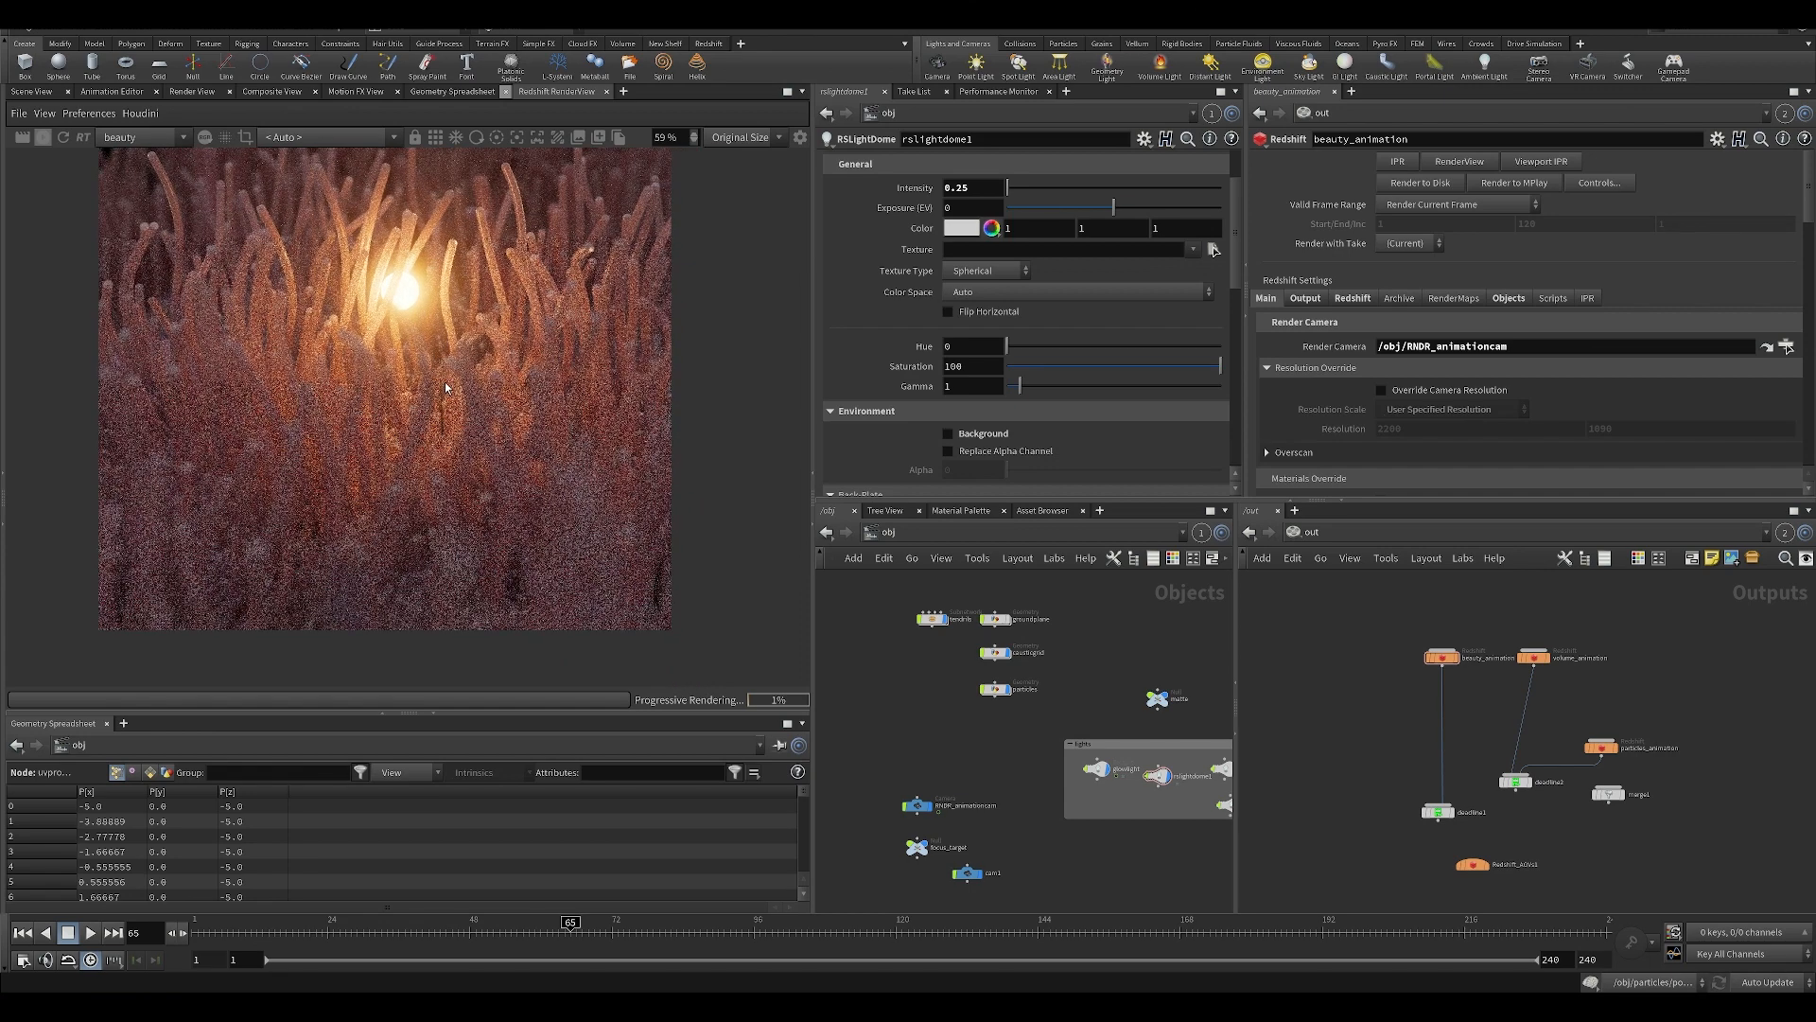
Inspect the progressive beauty render, checking the bright central glow and how its light falls on the surrounding tendrils.
scroll(439, 385, down, 1)
scroll(367, 377, up, 1)
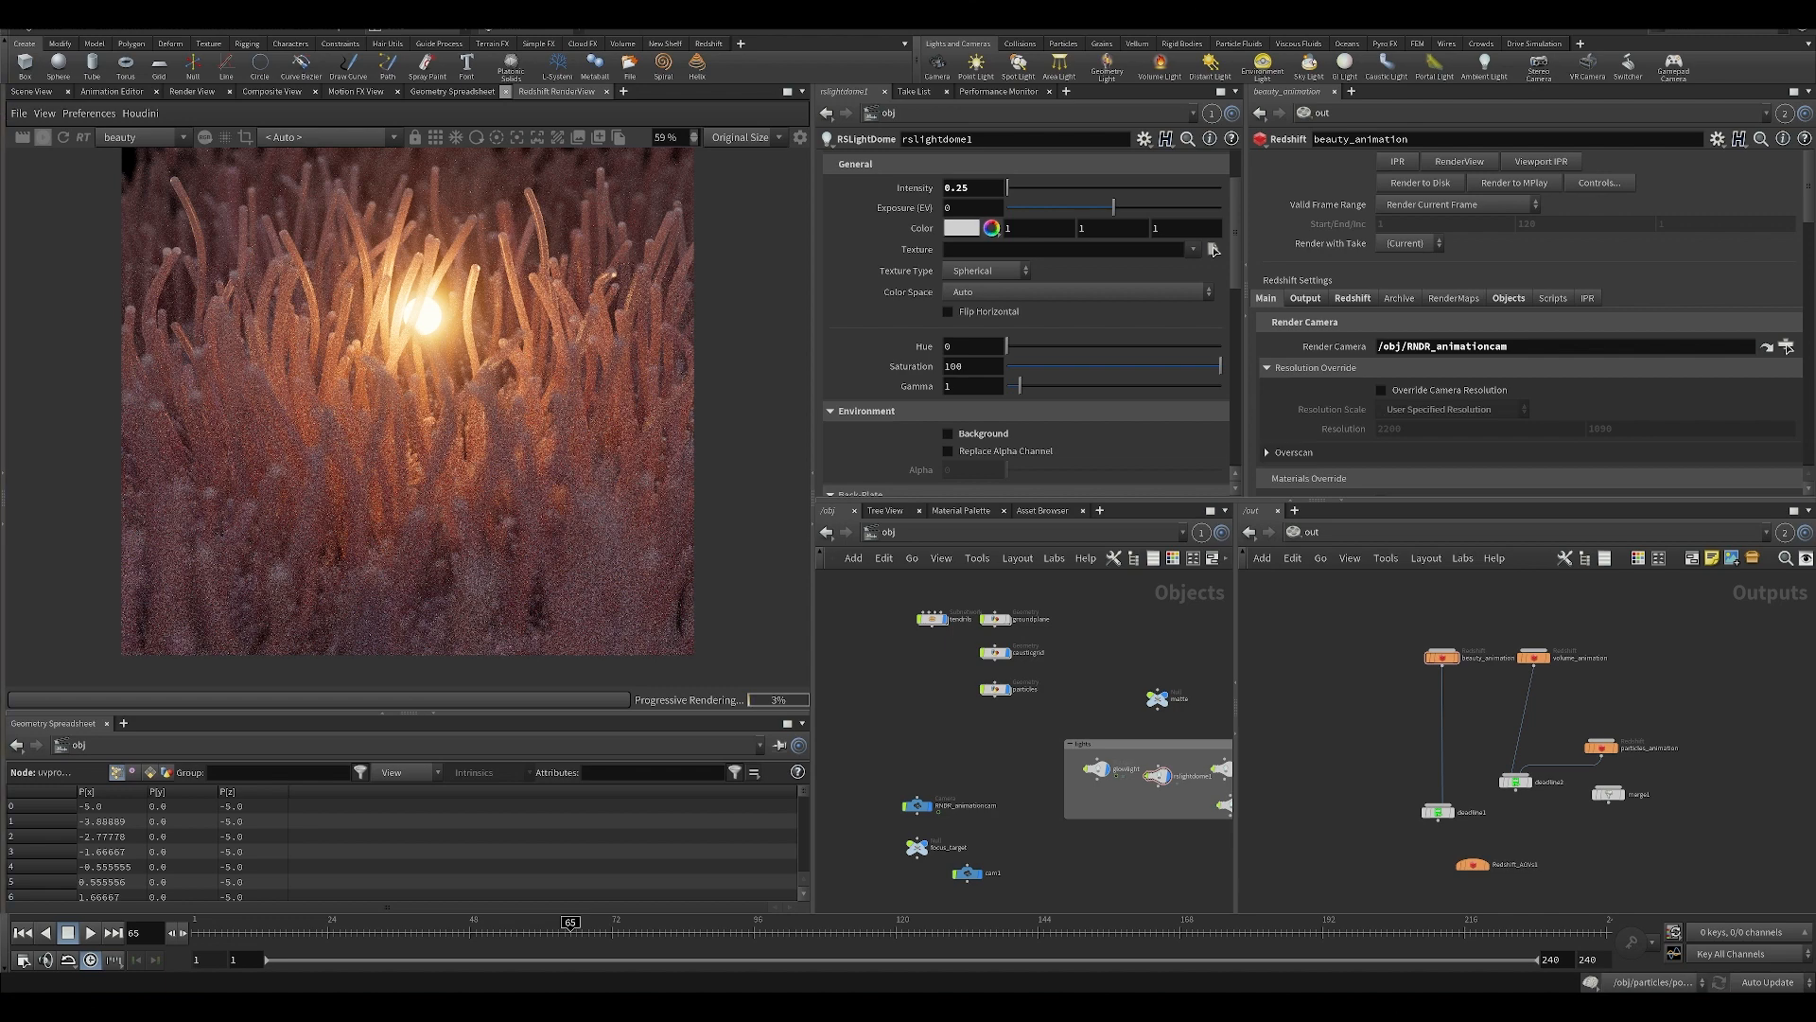
scroll(377, 339, up, 1)
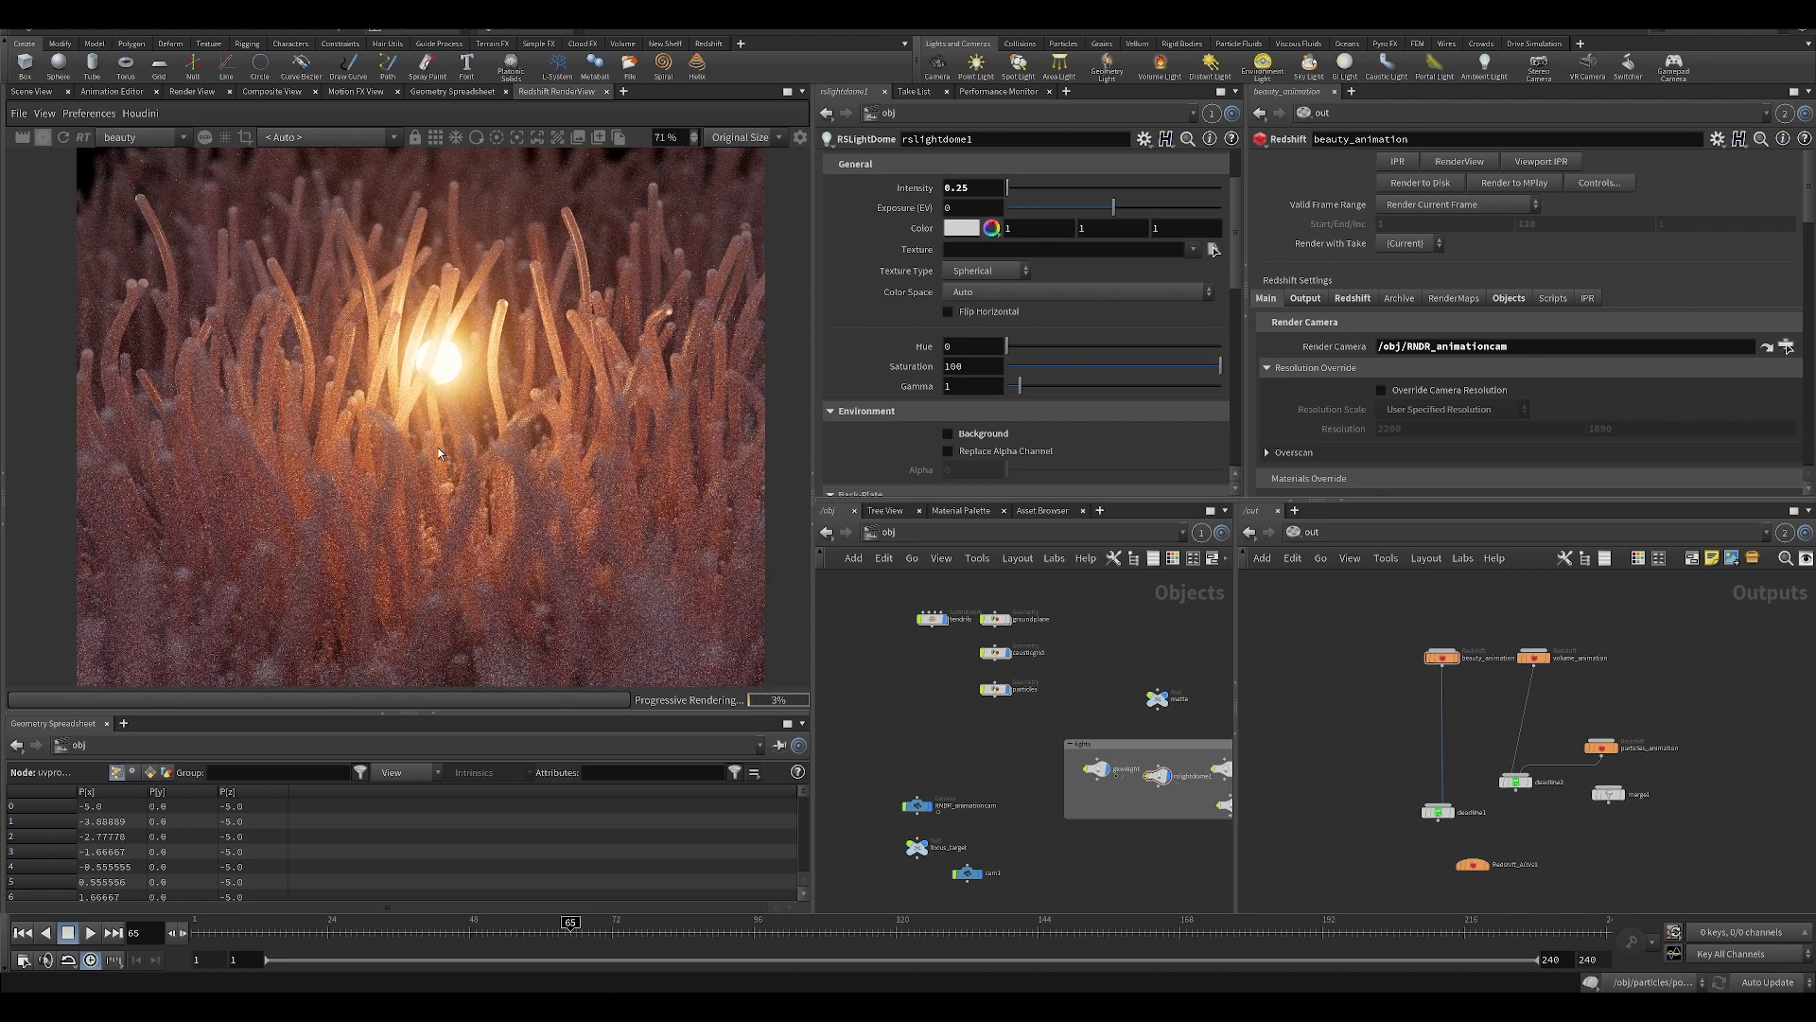
scroll(439, 446, down, 1)
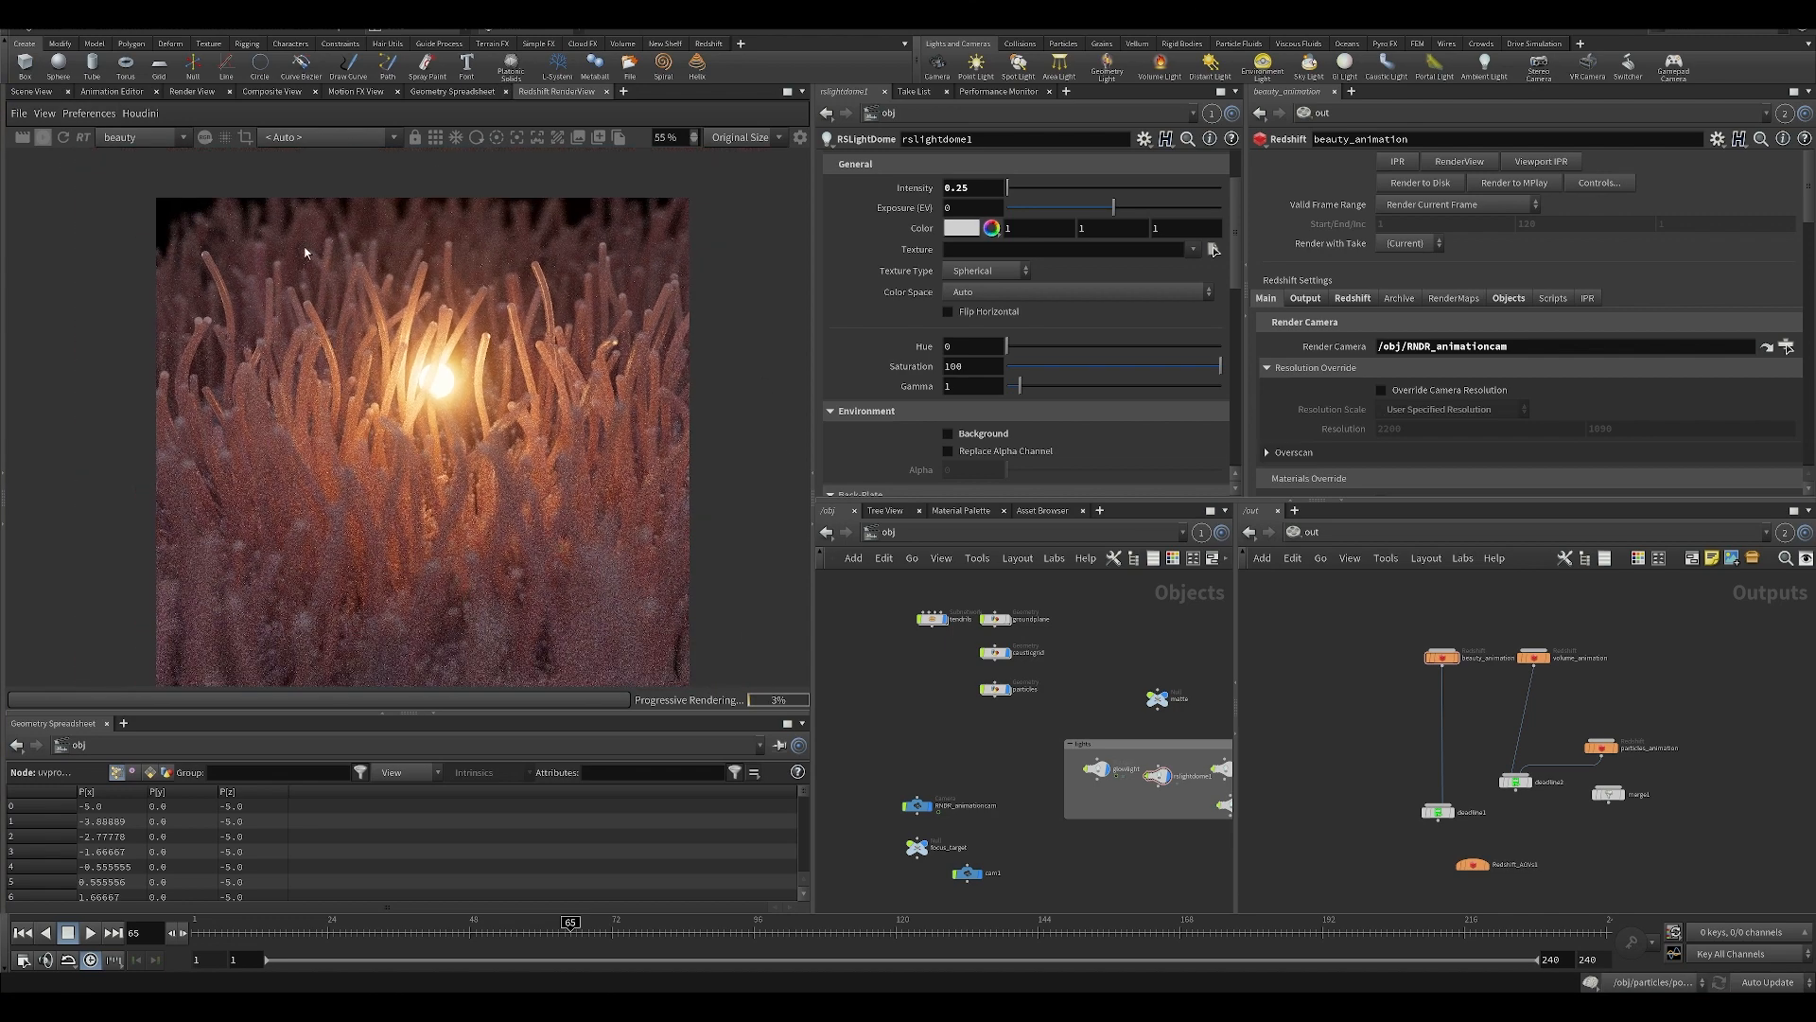
scroll(404, 412, up, 2)
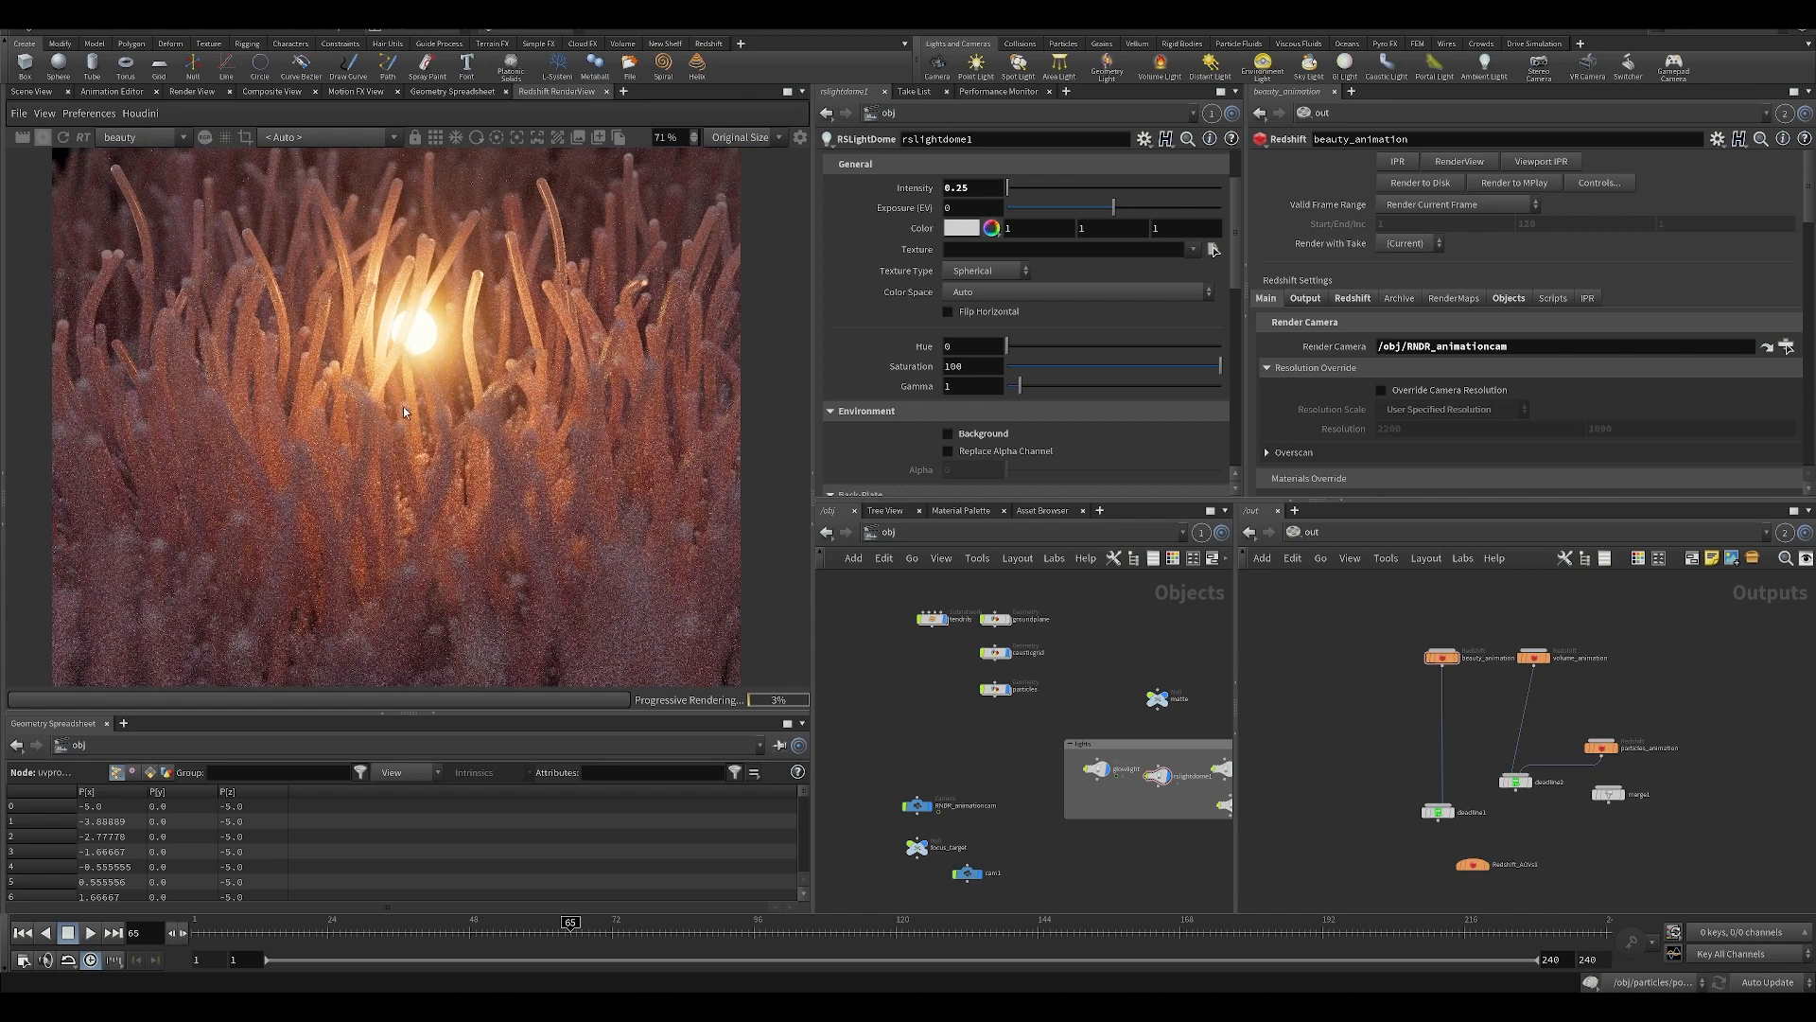
scroll(403, 407, down, 1)
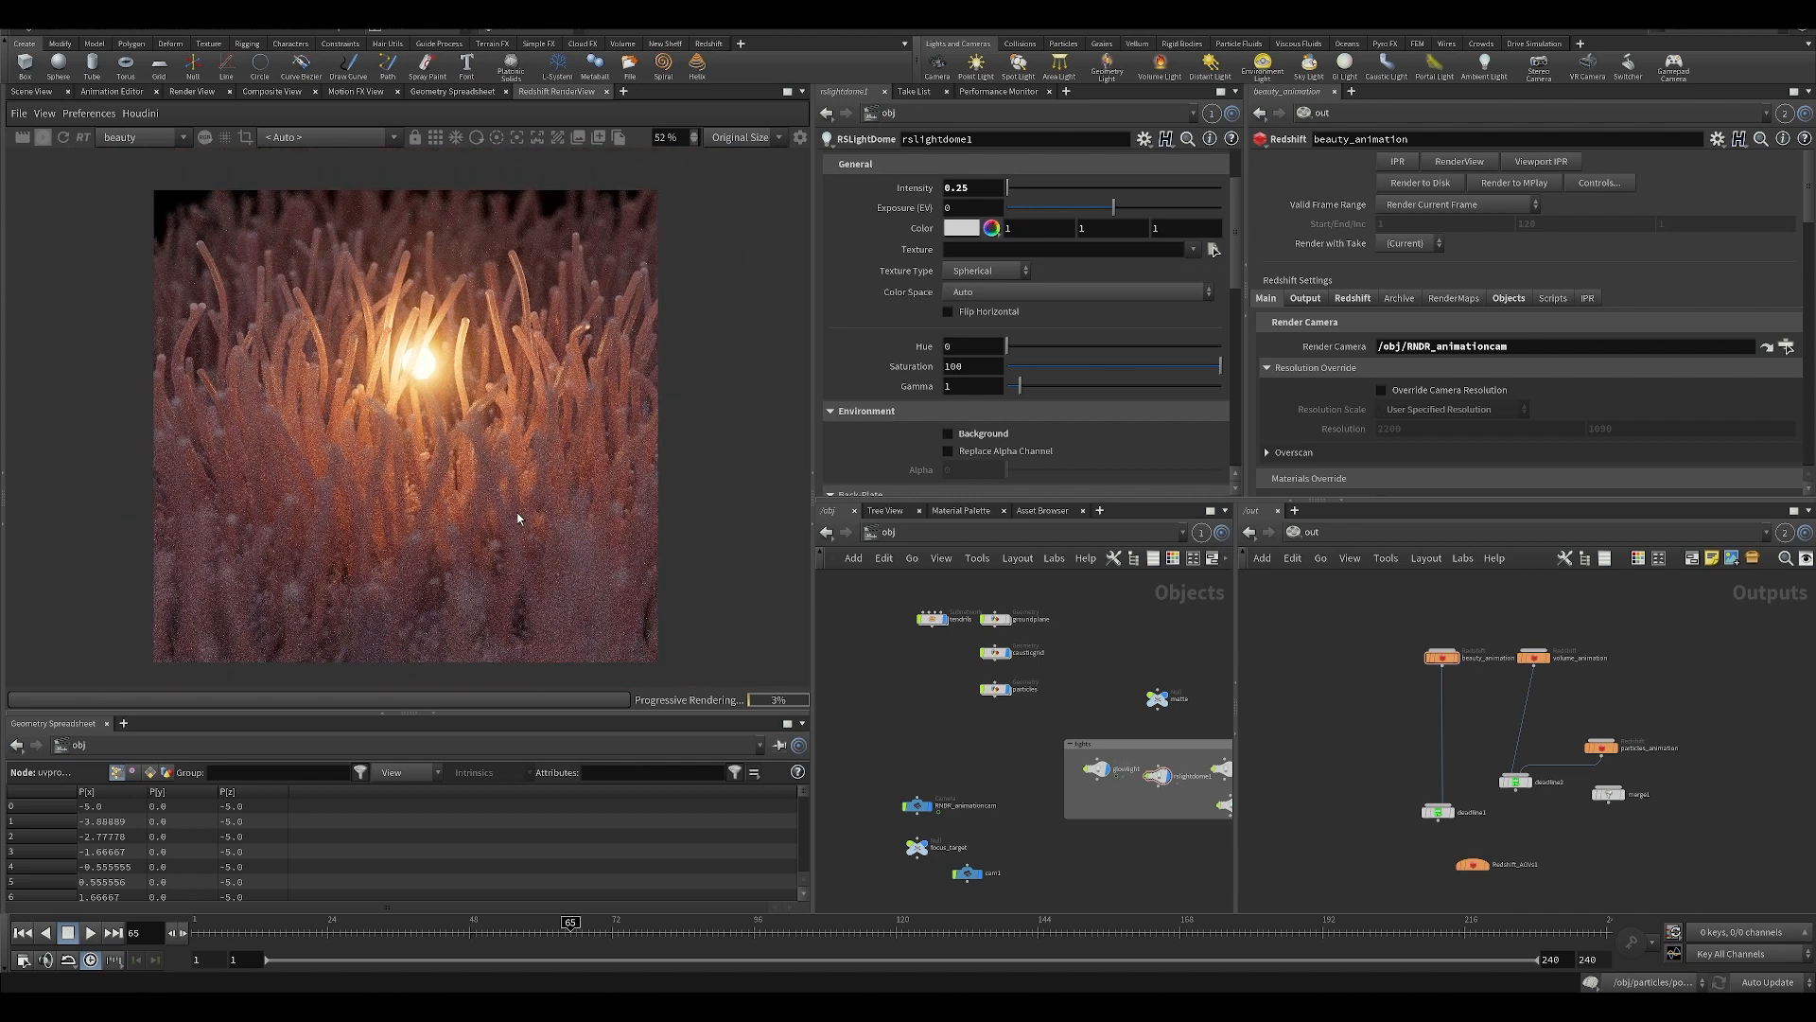
scroll(518, 521, down, 1)
scroll(513, 502, up, 1)
middle_drag(1020, 747, 903, 745)
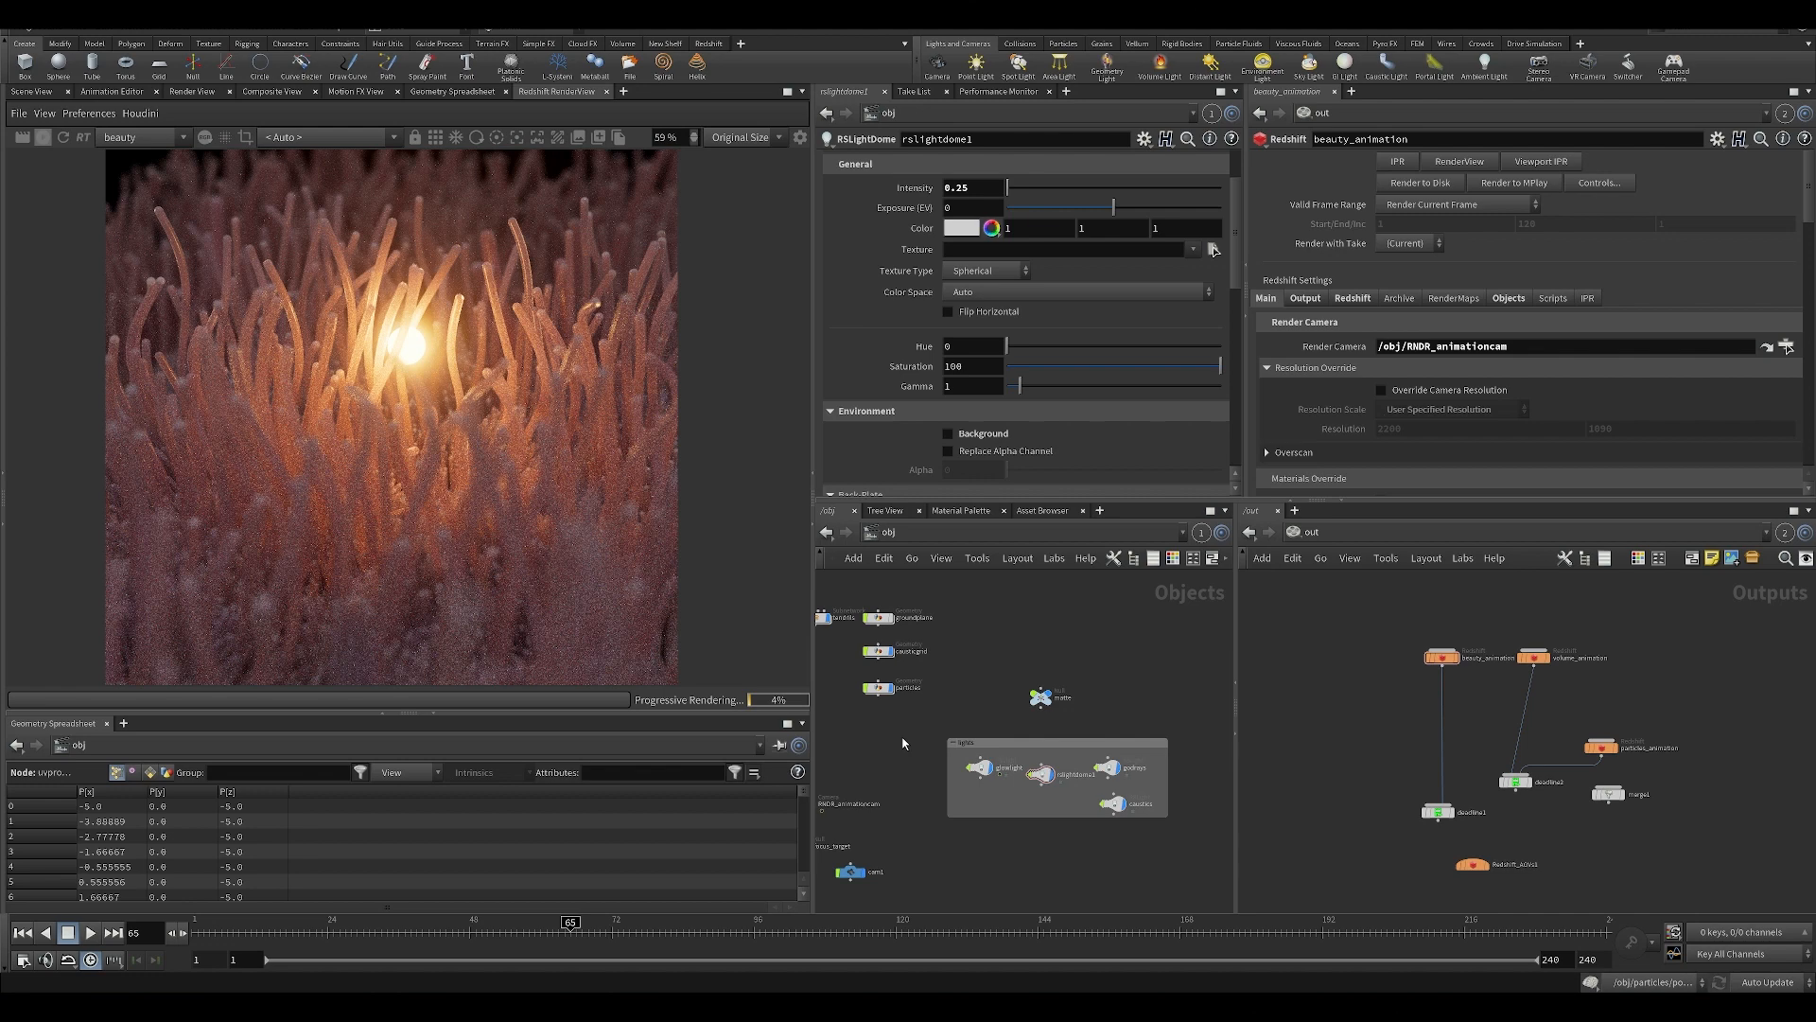
scroll(361, 487, up, 2)
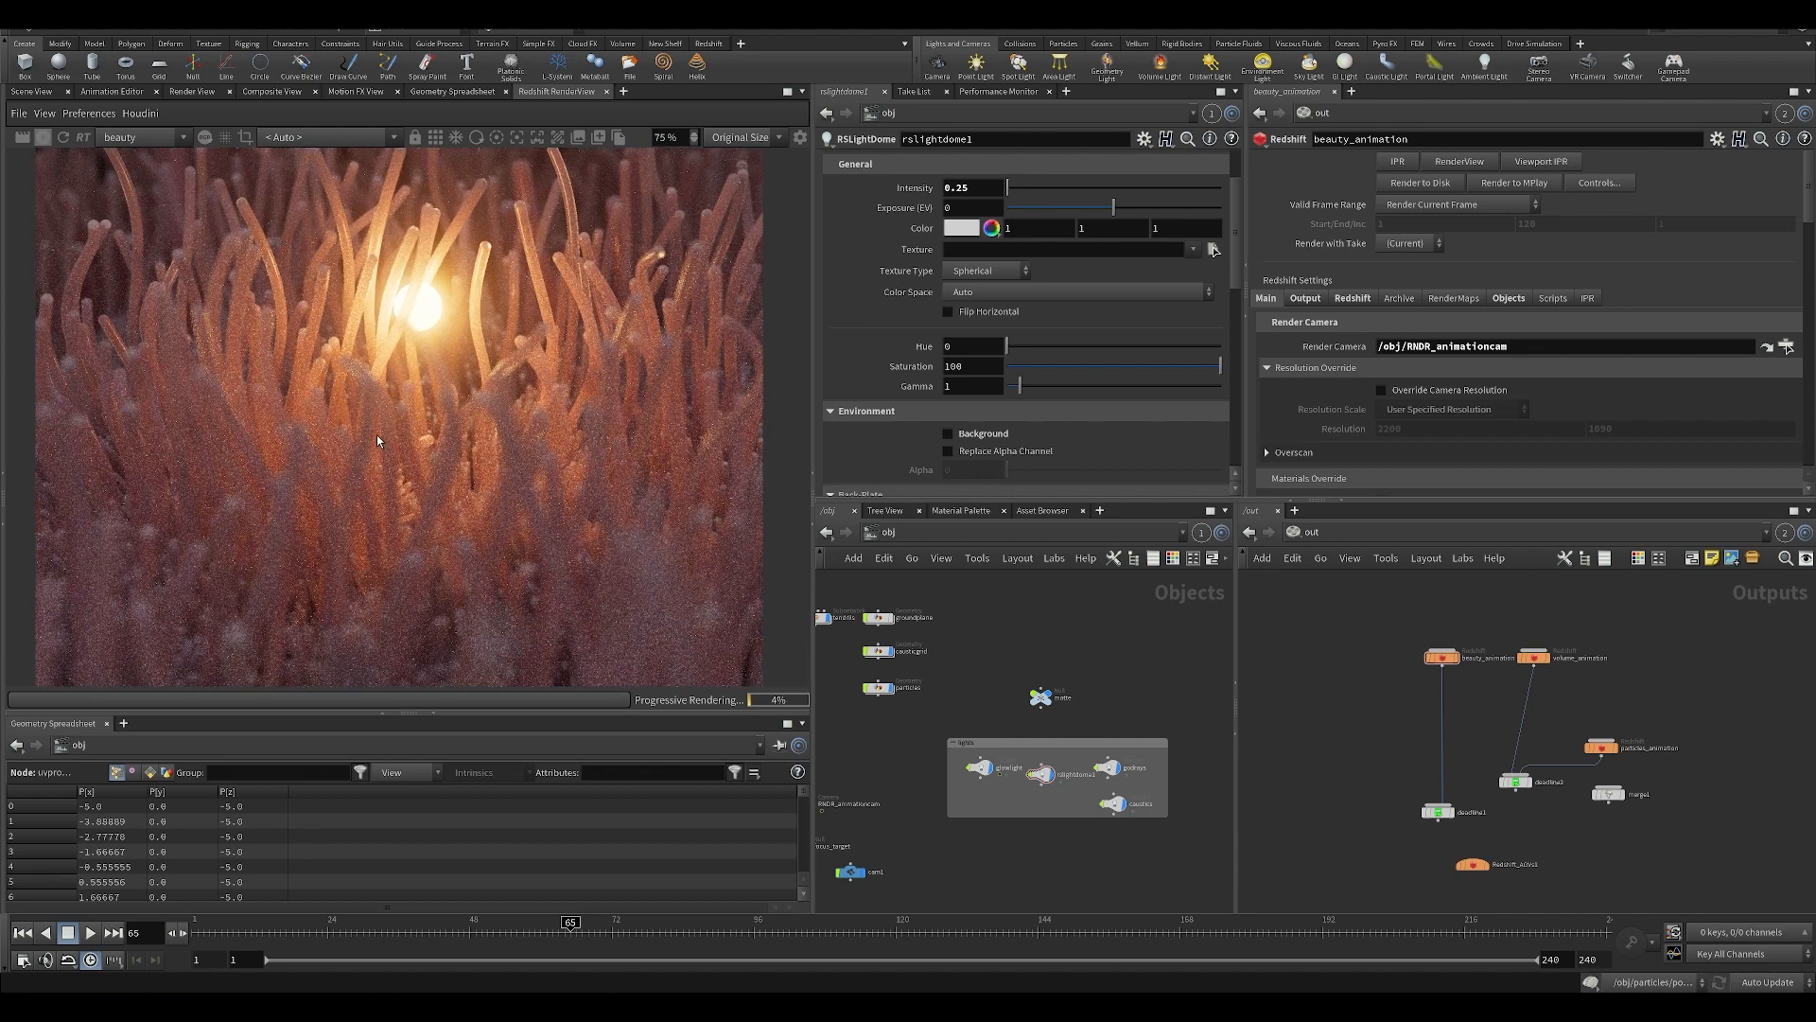
middle_drag(439, 406, 432, 525)
scroll(428, 510, up, 2)
scroll(377, 452, down, 3)
scroll(382, 387, down, 2)
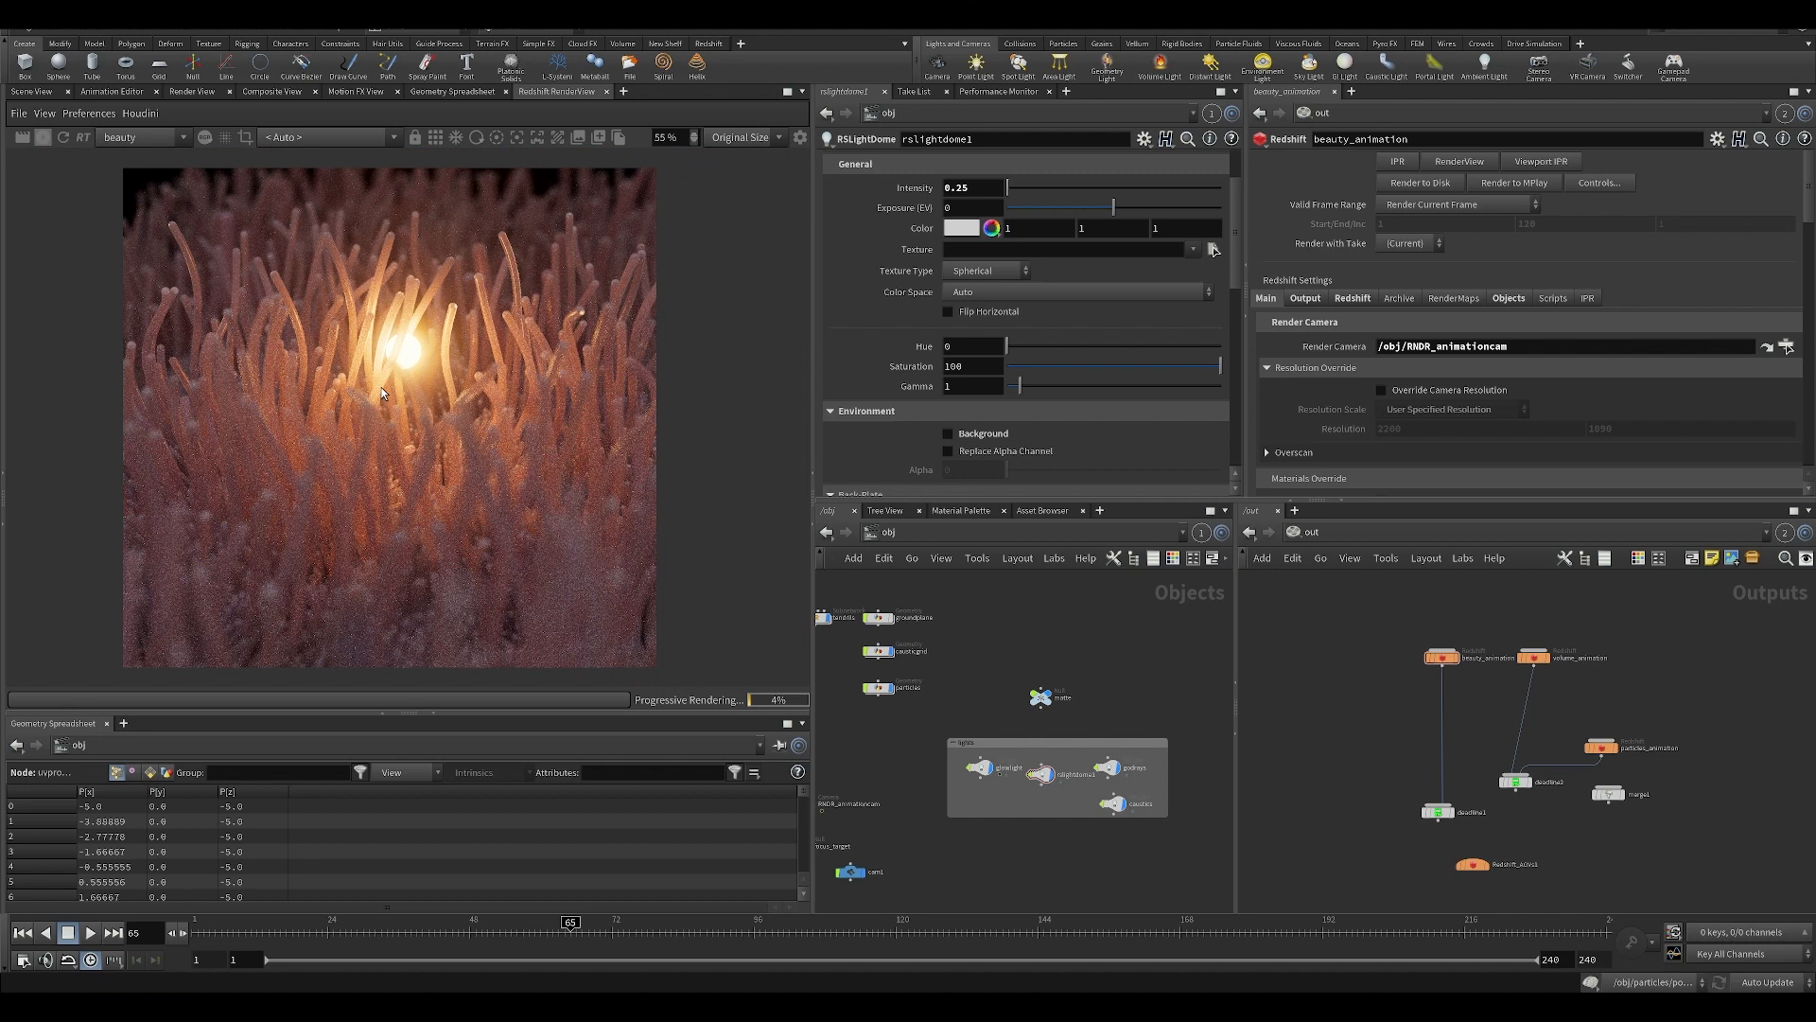
scroll(383, 388, up, 2)
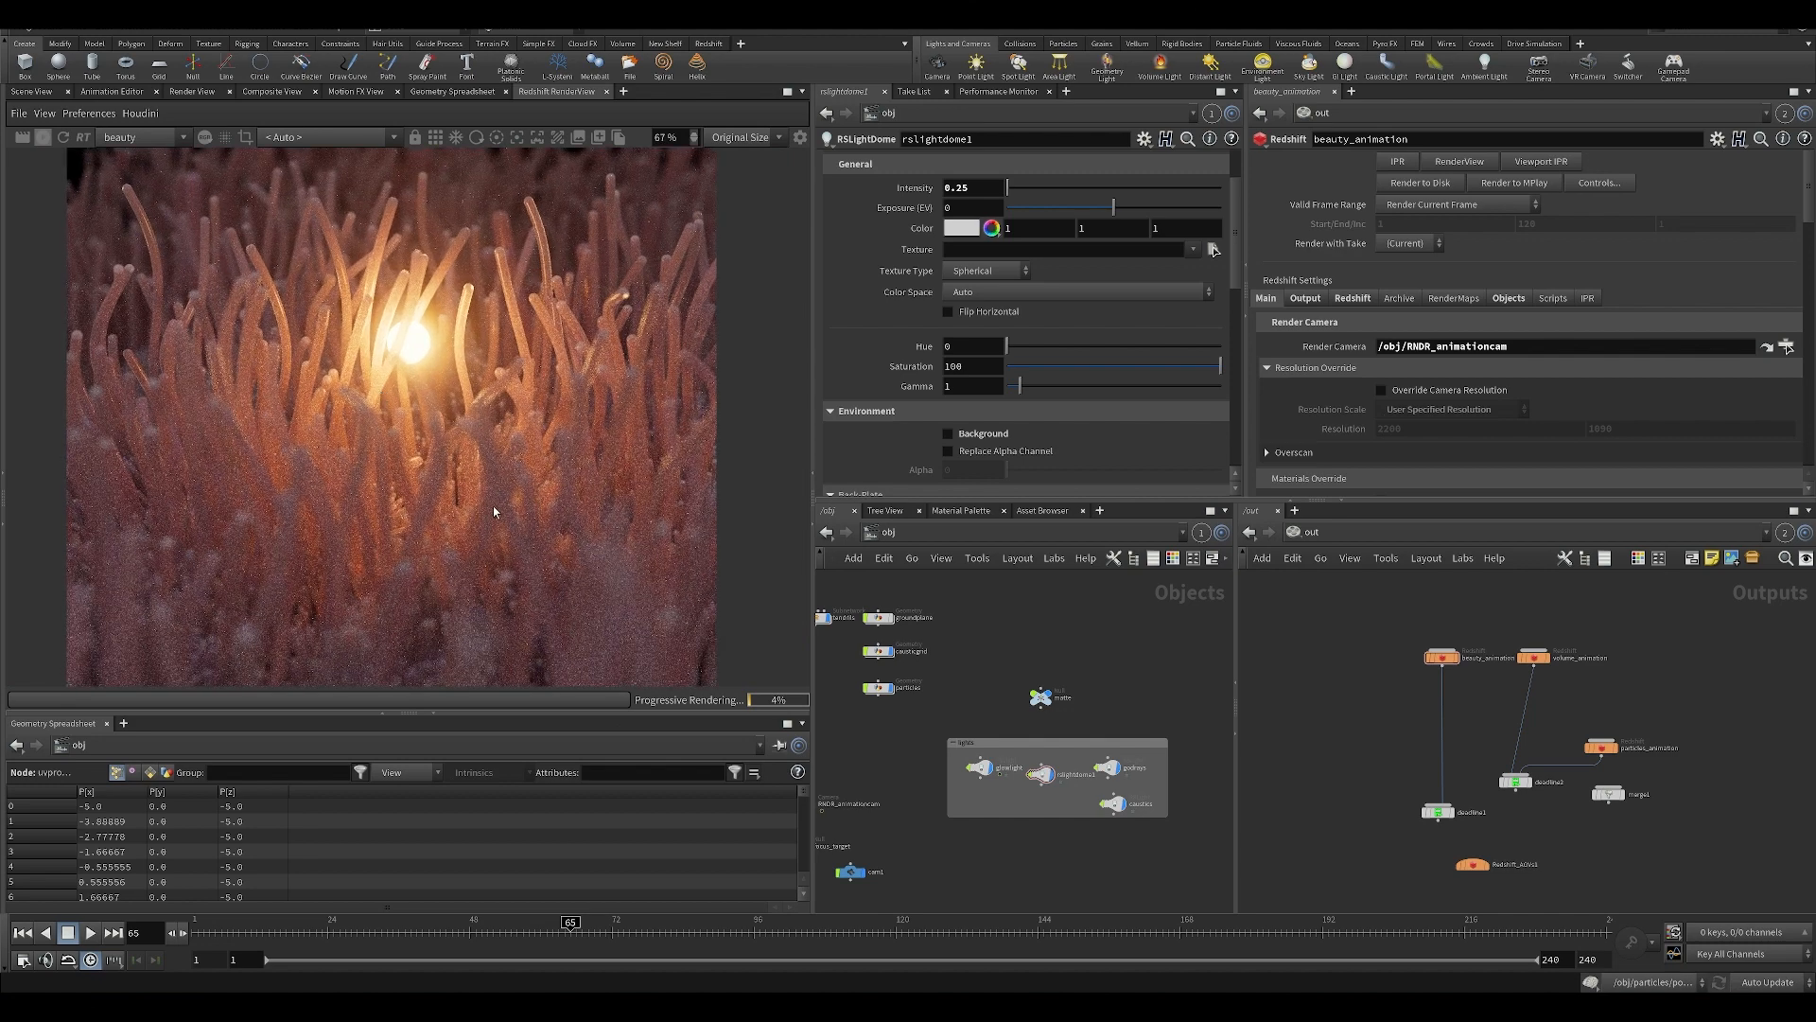
scroll(445, 473, down, 2)
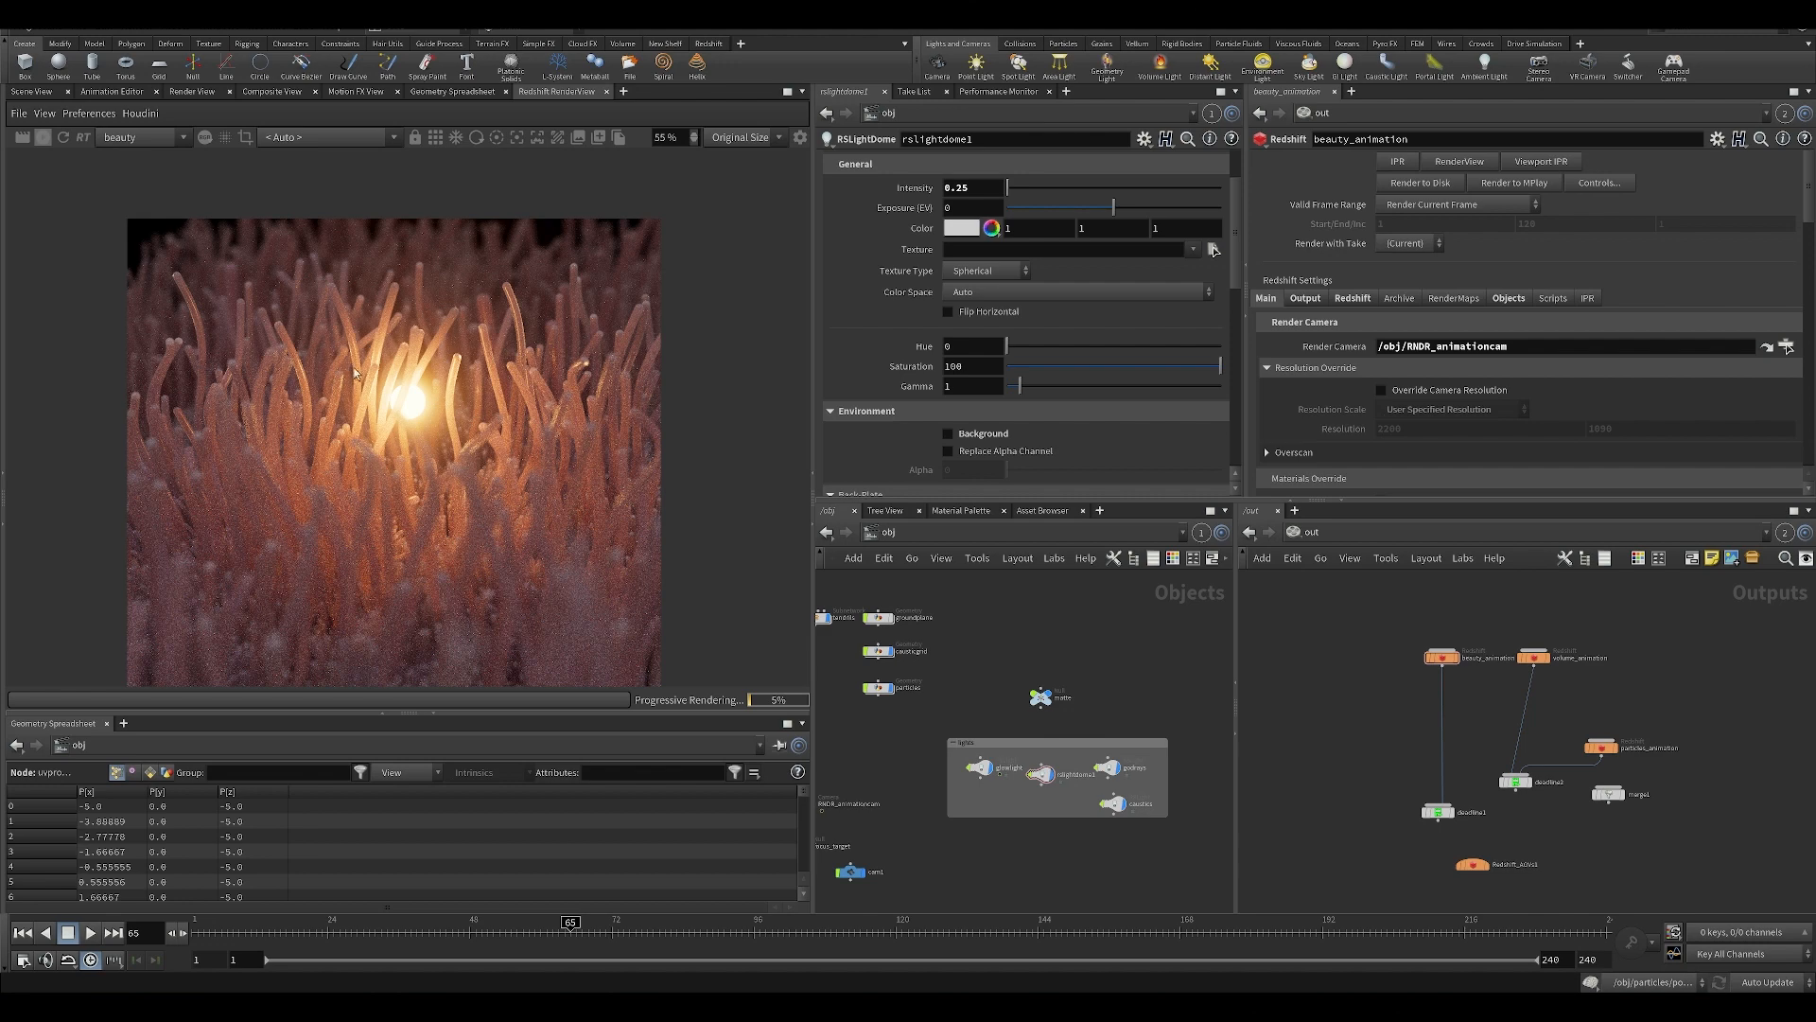
scroll(355, 367, up, 2)
middle_drag(406, 447, 422, 377)
scroll(416, 367, down, 2)
middle_drag(320, 335, 252, 354)
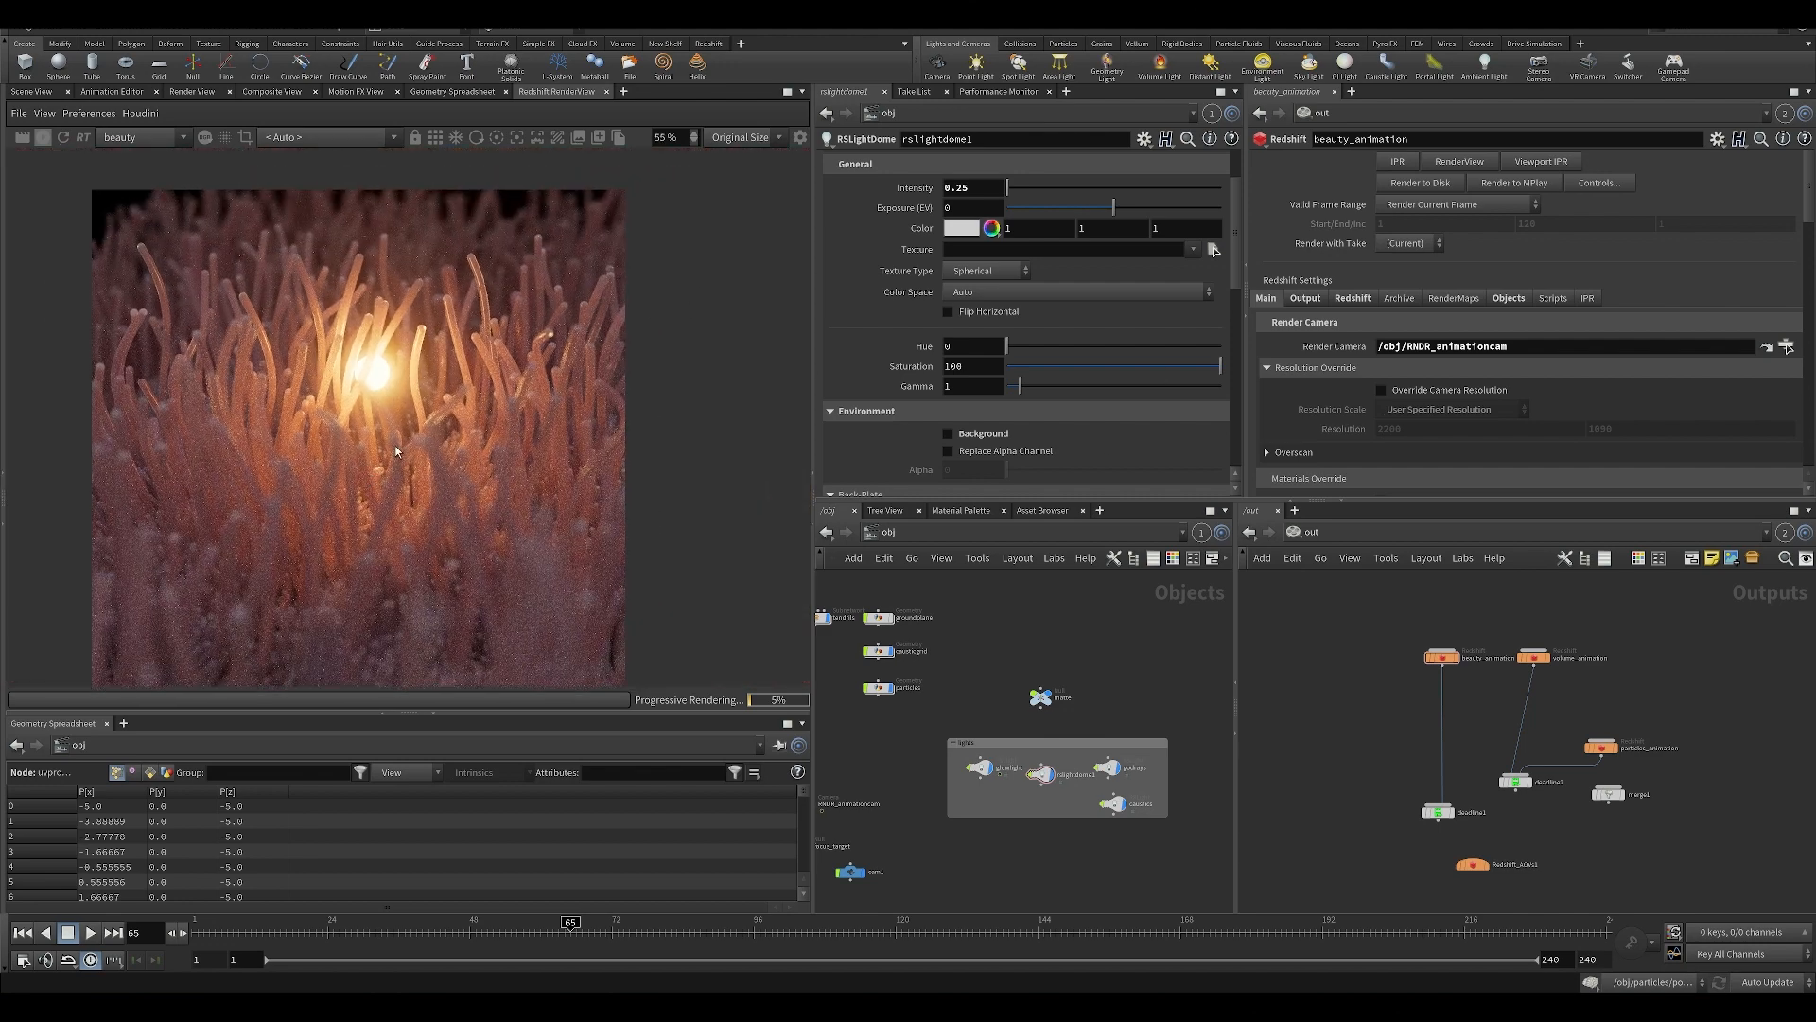
scroll(397, 450, up, 2)
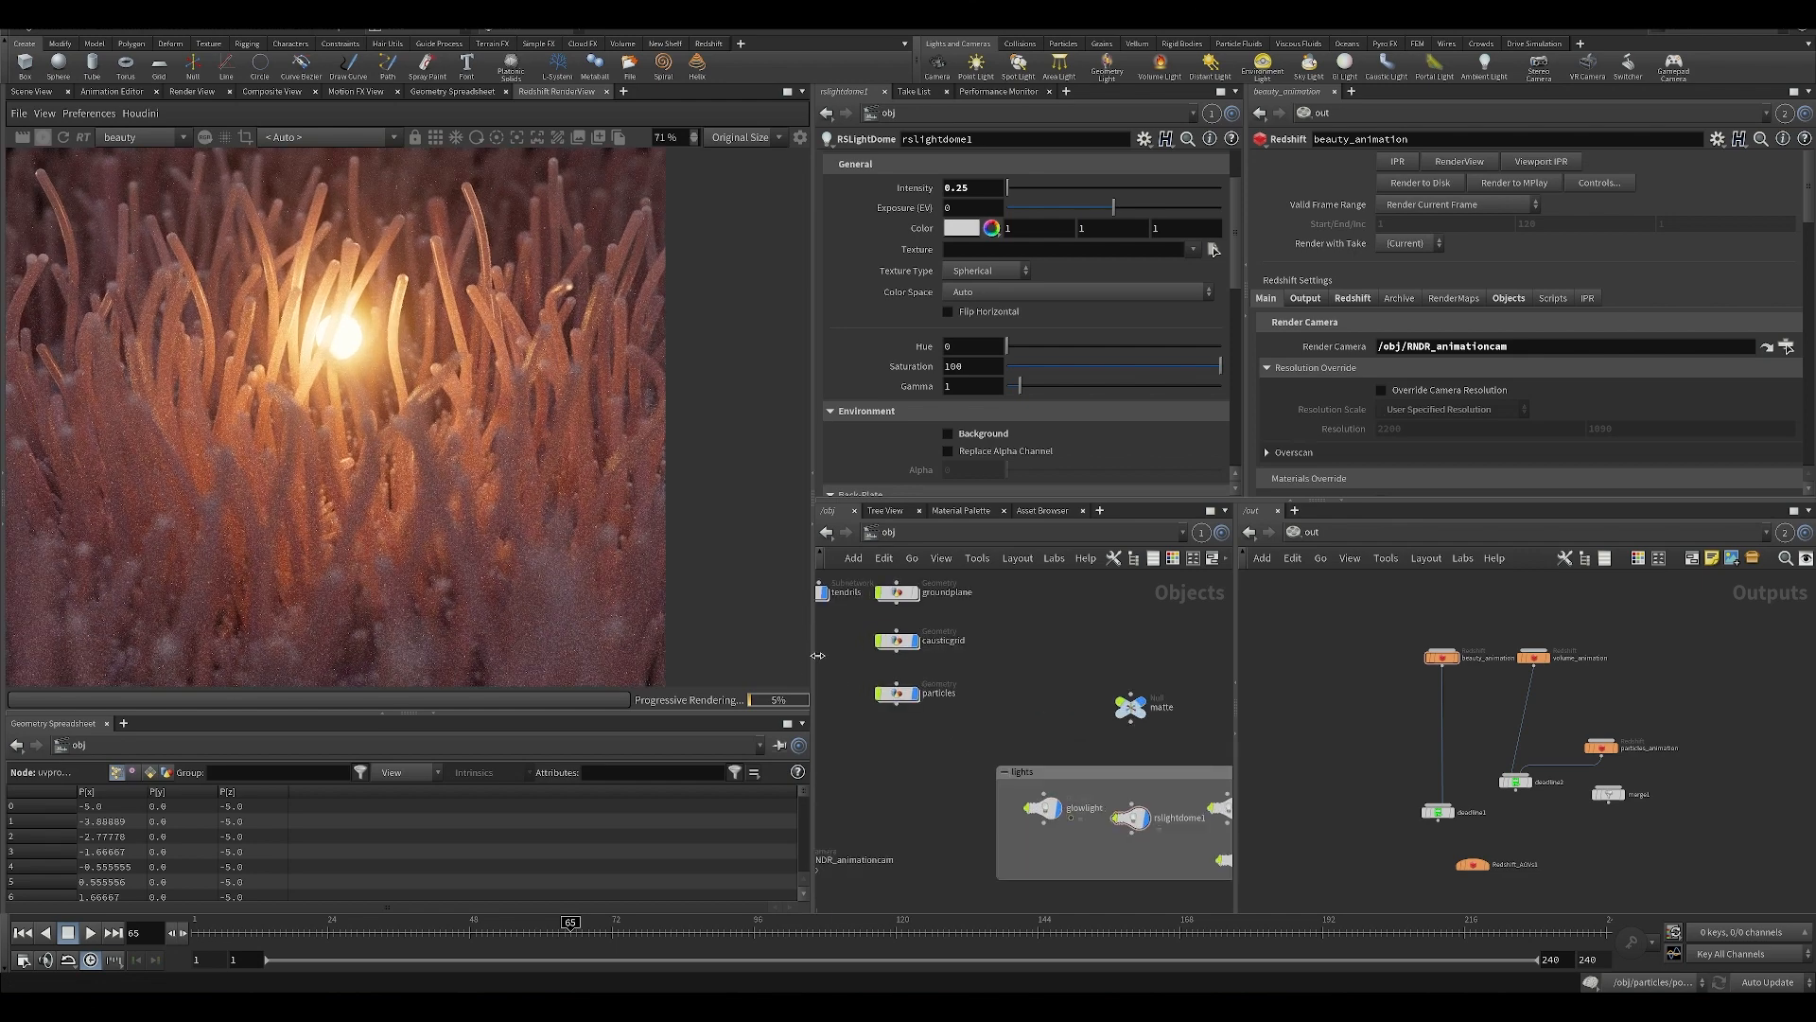
middle_drag(464, 398, 476, 420)
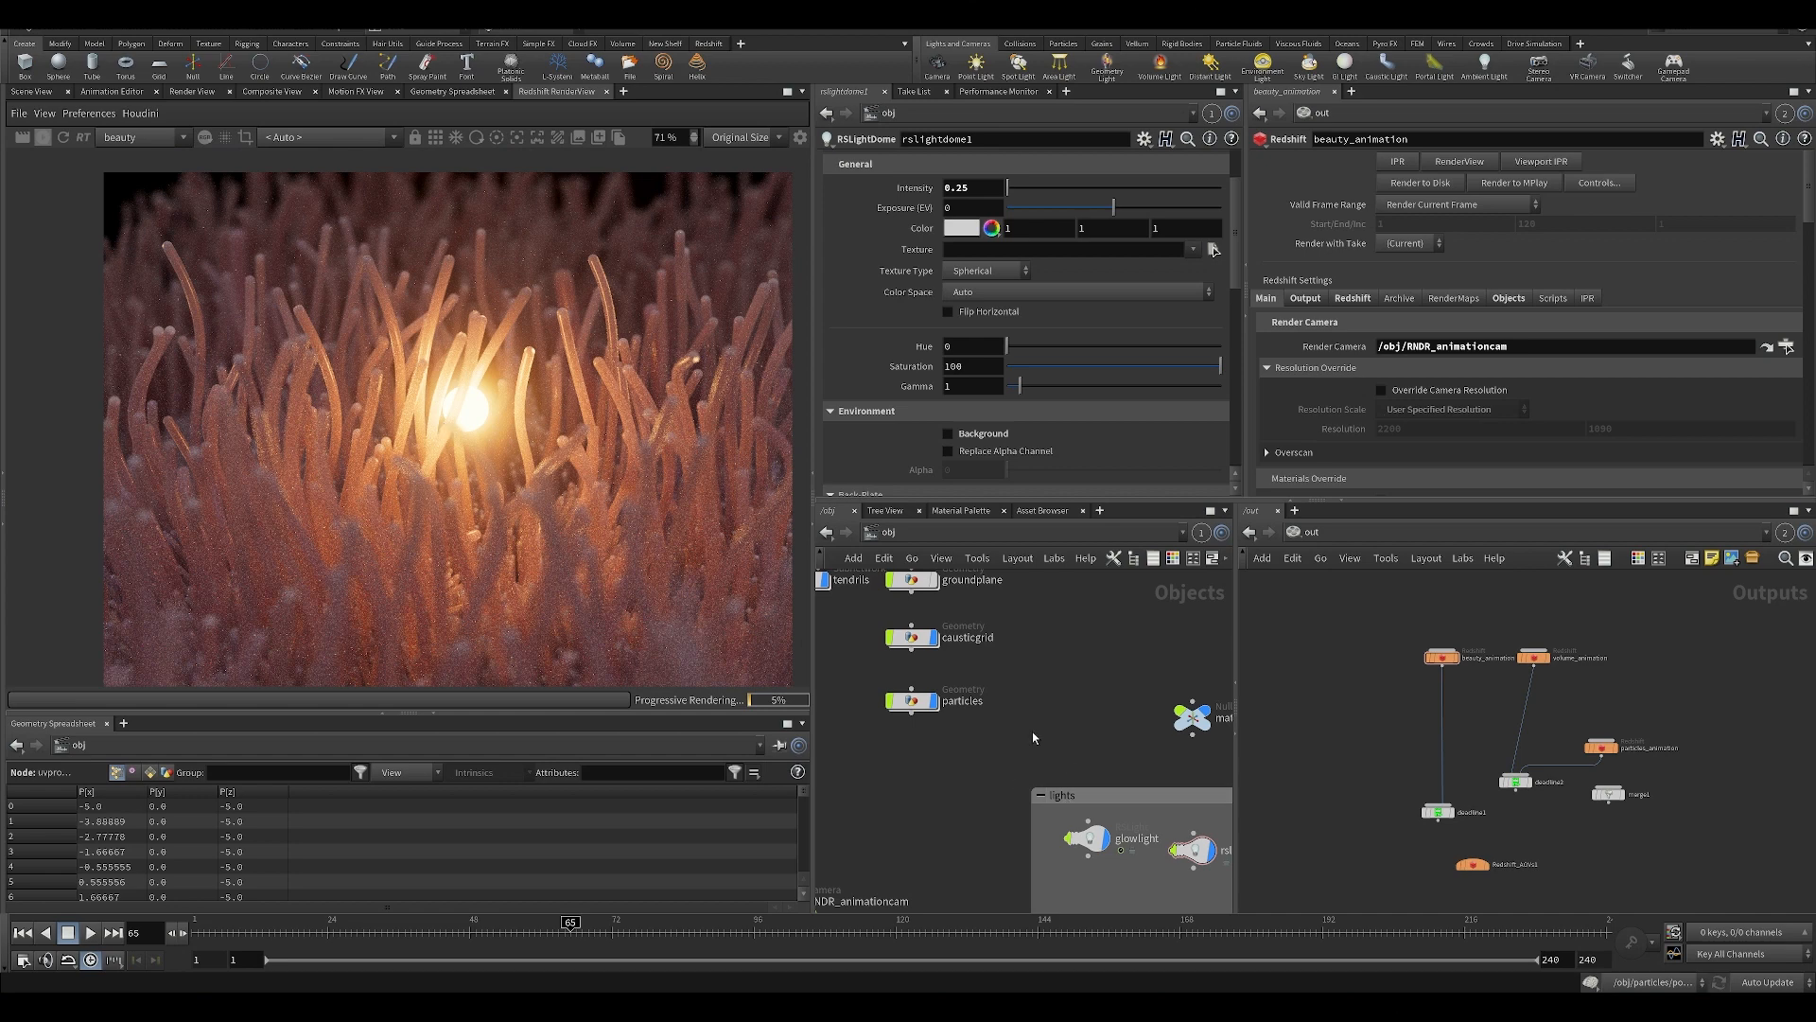
Review the scene's geometry, camera and light nodes, and compare the raw beauty render with the graded composite.
scroll(1032, 732, down, 3)
middle_drag(1047, 712, 1075, 628)
scroll(1076, 632, down, 2)
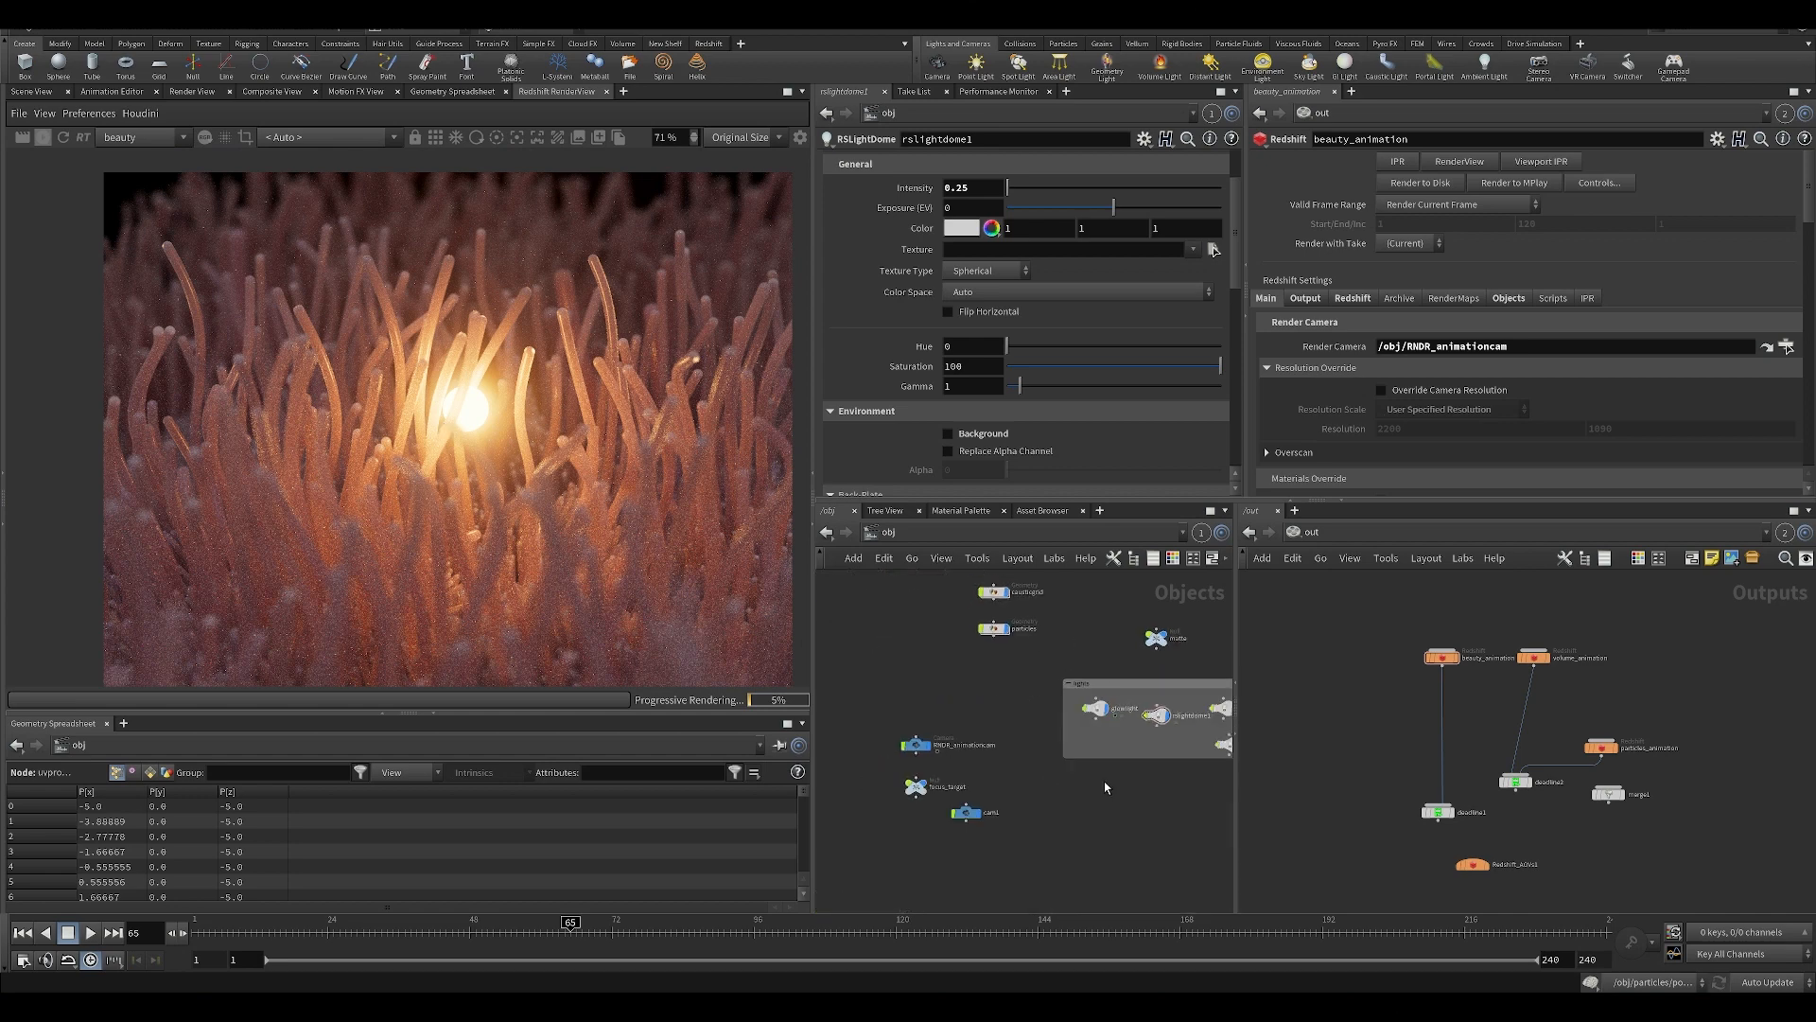
middle_drag(1036, 699, 996, 707)
middle_drag(881, 711, 900, 747)
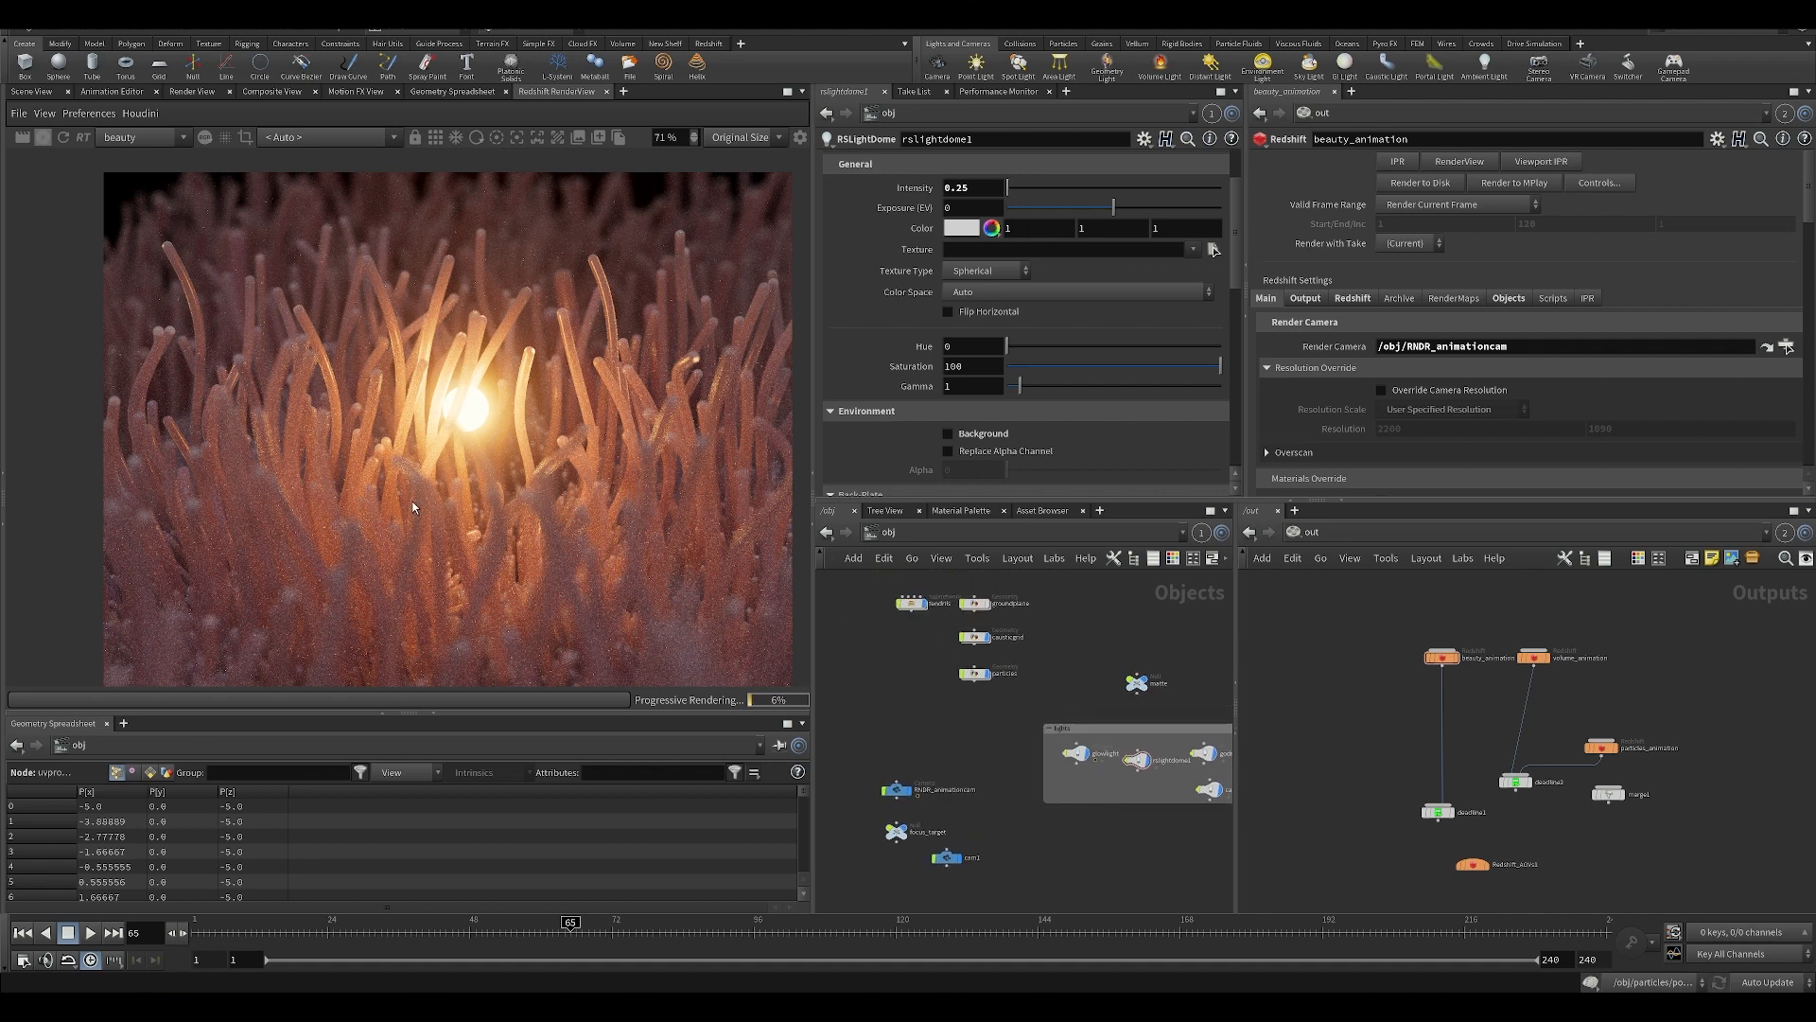
scroll(428, 497, down, 1)
middle_drag(491, 499, 375, 400)
scroll(375, 399, up, 1)
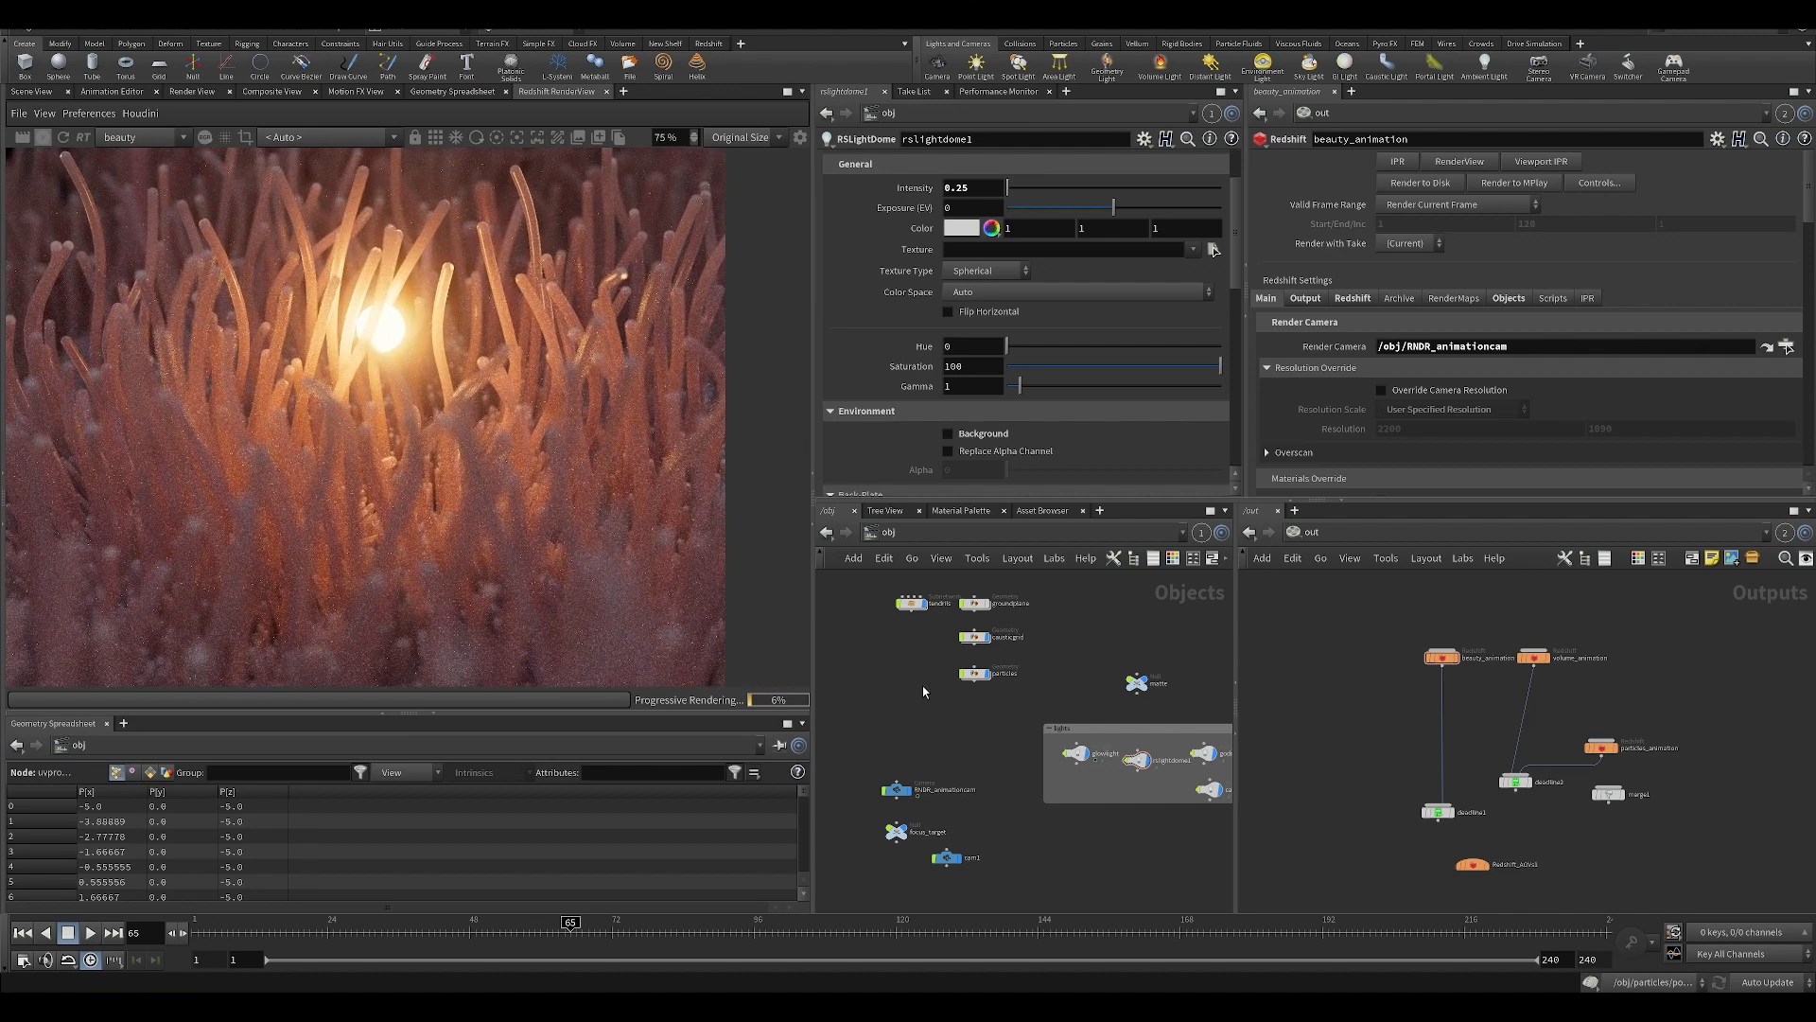
middle_drag(923, 687, 937, 700)
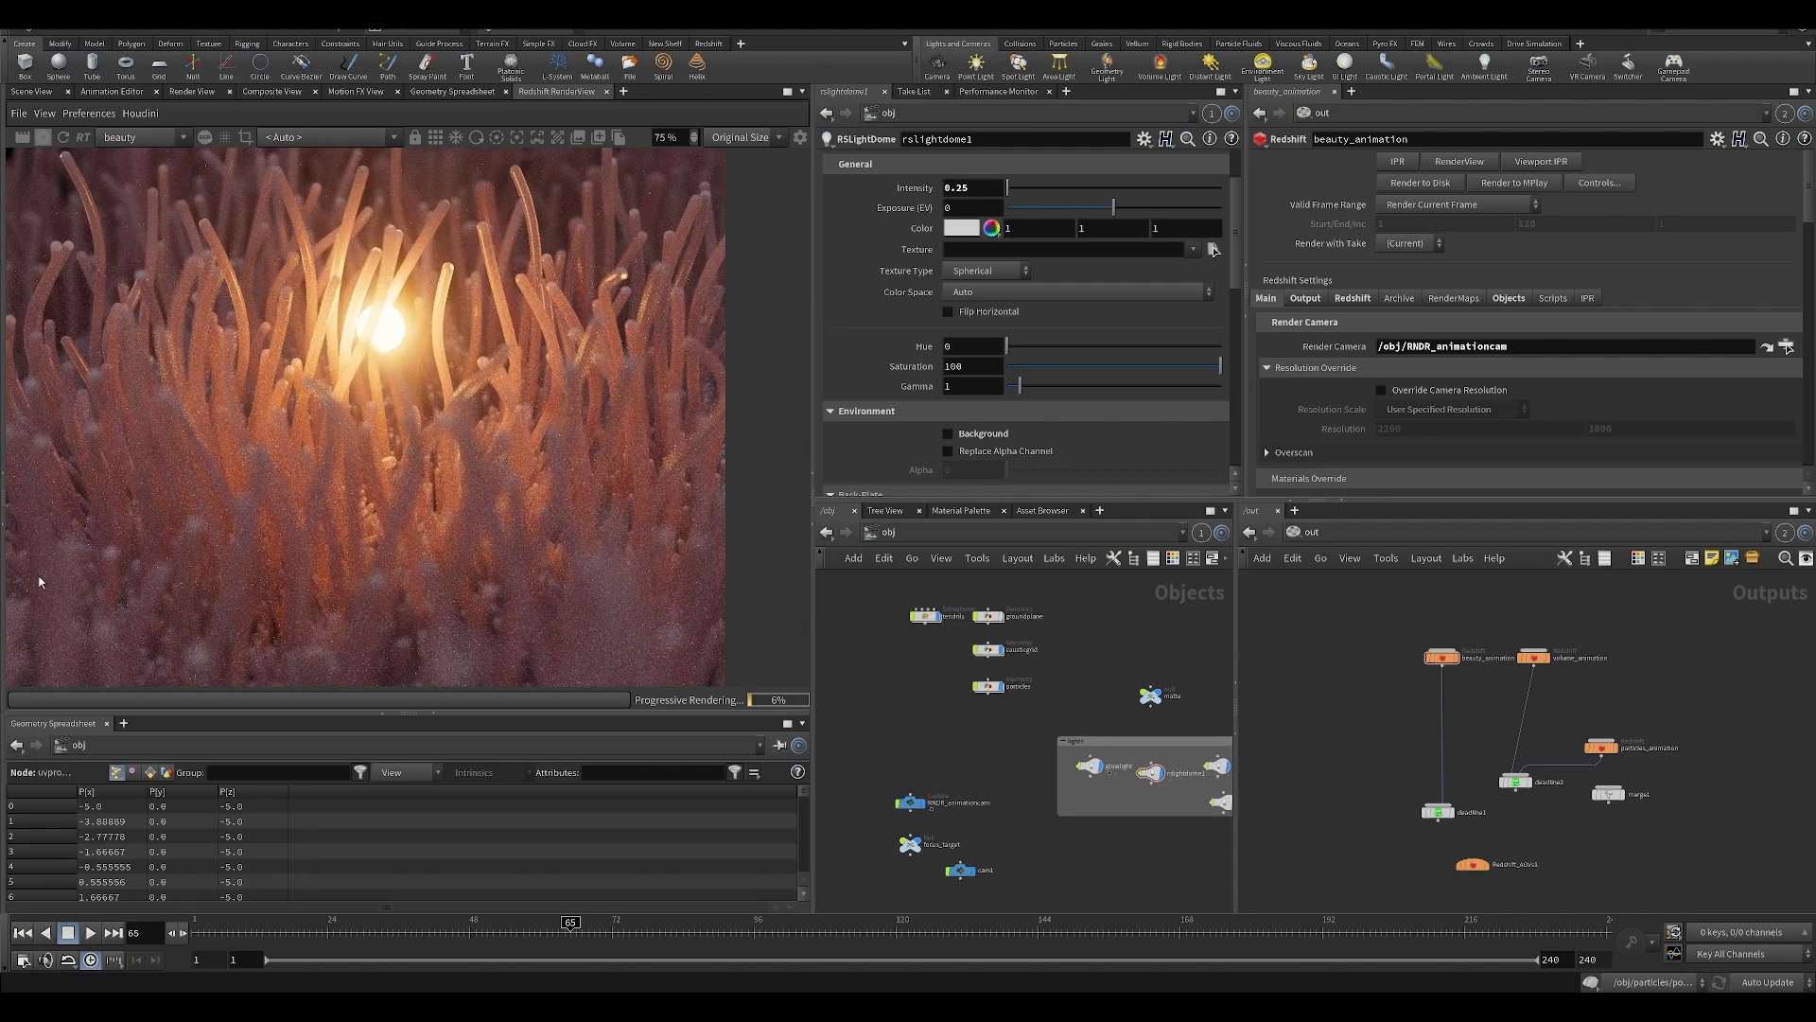
middle_drag(490, 394, 475, 429)
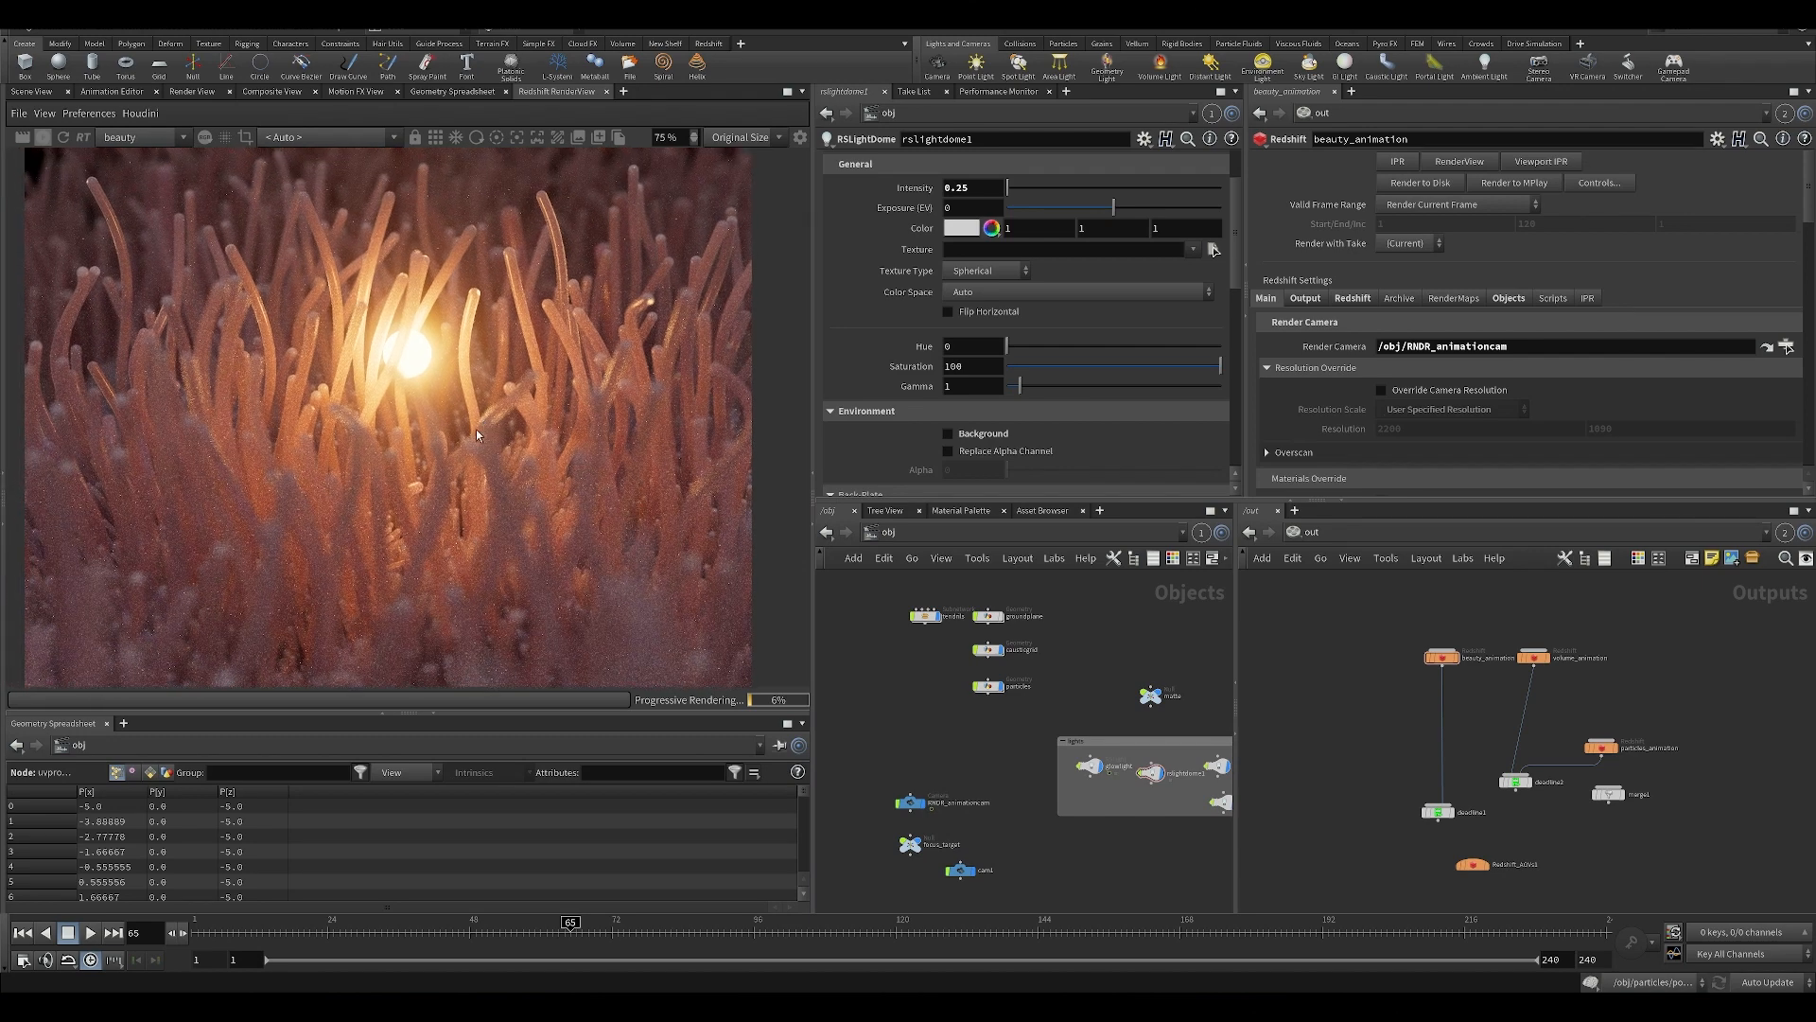
scroll(475, 428, down, 1)
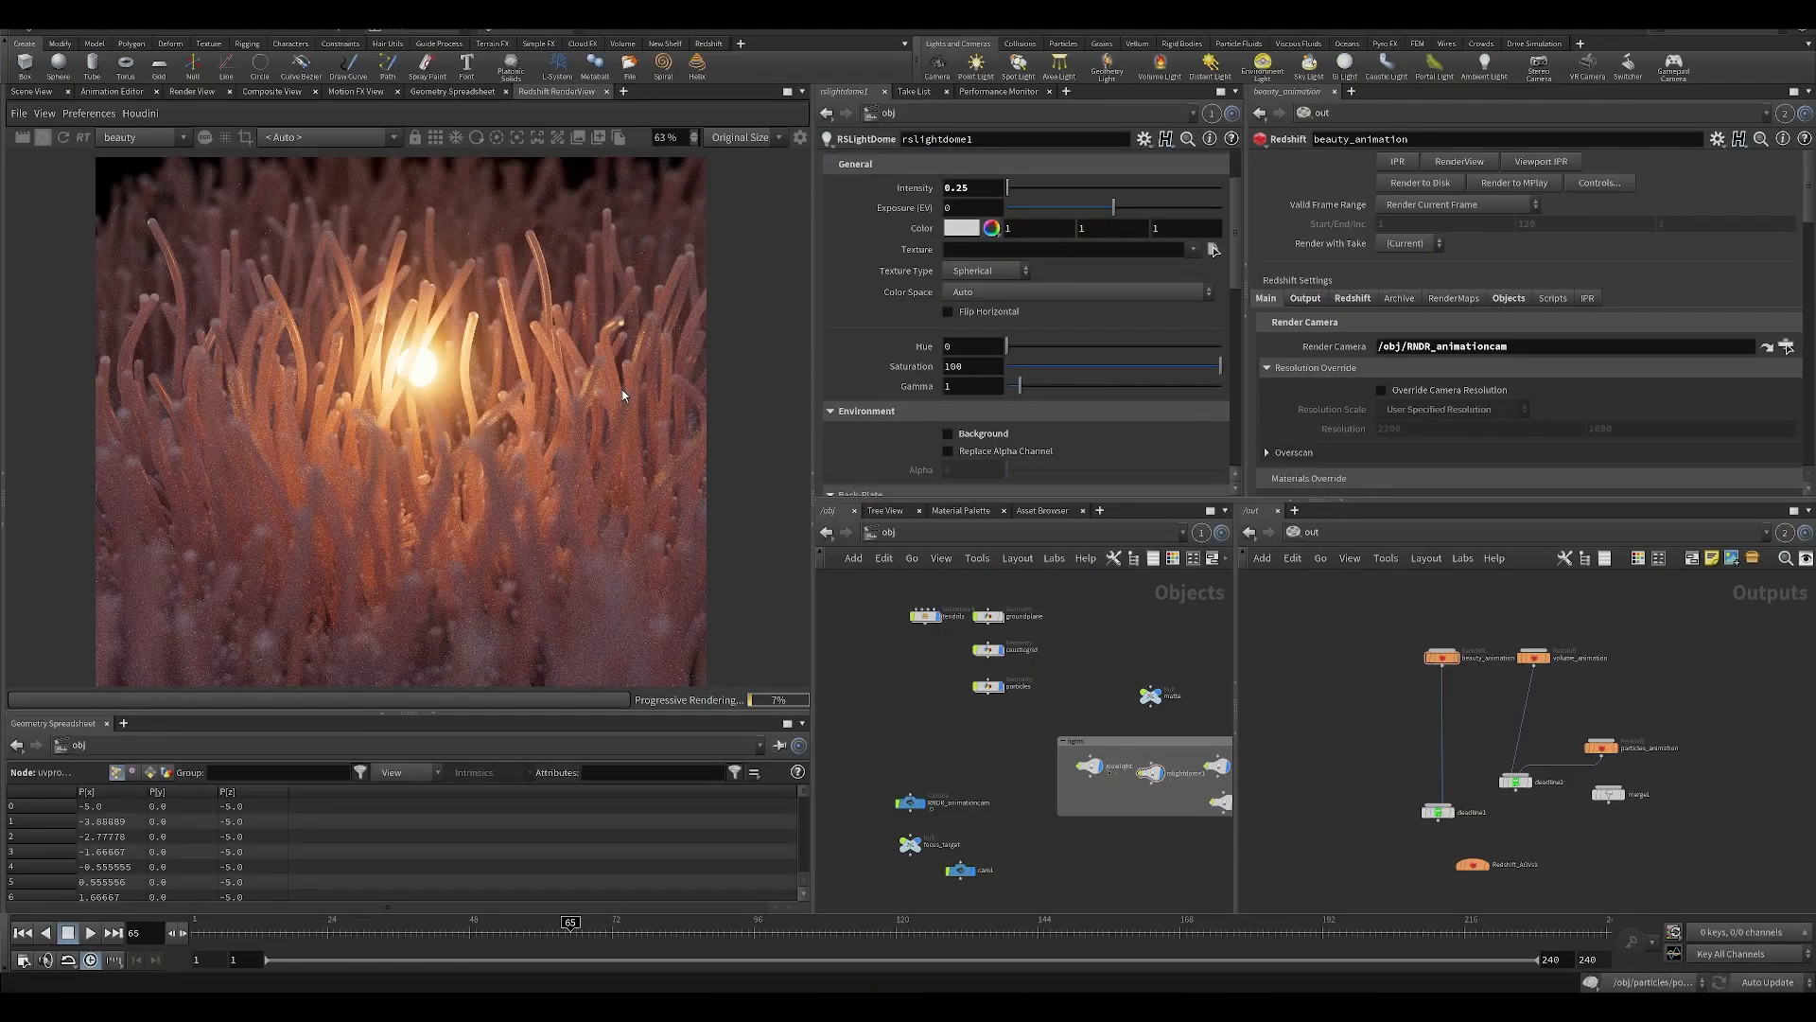
middle_drag(517, 451, 514, 337)
scroll(485, 632, down, 2)
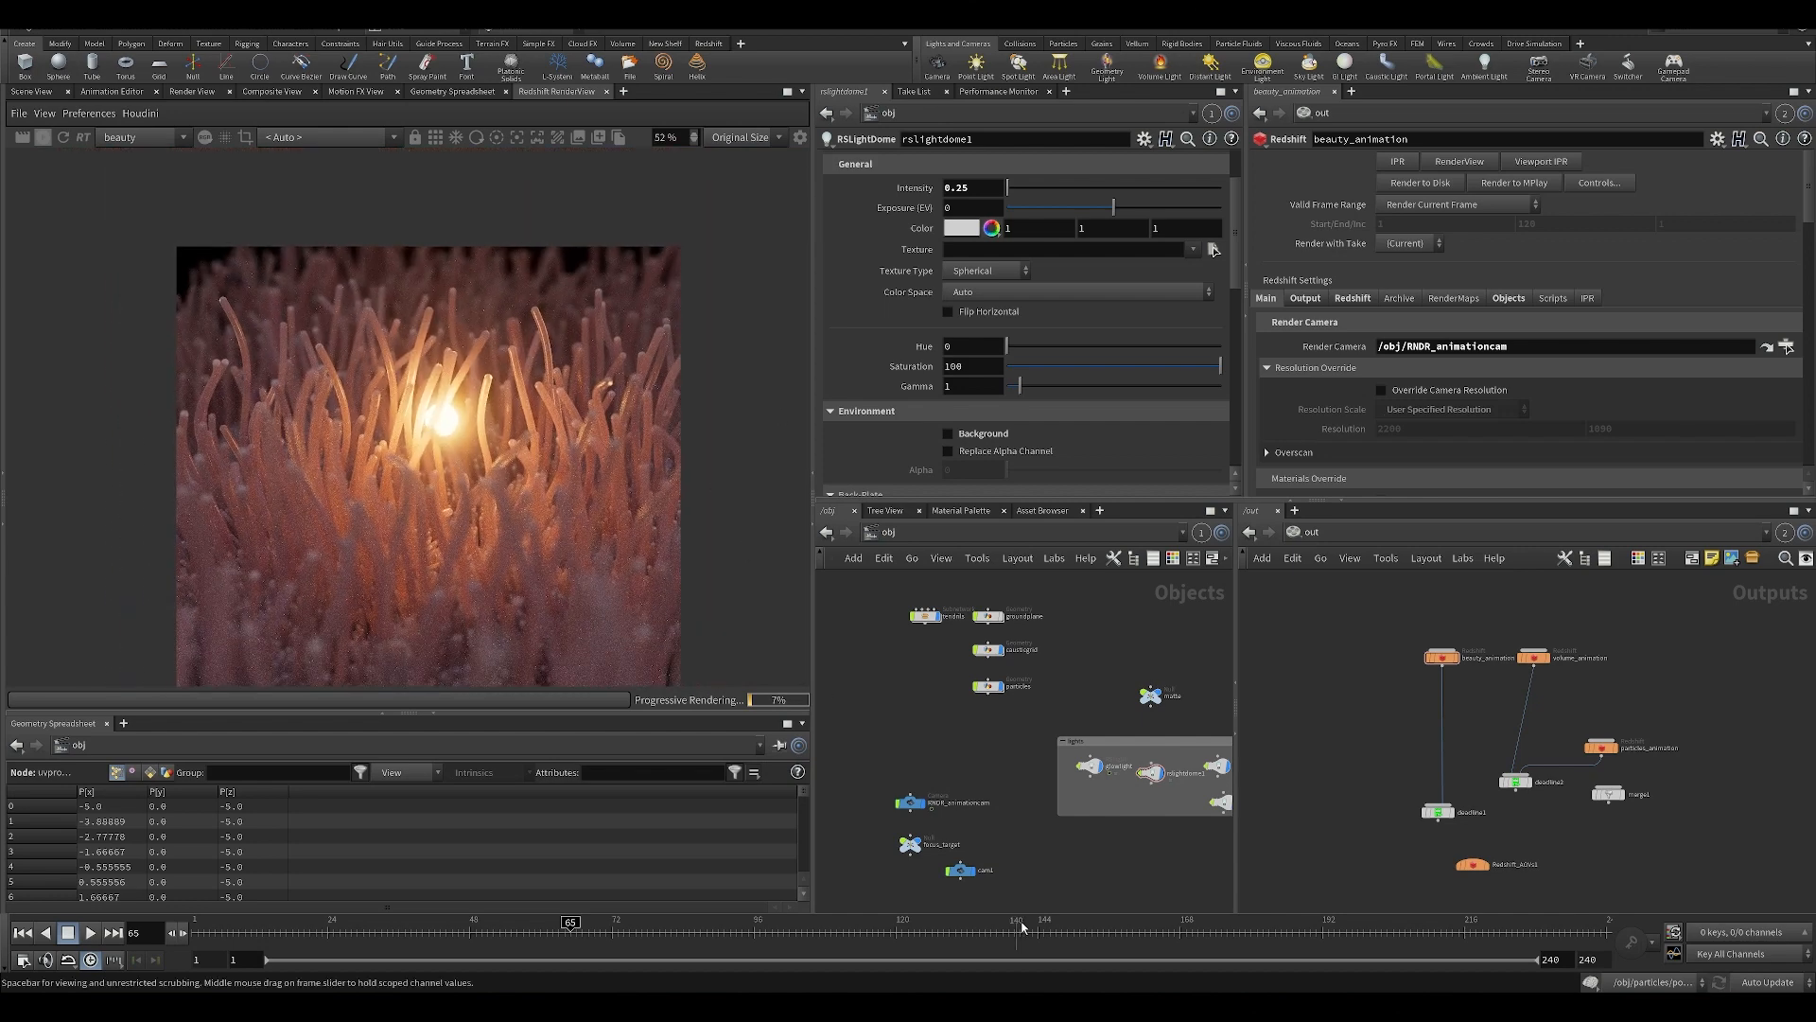
Line up the rslightdome1 node with the glowlight node inside the lights network box.
middle_drag(1121, 774, 1031, 735)
scroll(1032, 735, up, 2)
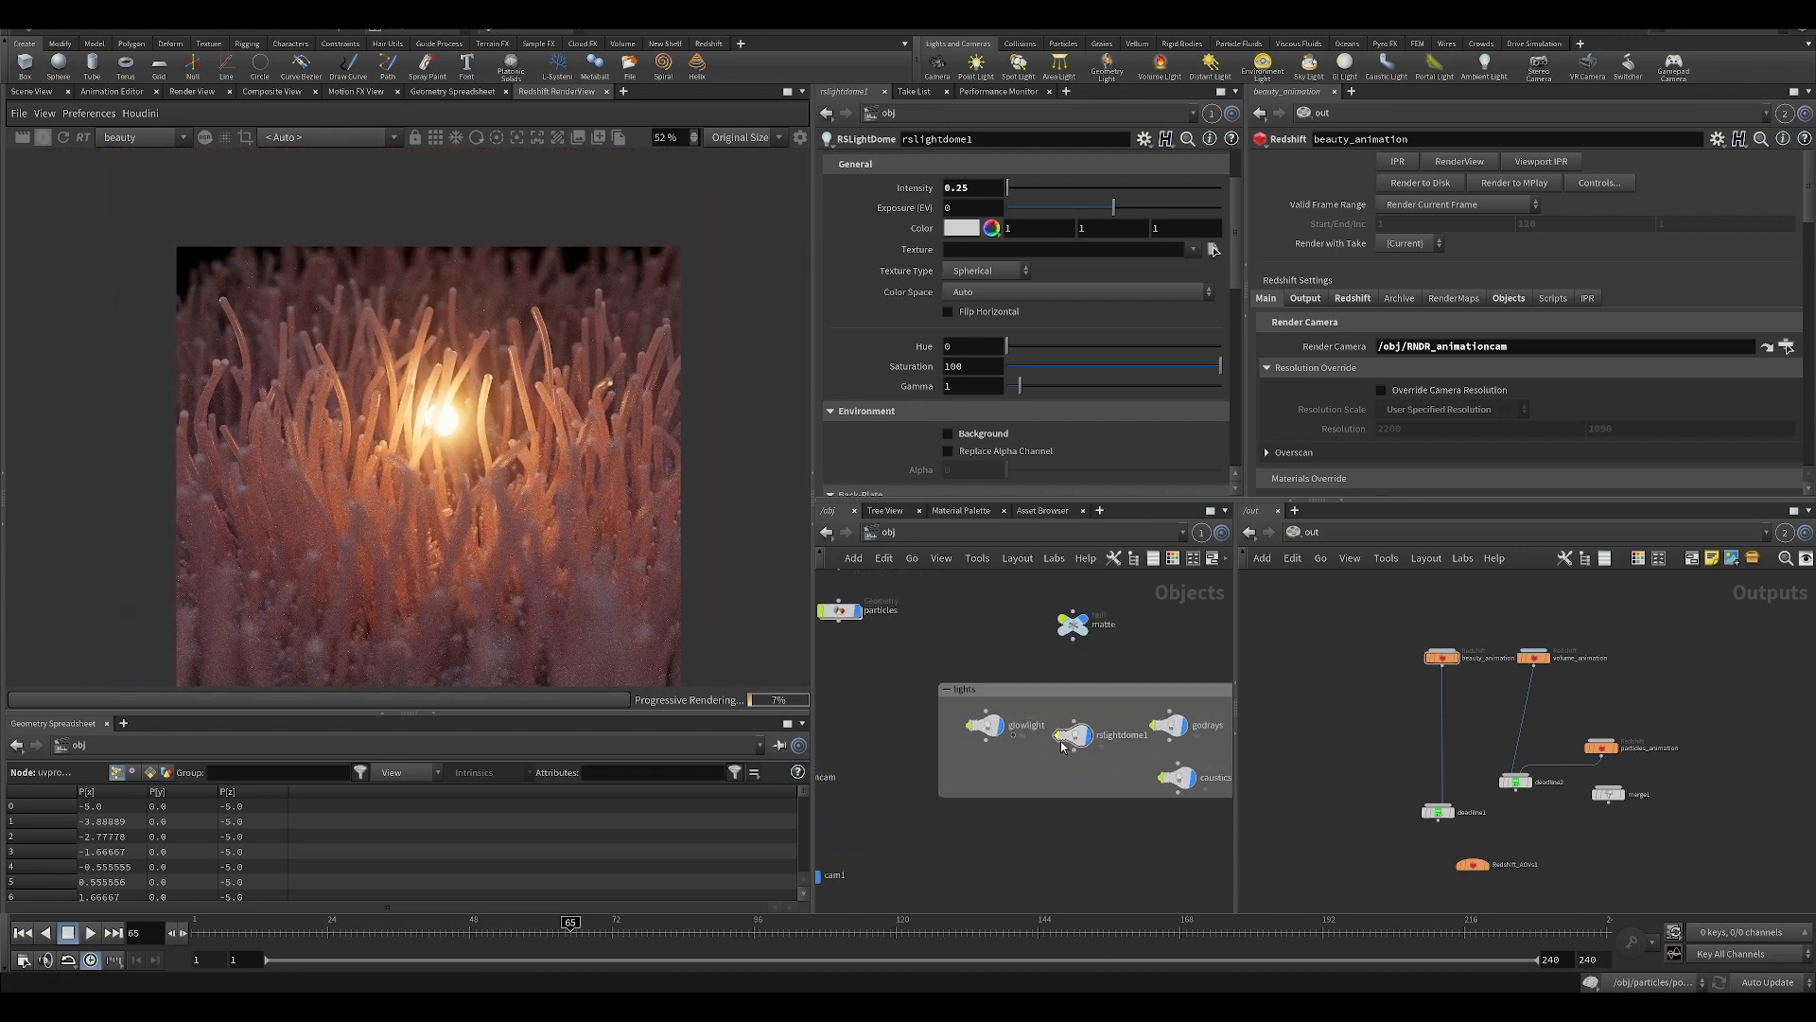
drag(1063, 747, 1062, 736)
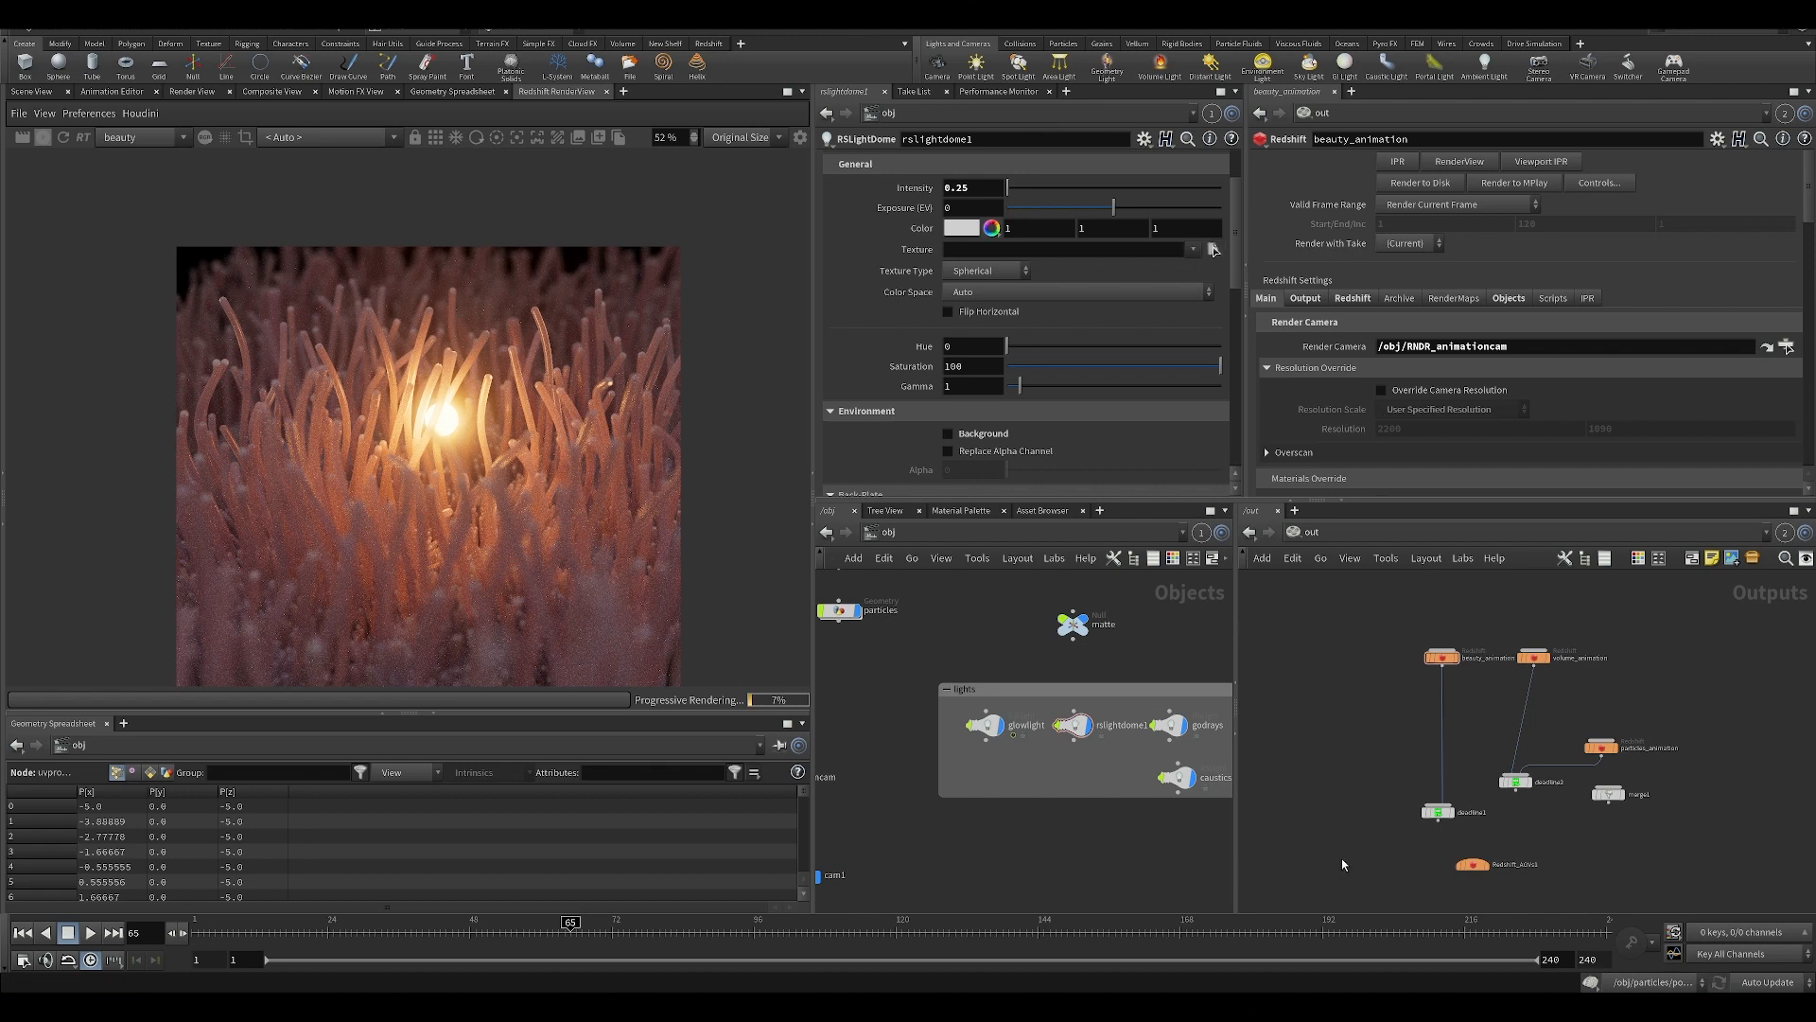
drag(1390, 767, 1430, 832)
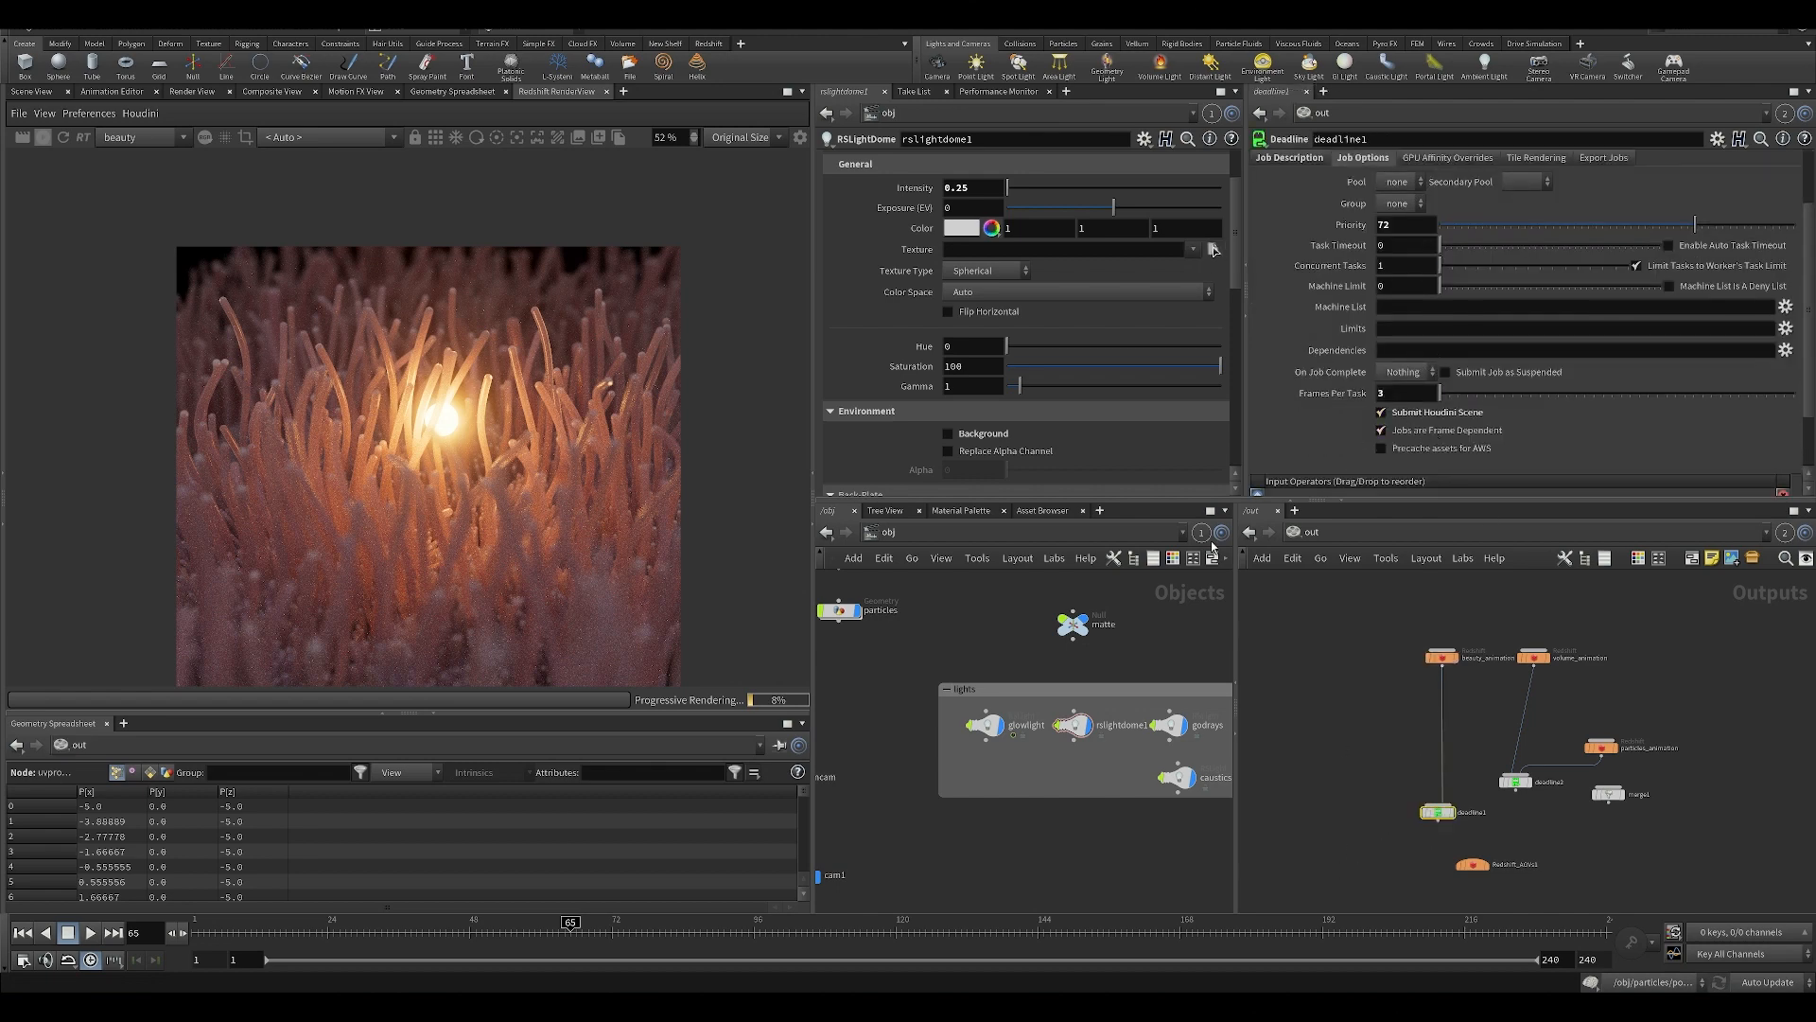
click(1370, 784)
Load blue_grotto_4k.hdr from the project's HDRI folder as the texture of rslightdome1.
scroll(1211, 248, up, 1)
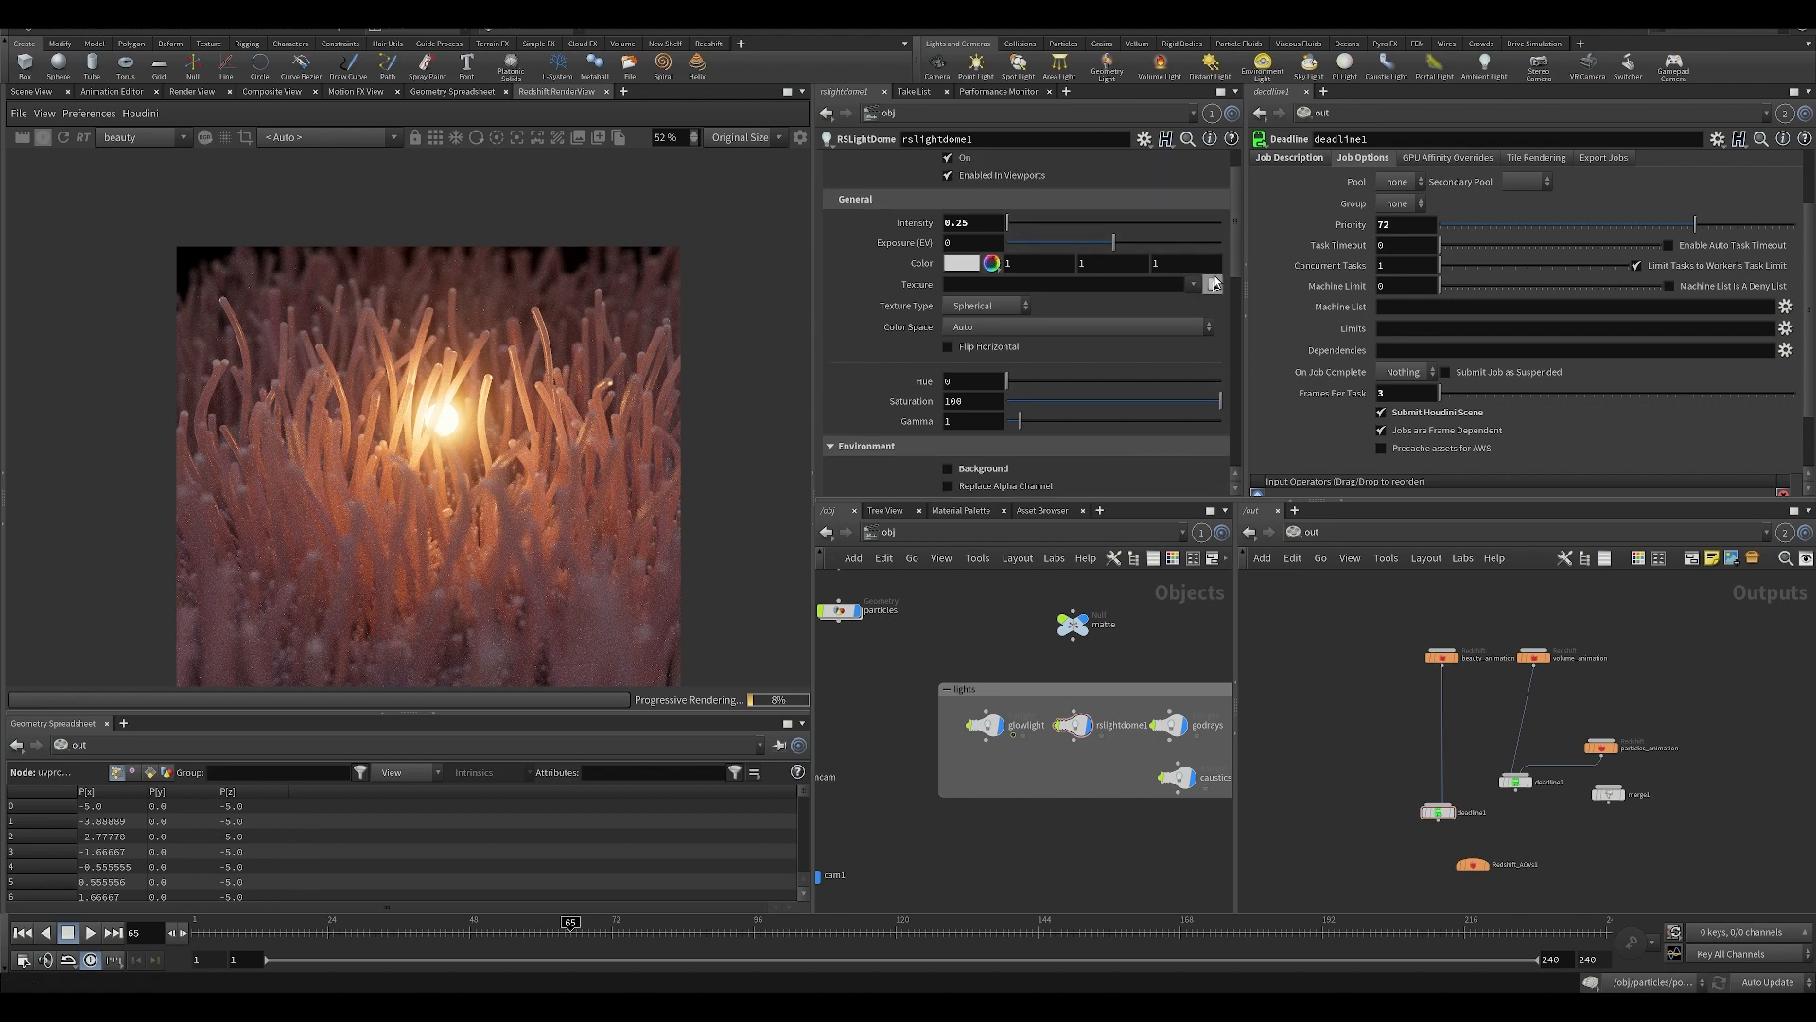
click(1214, 283)
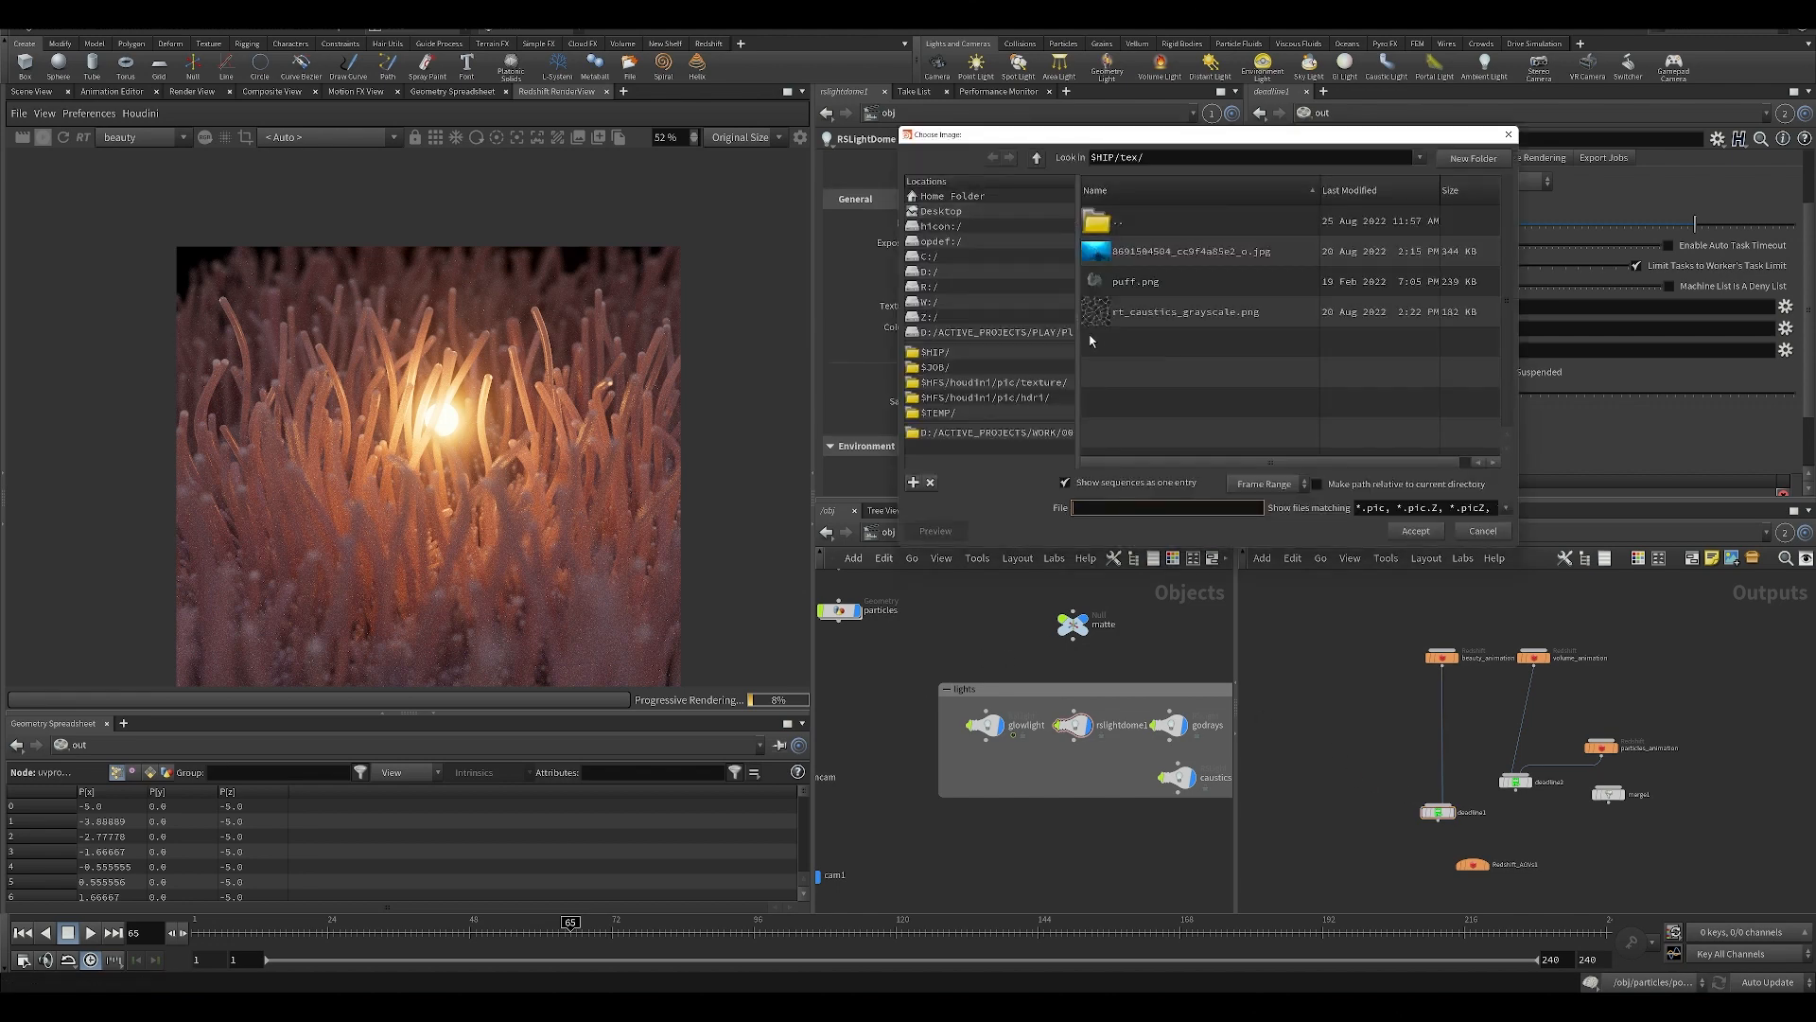
click(1121, 227)
double_click(1123, 227)
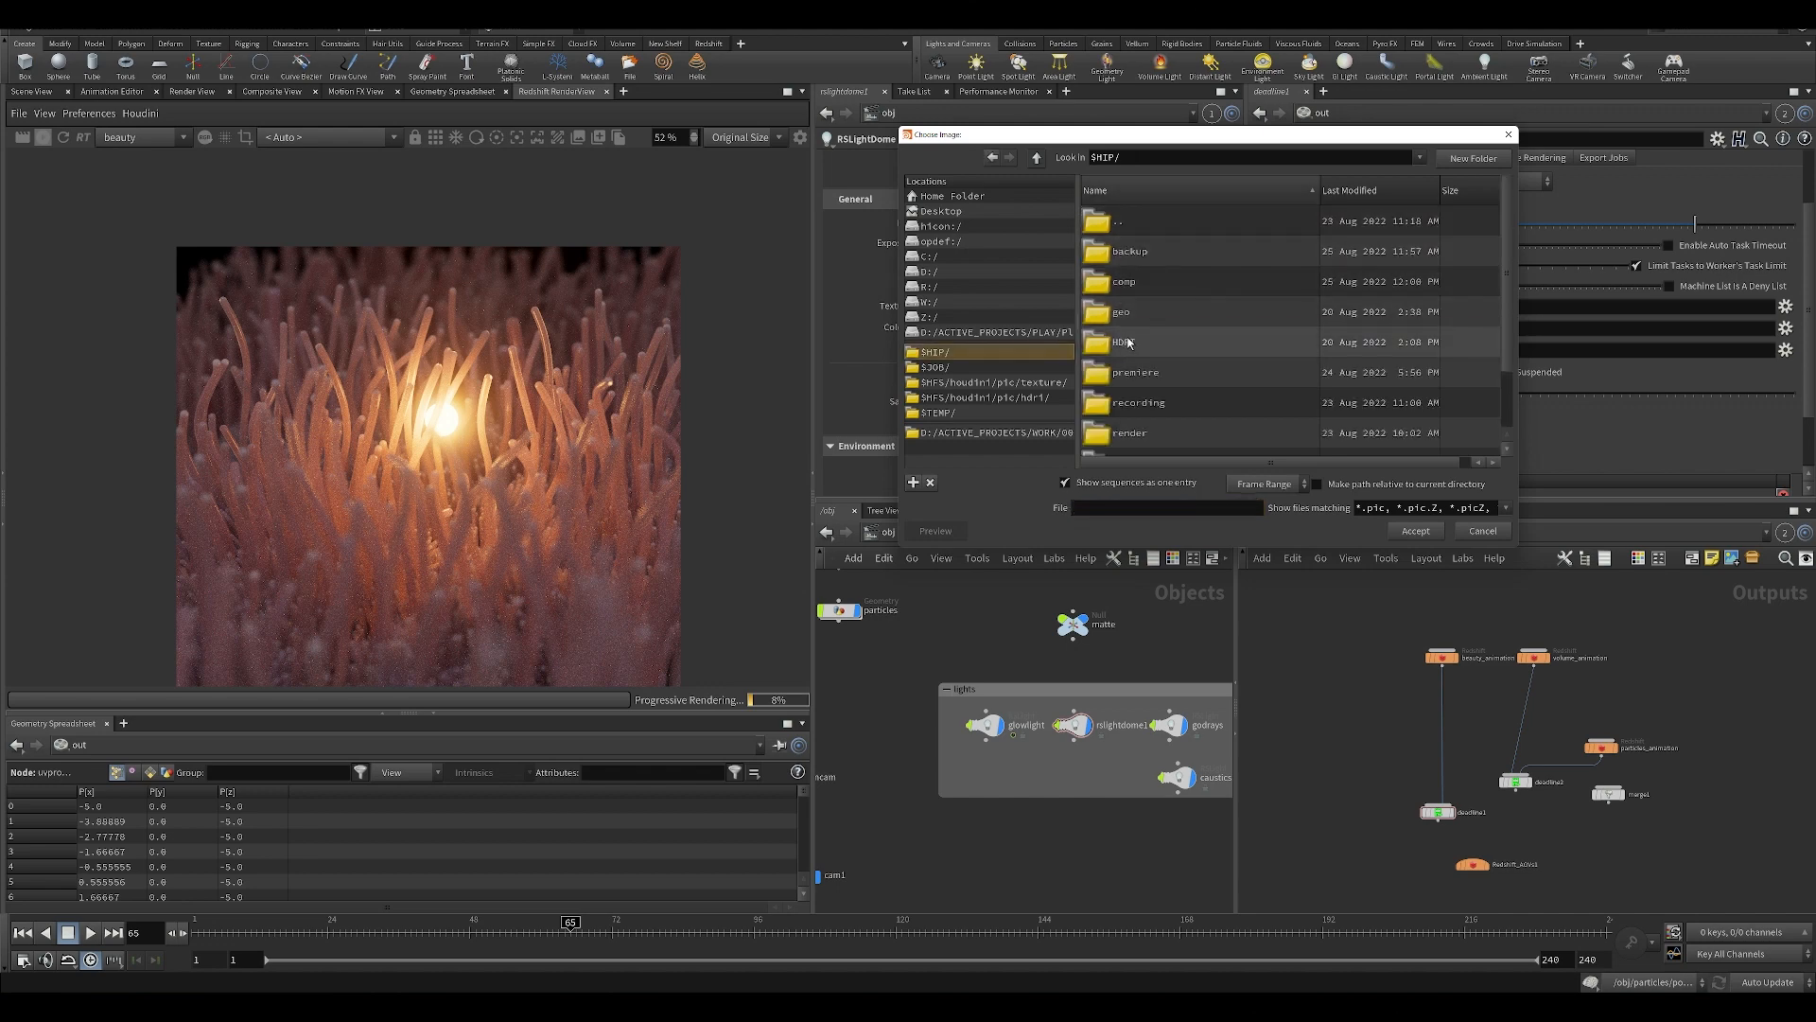
double_click(1130, 344)
click(1128, 253)
double_click(1129, 252)
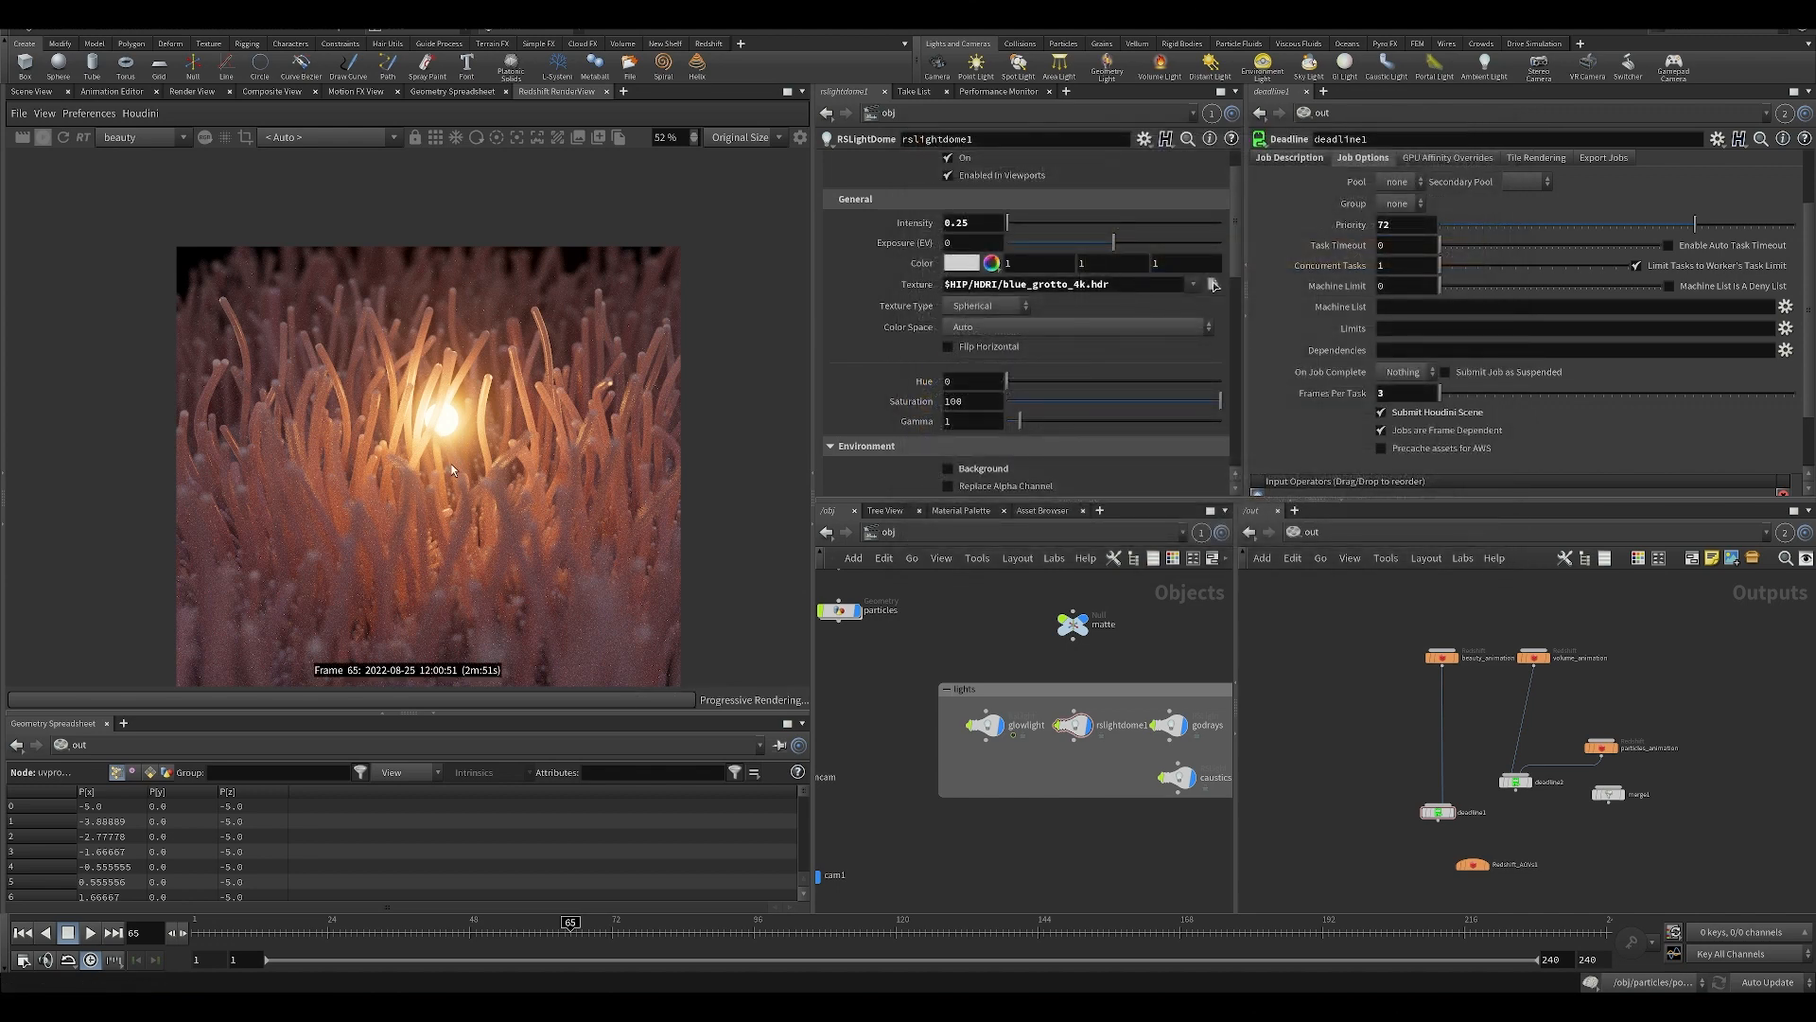
Examine how the HDRI lighting affects the tendrils' color in the beauty render and compare it with the composite.
scroll(451, 462, down, 1)
scroll(451, 463, up, 1)
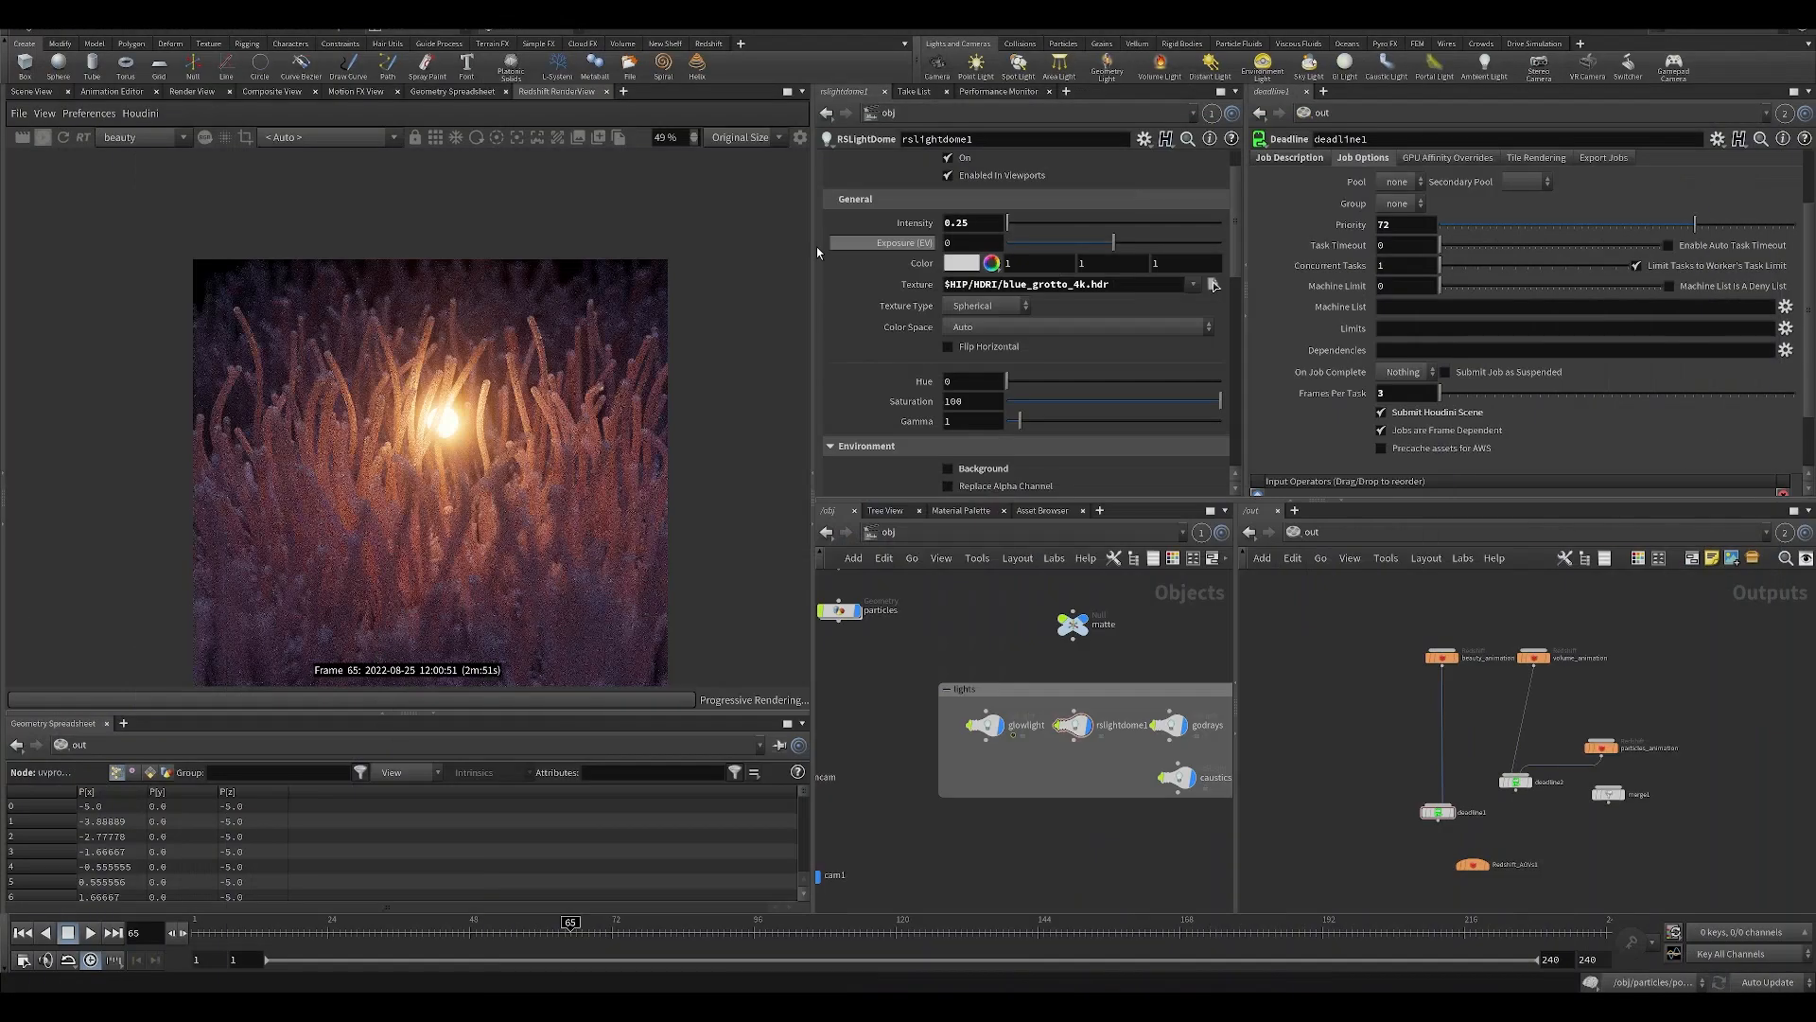
scroll(400, 425, up, 3)
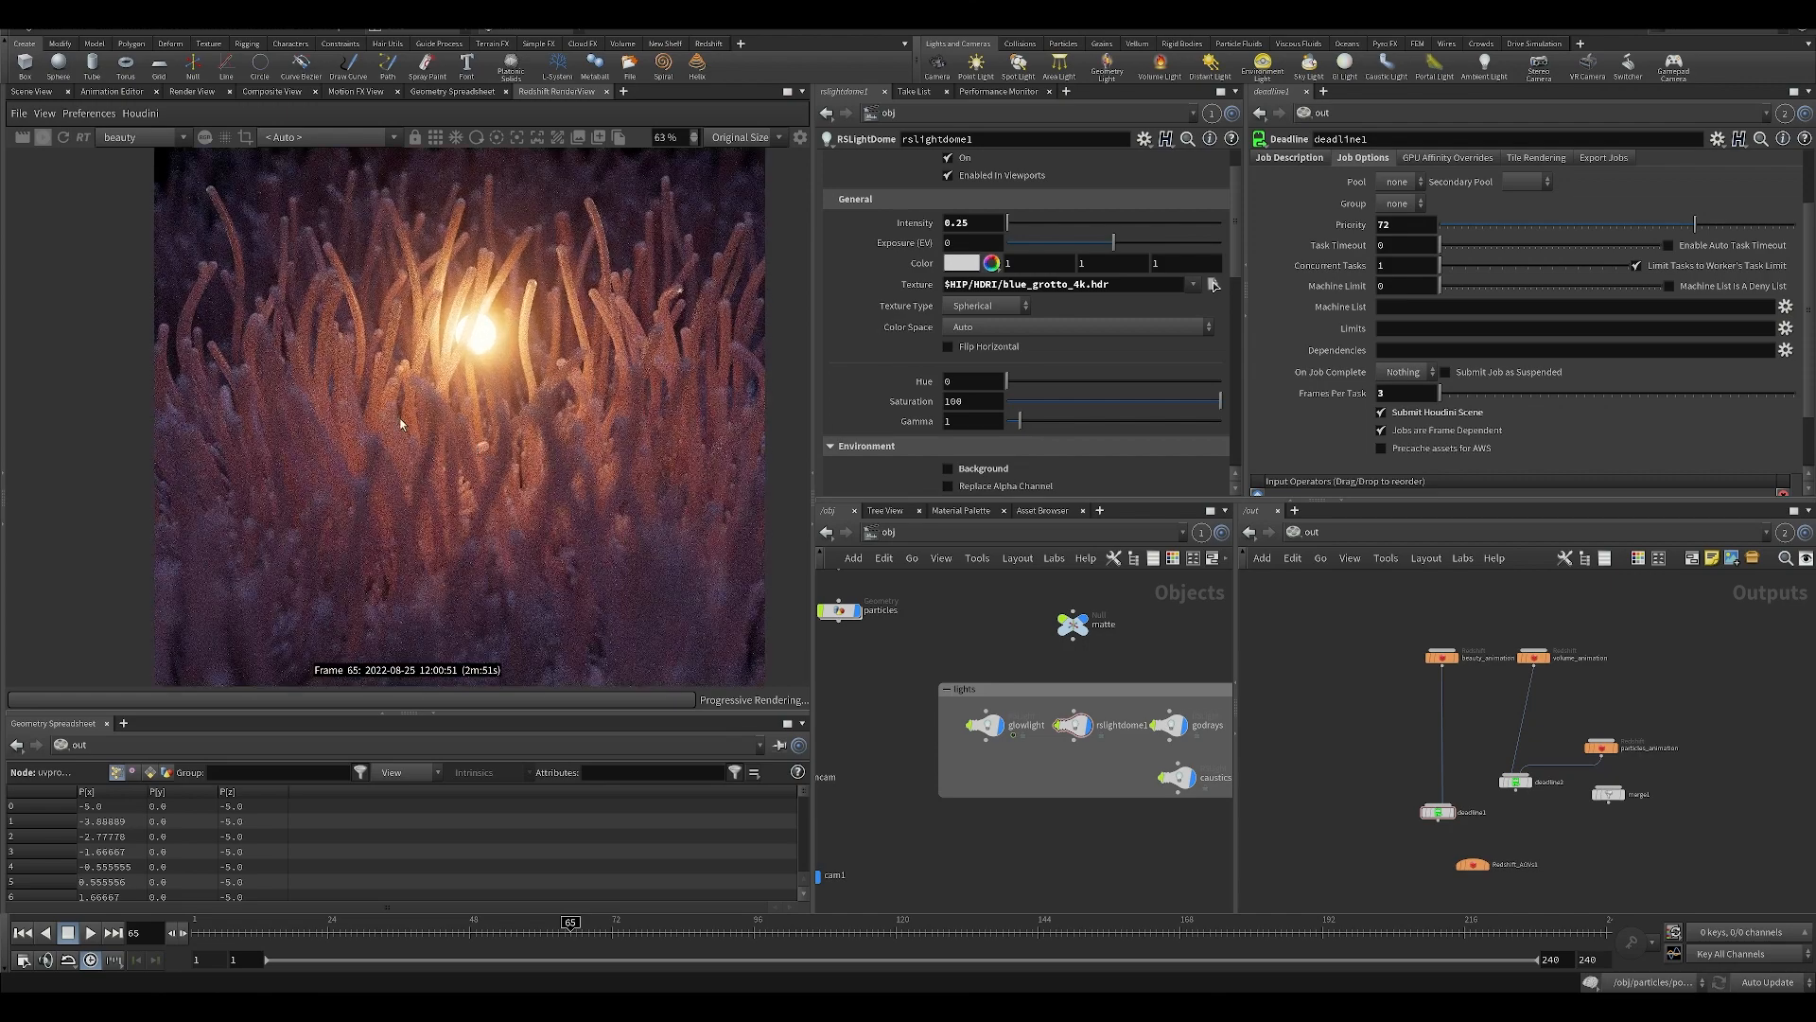
scroll(463, 423, up, 2)
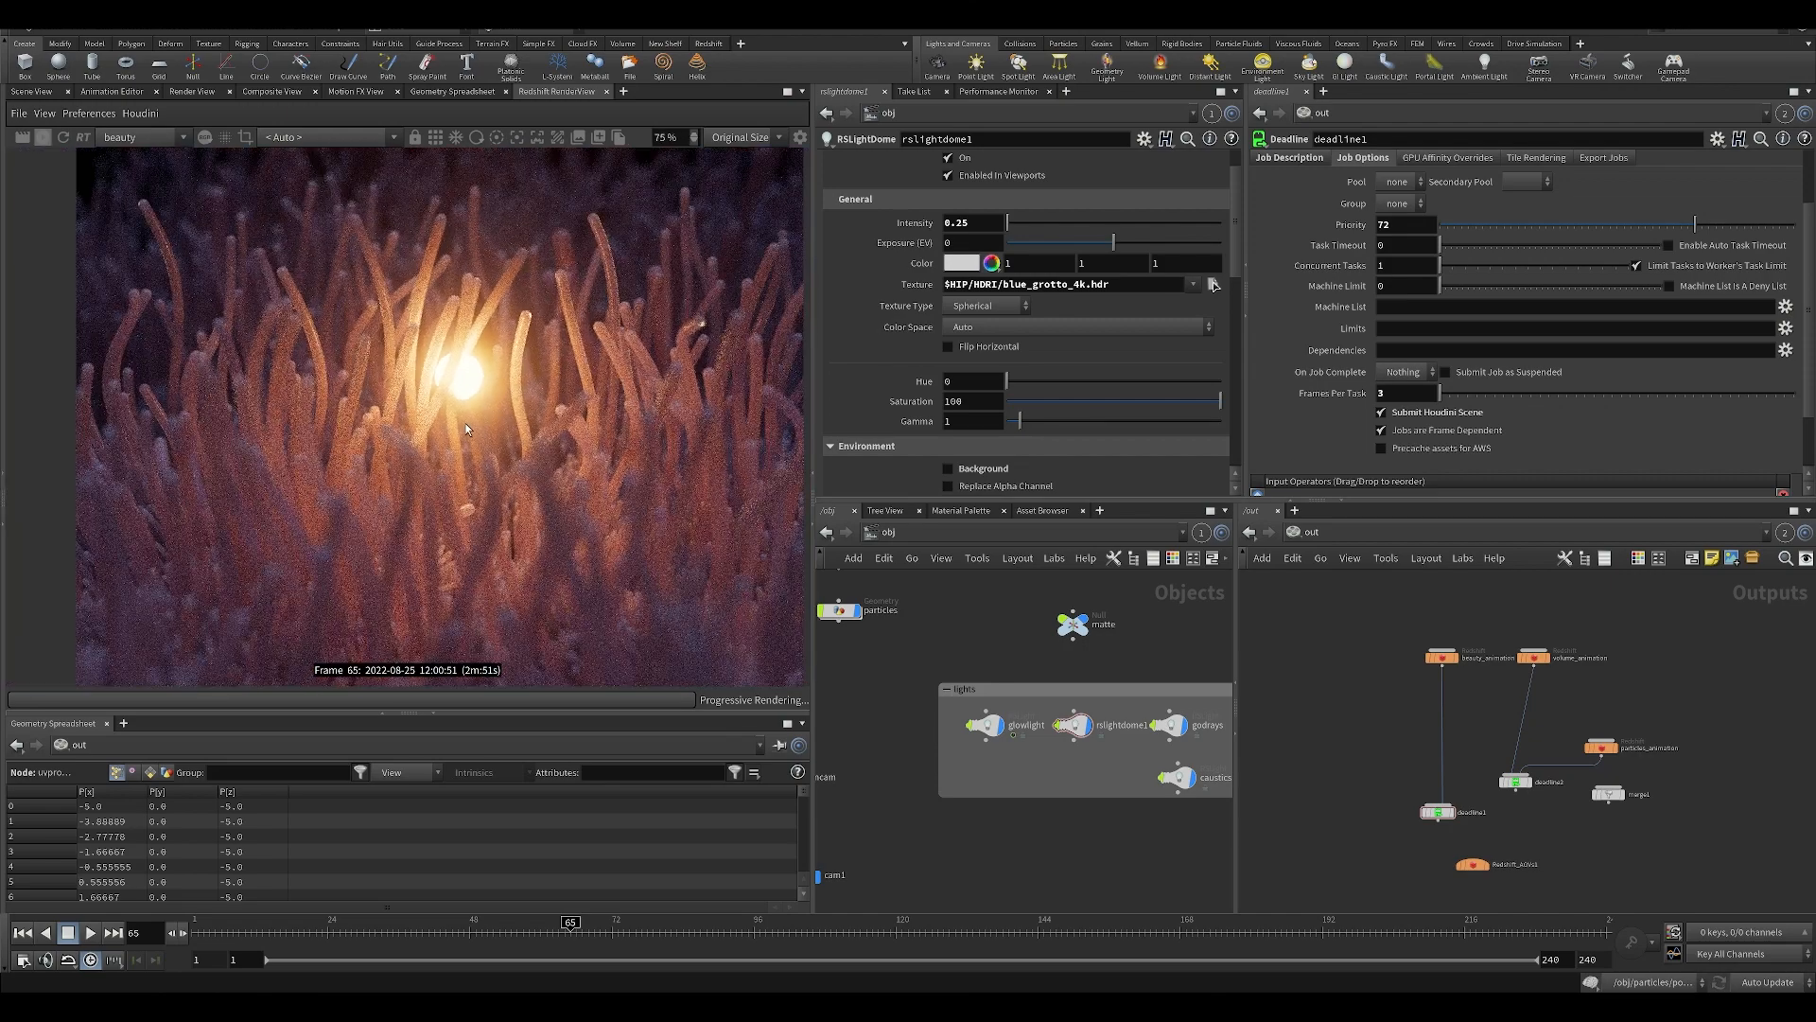
scroll(465, 428, down, 3)
middle_drag(465, 426, 401, 359)
scroll(401, 360, up, 2)
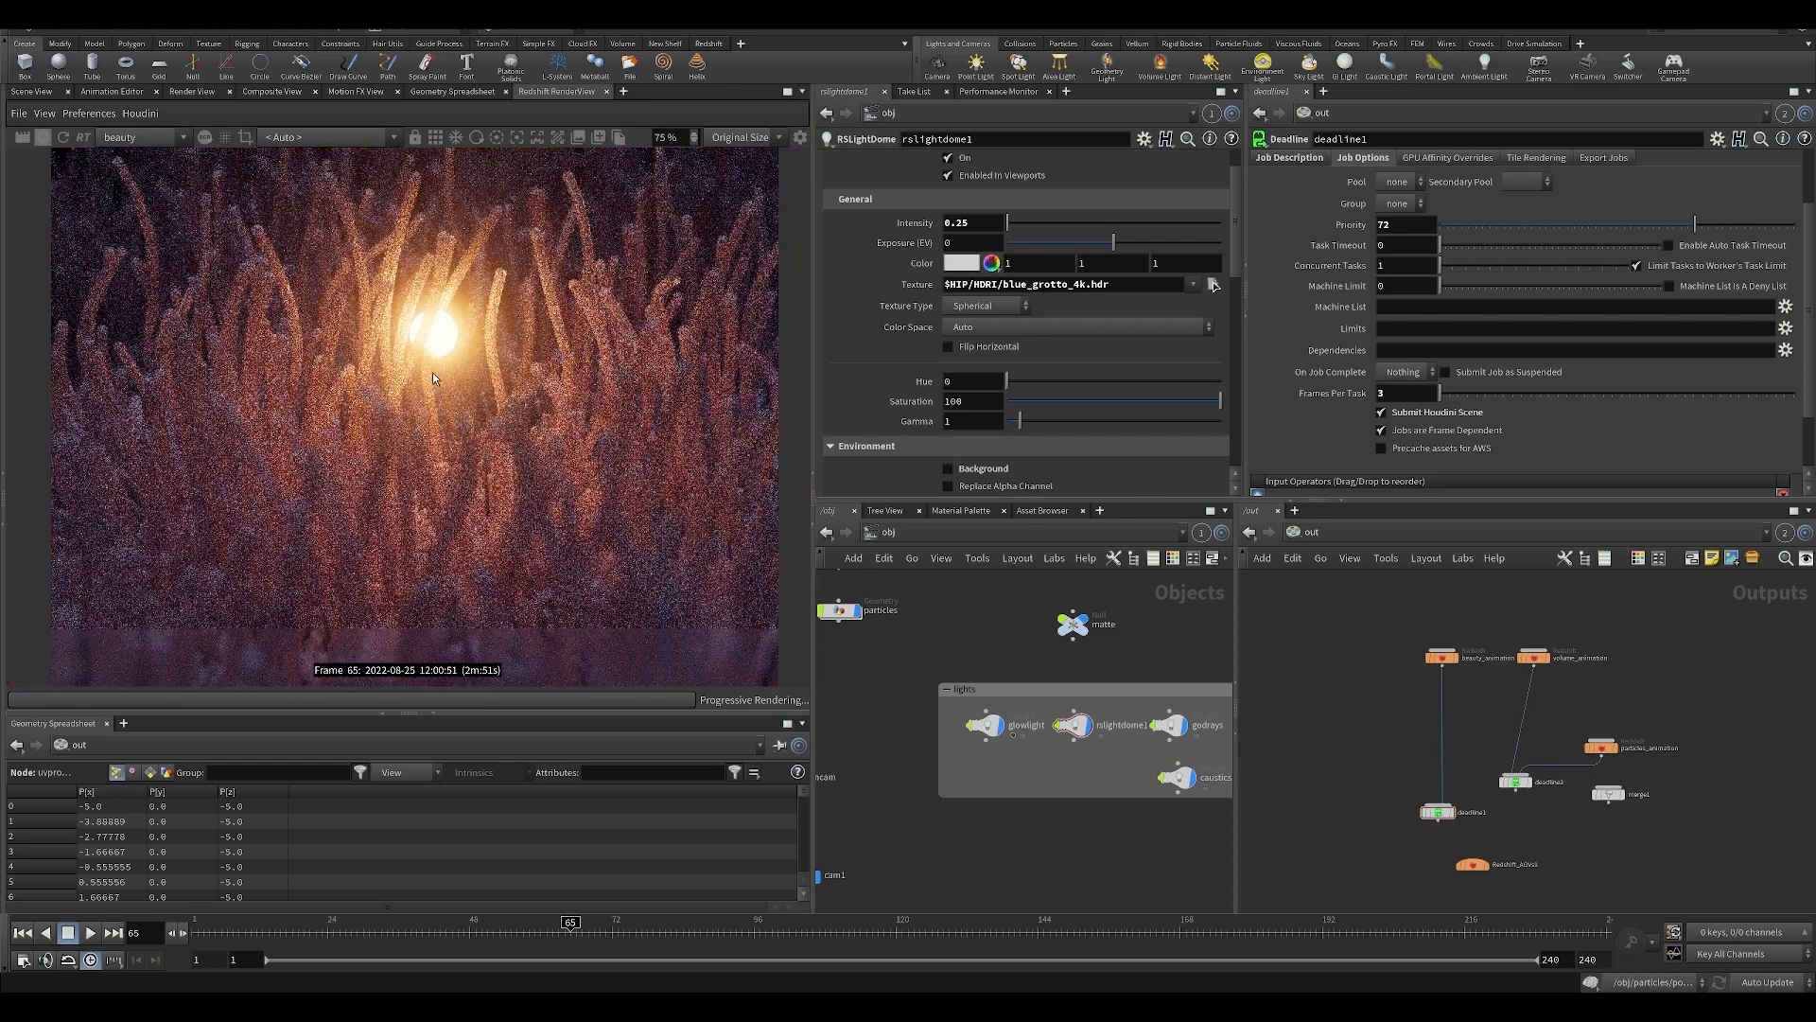
scroll(433, 376, down, 2)
middle_drag(900, 702, 952, 706)
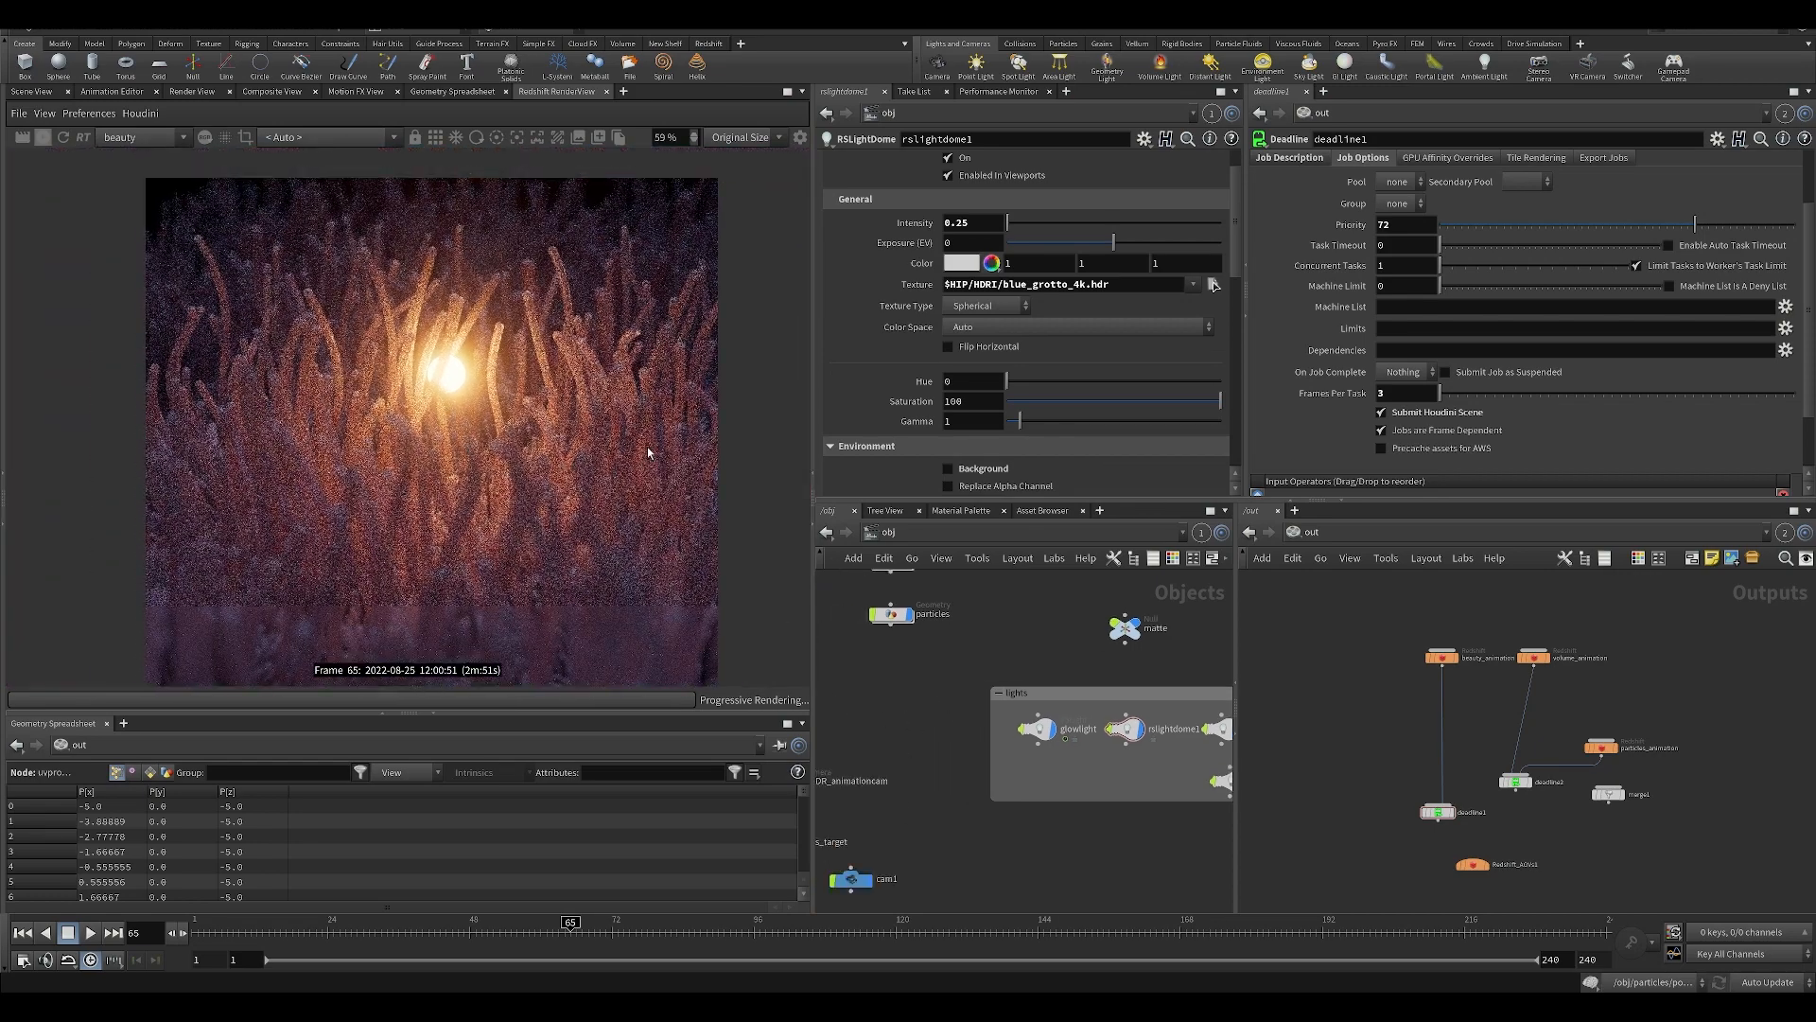
Replace $HIP with $JOB in the dome light's texture path so it reads $JOB/HDRI/blue_grotto_4k.hdr.
drag(1016, 285, 1045, 289)
click(965, 285)
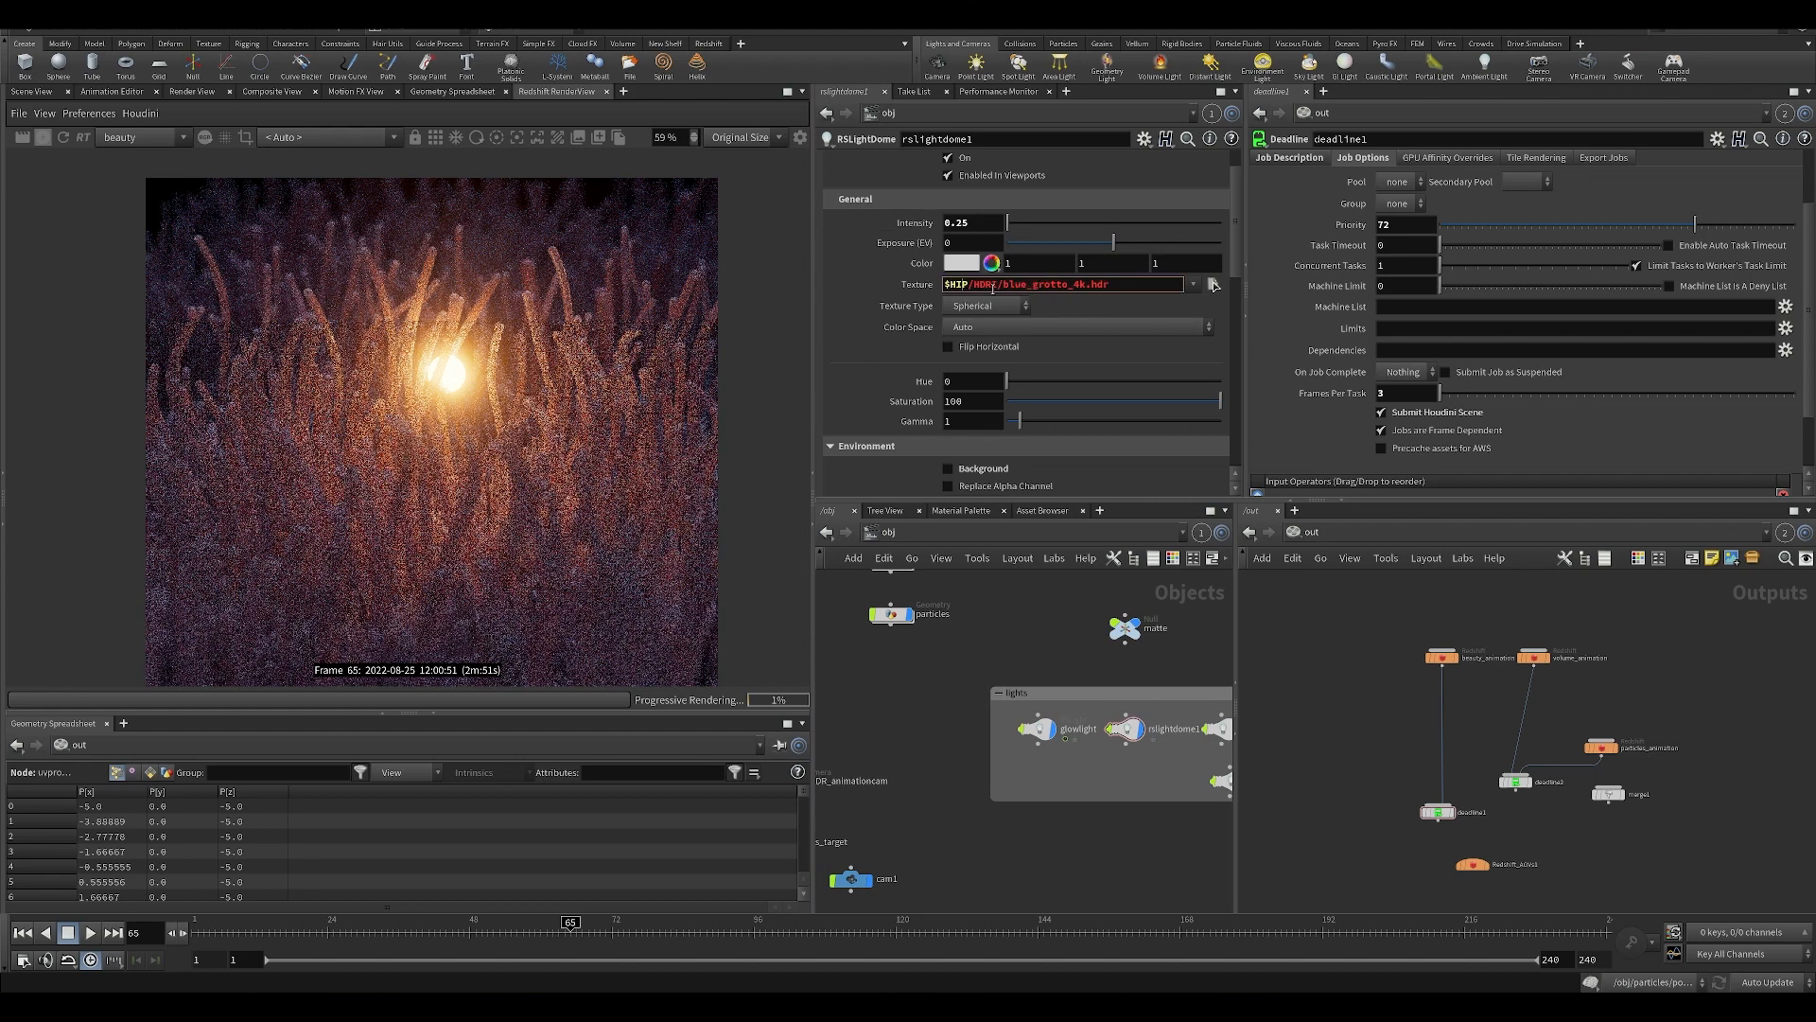
text($JOB)
key(Return)
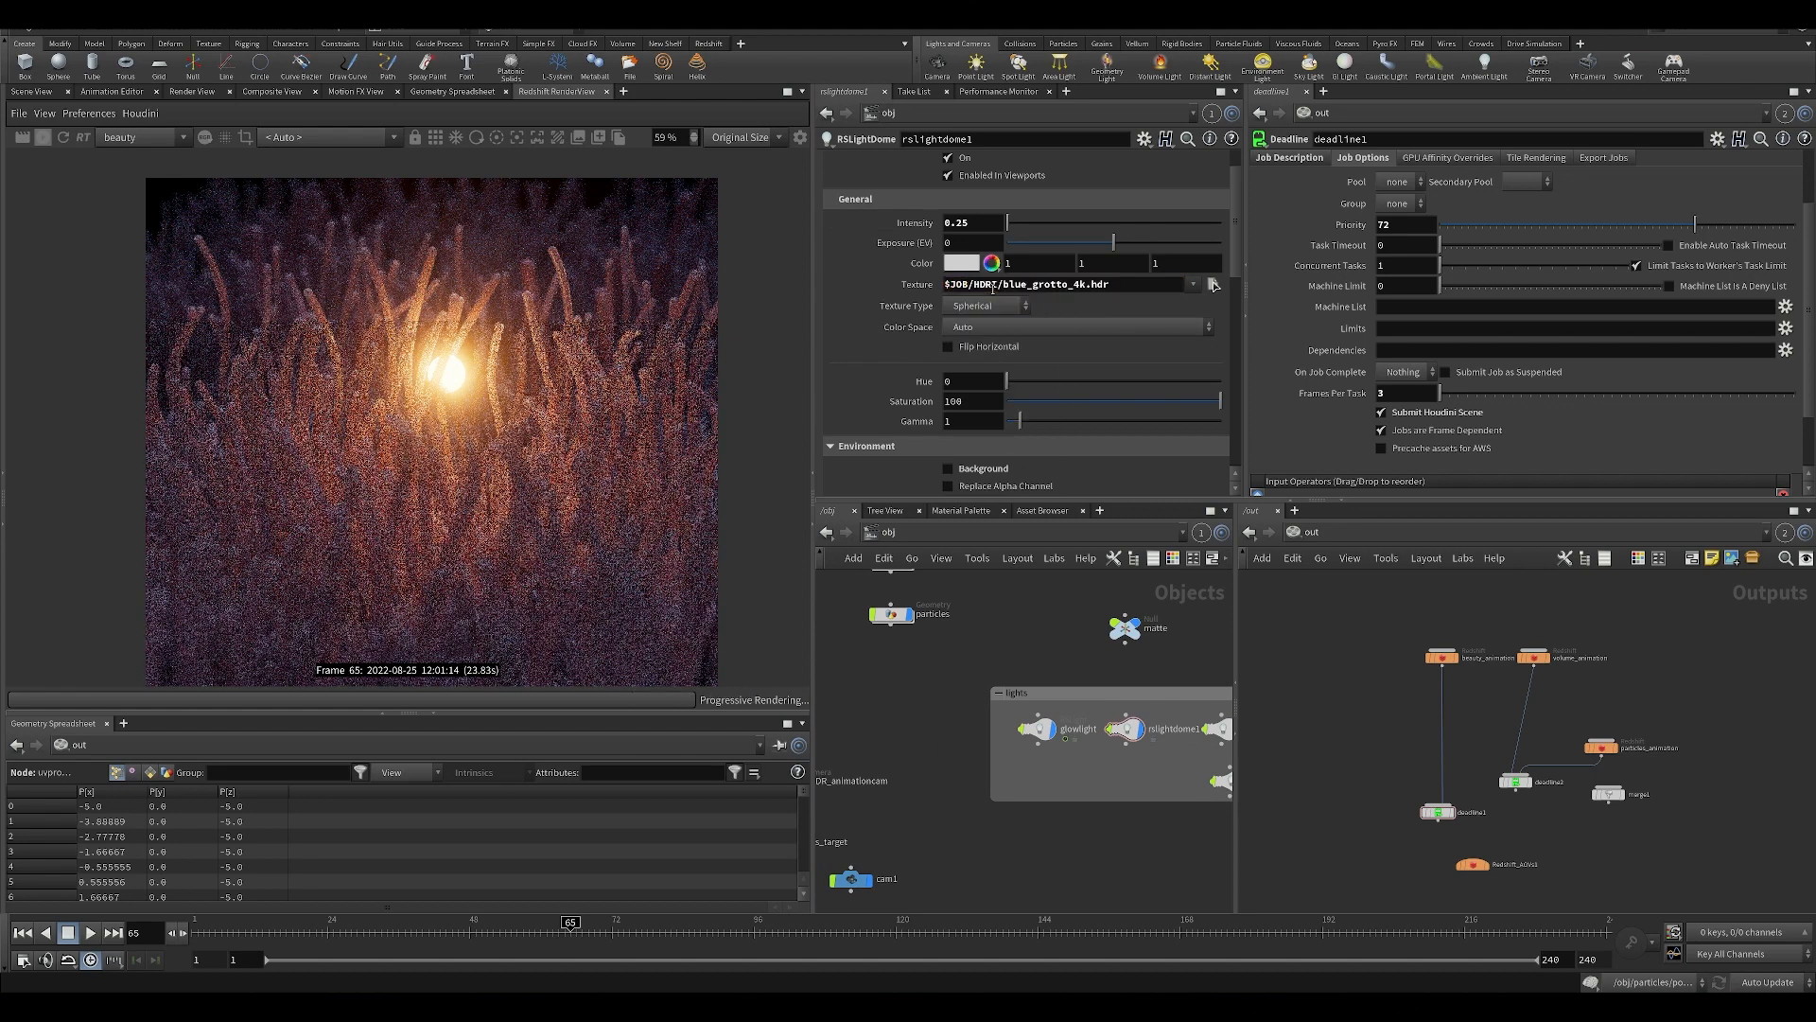
scroll(479, 469, down, 2)
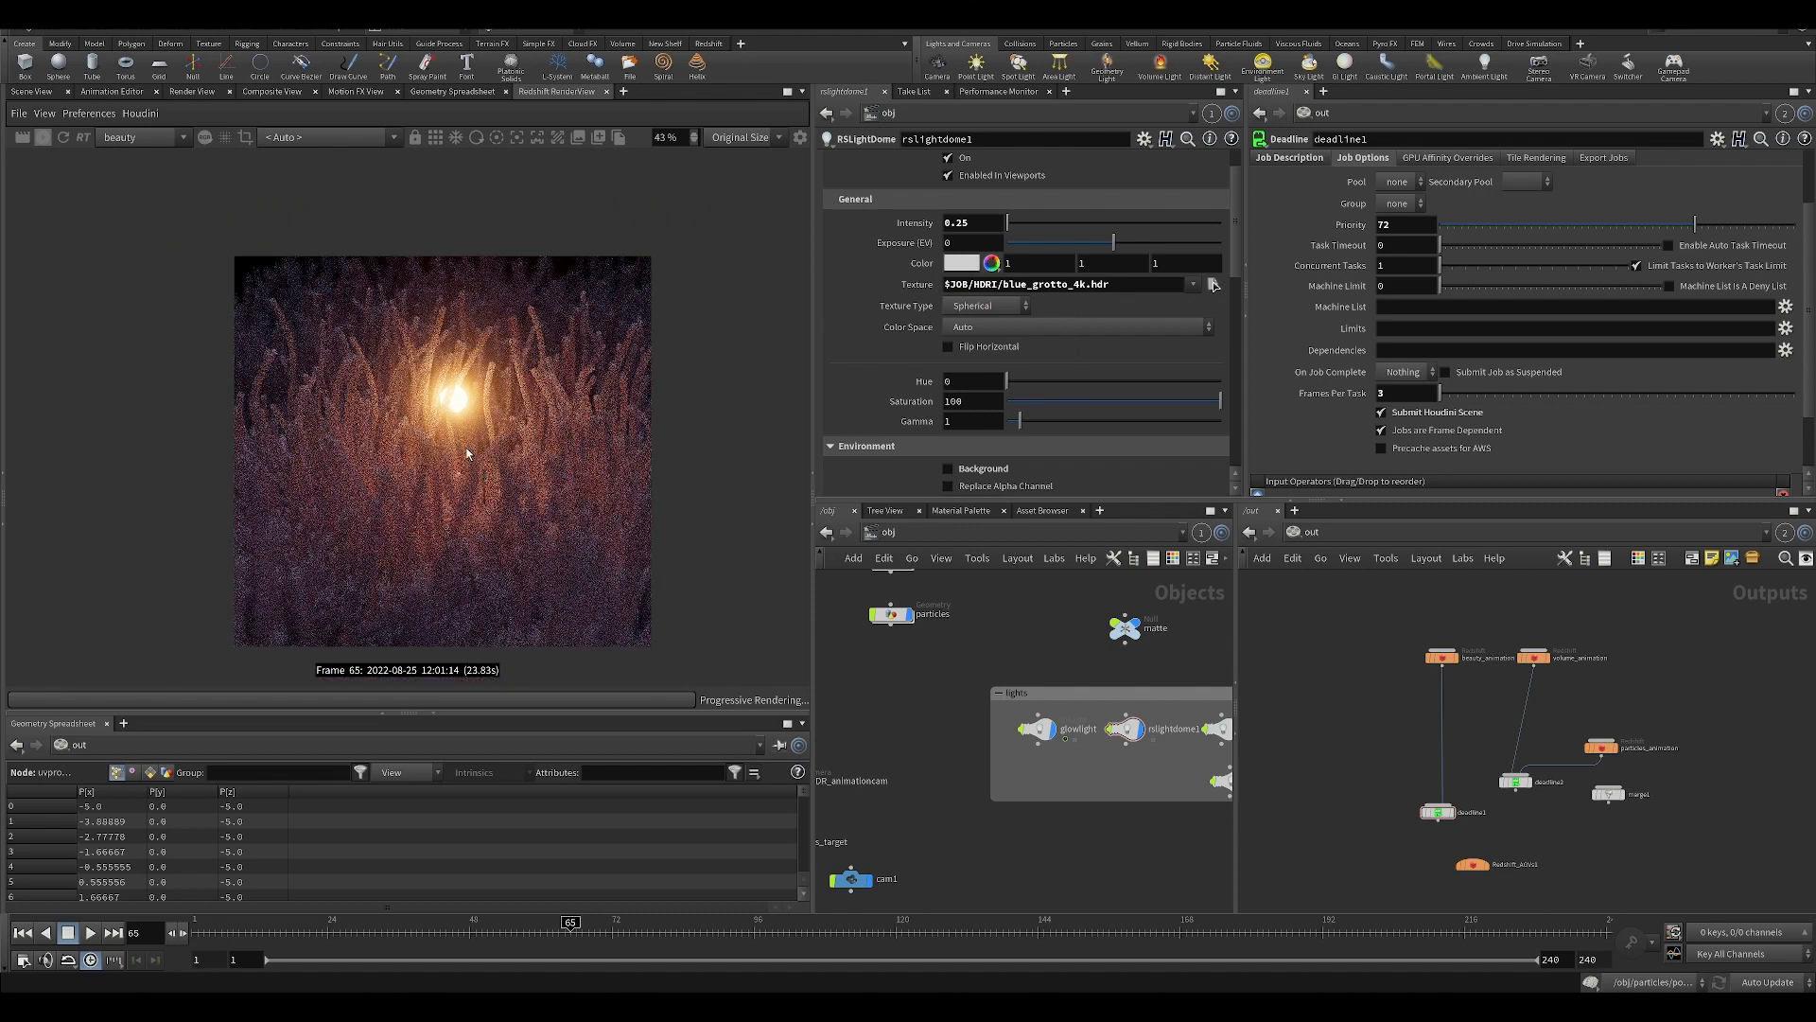
Stop the interactive render, return to the 3D scene view and save the scene file.
click(43, 139)
click(32, 92)
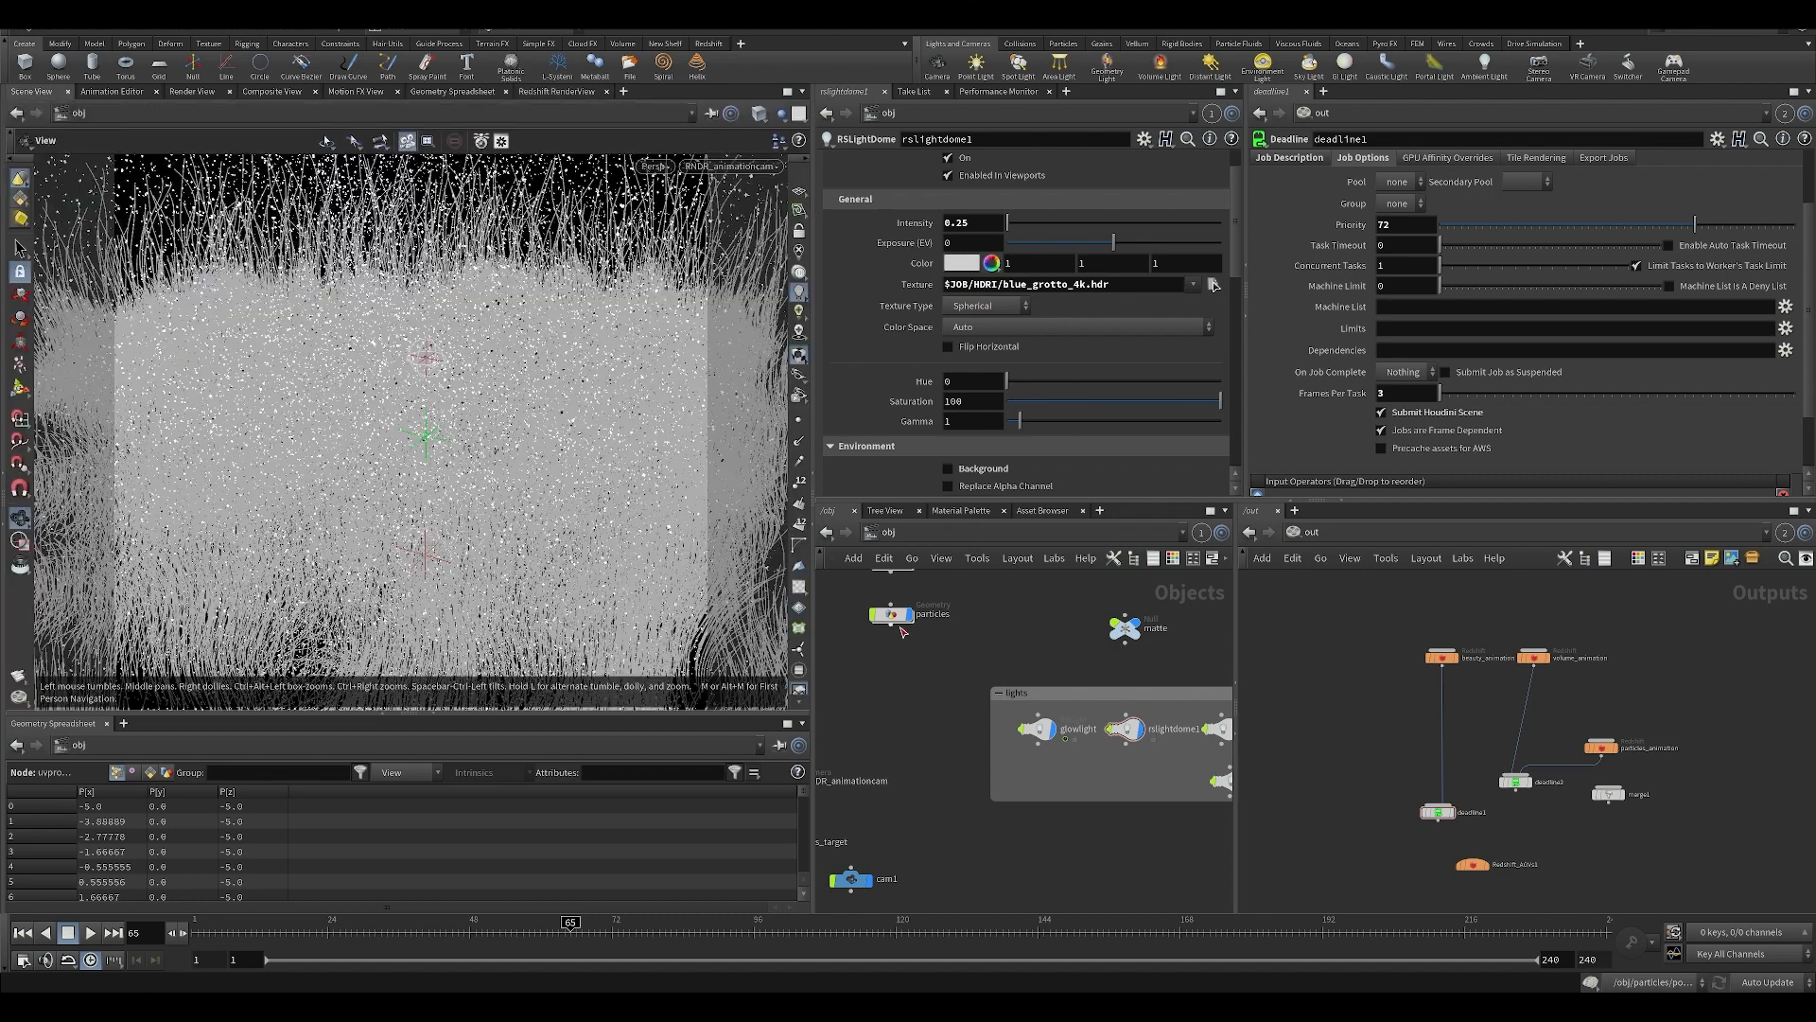
middle_drag(910, 710, 965, 778)
key(ctrl+s)
Open the tendrils subnetwork at object level to show its geometry and instance nodes.
middle_drag(855, 662, 900, 701)
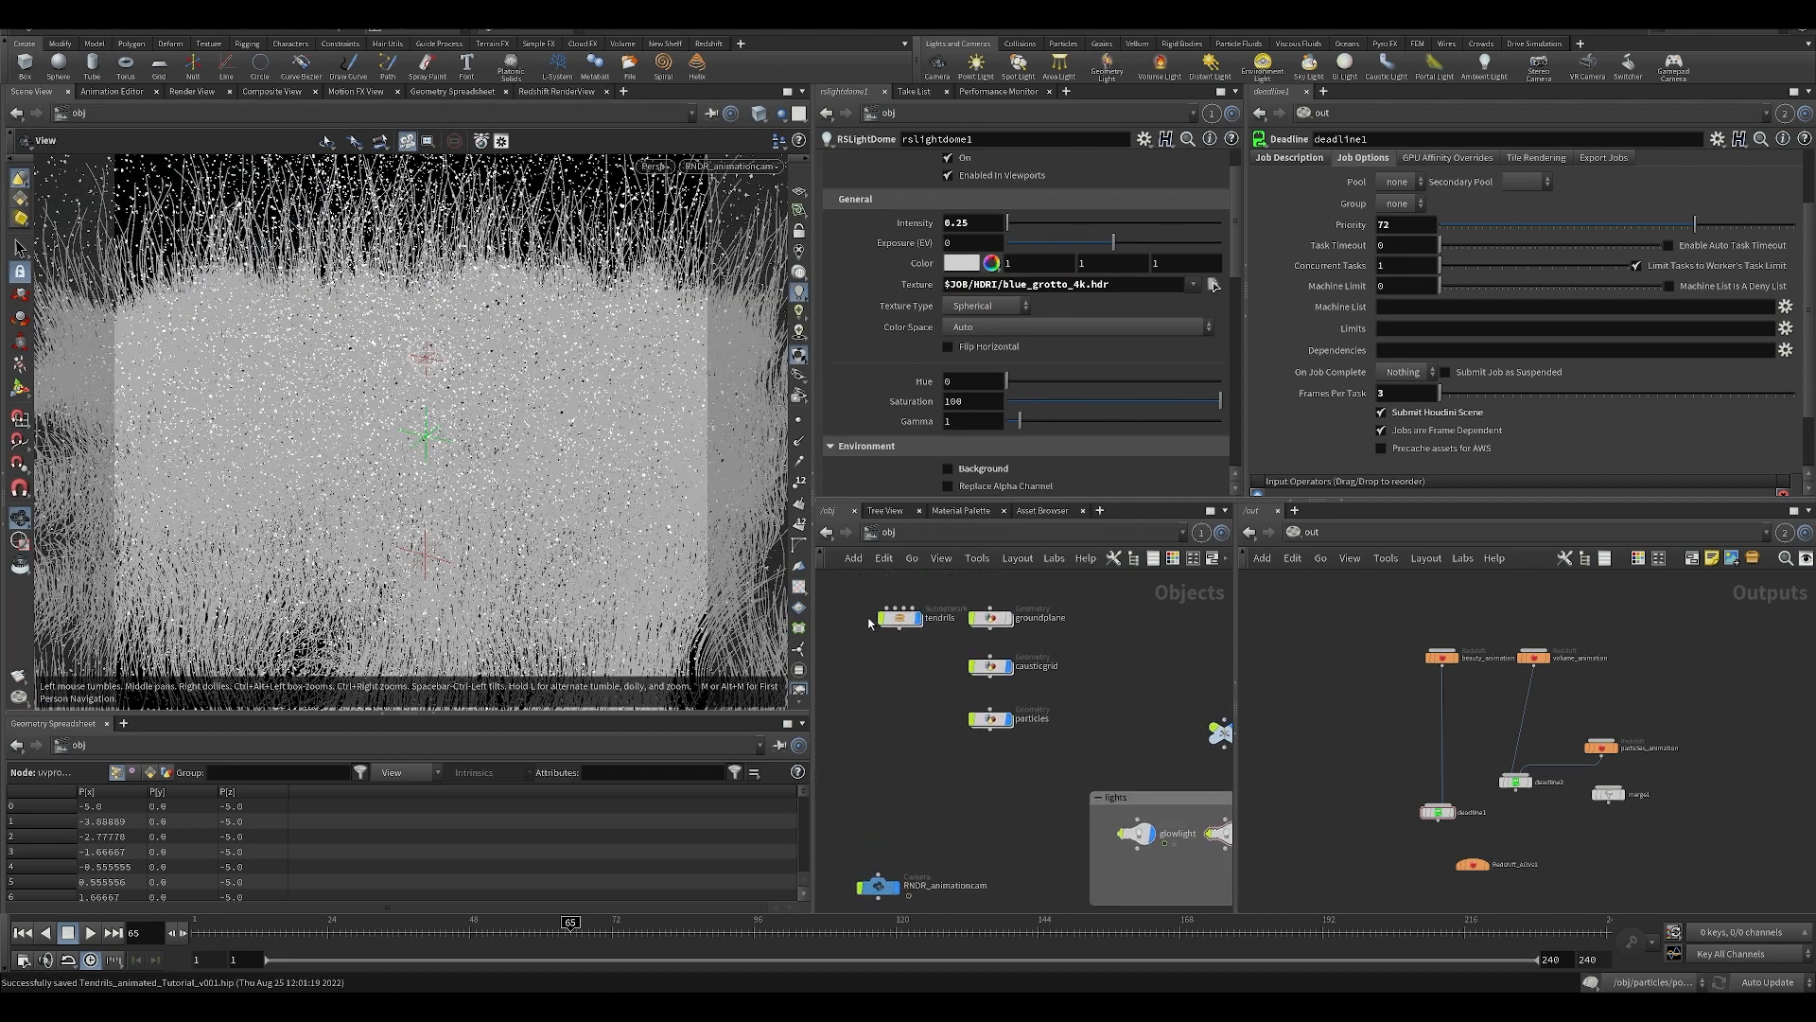
scroll(885, 616, up, 4)
double_click(907, 620)
scroll(946, 757, up, 5)
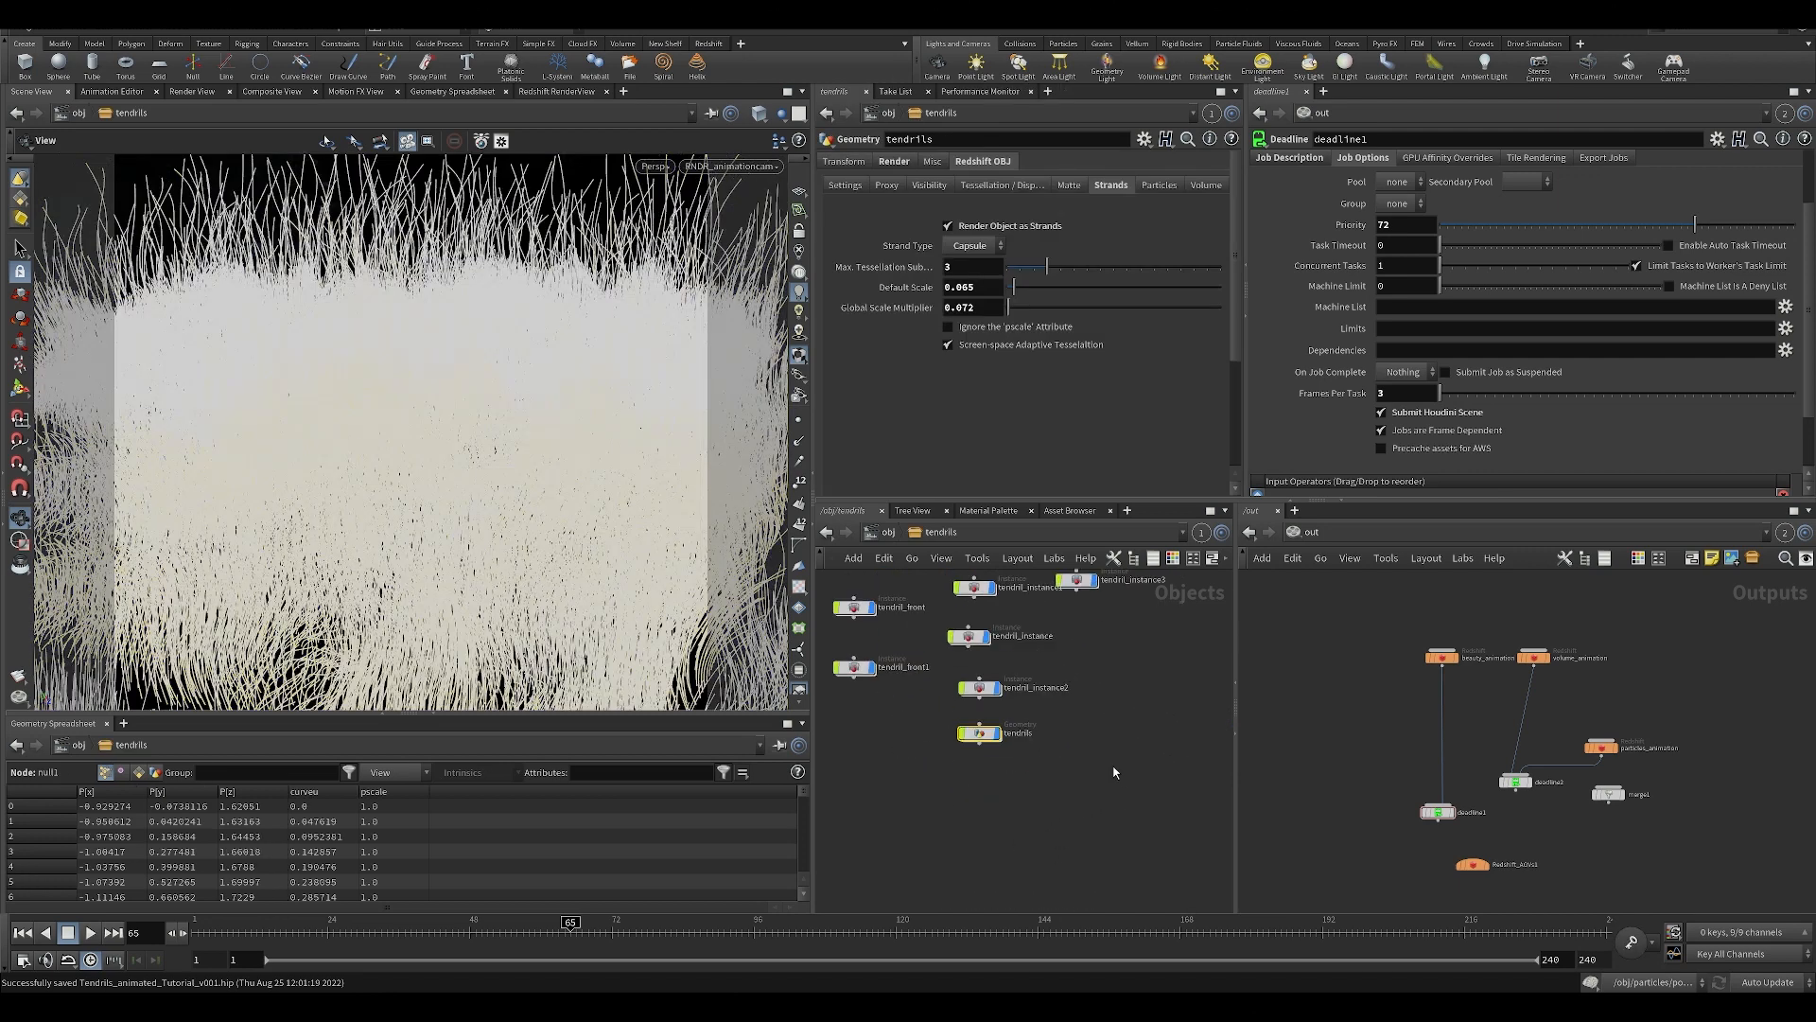
key(h)
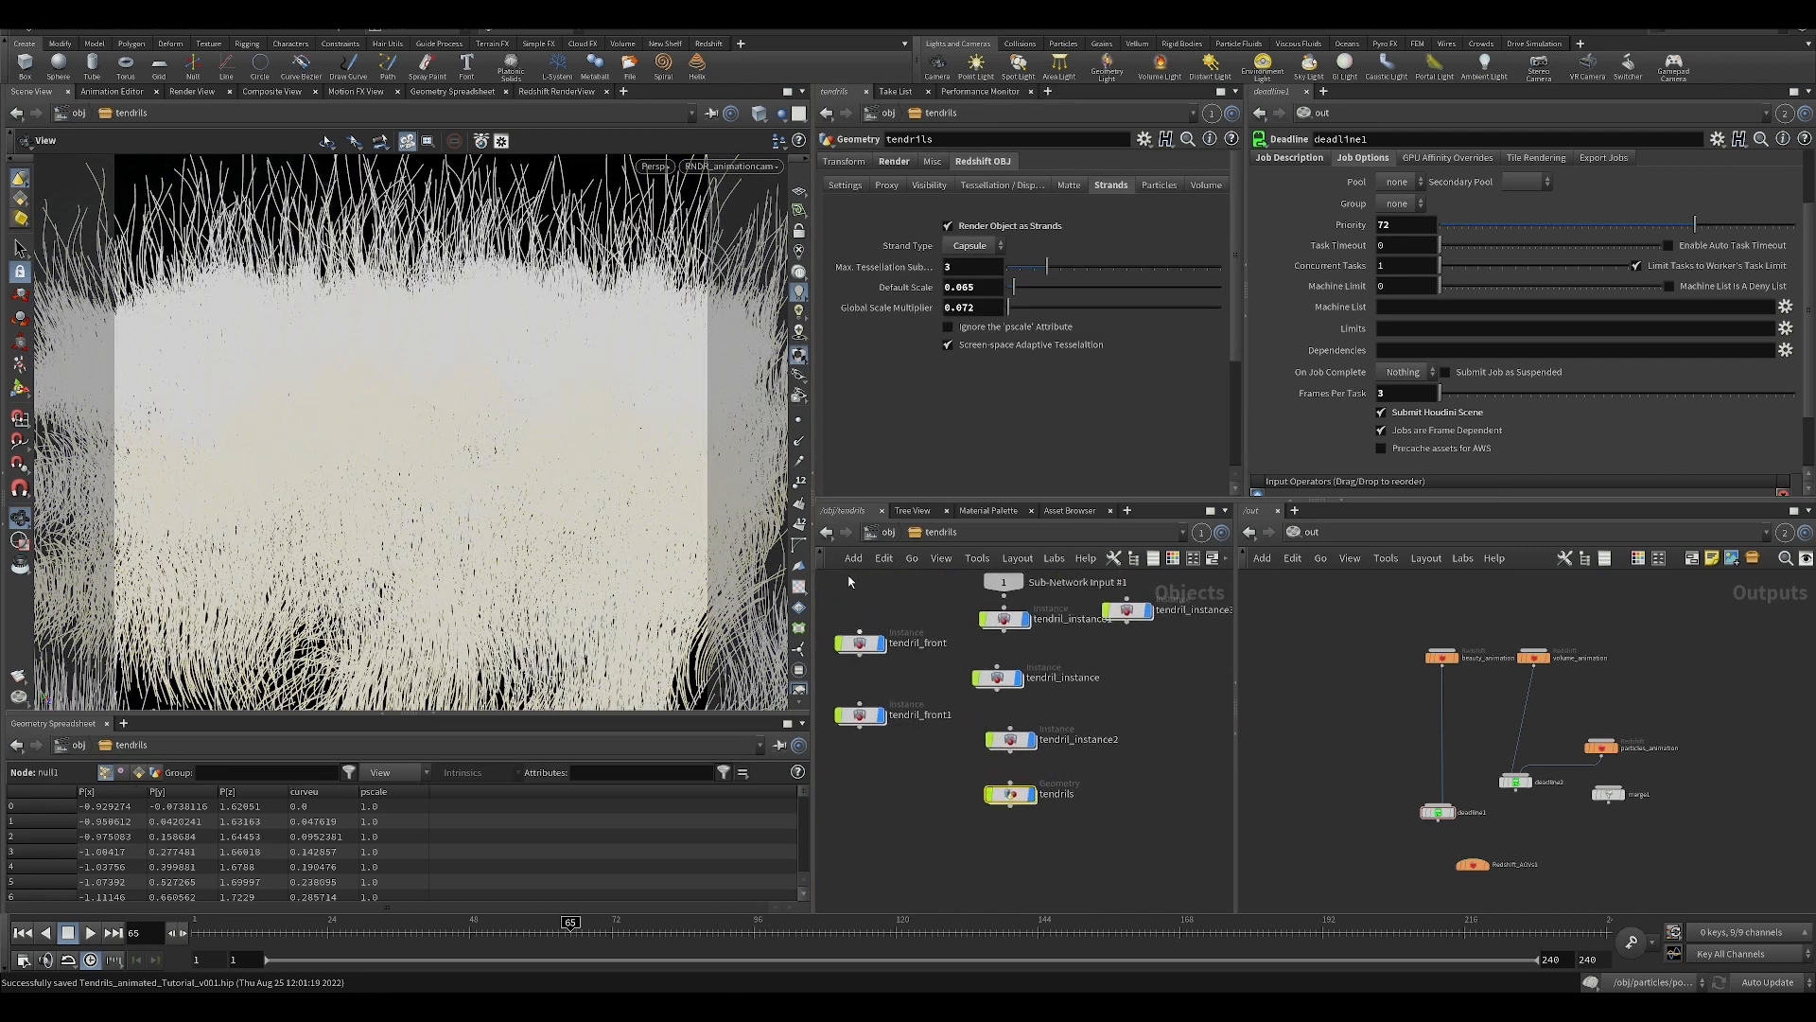
click(887, 534)
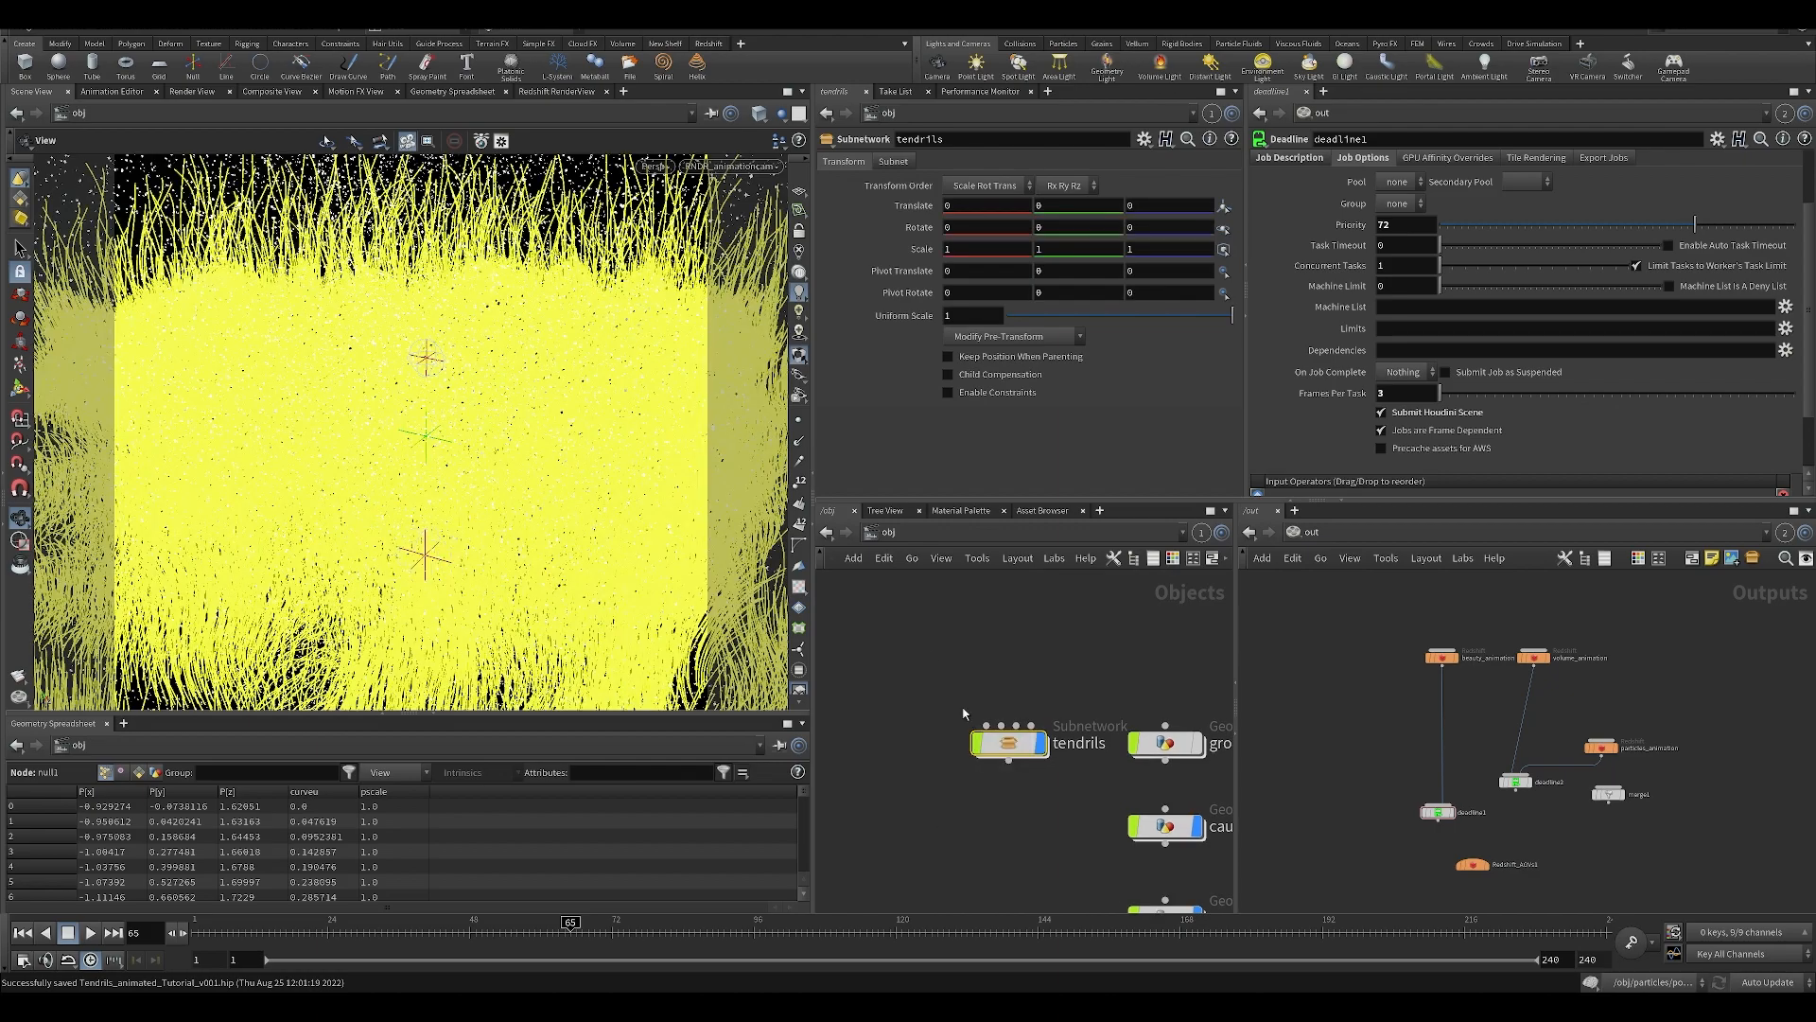
double_click(1000, 738)
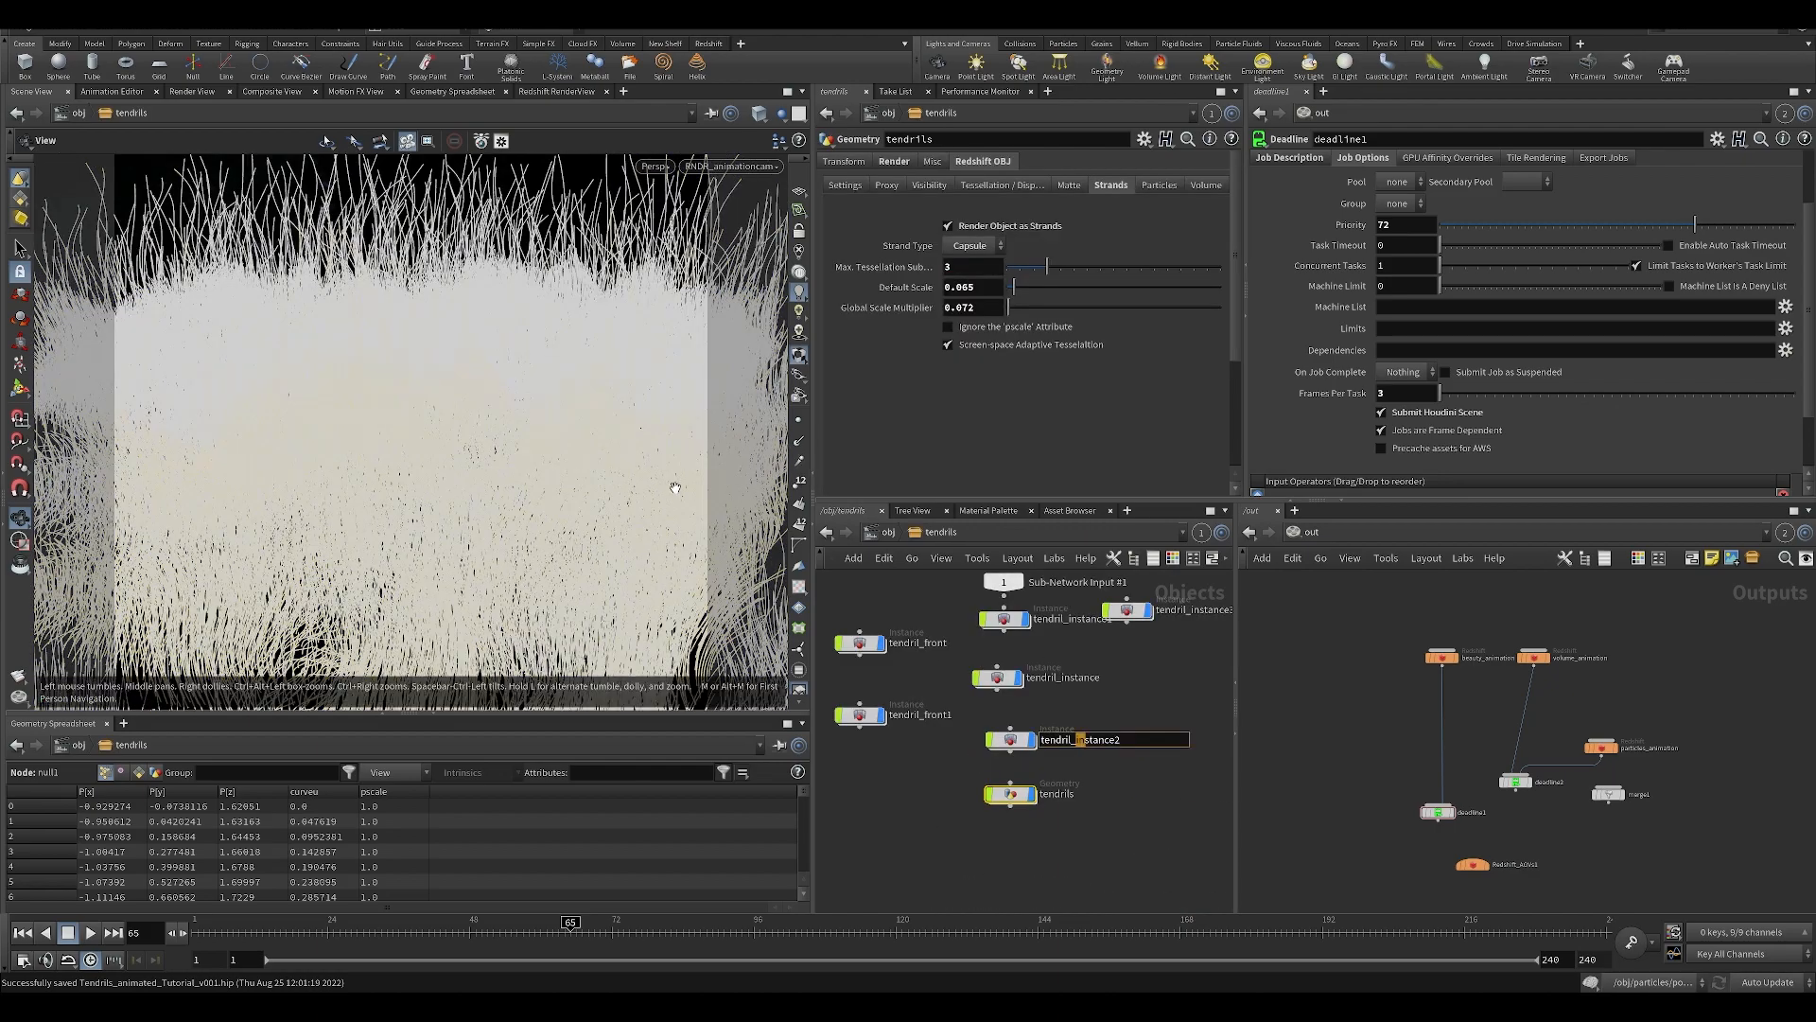
Examine from outside the render camera how the original tendril patch and its instanced copies are arranged.
drag(614, 452, 400, 271)
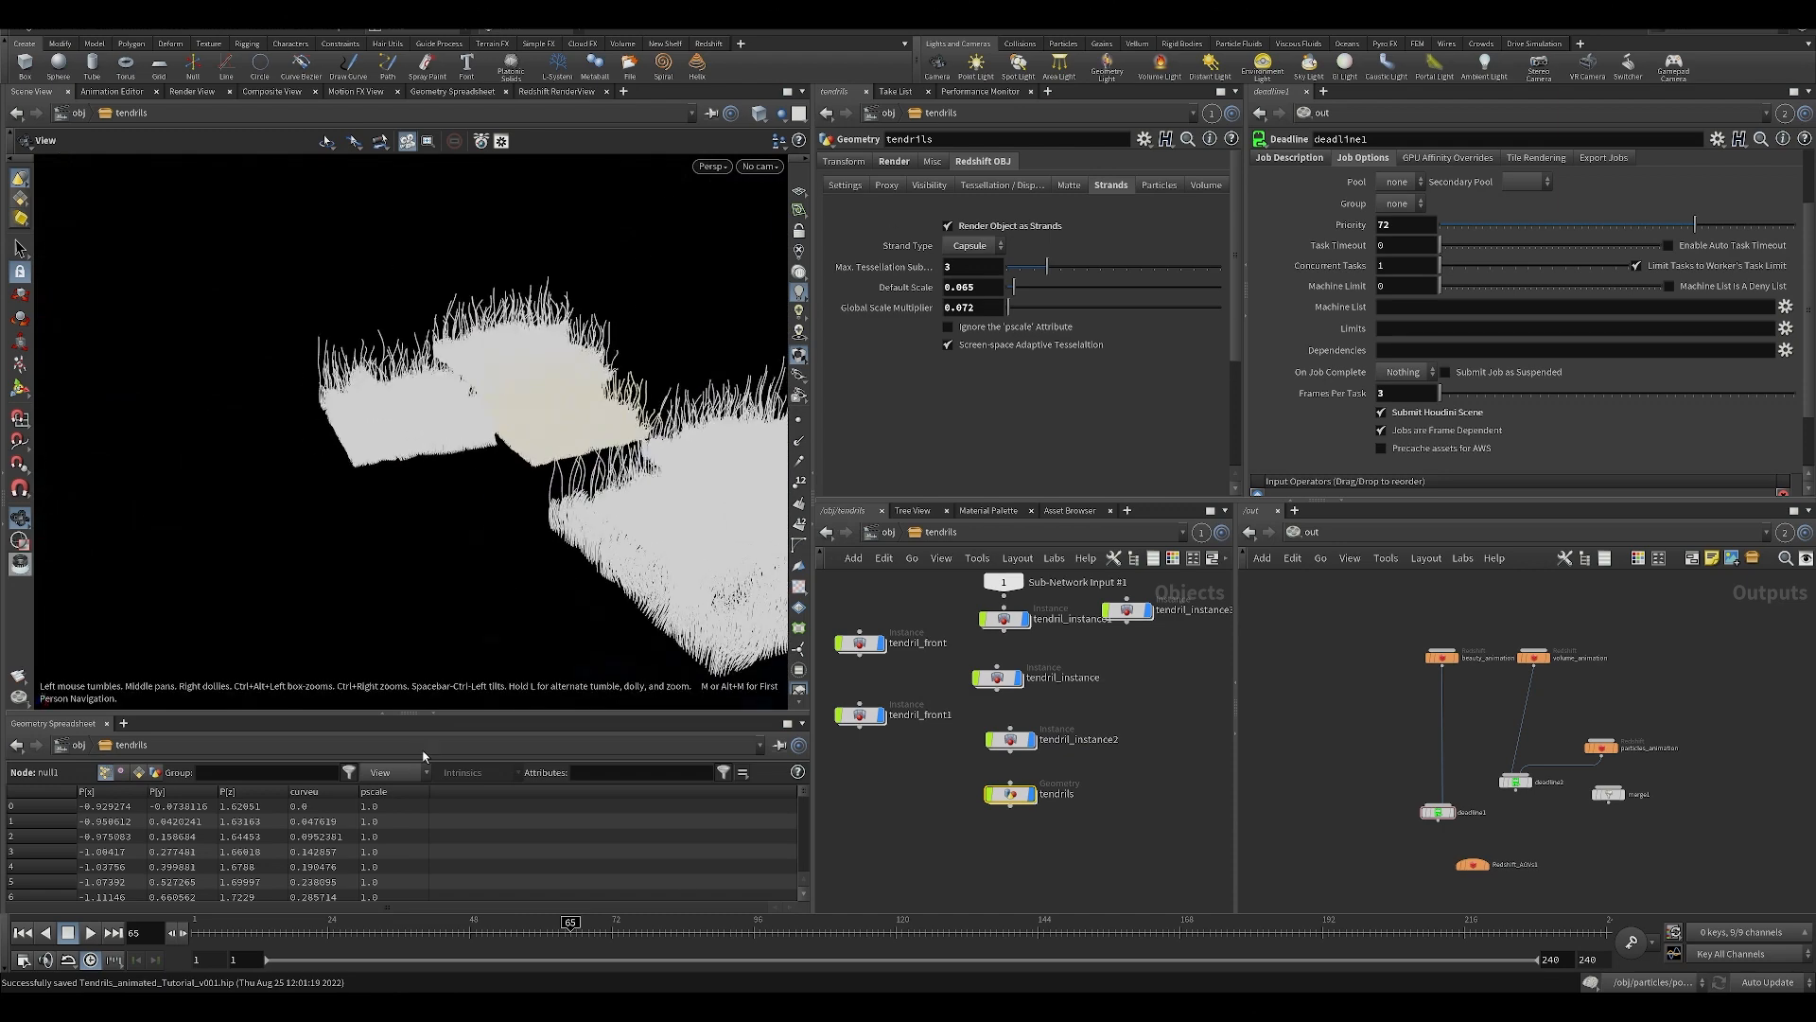
click(829, 825)
drag(478, 492, 525, 411)
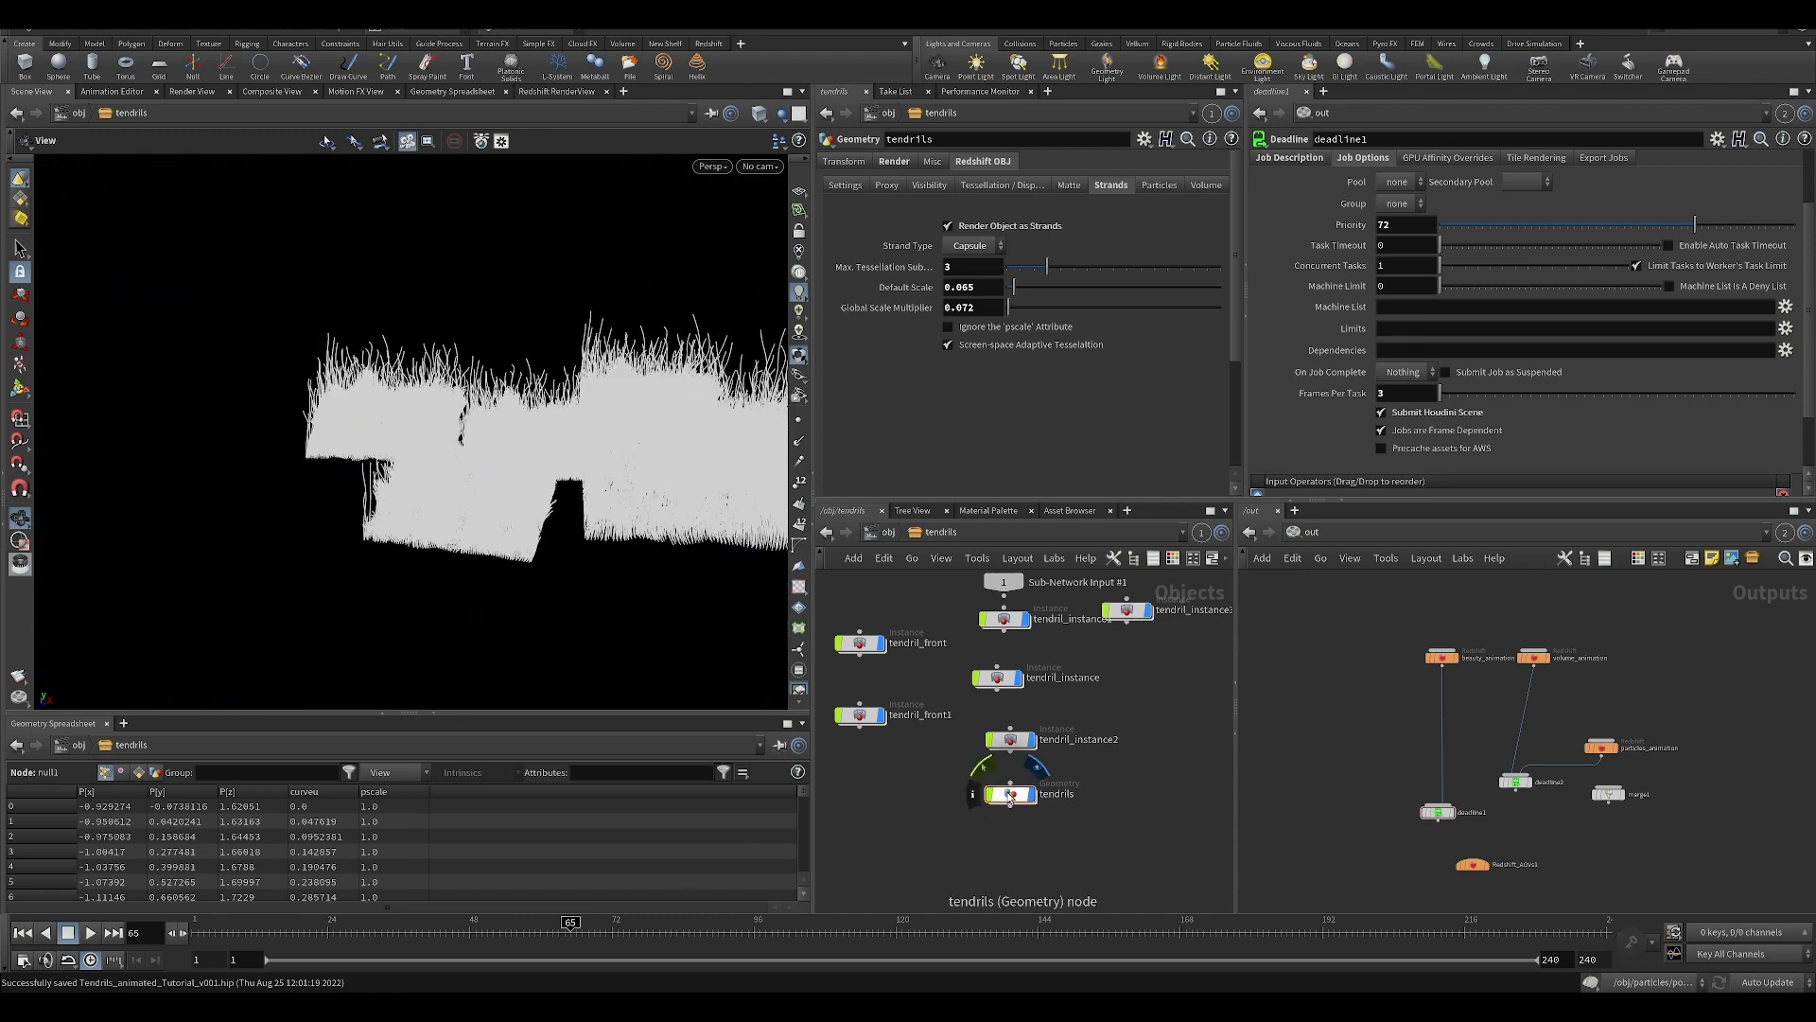
drag(568, 341, 537, 455)
drag(313, 274, 142, 283)
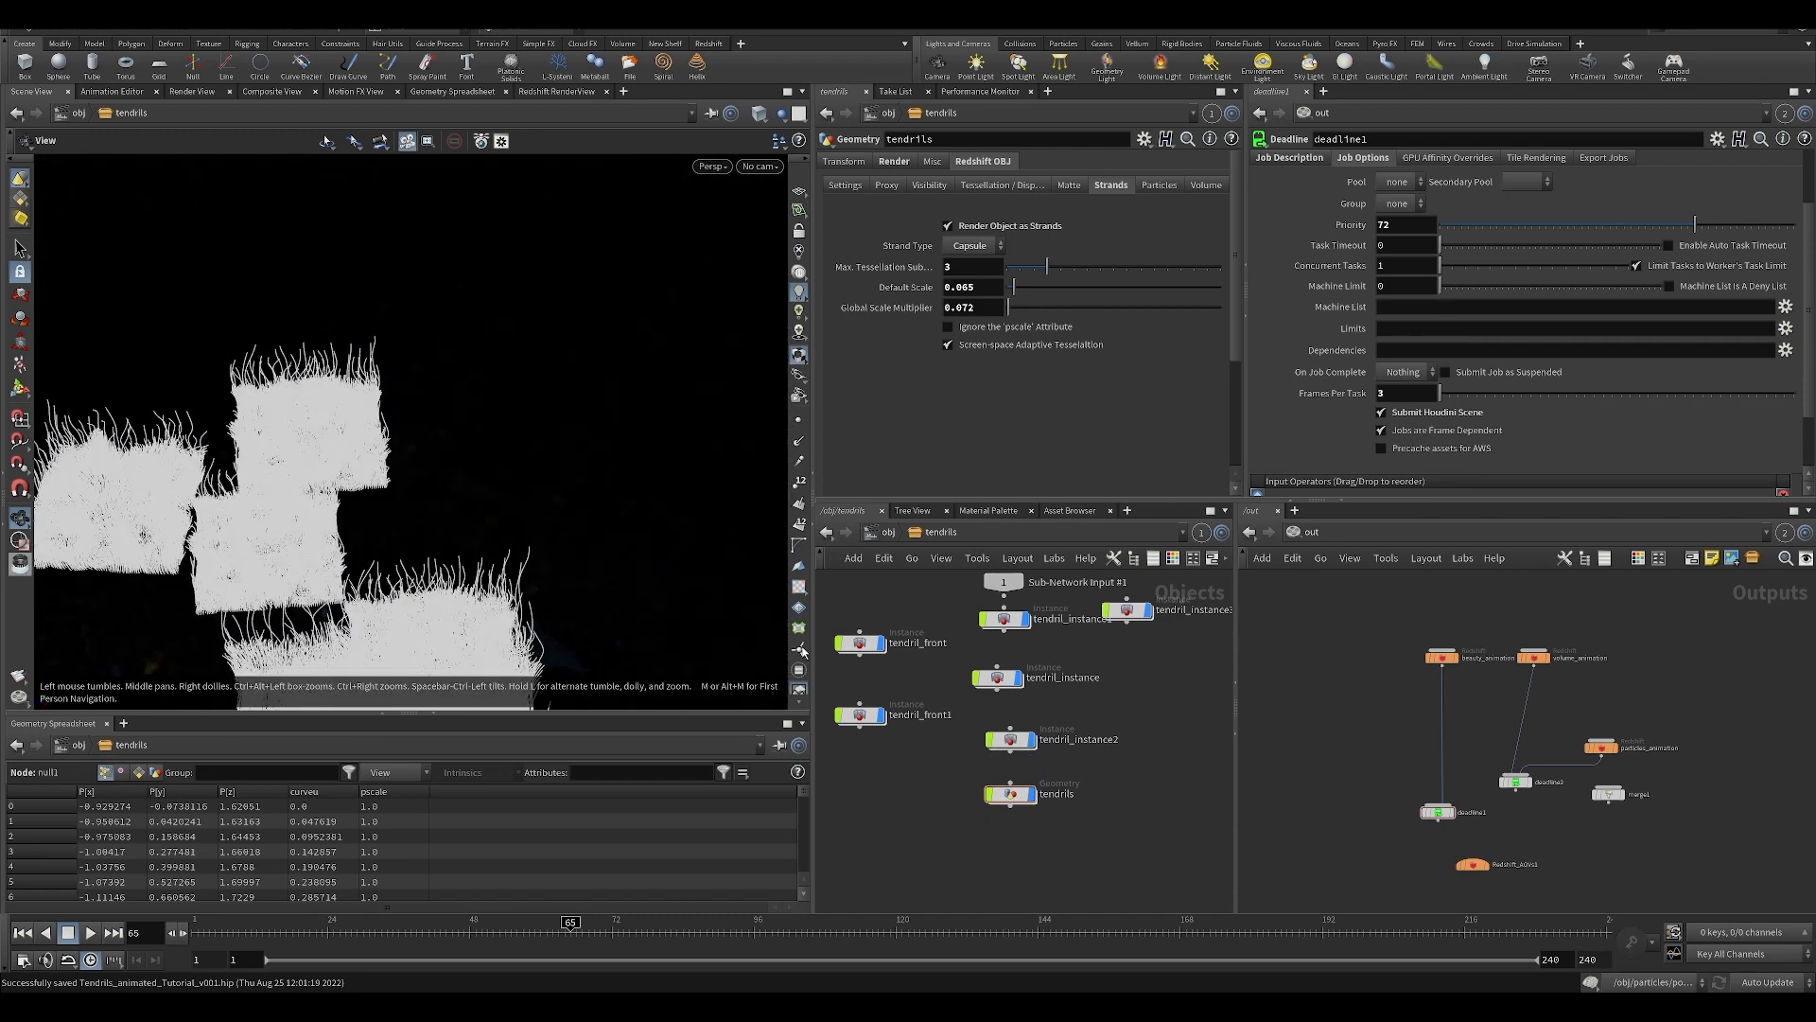
click(1006, 740)
drag(333, 439, 494, 410)
mouse_move(495, 409)
middle_down()
mouse_move(385, 474)
mouse_move(492, 402)
middle_up()
click(1010, 794)
drag(650, 589, 670, 679)
click(1010, 783)
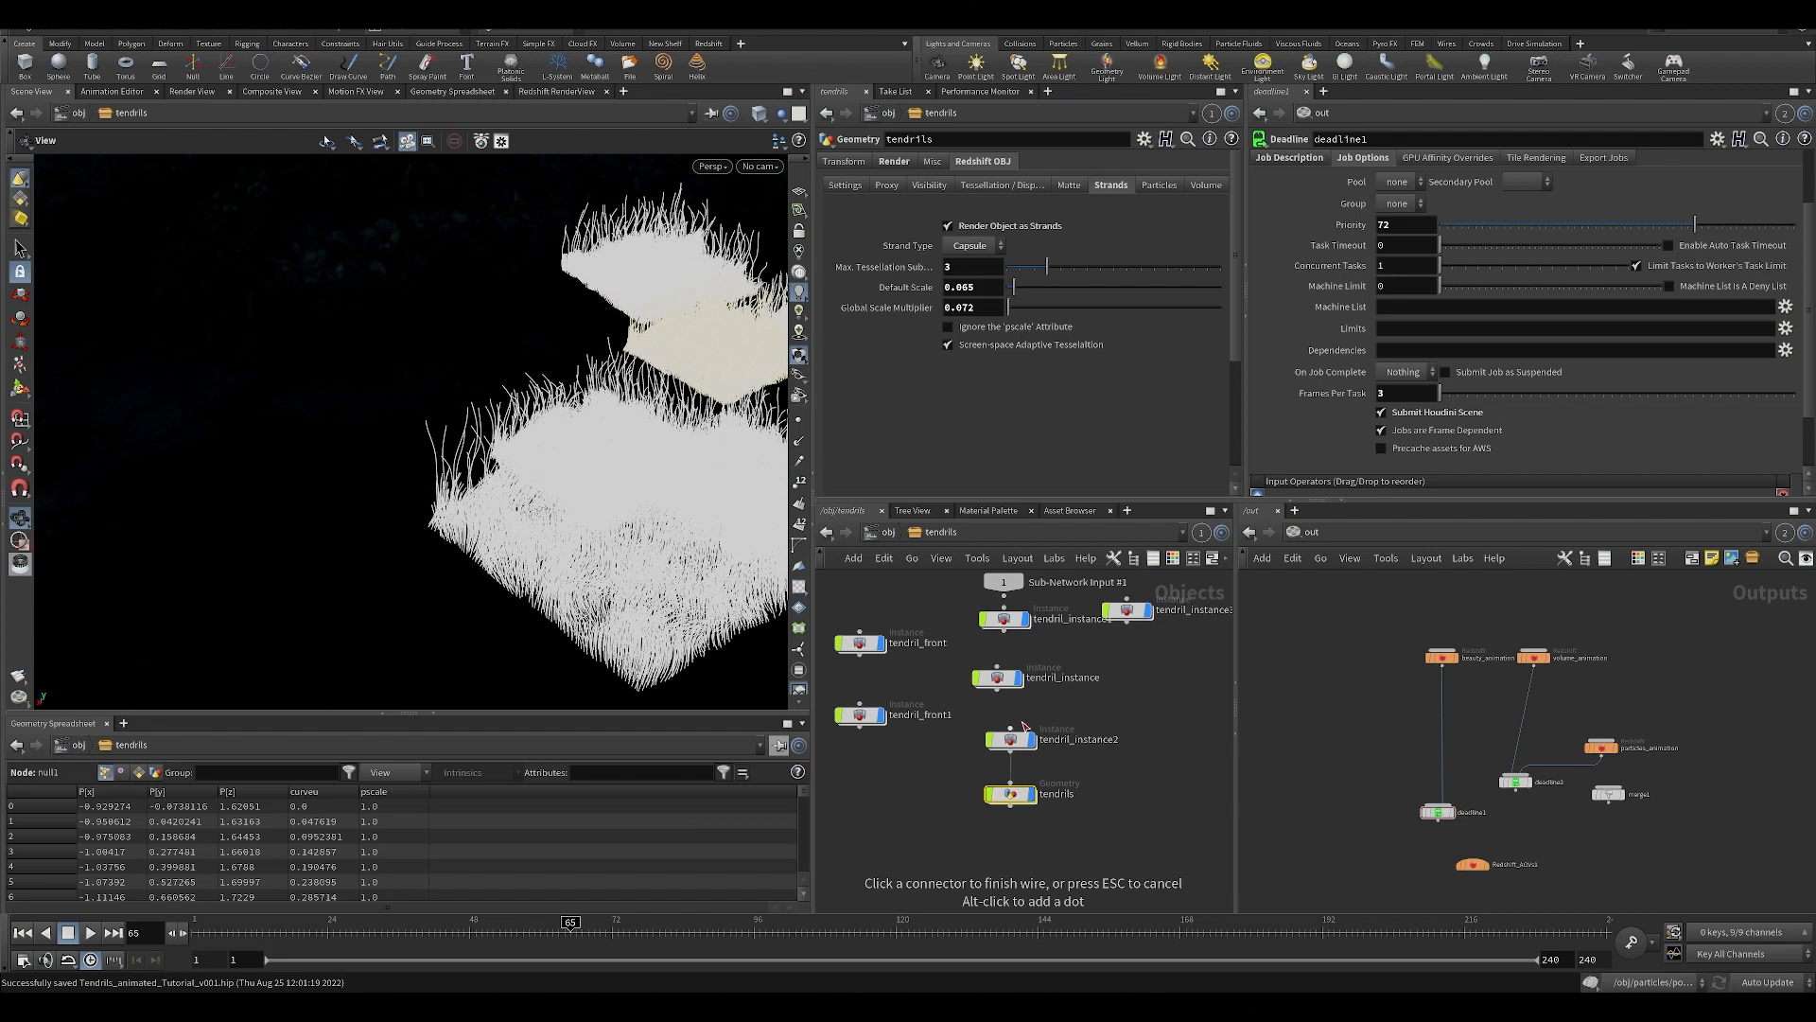
Shift the tendrils node slightly down in the network and inspect which object tendril_instance2 instances.
drag(1010, 793, 1011, 808)
middle_drag(1083, 782, 1075, 794)
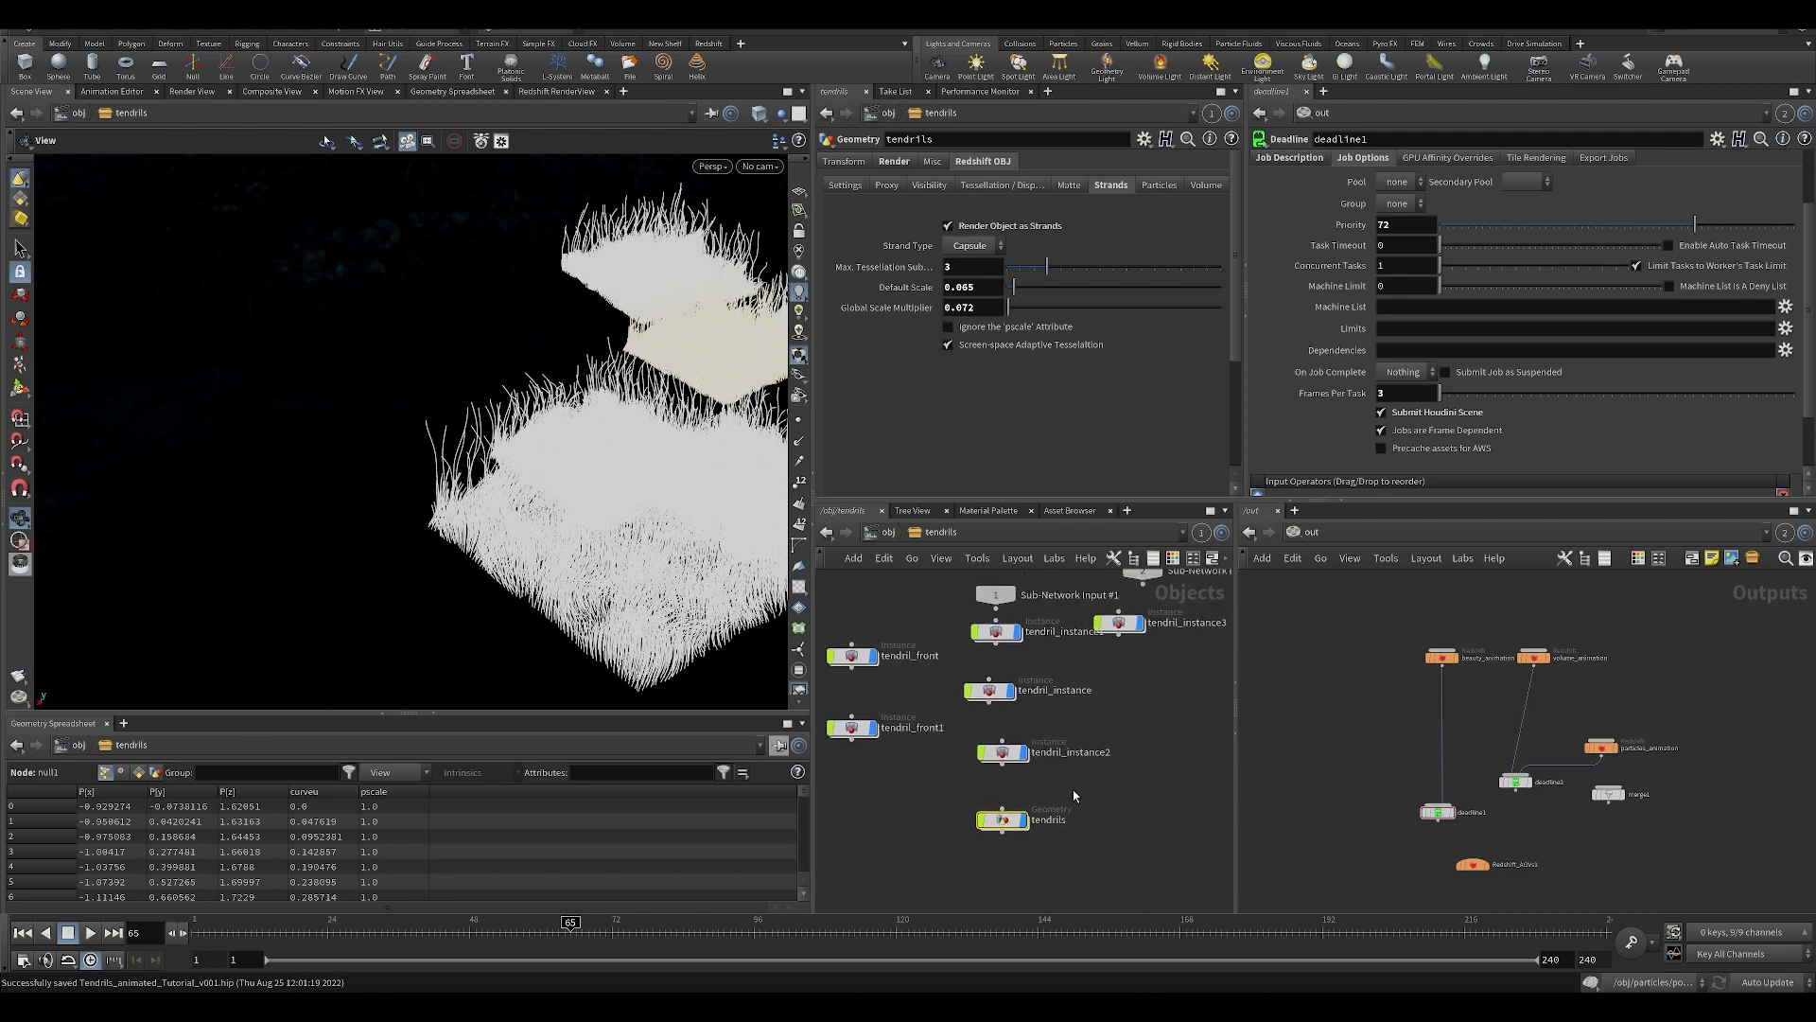
click(1002, 754)
click(899, 162)
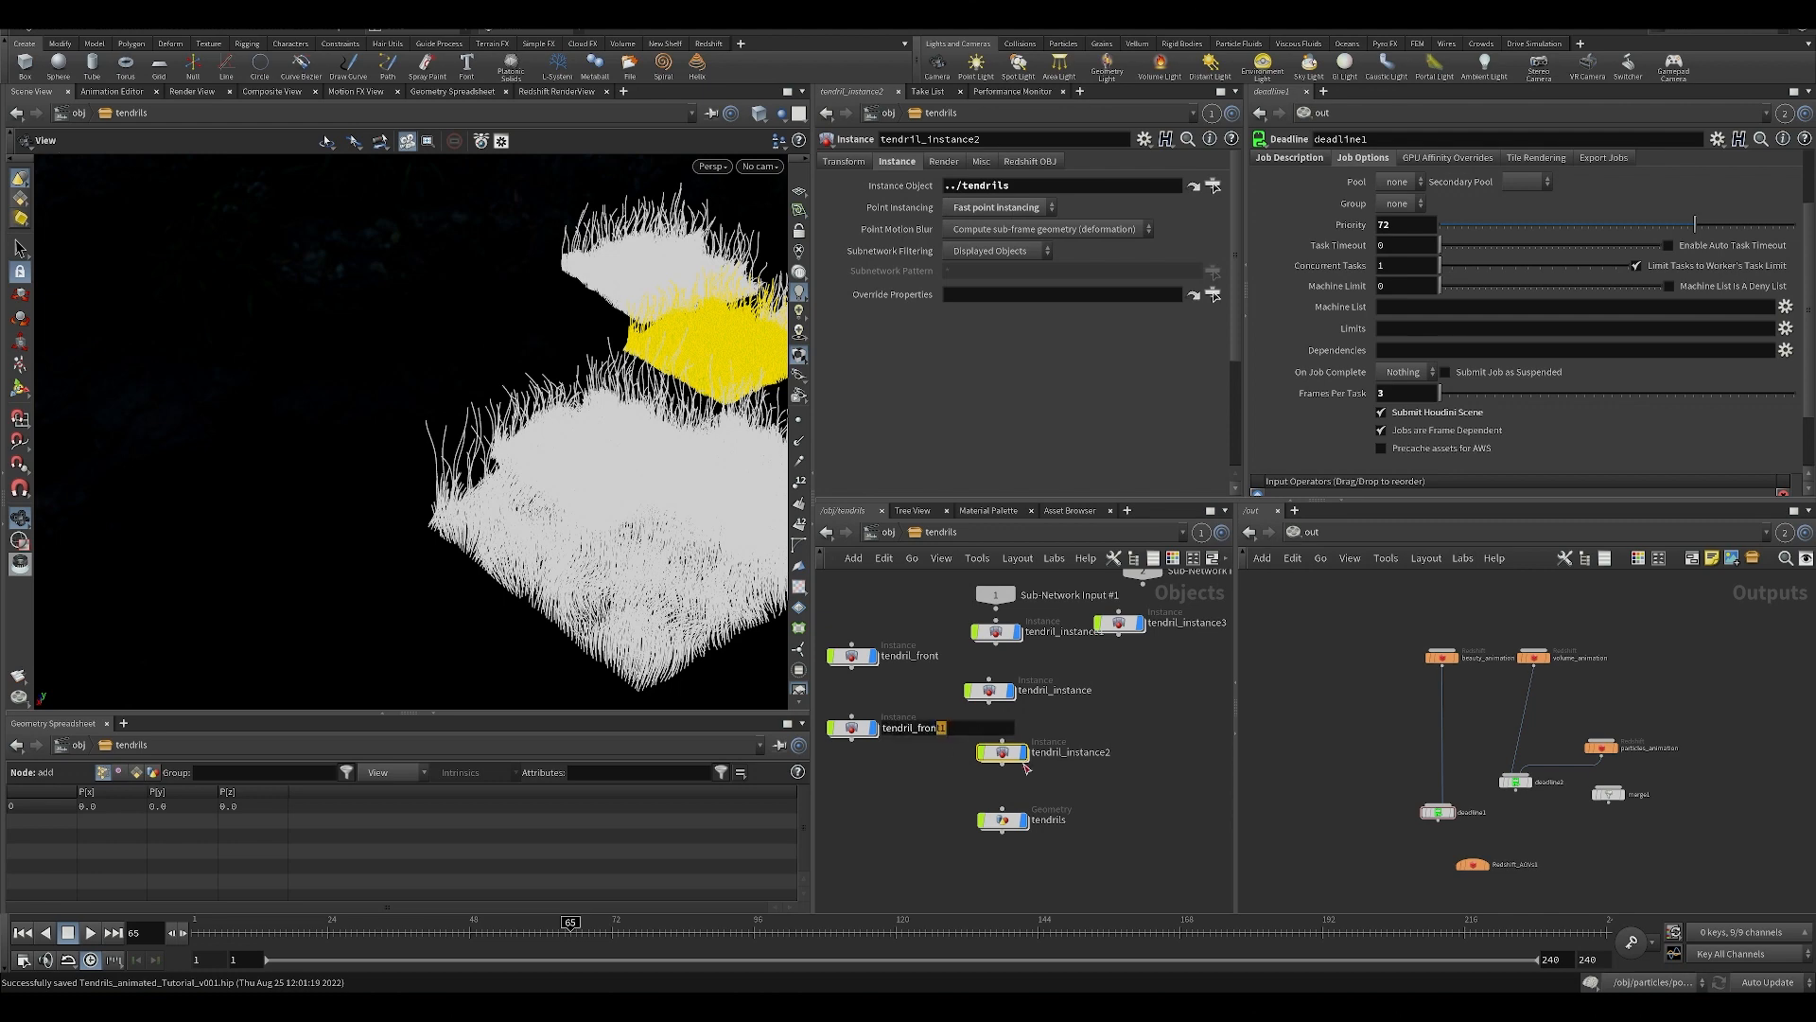
drag(915, 775, 1020, 736)
drag(598, 471, 557, 469)
click(1003, 819)
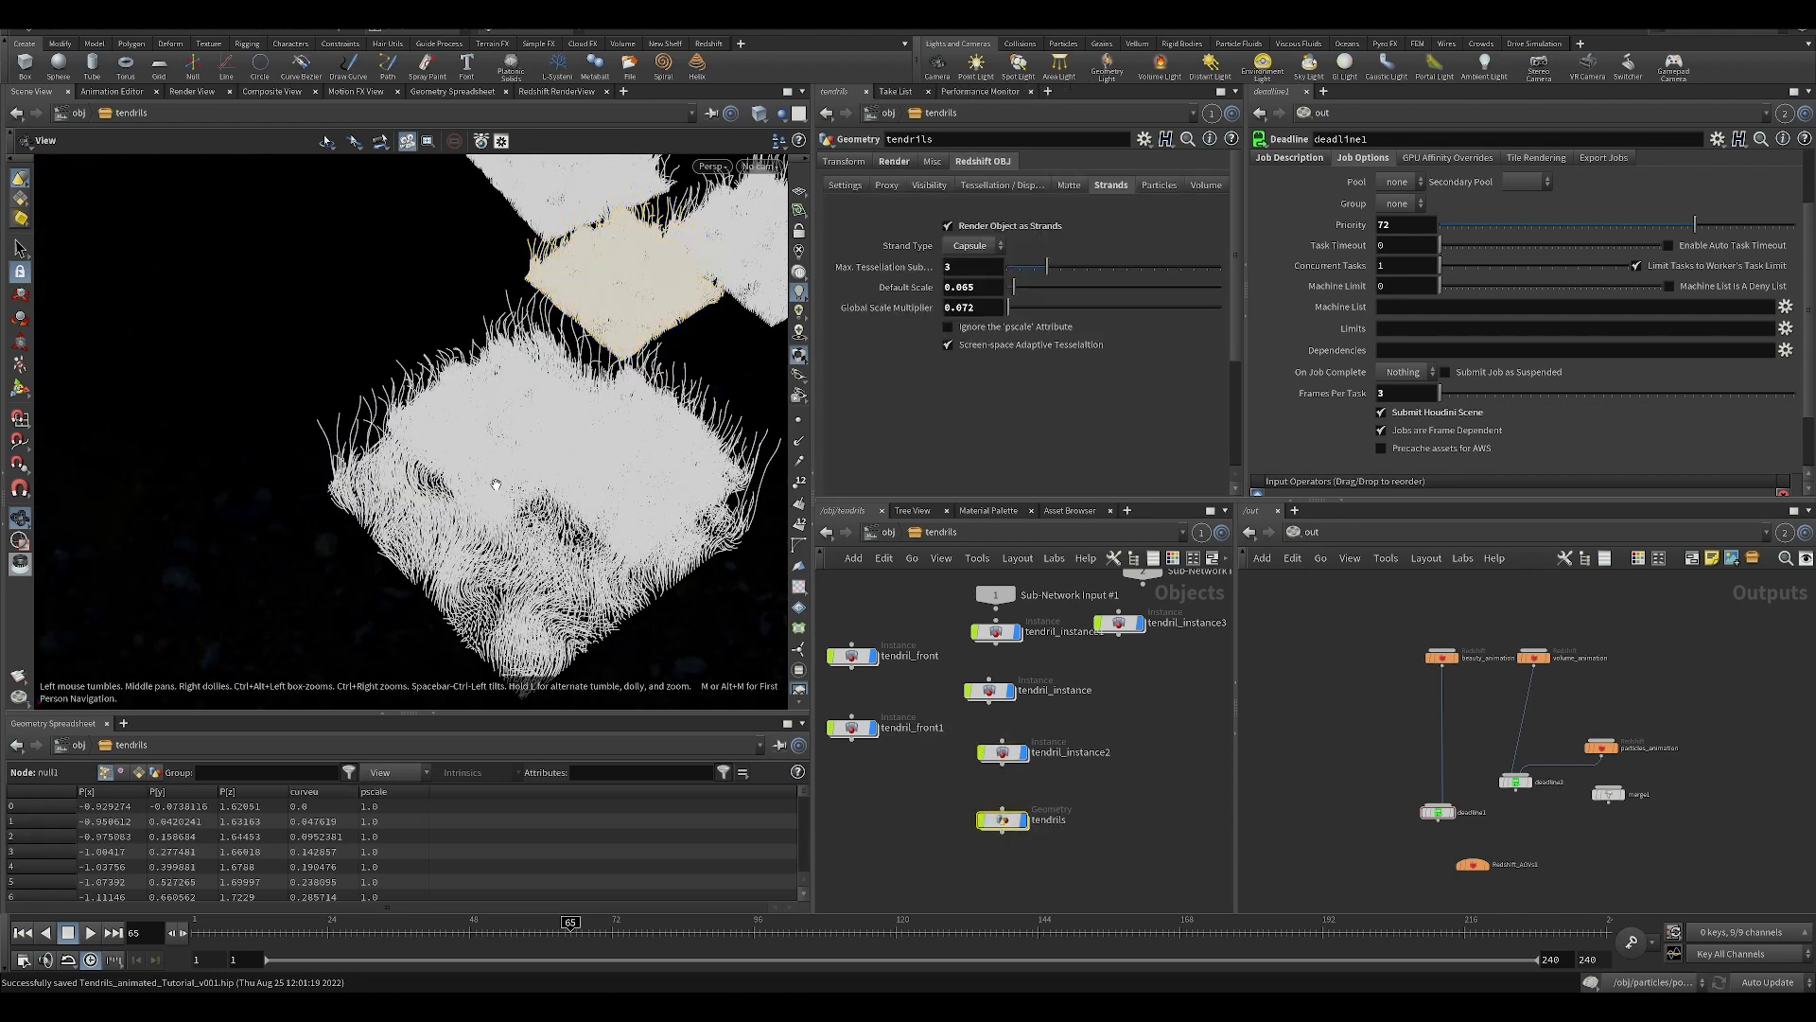
drag(596, 533, 547, 616)
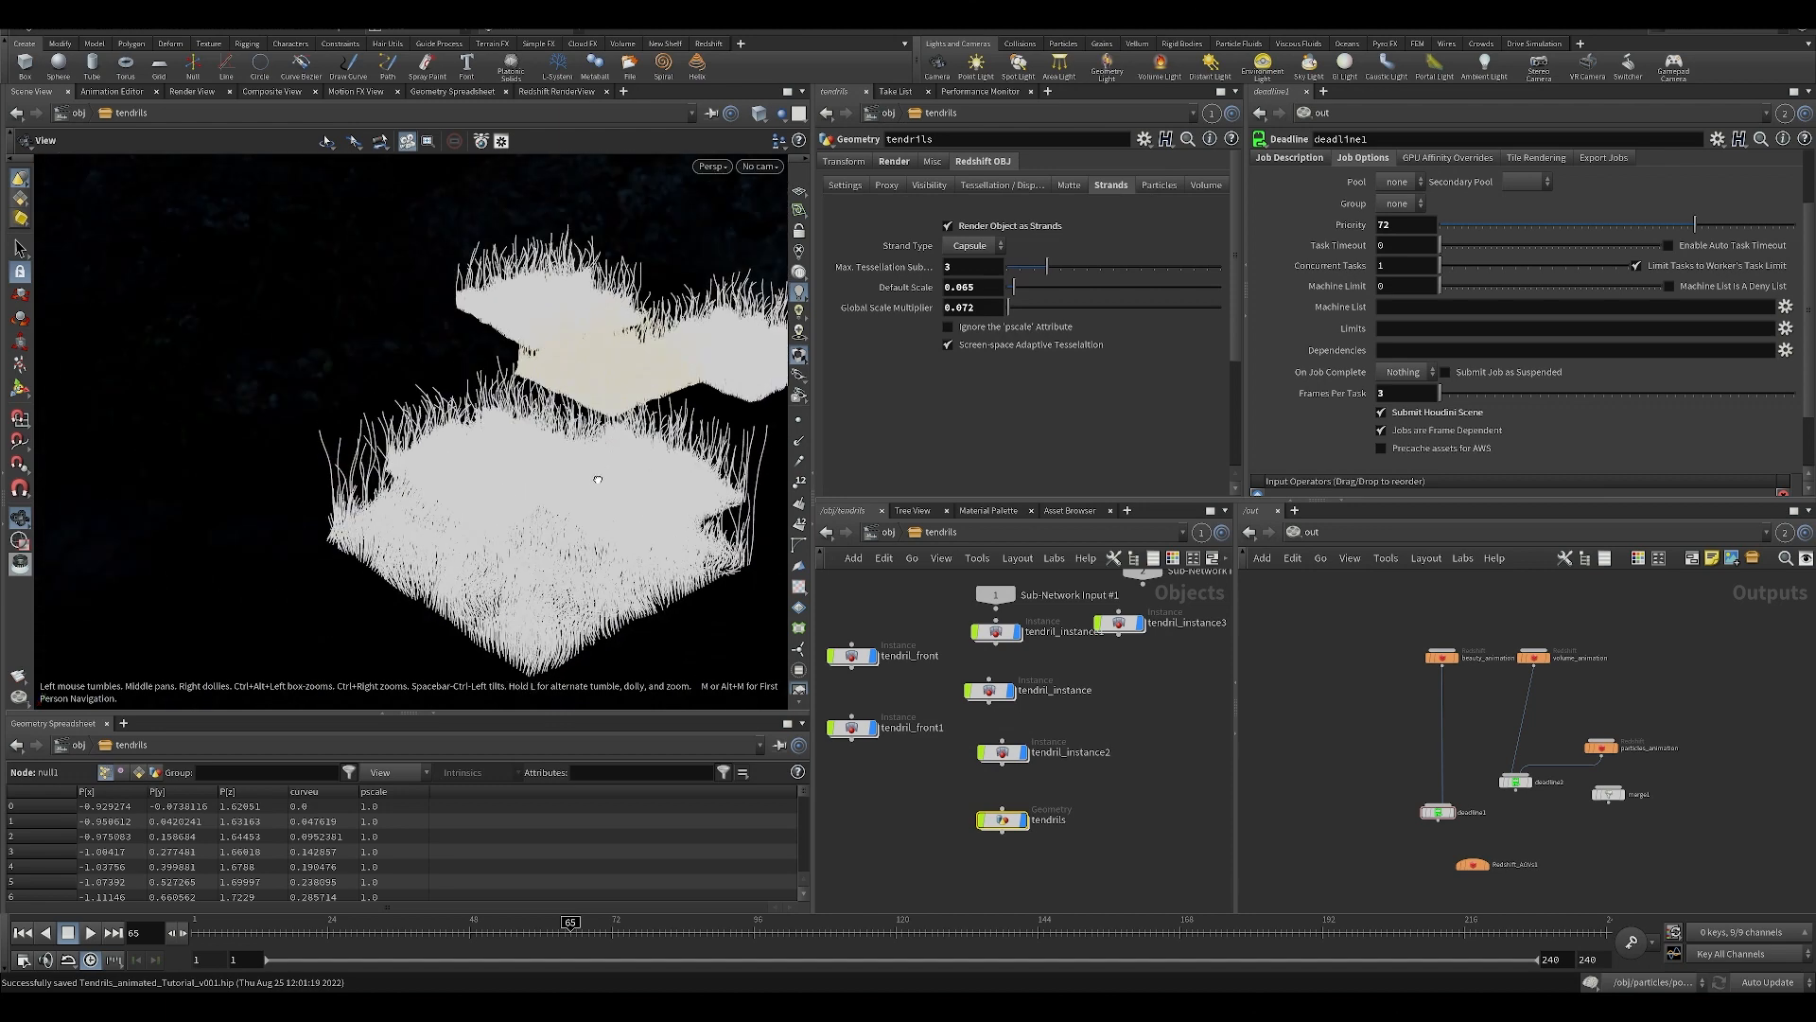
Enter the tendrils geometry network, display the grid1 base plane and frame it in the viewport.
double_click(996, 821)
scroll(885, 670, up, 4)
middle_drag(883, 729, 857, 778)
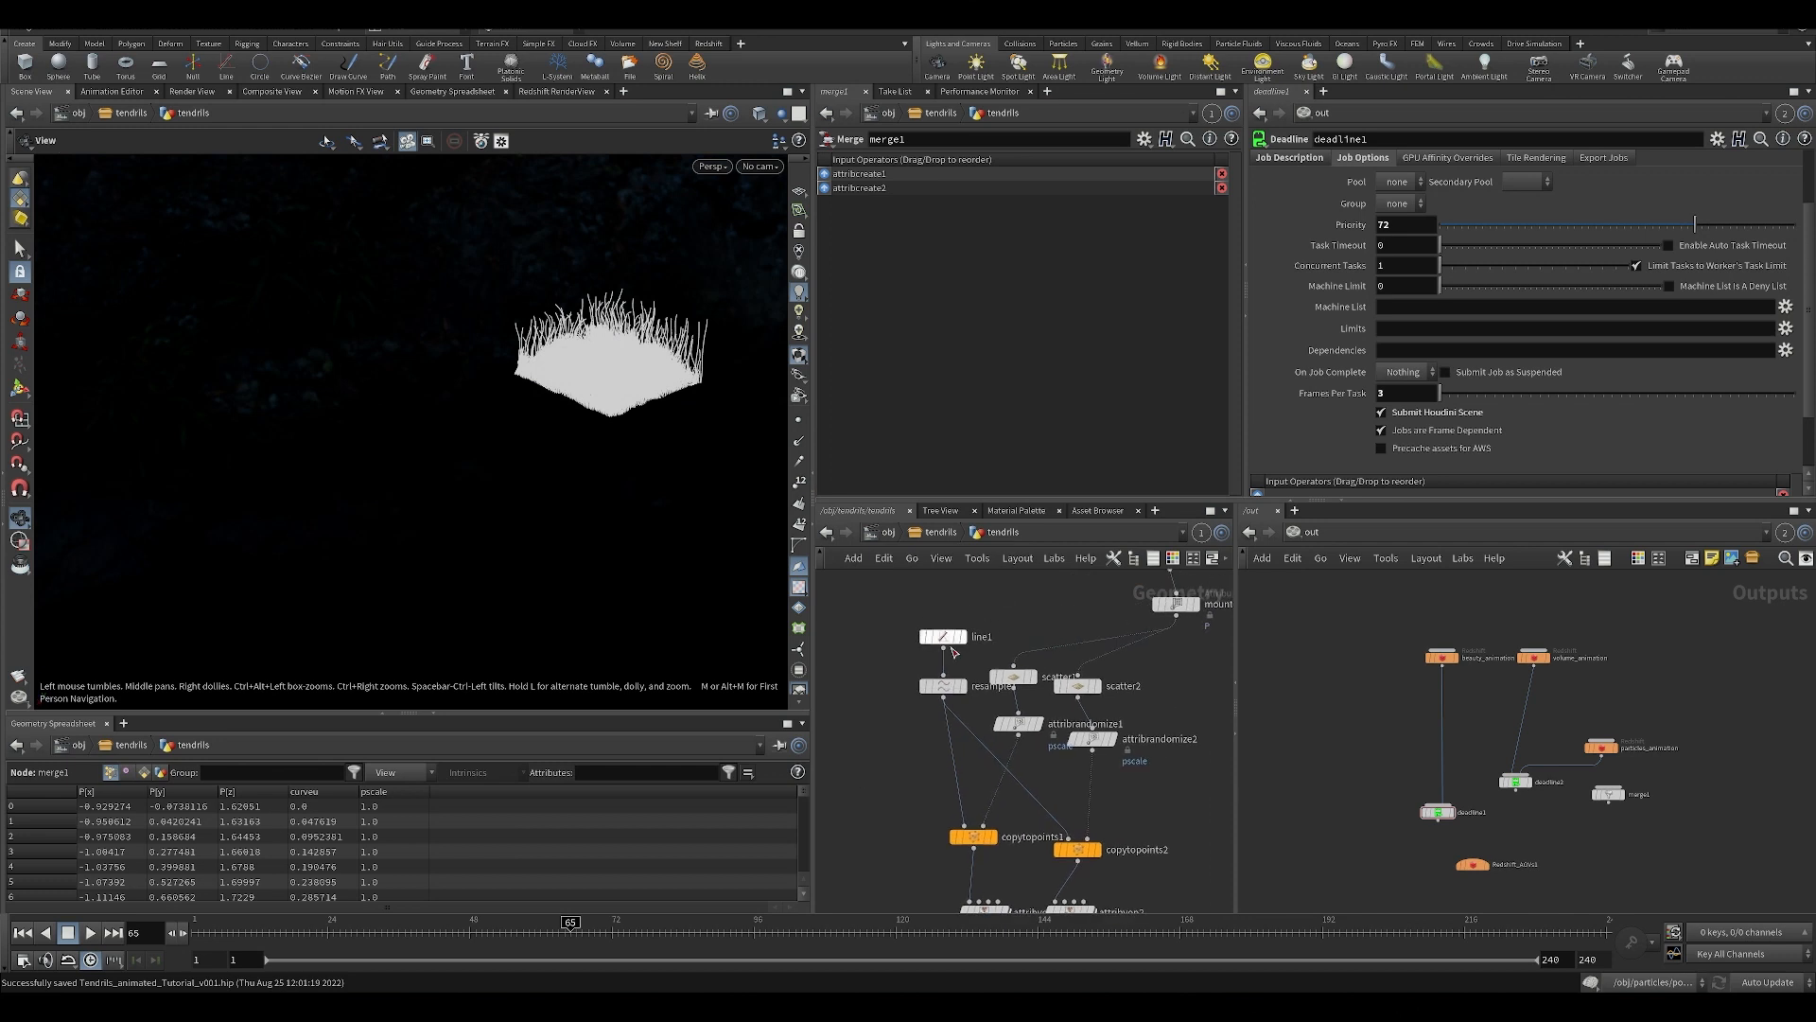
middle_drag(1059, 611, 900, 721)
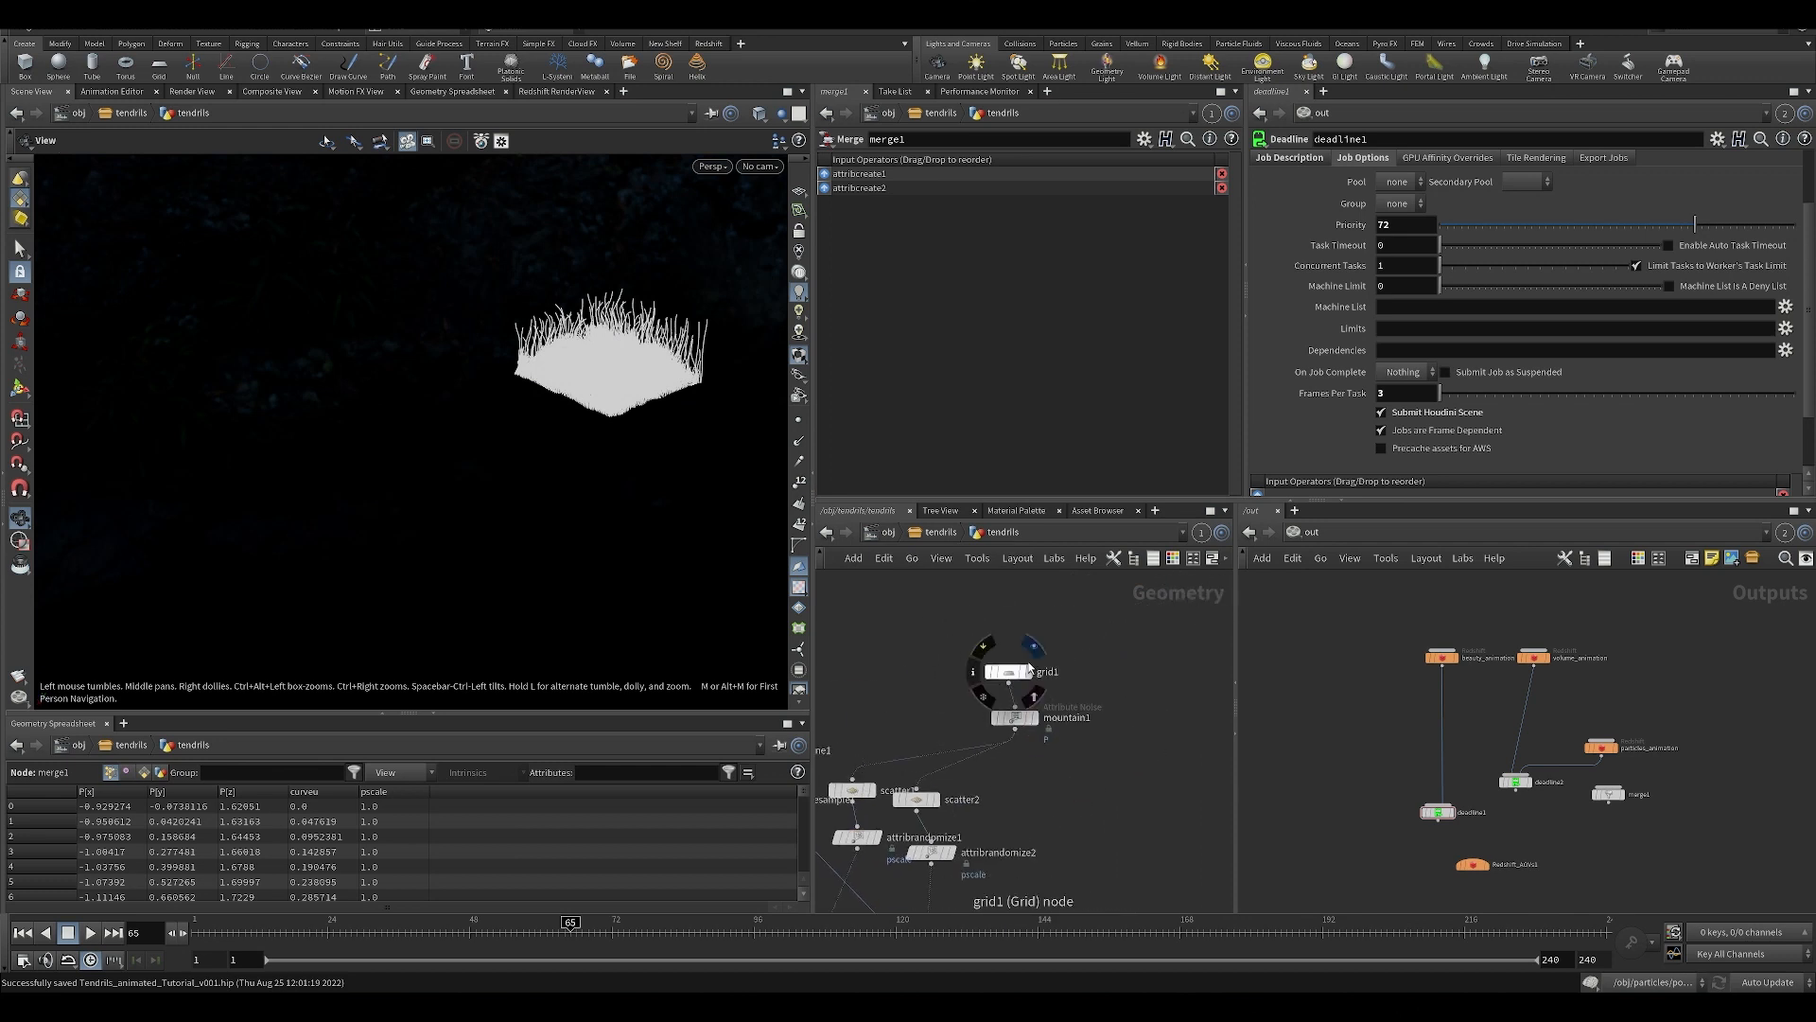
click(1027, 672)
key(f)
Switch the viewport to headlight-only lighting and display mountain1 to view the noise applied to the grid.
click(799, 273)
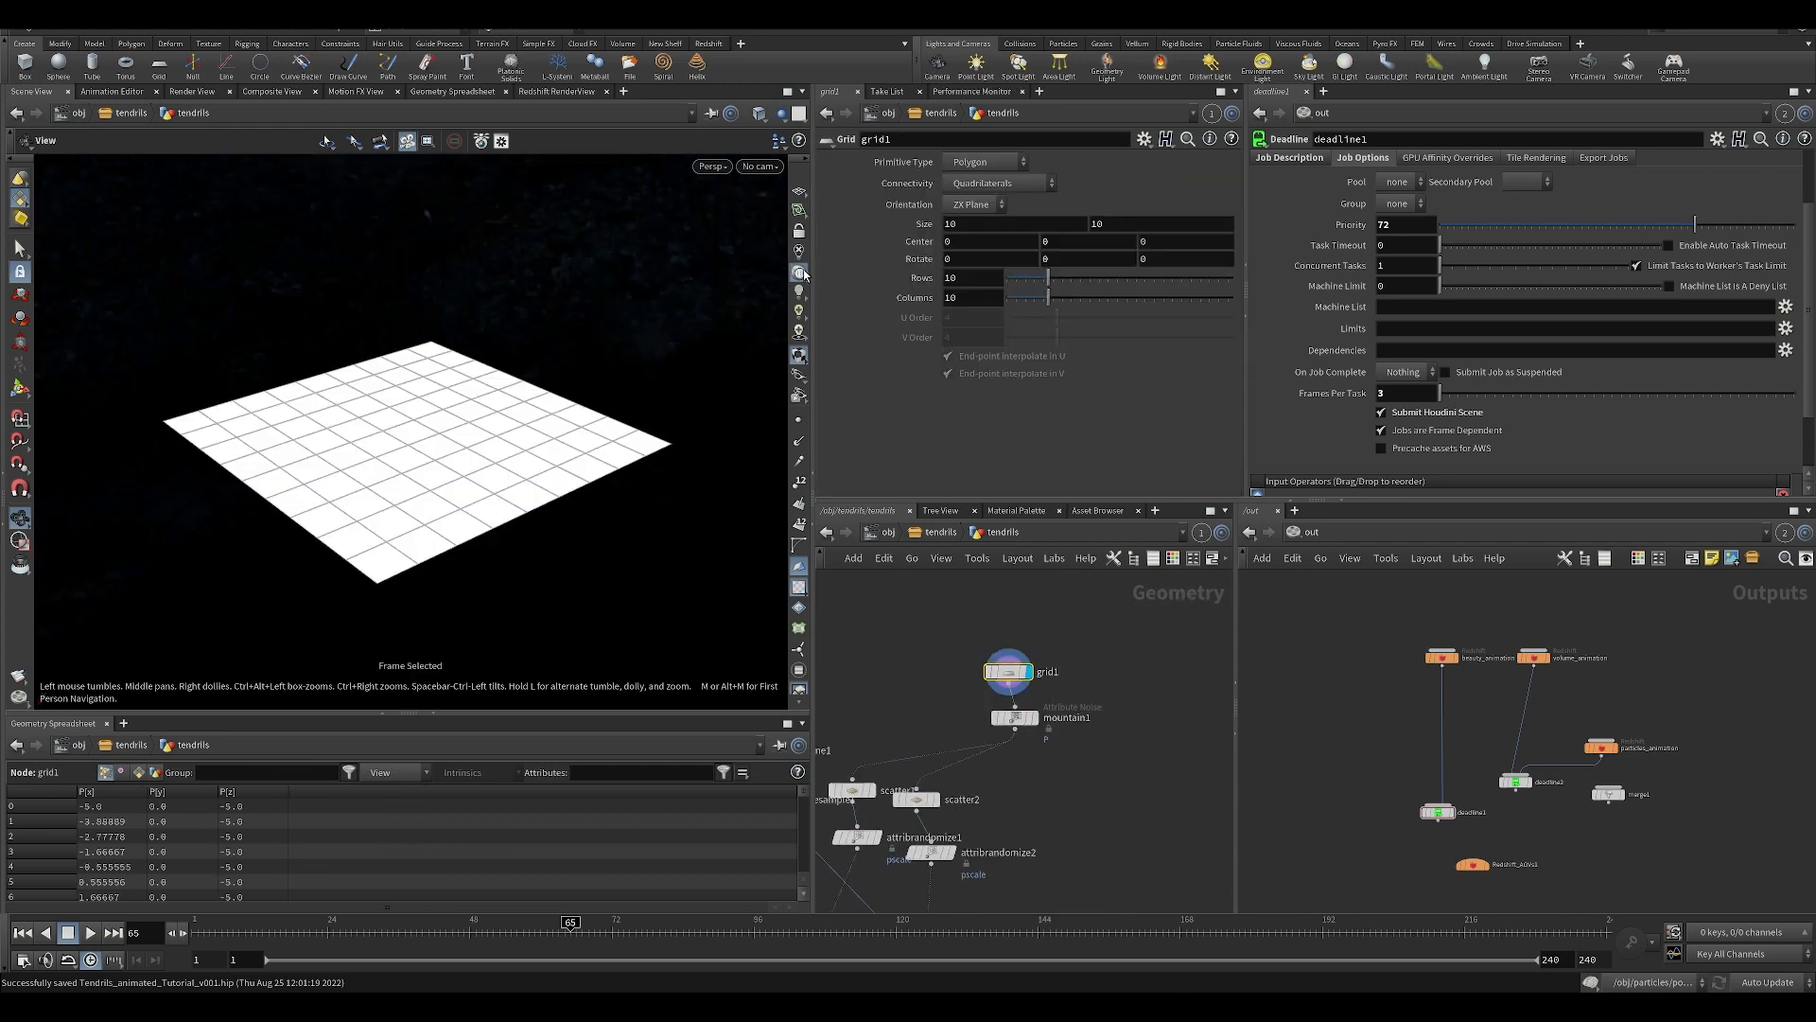
drag(395, 407, 481, 442)
middle_drag(480, 441, 477, 367)
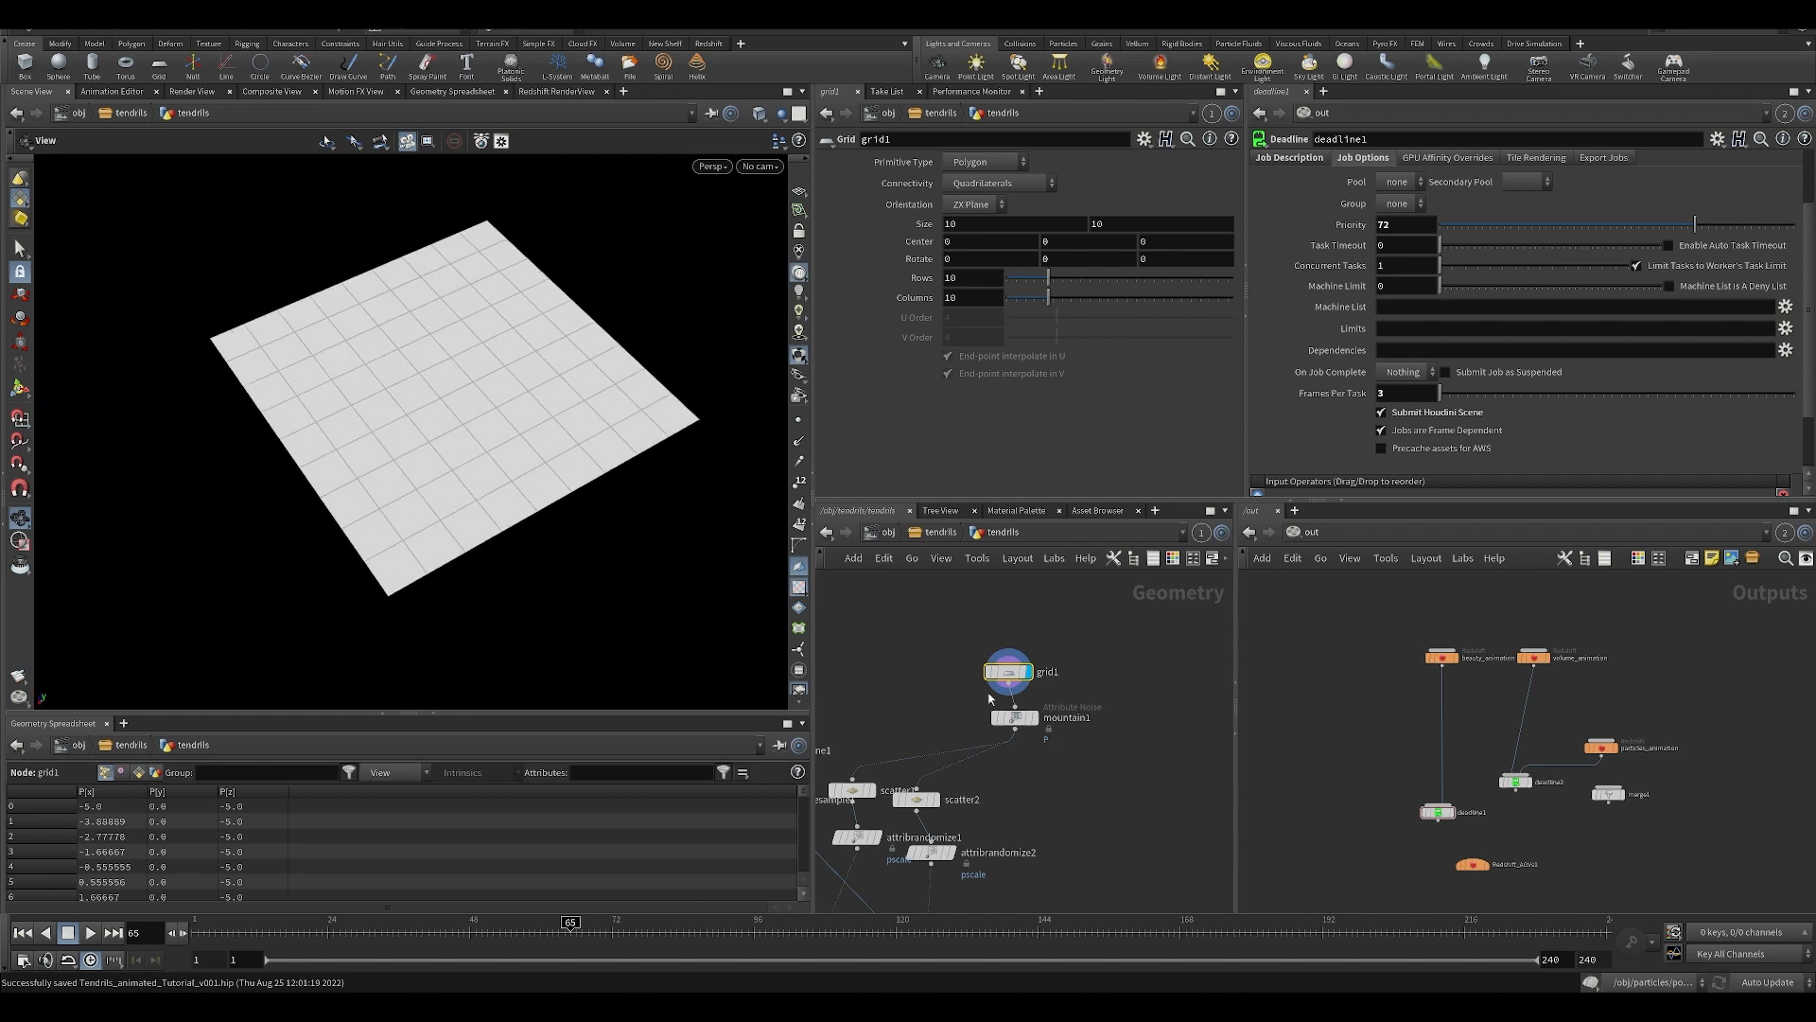
click(1017, 725)
drag(467, 423, 487, 336)
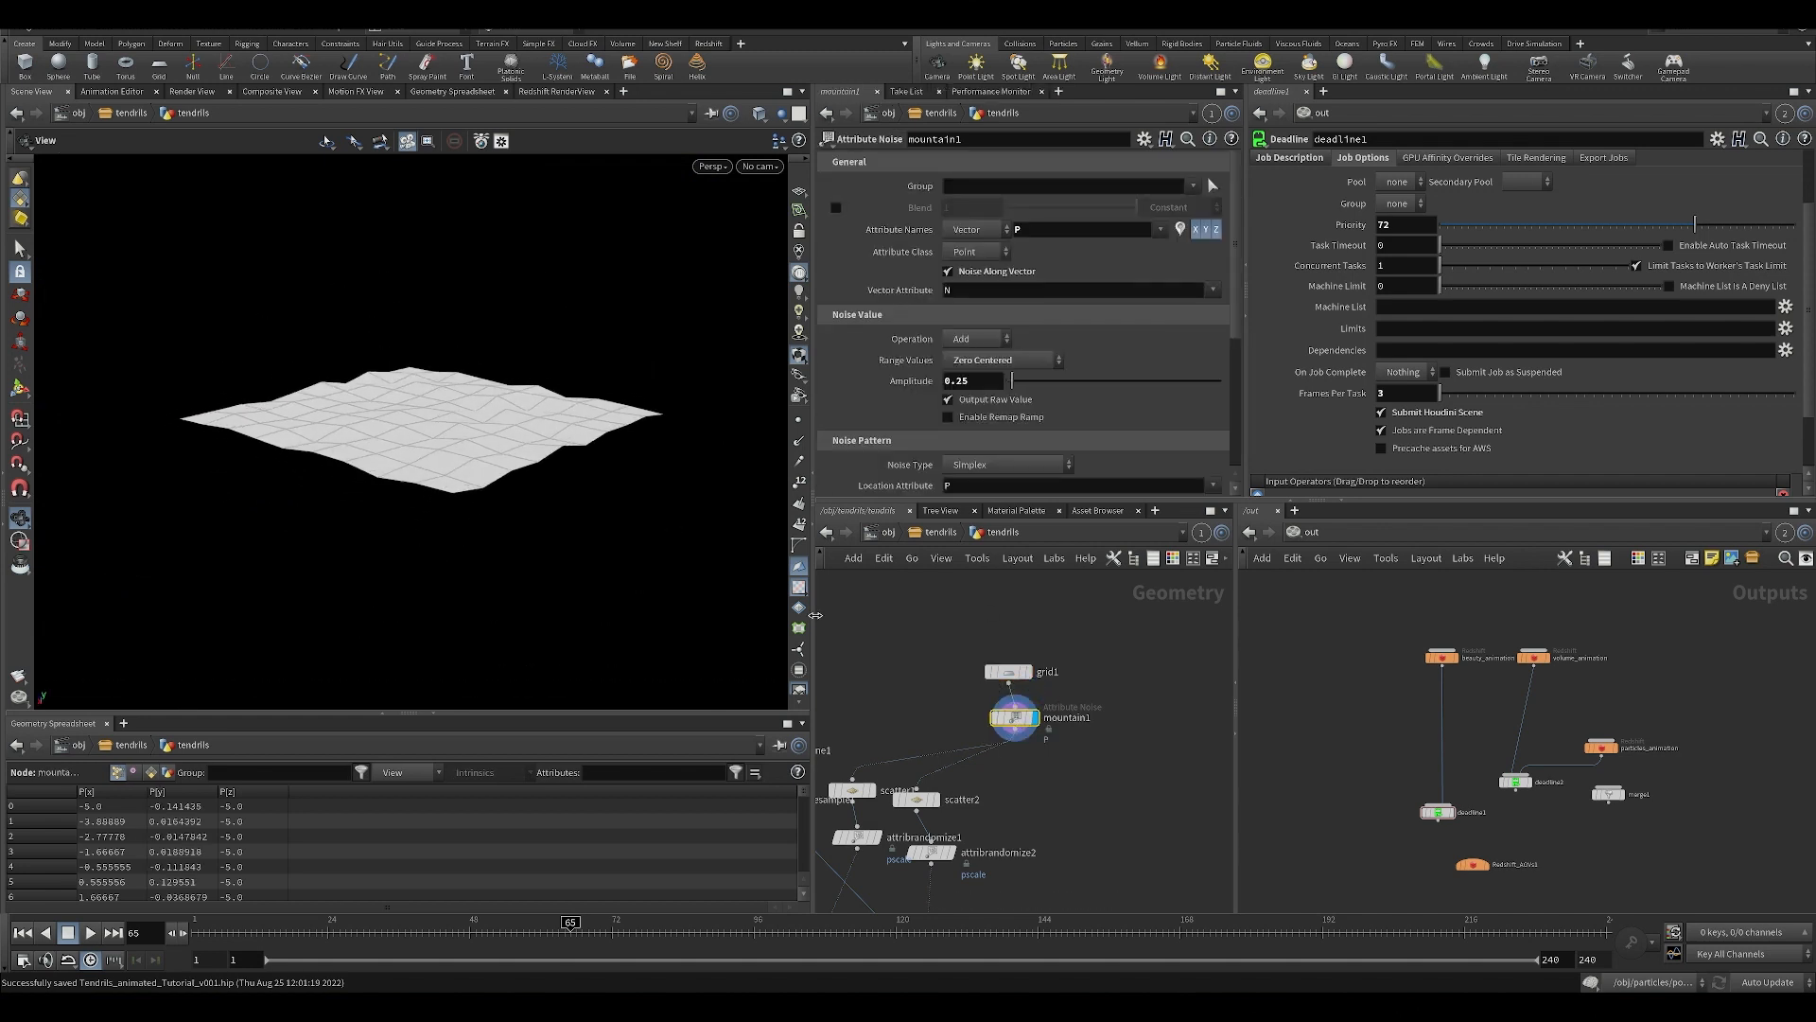
Display the scatter1 points and inspect the node's total point count.
middle_drag(899, 715, 961, 649)
scroll(877, 716, up, 3)
click(963, 692)
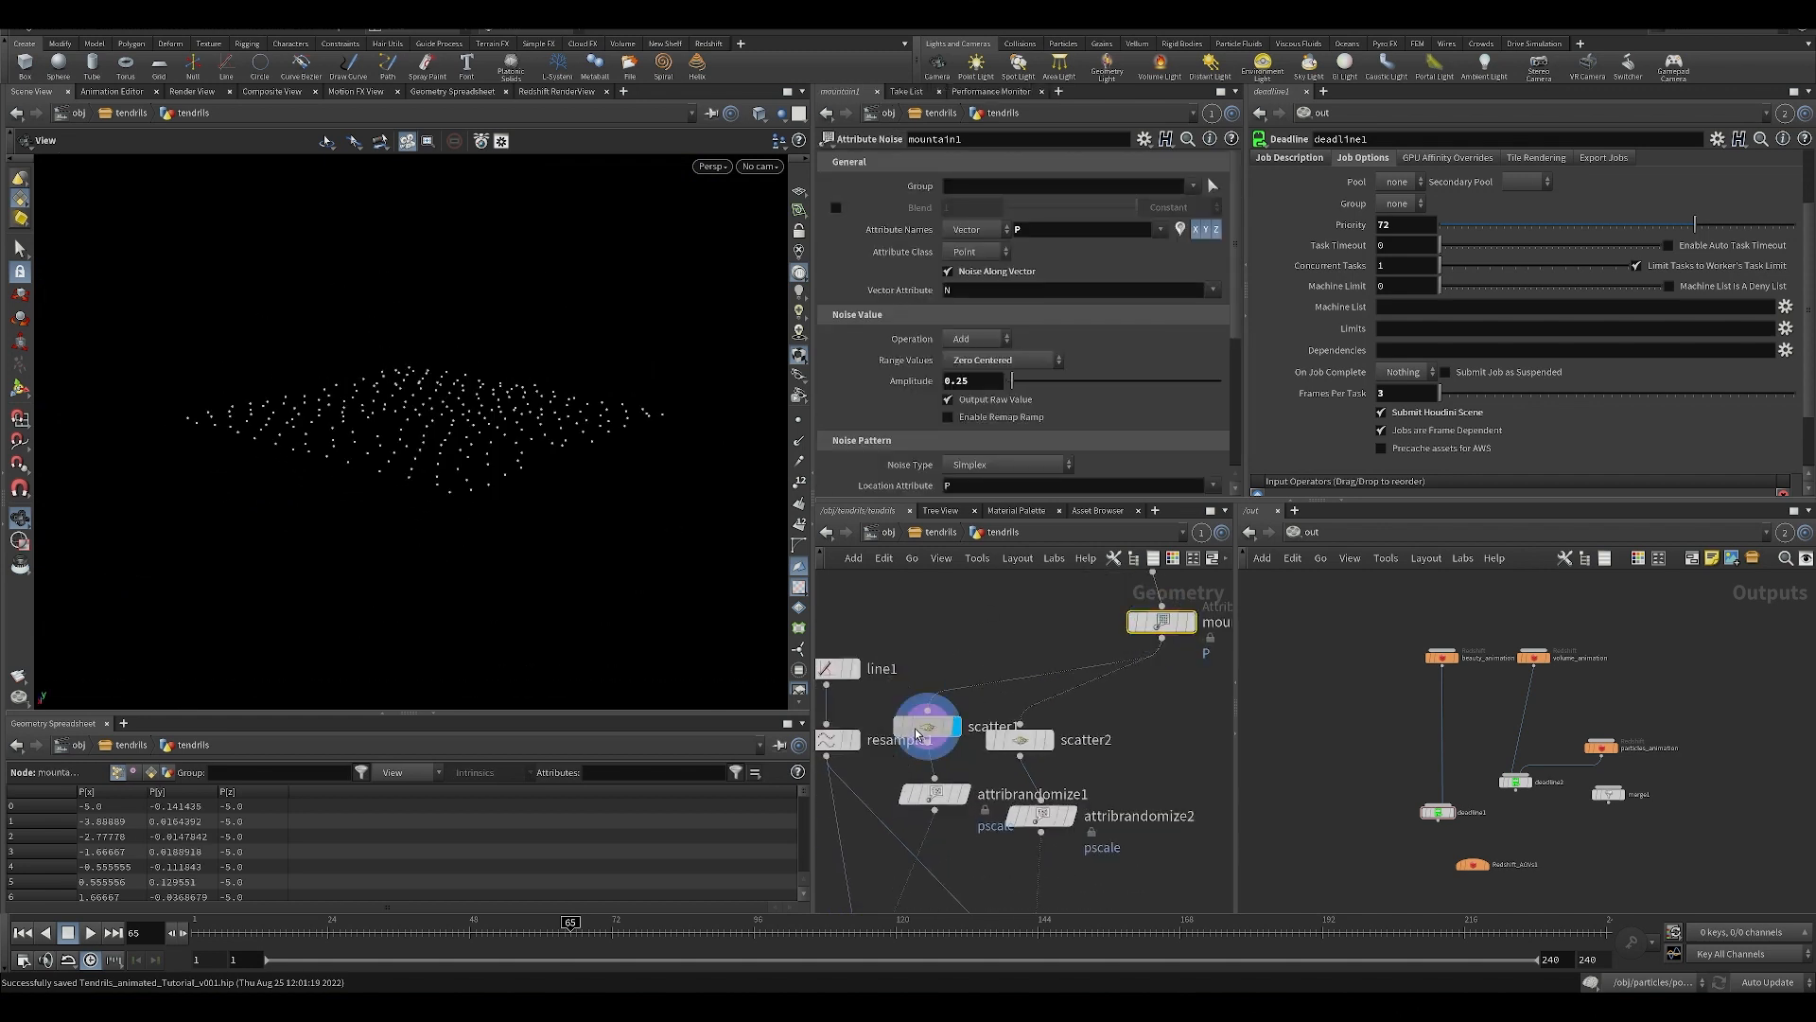
click(920, 717)
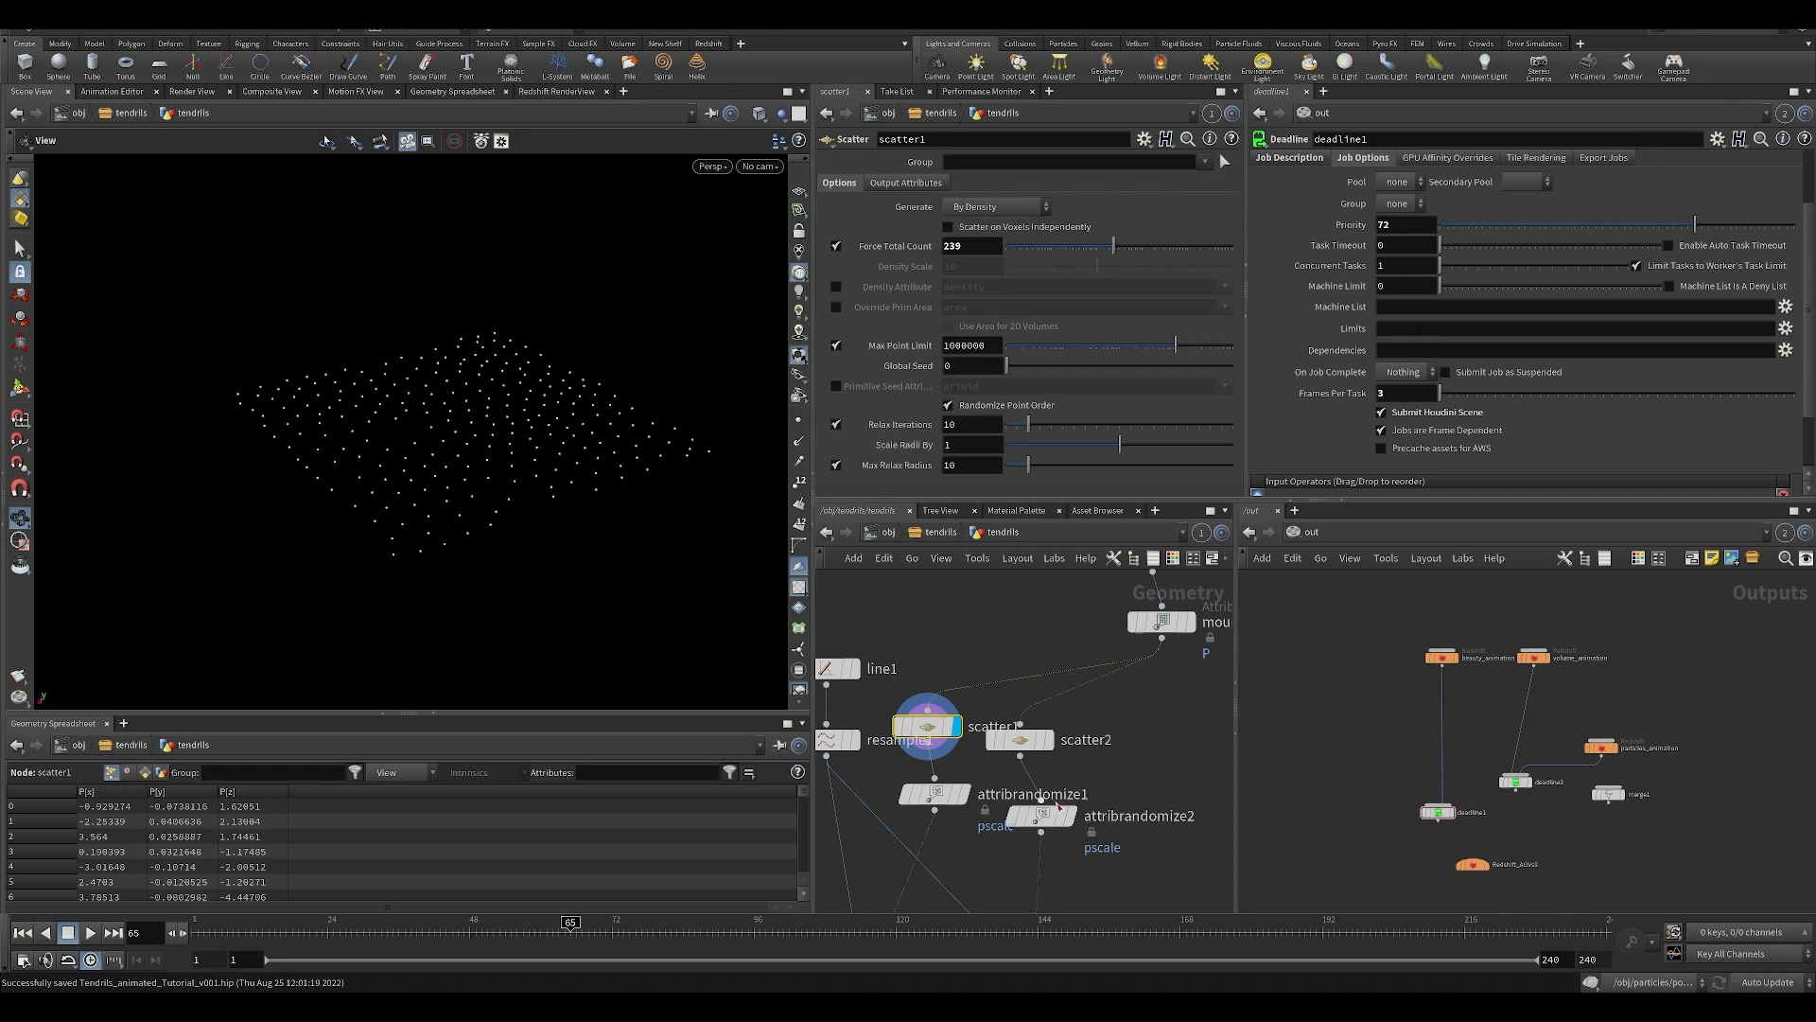
Line up scatter2 beside scatter1, display its points and inspect its total point count.
drag(1048, 737, 1060, 724)
click(1084, 725)
drag(416, 433, 416, 501)
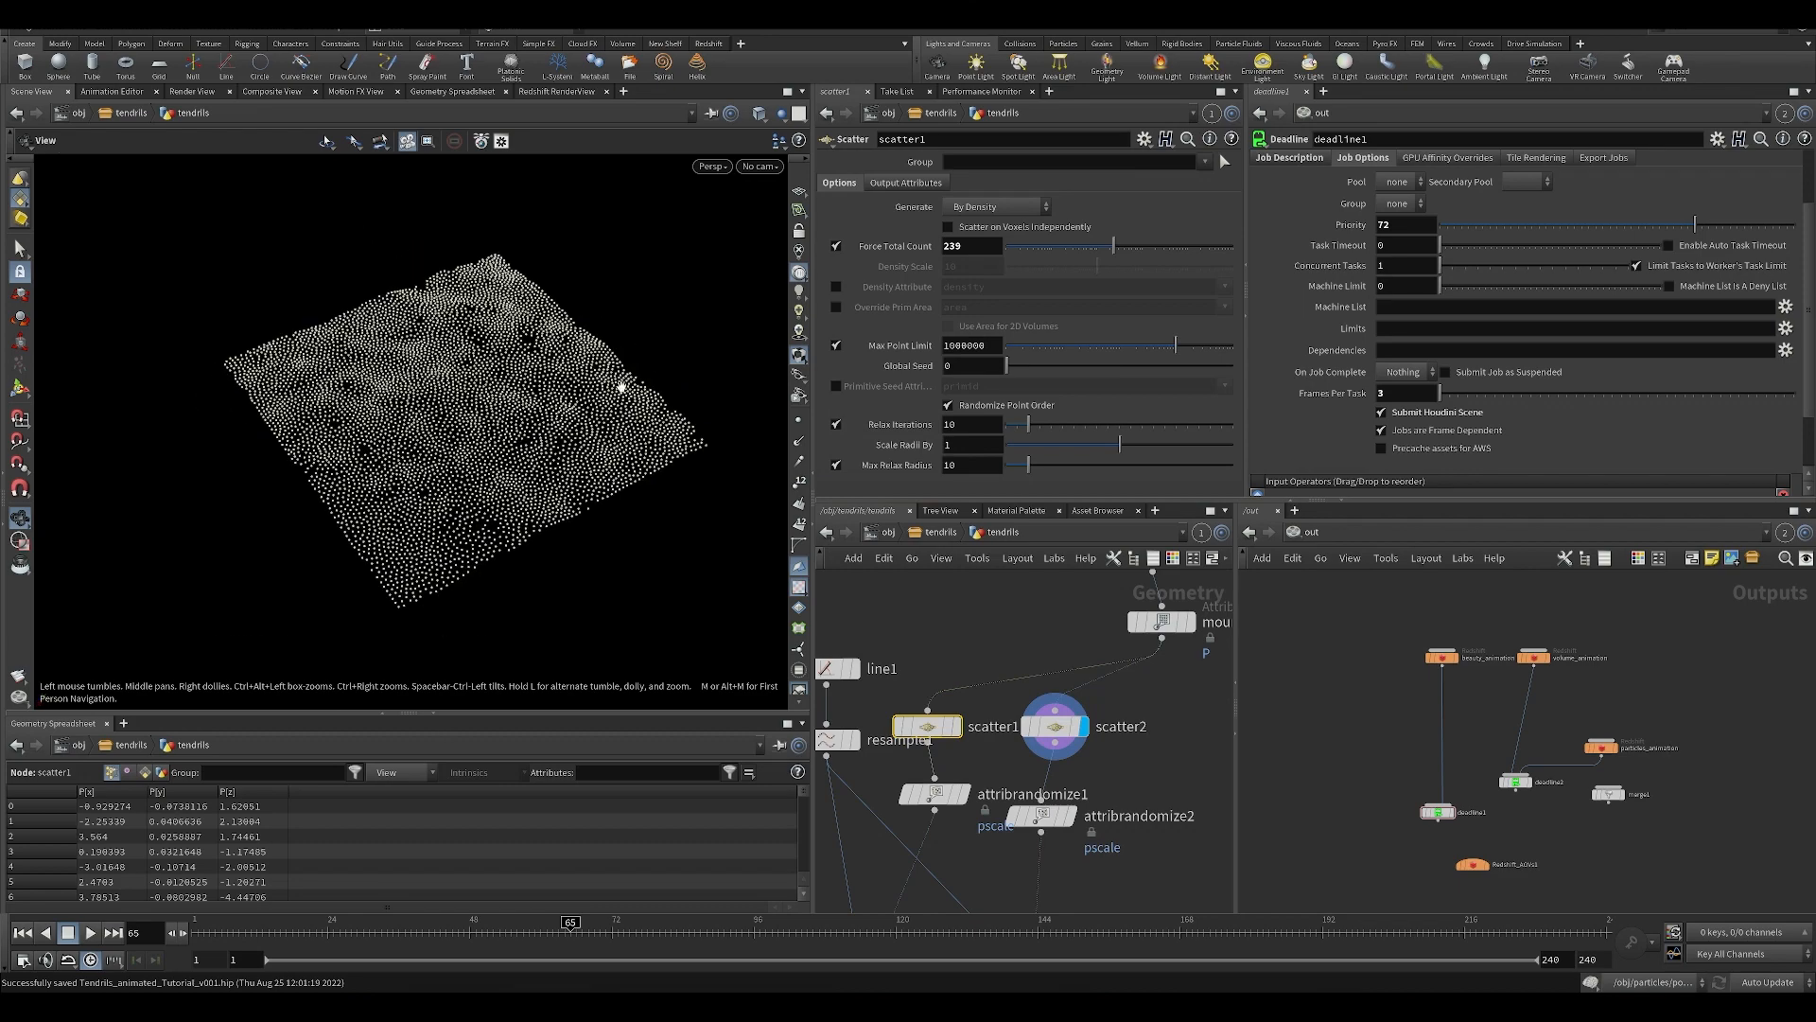
click(1040, 735)
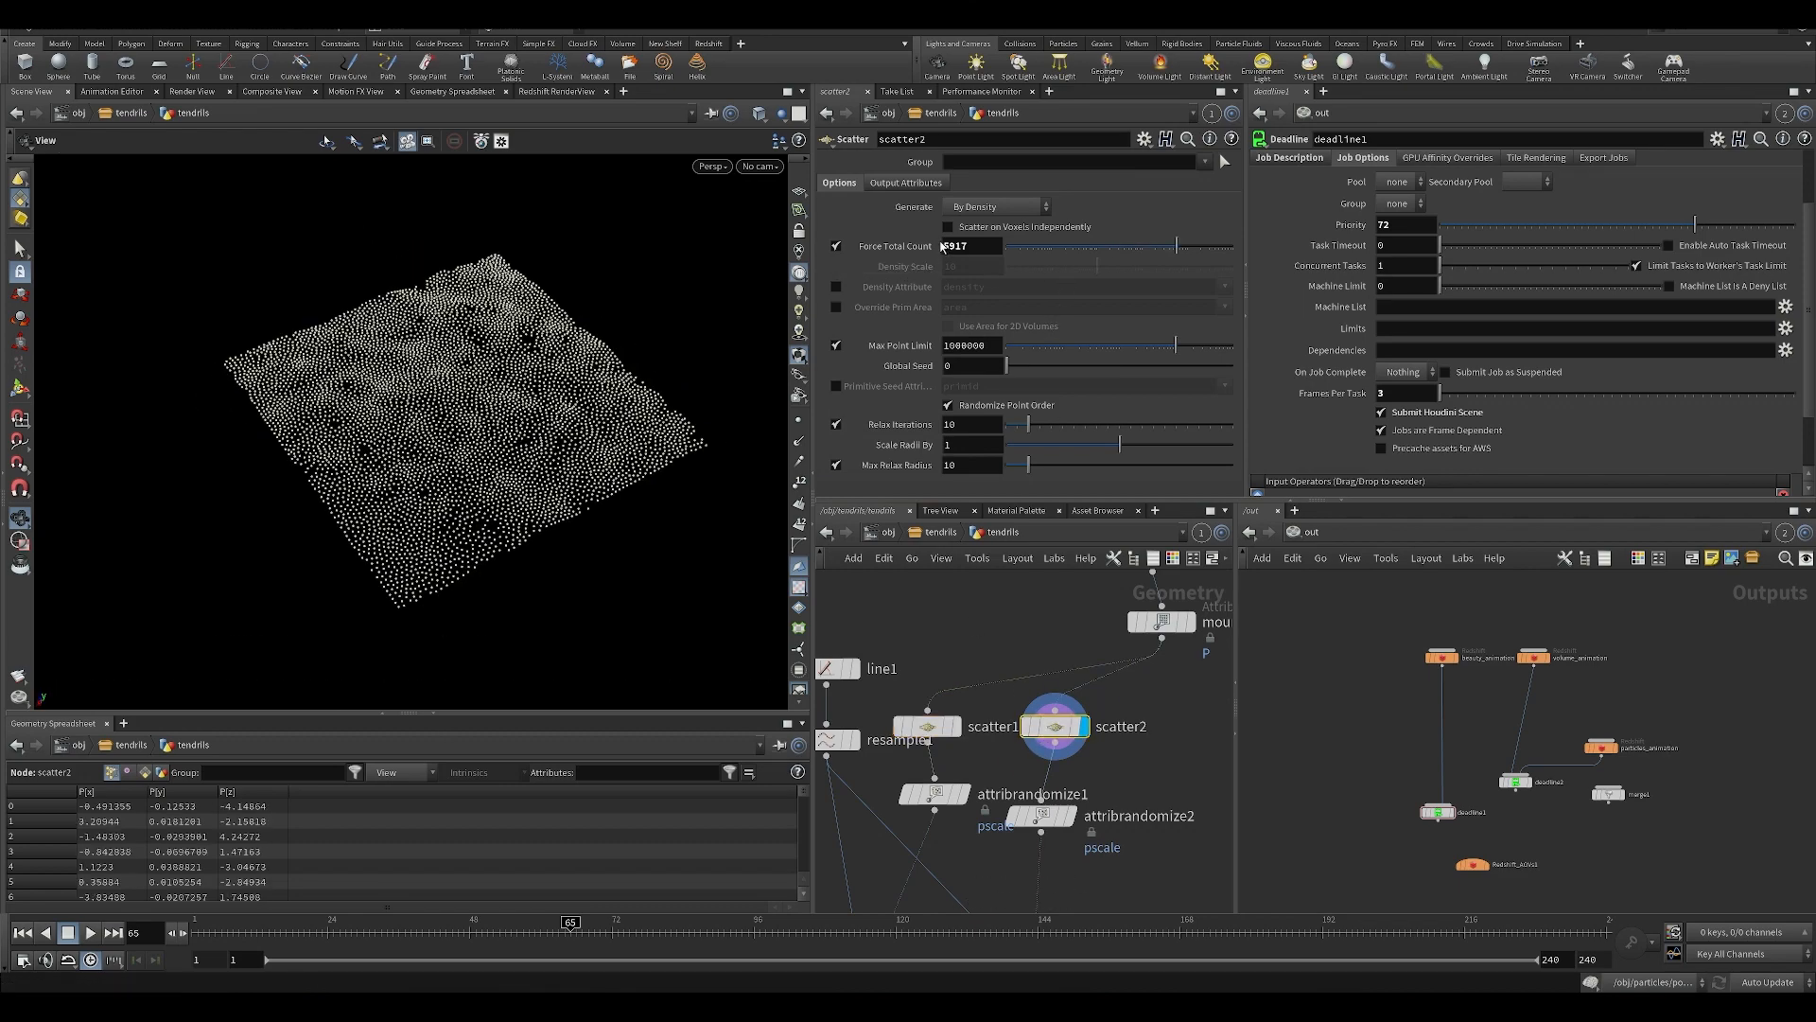
drag(700, 379, 397, 515)
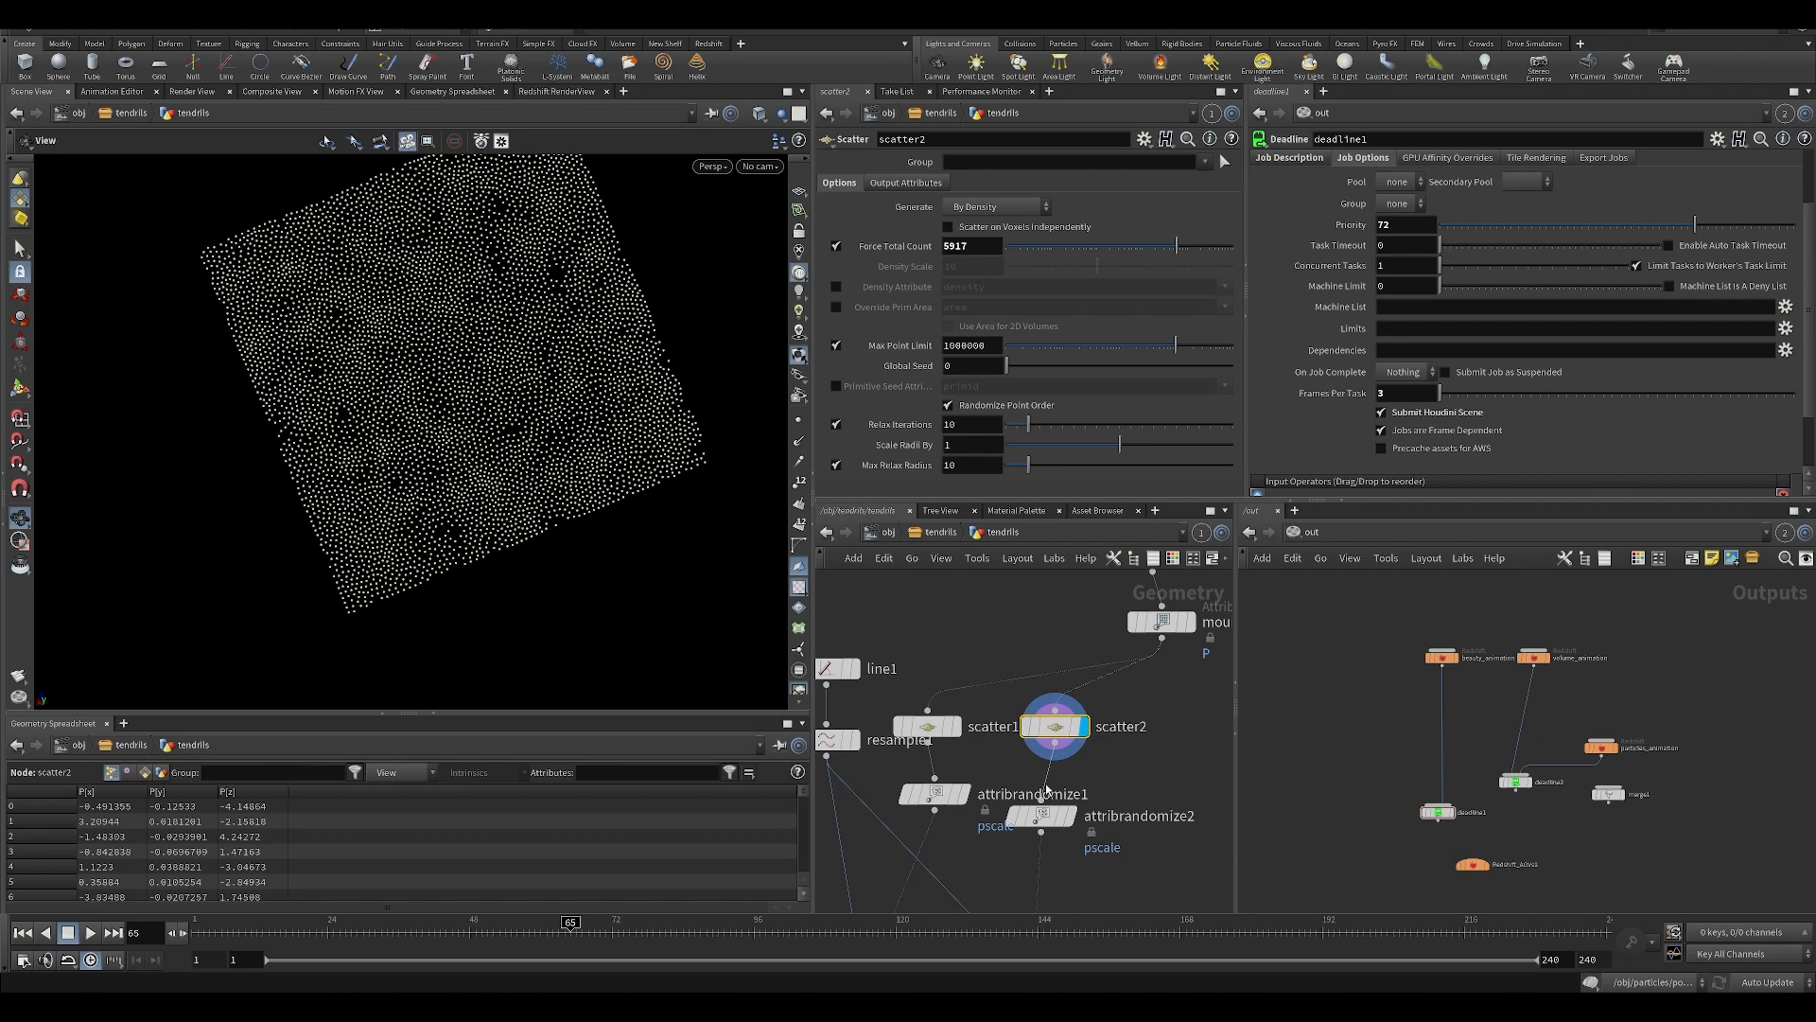
Inspect the pscale ranges of both attribute randomize nodes and line up attribrandomize1 under scatter1.
middle_drag(1168, 837, 1165, 763)
click(971, 680)
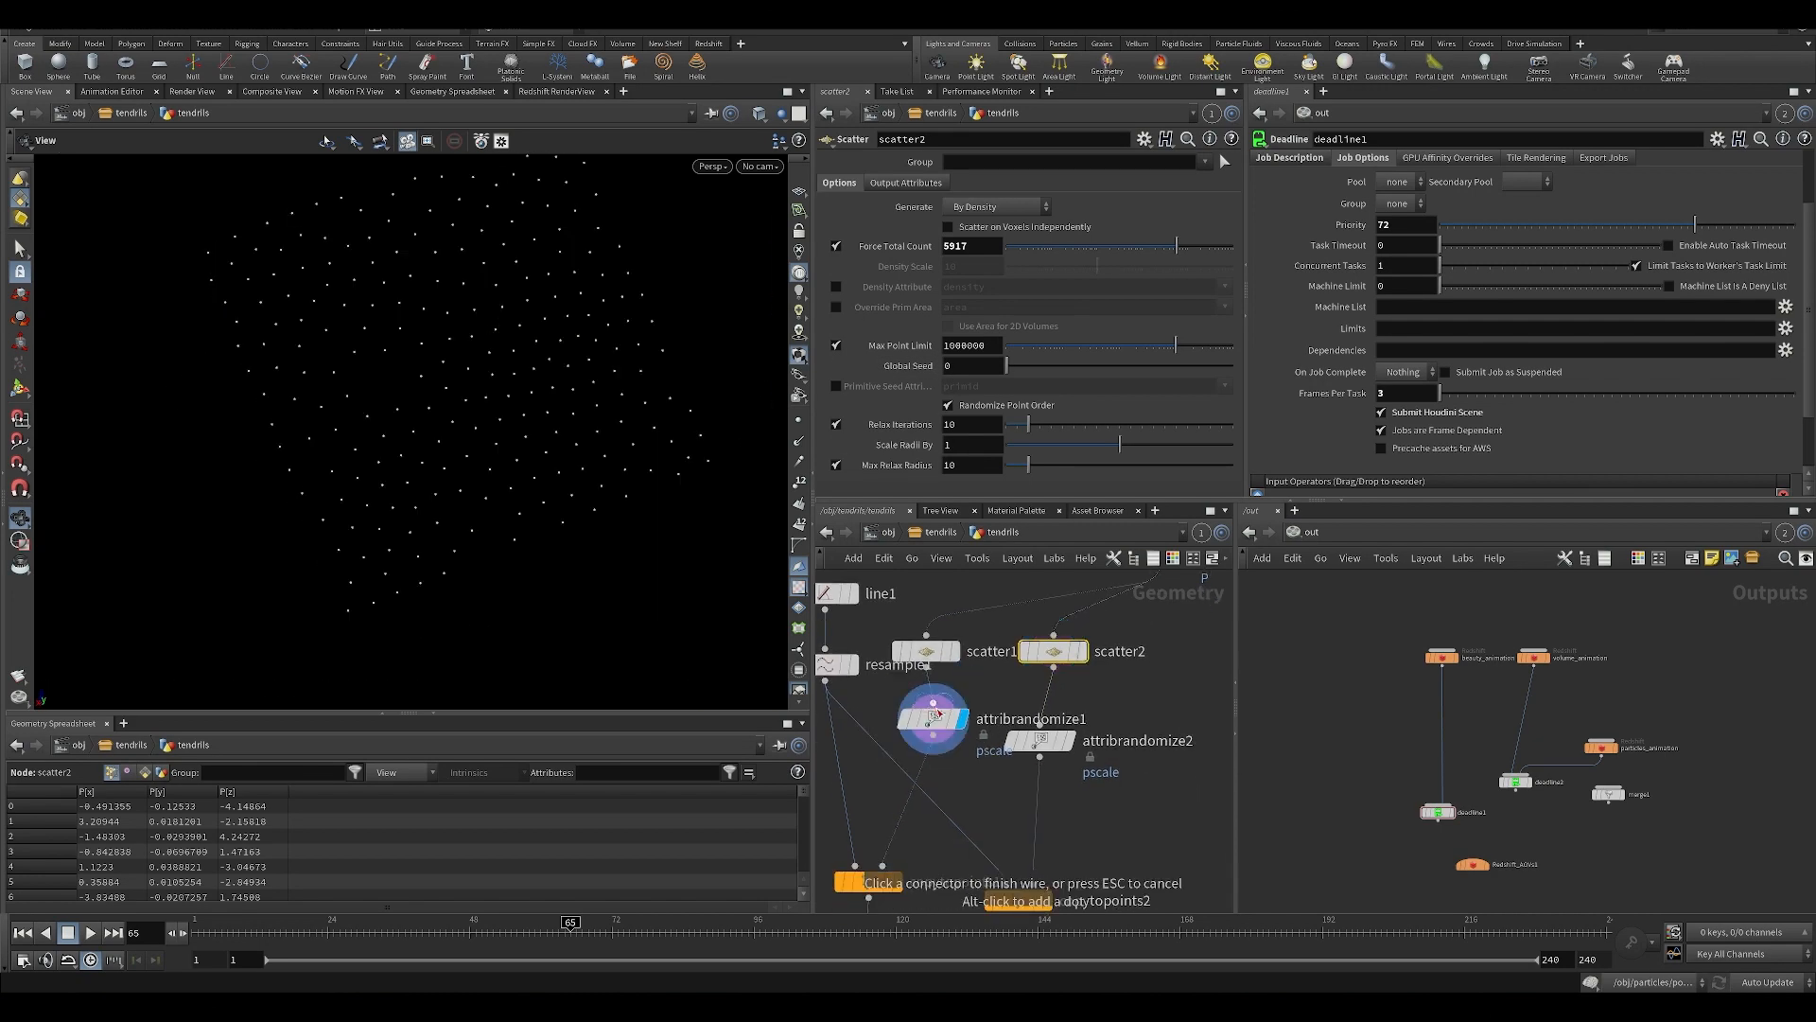
click(934, 716)
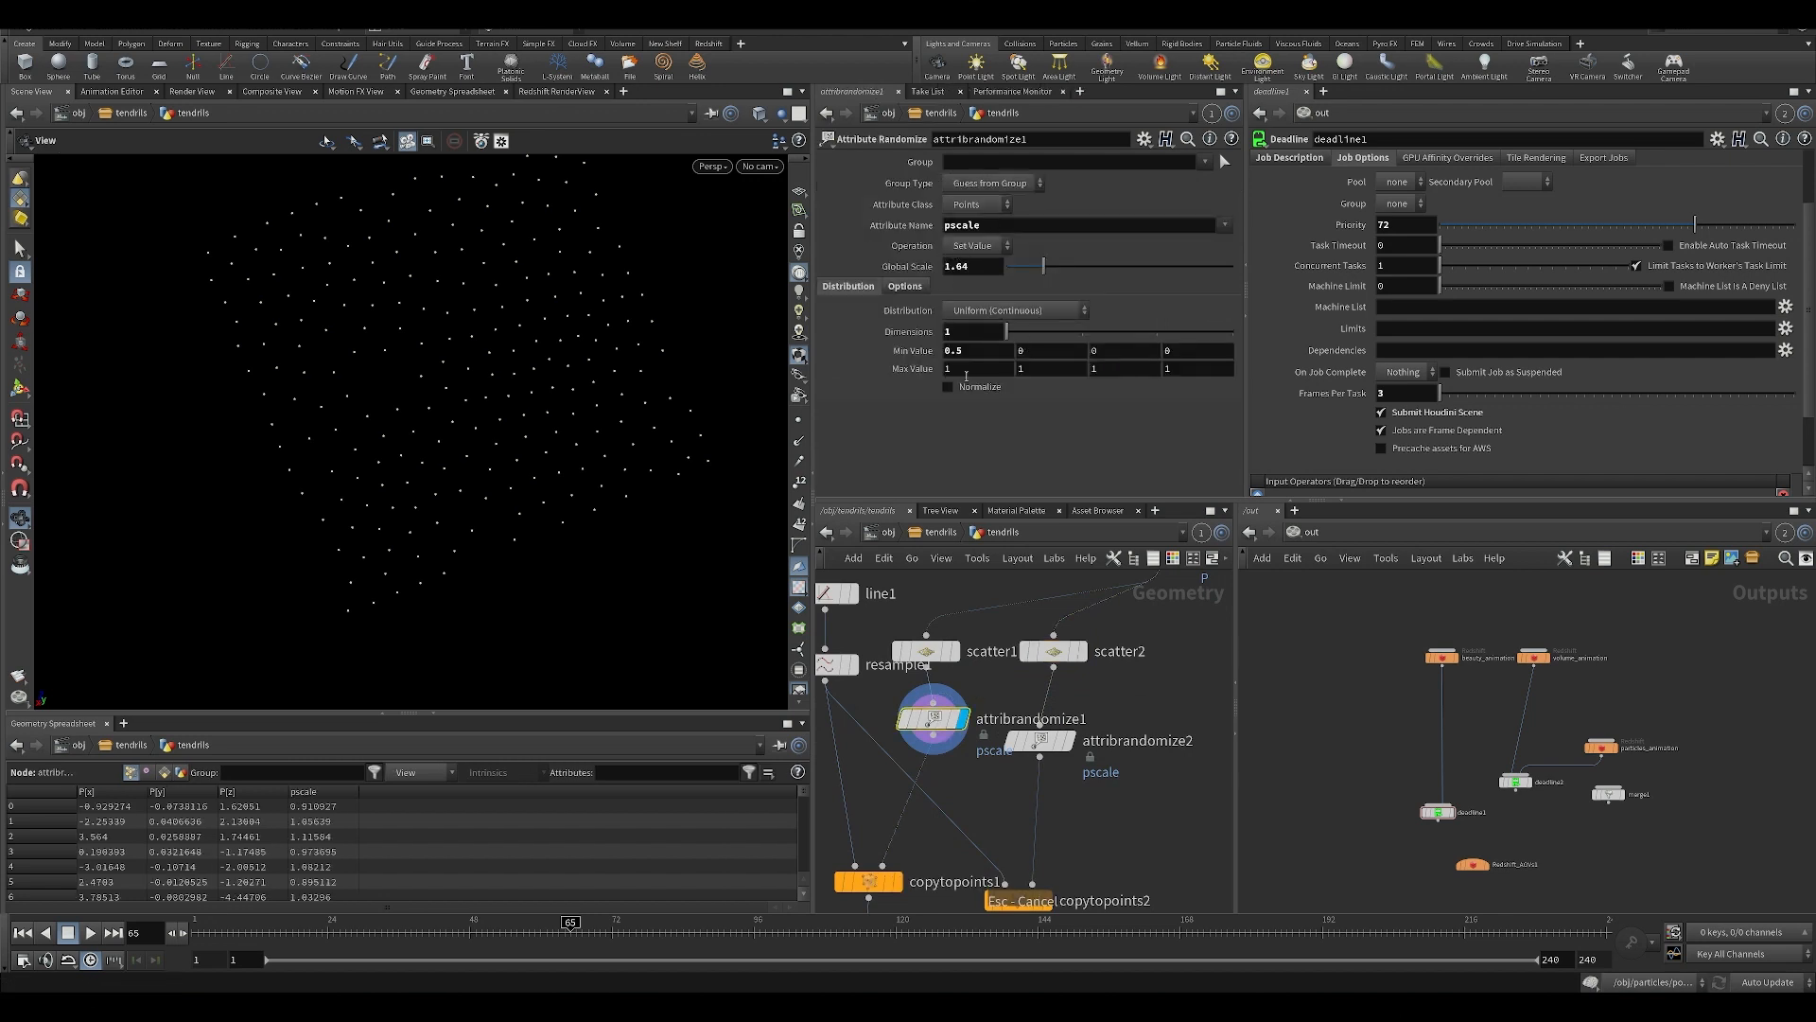
drag(935, 712, 927, 723)
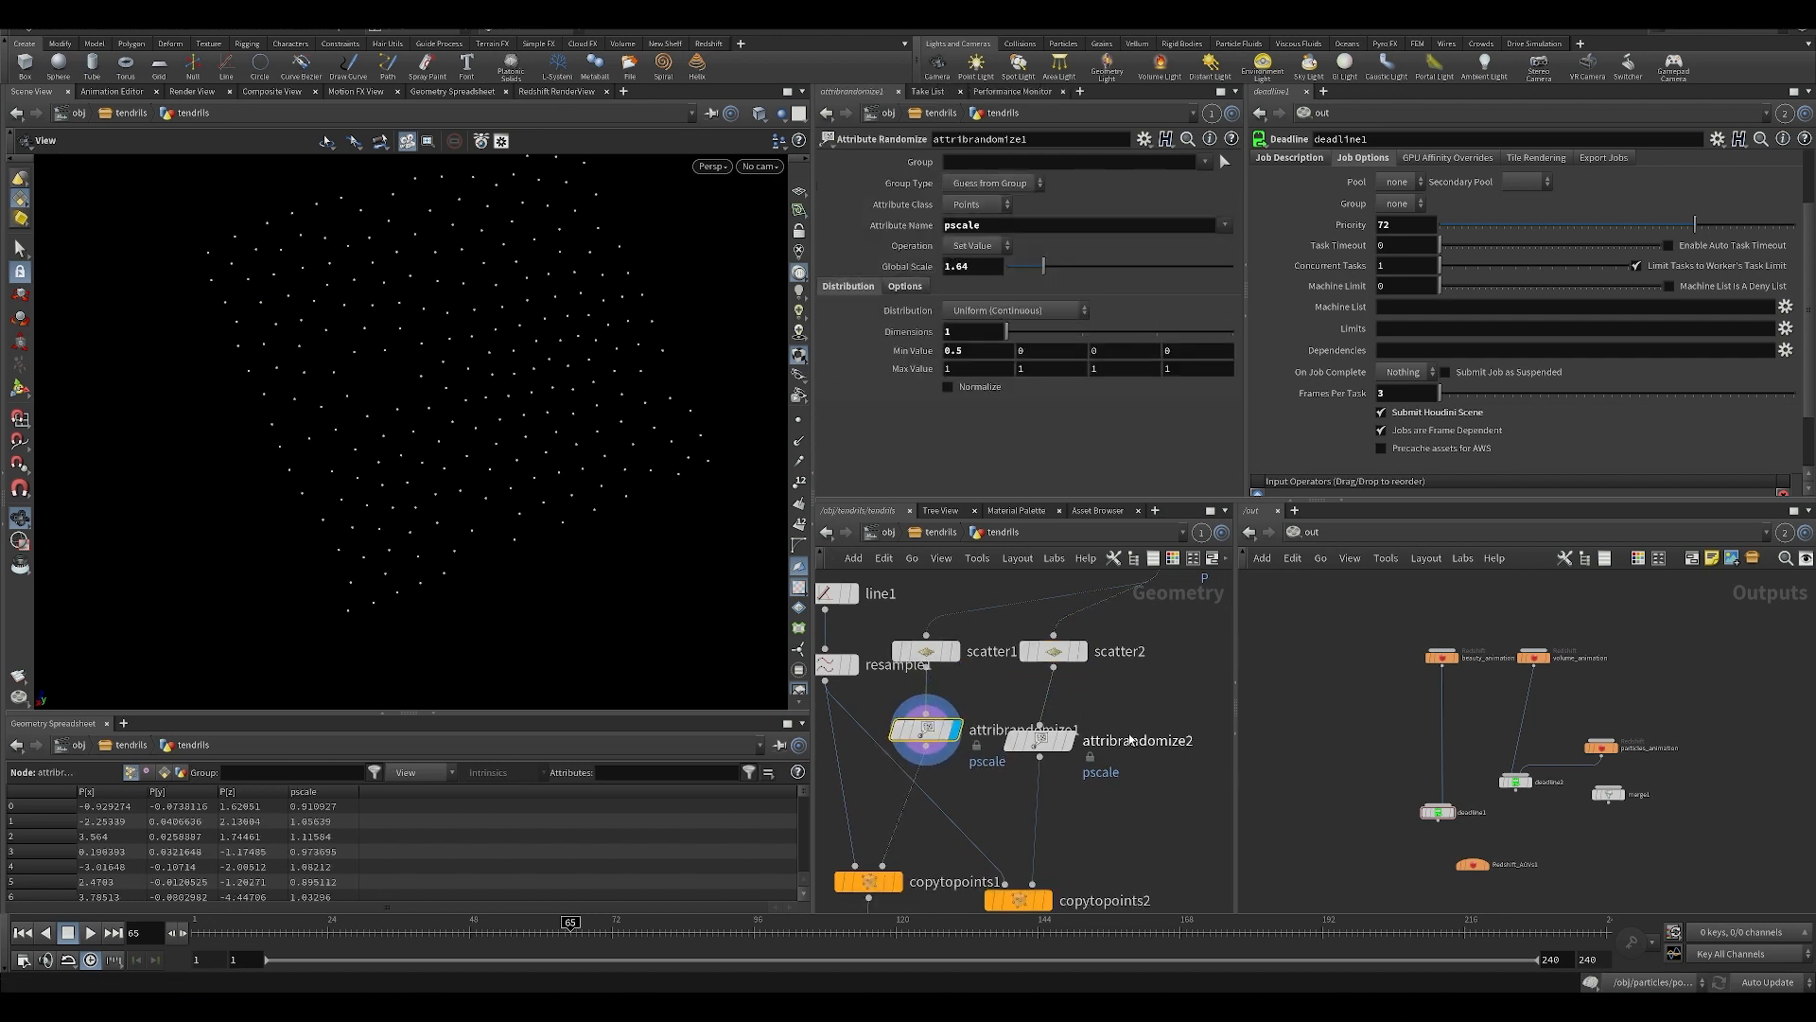
click(1045, 744)
middle_drag(909, 864, 944, 776)
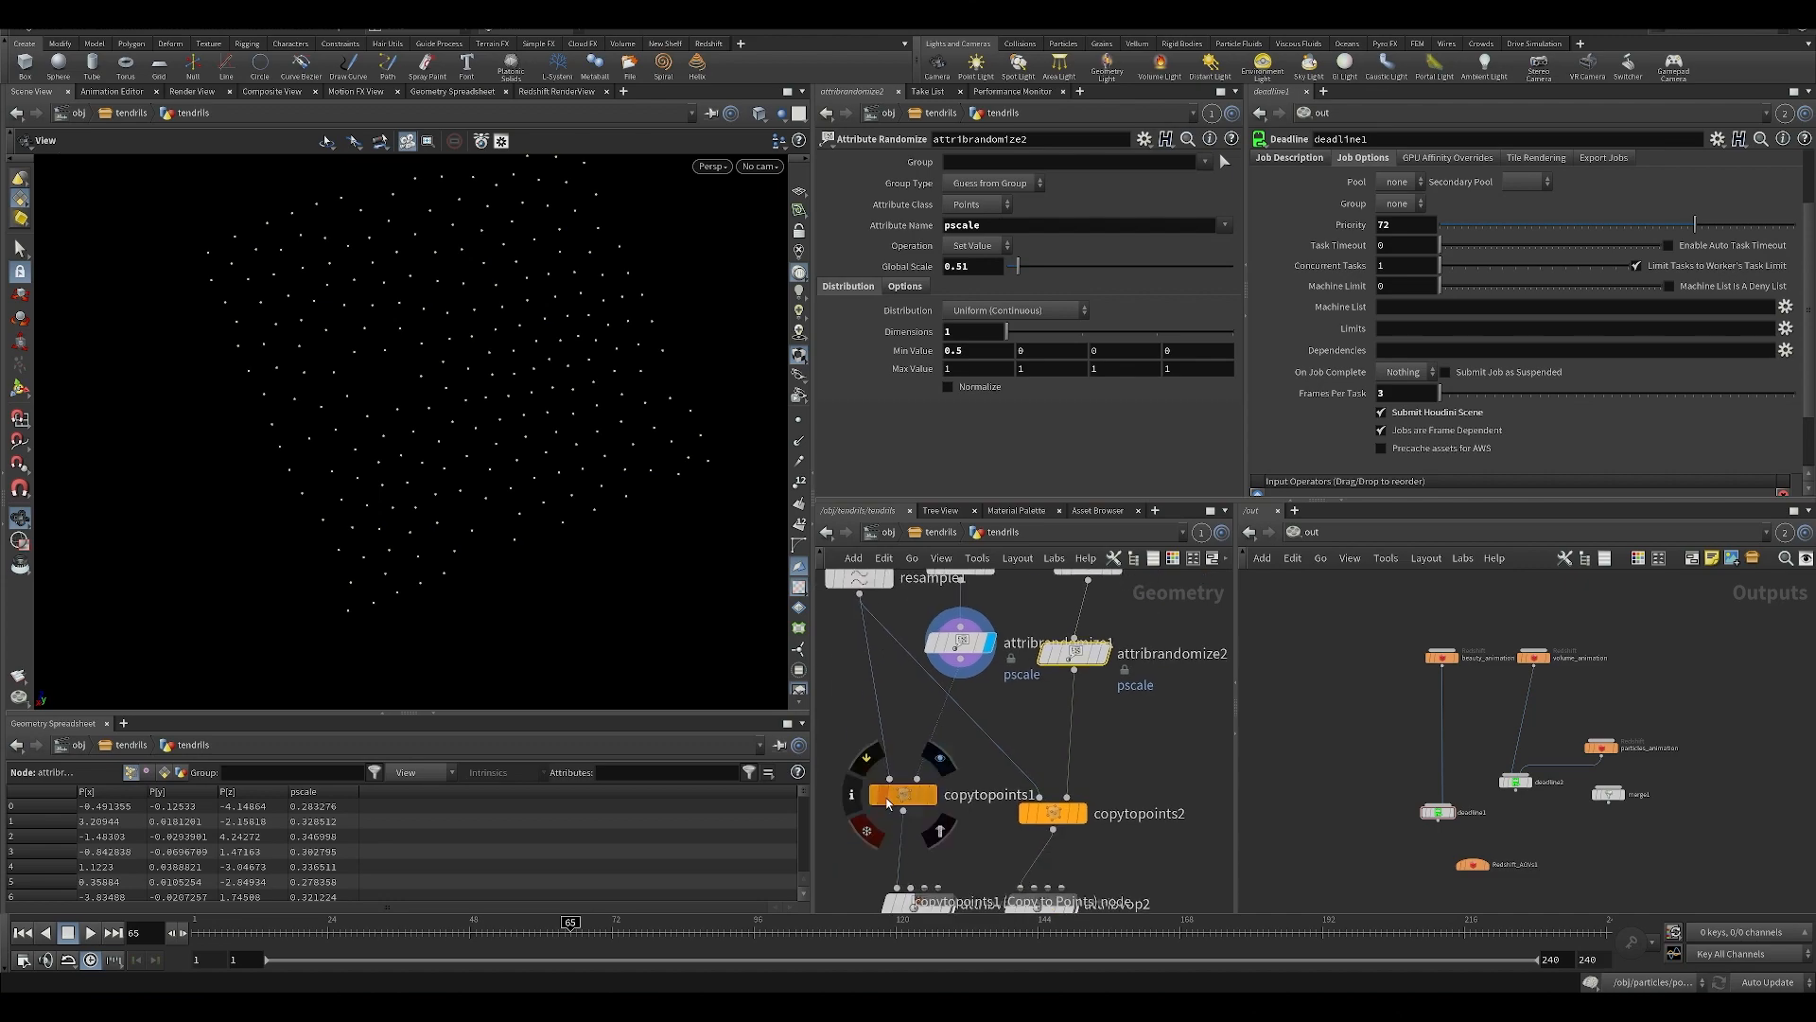
Compare the copied lines from copytopoints1 with the denser set from copytopoints2 in the viewport.
click(940, 760)
click(905, 794)
drag(568, 464, 394, 298)
click(1090, 780)
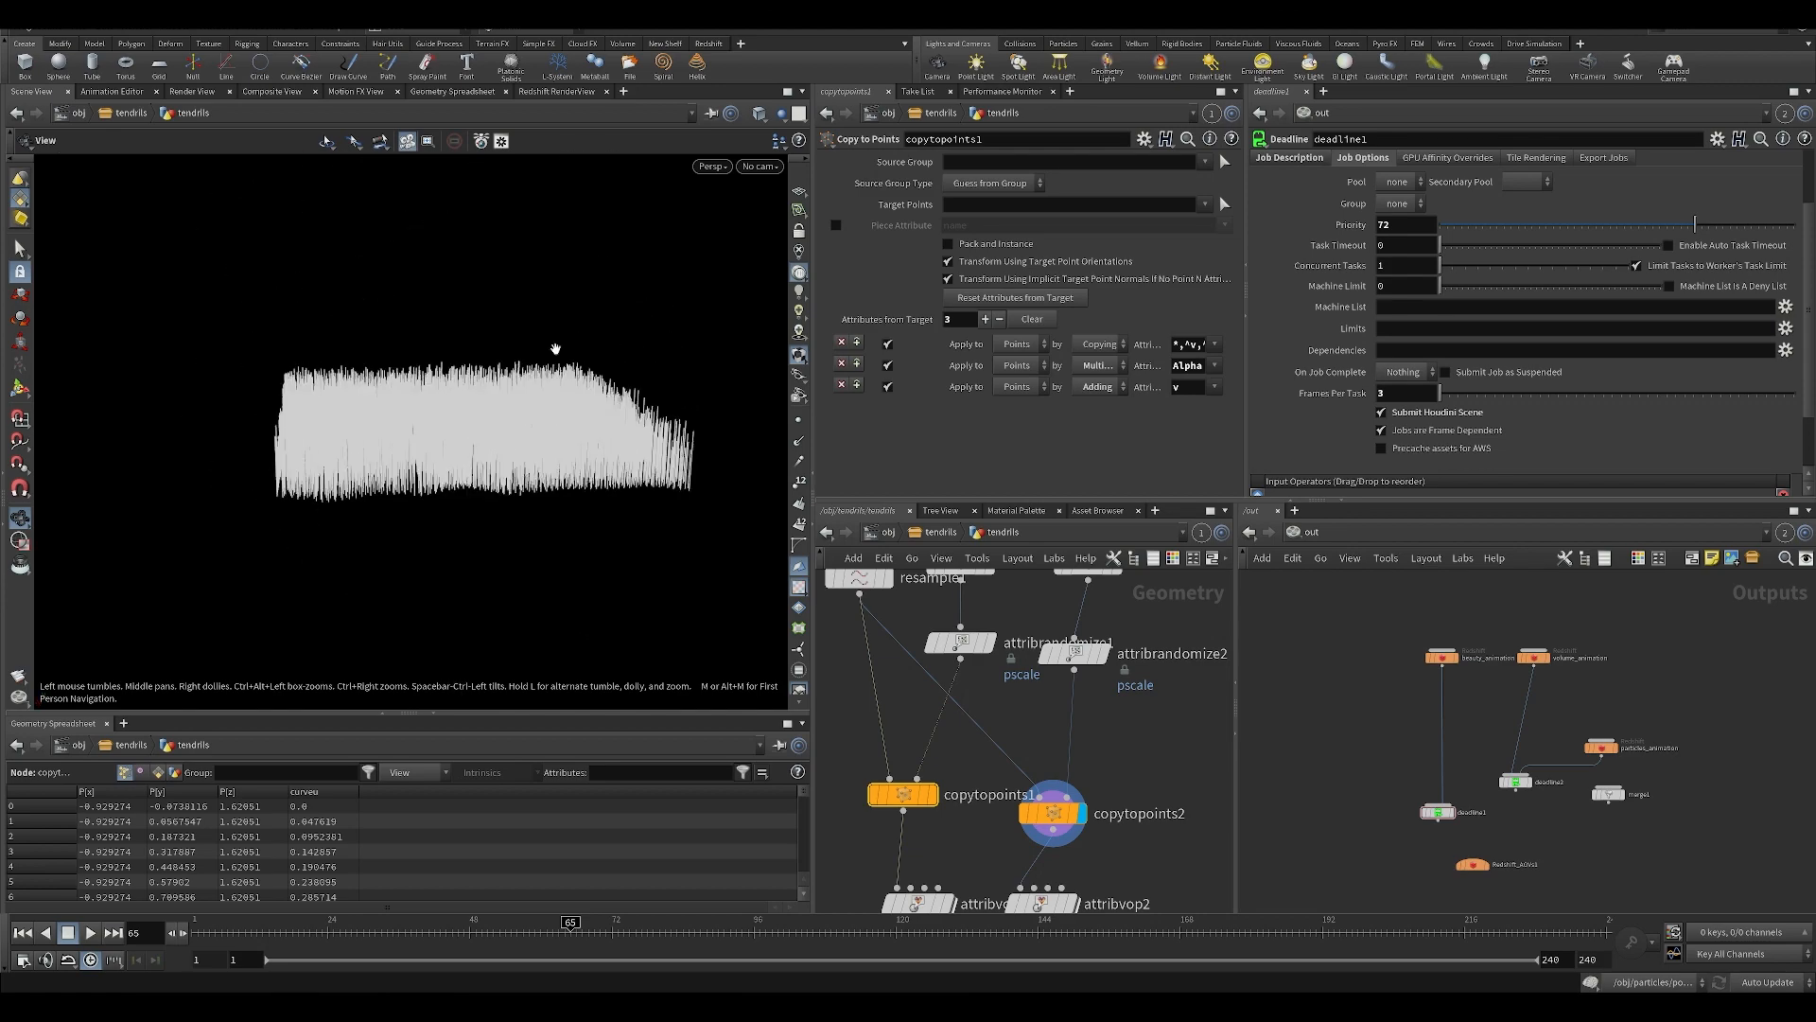
click(931, 795)
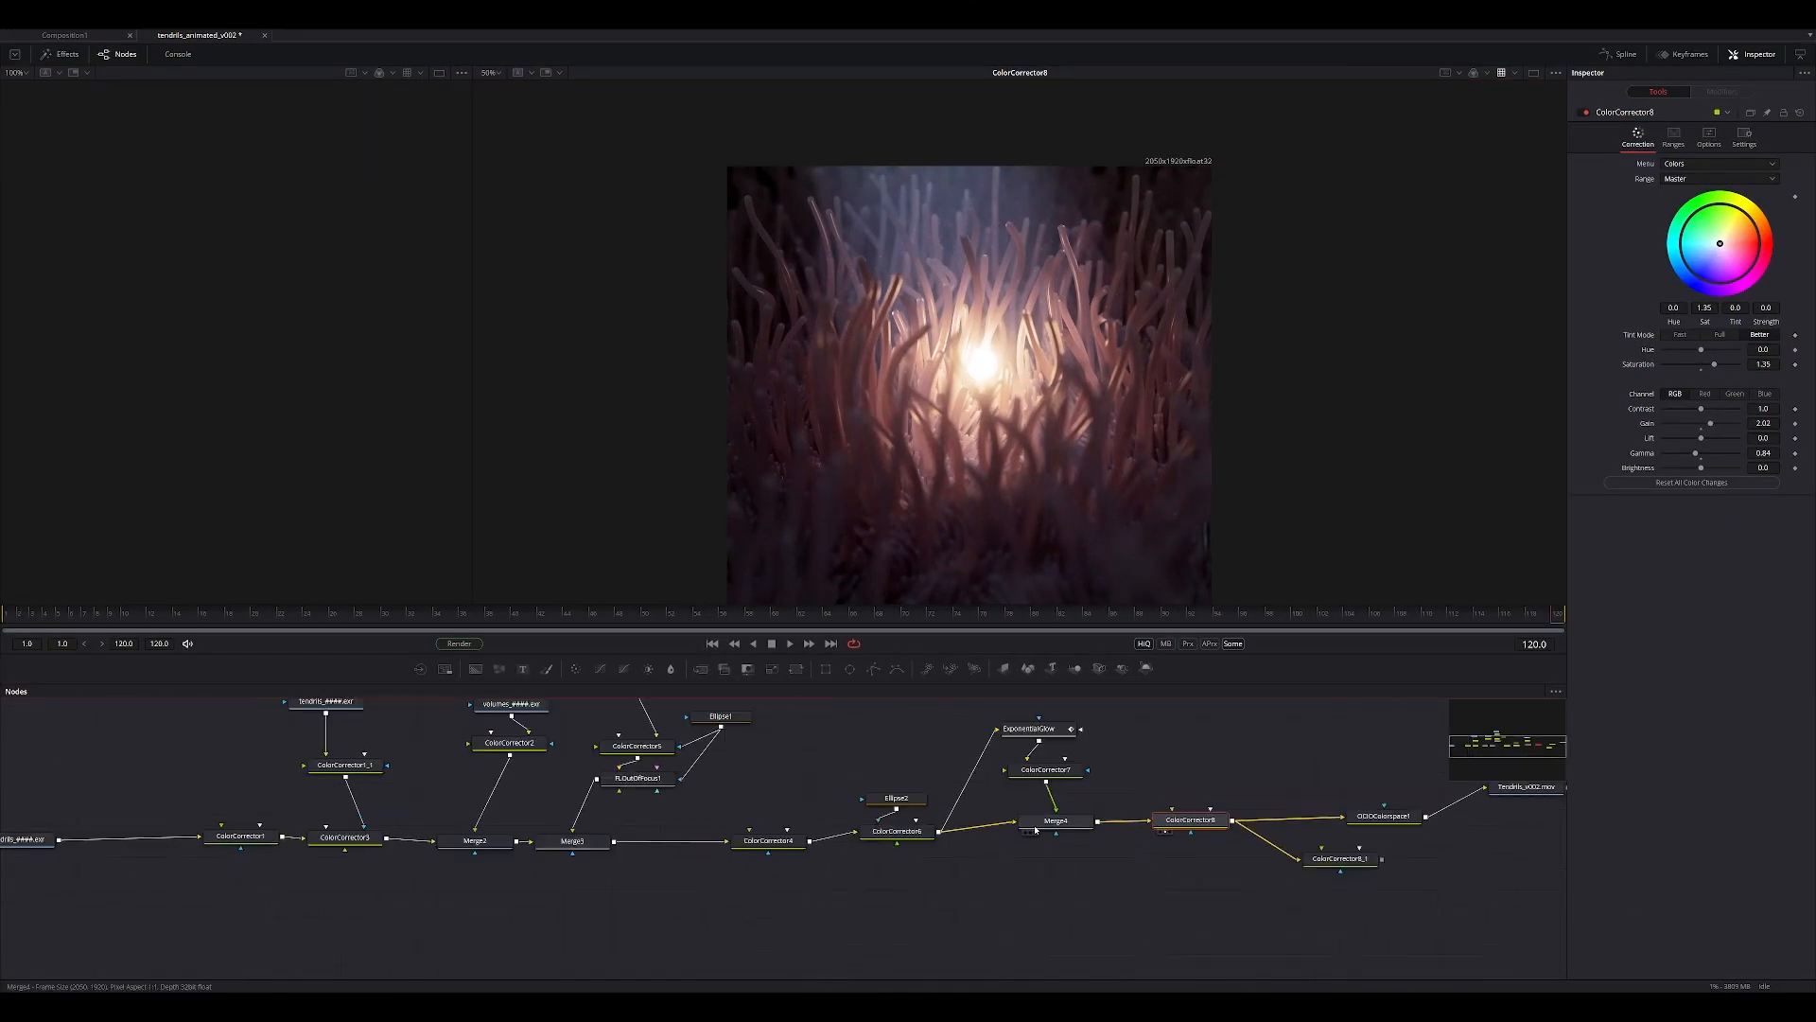
Switch to the Fusion composite and examine the large and small tendrils in the raw tendrils render.
drag(405, 828, 851, 407)
middle_drag(930, 314, 933, 401)
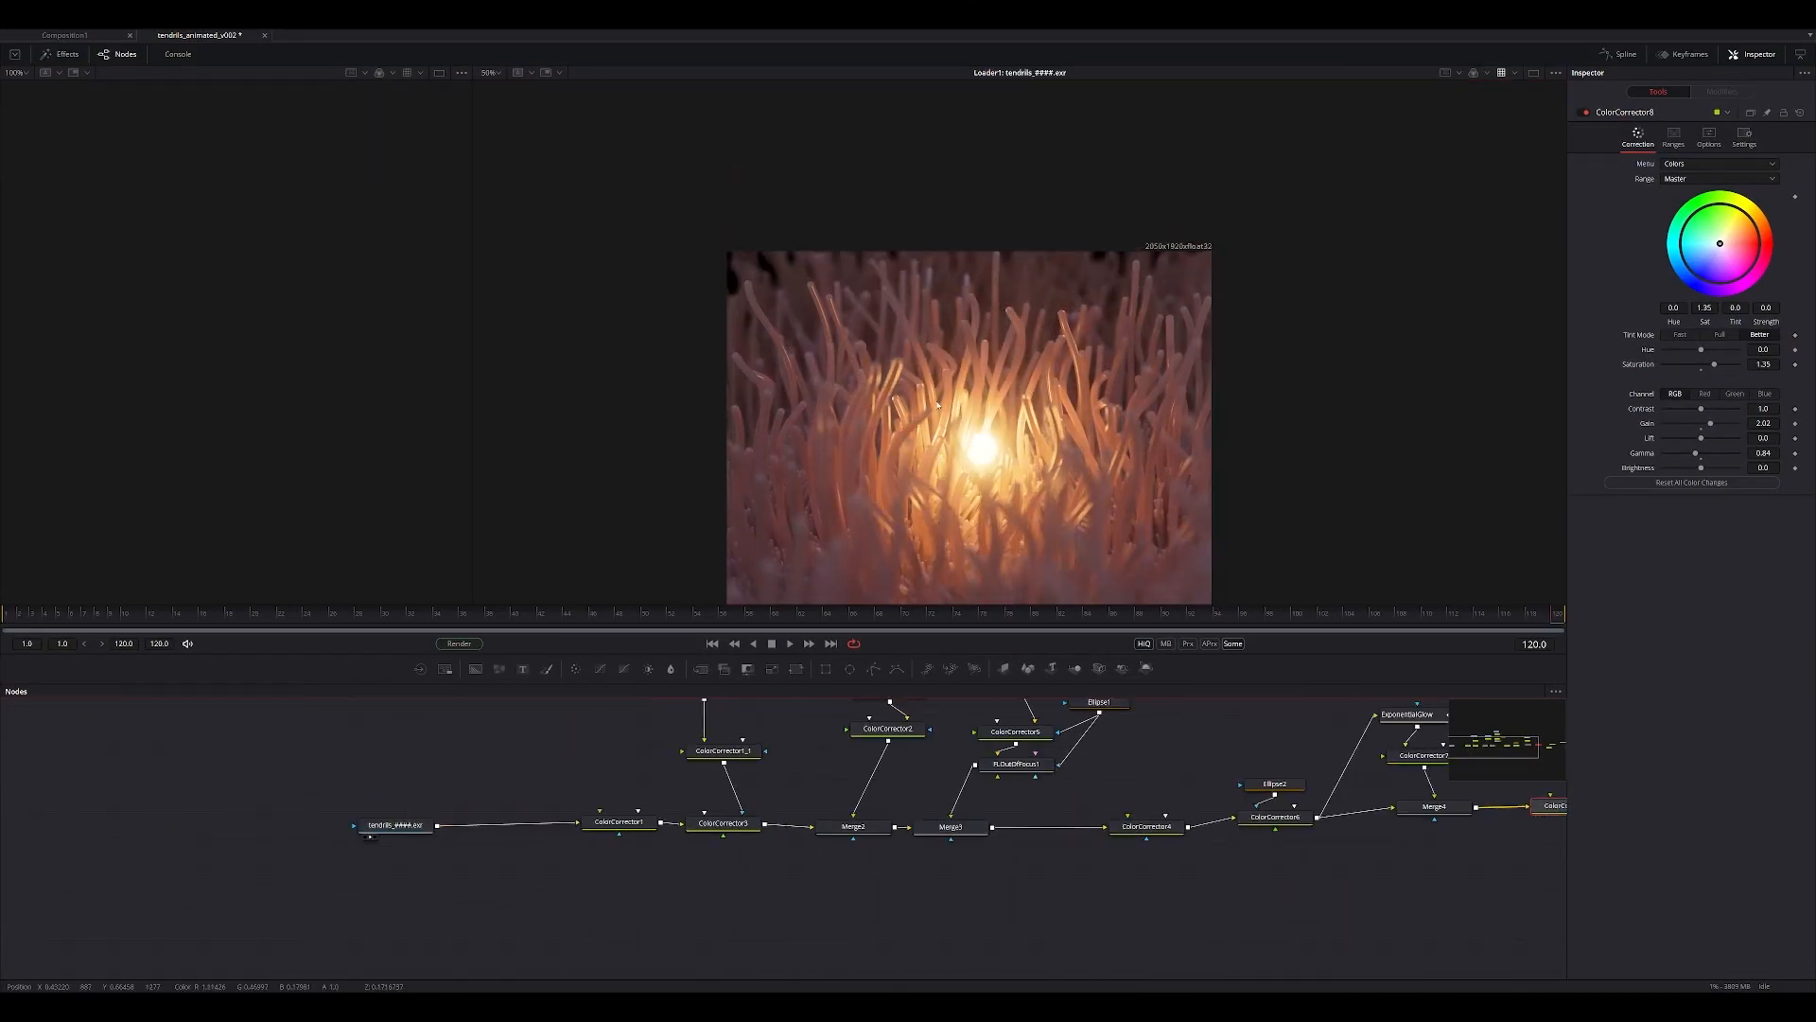
ctrl+scroll(932, 401, up, 3)
middle_drag(883, 222, 853, 451)
middle_drag(1027, 573, 975, 408)
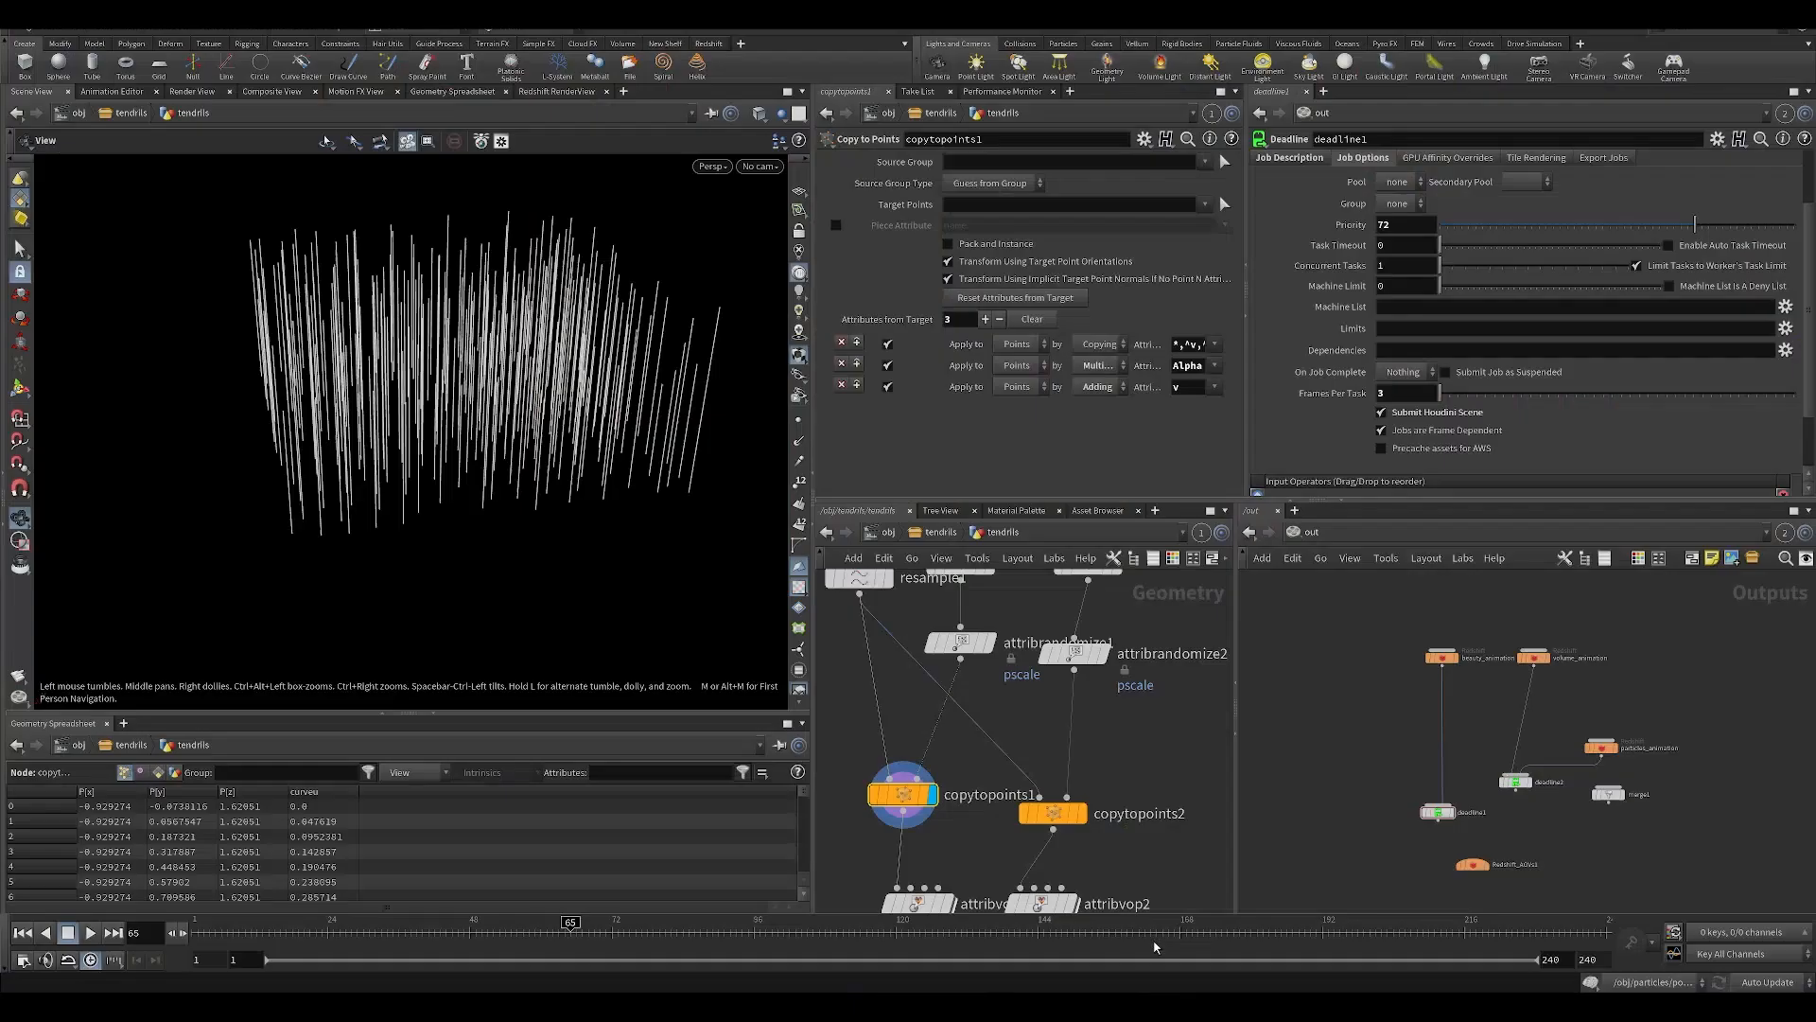
Return to Houdini, orbit around the copytopoints1 lines and move attribvop1 slightly closer to that node.
scroll(837, 766, down, 3)
middle_drag(843, 774, 944, 674)
drag(416, 365, 478, 426)
scroll(1010, 754, up, 2)
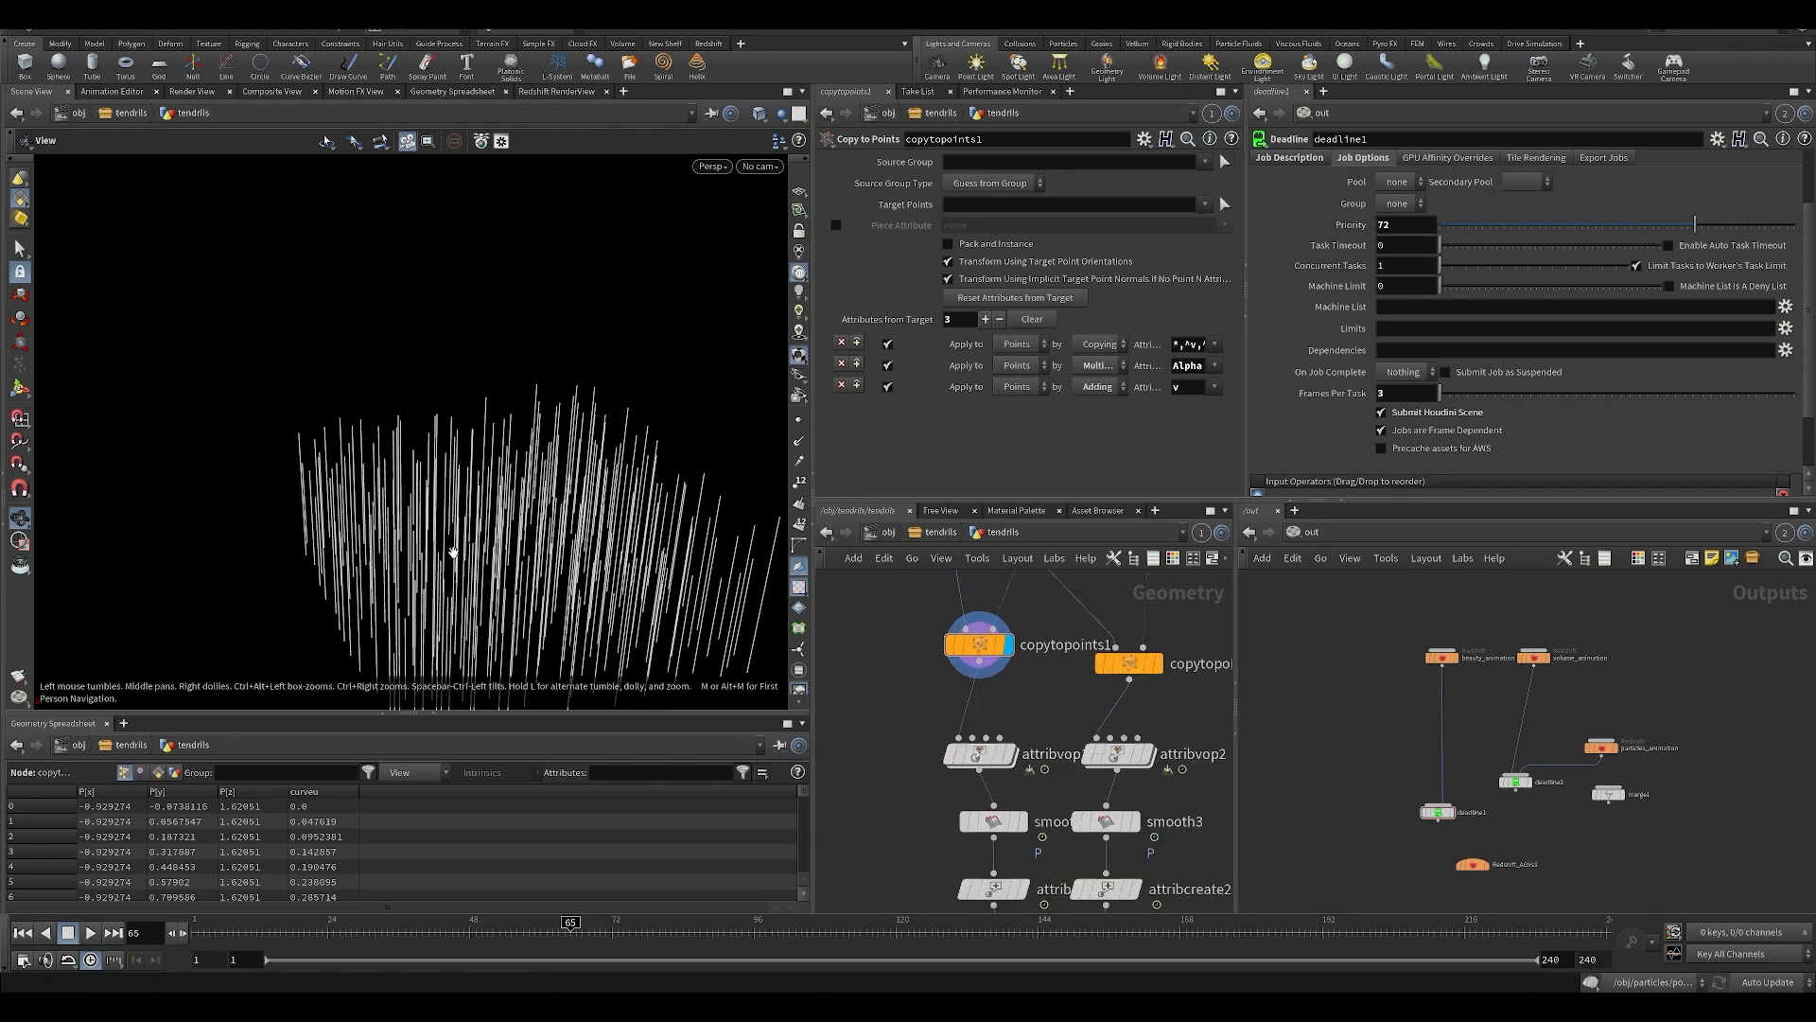
drag(453, 551, 584, 357)
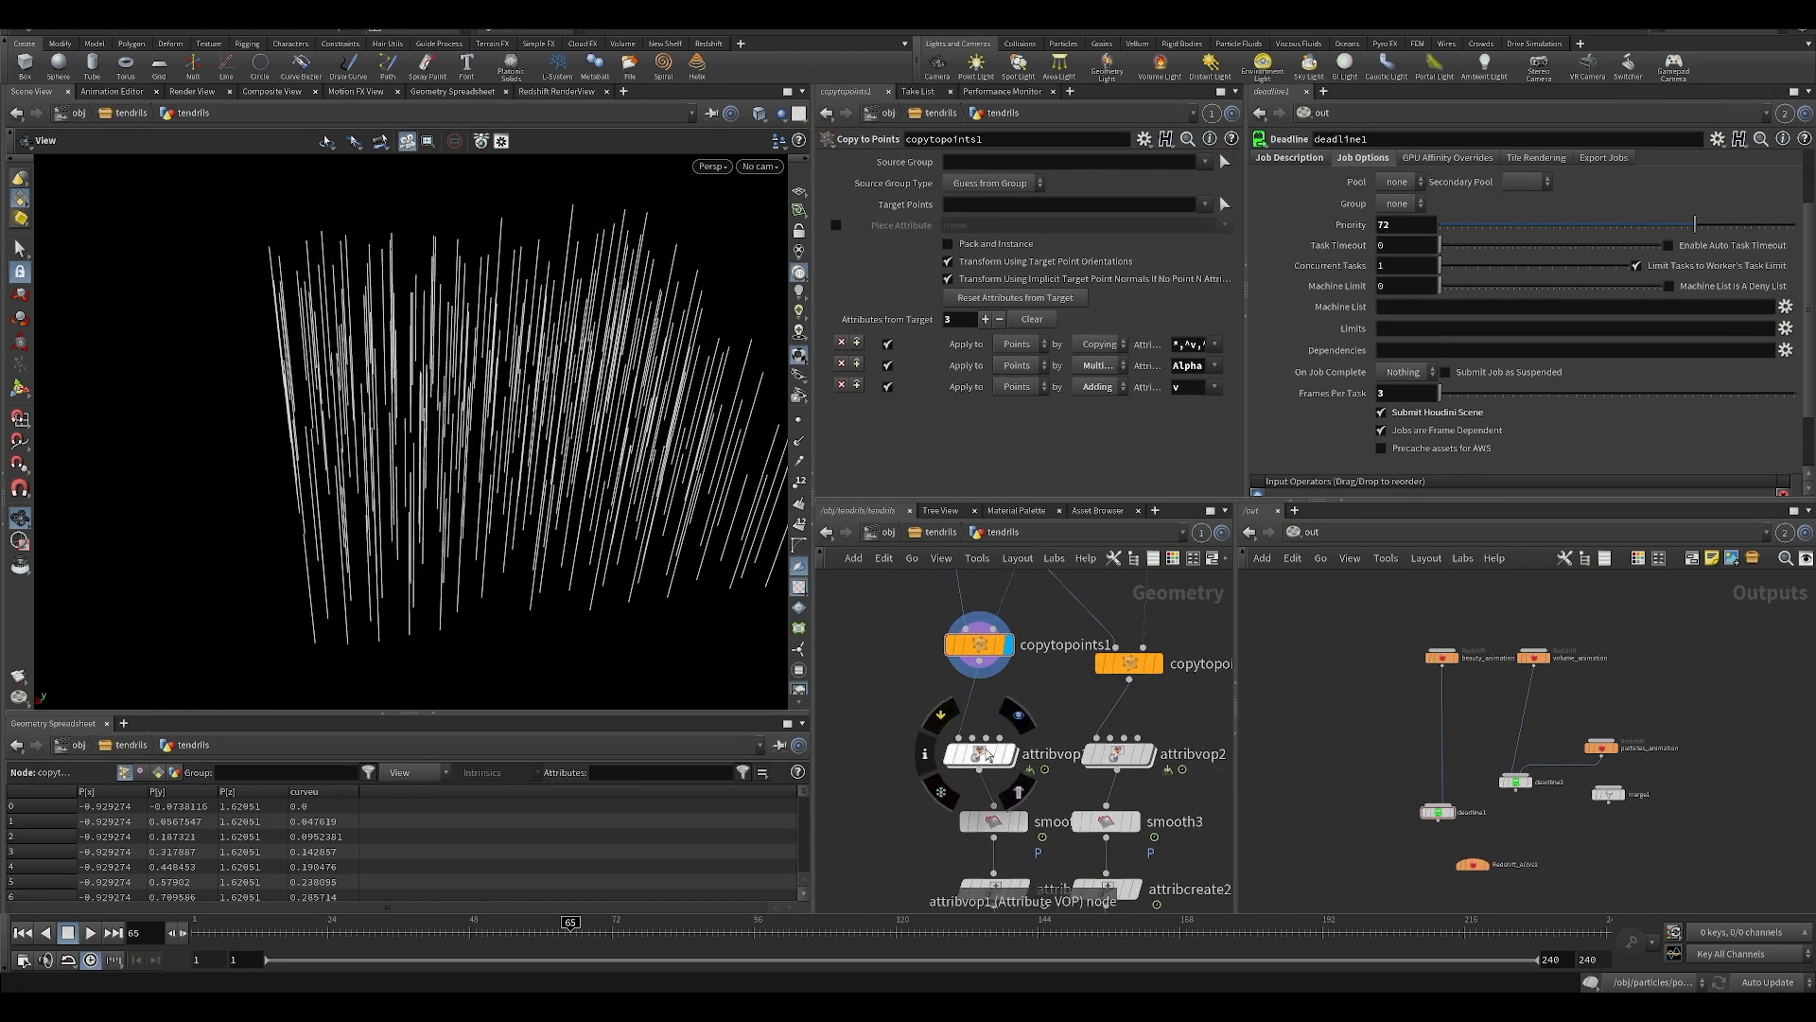
drag(988, 754, 988, 737)
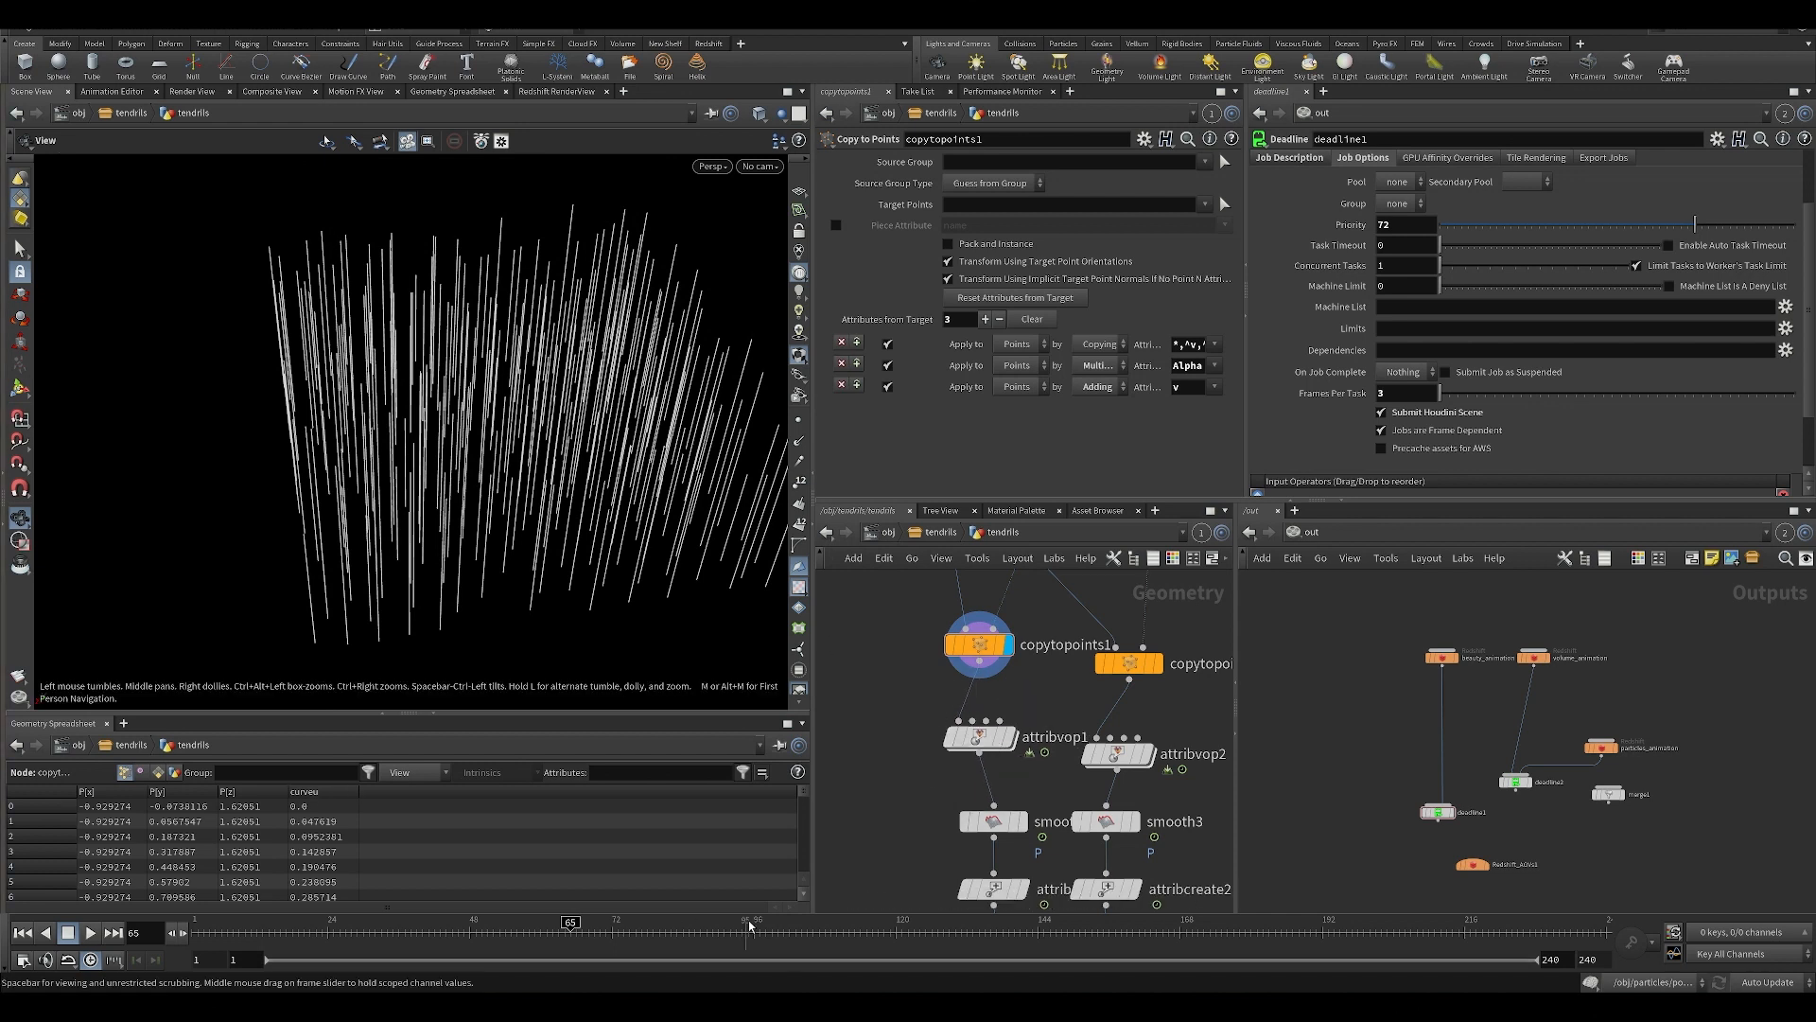
Open the attribvop1 node's VOP network and widen the network editor and parameter panes.
middle_drag(862, 768, 868, 773)
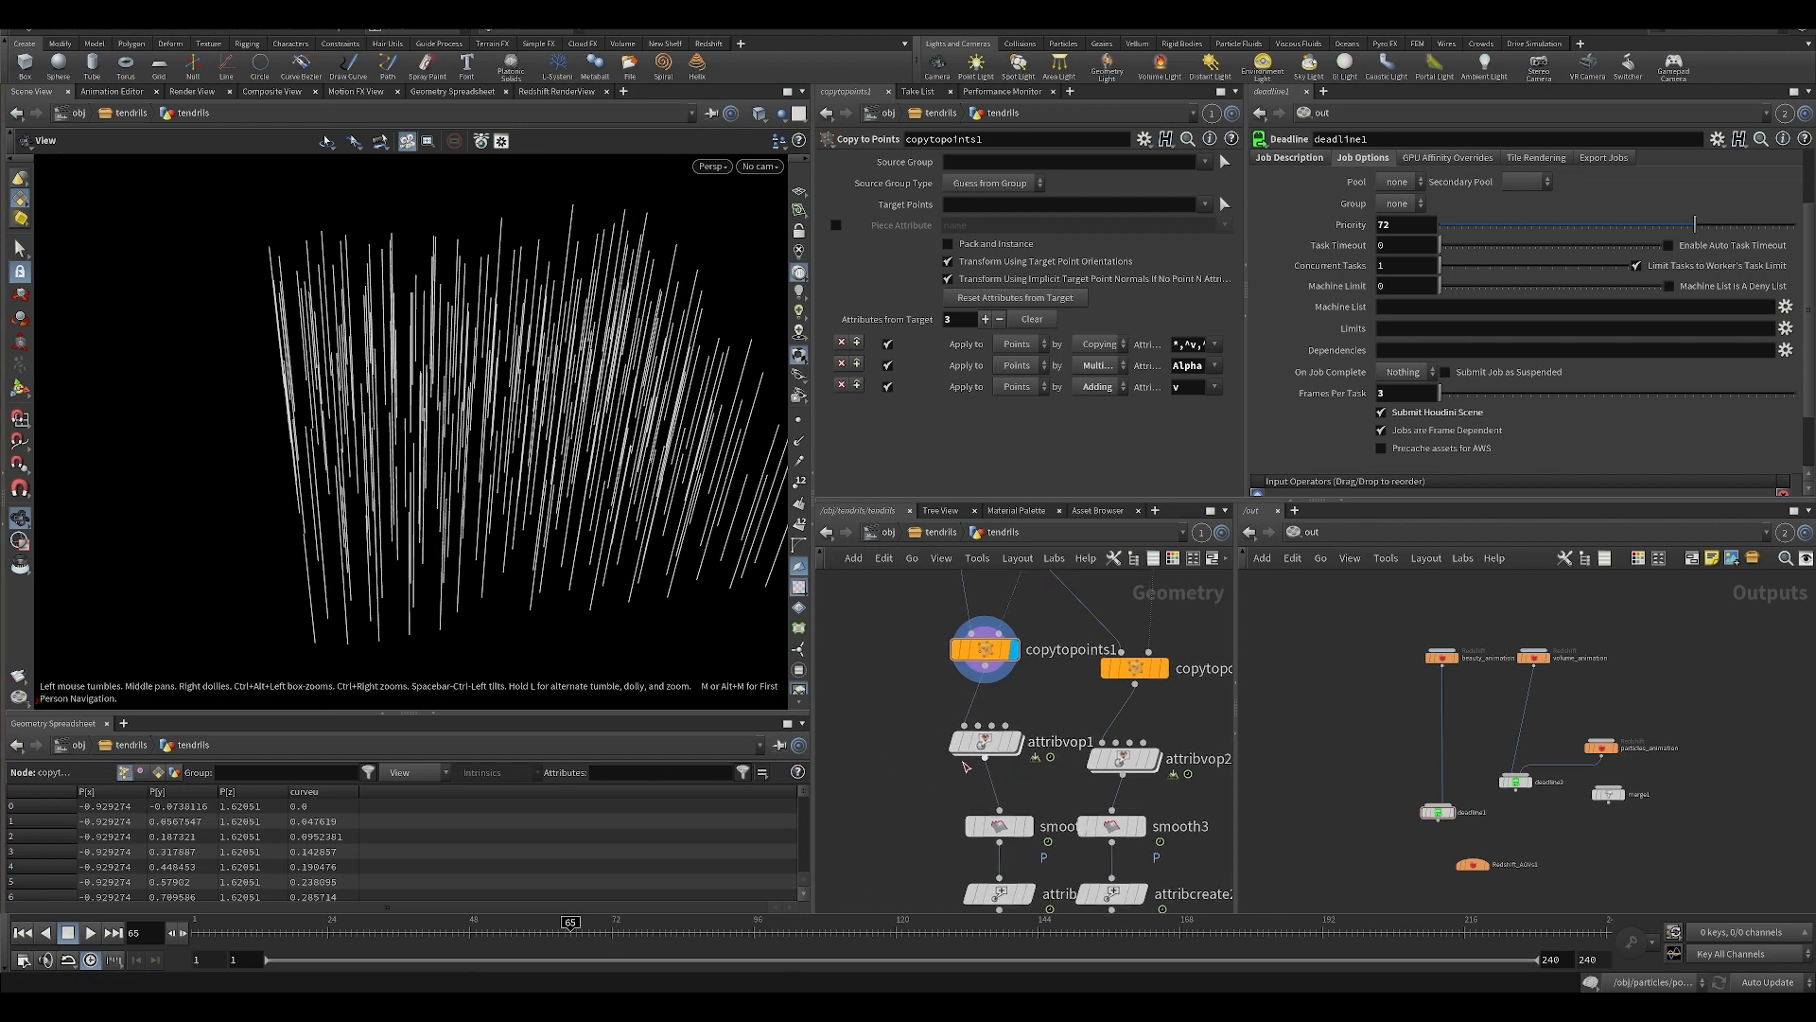
double_click(1011, 742)
middle_drag(1015, 754, 1091, 668)
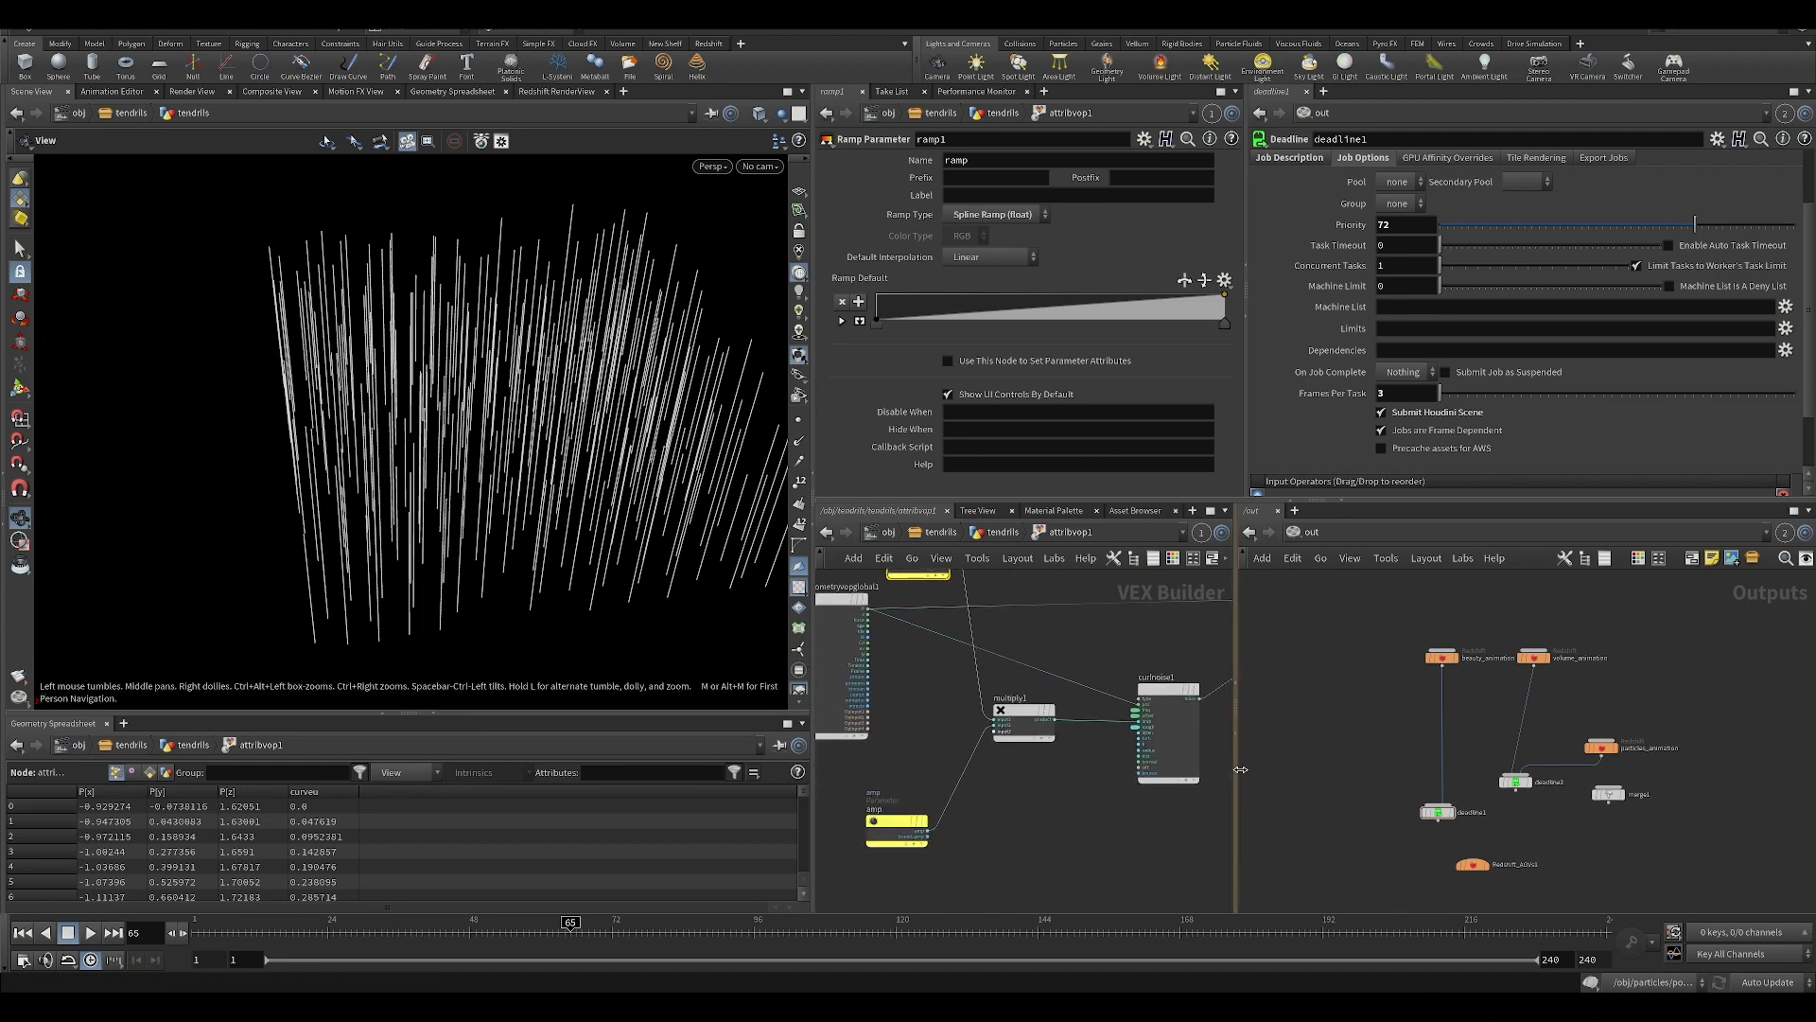
drag(1240, 769, 1667, 681)
drag(1246, 447, 1570, 446)
scroll(1251, 677, up, 5)
scroll(1324, 747, down, 1)
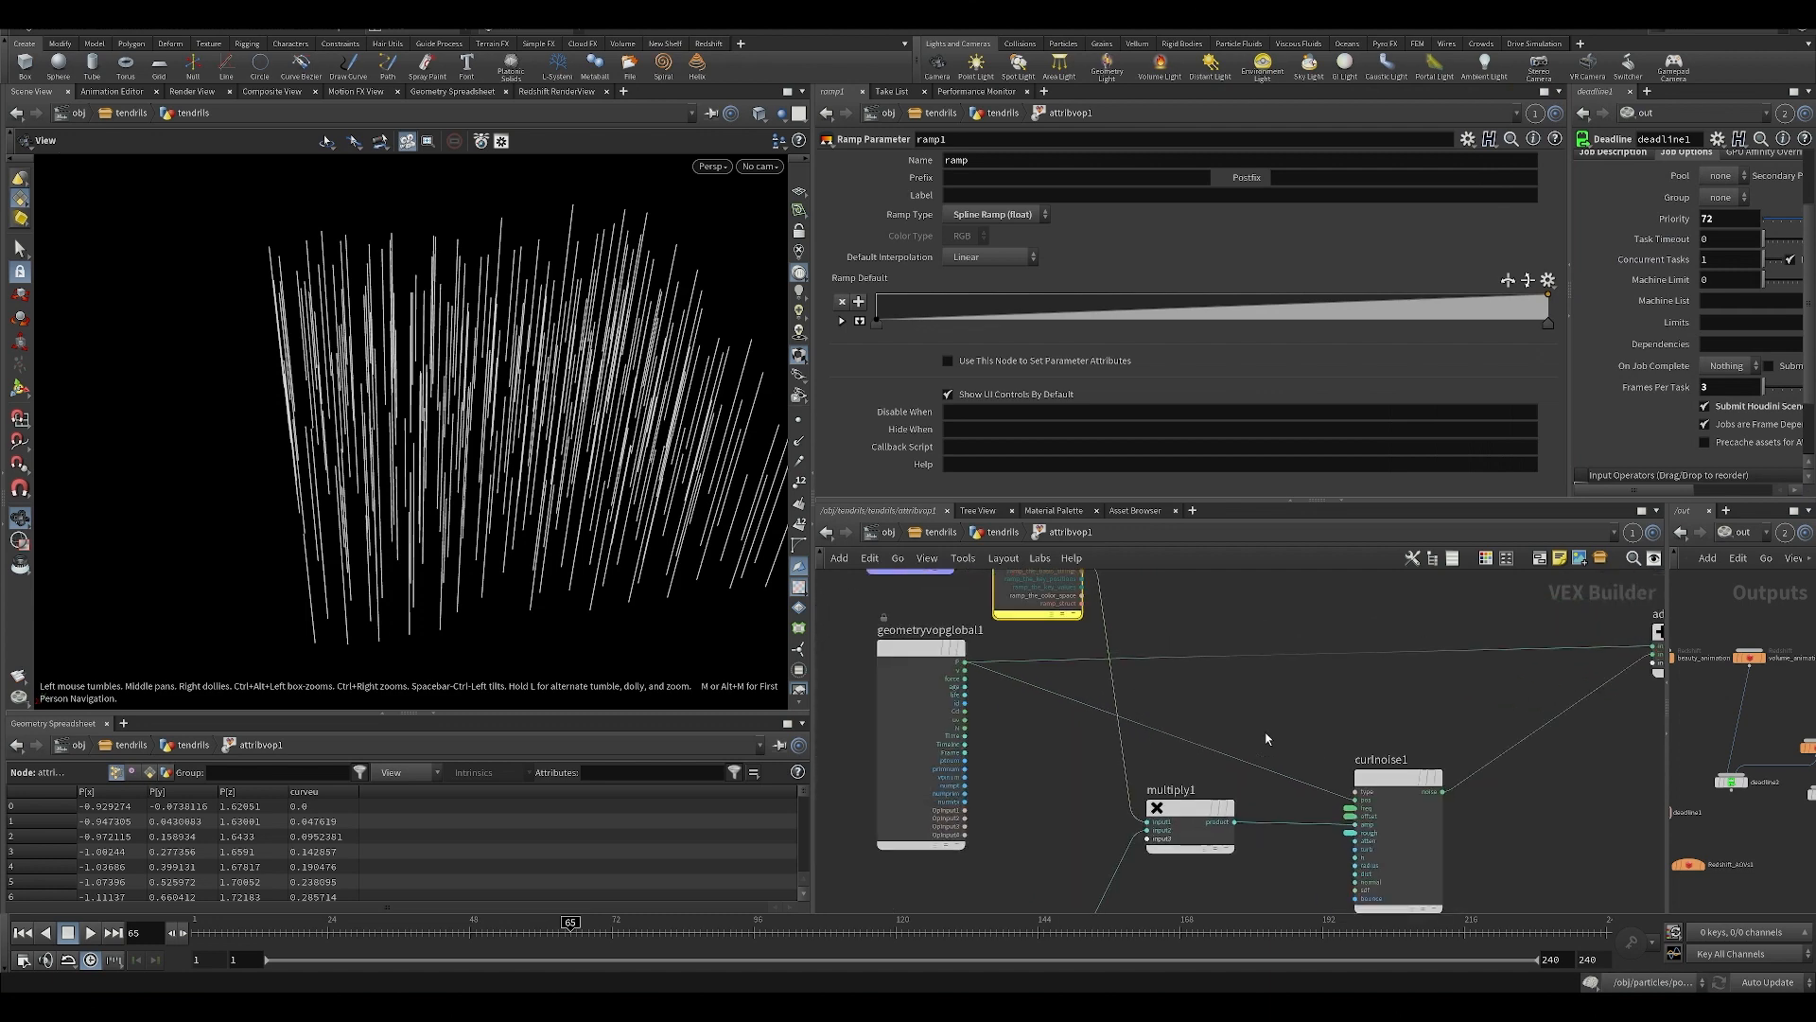
Inspect the curlnoise1 settings and the curveu bind node inside the attribvop1 network.
middle_drag(1311, 703, 1214, 757)
click(1264, 830)
drag(1122, 498, 1122, 453)
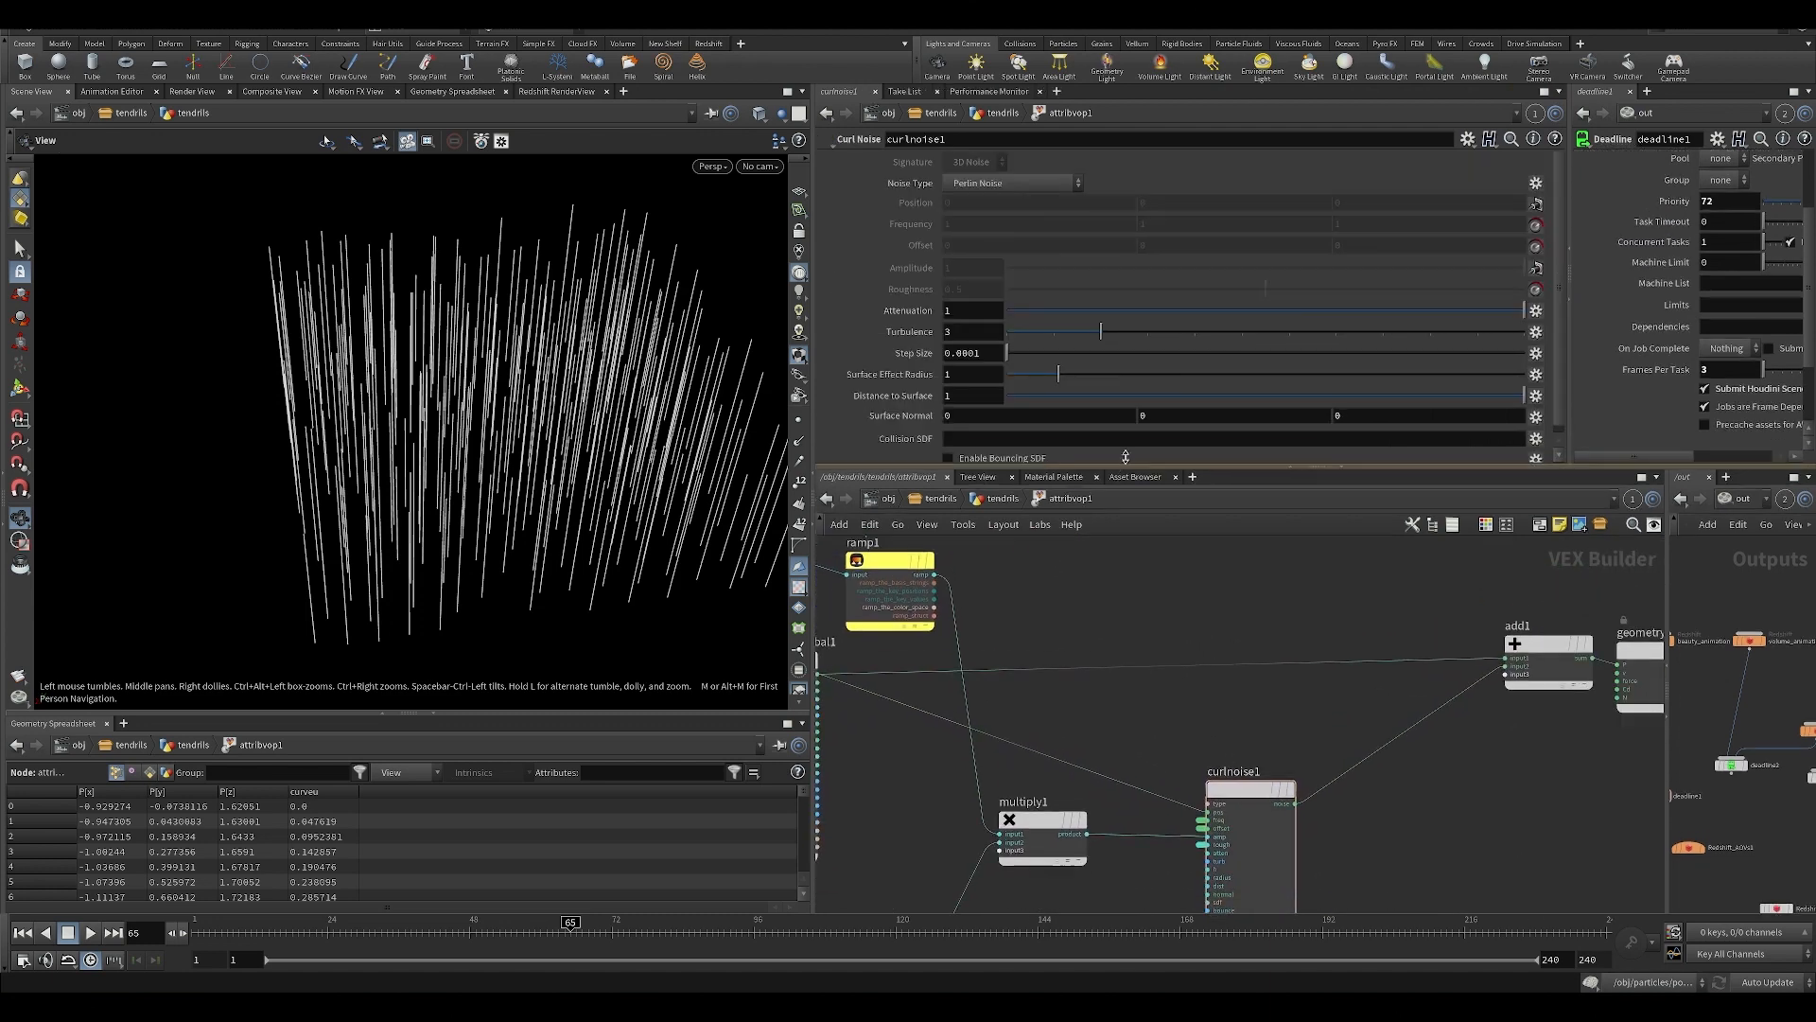
scroll(1173, 655, down, 3)
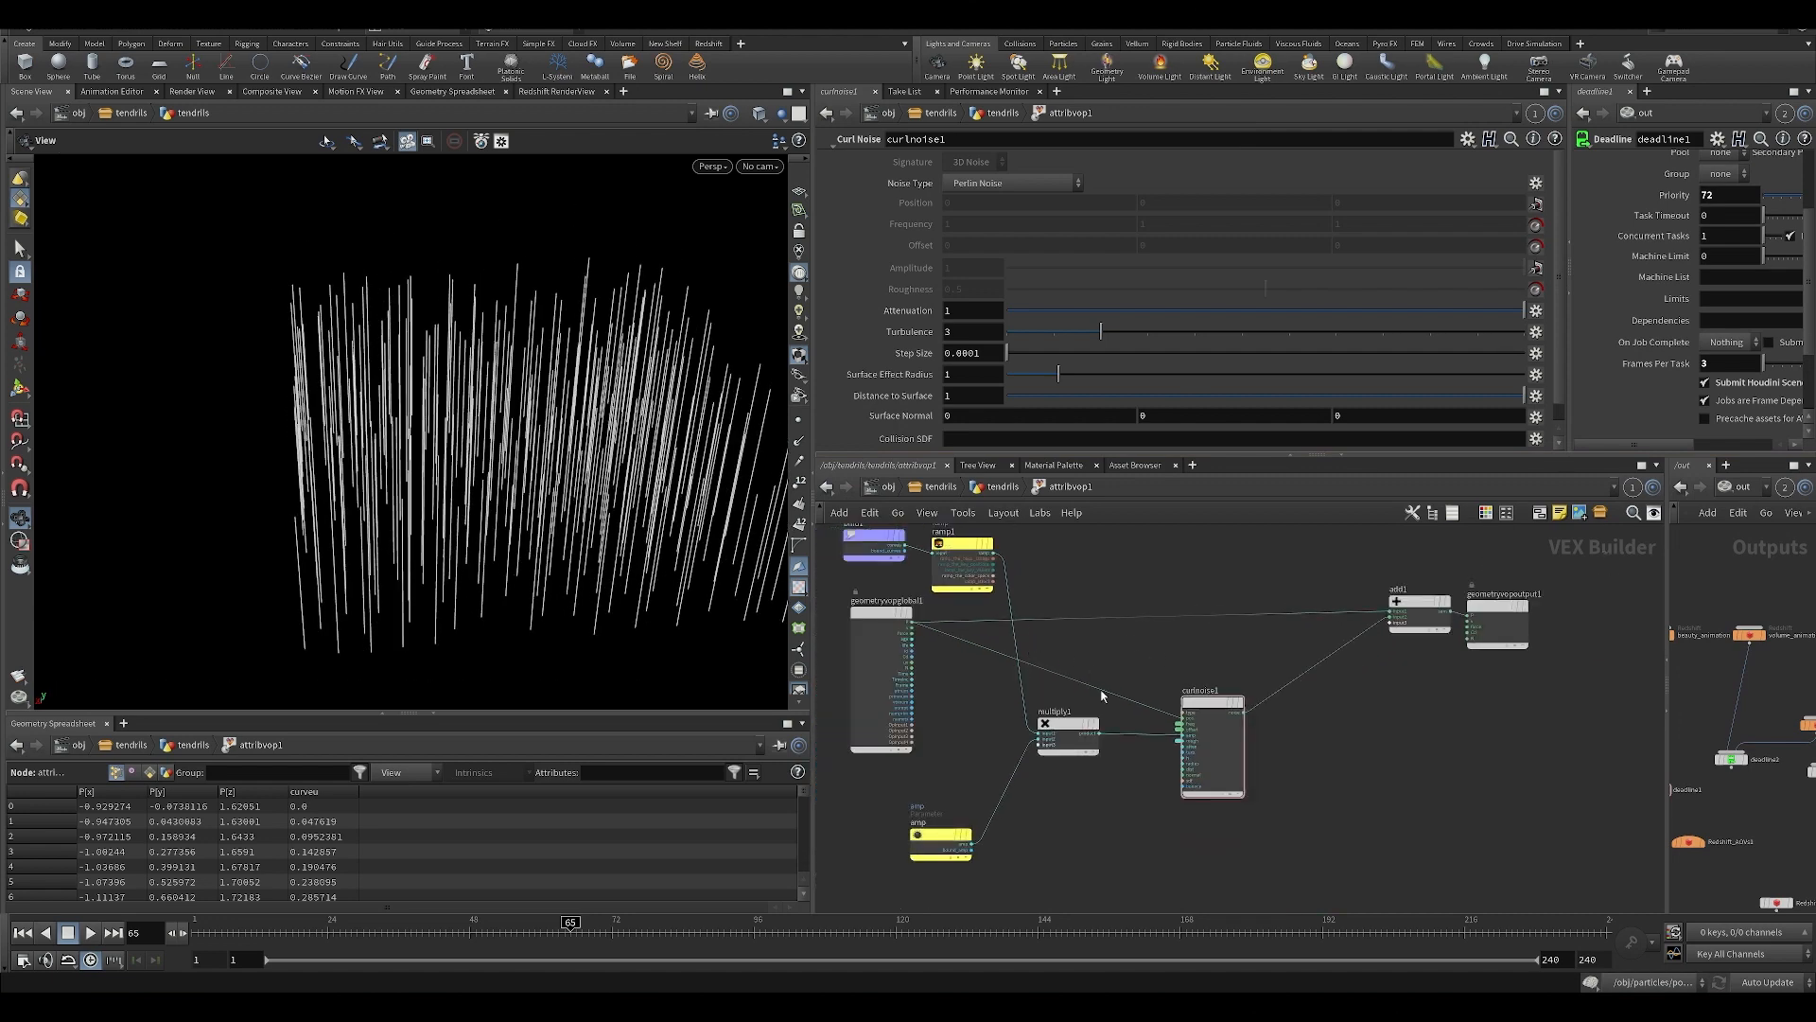
middle_drag(962, 637, 1022, 761)
drag(941, 679, 944, 683)
Return to the tendrils geometry network and display the resample1 line in the viewport.
click(988, 483)
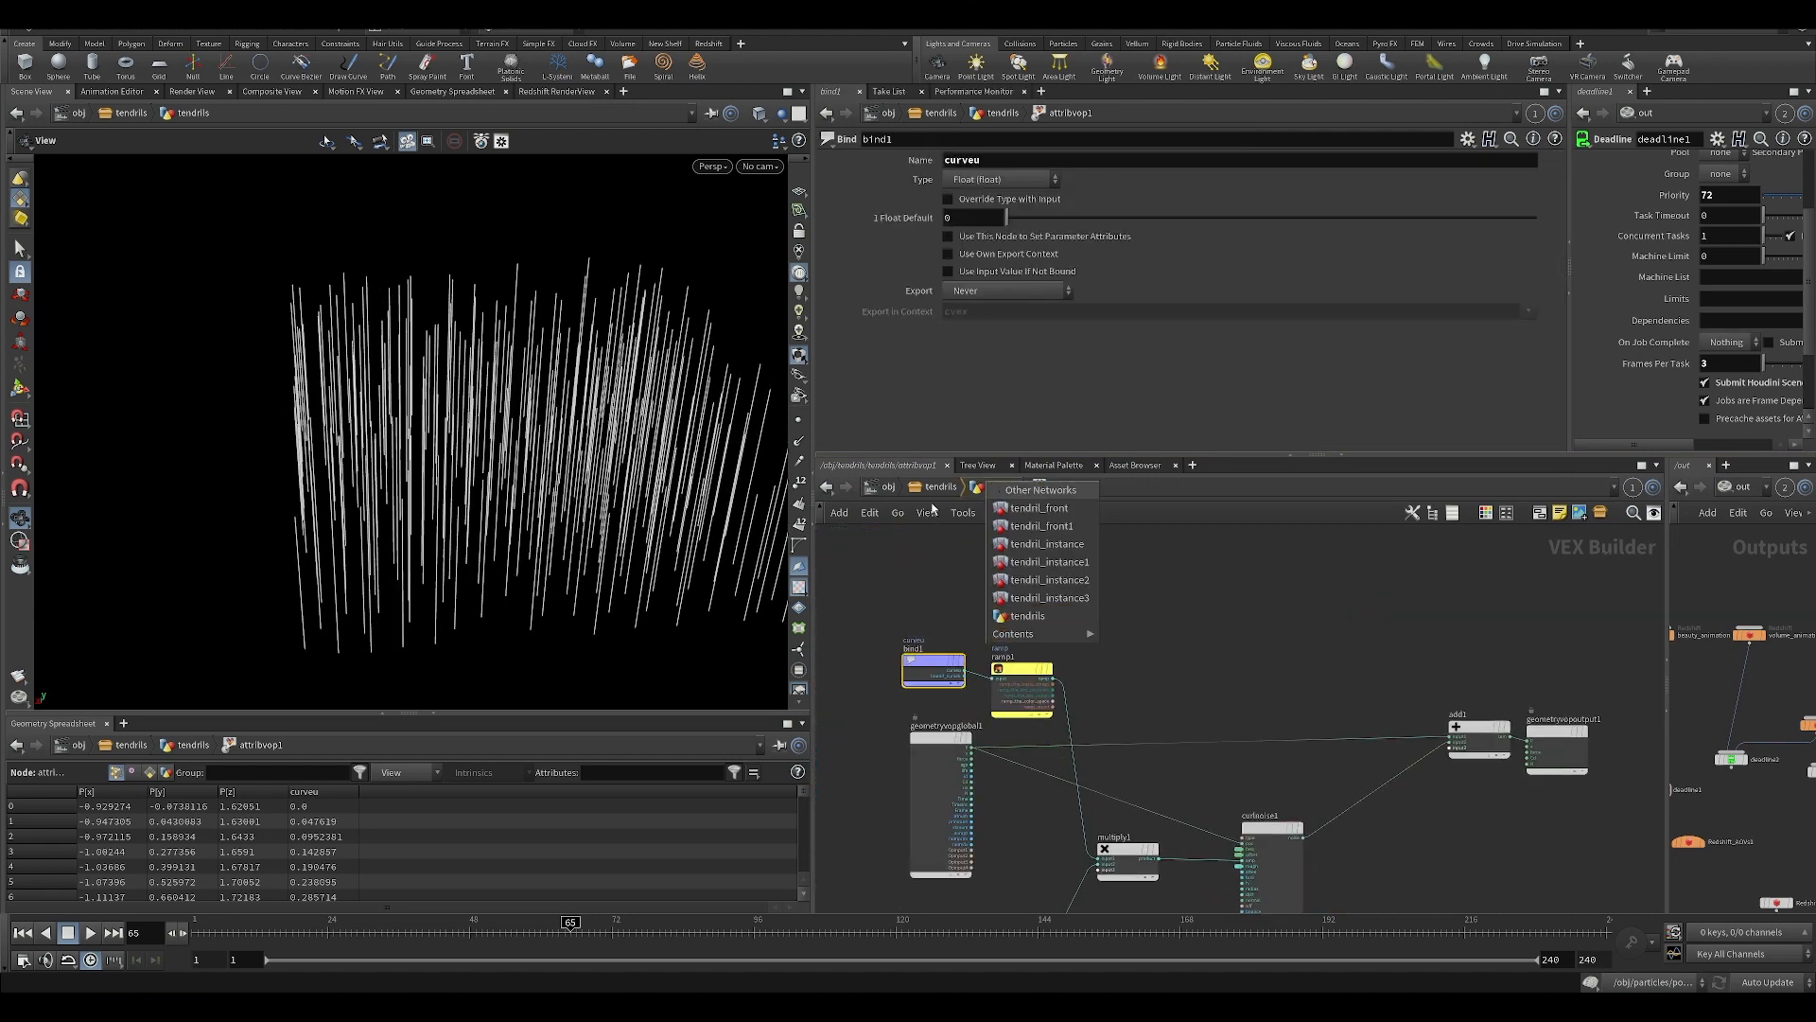
click(933, 506)
click(998, 488)
middle_drag(991, 537, 1001, 692)
middle_drag(1025, 497, 984, 598)
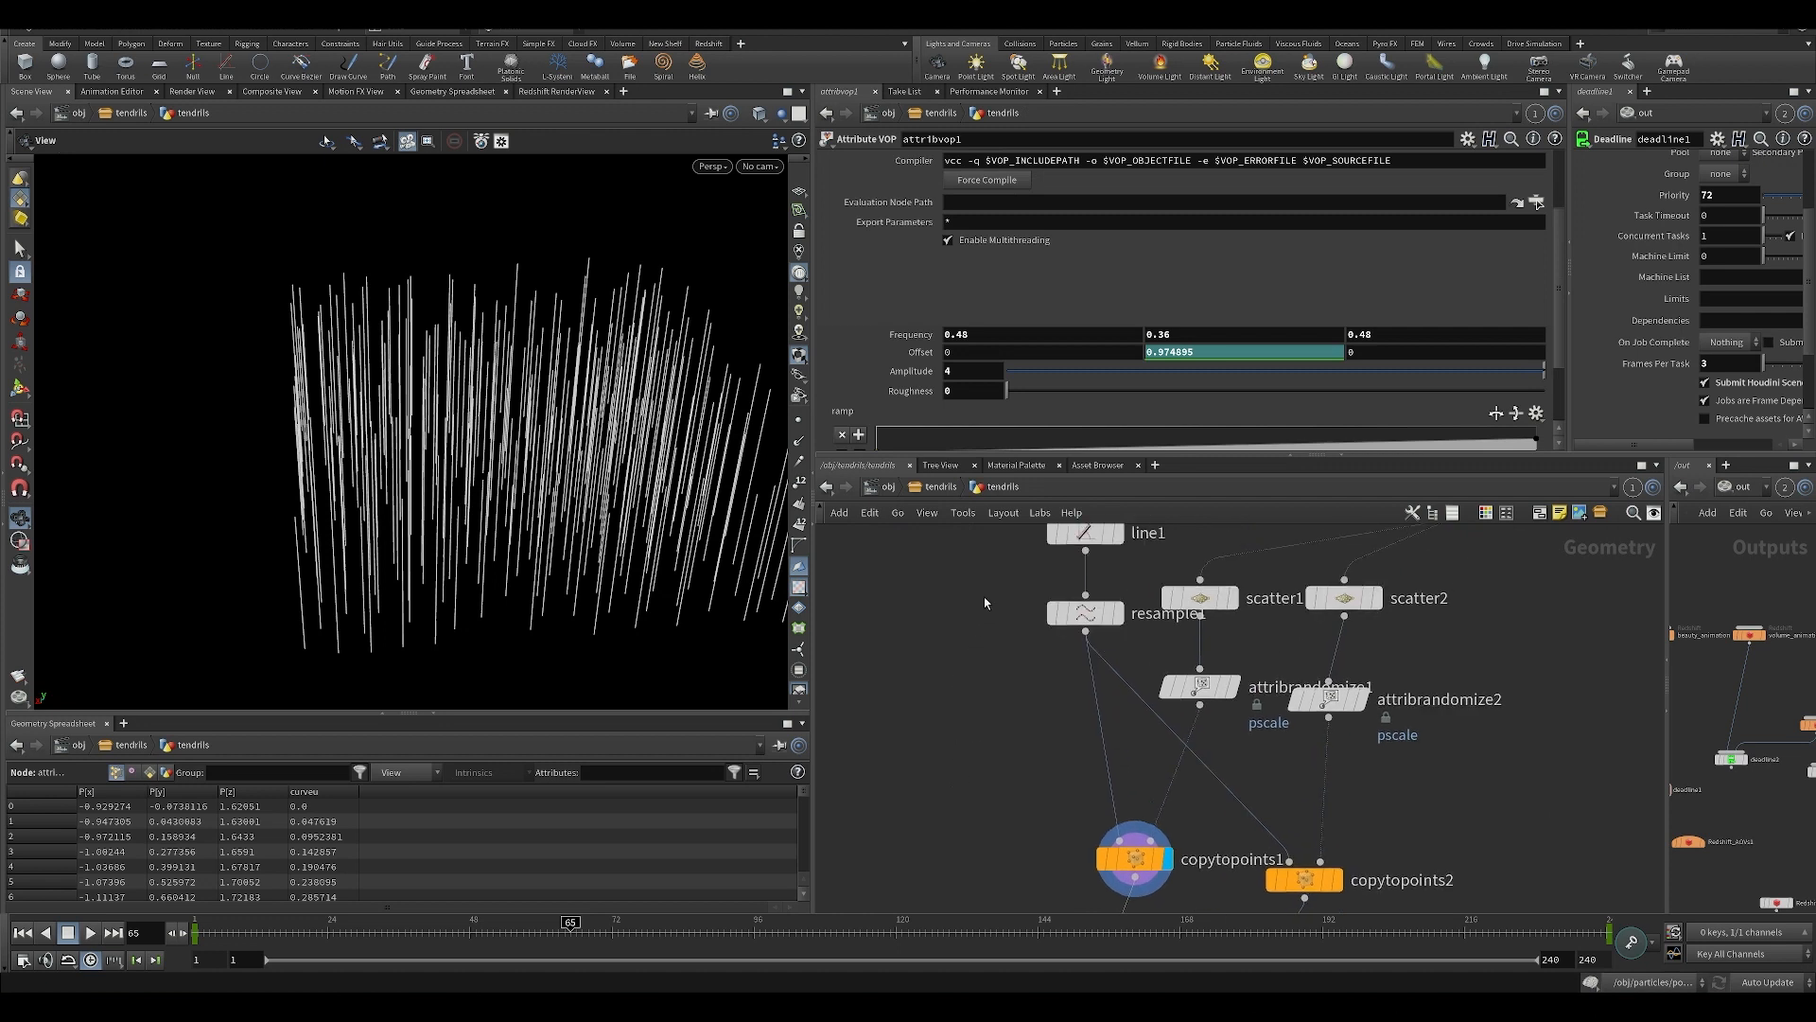
middle_drag(1022, 530, 1010, 610)
click(1104, 724)
click(1118, 715)
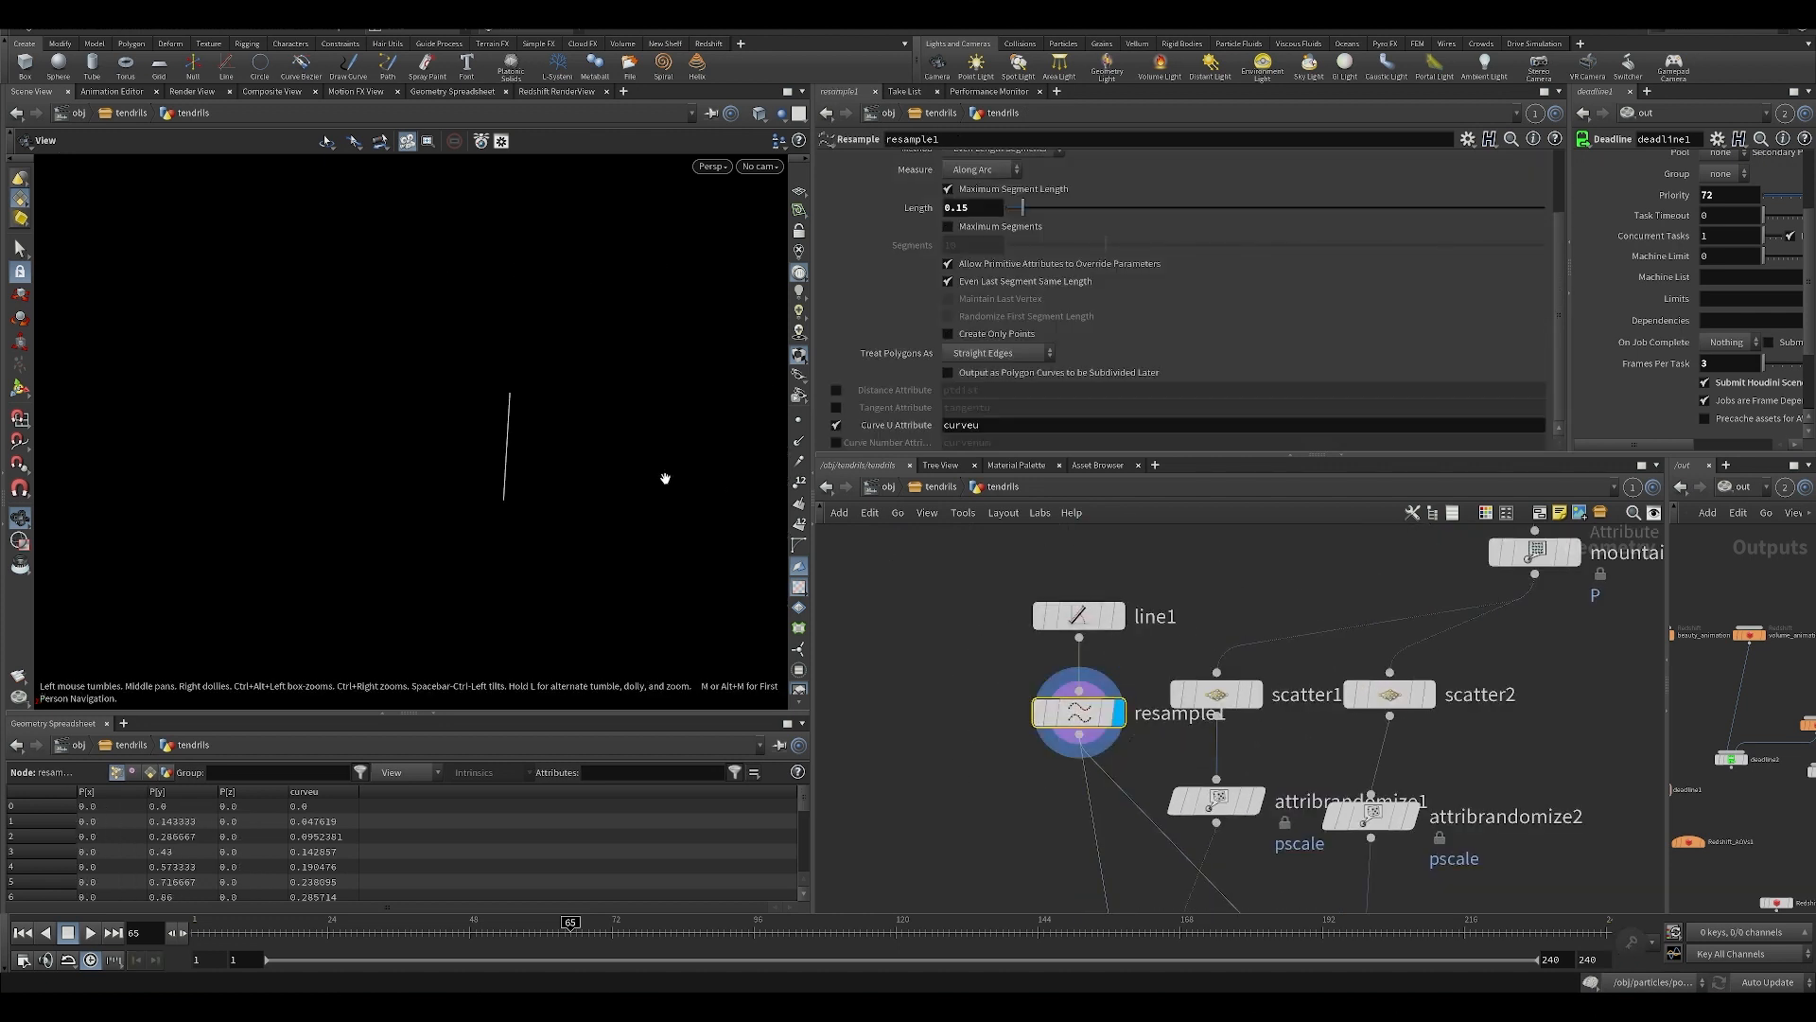
Show the resampled line's points and examine the curveu values along it in an enlarged geometry spreadsheet.
click(801, 419)
scroll(491, 434, up, 5)
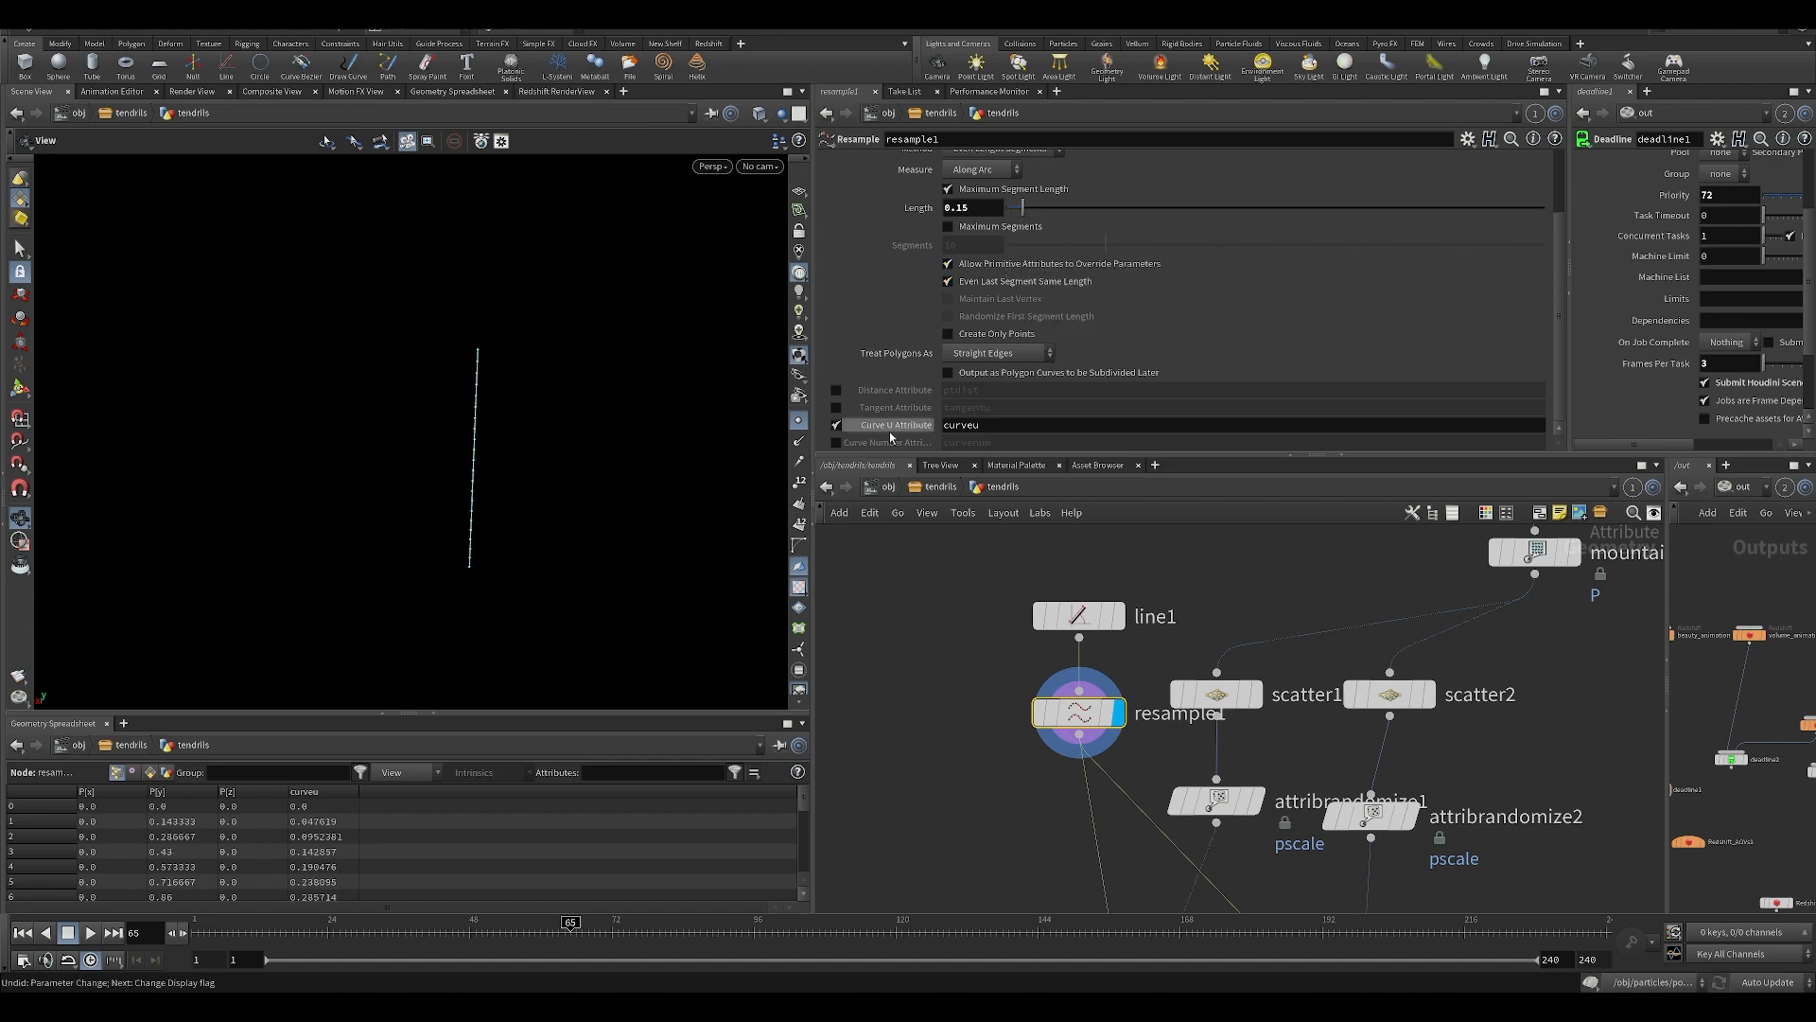
scroll(404, 533, up, 2)
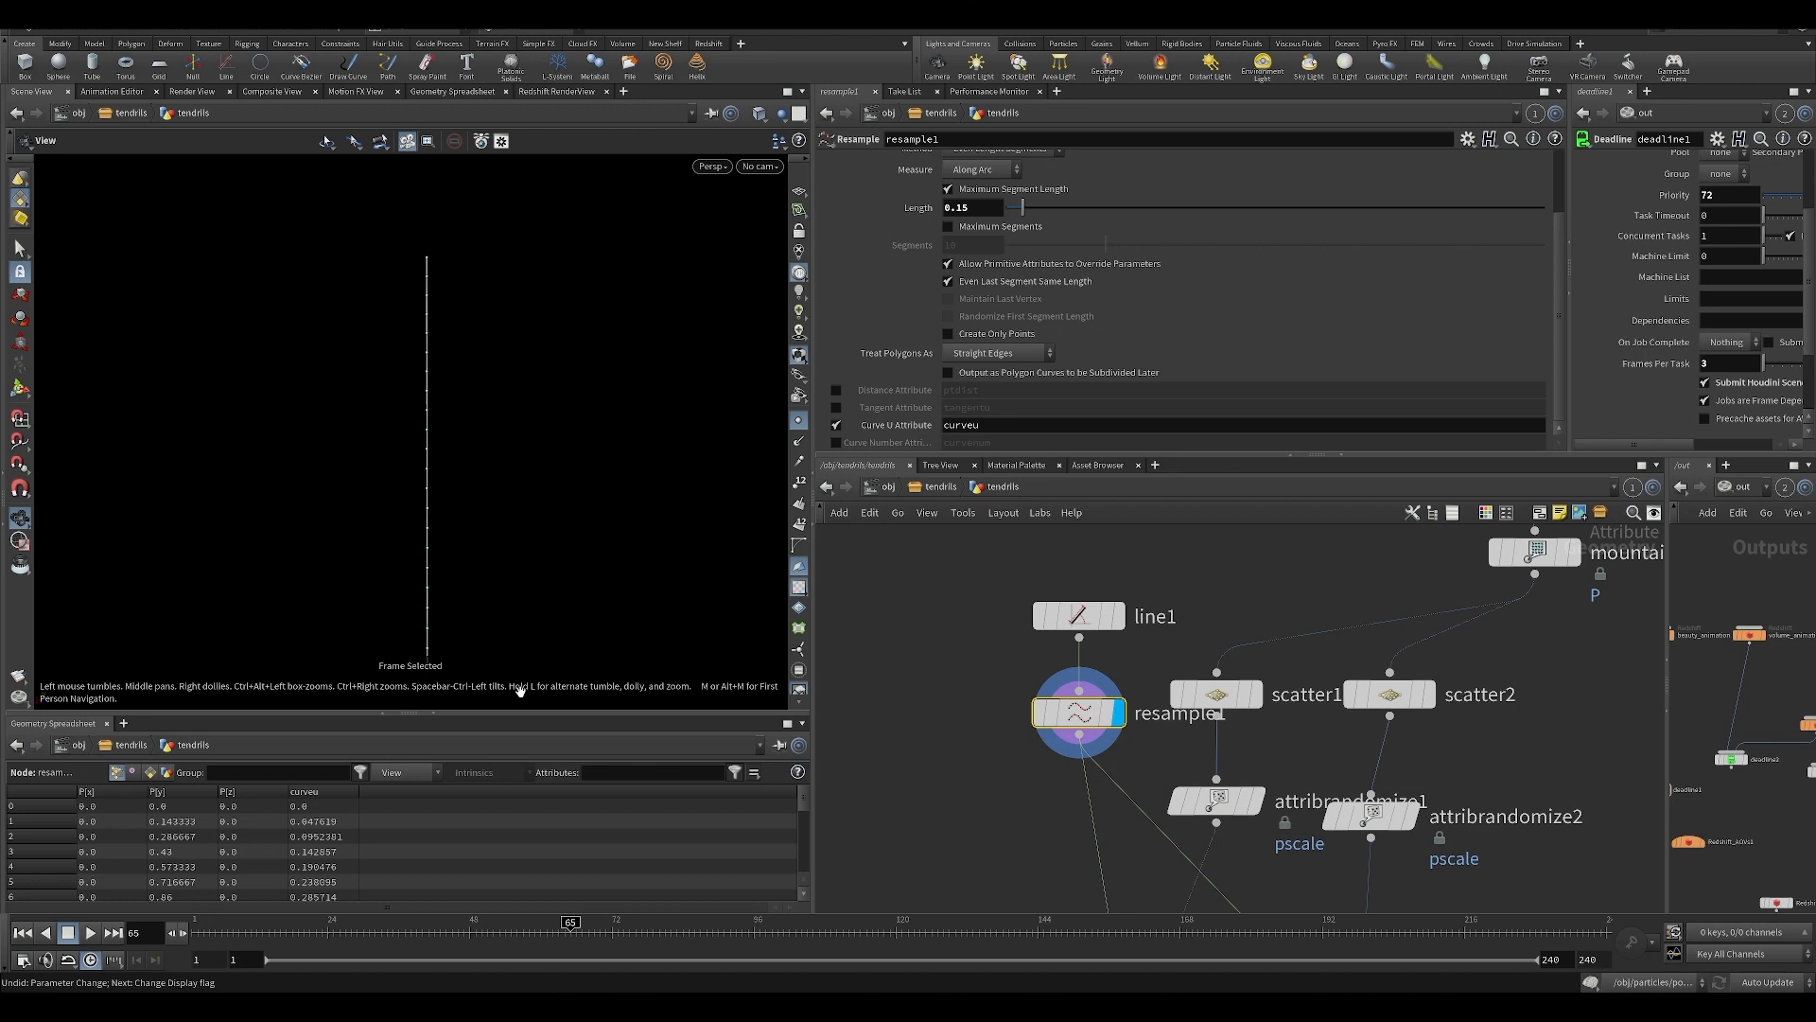
drag(525, 714, 523, 678)
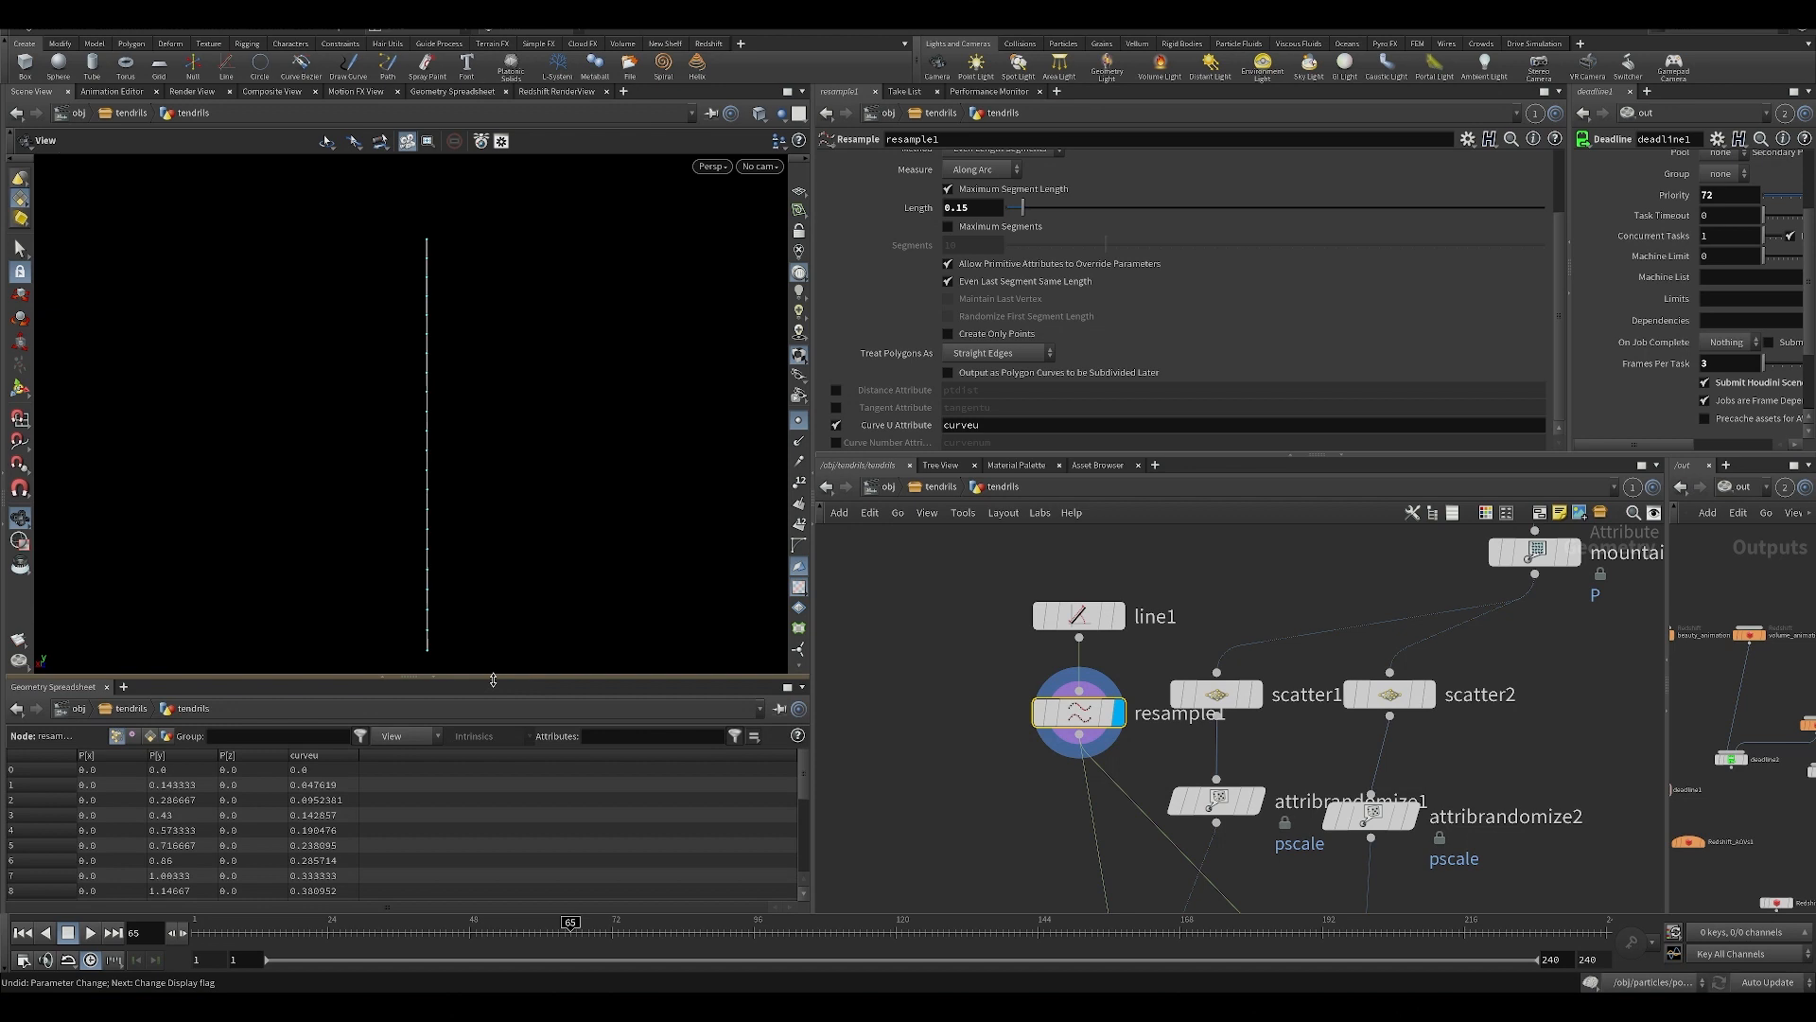
scroll(807, 787, down, 5)
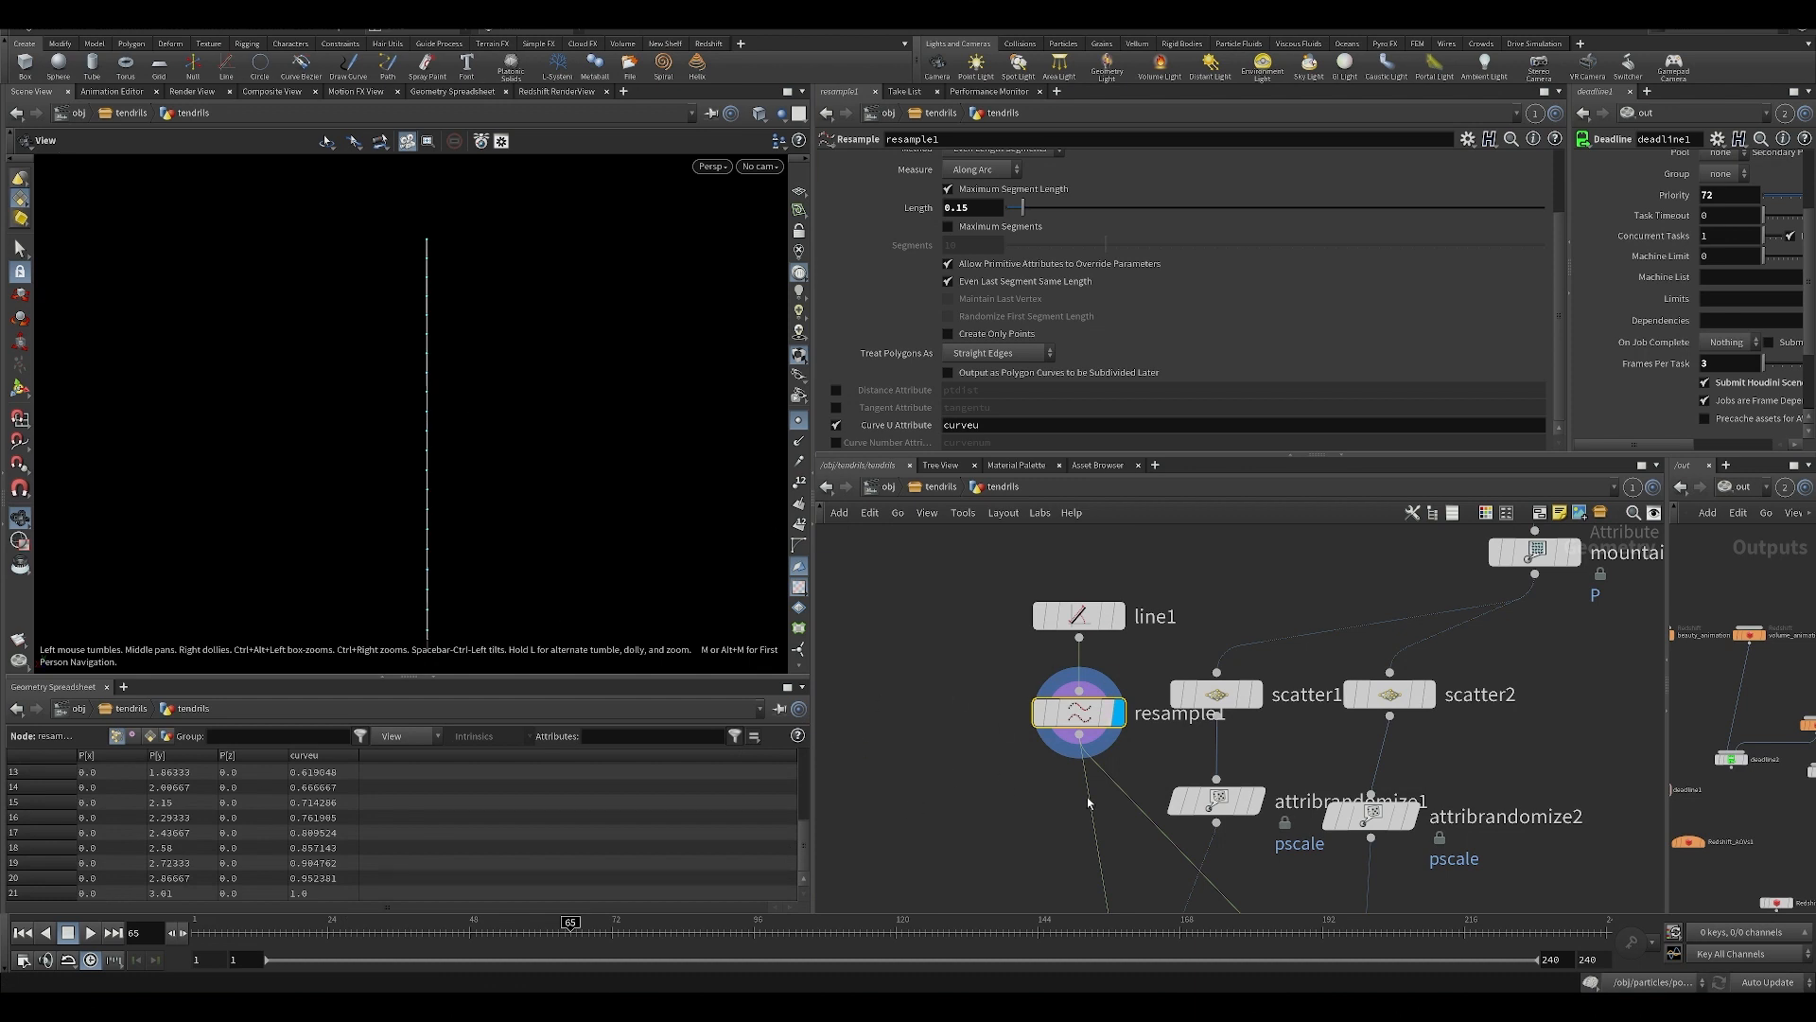
Reopen the attribvop1 network to inspect its curveu bind and ramp1 nodes, and return to the geometry level.
middle_drag(949, 796, 852, 598)
middle_drag(964, 892, 913, 774)
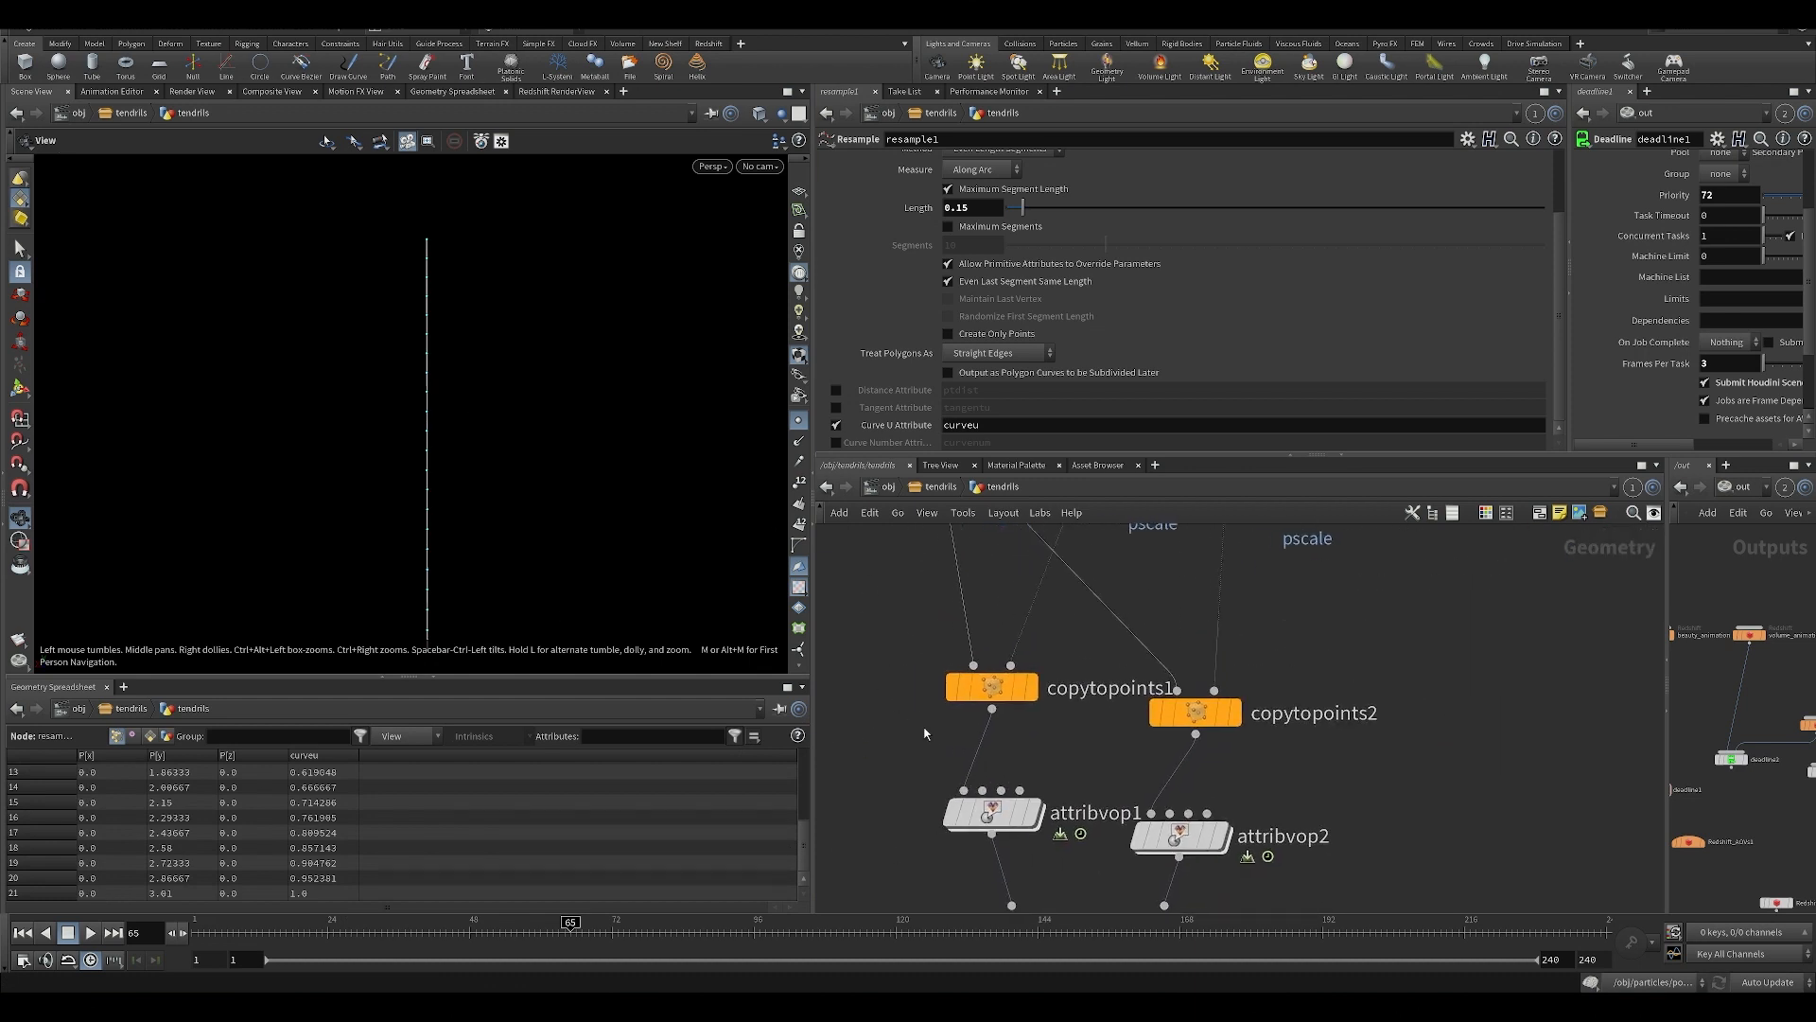
click(1001, 819)
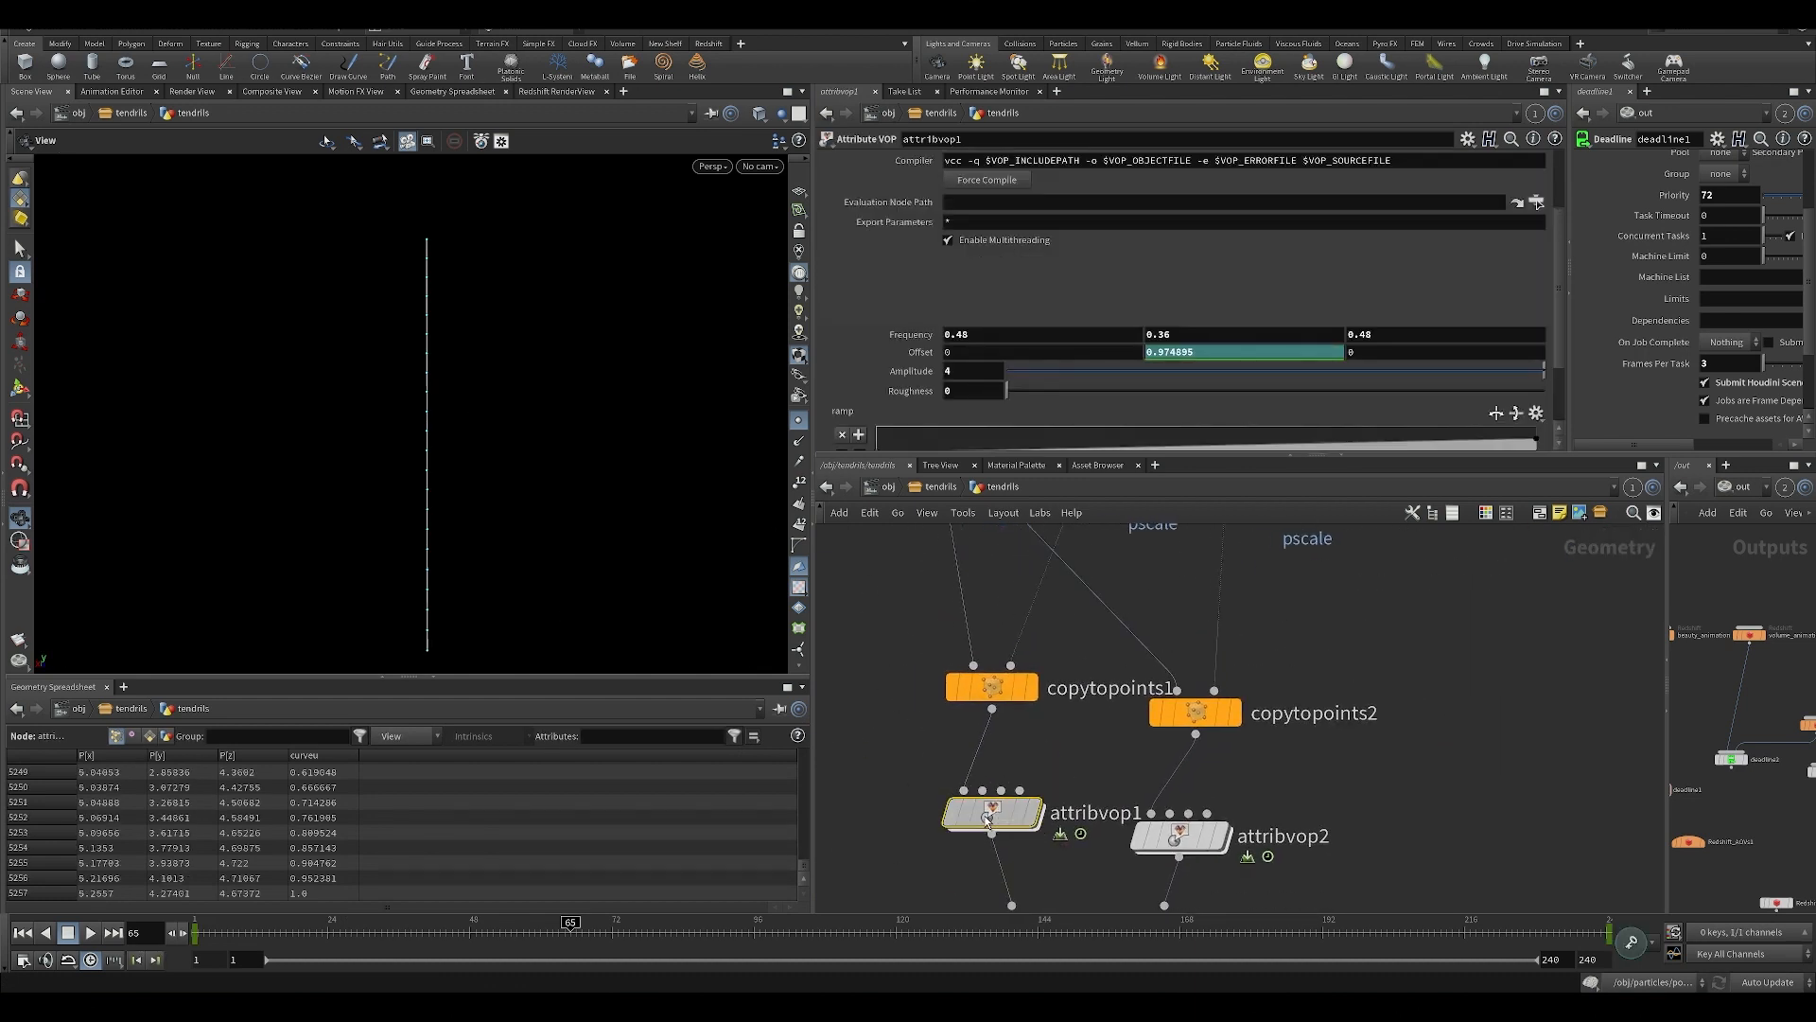
double_click(992, 820)
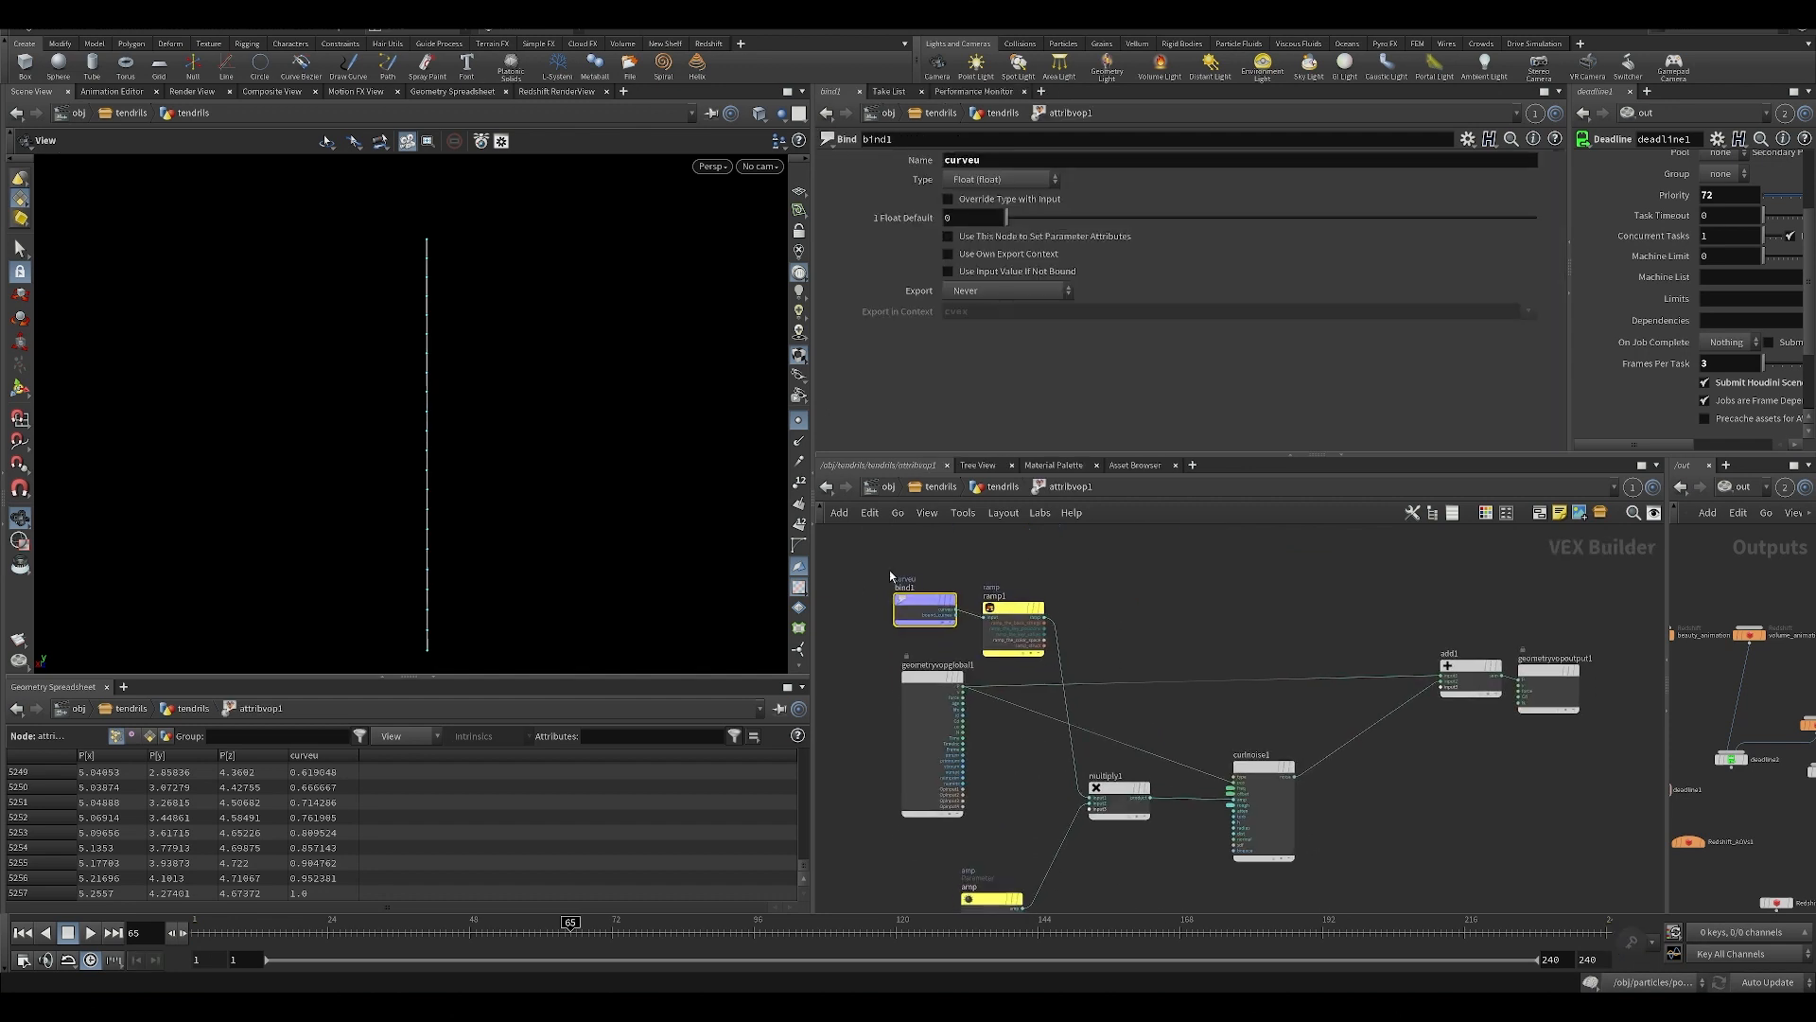
click(1012, 630)
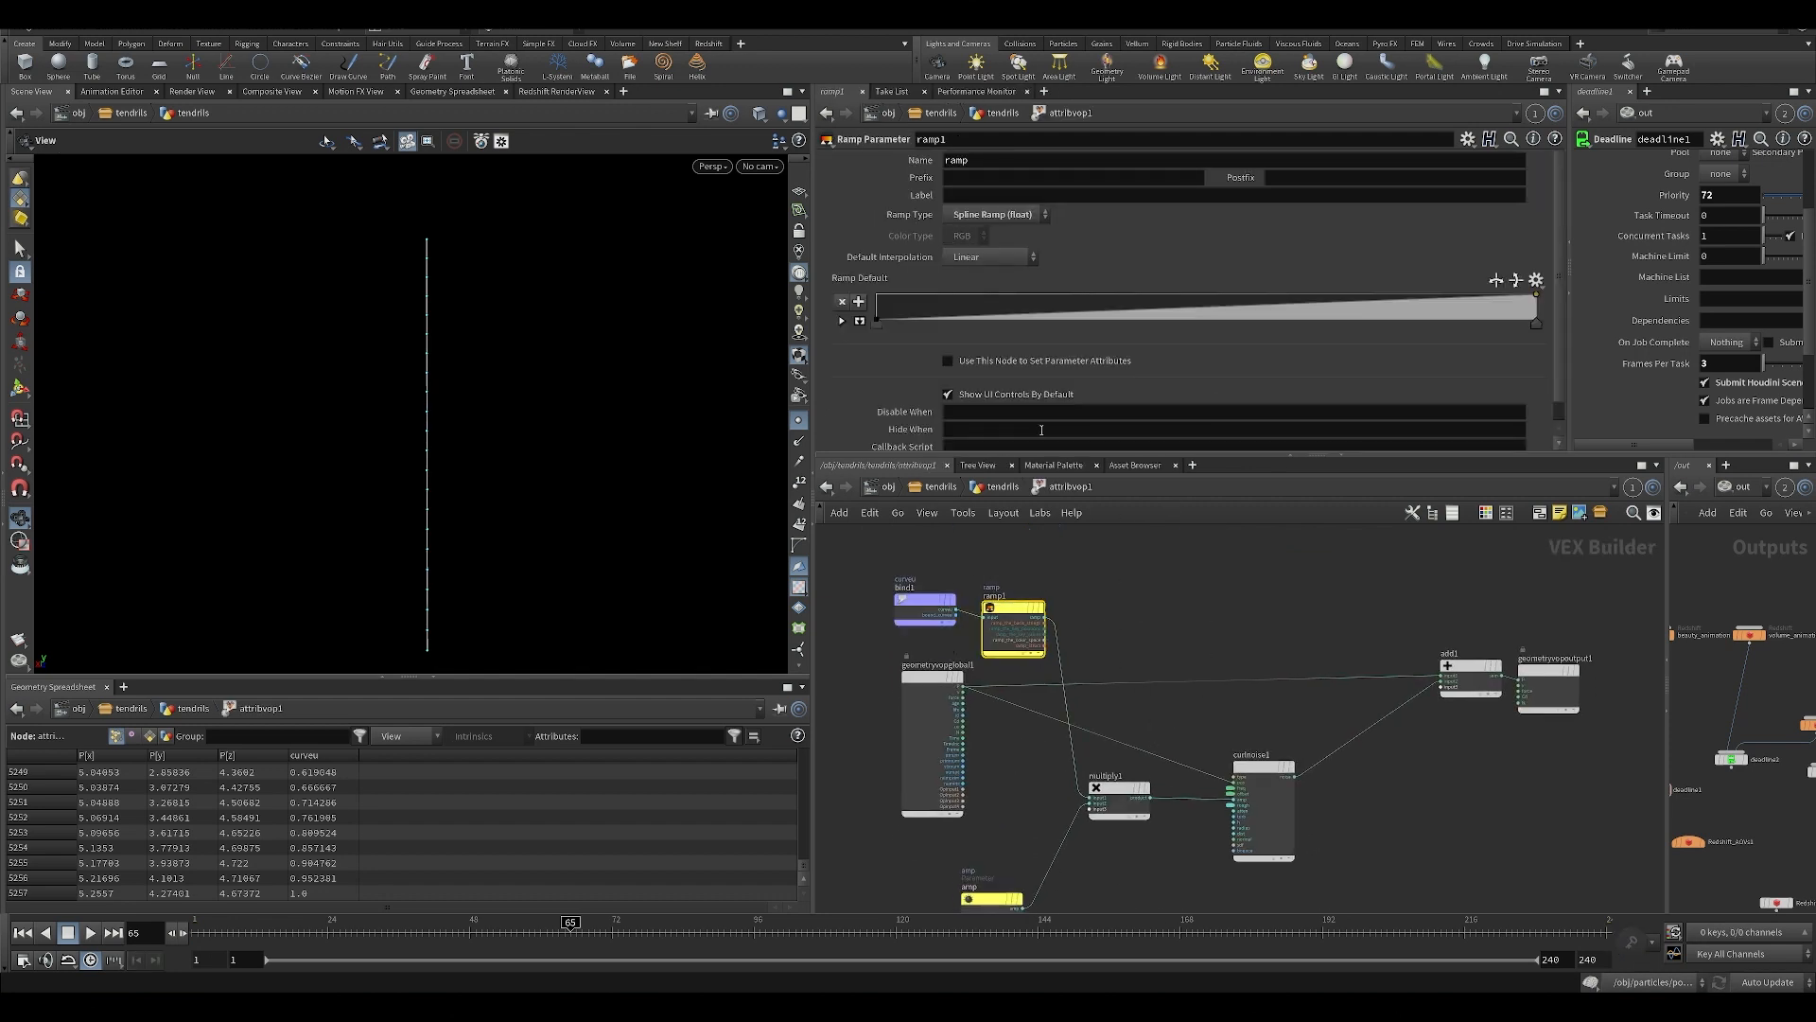
click(998, 492)
Display the attribvop1 result in the viewport and bring its ramp parameter into view.
alt+middle_drag(410, 456, 394, 337)
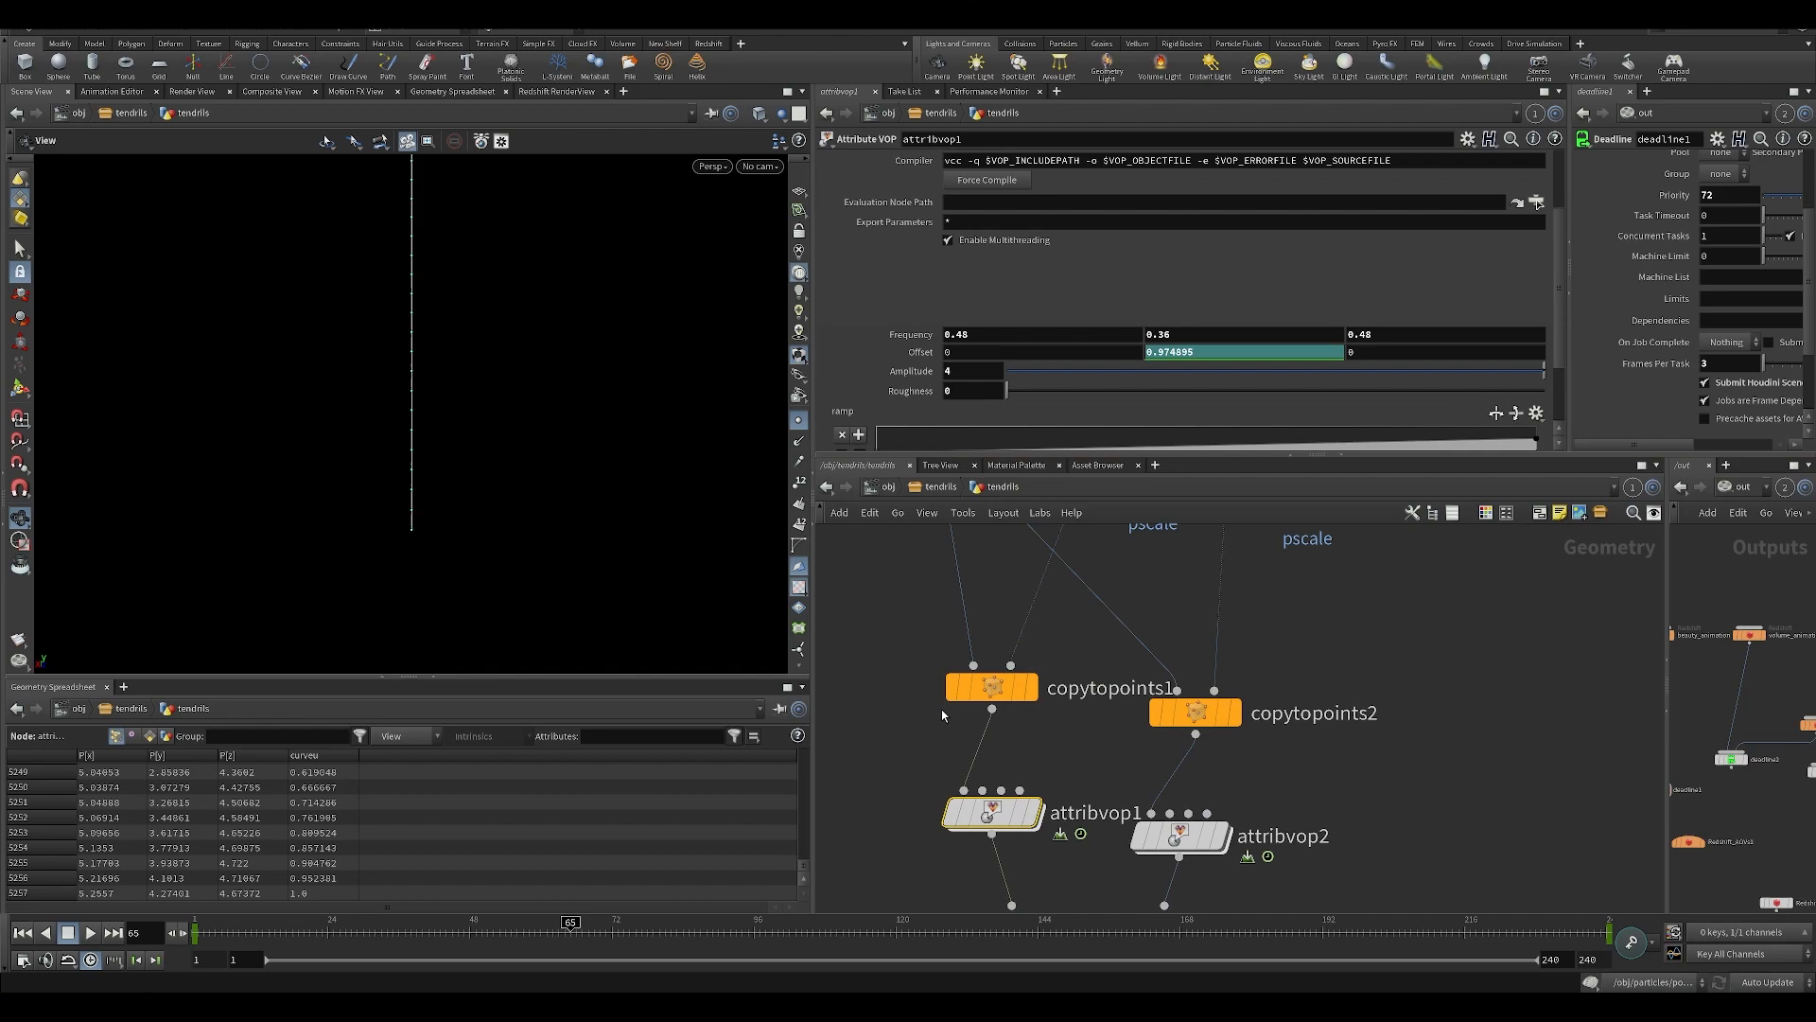
click(1032, 812)
alt+drag(321, 452, 473, 520)
alt+right_drag(473, 520, 398, 483)
scroll(907, 435, down, 2)
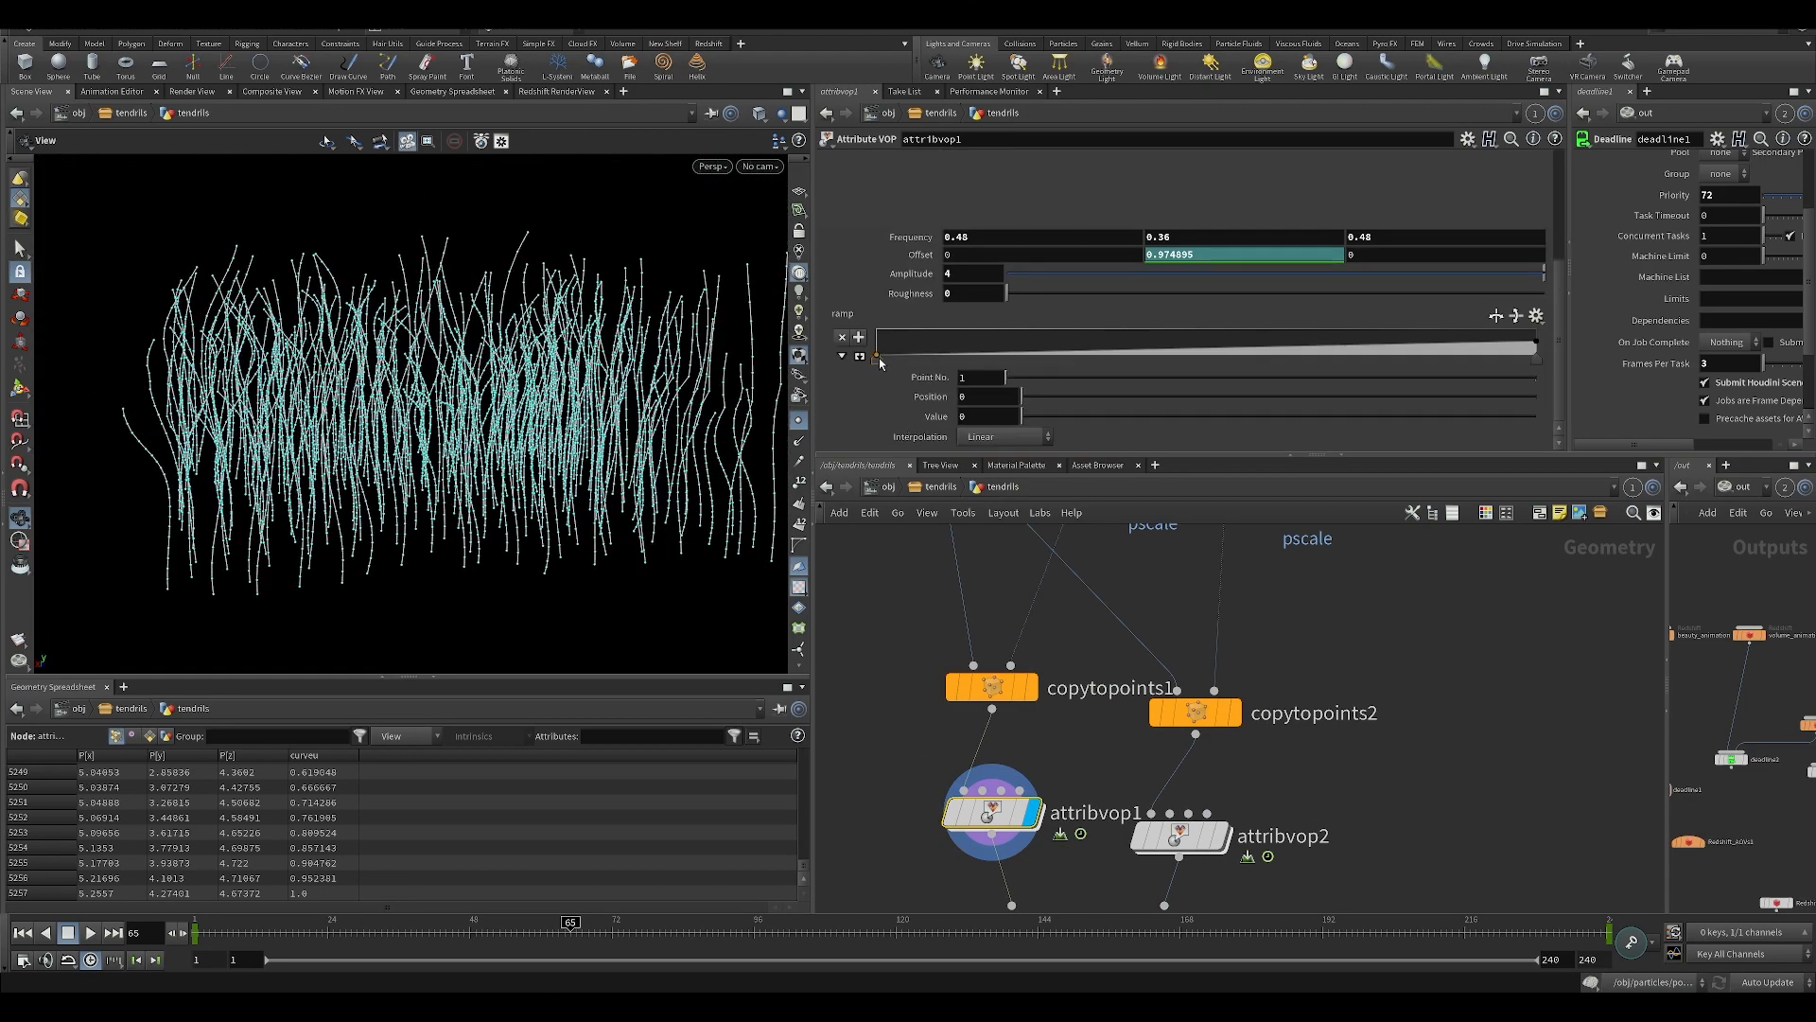
Test shifting the ramp's first point and raising its value to about 0.66 while scrubbing to frame 145, and undo each ramp change.
drag(881, 358, 1061, 358)
key(ctrl+z)
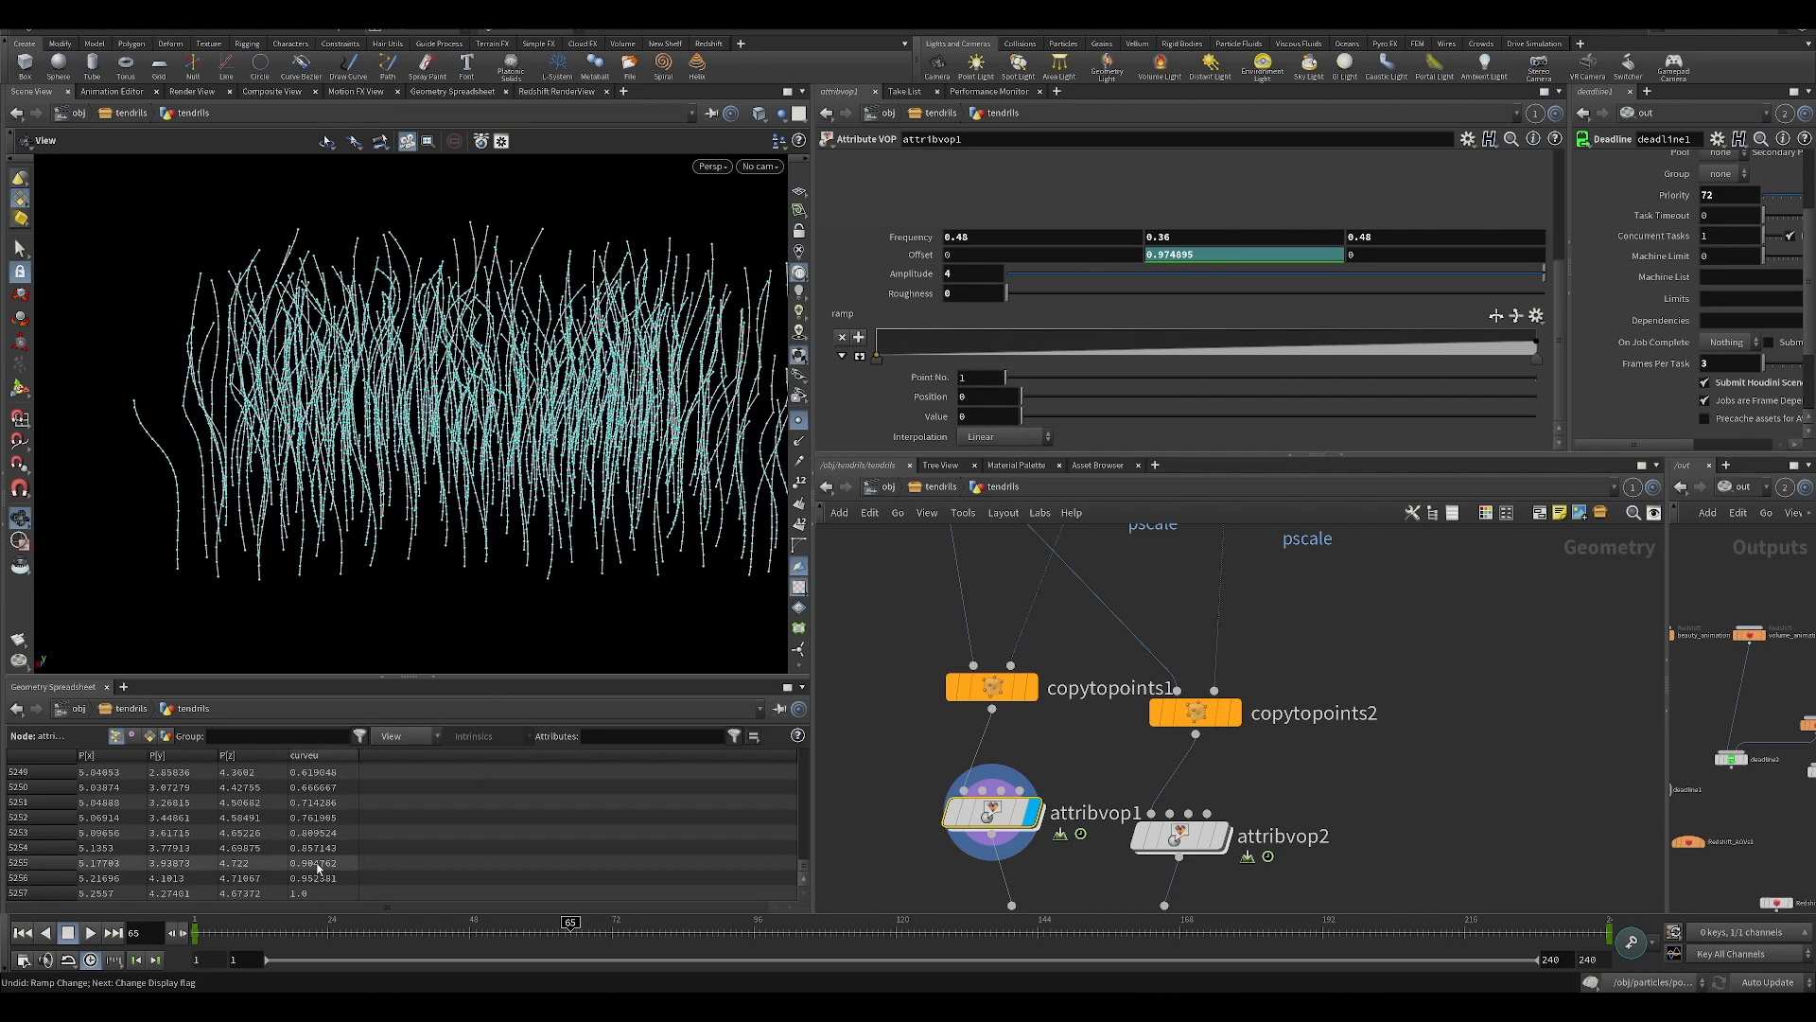
click(280, 936)
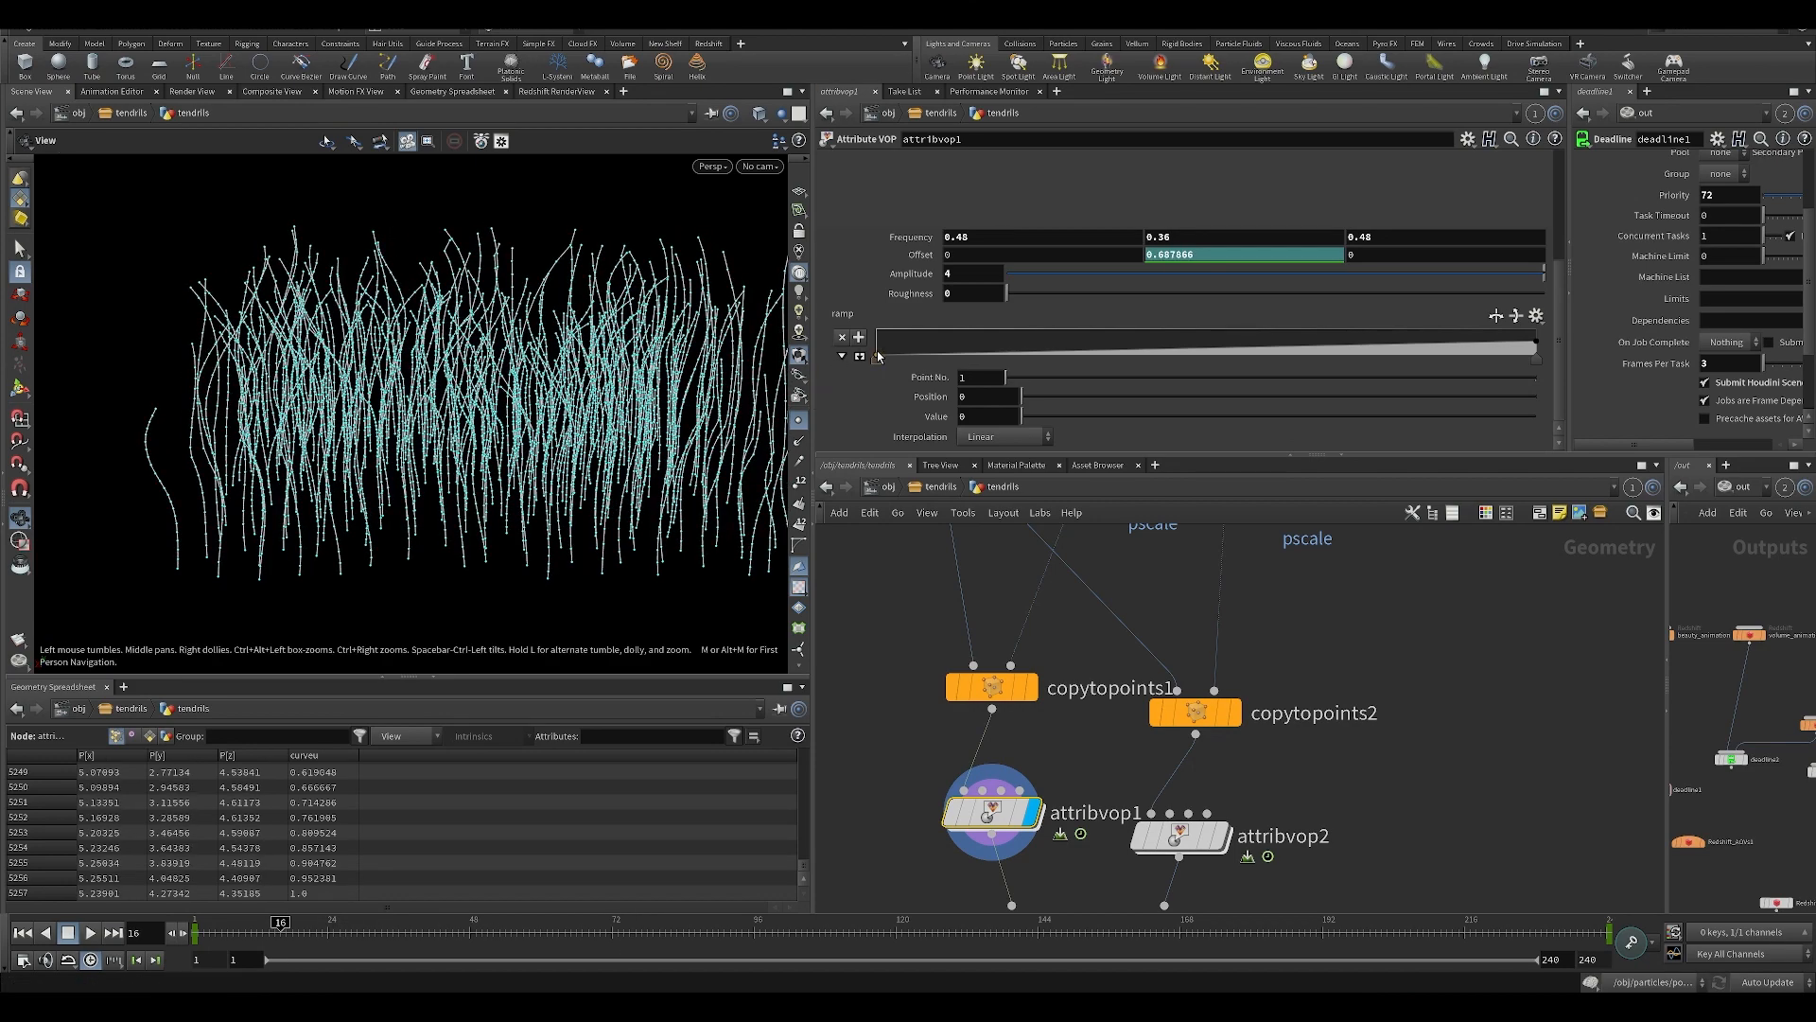
drag(878, 356, 874, 337)
drag(643, 936, 776, 948)
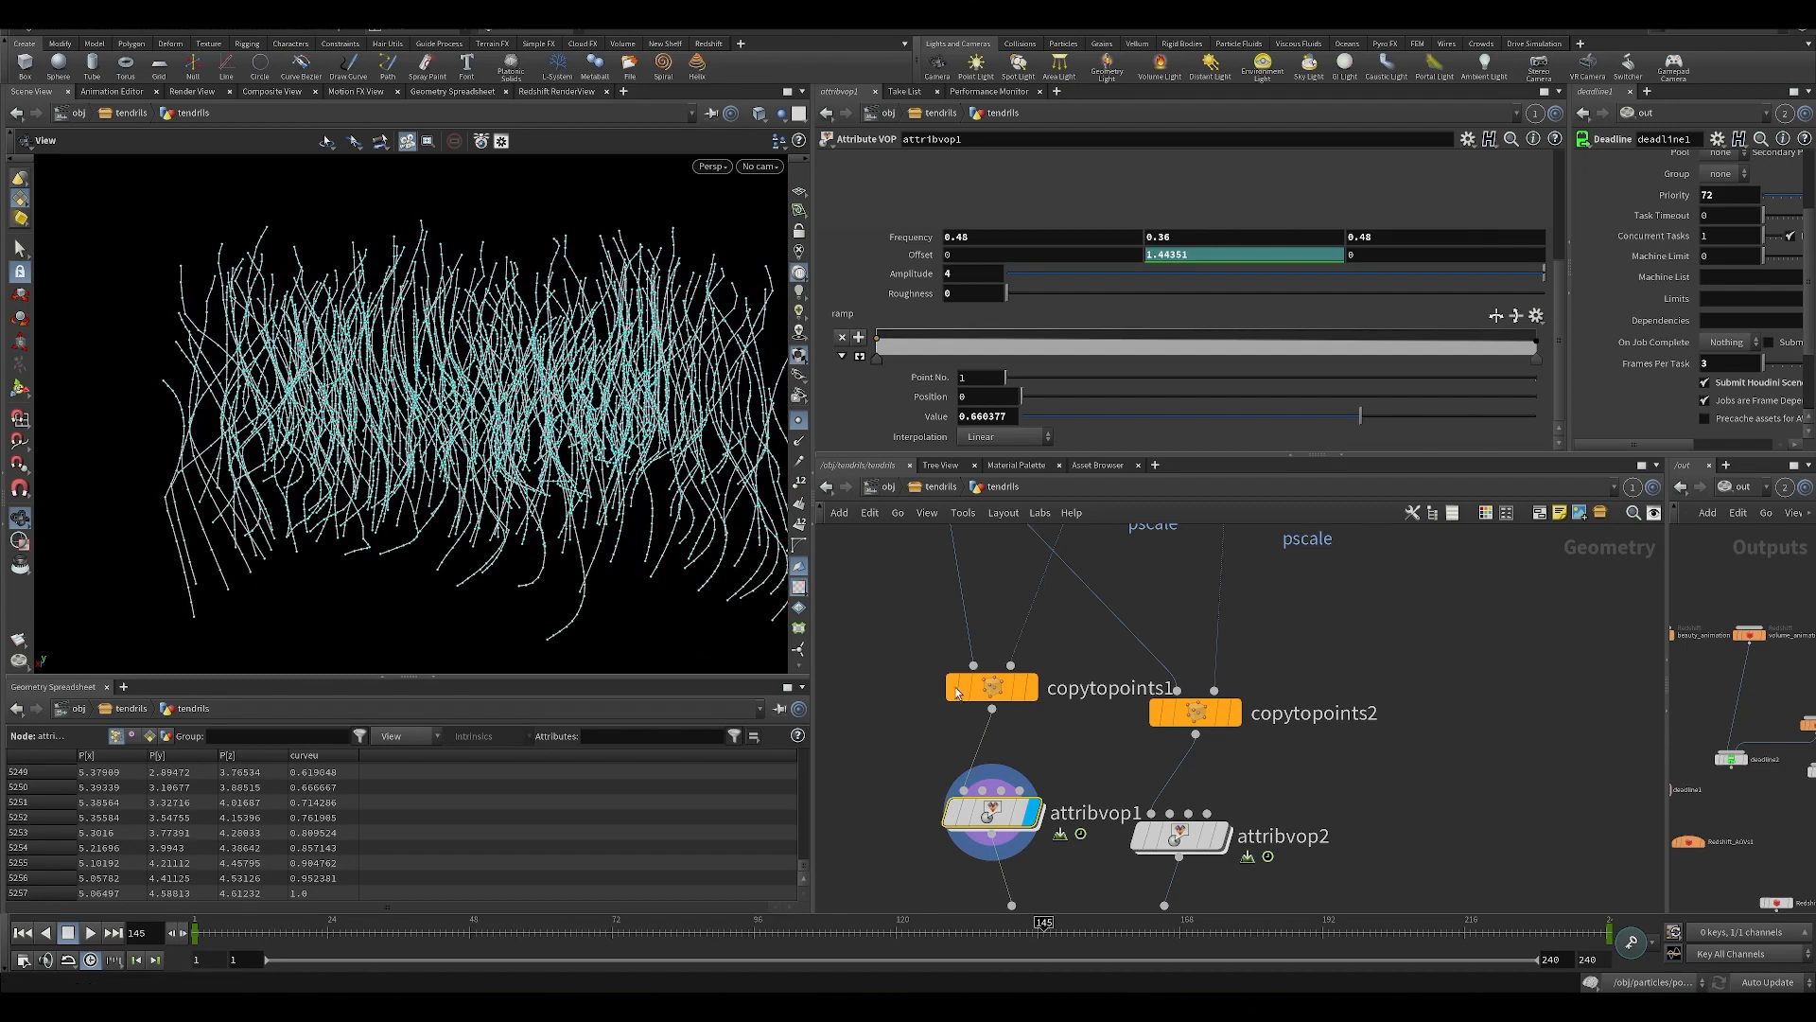
key(ctrl+z)
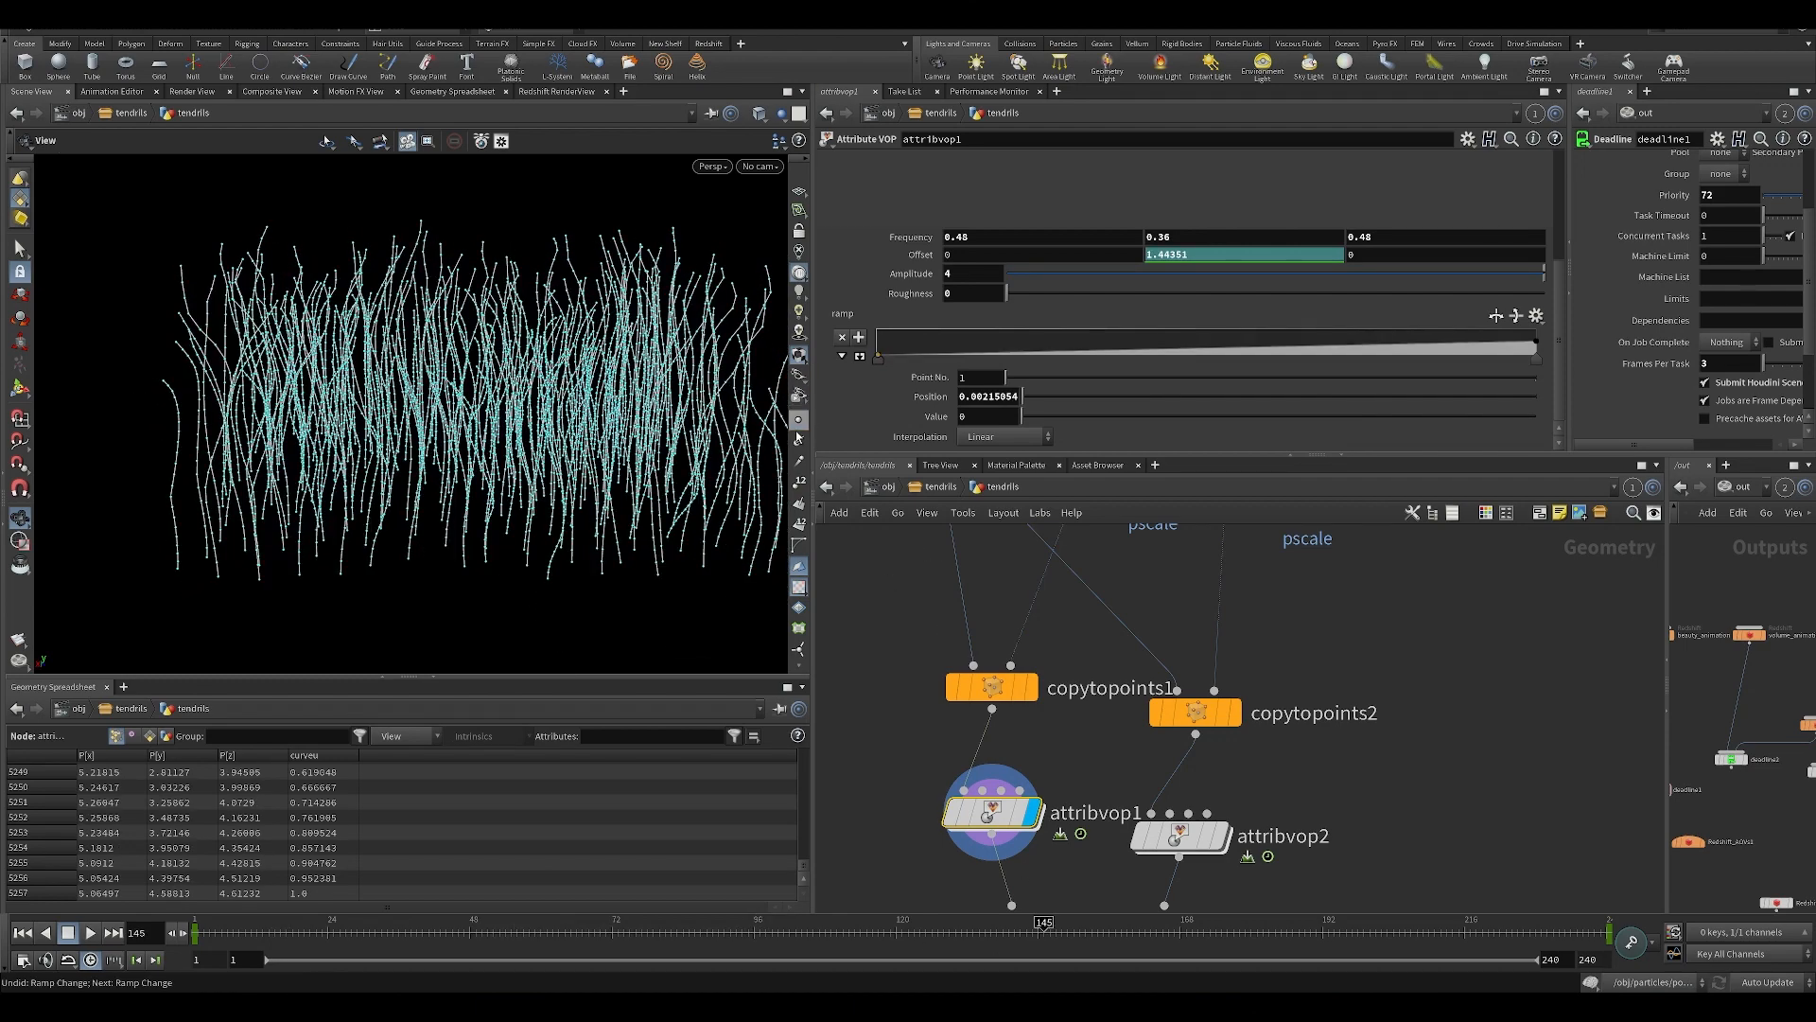
Inspect how the Amplitude parameter and ramp1 feed multiply1, curlnoise1 and add1 inside attribvop1, and return to the geometry level.
double_click(990, 812)
scroll(982, 798, up, 3)
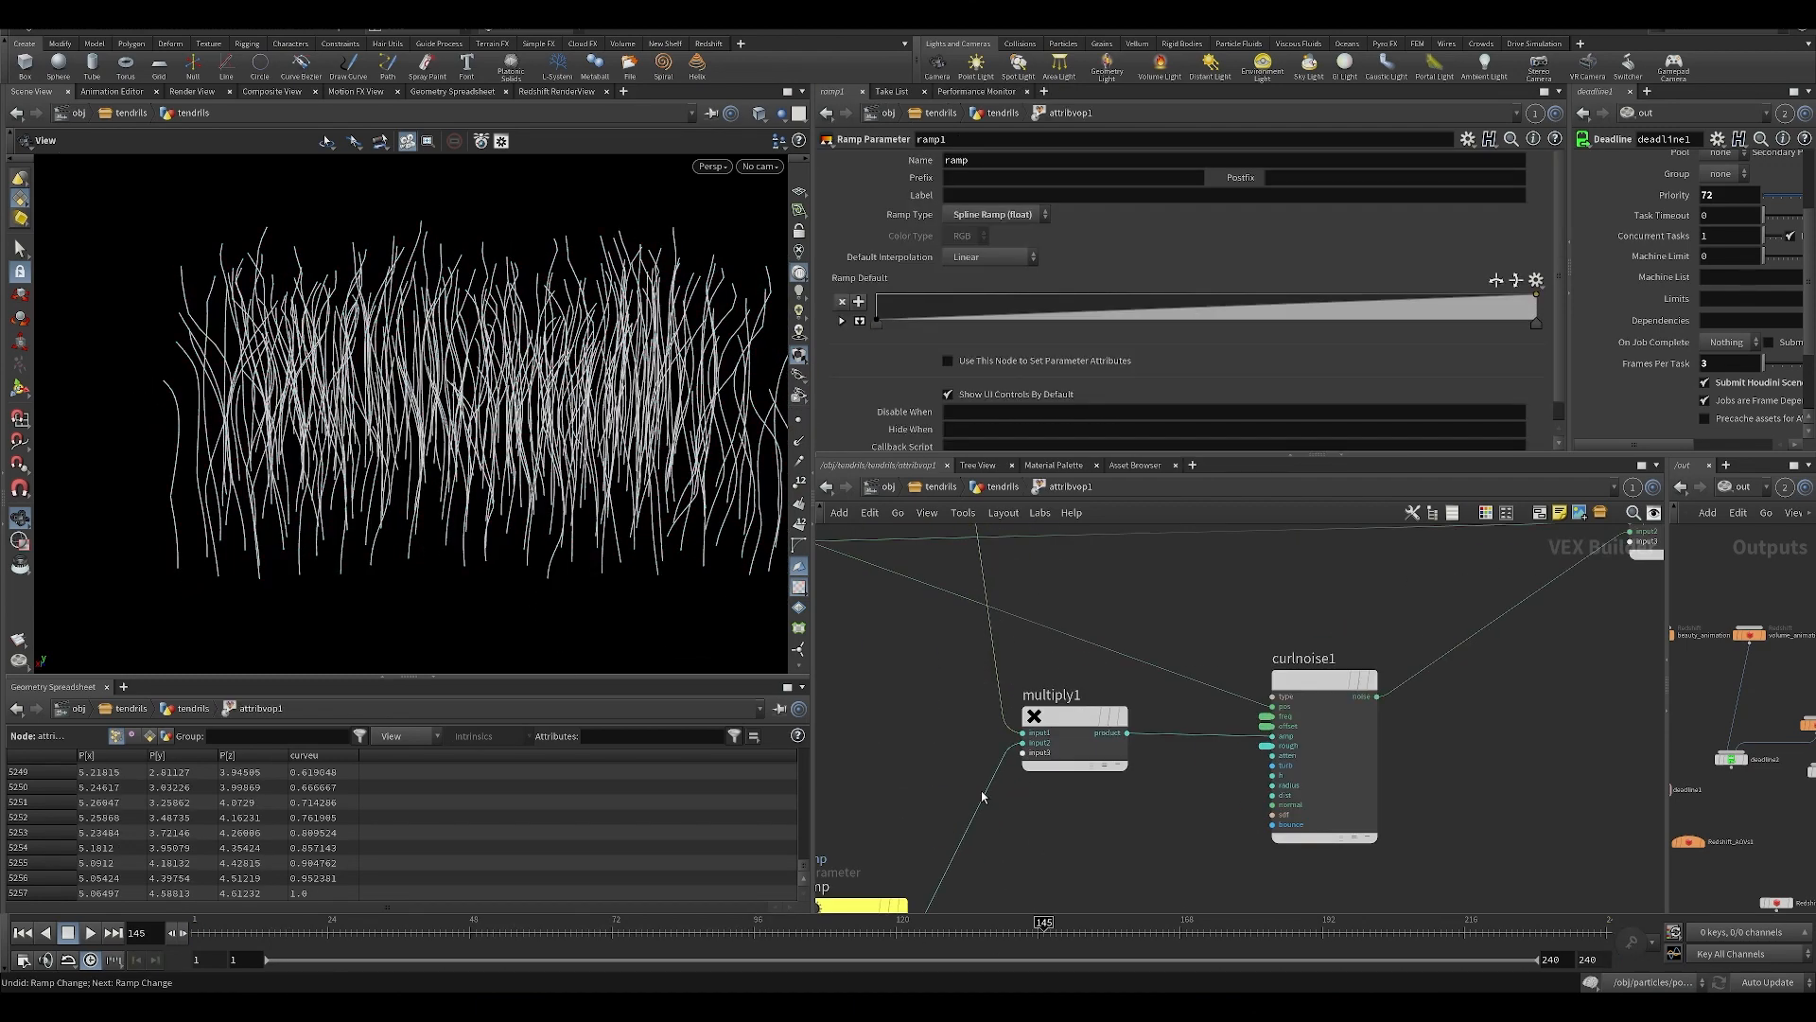
middle_drag(982, 798, 910, 820)
click(894, 818)
middle_drag(925, 737, 972, 889)
scroll(972, 887, down, 3)
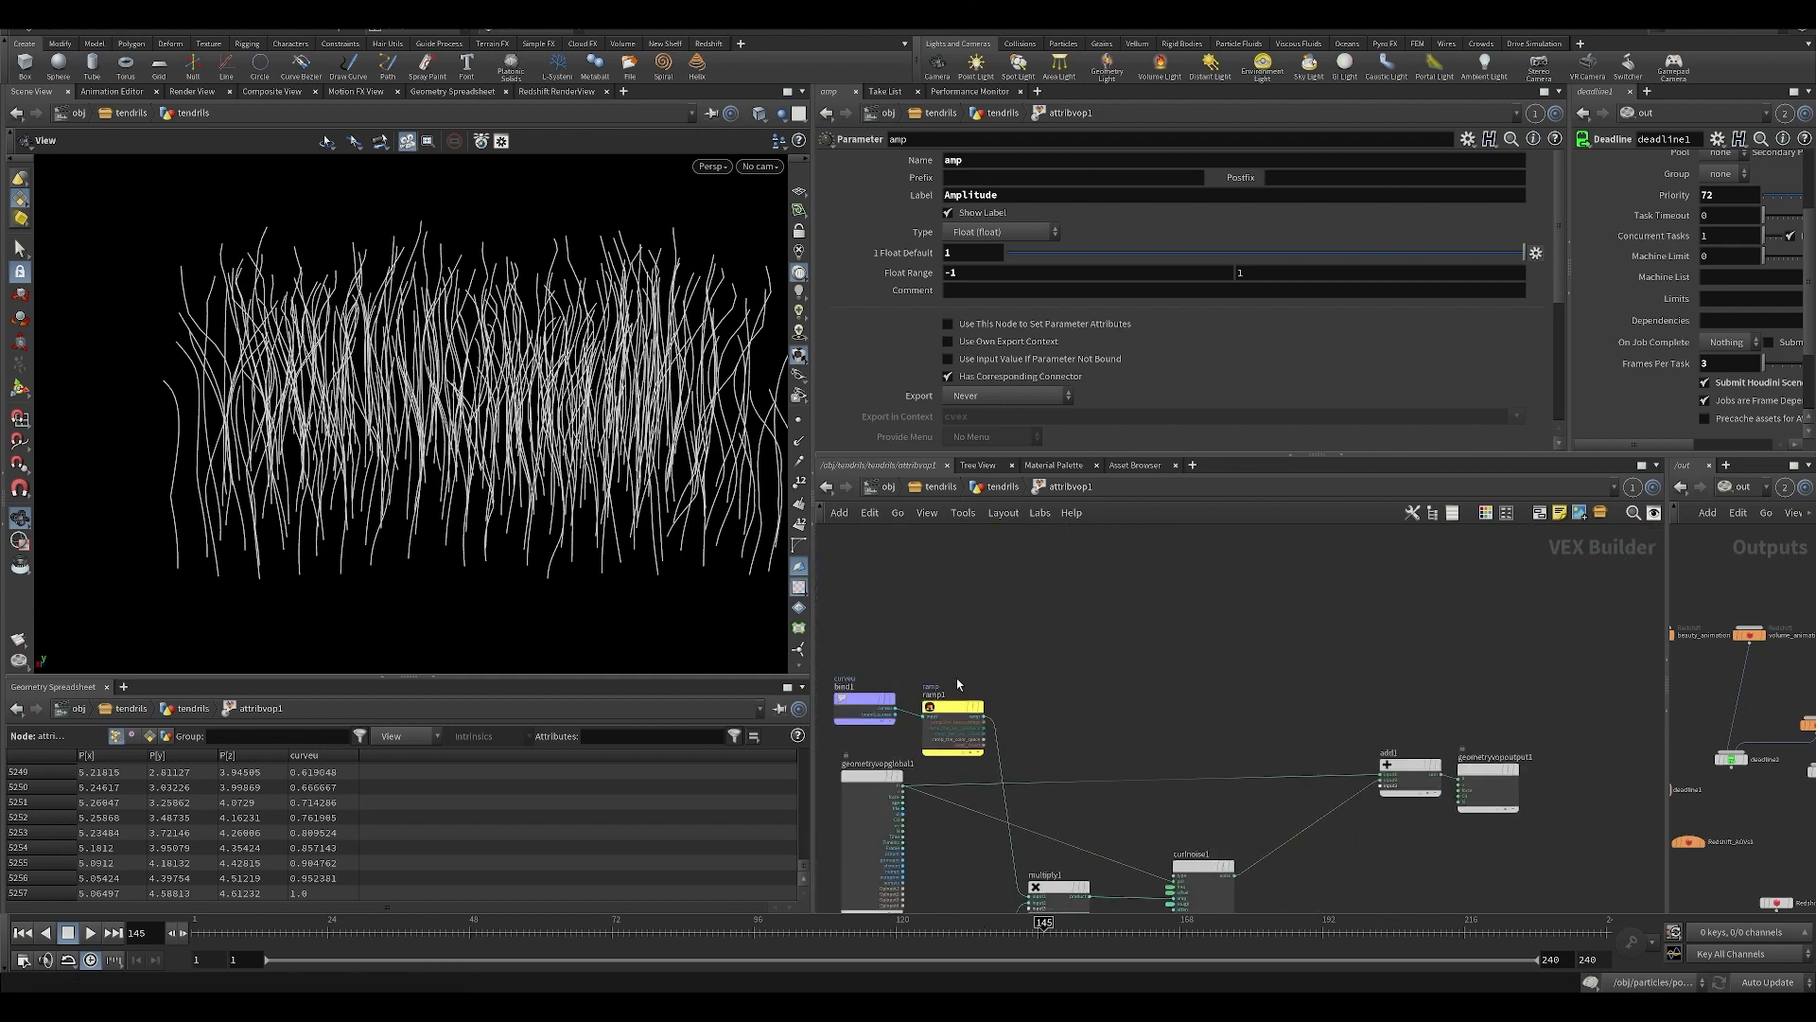
scroll(1131, 777, up, 4)
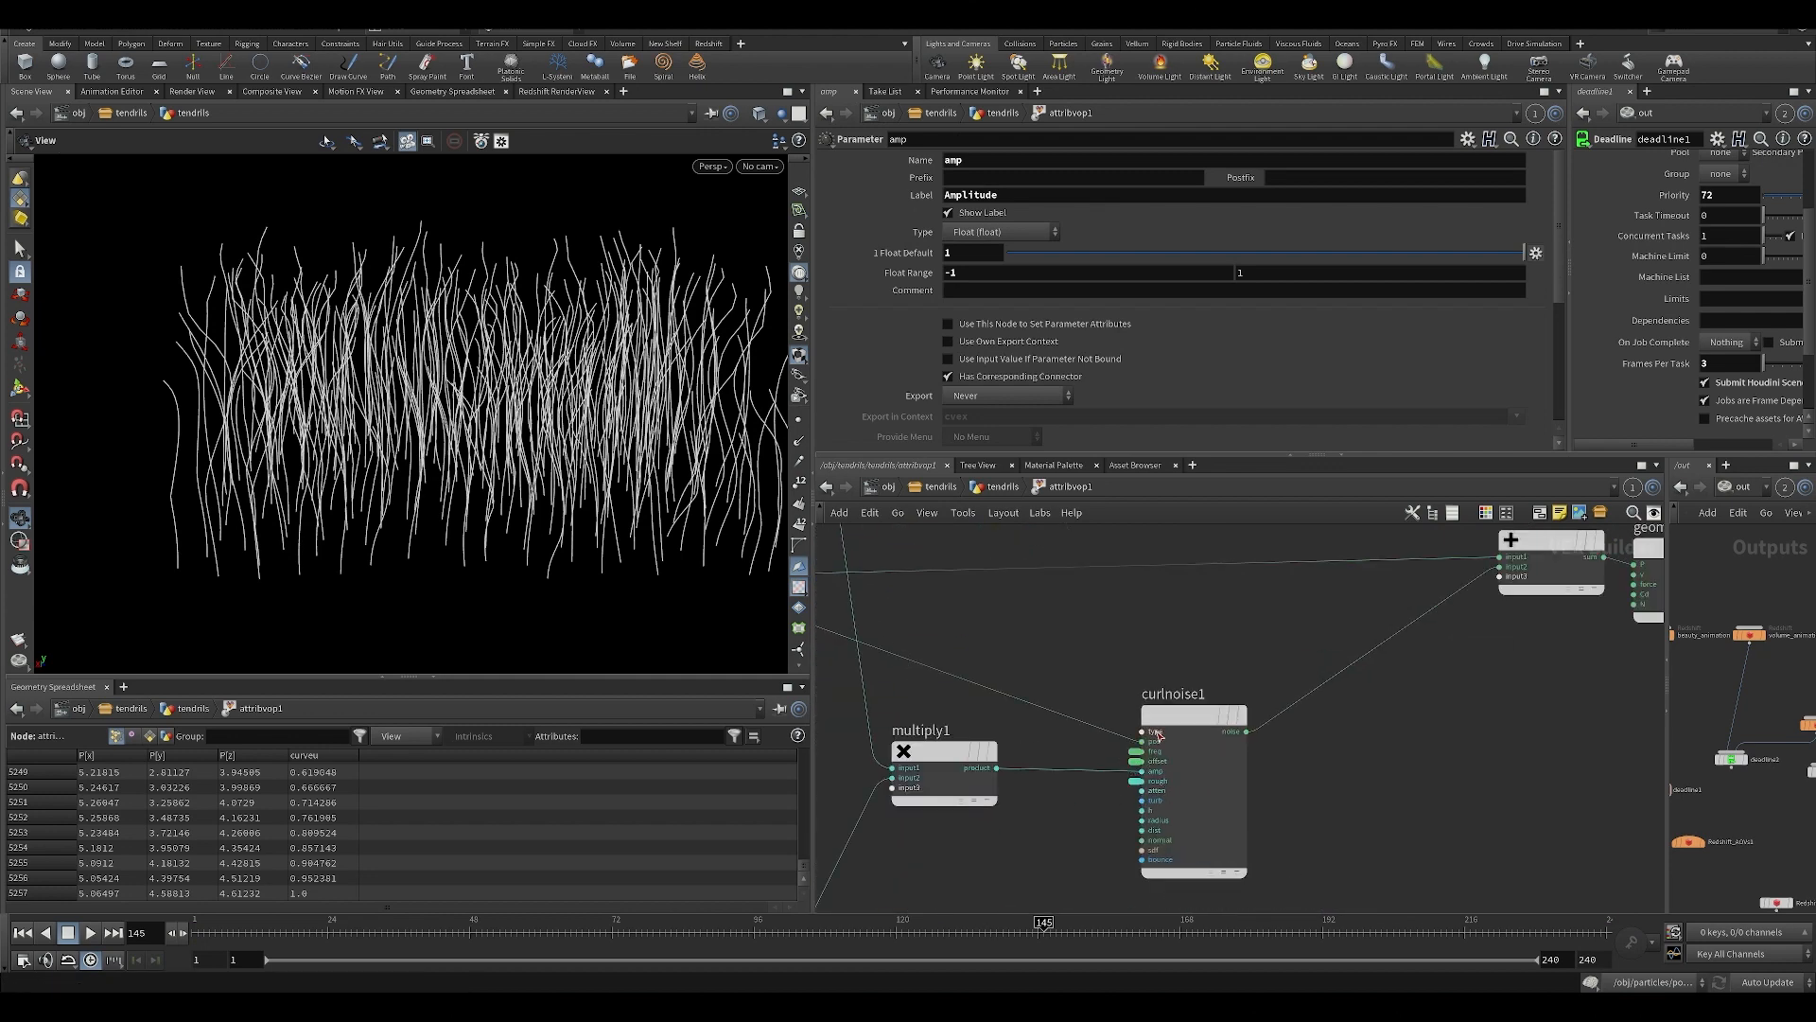
drag(1199, 717, 1209, 711)
middle_drag(1222, 651, 1102, 761)
middle_drag(1349, 636, 1147, 641)
key(u)
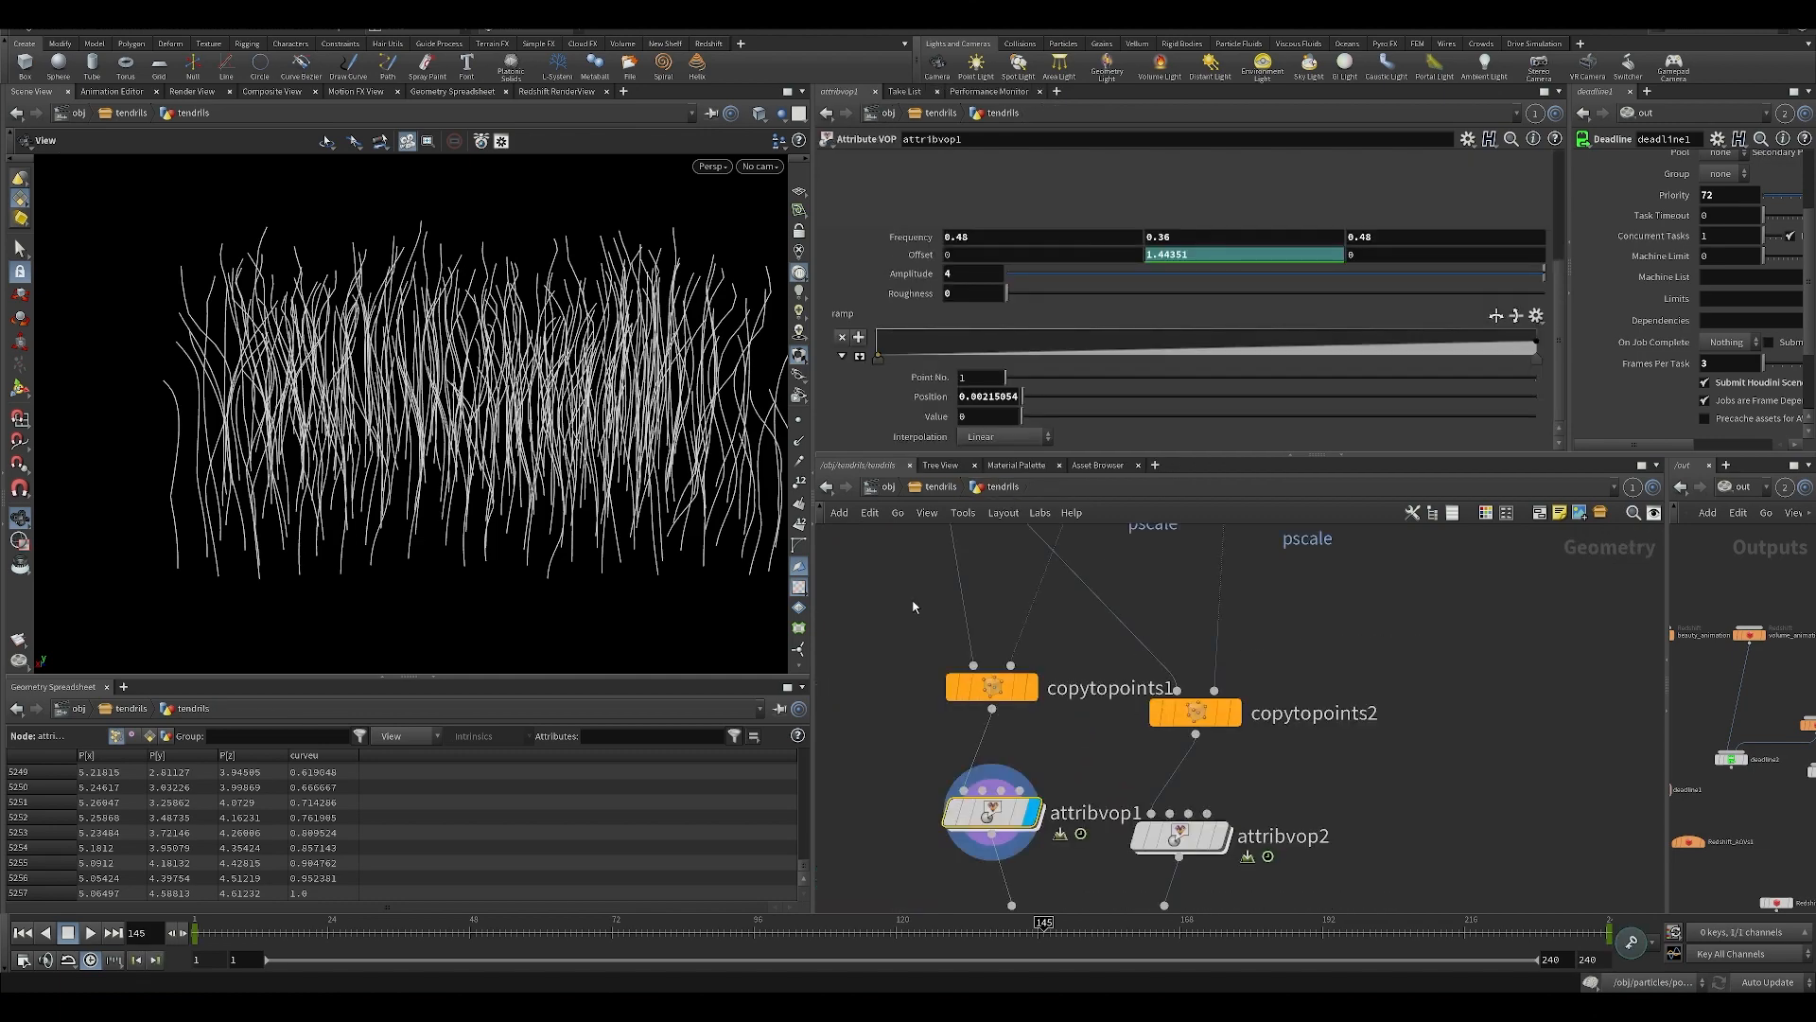
Examine the keyframed curve of attribvop1's Y Offset in the animation editor and close the editor.
drag(615, 390, 724, 408)
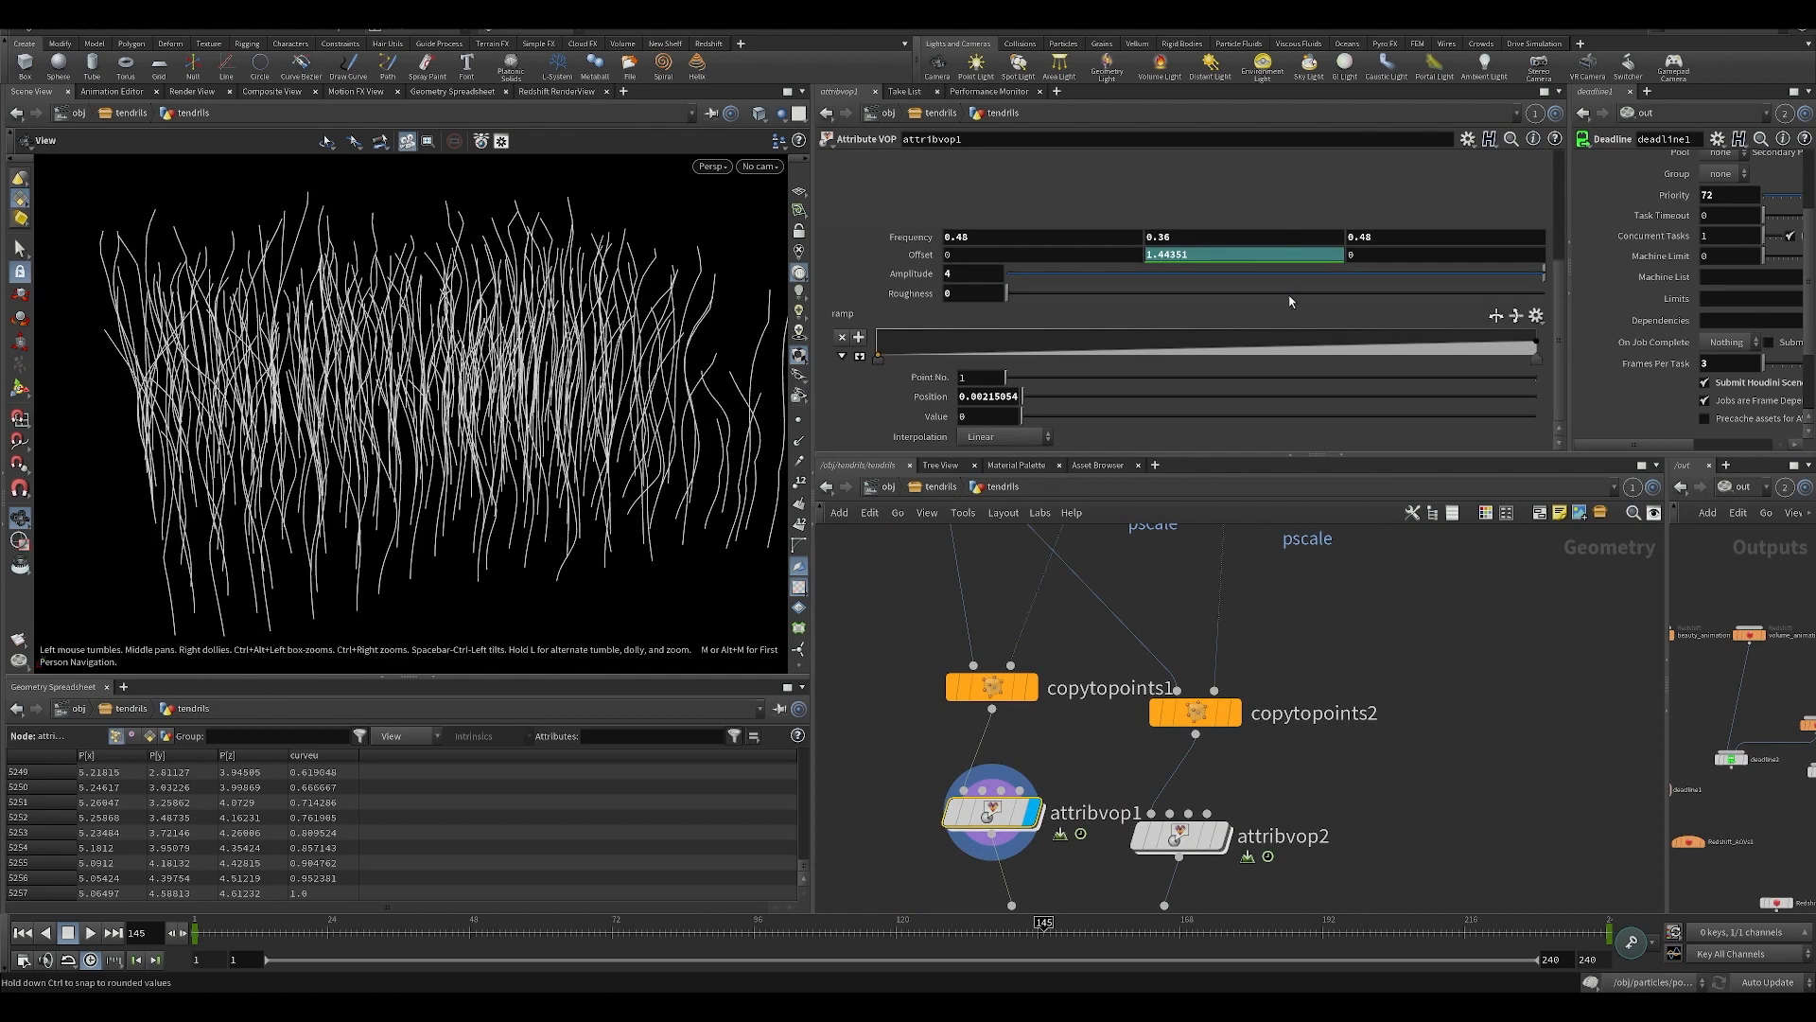
click(921, 254)
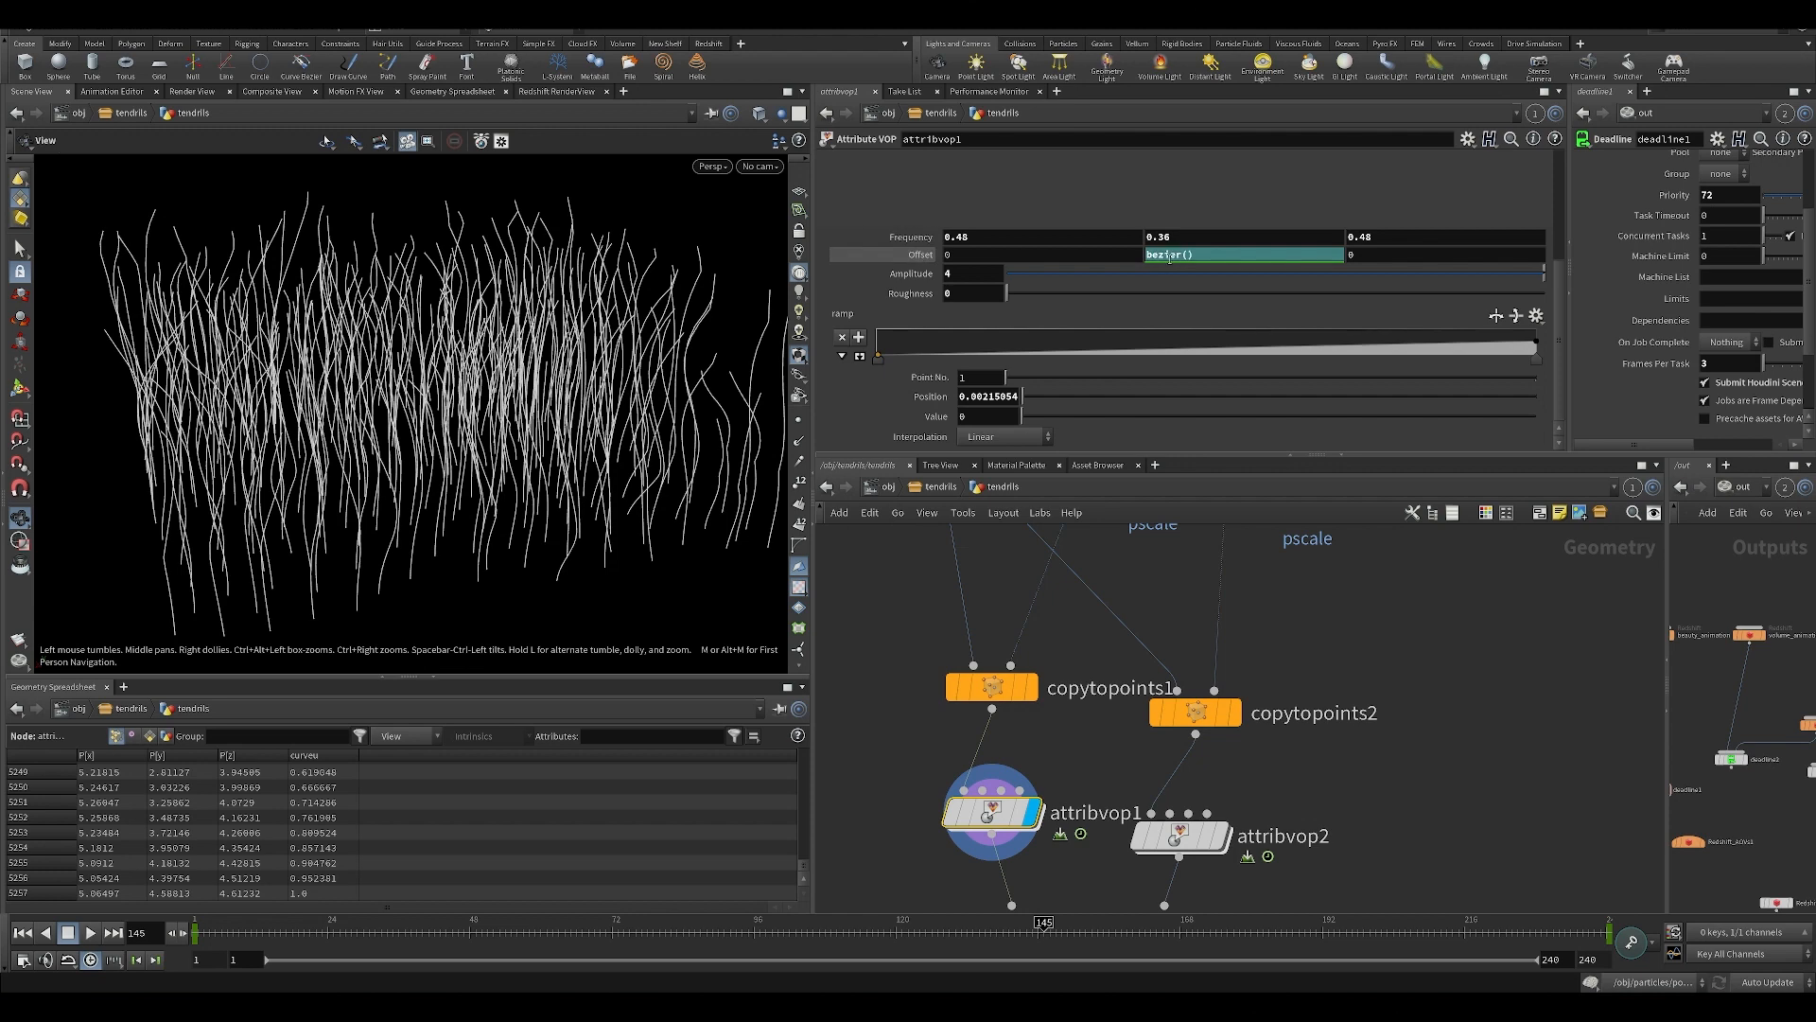
shift+click(1186, 255)
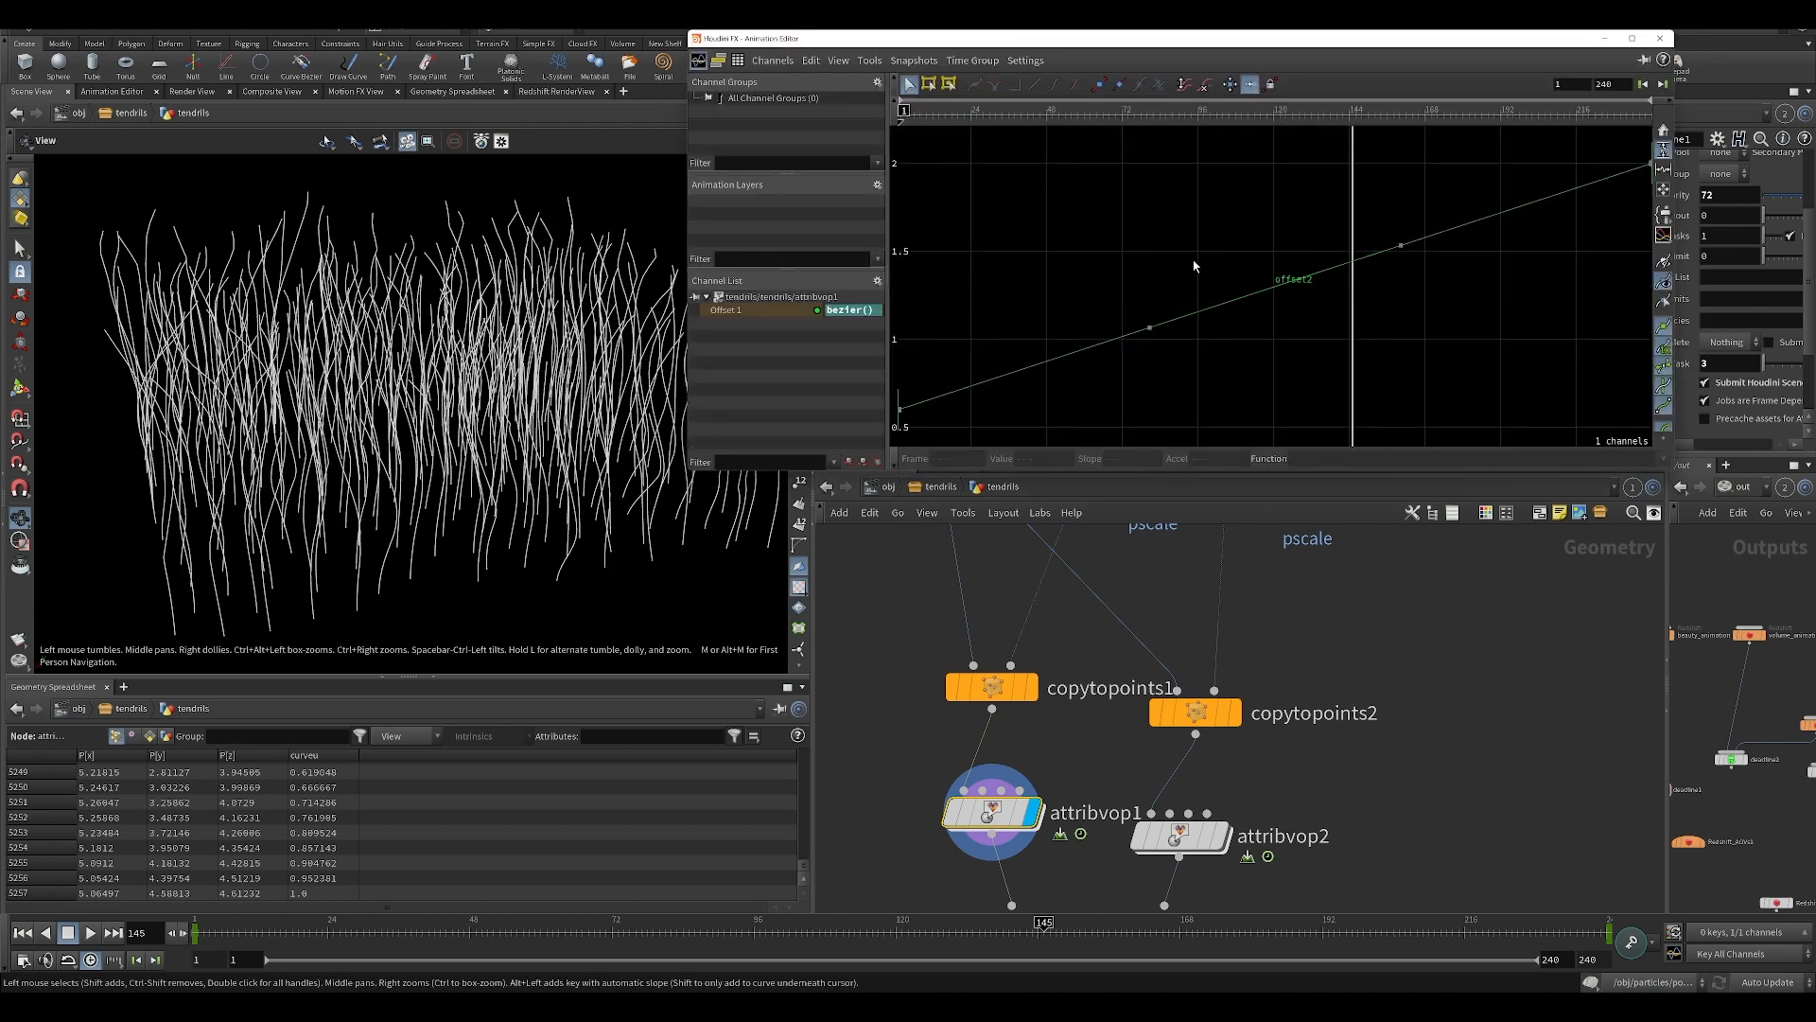
click(1660, 38)
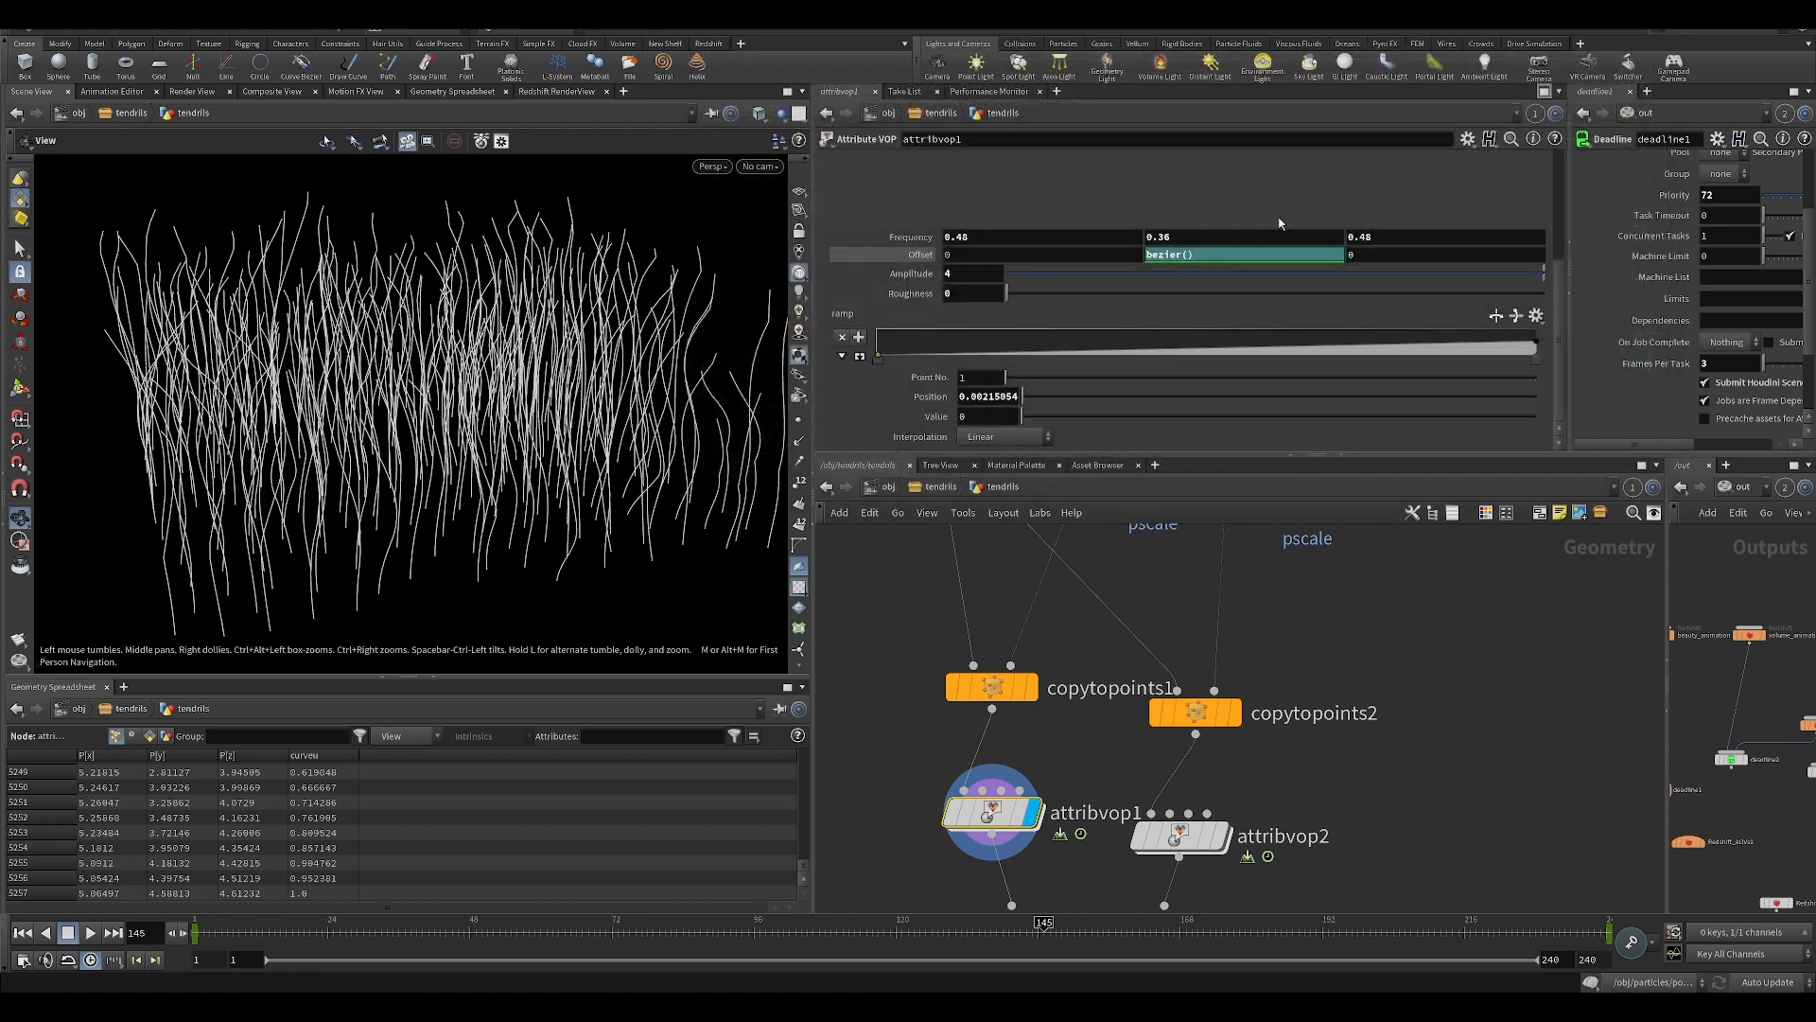
Delete the keyframes on attribvop1's Y Offset, set it to the expression $T and play the animation.
right_click(1217, 254)
click(1251, 471)
click(1232, 255)
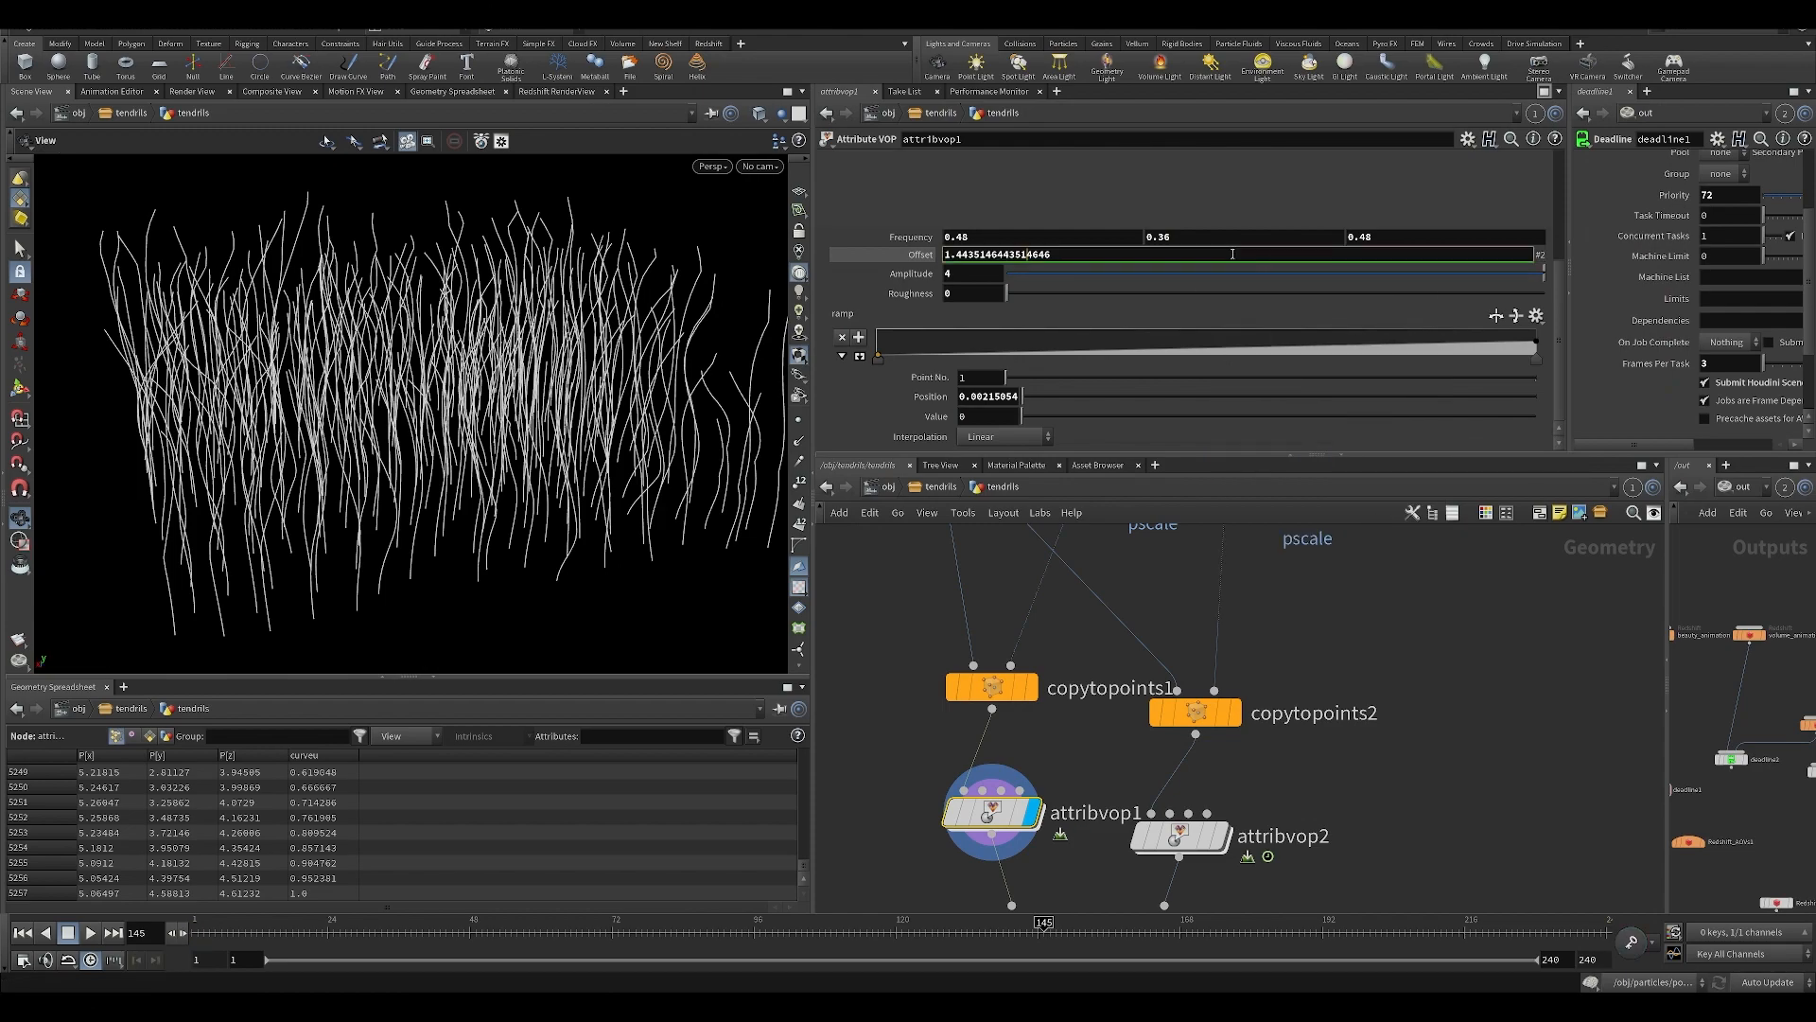
text($T)
key(Return)
key(Up)
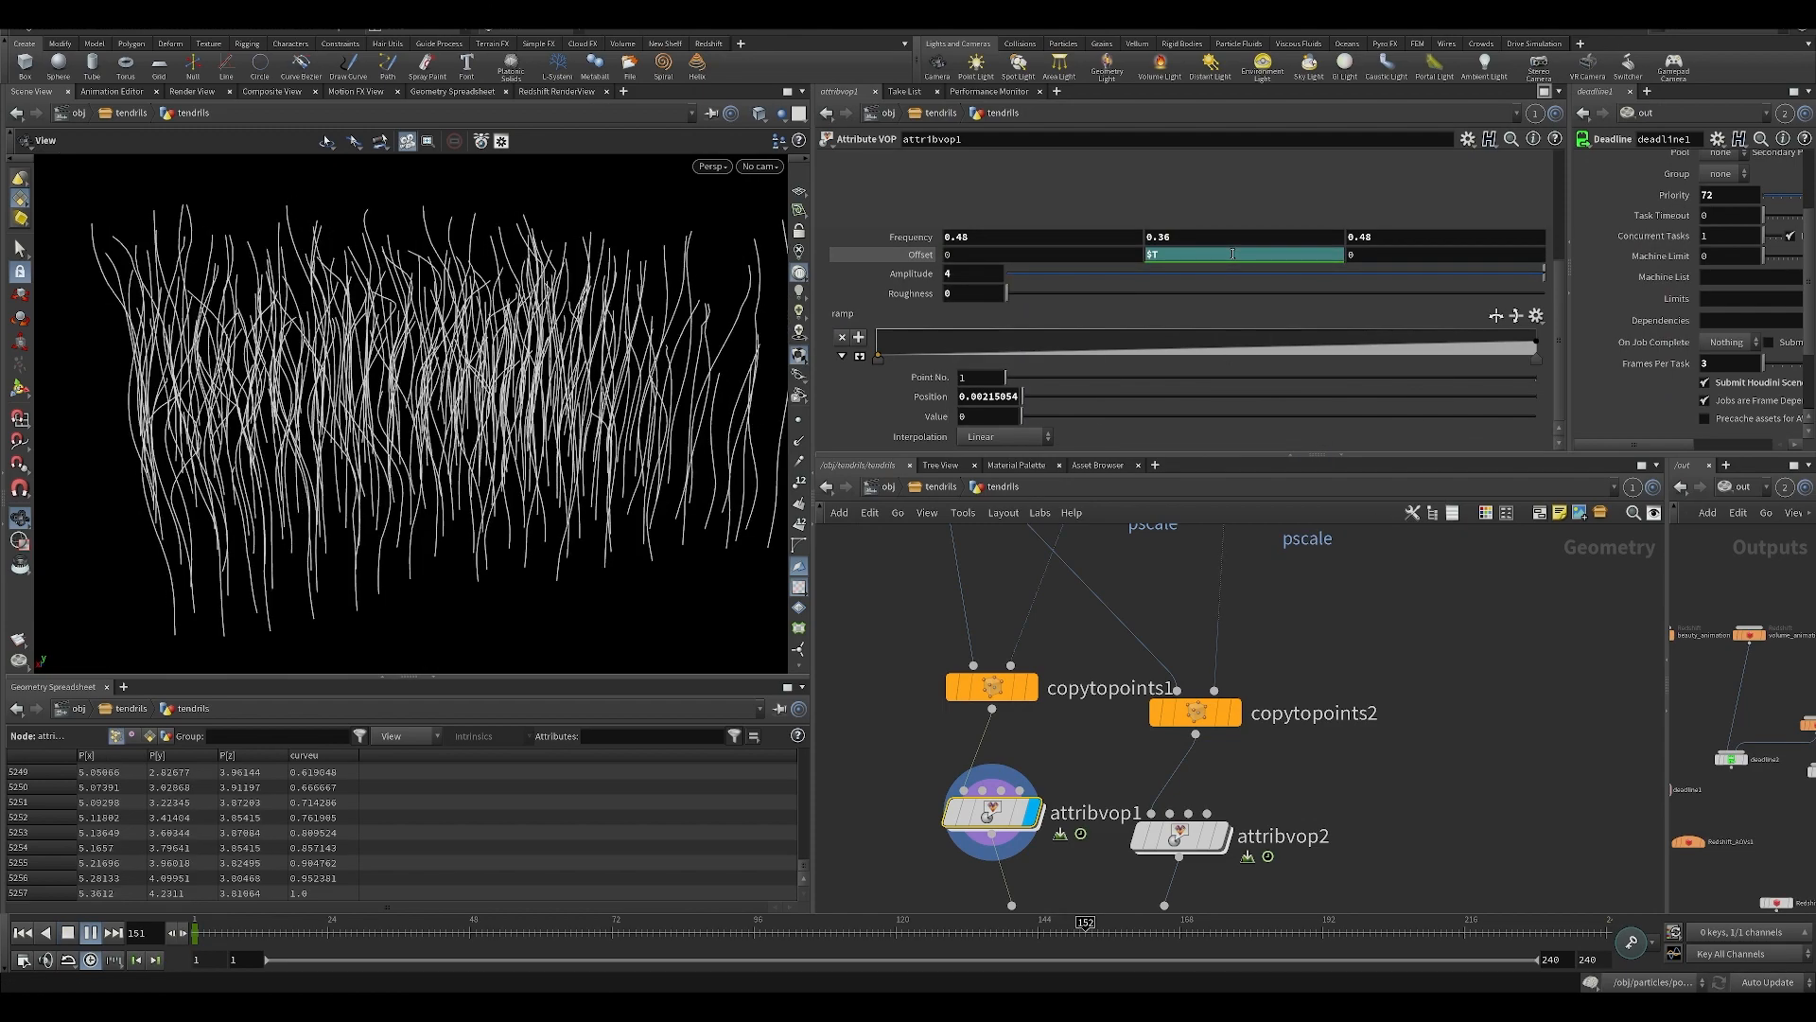
key(i)
key(u)
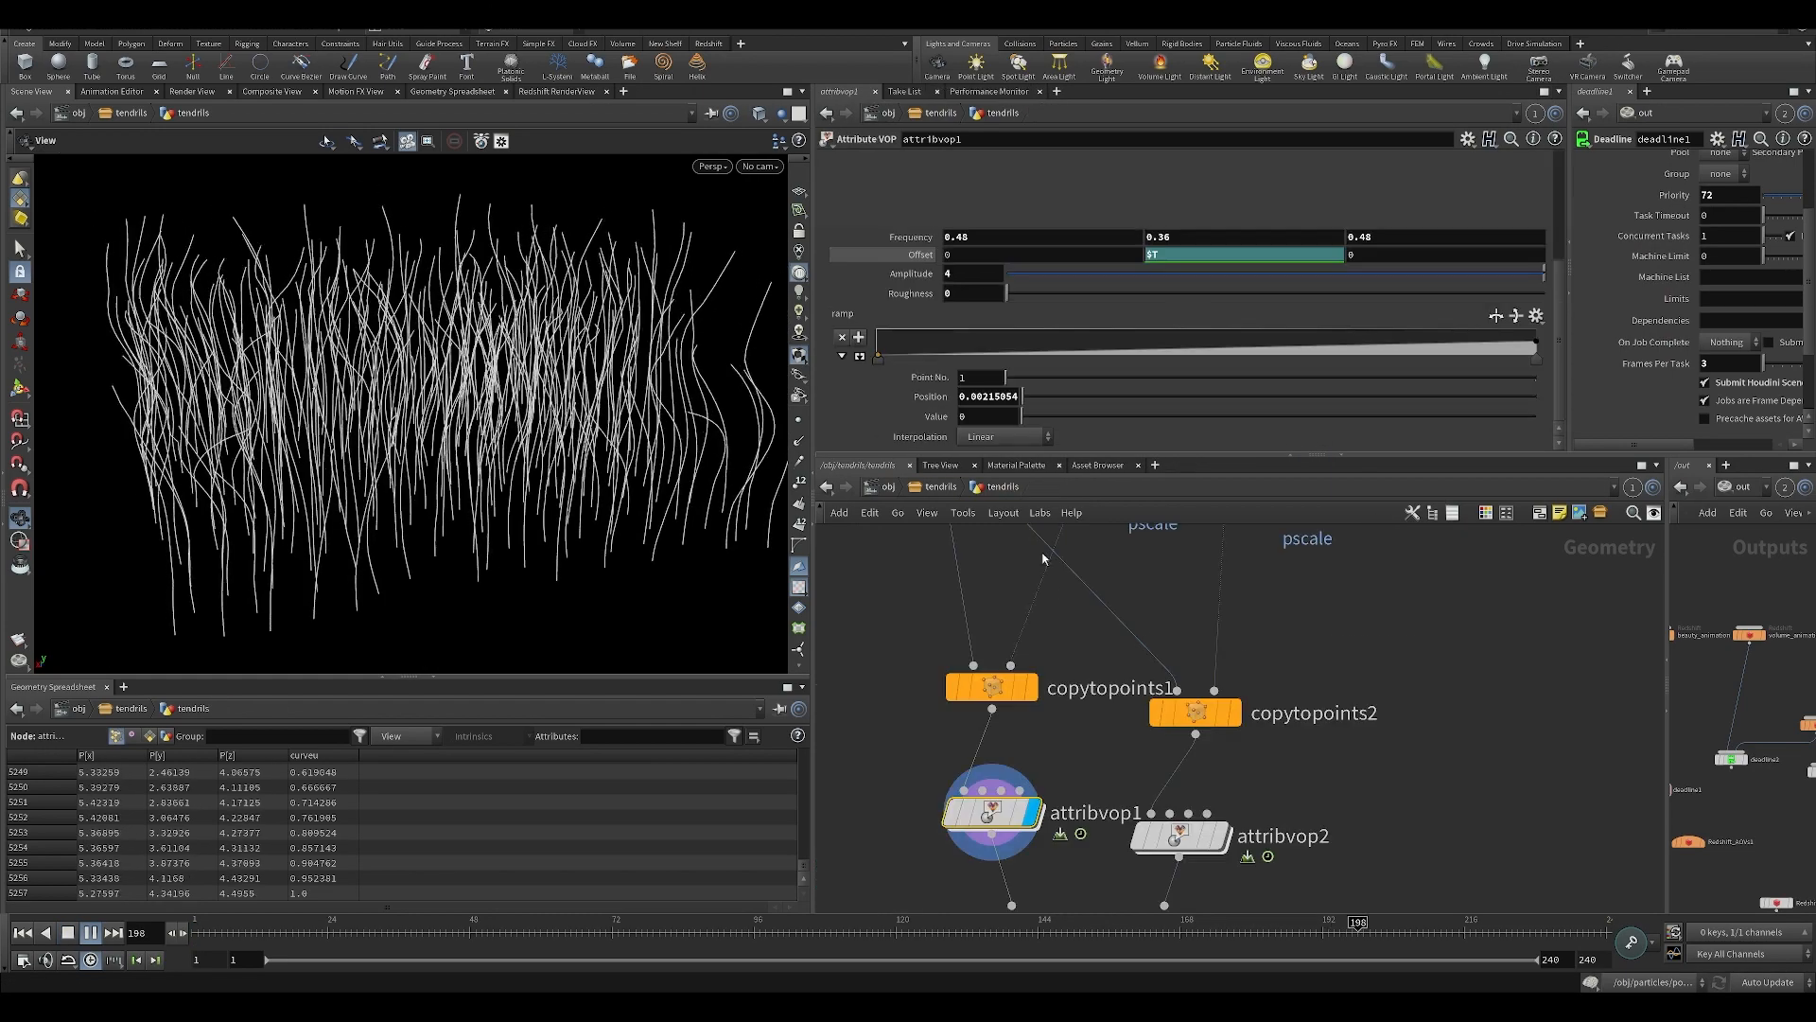
Undo the $T expression and the channel deletion on attribvop1's Y Offset.
key(ctrl+z)
key(ctrl+z)
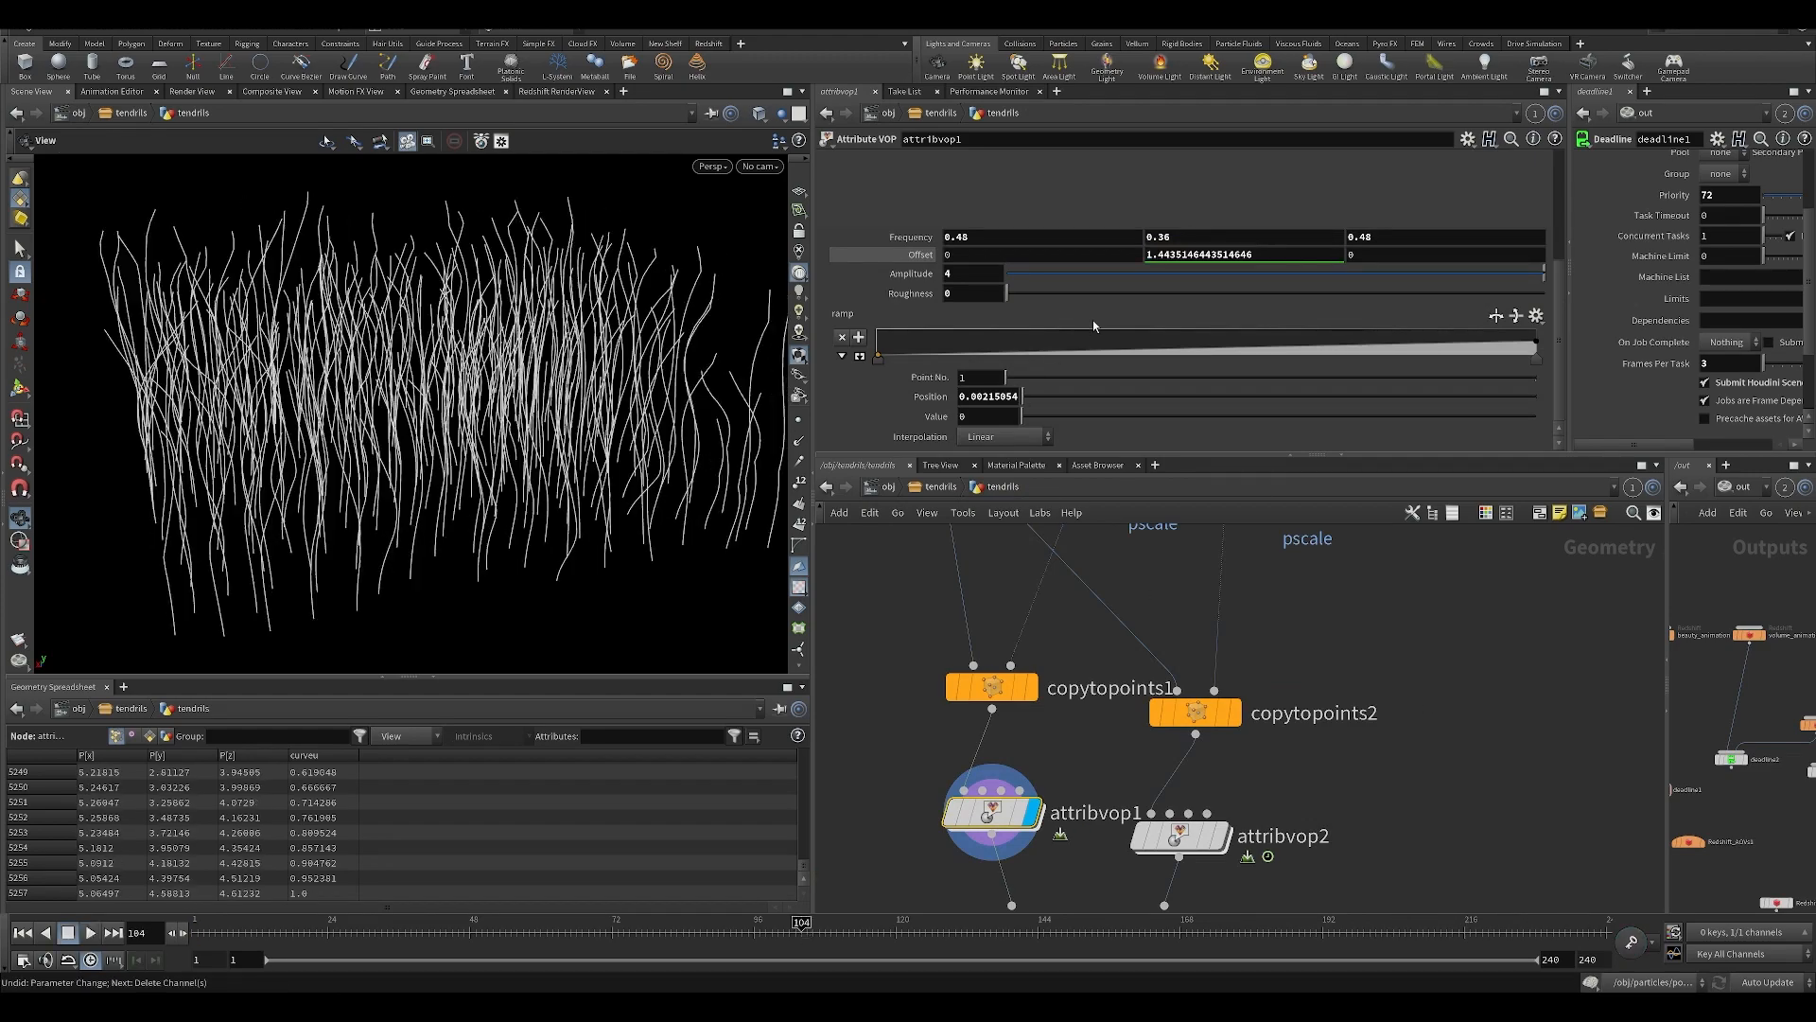
drag(507, 383, 410, 406)
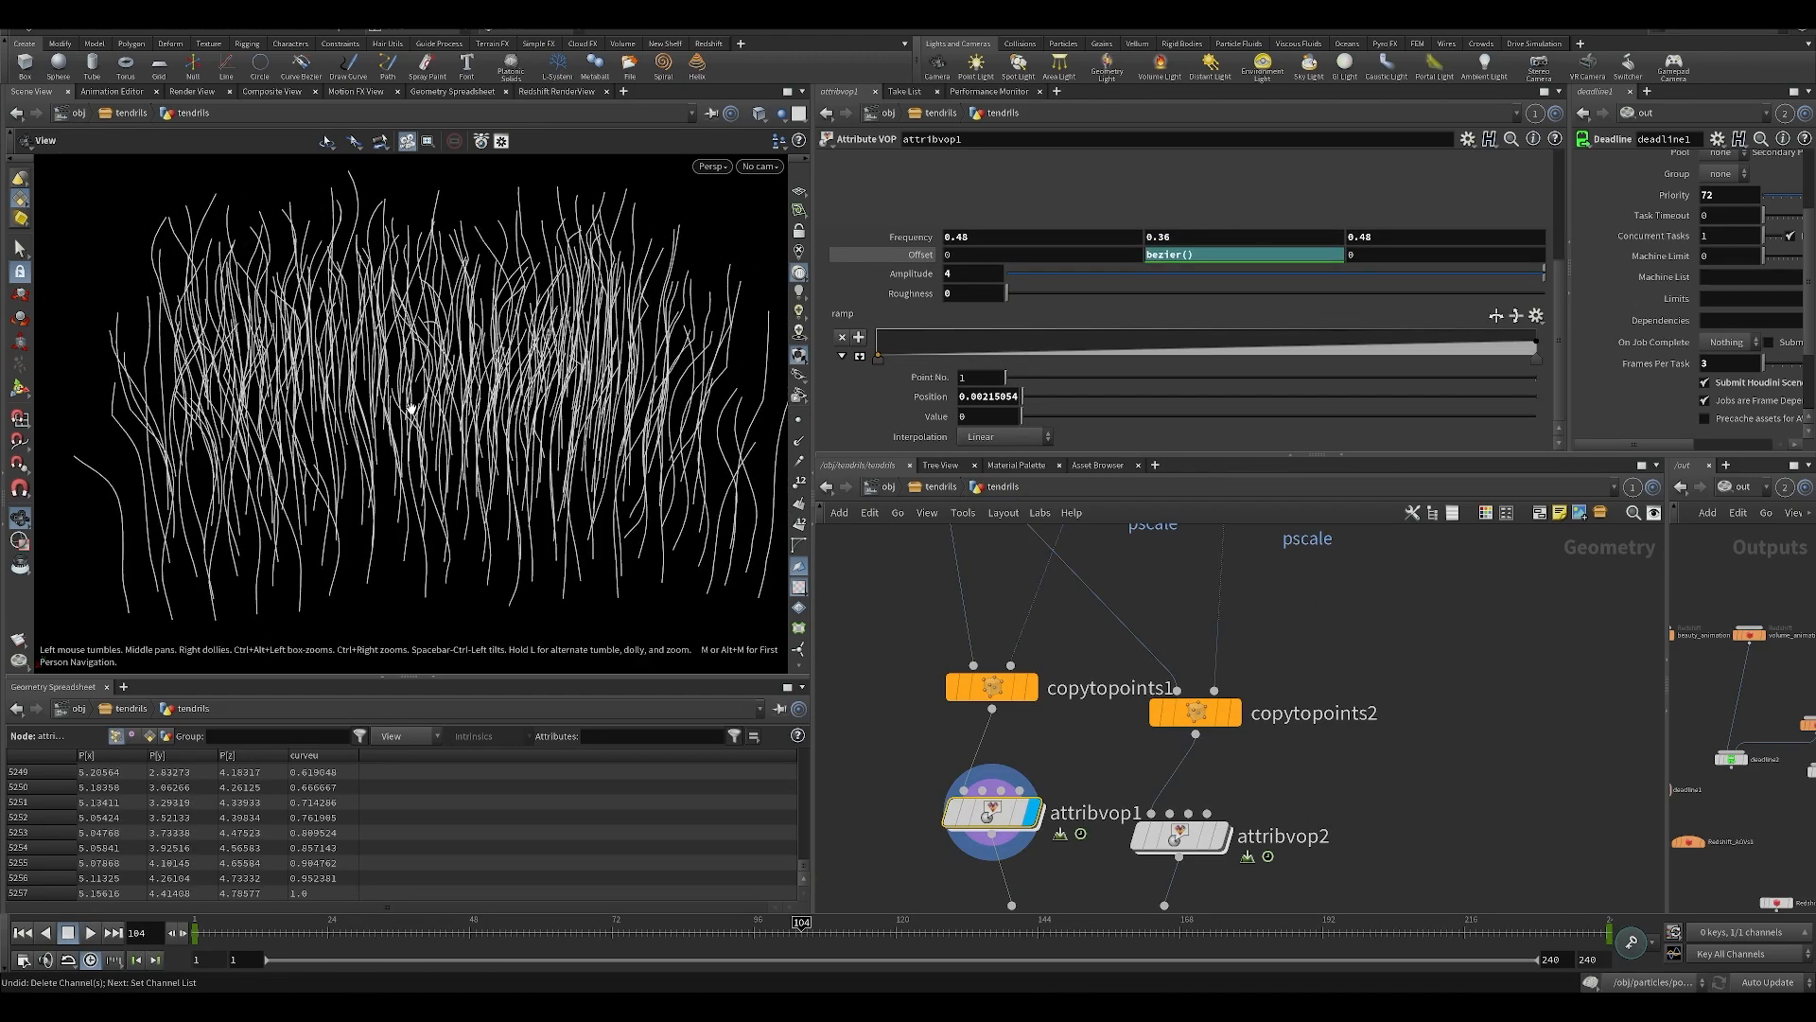
Play the animation and examine how the attribvop1 noise moves the tendrils.
key(Up)
right_drag(410, 381, 384, 352)
drag(385, 352, 400, 312)
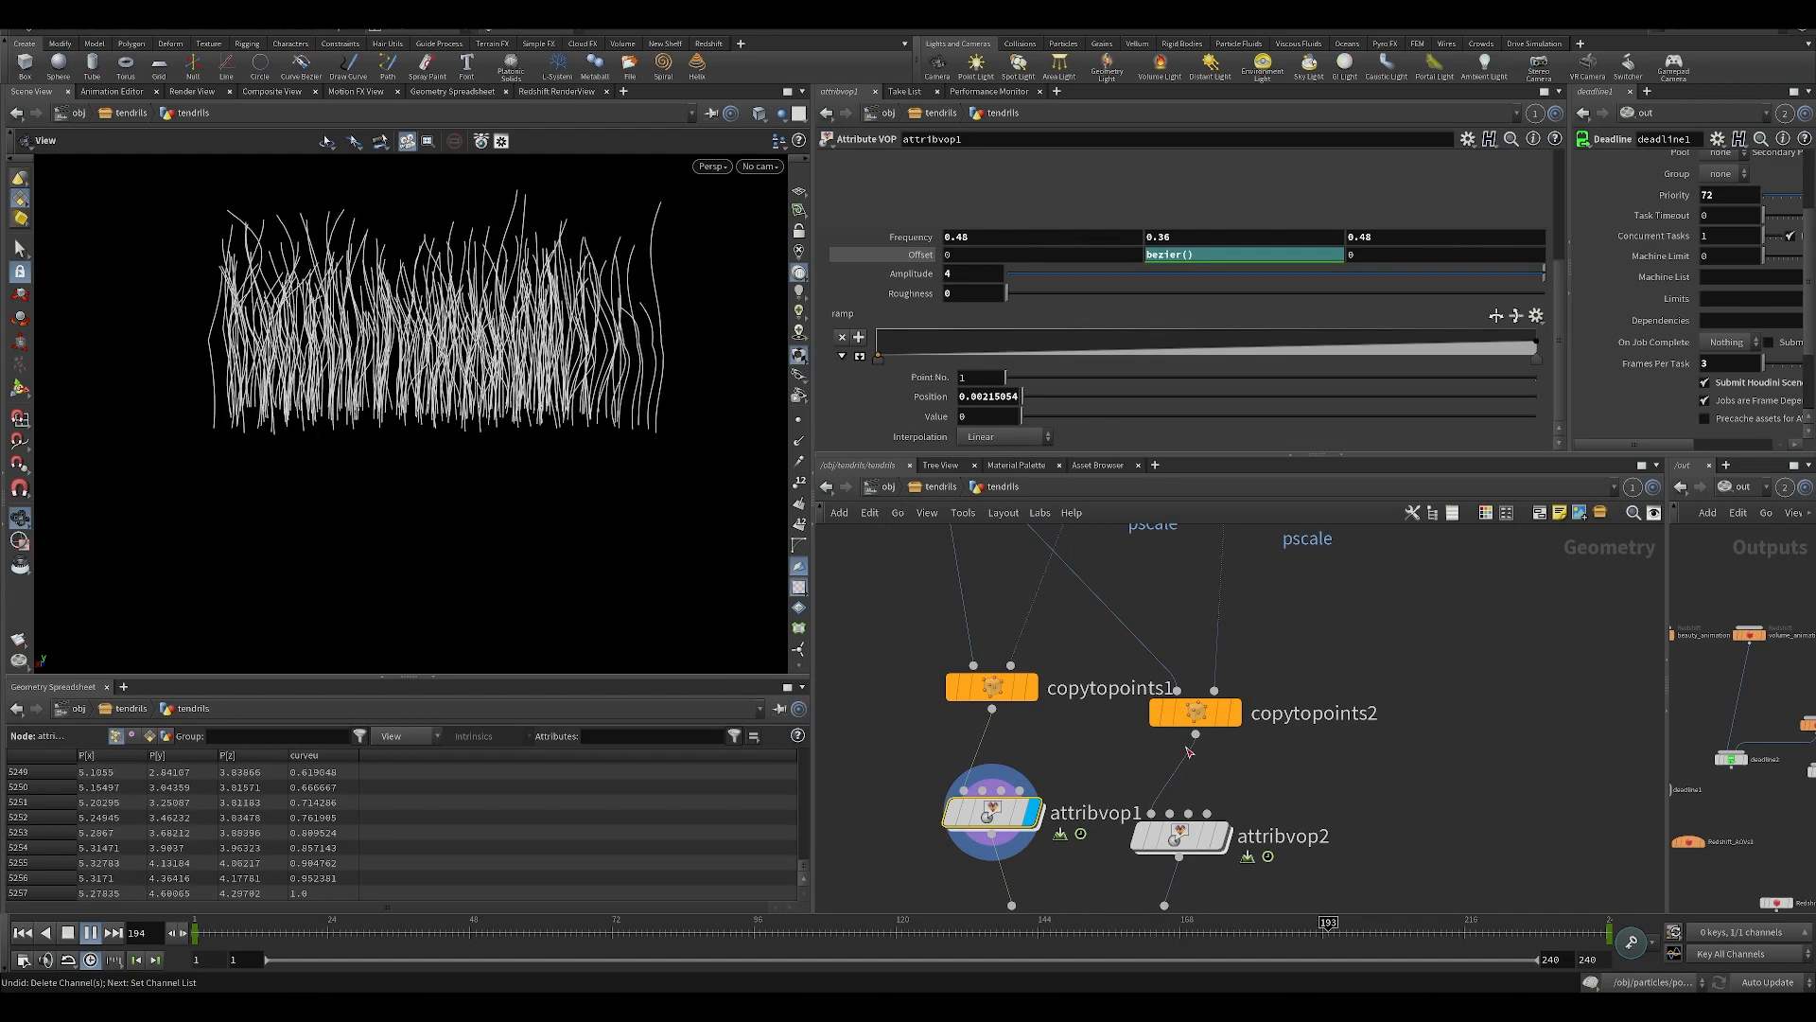
Display the smooth node below attribvop1 and watch the smoothed tendrils during playback.
middle_click(989, 813)
middle_drag(971, 901, 1038, 671)
click(1036, 745)
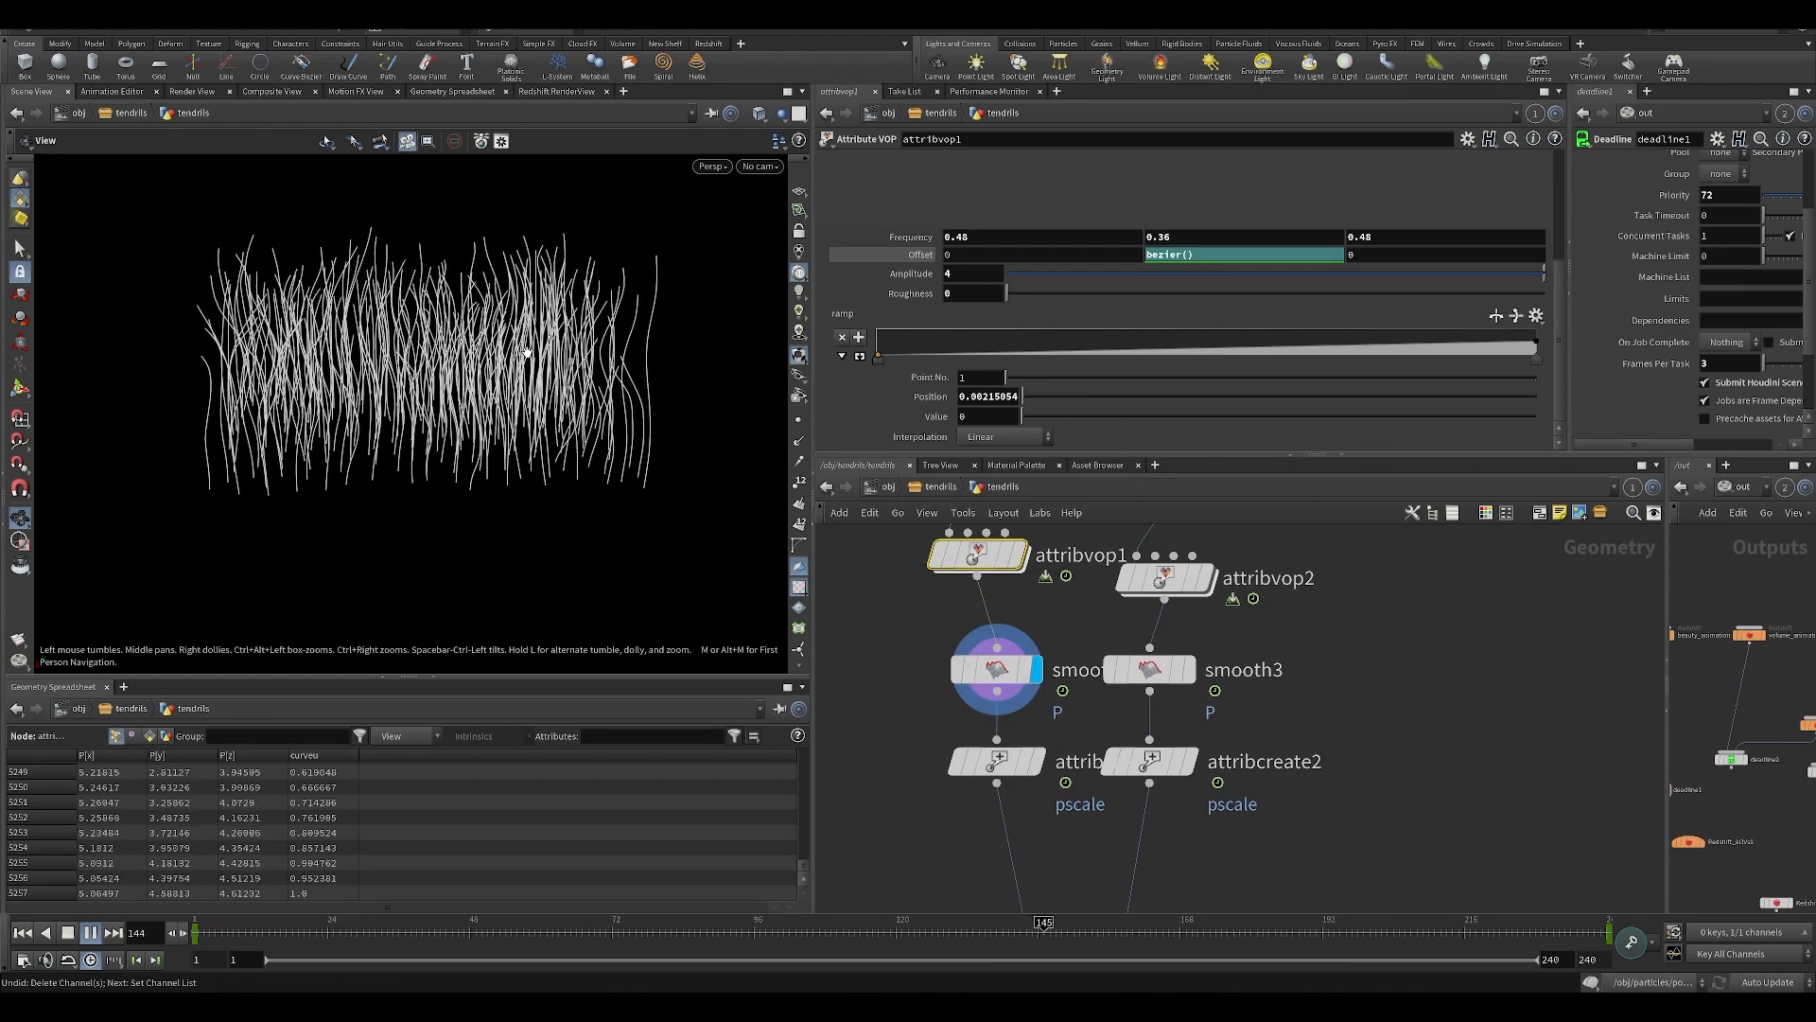
drag(465, 428, 409, 416)
middle_drag(894, 666, 880, 613)
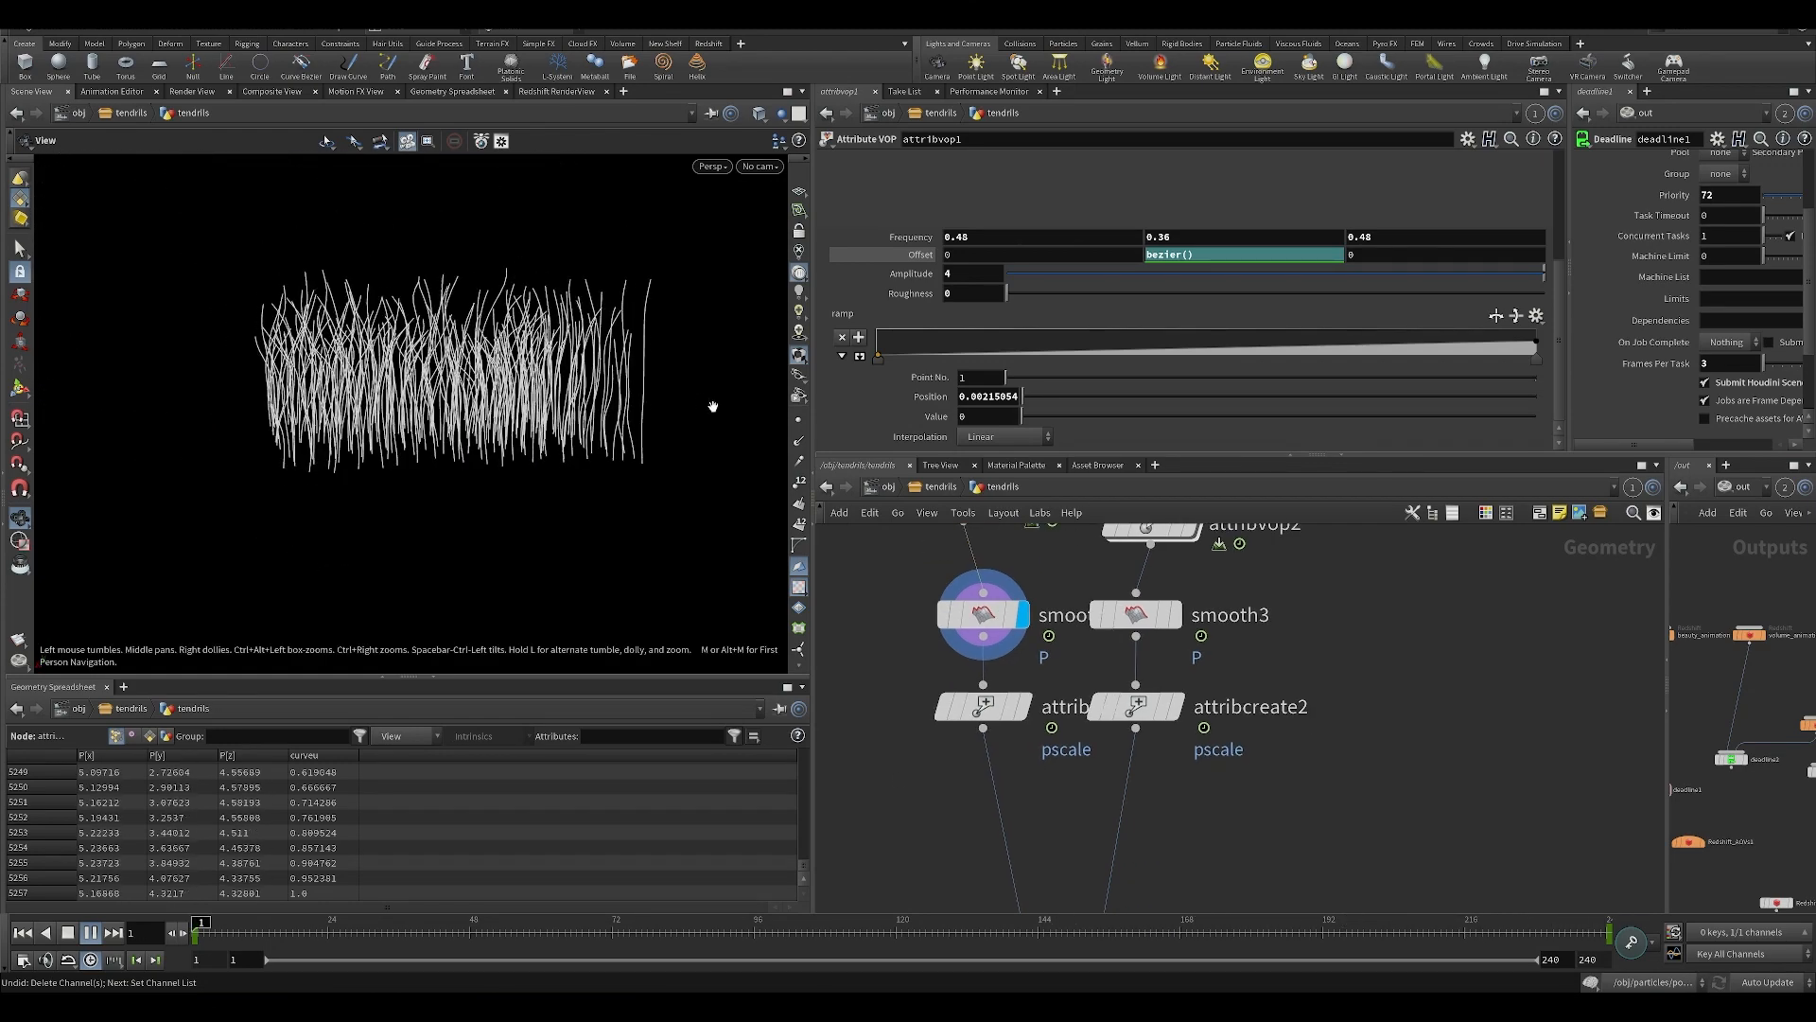
click(797, 422)
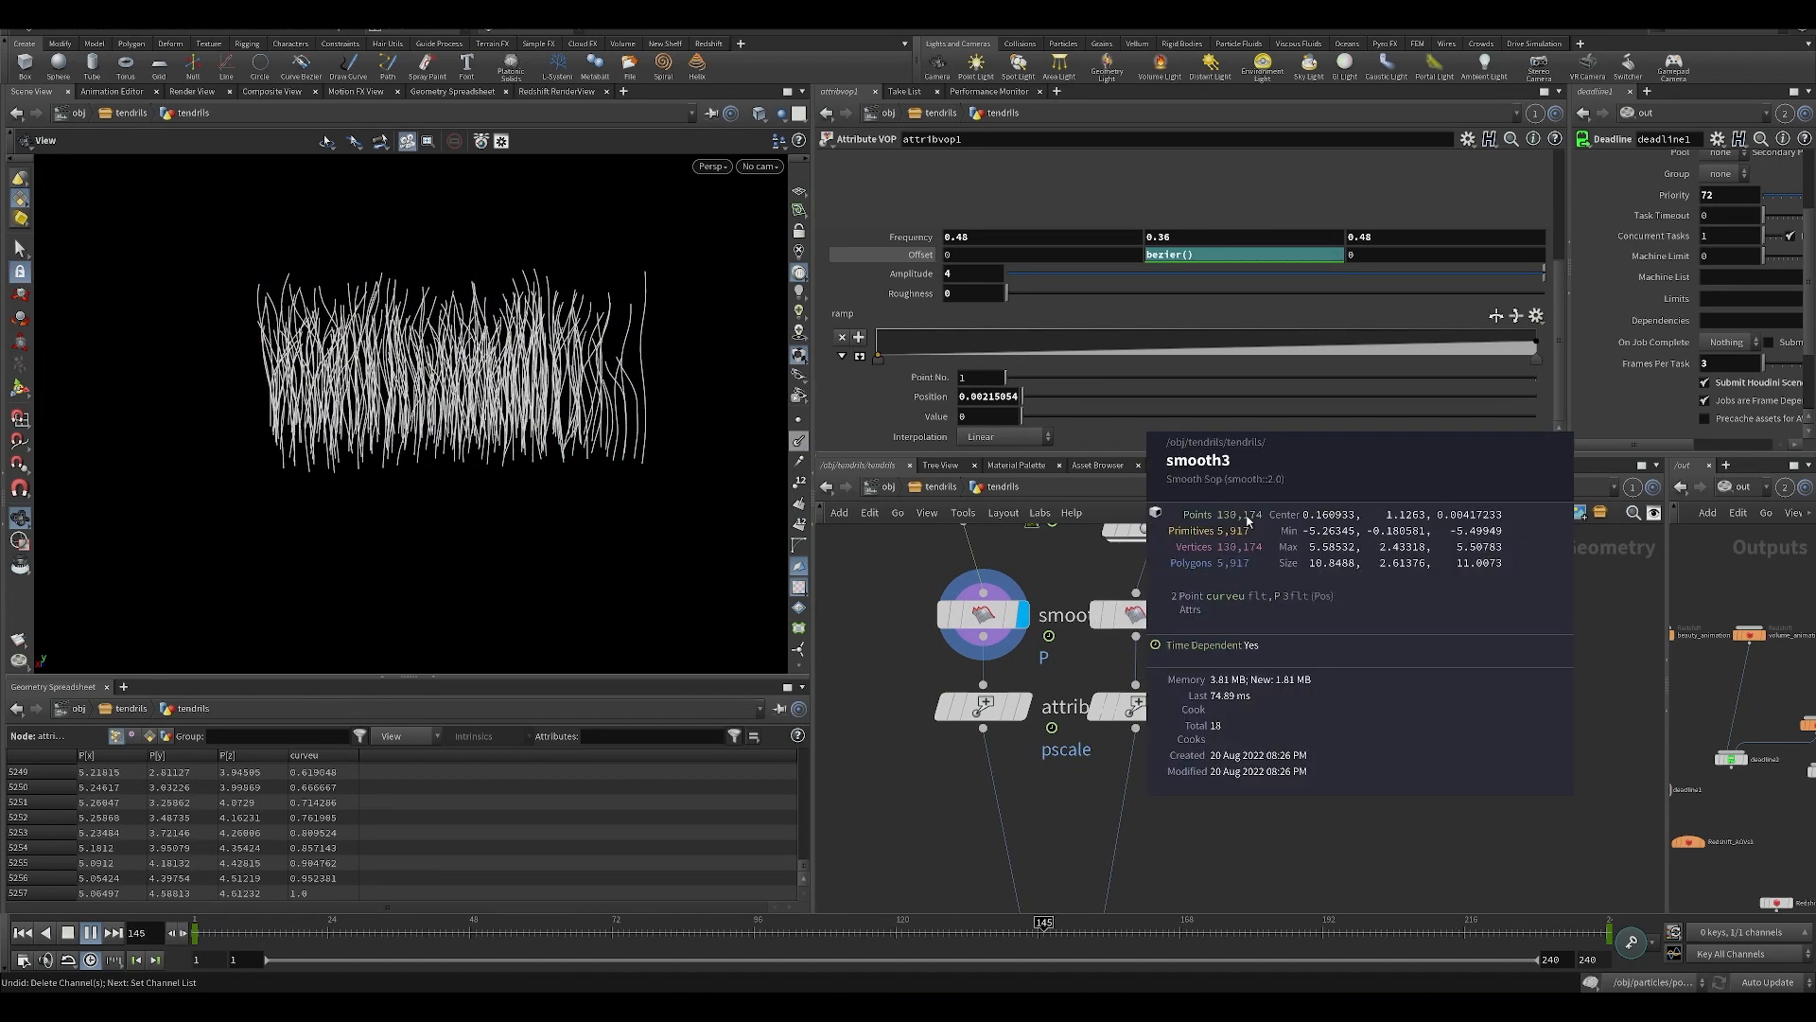
Display merge1, examine the combined tendrils at frames 58 and 180, and save the scene.
middle_drag(998, 607, 1120, 510)
middle_drag(963, 819, 949, 642)
scroll(949, 643, down, 3)
click(1031, 799)
drag(623, 502, 482, 587)
click(531, 935)
scroll(463, 577, up, 5)
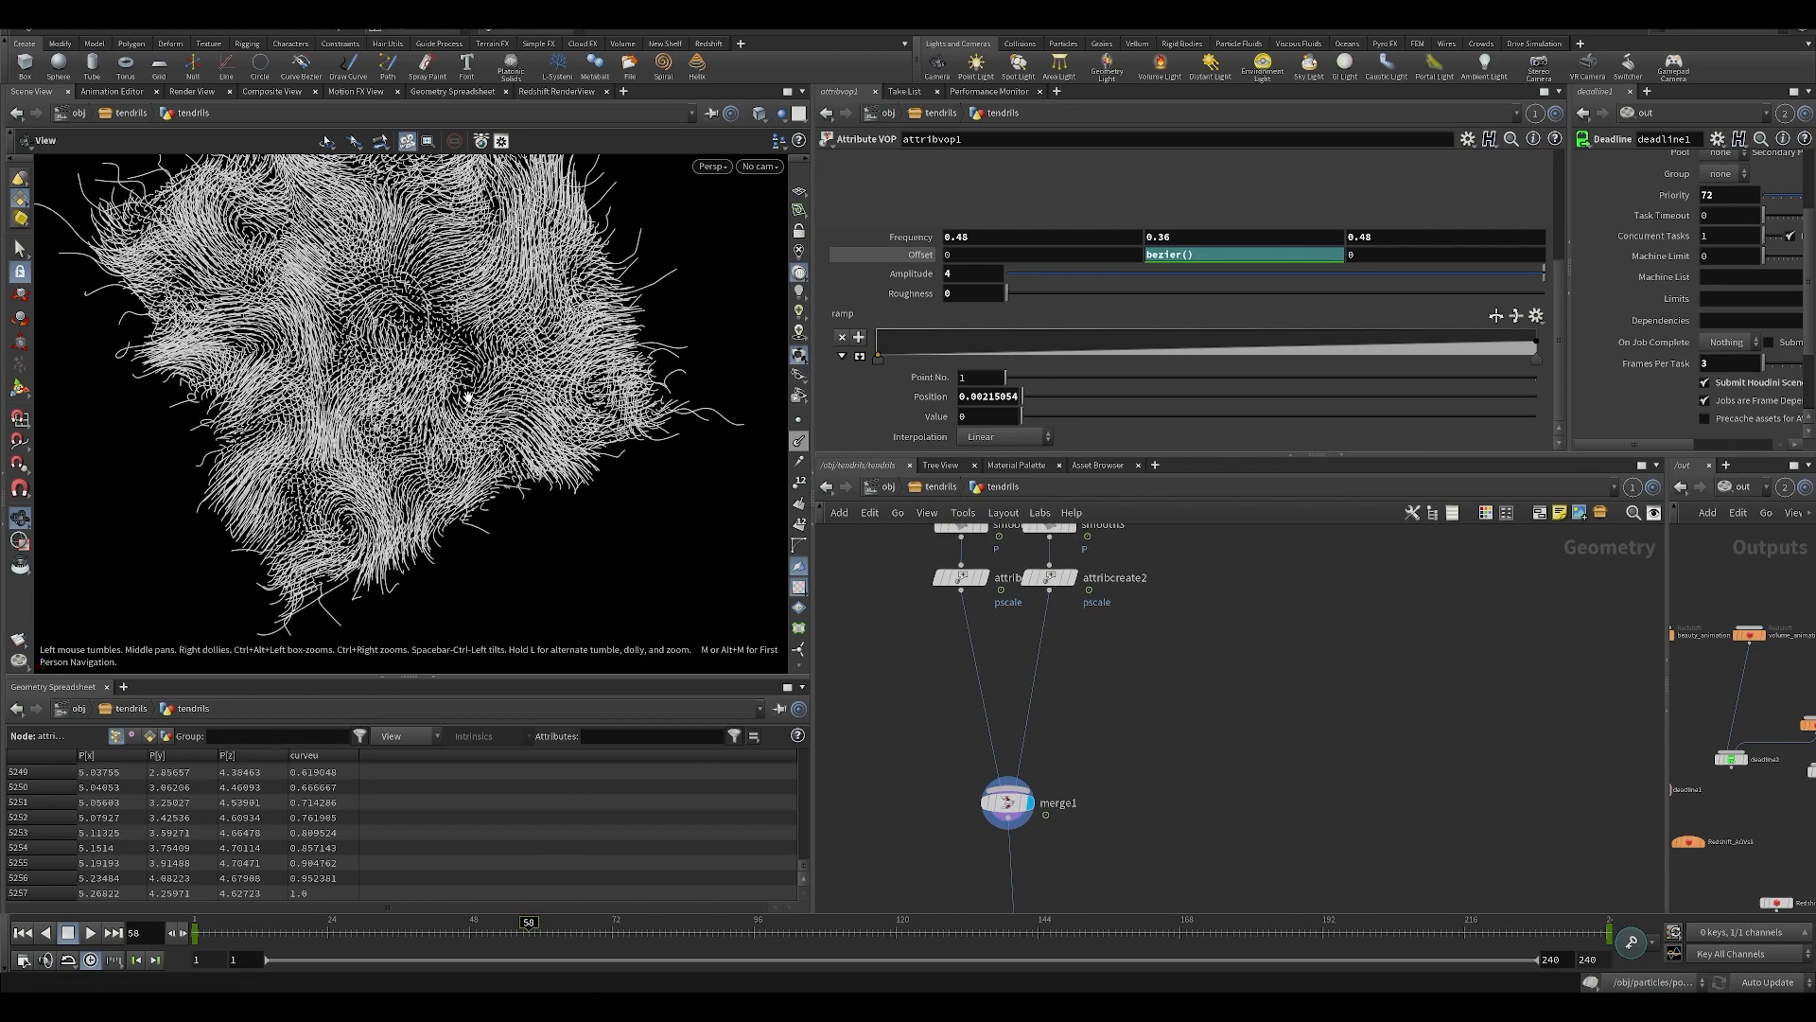
drag(528, 932, 1251, 954)
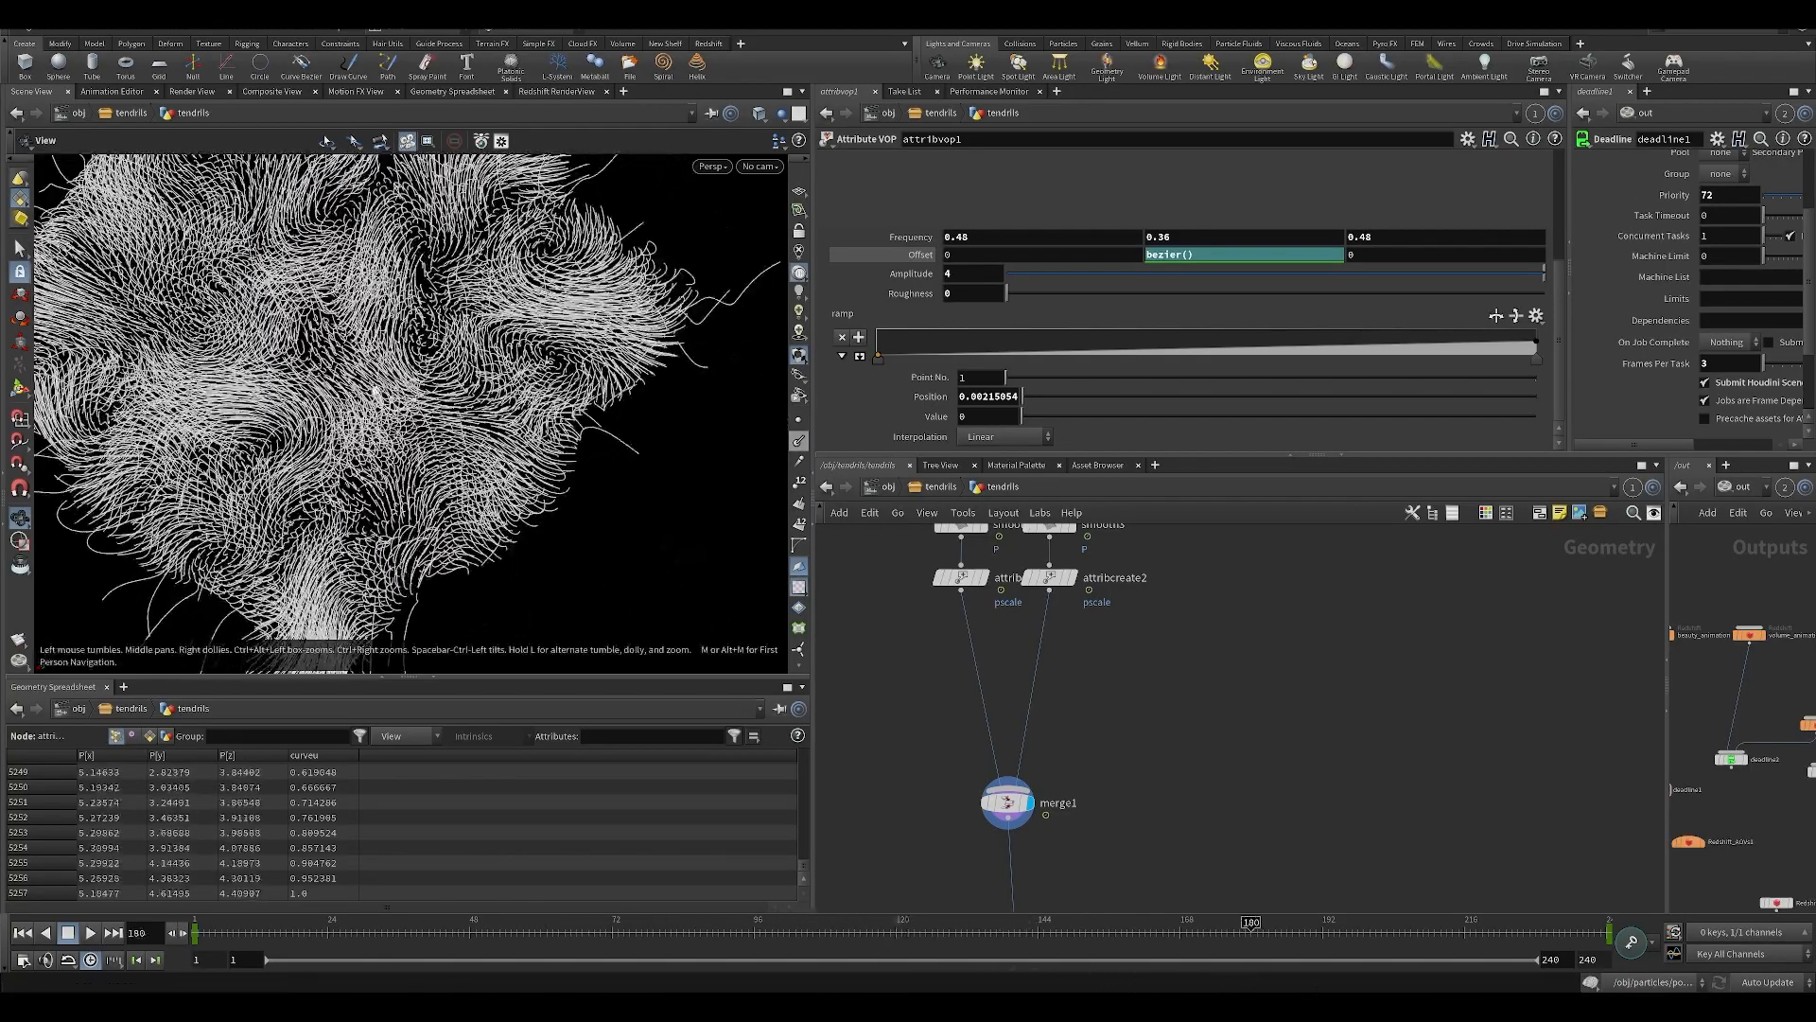
drag(690, 492, 575, 392)
key(ctrl+s)
Add a Sweep node fed by attribcreate1 and display it.
middle_drag(887, 705, 1029, 759)
key(Tab)
text(sca)
key(Down)
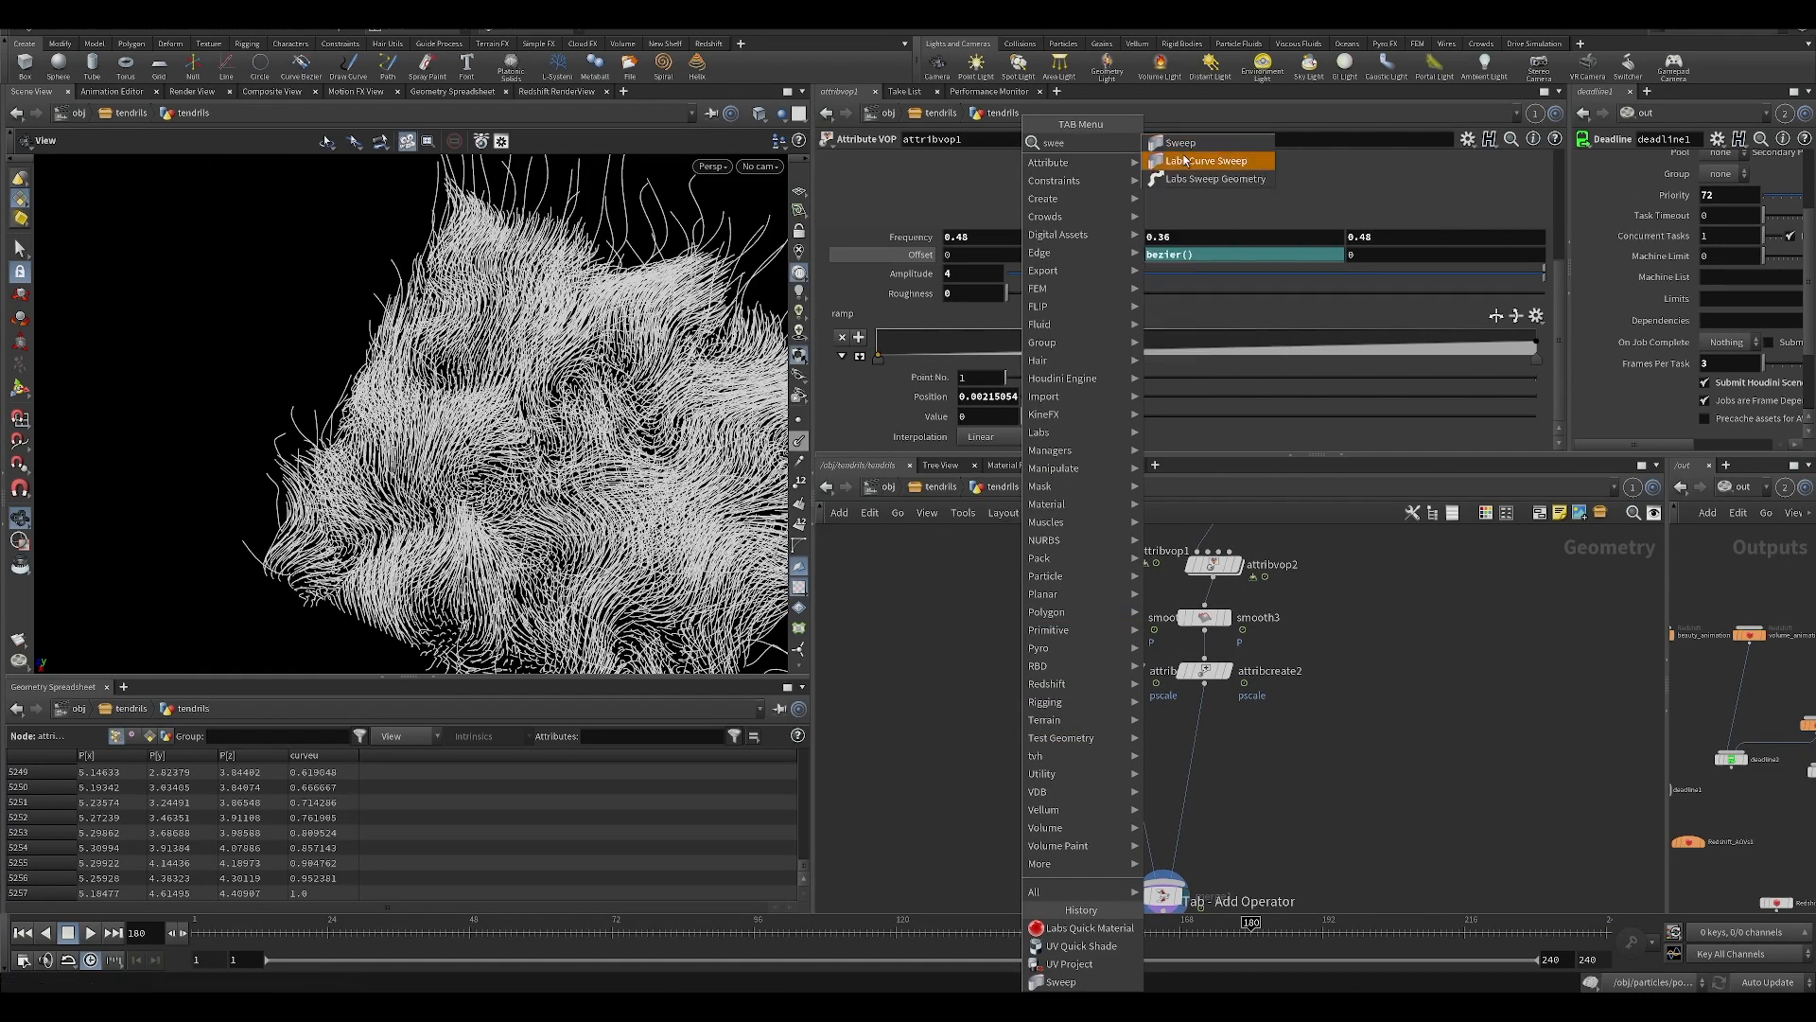
key(Up)
key(Return)
scroll(975, 691, up, 3)
click(1043, 794)
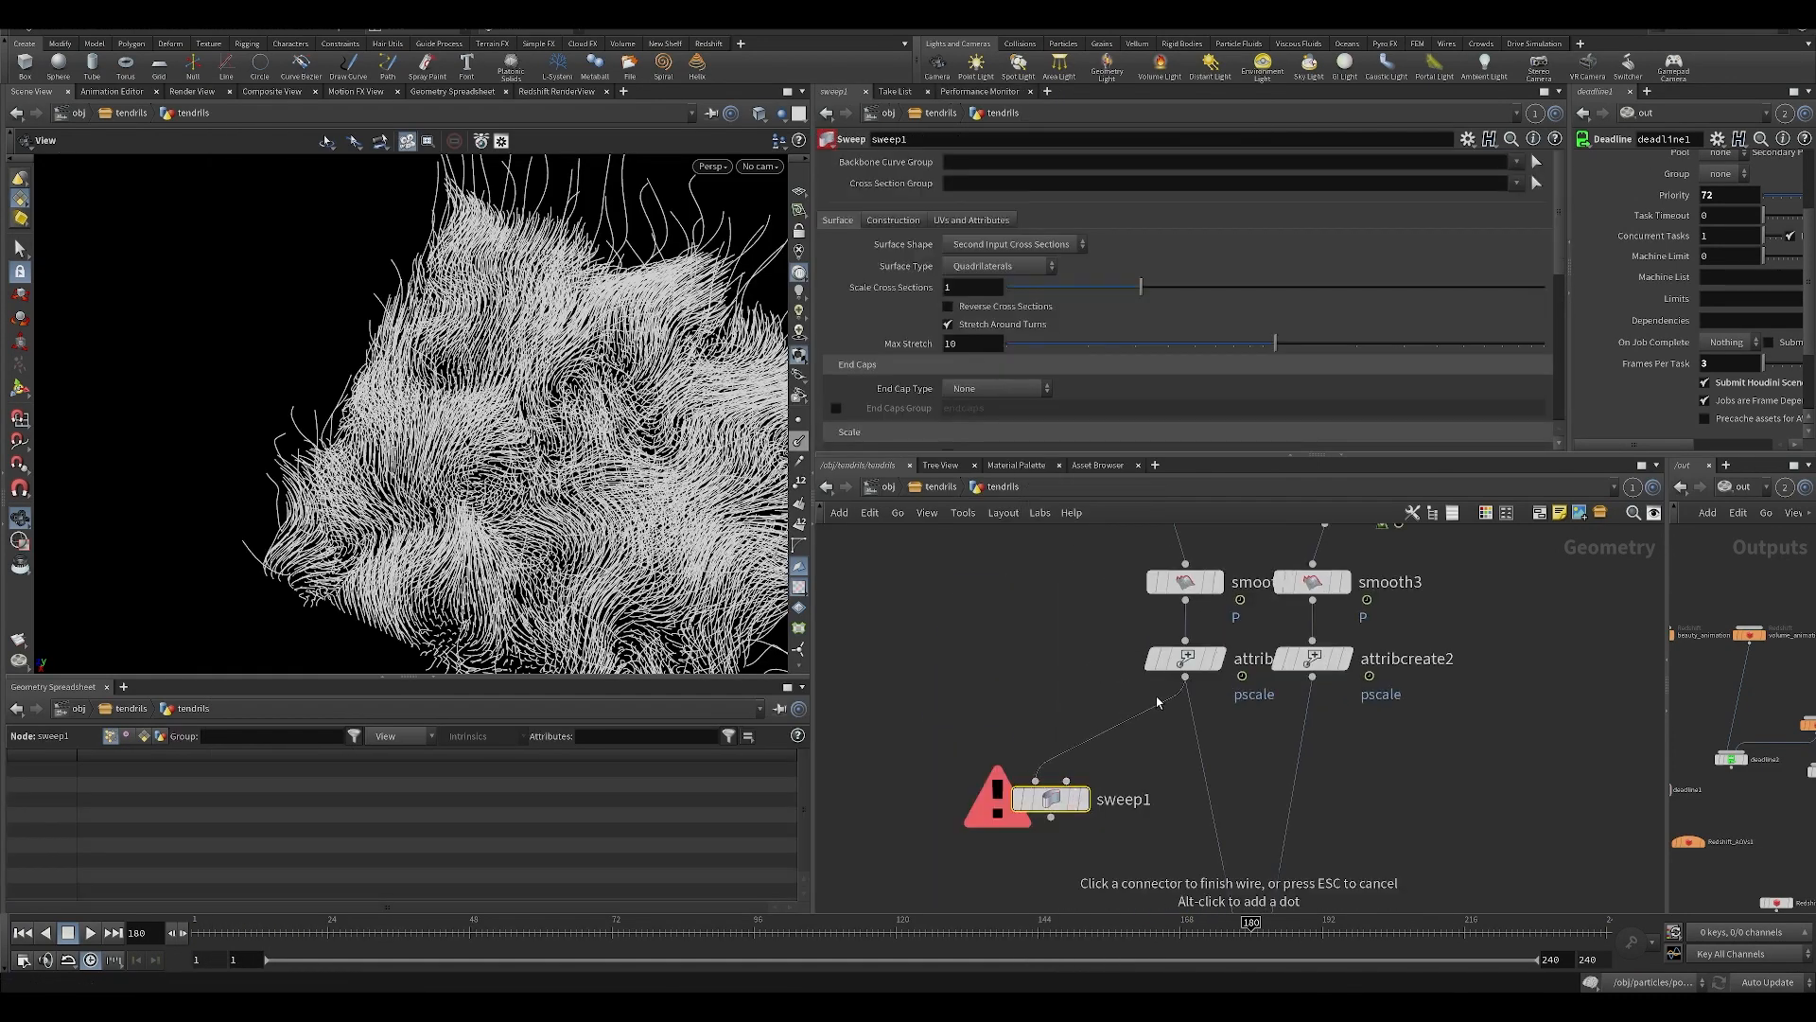
click(1091, 756)
Set sweep1's Surface Shape to Round Tube, leaving the Surface Type at Quadrilaterals.
click(1014, 244)
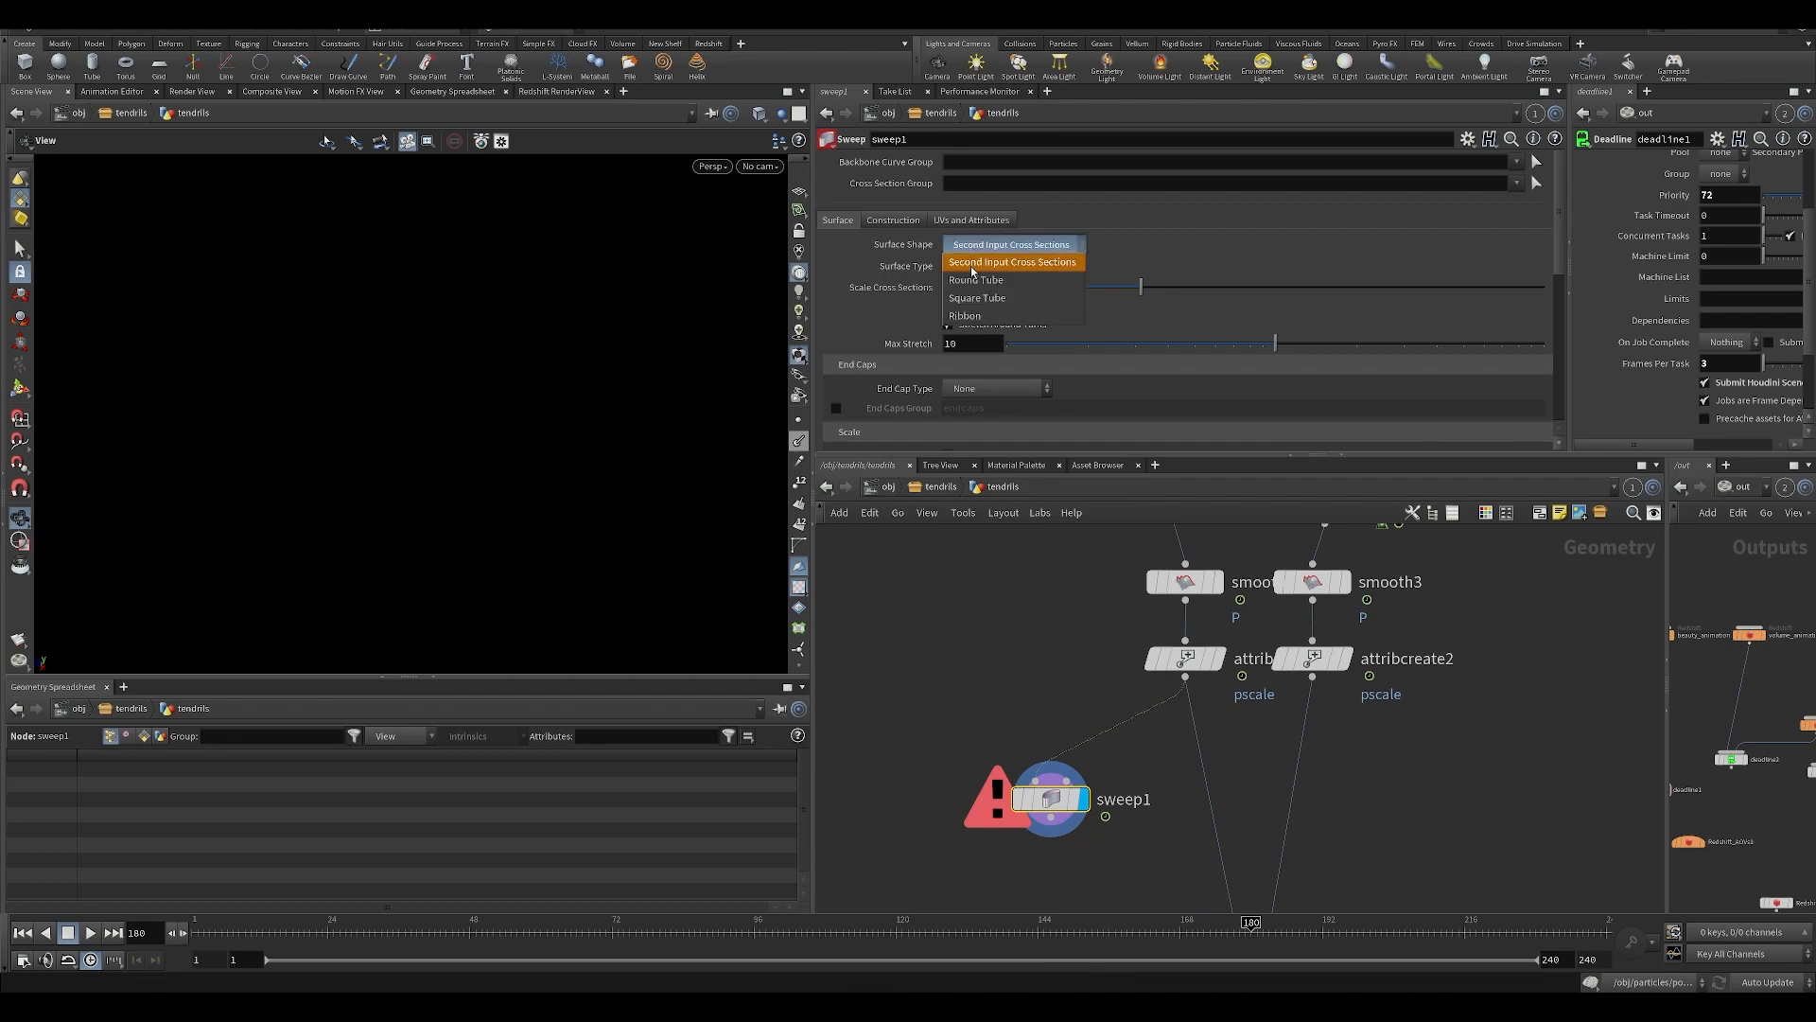
click(993, 265)
drag(570, 378, 568, 426)
click(1017, 271)
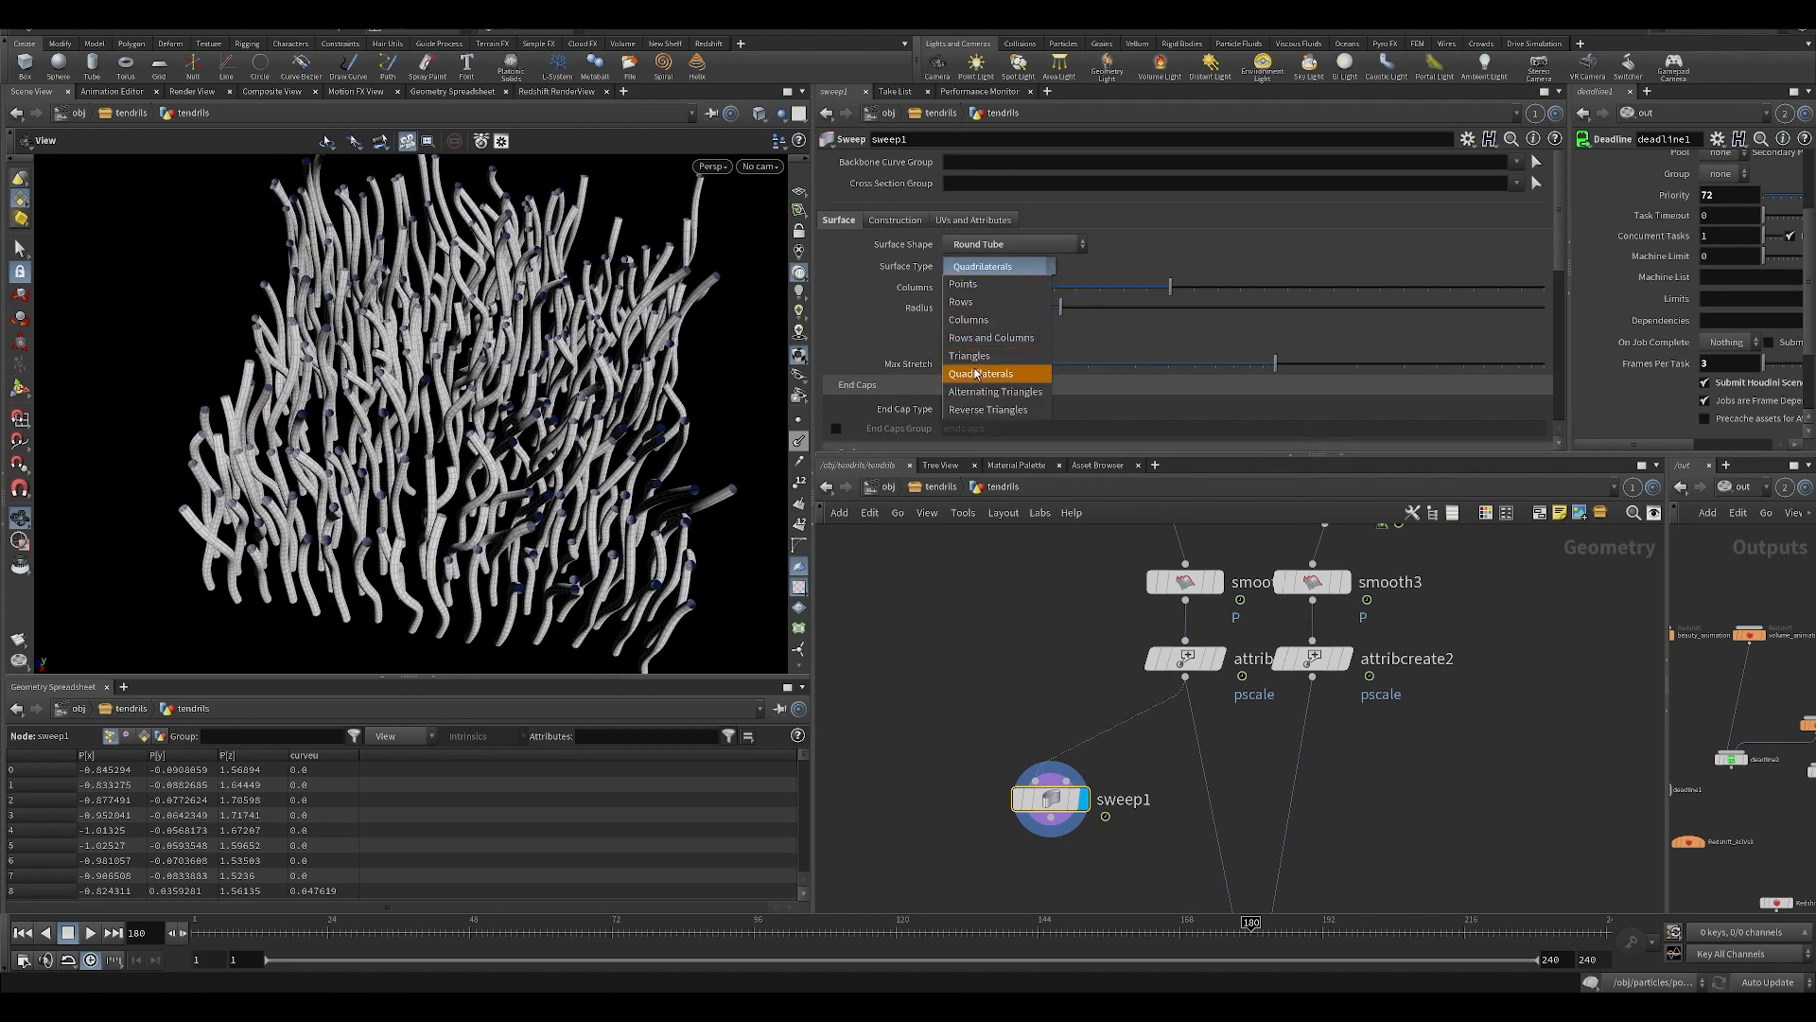
key(Escape)
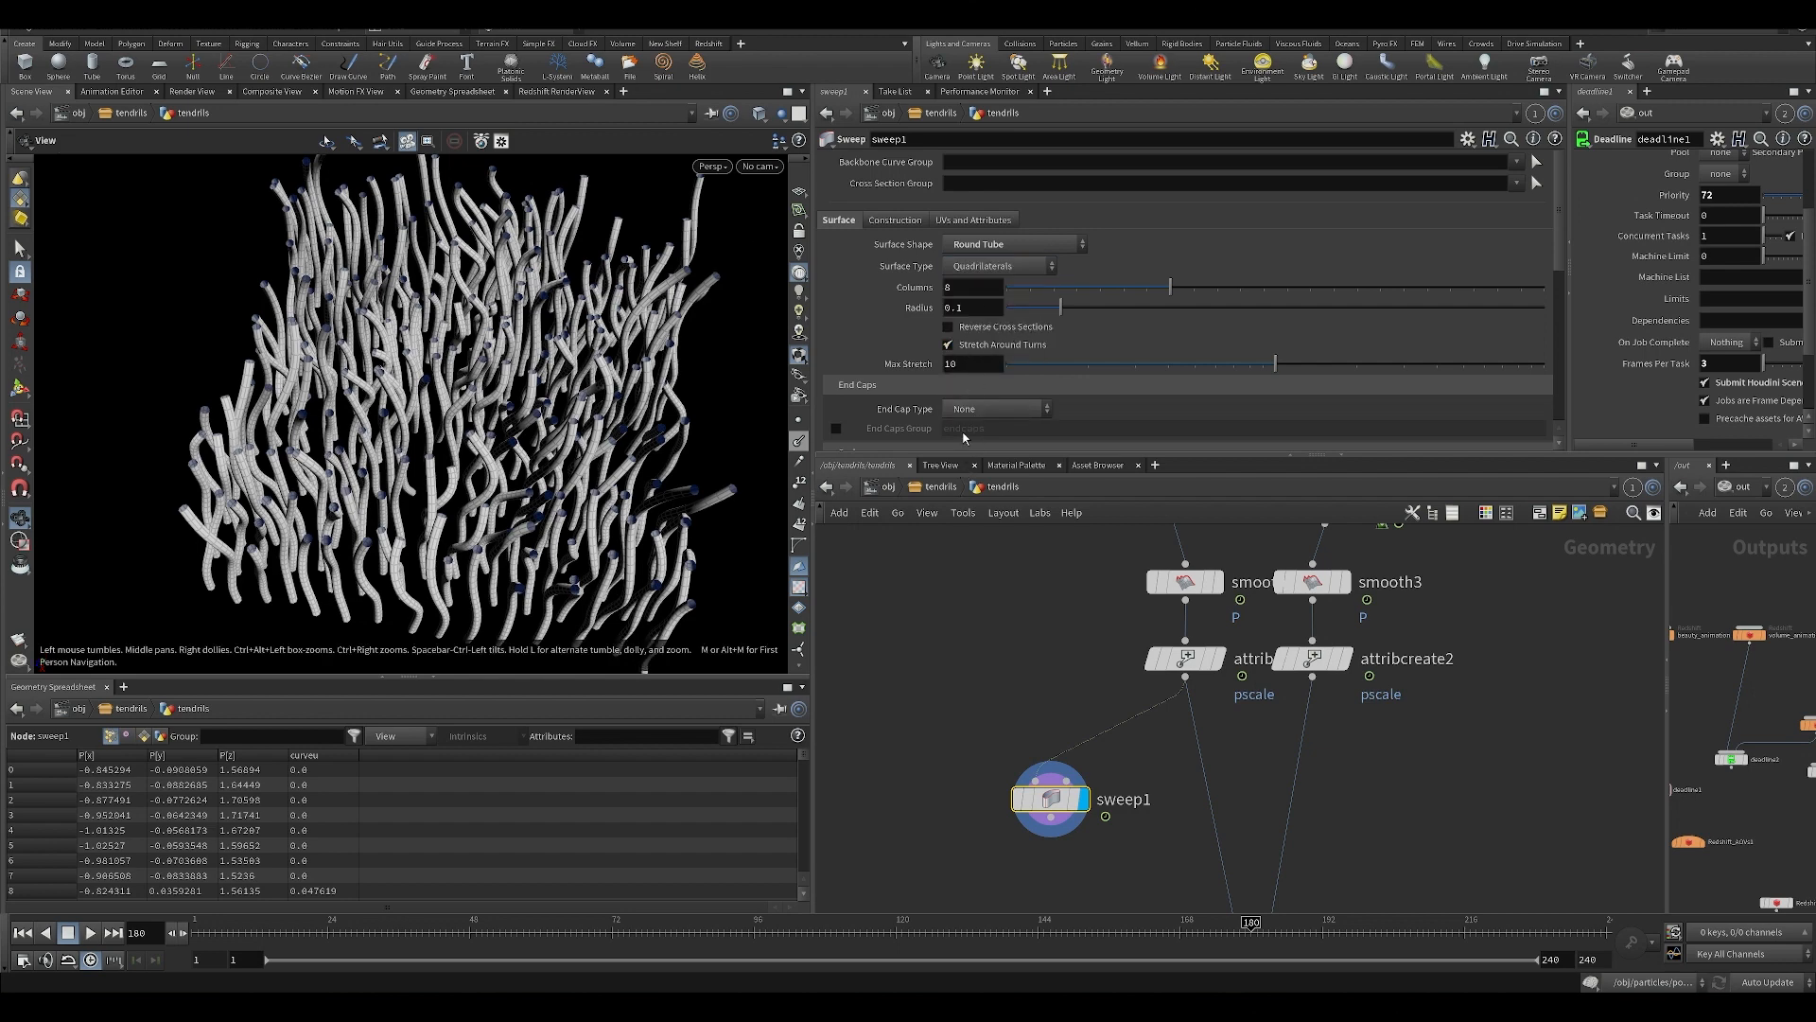
Set sweep1's End Cap Type to Grid and check the capped tubes.
click(984, 410)
click(978, 462)
scroll(560, 437, up, 5)
drag(560, 437, 564, 390)
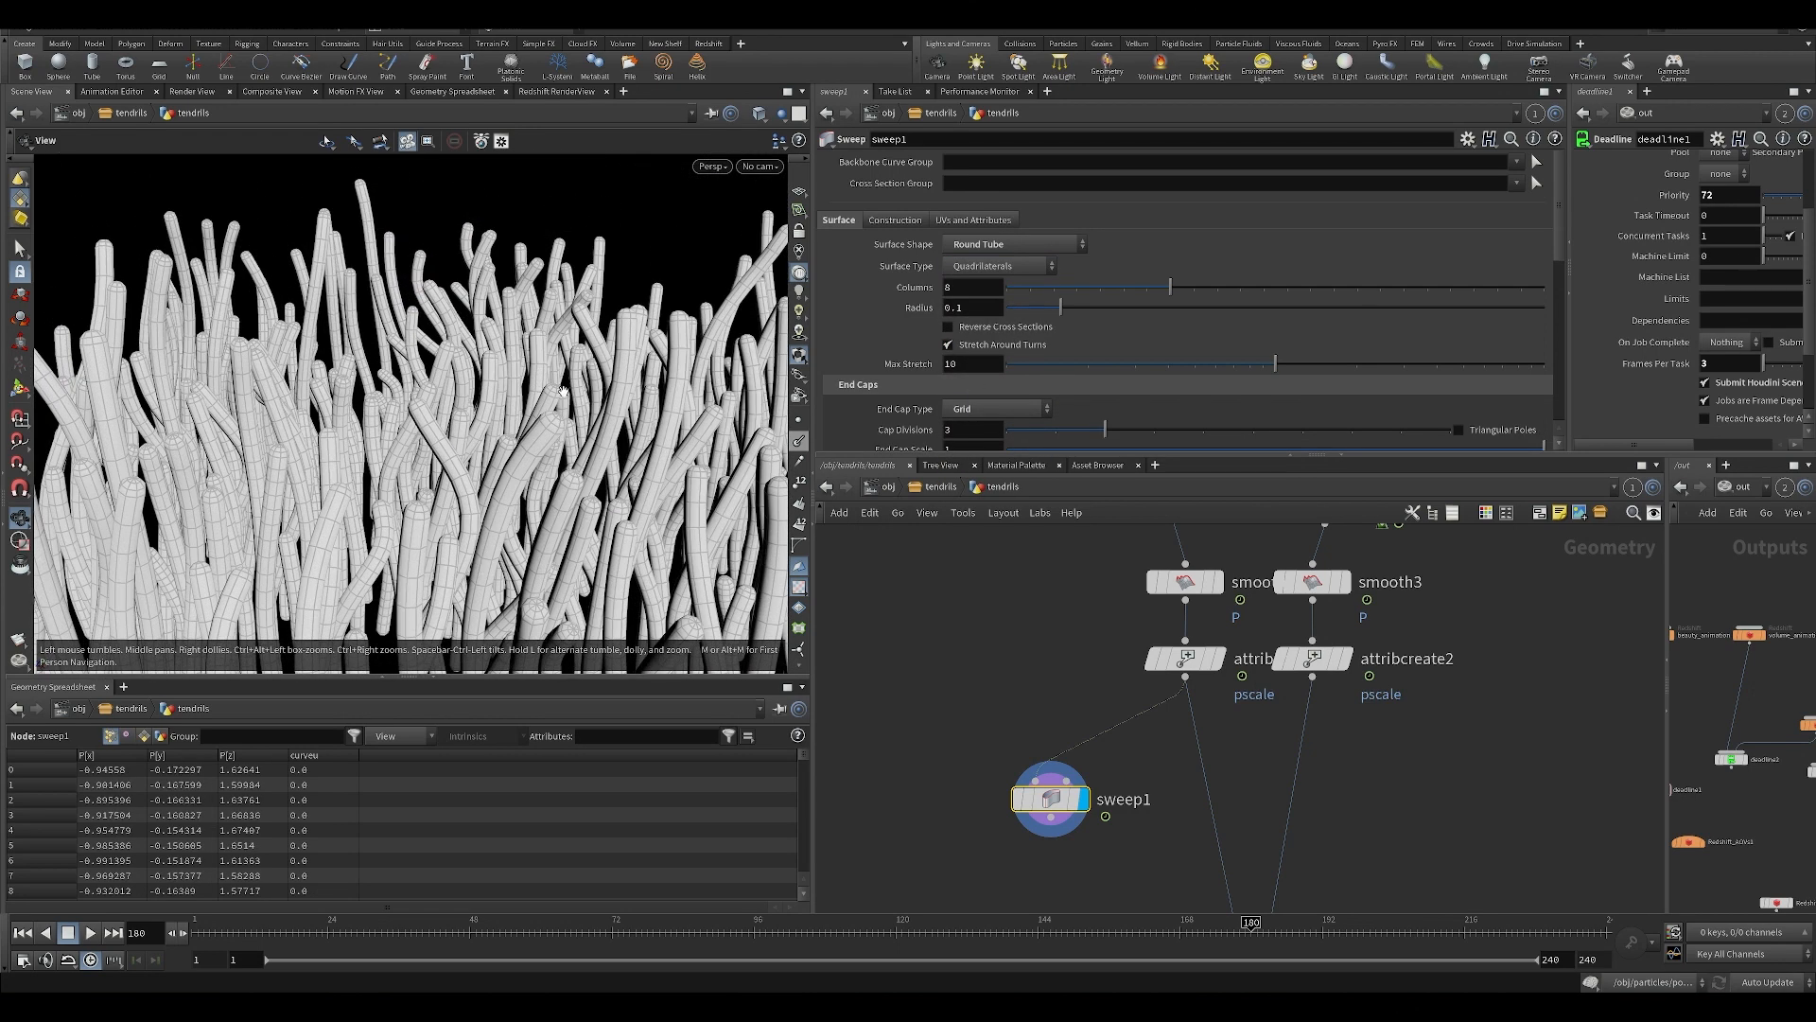
right_drag(564, 391, 458, 985)
Place sweep1 below merge1, feed it from merge1 instead, and play the swept animation briefly.
key(Up)
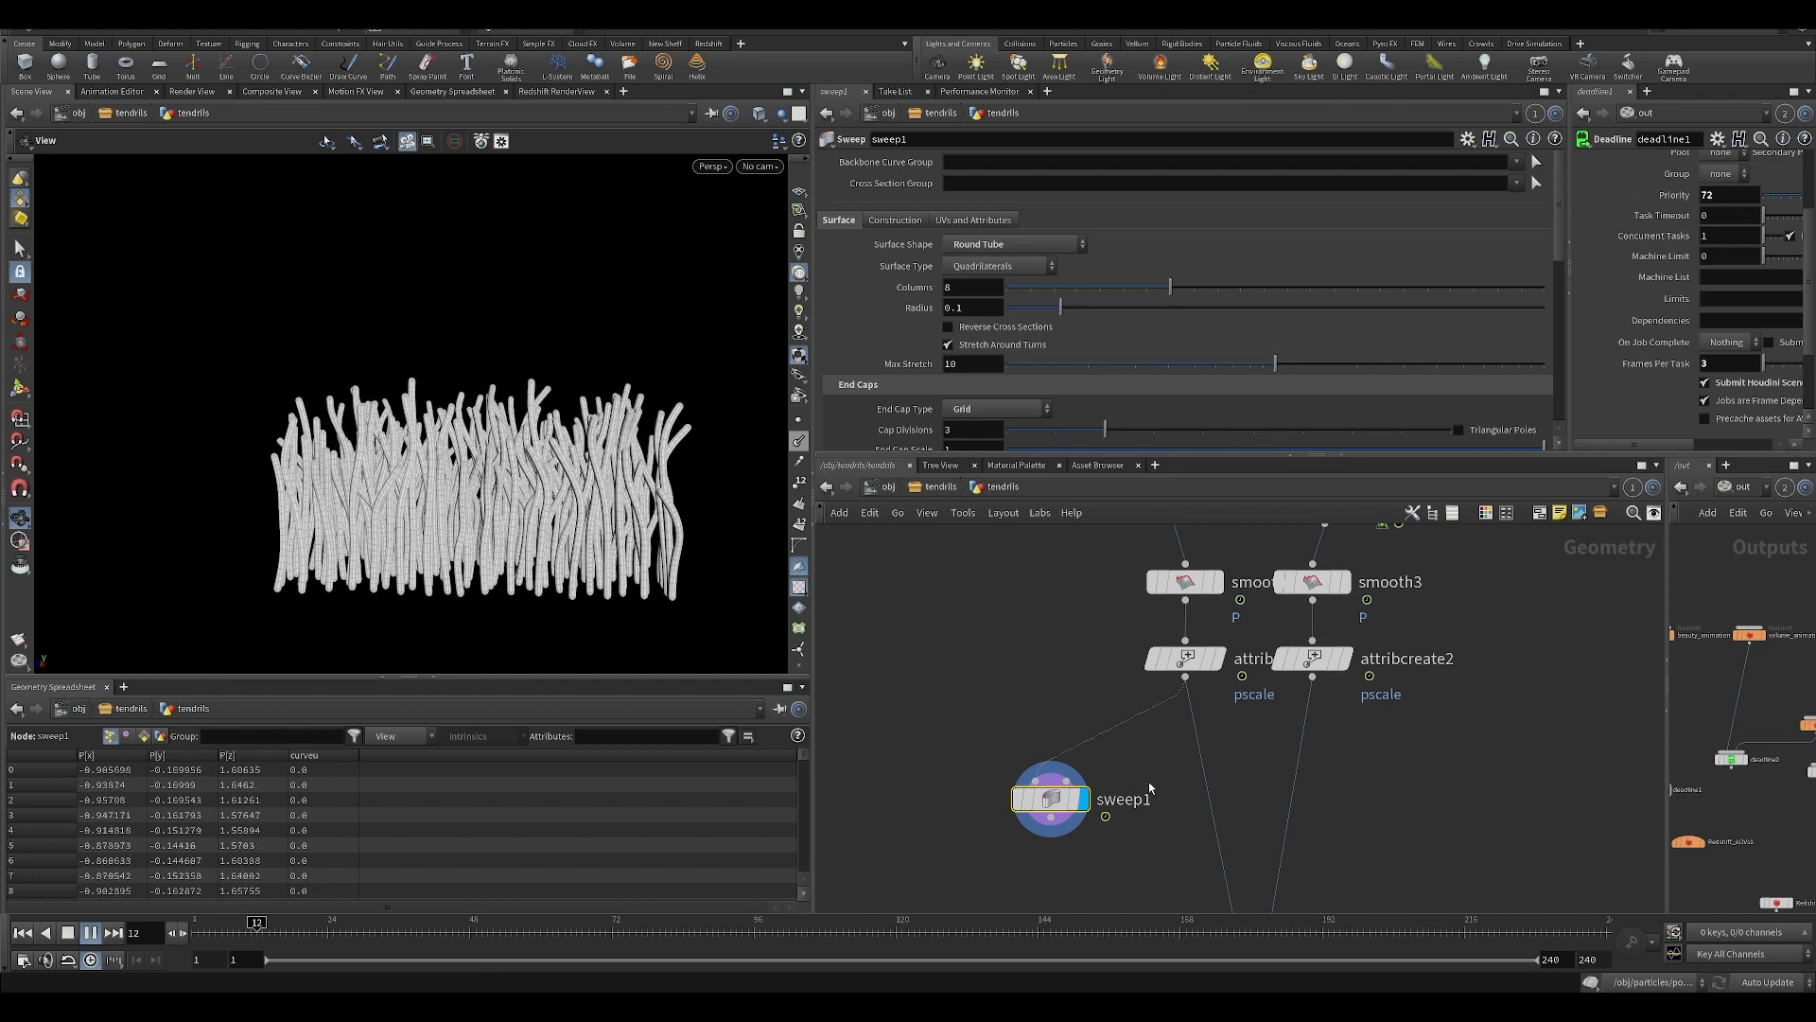
middle_drag(1148, 784, 1111, 624)
drag(1013, 642, 1095, 890)
drag(1216, 846, 1095, 856)
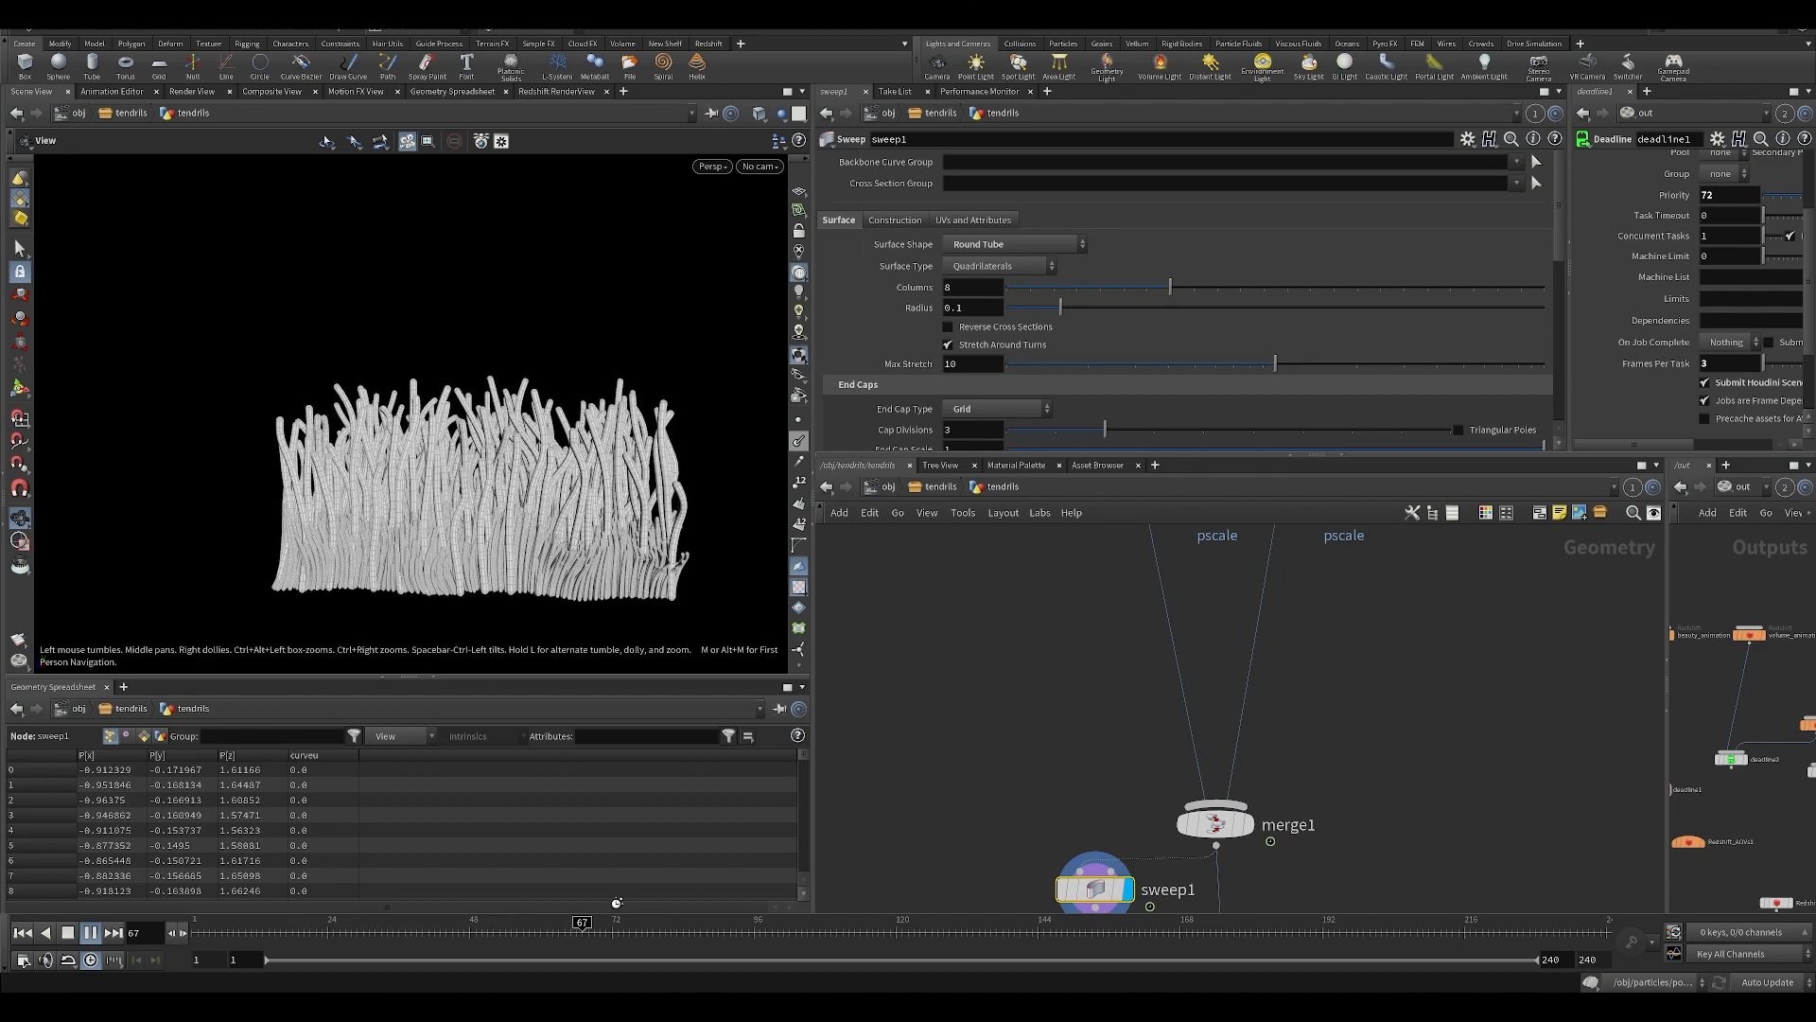
drag(520, 517, 494, 580)
key(Up)
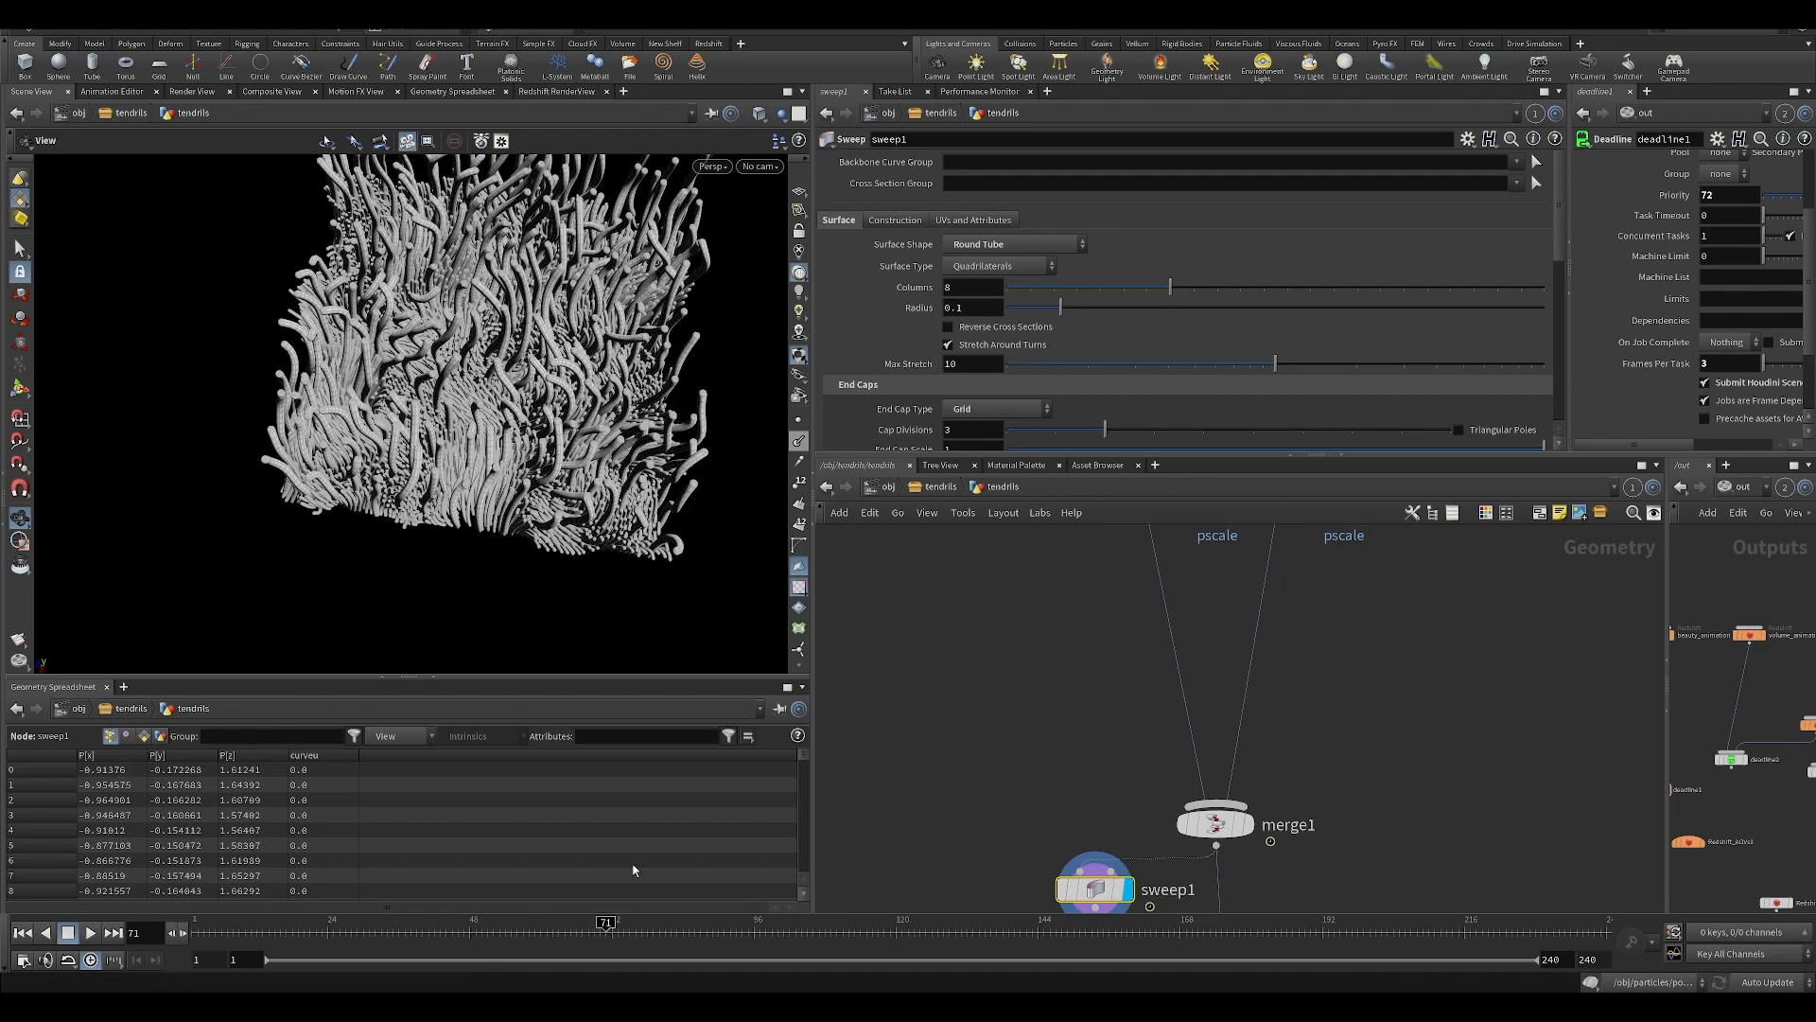
Examine the swept tubes up close, check sweep1's geometry information, and set its Columns to 3.
scroll(506, 399, up, 10)
scroll(502, 417, down, 6)
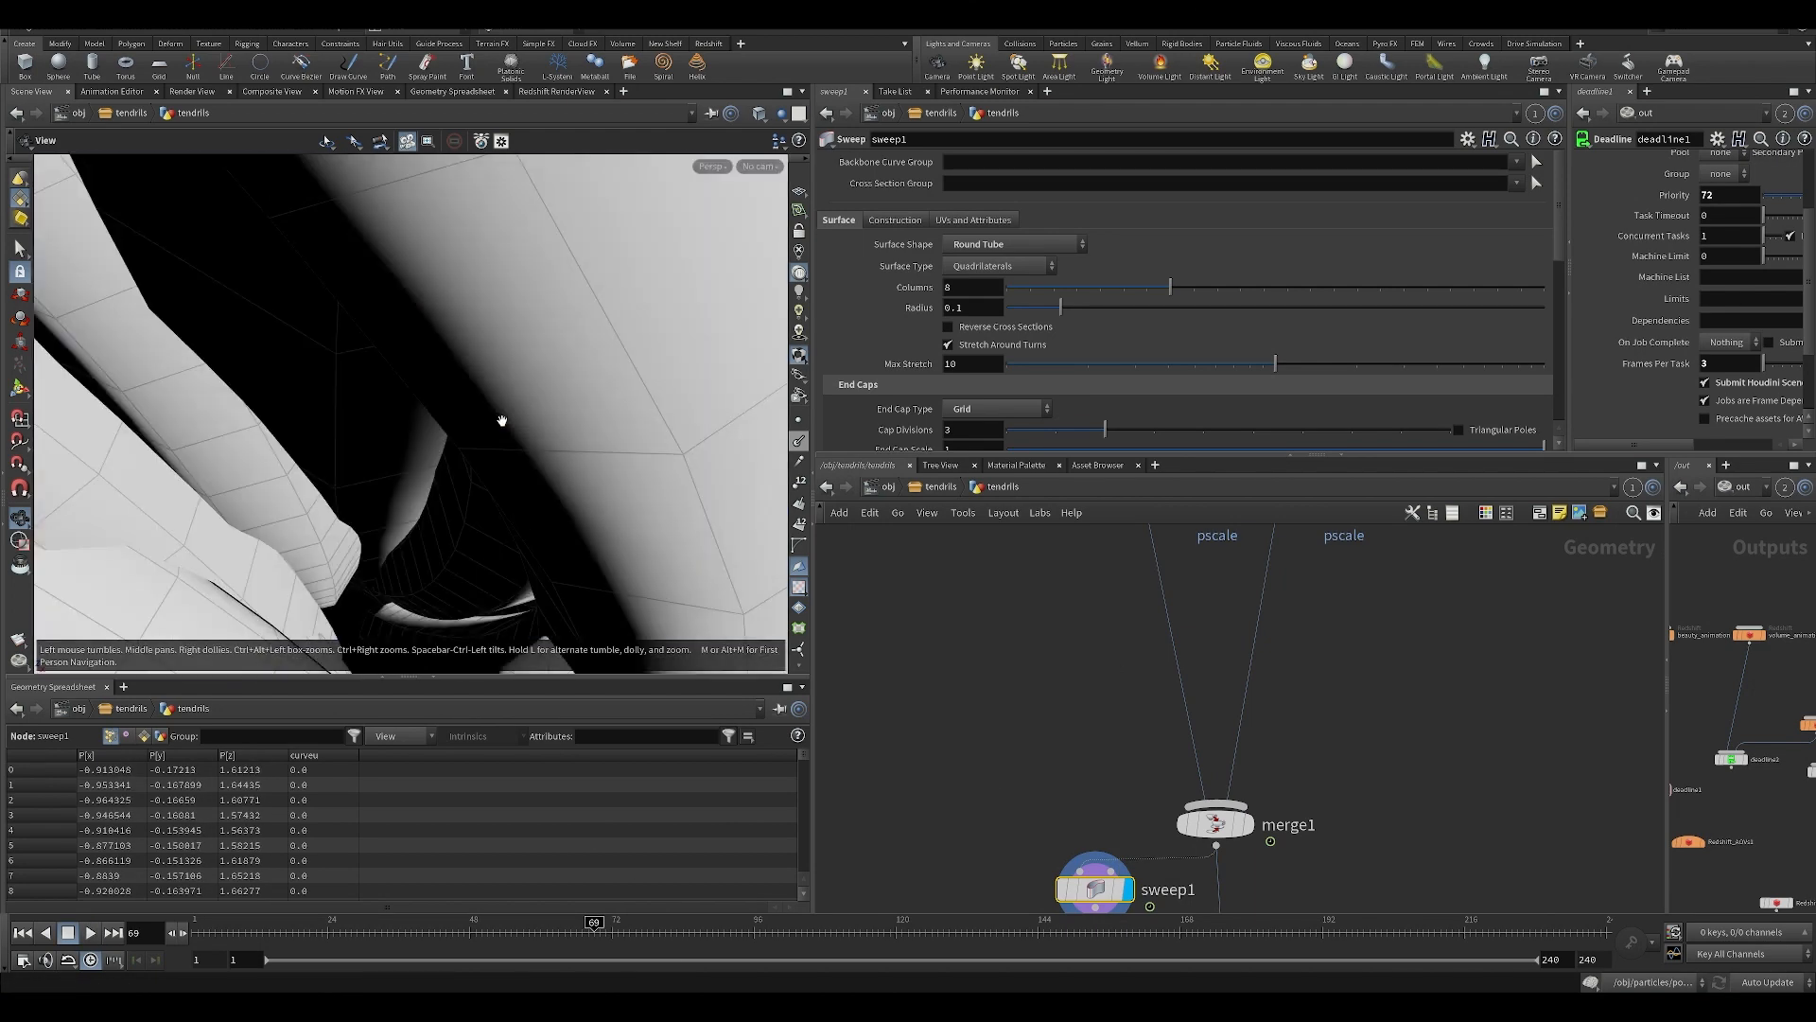
drag(501, 421, 453, 481)
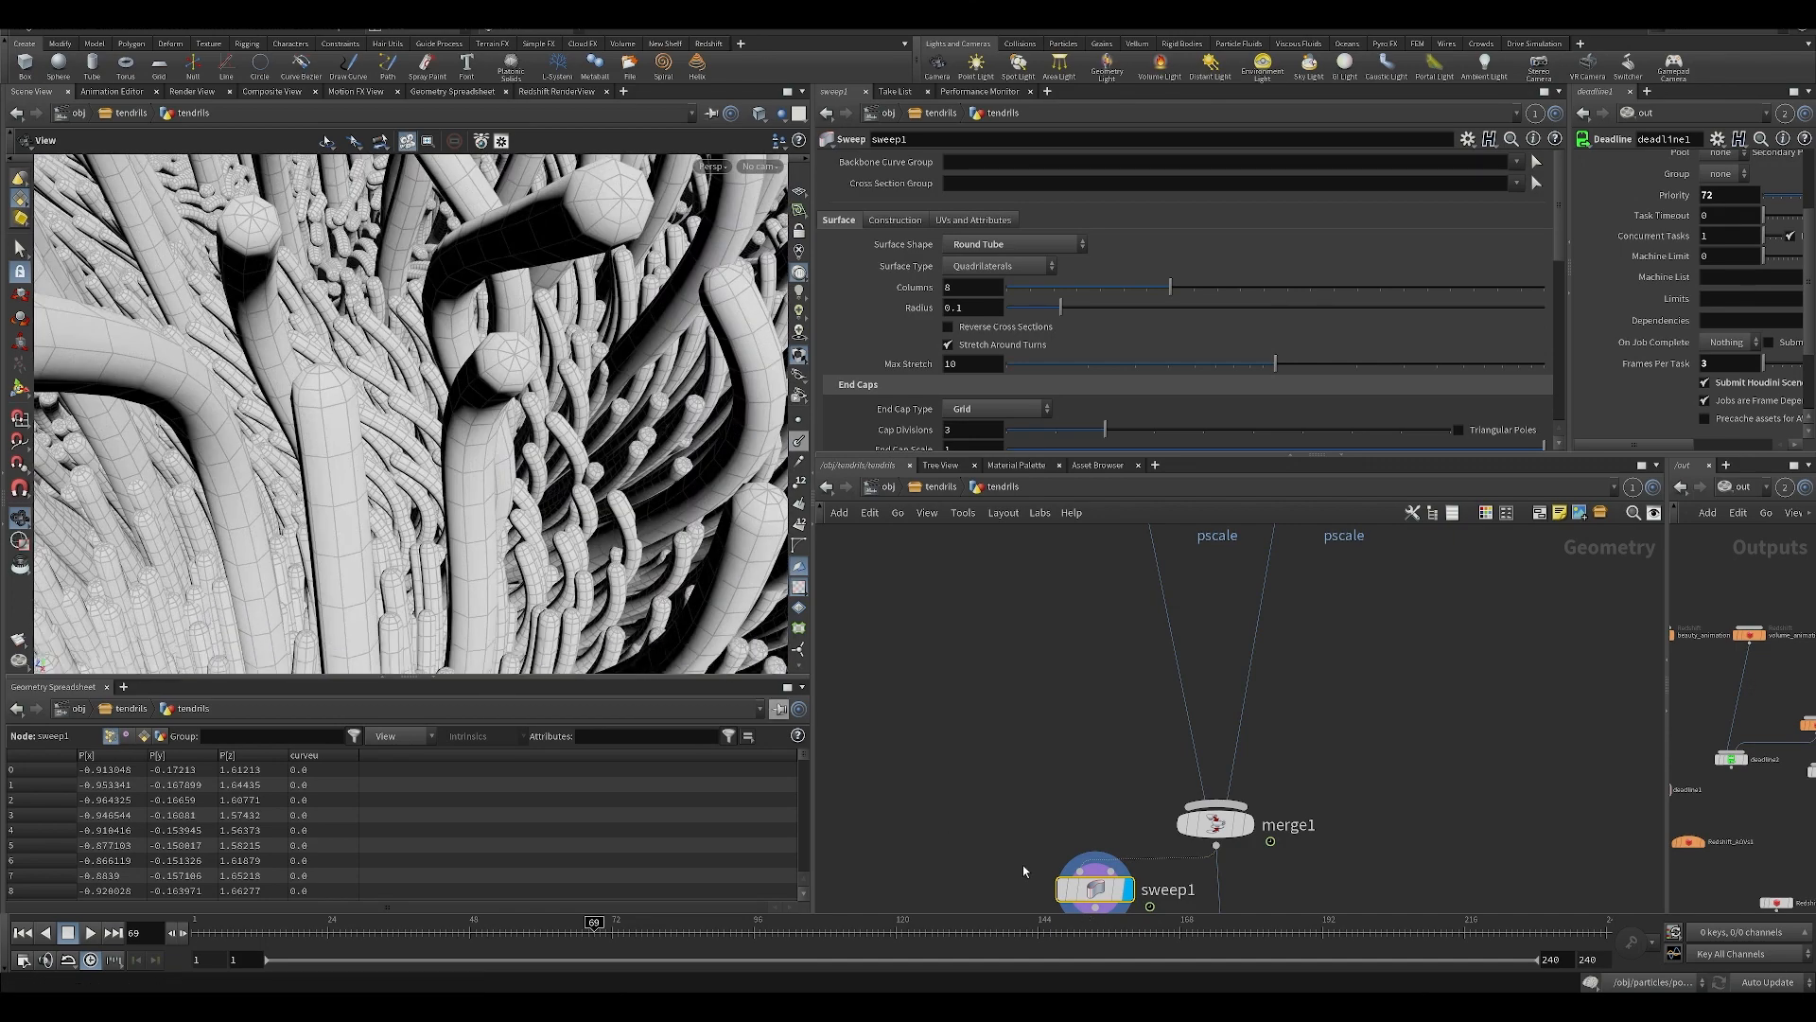
middle_drag(1024, 865, 975, 735)
middle_drag(1042, 671, 1007, 587)
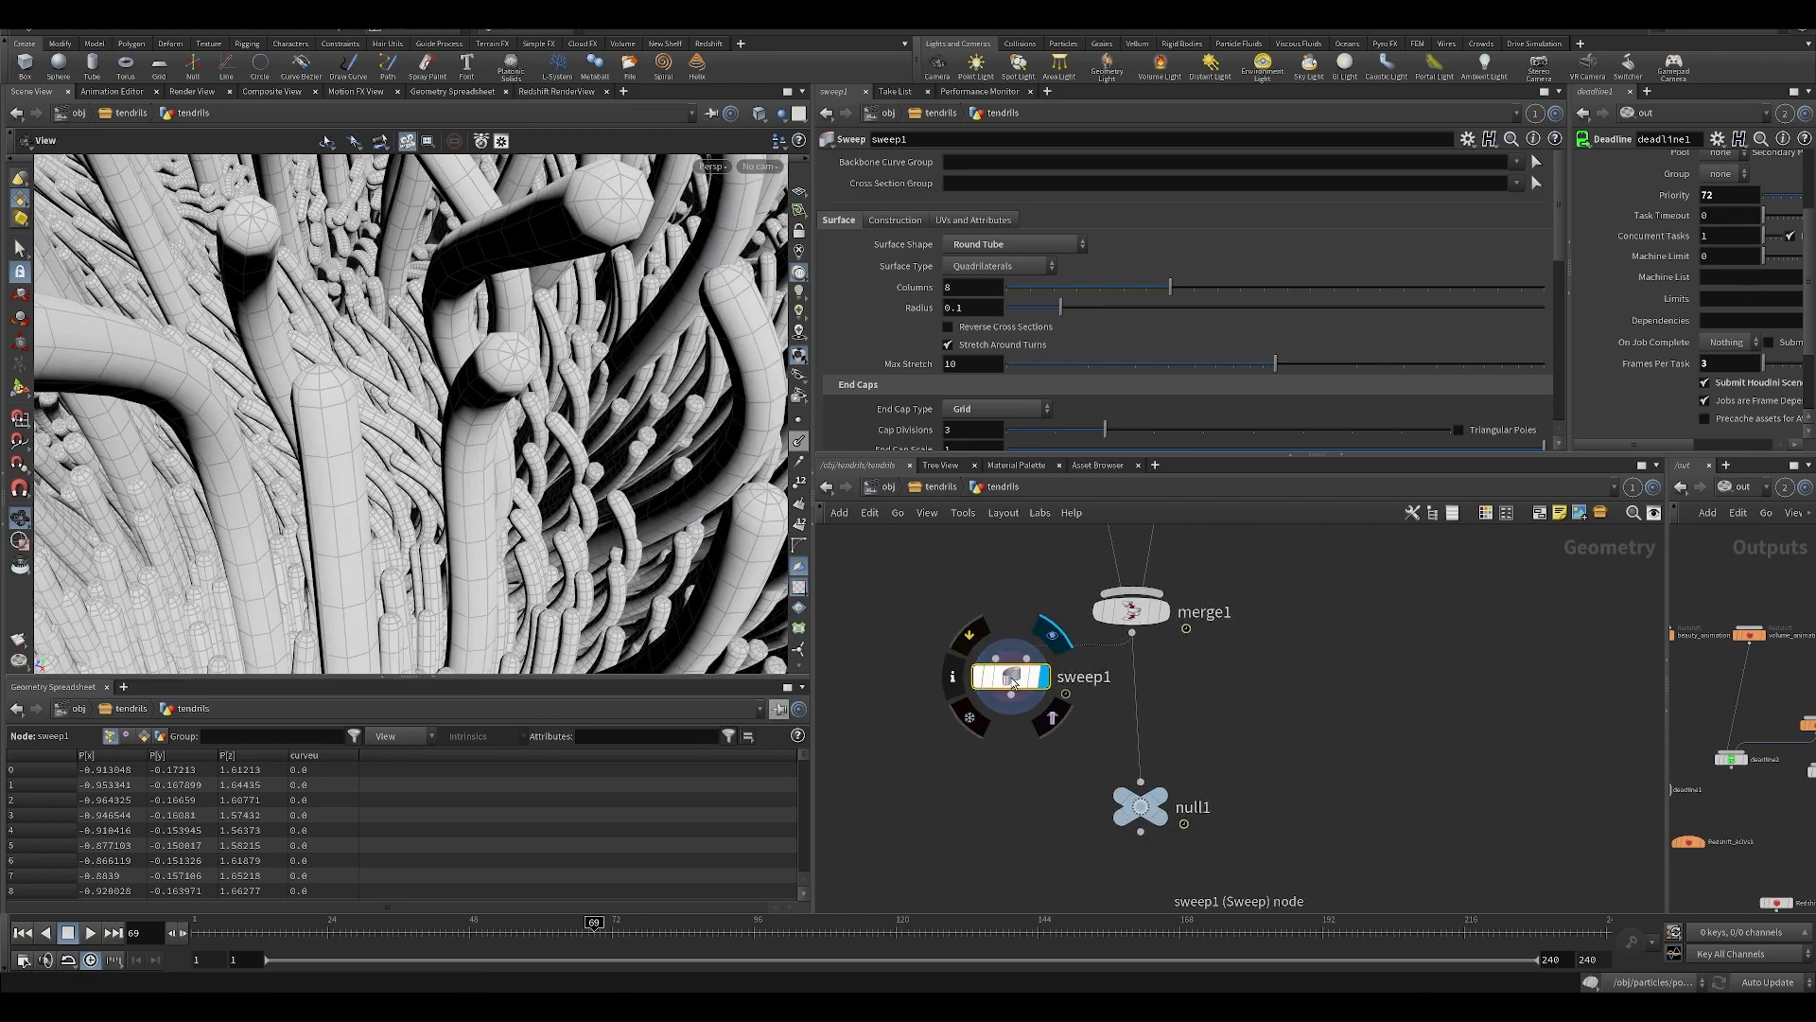
middle_click(1013, 674)
middle_click(1012, 675)
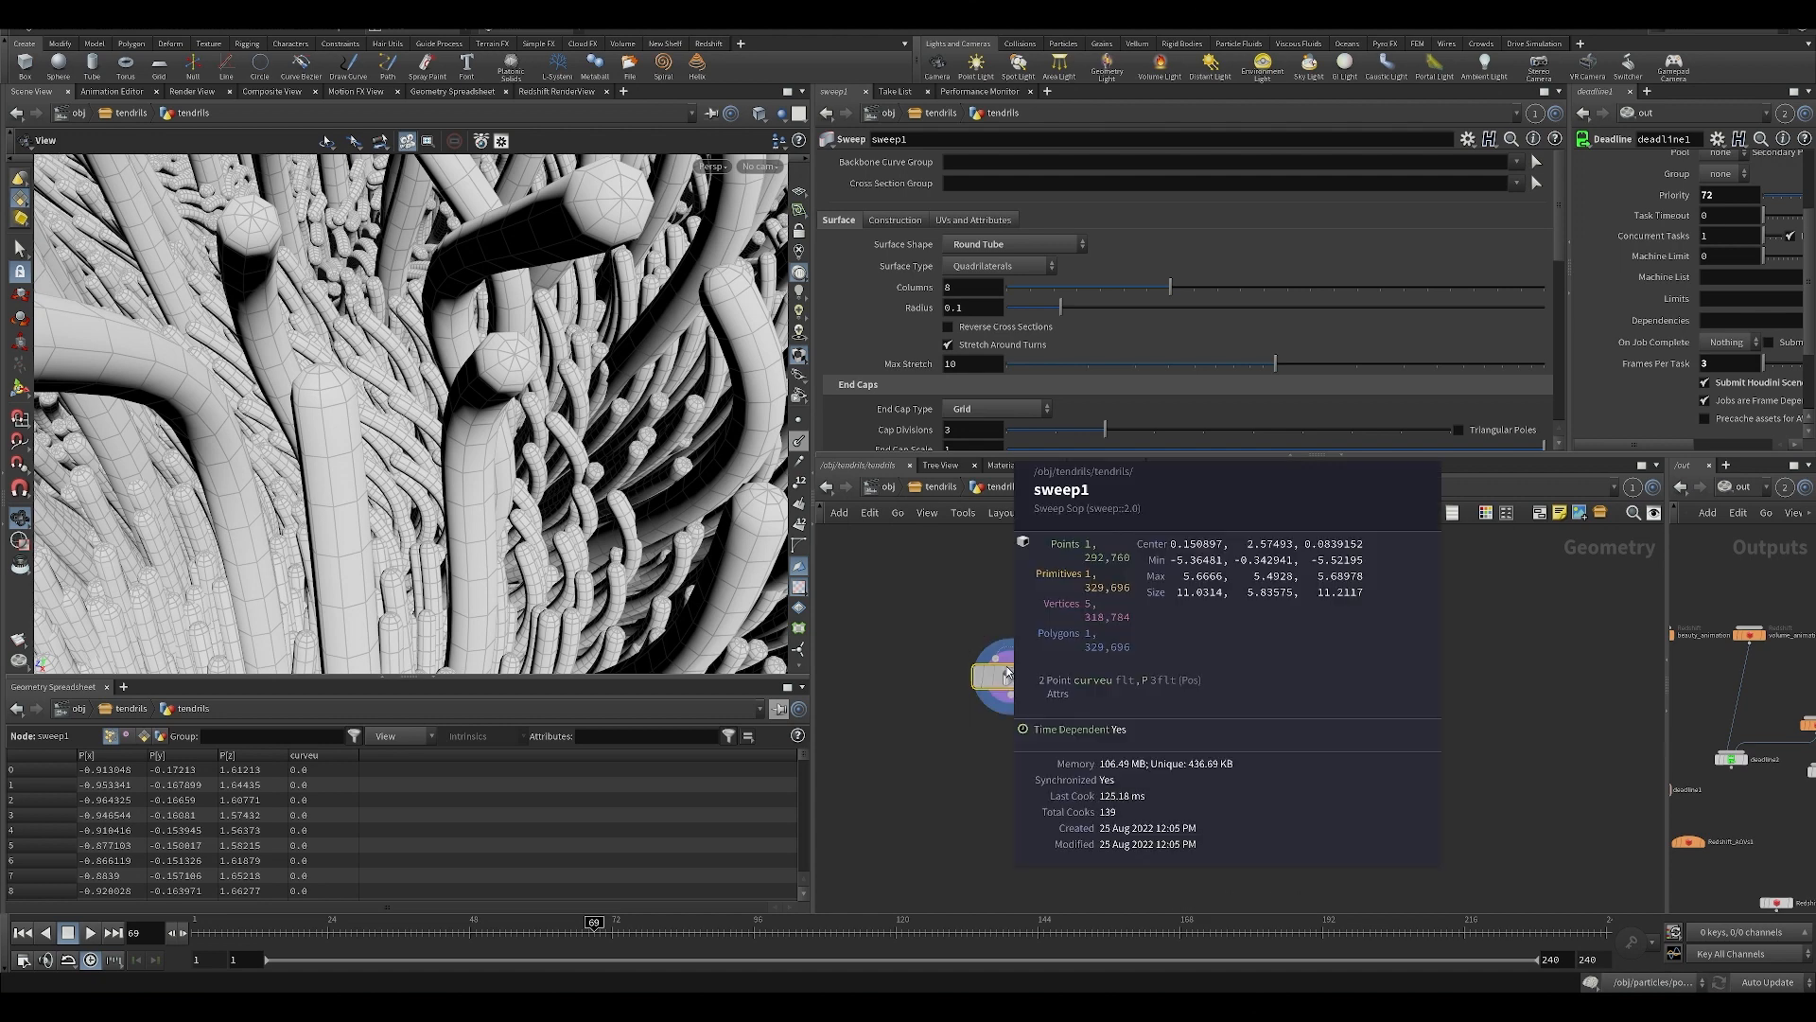
middle_click(1012, 677)
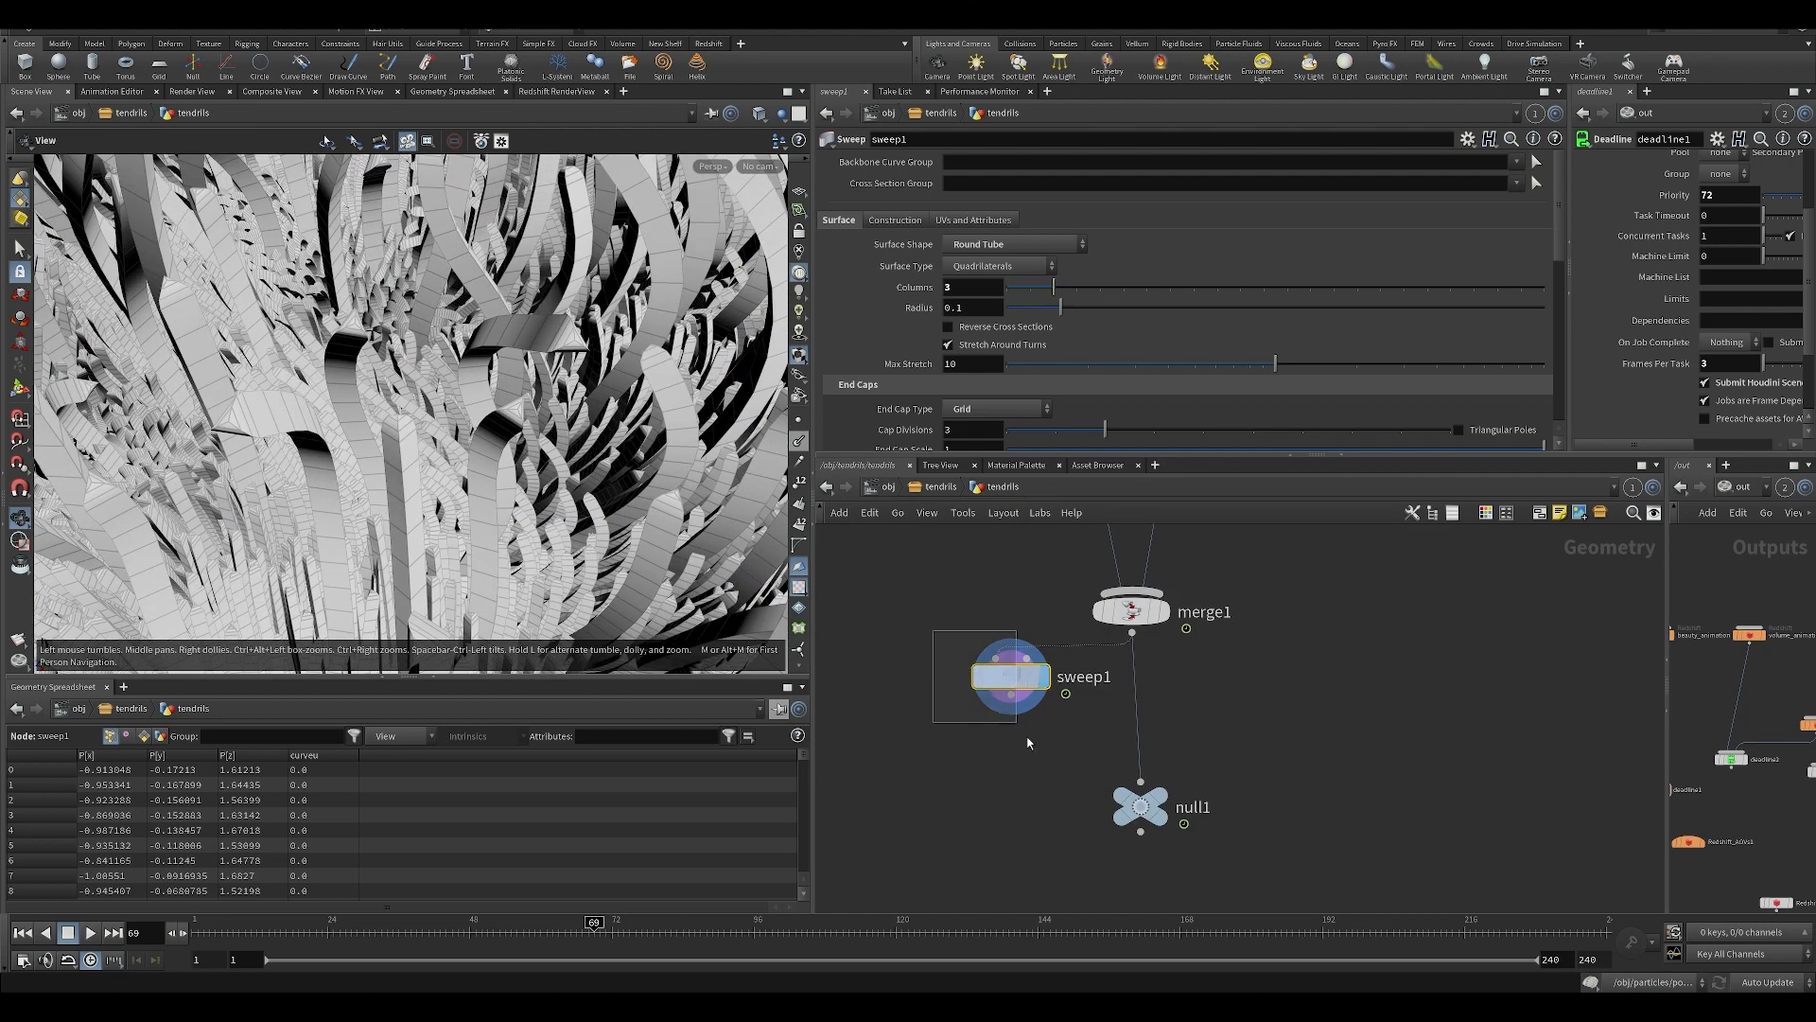
Delete sweep1, display null1 and save the scene.
key(Delete)
click(1176, 784)
key(ctrl+s)
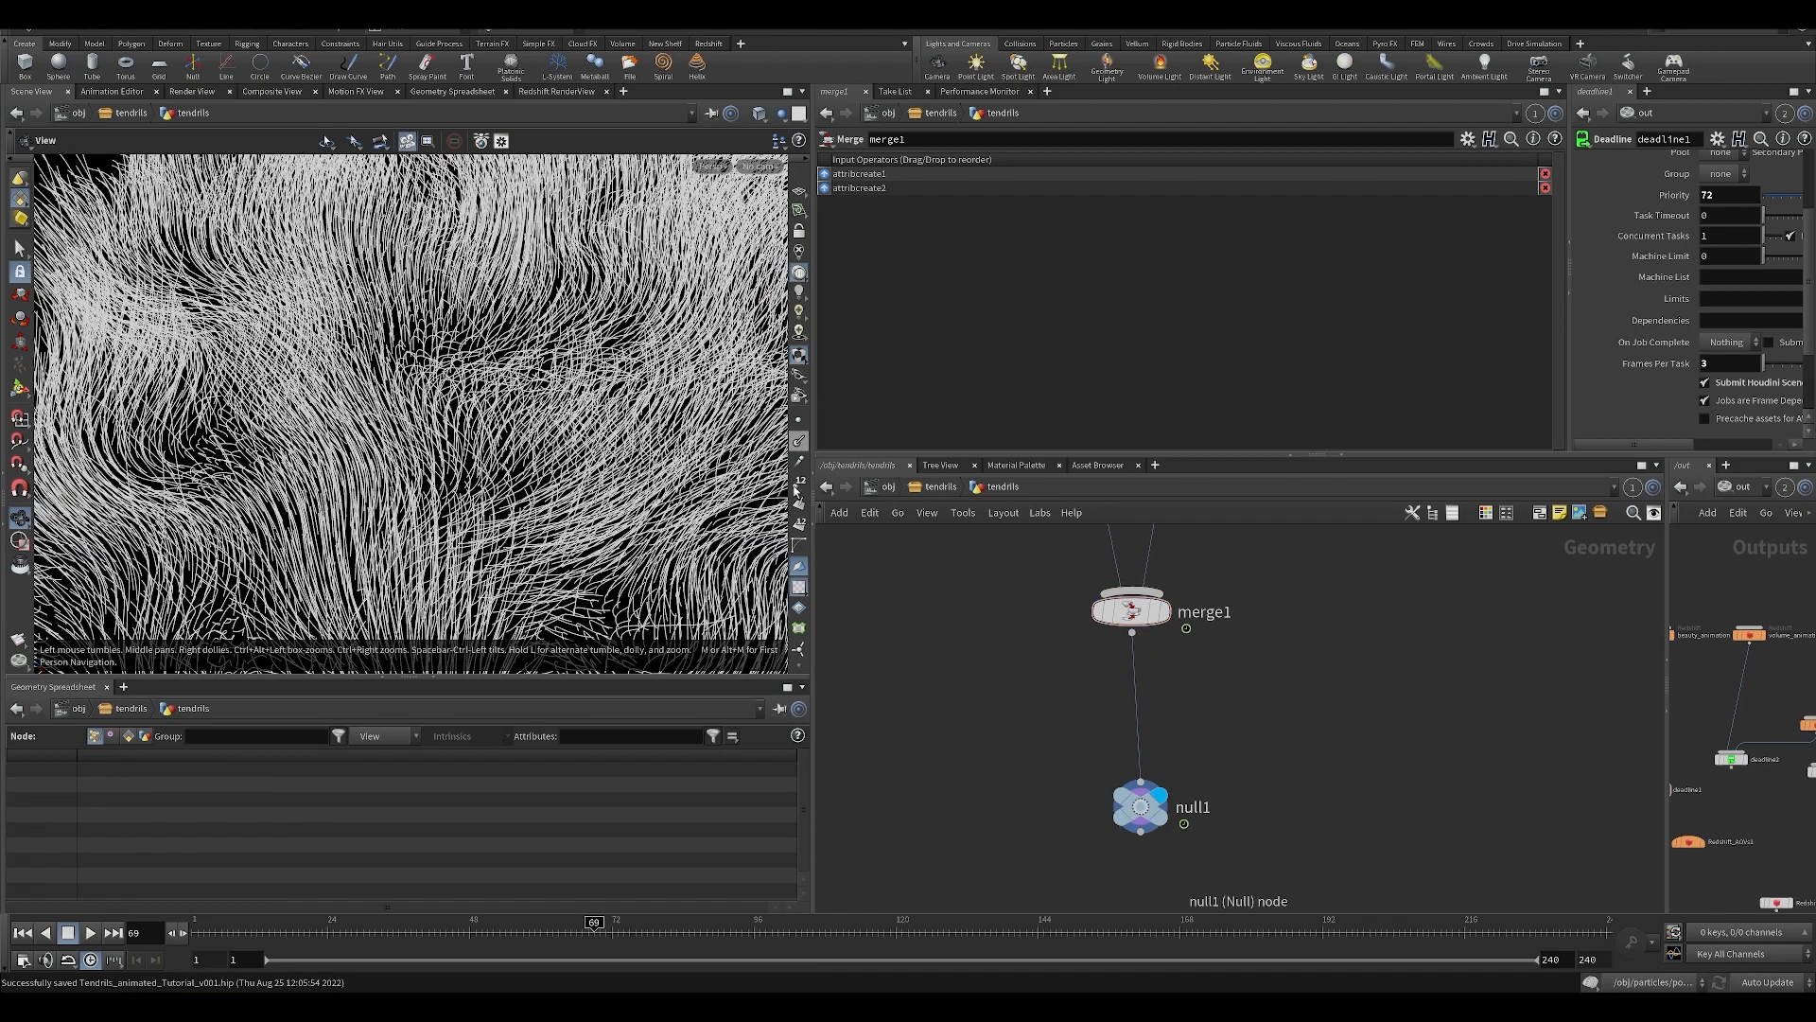
Go up to the tendrils object level and review the Redshift Strands settings of the tendrils geometry.
click(939, 488)
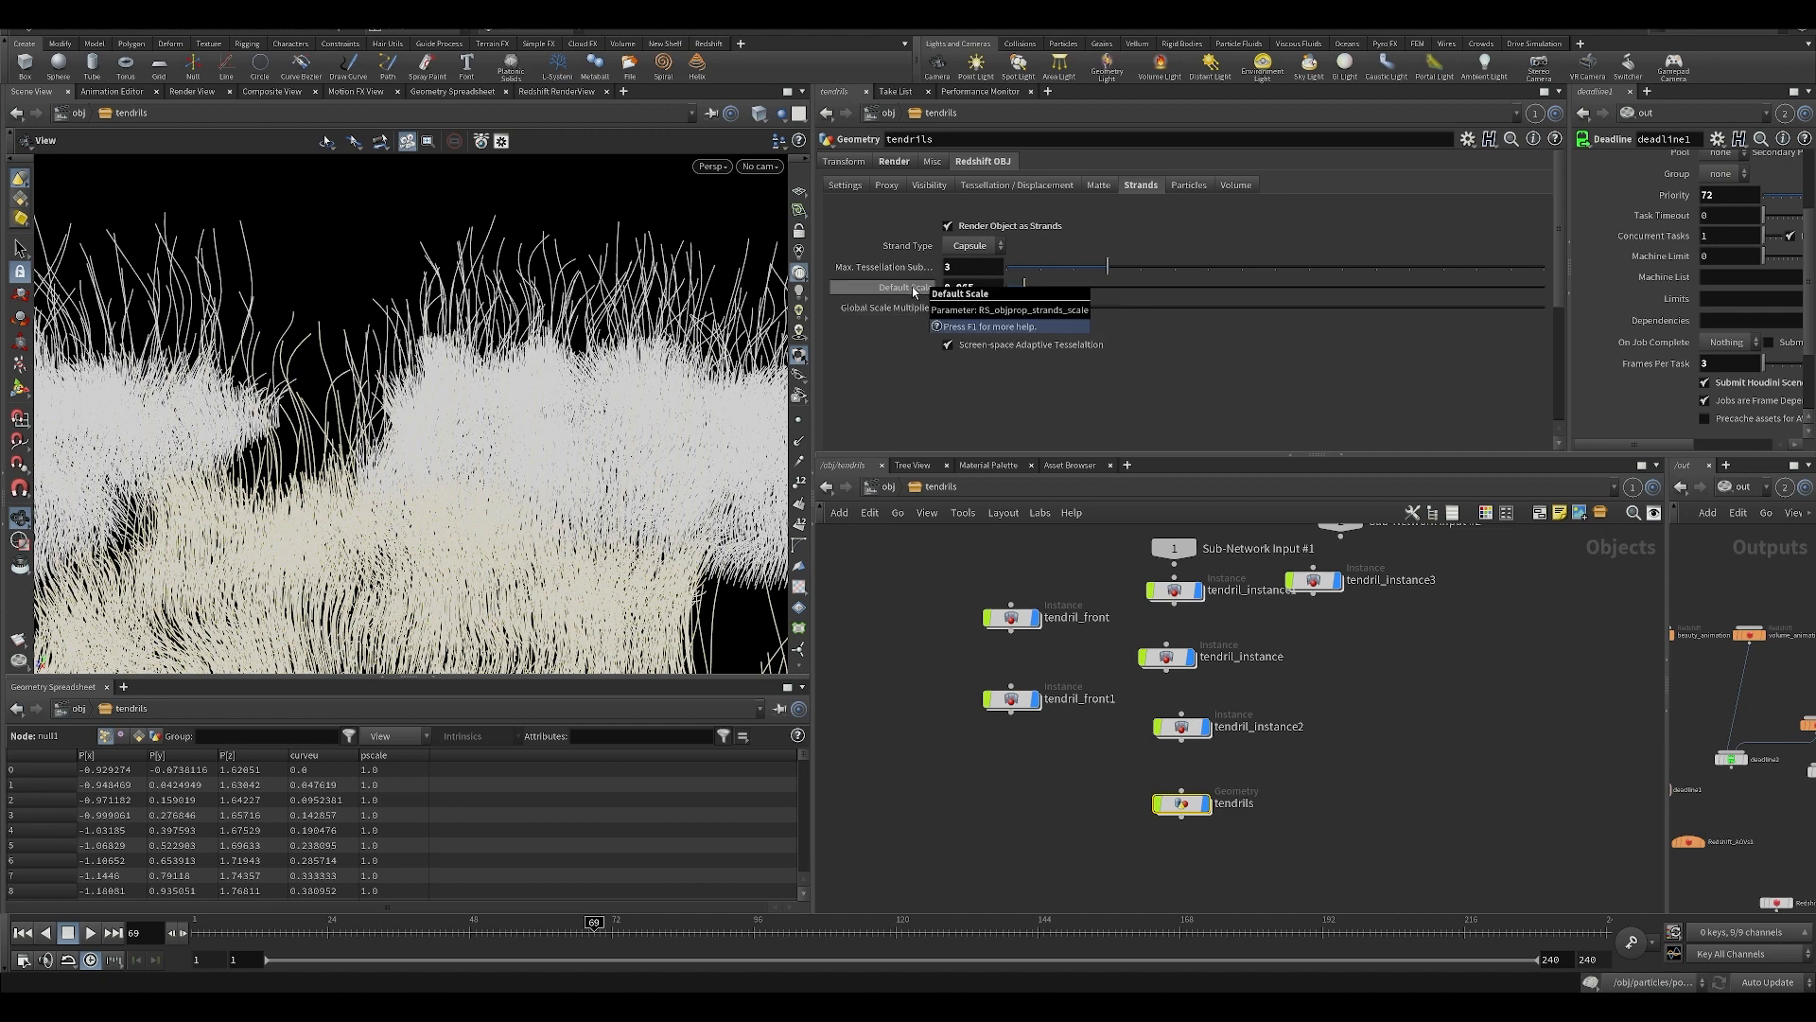
middle_drag(1034, 791, 1025, 691)
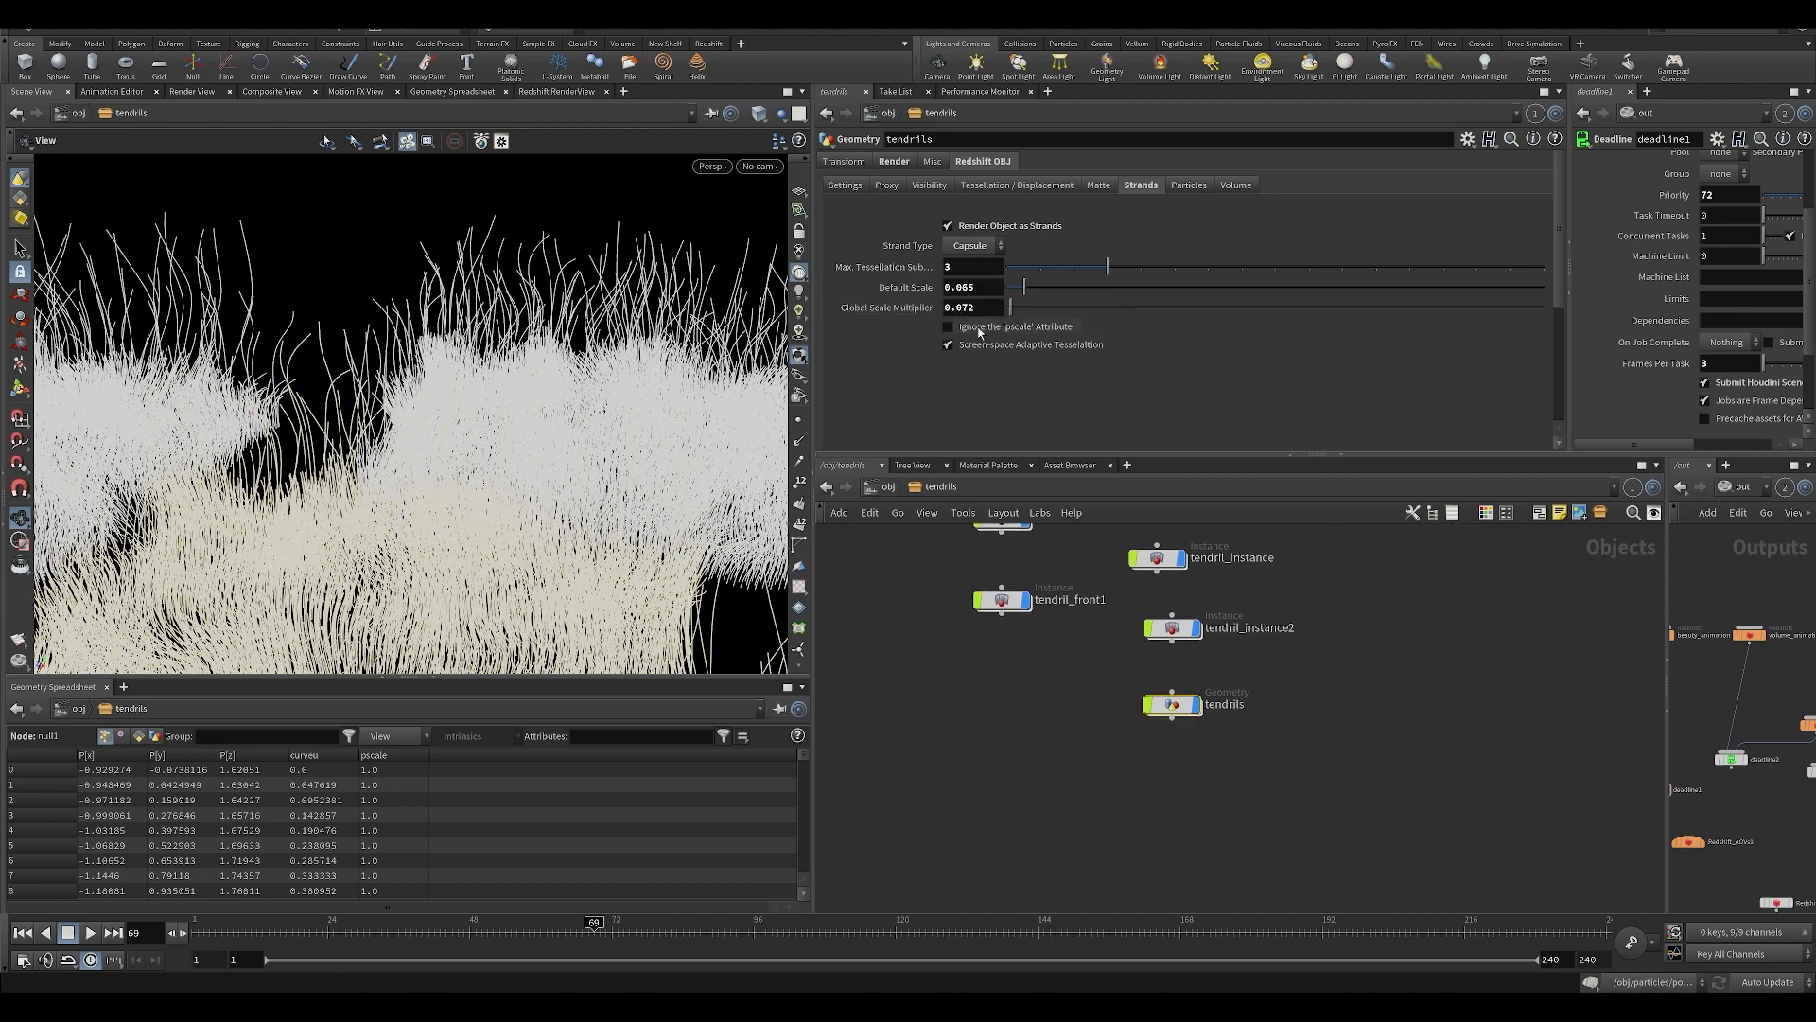
middle_drag(989, 795, 965, 809)
right_drag(719, 539, 641, 504)
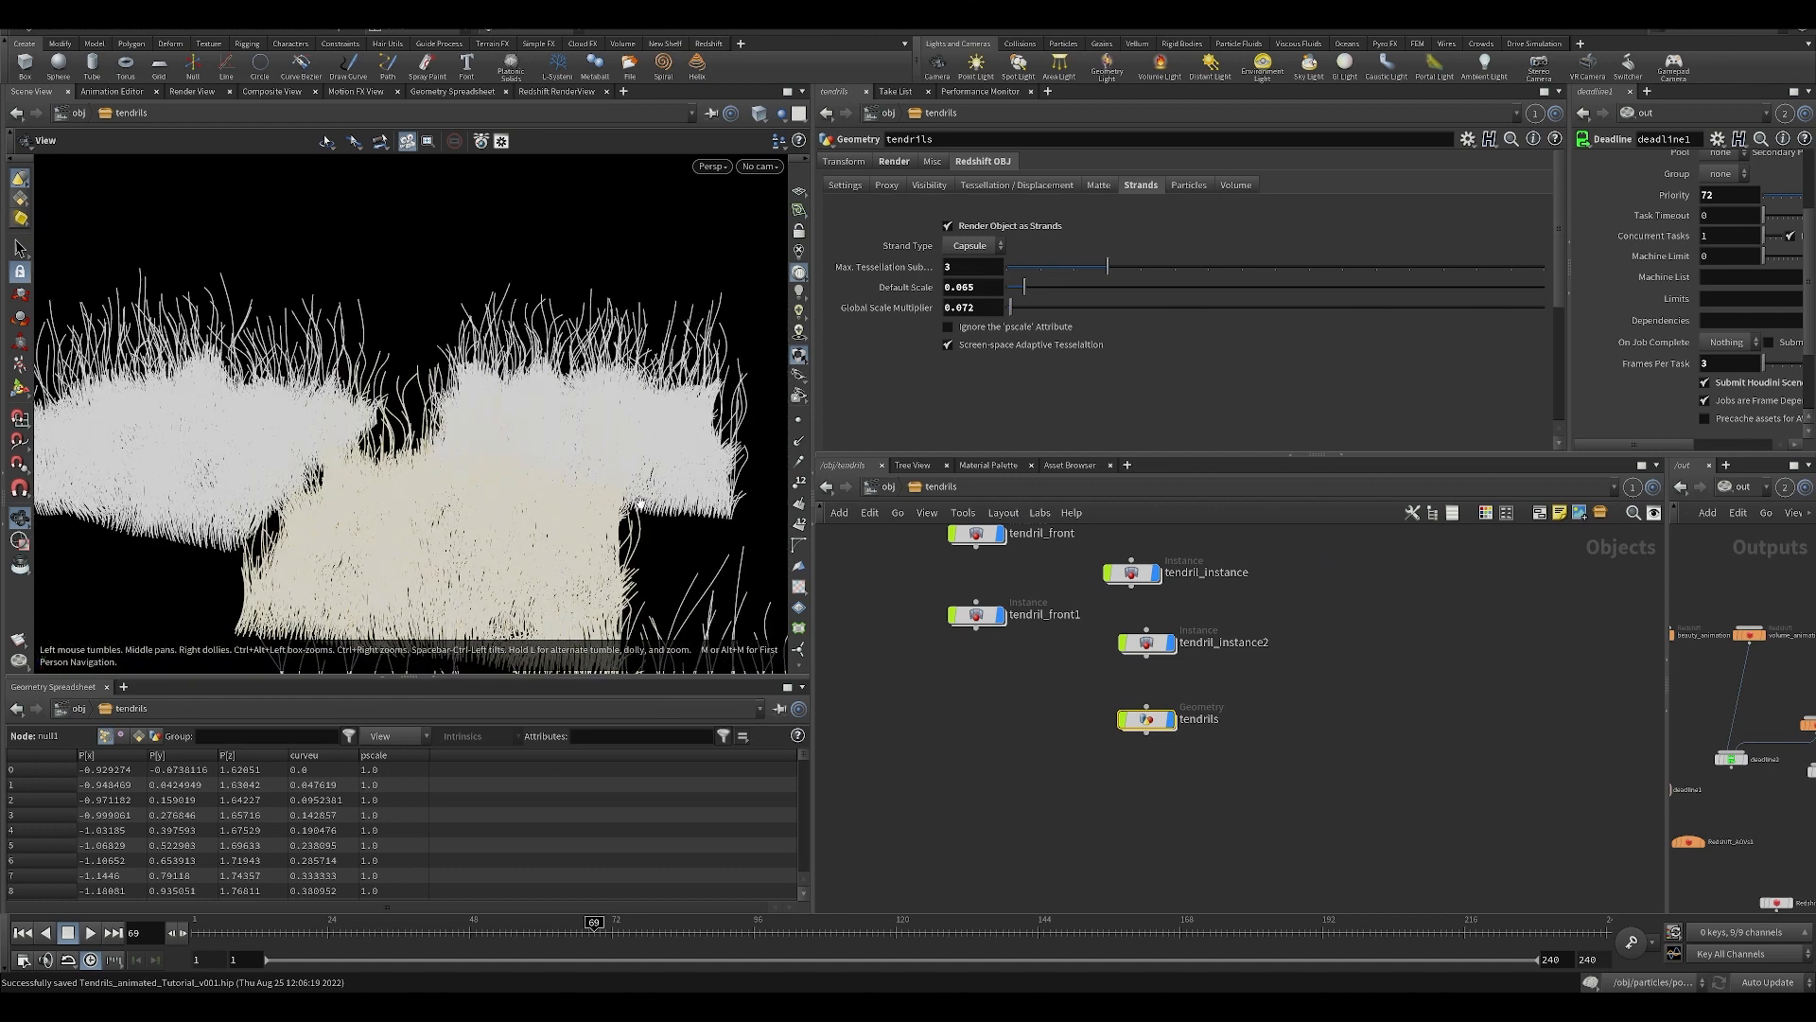
Inspect attribcreate2's pscale value inside the tendrils geometry, return to the object level and save the scene.
double_click(1156, 724)
middle_drag(1088, 549, 1013, 669)
scroll(1027, 698, down, 3)
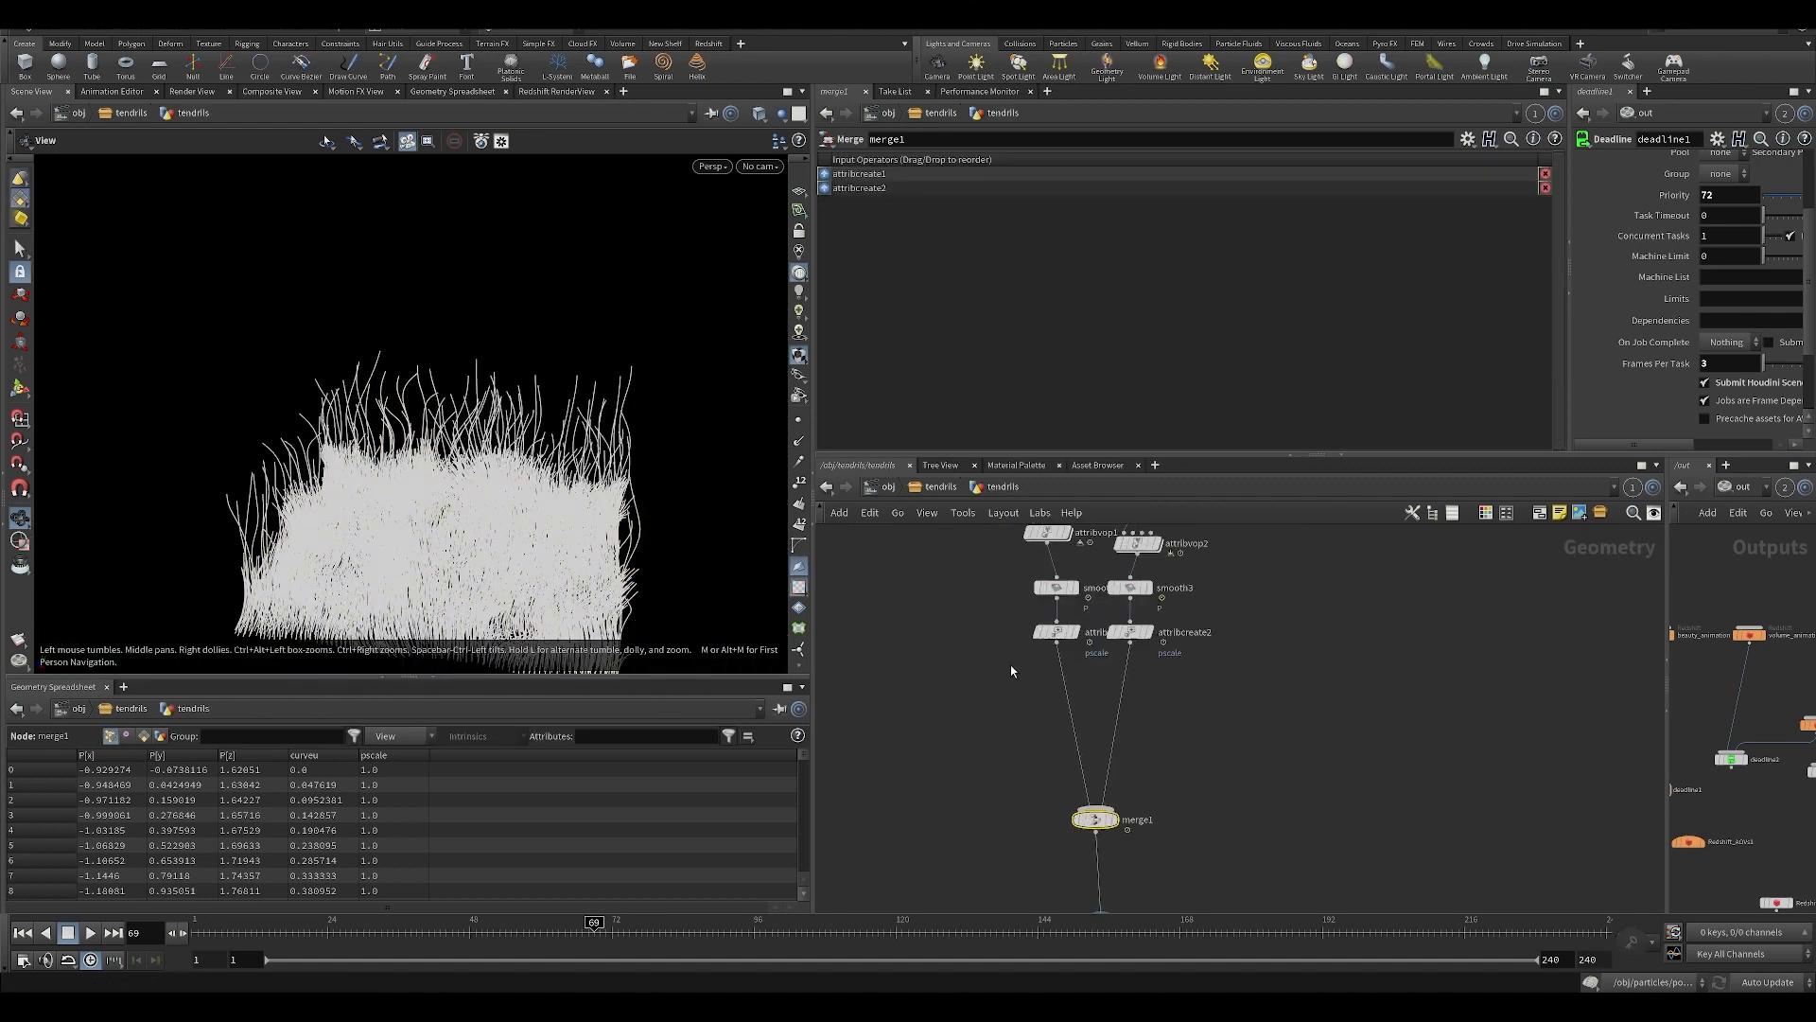
scroll(1013, 669, up, 1)
drag(997, 625, 1051, 628)
click(1155, 625)
drag(1198, 654, 1125, 602)
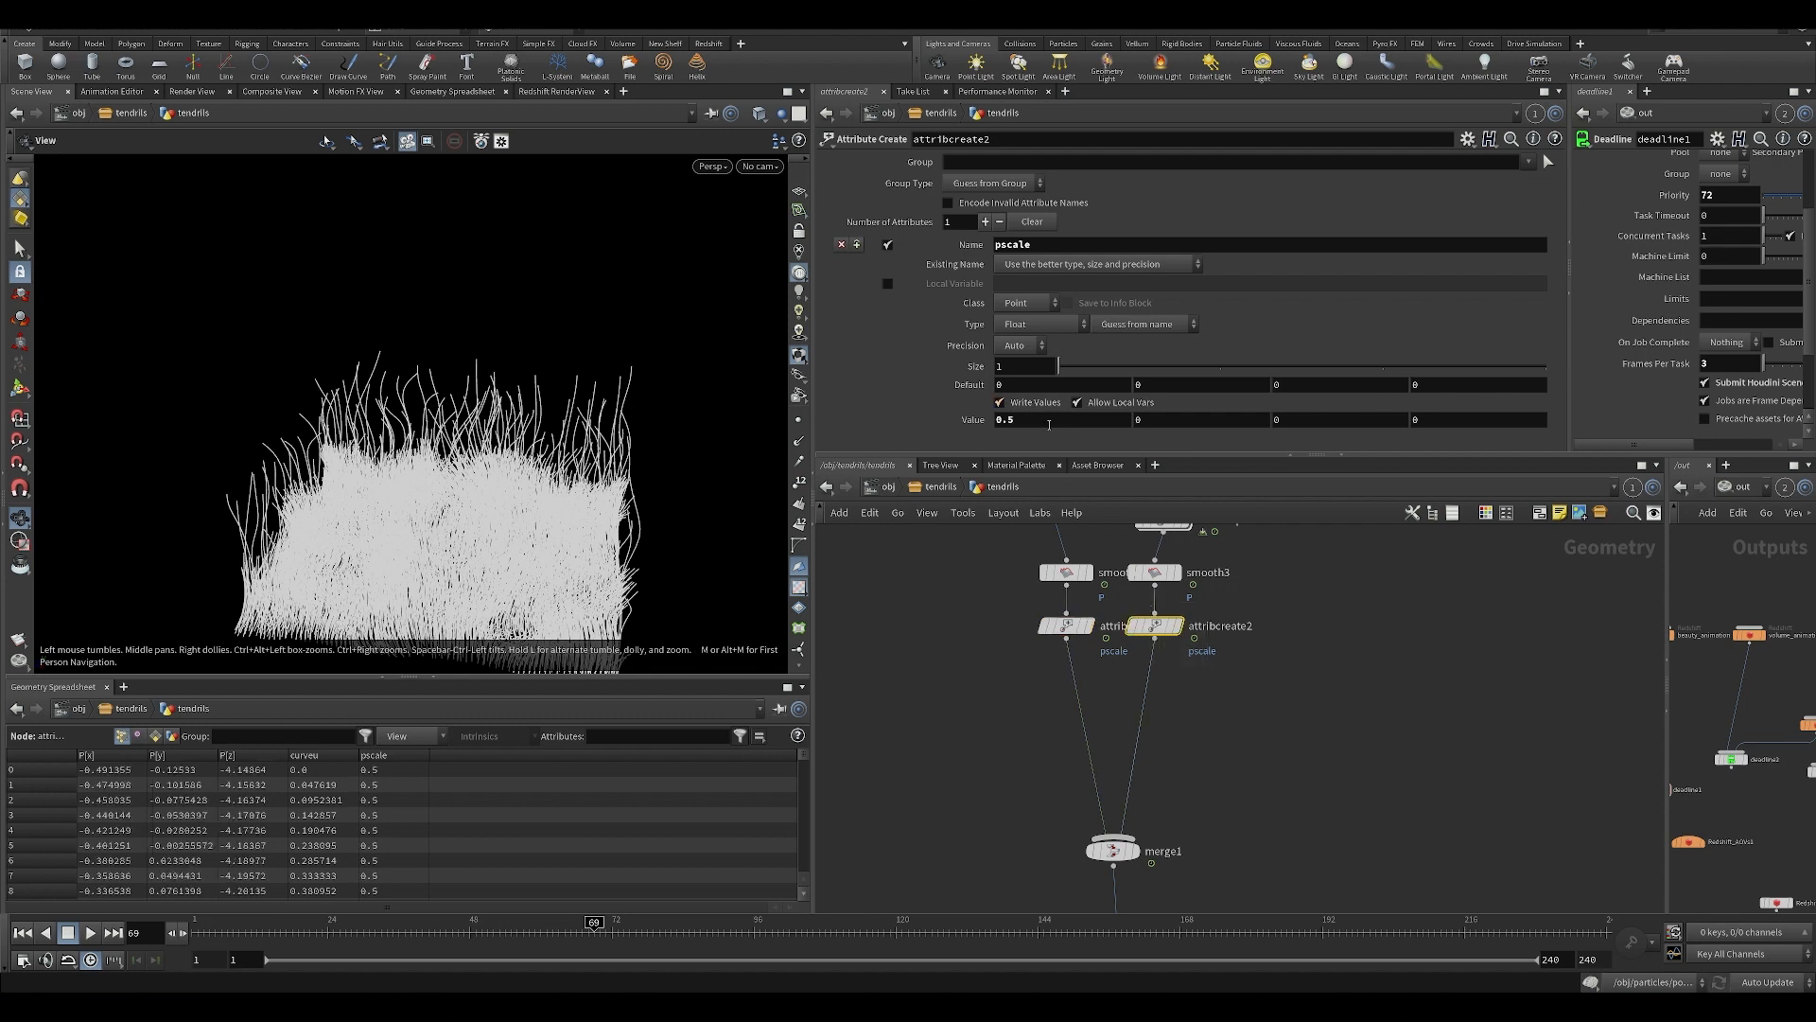
middle_drag(993, 806, 942, 655)
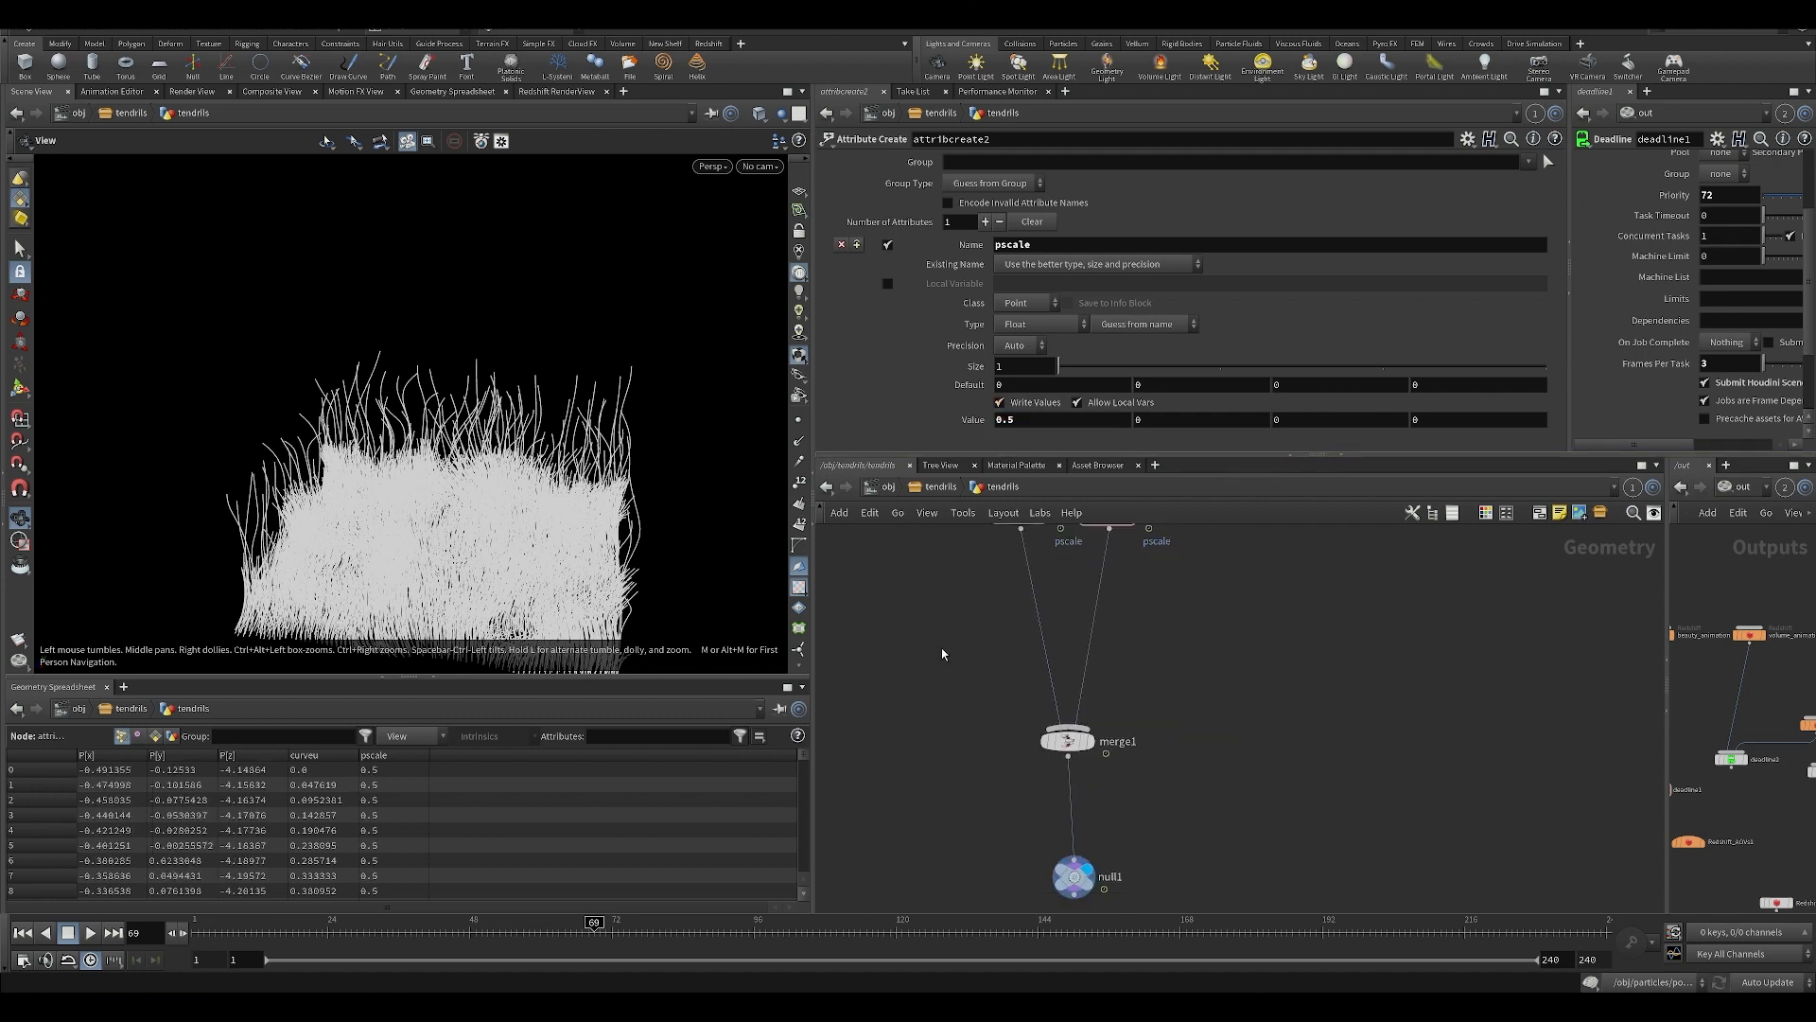
click(940, 486)
key(ctrl+s)
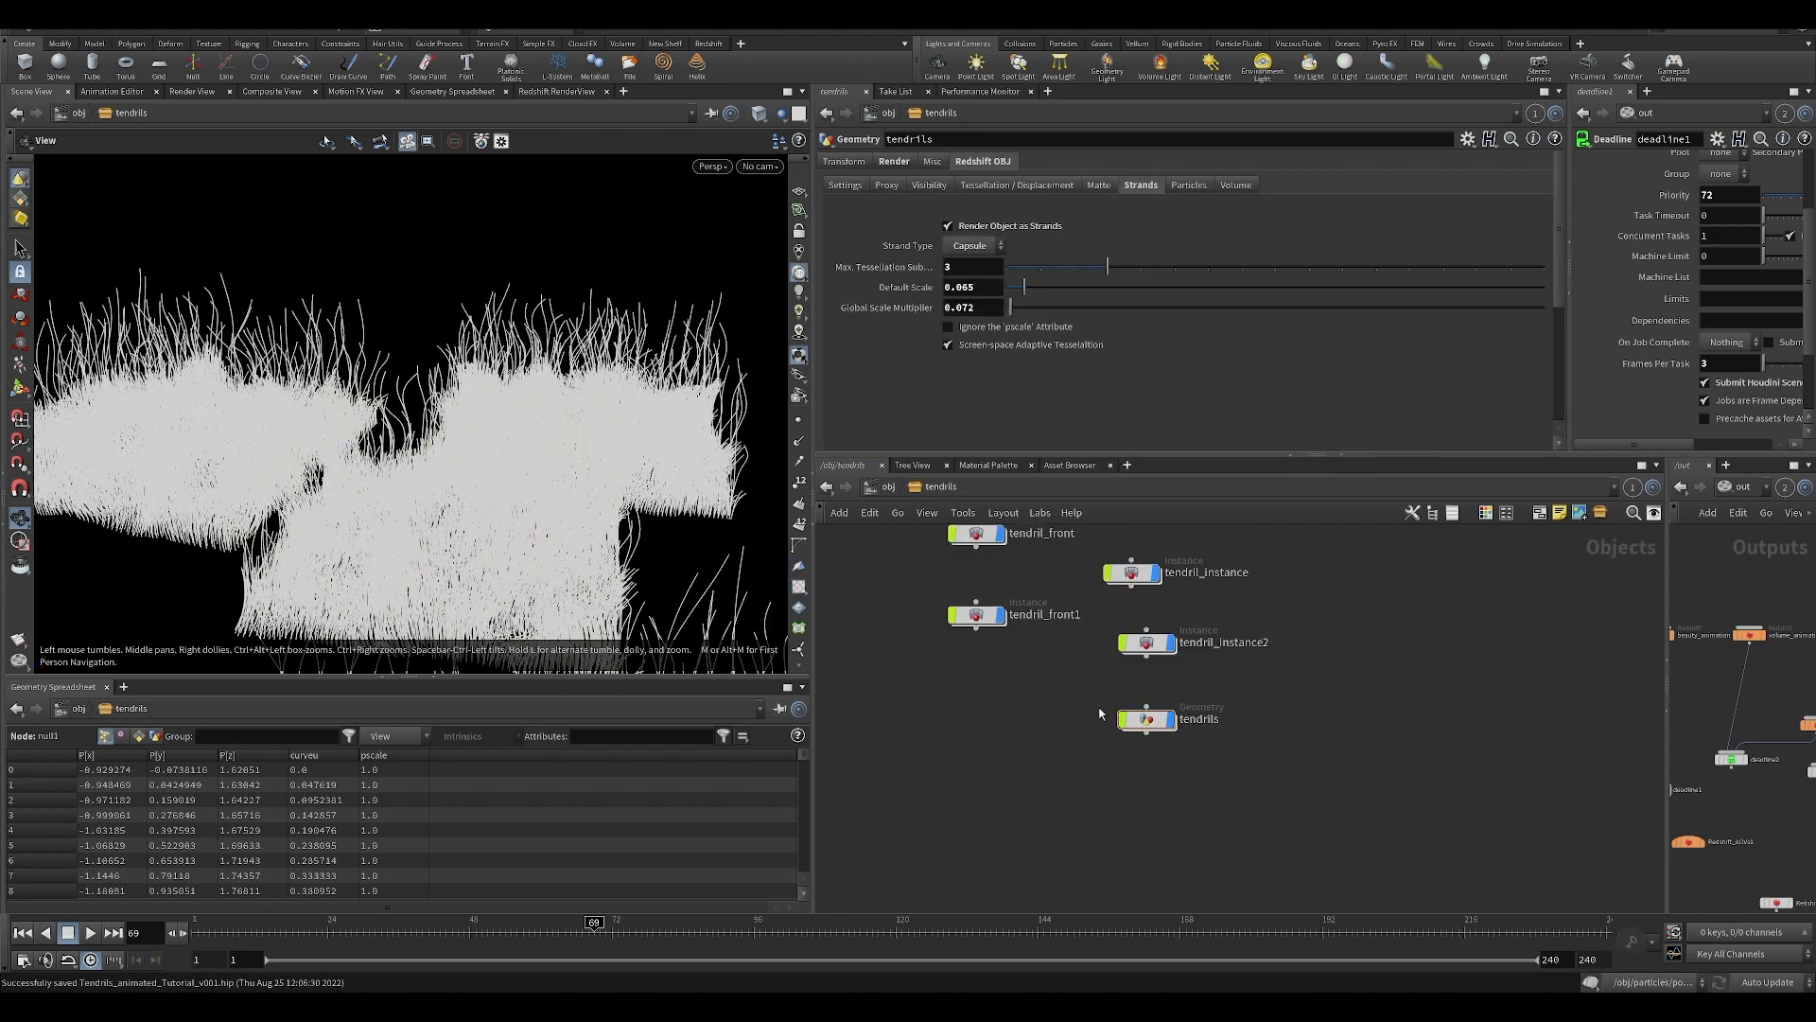
Examine the tendril patches from several angles alongside the strand tessellation and scale settings, saving the scene.
drag(642, 529, 511, 610)
right_drag(511, 610, 660, 558)
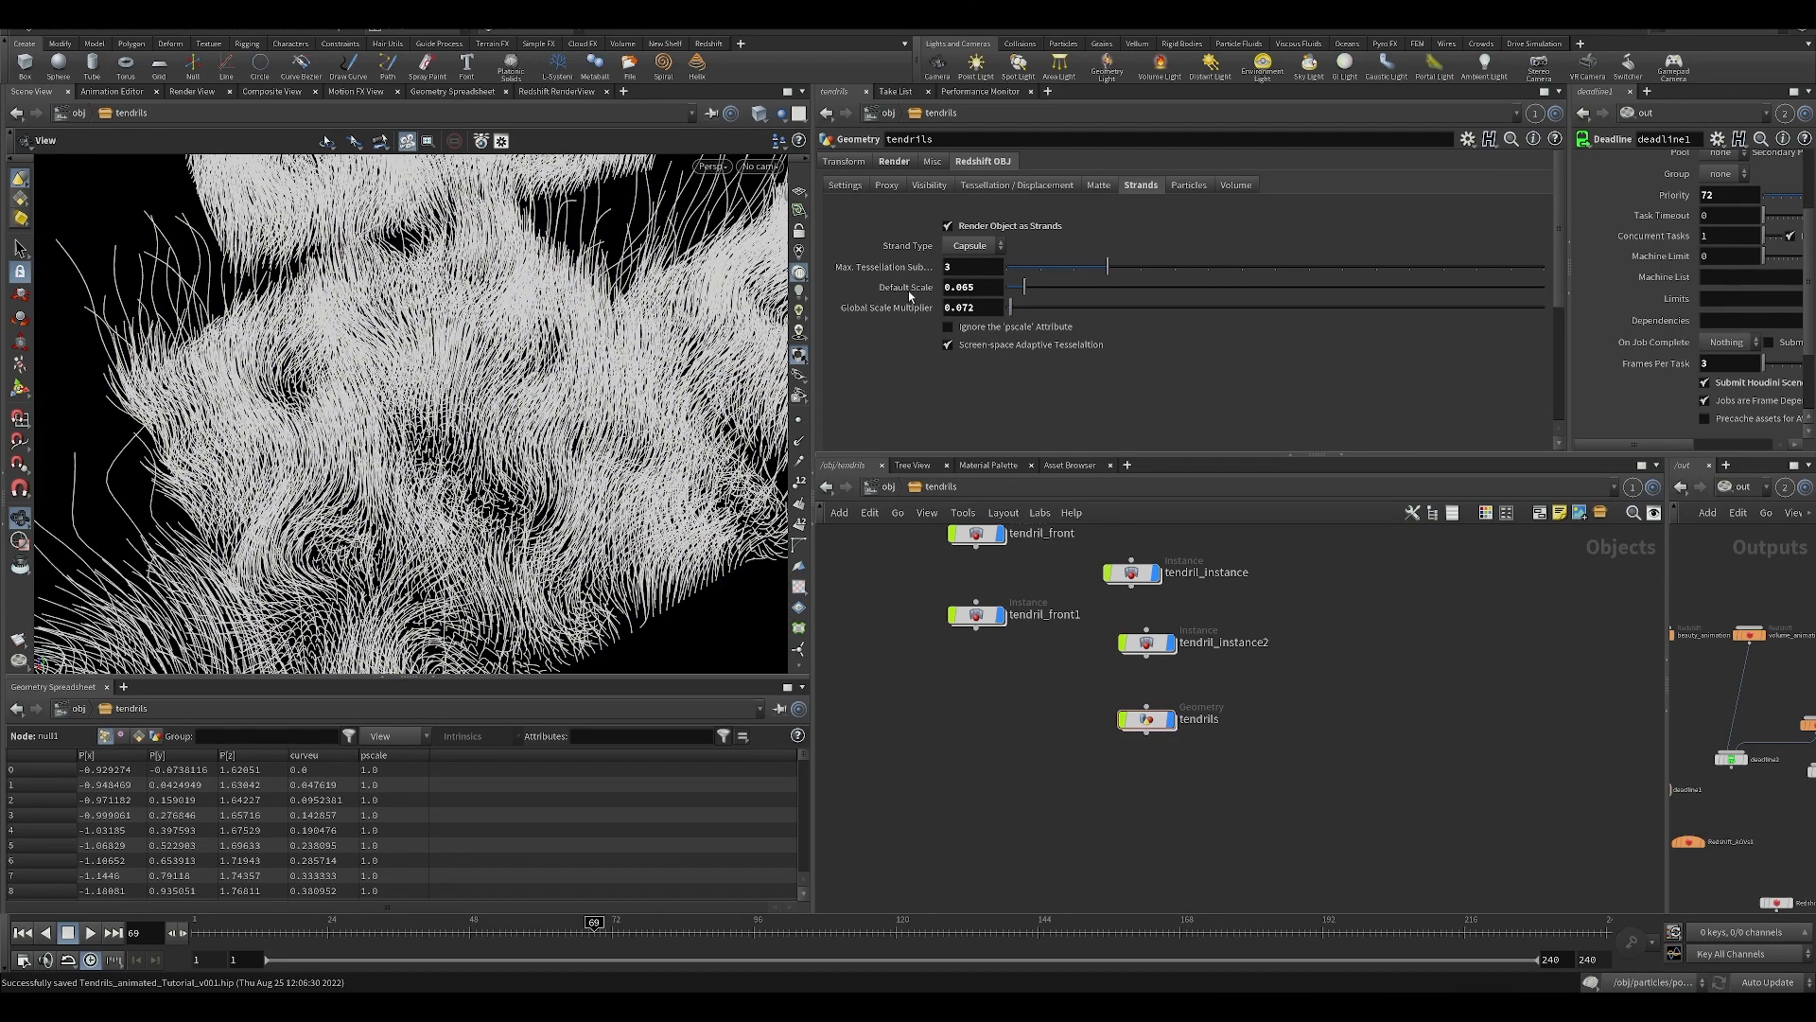
key(ctrl+s)
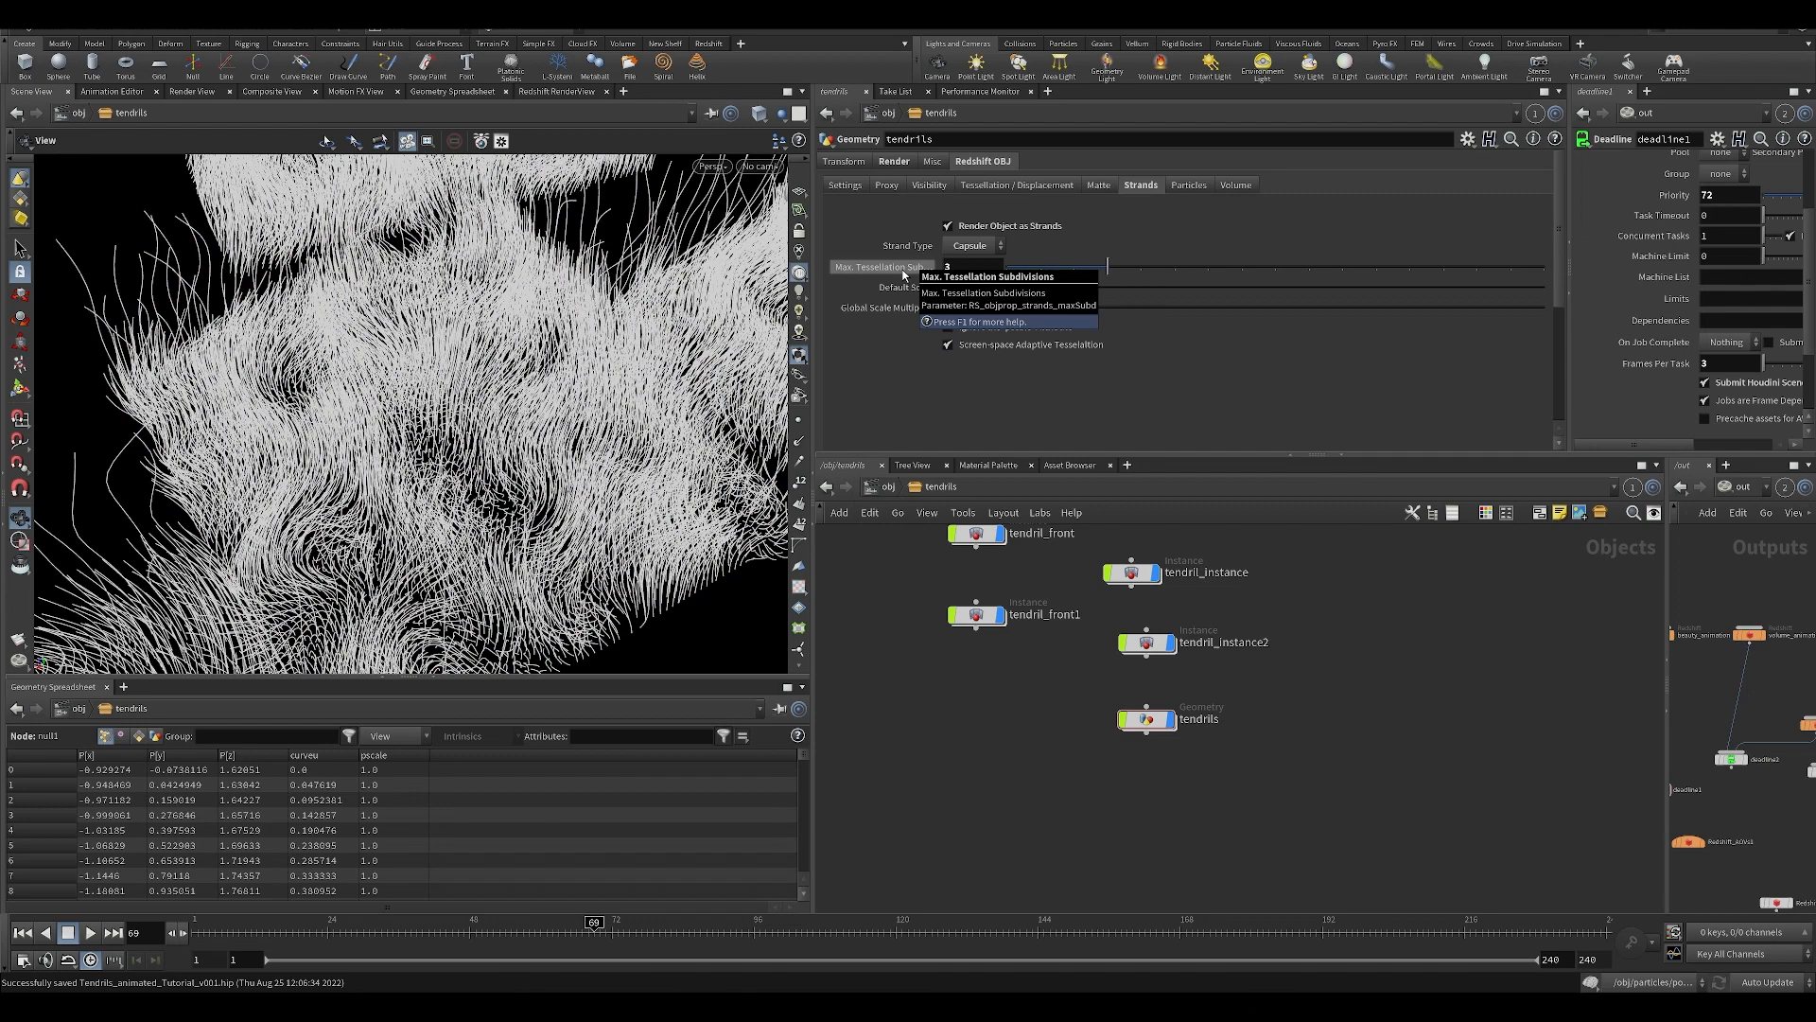
drag(481, 365, 469, 430)
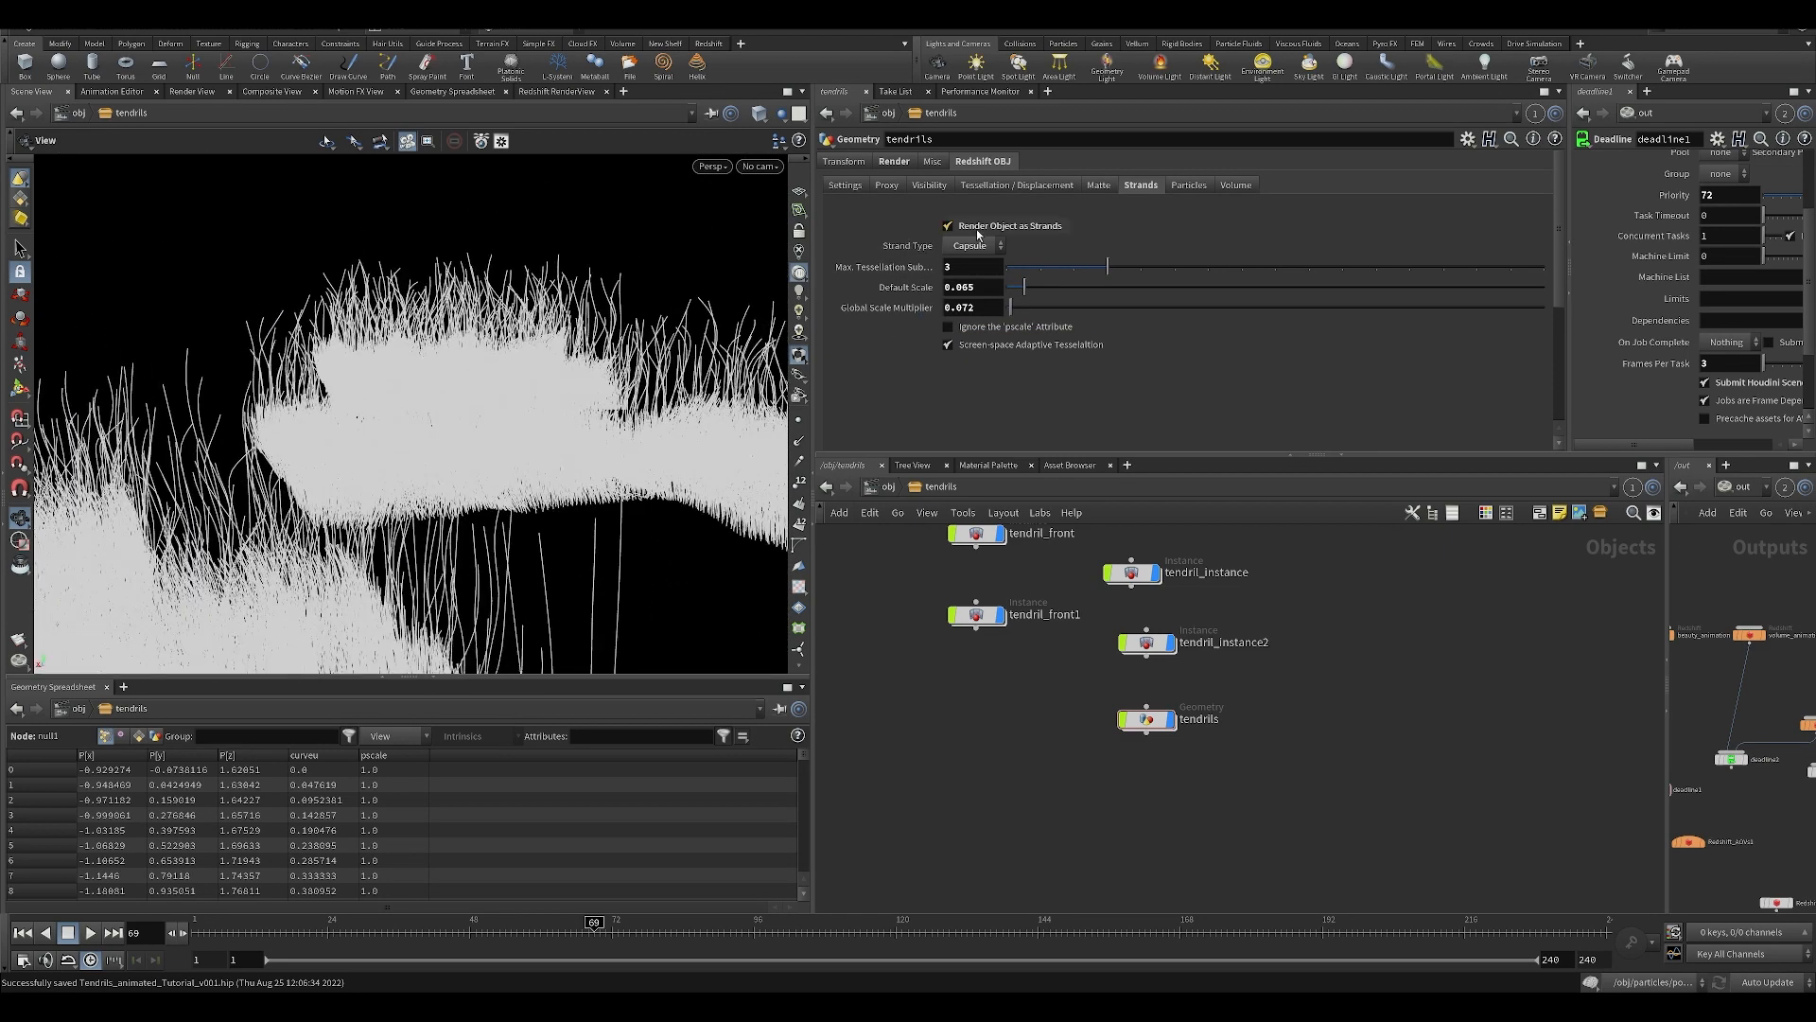
drag(460, 365, 519, 386)
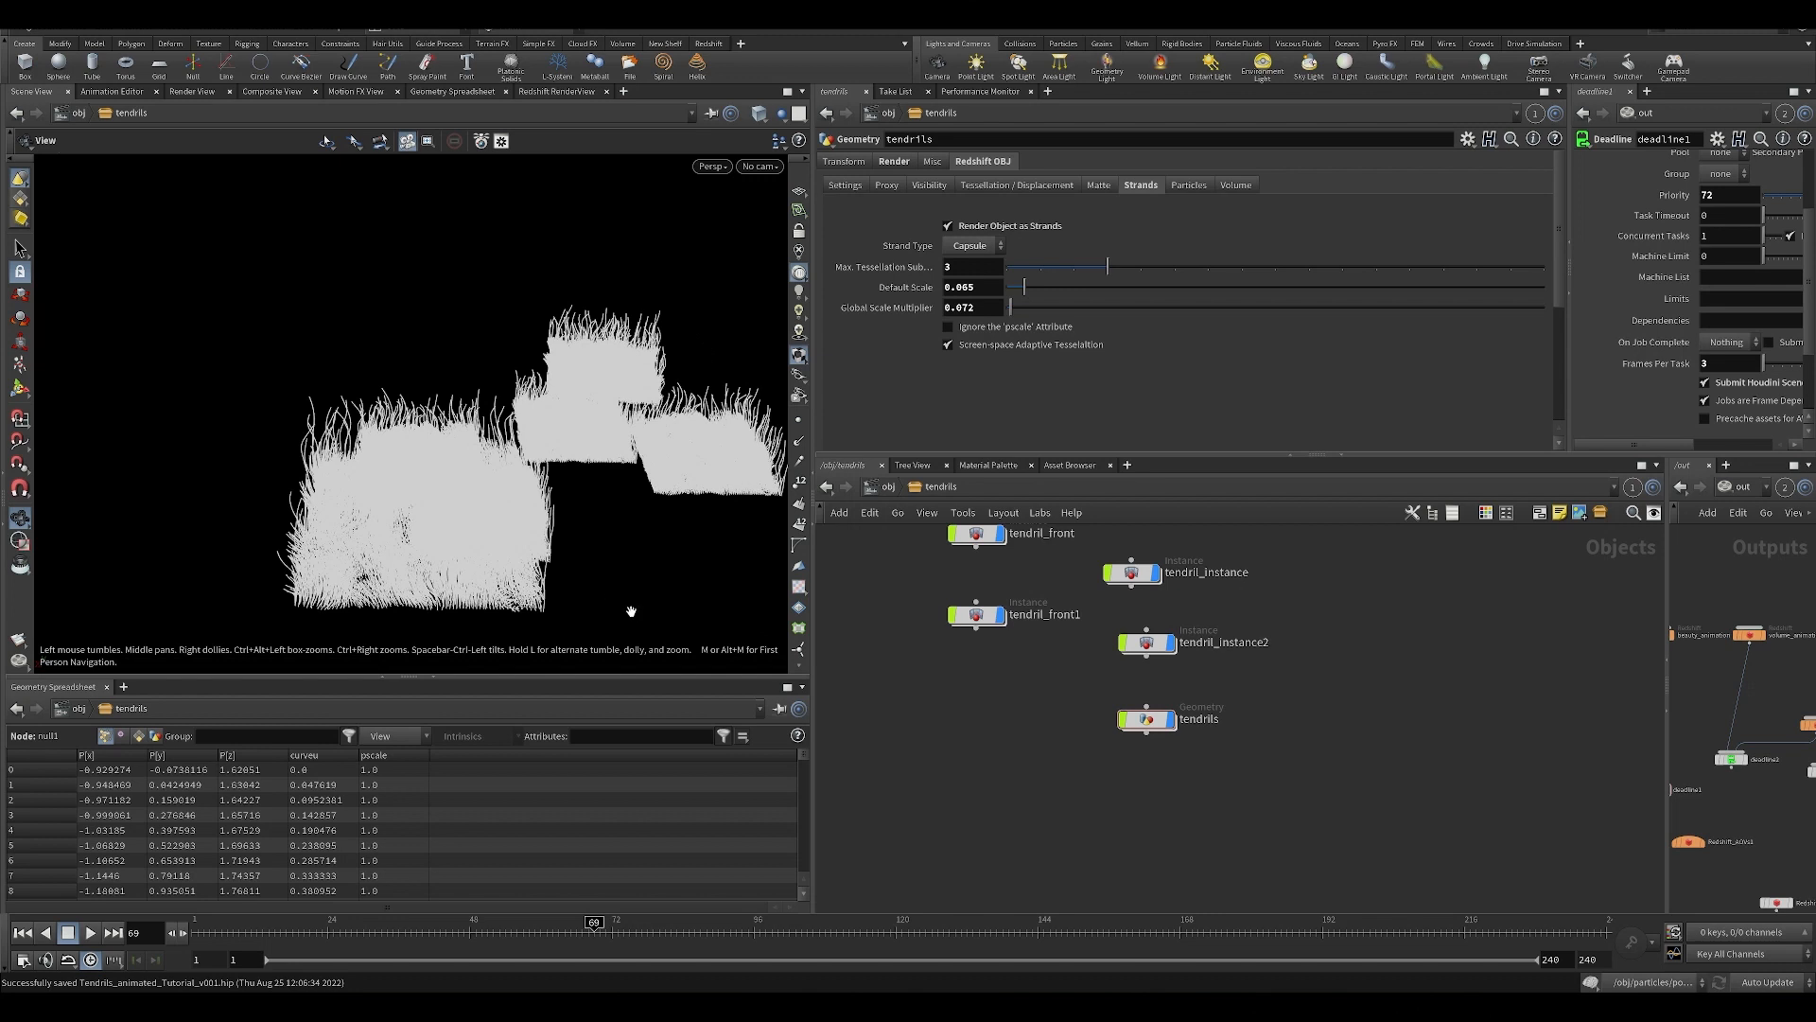
Review the tendril instance objects, check which object tendril_instance2 instances, and save the scene.
scroll(1057, 747, up, 1)
middle_drag(1057, 747, 1030, 844)
middle_drag(1196, 821, 1149, 812)
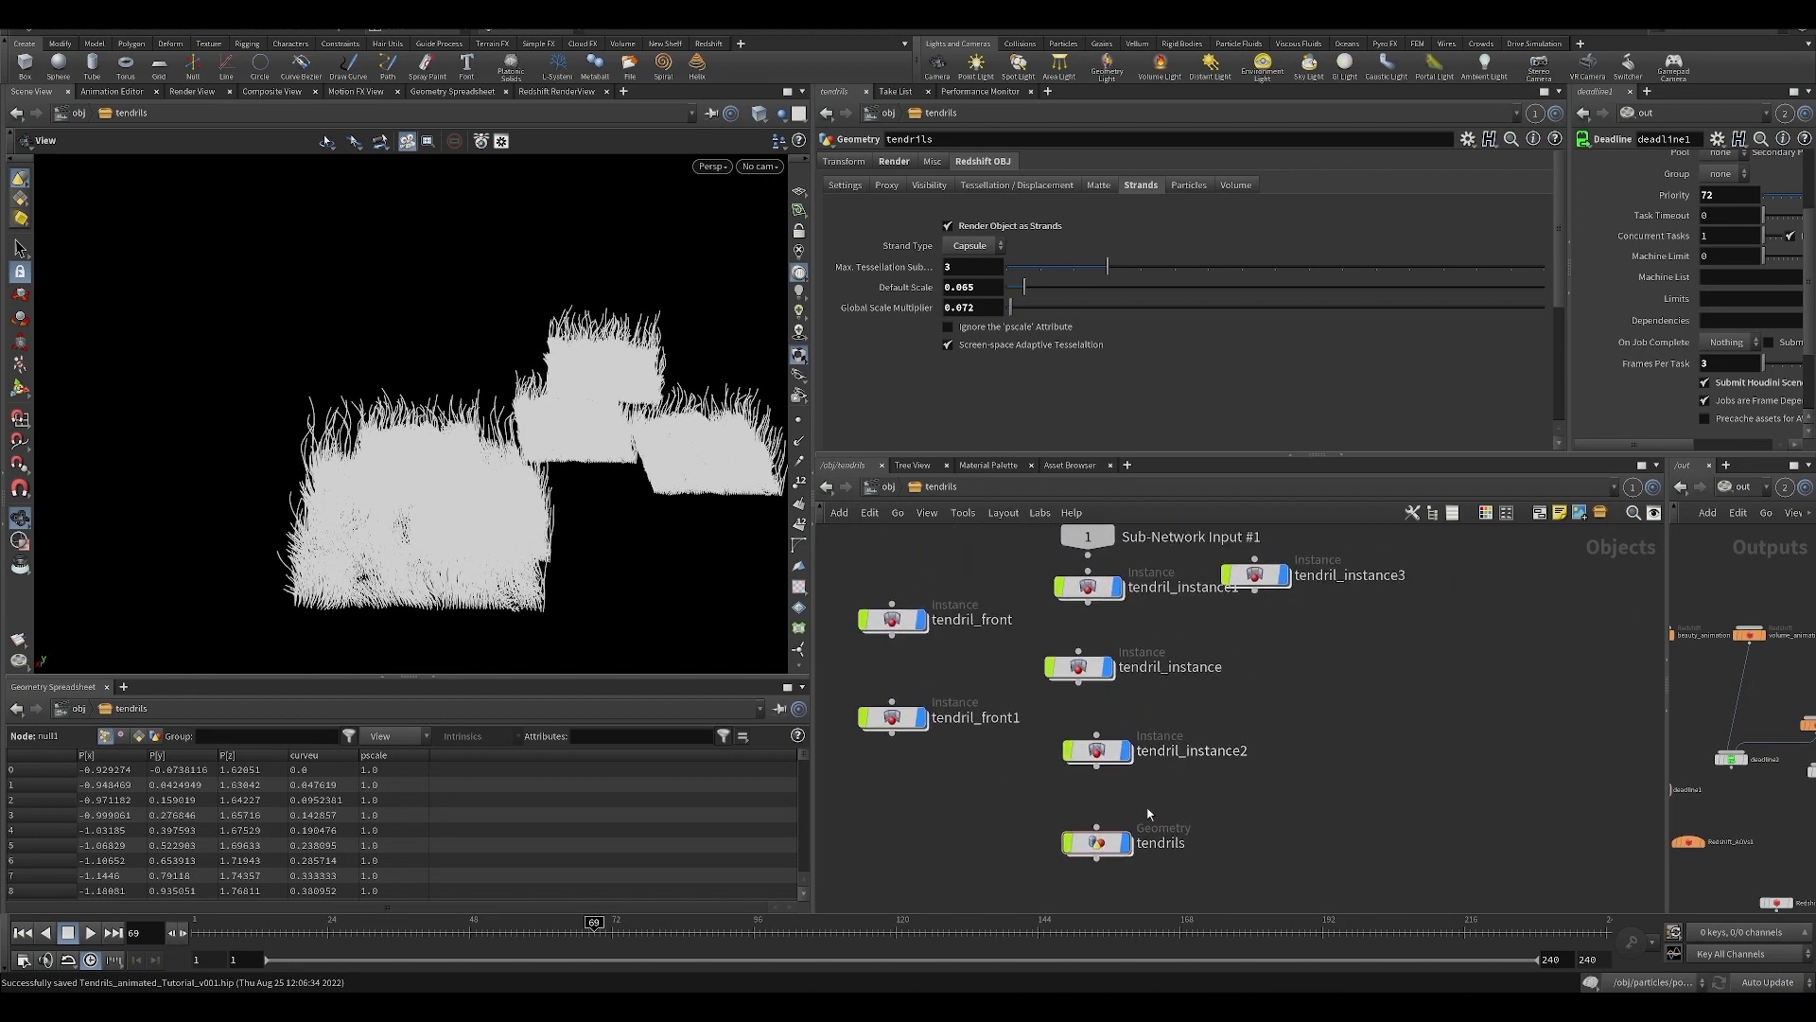
drag(1024, 802, 1156, 857)
middle_drag(1208, 882, 1171, 757)
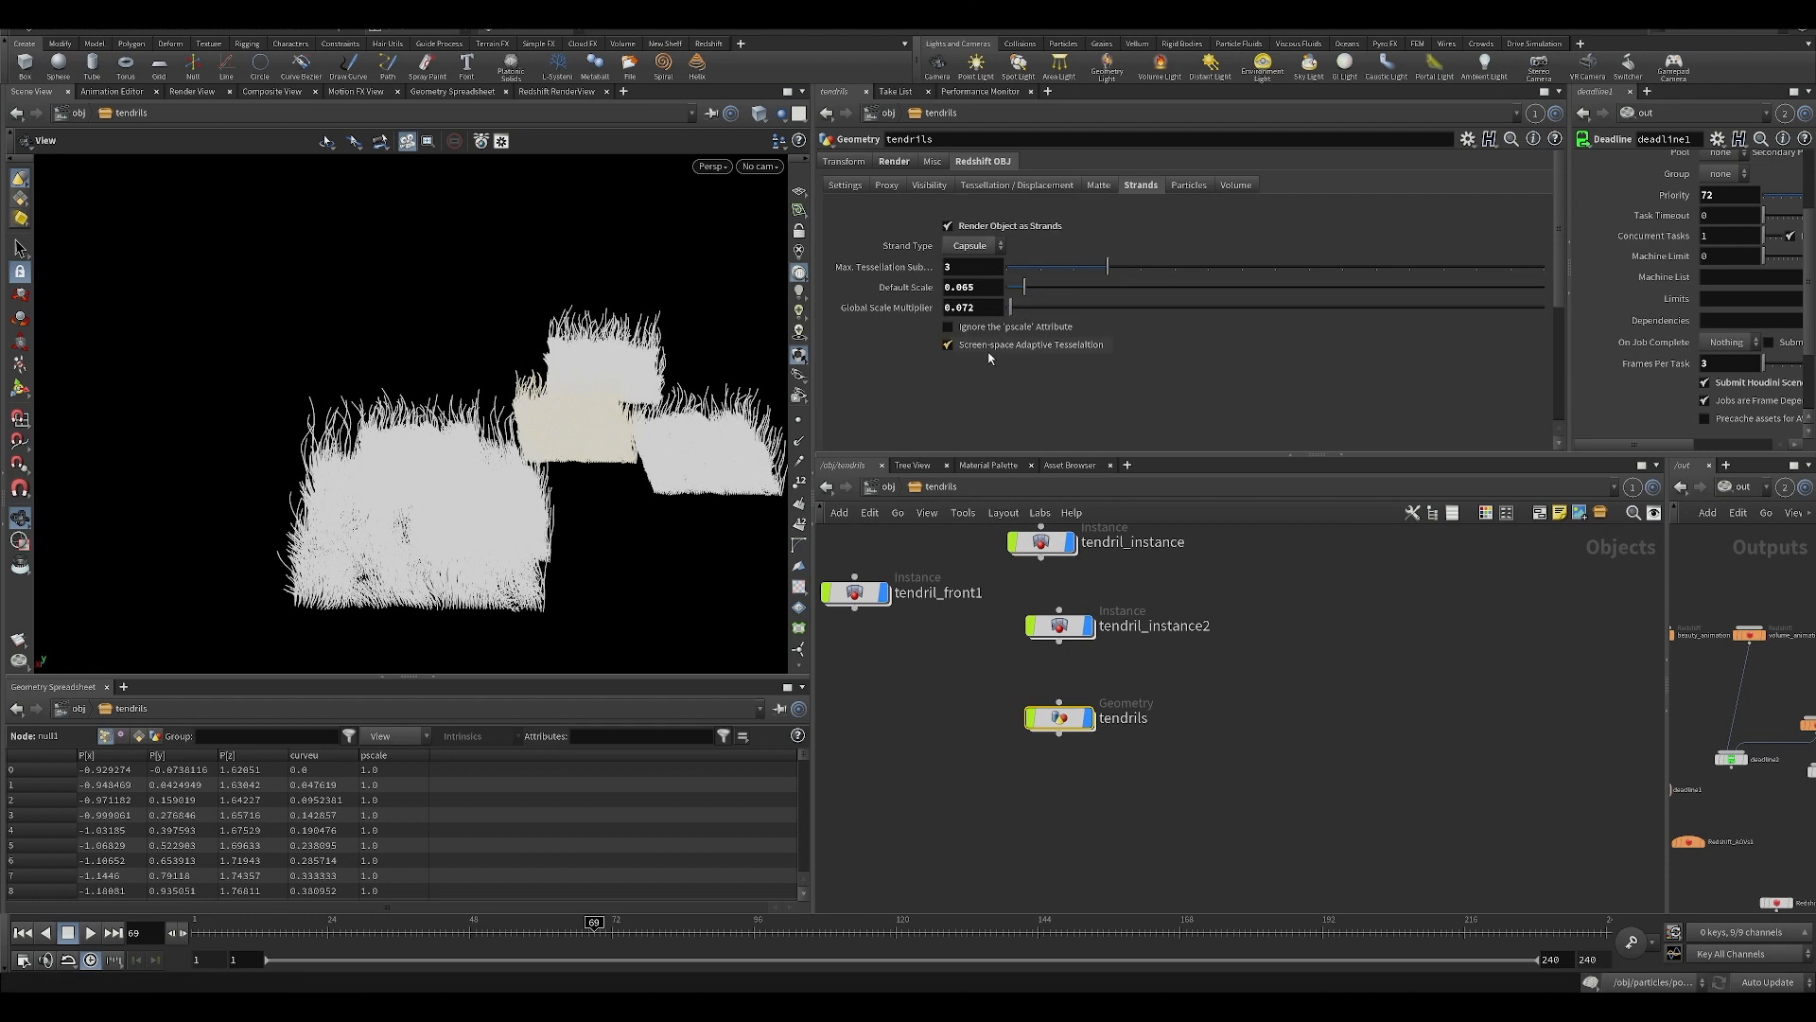
middle_drag(987, 682, 986, 764)
click(1062, 708)
scroll(1314, 697, down, 2)
key(ctrl+s)
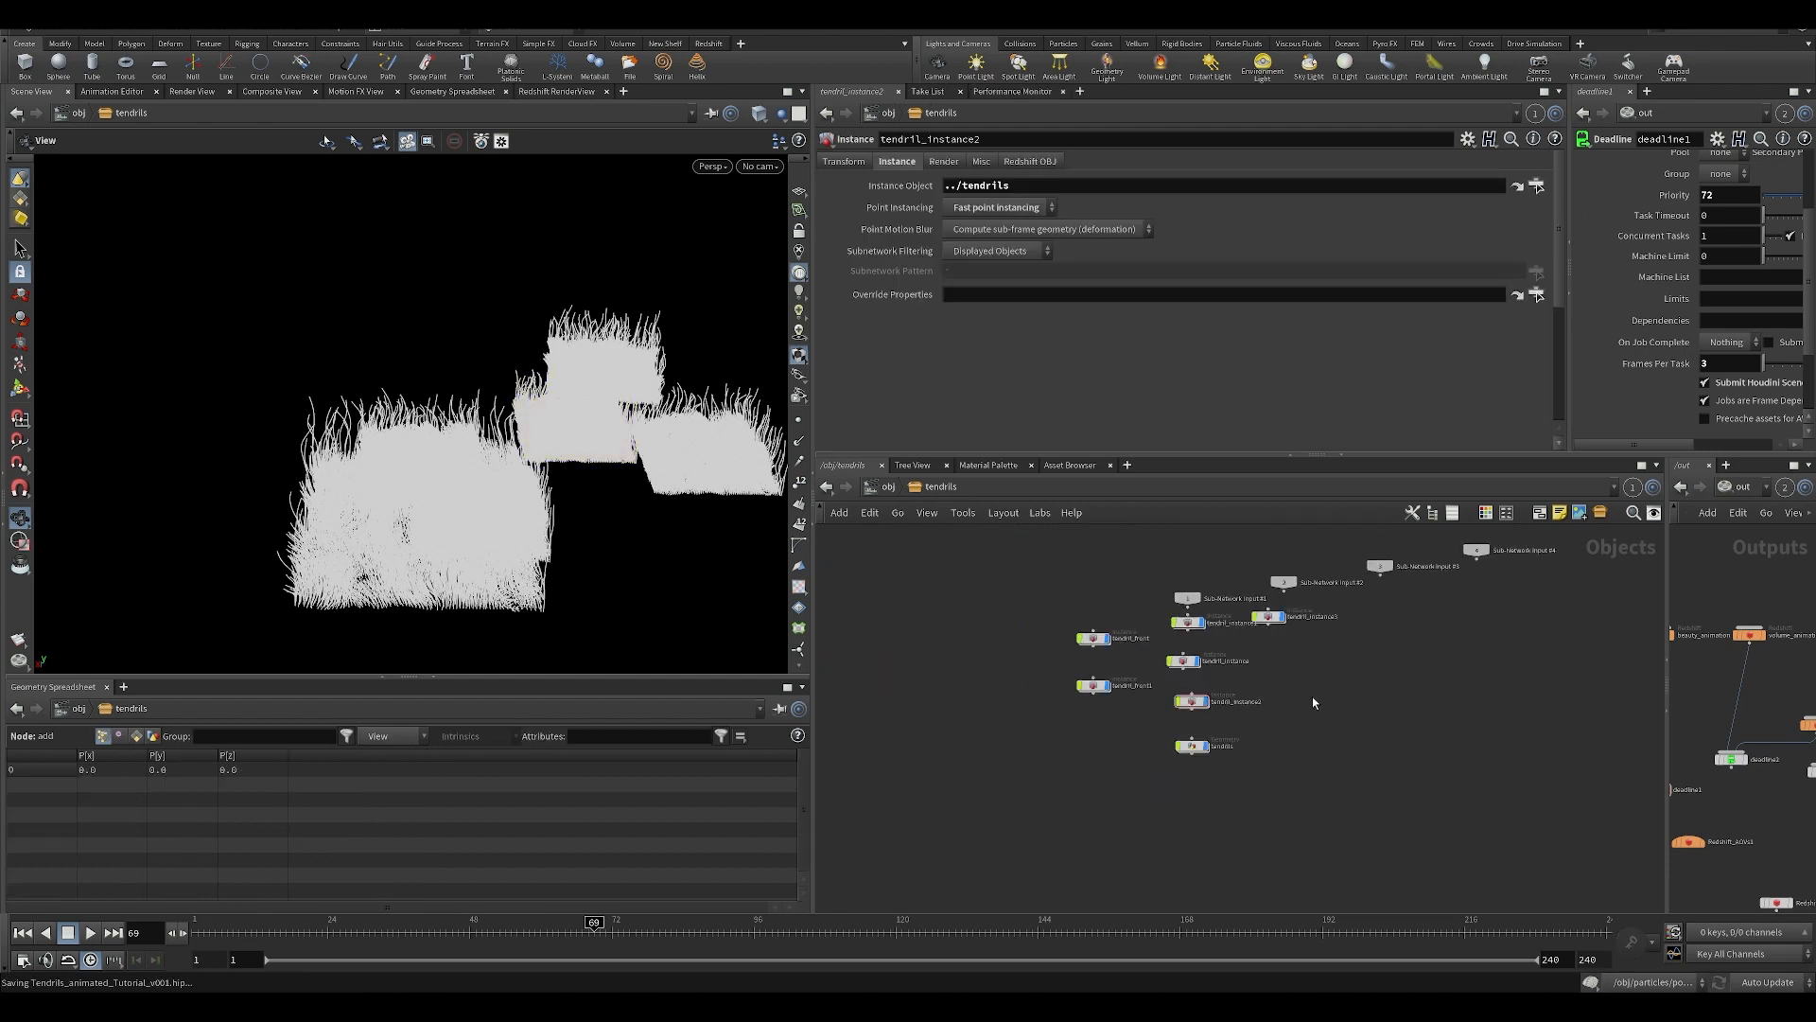
Check the tendrils geometry against tendril_instance2, view the patches from above and save the scene.
scroll(1313, 697, up, 2)
drag(1110, 840, 1118, 846)
middle_drag(1199, 791, 1197, 844)
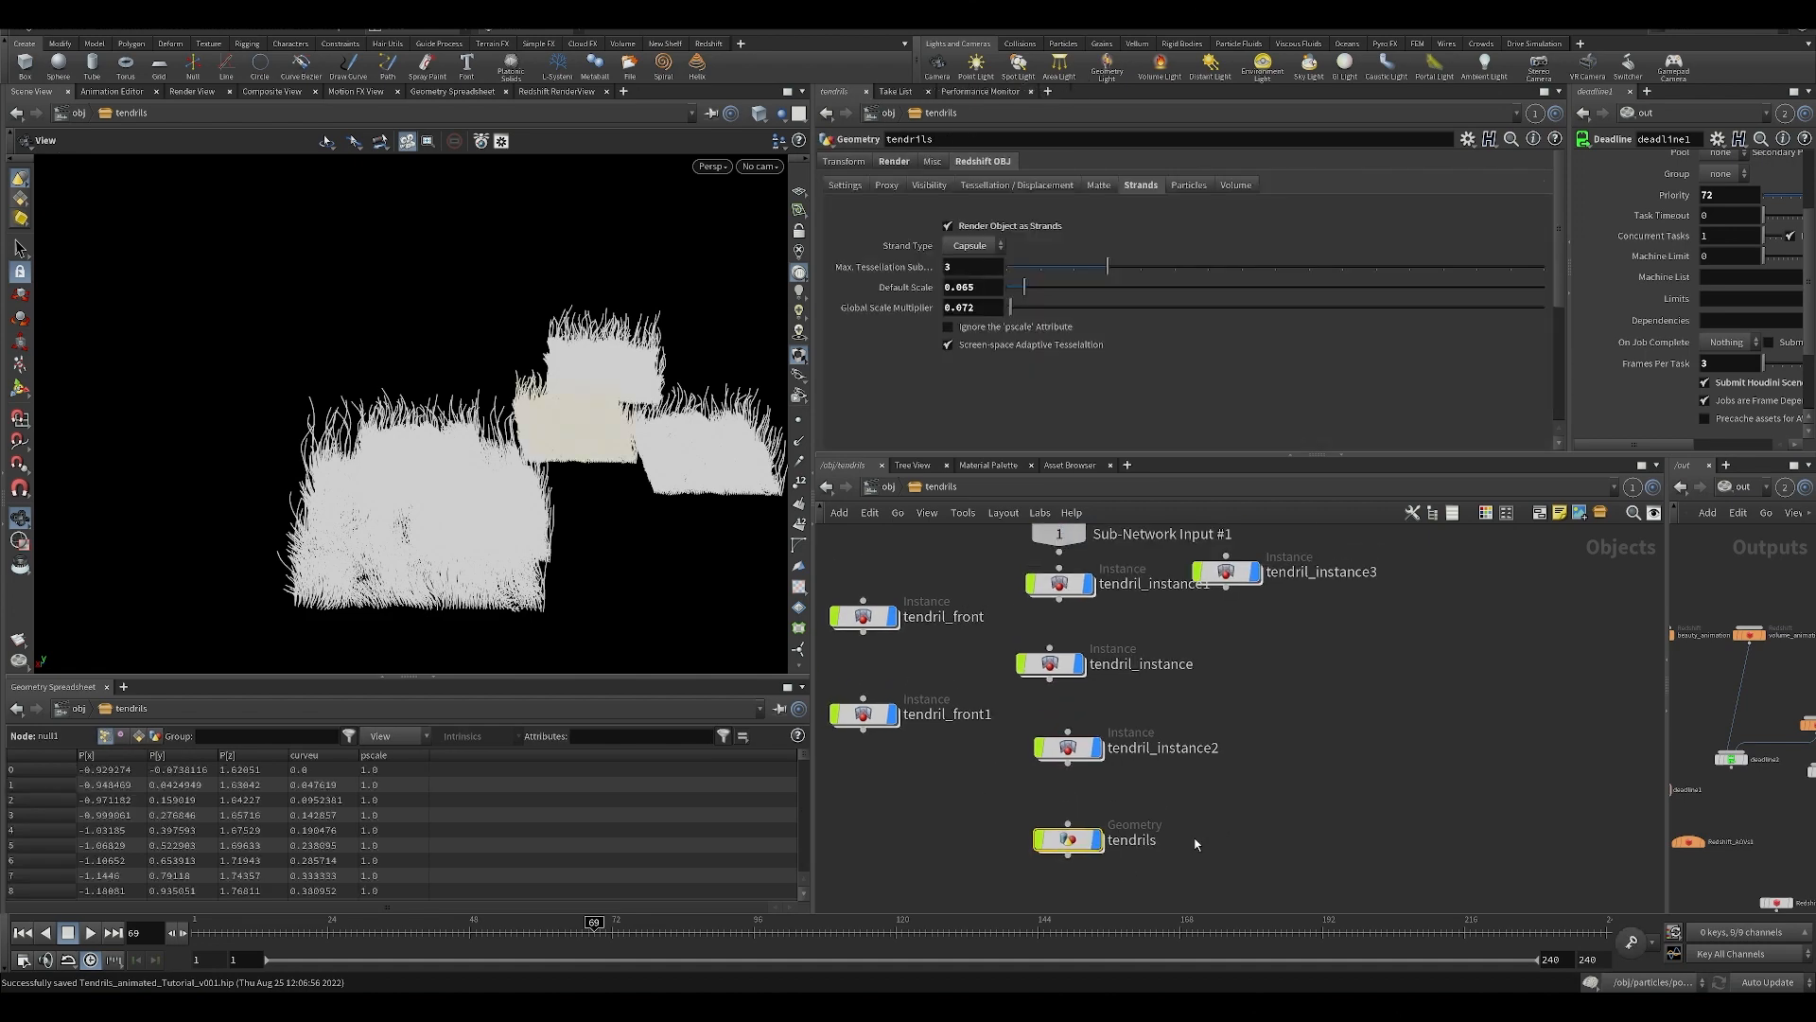
click(1123, 744)
drag(402, 528, 443, 560)
click(962, 856)
scroll(957, 848, down, 1)
middle_drag(954, 847, 953, 746)
key(ctrl+s)
scroll(953, 748, down, 3)
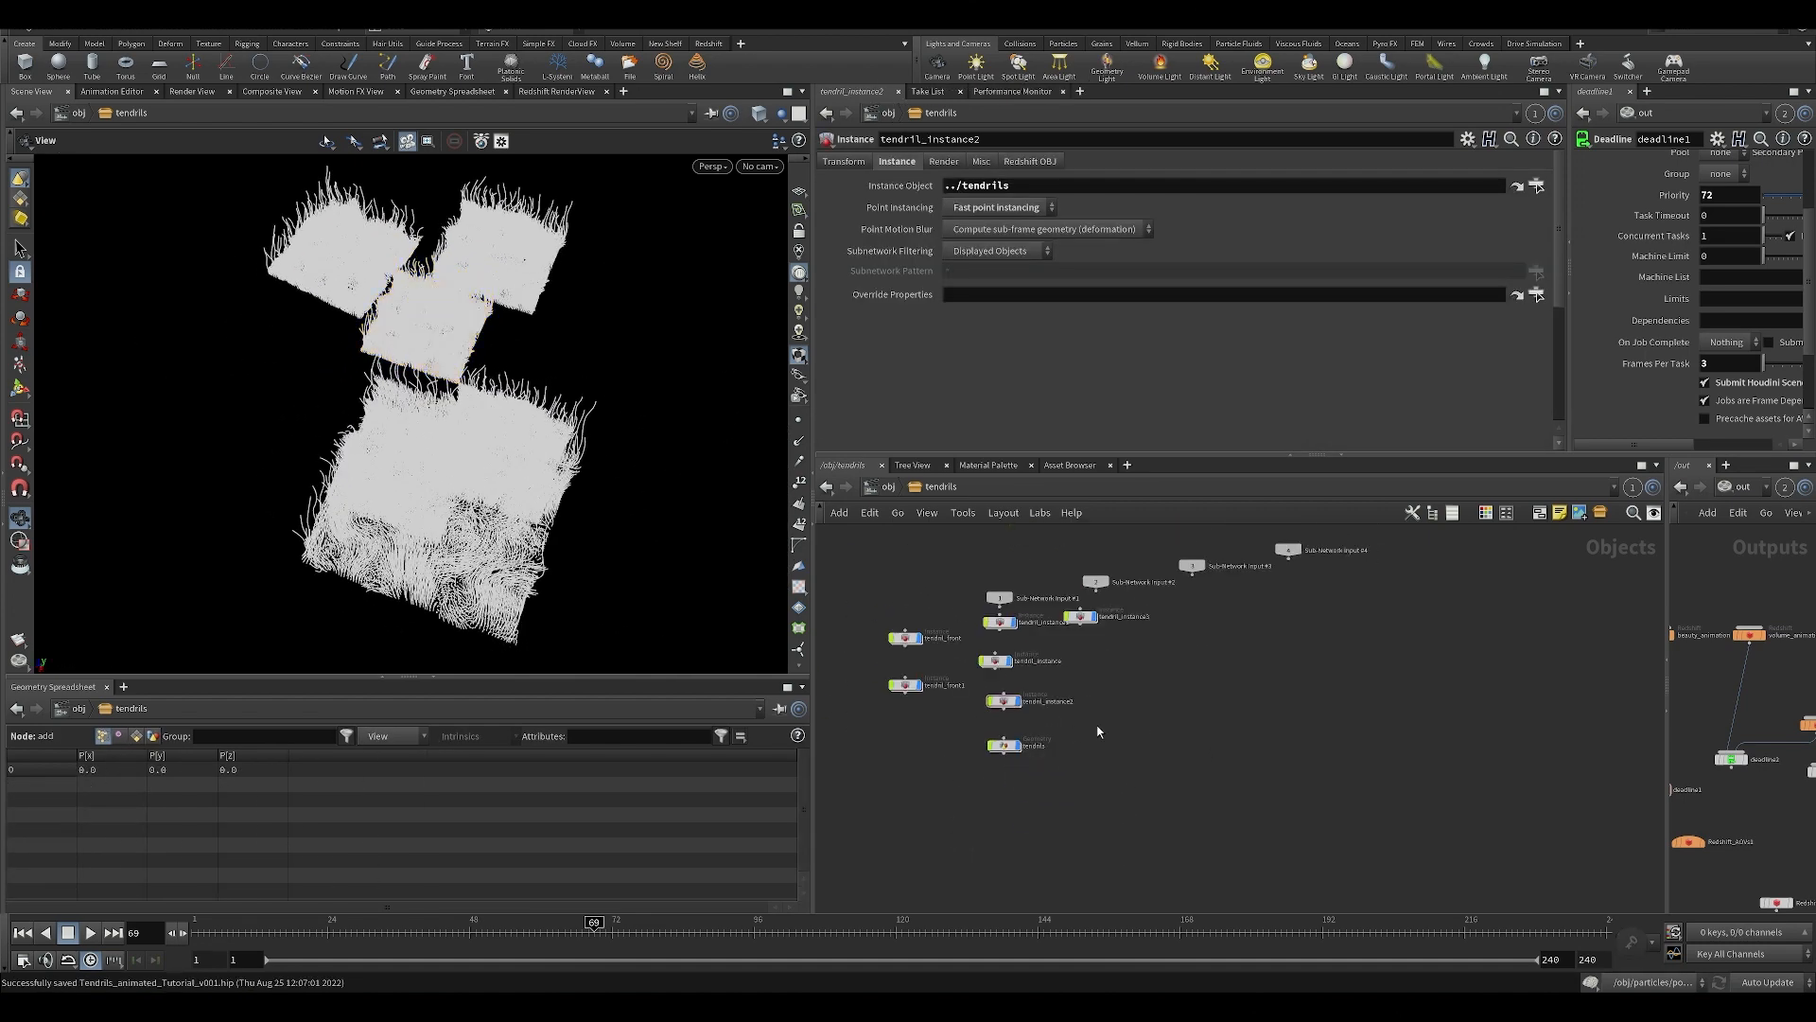
Go up to the obj level and open the particles geometry network.
key(u)
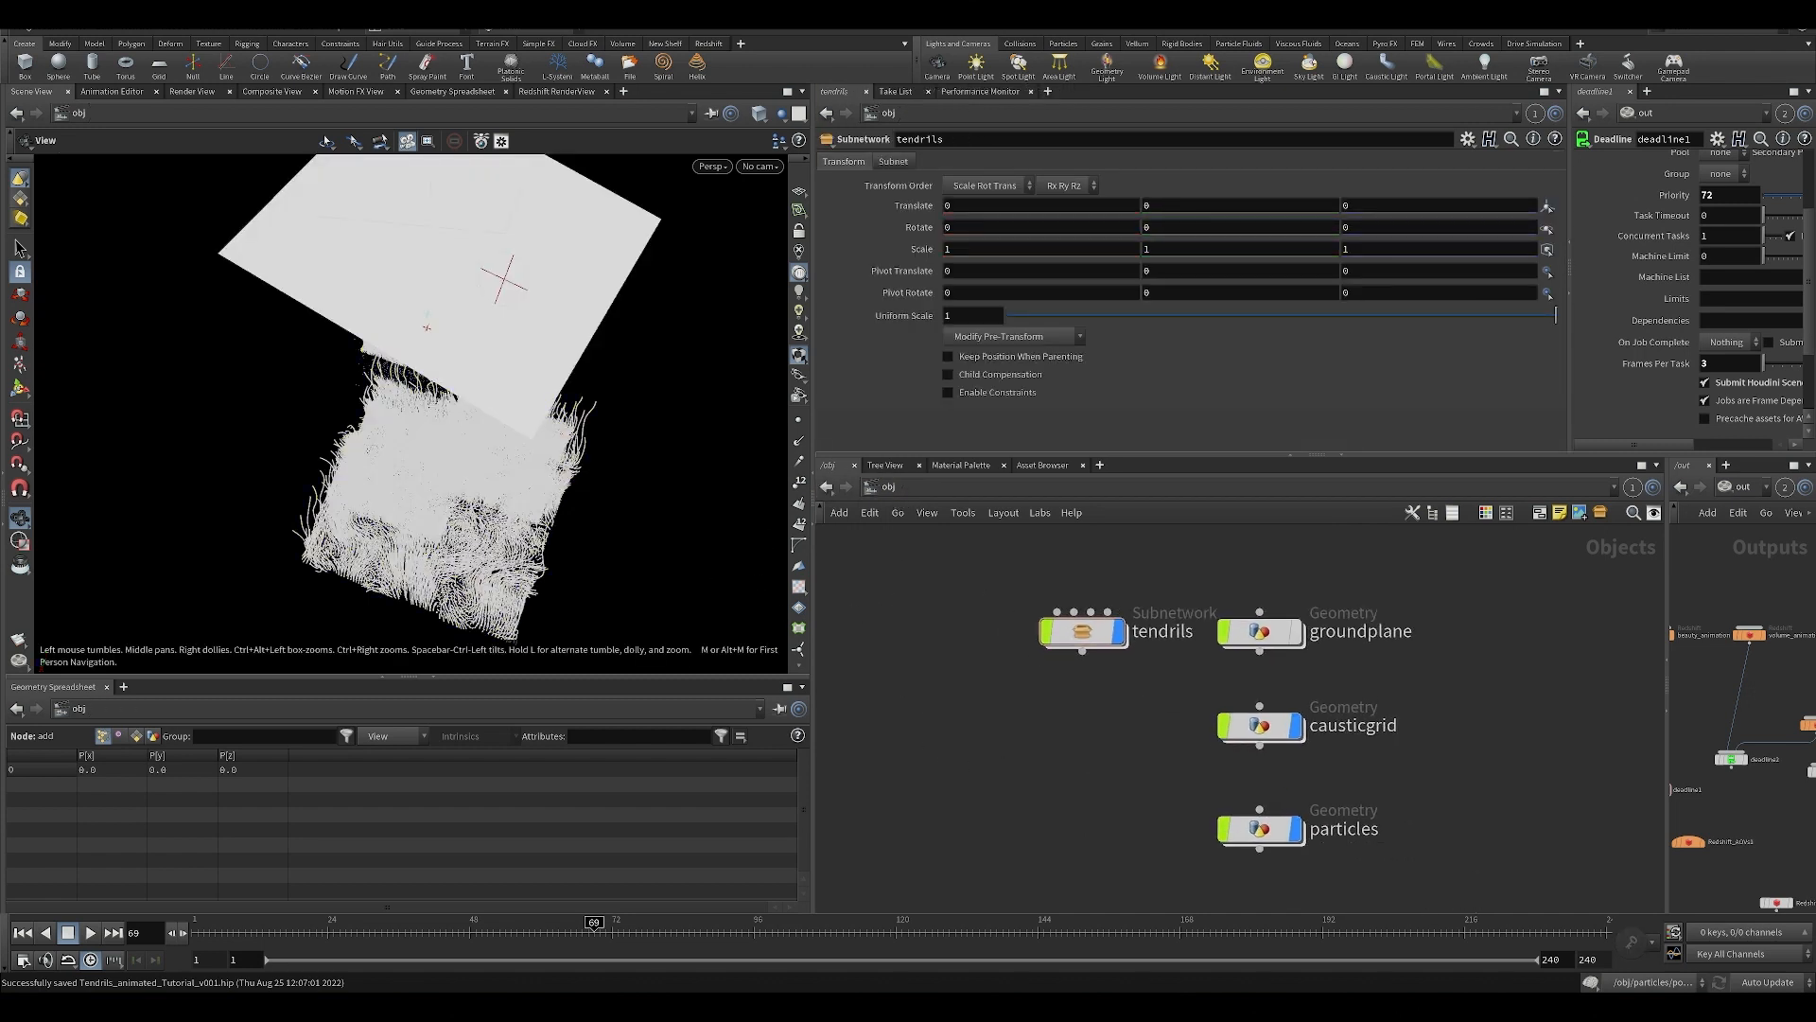
middle_drag(1009, 731, 938, 690)
scroll(939, 691, down, 3)
middle_drag(1257, 742, 1131, 572)
middle_drag(985, 690, 1049, 785)
middle_drag(901, 620, 924, 740)
double_click(1031, 776)
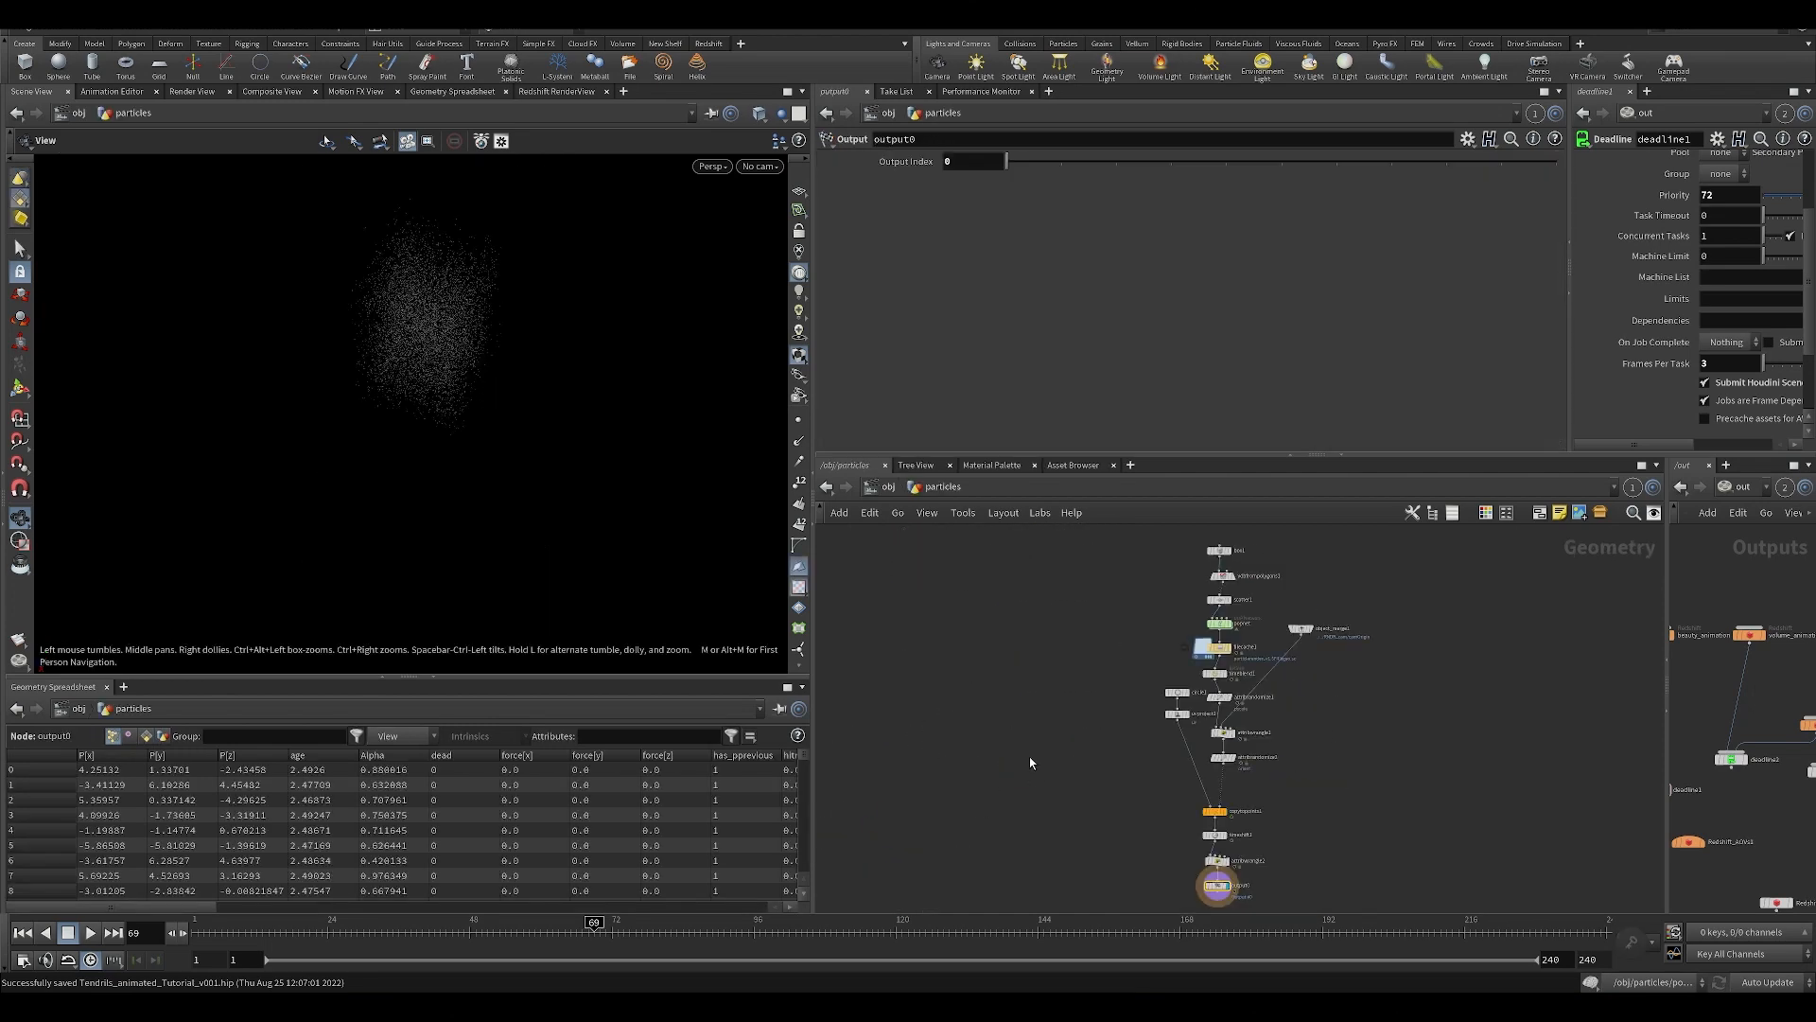
scroll(508, 434, up, 8)
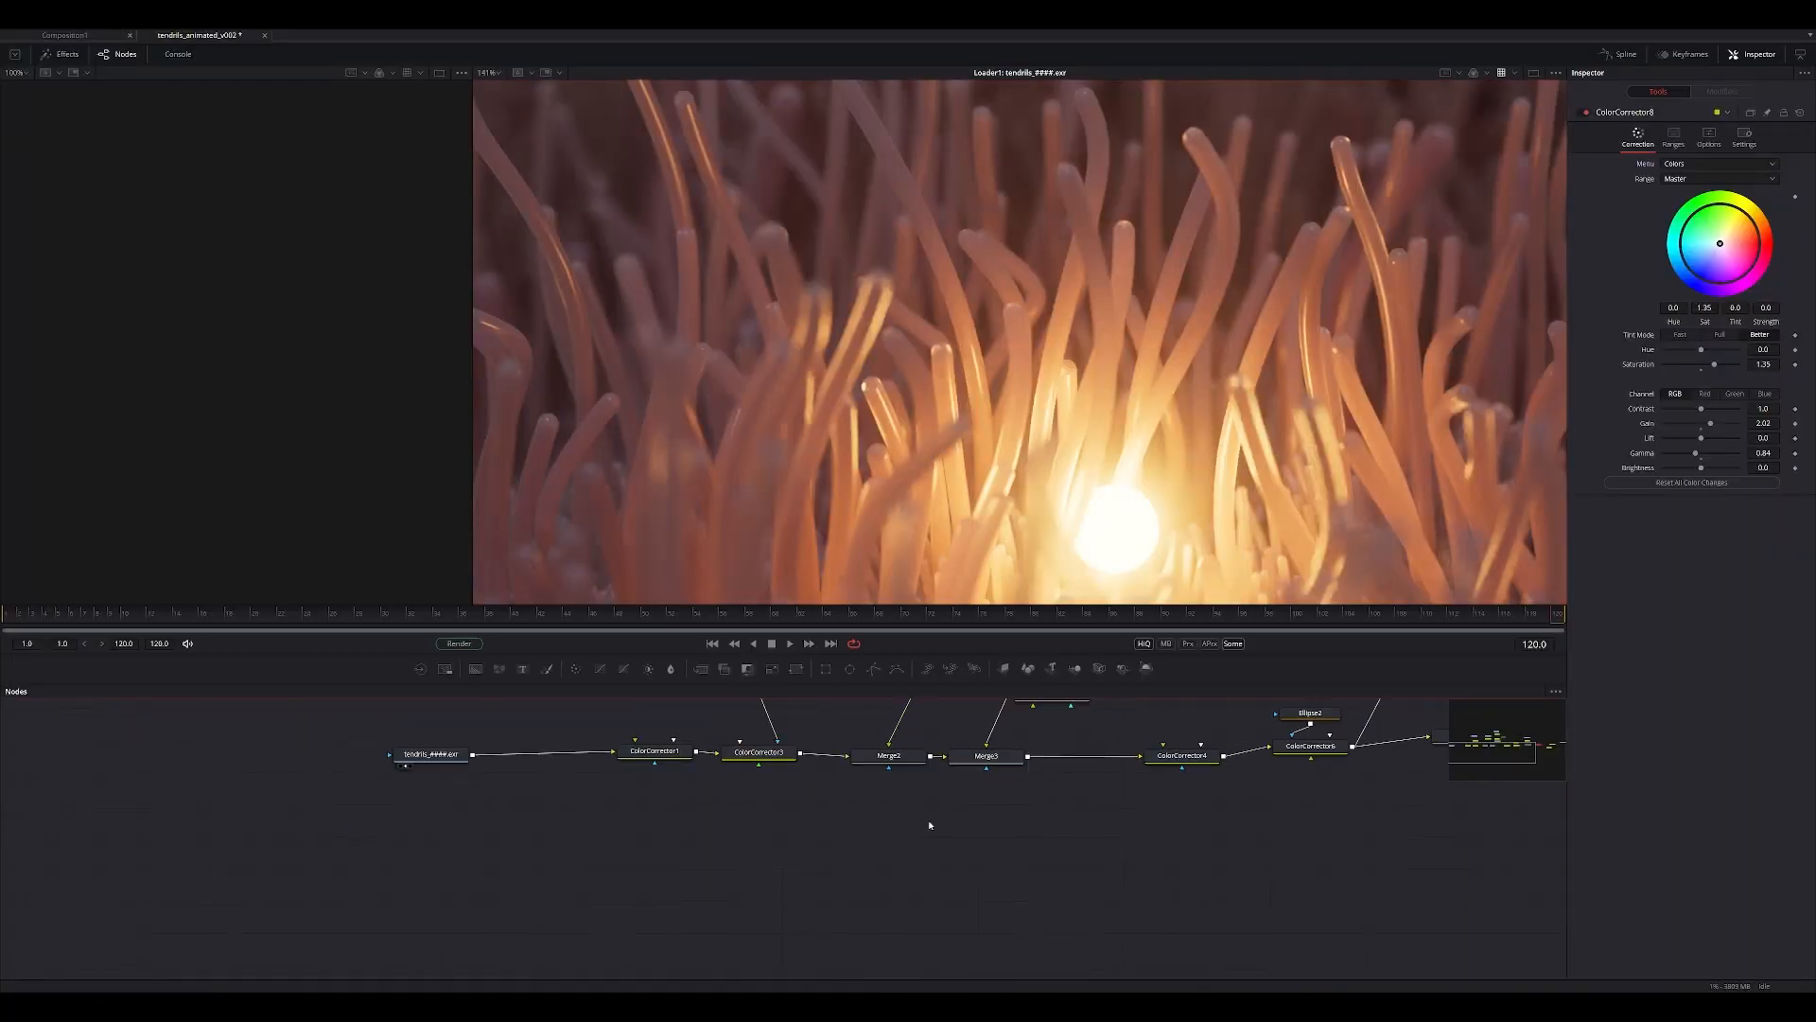
In Fusion, view the output of ColorCorrector2_1 for the particle pass and fit it in the viewer.
ctrl+scroll(928, 823, up, 3)
key(2)
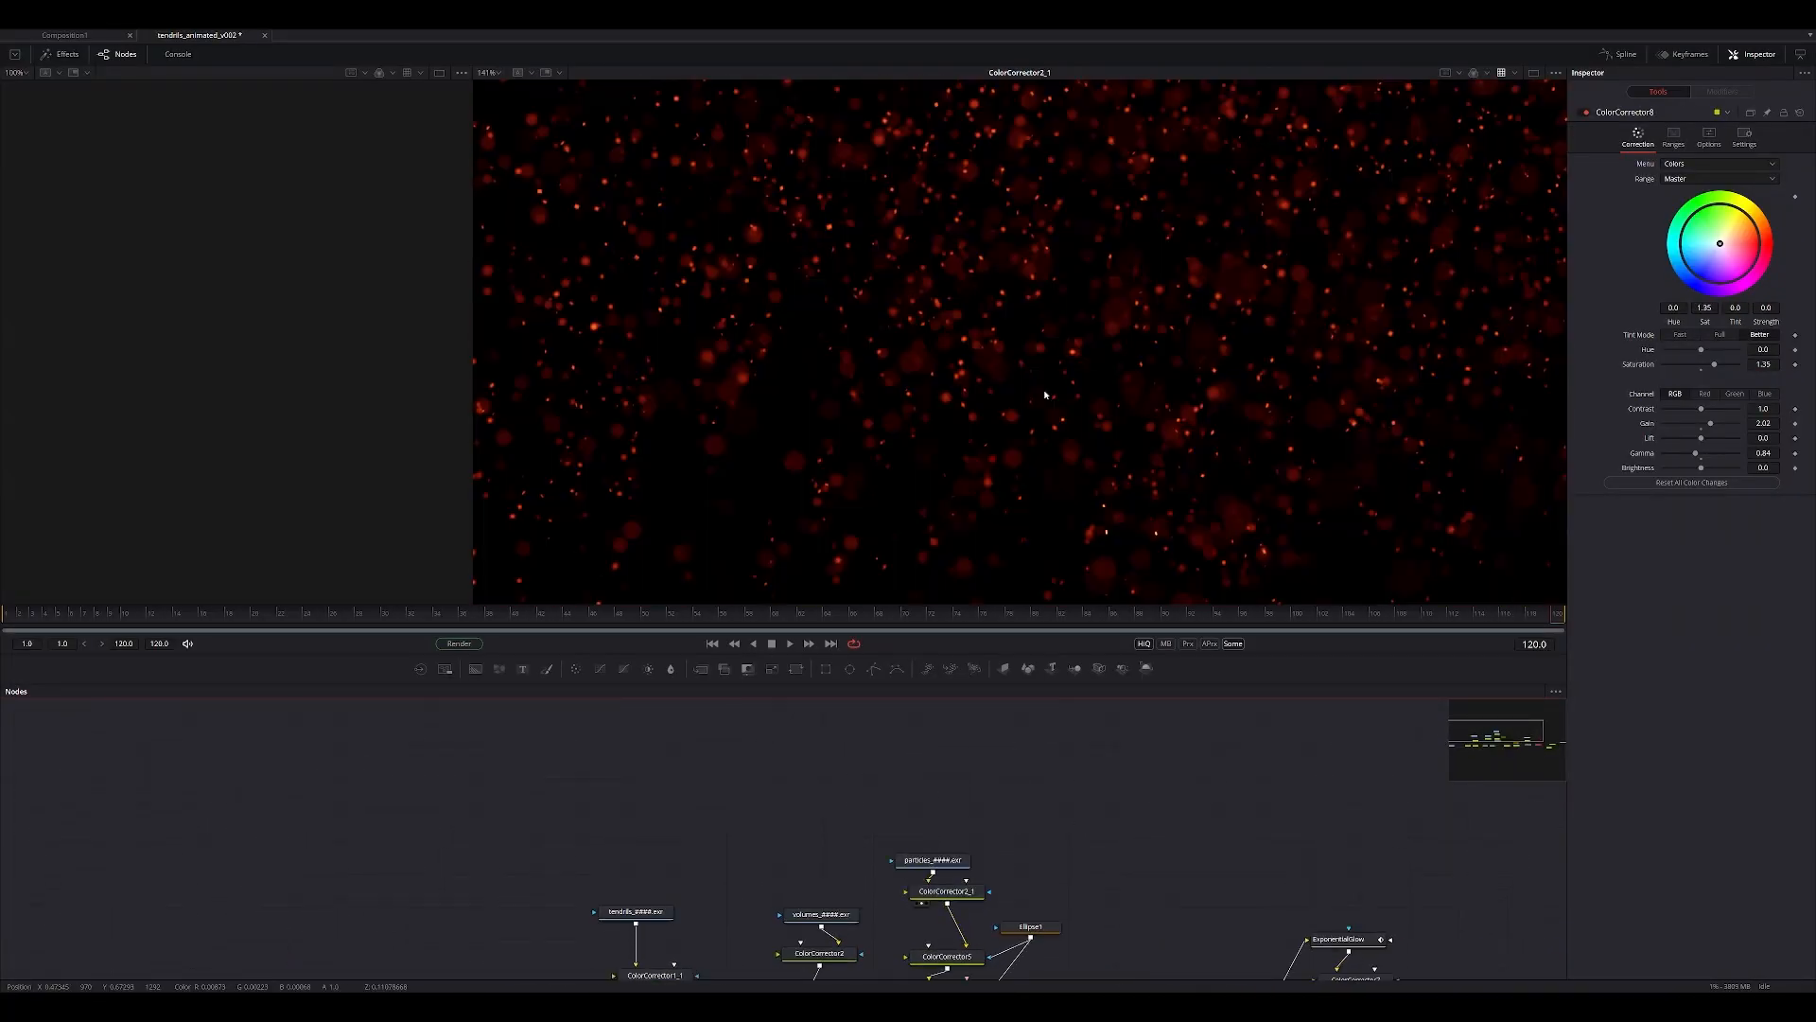
ctrl+scroll(1013, 360, down, 3)
middle_drag(1013, 360, 944, 347)
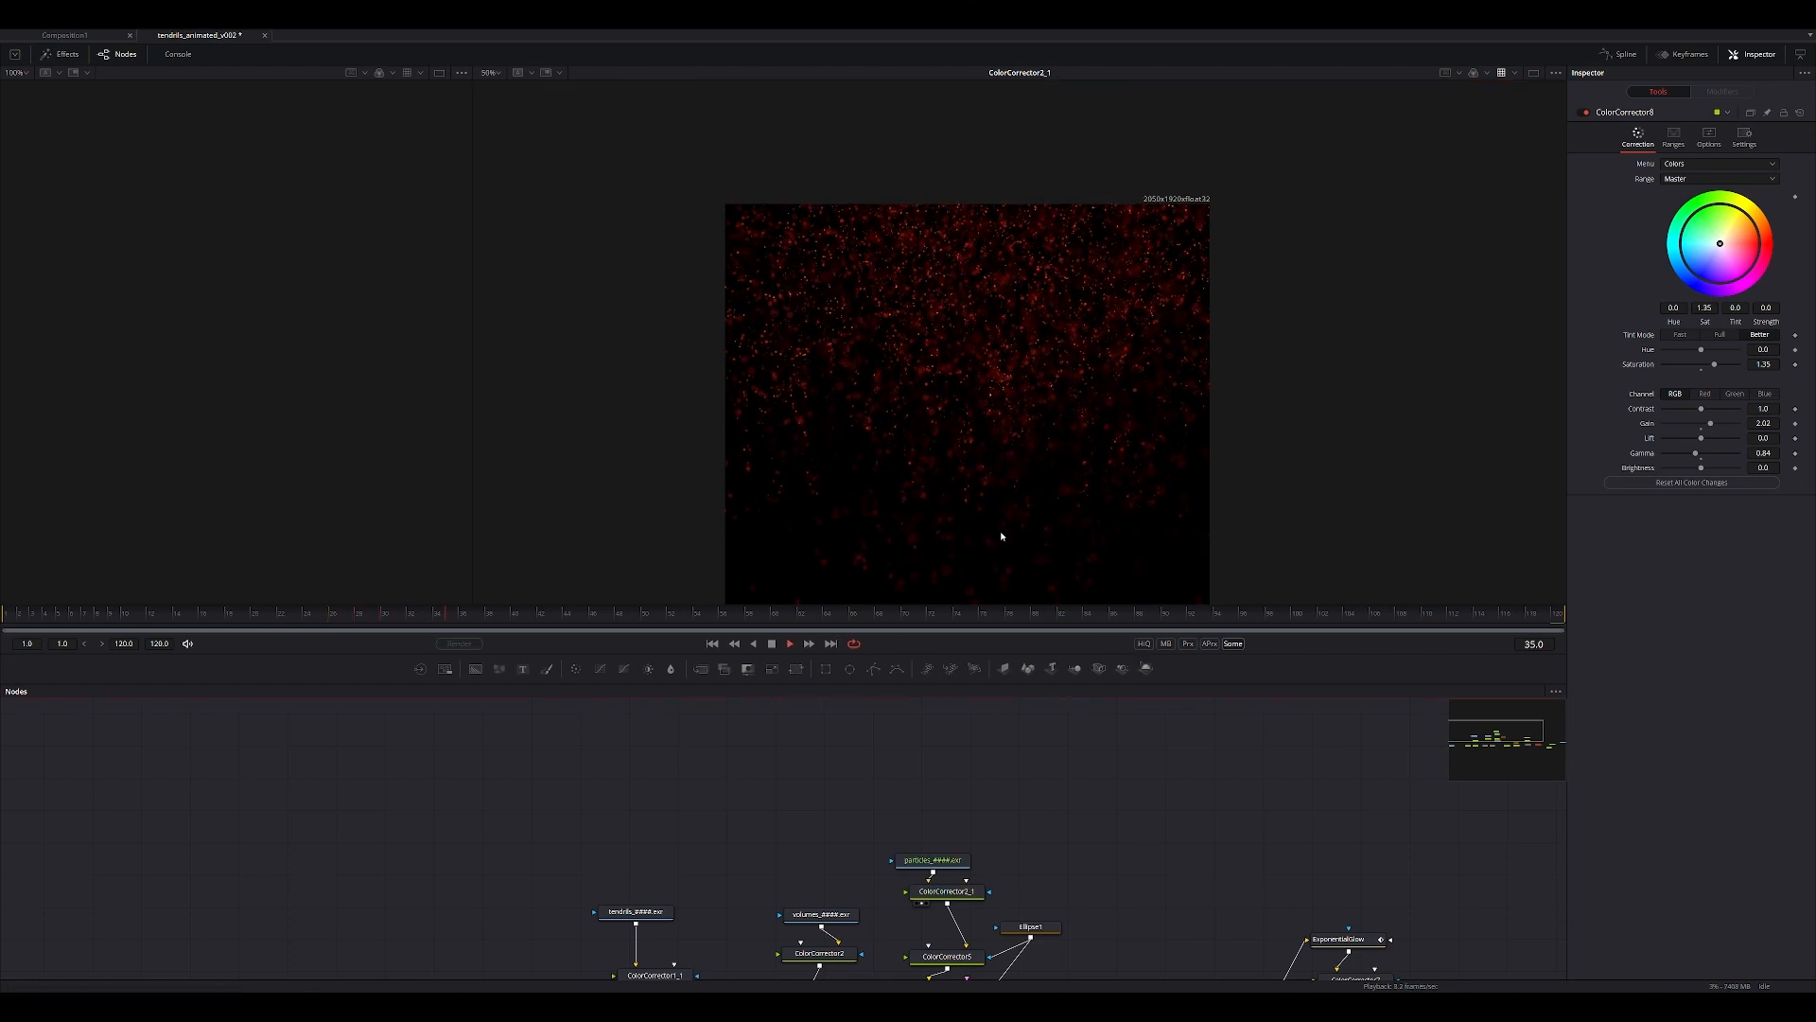
Examine the raw particles_####.exr loader during playback, stop it and scrub back to frame 5.
middle_drag(1081, 784, 1040, 712)
drag(892, 787, 965, 480)
ctrl+scroll(959, 354, up, 2)
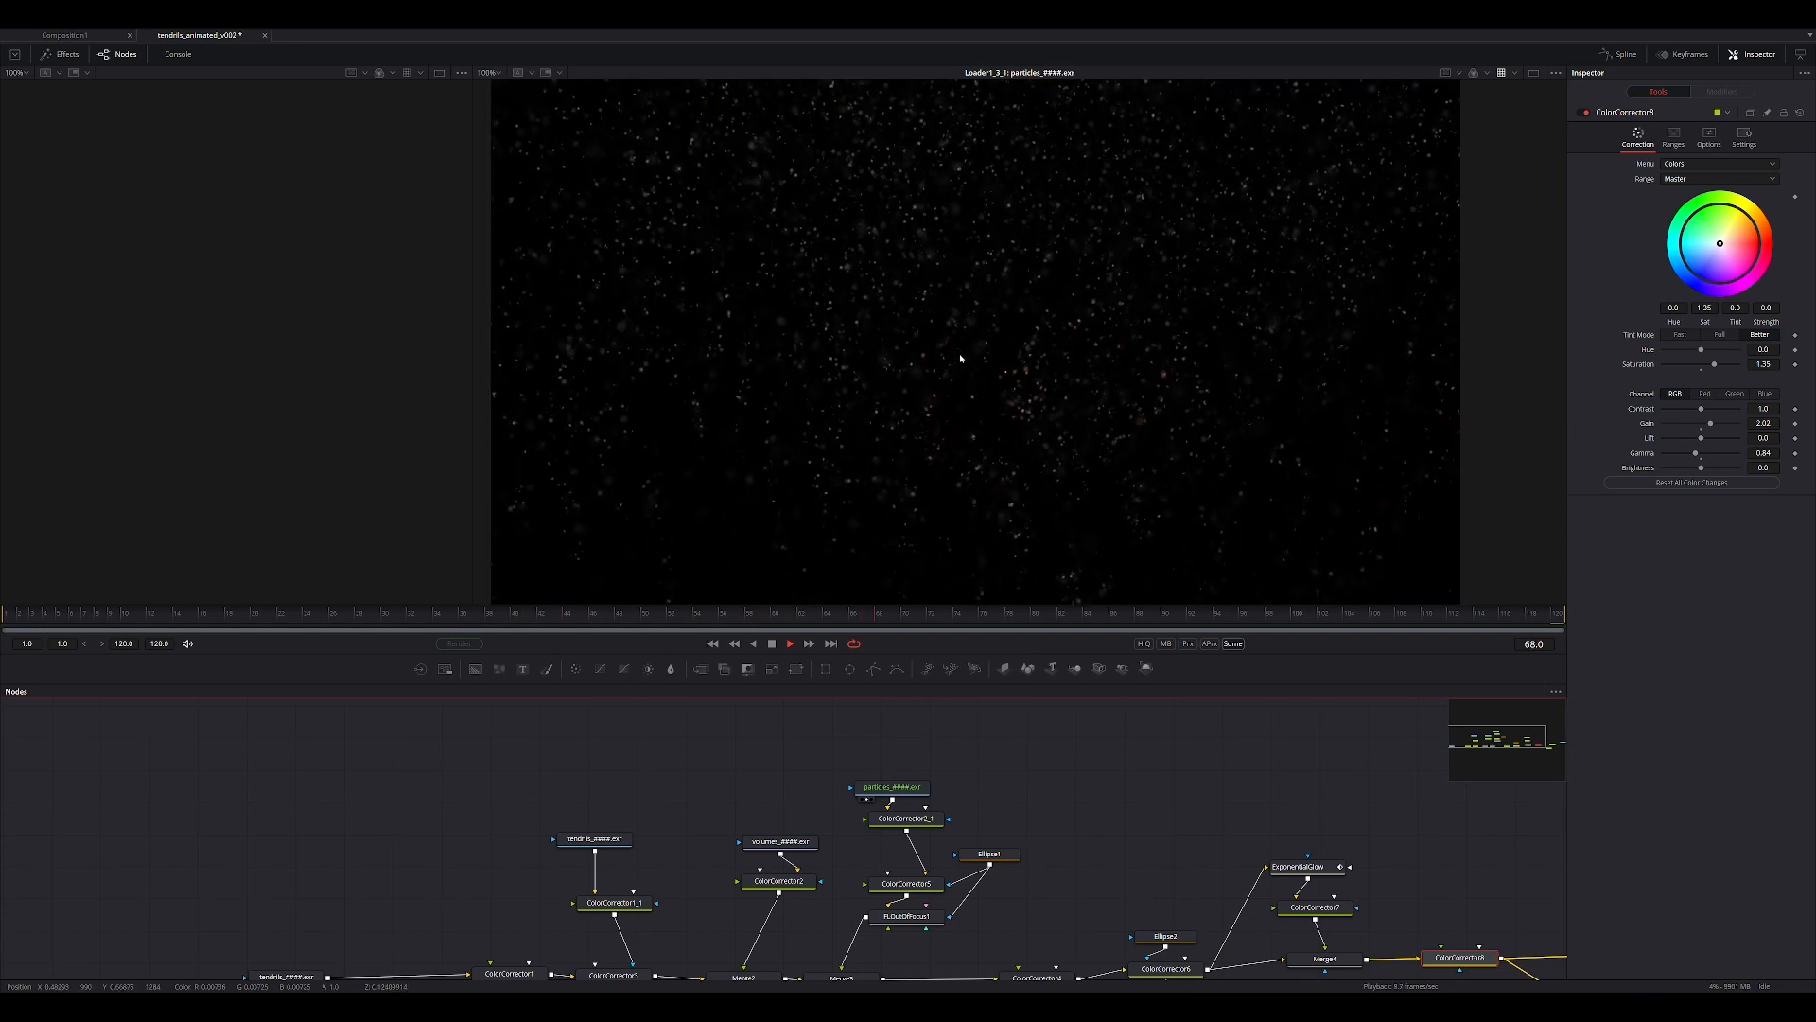
middle_drag(942, 374, 920, 410)
ctrl+scroll(939, 367, up, 1)
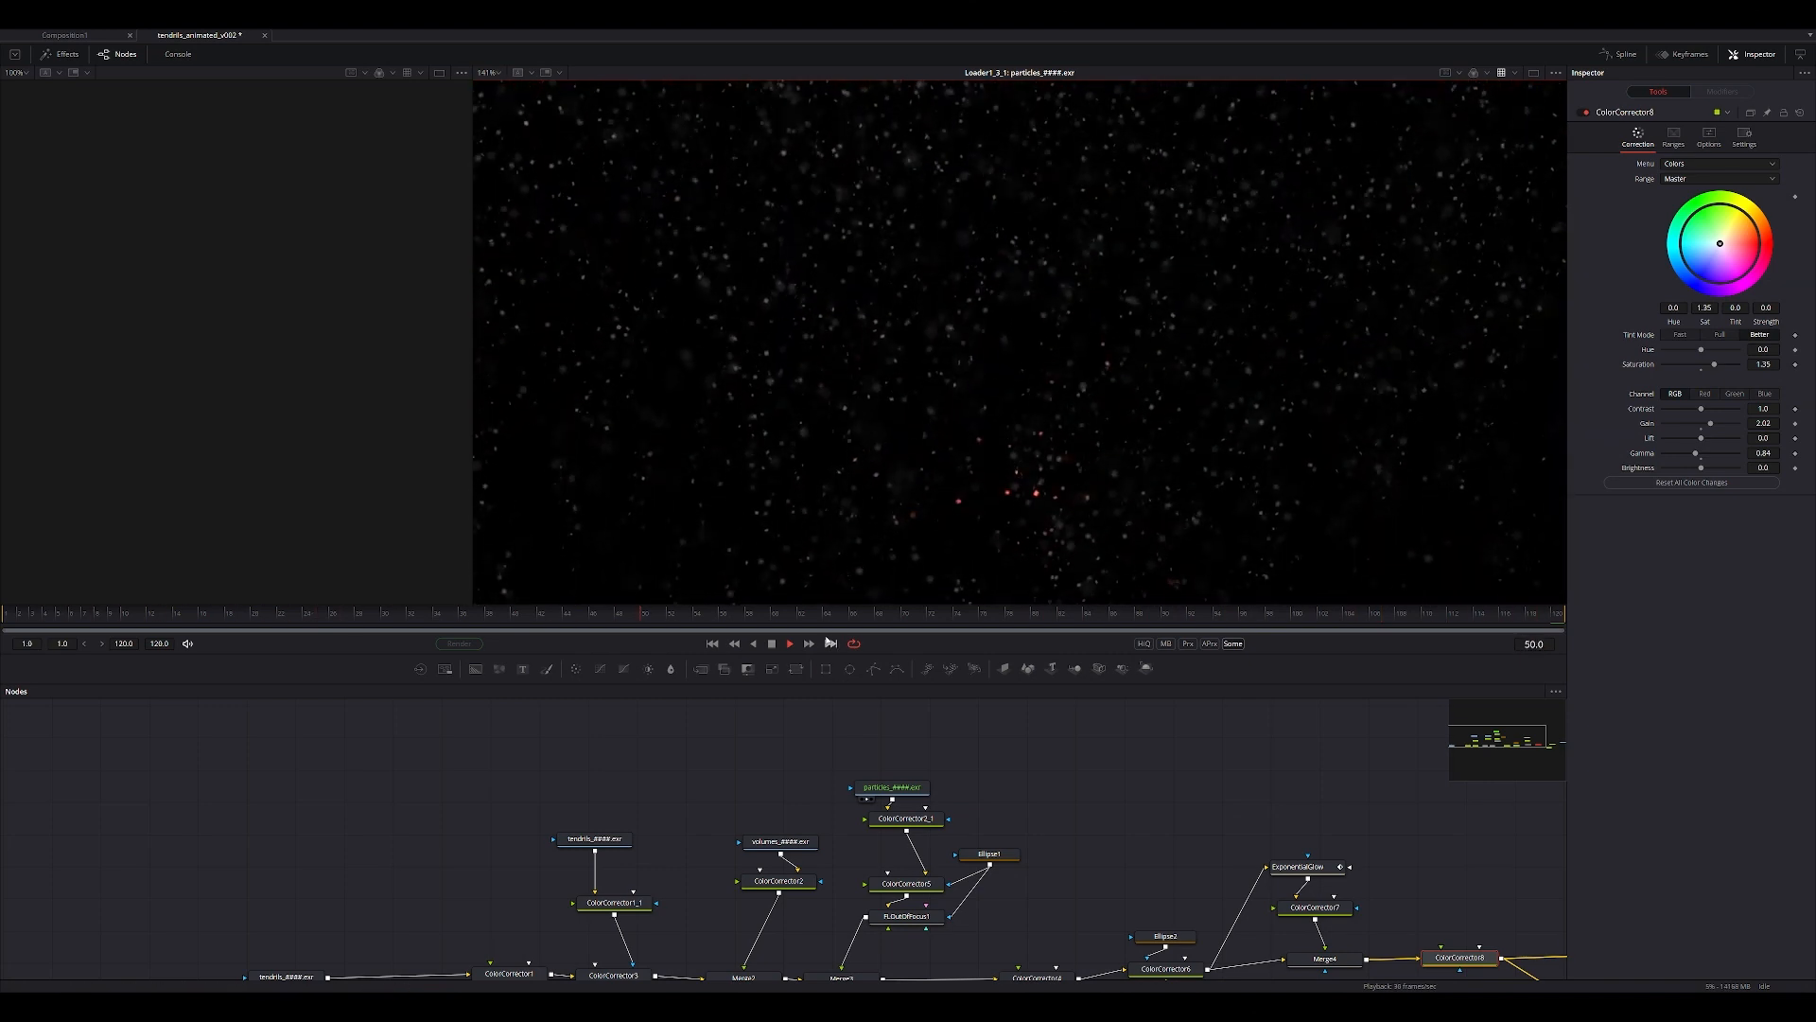
key(space)
drag(446, 621, 58, 621)
Switch back to Houdini and display the vdbfrompolygons1 node in the particles network.
mouse_move(1099, 1004)
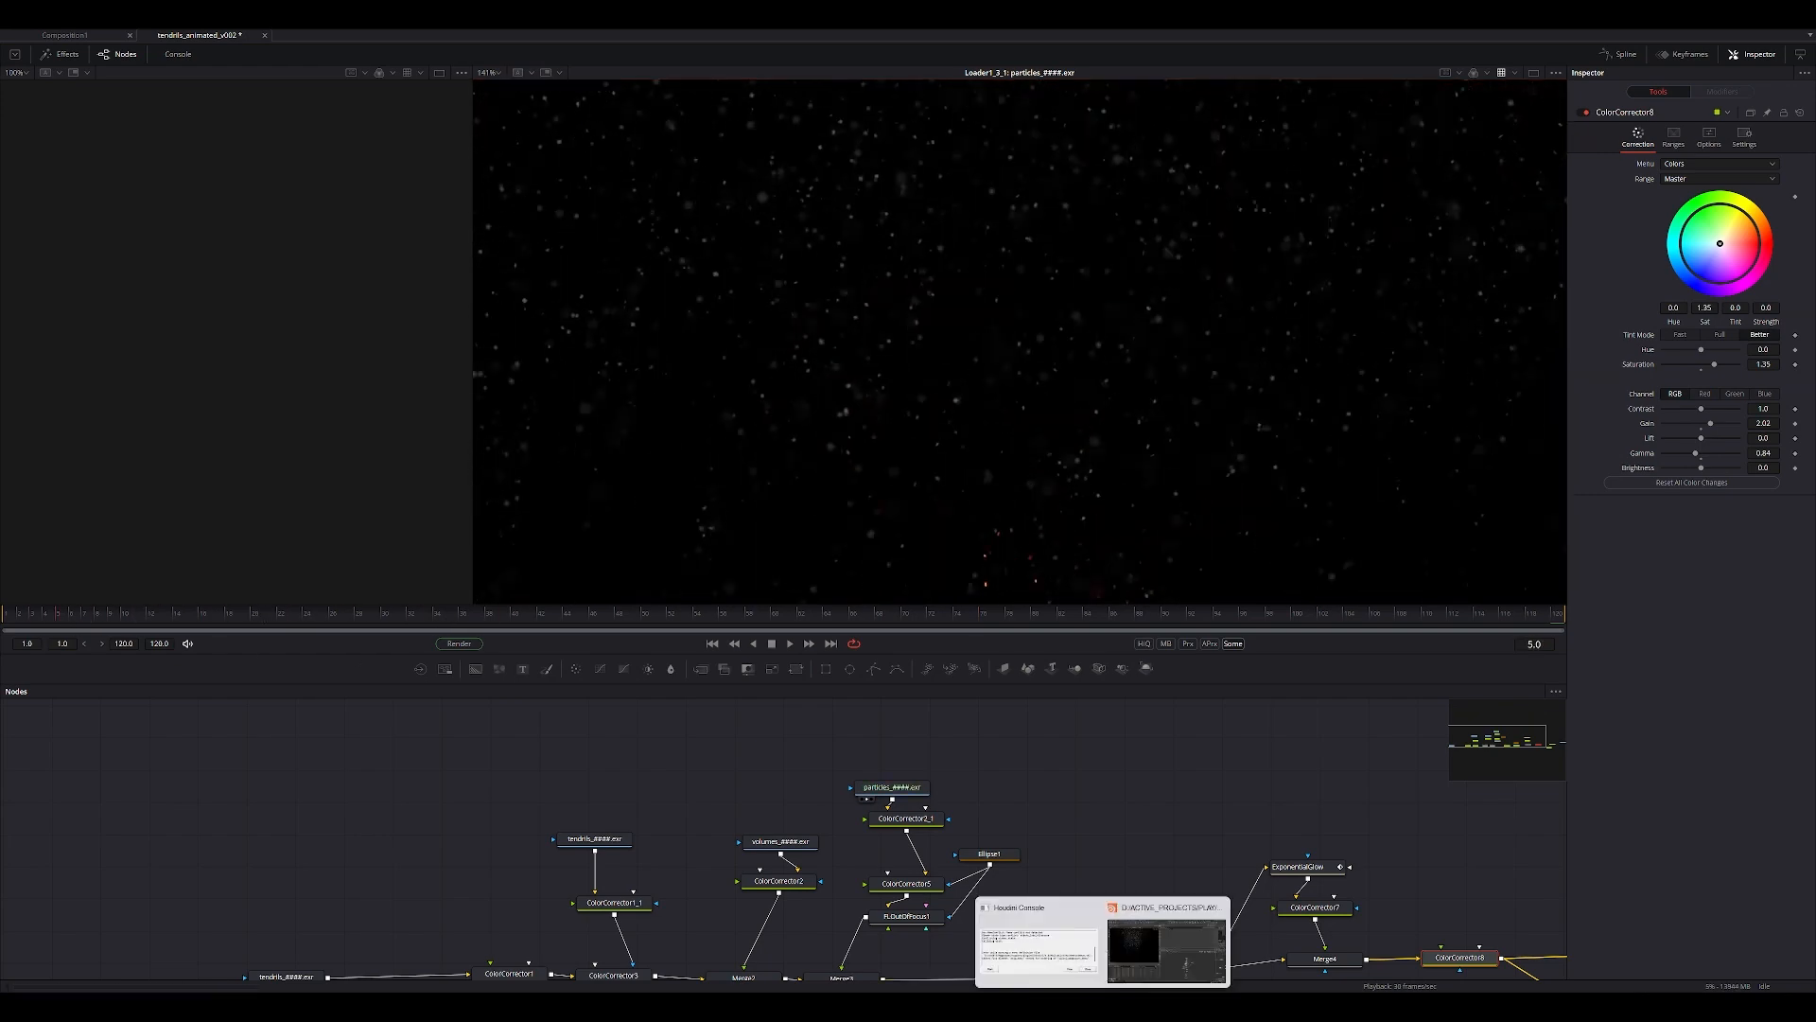
click(1160, 949)
middle_drag(1083, 833, 974, 761)
scroll(1165, 624, up, 3)
scroll(998, 602, up, 2)
middle_drag(967, 533, 966, 666)
click(1077, 662)
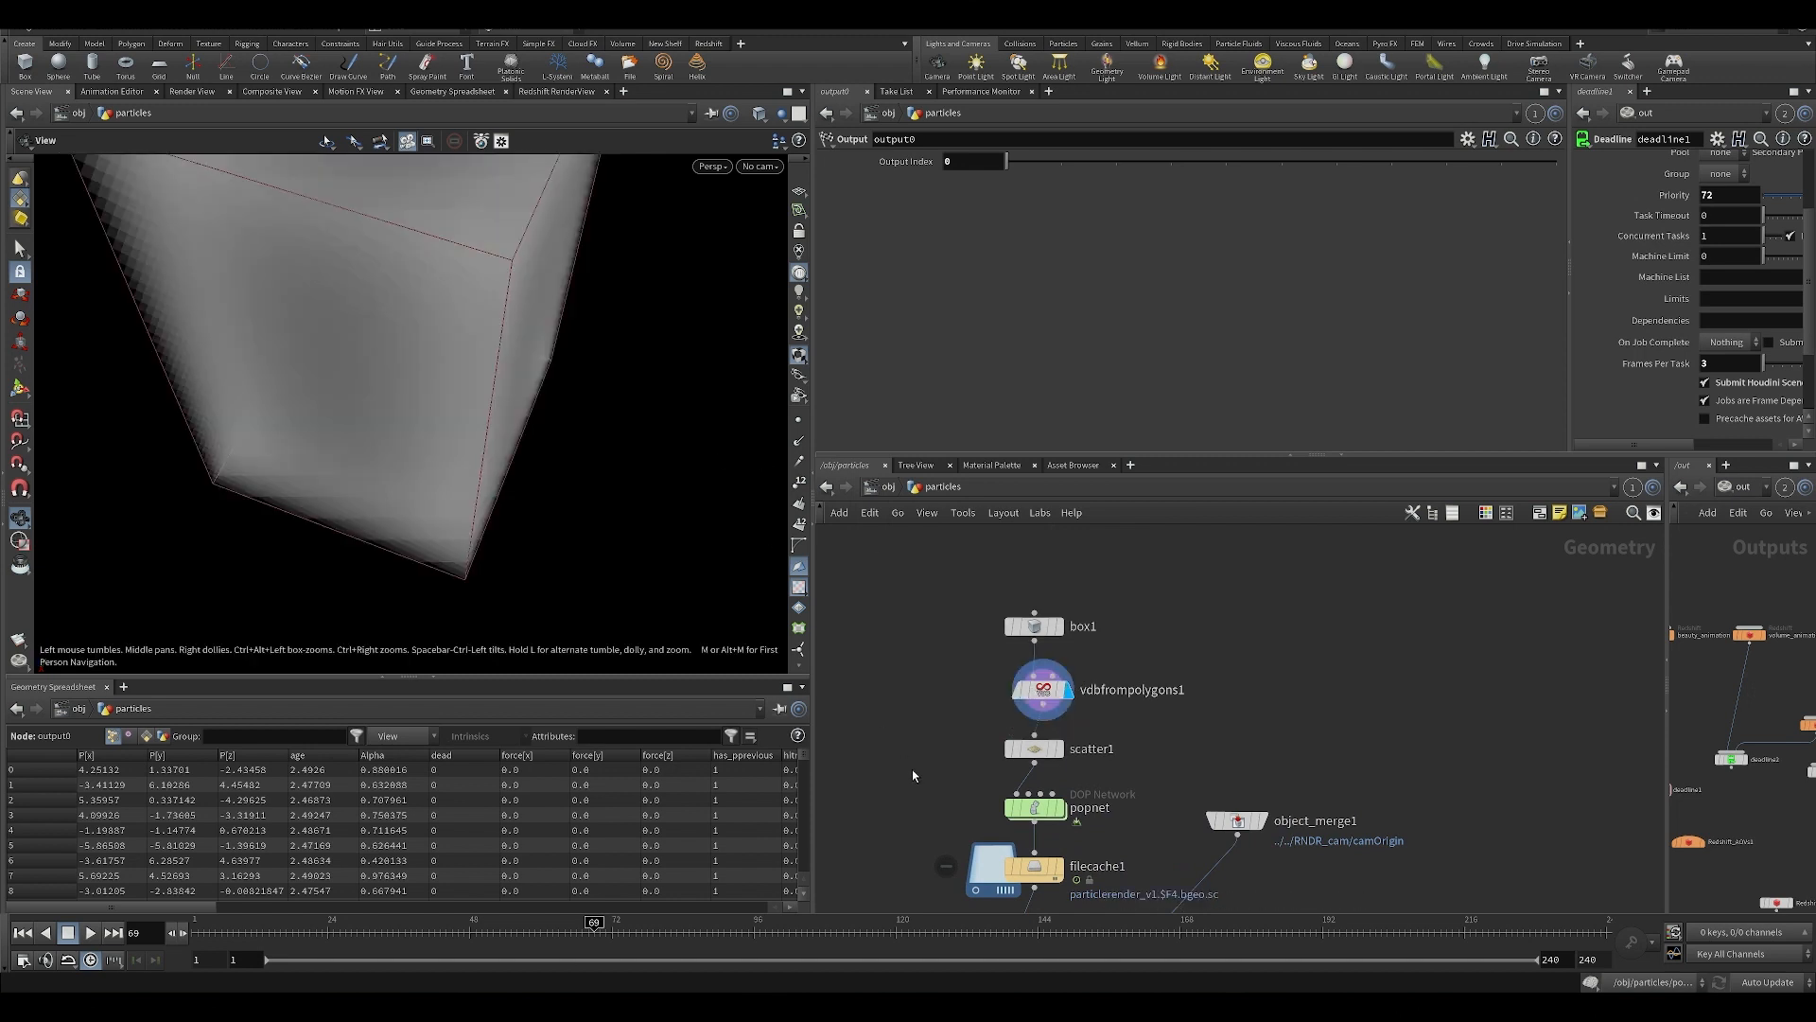
Display scatter1, review its settings and scrub the timeline to watch the scattered points change with the seed.
middle_drag(912, 769, 922, 692)
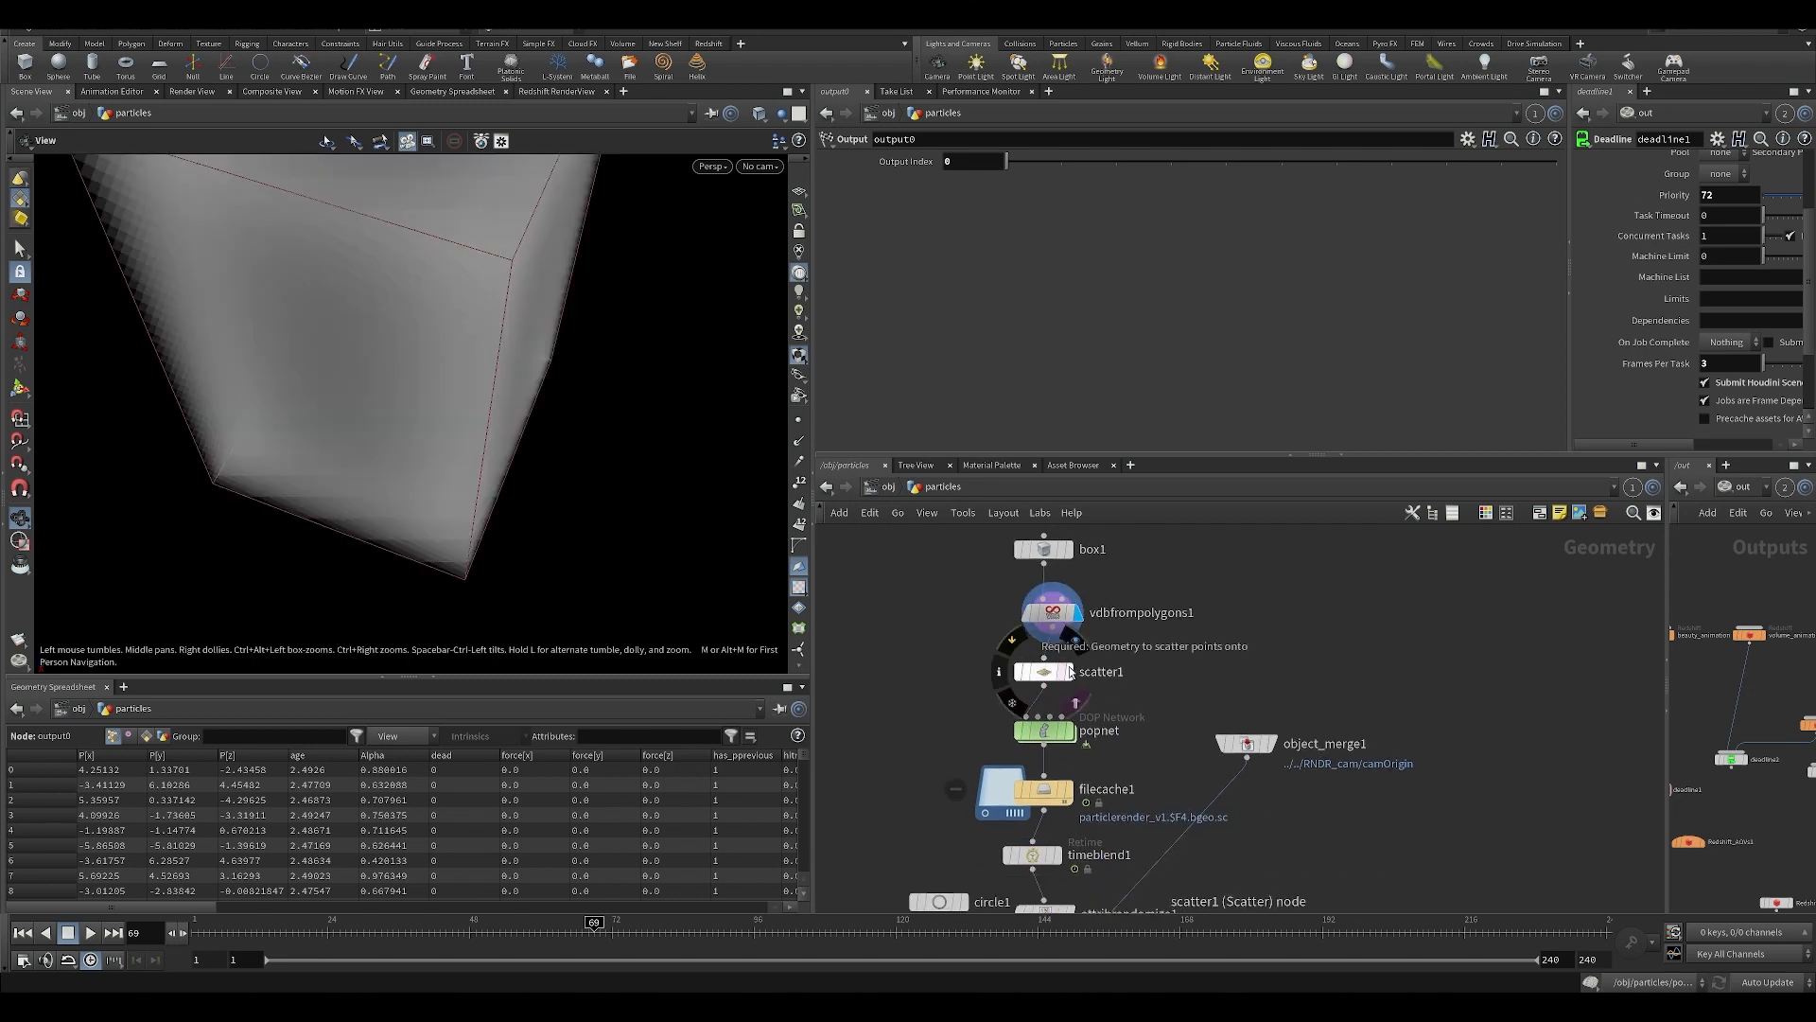
click(1068, 672)
click(1042, 671)
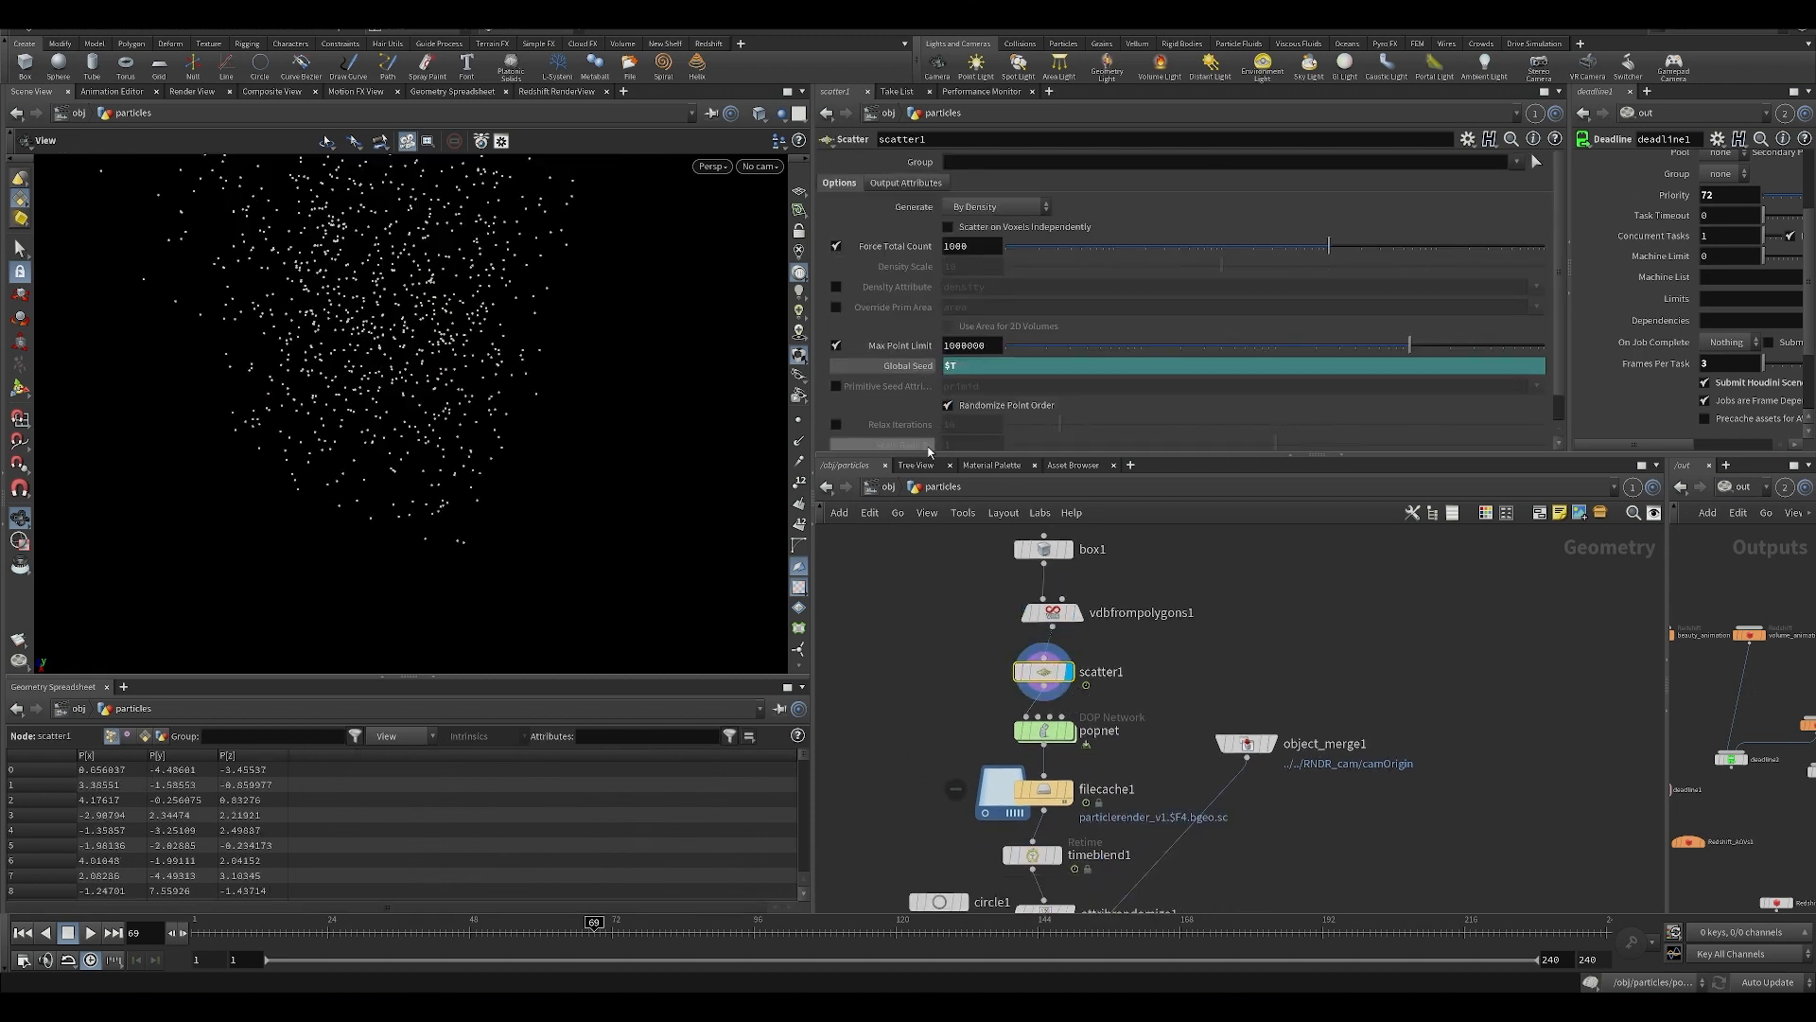
drag(284, 933, 476, 932)
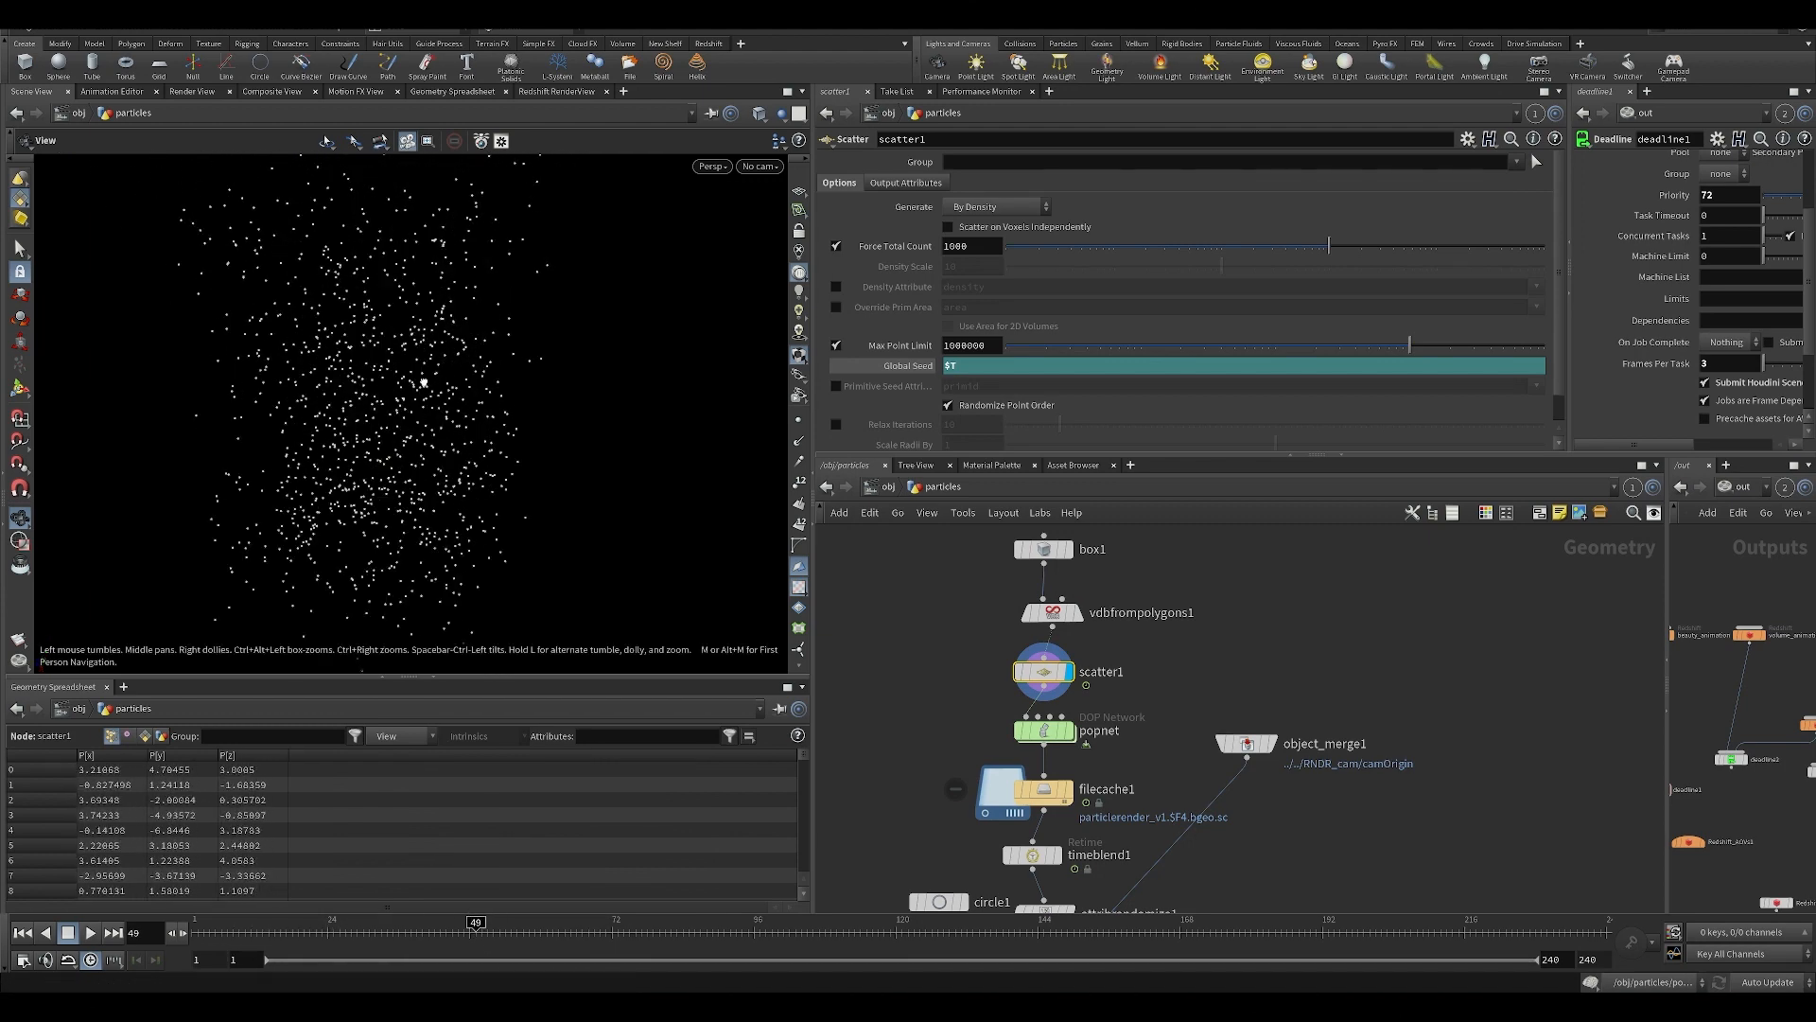
drag(423, 382, 418, 444)
drag(326, 933, 410, 933)
middle_drag(1006, 780, 1018, 703)
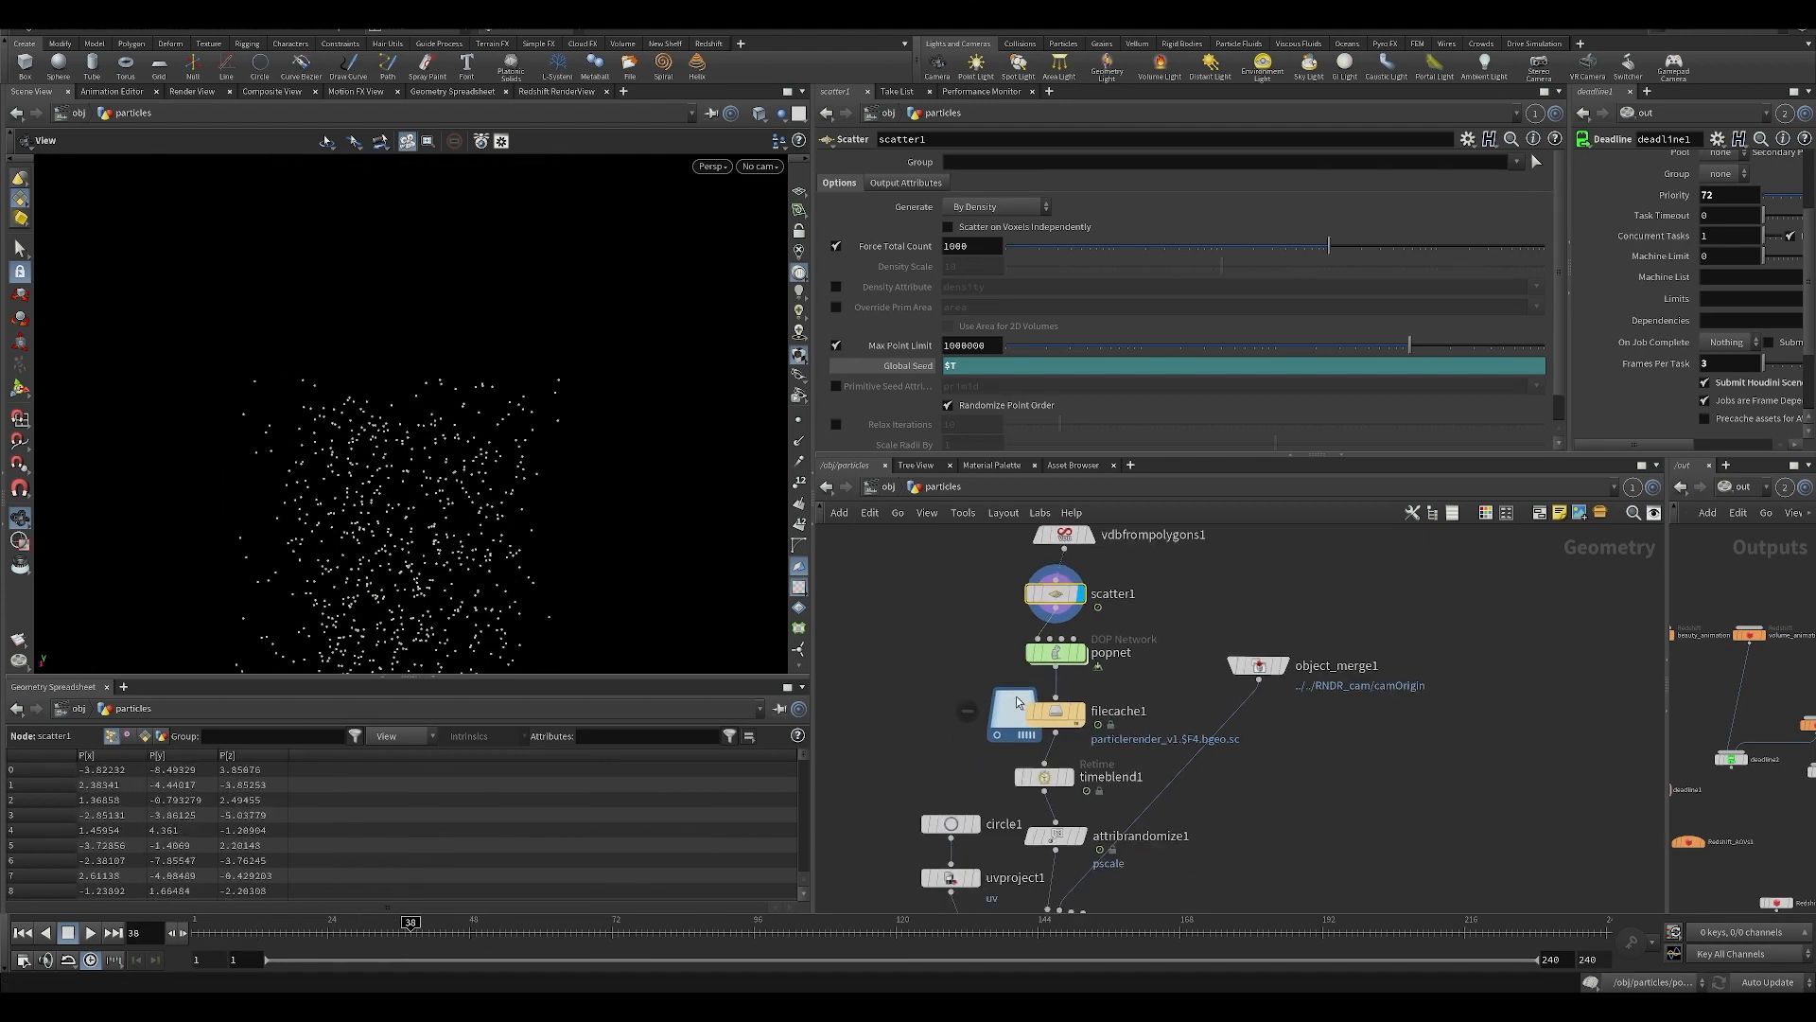
Open popnet and review the noise settings of popforce1 and popforce2.
double_click(1057, 652)
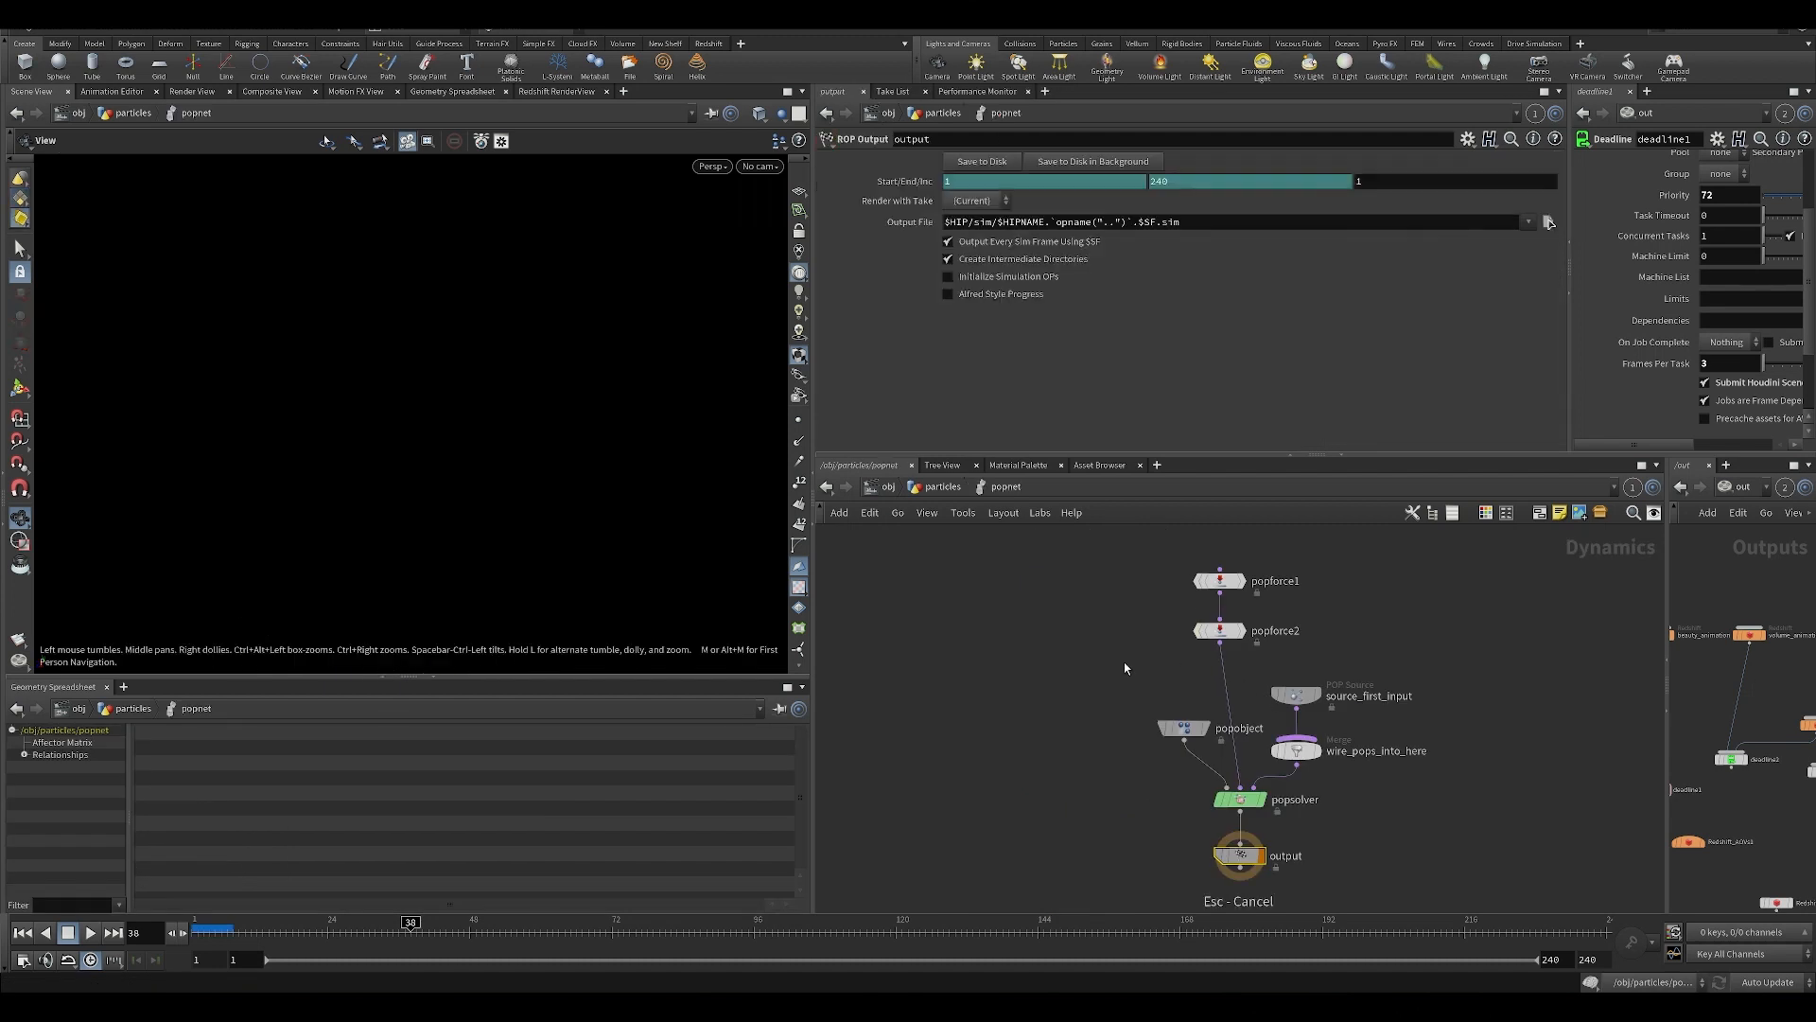
click(1159, 591)
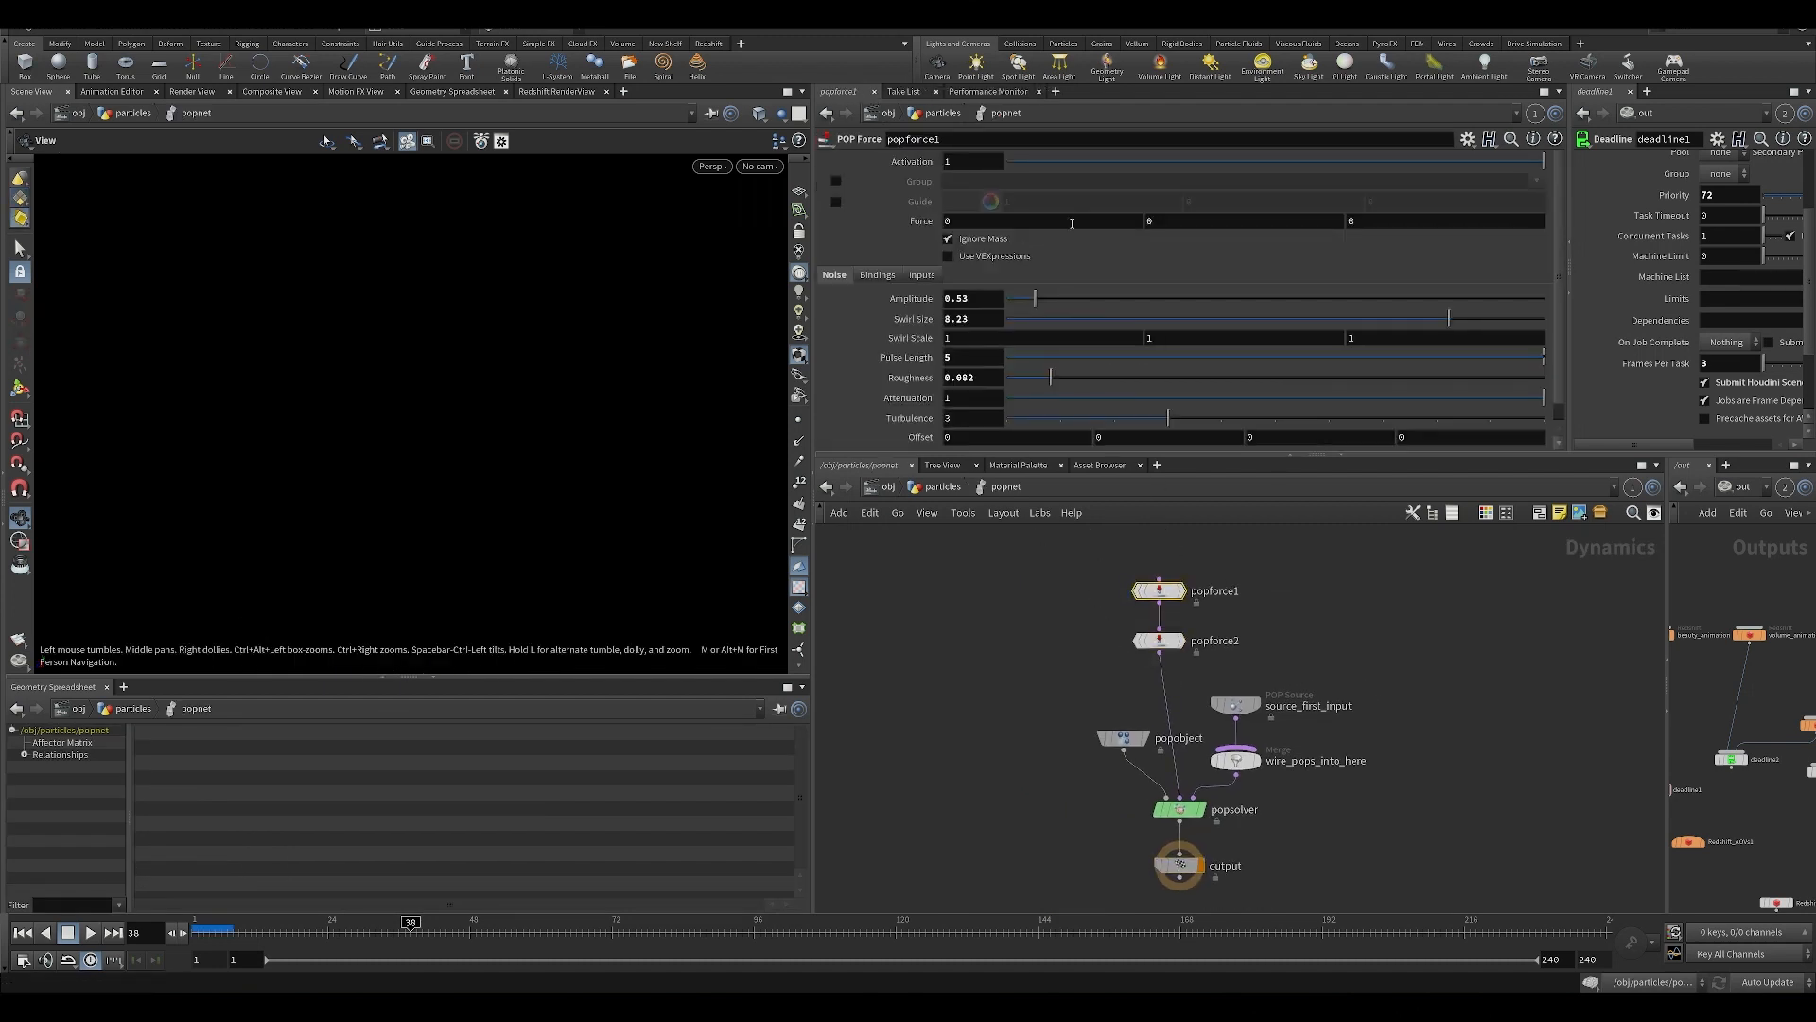
scroll(1069, 237, down, 1)
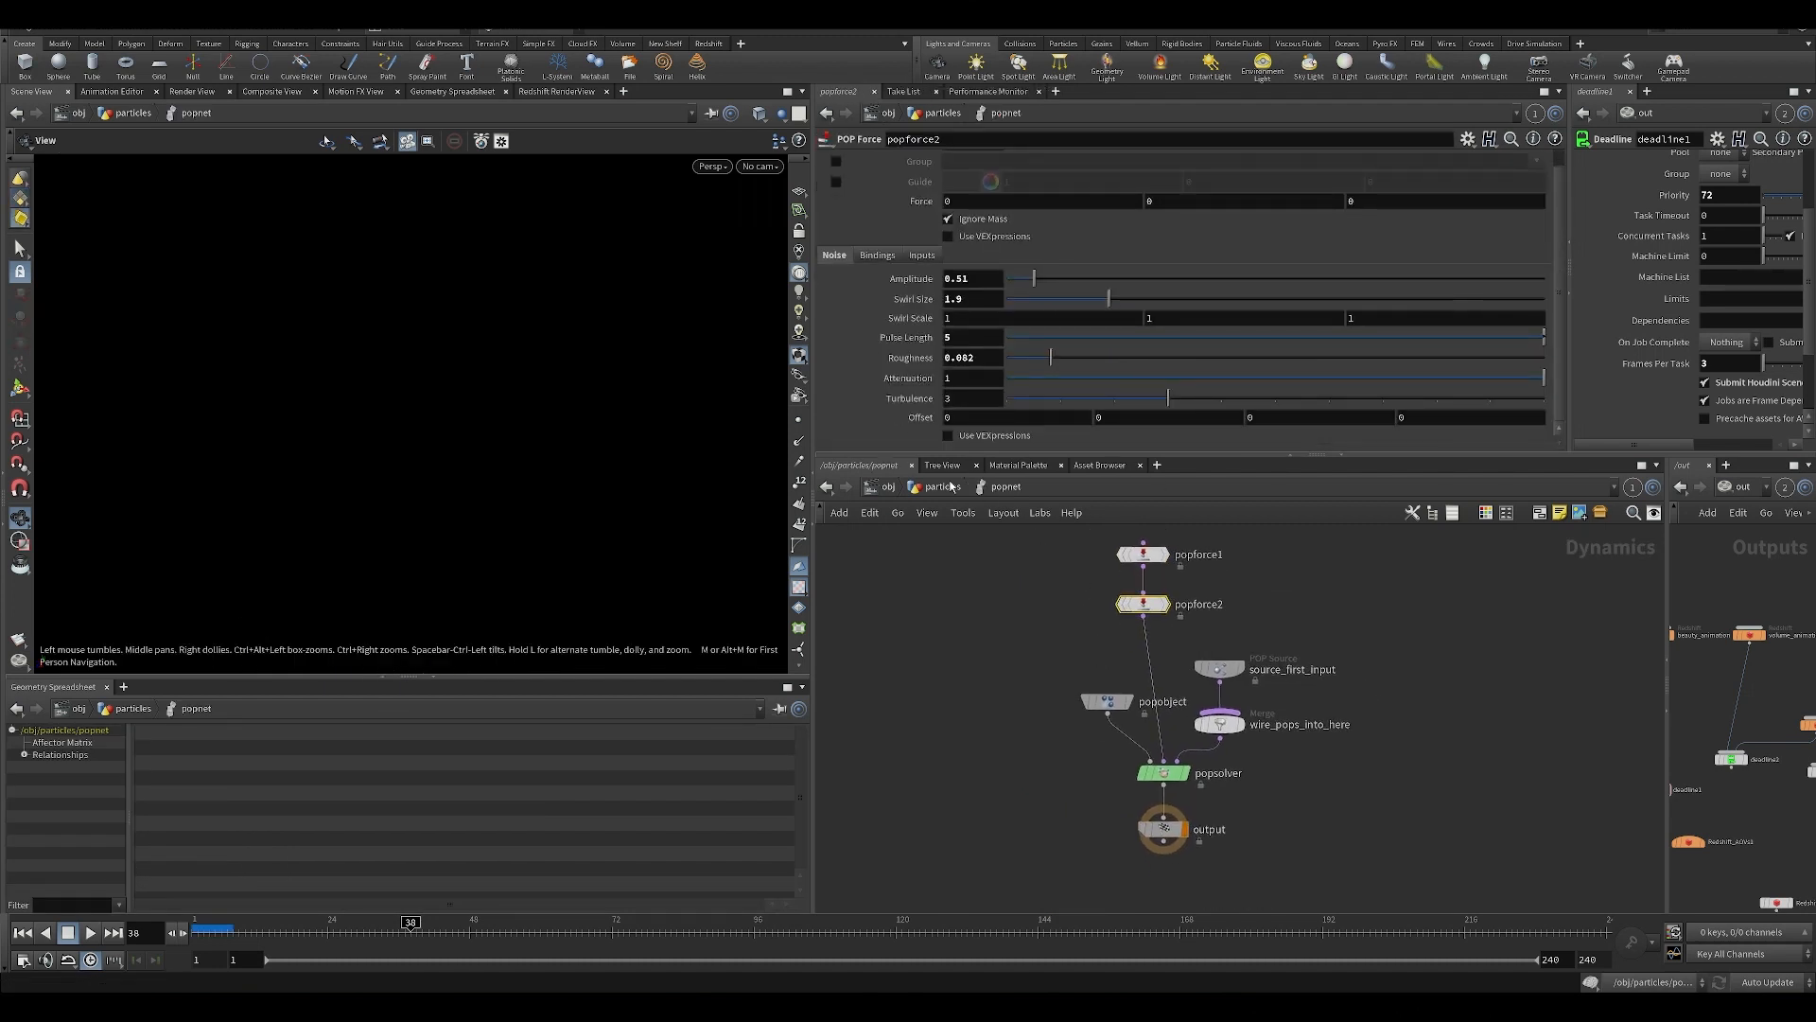
Return to the particles network, display popnet and play the simulation from the first frame.
key(u)
click(1088, 623)
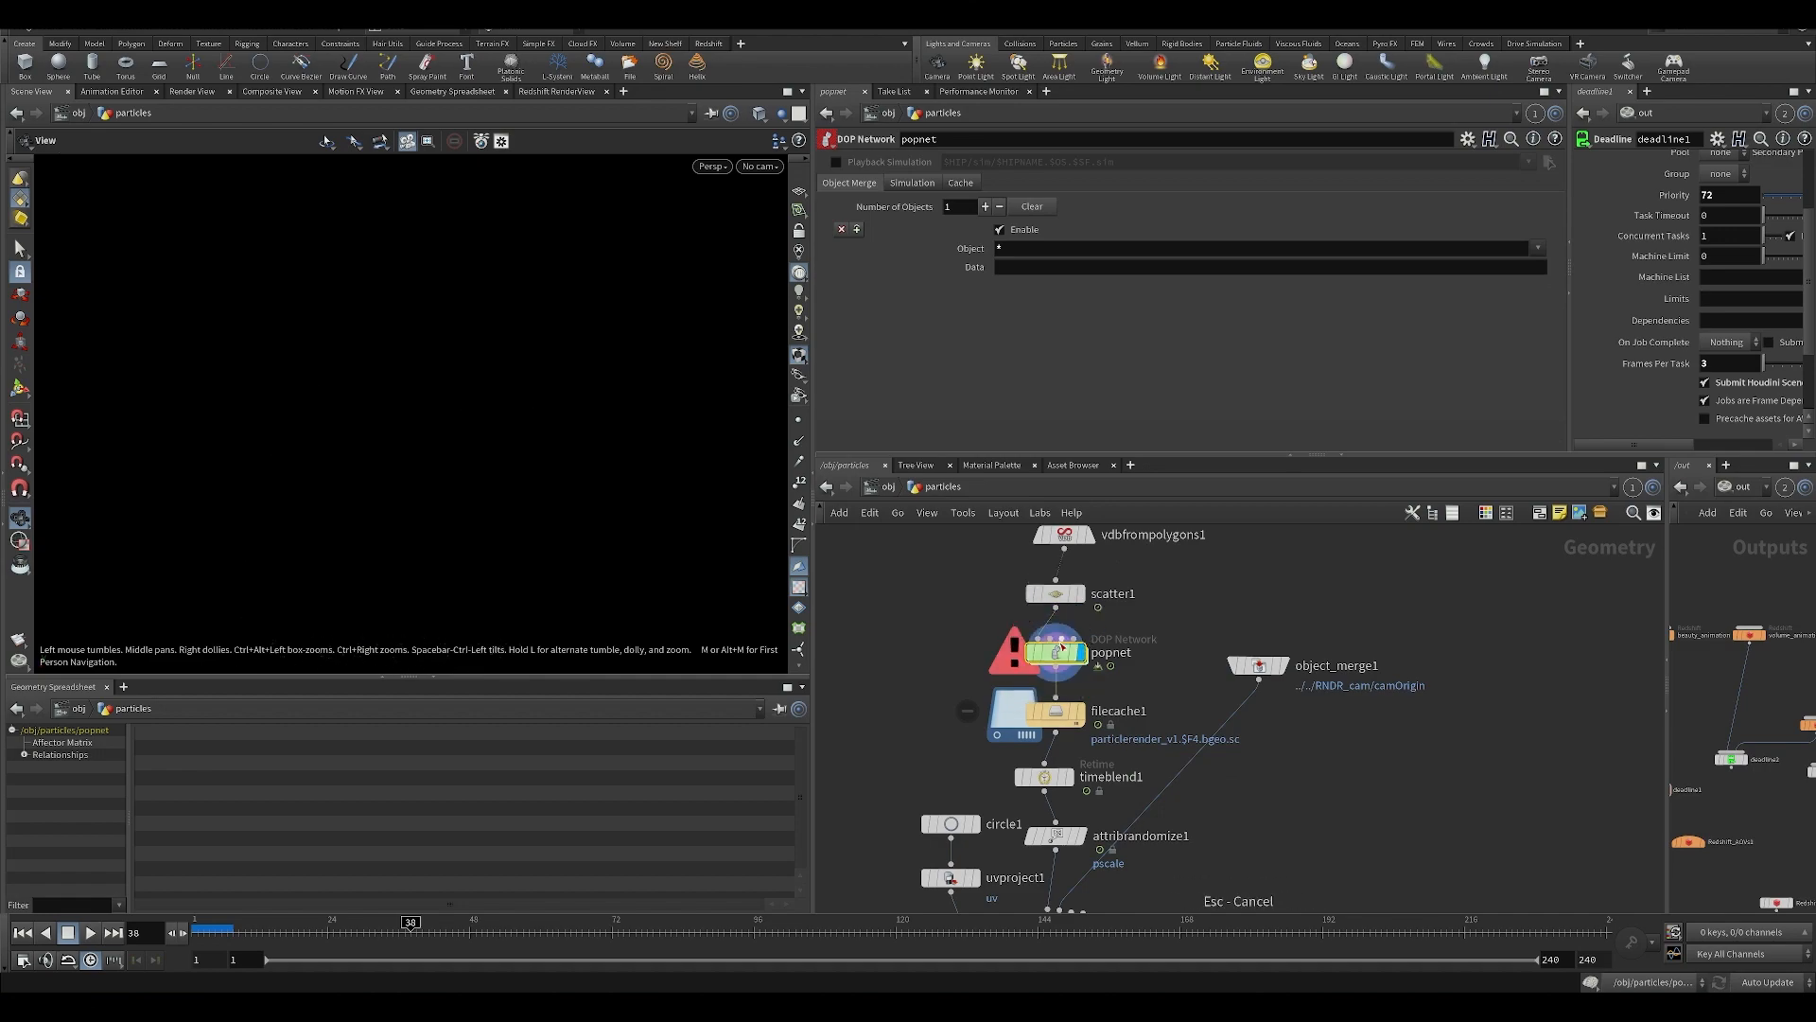
key(ctrl+Up)
key(Up)
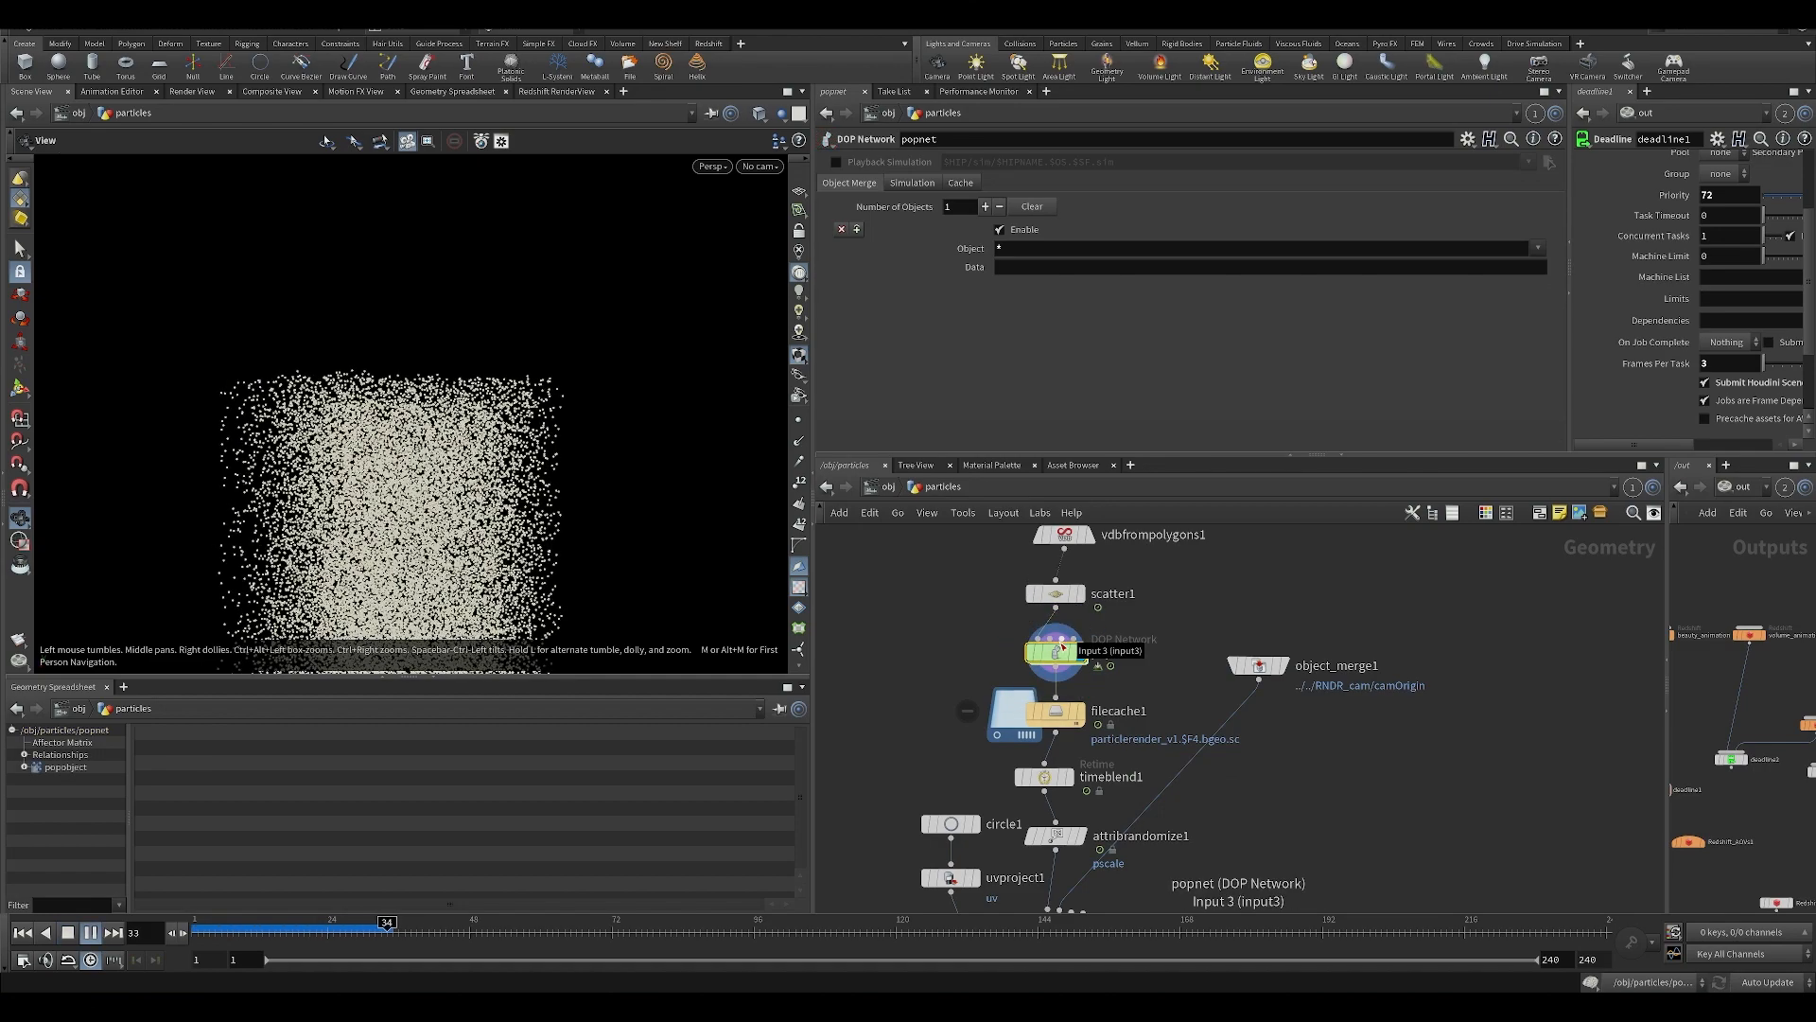
key(Up)
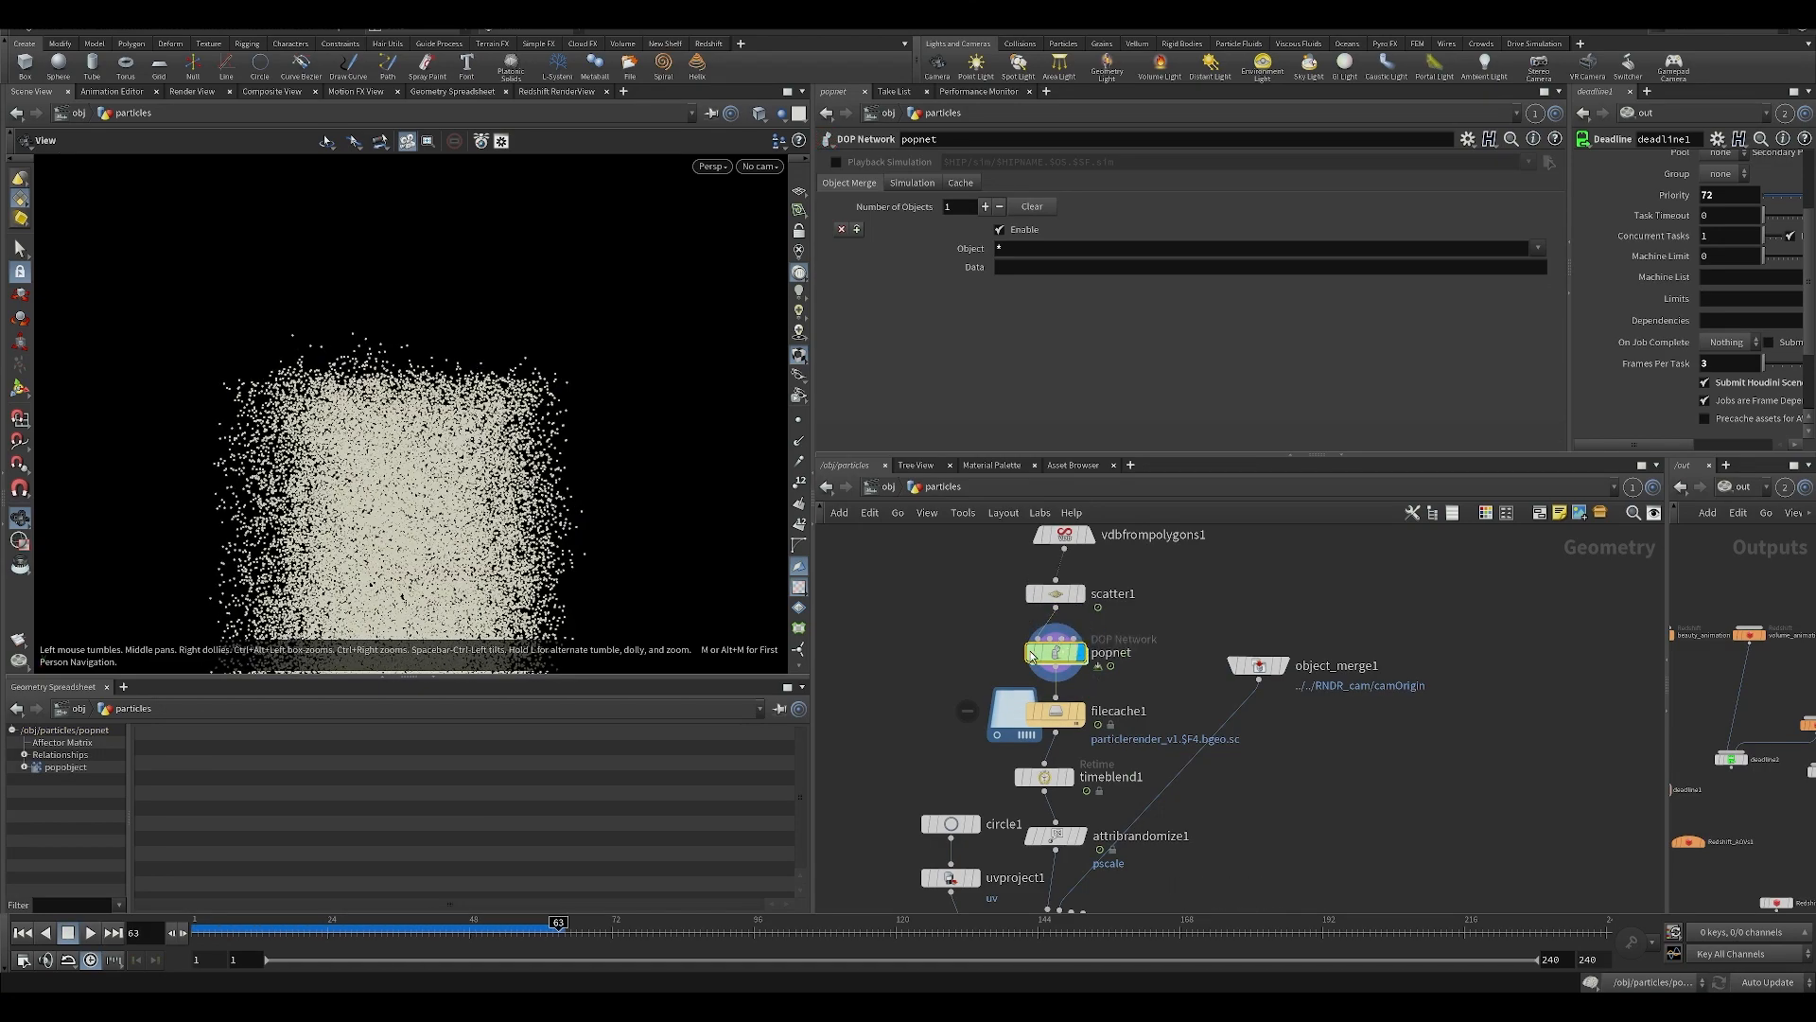
Inspect the curl_noise block in popforce2's noise_force network inside popnet.
double_click(1050, 653)
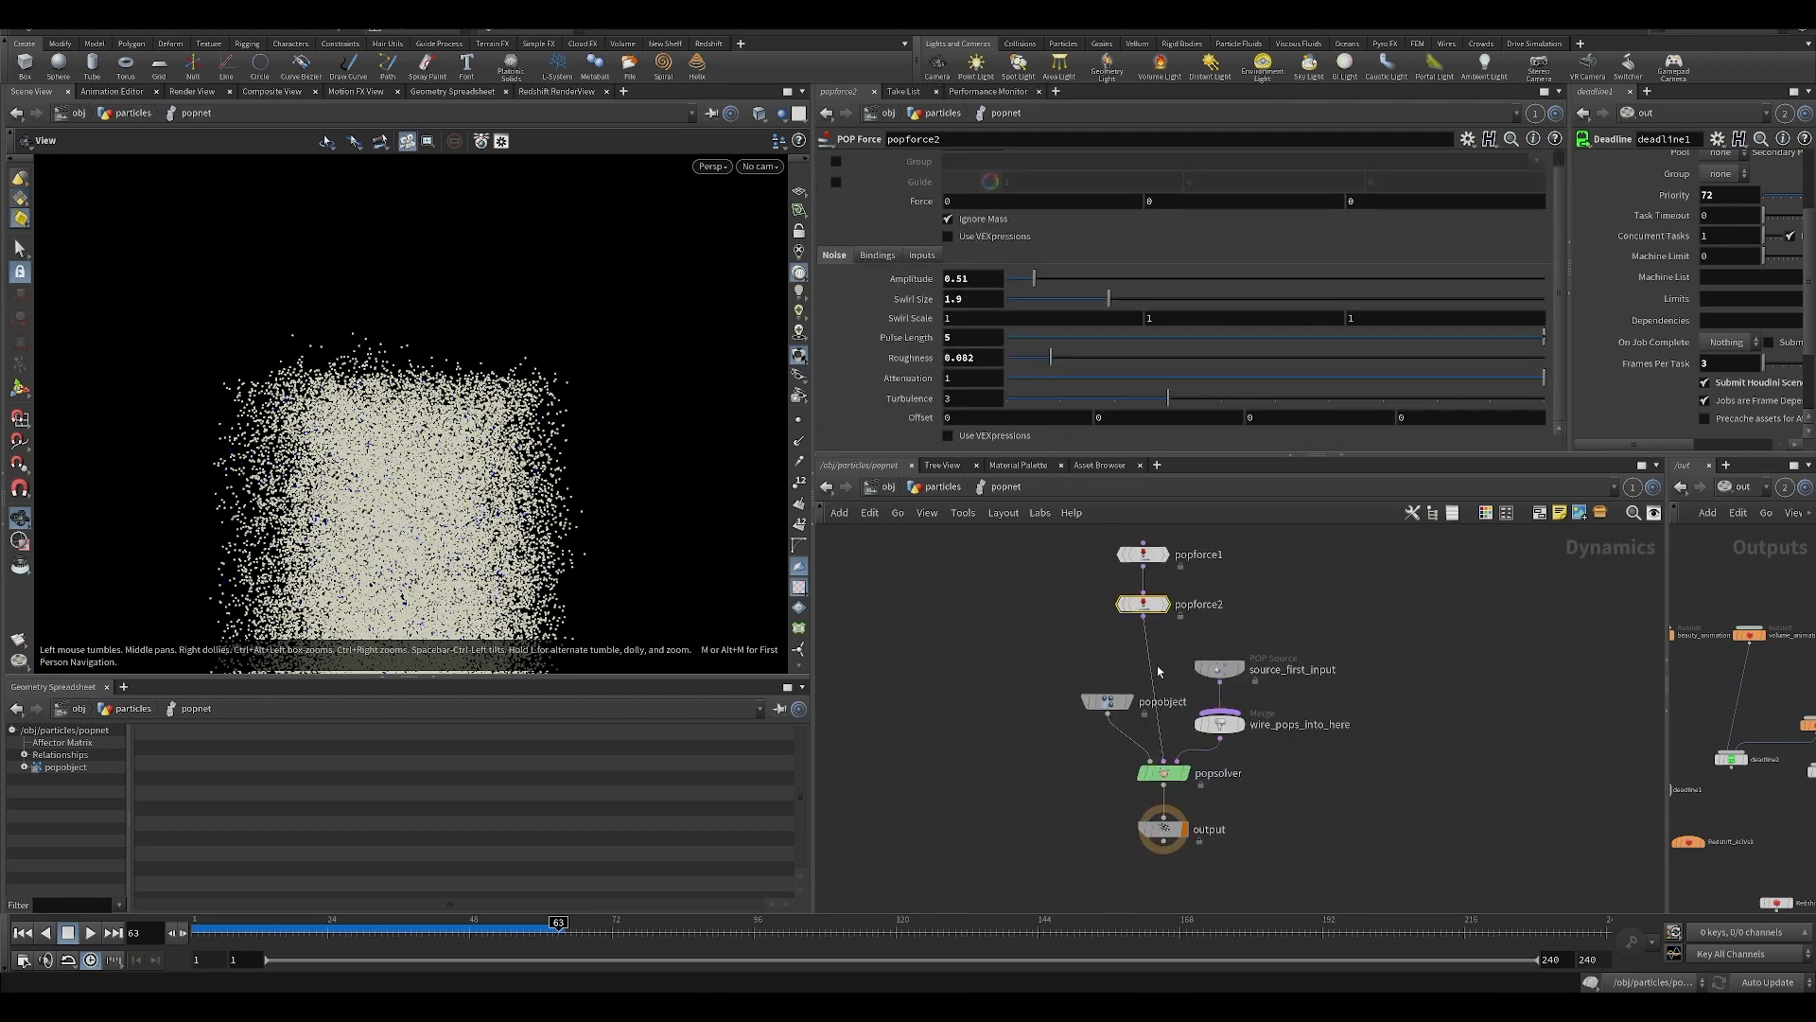
double_click(1144, 616)
double_click(1310, 697)
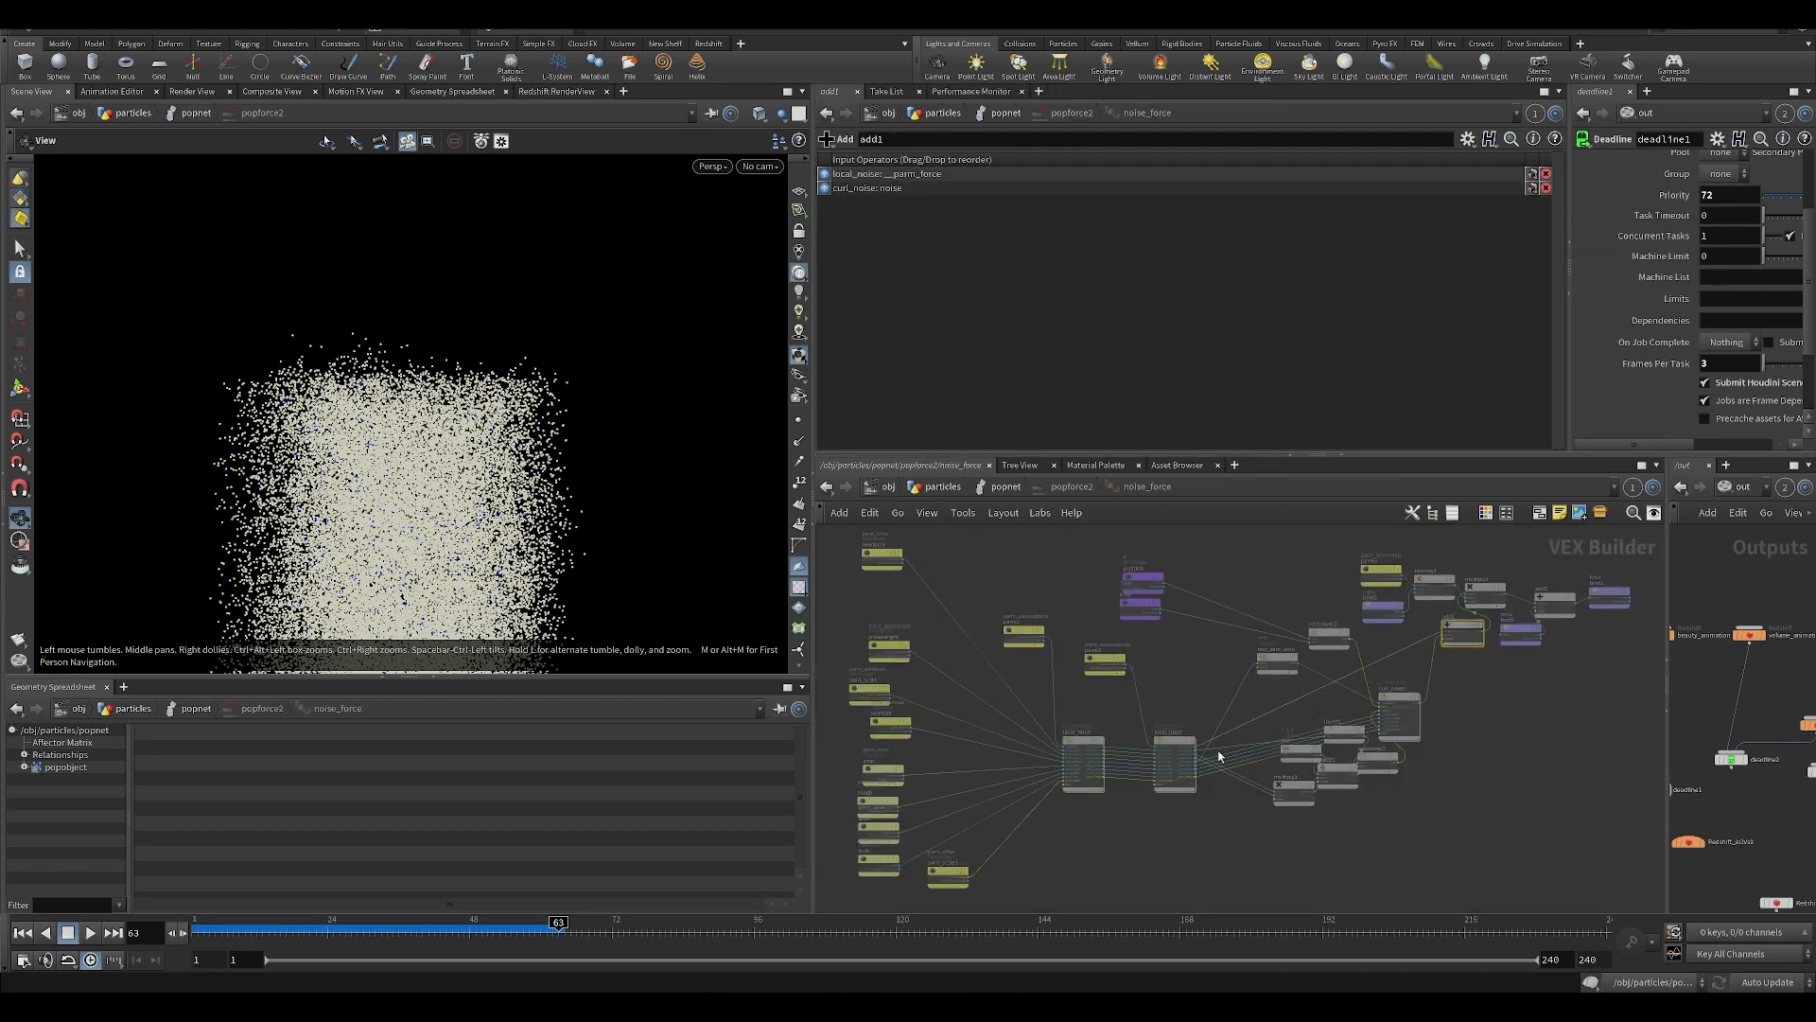
scroll(1148, 672, up, 4)
middle_drag(1039, 628, 956, 752)
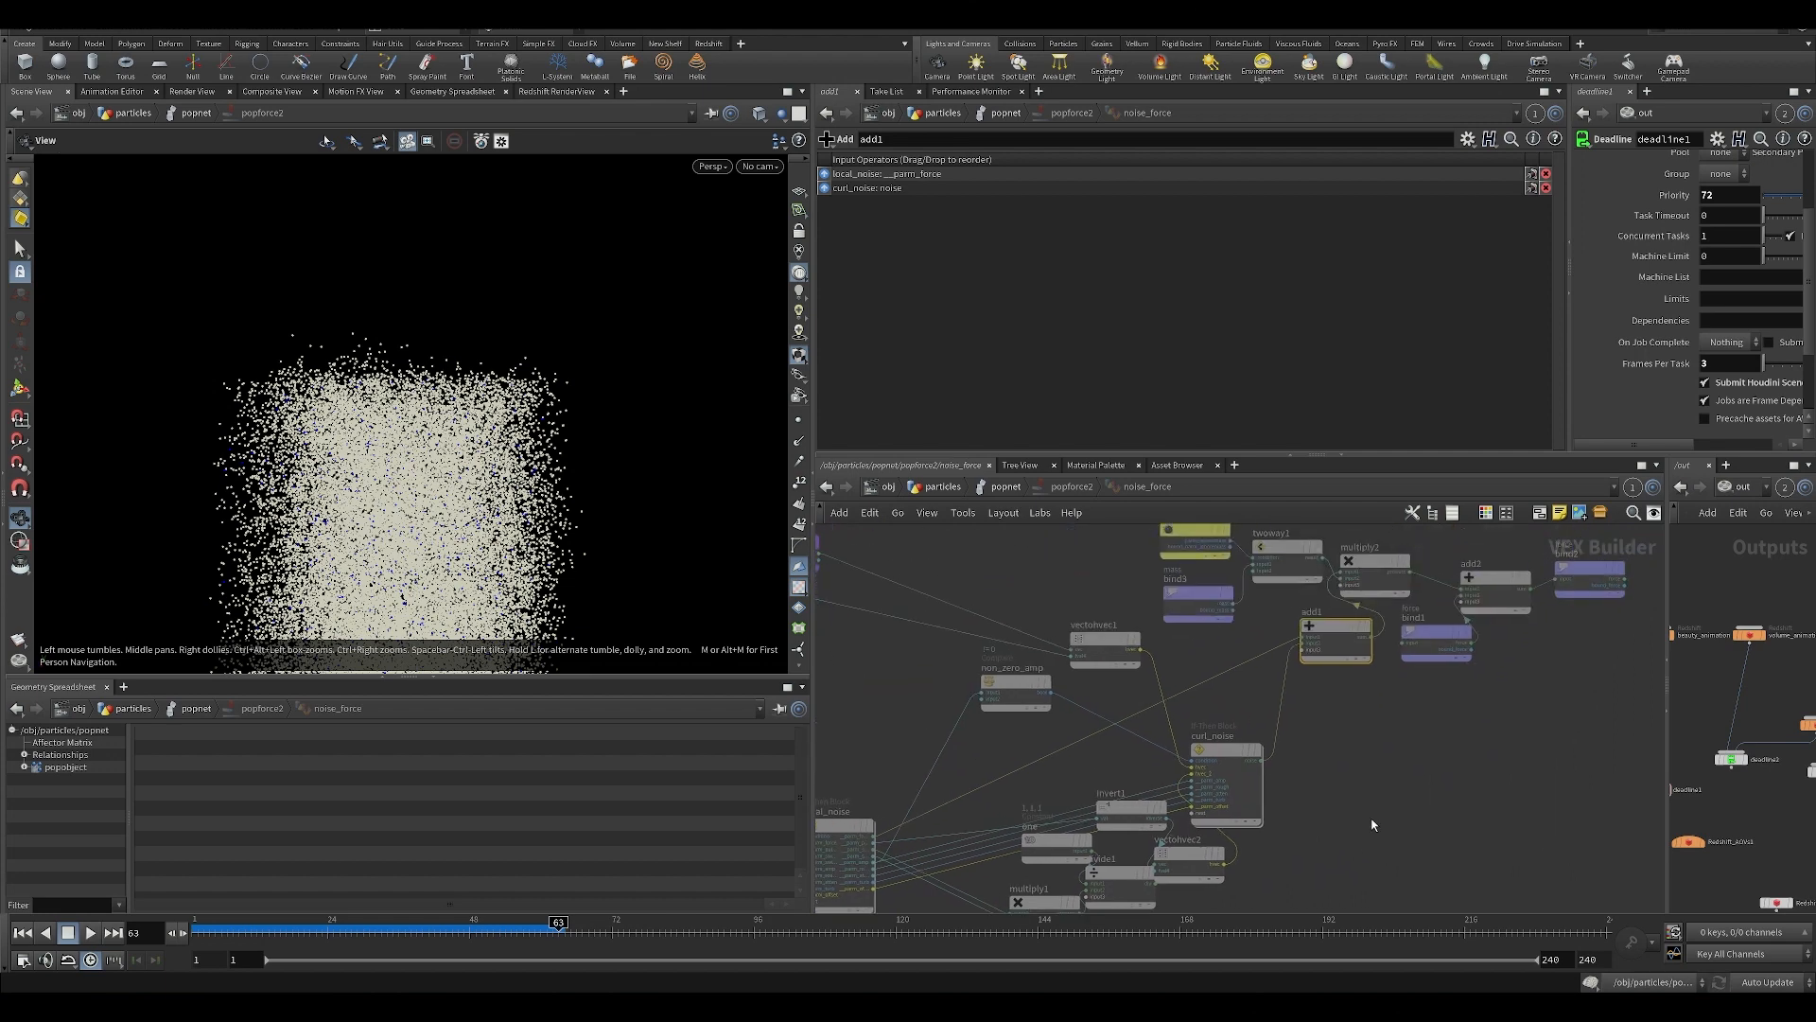
drag(1207, 740, 1247, 717)
click(1249, 718)
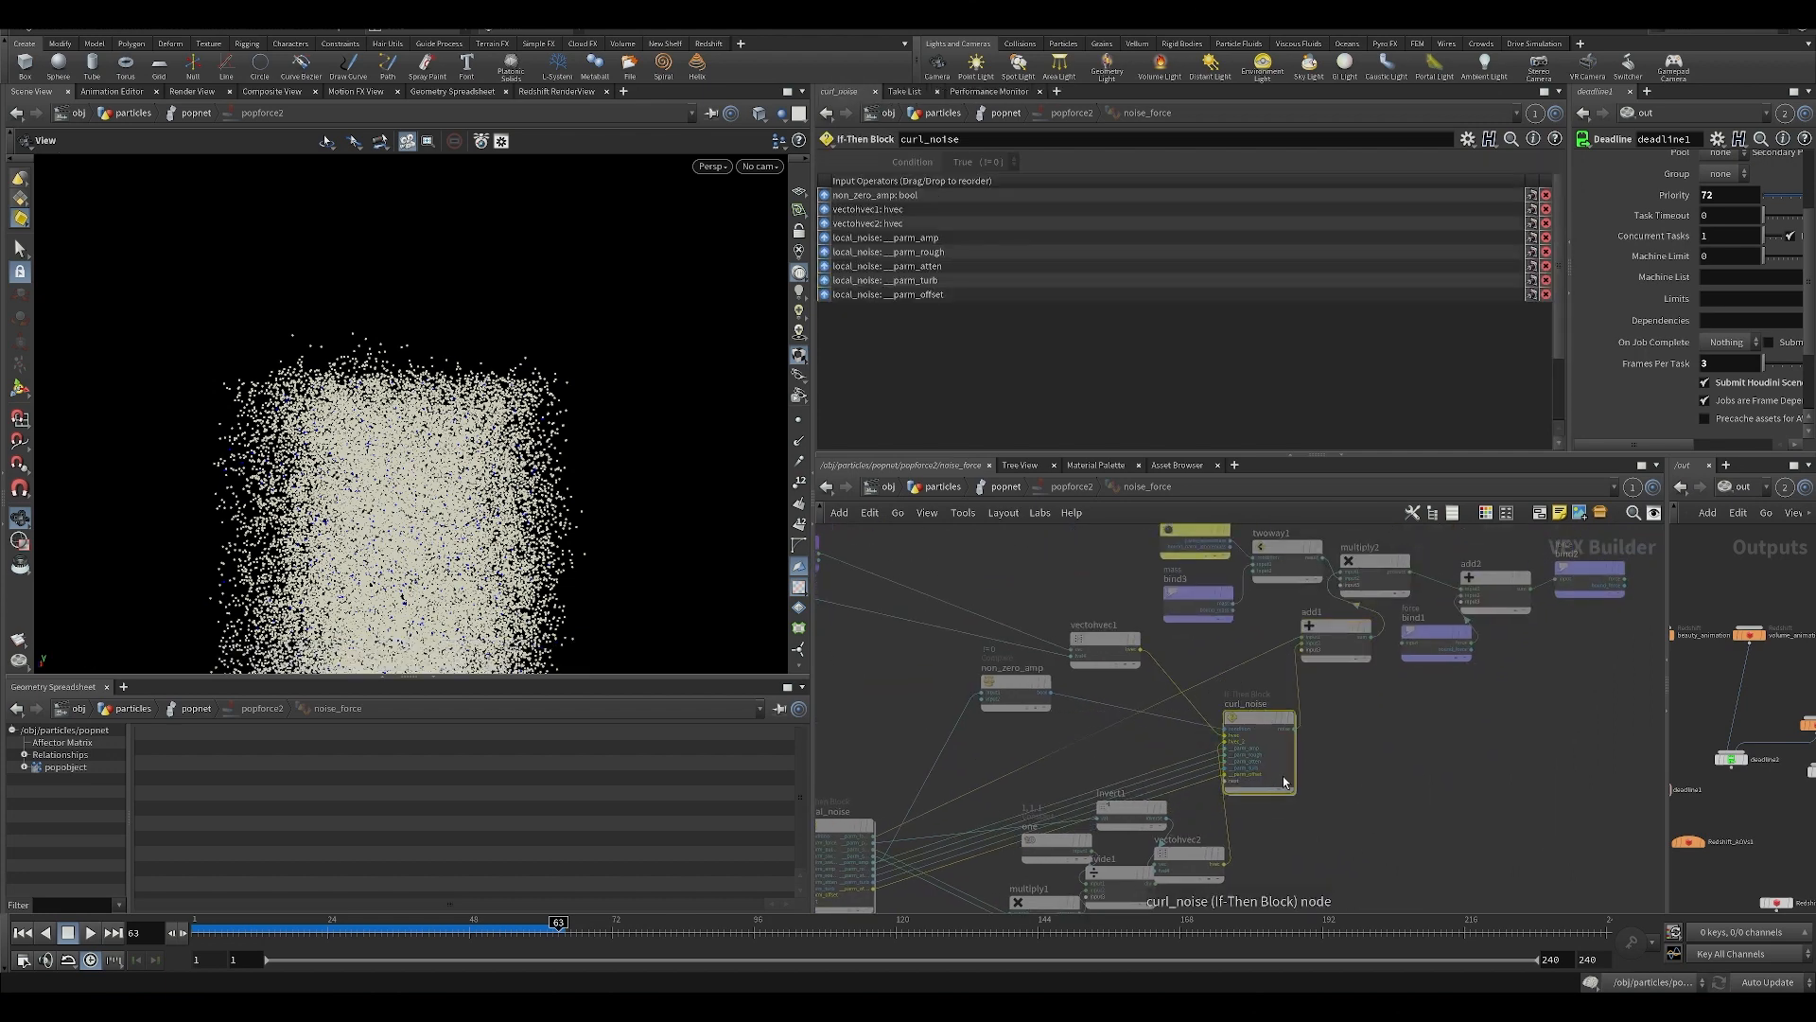
scroll(1251, 720, up, 2)
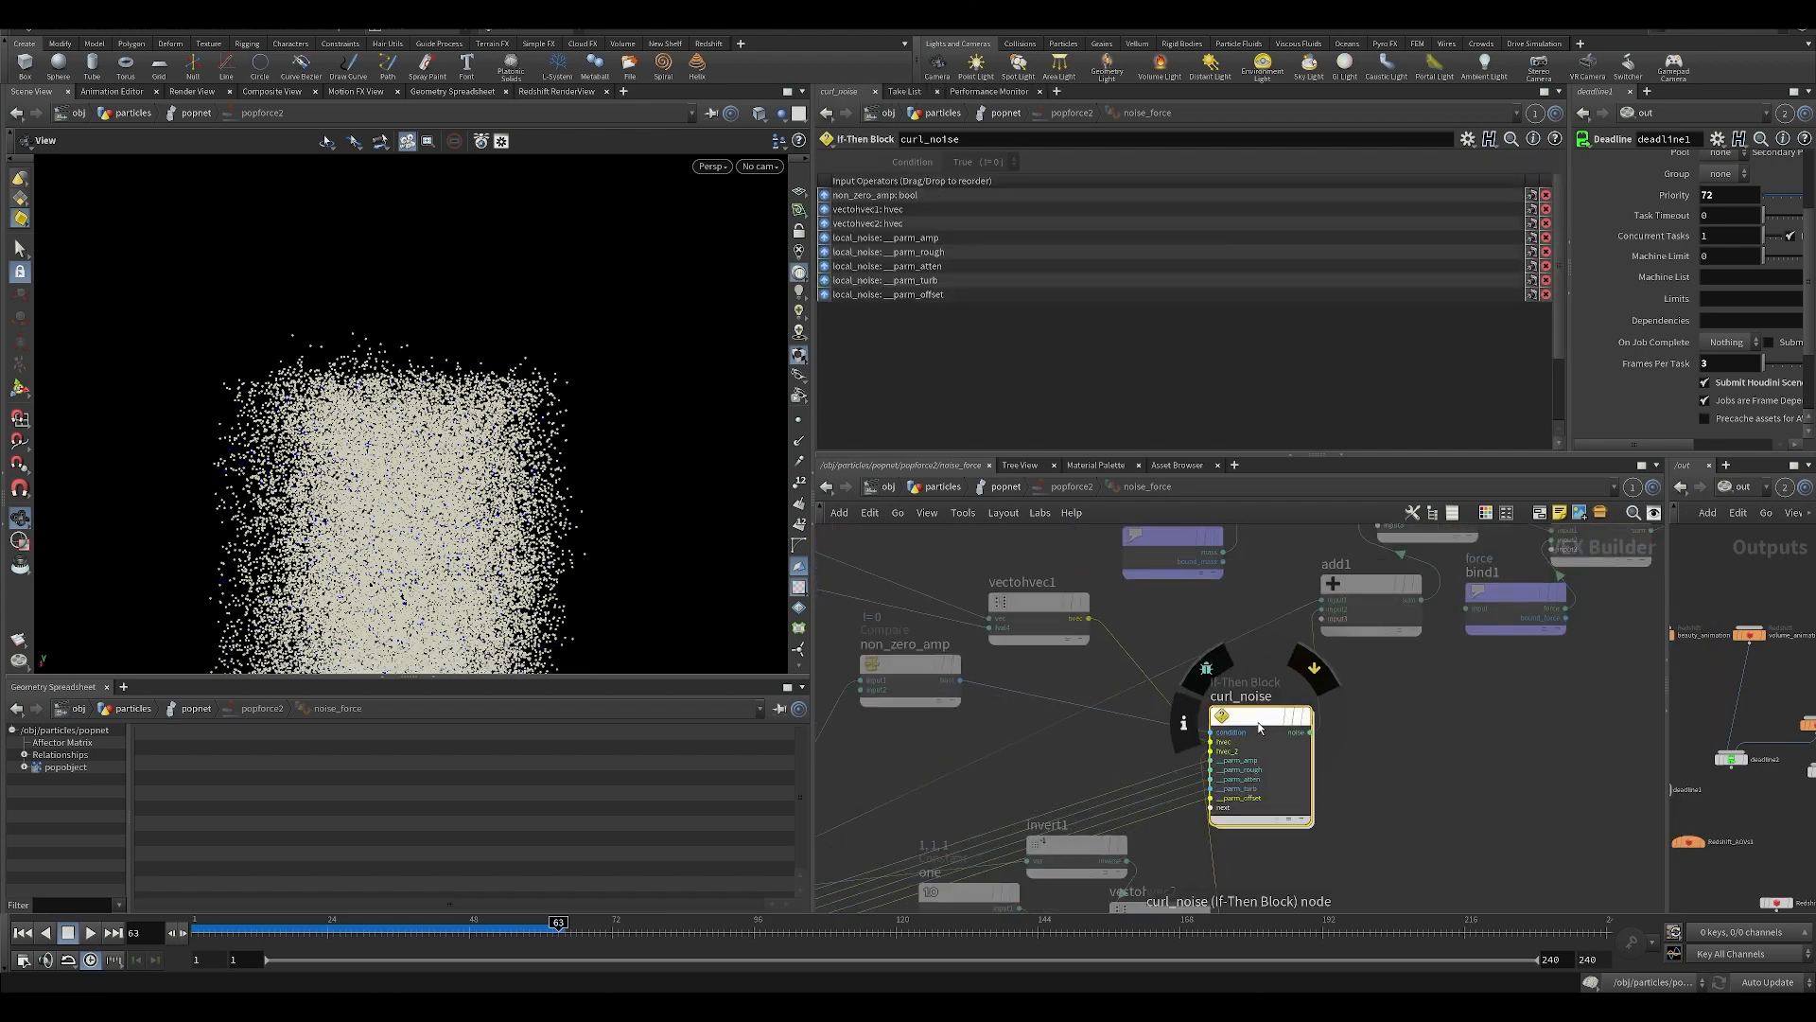
Go back to popnet, replay the cached particle simulation from around frame 24 and return to the particles network.
key(h)
click(1006, 487)
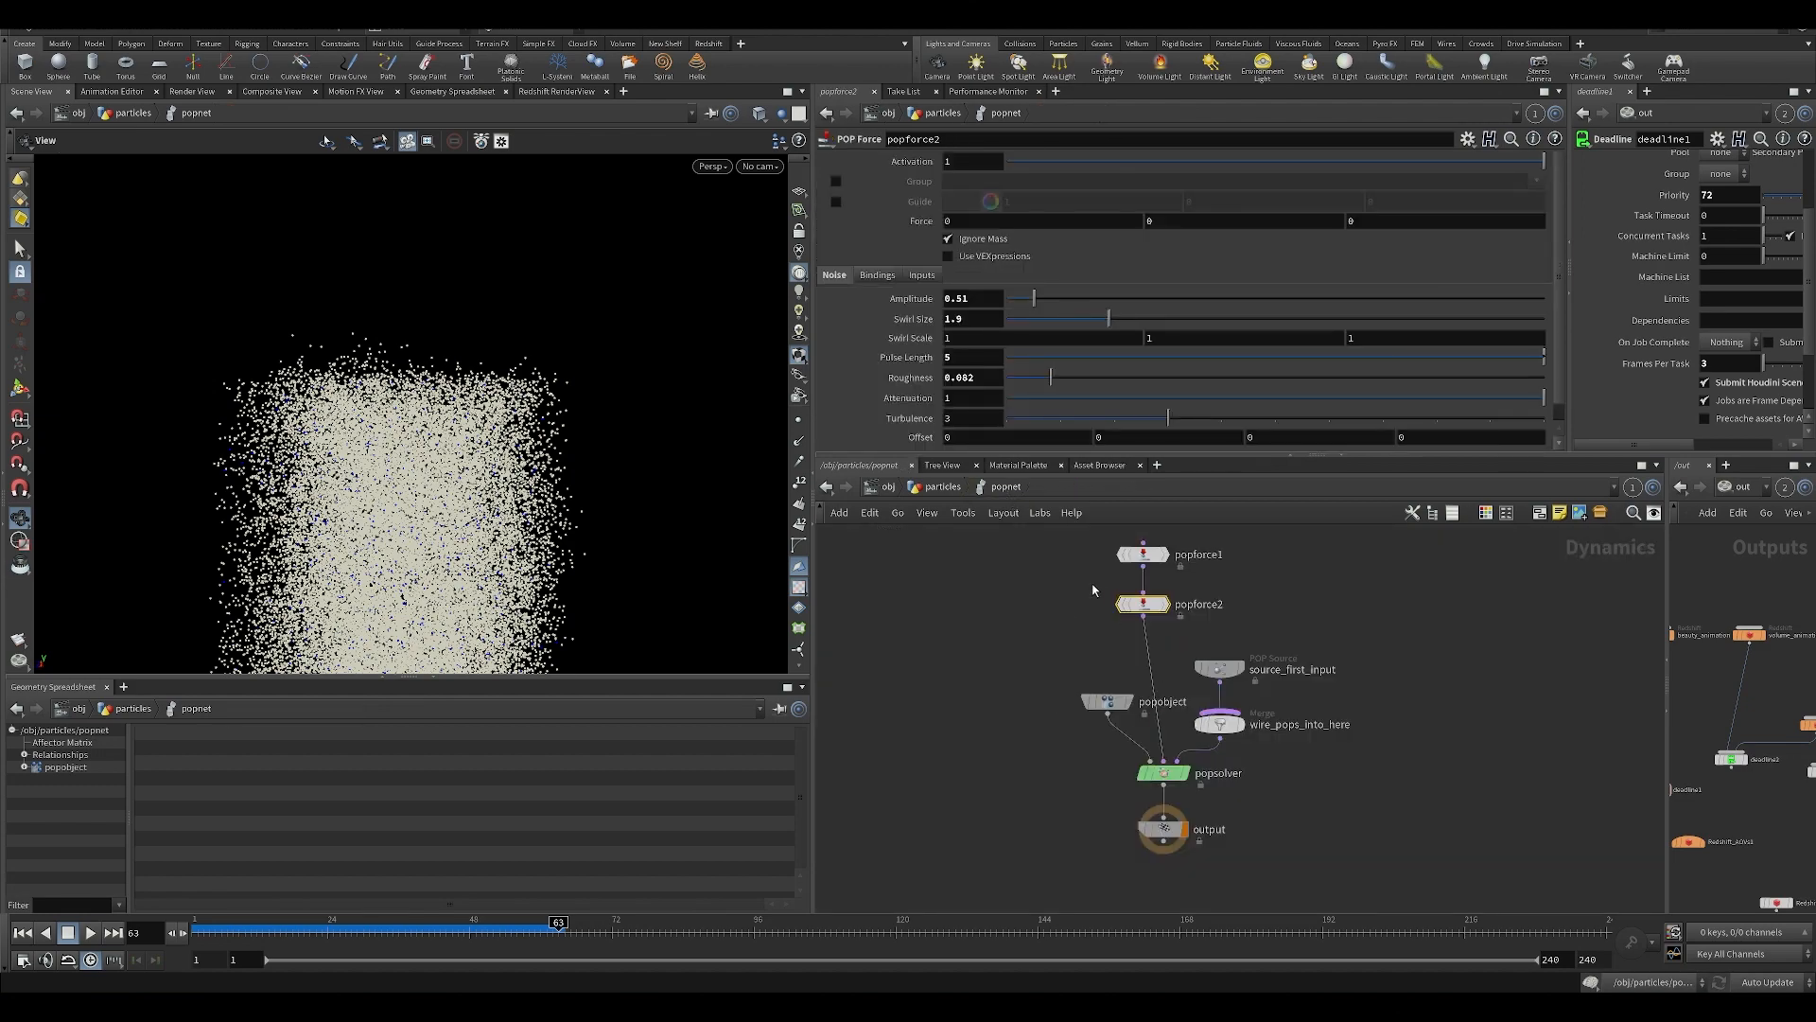
click(332, 931)
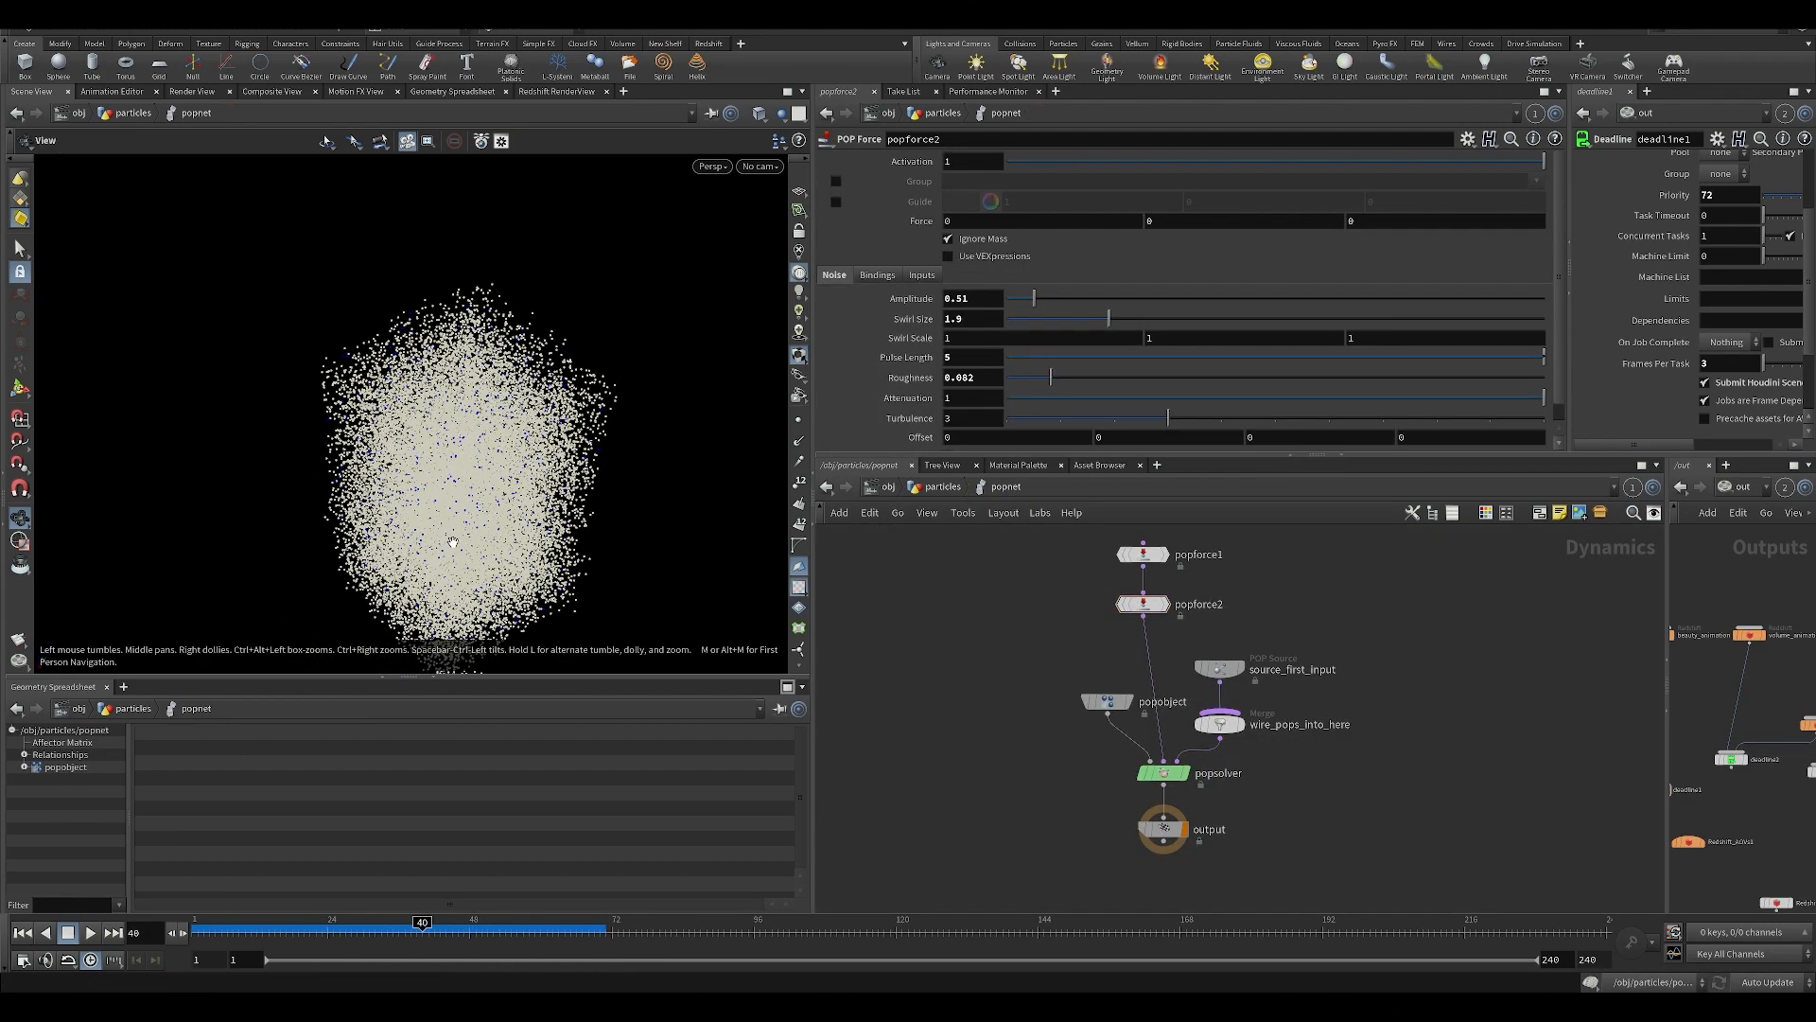
click(943, 486)
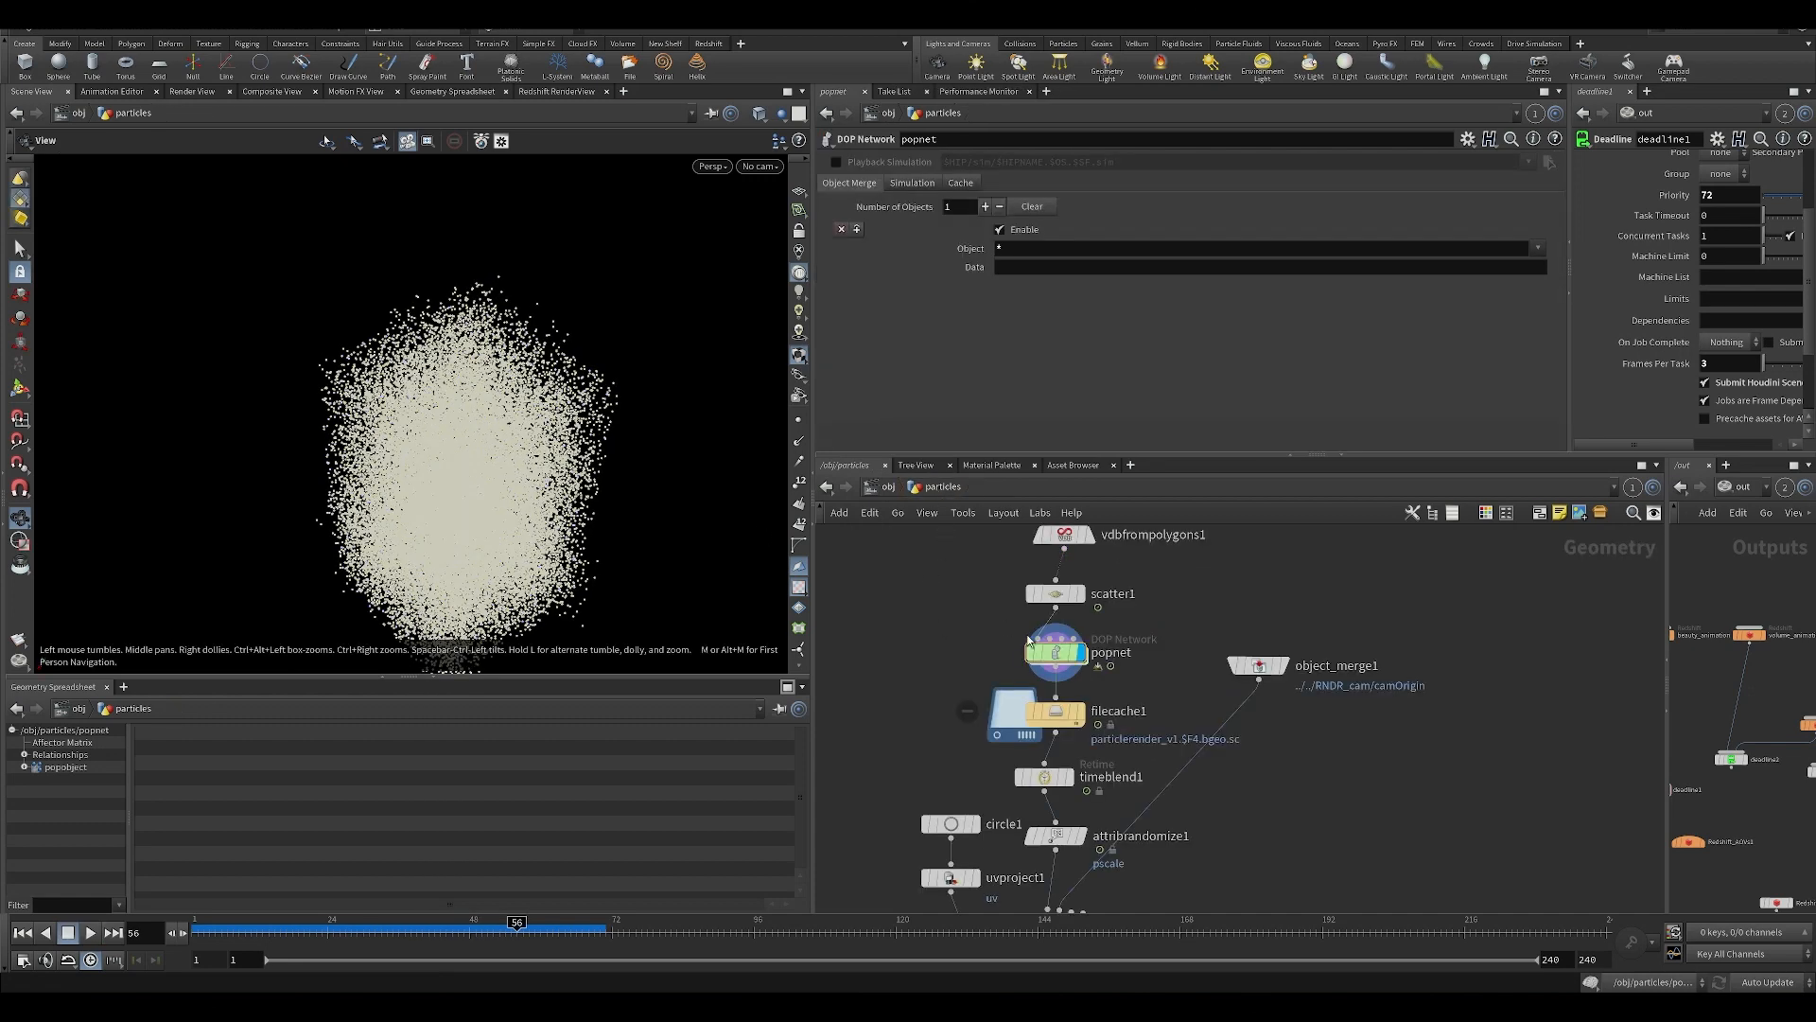
Compare the swirl size and amplitude of popforce1 and popforce2 inside popnet, and go back up to particles.
double_click(1059, 653)
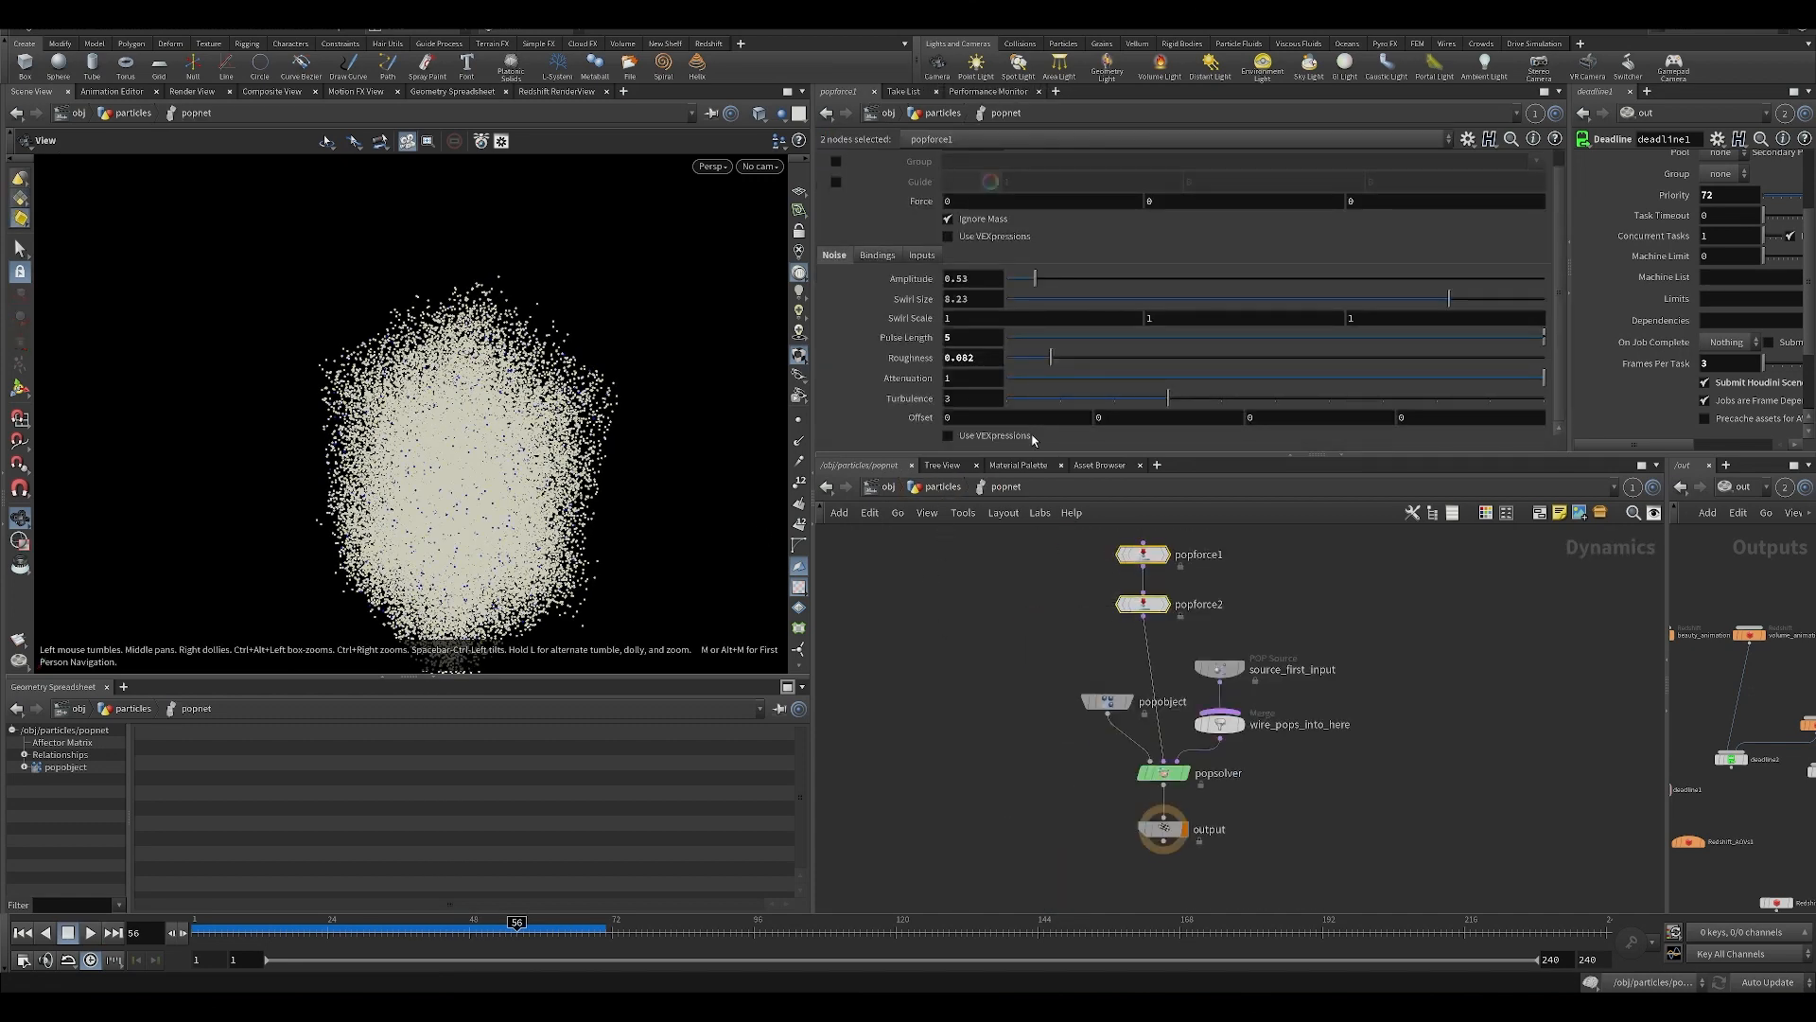
click(1162, 553)
click(1146, 604)
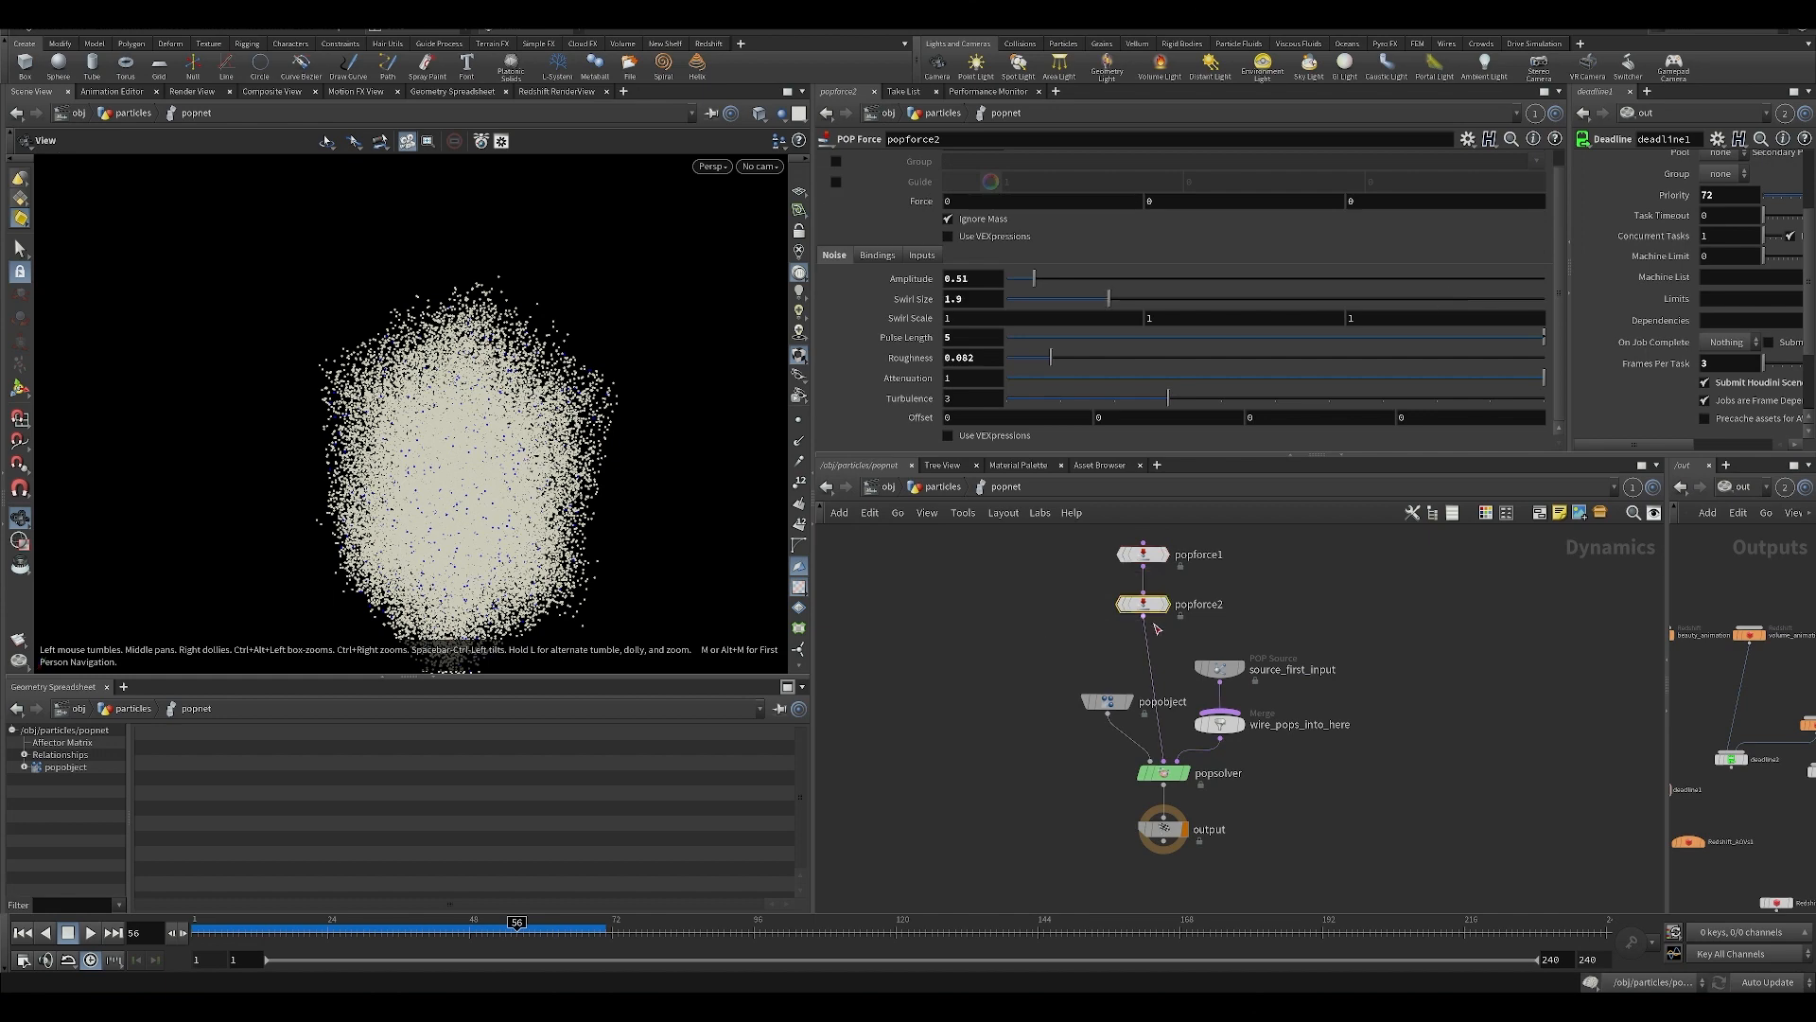
click(1200, 556)
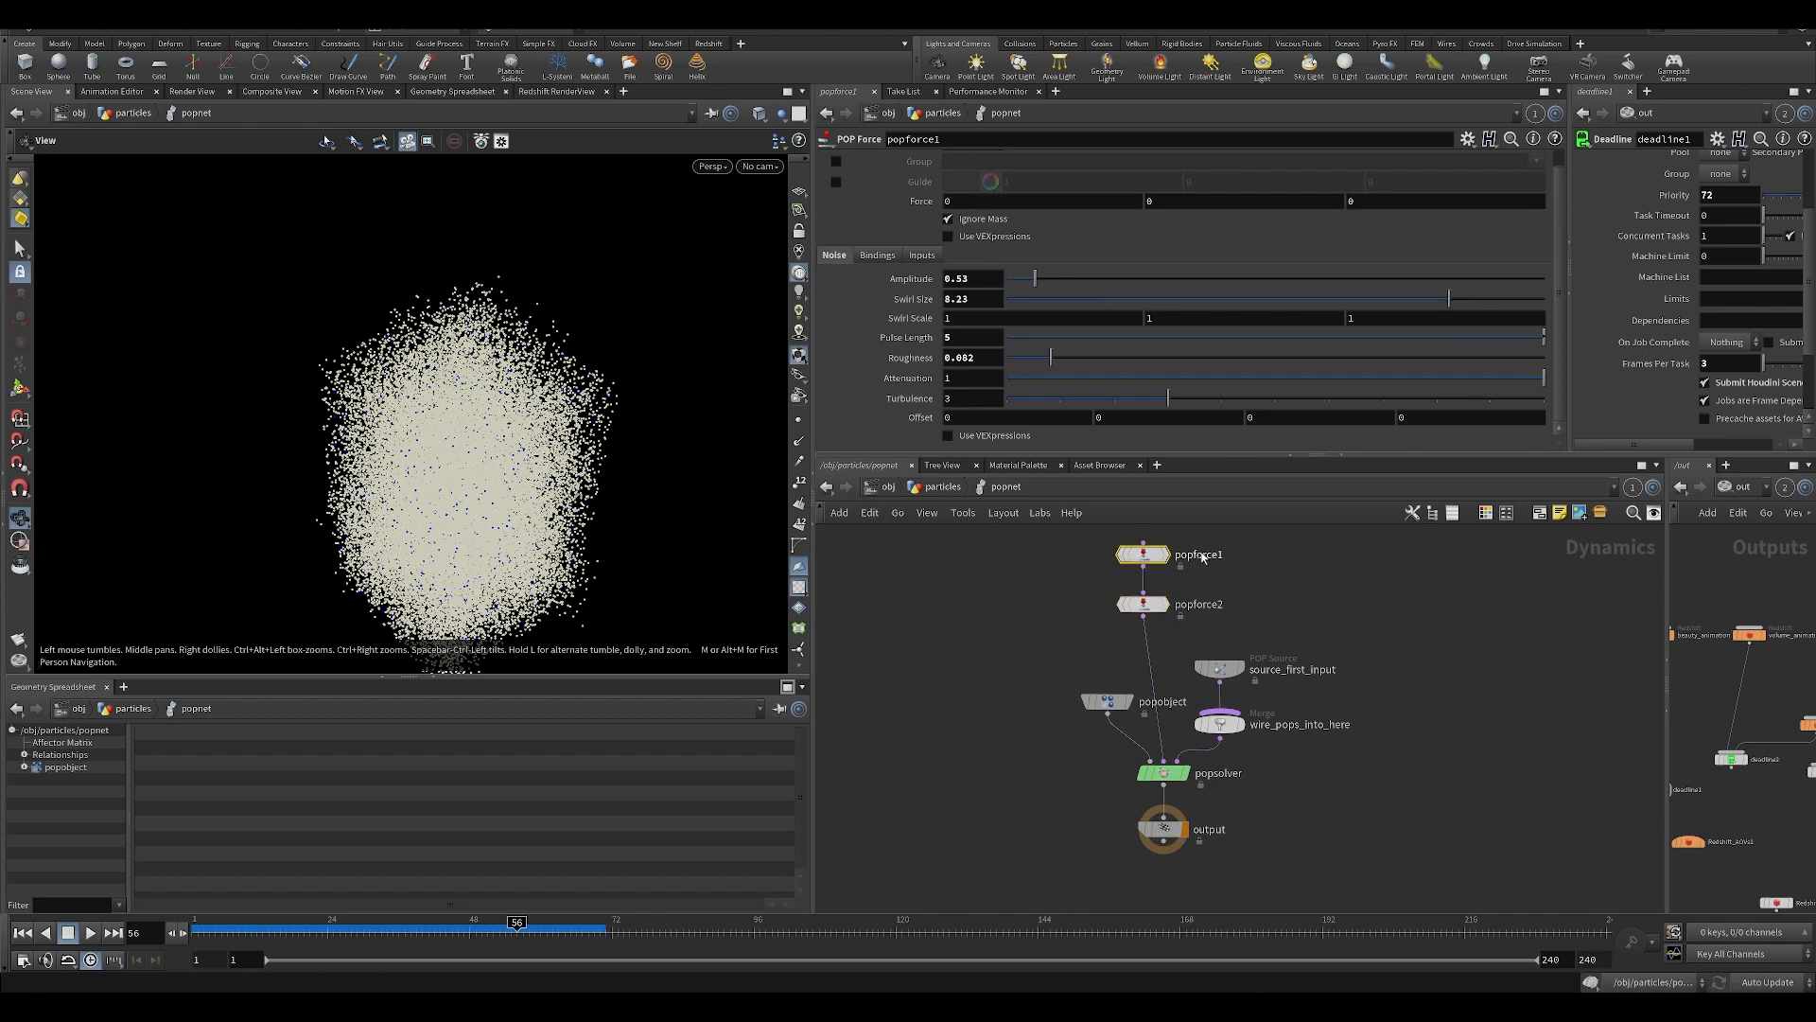
click(943, 486)
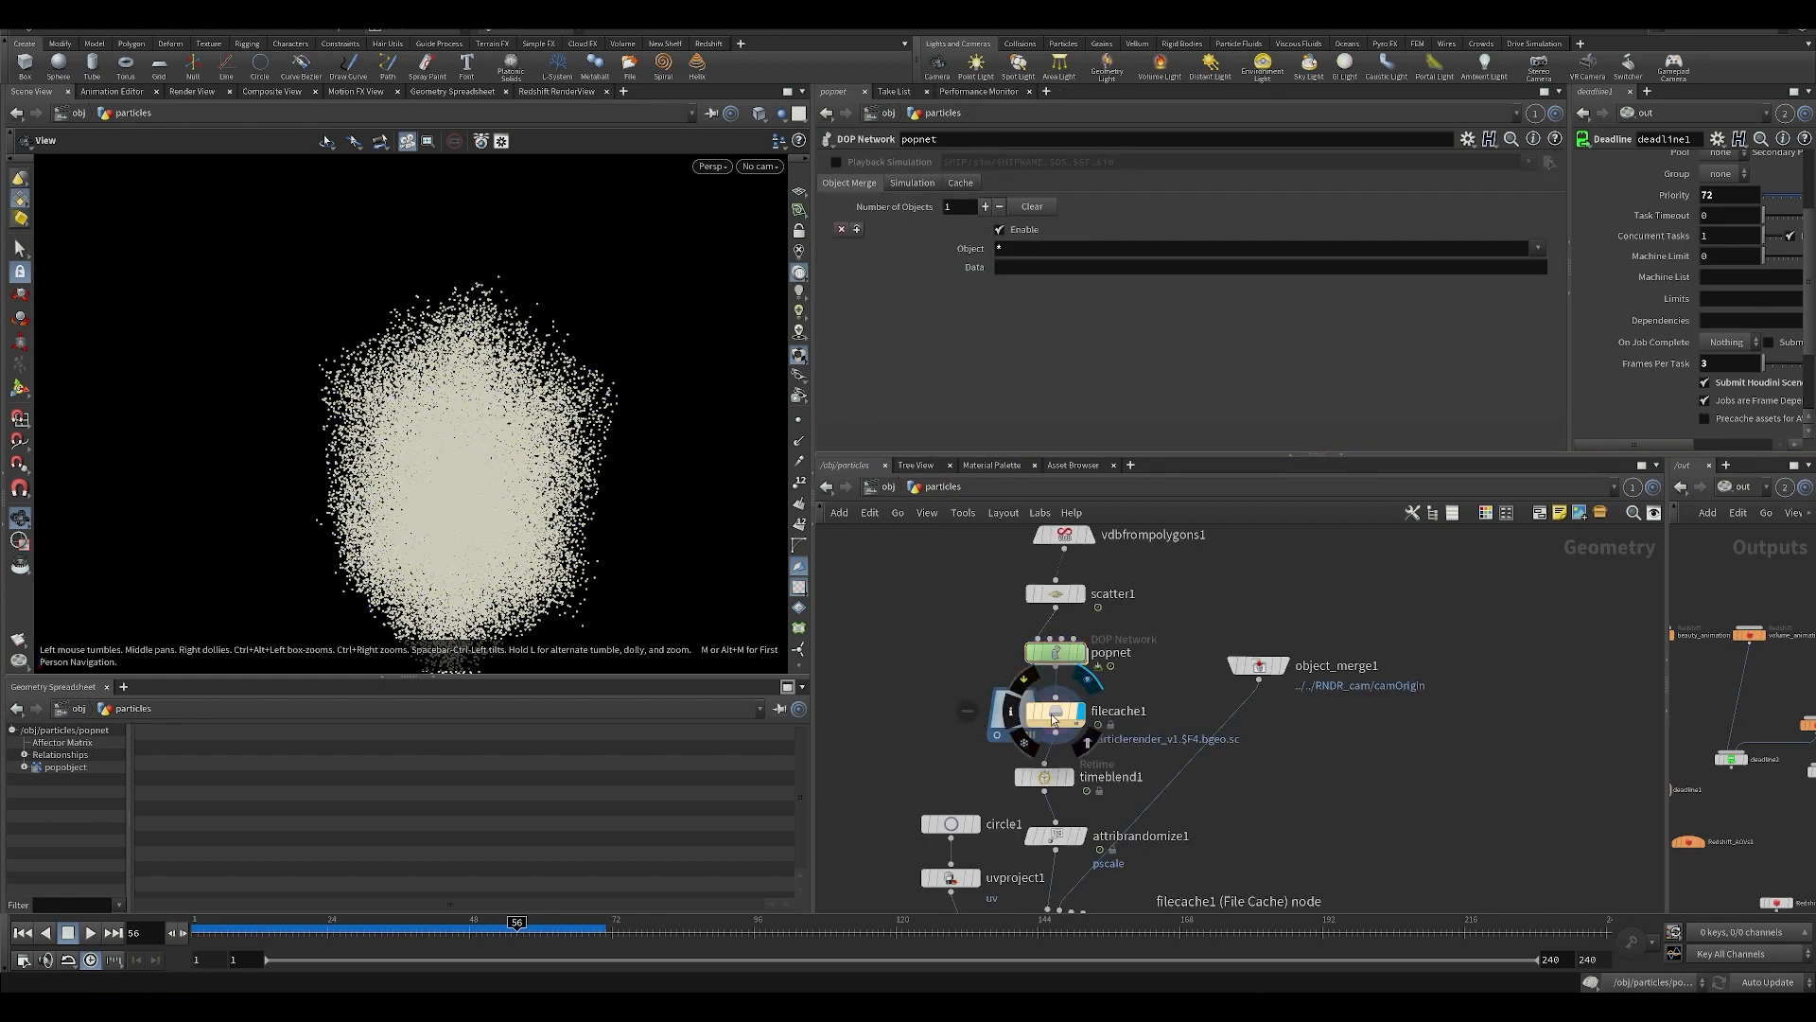
Display filecache1 and play back the cached particles, and display timeblend1 to review its retime settings.
click(1053, 719)
click(90, 933)
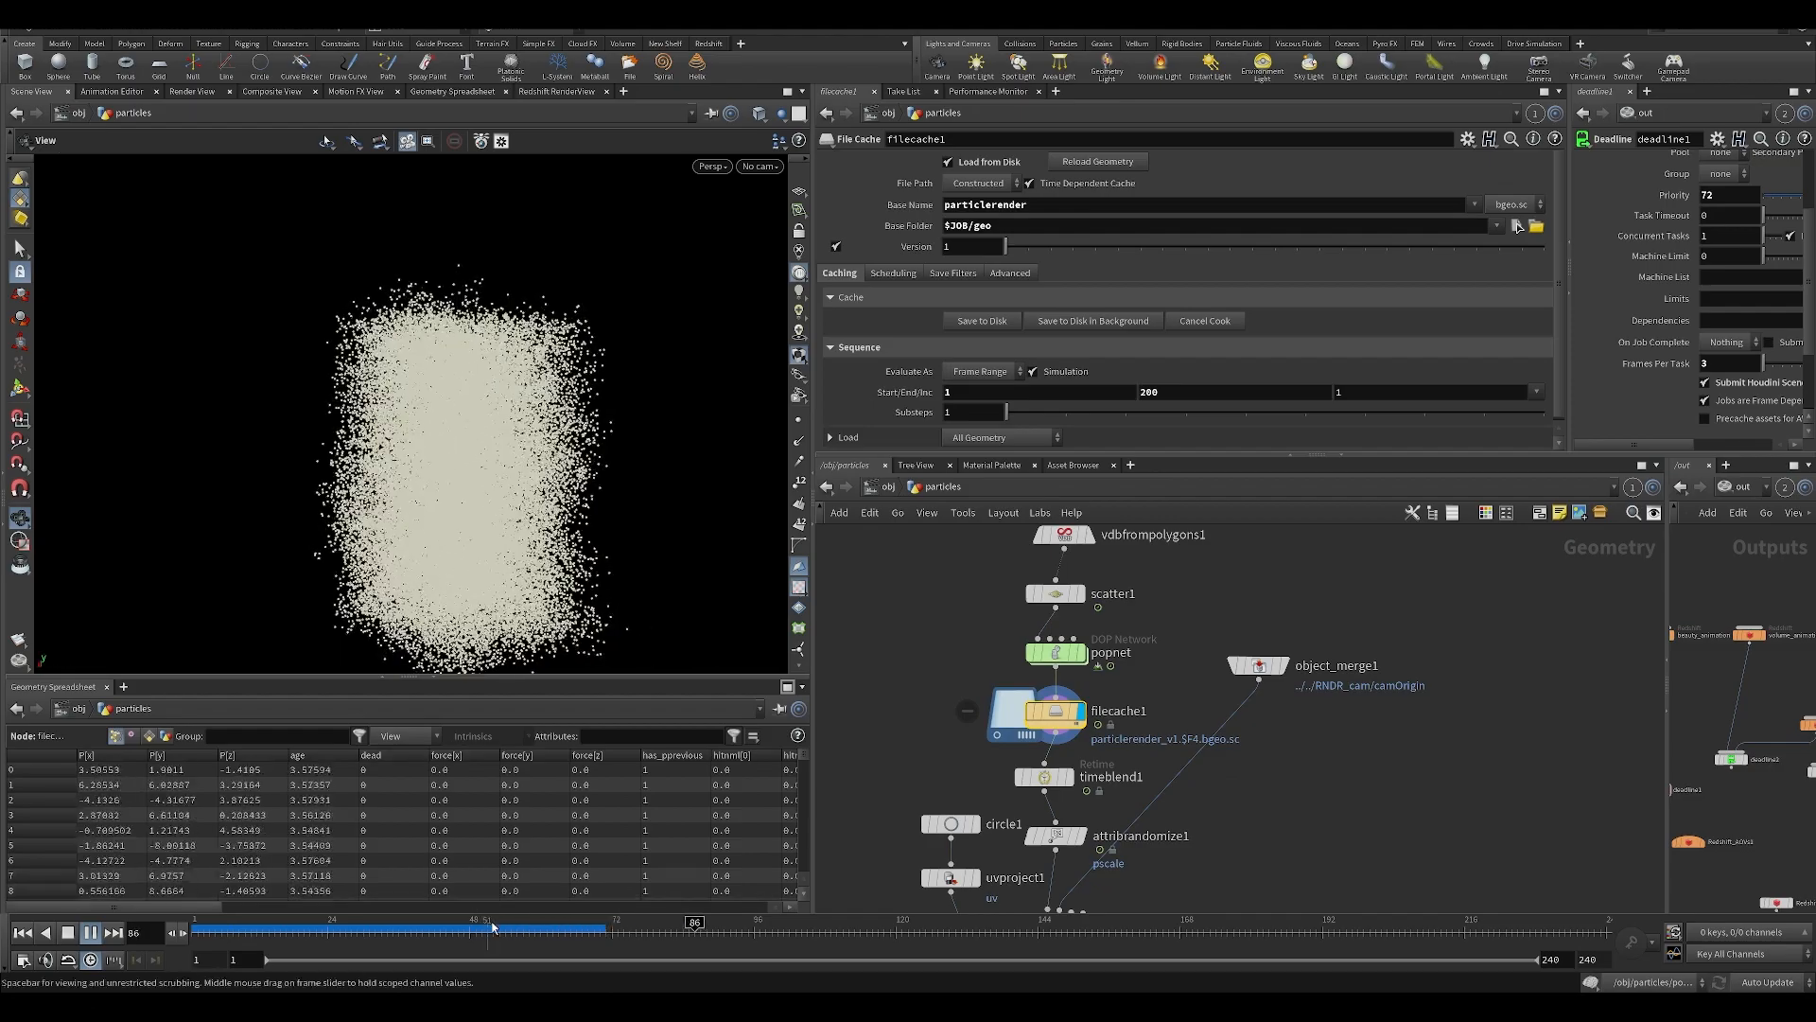
click(1070, 777)
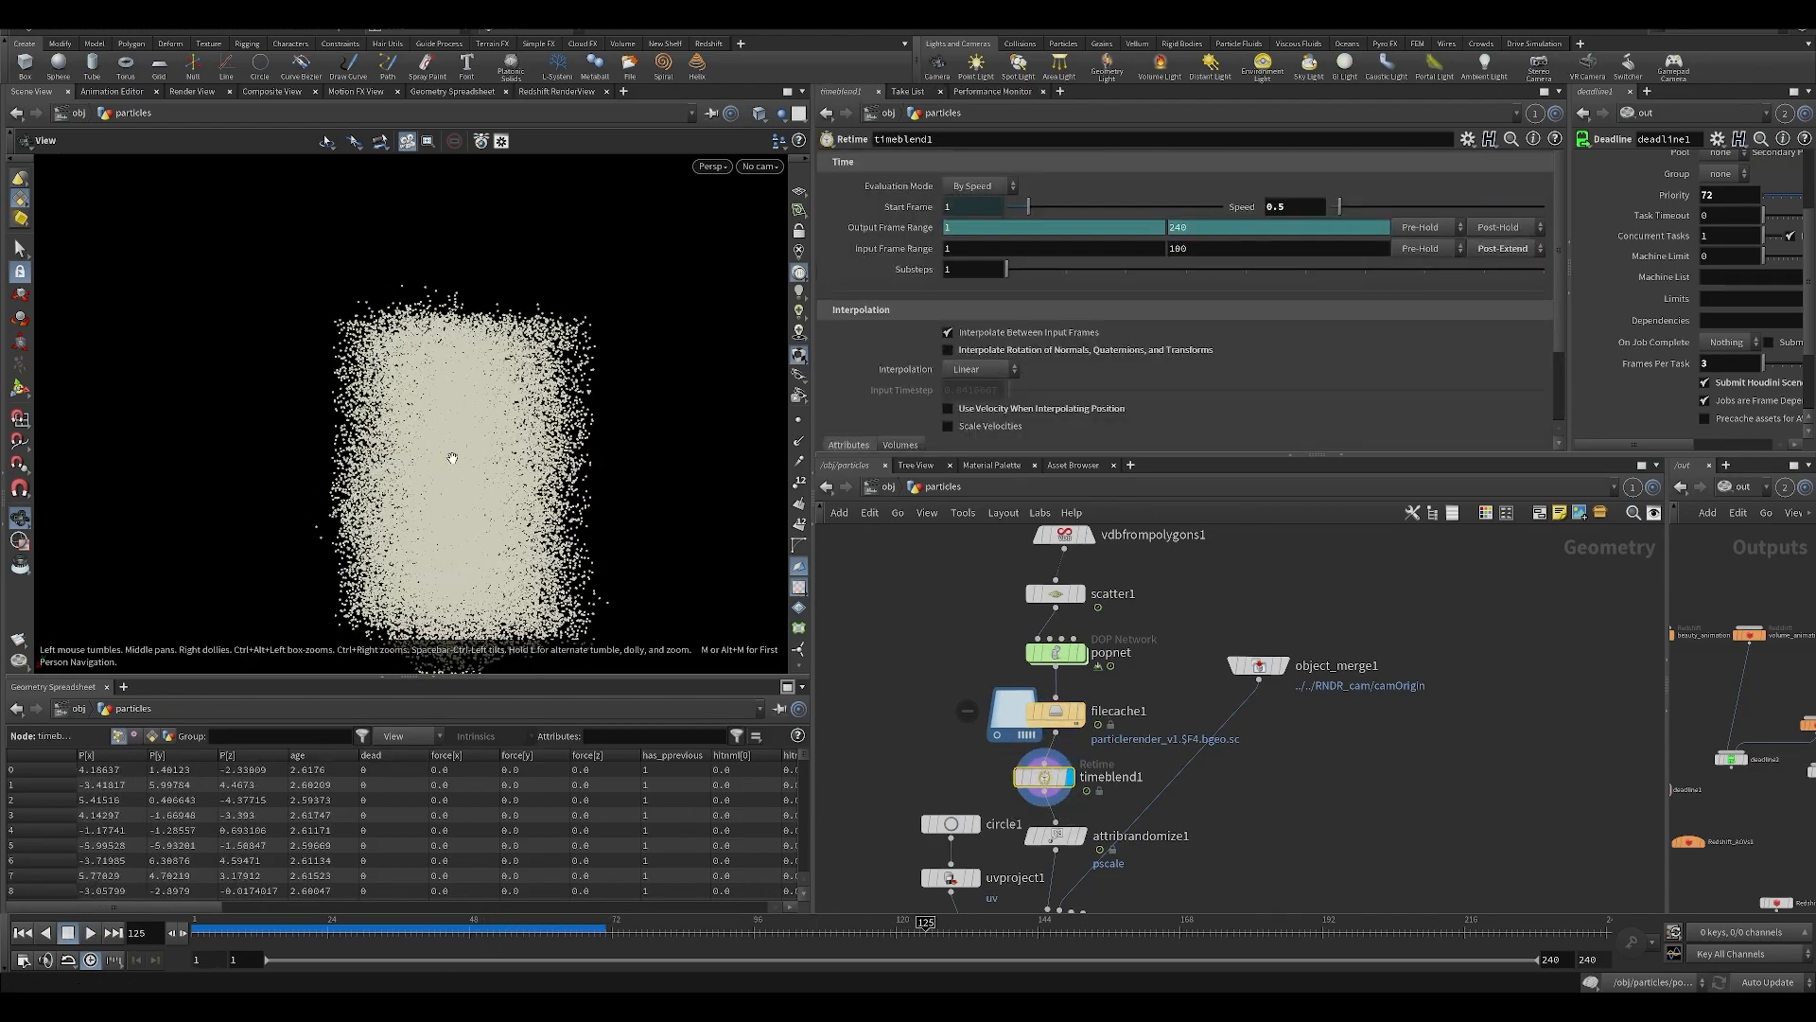
Review timeblend1's interpolation and attribute settings, and display attribrandomize1 to check its pscale seed options.
scroll(993, 408, down, 2)
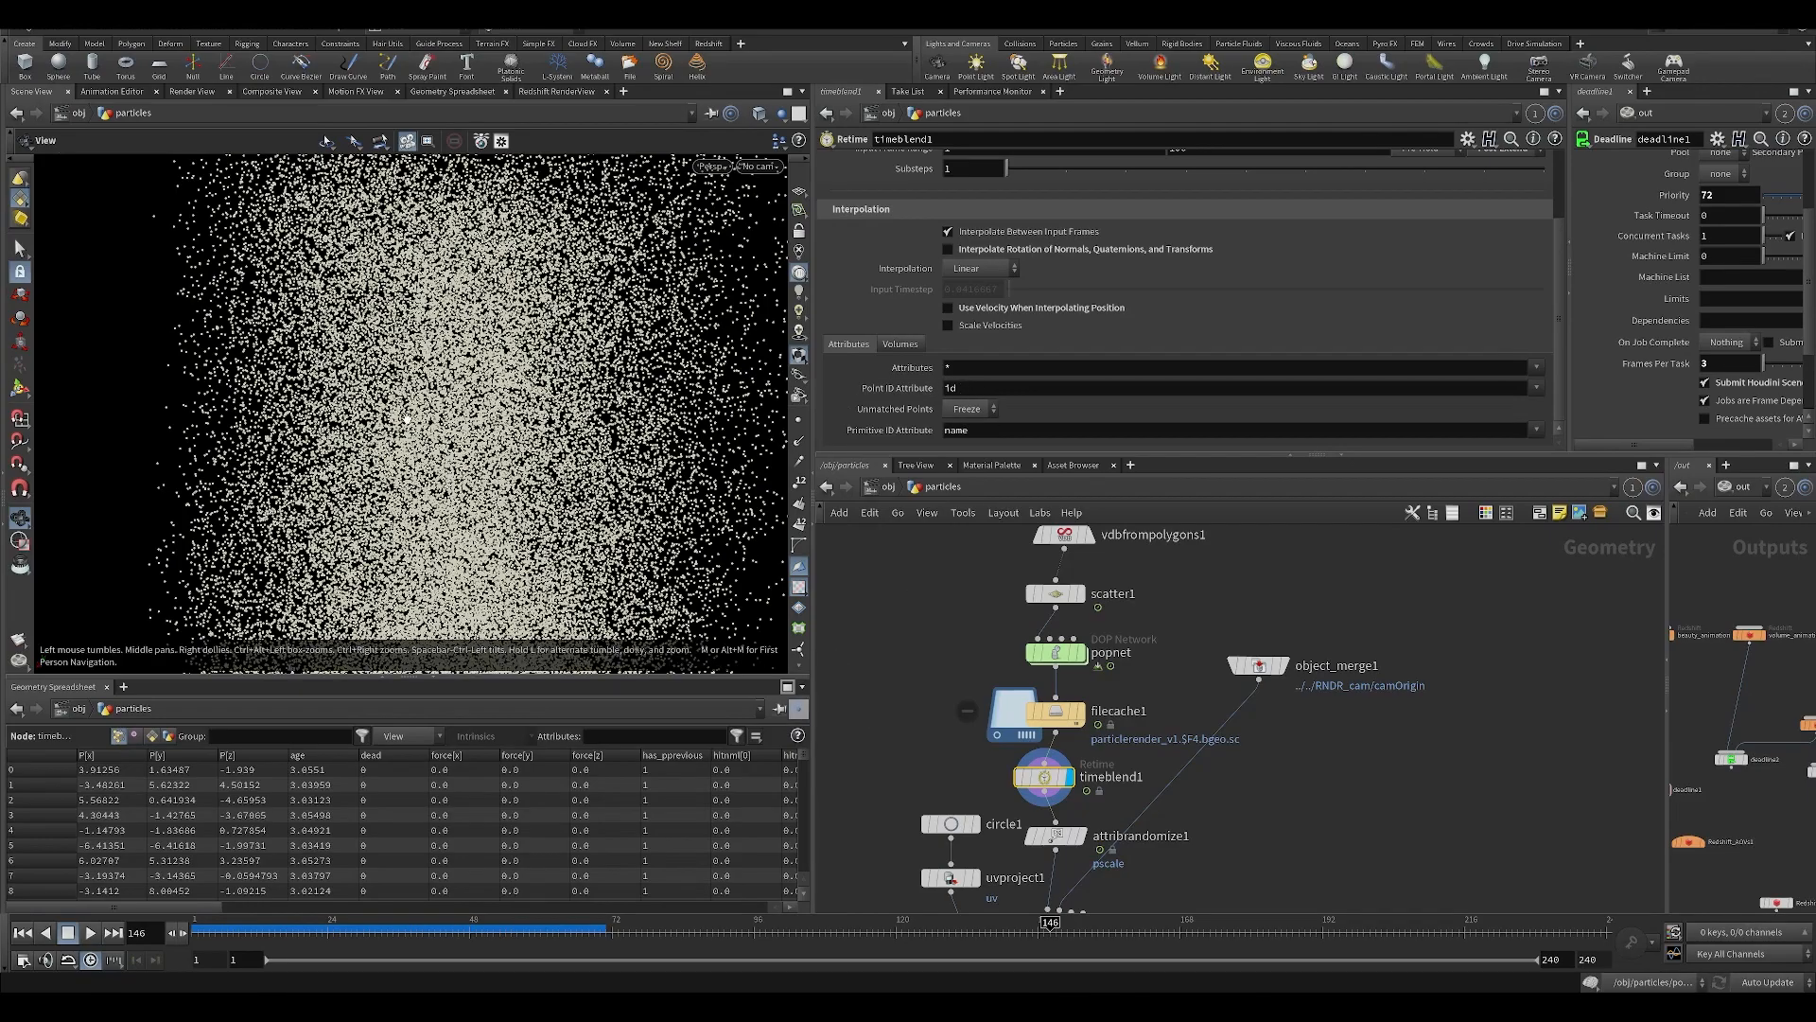
key(Up)
middle_drag(887, 716, 857, 564)
click(1054, 683)
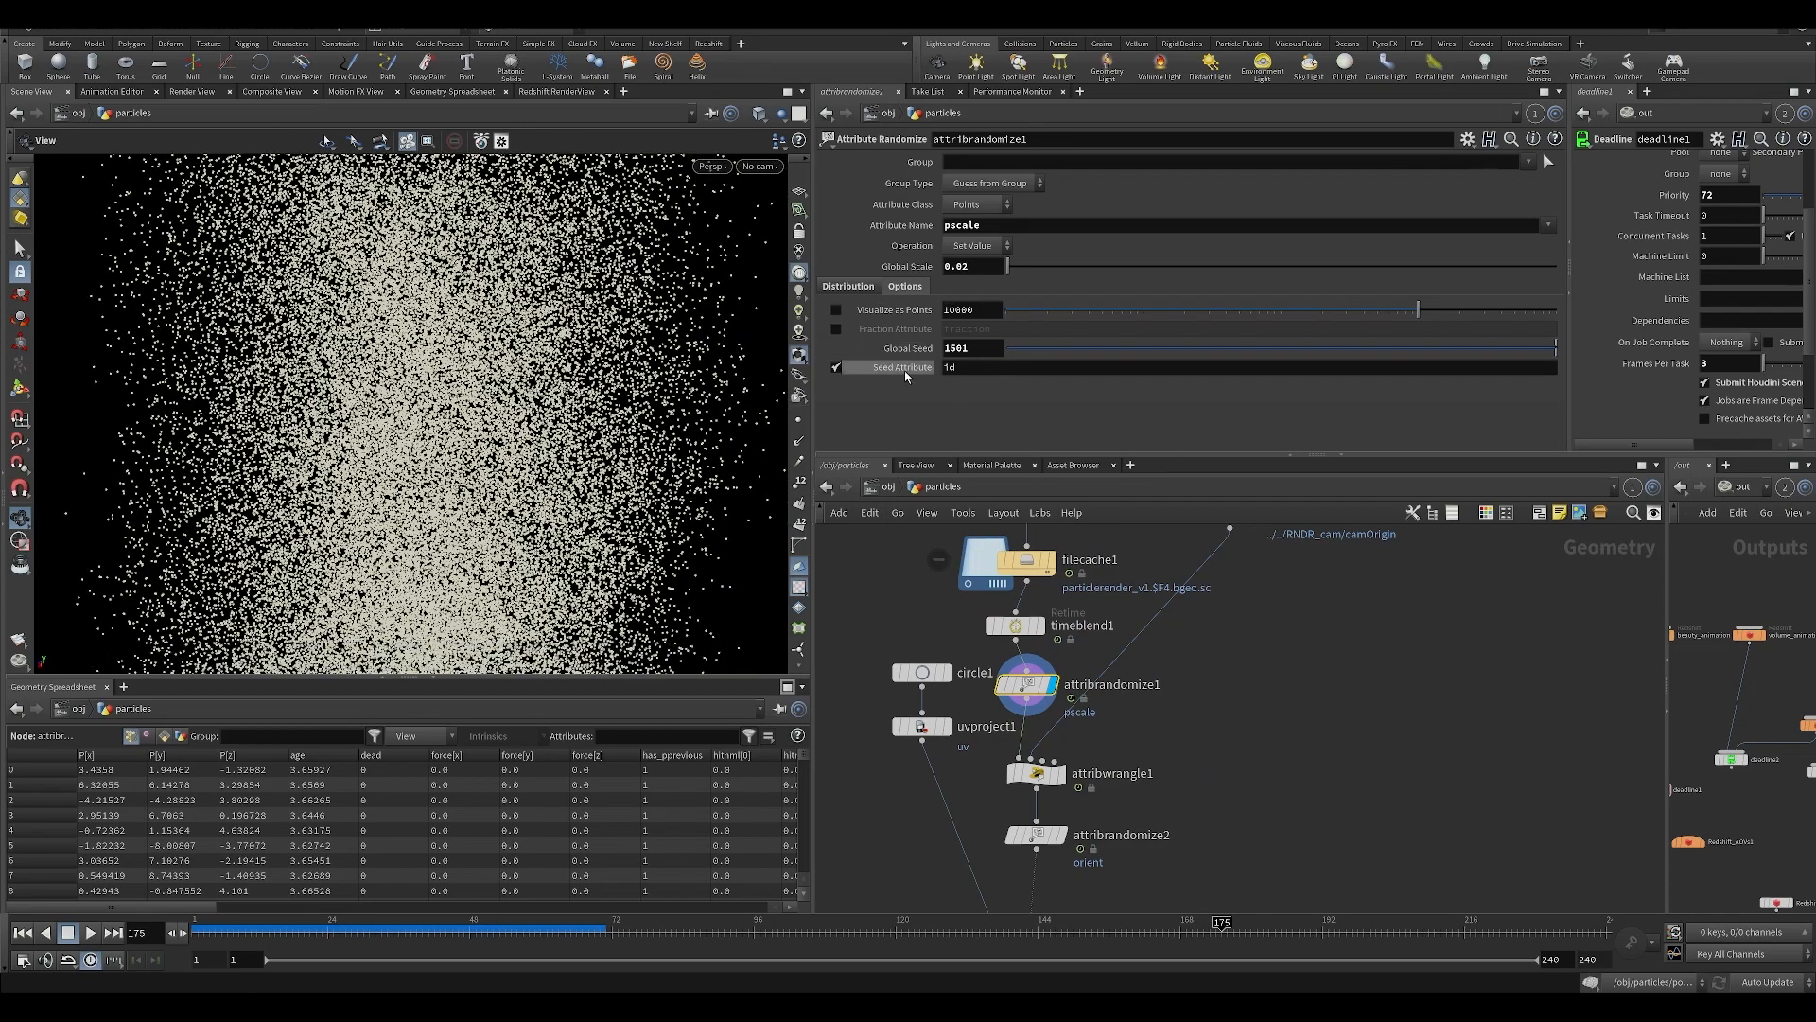
drag(606, 390, 556, 399)
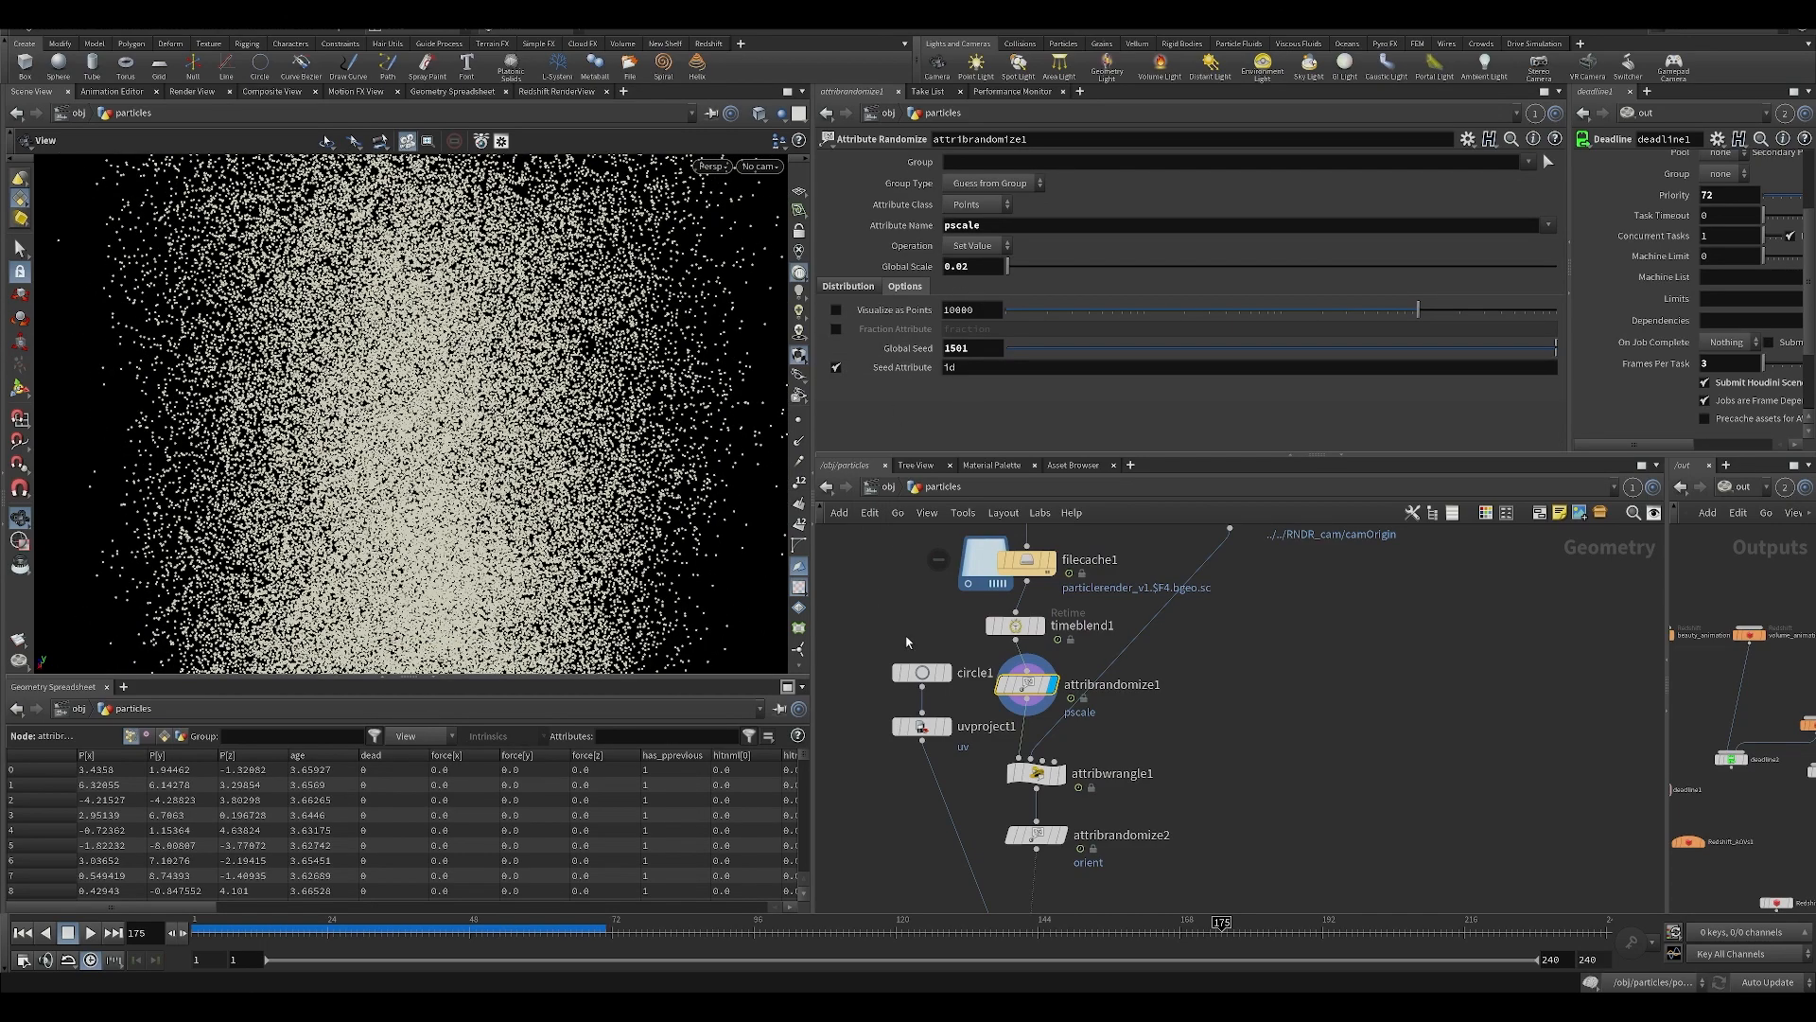
Add a Copy to Points node fed by attribrandomize1 and place it beside the main particle chain.
scroll(904, 640, down, 3)
scroll(894, 677, up, 2)
middle_drag(885, 754, 934, 794)
text(ir)
key(Return)
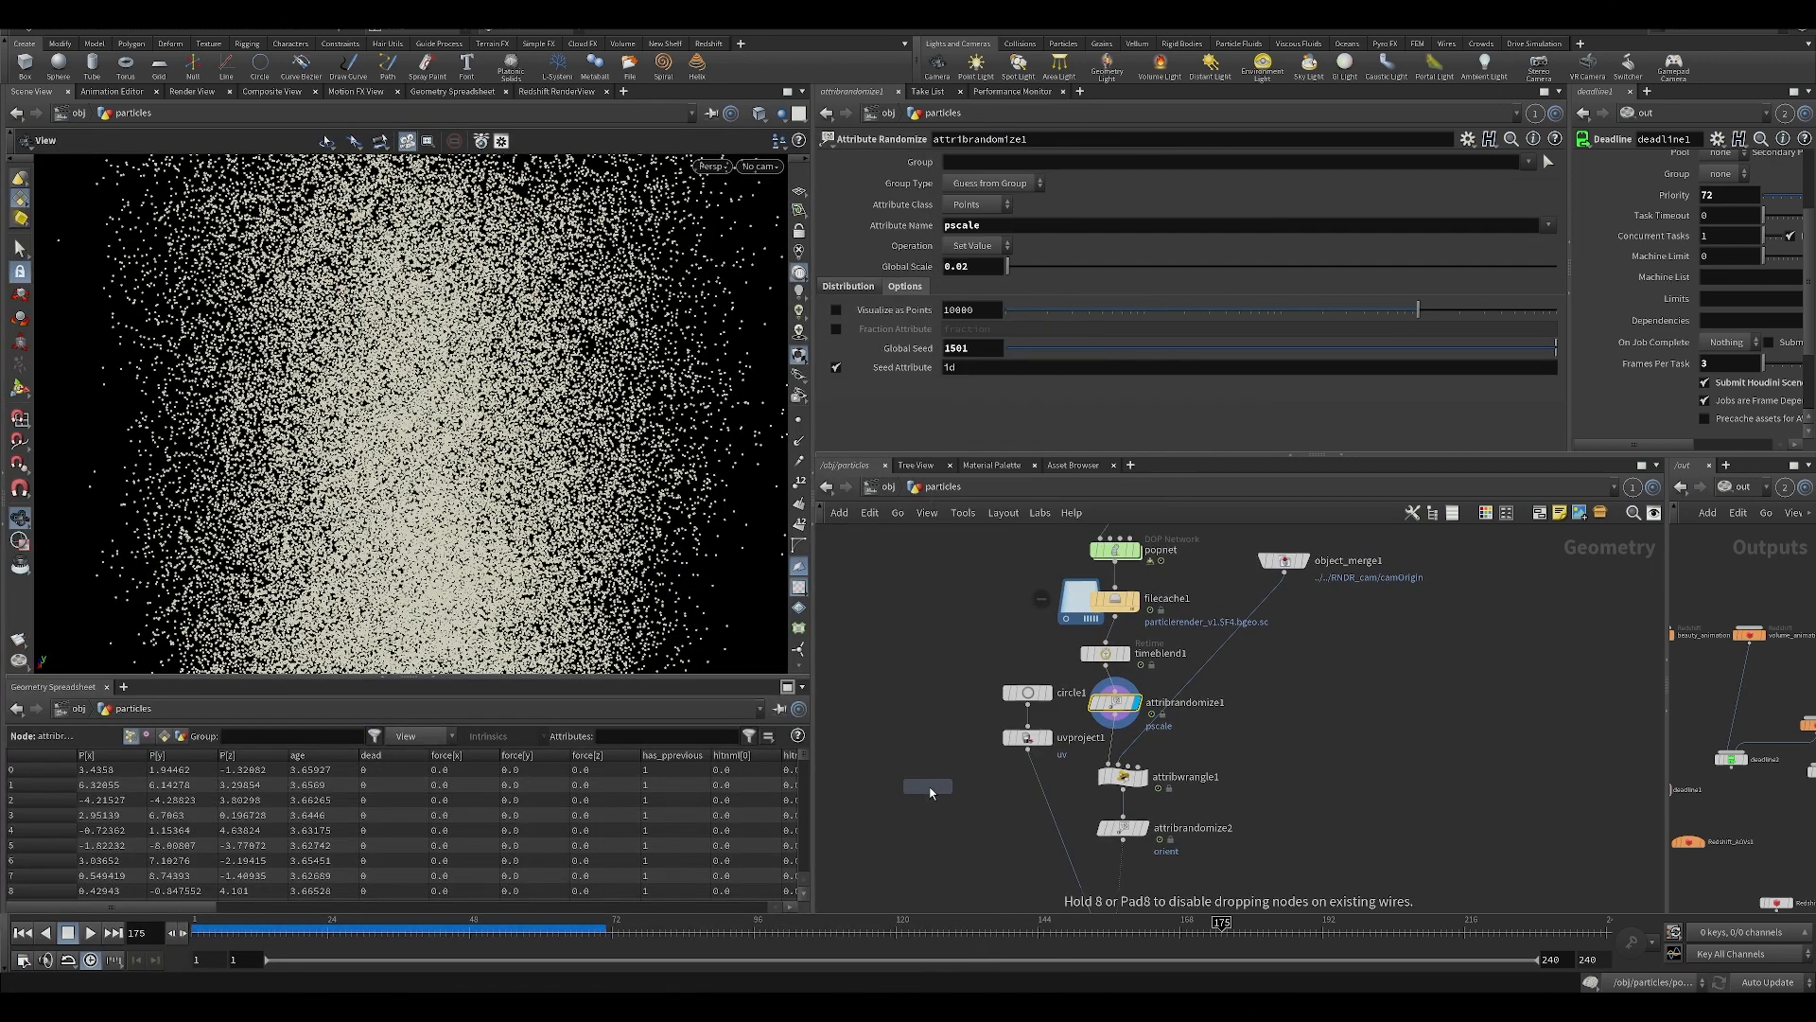
click(973, 840)
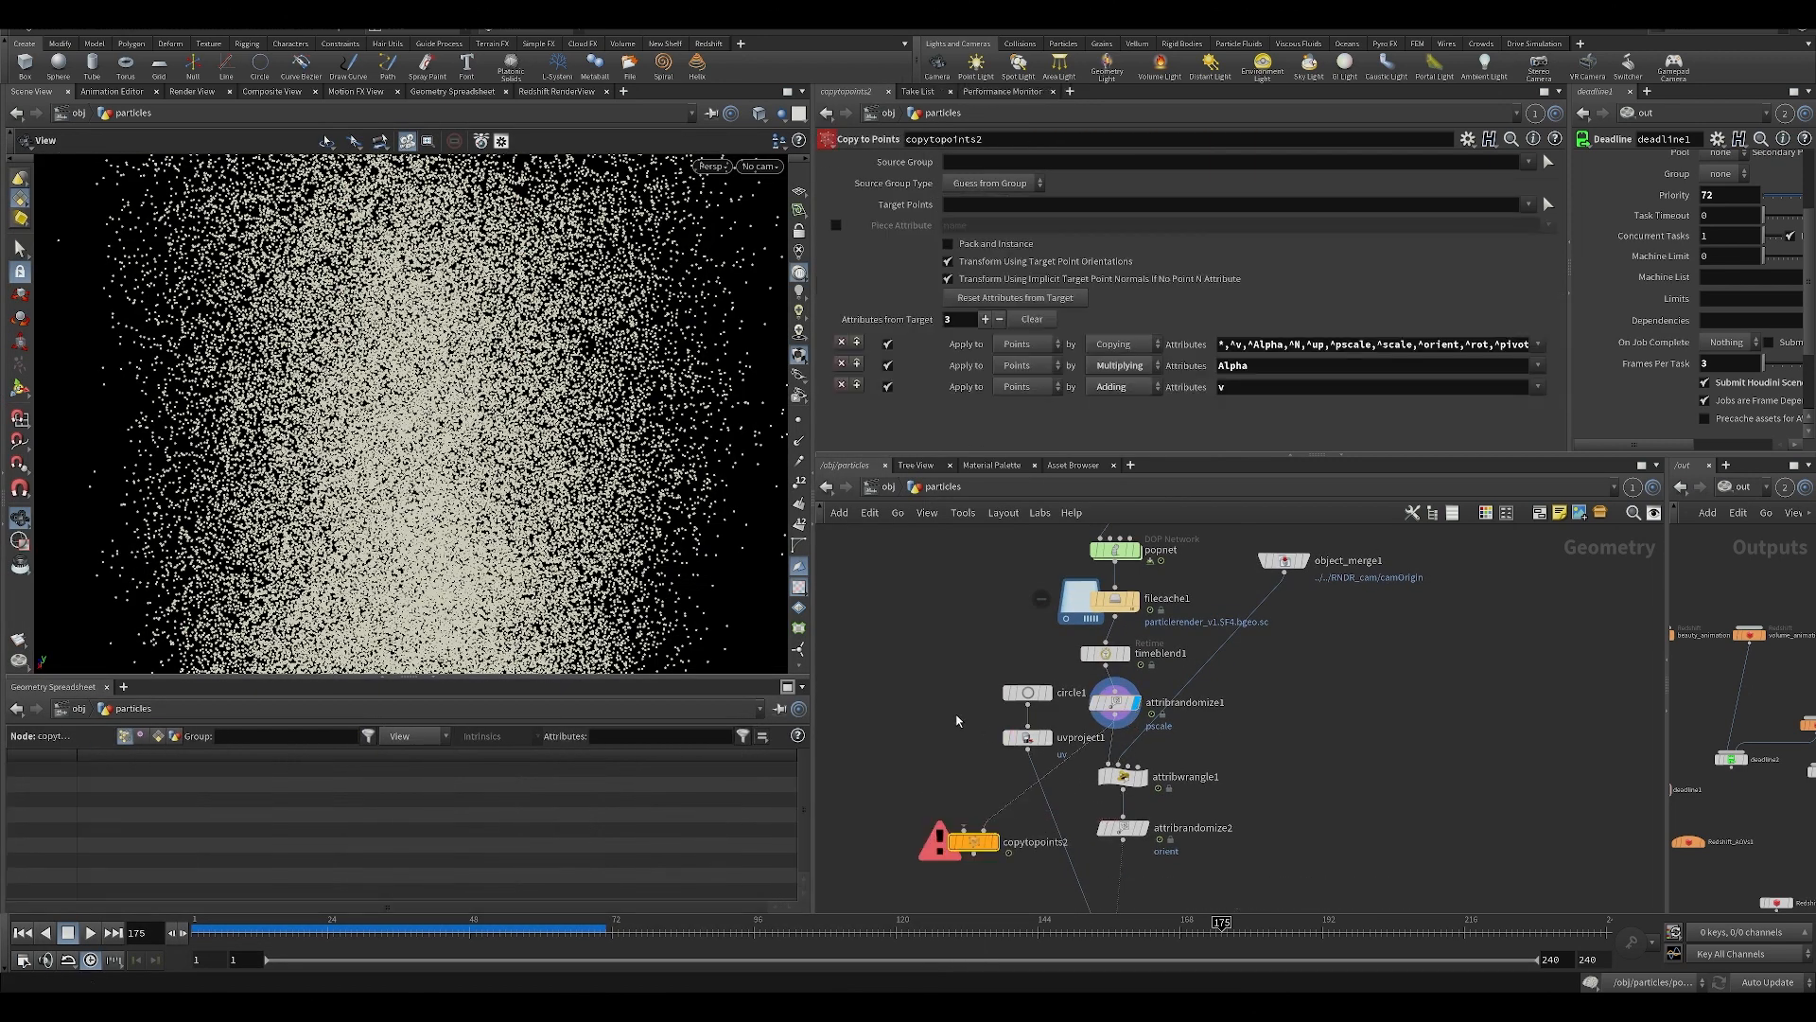
Add a sphere as the source geometry of copytopoints2, and display the copies with Pack and Instance enabled.
key(Tab)
text(sph)
key(Return)
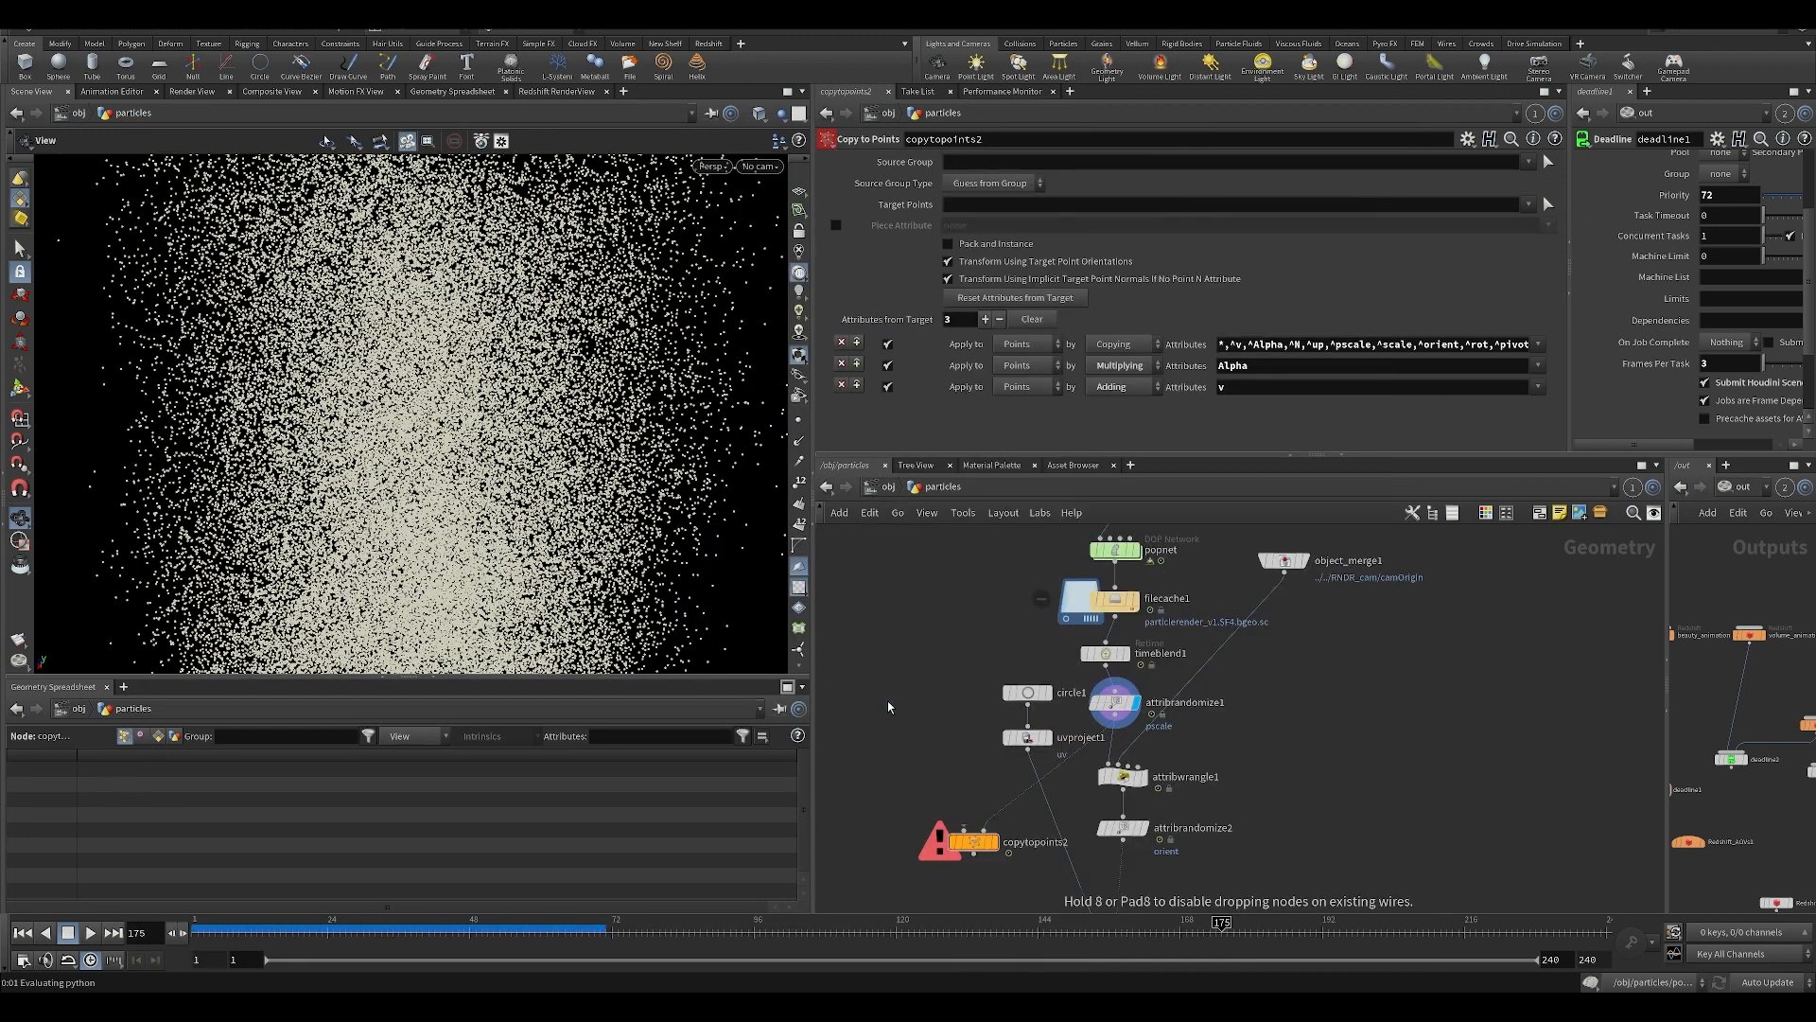
click(886, 704)
drag(887, 716, 1004, 820)
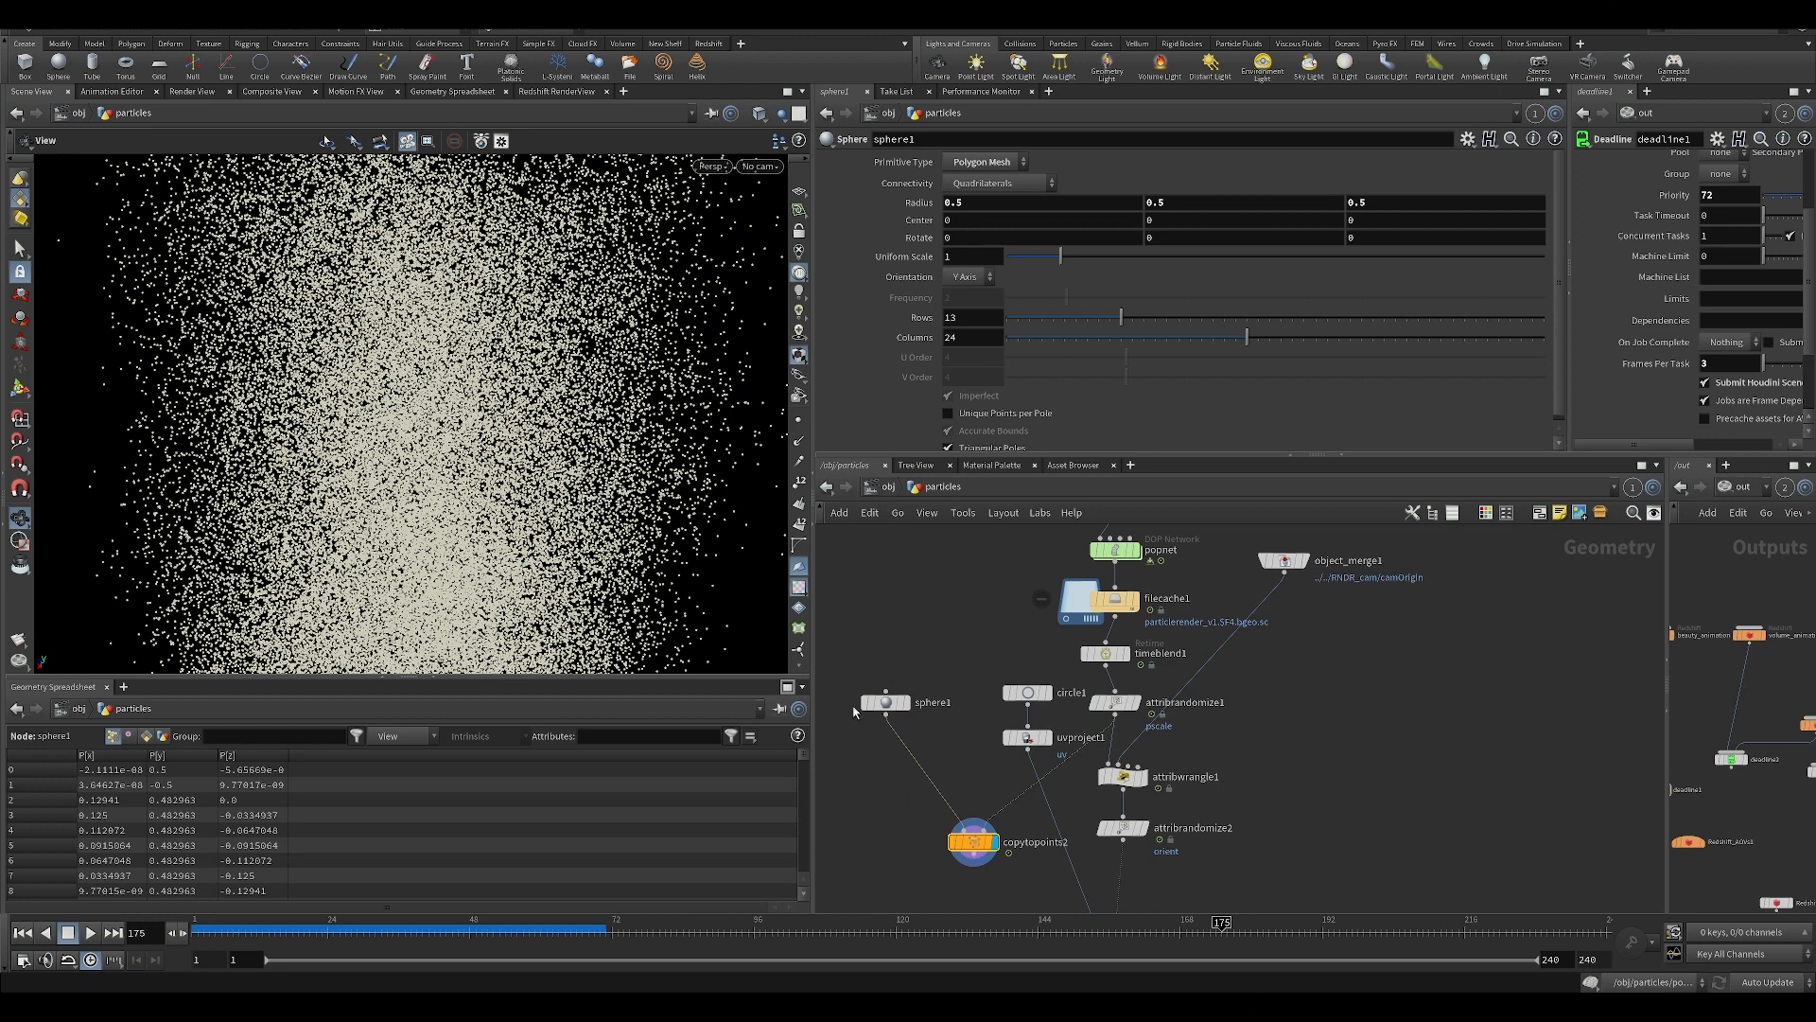
click(976, 845)
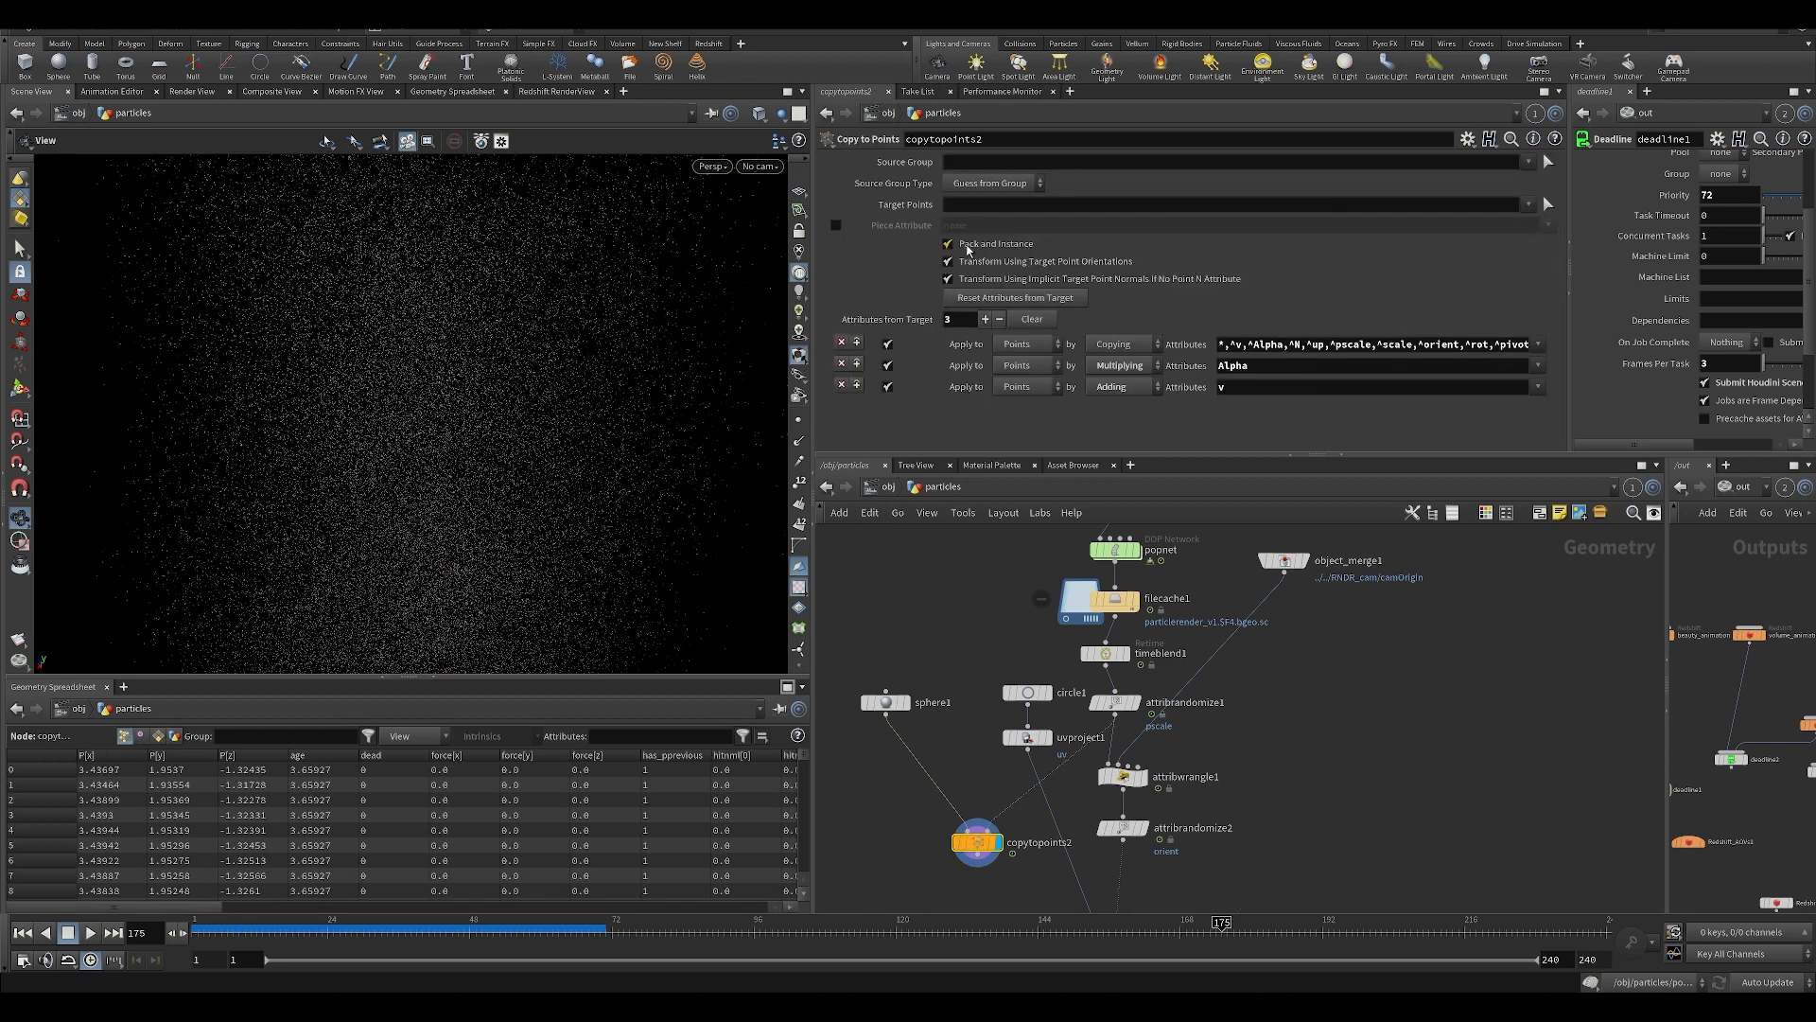
click(966, 247)
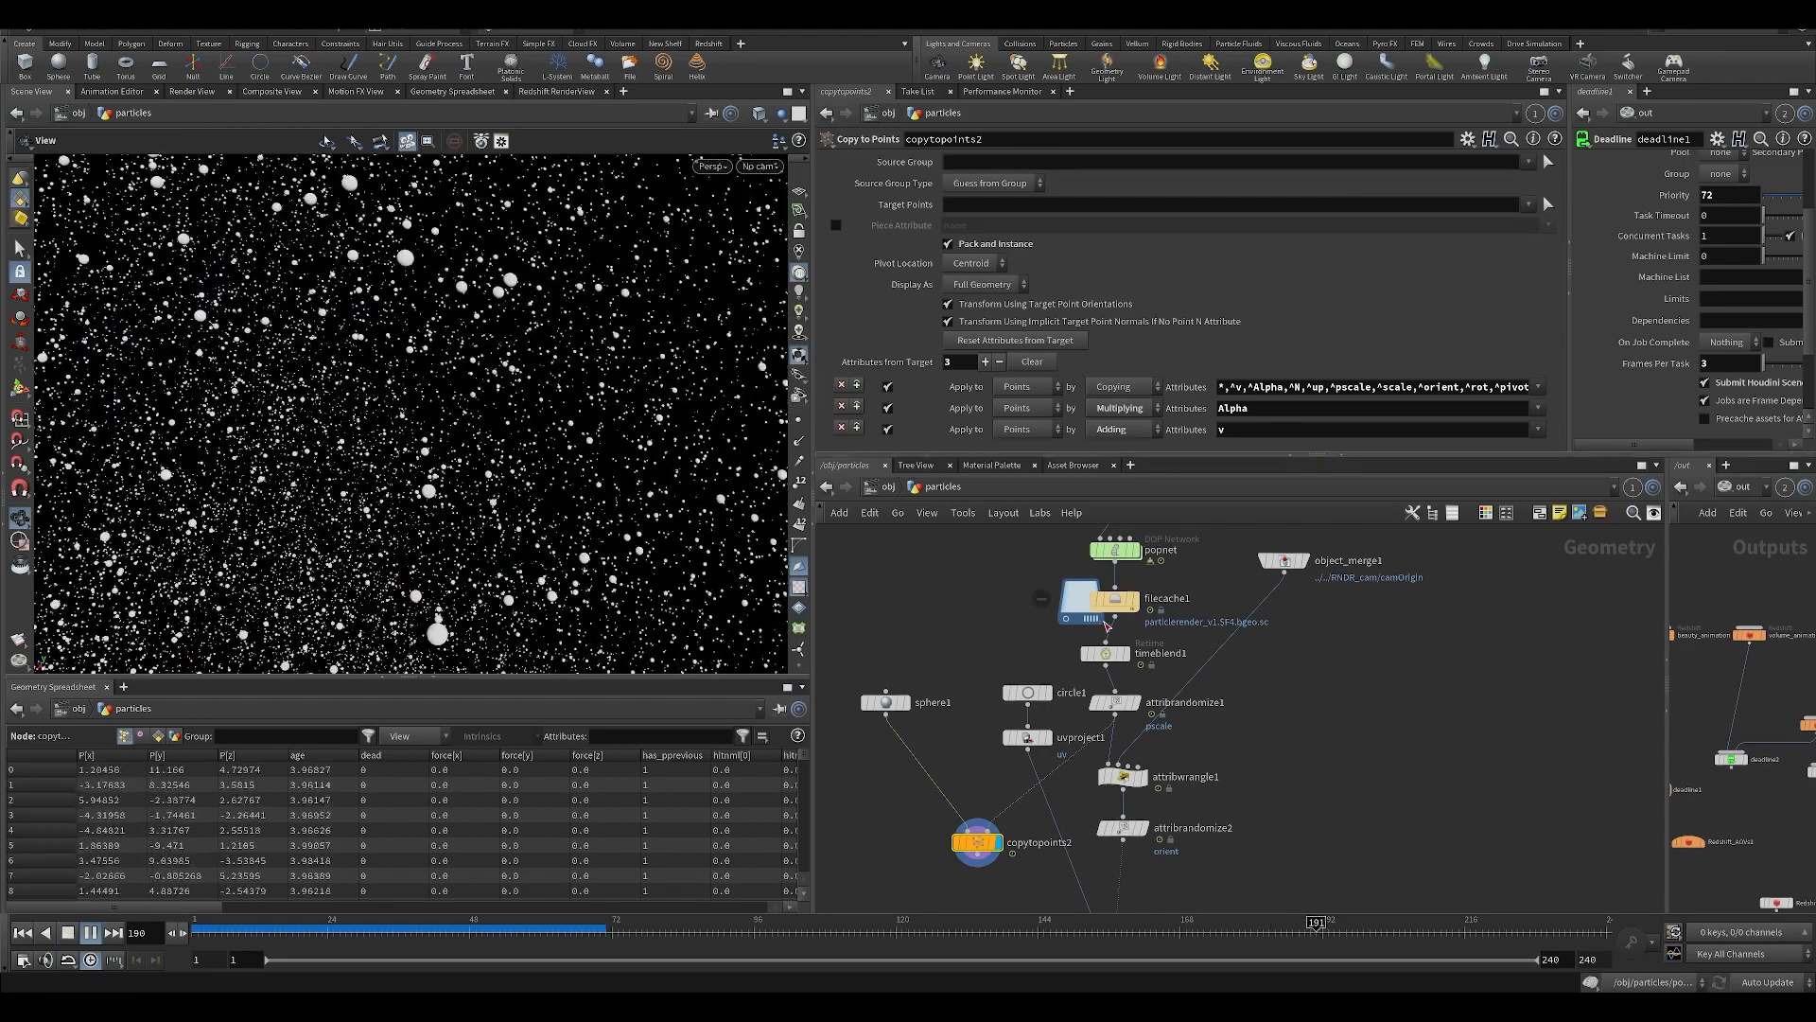
Play the particles with attribrandomize1's Seed Attribute disabled to compare the sizes, and enable it again.
click(1115, 702)
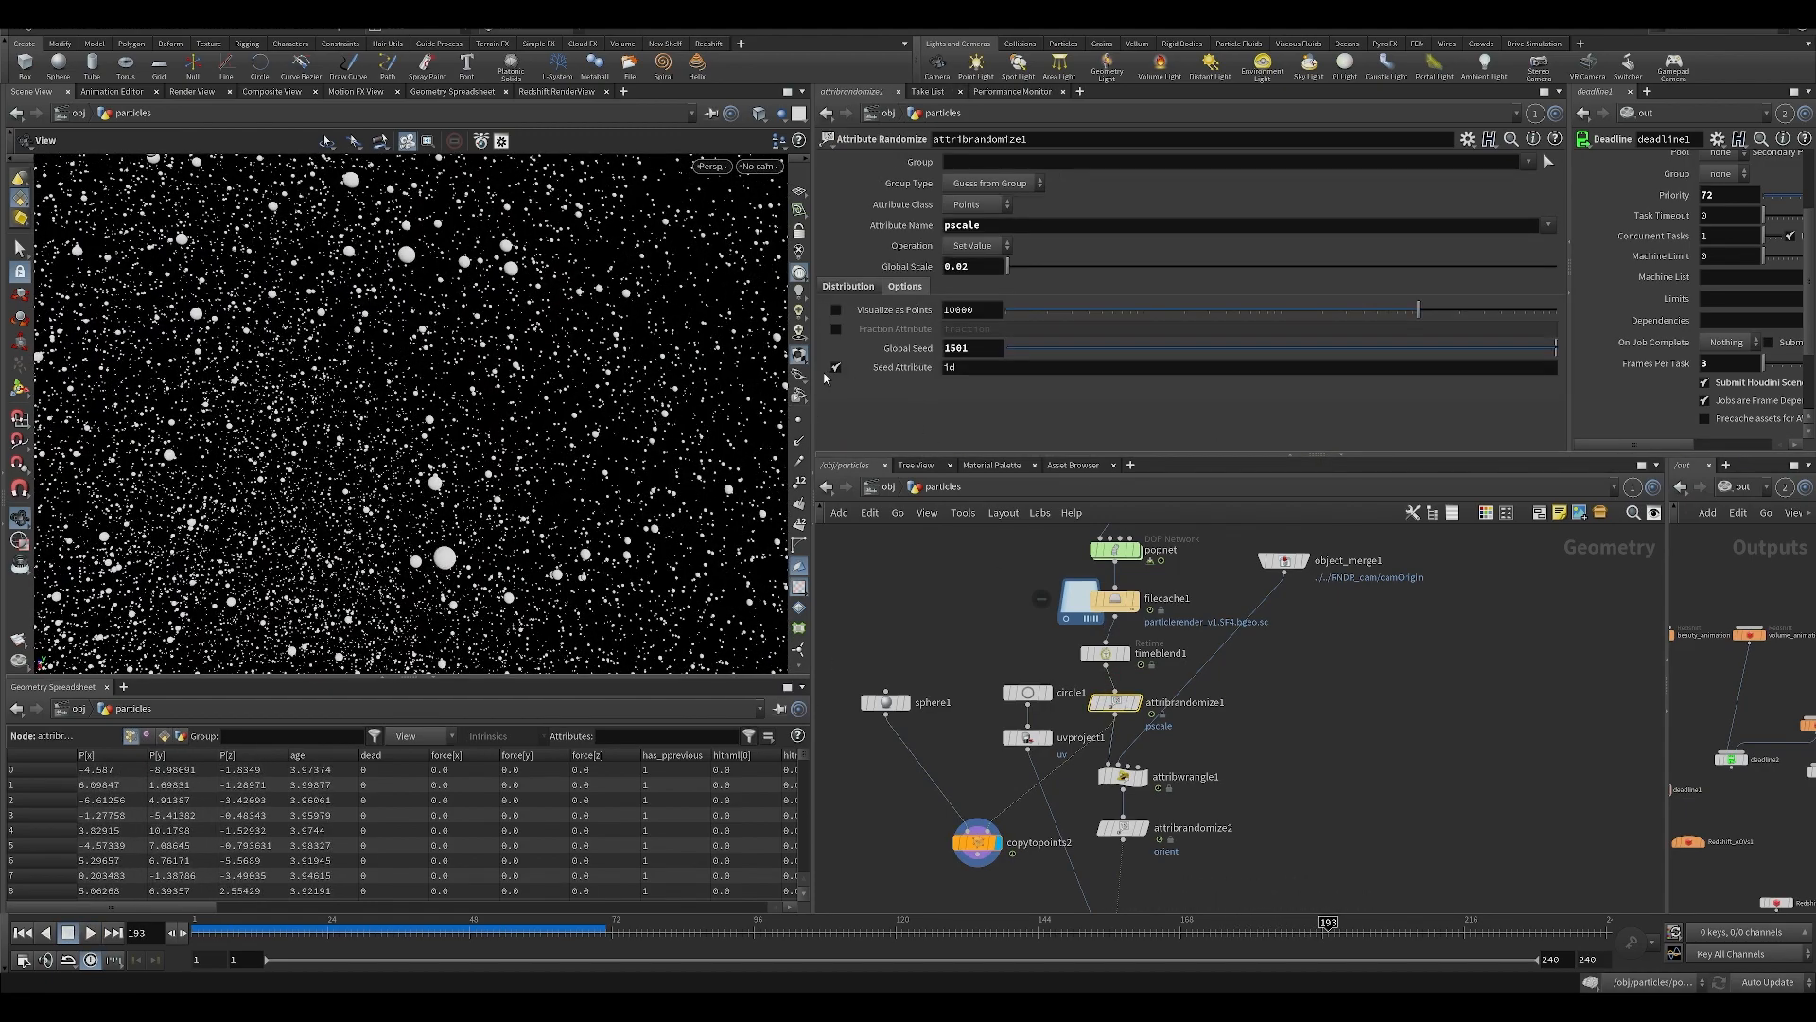
click(836, 367)
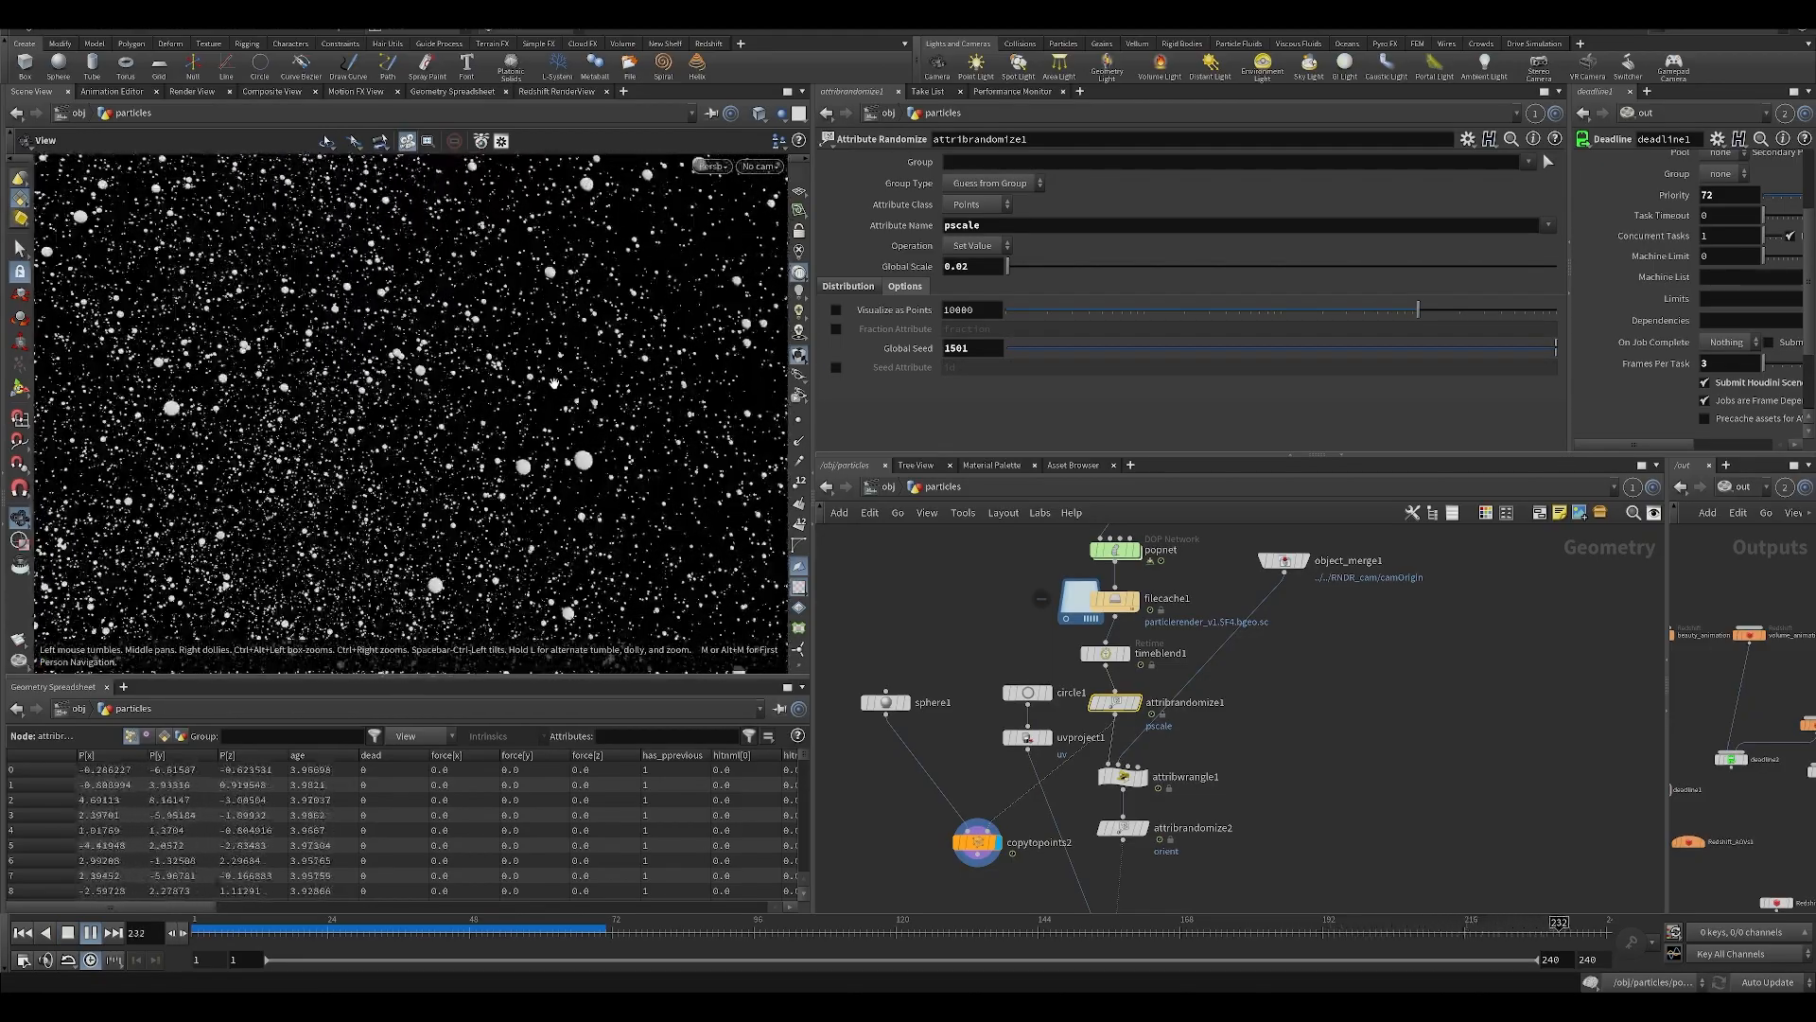
key(Up)
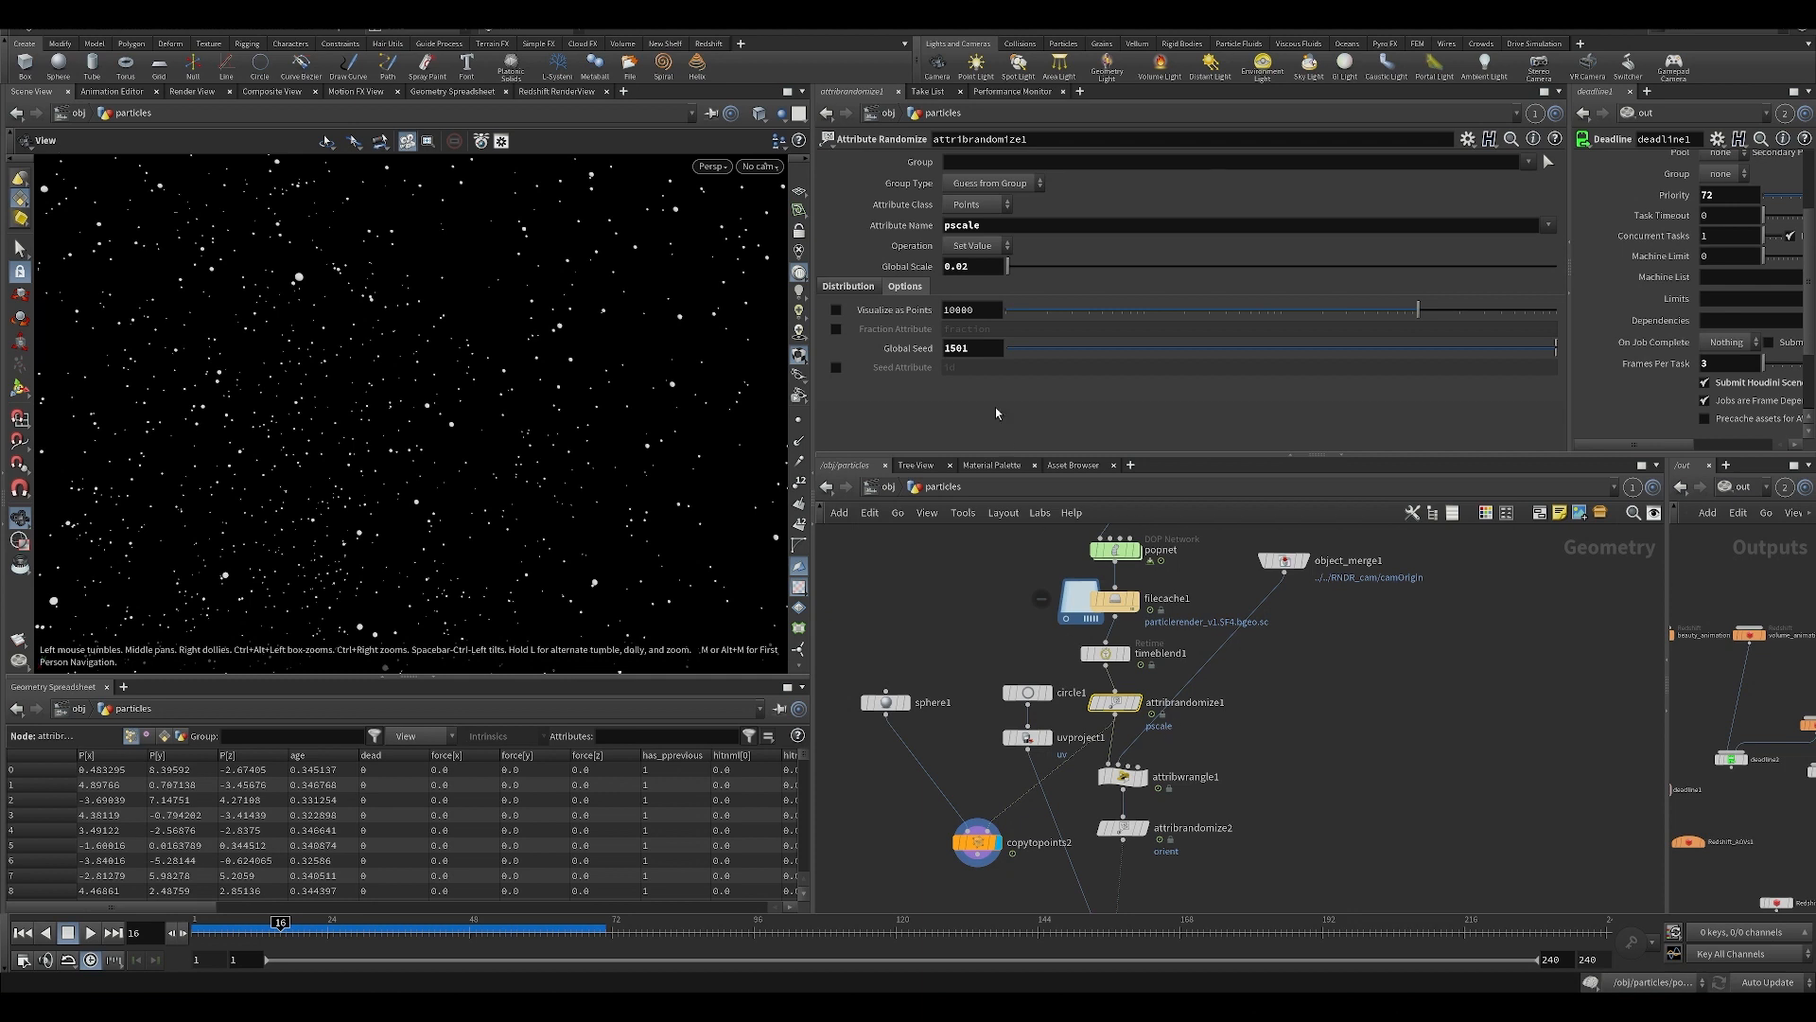
click(836, 367)
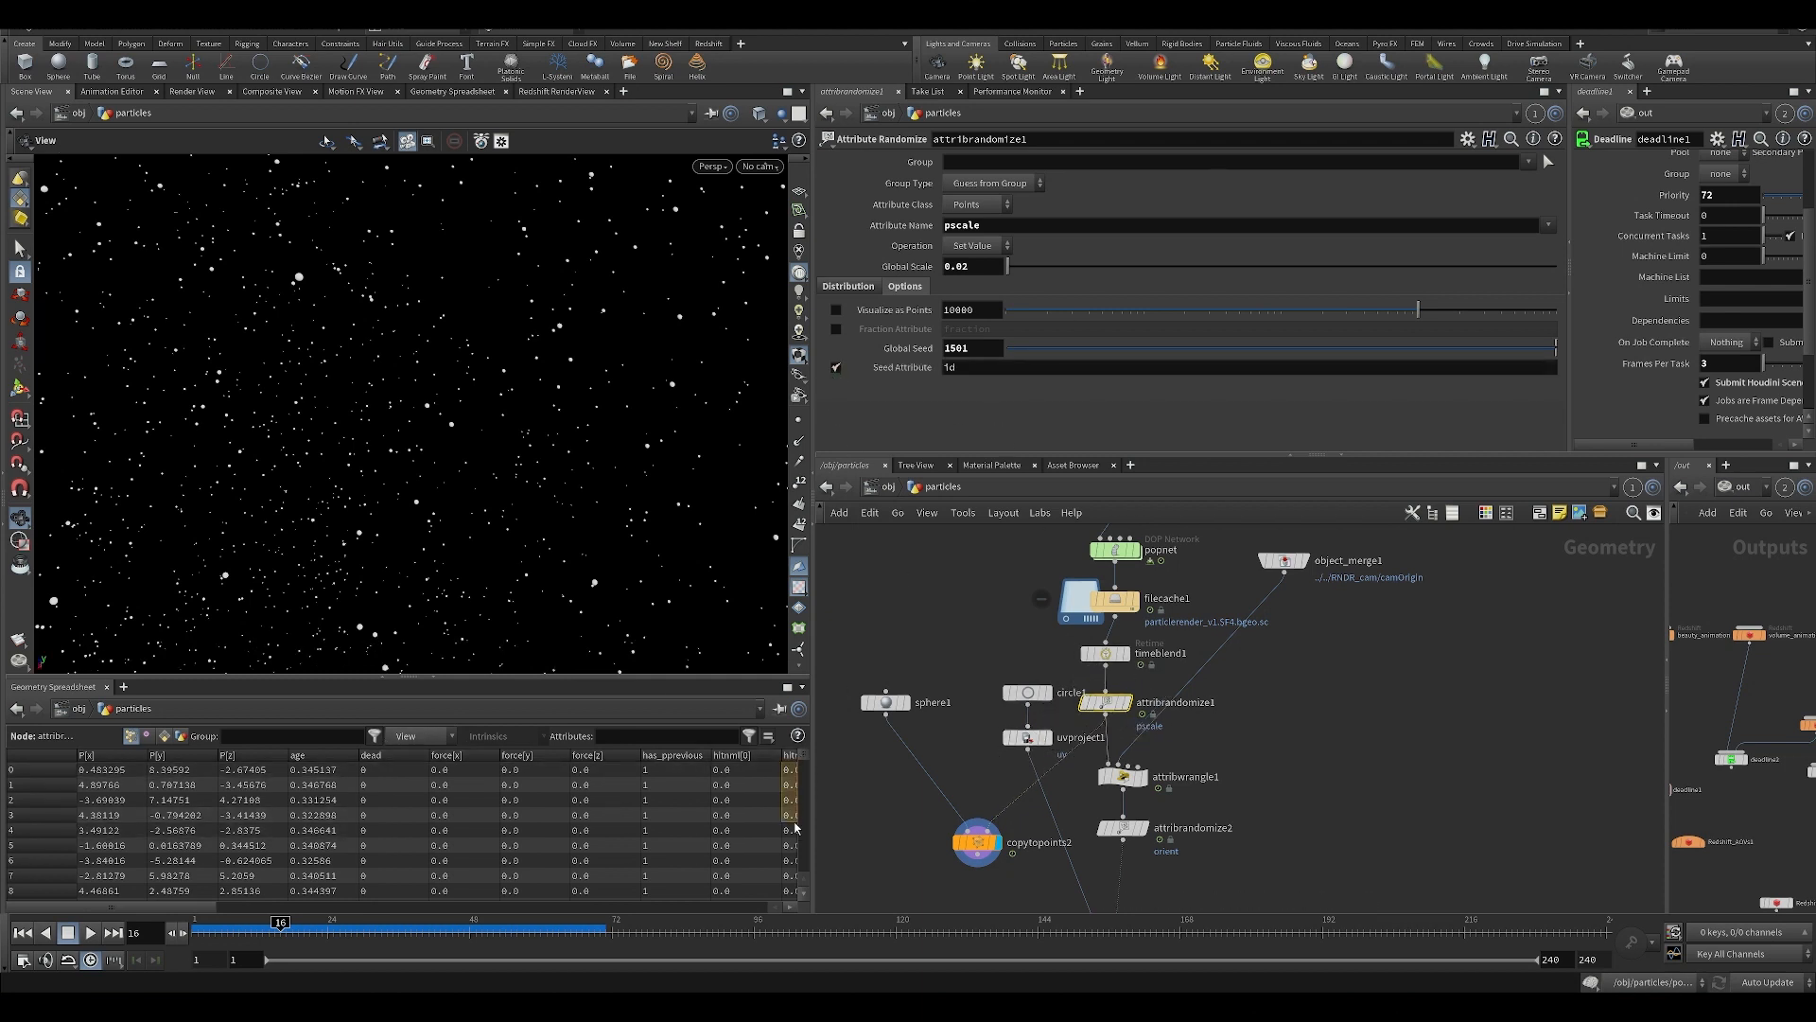
Delete the temporary sphere1 and copytopoints2 nodes from the particles network.
drag(796, 829, 795, 831)
click(738, 801)
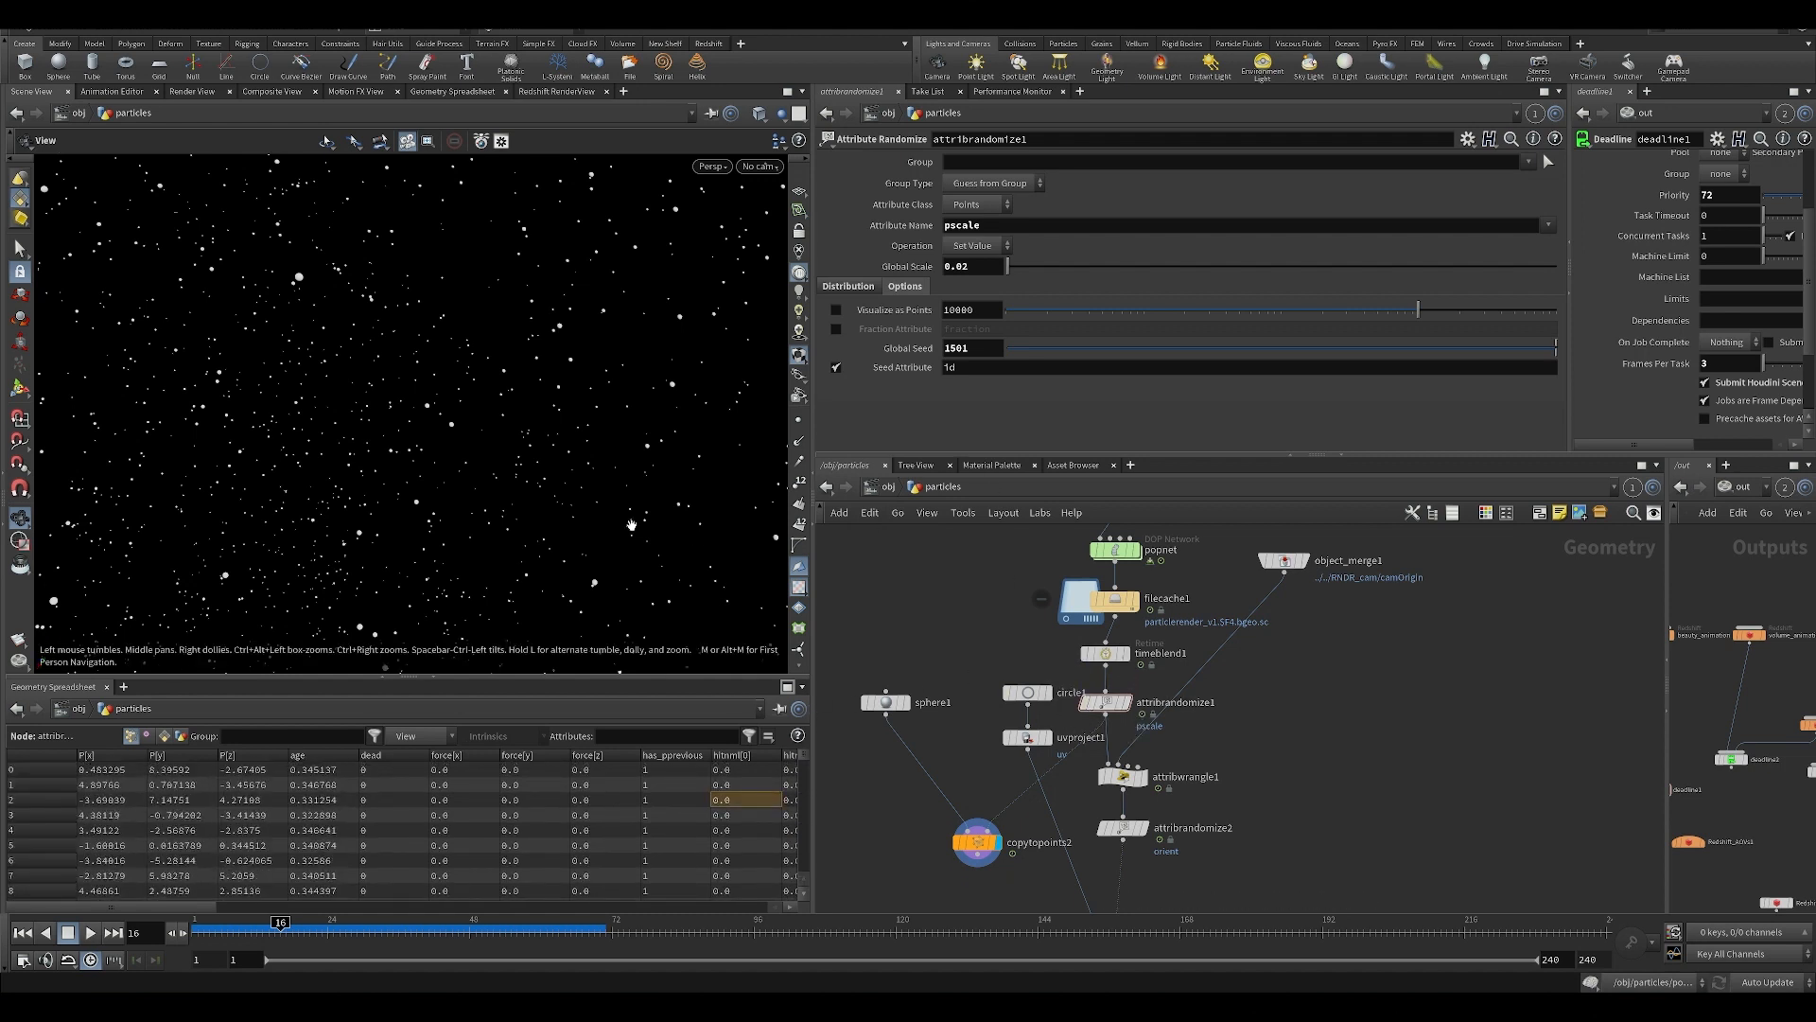
scroll(581, 471, down, 3)
scroll(905, 650, down, 2)
drag(871, 646, 970, 852)
key(Delete)
Look over the particles node chain and check which object object_merge1 references.
middle_drag(968, 844, 965, 752)
scroll(1135, 625, up, 2)
middle_drag(1159, 601, 1092, 760)
scroll(1092, 760, down, 3)
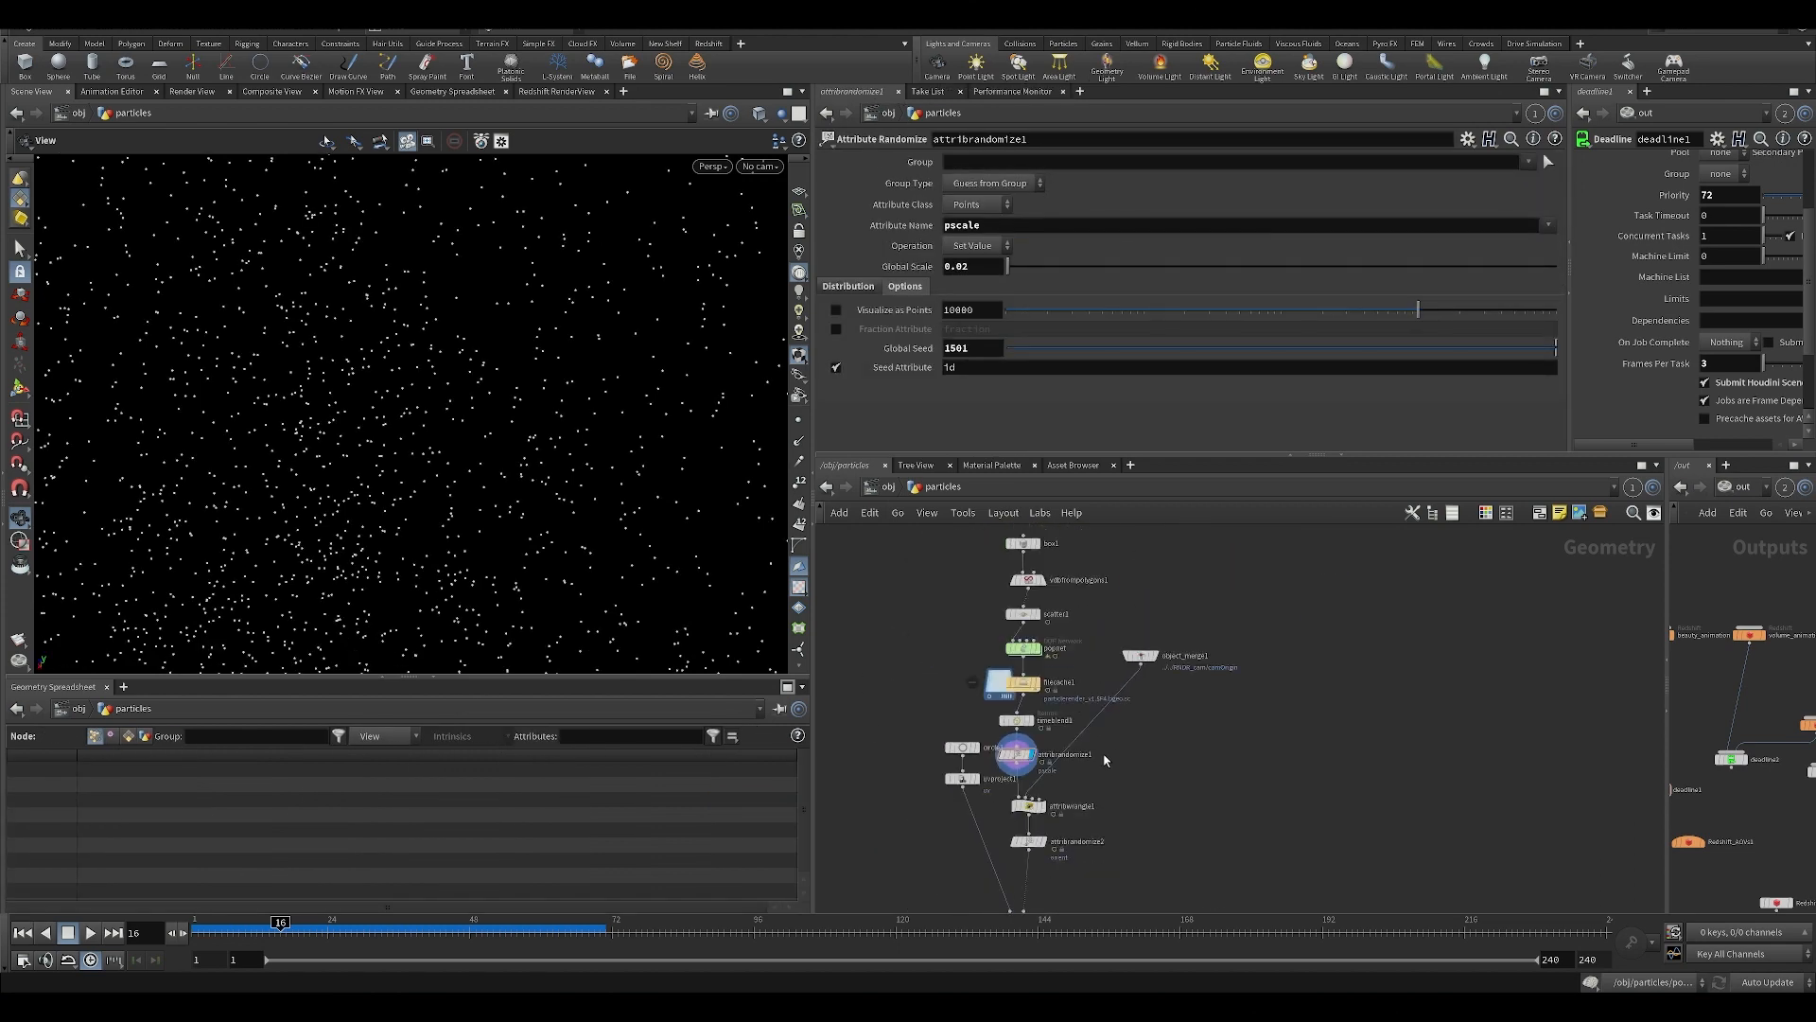
scroll(1086, 760, up, 3)
click(1189, 576)
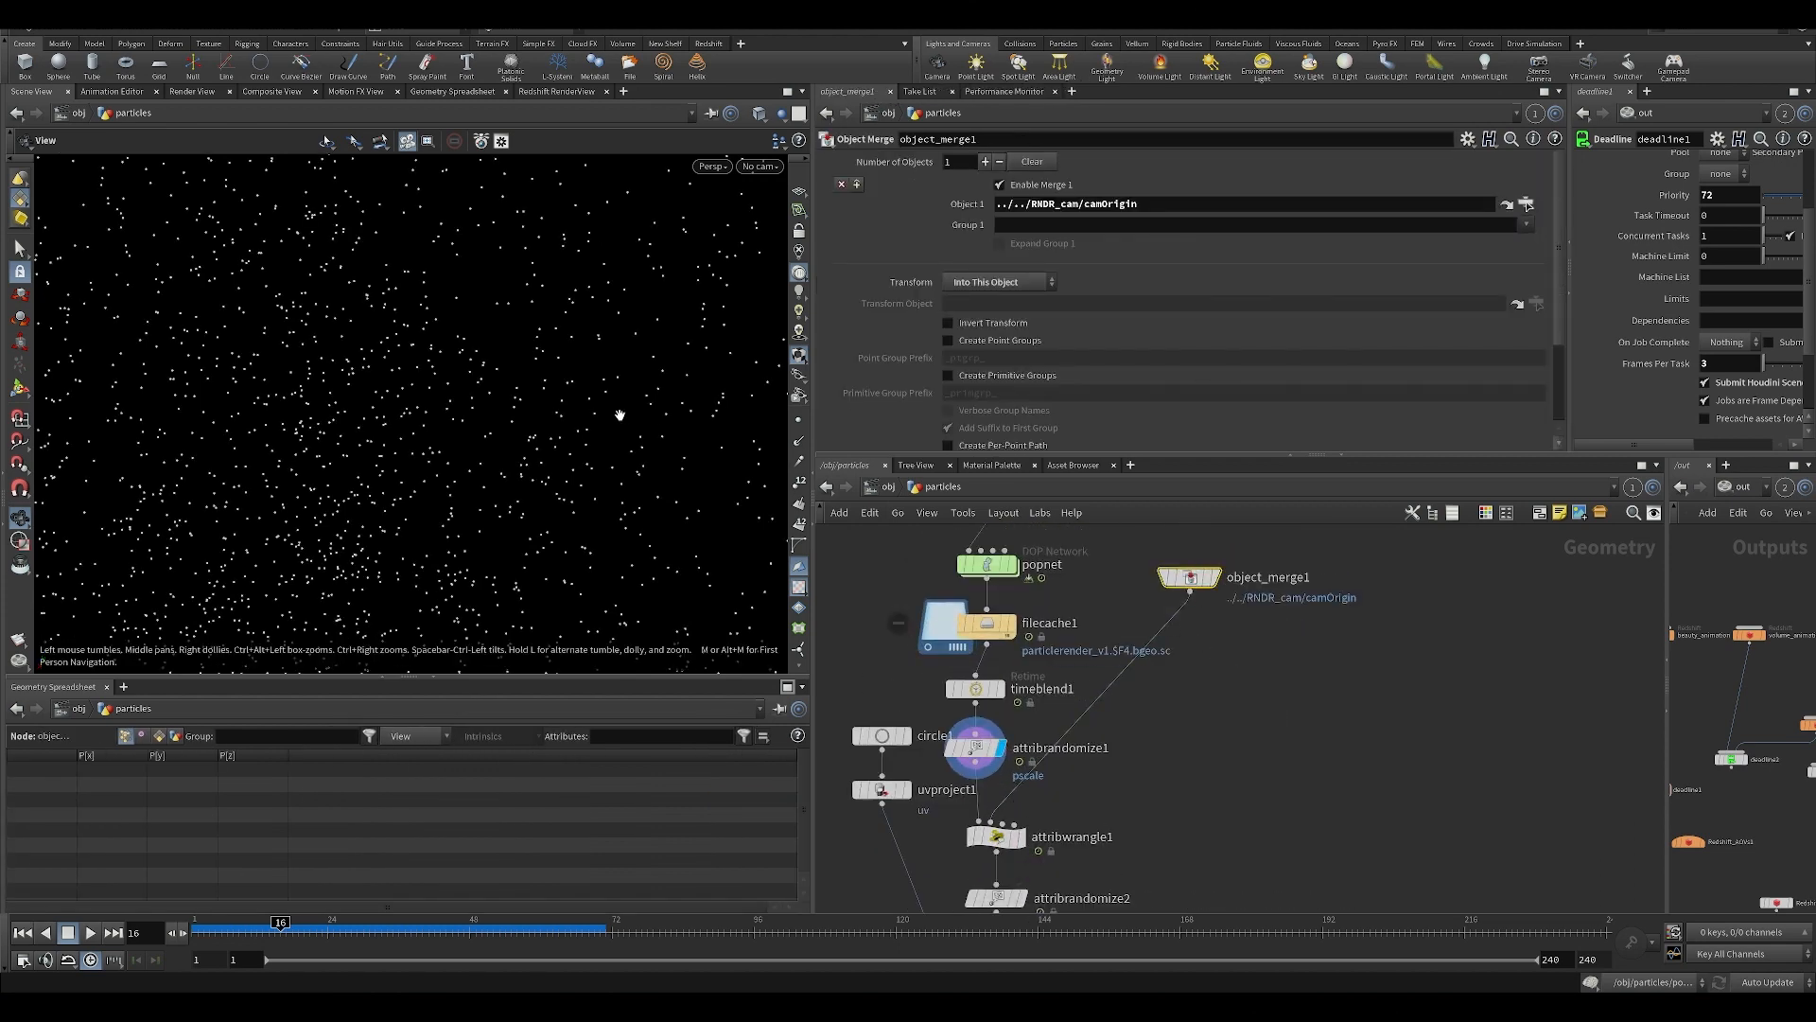
Display copytopoints1 and examine the instanced particle shapes up close in the viewport.
scroll(539, 486, up, 2)
middle_drag(1222, 812, 1064, 683)
scroll(564, 464, down, 2)
scroll(563, 465, down, 2)
click(953, 897)
click(928, 898)
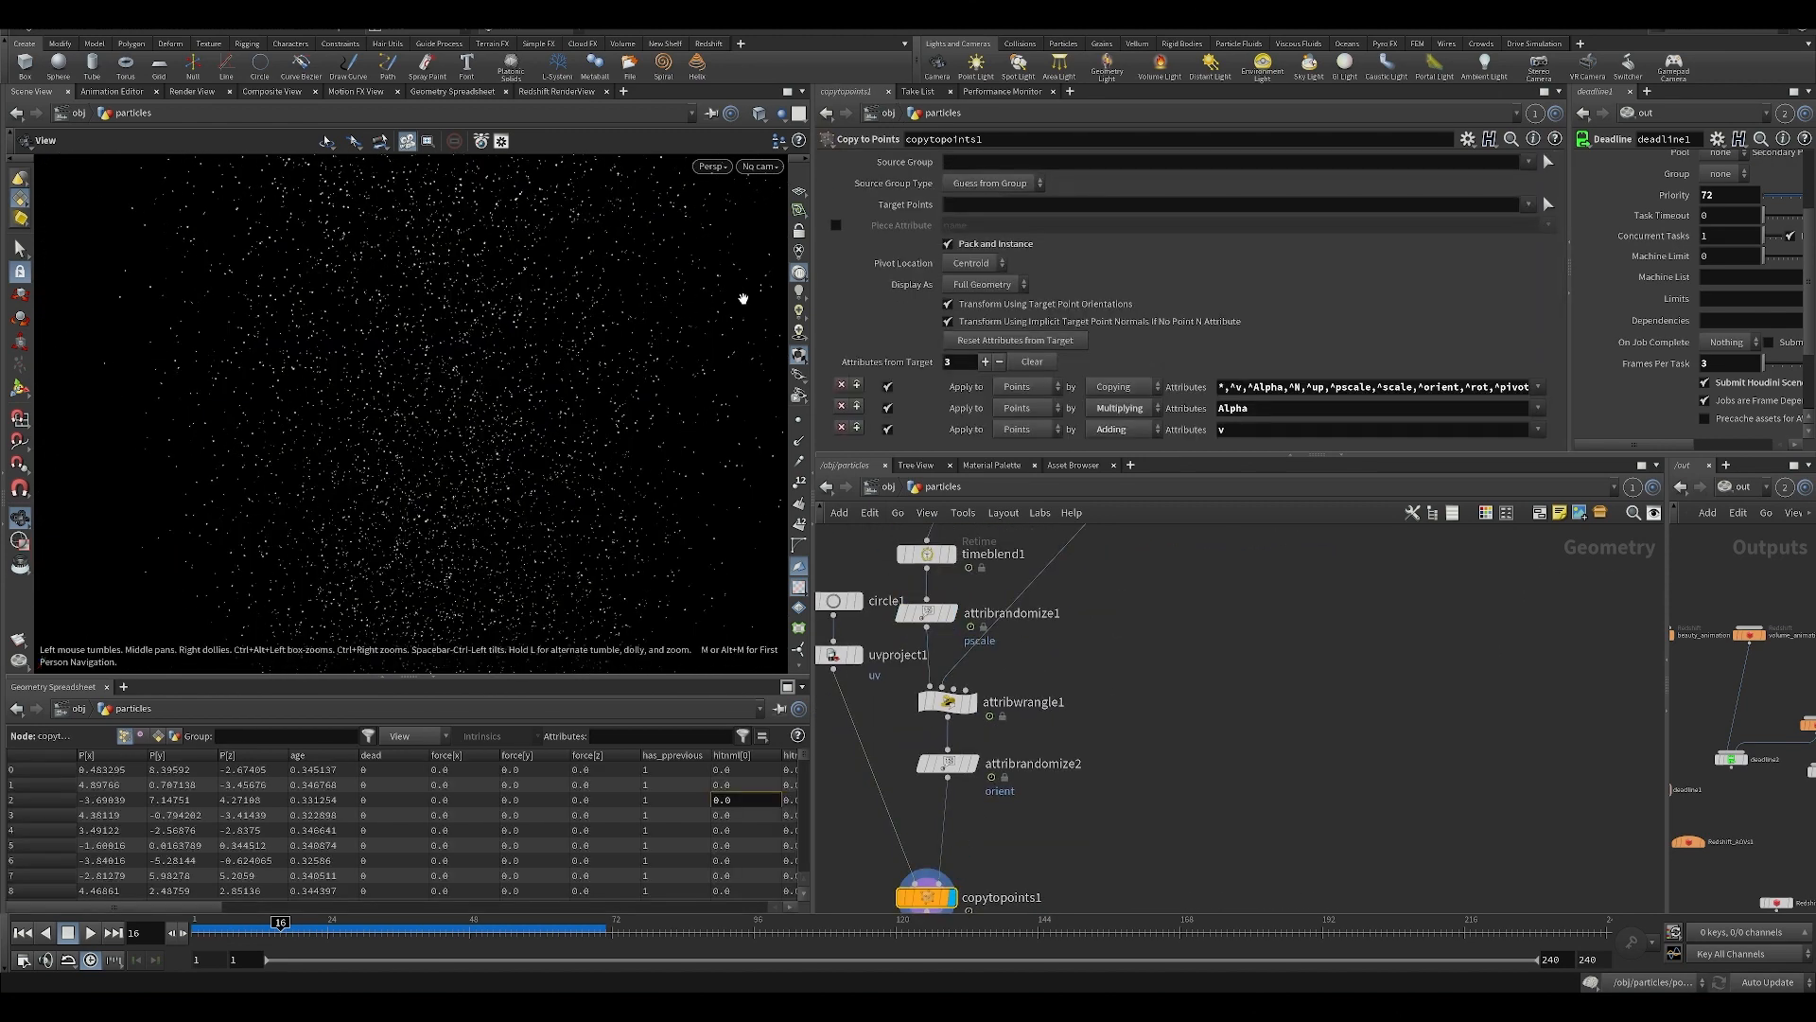
click(766, 169)
click(771, 265)
drag(477, 299, 501, 335)
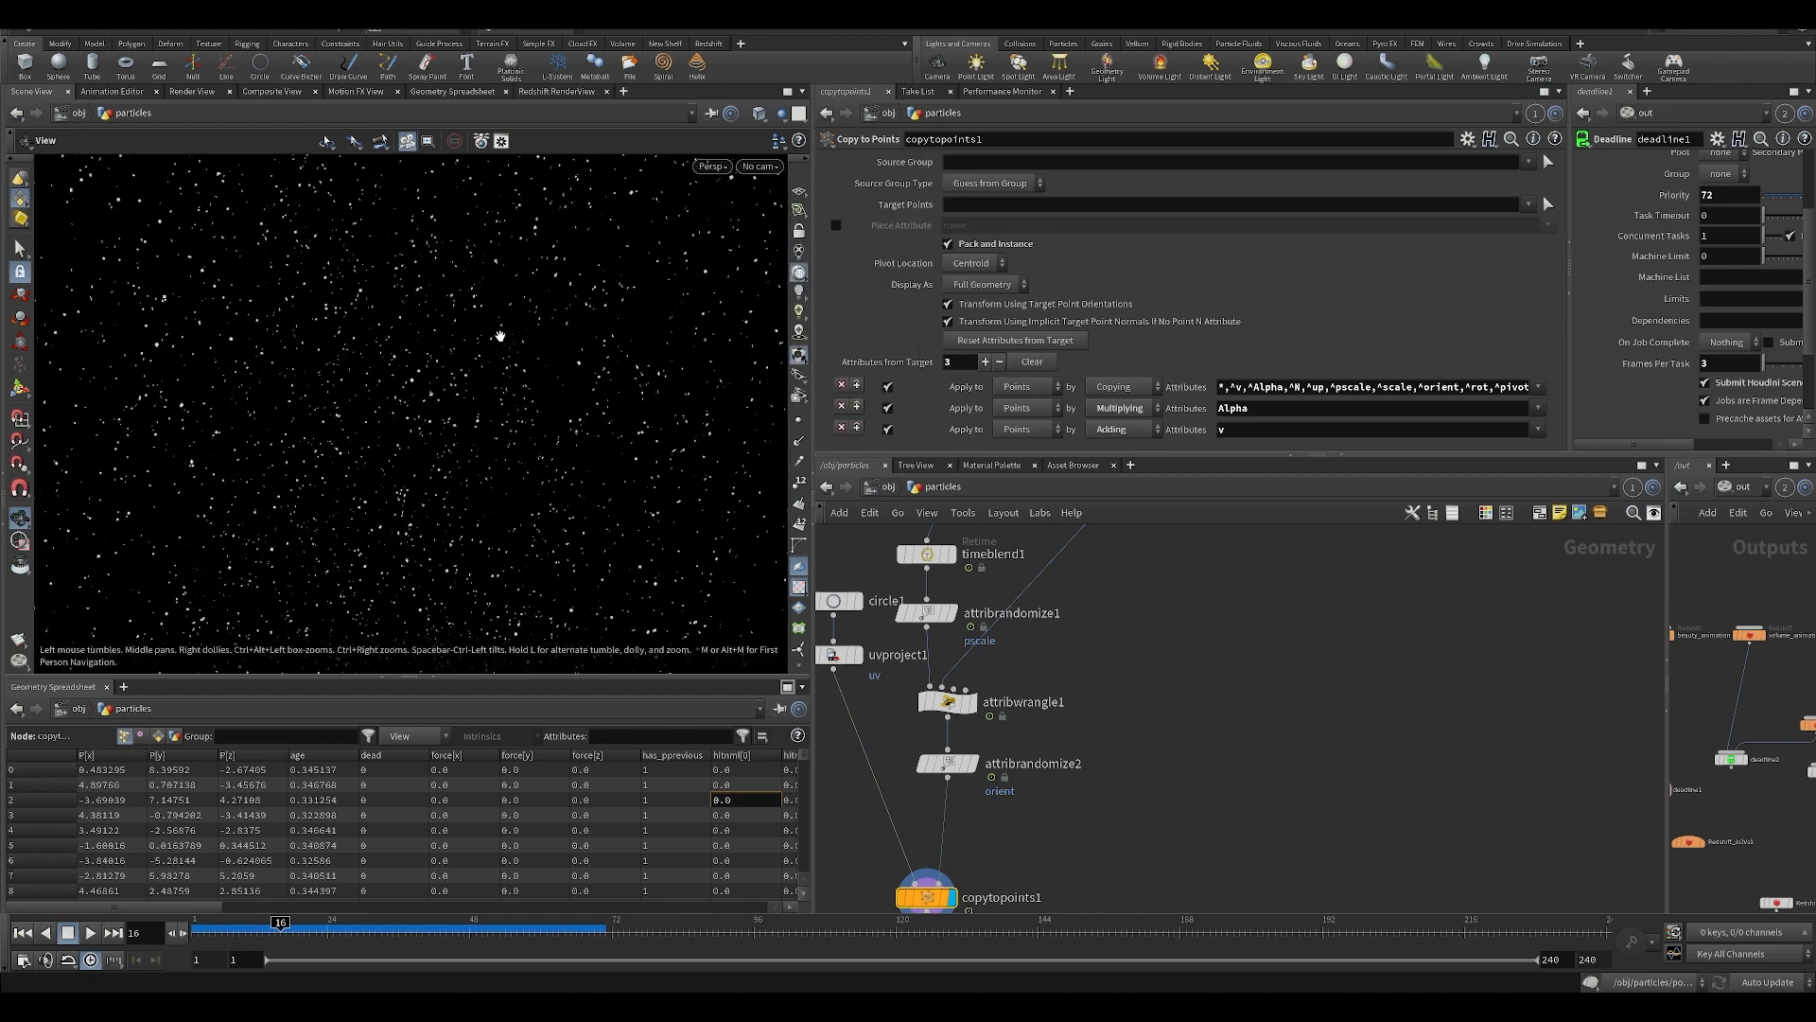
scroll(519, 481, up, 5)
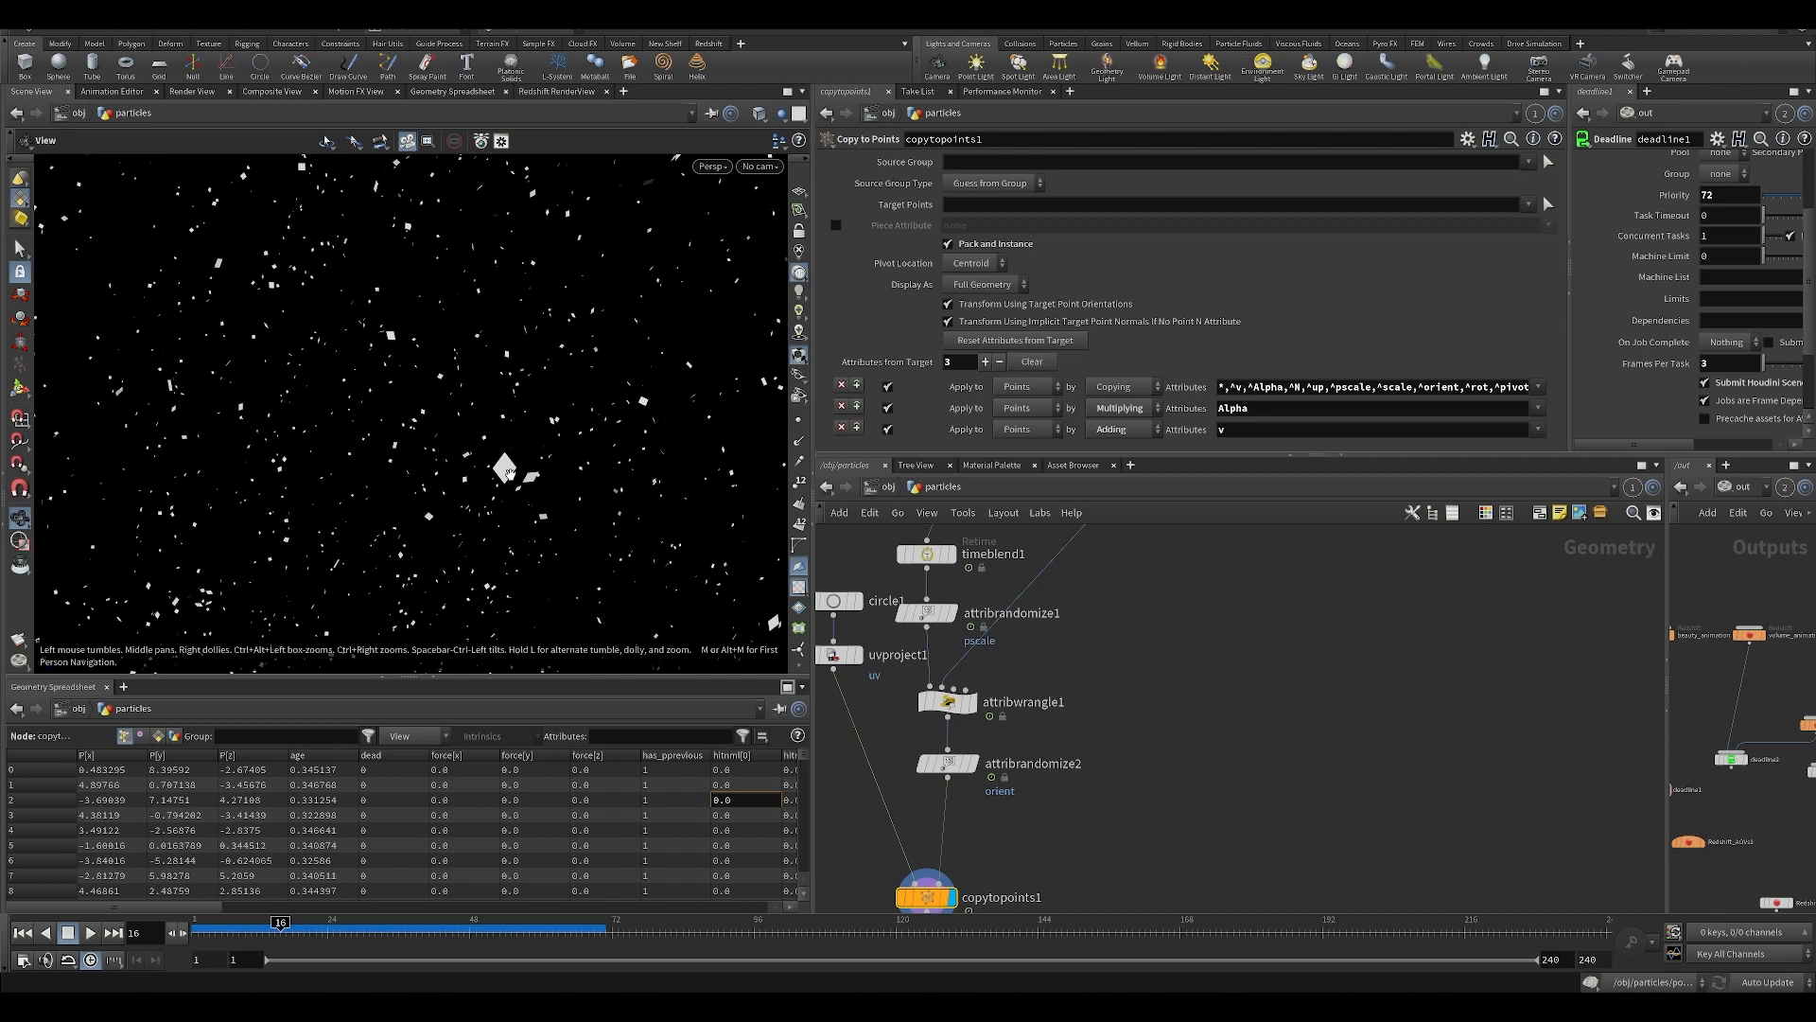
Bypass attribrandomize2 so the particle copies no longer get random orientations.
middle_drag(952, 804, 956, 821)
mouse_move(946, 786)
click(919, 755)
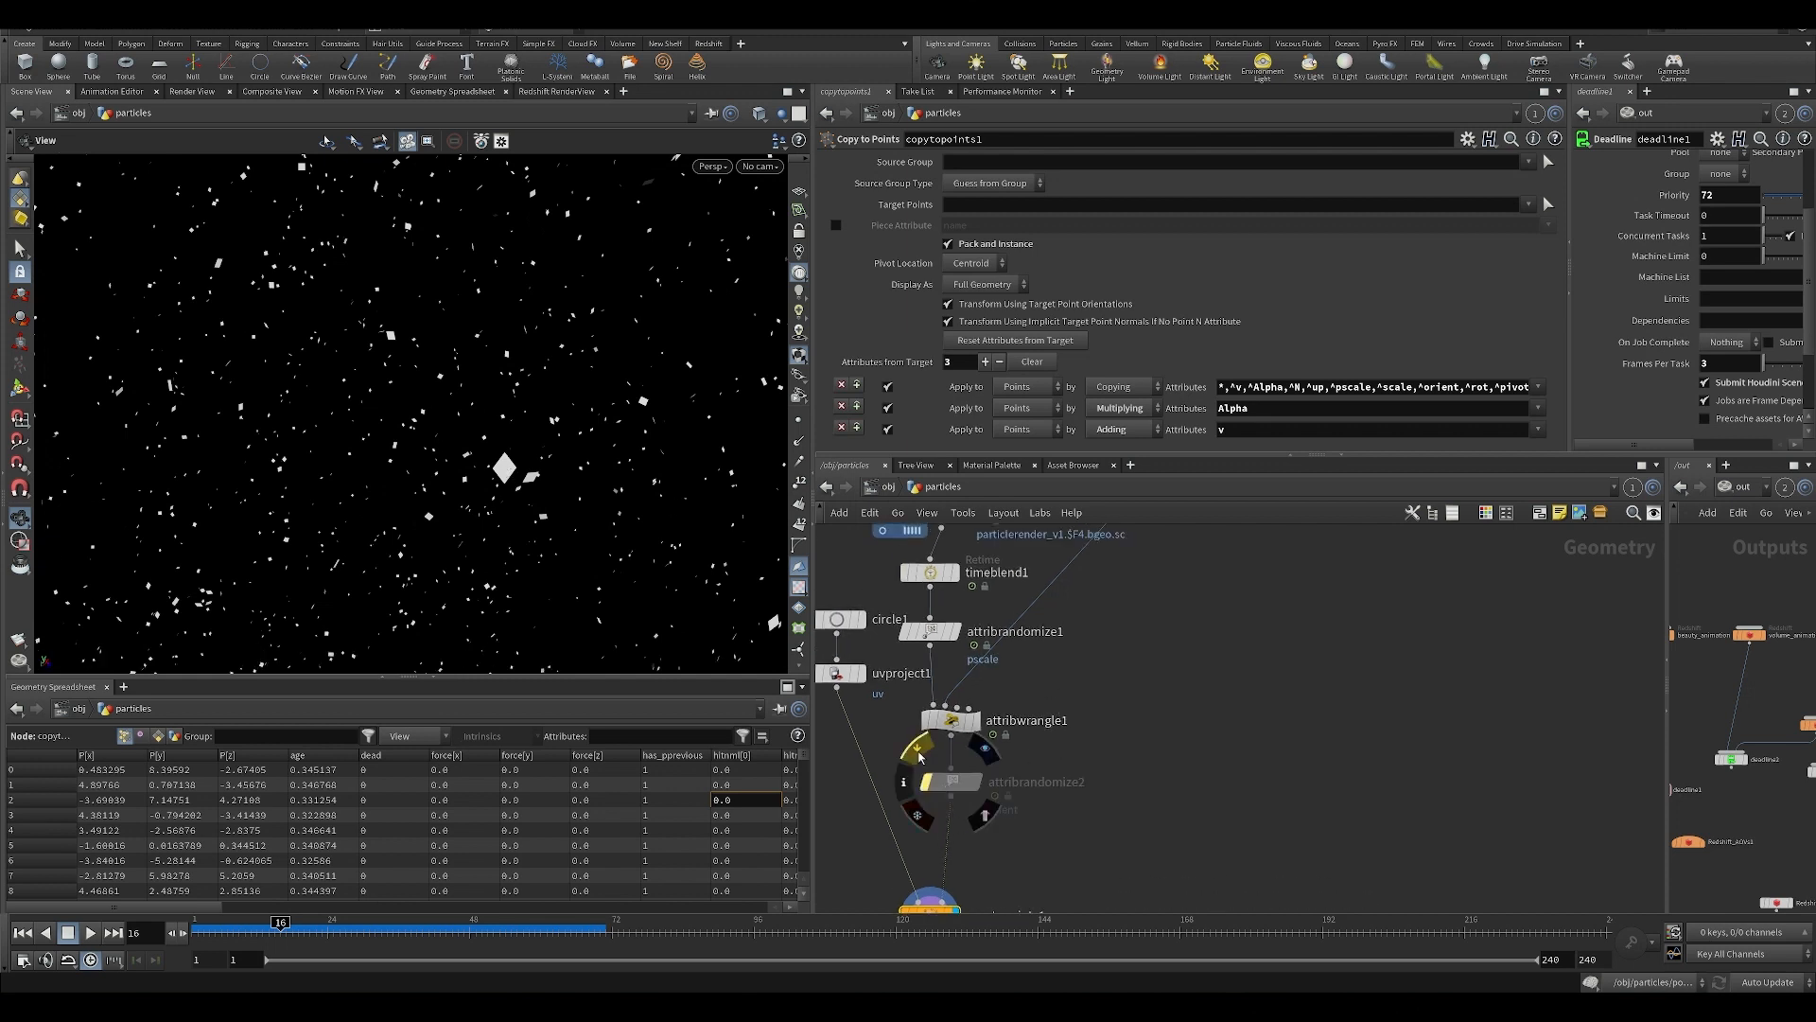
middle_drag(920, 747, 891, 811)
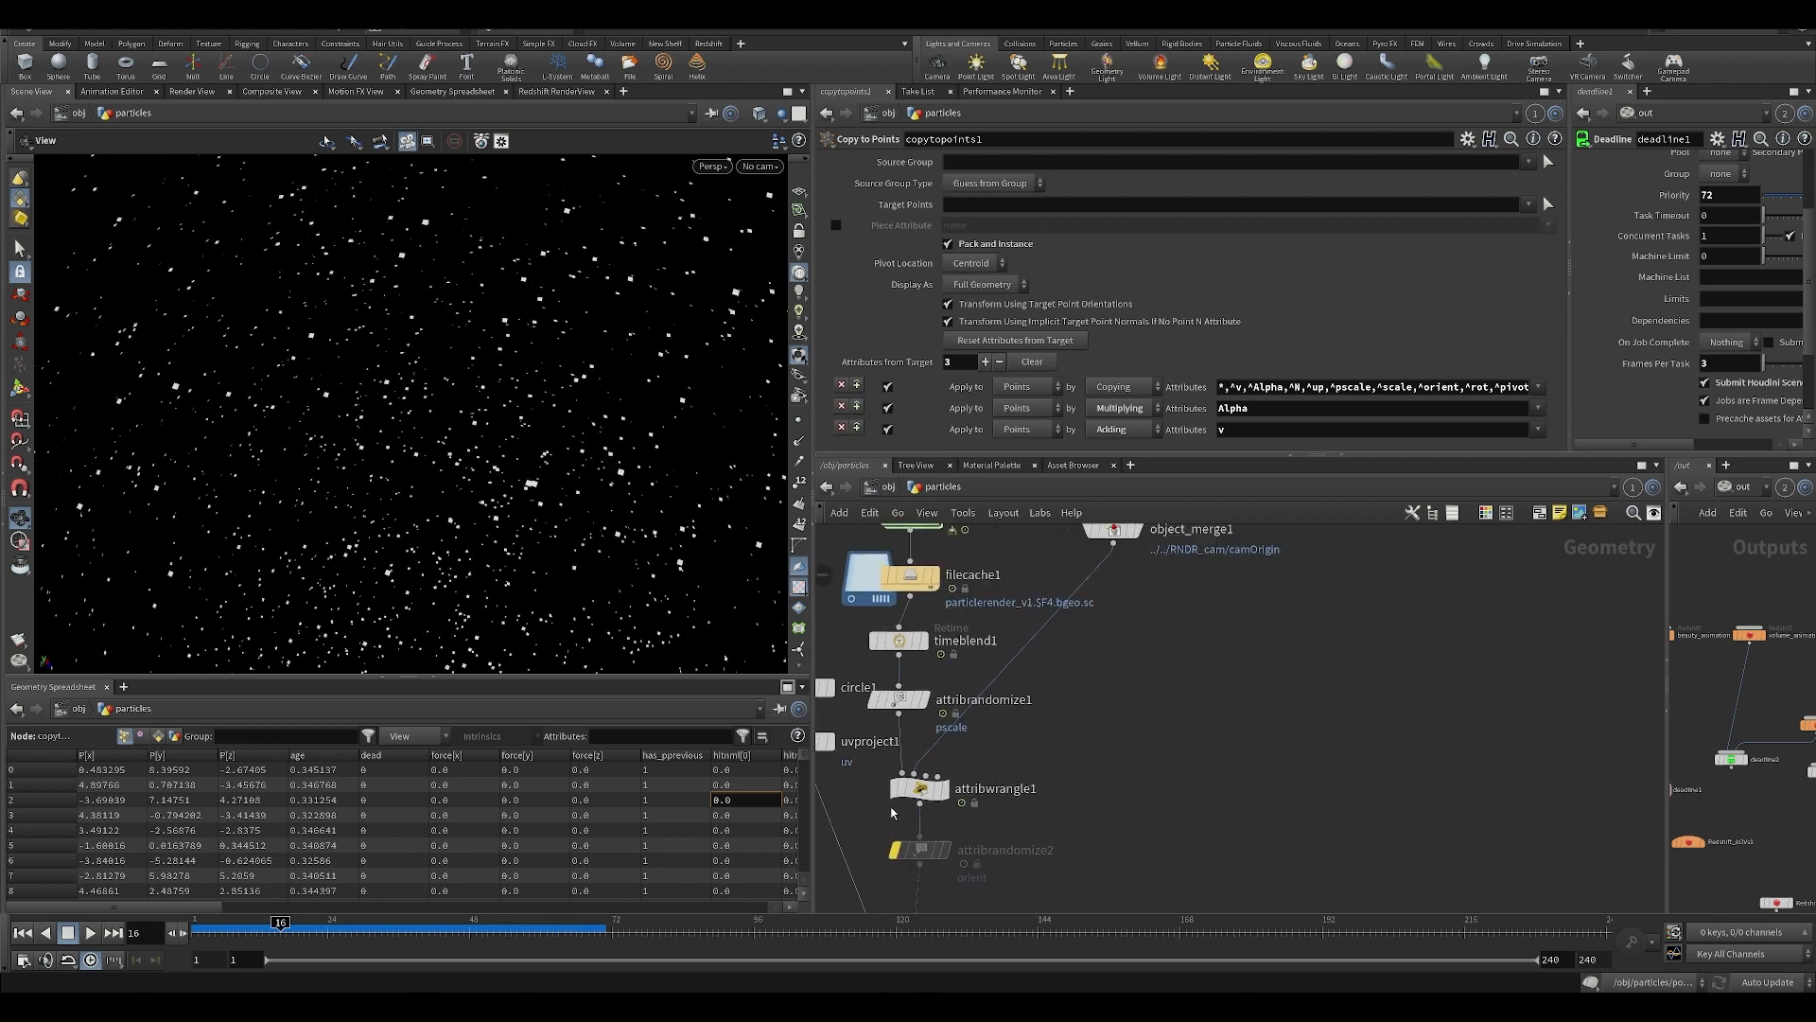
Display object_merge1, and open the inside of RNDR_animationcam in a widened second network view.
click(908, 792)
middle_drag(1115, 706, 1111, 764)
mouse_move(1110, 588)
click(1142, 556)
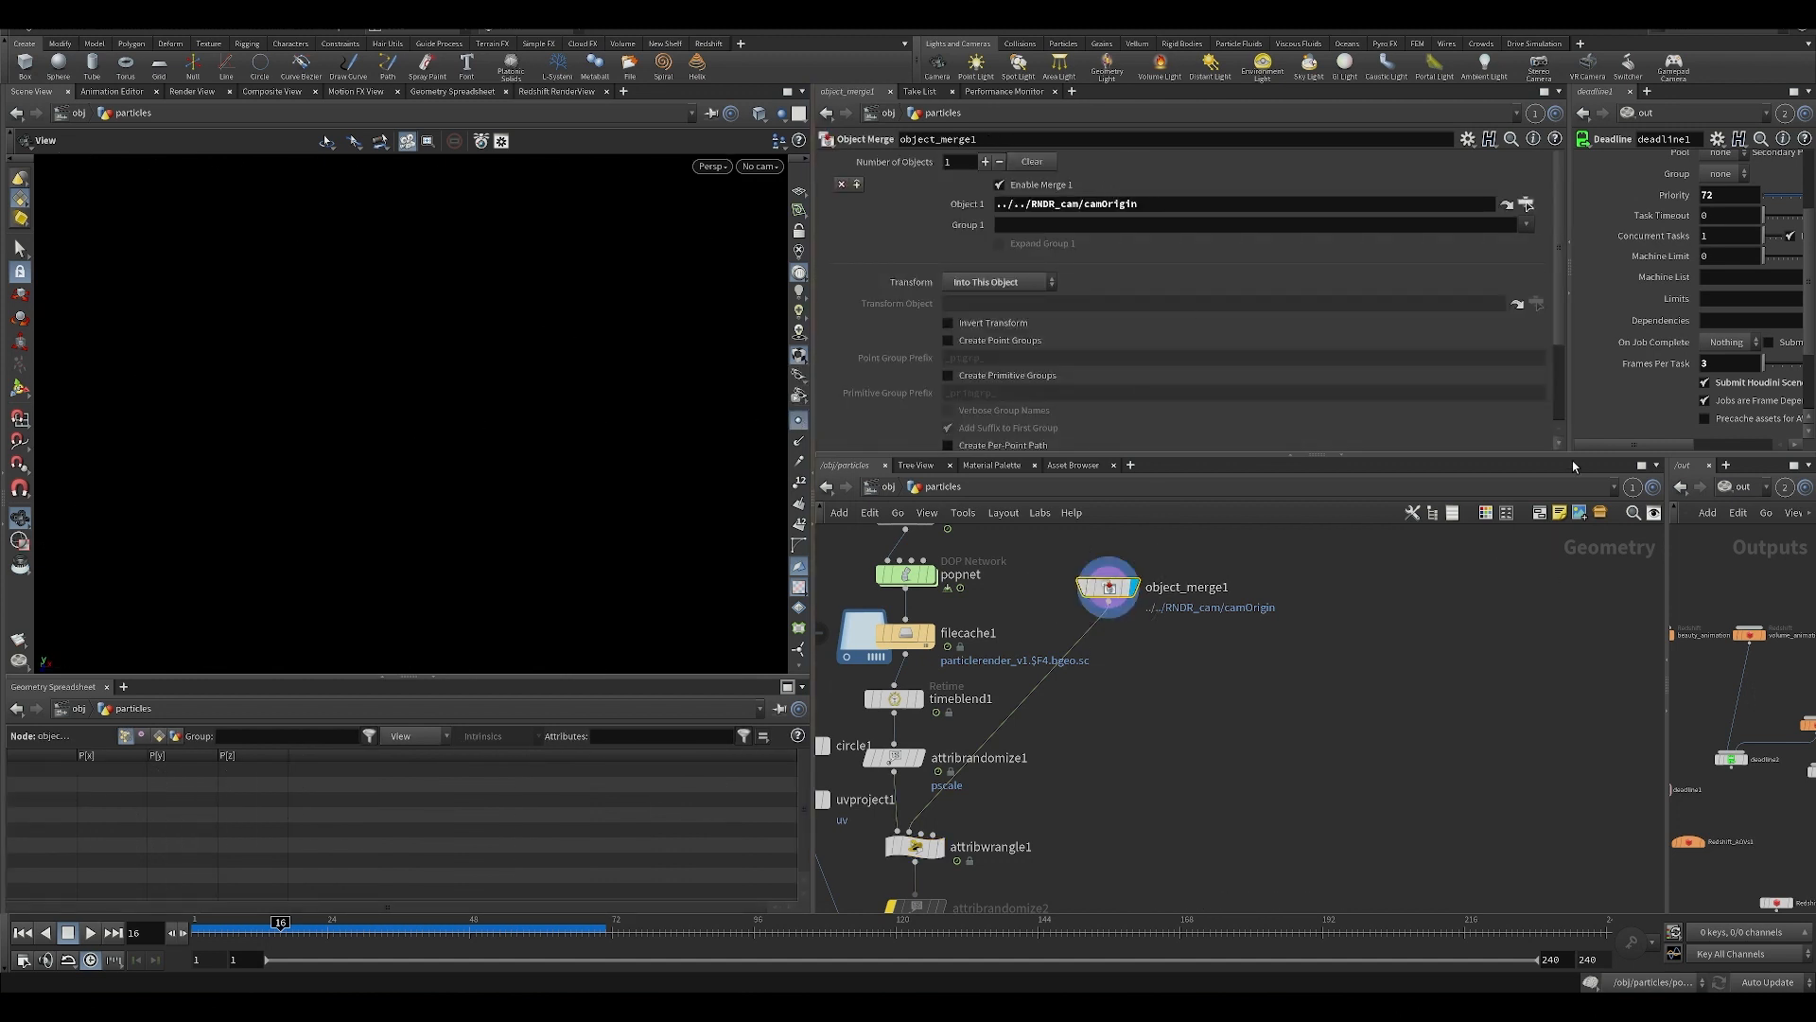
drag(1669, 719, 1167, 719)
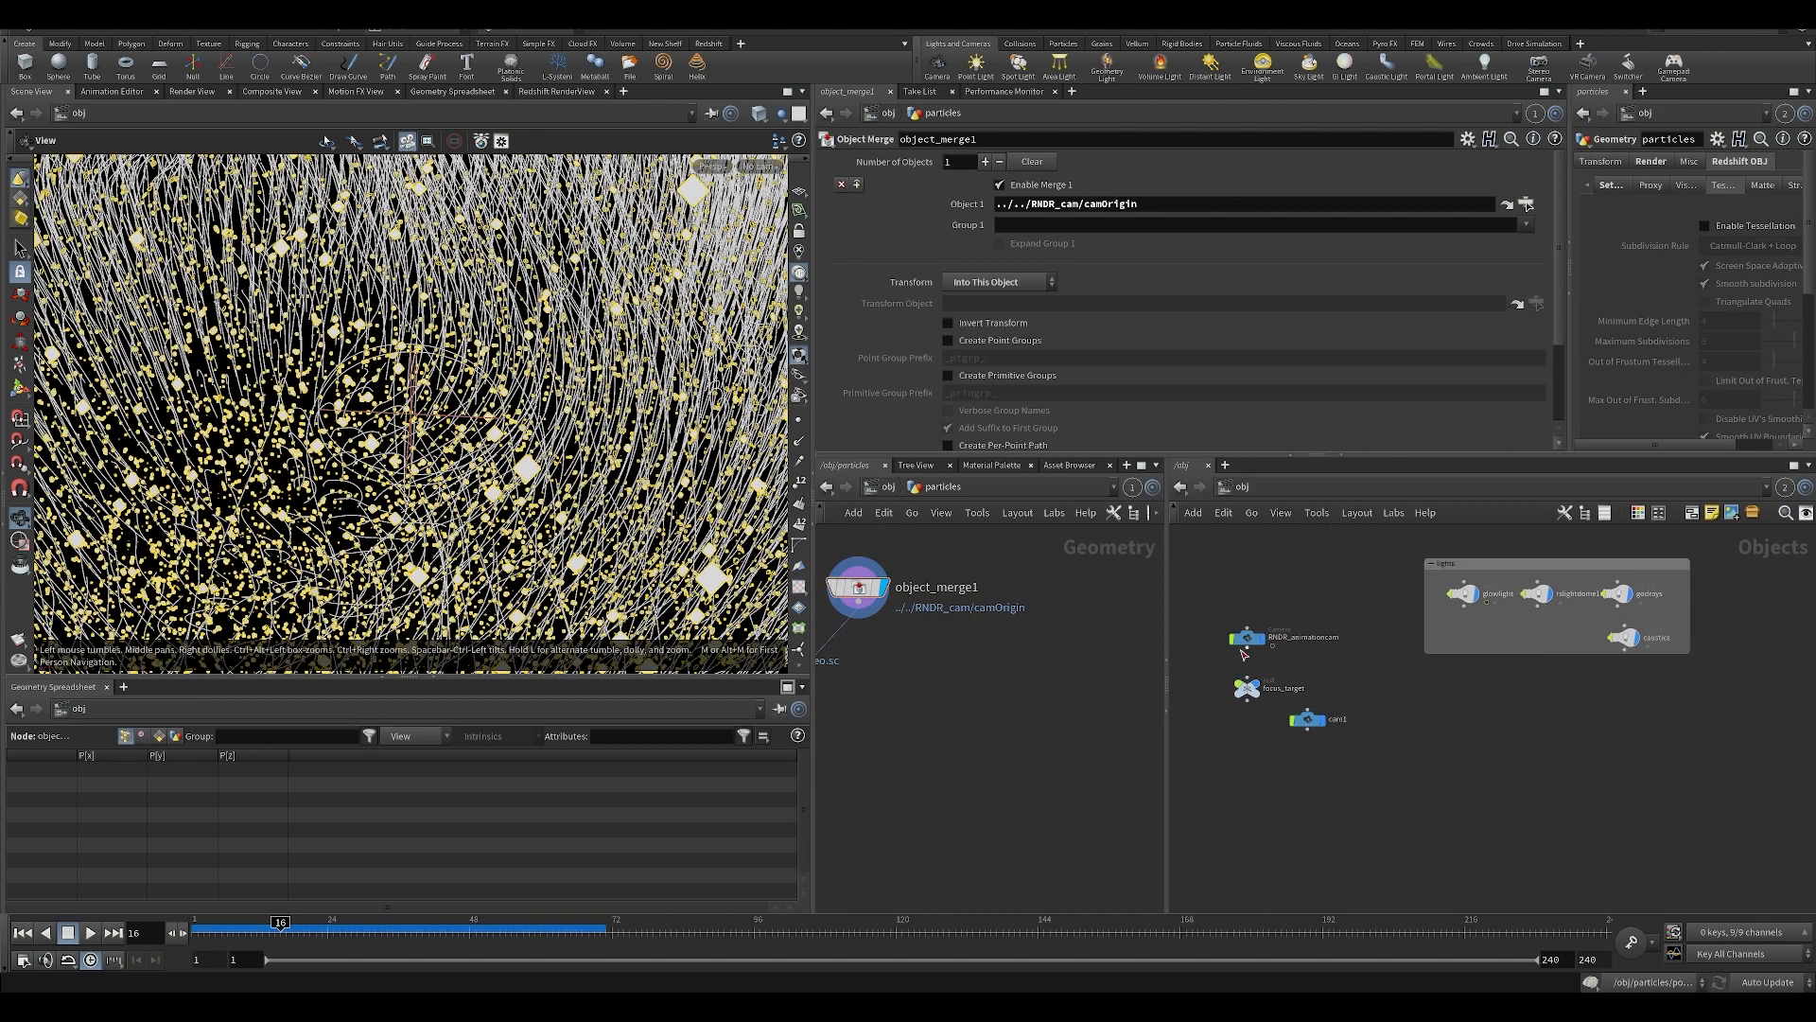
double_click(1245, 642)
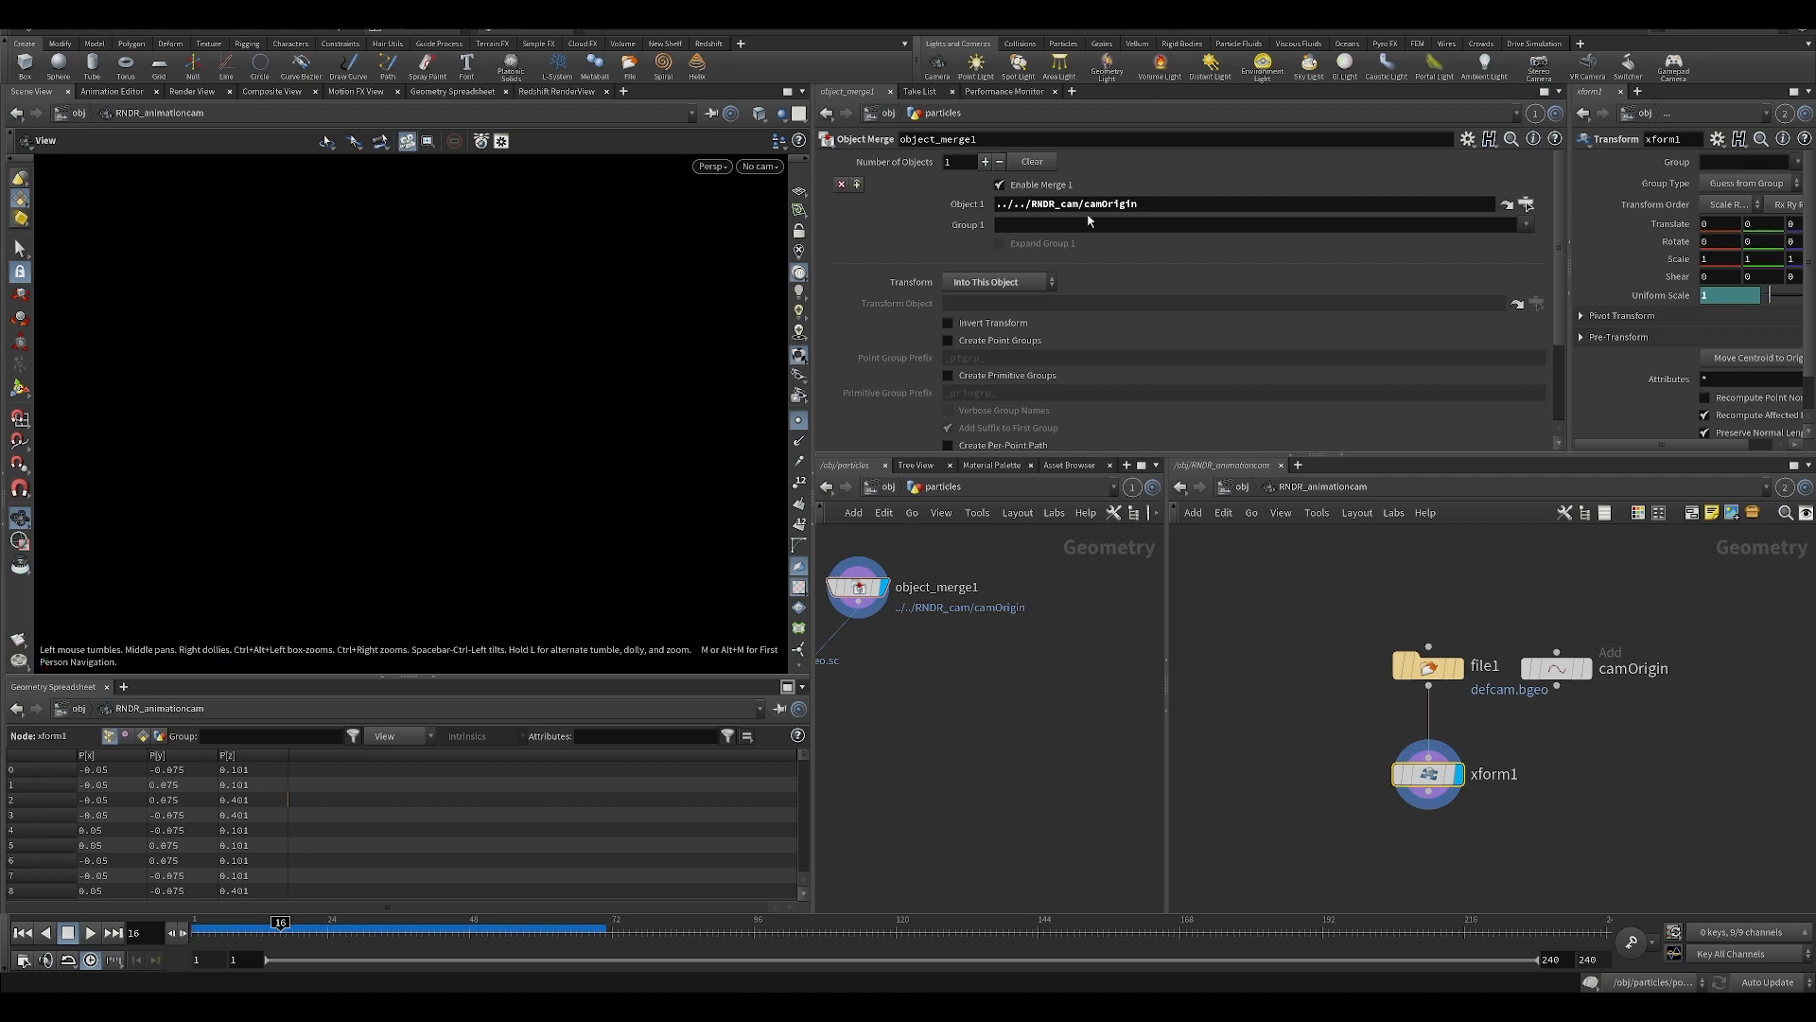
Go up to the obj level and inspect the RNDR_animationcam and cam1 cameras around the tendril scene.
click(887, 490)
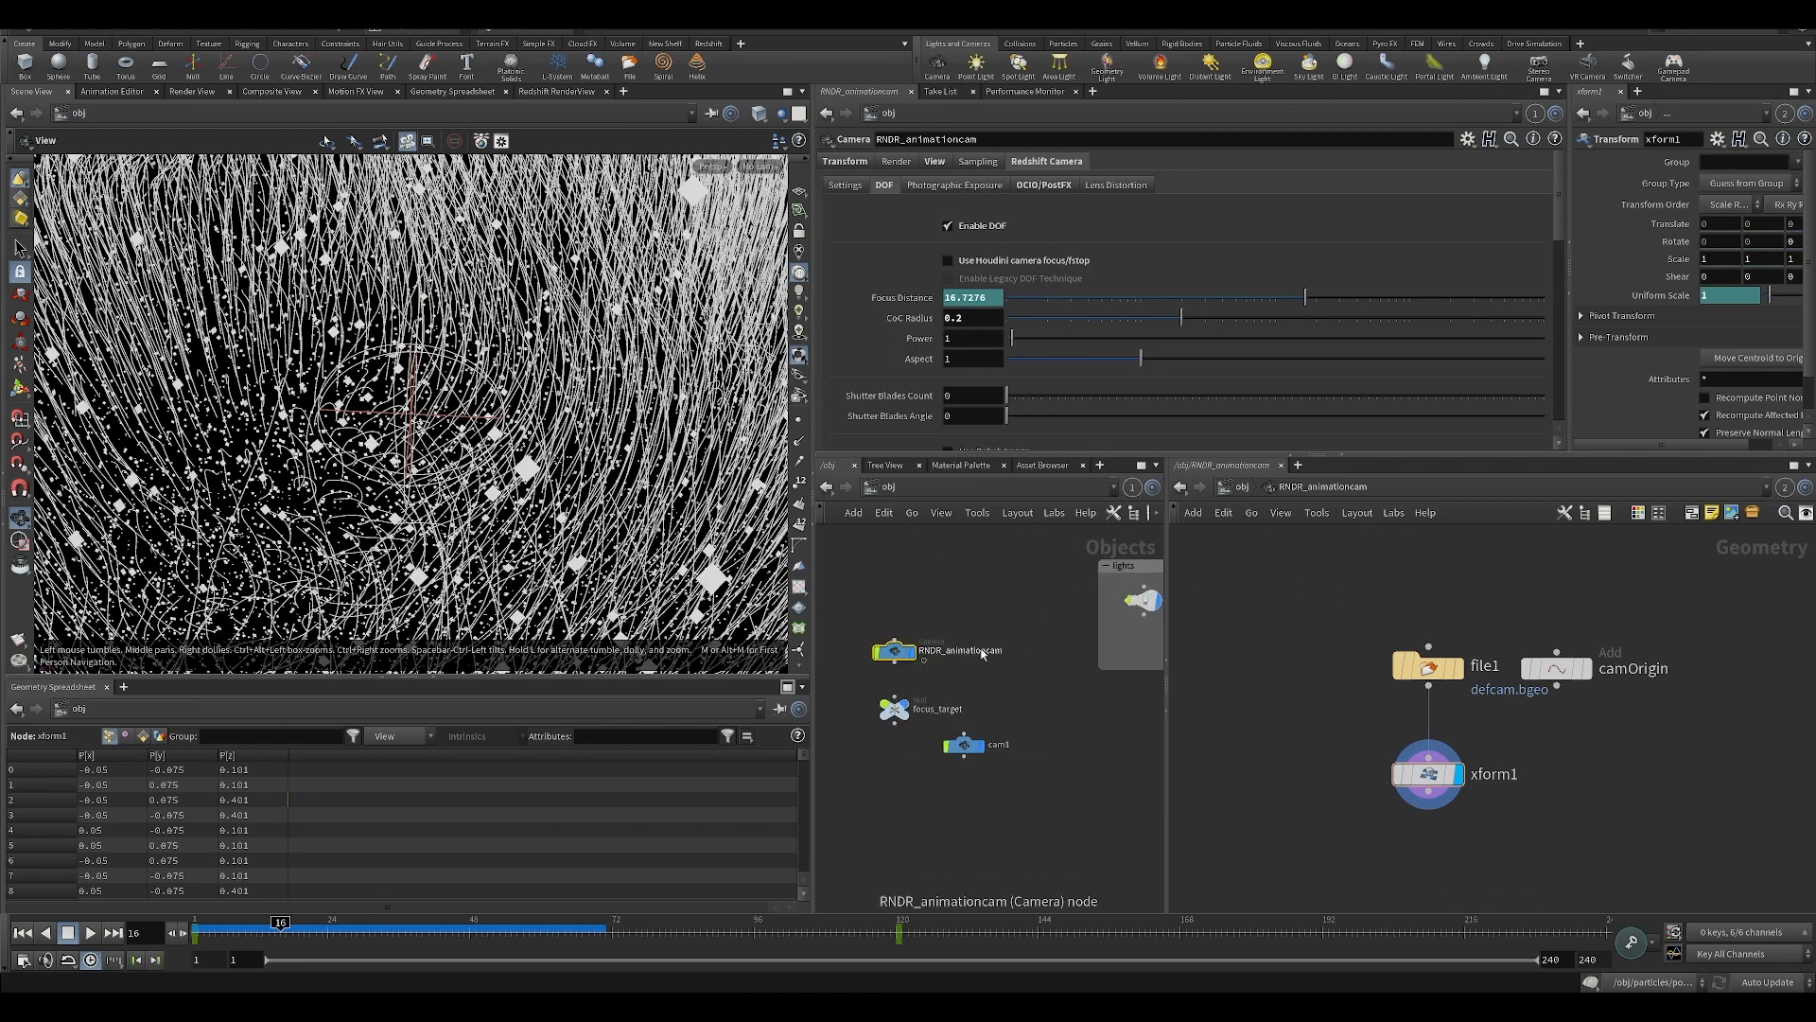
right_drag(371, 313, 376, 431)
drag(376, 431, 530, 578)
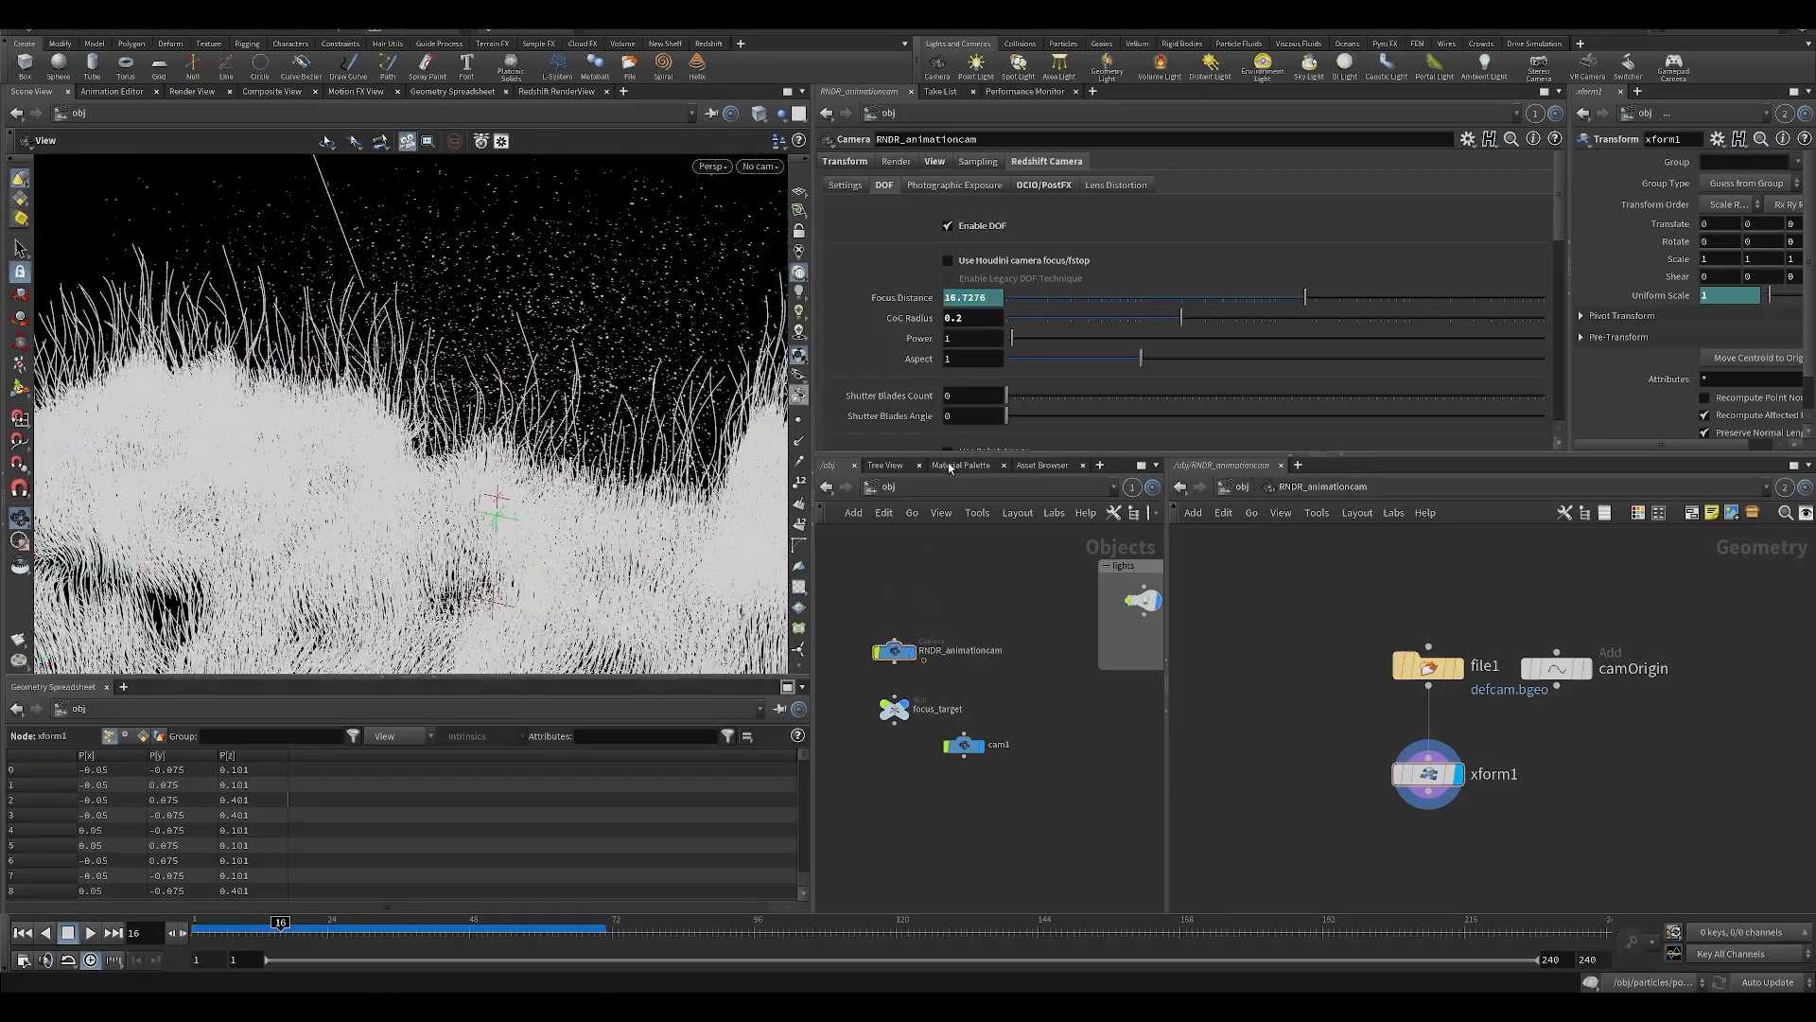
drag(941, 842, 984, 697)
middle_drag(944, 589, 975, 658)
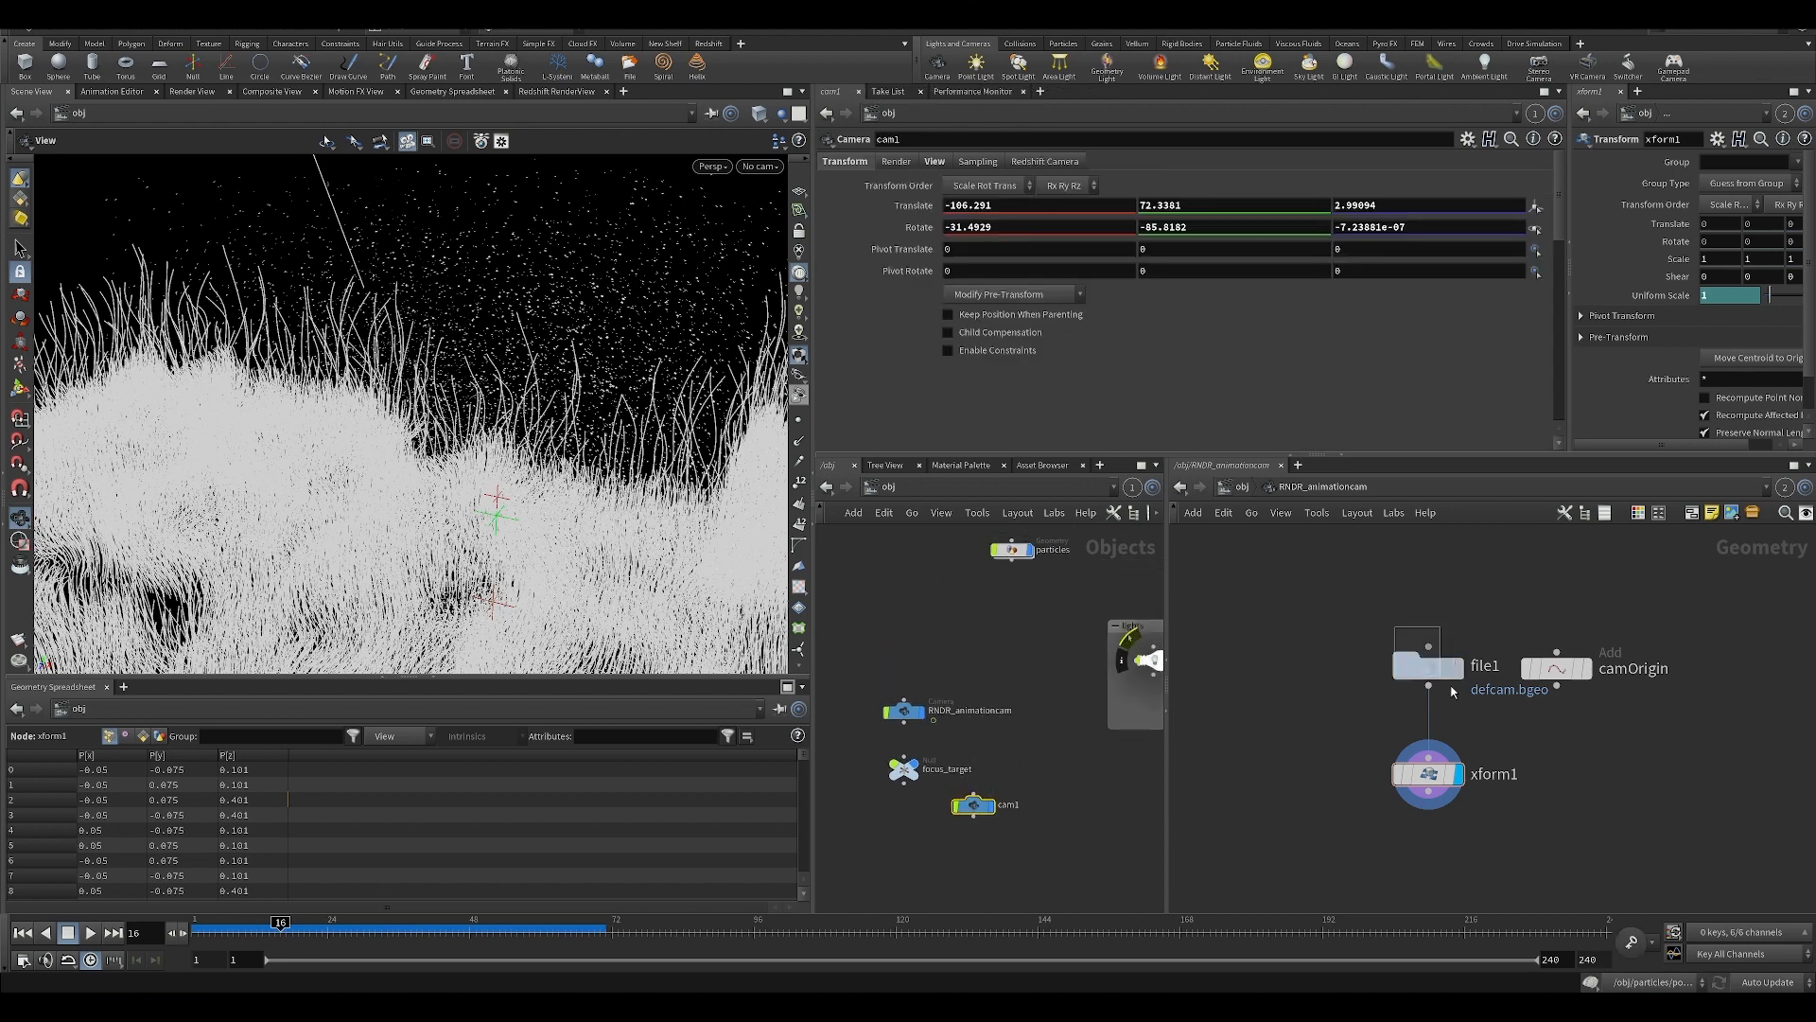
Set object_merge1's Object 1 path in particles to ../../RNDR_animationcam/camOrigin.
click(1430, 665)
click(1556, 668)
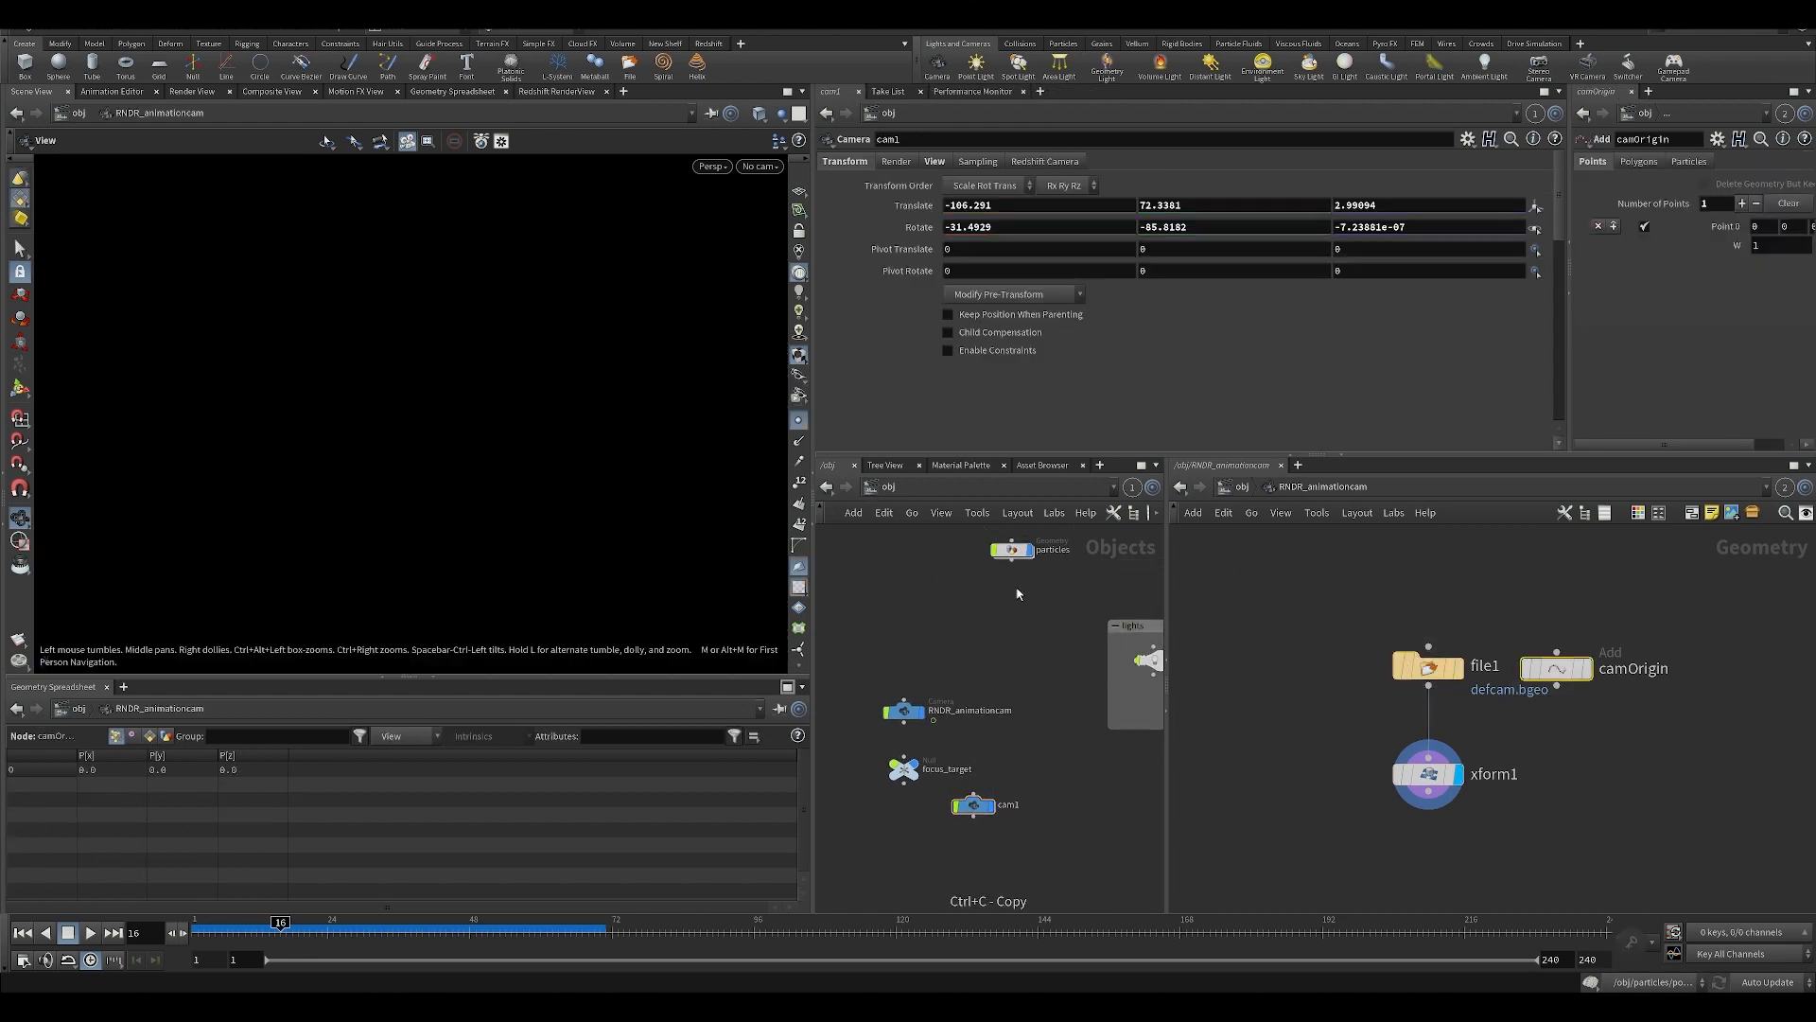
double_click(1012, 551)
click(865, 584)
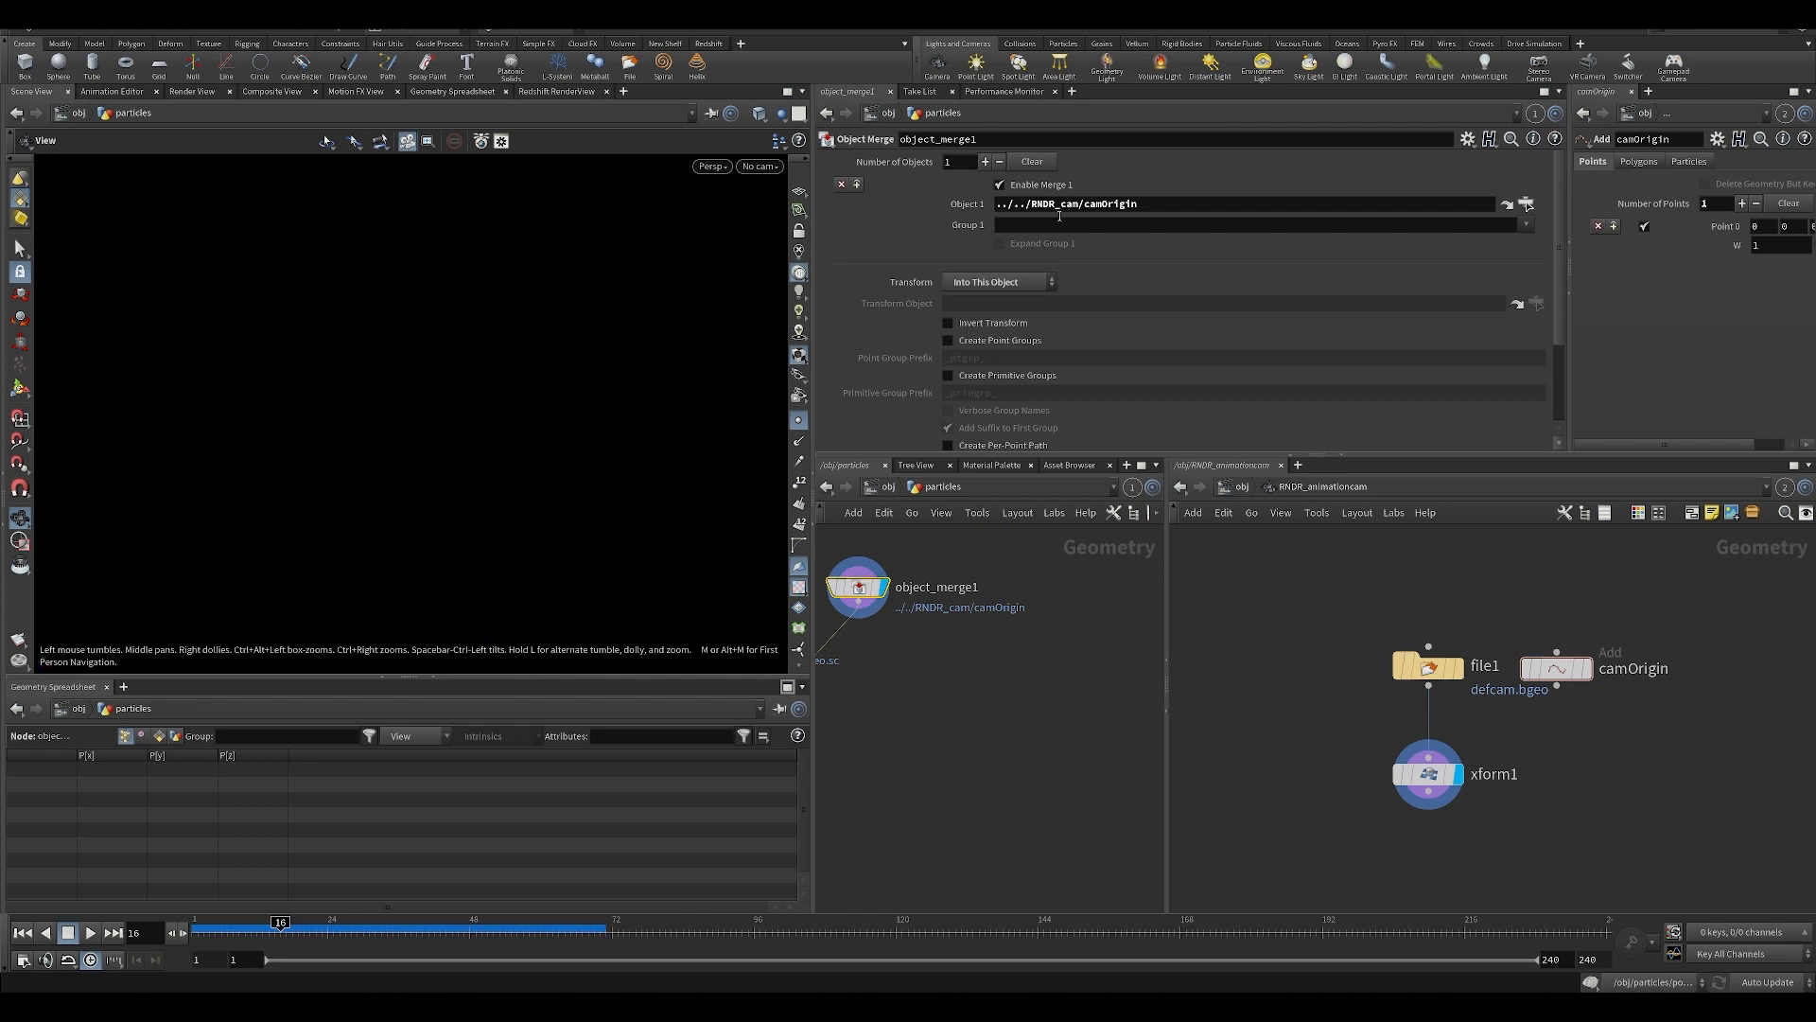
triple_click(1060, 204)
text($JOB/HDRI/blue_grotto_4k.hdr)
mouse_move(1442, 674)
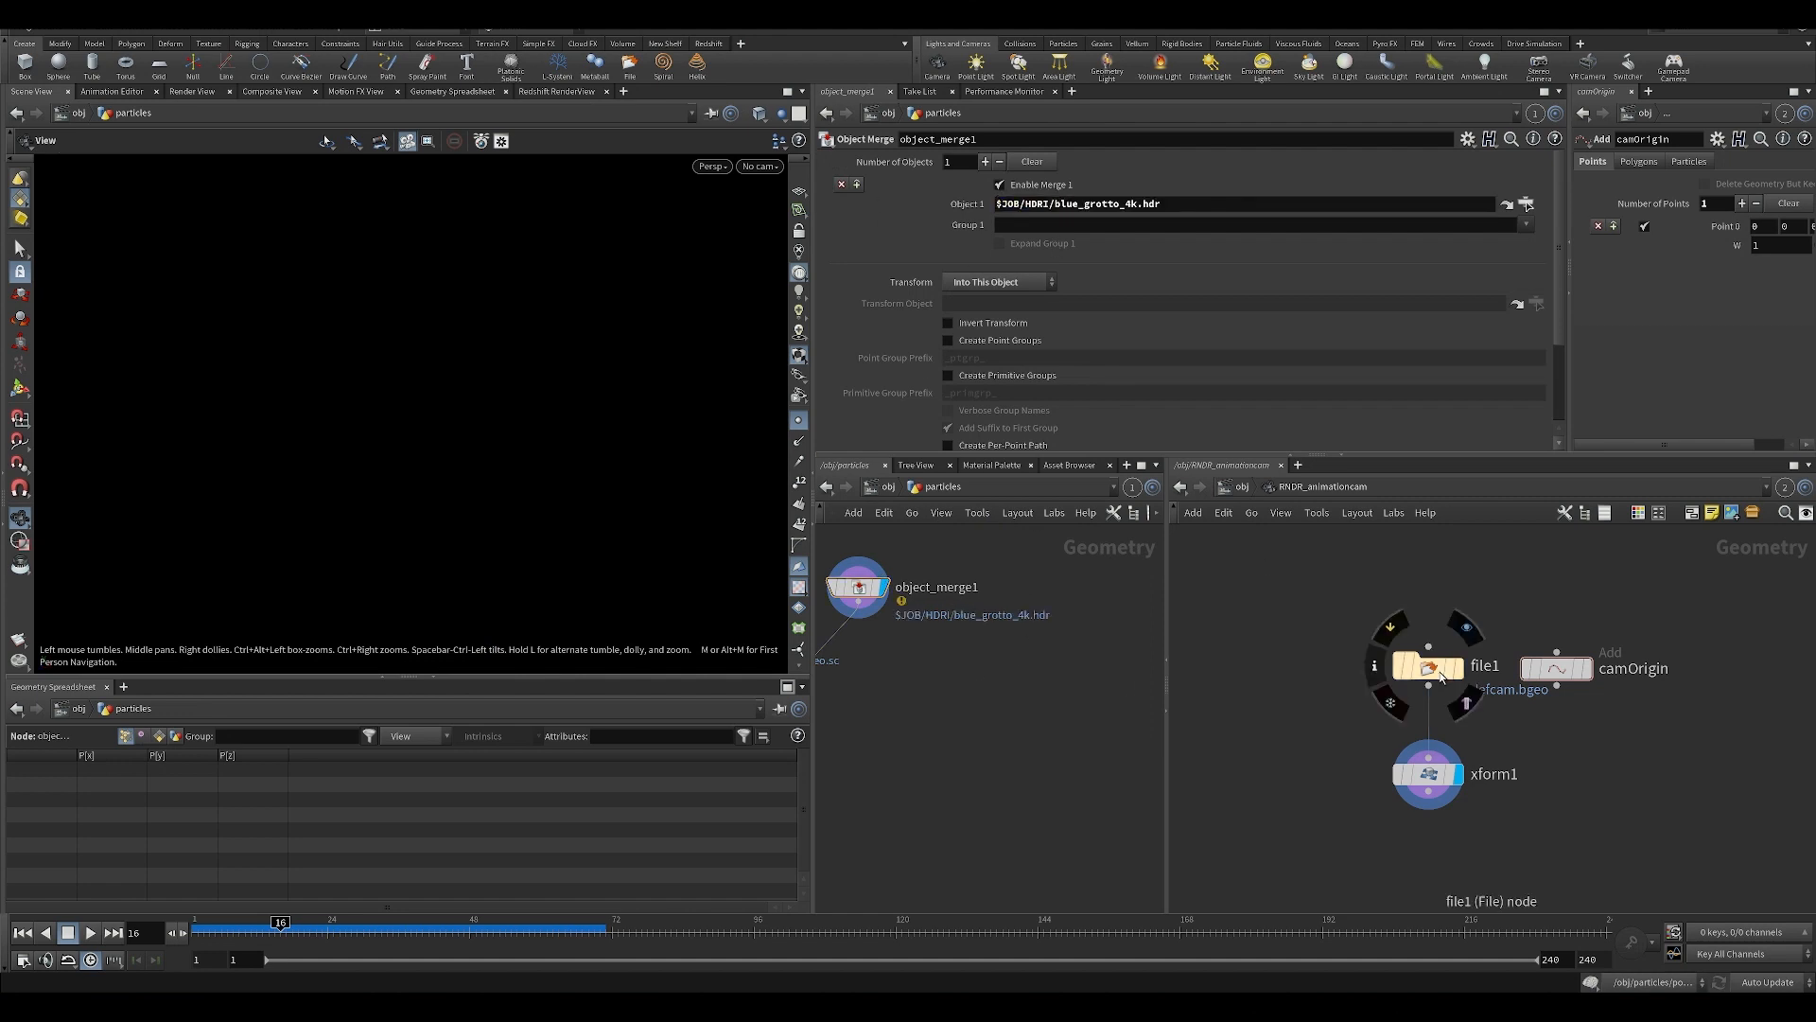
drag(1564, 671, 1087, 205)
Display attribwrangle1 and view its particles through RNDR_animationcam.
middle_drag(829, 804, 943, 722)
scroll(943, 722, down, 5)
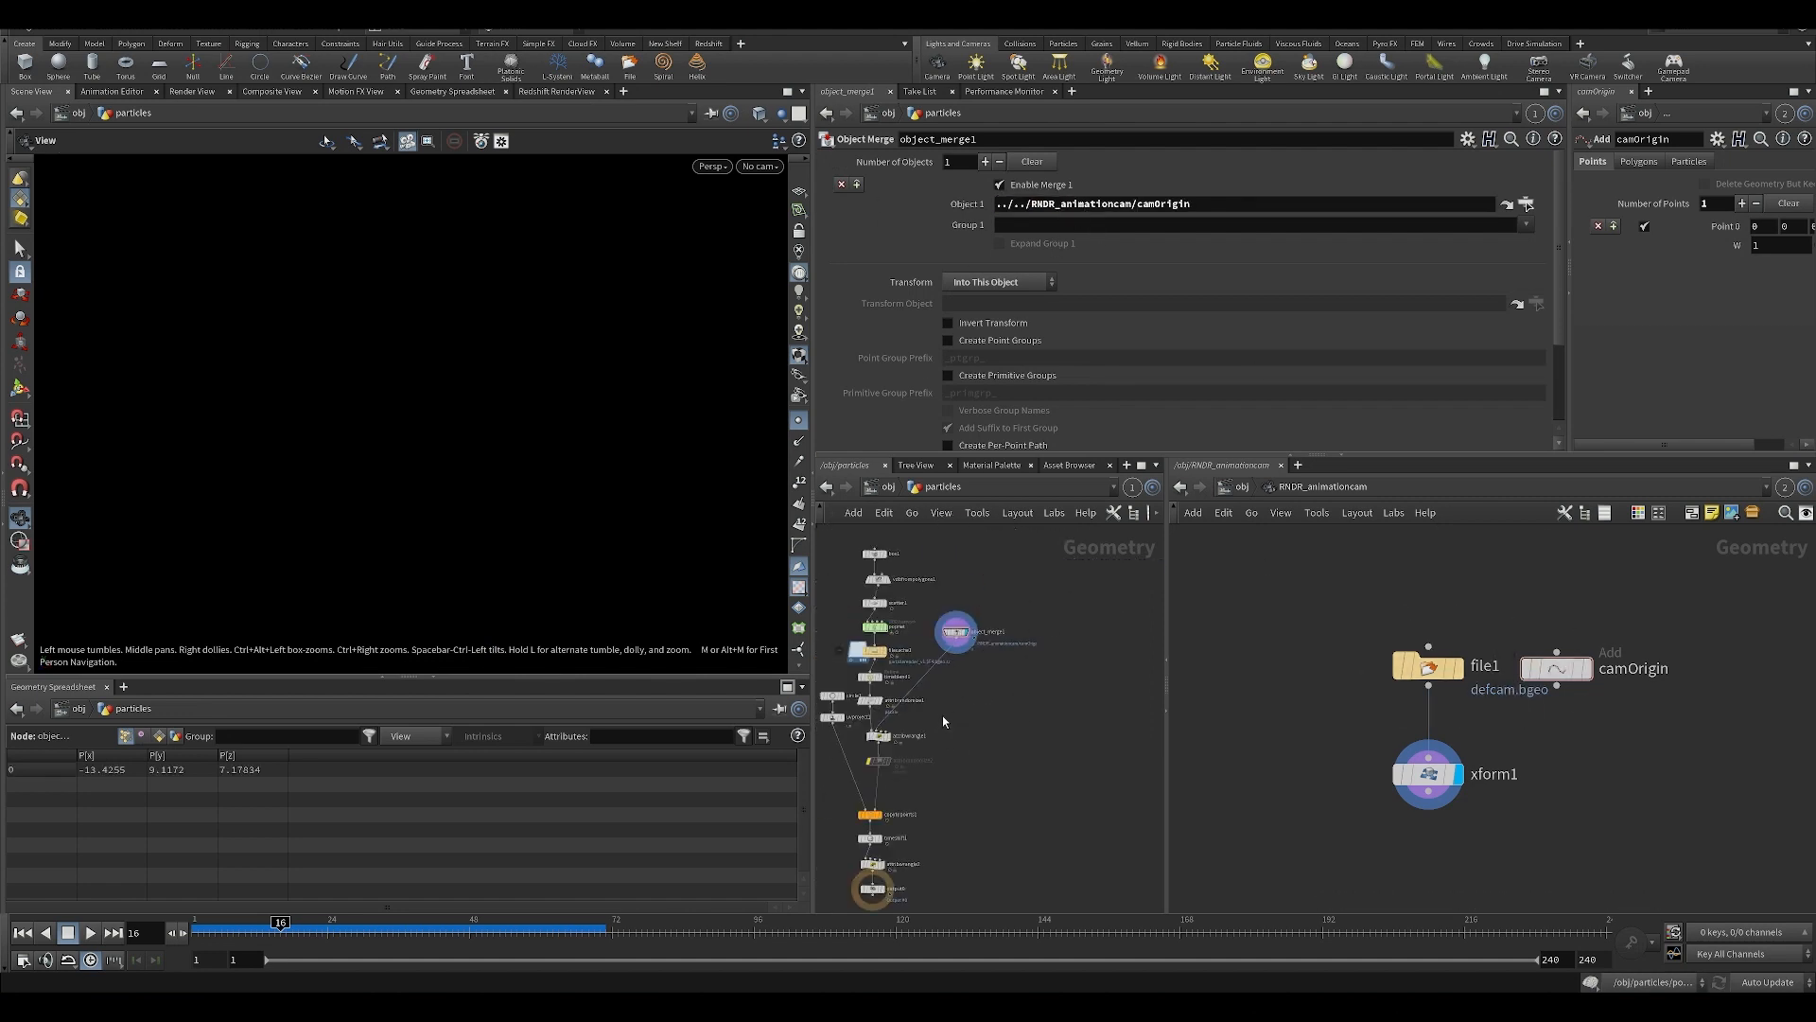
scroll(895, 730, up, 4)
click(884, 740)
click(865, 740)
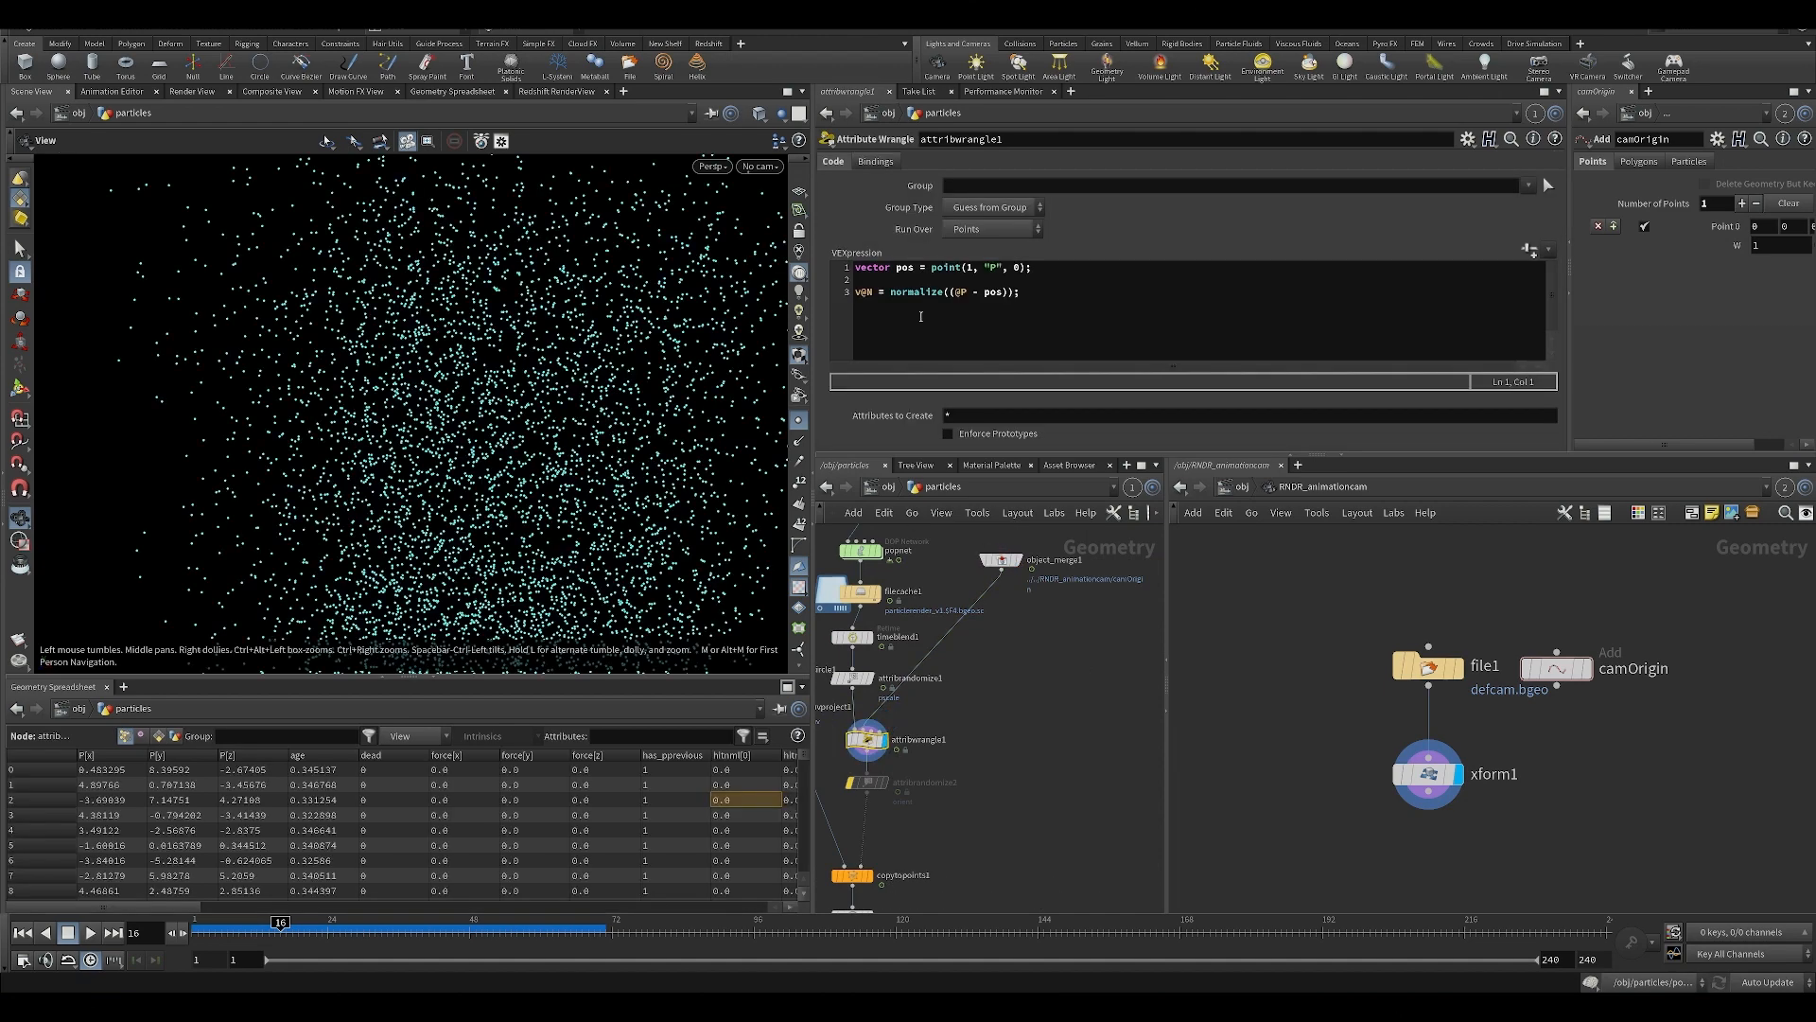
drag(773, 295, 716, 309)
click(767, 170)
click(770, 246)
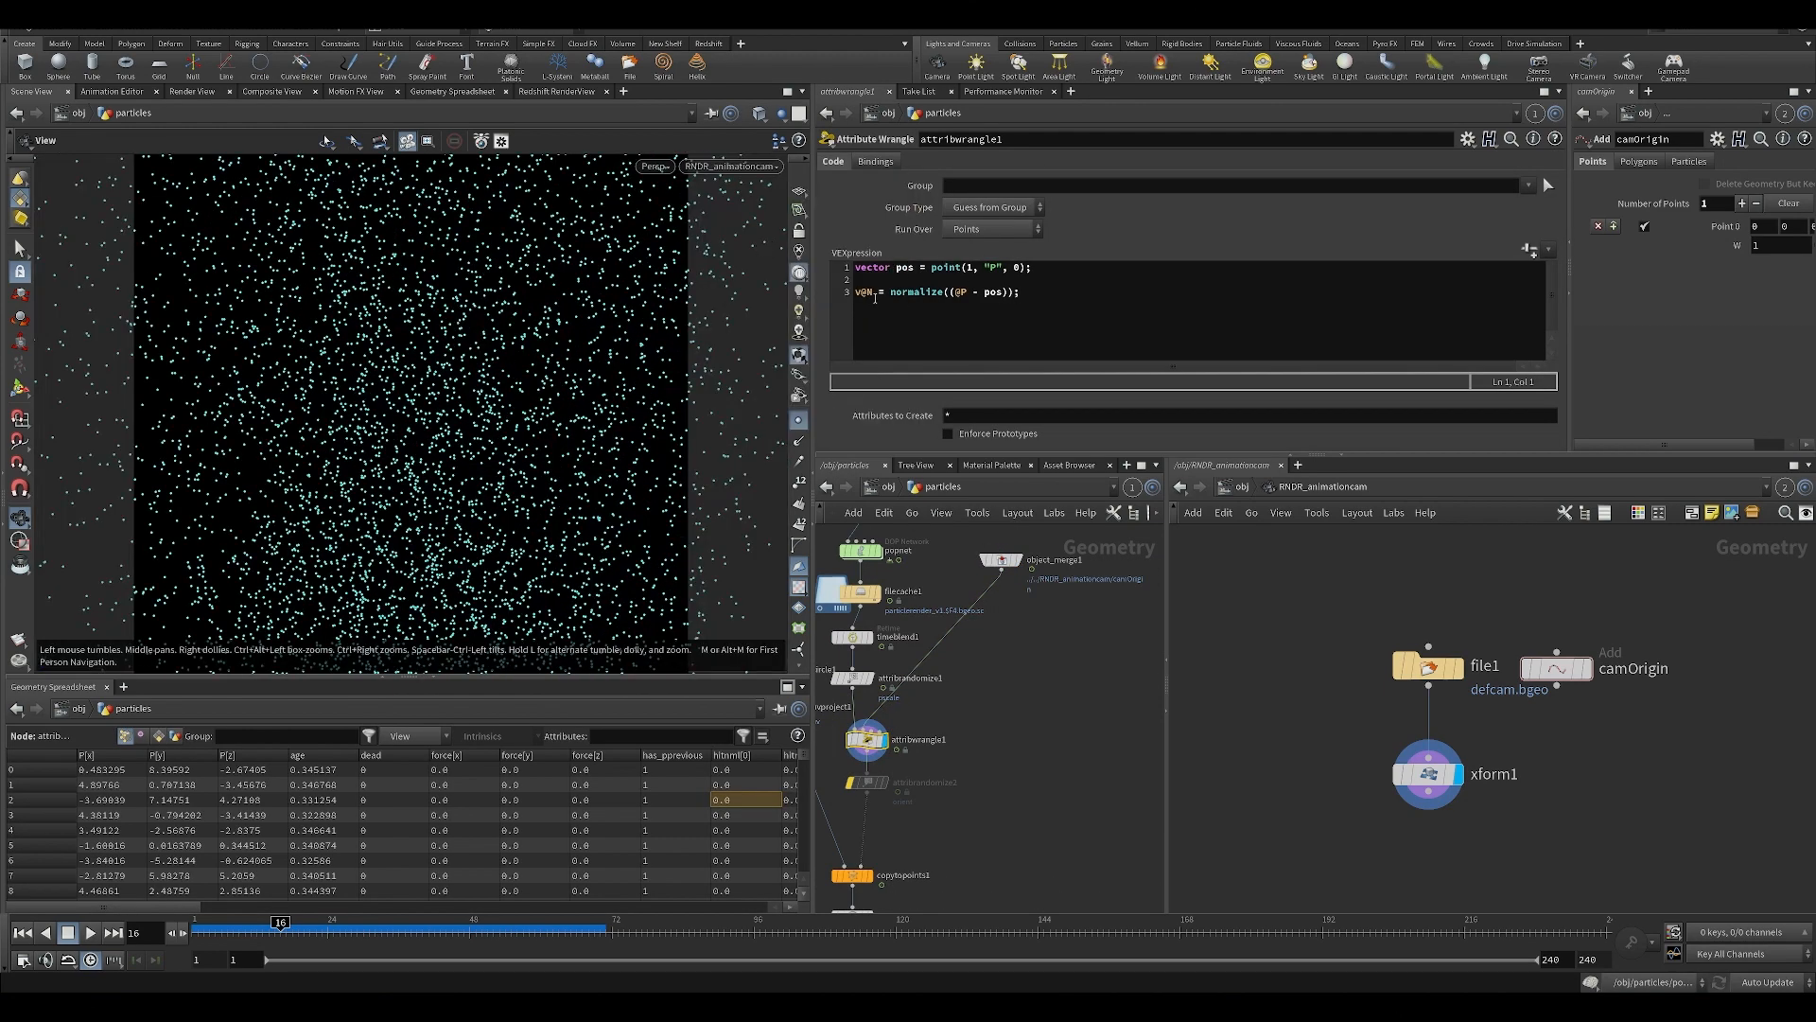
Review the point position lookup in attribwrangle1's VEX code, and inspect the camOrigin node it relies on.
drag(890, 268, 923, 280)
click(990, 268)
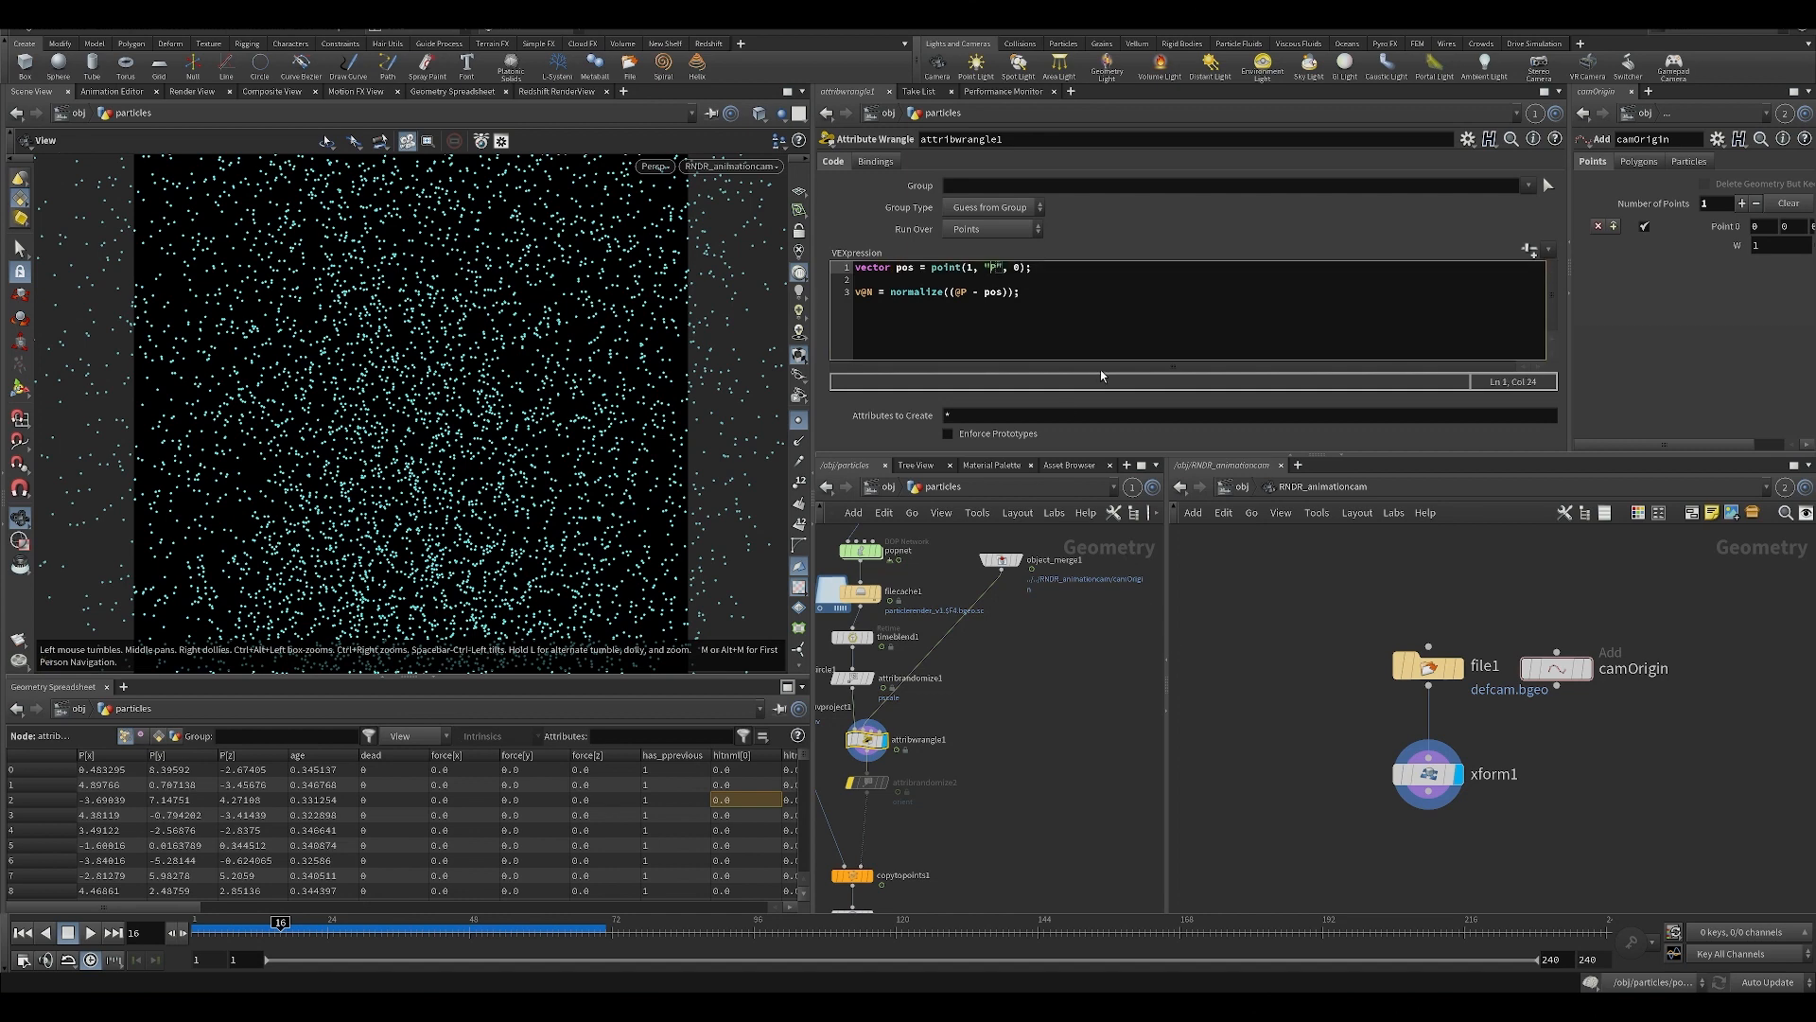
drag(1518, 592, 1572, 670)
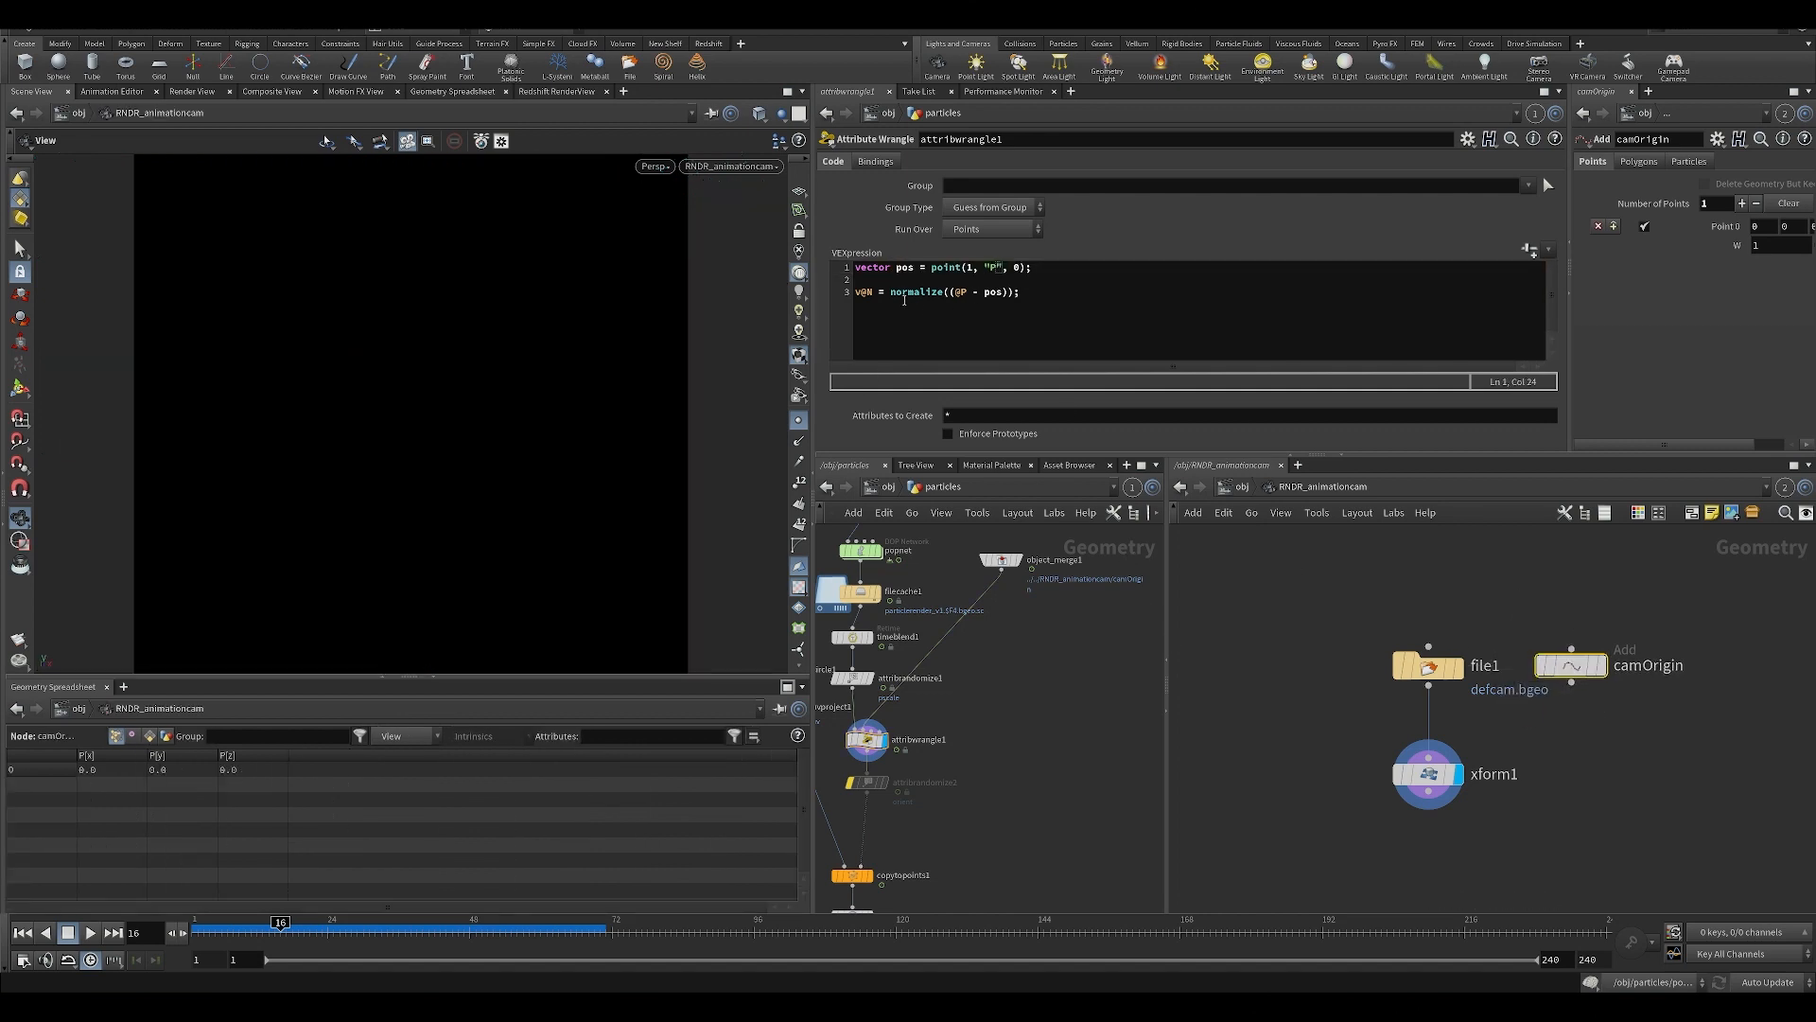
Review how attribwrangle1's VEX code derives the normal v@N from the direction between each particle and the camera position.
drag(857, 294, 913, 295)
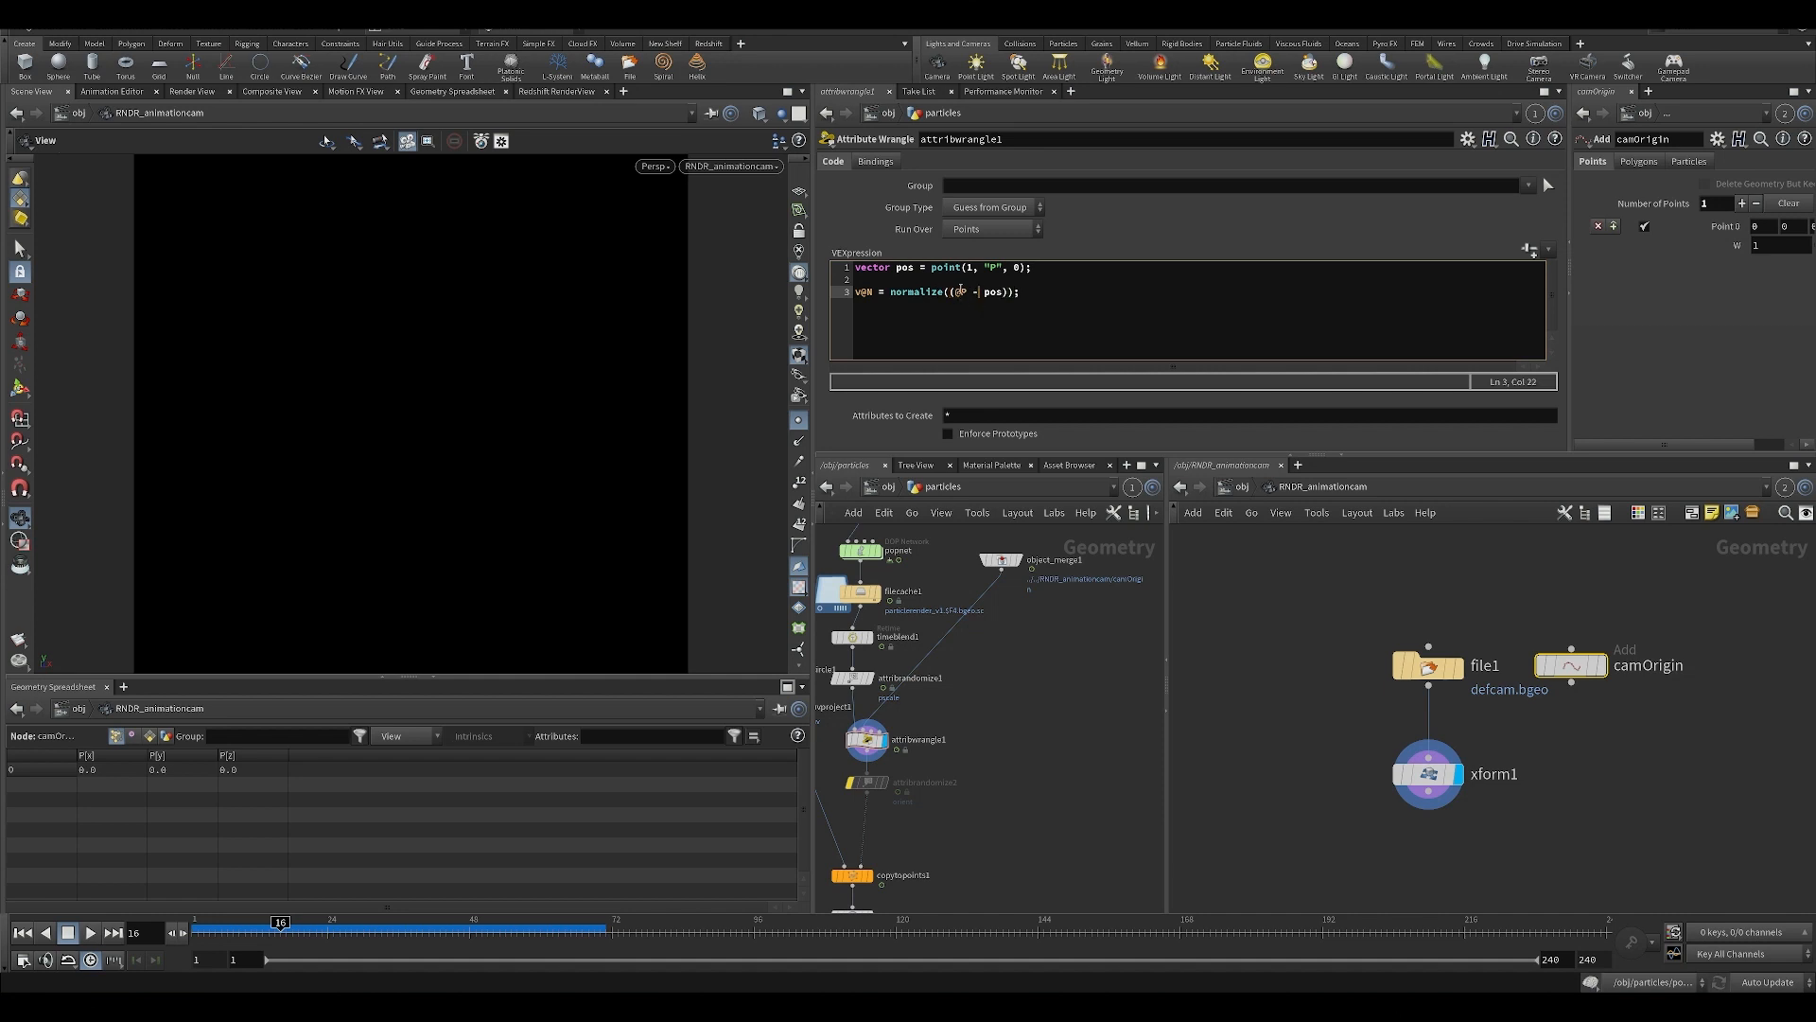
drag(961, 289, 931, 279)
click(1003, 293)
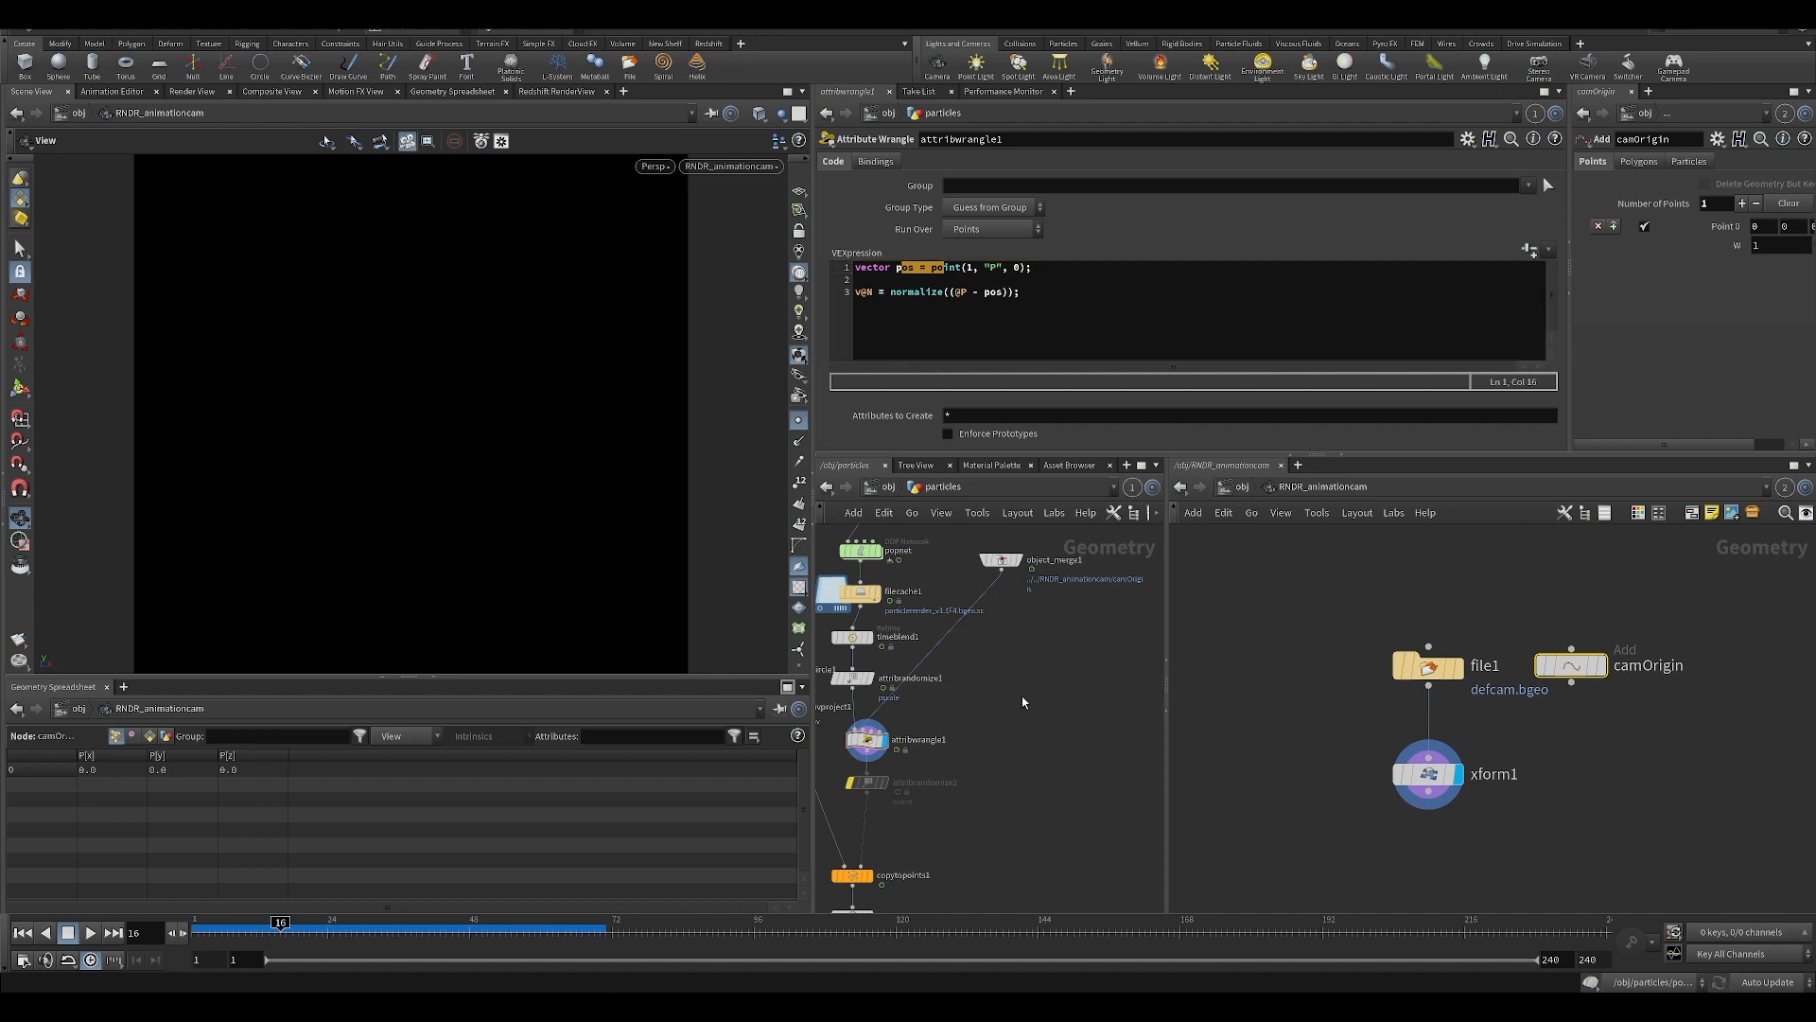
Select attribwrangle1 and inspect its whole particle cloud from outside the render camera.
click(859, 726)
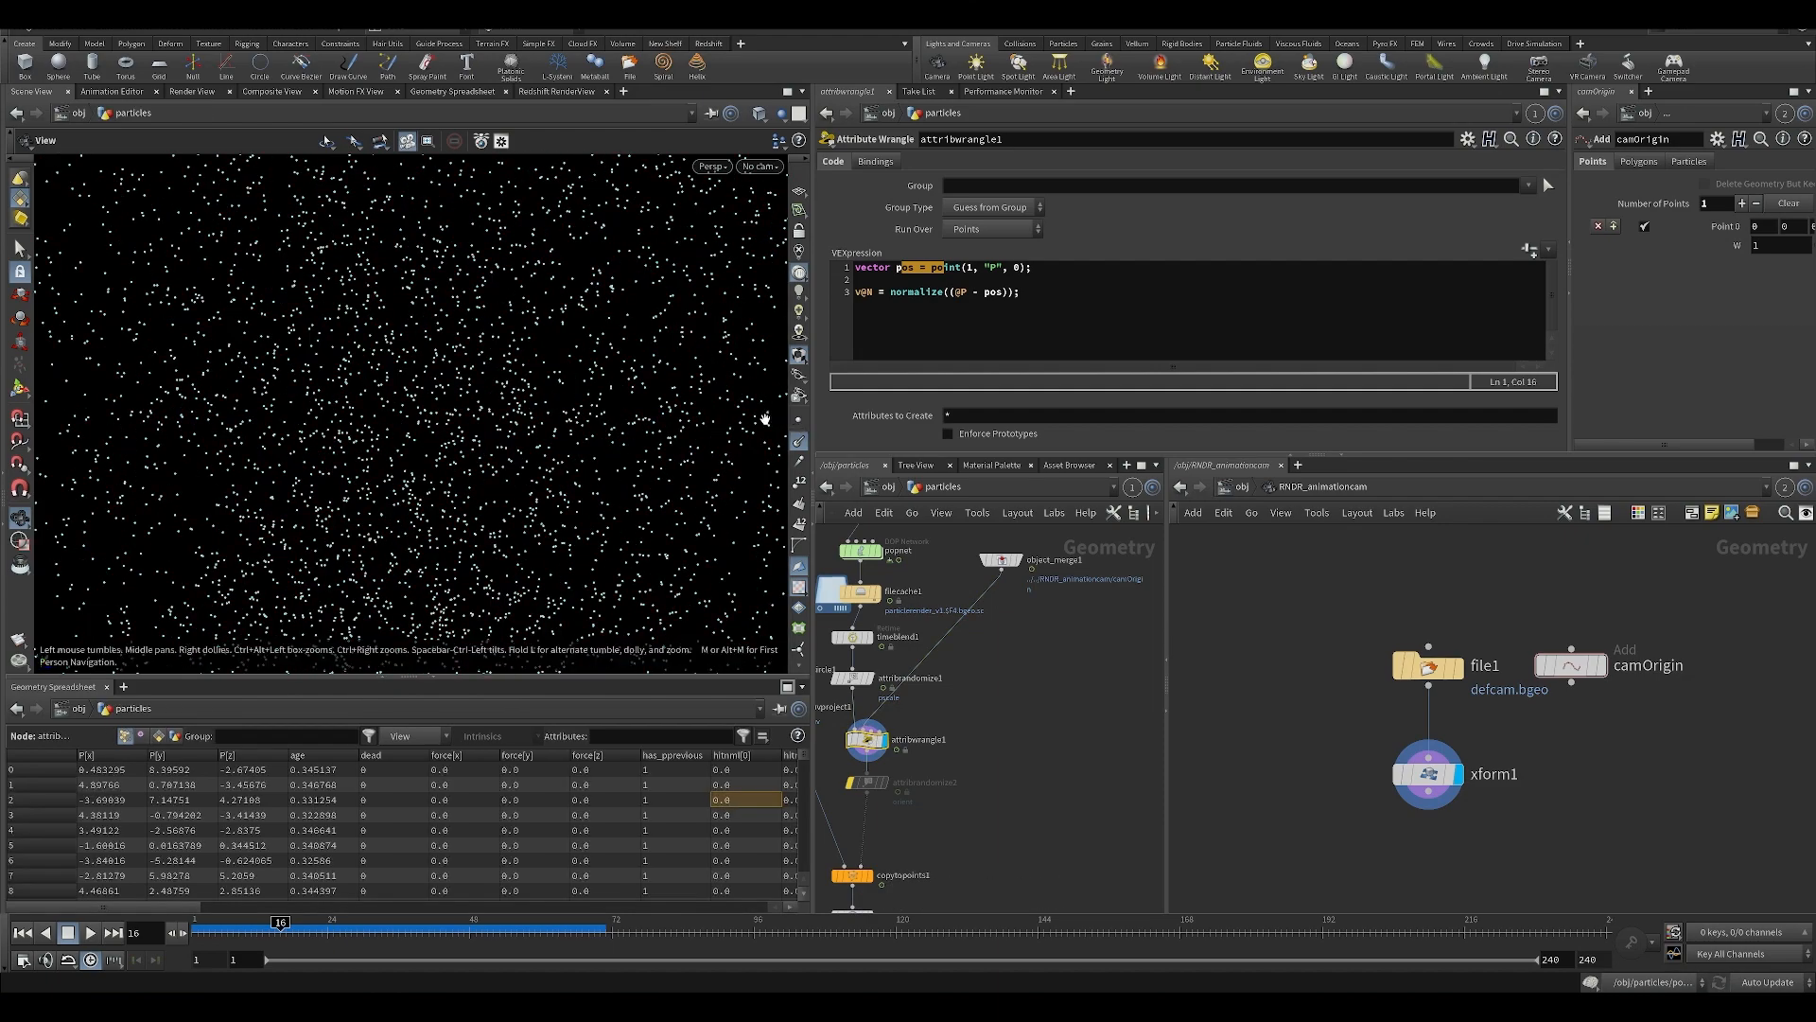
key(f)
right_drag(481, 416, 486, 471)
mouse_move(487, 470)
mouse_down()
mouse_move(494, 492)
mouse_move(468, 455)
mouse_up()
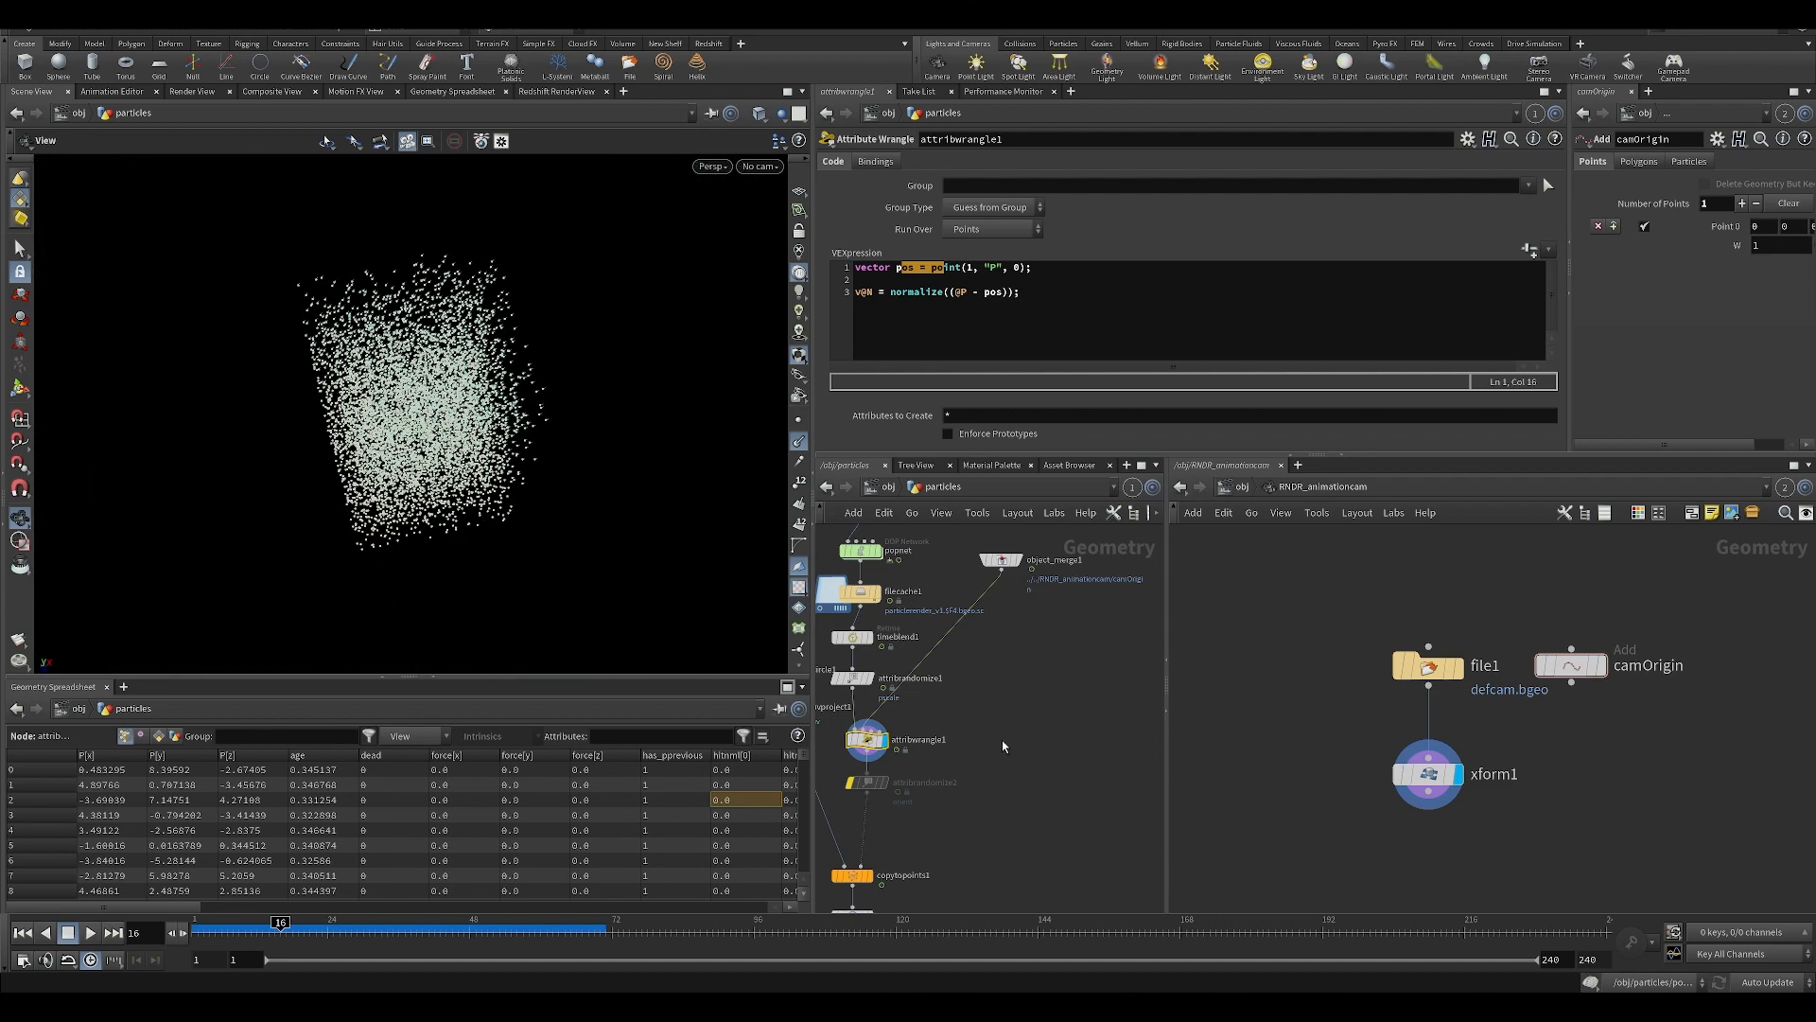
middle_drag(1001, 743, 1123, 571)
drag(747, 546, 530, 473)
scroll(971, 743, up, 4)
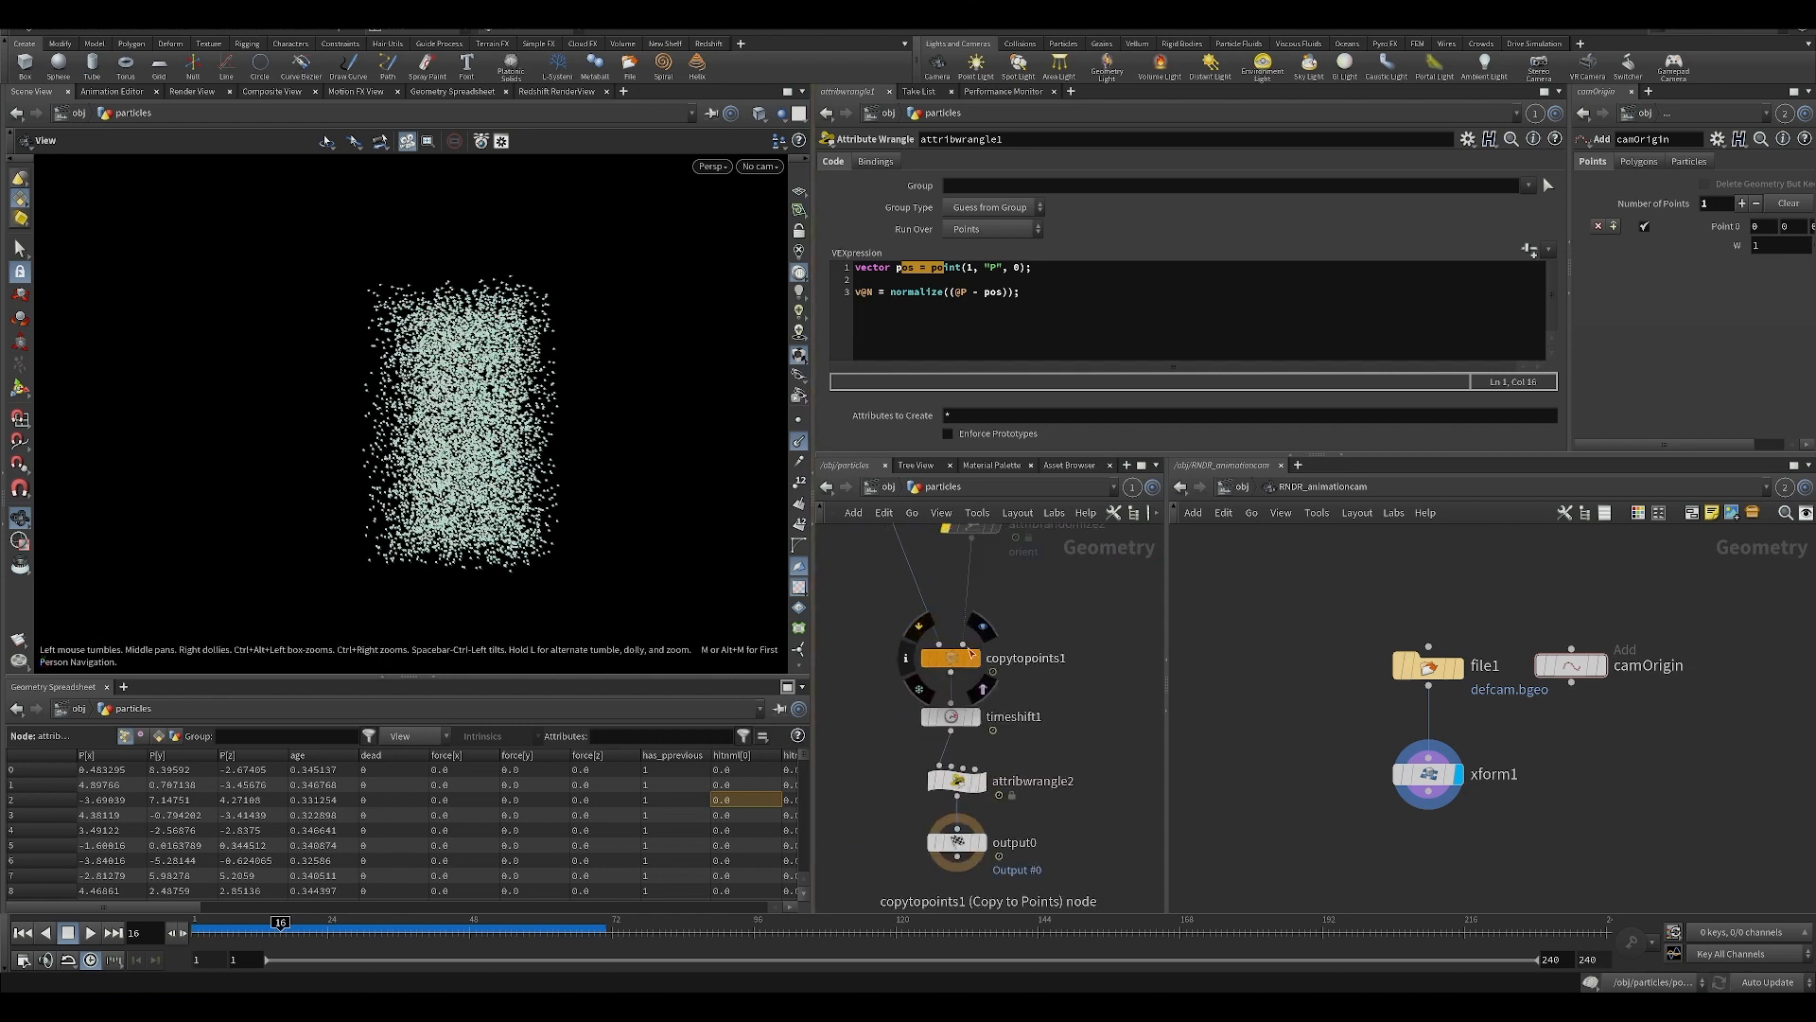
Display copytopoints1 and view its instanced particles through RNDR_animationcam.
click(972, 737)
click(761, 167)
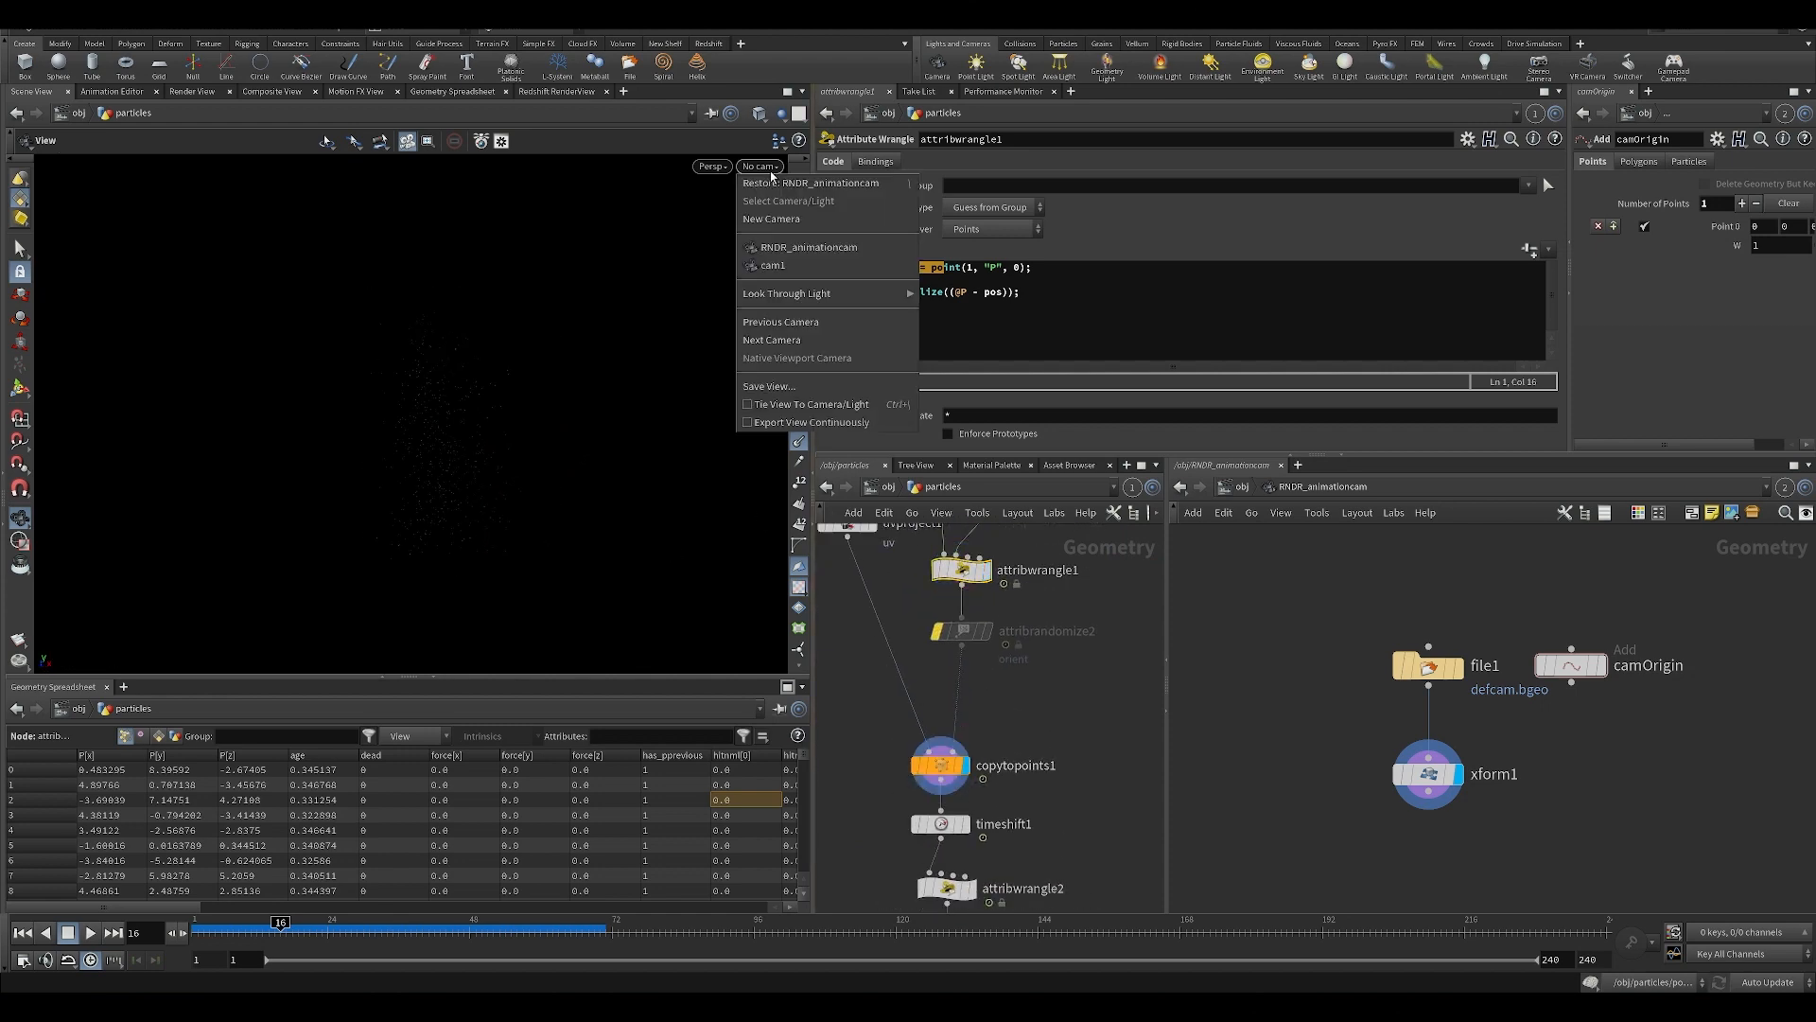
click(771, 244)
Try a Uniform Scale of 7.097 on circle1 to exaggerate the camera-facing squares, move to frame 20, and undo the scale change.
middle_drag(1022, 691, 1076, 794)
click(904, 572)
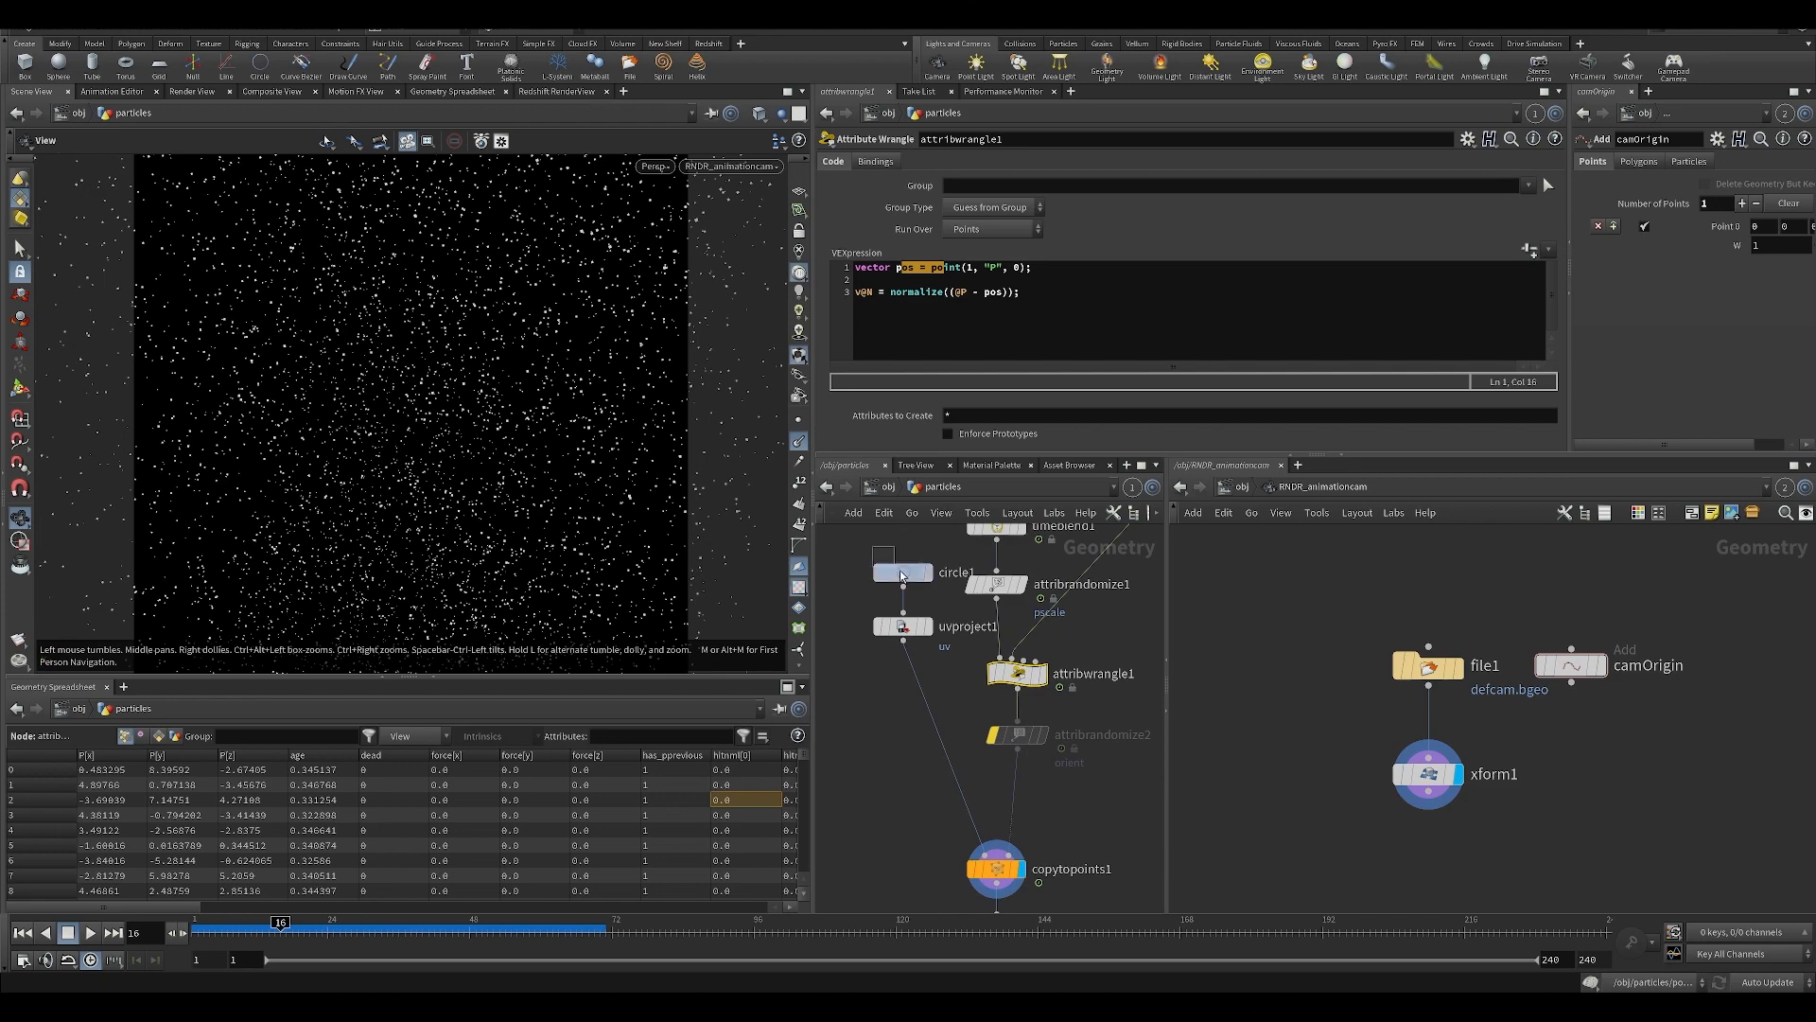
drag(1063, 256, 1396, 256)
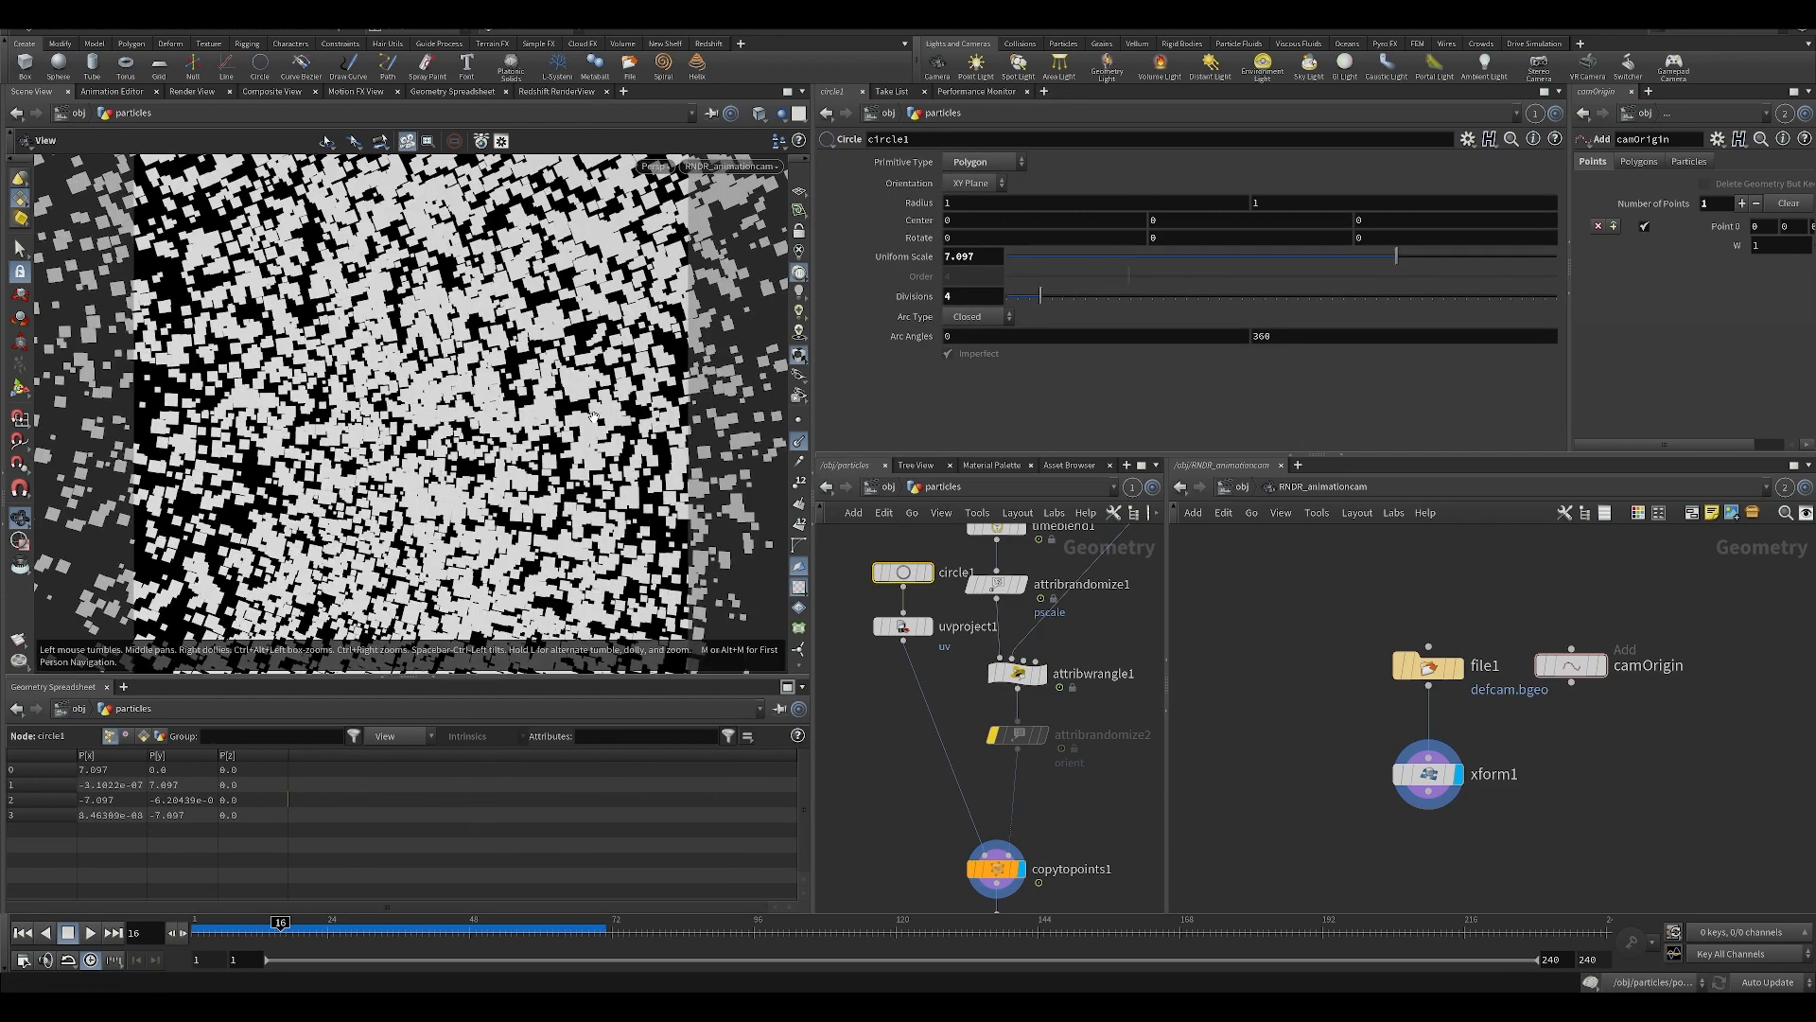
drag(464, 930, 285, 890)
key(ctrl+z)
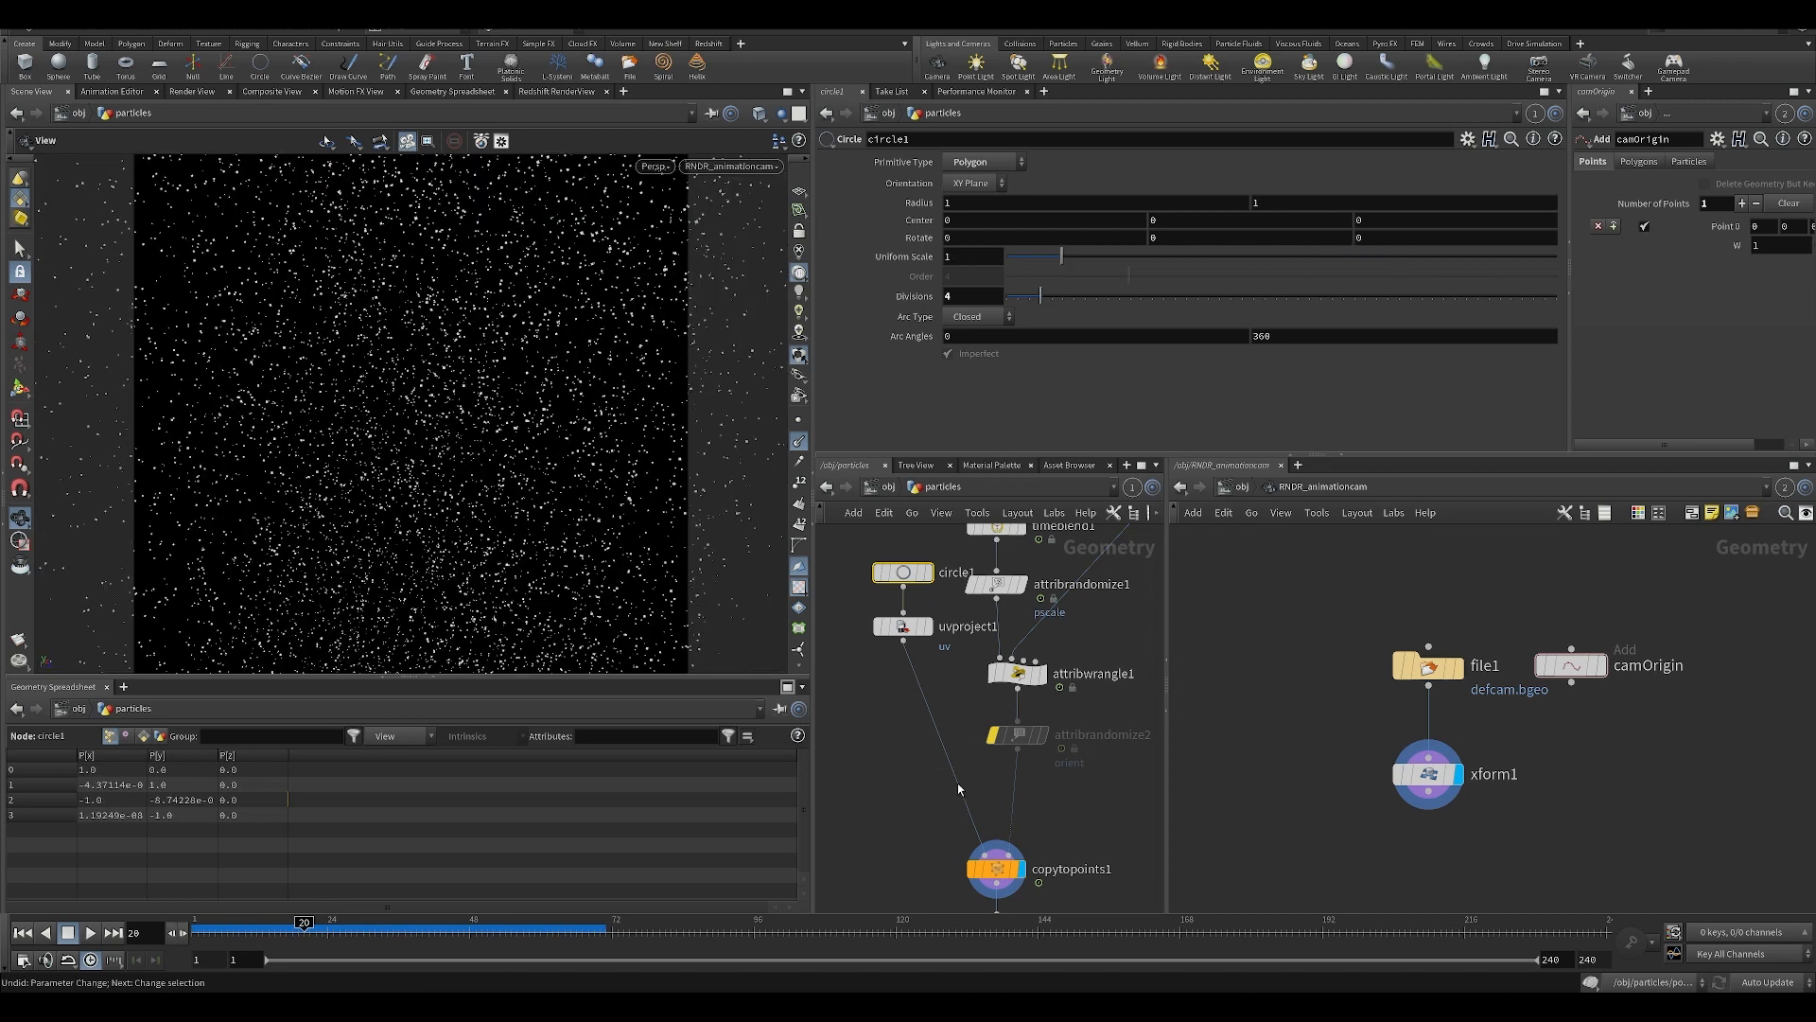
Enable the bypassed attribrandomize2 below attribwrangle1 and review the distribution settings for its orient attribute.
scroll(1103, 822, down, 5)
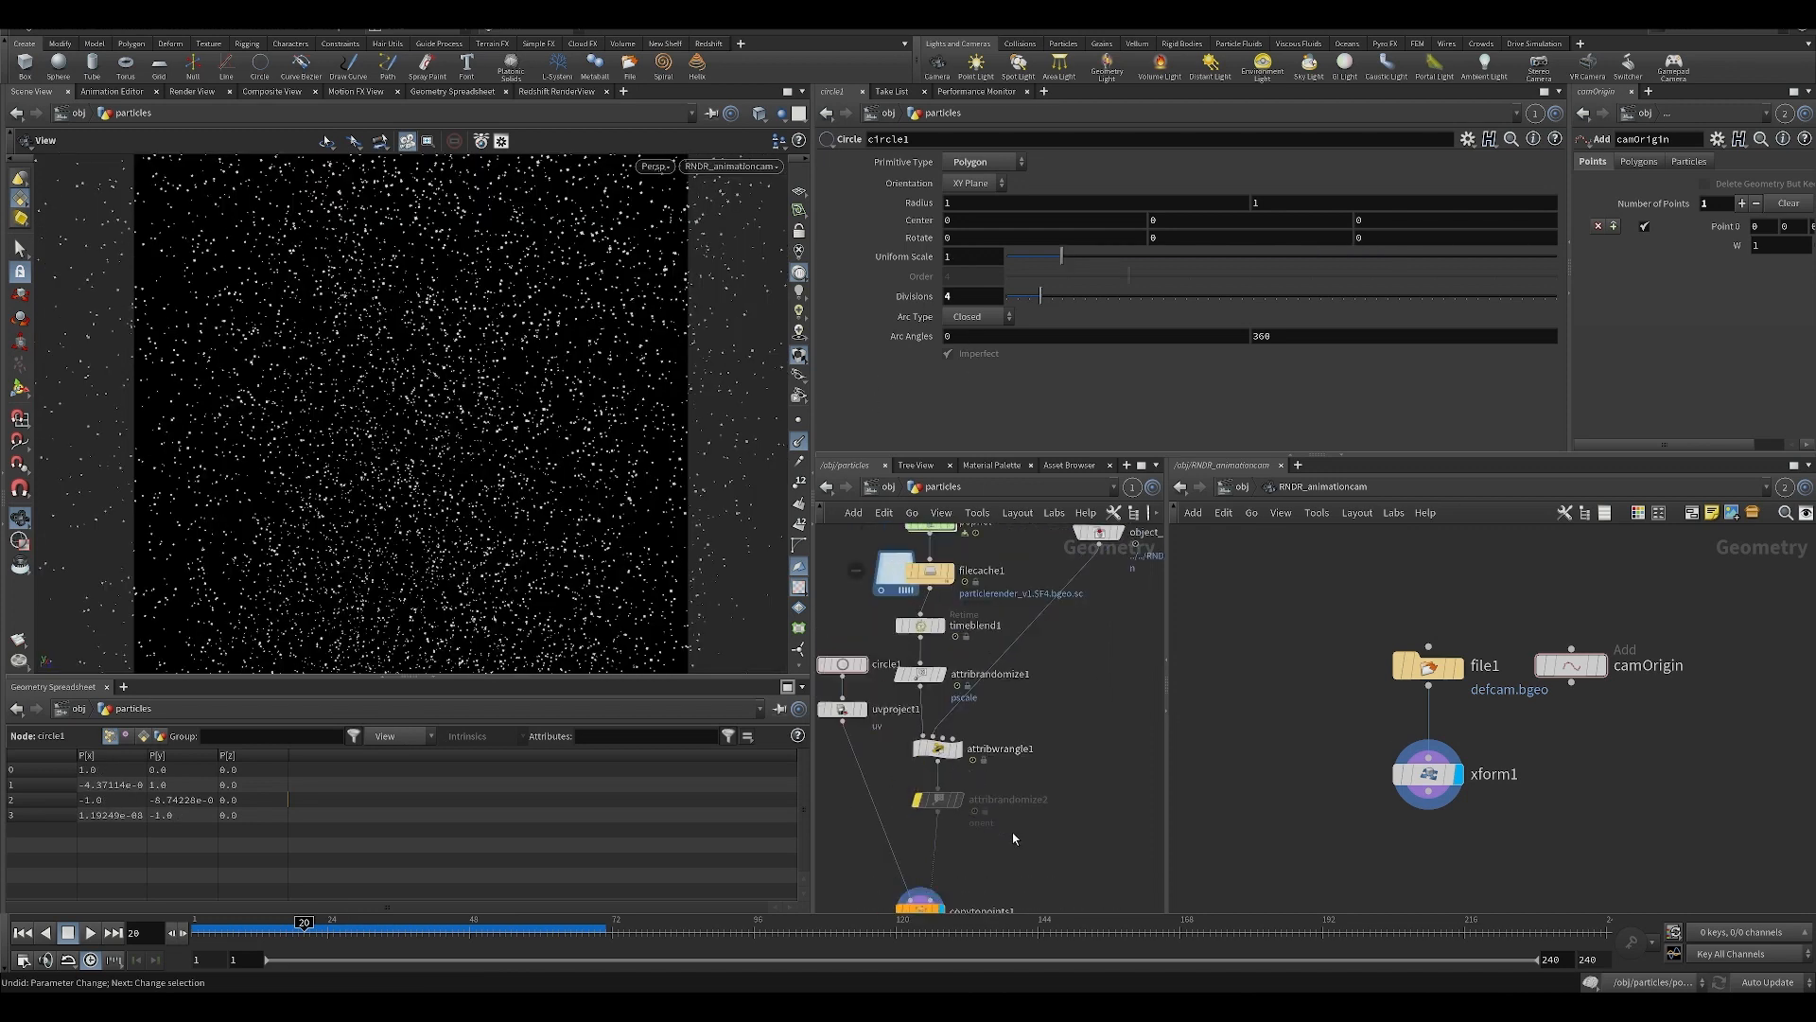
scroll(956, 783, up, 3)
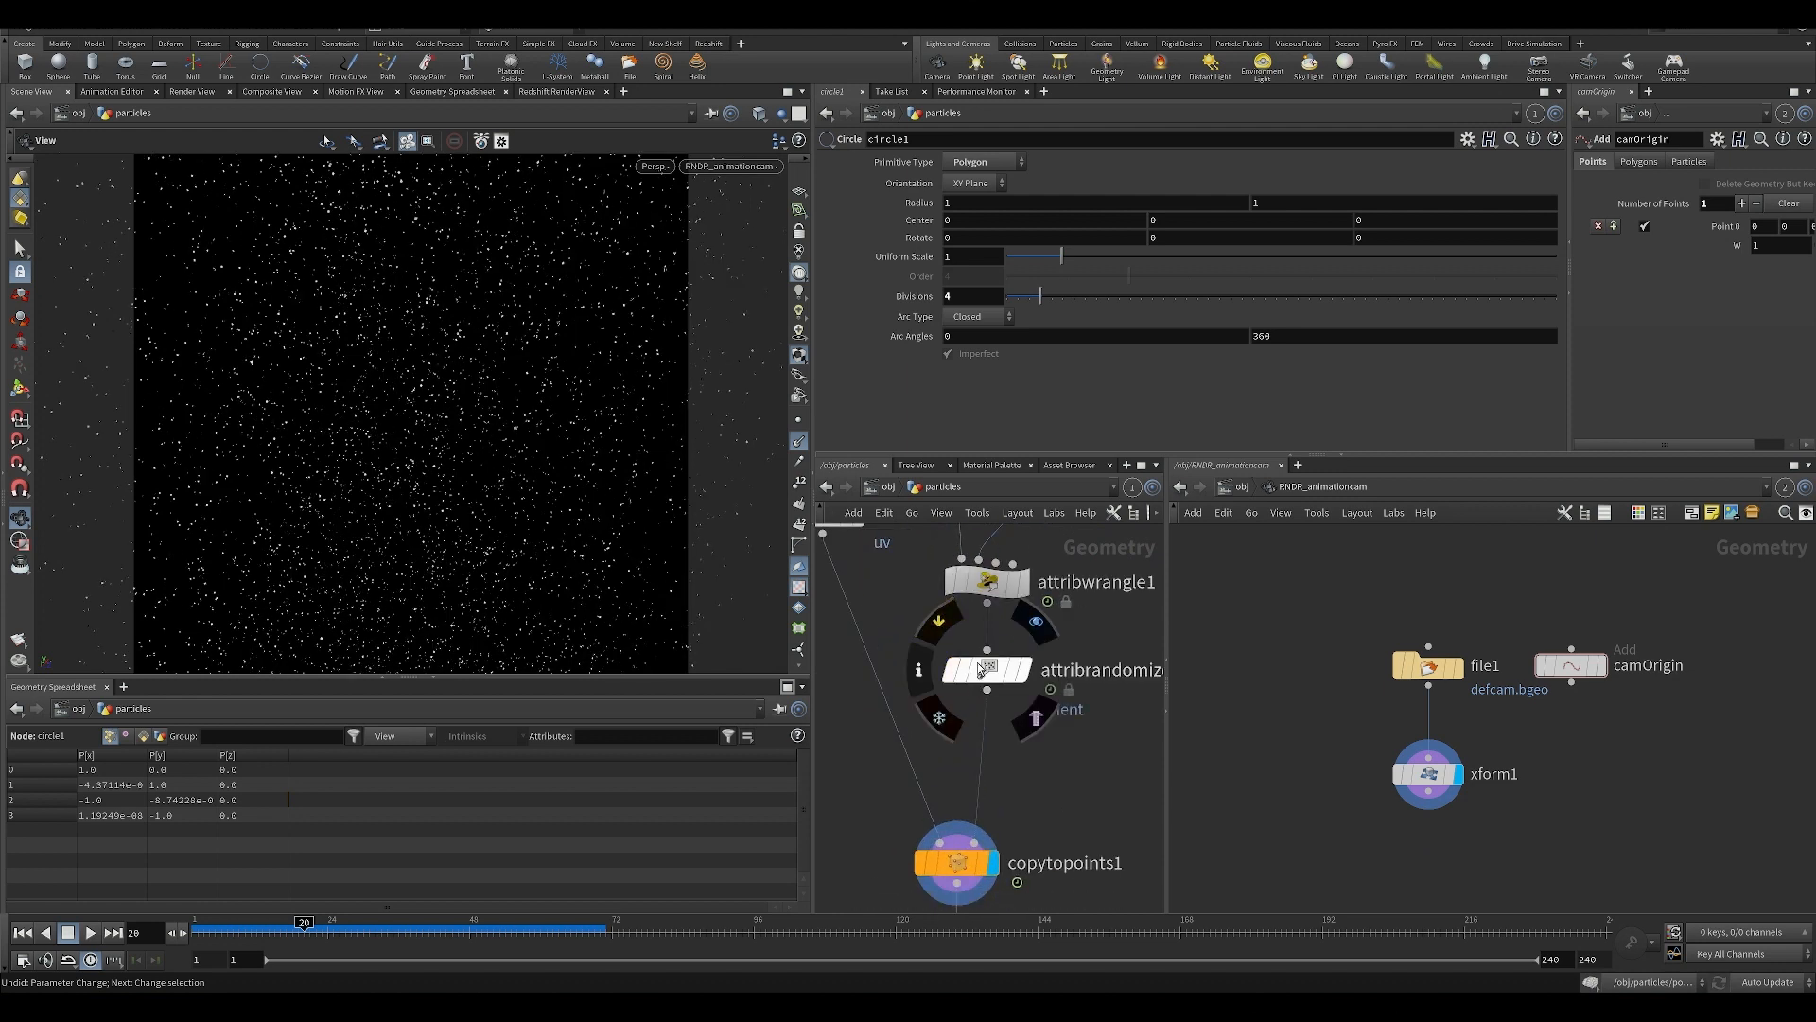
click(978, 678)
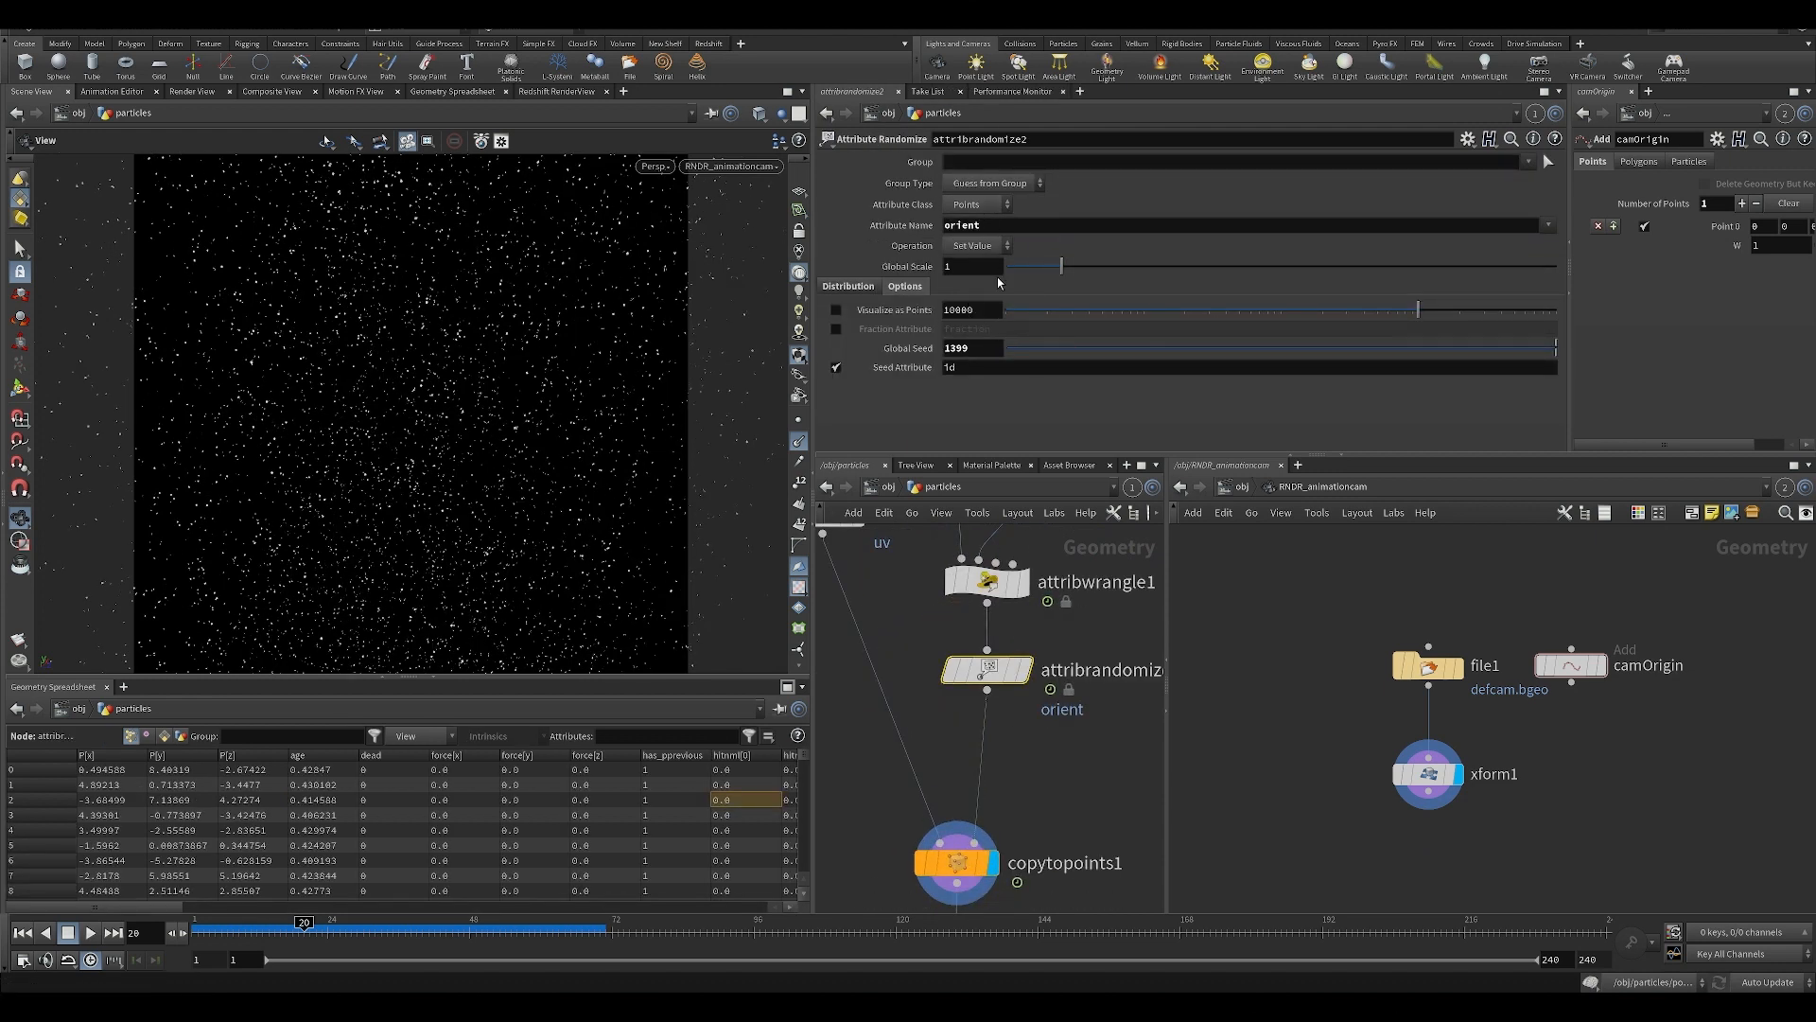
middle_drag(998, 696, 986, 650)
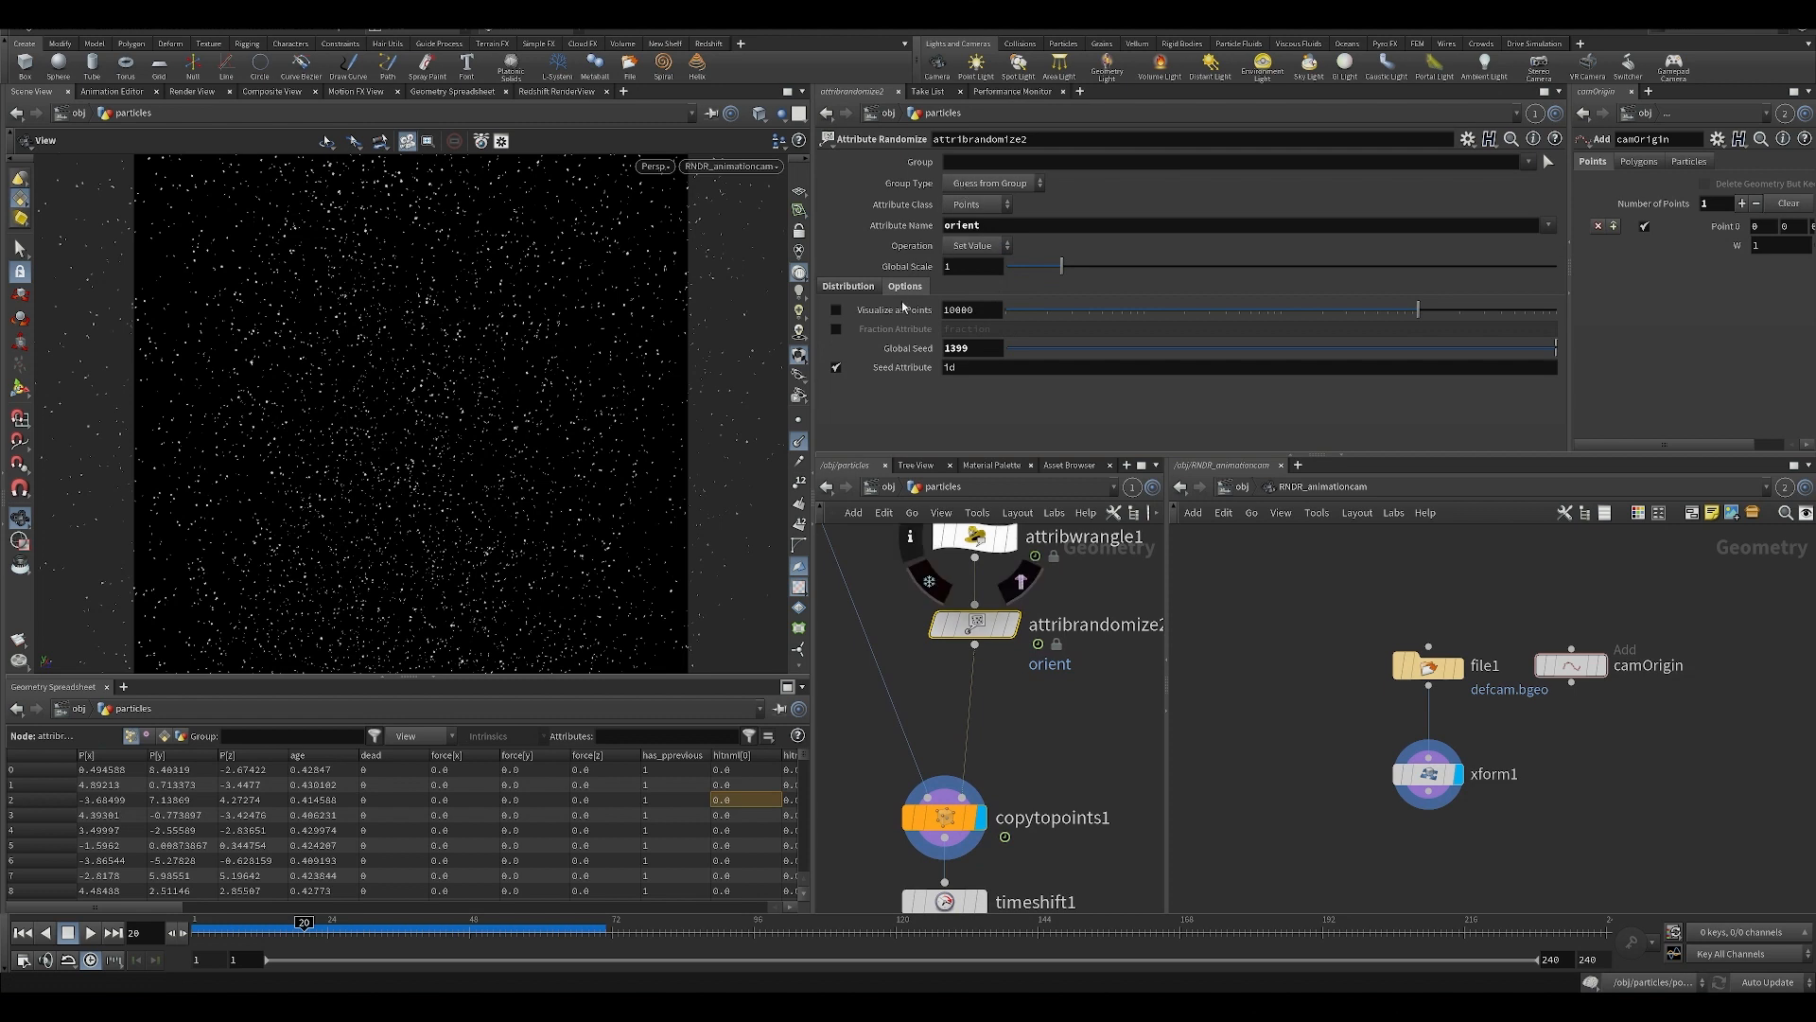
click(848, 286)
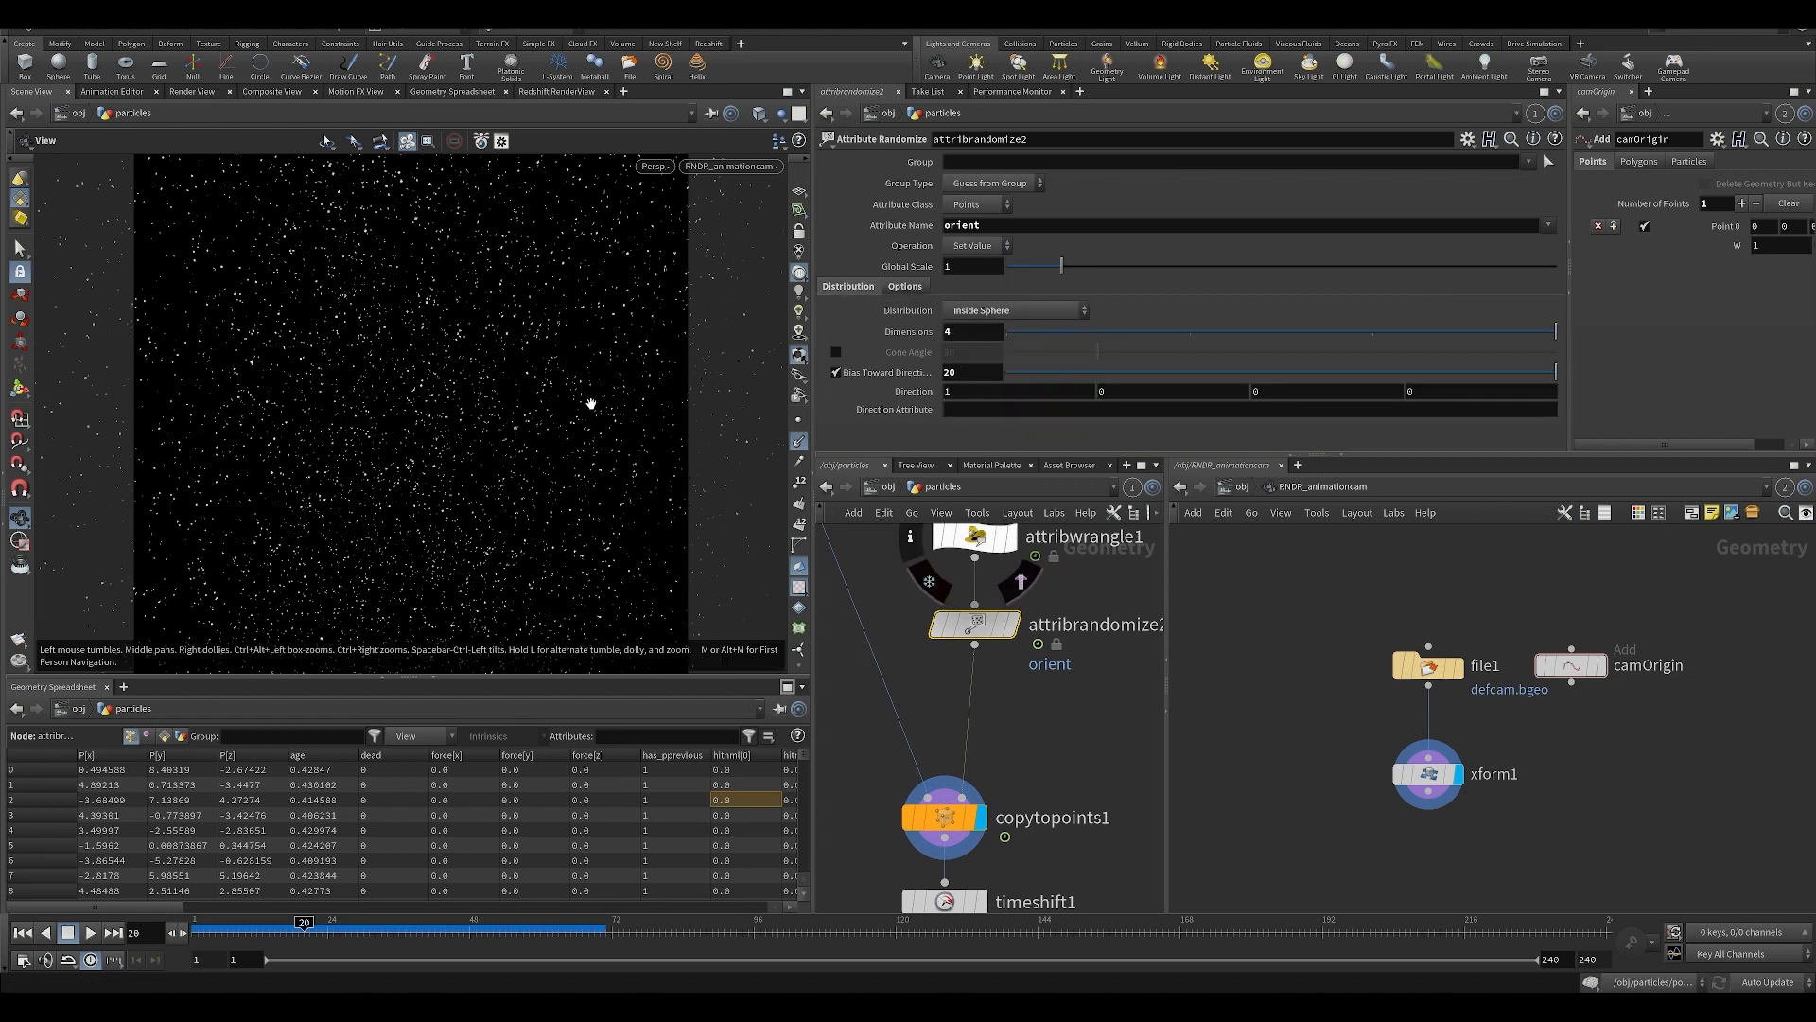
Bypass attribwrangle1 to compare the particles without its normals, and re-enable it.
middle_drag(939, 512, 981, 624)
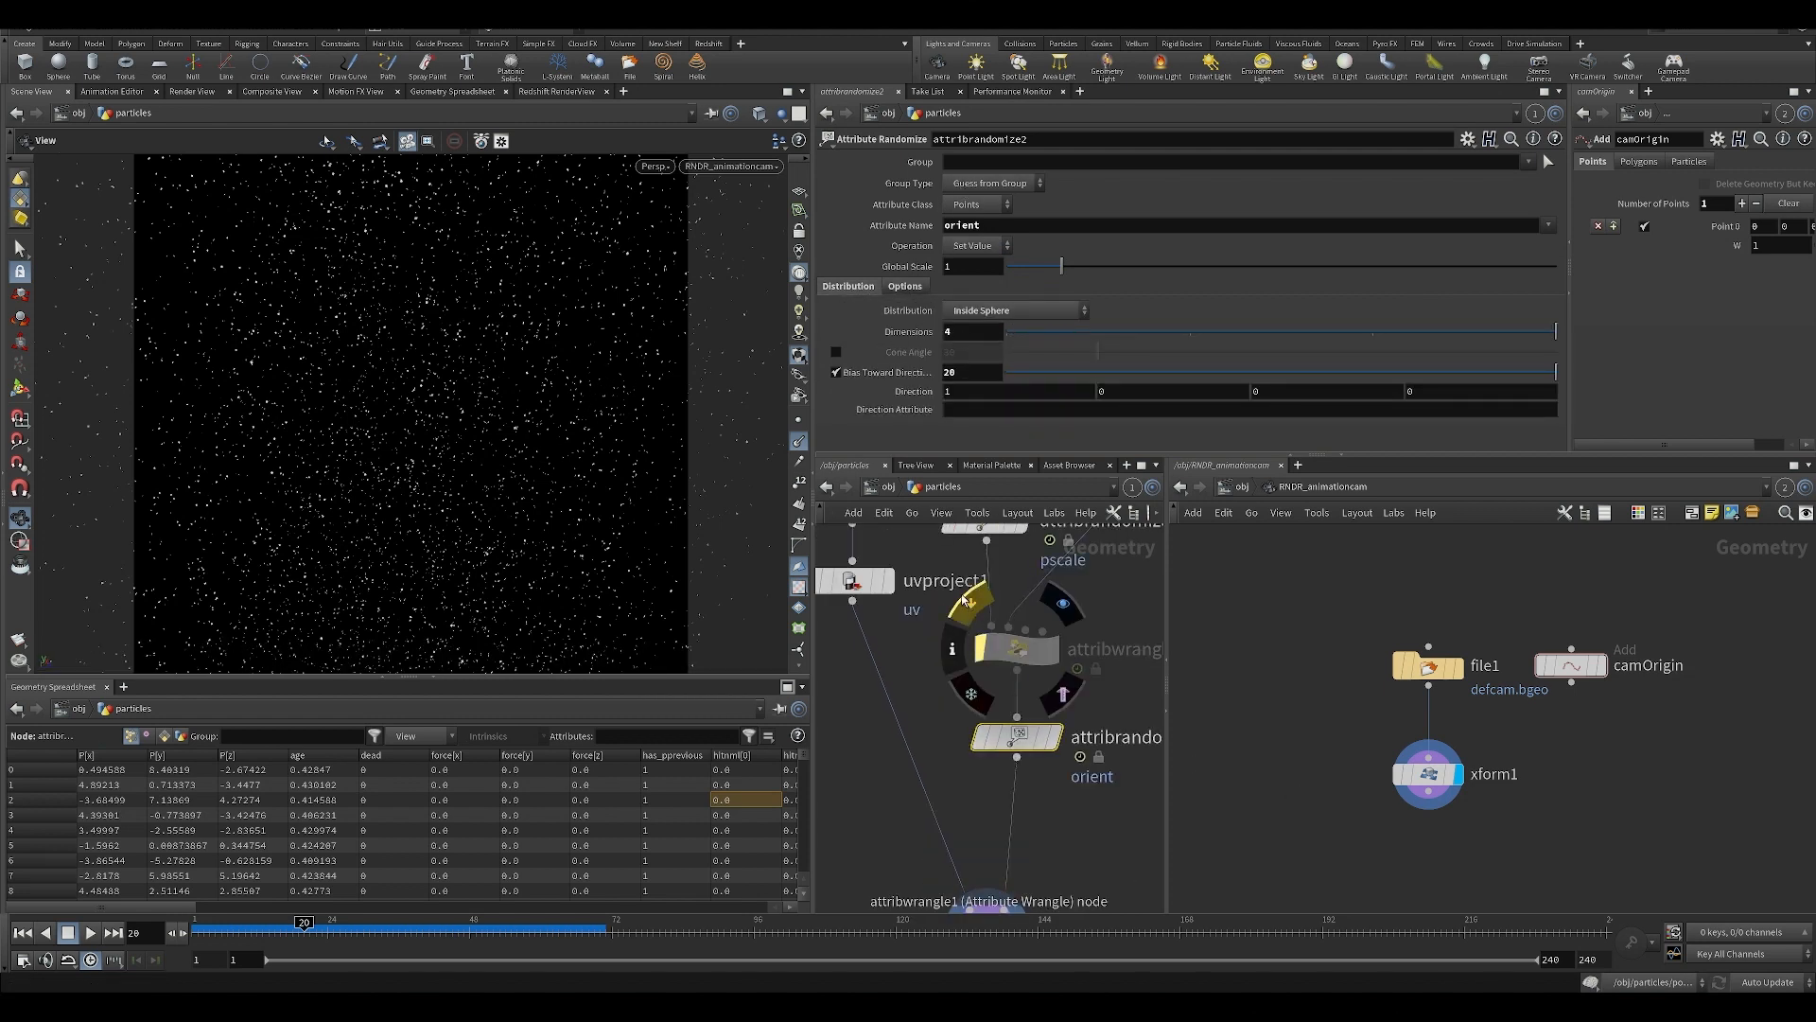
click(1006, 647)
click(976, 608)
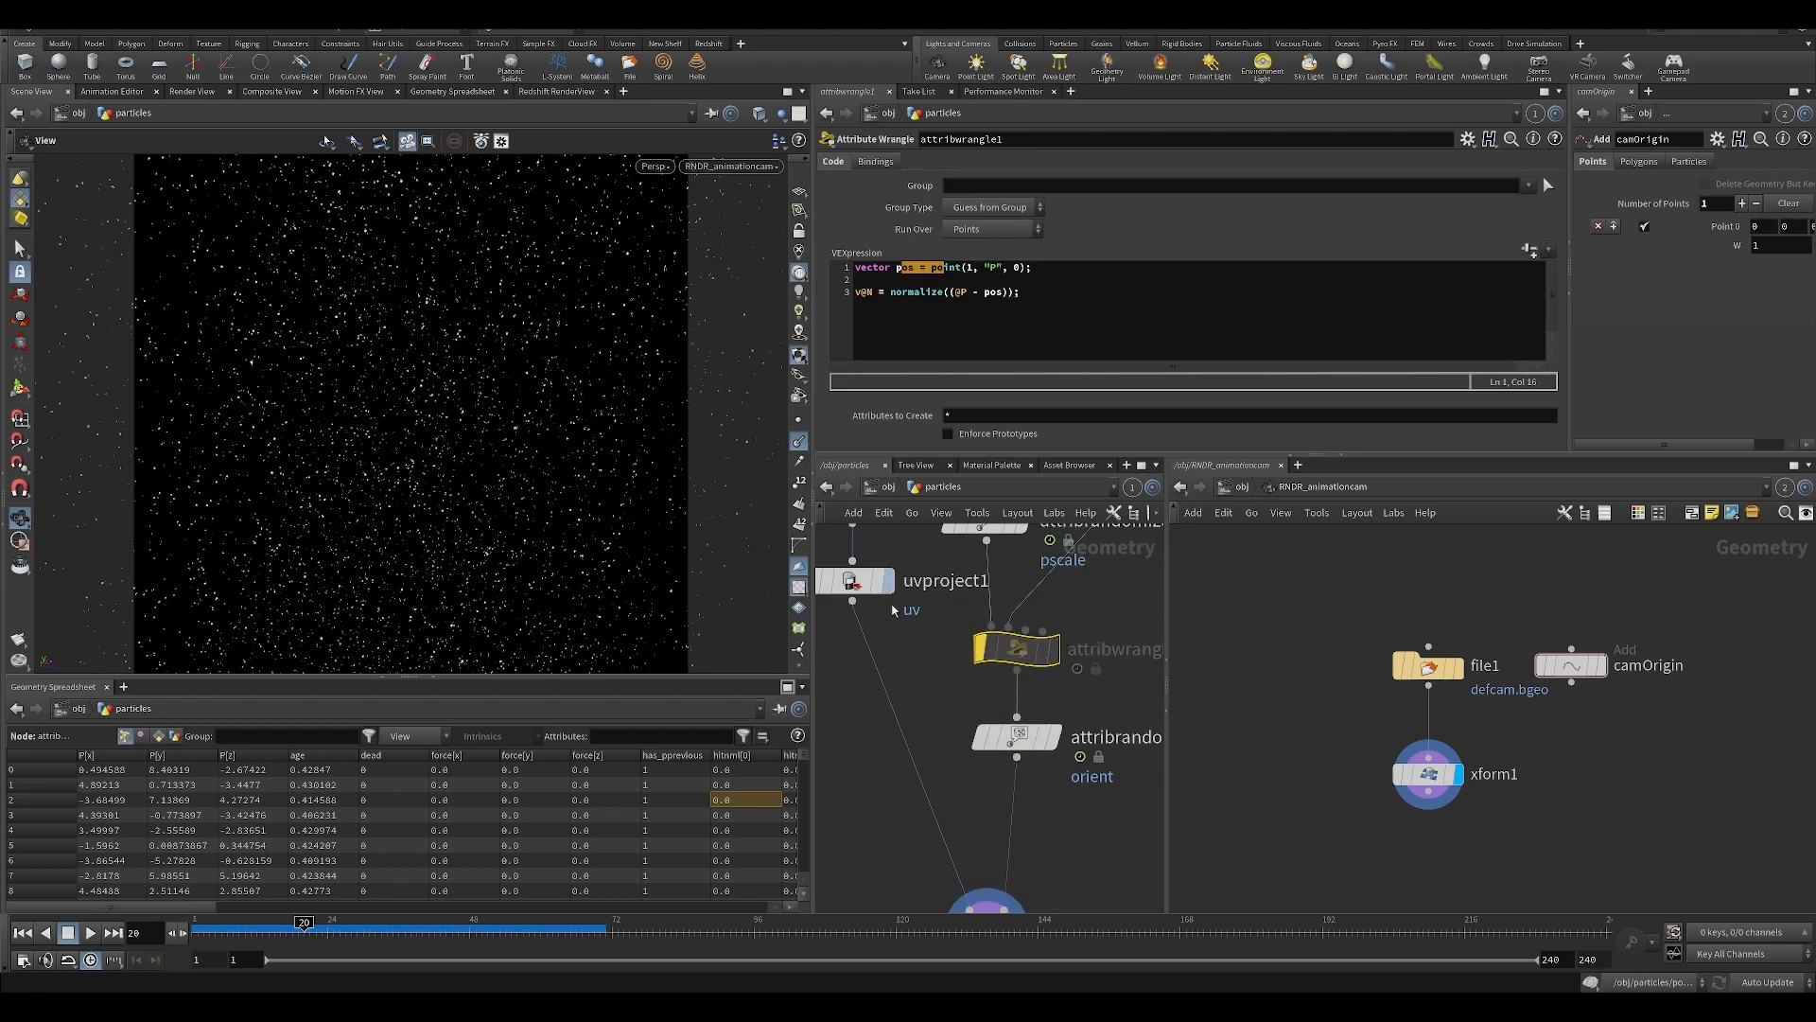
drag(1007, 649, 1007, 638)
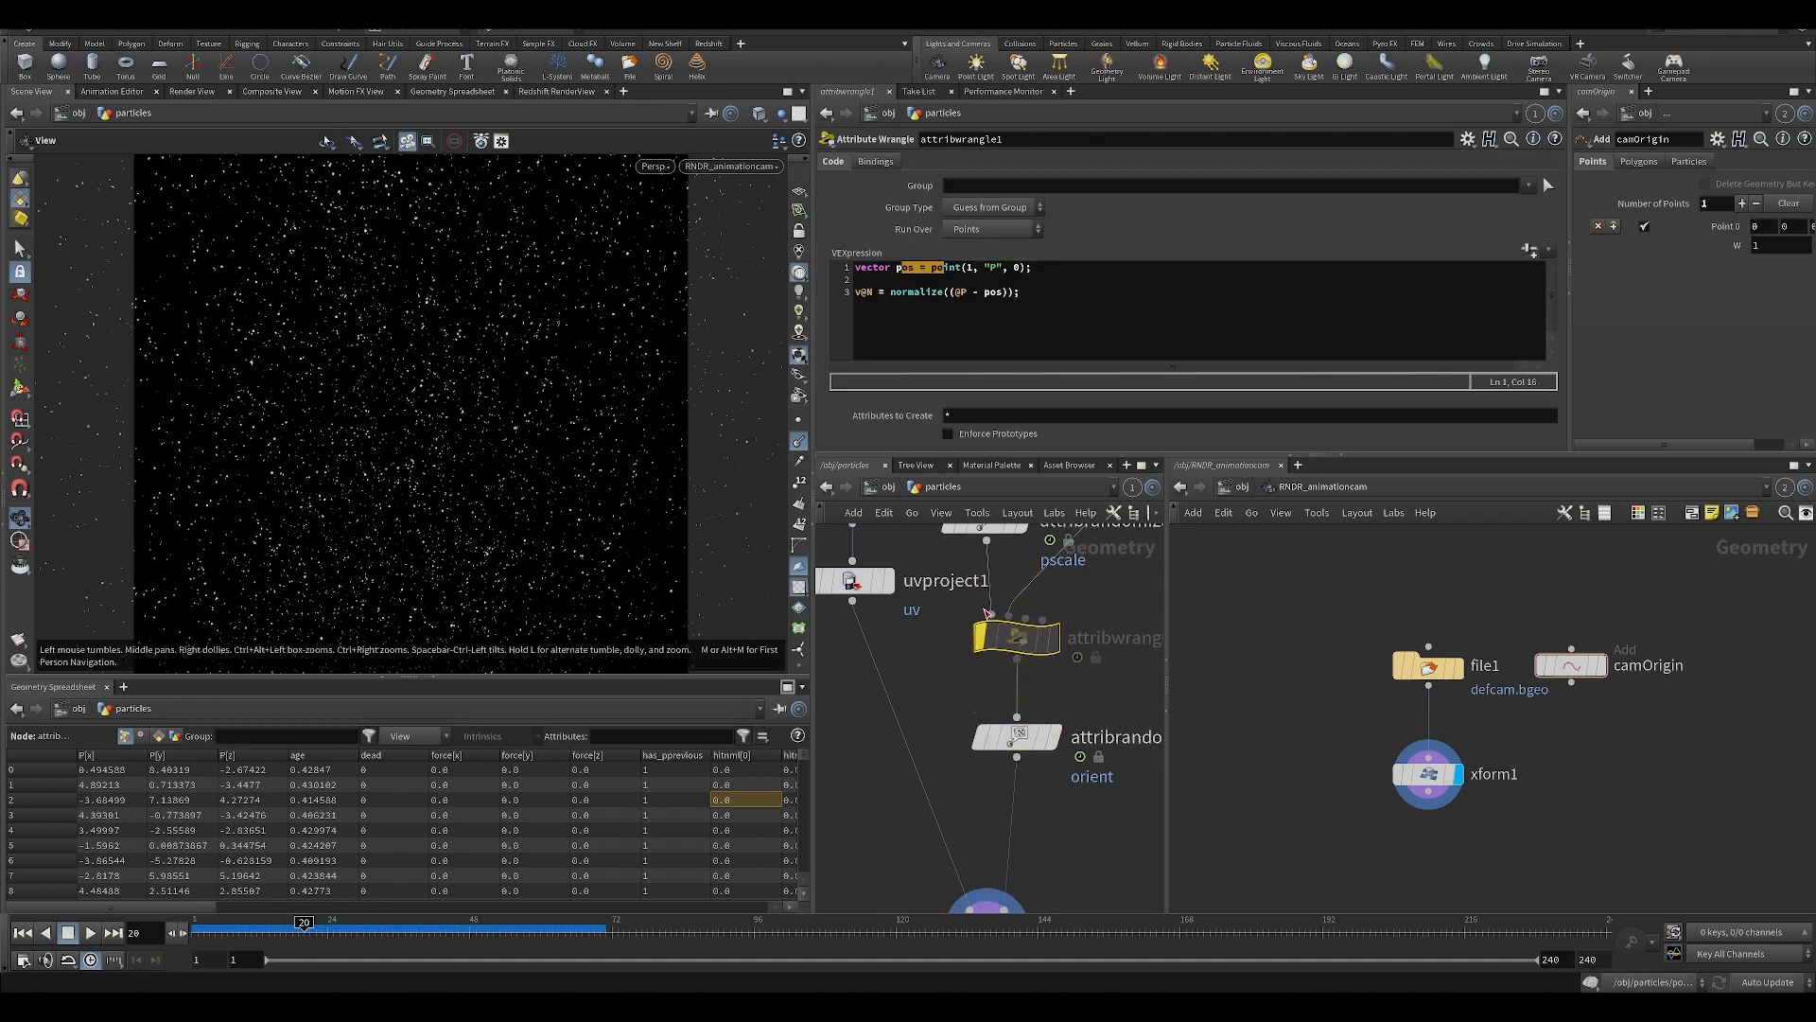
key(h)
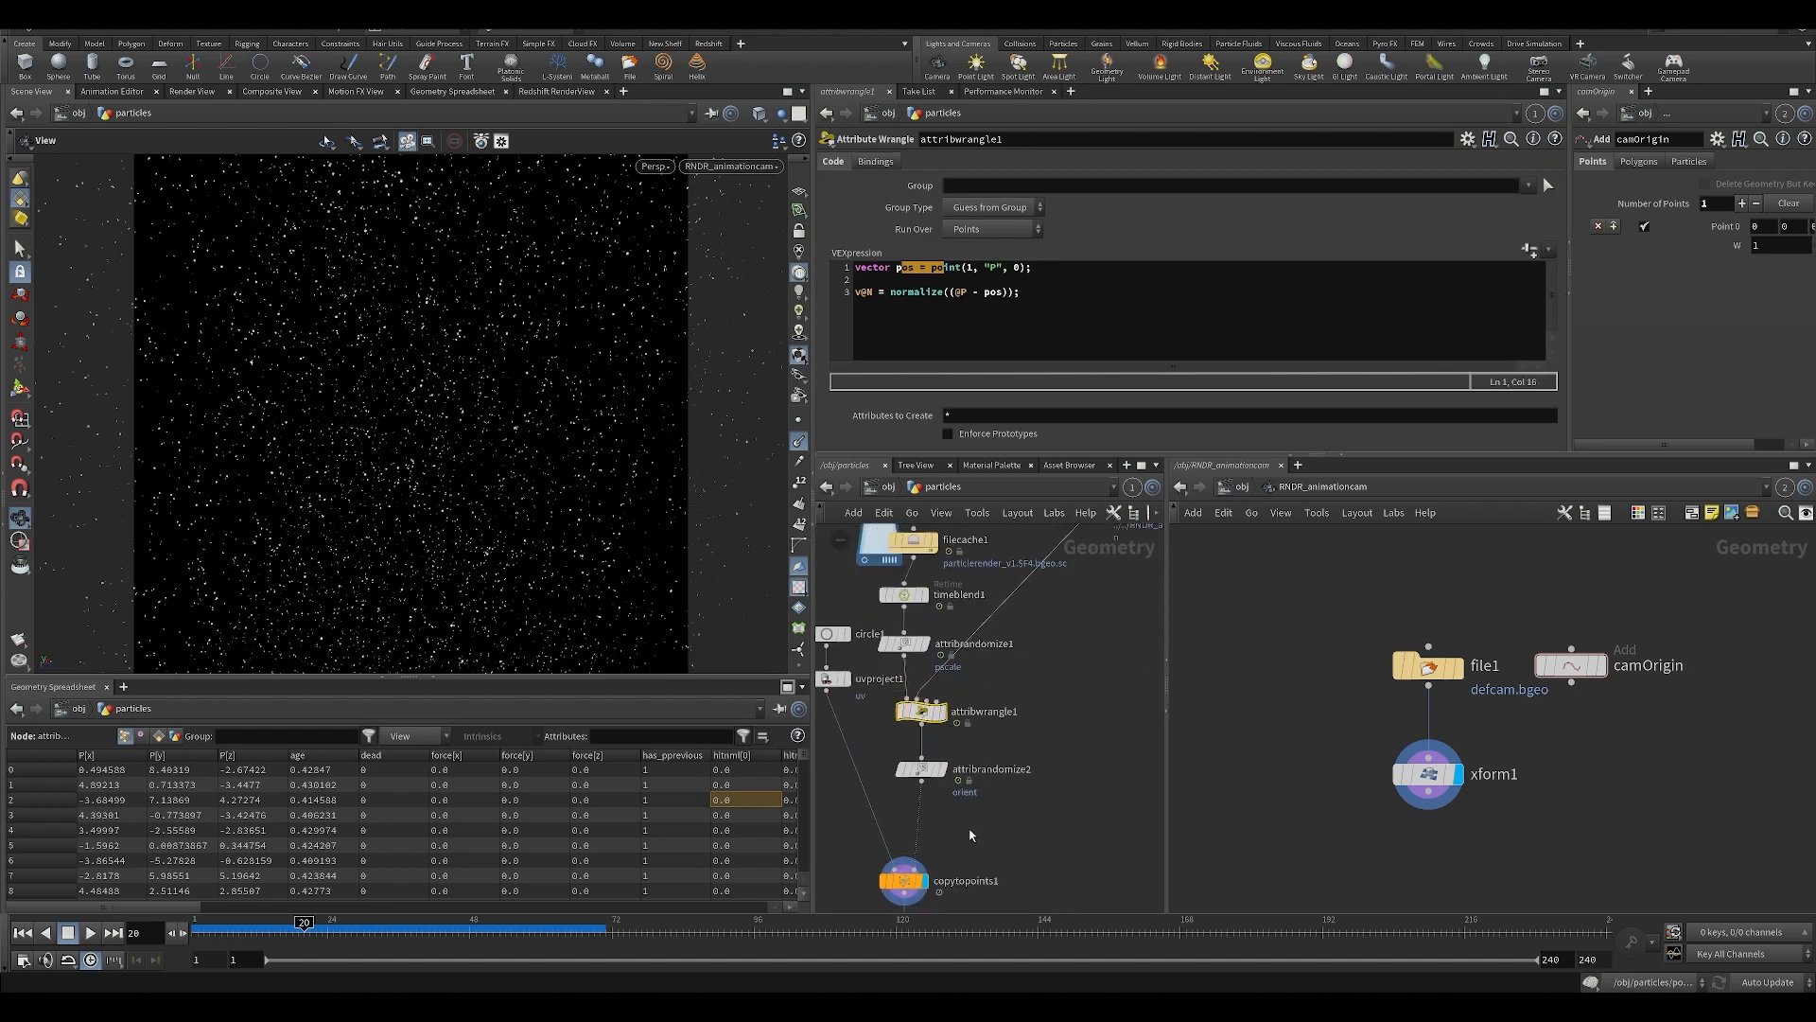
Select copytopoints1 and review the attributes it takes from the target points.
middle_drag(969, 836, 991, 774)
drag(988, 768, 916, 691)
middle_drag(881, 842, 884, 769)
drag(884, 768, 927, 733)
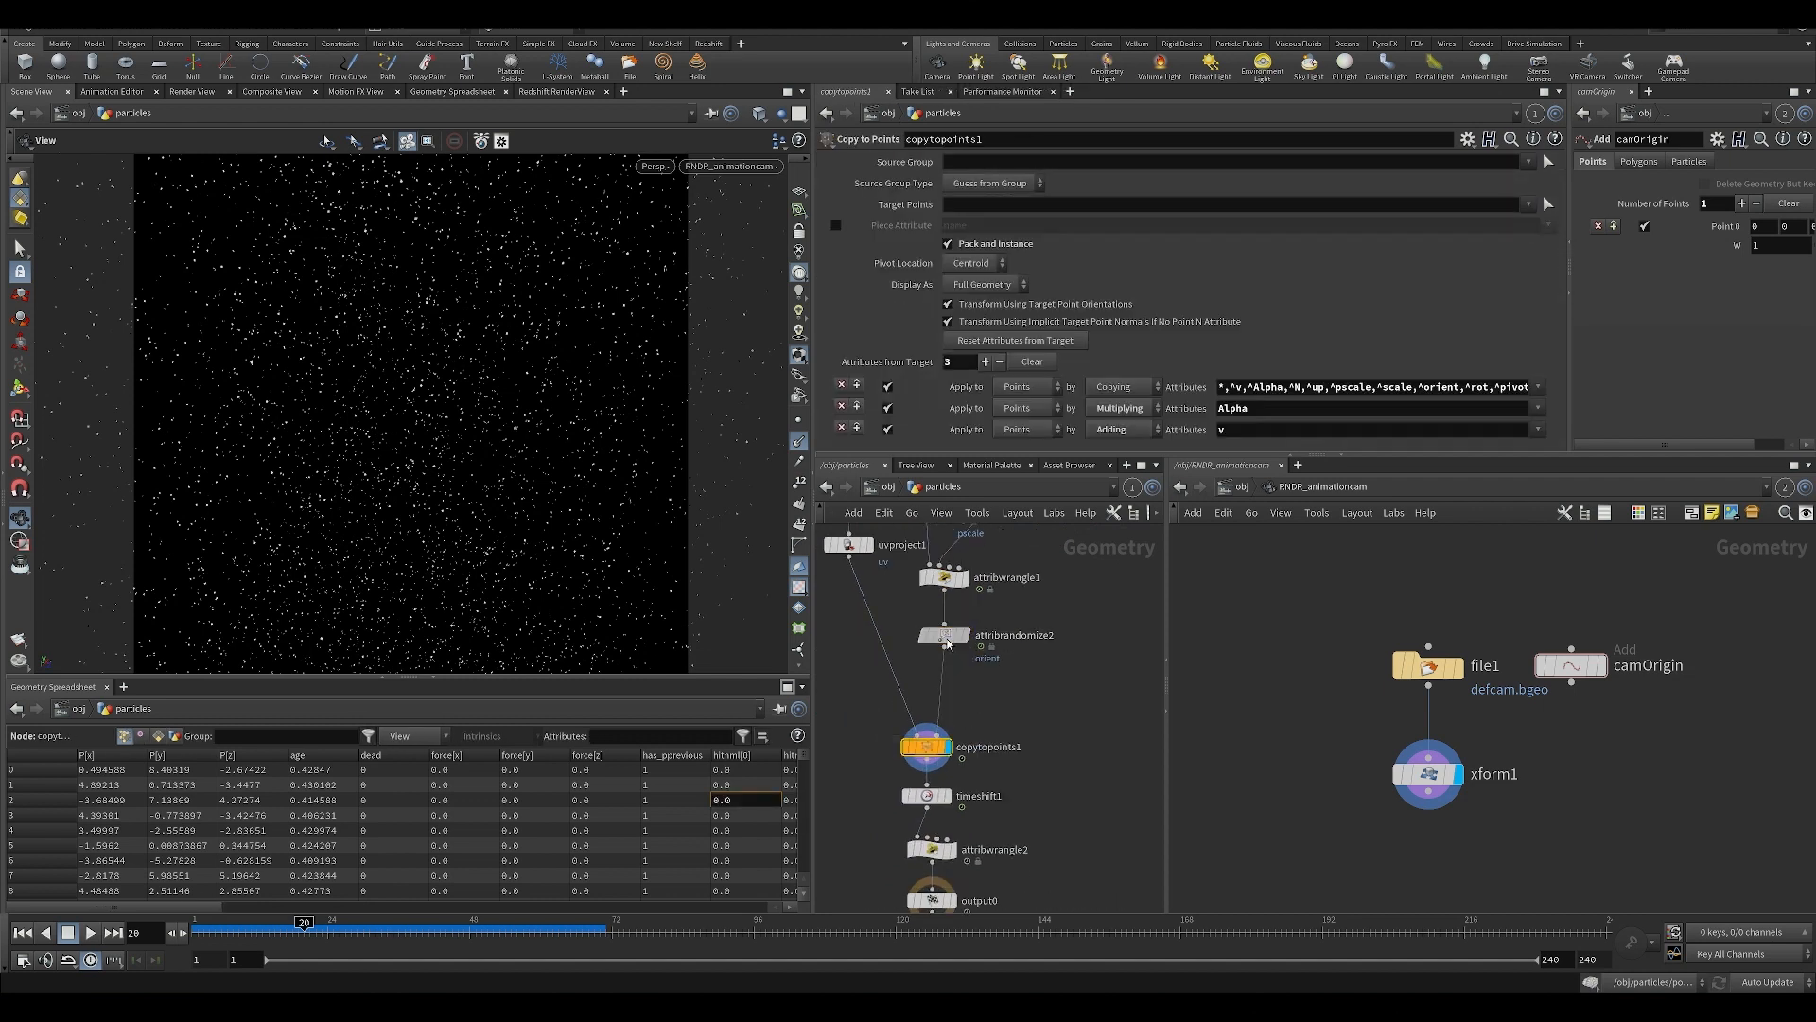
Try a direction bias of 7.4 on attribrandomize2's orient randomization, and undo the change.
click(947, 641)
middle_drag(980, 359, 1085, 375)
drag(924, 359, 1225, 393)
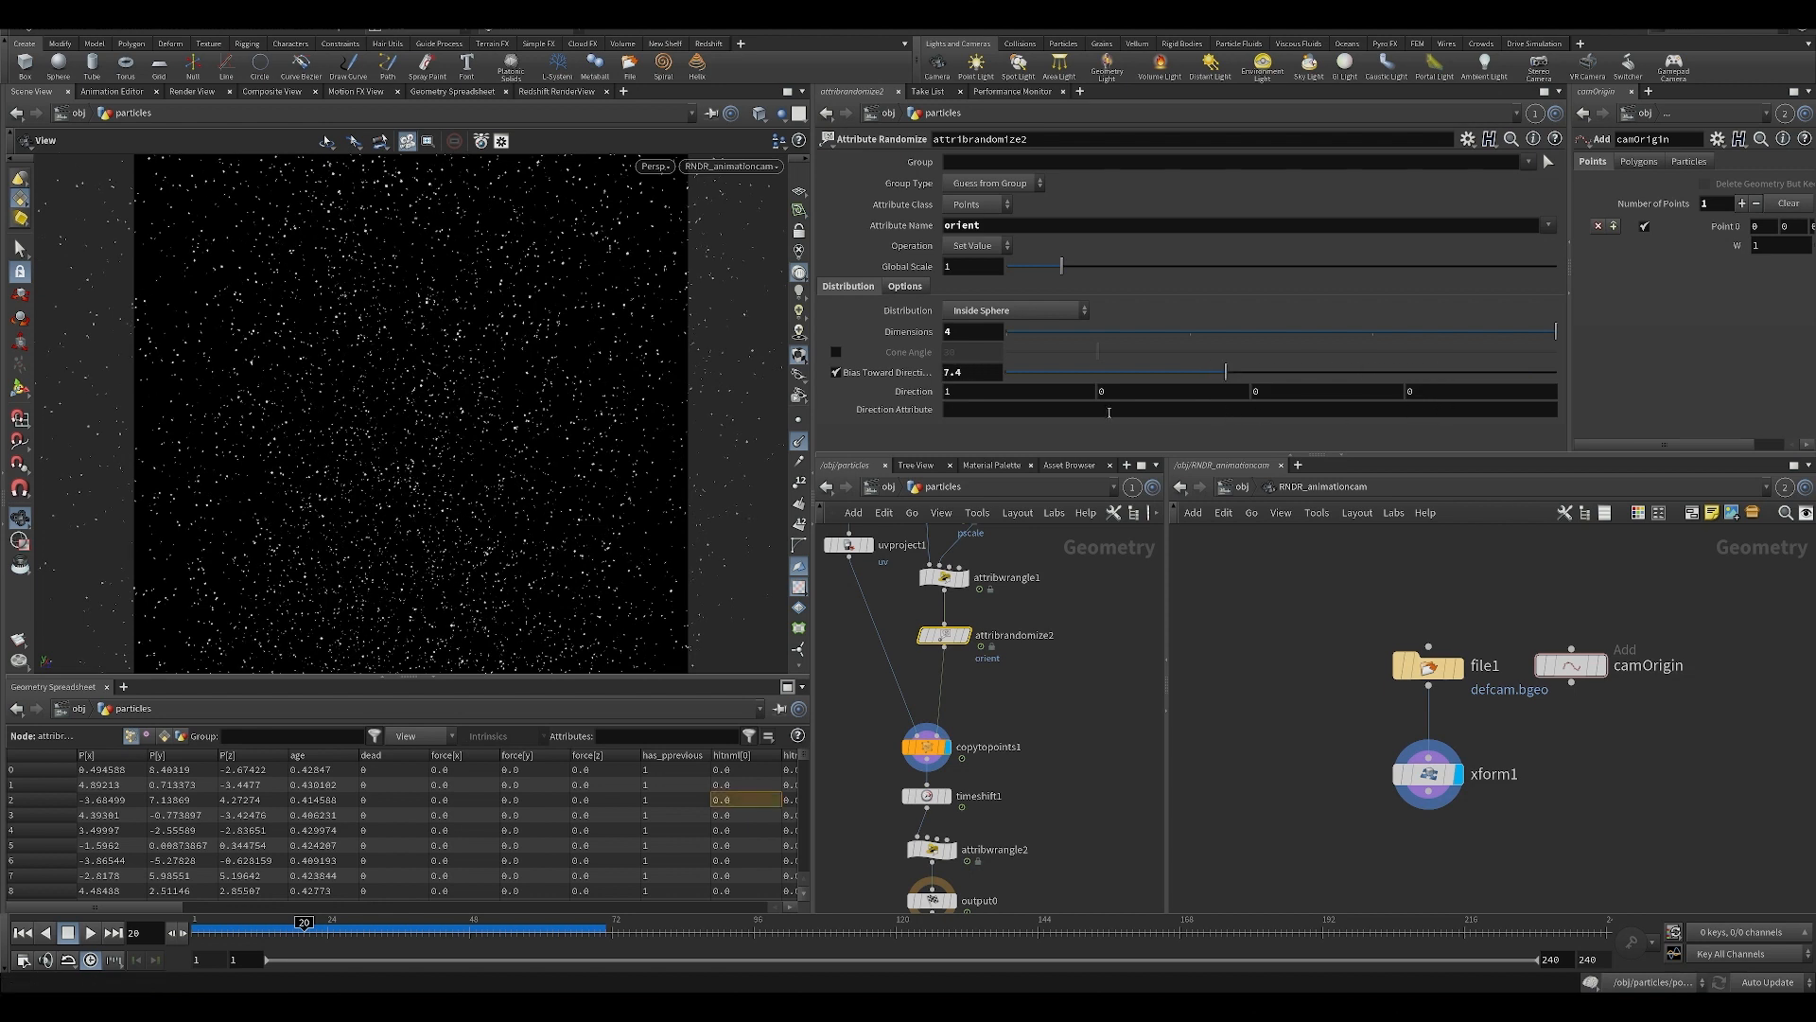
key(ctrl+z)
middle_drag(1052, 708, 1054, 638)
scroll(1054, 638, down, 1)
key(ctrl+y)
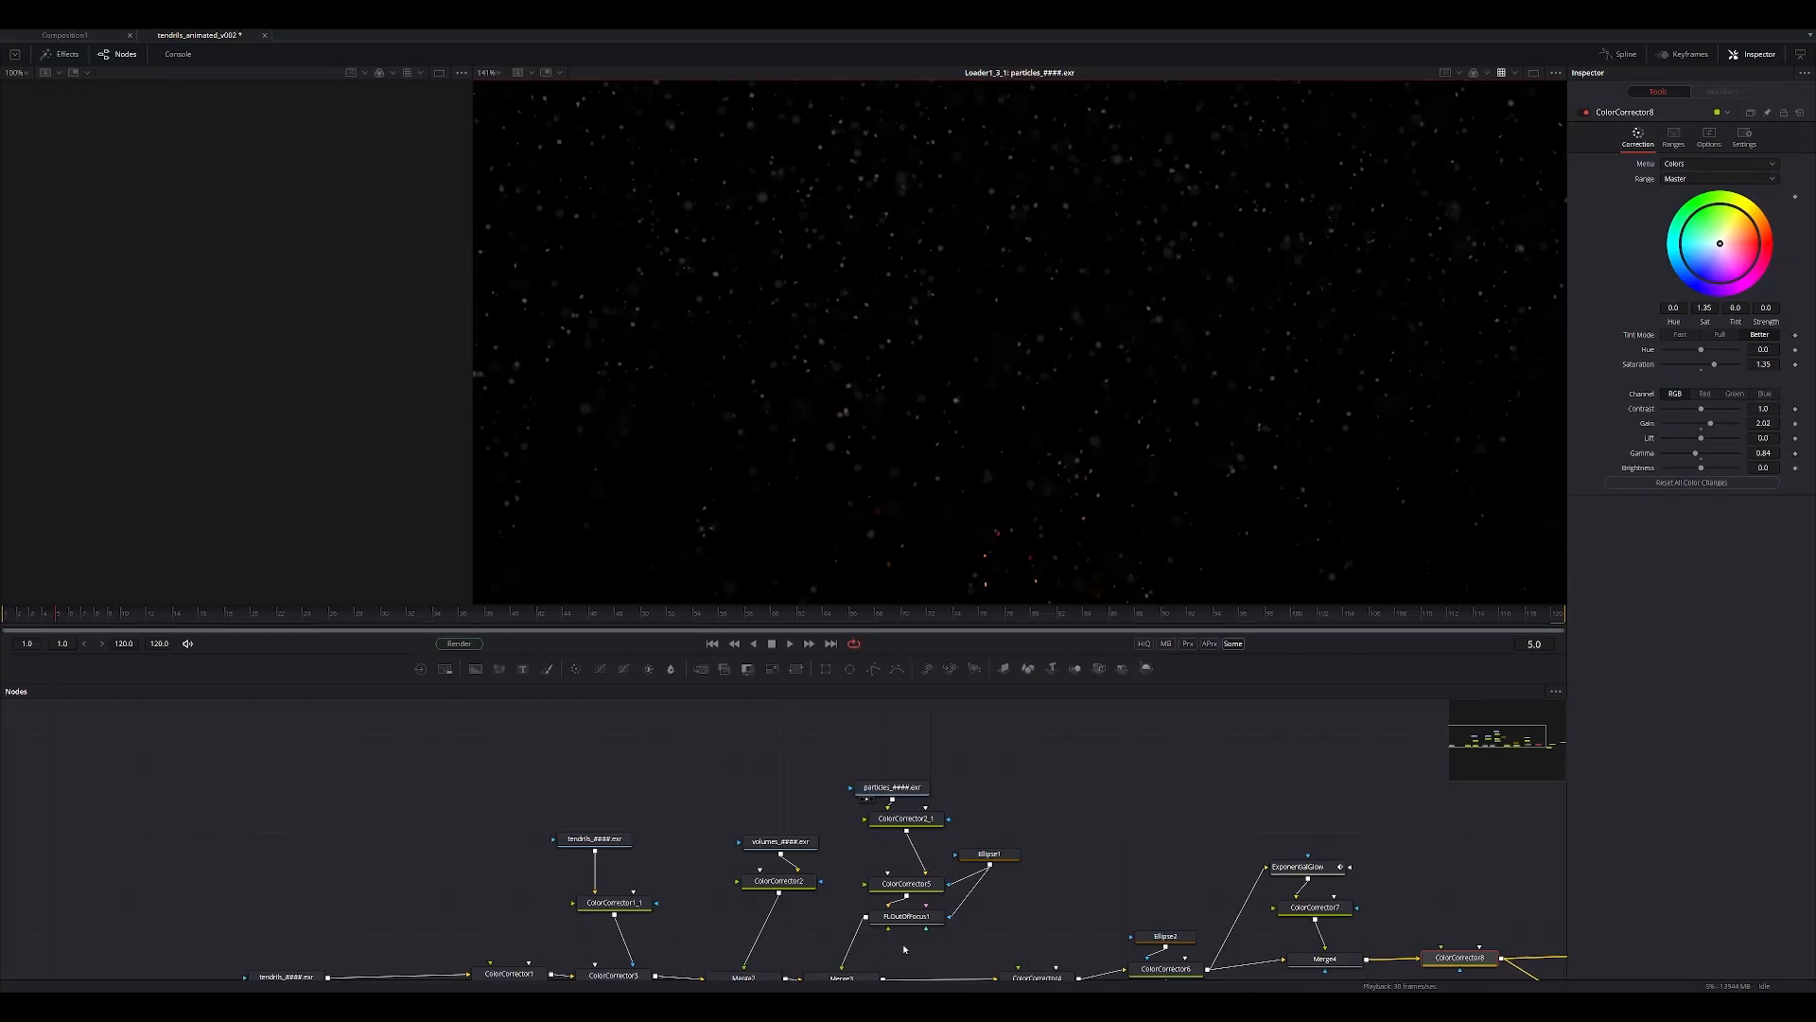
Switch to Fusion and examine the rendered particles_####.exr sequence up close, scrubbing to frame 108.
ctrl+scroll(937, 309, down, 4)
middle_drag(978, 313, 997, 338)
ctrl+scroll(927, 314, up, 8)
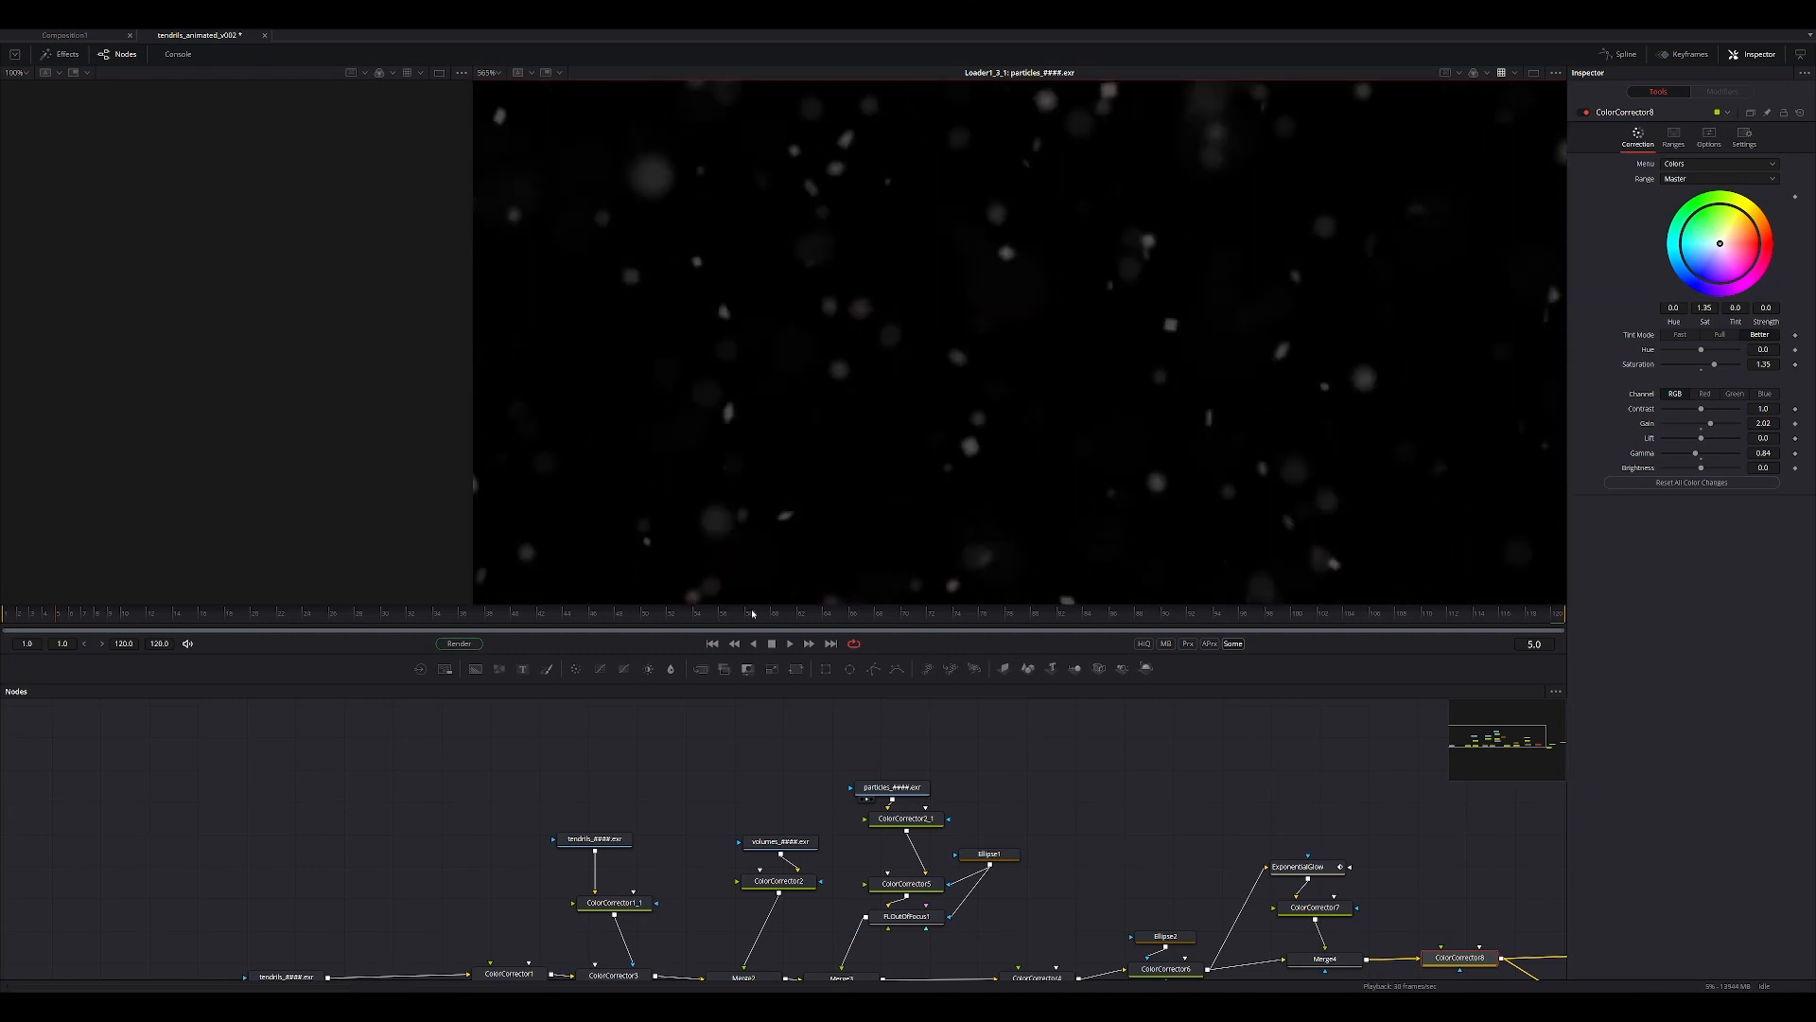
drag(753, 614, 1411, 645)
middle_drag(863, 435, 687, 406)
ctrl+scroll(971, 415, down, 2)
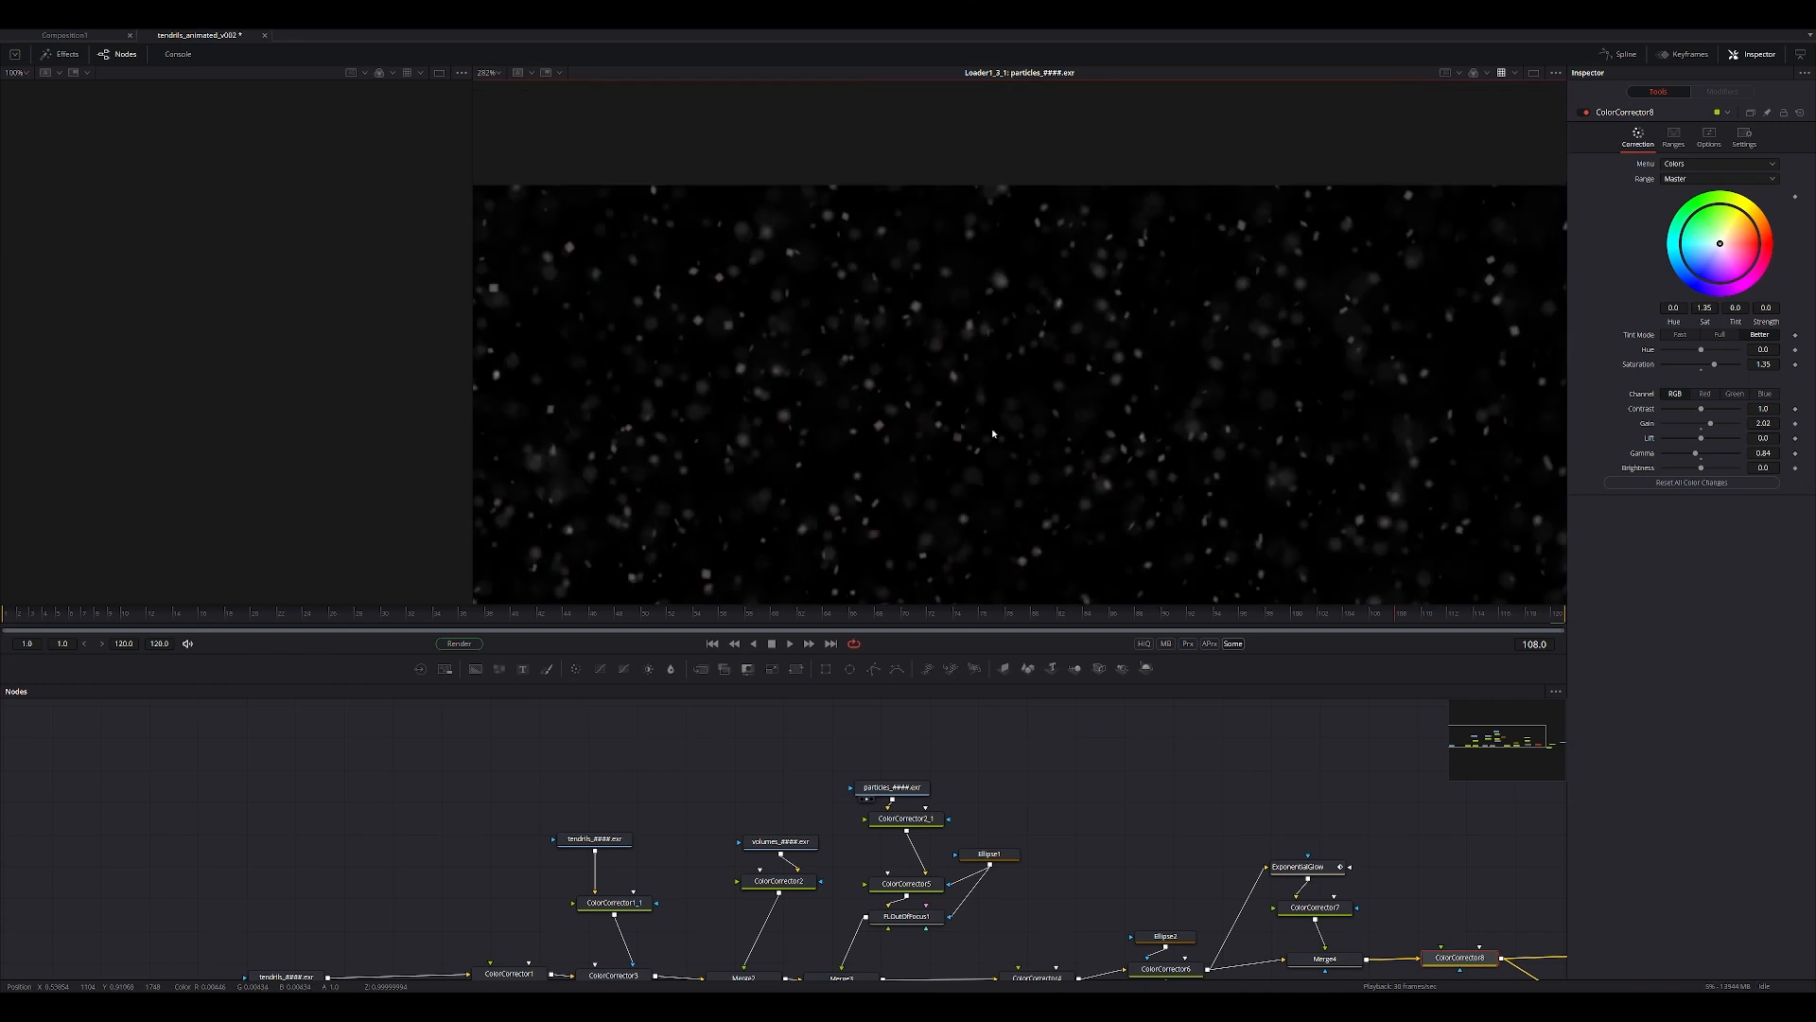
ctrl+scroll(810, 163, up, 2)
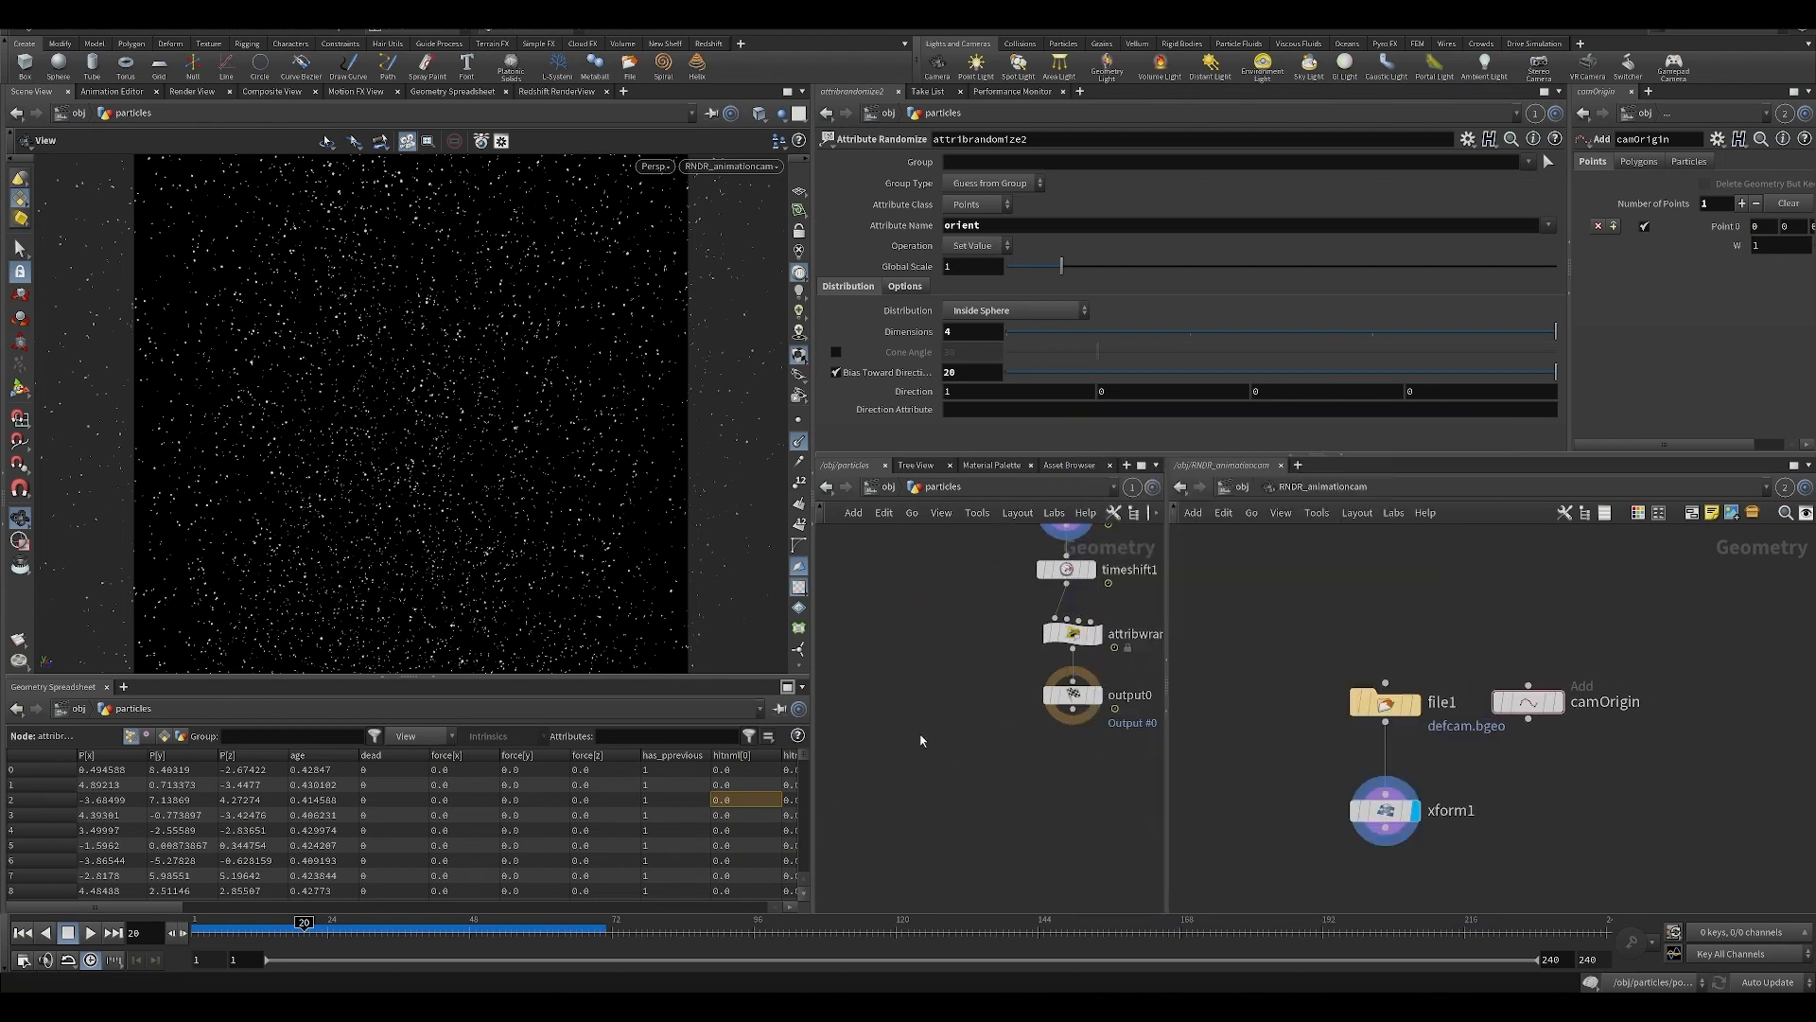
Switch back to Houdini, display timeshift1 with its $F+50 offset, and compare its effect on the particles at frame 1.
middle_drag(921, 738, 821, 840)
click(988, 671)
click(974, 671)
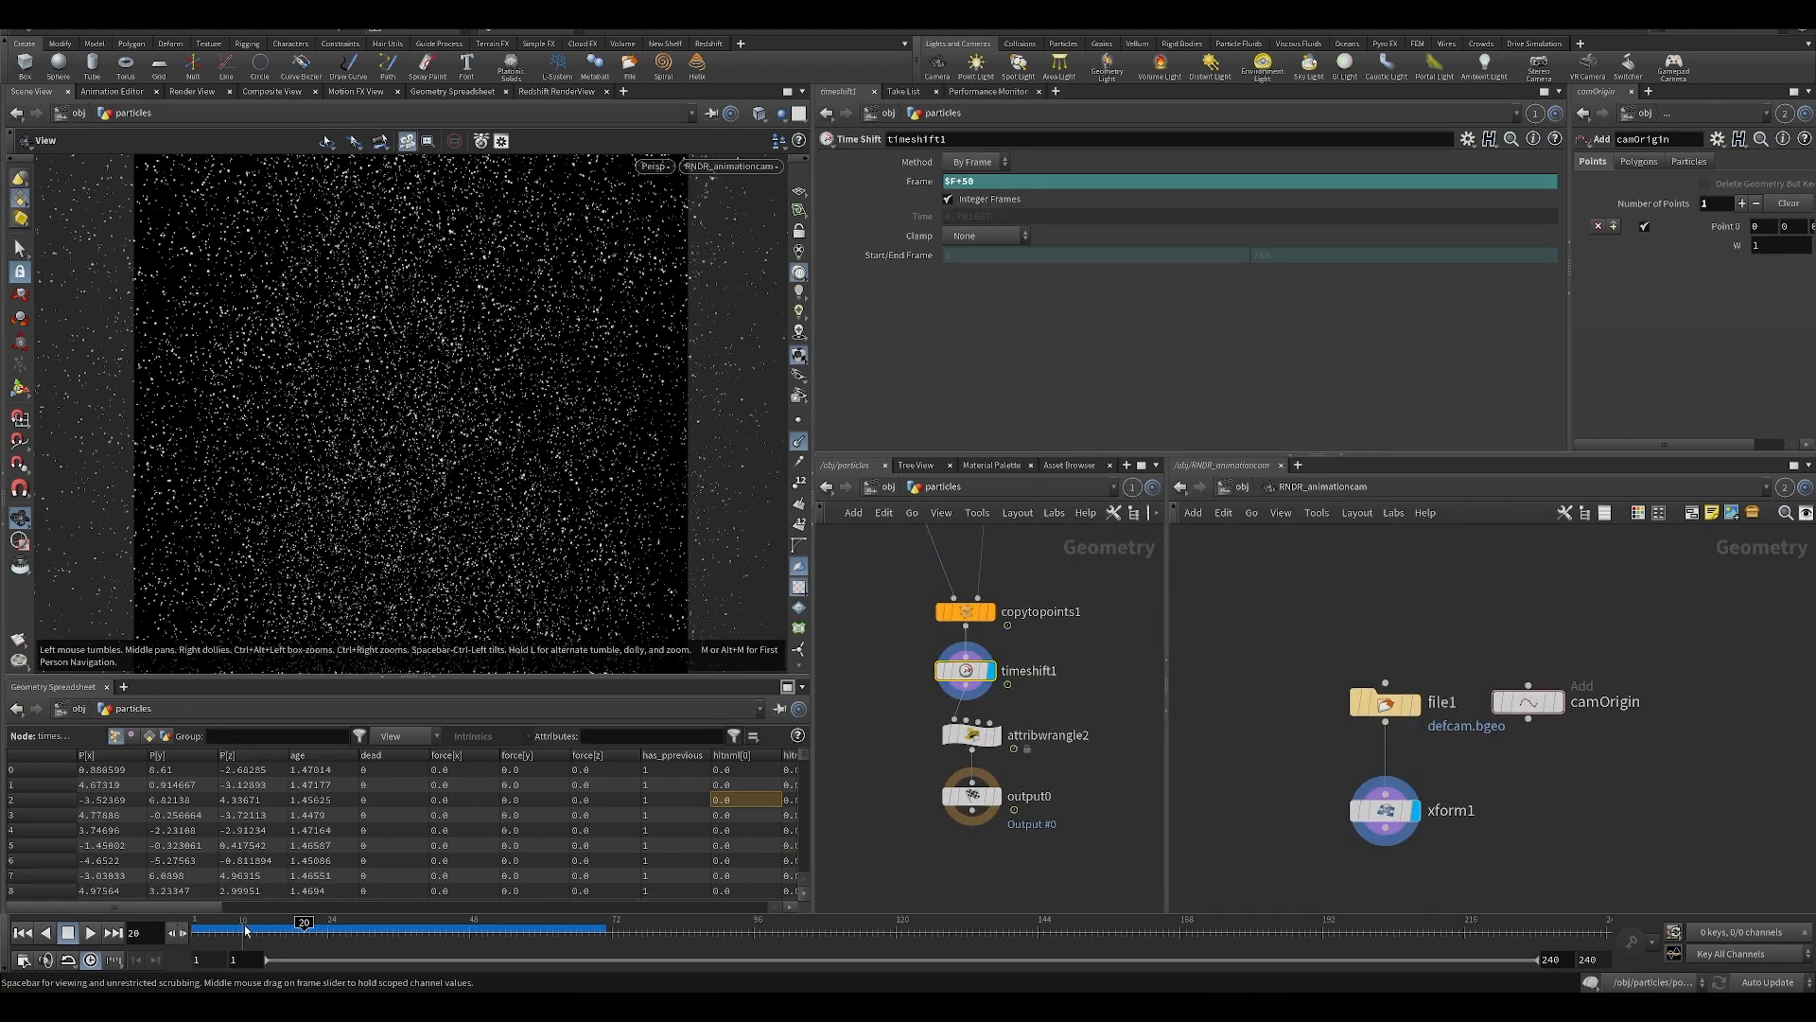
drag(243, 929, 195, 930)
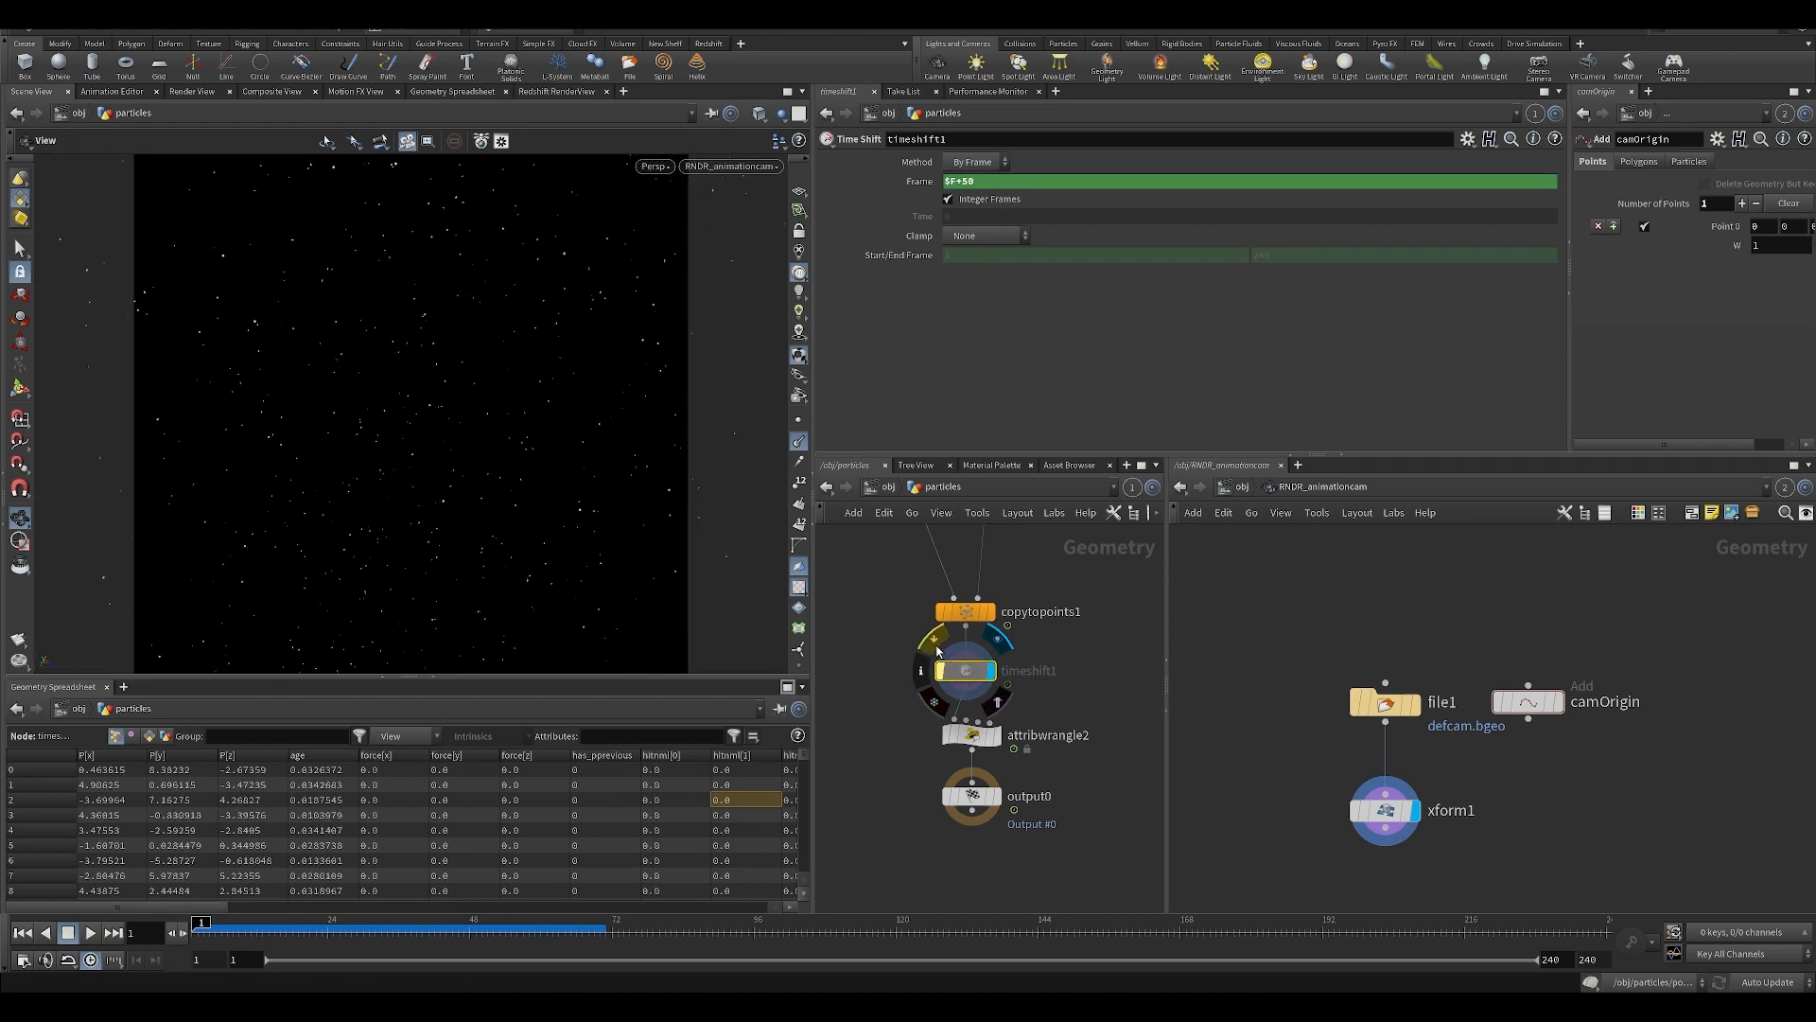
Review attribwrangle2's code that fits age to life and drives Alpha through a ramp, and display output0.
click(989, 738)
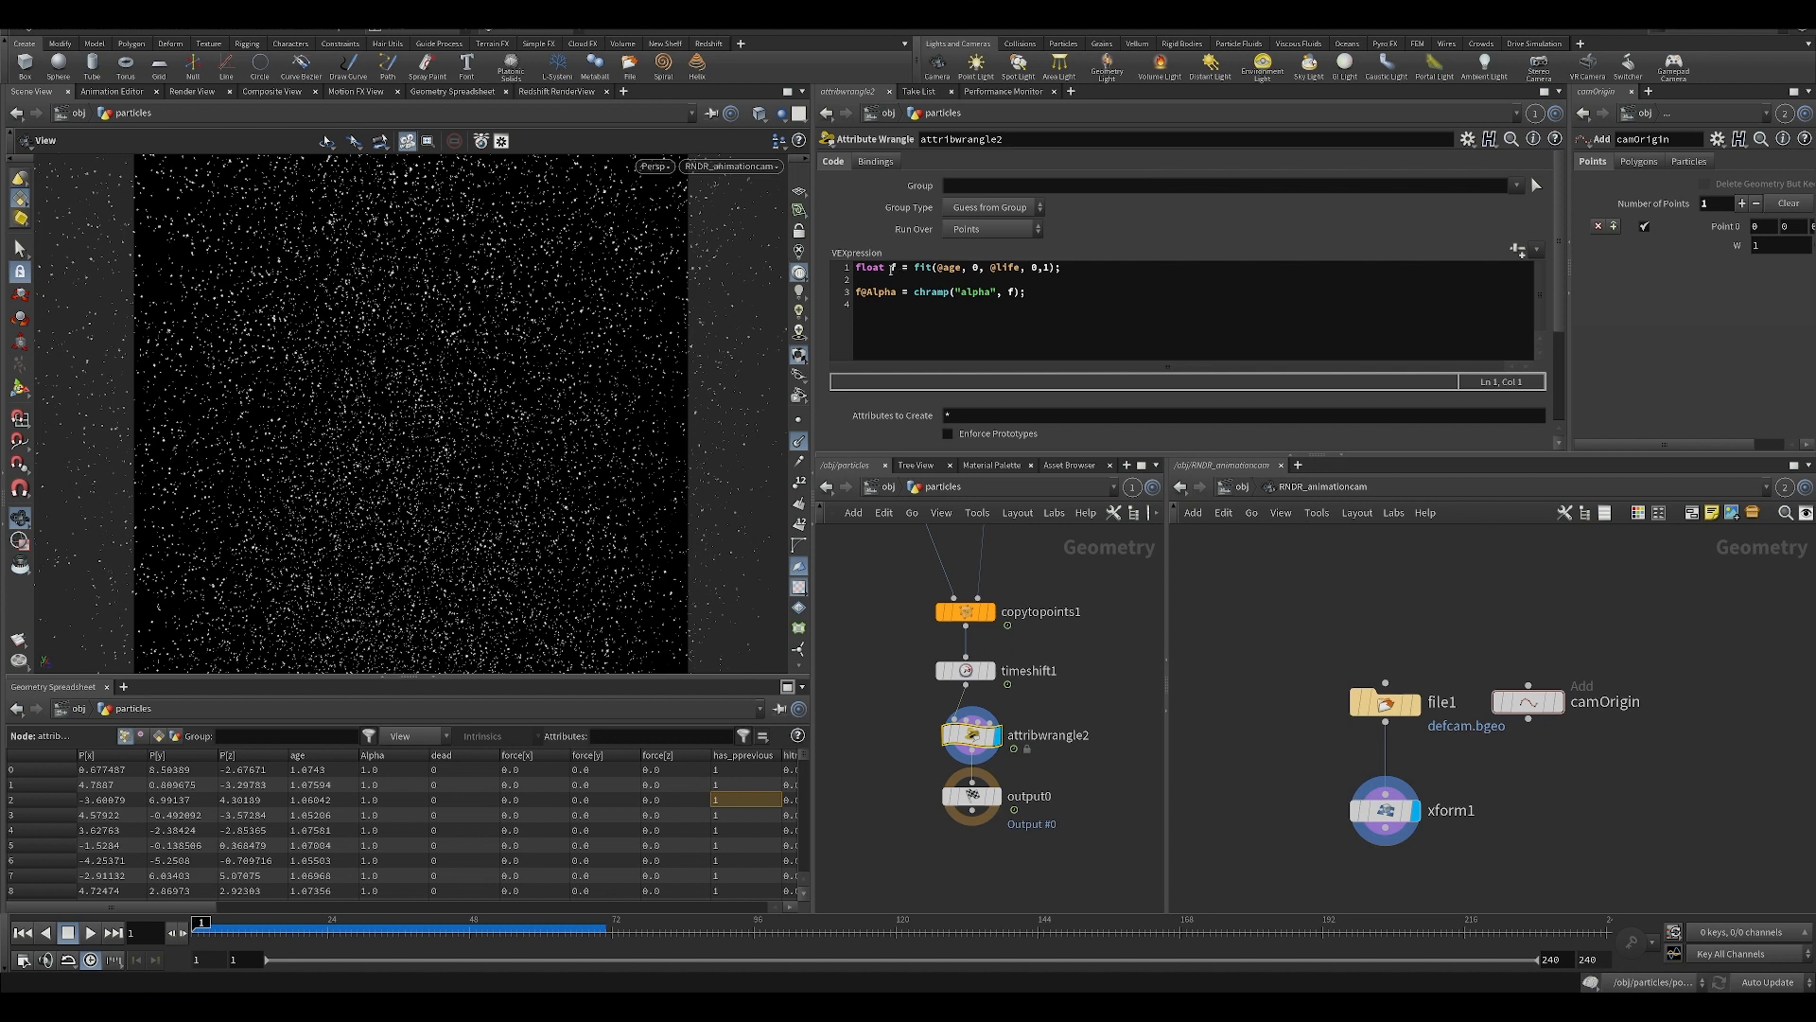
click(954, 269)
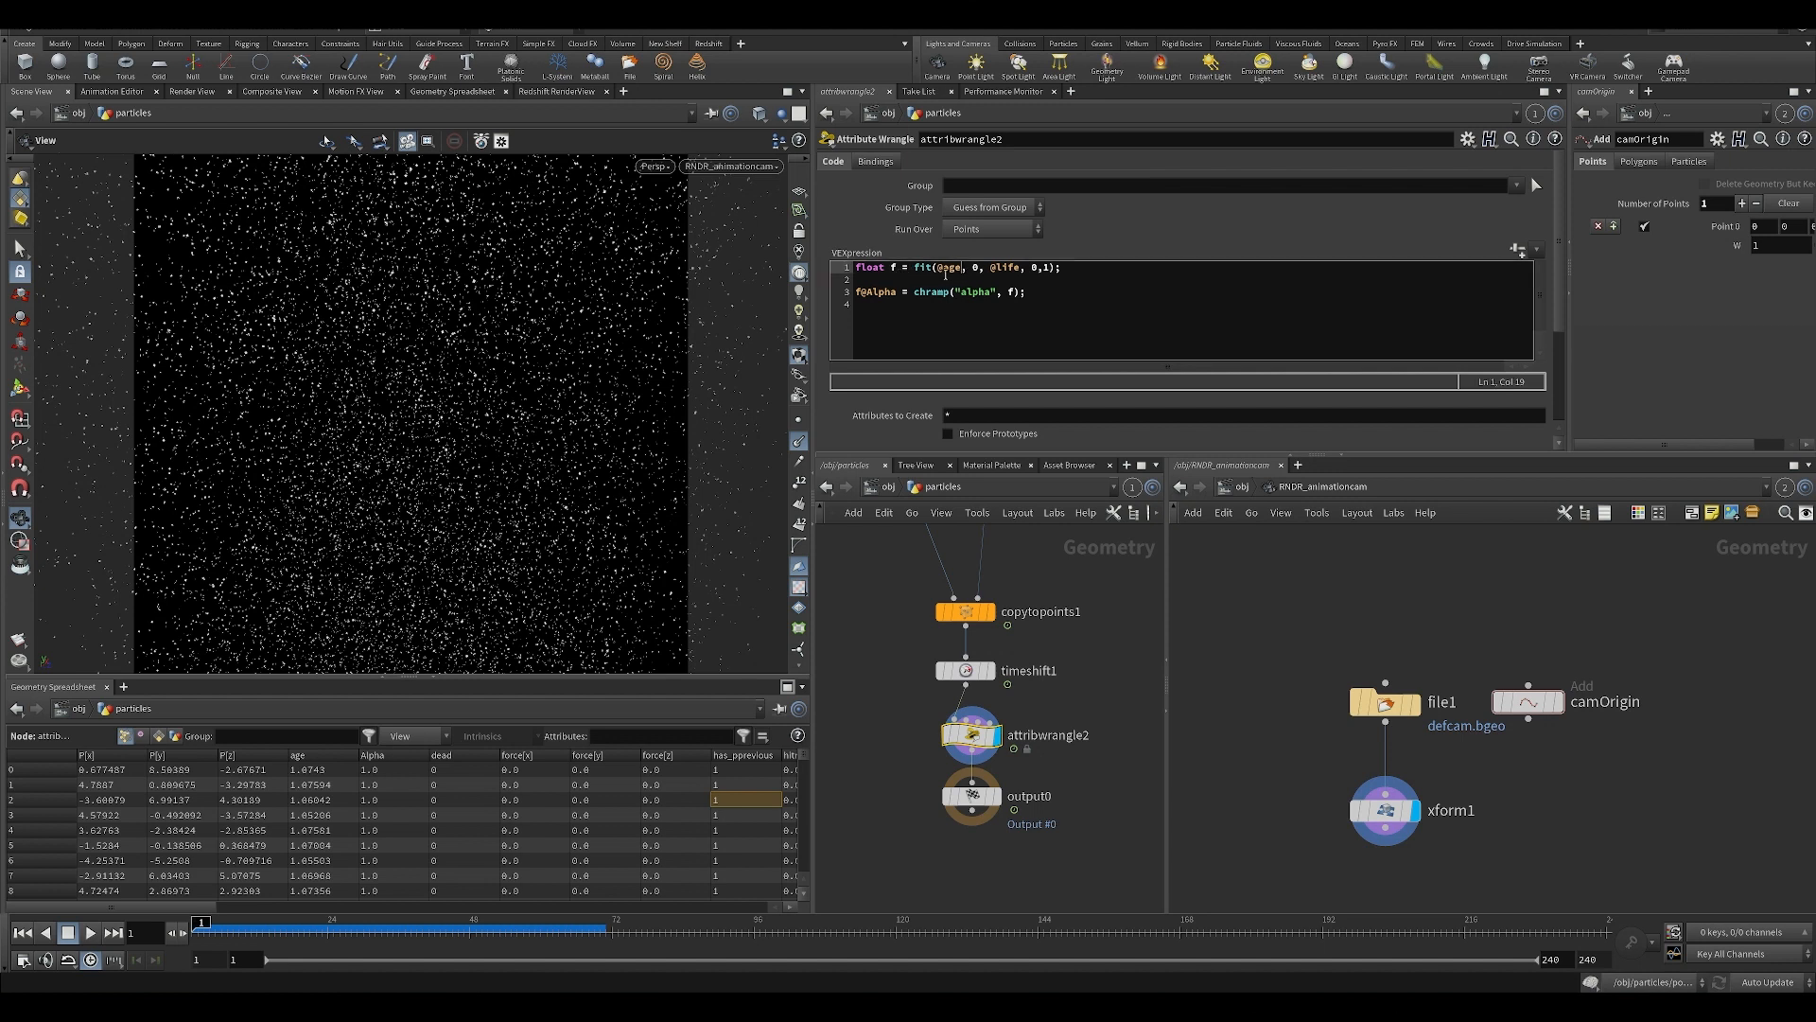
click(973, 270)
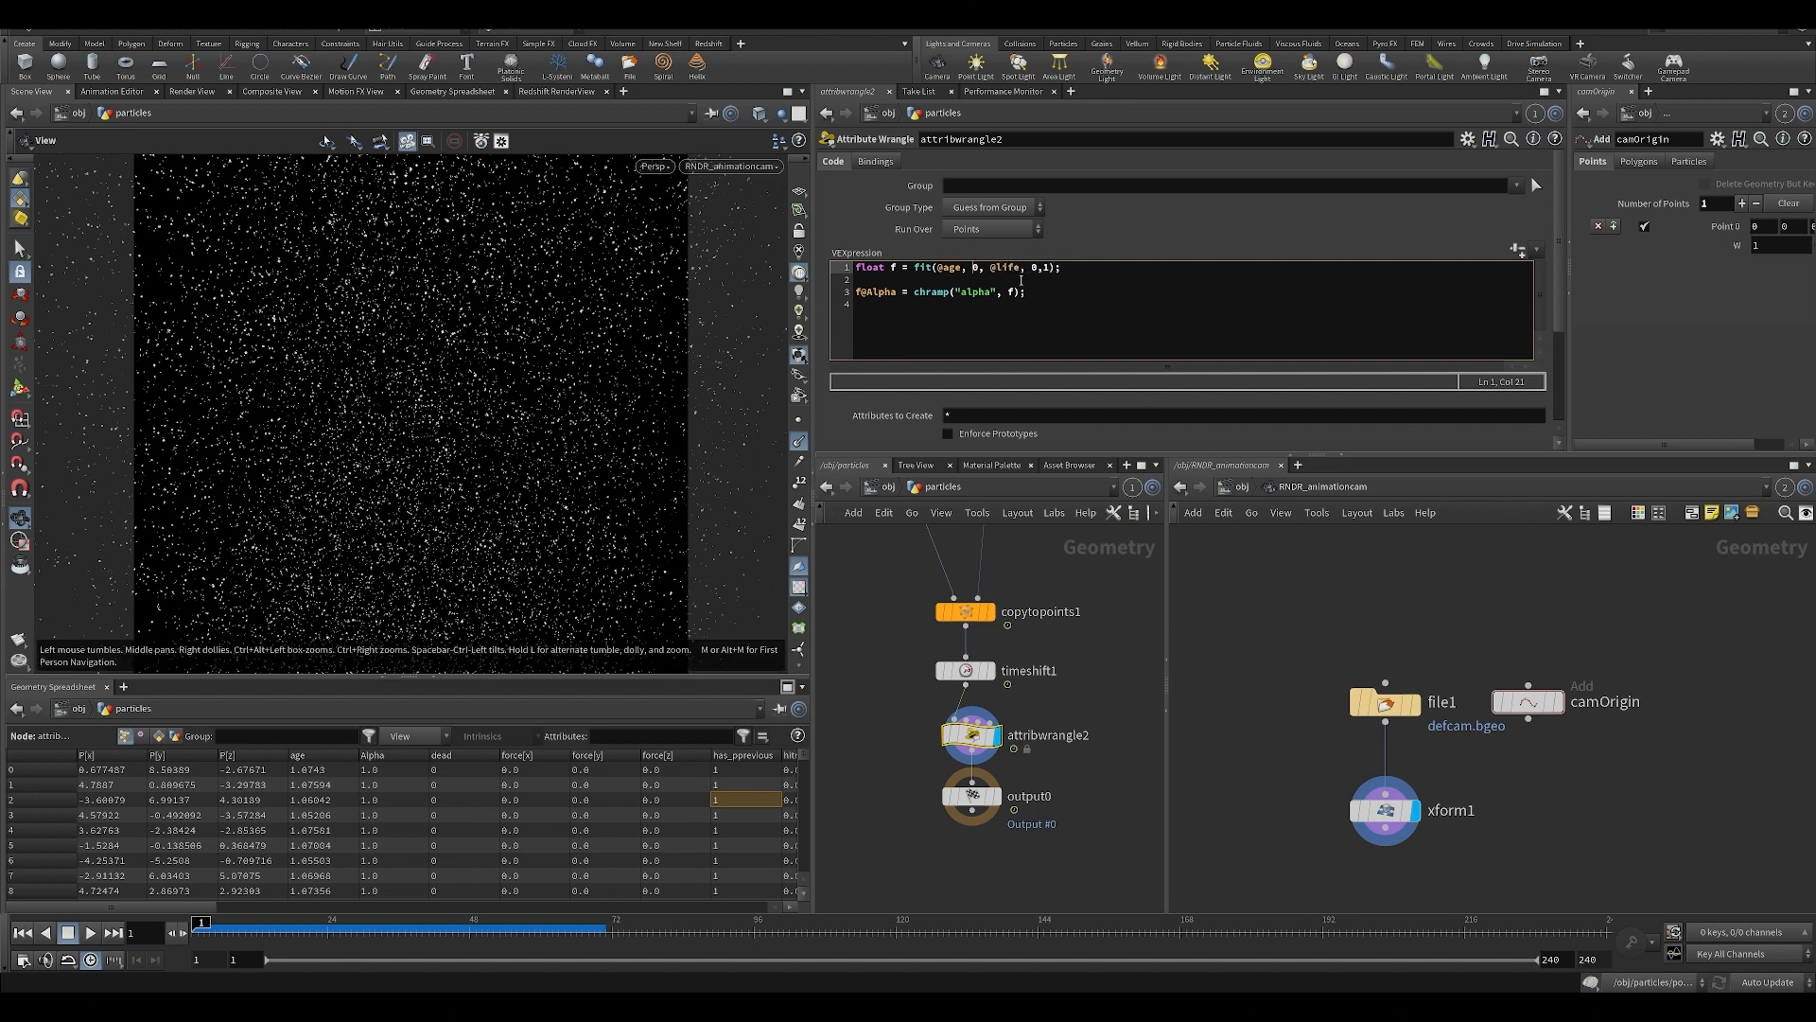
middle_drag(956, 530, 930, 600)
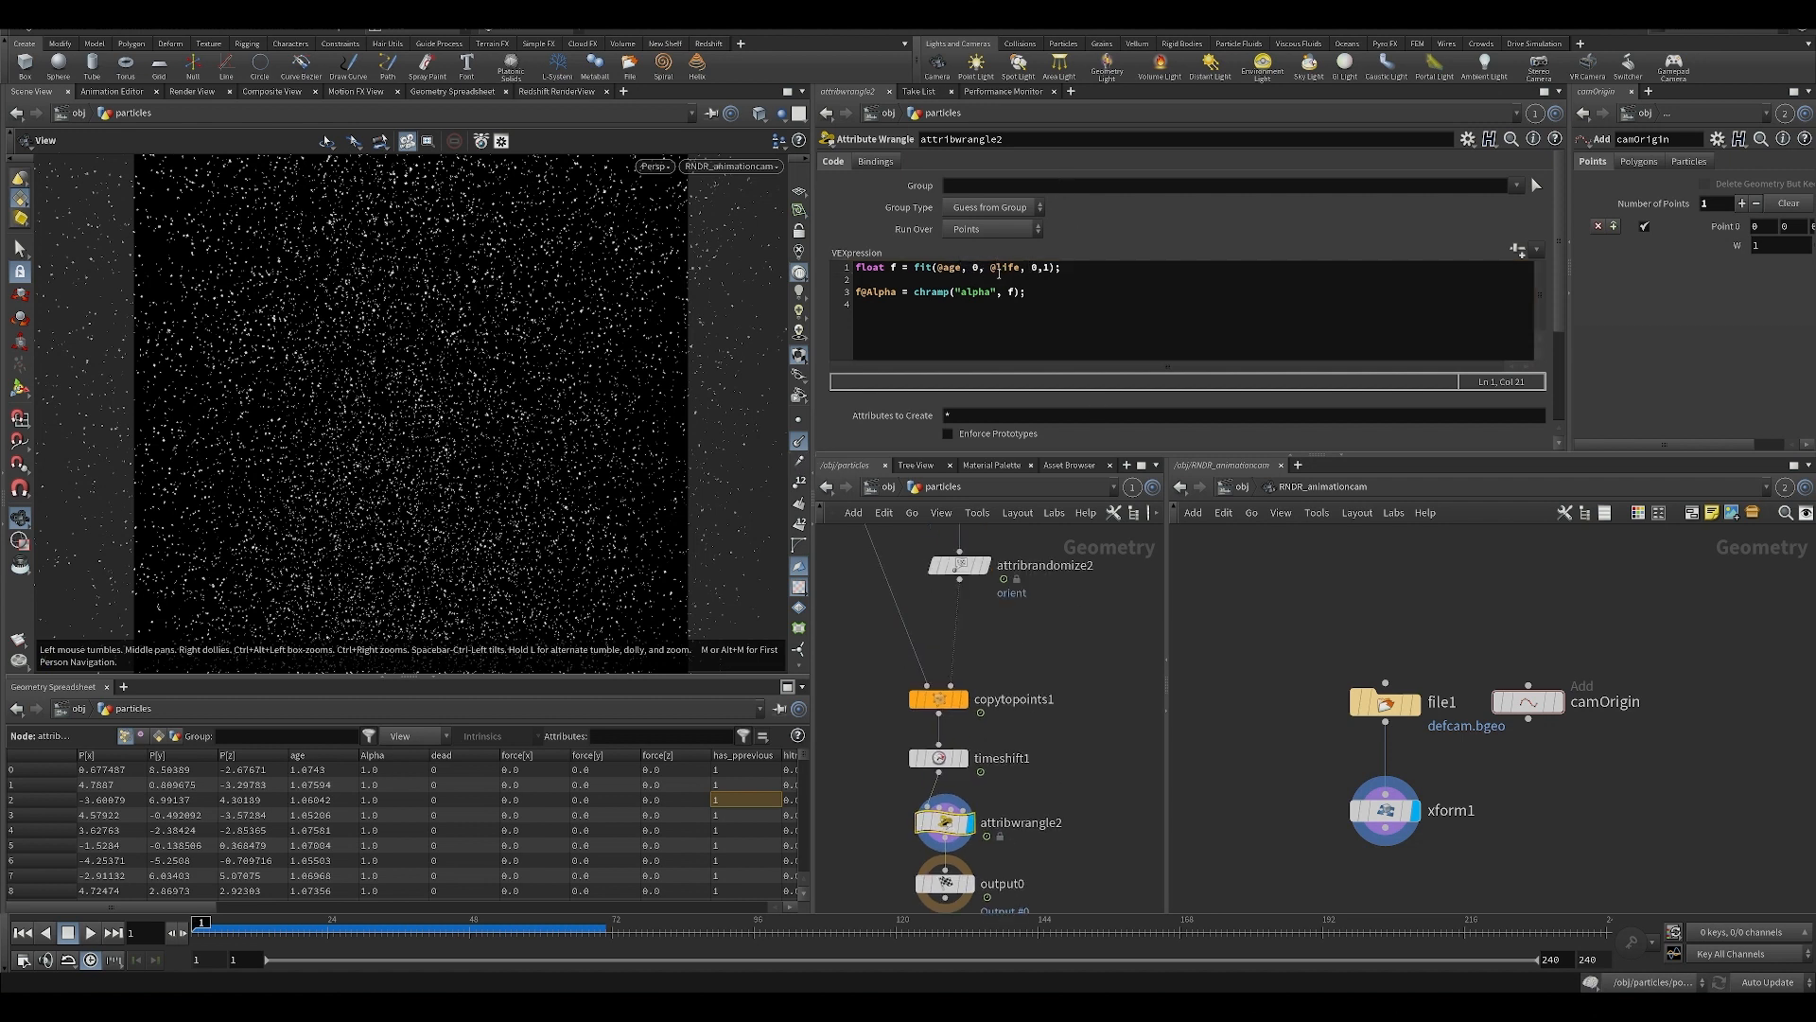
middle_drag(1017, 676, 1026, 571)
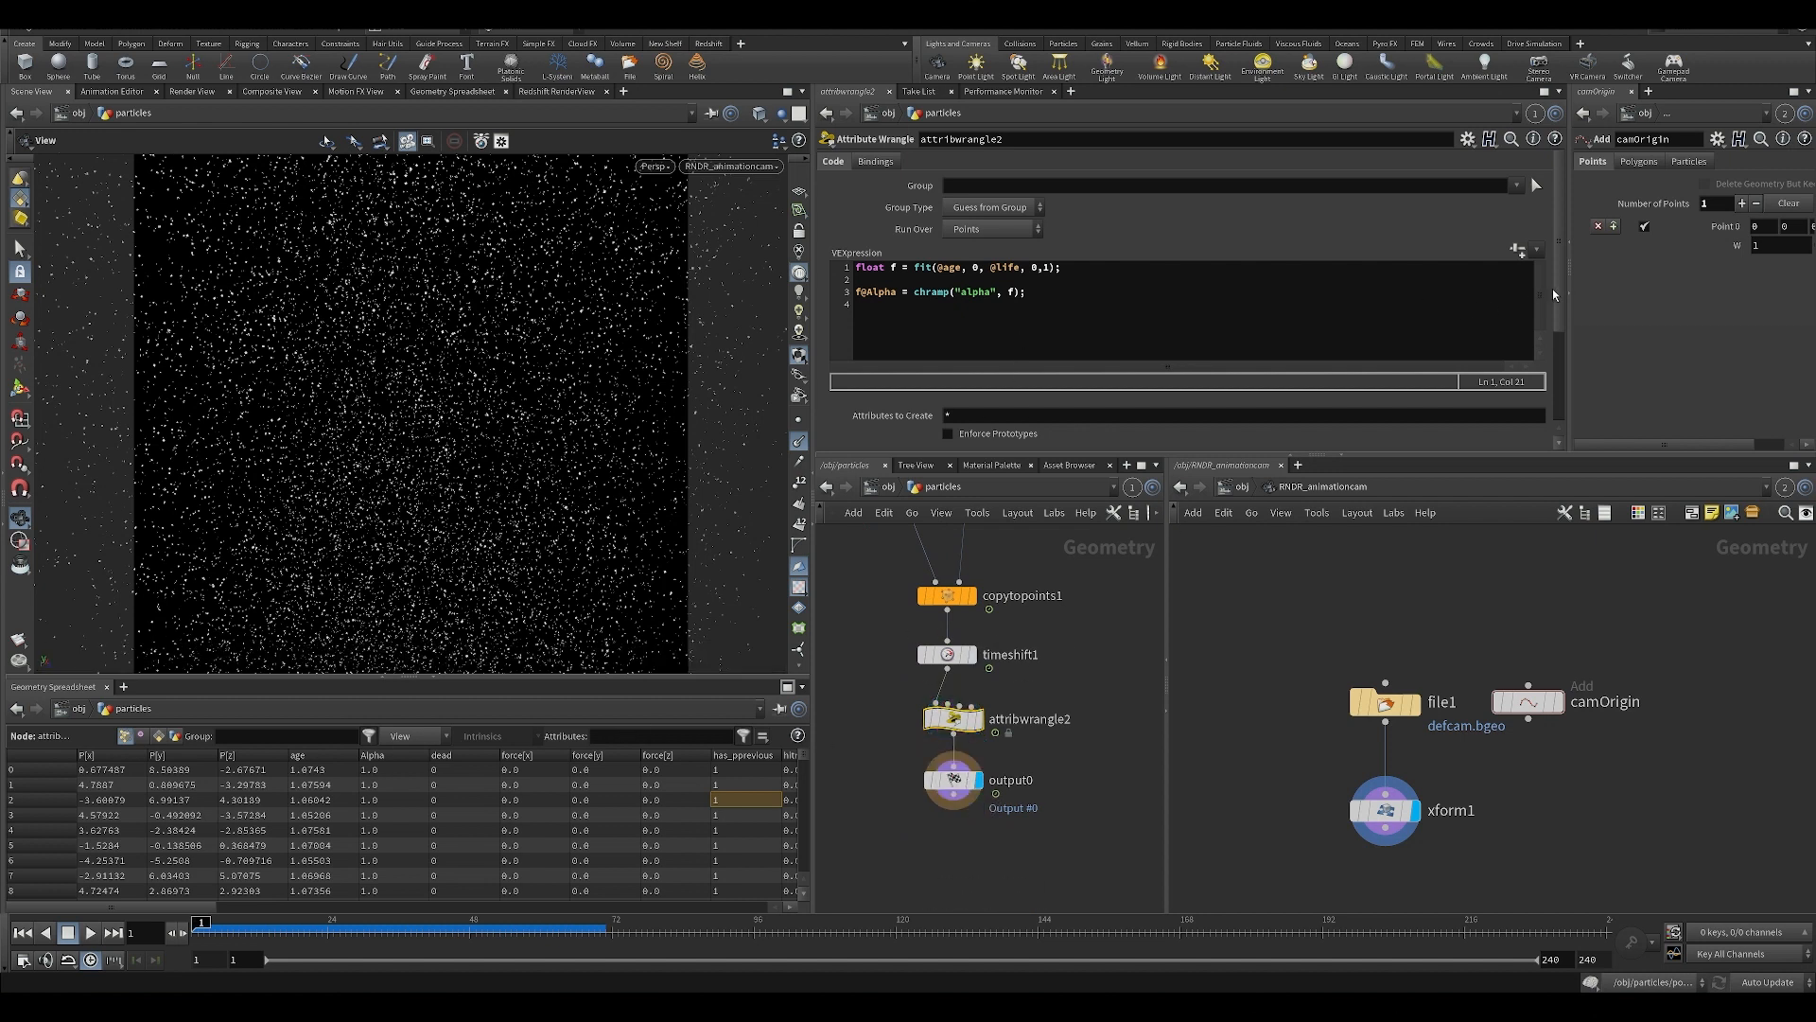
Try shifting points on attribwrangle2's Alpha ramp, and undo the ramp changes.
scroll(1554, 294, down, 3)
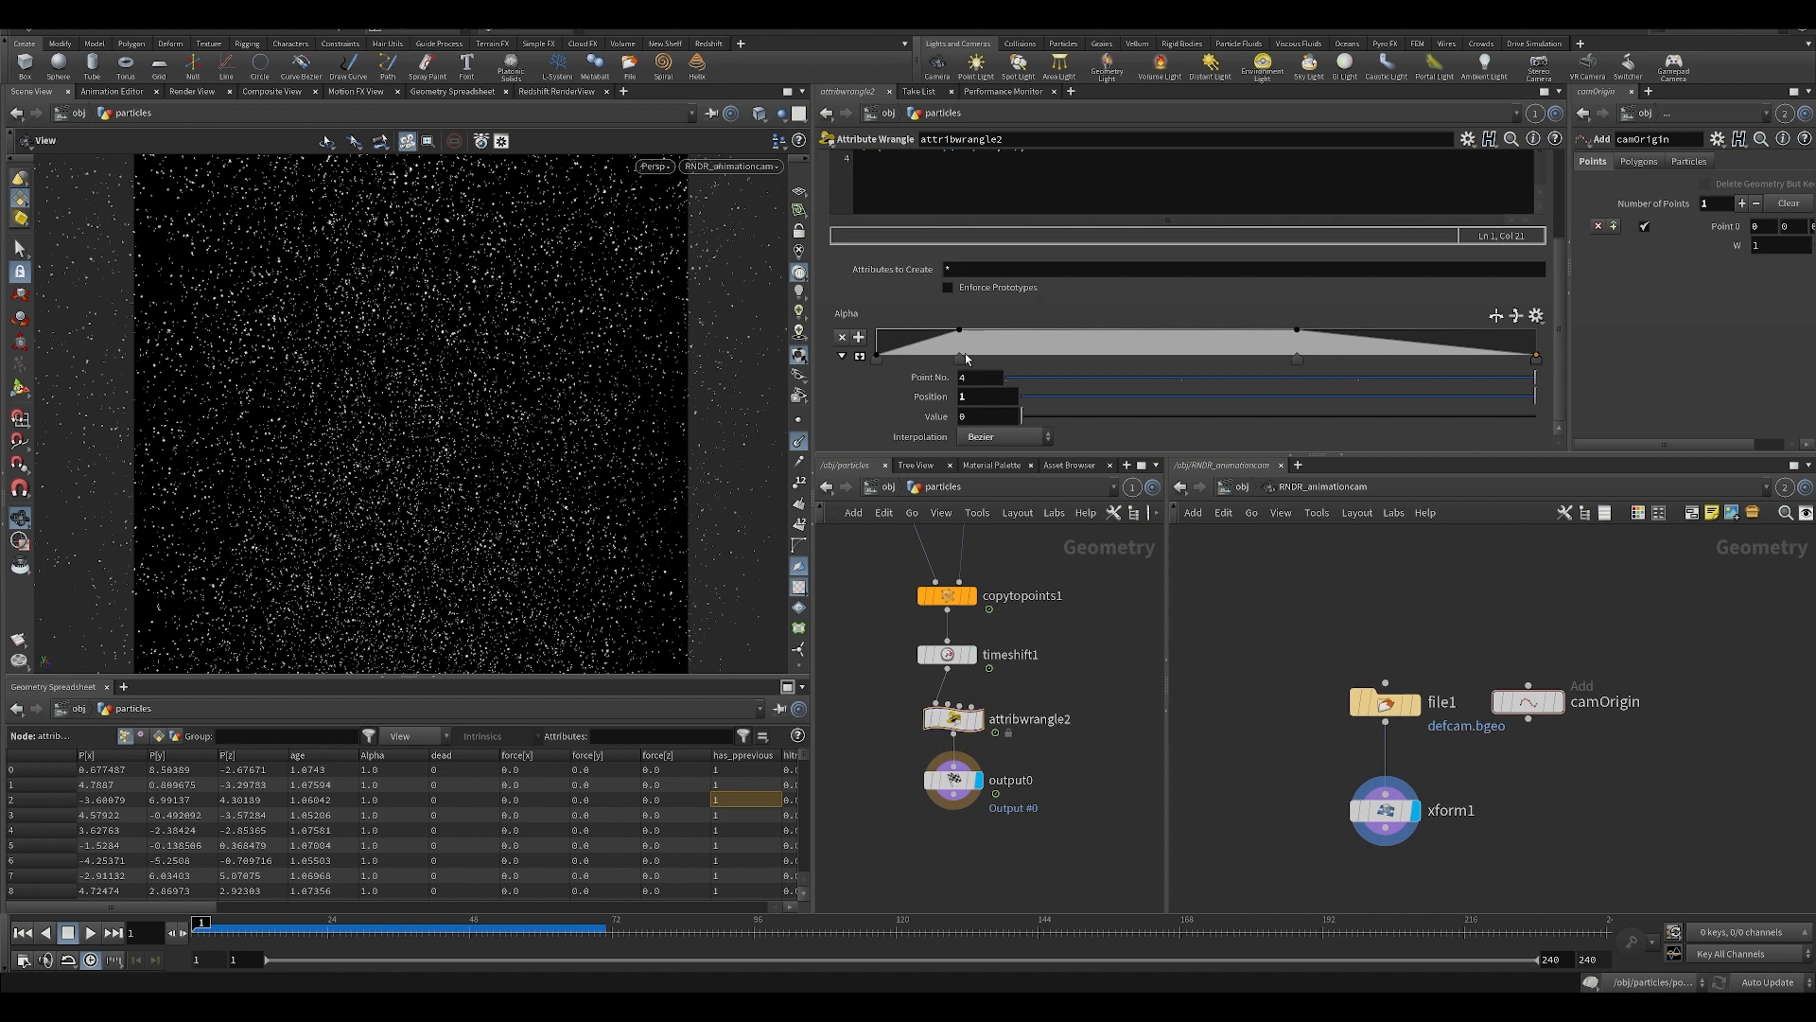
drag(963, 360, 1057, 360)
drag(877, 359, 898, 362)
key(ctrl+z)
key(ctrl+z)
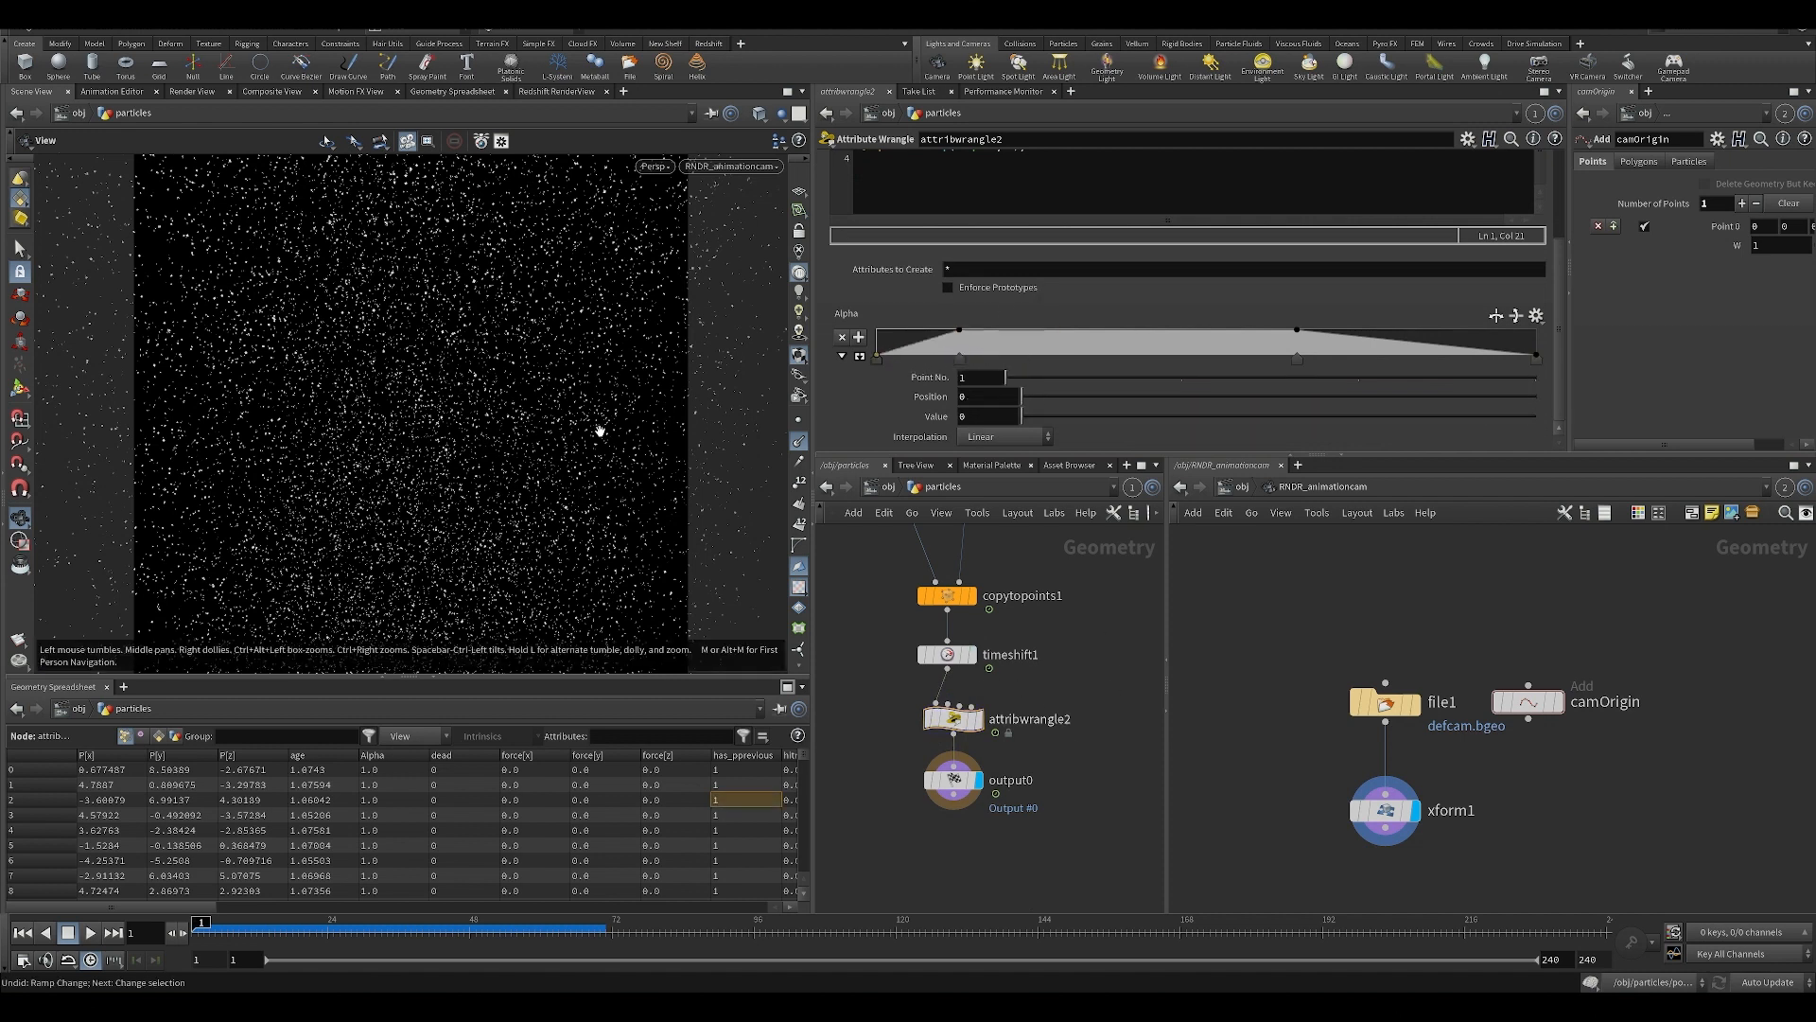
Leave the particles network and go up to the obj level.
middle_drag(1033, 653, 1044, 691)
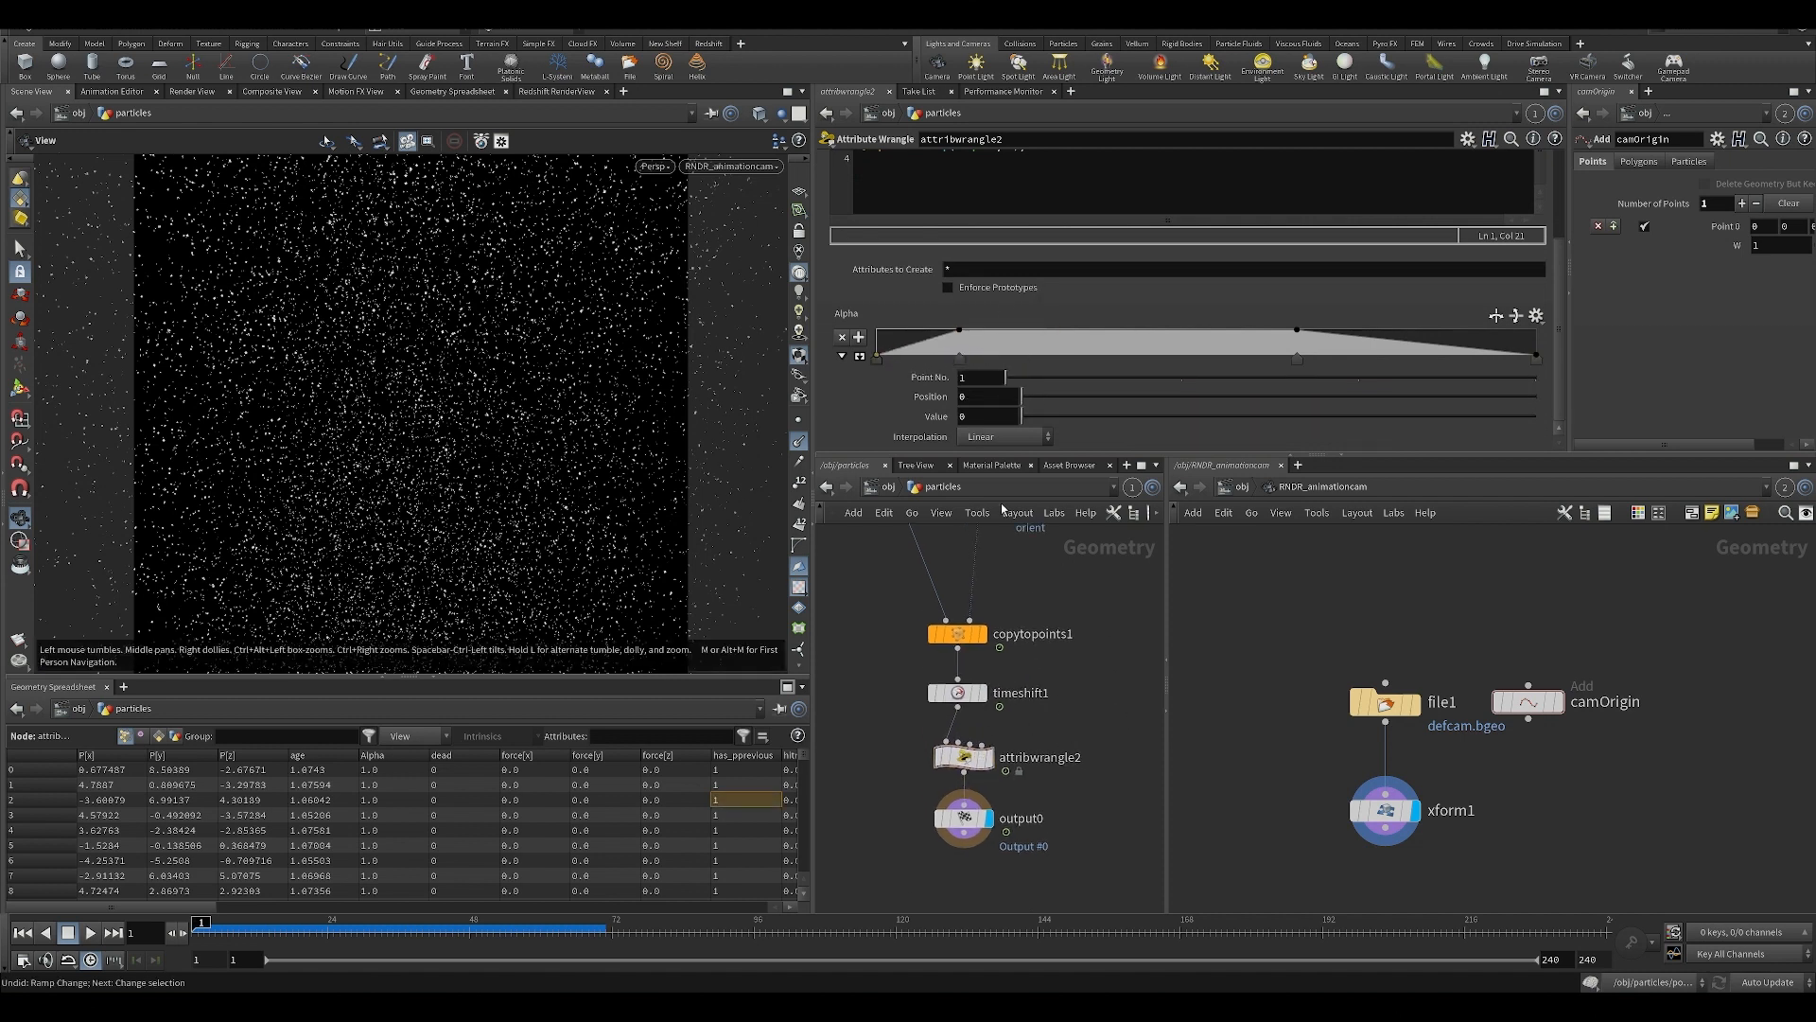
key(u)
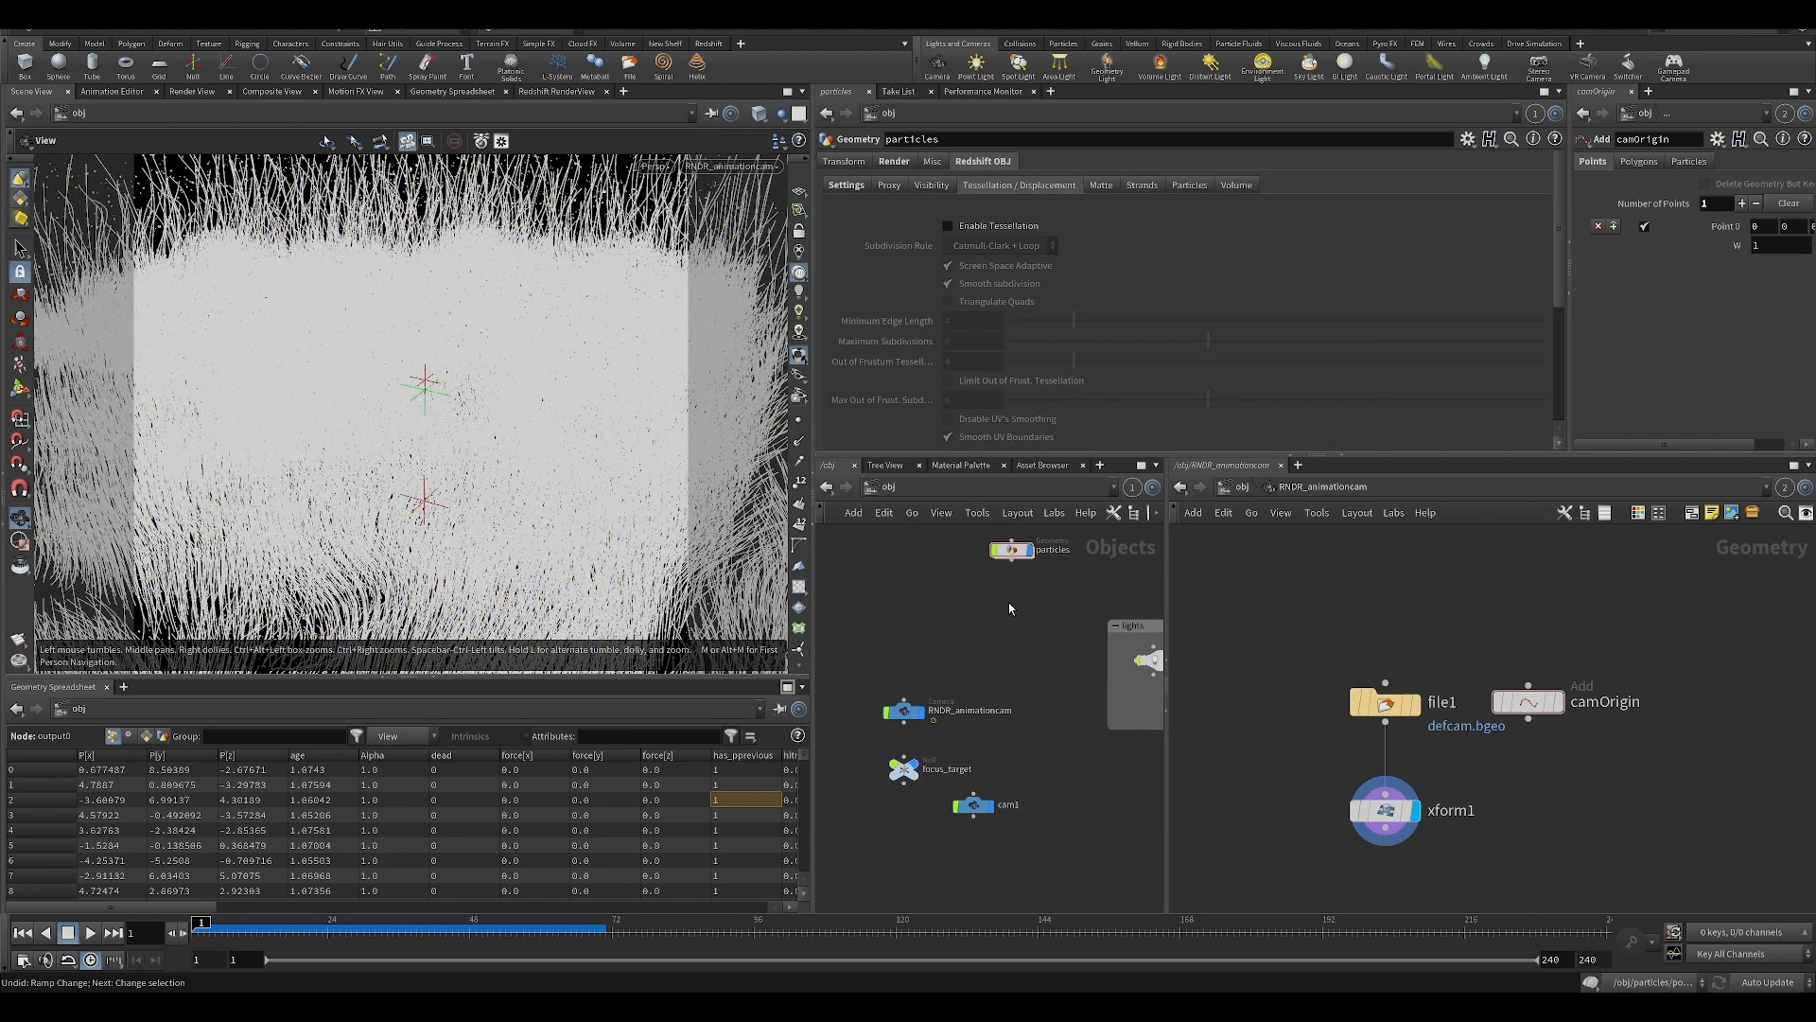
Save the scene file and bring all the nodes of the obj network into view.
key(ctrl+s)
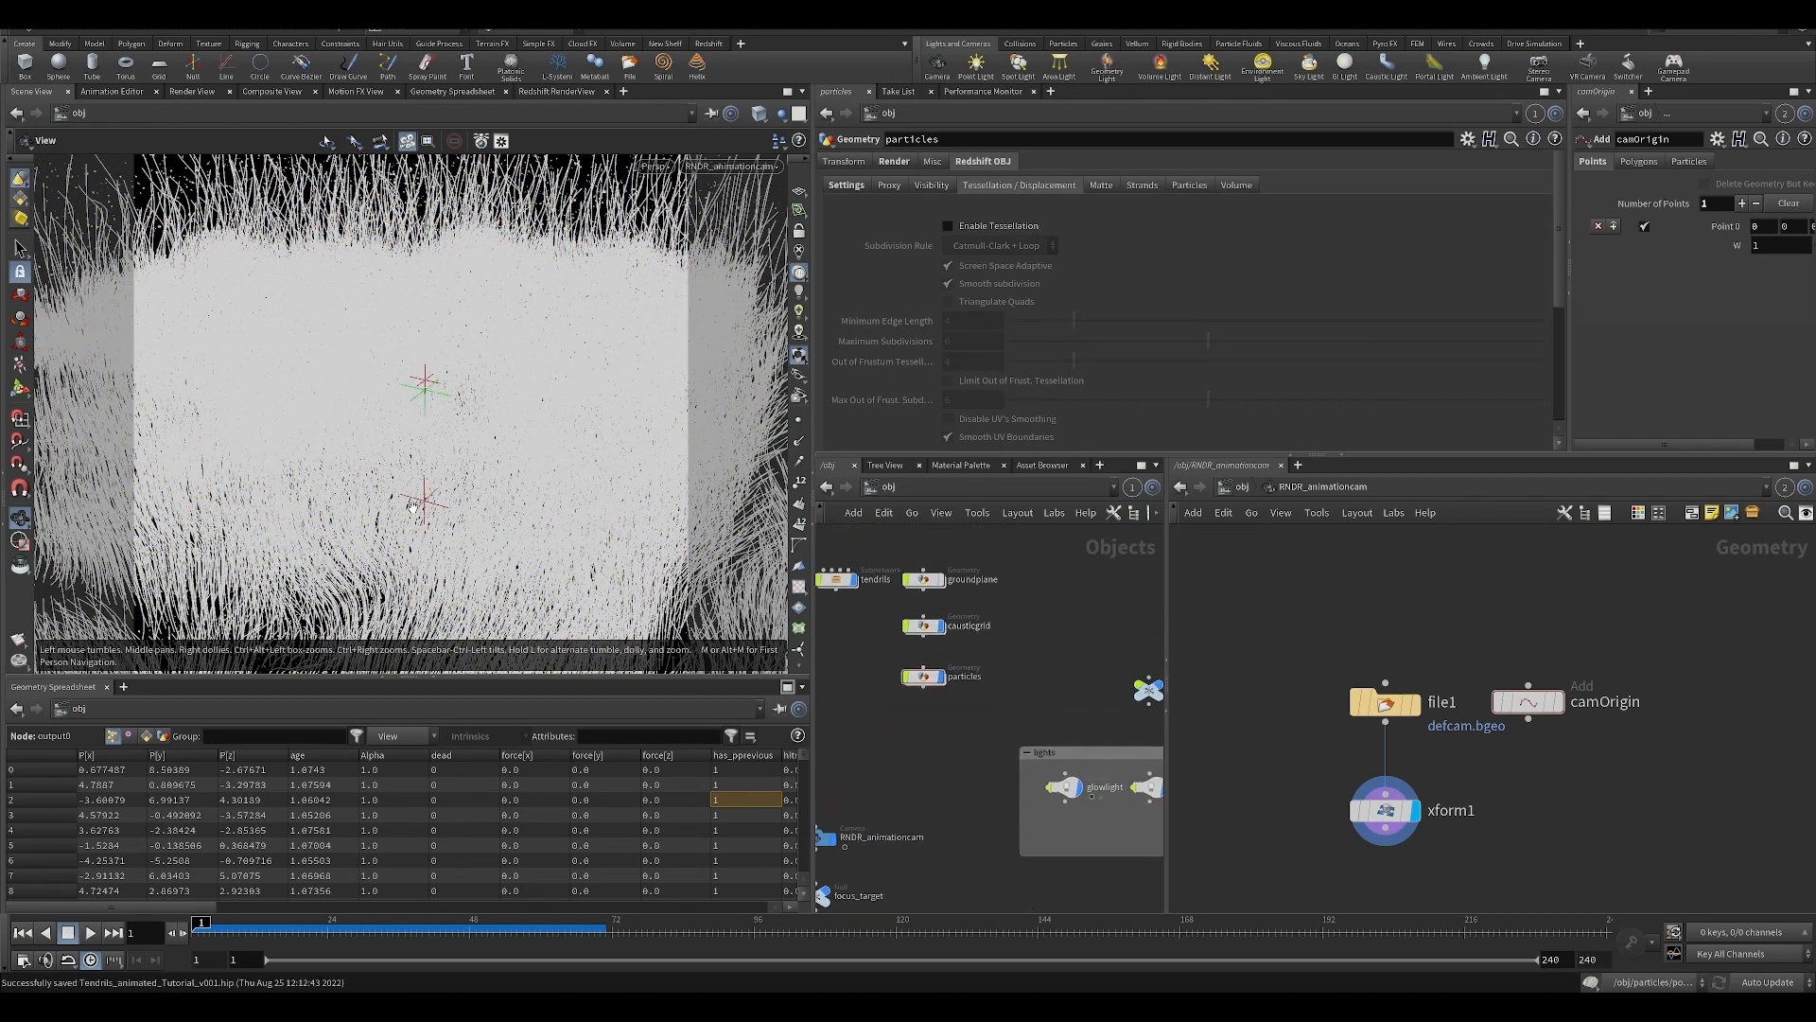
middle_drag(942, 754, 886, 732)
key(h)
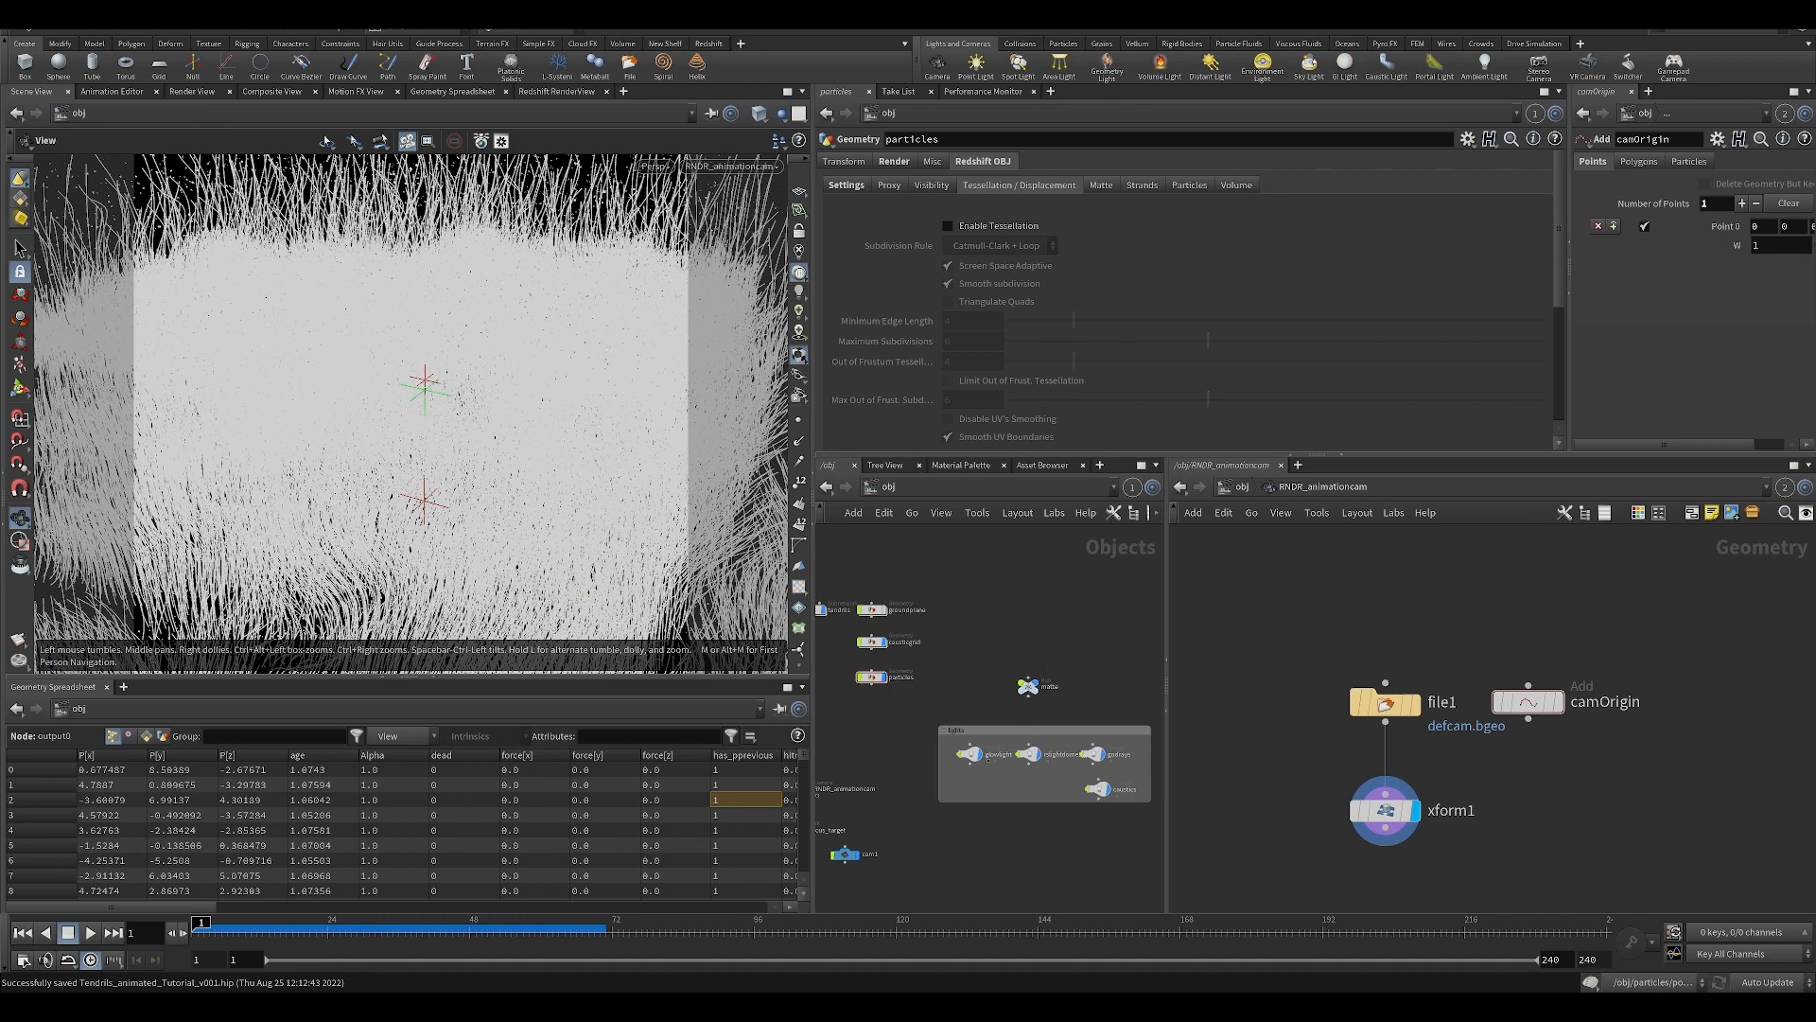
Open the tendrils material builder in the mat network and widen the StandardMaterial1 parameter pane.
click(1239, 486)
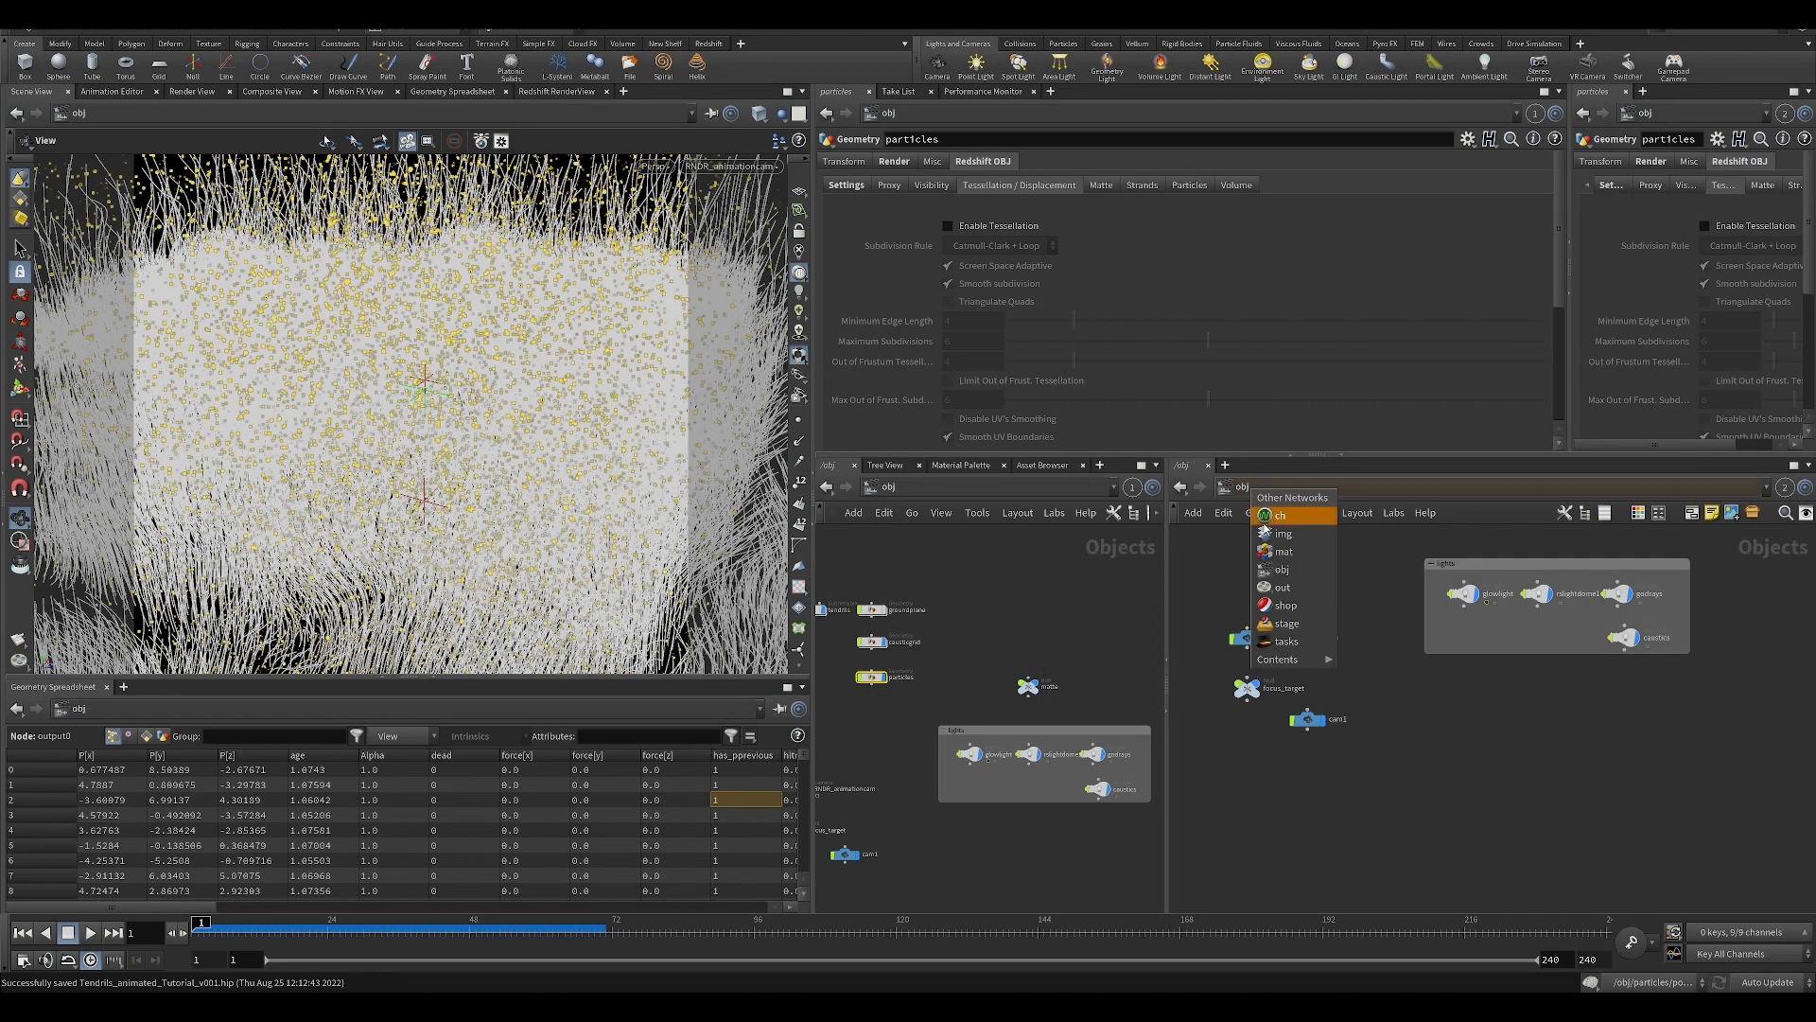
click(1277, 556)
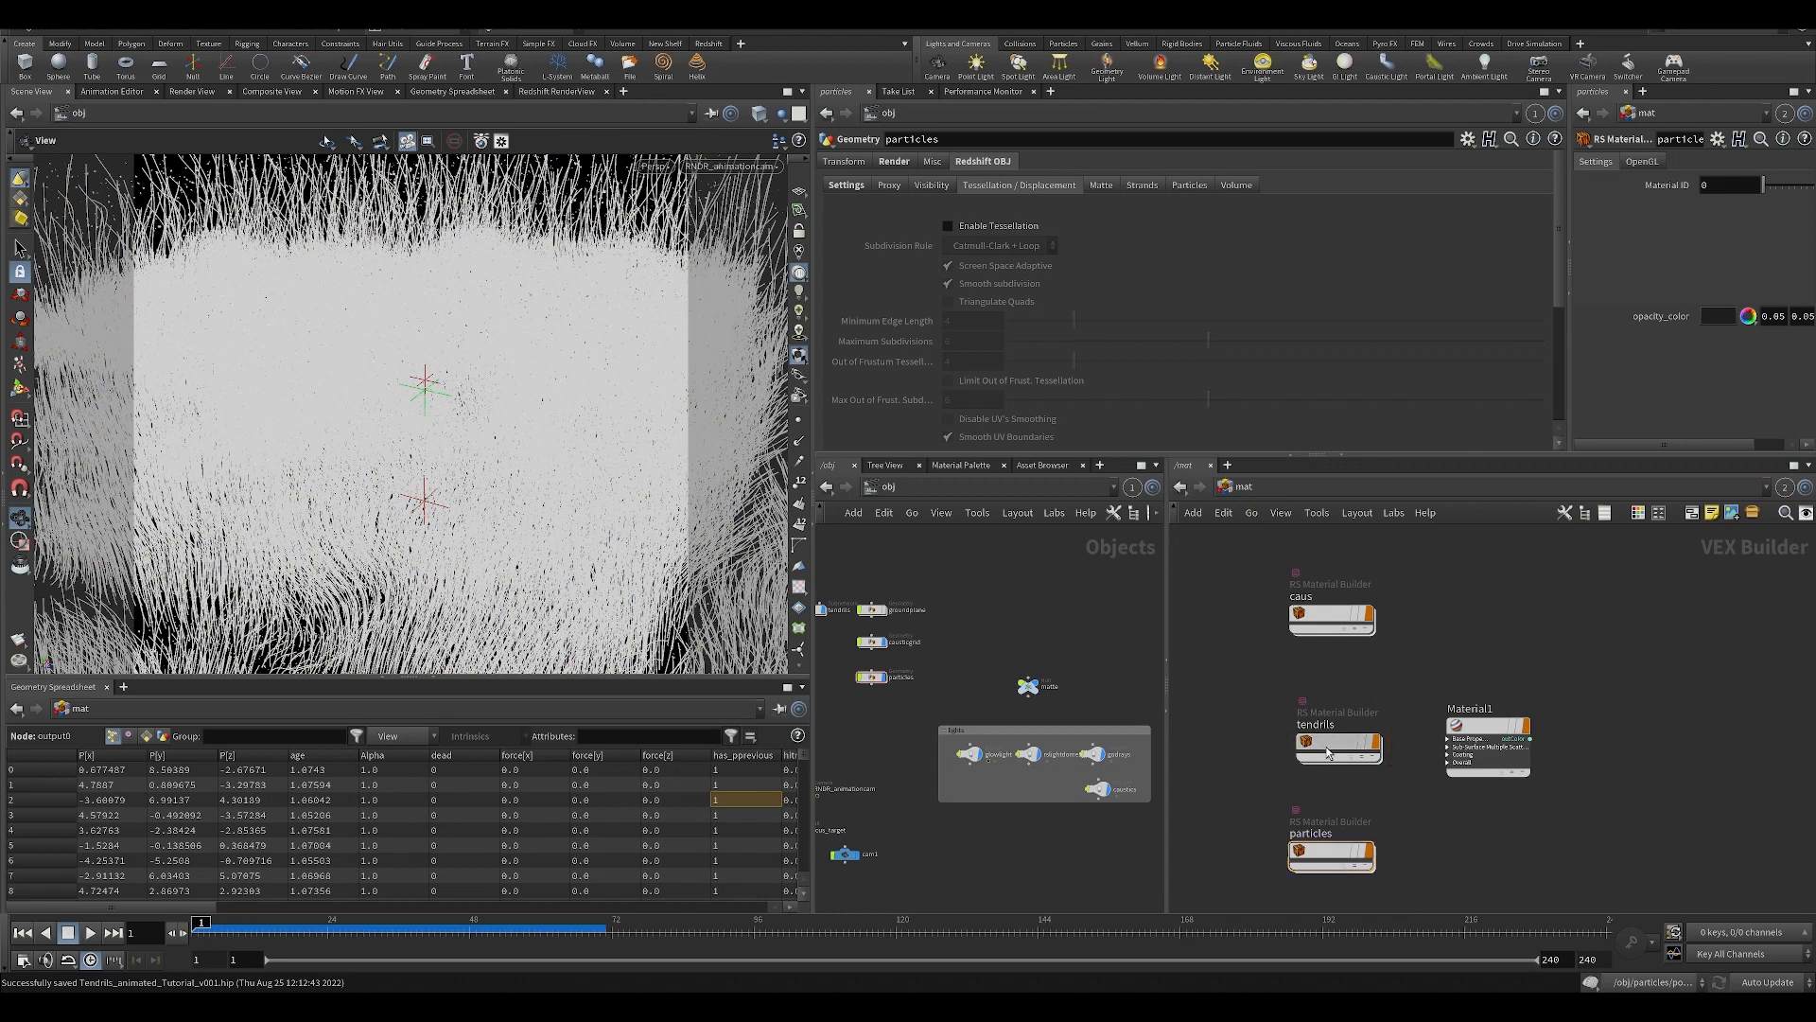
double_click(1327, 742)
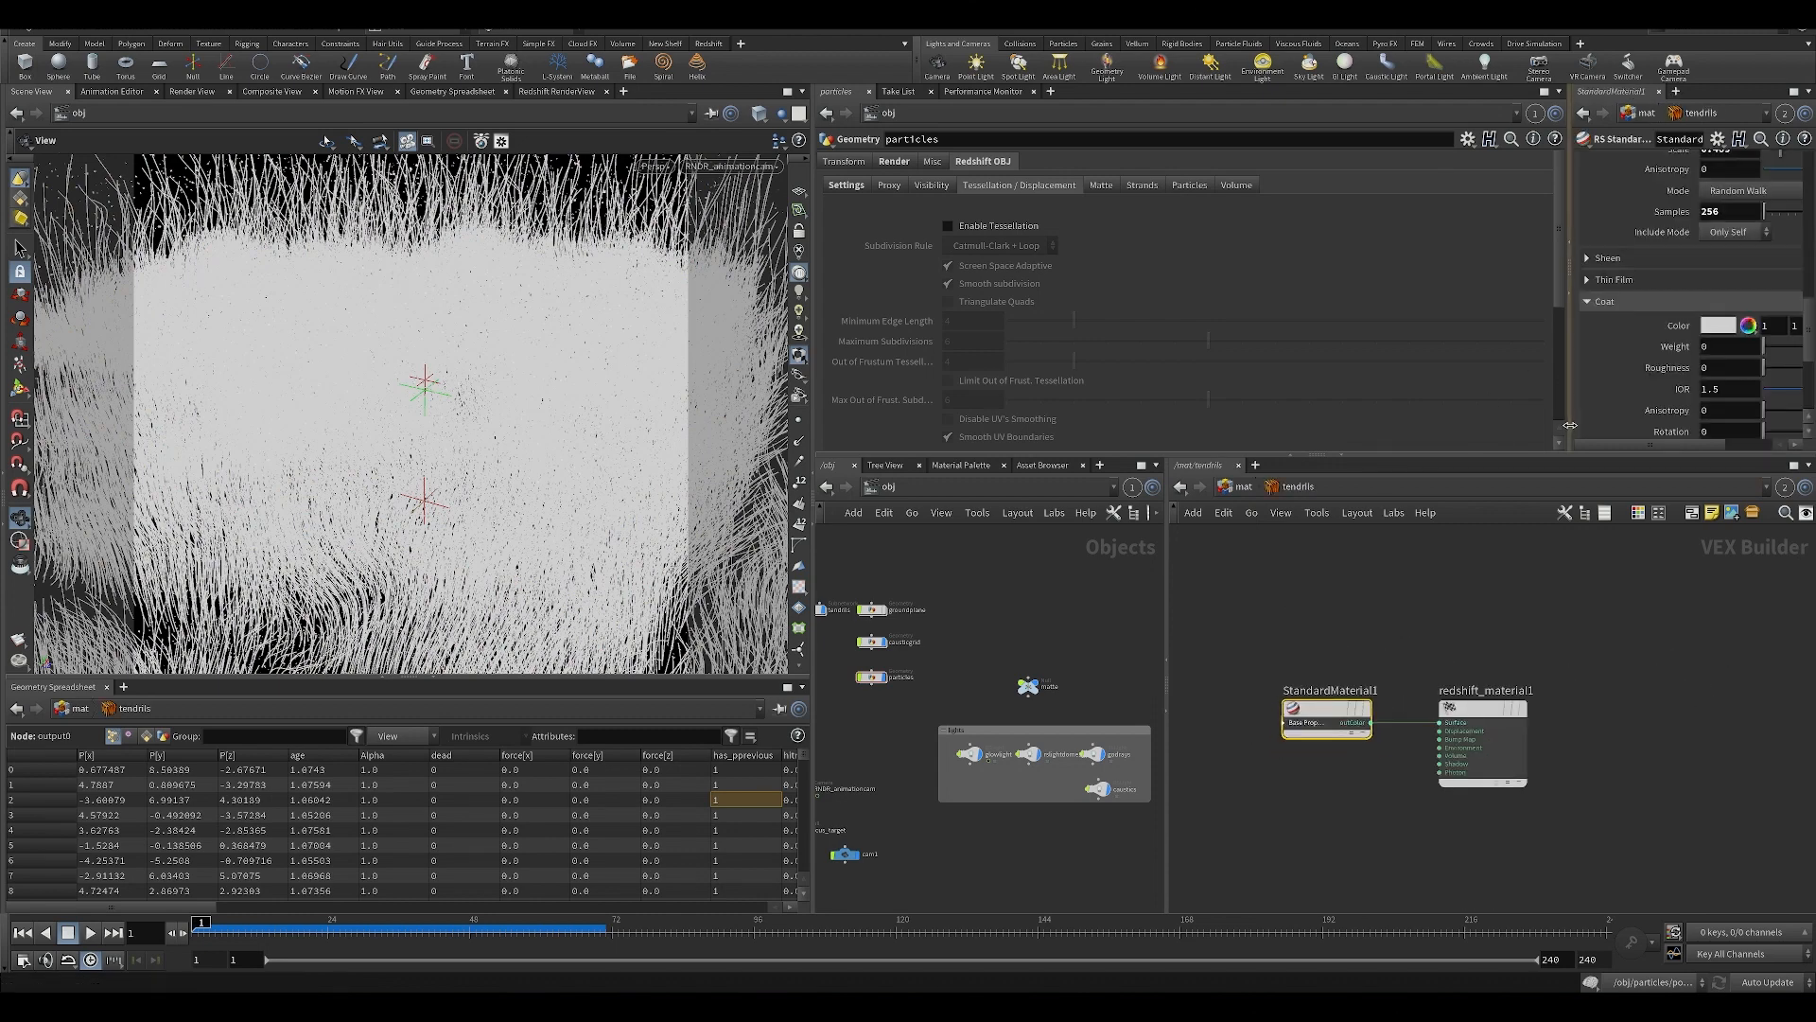
drag(1567, 433, 1255, 433)
middle_drag(1226, 893, 1237, 823)
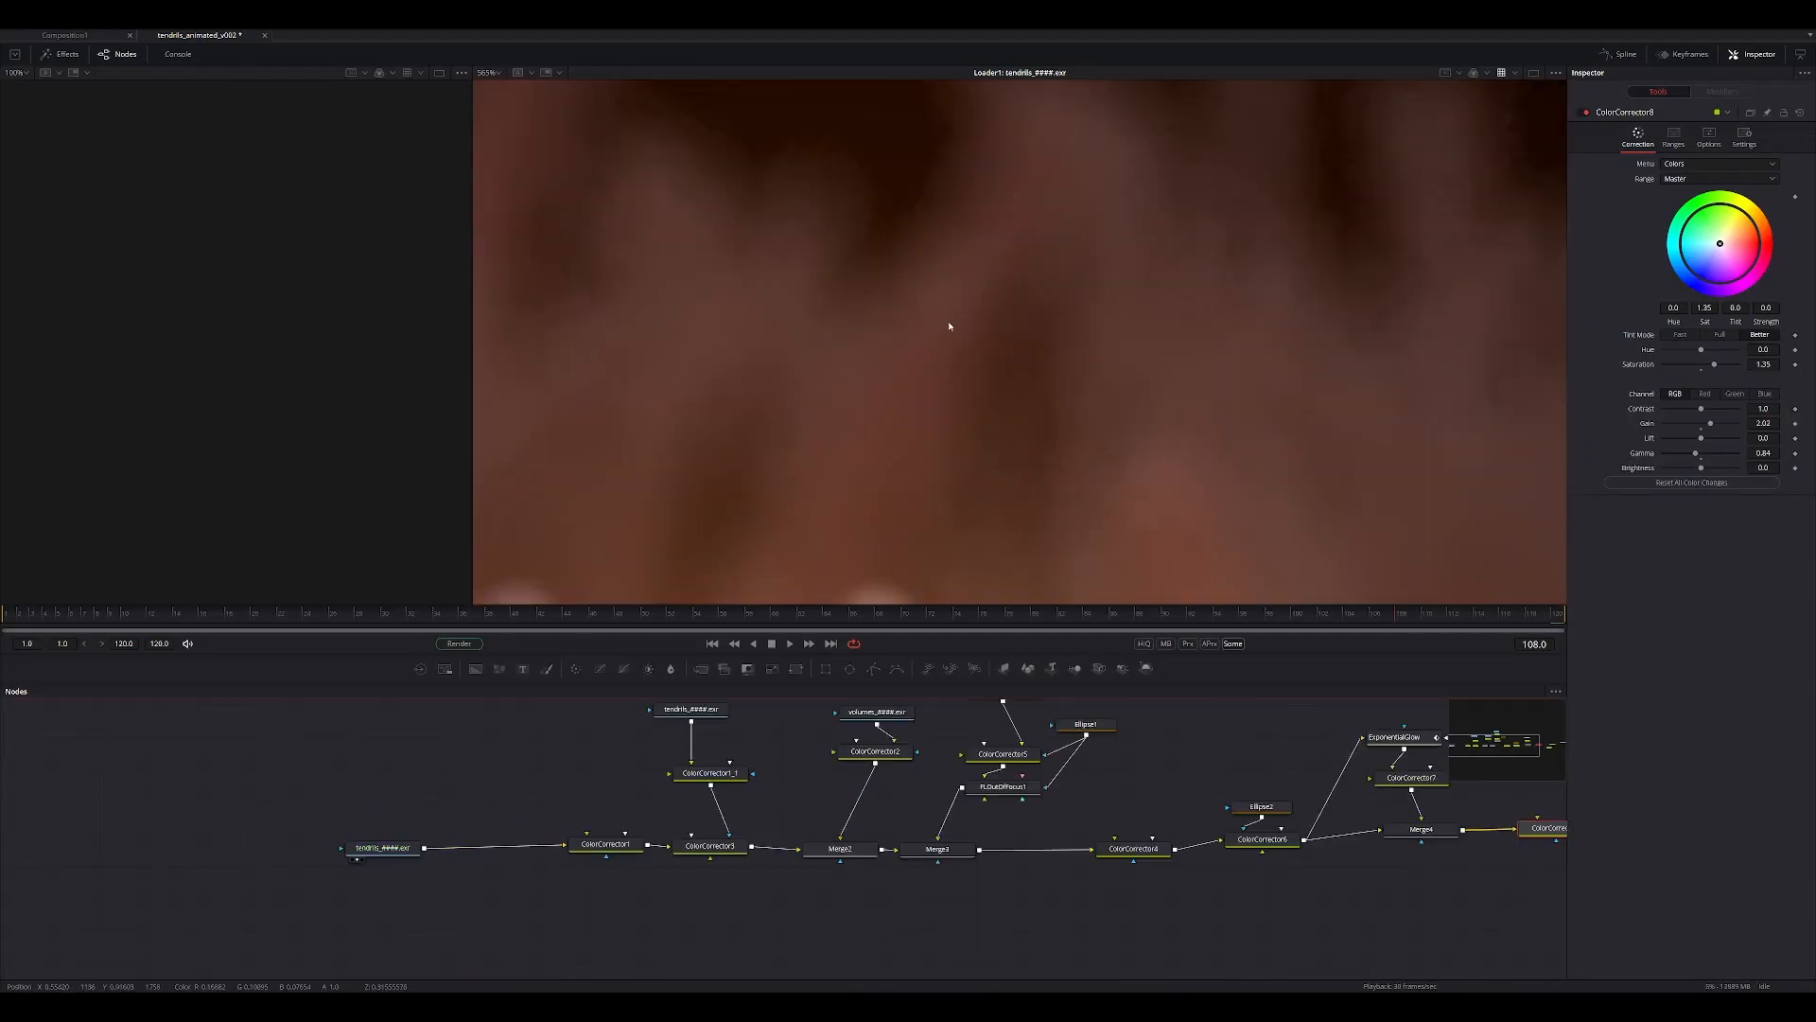
Switch to Fusion and examine the tendrils_####.exr render up close around the glowing sphere.
ctrl+scroll(961, 315, down, 5)
middle_drag(891, 479, 892, 393)
ctrl+scroll(892, 394, up, 2)
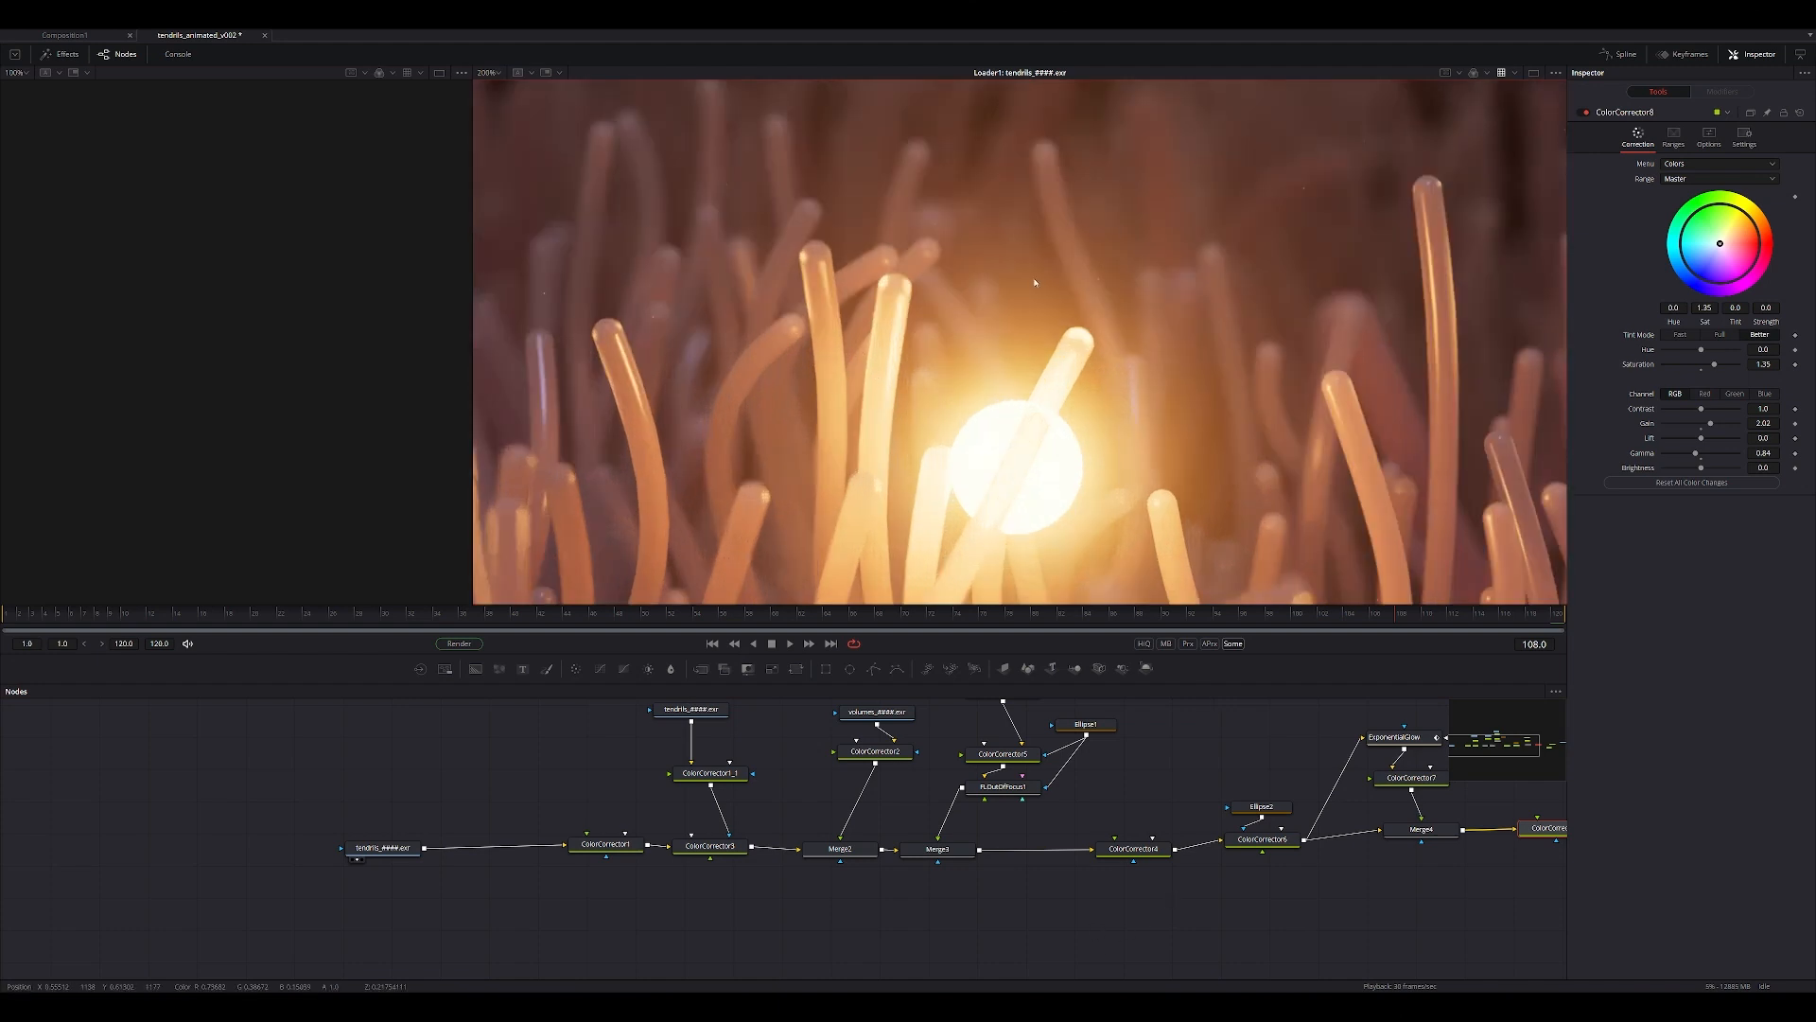
middle_drag(922, 602, 858, 297)
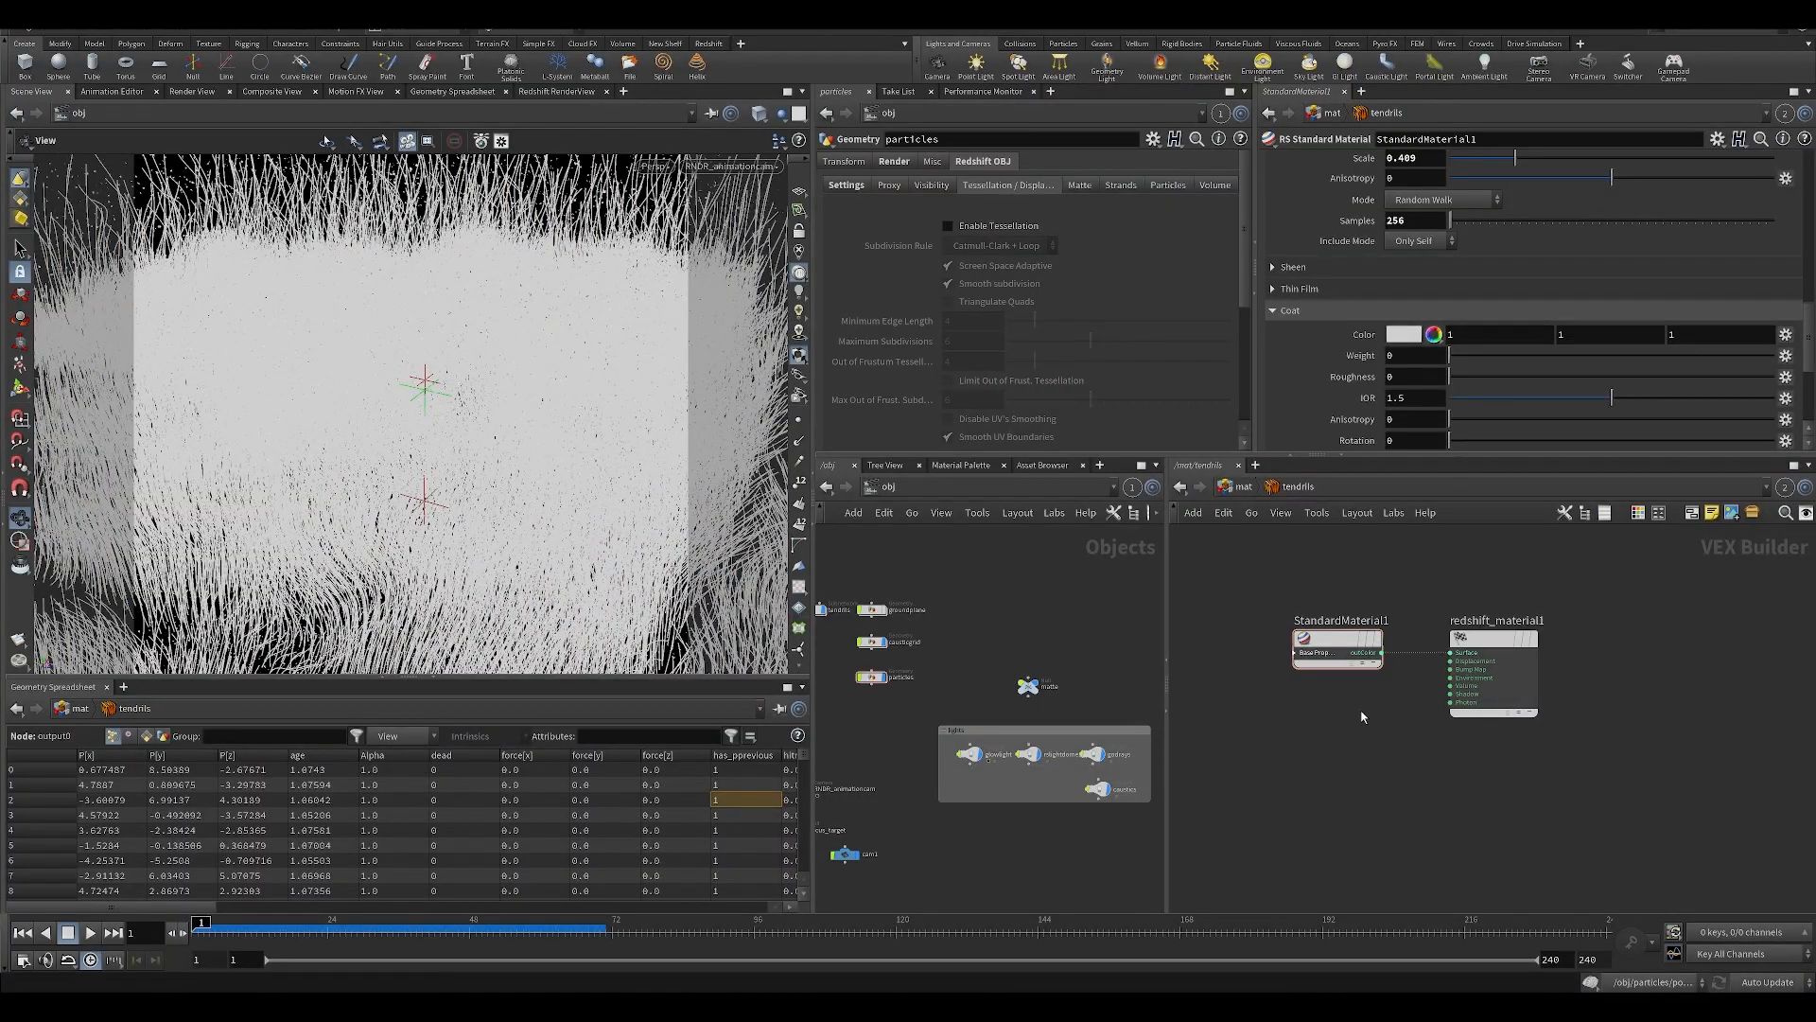
Switch back to Houdini, enlarge the parameter pane, and review StandardMaterial1's Base, Reflection, Transmission and Subsurface settings.
drag(1798, 349, 1812, 133)
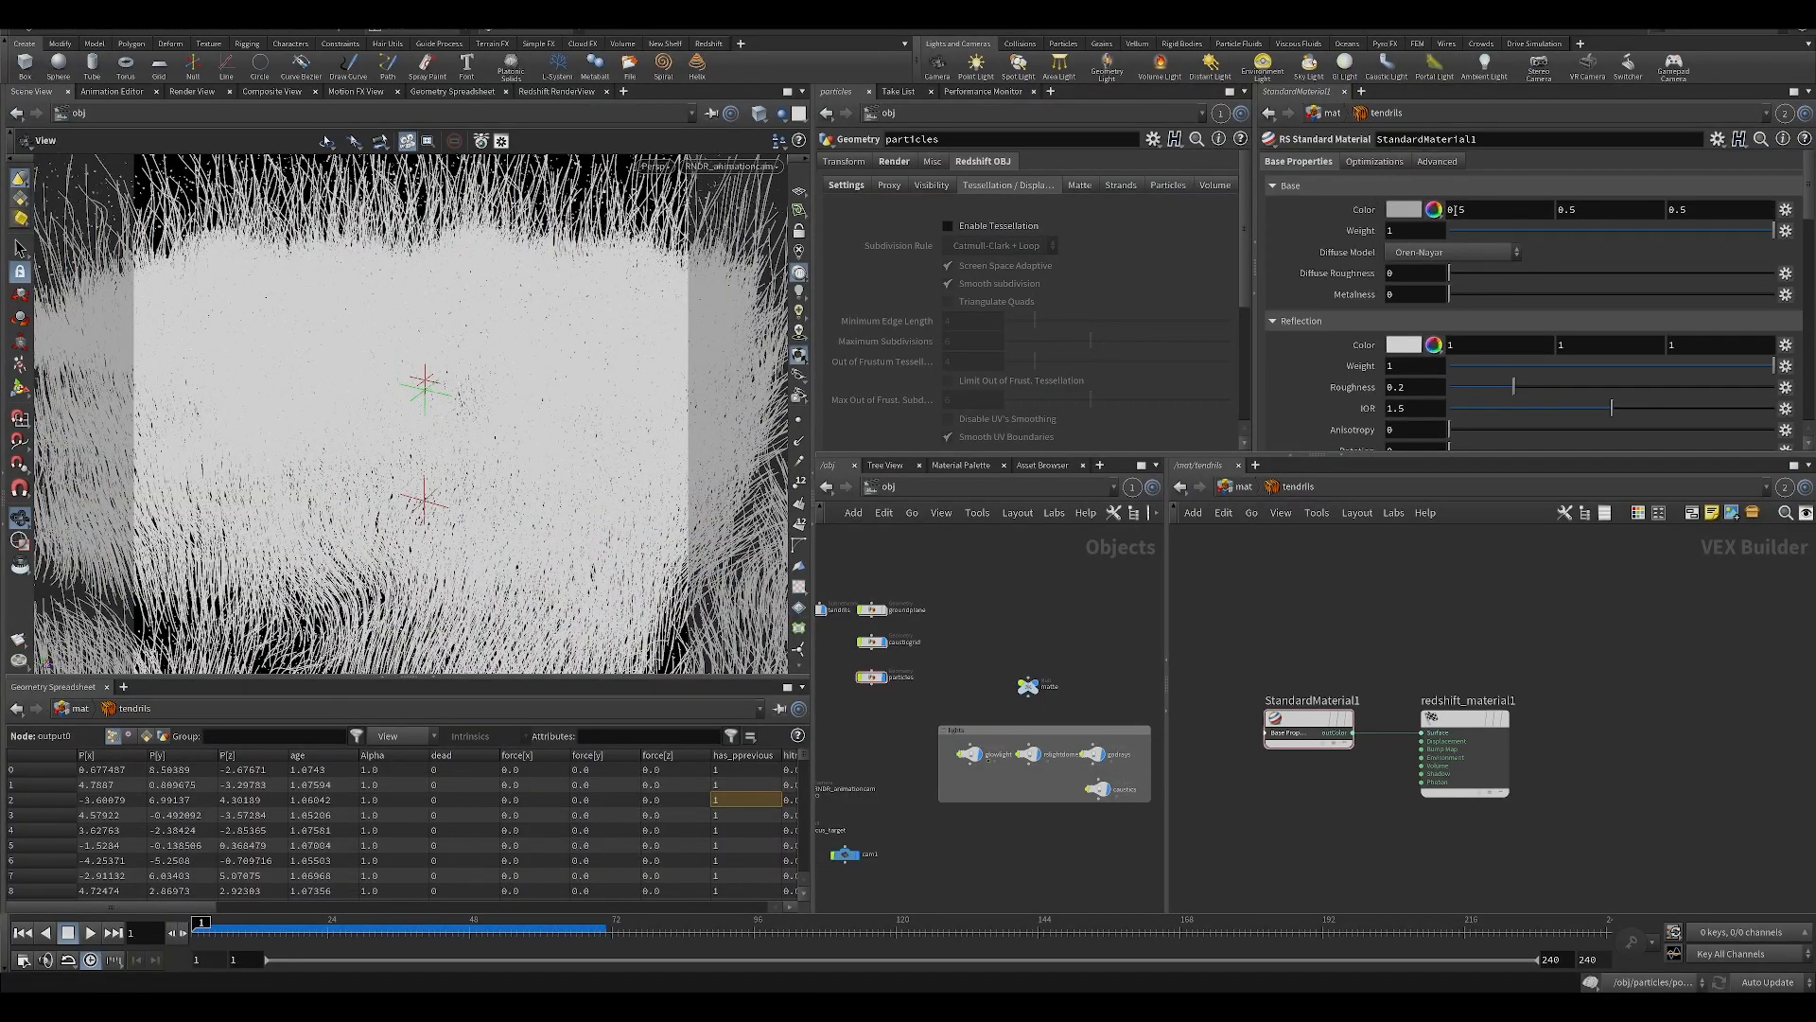
drag(1315, 455, 1317, 545)
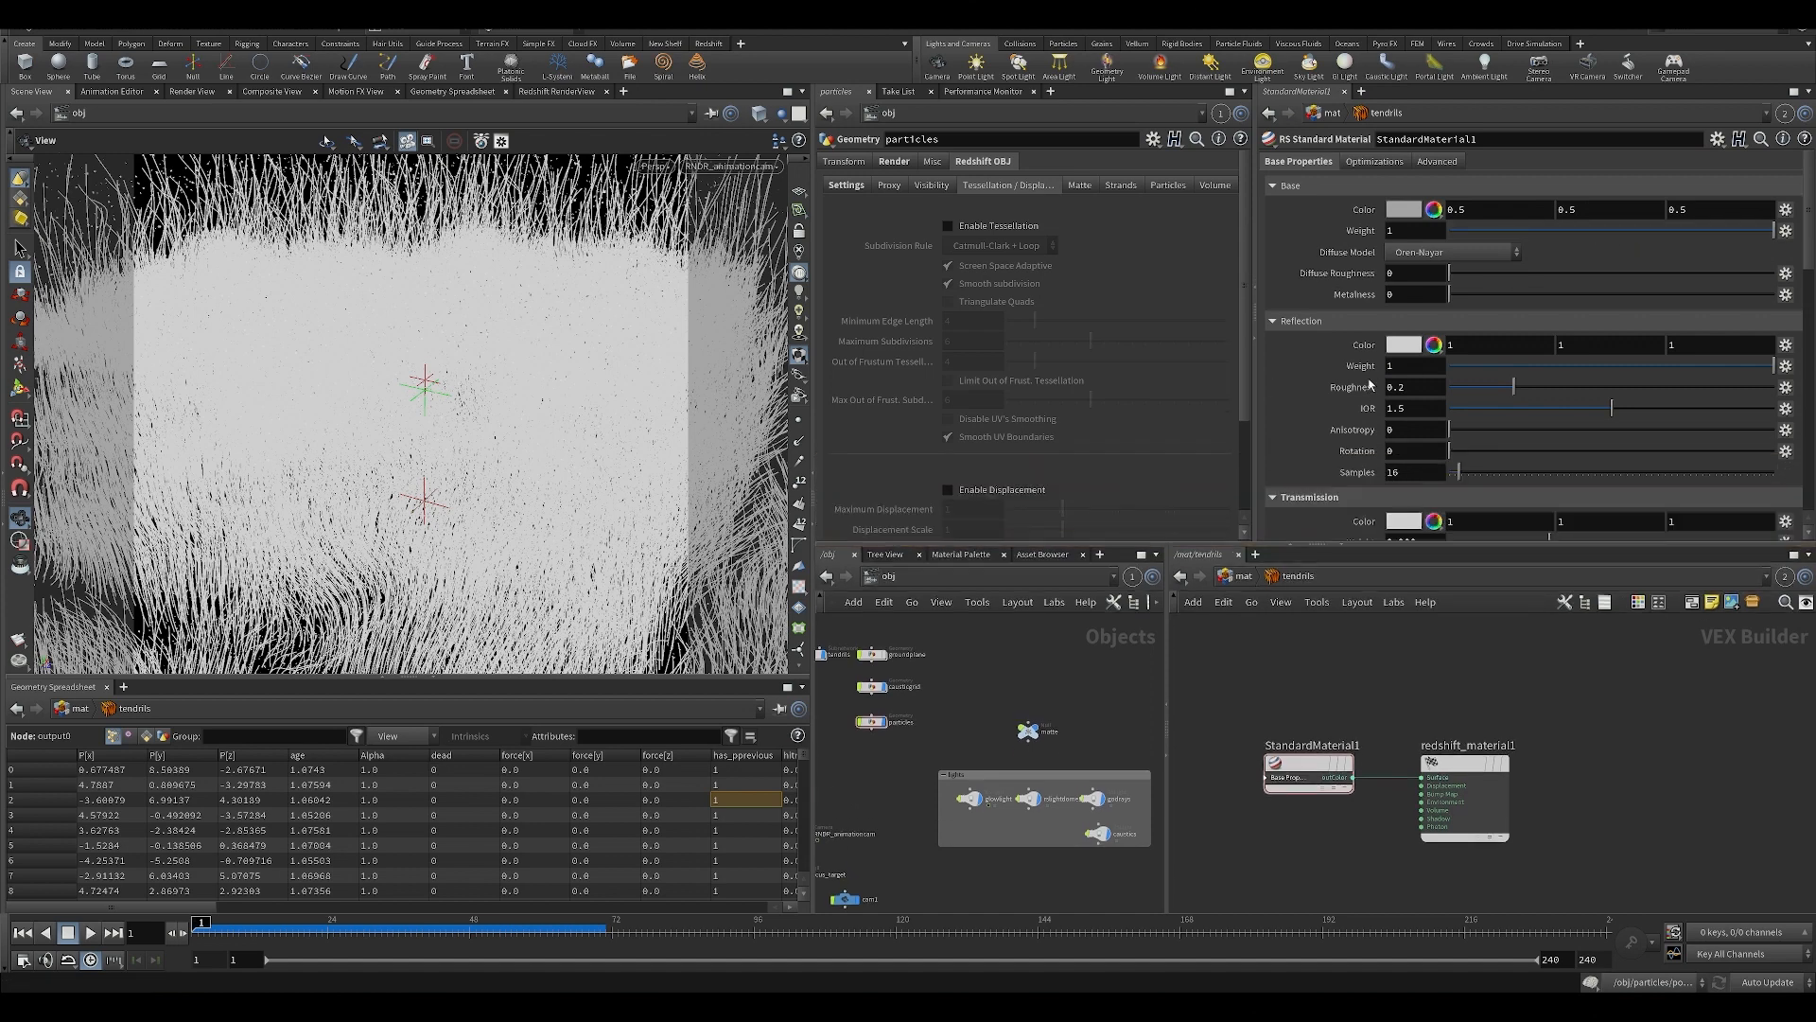
scroll(1371, 379, down, 1)
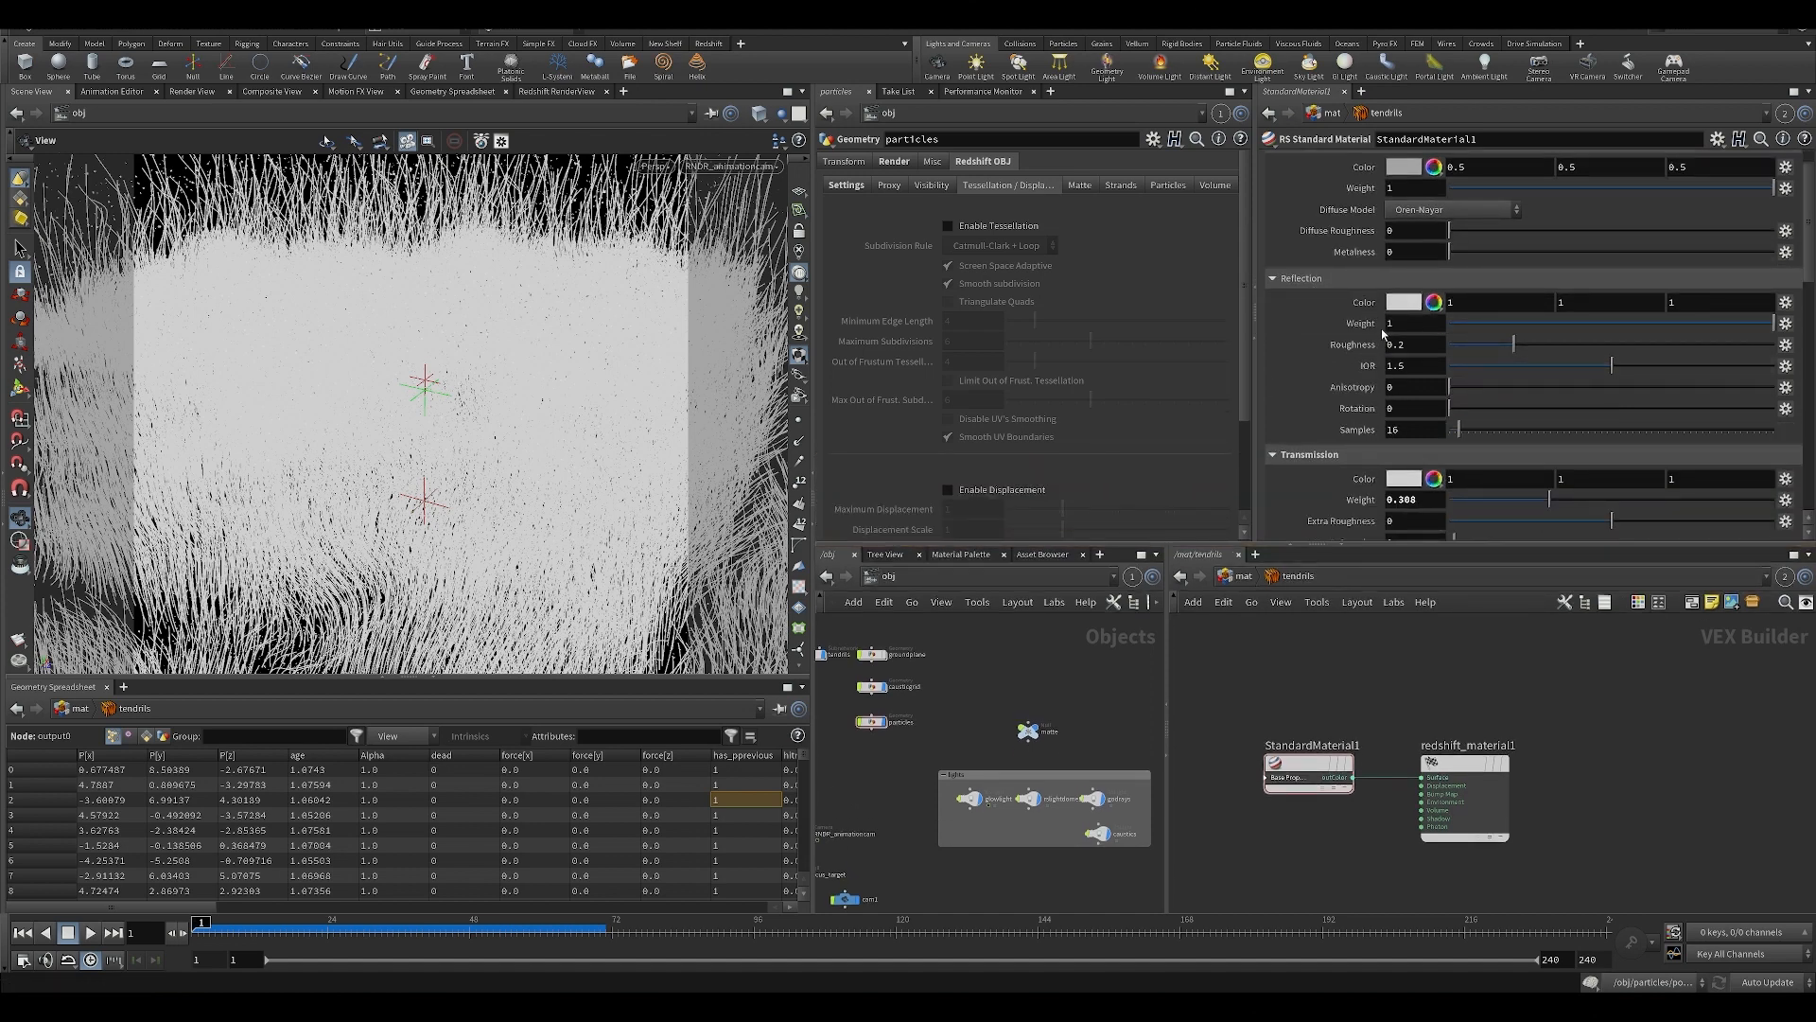
scroll(1413, 372, down, 3)
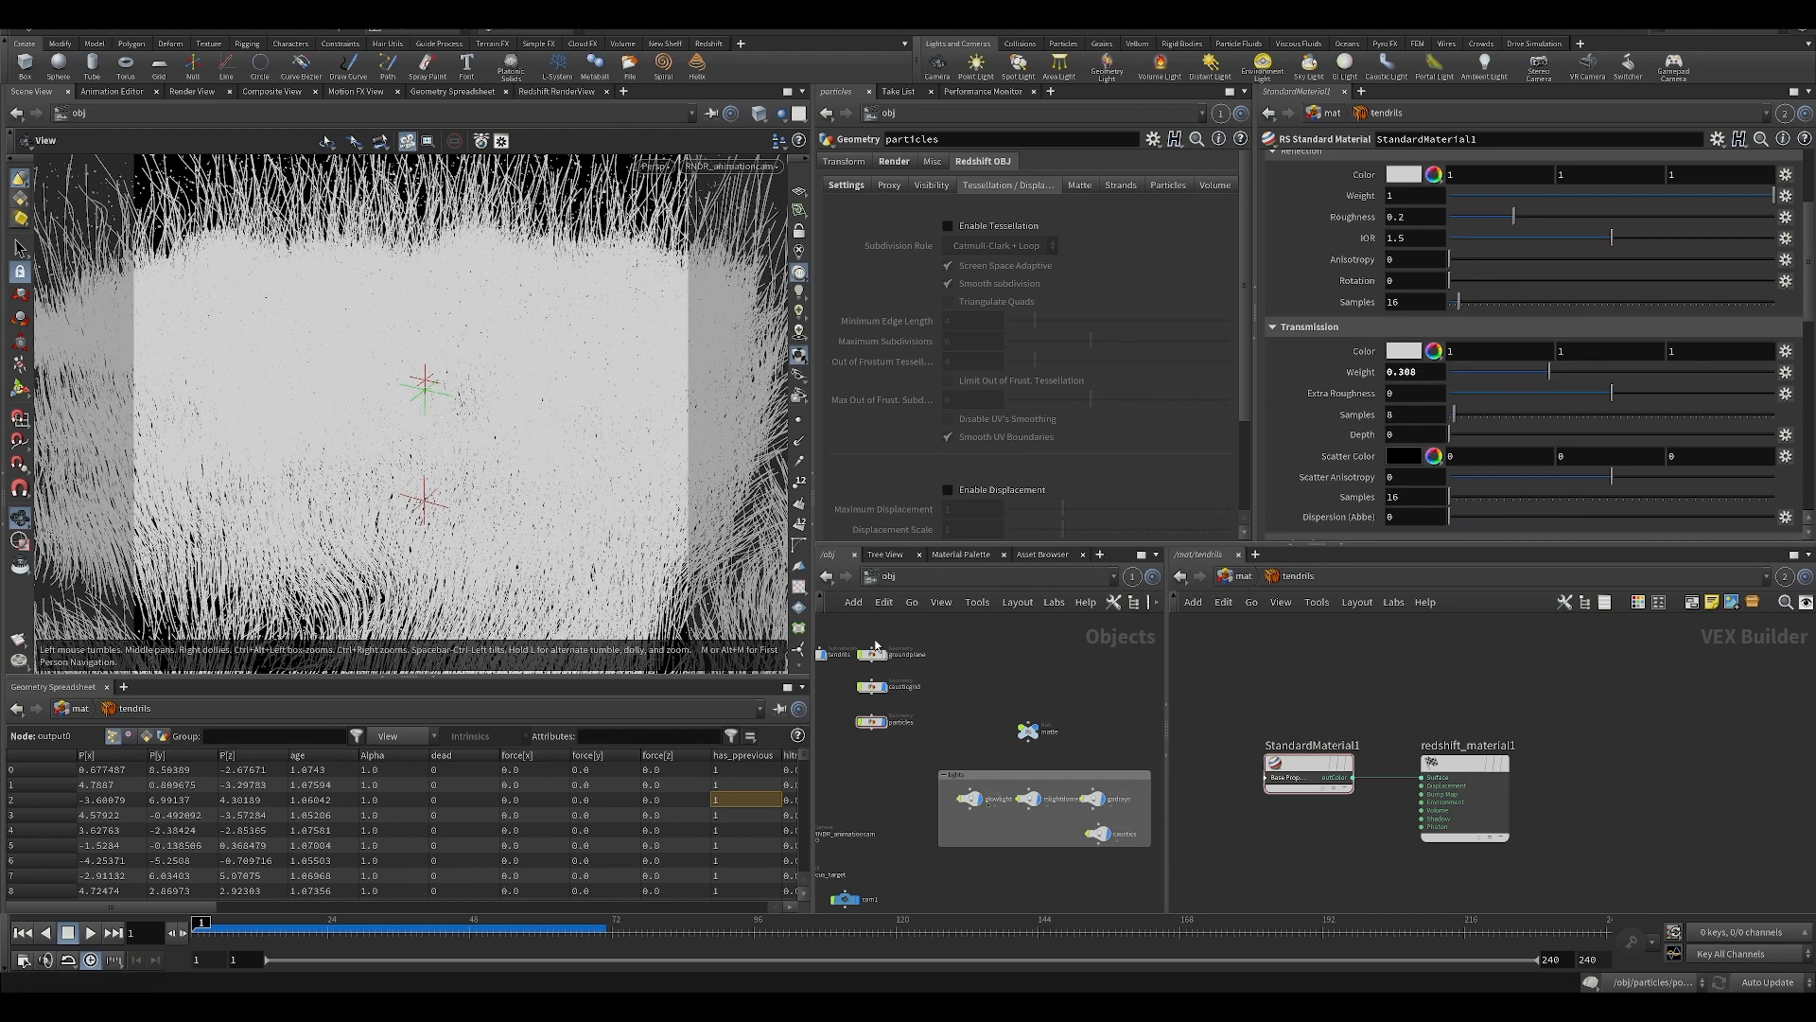
scroll(1317, 371, down, 6)
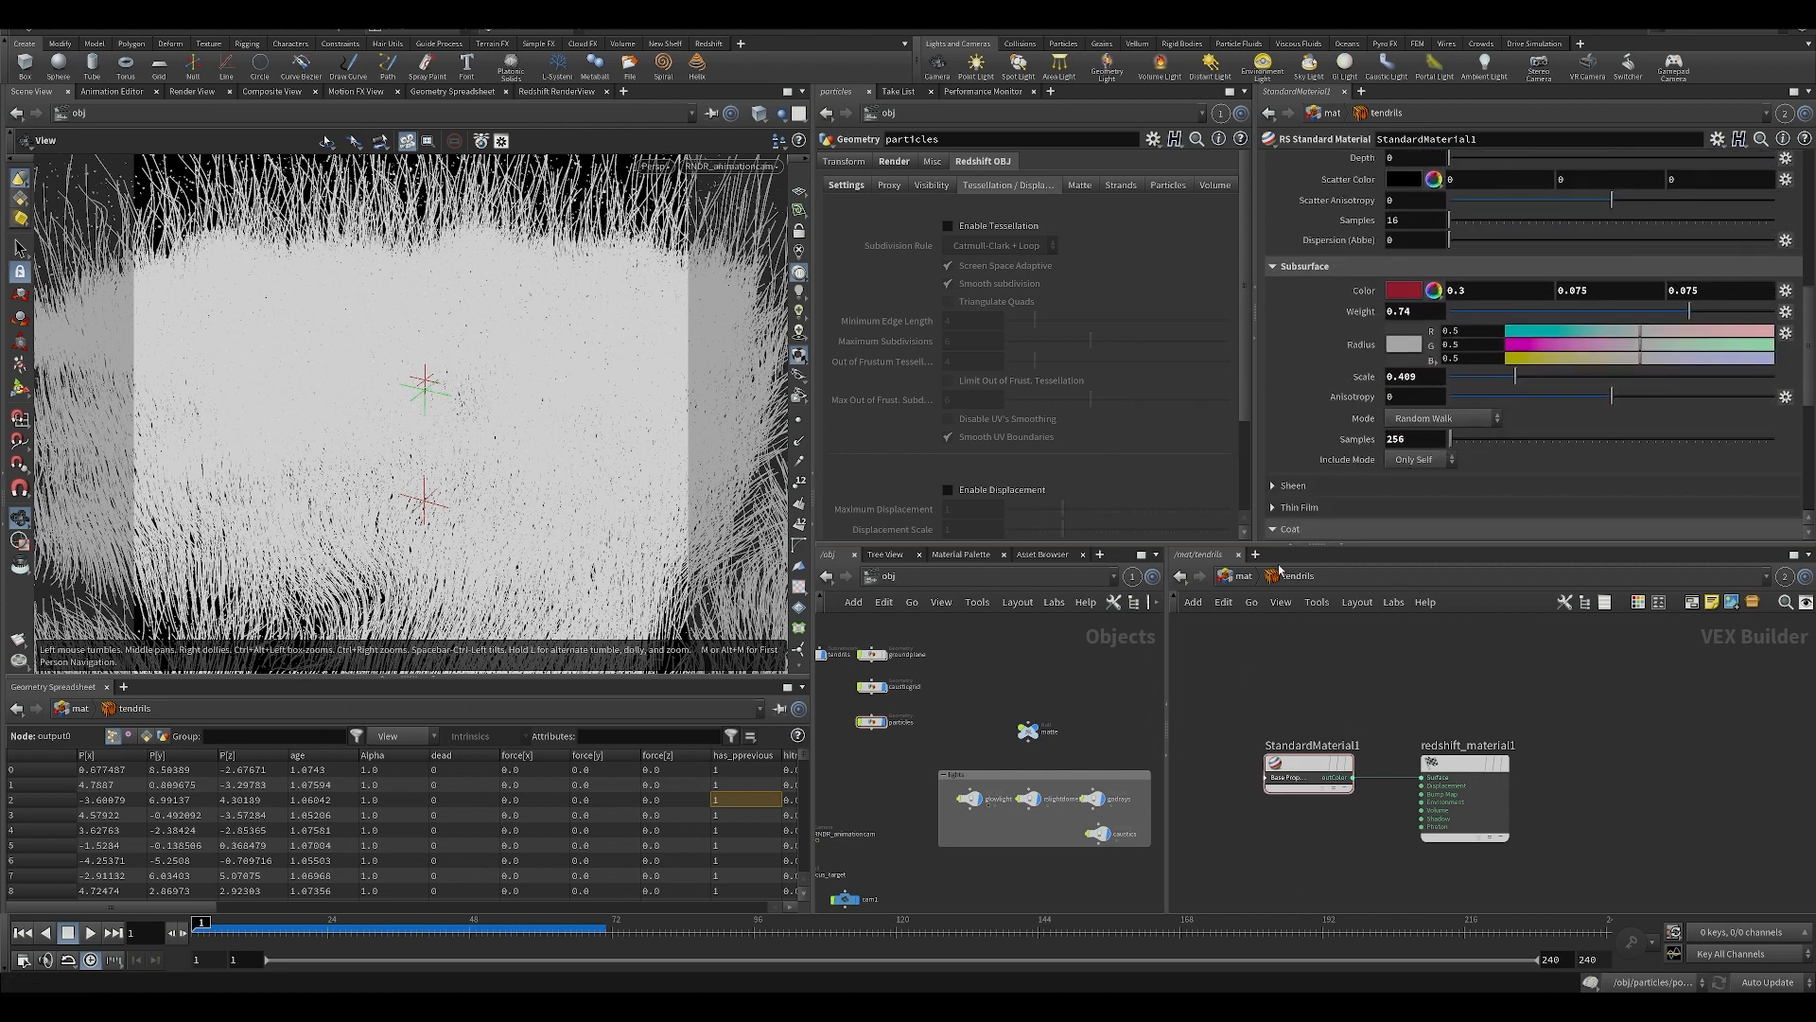
Compare the available Subsurface Mode options on the tendrils' StandardMaterial1, including Point-Based Diffusion and Random Walk.
click(1436, 420)
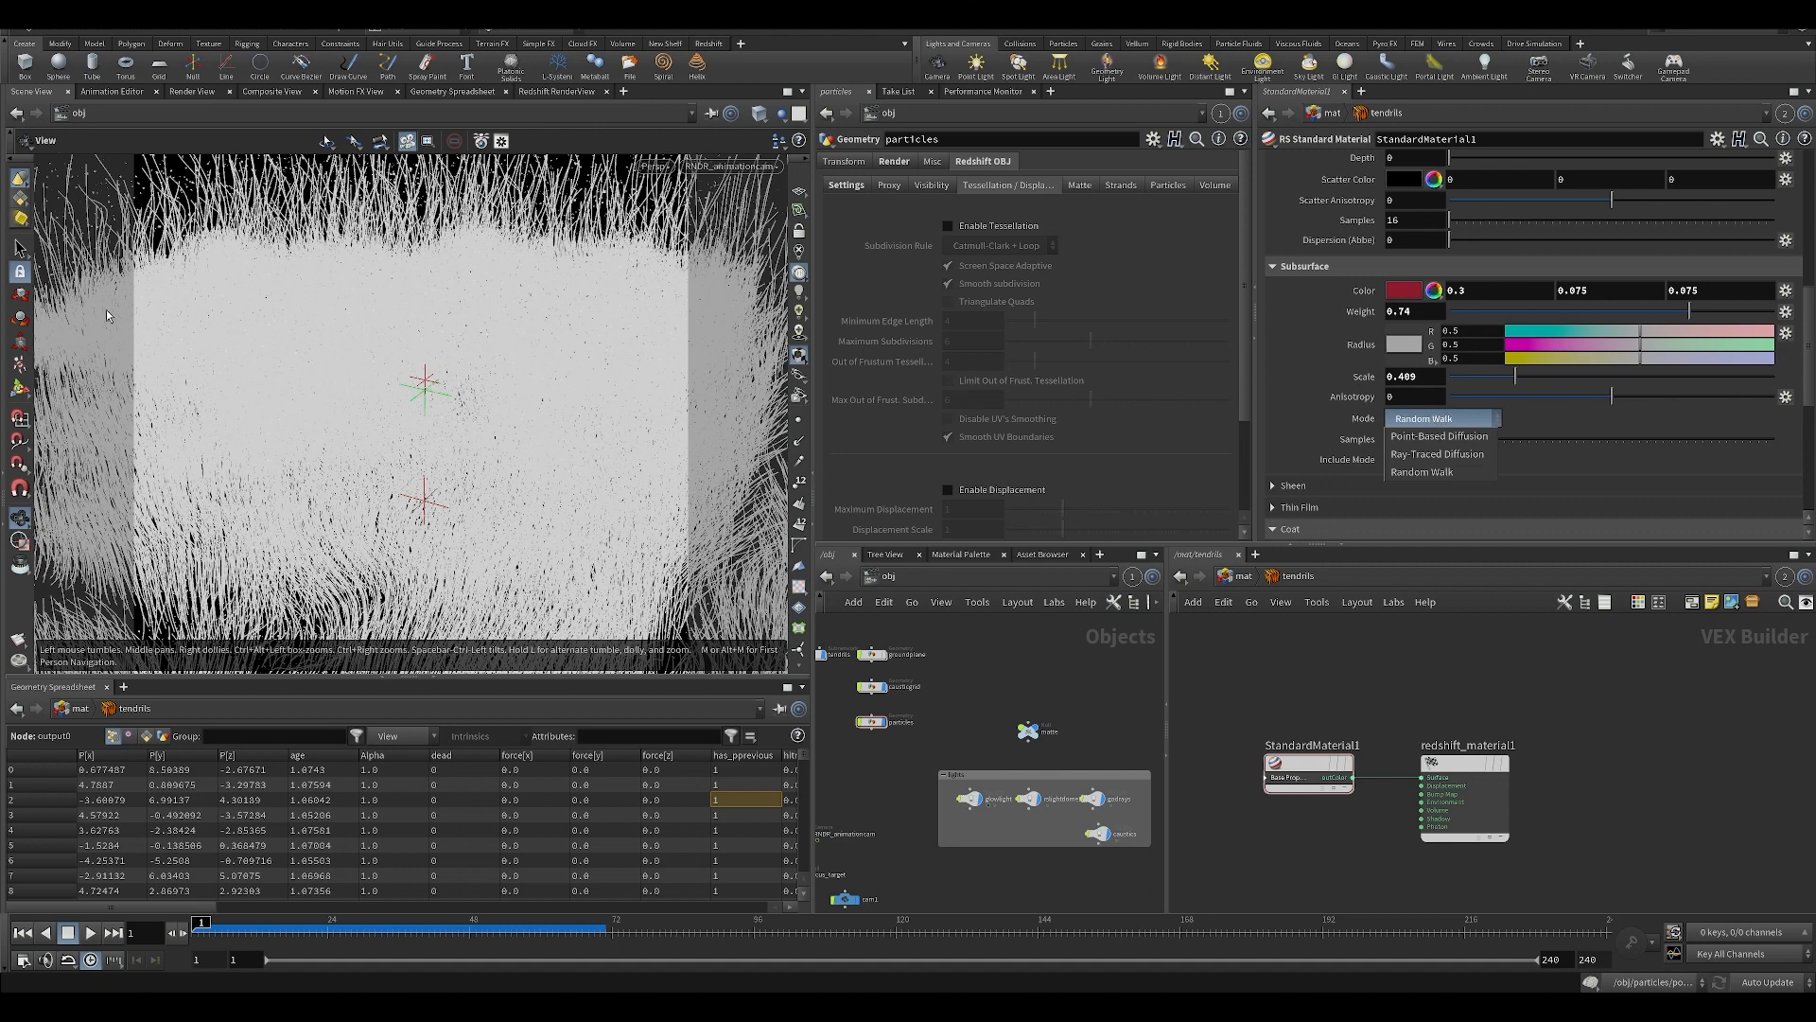
click(107, 316)
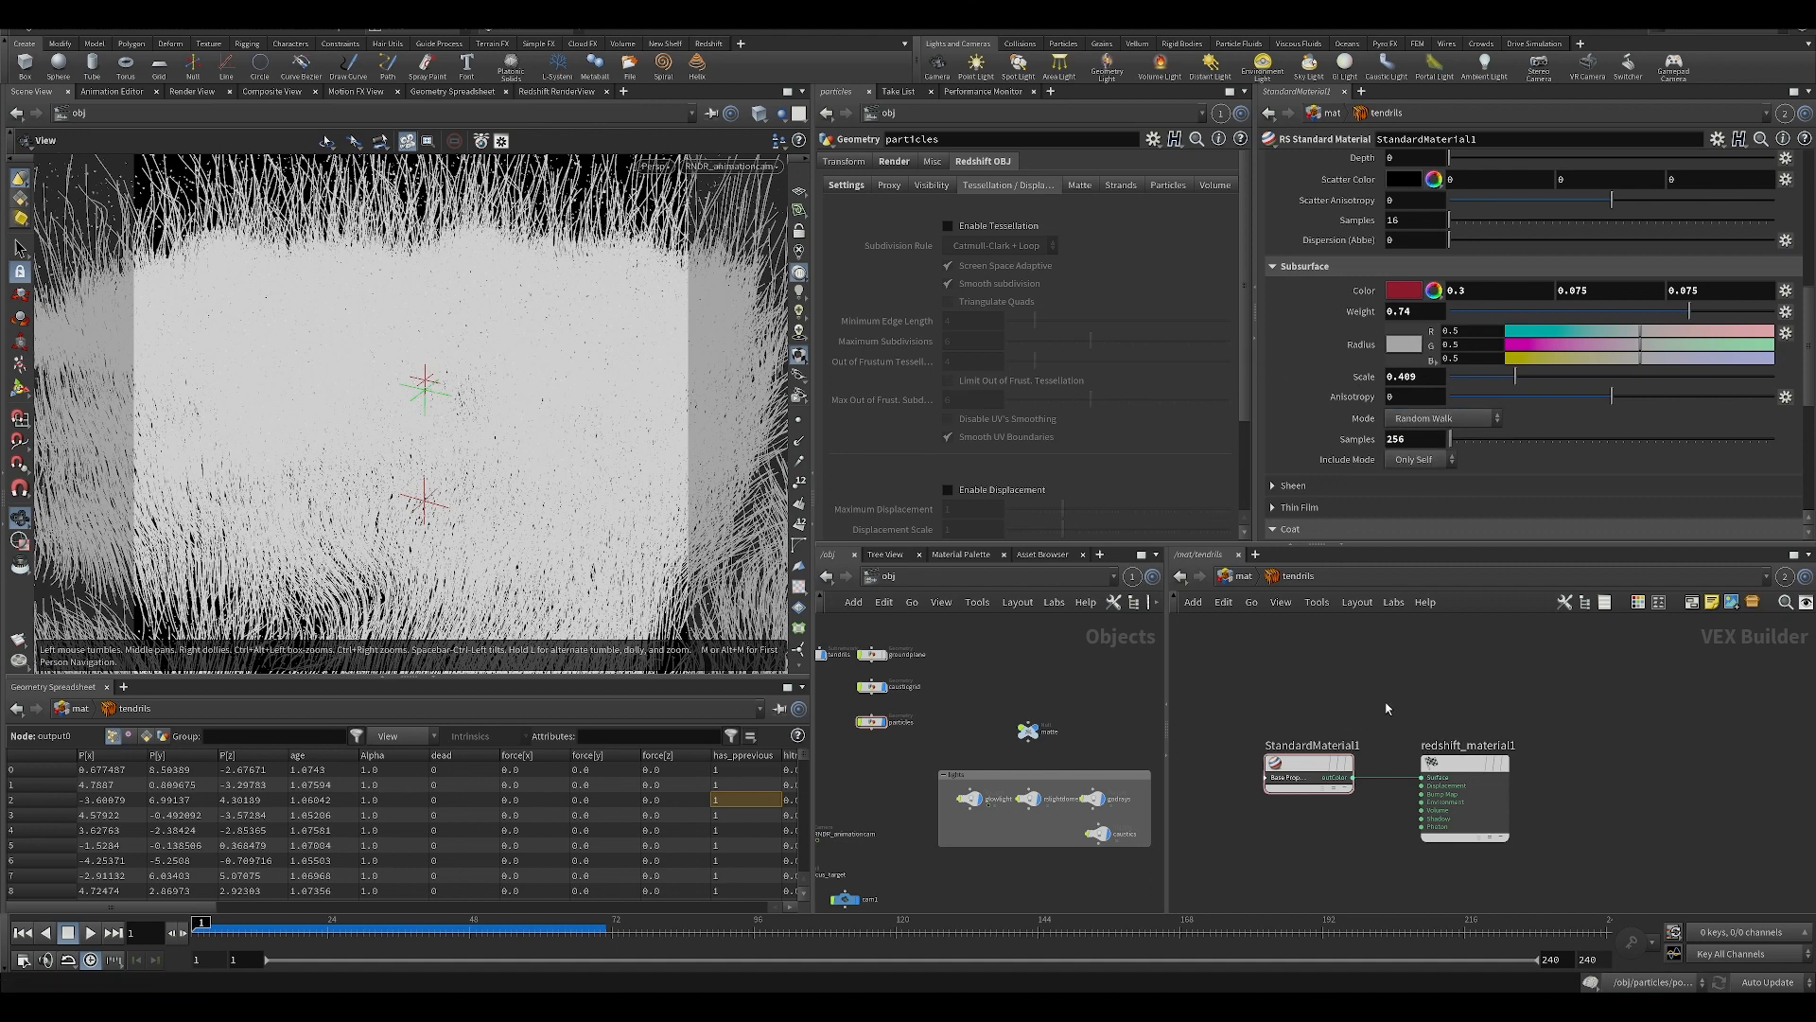
middle_drag(1386, 708, 1405, 706)
drag(1477, 763, 1497, 762)
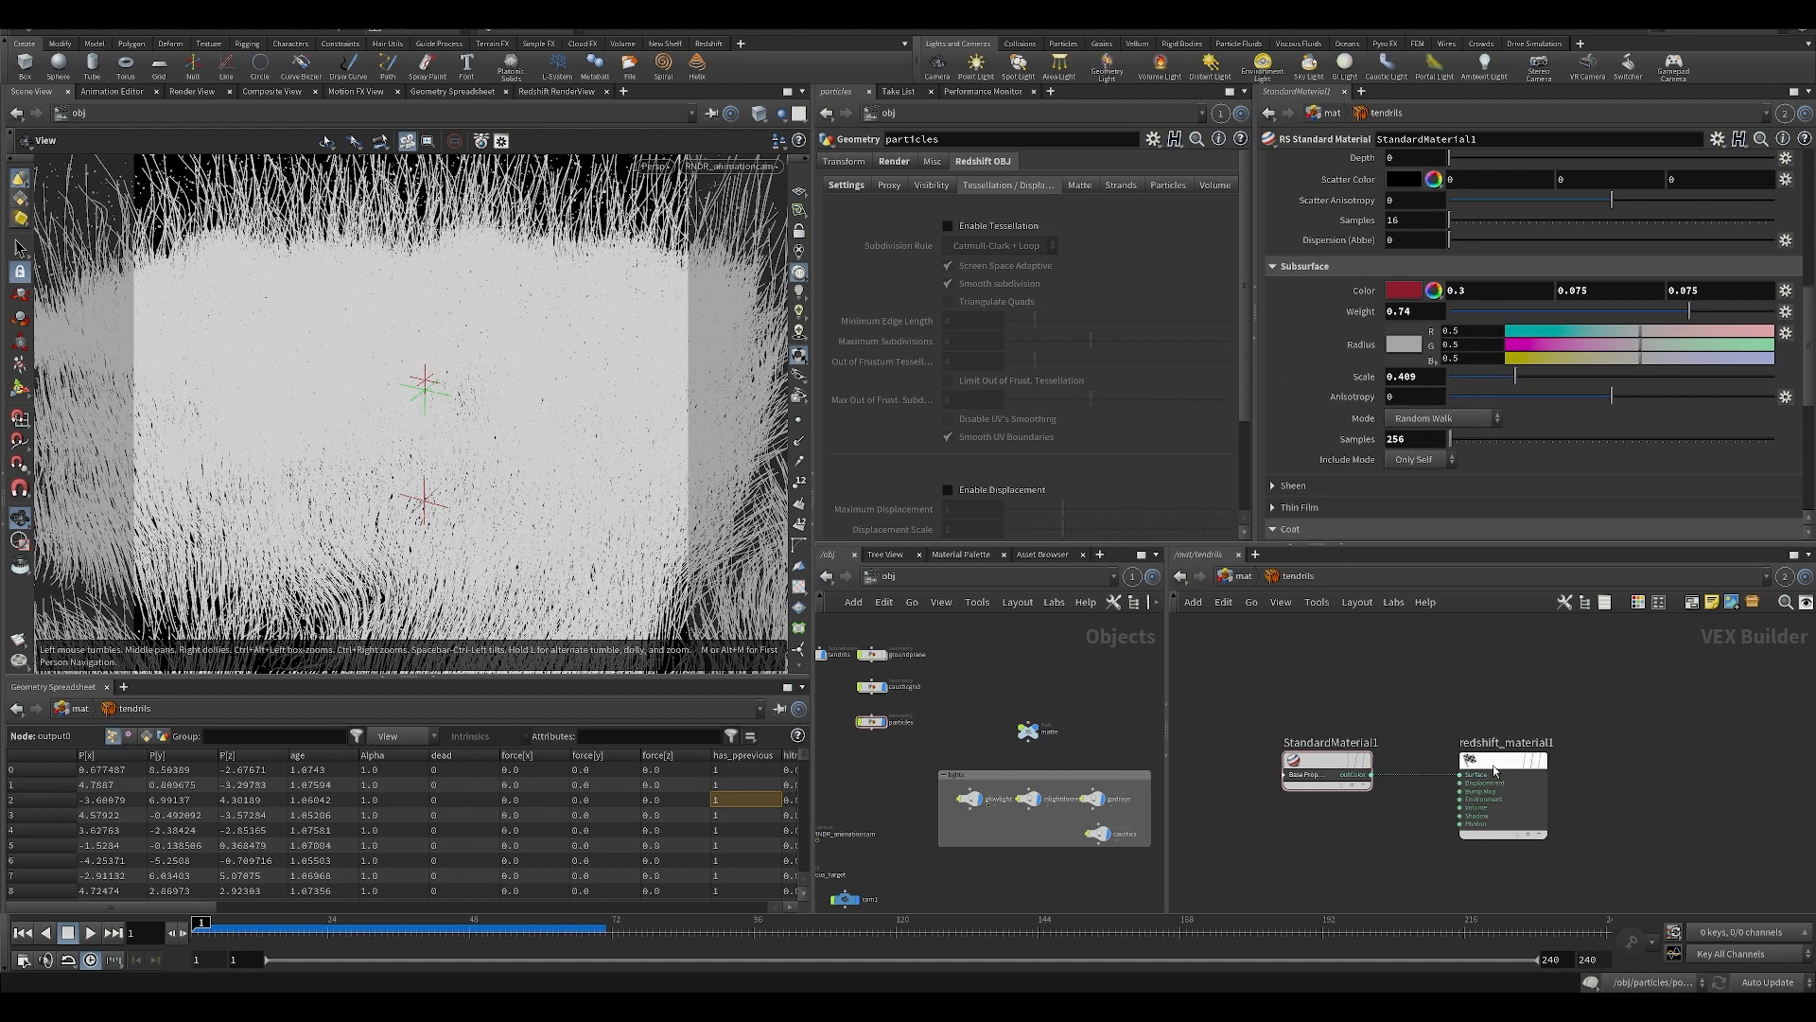
click(1452, 419)
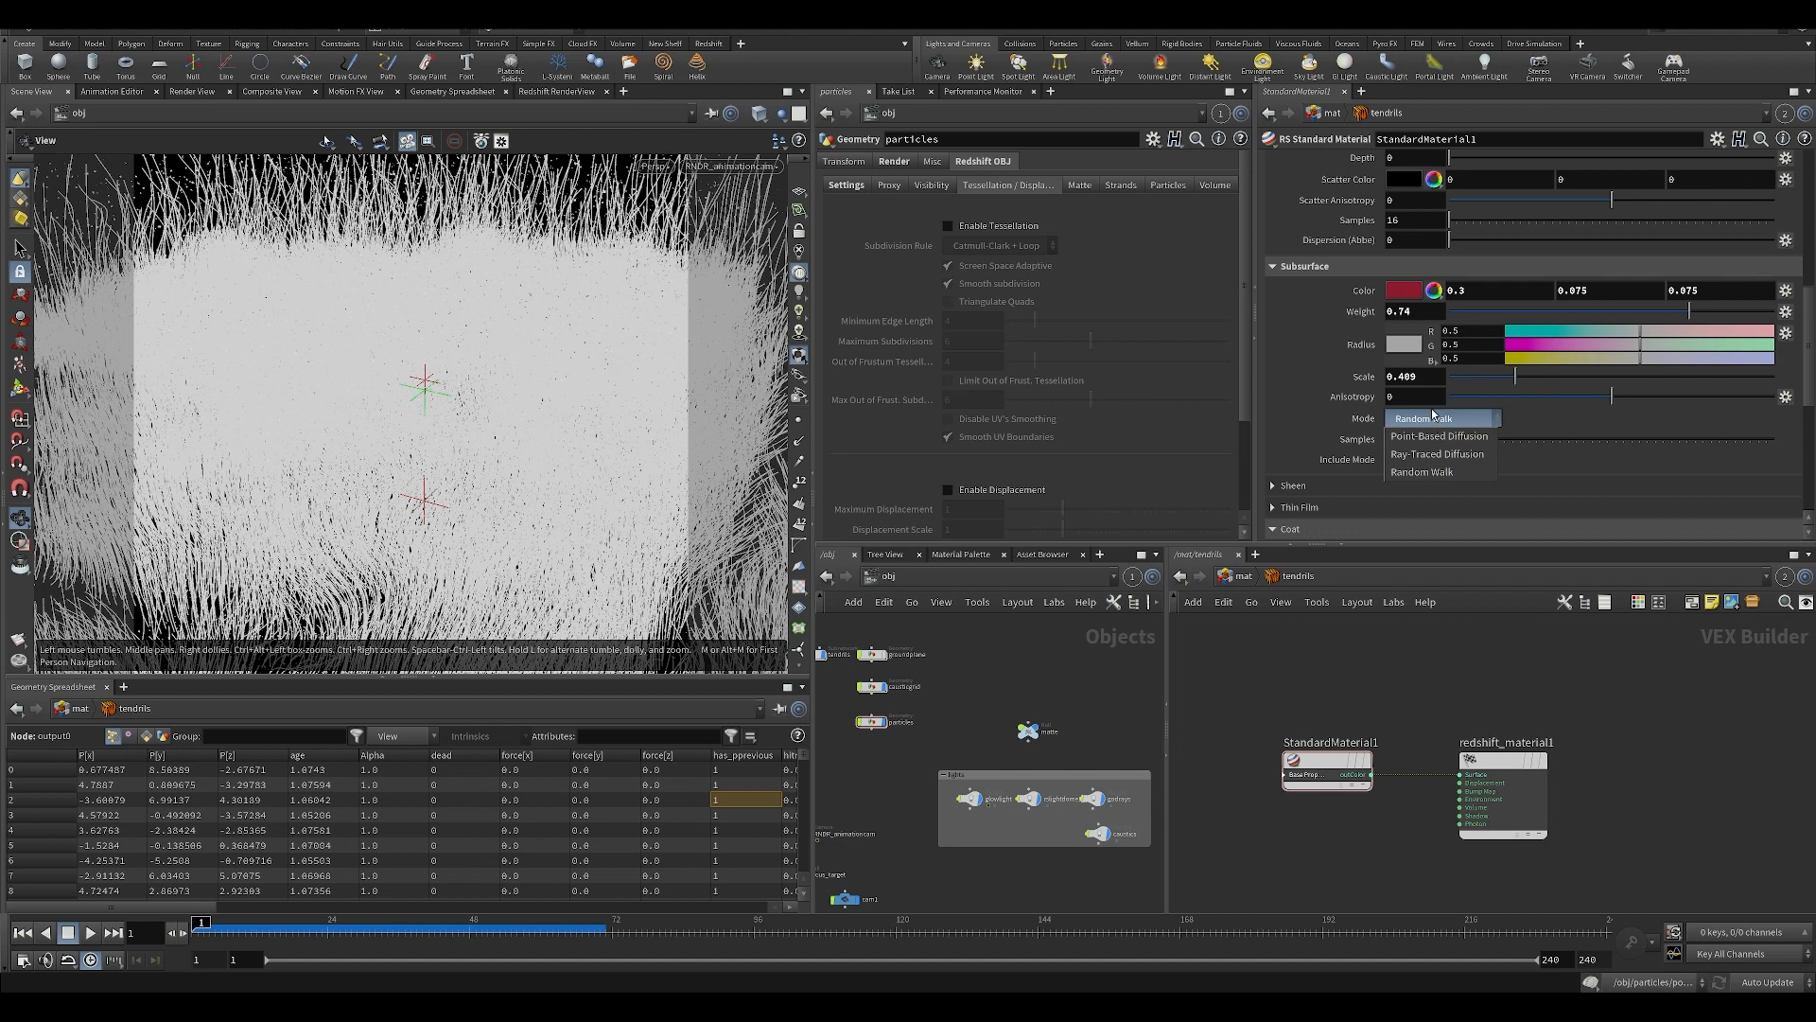
Review the Subsurface Mode choices once more and keep Random Walk selected for the tendrils' StandardMaterial1.
click(1462, 421)
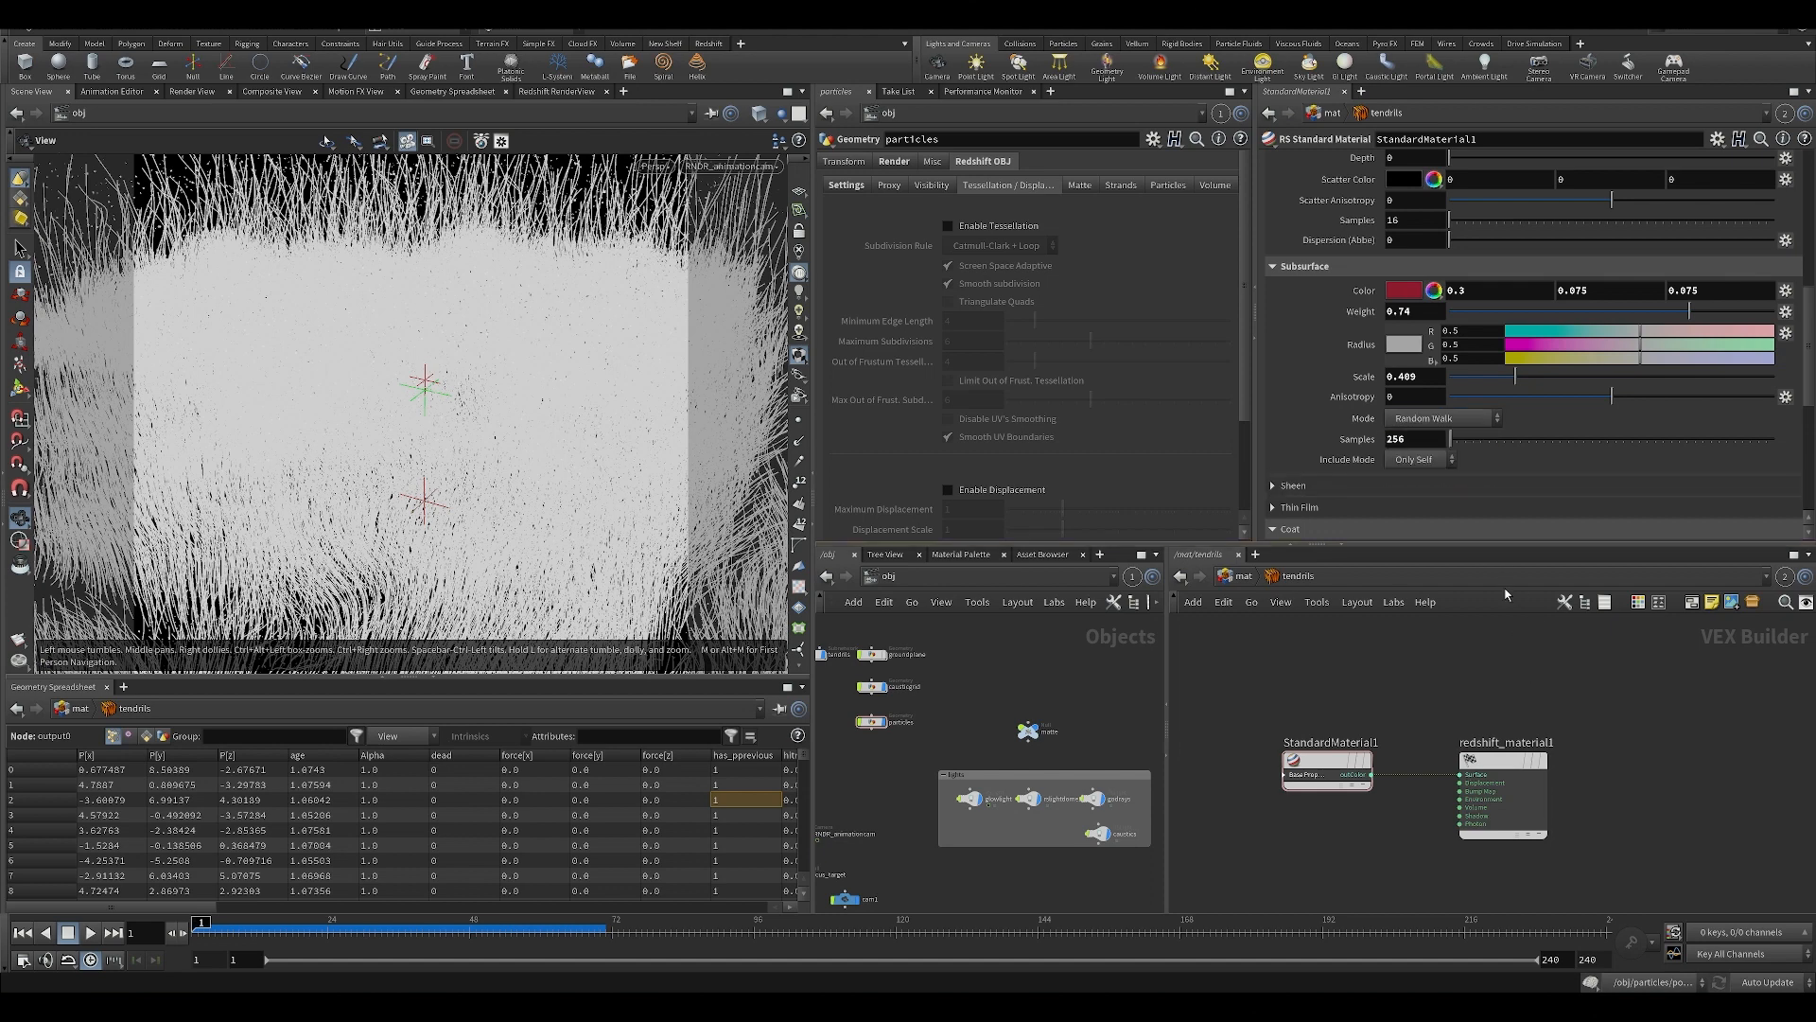
click(1445, 419)
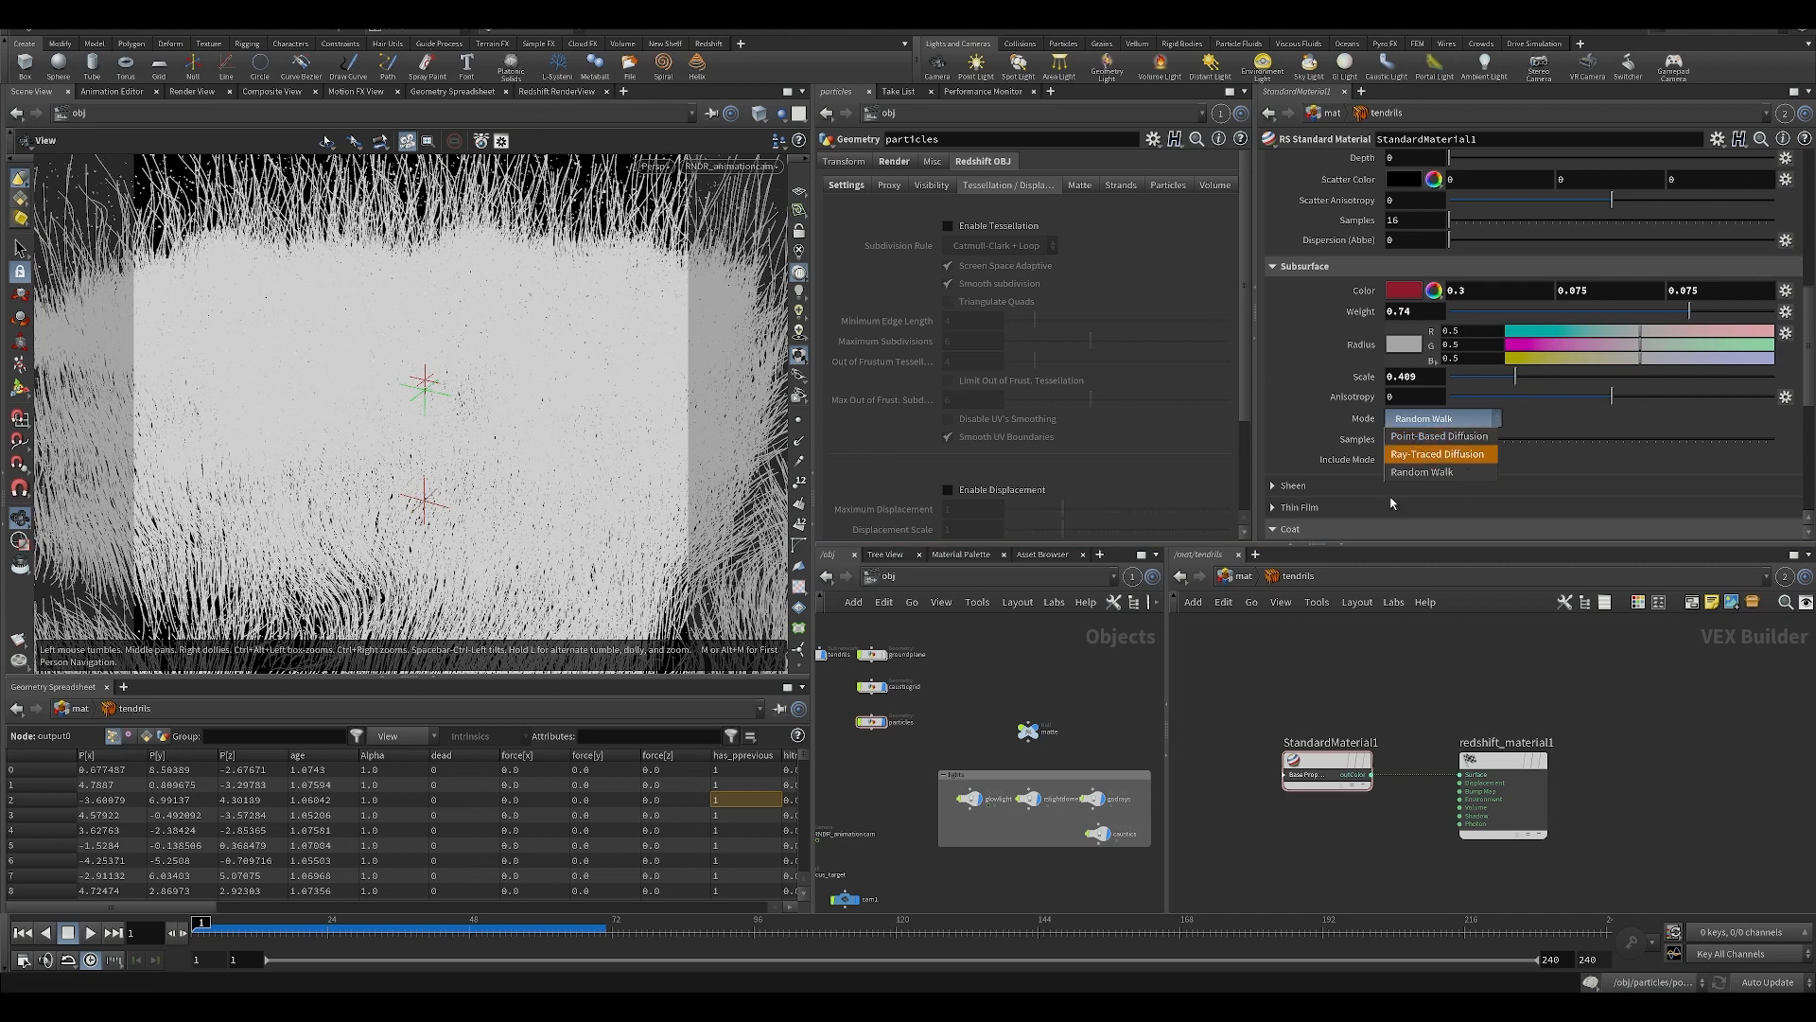
click(1429, 472)
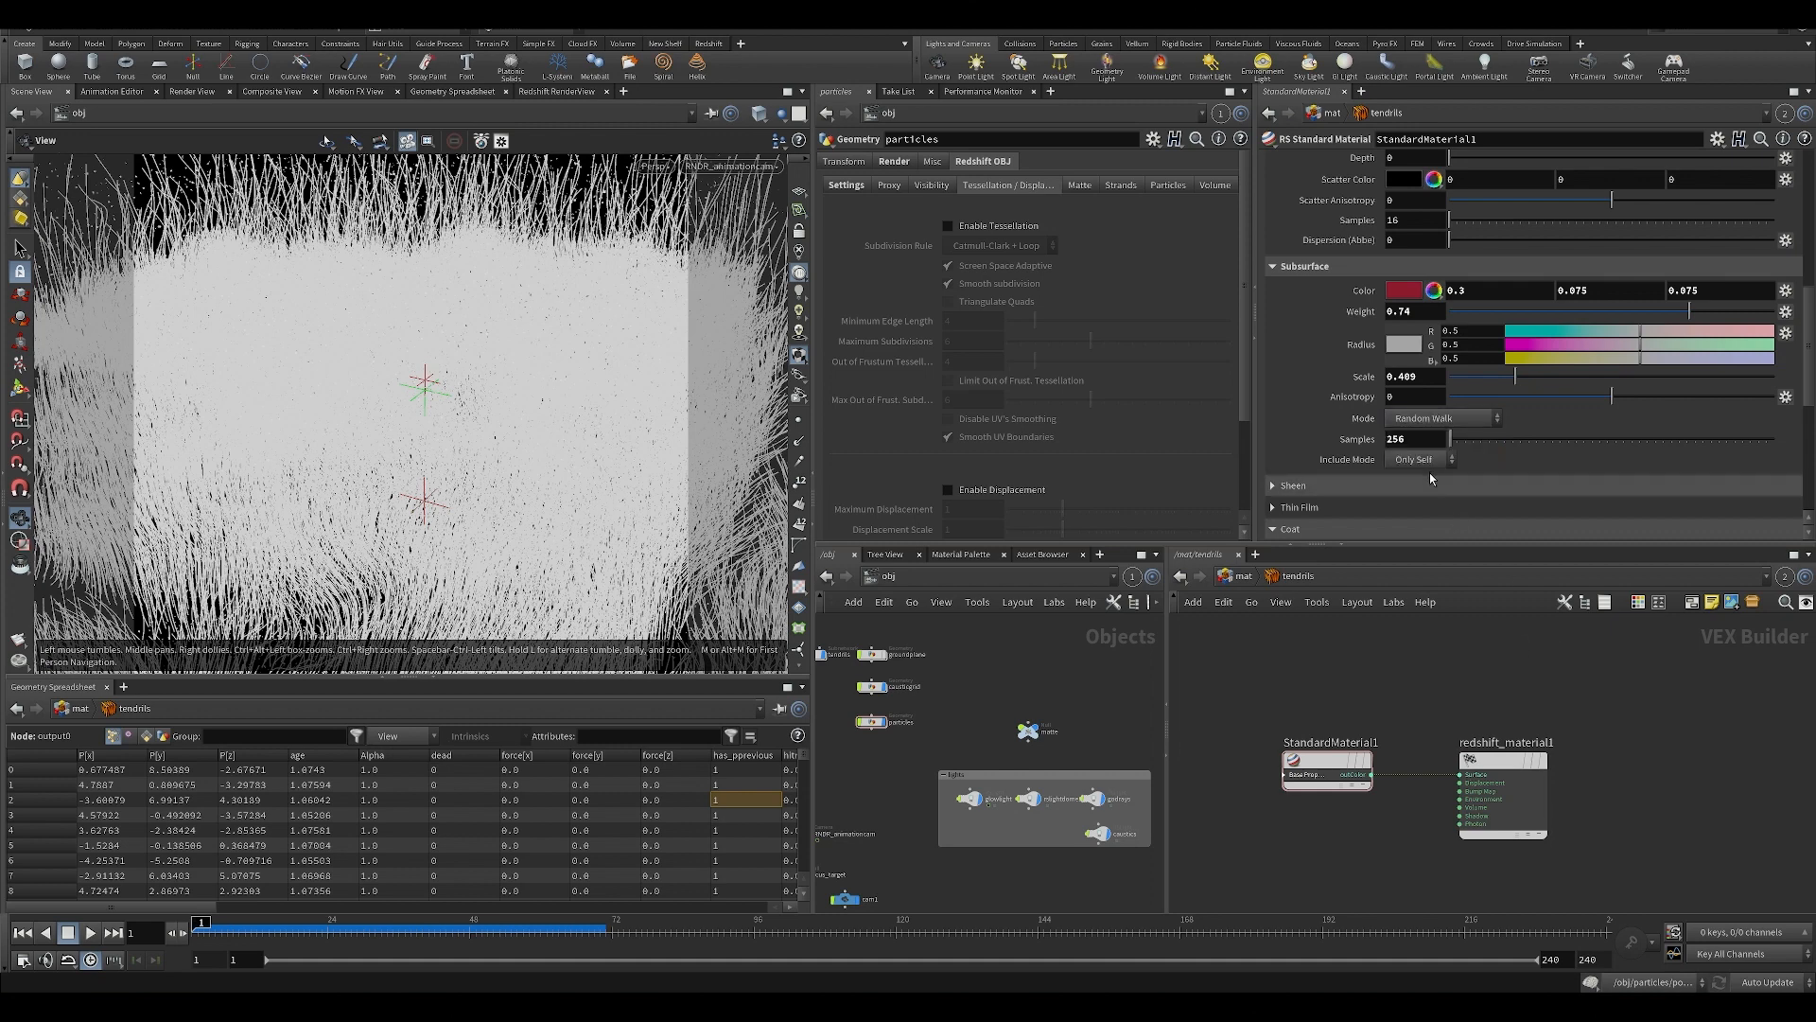
click(1439, 418)
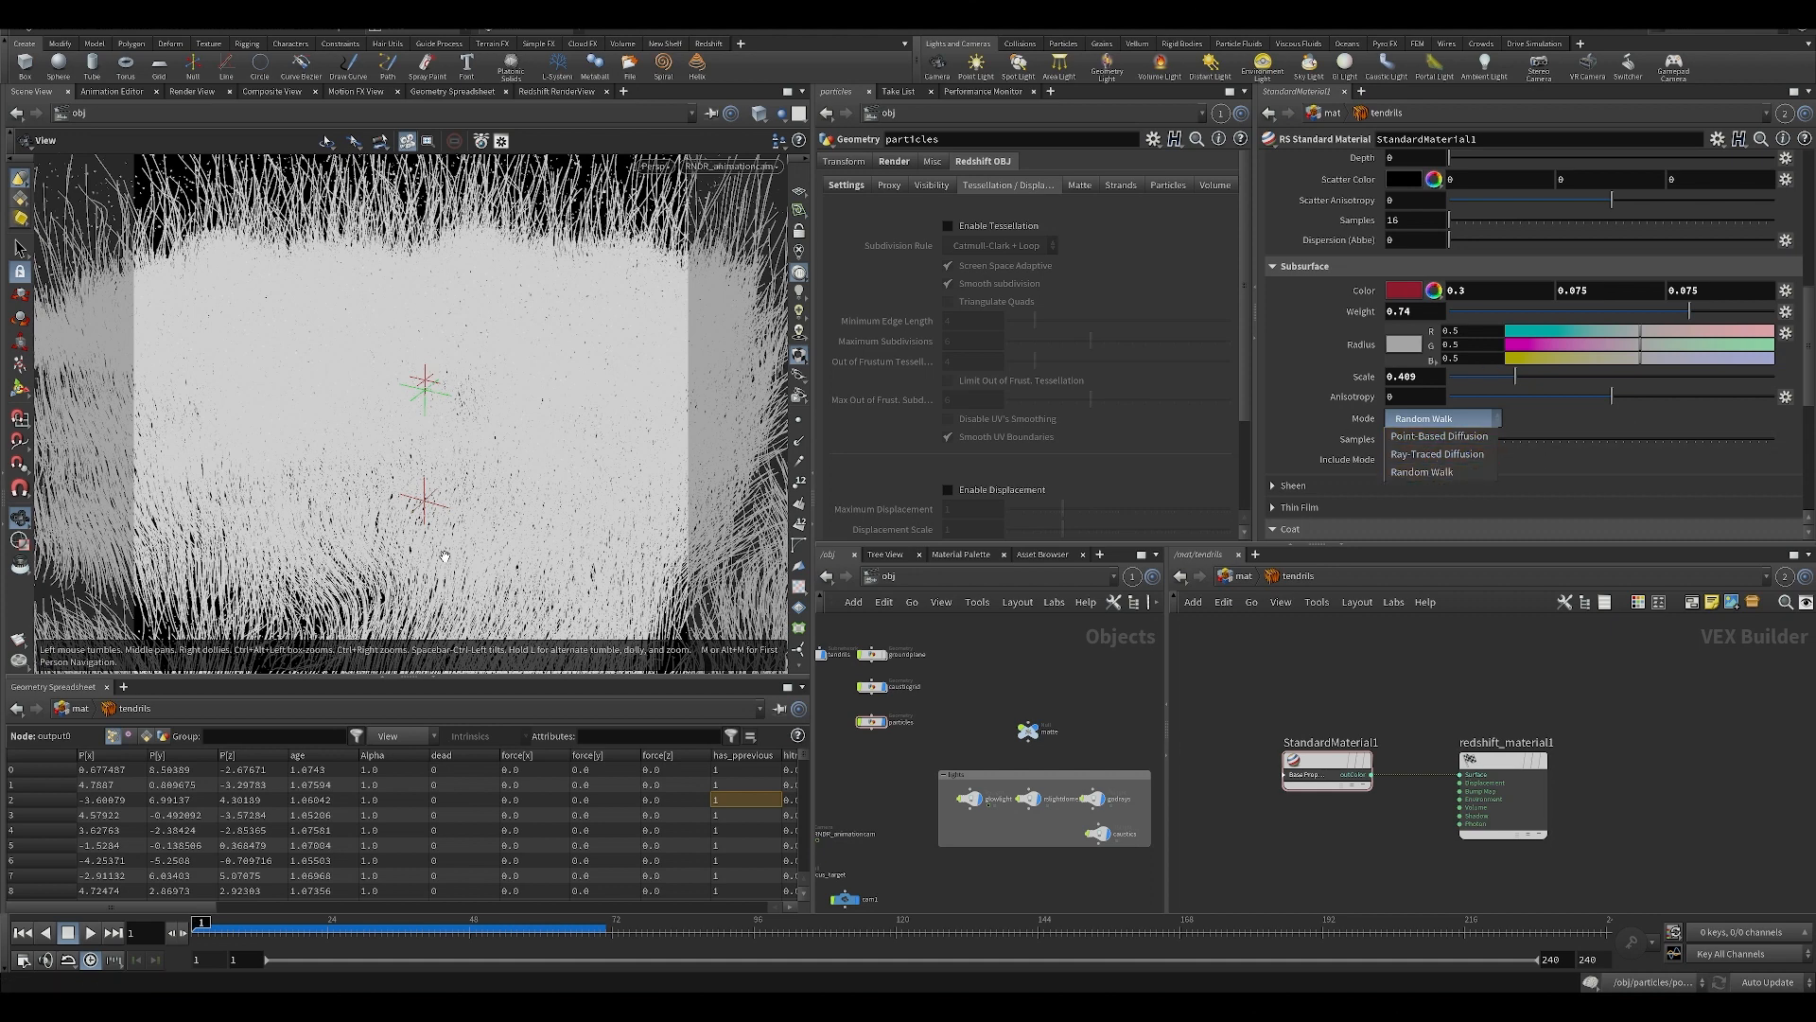
click(1422, 471)
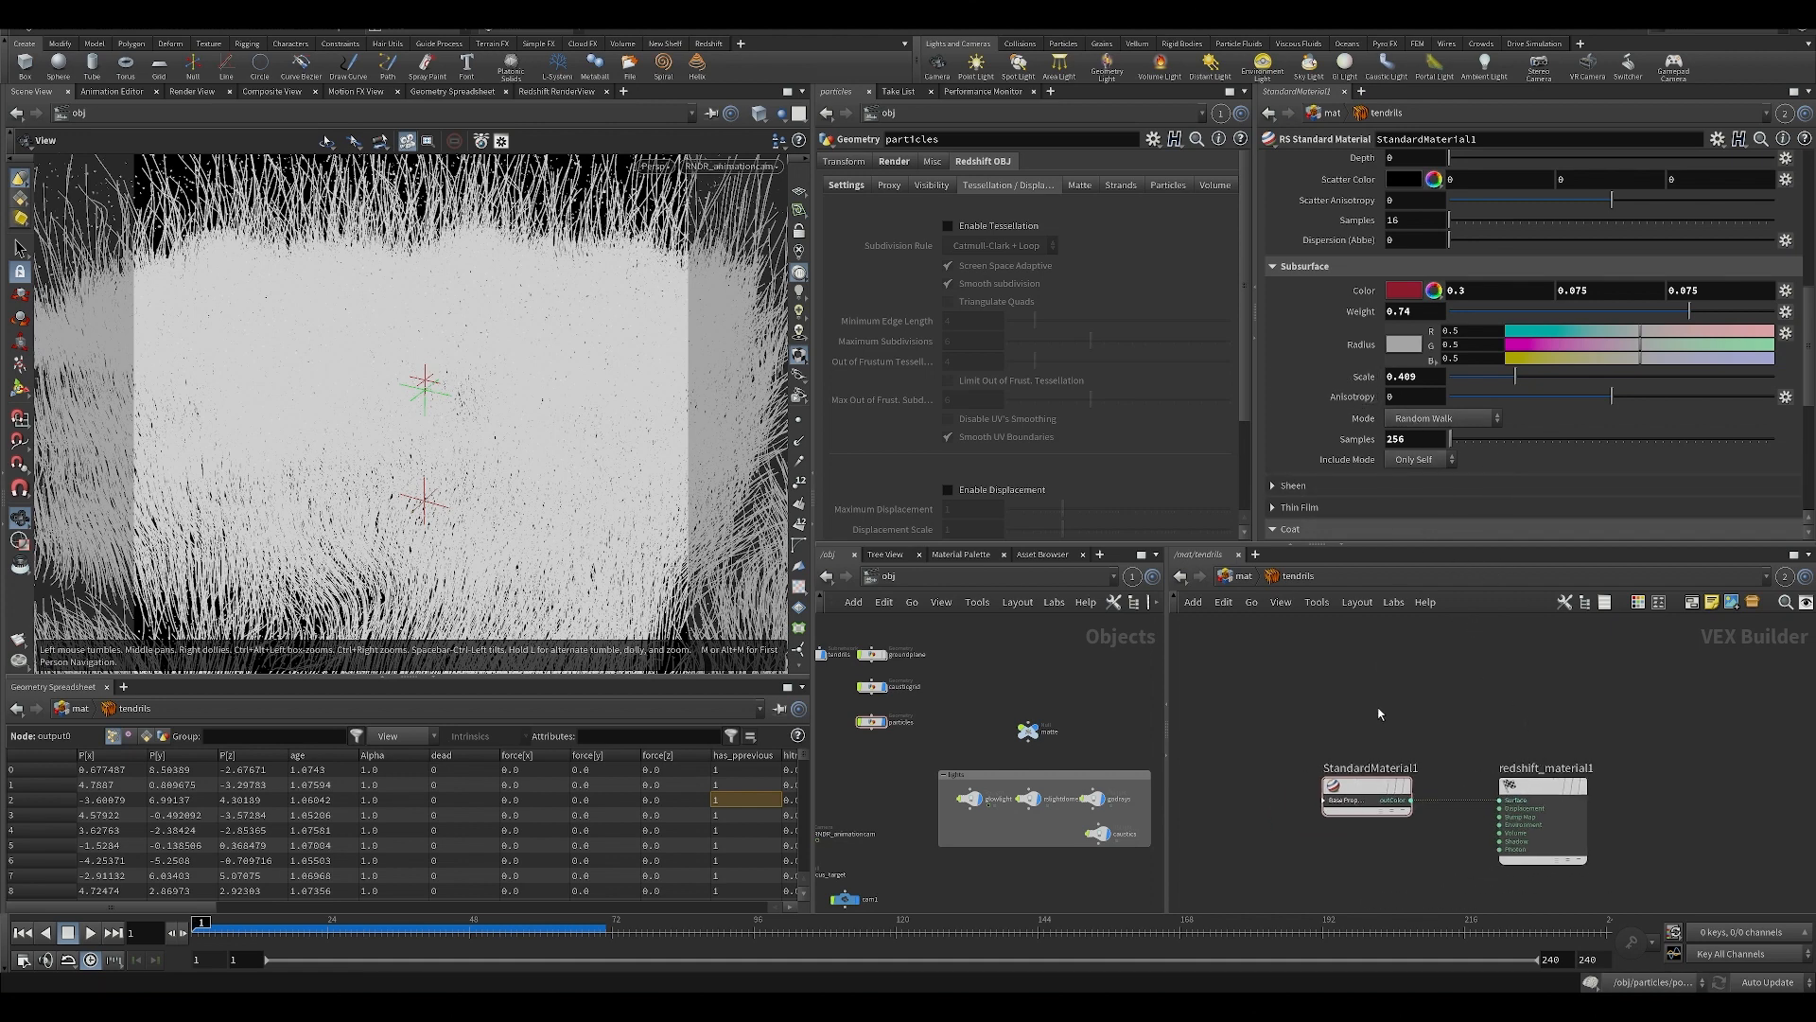
Widen the object network pane, look over StandardMaterial1's Coat and Emission settings, then return to the mat network and save the scene.
scroll(1381, 710, down, 2)
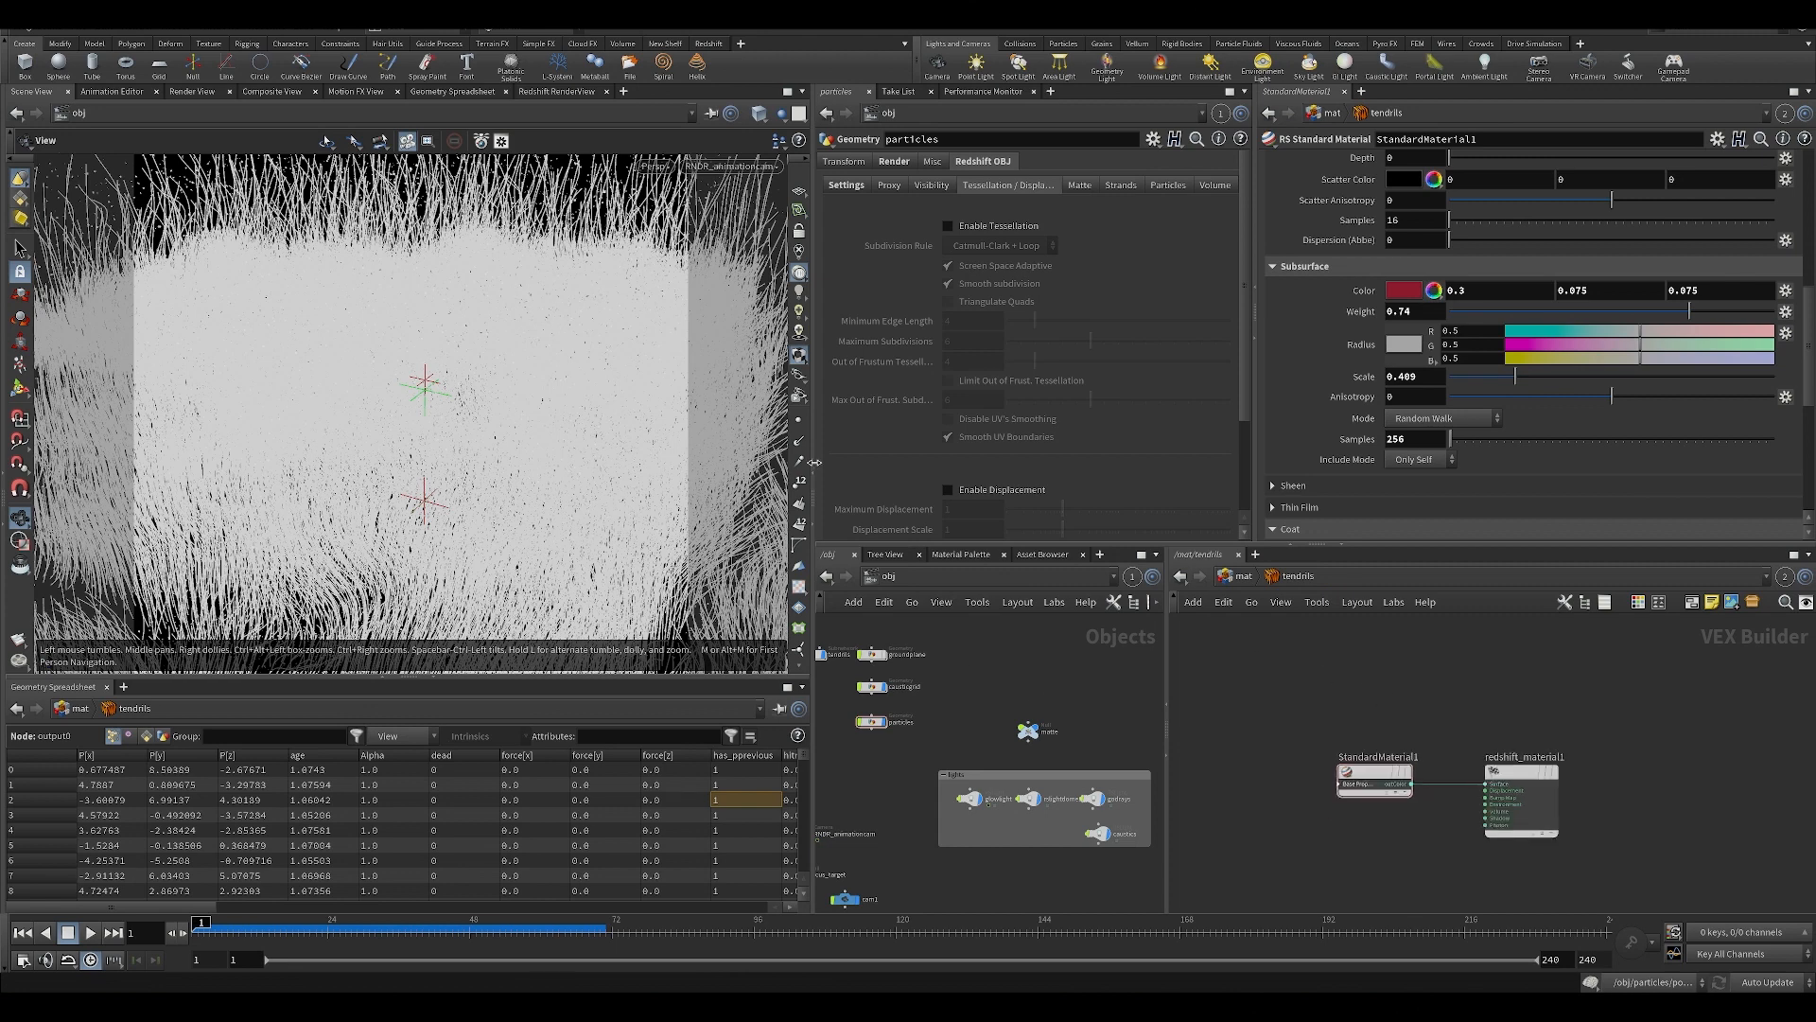
middle_drag(1149, 734, 1116, 699)
drag(1167, 705, 1433, 704)
drag(1260, 478, 1353, 492)
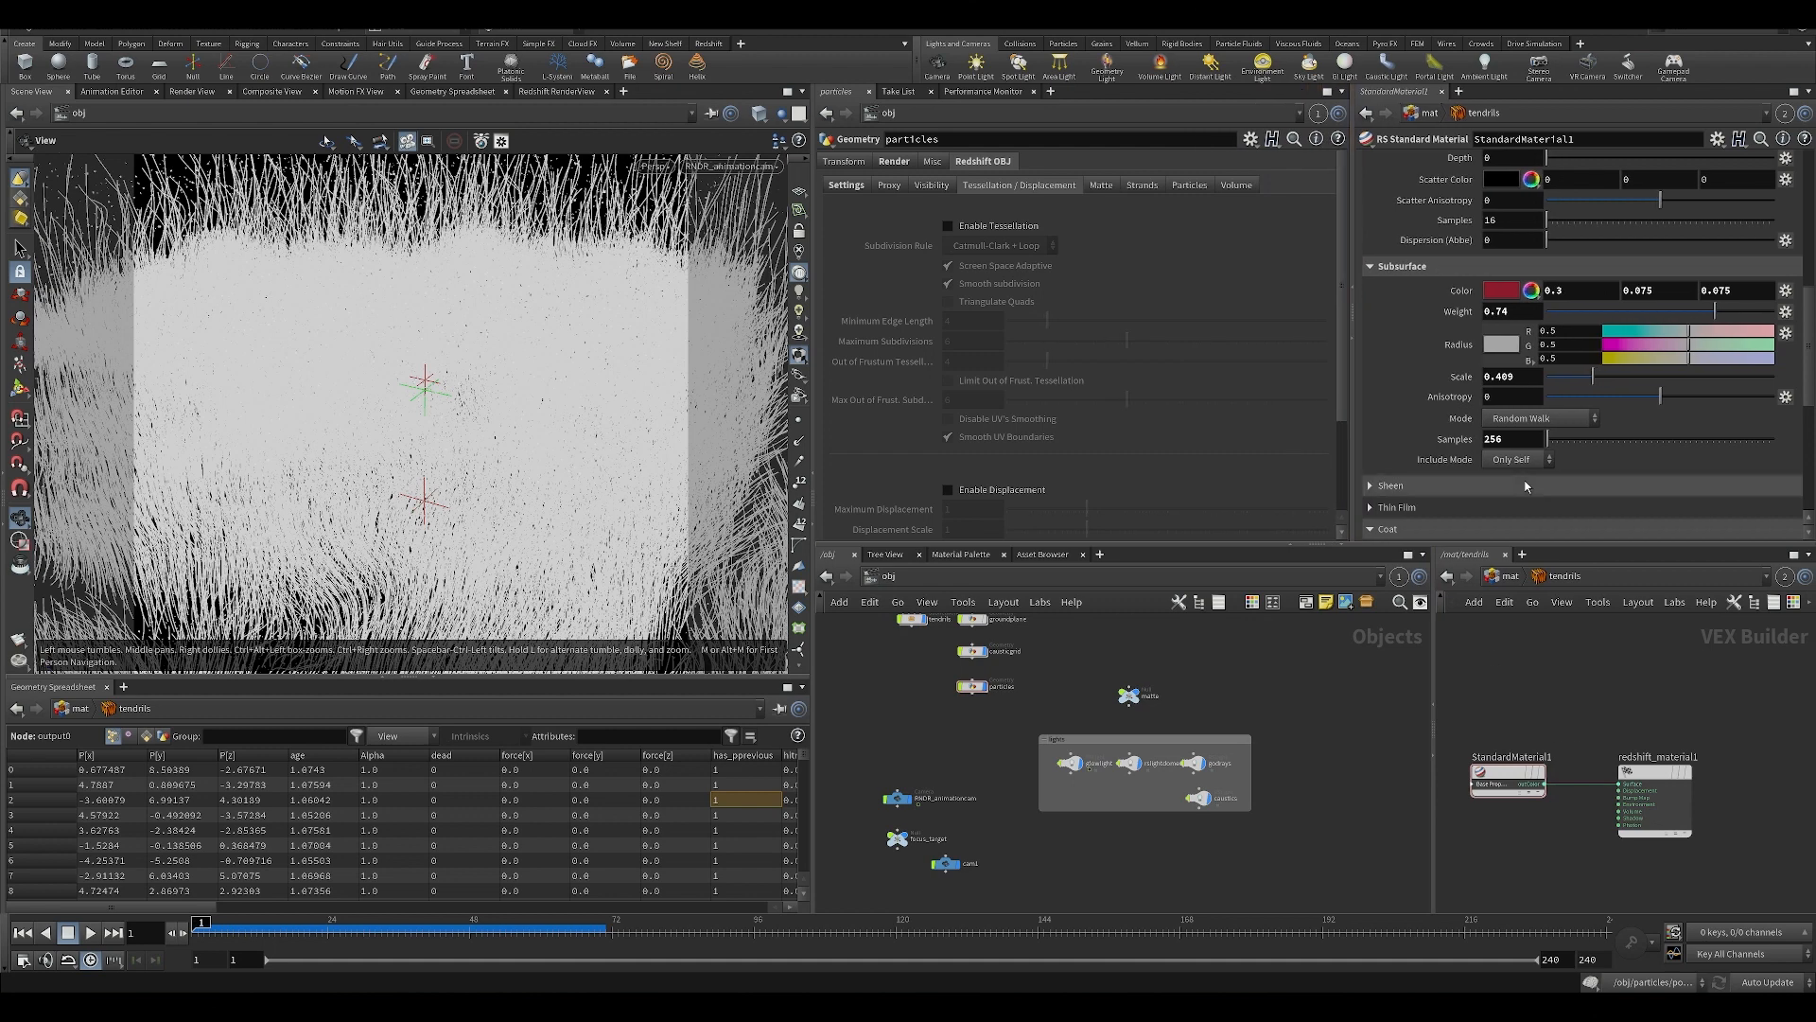
scroll(1366, 501, down, 5)
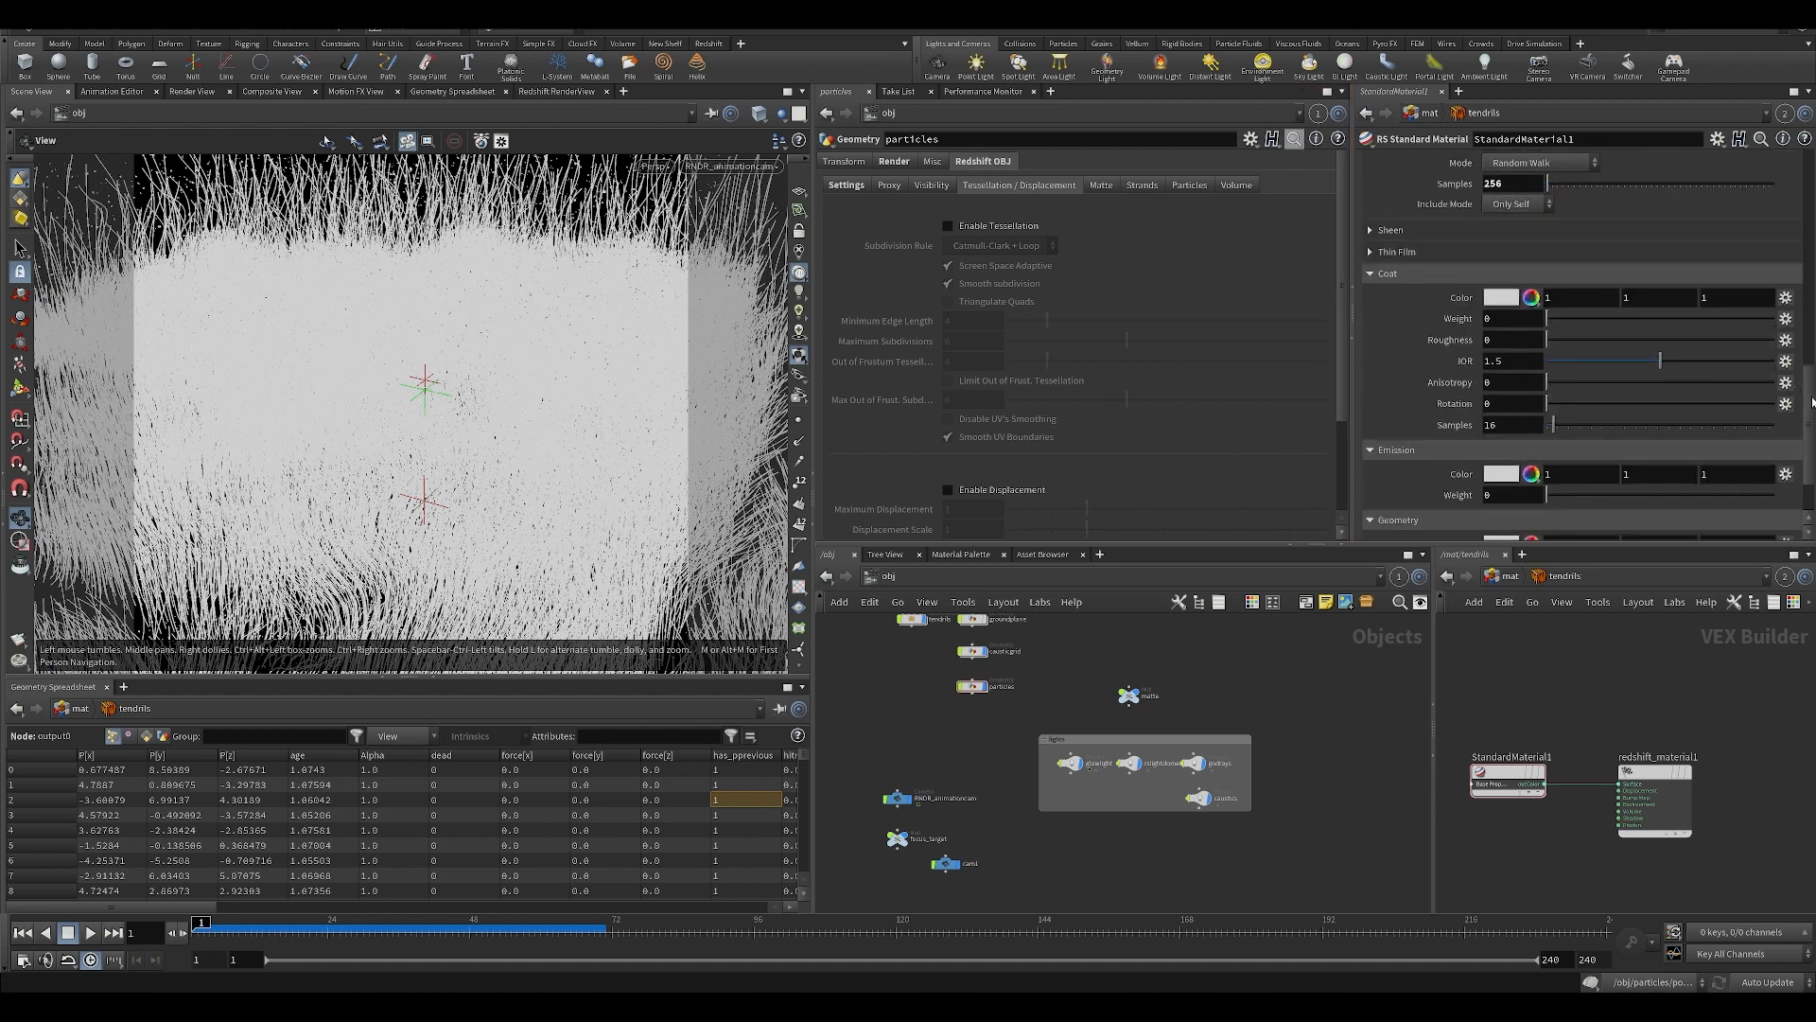
drag(1808, 381, 1810, 166)
click(1511, 576)
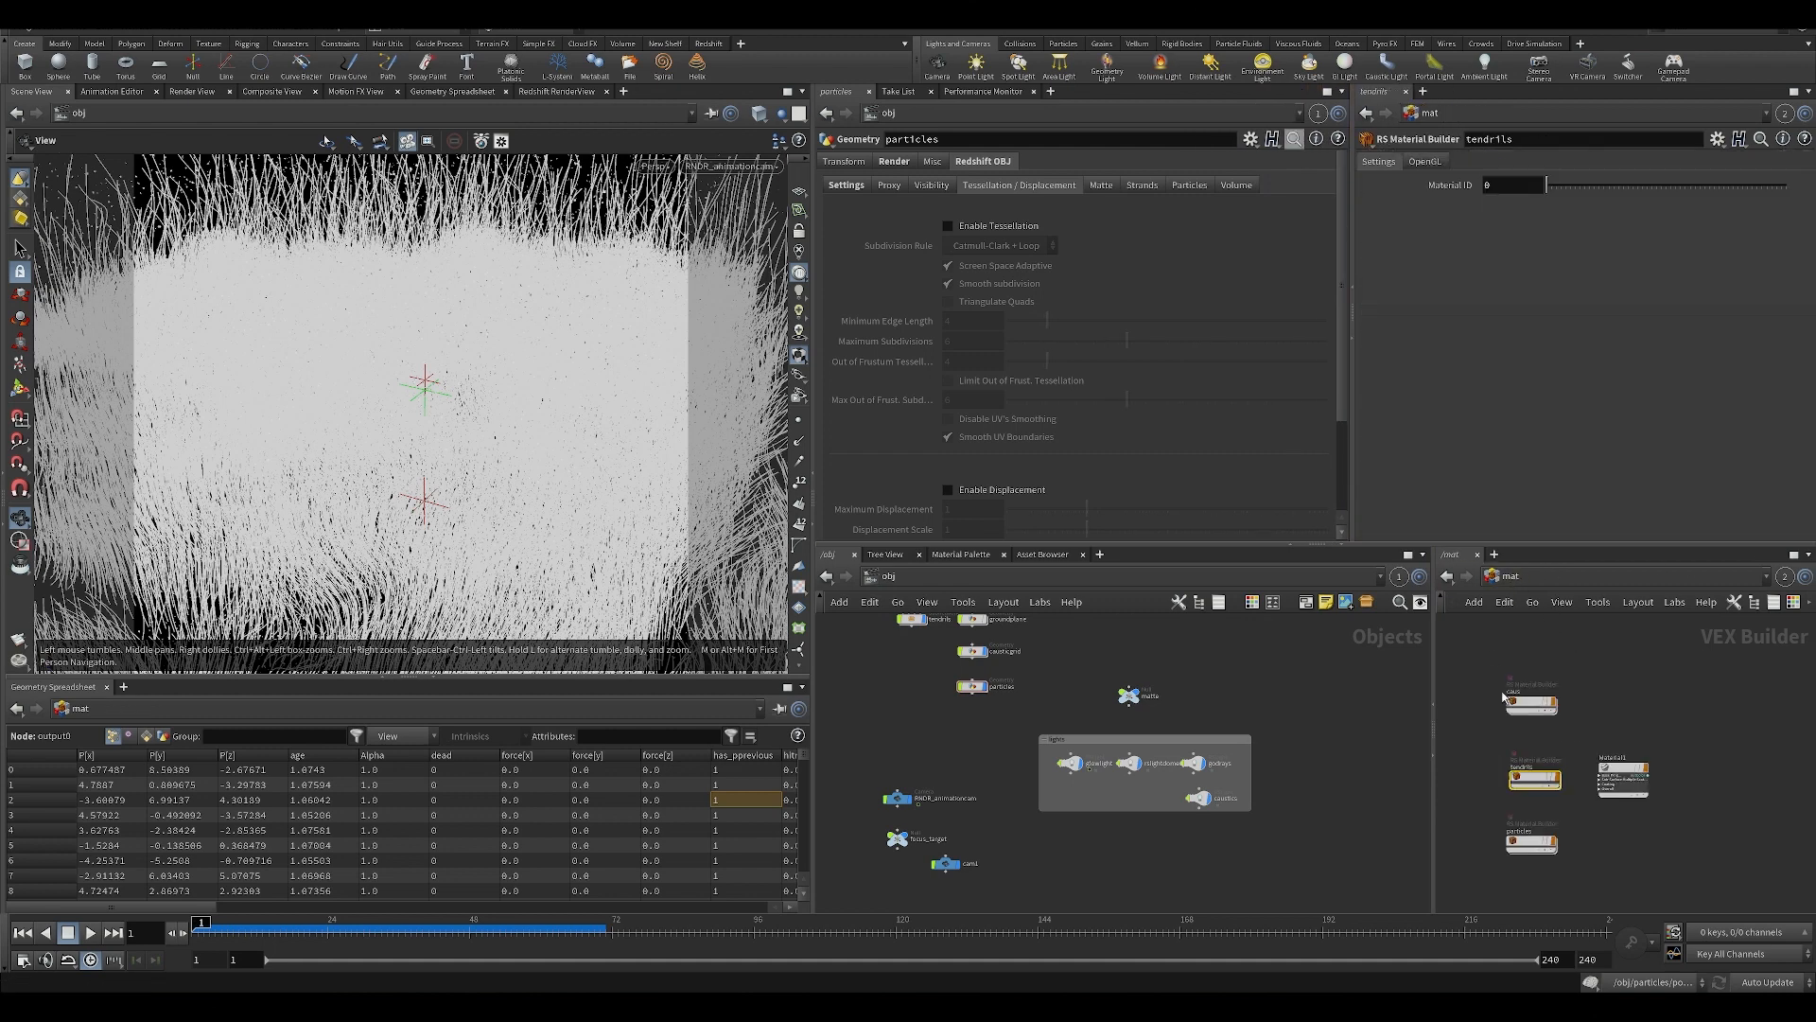
key(ctrl+s)
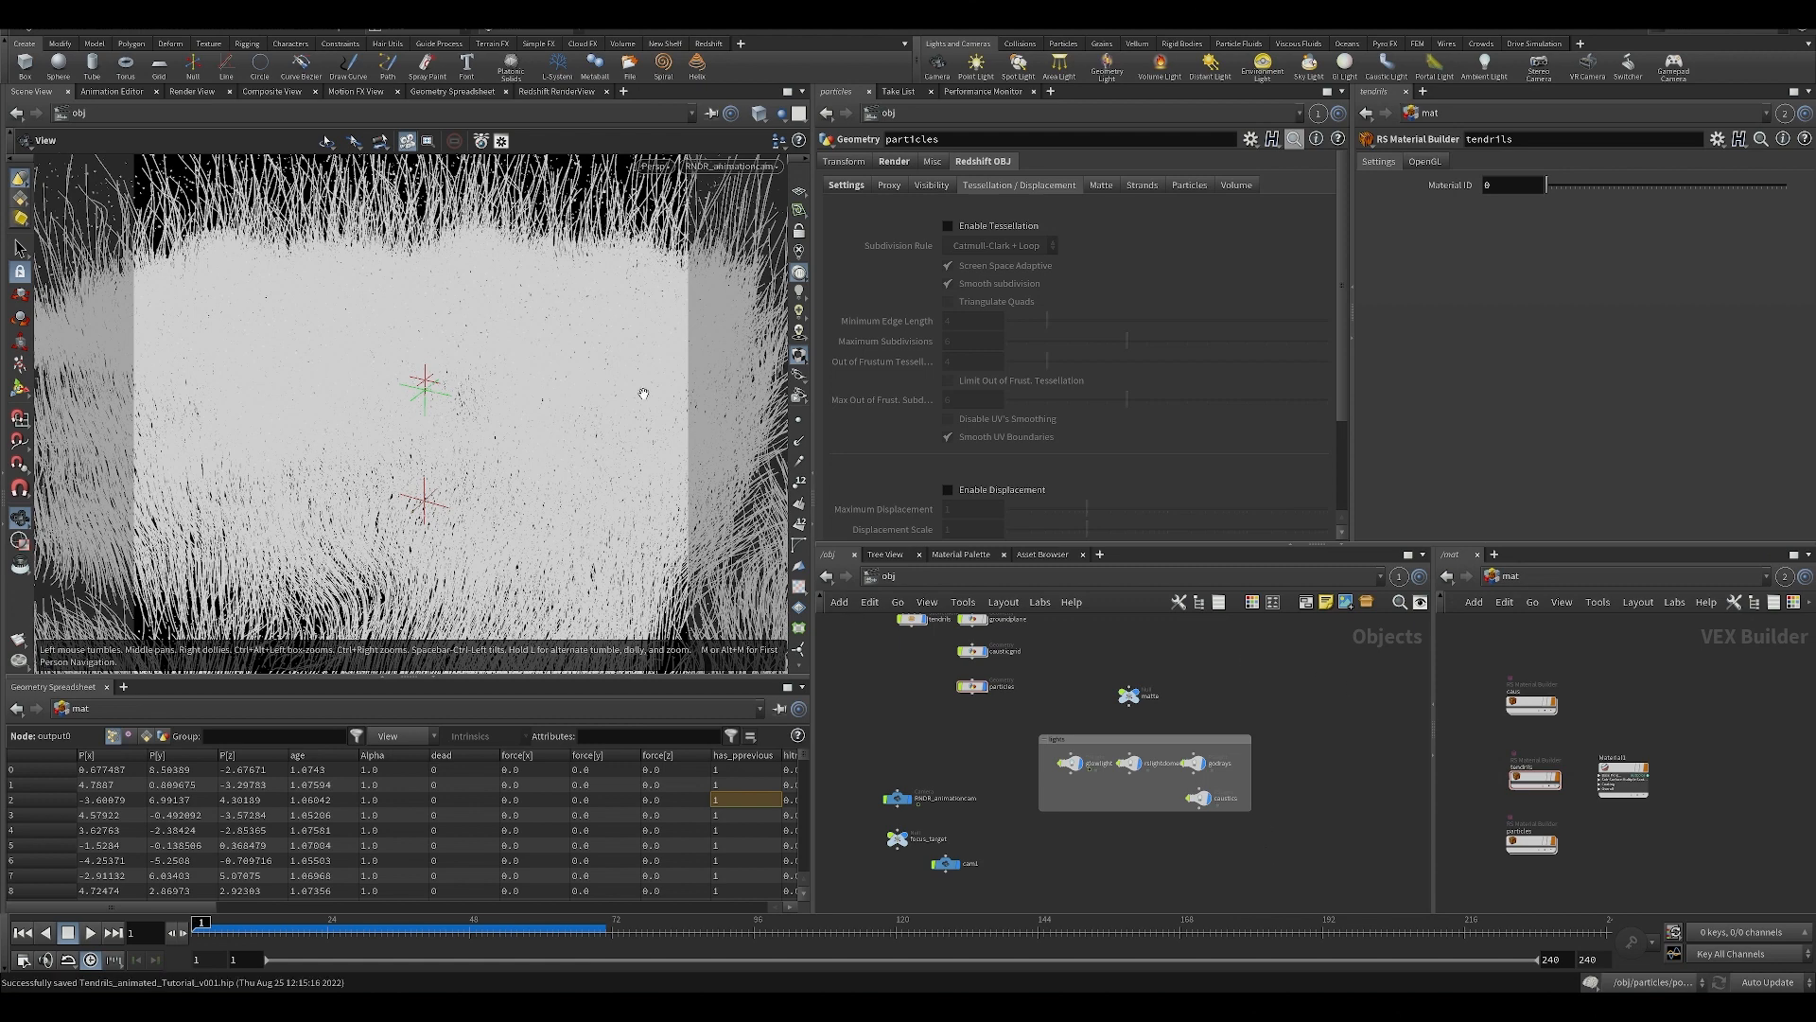
Open the particles material and the particles geometry network in wider panes to compare ParticleAttributeLookup1 with the Alpha wrangle.
double_click(1532, 840)
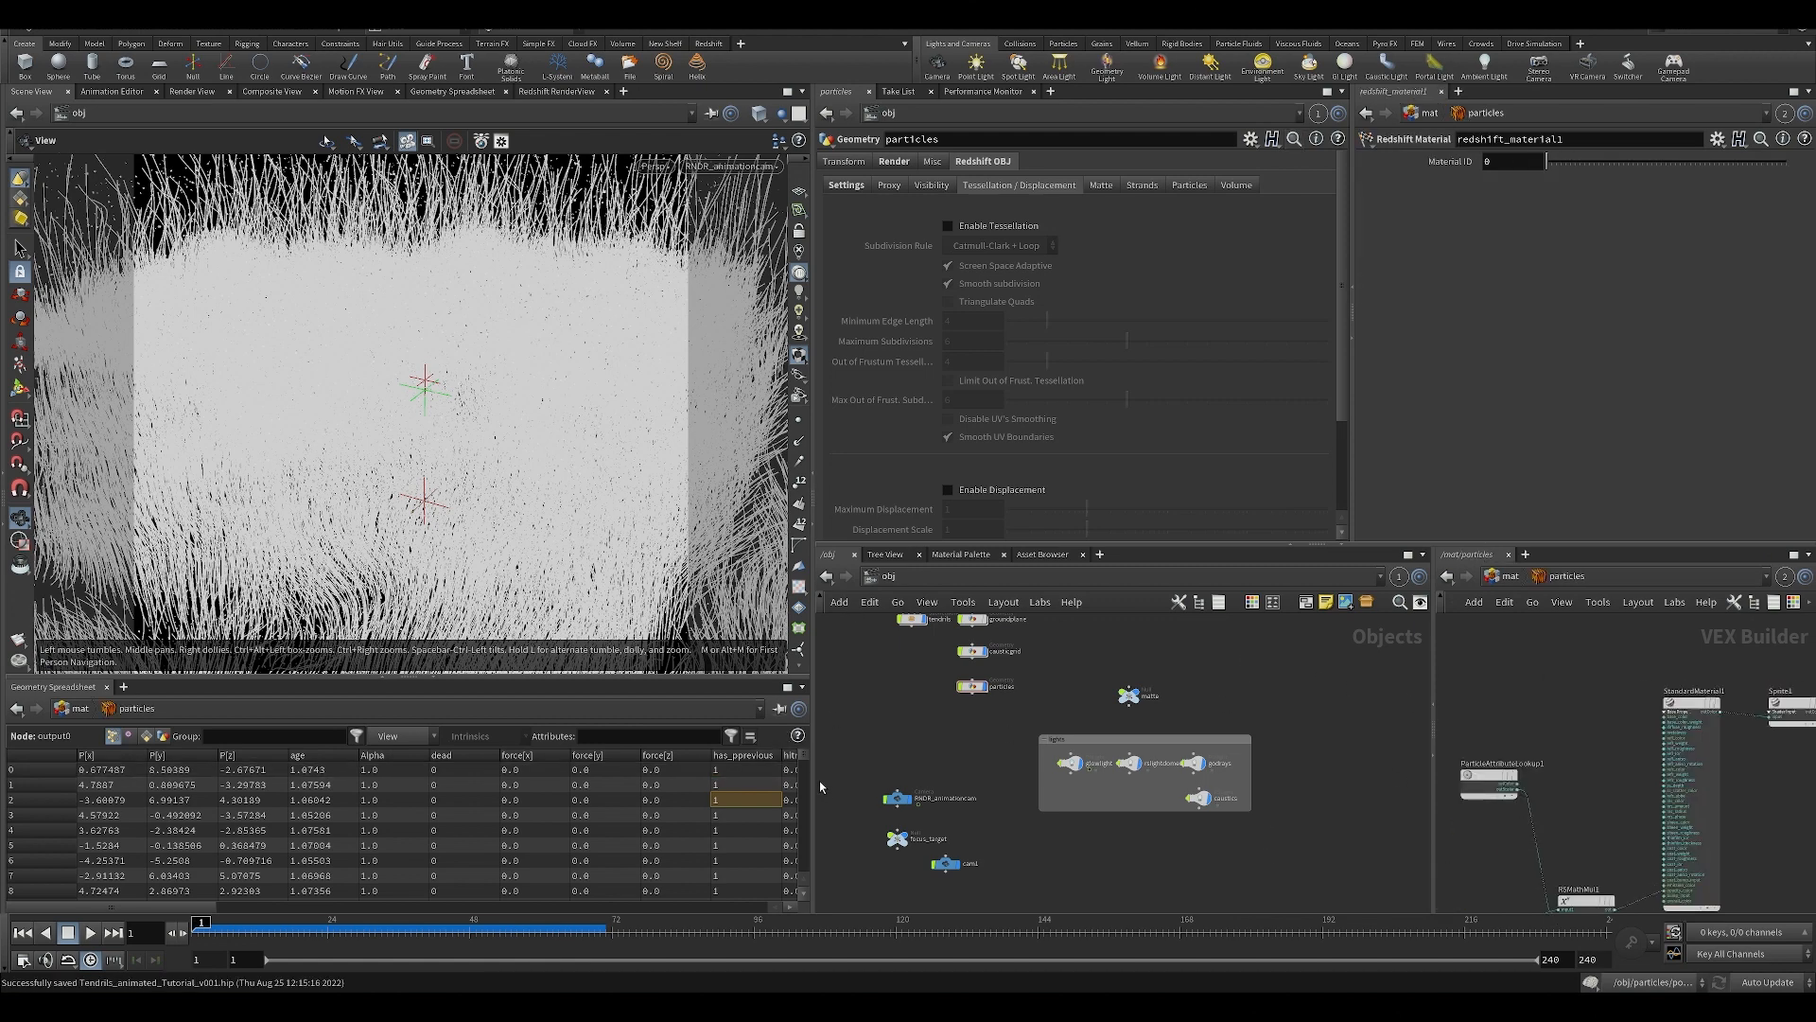
drag(813, 781, 380, 780)
click(1406, 783)
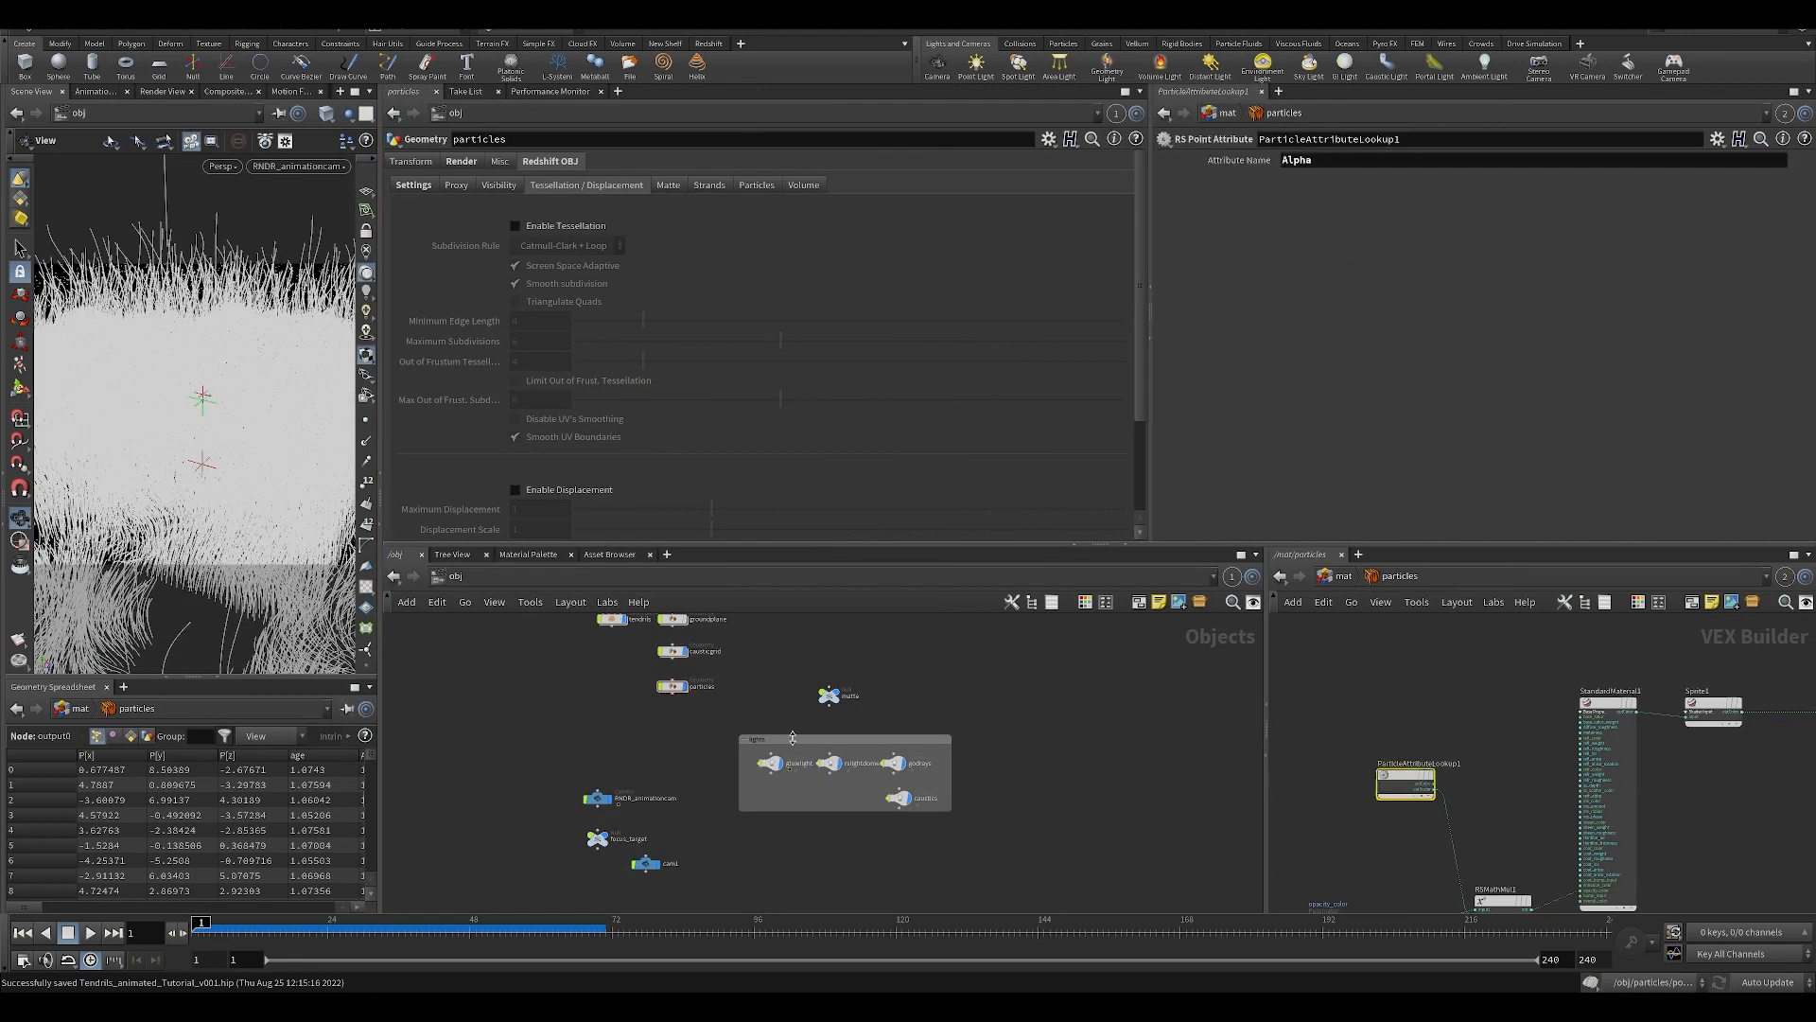
double_click(672, 686)
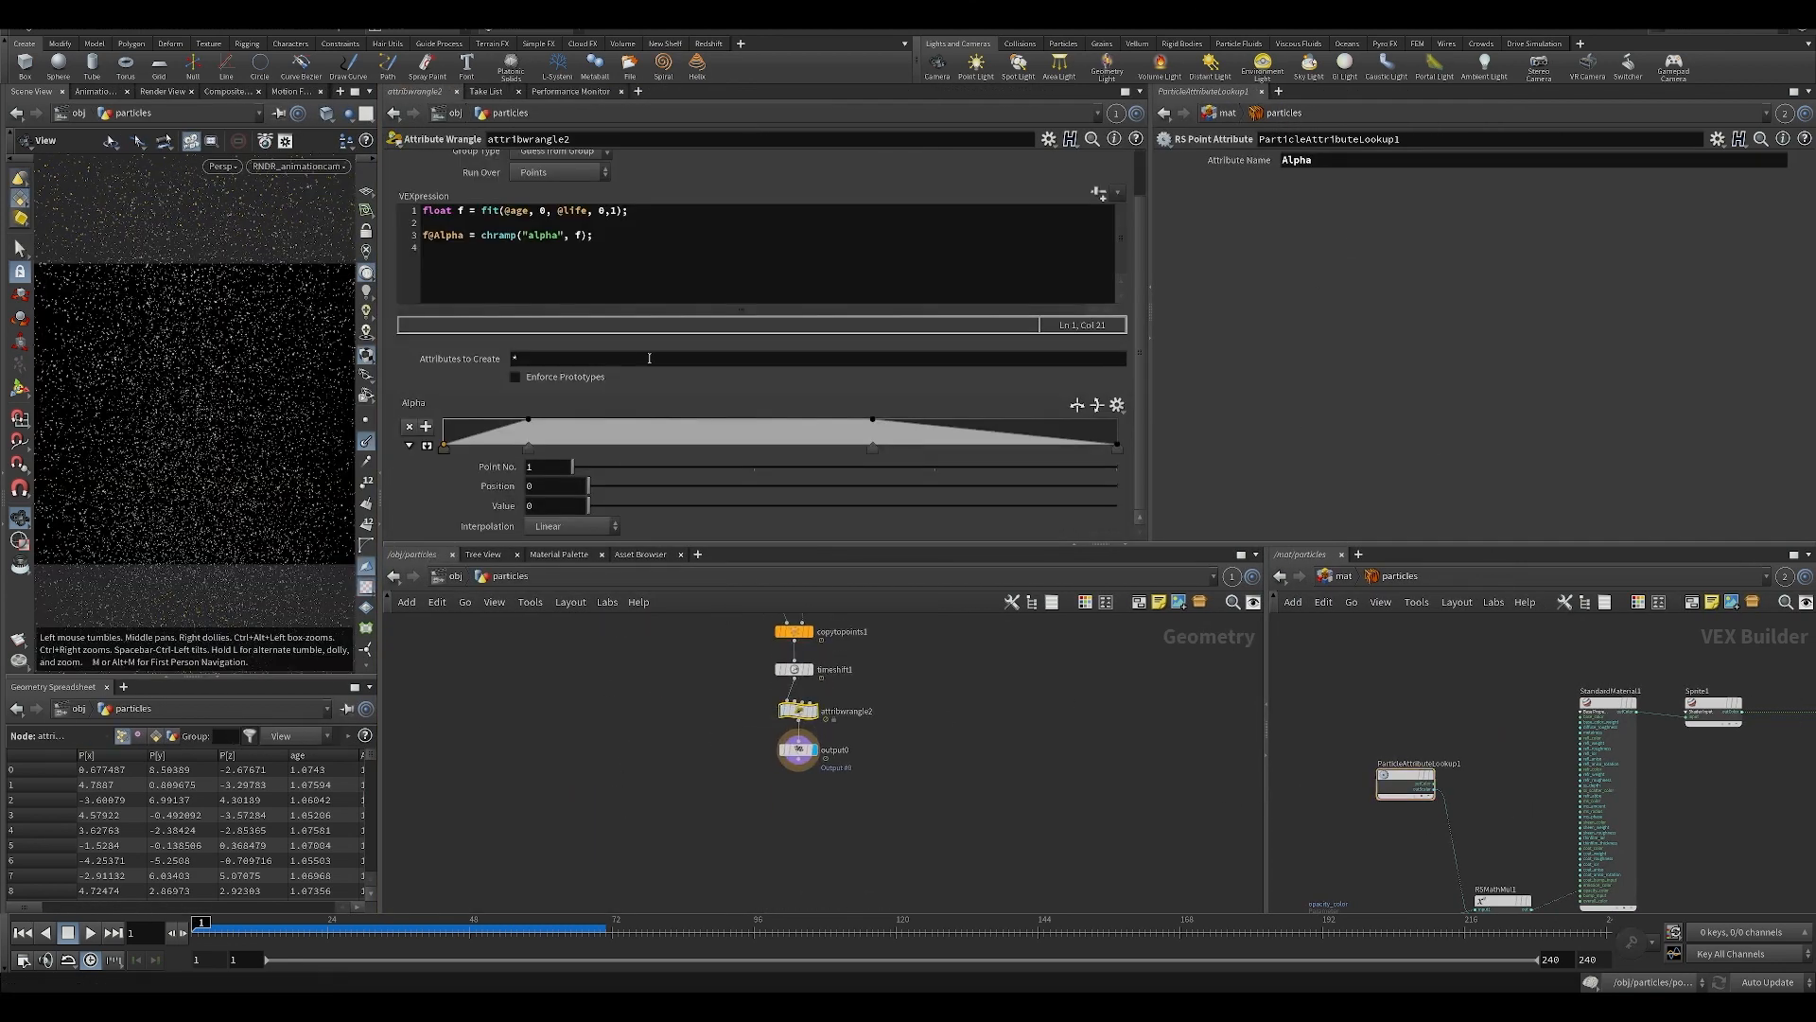
Inspect the particles material's opacity_color parameter and the RSMathMul1 node it feeds into.
middle_drag(1472, 804, 1447, 666)
middle_drag(1305, 716, 1346, 727)
scroll(1348, 733, up, 2)
click(1344, 828)
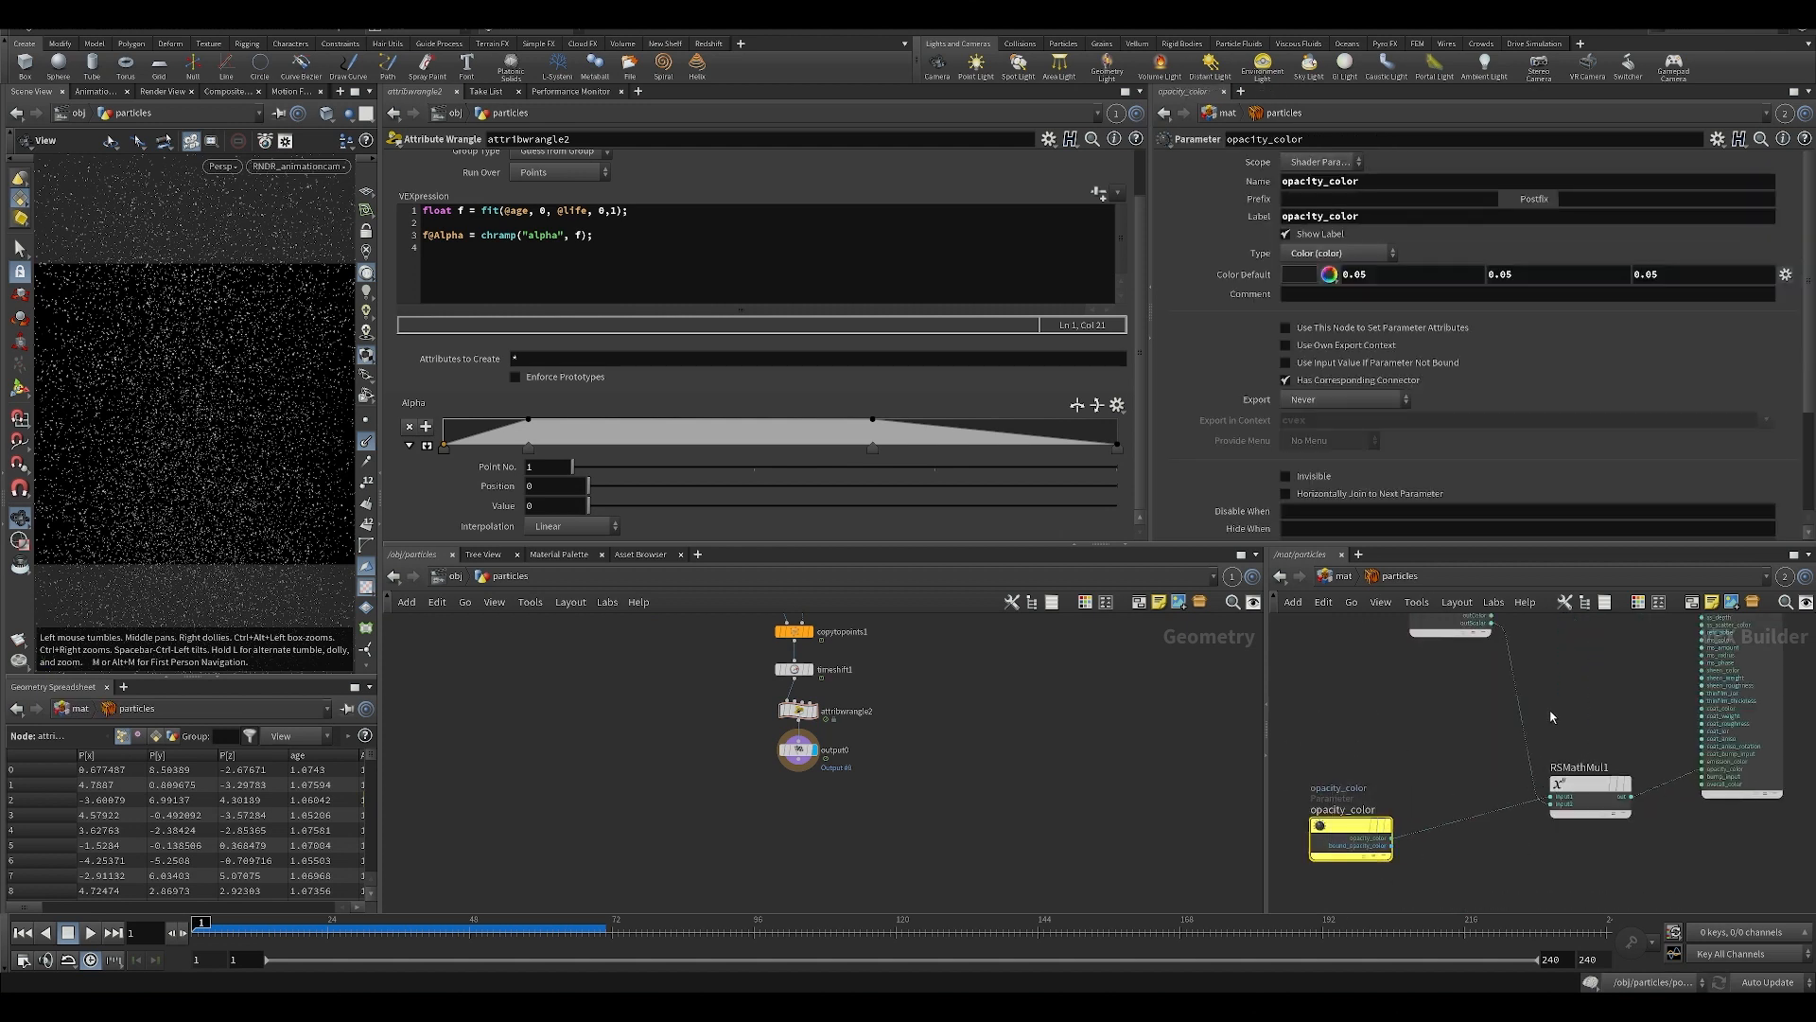
click(1589, 792)
middle_drag(1591, 716, 1586, 772)
scroll(1585, 772, up, 2)
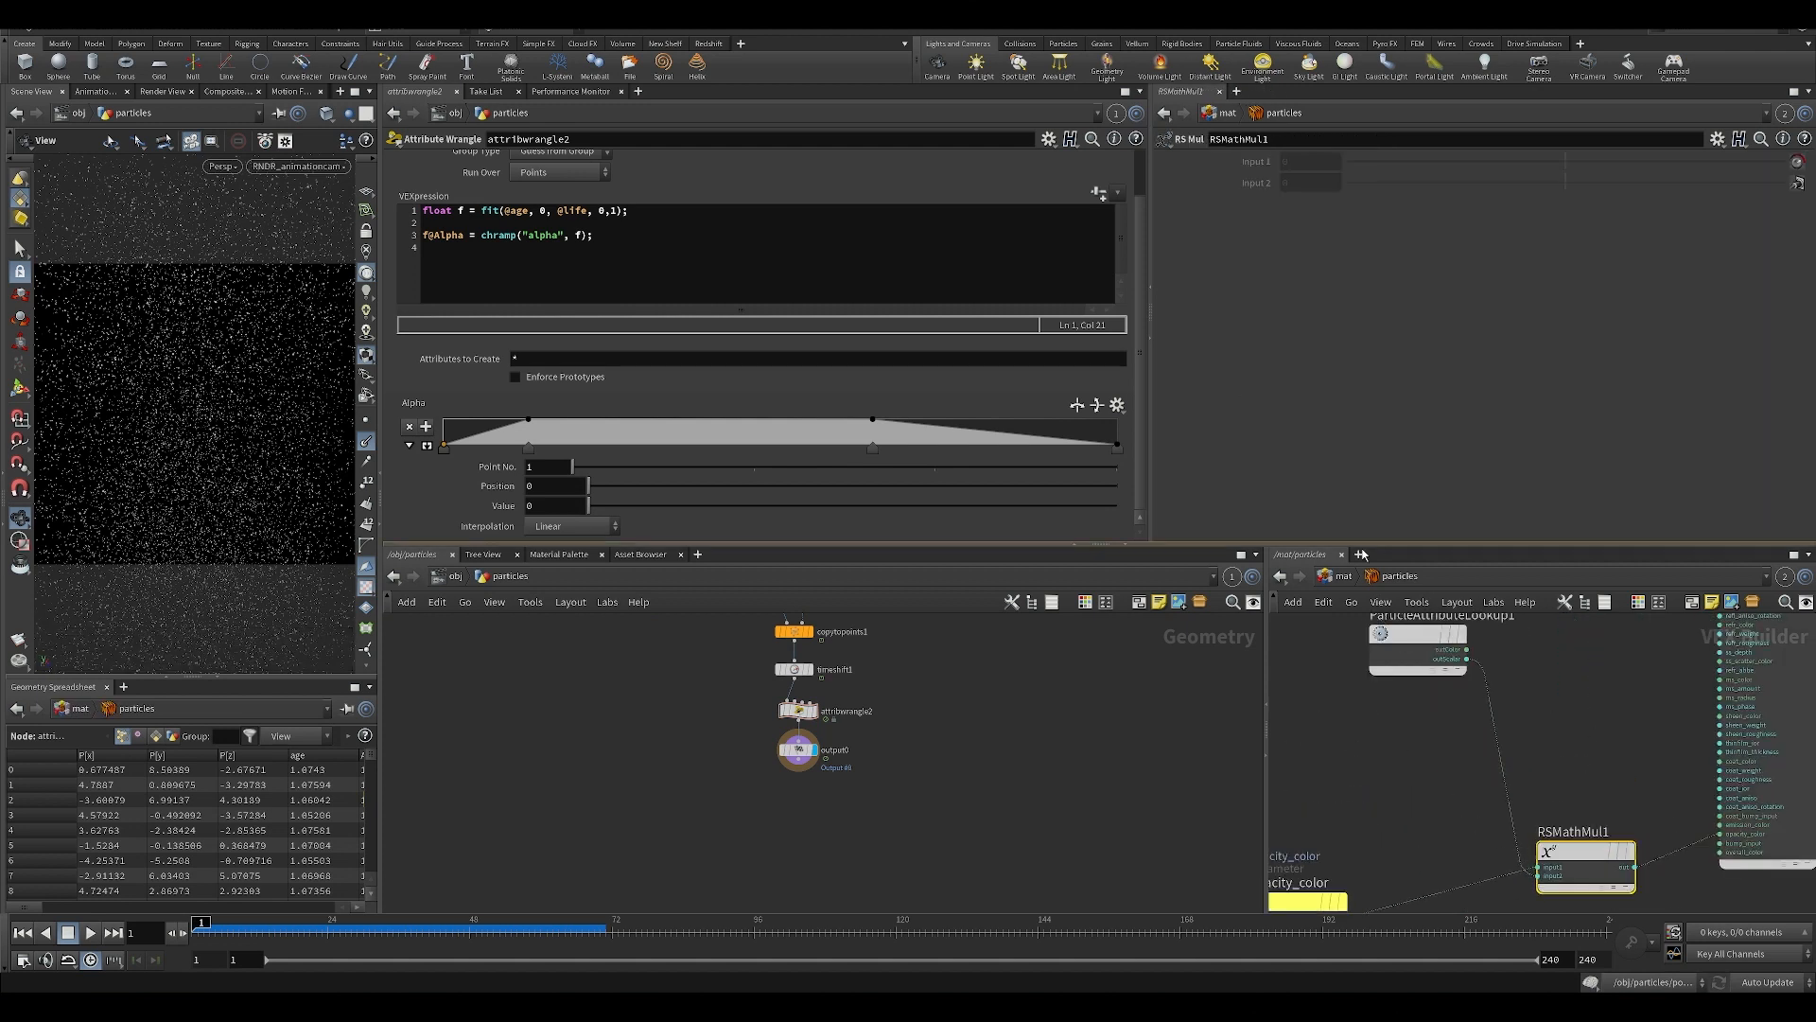
Check how opacity_color is exposed on the particles material builder, then go back inside the material.
click(1325, 575)
click(1434, 806)
middle_drag(1435, 807, 1454, 751)
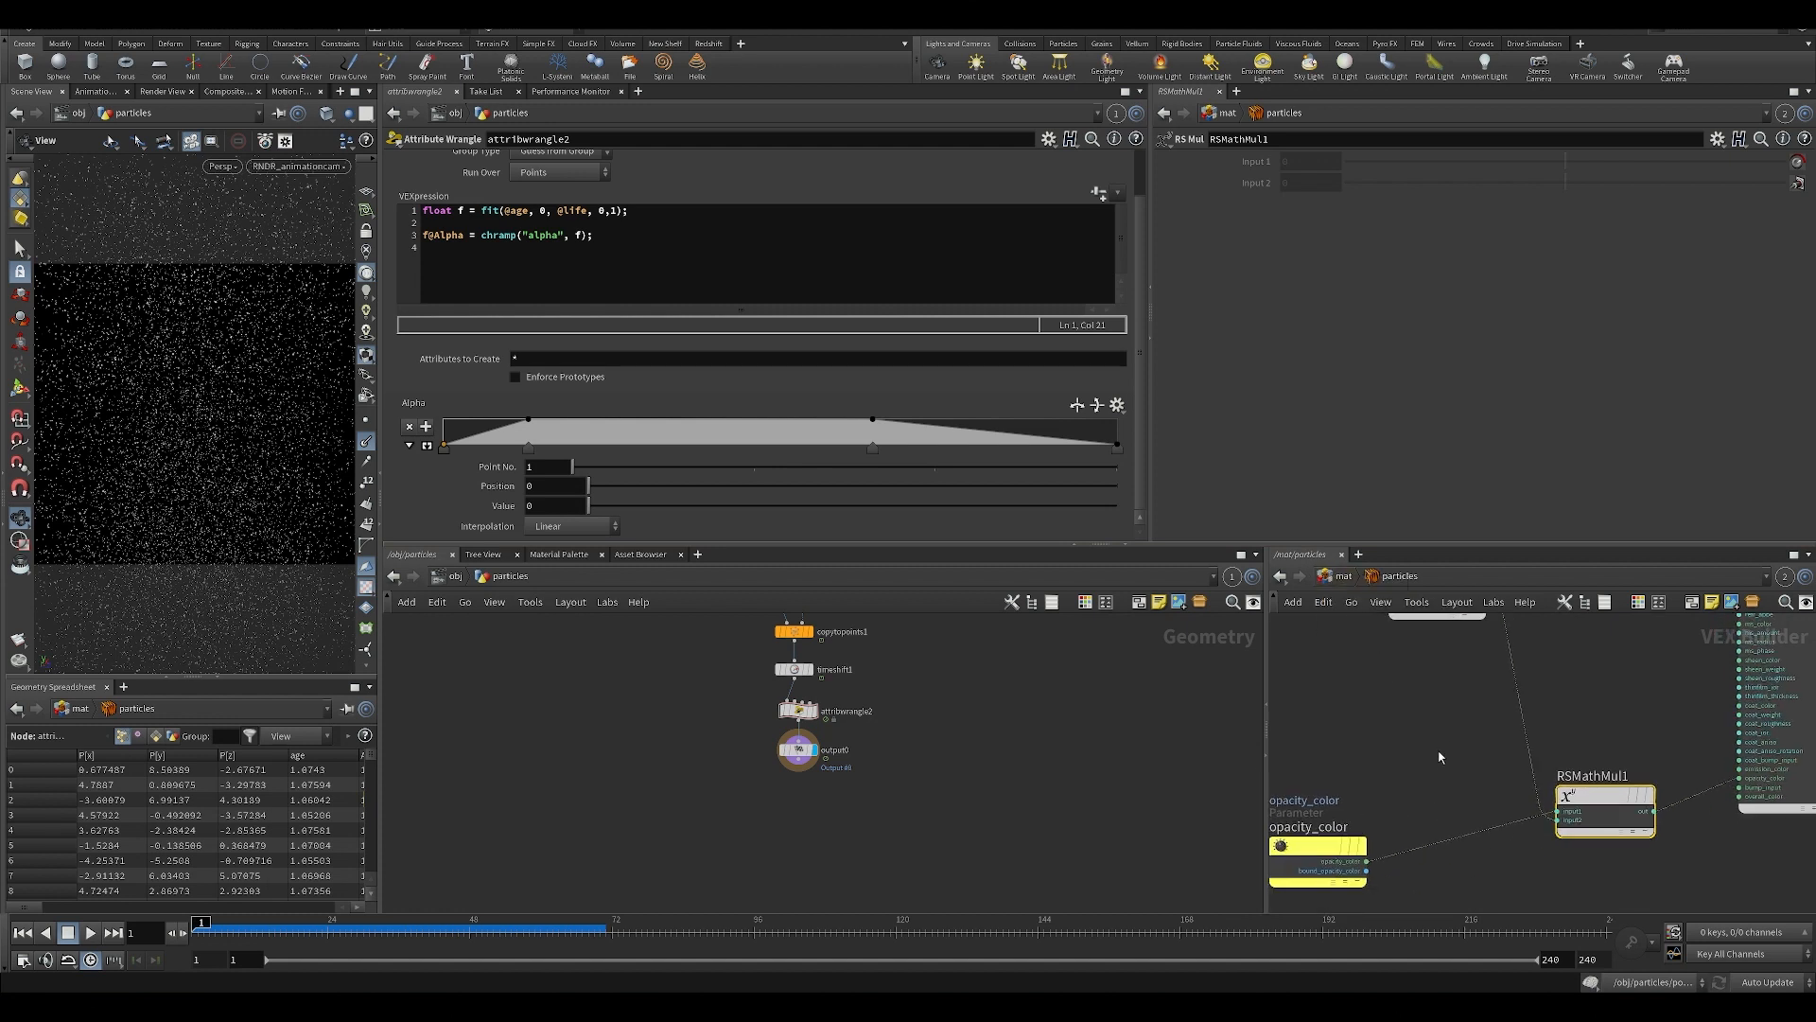
click(1313, 844)
click(1346, 576)
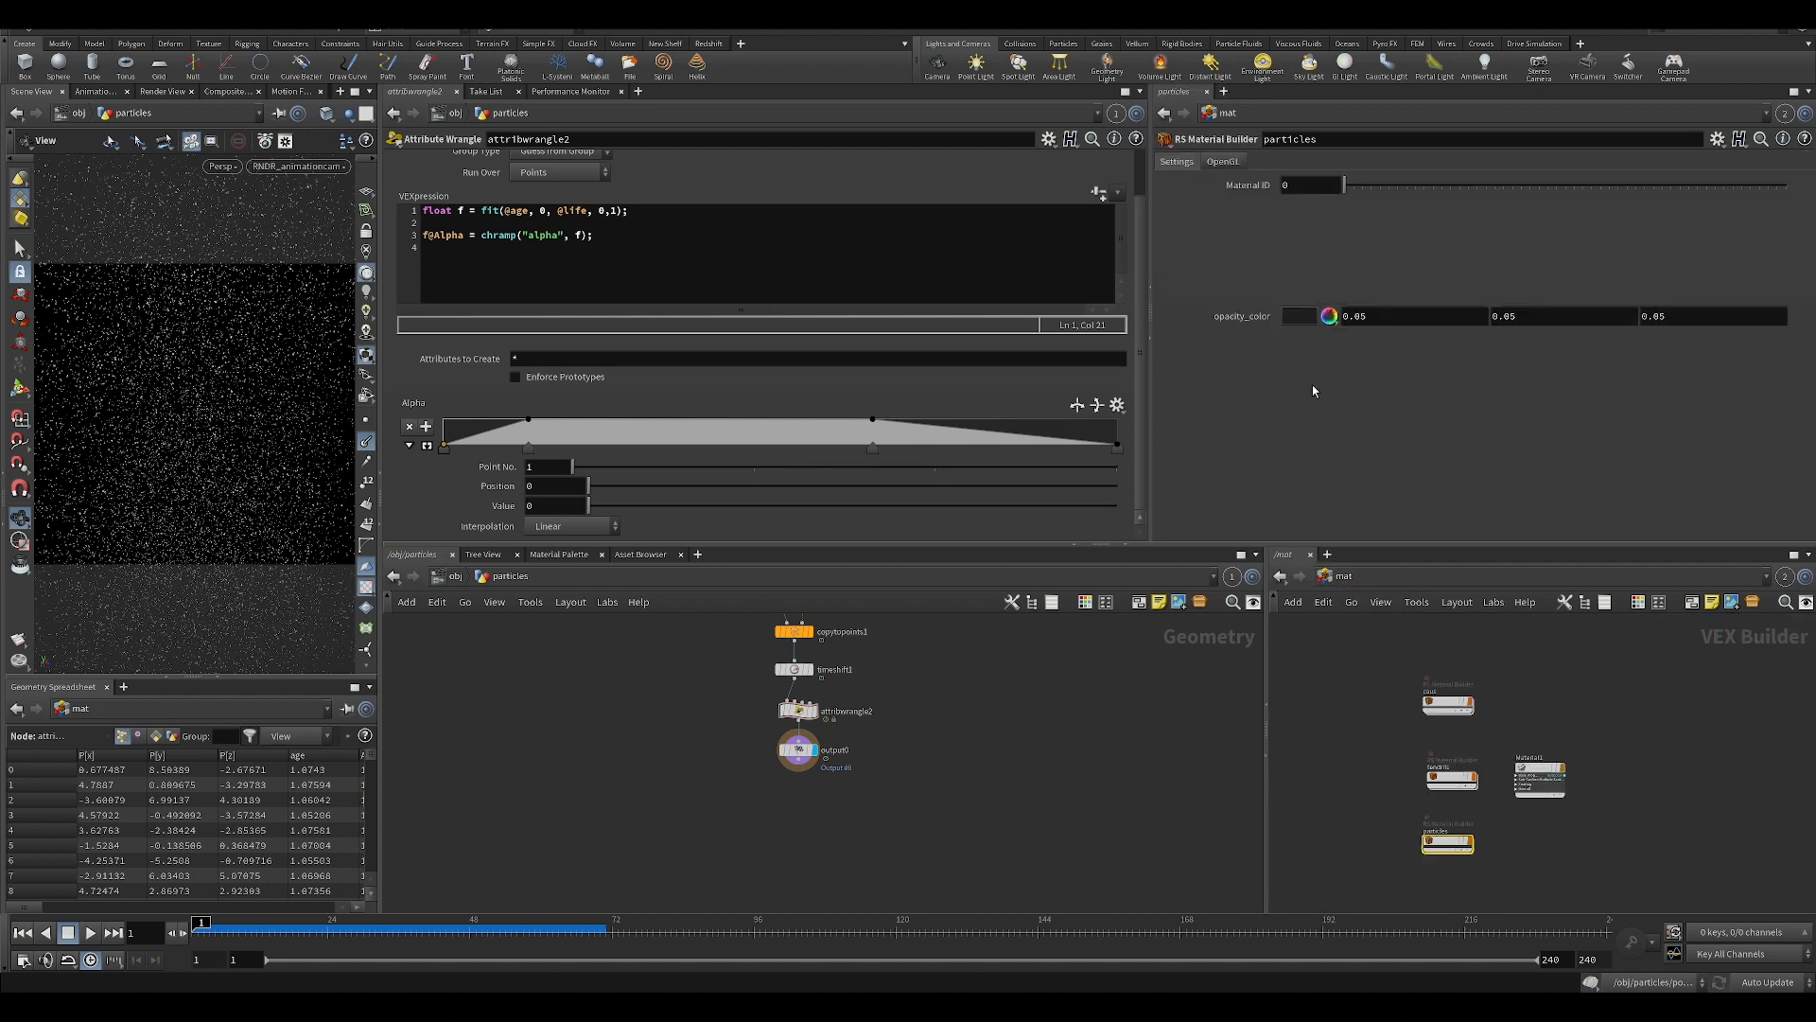
double_click(1448, 841)
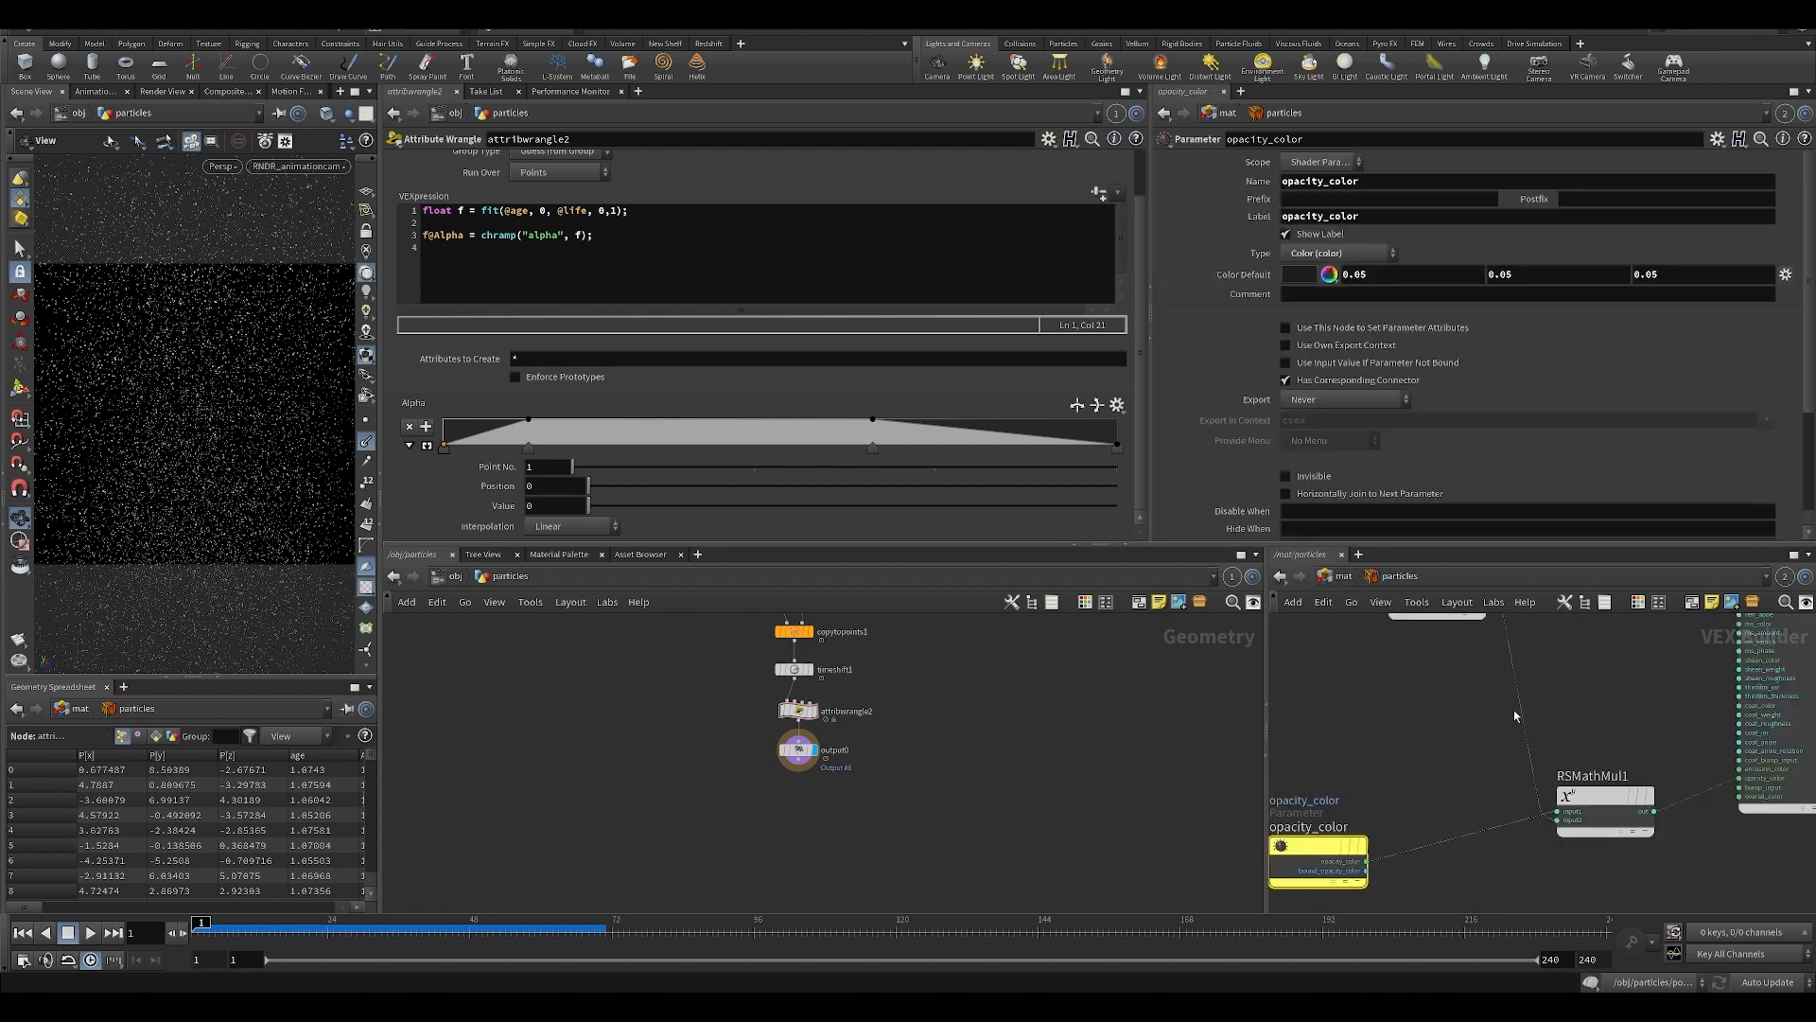
Review StandardMaterial1's Emission and Geometry settings and the ParticleAttributeLookup1 connection in the particles material.
drag(1506, 706, 1557, 762)
scroll(1466, 476, down, 7)
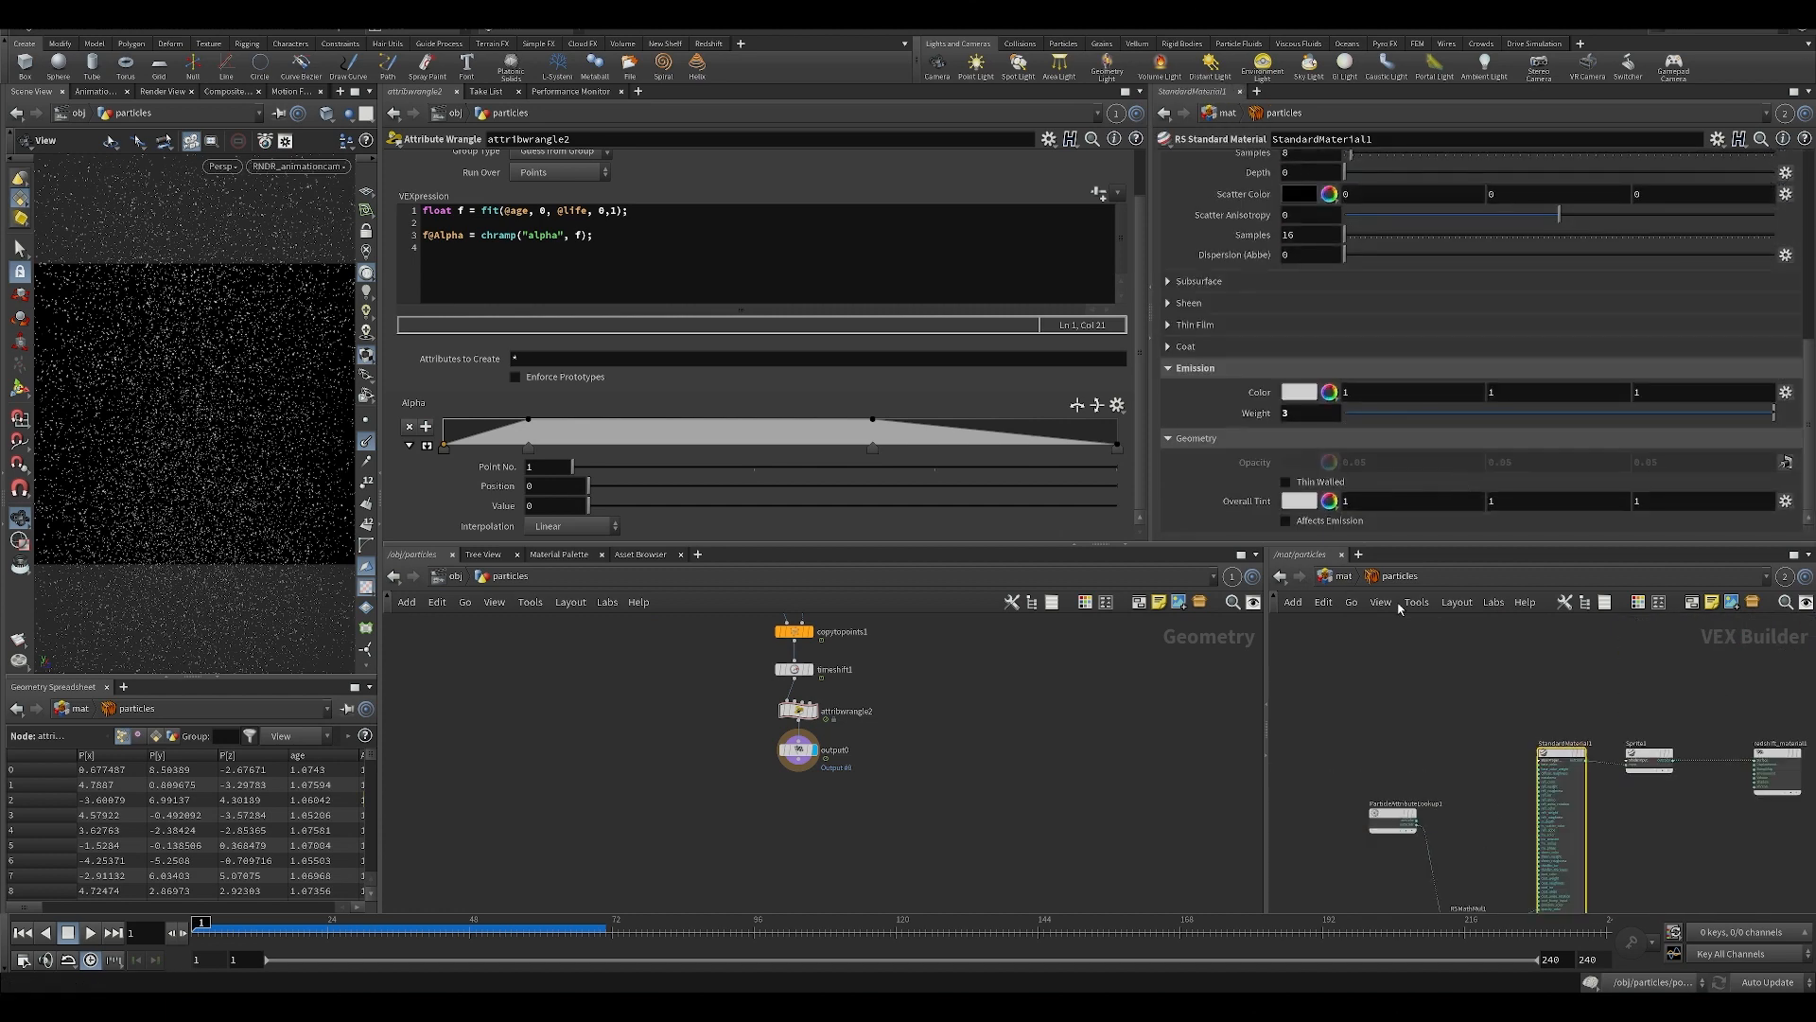
middle_drag(1408, 884, 1503, 704)
click(1348, 812)
scroll(1487, 664, up, 3)
drag(1443, 700, 1325, 829)
middle_drag(1541, 908, 1466, 879)
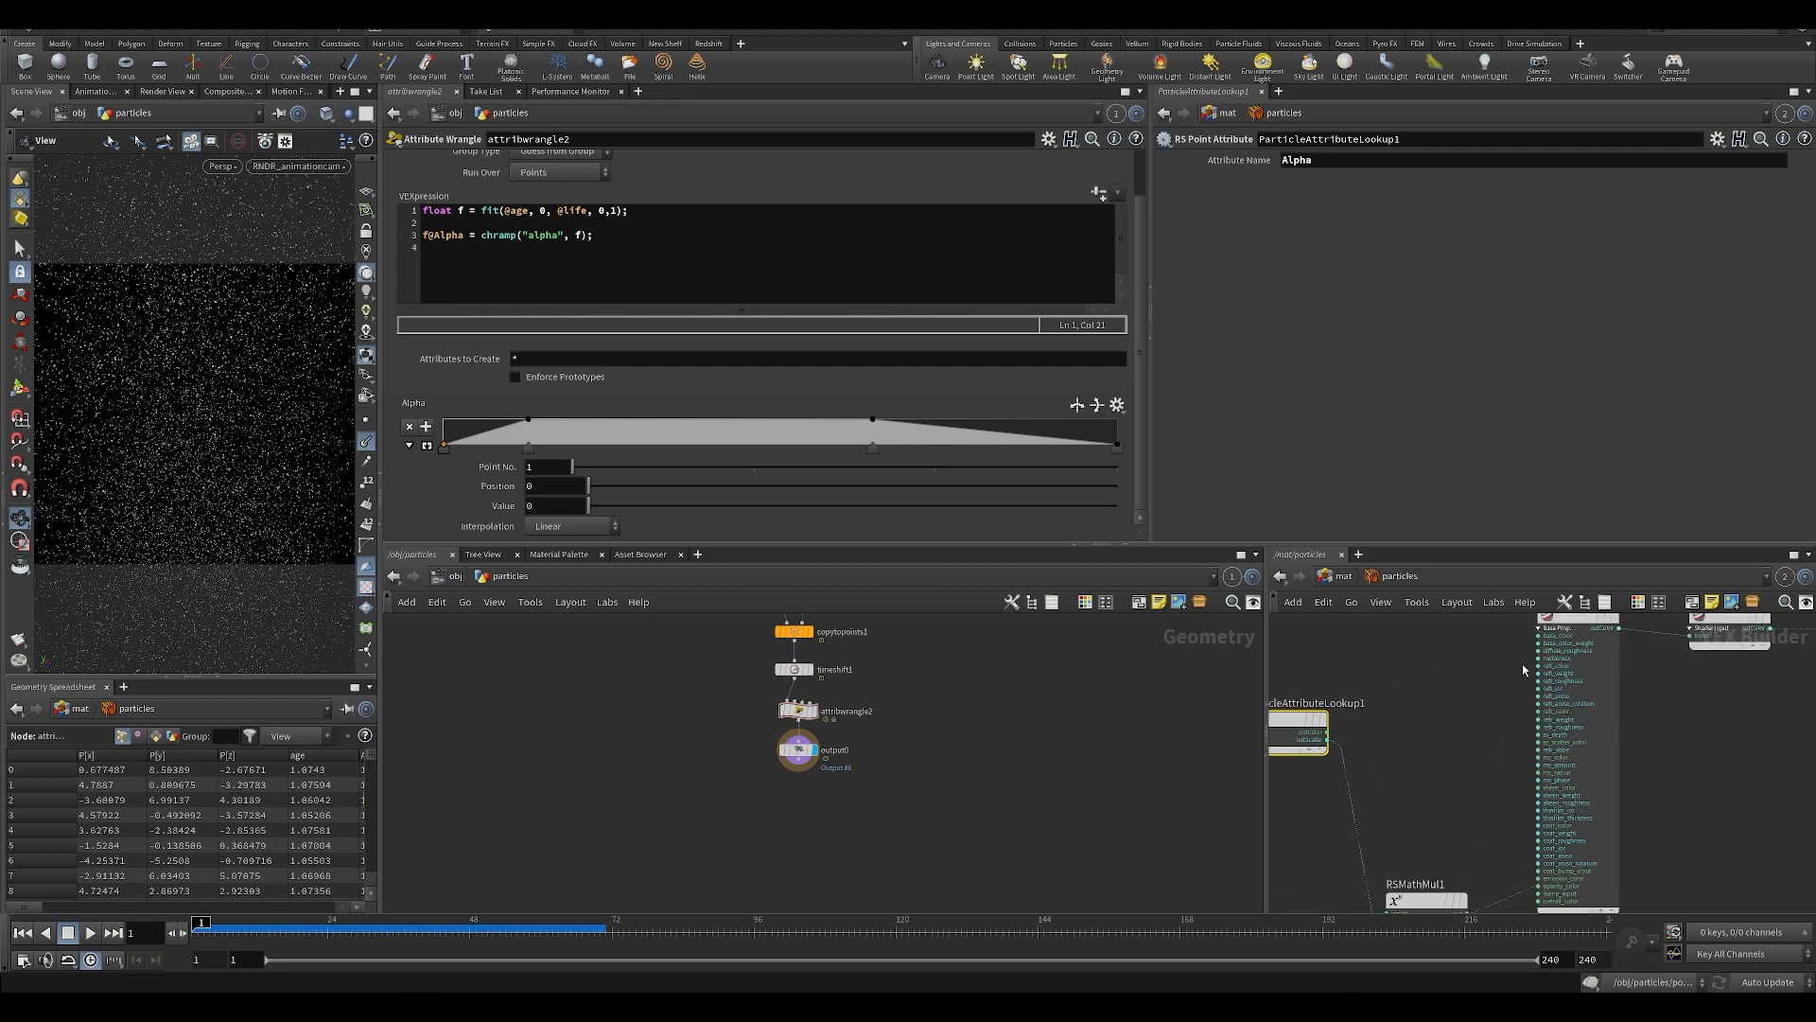
Set Sprite1's stencil image path to $JOB/tex/puff.png and save the scene.
middle_drag(1659, 746, 1472, 844)
drag(1552, 747, 1575, 752)
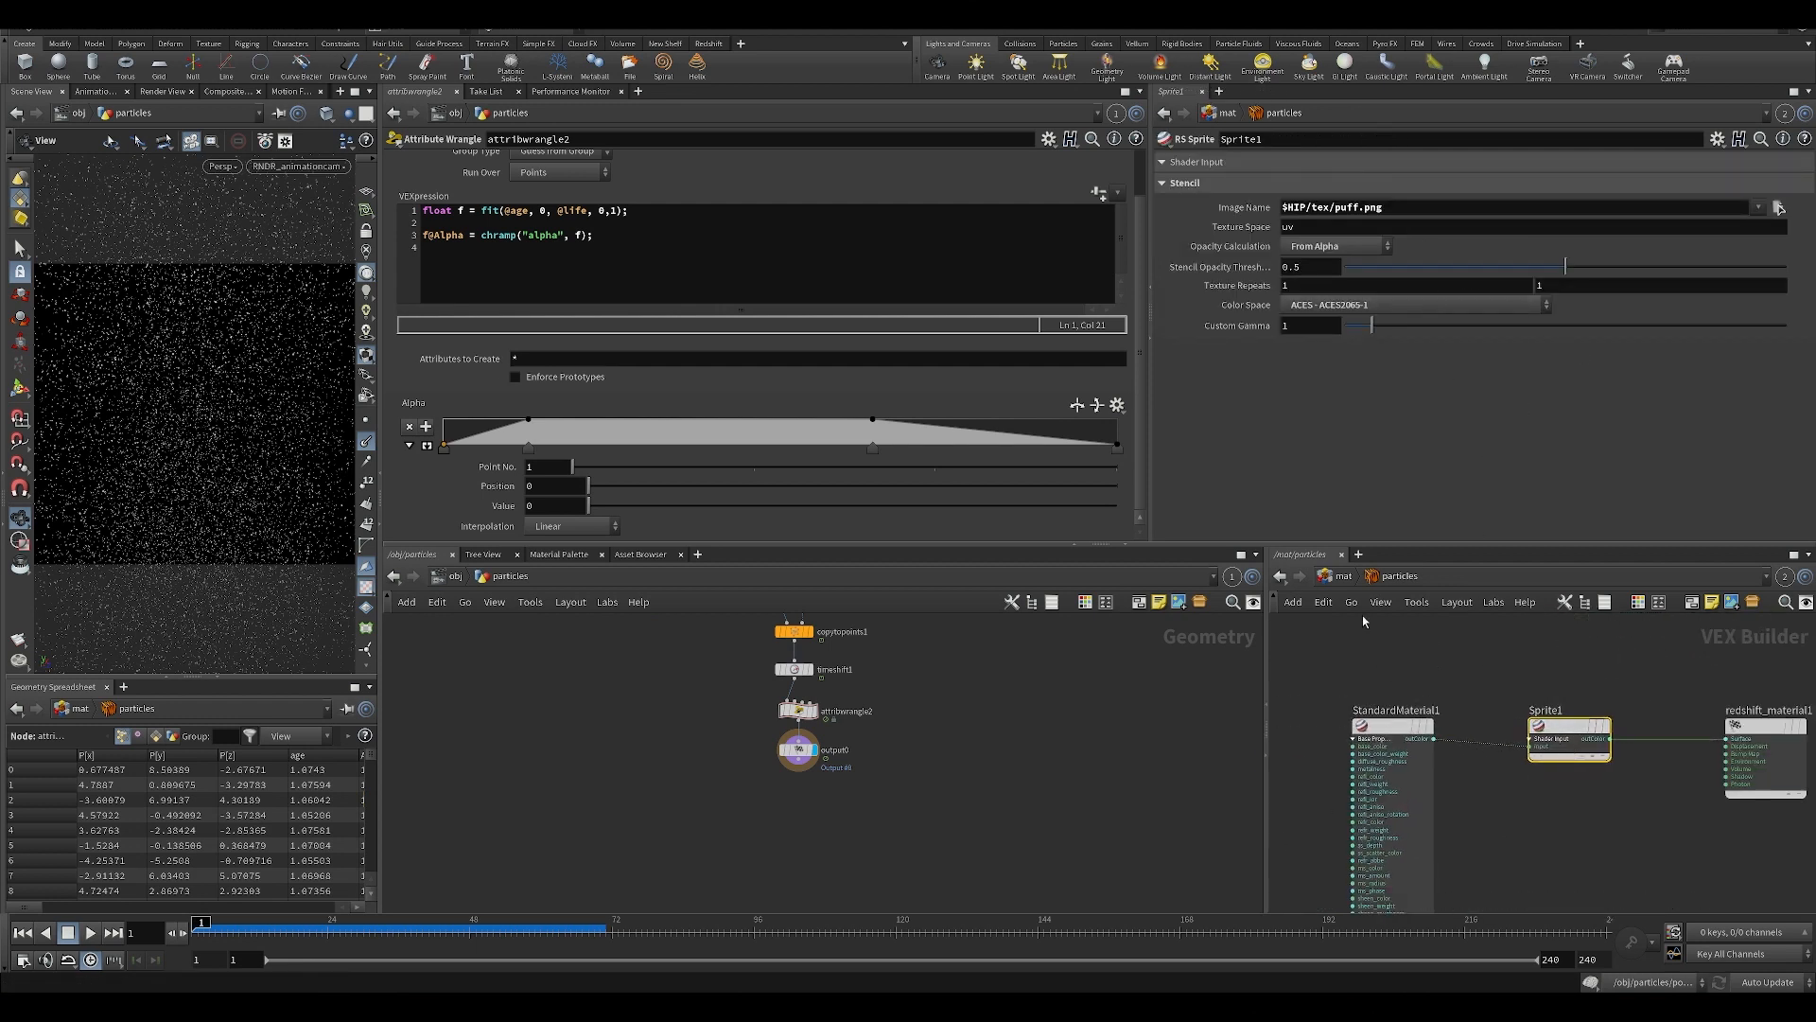
drag(1364, 209, 1388, 208)
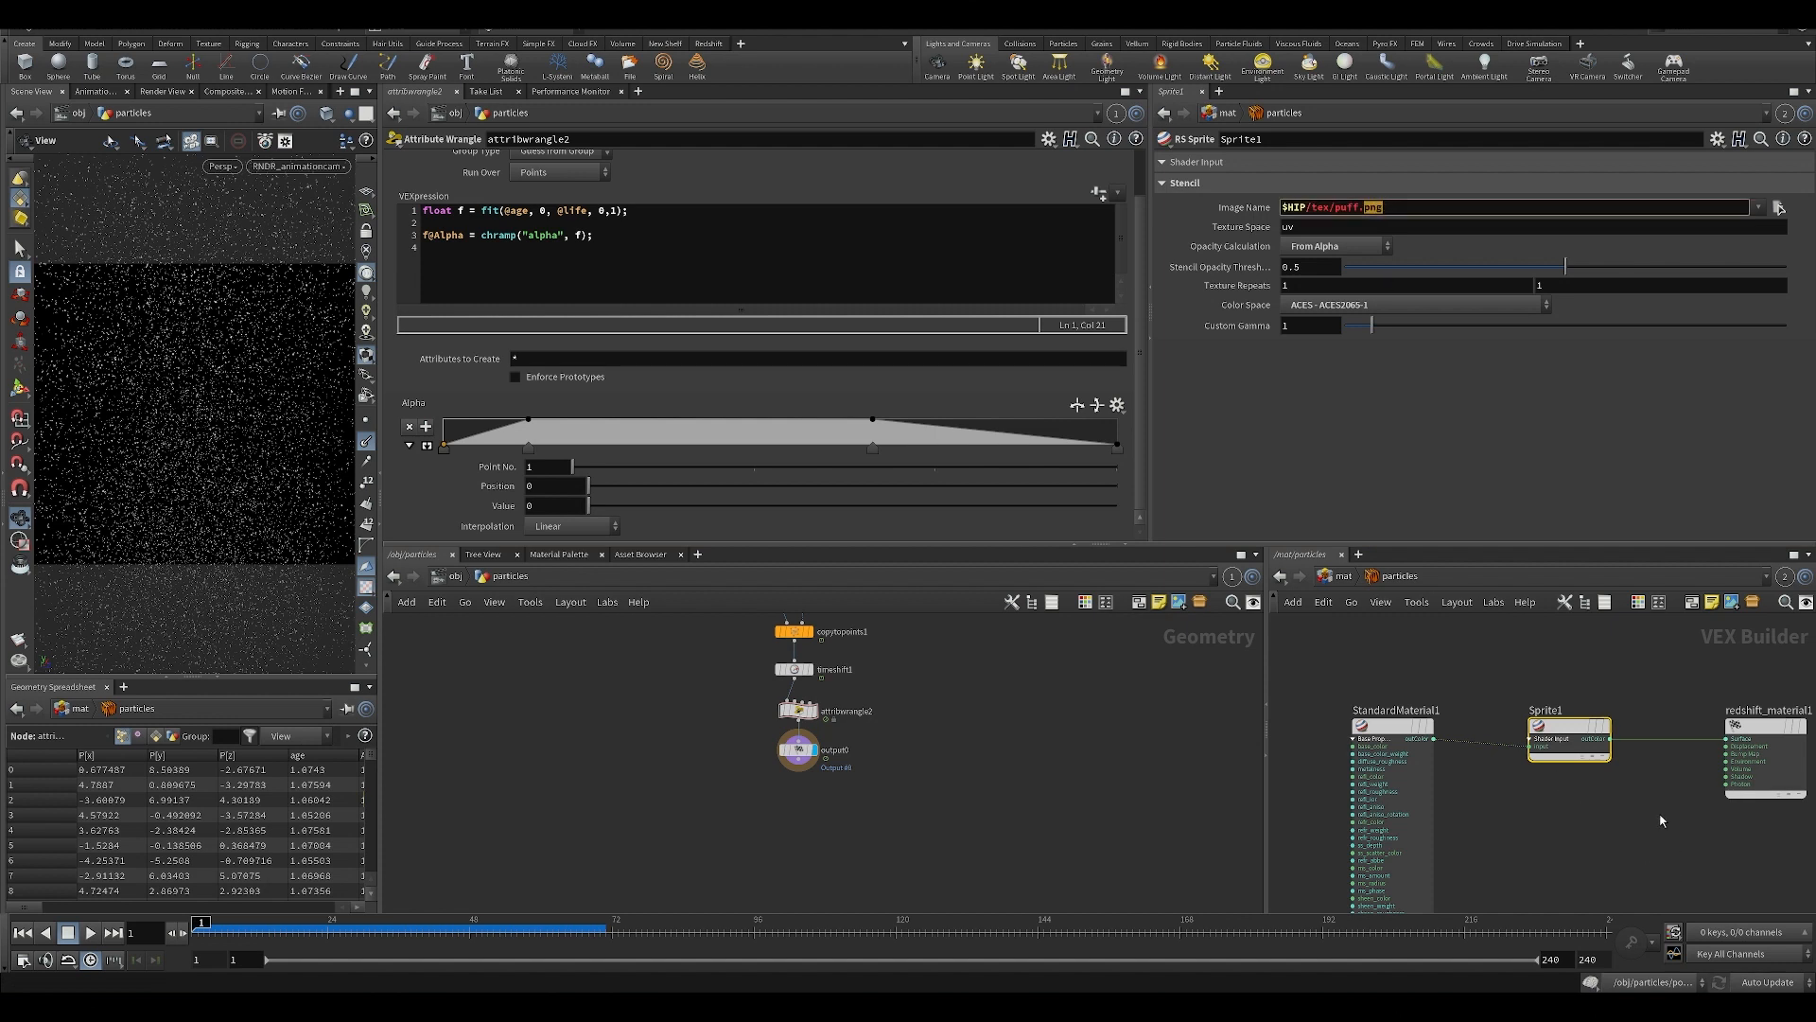
click(1389, 213)
text($JOB)
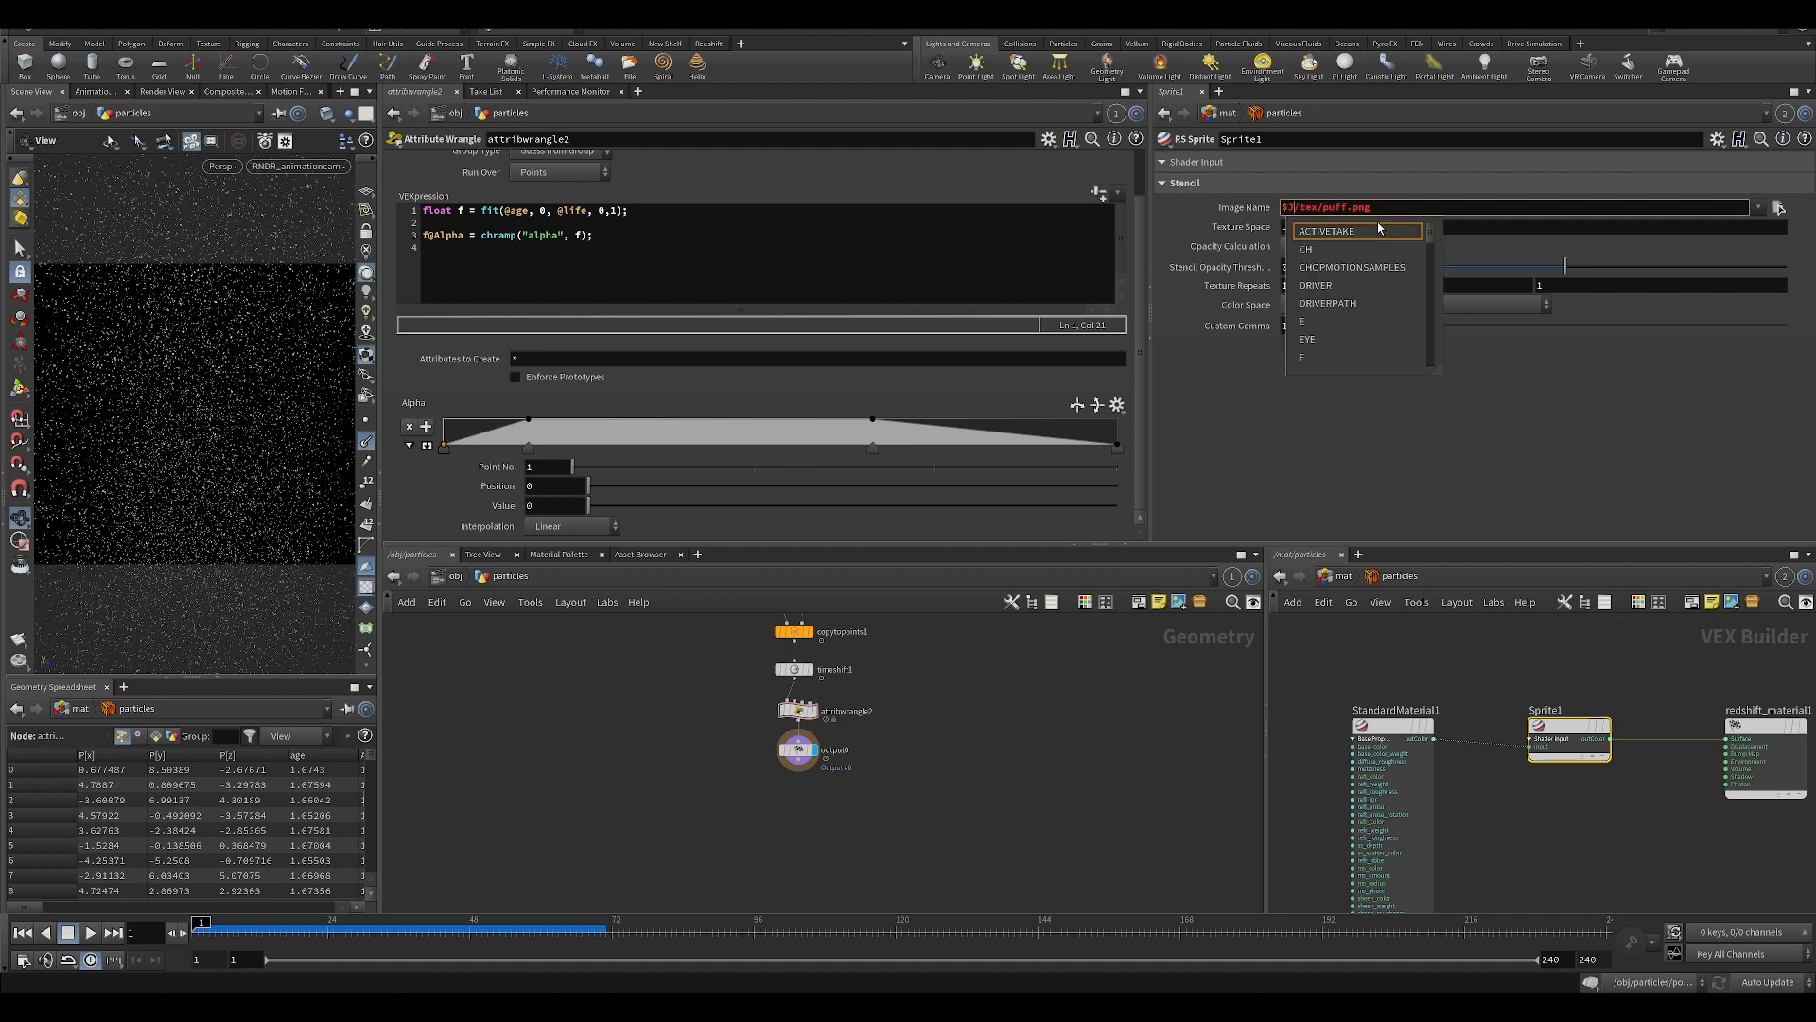
key(Return)
key(ctrl+s)
click(1528, 655)
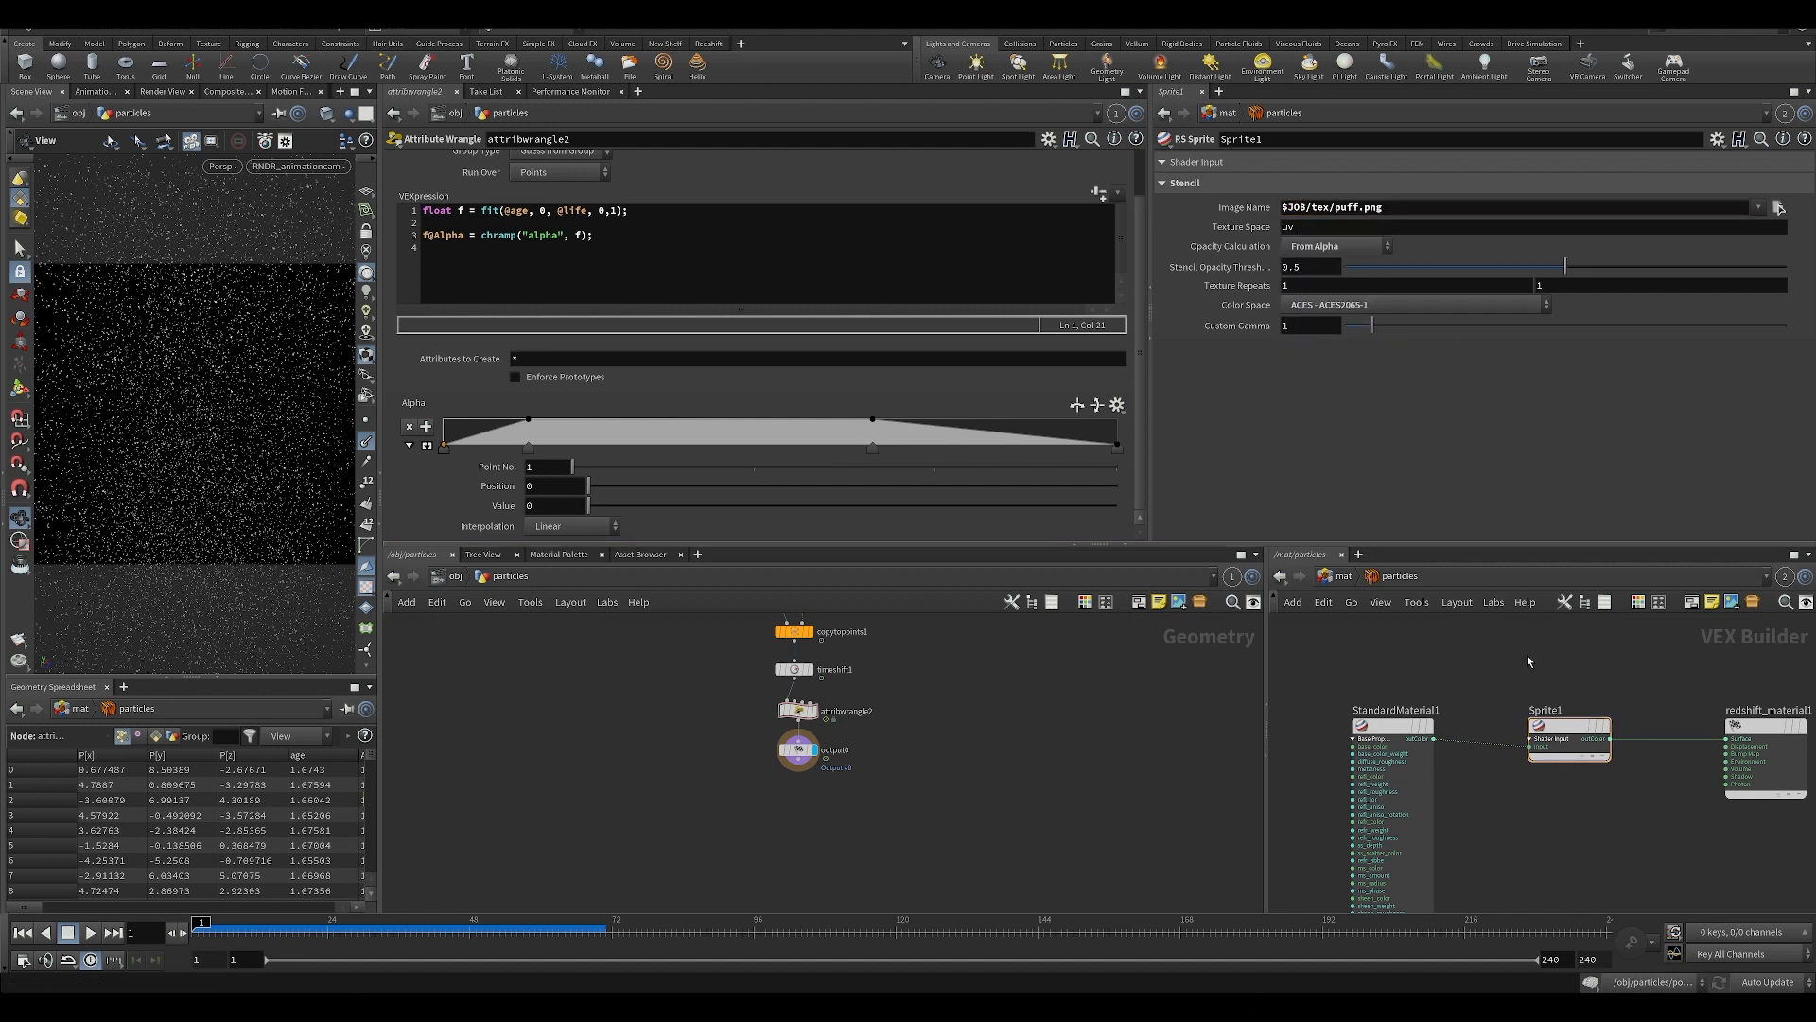
Widen the geometry network pane, review Sprite1 between StandardMaterial1 and redshift_material1, and save the scene.
middle_drag(1574, 704, 1518, 713)
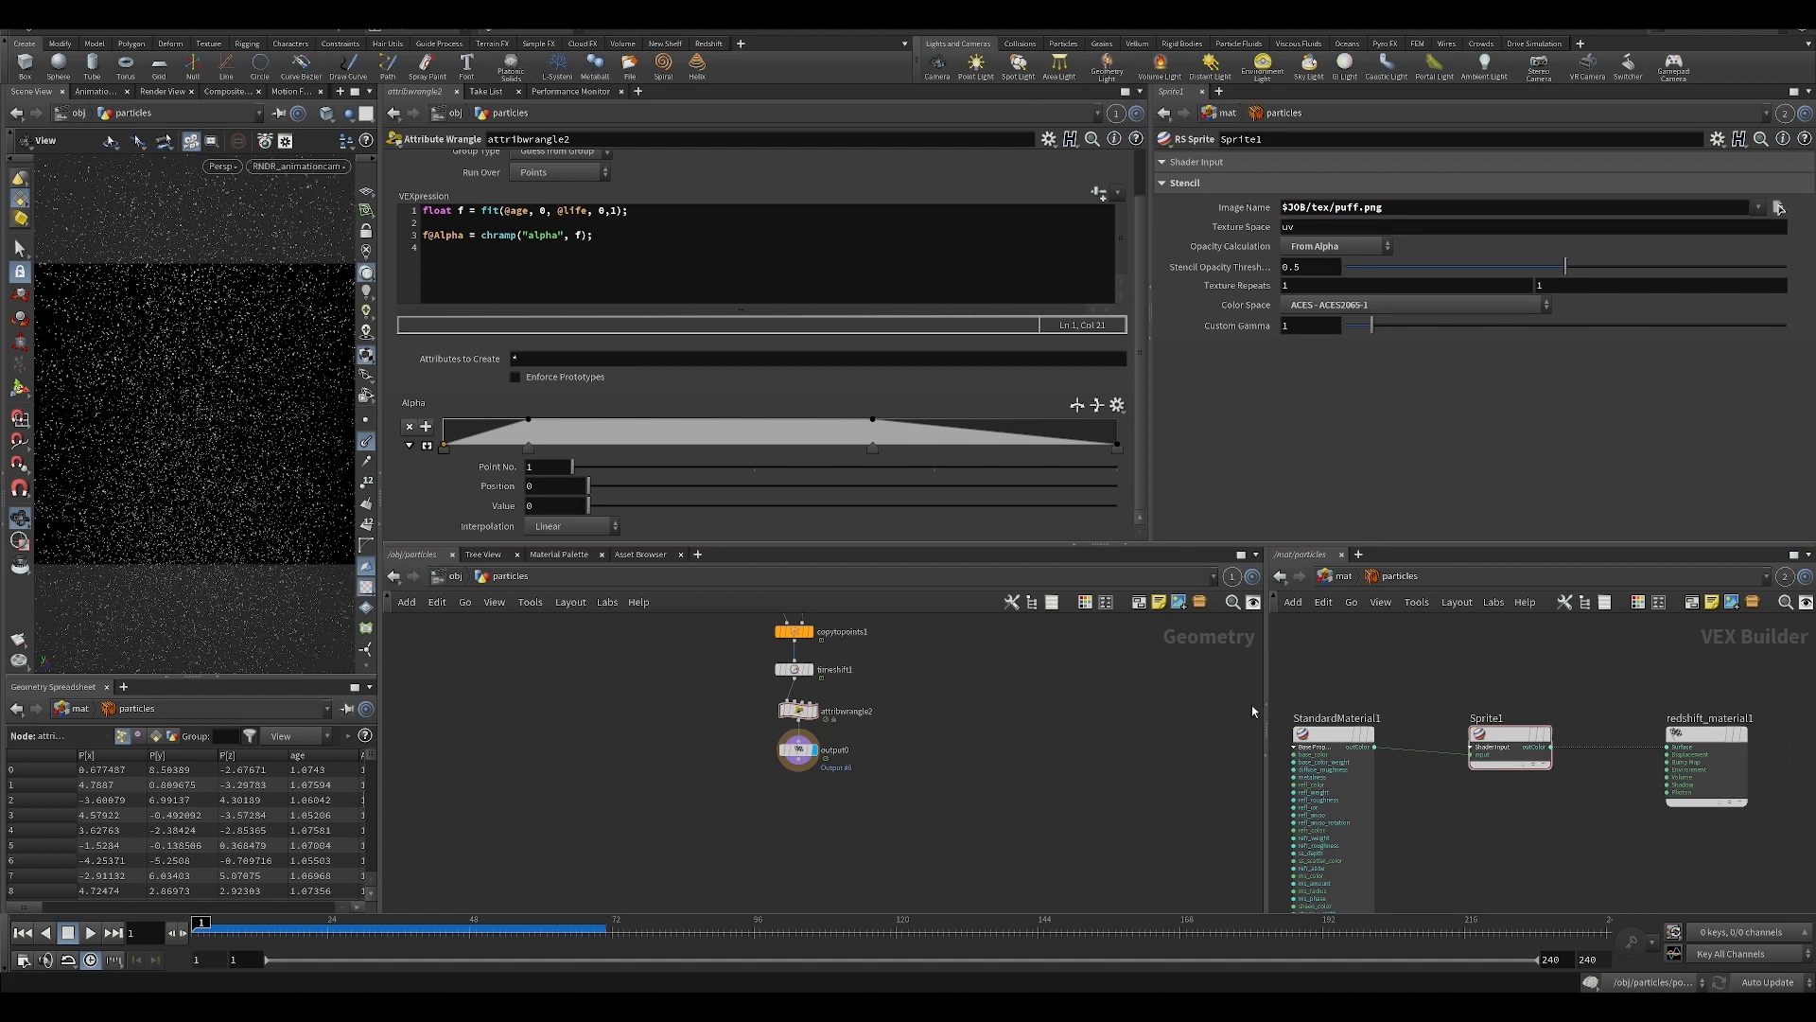
drag(1266, 703, 1330, 703)
drag(1504, 683, 1582, 796)
middle_drag(1545, 819, 1564, 764)
drag(1547, 691, 1566, 680)
middle_drag(1567, 683, 1540, 678)
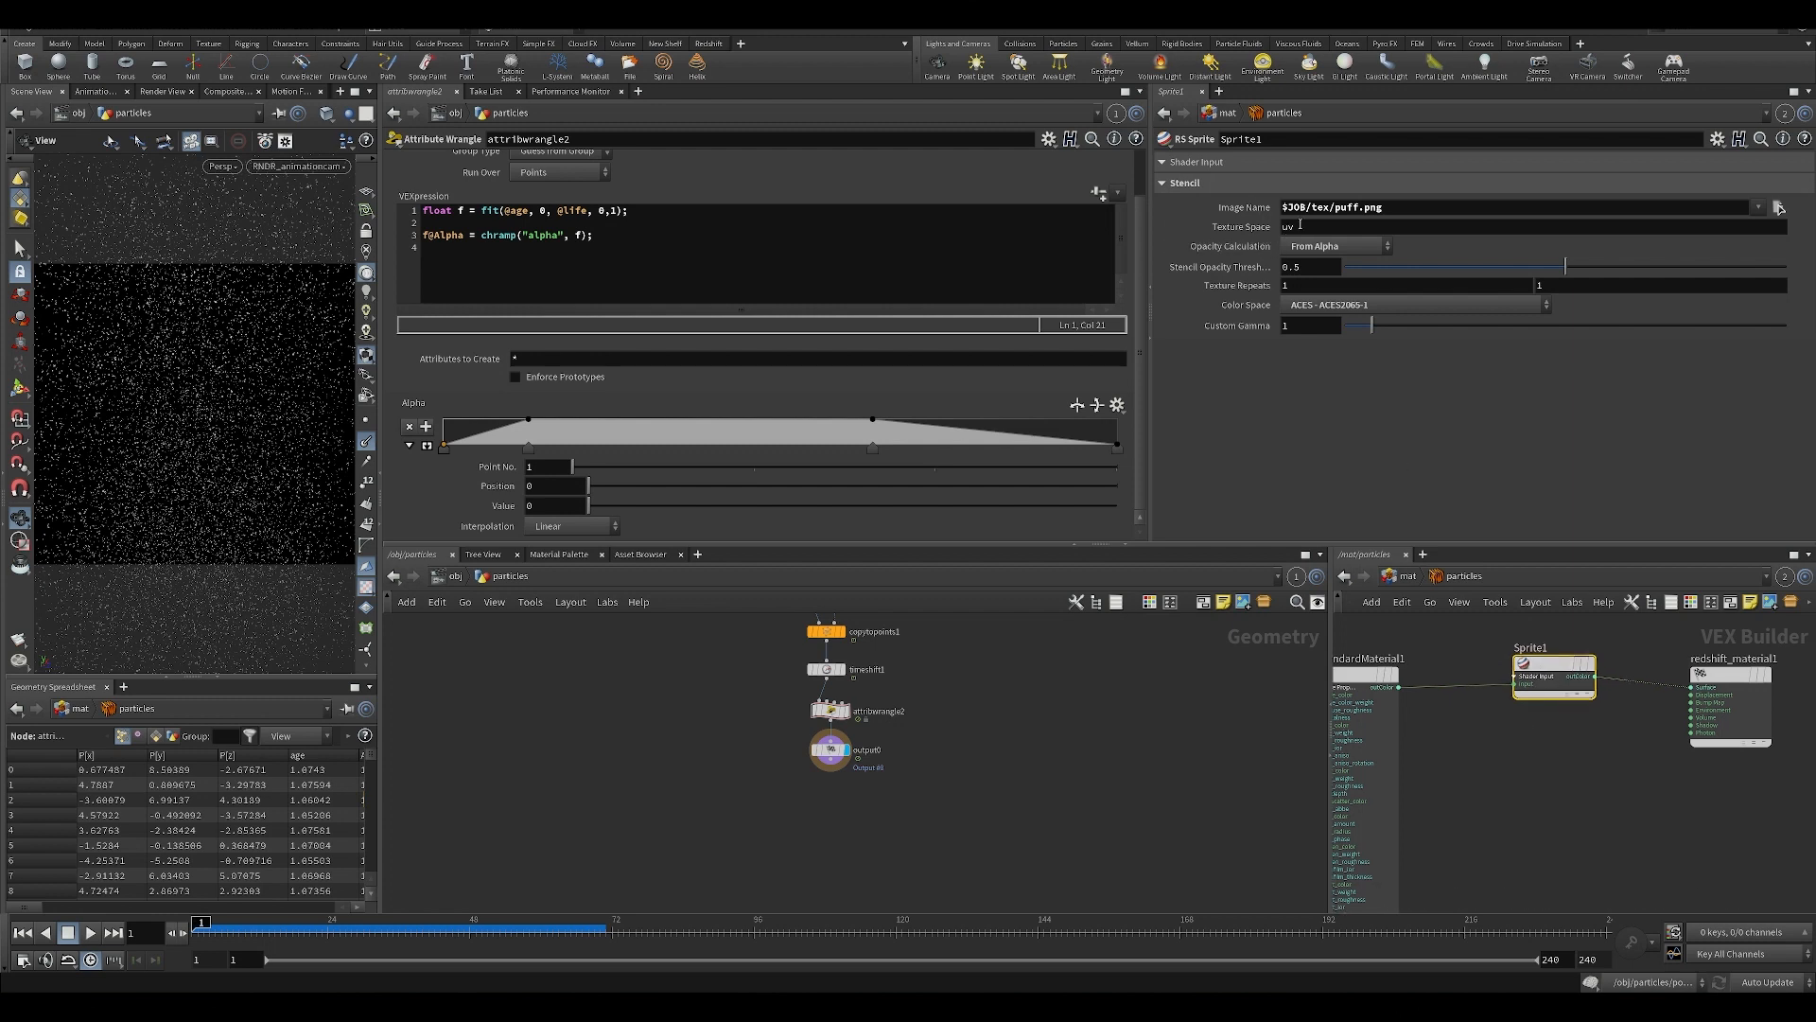
click(1528, 738)
key(ctrl+s)
Leave the particles material, switch to the out network, and show the settings of the beauty_animation Redshift node.
click(1405, 576)
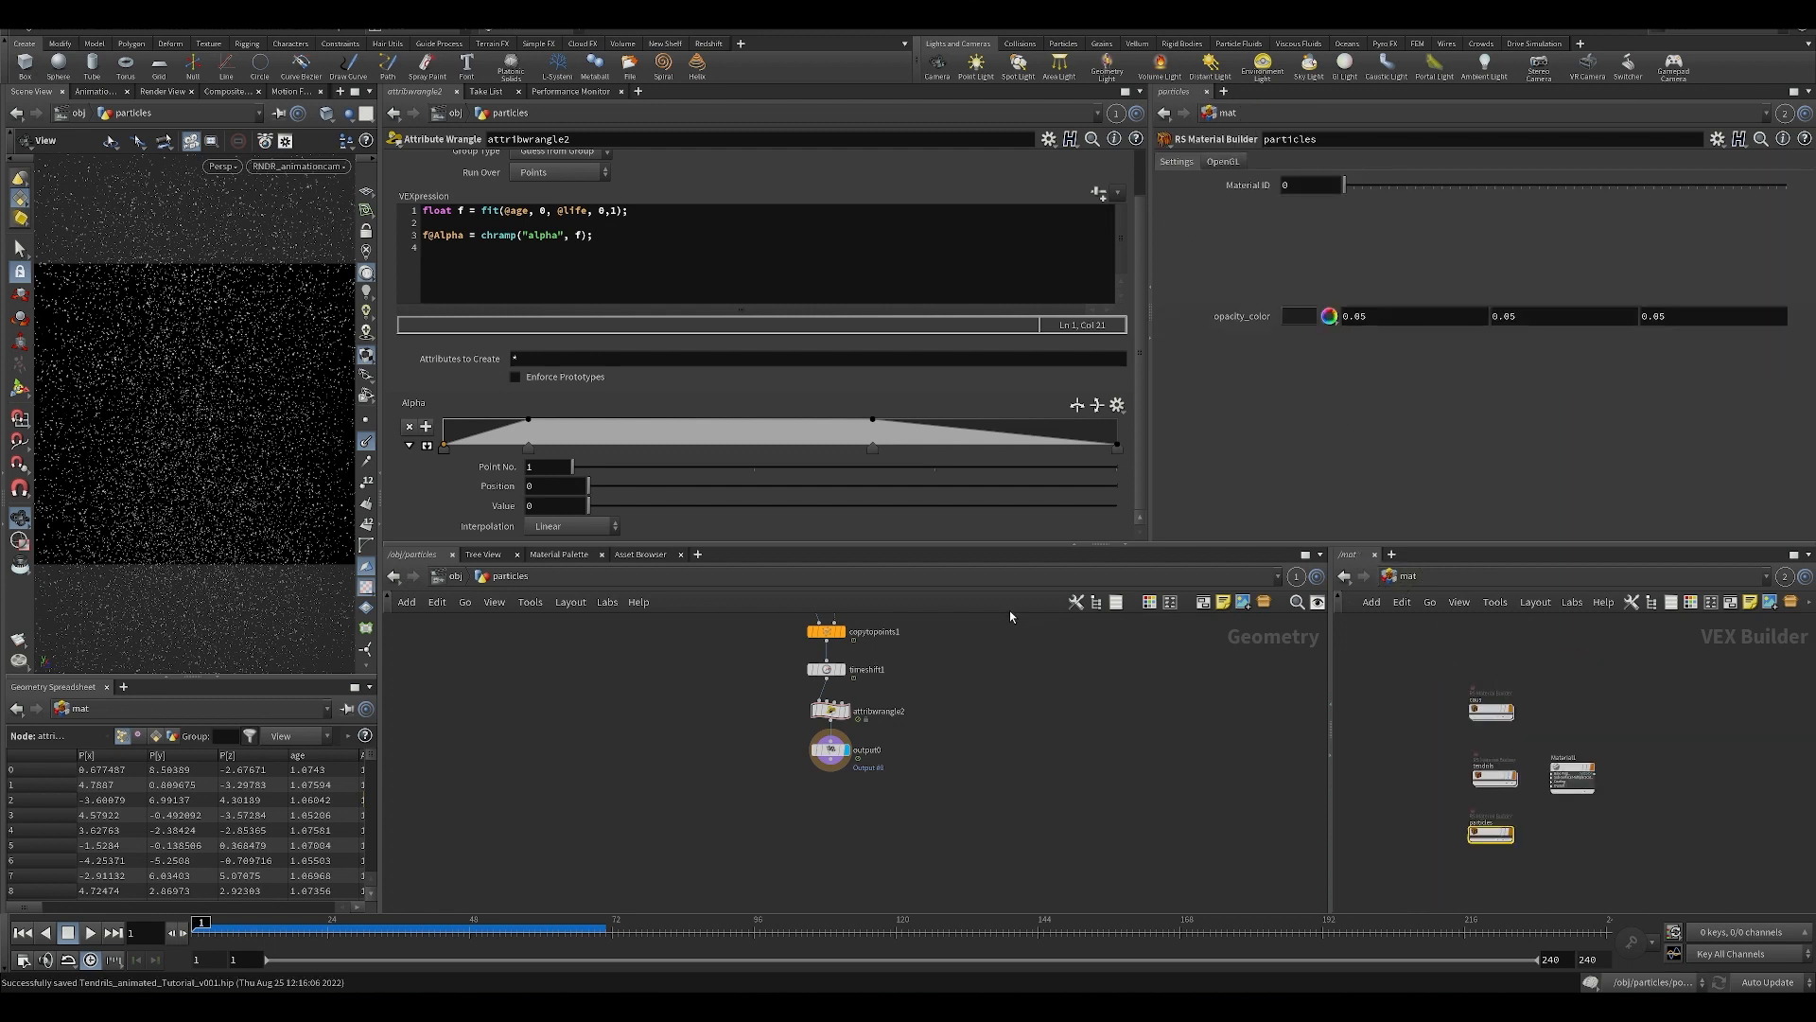
click(1408, 576)
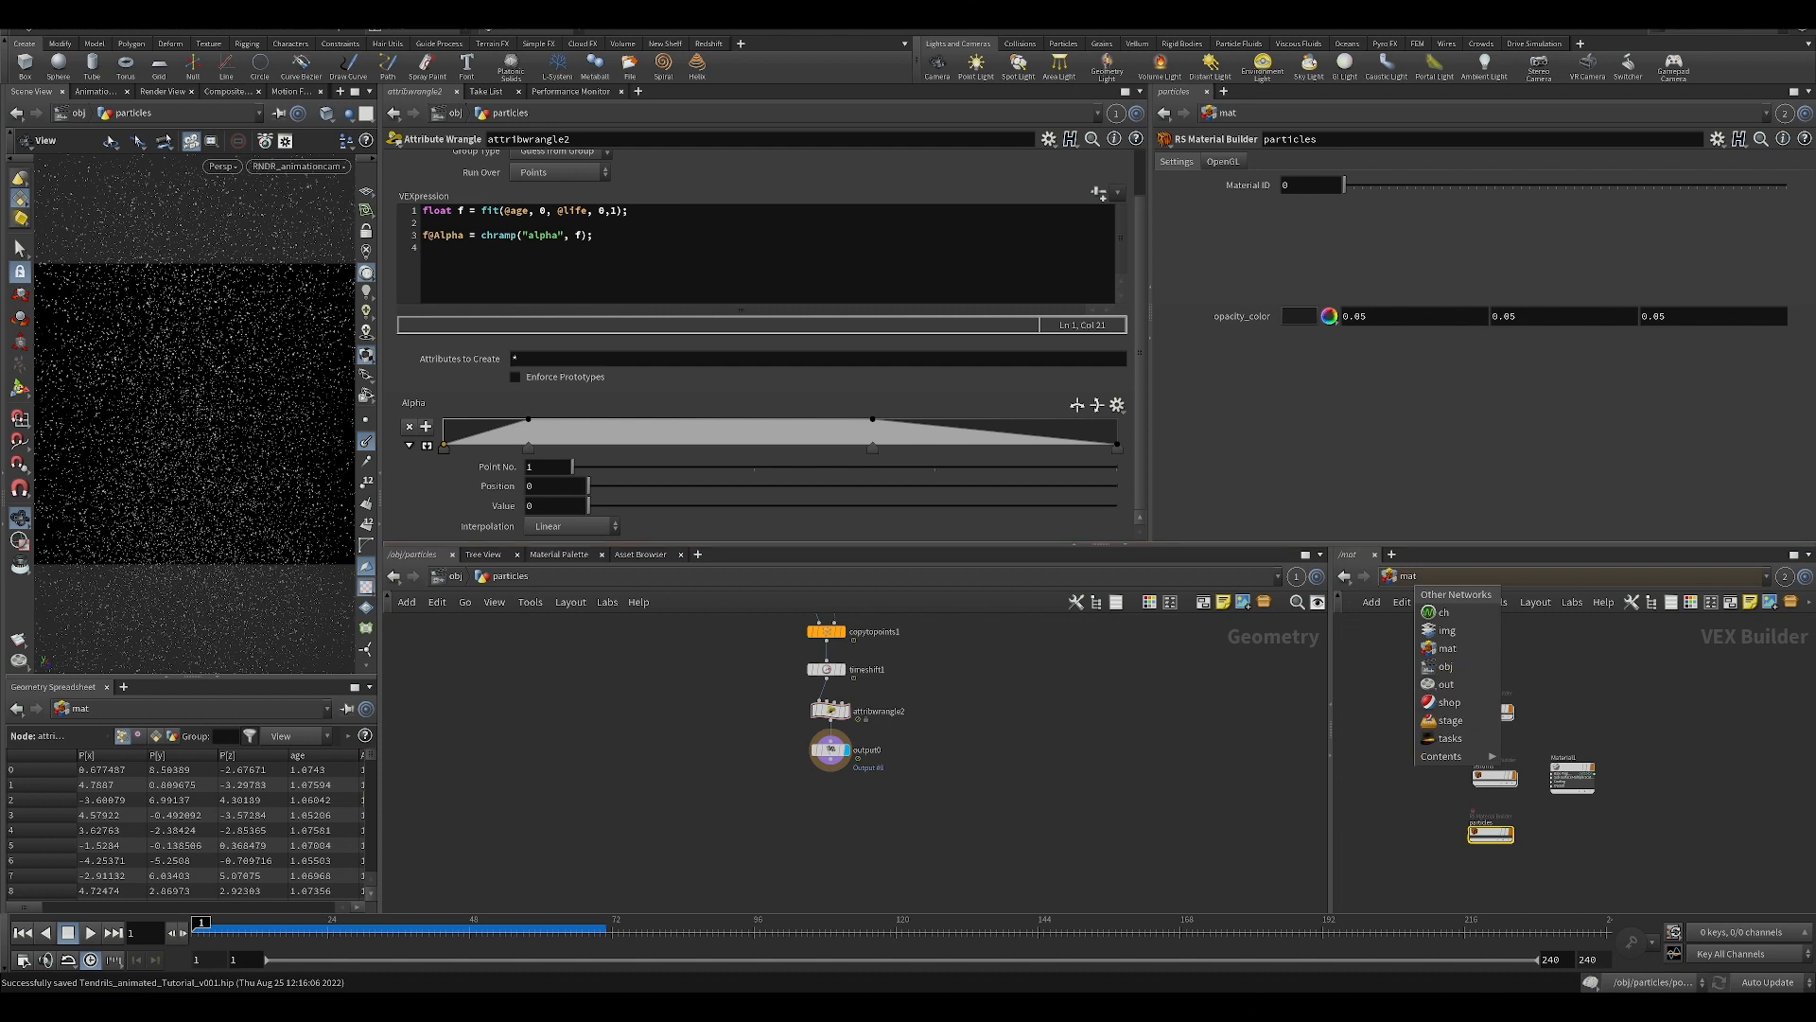
click(1473, 686)
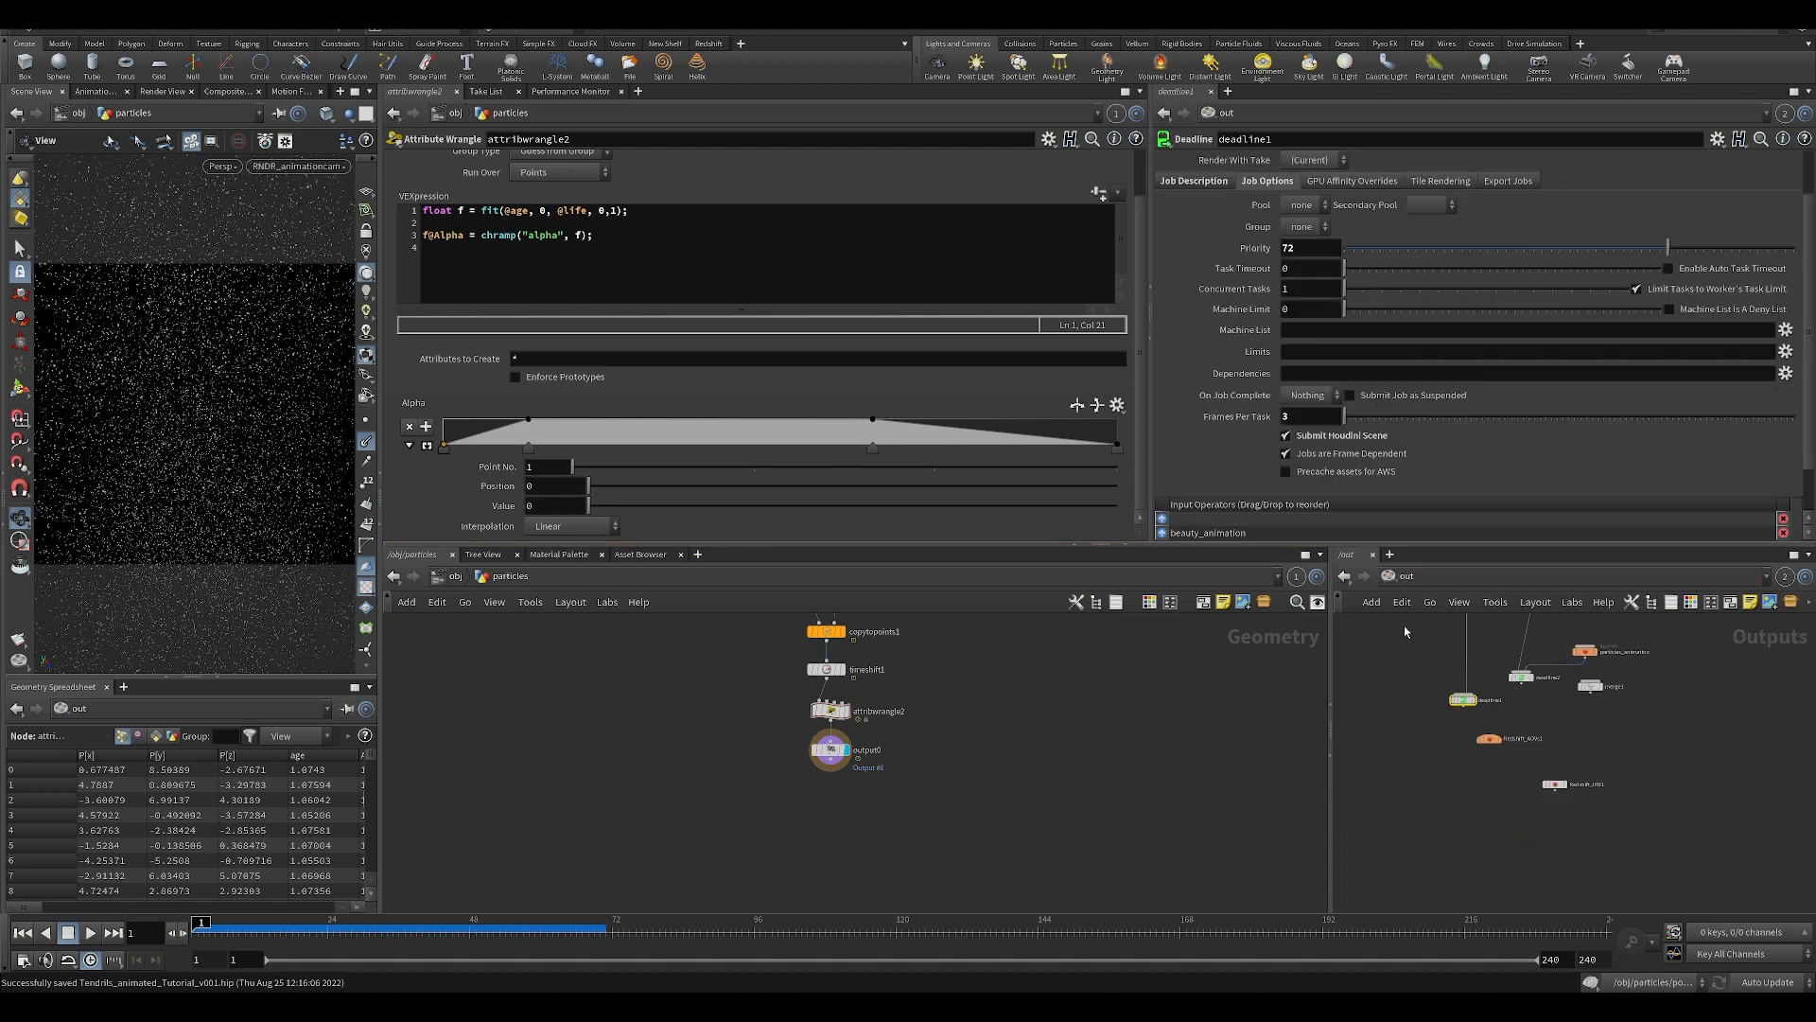
click(1500, 674)
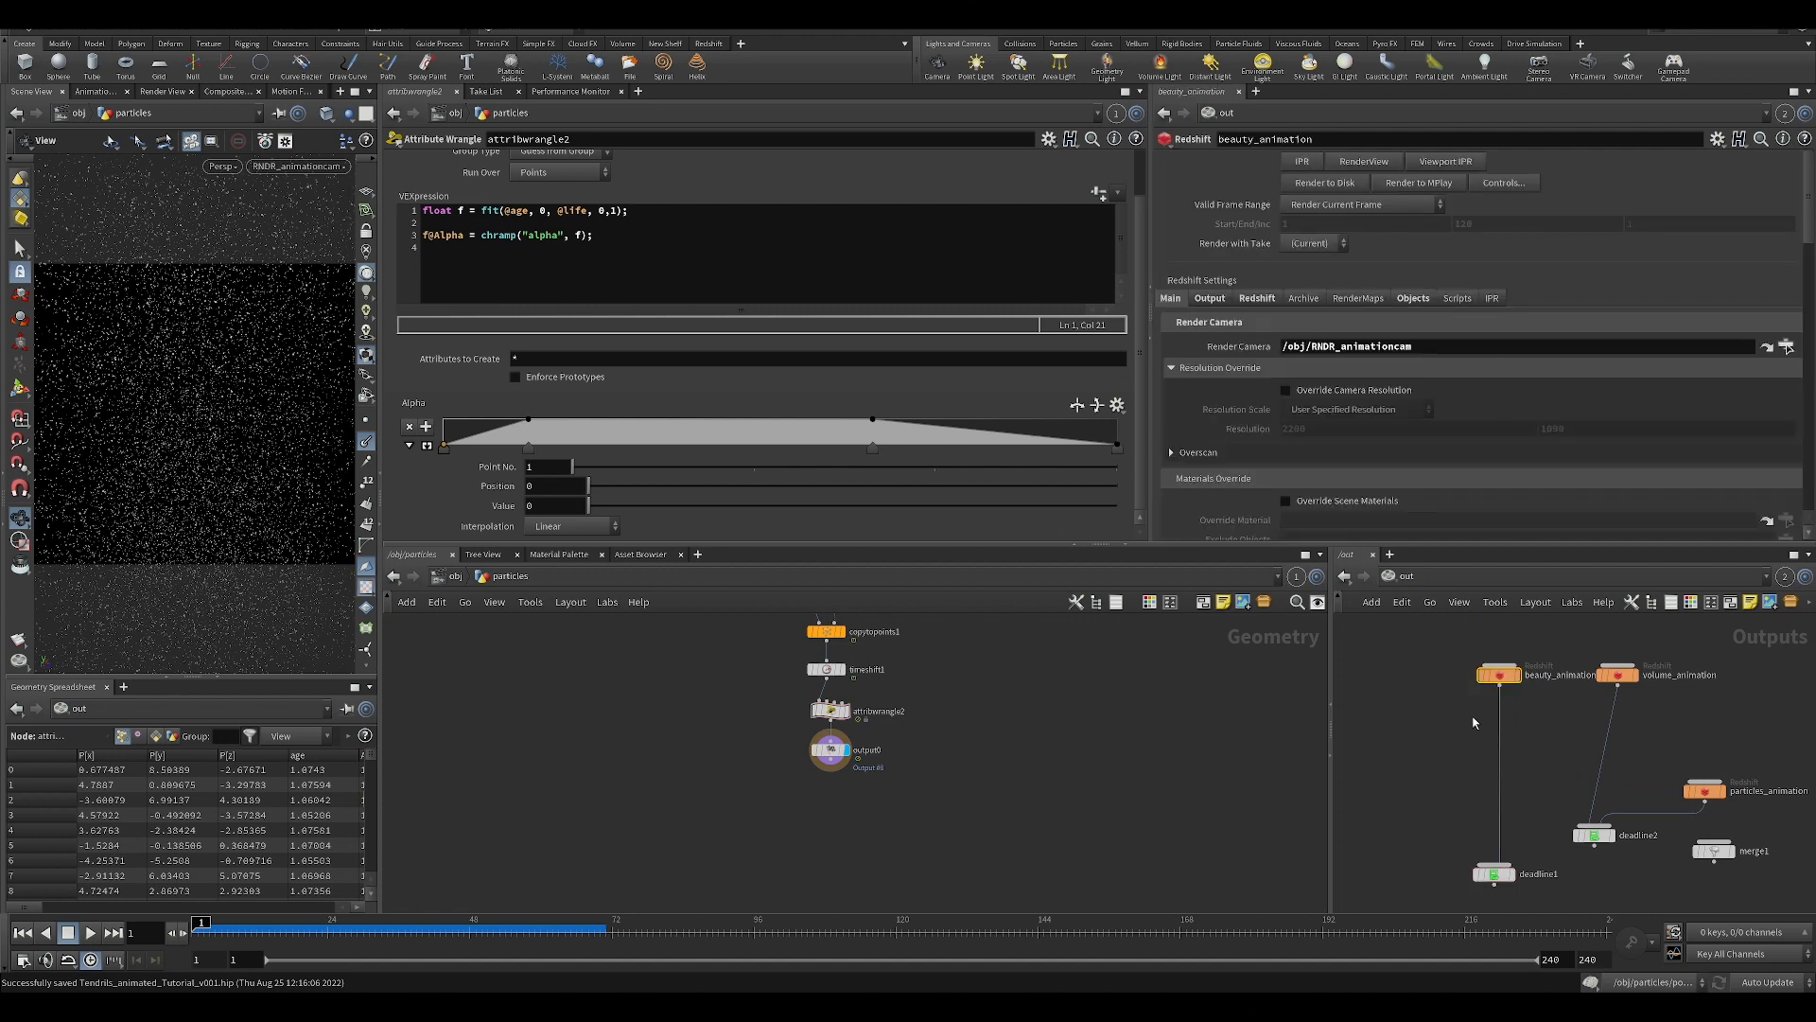
Move the deadline1 node closer beneath beauty_animation in the out network and save the scene.
drag(1419, 747, 1527, 914)
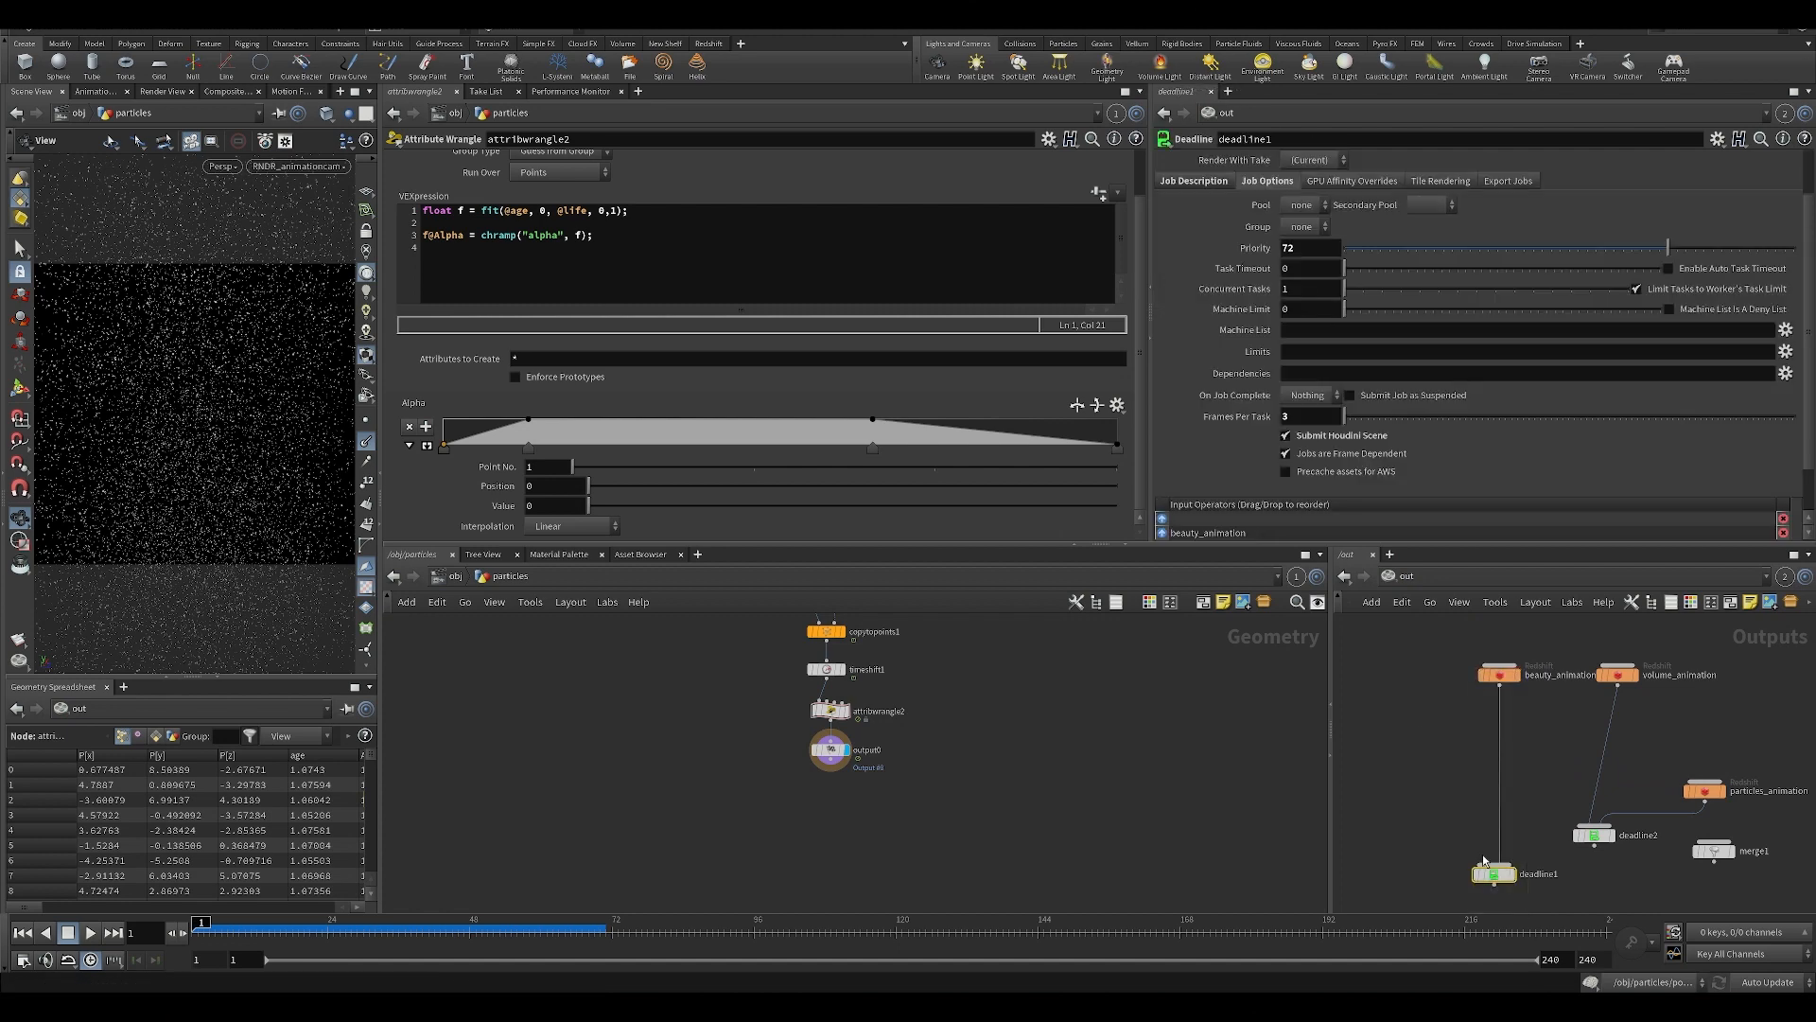
drag(1464, 821, 1468, 738)
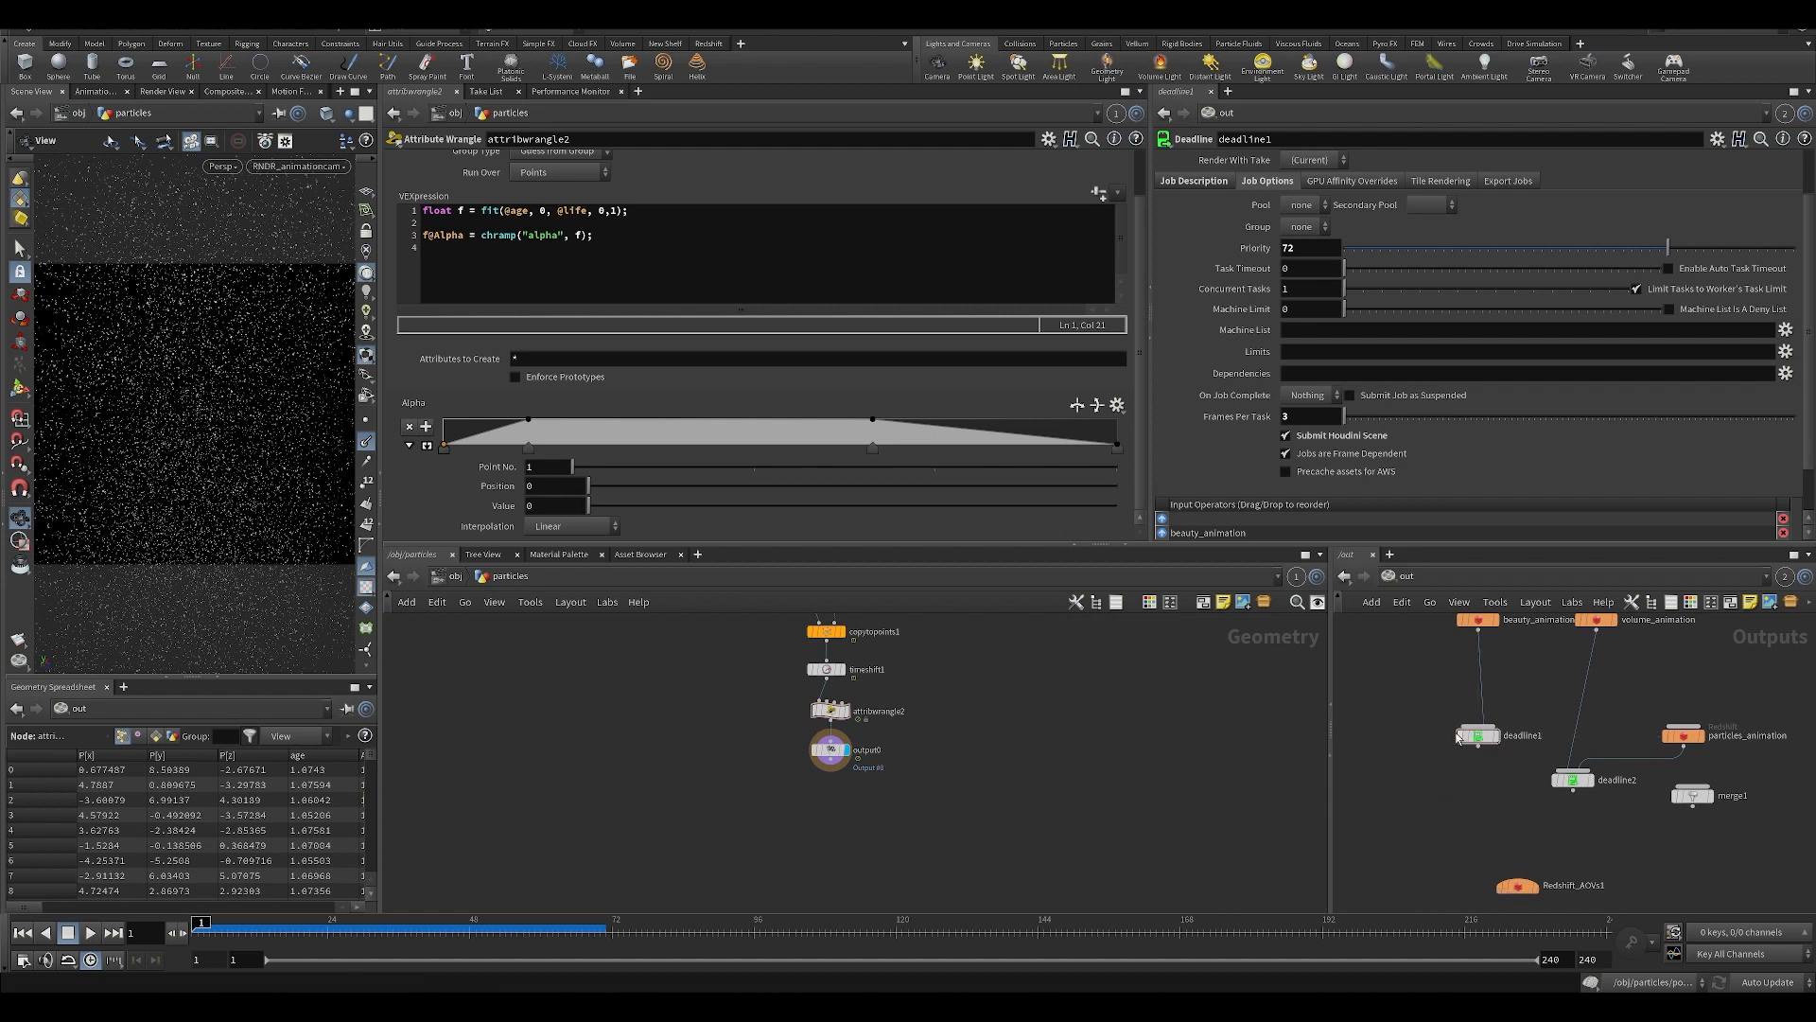
key(ctrl+s)
middle_drag(1422, 710, 1445, 793)
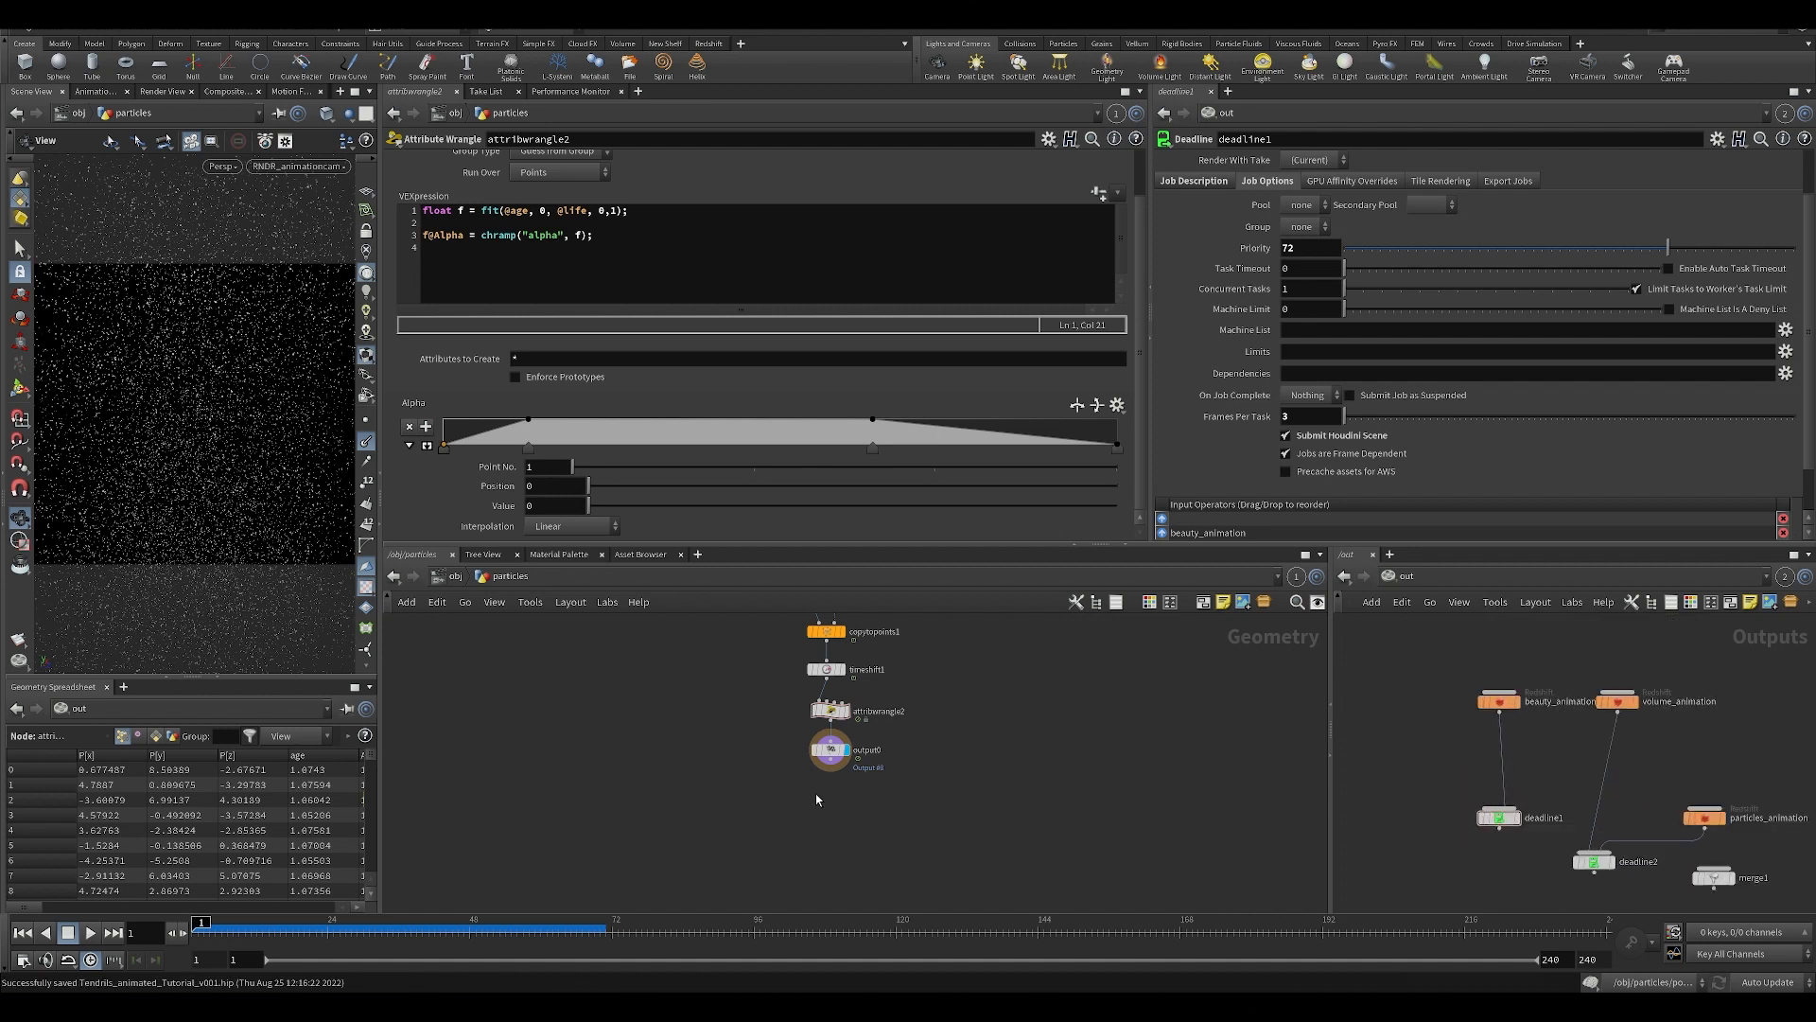
middle_drag(1051, 704, 1048, 784)
drag(1442, 793, 1508, 828)
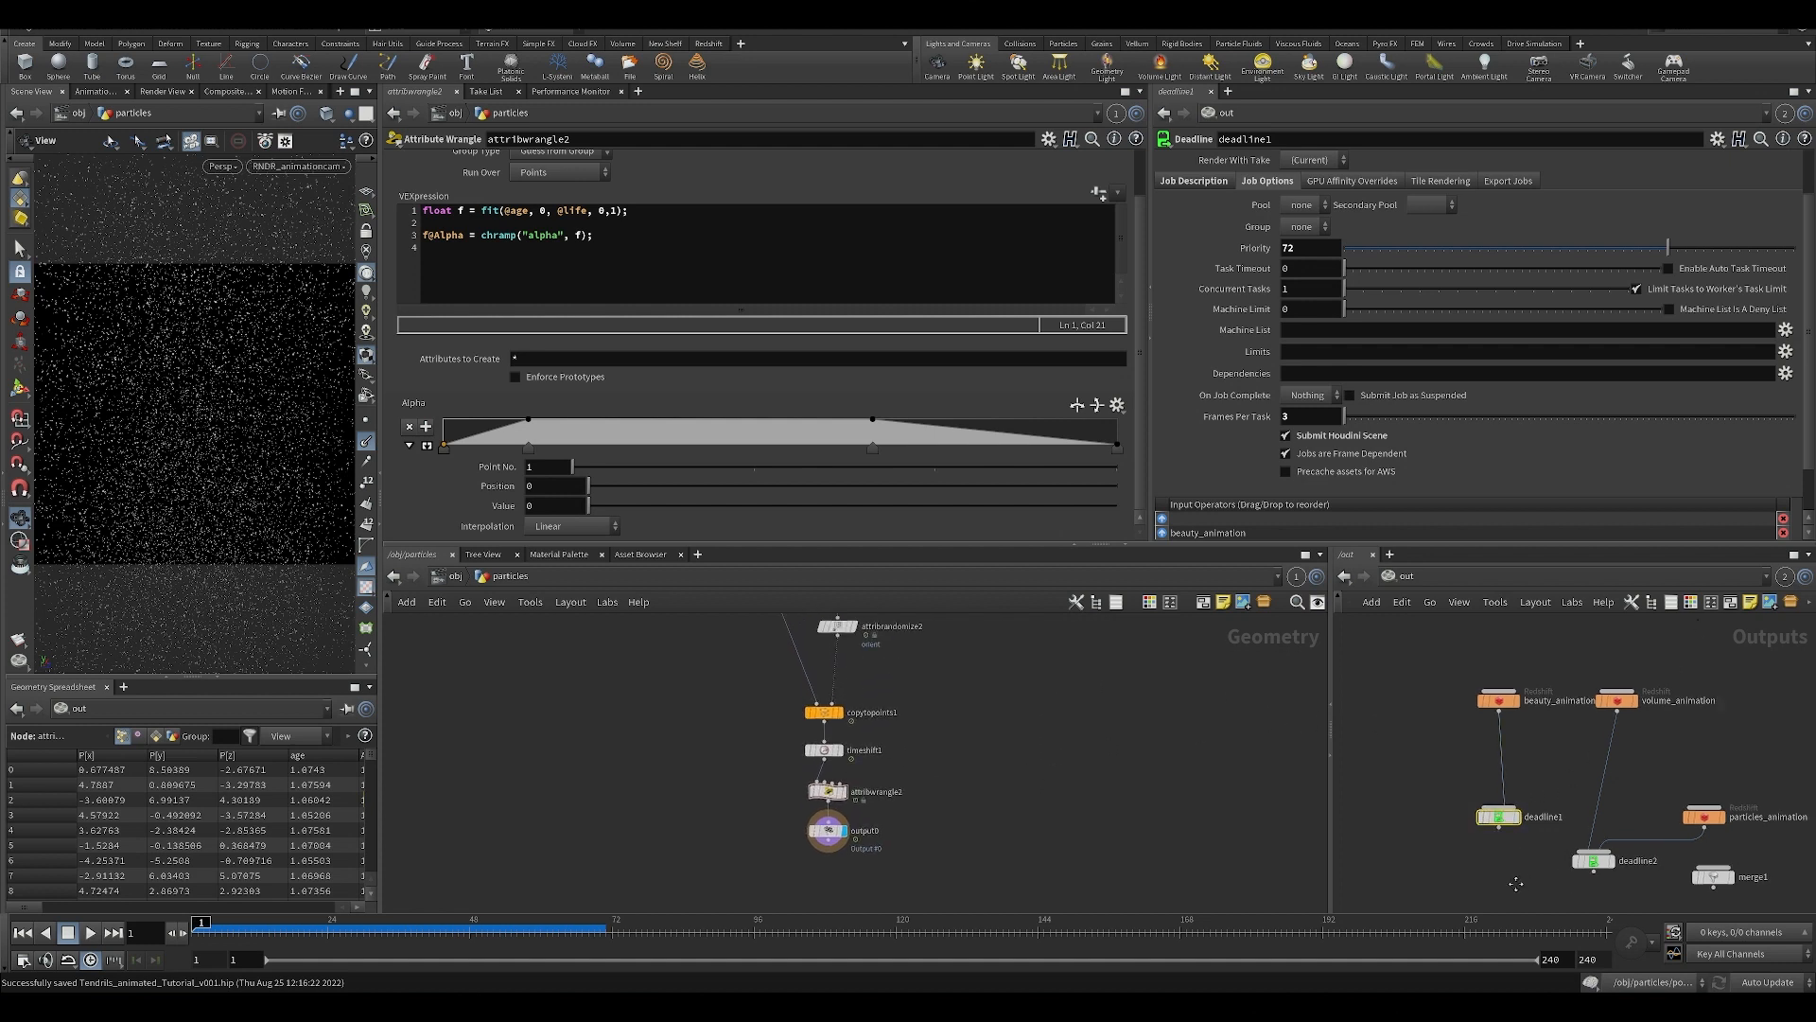
middle_drag(1517, 877, 1485, 726)
middle_drag(1431, 624, 1417, 800)
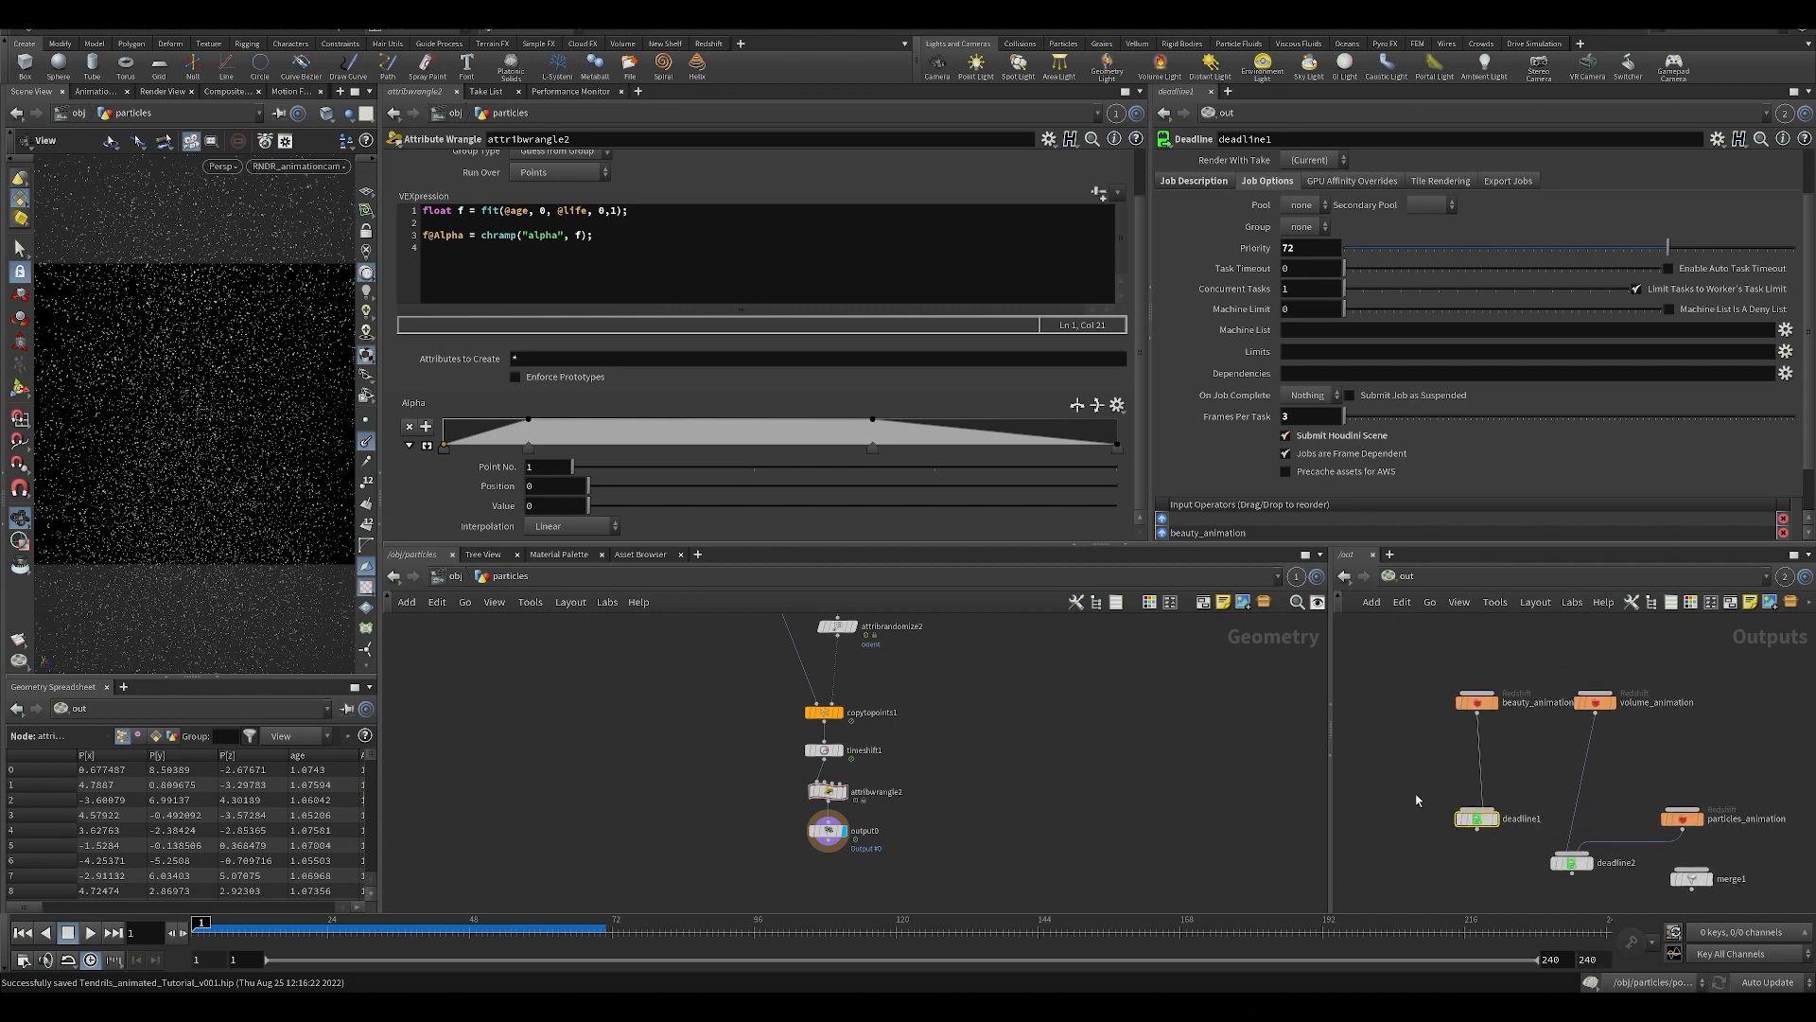
Switch to the Fusion composition and load the particles_####.exr node into the viewer to examine the rendered particles.
click(762, 1006)
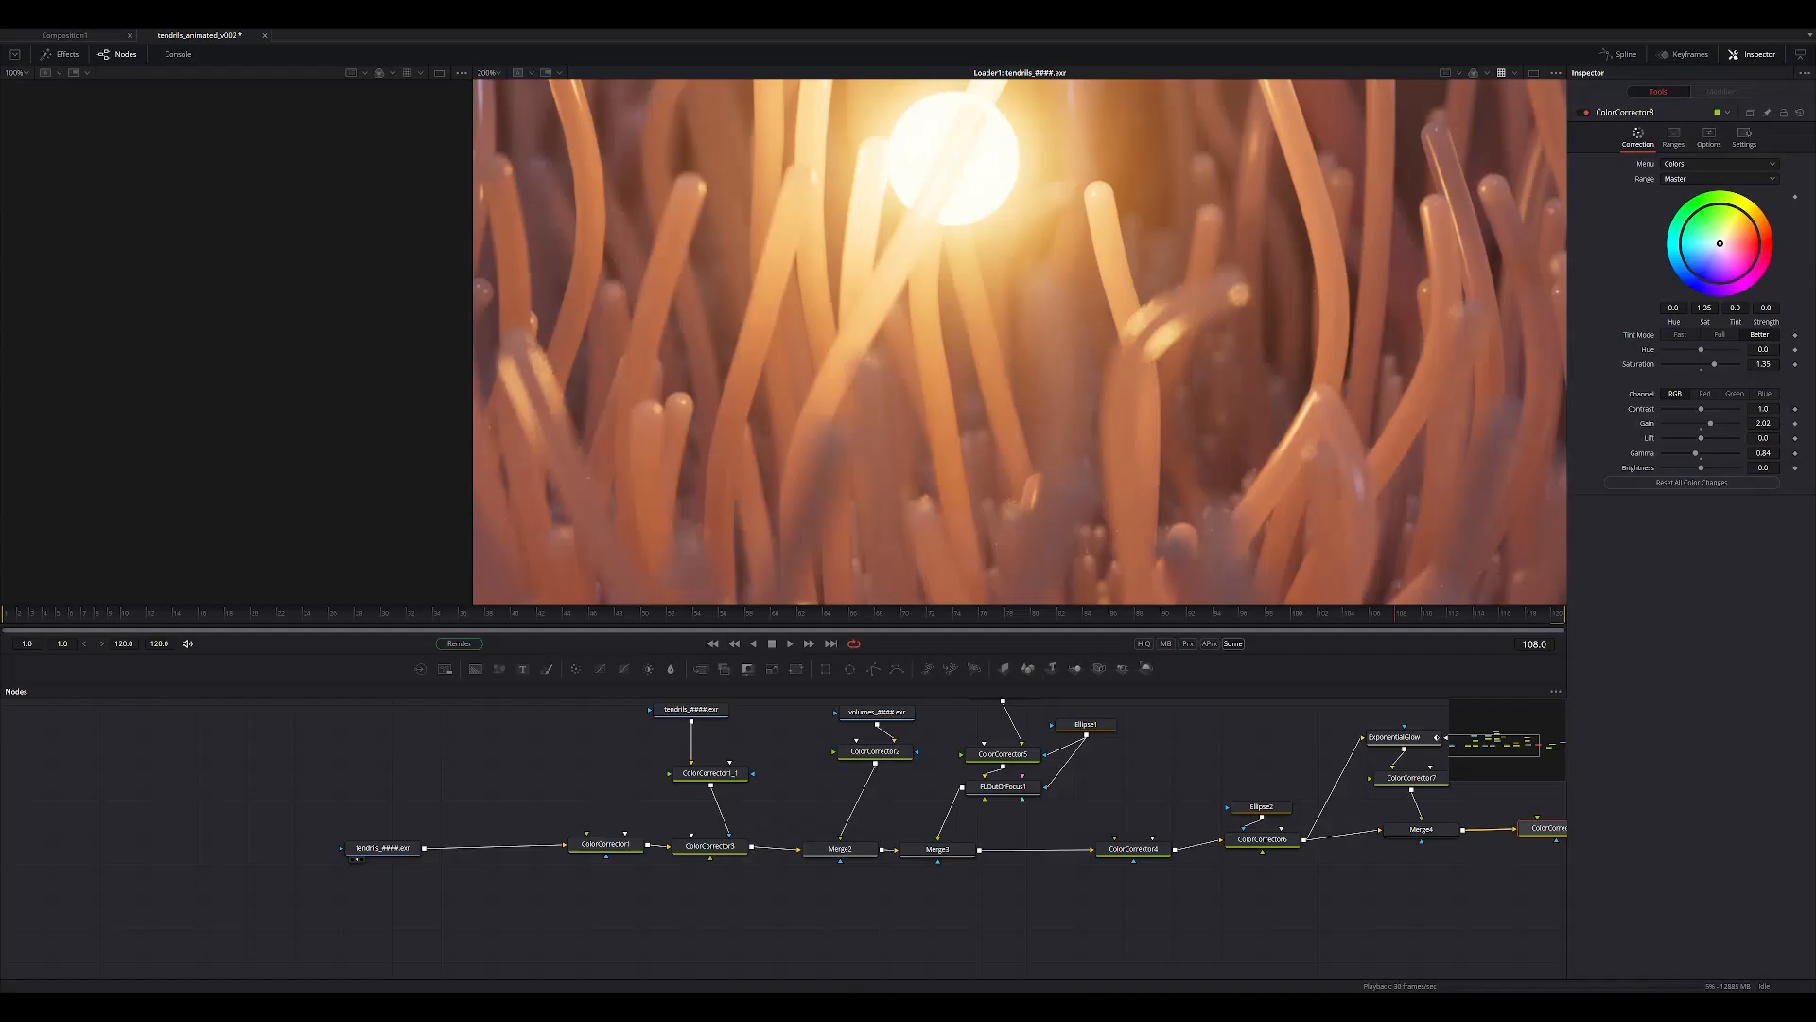
middle_drag(913, 436, 956, 936)
middle_drag(956, 770, 958, 930)
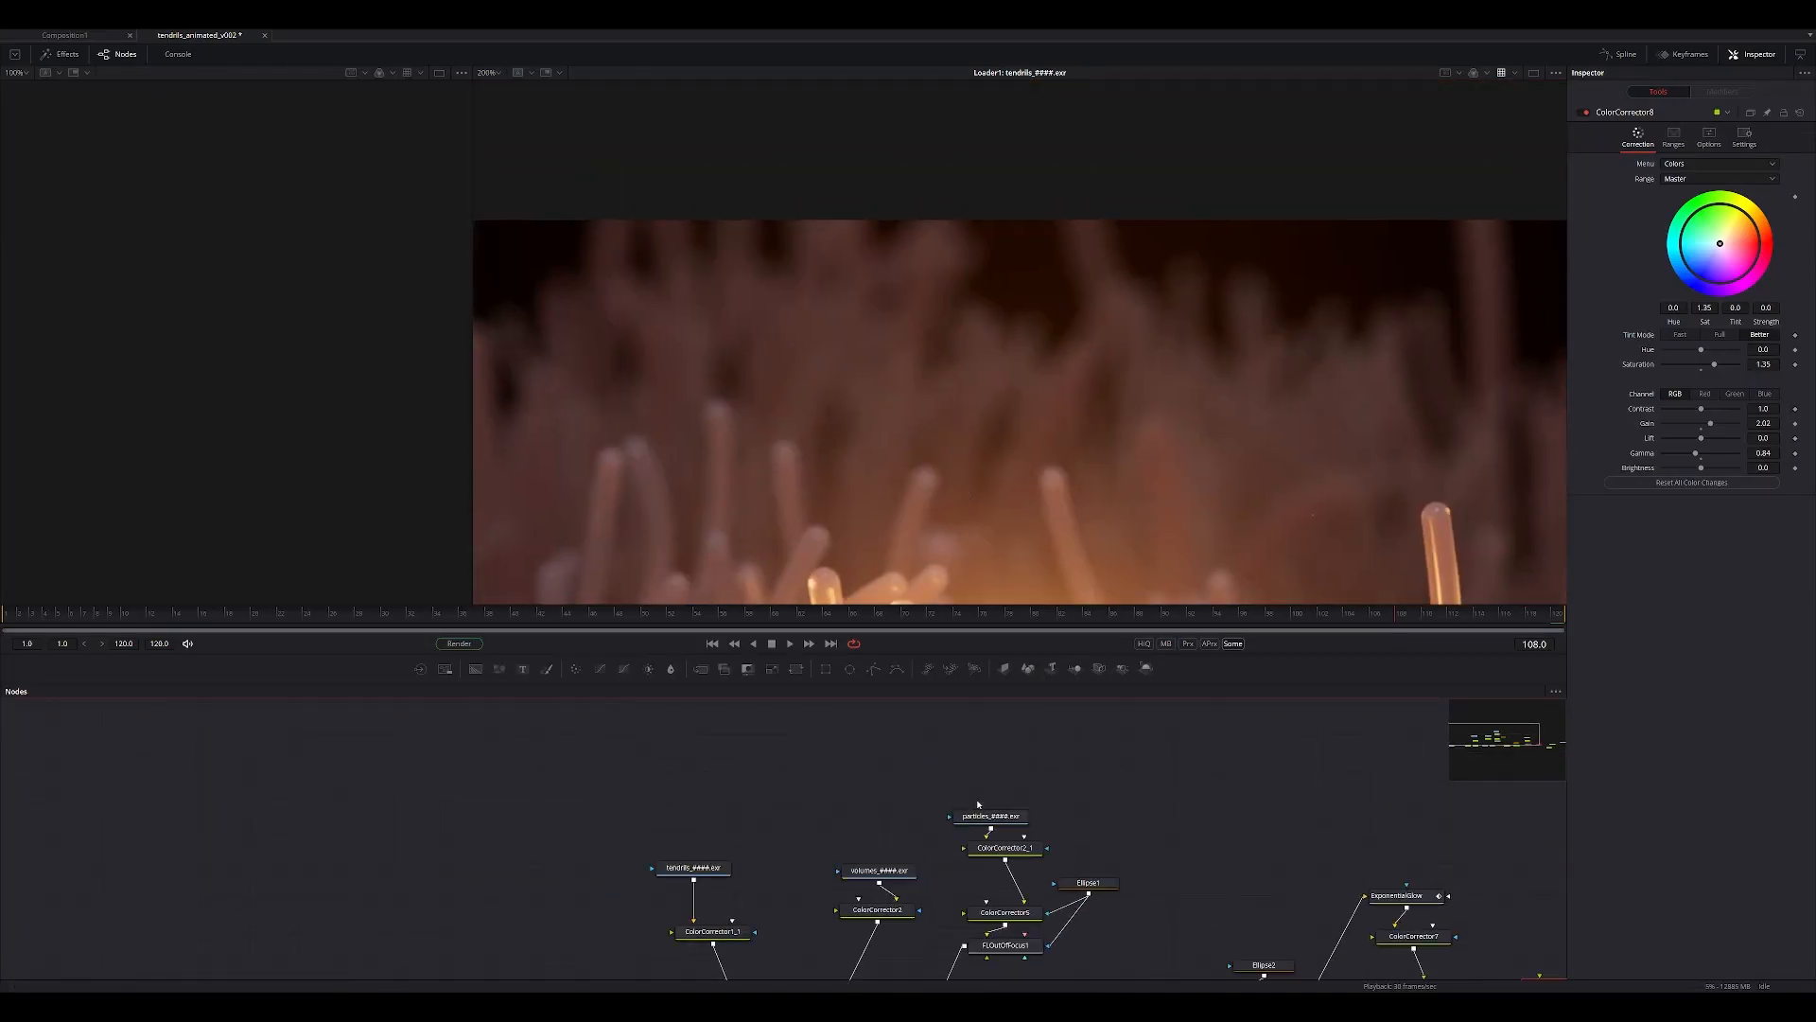
drag(1002, 814, 1003, 304)
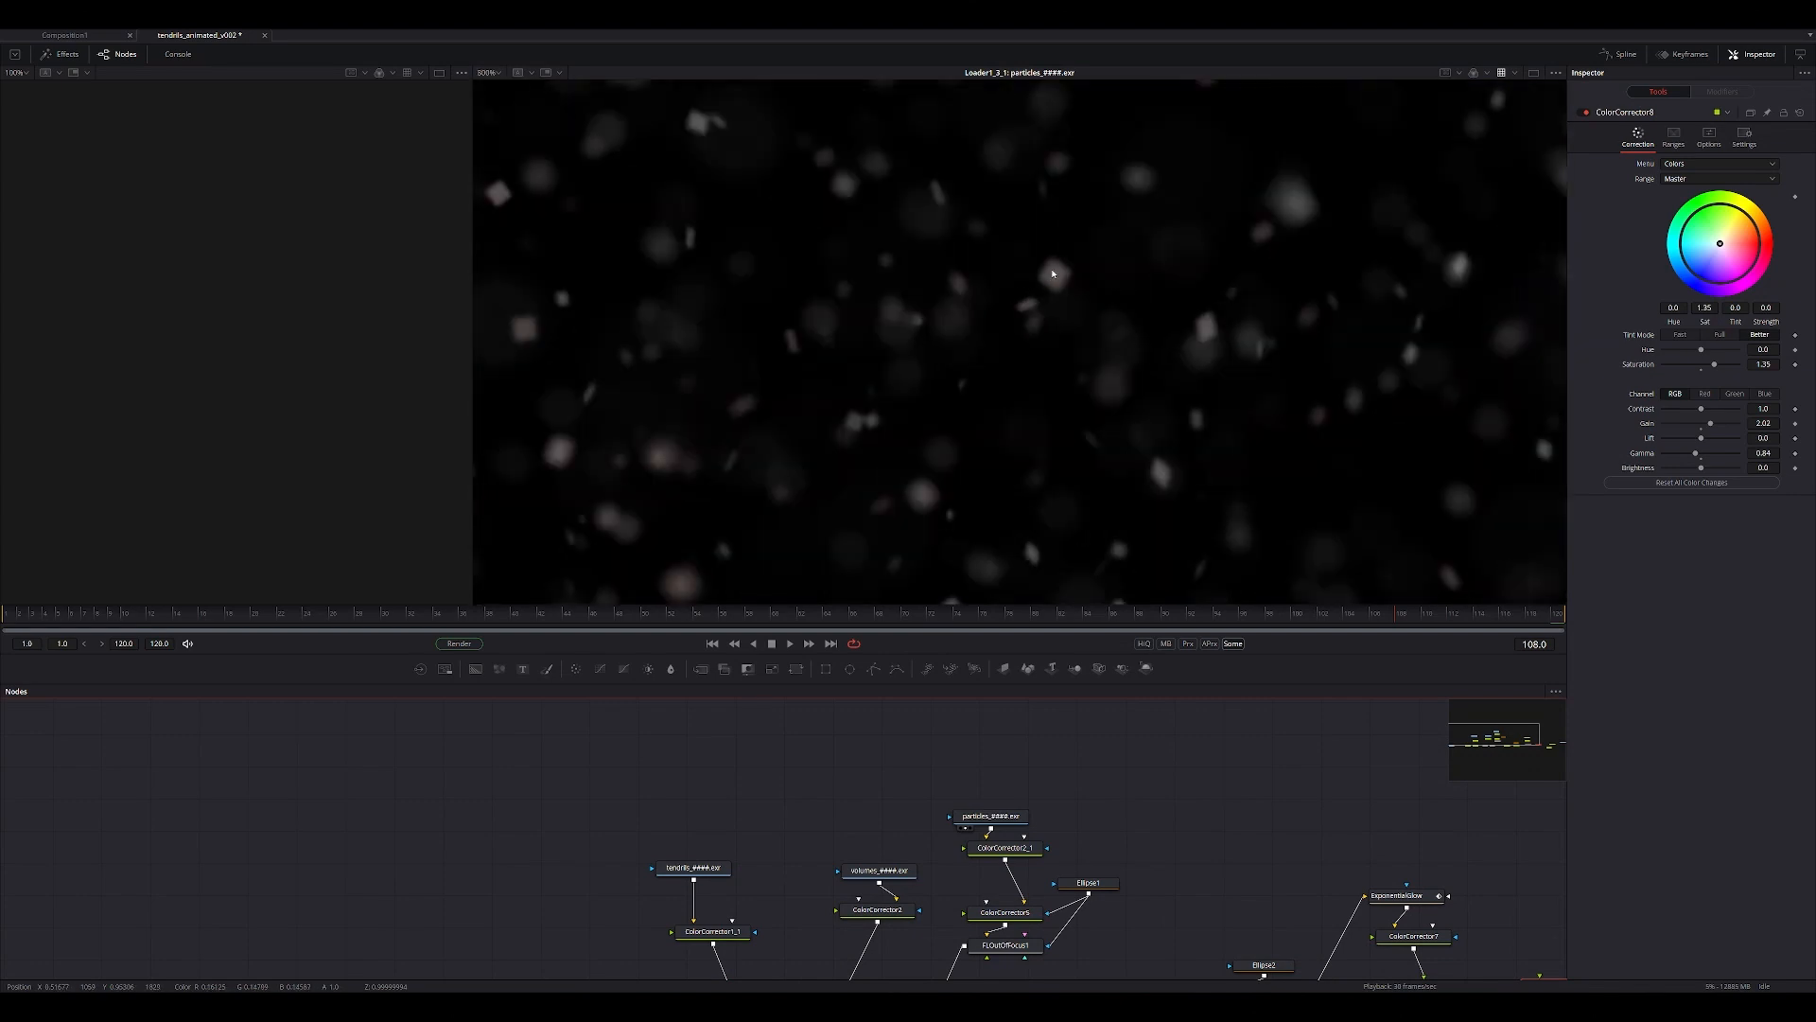
Return to Houdini, widen the scene view, and resize the geometry and outputs panes with their parameter areas.
click(1733, 11)
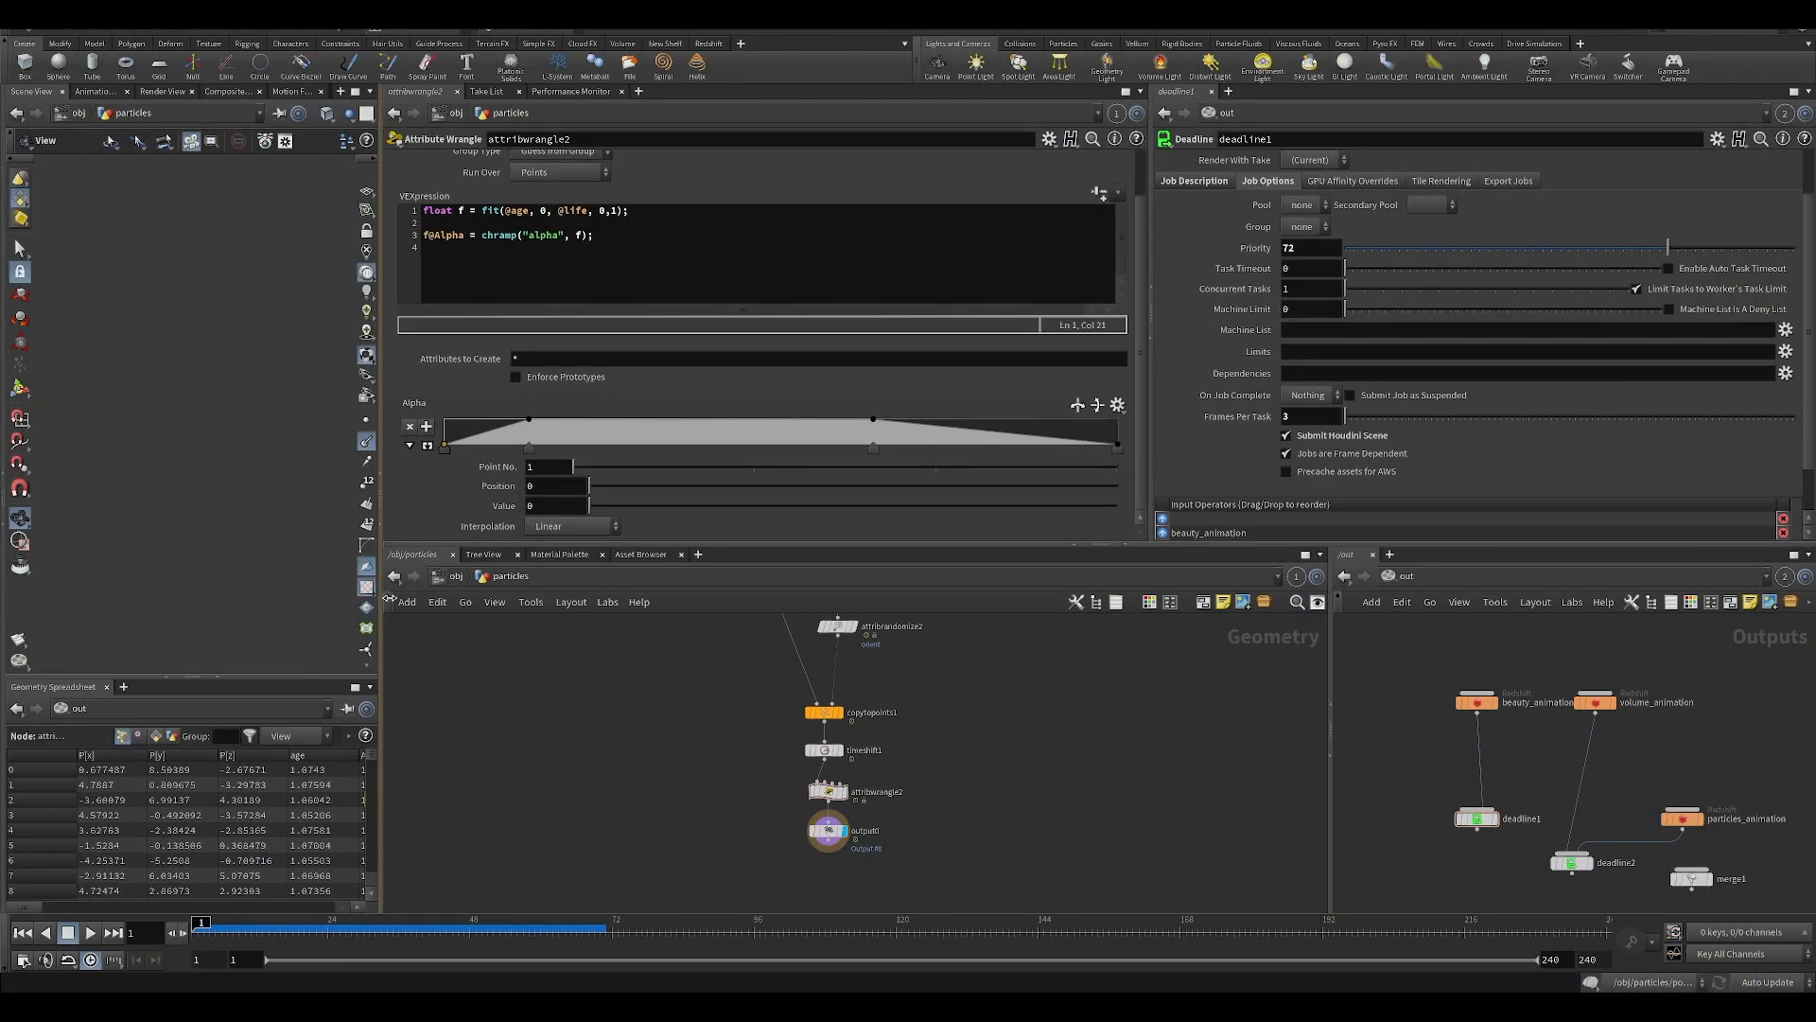
drag(388, 599, 810, 643)
middle_drag(1109, 828, 945, 717)
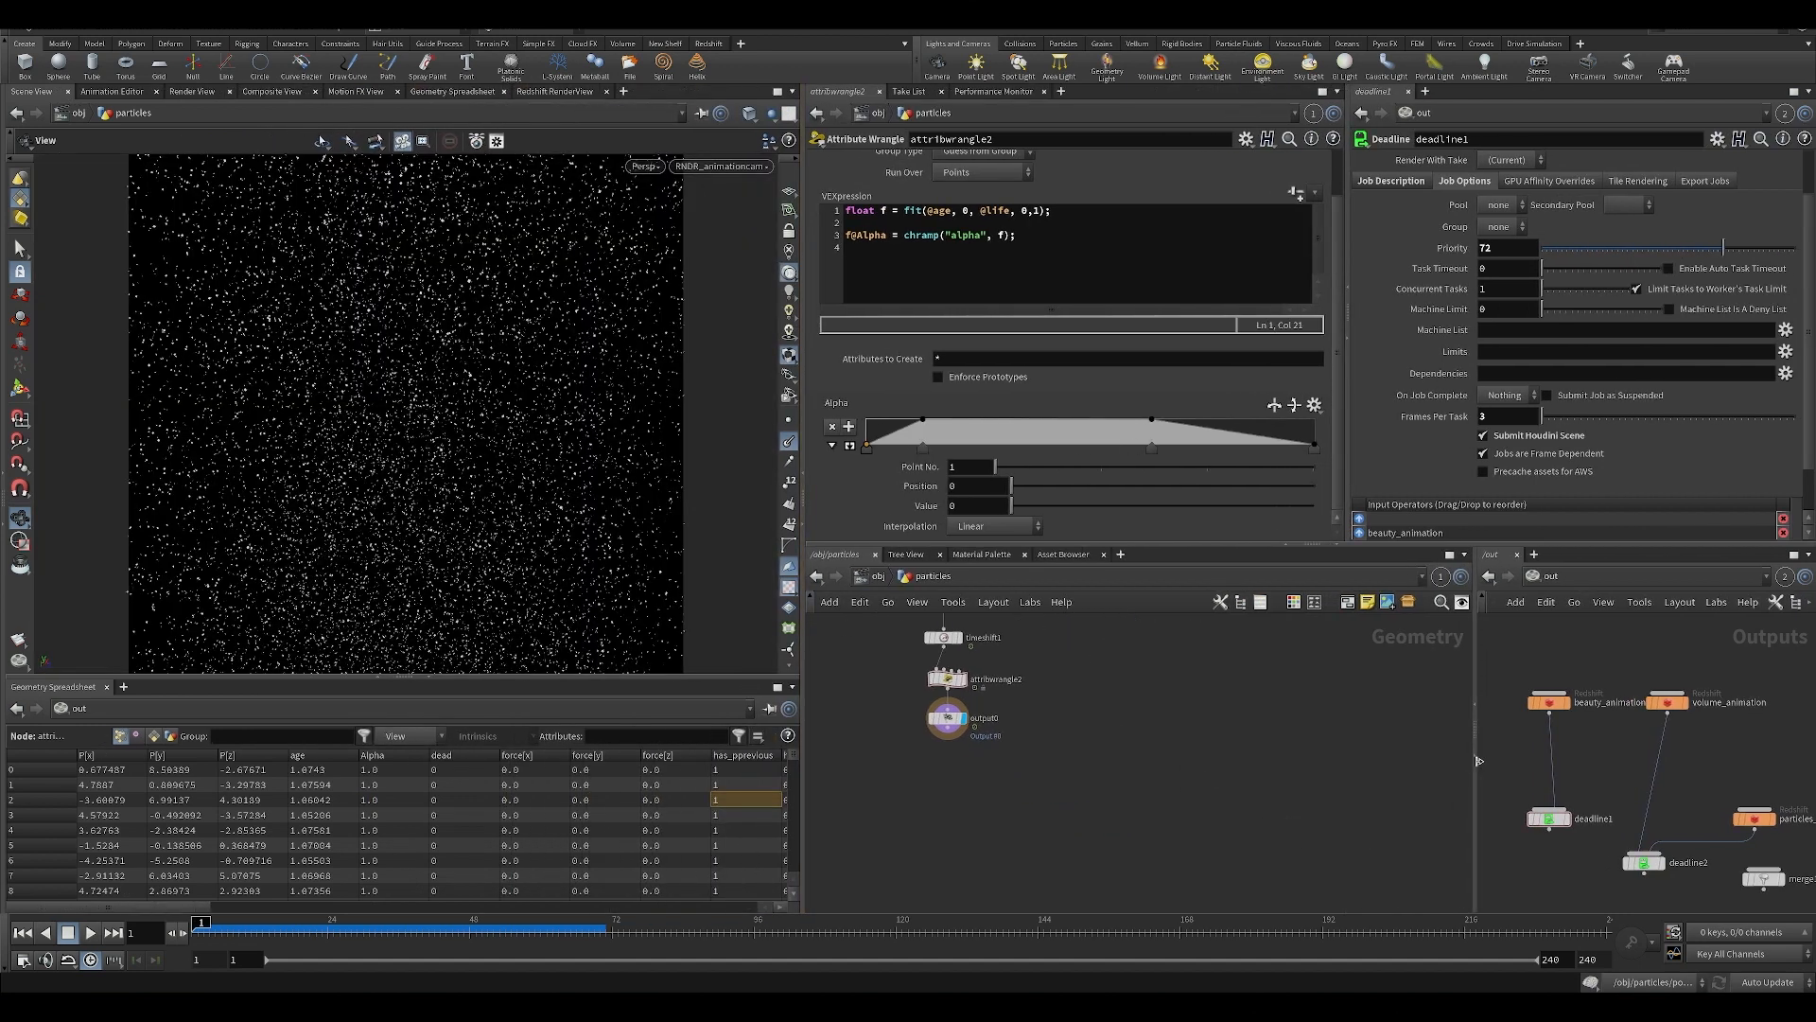
drag(1474, 730, 1279, 730)
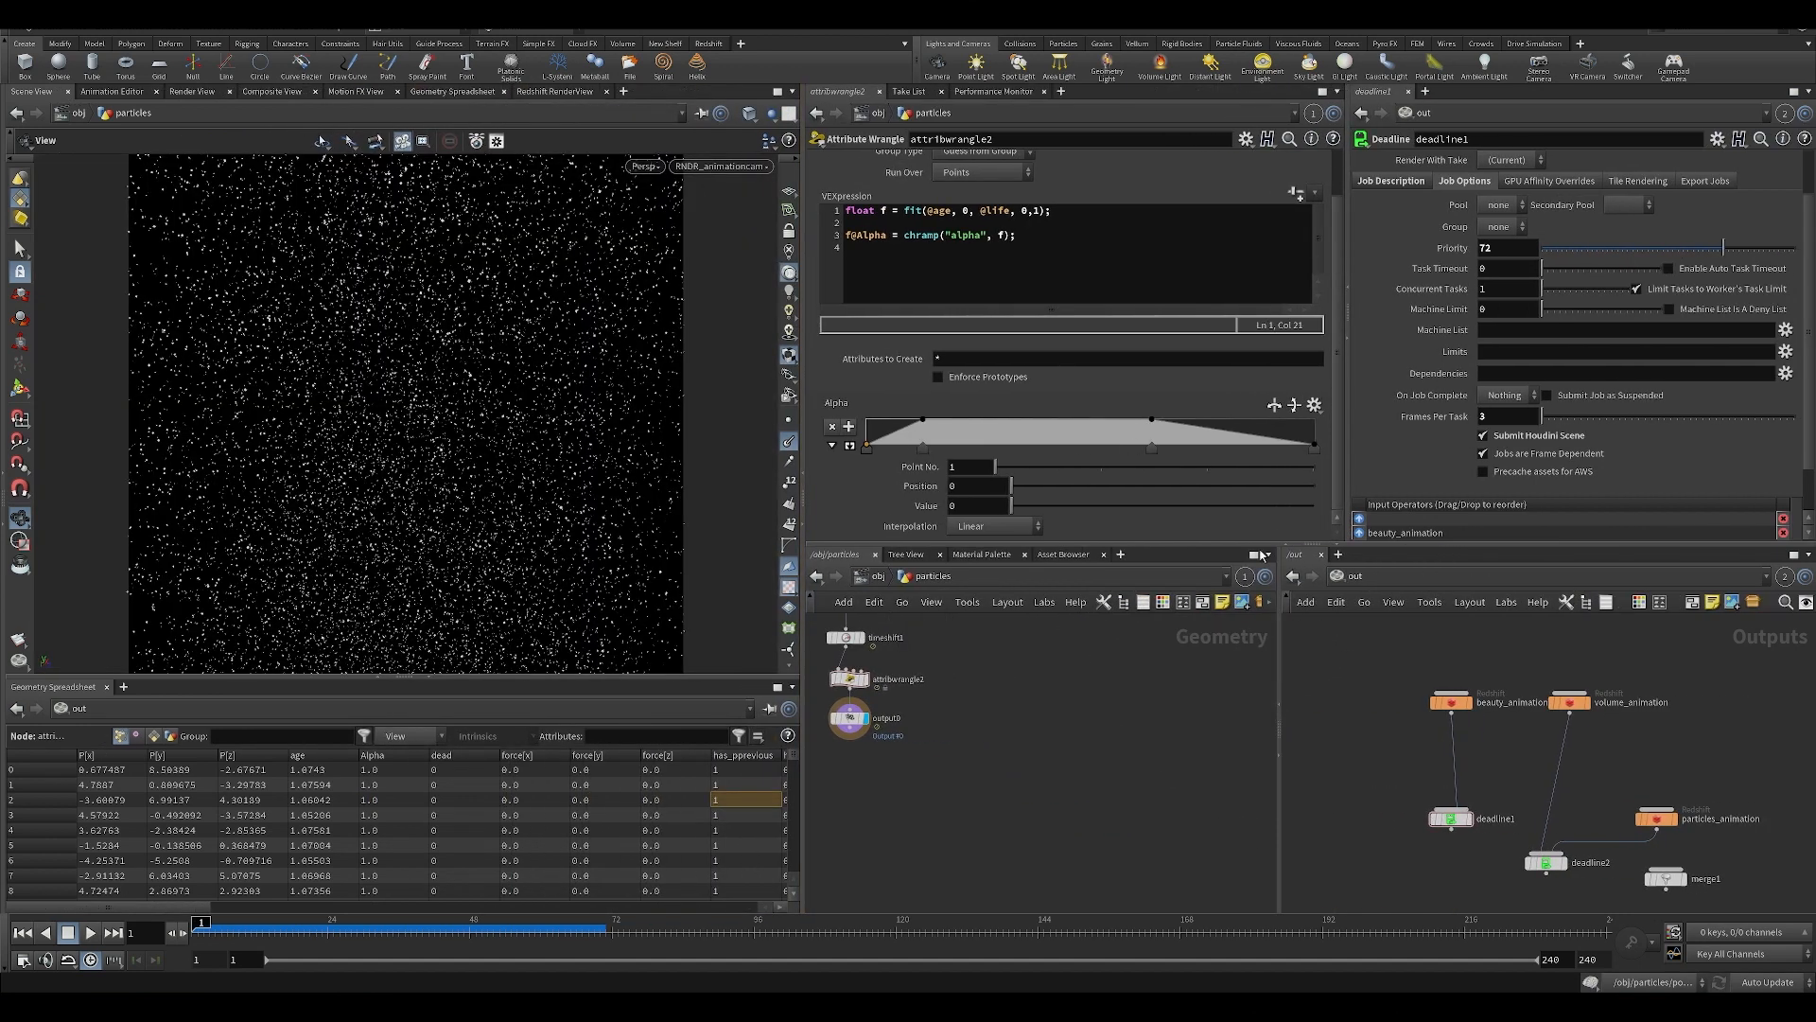
drag(1333, 519, 1282, 519)
Switch the outputs network to mat and open the caus material to examine its texture sampler and color correction nodes.
click(1434, 577)
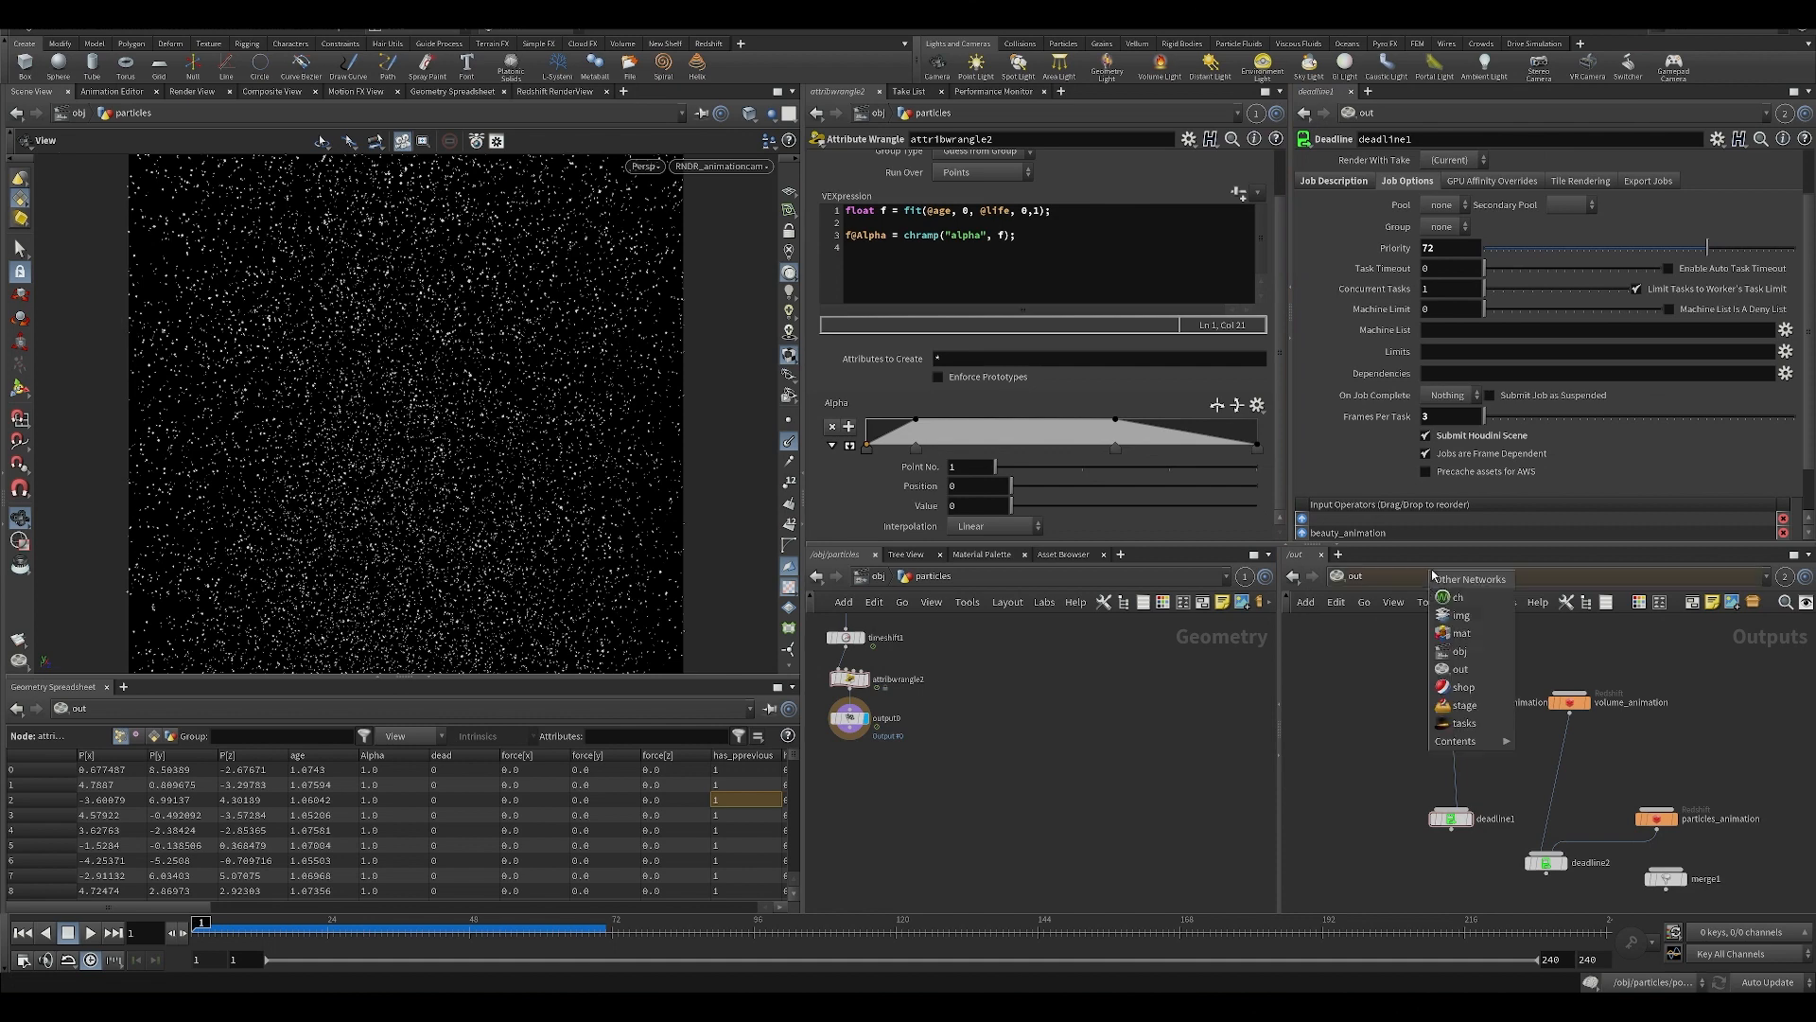
click(1466, 633)
click(1384, 851)
right_drag(1492, 854, 1493, 695)
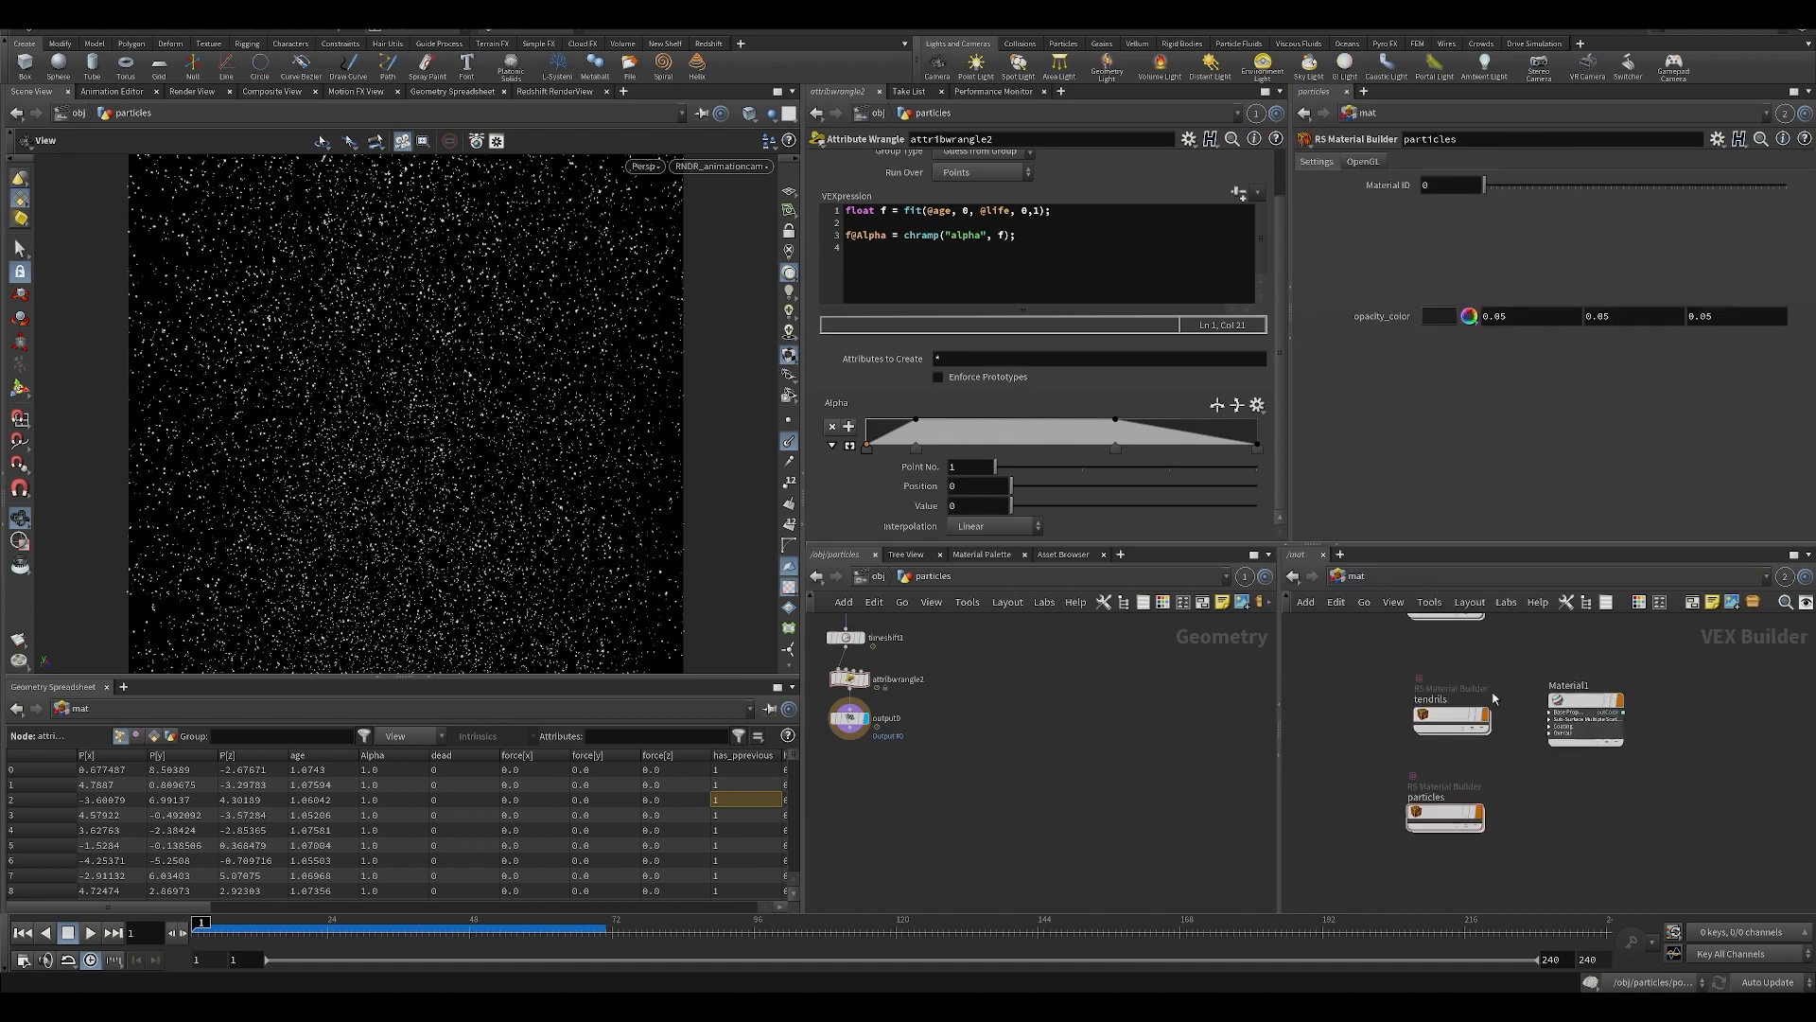
middle_drag(1376, 718, 1384, 781)
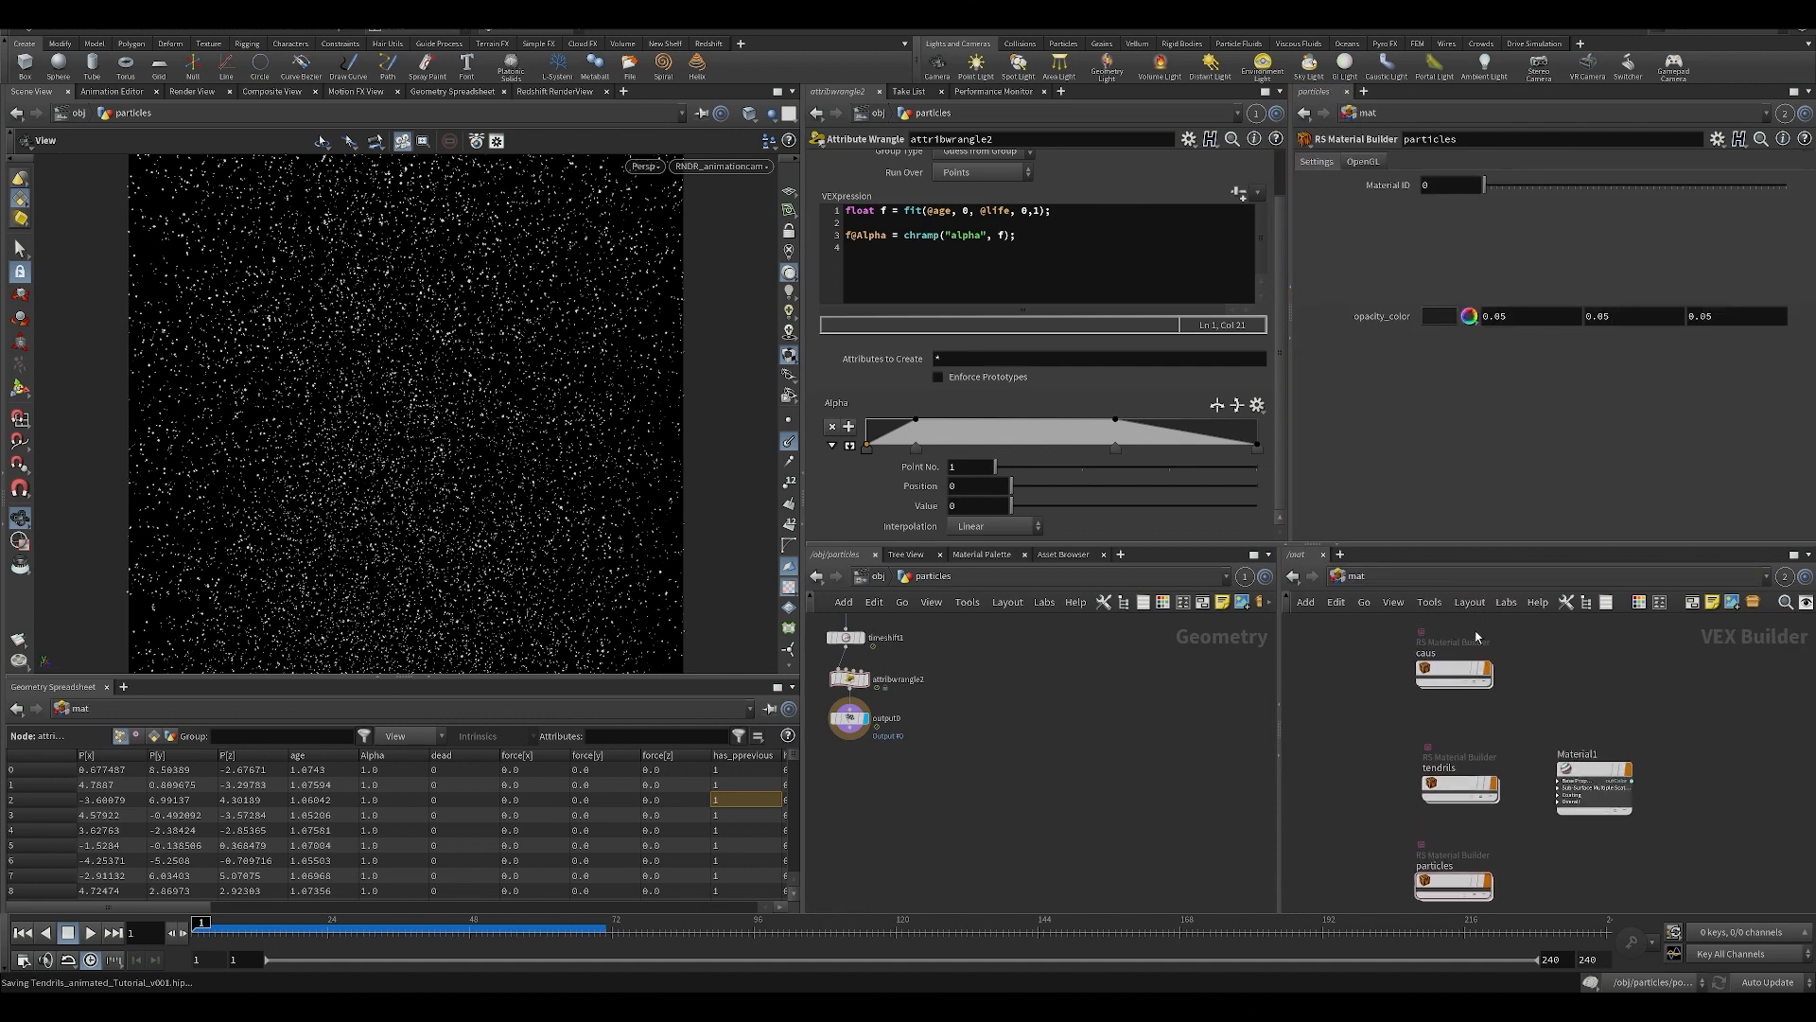
double_click(1447, 670)
scroll(1479, 666, up, 3)
scroll(1476, 742, down, 4)
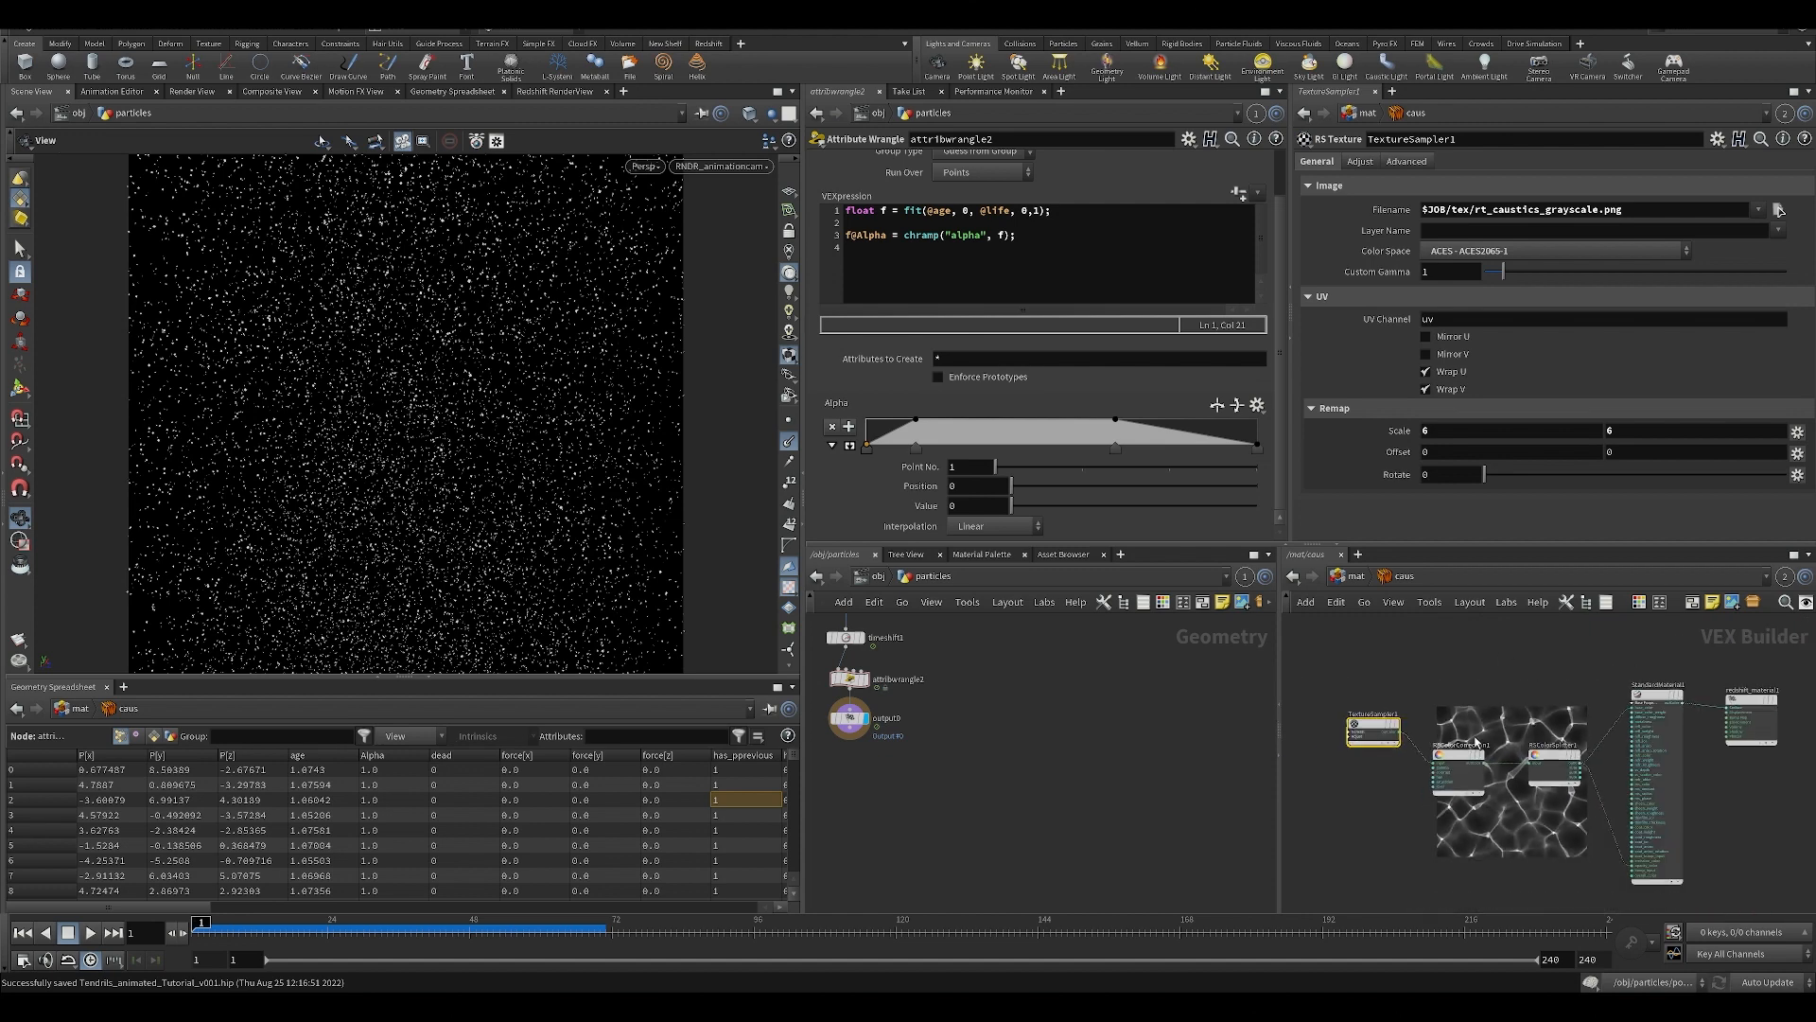
drag(1483, 708, 1530, 763)
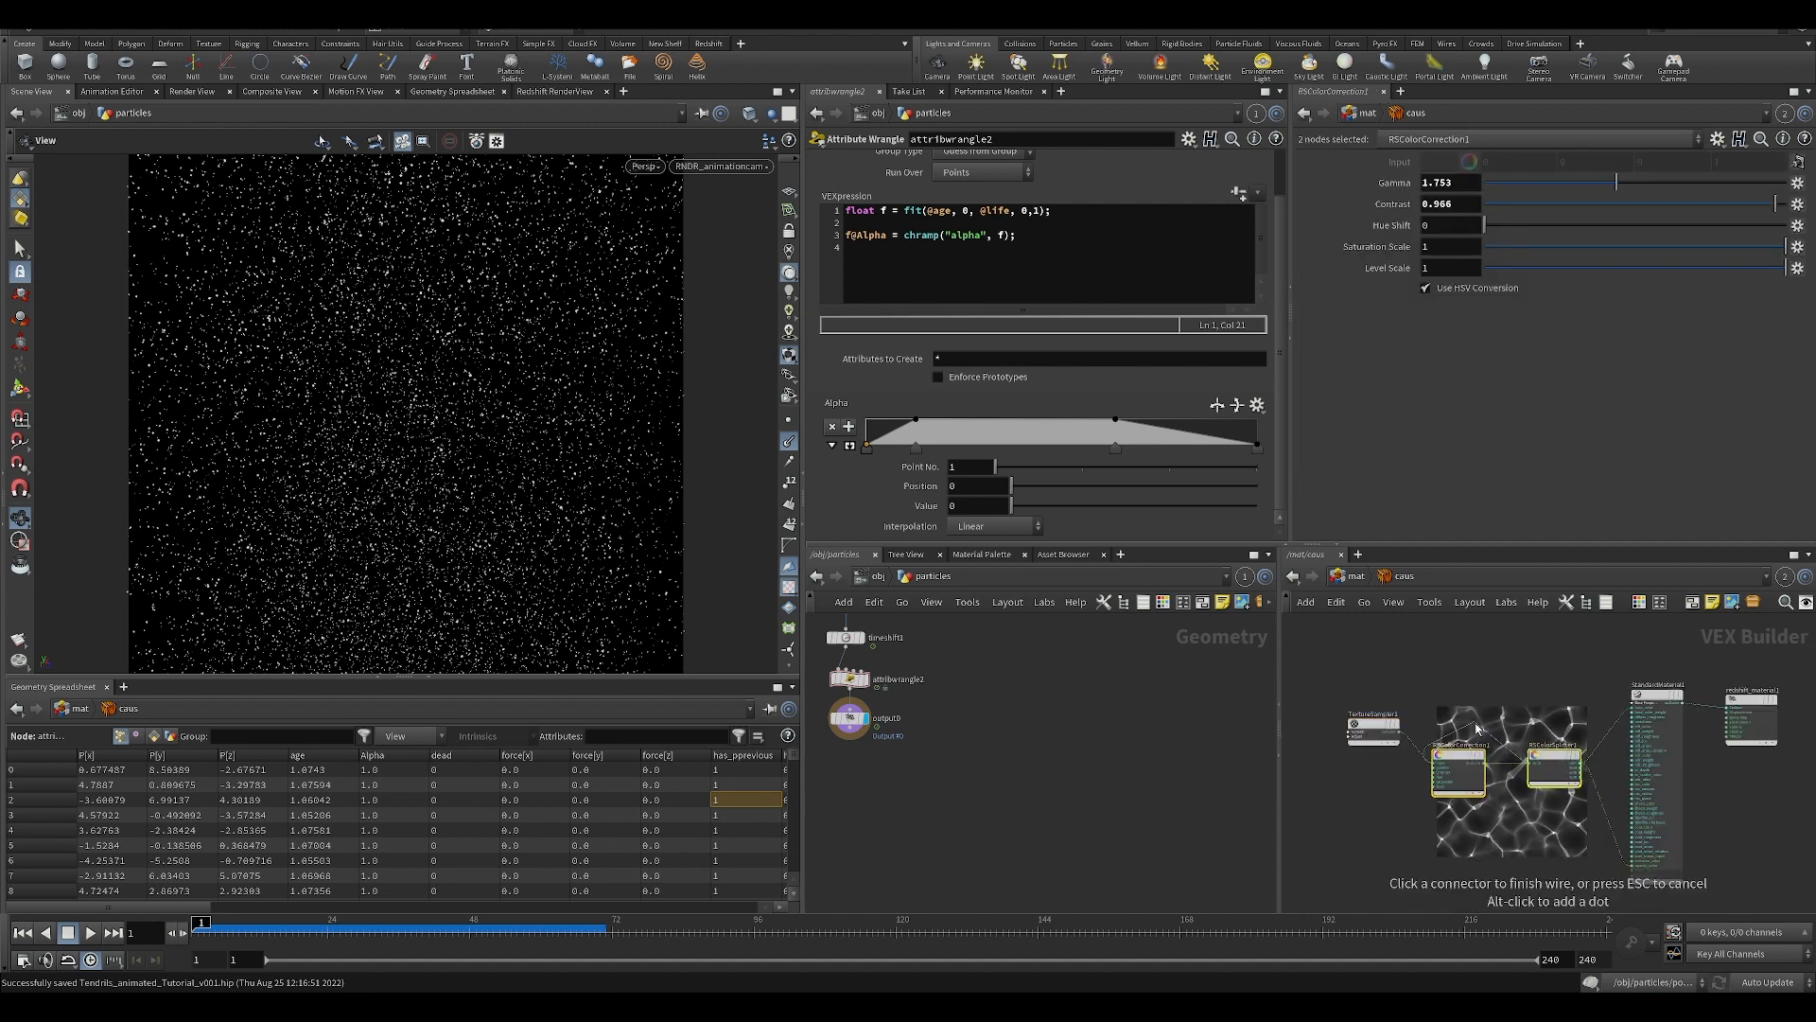
Go up to the obj level, frame the whole scene with its overhead plane, and create a new camera from that view.
drag(551, 367, 669, 421)
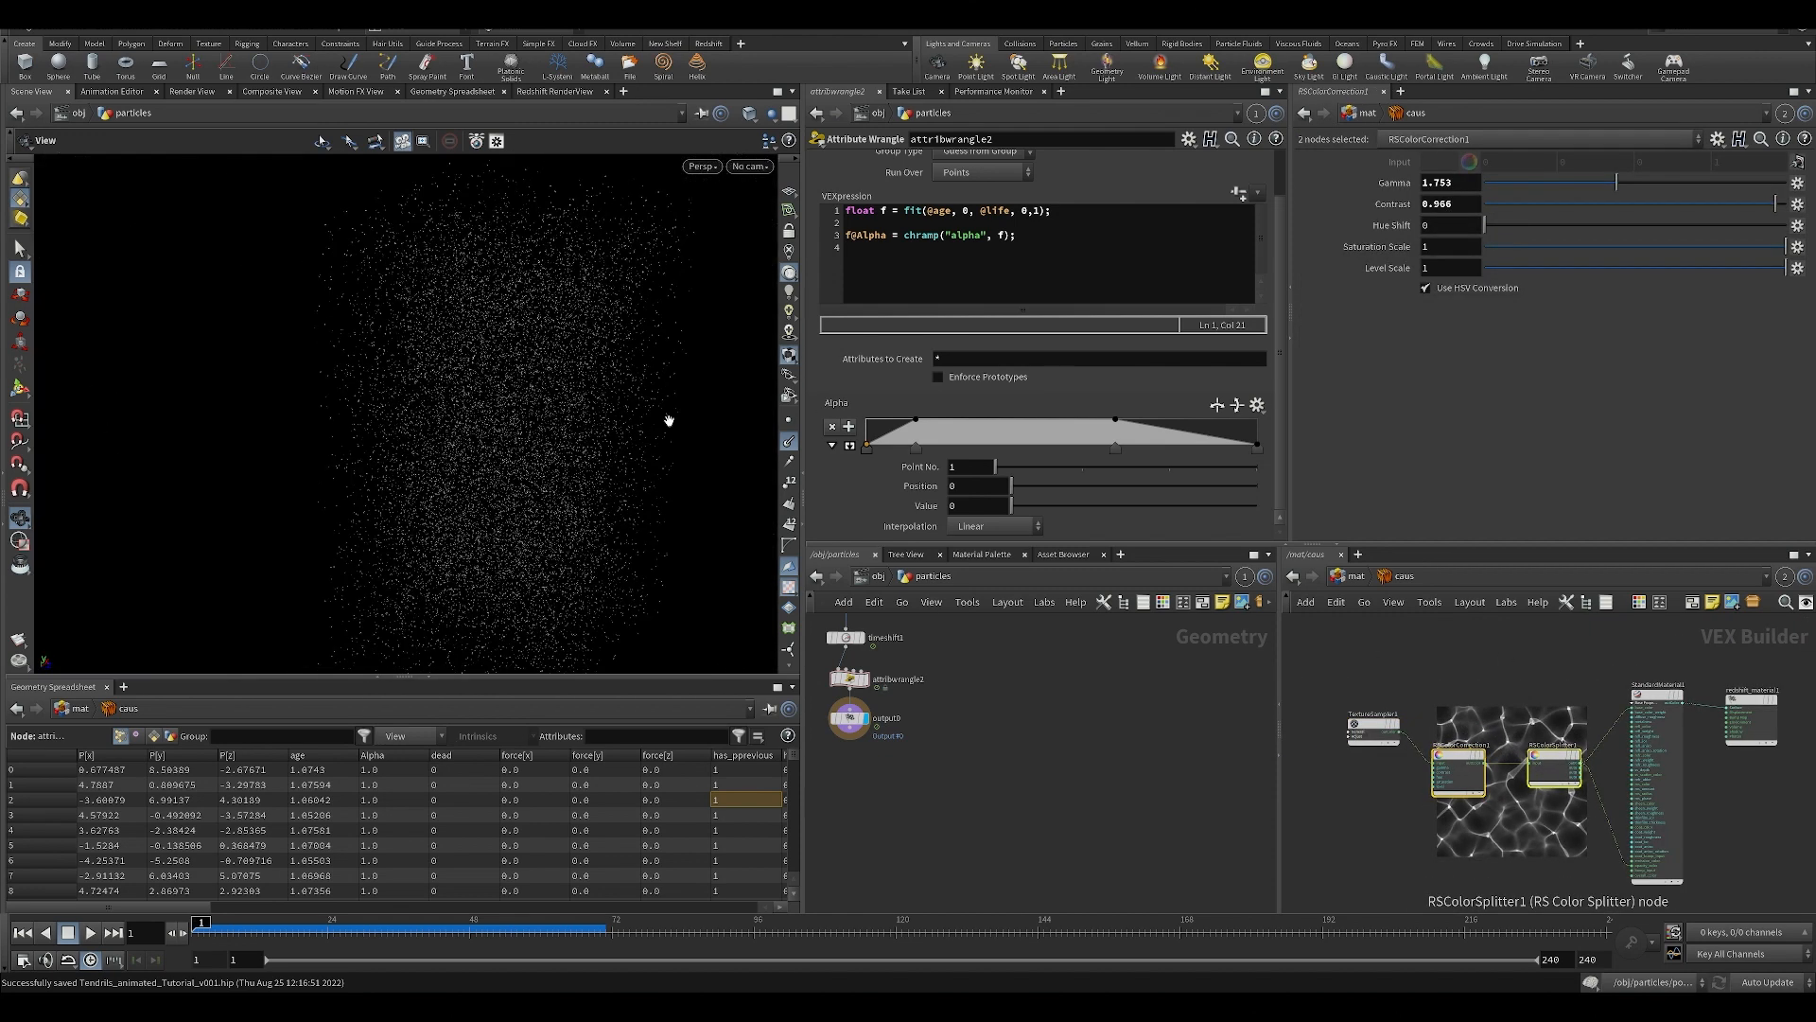
click(866, 581)
scroll(550, 408, up, 5)
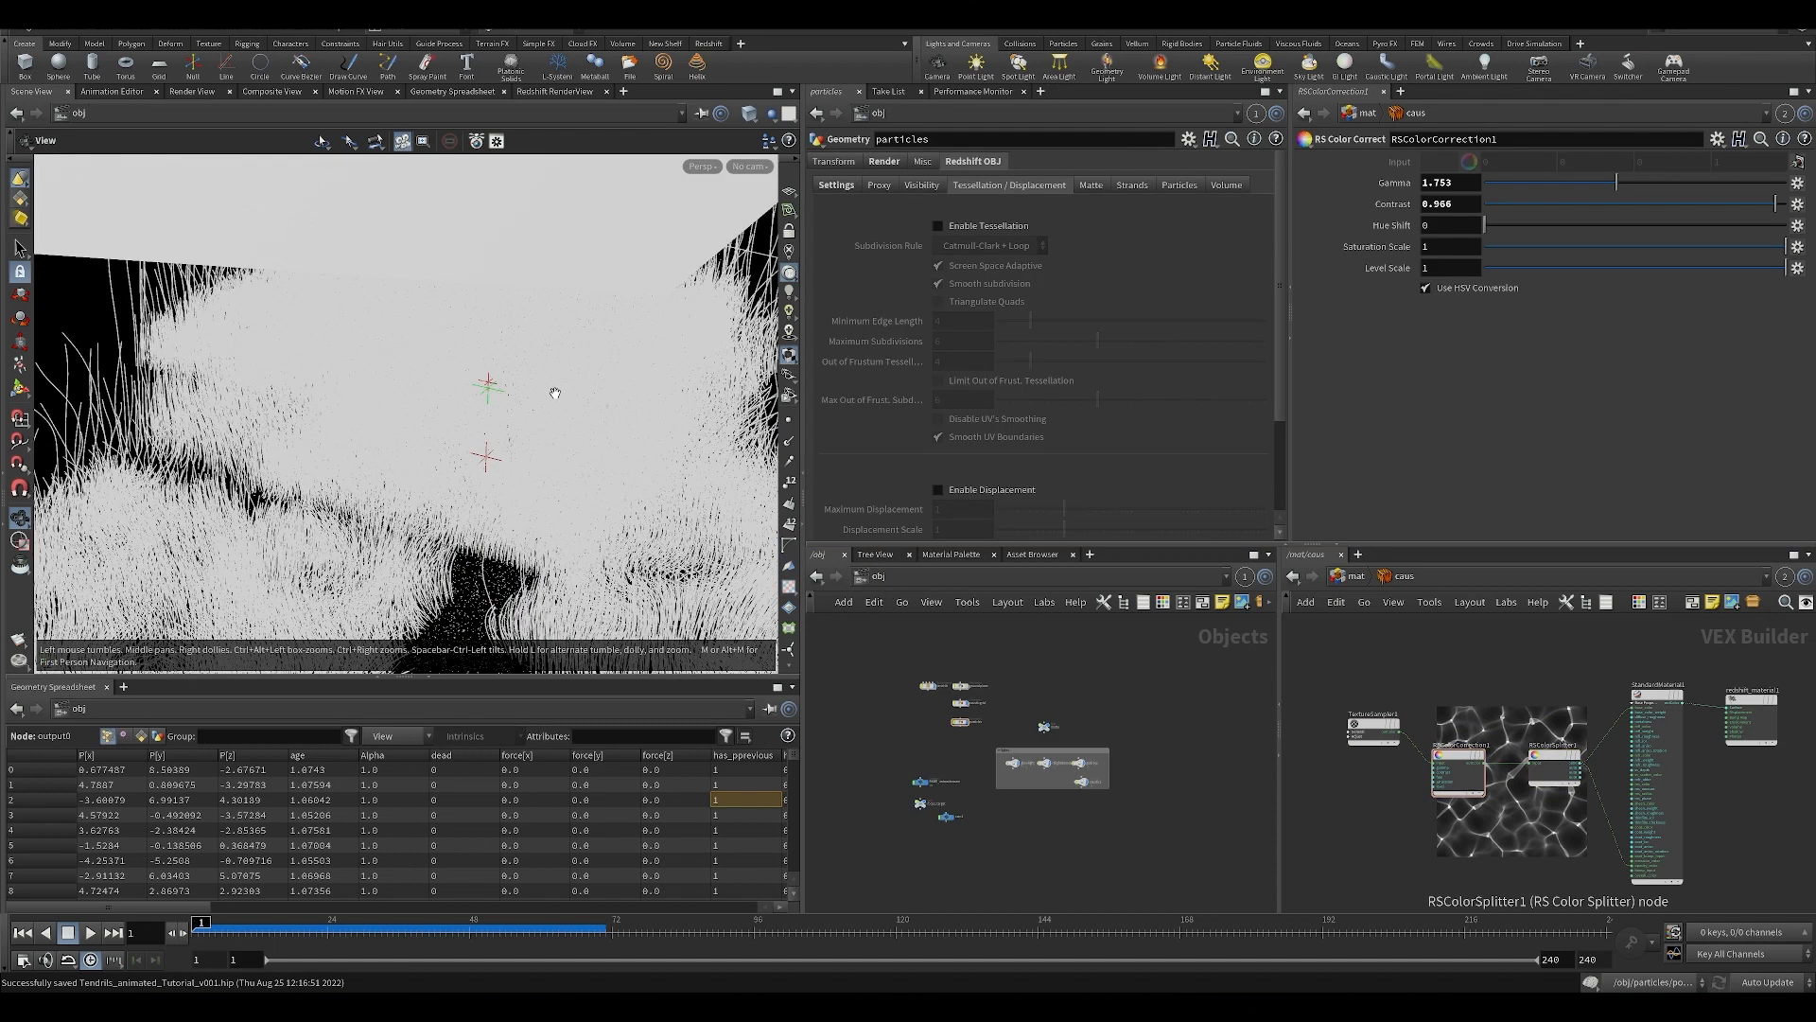
scroll(549, 408, down, 5)
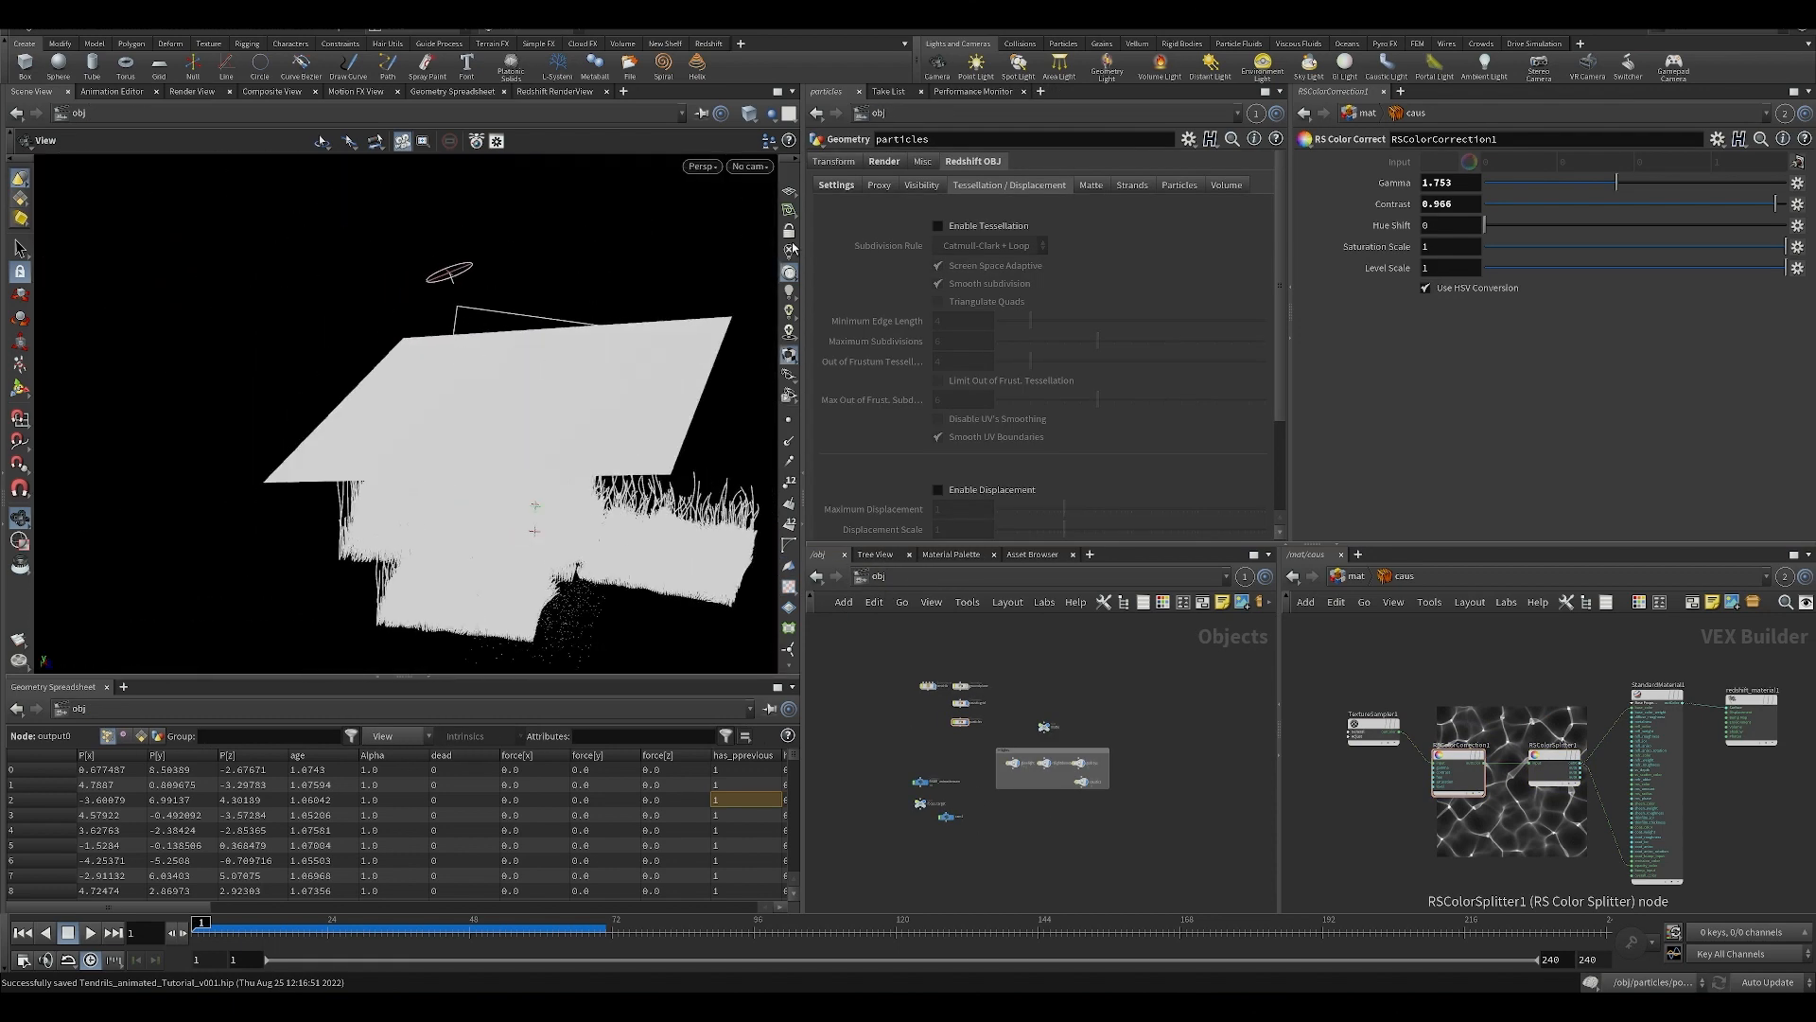
drag(556, 417, 549, 410)
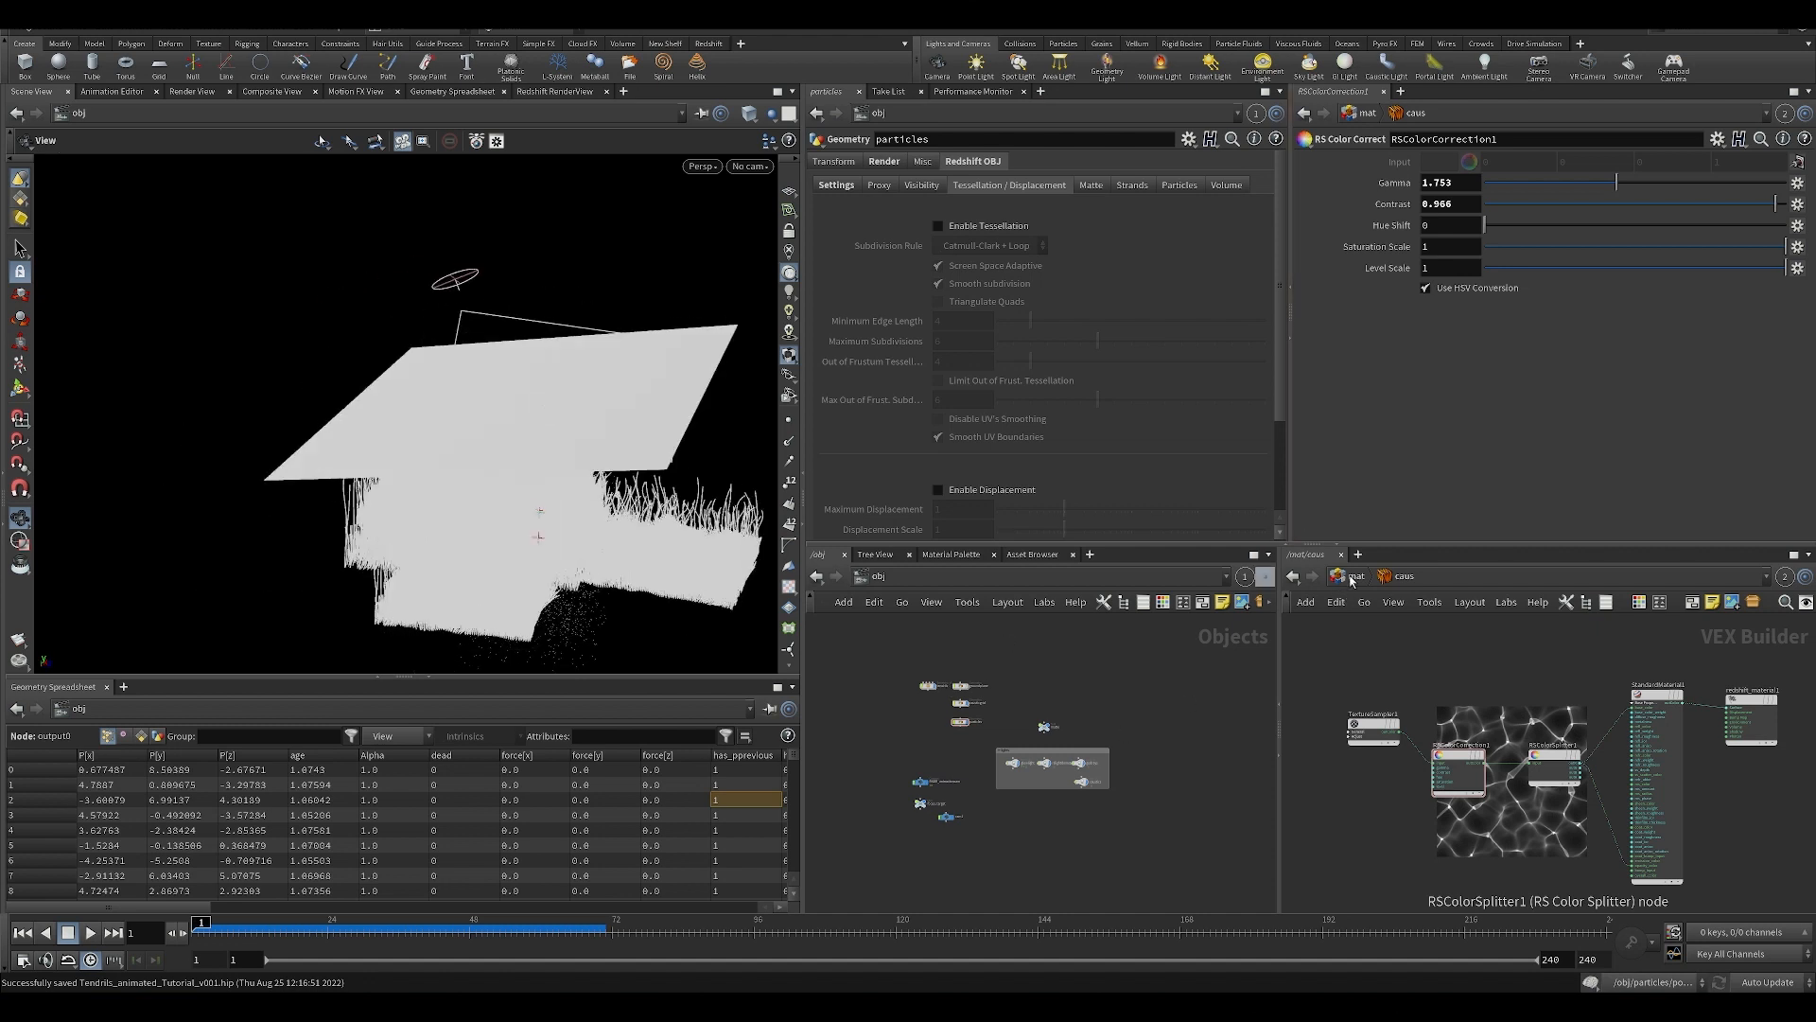
click(749, 165)
click(775, 265)
Switch the objects network to out and set beauty_animation's render camera to /obj/cam1.
click(1356, 575)
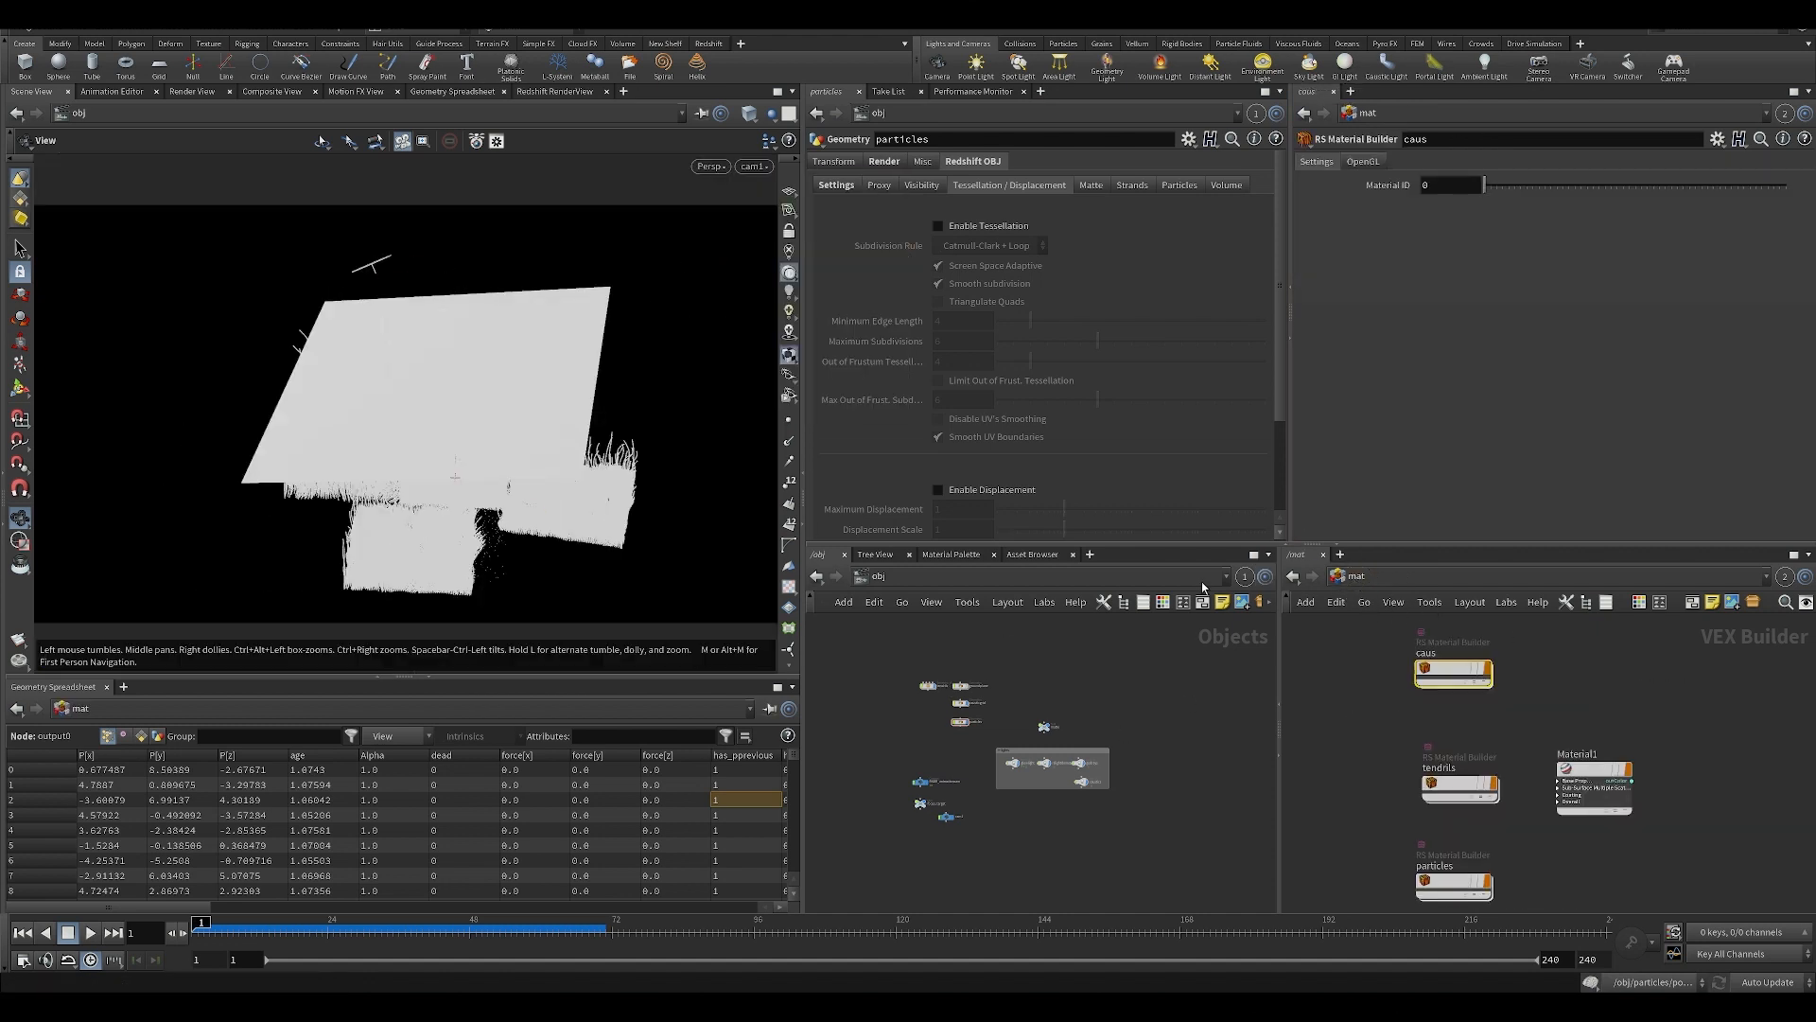
click(880, 575)
click(936, 681)
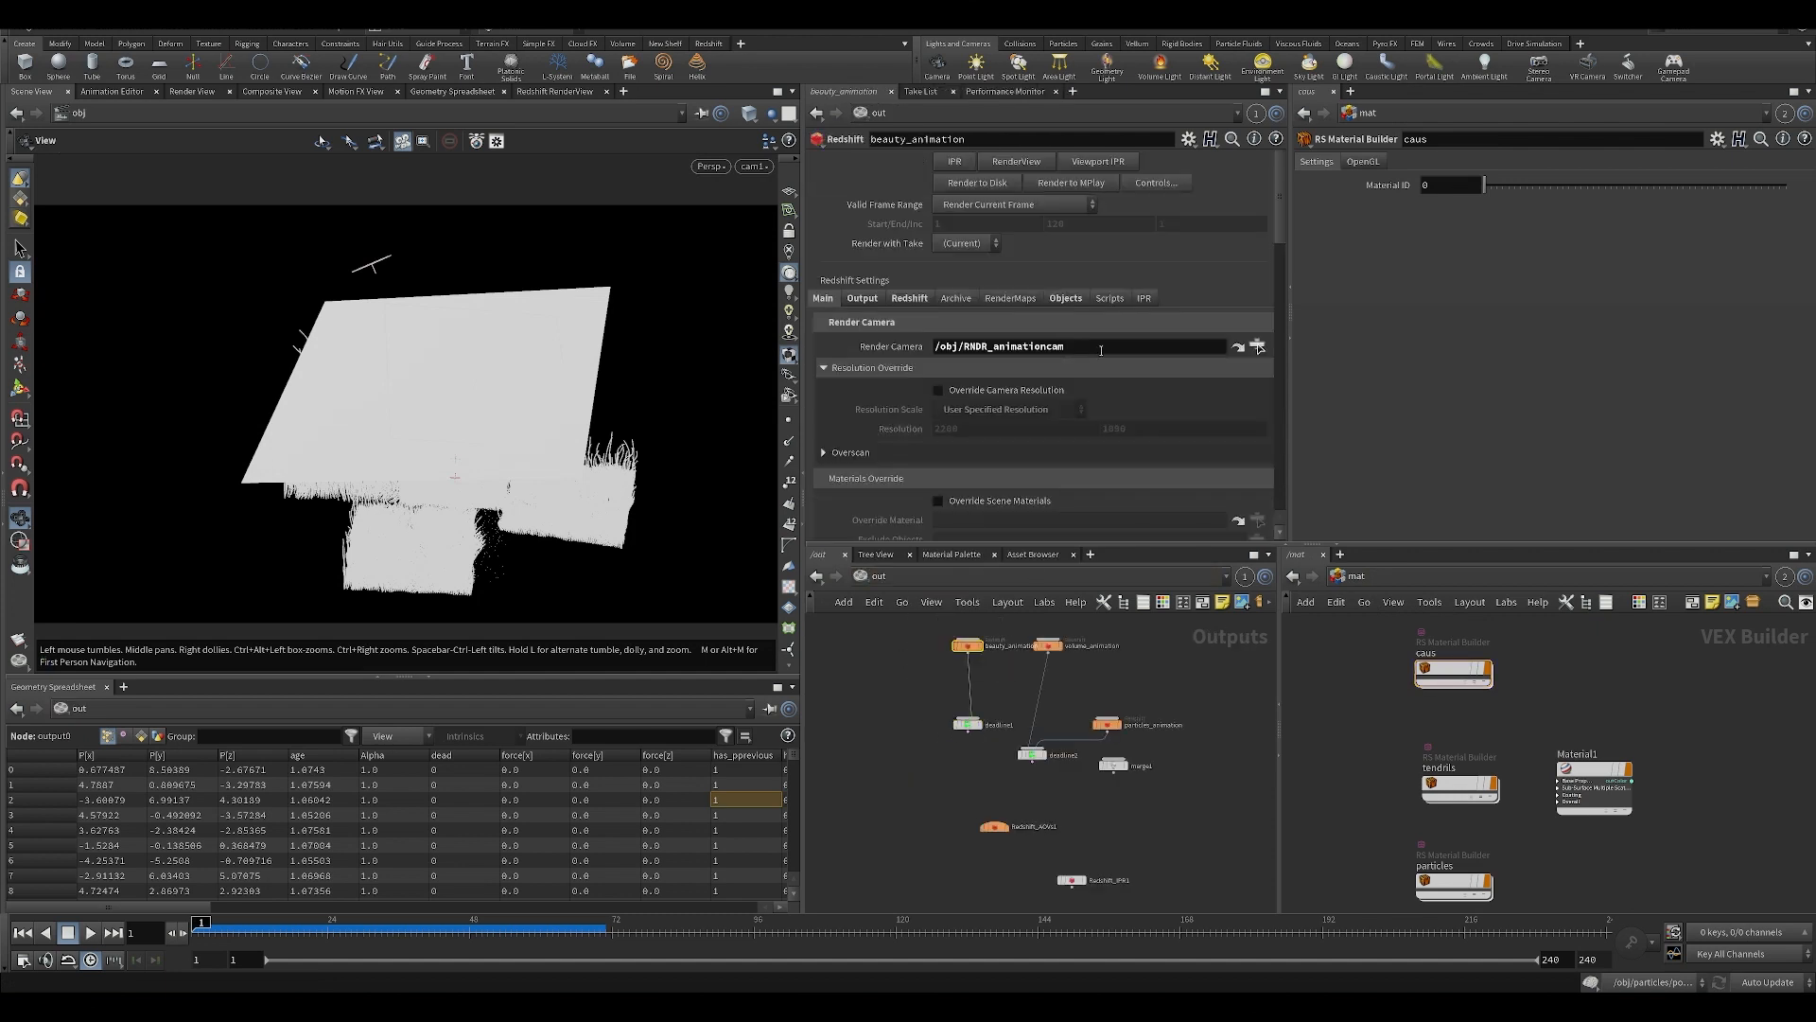
click(1258, 347)
double_click(1227, 268)
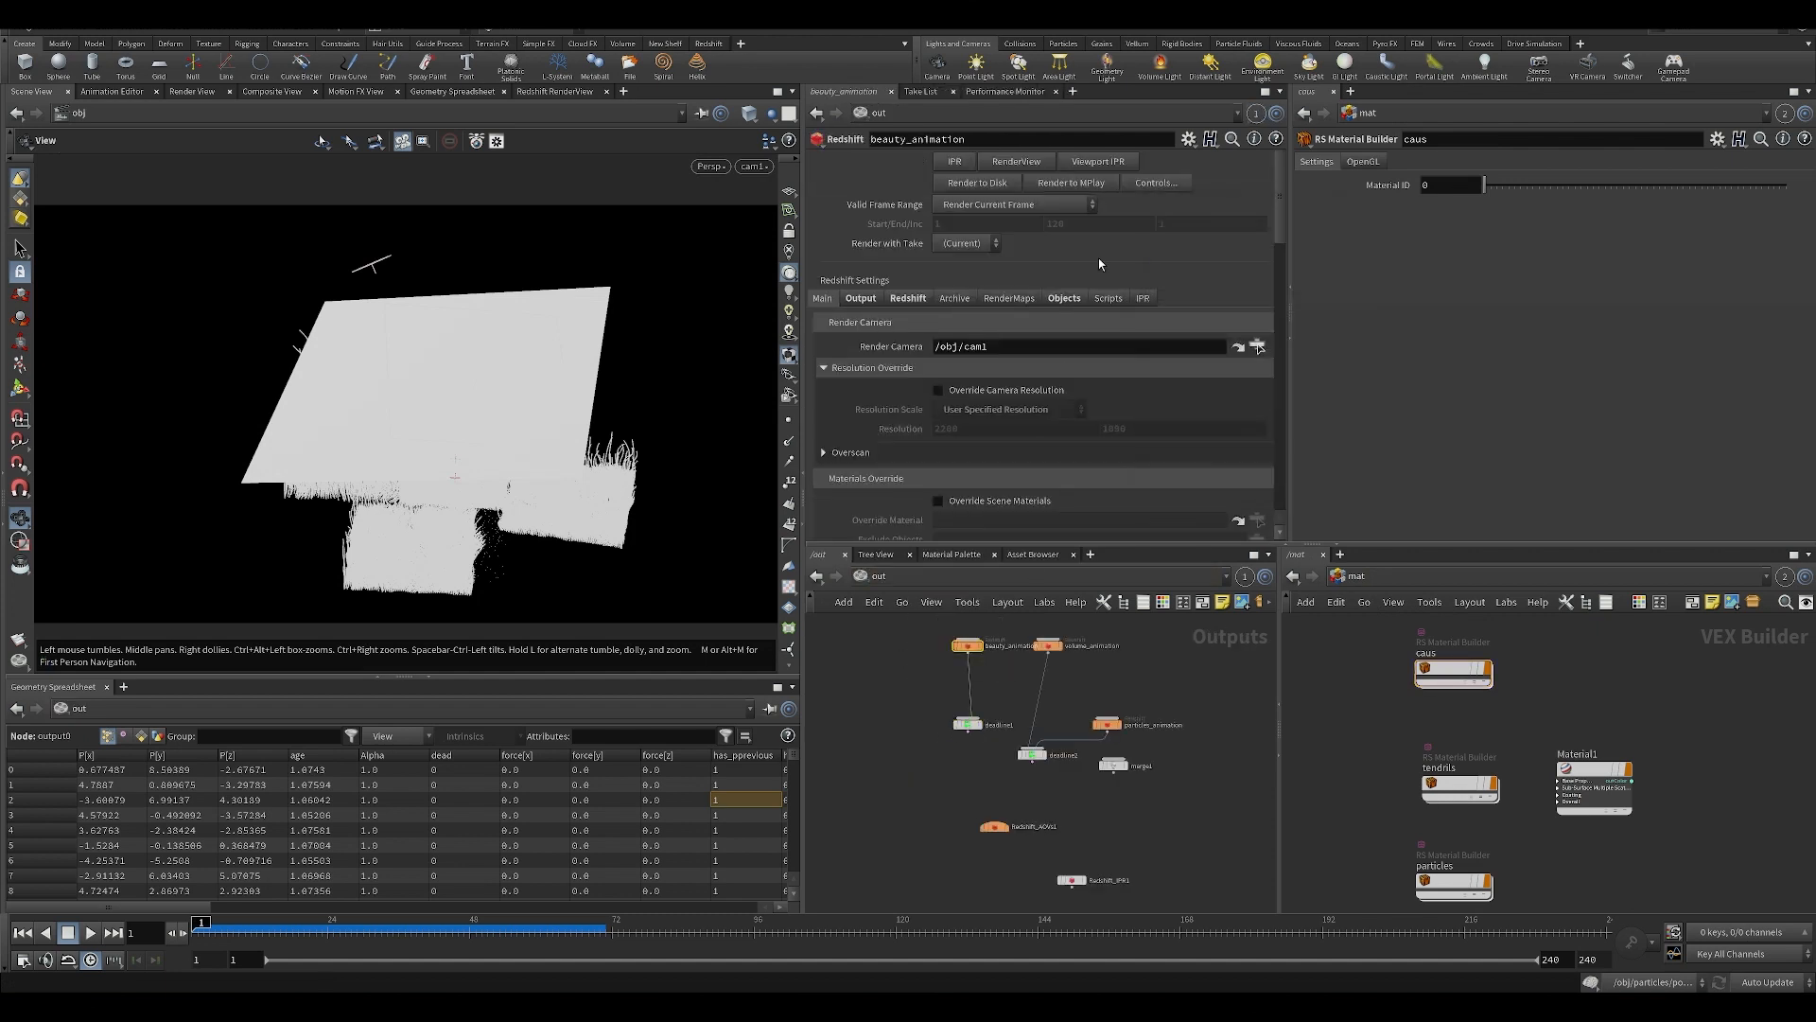
Lock cam1 to the view, move it closer to the plane, and start a live render in the Redshift RenderView.
click(789, 231)
scroll(524, 388, up, 3)
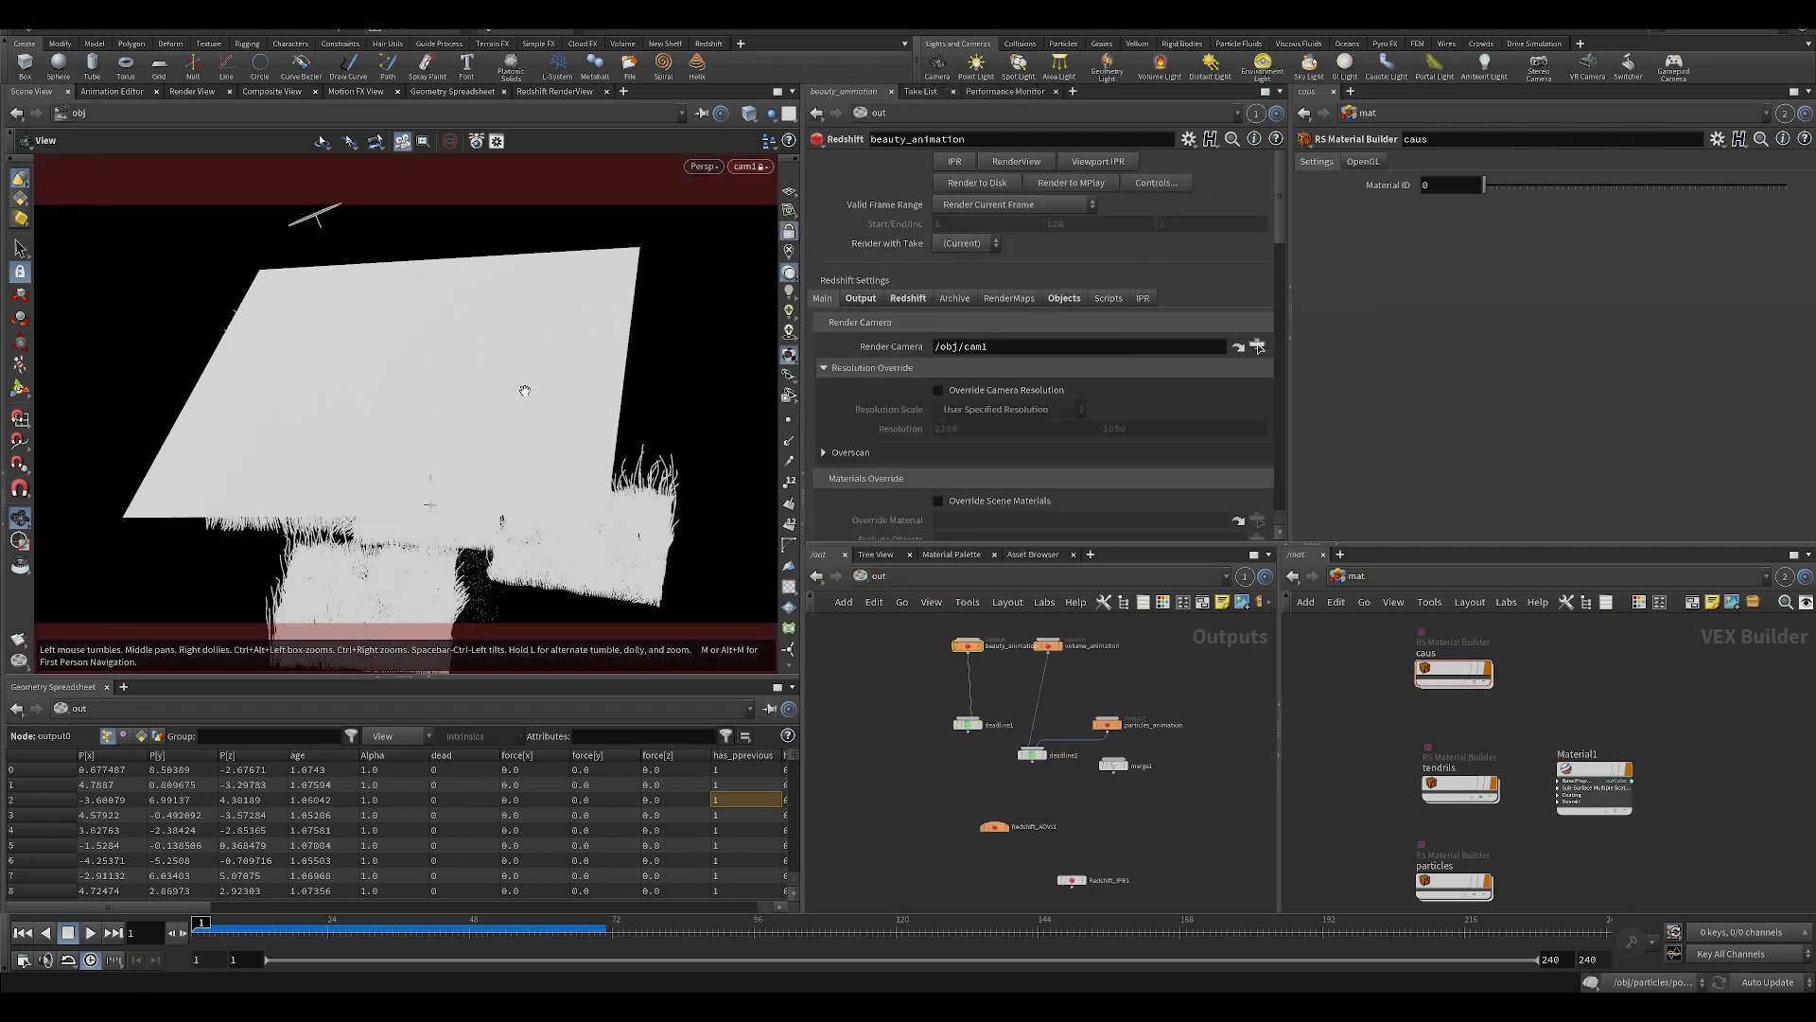
click(556, 74)
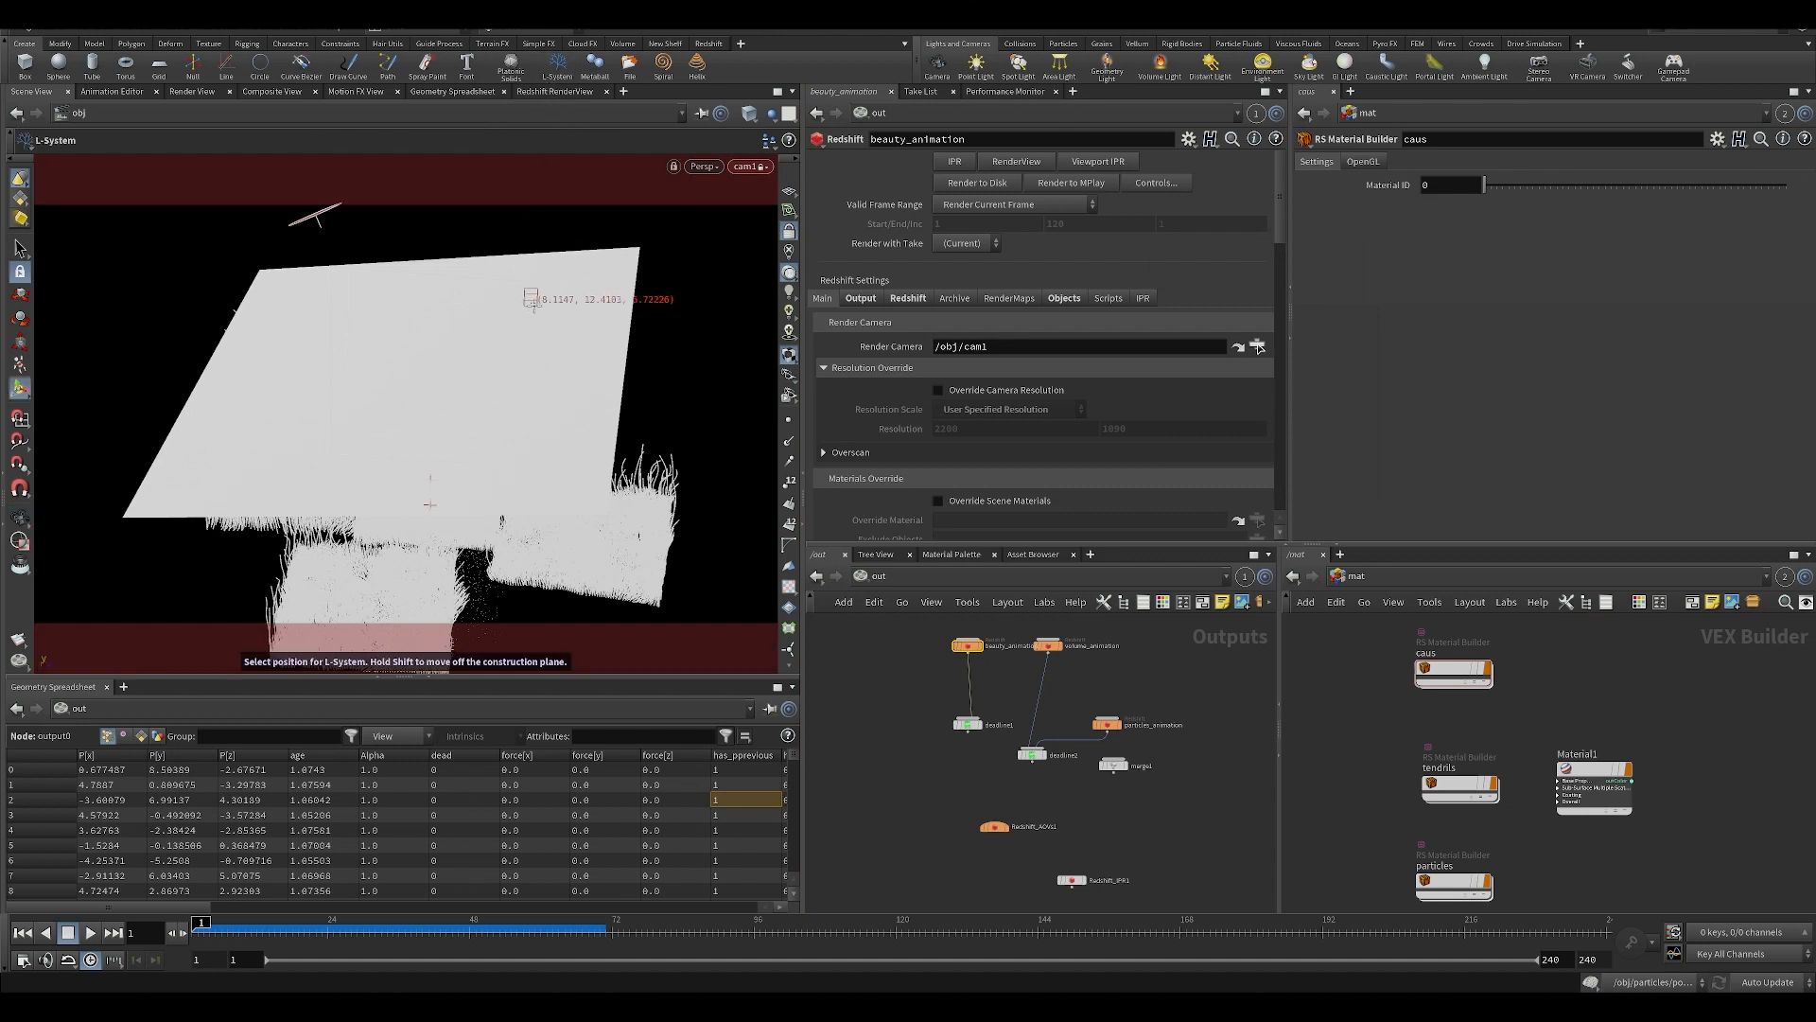
click(556, 91)
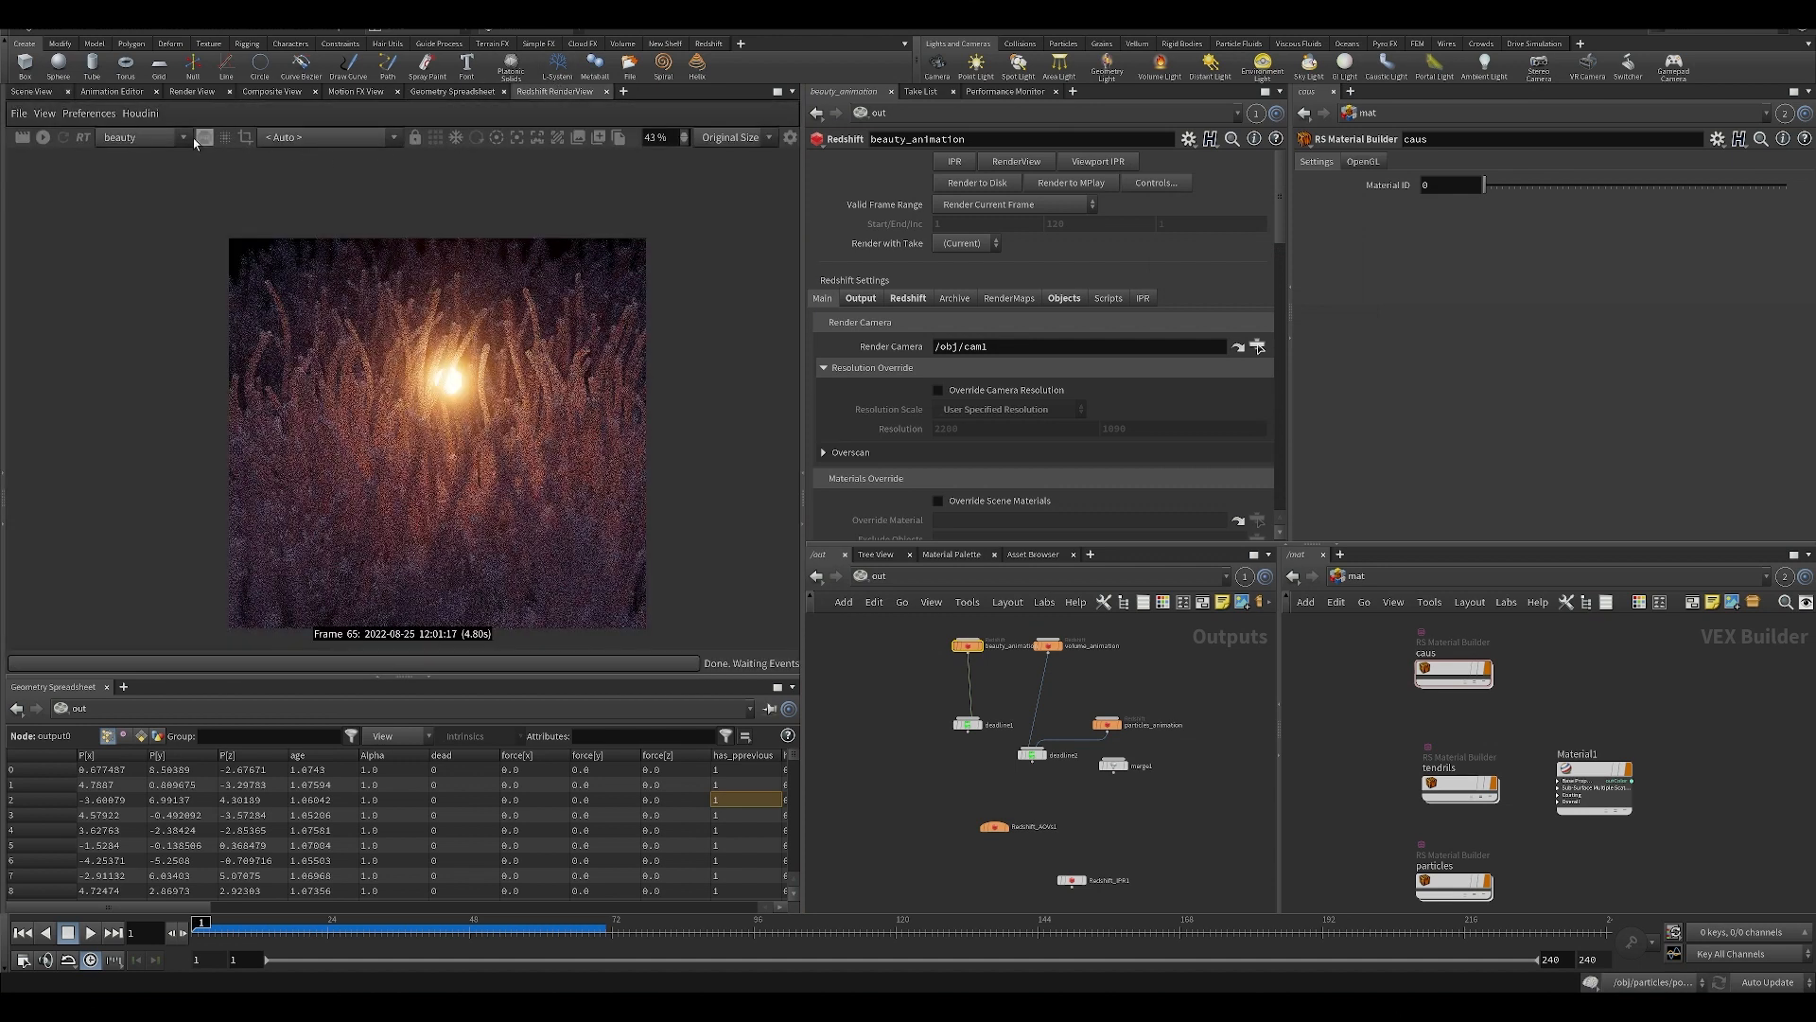
click(42, 139)
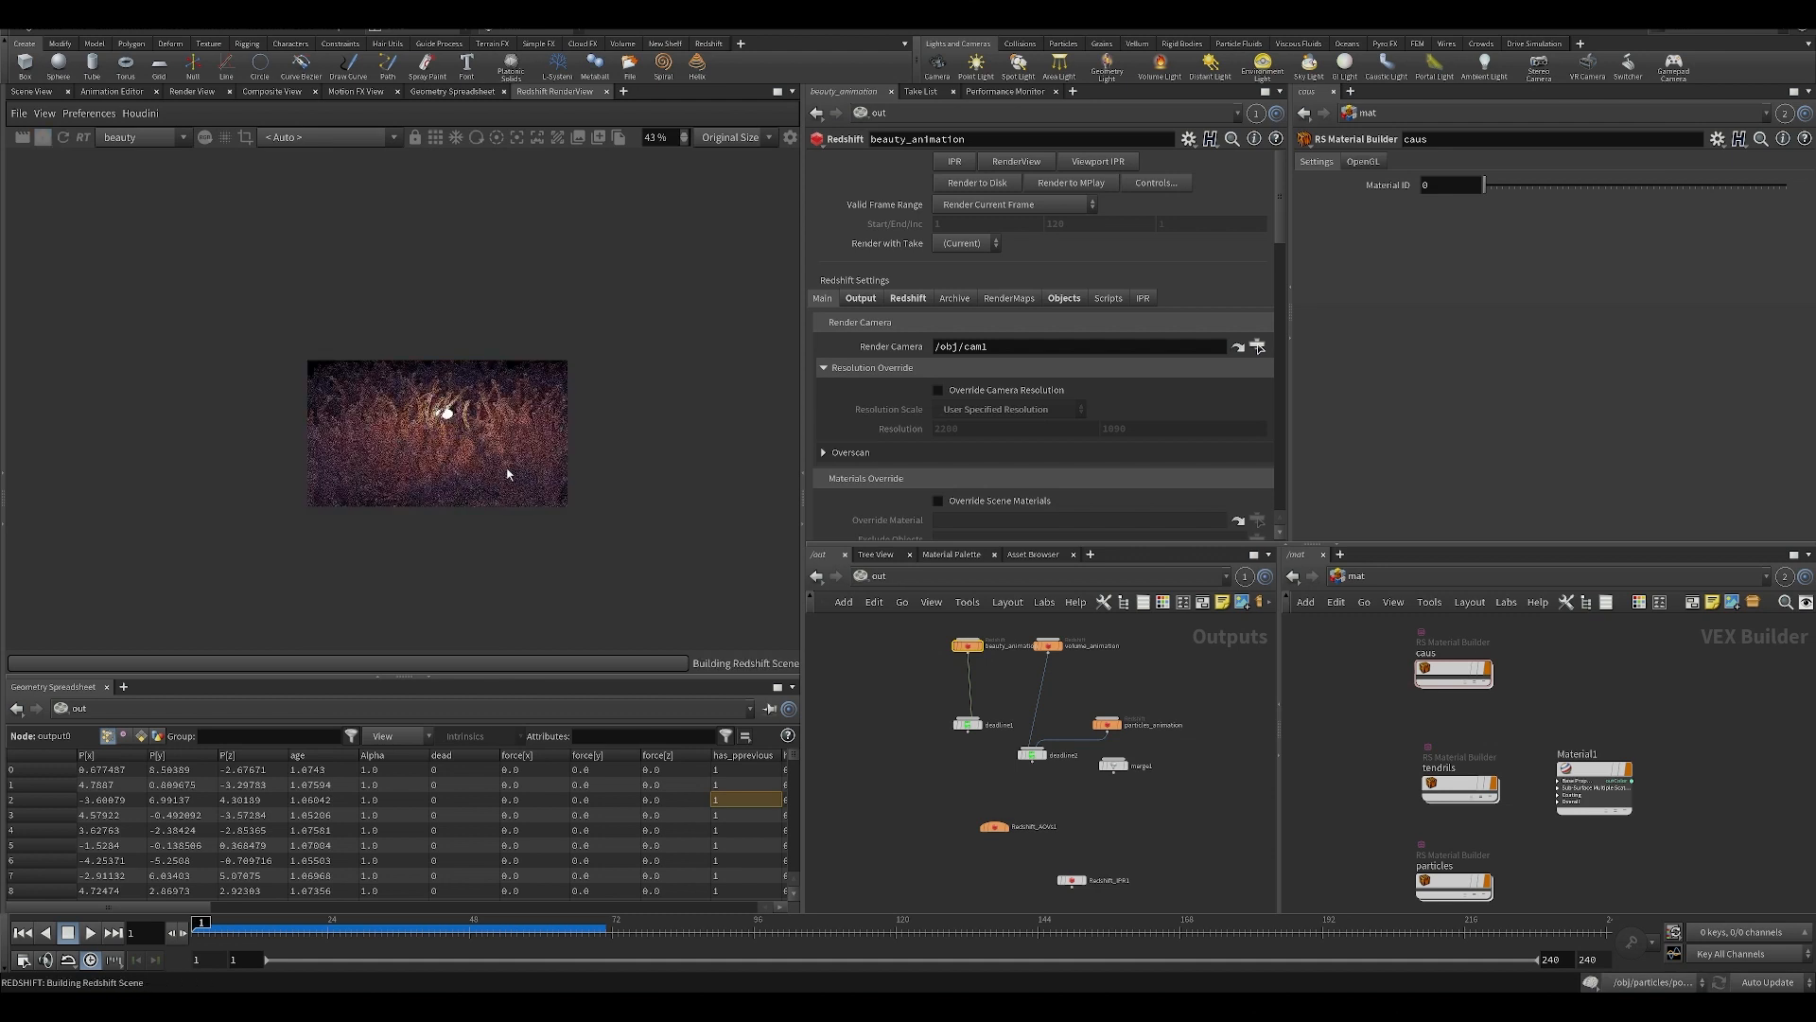
Open the caus material and set StandardMaterial1's emission weight to 0.
double_click(1427, 677)
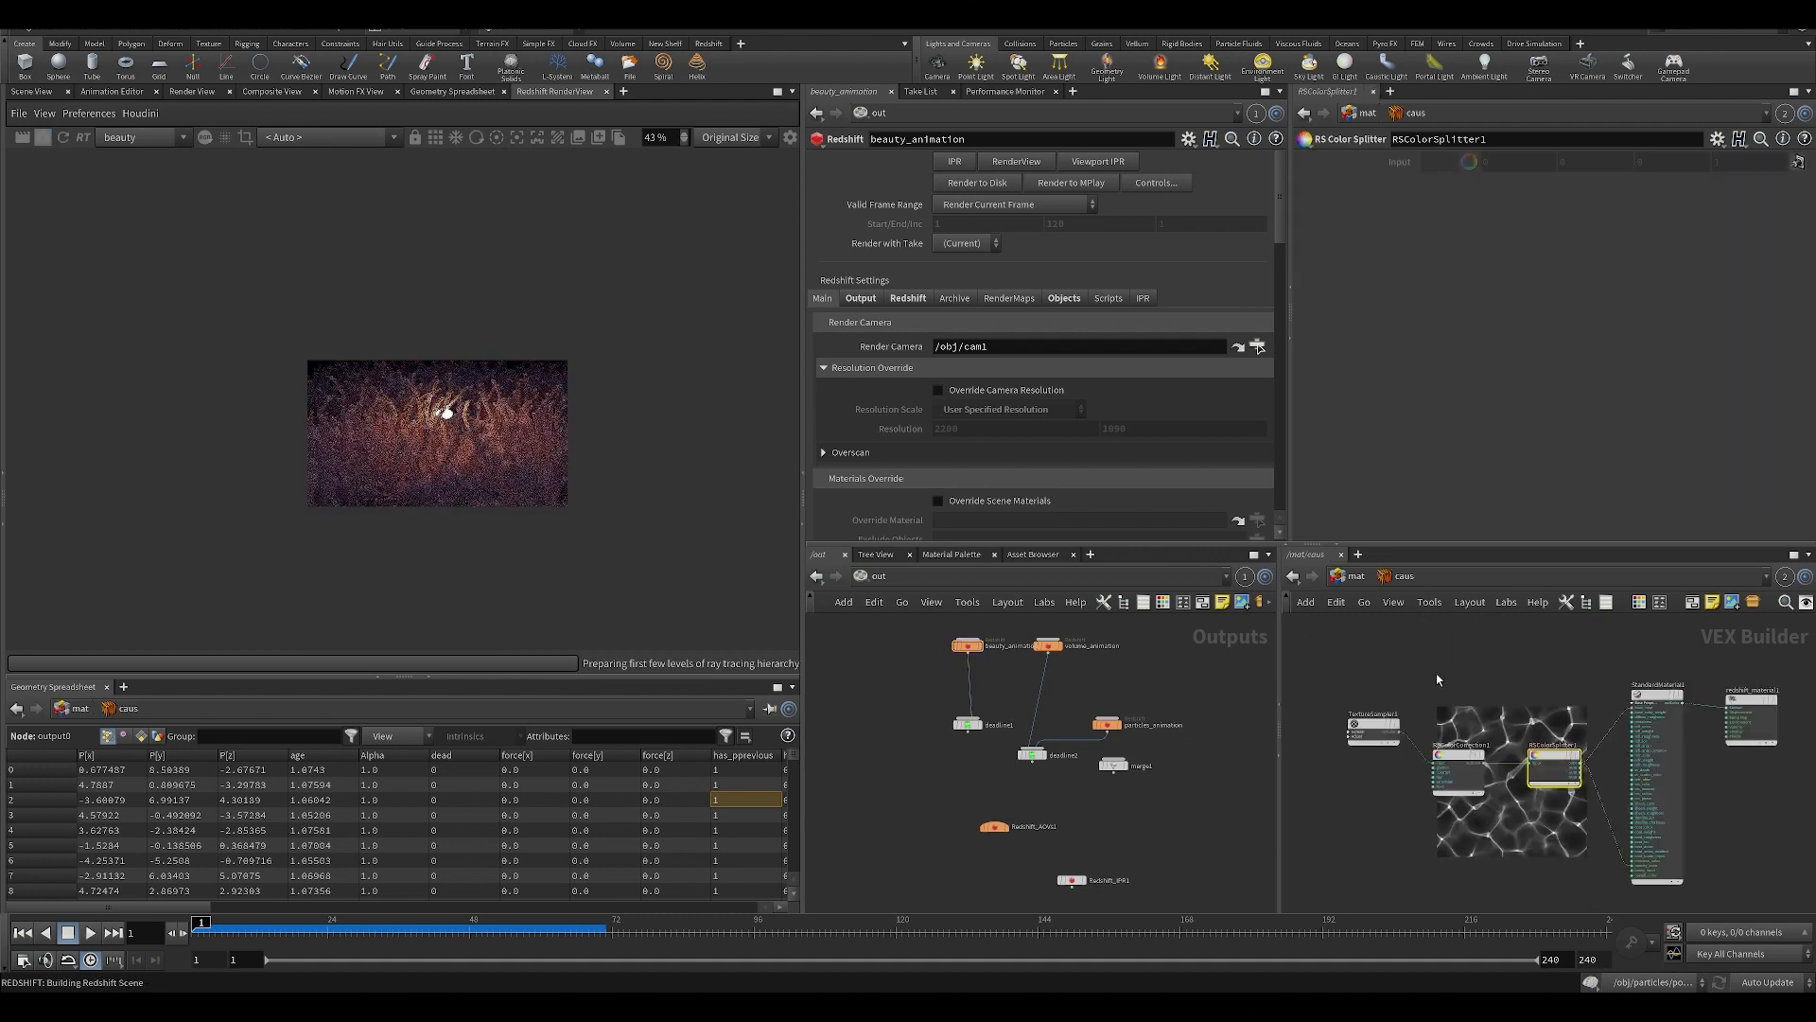
click(1666, 718)
scroll(1445, 467, down, 10)
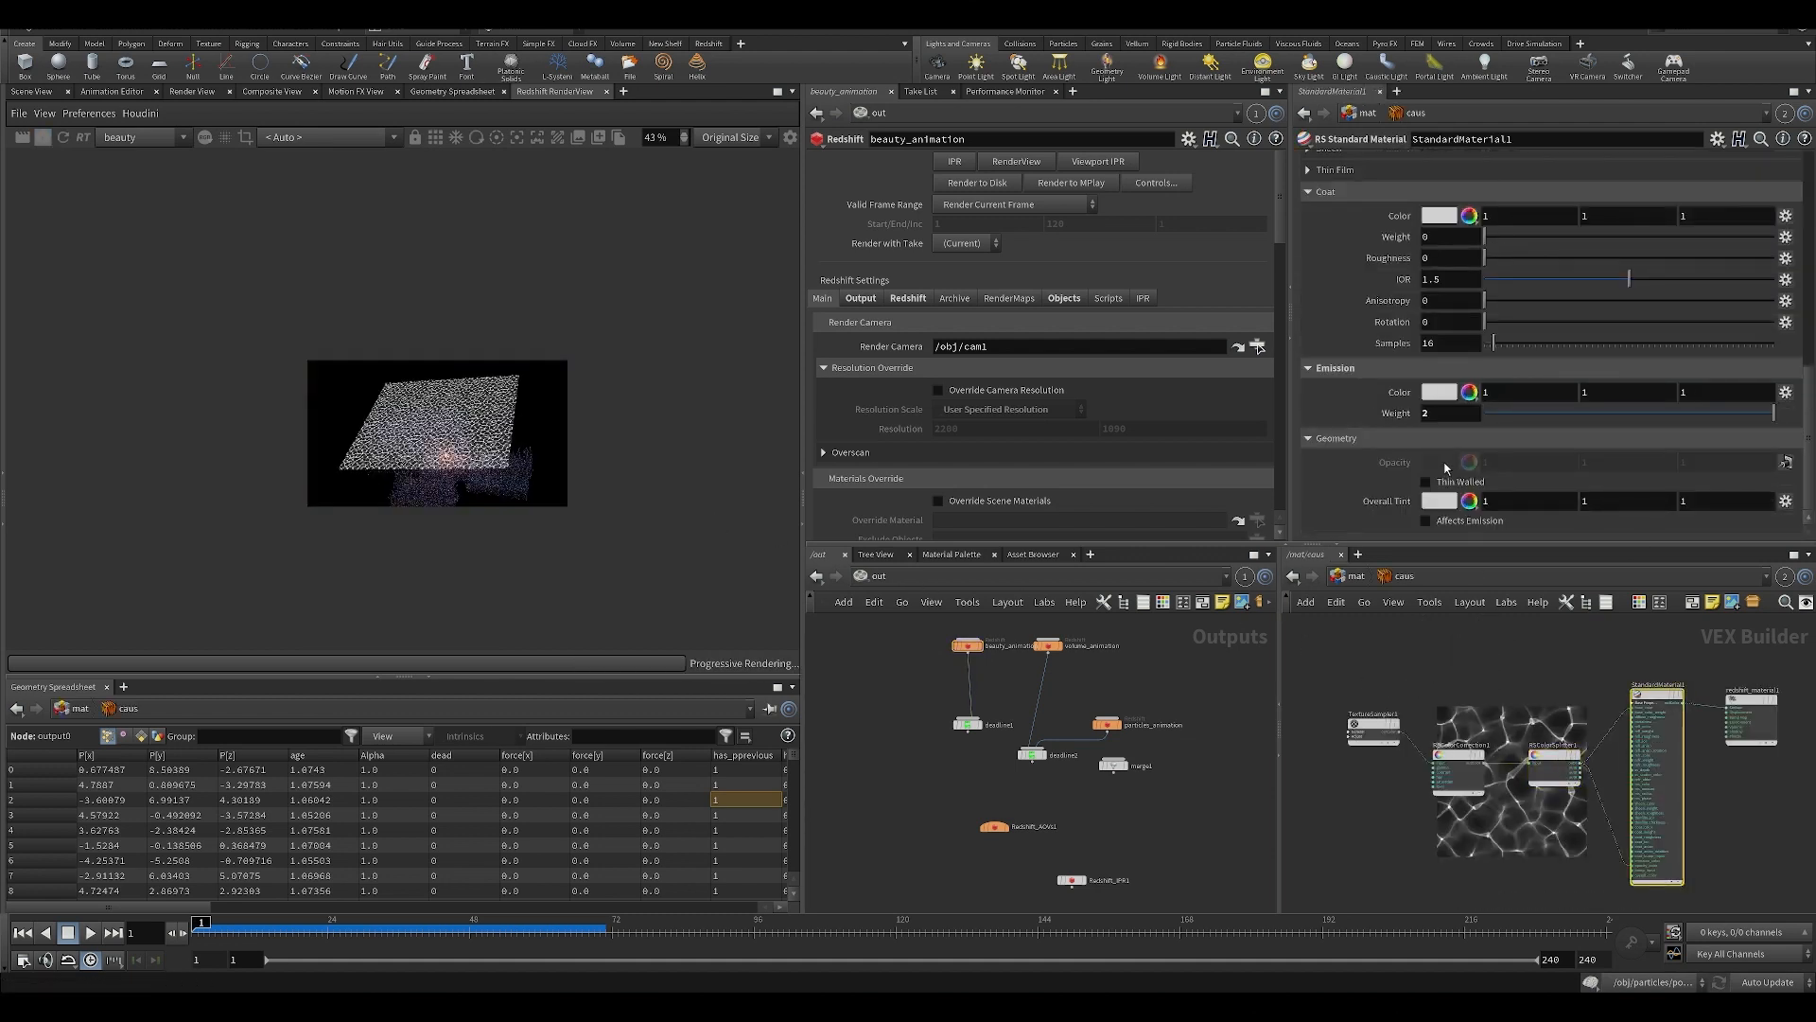
scroll(446, 423, up, 5)
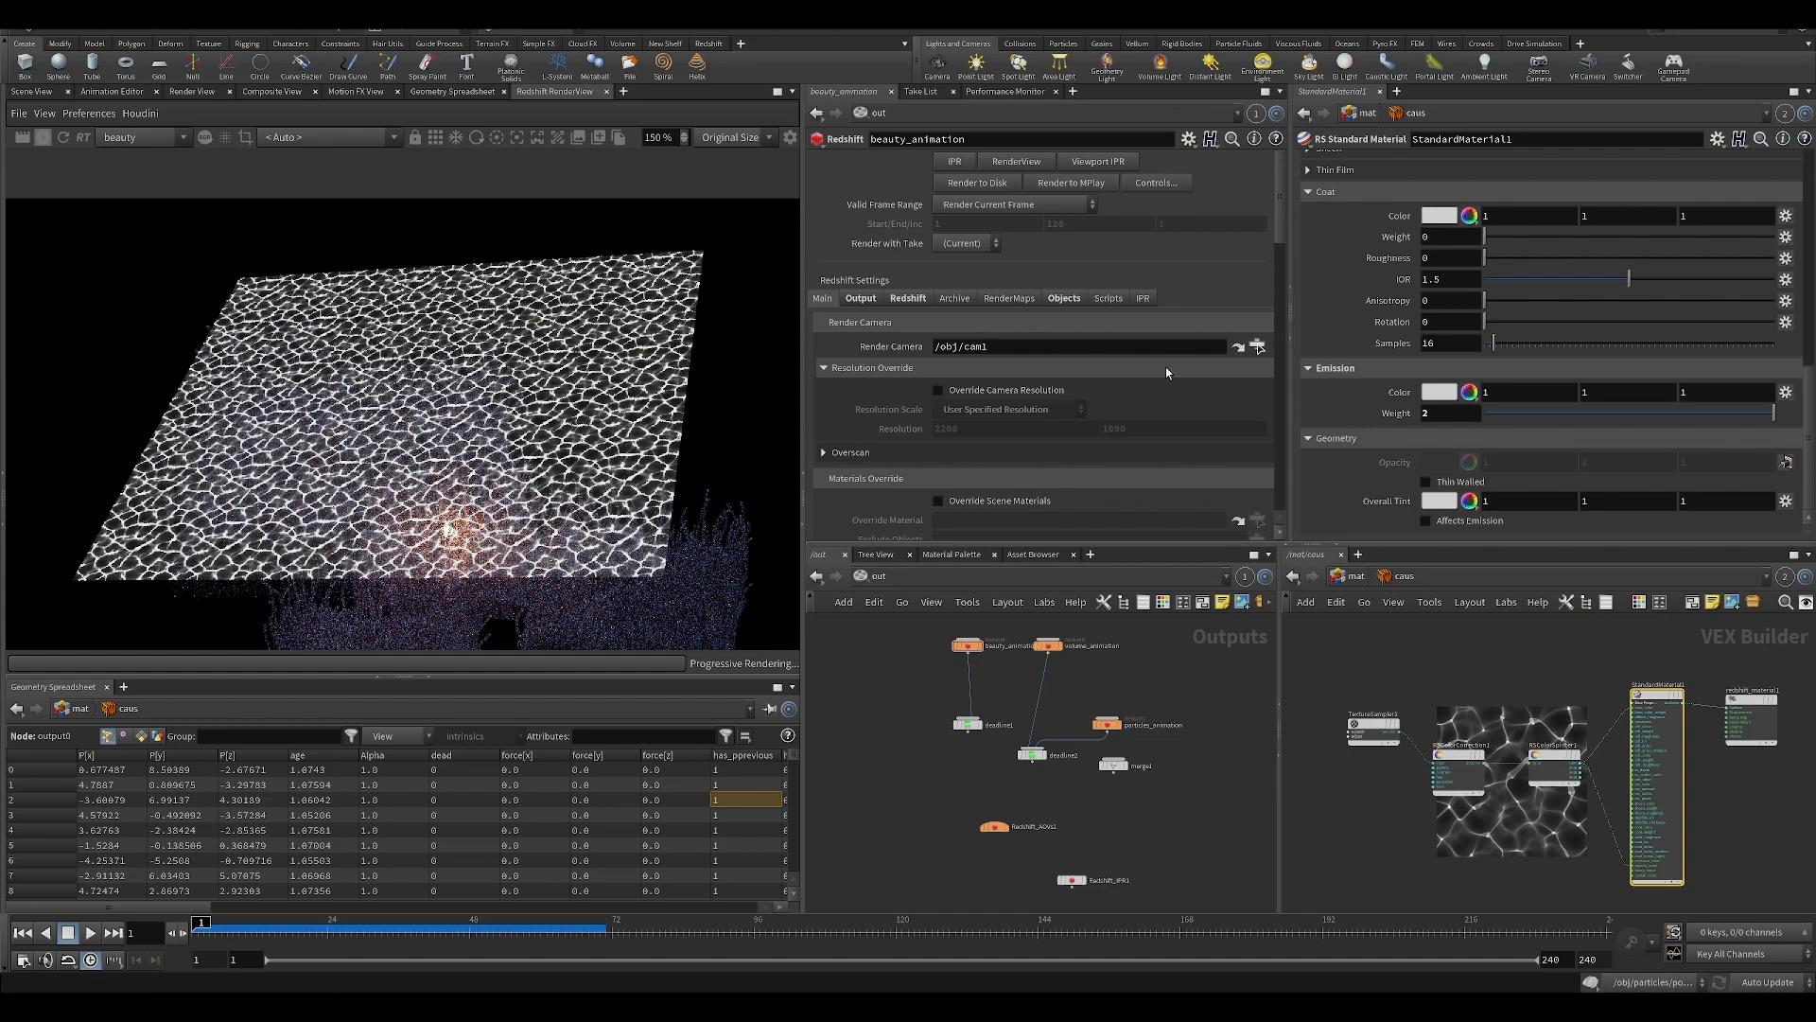
drag(1525, 413, 1483, 413)
Inspect the caustics pattern on the rendered plane up close, review TextureSampler1's image and scale settings, and leave the caus material.
scroll(441, 454, up, 3)
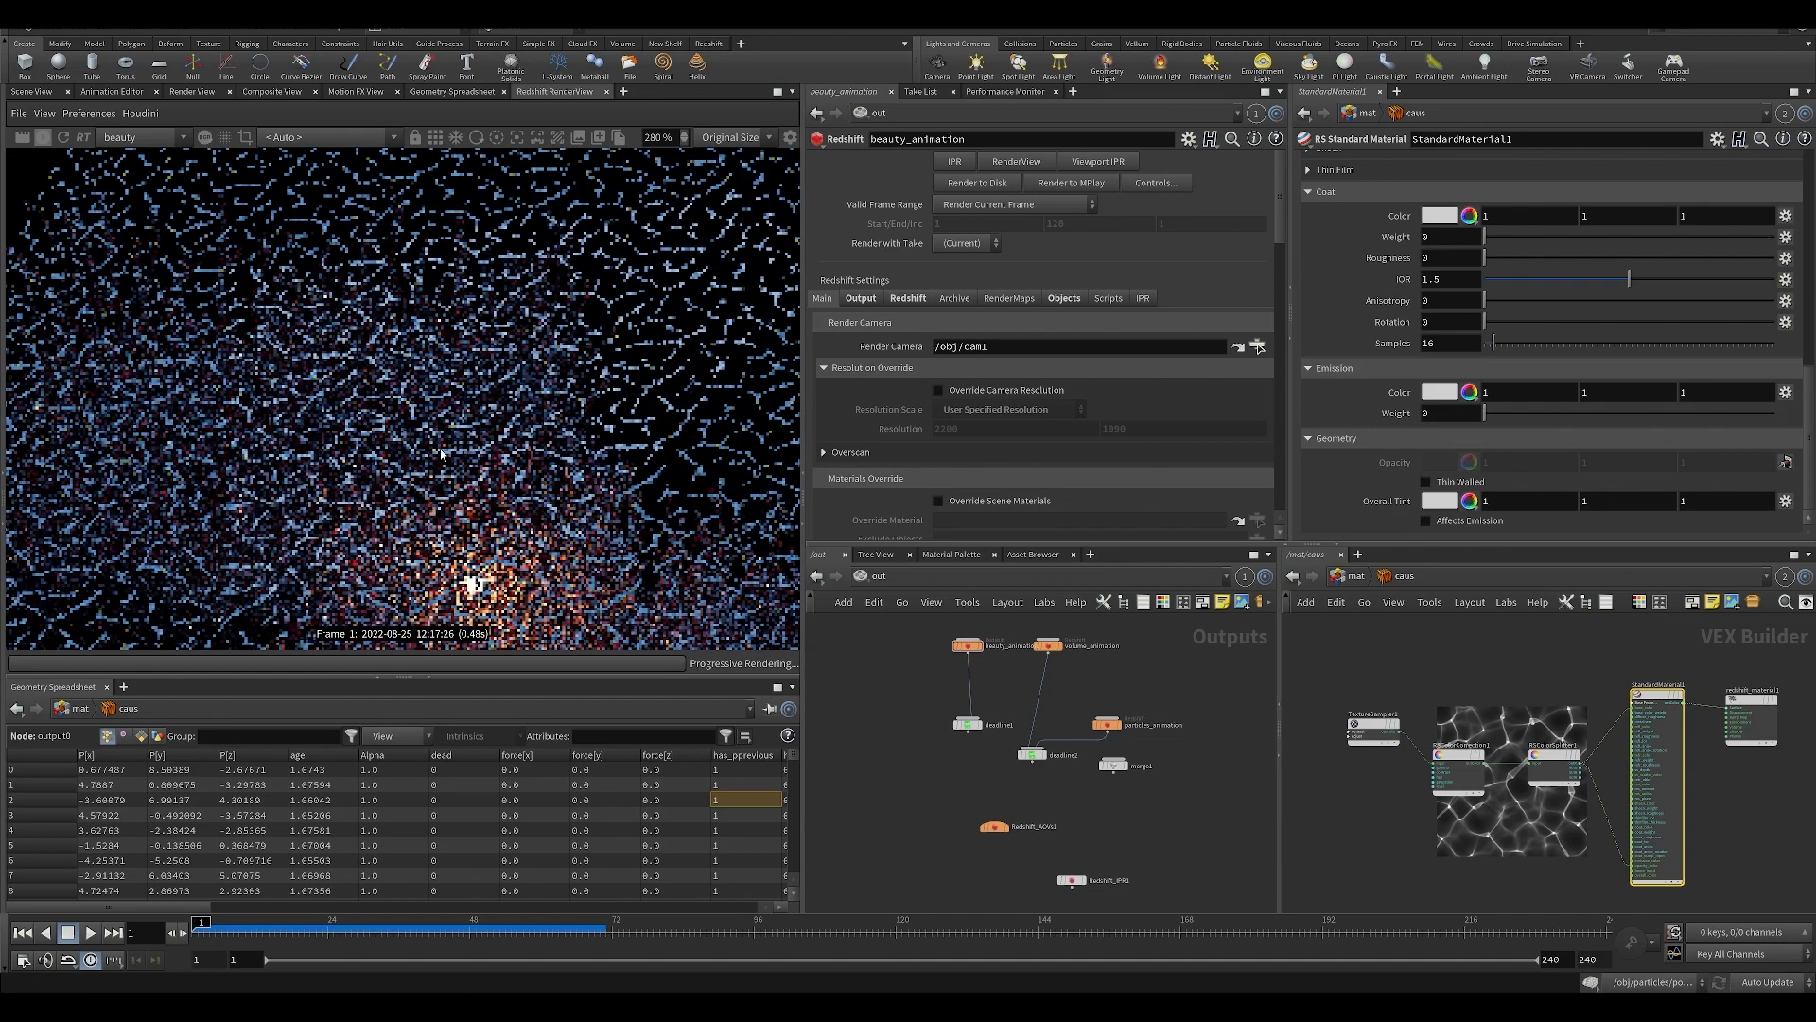
scroll(441, 454, down, 4)
scroll(480, 435, up, 4)
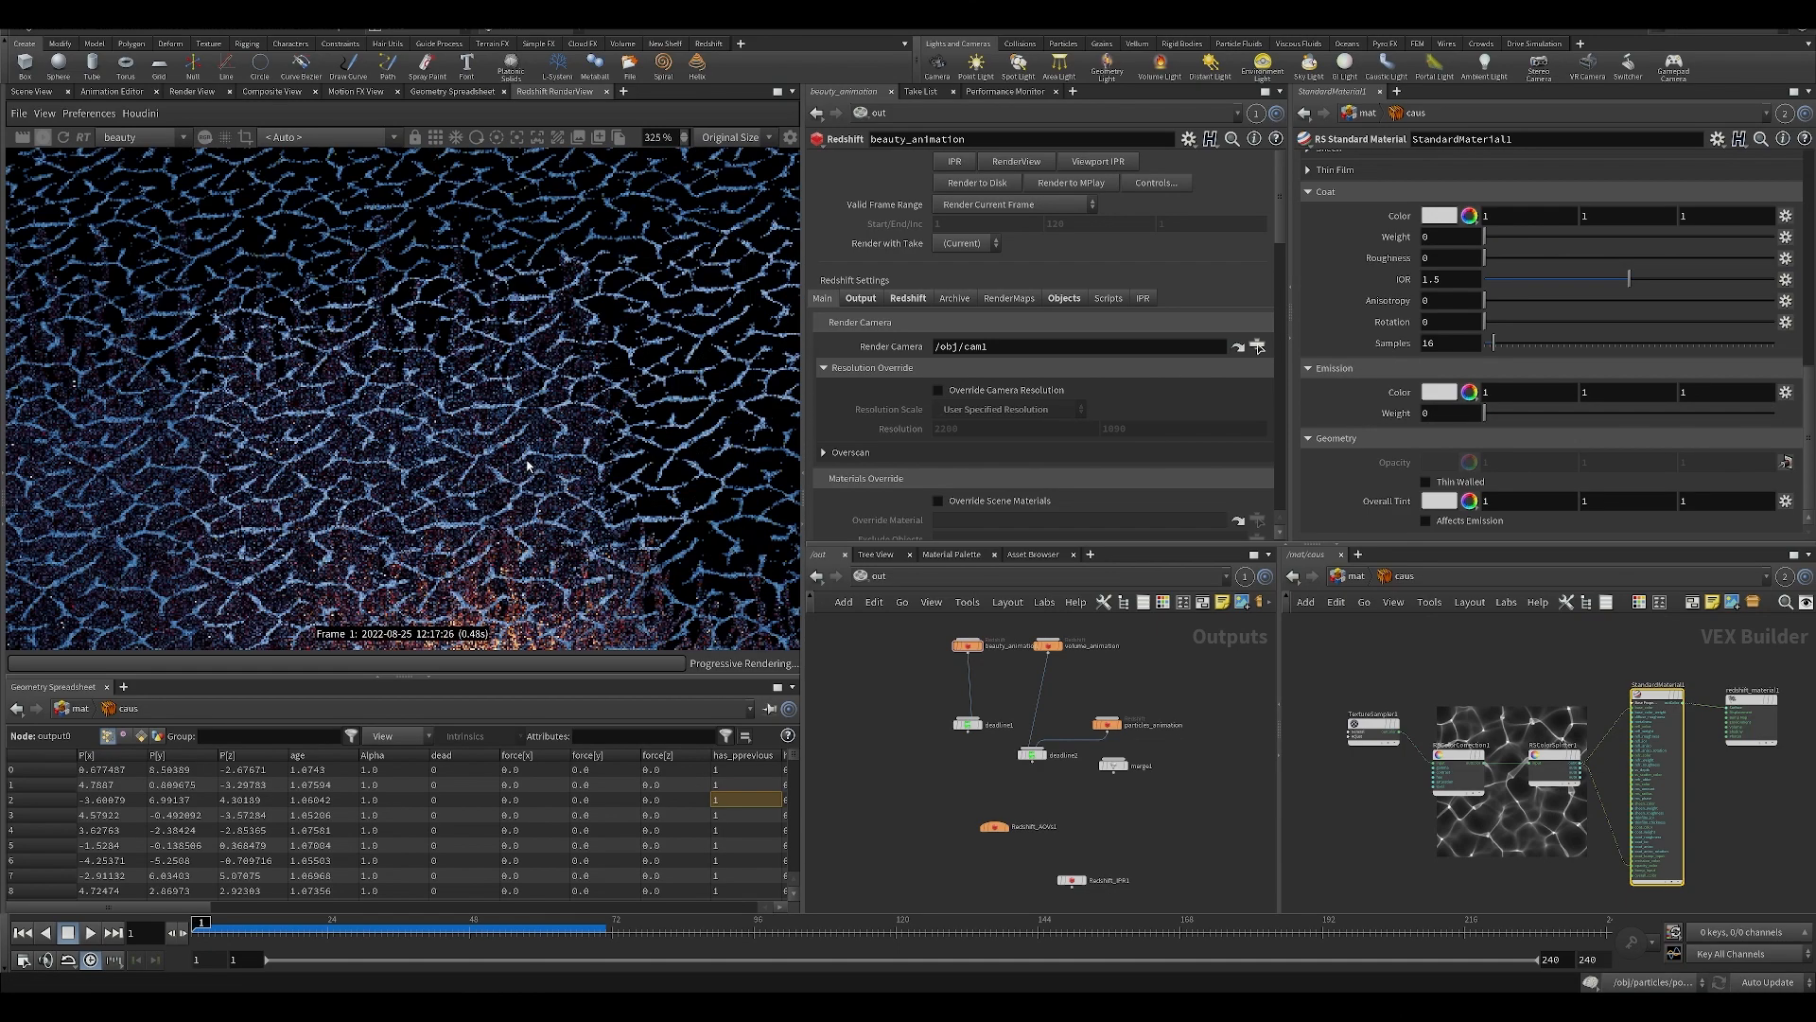
middle_drag(565, 421, 529, 467)
scroll(385, 459, down, 3)
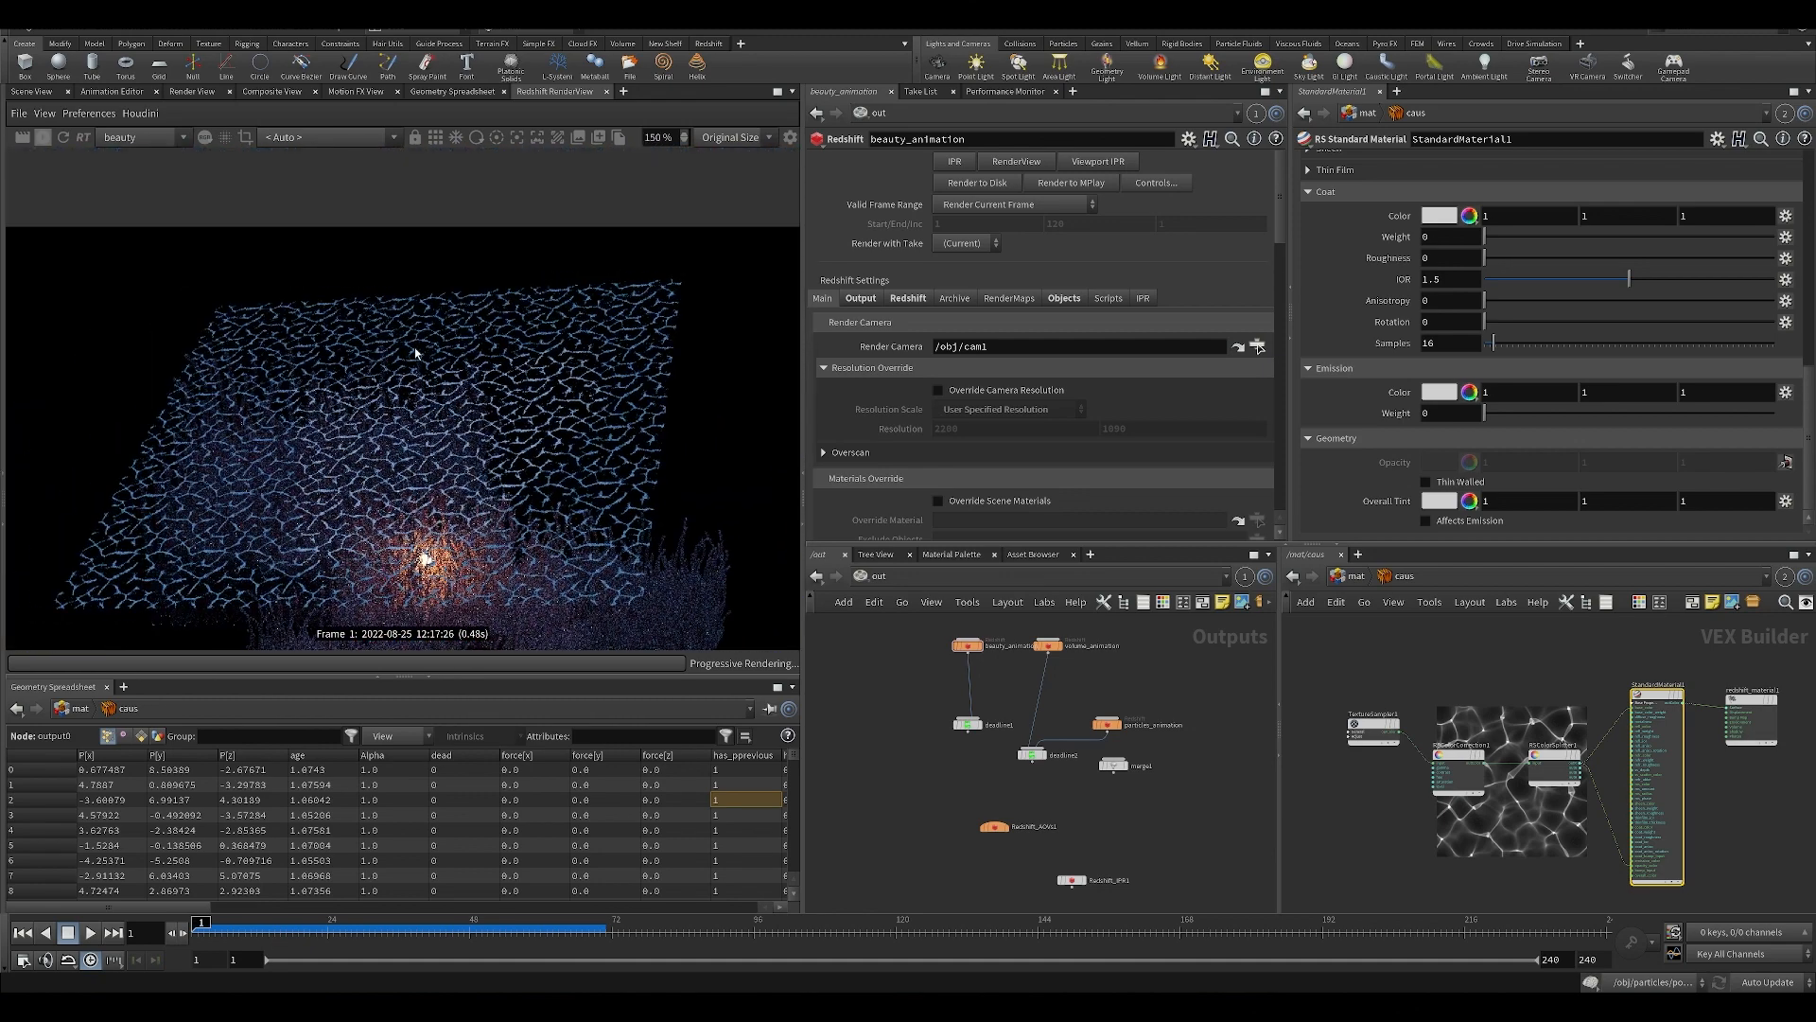
scroll(477, 528, up, 4)
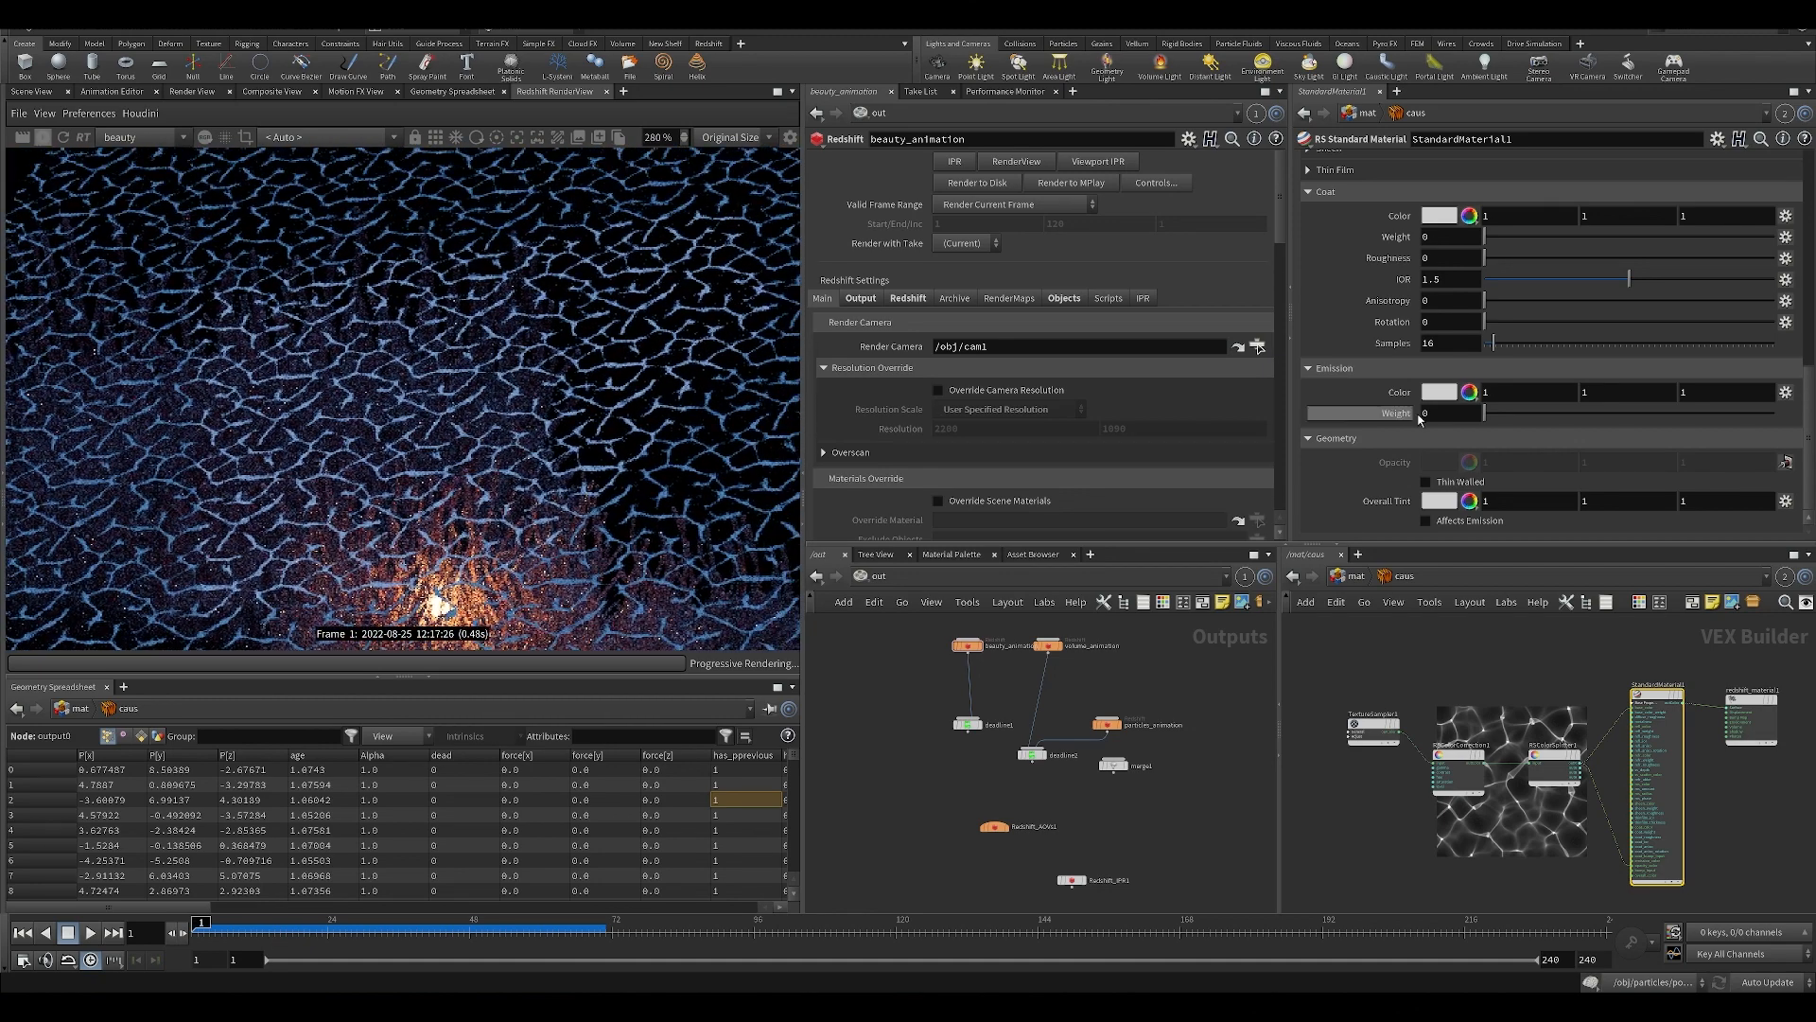
click(1372, 723)
scroll(484, 414, down, 5)
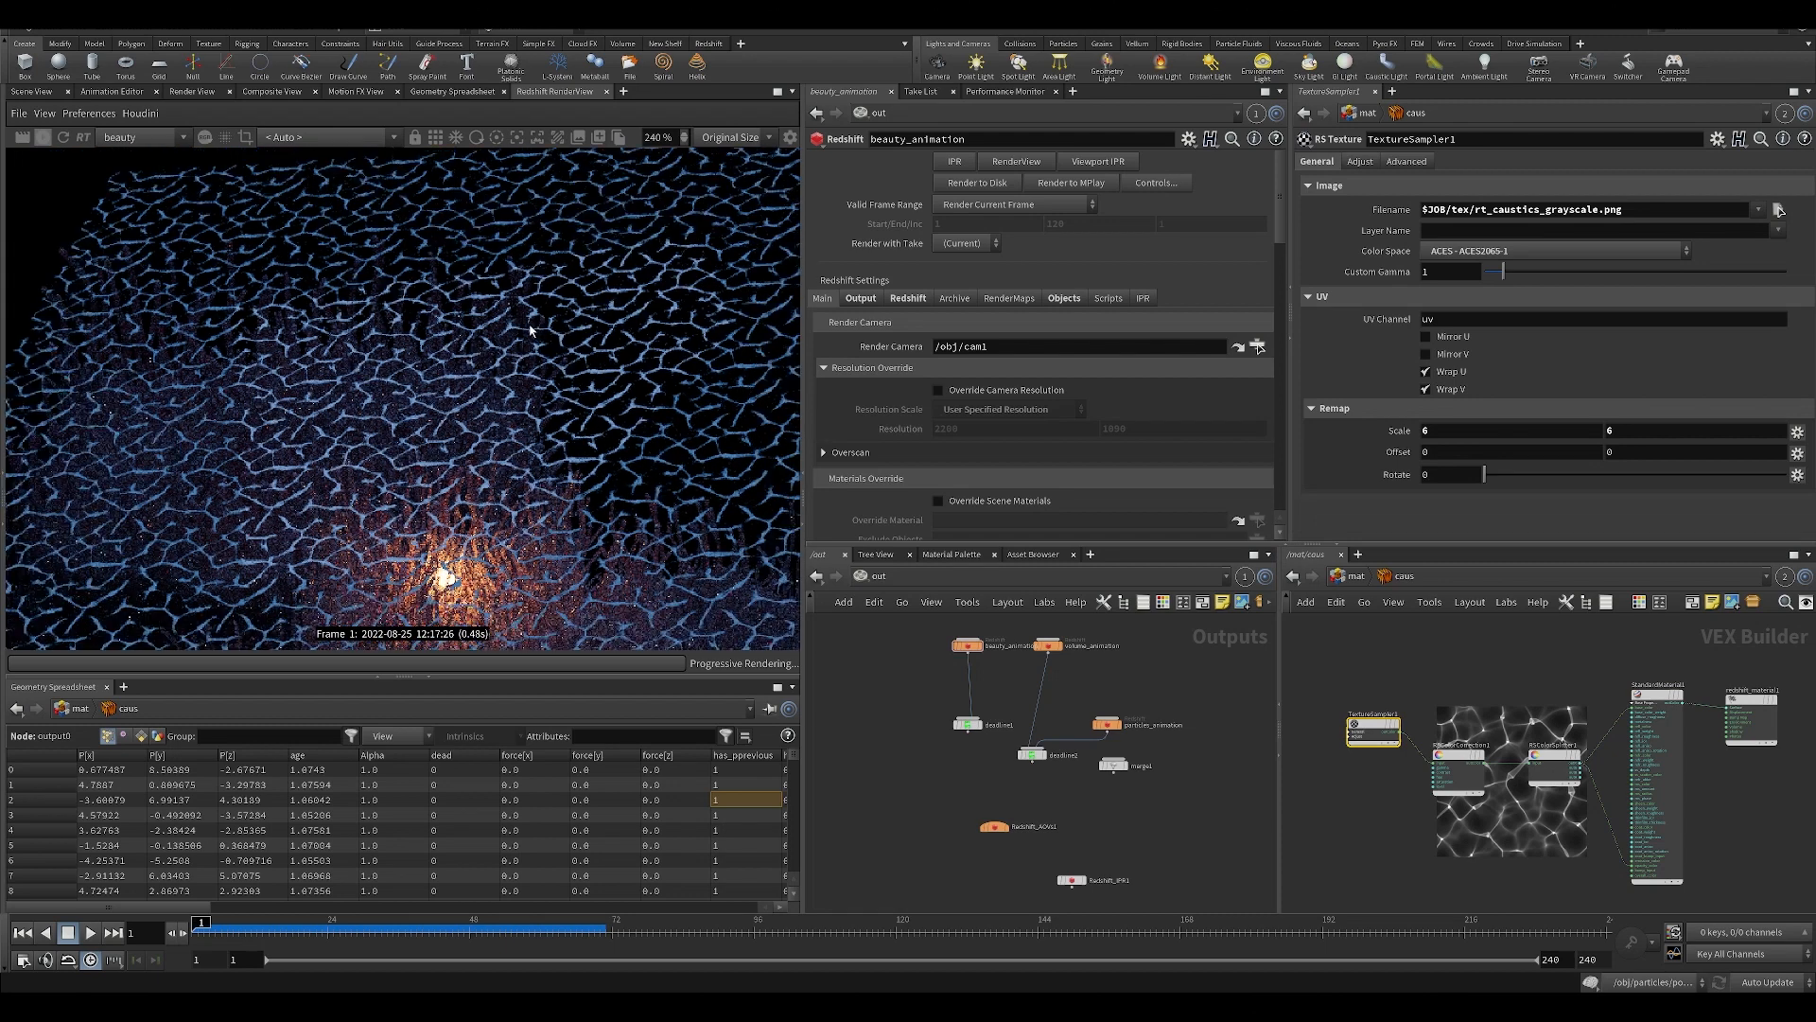
click(1356, 577)
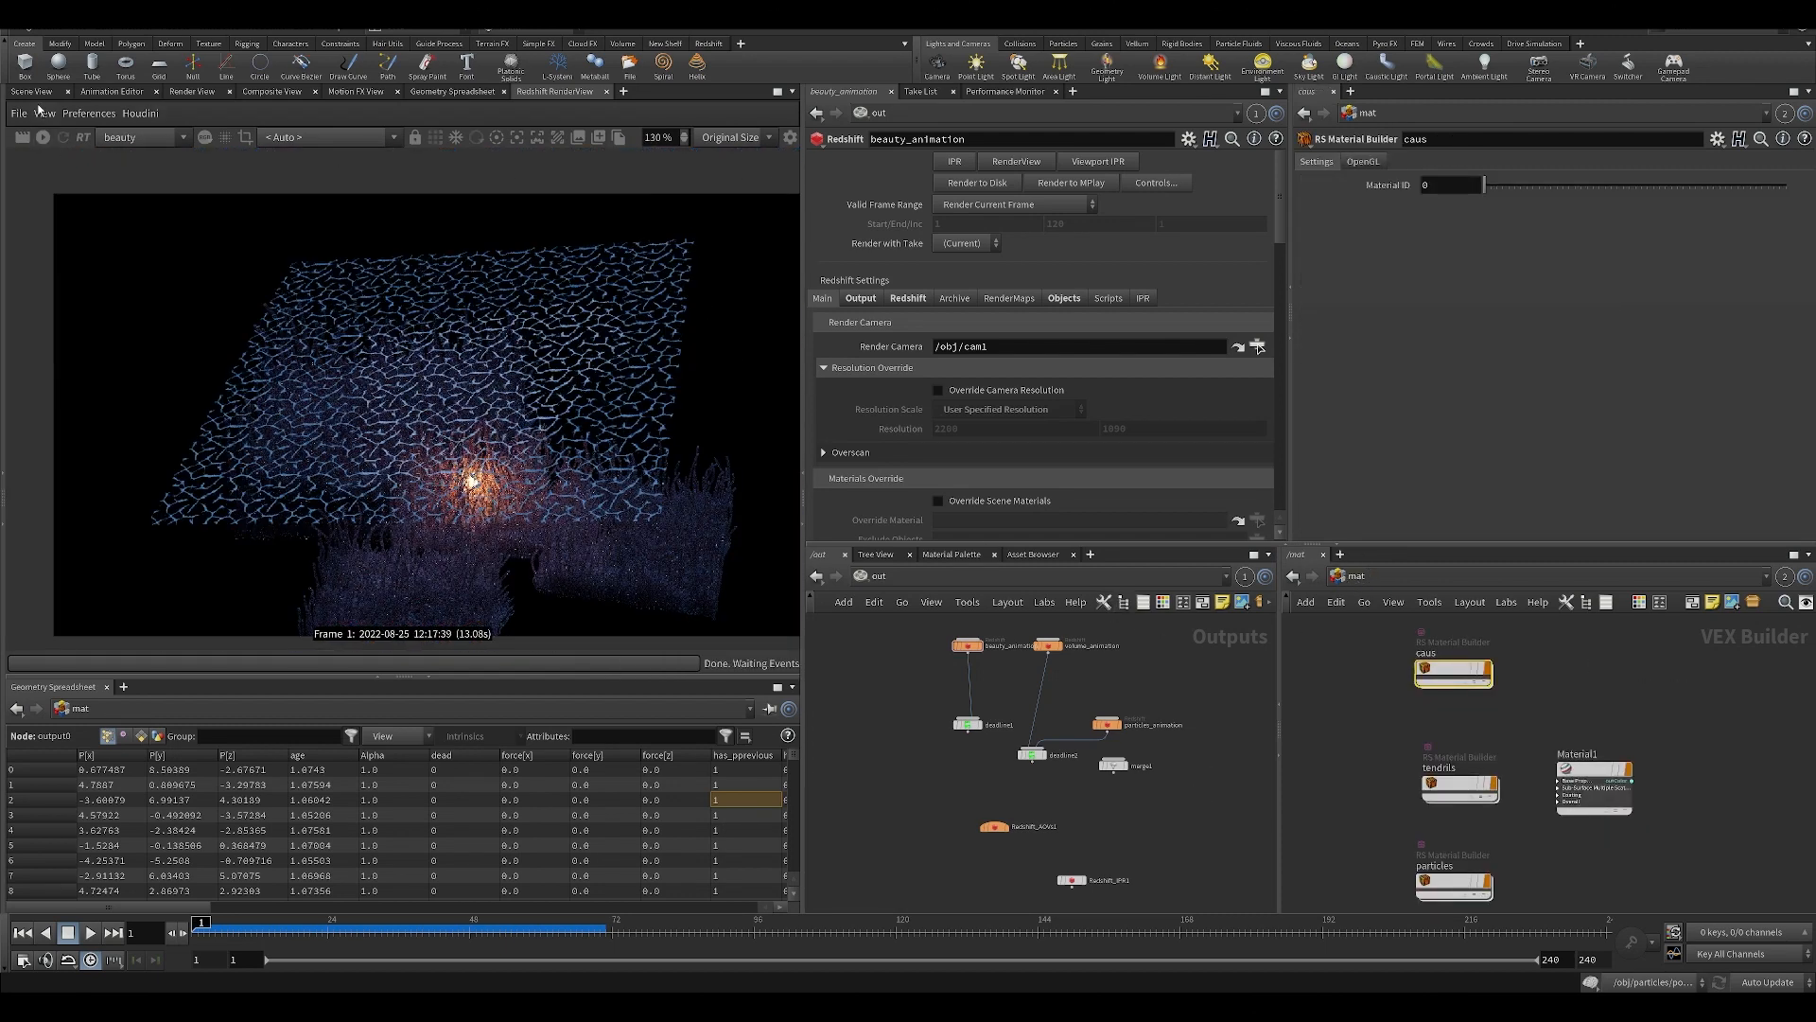
Return to the scene view, look through RNDR_animationcam, and move the timeline to frame 101.
click(14, 91)
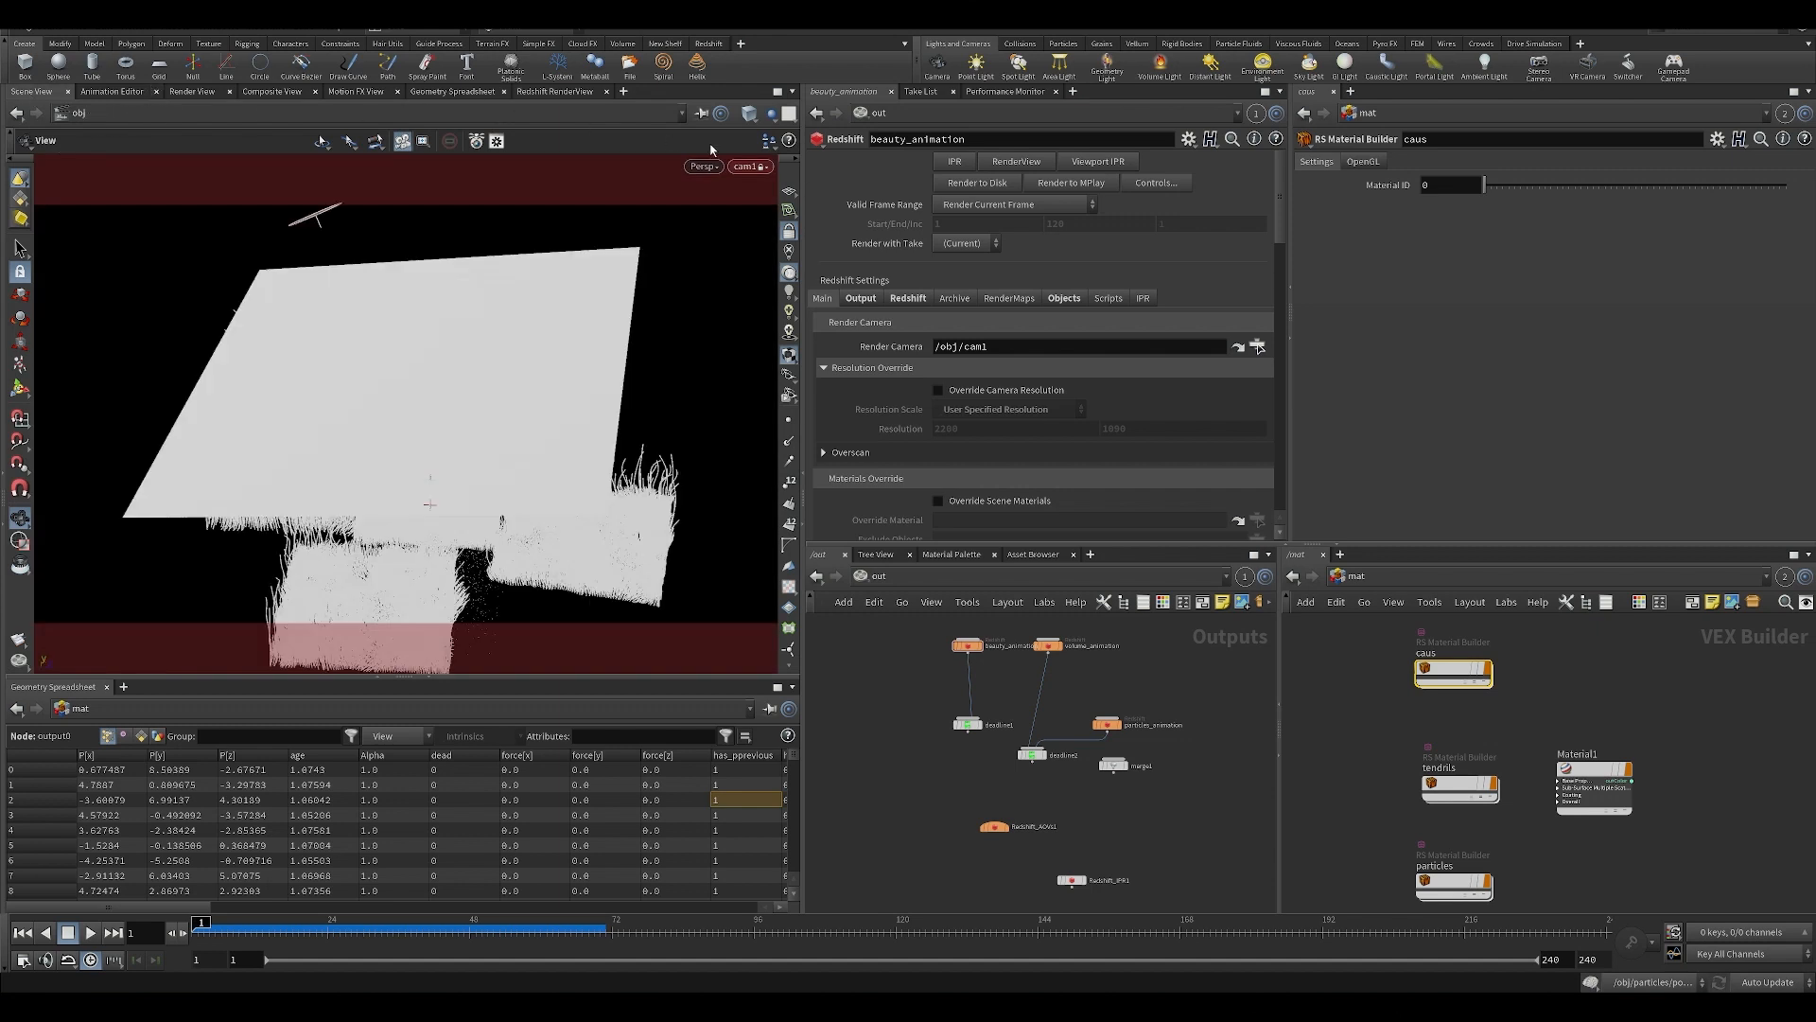
click(749, 165)
click(789, 248)
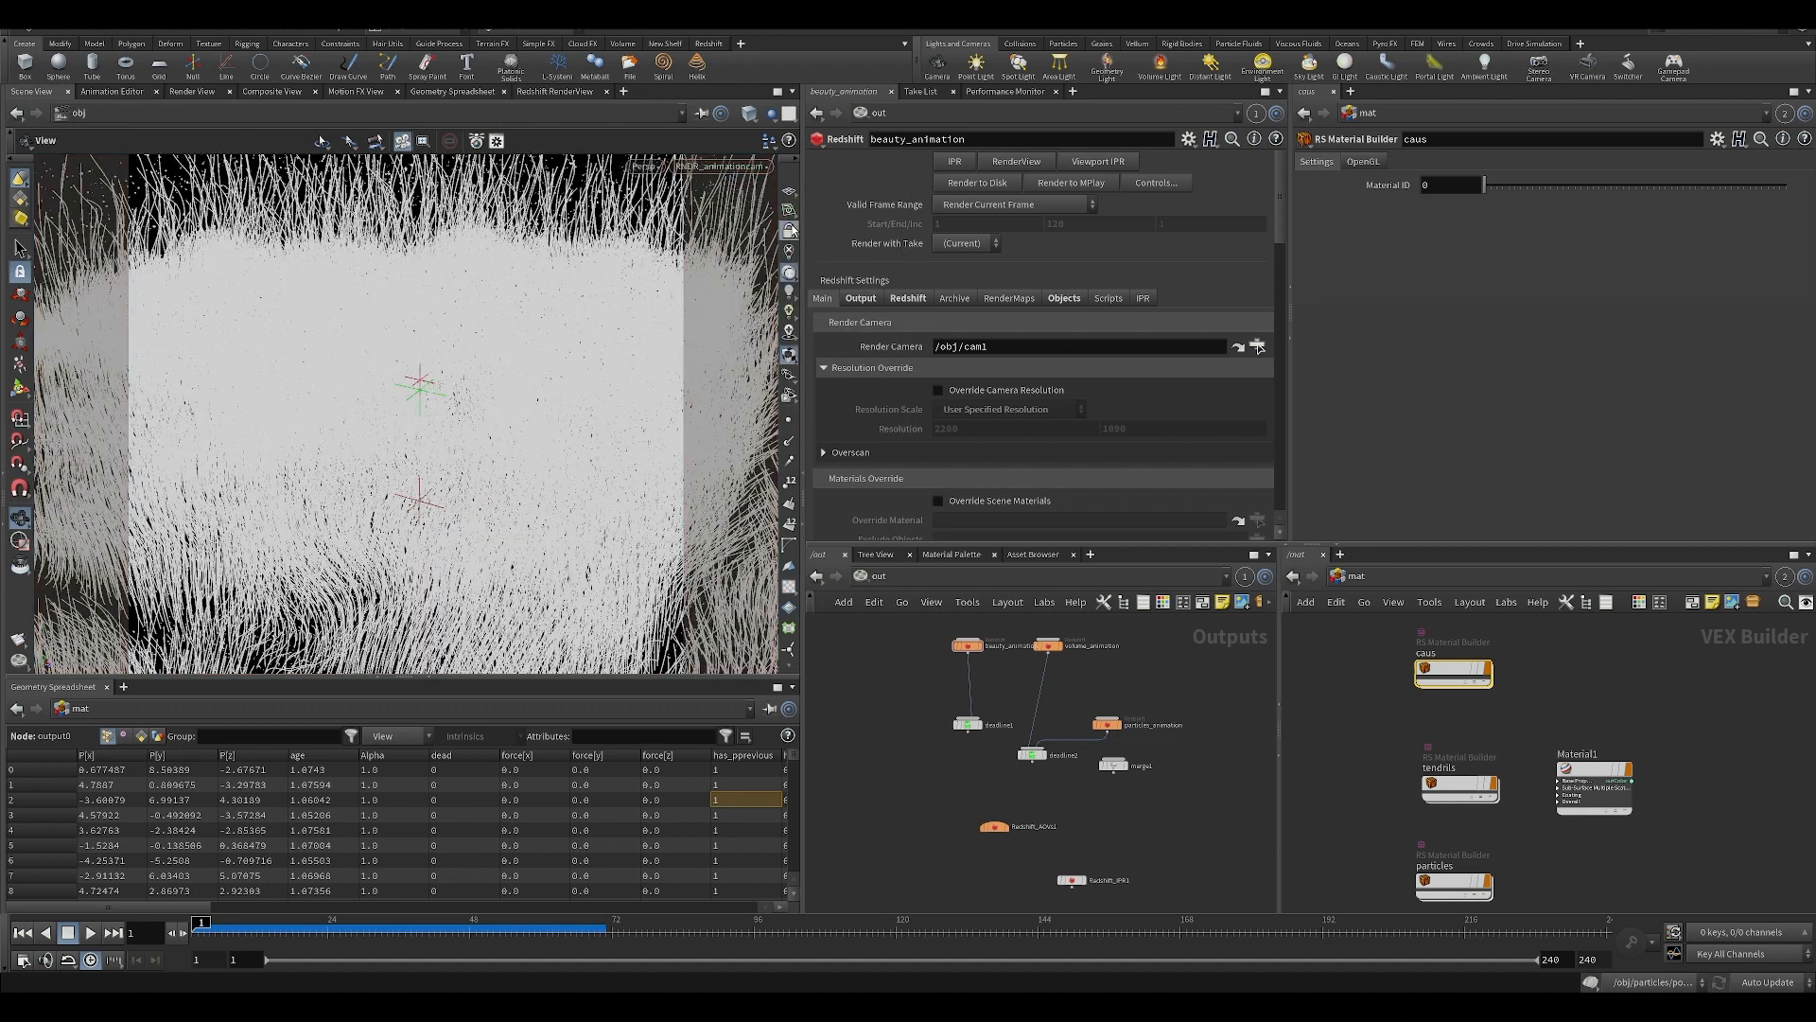
click(651, 927)
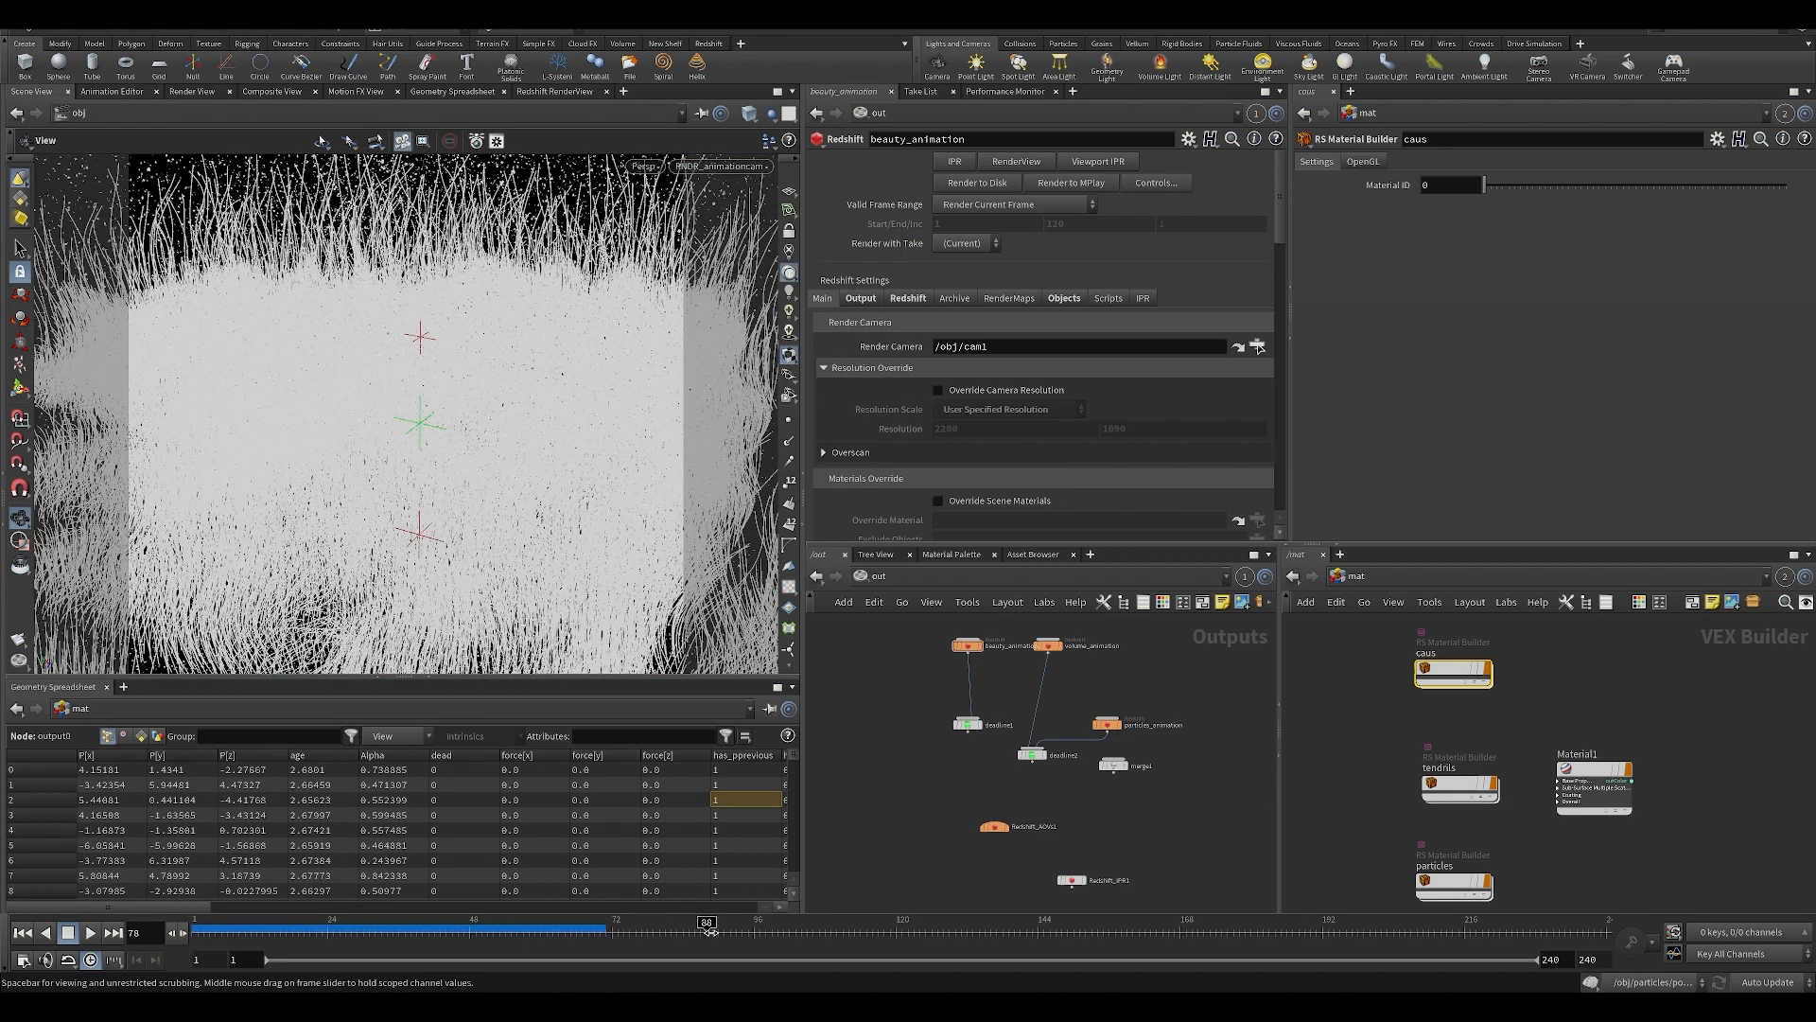
drag(708, 930, 783, 930)
Reopen the Redshift RenderView, change its Houdini render selection, and re-render the scene at frame 101.
click(555, 91)
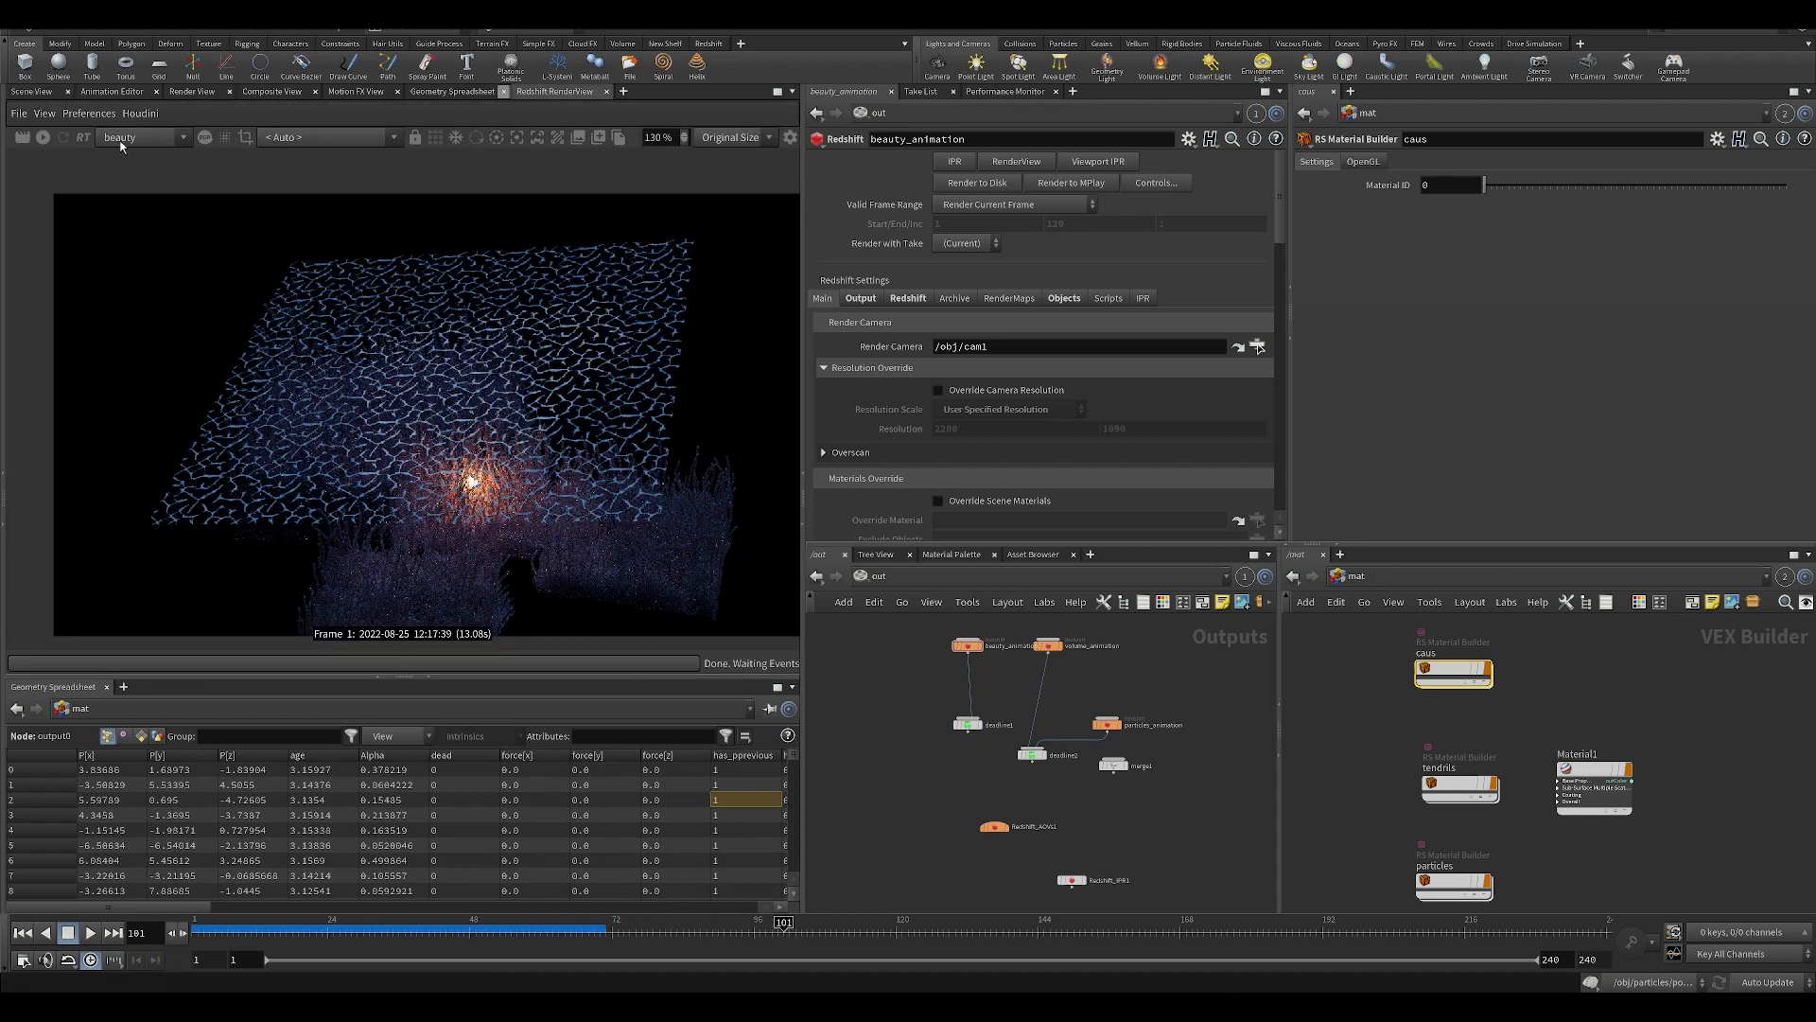
click(140, 113)
mouse_move(265, 167)
click(335, 169)
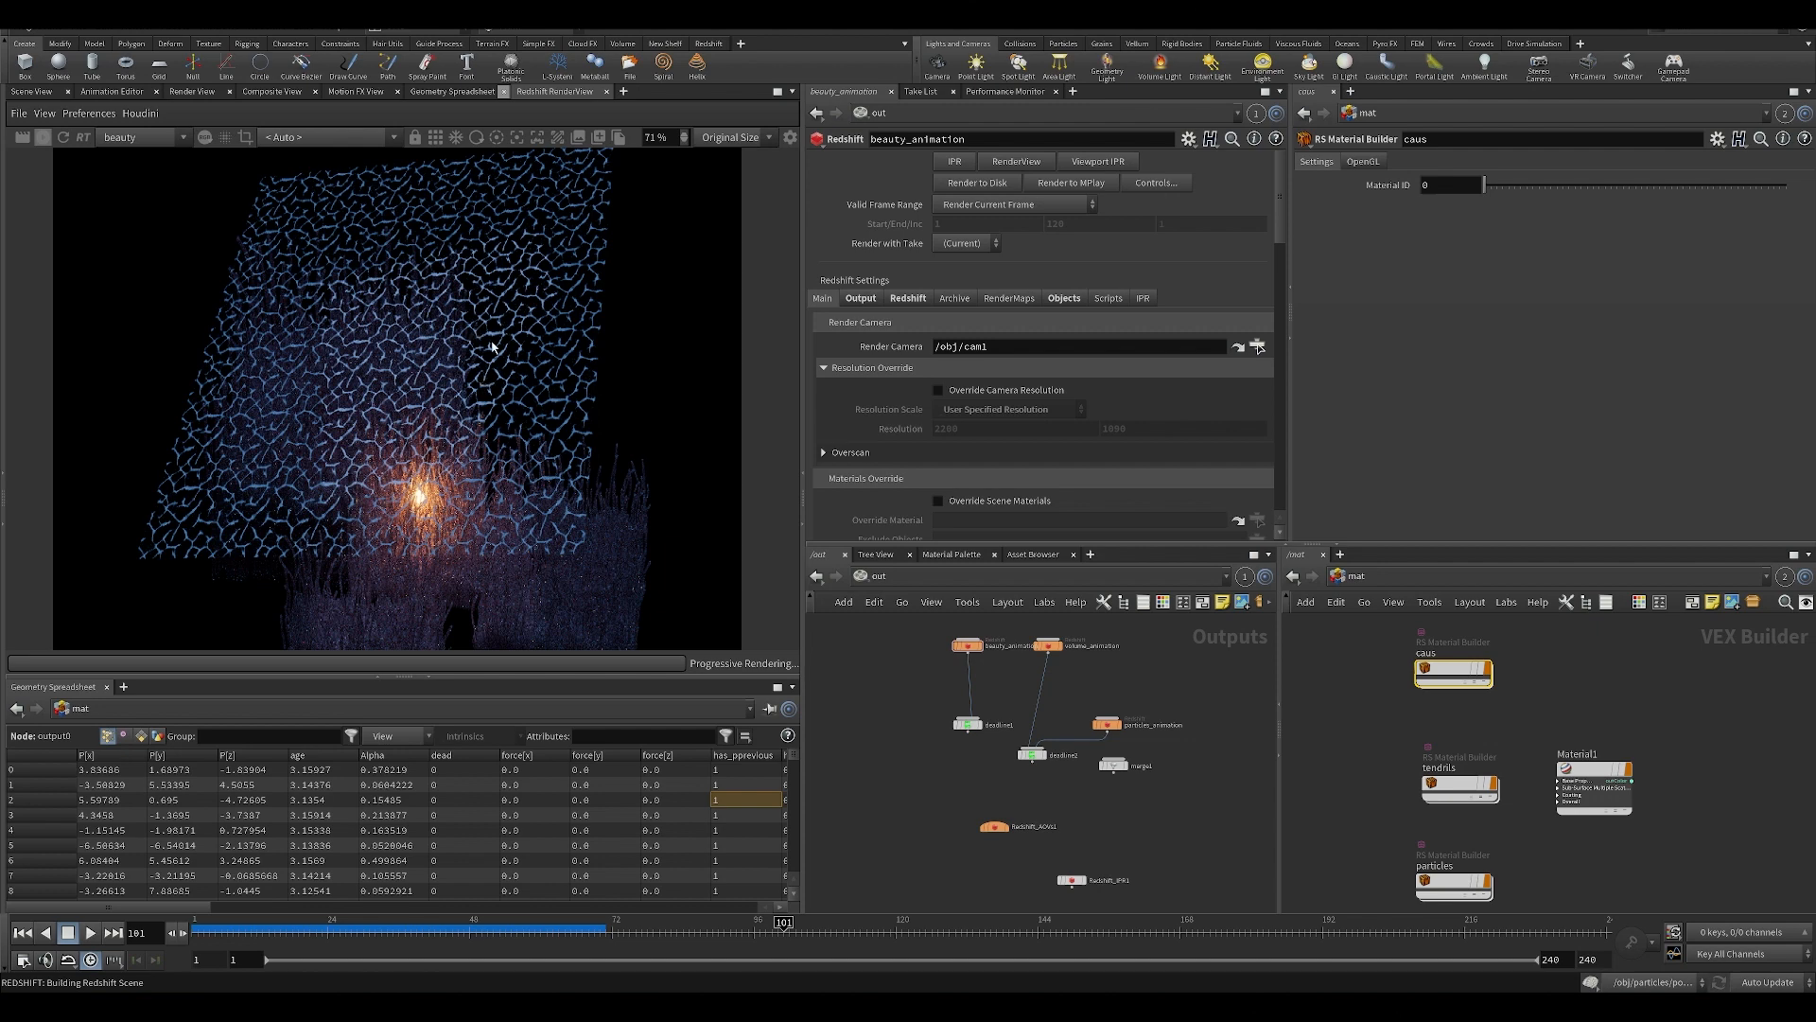
Switch the mat network pane to the out network and open the Objects settings of volume_animation.
scroll(487, 399, down, 2)
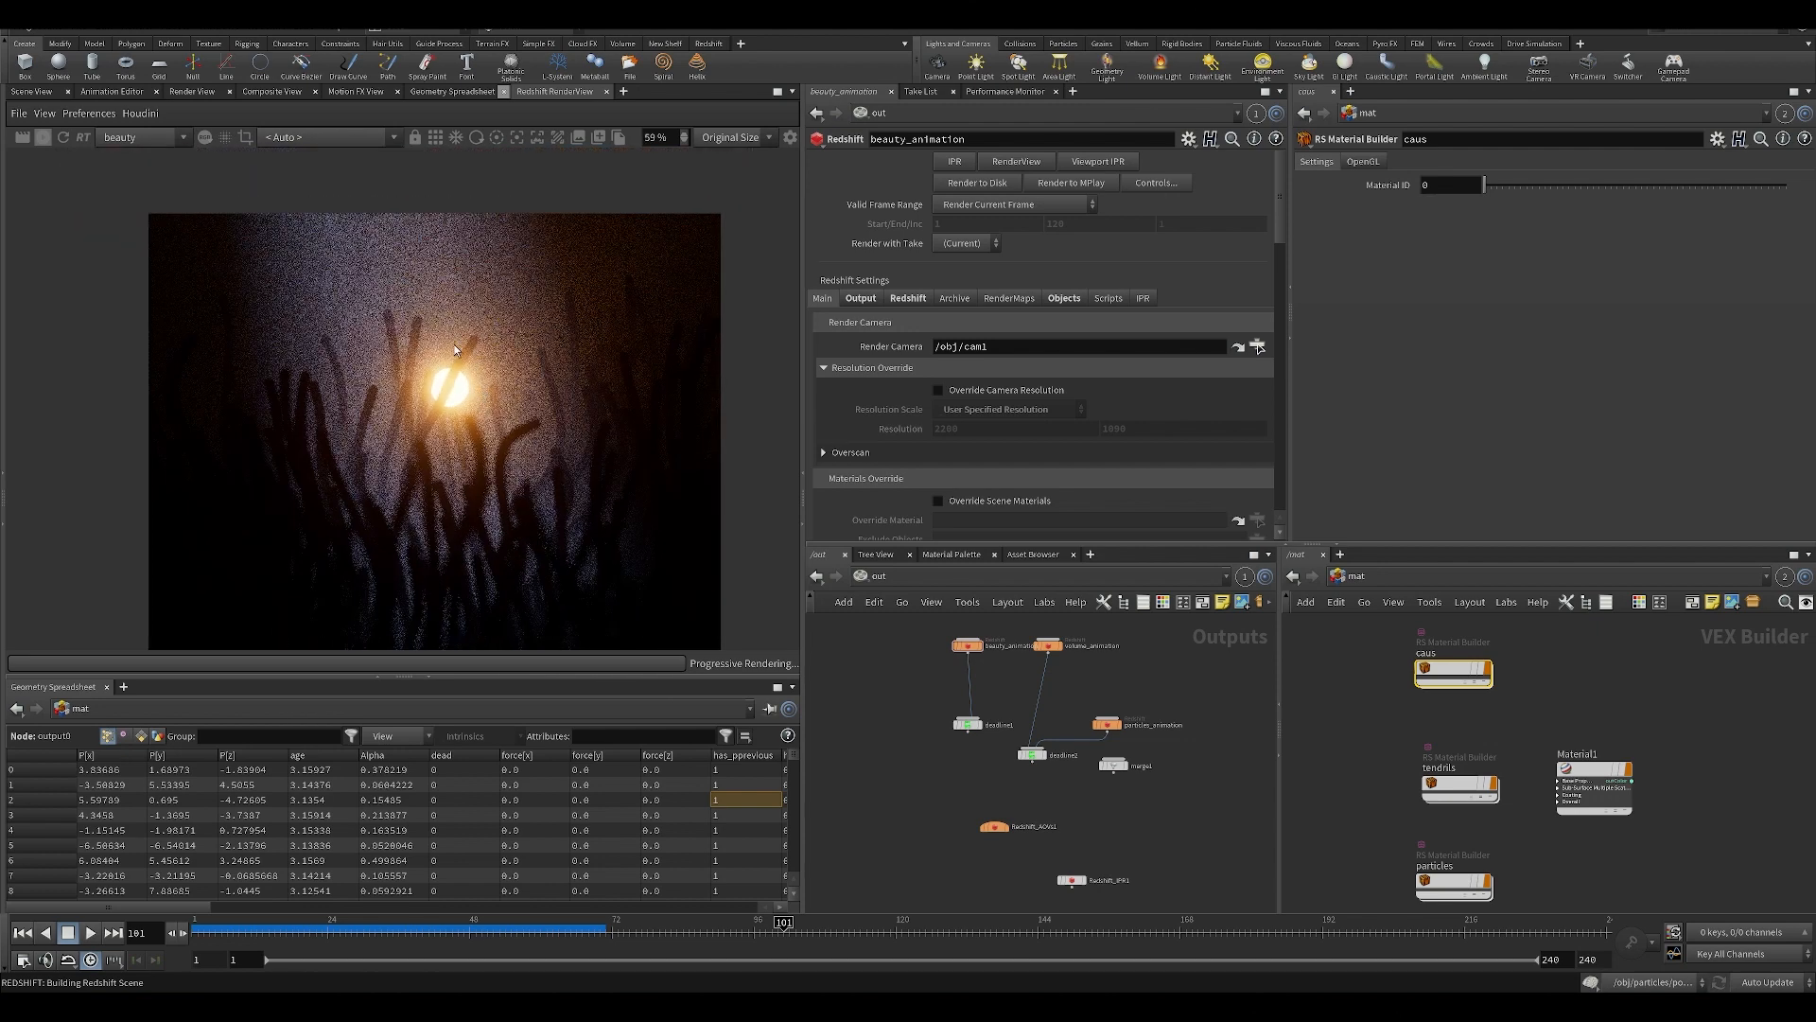
click(1389, 575)
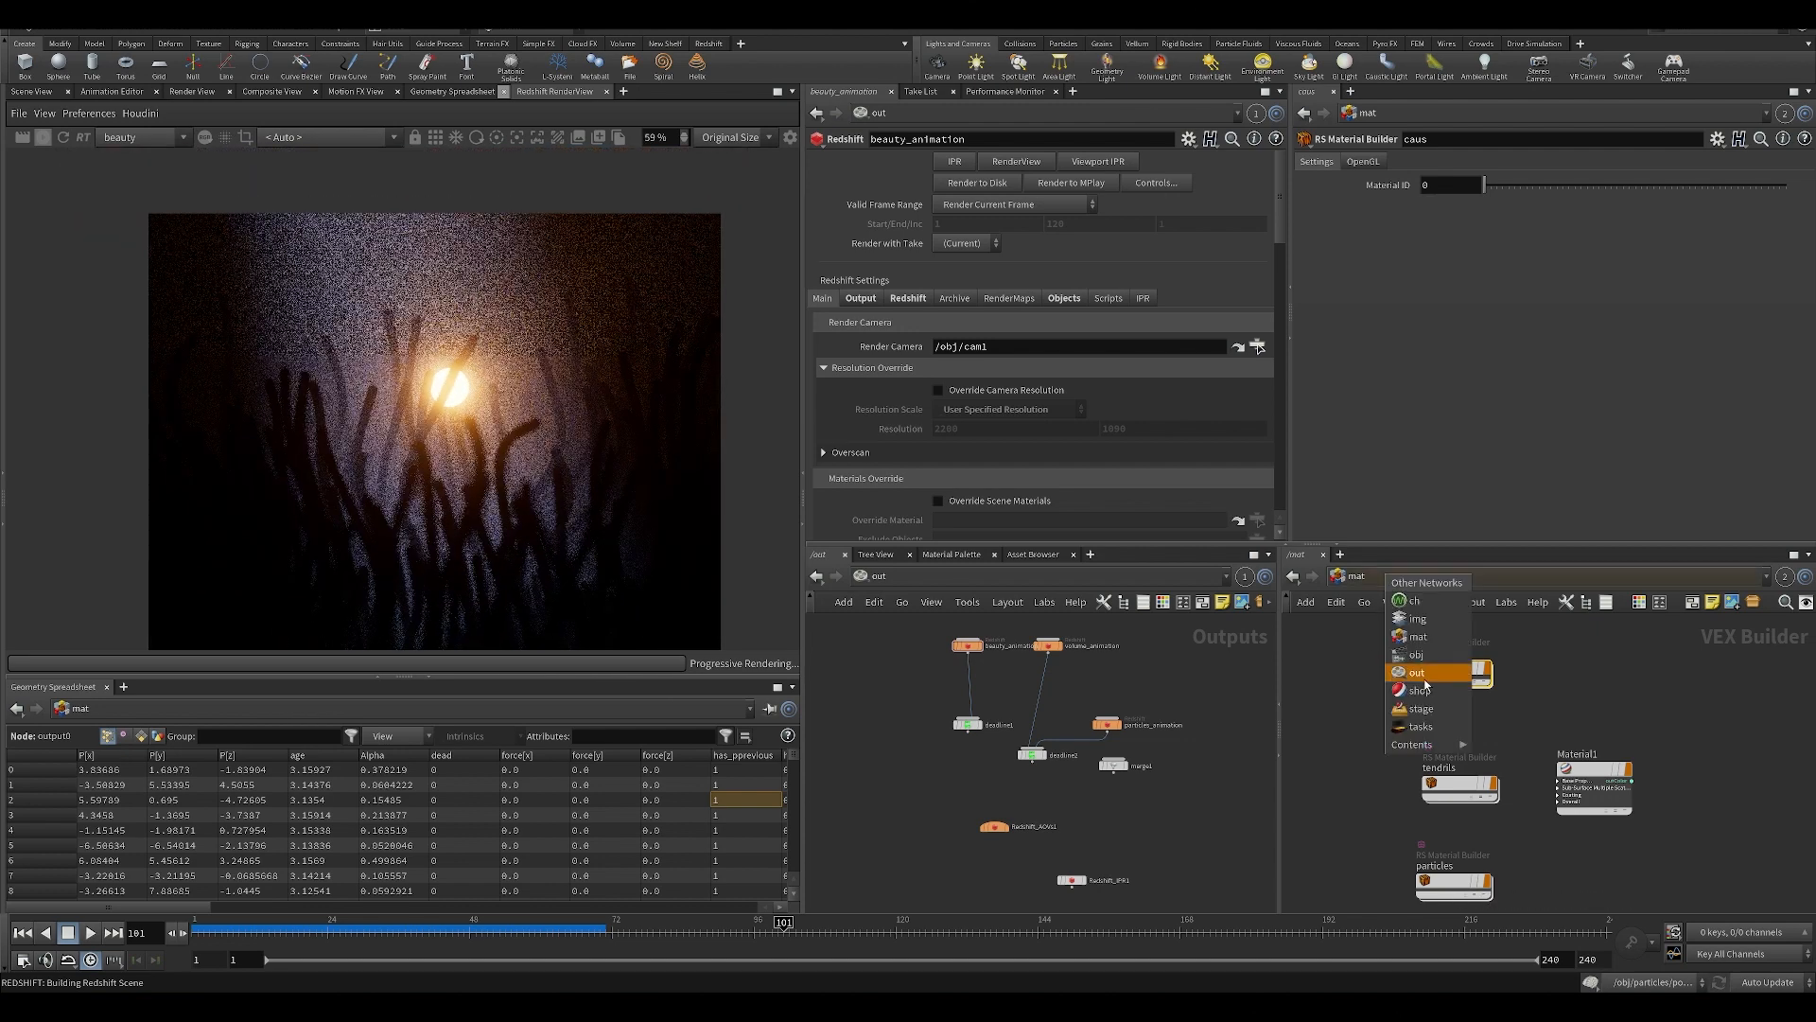
click(1426, 679)
click(1587, 700)
click(1563, 303)
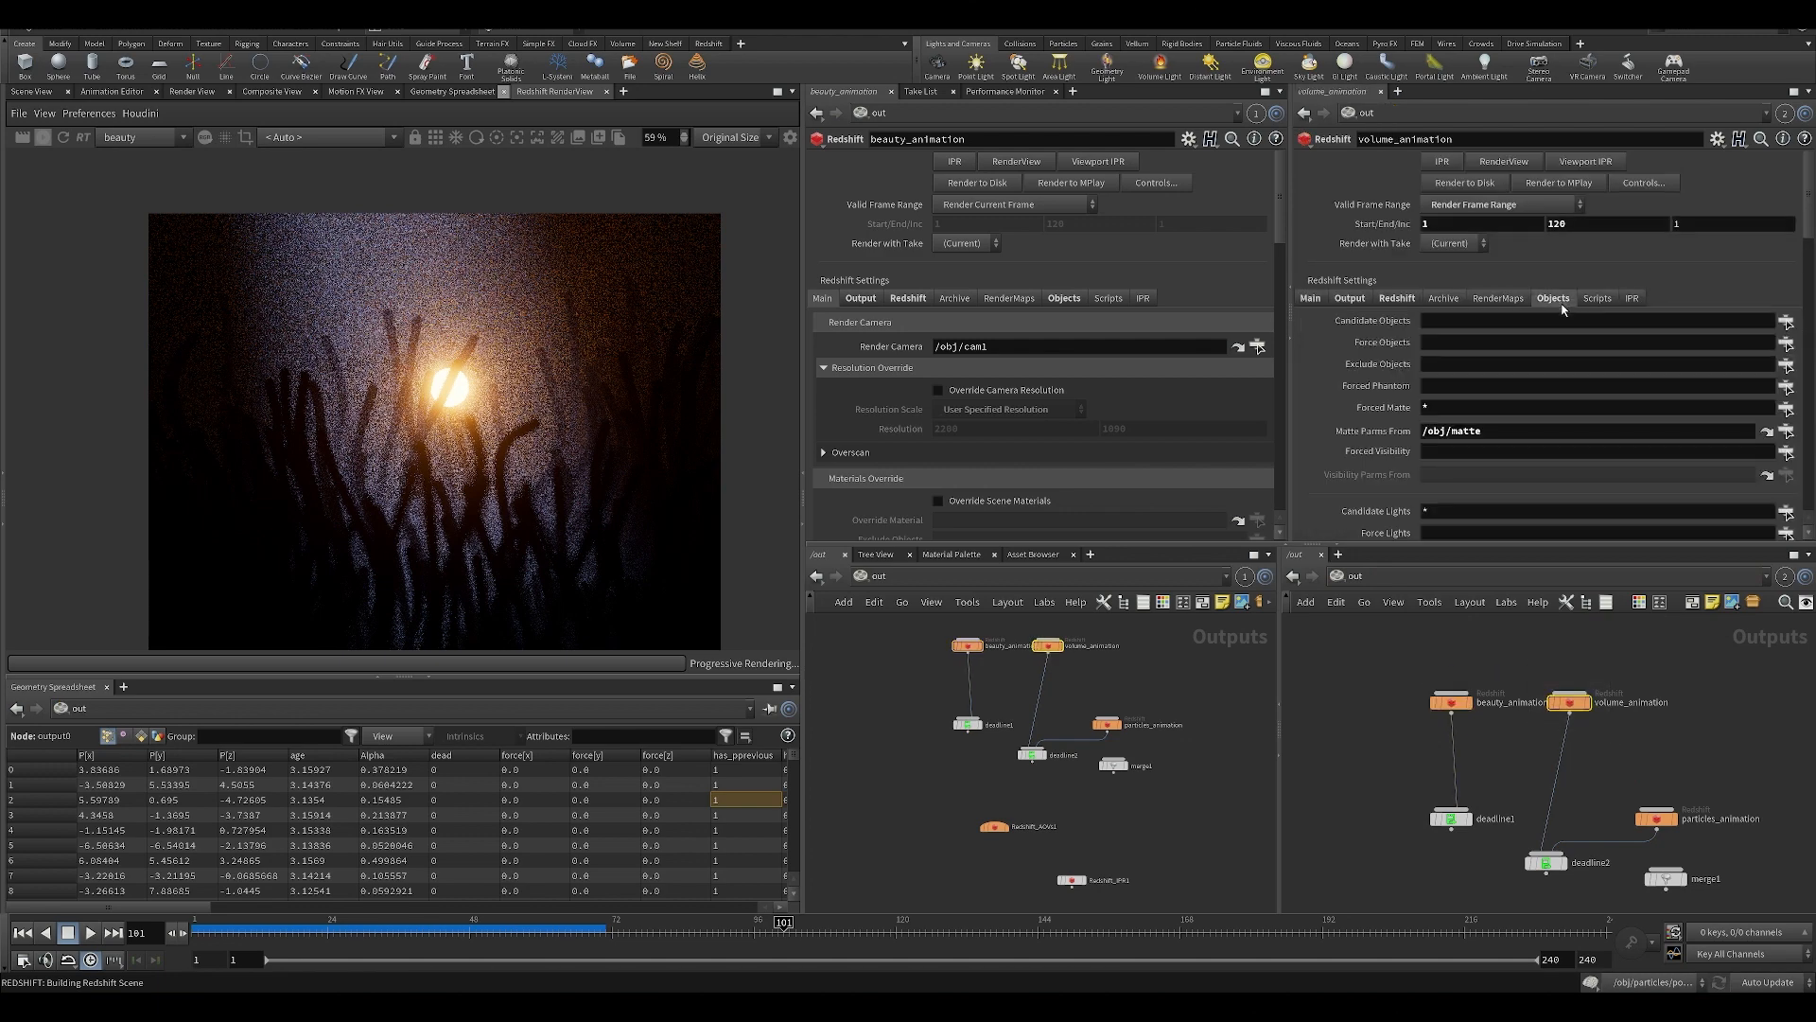
Review the operators selectable for volume_animation's Forced Matte without changing it, and inspect the tendrils in the render up close.
click(1786, 407)
click(1765, 687)
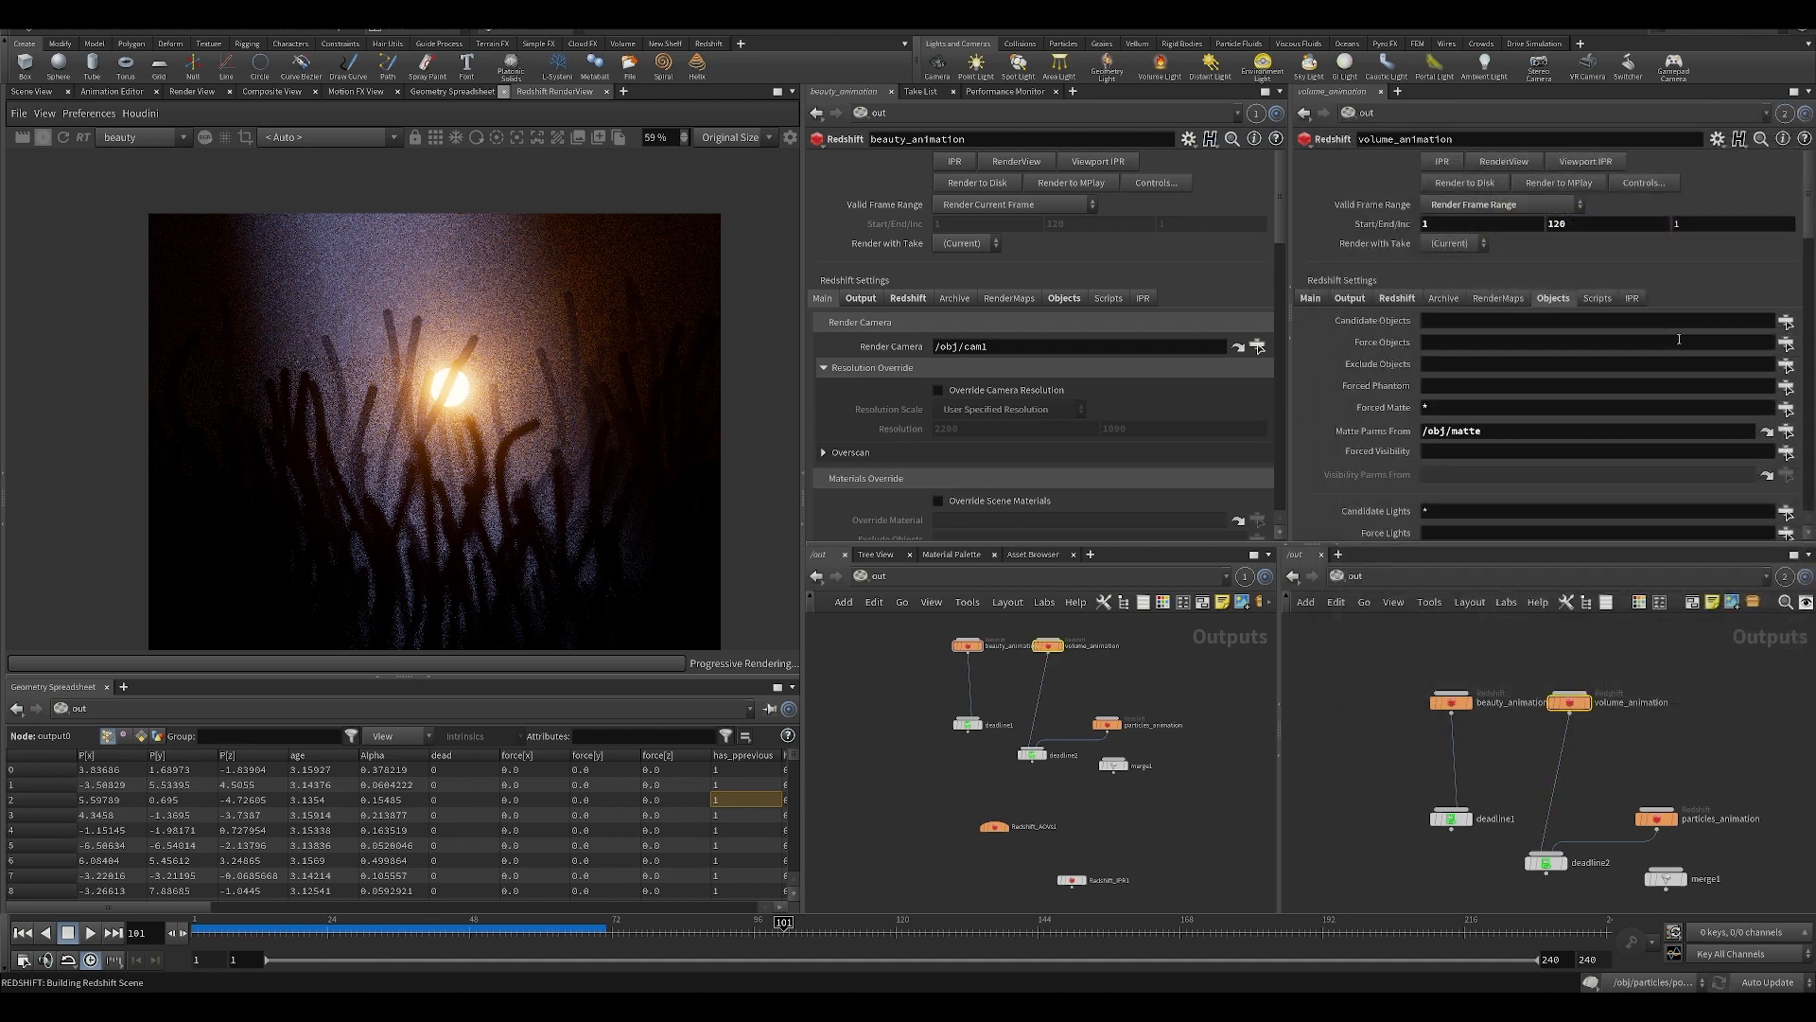
click(1389, 665)
scroll(439, 278, up, 7)
middle_drag(439, 278, 484, 388)
scroll(341, 328, down, 6)
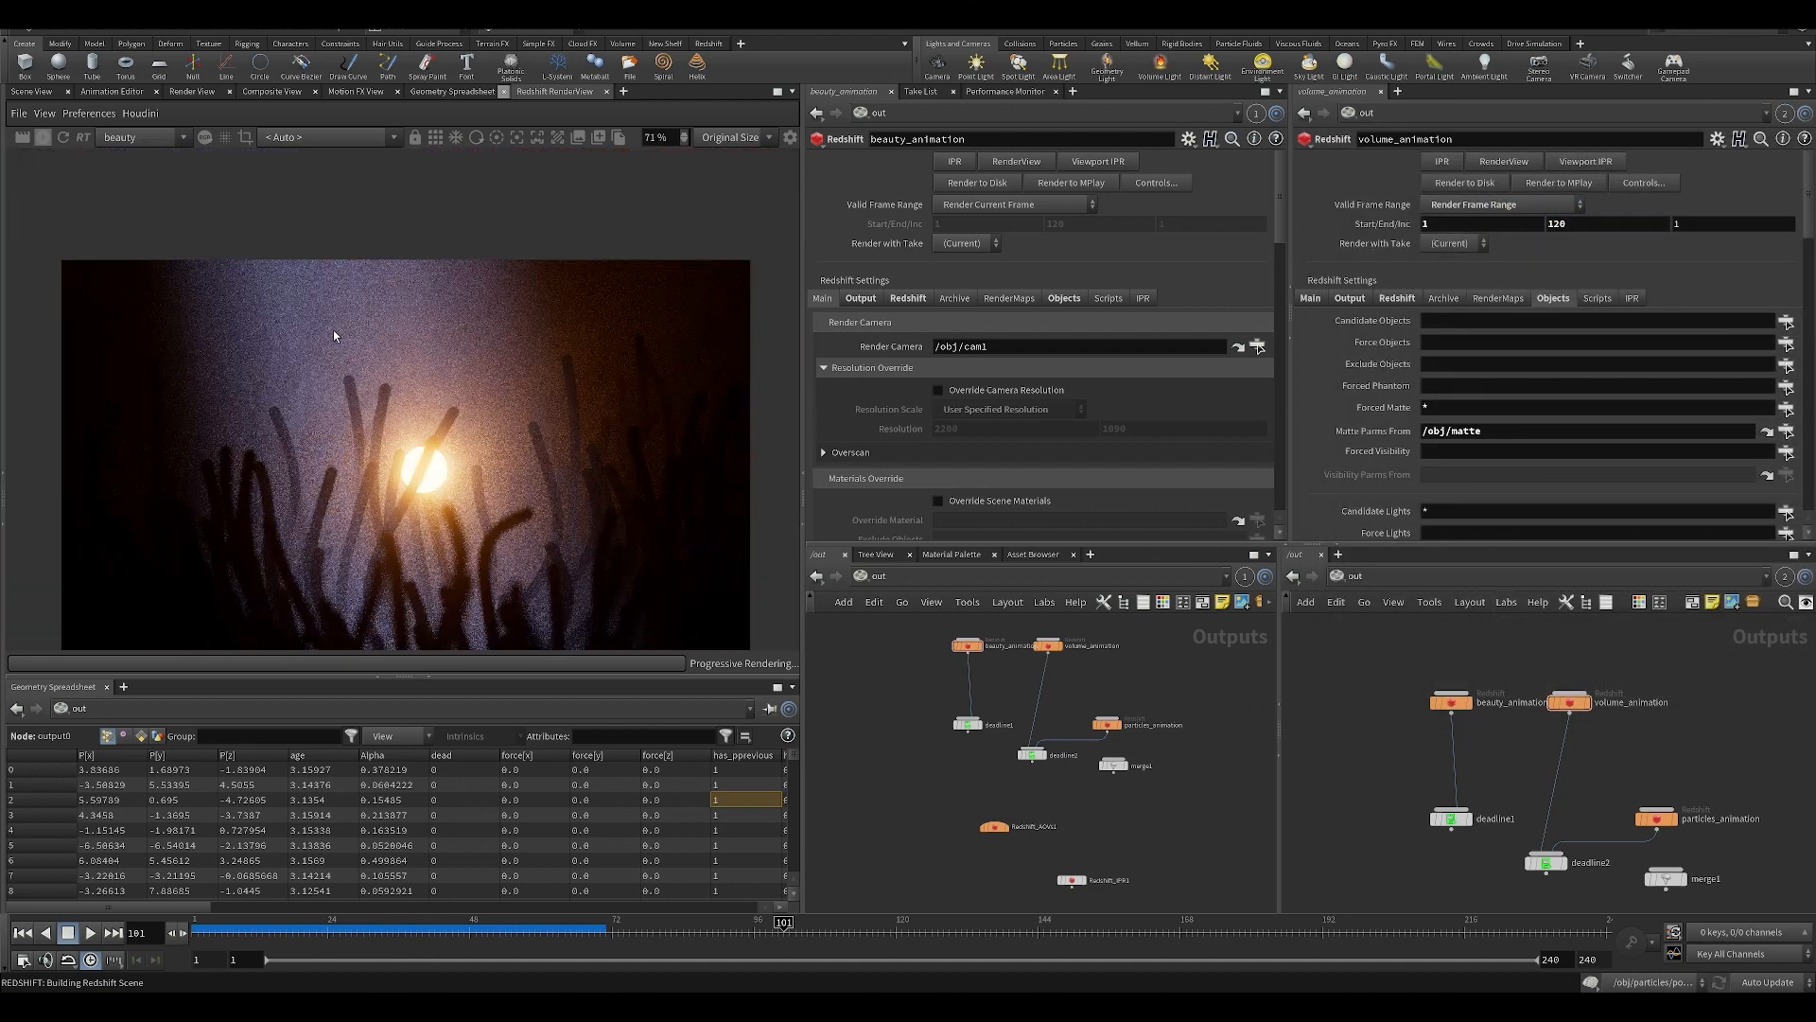
middle_drag(331, 375, 394, 340)
scroll(326, 293, up, 9)
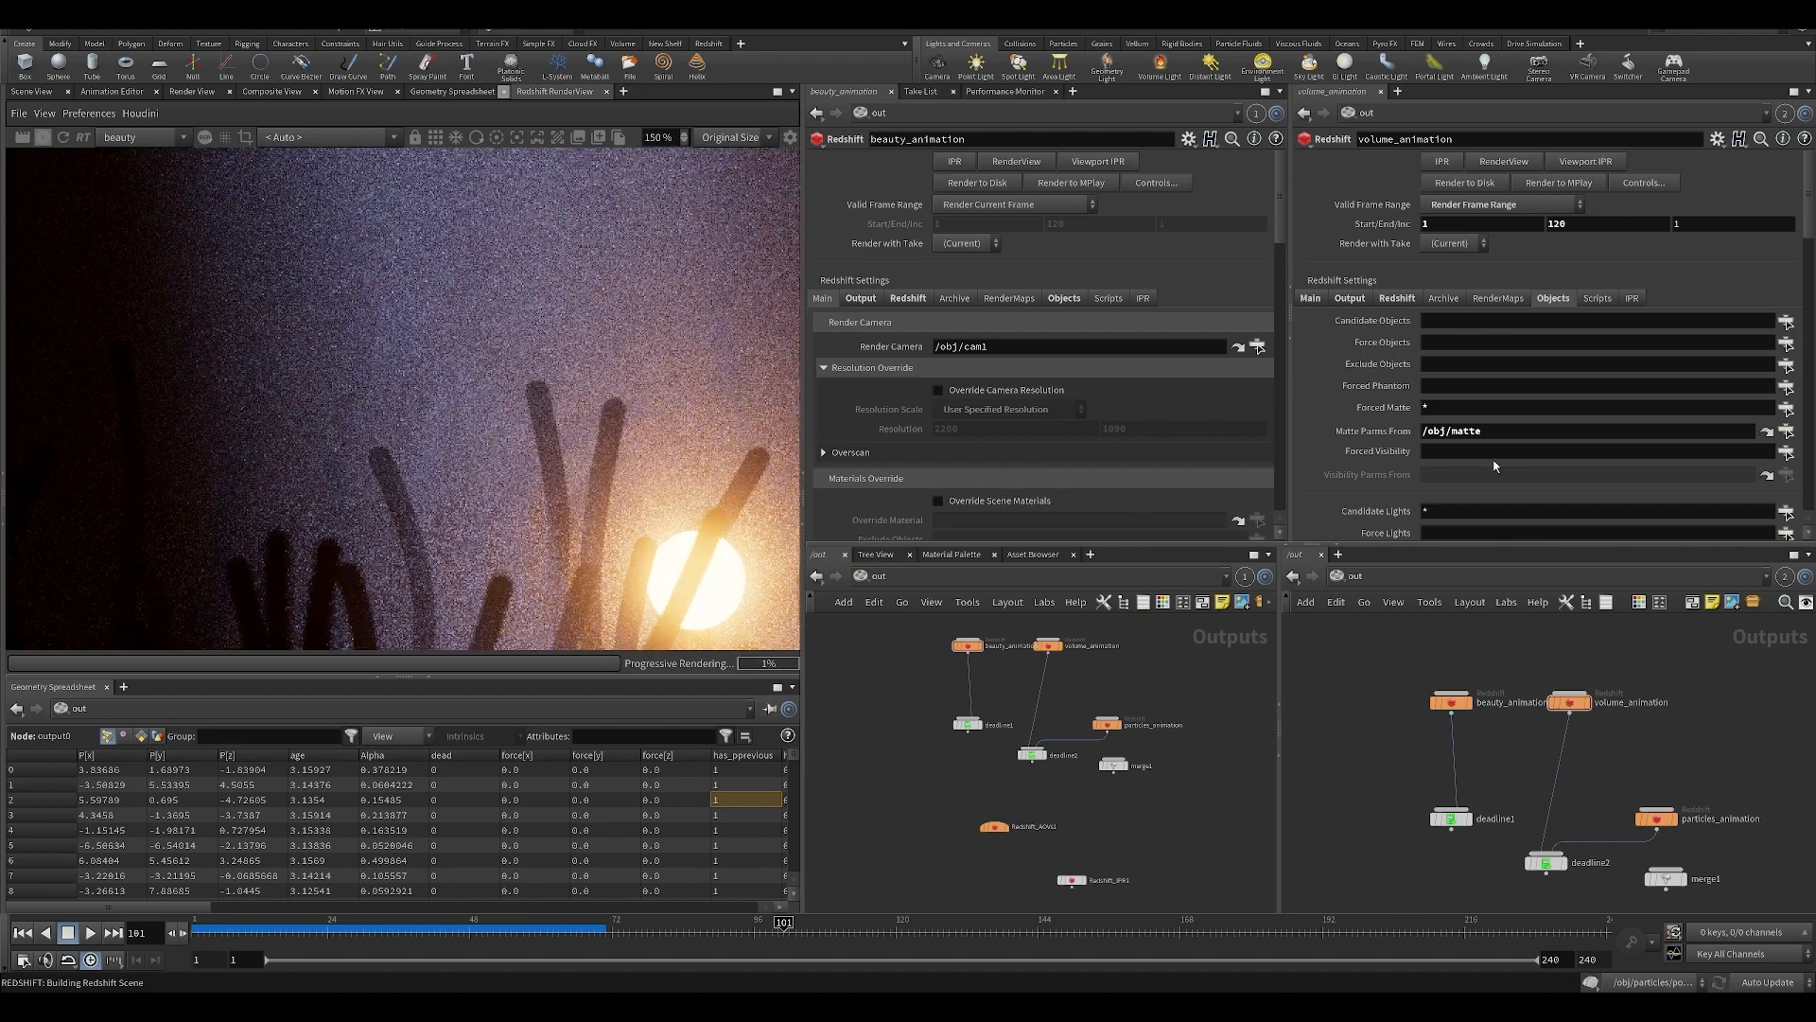
On volume_animation, set Force Objects to causticgrid and set Forced Matte to the remaining objects, including the tendrils.
click(1786, 343)
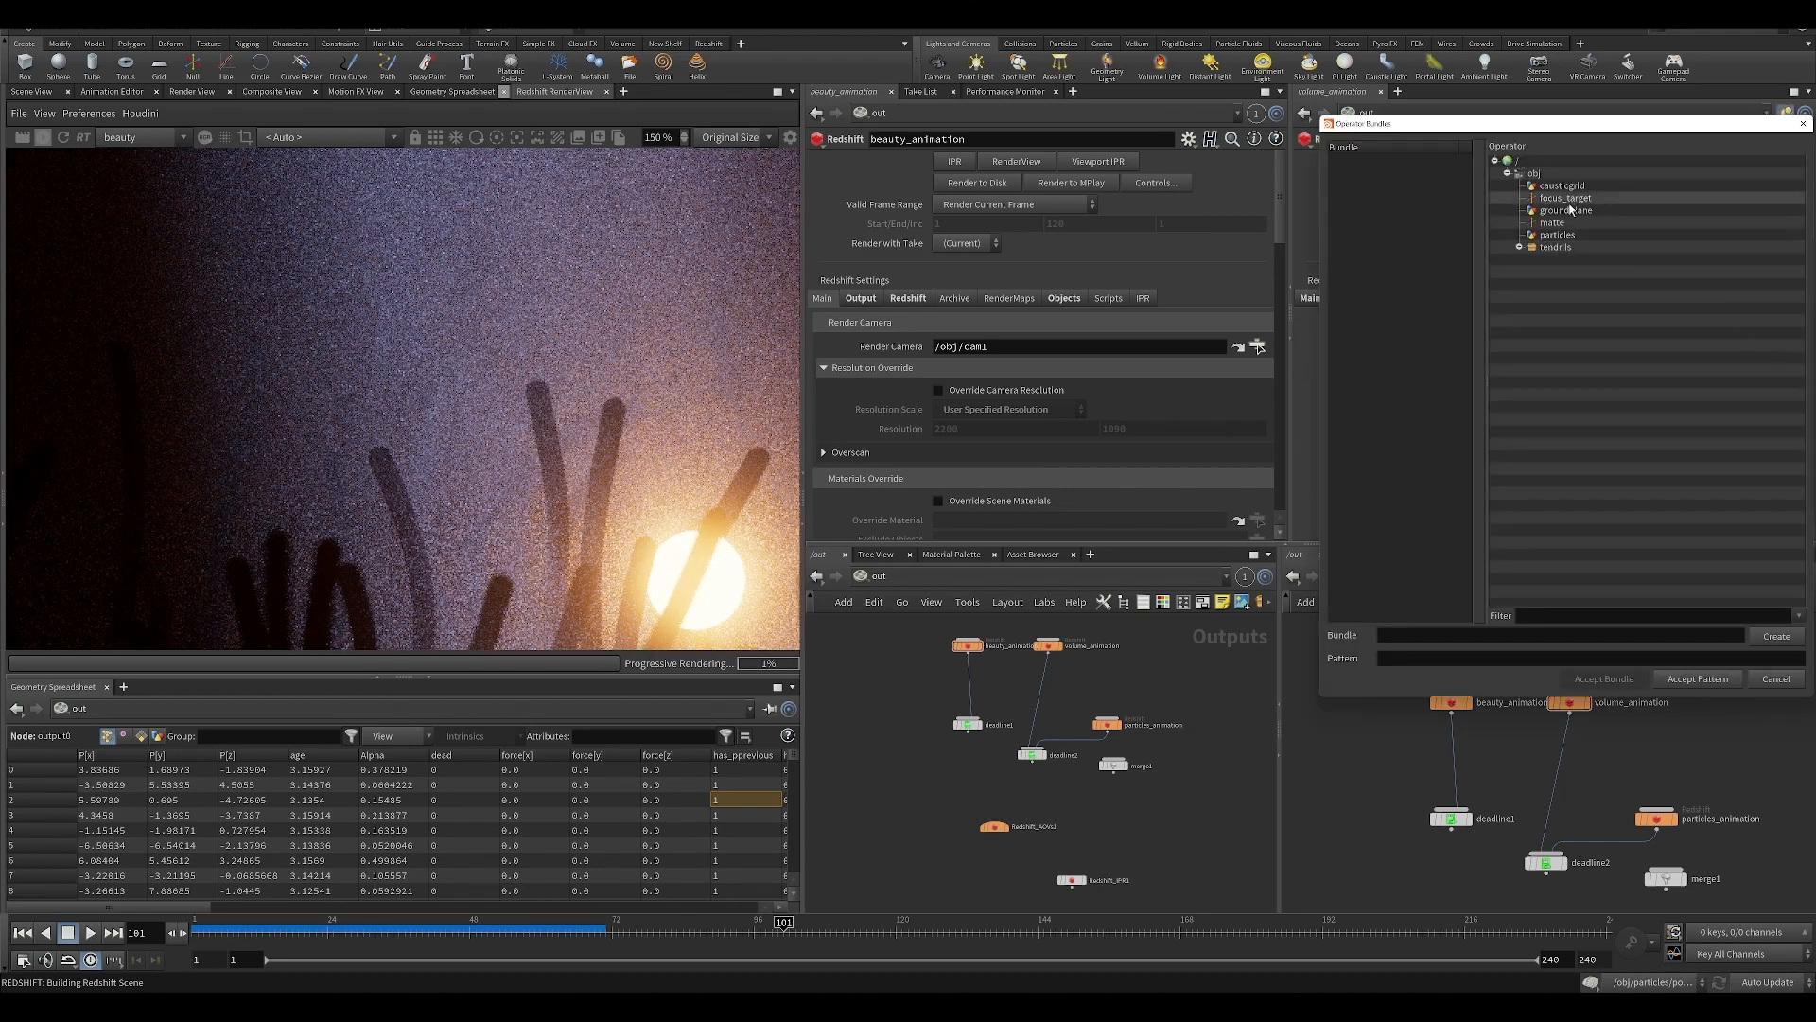
double_click(1565, 187)
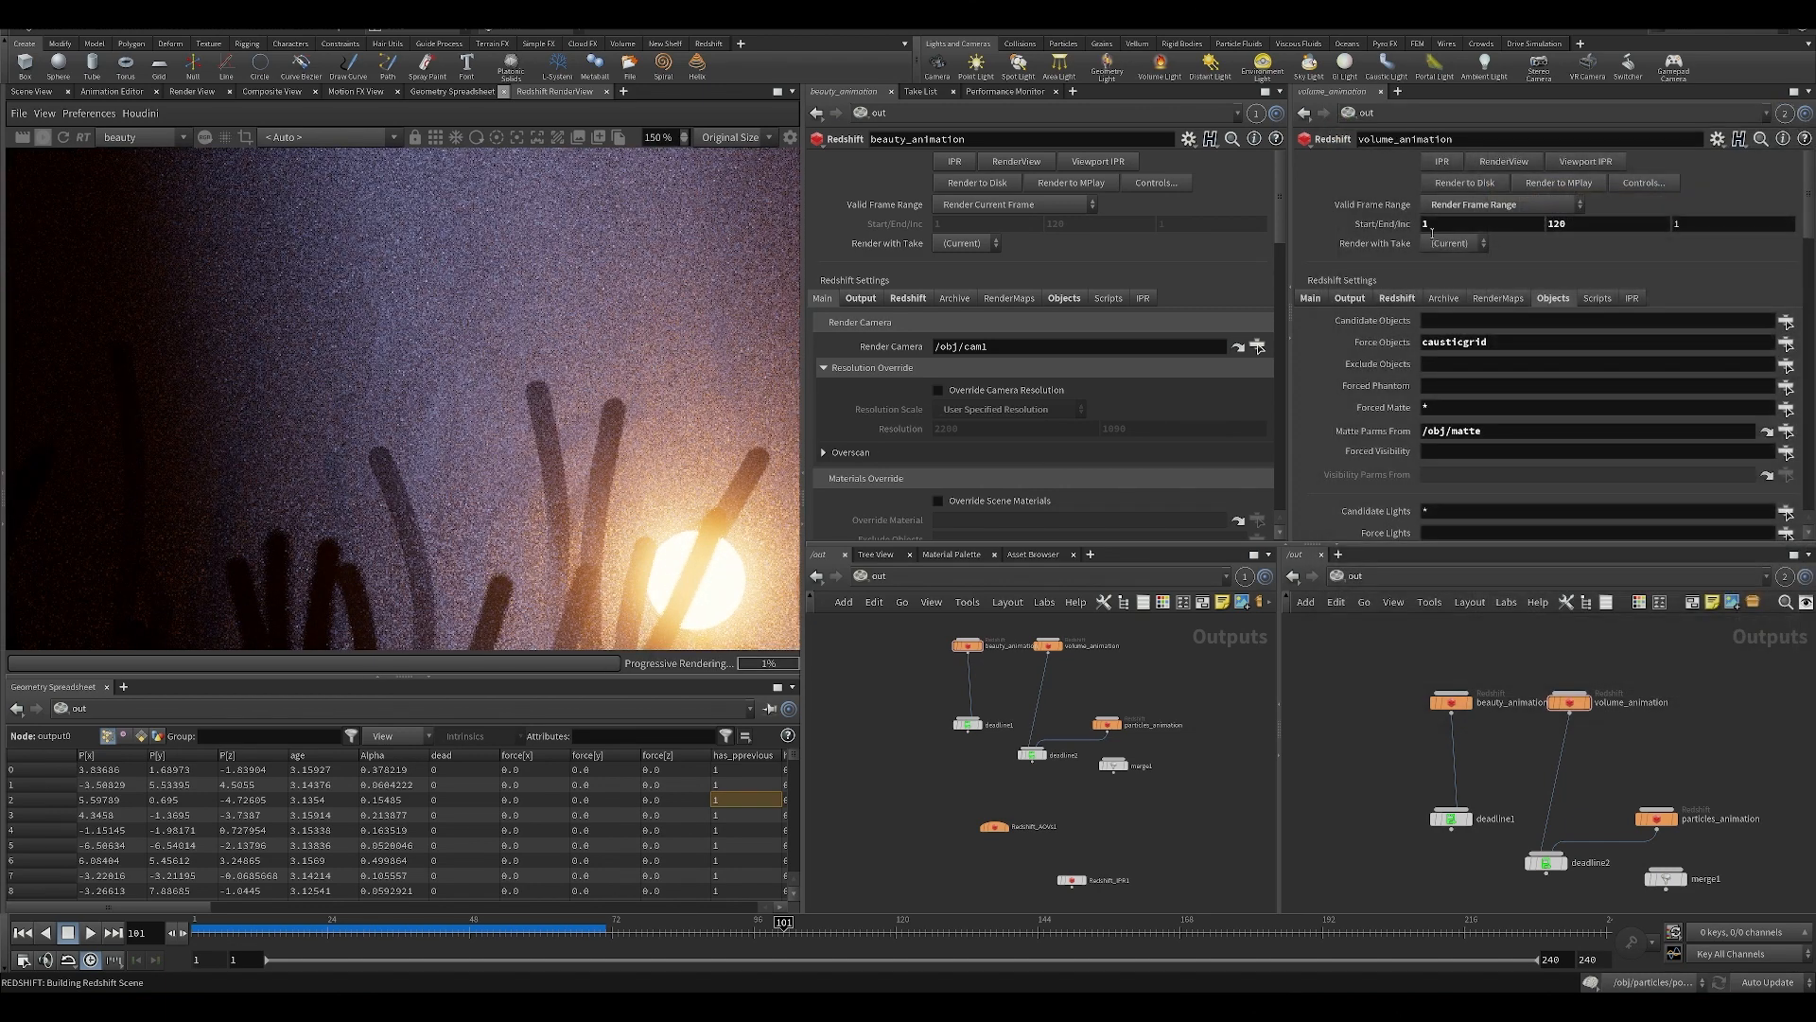
click(1785, 409)
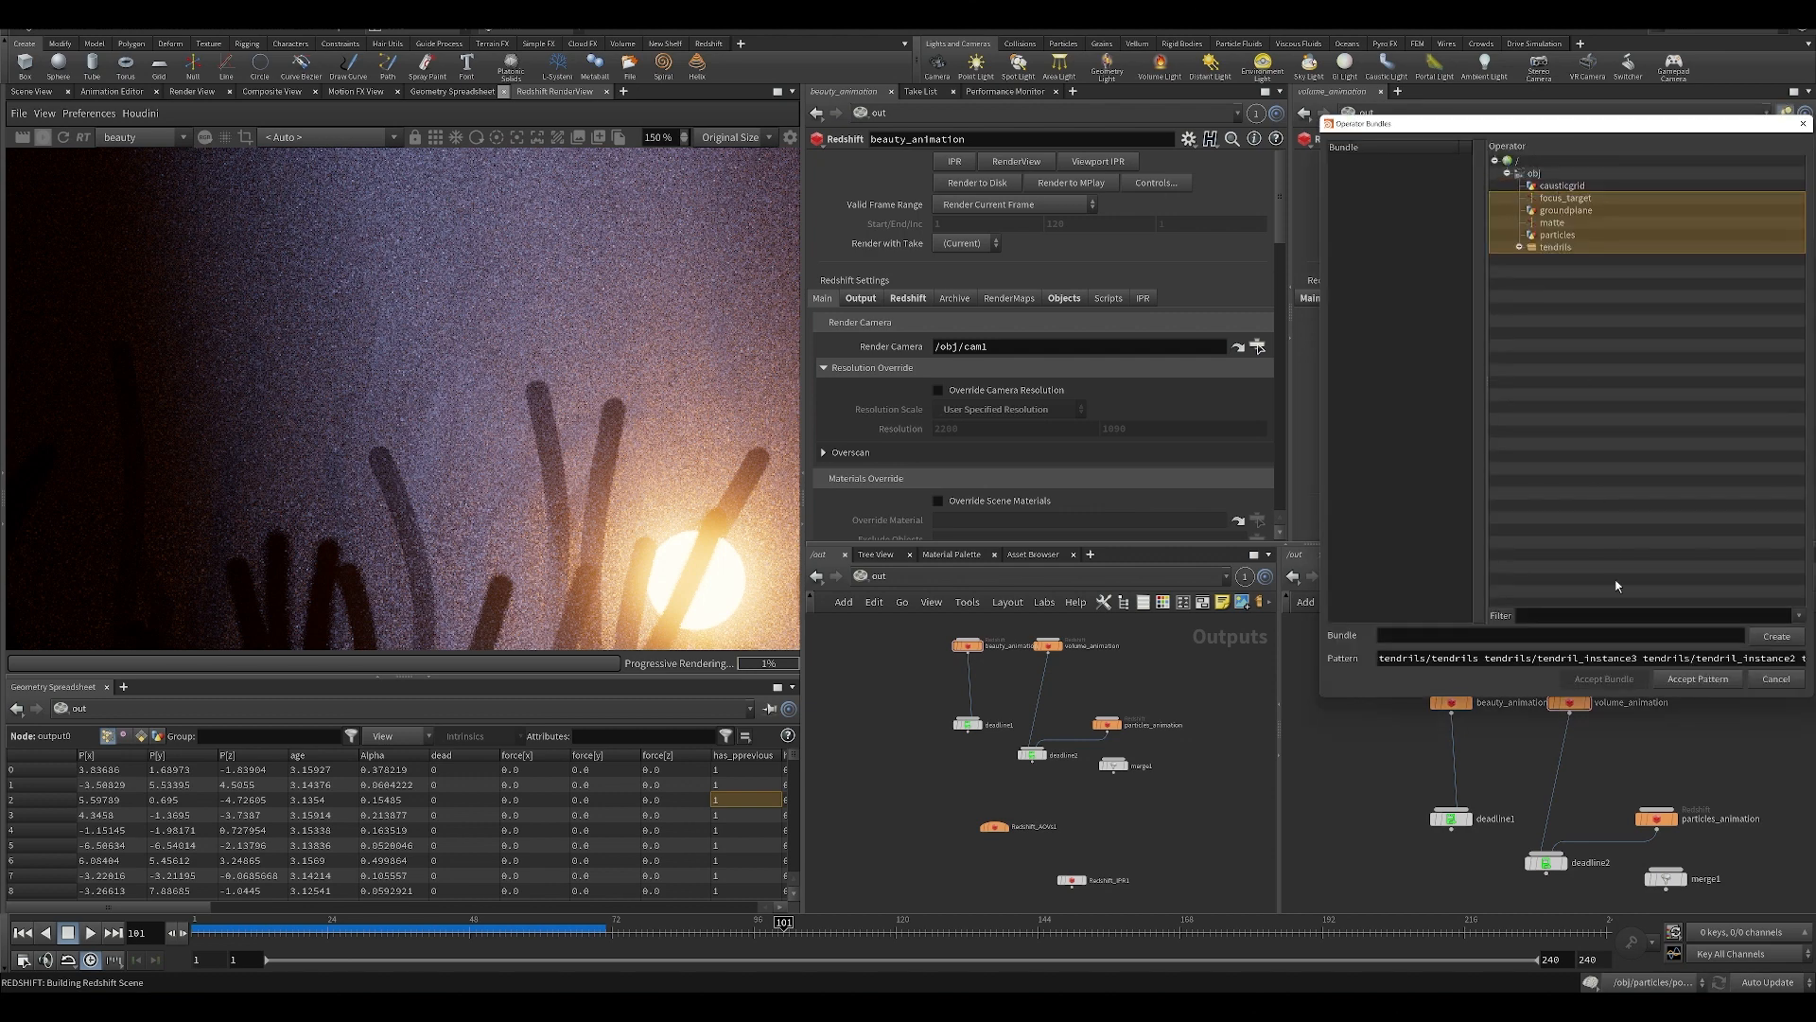
click(1700, 680)
Re-render the scene with the changed object settings and inspect the volumetric light around the tendrils.
scroll(346, 371, down, 2)
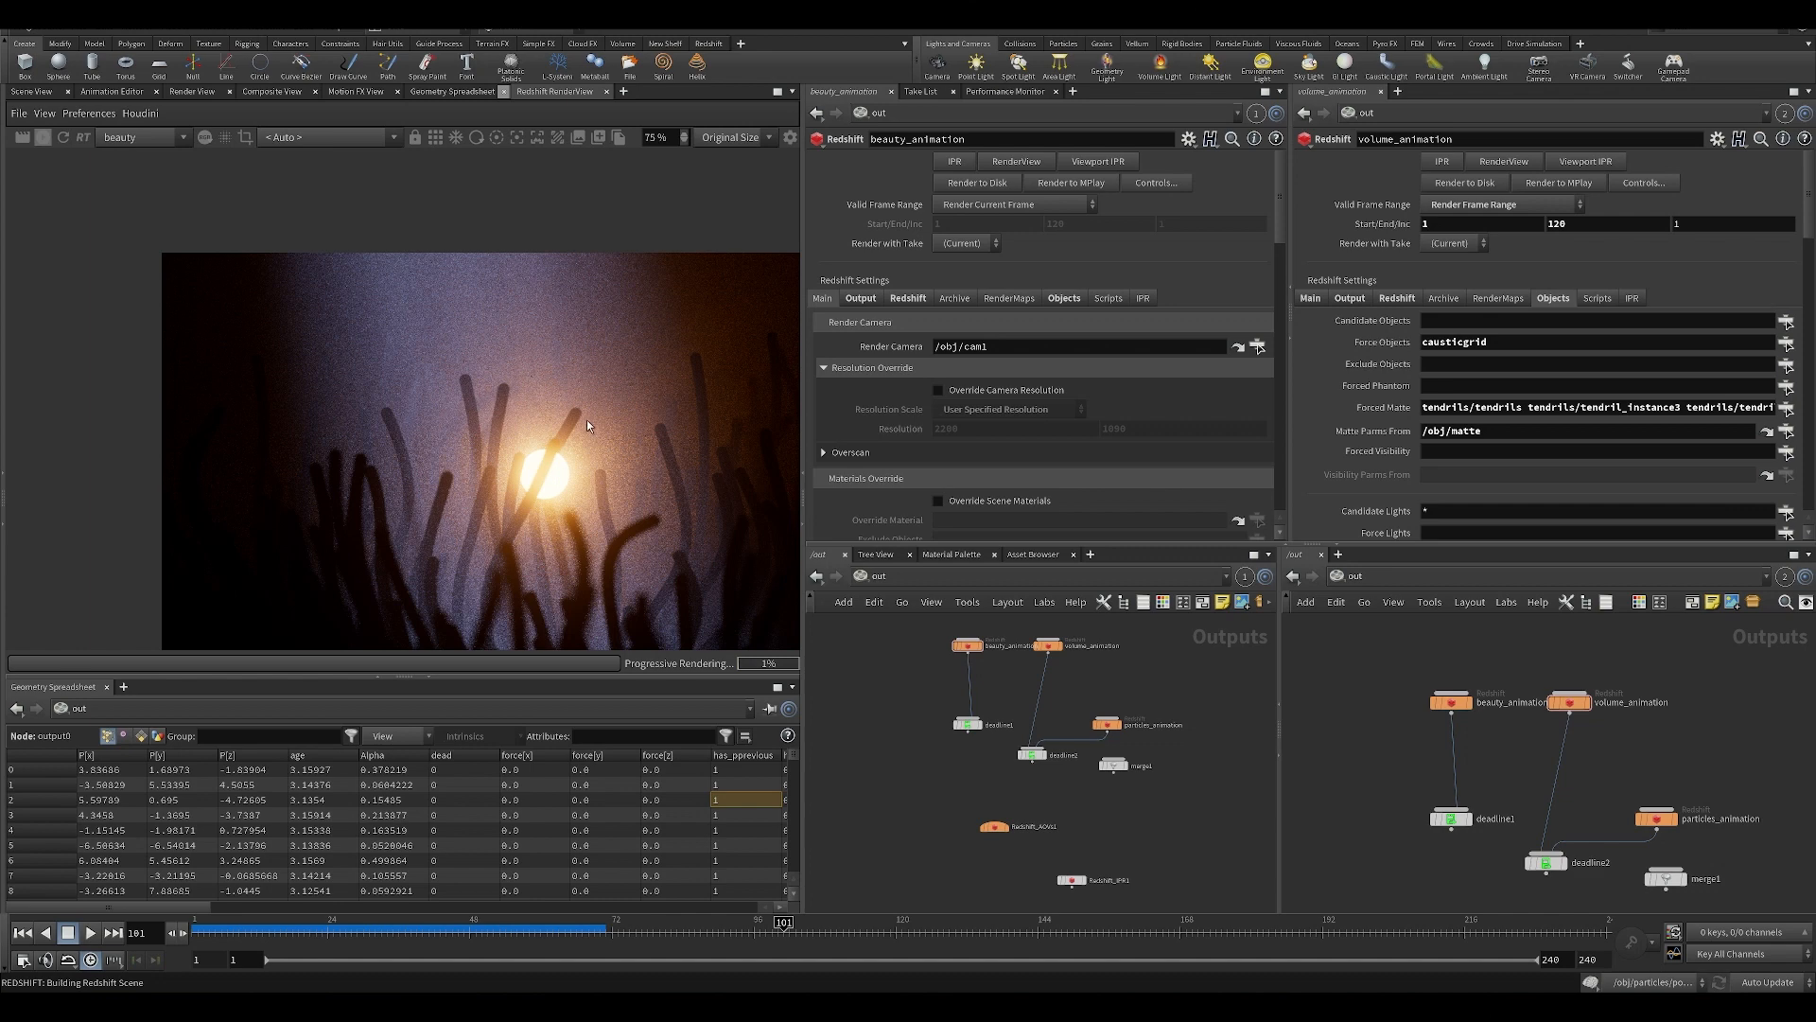
middle_drag(587, 418, 522, 399)
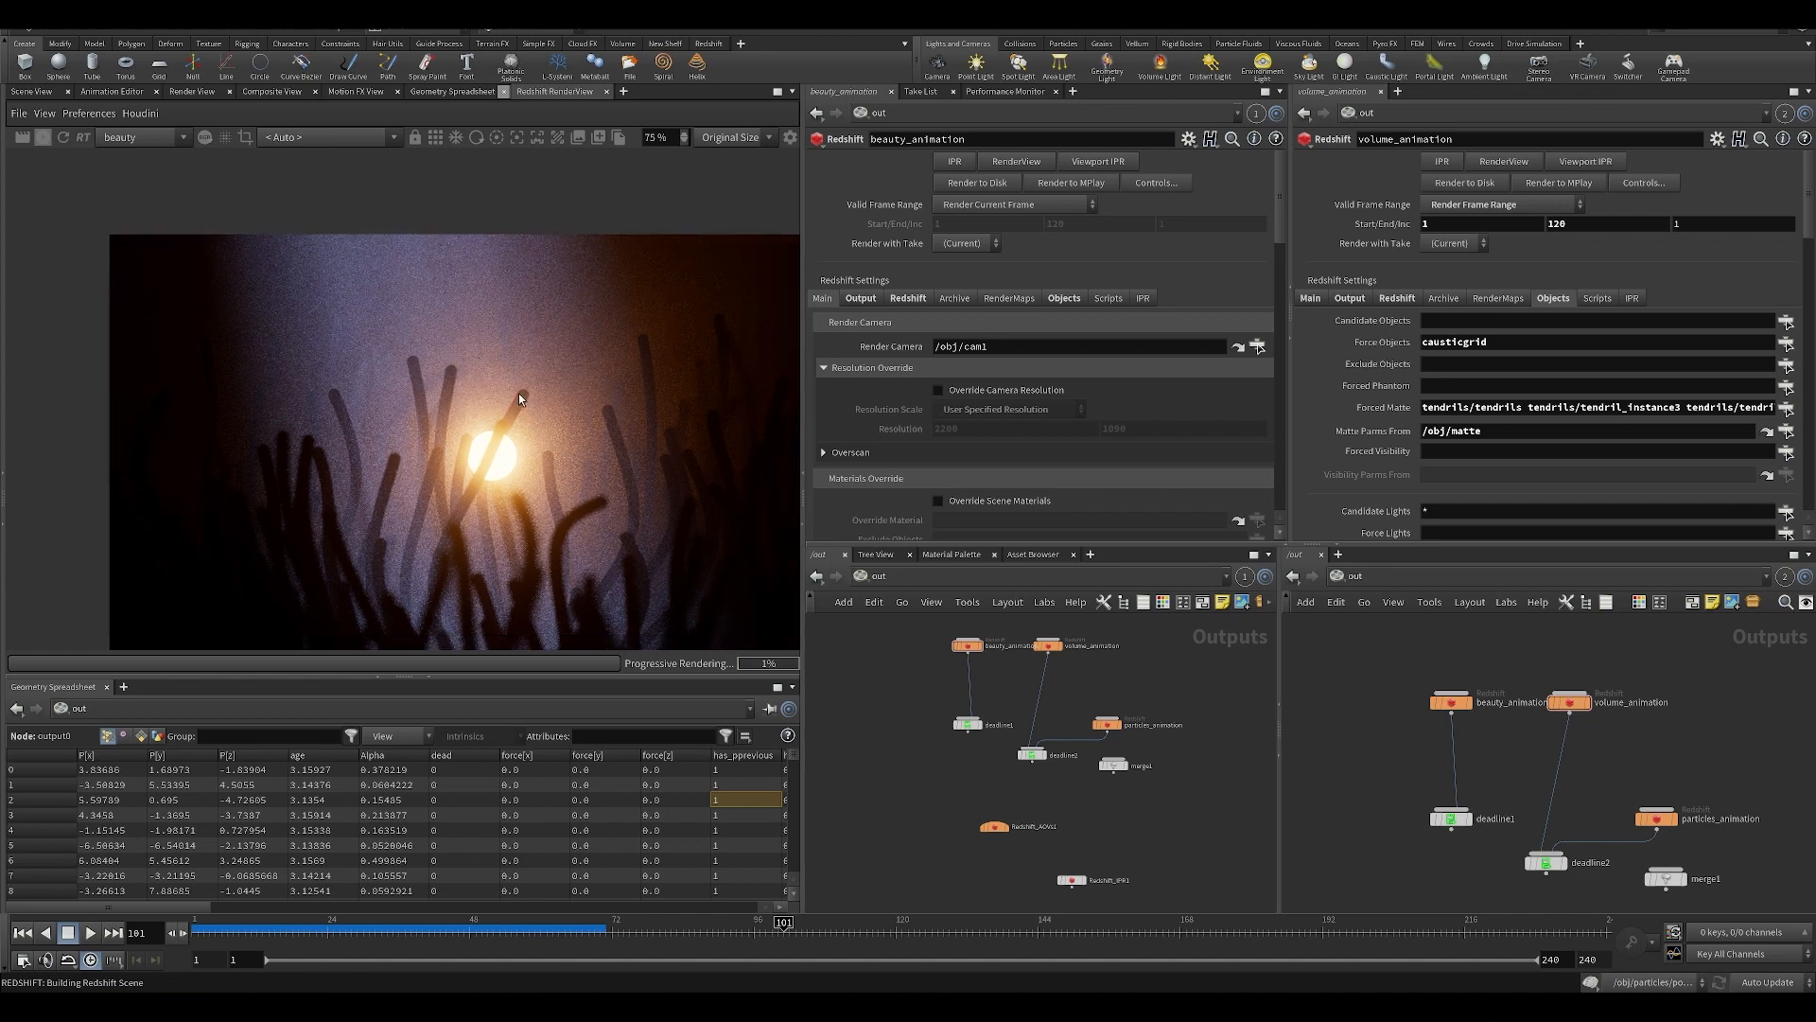
middle_drag(538, 530, 513, 508)
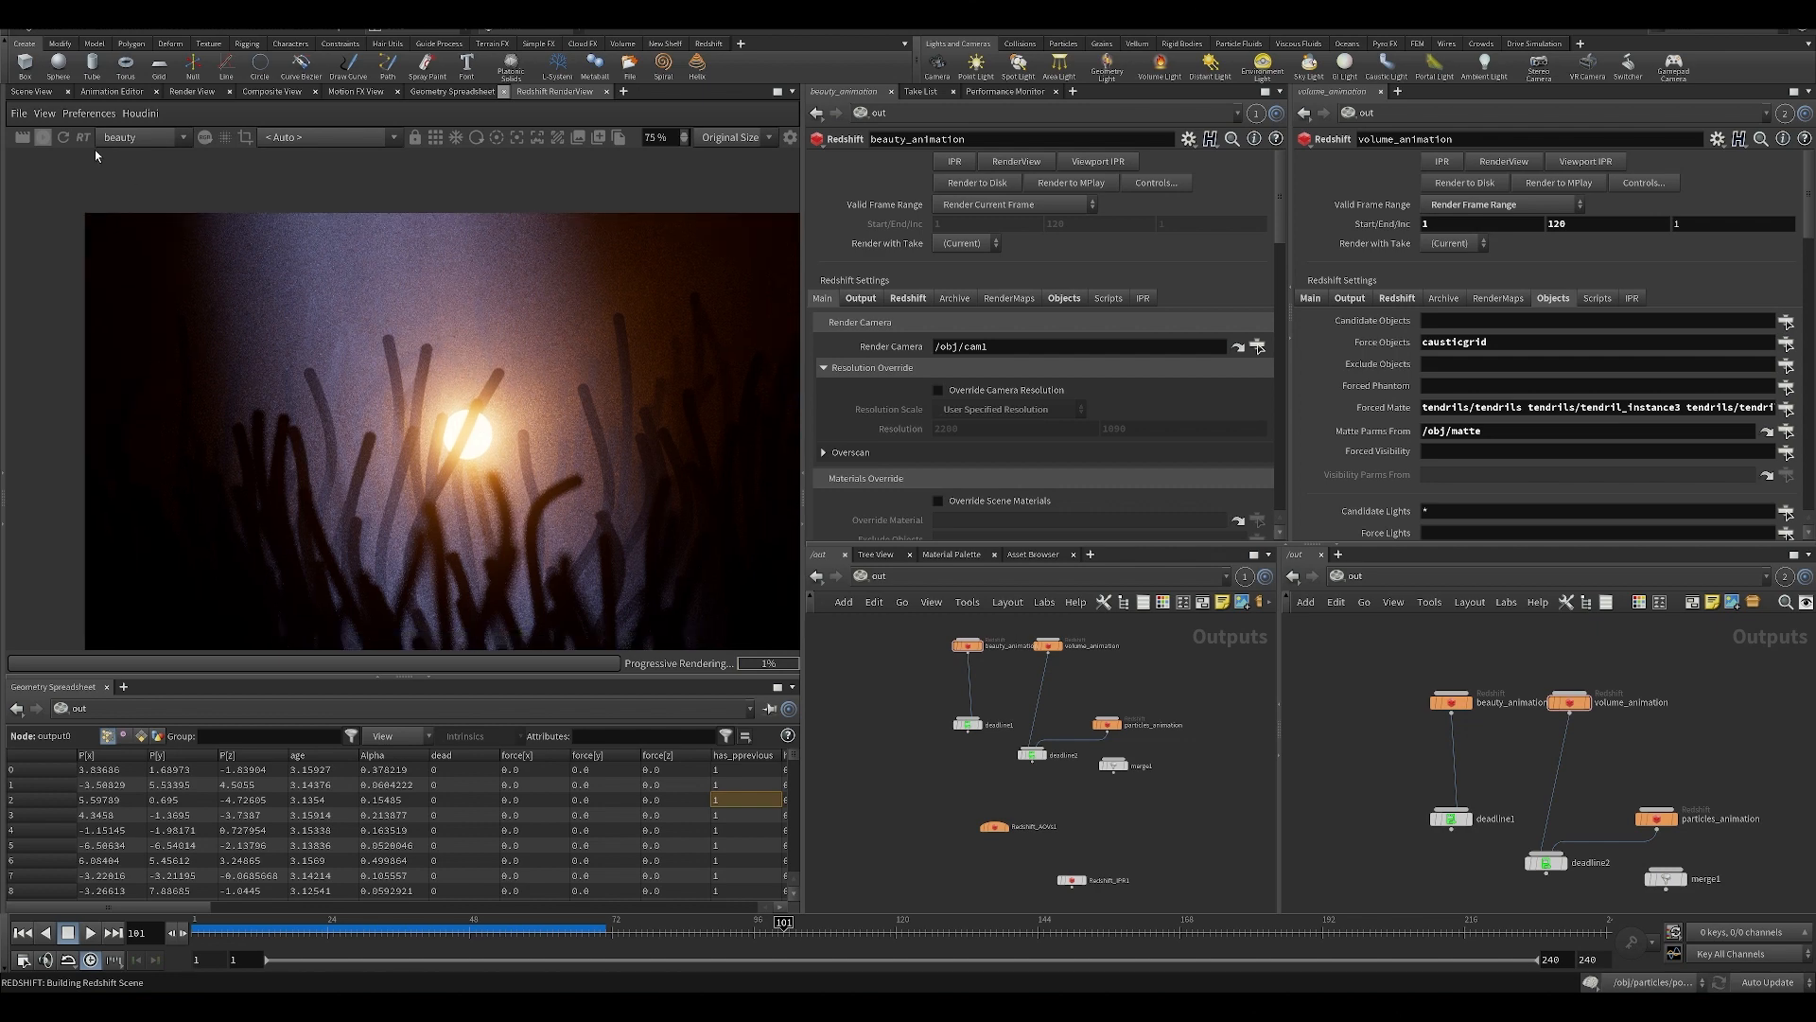
click(43, 140)
scroll(582, 383, up, 2)
scroll(499, 355, down, 2)
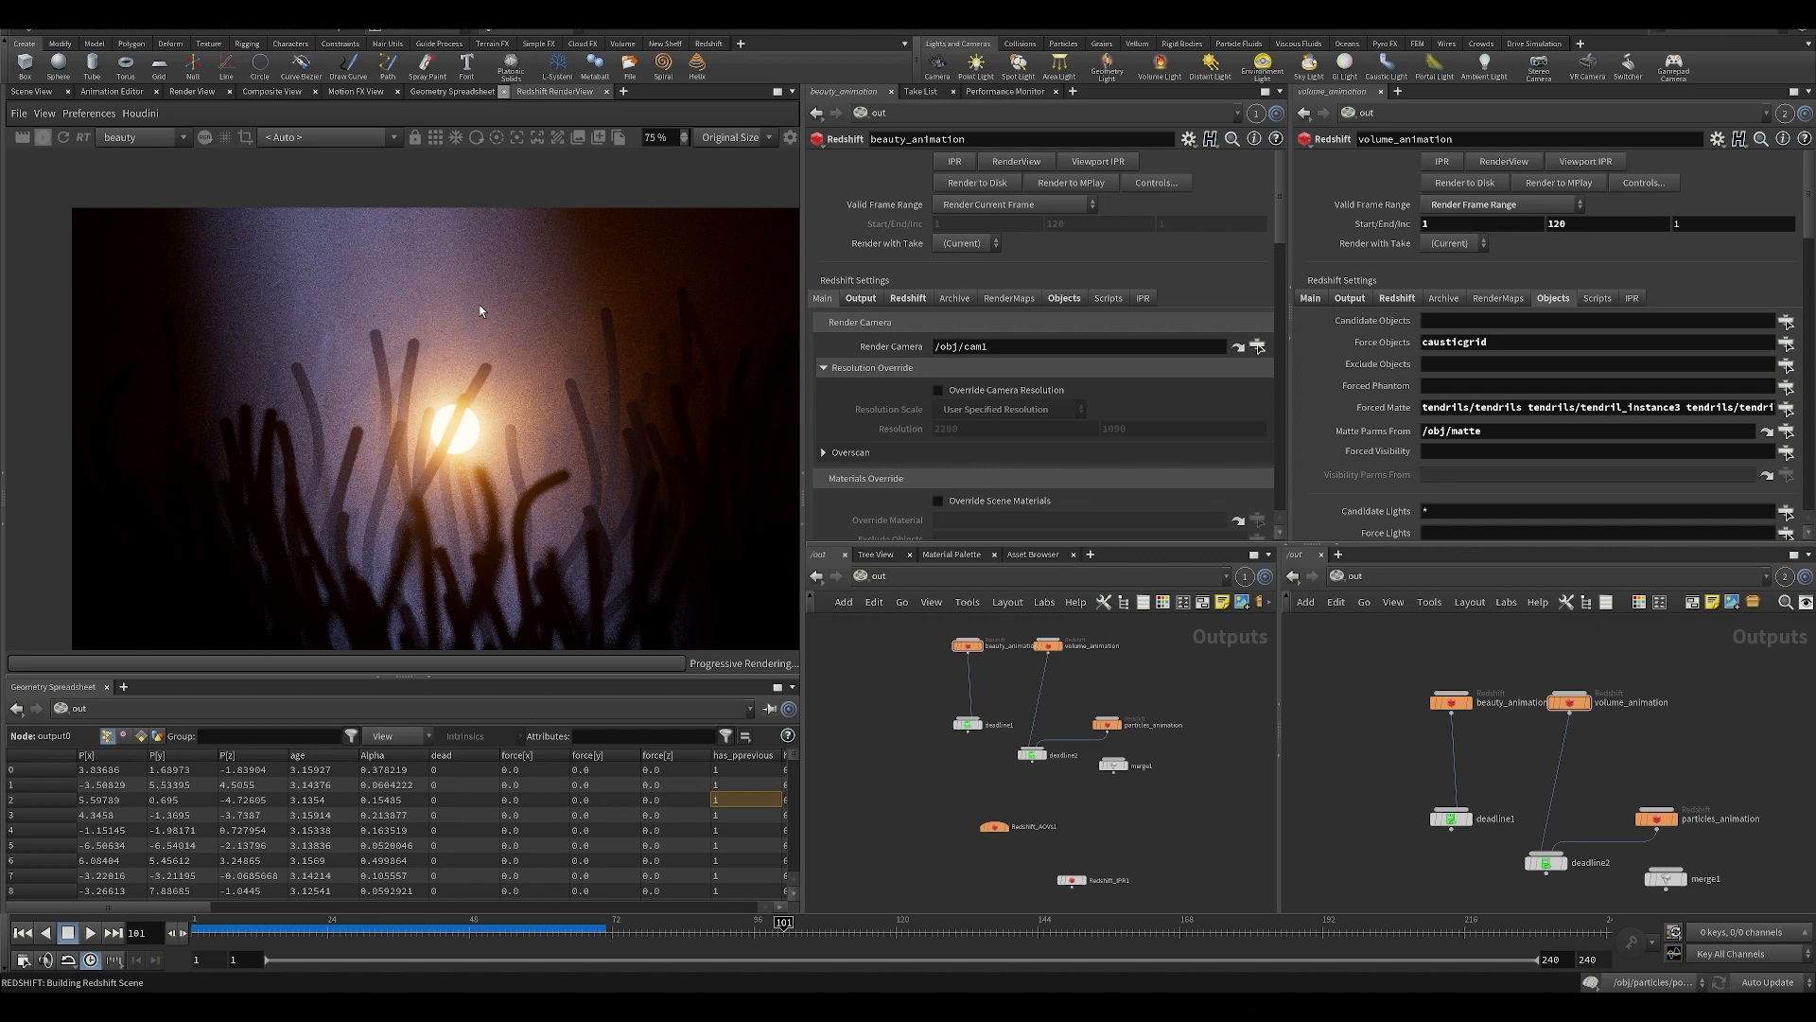
drag(470, 367, 459, 344)
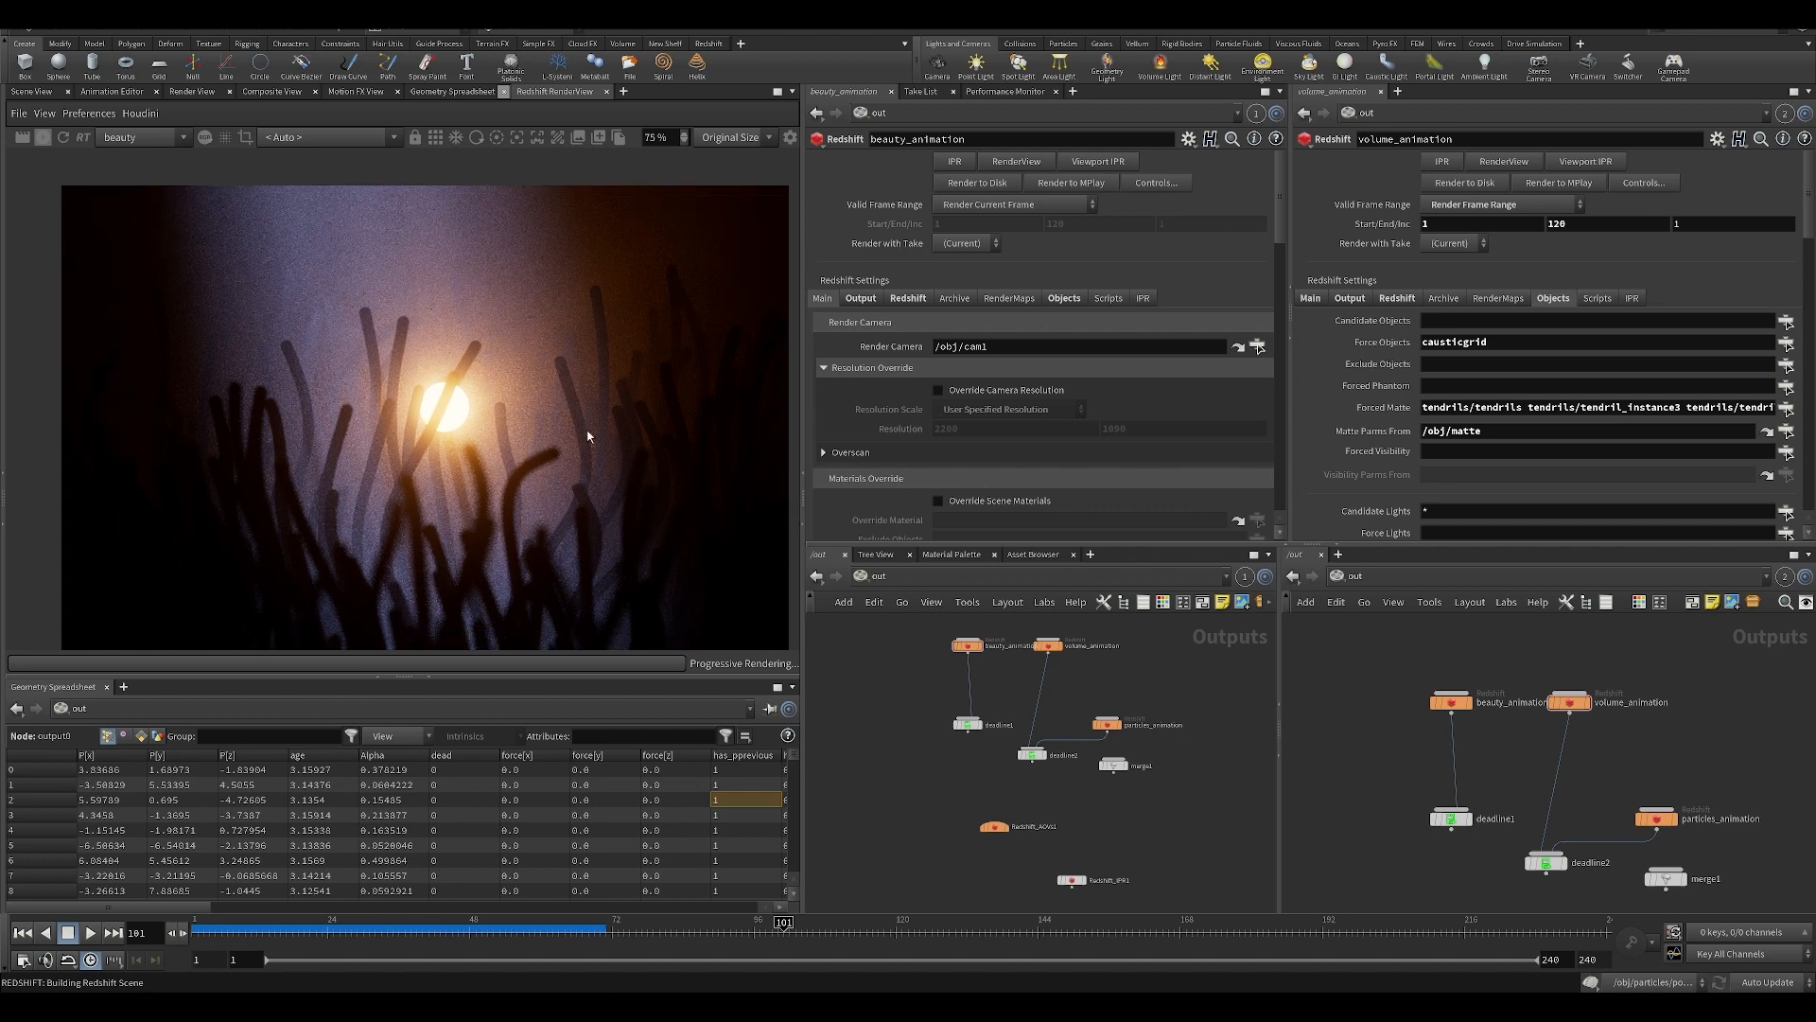
scroll(501, 363, up, 2)
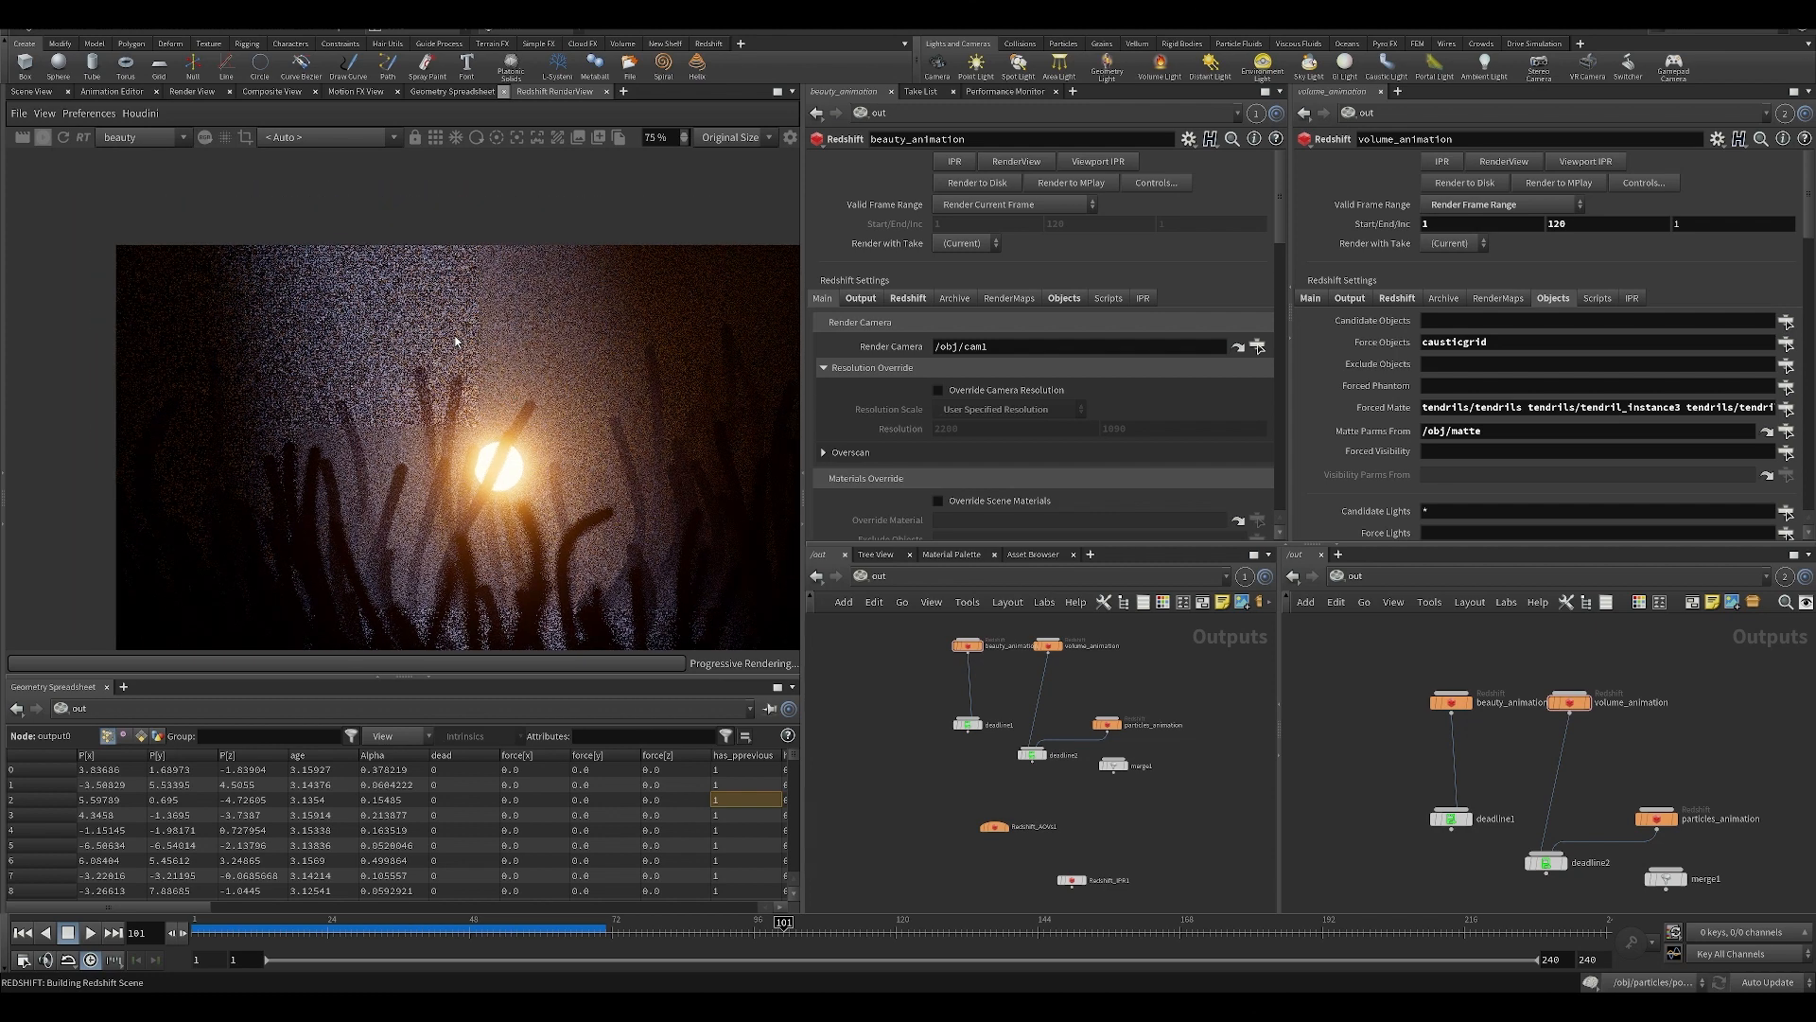
Review volume_animation's volume scattering settings, clear its Force Objects, and set Forced Matte to *.
click(1571, 702)
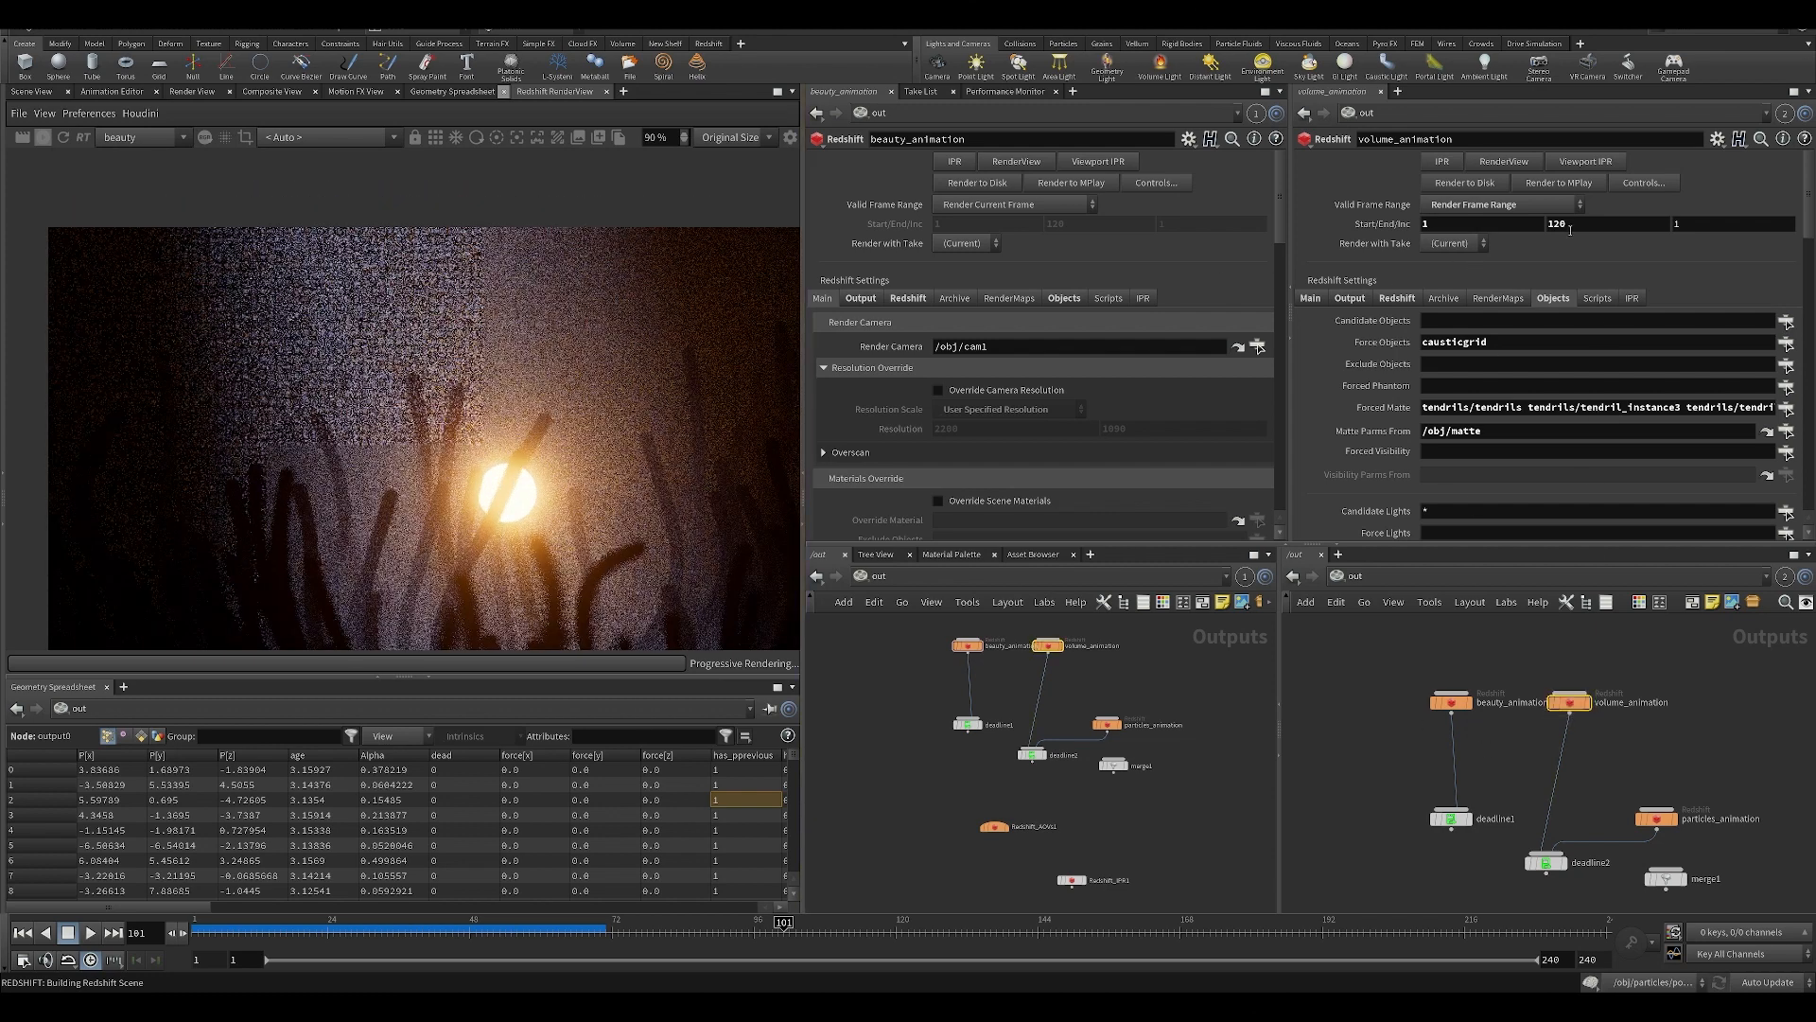
click(1399, 298)
scroll(558, 350, down, 2)
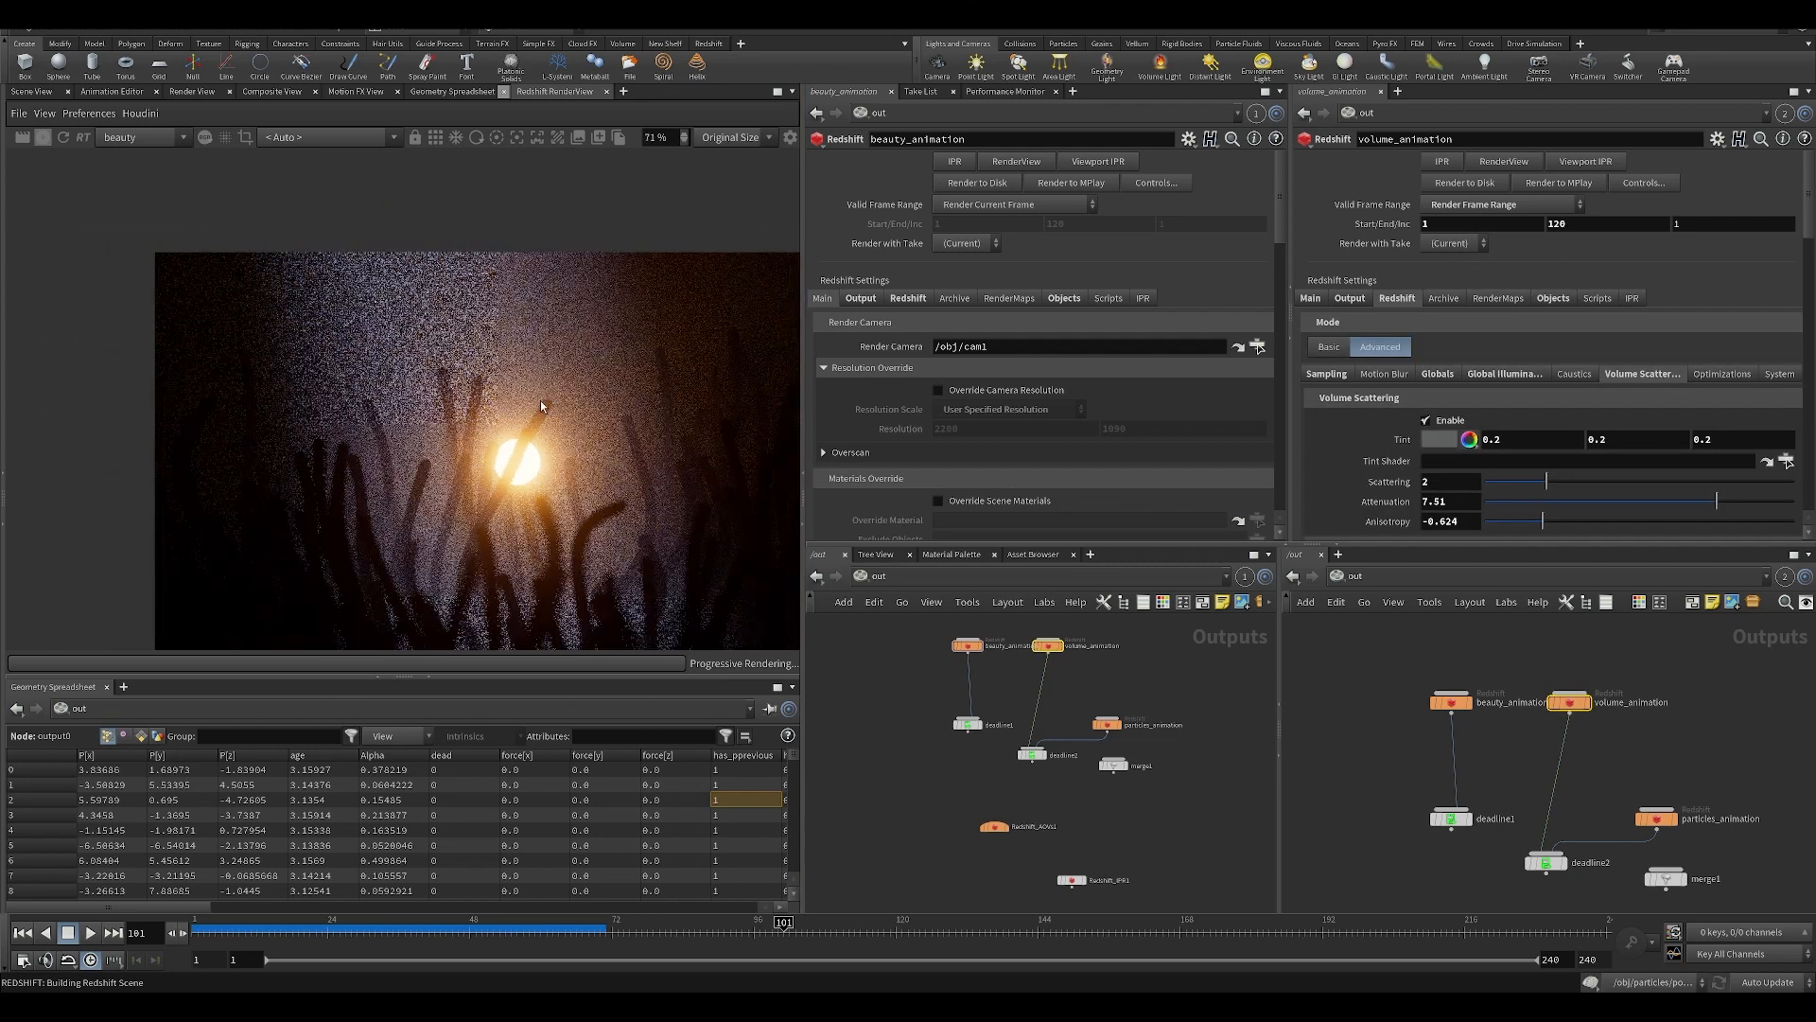
click(1553, 298)
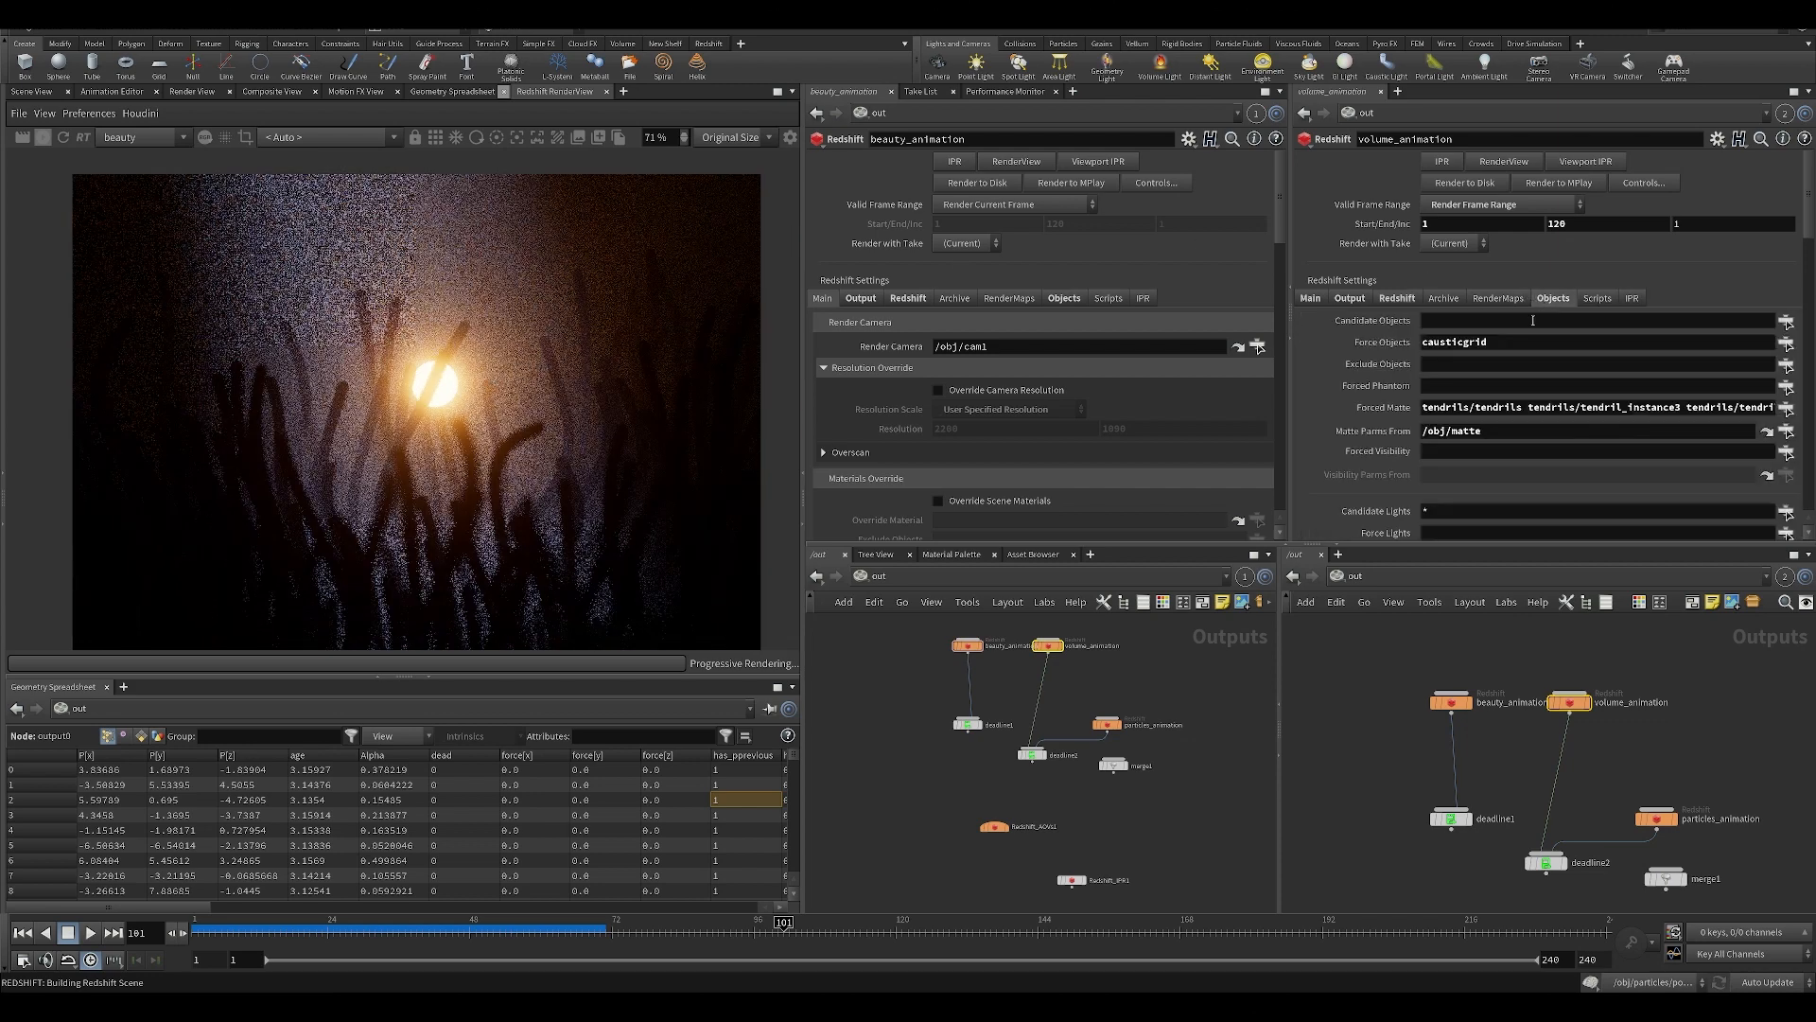
triple_click(1465, 411)
text(*)
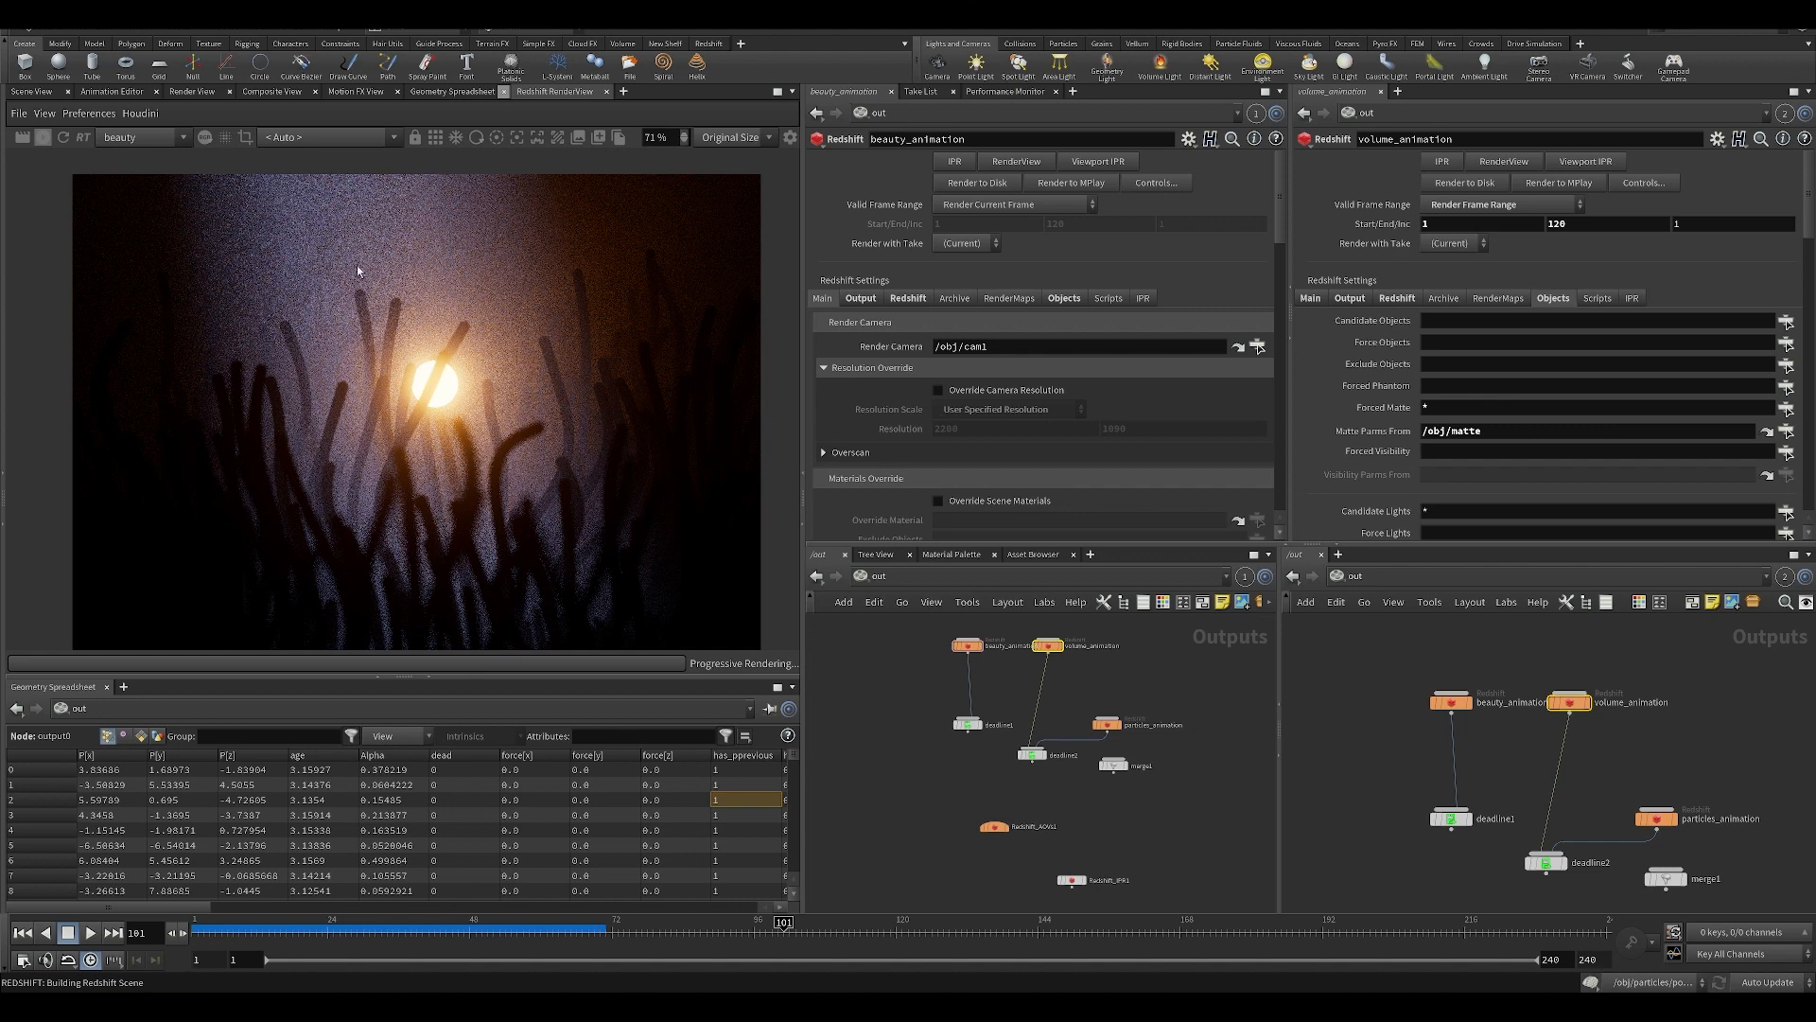
Check volume_animation's Redshift and Objects settings, and open the Redshift matte settings of the matte null in the obj network.
click(1393, 300)
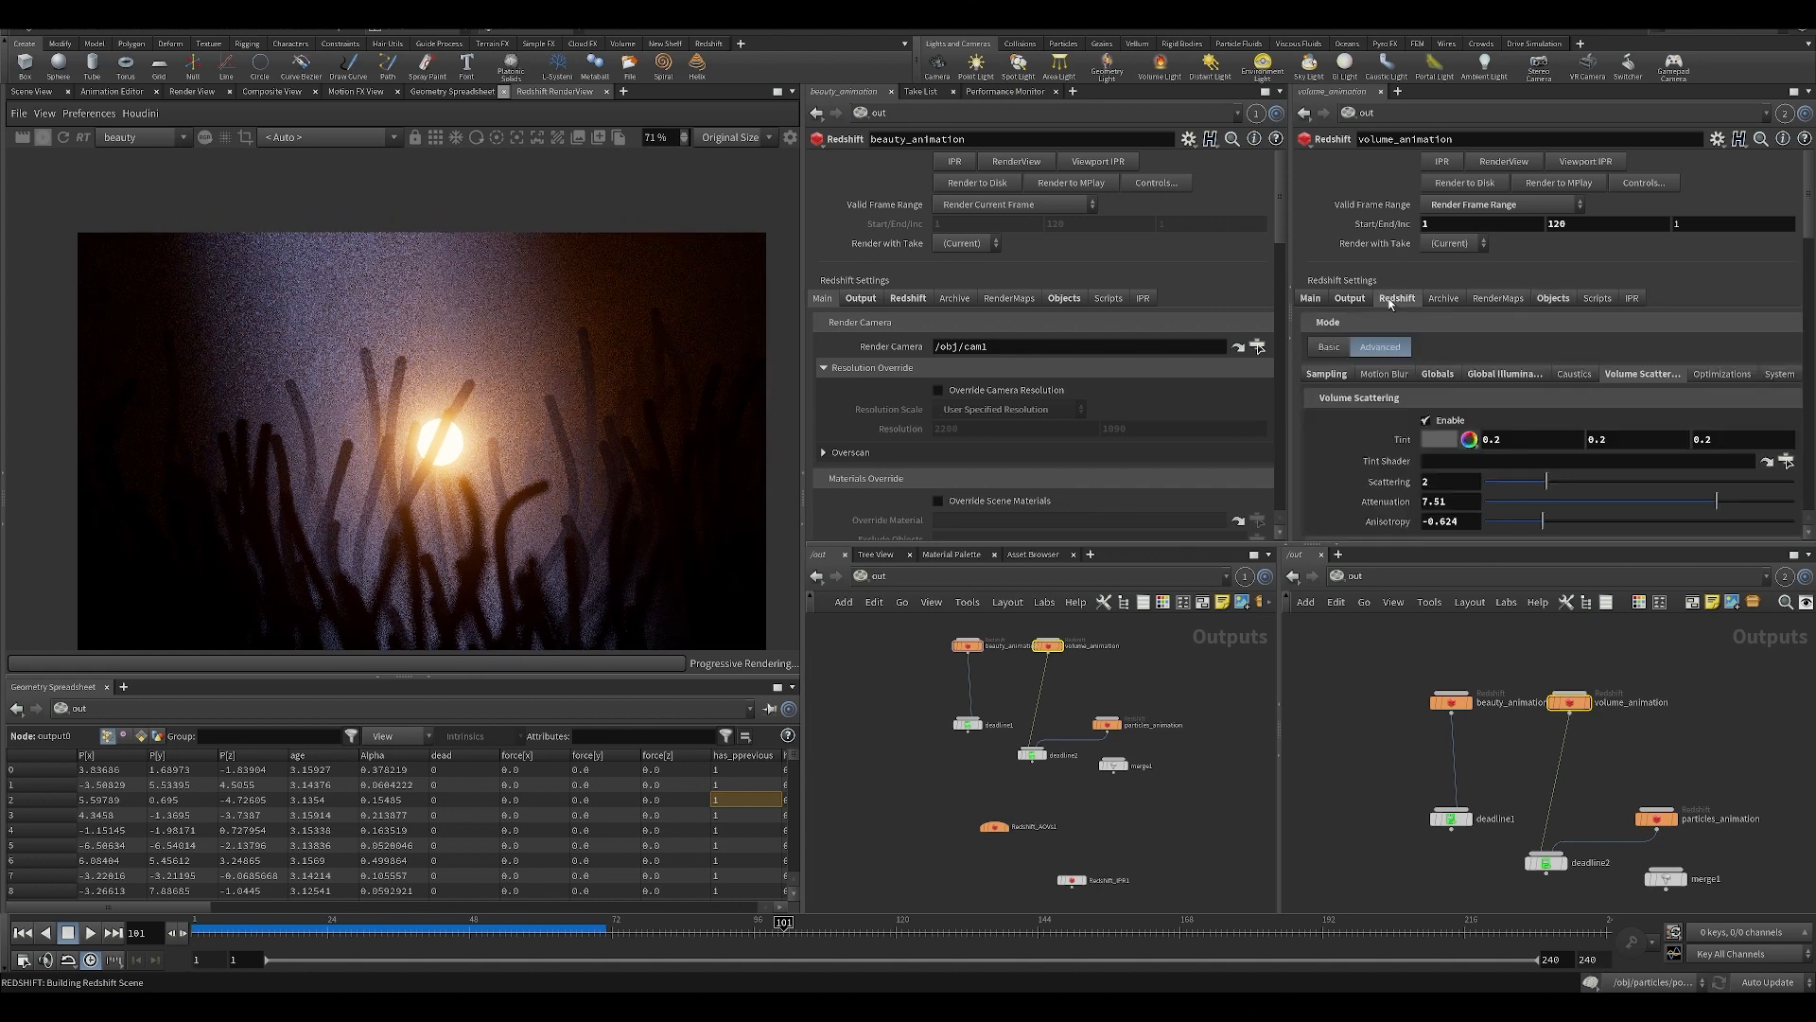
click(1554, 298)
middle_drag(1043, 697, 955, 766)
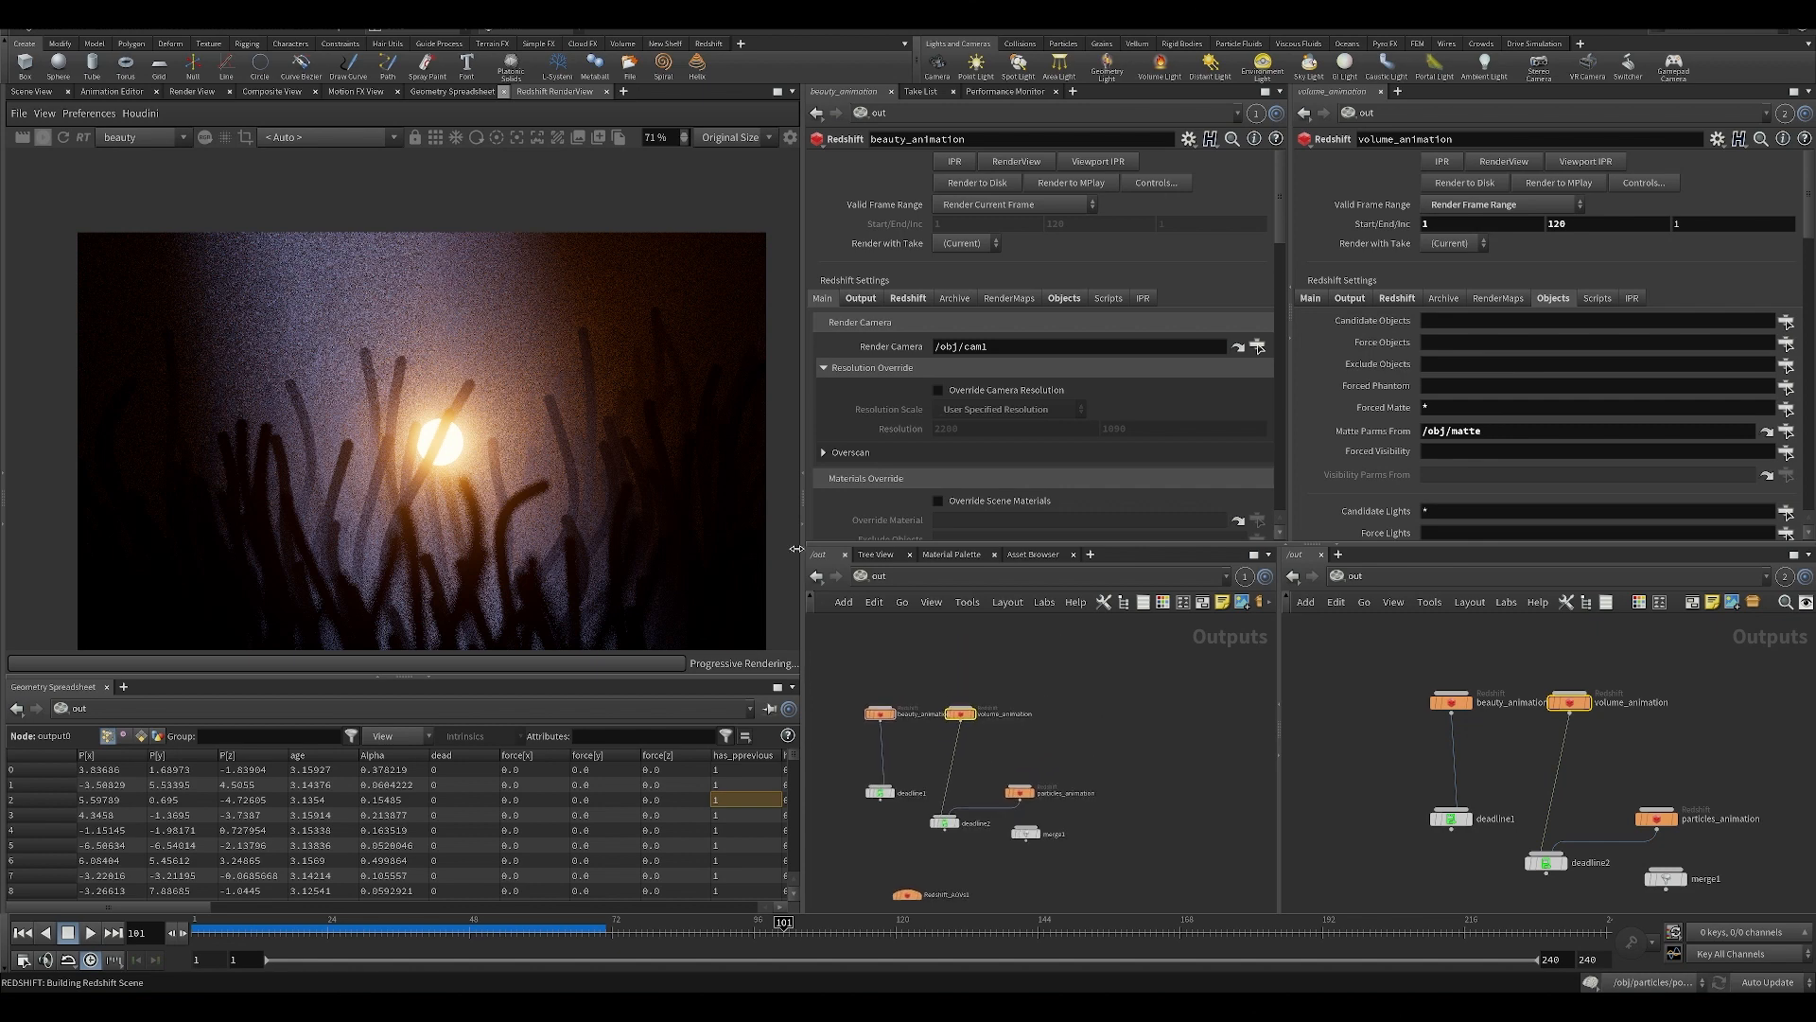
click(892, 578)
click(932, 661)
scroll(1034, 702, up, 5)
drag(1025, 703, 1088, 774)
middle_drag(1087, 774, 1069, 664)
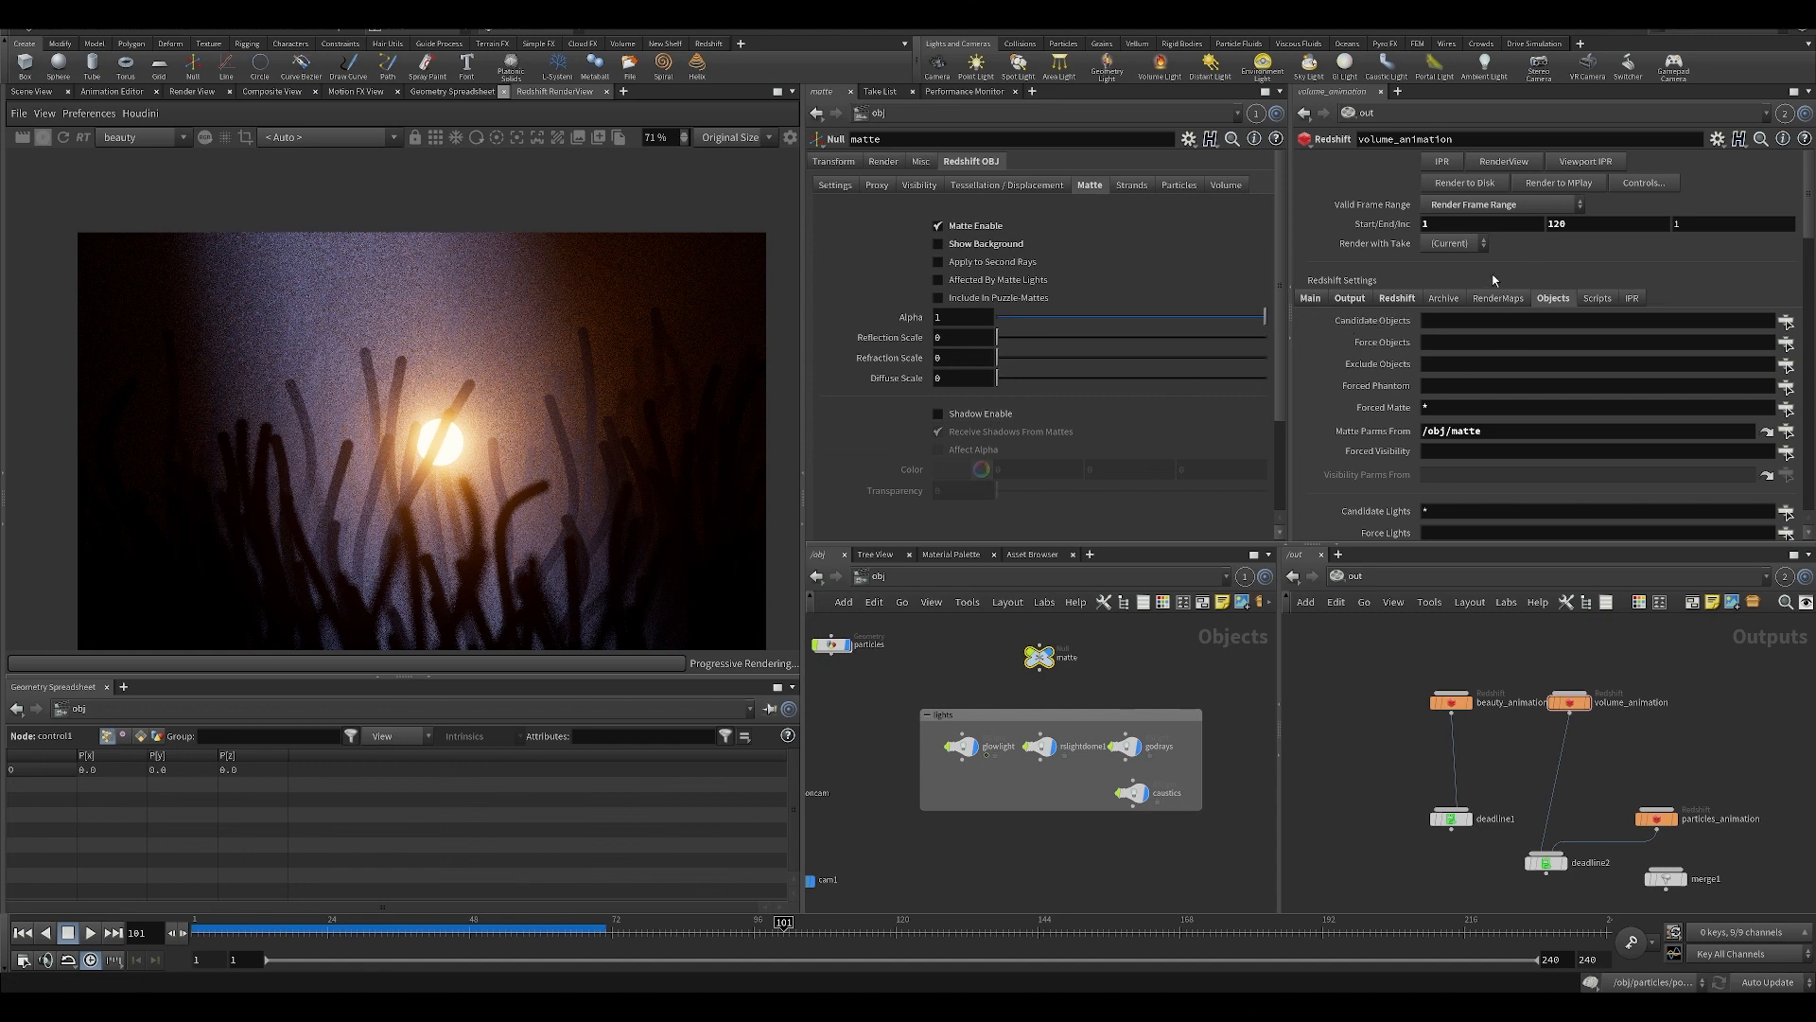
Show volume_animation's volume scattering settings again and turn off Bloom in the Redshift RenderView's display settings.
click(1396, 299)
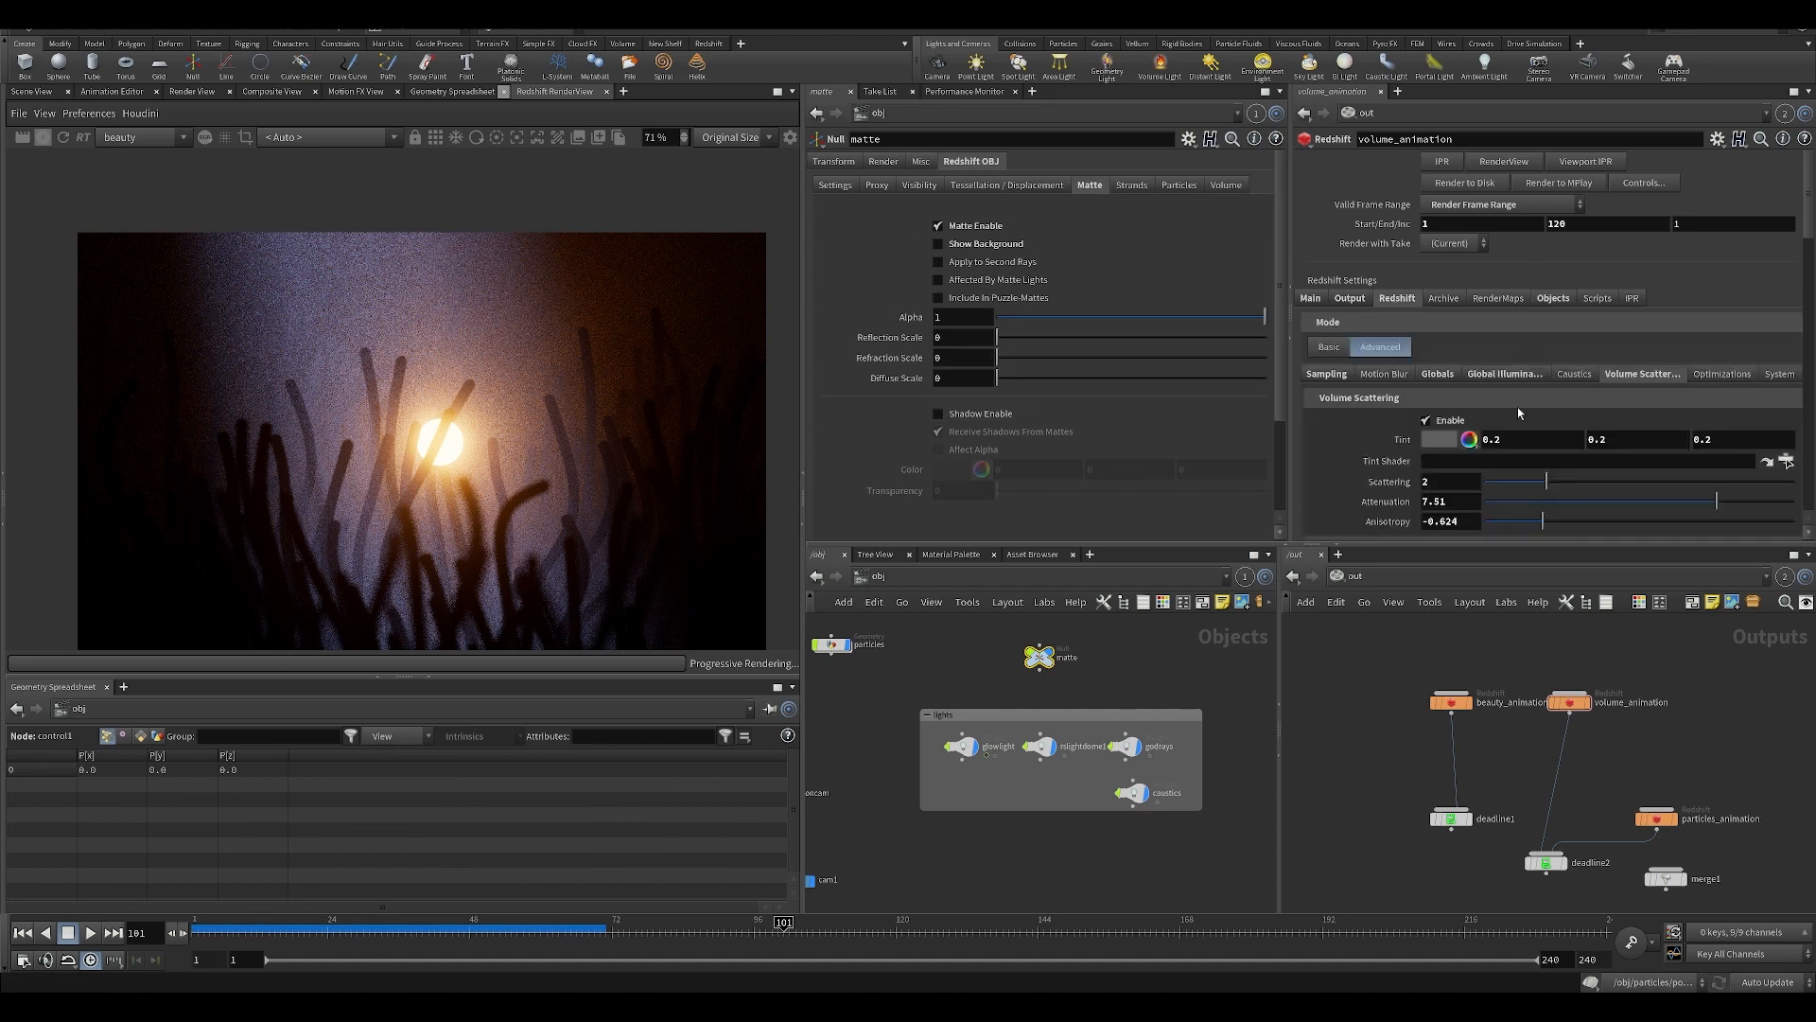
click(790, 137)
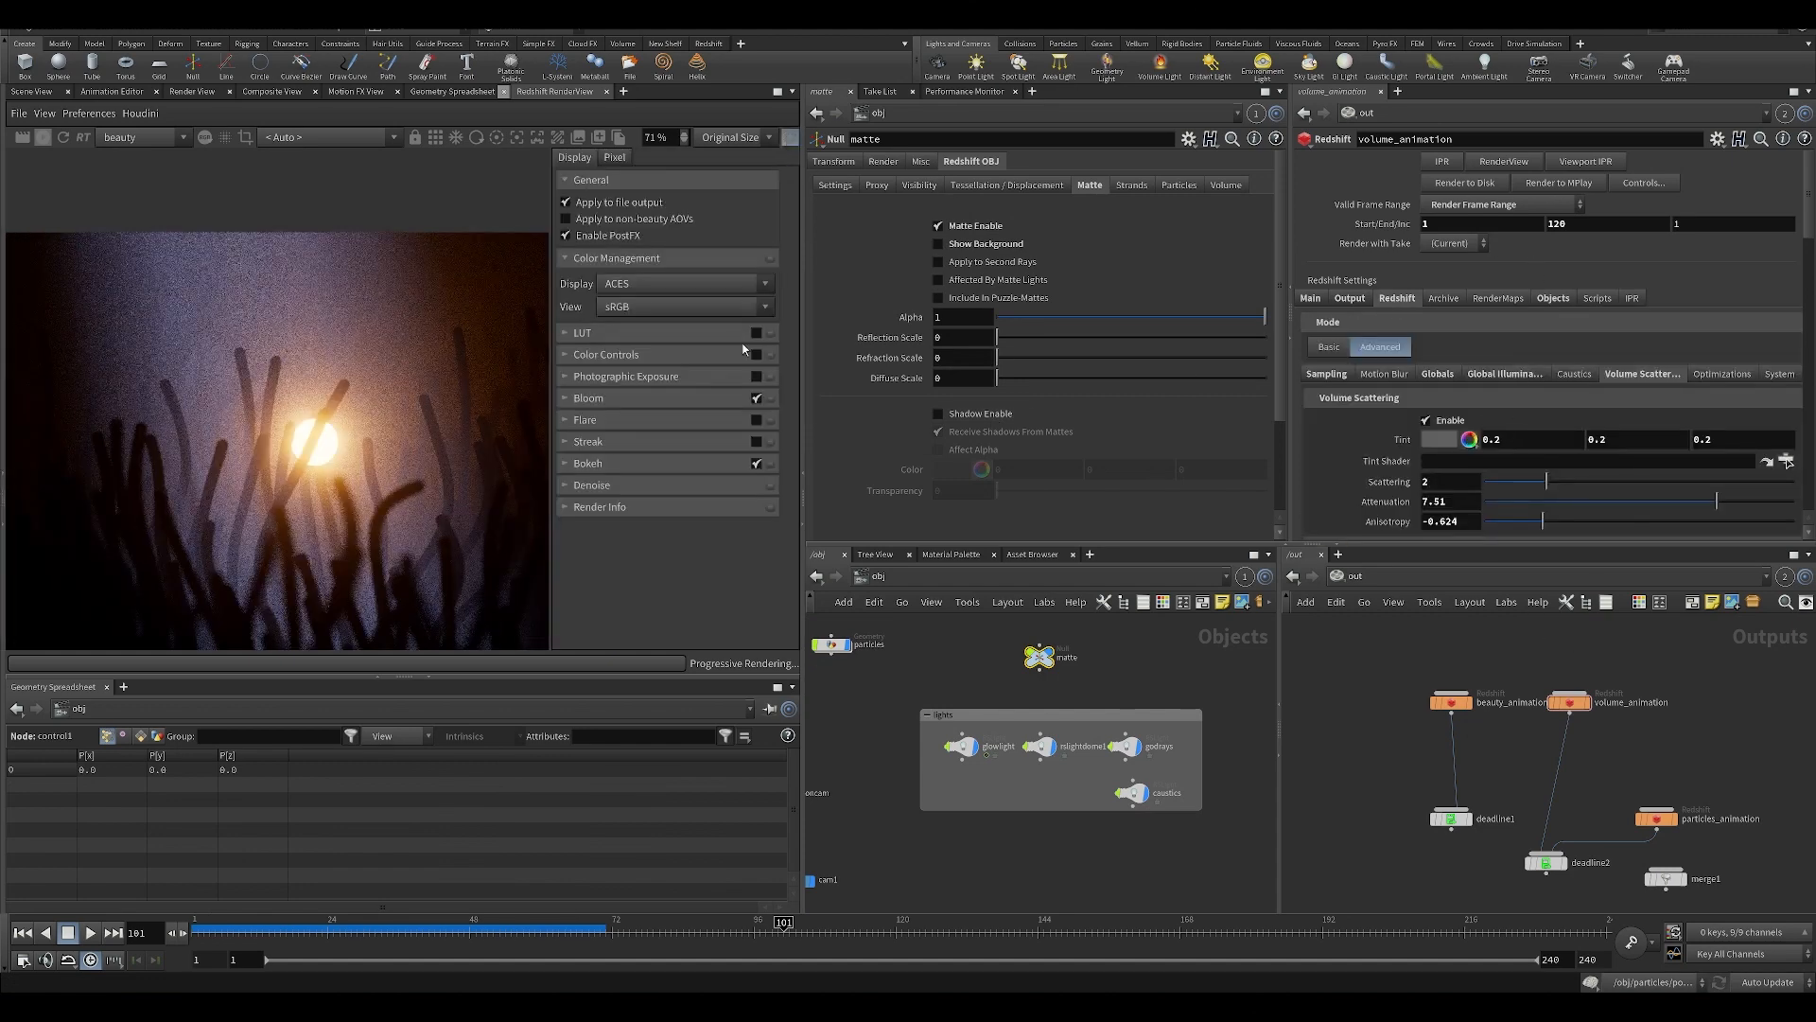
click(757, 399)
click(790, 137)
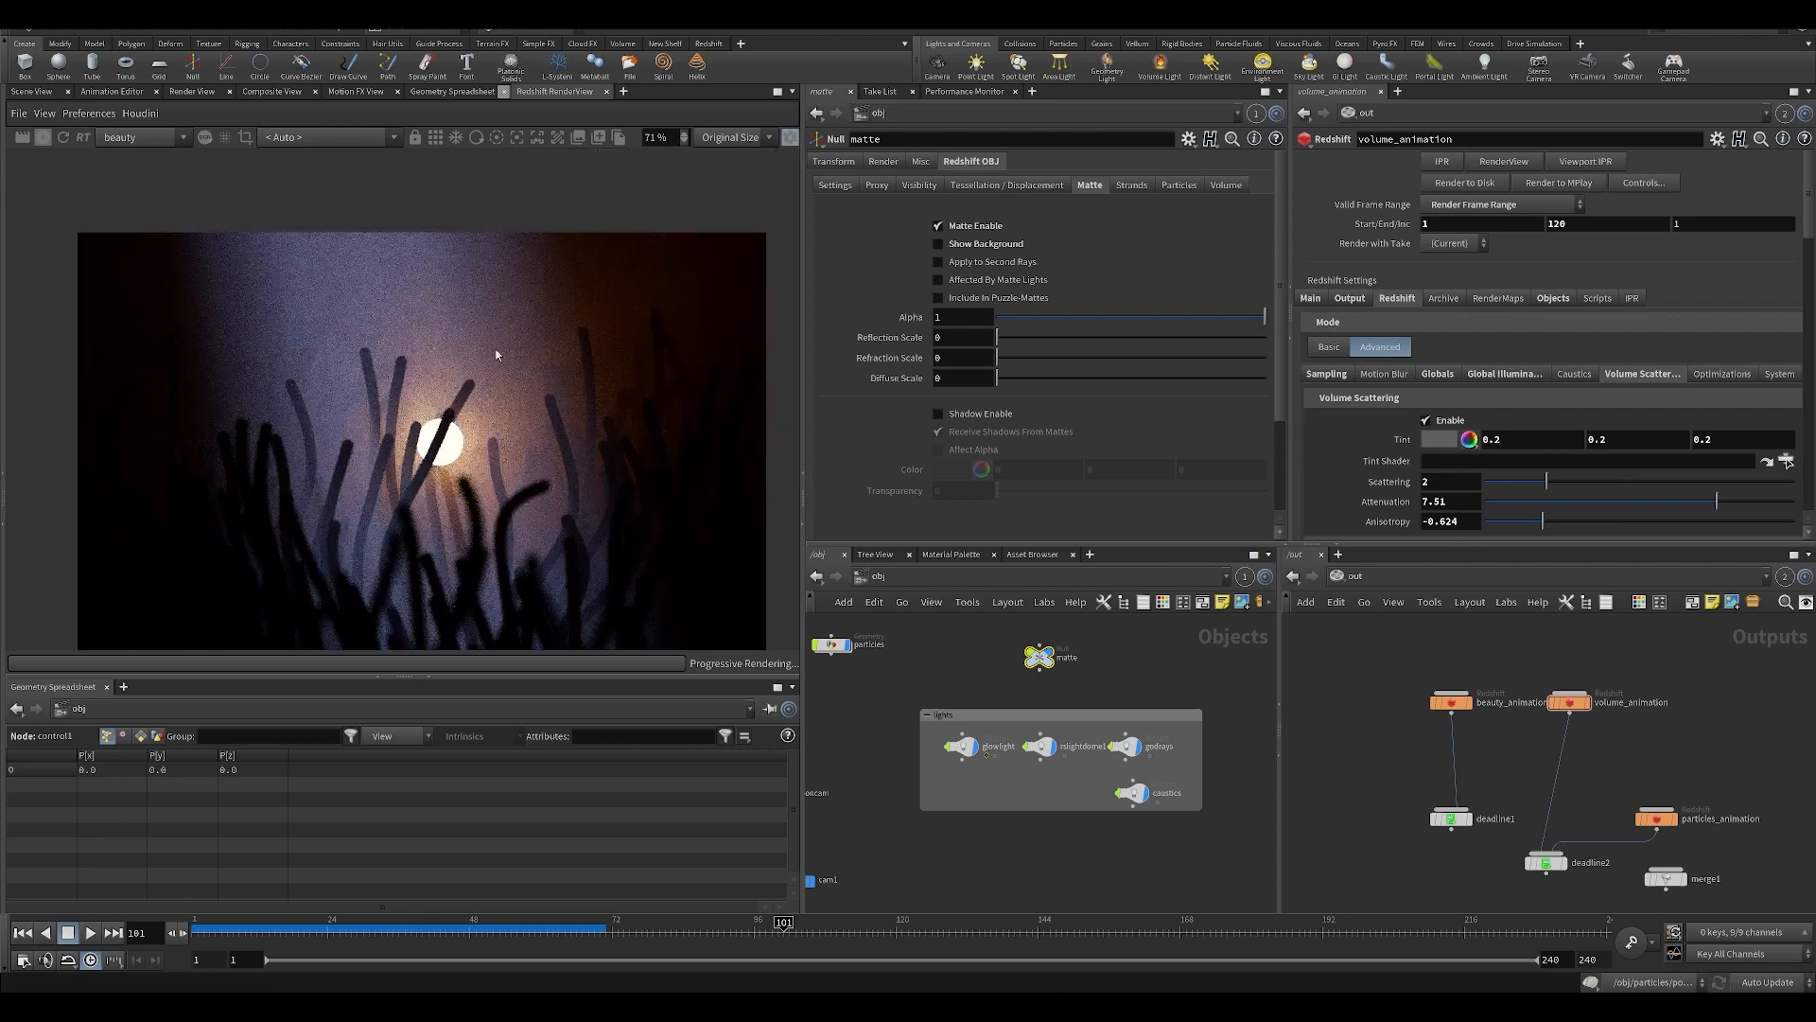
Try a volume scattering anisotropy of 0.125 on volume_animation with a re-render, and undo the anisotropy change.
middle_drag(1576, 720, 1468, 685)
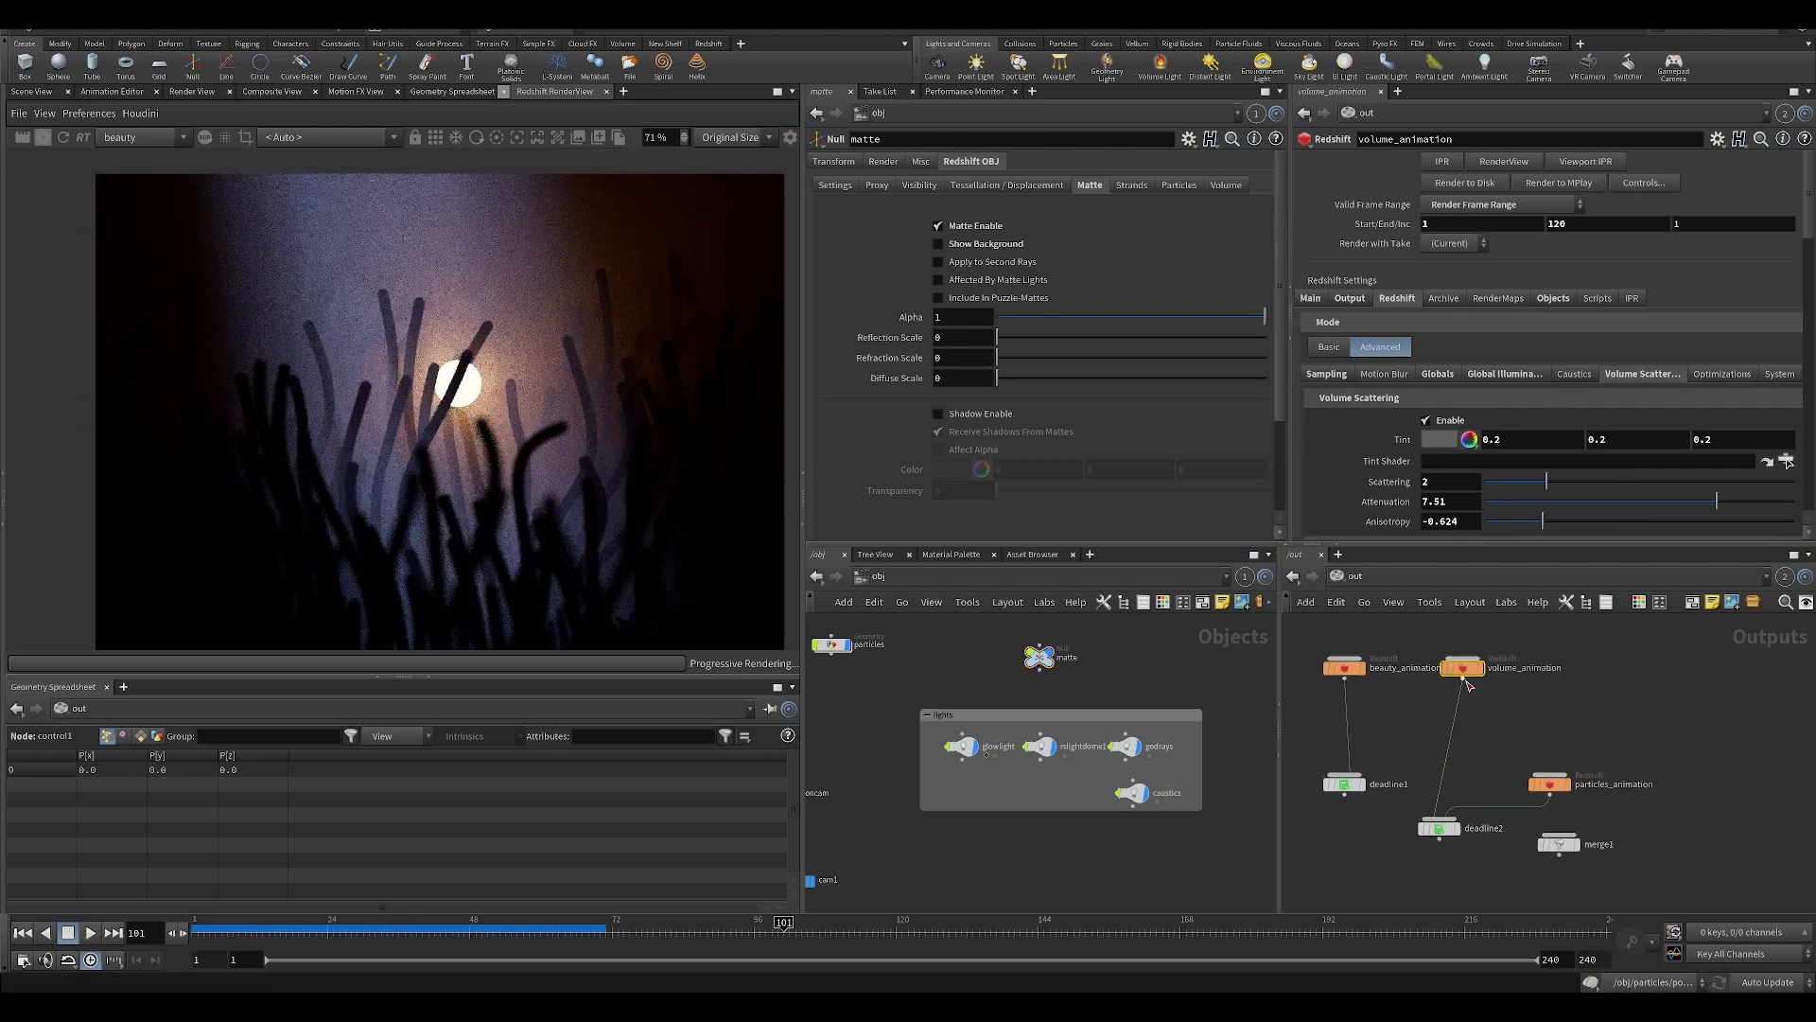
drag(1467, 684, 1459, 685)
scroll(1619, 374, down, 3)
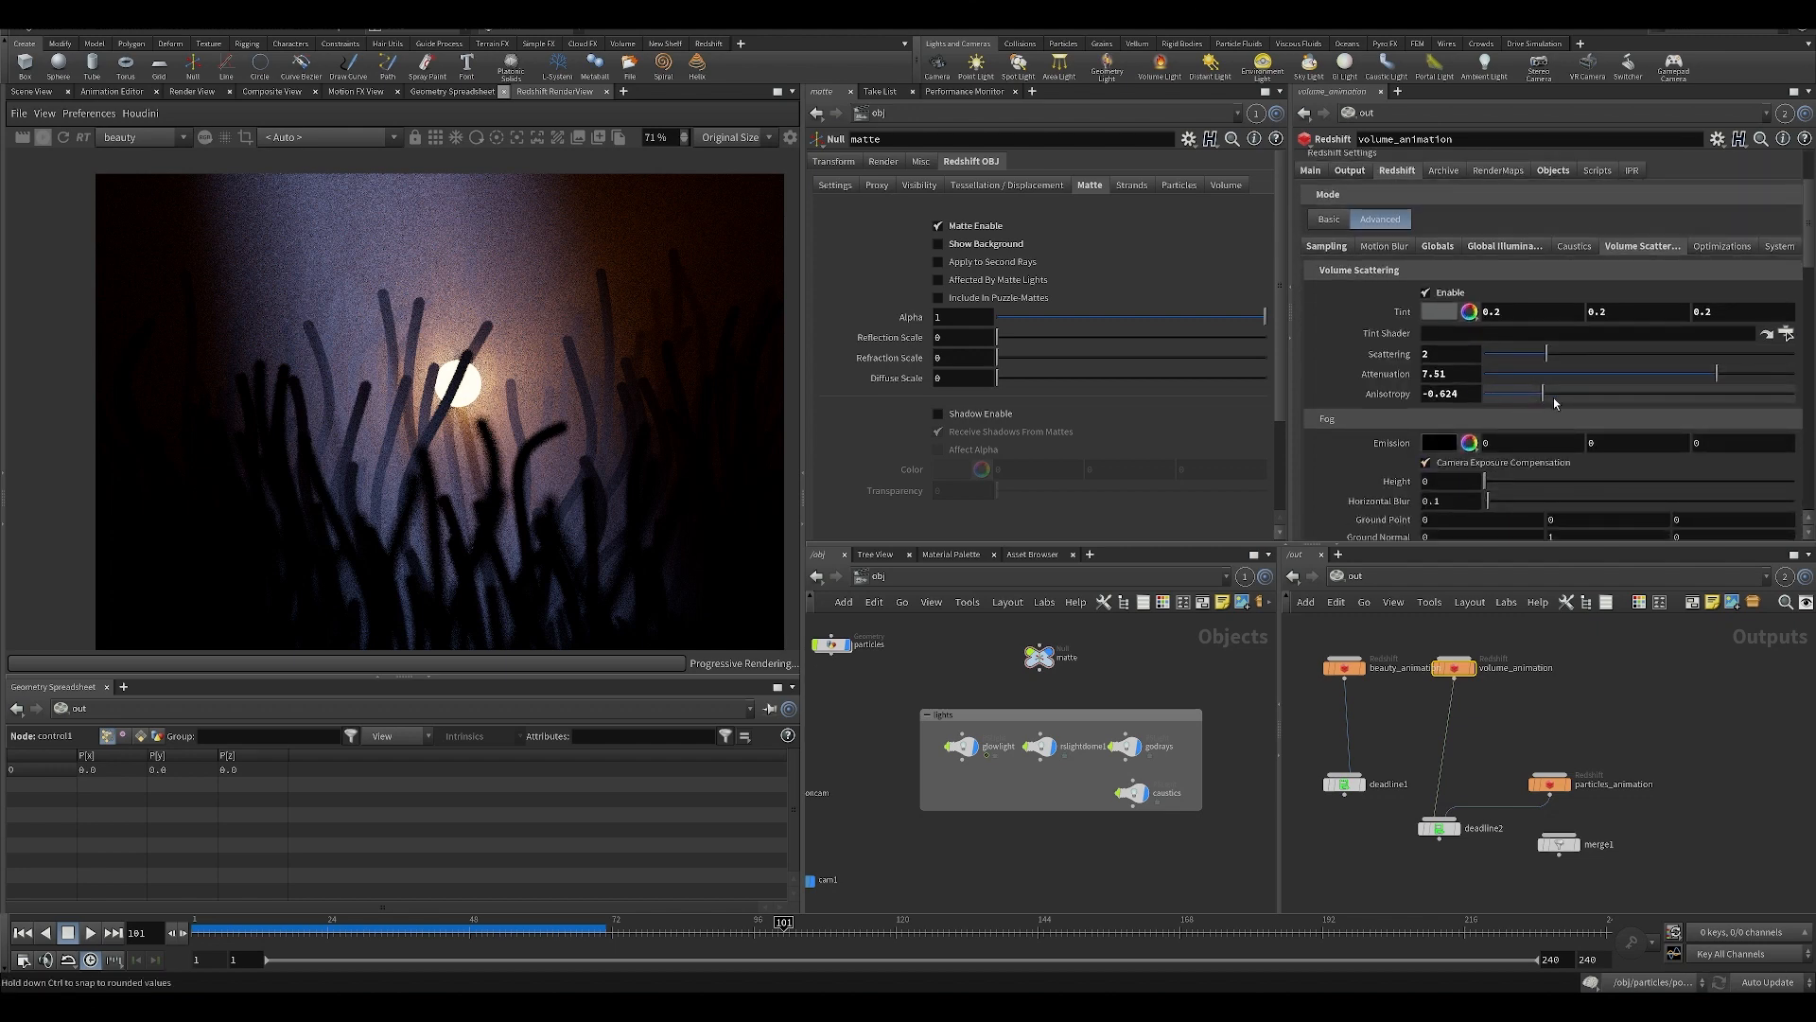
drag(1554, 397, 1674, 397)
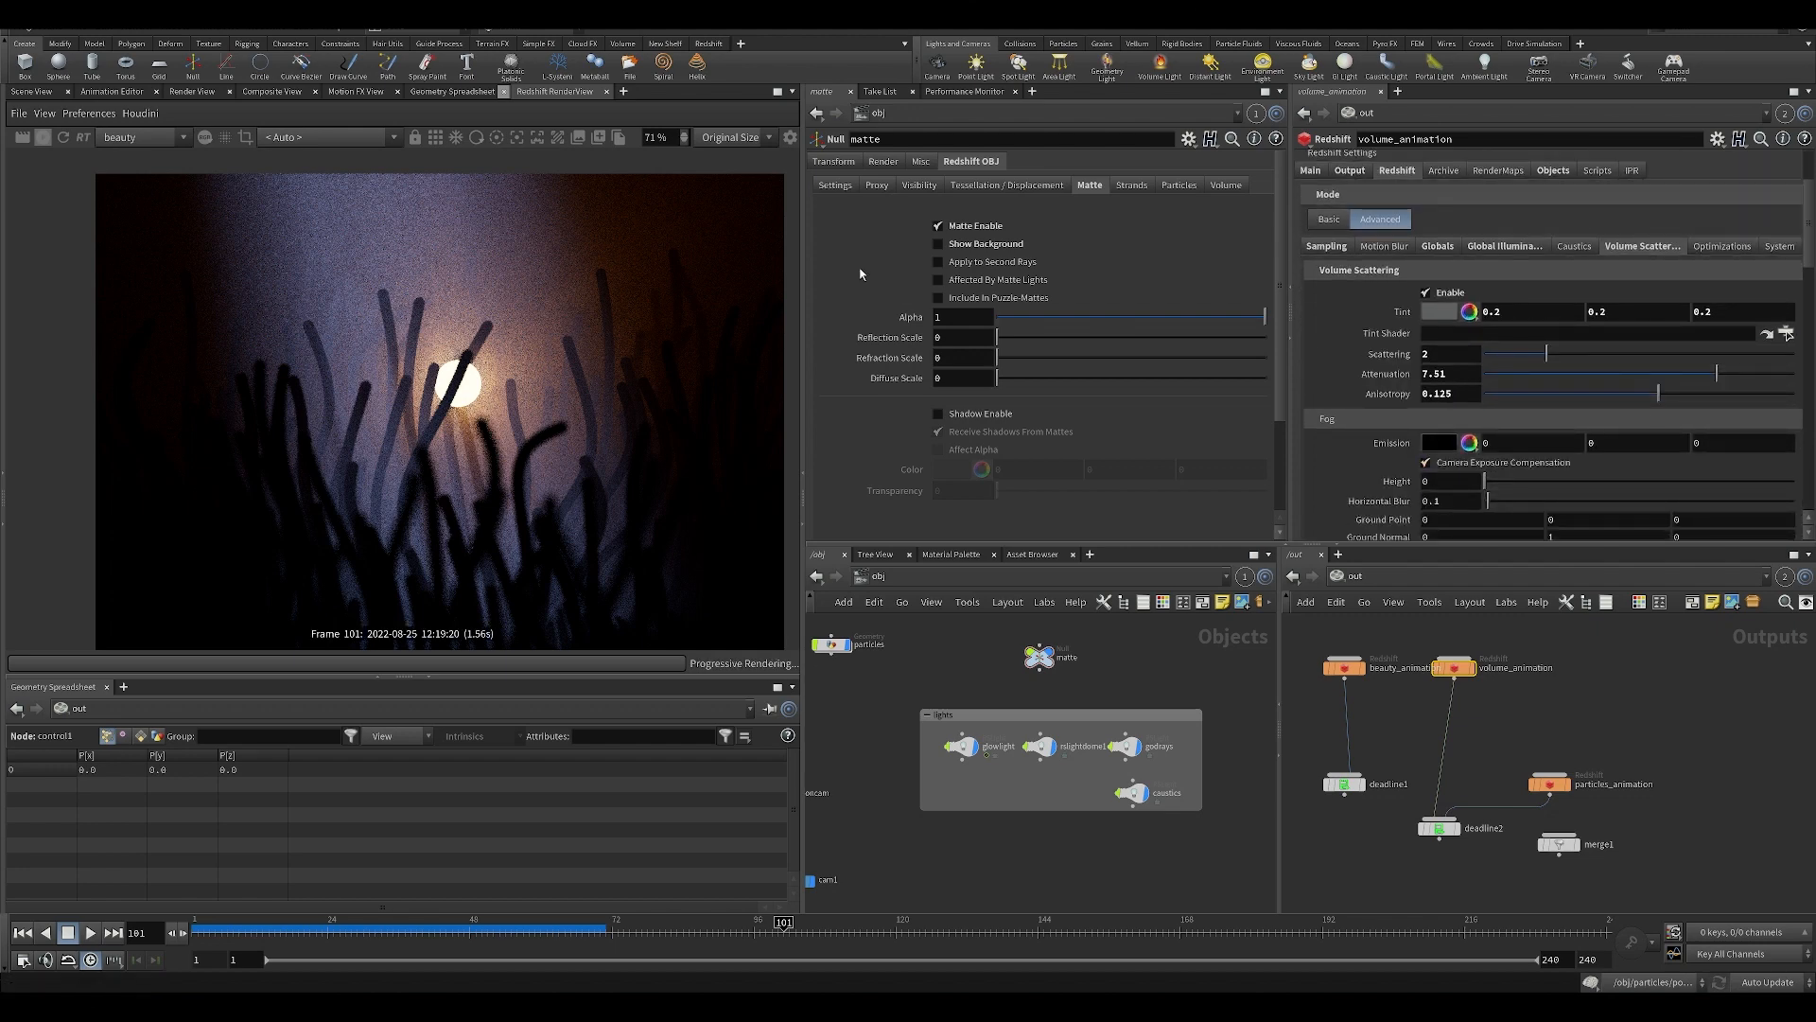
scroll(549, 369, down, 2)
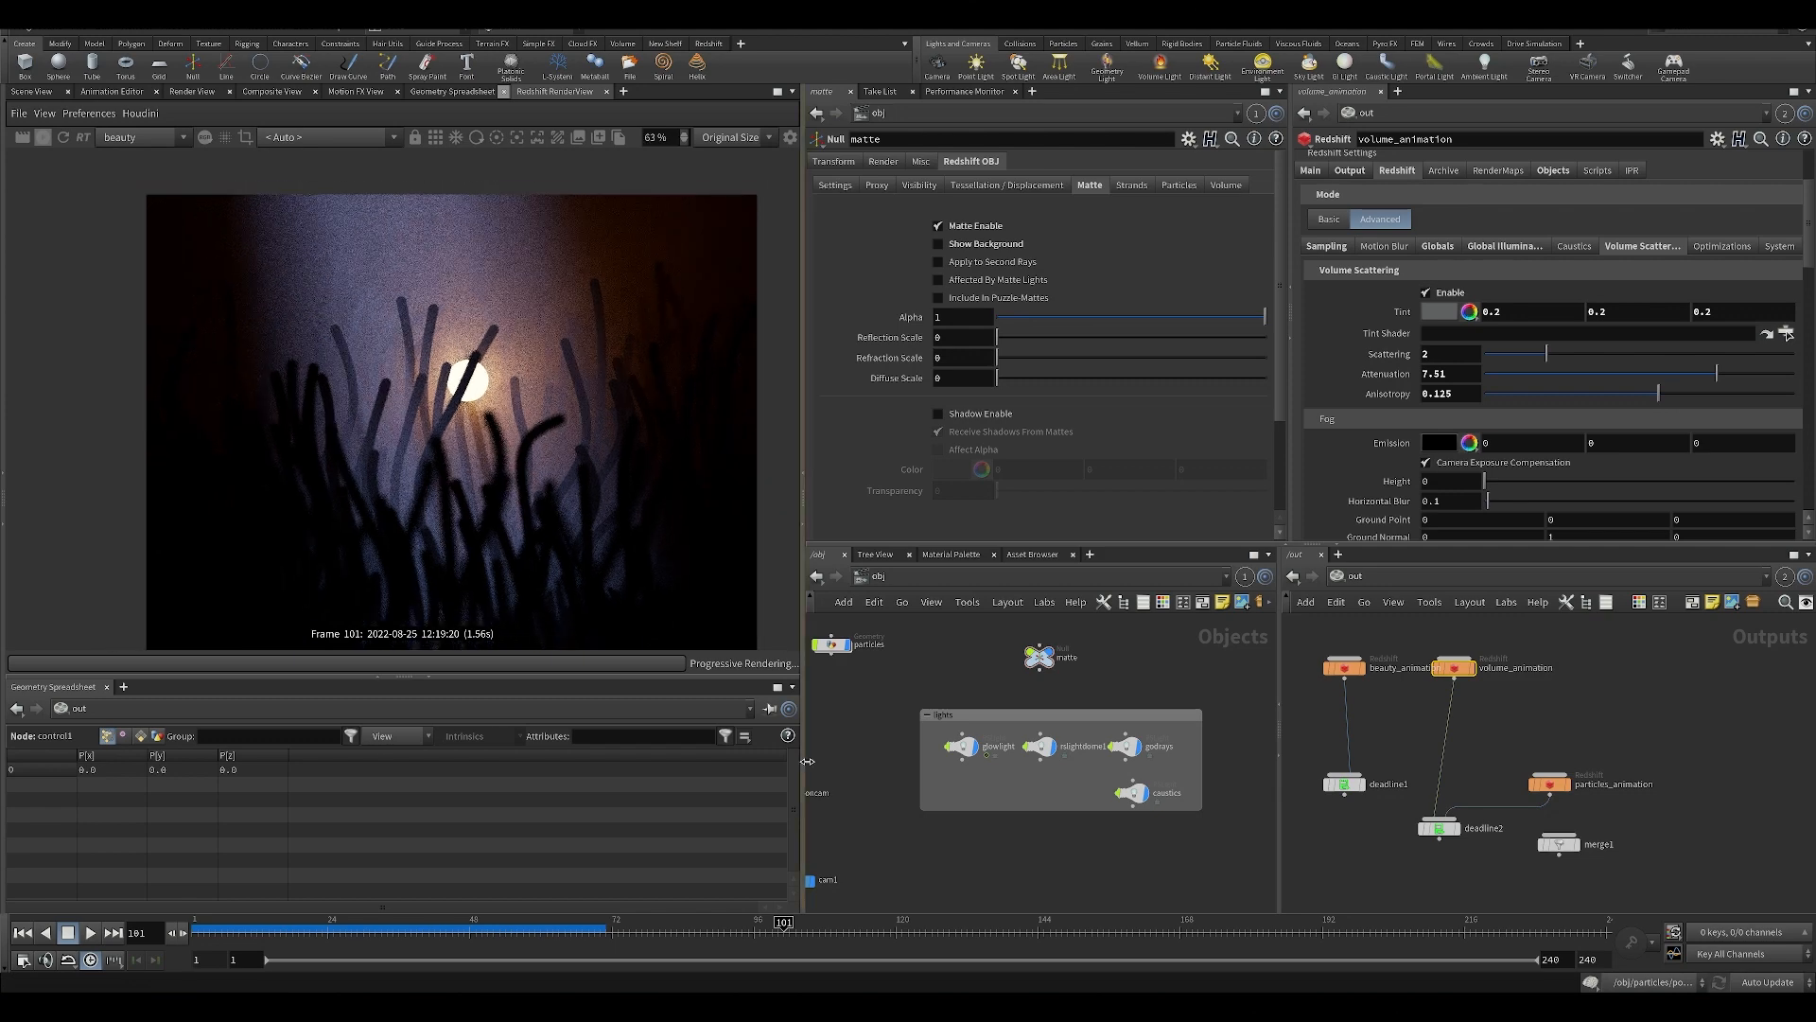
click(42, 140)
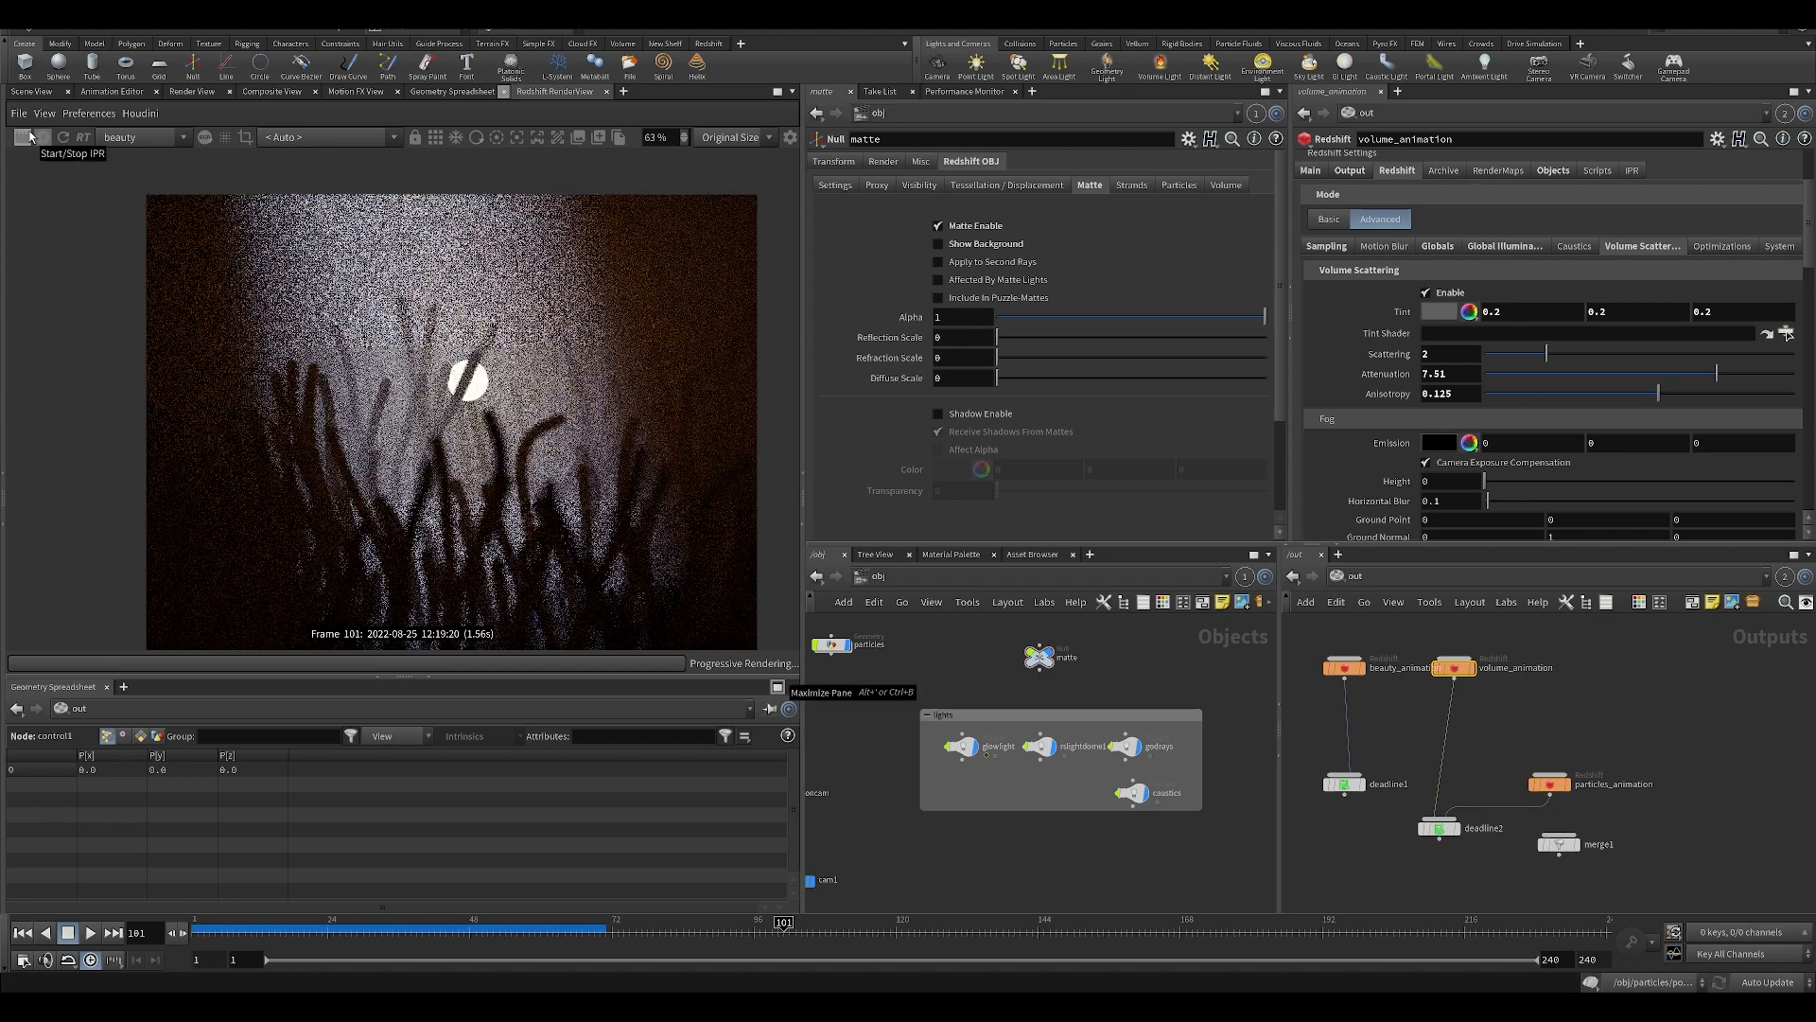
key(ctrl+z)
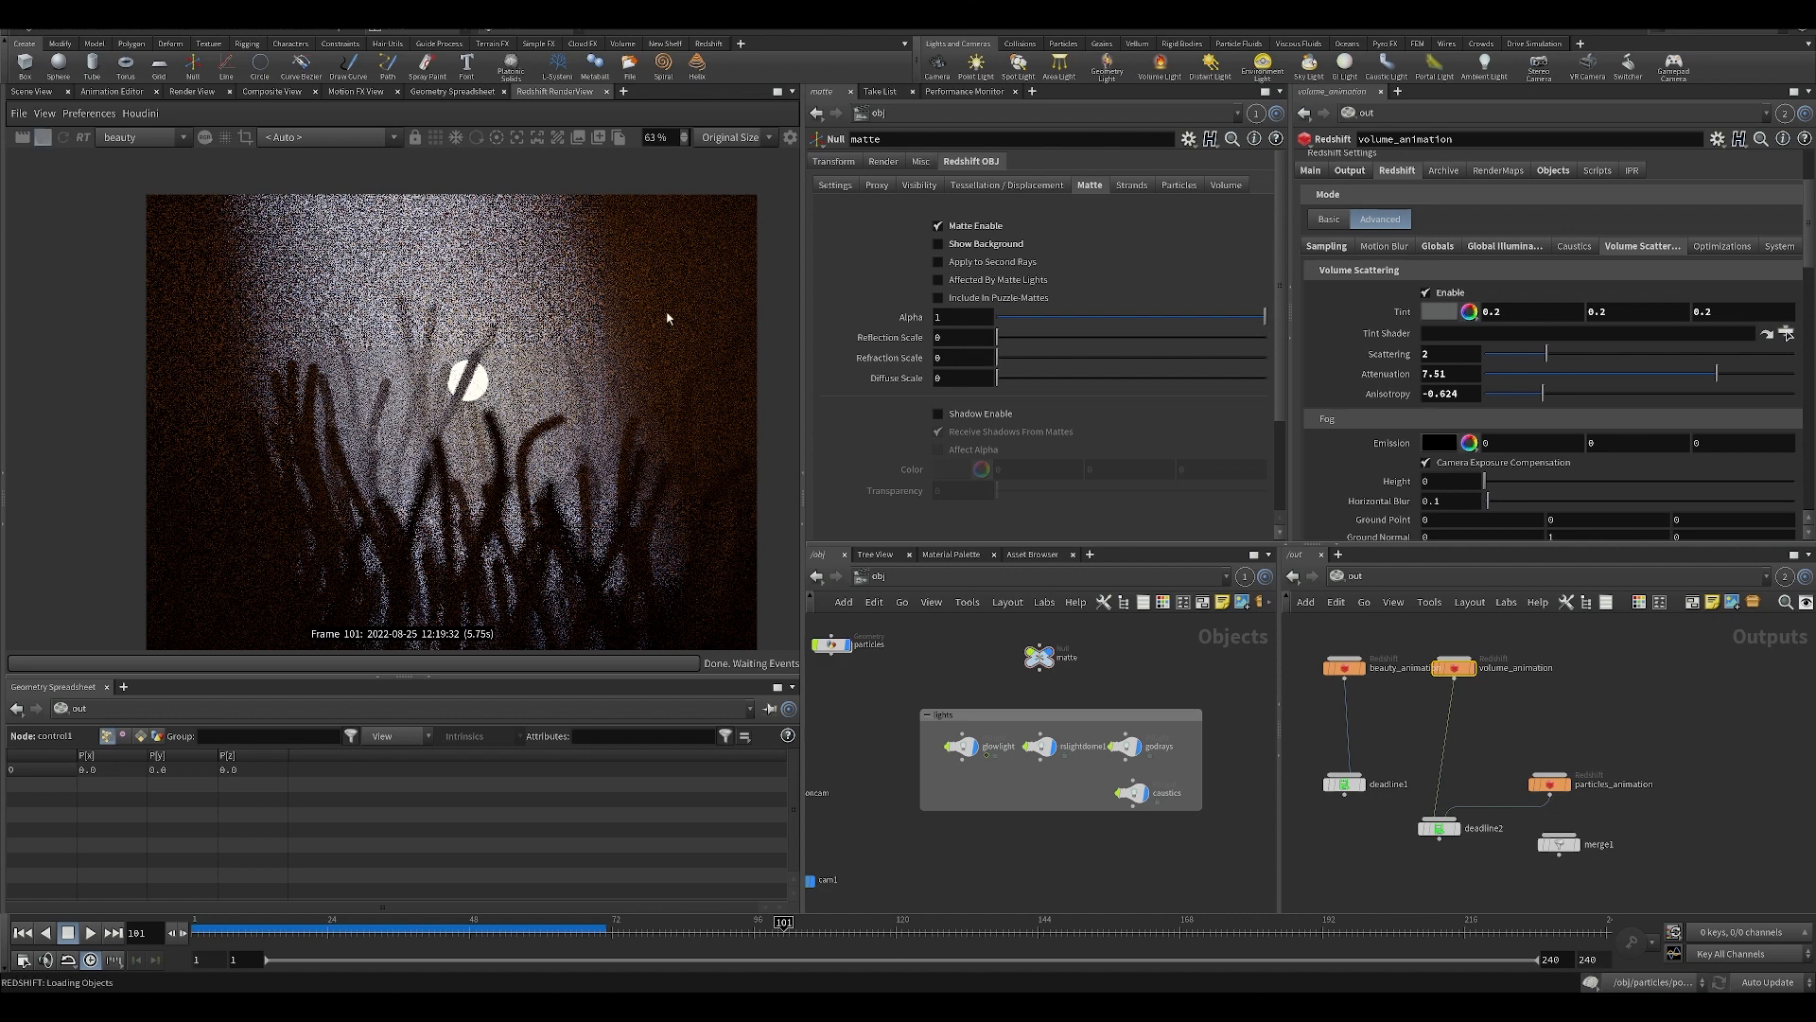
Inspect the volume render in Redshift RenderView and compare it with the volumes pass through ColorCorrector2 in Fusion Studio.
scroll(511, 436, up, 2)
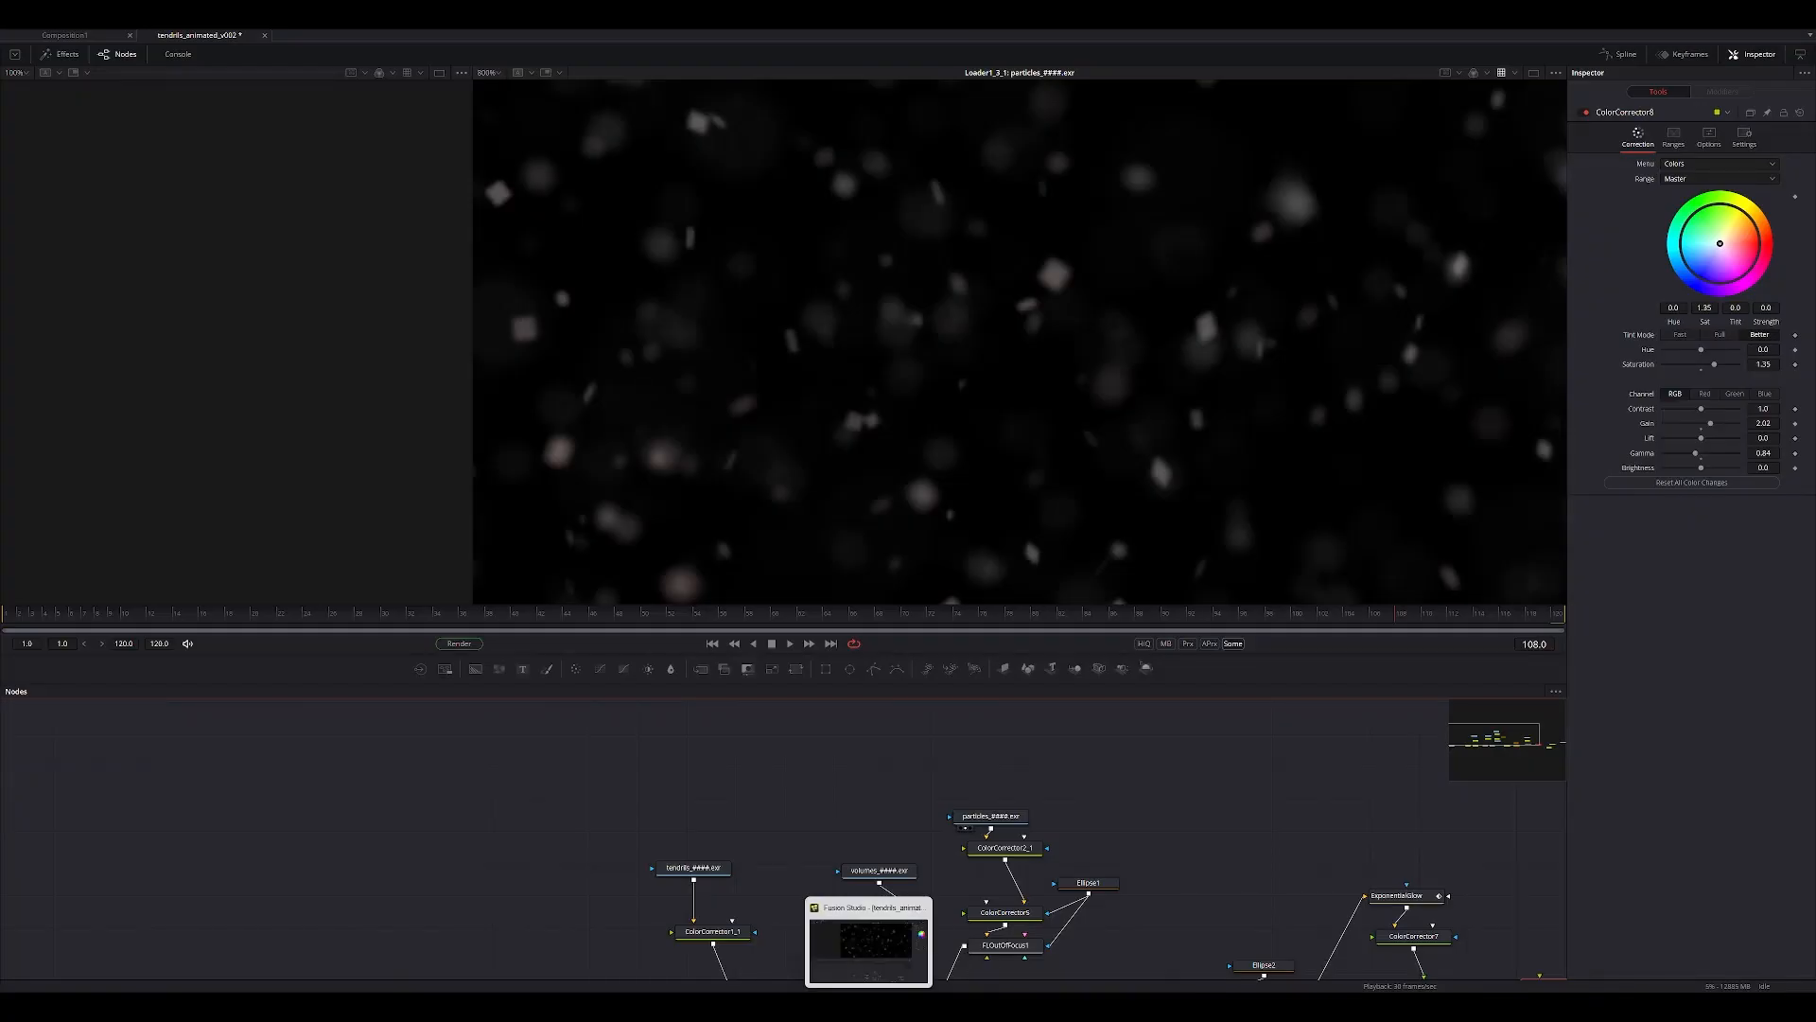
ctrl+scroll(814, 932, down, 3)
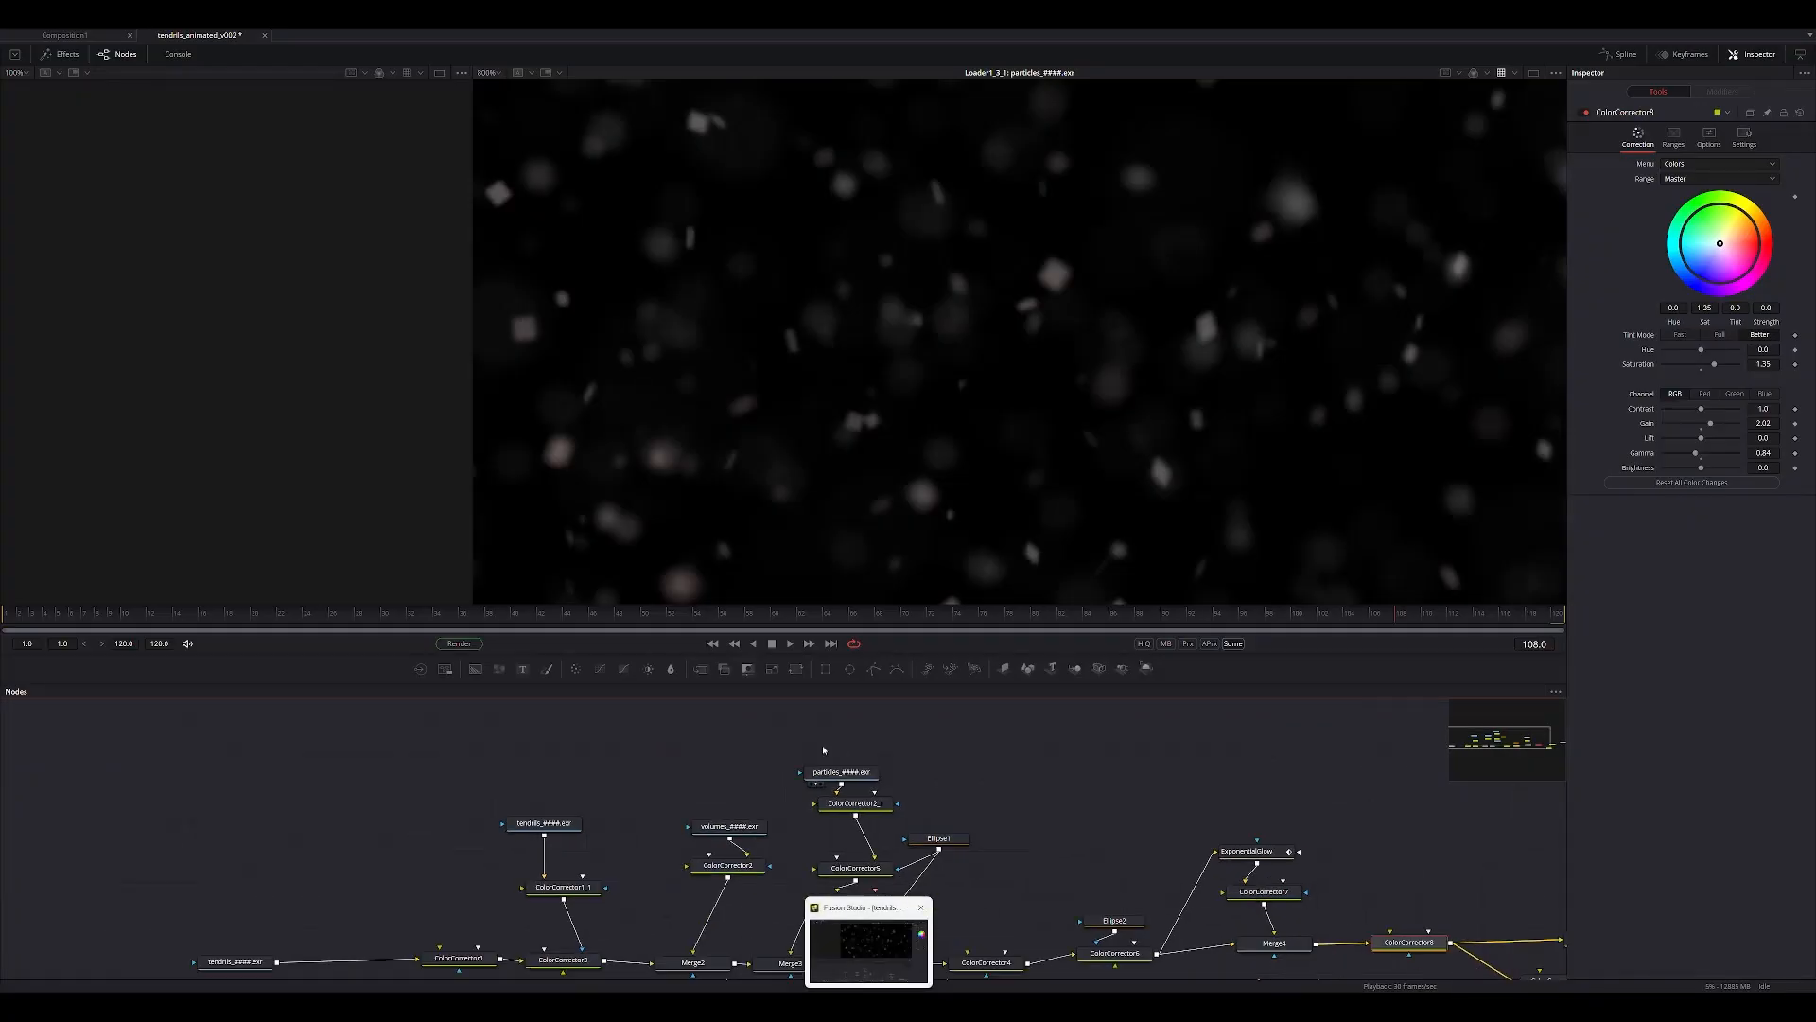
scroll(935, 370, down, 10)
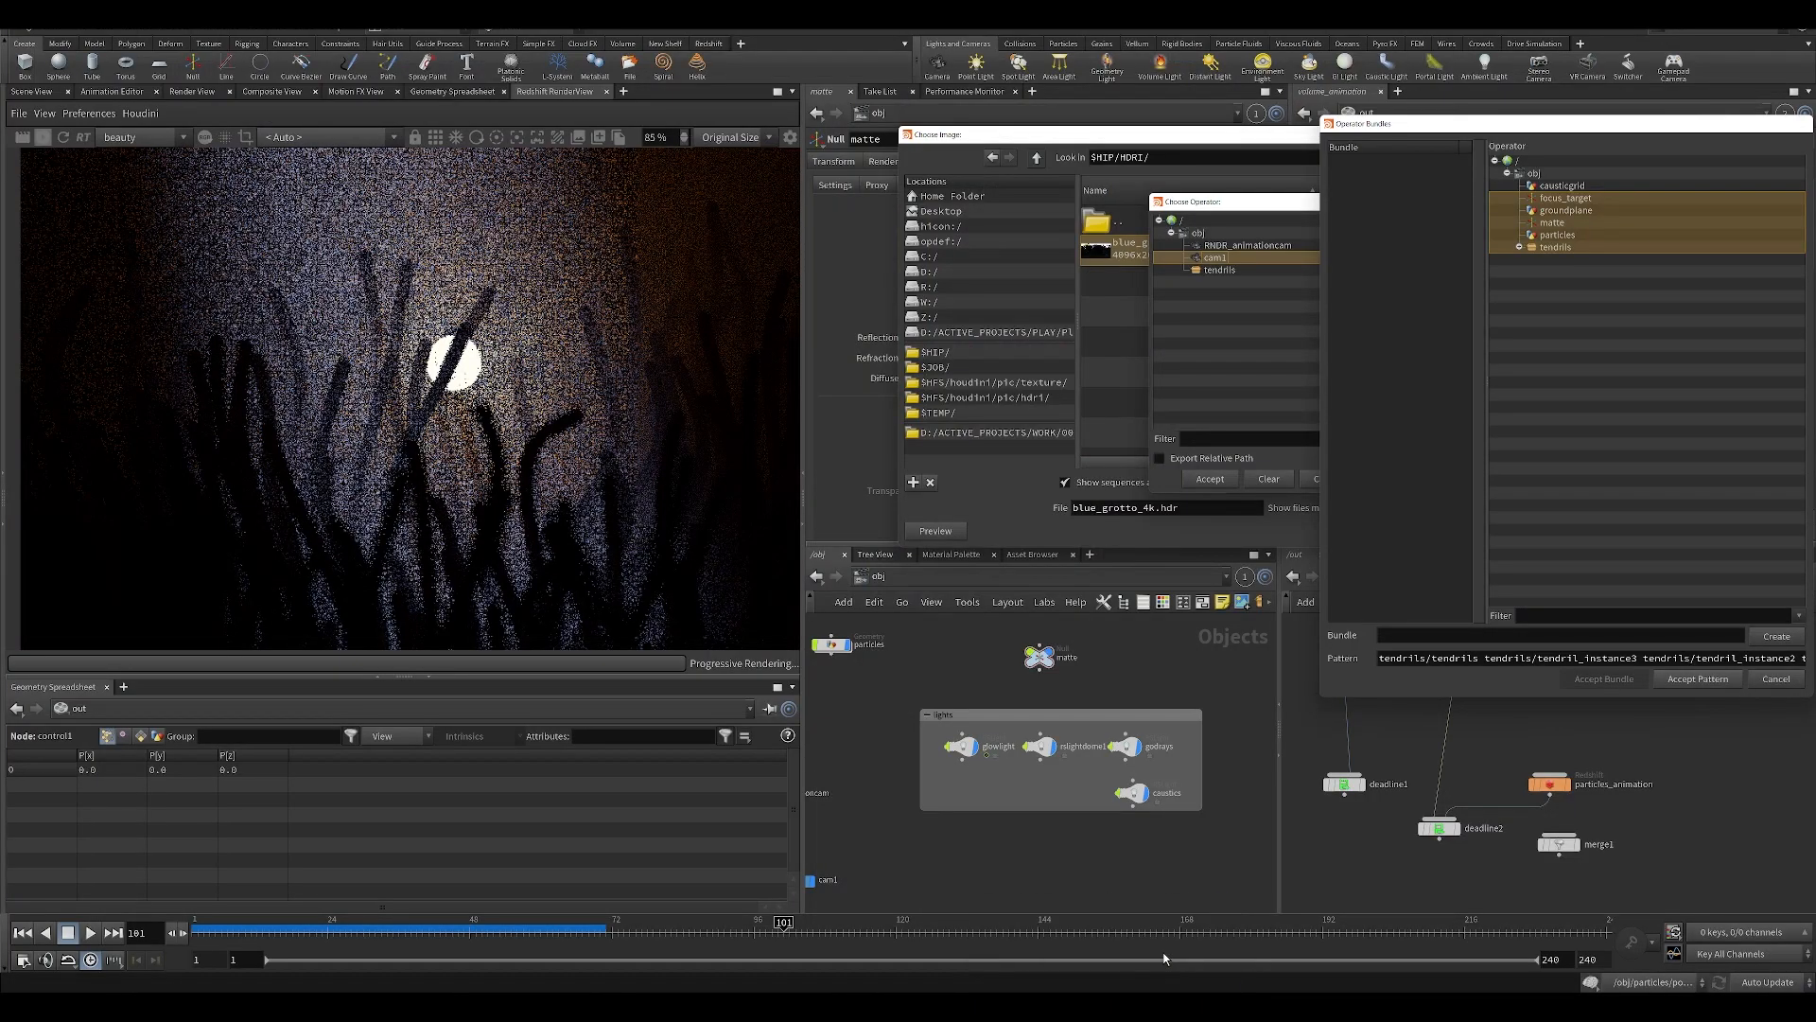
scroll(523, 391, down, 3)
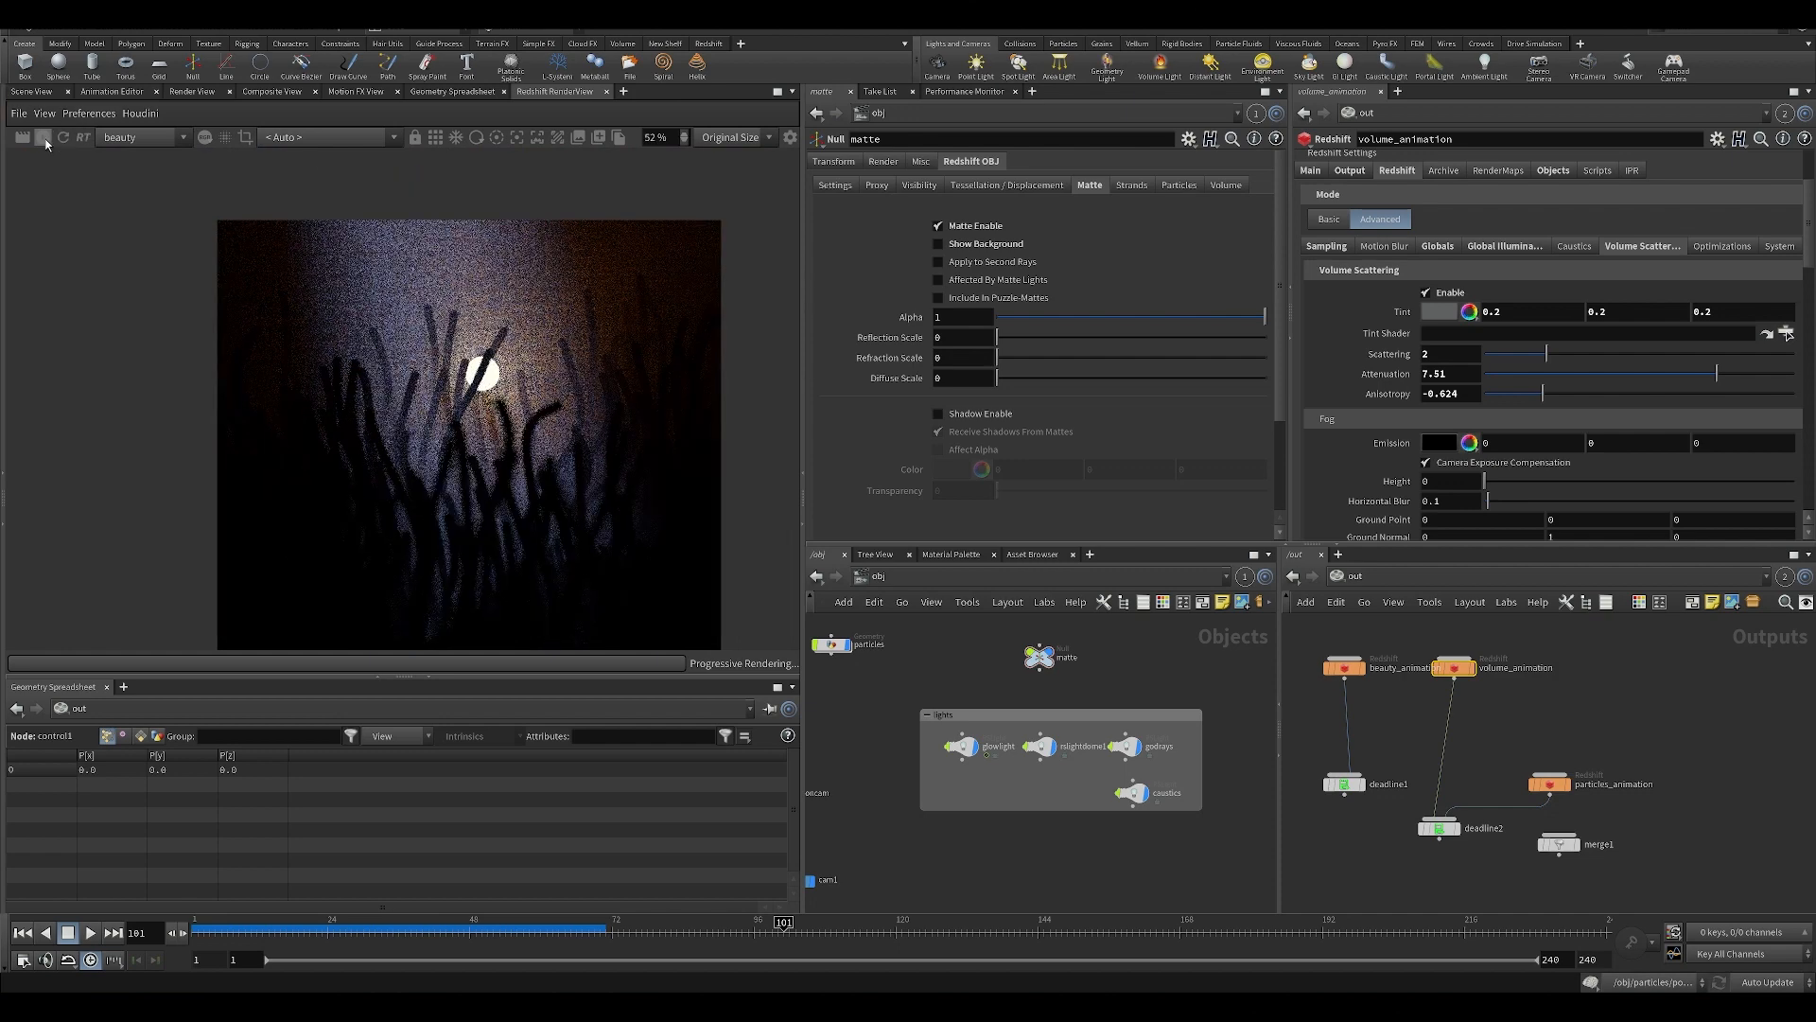
scroll(507, 495, up, 2)
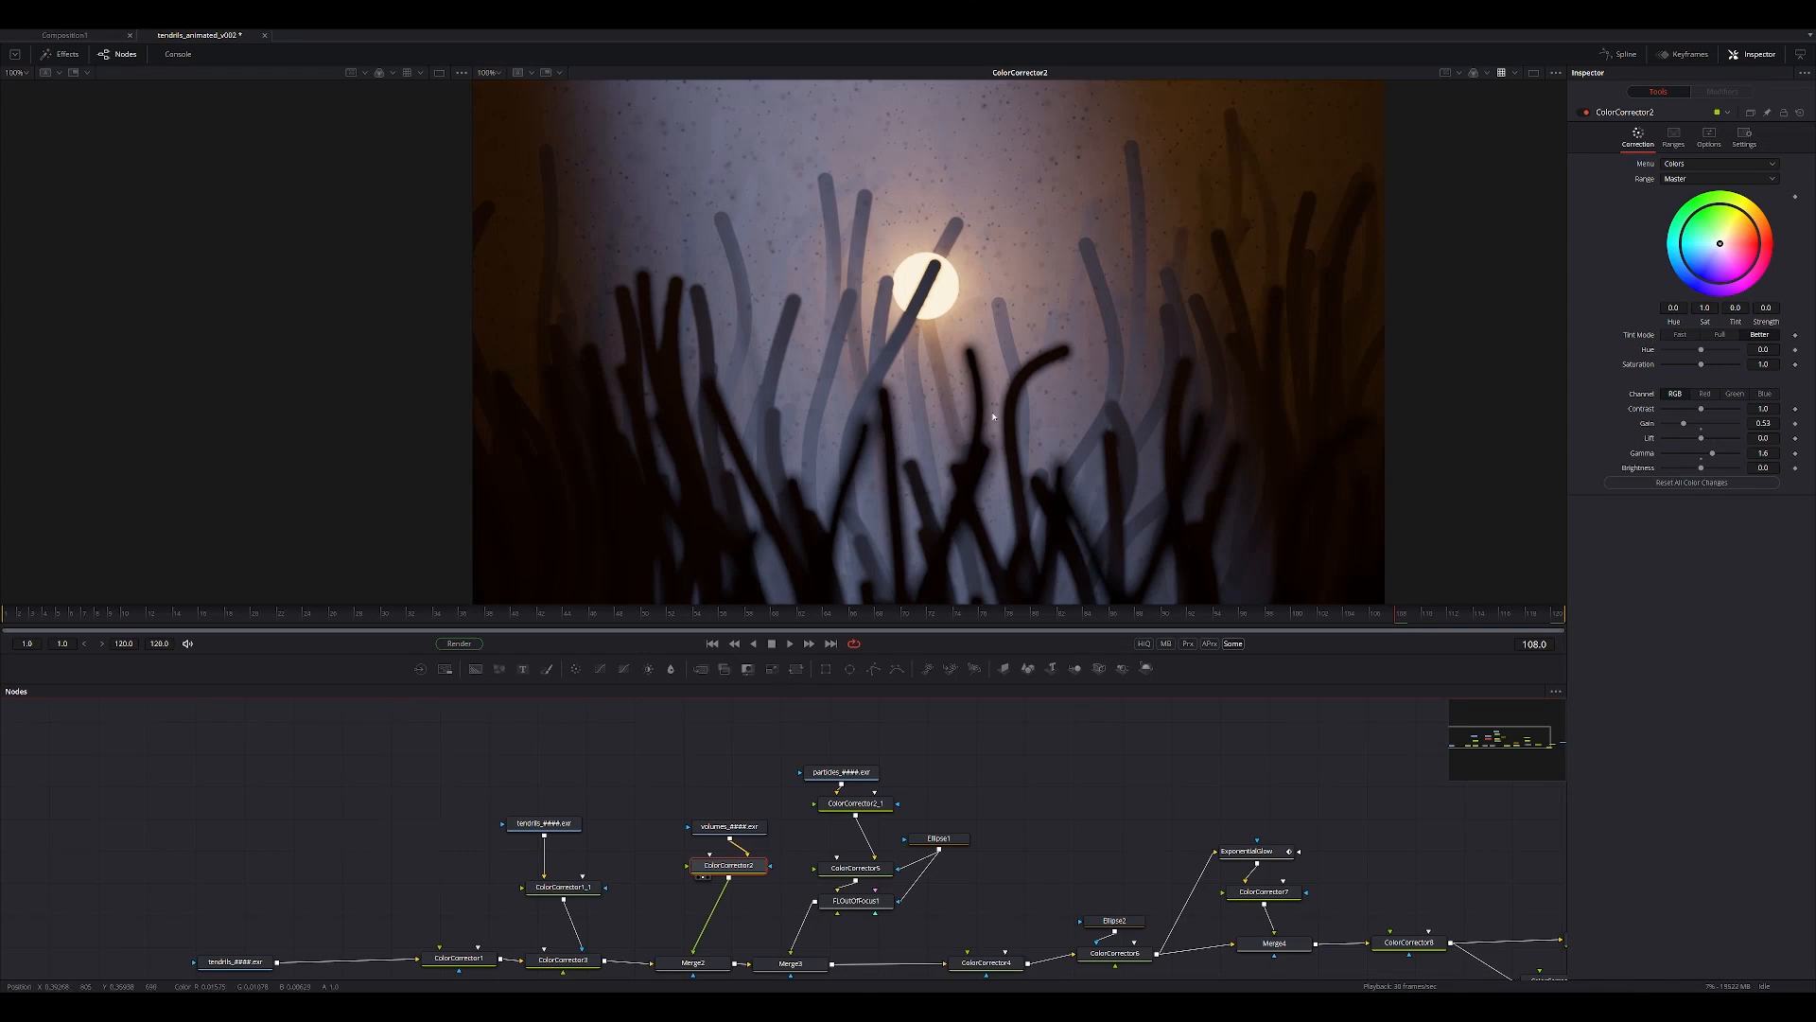
View the Merge2 composite instead of the volumes pass and set its Blend to 1.0.
scroll(957, 362, down, 3)
middle_drag(958, 361, 778, 422)
scroll(892, 358, up, 2)
scroll(778, 422, down, 1)
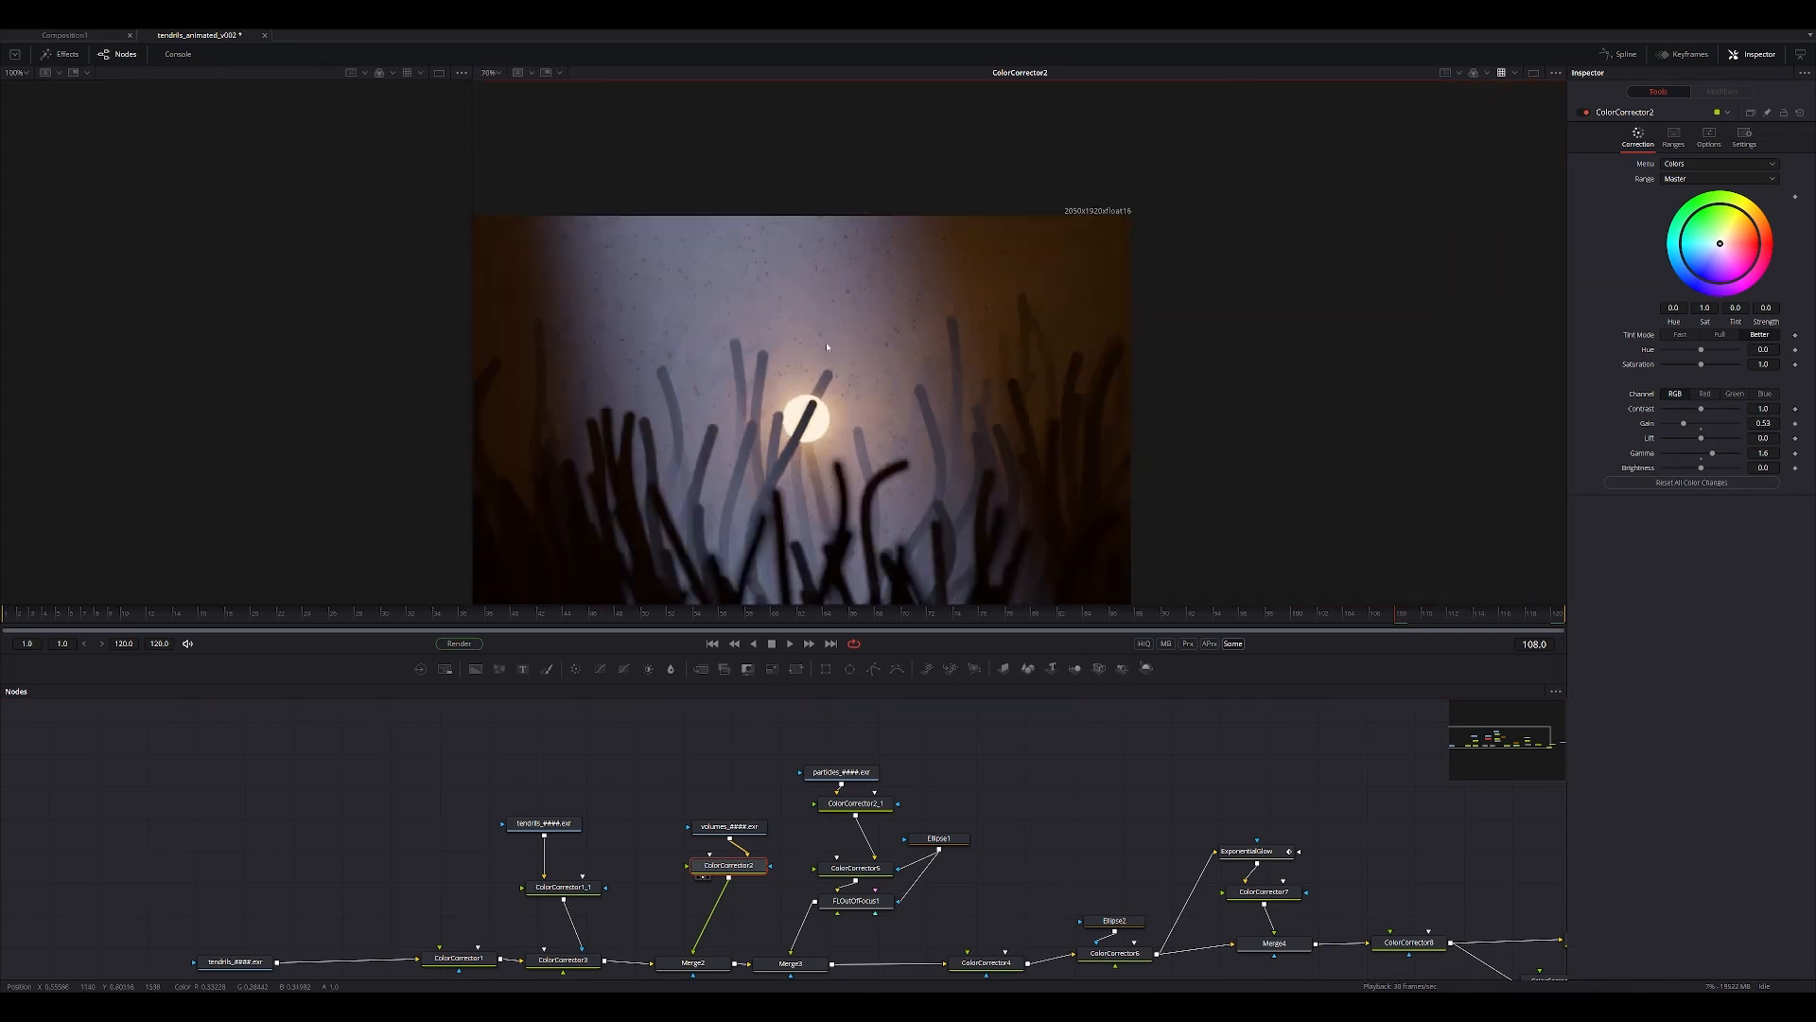
click(686, 974)
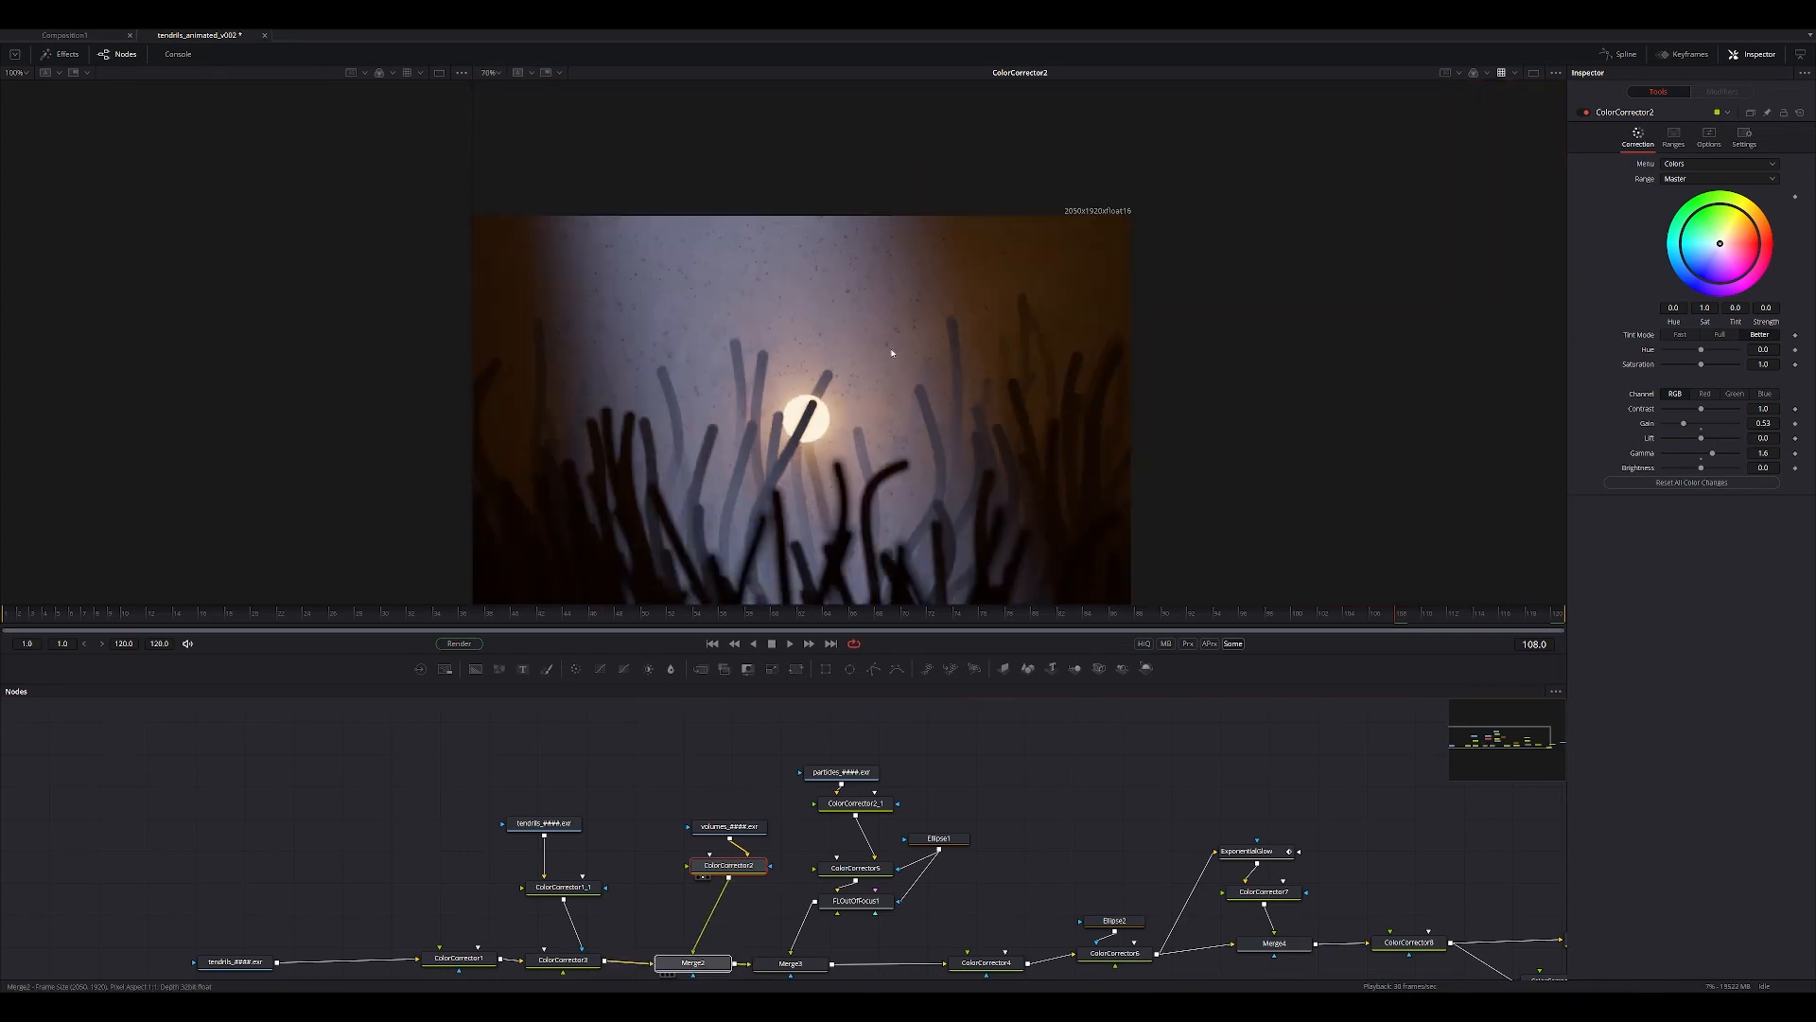
middle_drag(653, 967, 731, 792)
click(745, 799)
click(768, 788)
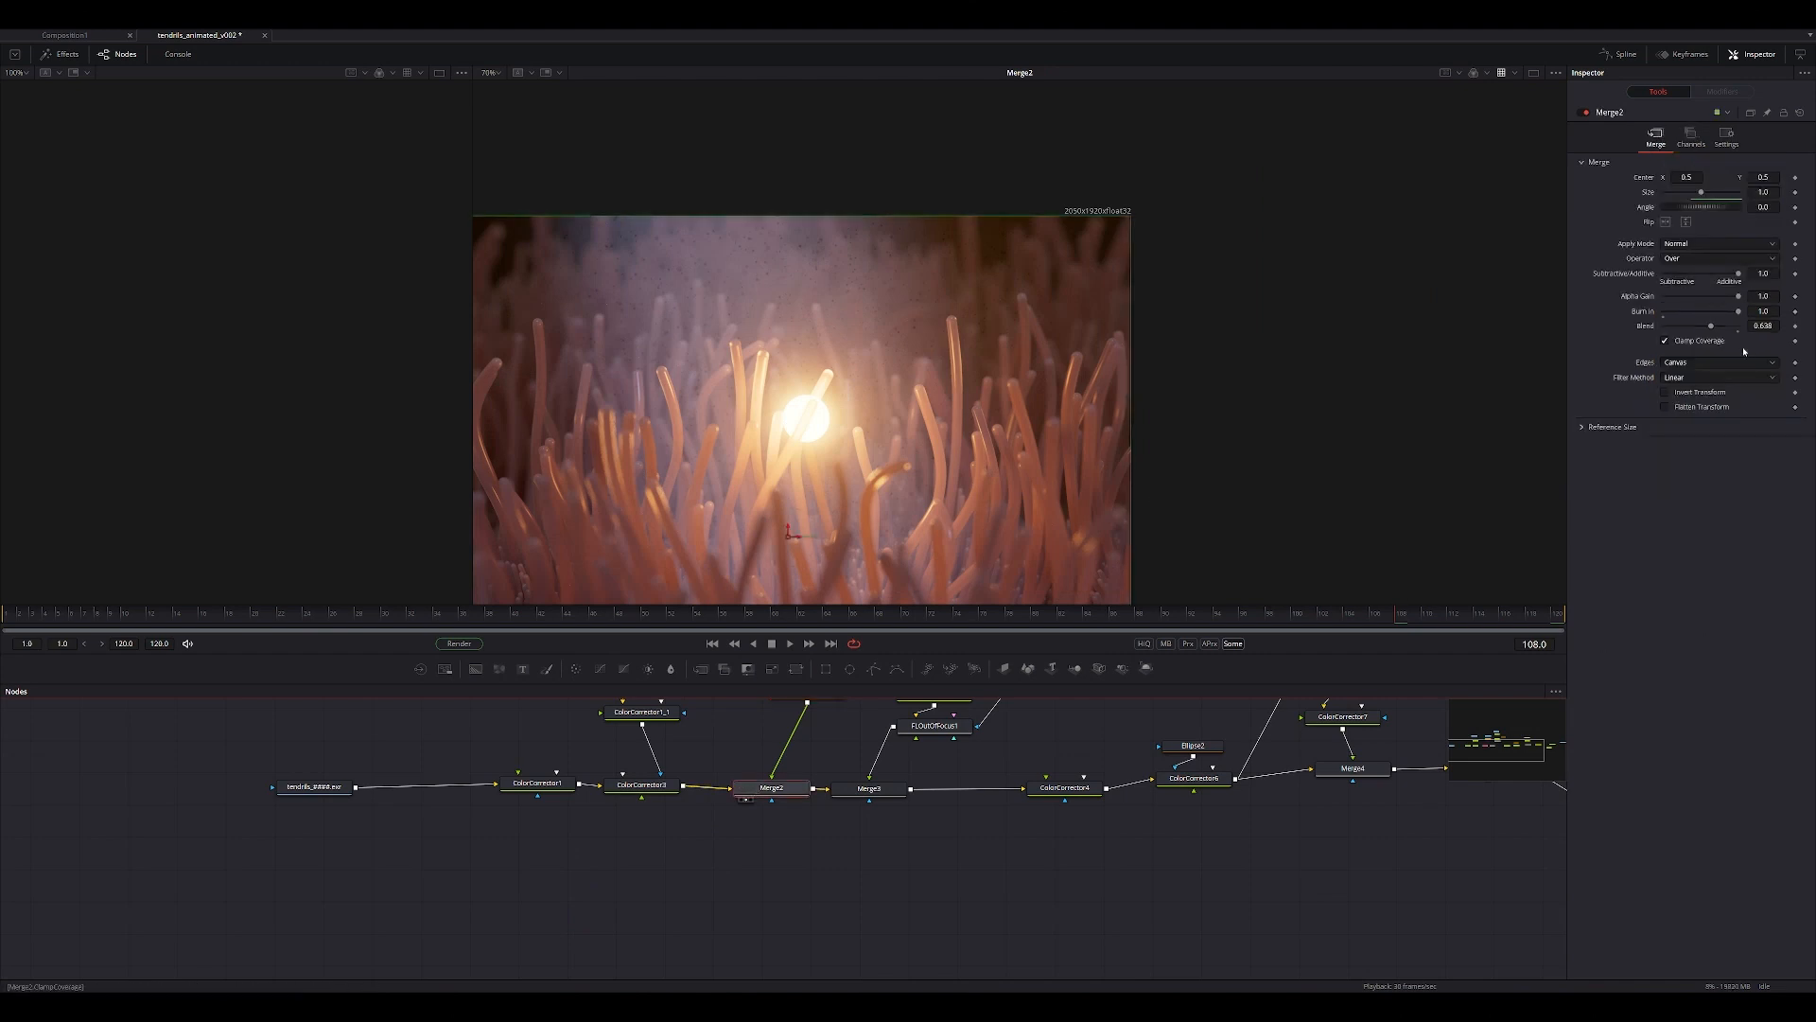
mouse_move(1723, 329)
mouse_down()
mouse_move(1741, 325)
mouse_move(1677, 344)
mouse_move(1742, 334)
mouse_up()
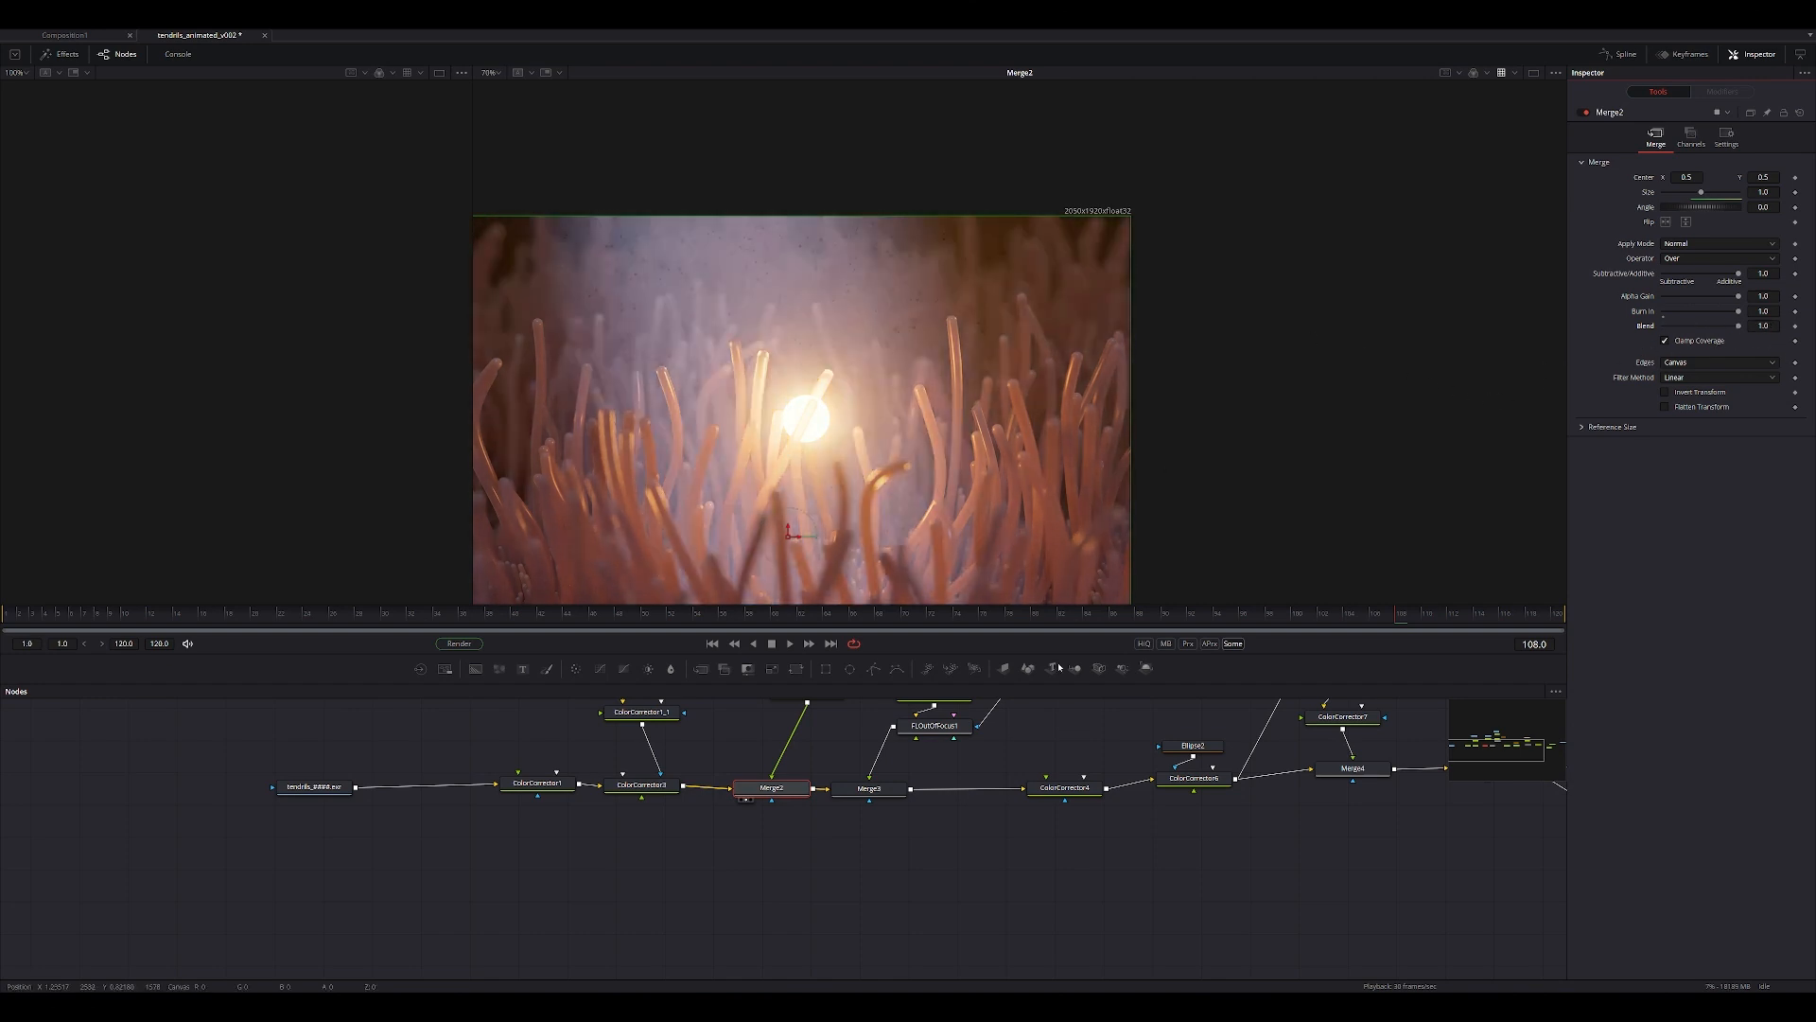
Switch to Houdini and examine the volume render alongside volume_animation's volume scattering and fog settings.
mouse_move(1103, 1004)
click(1164, 946)
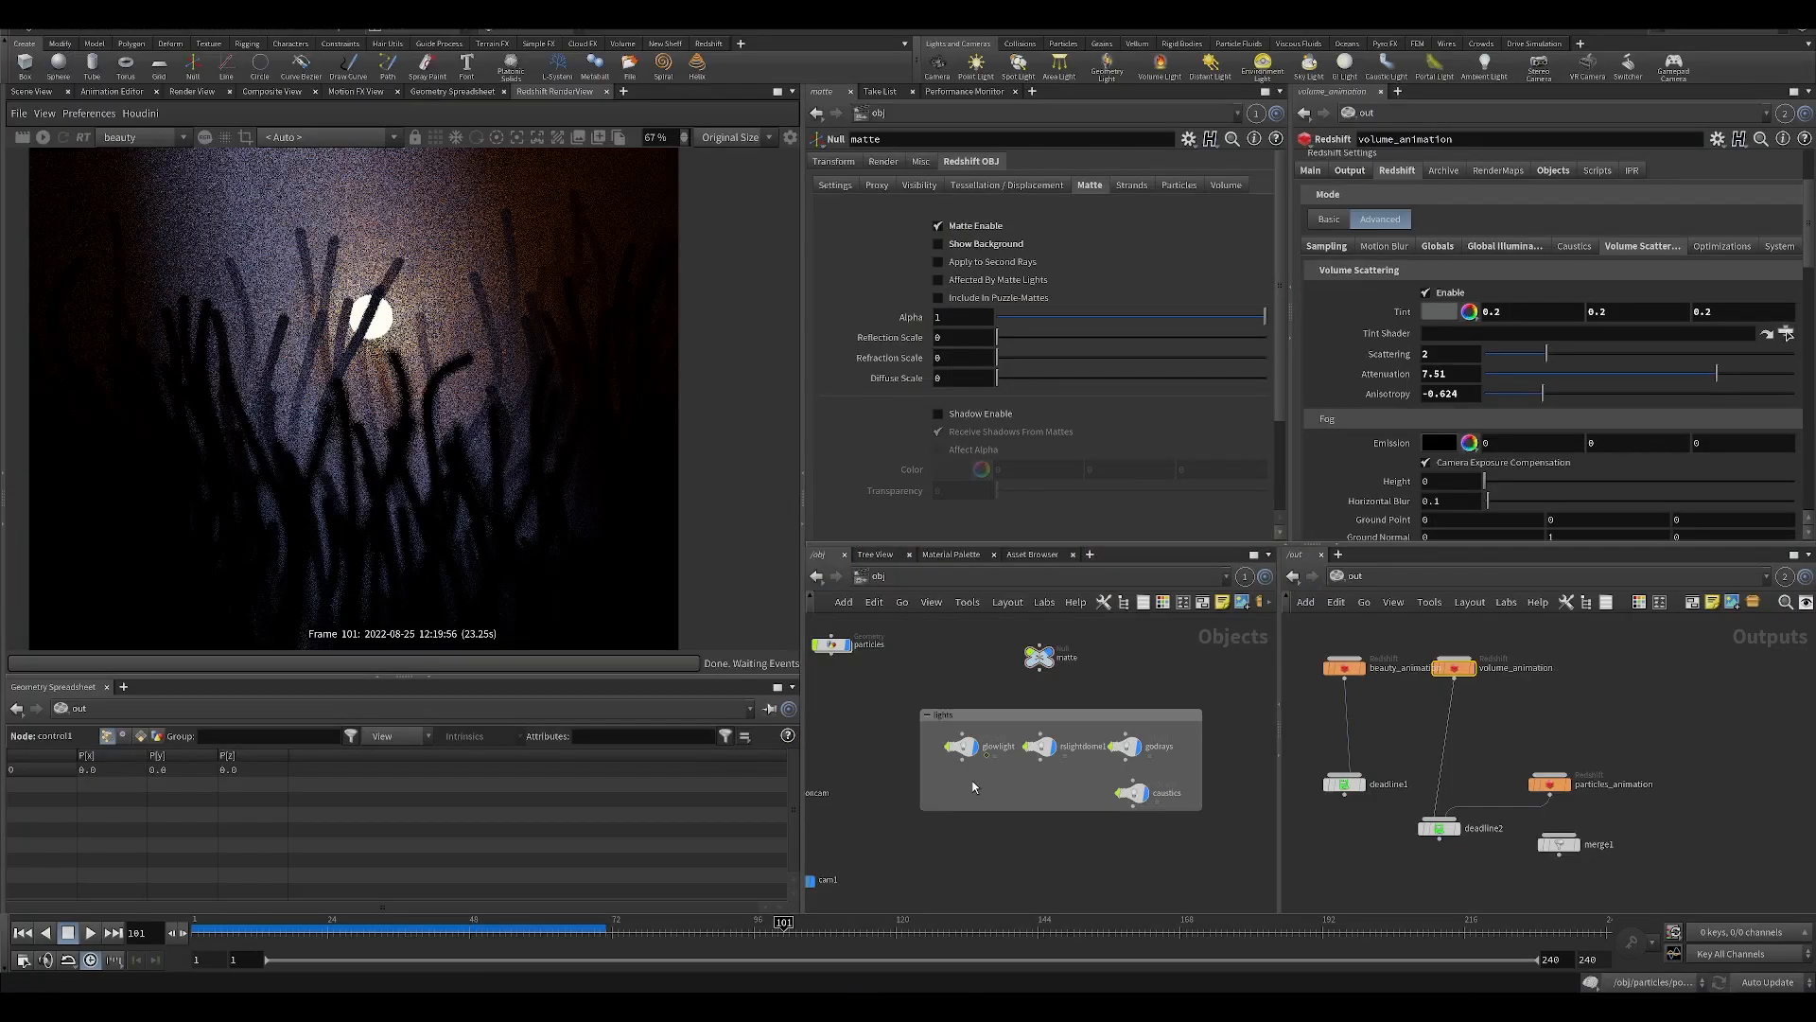
scroll(484, 444, down, 5)
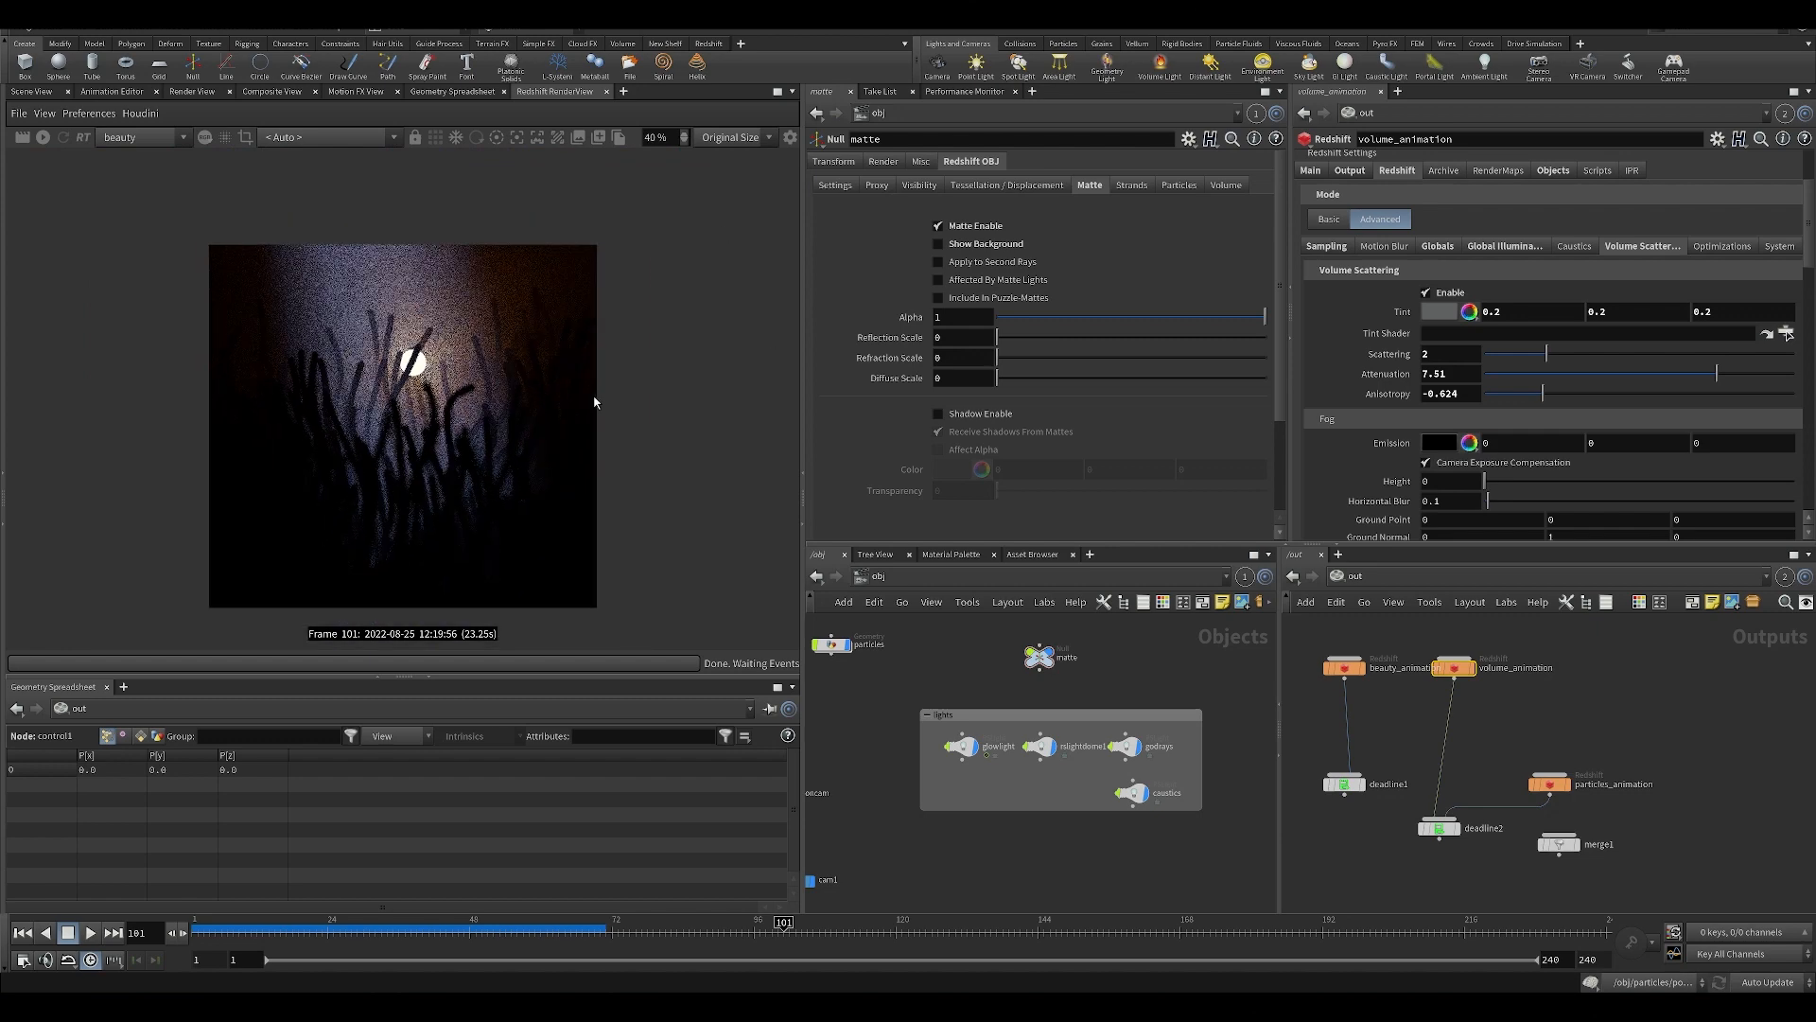
scroll(344, 355, up, 4)
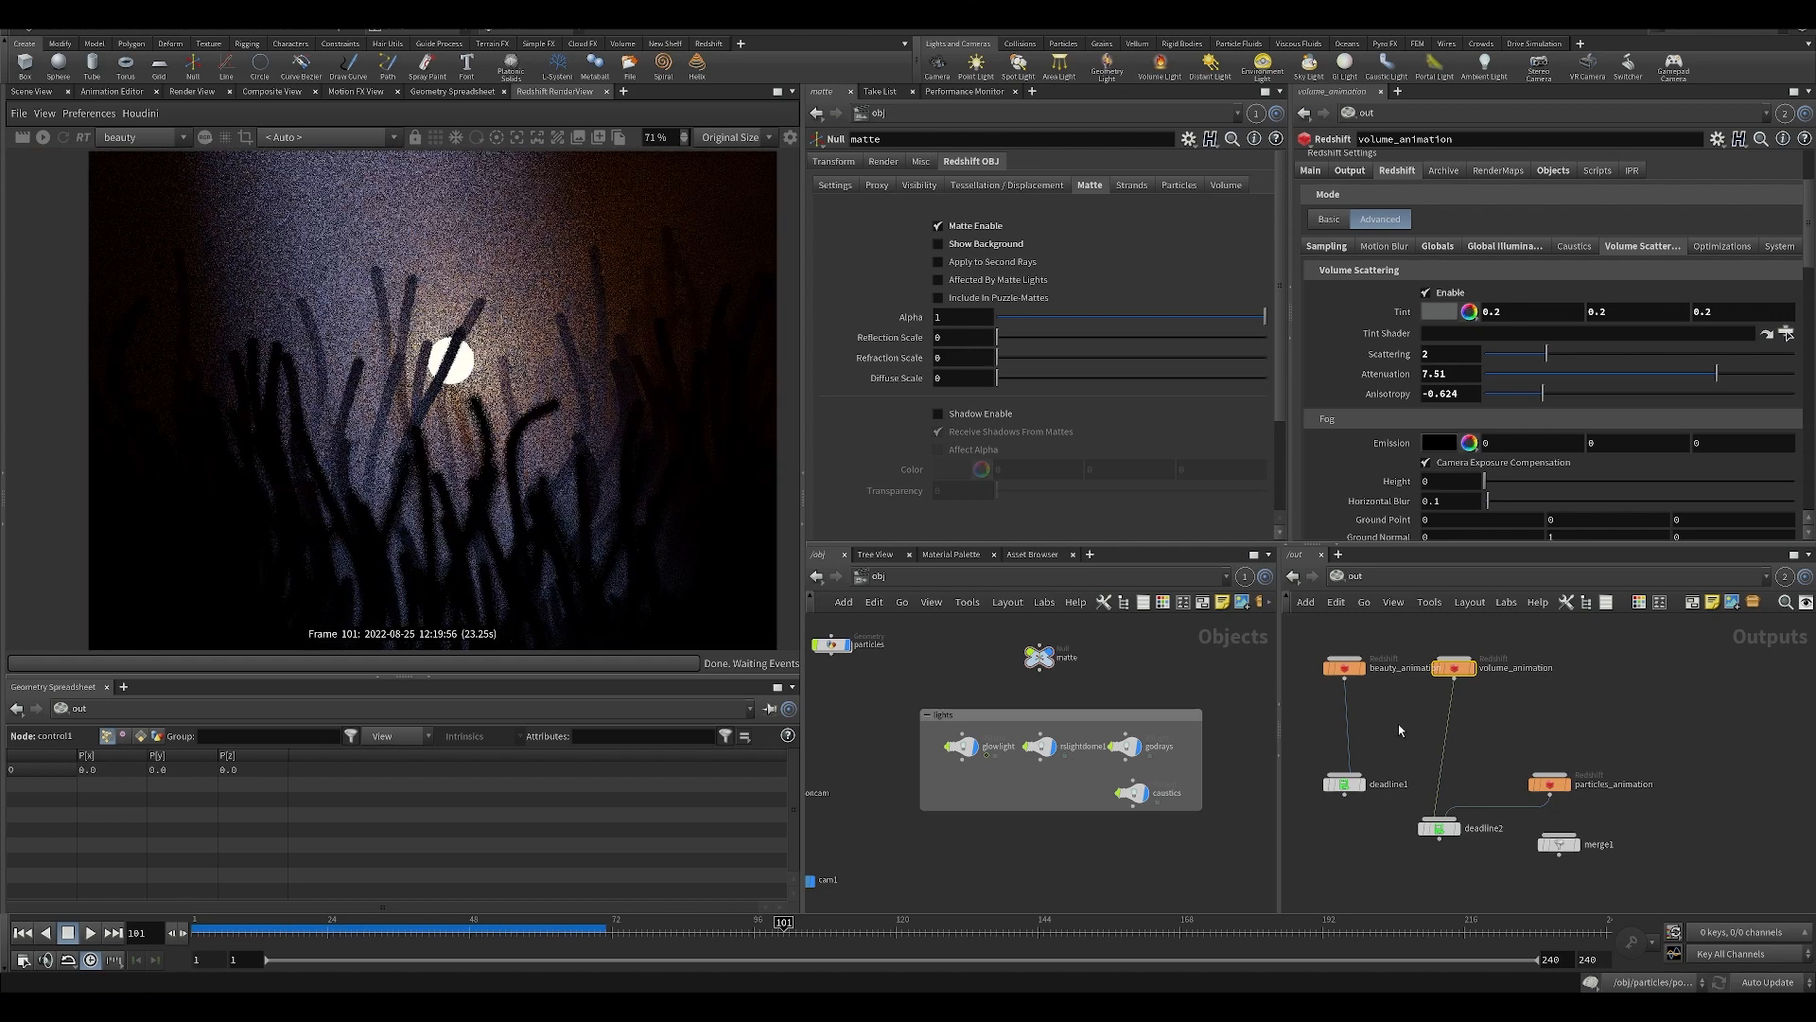
middle_drag(1400, 730, 1435, 779)
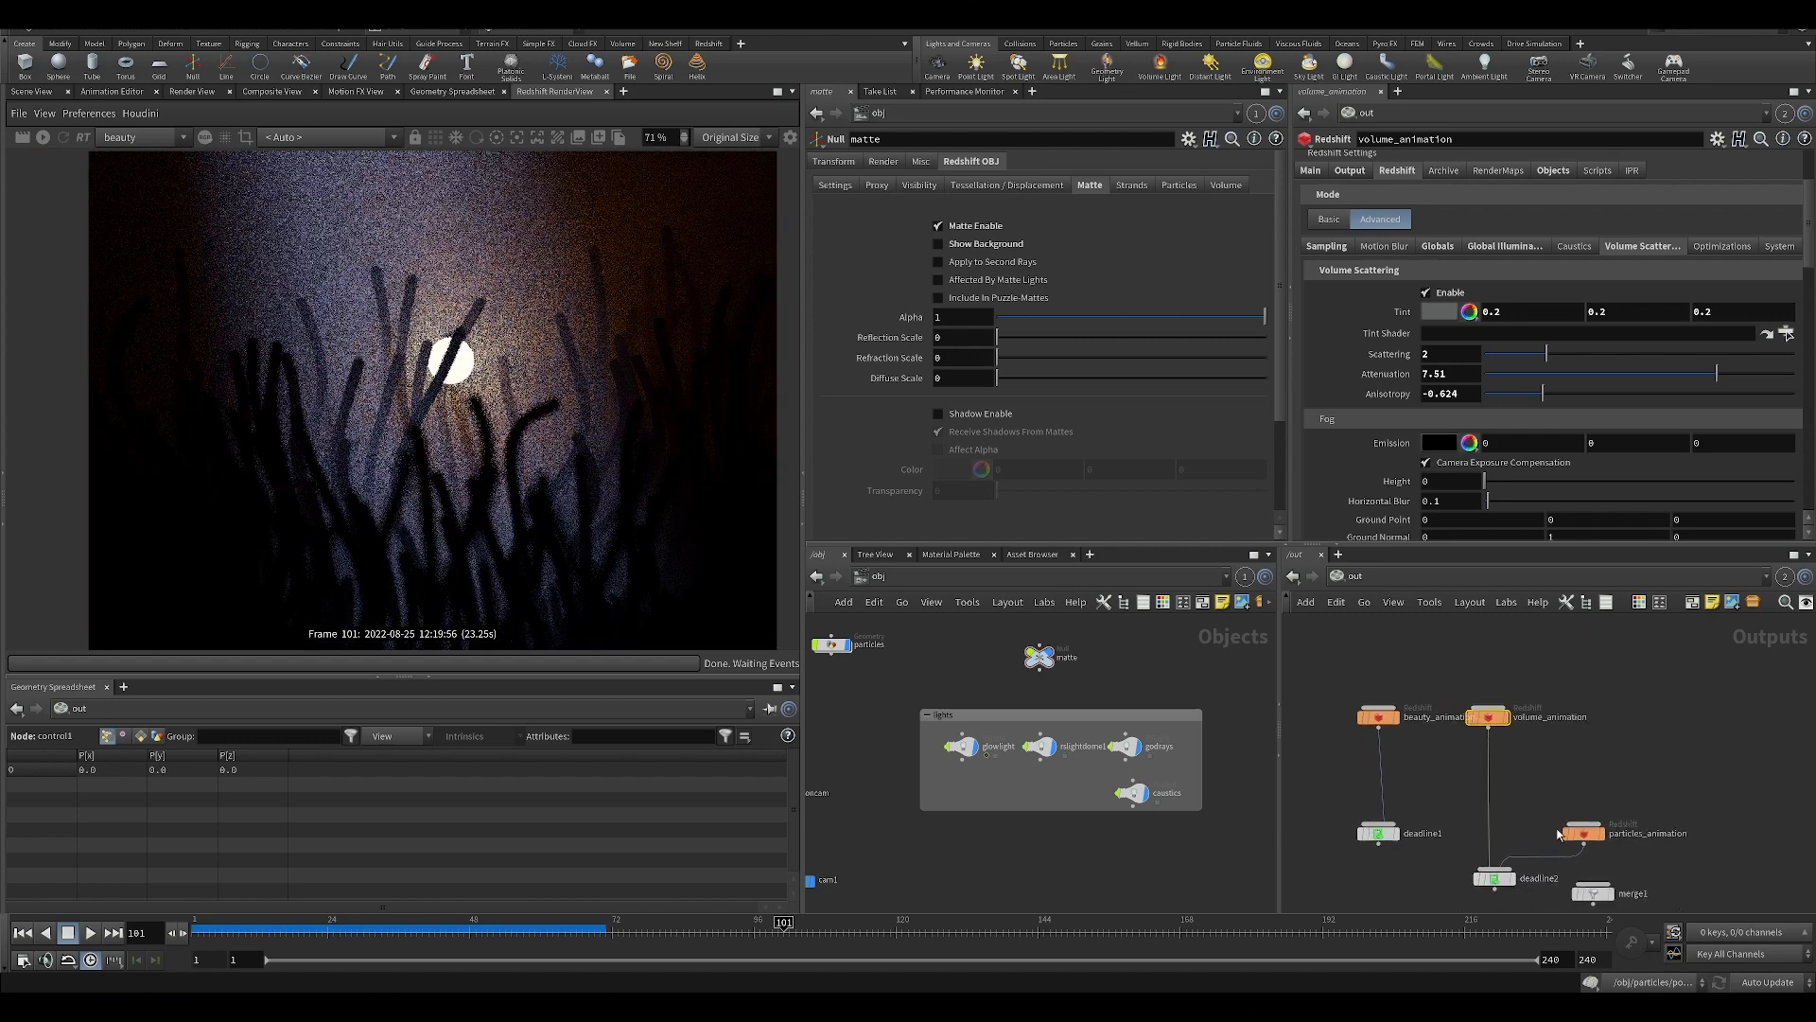
middle_drag(514, 344, 479, 359)
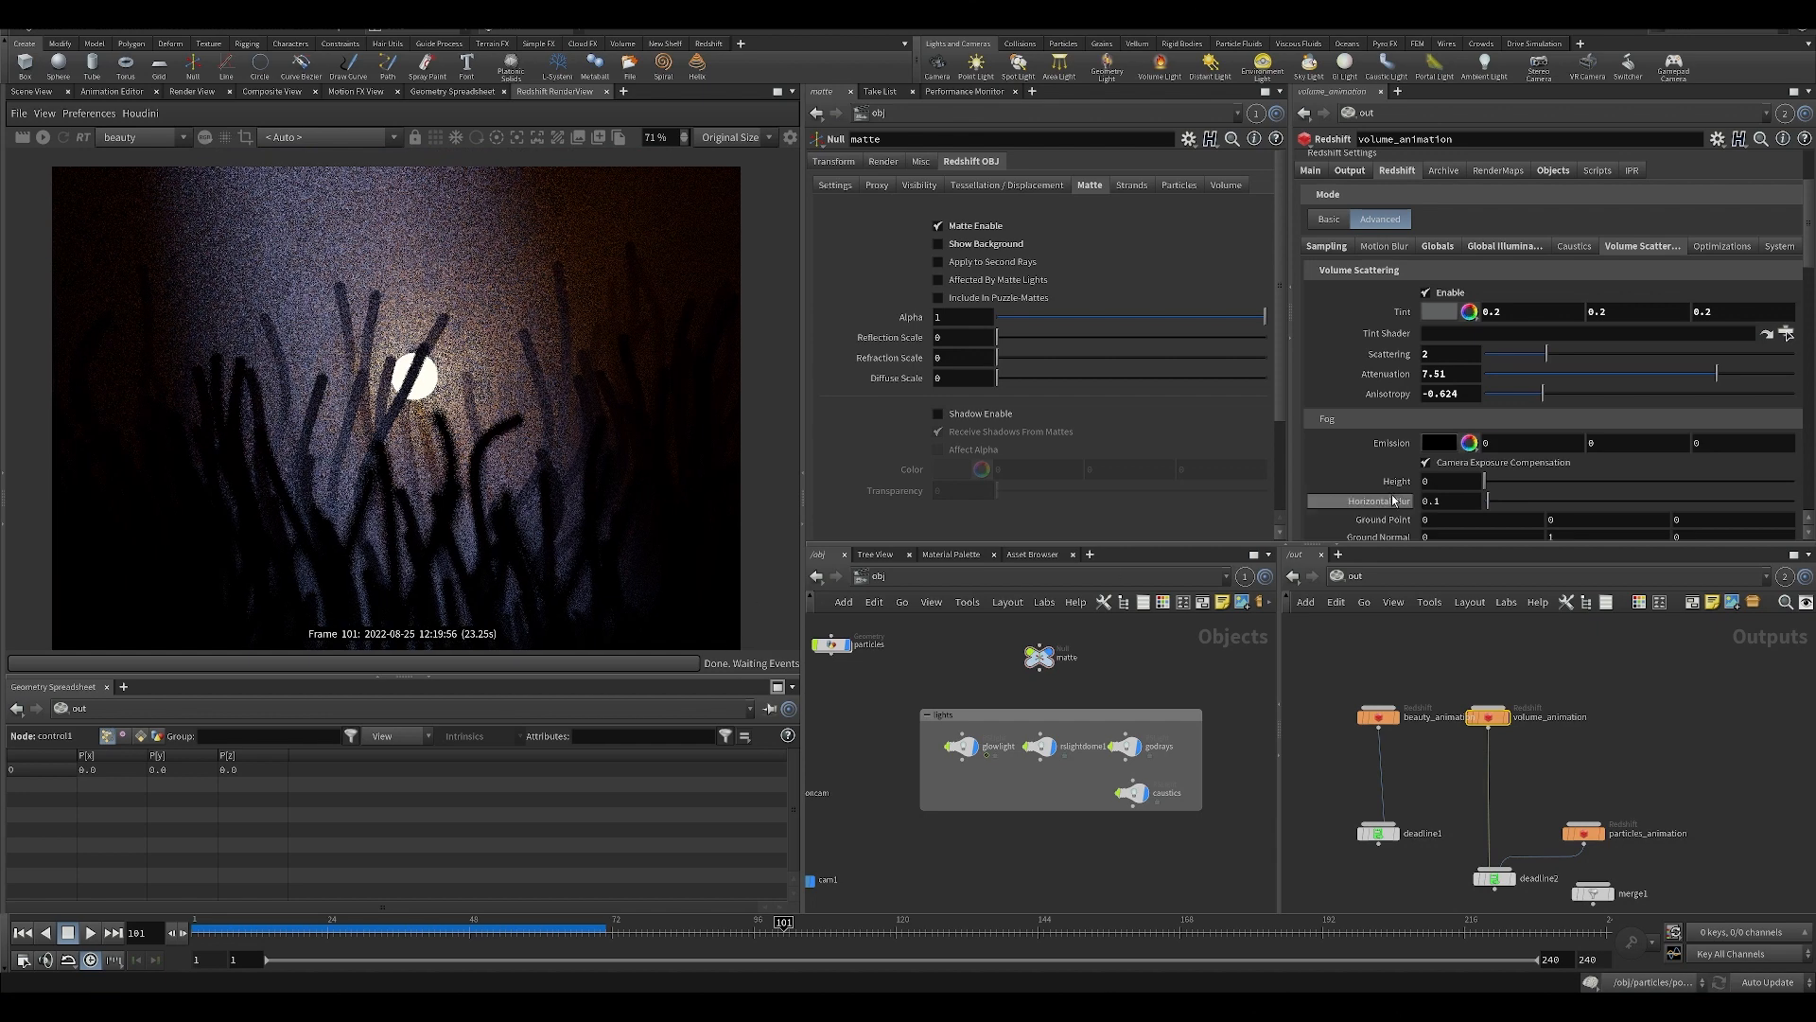
scroll(1363, 501, down, 2)
middle_drag(487, 456, 522, 470)
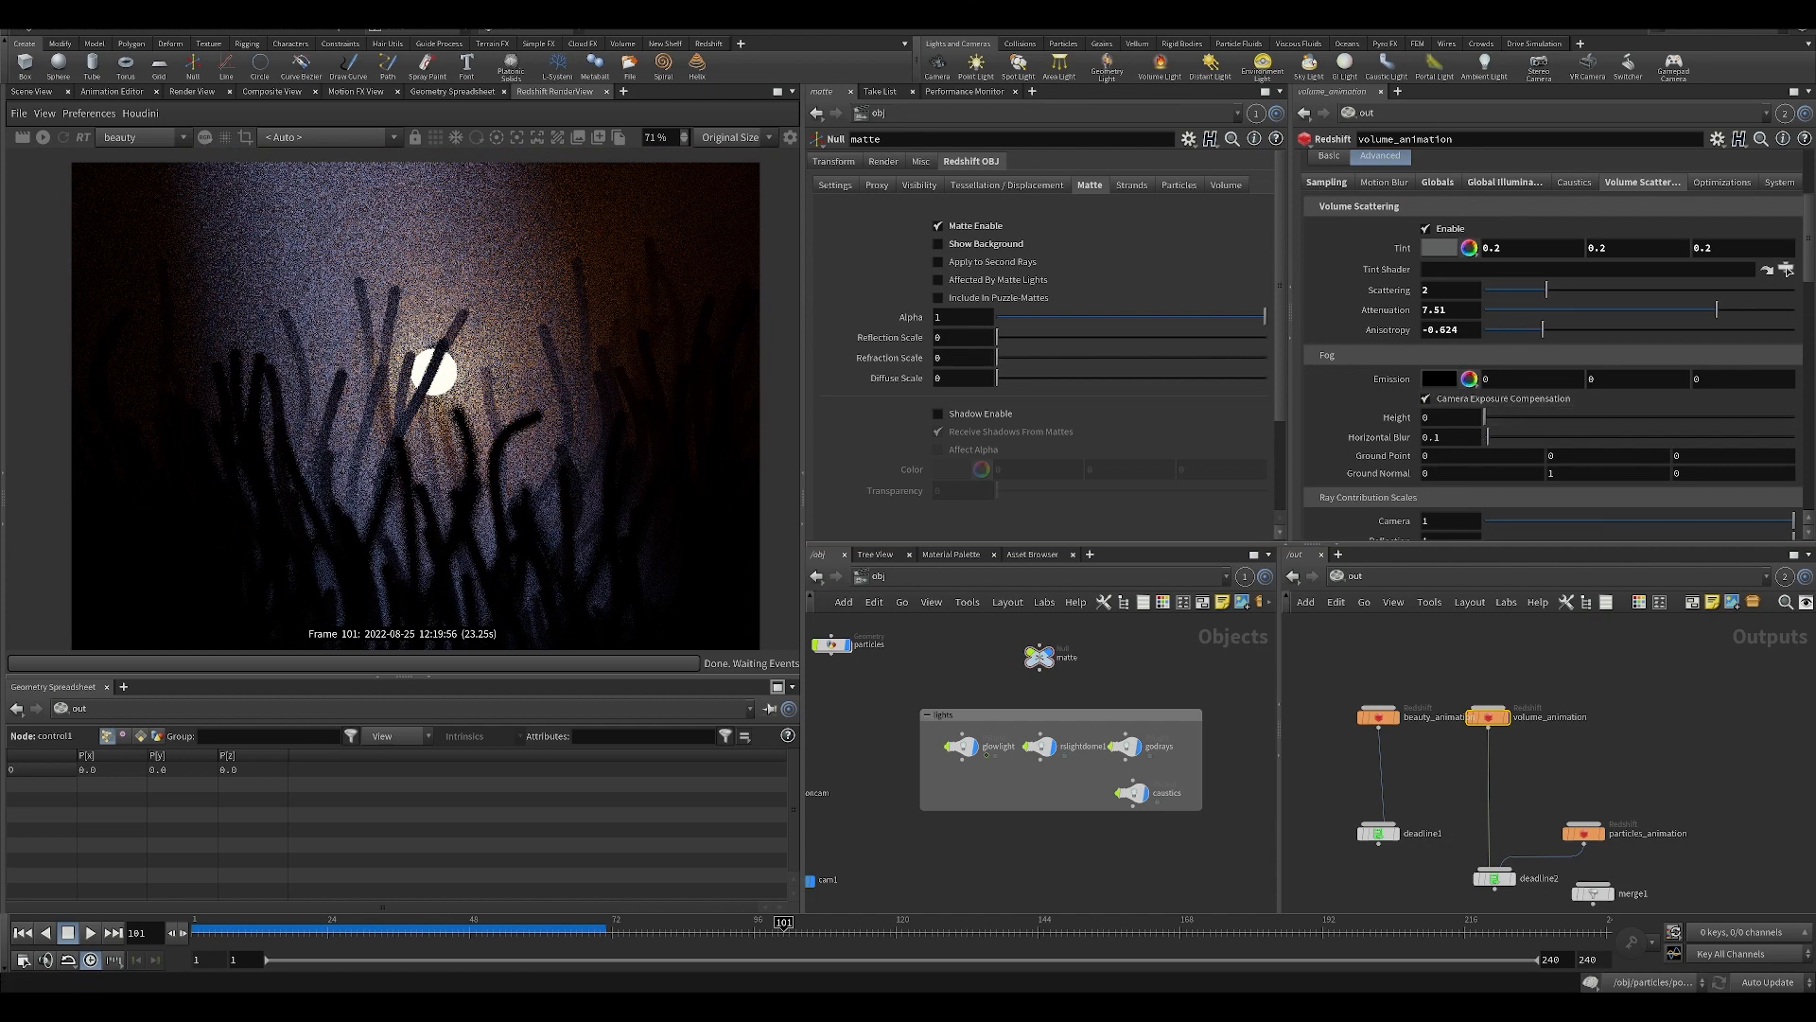
middle_drag(1628, 737, 1574, 650)
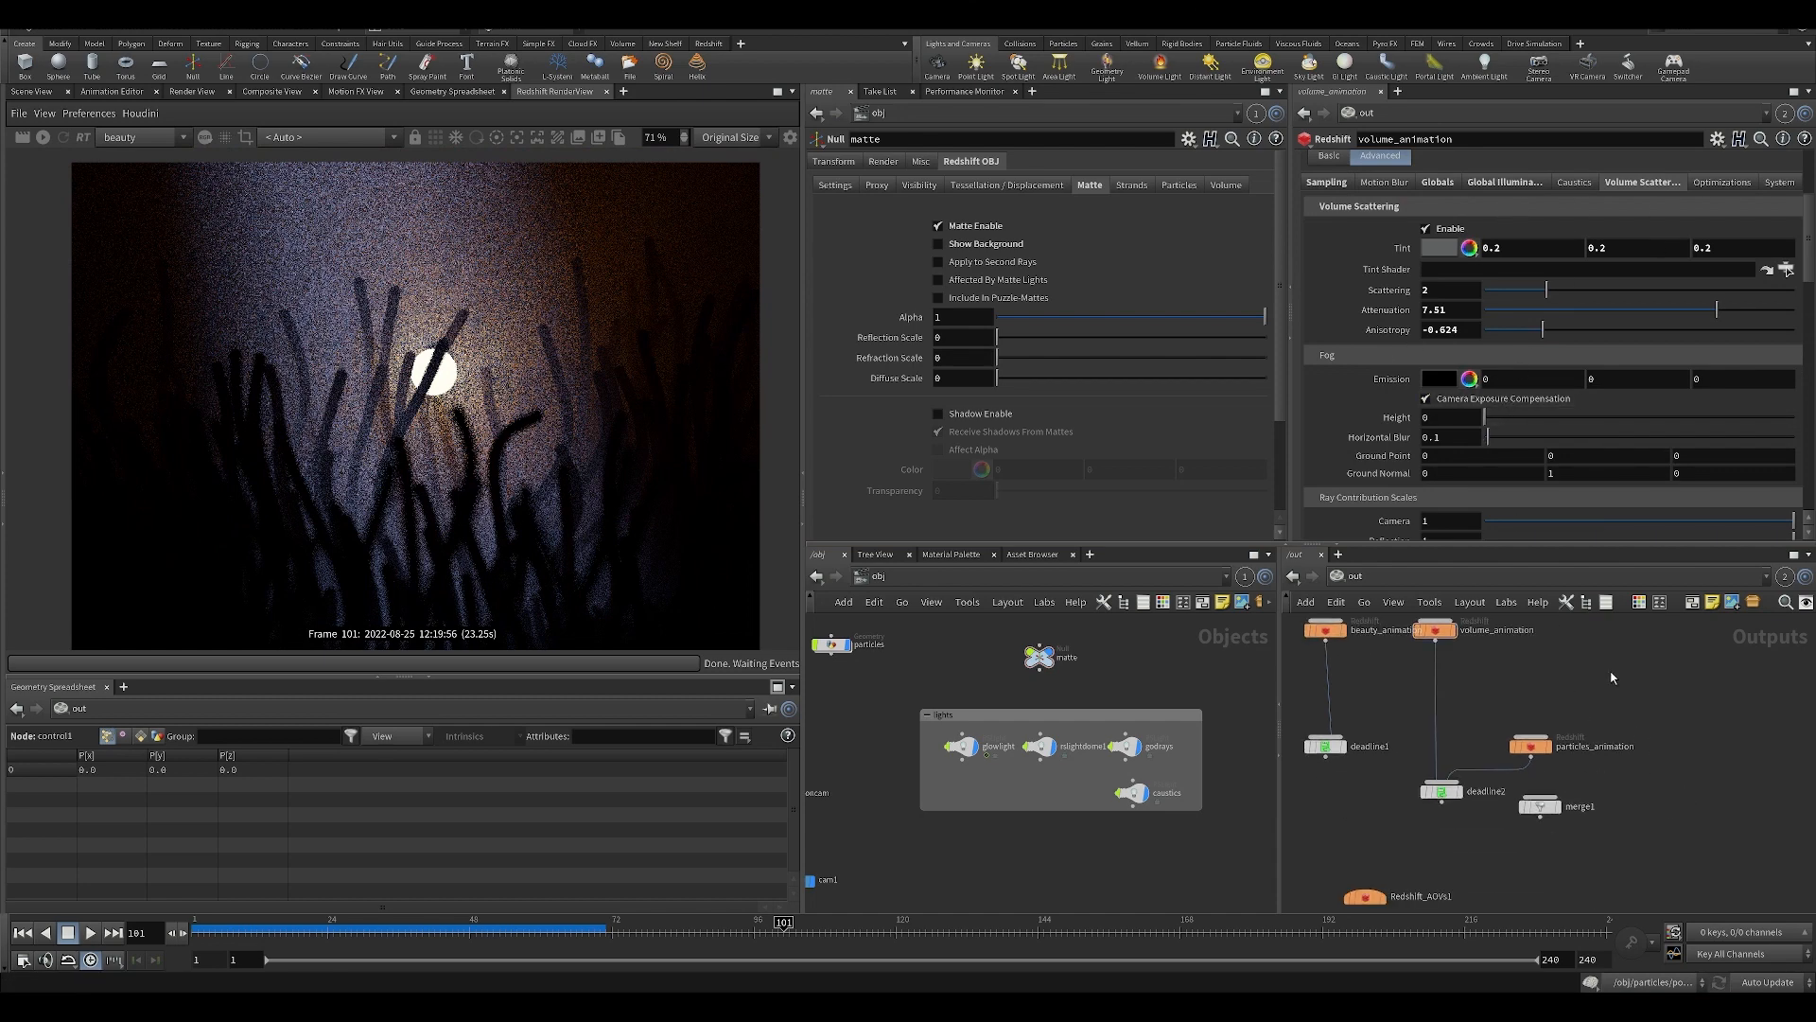
Make particles_animation the active ROP for the Redshift RenderView to render the particles pass.
click(140, 112)
mouse_move(189, 134)
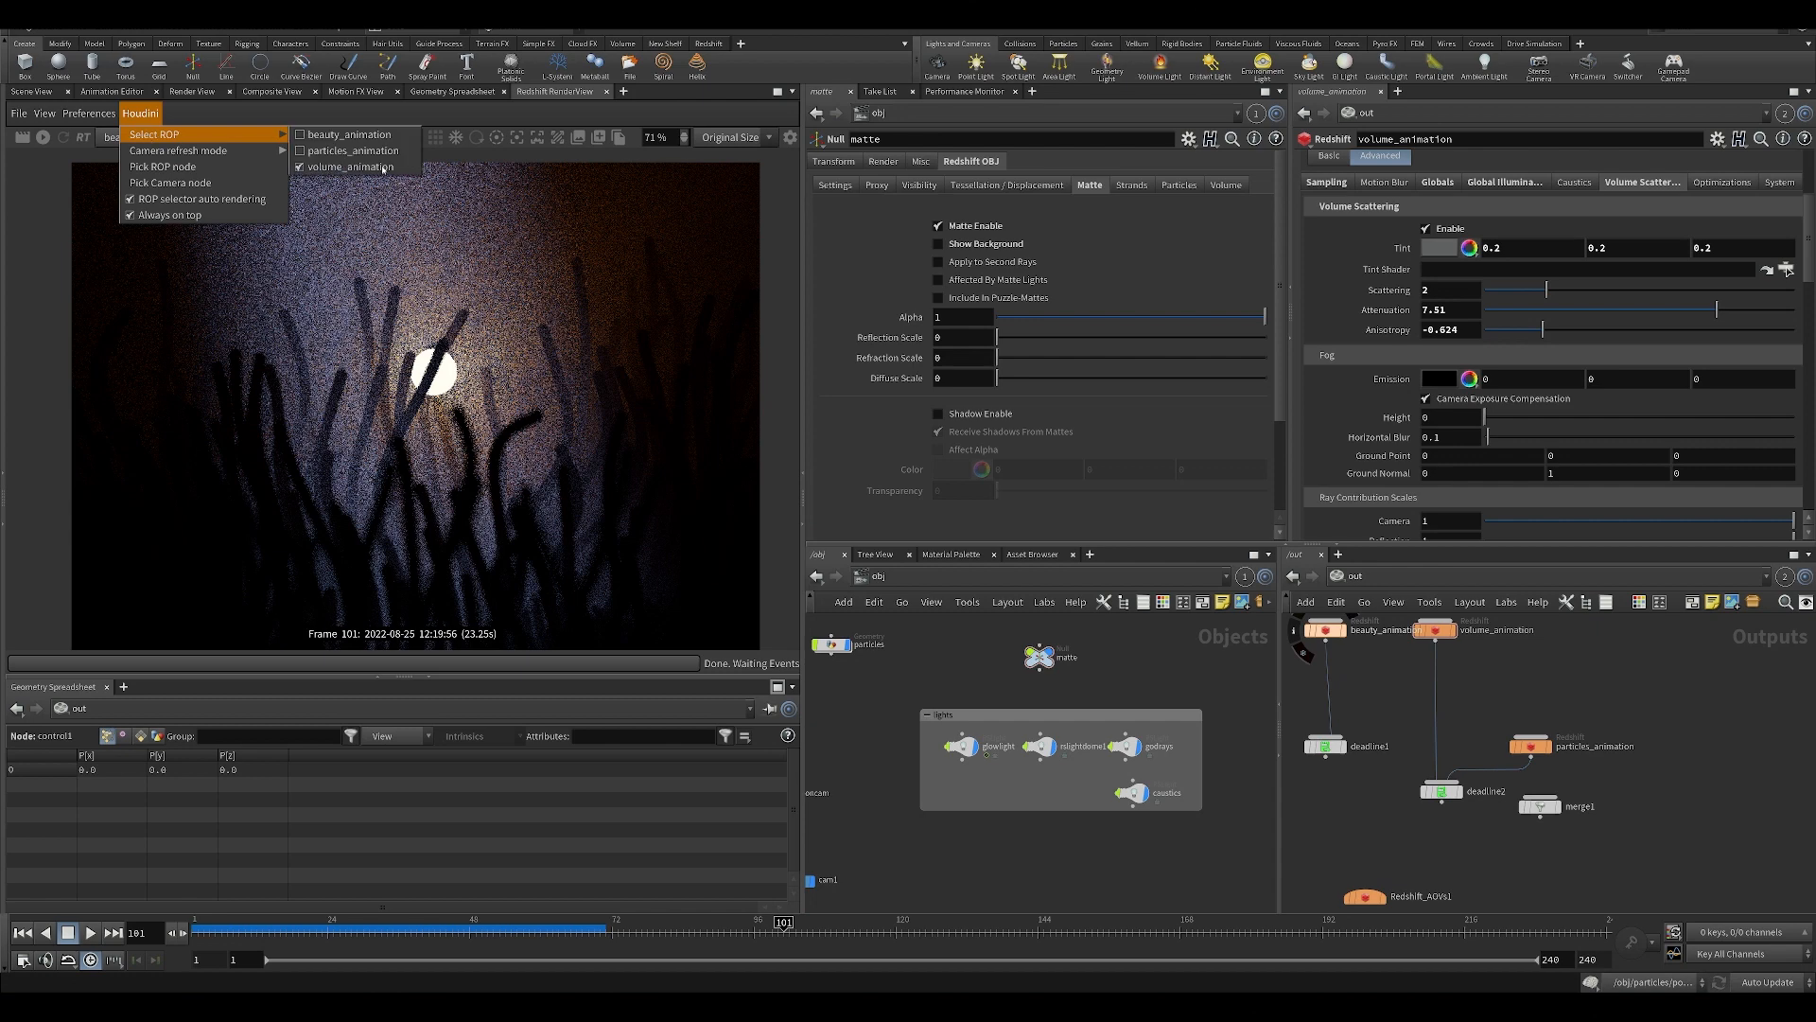
click(343, 152)
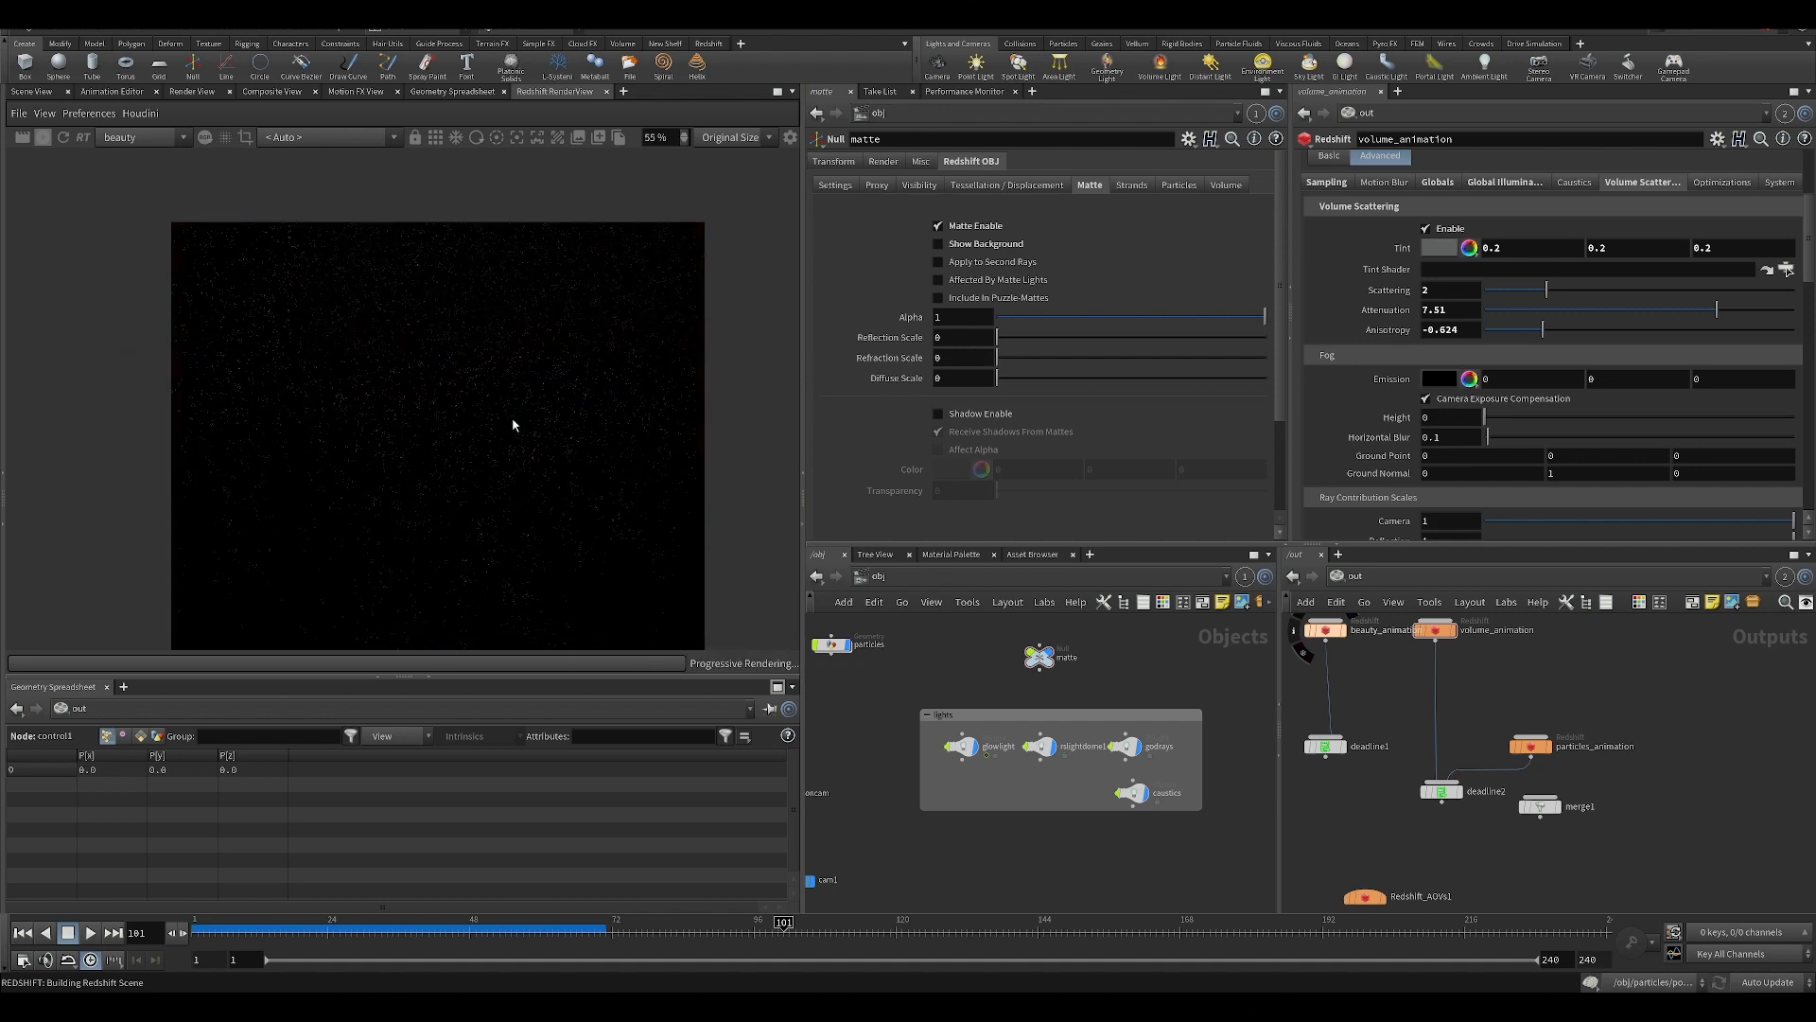
Examine the particles render in the Redshift RenderView, both close up and as a whole frame.
scroll(445, 383, up, 5)
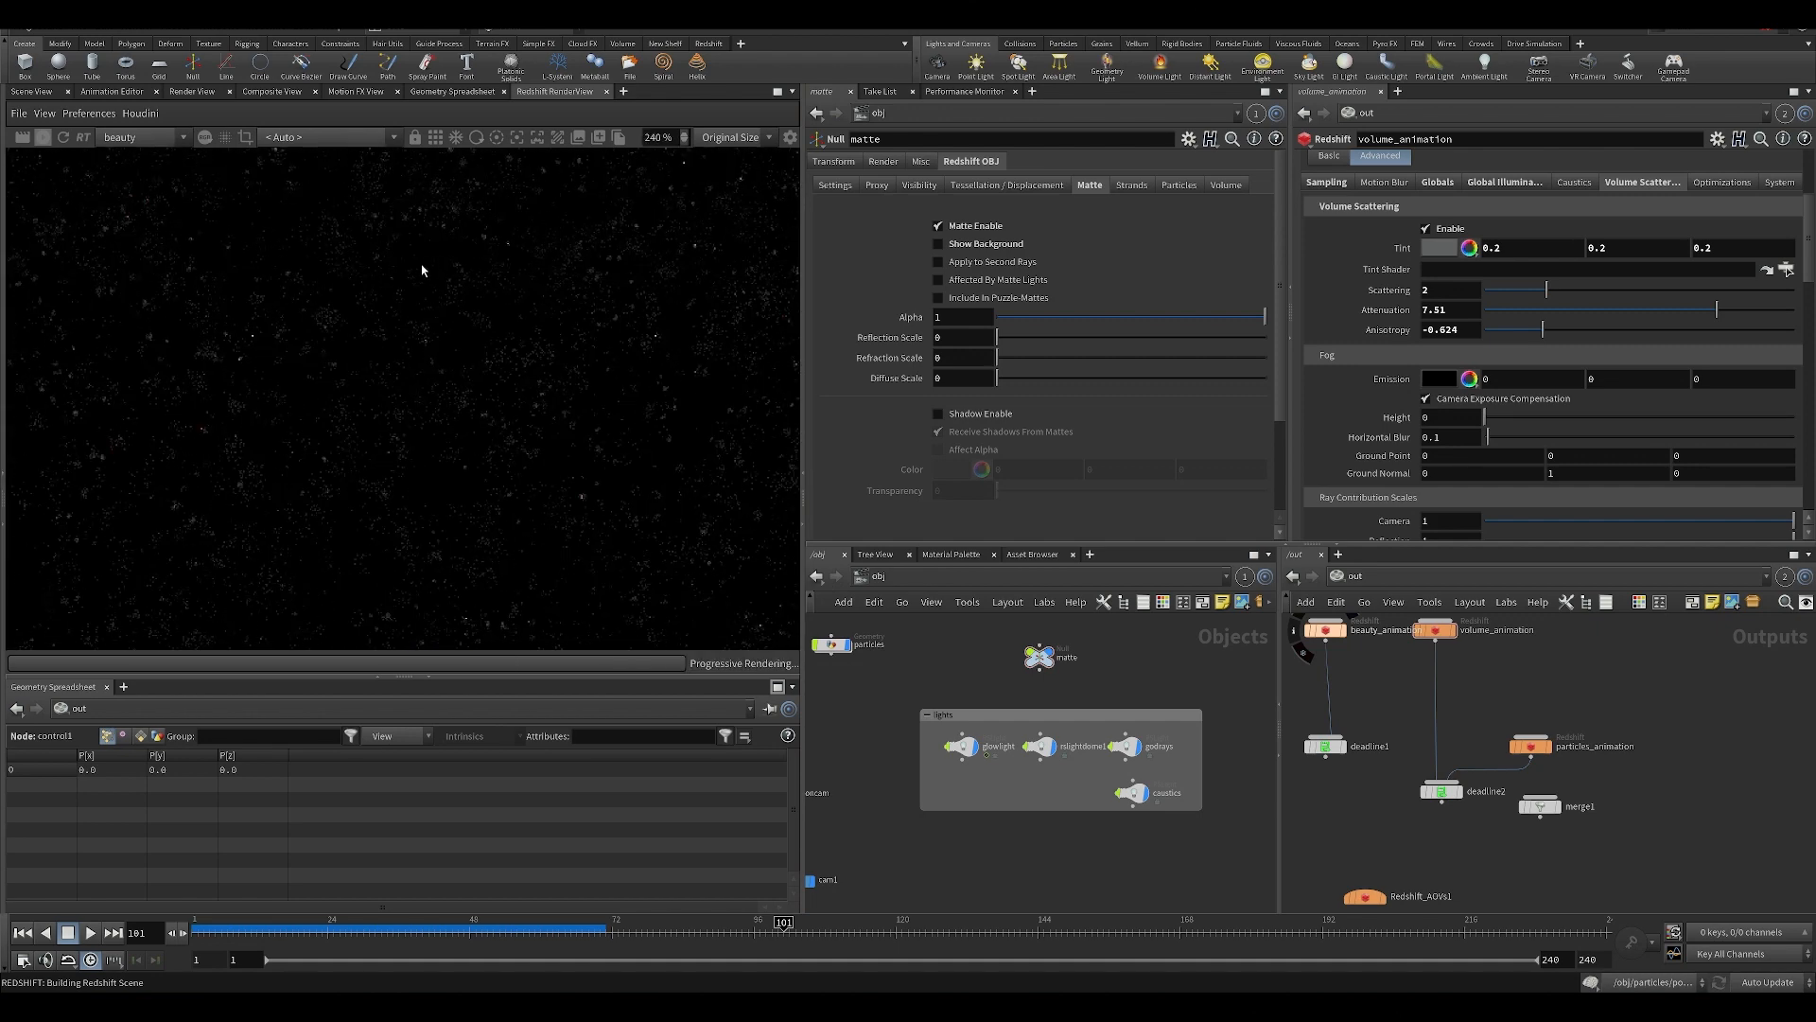
scroll(499, 364, up, 2)
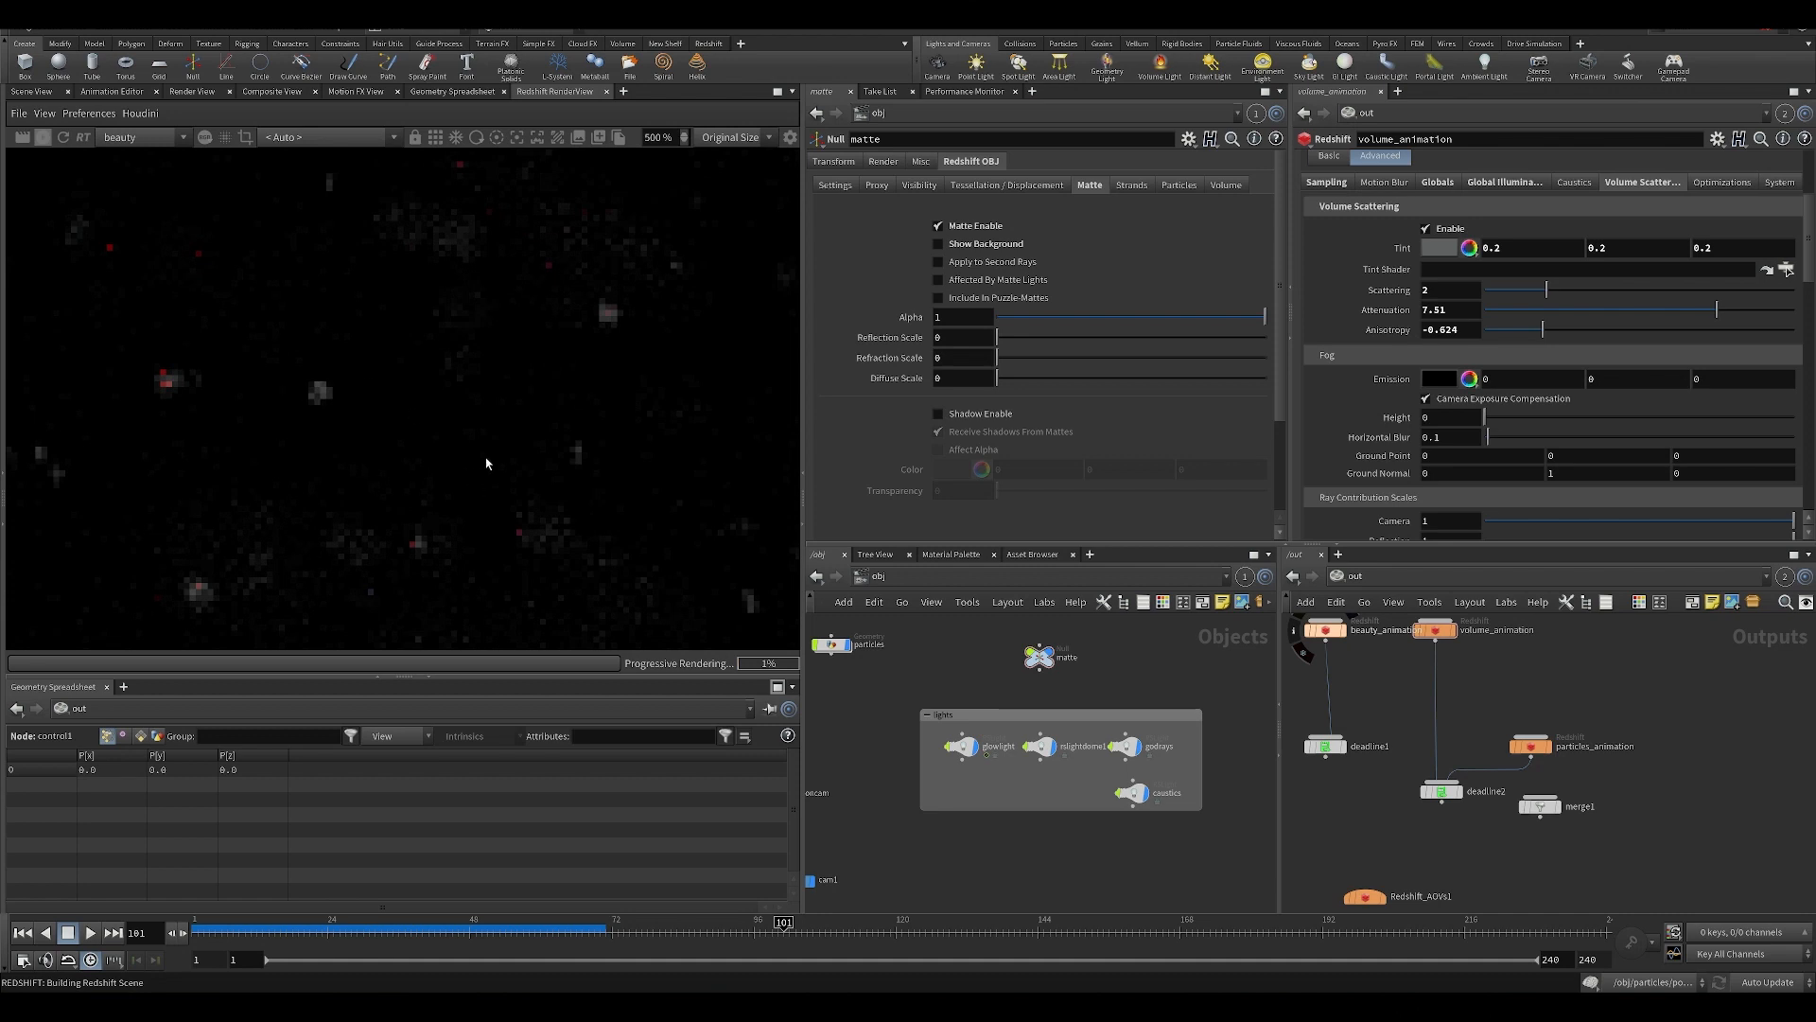
scroll(474, 417, down, 3)
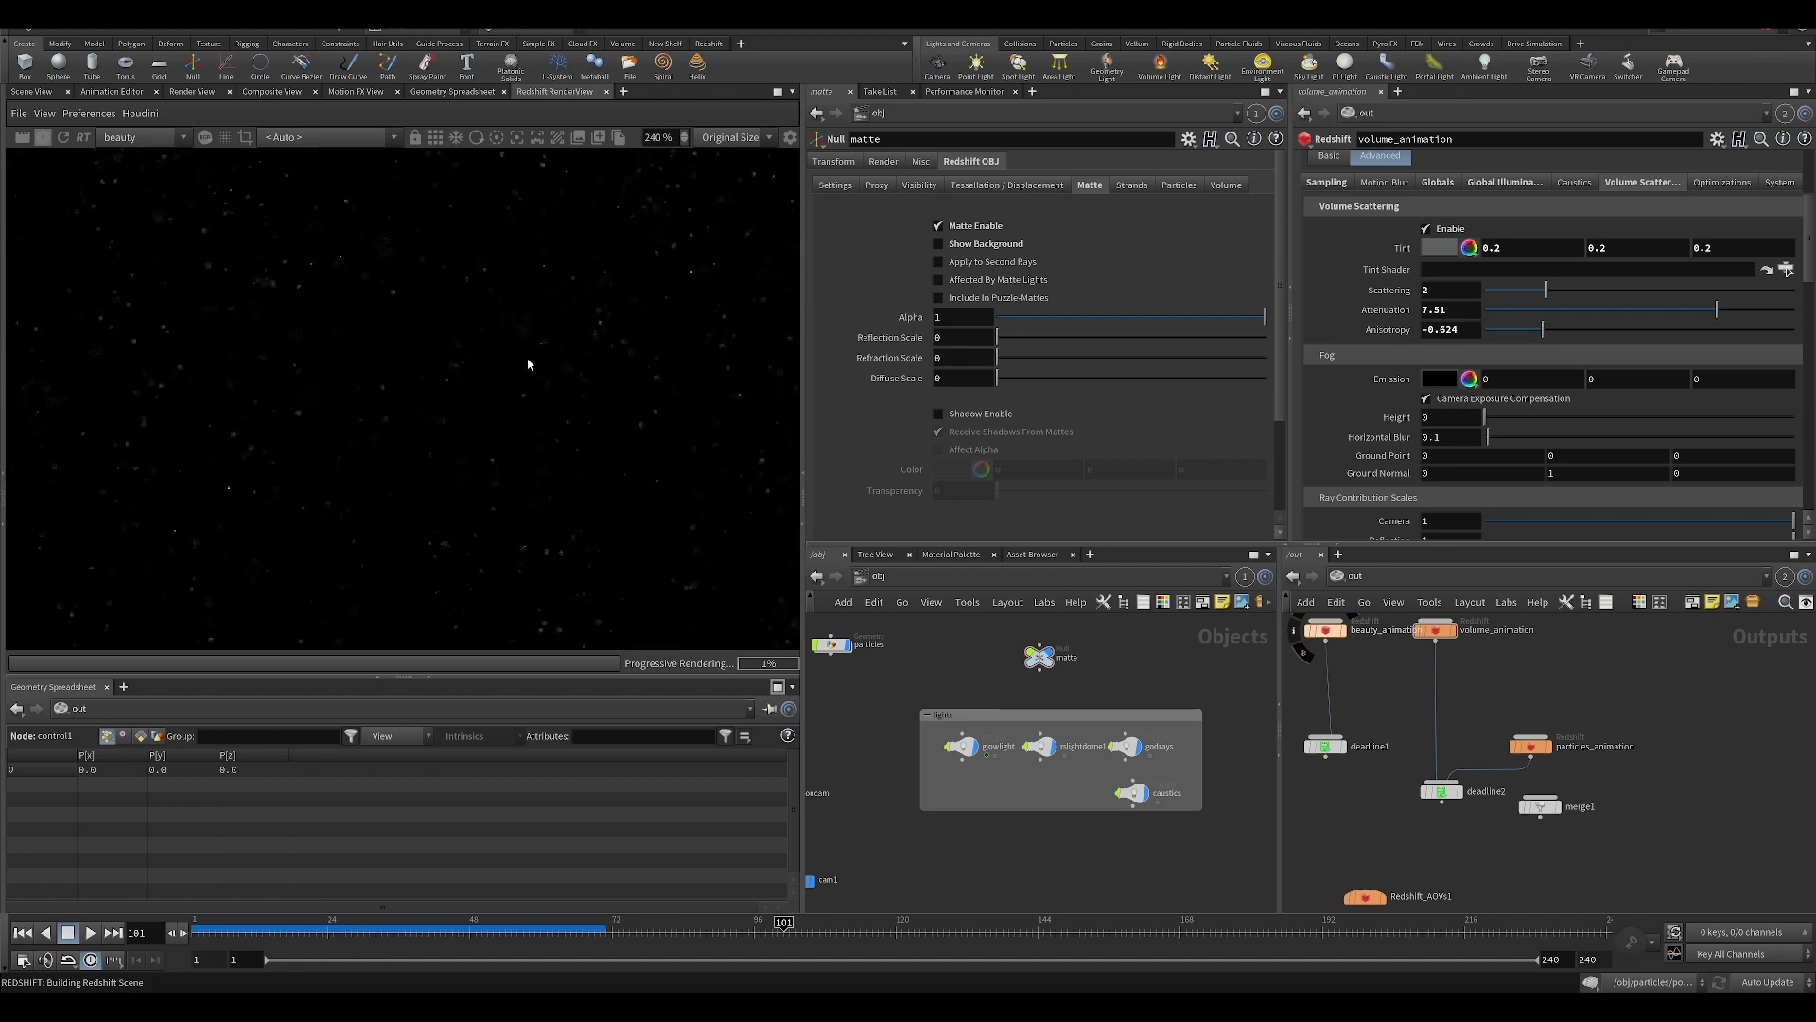
scroll(449, 322, down, 2)
drag(576, 436, 377, 438)
scroll(534, 477, down, 1)
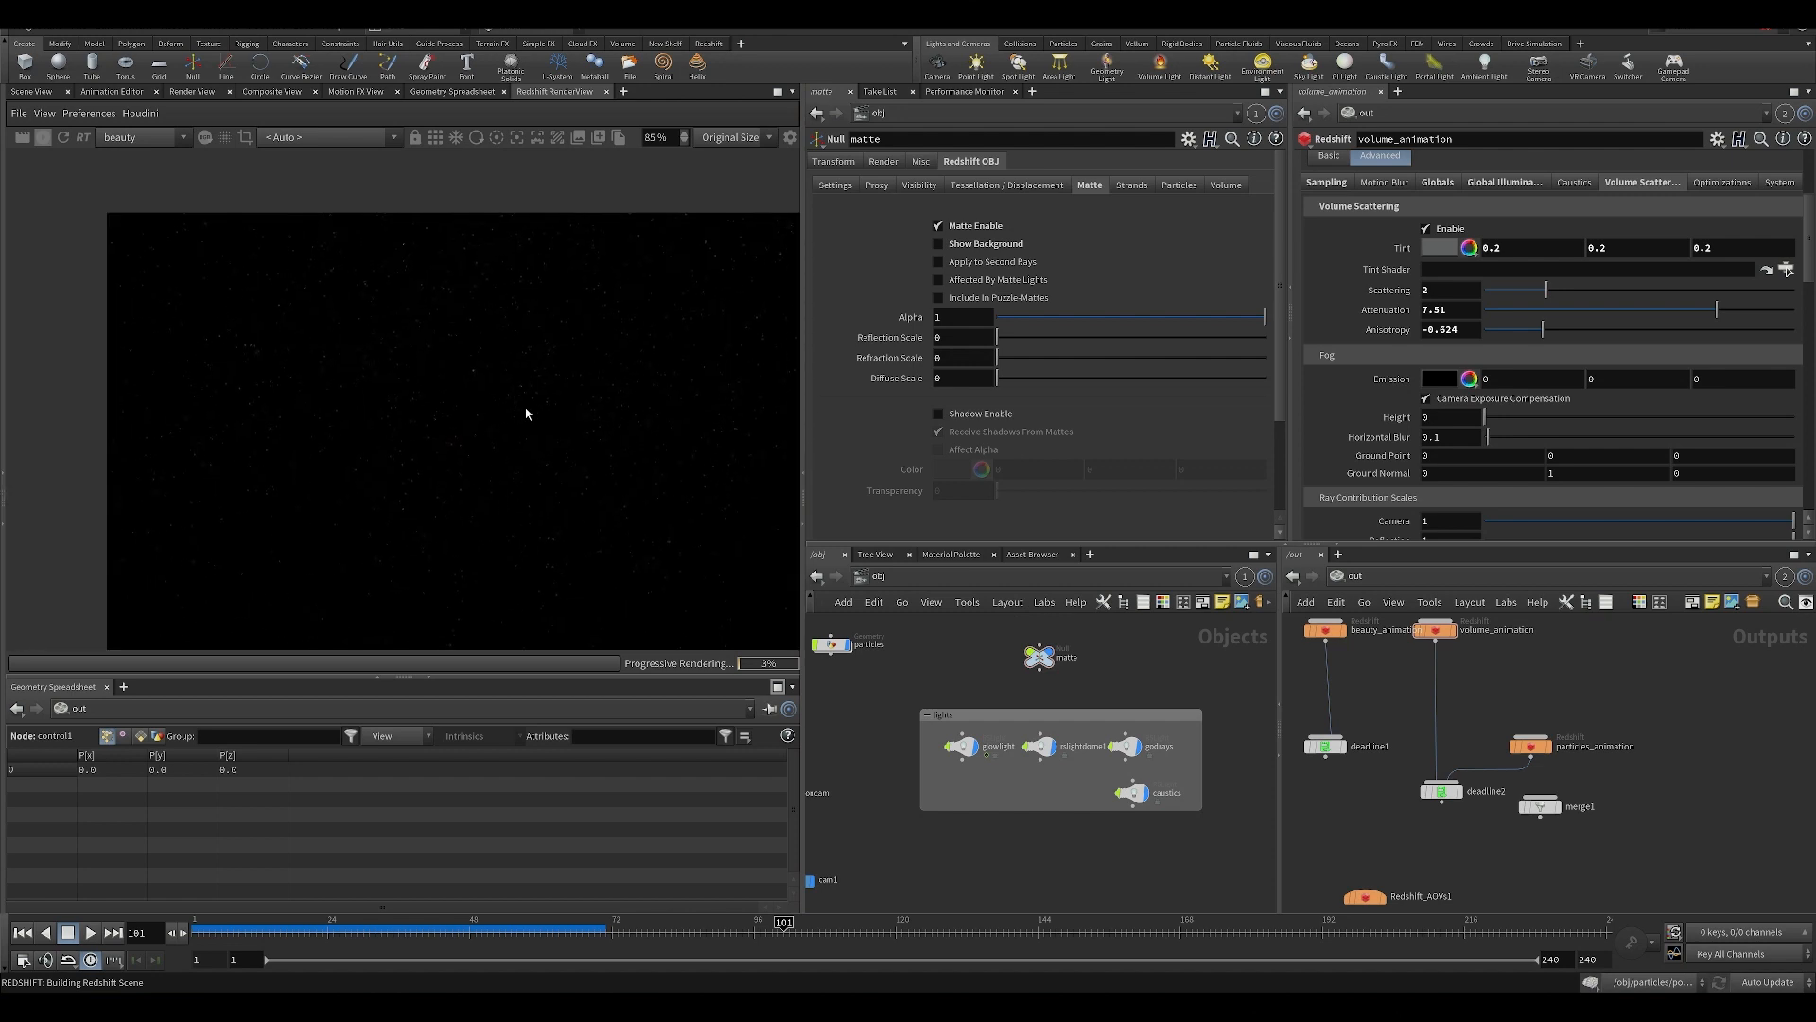
scroll(528, 402, up, 5)
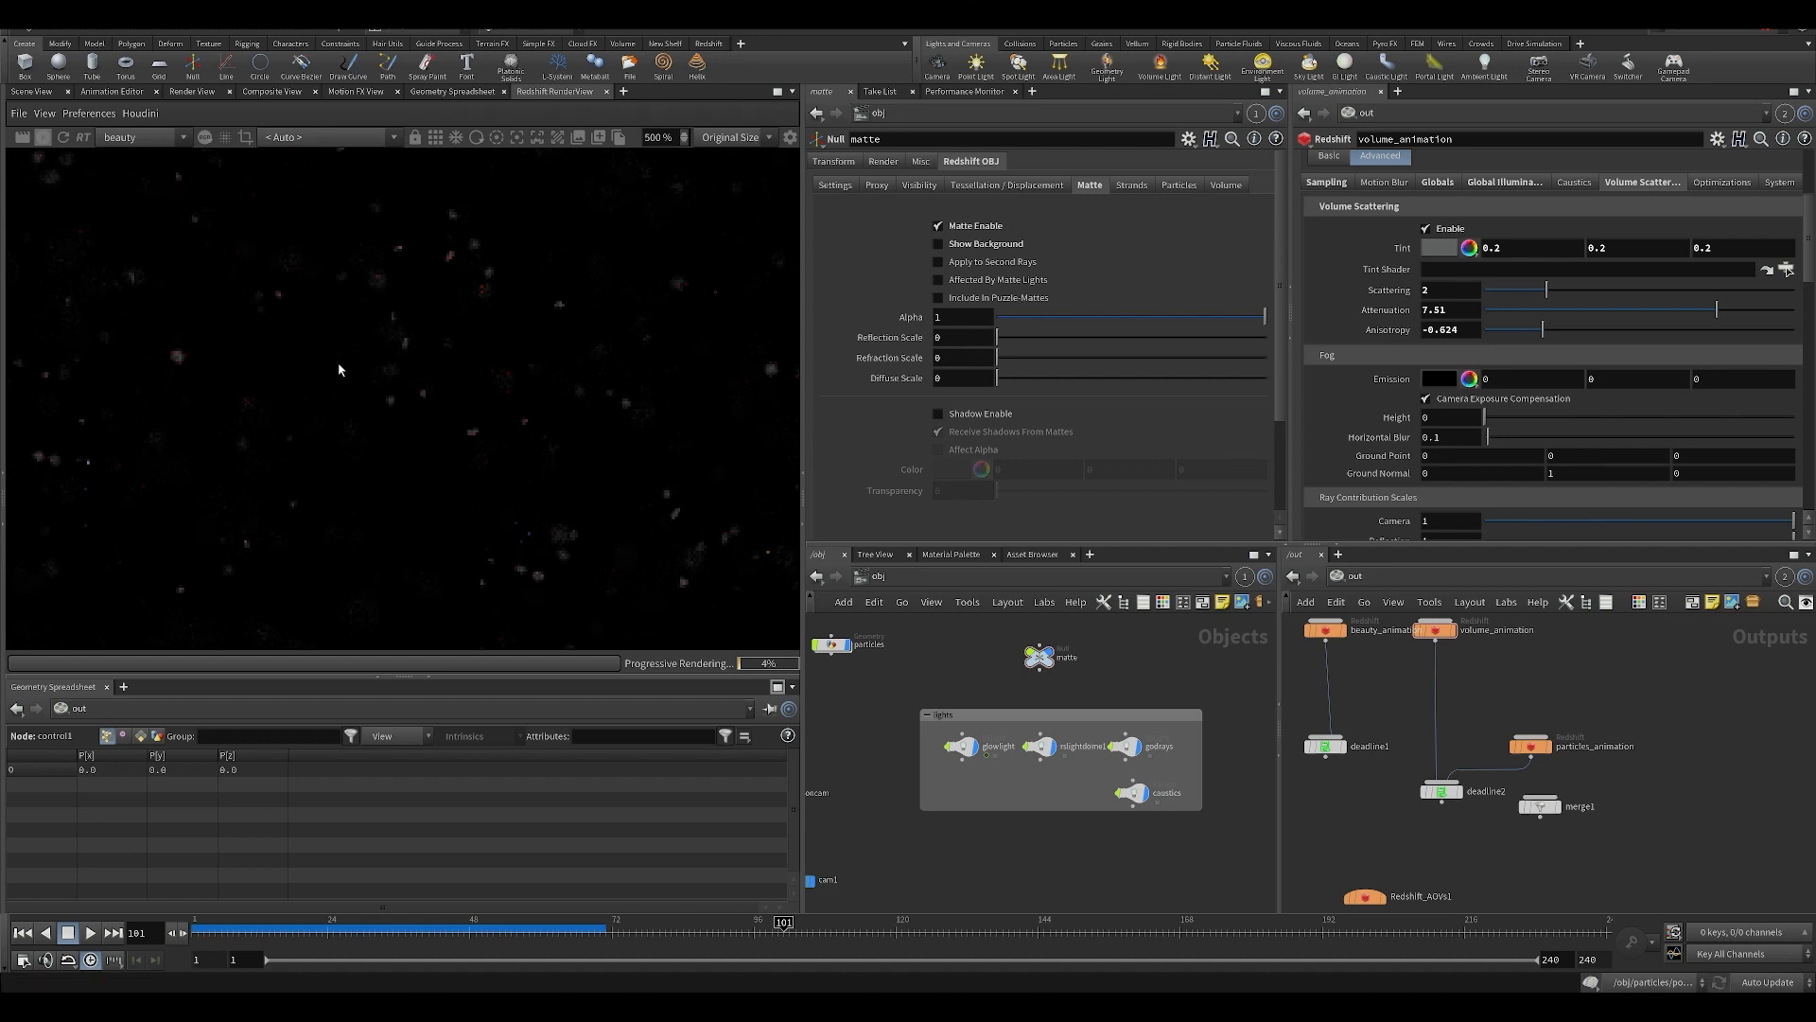
scroll(559, 312, down, 3)
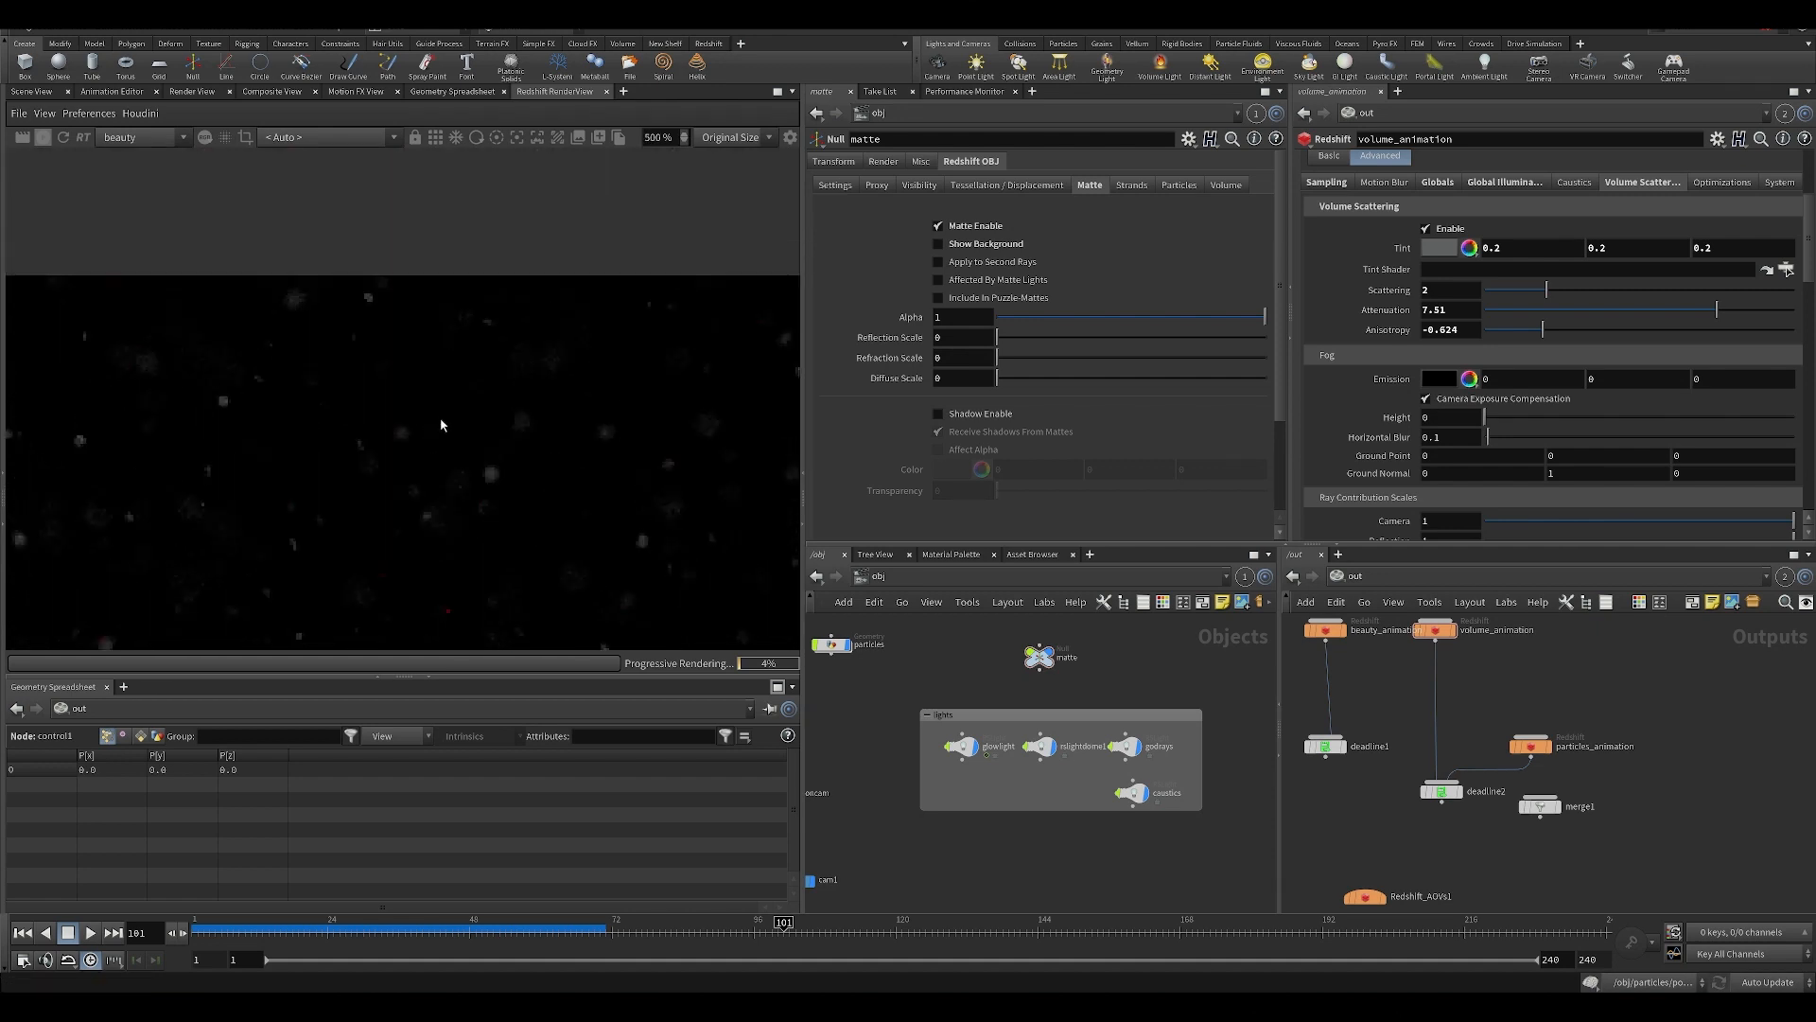
scroll(535, 437, down, 3)
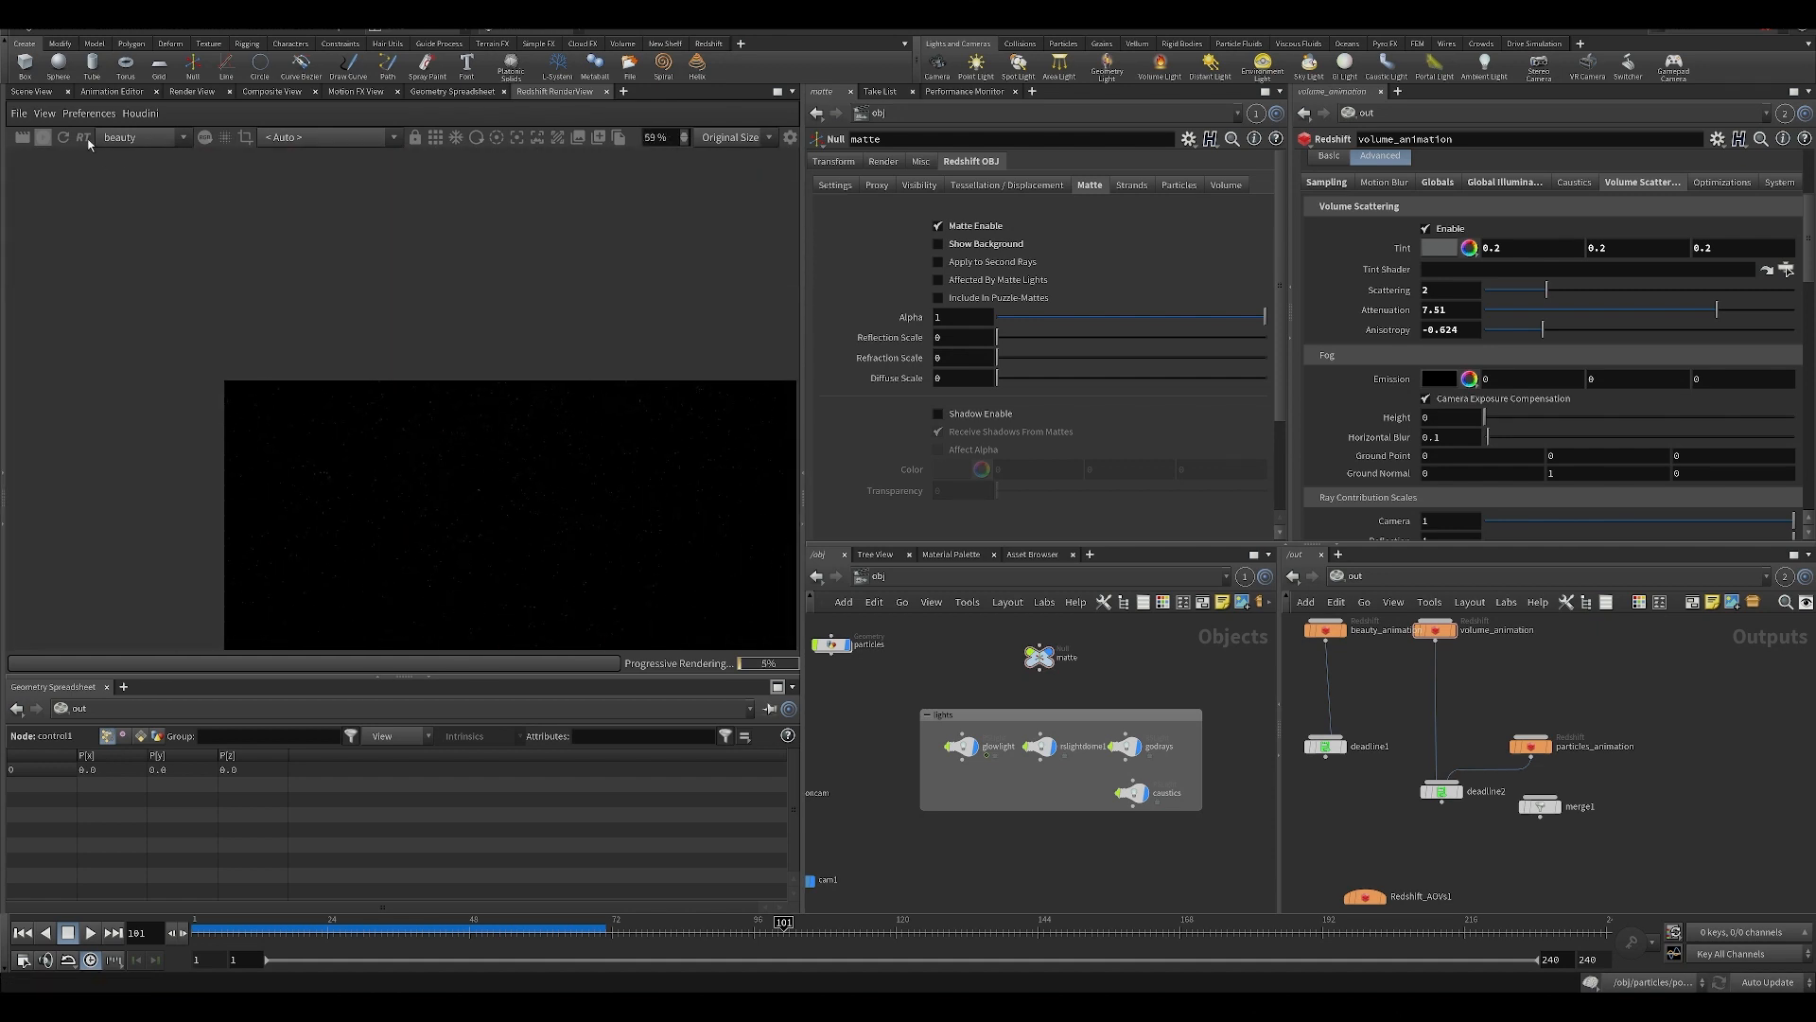
scroll(519, 429, up, 3)
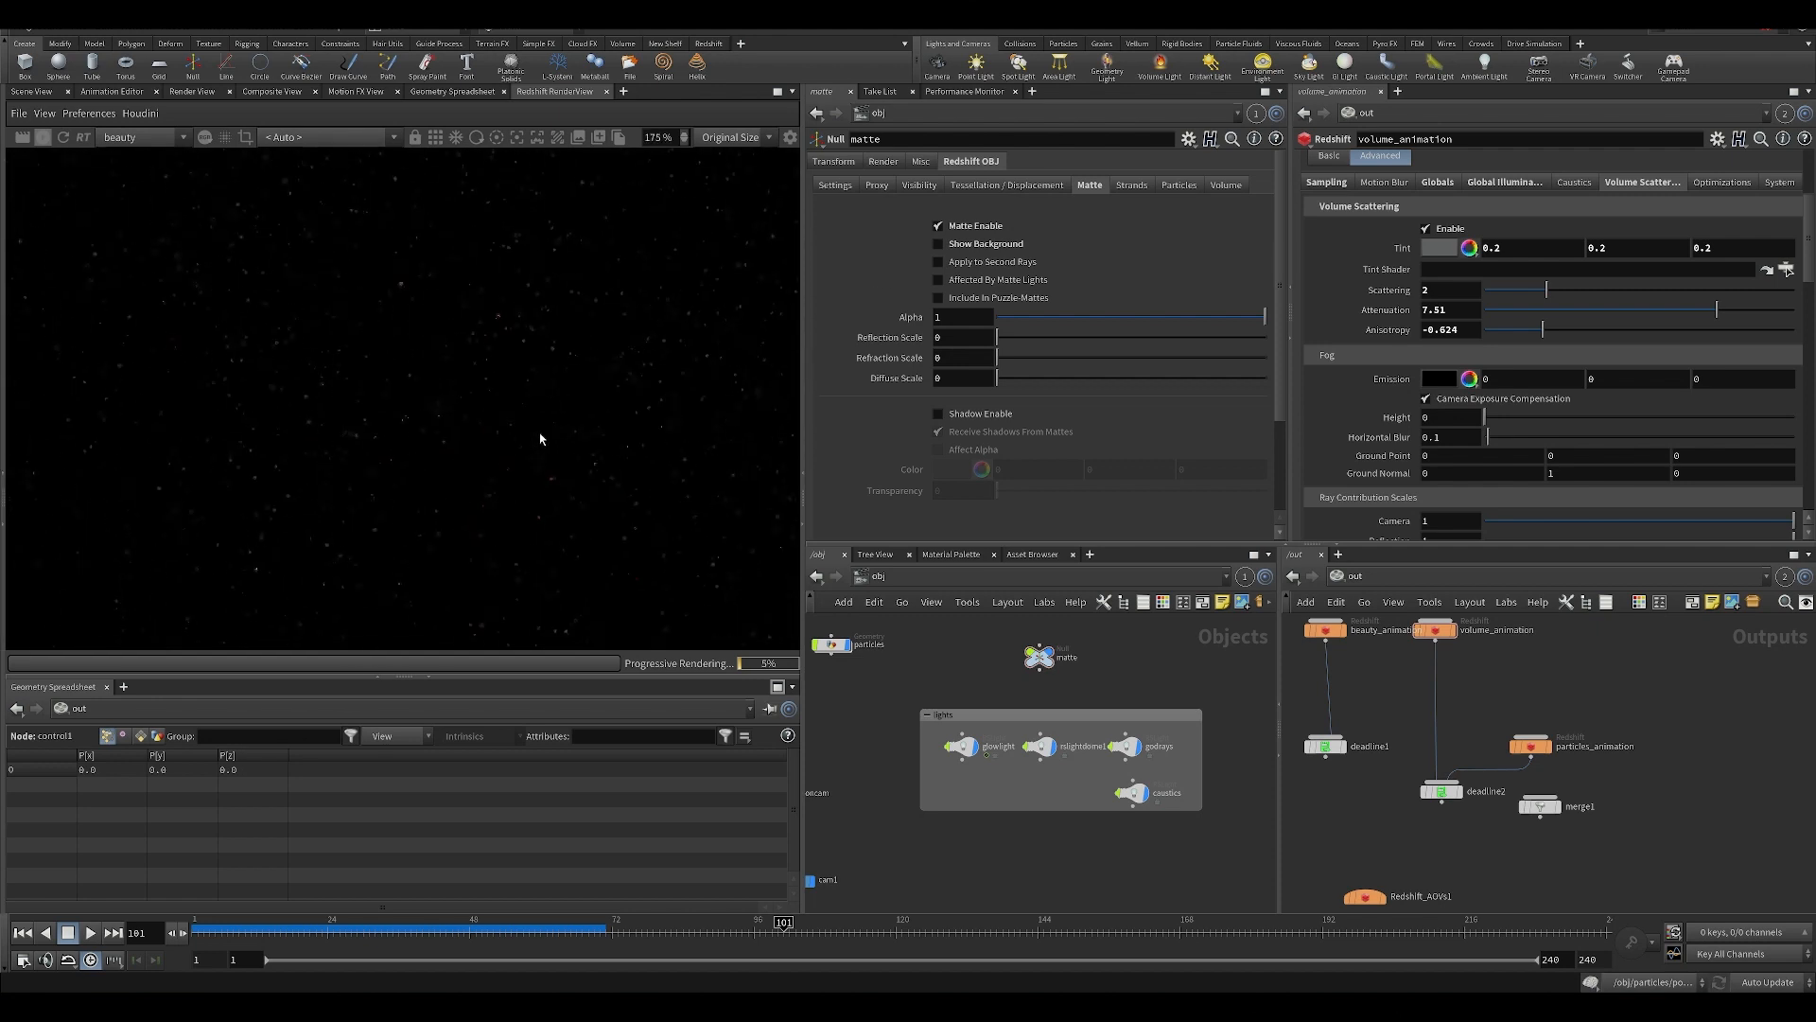
scroll(600, 389, up, 2)
scroll(665, 496, down, 3)
Open particles_animation's Redshift sampling settings and try a Max Samples value of 1.
middle_drag(1484, 677, 1459, 722)
click(1504, 791)
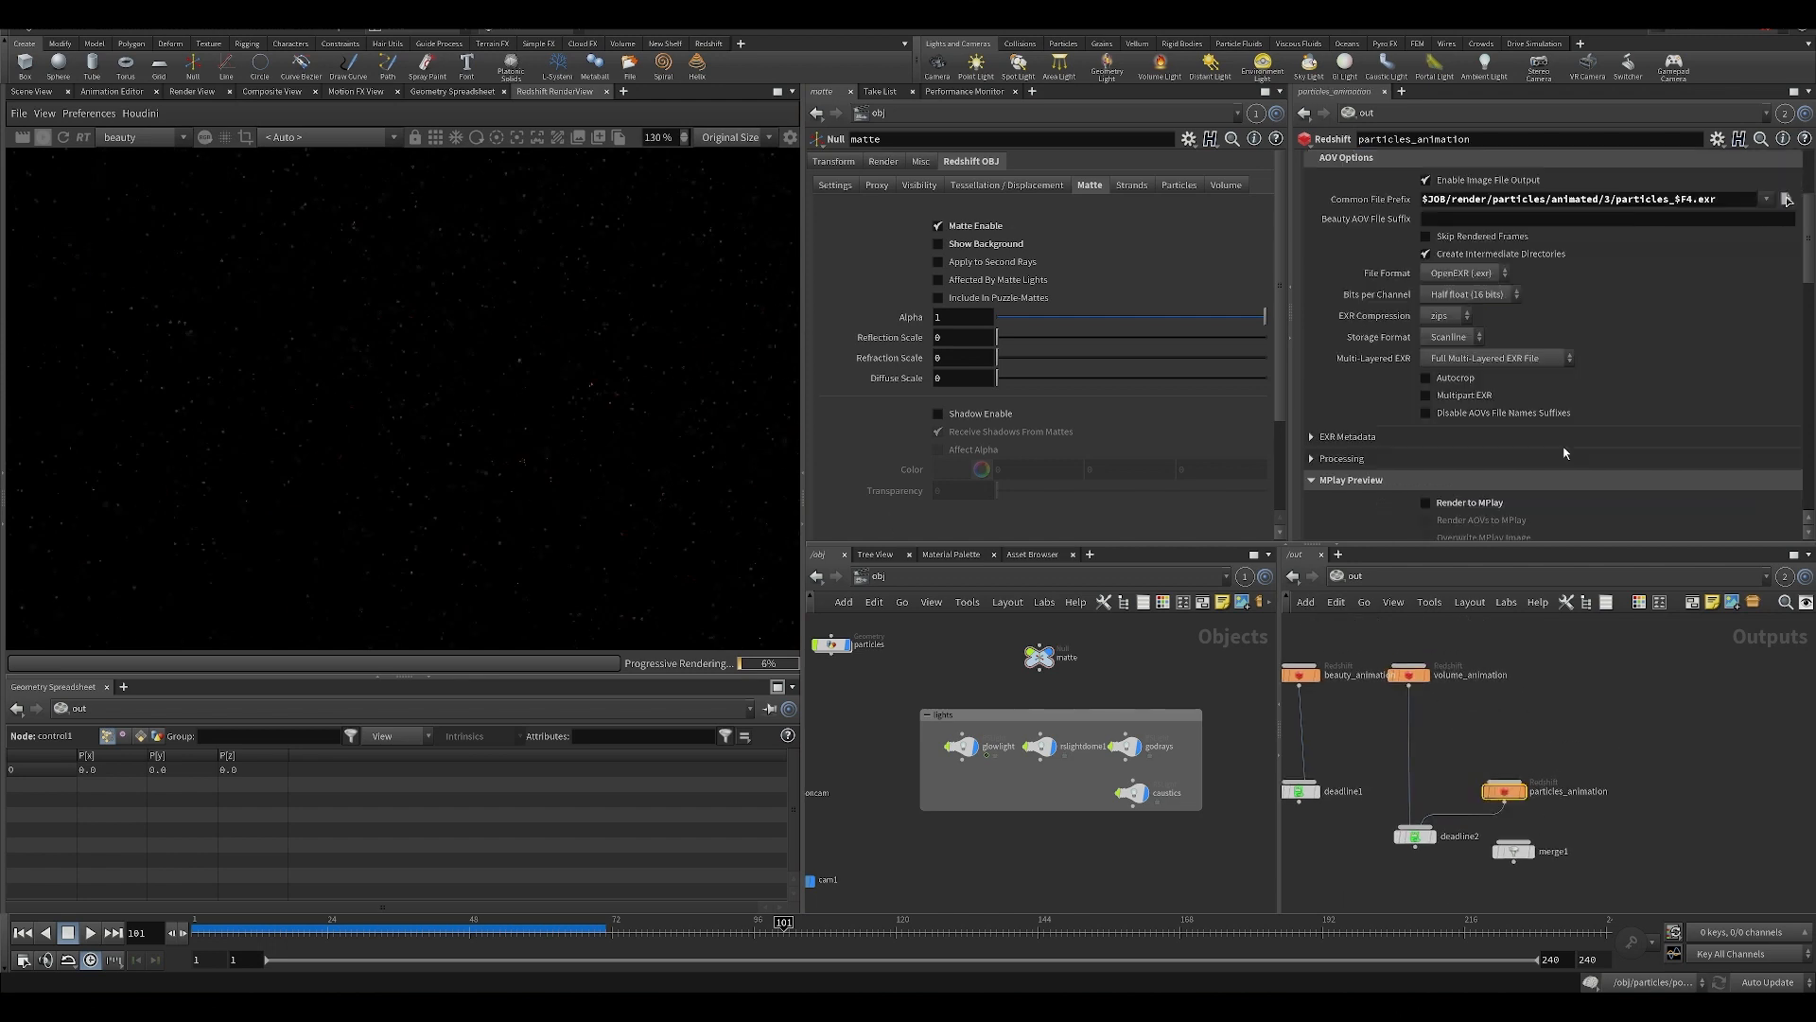
scroll(1802, 263, up, 4)
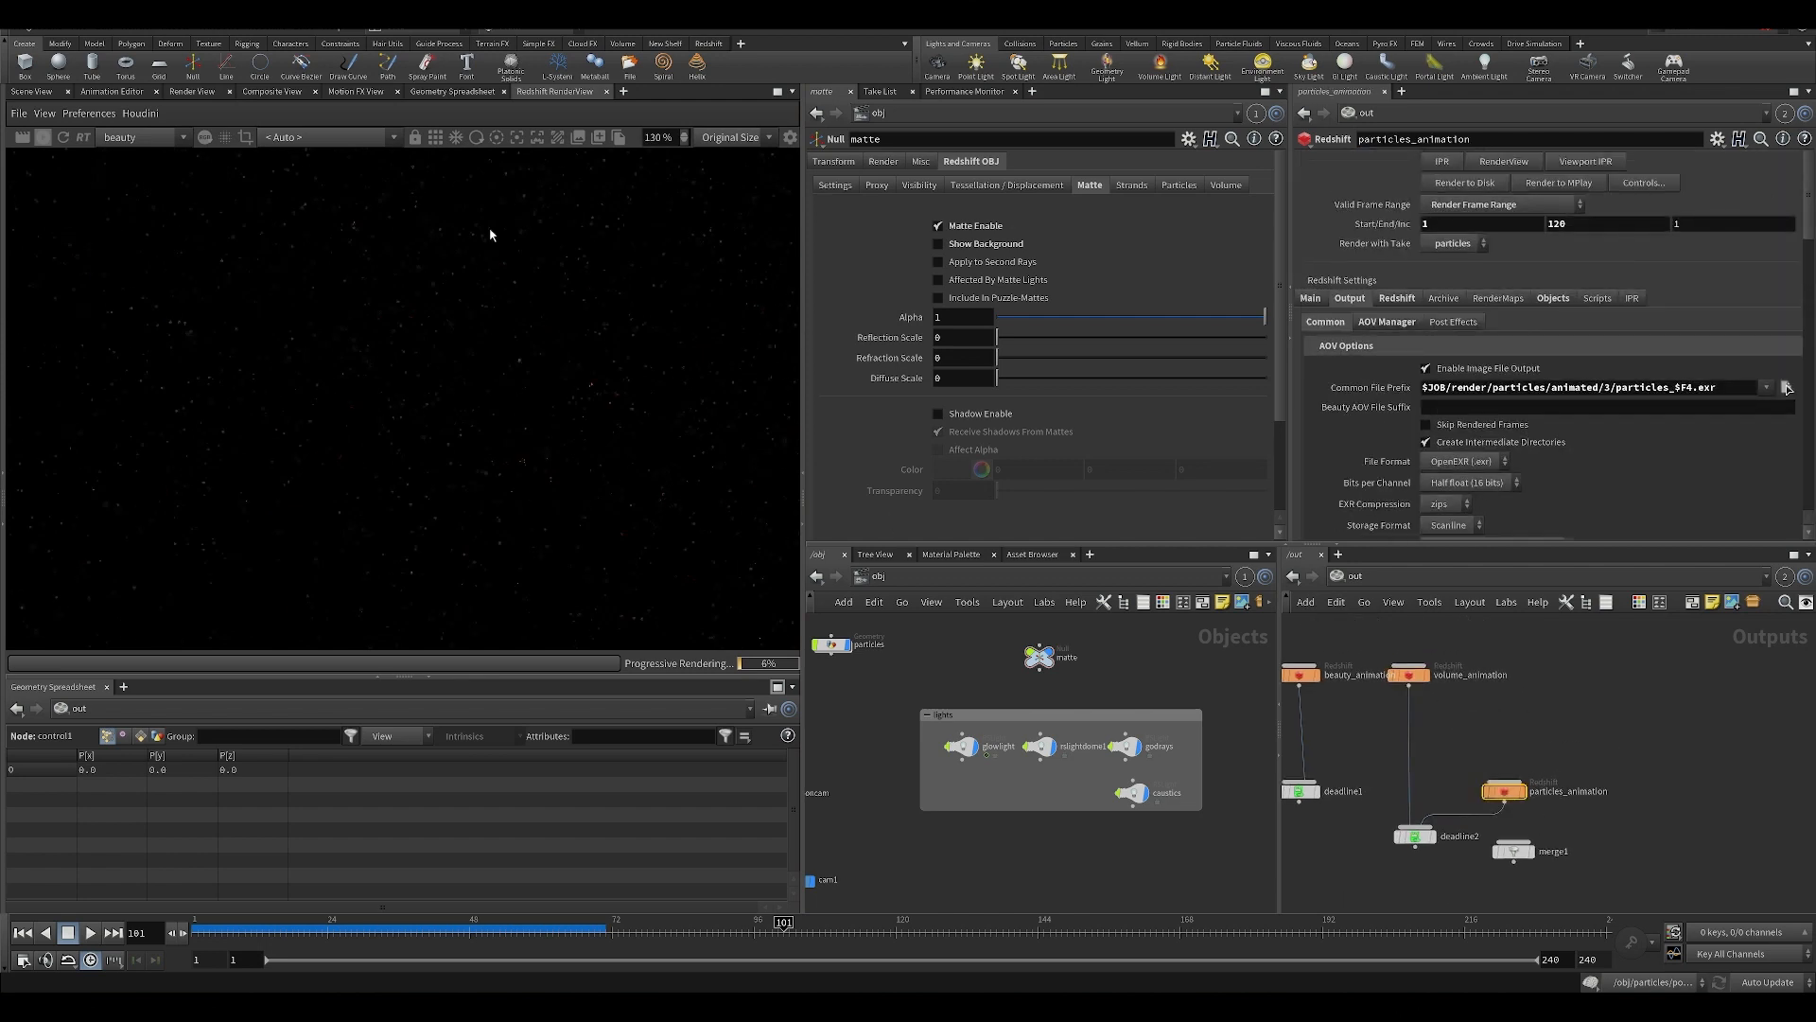
click(1398, 298)
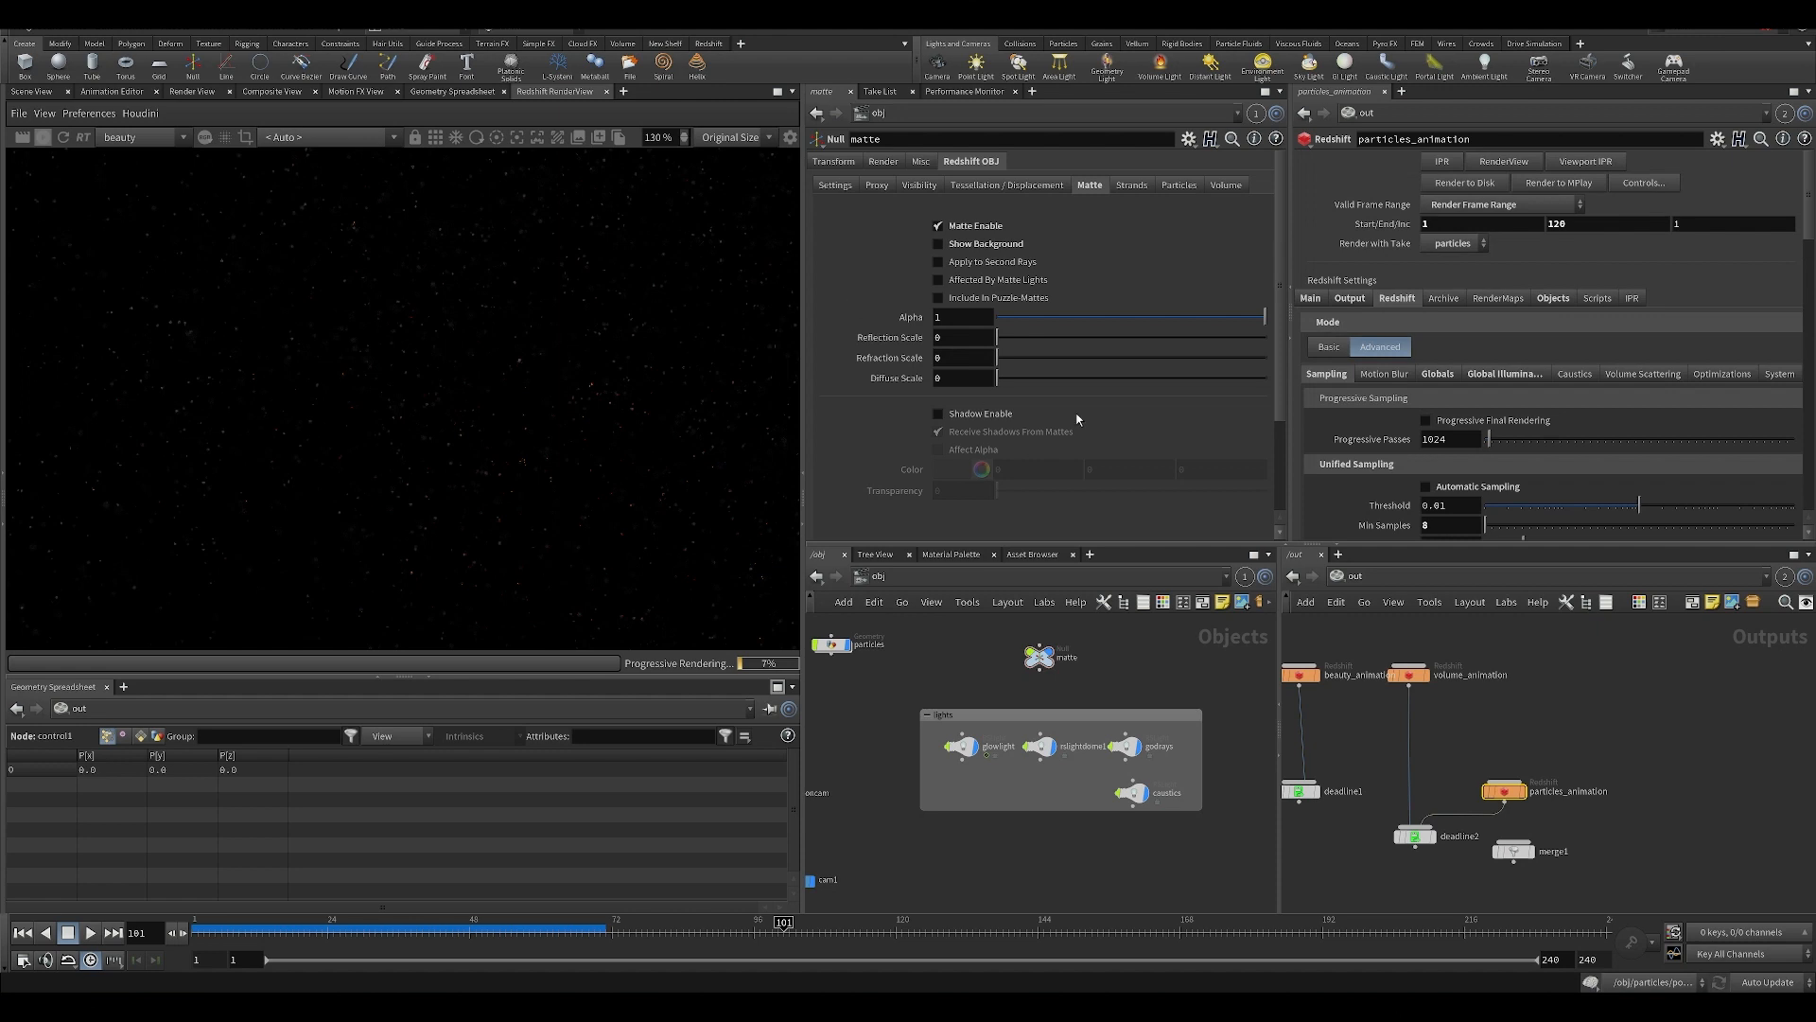
scroll(1599, 530, down, 2)
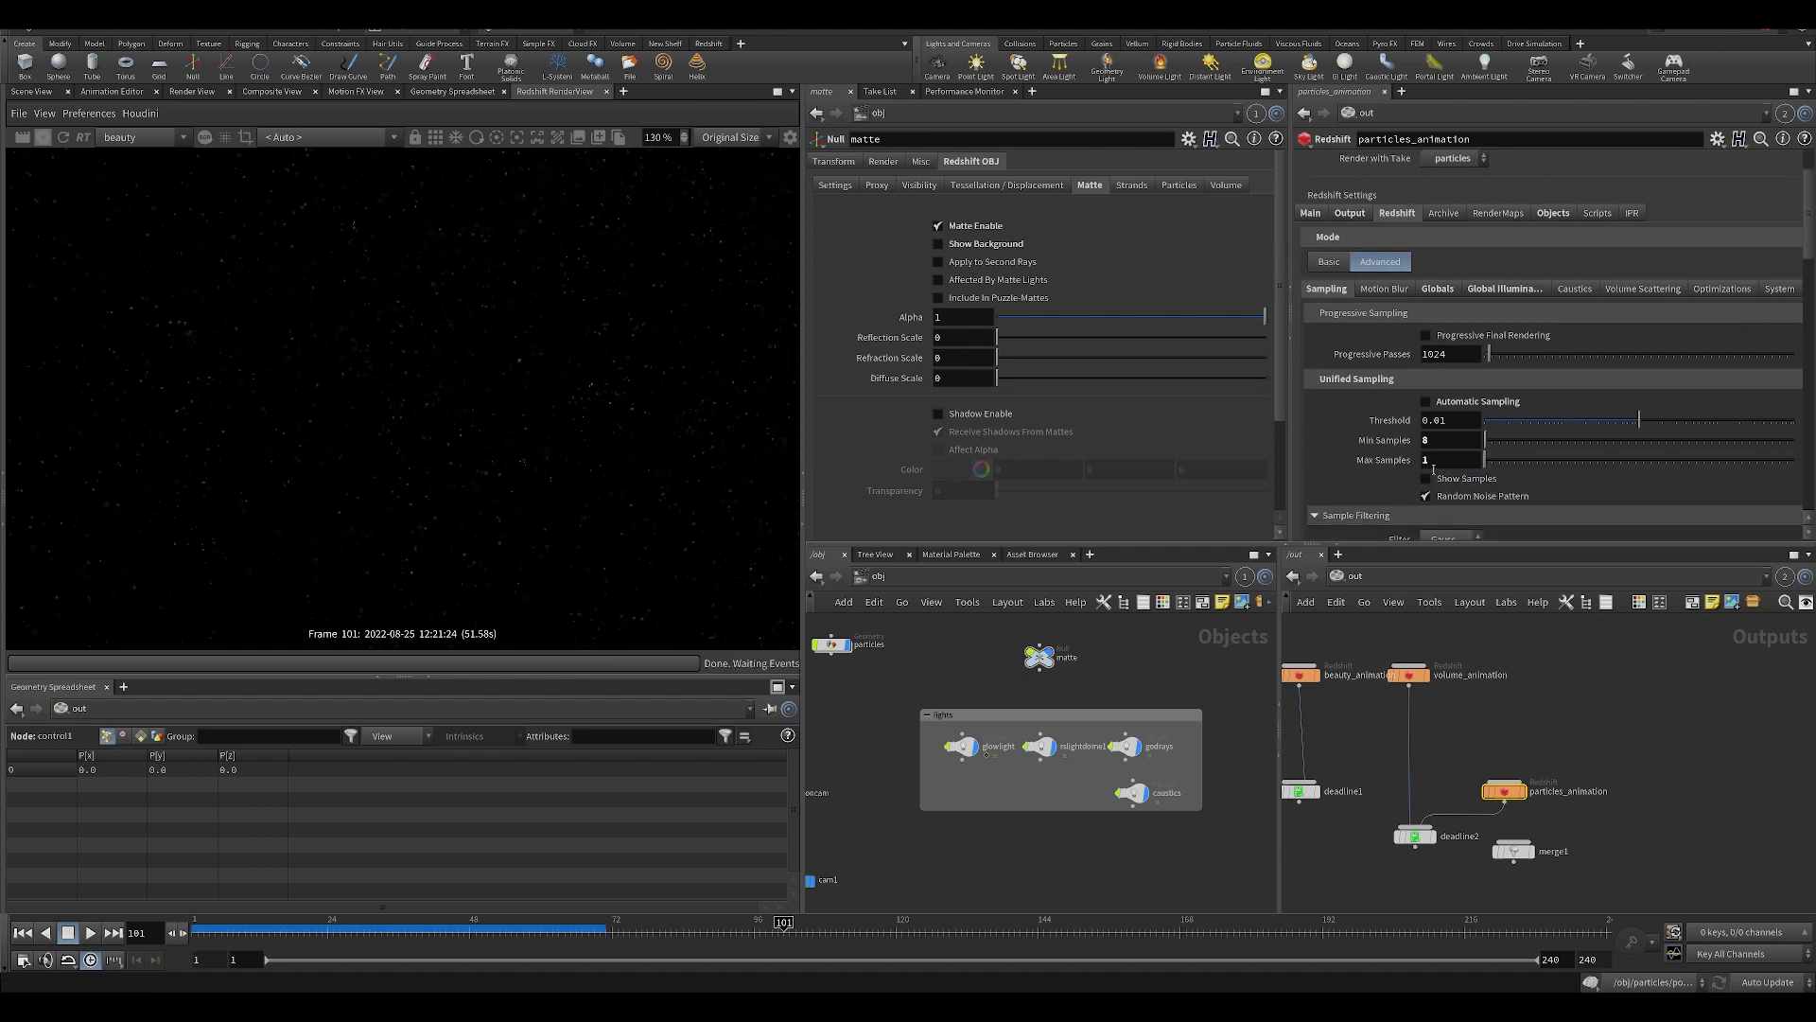
Undo the Max Samples change on particles_animation and save the Houdini scene.
scroll(541, 397, down, 3)
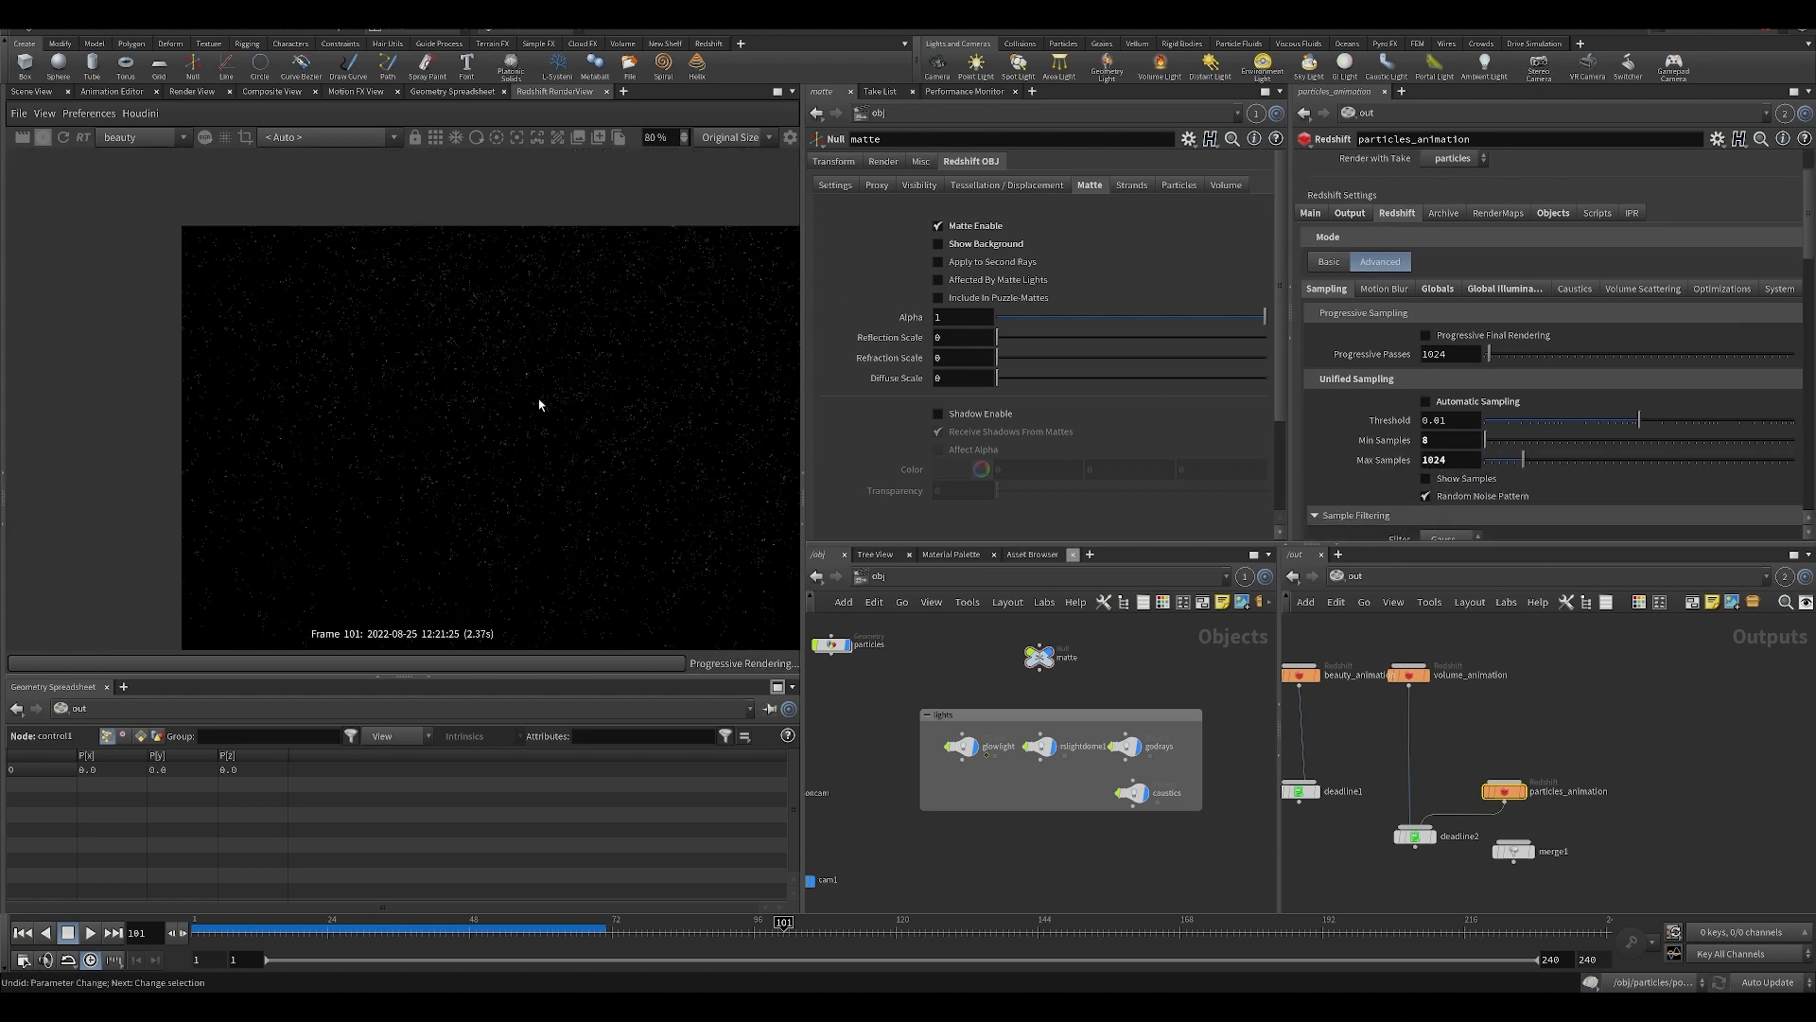
scroll(551, 409, up, 10)
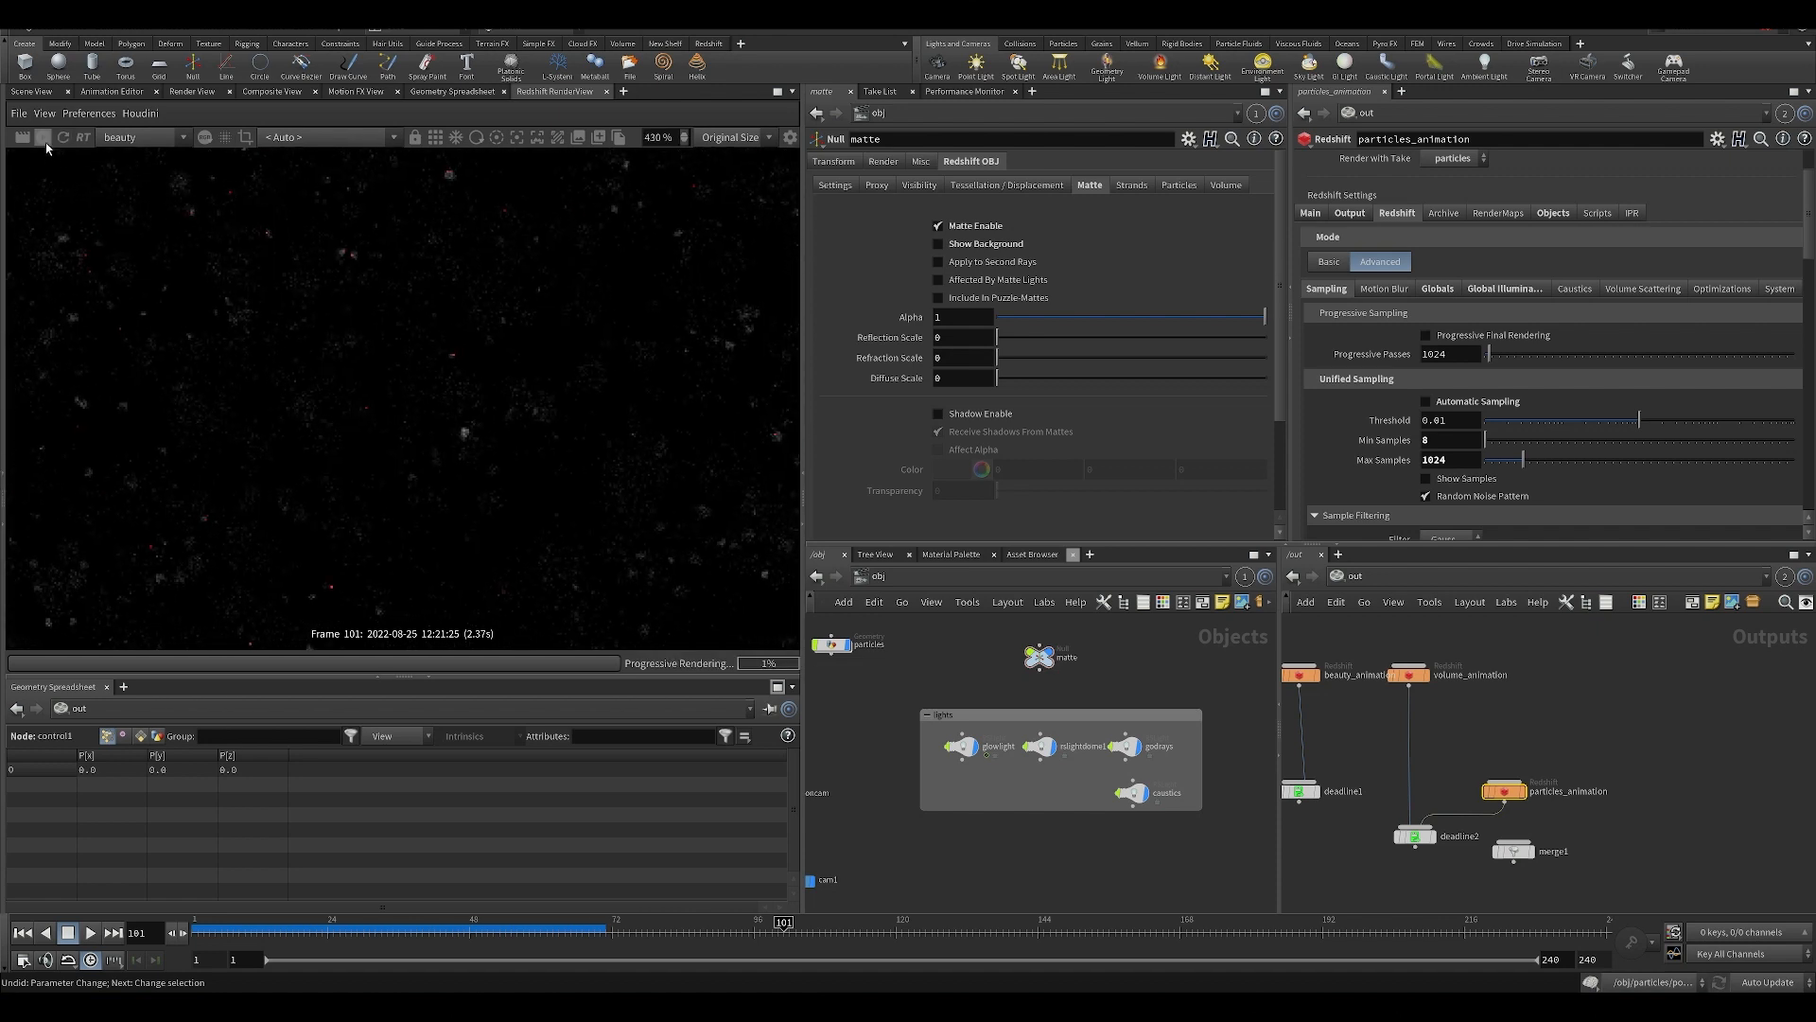
scroll(417, 456, down, 10)
key(ctrl+s)
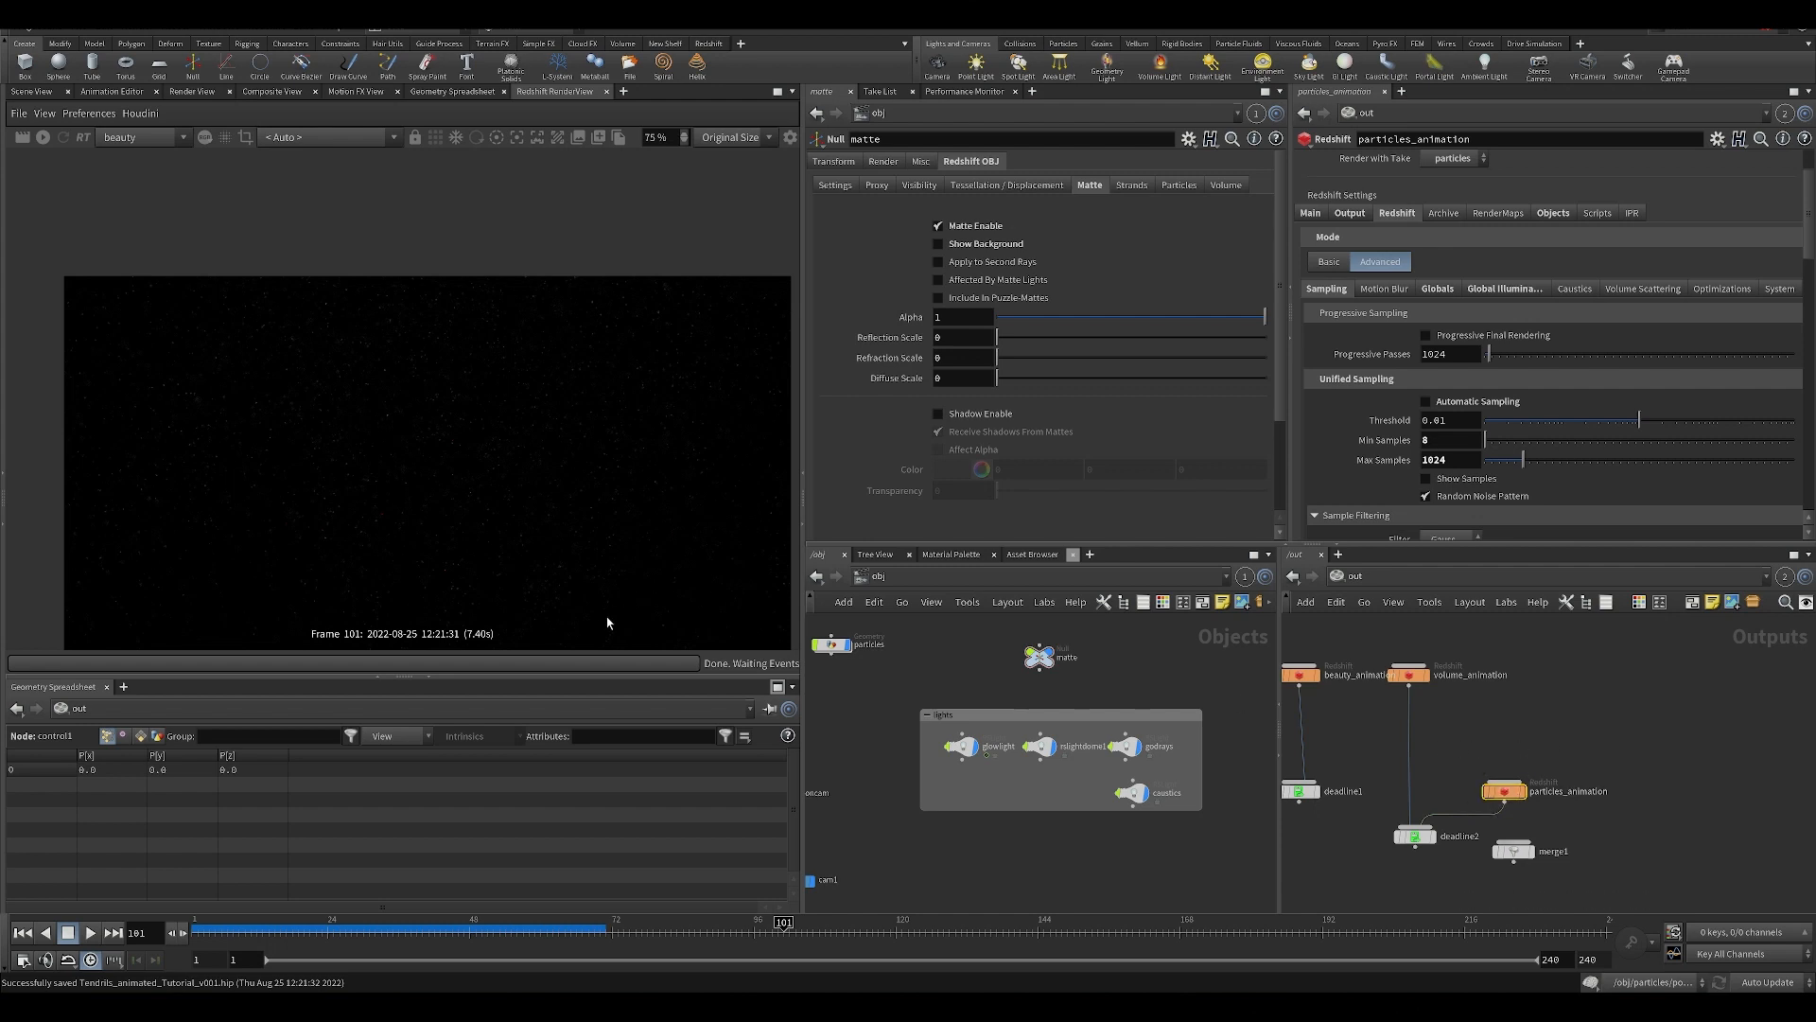
Move the particles_animation node up beside volume_animation in the out network, and check the particles render again.
scroll(496, 480, down, 2)
scroll(530, 479, down, 1)
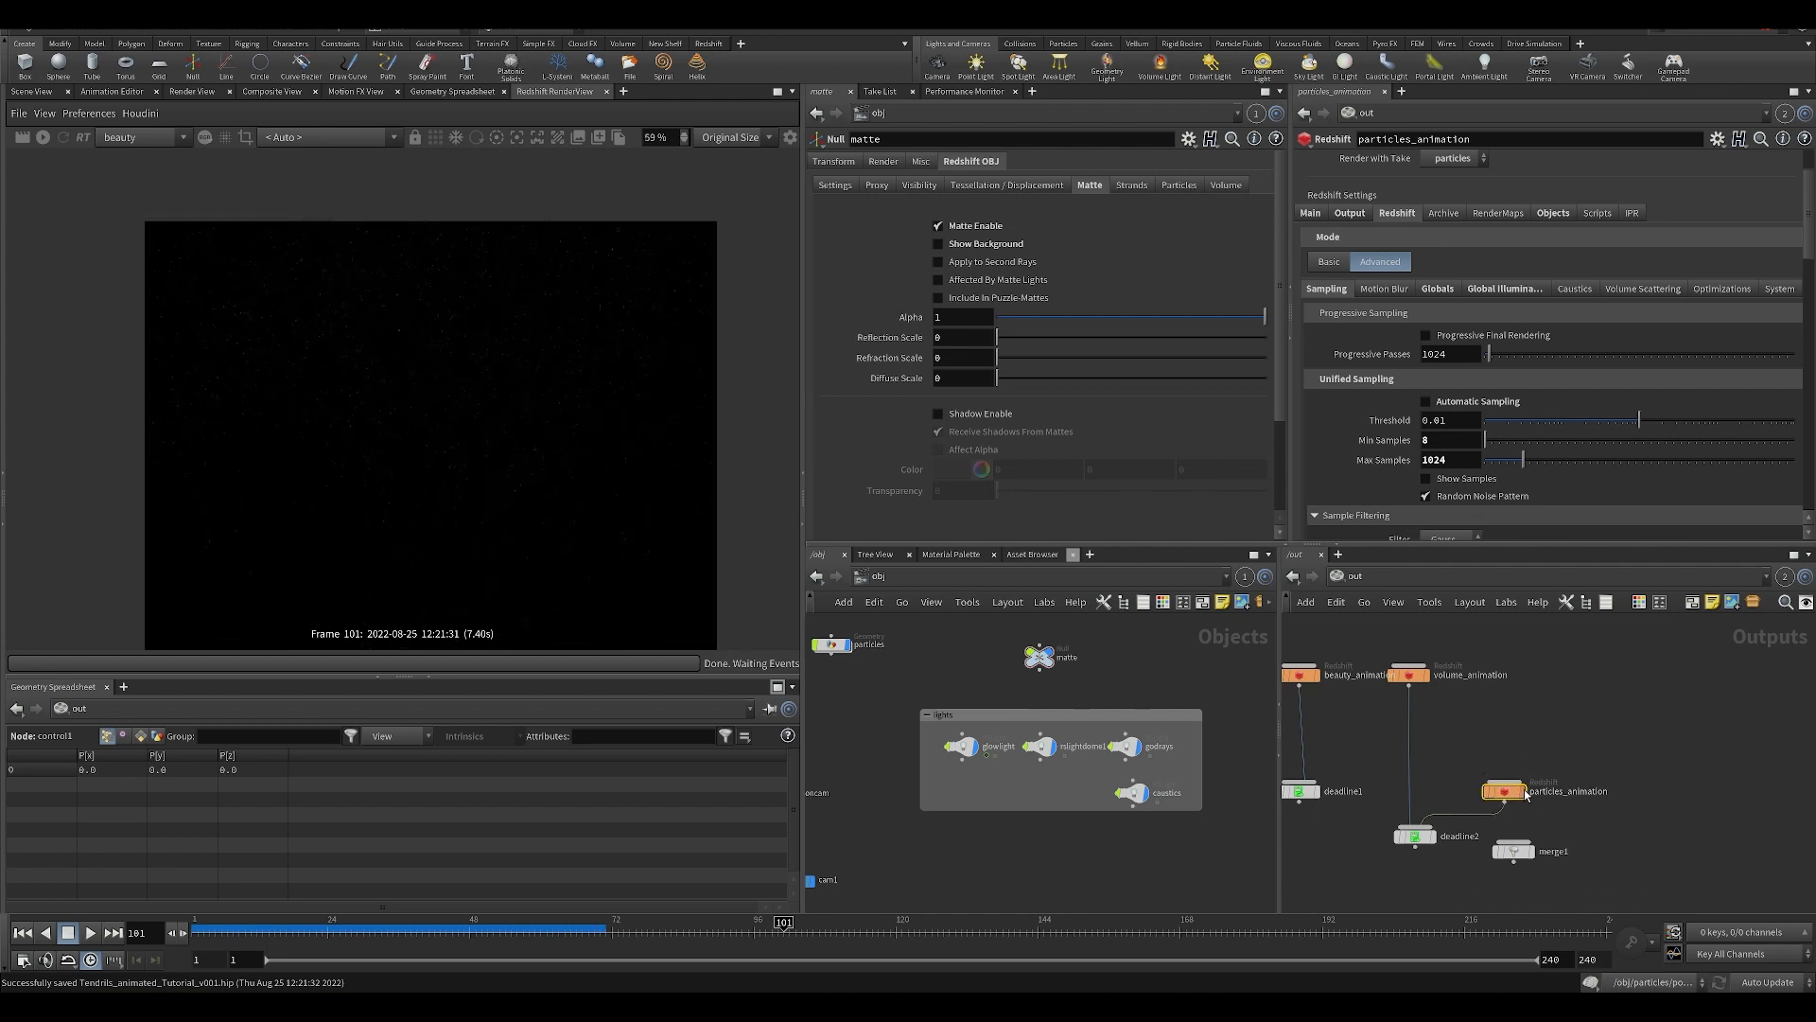
drag(1525, 795, 1534, 707)
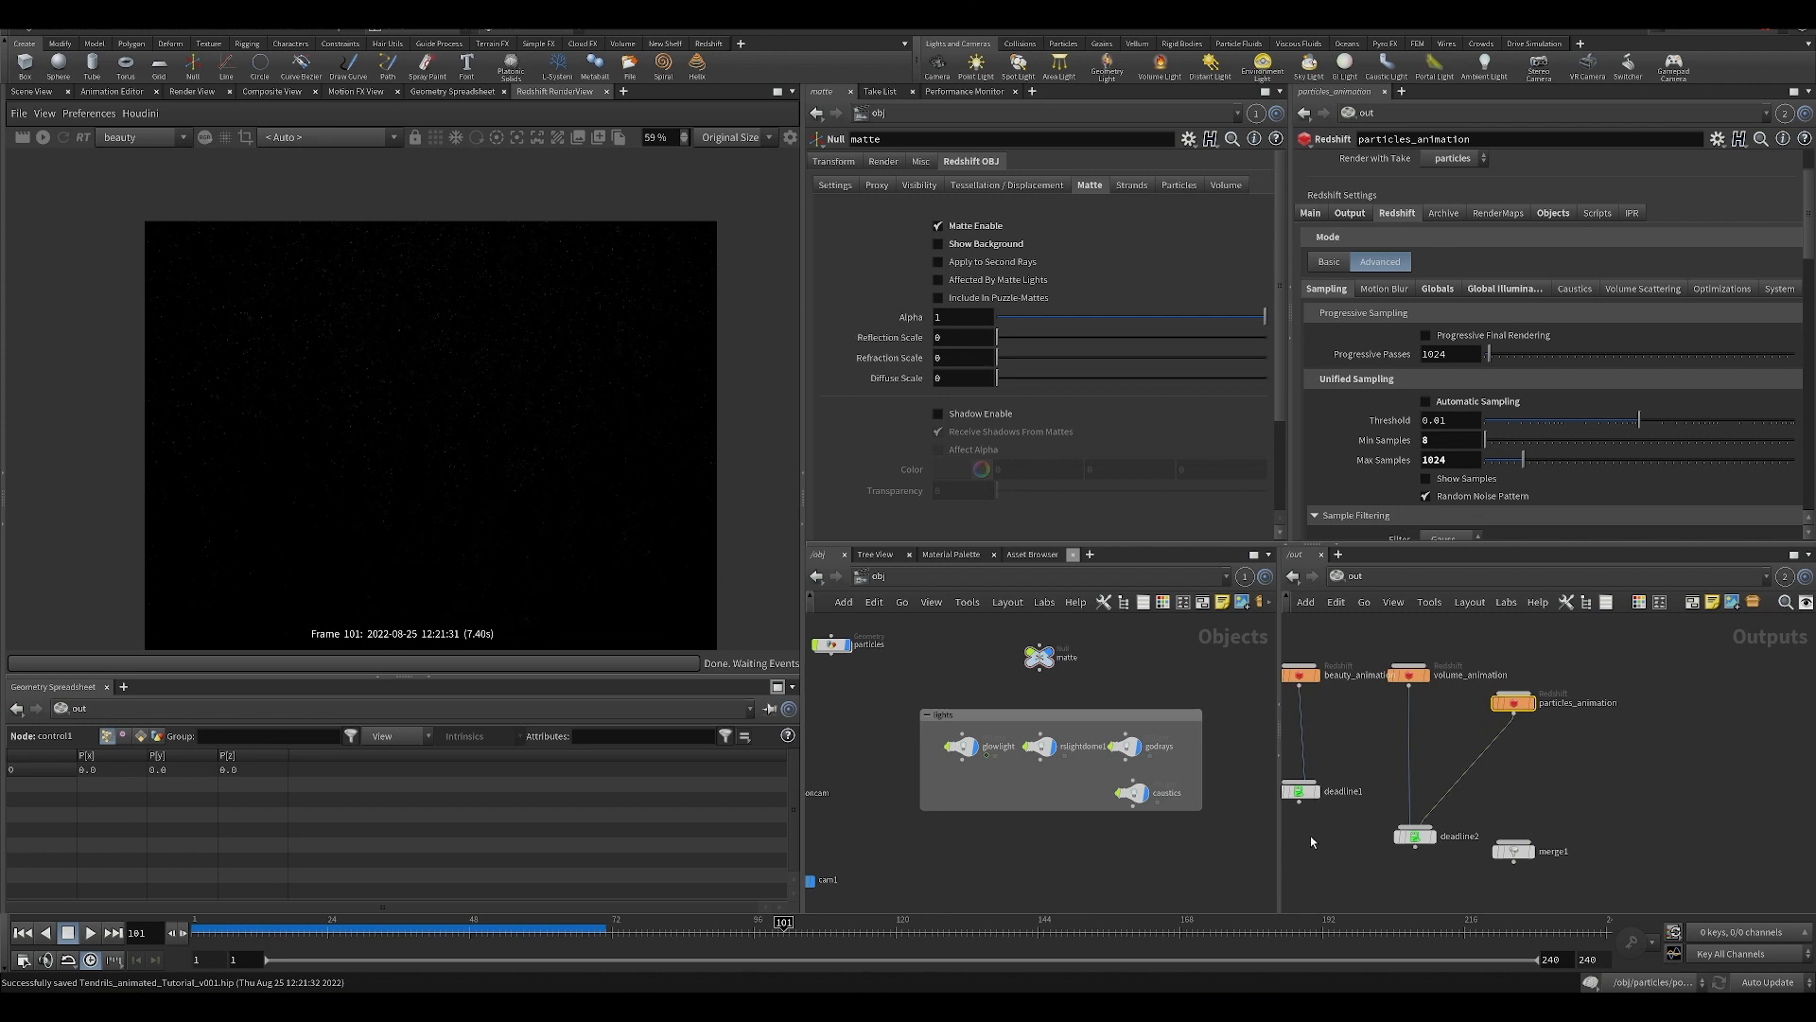
middle_drag(1310, 837, 1336, 808)
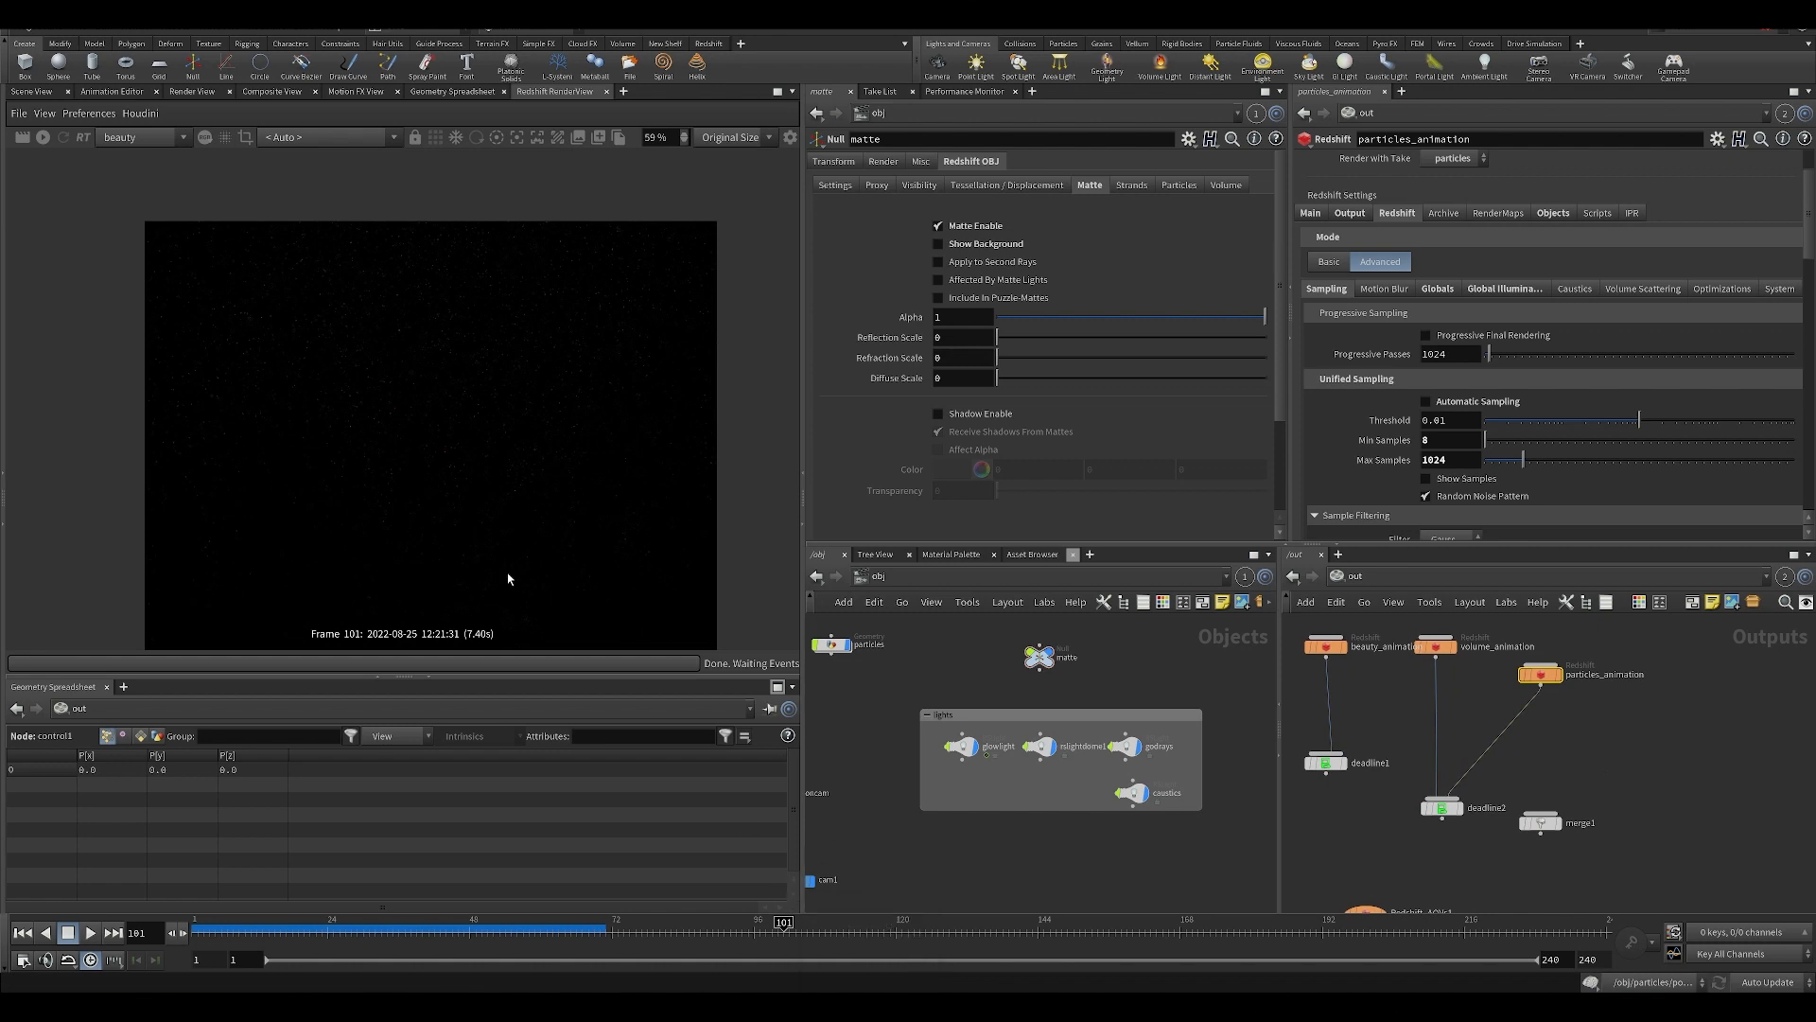
scroll(458, 394, up, 3)
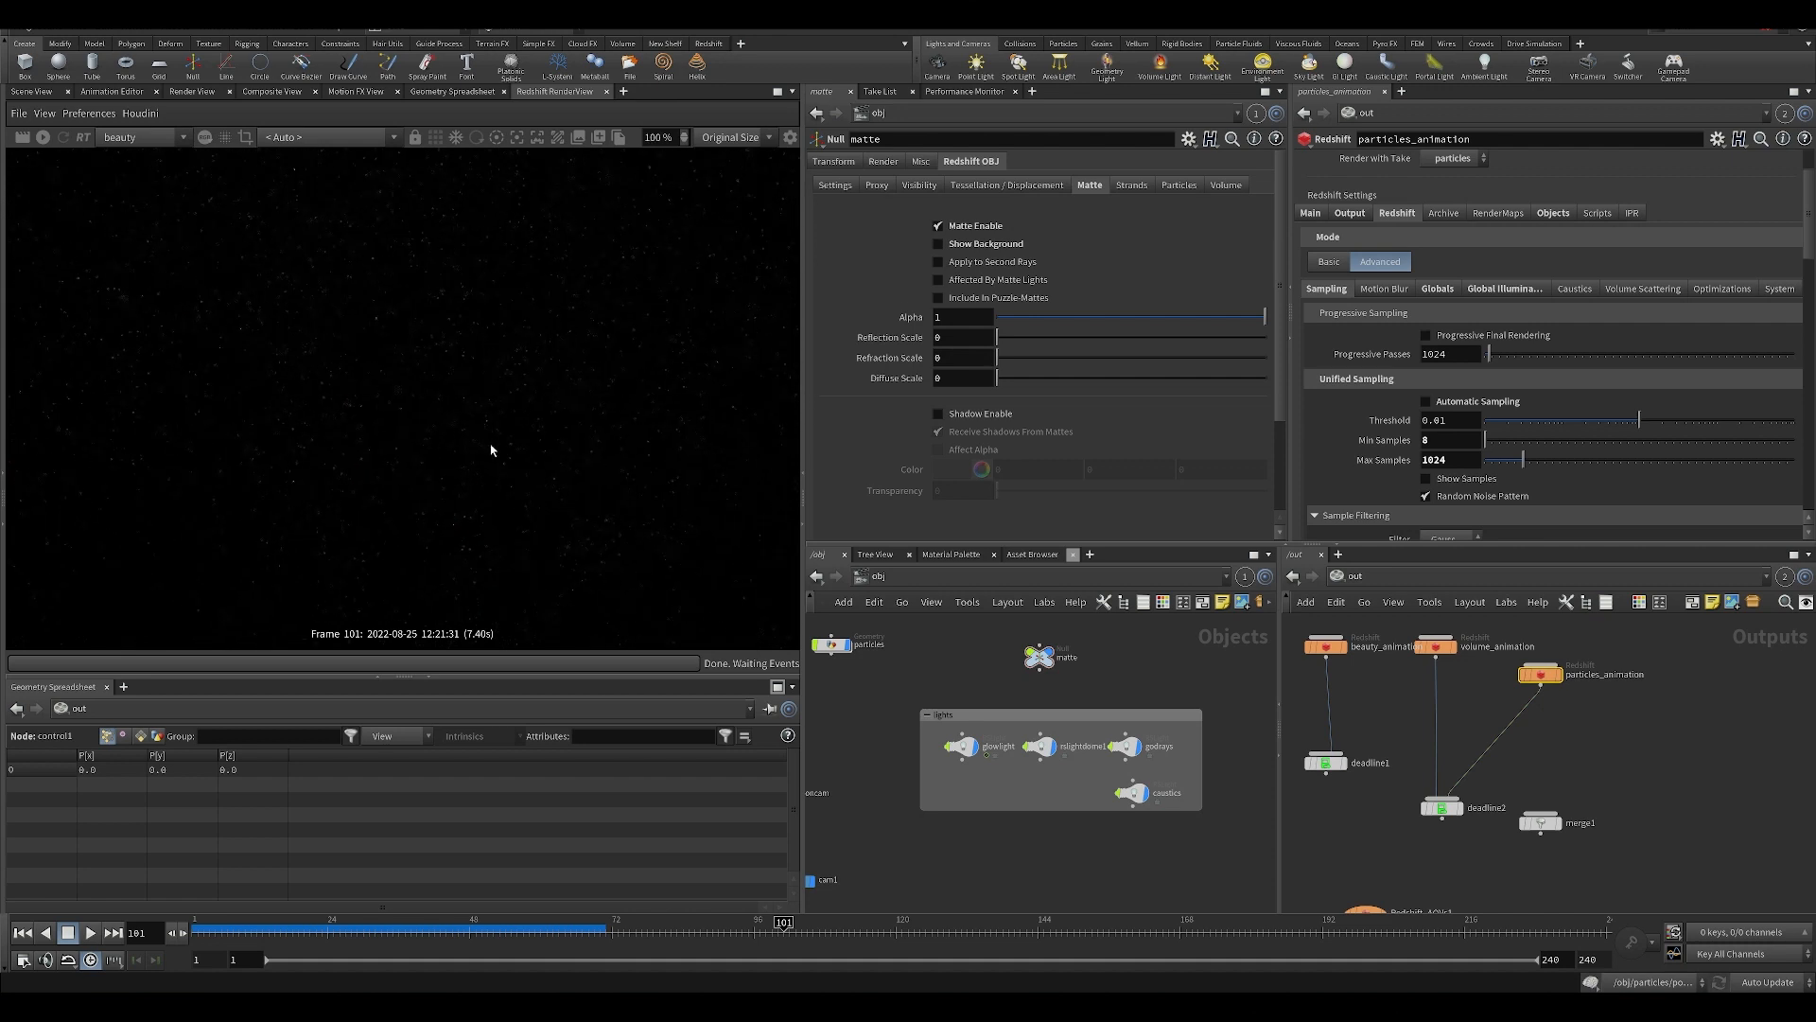
scroll(491, 450, down, 1)
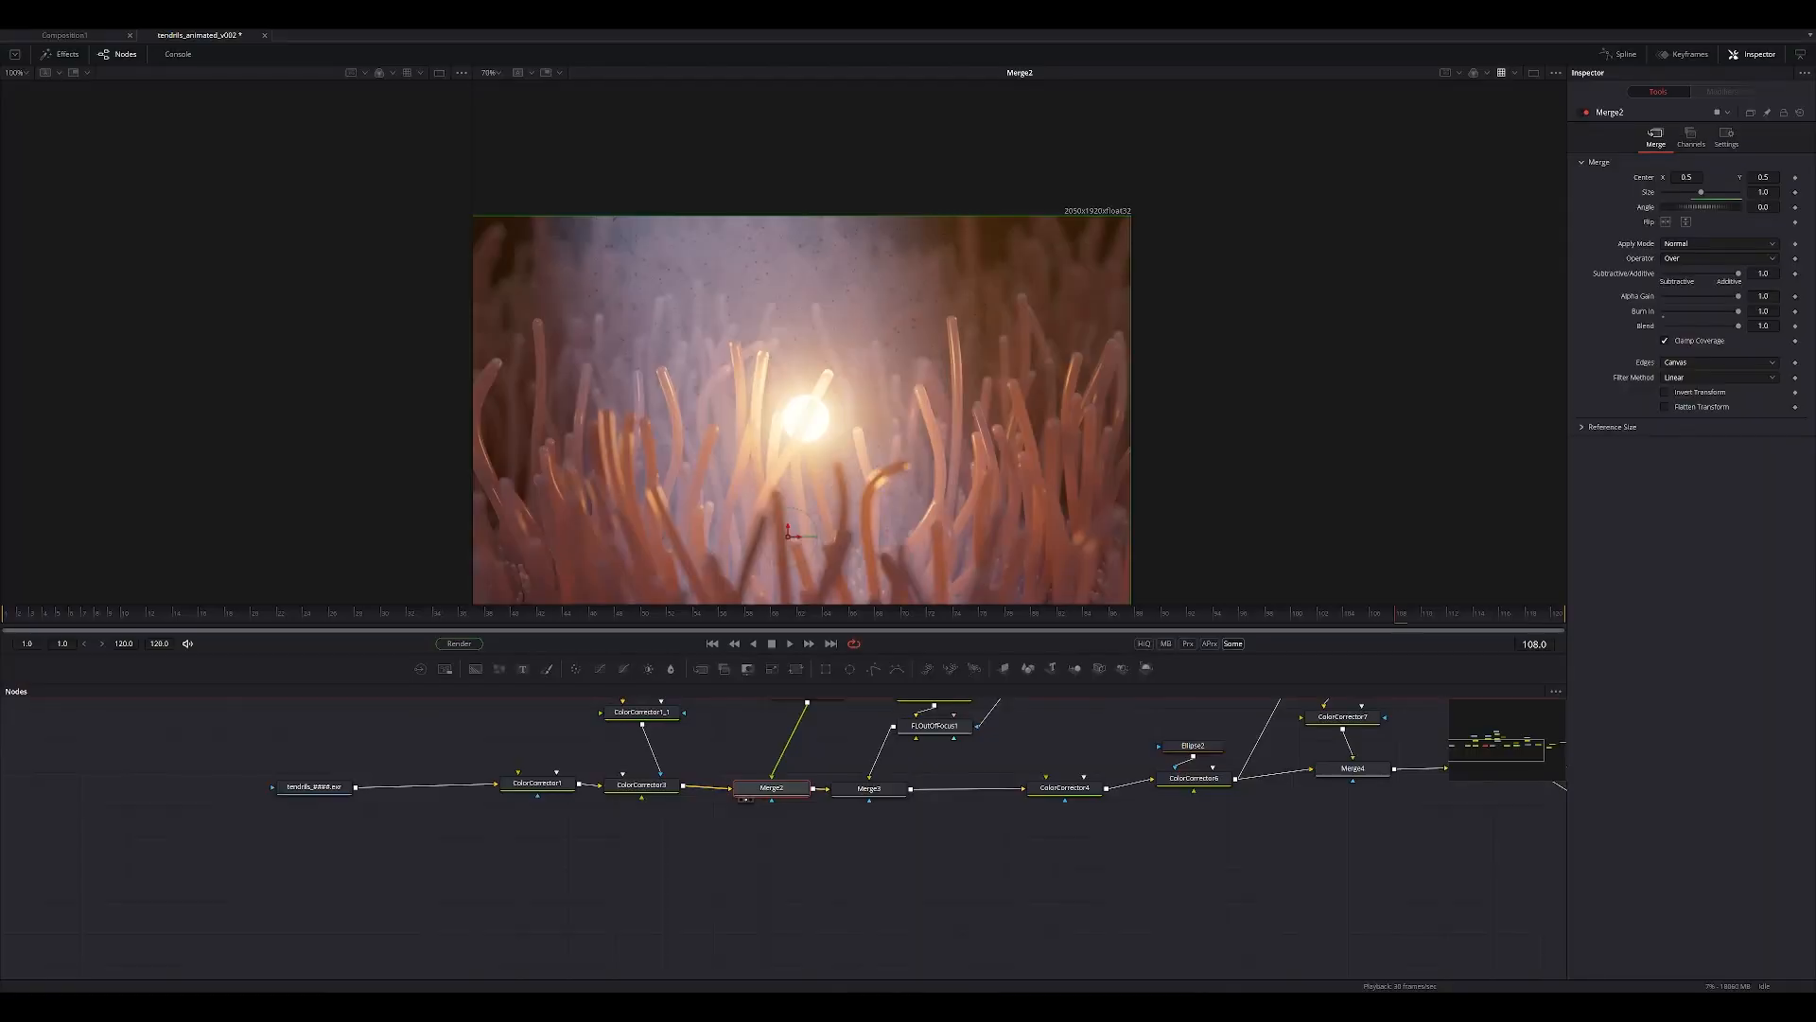
Switch to Fusion Studio, save the tendrils composition, and bring the node chain and Merge2 result into view.
middle_drag(703, 862, 669, 947)
key(ctrl+s)
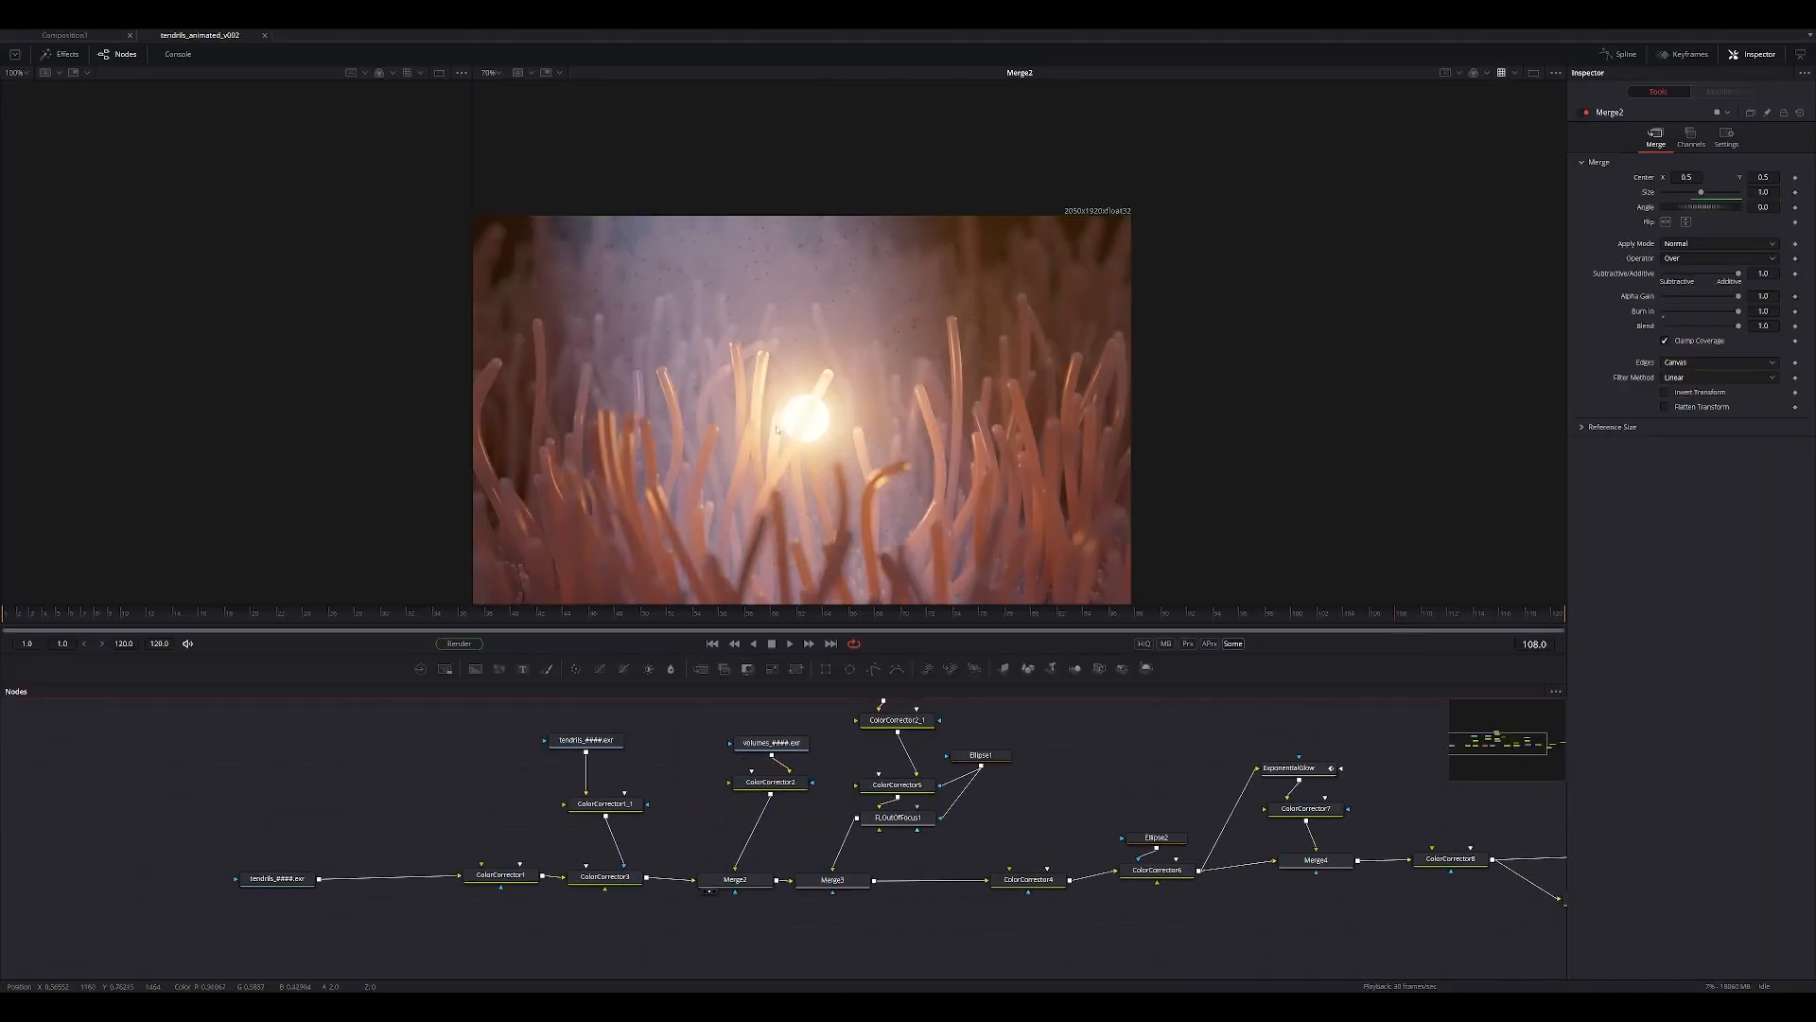
middle_drag(441, 797, 580, 654)
middle_drag(644, 518, 620, 460)
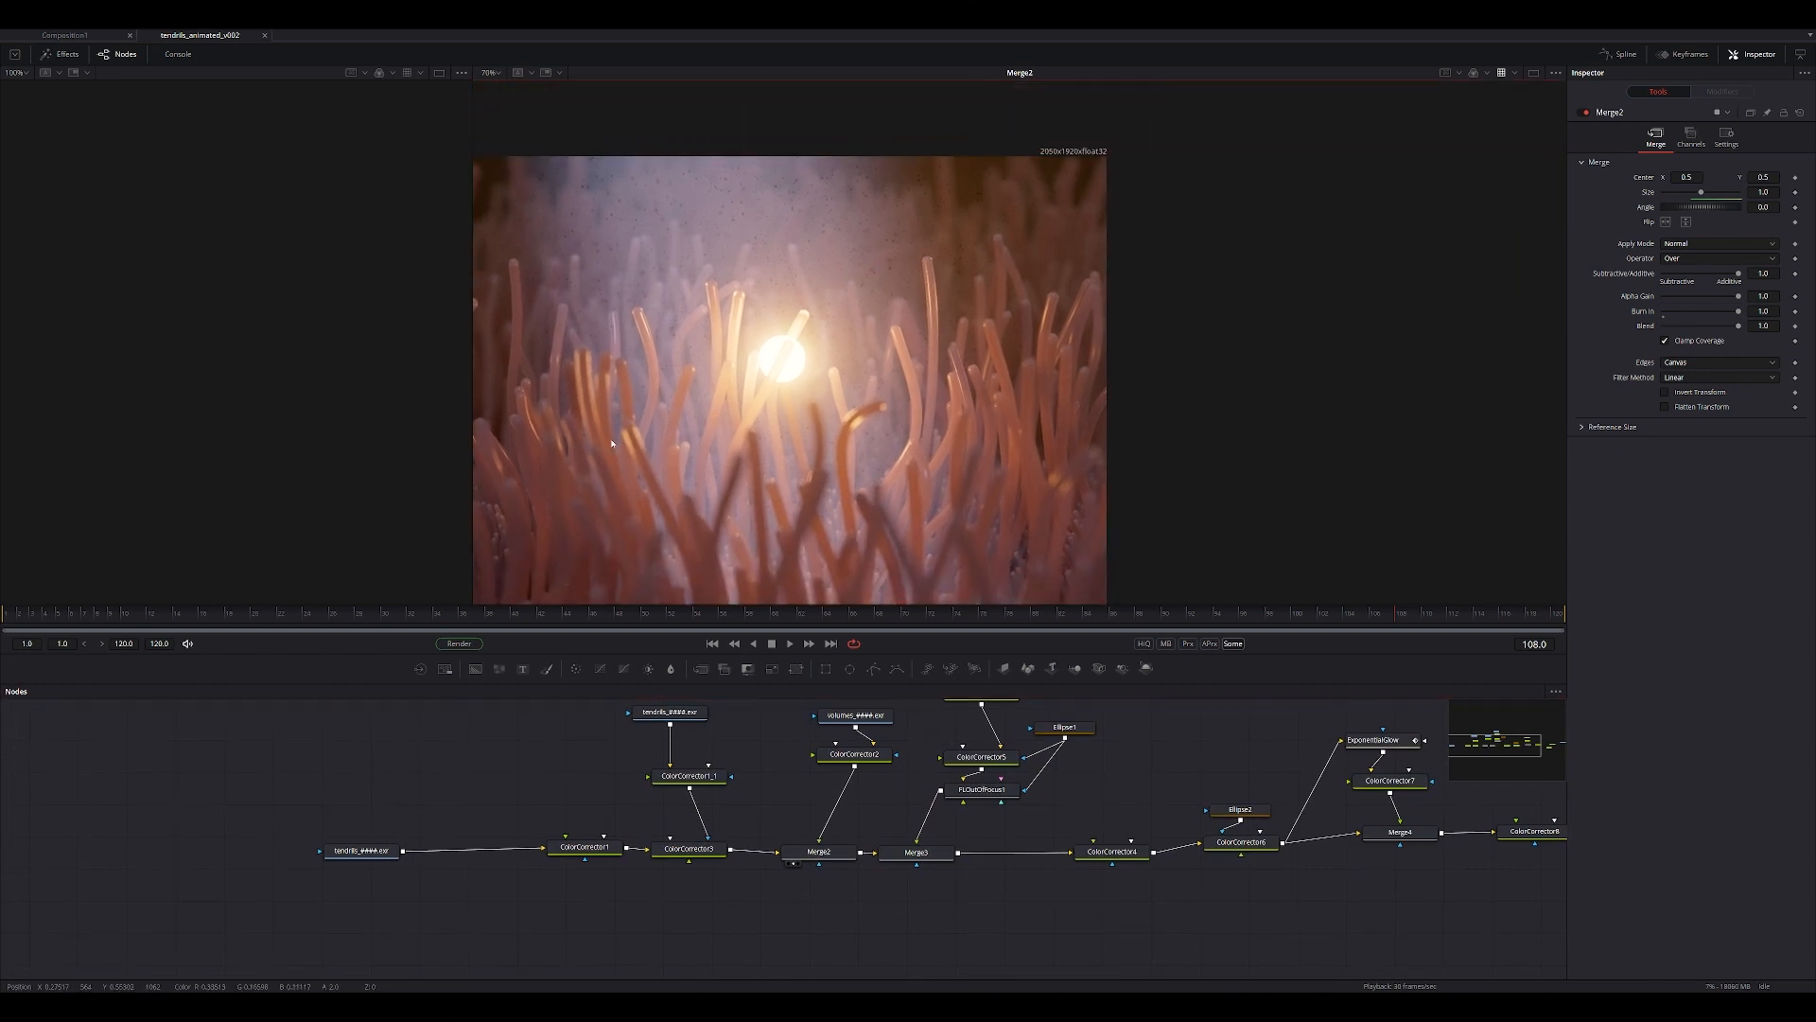
Switch from Fusion to Houdini and inspect the finished particles_animation render up close beside its Unified Sampling settings.
middle_drag(499, 812, 422, 844)
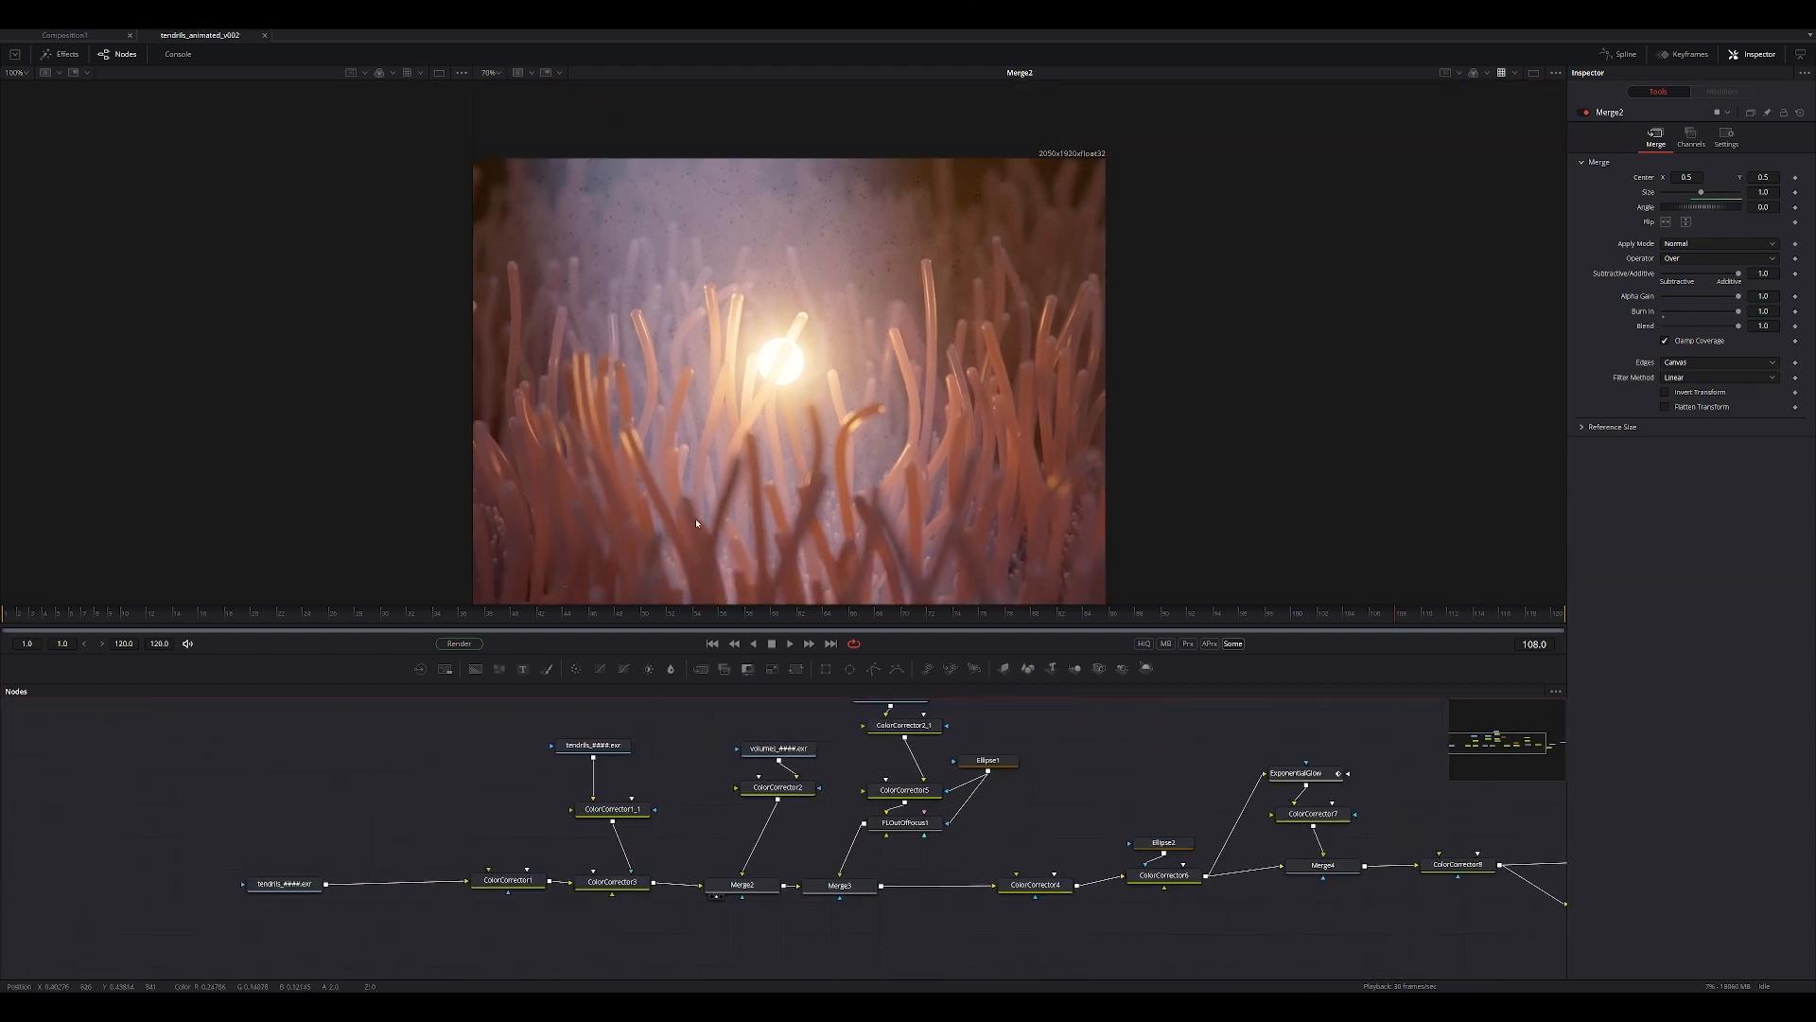
ctrl+scroll(742, 387, down, 3)
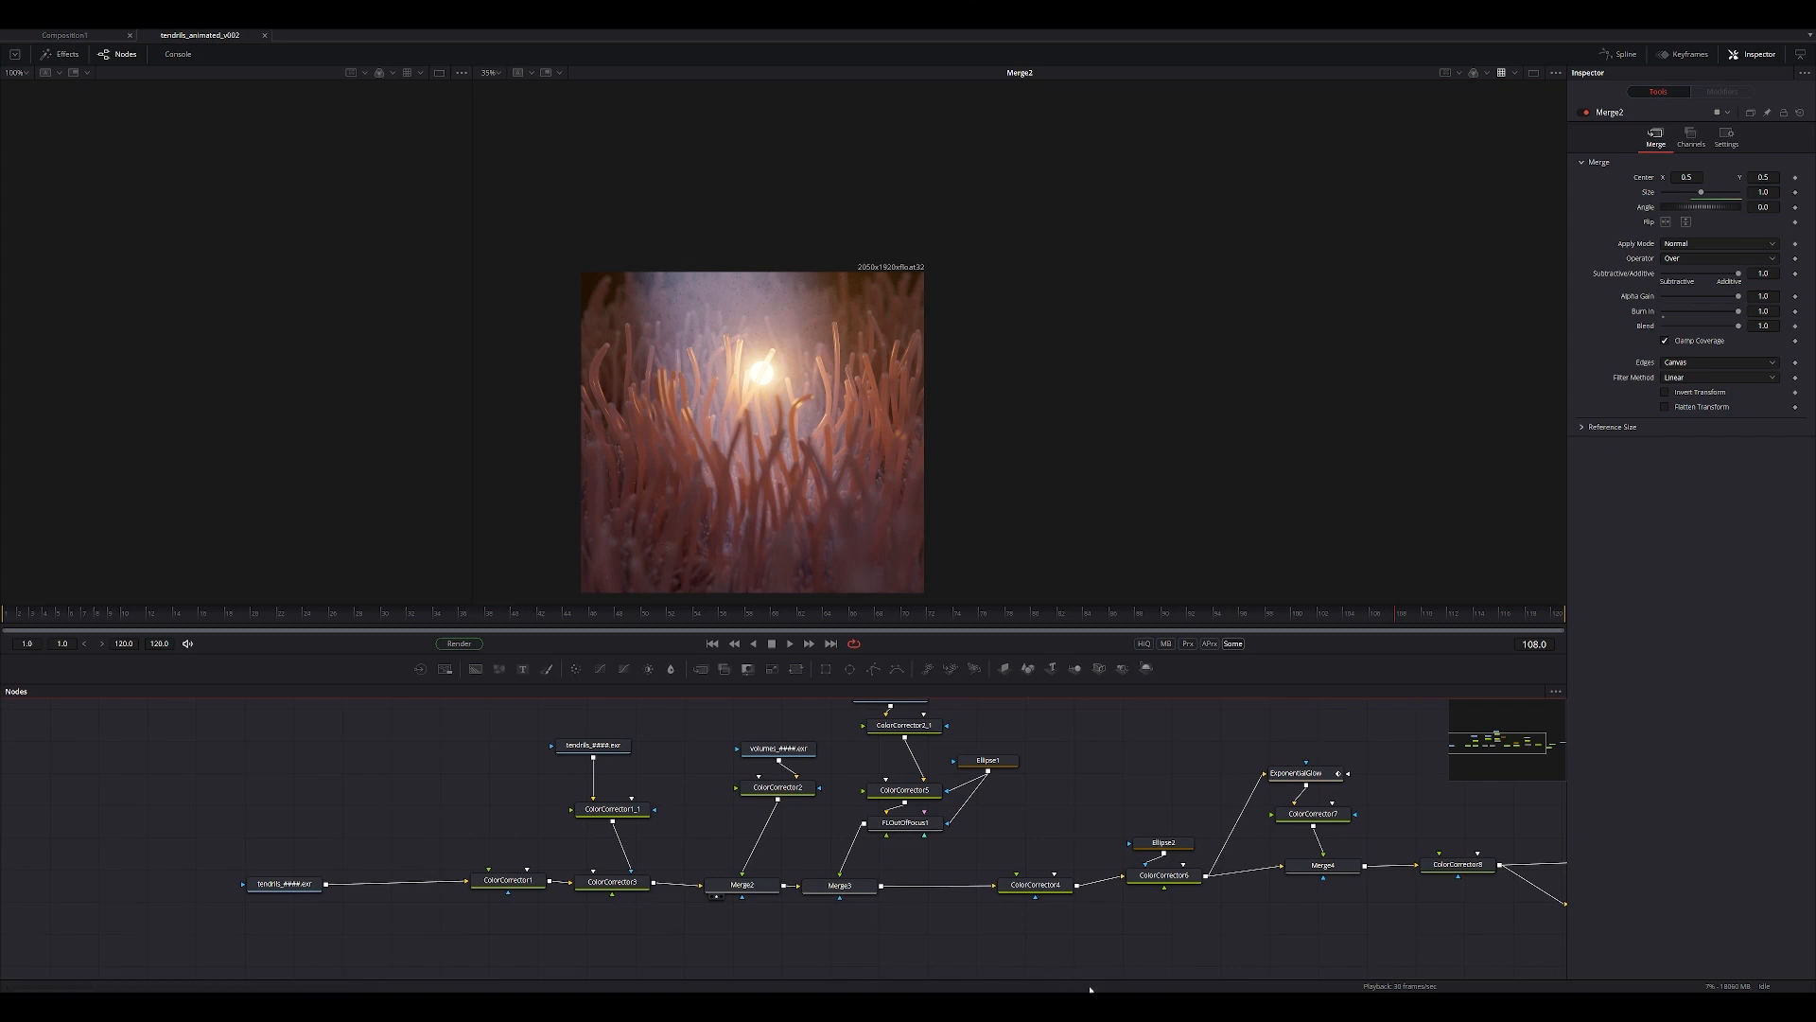
mouse_move(1101, 1005)
click(1152, 950)
scroll(690, 412, down, 4)
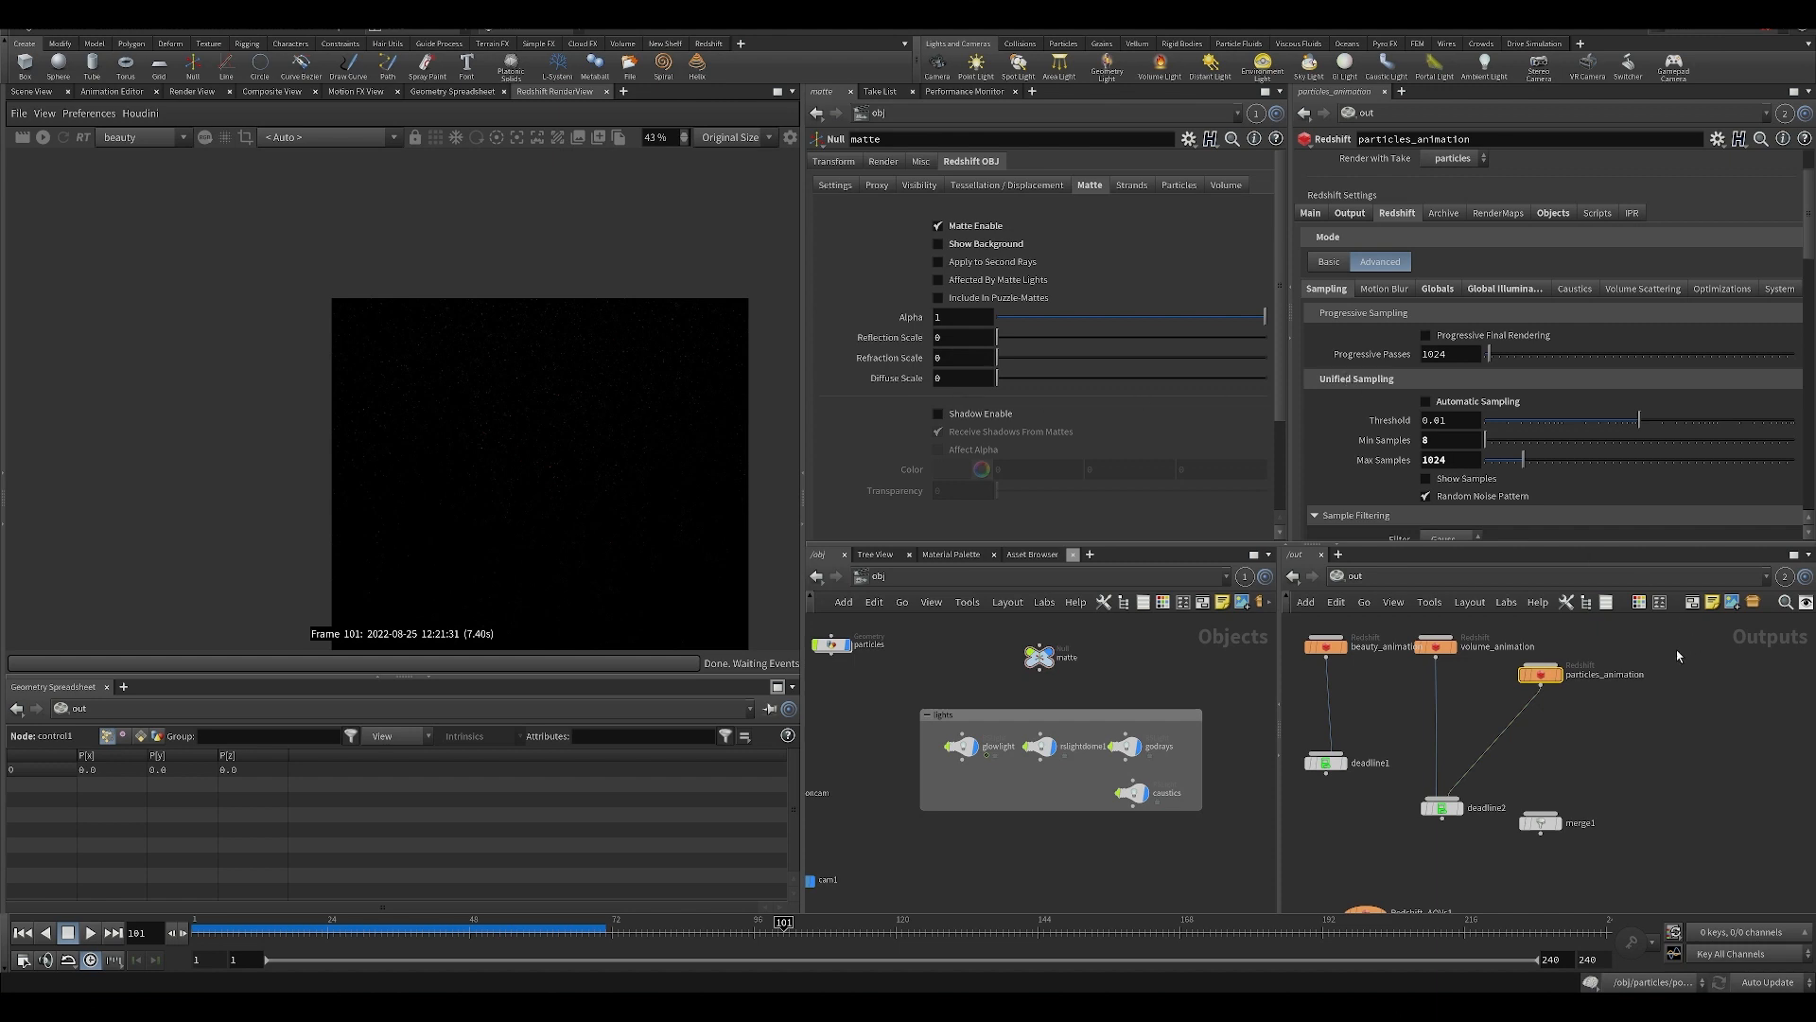
scroll(1677, 655, down, 2)
scroll(1596, 656, up, 3)
scroll(1599, 468, down, 1)
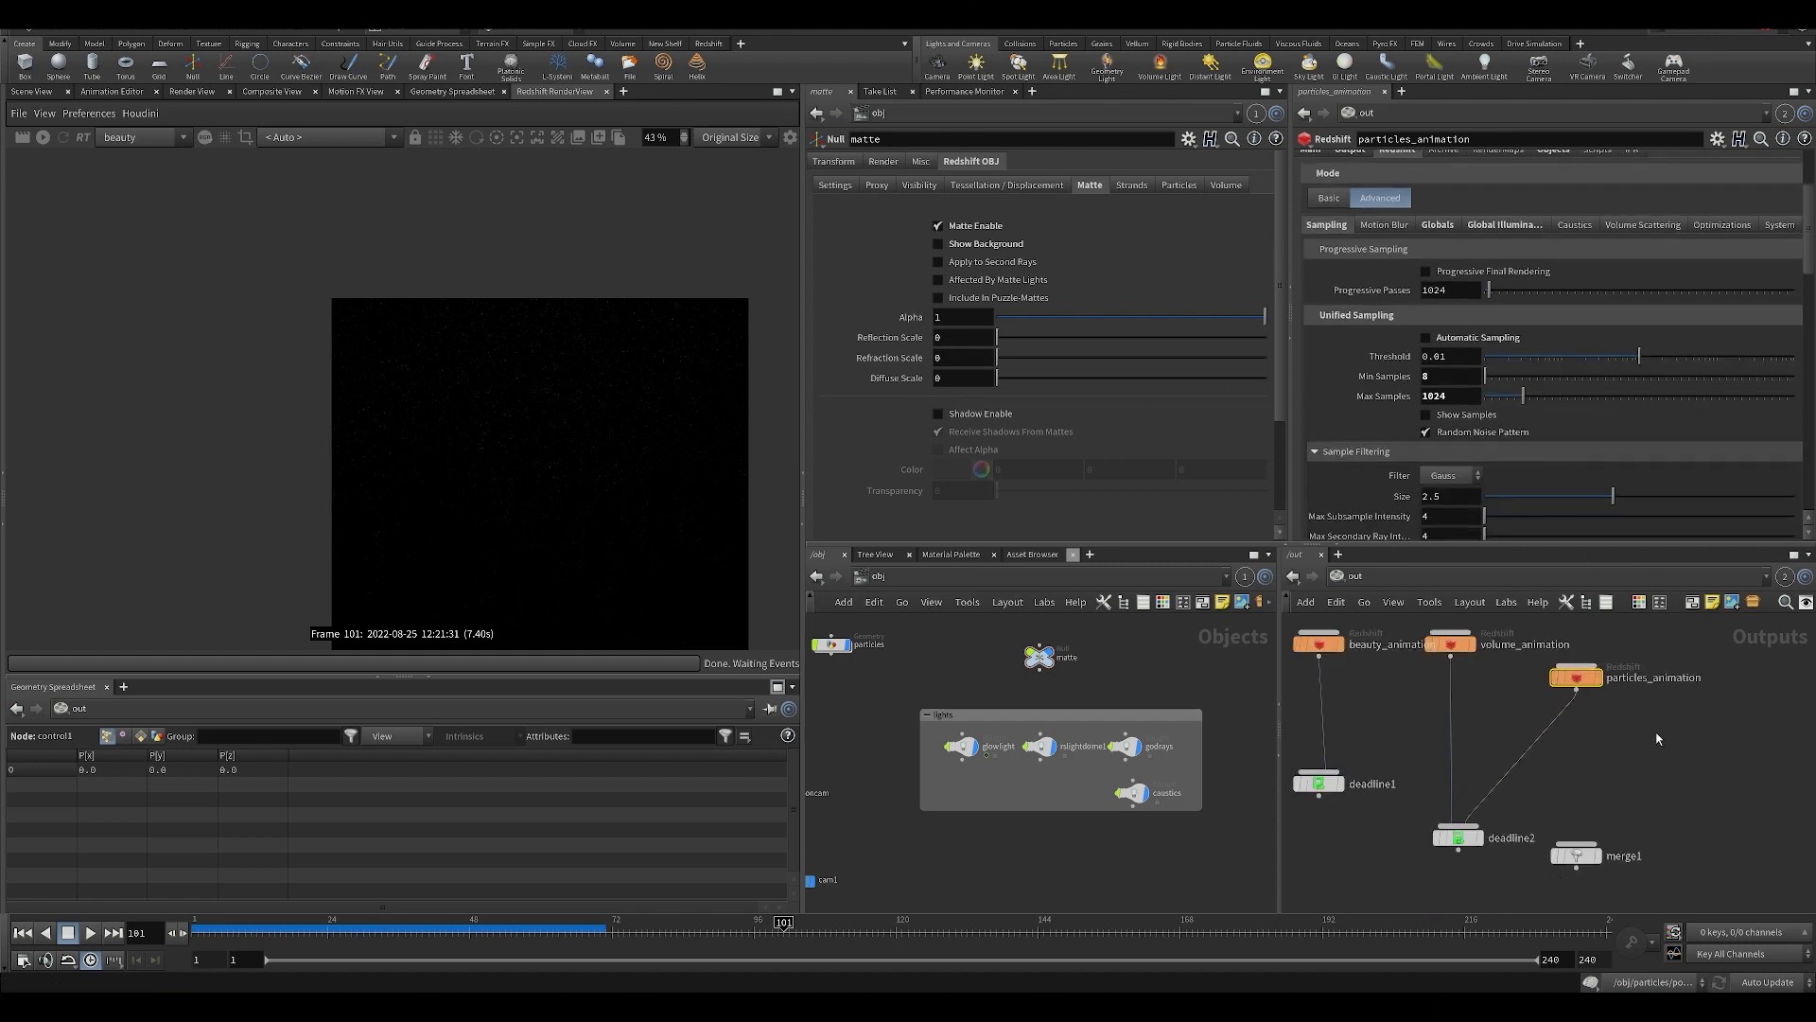
mouse_move(1658, 739)
middle_down()
mouse_move(1632, 762)
mouse_move(1622, 739)
middle_up()
scroll(644, 425, up, 4)
scroll(593, 410, up, 5)
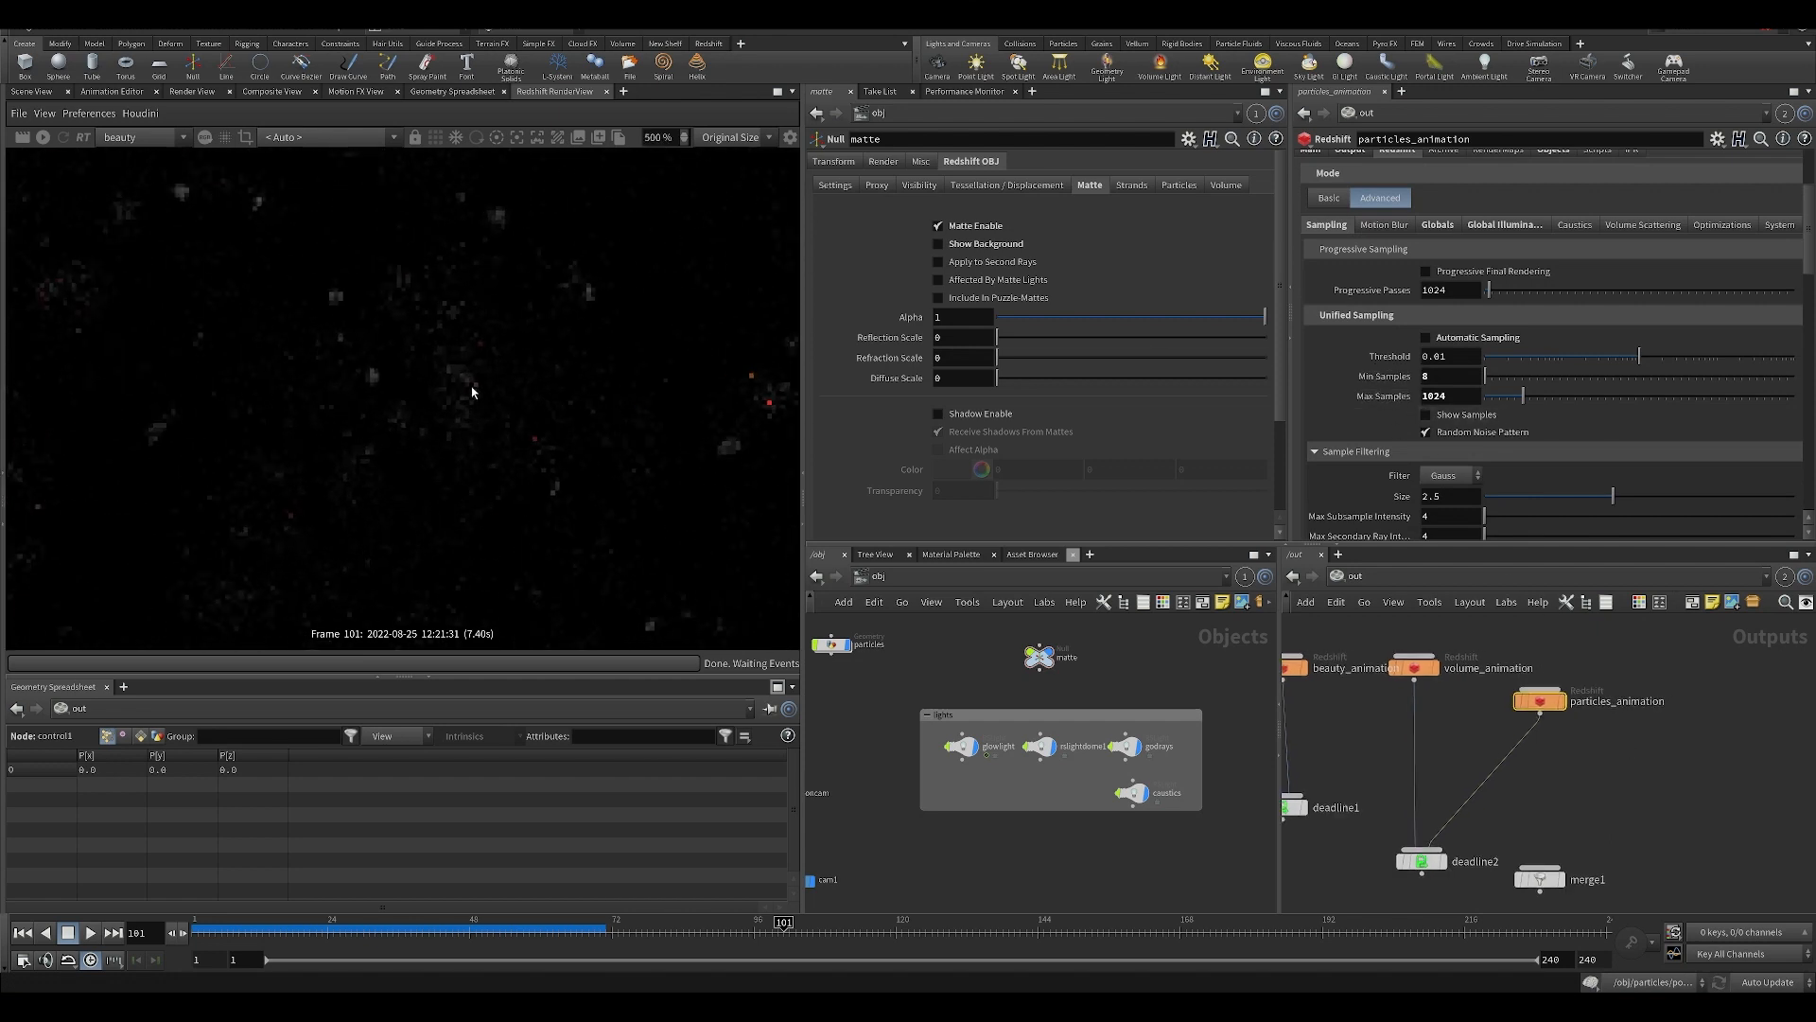
Try Min Samples 4 and Max Samples 16 in particles_animation's Unified Sampling settings.
scroll(496, 426, down, 3)
drag(1453, 396, 1318, 396)
drag(1434, 378, 1320, 398)
text(4)
key(Tab)
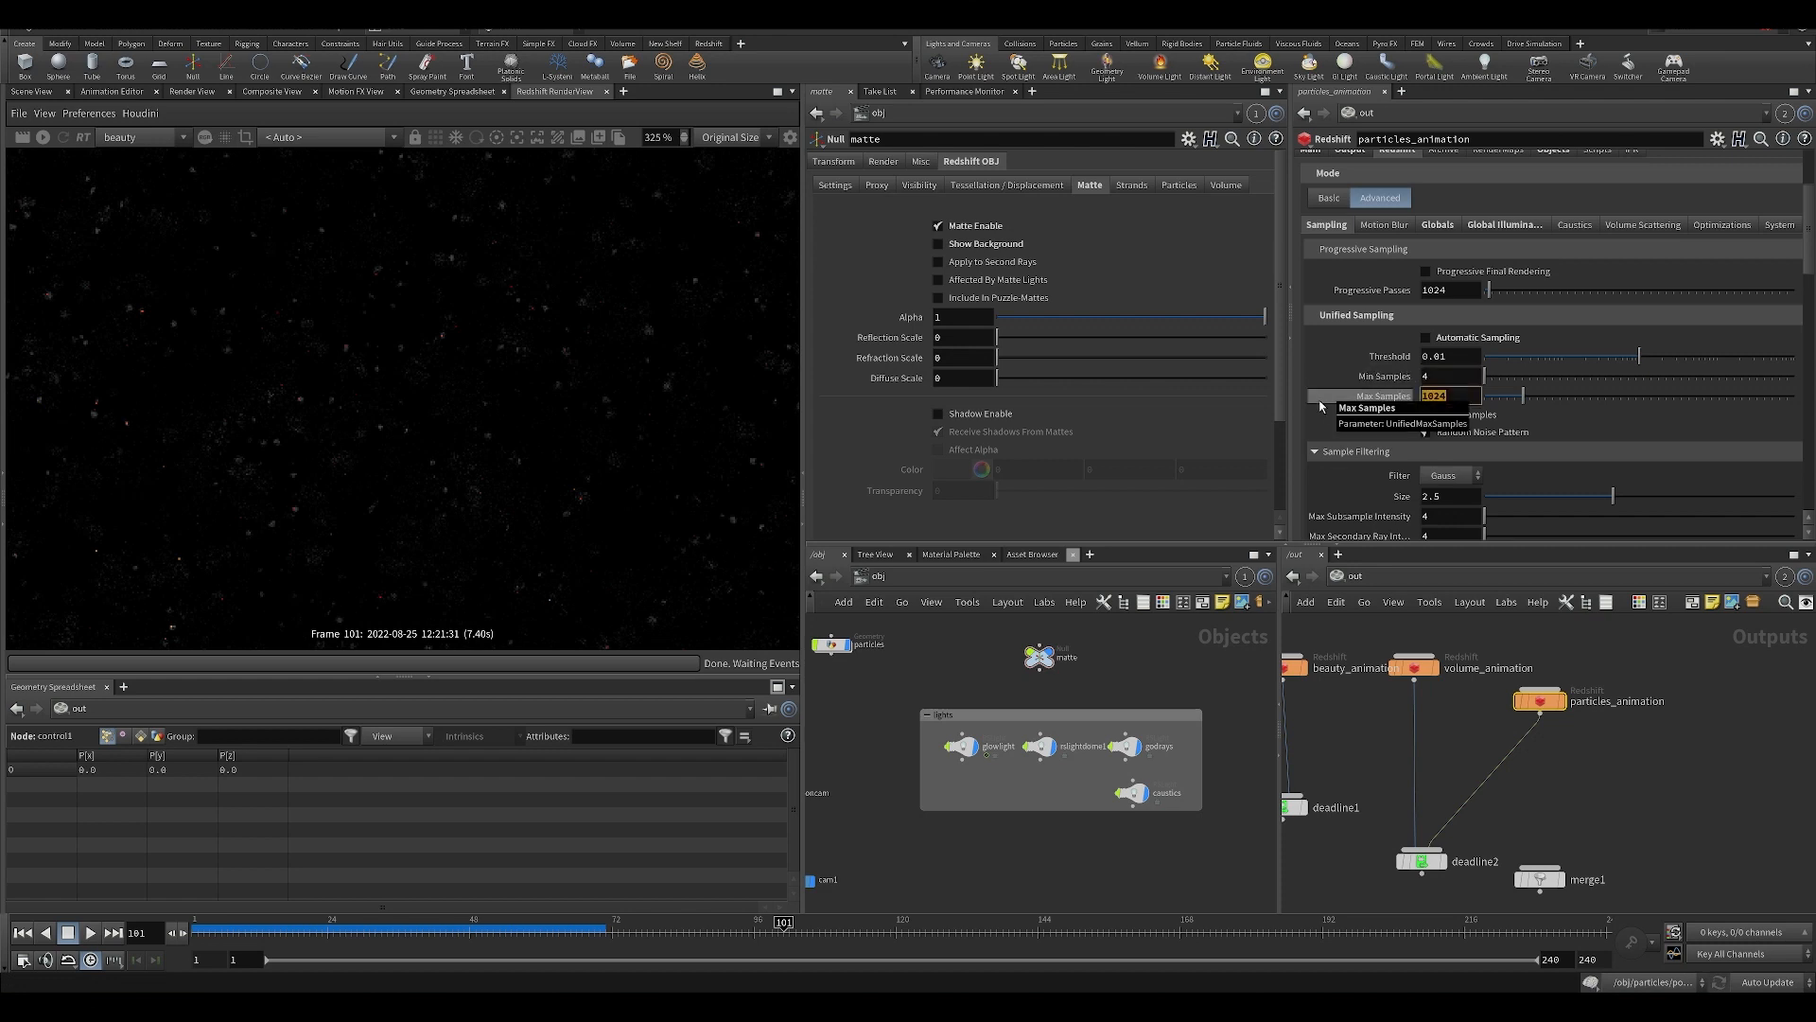
text(16)
key(Return)
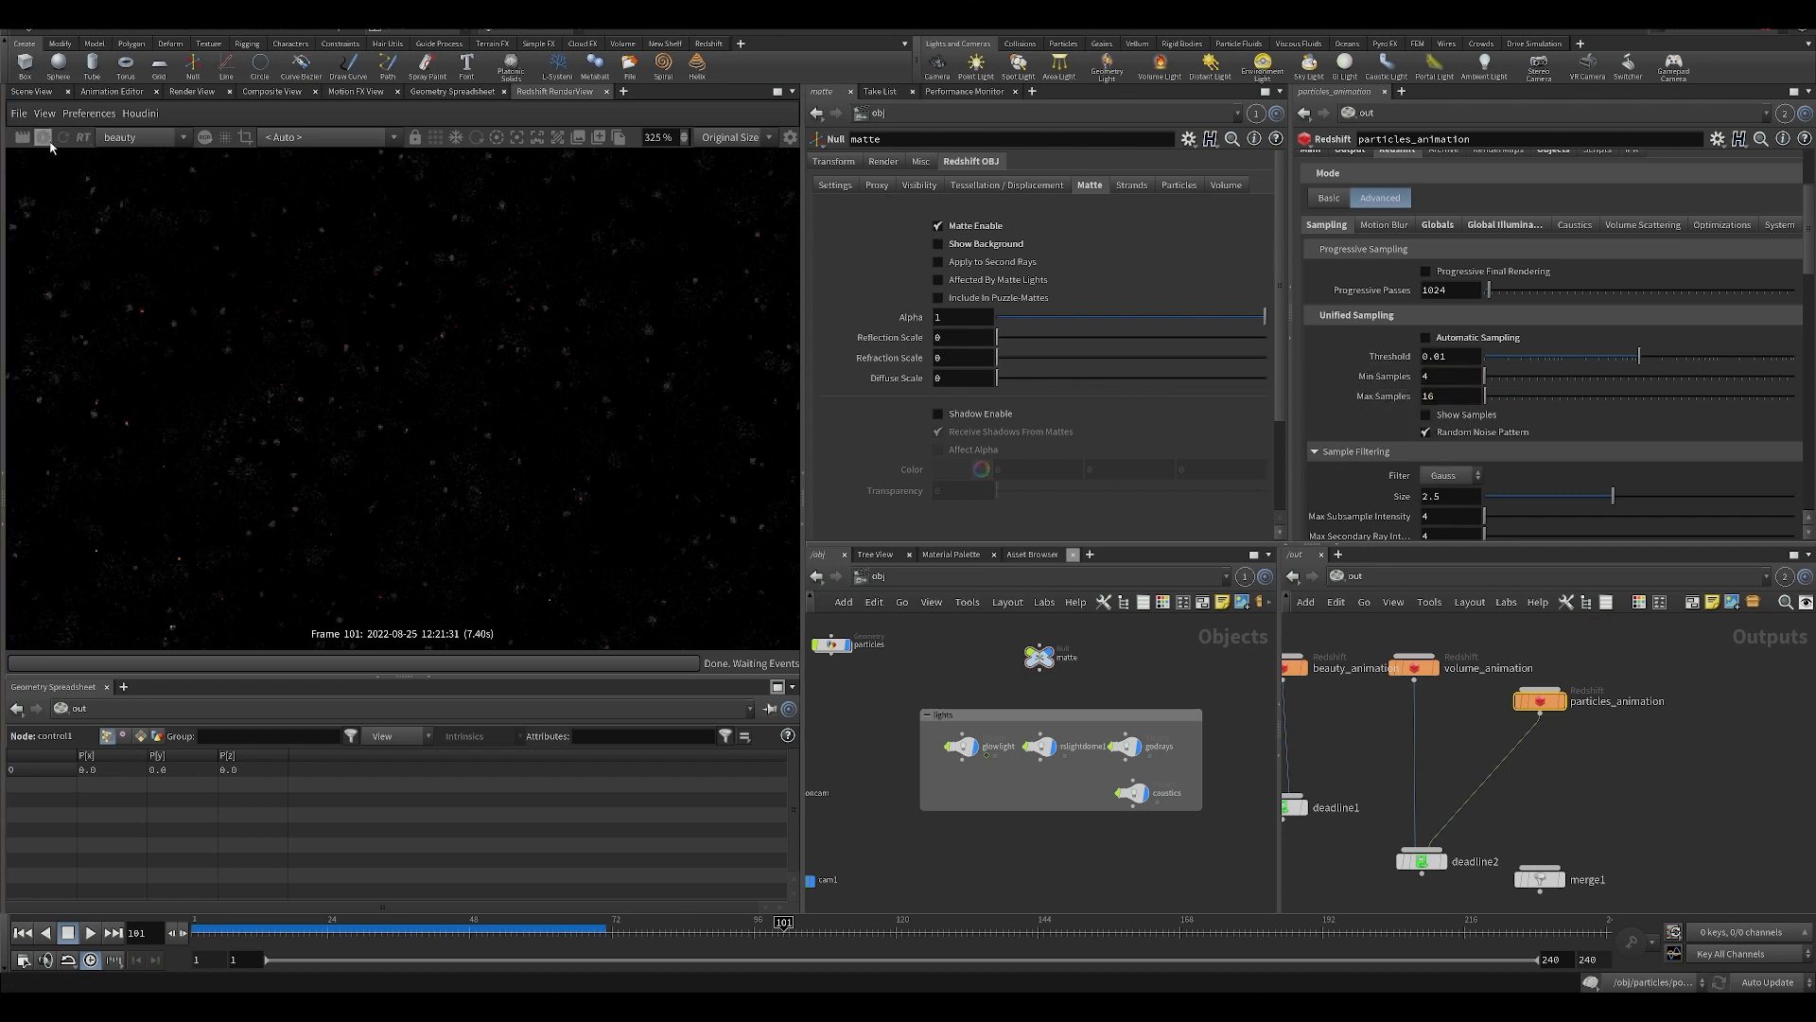
Render the particles pass with the reduced sampling and examine the small particles both close up and across the whole frame.
scroll(520, 414, down, 5)
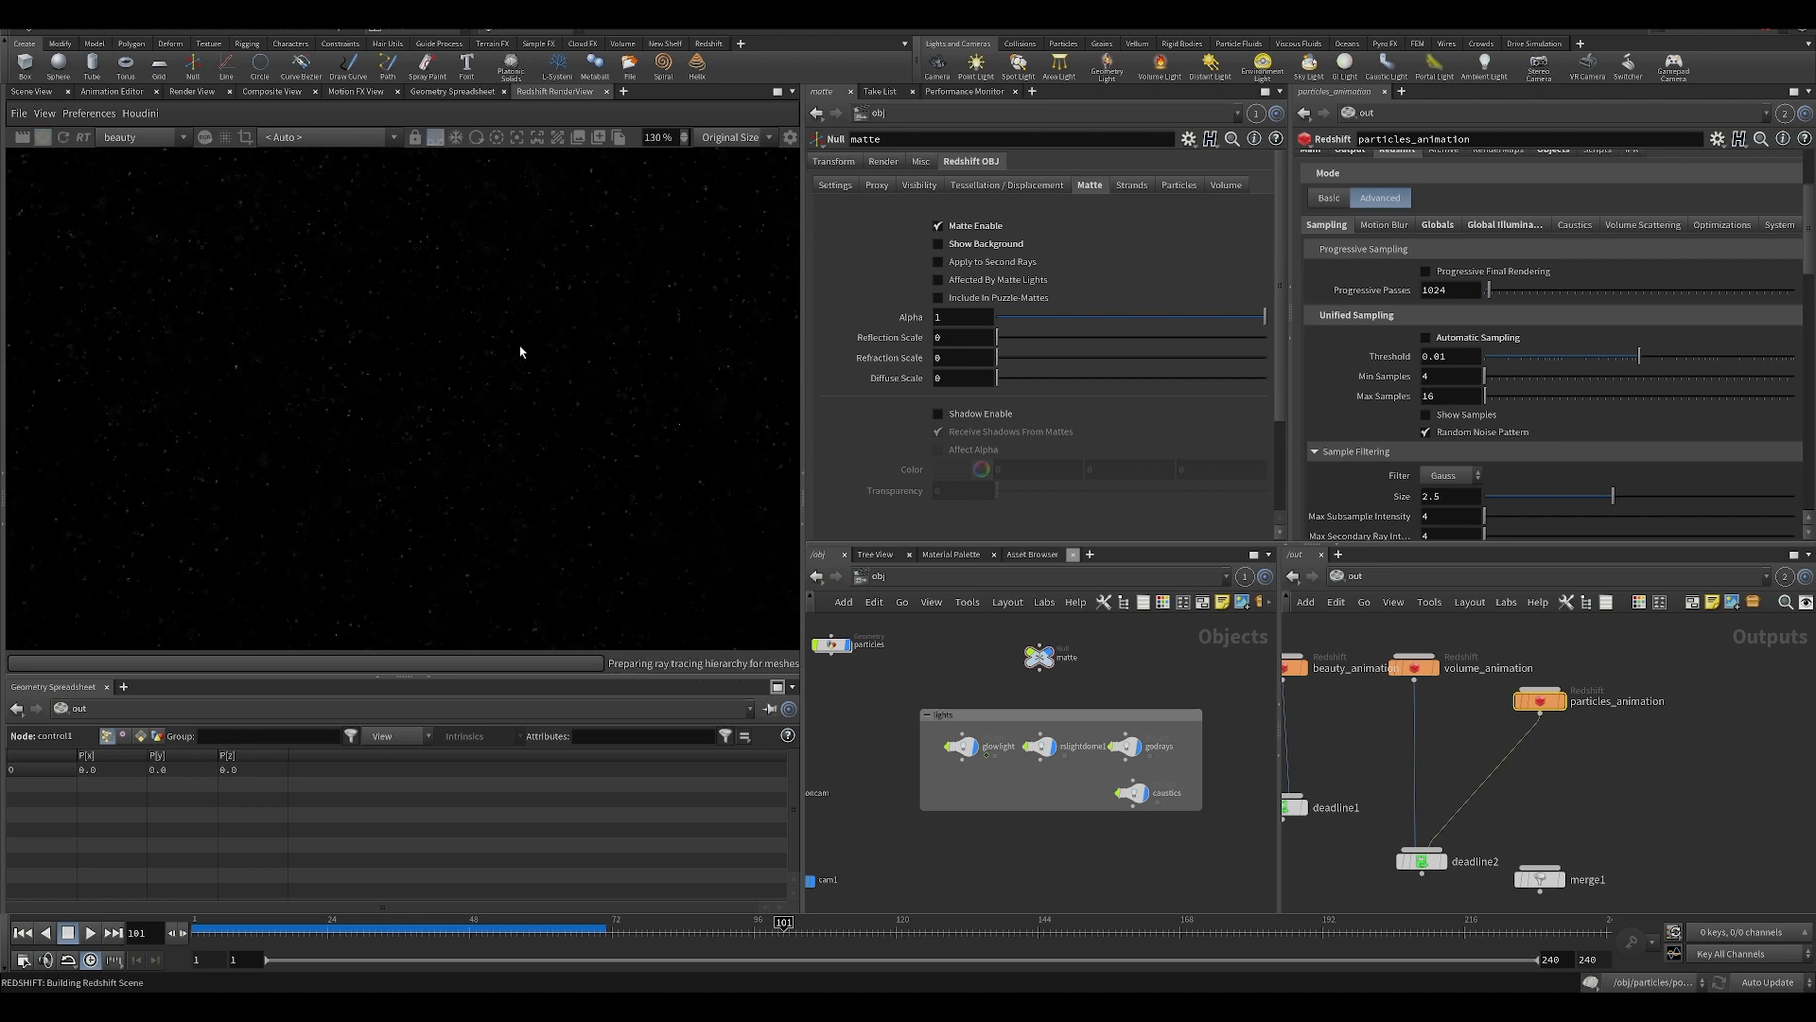
scroll(535, 342, down, 2)
scroll(491, 402, up, 2)
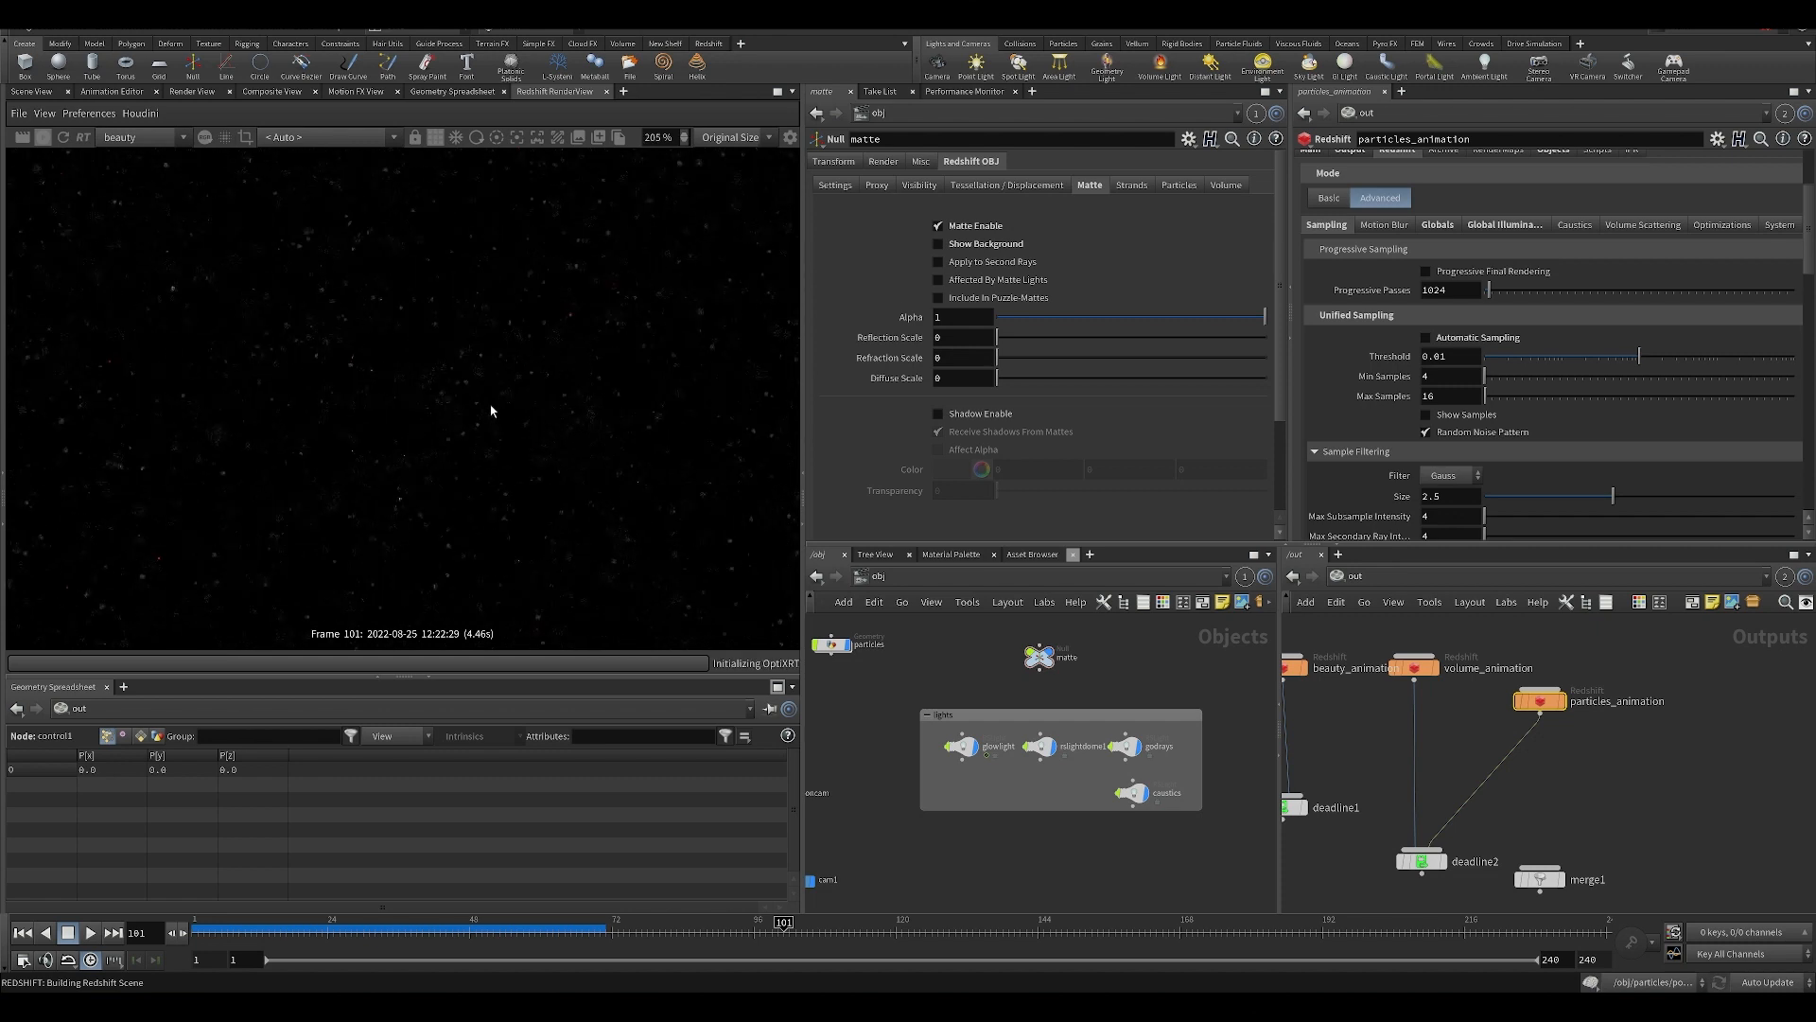
scroll(483, 404, down, 2)
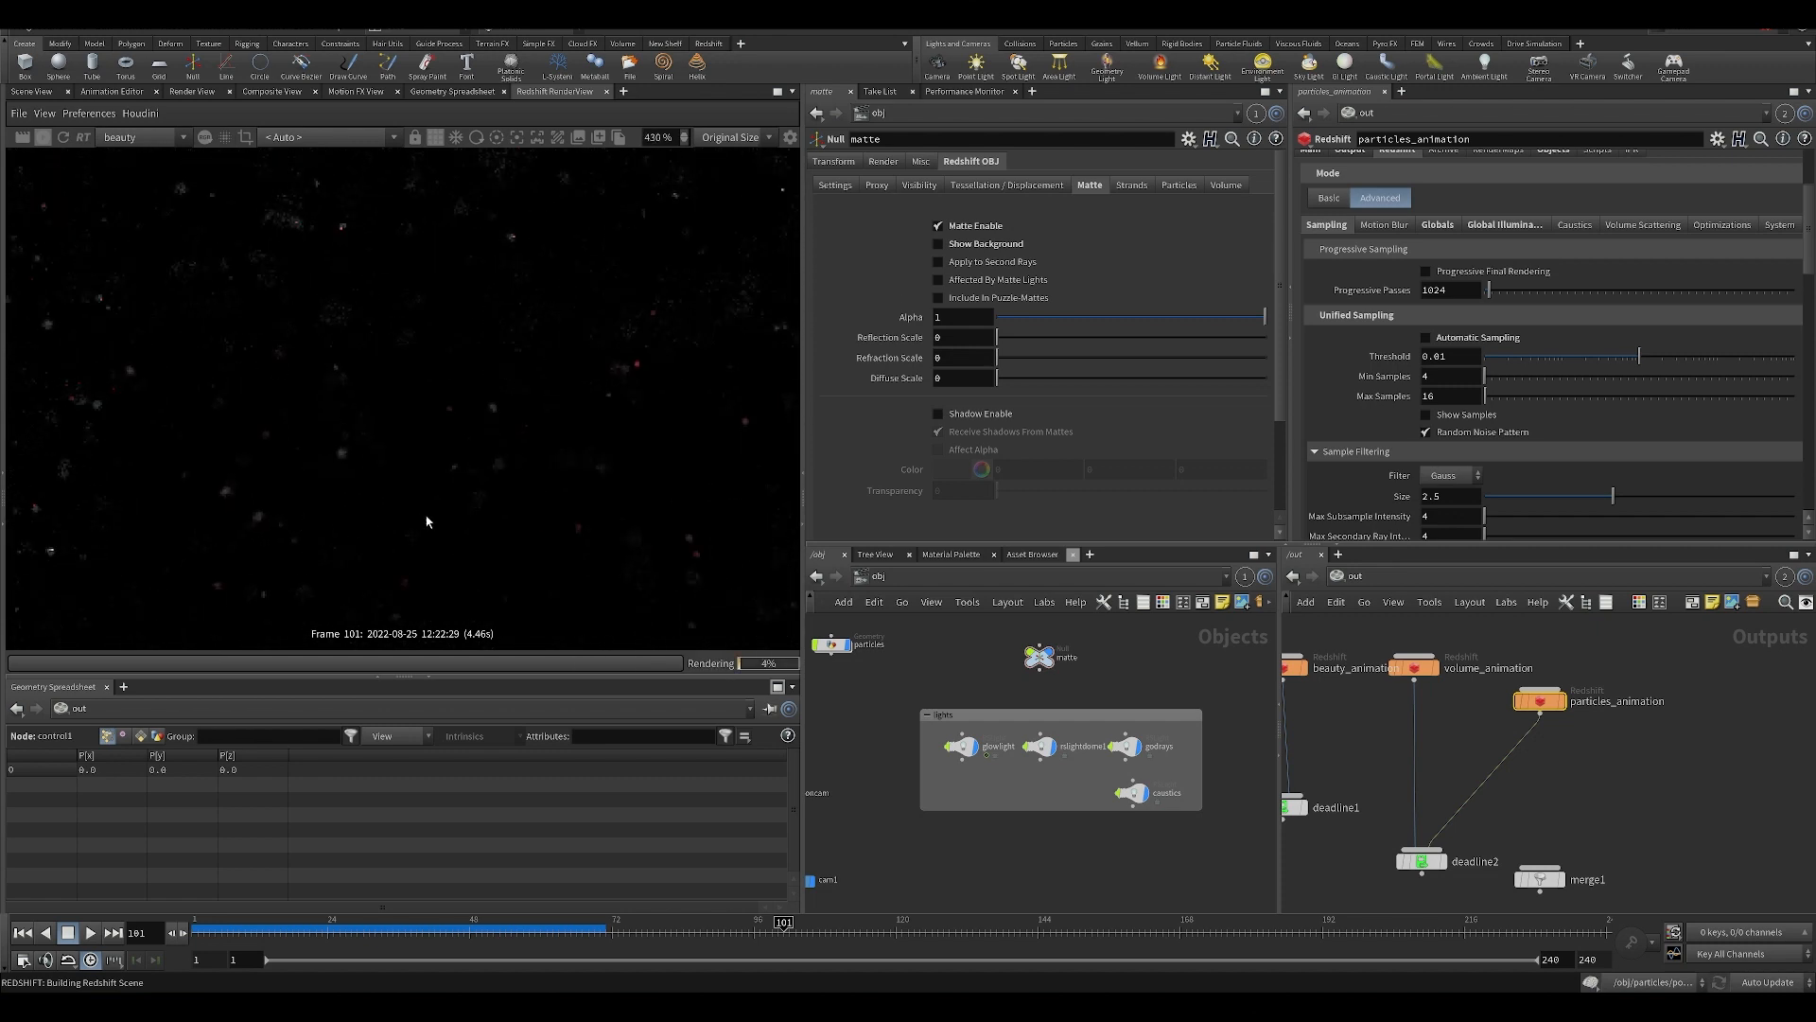
scroll(299, 299, up, 3)
scroll(537, 480, down, 4)
scroll(331, 394, up, 2)
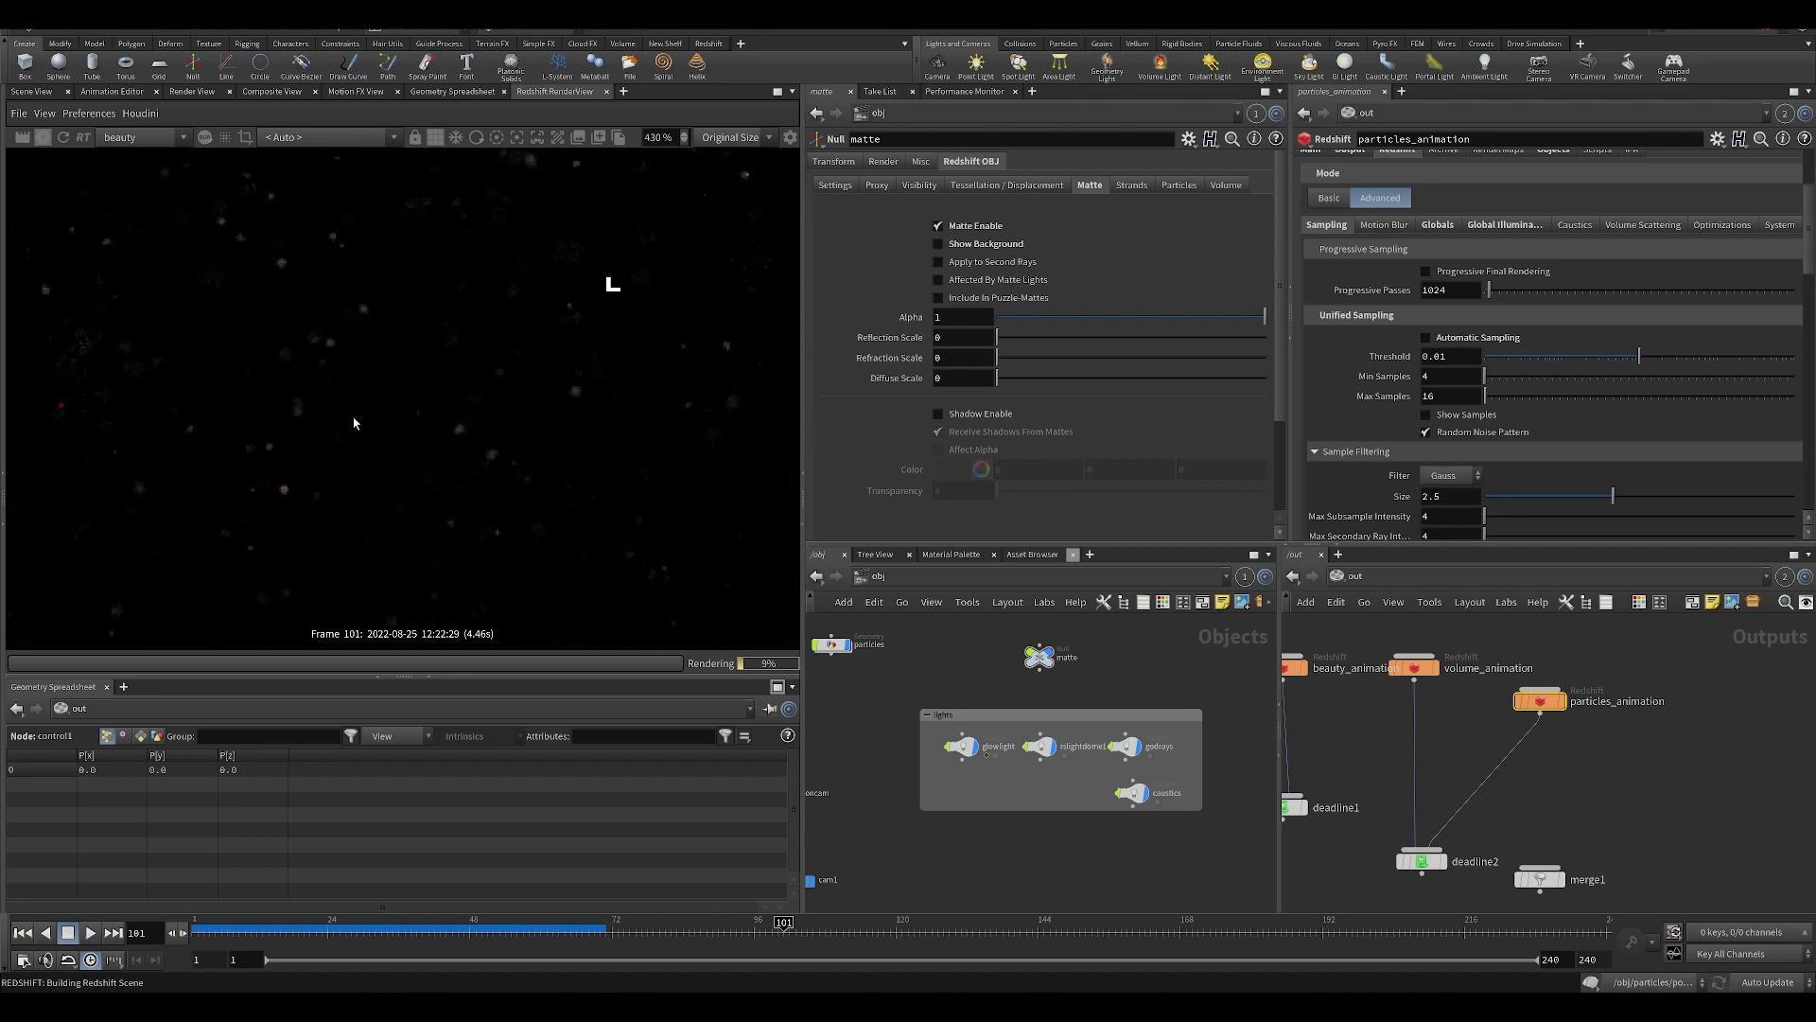
scroll(377, 486, down, 4)
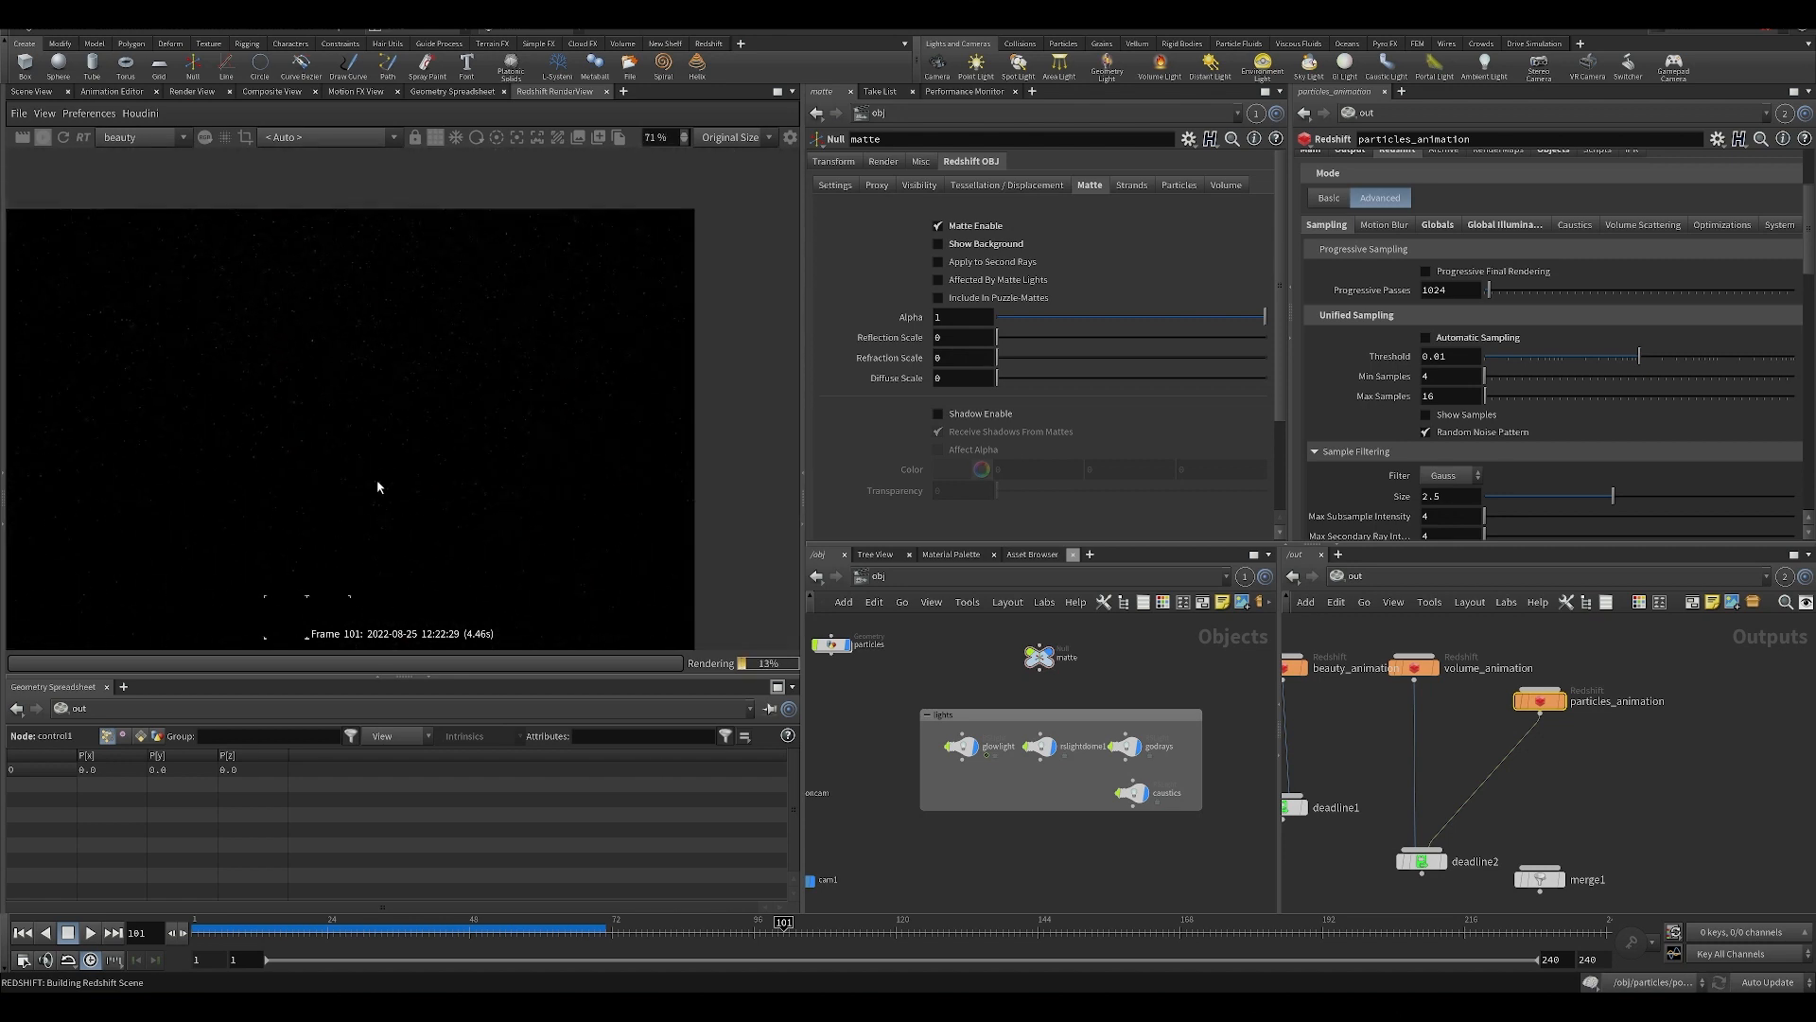
scroll(303, 543, up, 2)
scroll(270, 444, up, 2)
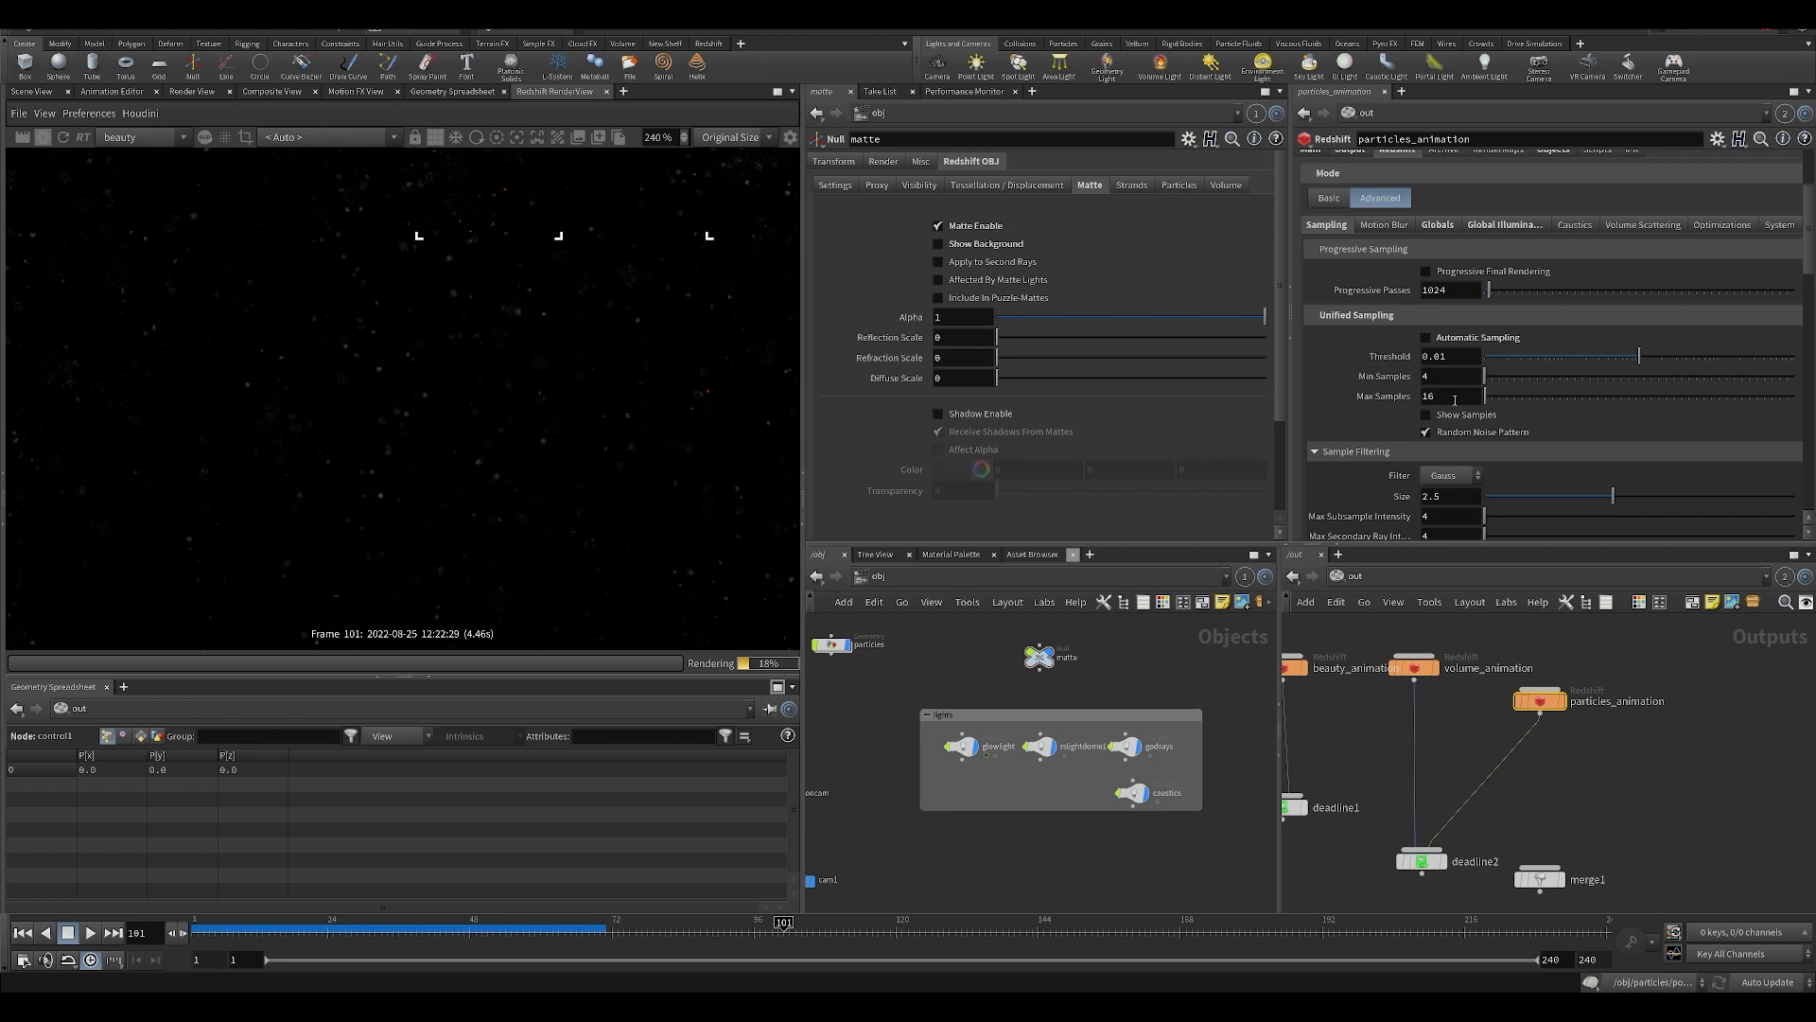
Restore particles_animation's unified sampling to Max Samples 1024 and Min Samples 8.
drag(1457, 397, 1384, 376)
text(1024)
key(Return)
text(8)
key(Return)
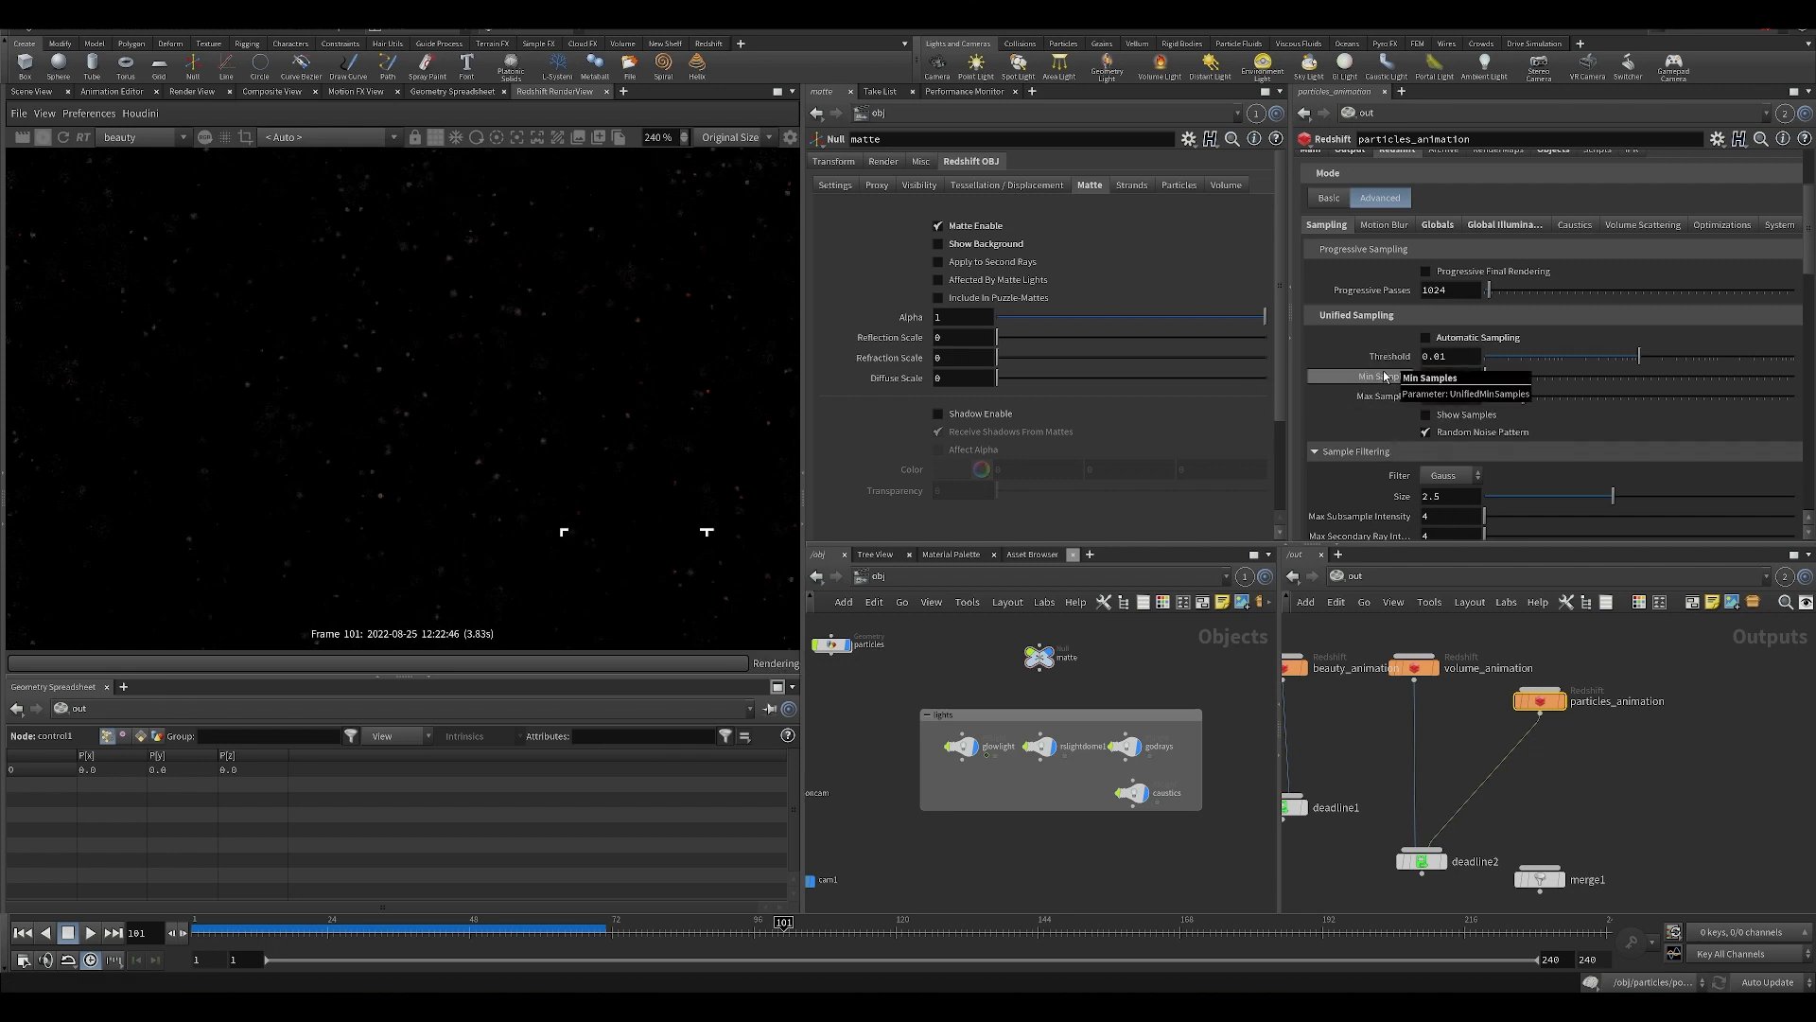
Check the particles up close in the high-sample render, and stop the render.
scroll(587, 472, down, 2)
scroll(587, 472, up, 3)
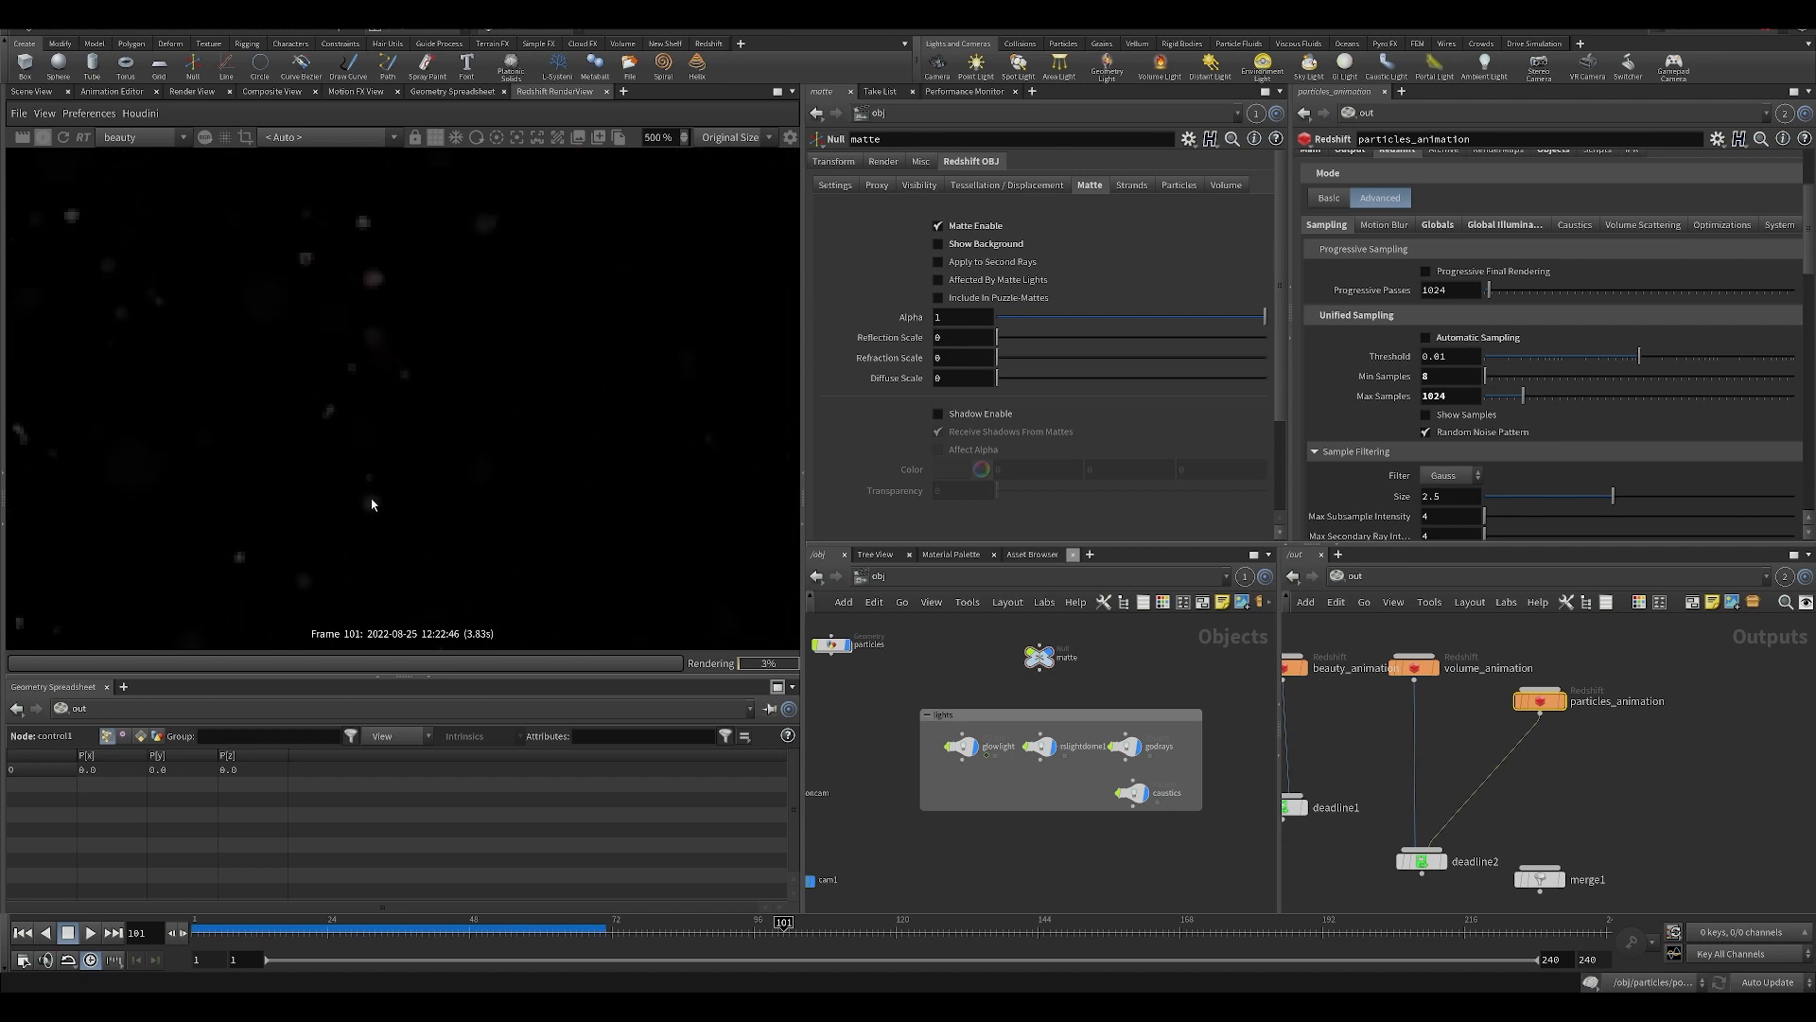
scroll(620, 452, down, 8)
middle_drag(620, 451, 502, 519)
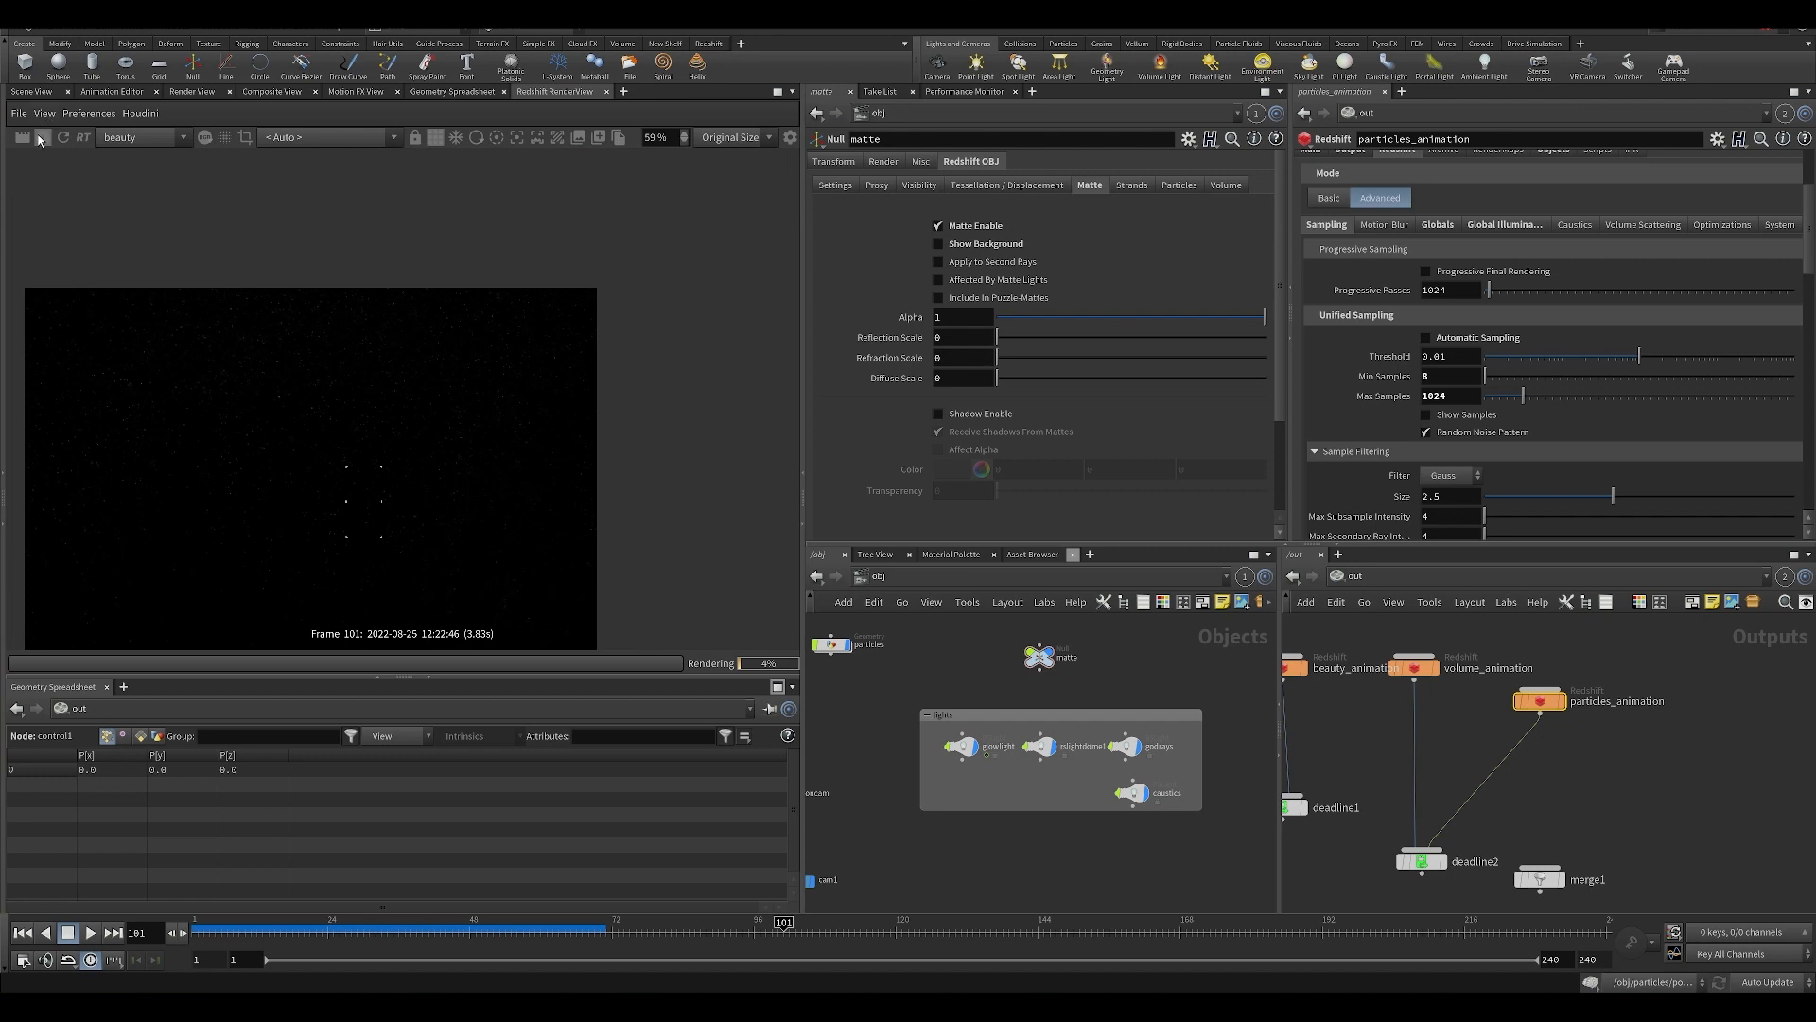
click(40, 139)
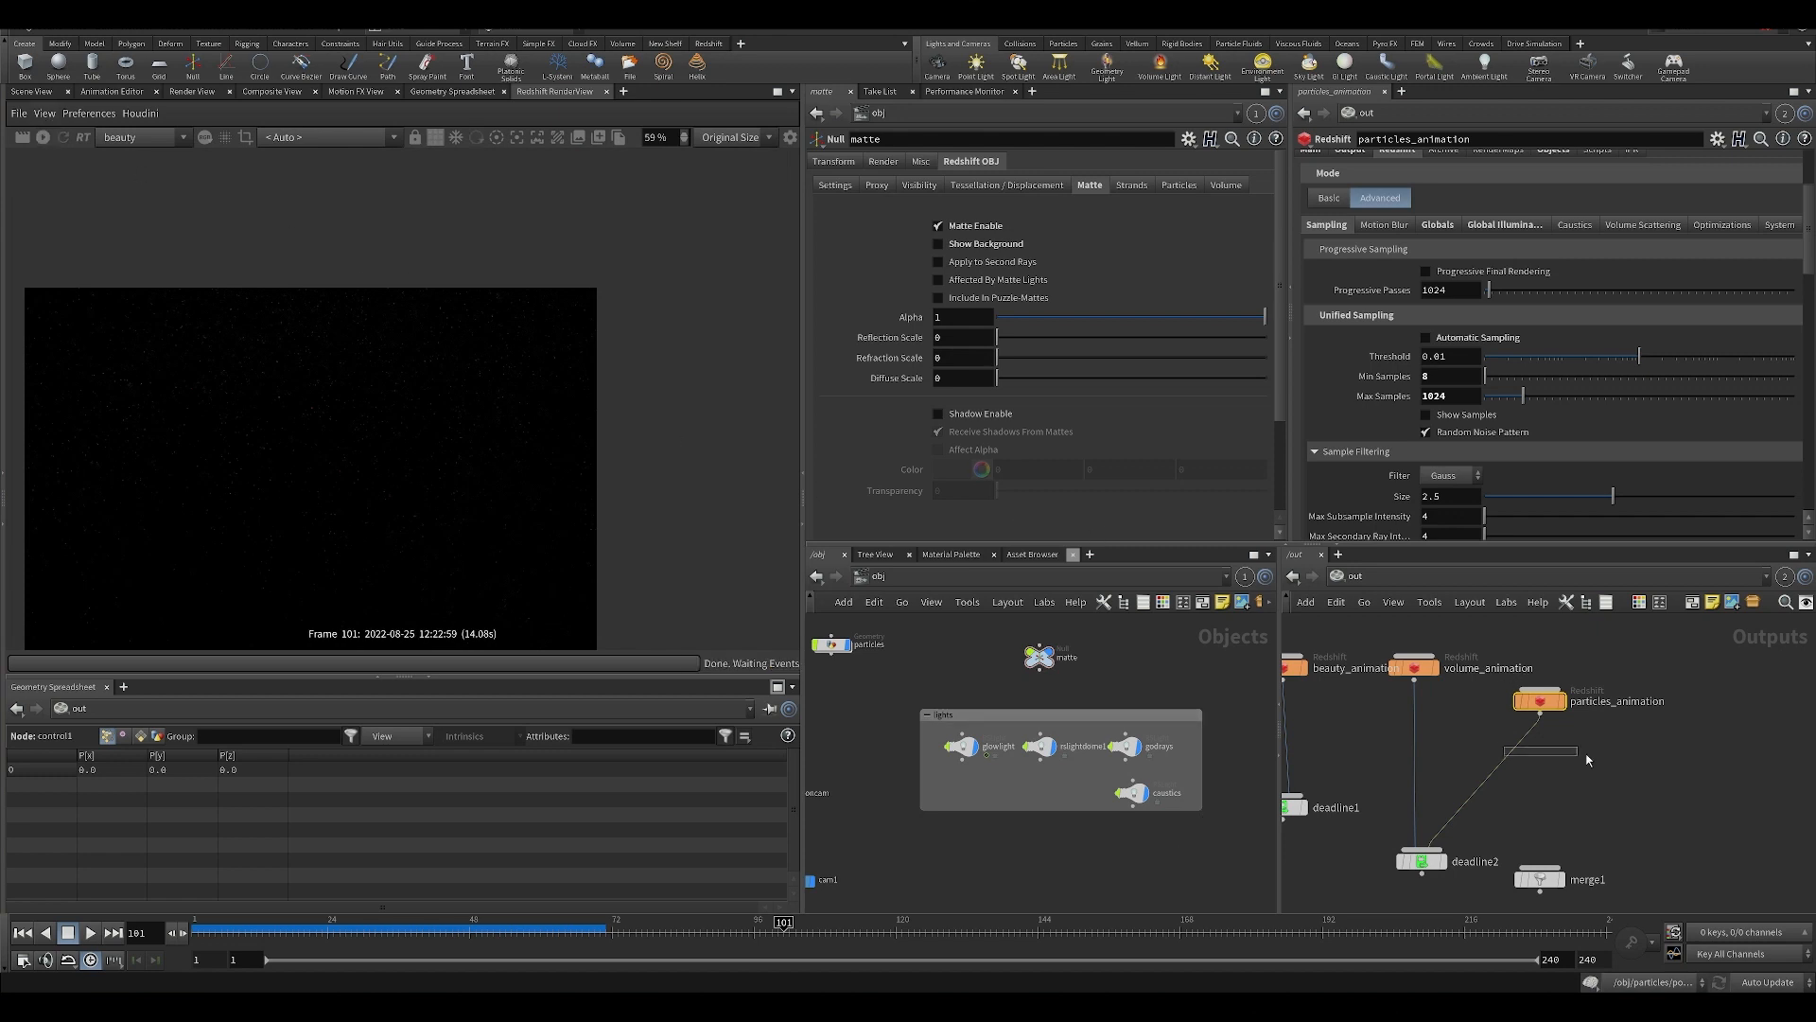
Display the particles render's Z pass and examine the depth edges of the tendrils up close.
middle_drag(1589, 759, 1568, 738)
scroll(1625, 410, down, 5)
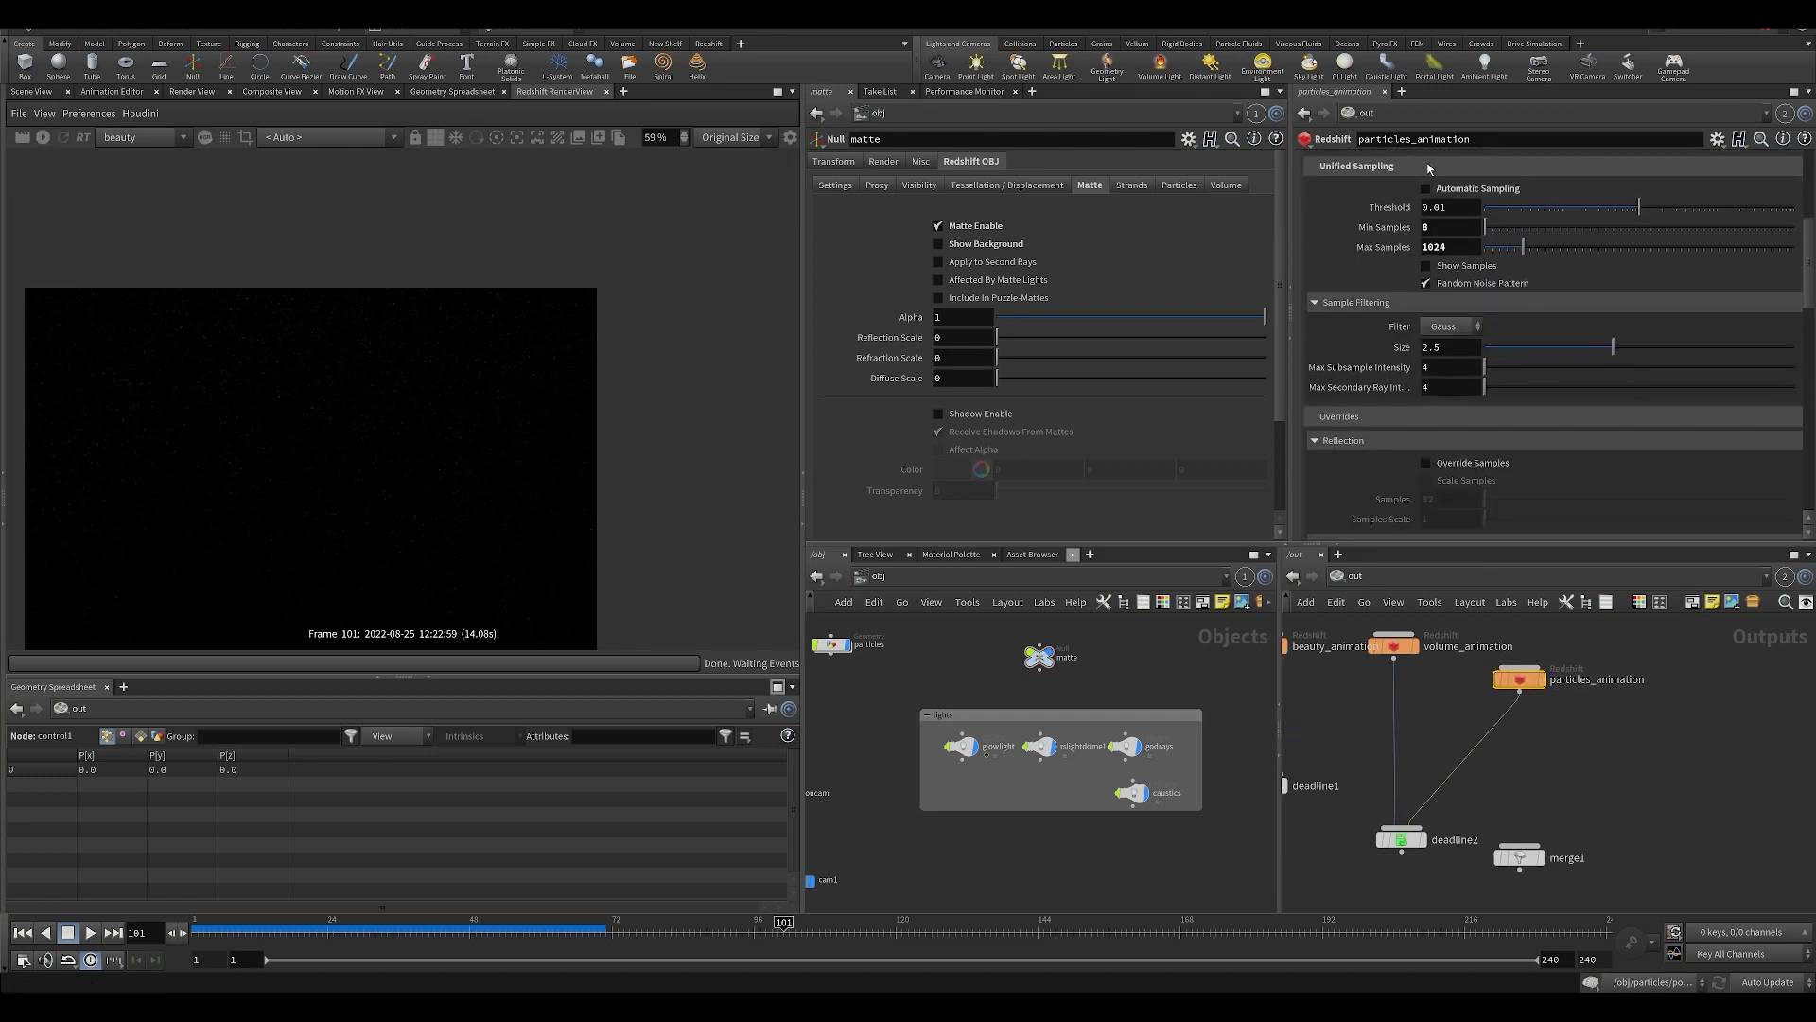
scroll(1428, 168, up, 5)
click(132, 138)
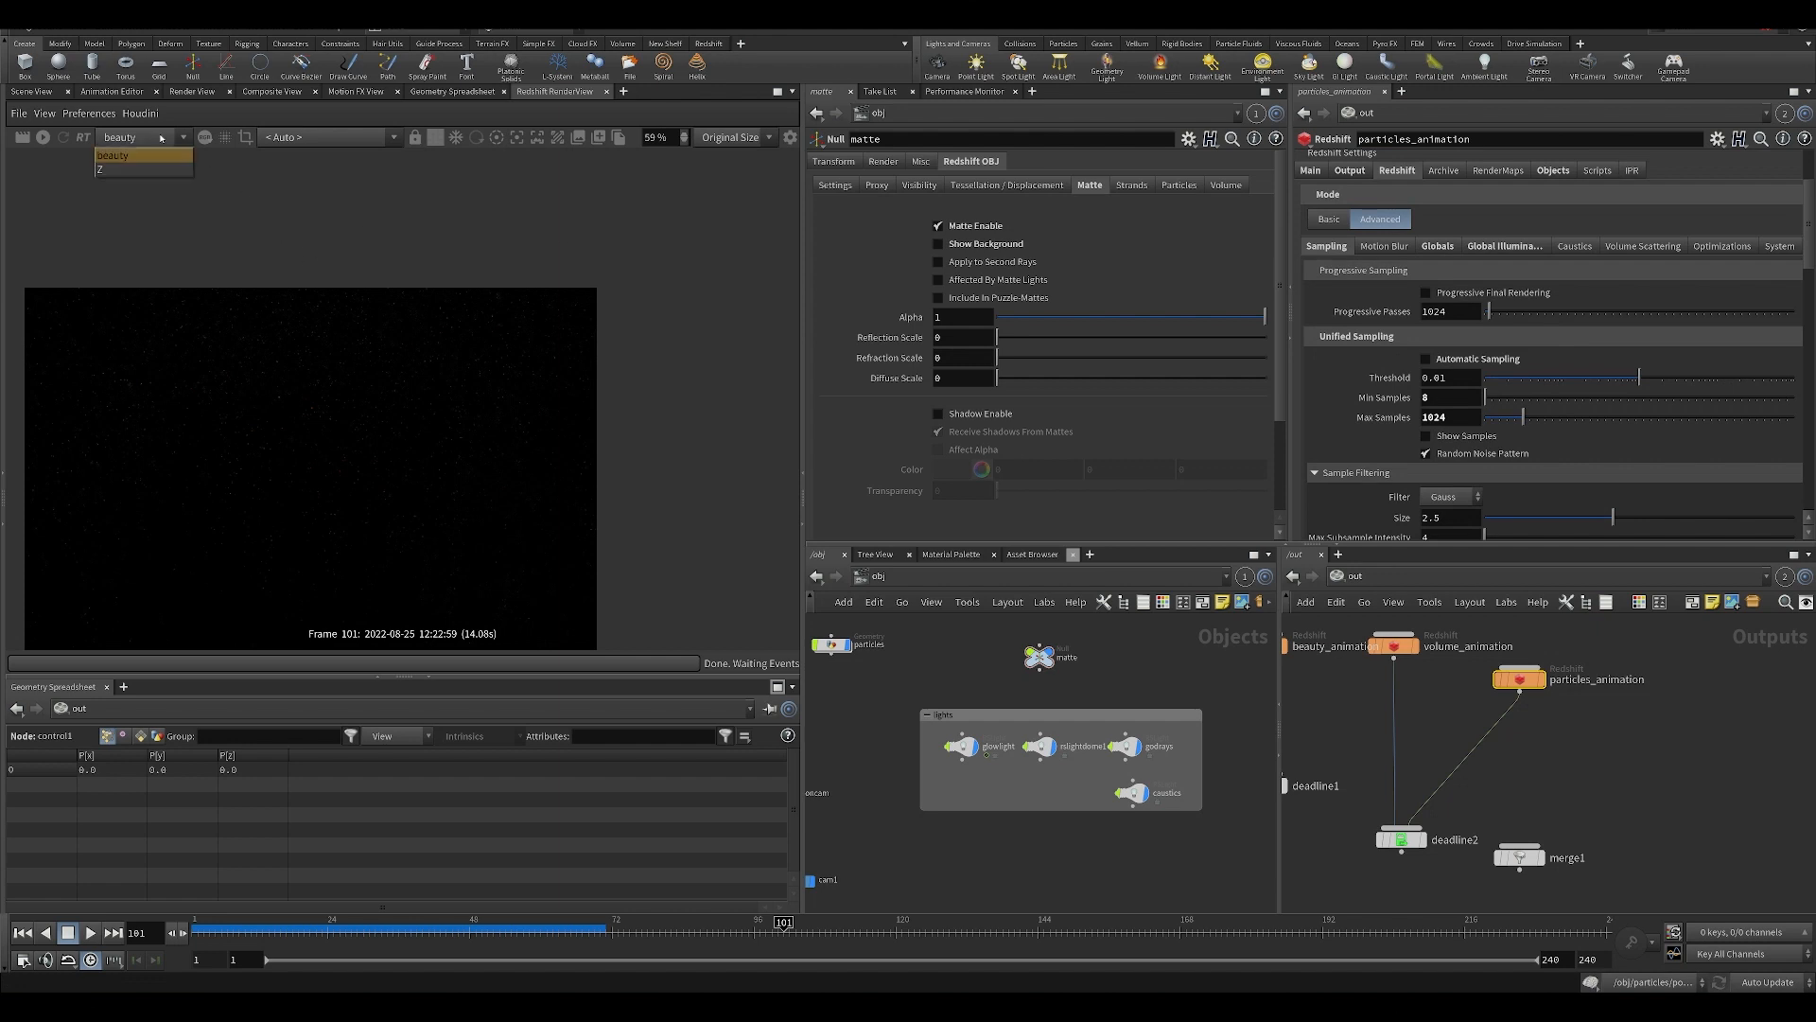
click(127, 170)
scroll(400, 404, up, 2)
middle_drag(307, 354, 187, 32)
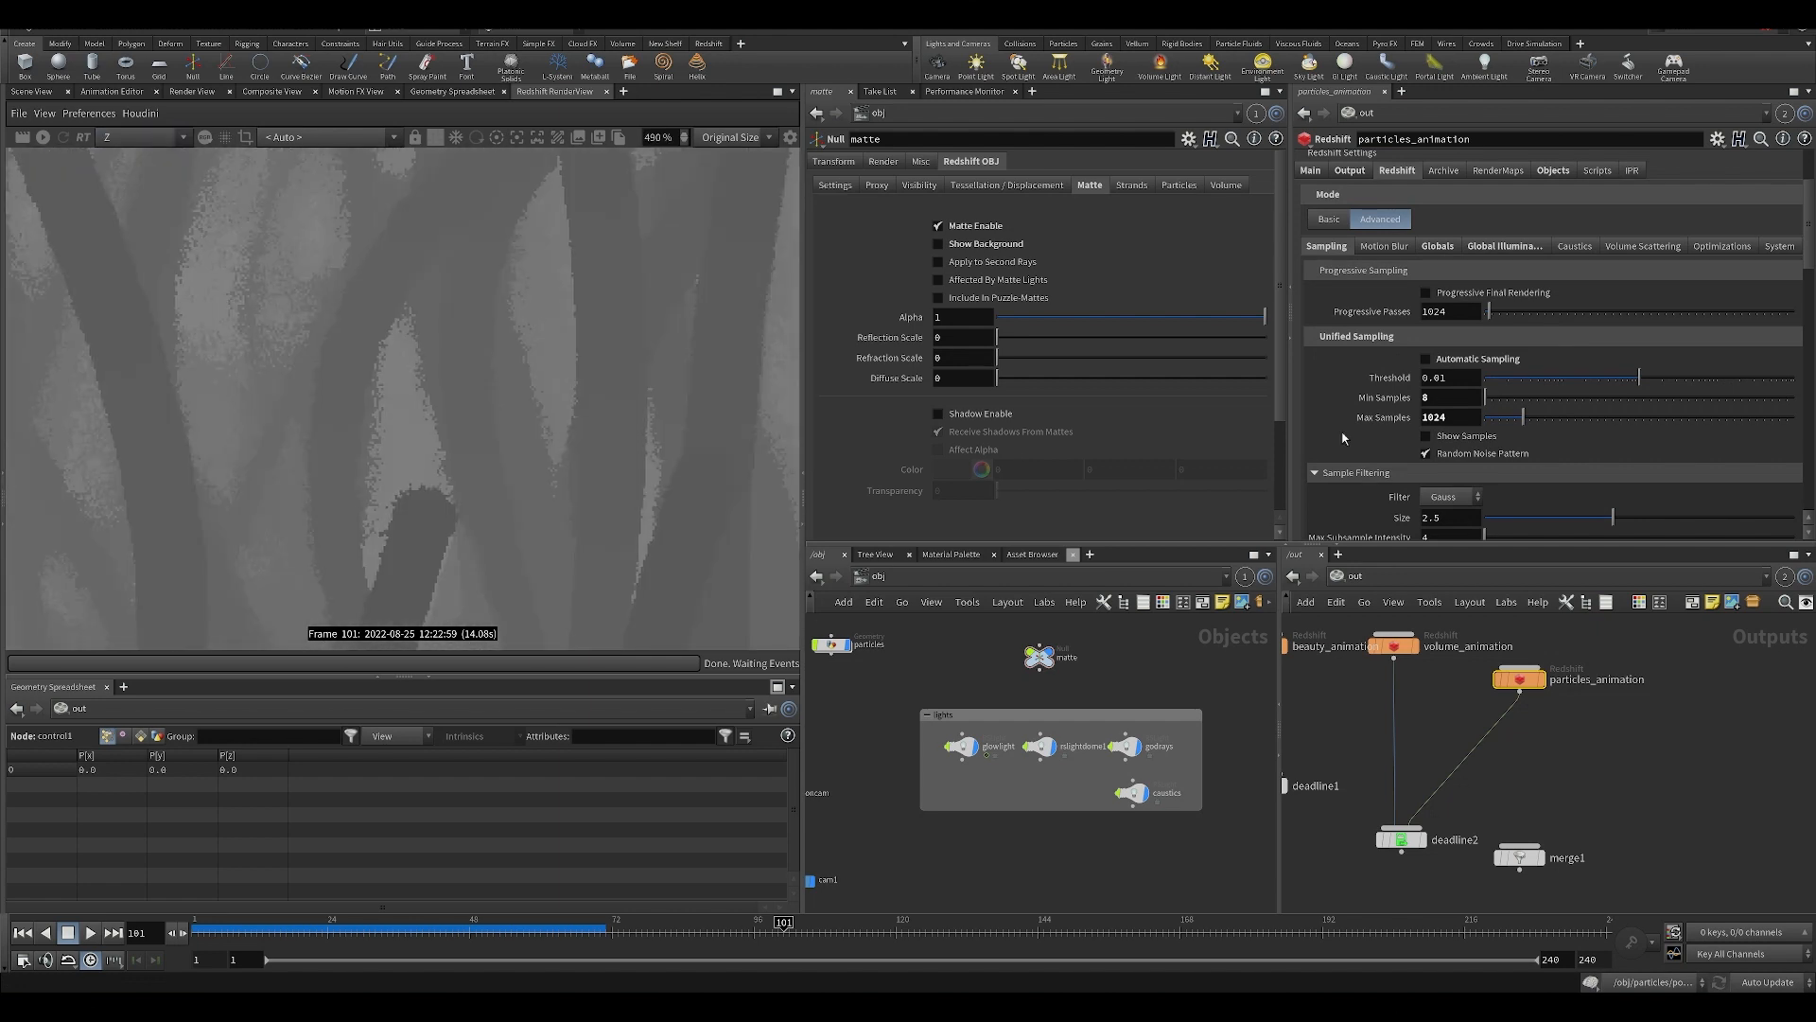
Inspect the blurred and noisy tendril edges throughout the Z pass, and return the render view to the beauty pass.
scroll(592, 374, down, 10)
middle_drag(709, 549, 514, 470)
scroll(506, 454, up, 10)
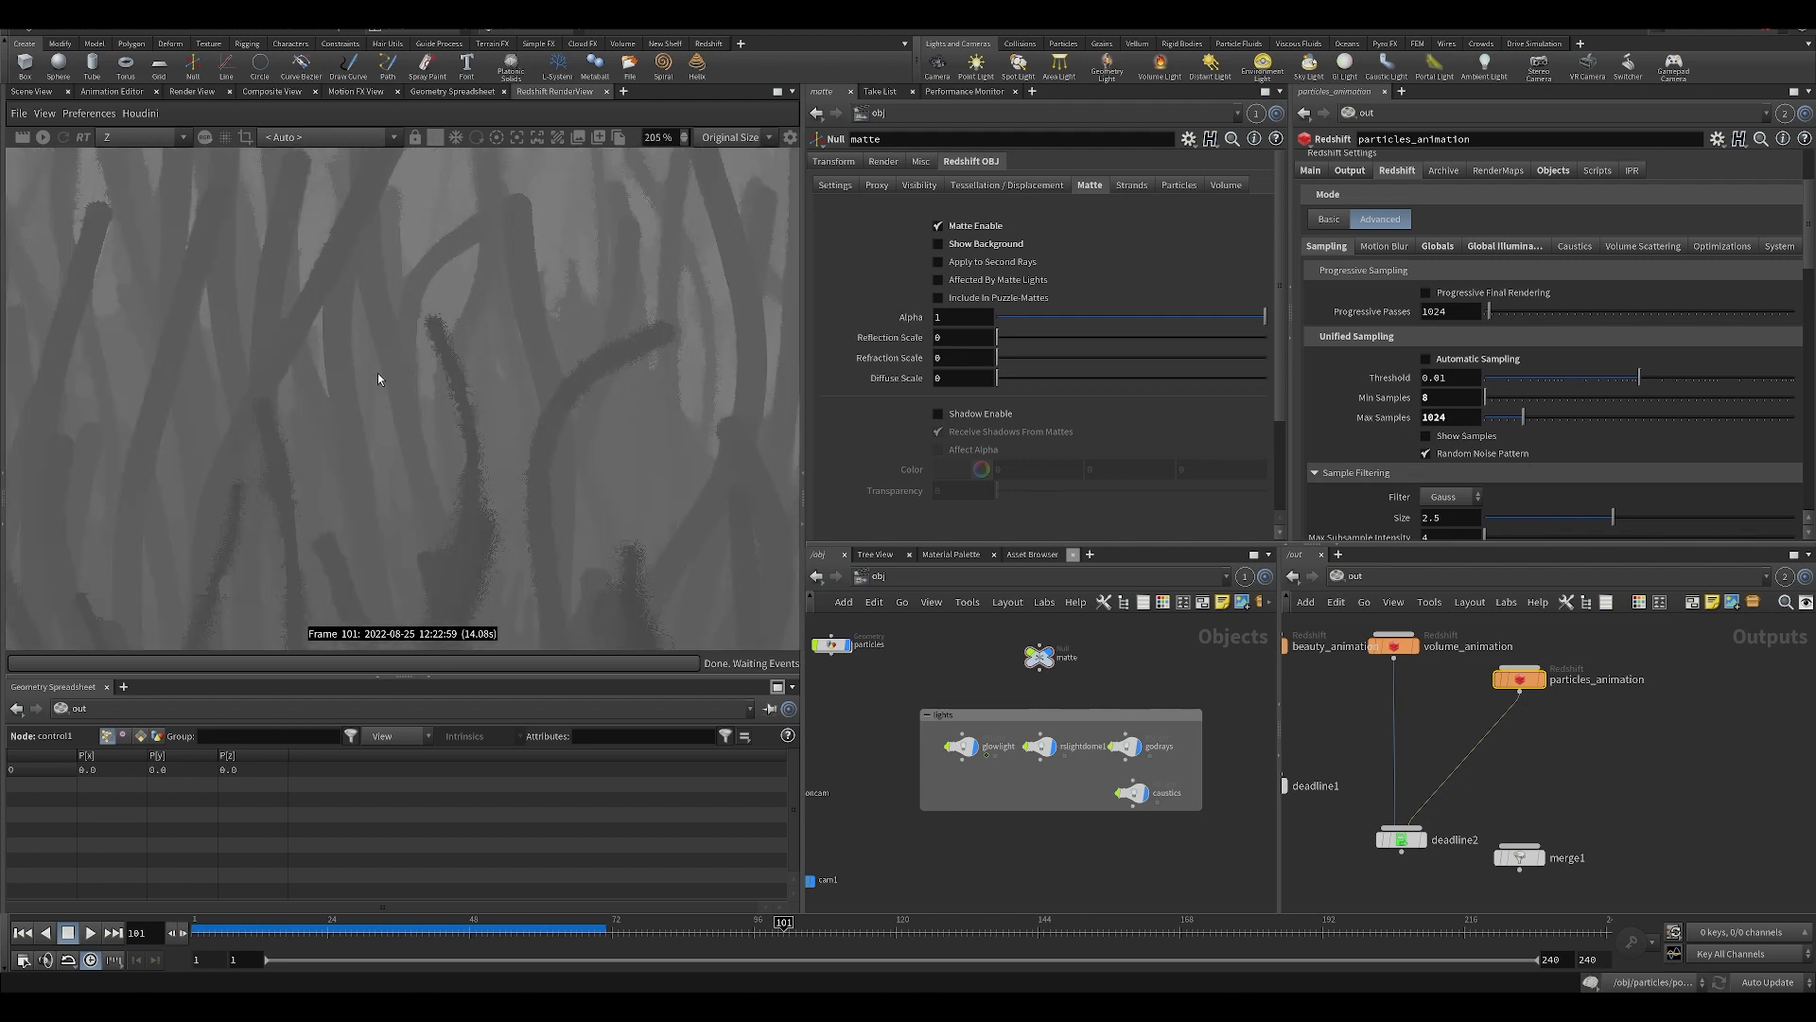
middle_drag(377, 373, 457, 414)
scroll(463, 422, down, 6)
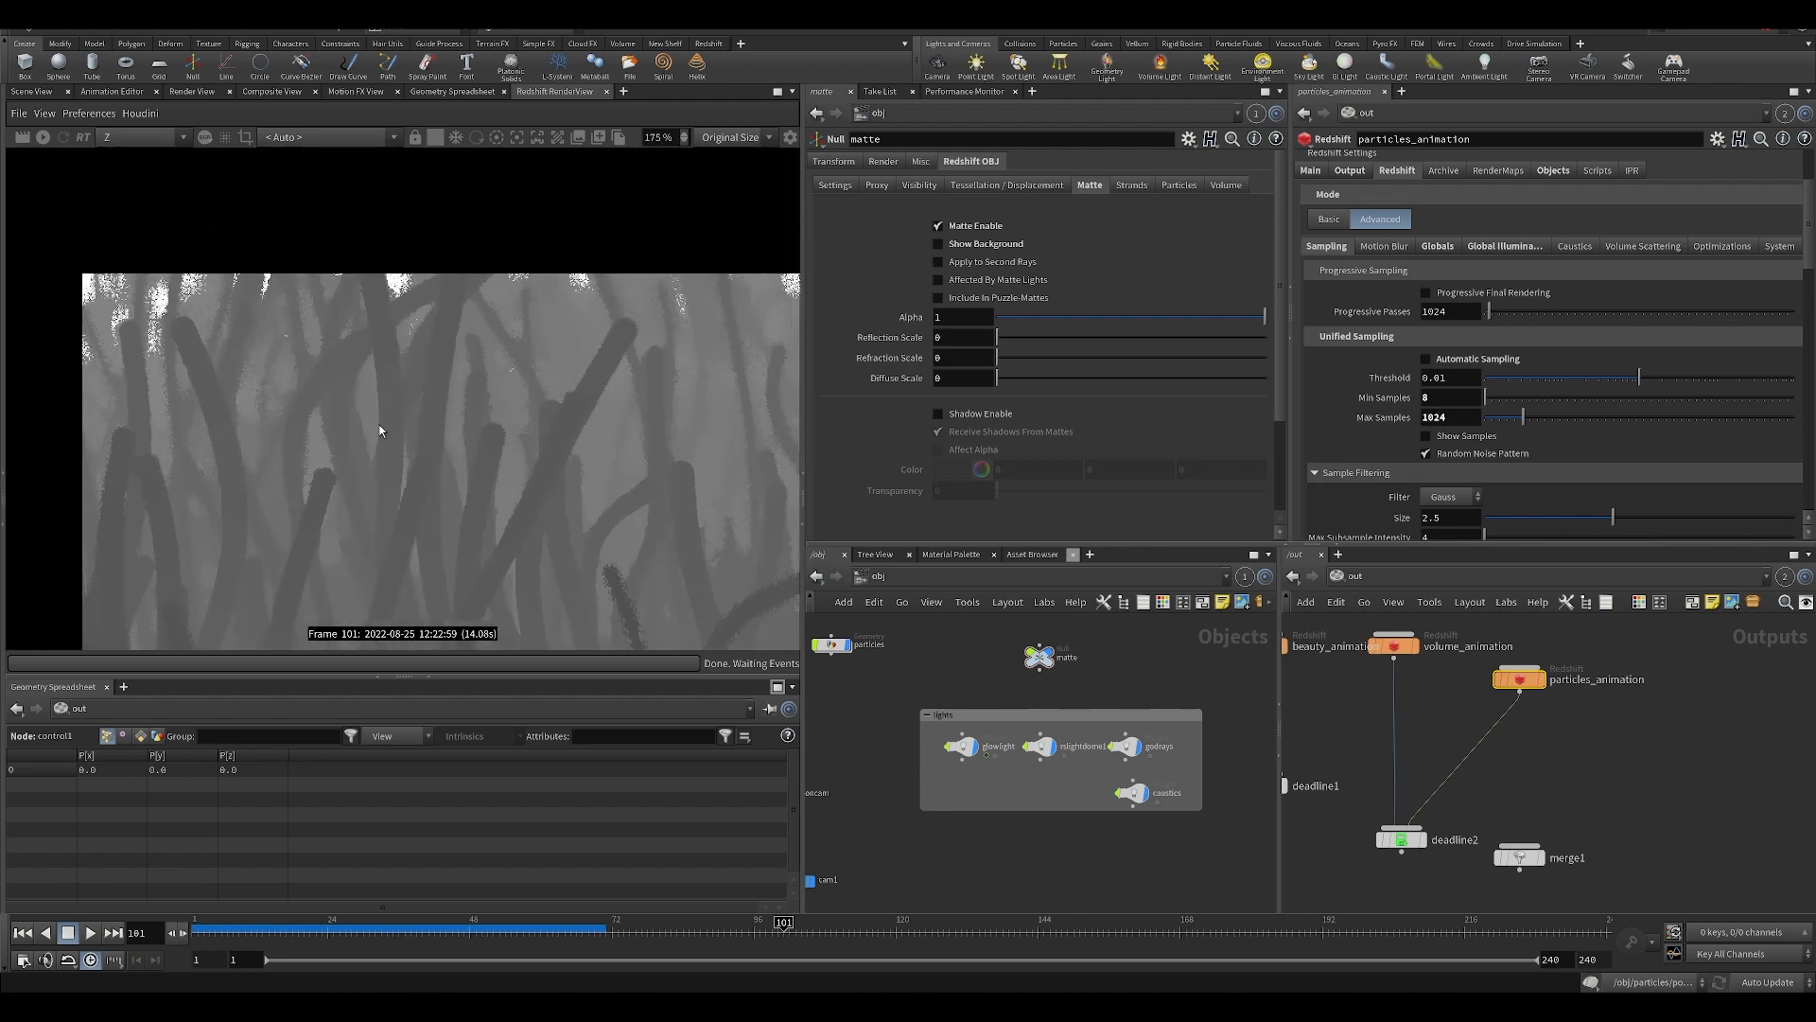
scroll(212, 372, up, 4)
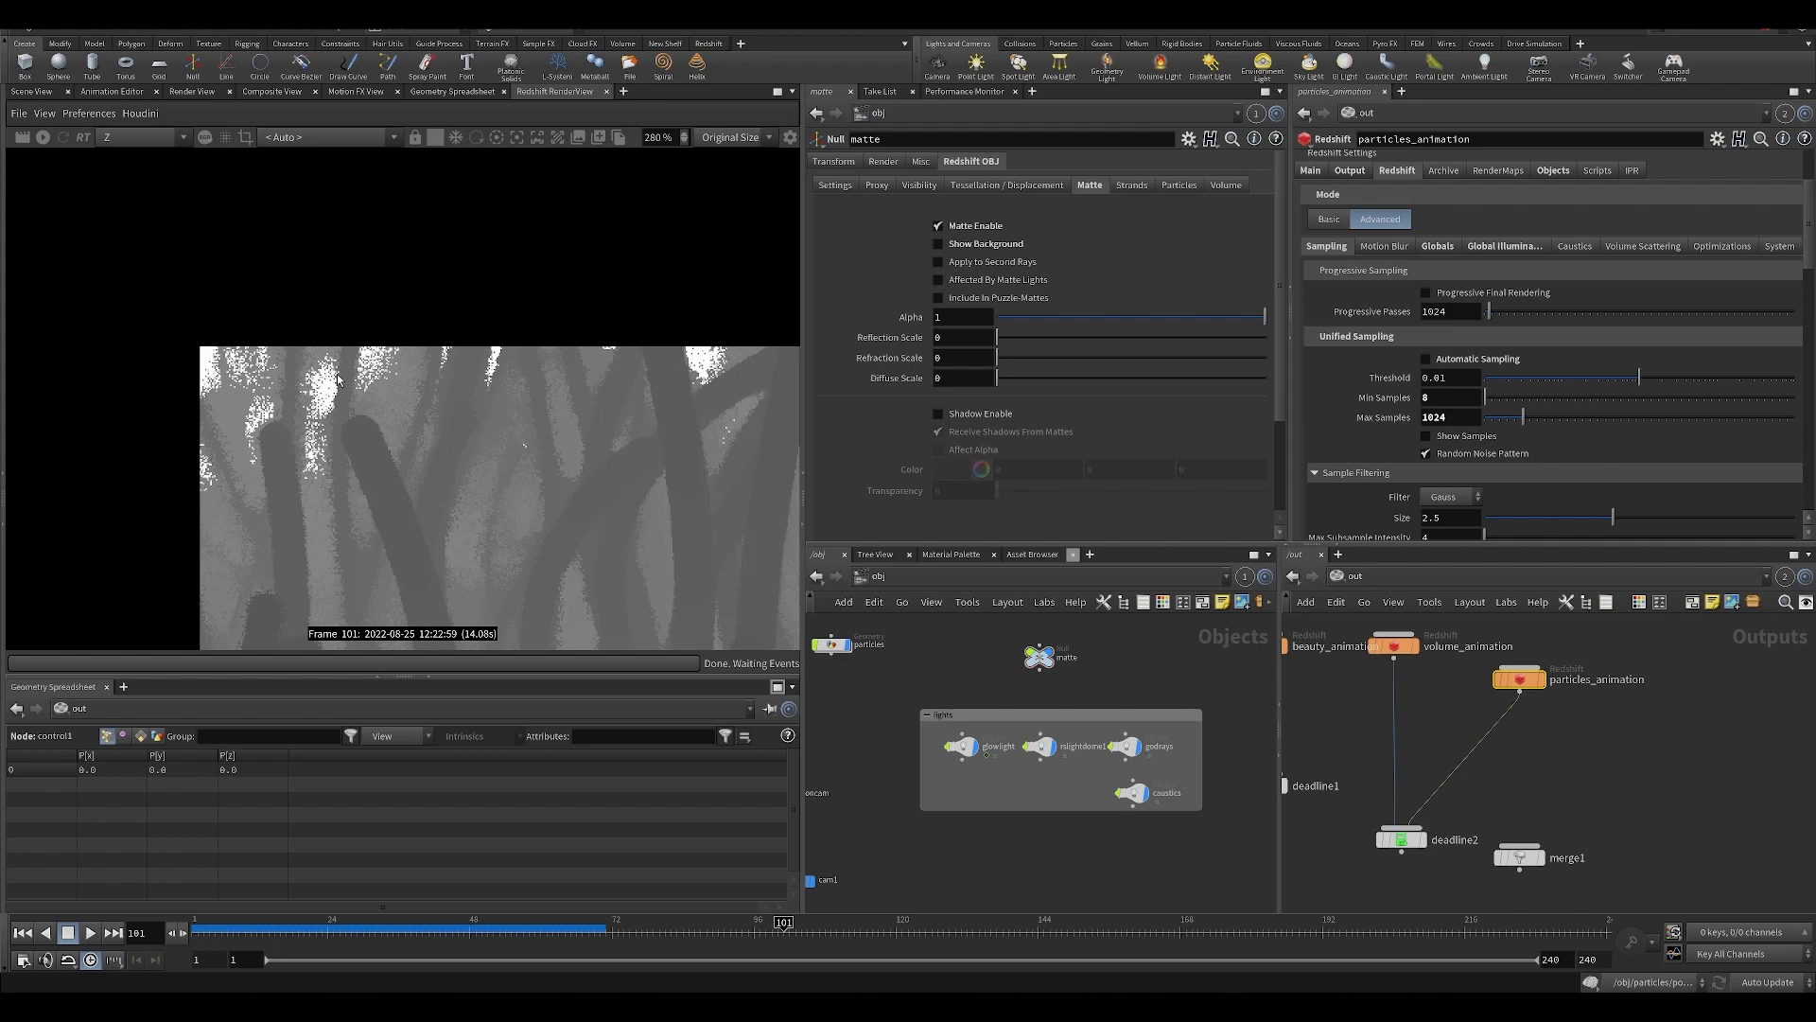
middle_drag(605, 530, 325, 352)
scroll(324, 352, down, 6)
mouse_move(572, 504)
middle_down()
mouse_move(538, 428)
mouse_move(555, 509)
middle_up()
scroll(539, 428, up, 5)
scroll(538, 428, up, 3)
scroll(451, 486, down, 5)
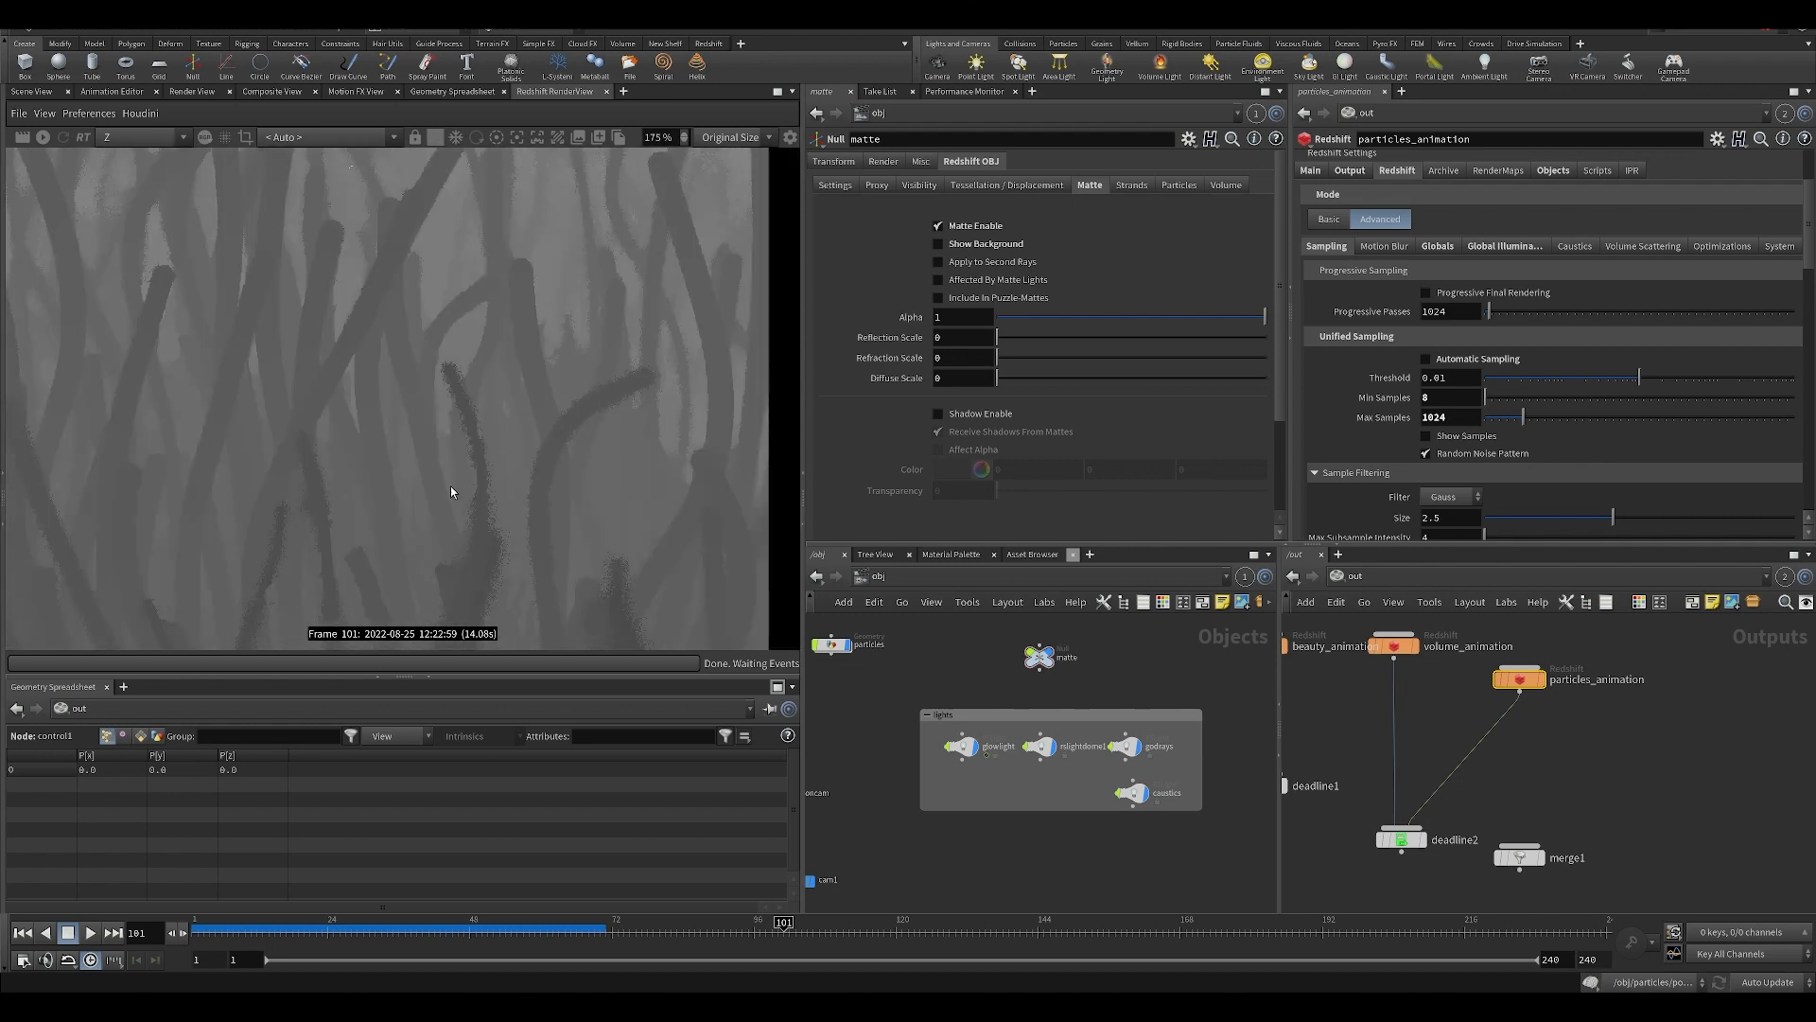
scroll(345, 360, down, 6)
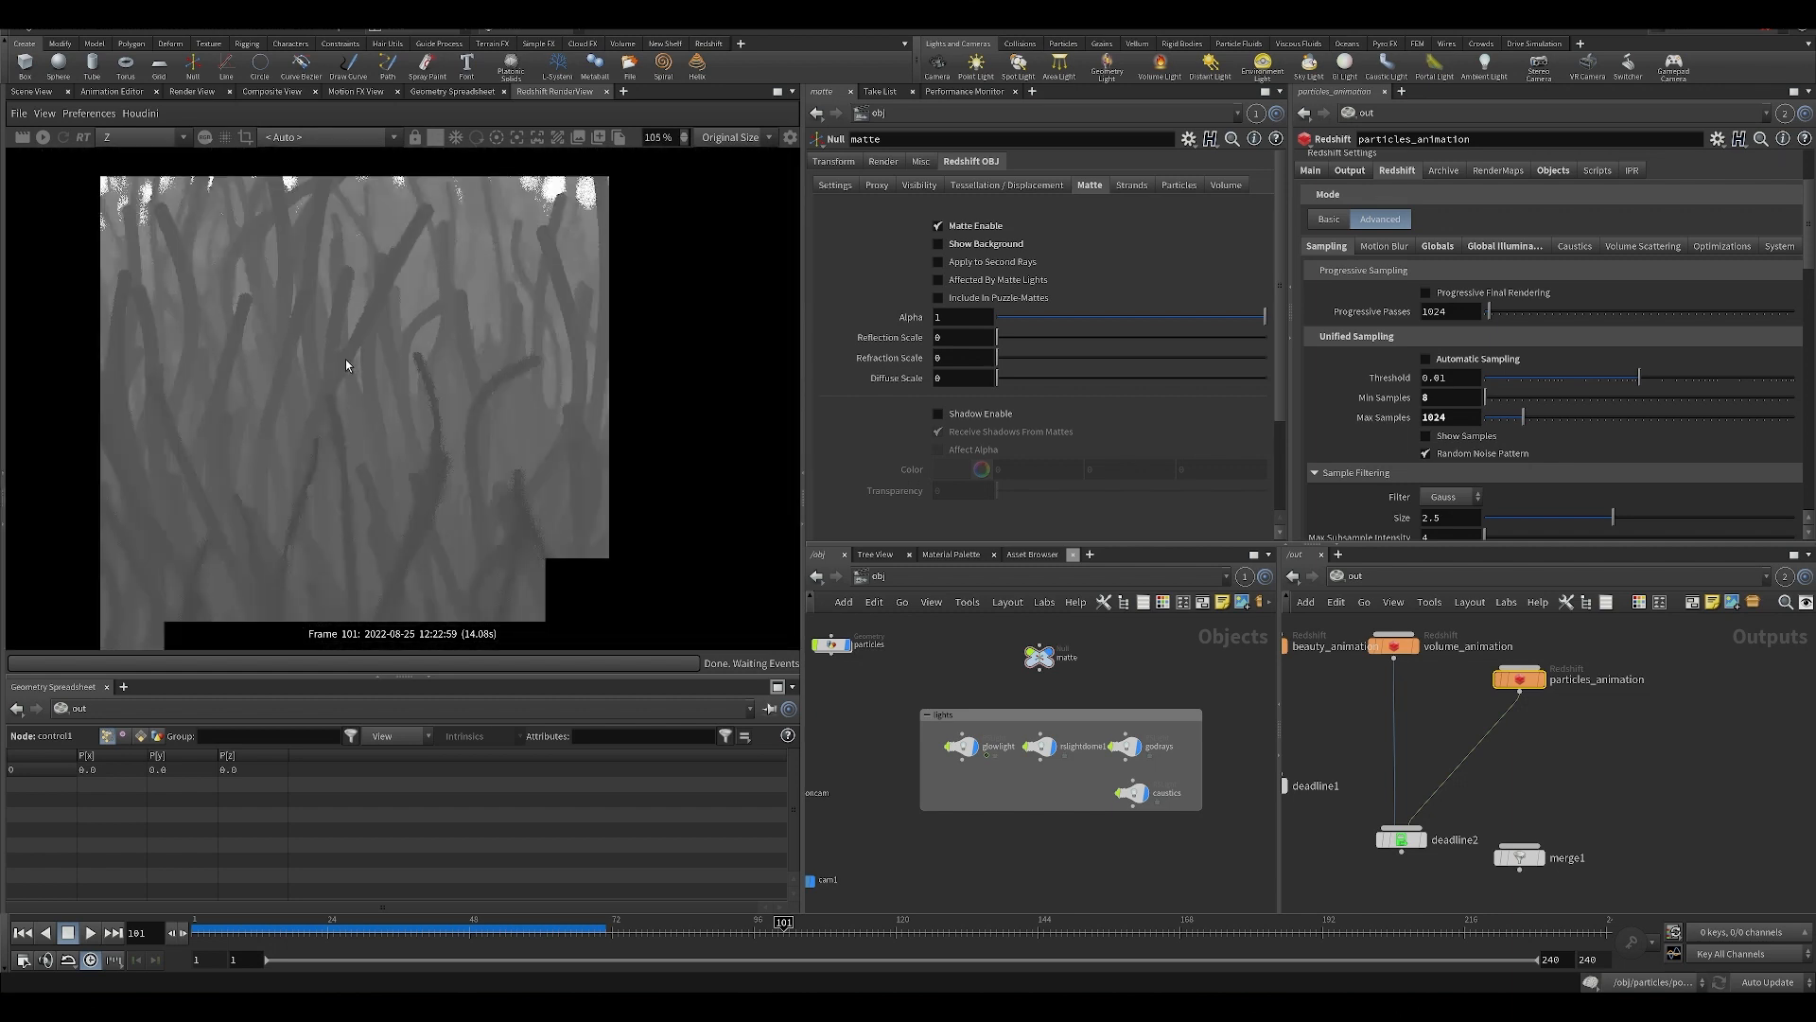
click(144, 137)
click(149, 161)
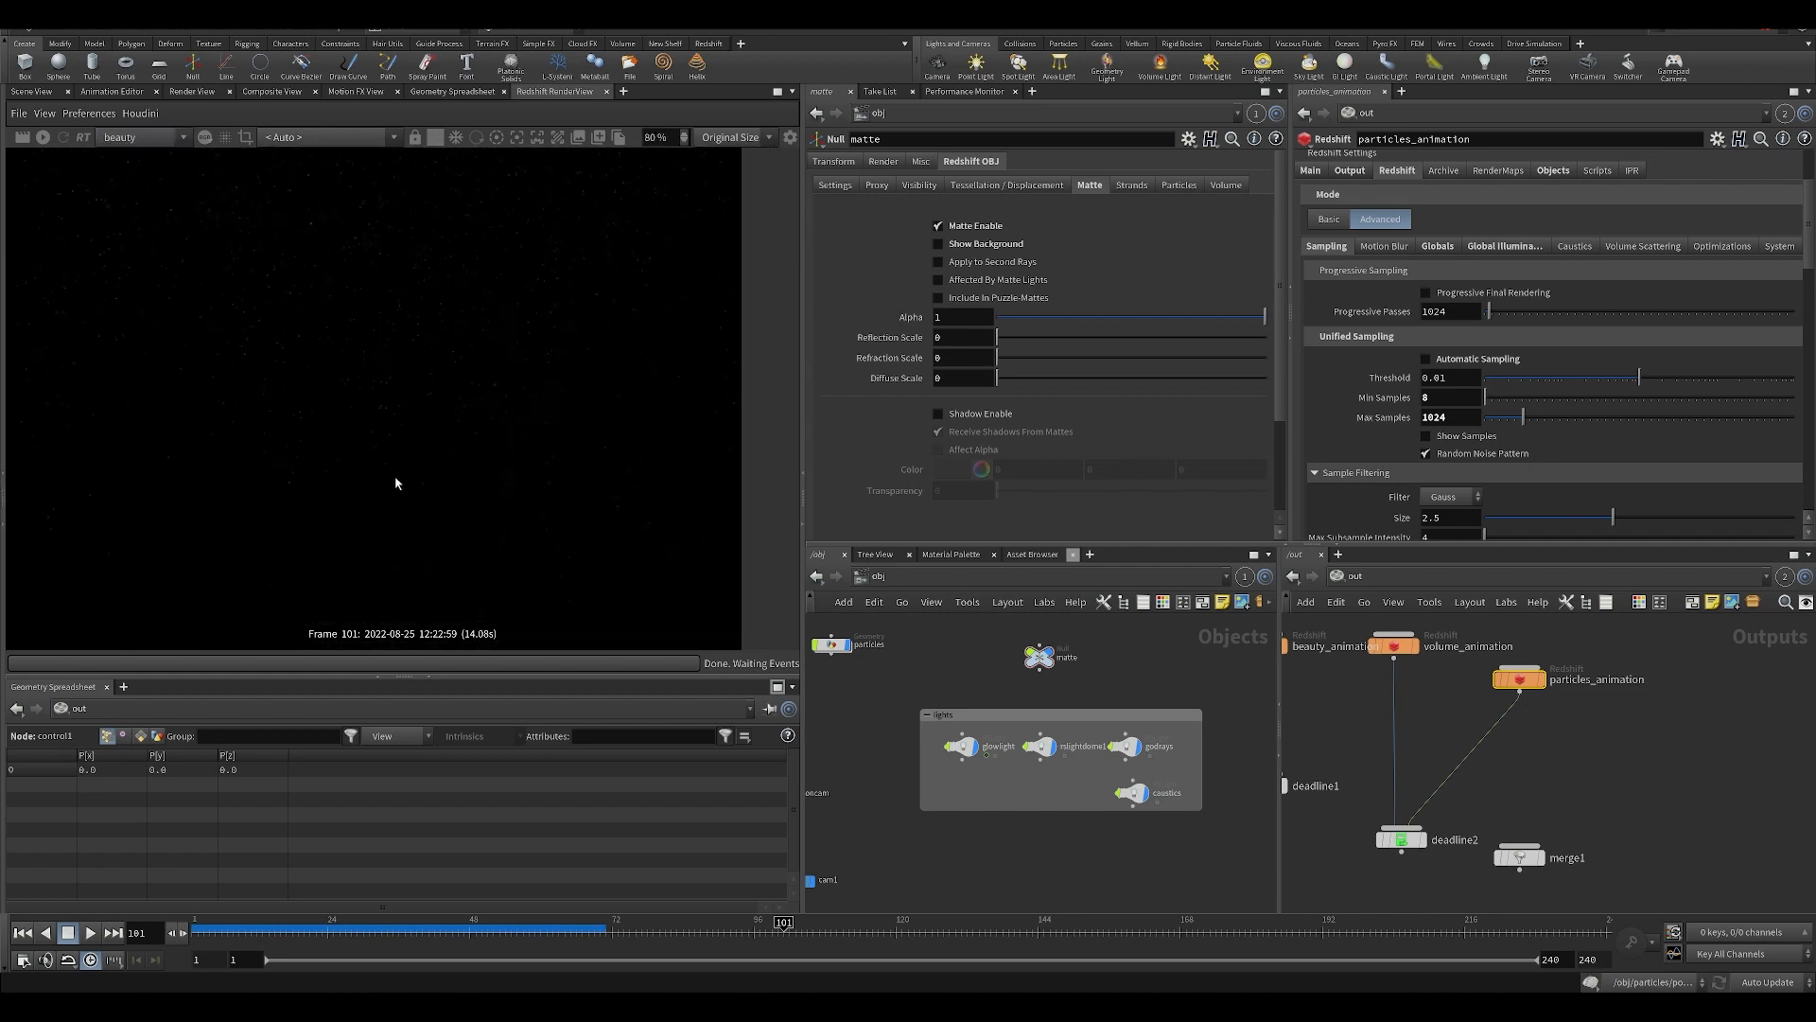
Show the scene viewport and open the Light settings of the glowlight object.
middle_drag(1034, 838, 1057, 839)
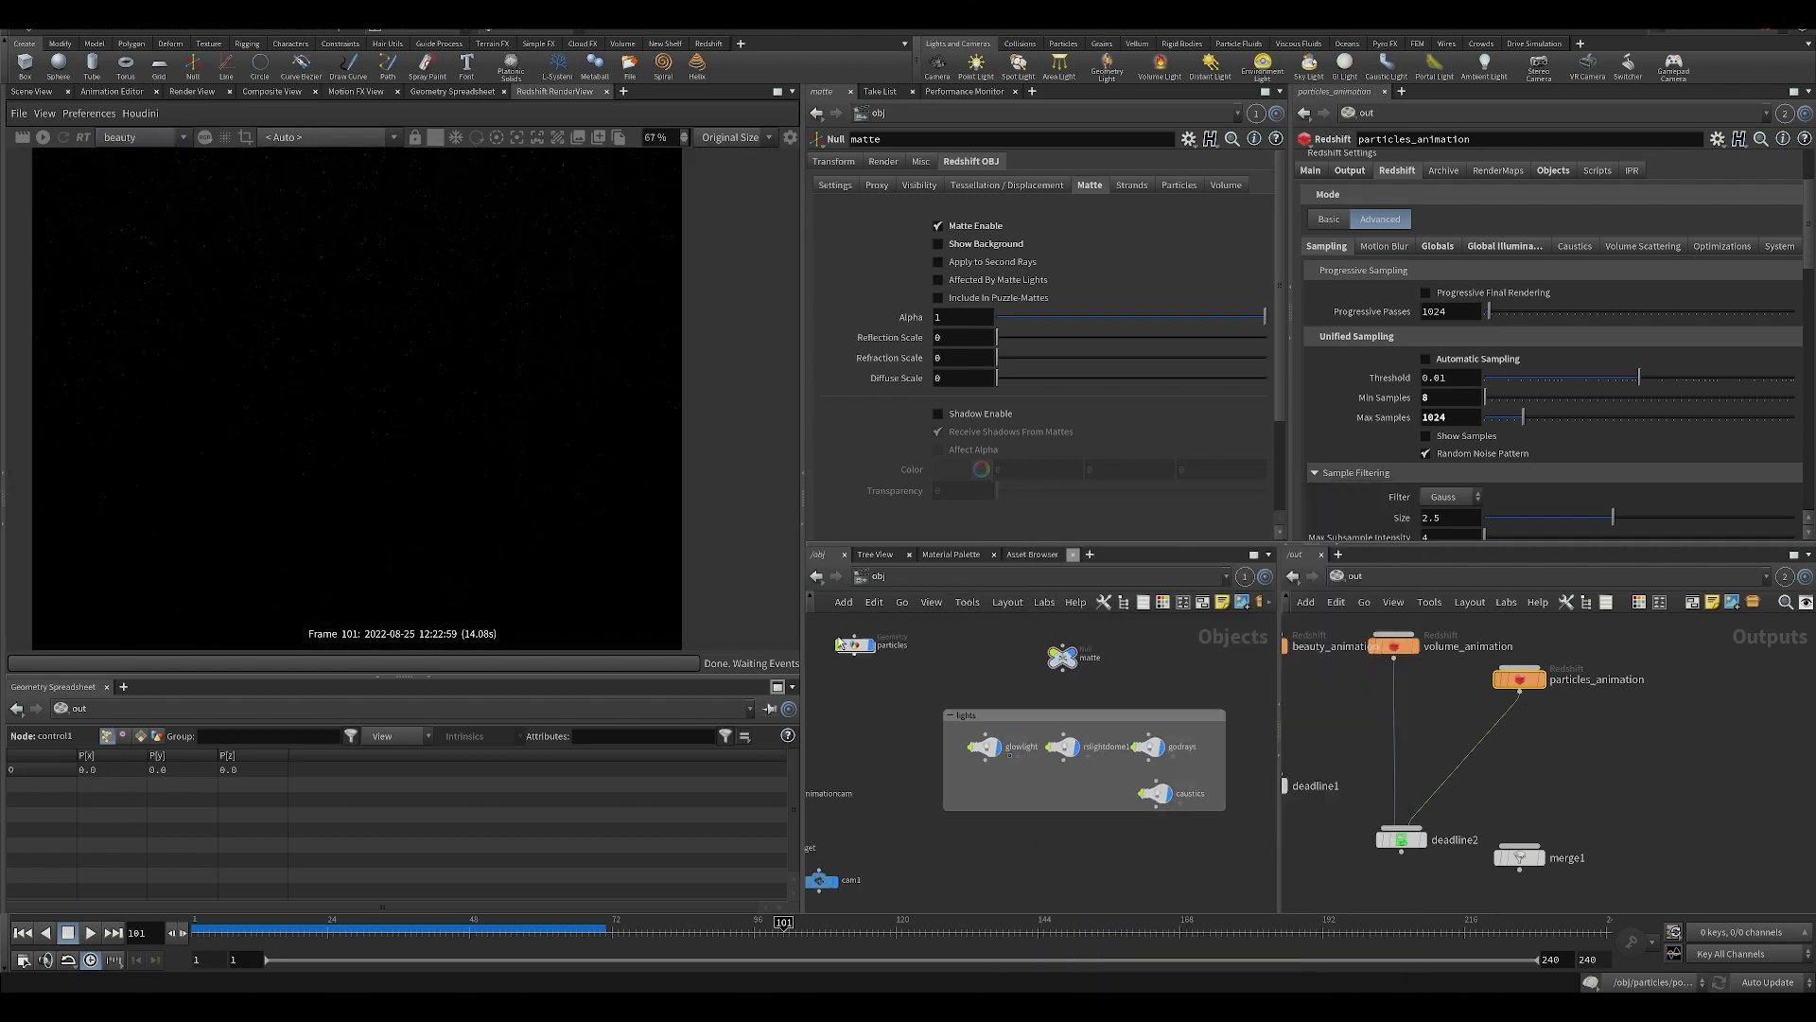
click(31, 91)
click(985, 747)
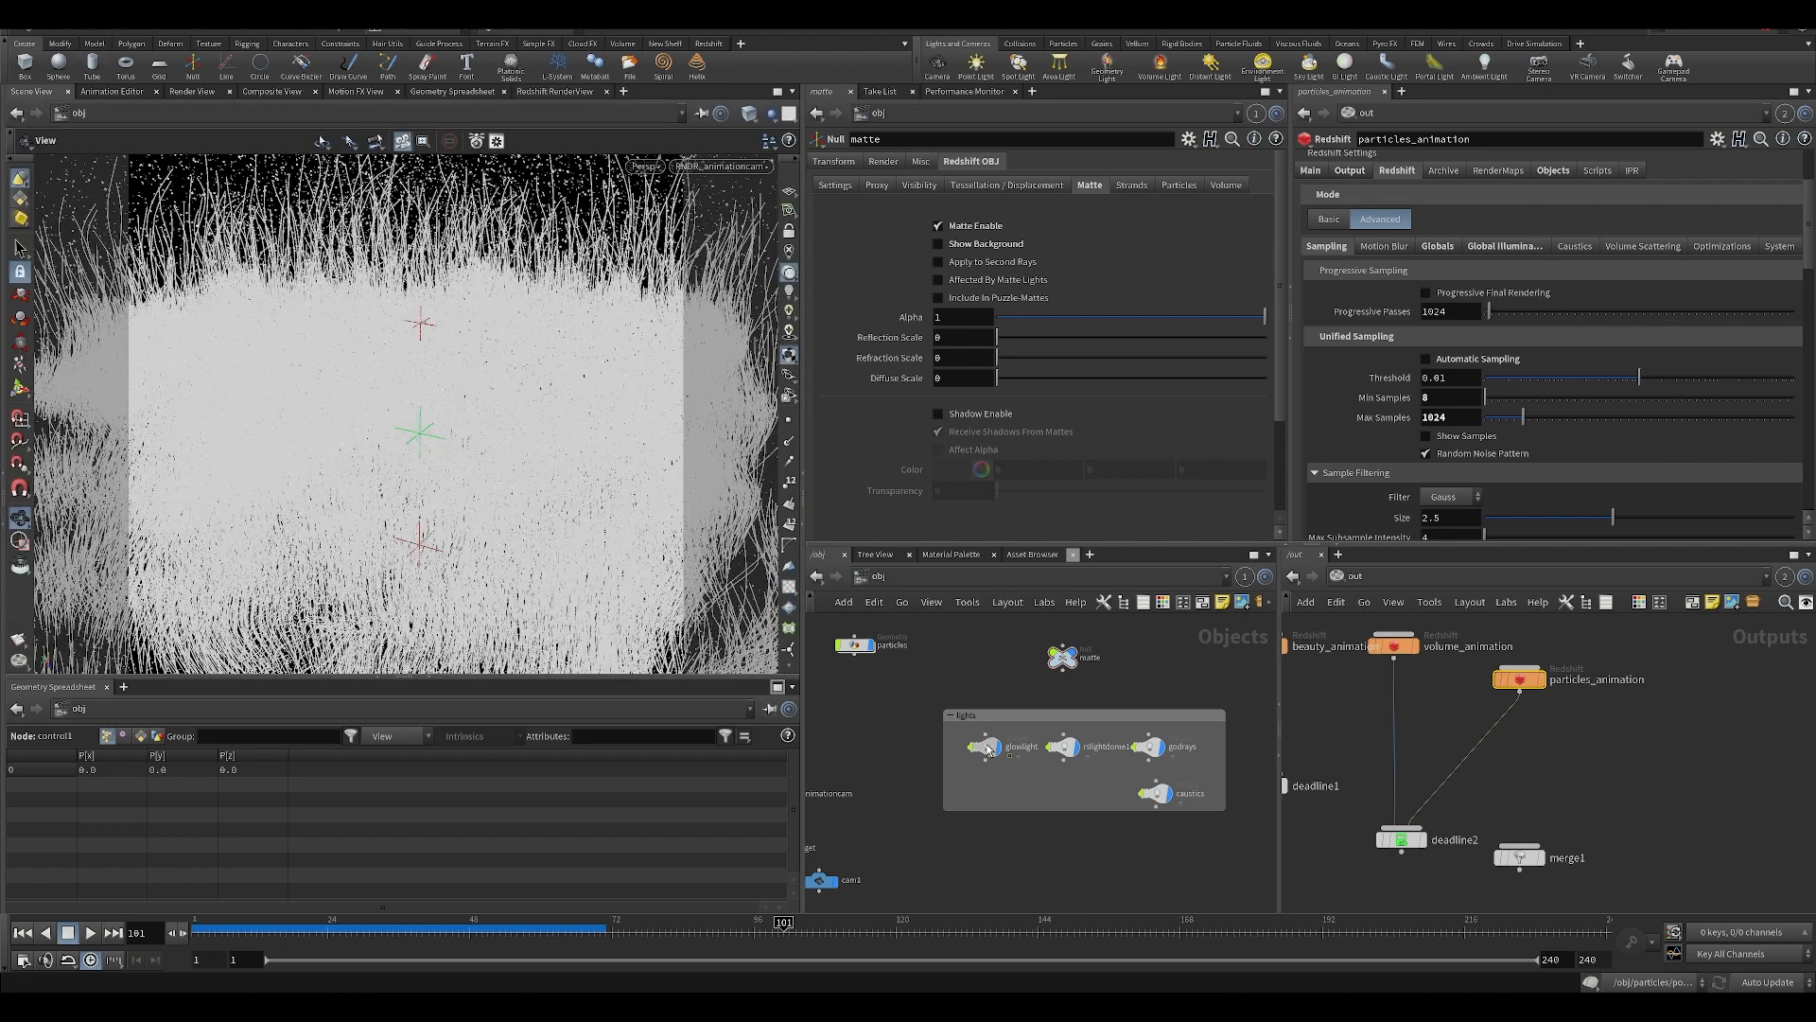
click(881, 160)
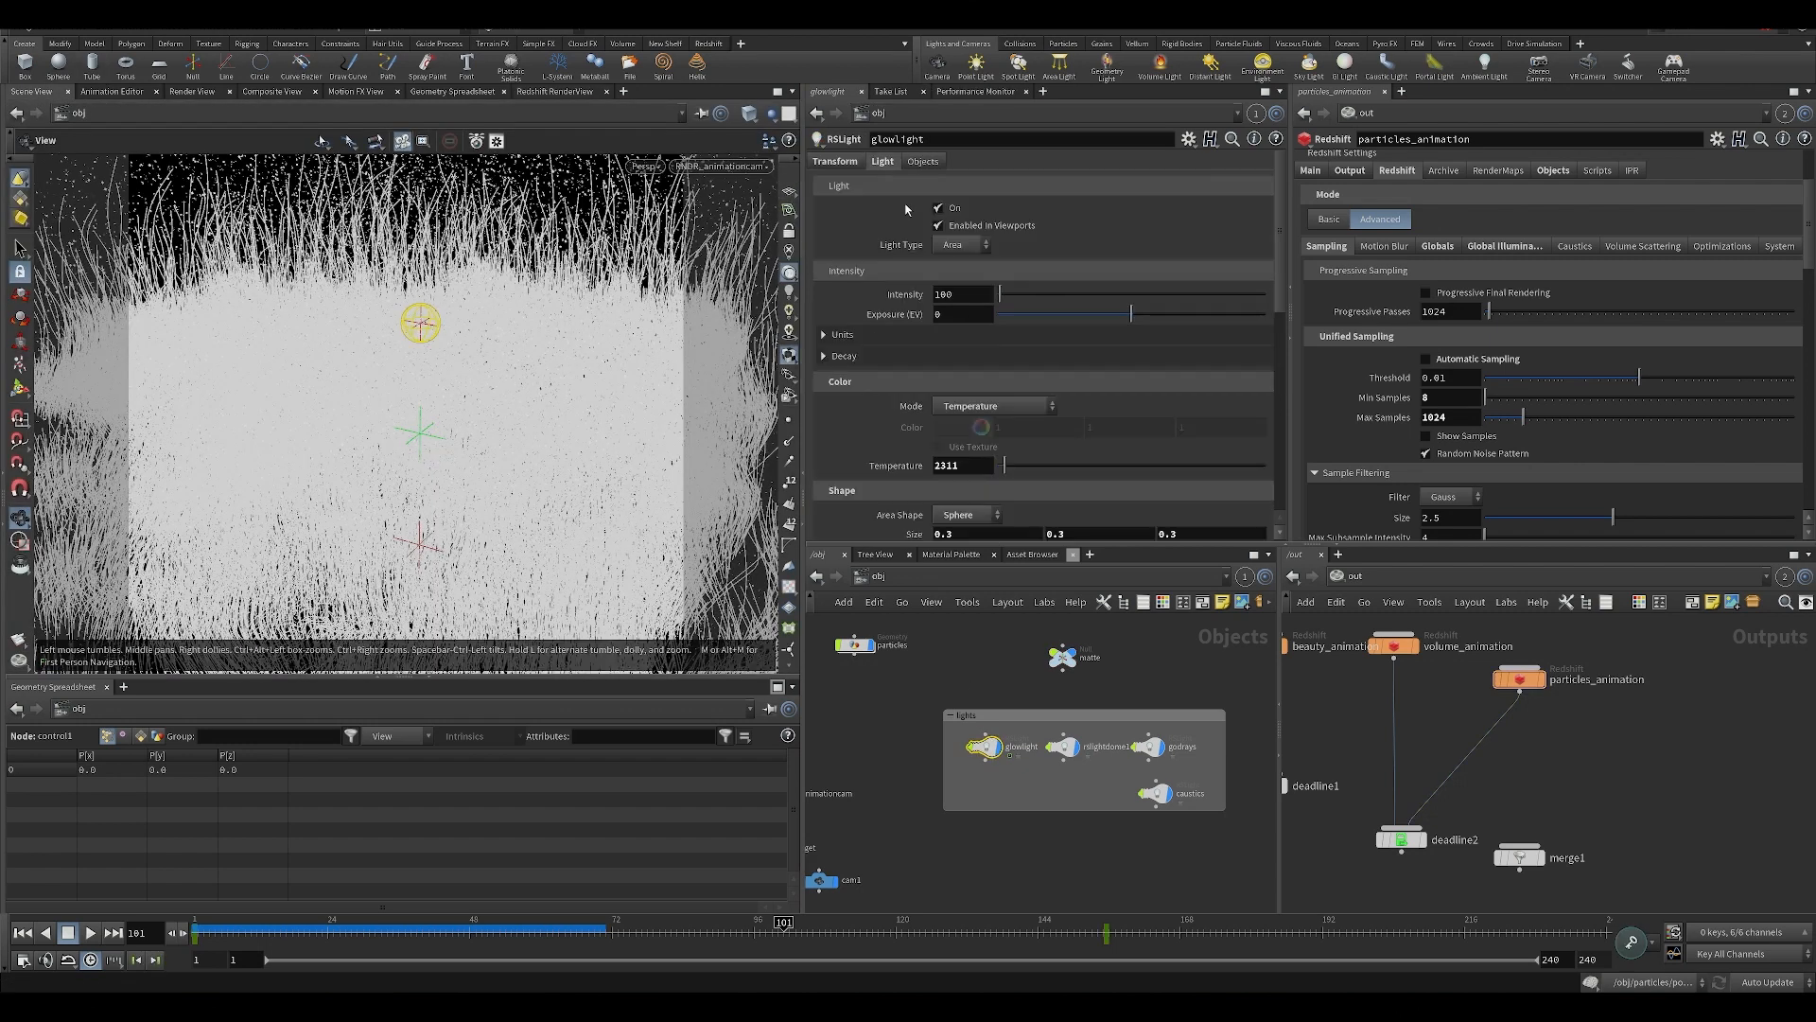
Look through glowlight's intensity, color, shape and contribution settings, including its volume contribution, and save the scene.
scroll(1044, 429, down, 1)
scroll(1044, 429, down, 1)
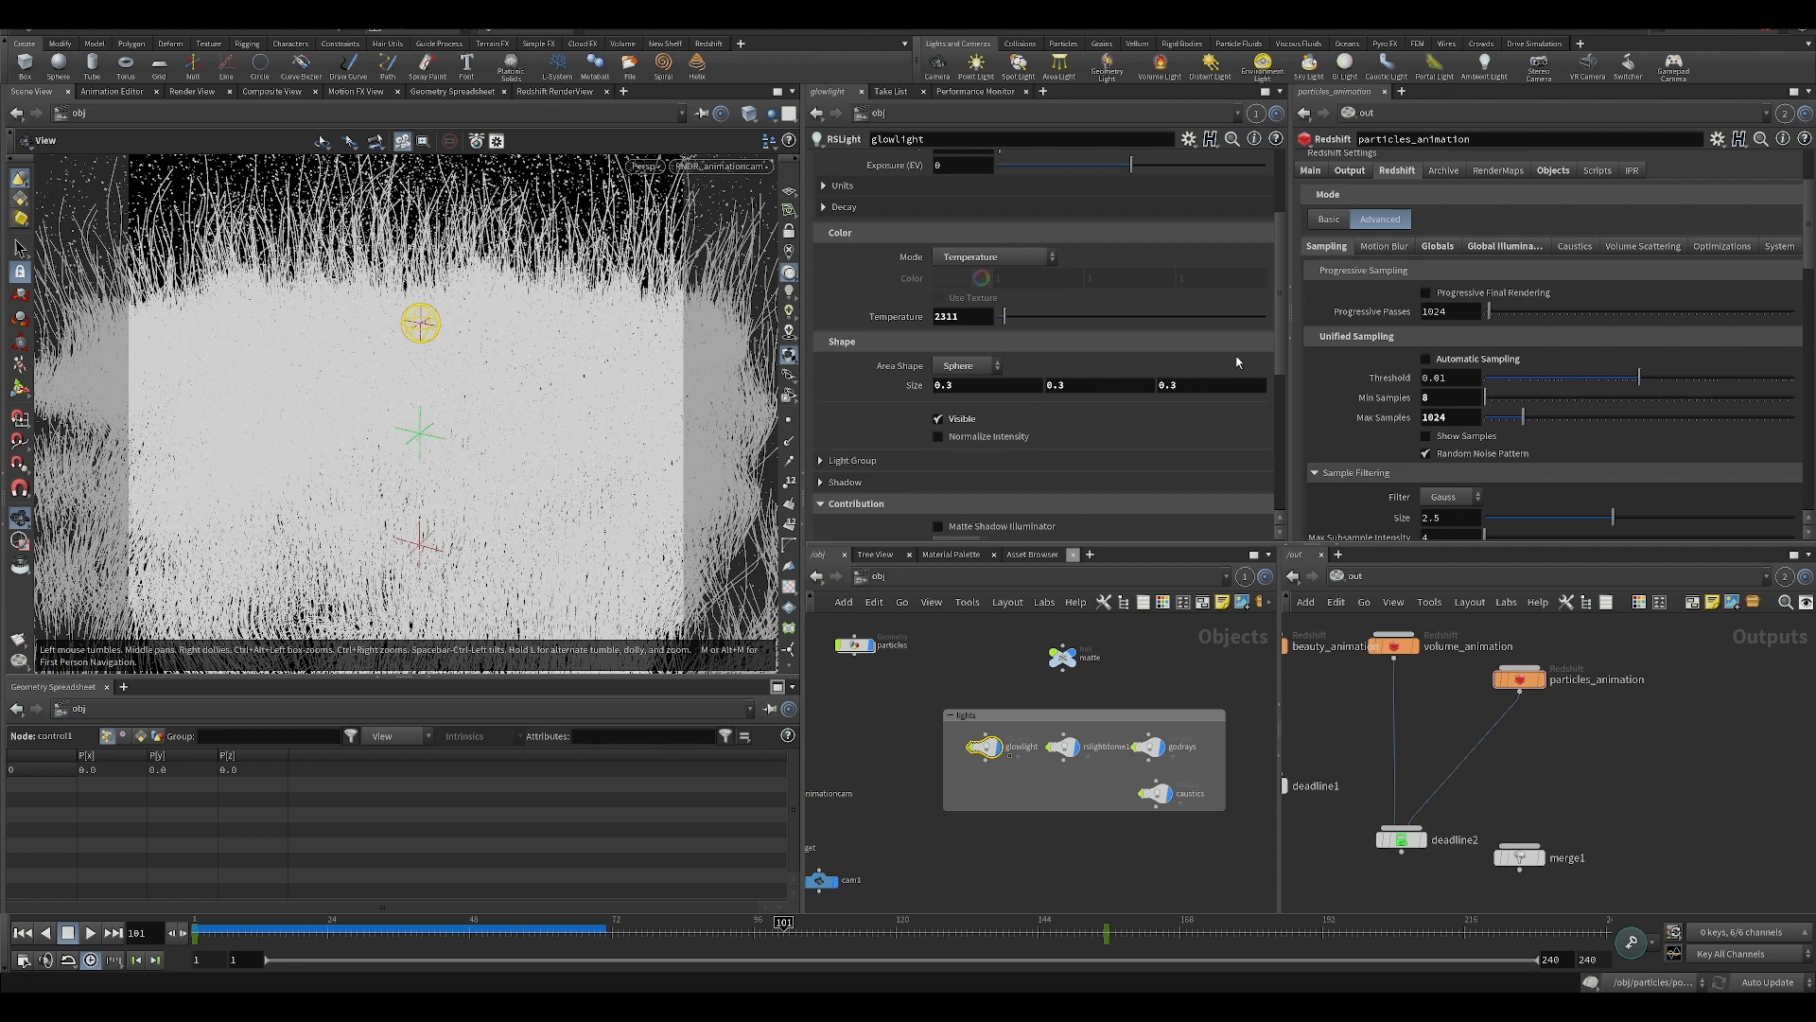
scroll(1285, 387, down, 4)
scroll(1247, 321, up, 8)
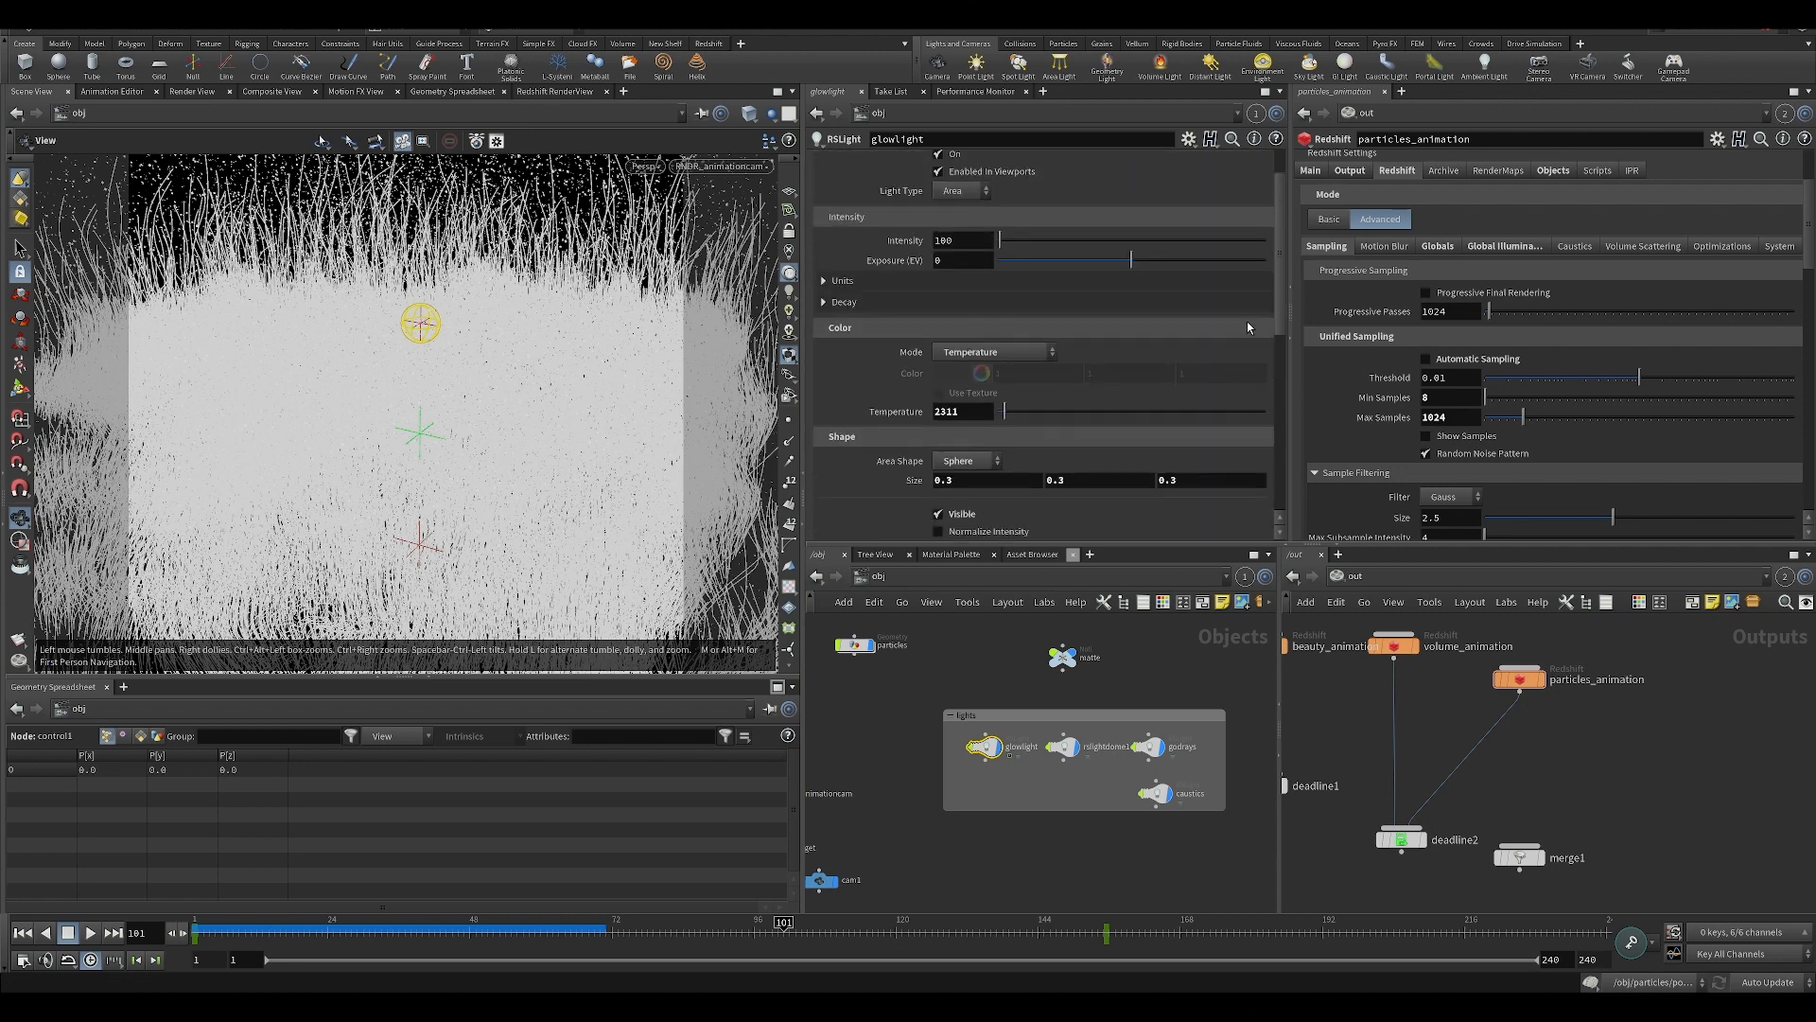
scroll(1206, 218, down, 8)
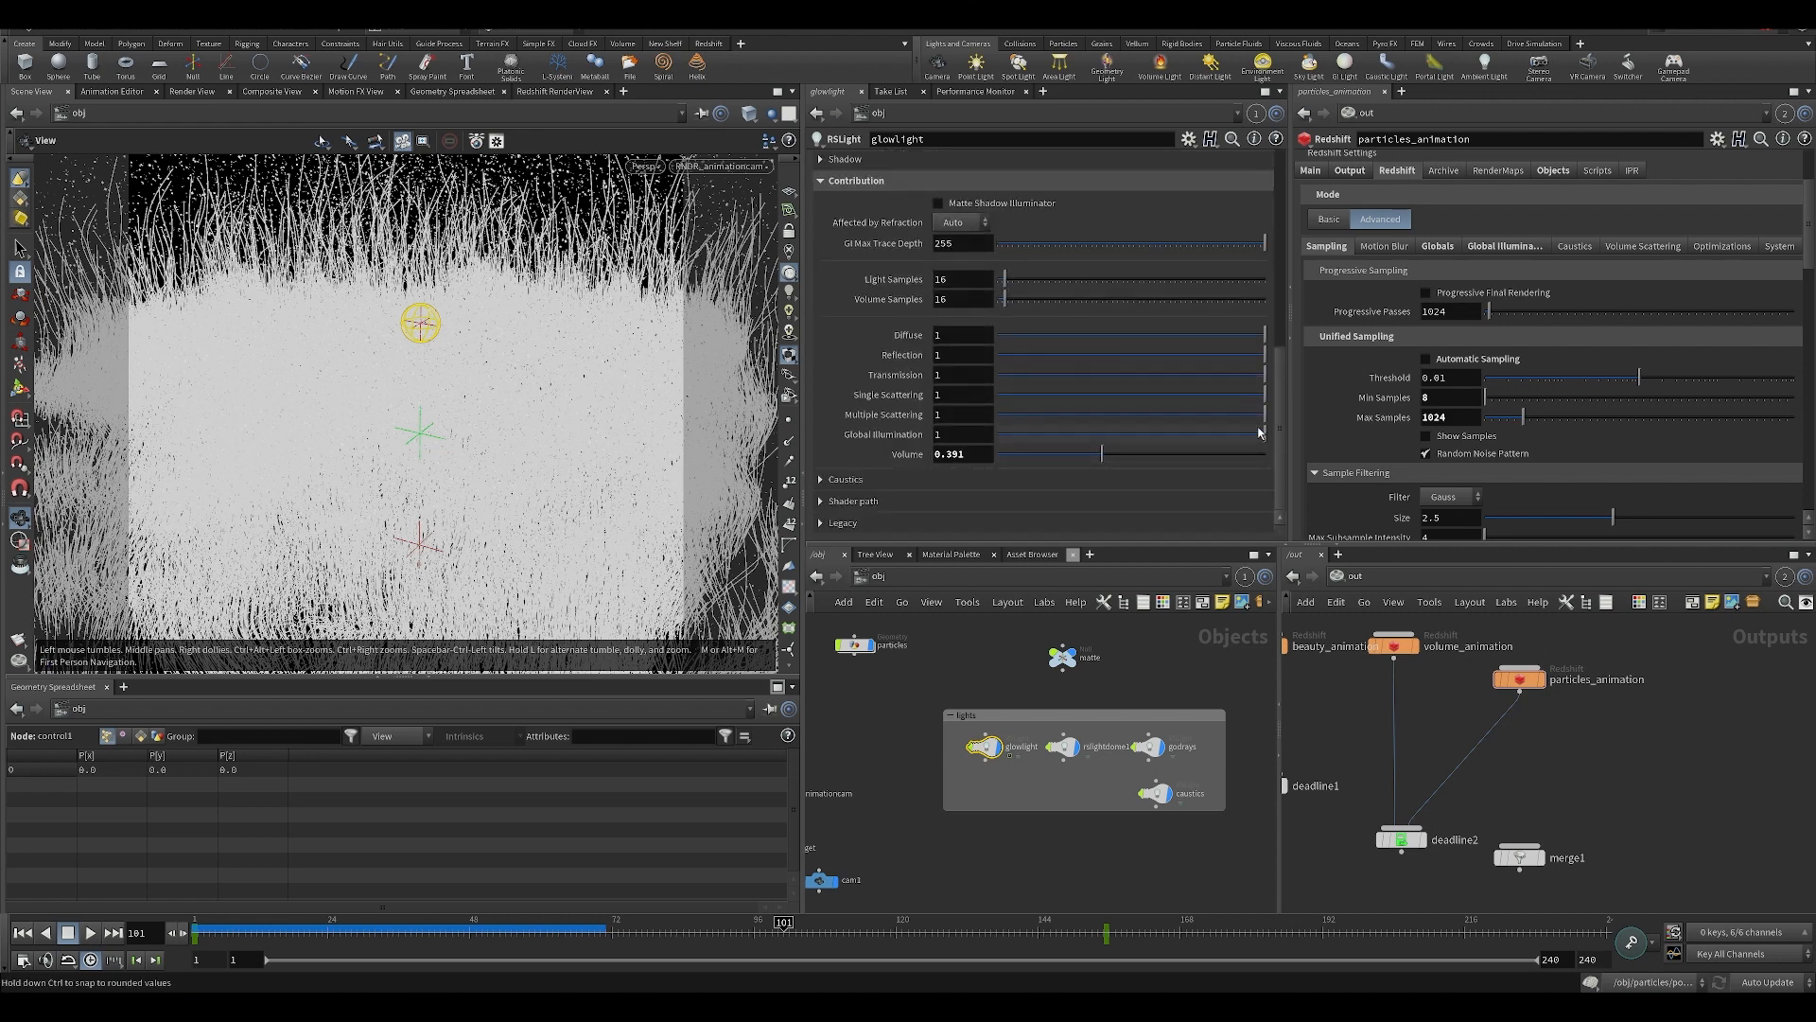
scroll(1281, 430, up, 1)
scroll(1281, 430, down, 1)
middle_drag(1172, 850, 1082, 801)
key(ctrl+s)
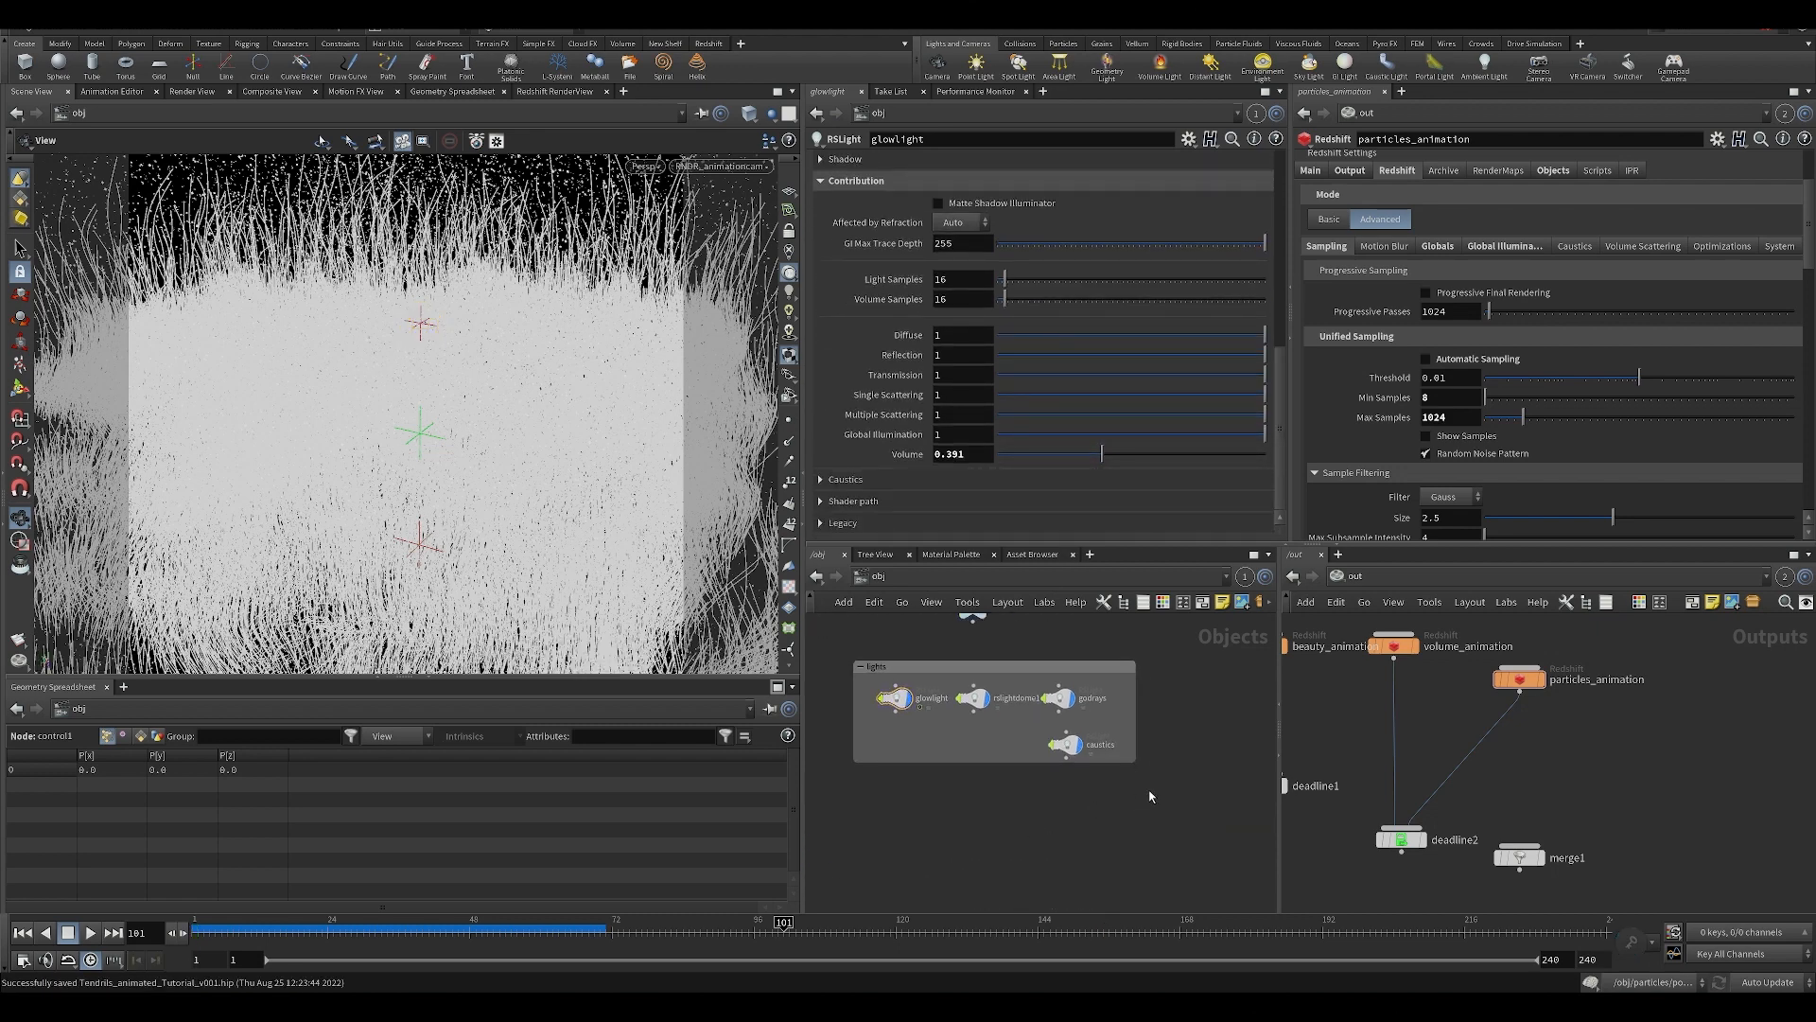
Review the godrays light's intensity, color and shape settings, deselect it and save the scene.
click(1059, 698)
scroll(993, 355, up, 1)
scroll(993, 355, up, 6)
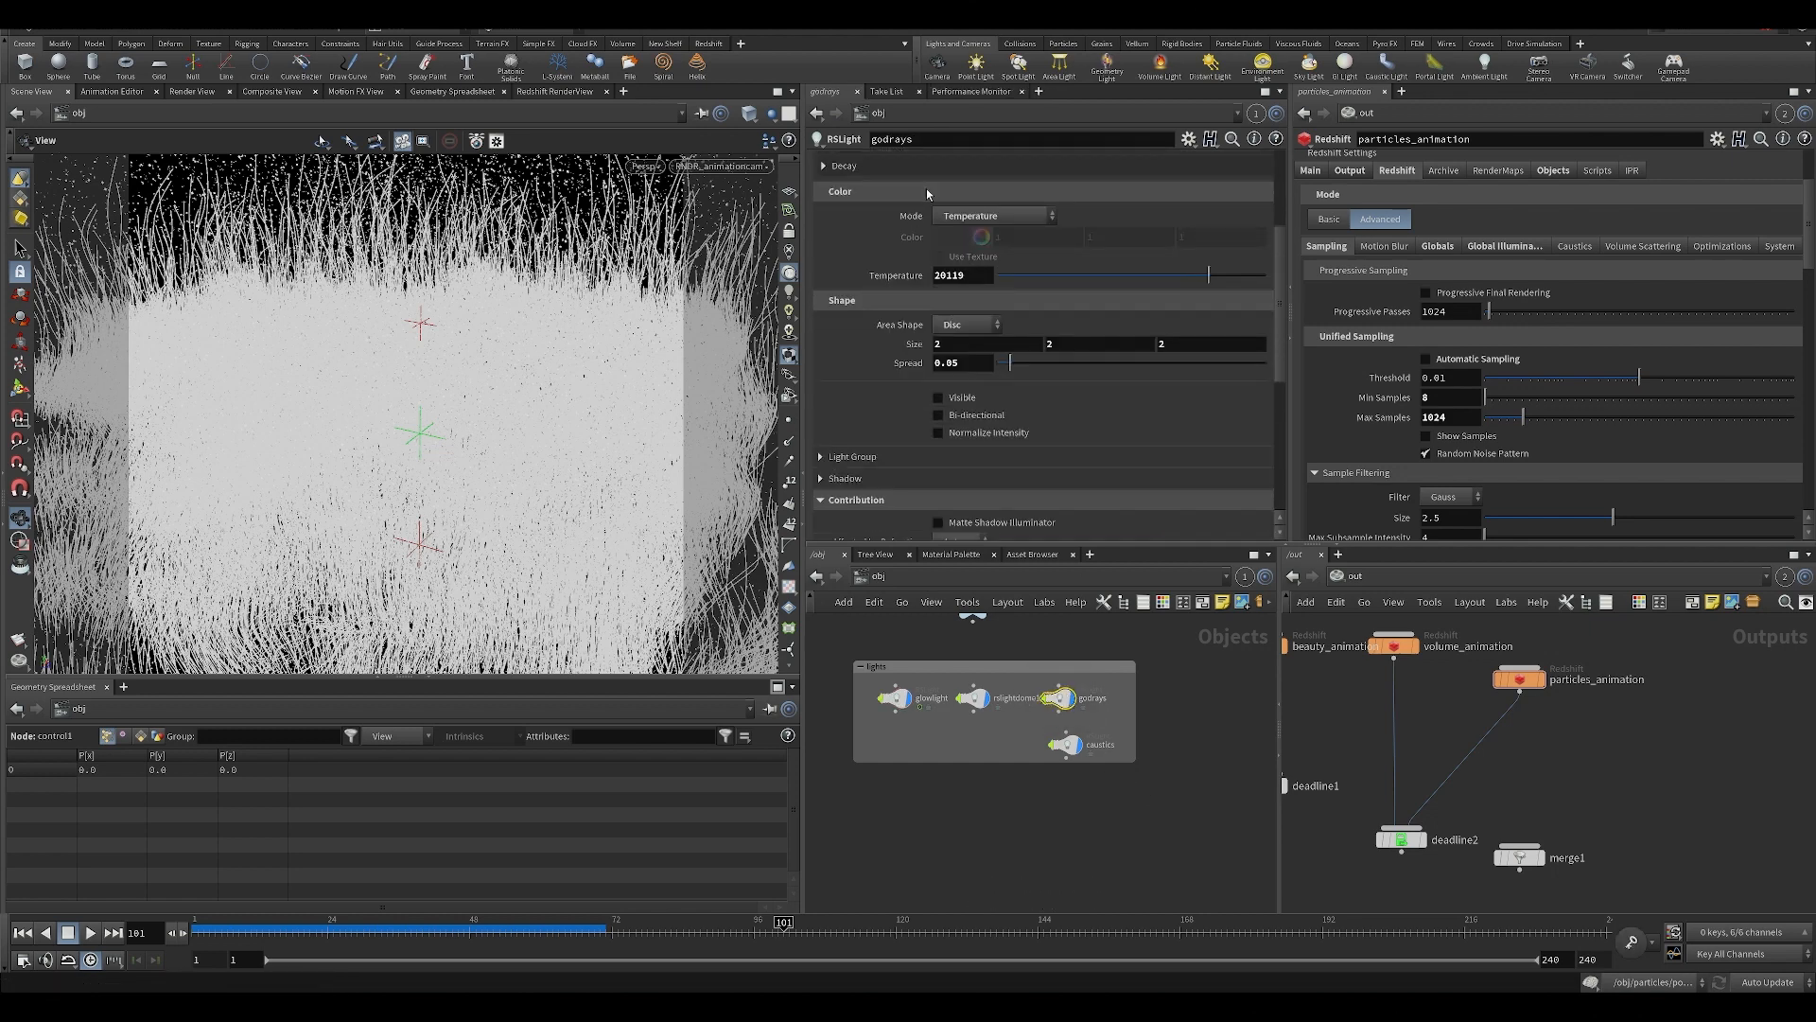
click(1100, 778)
middle_drag(1056, 874, 1070, 827)
key(ctrl+s)
middle_drag(1598, 784, 1657, 823)
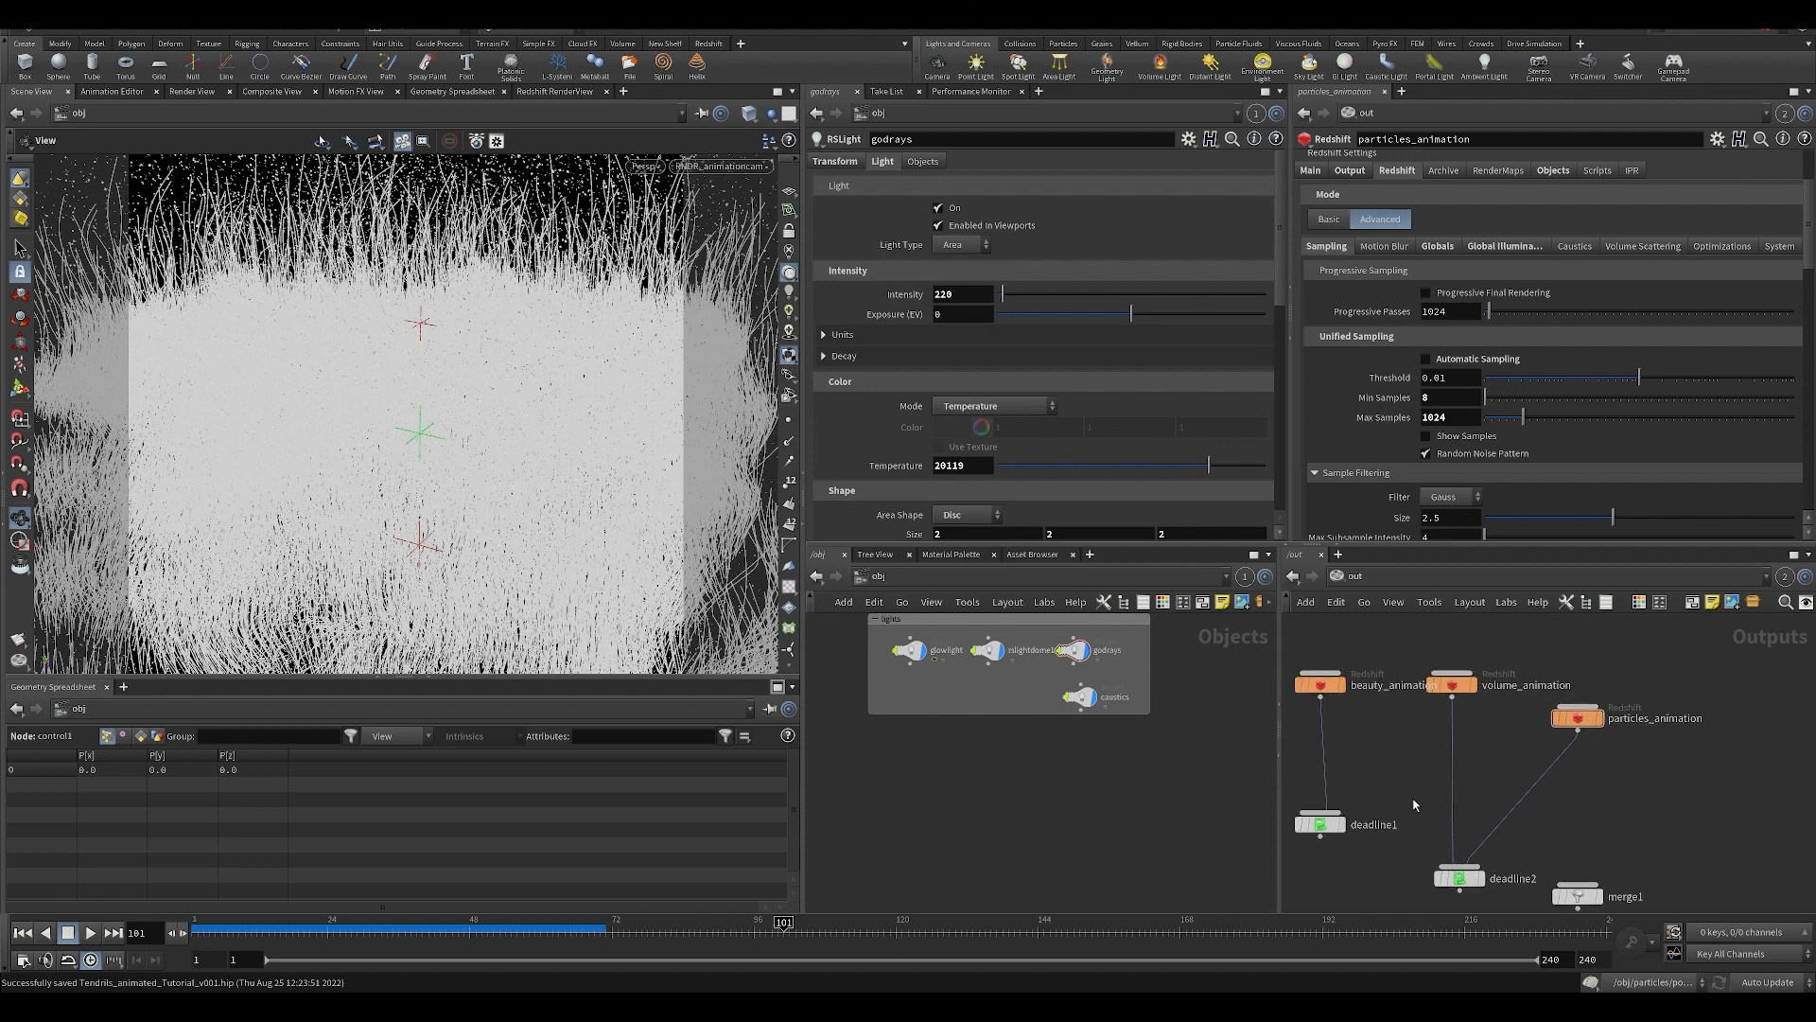
Open the depth-of-field settings of the RNDR_animationcam camera and show the expression behind its Focus Distance.
scroll(974, 846, down, 3)
scroll(1003, 876, up, 5)
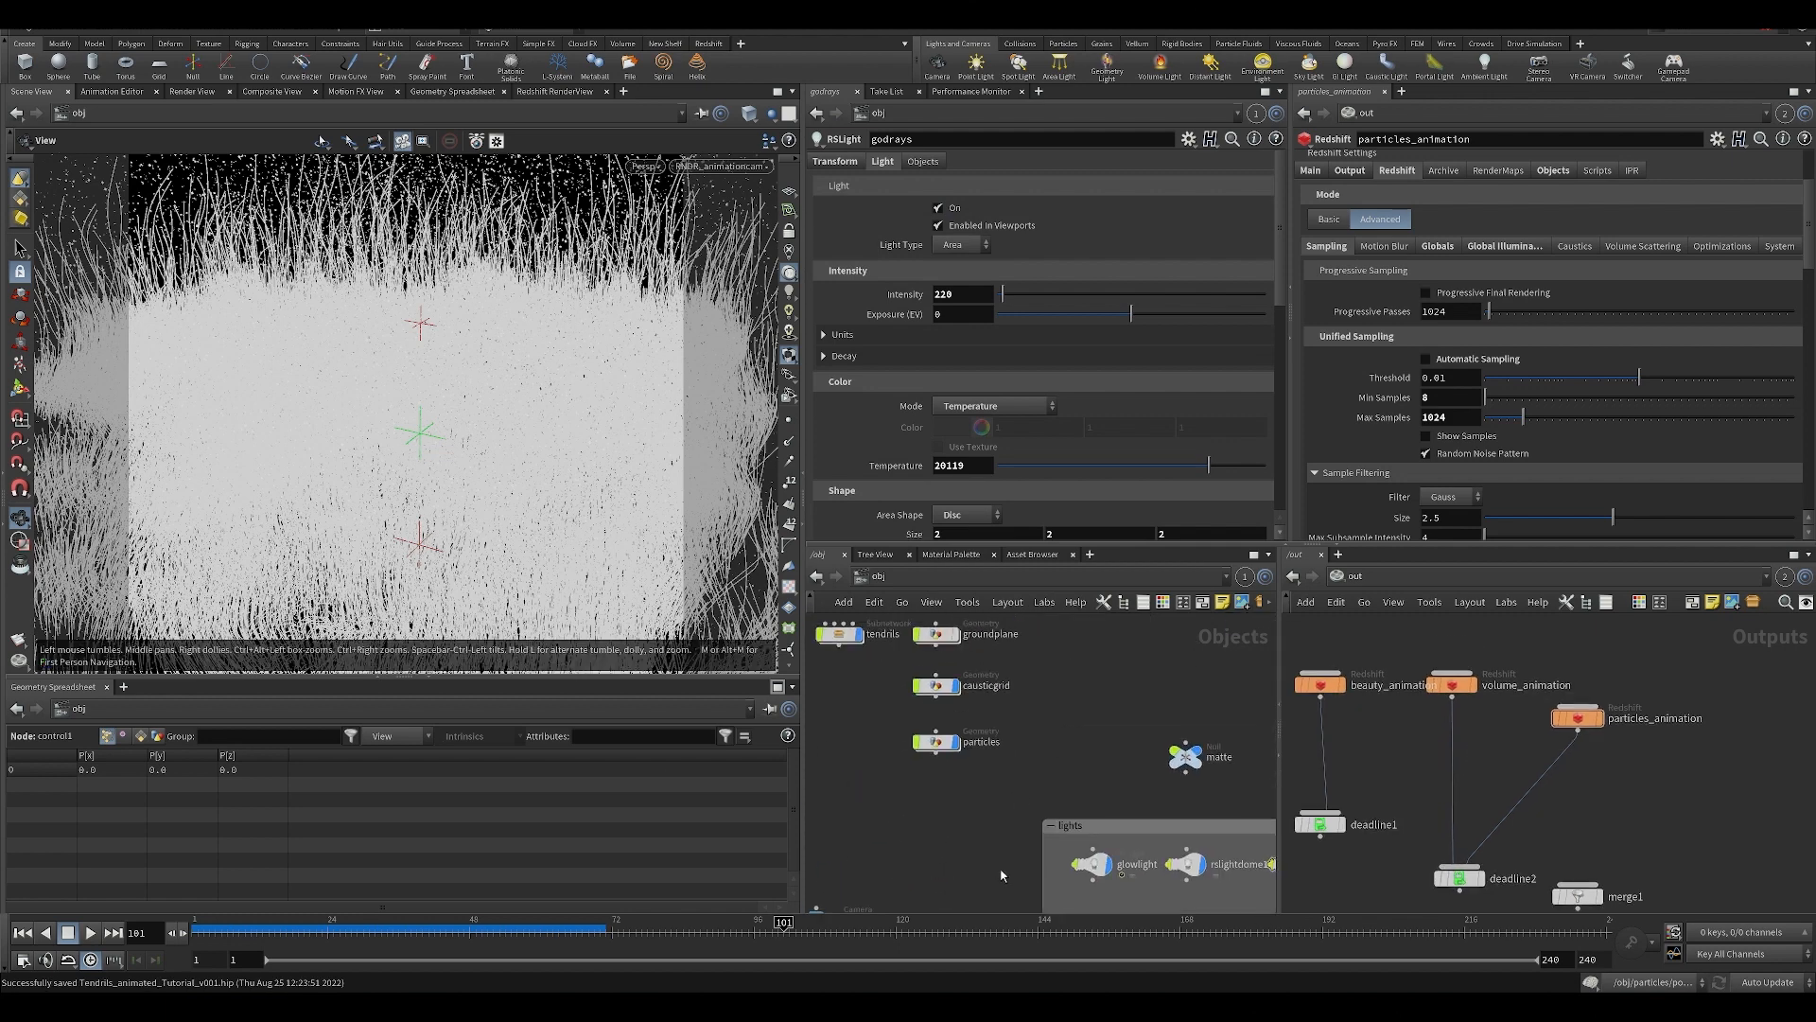
middle_drag(1001, 875, 1105, 720)
drag(863, 791, 934, 853)
drag(865, 720, 984, 814)
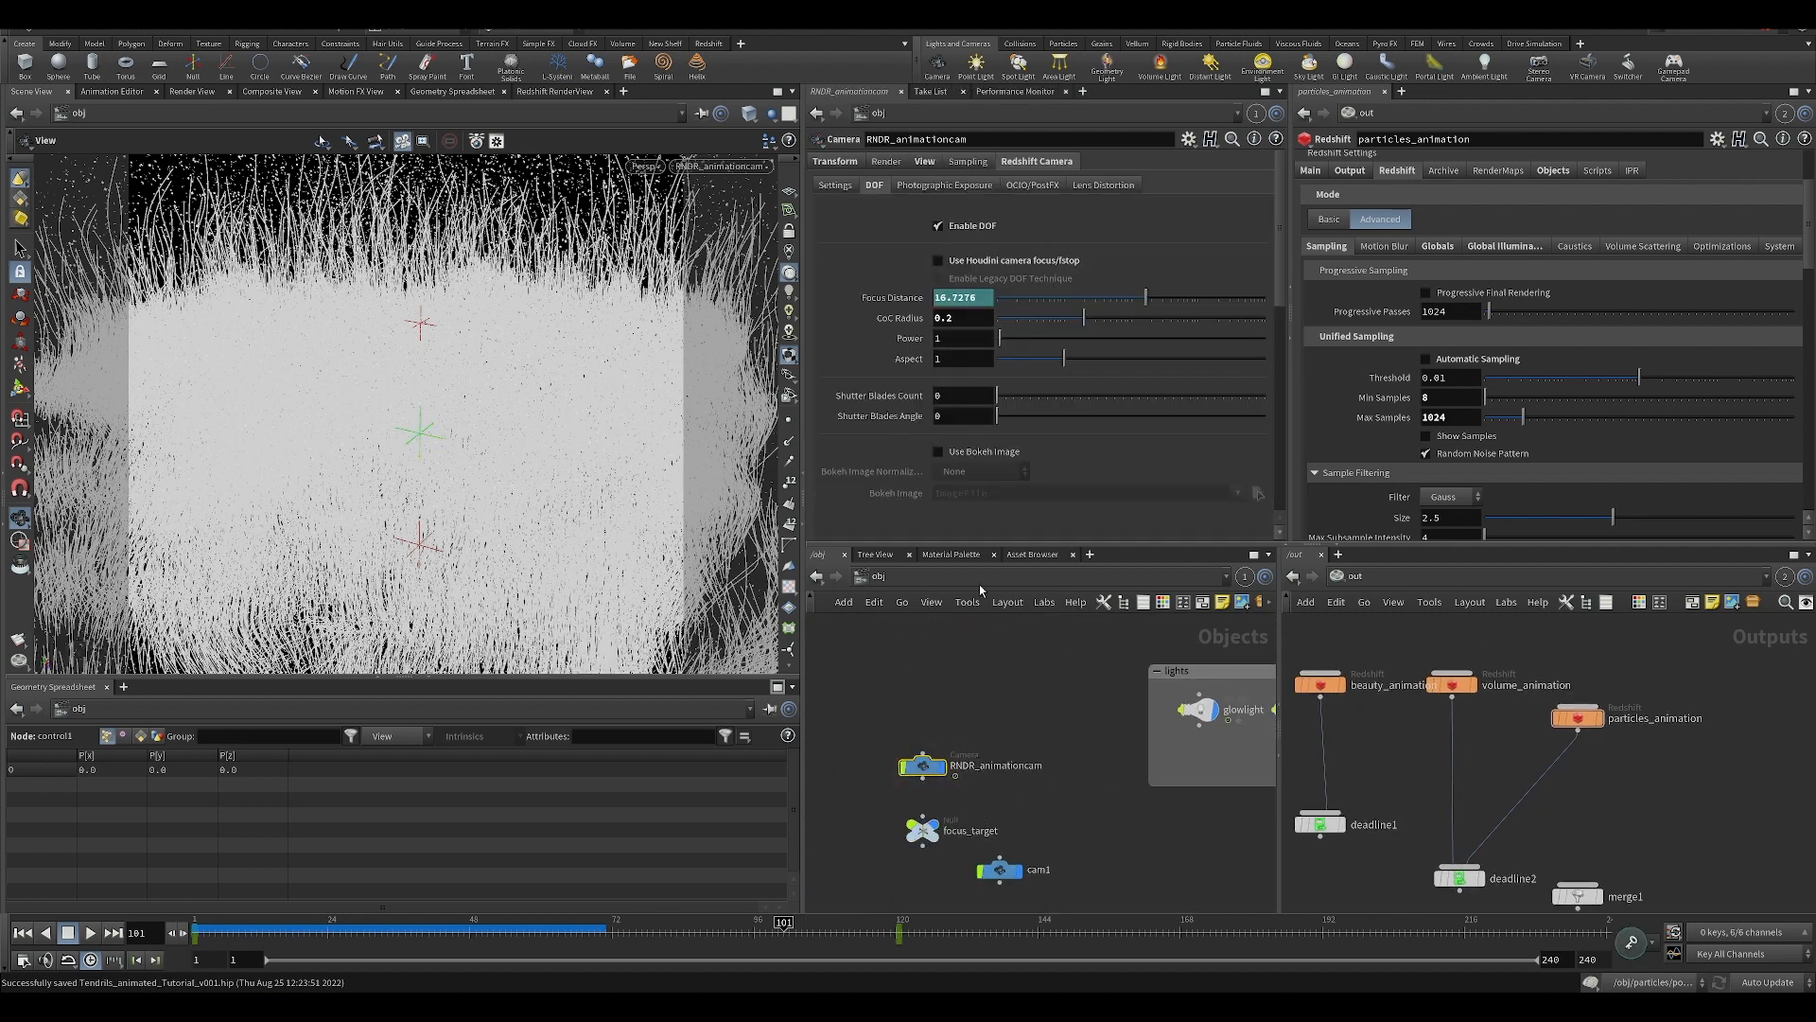
click(899, 297)
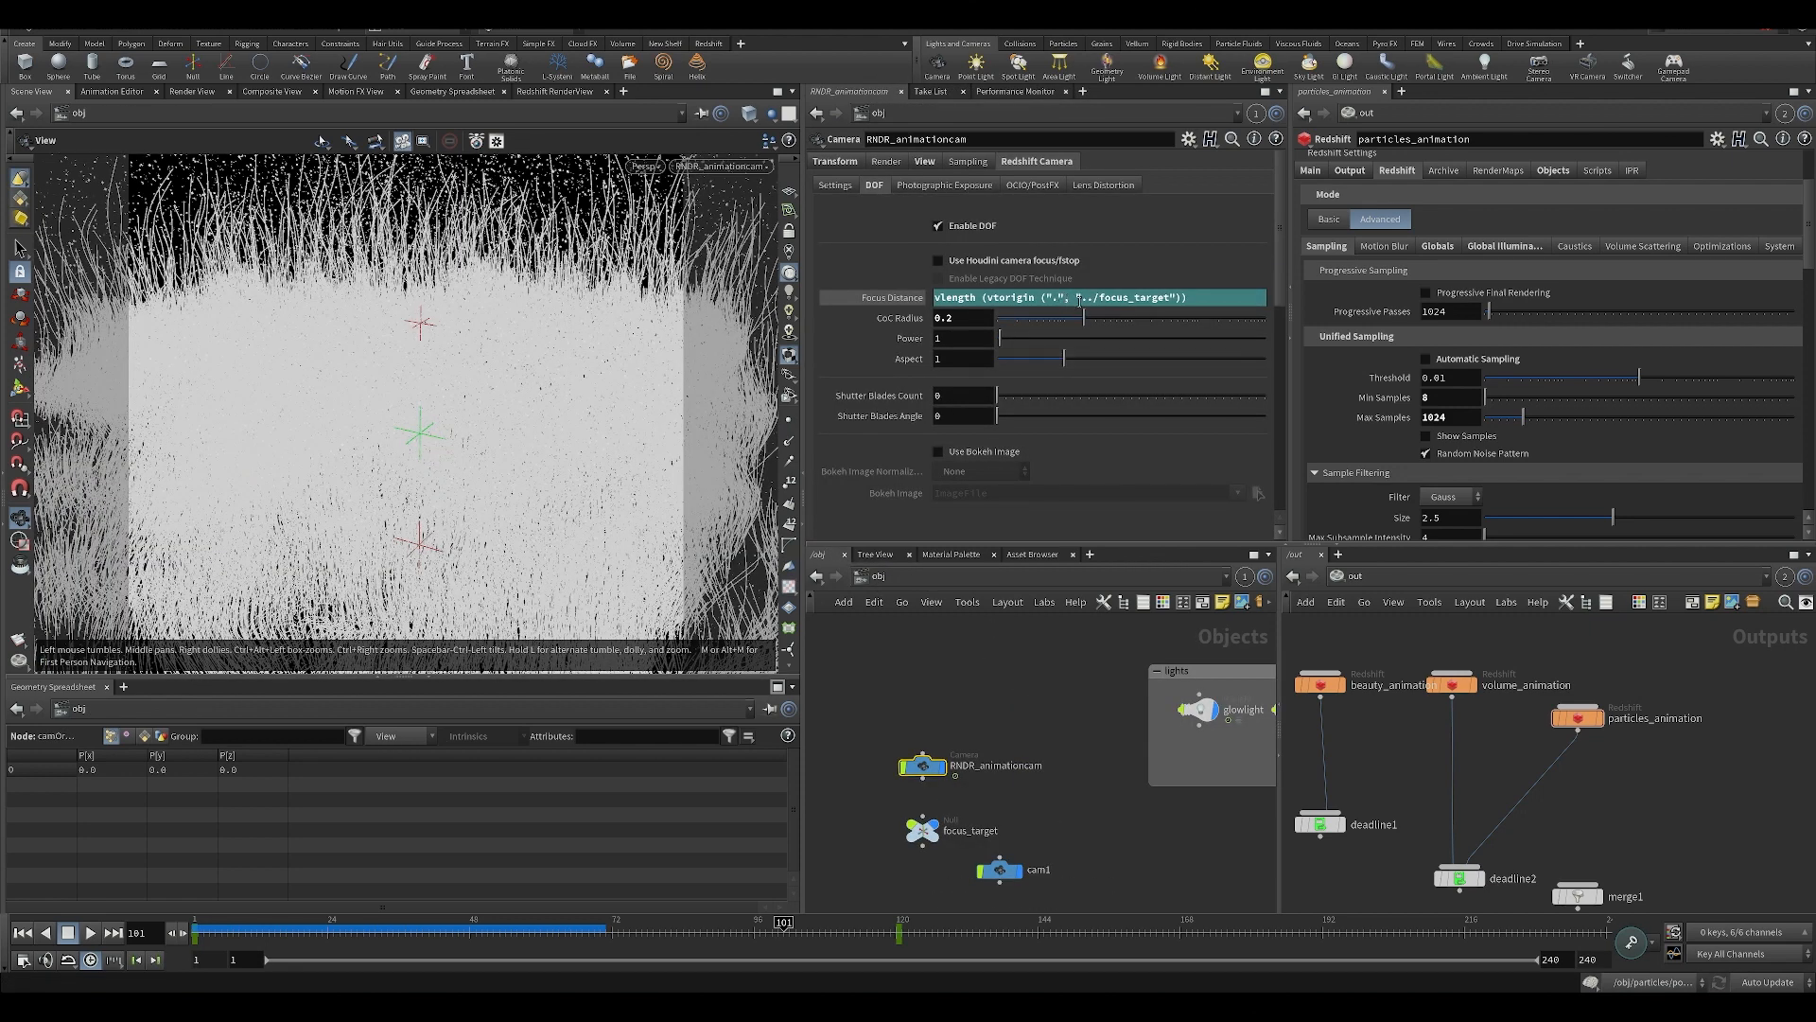
Examine the focus_target null's transform and position among the tendrils, compare it with the camera's Focus Distance, and save the scene.
middle_drag(1040, 719, 1041, 616)
click(917, 726)
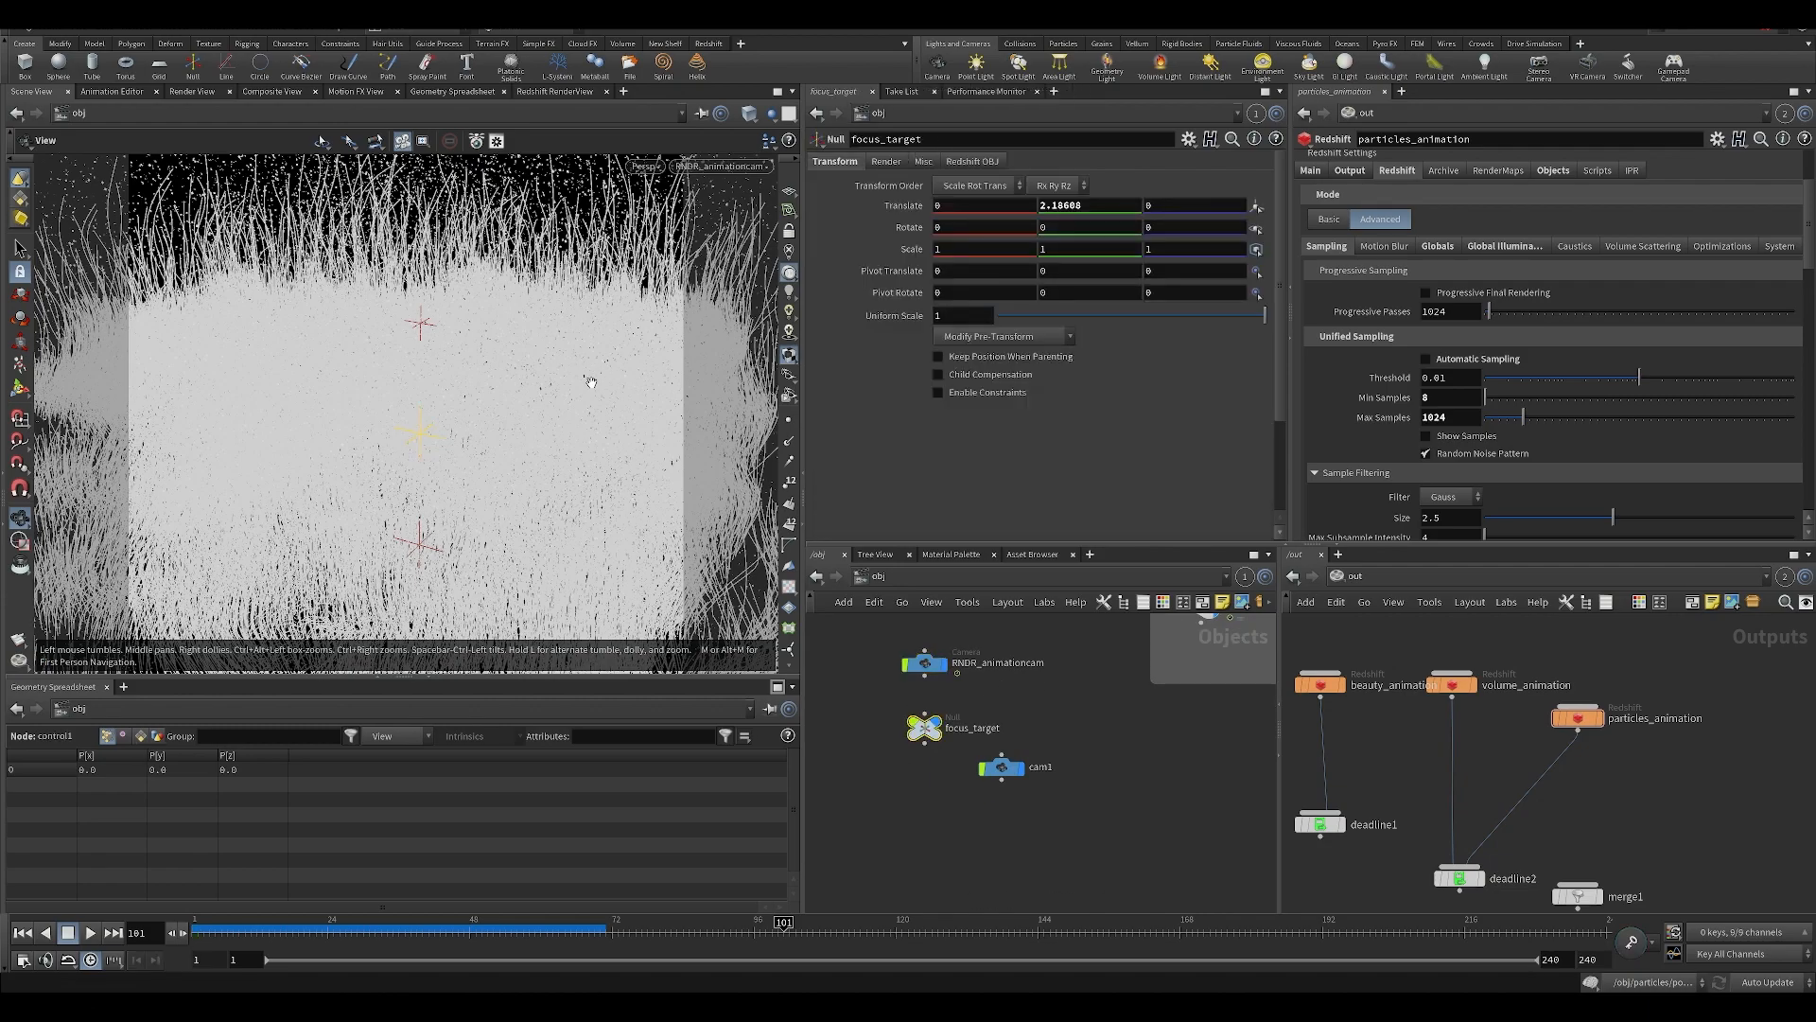
drag(566, 426, 474, 299)
click(925, 663)
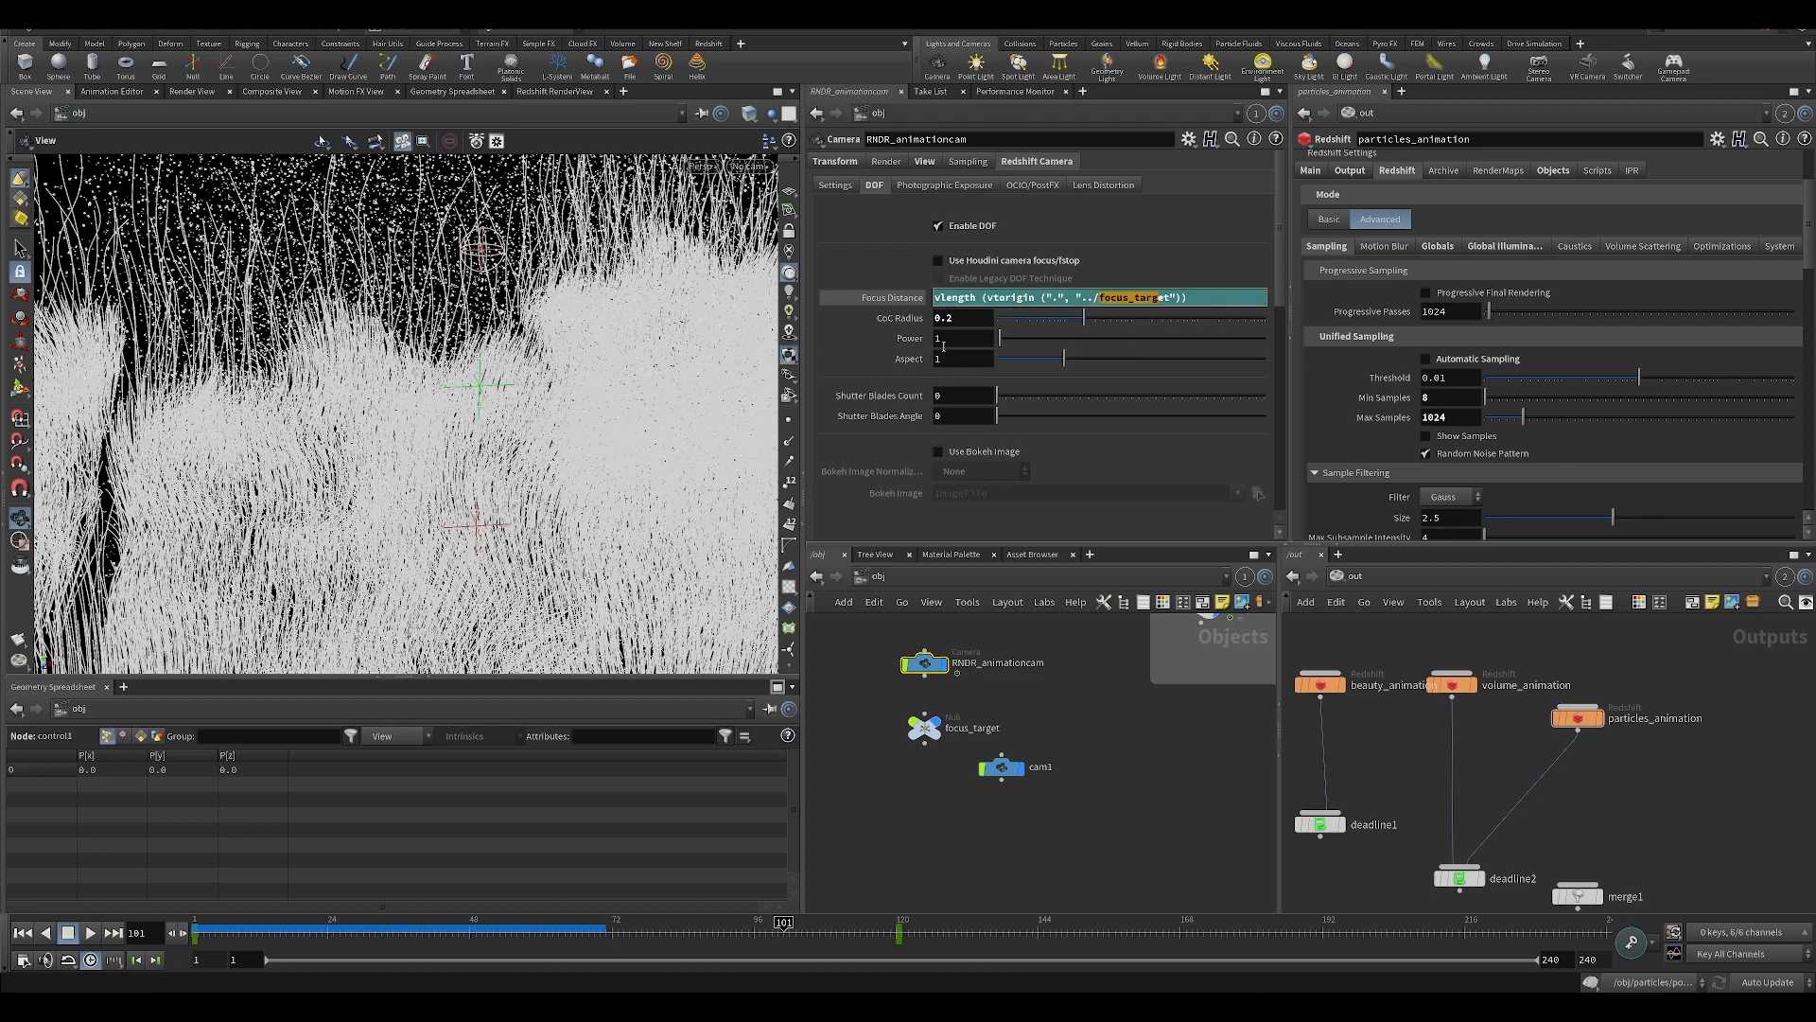
click(893, 298)
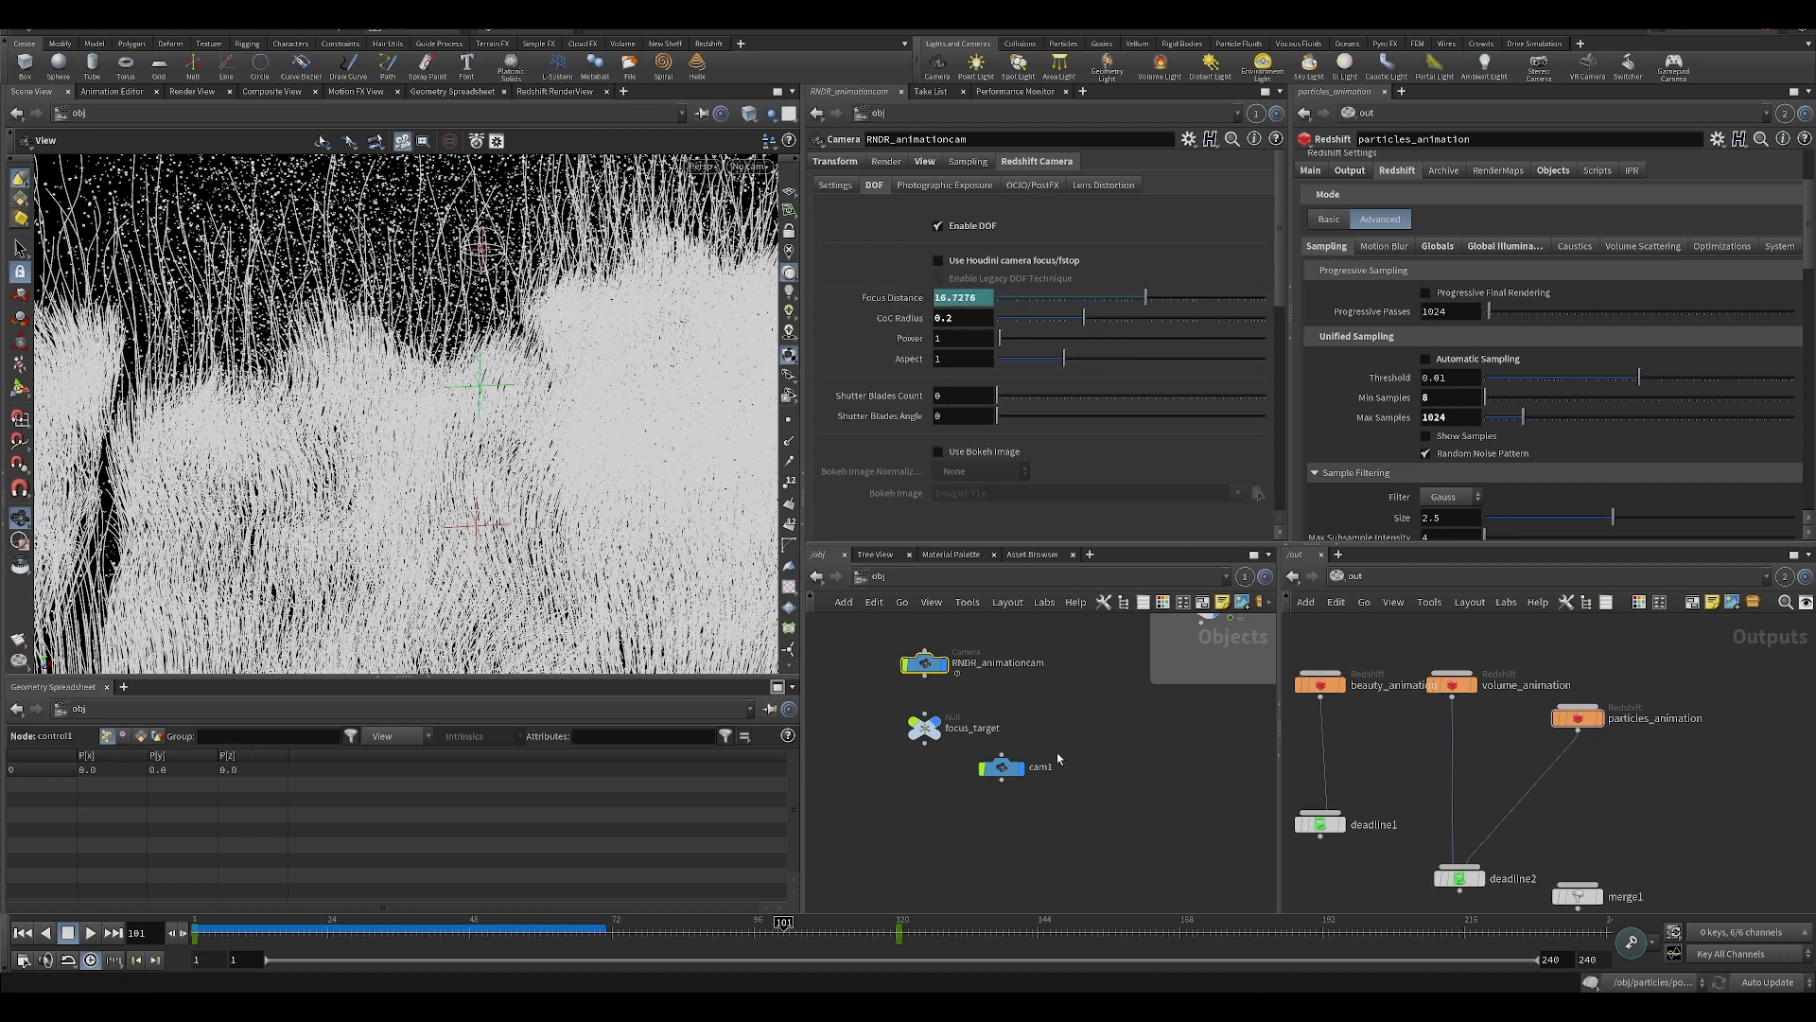
middle_drag(1058, 758, 1057, 794)
click(922, 764)
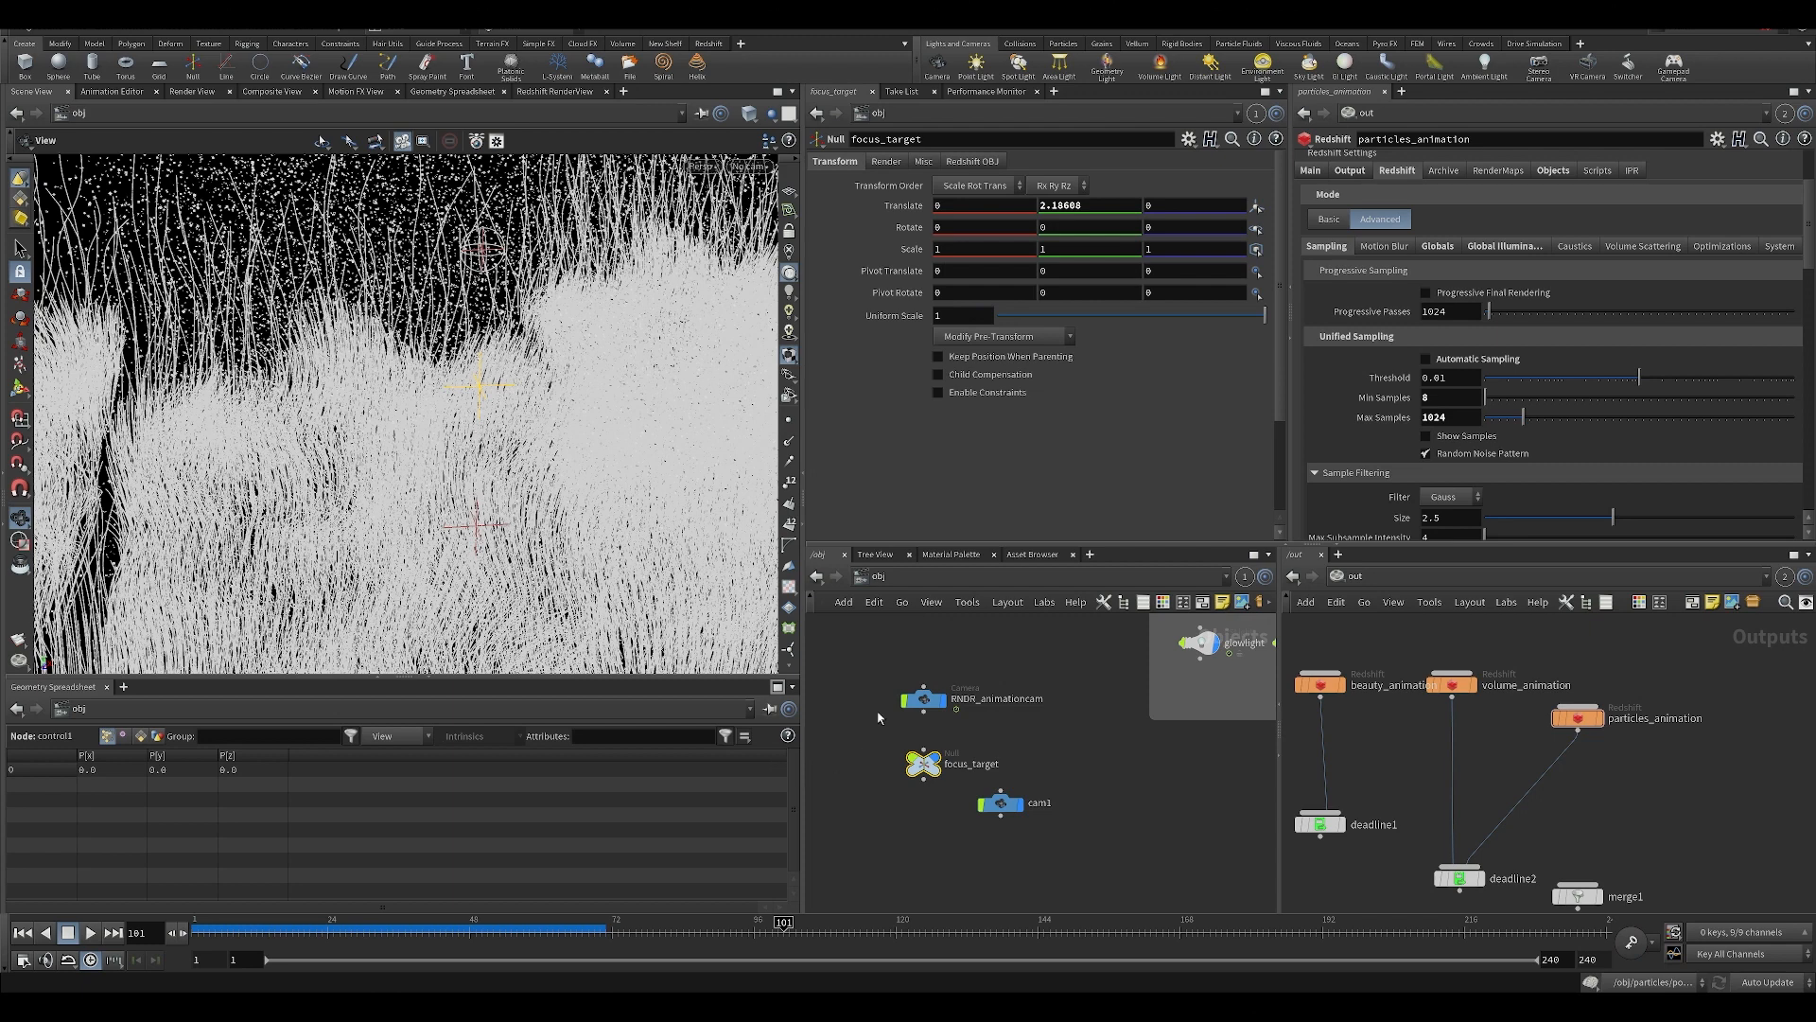
key(ctrl+s)
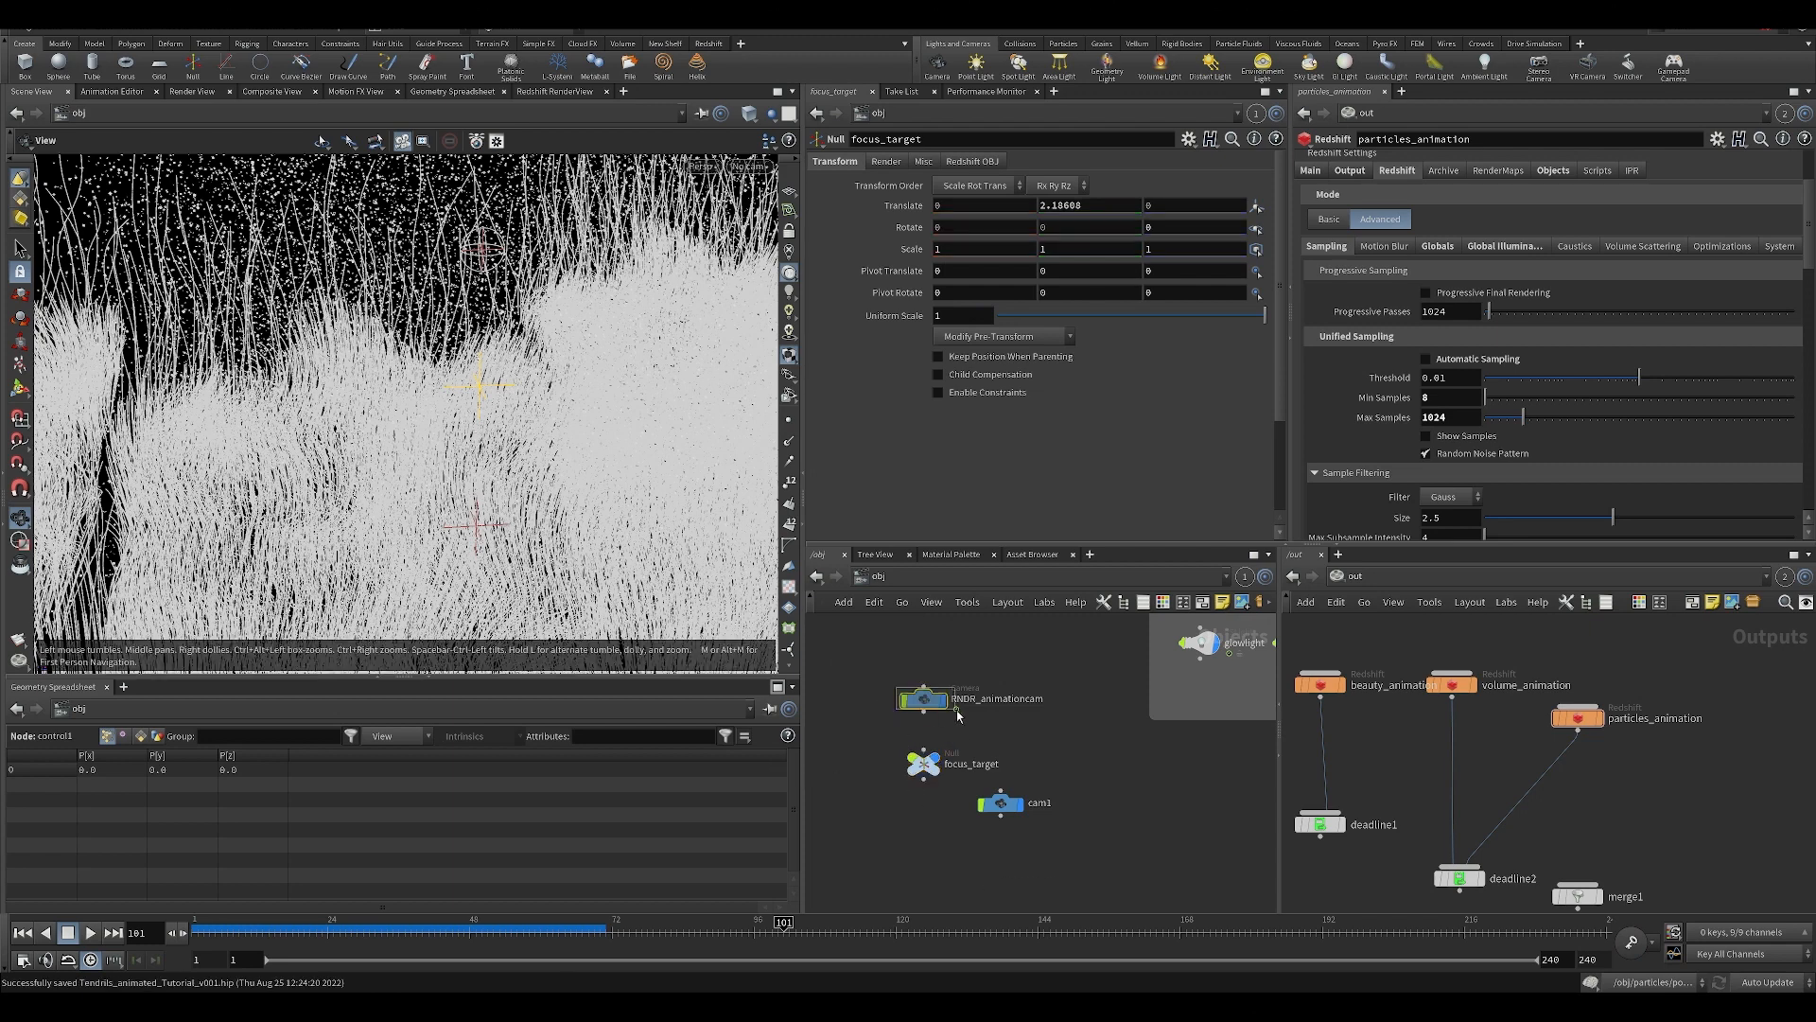
Look through the View and Sampling settings of RNDR_animationcam.
click(955, 711)
click(925, 161)
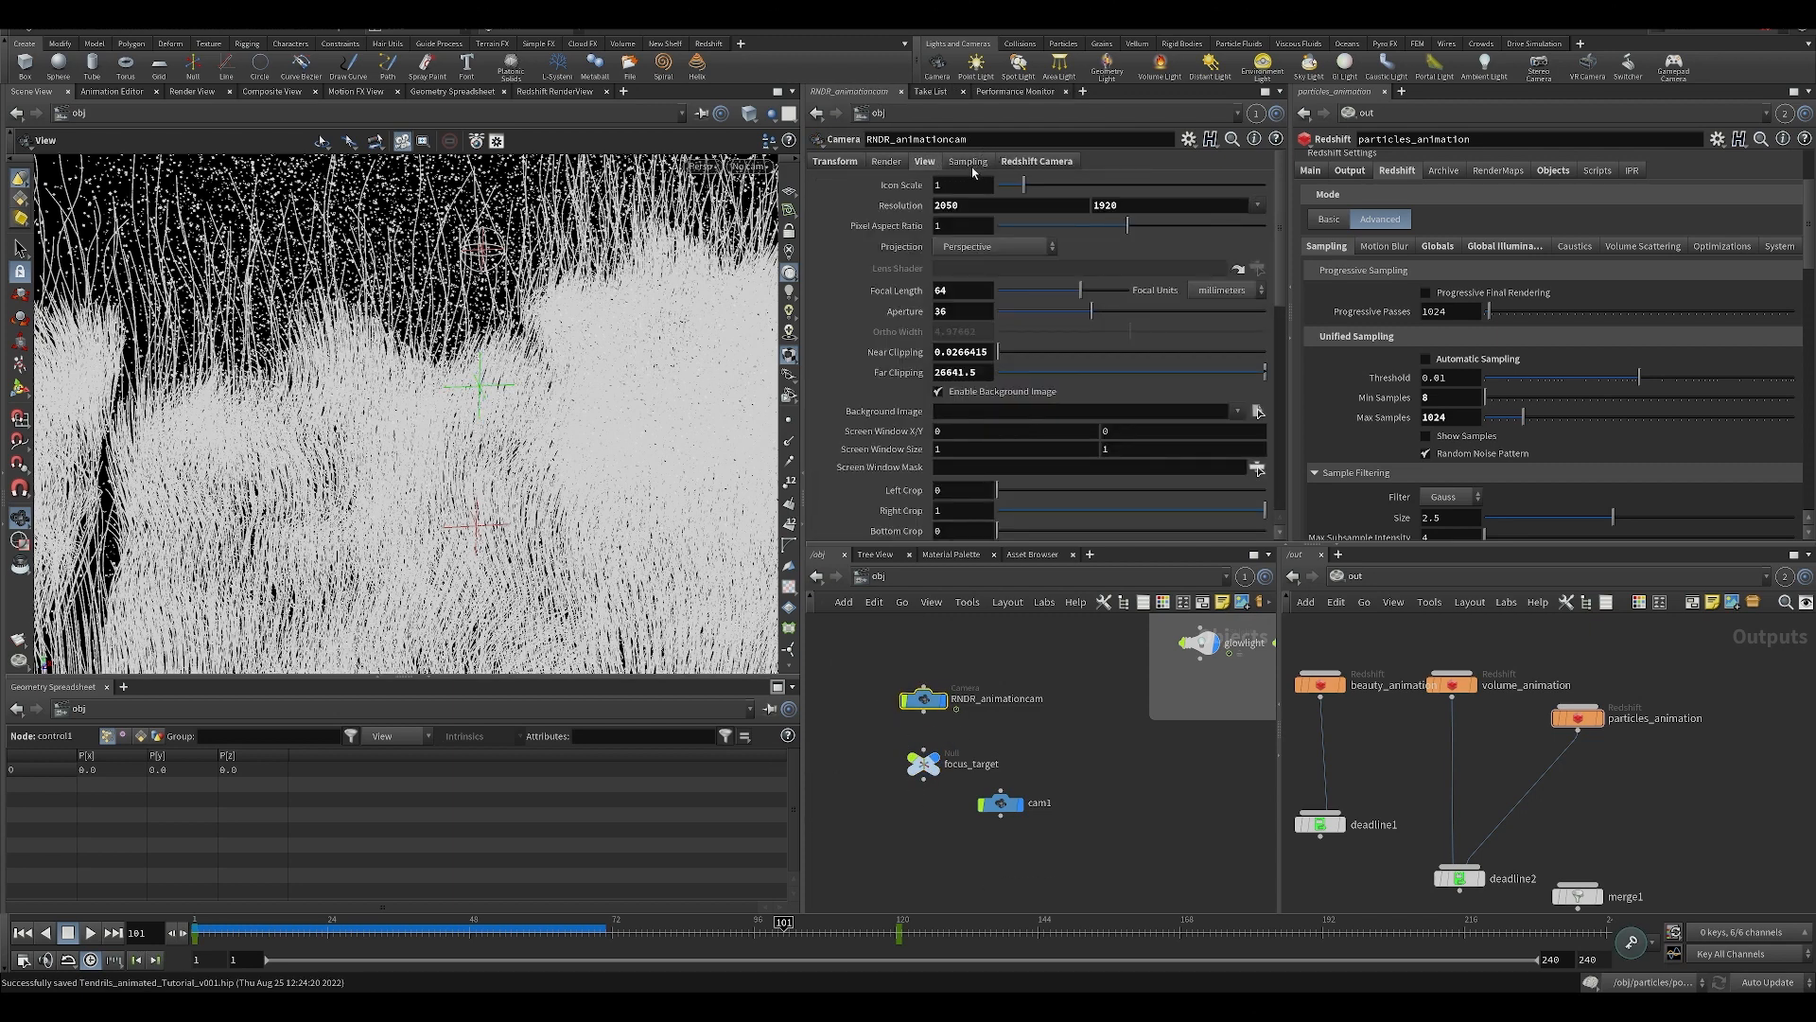
click(969, 162)
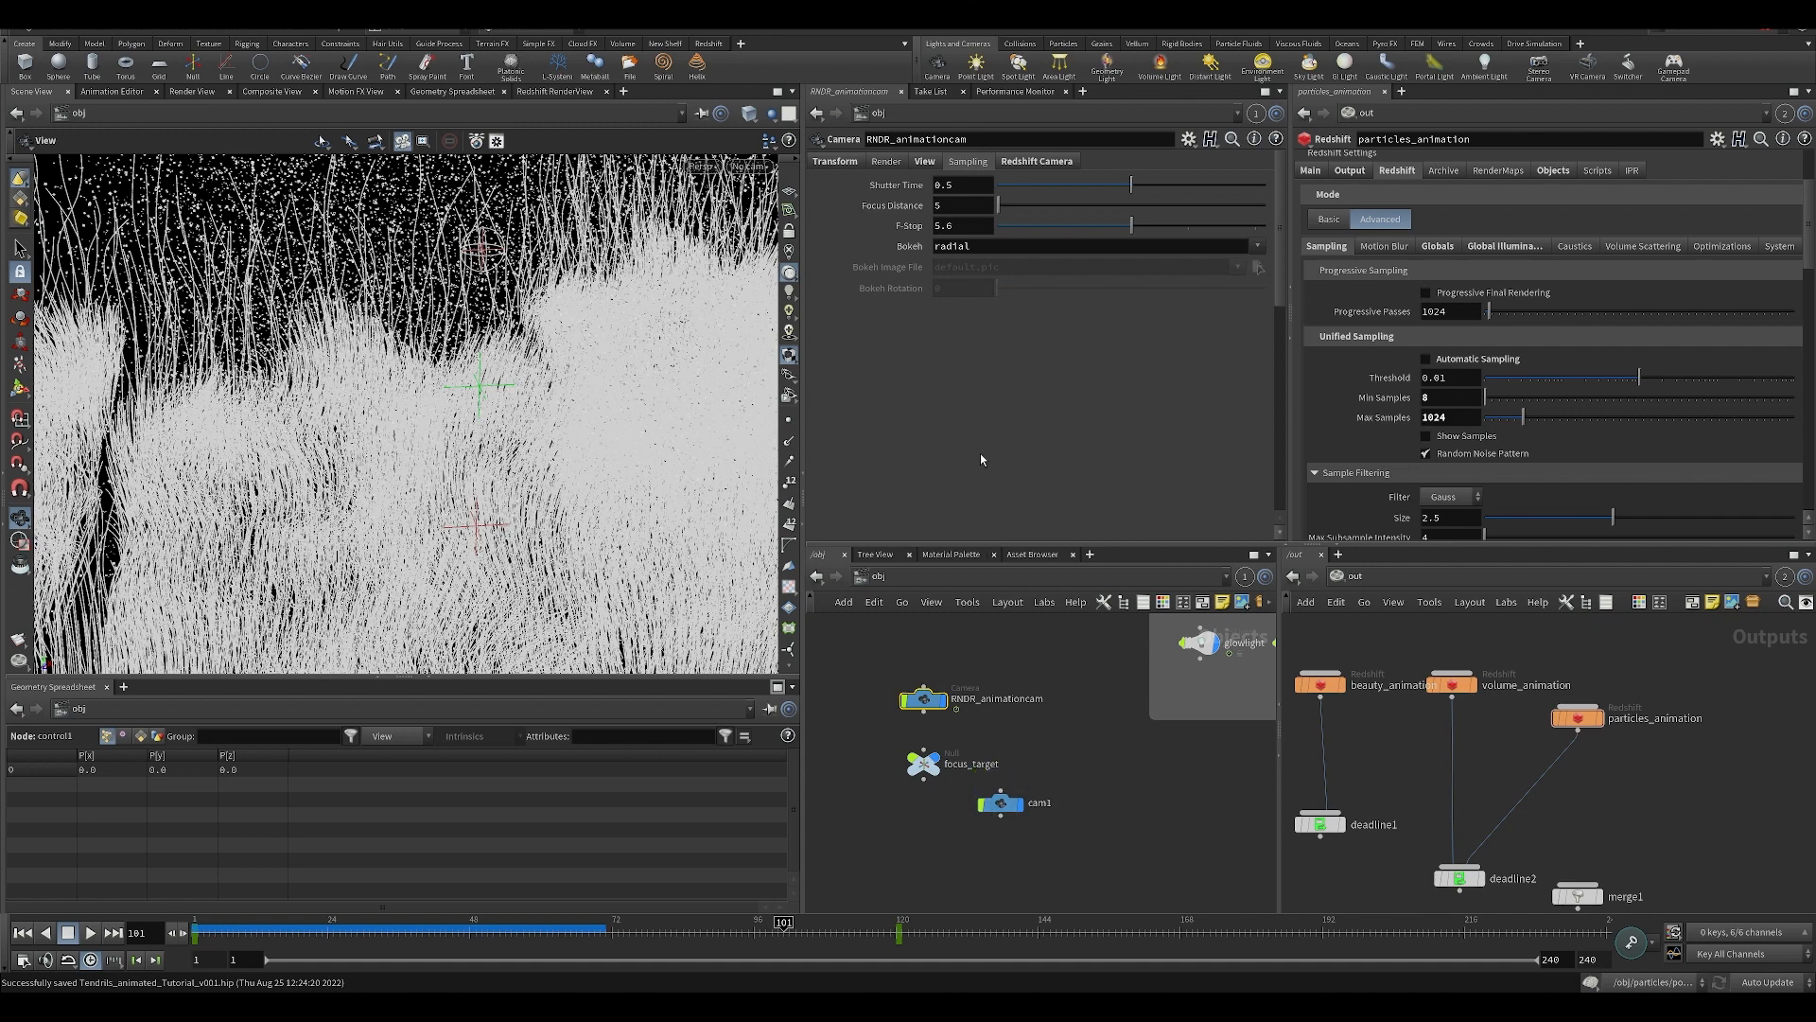
Review how RNDR_animationcam's Redshift Focus Distance expression references the focus_target null, highlight the whole expression, and save the scene.
drag(880, 736, 986, 829)
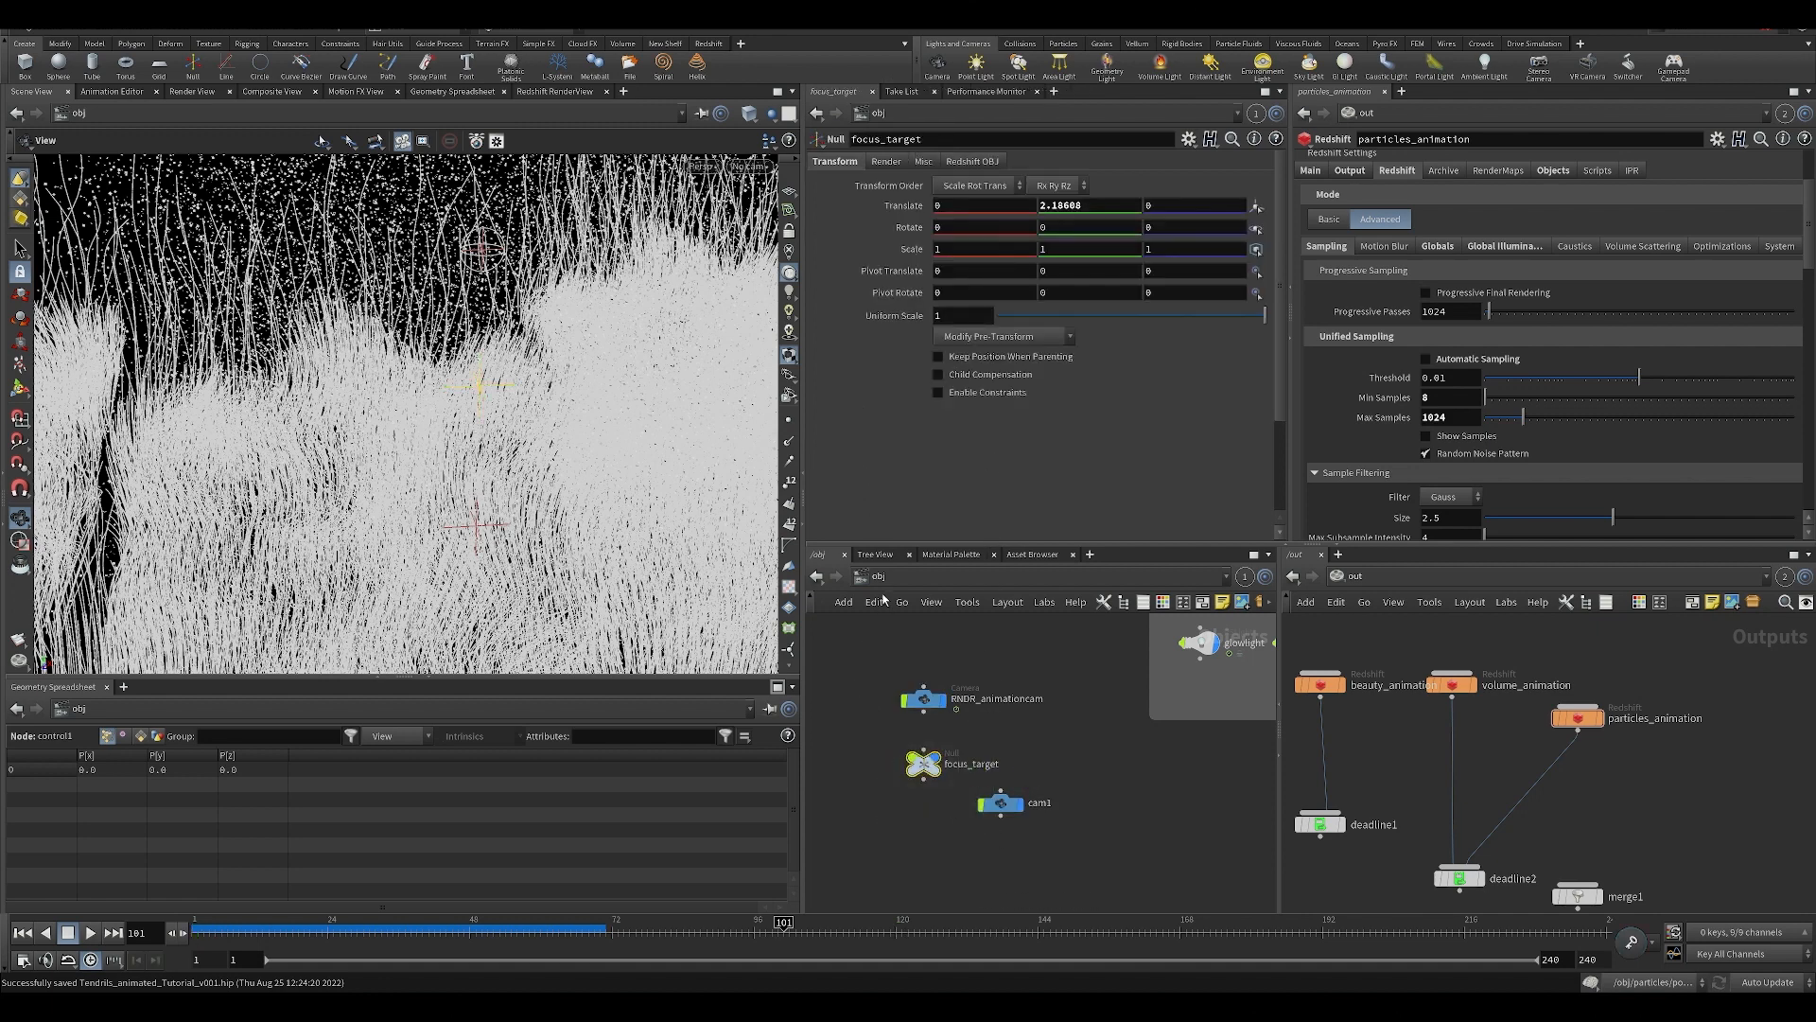
drag(892, 673, 952, 715)
click(1035, 162)
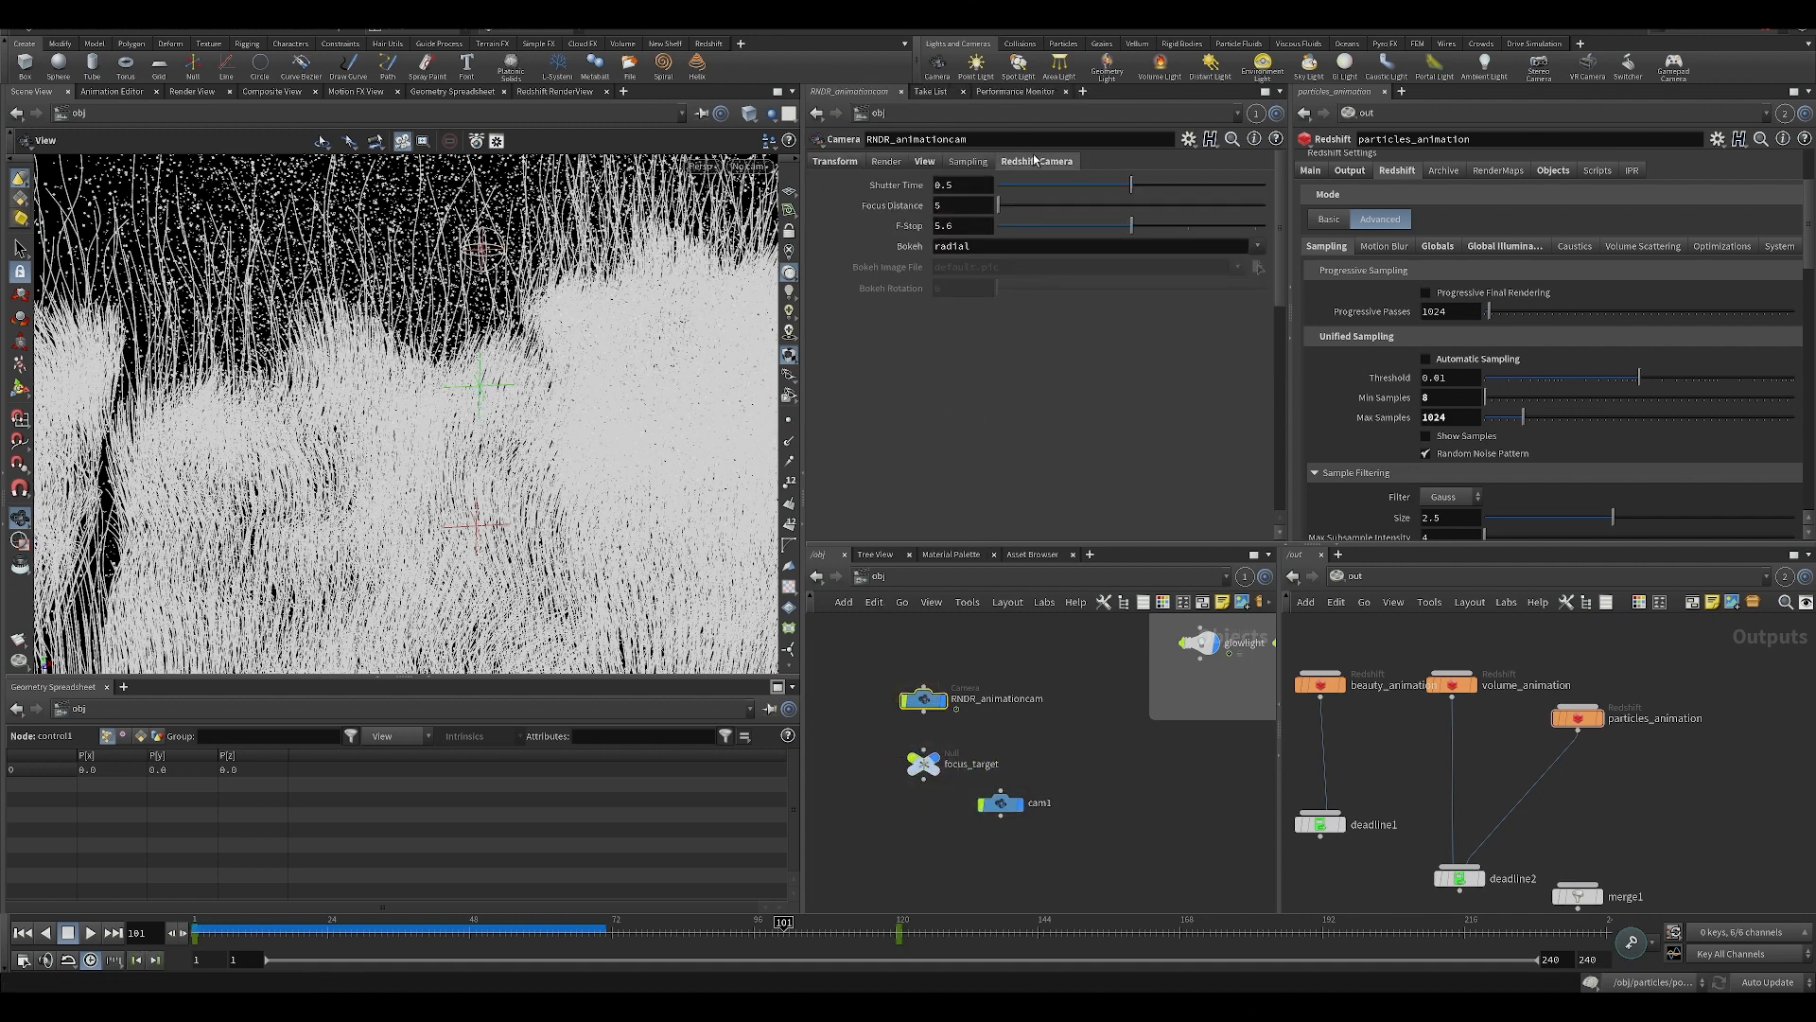
drag(939, 298, 793, 231)
click(1116, 299)
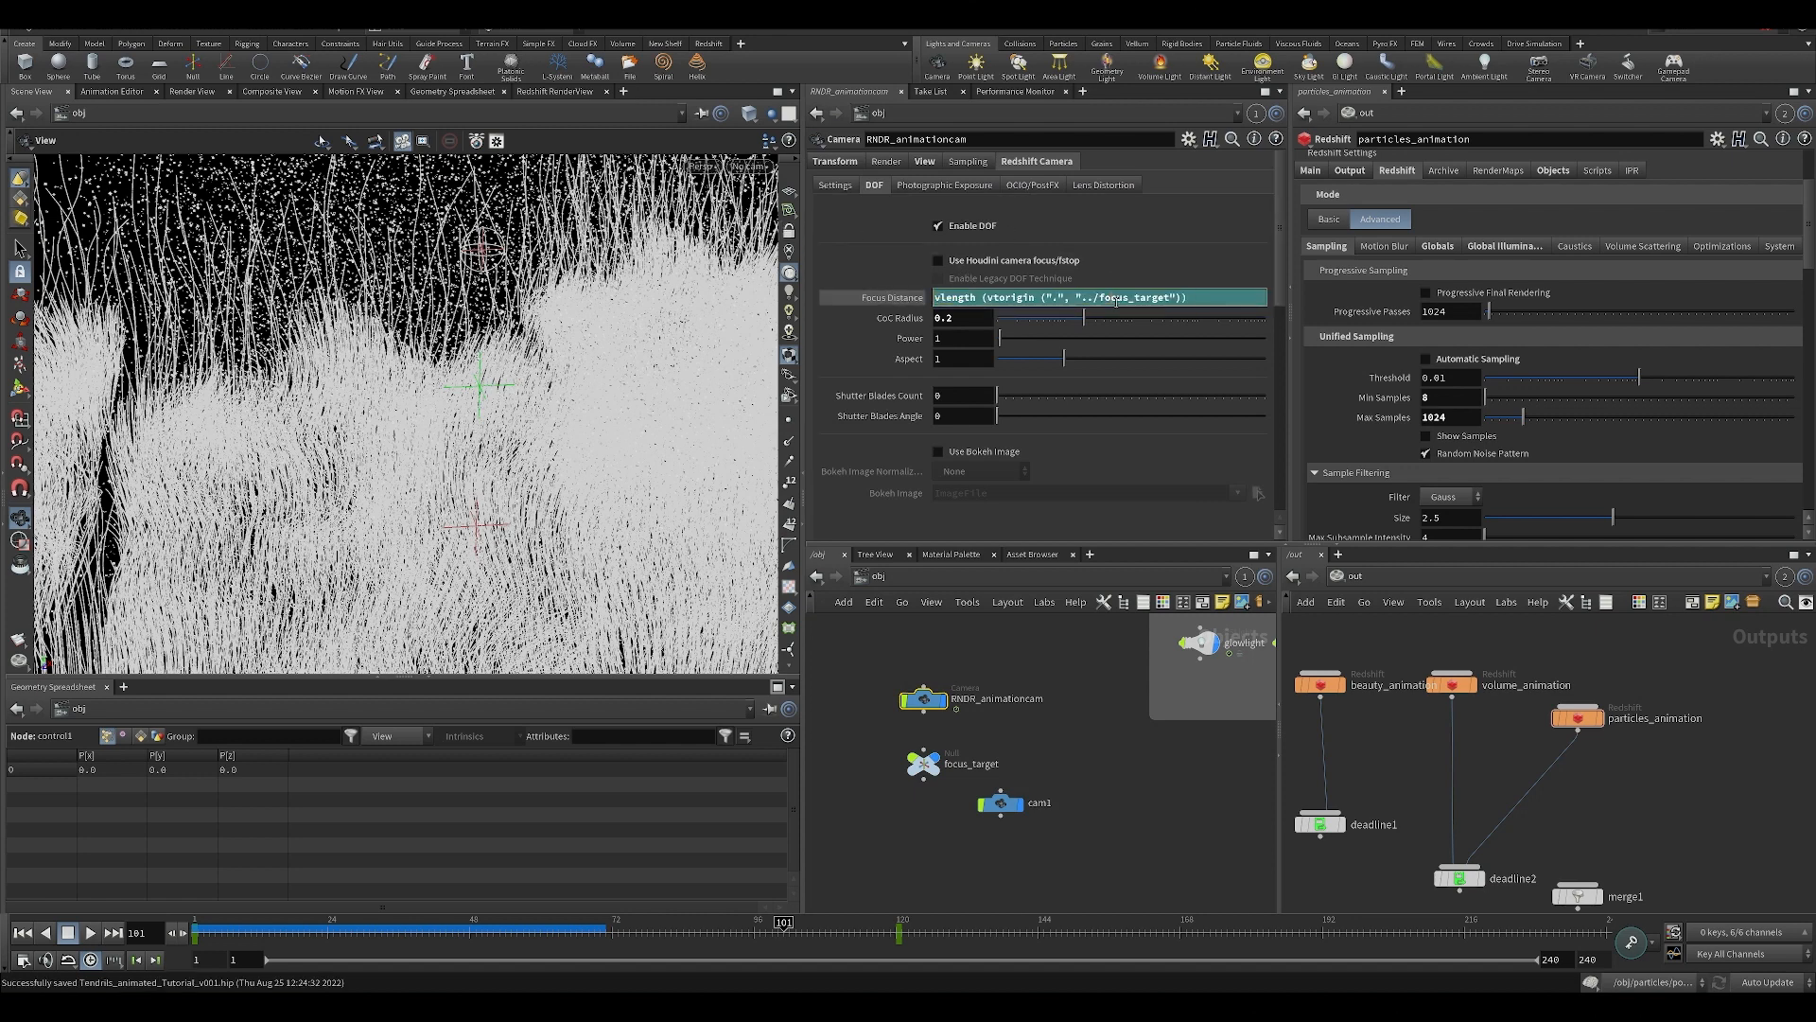
drag(1192, 300, 783, 283)
click(1076, 298)
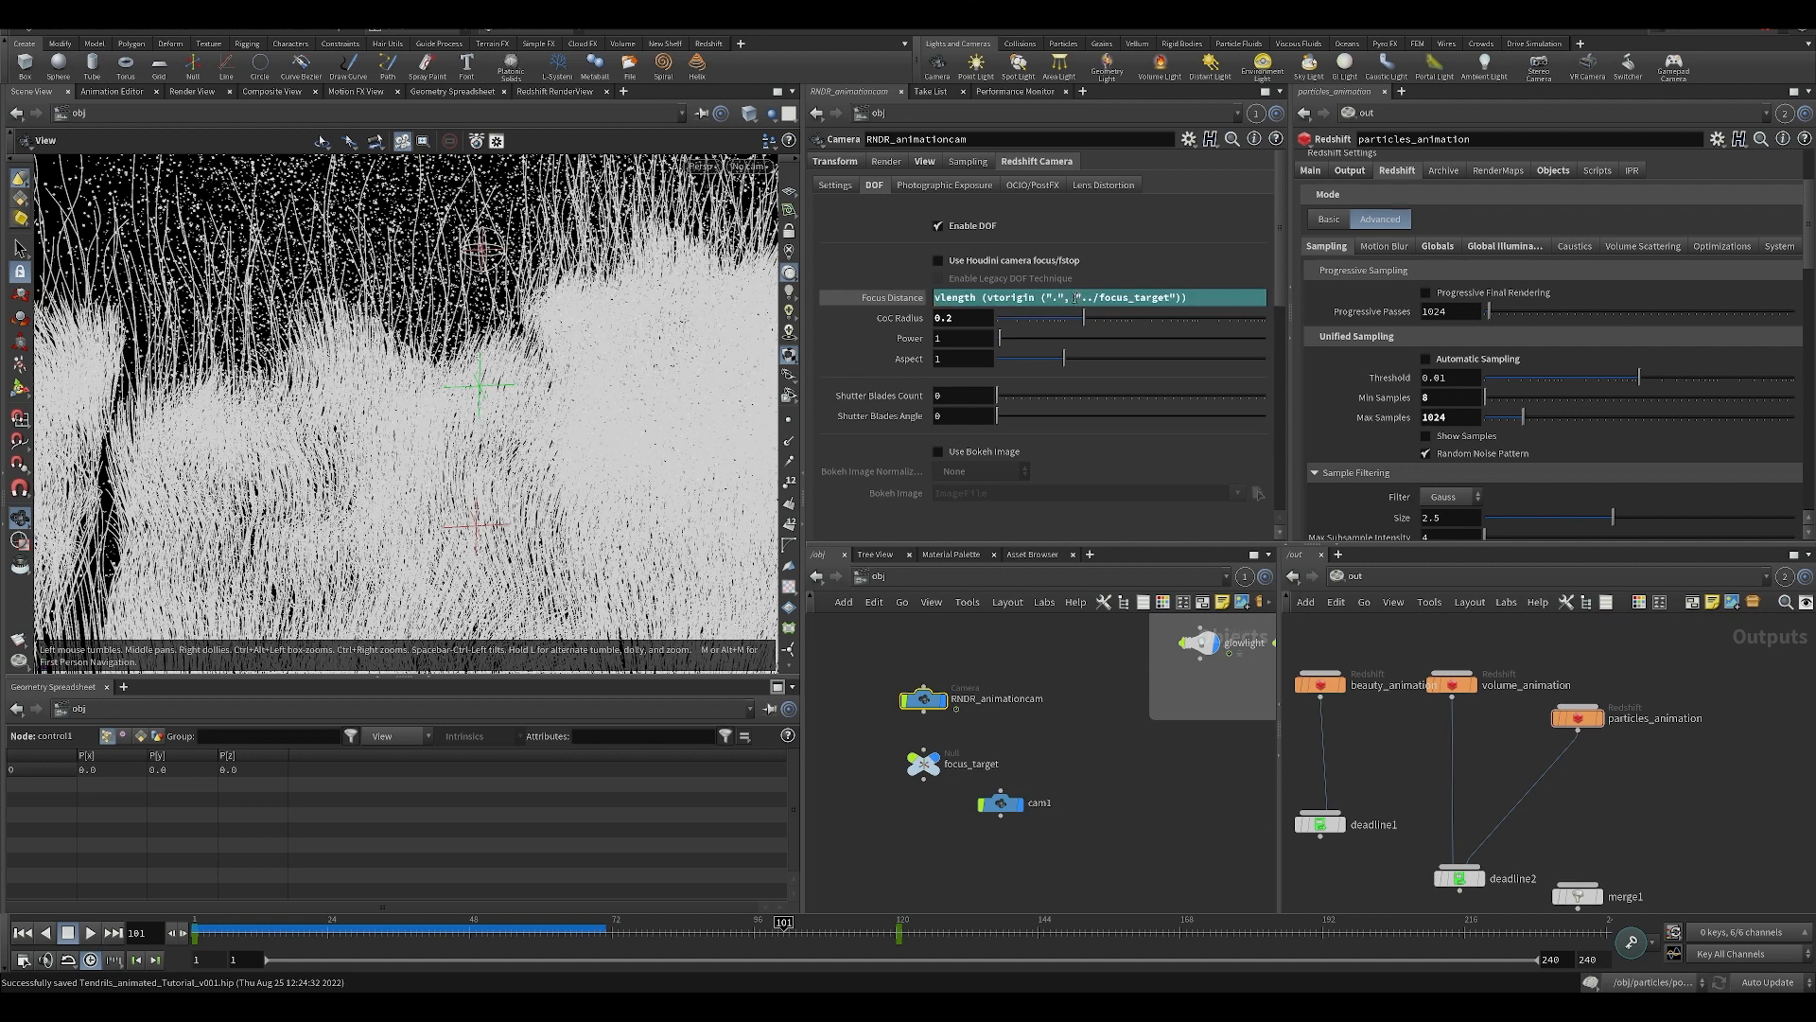
drag(1219, 296, 850, 288)
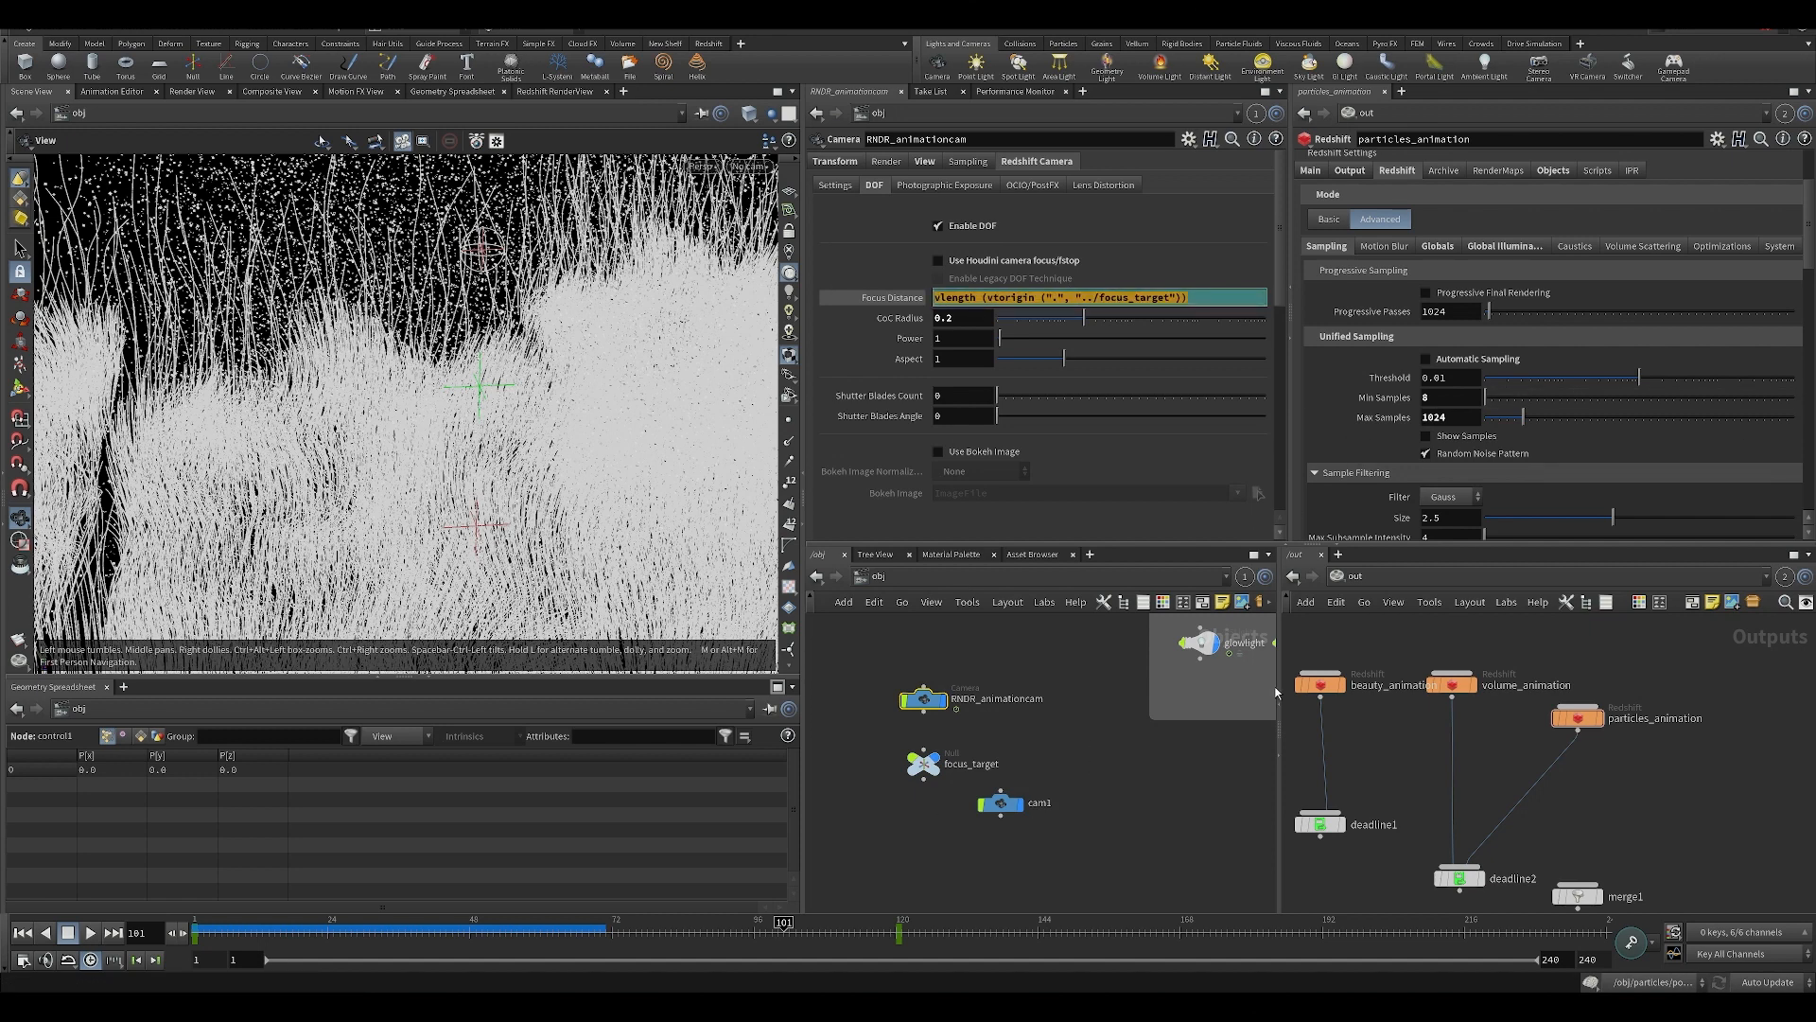
key(ctrl+s)
Inspect the tendrils from a free viewpoint, return the viewport to RNDR_animationcam, and show the whole object network.
drag(434, 442, 535, 478)
click(747, 167)
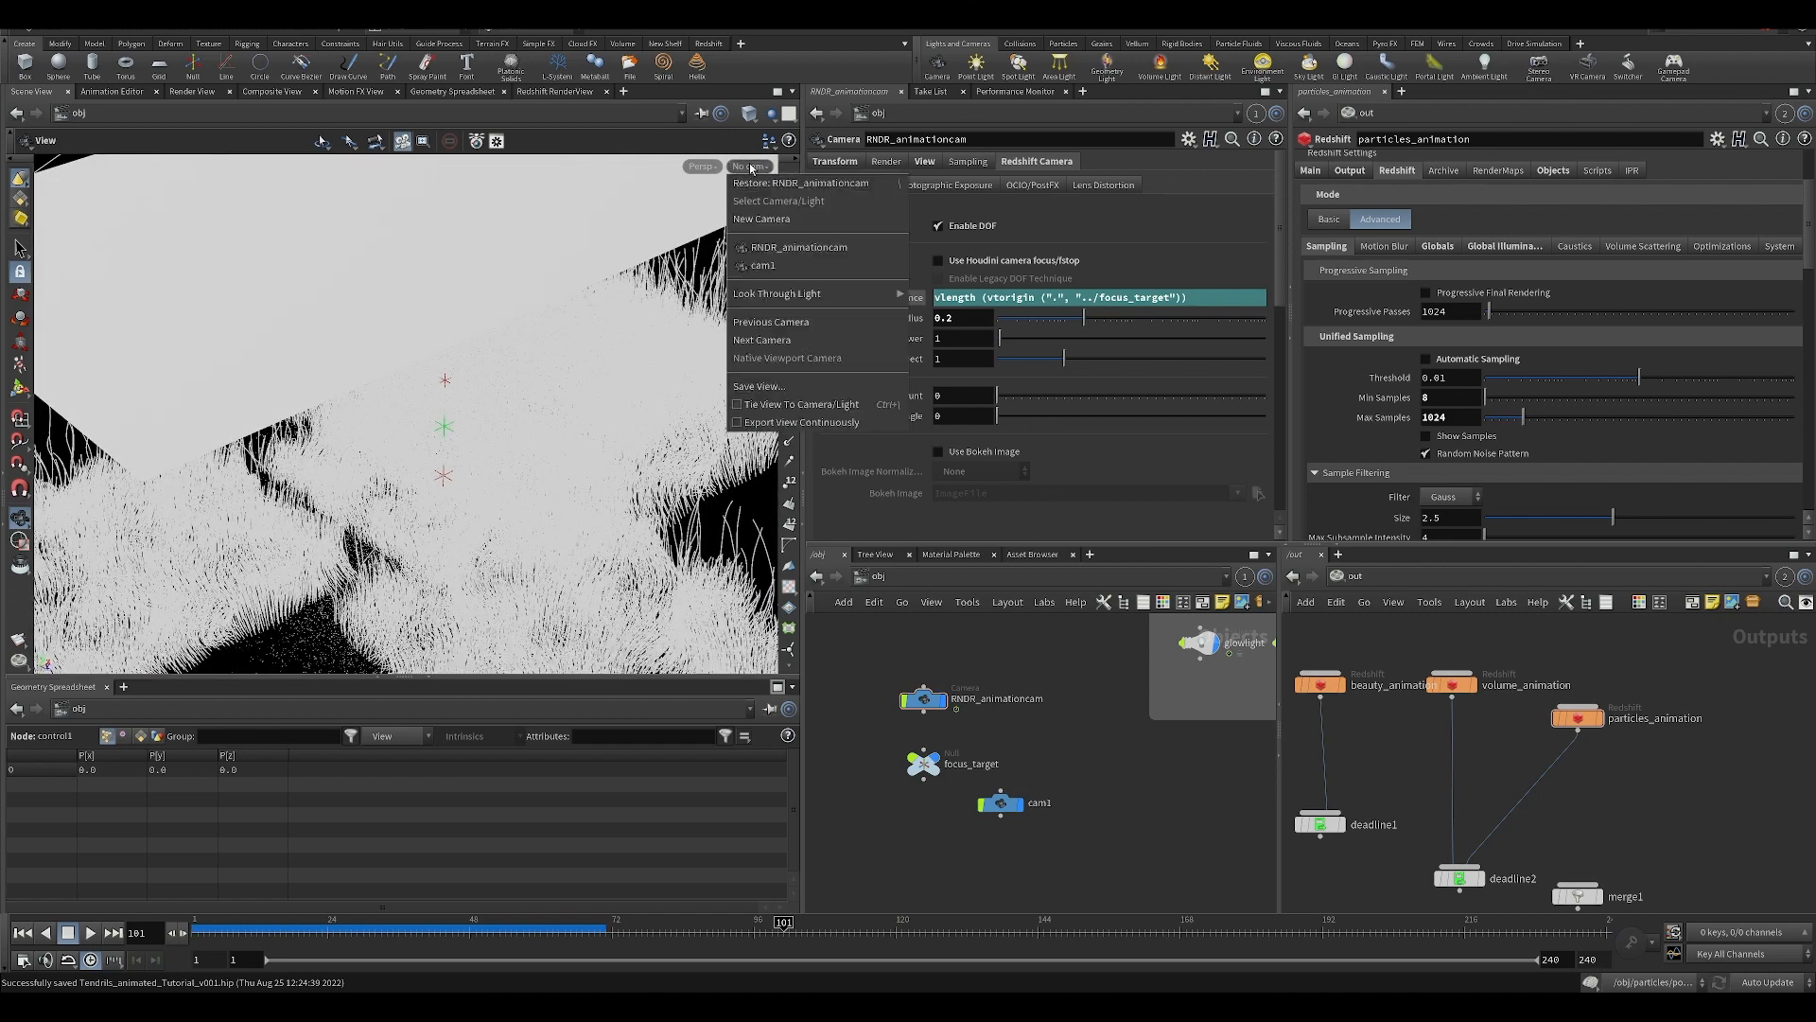
click(767, 247)
key(h)
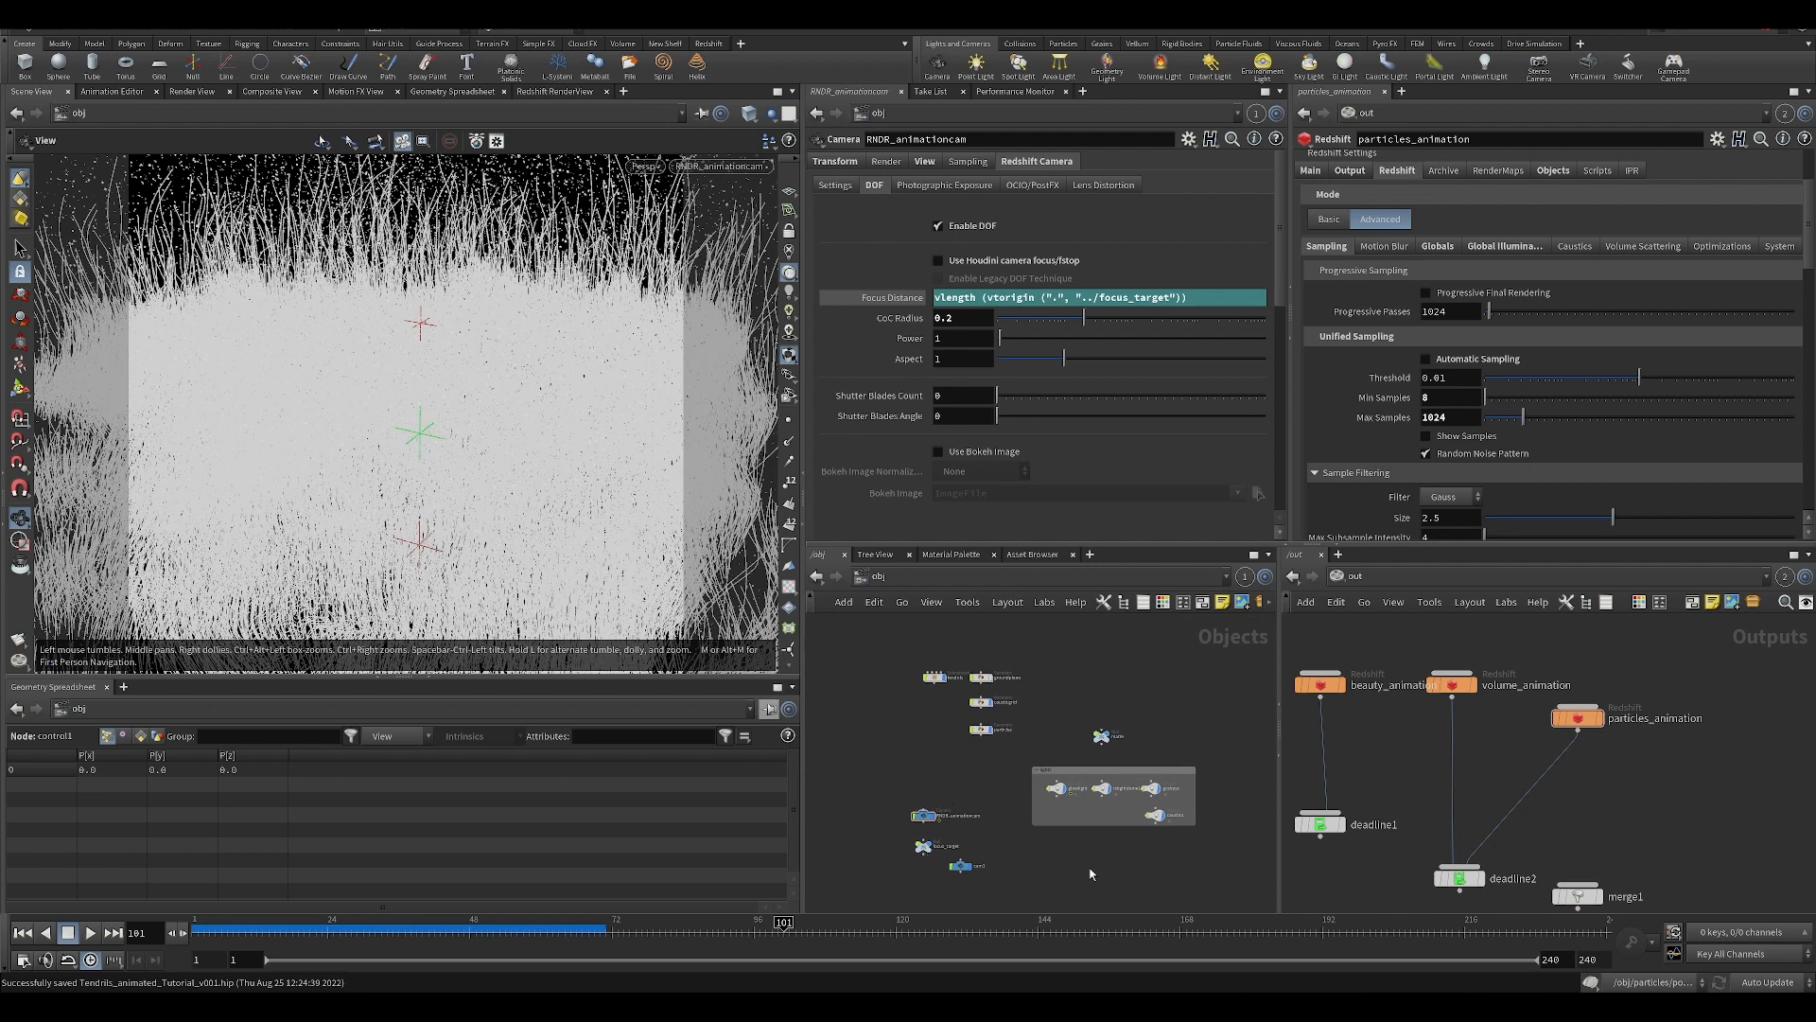
scroll(1040, 762, up, 3)
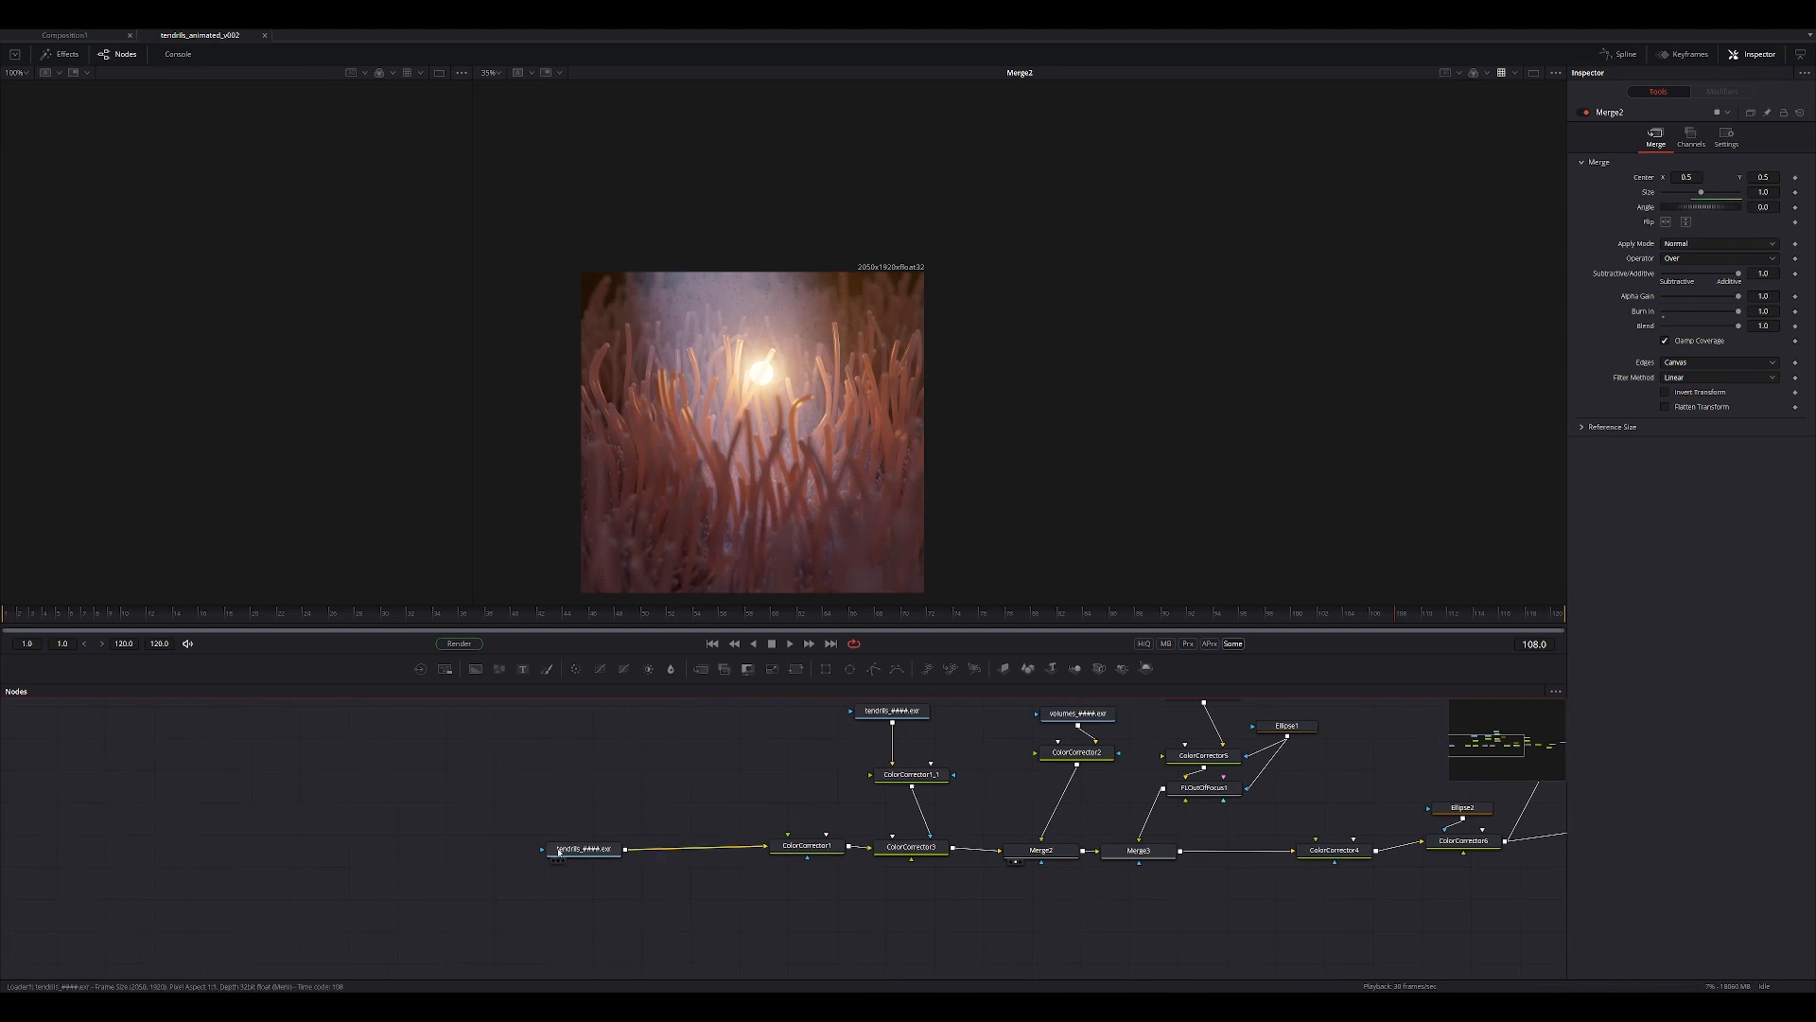
Switch to Fusion, view the ColorCorrector1 result, and inspect the glowing area of the tendrils up close with their loader selected.
drag(748, 493, 748, 494)
drag(807, 845, 766, 546)
ctrl+scroll(760, 332, up, 1)
click(804, 845)
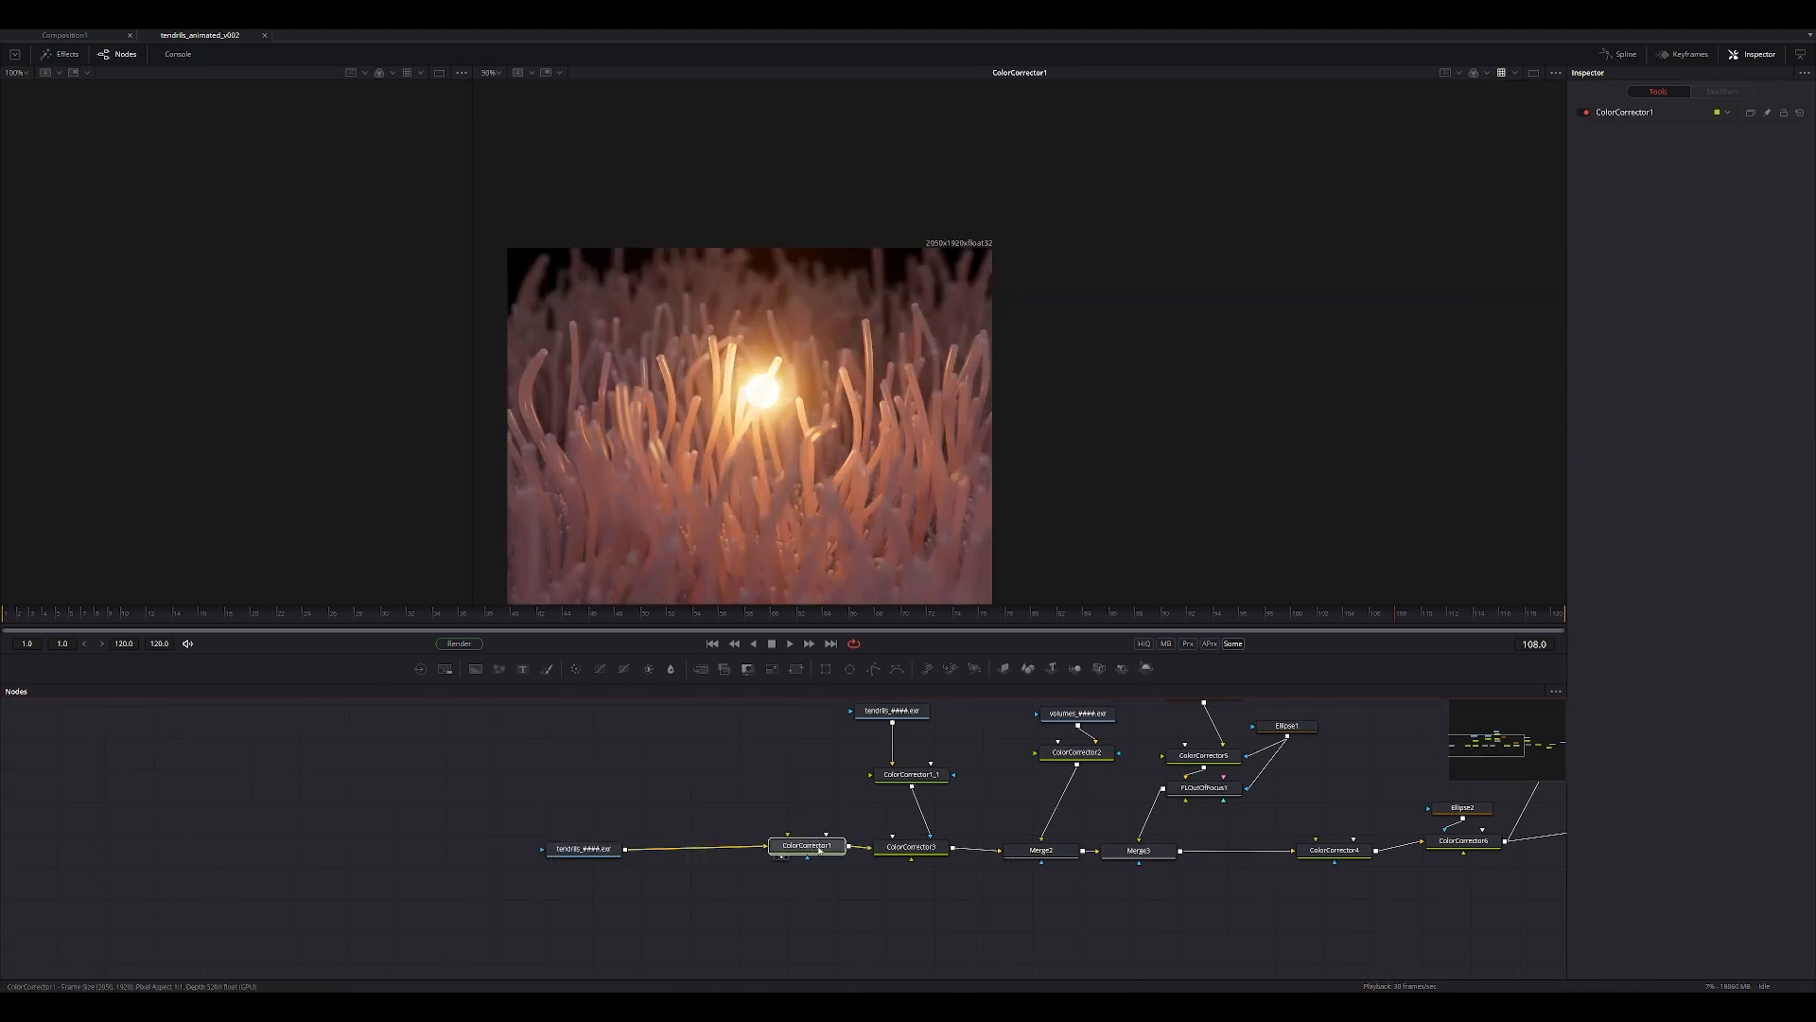
click(586, 848)
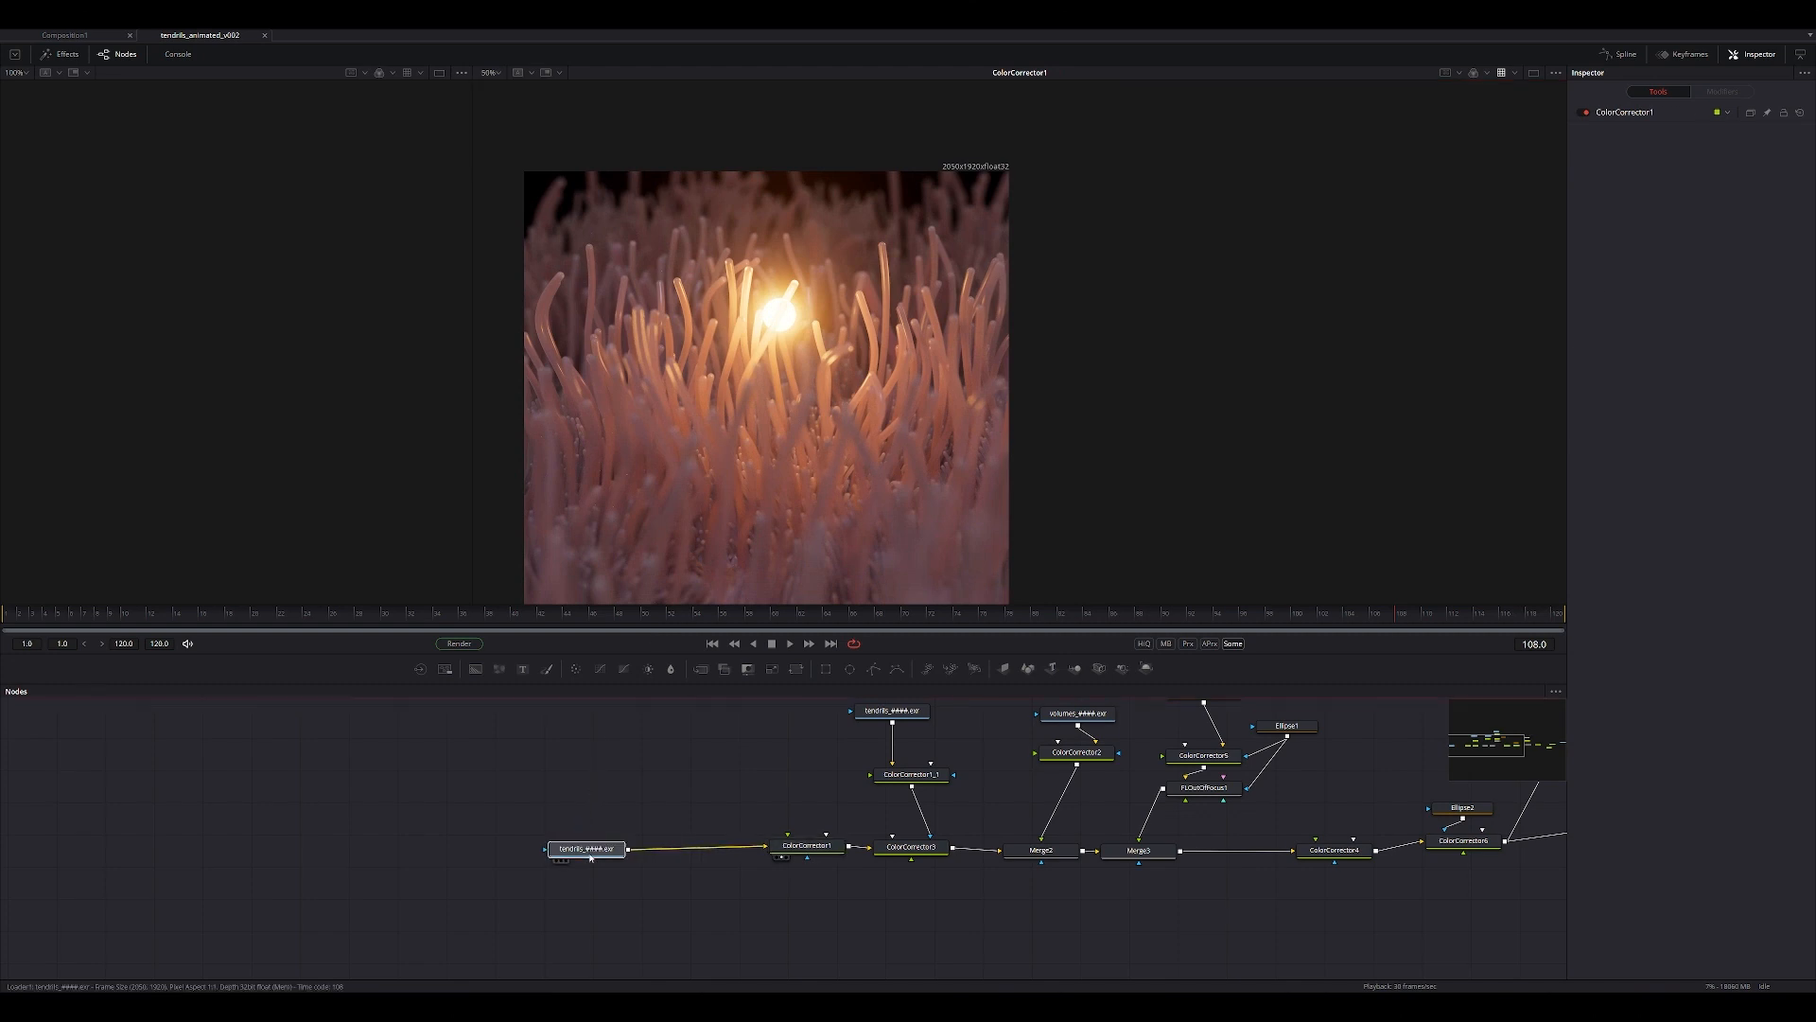
ctrl+scroll(763, 387, up, 1)
ctrl+scroll(763, 387, up, 2)
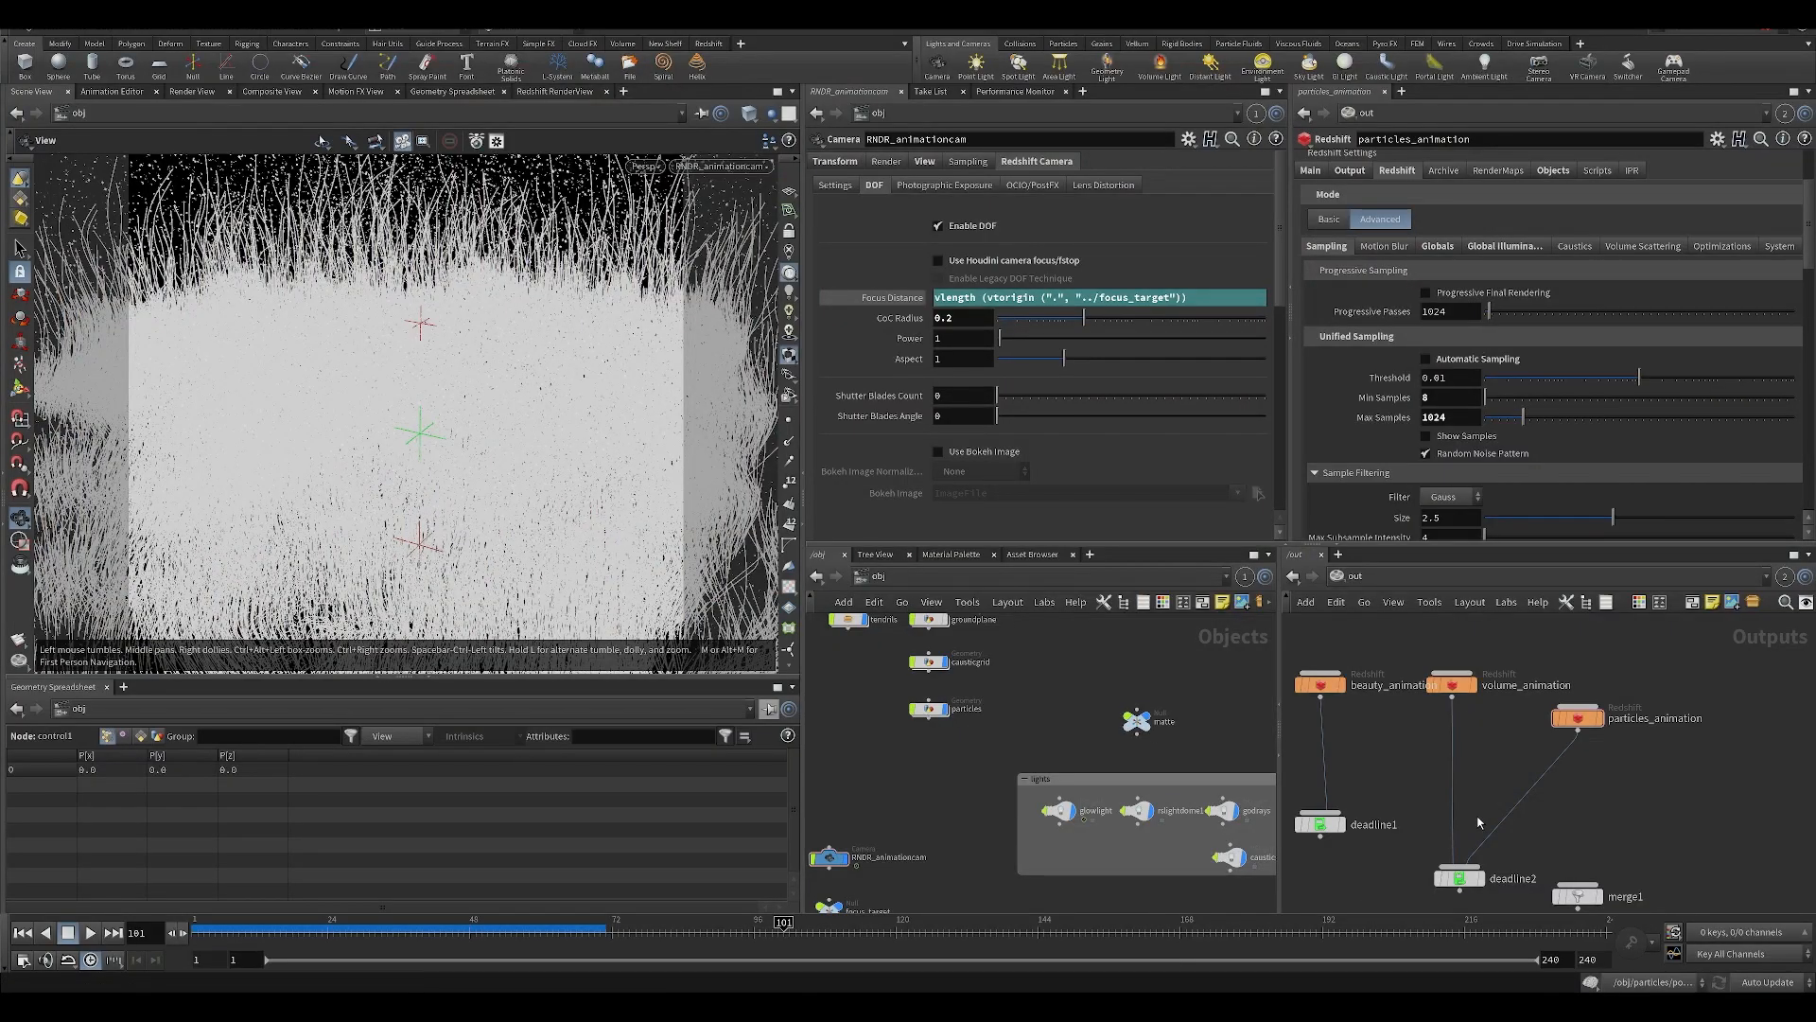
Switch back to Houdini, save the scene and open the beauty_animation render node's main settings.
scroll(1363, 763, down, 2)
key(ctrl+s)
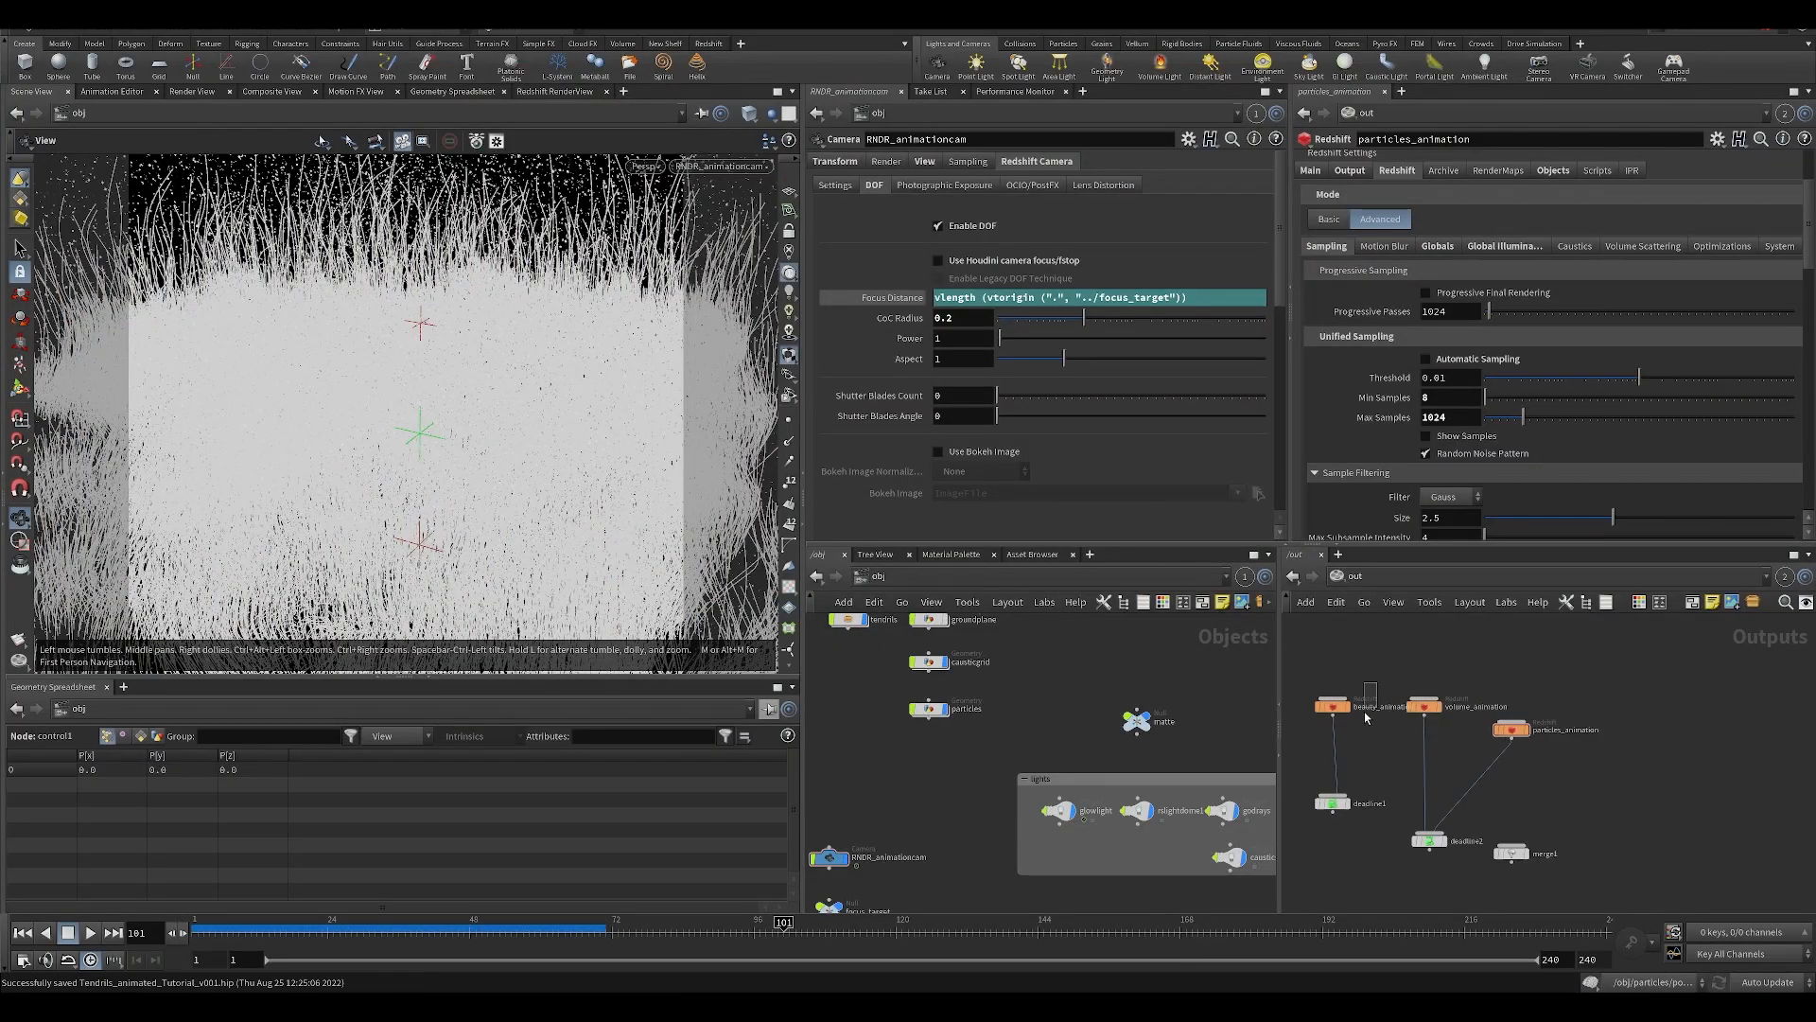
click(1333, 705)
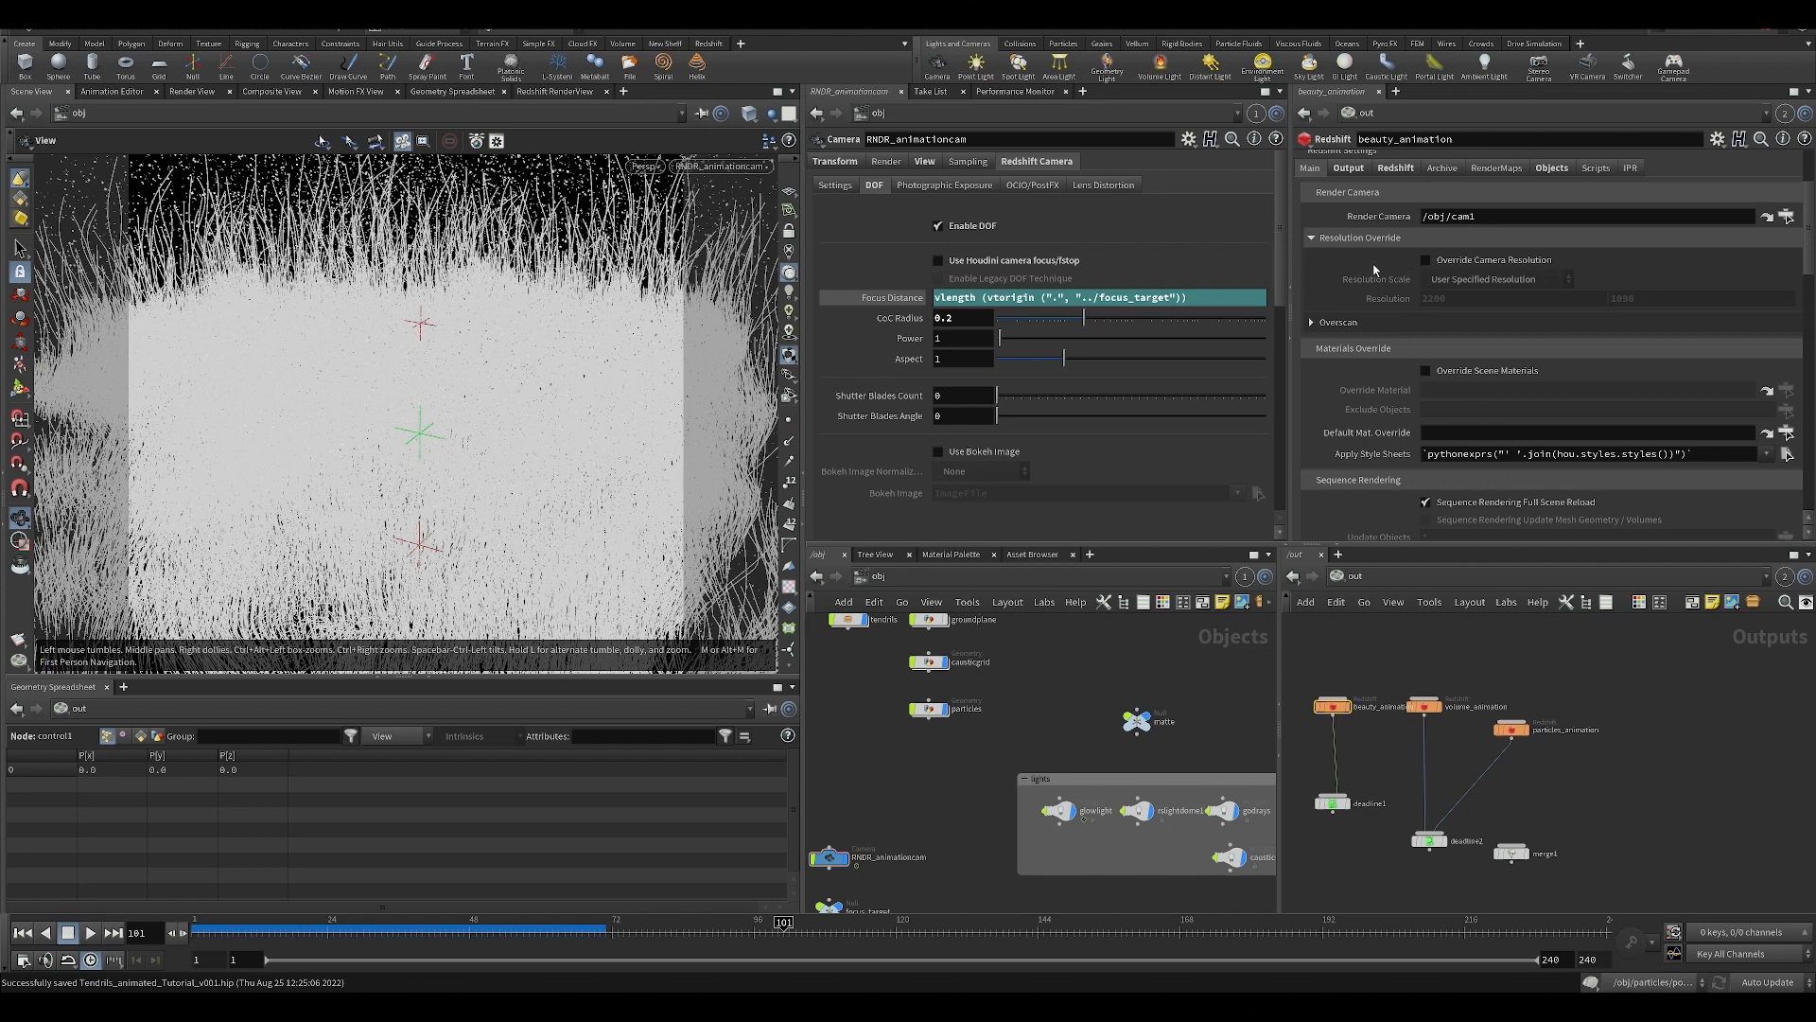
scroll(1374, 271, up, 1)
In the Redshift_AOVs1 node, set the last AOV's type to Beauty with the name beauty_aux.
middle_drag(1378, 821, 1482, 693)
drag(1408, 770, 1461, 831)
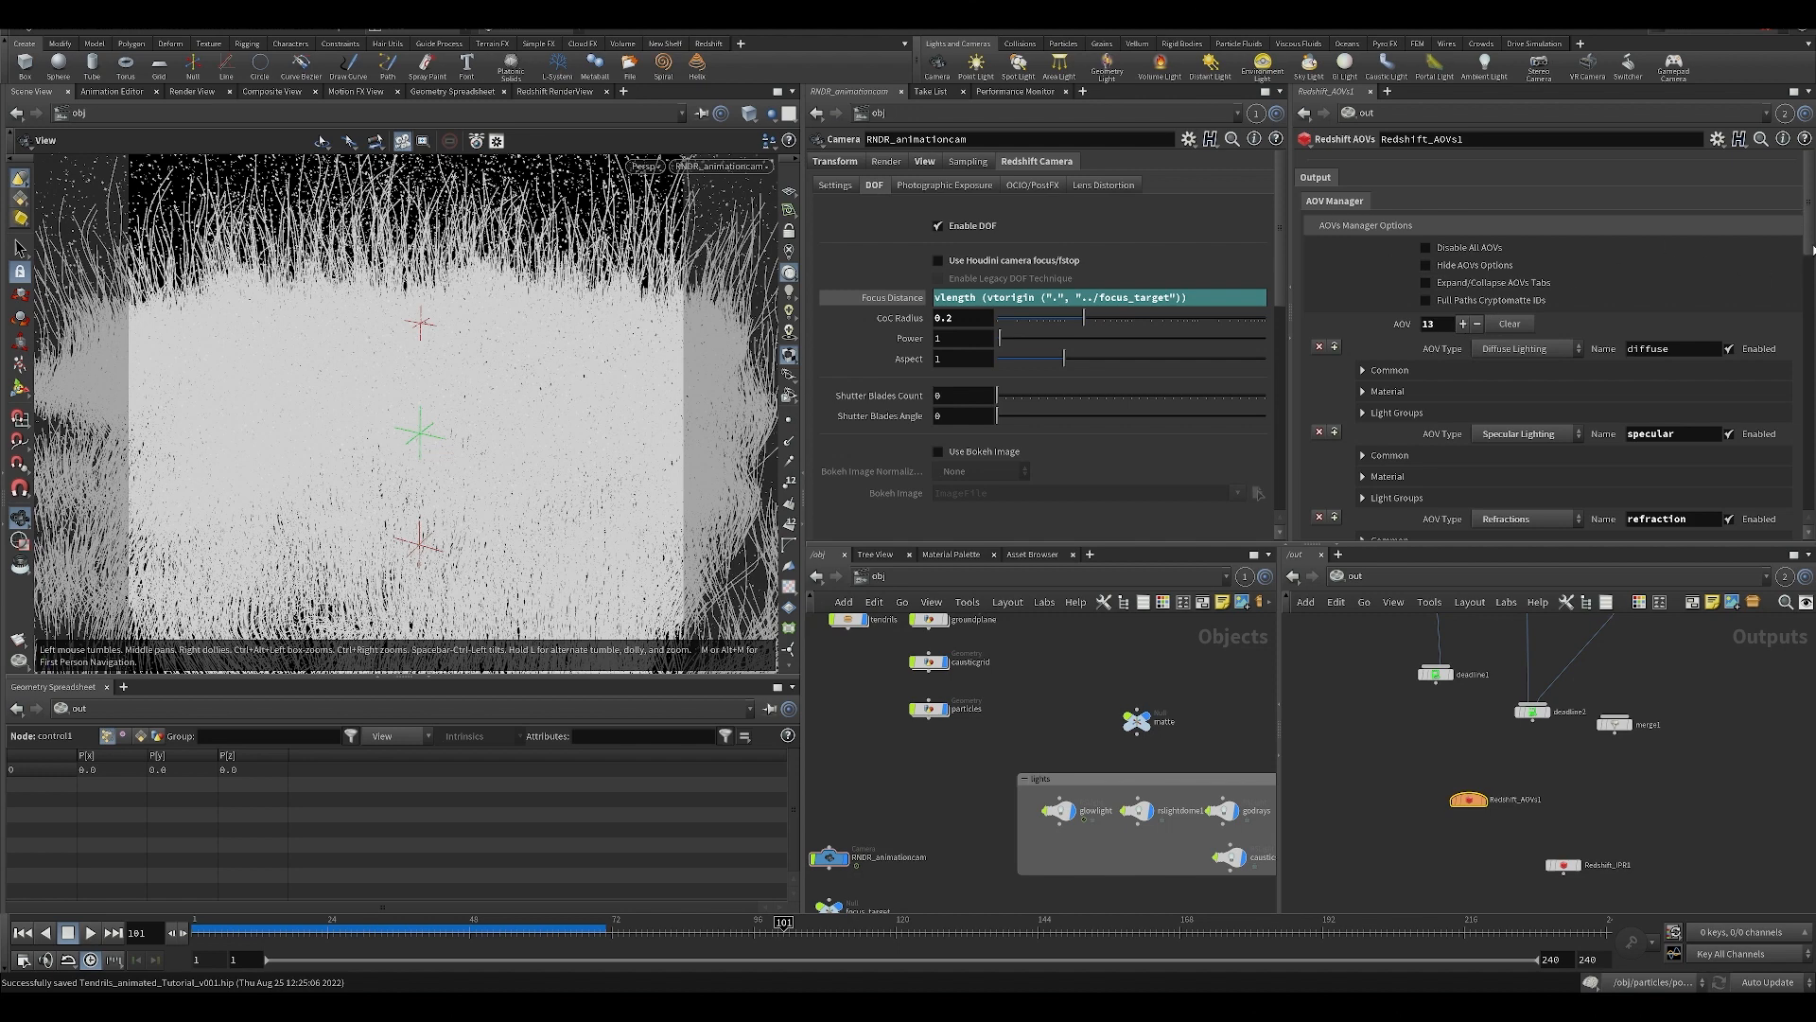
drag(1814, 249, 1813, 516)
click(1524, 448)
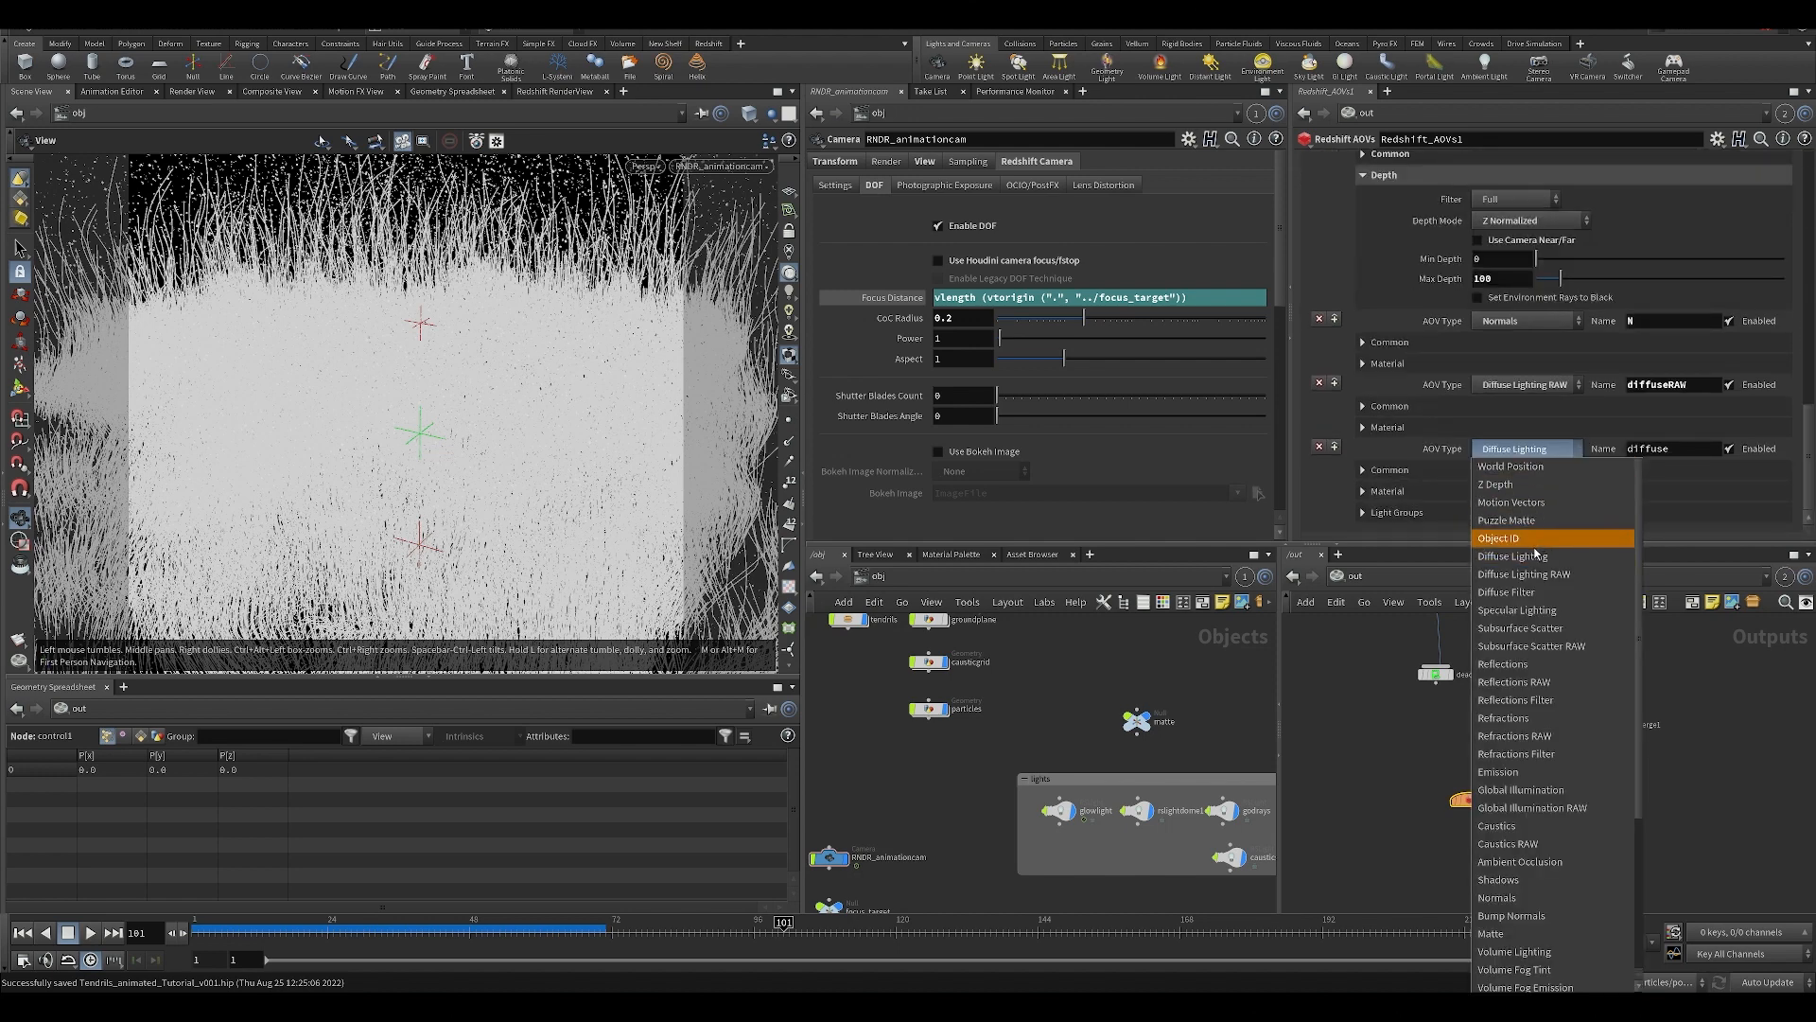
scroll(1534, 567, down, 1)
click(1505, 951)
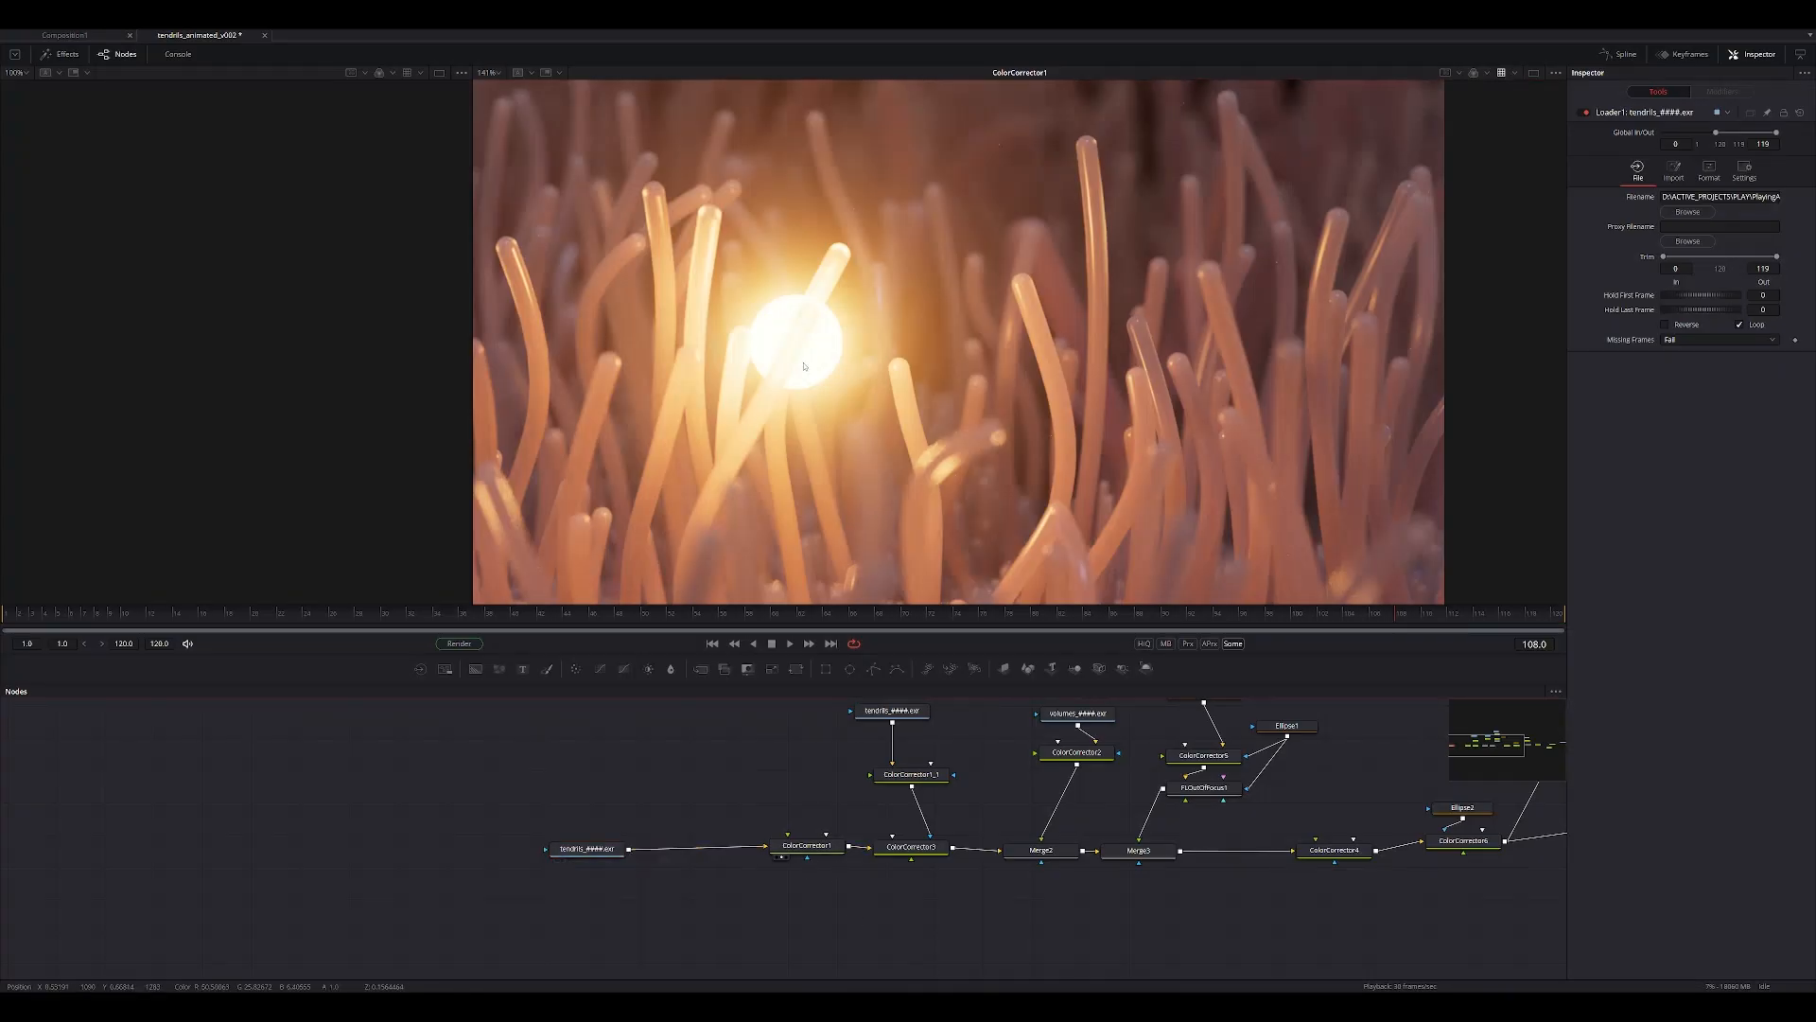
Save the Fusion composition, show the tendrils Loader1 in the viewer, and reposition that loader up and away from ColorCorrector1.
key(ctrl+s)
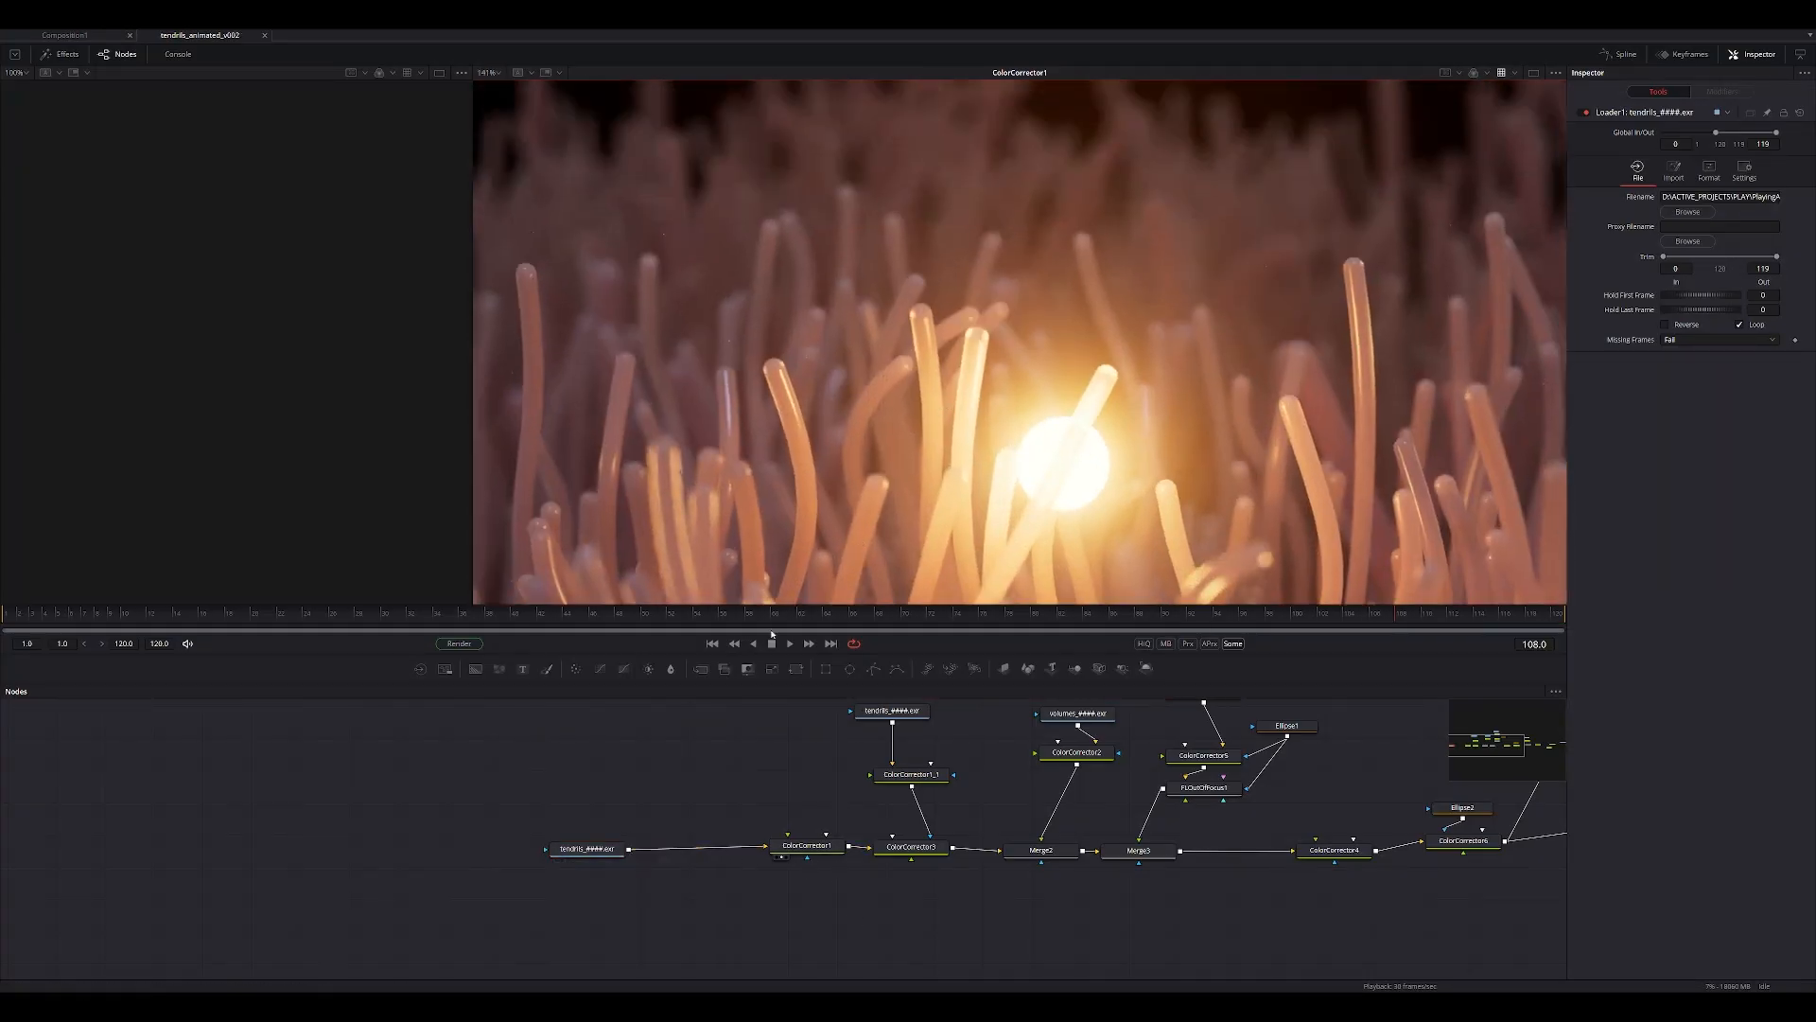
mouse_move(608, 855)
mouse_down()
mouse_move(618, 831)
mouse_move(585, 877)
mouse_up()
drag(585, 877, 963, 478)
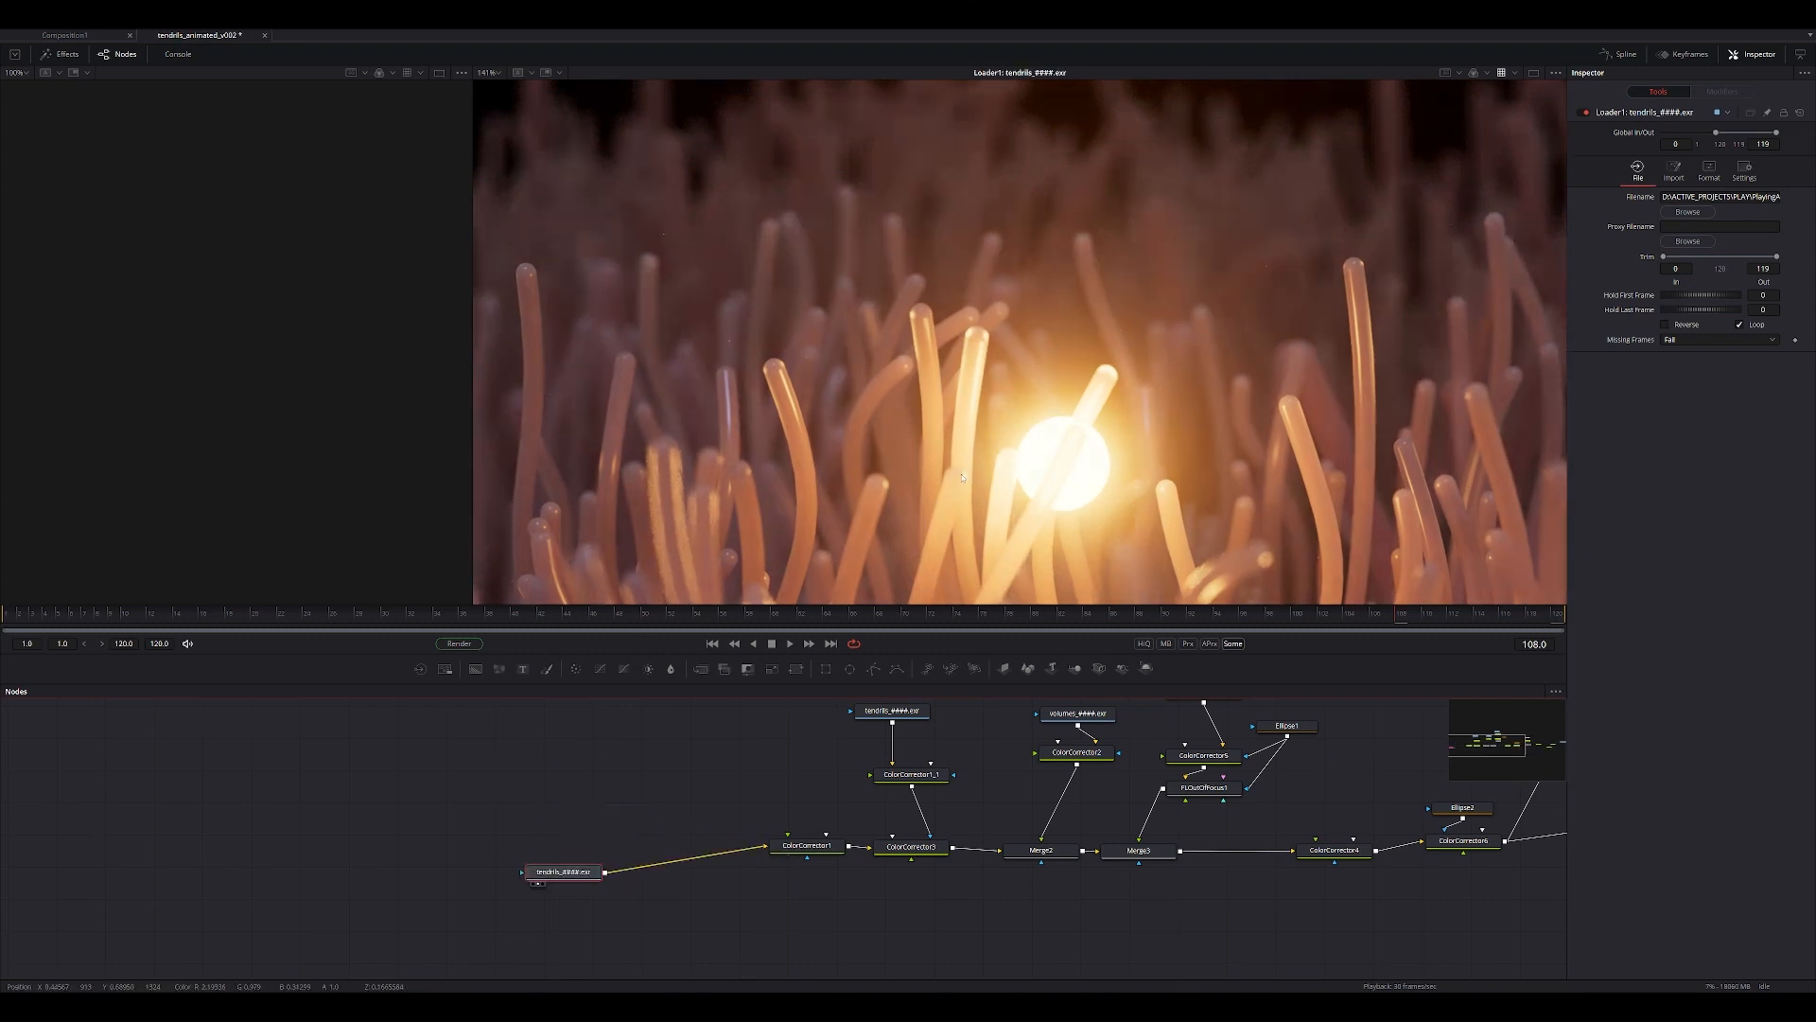
ctrl+scroll(962, 477, down, 1)
middle_drag(1030, 498, 896, 397)
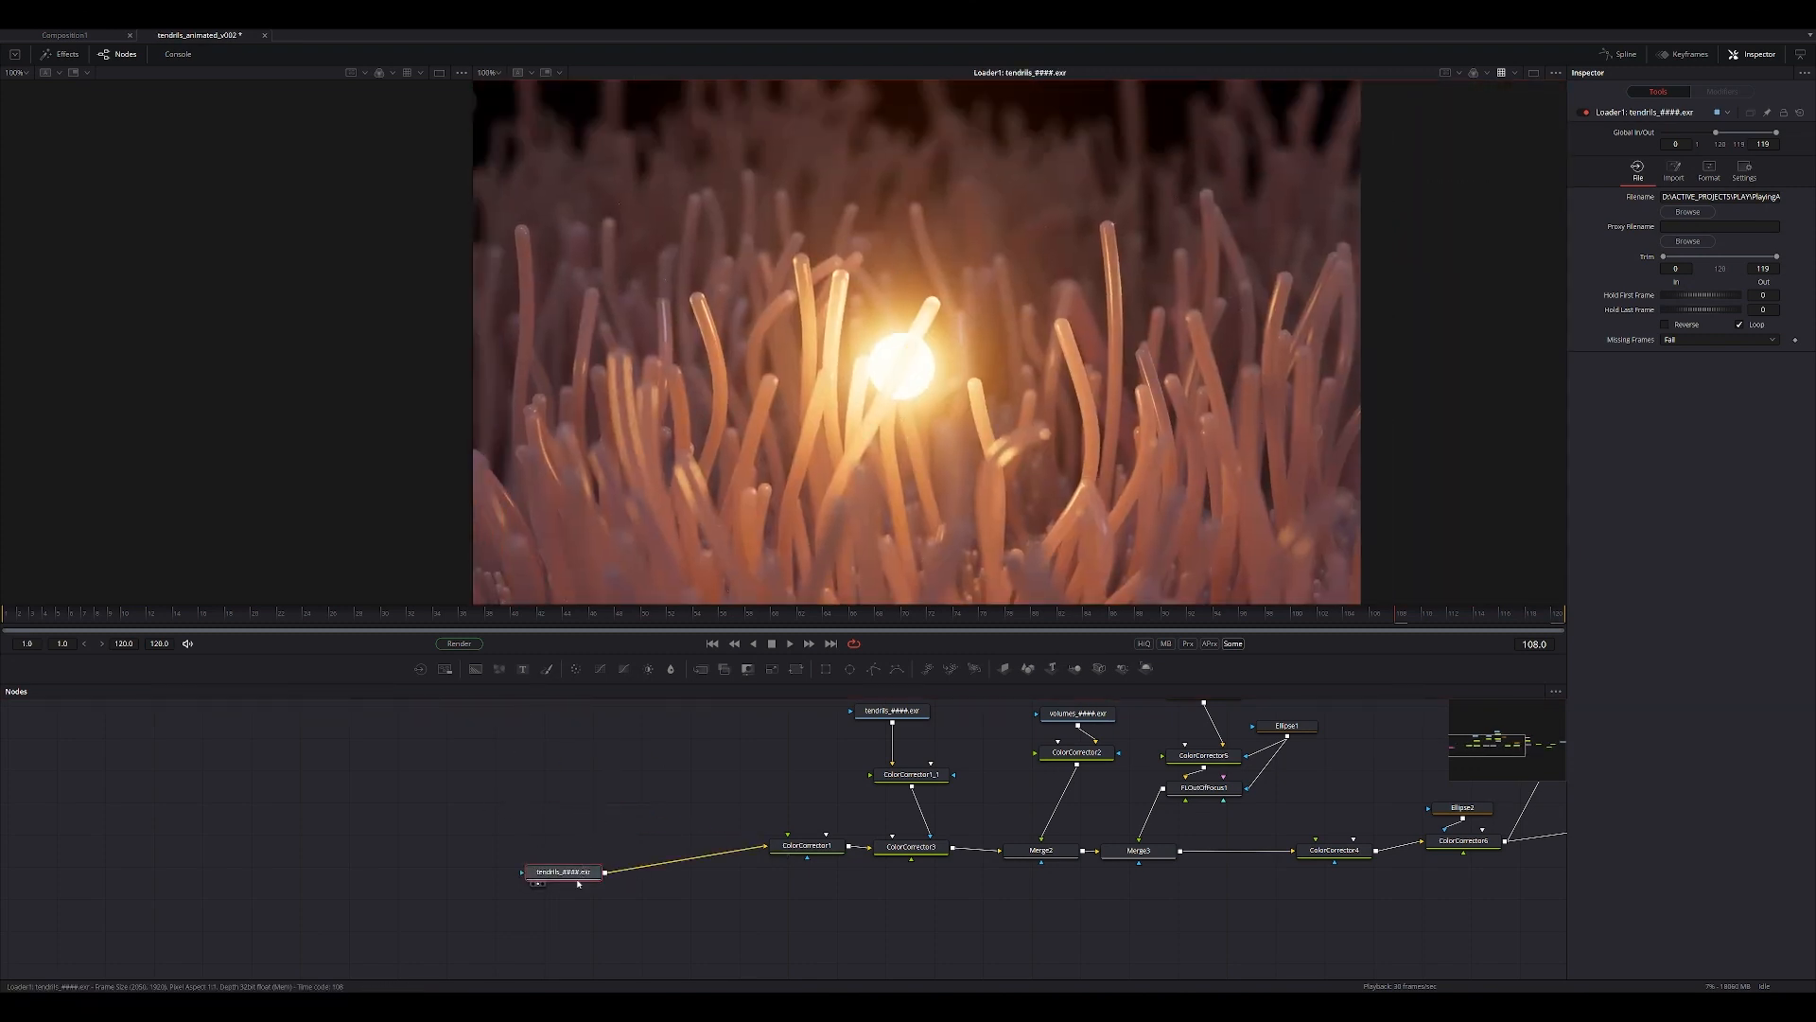
drag(564, 871, 548, 824)
click(618, 775)
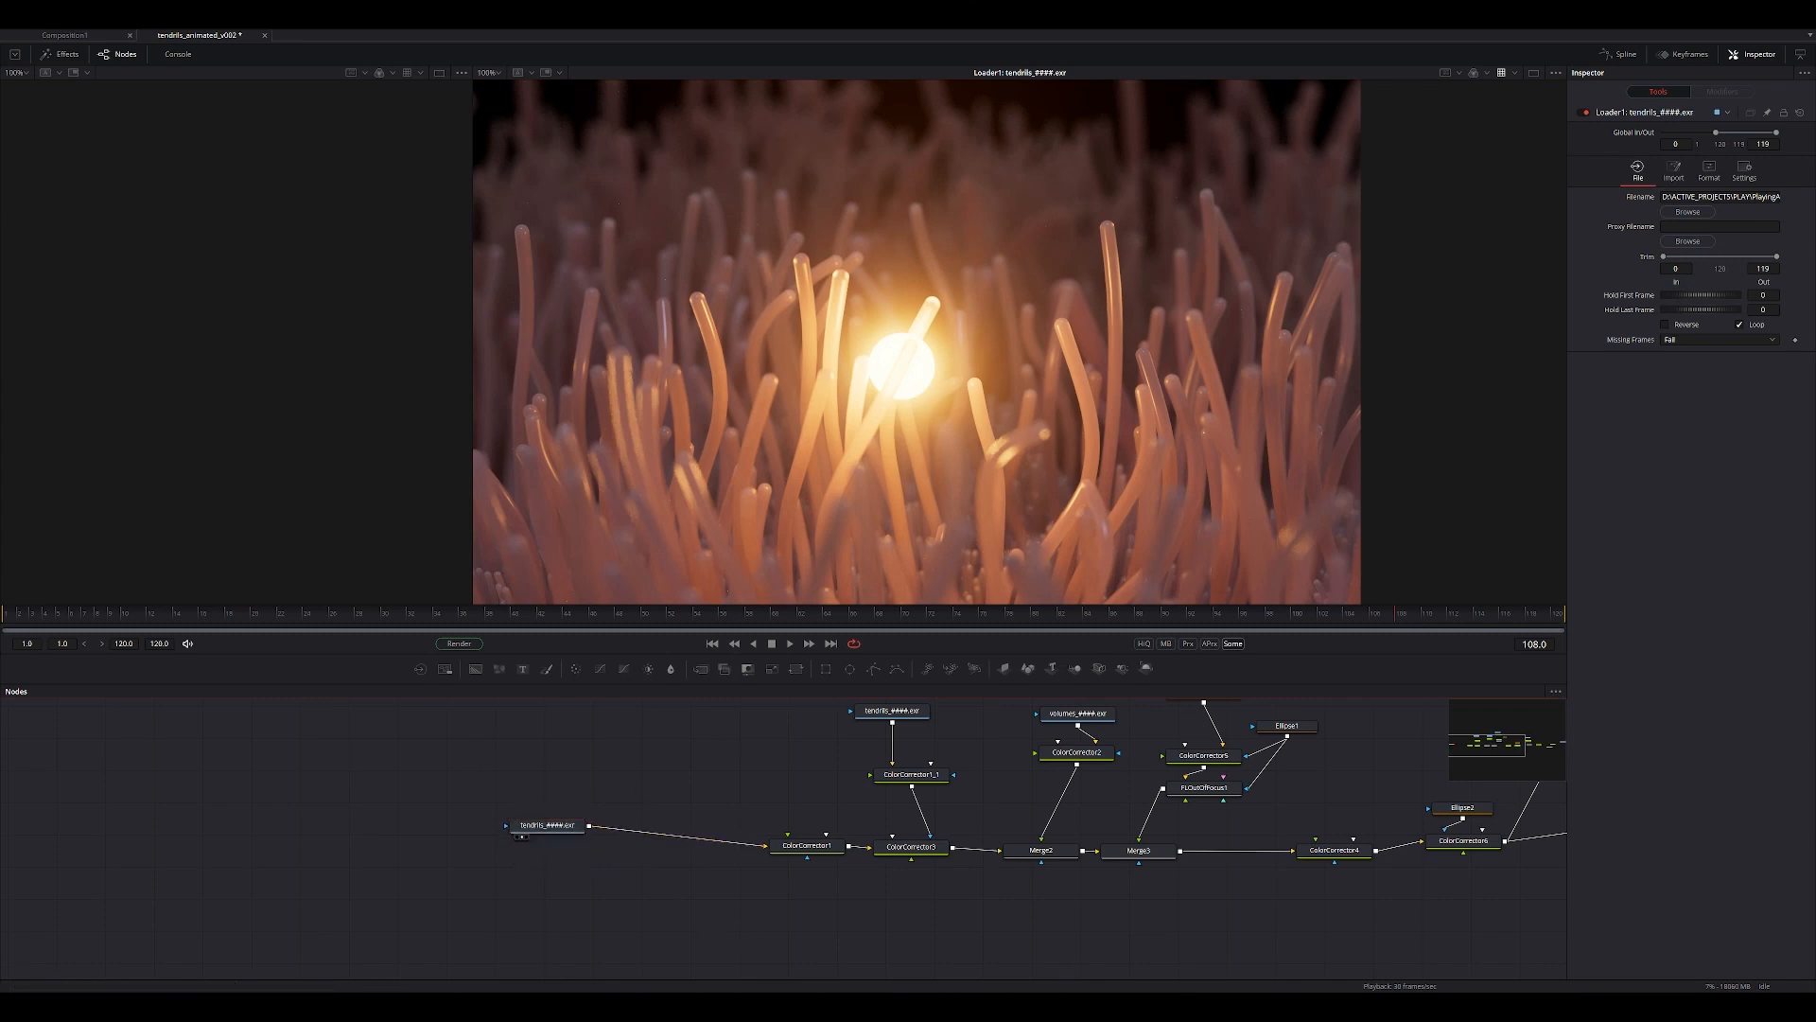
Save the scene in Houdini, return to Fusion and move the tendrils loader slightly farther from ColorCorrector1.
mouse_move(1102, 1005)
click(1165, 946)
key(ctrl+s)
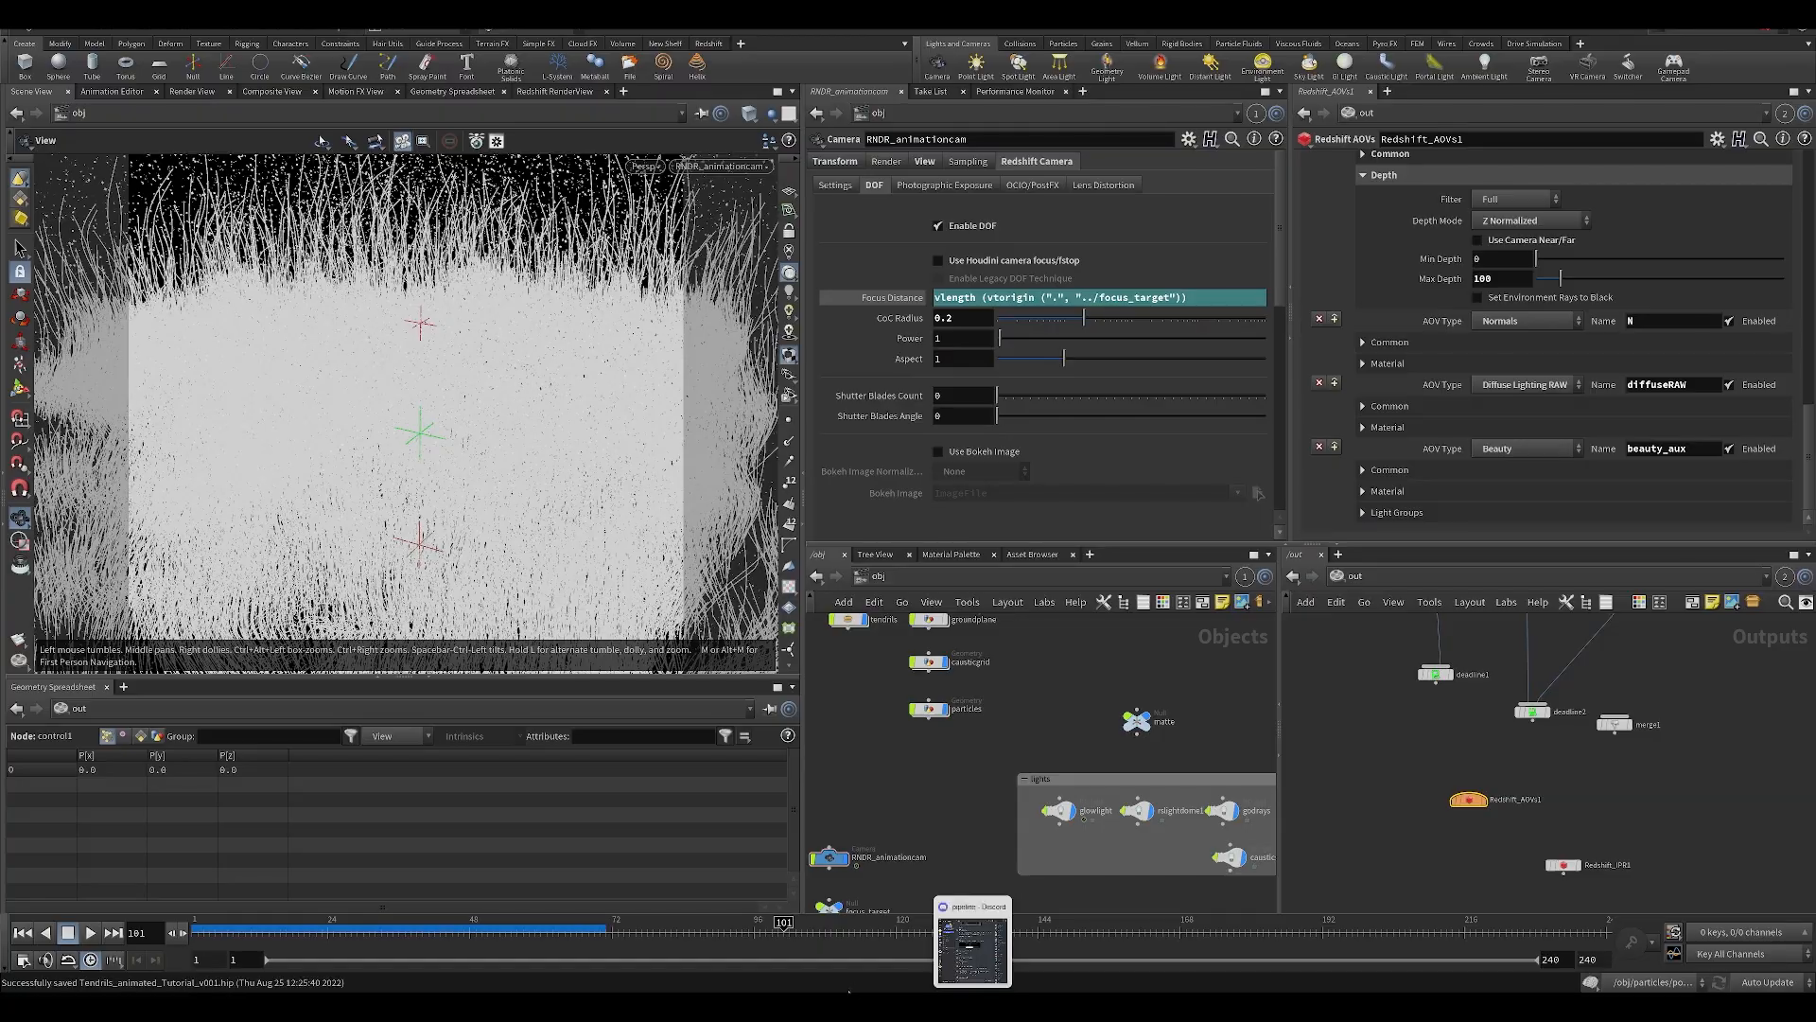
click(846, 1003)
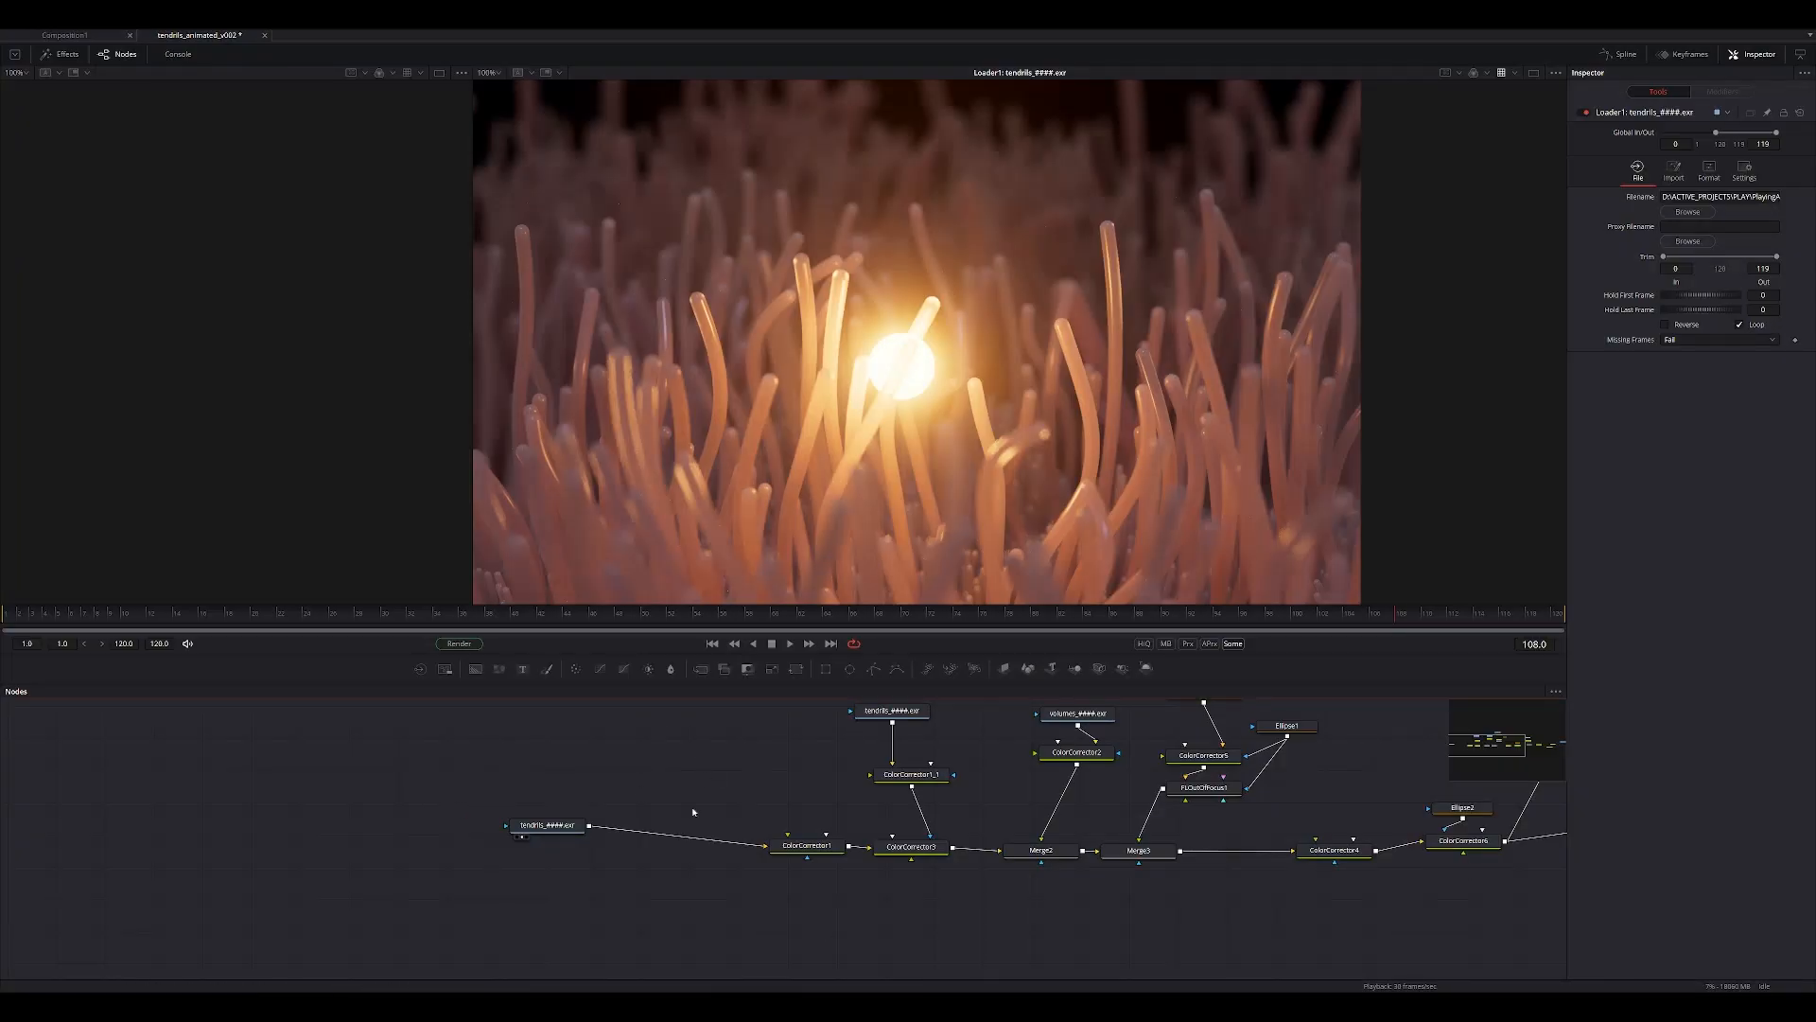
drag(548, 825, 530, 822)
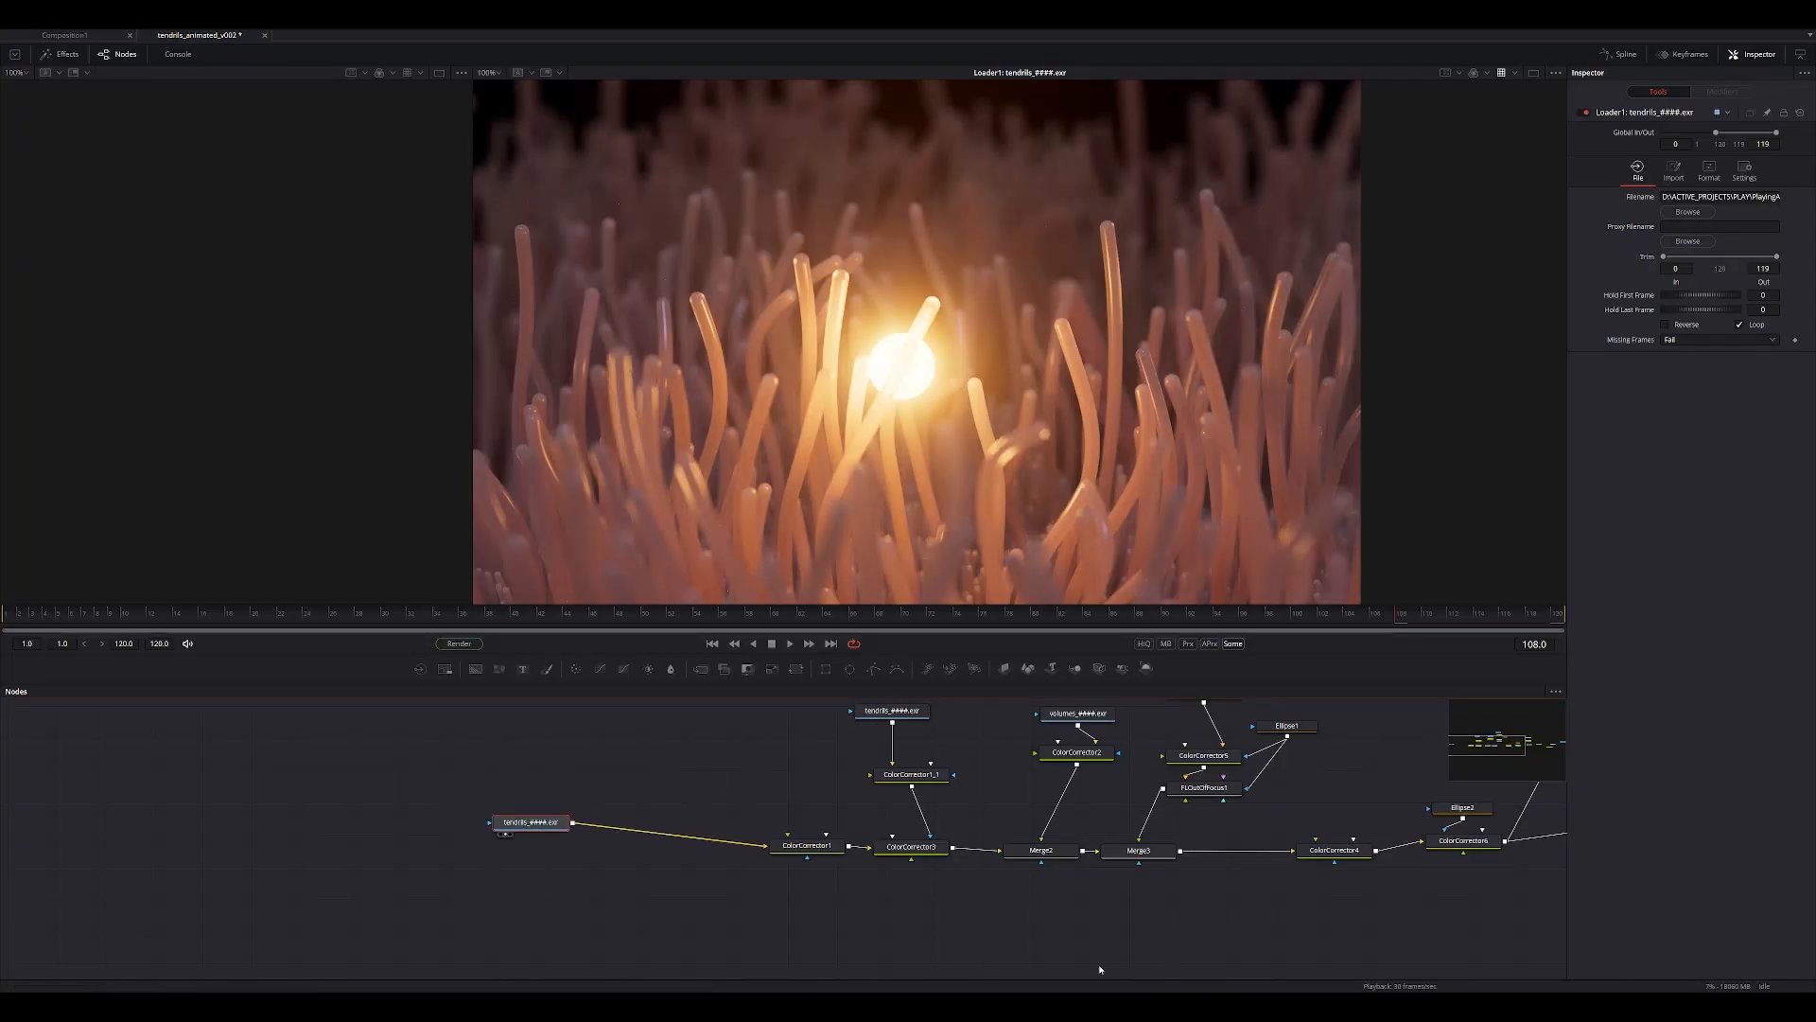
Switch back to Houdini and show the beauty_animation render node's Redshift settings.
mouse_move(1155, 1006)
click(1211, 941)
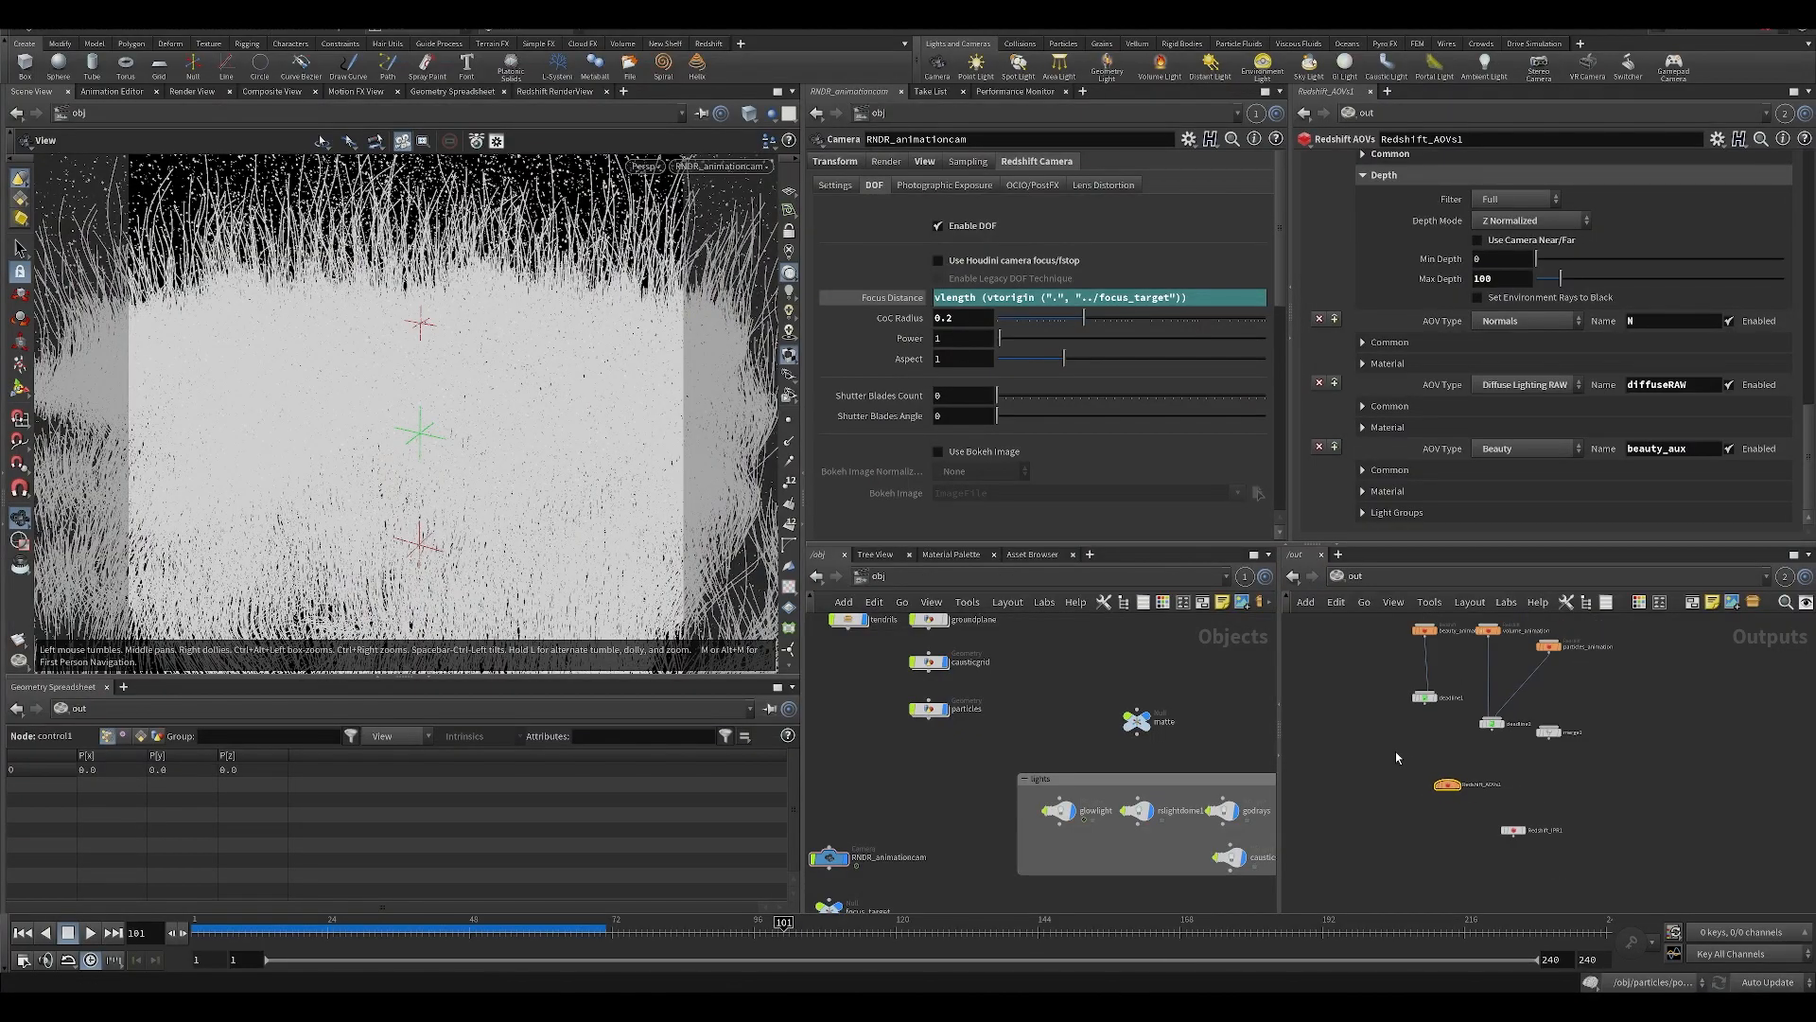
click(1427, 675)
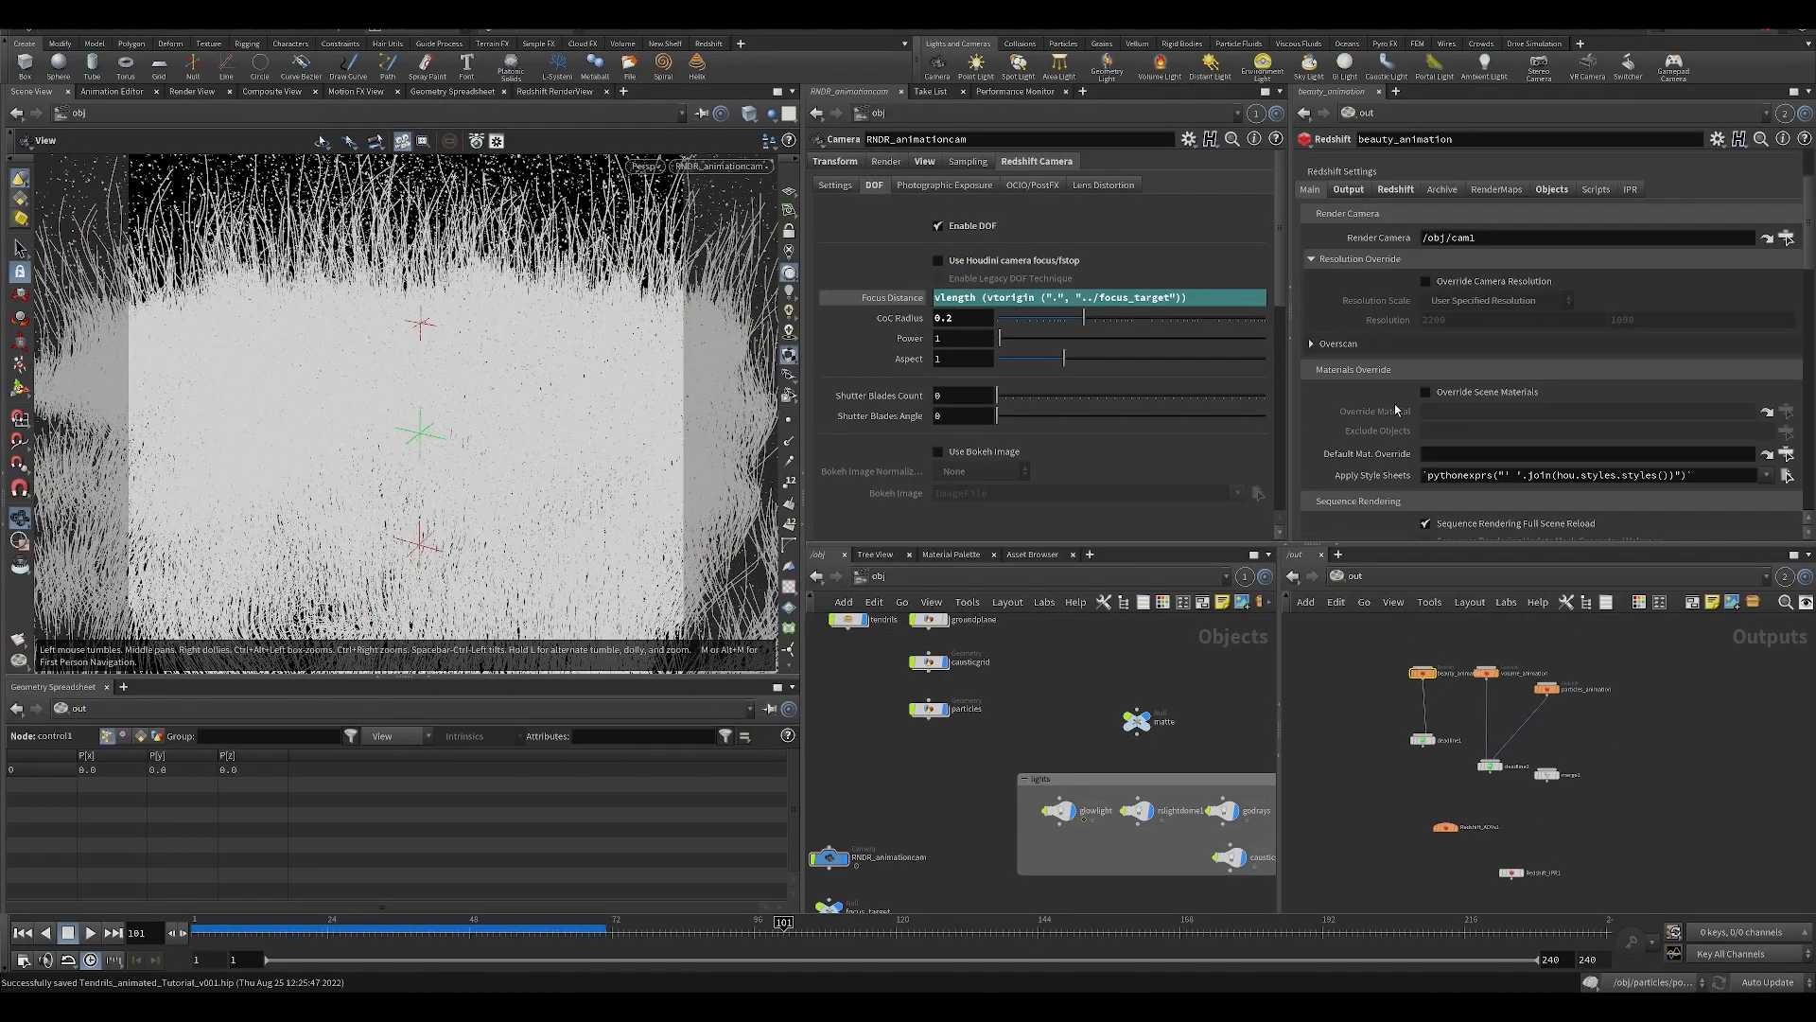
Examine the sampling settings of the beauty_animation render node.
drag(1807, 240, 1807, 175)
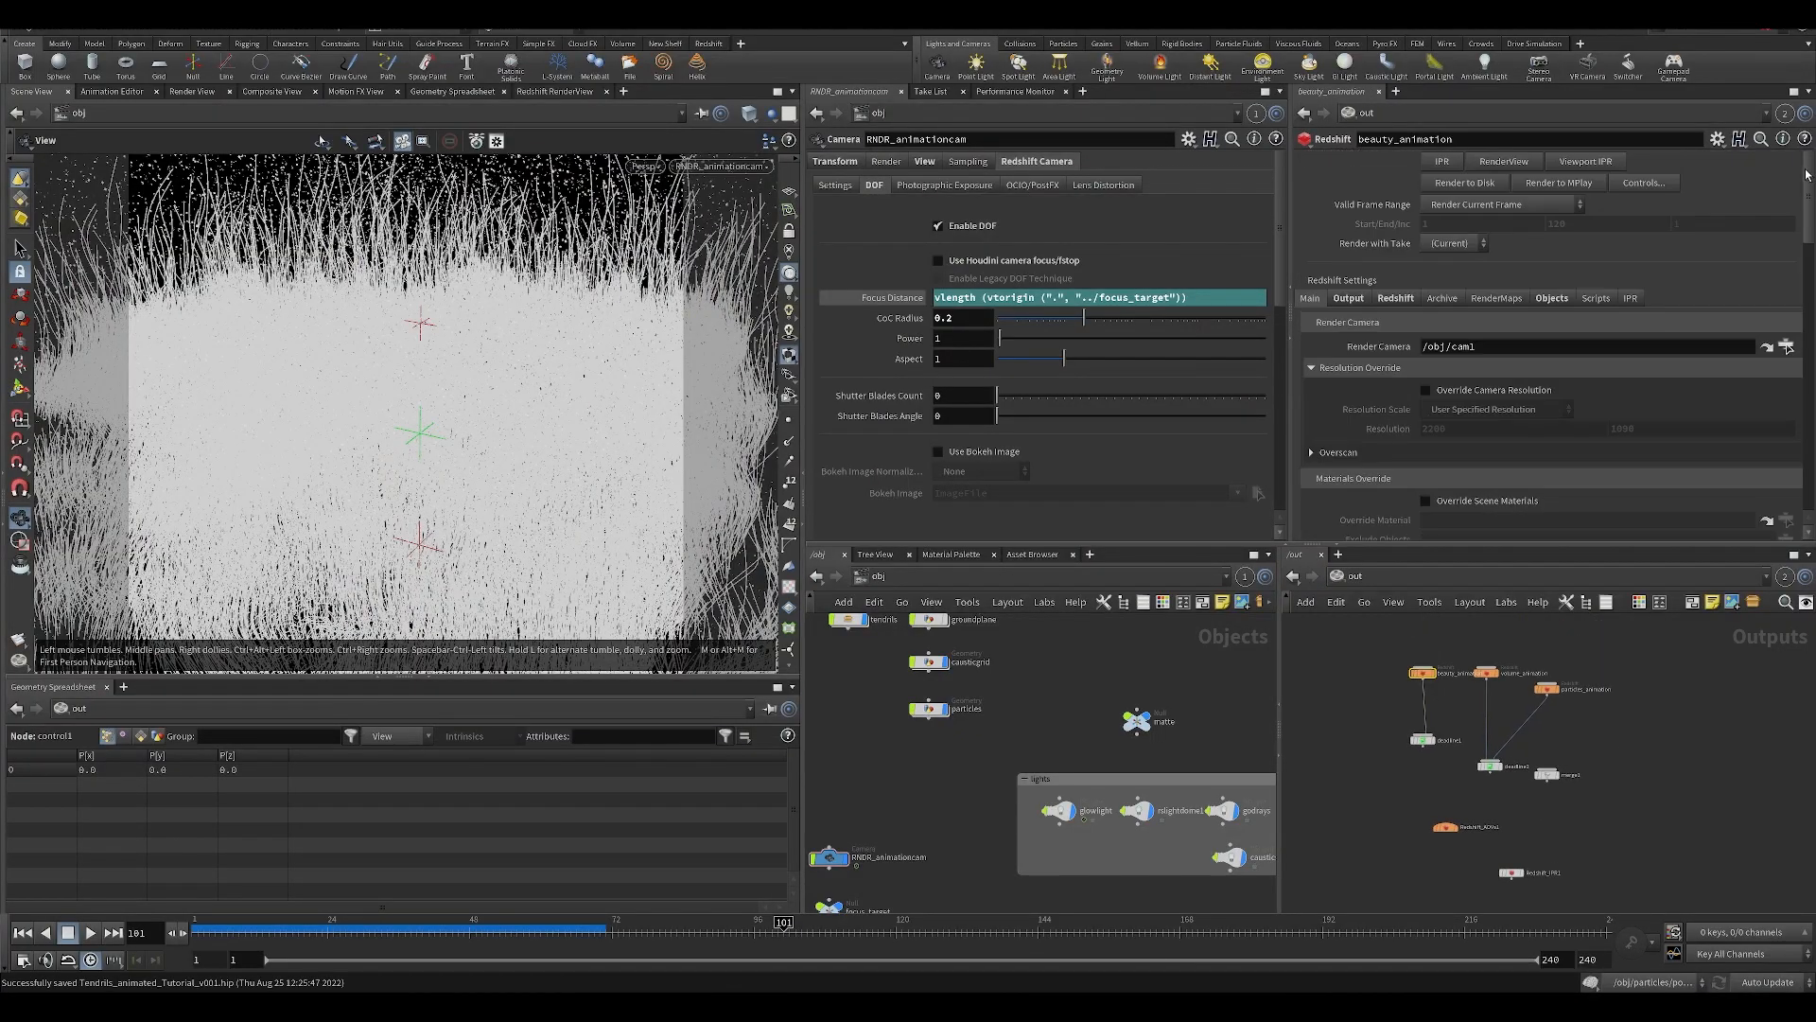
click(1393, 299)
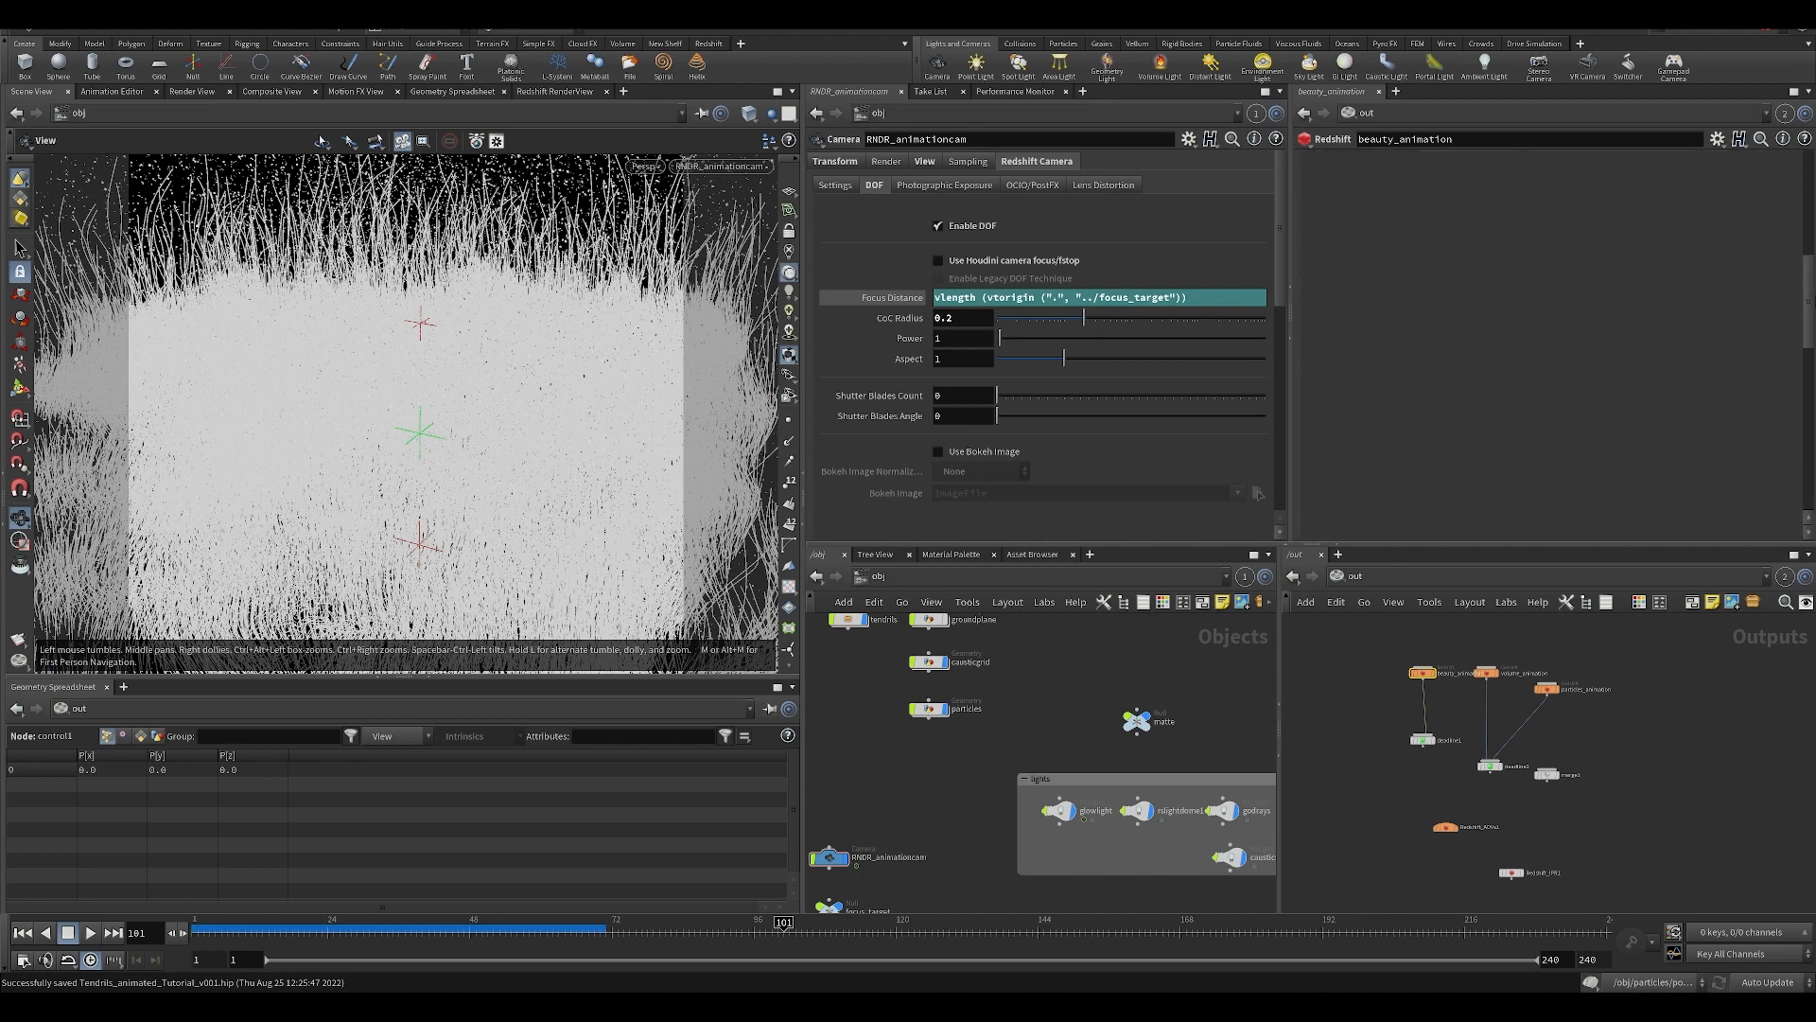
scroll(1374, 228, down, 3)
scroll(1374, 228, up, 2)
click(1326, 314)
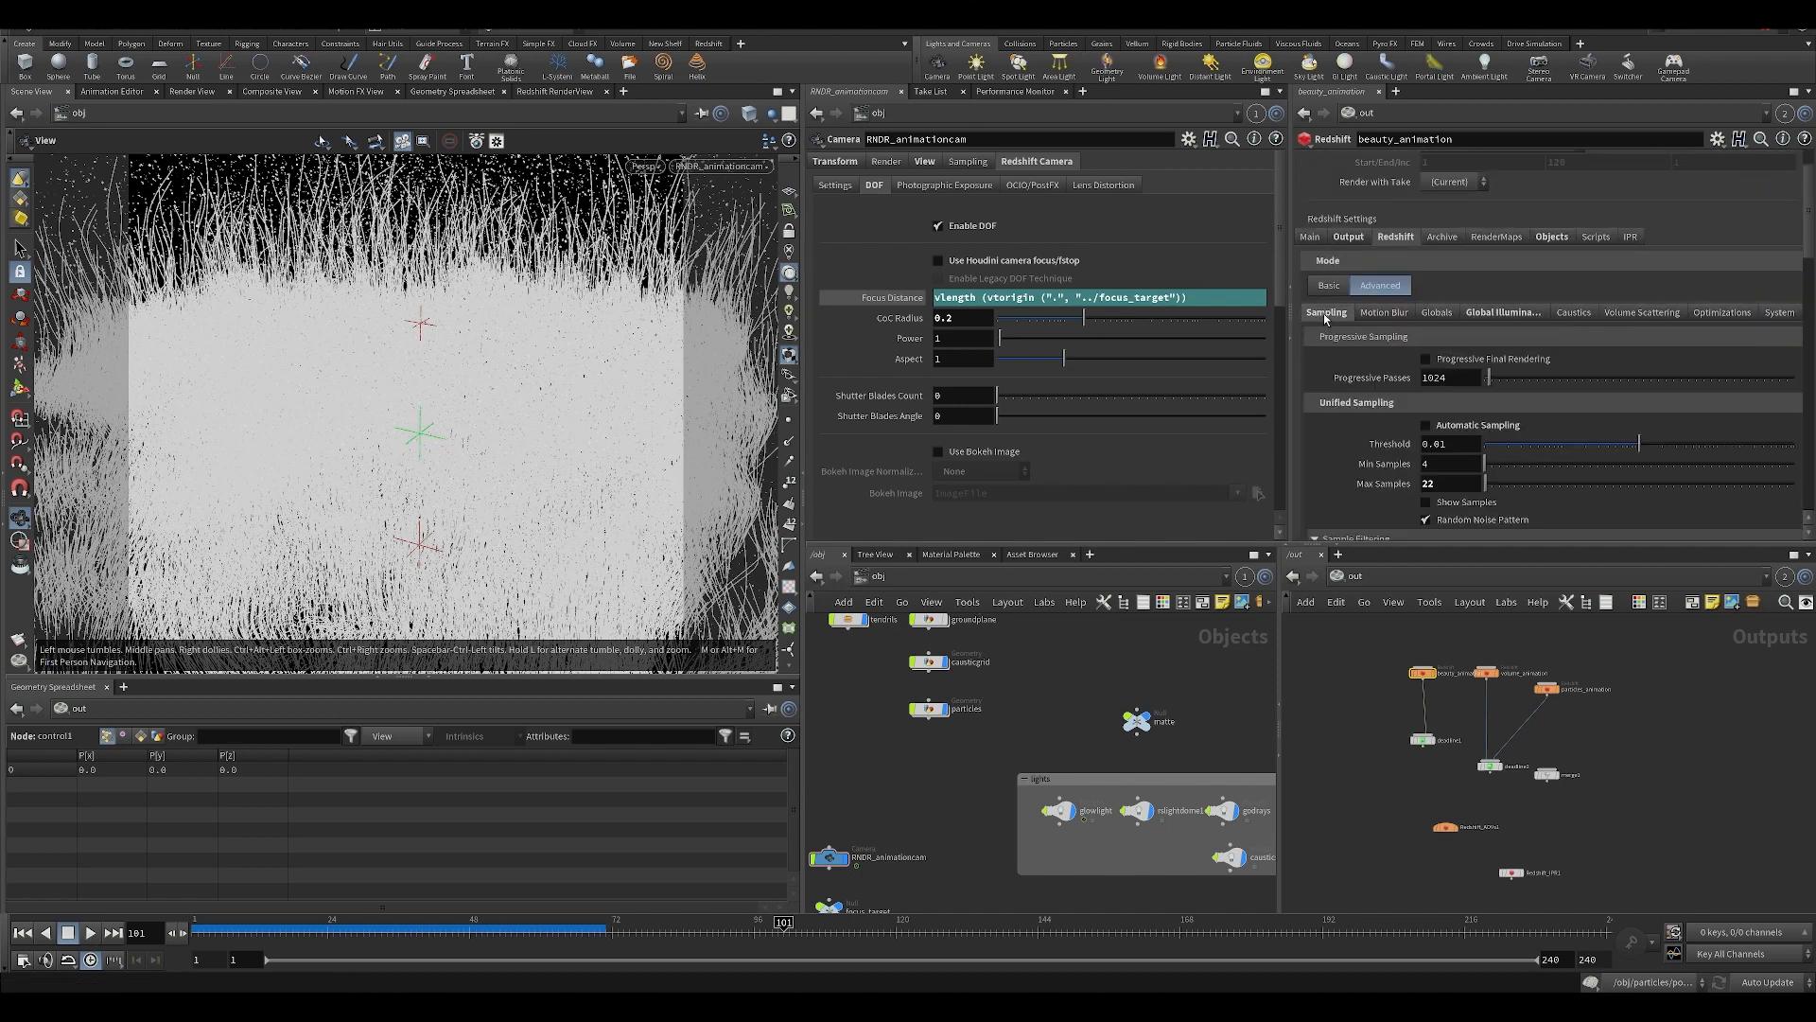
Review the beauty_animation node's output settings, covering the common file options, post effects and AOV manager.
click(1348, 238)
scroll(1360, 284, up, 1)
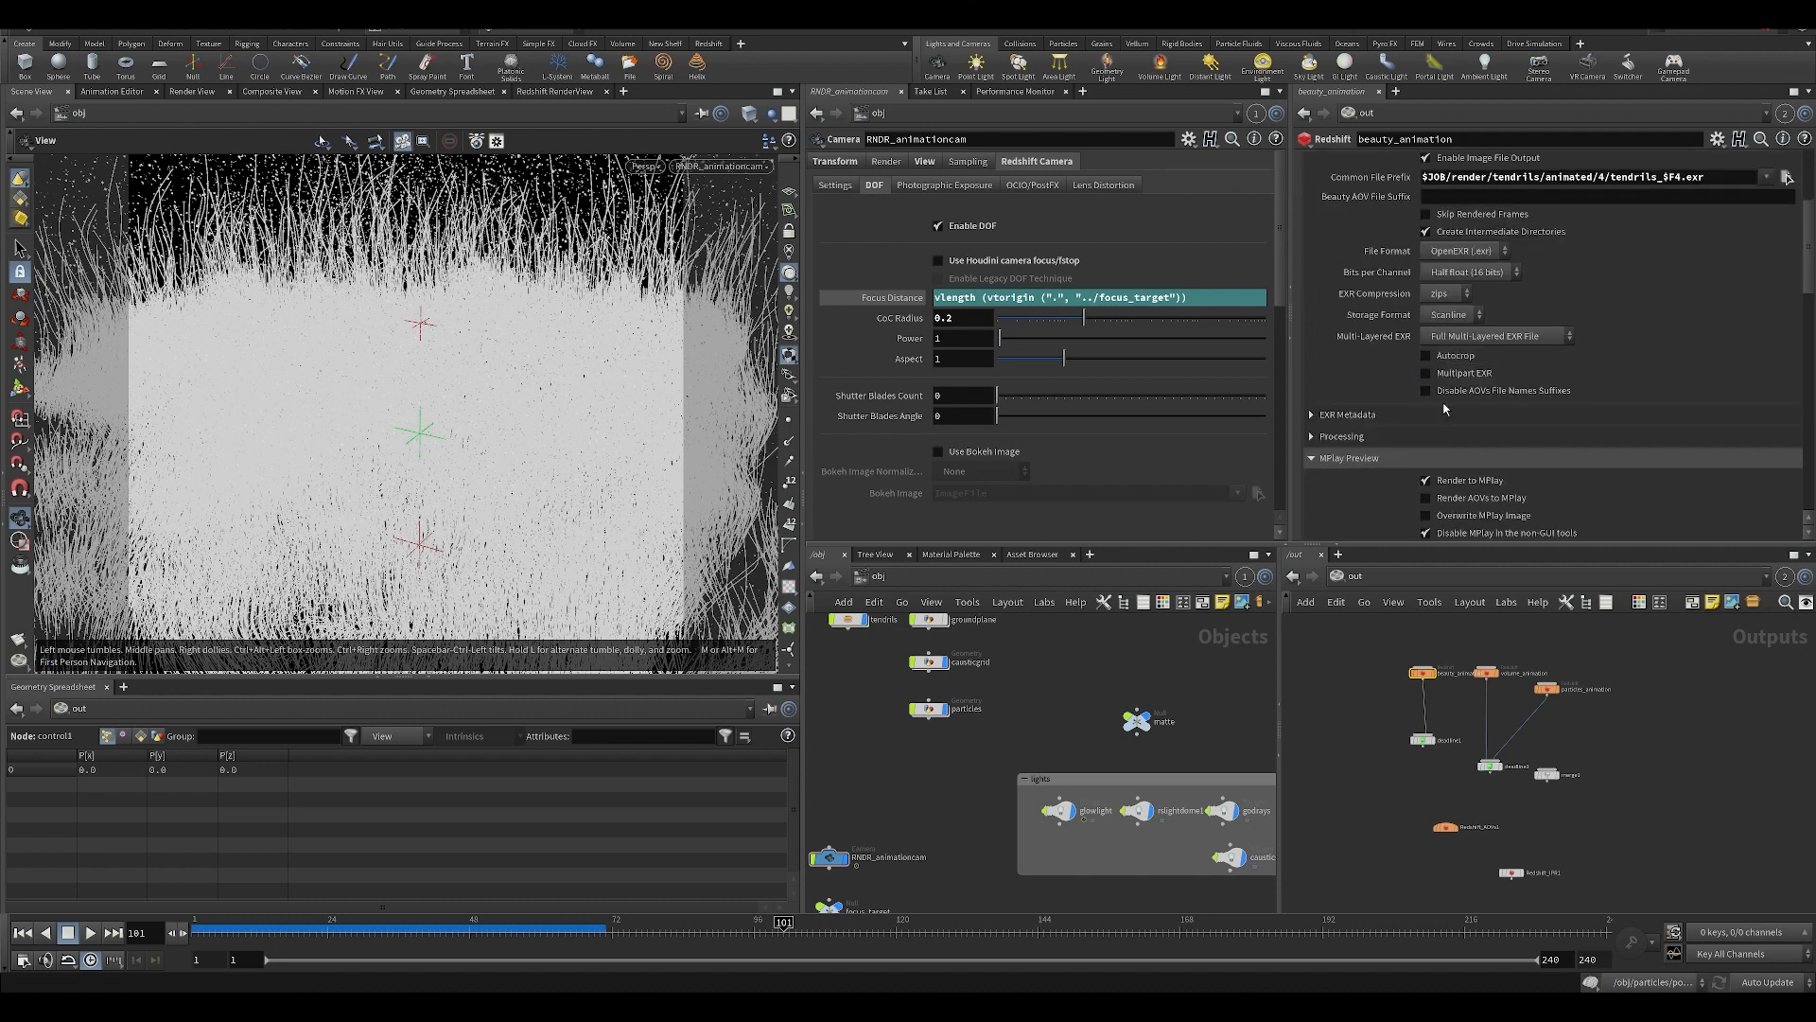
click(1453, 281)
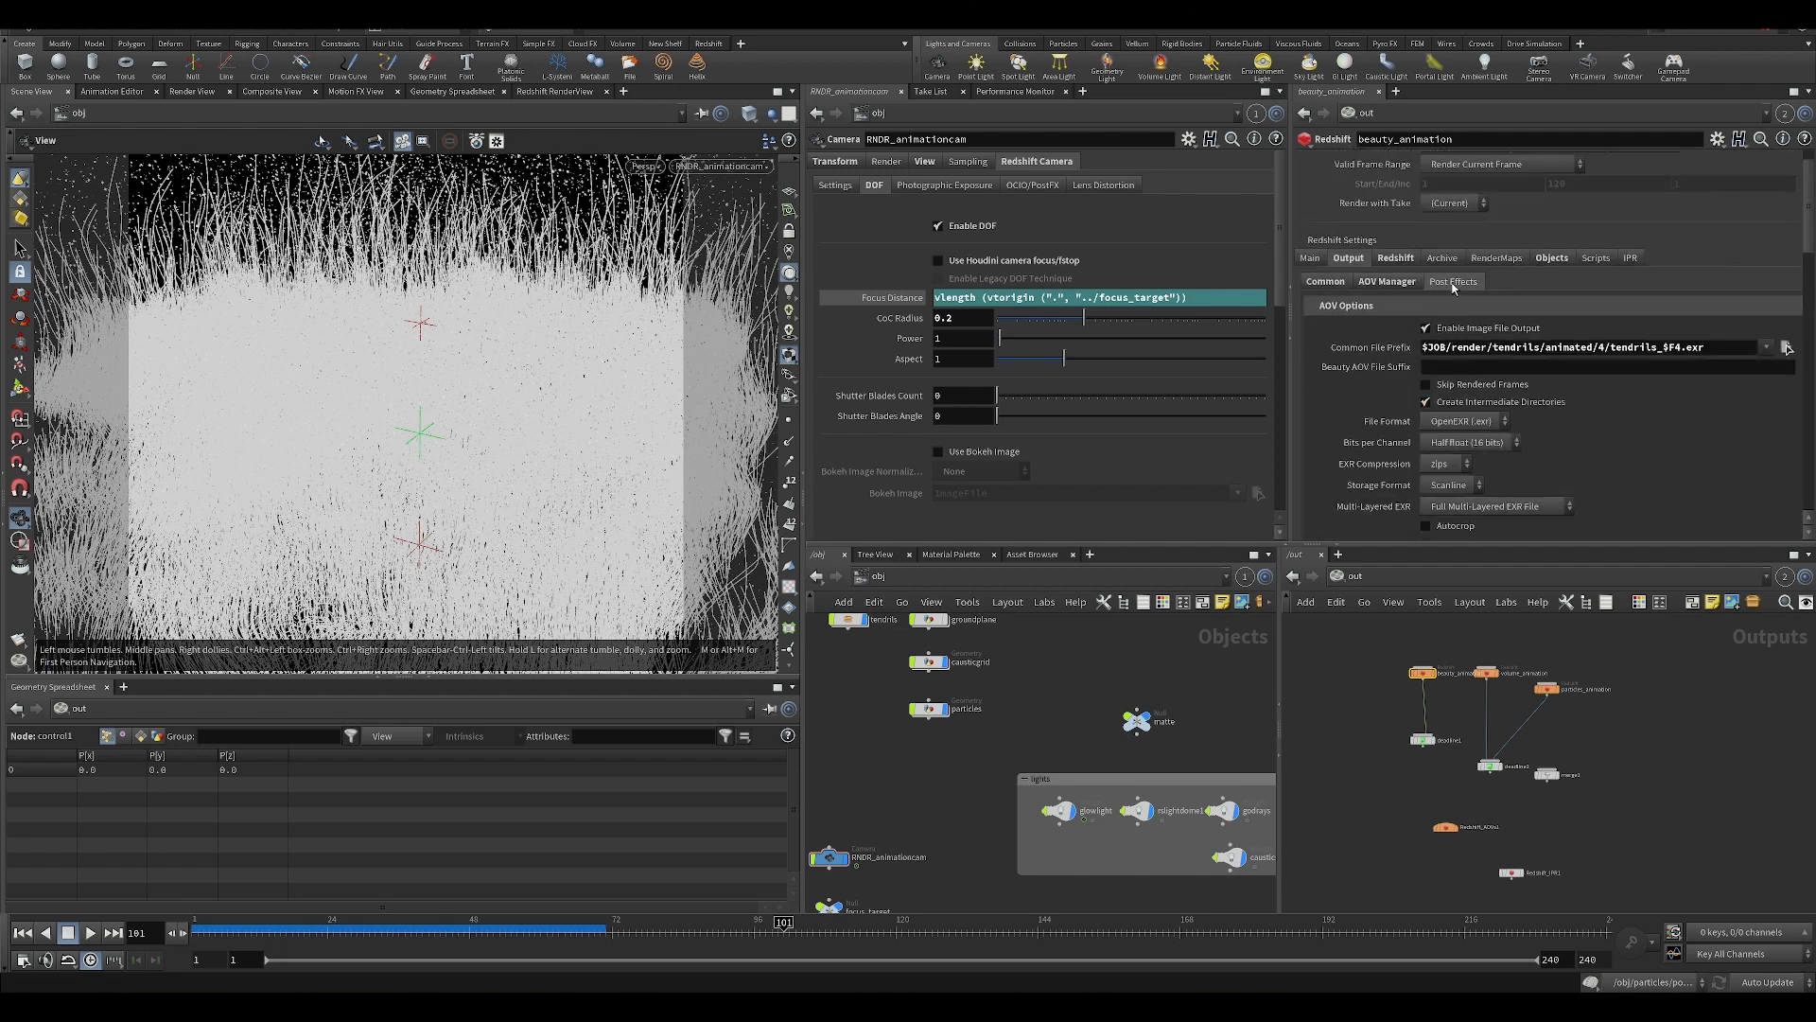
scroll(1425, 265, down, 1)
click(1387, 239)
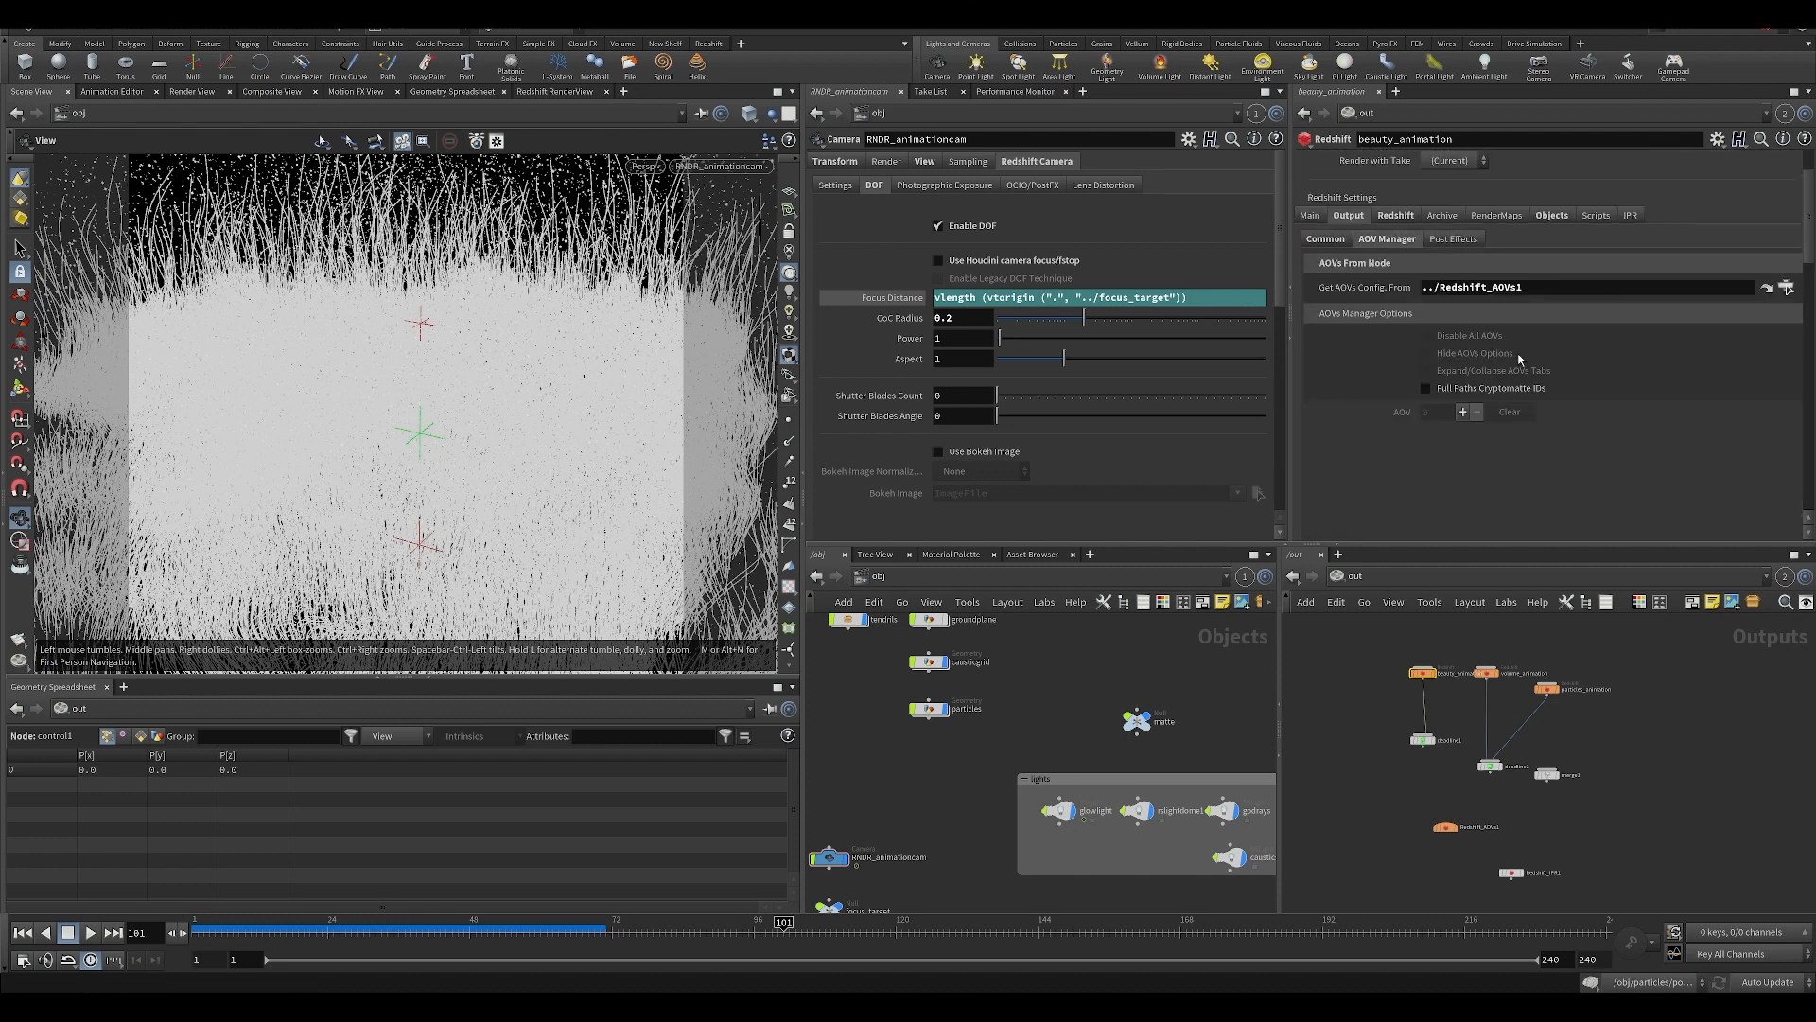
click(1326, 241)
scroll(1521, 418, down, 12)
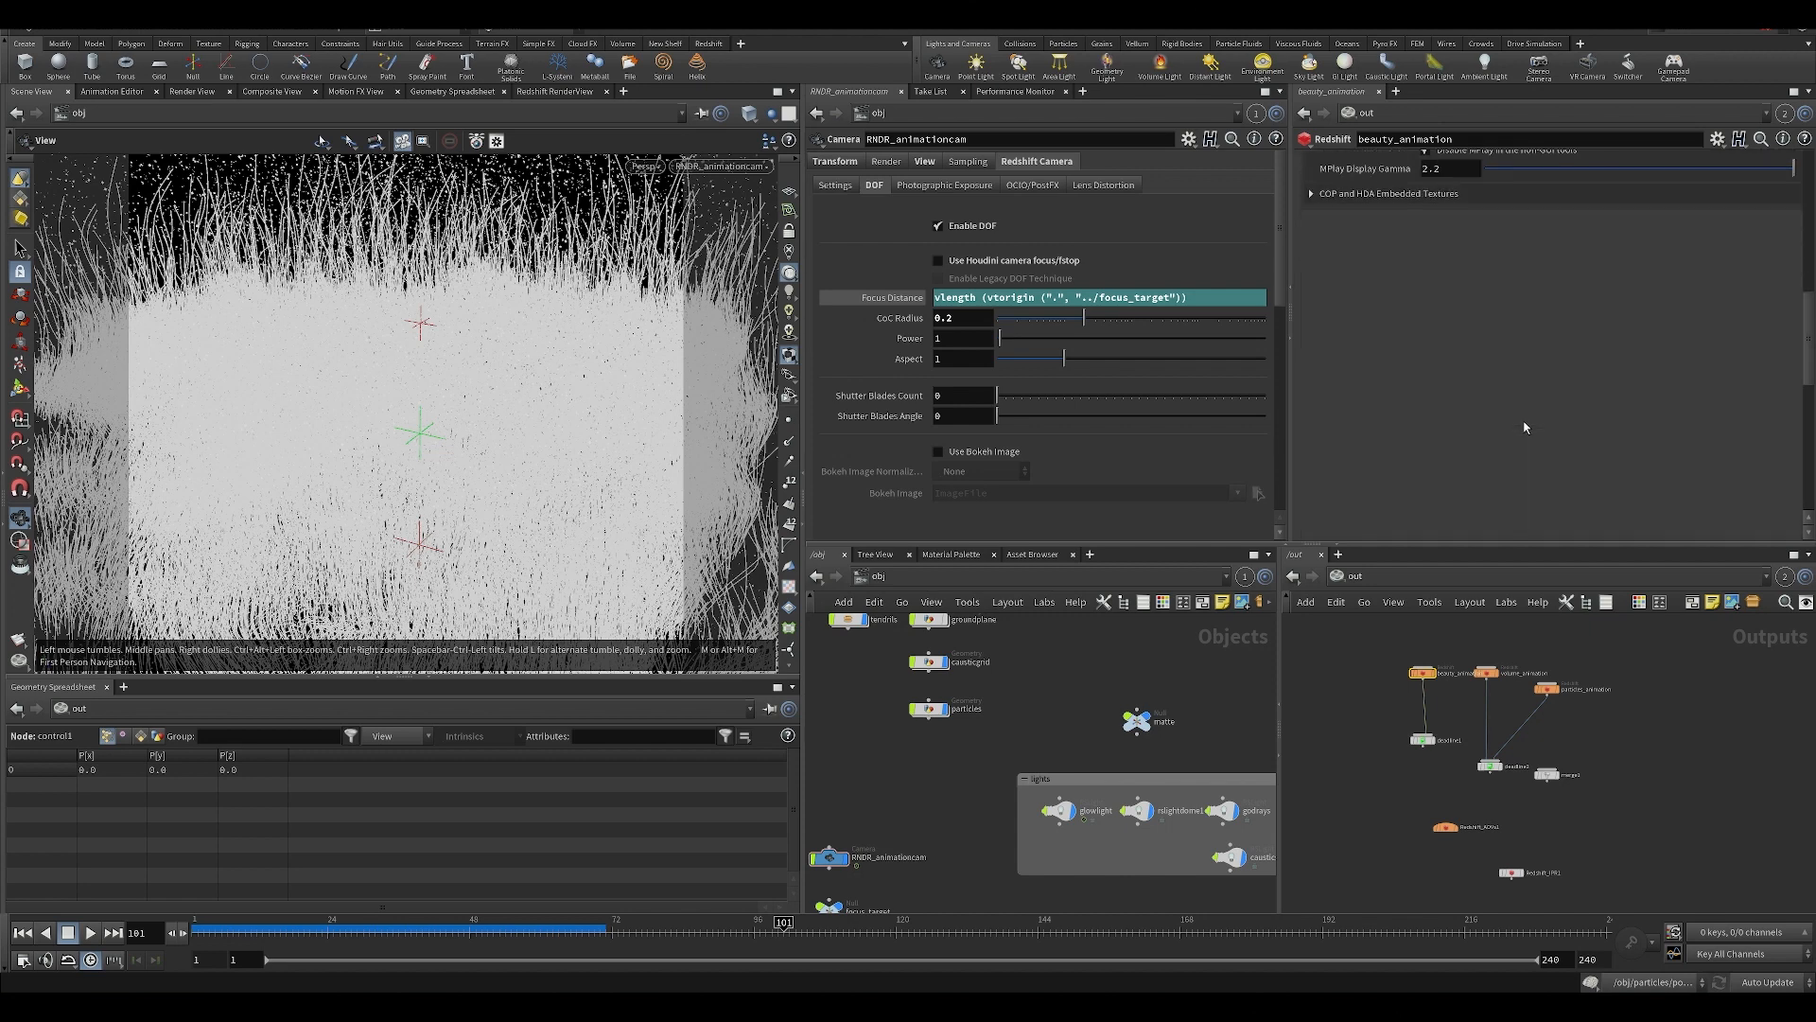
scroll(1522, 407, up, 2)
scroll(1521, 397, up, 10)
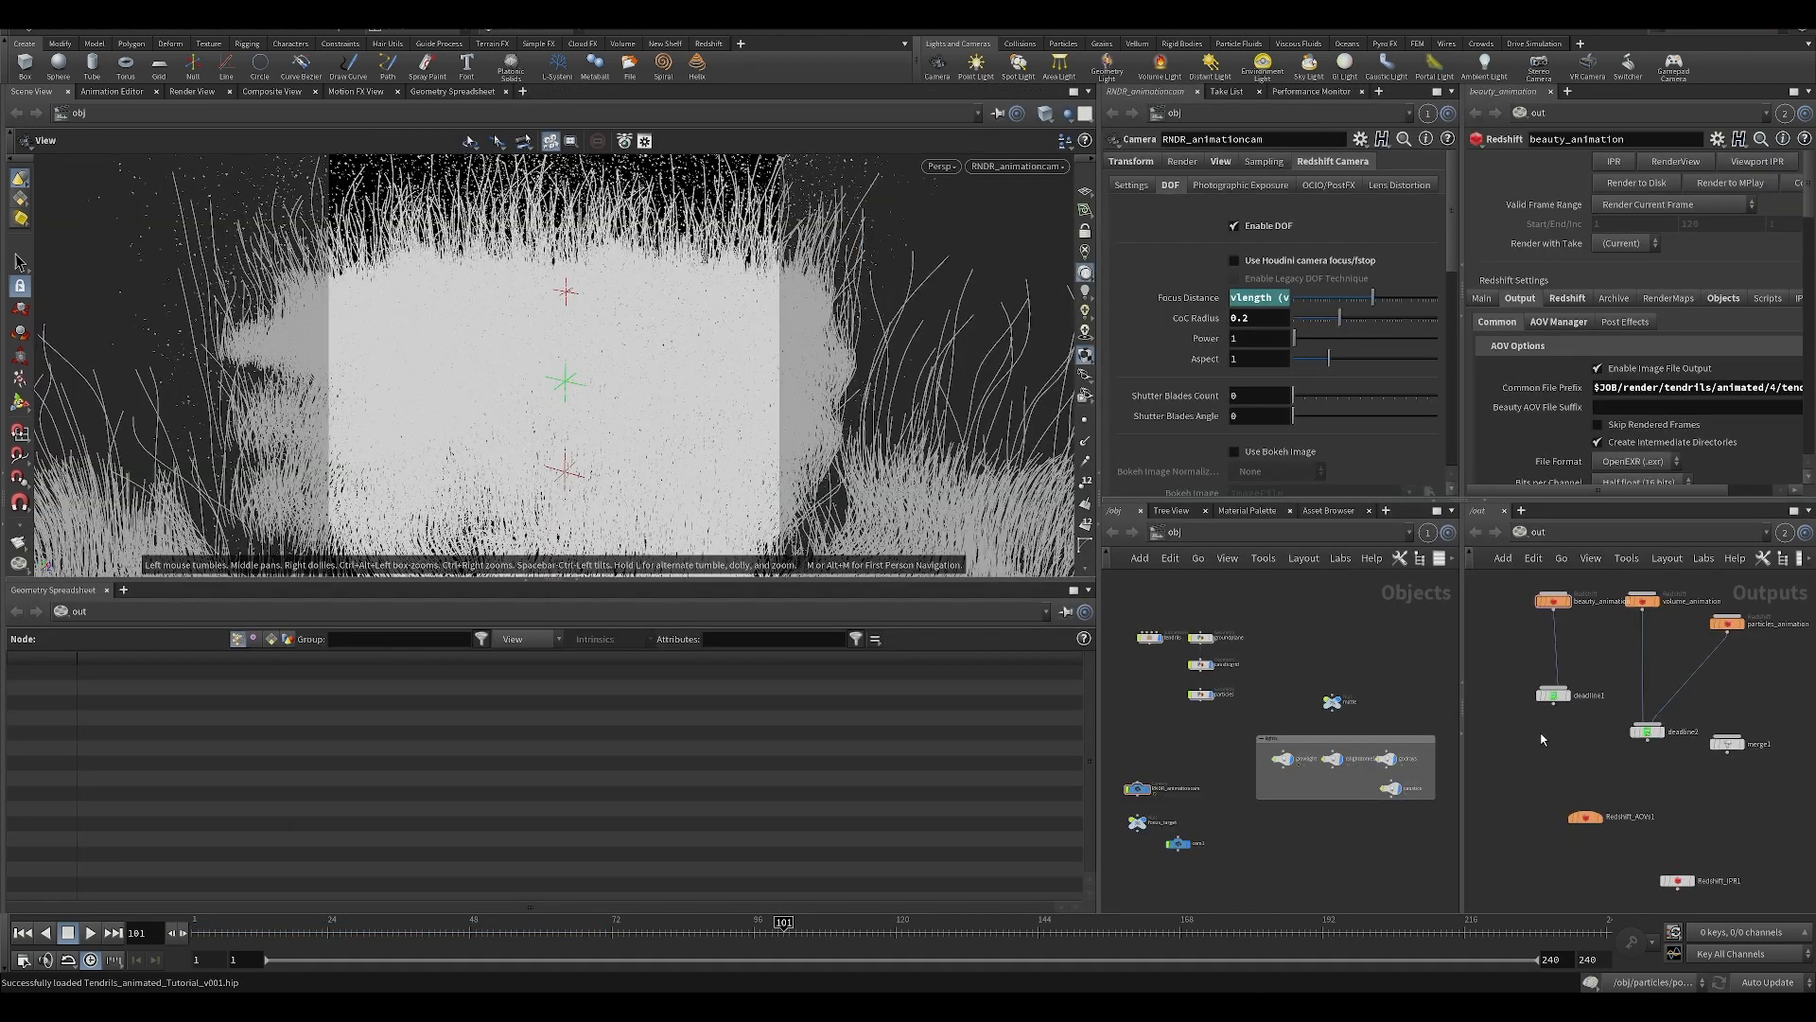
Select the beauty_animation node in the output network and widen the parameter and network panes.
middle_drag(1541, 735, 1540, 794)
drag(1519, 599, 1566, 670)
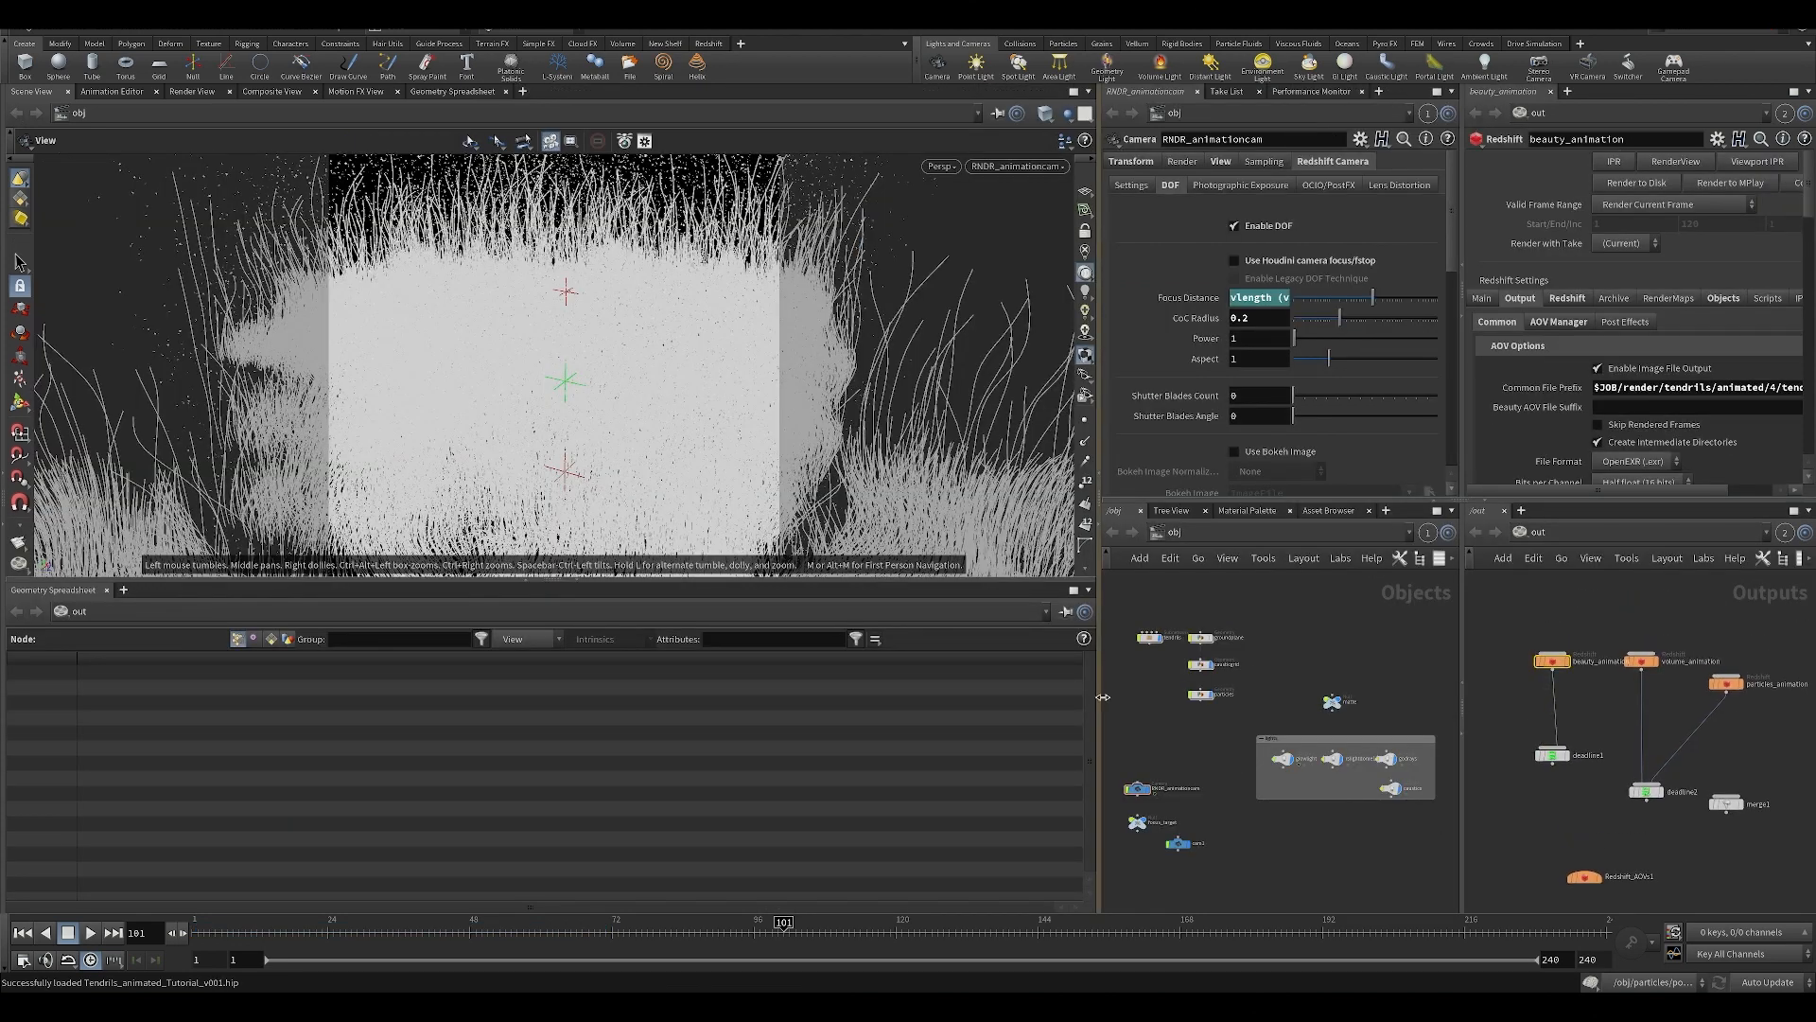
drag(1100, 685, 696, 667)
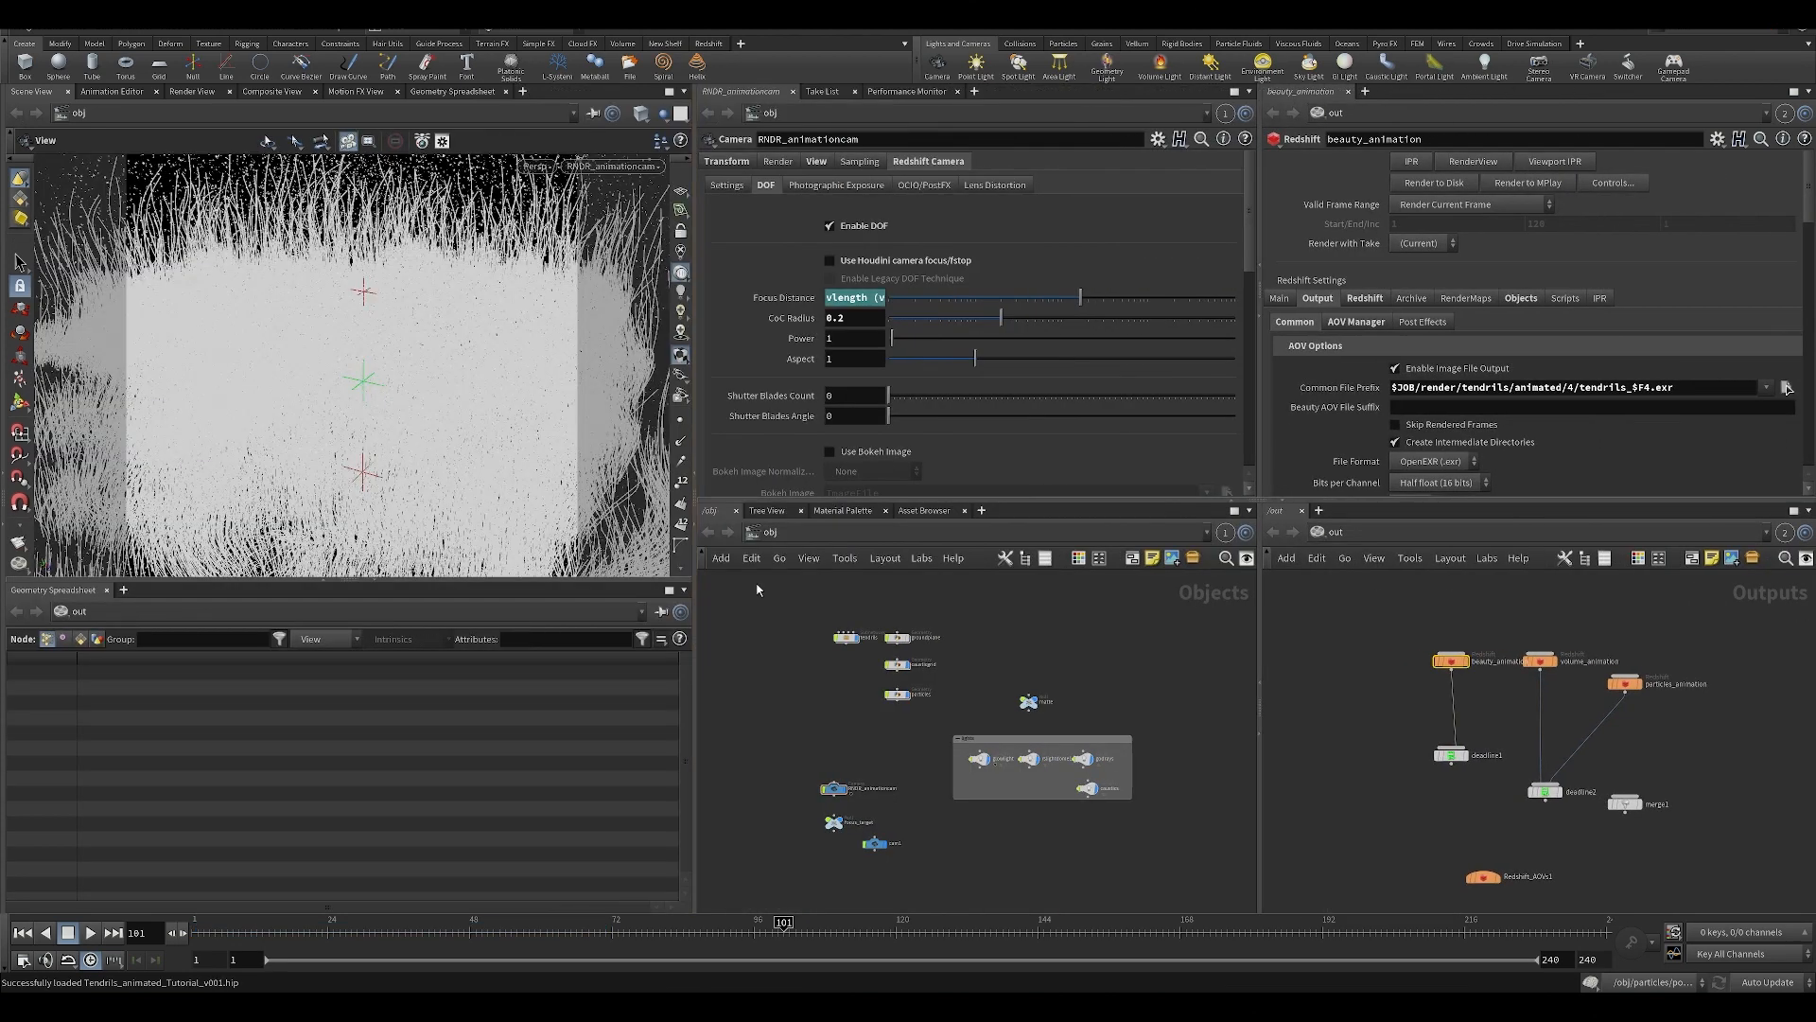
Inspect the beauty_animation node's sample filtering, sample overrides, denoising with its Altus options, and texture sampling.
click(1366, 297)
scroll(1808, 307, down, 10)
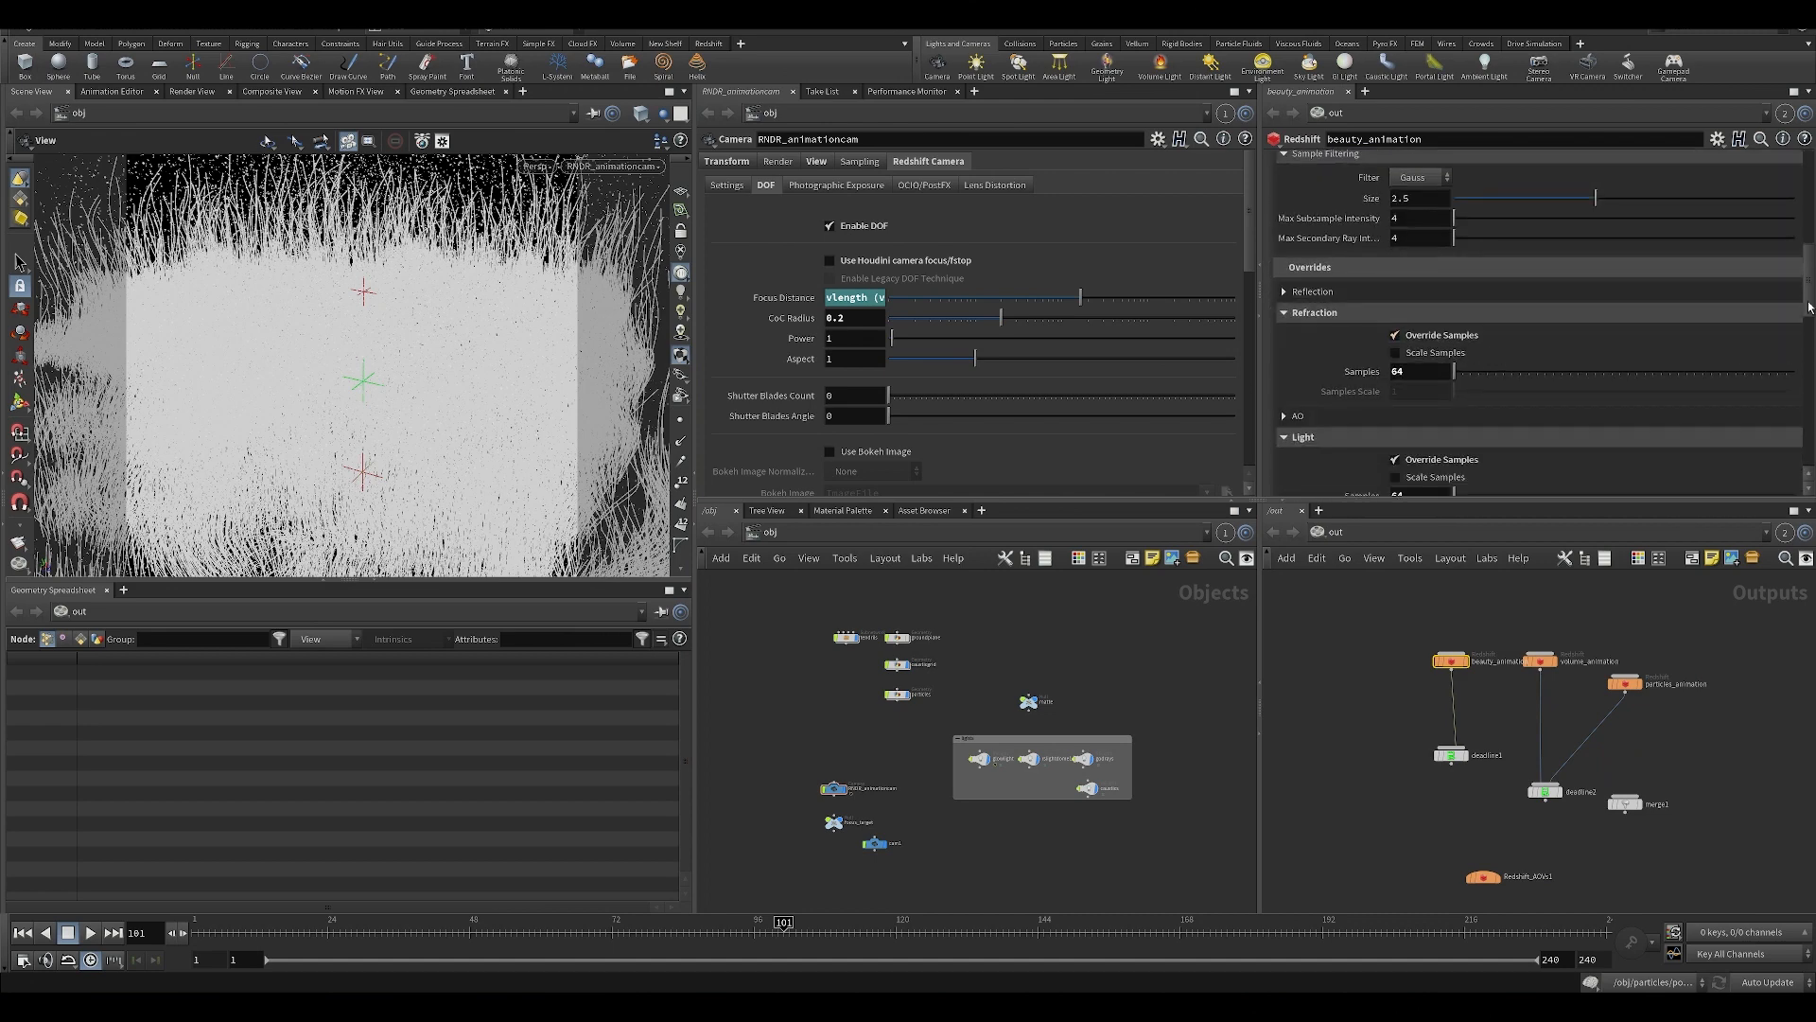
scroll(1808, 307, down, 6)
drag(1809, 431, 1778, 577)
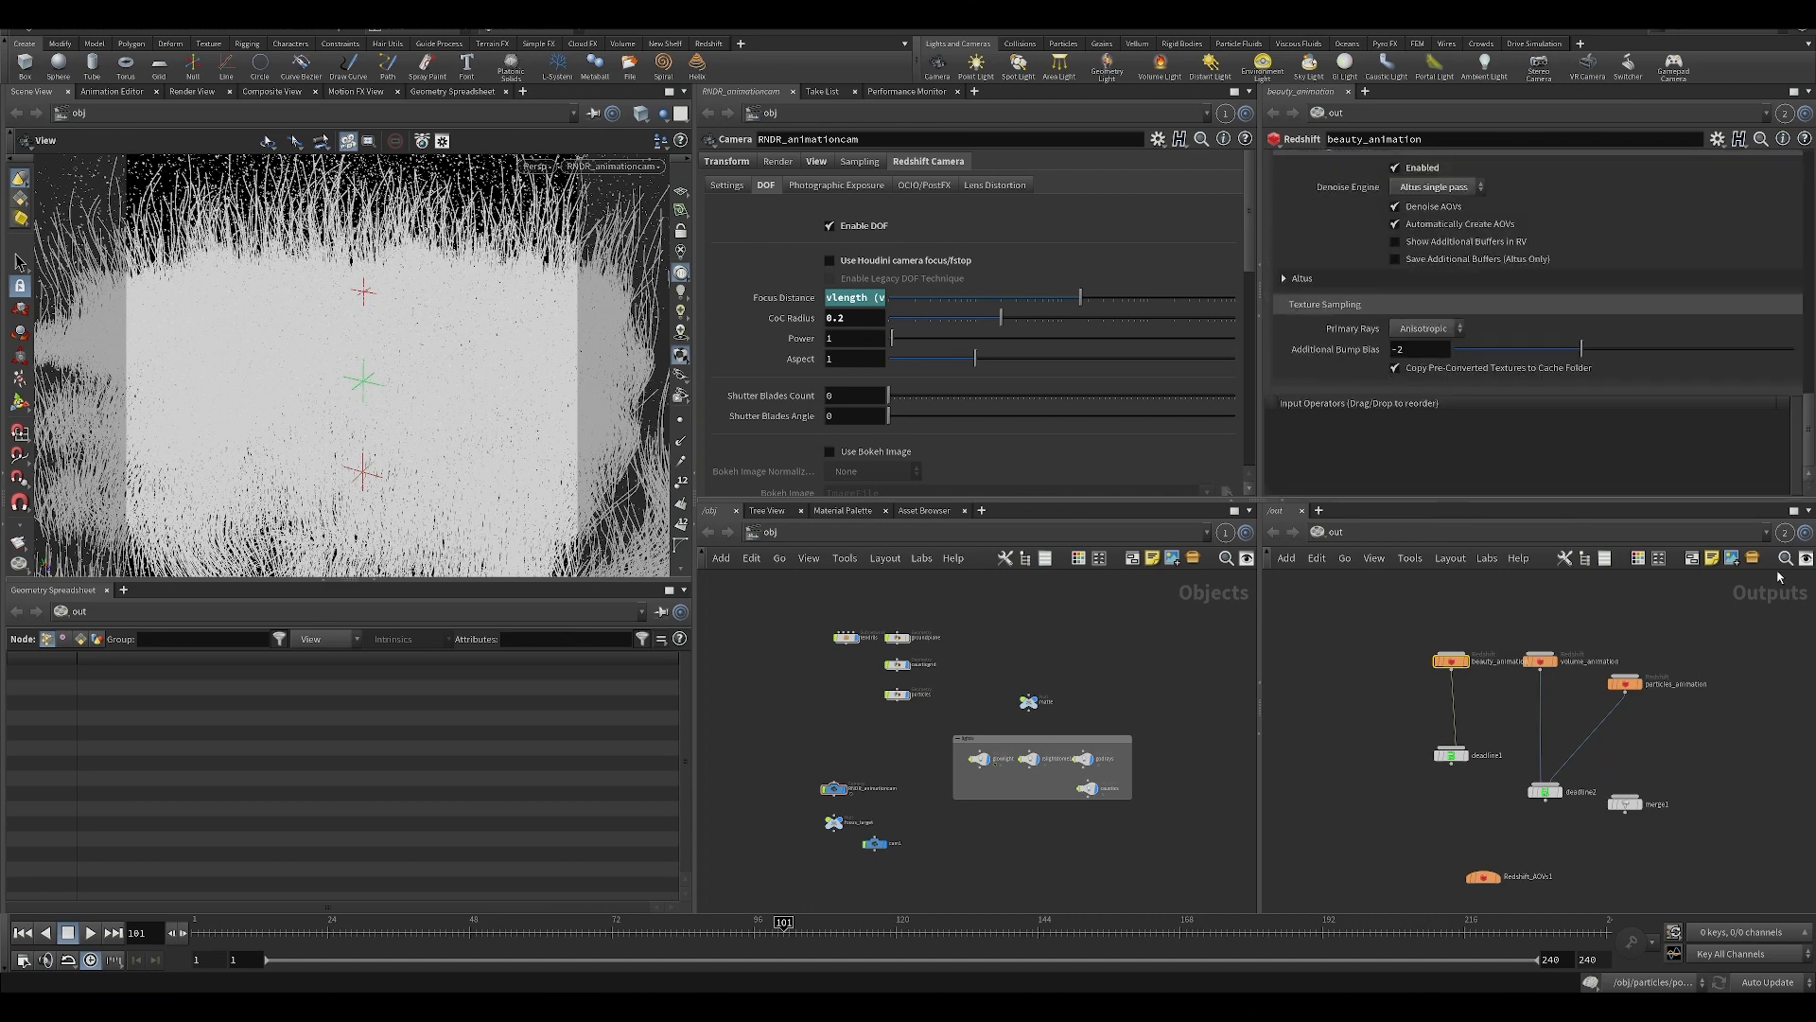
click(1286, 280)
click(1287, 280)
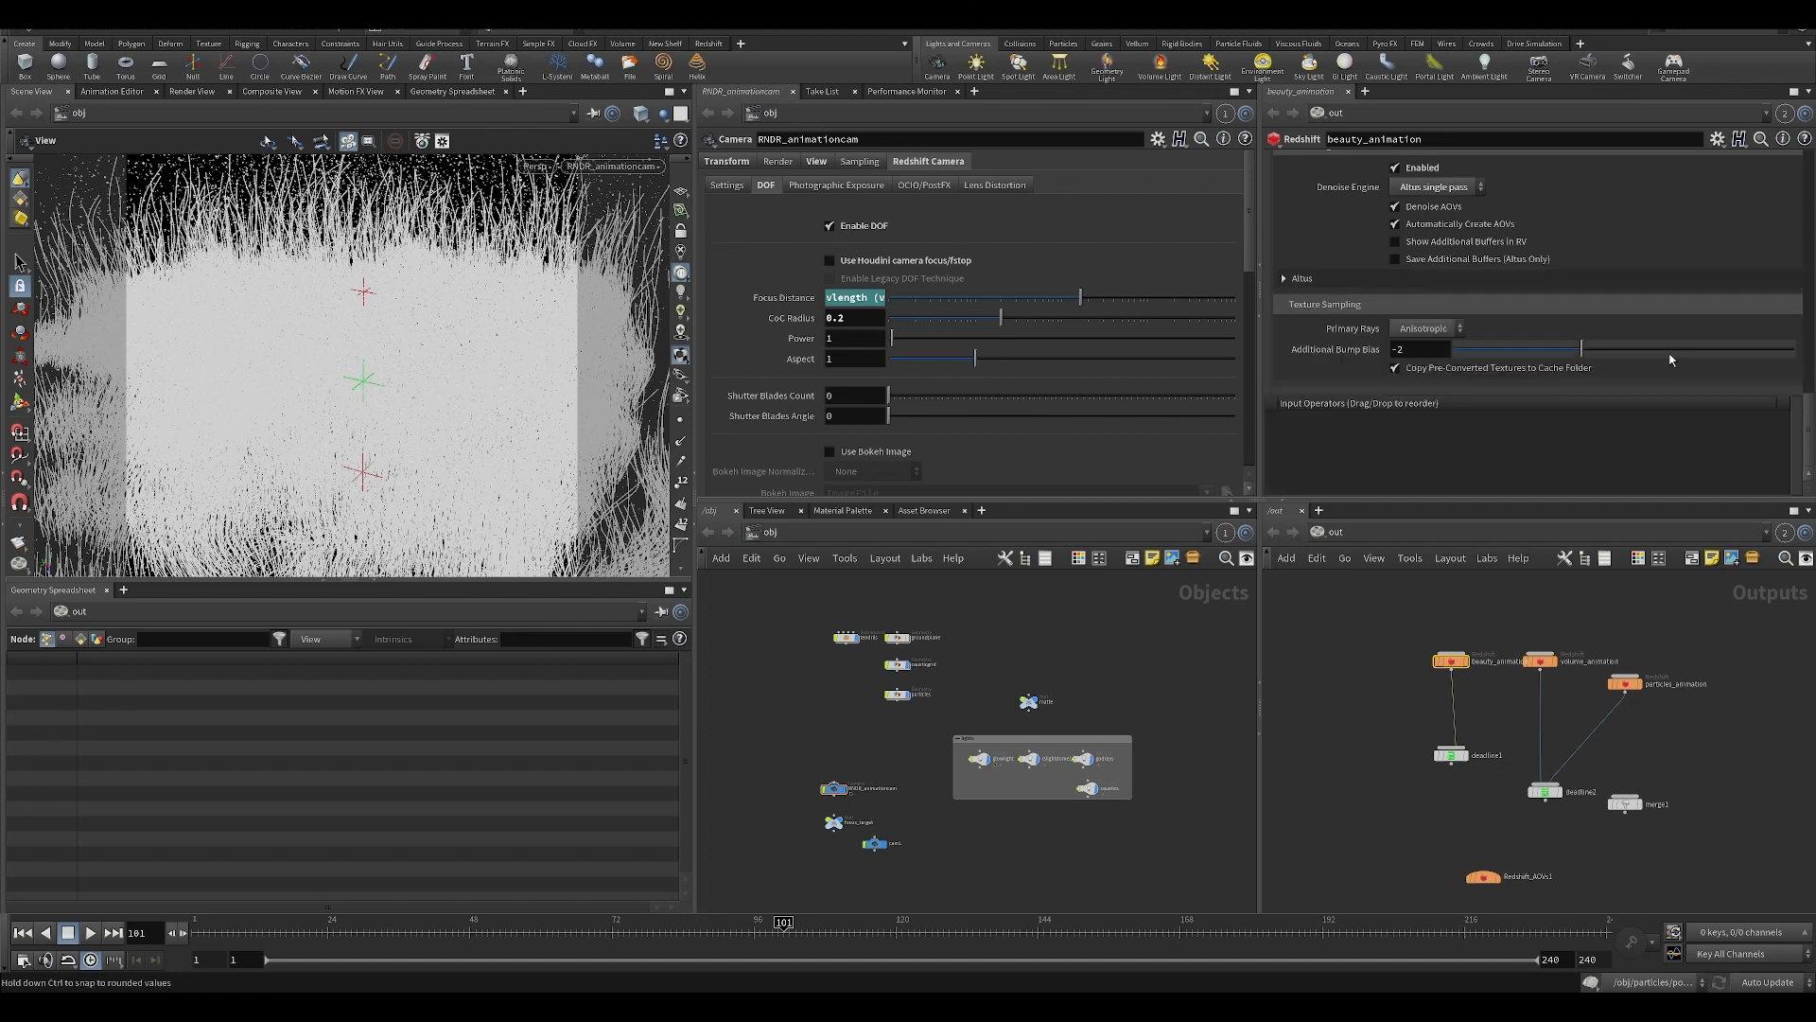
scroll(1807, 446, up, 3)
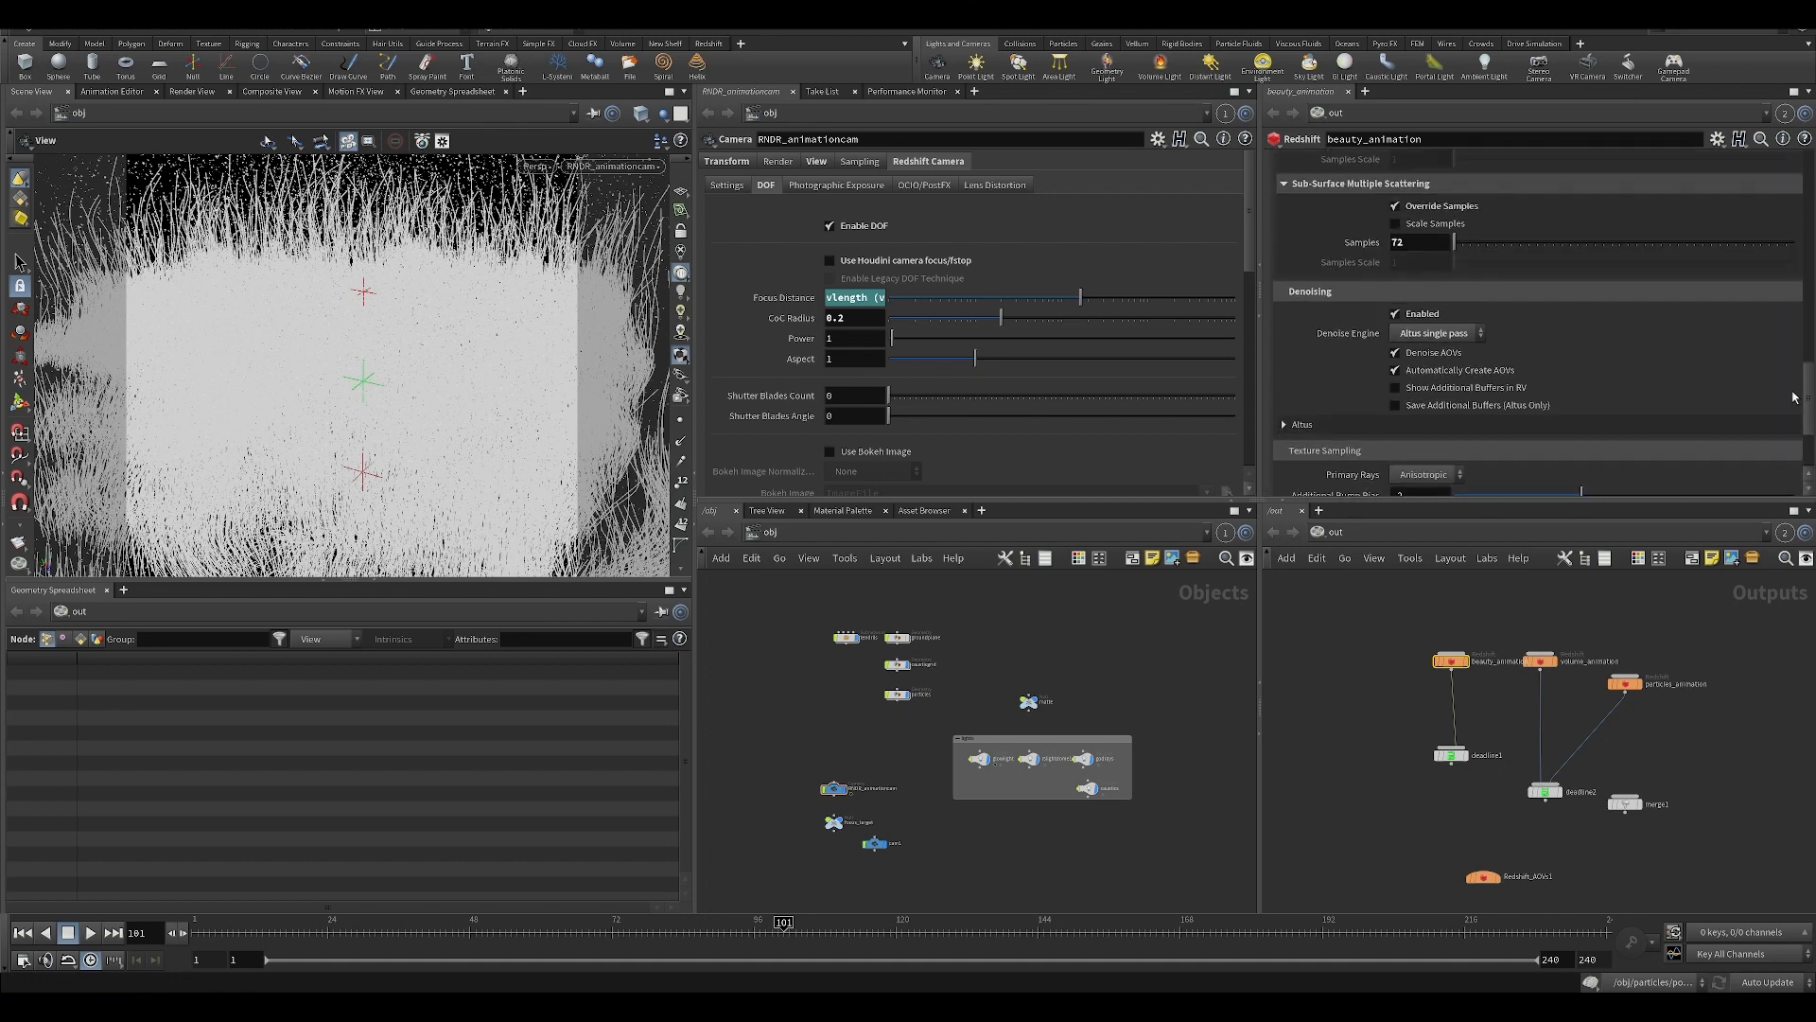
Recheck the beauty_animation sampling settings and look through the available denoise engines.
drag(1807, 398, 1812, 203)
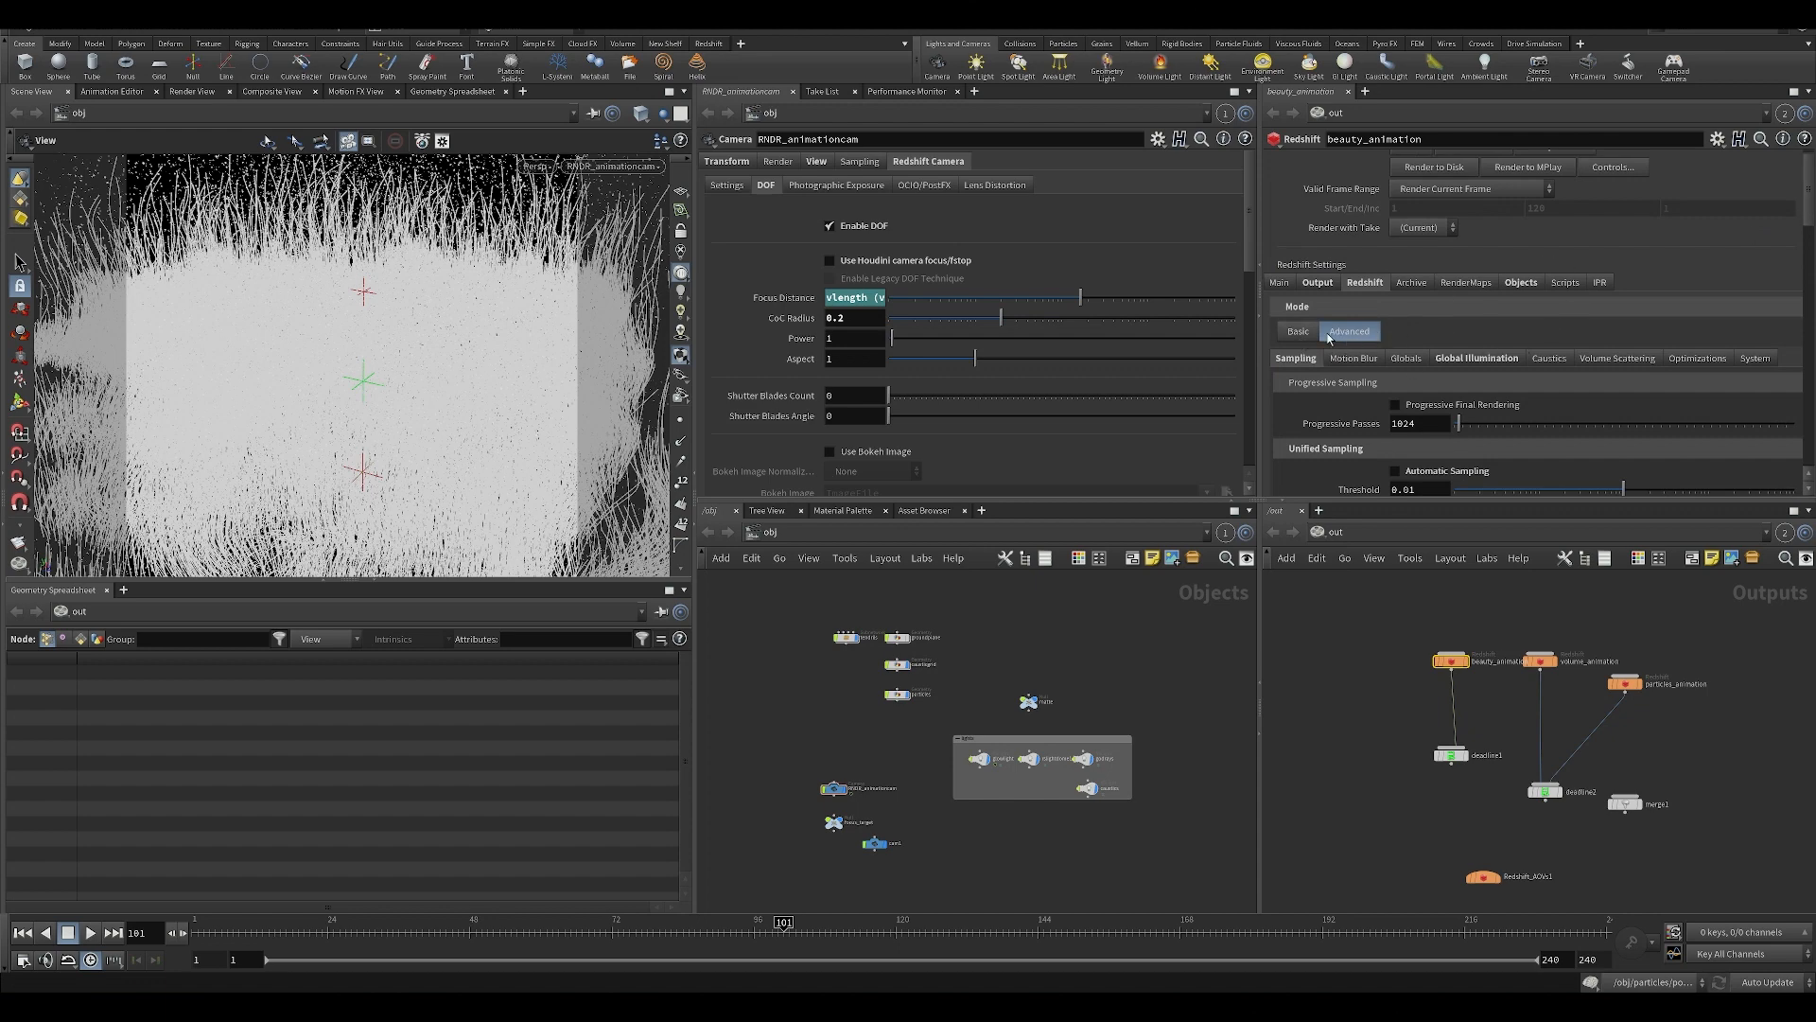
drag(1809, 289, 1795, 409)
scroll(1505, 350, up, 1)
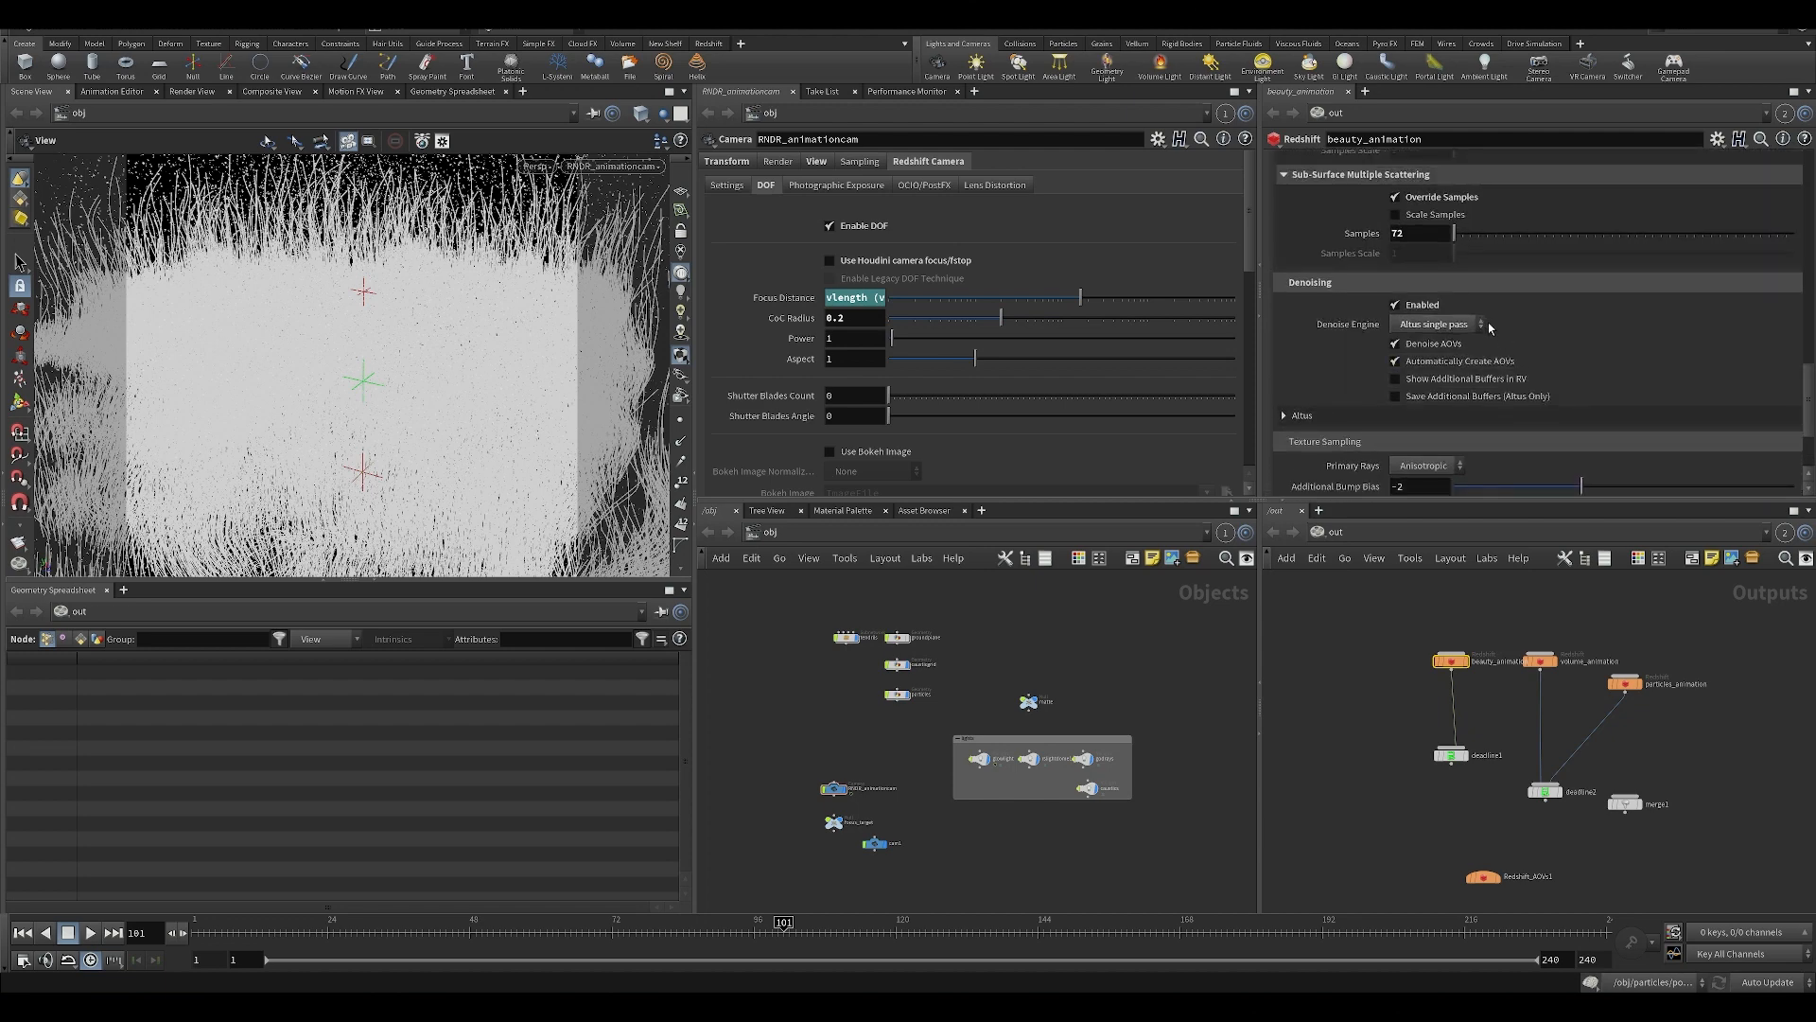
click(1441, 332)
click(1561, 324)
click(1434, 323)
click(1434, 326)
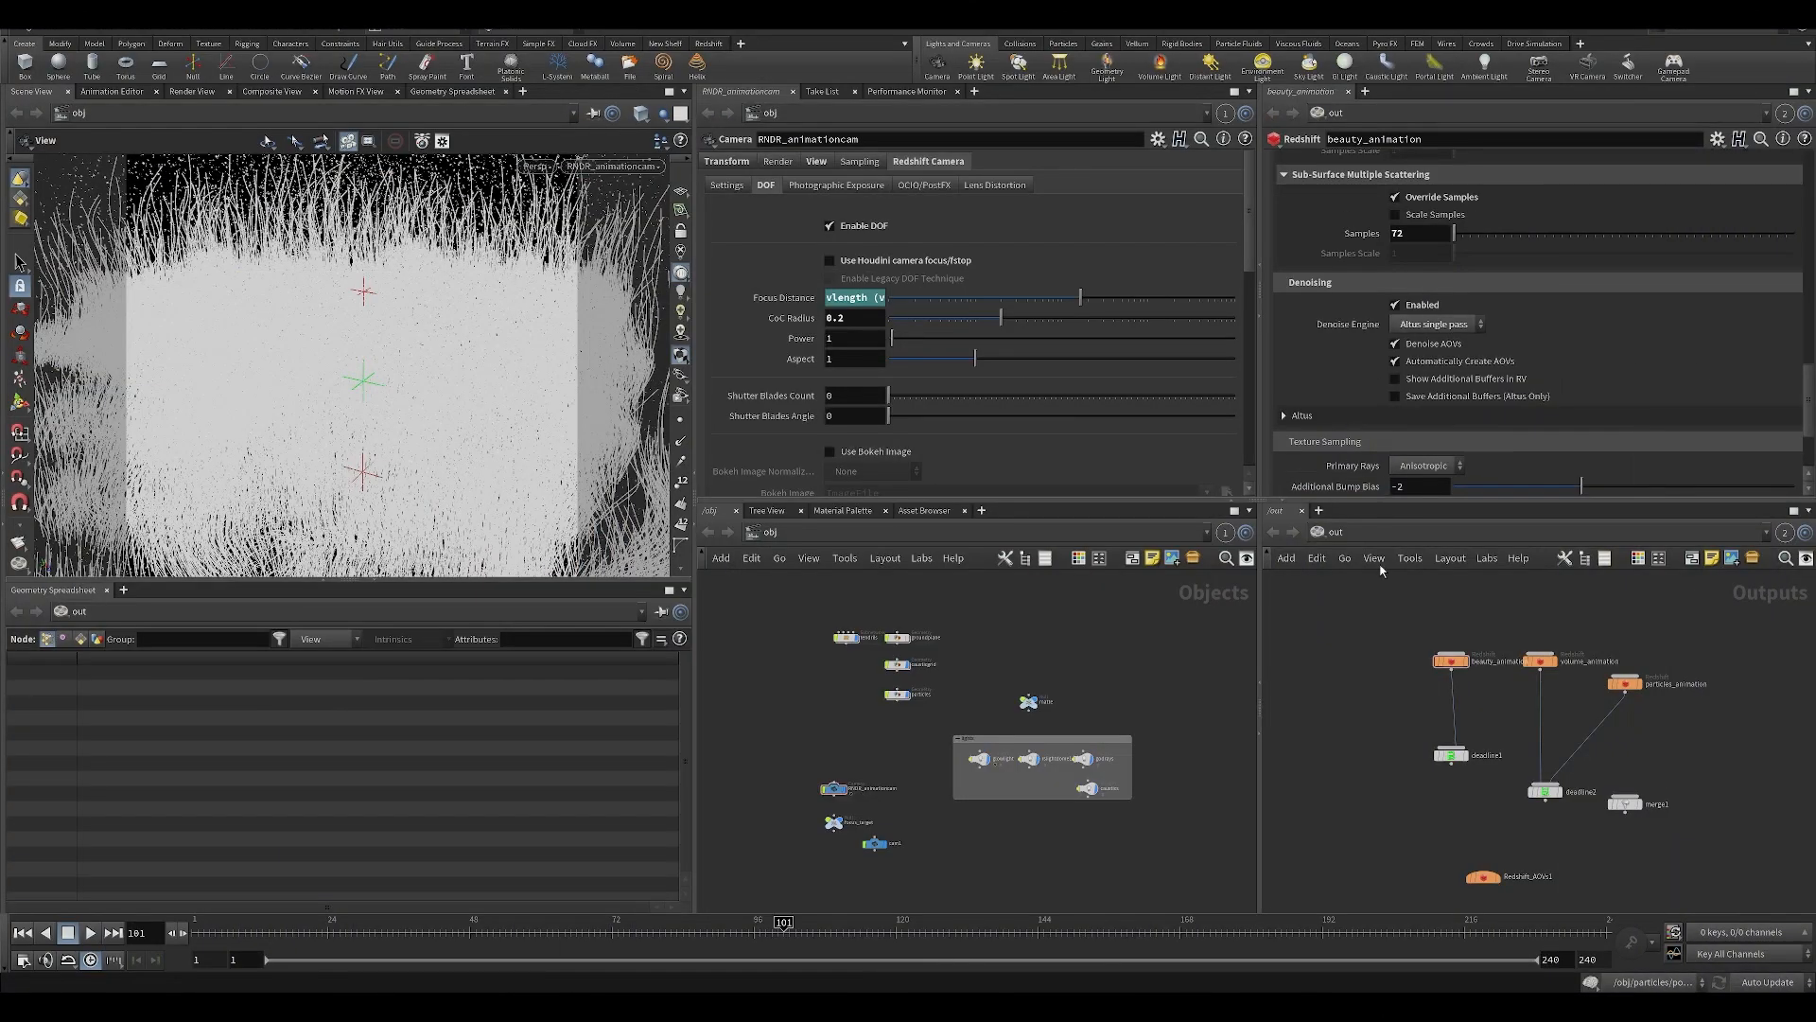
Look over the denoising and texture sampling settings of the beauty_animation node once more.
drag(1802, 399, 1794, 442)
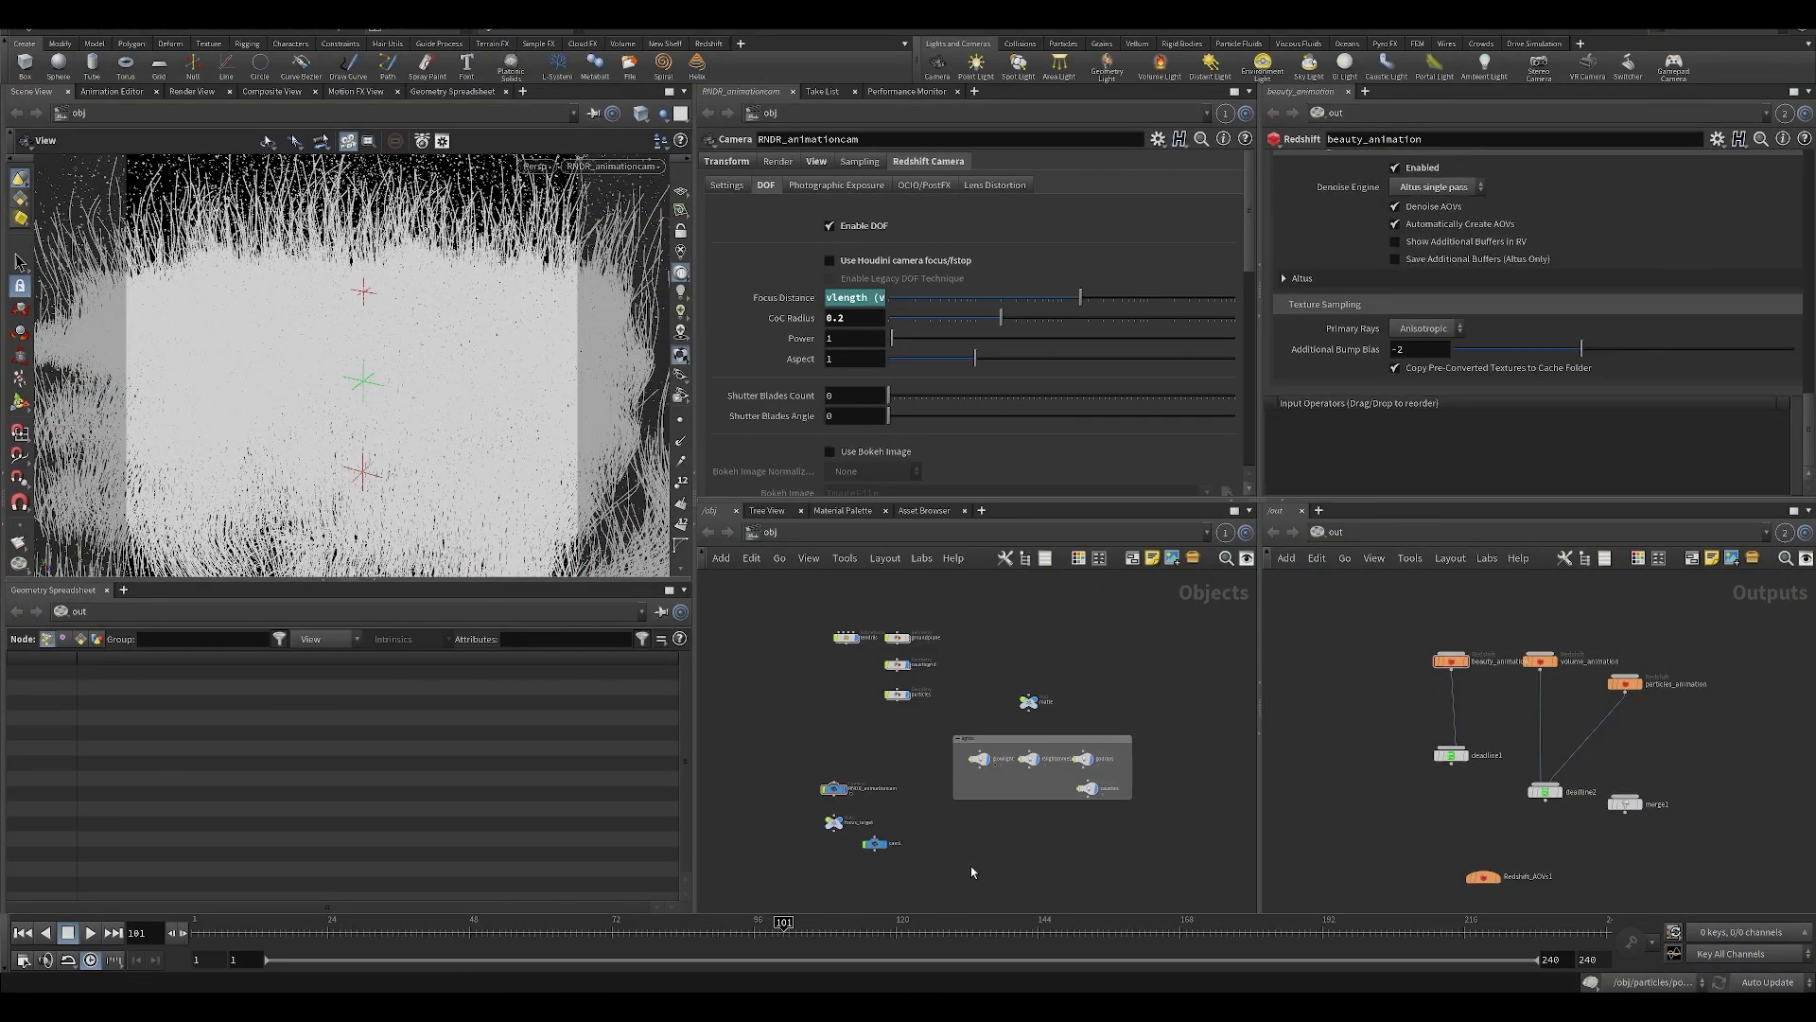
scroll(1463, 234, up, 1)
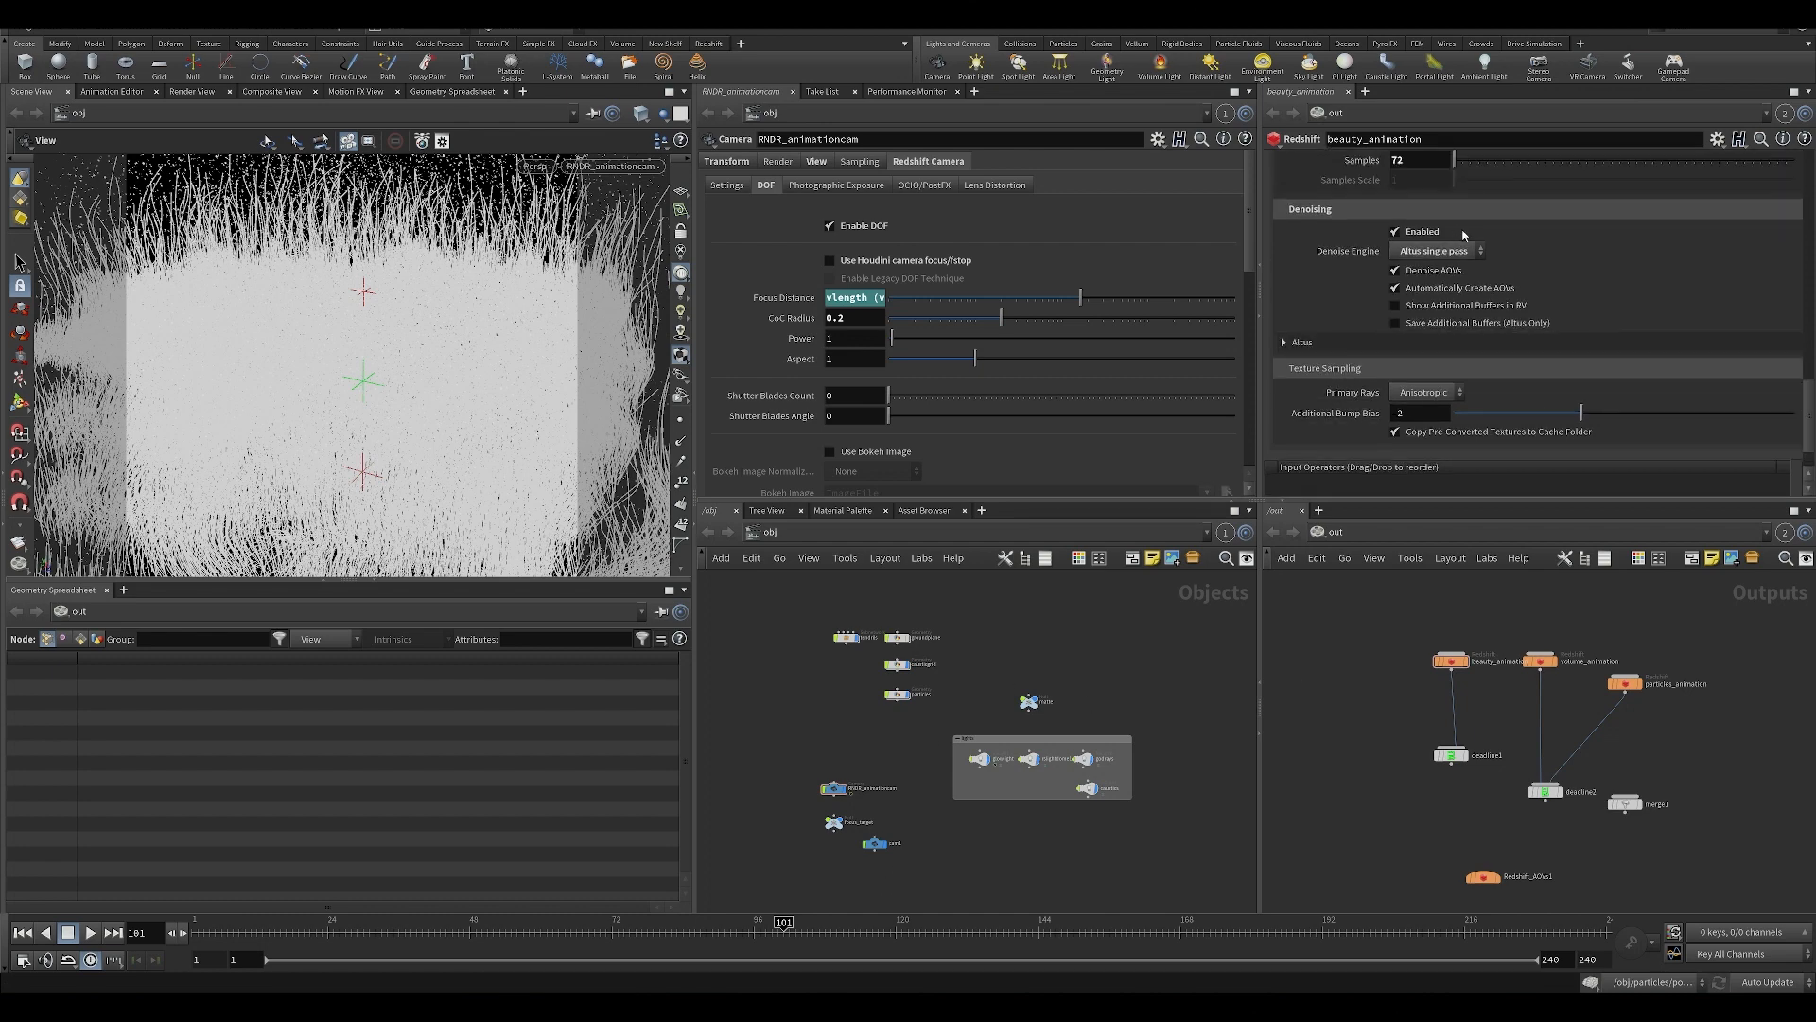
scroll(1746, 402, up, 3)
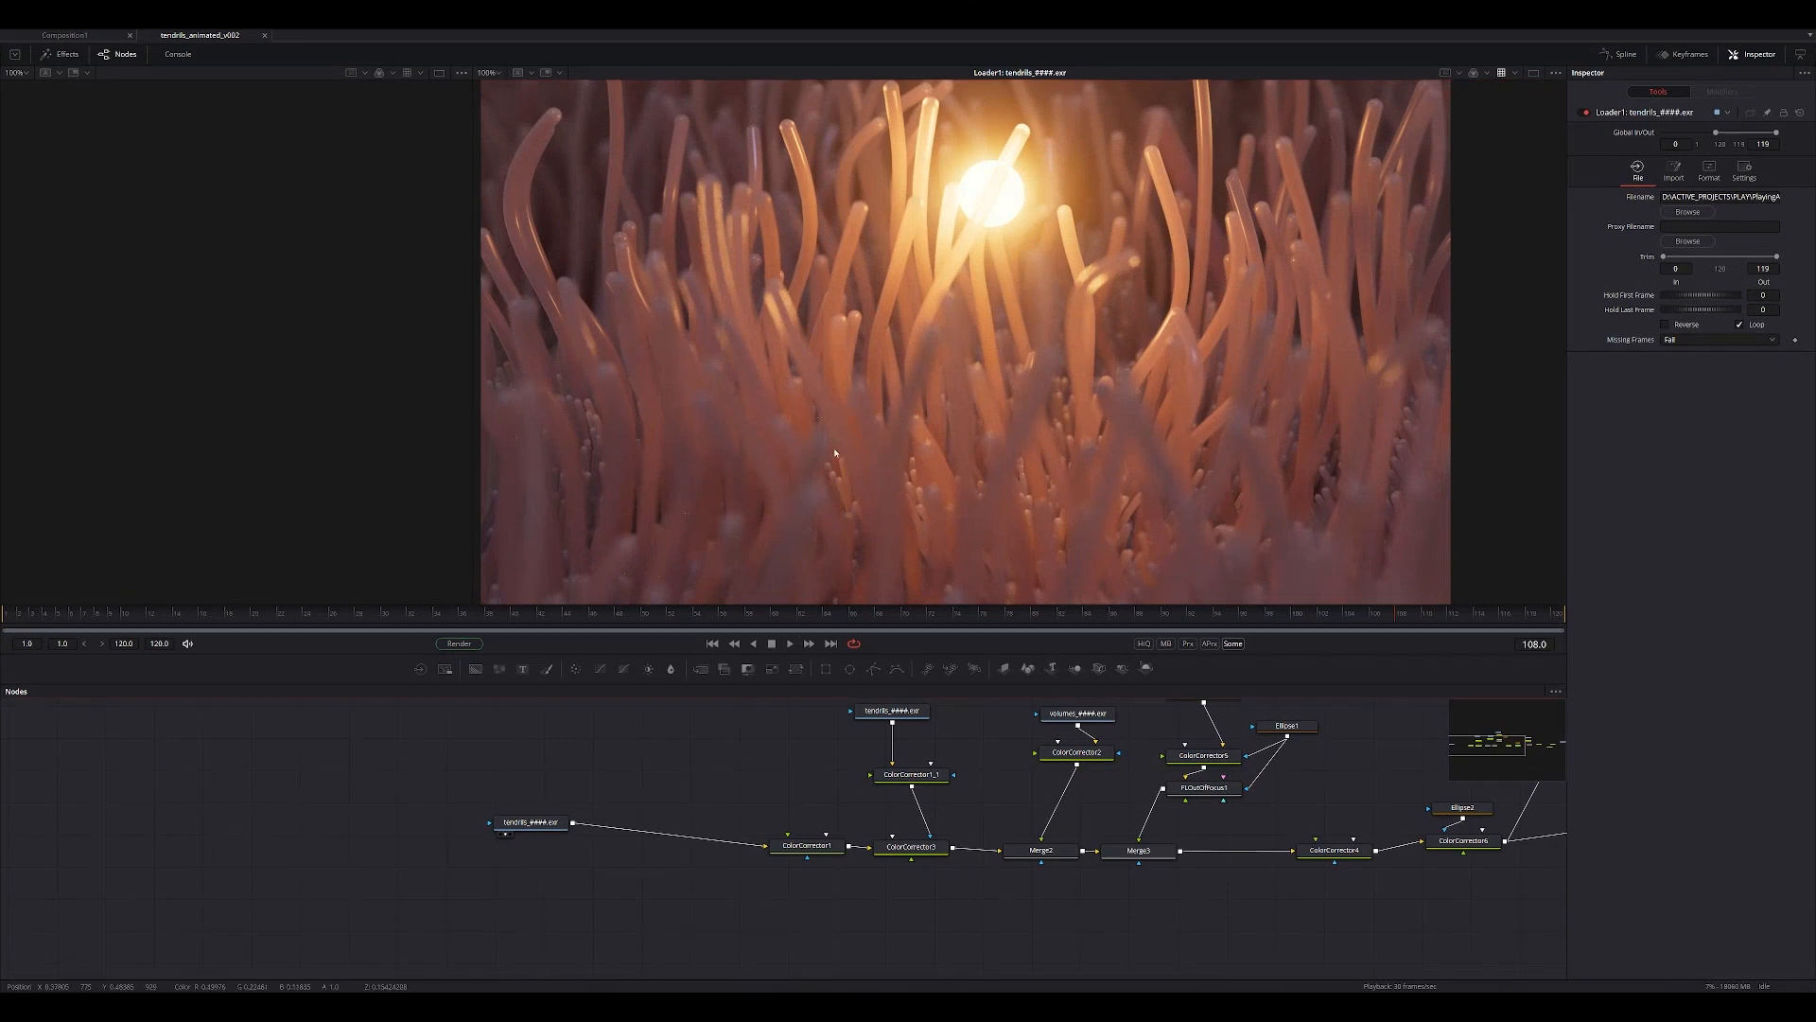
Switch to Fusion and play the tendrils image sequence, inspecting the render's detail and noise up close in several areas.
ctrl+scroll(822, 287, down, 2)
ctrl+scroll(898, 354, up, 4)
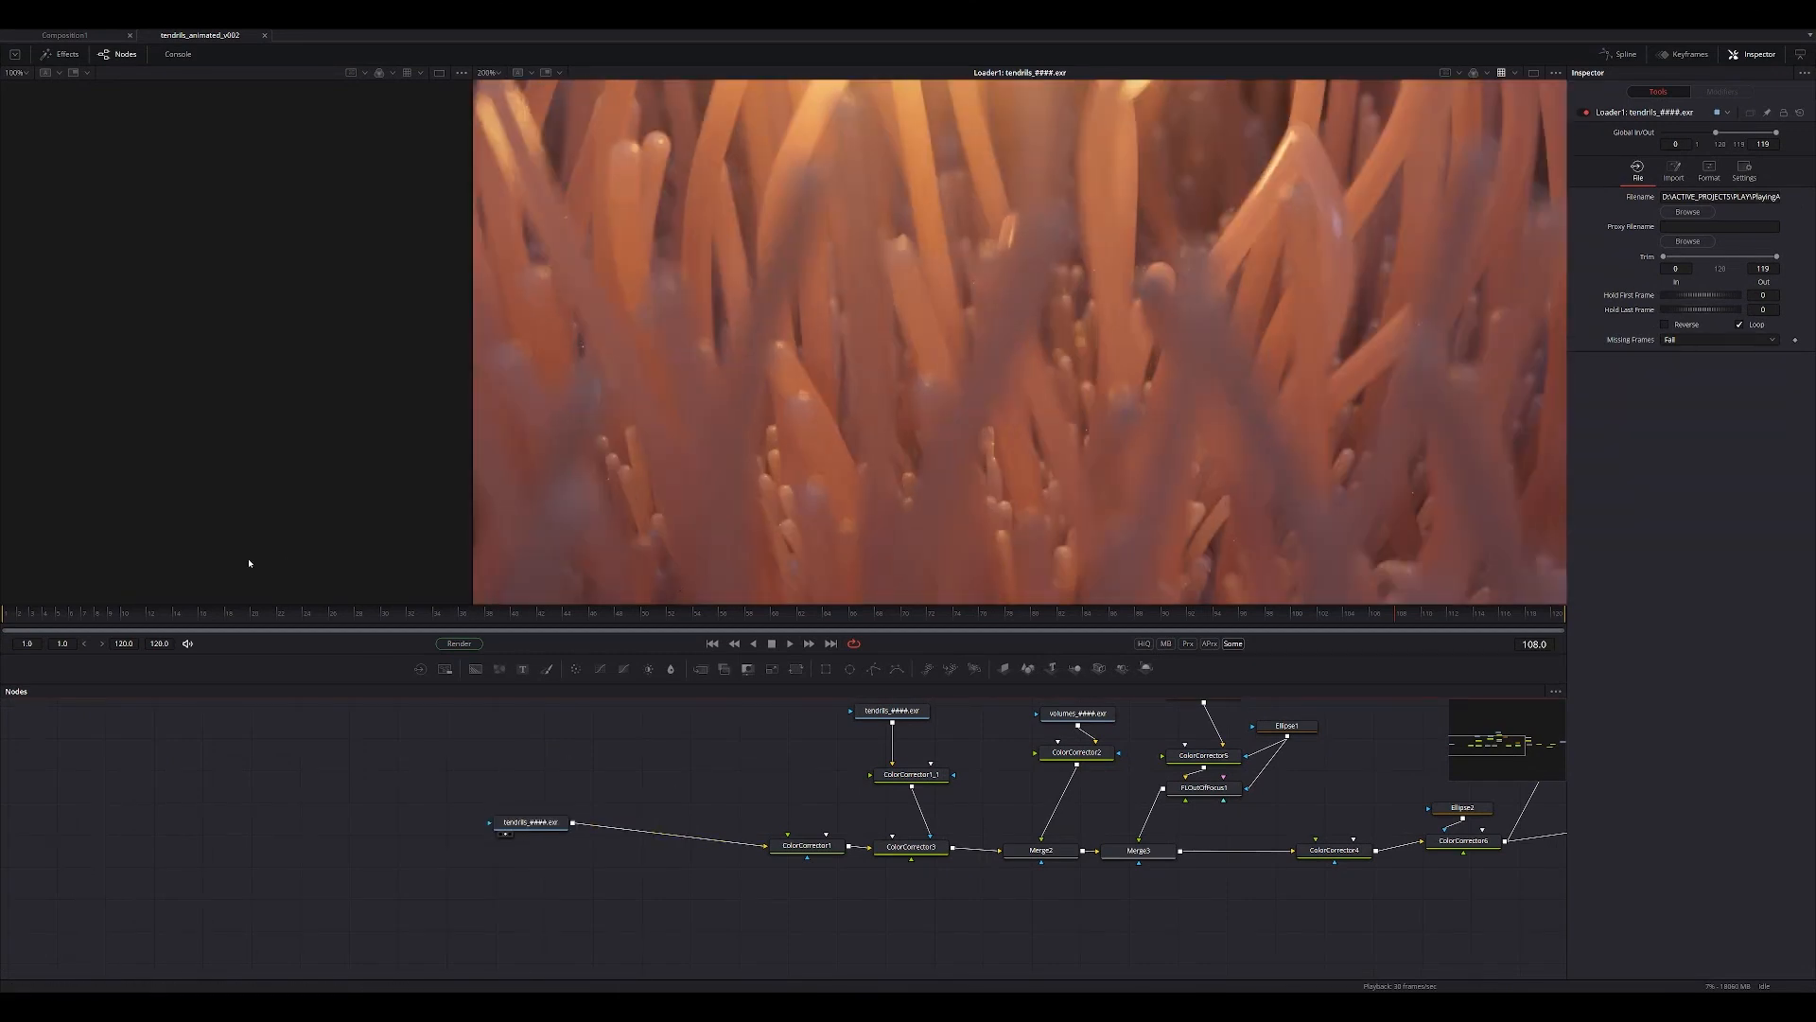
drag(168, 623, 134, 620)
middle_drag(876, 302, 854, 464)
ctrl+scroll(854, 463, down, 3)
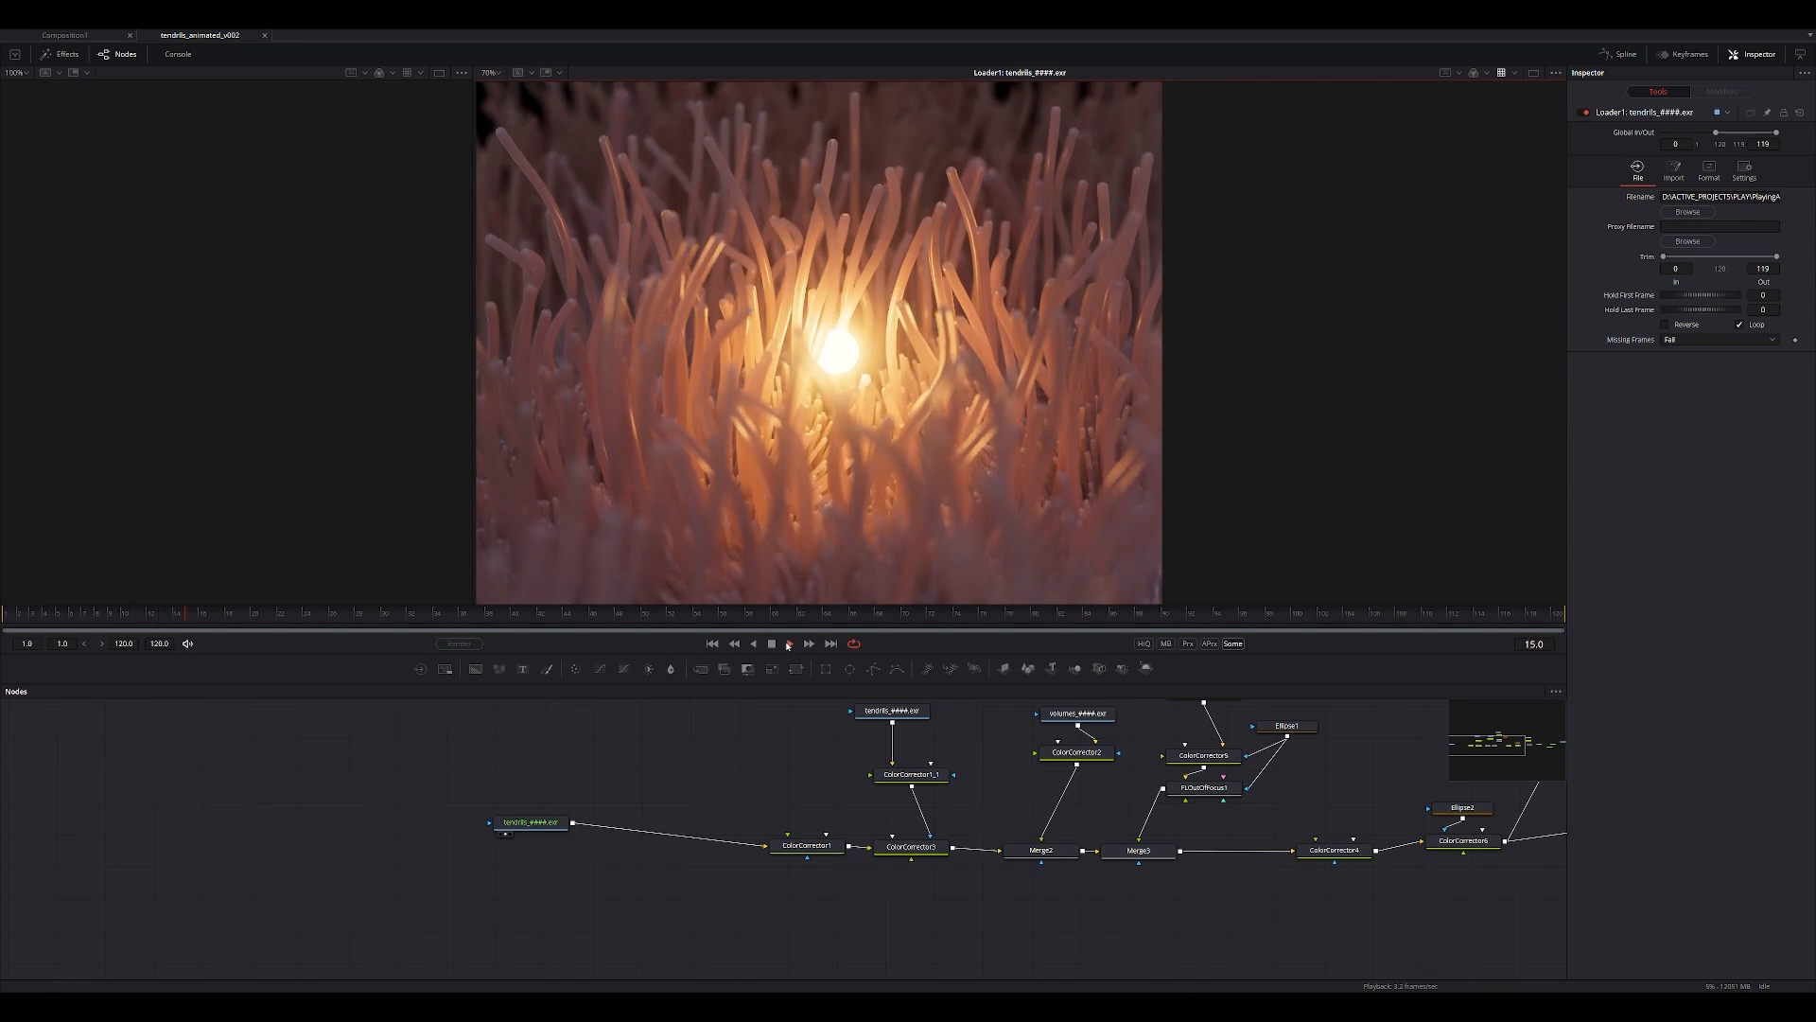
ctrl+scroll(867, 441, up, 4)
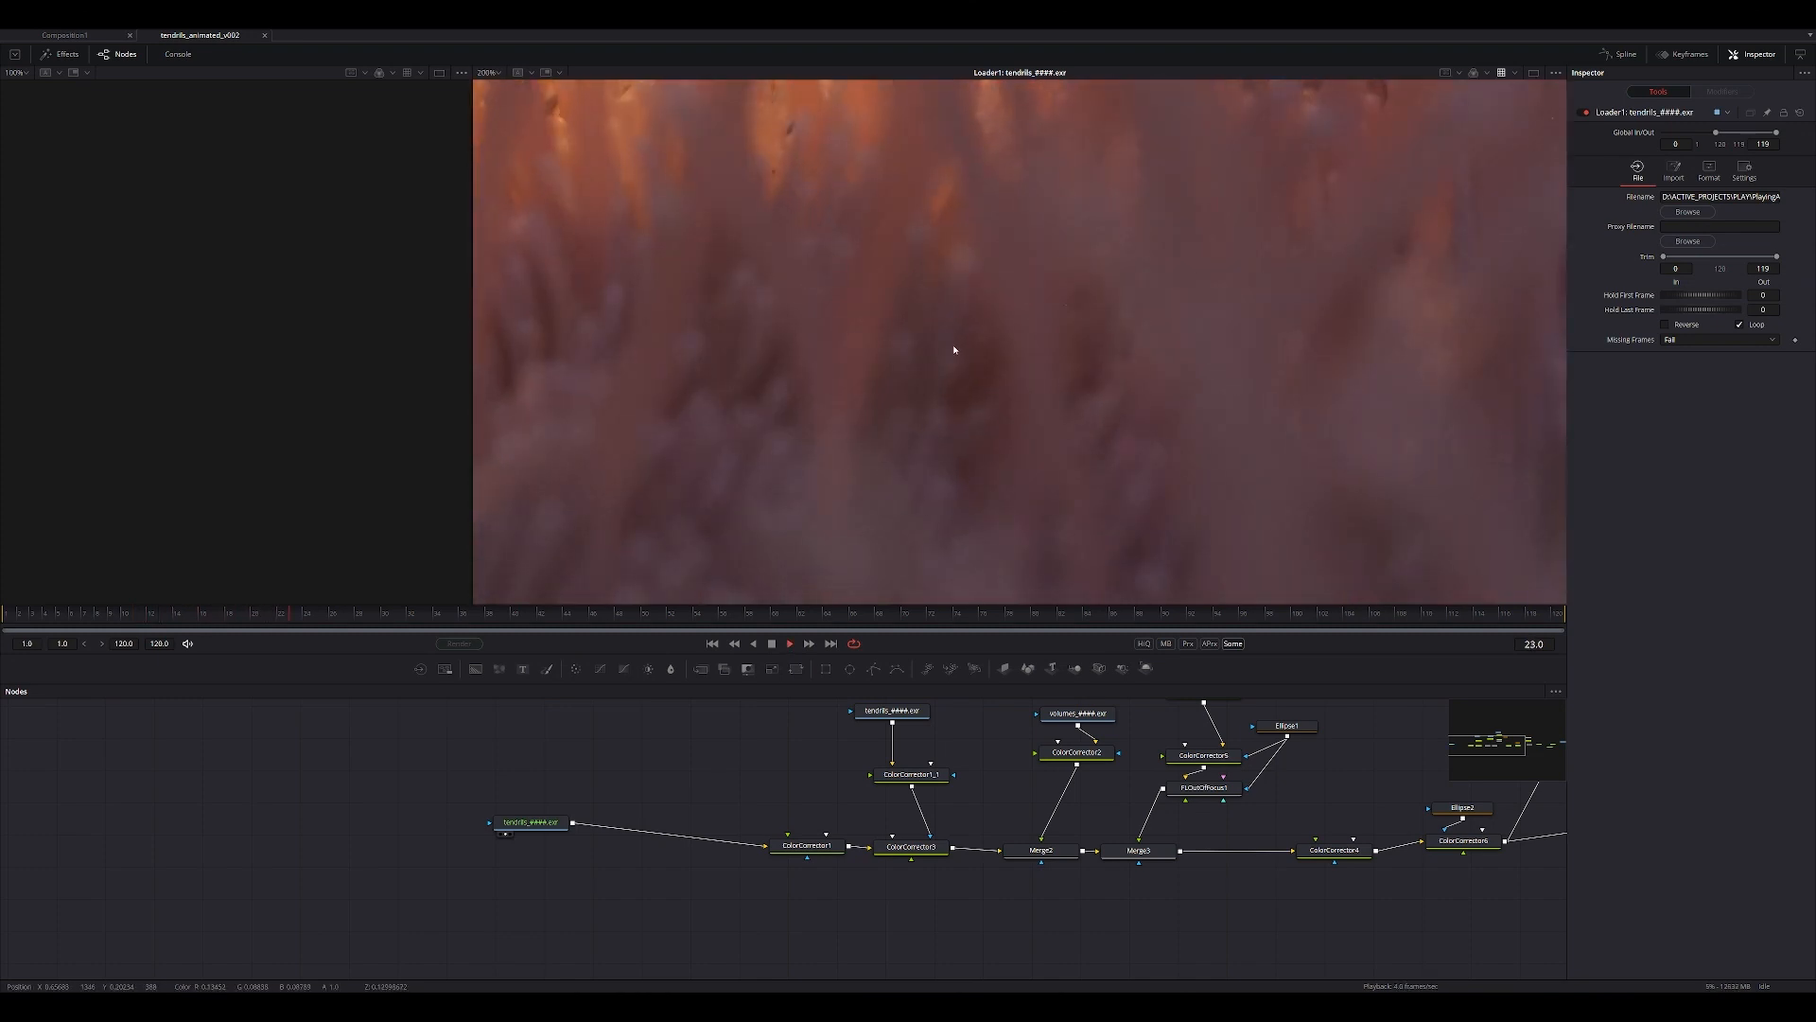
ctrl+scroll(924, 385, down, 3)
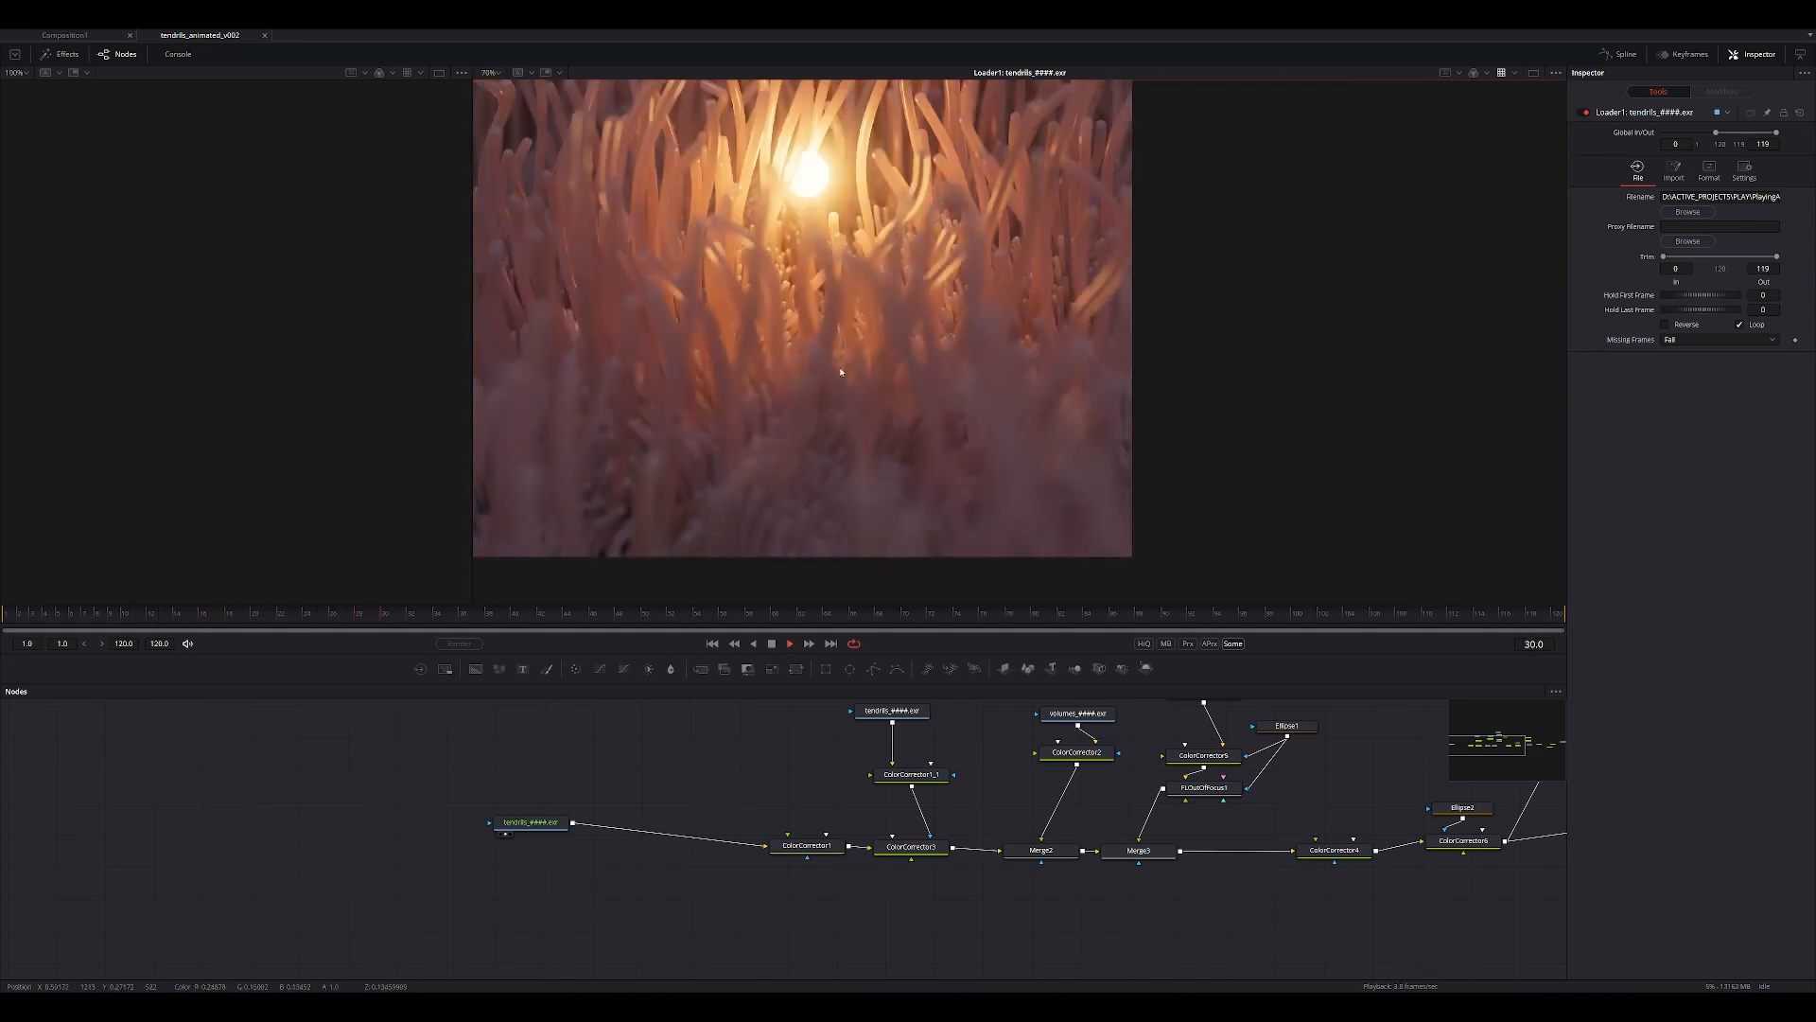
ctrl+scroll(926, 382, up, 3)
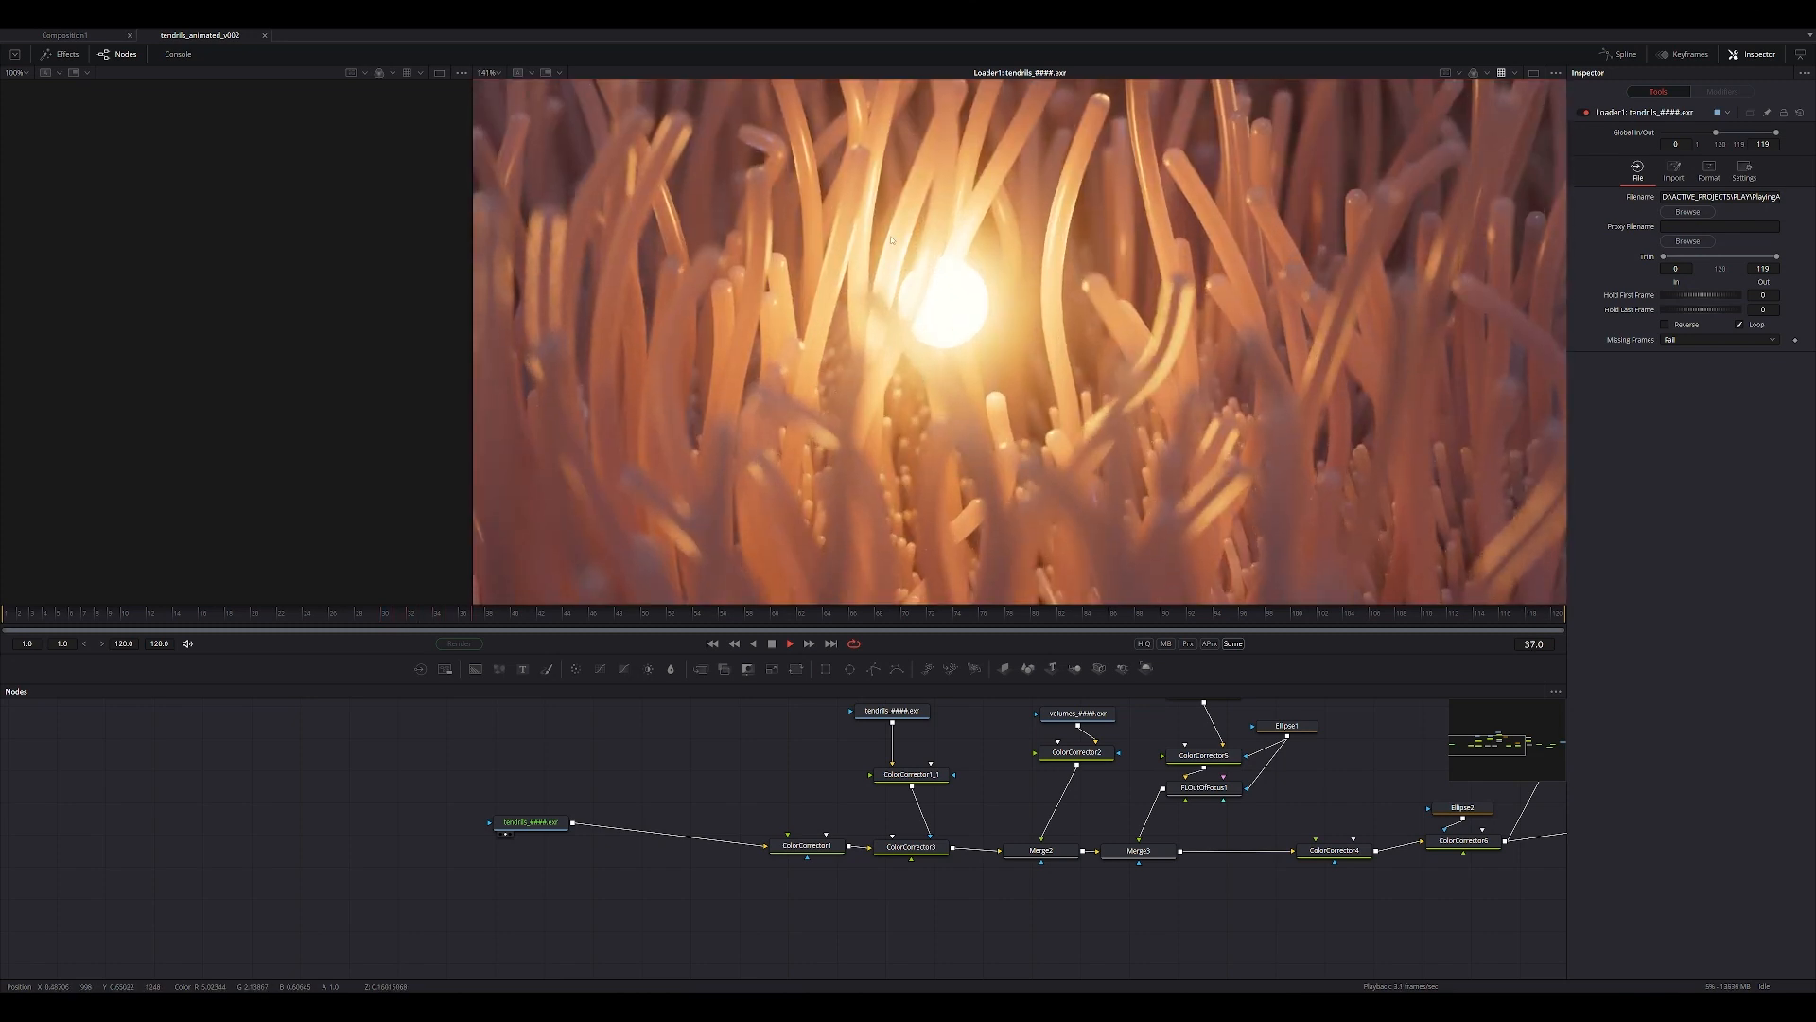
middle_drag(936, 260, 799, 340)
ctrl+scroll(839, 431, down, 4)
ctrl+scroll(848, 416, up, 4)
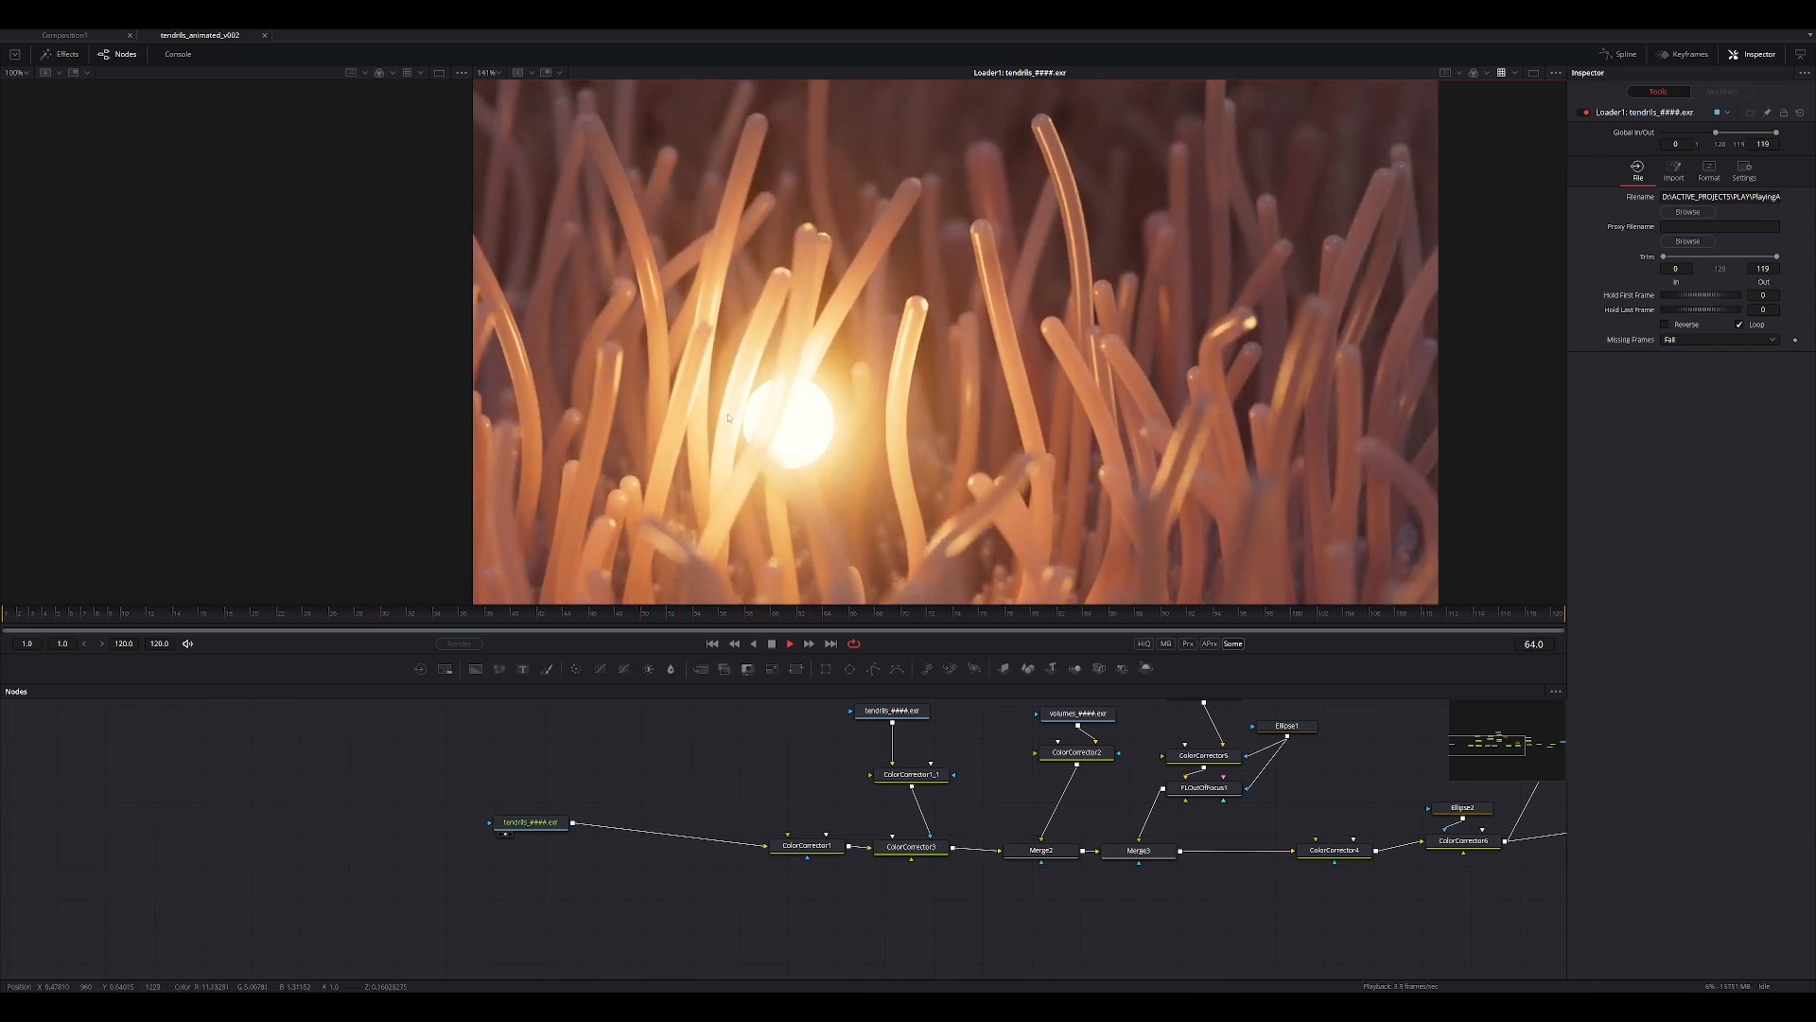
click(771, 644)
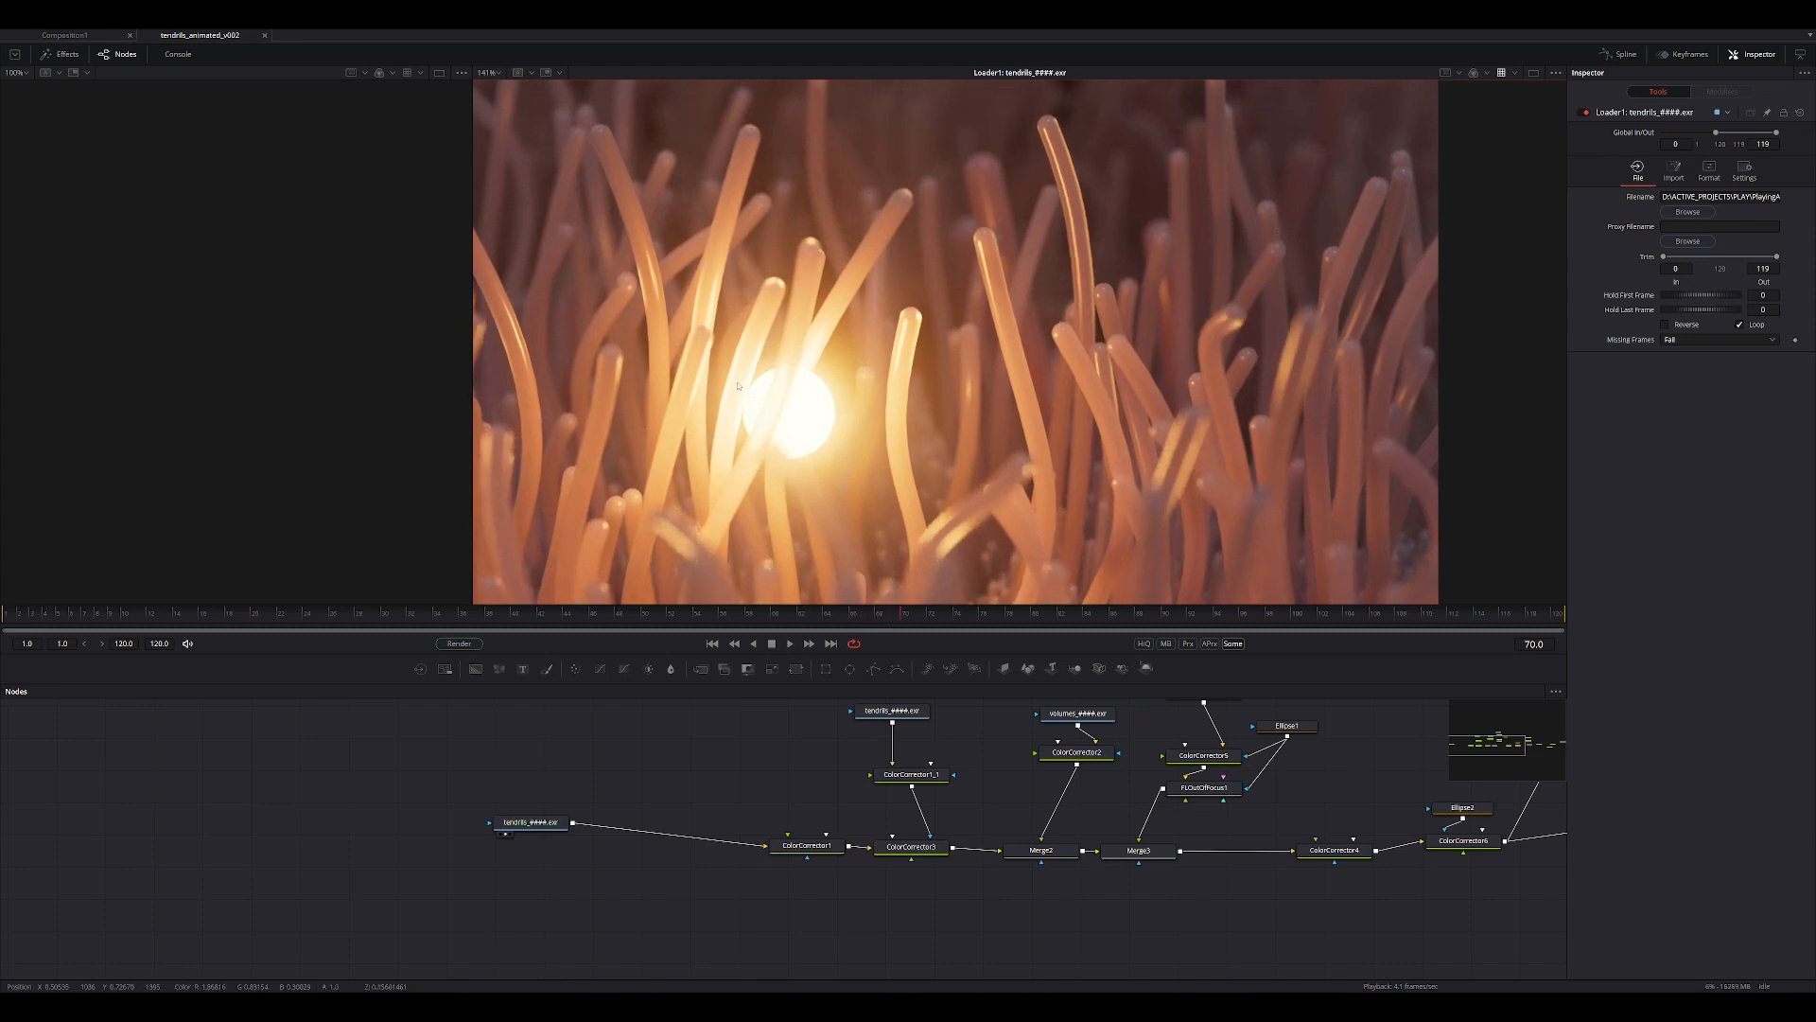
View the outputs of ColorCorrector1, the second tendrils loader and the ColorCorrector1_1 depth mask in turn.
middle_drag(747, 737, 773, 786)
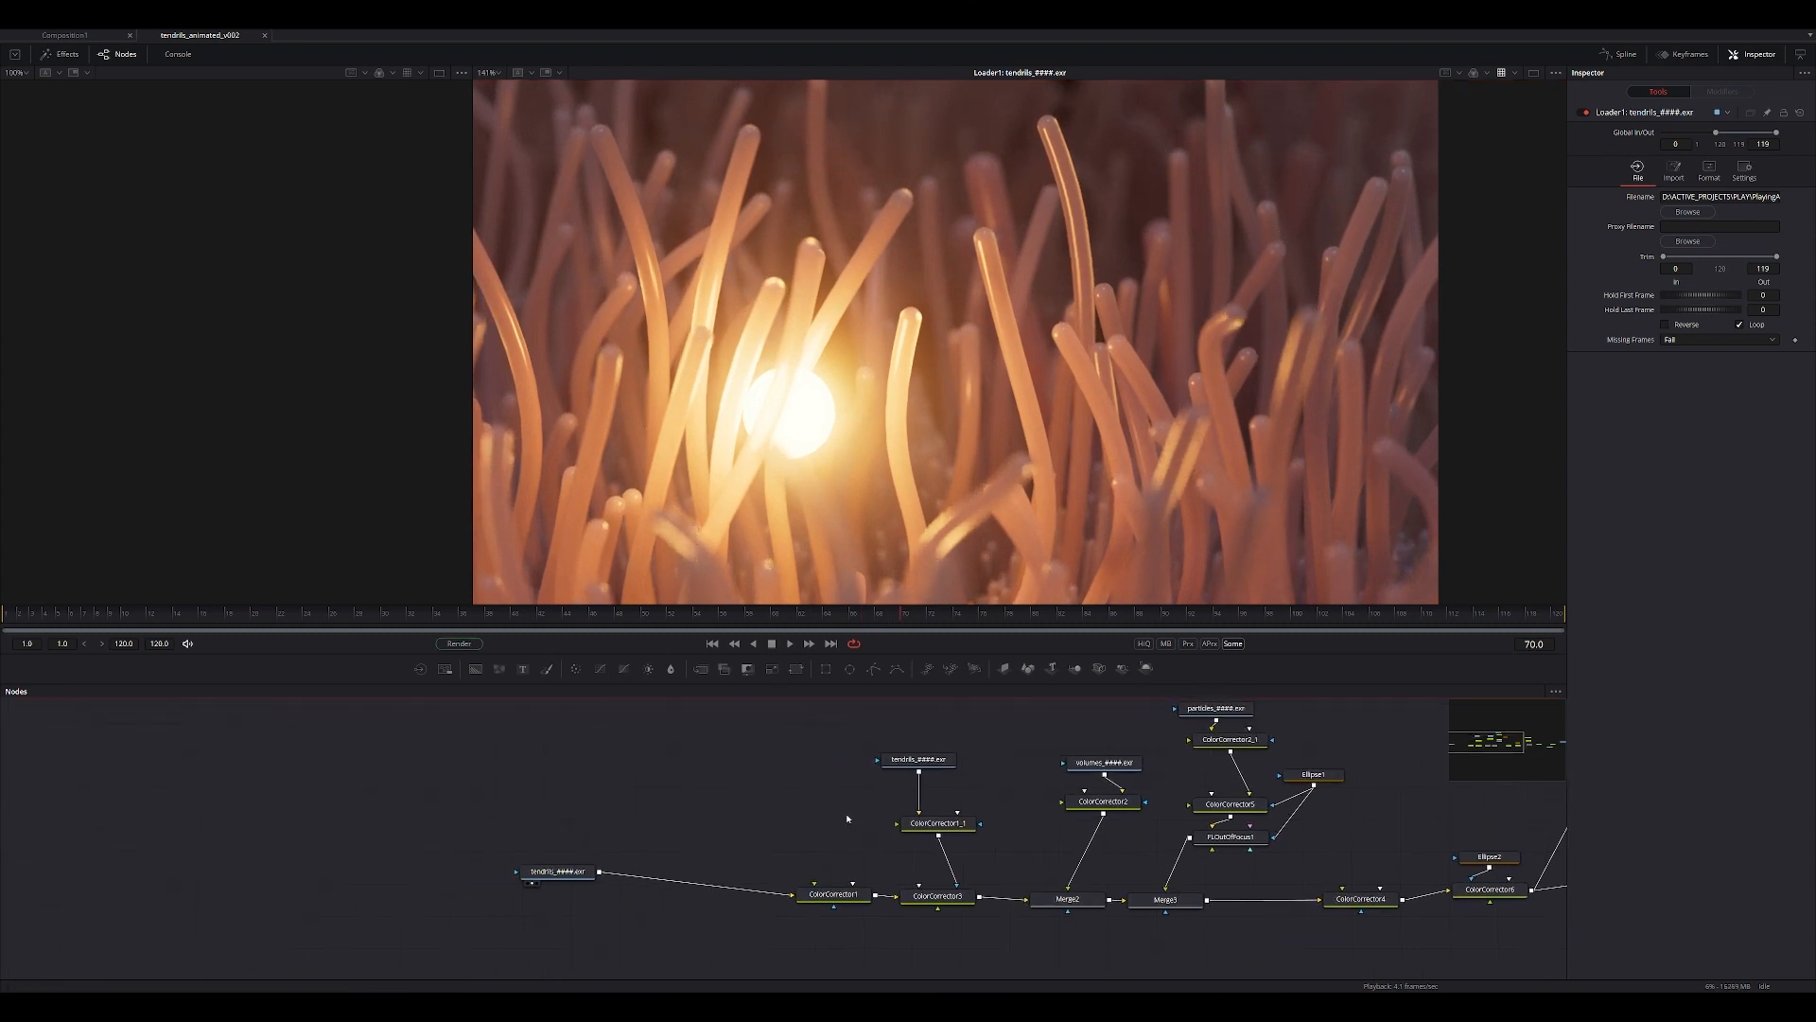
ctrl+scroll(771, 390, down, 1)
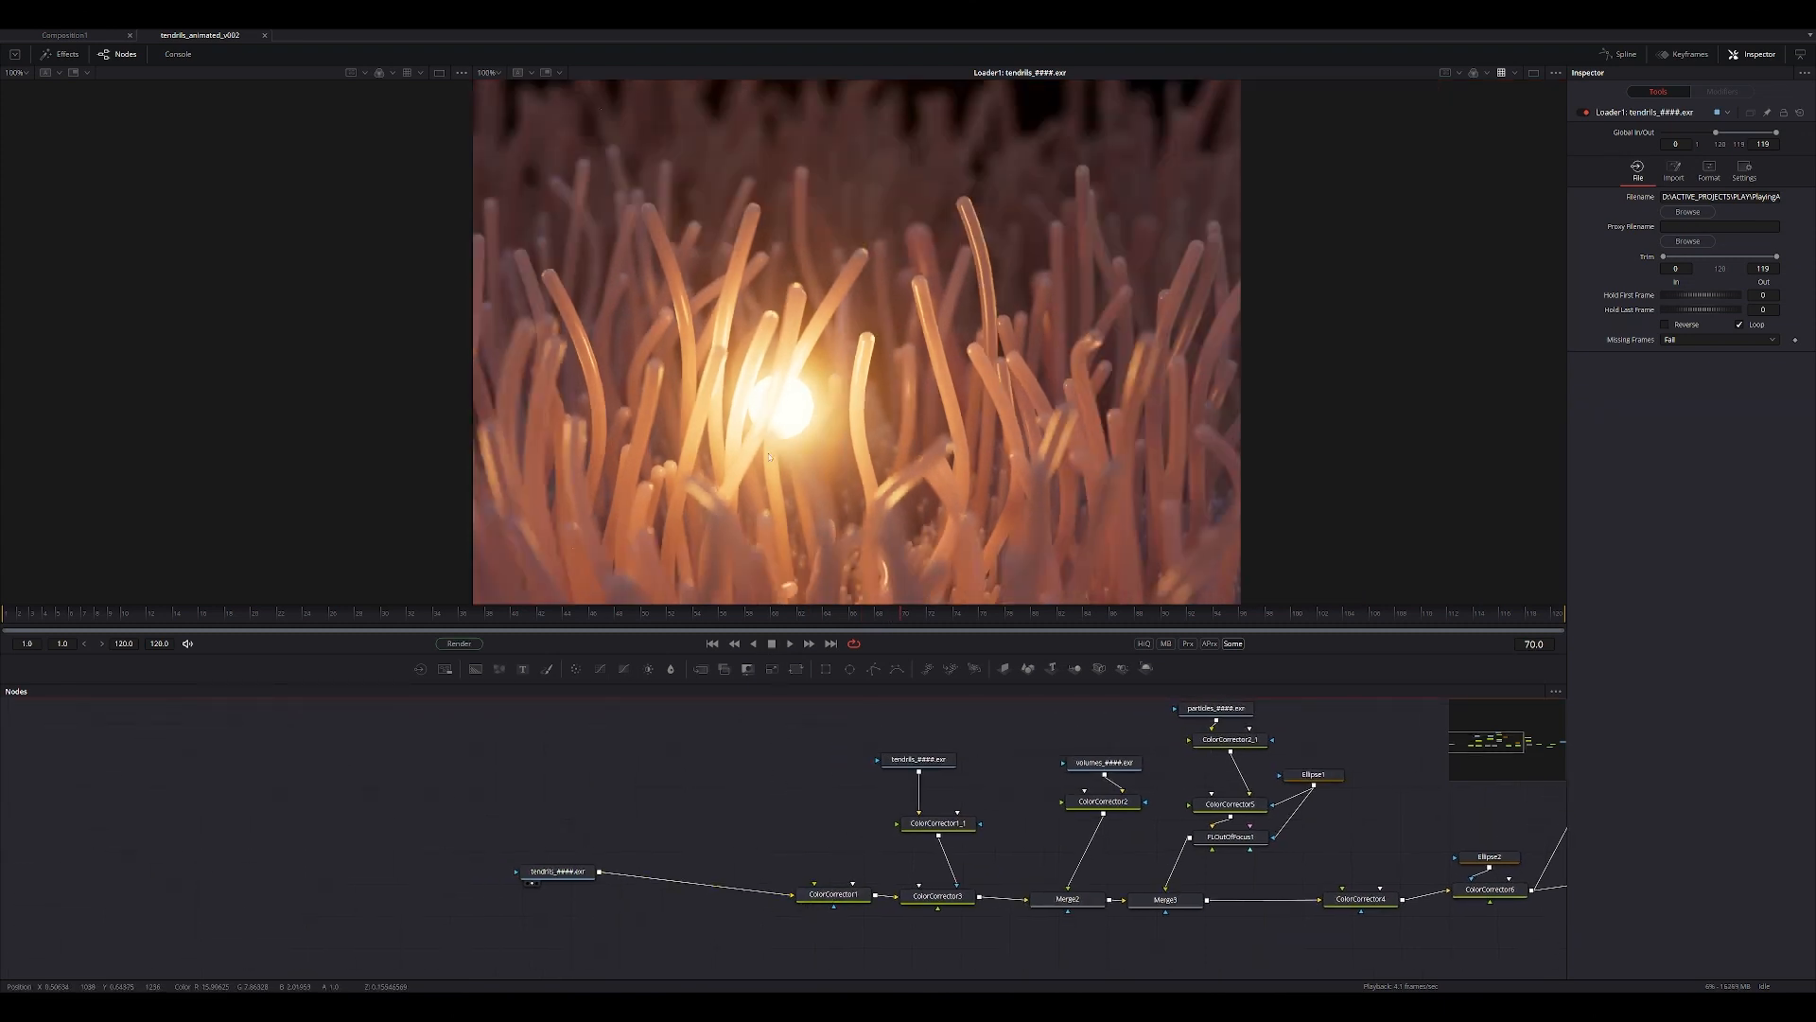
middle_drag(770, 390, 814, 252)
drag(833, 903, 835, 500)
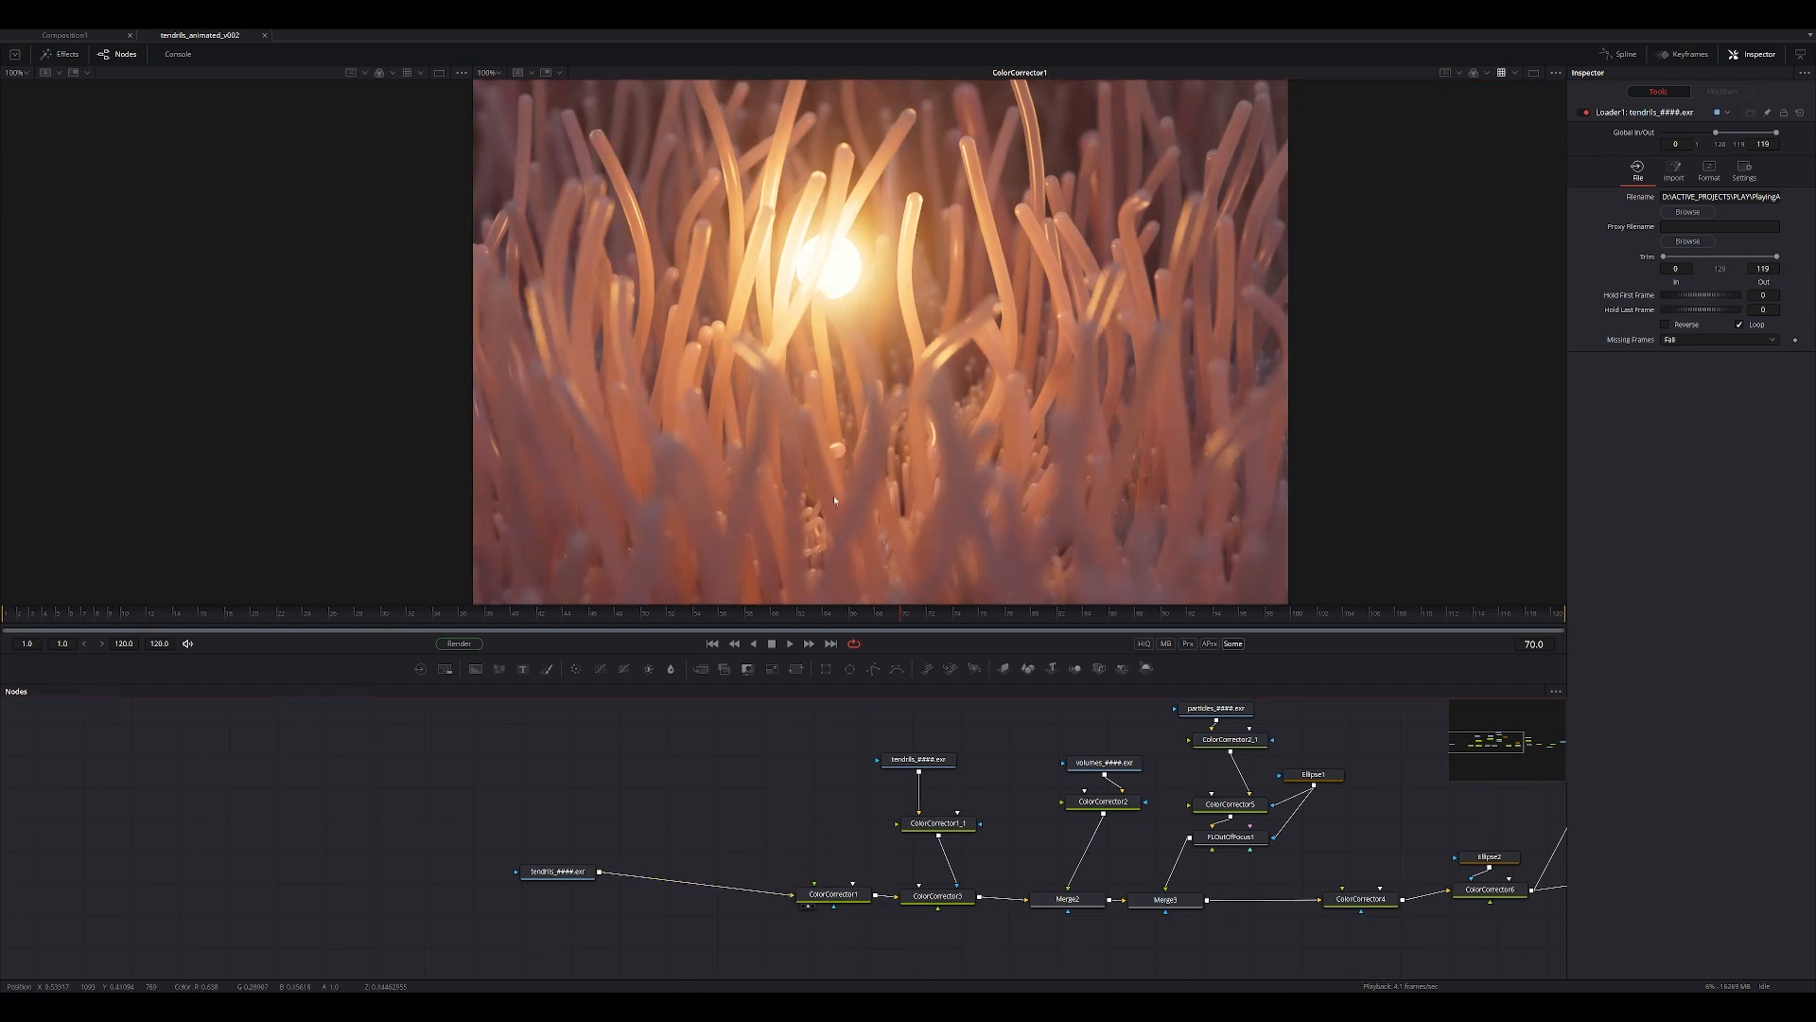
middle_drag(985, 915, 896, 912)
drag(851, 894, 768, 397)
ctrl+scroll(766, 394, down, 2)
drag(834, 760, 793, 530)
drag(855, 820, 785, 529)
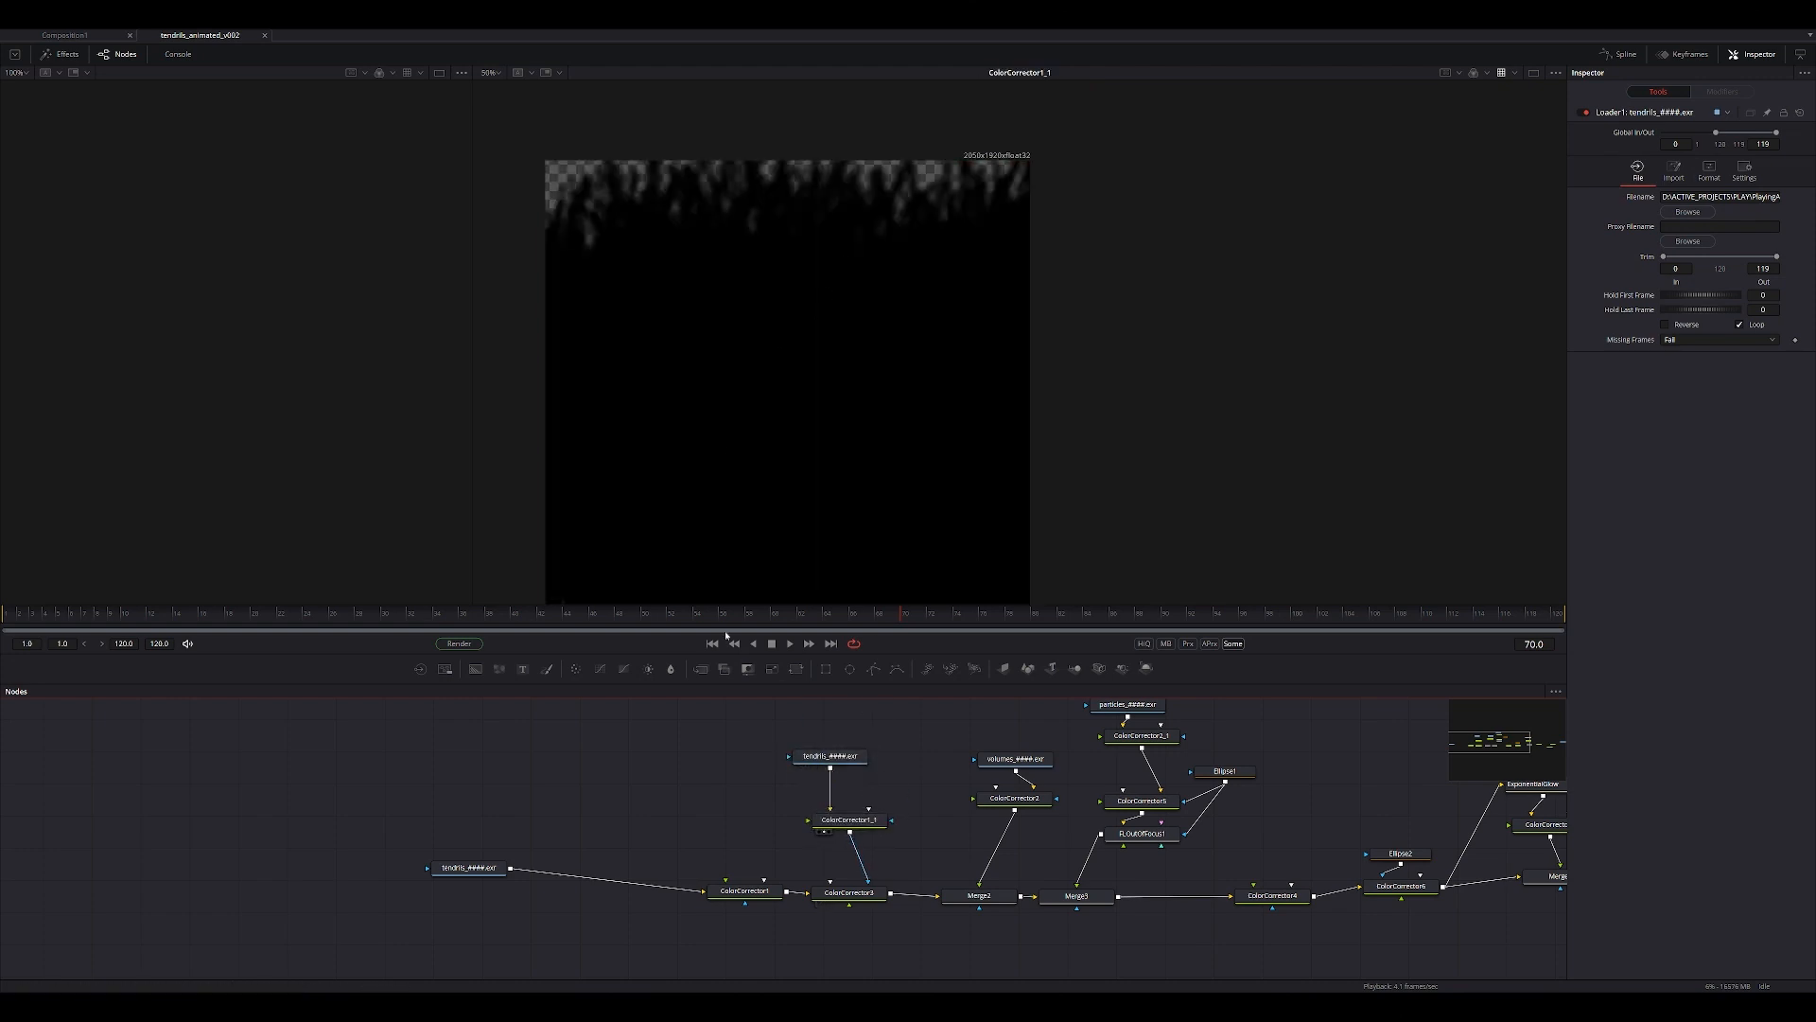
View the ColorCorrector3 result and try different gain values on it.
drag(847, 895, 871, 346)
click(850, 894)
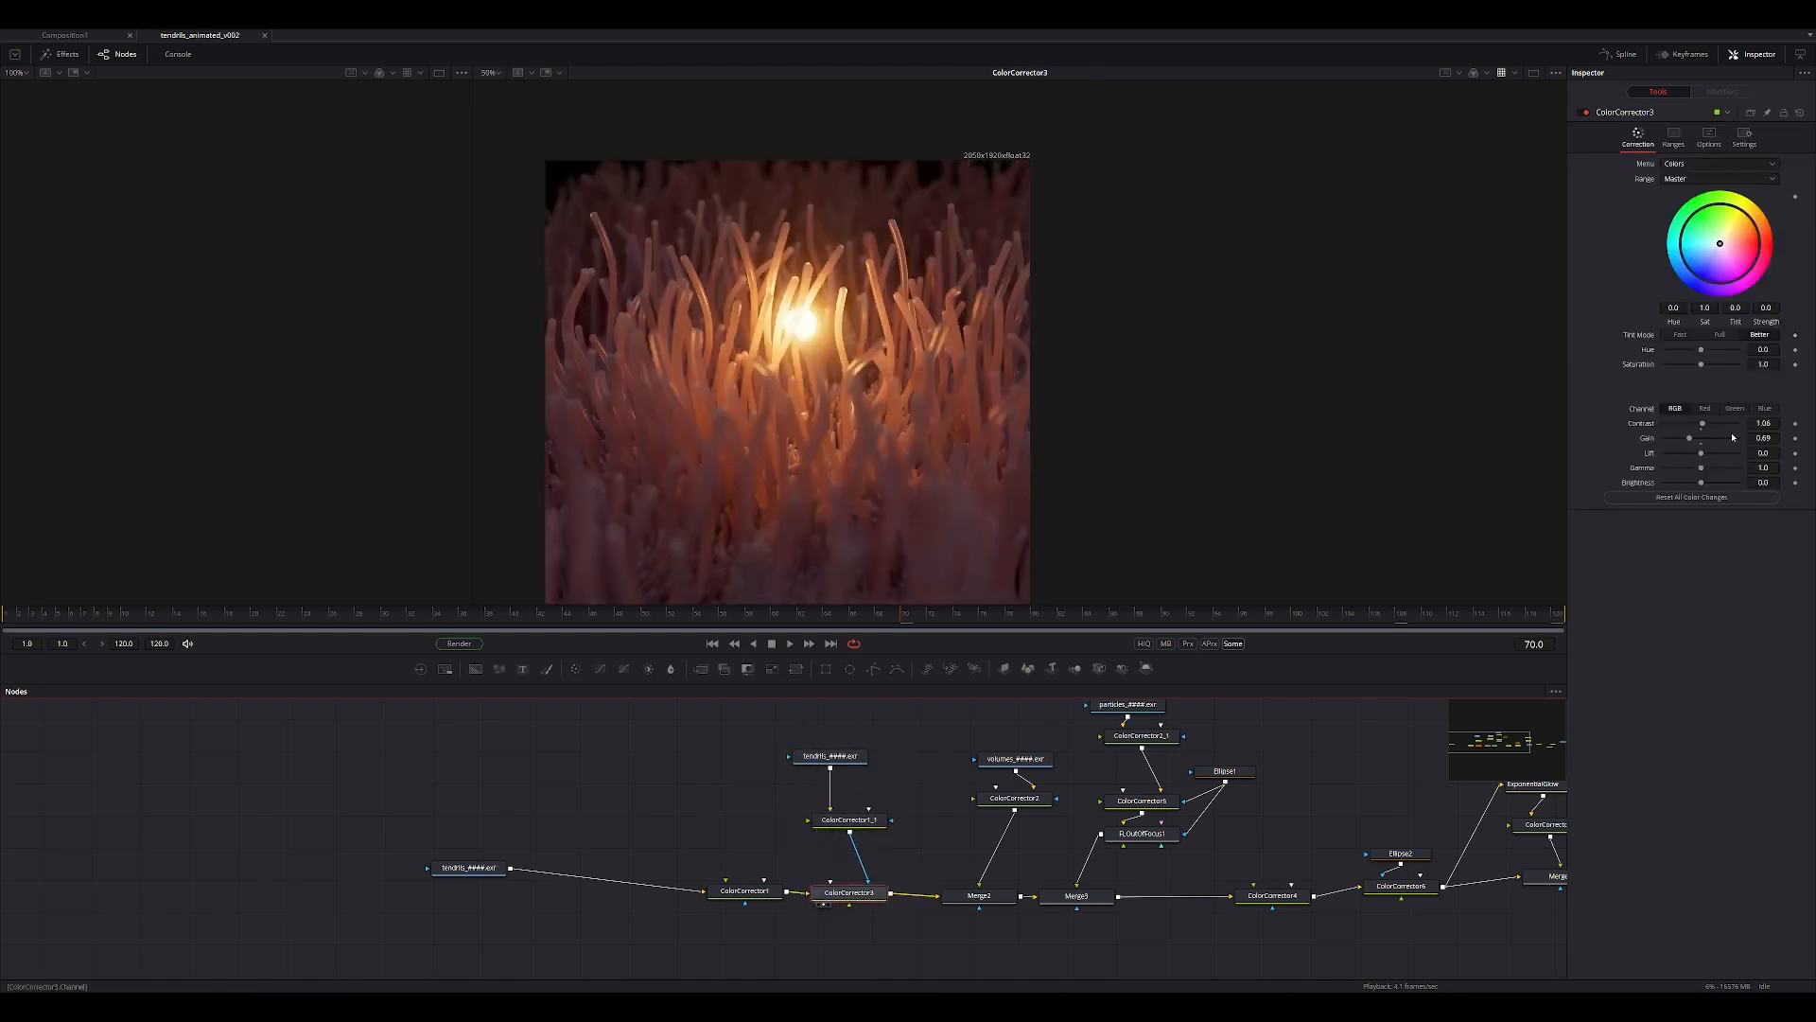
mouse_move(1688, 440)
mouse_down()
mouse_move(1665, 445)
mouse_move(1689, 444)
mouse_up()
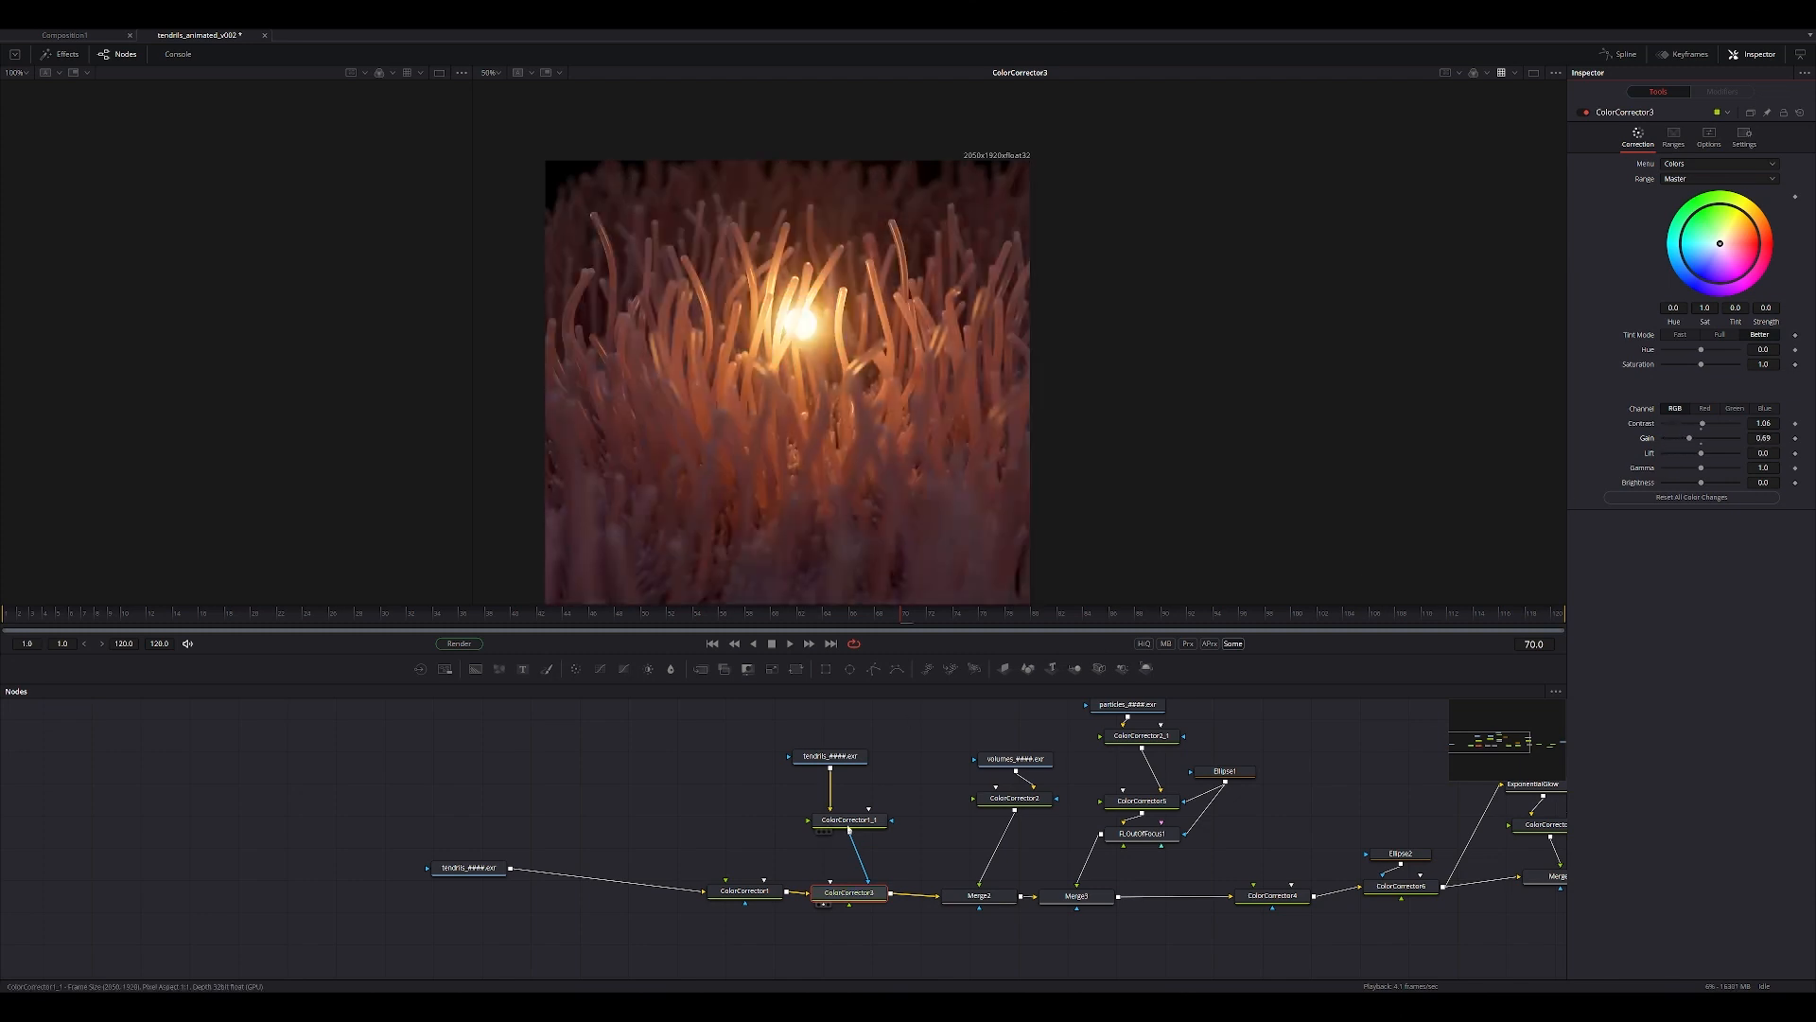
View the ColorCorrector1_1 mask, then duplicate that node and connect the copy to the second tendrils loader.
drag(849, 821, 763, 507)
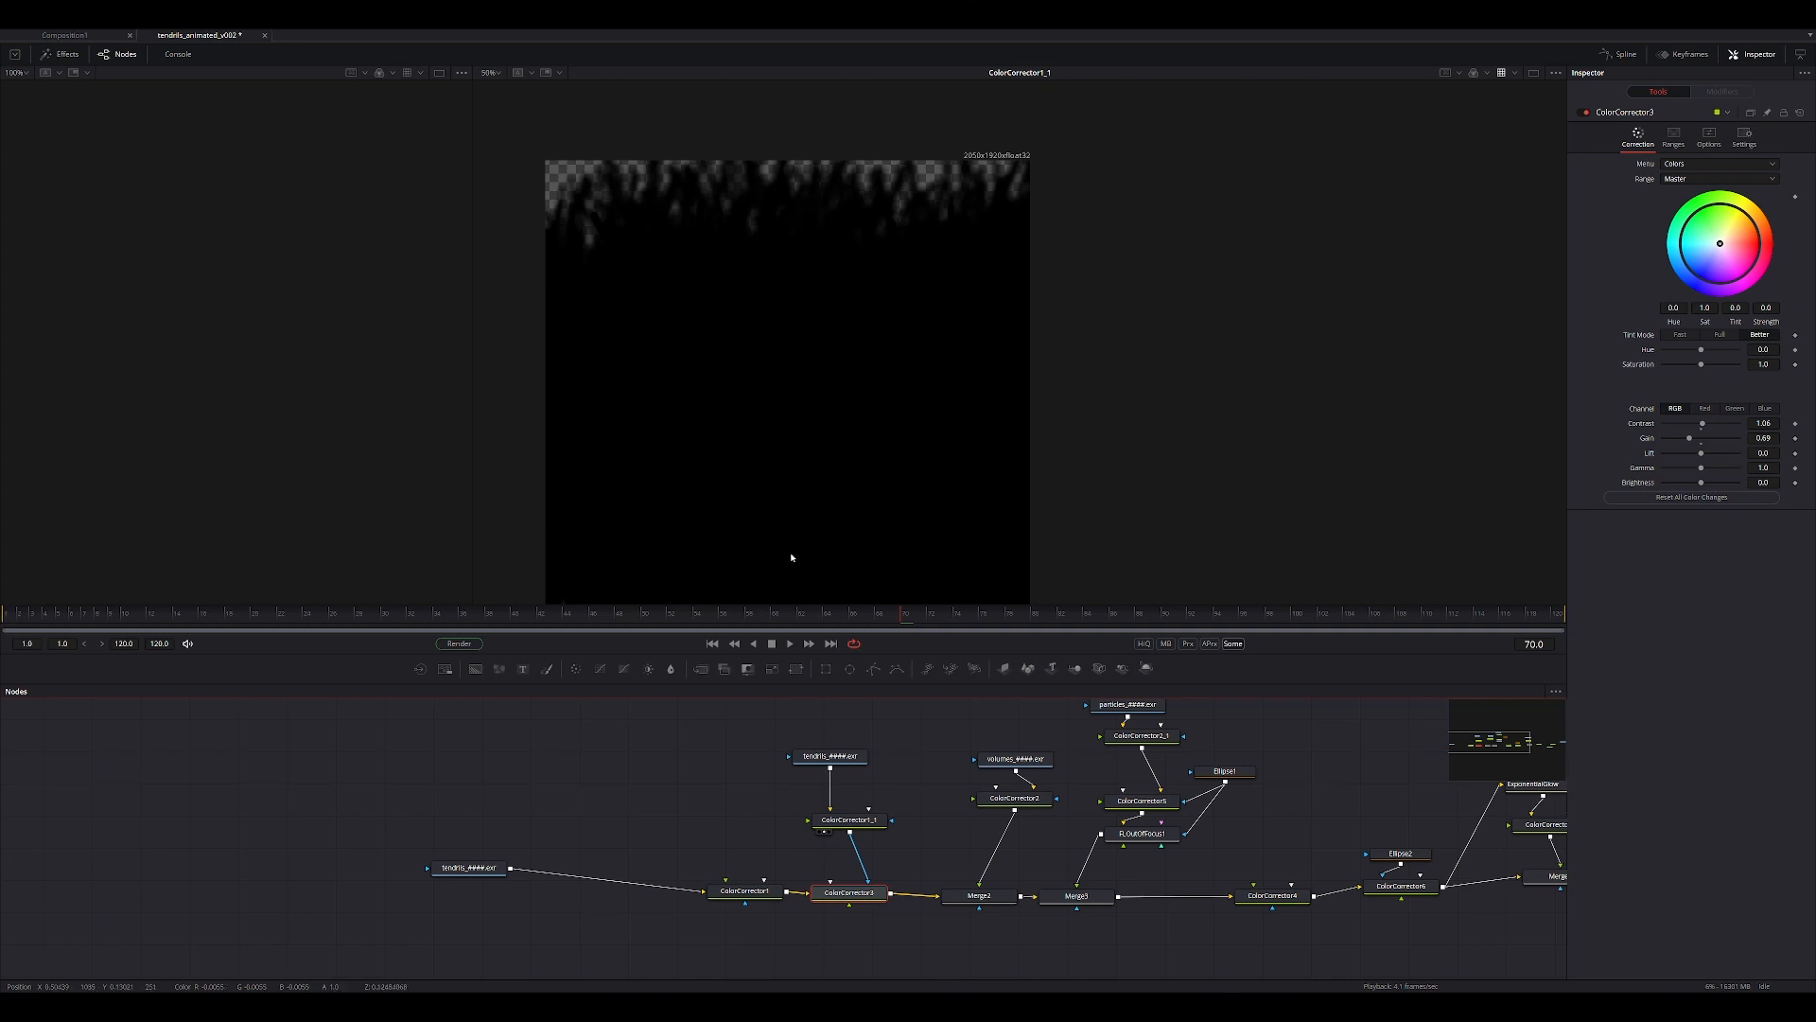
ctrl+scroll(823, 410, up, 2)
click(849, 819)
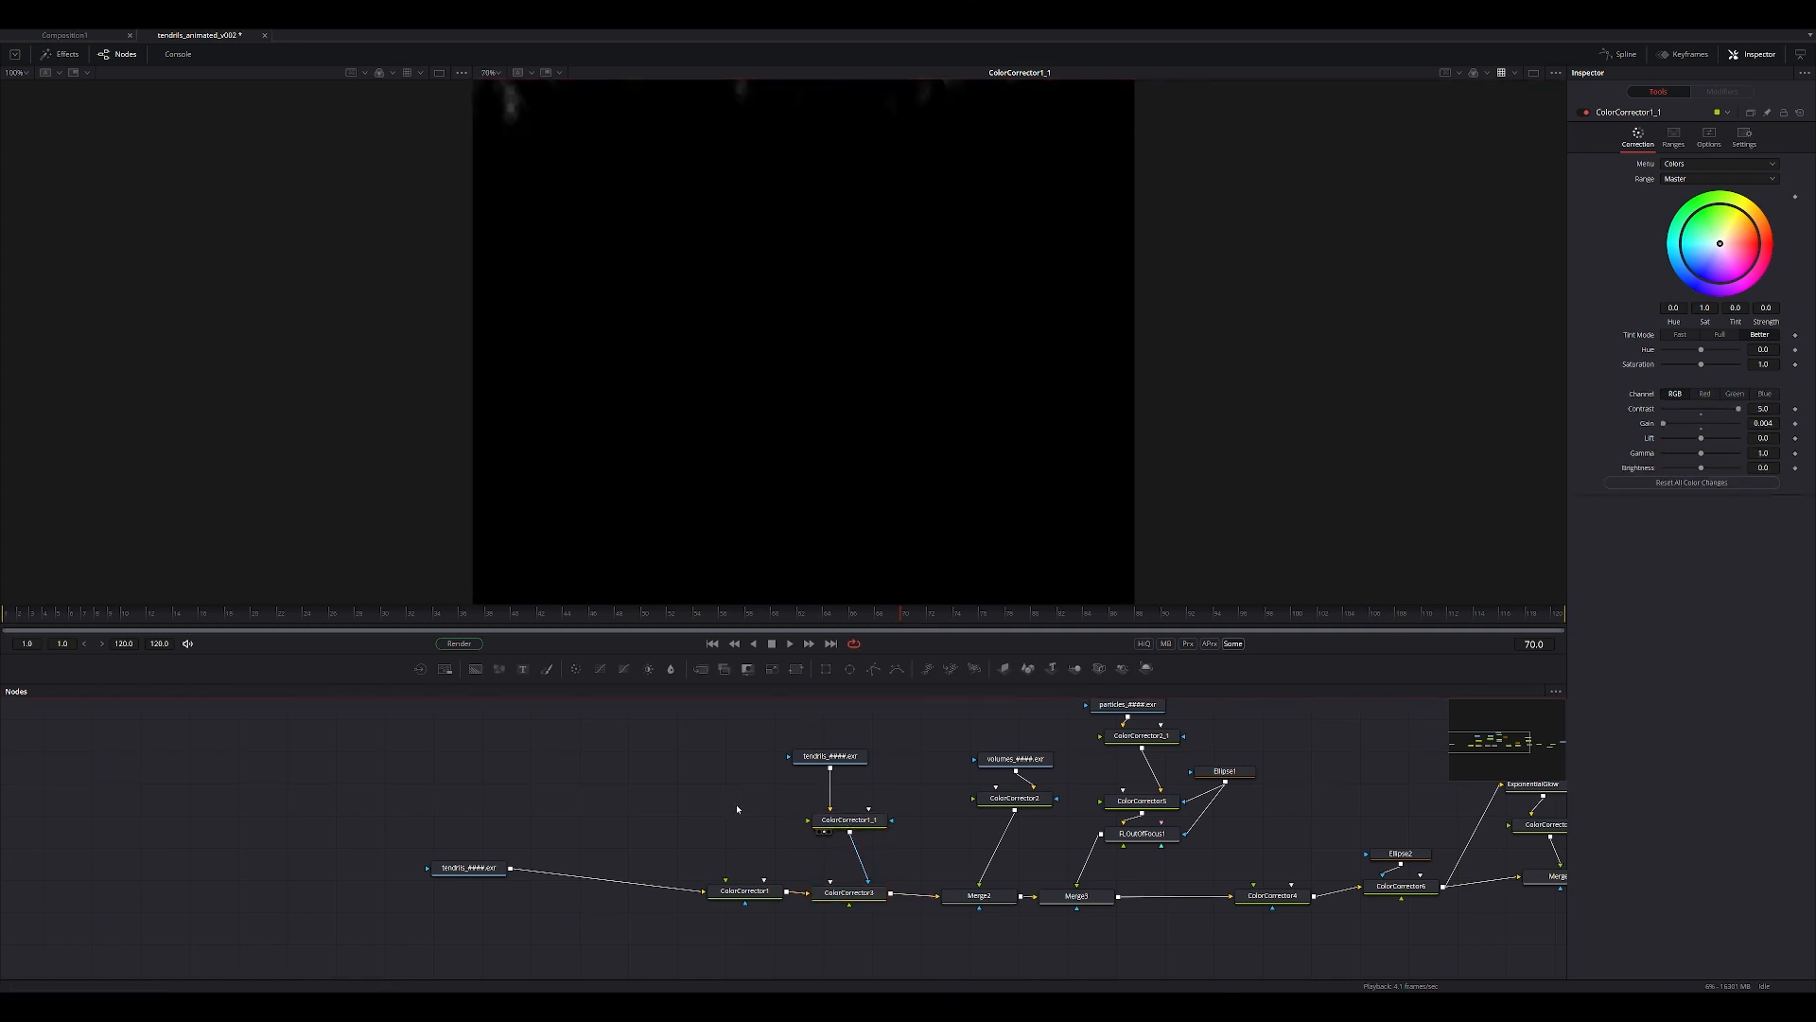
key(ctrl+v)
drag(832, 771, 748, 796)
Try new levels on the duplicated mask corrector, with gain 0.304 and contrast 0.82.
drag(1663, 423, 1731, 414)
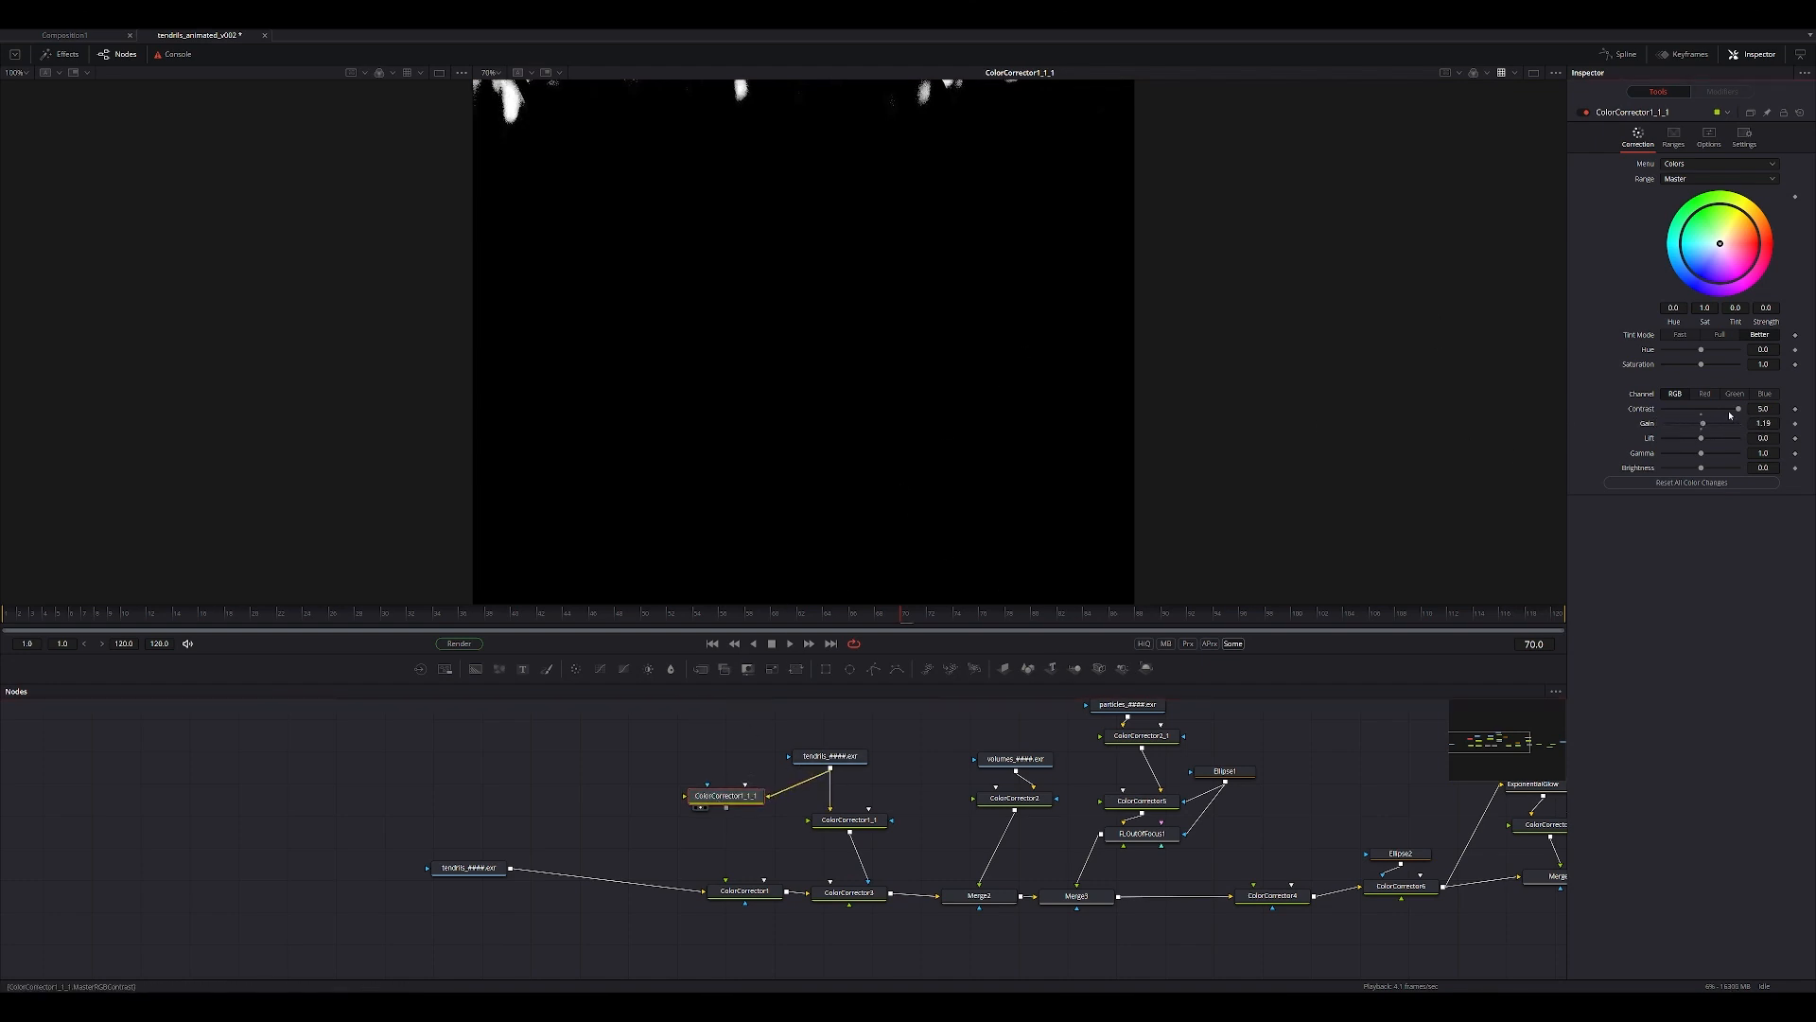
key(ctrl+z)
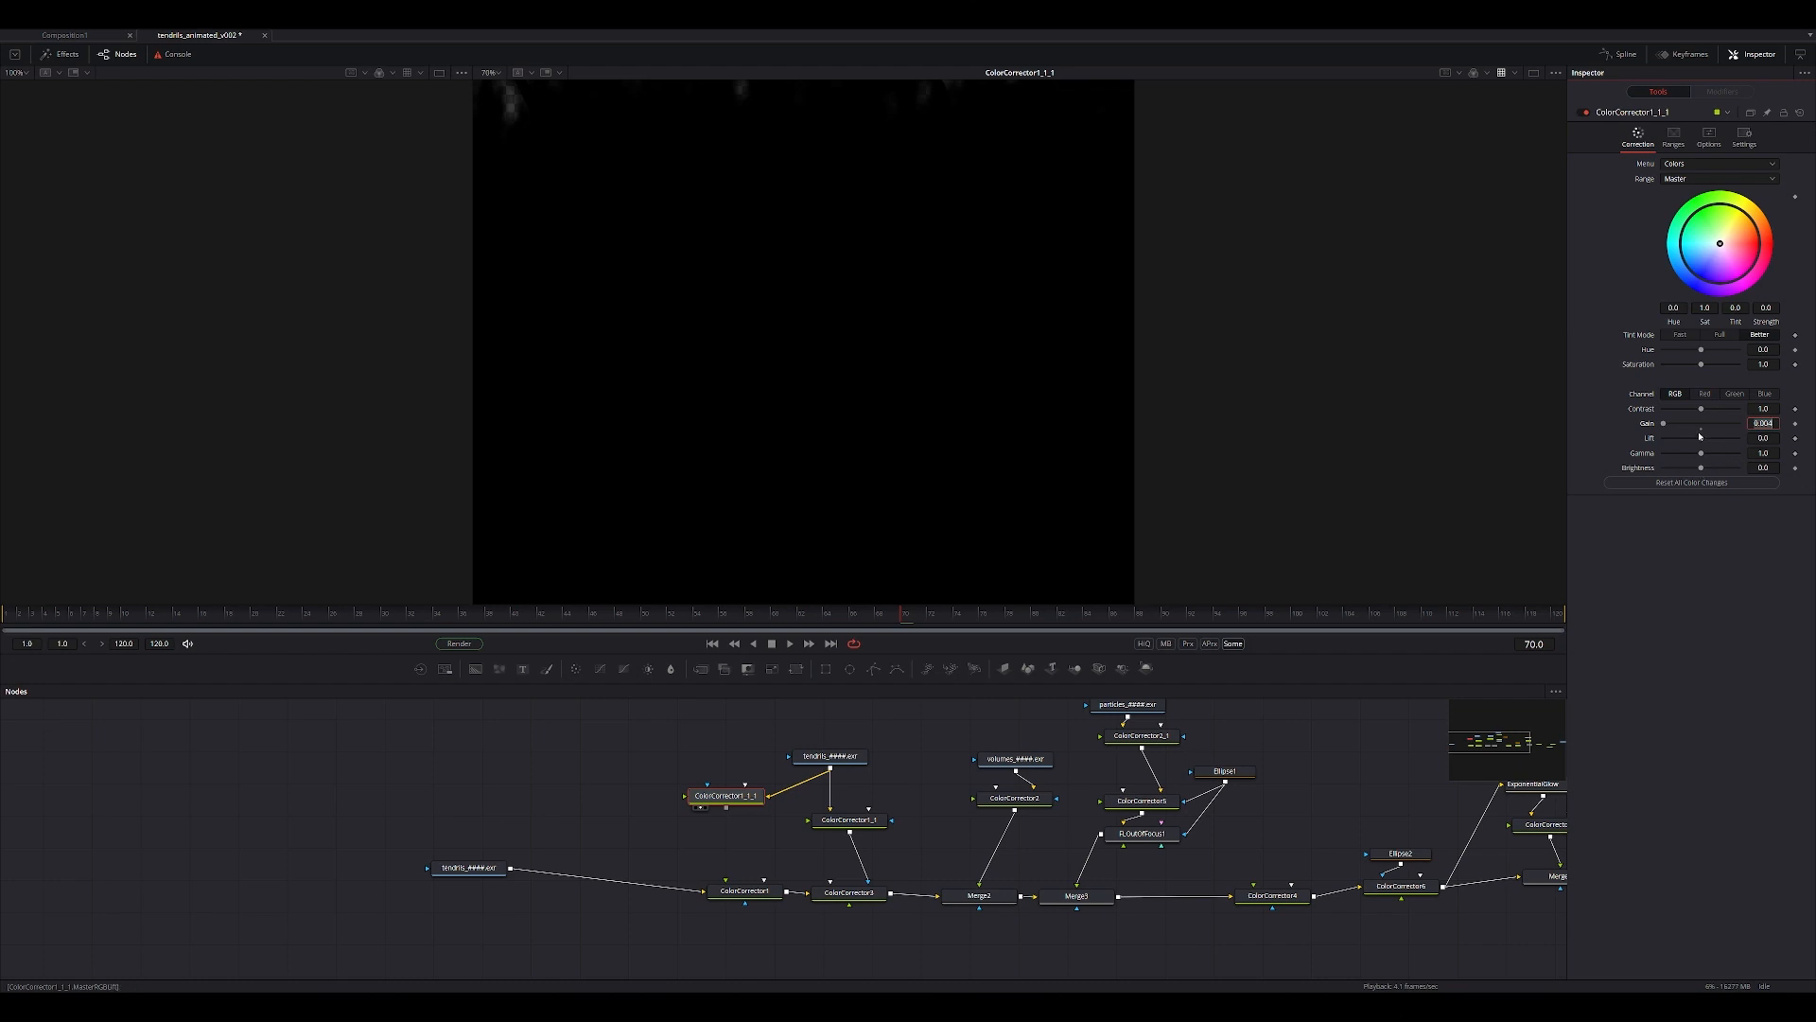
drag(1673, 426, 1699, 410)
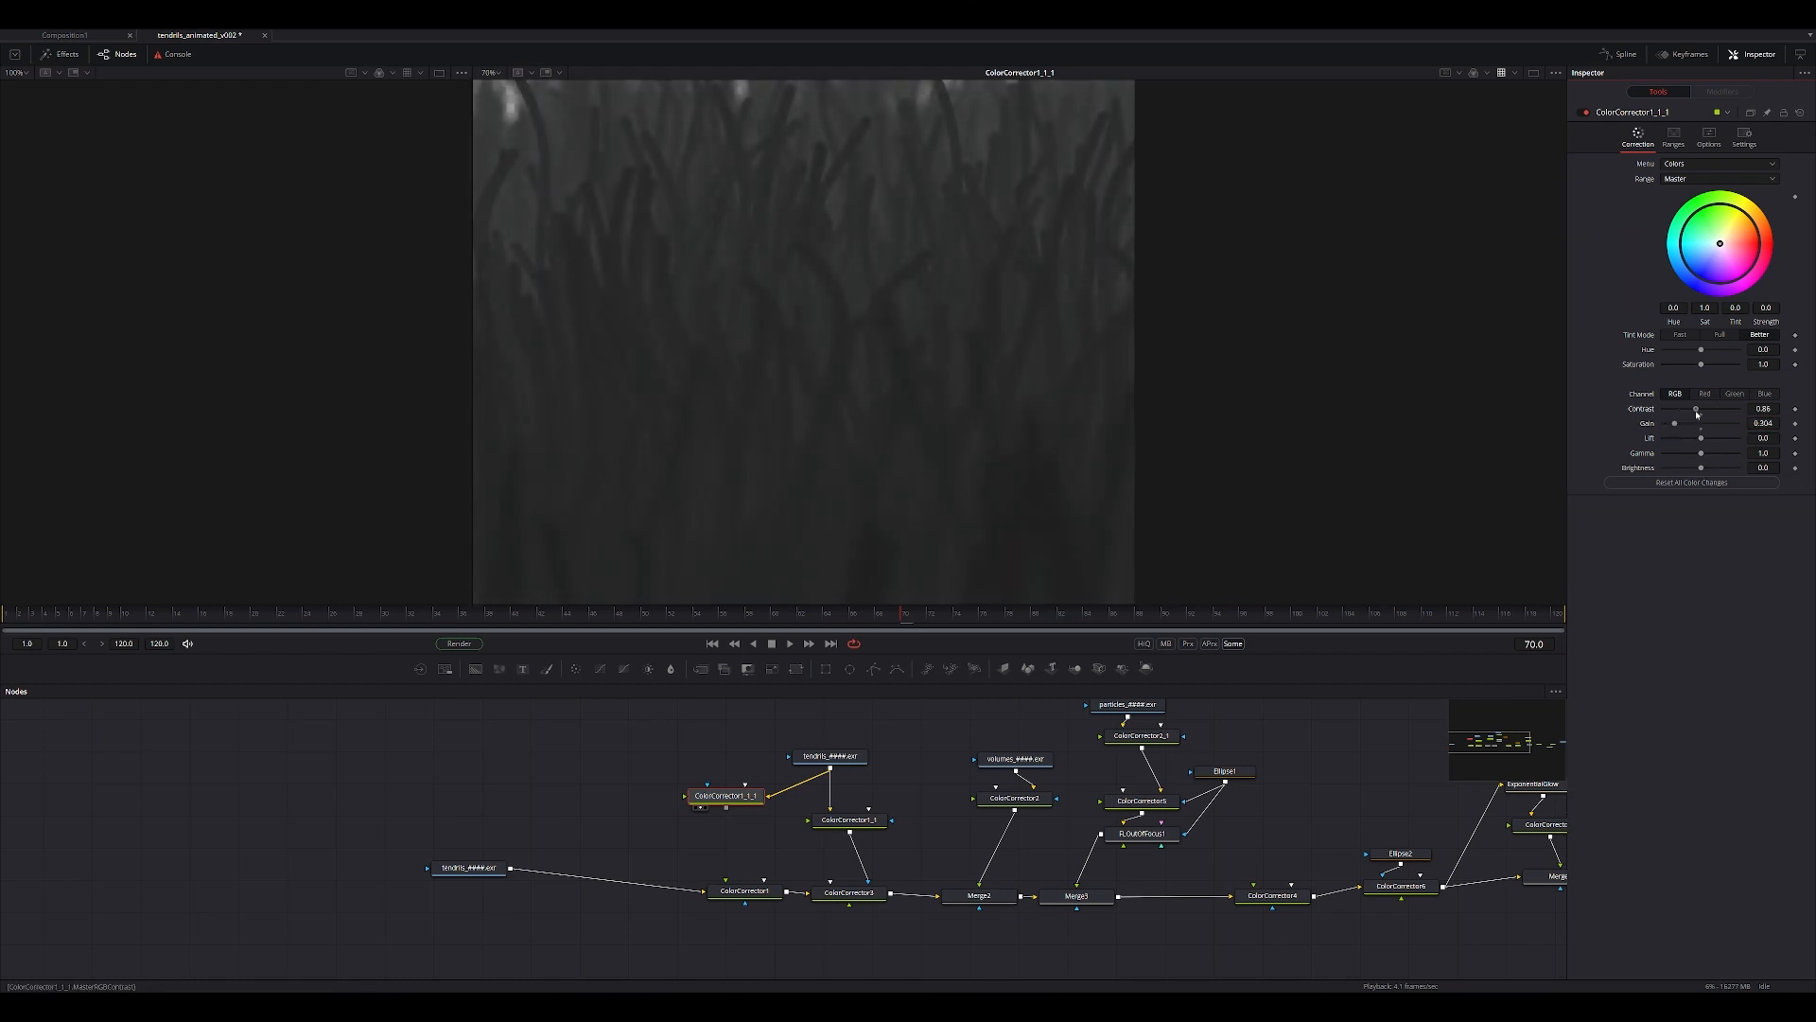
click(675, 828)
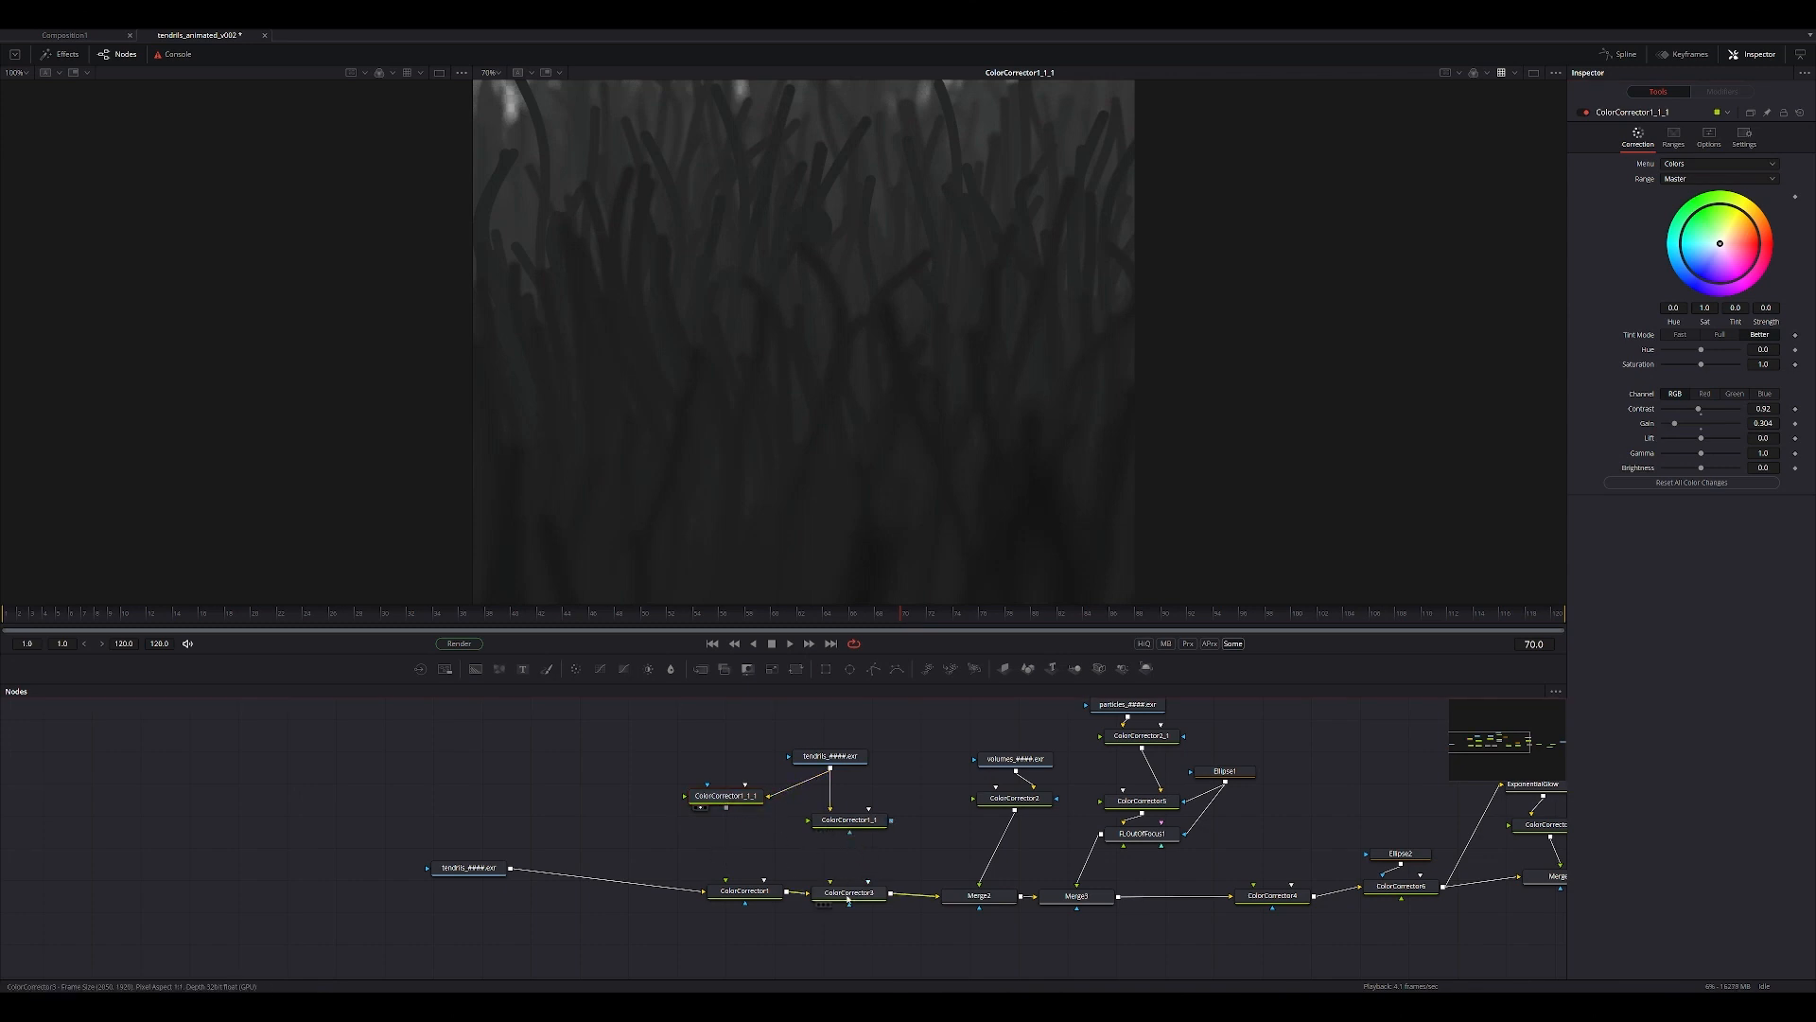
Move ColorCorrector1 farther from ColorCorrector3 and paste a copy of ColorCorrector3 between them.
drag(757, 893, 650, 887)
click(847, 893)
key(ctrl+c)
click(743, 908)
key(ctrl+v)
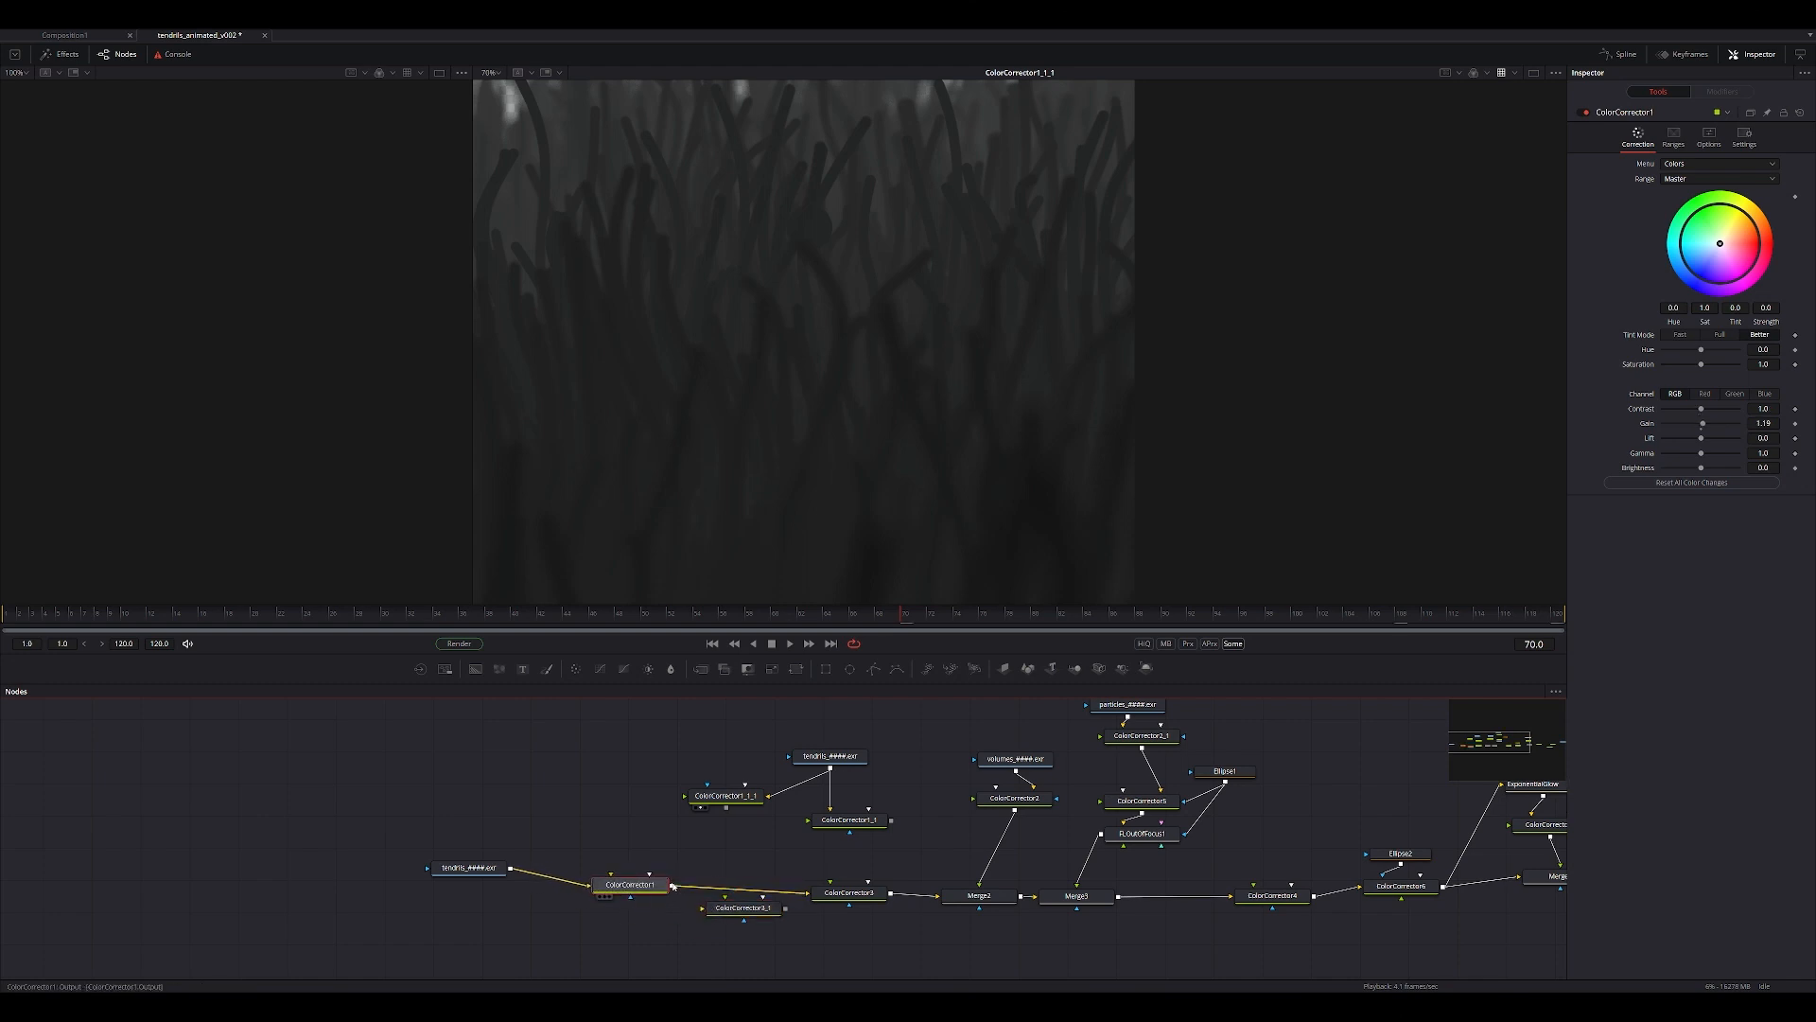
Feed ColorCorrector1 into the pasted corrector, connect the duplicated mask as its effect mask, and view the result.
right_drag(726, 809, 744, 908)
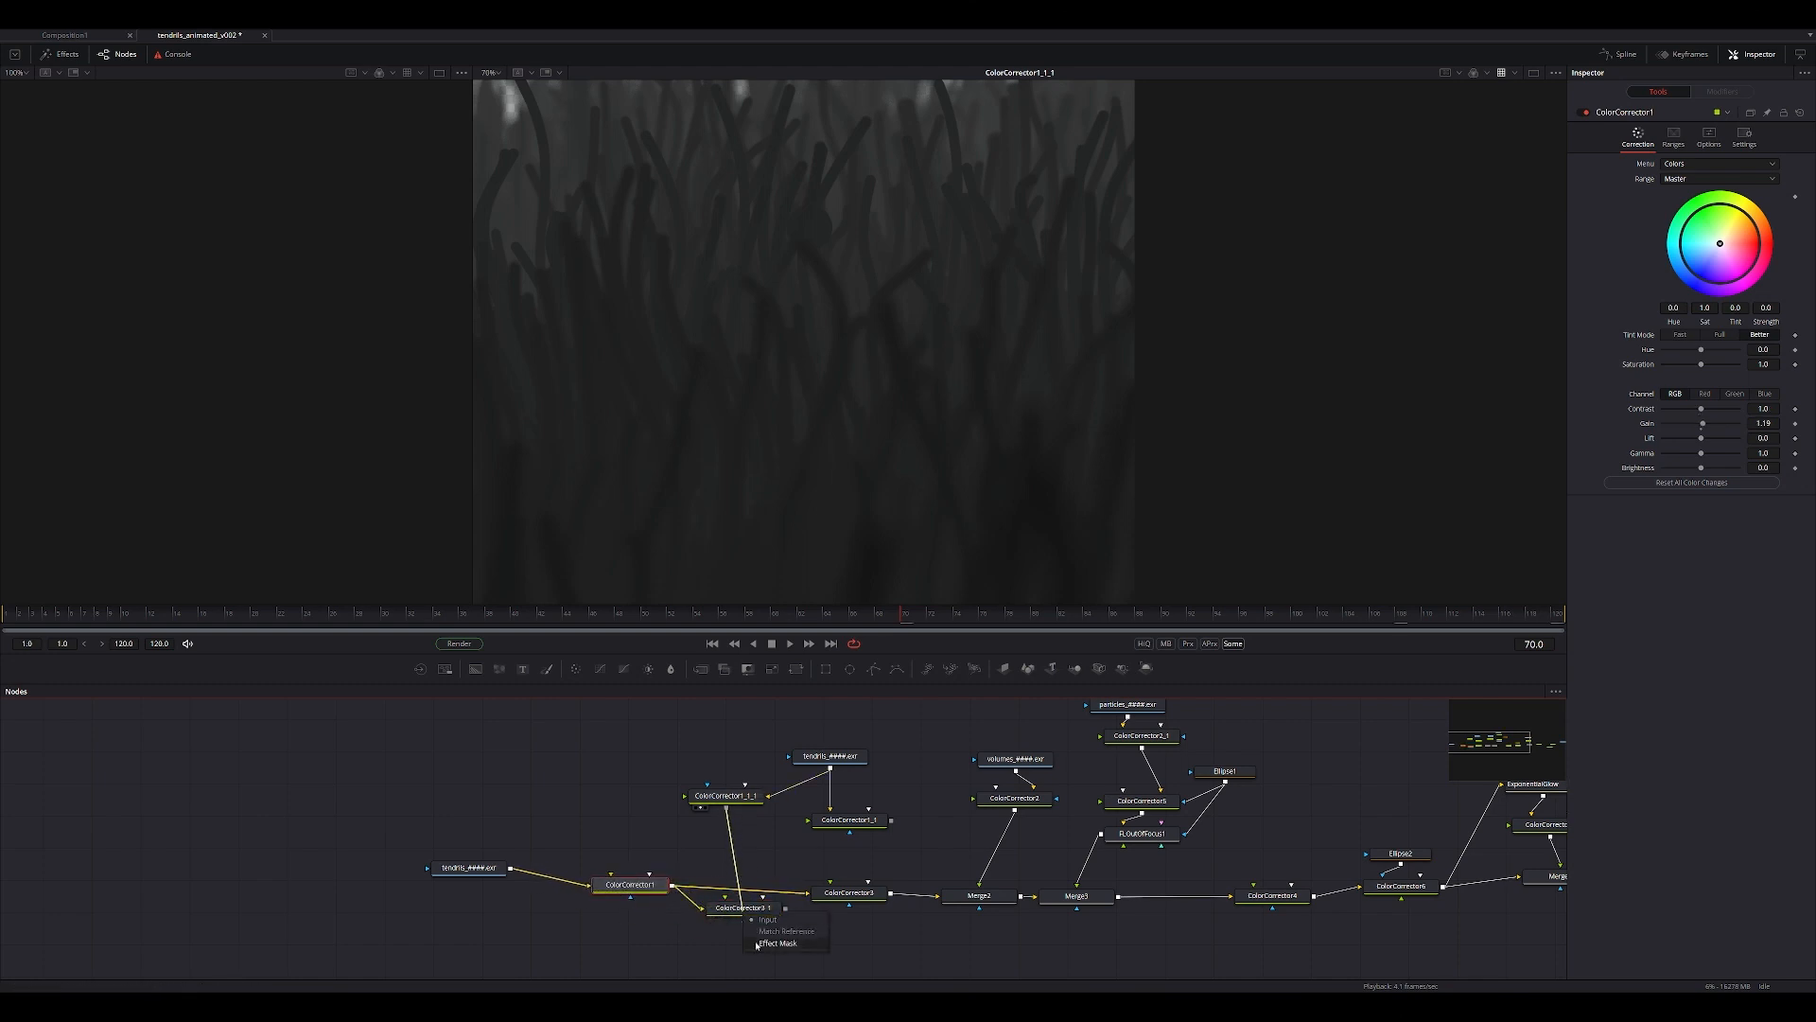
click(755, 938)
drag(749, 911, 804, 341)
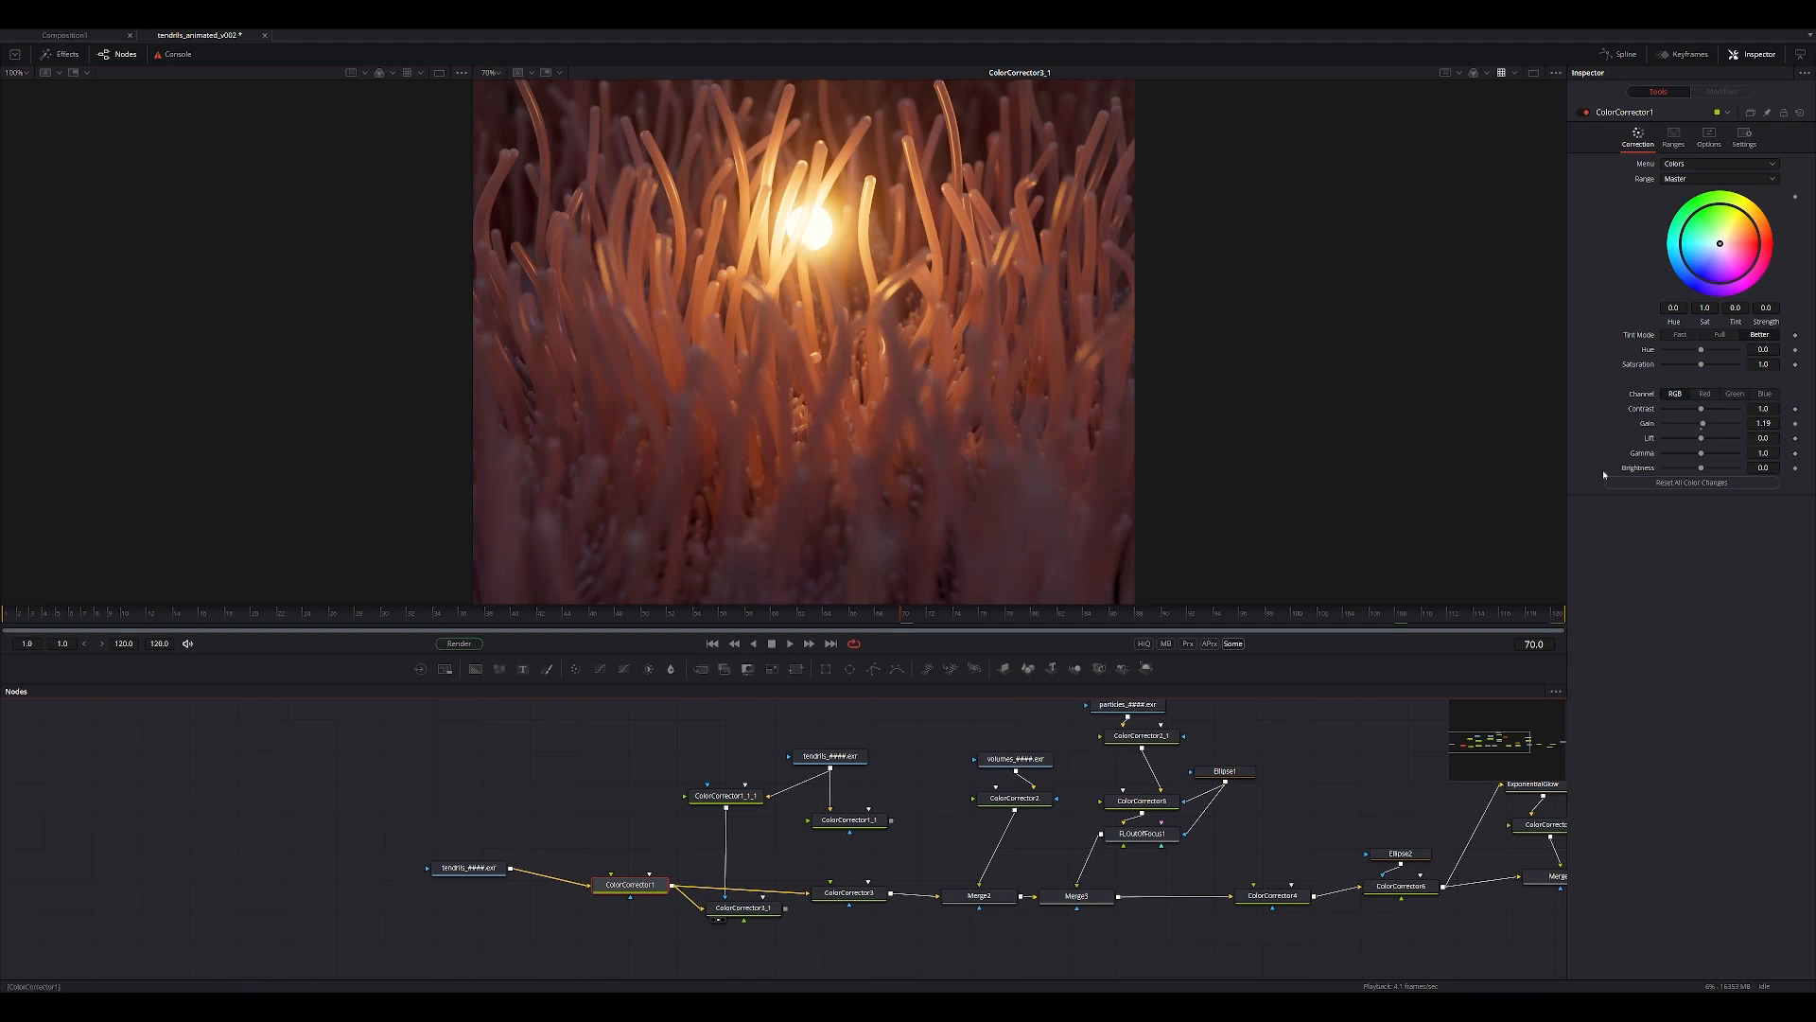
Set the mask channel of ColorCorrector3_1 to Luminance and its gain to 0.47.
mouse_move(1701, 426)
mouse_down()
mouse_move(1682, 426)
mouse_move(1701, 423)
mouse_up()
click(738, 912)
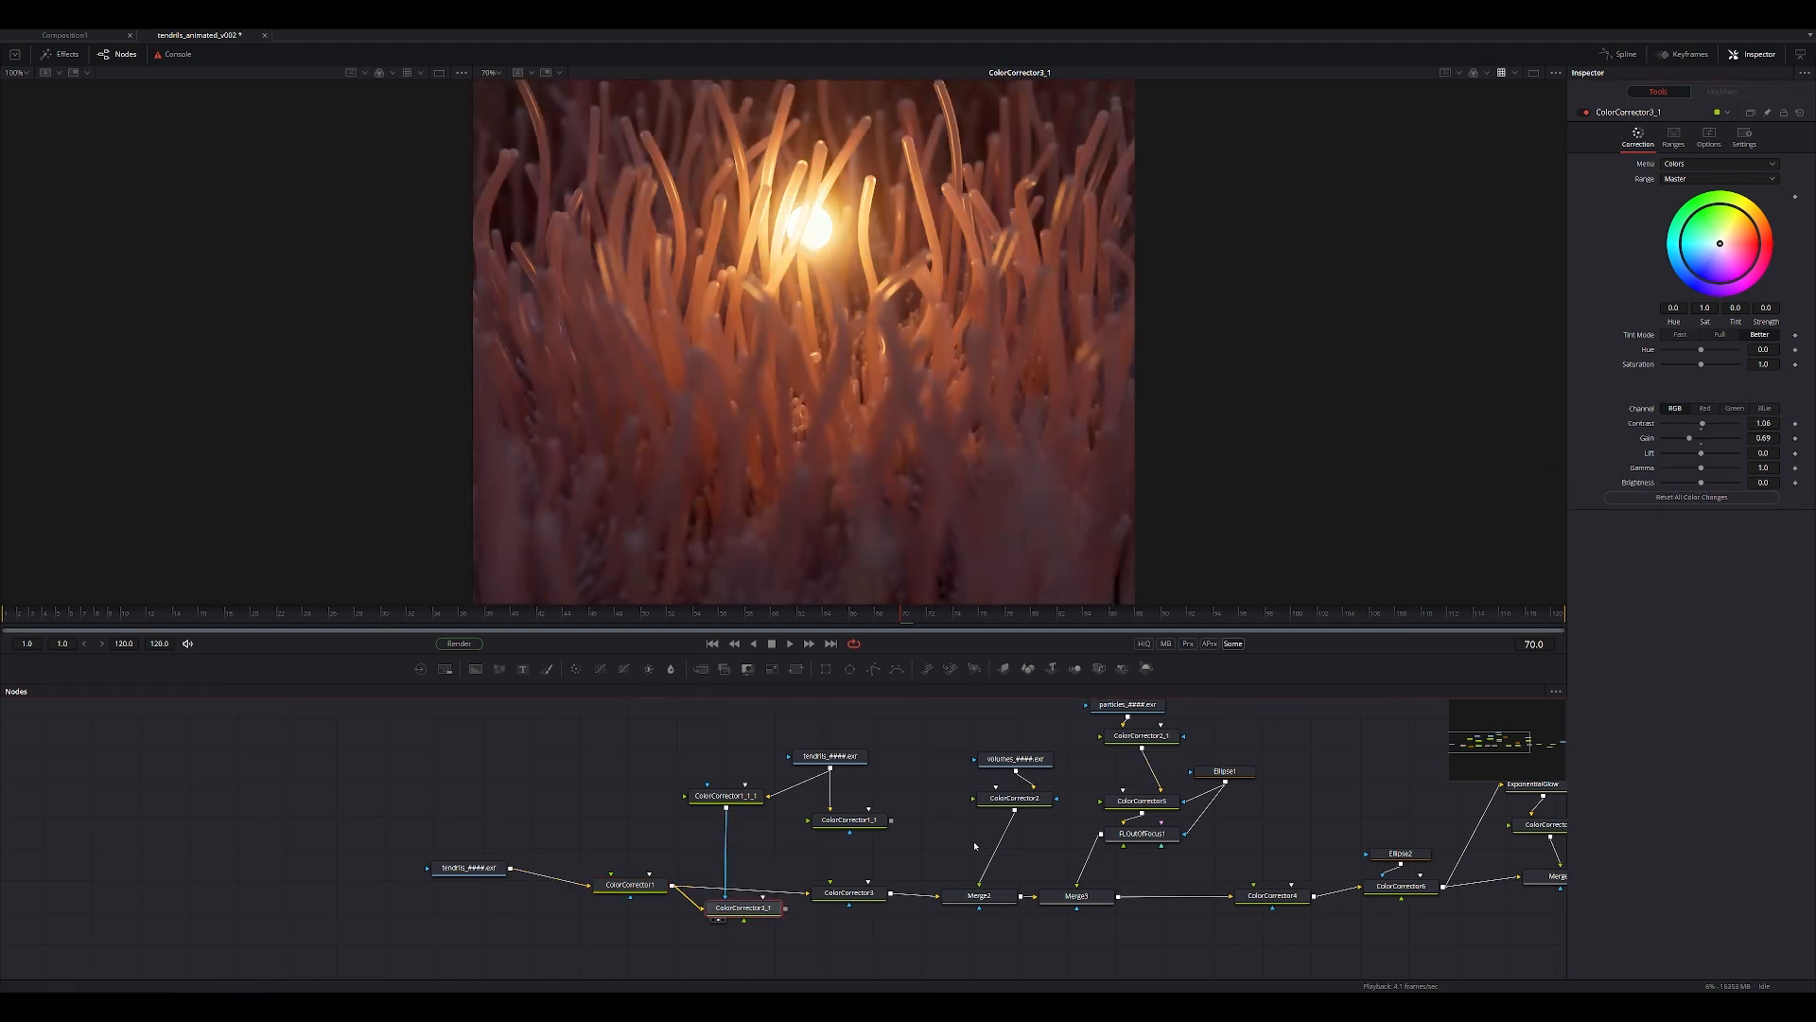
click(1744, 136)
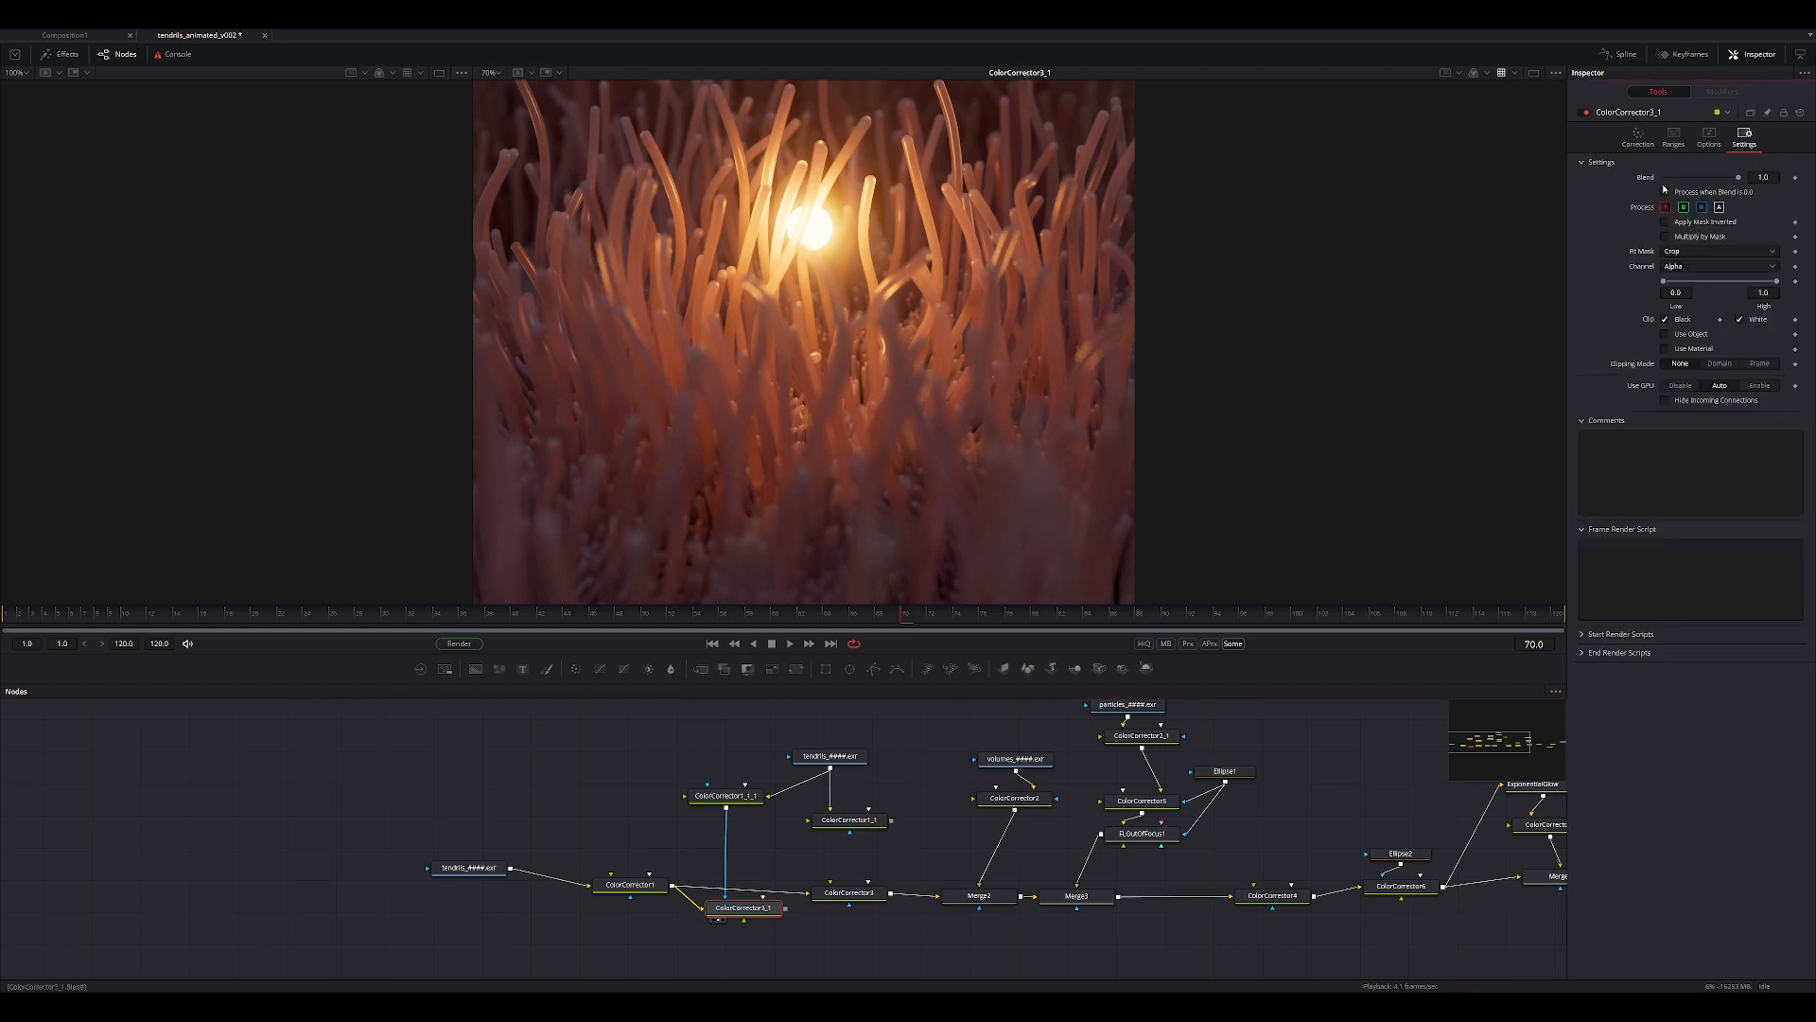
click(1680, 272)
click(1682, 301)
middle_drag(1203, 332, 1254, 304)
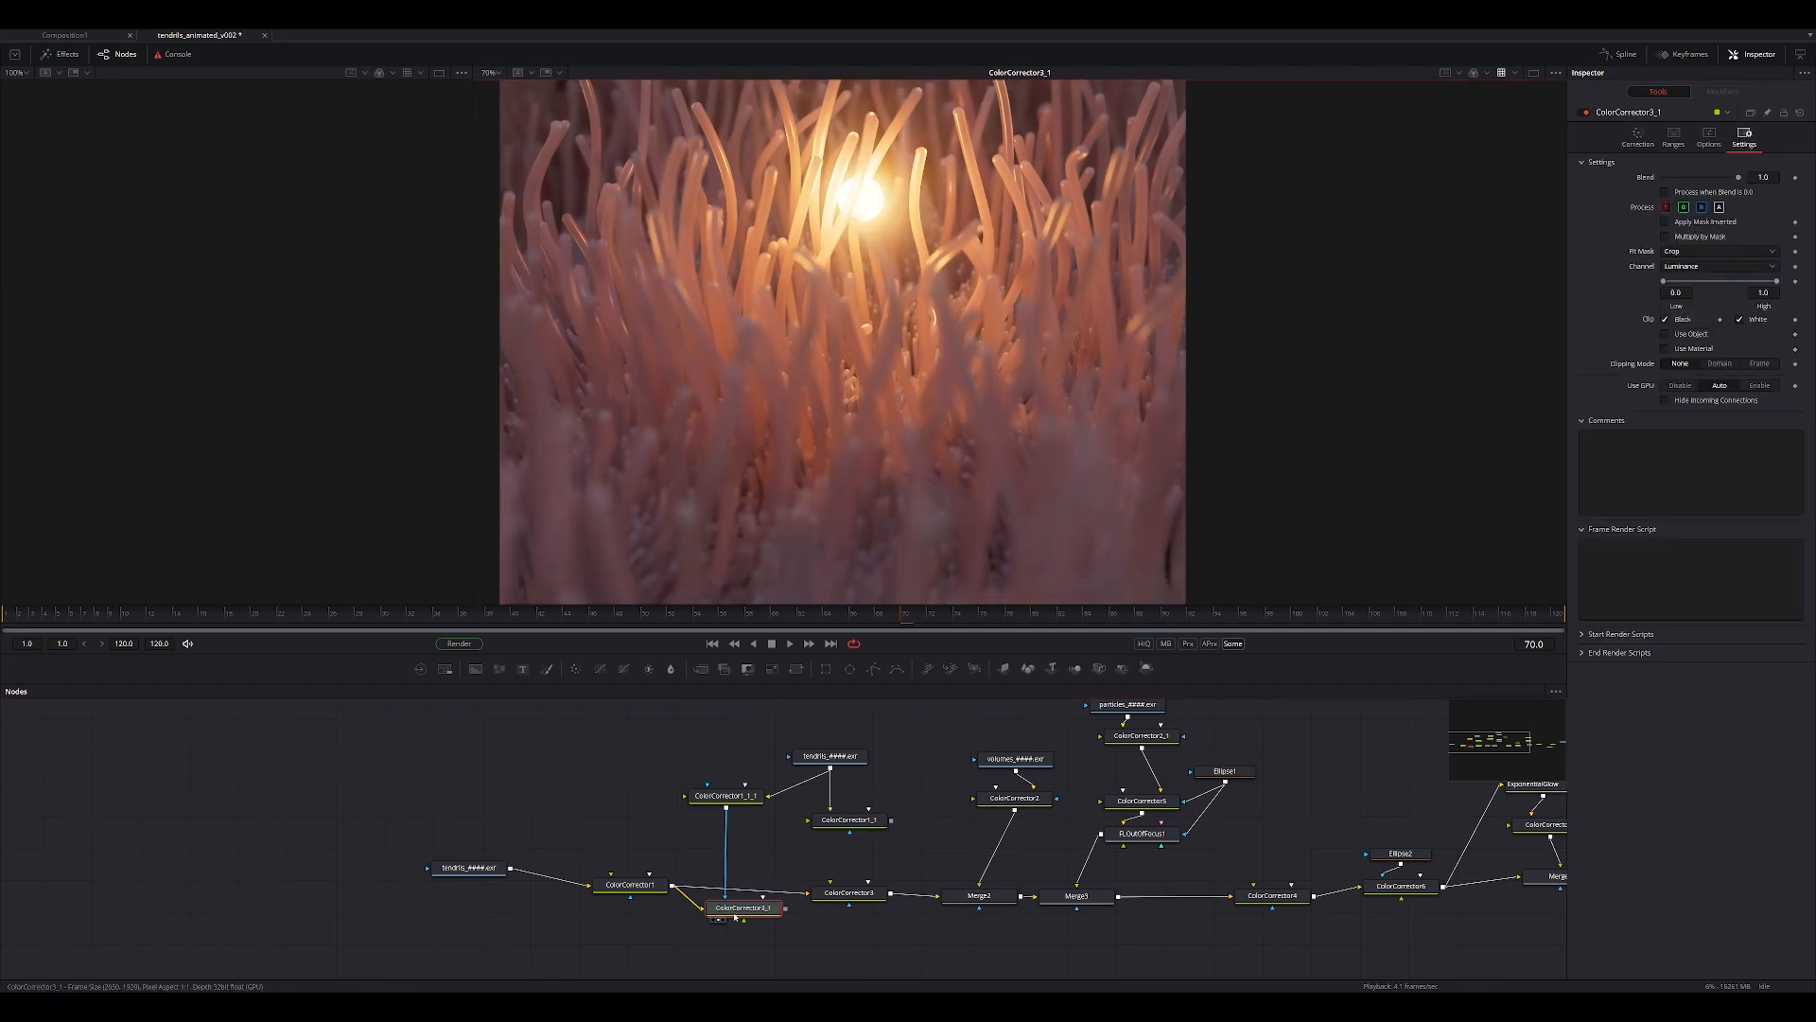
click(1638, 138)
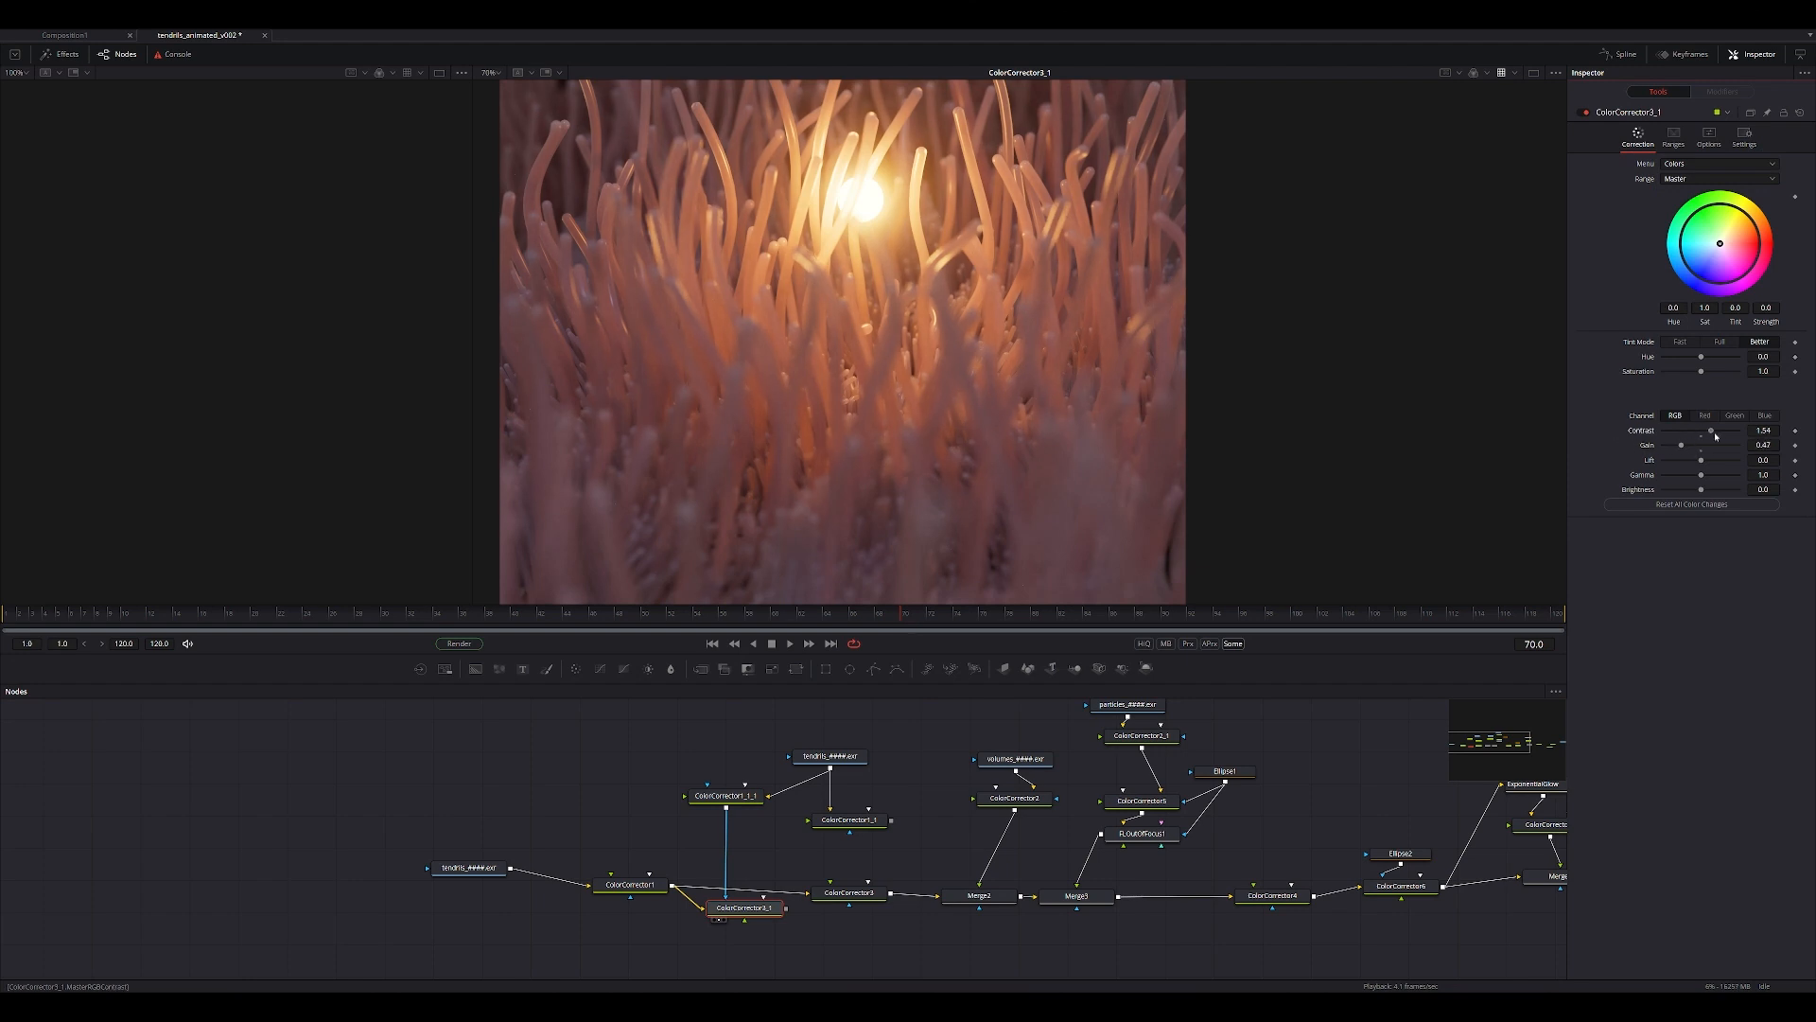
View the ColorCorrector1_1_1 mask and strengthen it with contrast 1.6 and gain 2.08.
key(2)
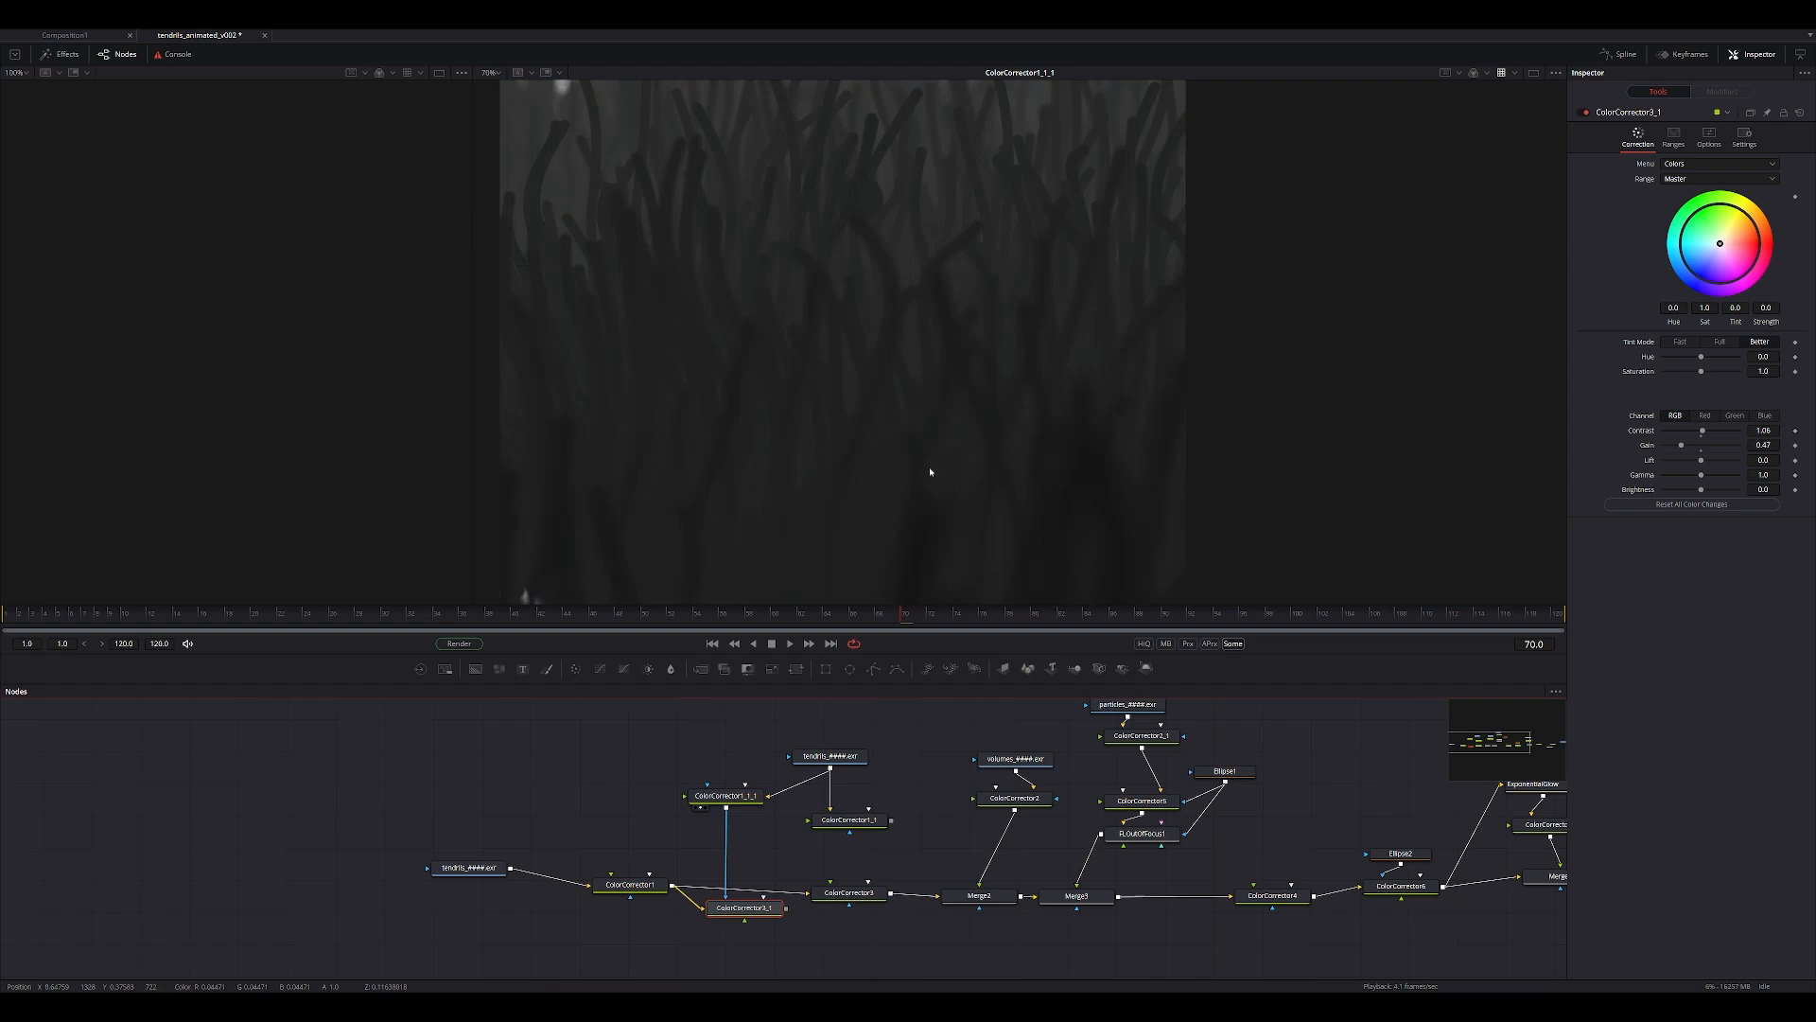
click(727, 802)
mouse_move(1699, 409)
mouse_down()
mouse_move(1678, 424)
mouse_move(1712, 409)
mouse_move(1690, 424)
mouse_move(1711, 423)
mouse_up()
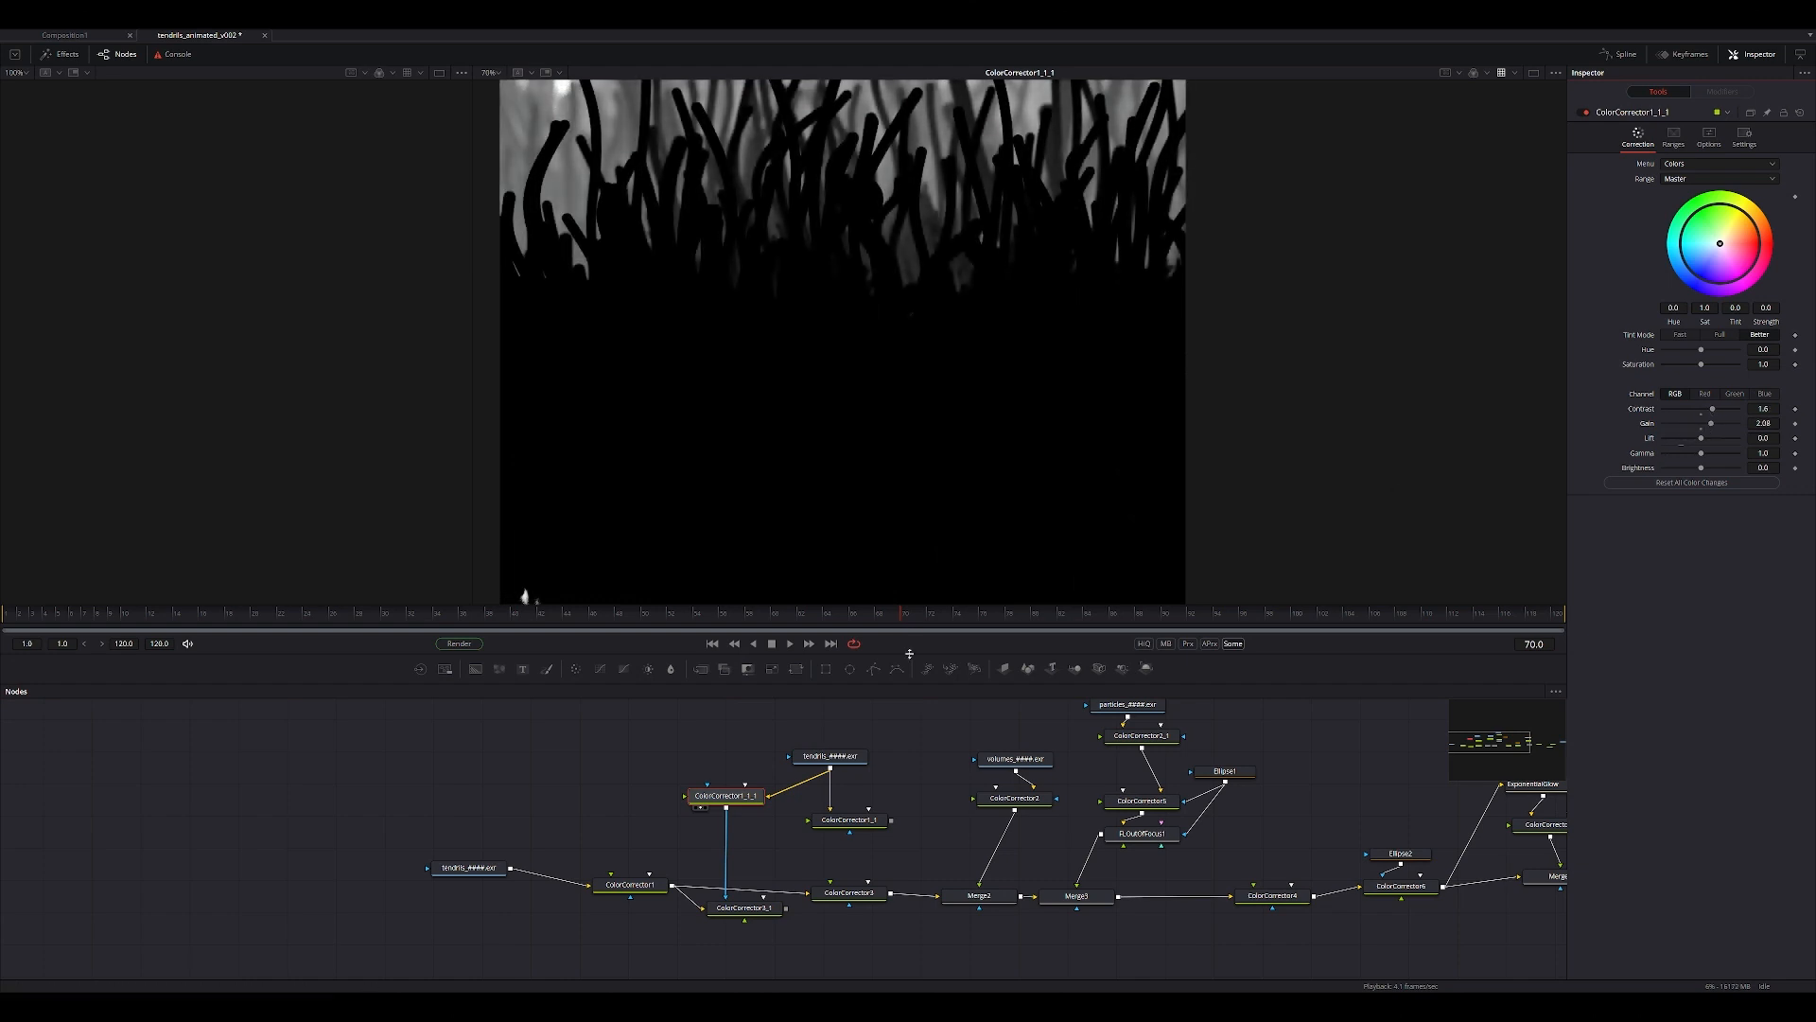
View ColorCorrector3_1 and lower its gain to 0.0 to test the masked darkening of the background.
drag(862, 399, 861, 399)
click(752, 908)
middle_drag(932, 347, 943, 428)
ctrl+scroll(942, 428, down, 1)
drag(1687, 452, 1684, 461)
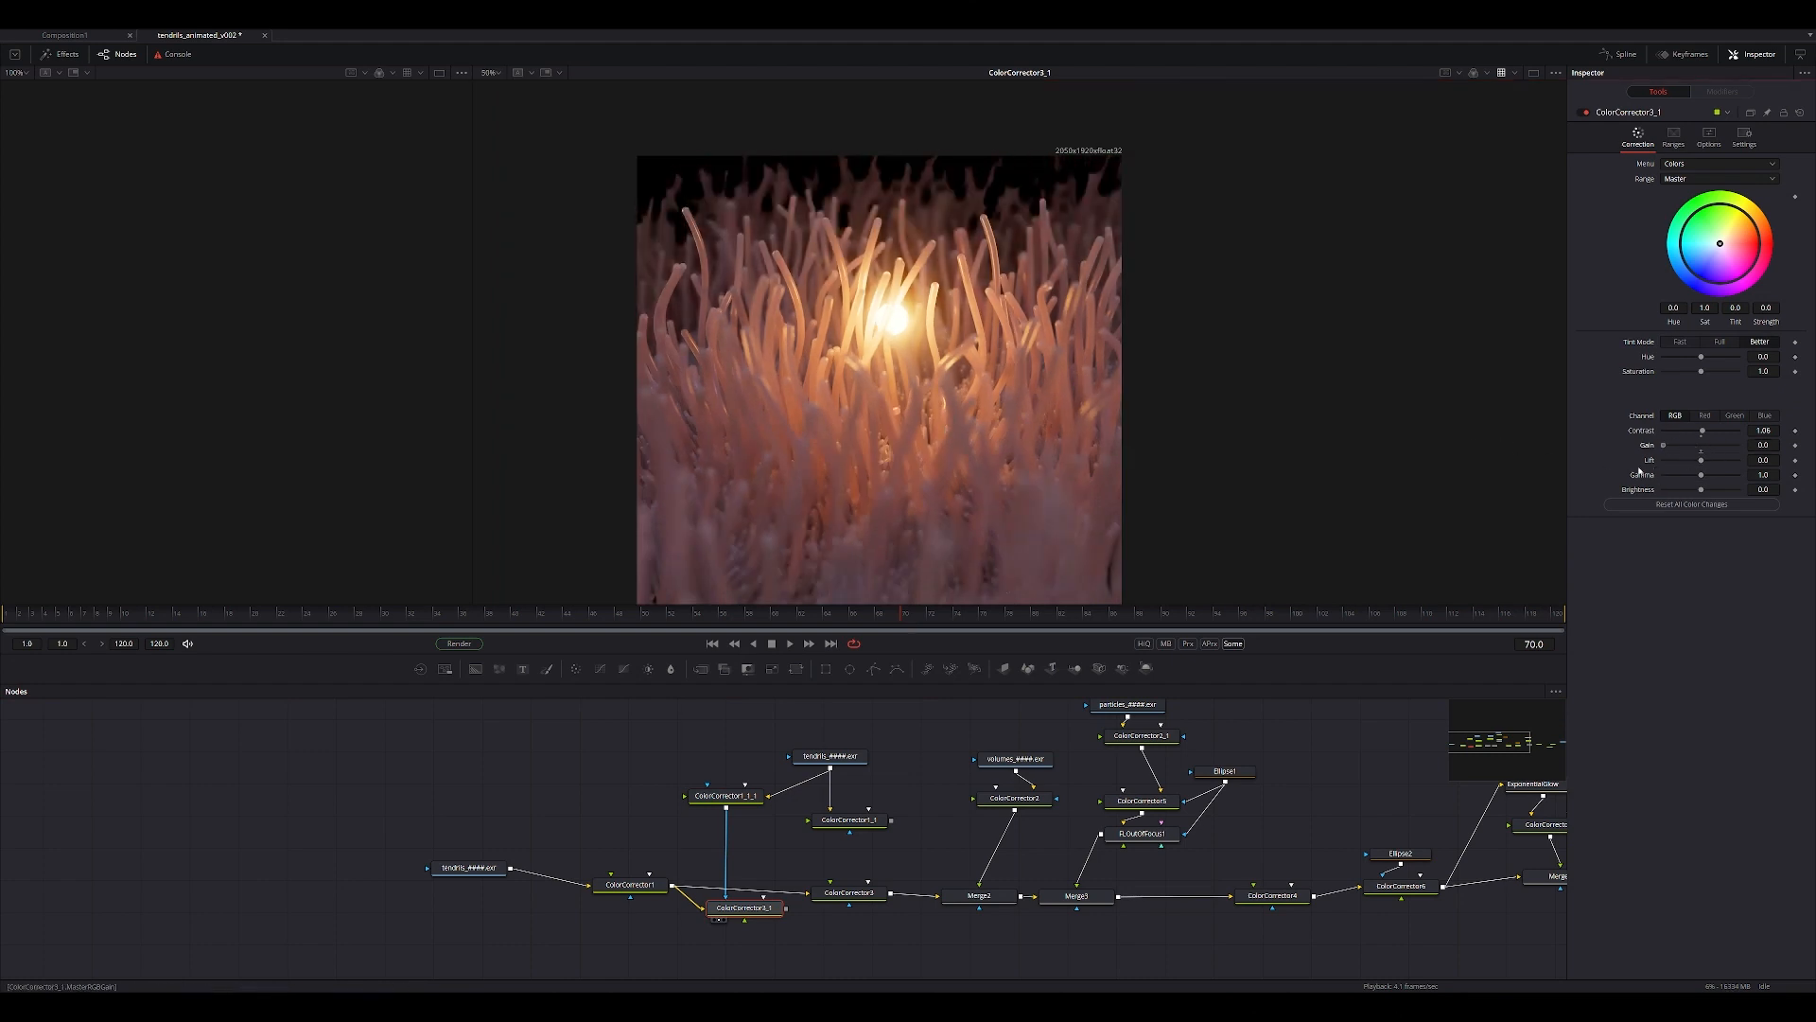
Delete the duplicated mask and color correctors and reconnect ColorCorrector1_1 as the mask of ColorCorrector3.
drag(666, 745, 731, 810)
key(Delete)
click(743, 908)
key(Delete)
alt+drag(891, 826, 859, 921)
click(869, 913)
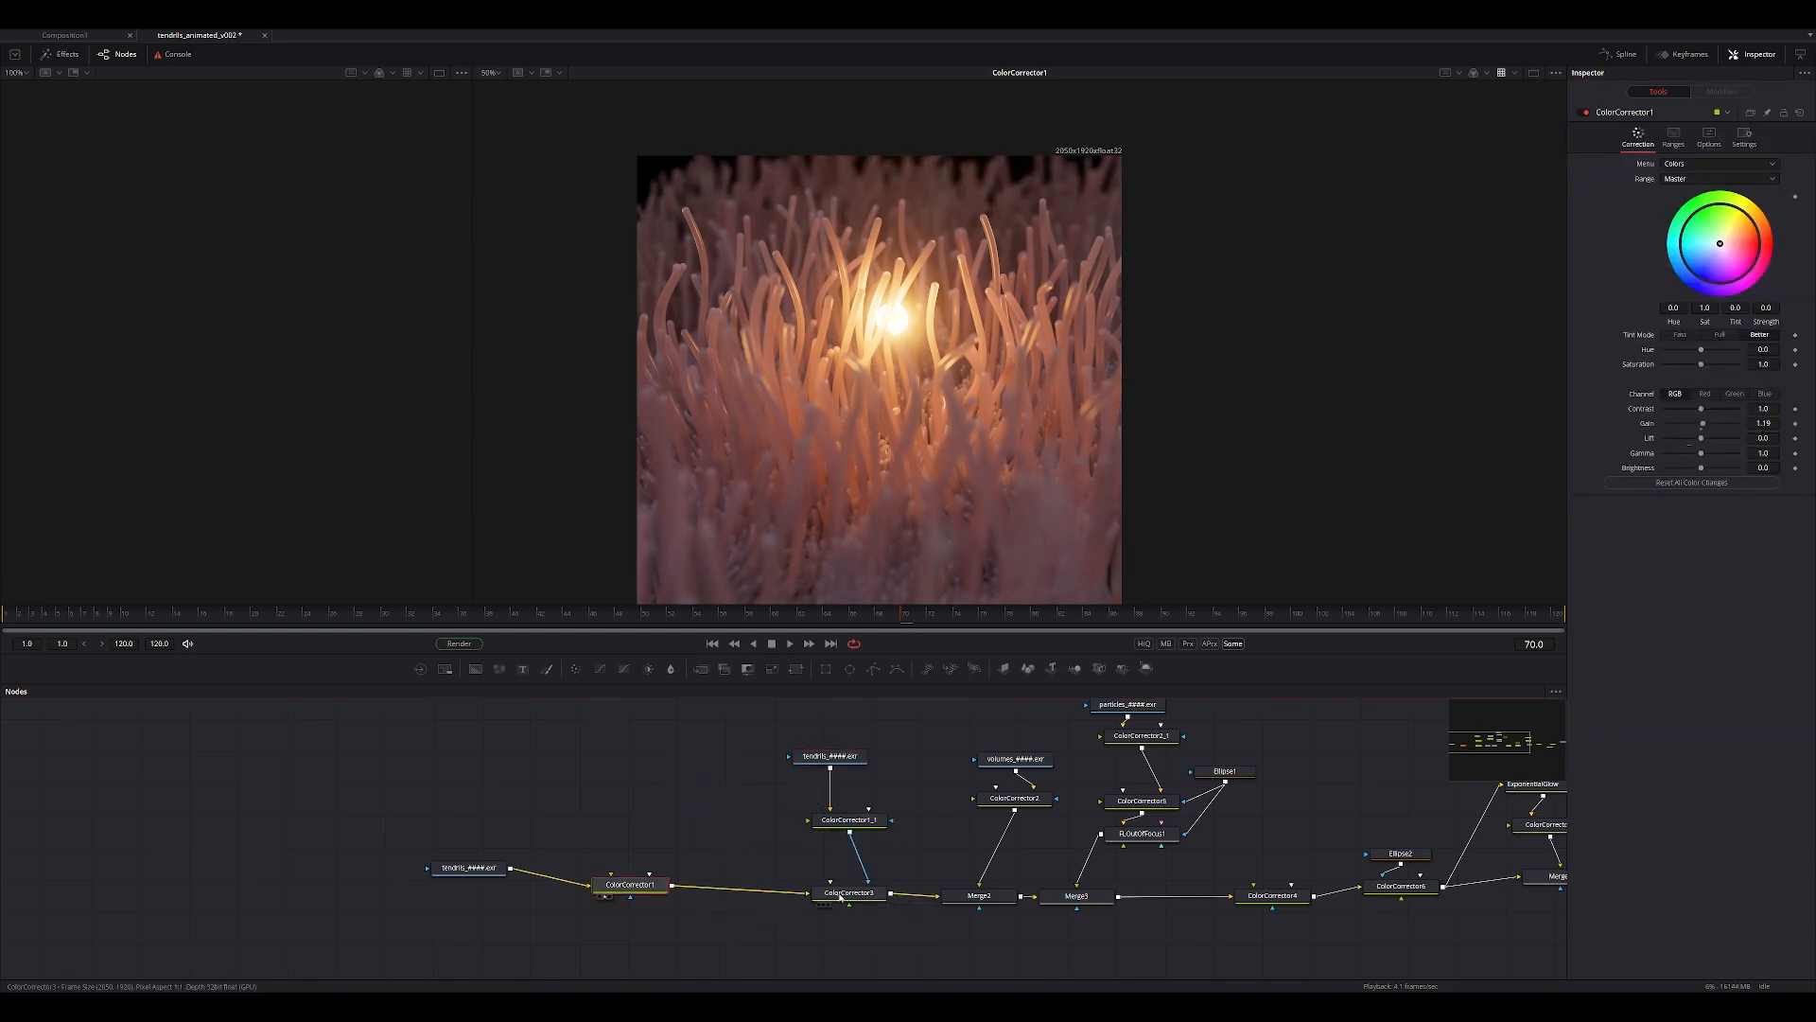
View the ColorCorrector3 result and the volume pass through ColorCorrector2, and look along the rest of the node graph.
click(823, 905)
click(989, 810)
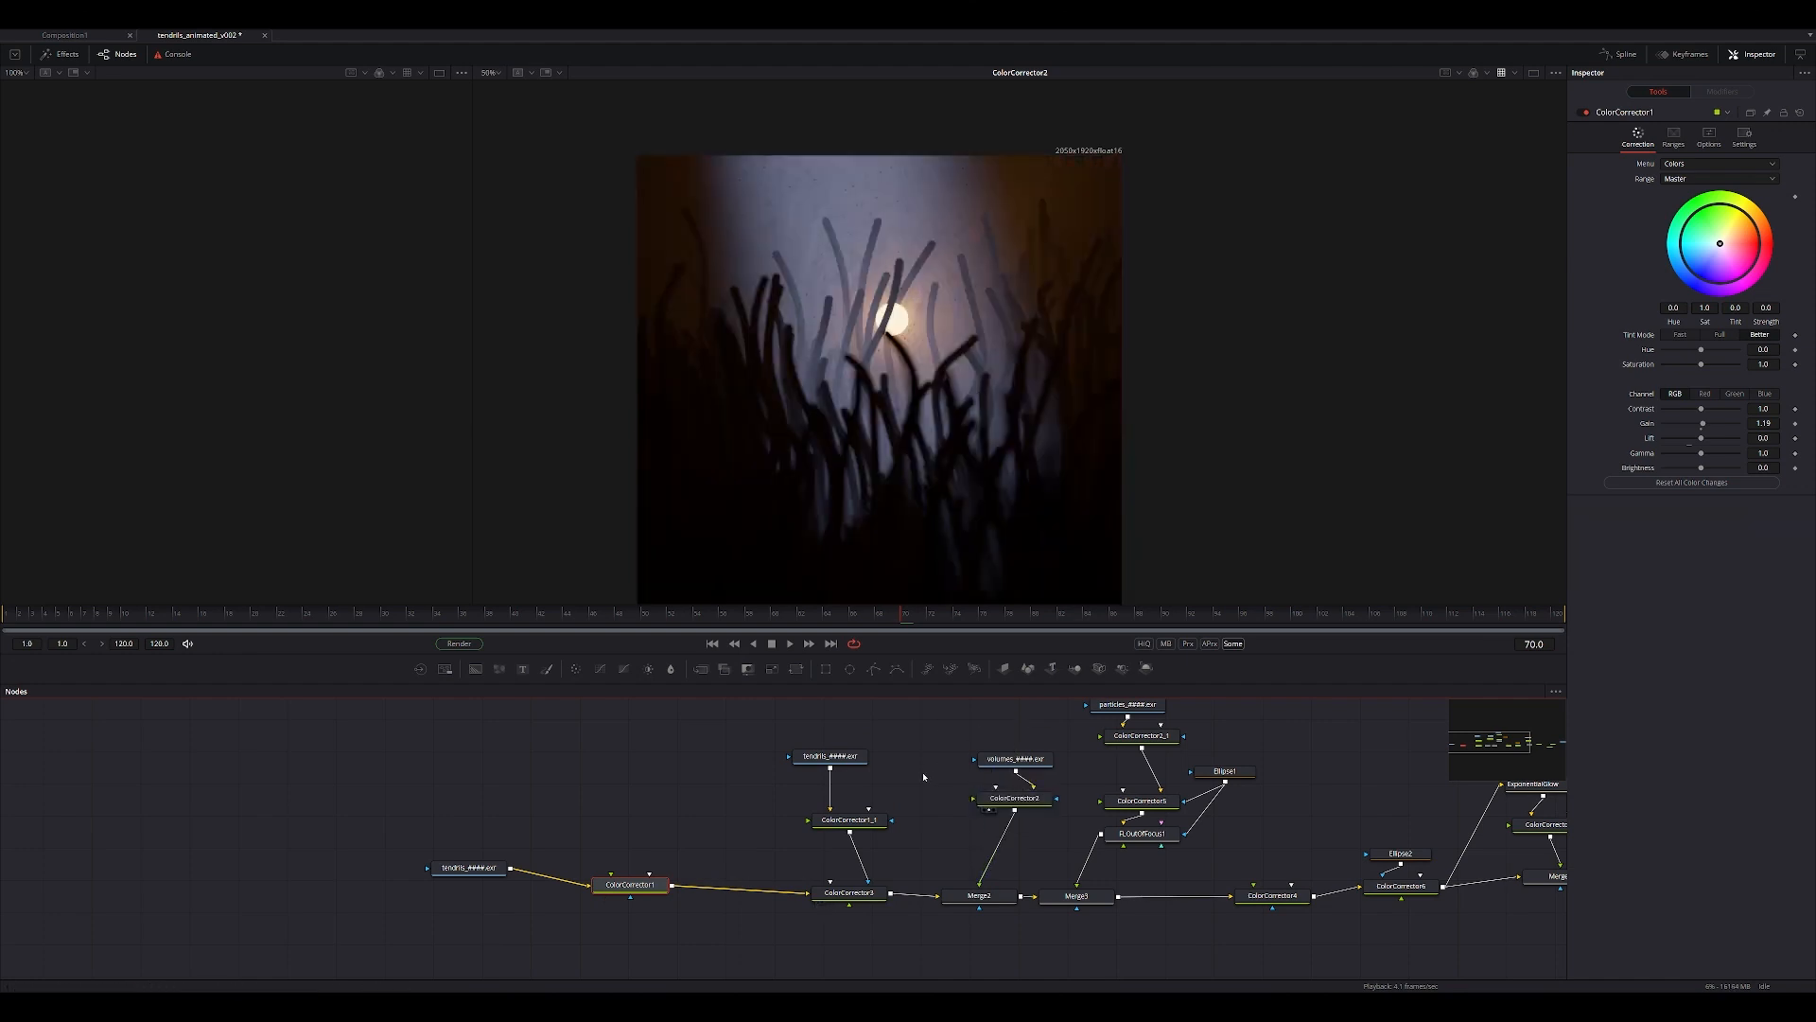
middle_drag(1058, 847, 928, 924)
middle_drag(1195, 840, 1231, 818)
middle_drag(551, 854, 758, 865)
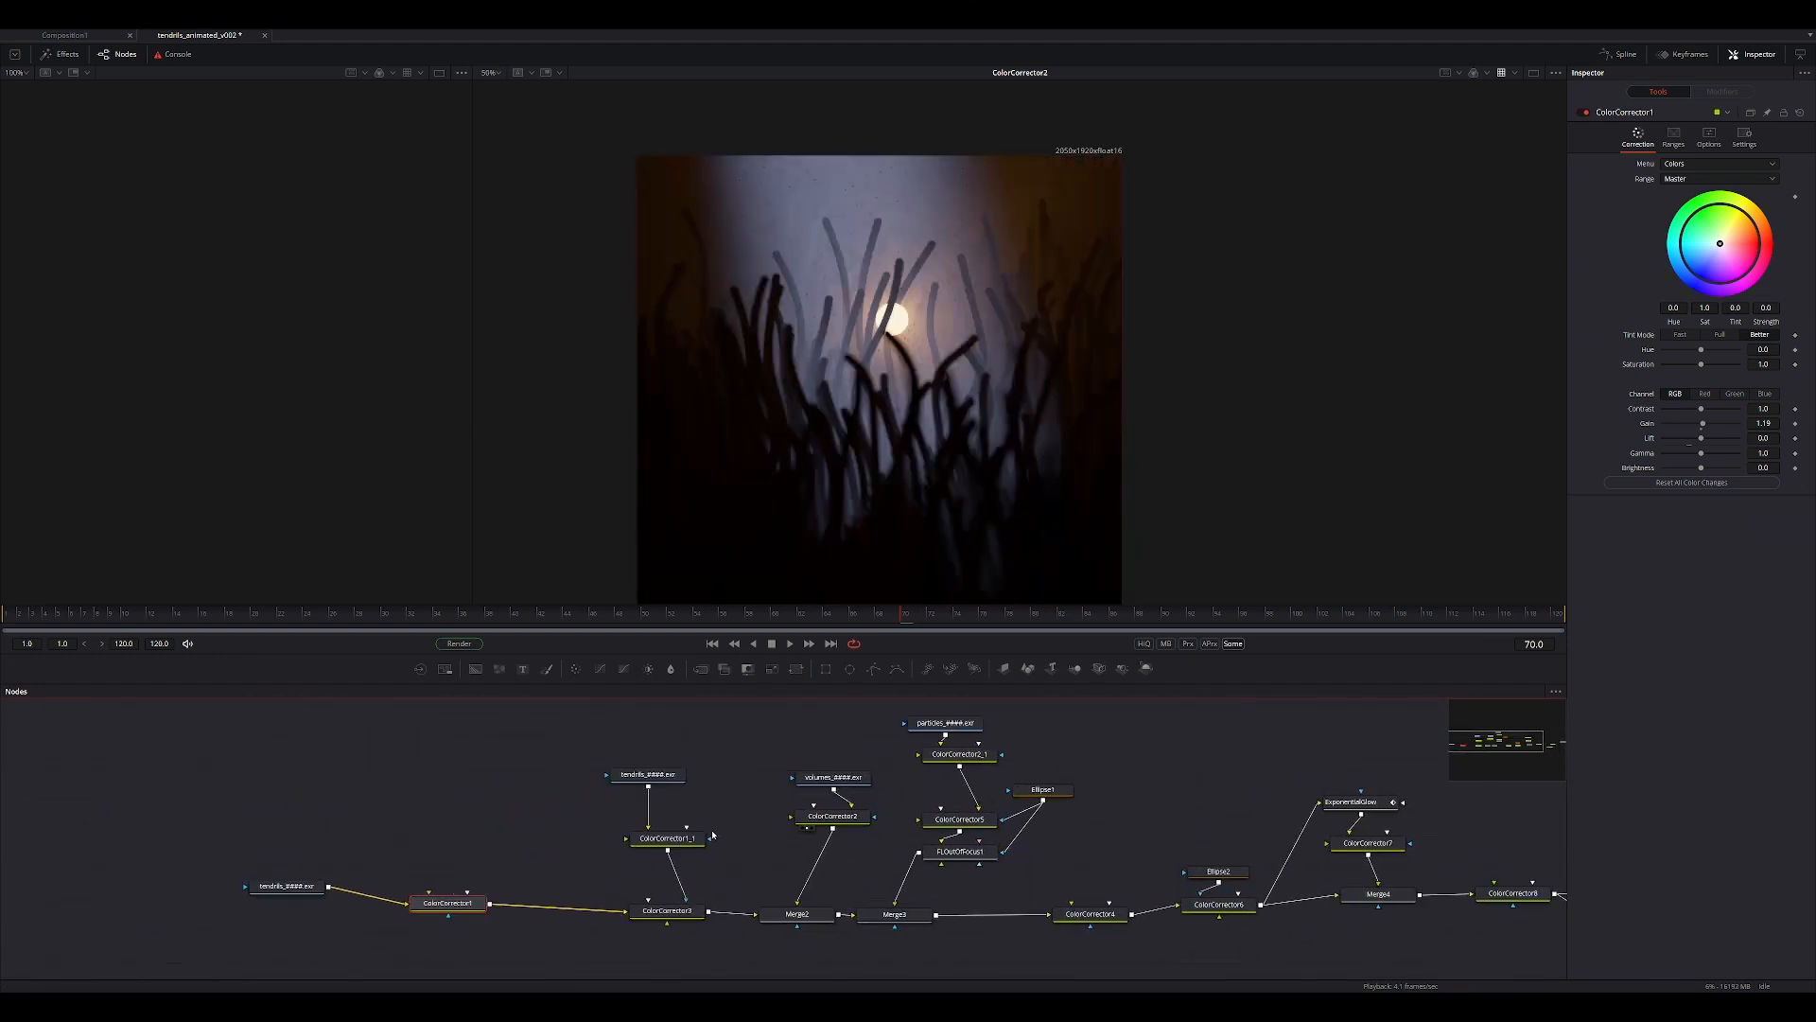
Examine the volume pass at ColorCorrector2 and bring the raw tendrils loader into the viewer.
ctrl+scroll(717, 811, up, 3)
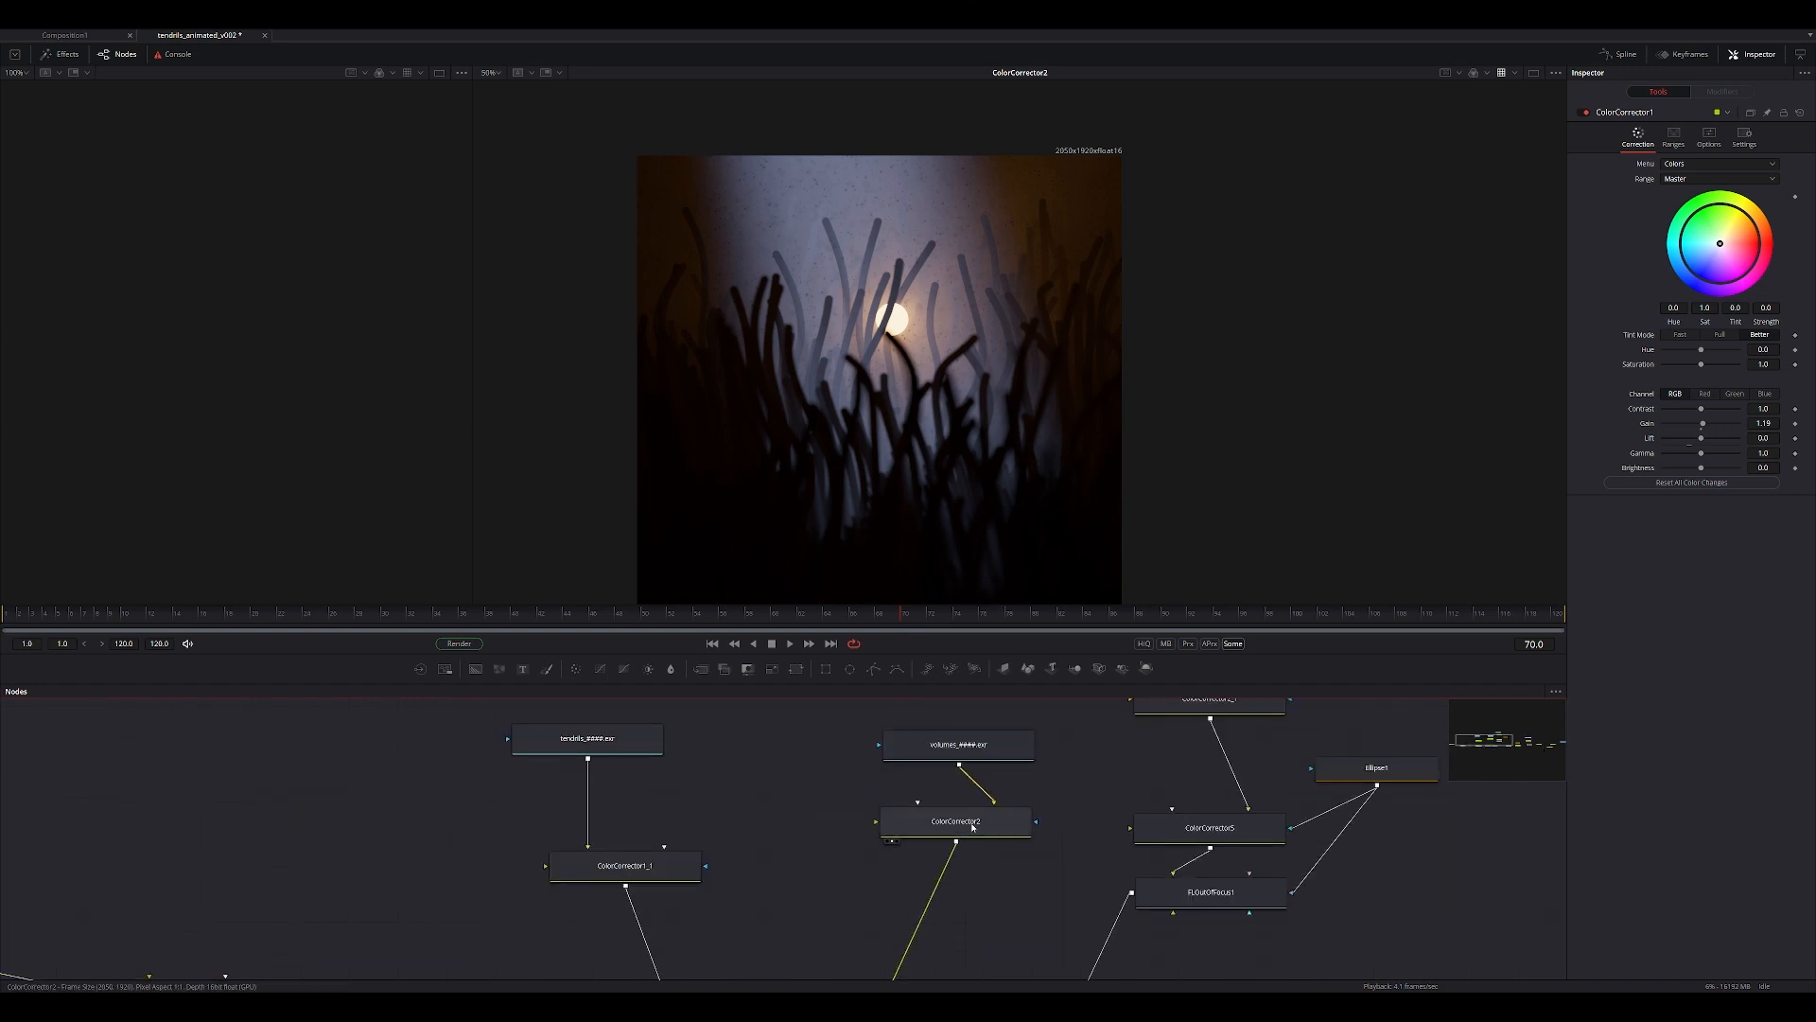
middle_drag(899, 483, 879, 315)
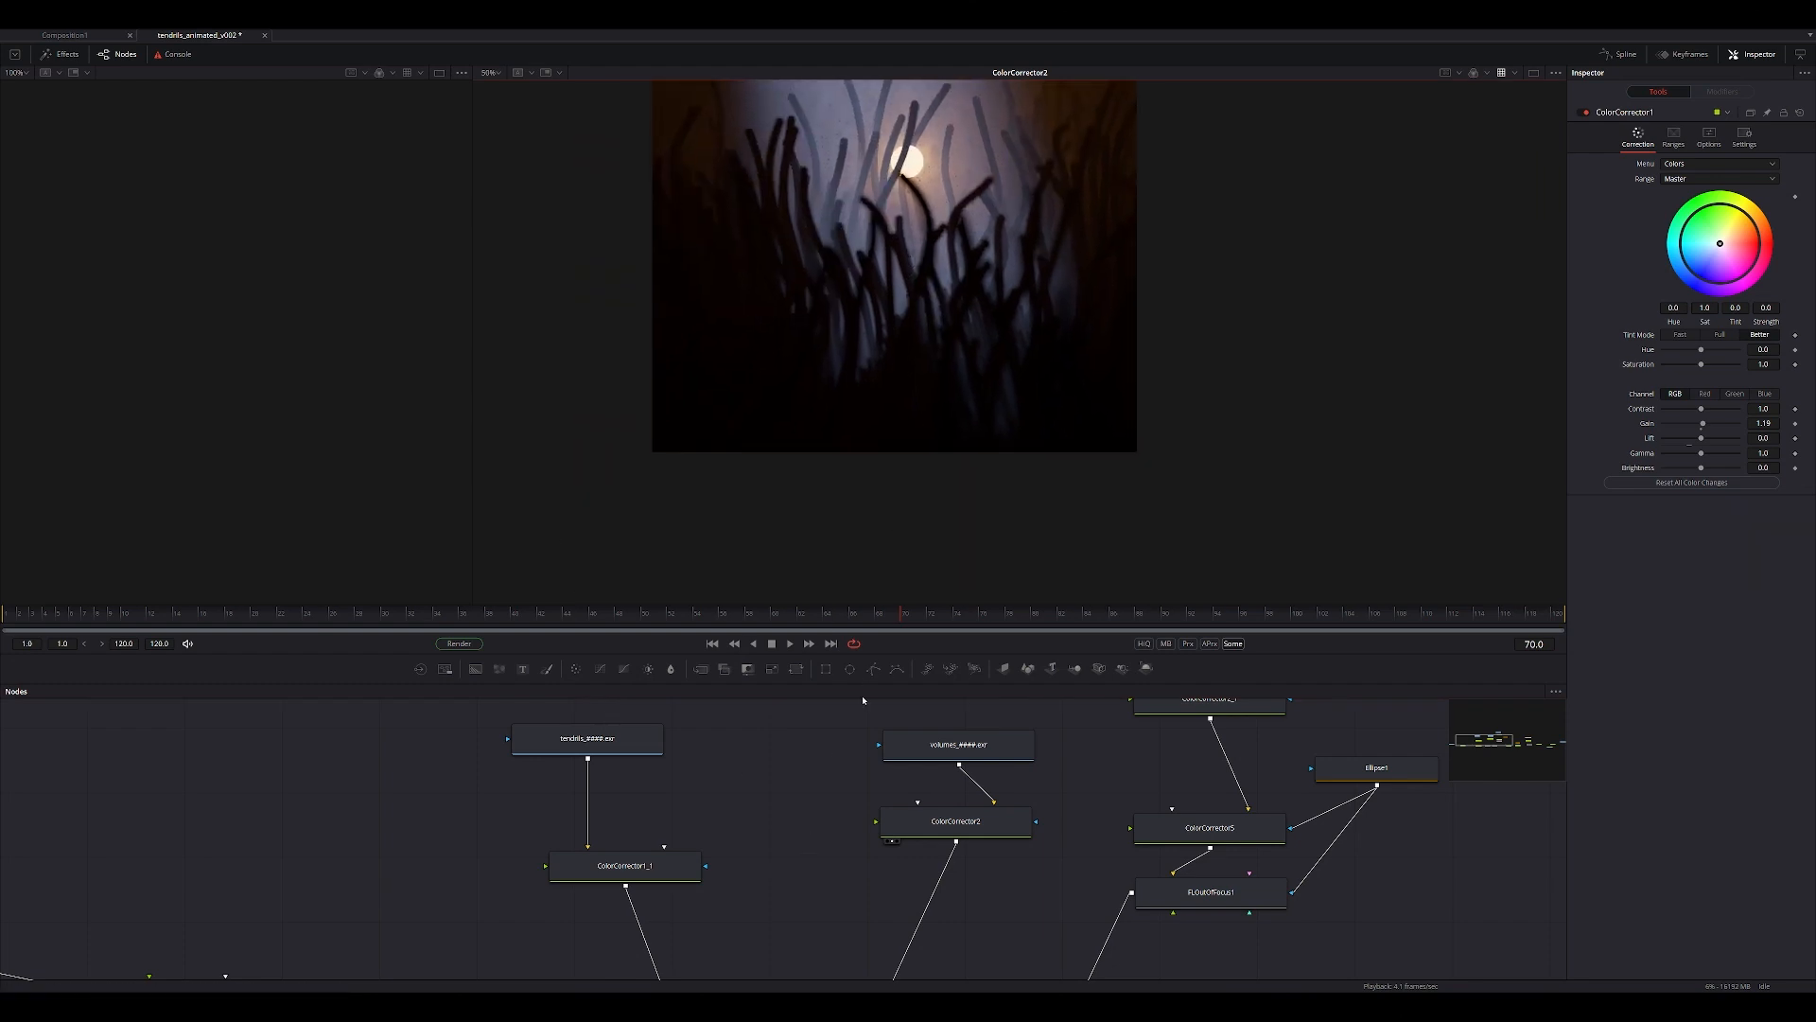
middle_drag(851, 760, 786, 823)
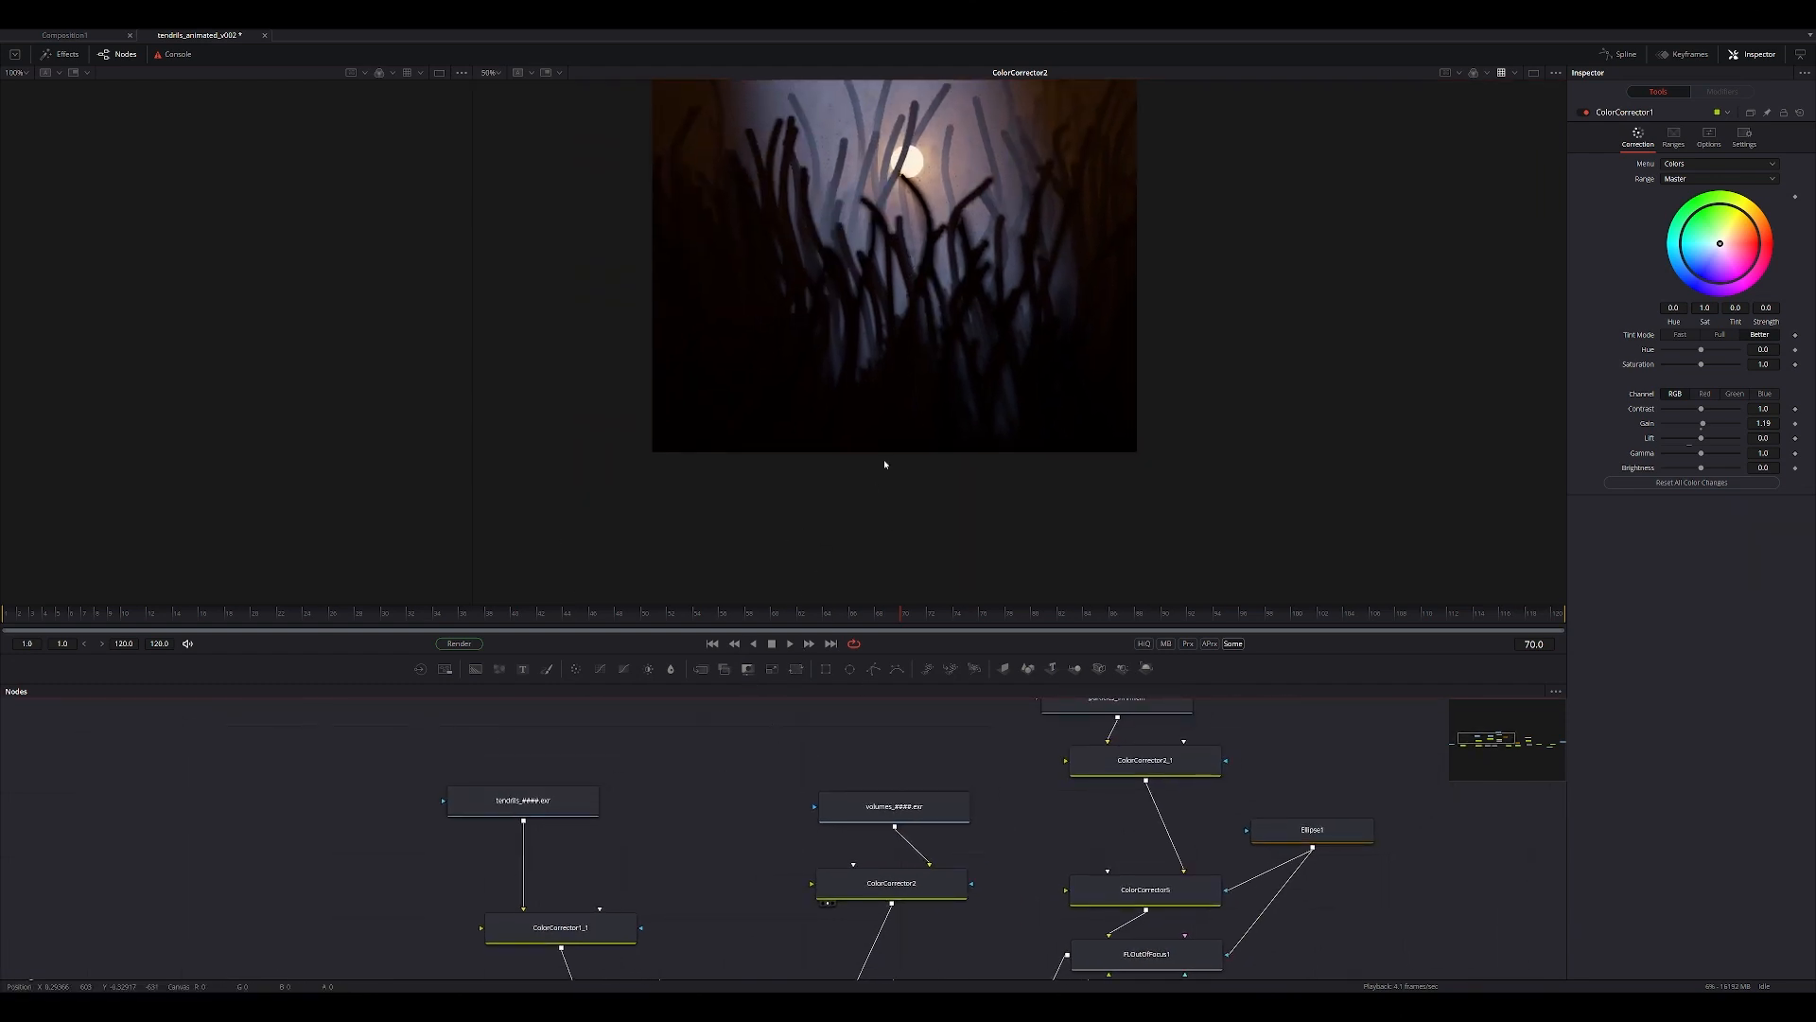
scroll(884, 463, down, 2)
middle_drag(871, 441, 743, 553)
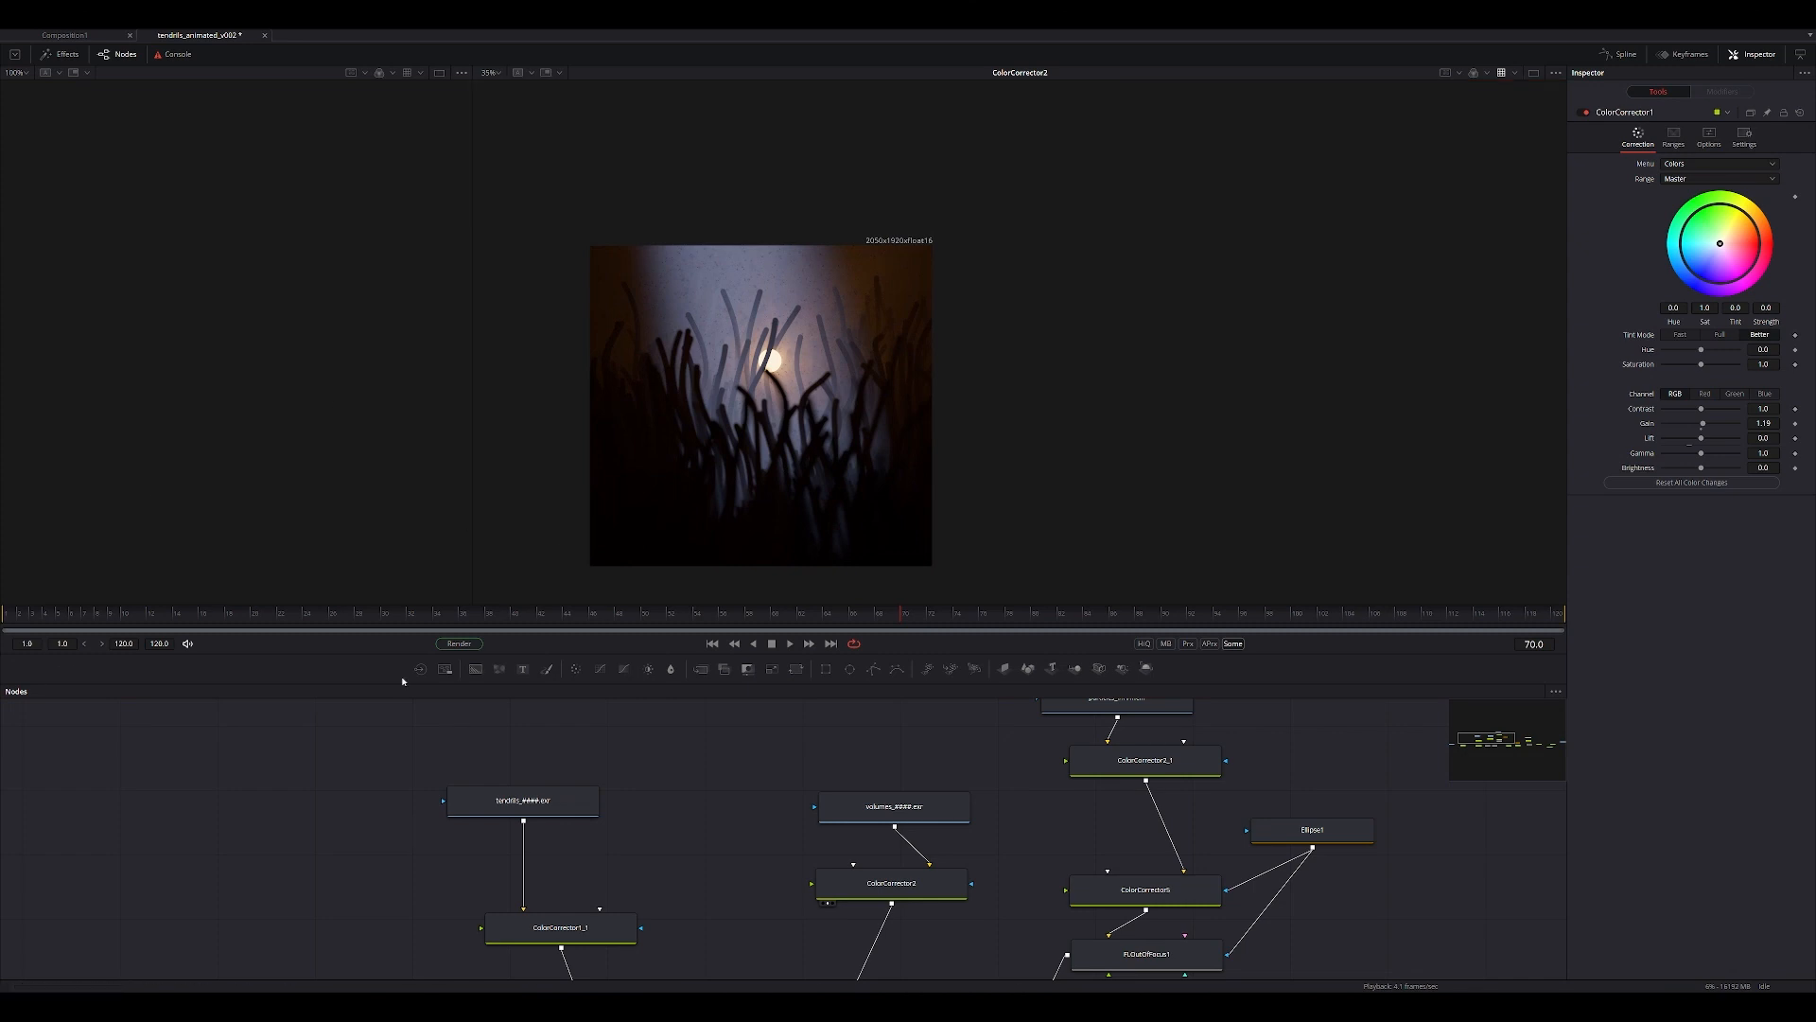
scroll(366, 838, down, 2)
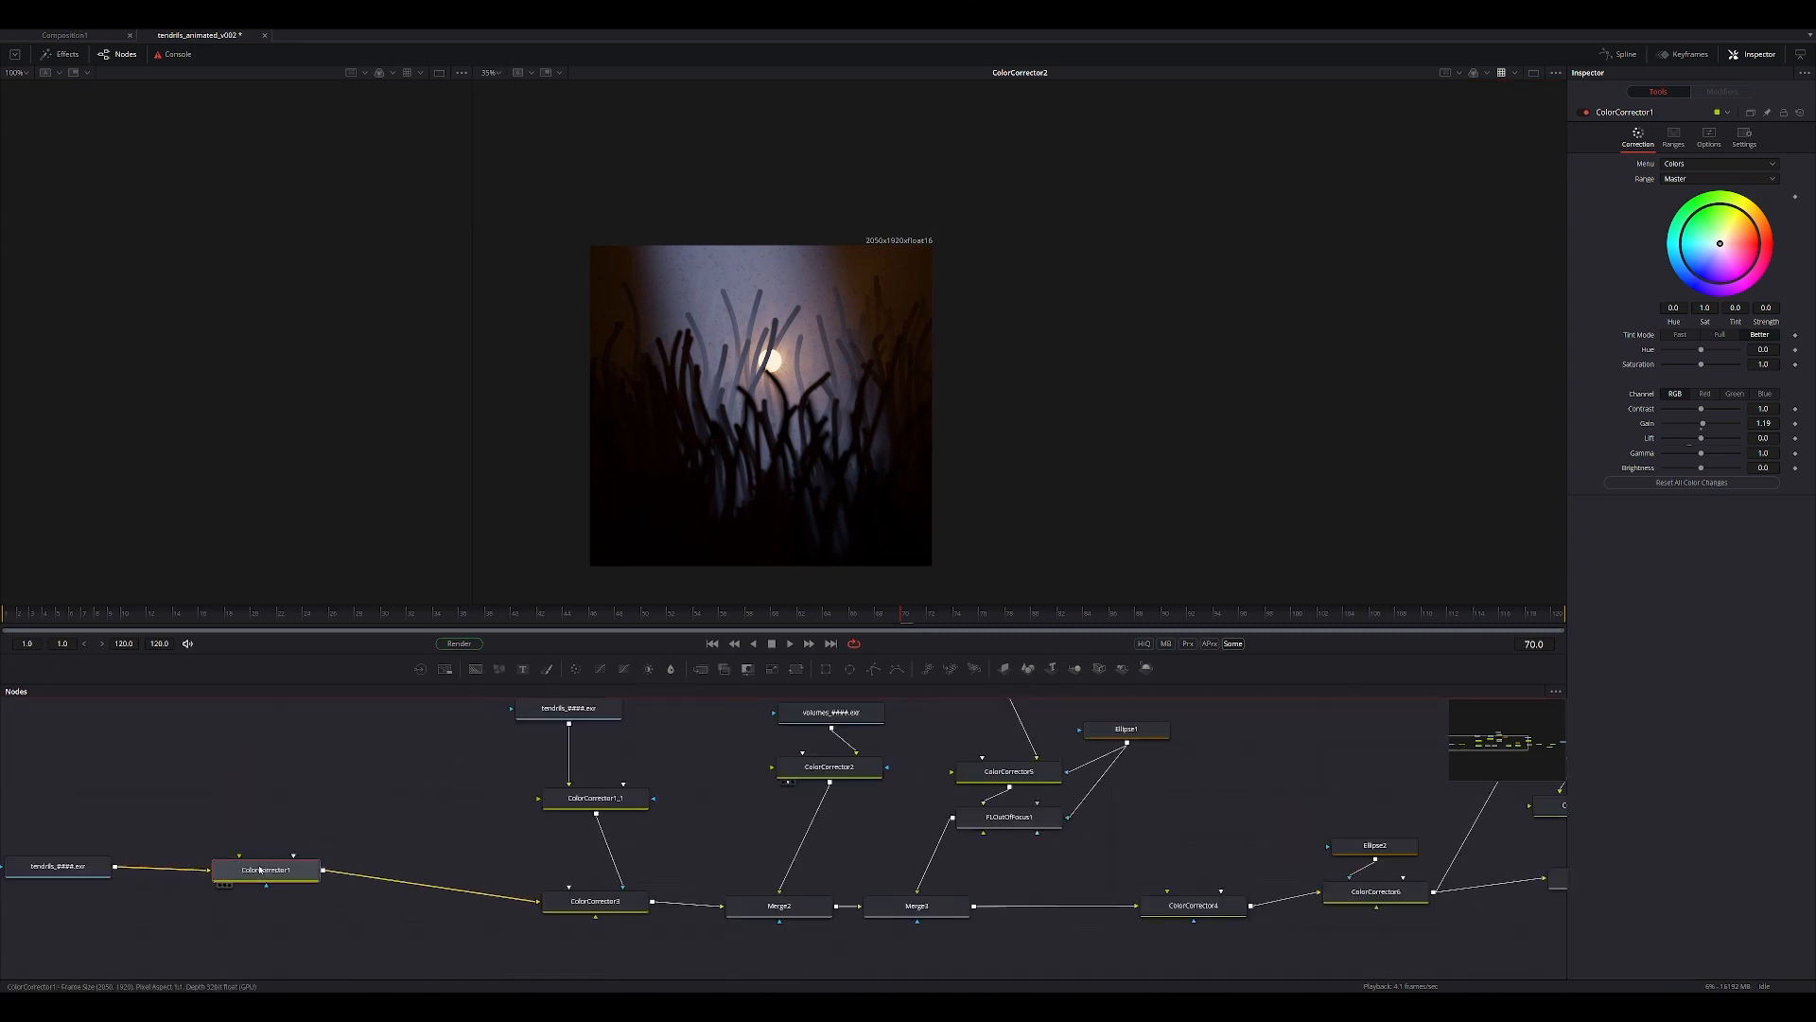
middle_drag(488, 840, 944, 884)
drag(488, 911, 723, 500)
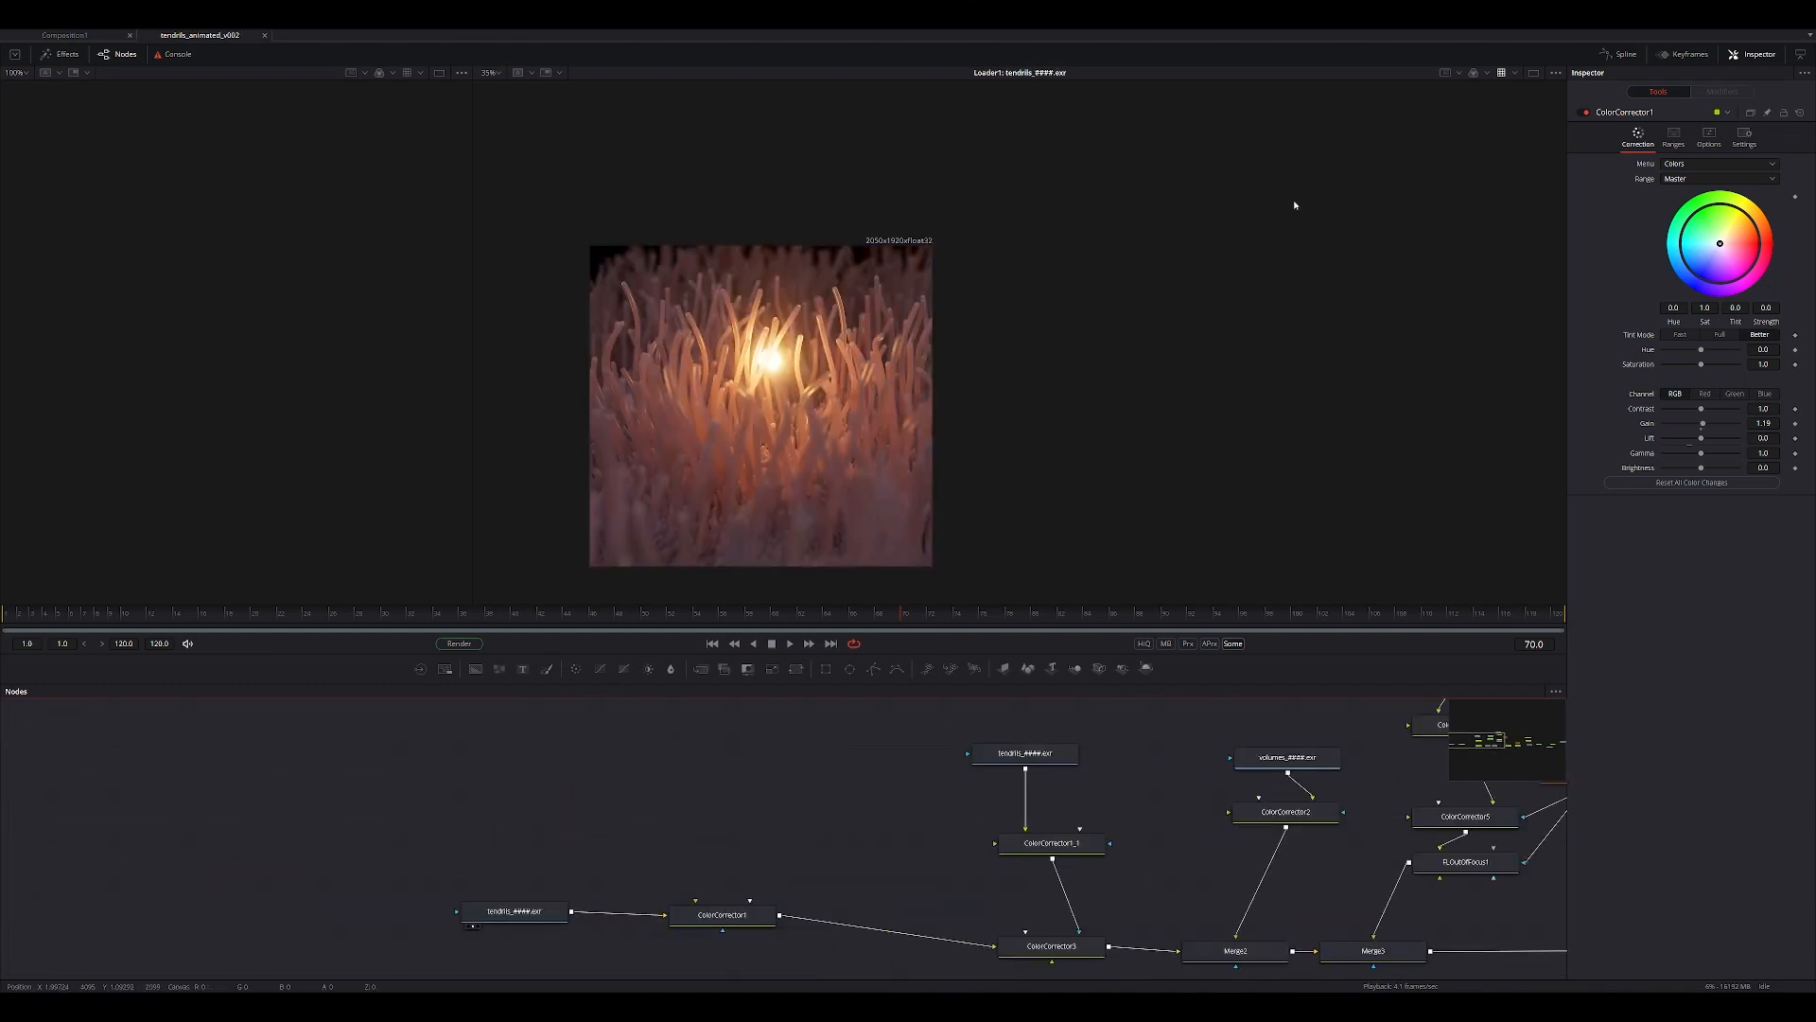
Check the viewer's colour lookup and channel options for the raw tendrils loader.
click(1487, 73)
click(514, 911)
click(1520, 73)
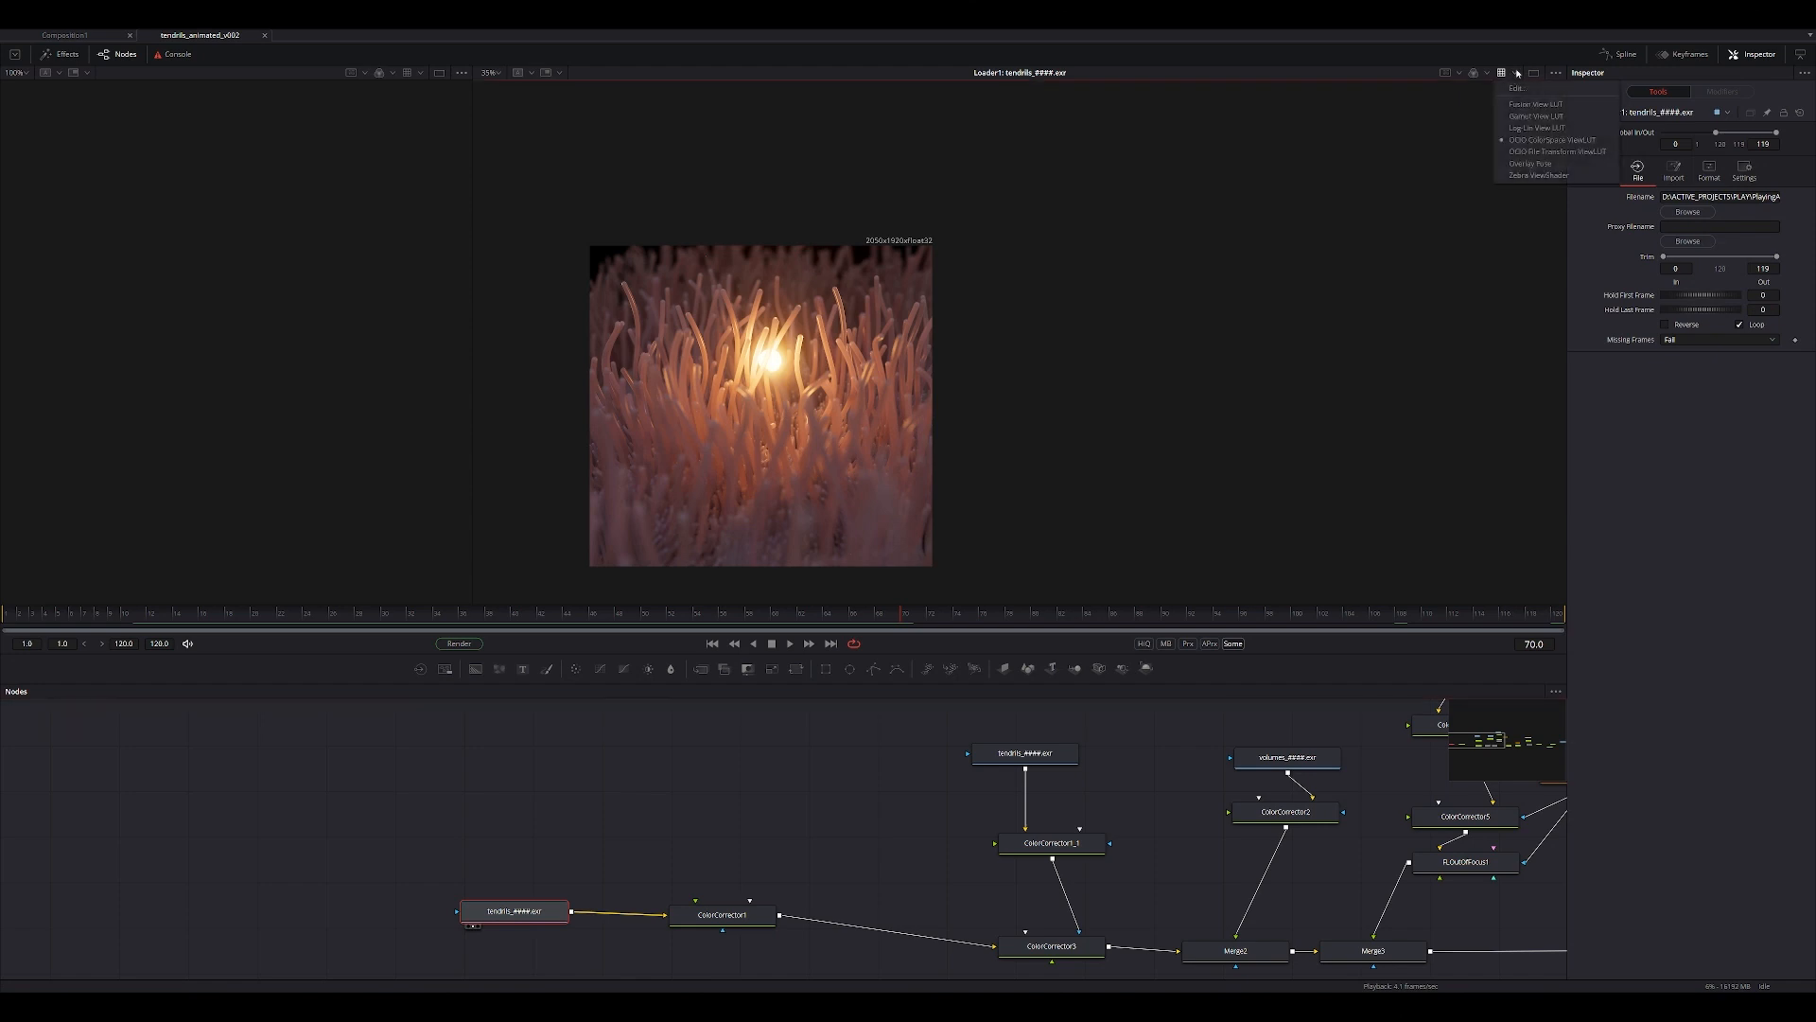
click(1487, 73)
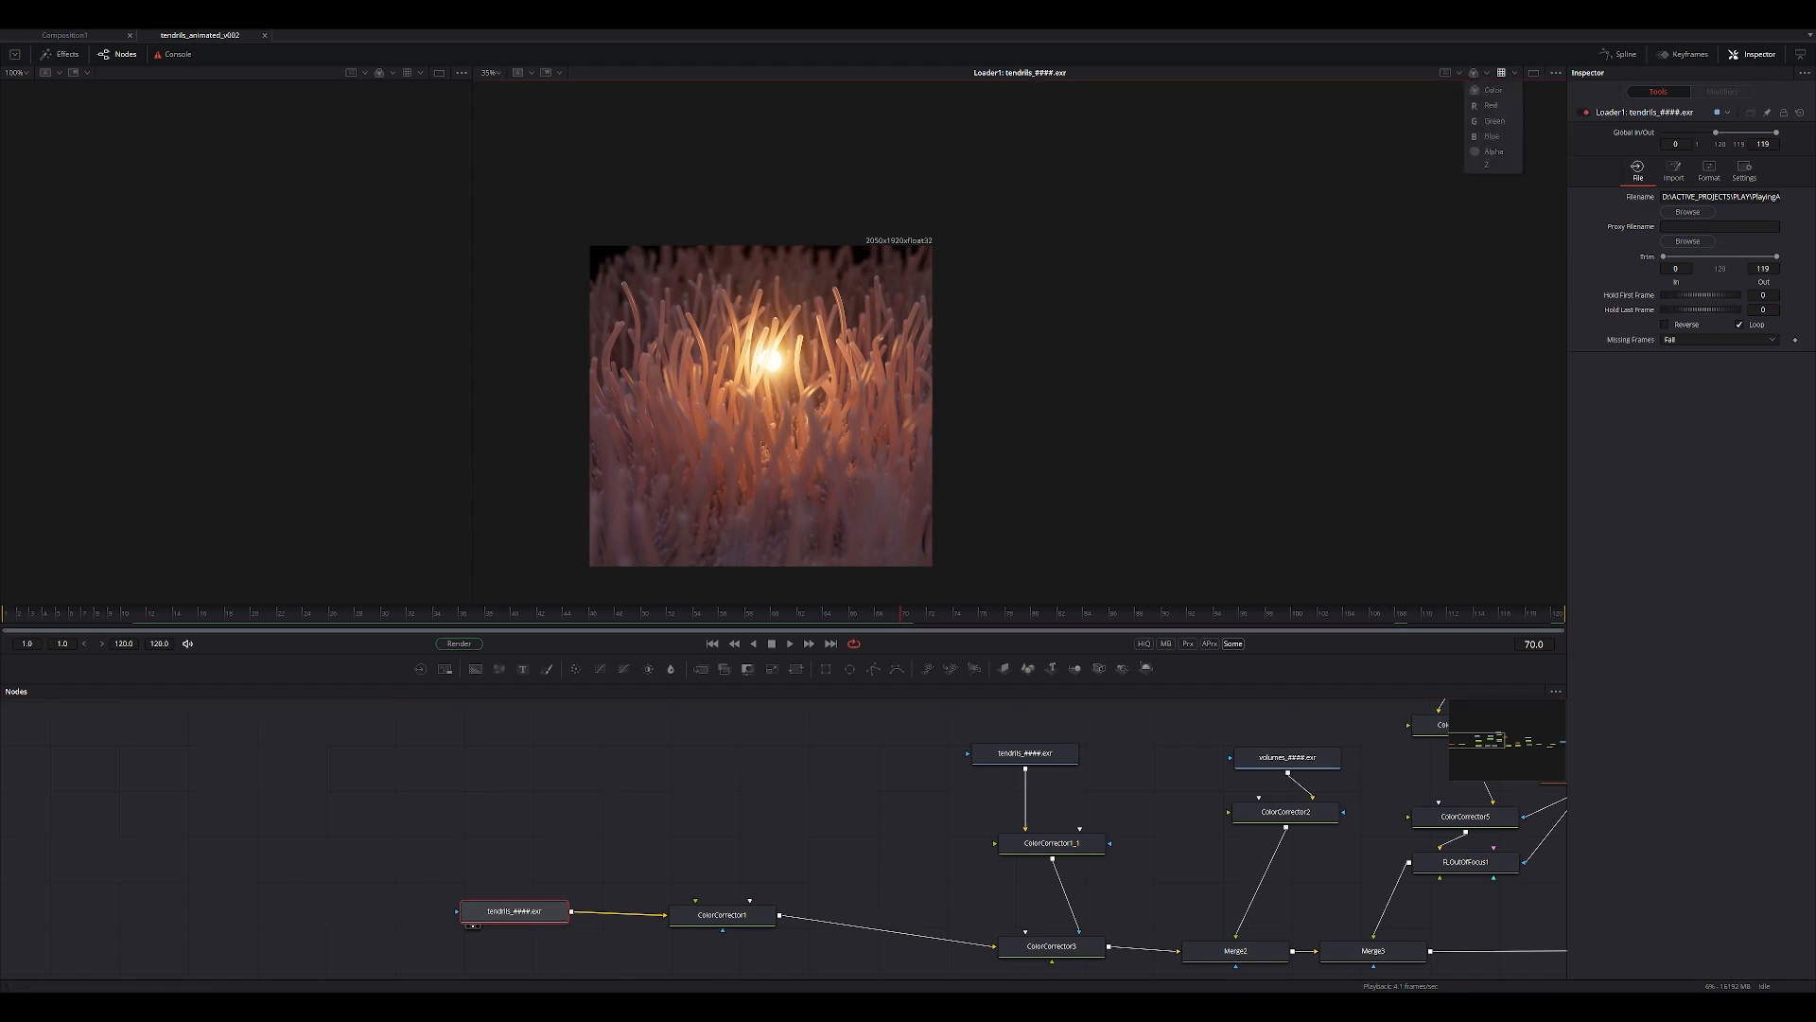
Duplicate the raw tendrils loader, place the copy in the free area above the node chain and view it.
click(514, 912)
key(ctrl+c)
click(564, 802)
key(ctrl+v)
key(2)
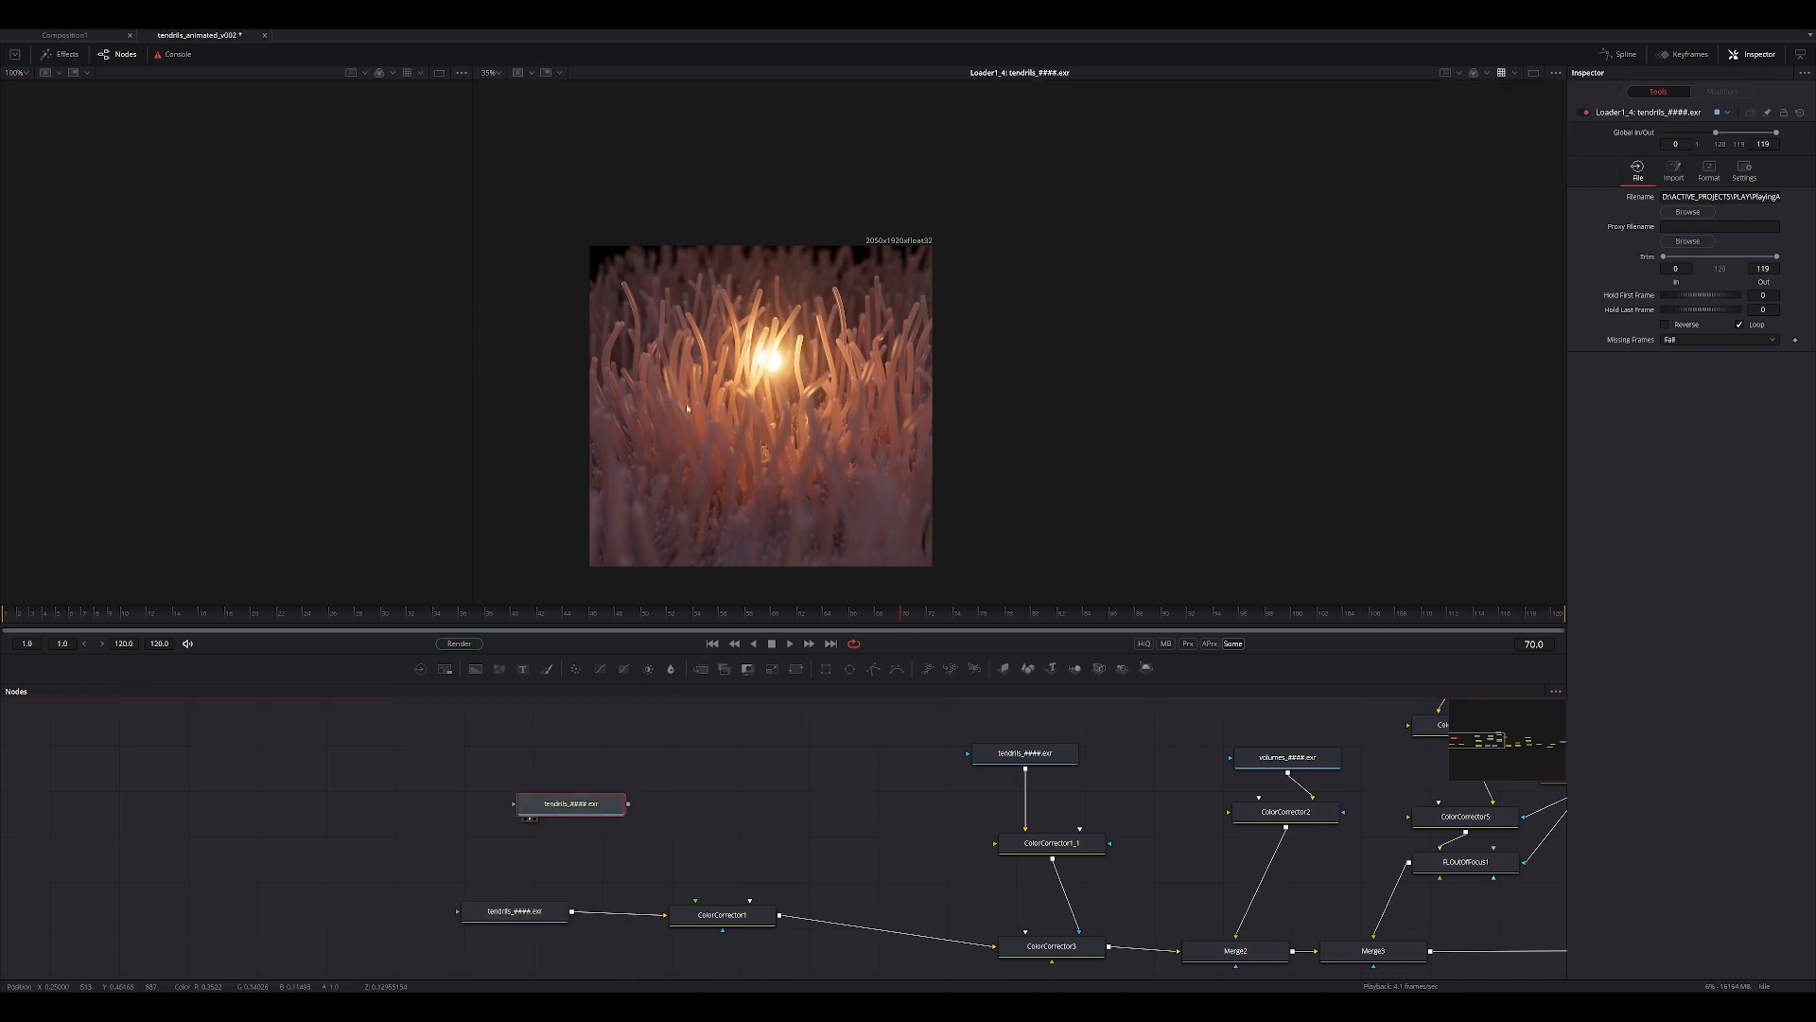
ctrl+scroll(755, 371, up, 2)
drag(558, 813, 527, 797)
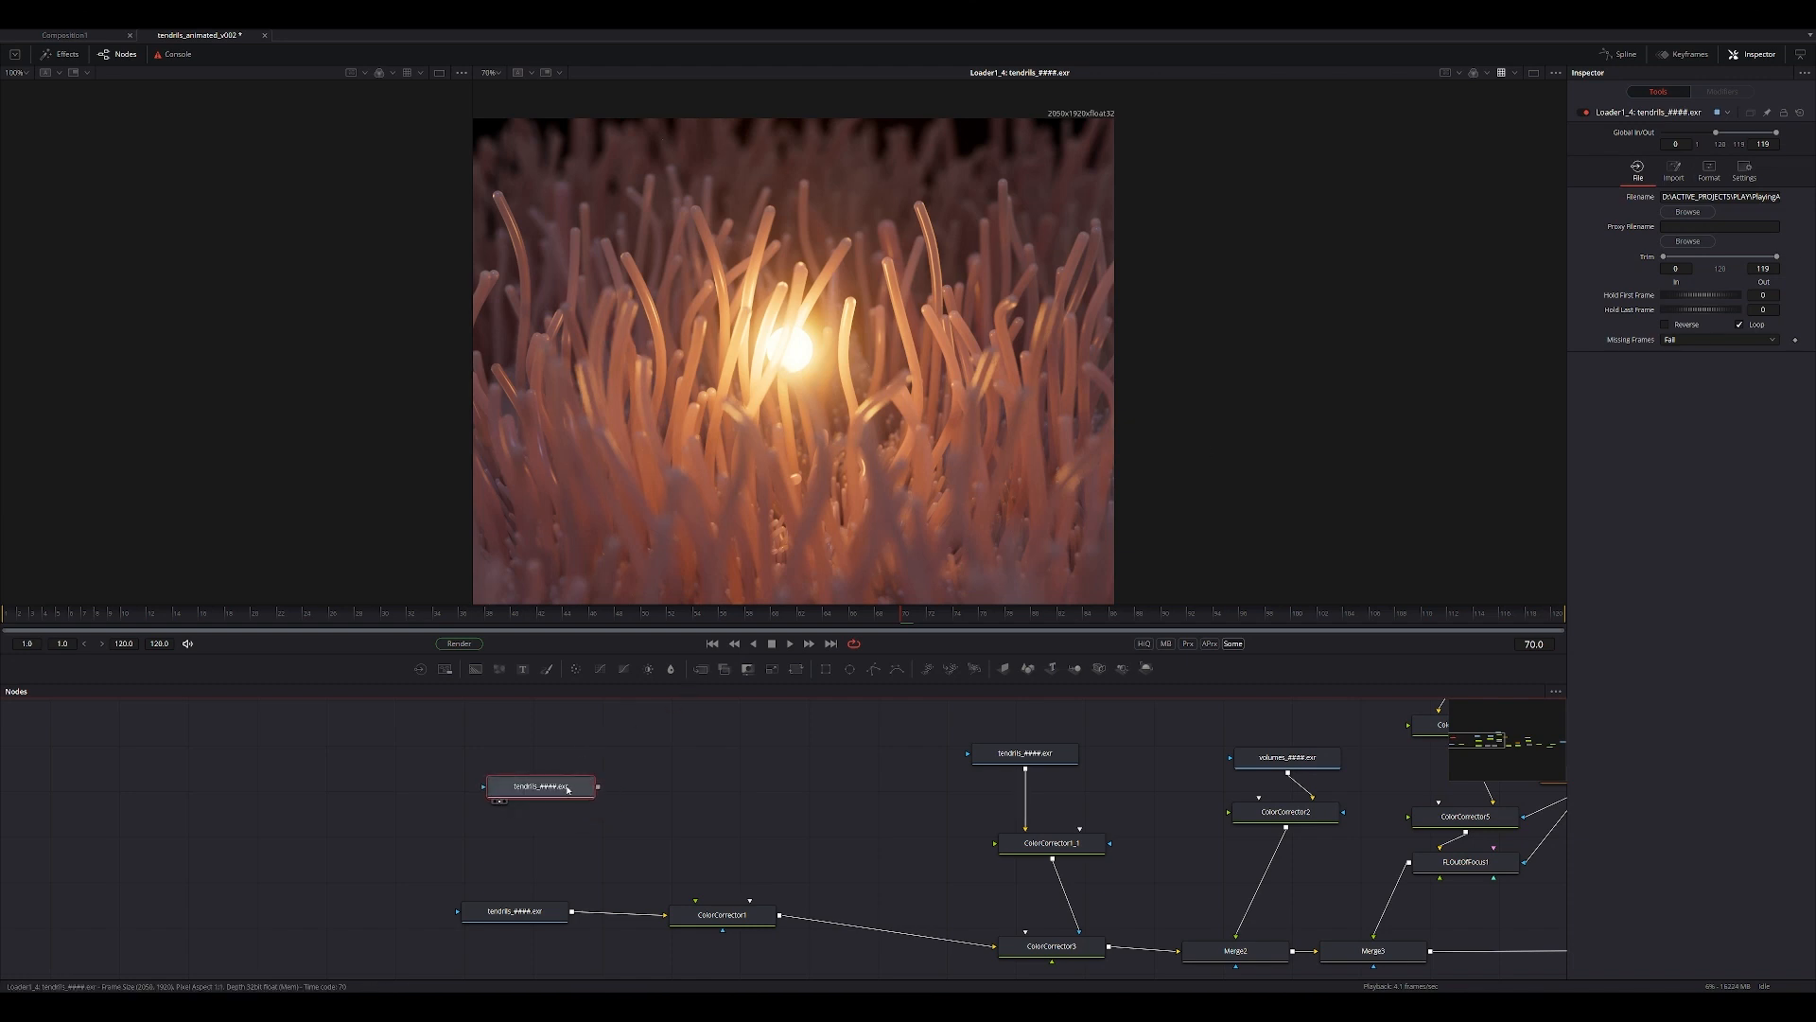
middle_drag(474, 763, 555, 871)
key(ctrl+v)
key(ctrl+z)
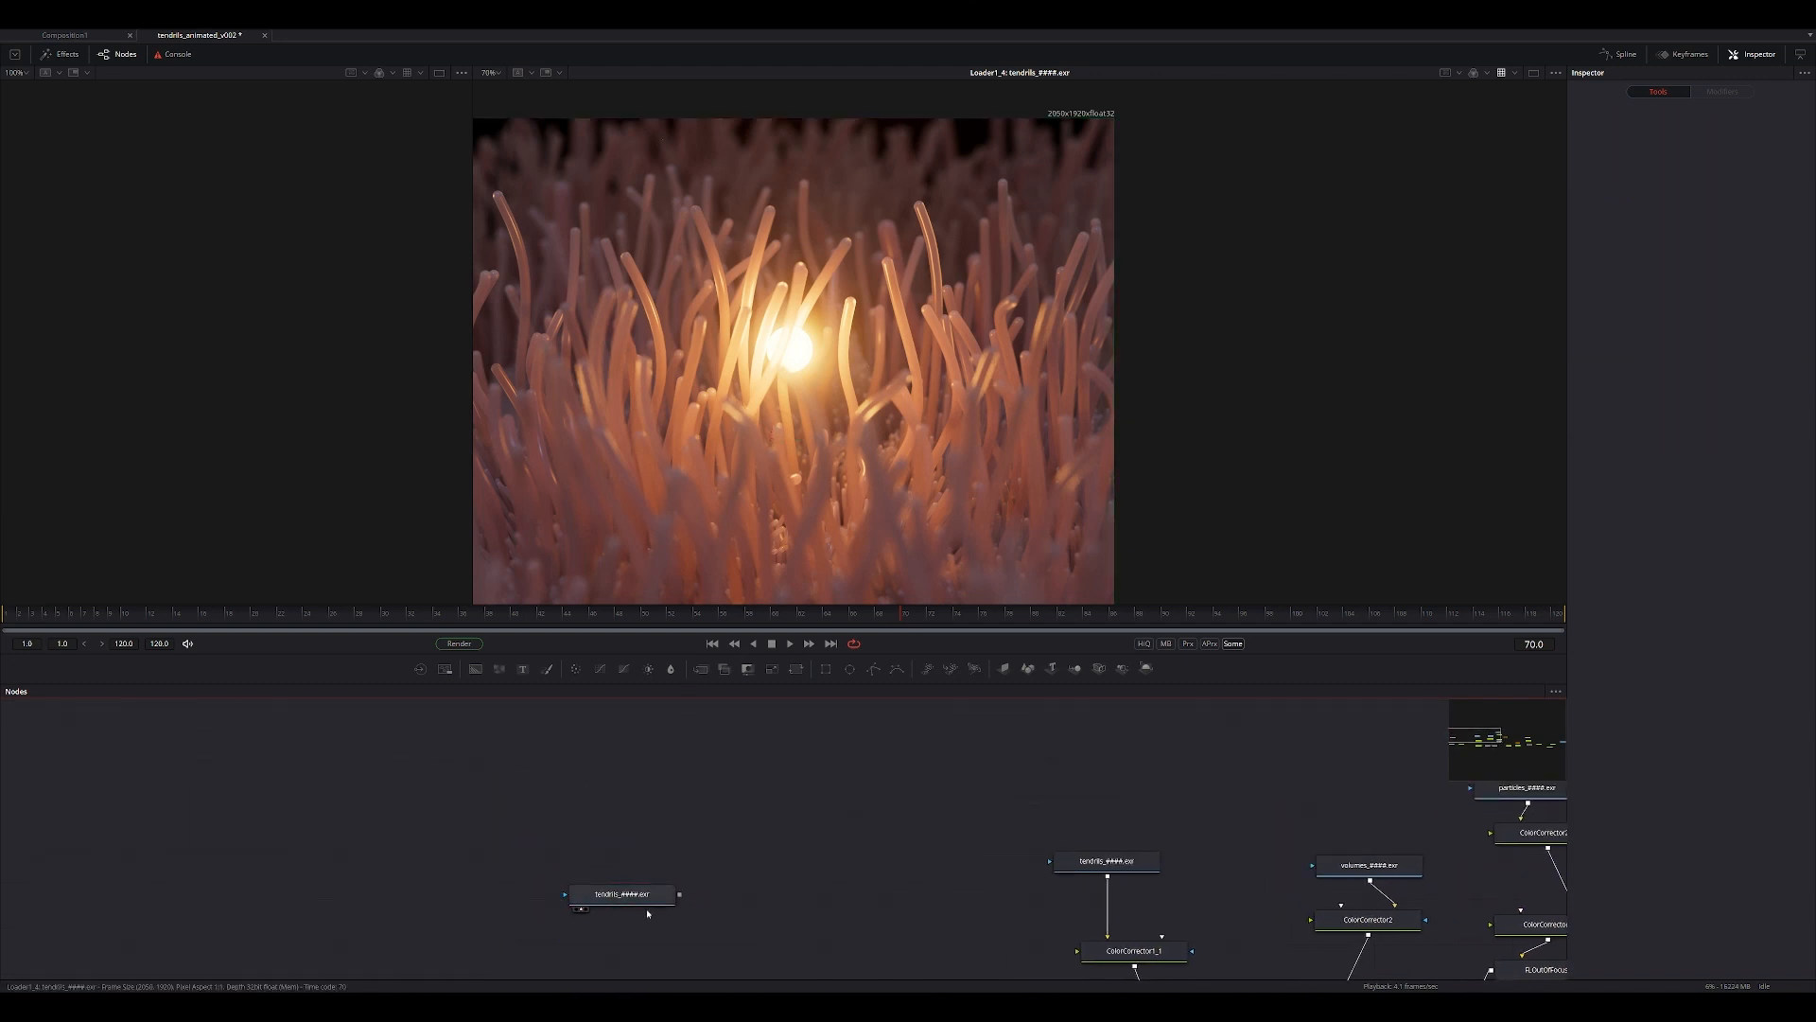
Duplicate the copied tendrils loader directly above itself, view the new copy and save the composition.
click(642, 897)
key(ctrl+c)
click(620, 800)
key(ctrl+v)
key(2)
key(ctrl+s)
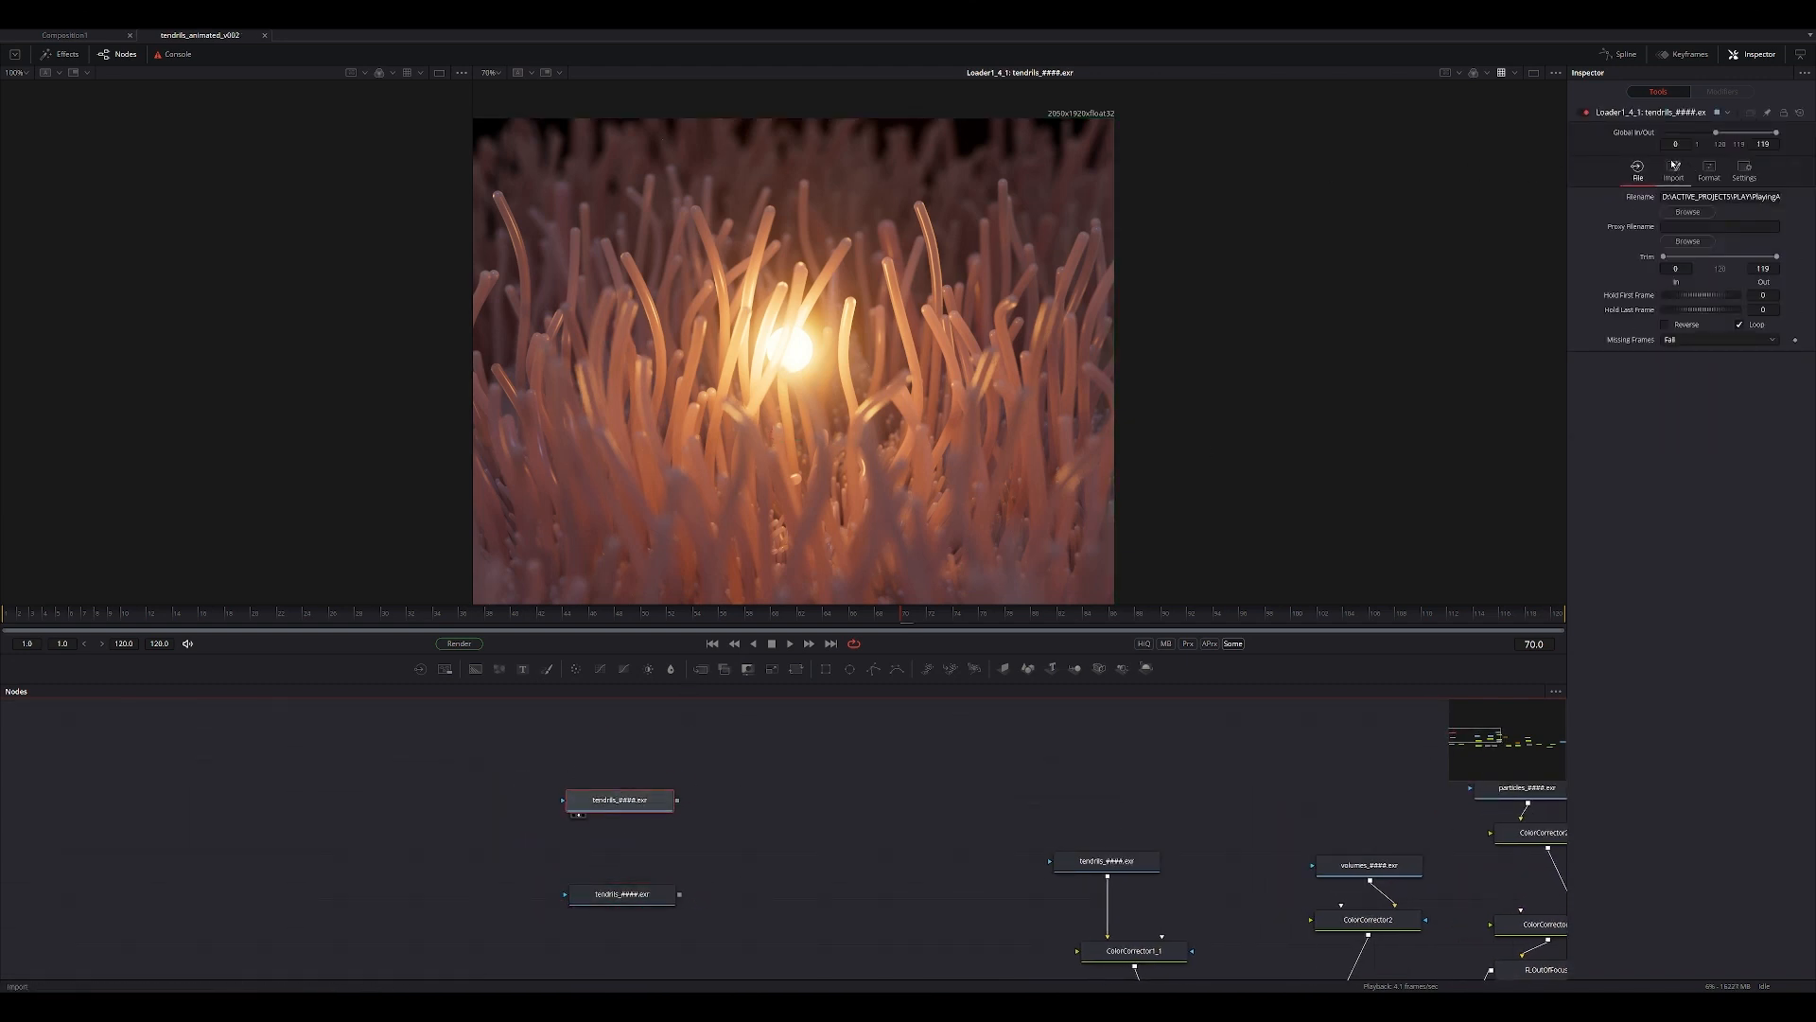
Examine the new tendrils loader's file, import and format settings, including its list of available EXR channels.
click(1708, 171)
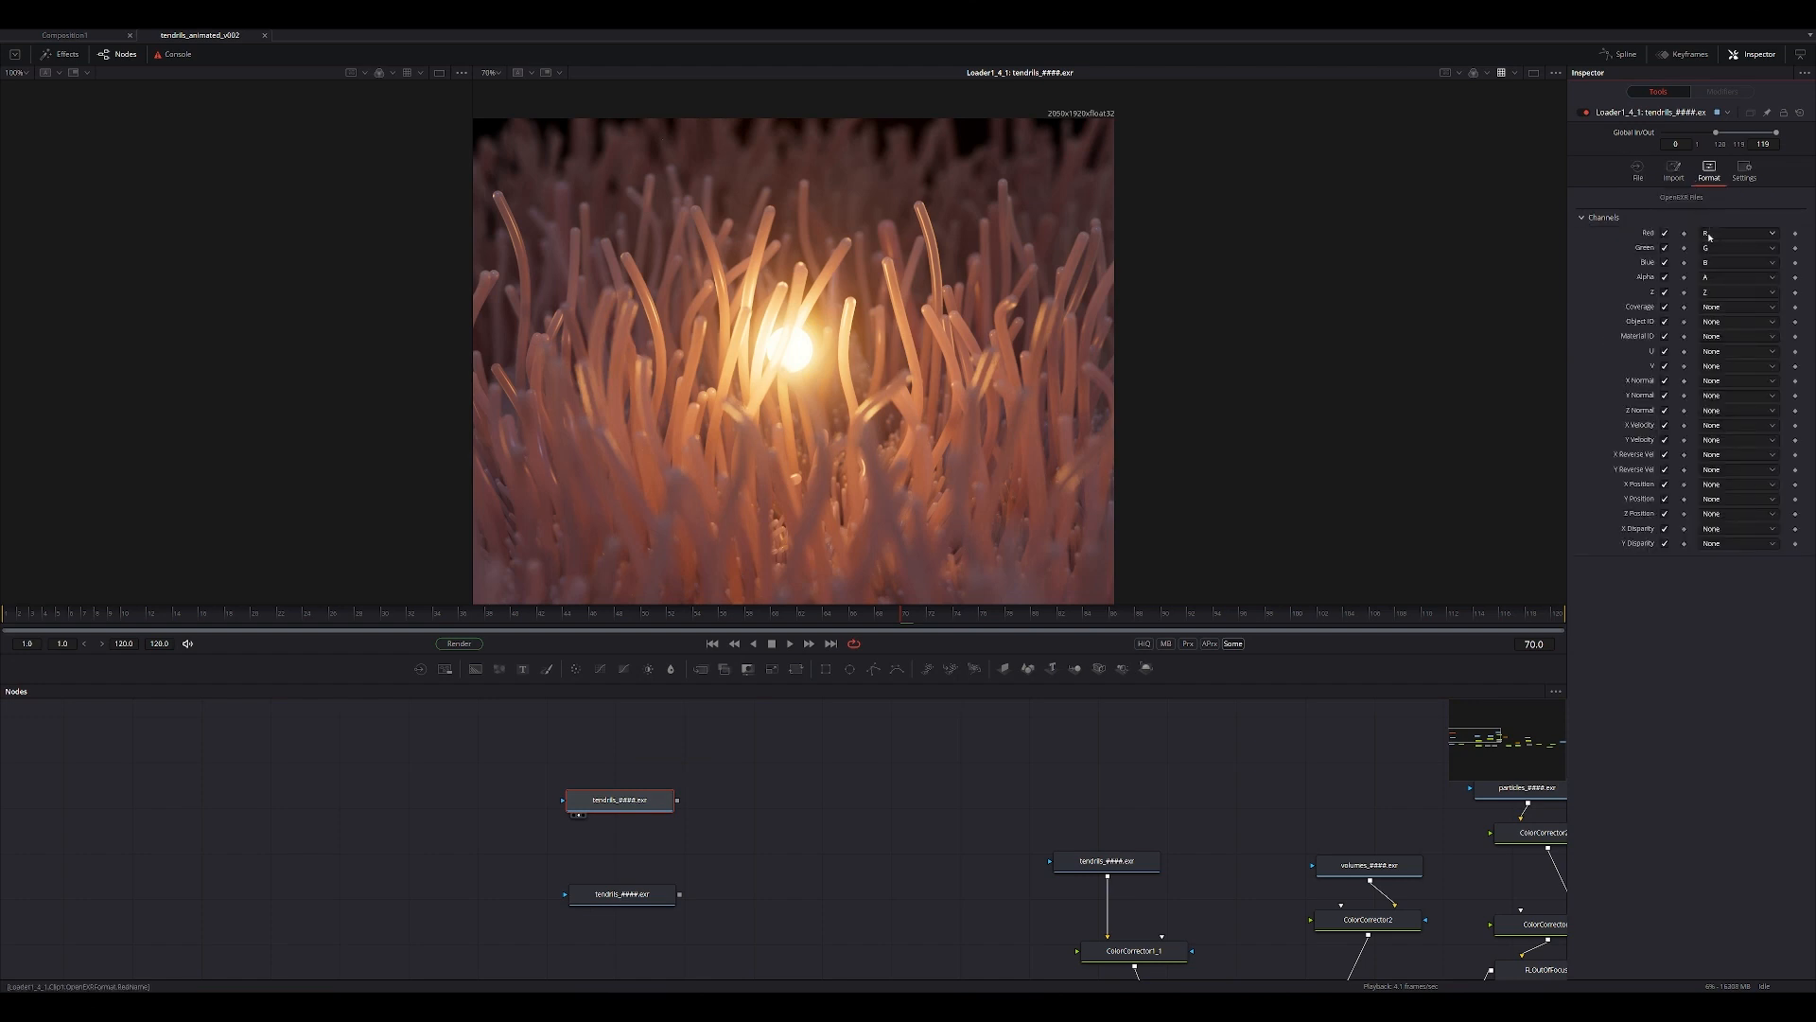
click(1740, 233)
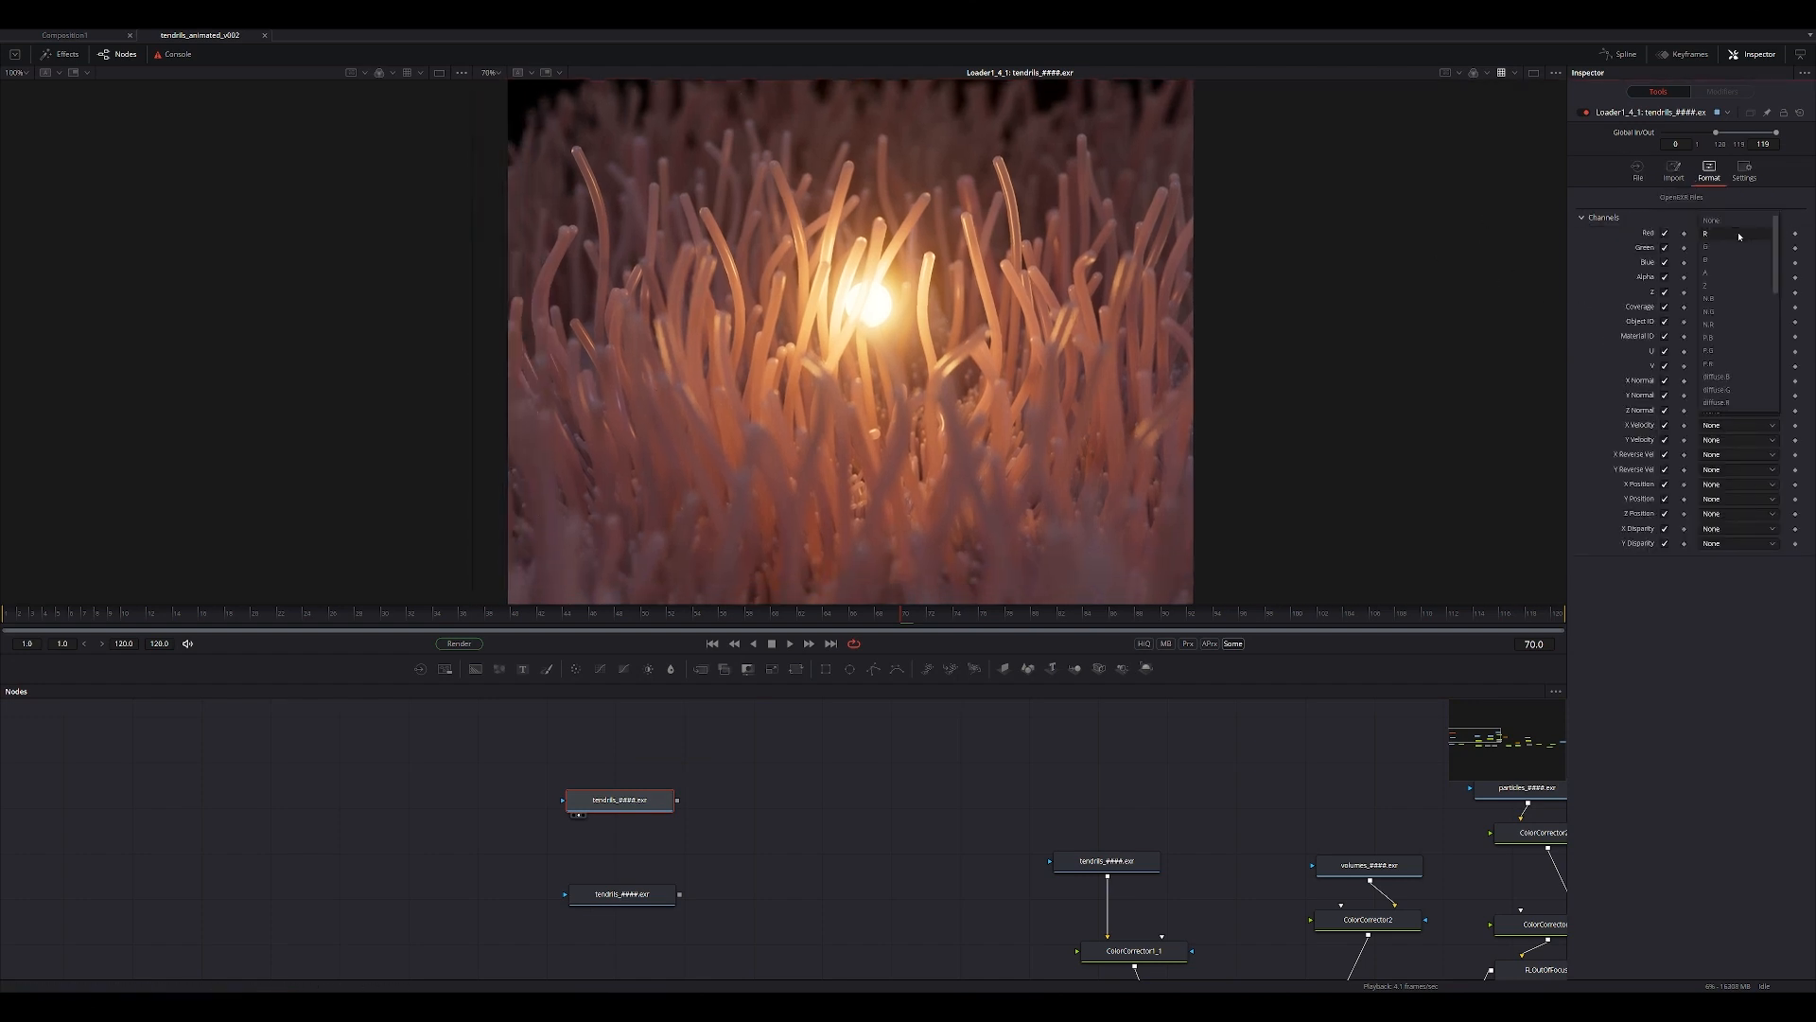
click(1655, 254)
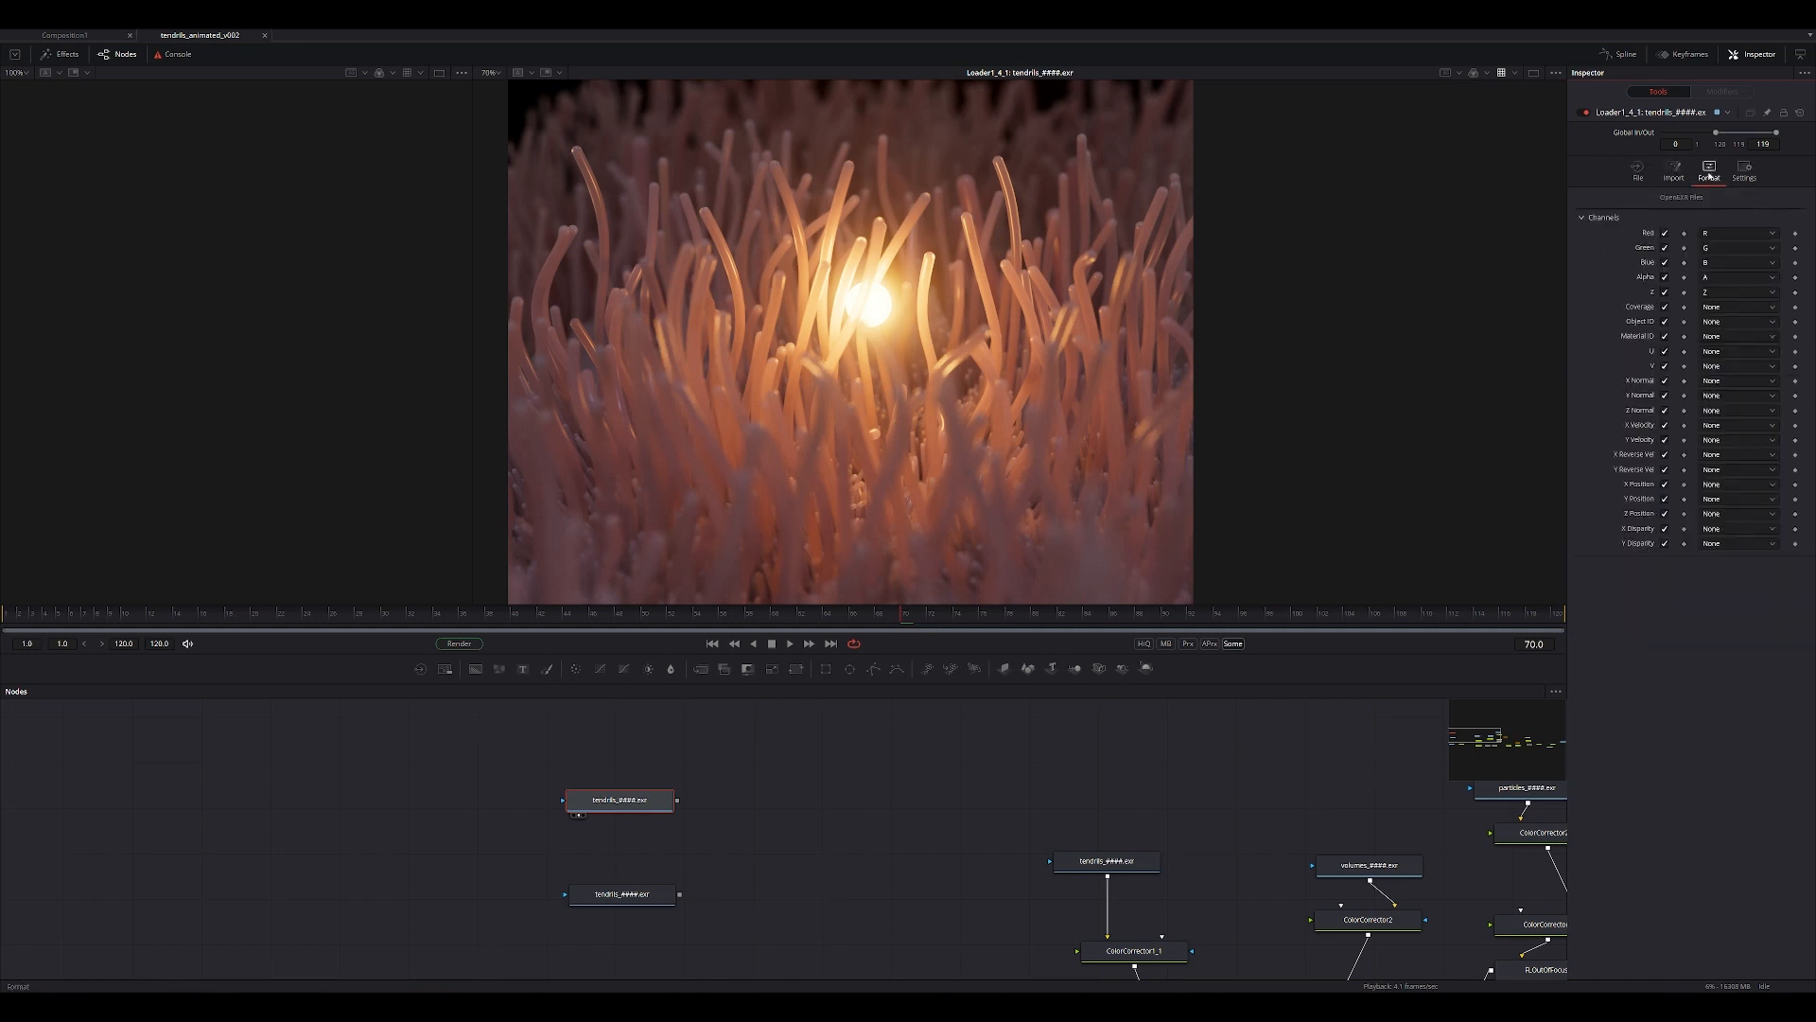
click(1604, 217)
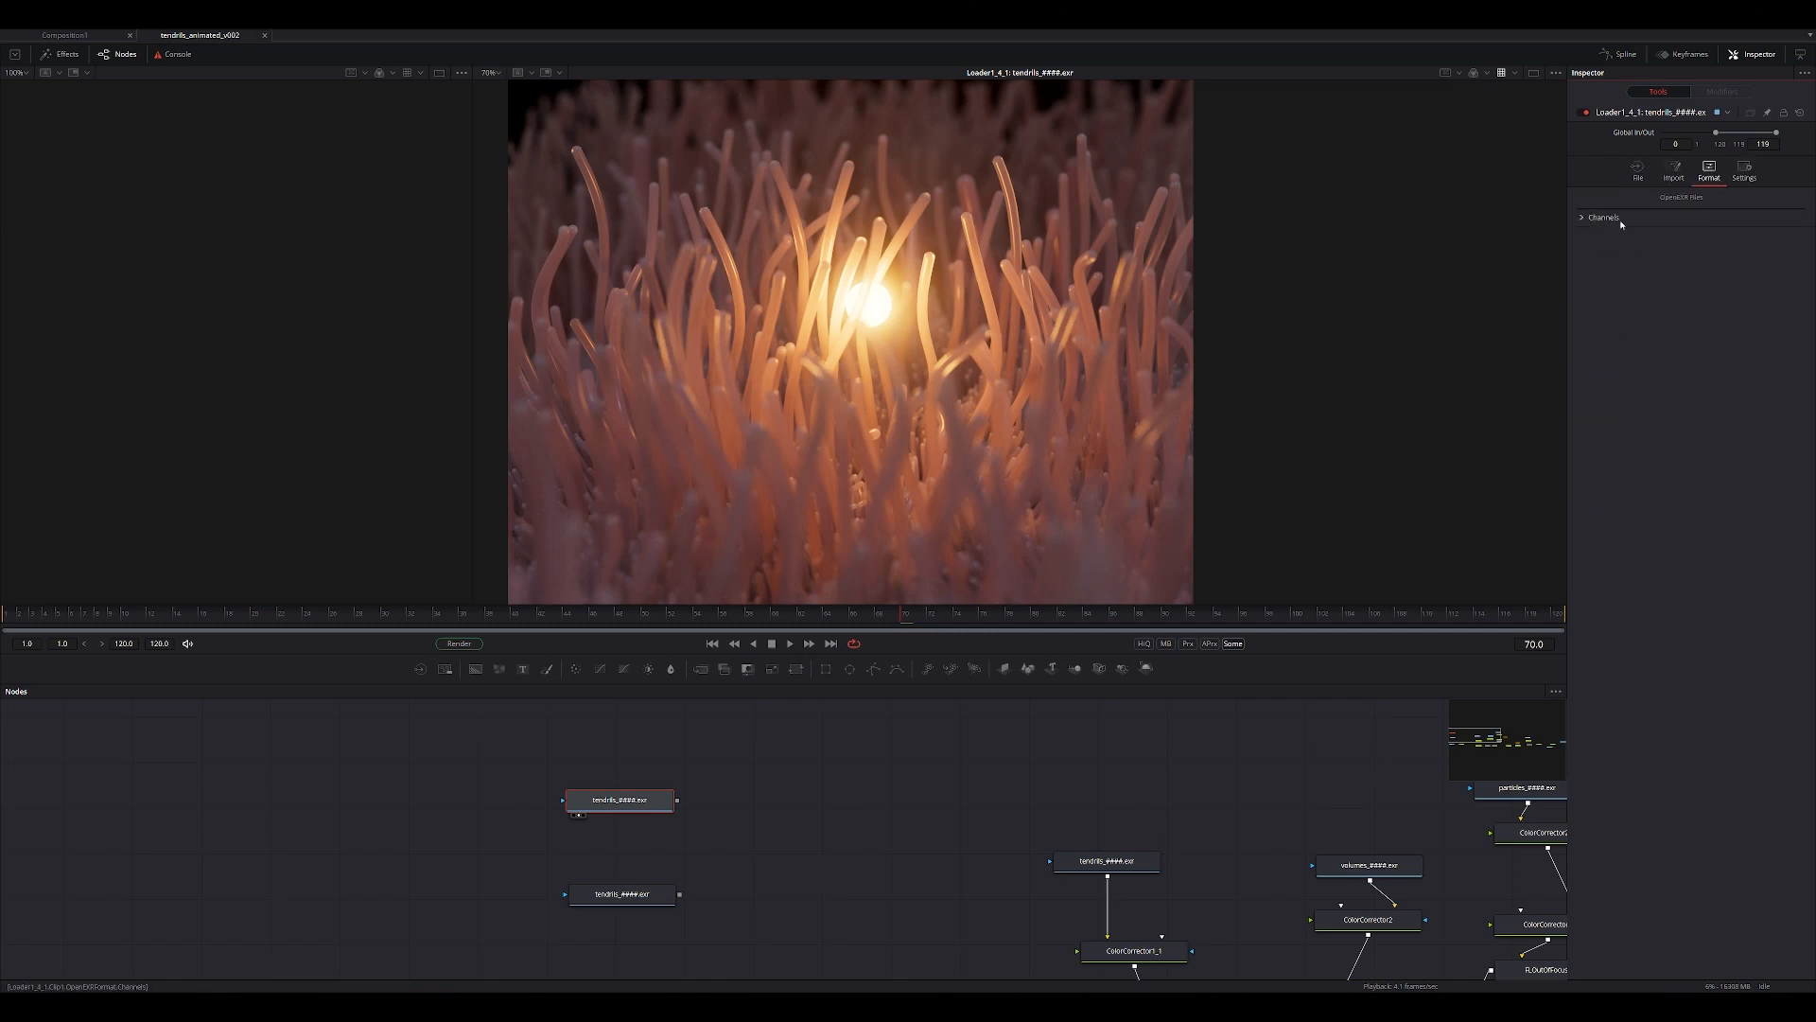
click(1601, 217)
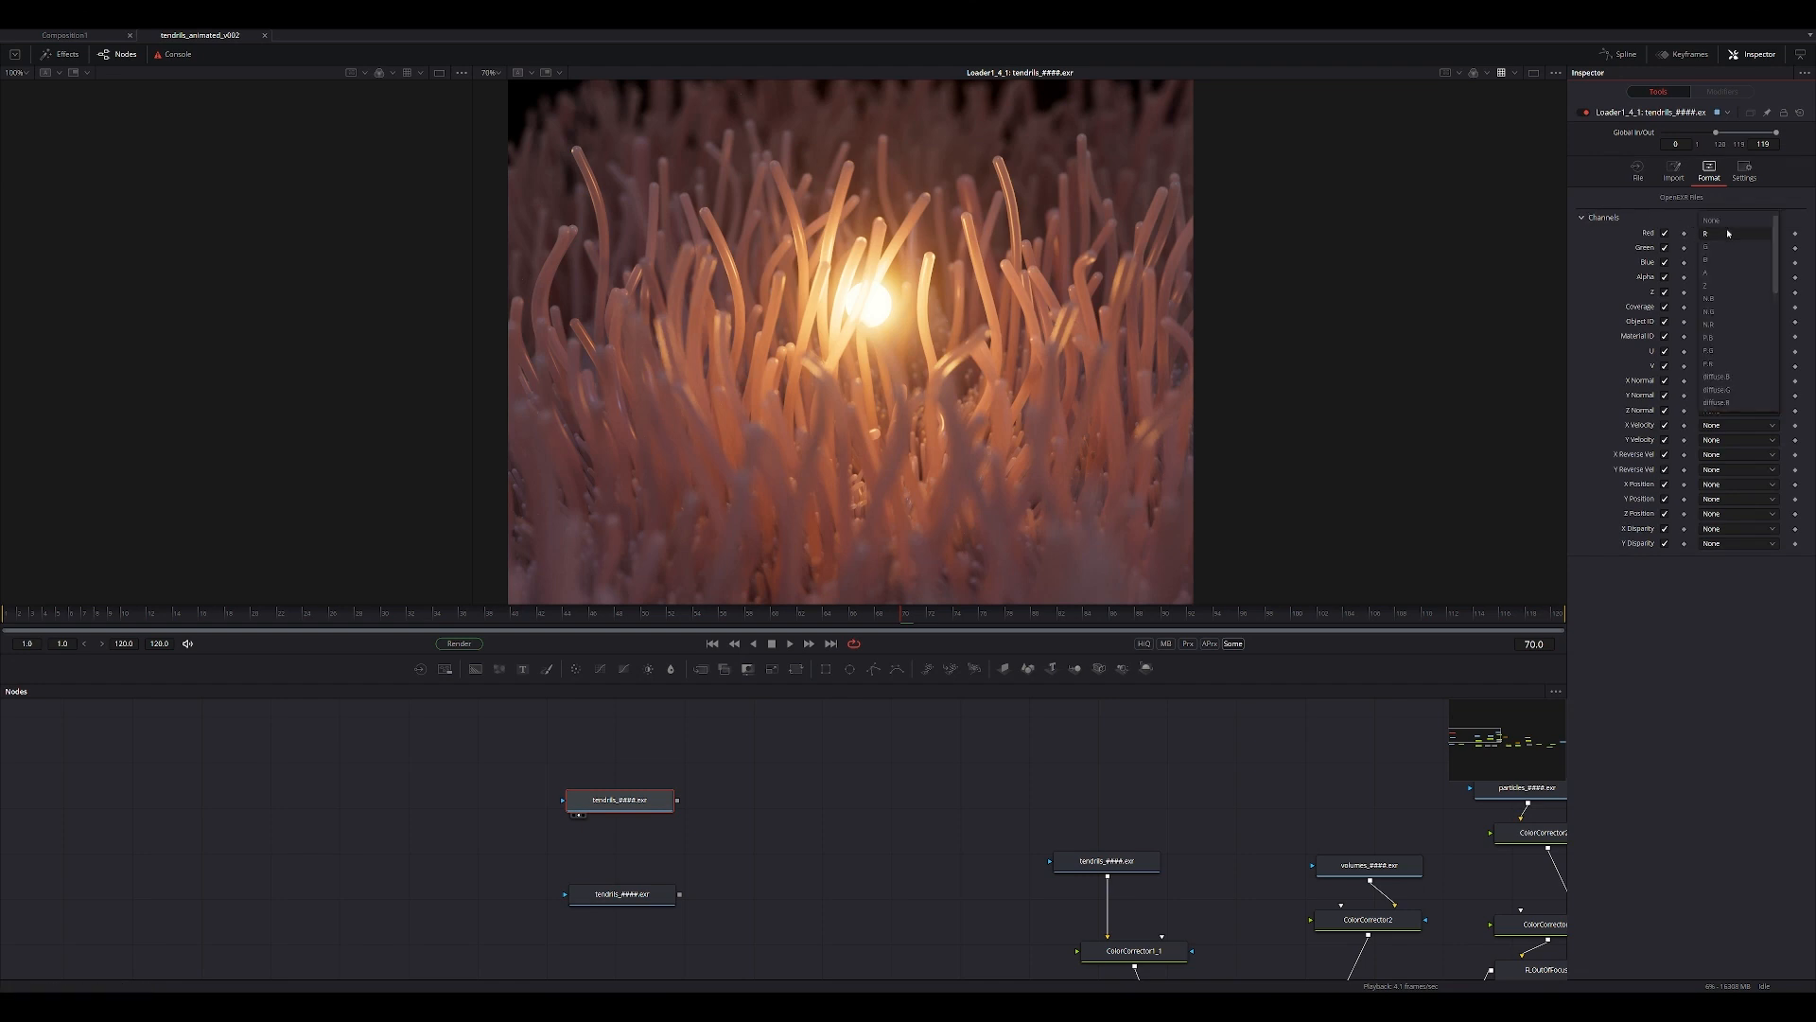
click(1674, 170)
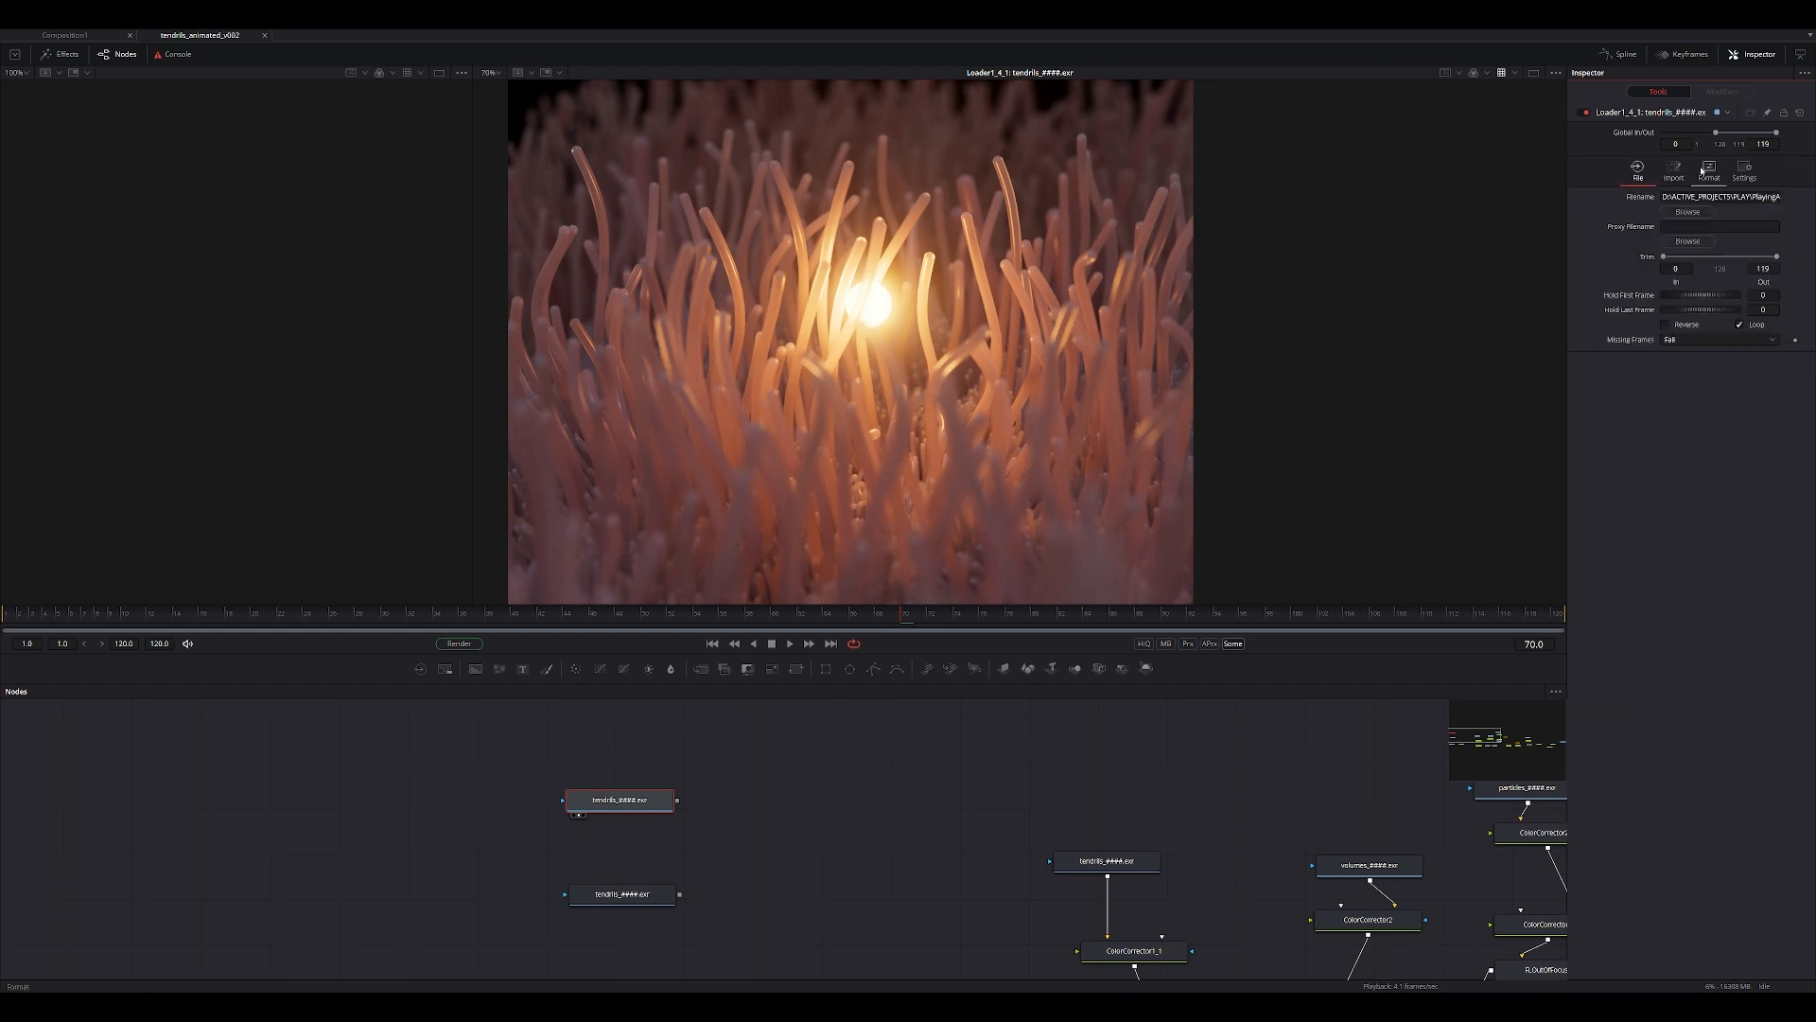
click(637, 800)
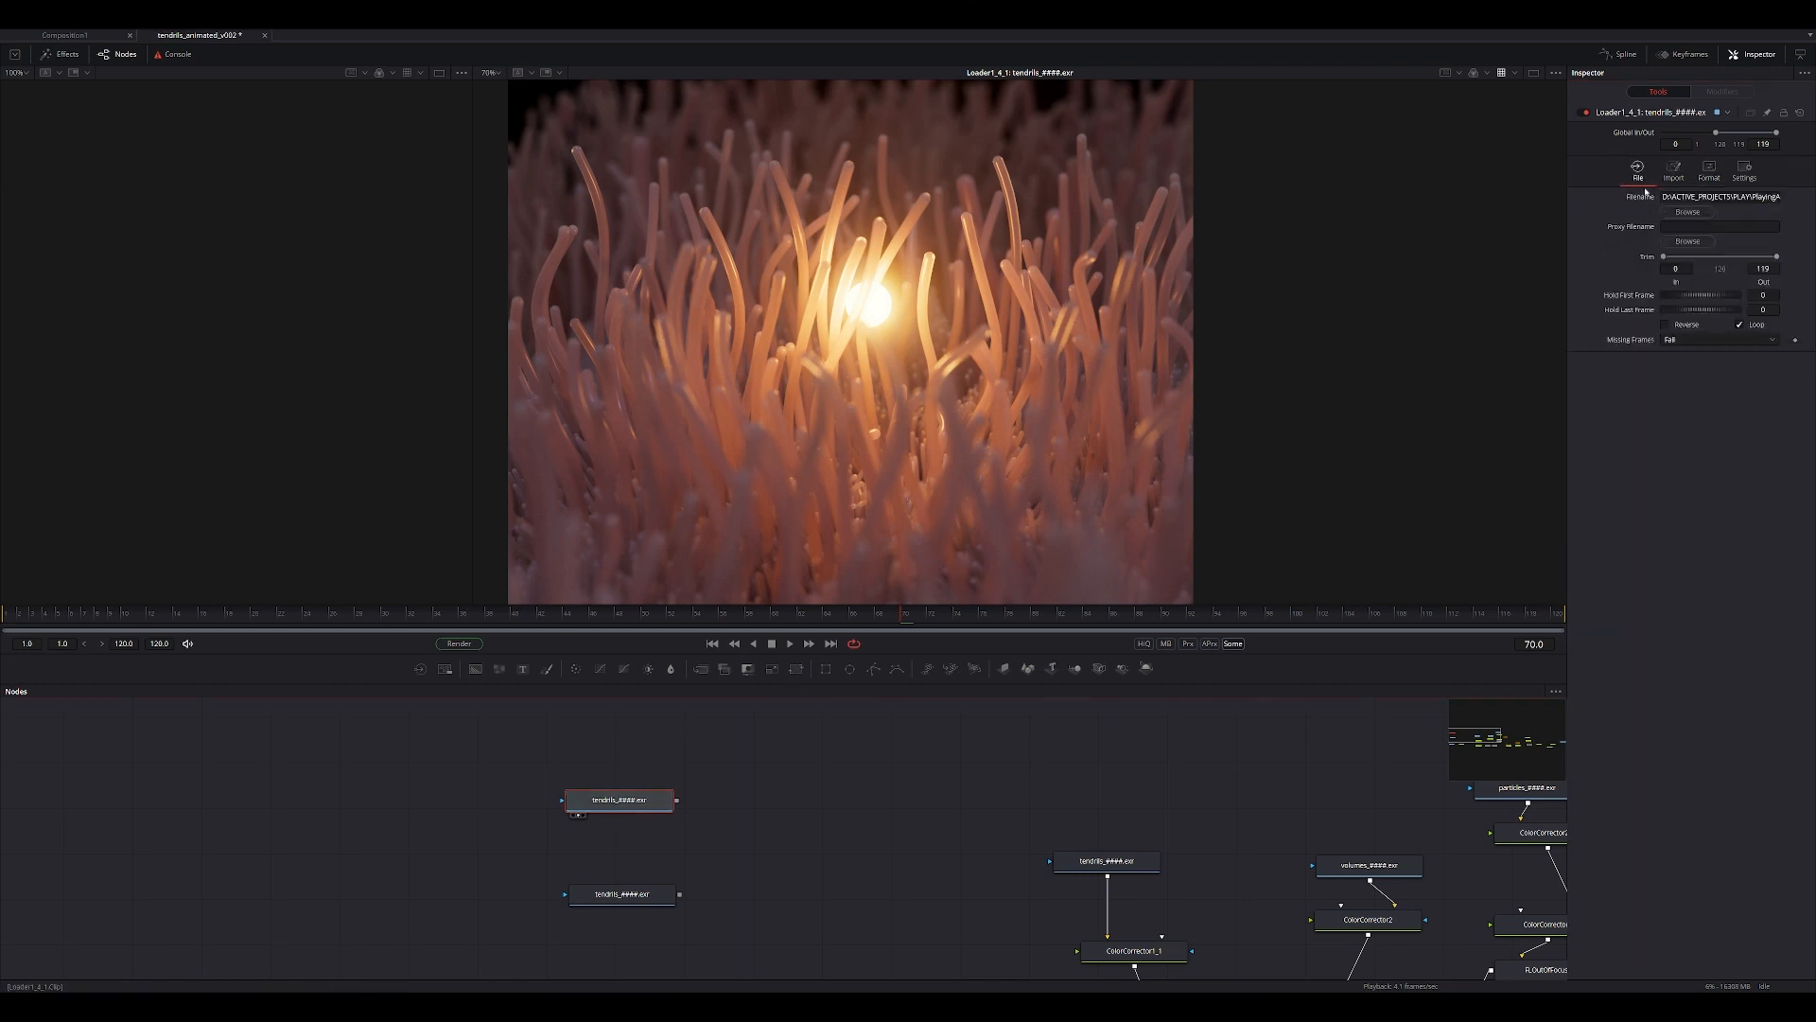
click(1708, 169)
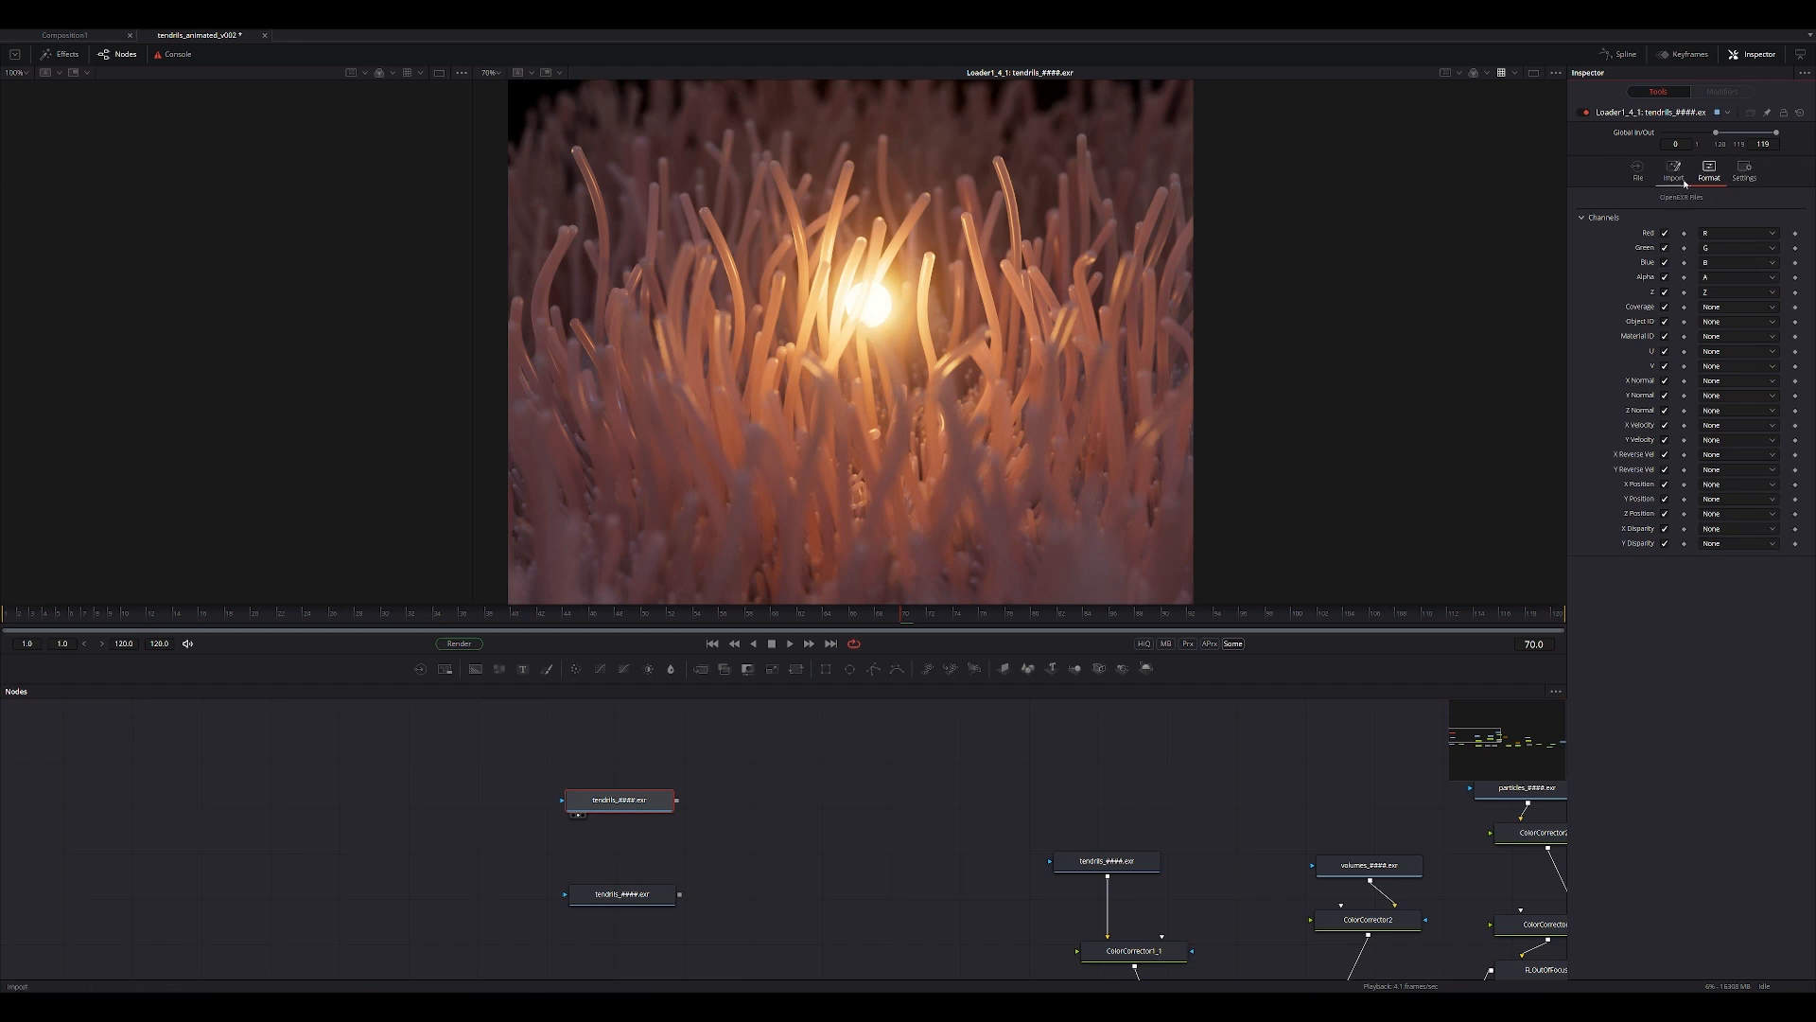
click(1674, 172)
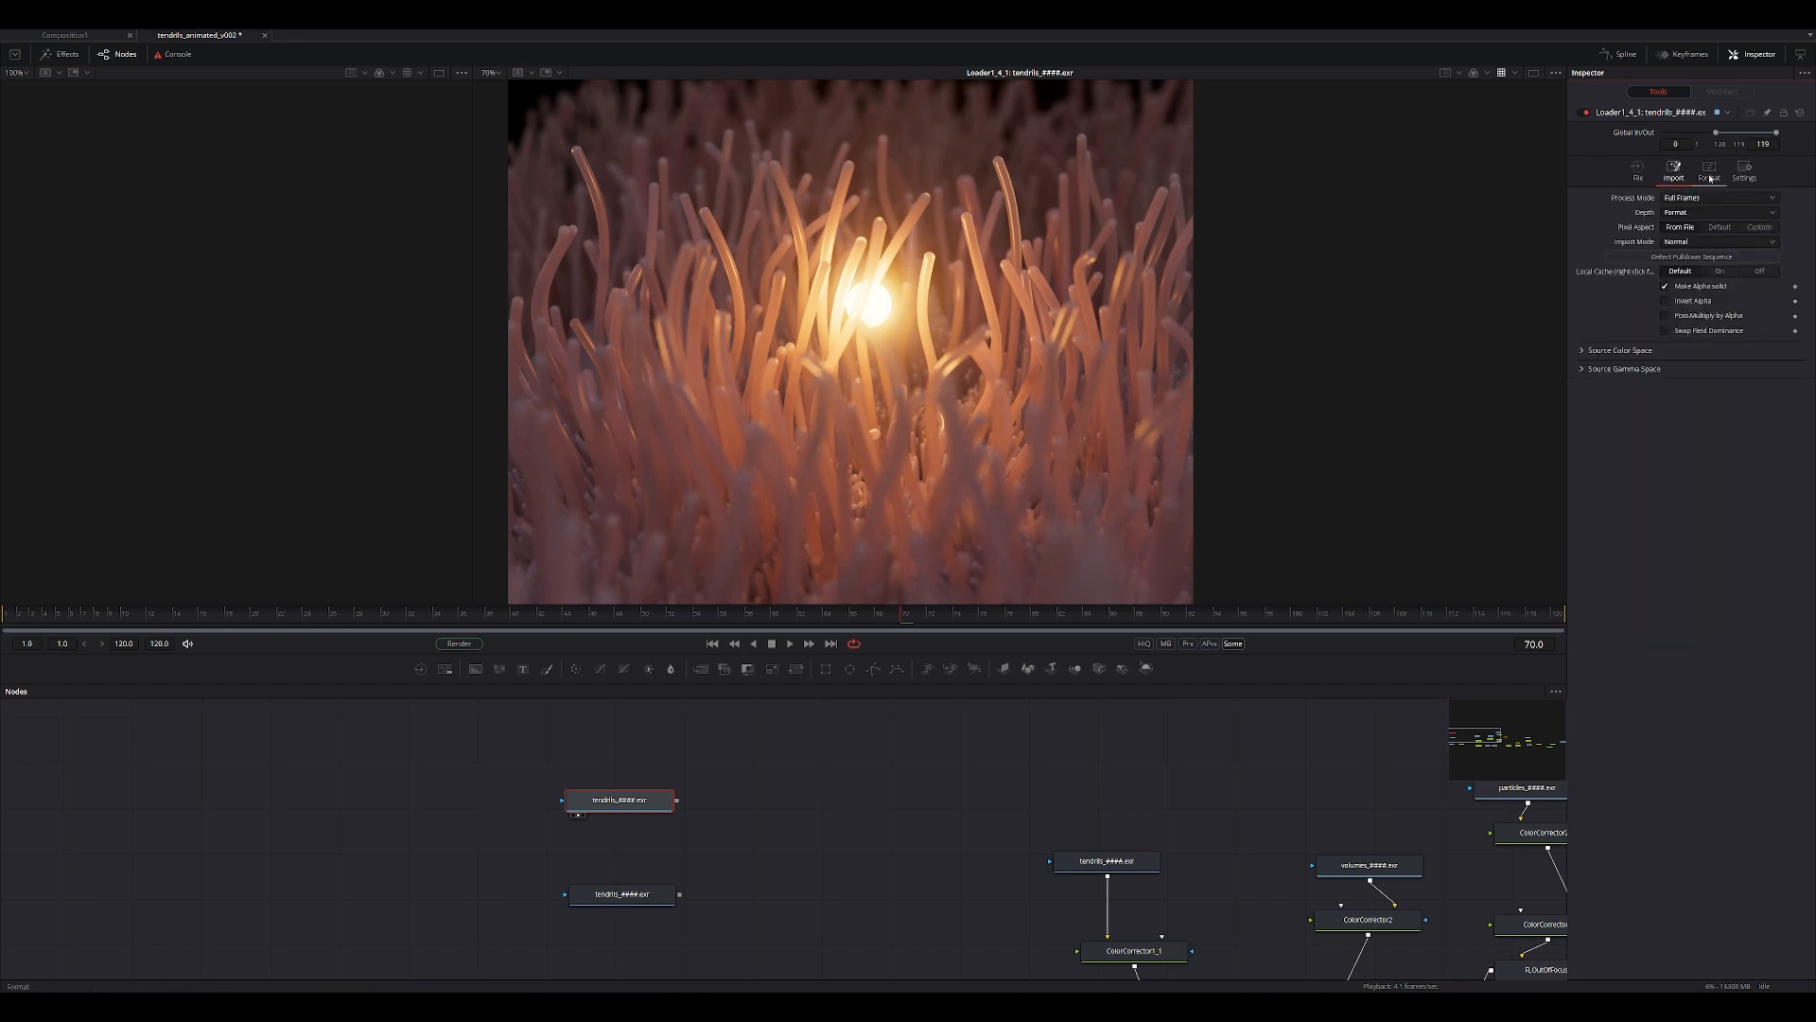
Assign the position pass channels P.R, P.G and P.B to the new loader's red, green and blue, and inspect the image.
click(1709, 177)
click(1714, 236)
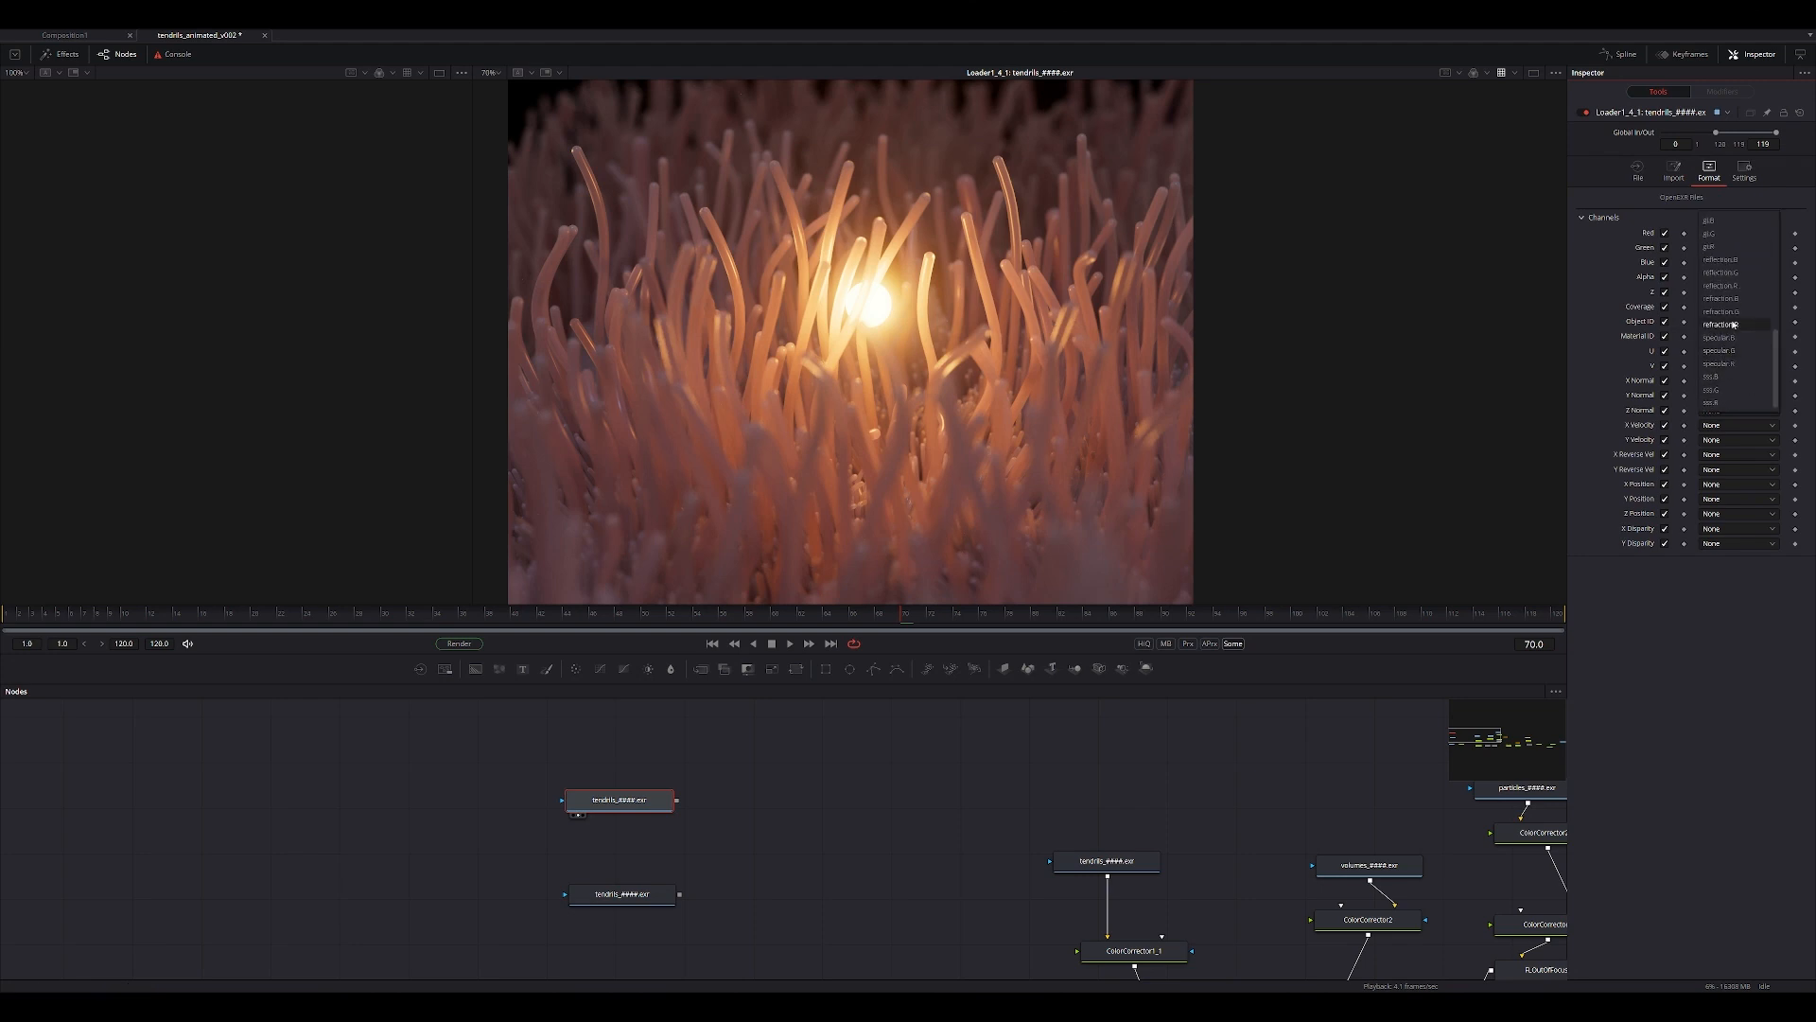
scroll(1734, 324, up, 5)
scroll(1731, 286, up, 2)
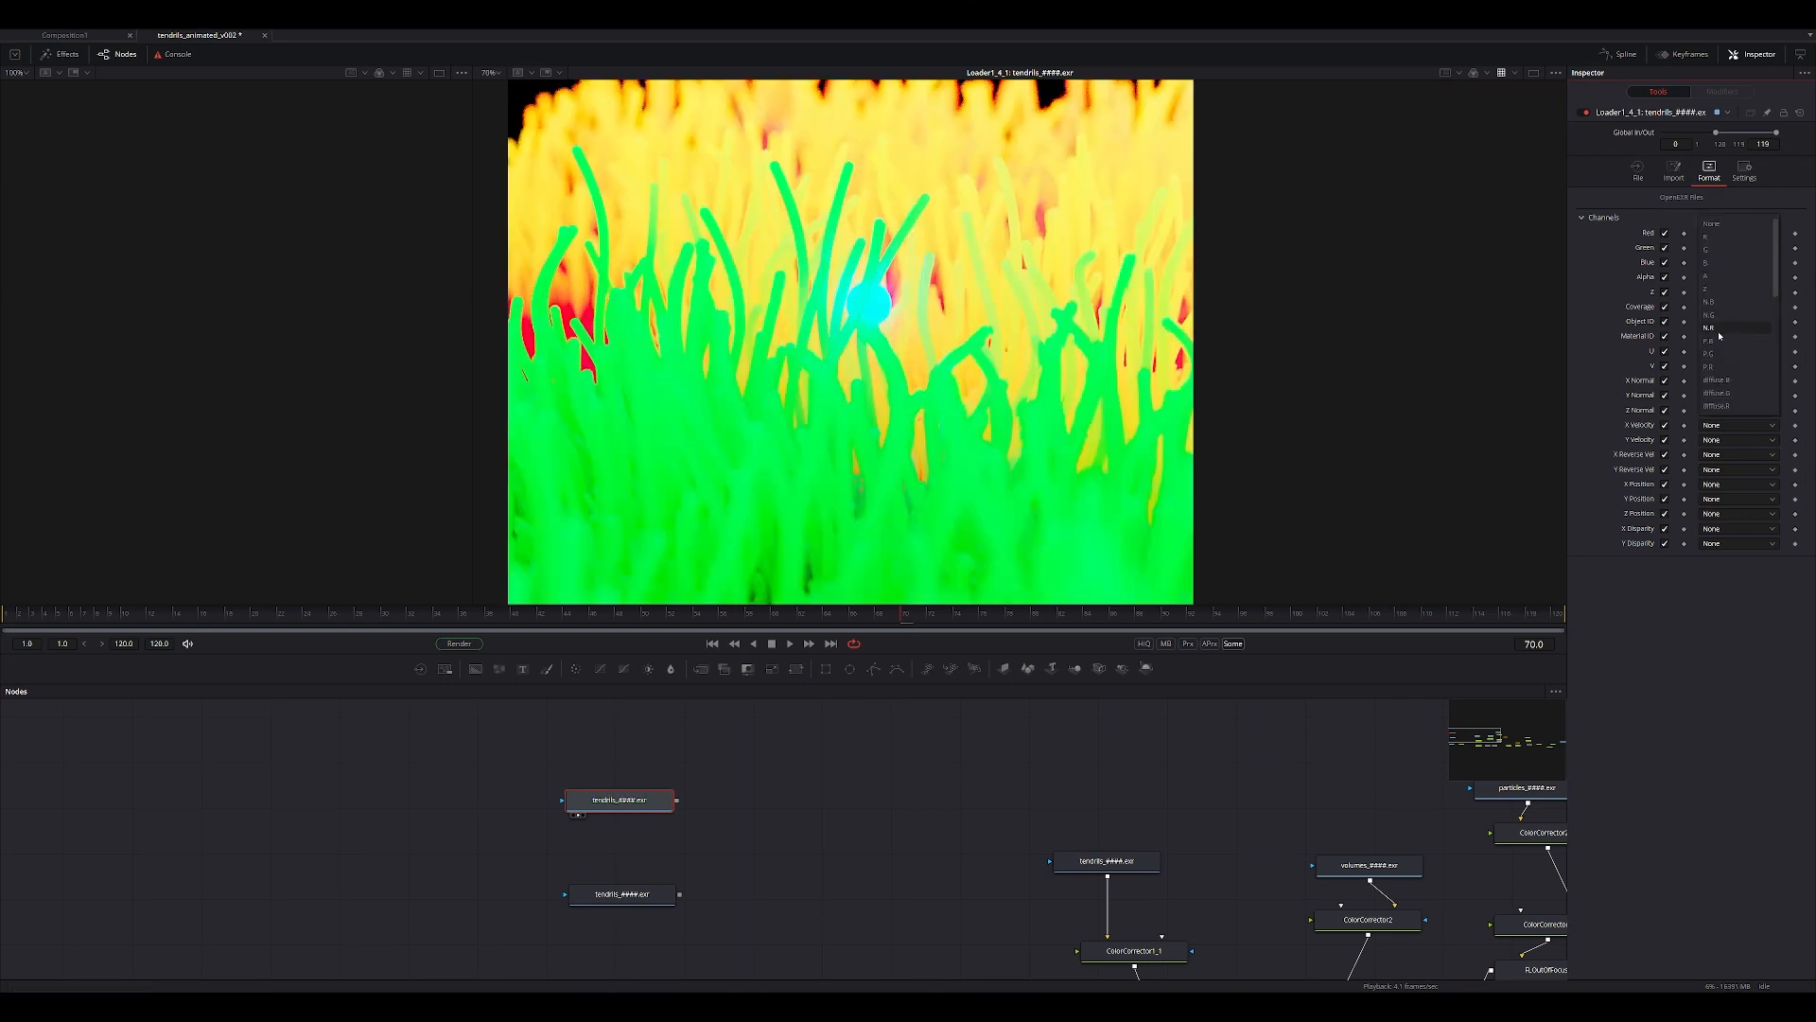
click(1719, 342)
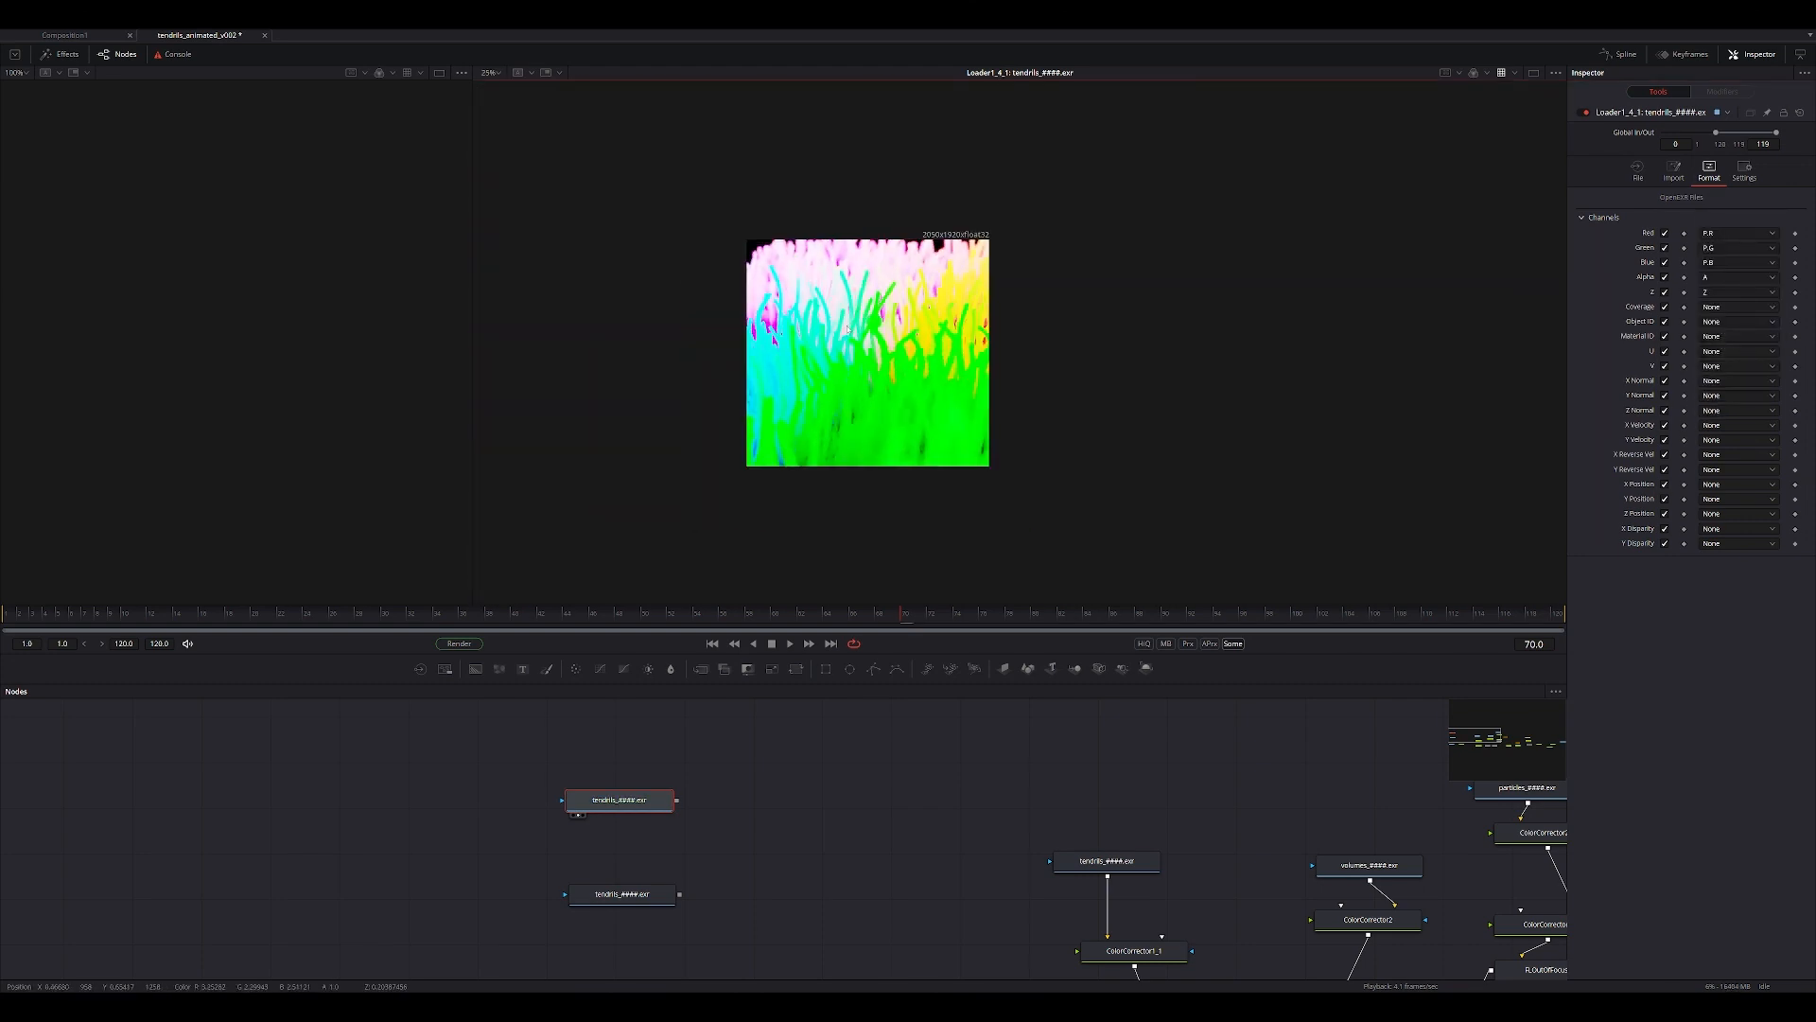
middle_drag(944, 383, 872, 370)
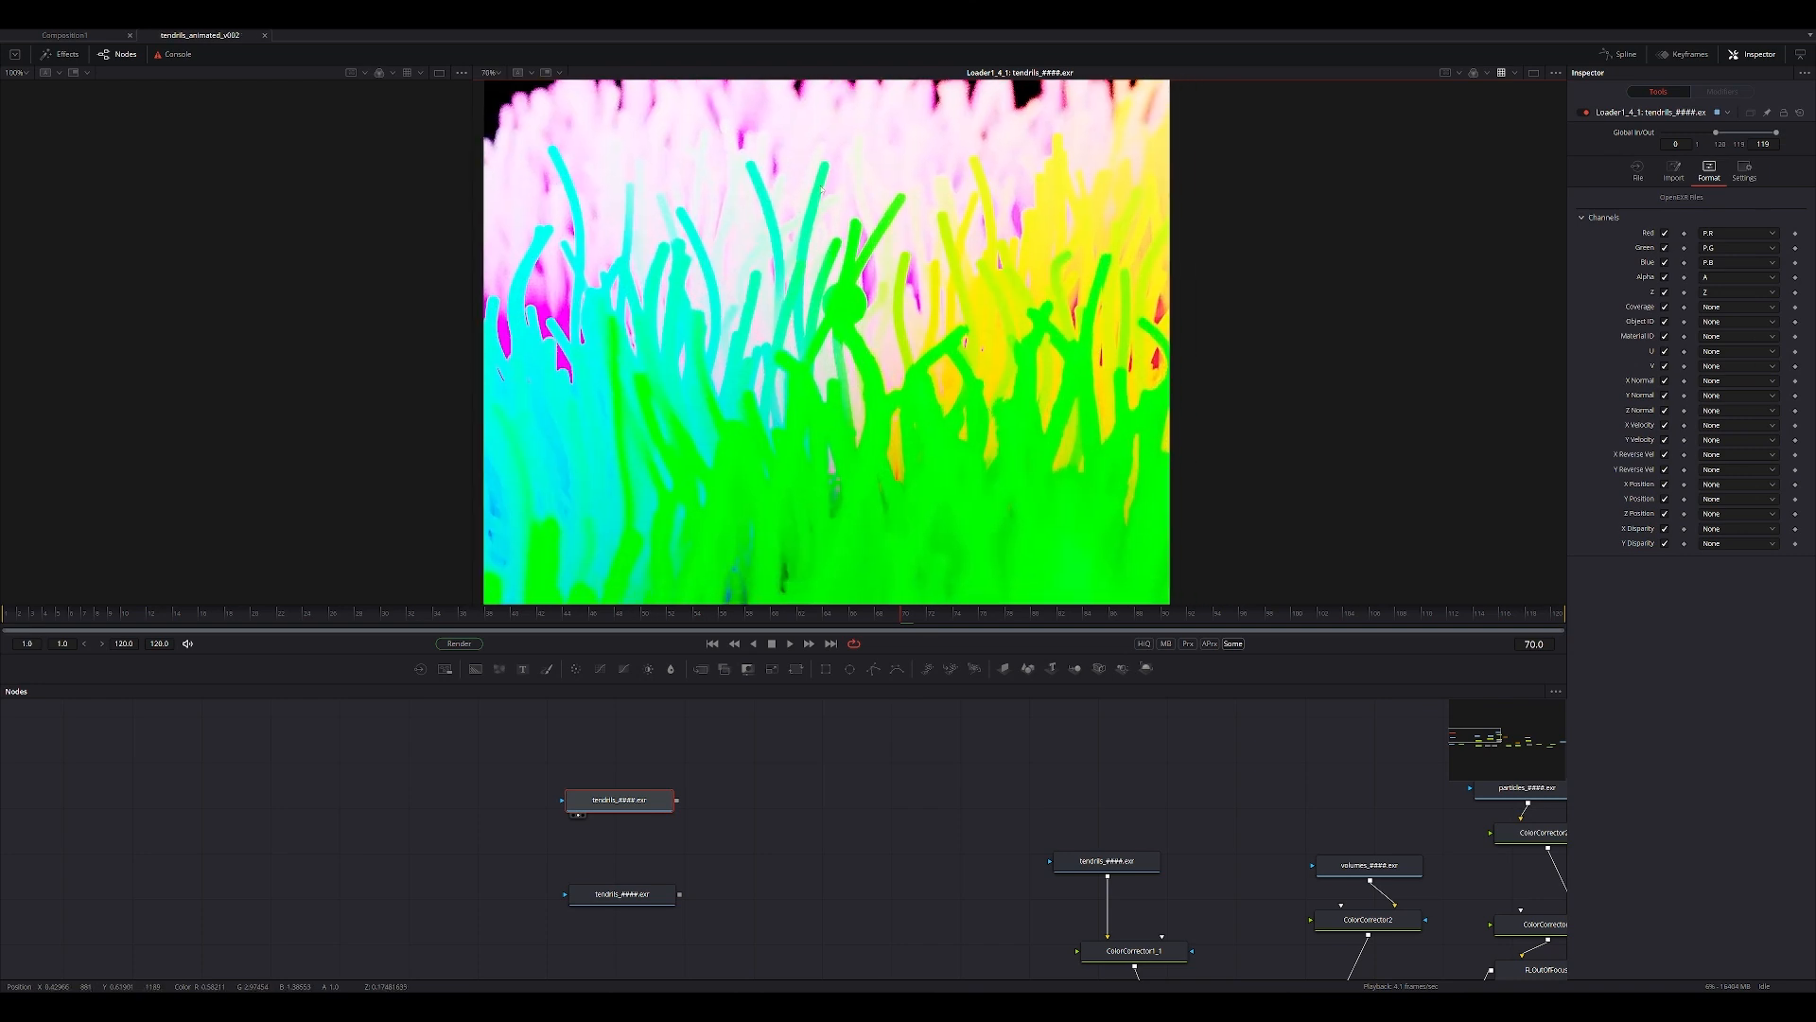
middle_drag(748, 290, 677, 306)
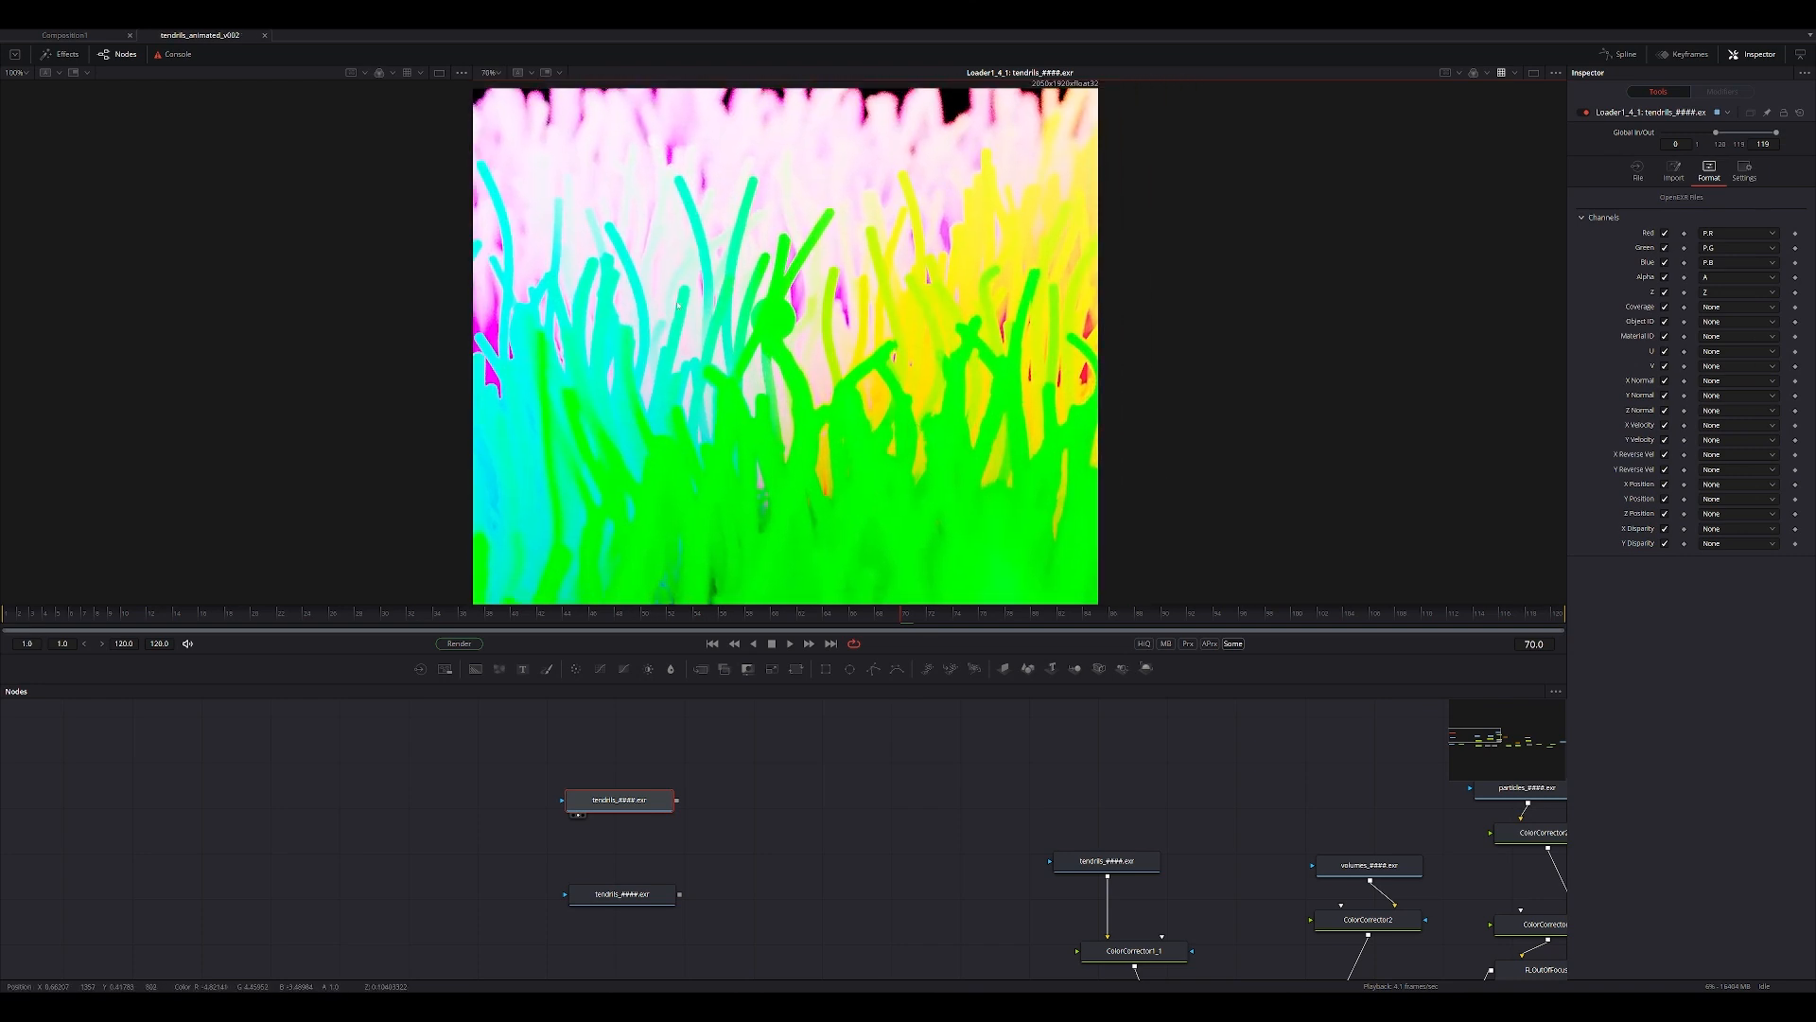
middle_drag(820, 284, 777, 346)
middle_drag(804, 420, 946, 372)
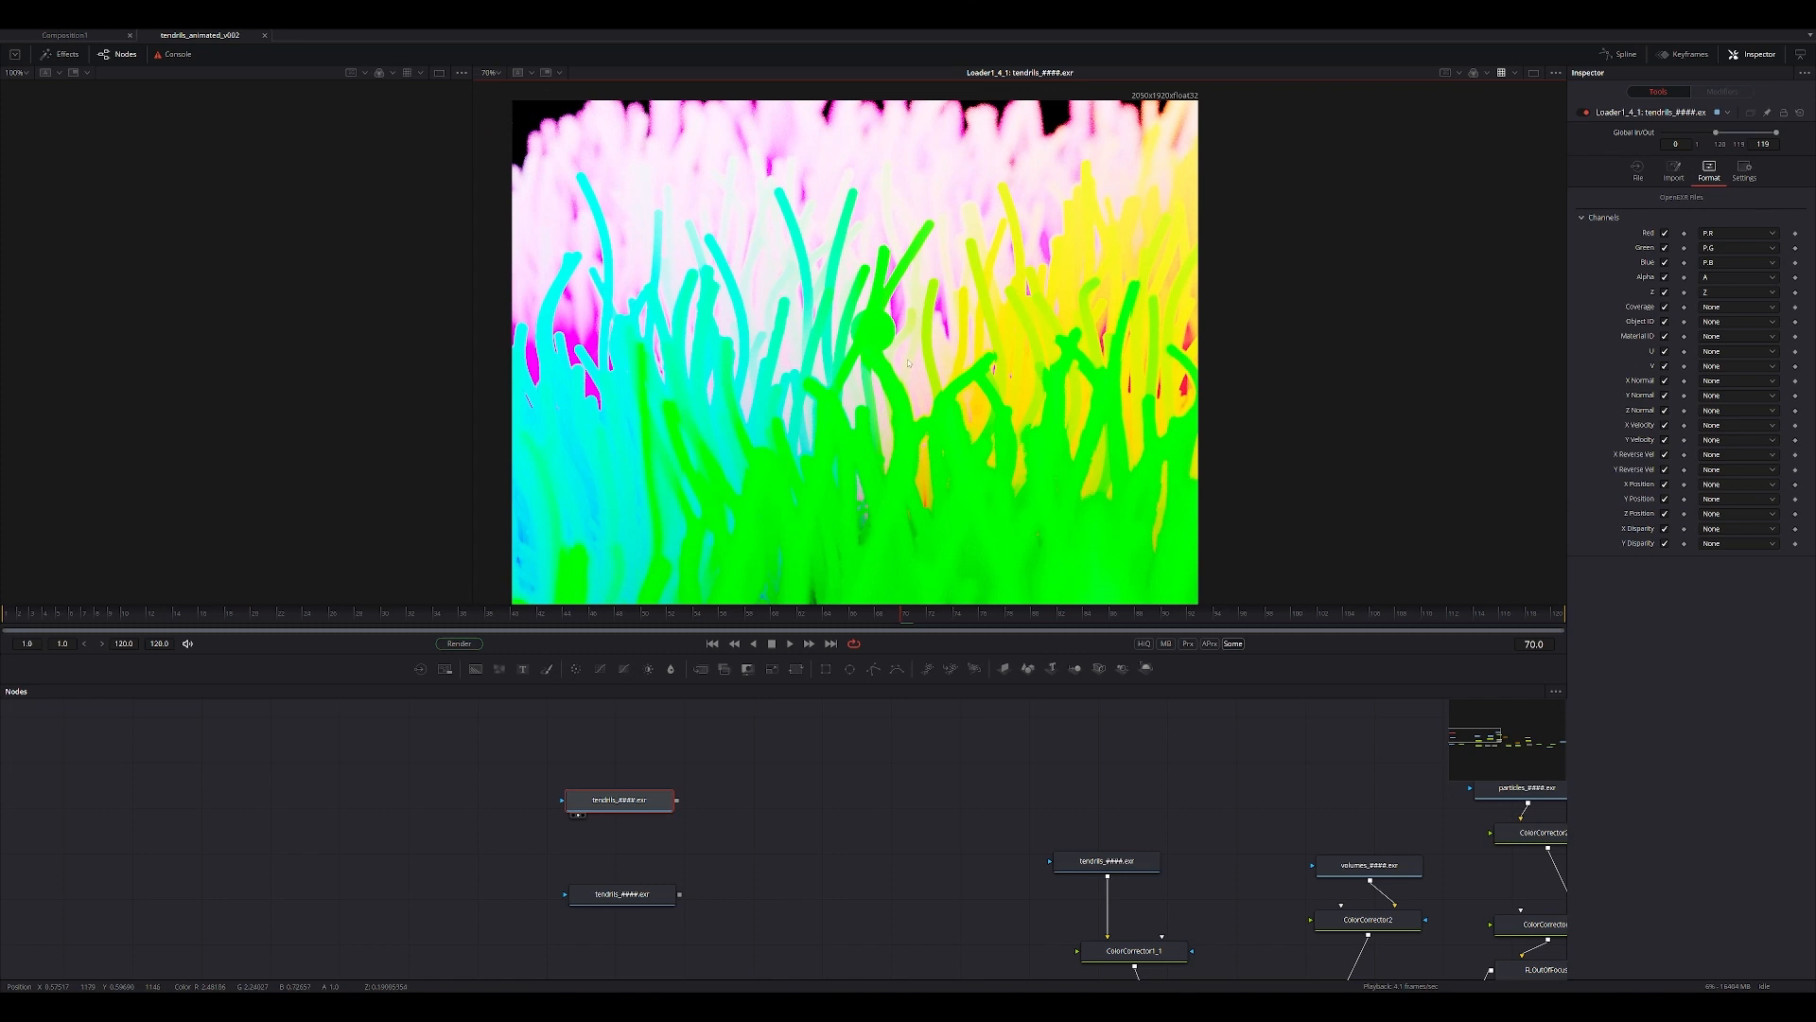
middle_drag(918, 211, 877, 53)
middle_drag(819, 213, 952, 285)
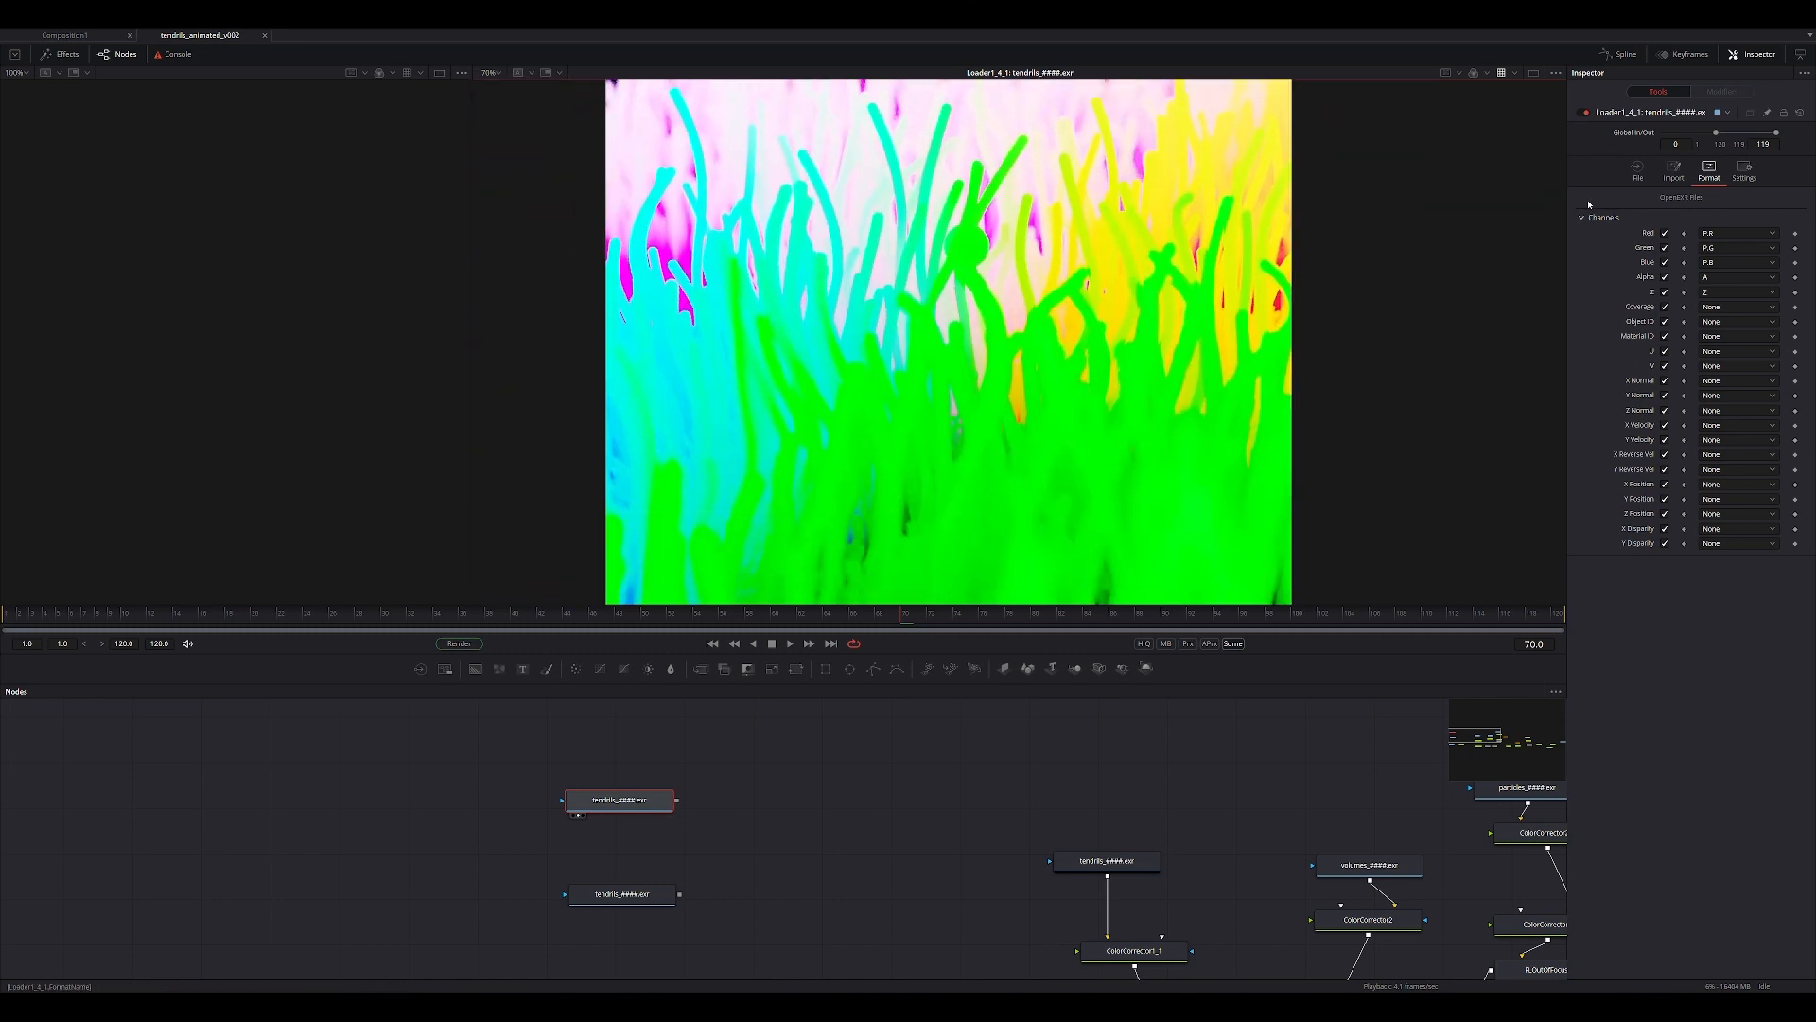
Add a Channel Booleans node after the lower copied loader, connect the position-pass loader as its foreground and view the result.
click(1639, 172)
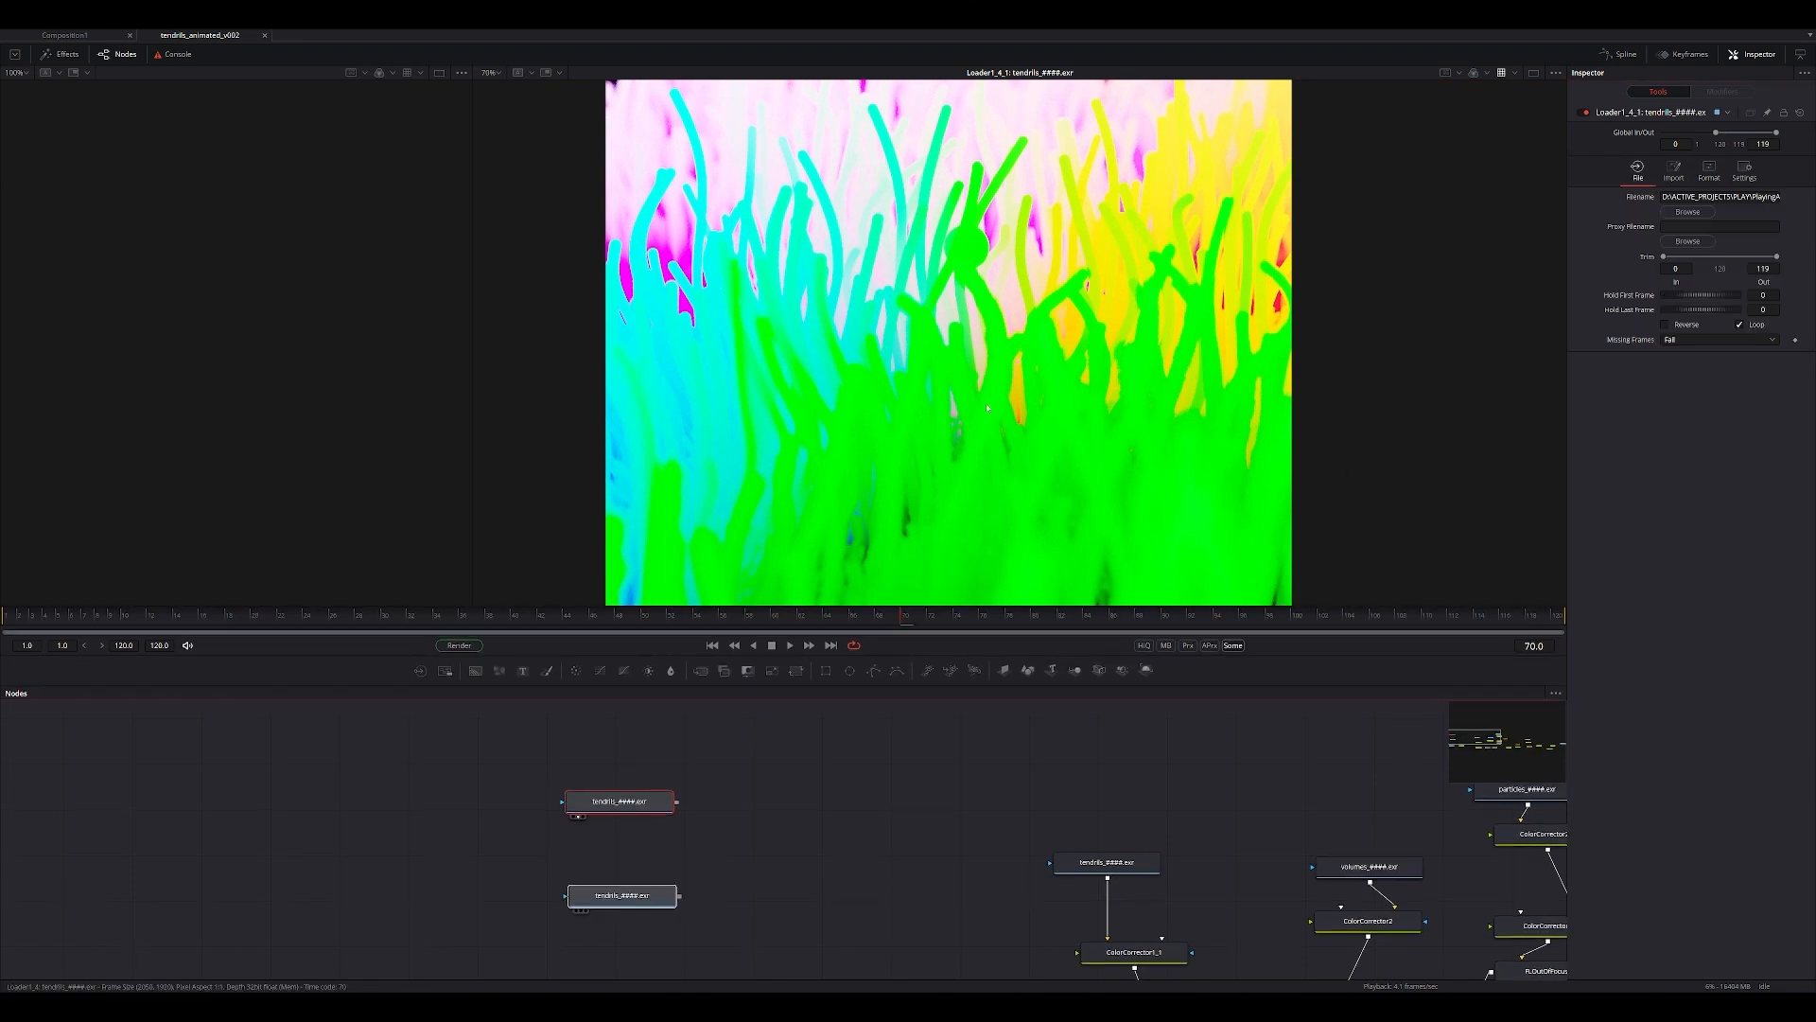
click(583, 911)
click(631, 903)
key(shift+space)
text(bool)
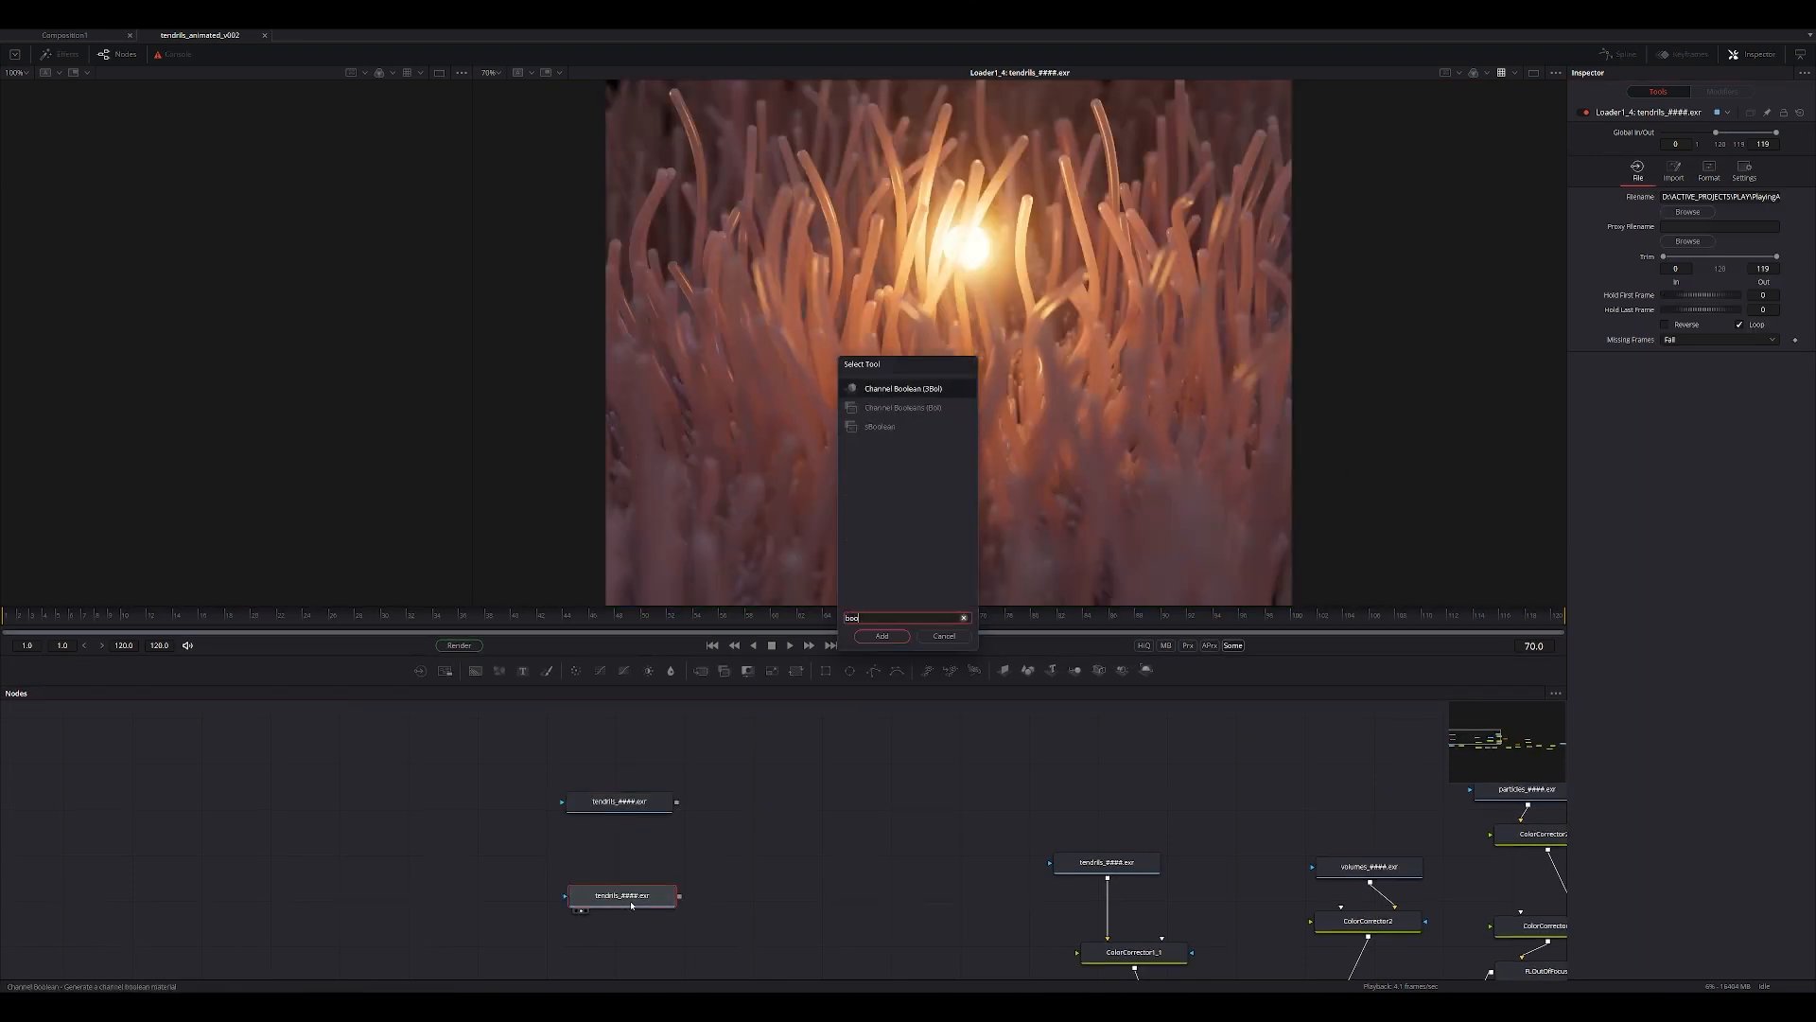
key(Return)
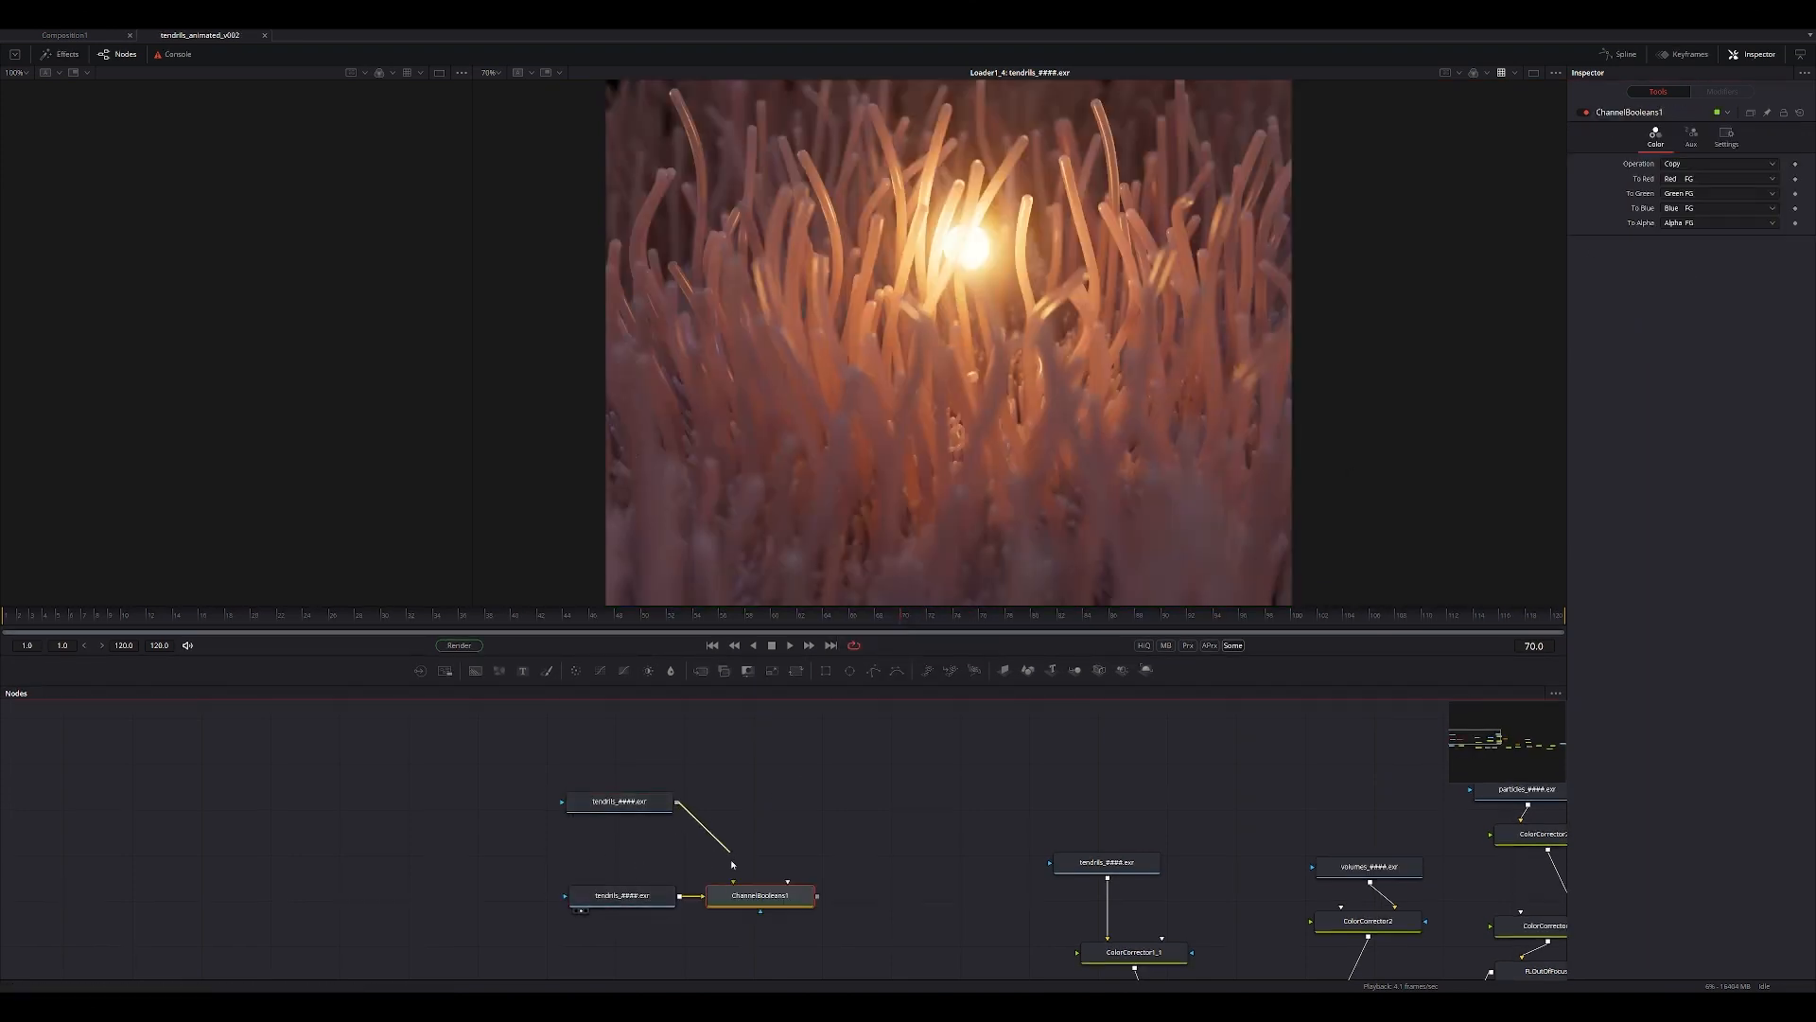
drag(731, 864, 733, 882)
key(1)
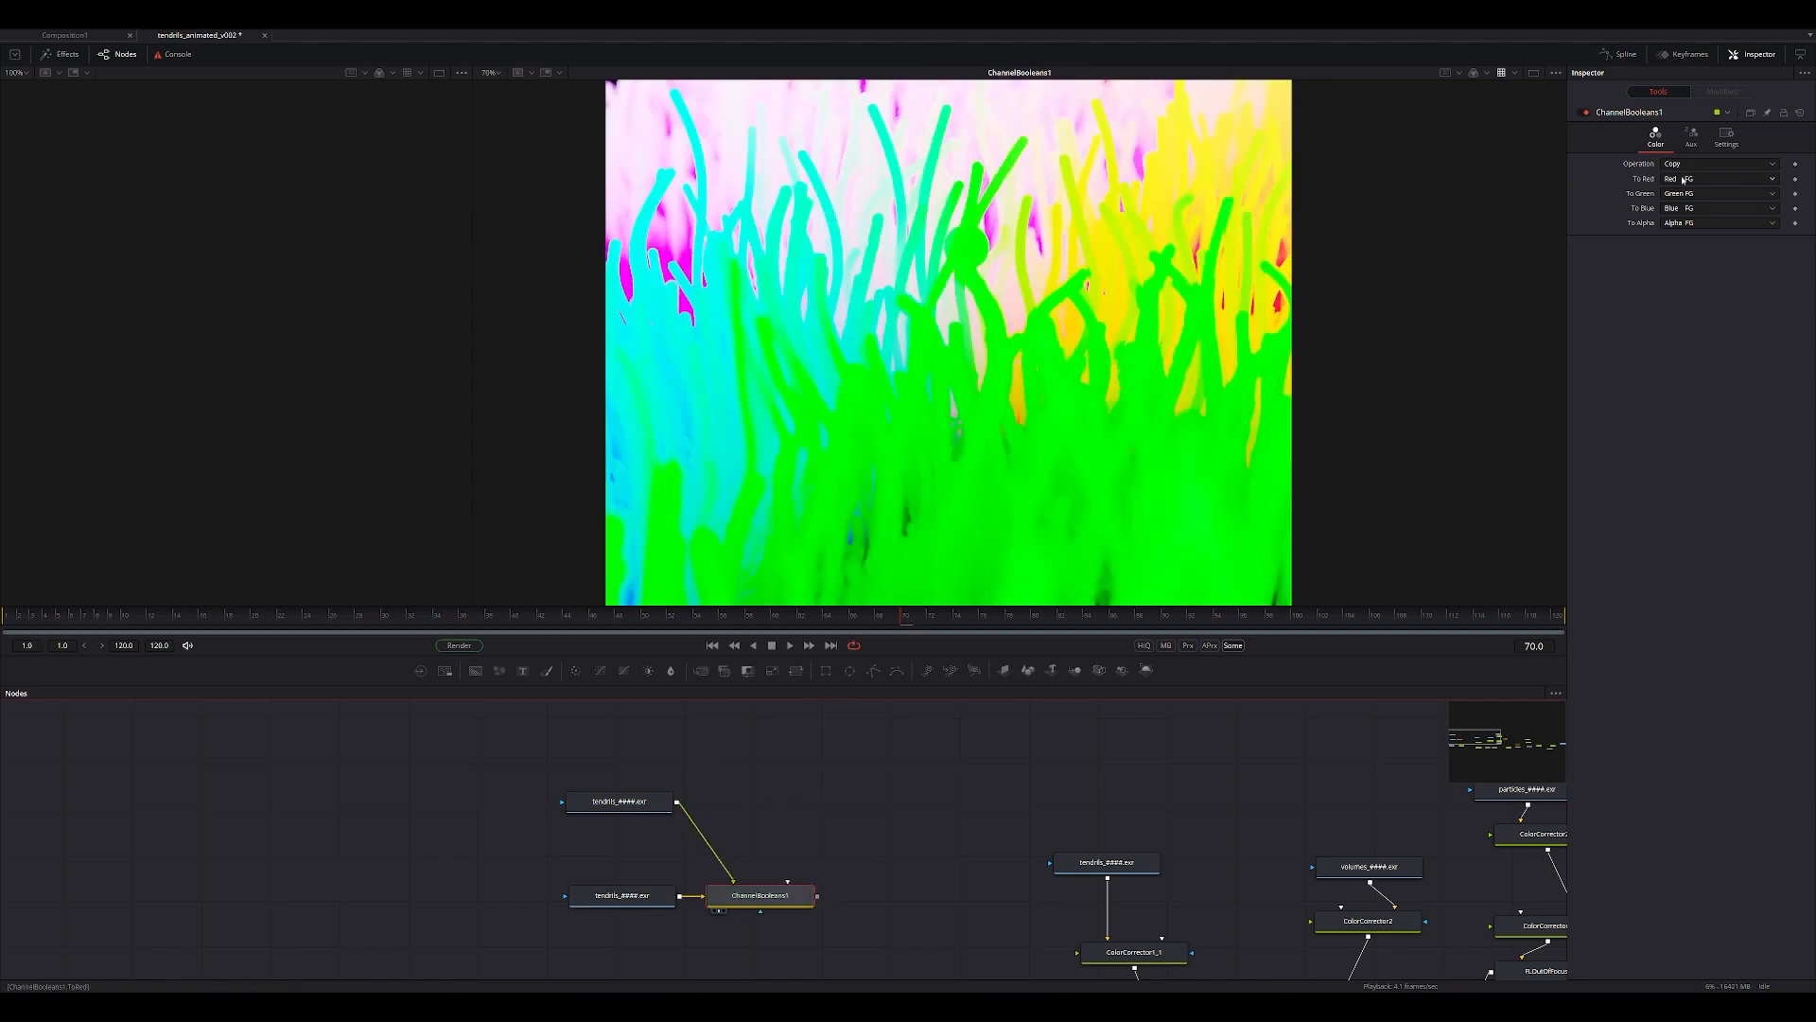
Set the Channel Booleans node's To Red, To Green, To Blue and To Alpha to Do Nothing and inspect the image.
click(1683, 180)
click(1690, 232)
click(1689, 194)
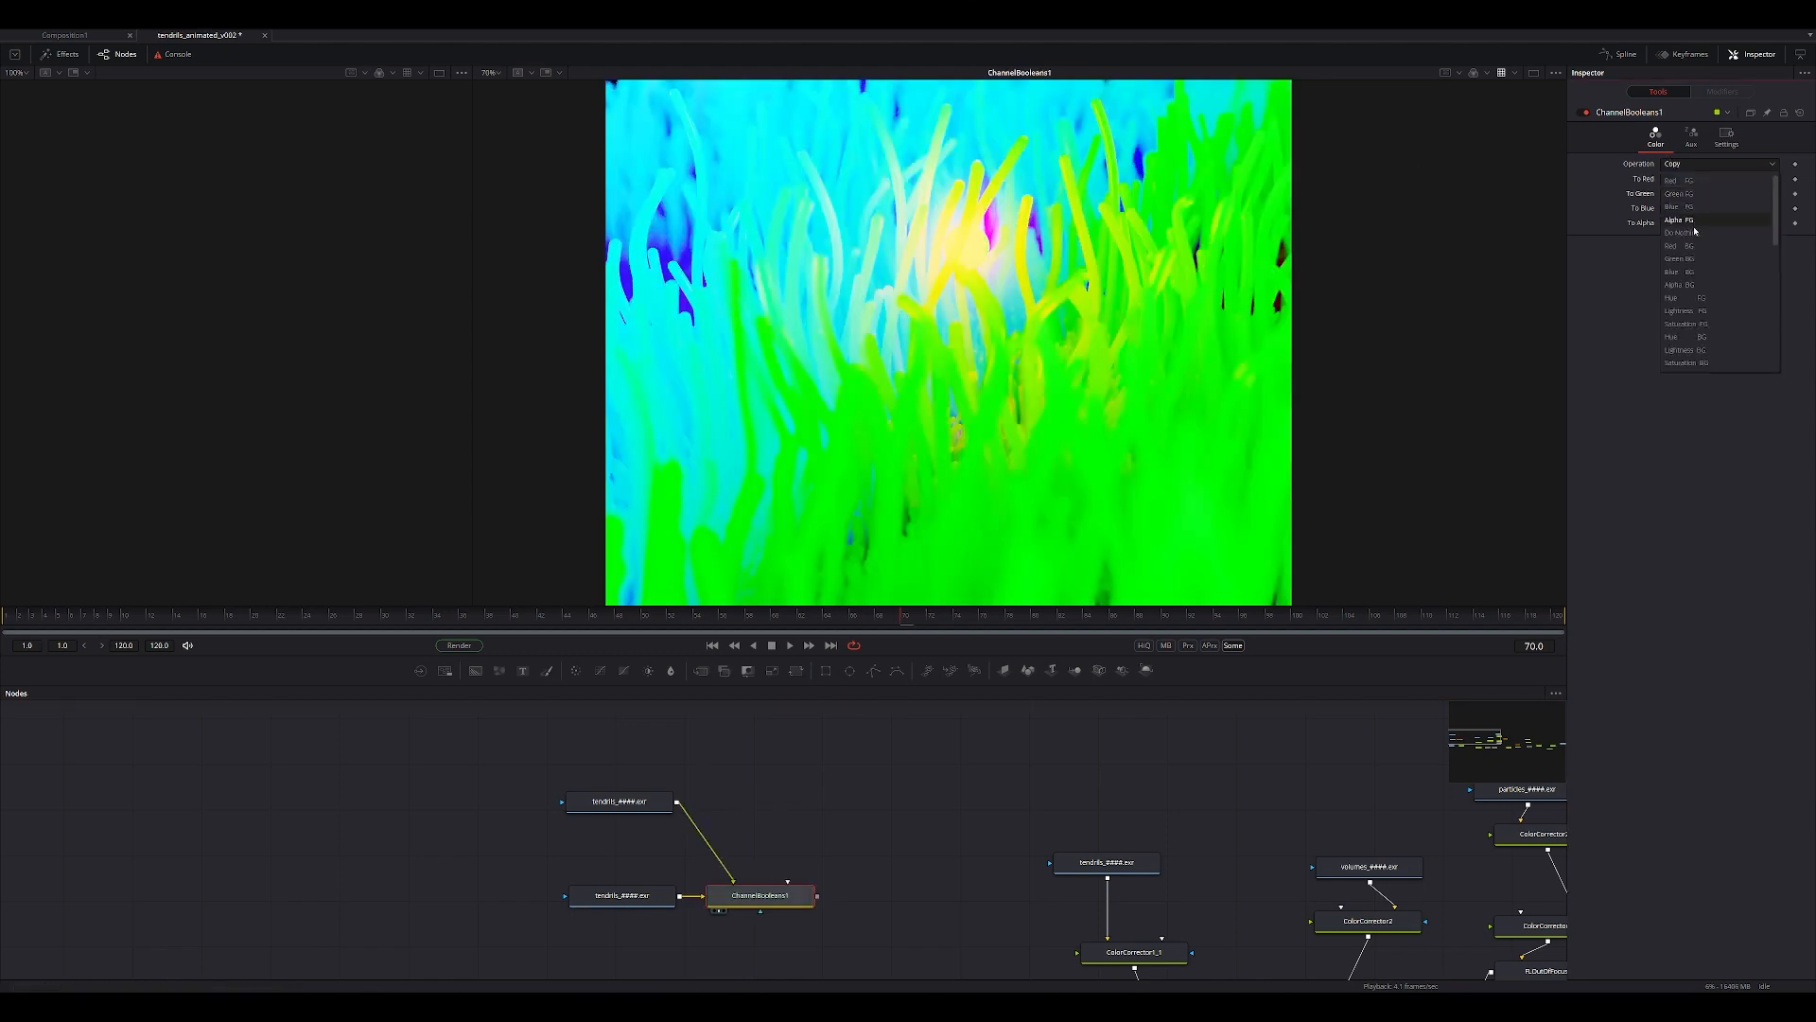
click(1693, 233)
click(1687, 208)
click(1690, 235)
click(1690, 223)
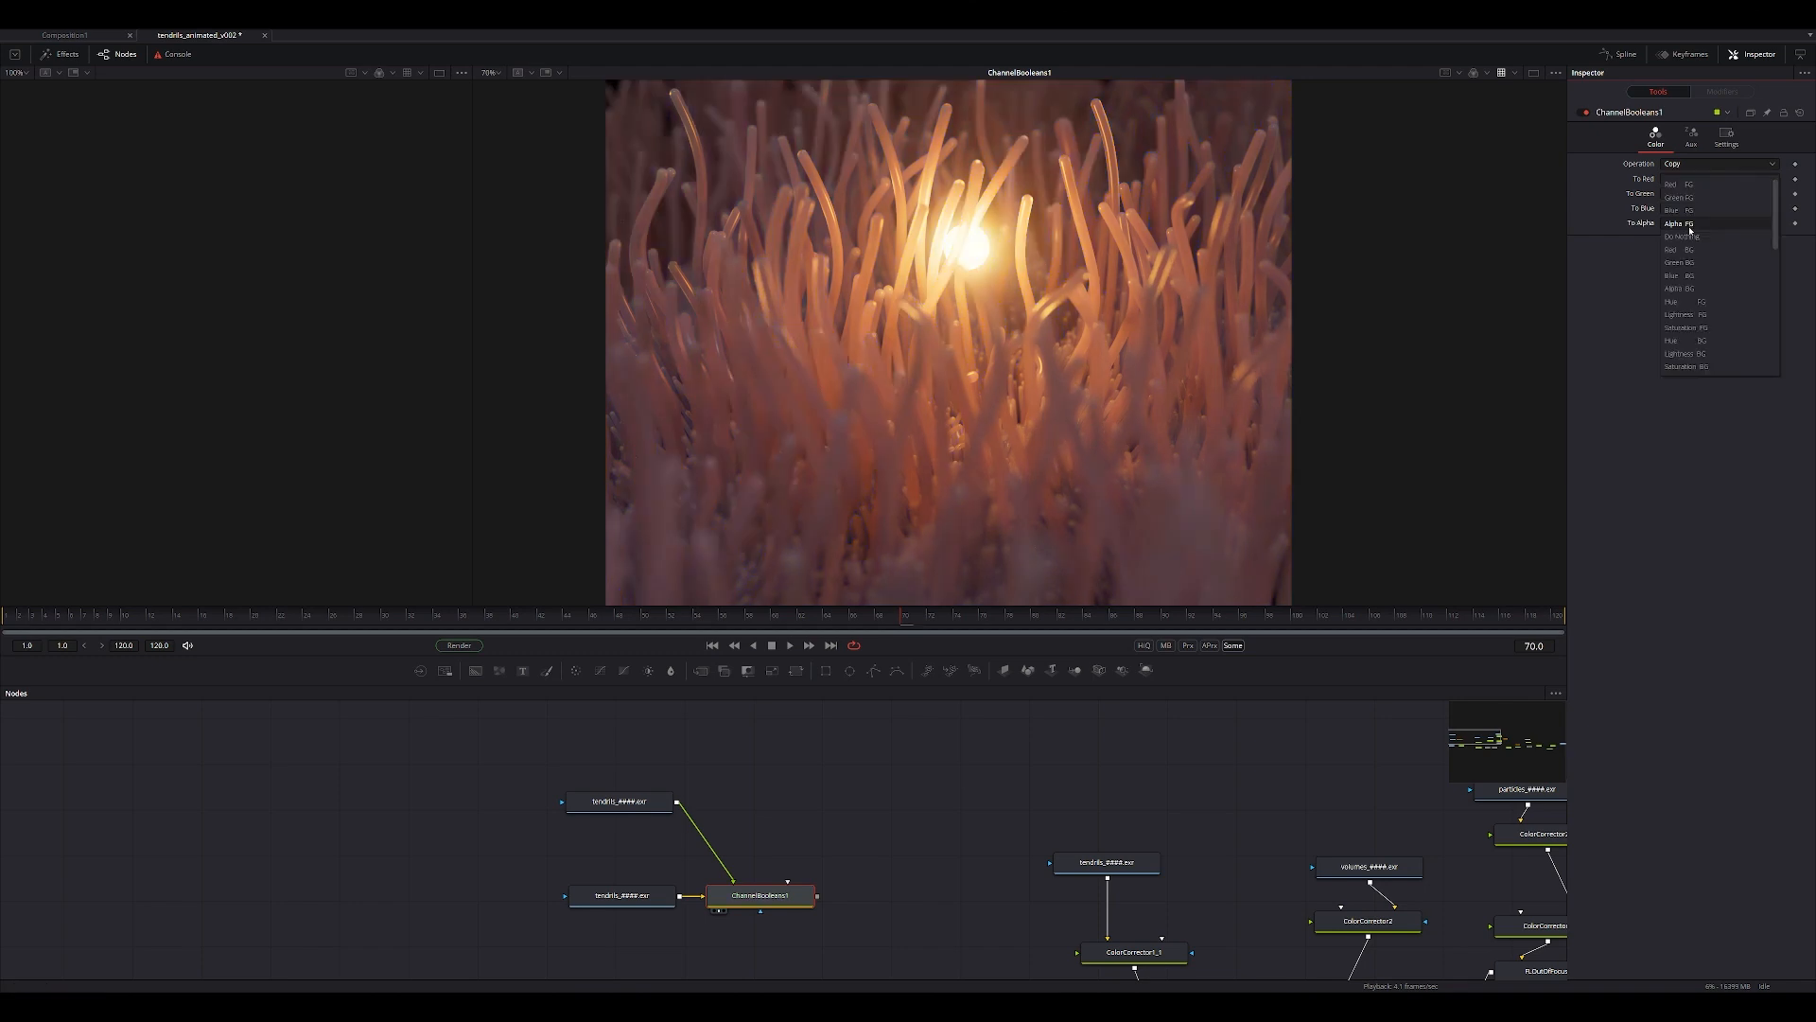
click(1691, 236)
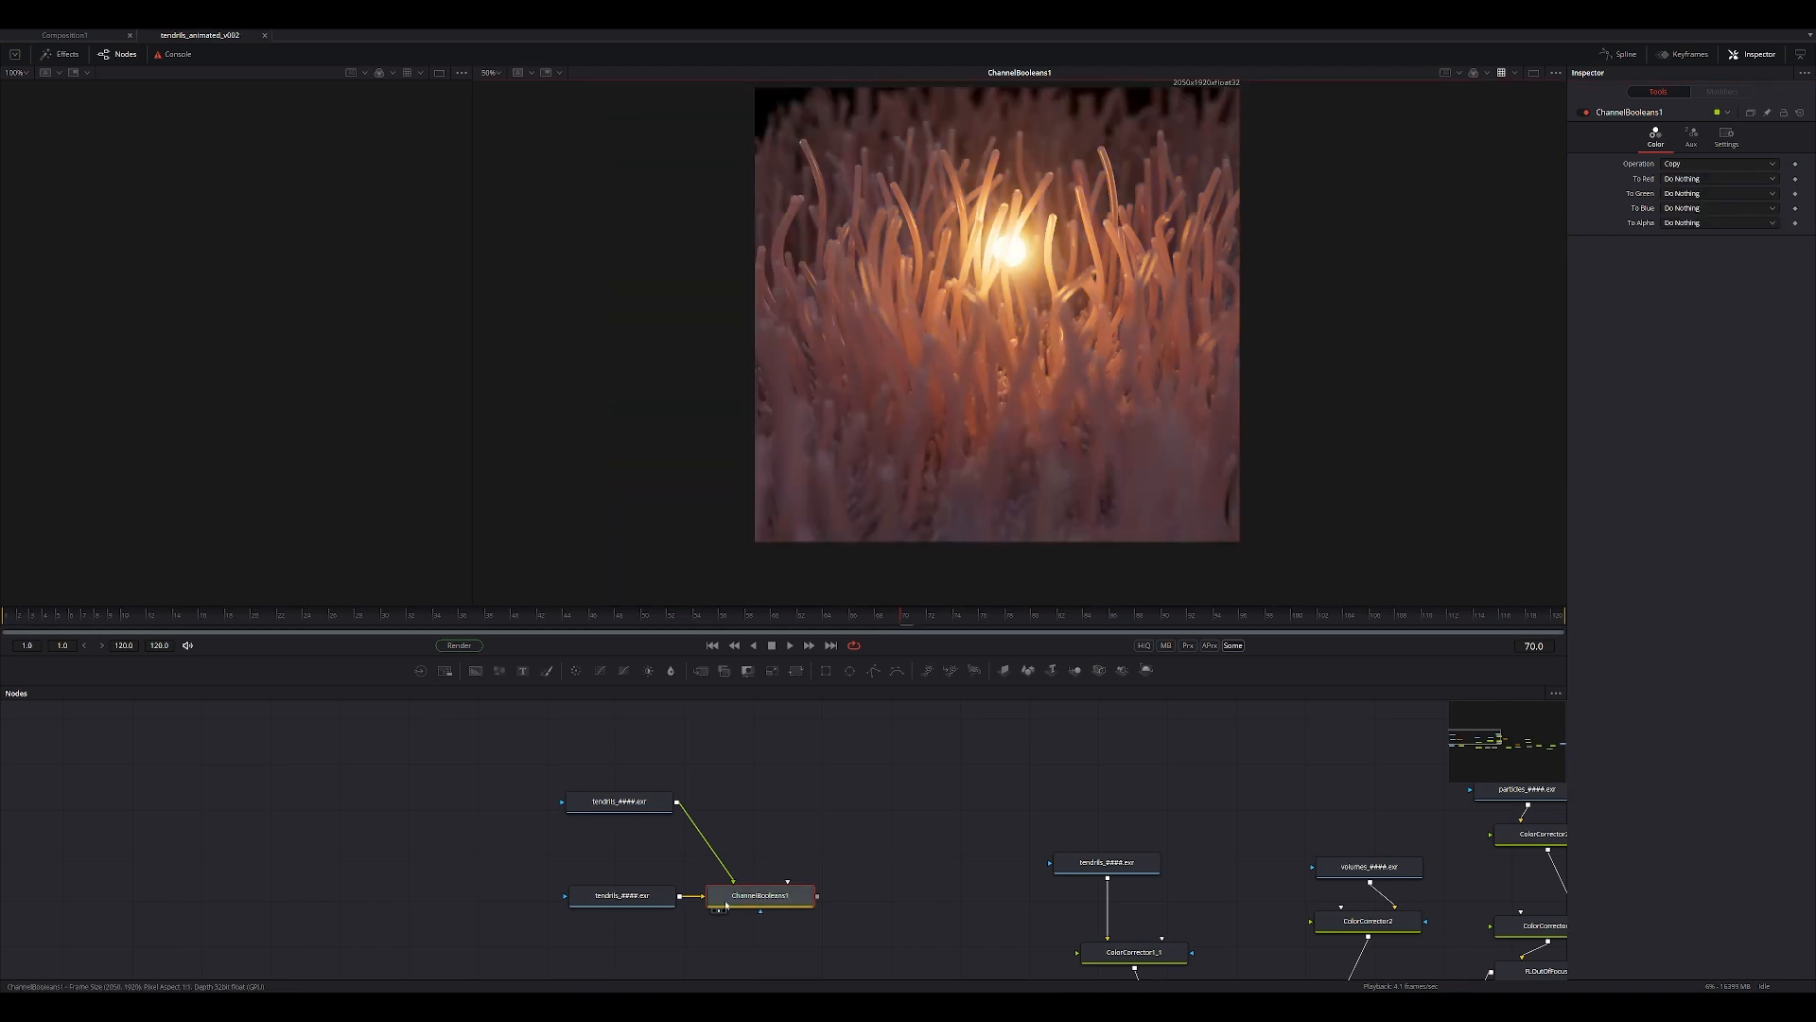
ctrl+scroll(1027, 352, up, 1)
middle_drag(1027, 352, 1054, 449)
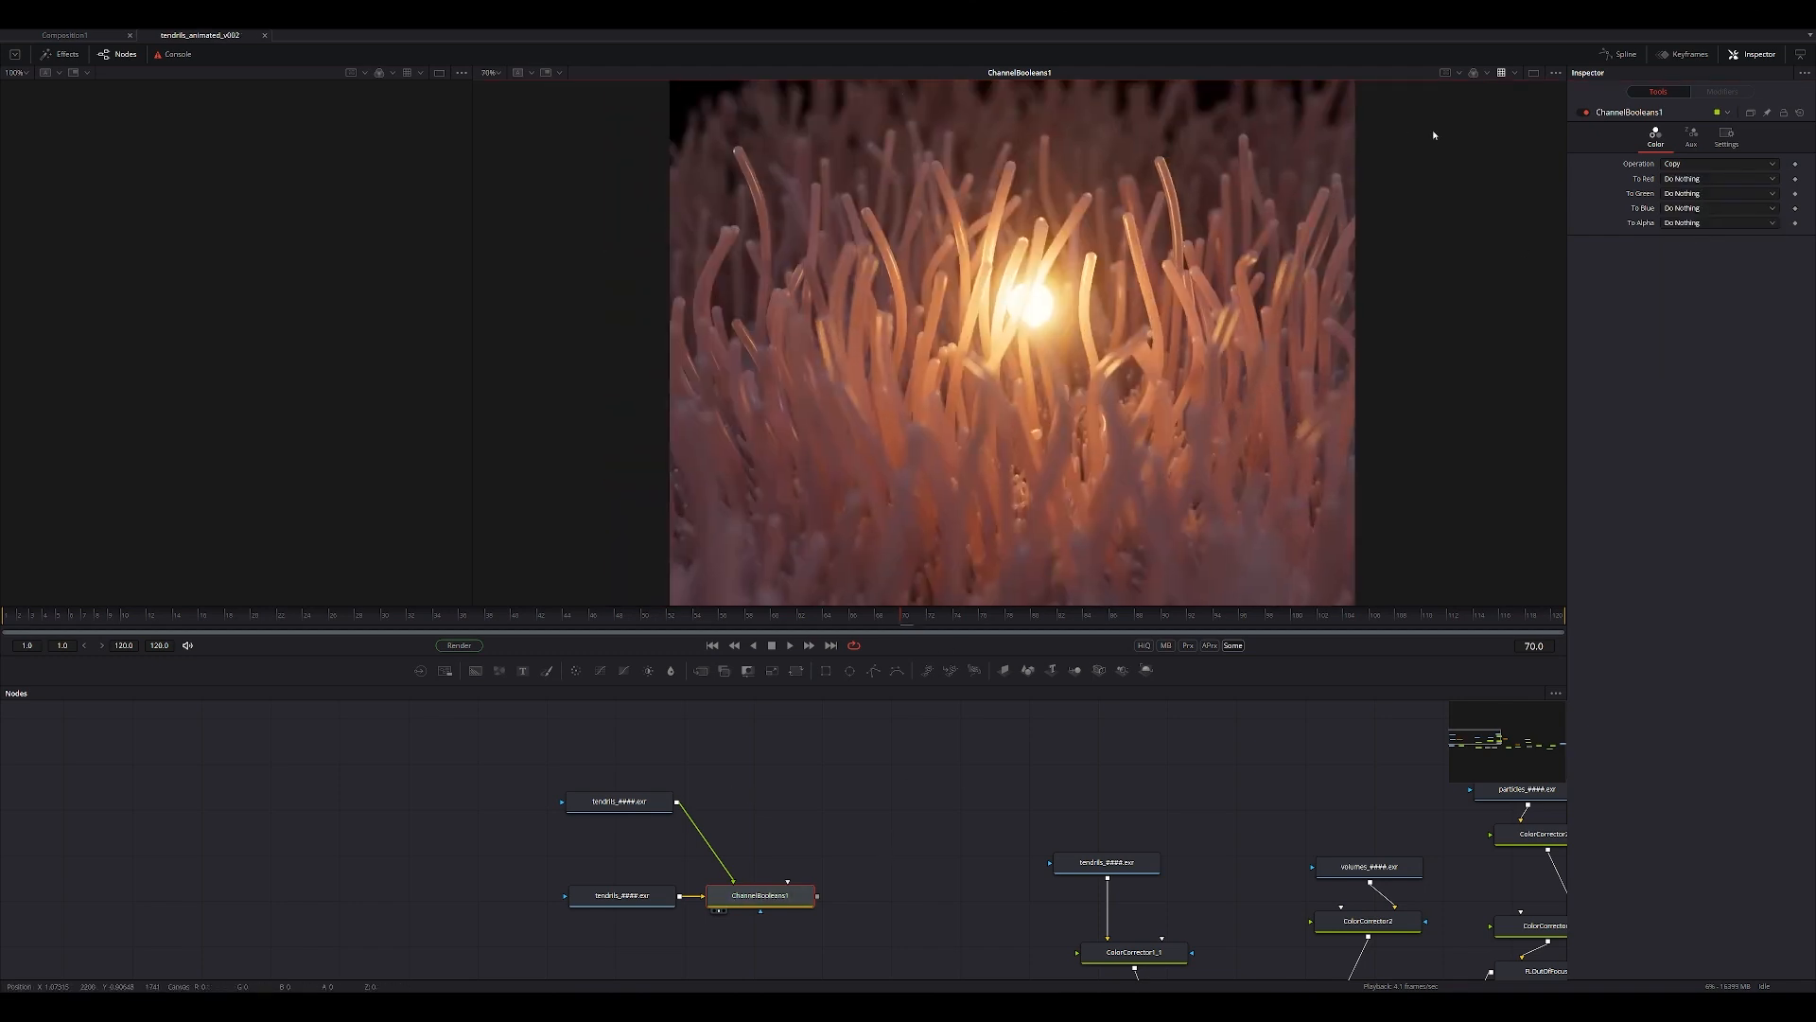
Check the viewer's available channels and place the position-pass loader above the gap before the Channel Booleans node.
click(1486, 75)
click(1492, 157)
drag(646, 803, 686, 797)
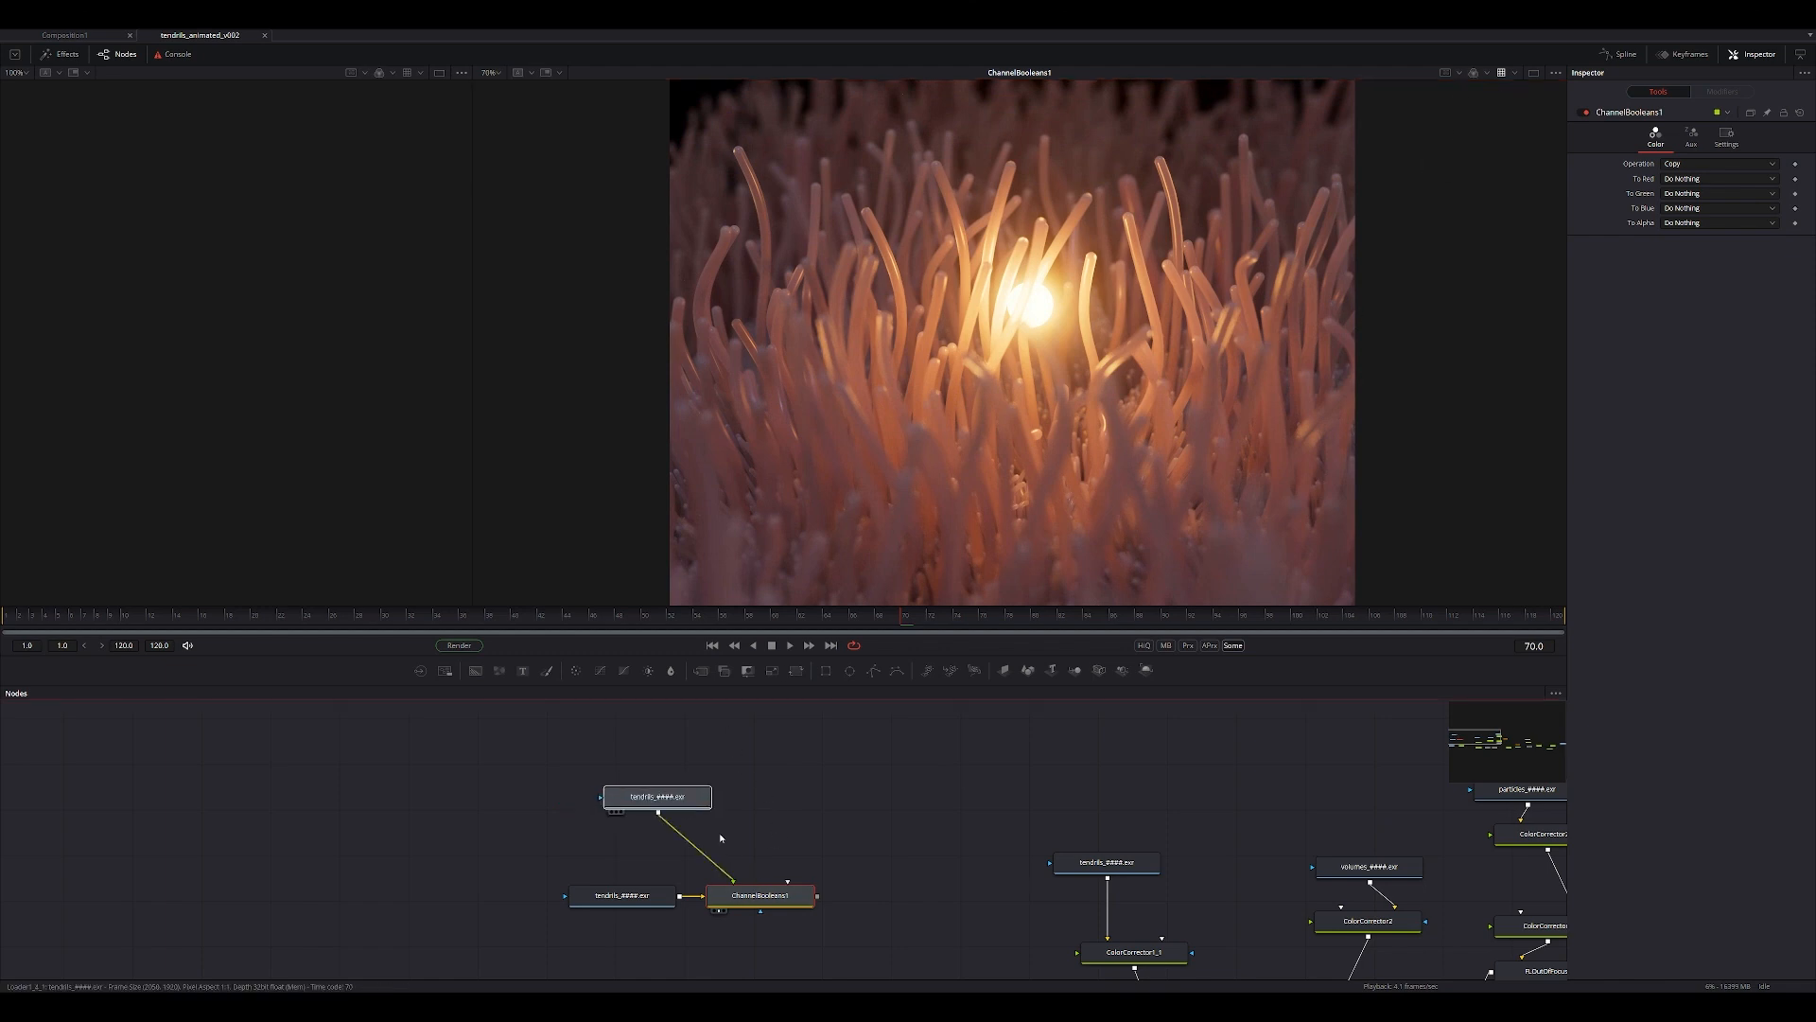
Map Channel Booleans' auxiliary X, Y and Z Position channels to Red FG, Green FG and Blue FG.
click(760, 895)
click(1693, 139)
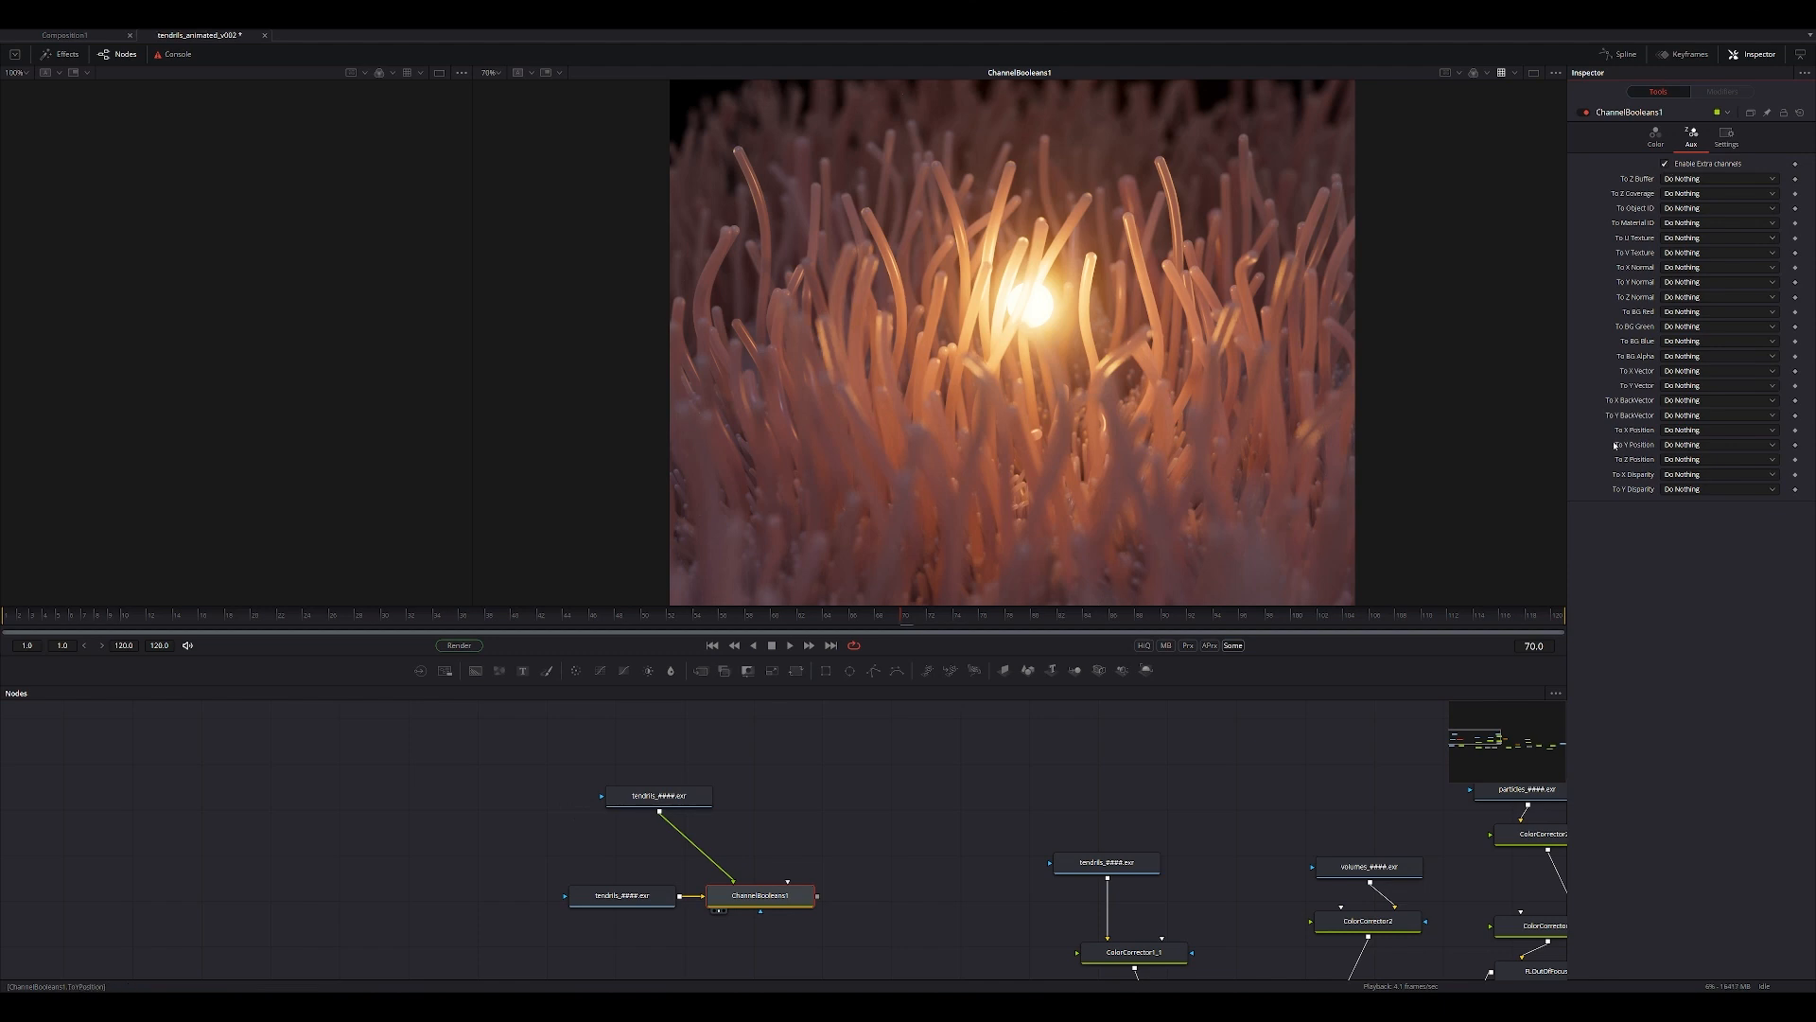
click(1683, 434)
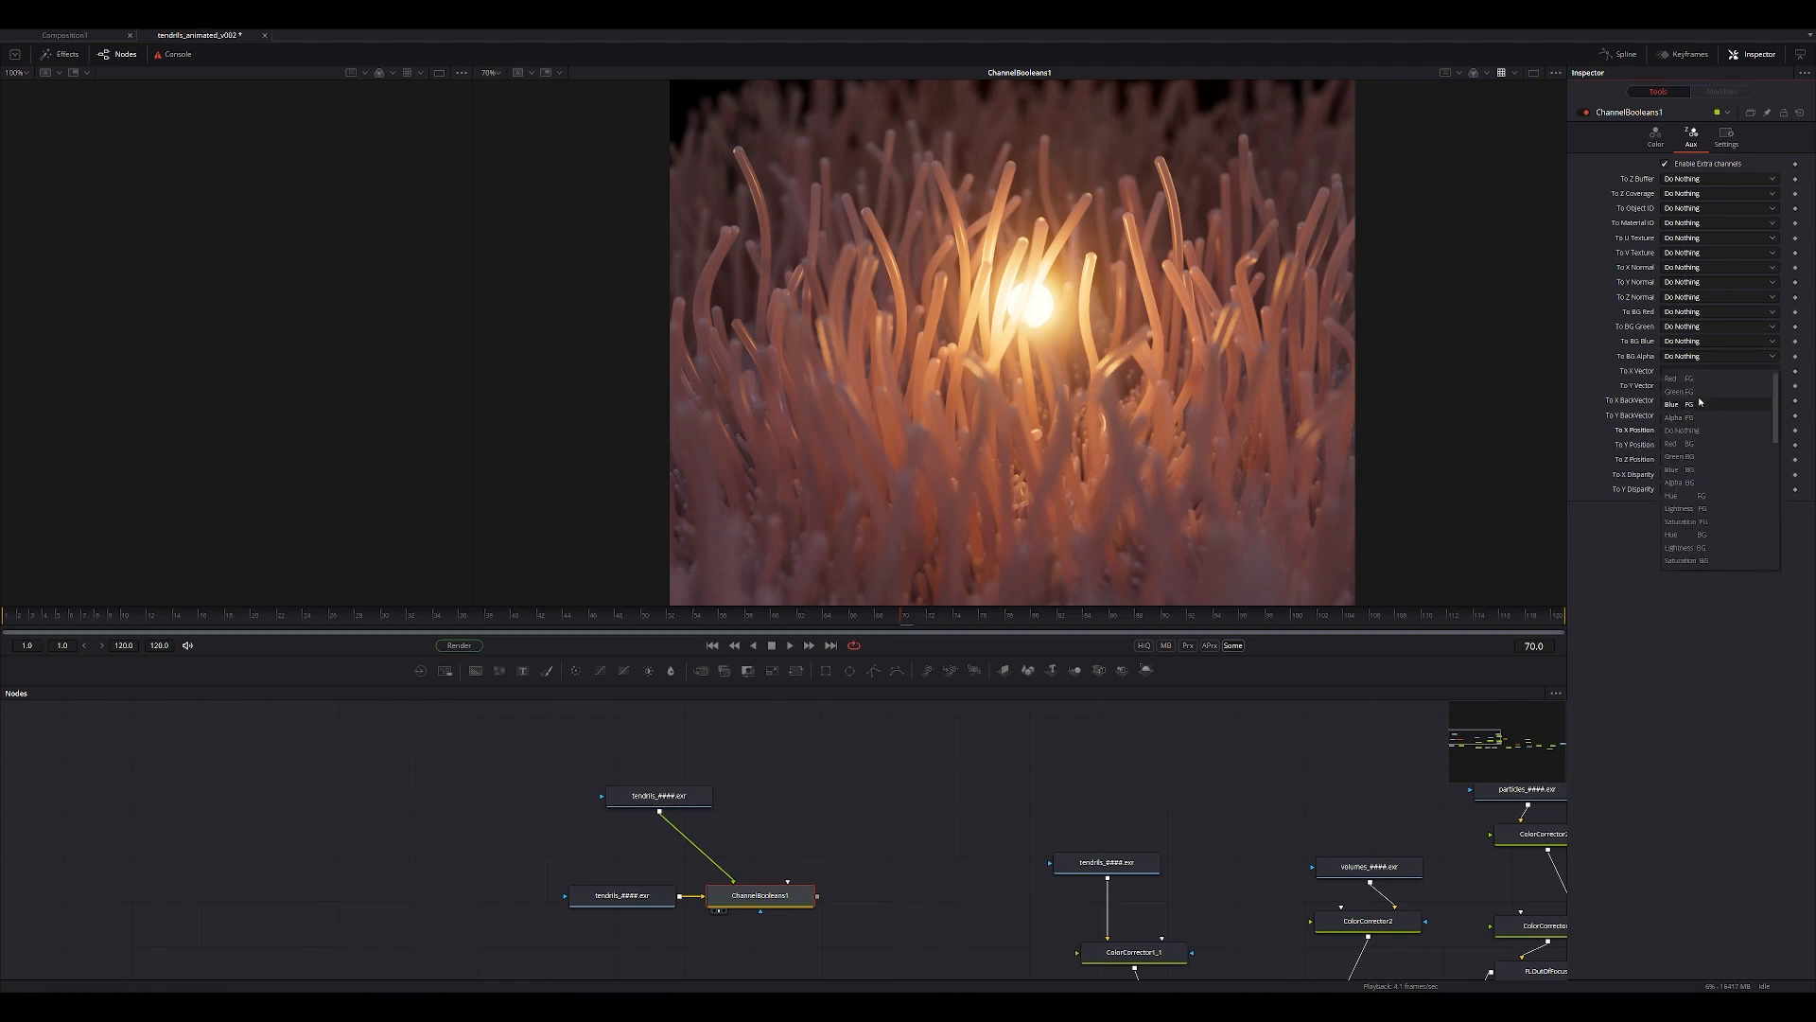
click(1690, 379)
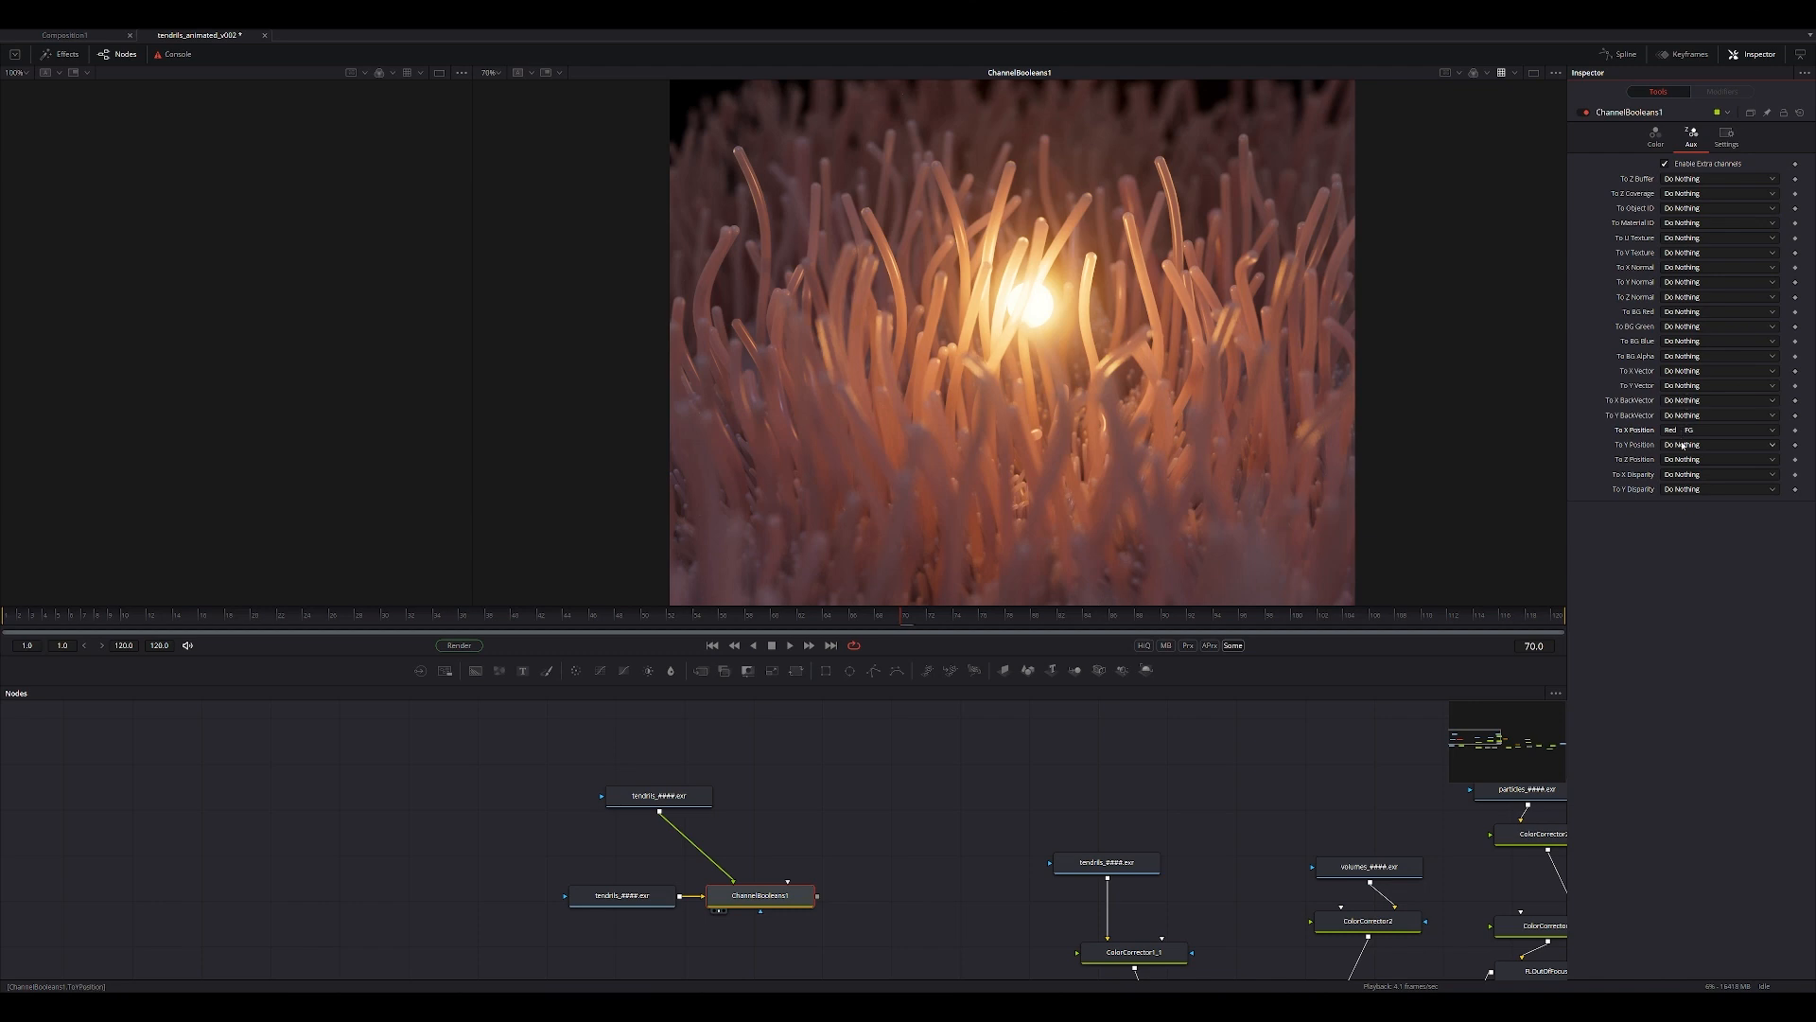
click(1683, 445)
click(1683, 405)
click(1681, 463)
click(1684, 434)
Inspect the embedded position channels of the Channel Booleans output in the viewer, and return to the color view.
click(1489, 74)
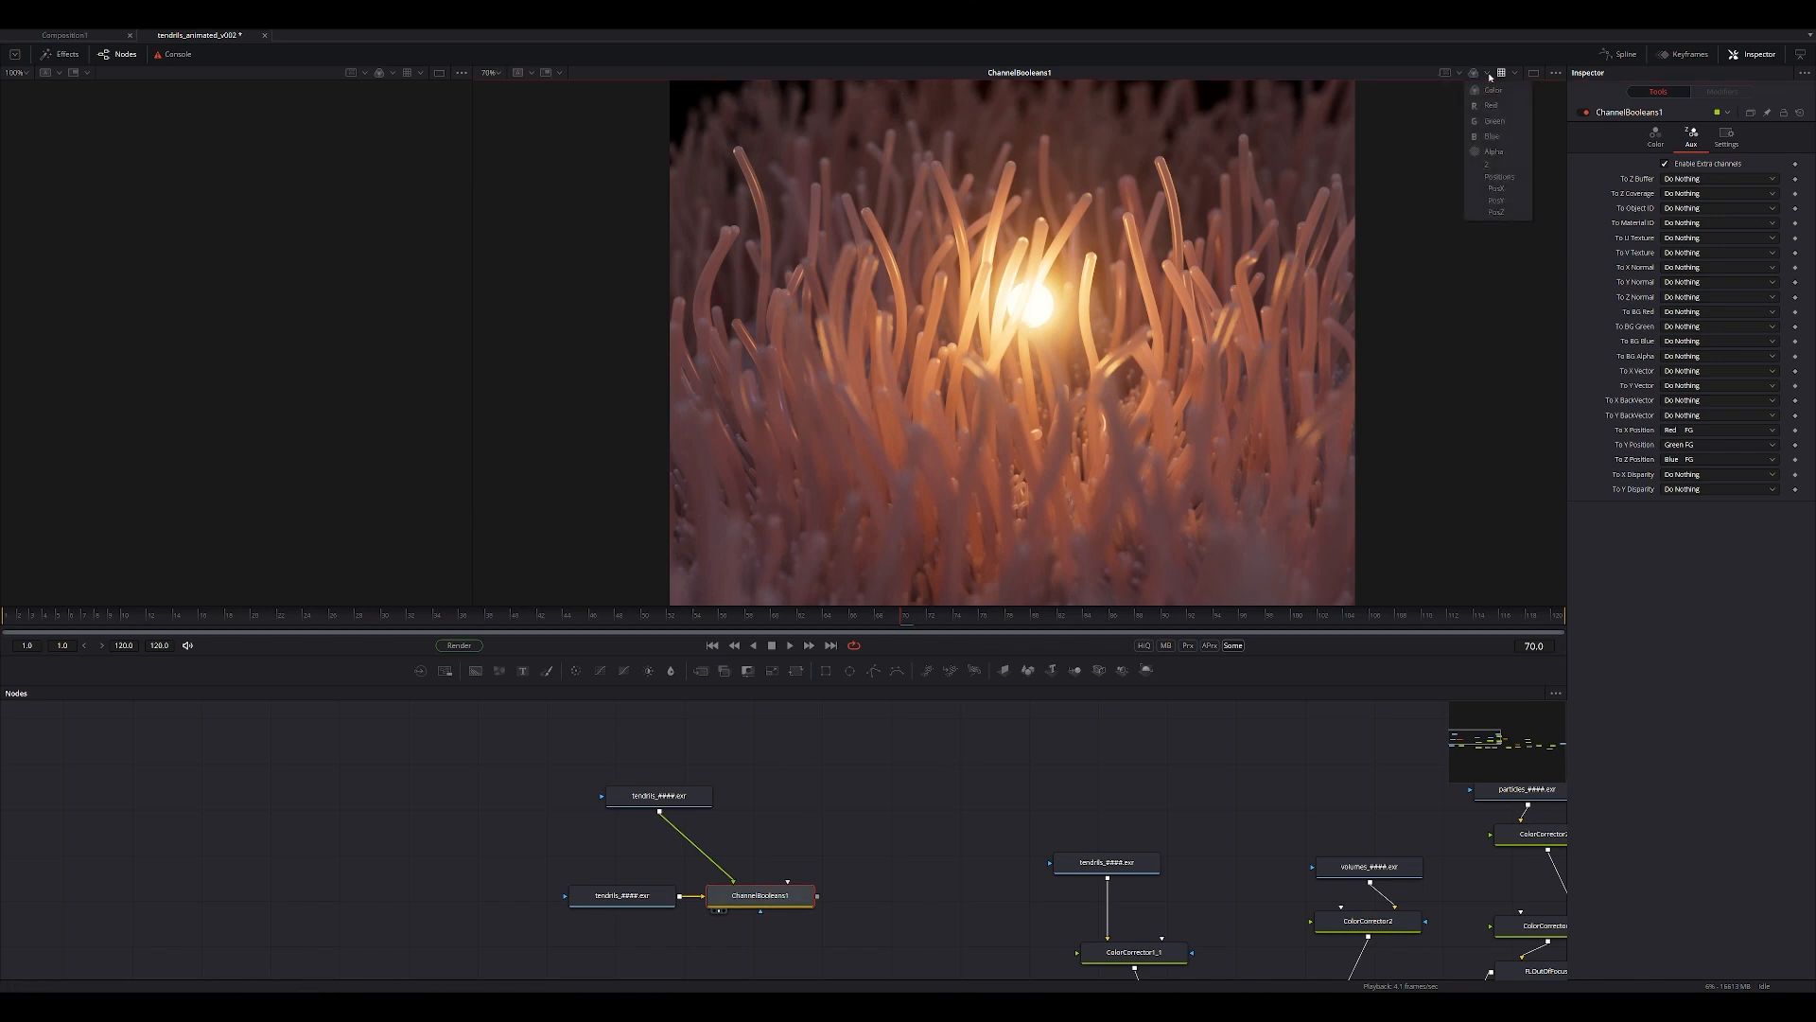
click(1499, 178)
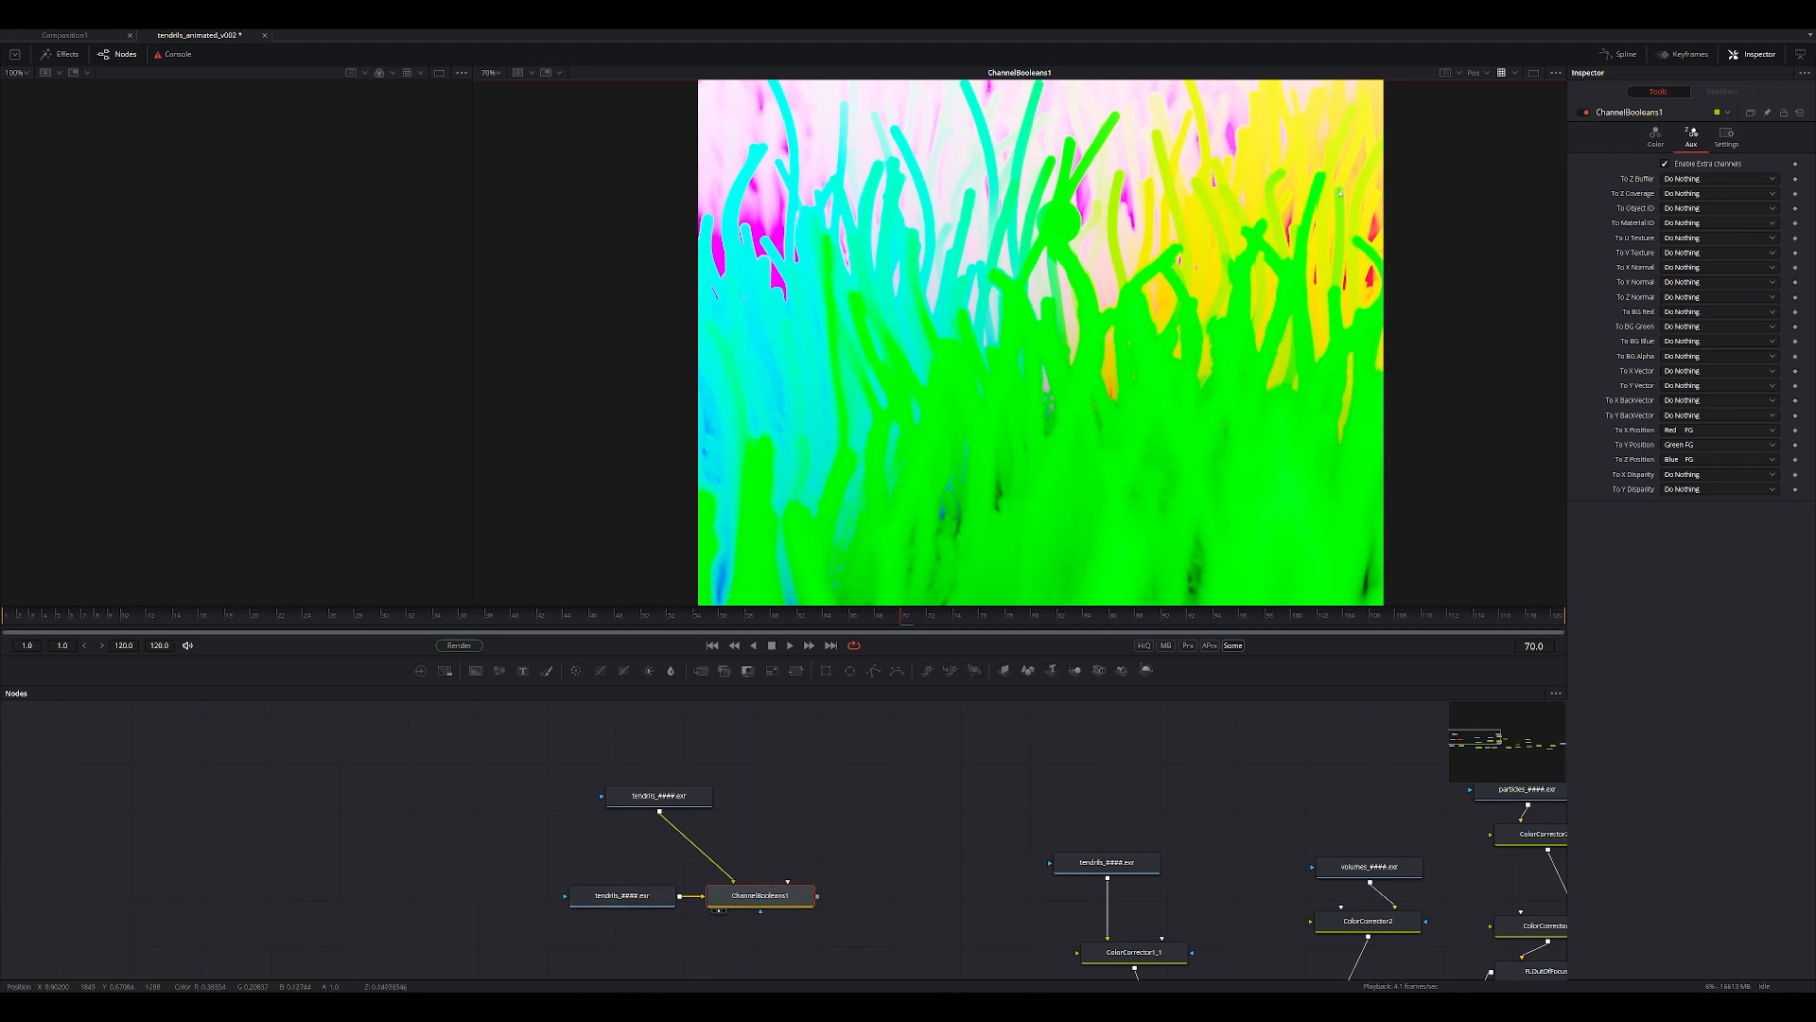
click(1475, 73)
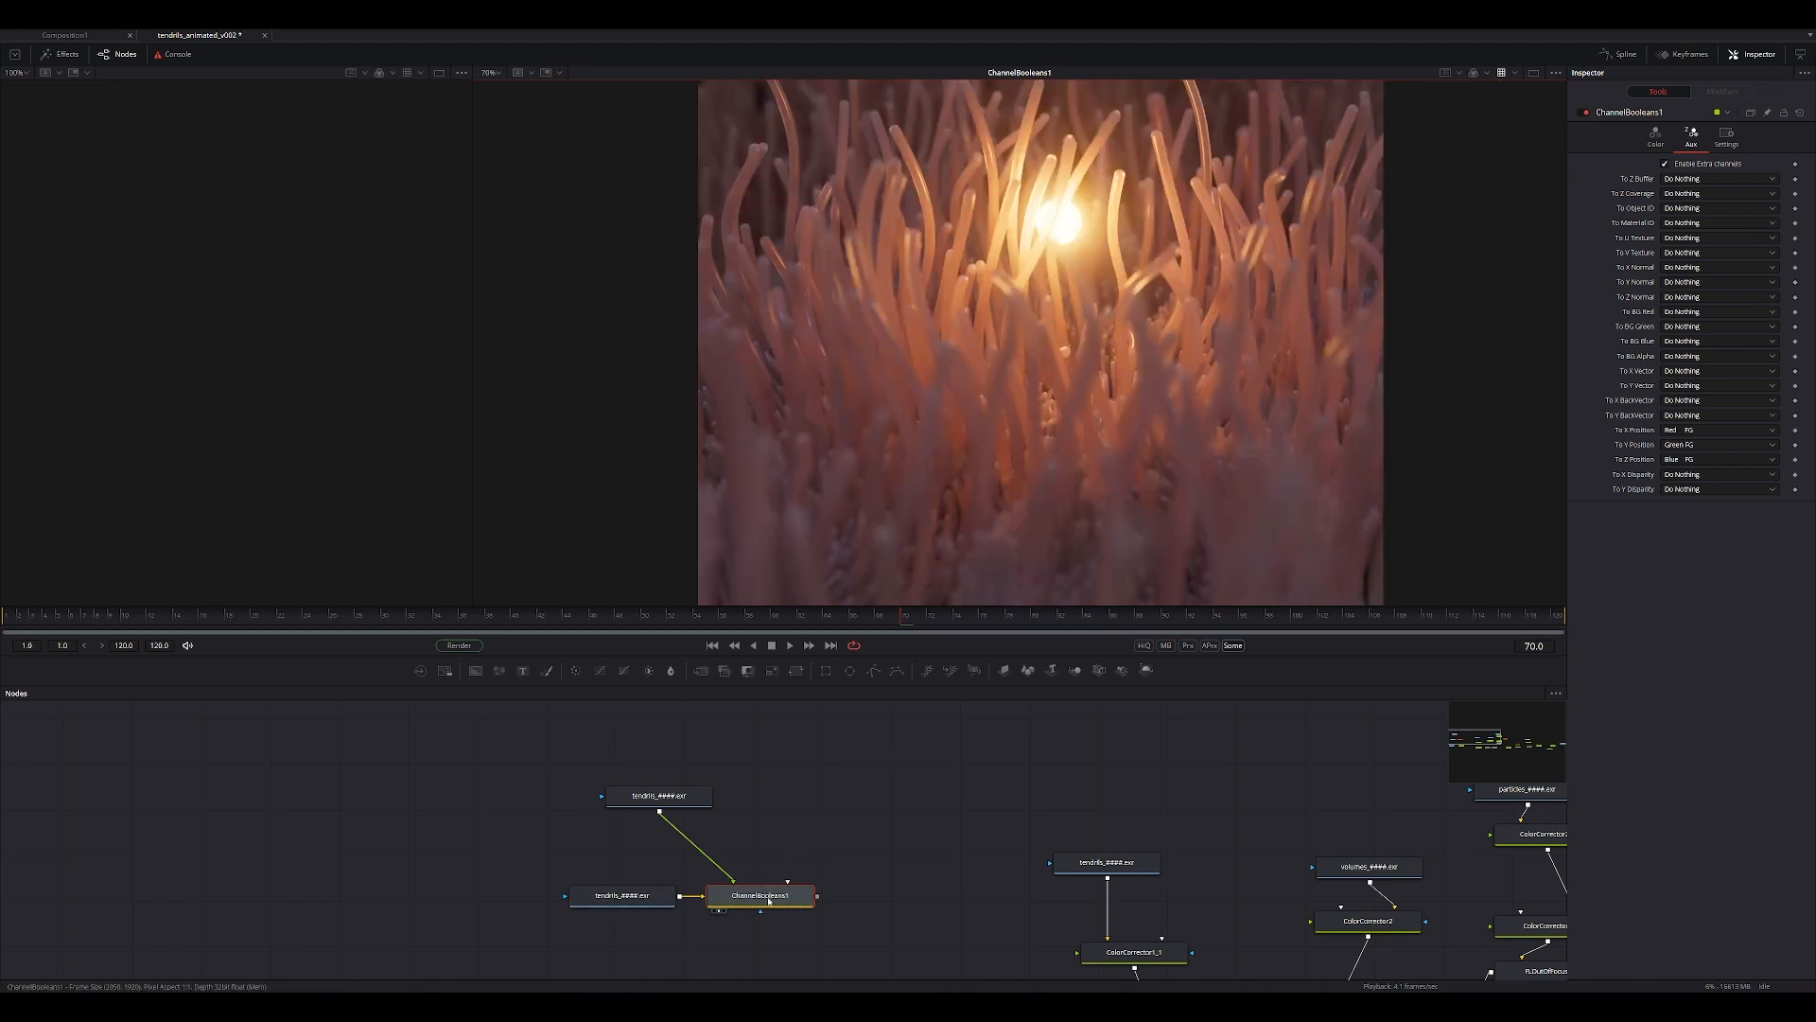
Add a Volume Mask node after Channel Booleans and view its output.
key(shift+space)
text(volume)
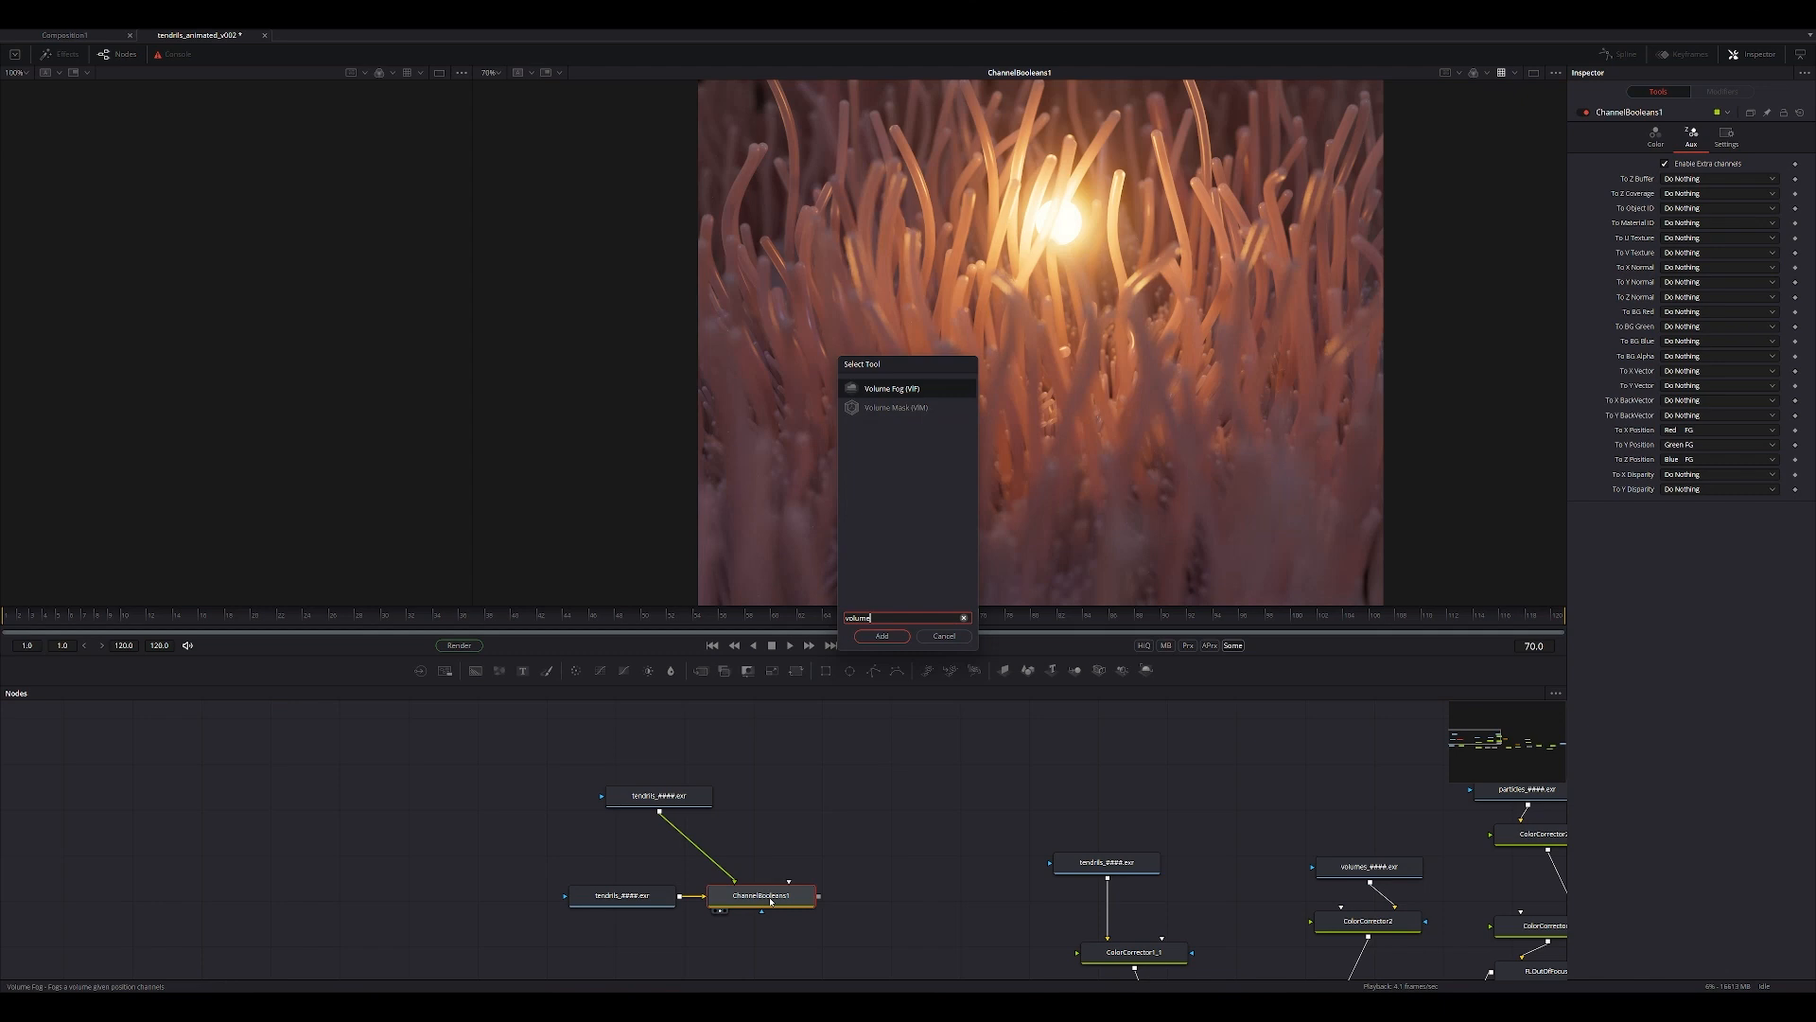
key(Down)
key(Return)
drag(897, 899, 956, 466)
ctrl+scroll(955, 466, down, 1)
drag(916, 892, 917, 880)
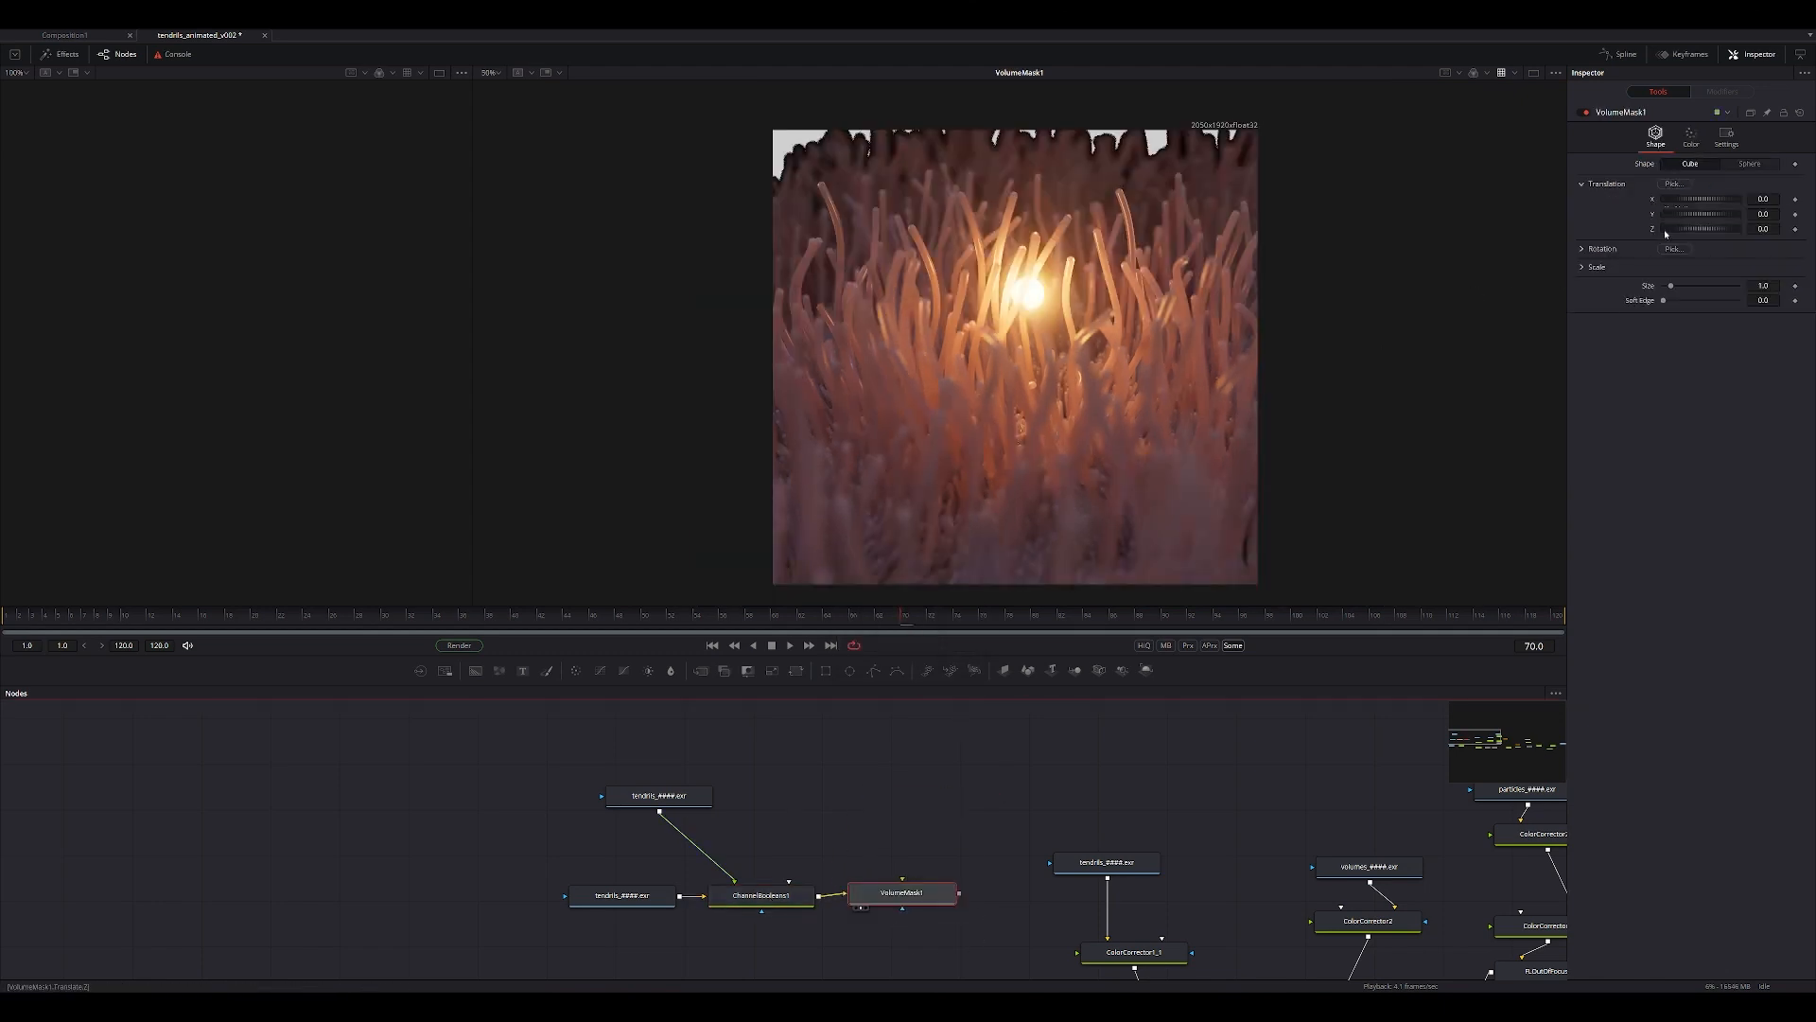
Pick the volume mask's translation from the tendrils just below the glowing light and enable Mask Only.
drag(1674, 183, 1031, 327)
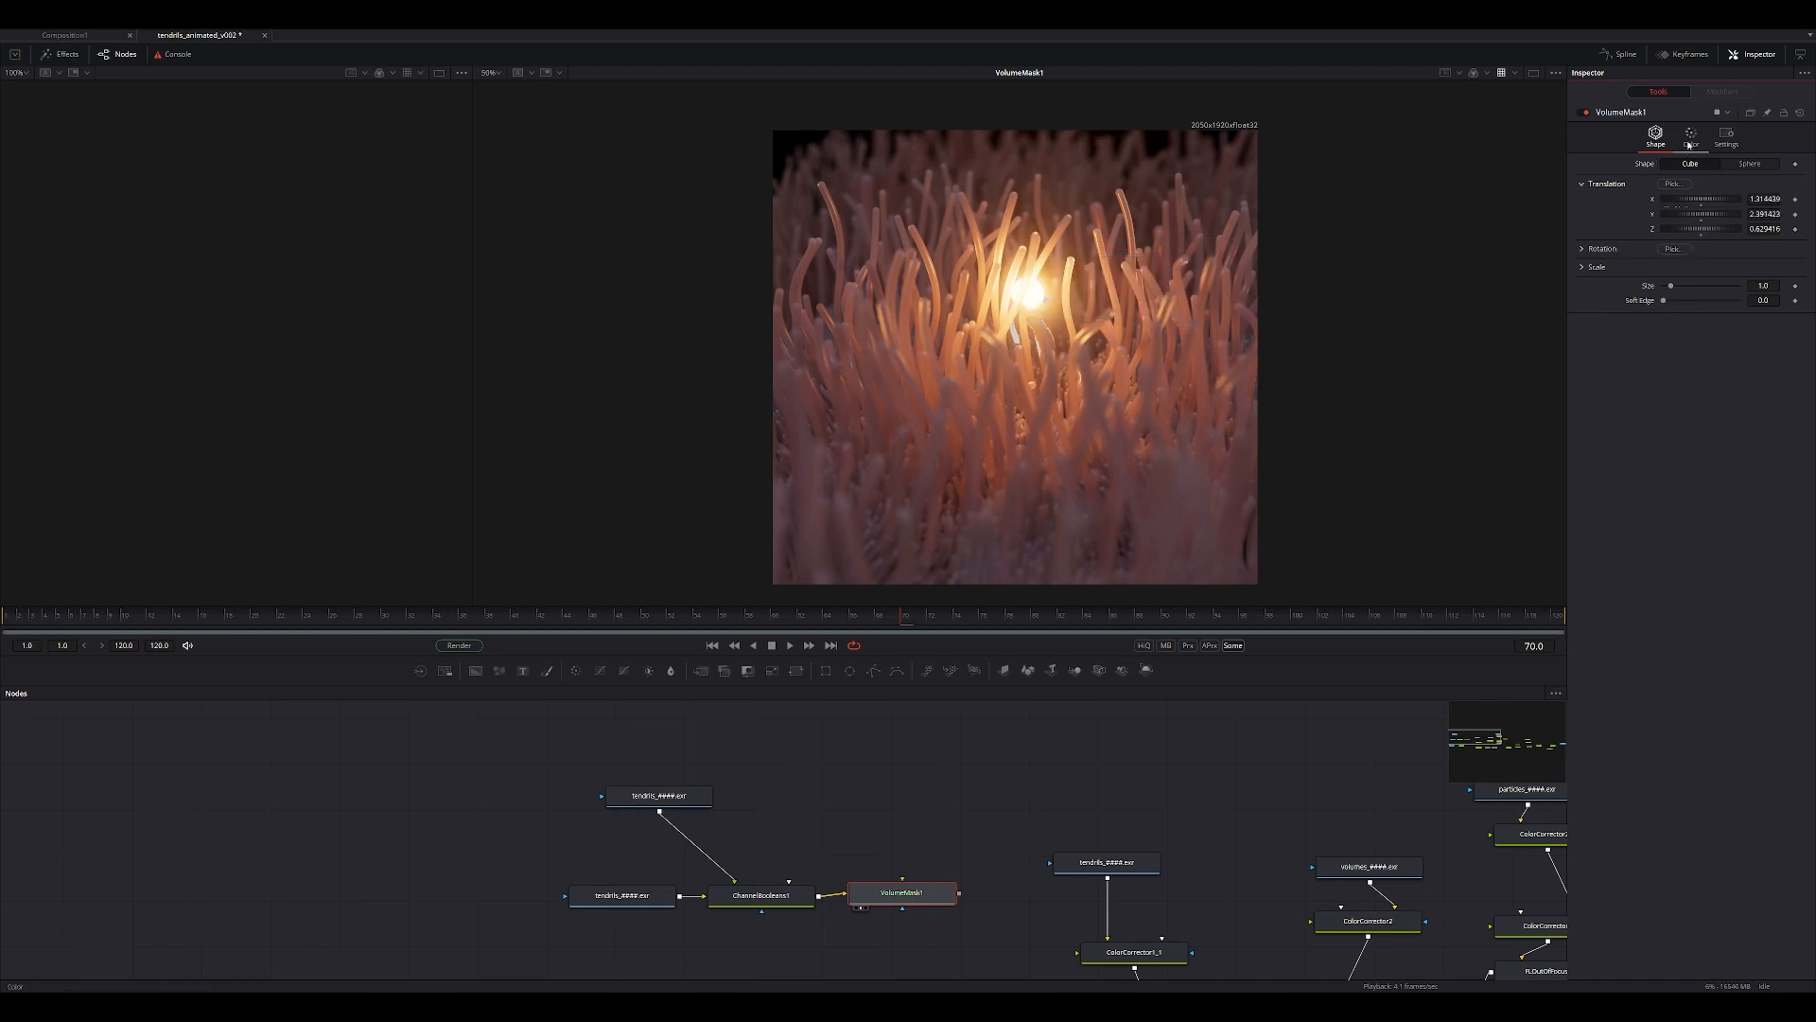
click(1690, 144)
click(1665, 291)
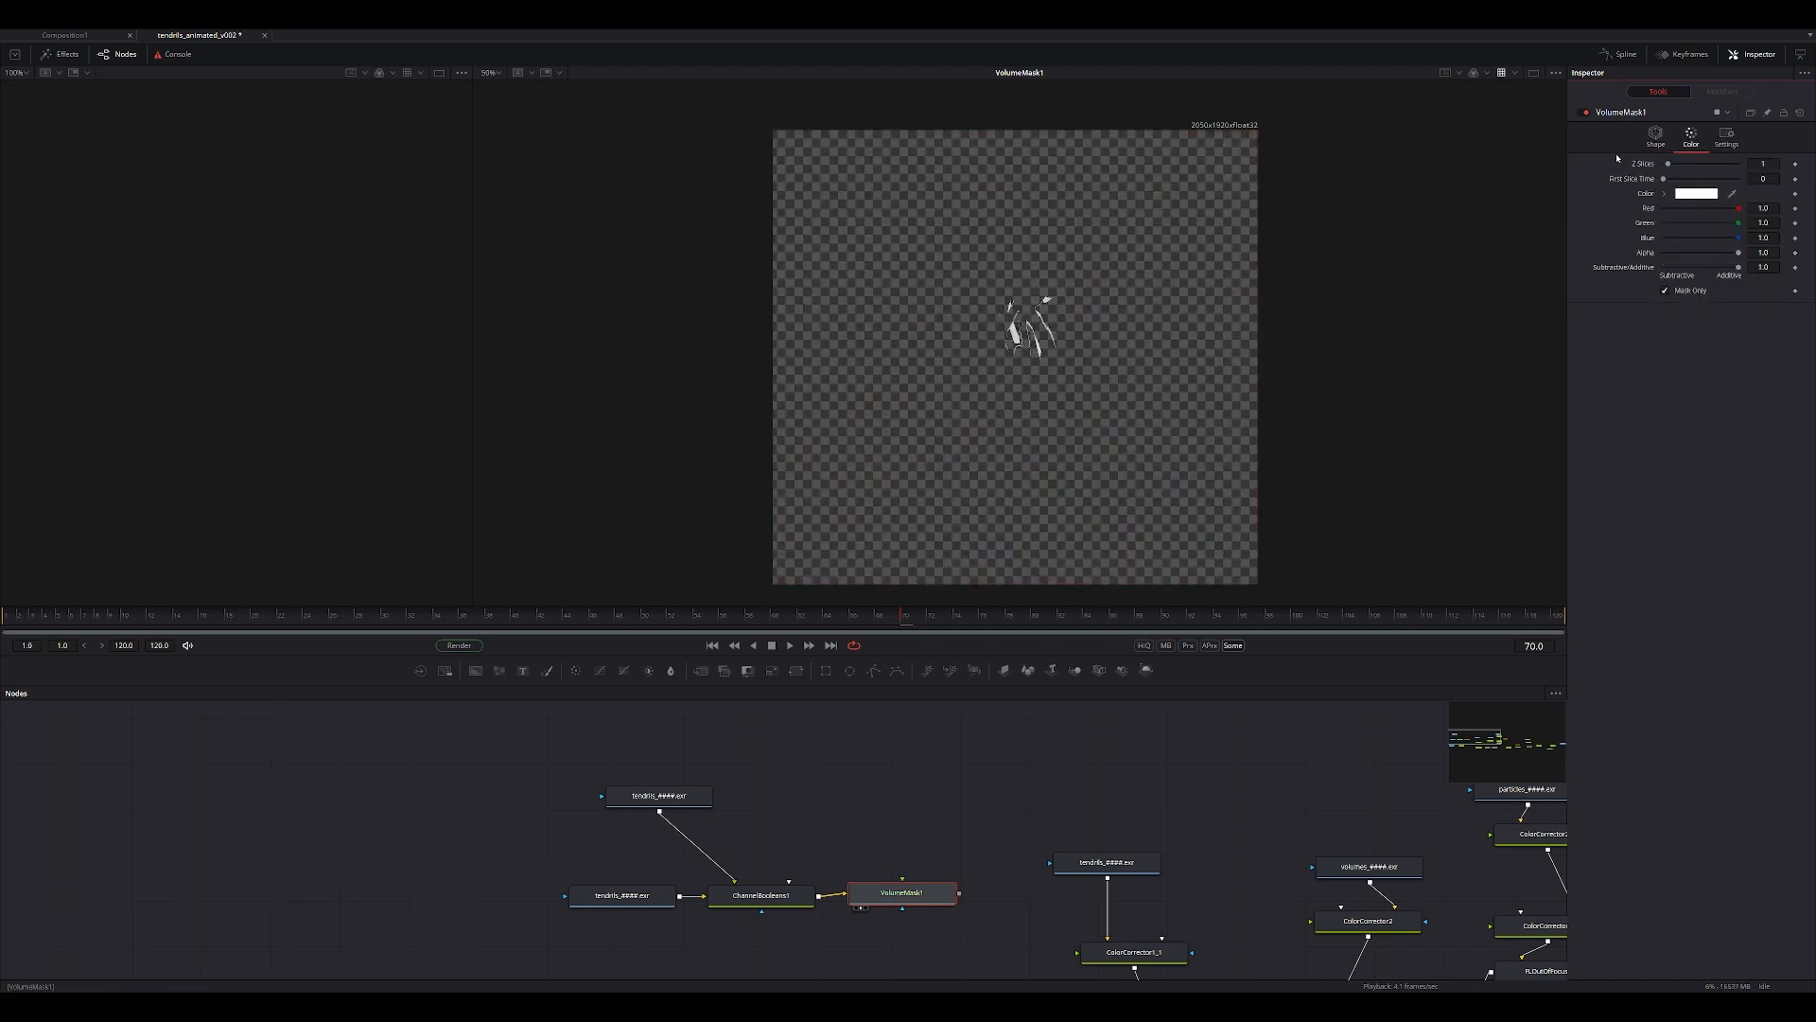
Set the volume mask's size to 4.09 and soft edge to 0.283, and shift its translation to X 1.24, Y 3.04.
click(1651, 140)
drag(1667, 296, 1670, 308)
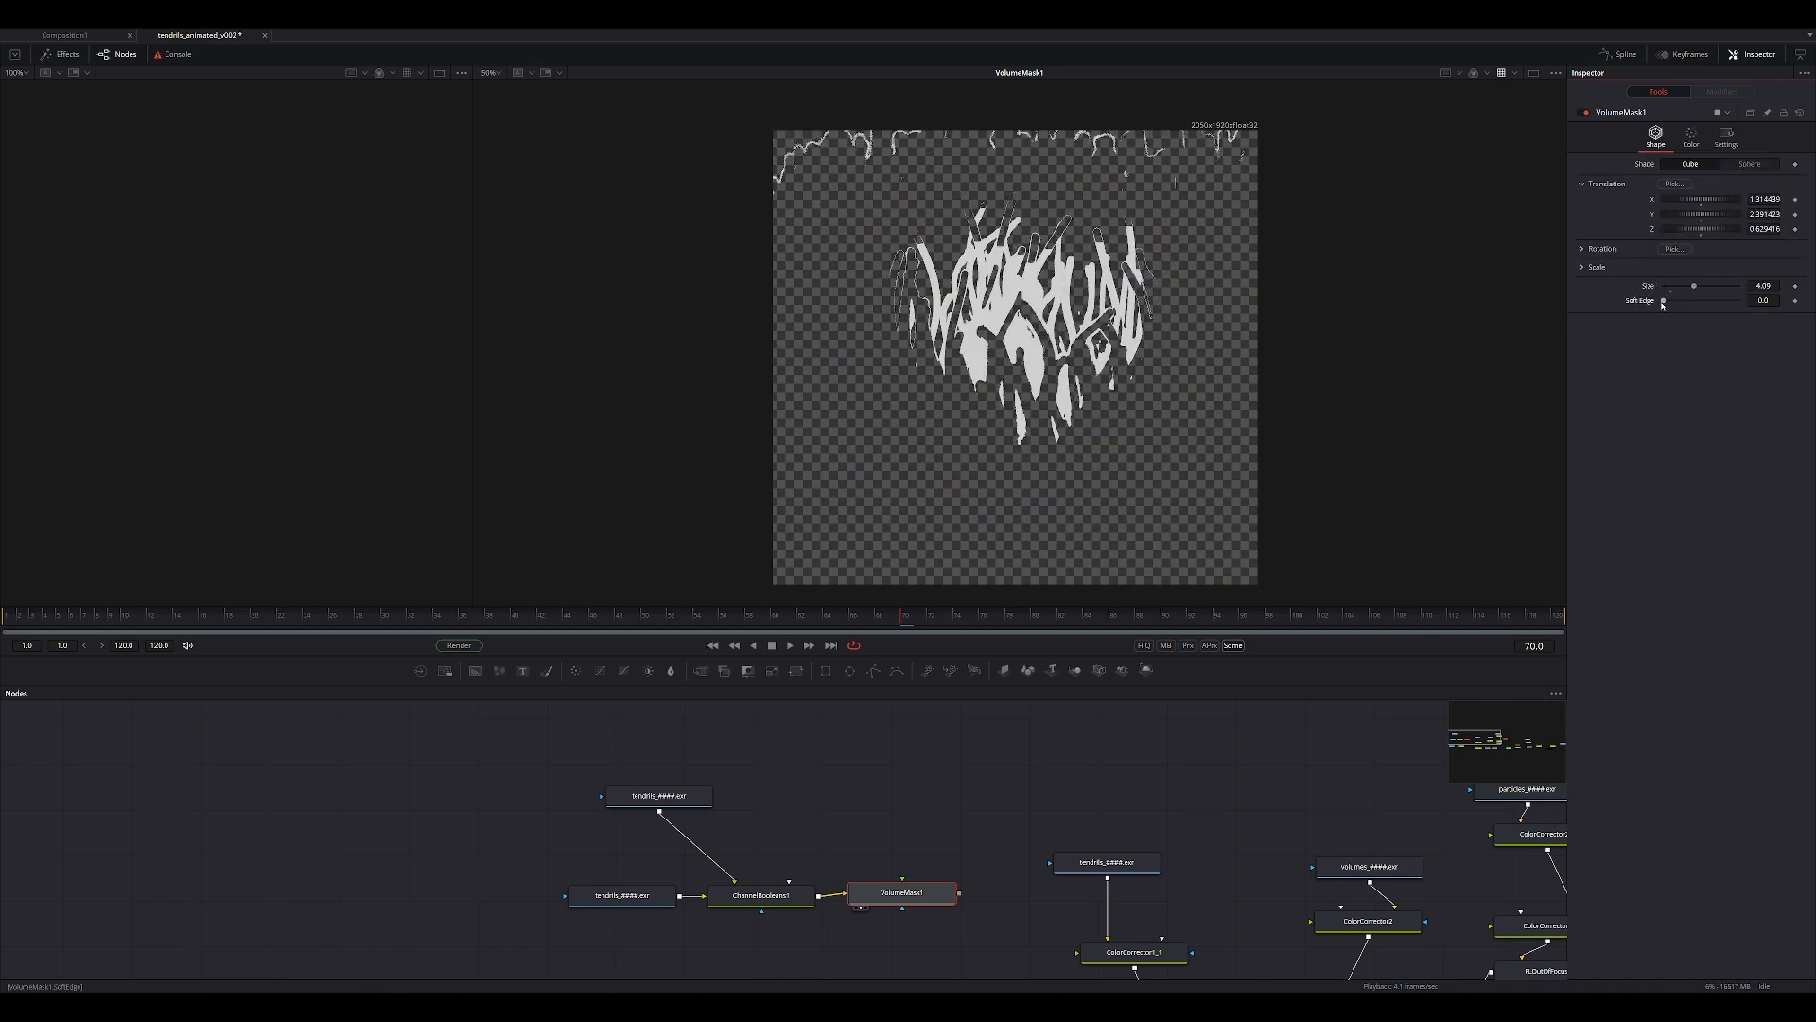
drag(1663, 301, 1683, 309)
mouse_move(1693, 232)
mouse_down()
mouse_move(1725, 226)
mouse_move(1705, 204)
mouse_move(1699, 221)
mouse_move(1717, 221)
mouse_move(1700, 223)
mouse_up()
key(ctrl+z)
key(ctrl+z)
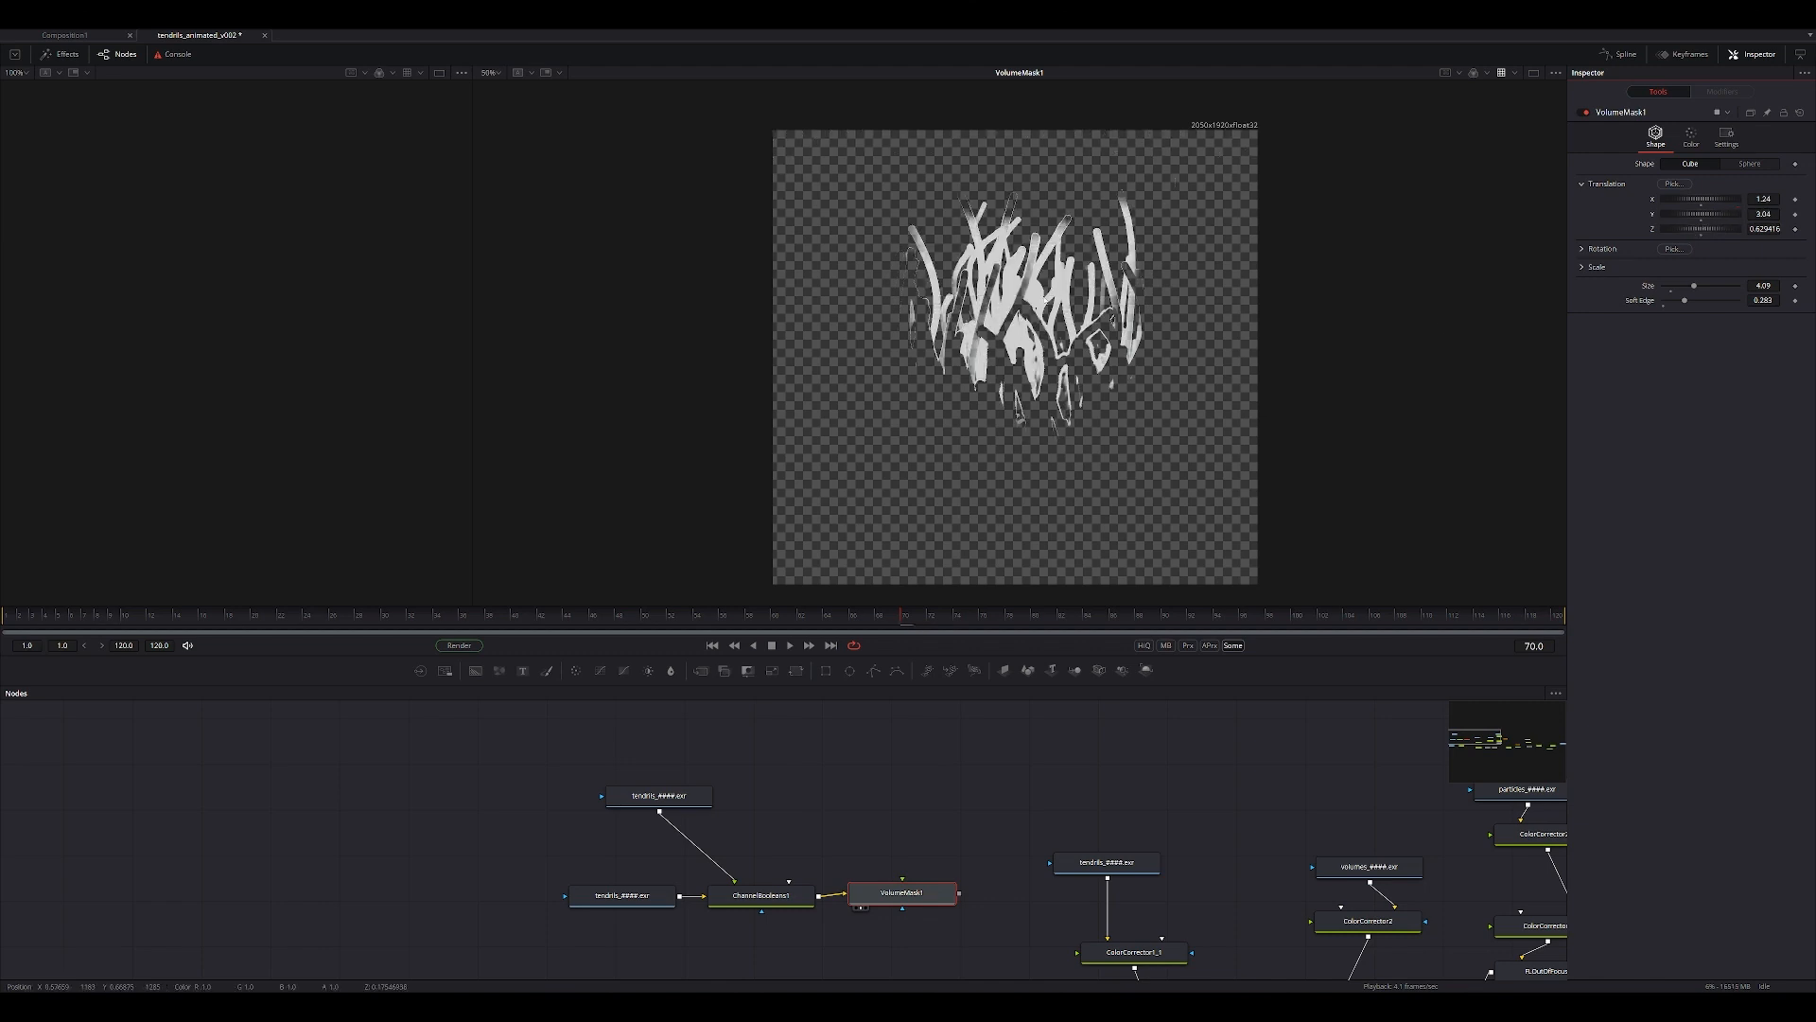
Reduce the volume mask's soft edge to 0.0 and inspect the mask.
ctrl+scroll(1052, 280, up, 2)
drag(1686, 303, 1663, 301)
ctrl+scroll(1115, 394, down, 2)
scroll(861, 779, down, 2)
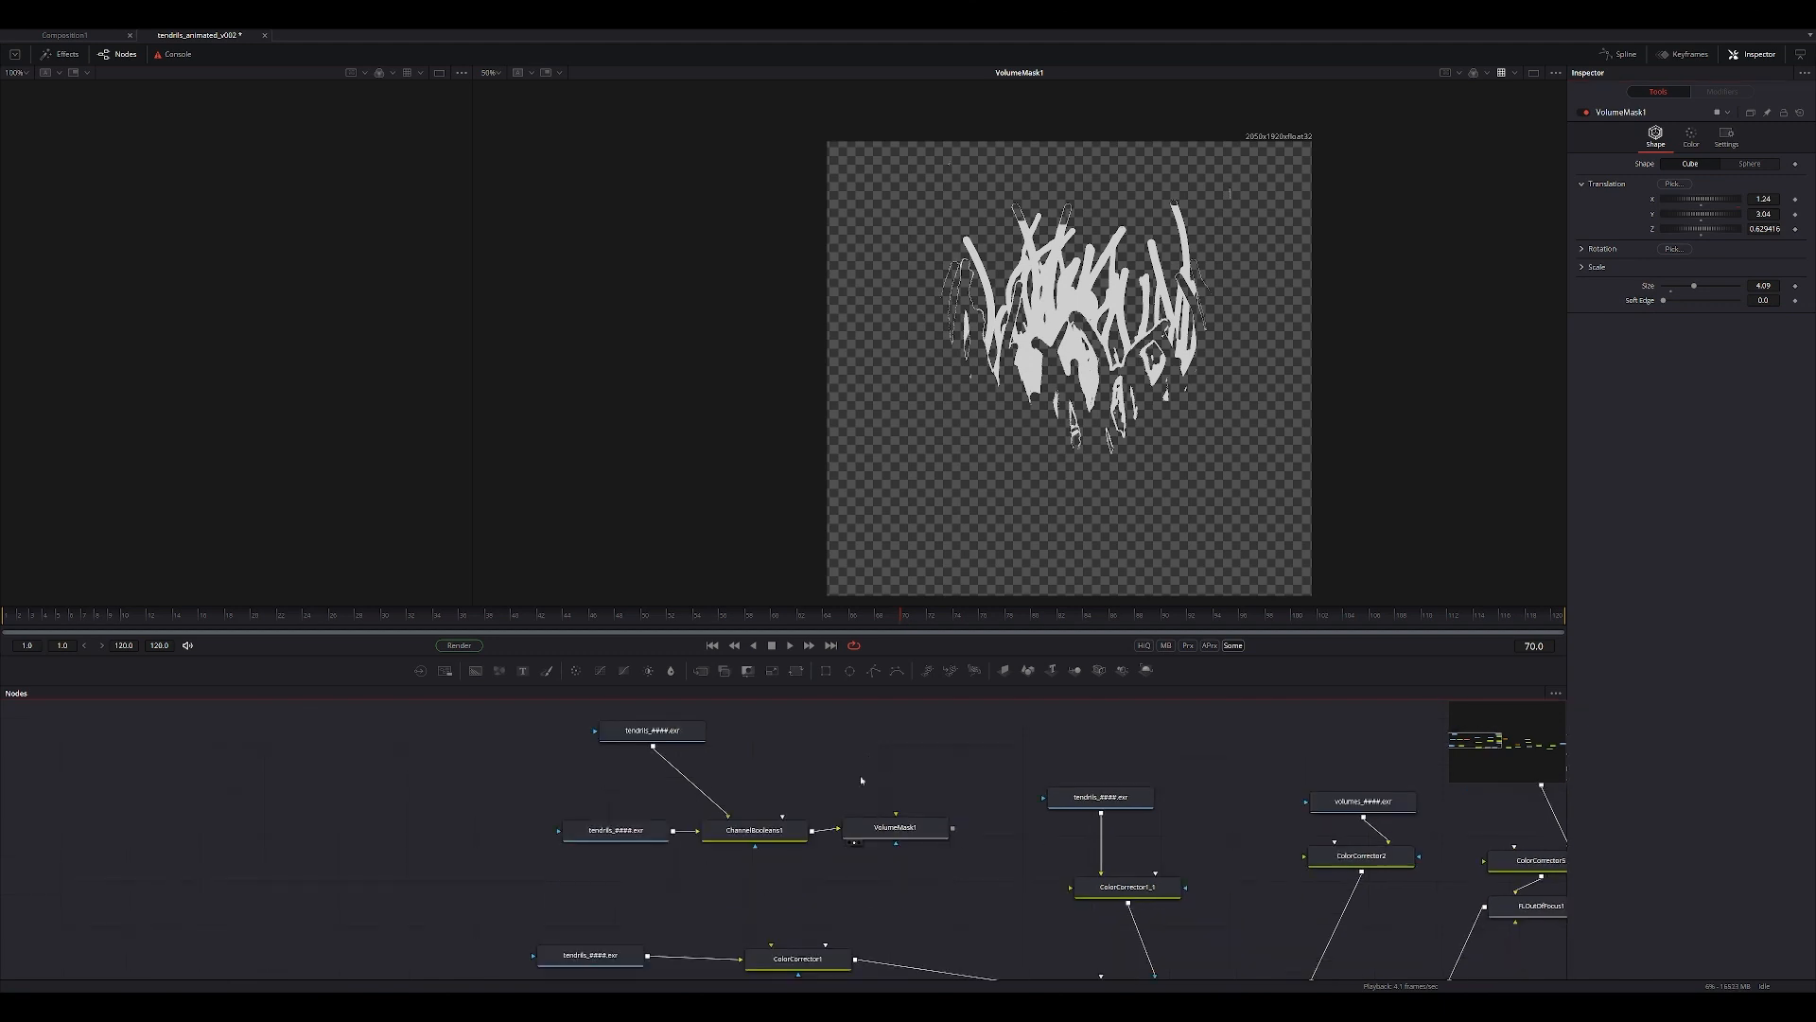
Move the loaders, Channel Booleans and Volume Mask nodes away from the main comp, and set the mask's soft edge to 0.26.
drag(884, 827, 951, 828)
drag(506, 717, 766, 826)
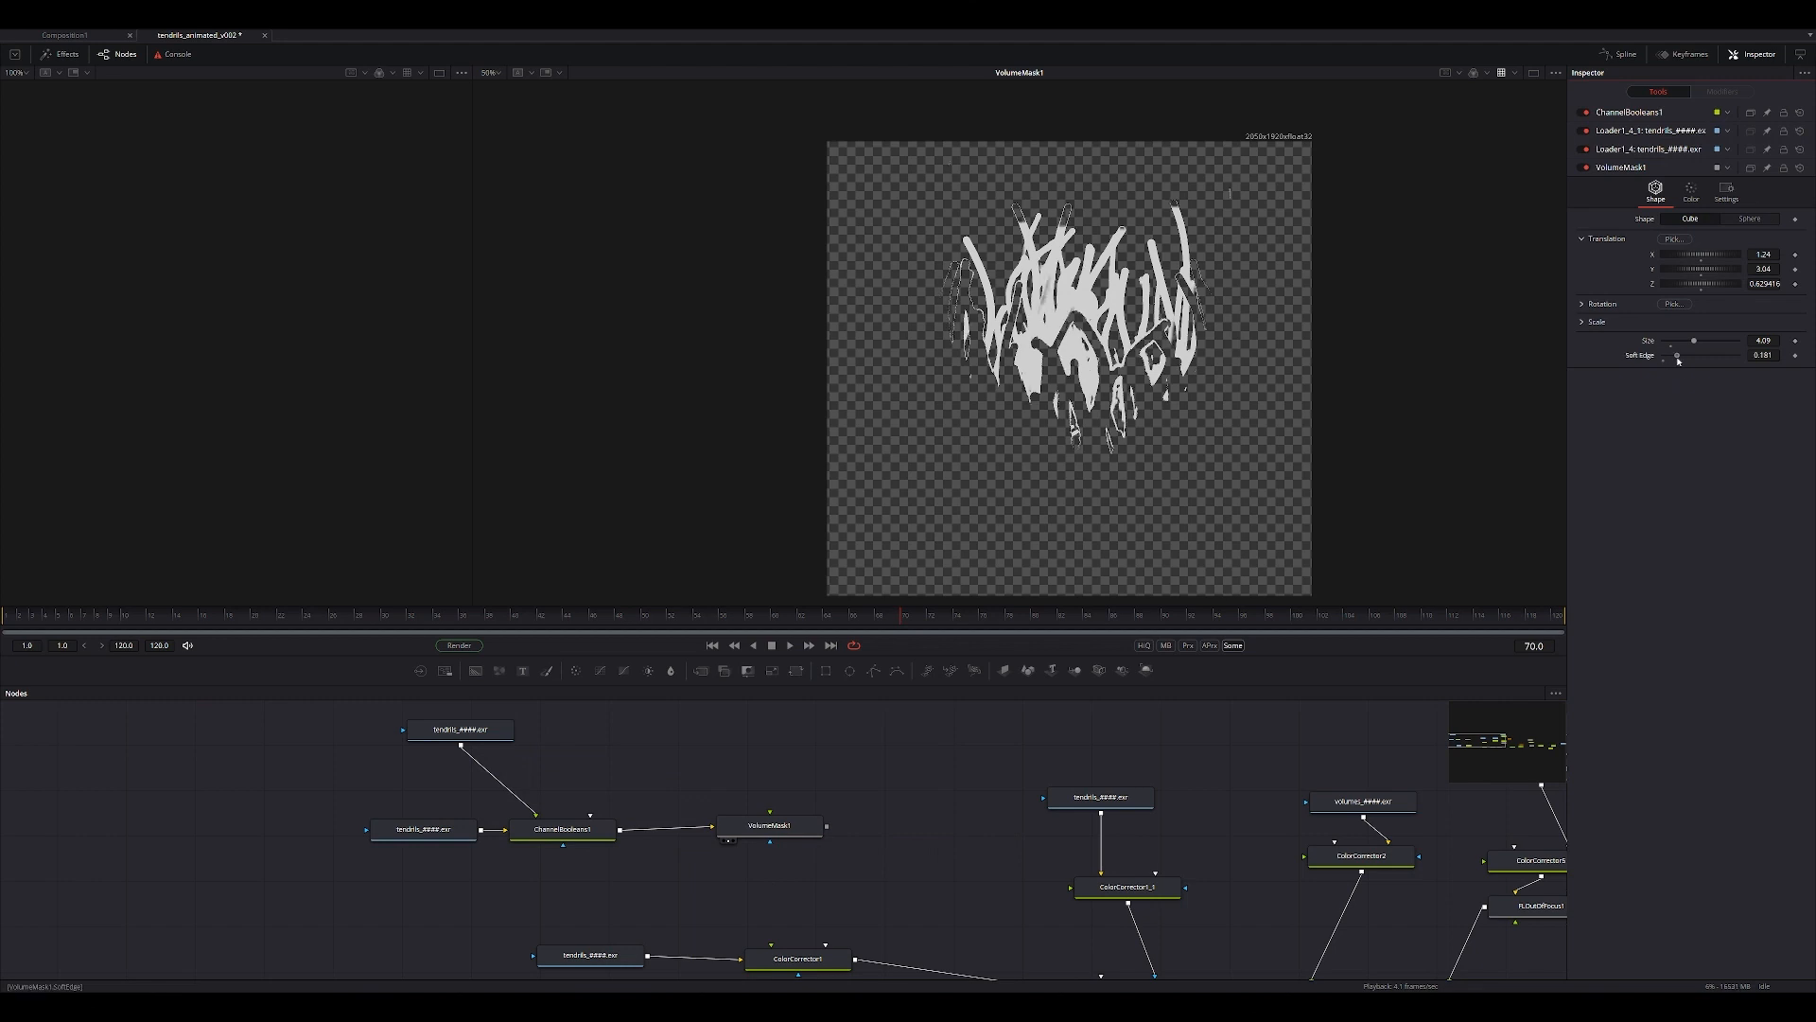
drag(1678, 361, 1682, 356)
Insert a Color Corrector after ColorCorrector1, connect the volume mask as its effect mask, and view the result.
middle_drag(907, 849, 924, 782)
key(shift+space)
text(volume)
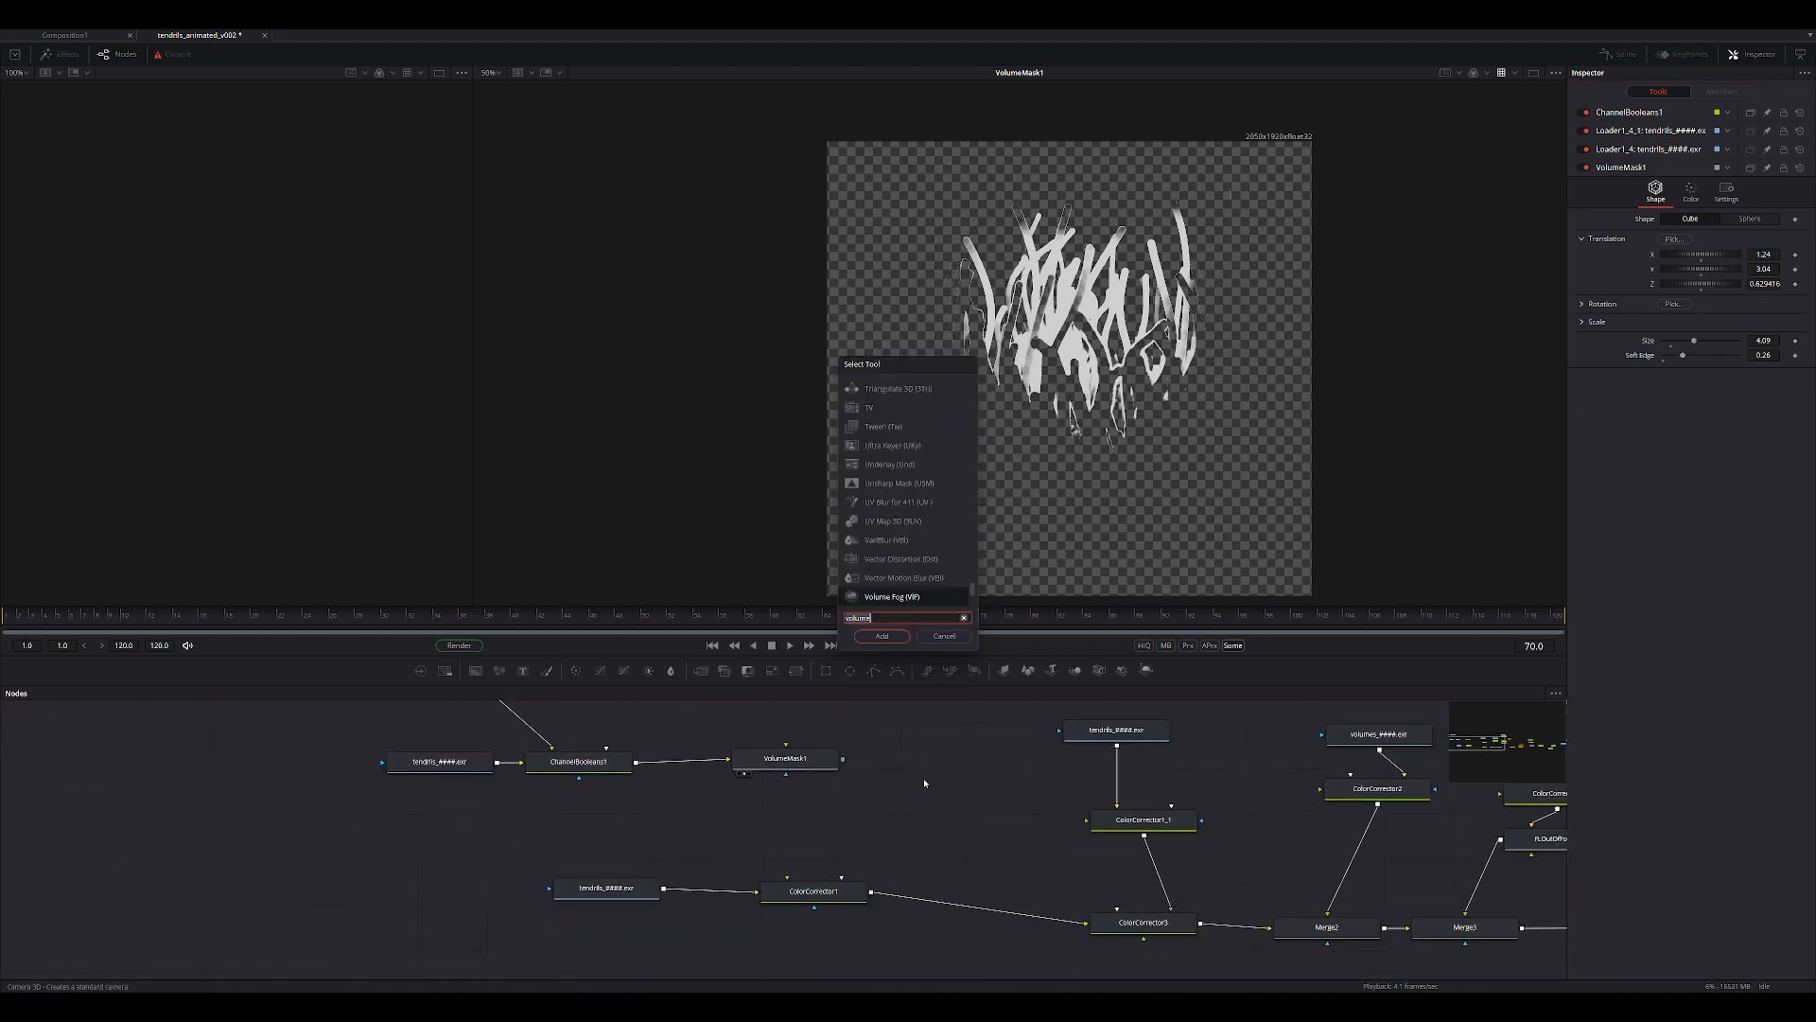
text(col)
key(Return)
shift+drag(913, 768, 971, 924)
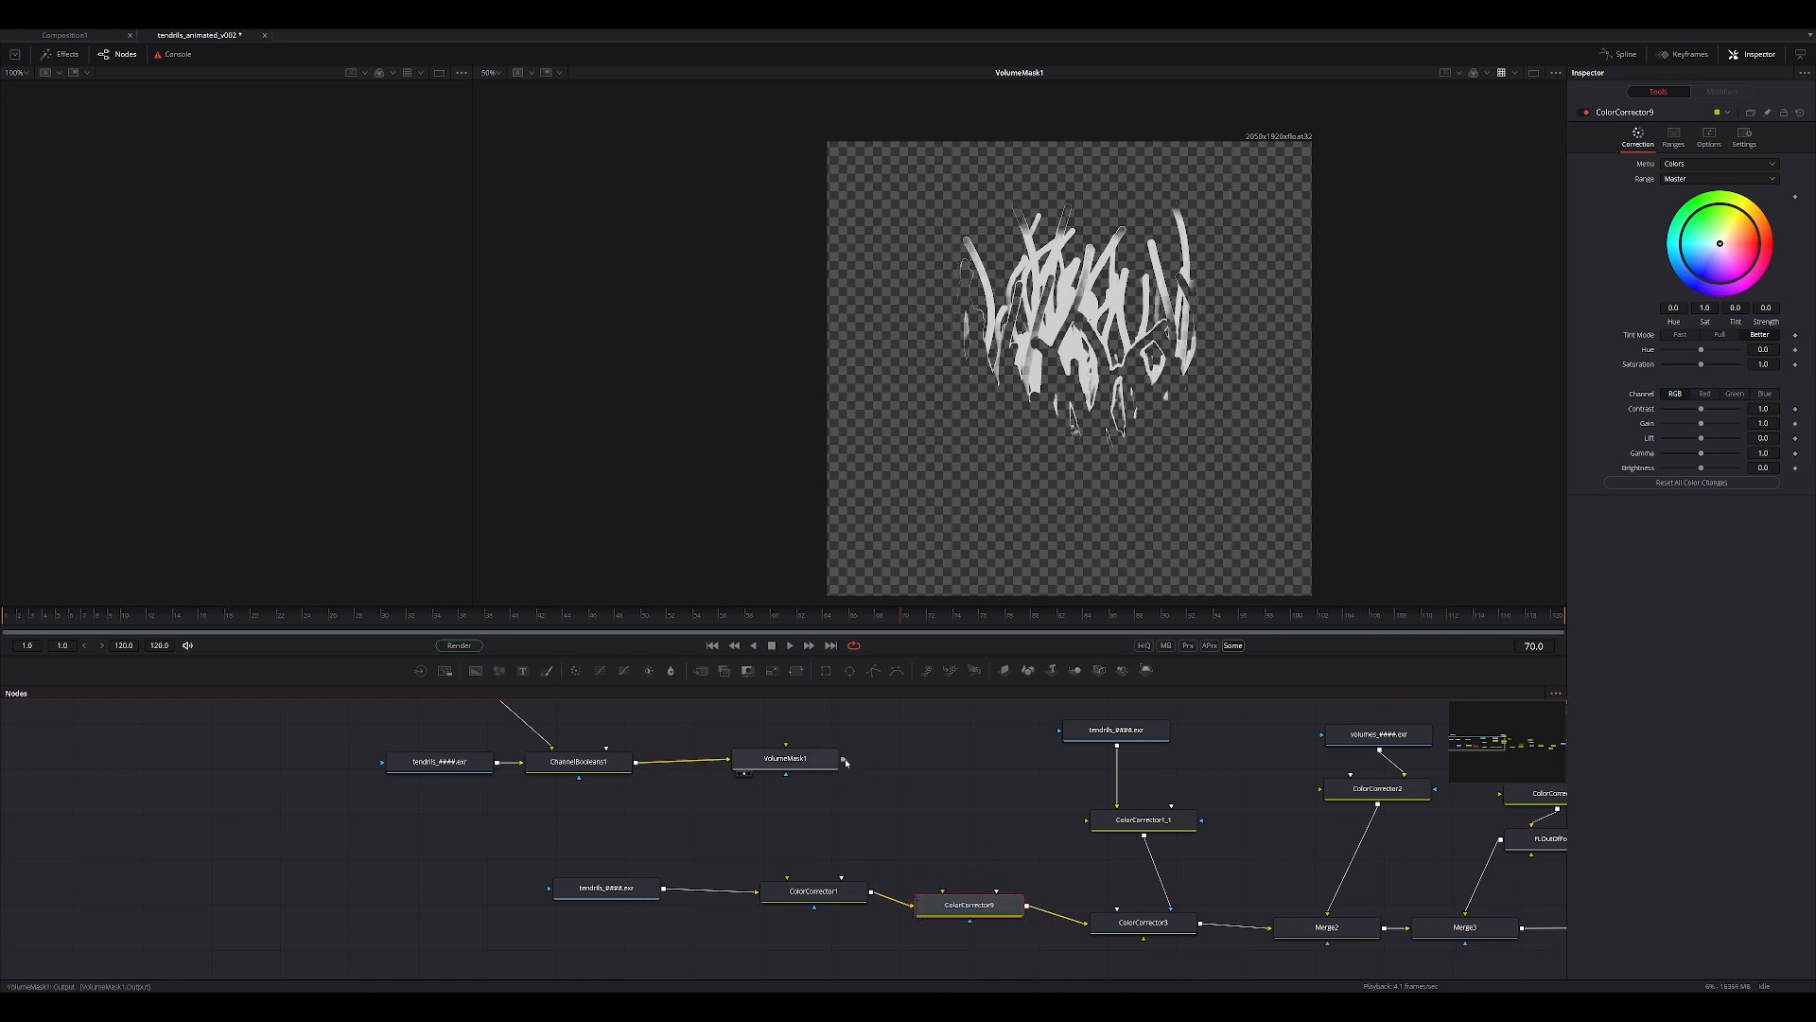
right_drag(844, 761, 963, 917)
click(980, 943)
drag(985, 905, 1194, 463)
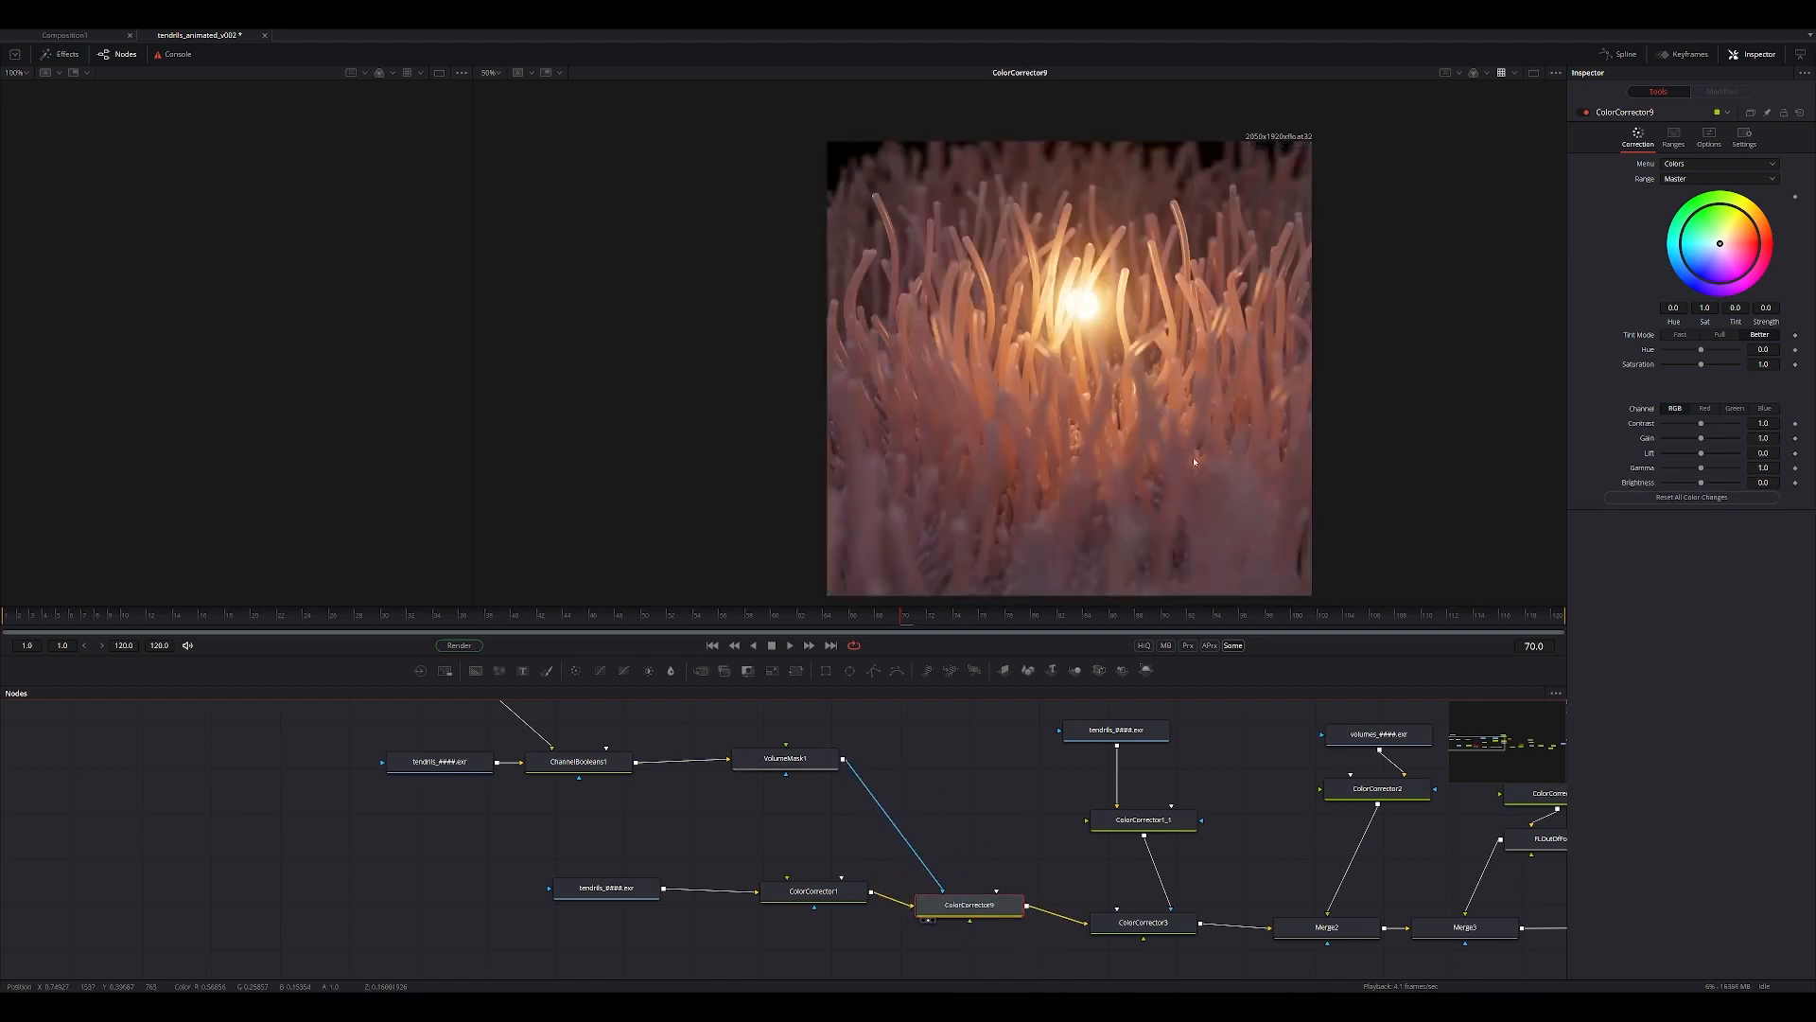
Change the mask channel used by the new Color Corrector and set its gain to 4.75.
drag(986, 908, 997, 898)
drag(1702, 440, 1702, 440)
click(1744, 137)
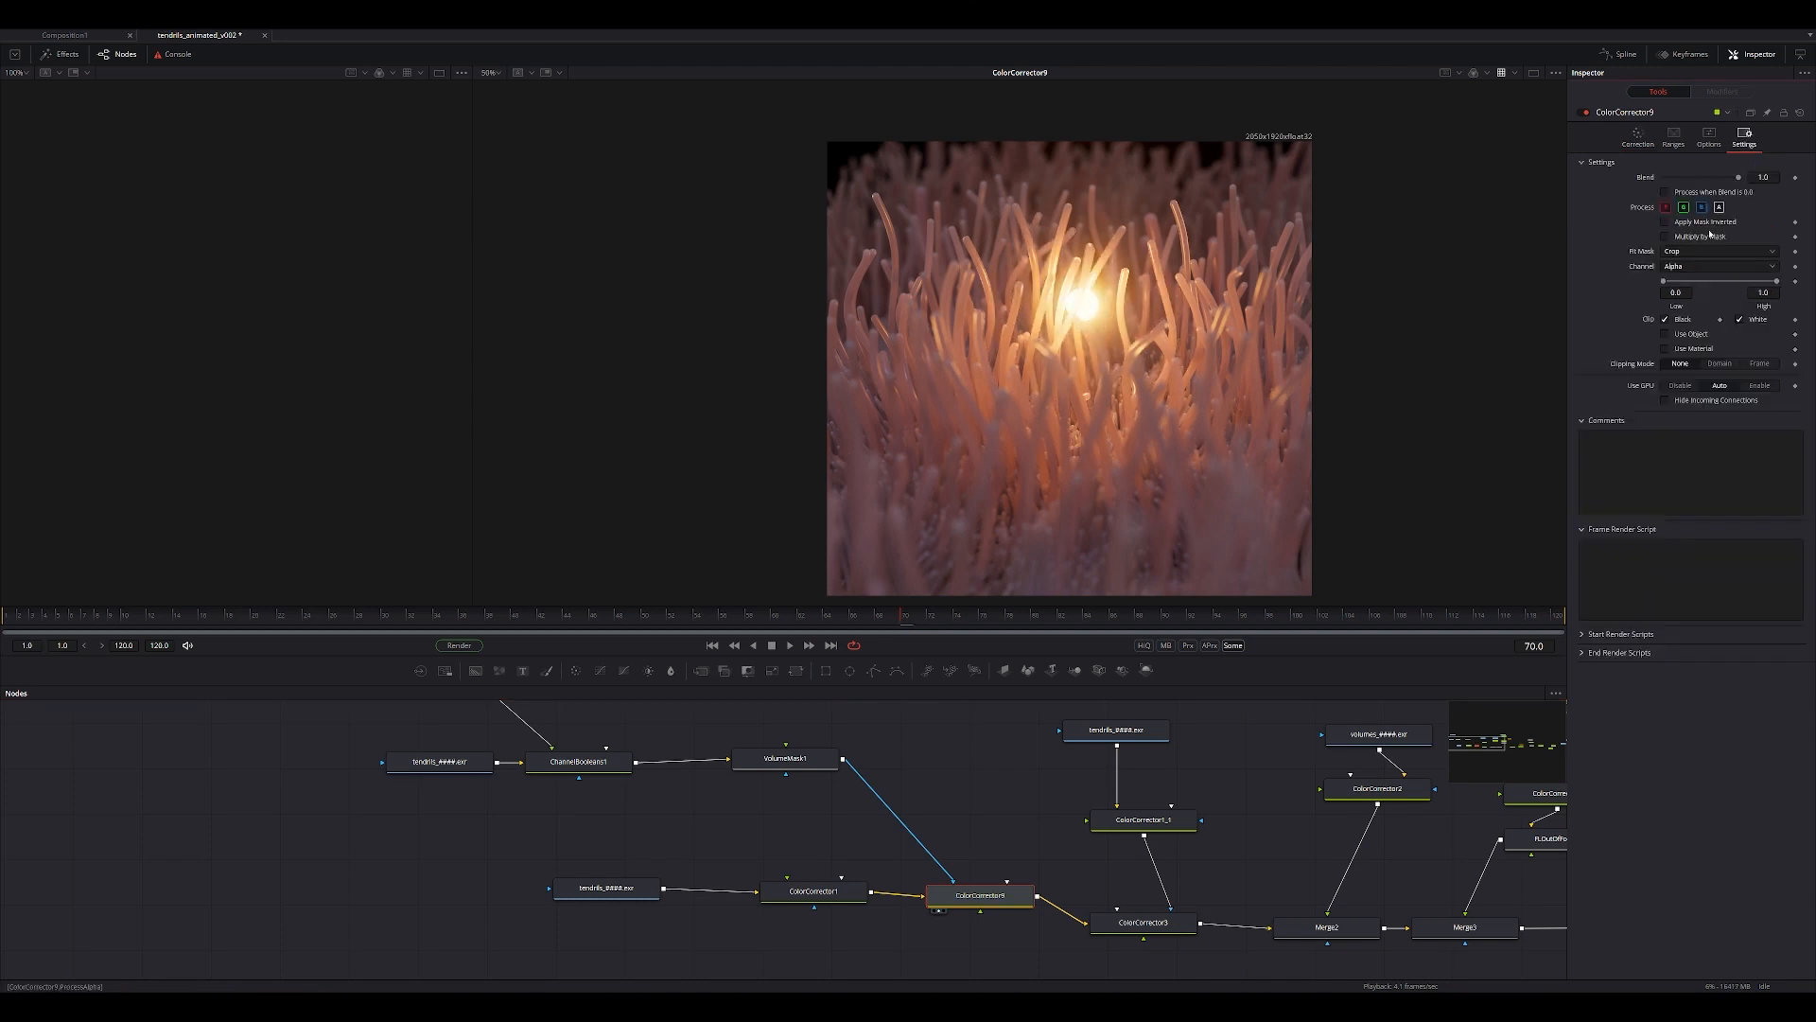
click(1694, 267)
click(1693, 280)
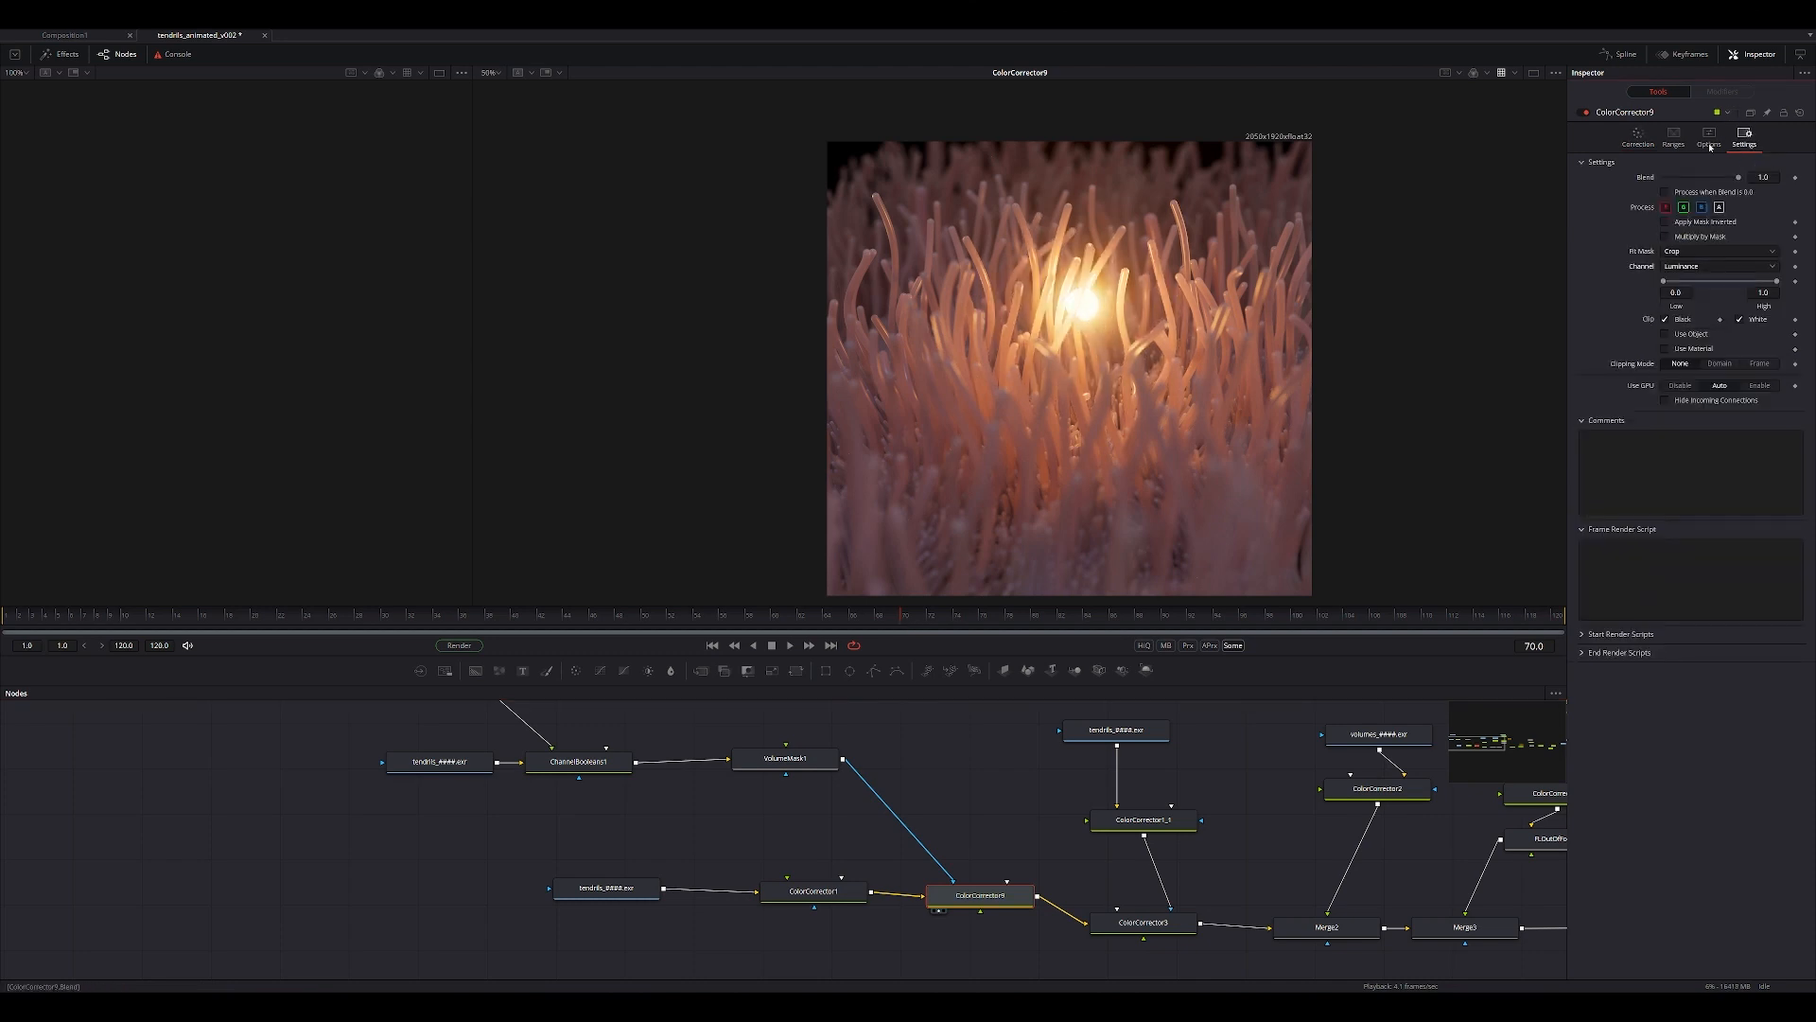
click(1638, 137)
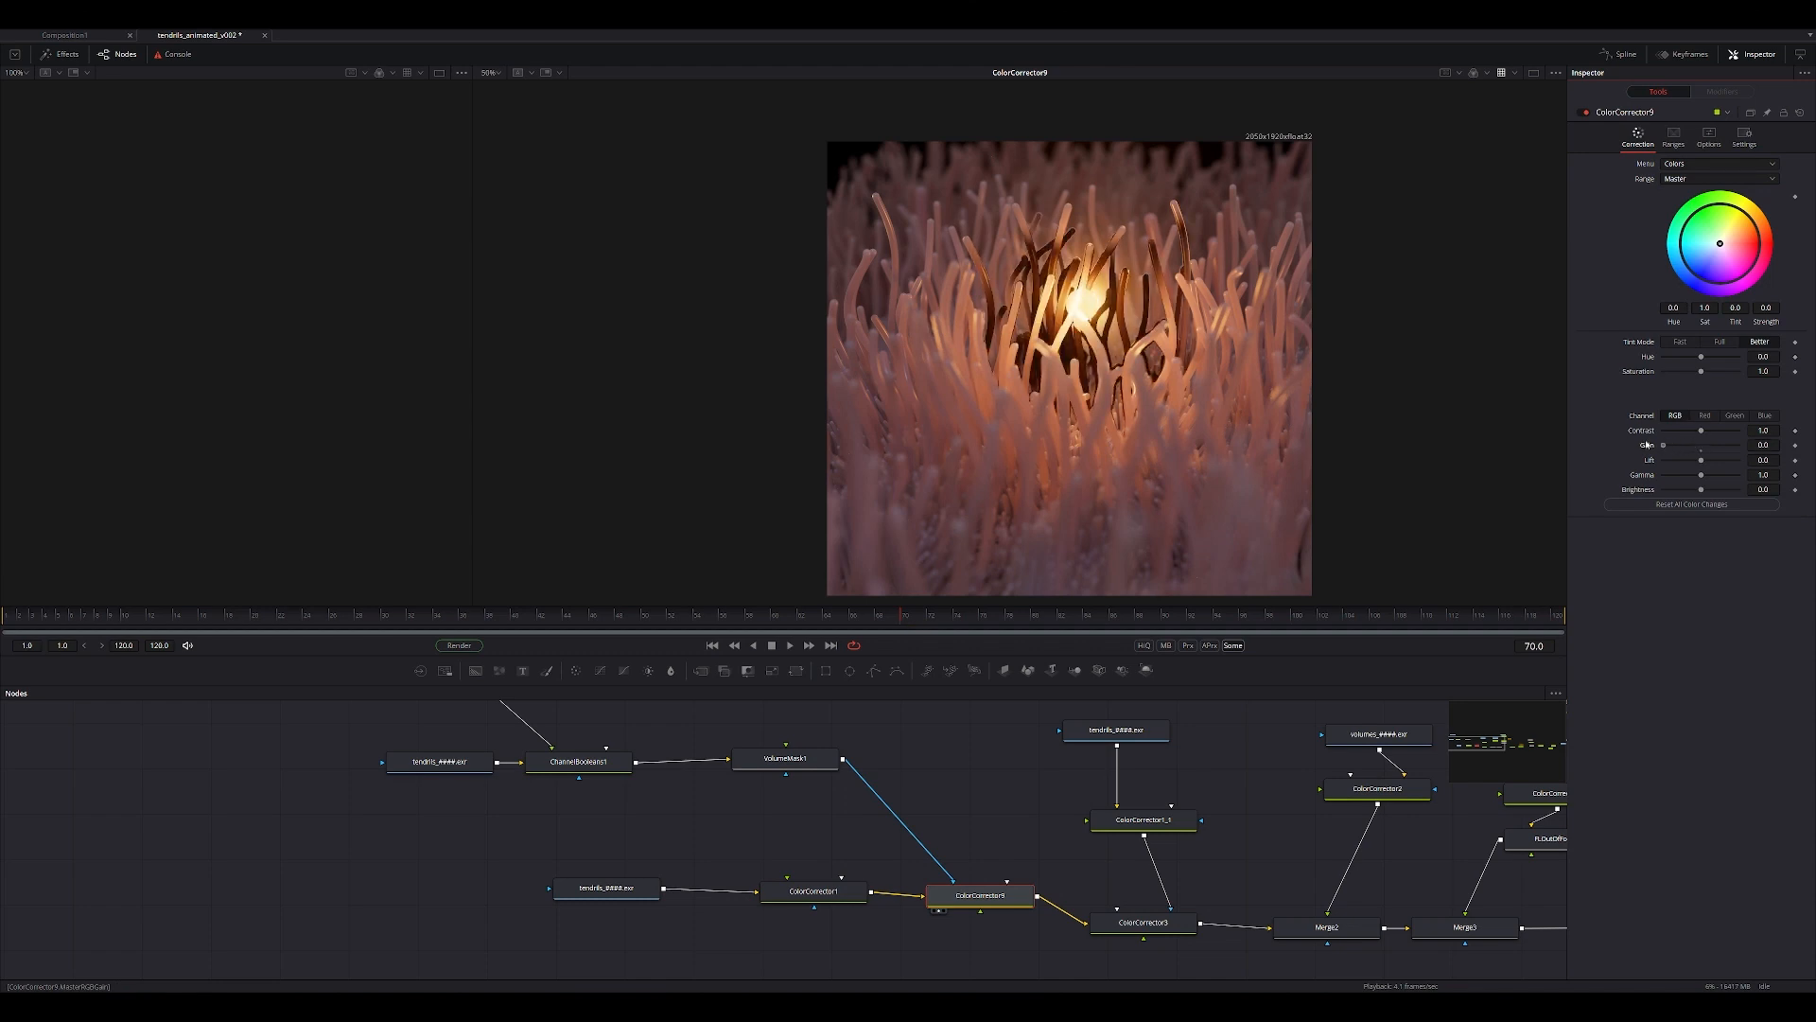
drag(1691, 447, 1737, 449)
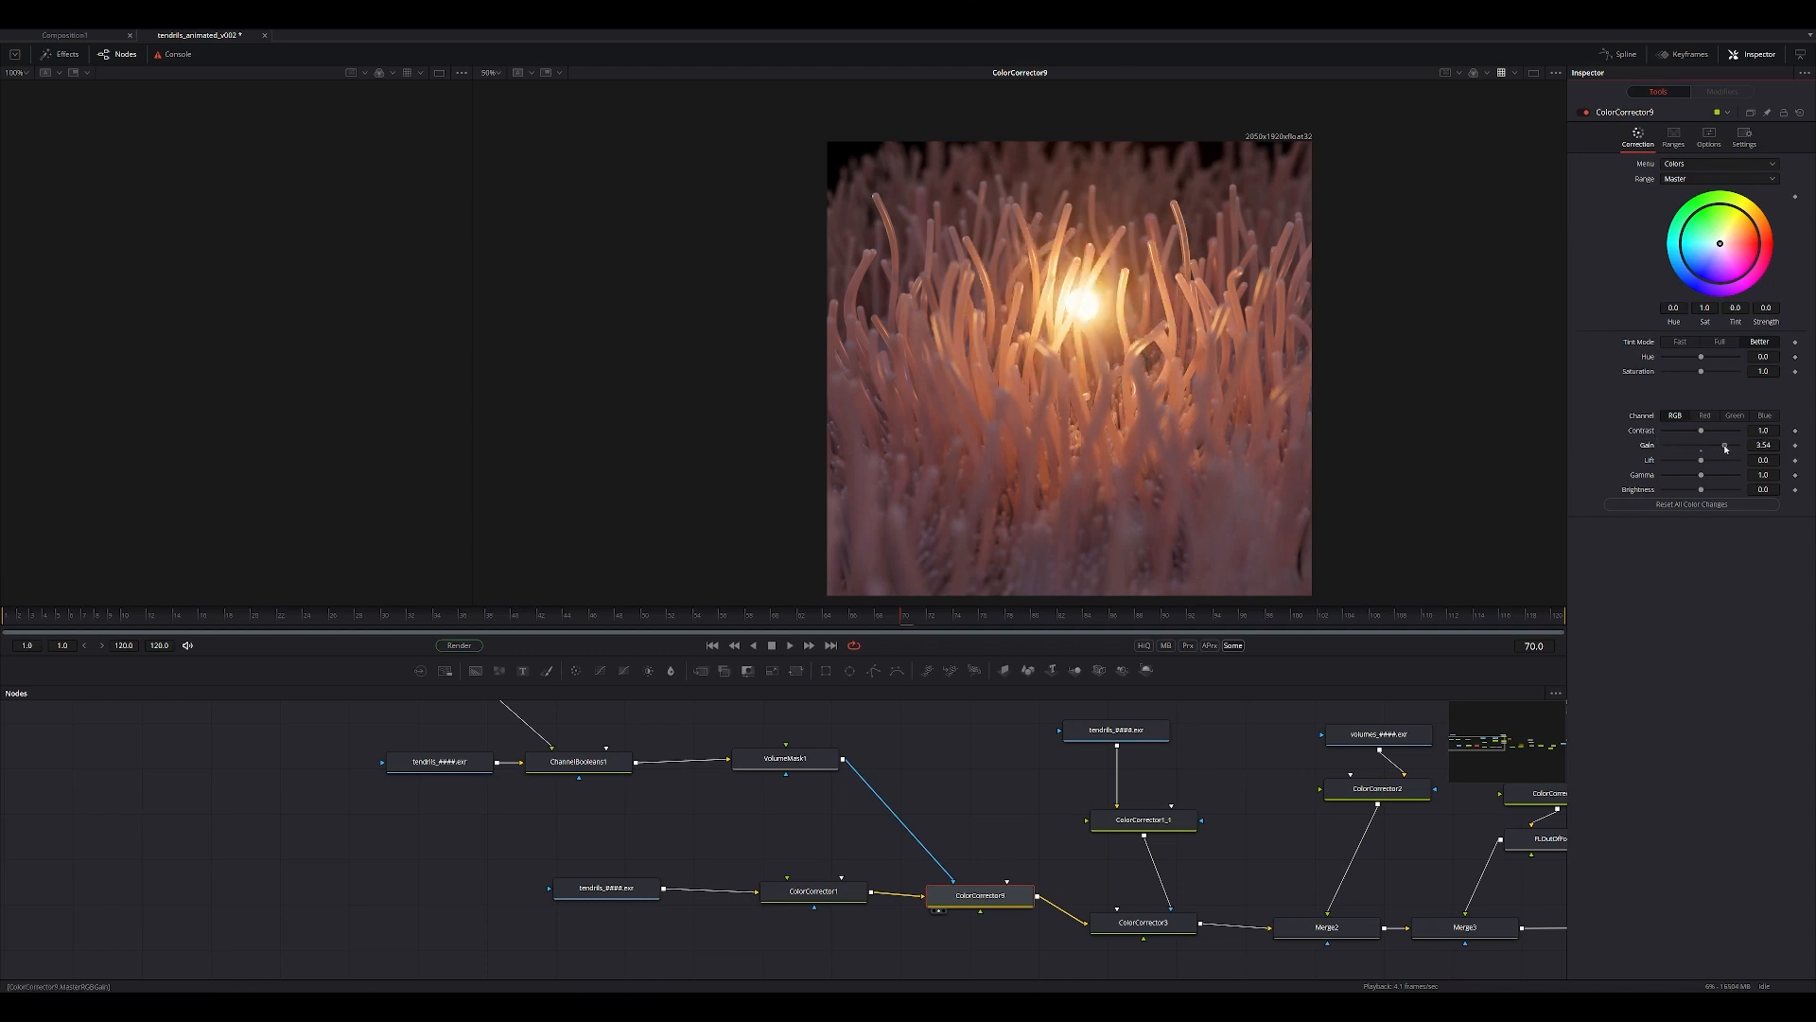
Set the volume mask's soft edge to 0.669, try a size of 6.69, and return the size to 4.09.
click(785, 757)
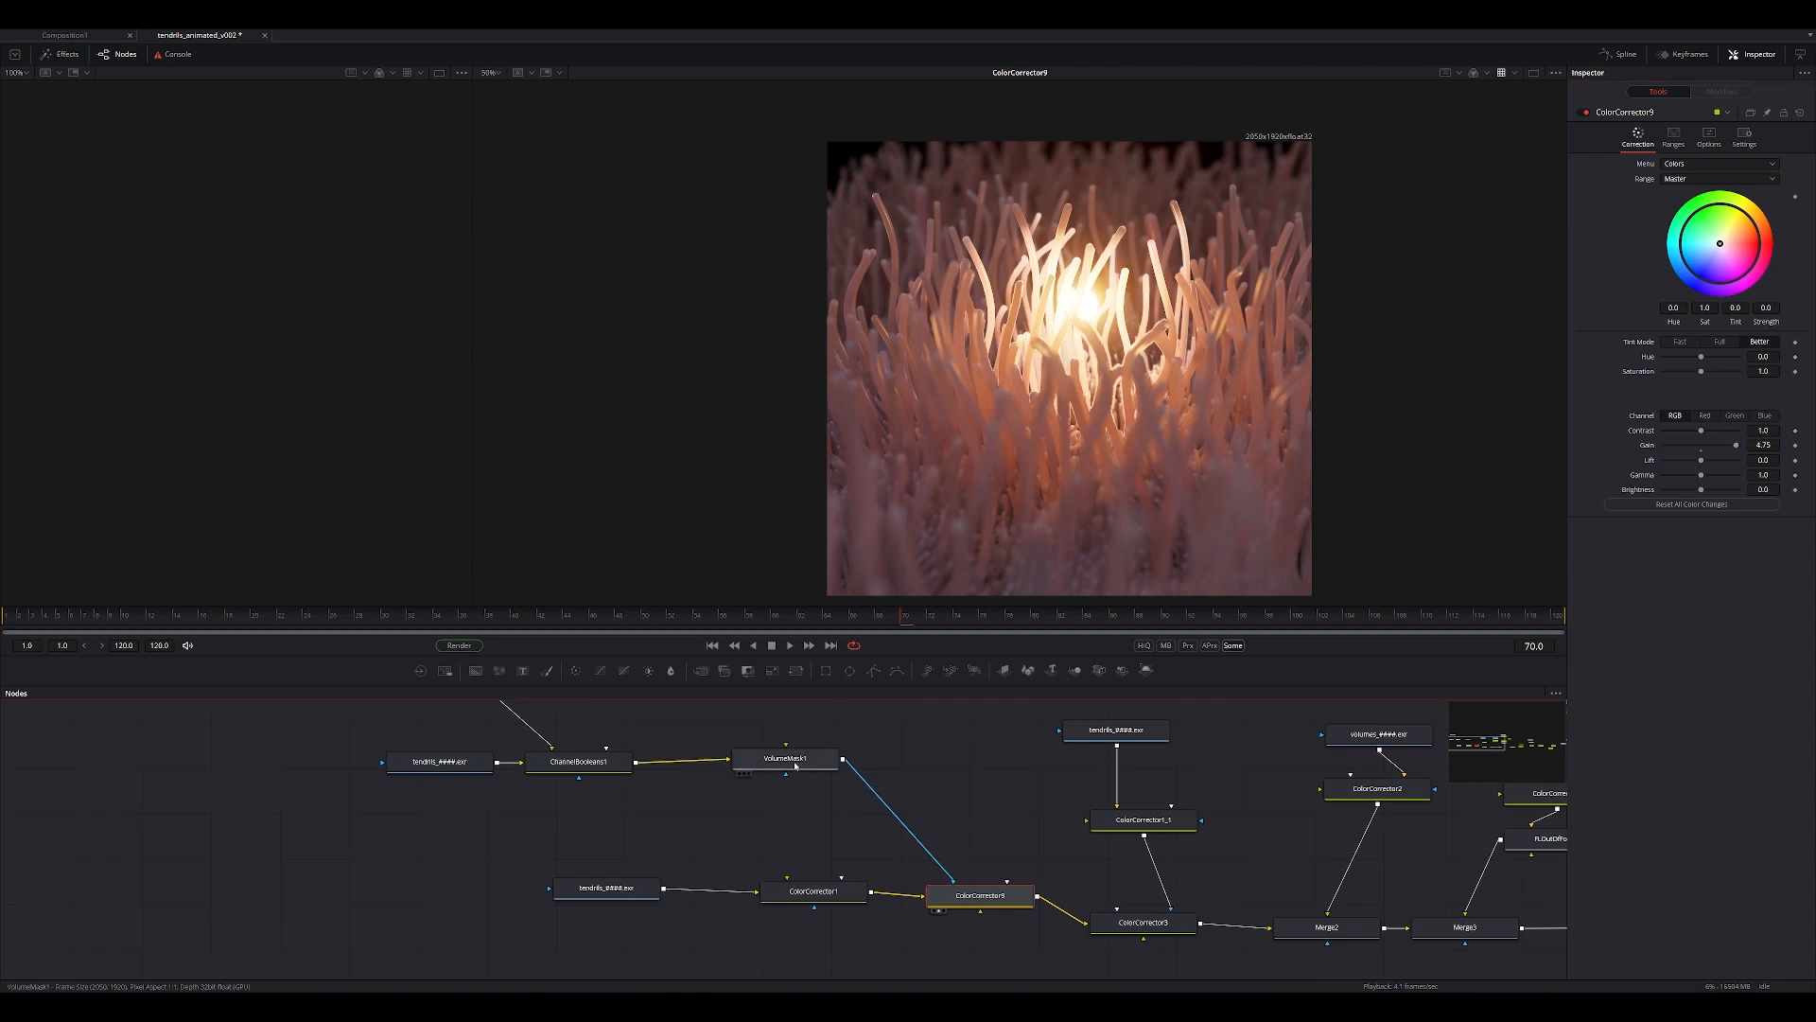
mouse_move(1678, 301)
mouse_down()
mouse_move(1710, 314)
mouse_move(1713, 299)
mouse_up()
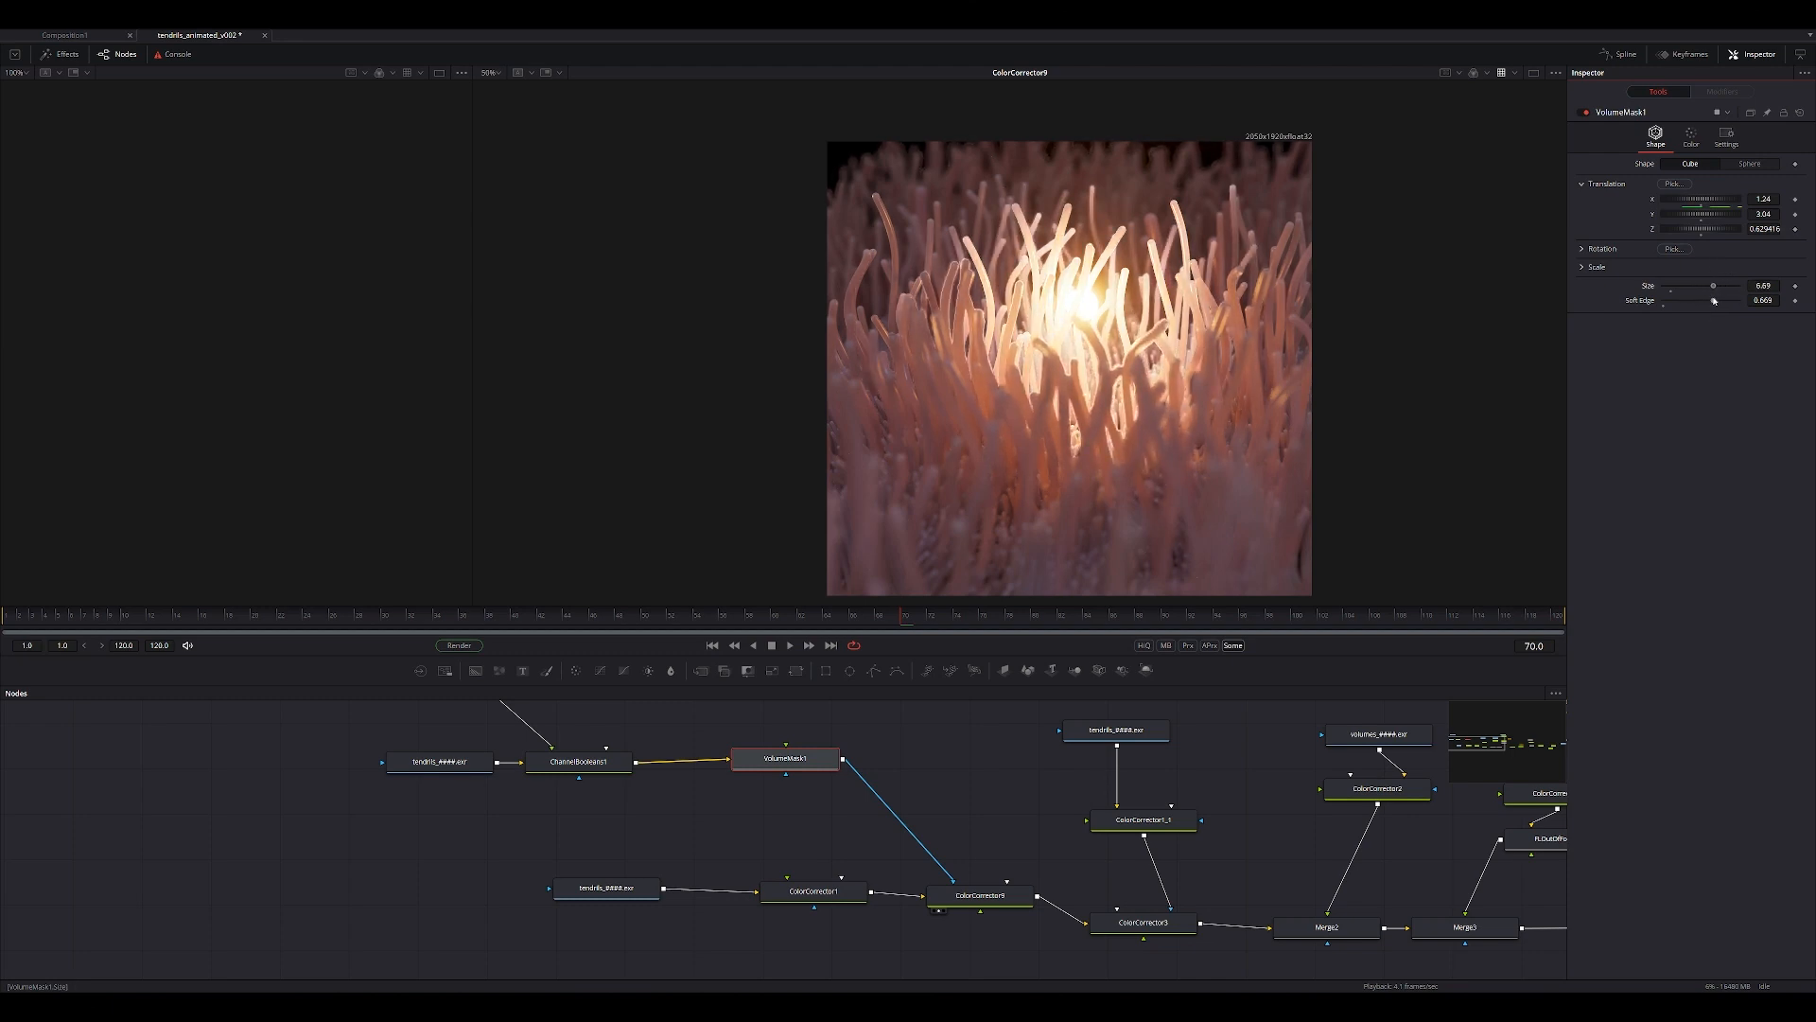
mouse_move(1714, 301)
mouse_down()
mouse_move(1751, 304)
mouse_move(1696, 317)
mouse_up()
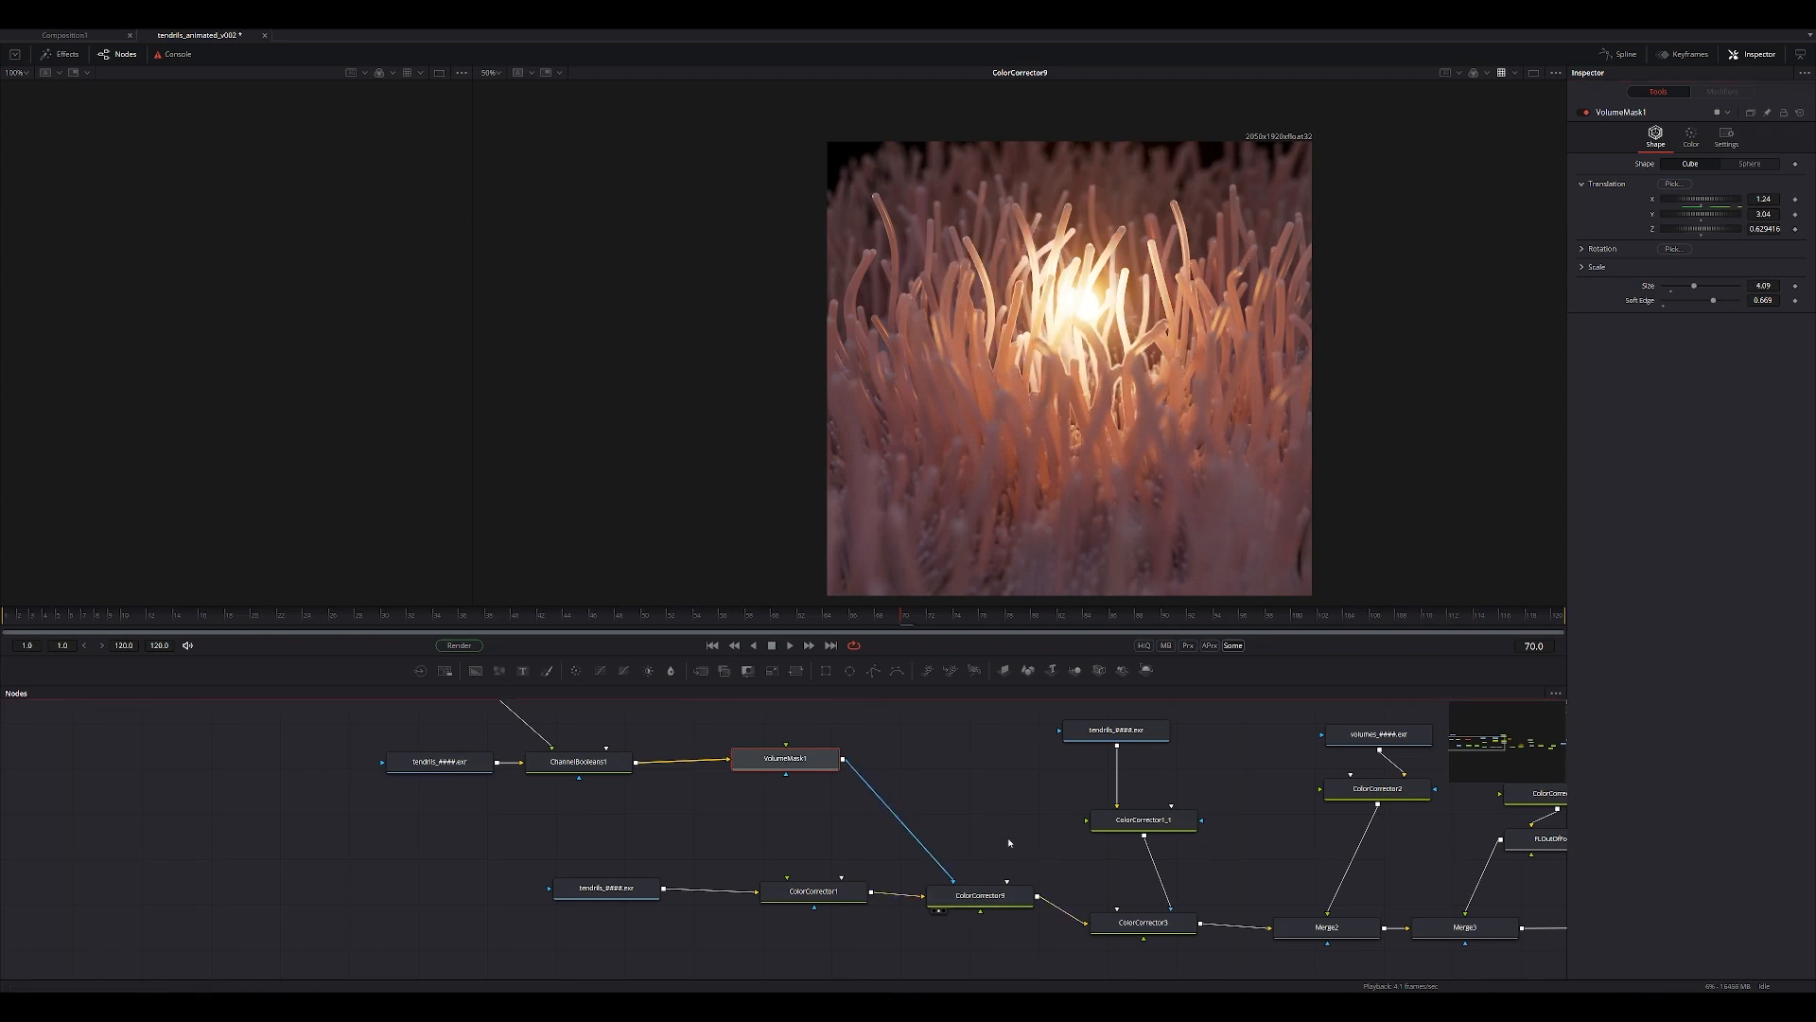
Delete the masked Color Corrector, view ColorCorrector1's output and save the composition.
click(939, 901)
key(Delete)
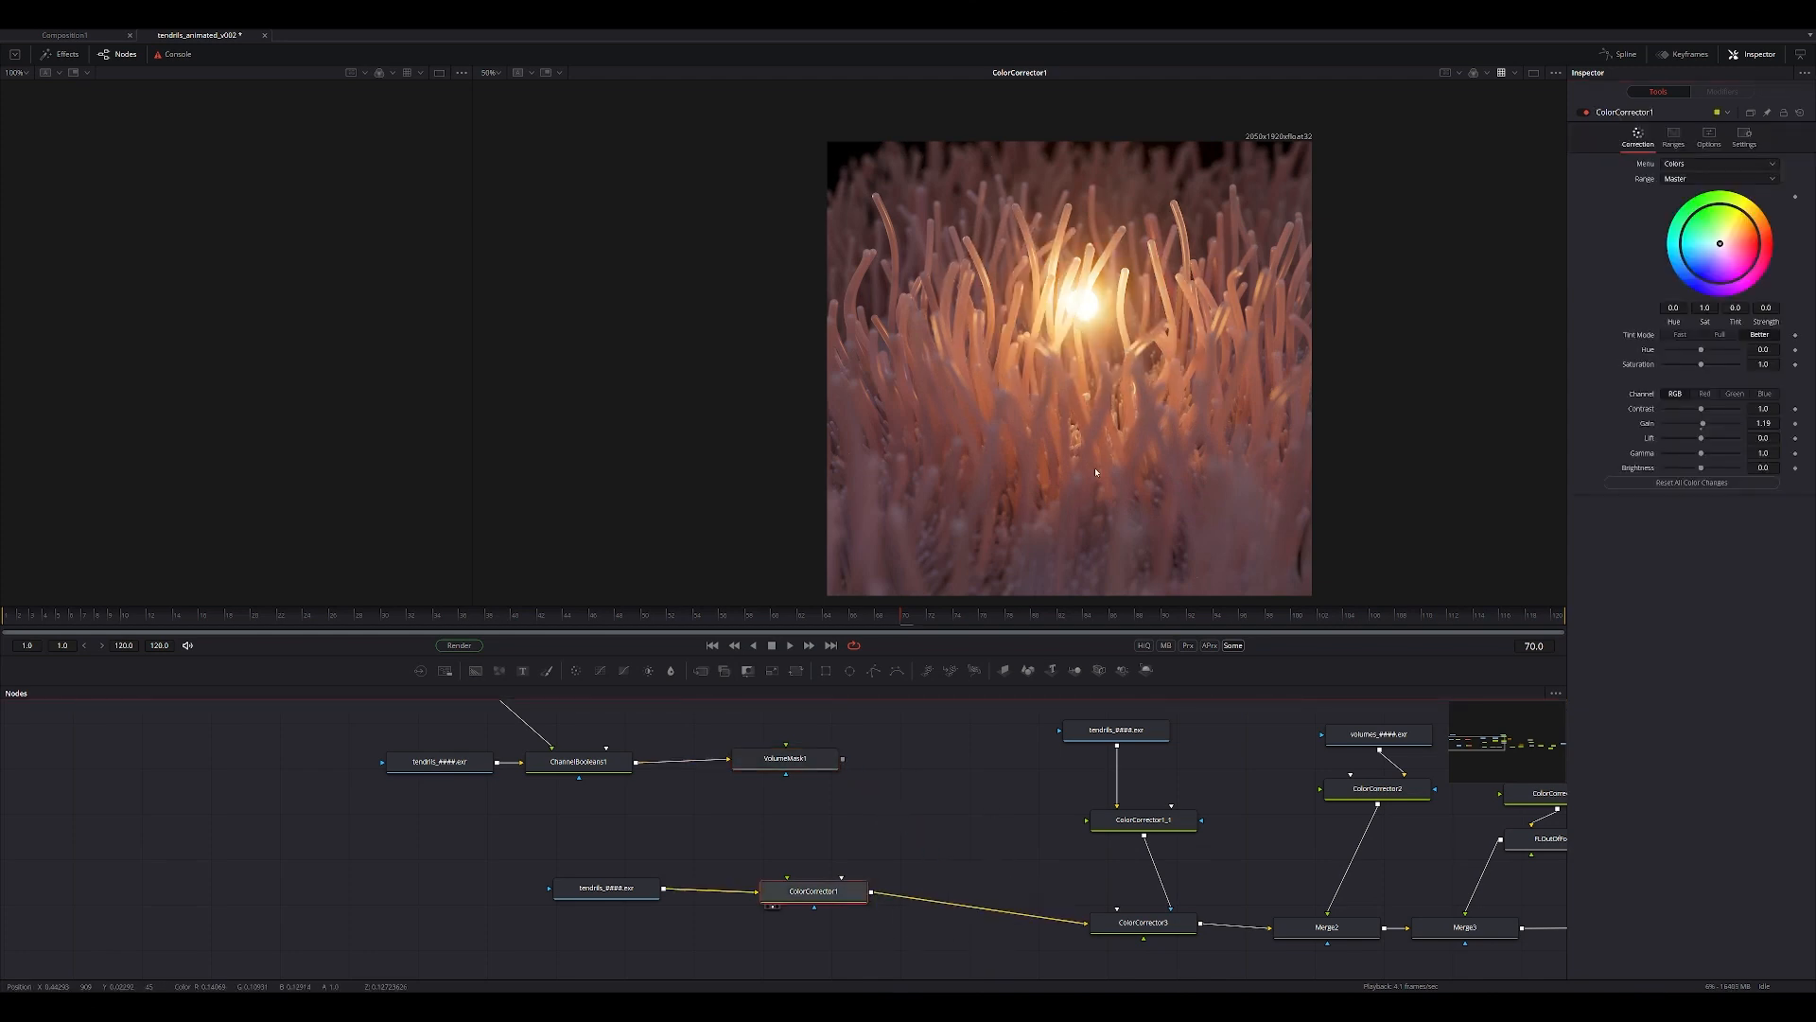
ctrl+scroll(1095, 468, down, 1)
key(ctrl+s)
Follow the main node chain and view the outputs of ColorCorrector3 and Merge2, where the volumes are added.
click(1095, 890)
middle_drag(1096, 890, 984, 863)
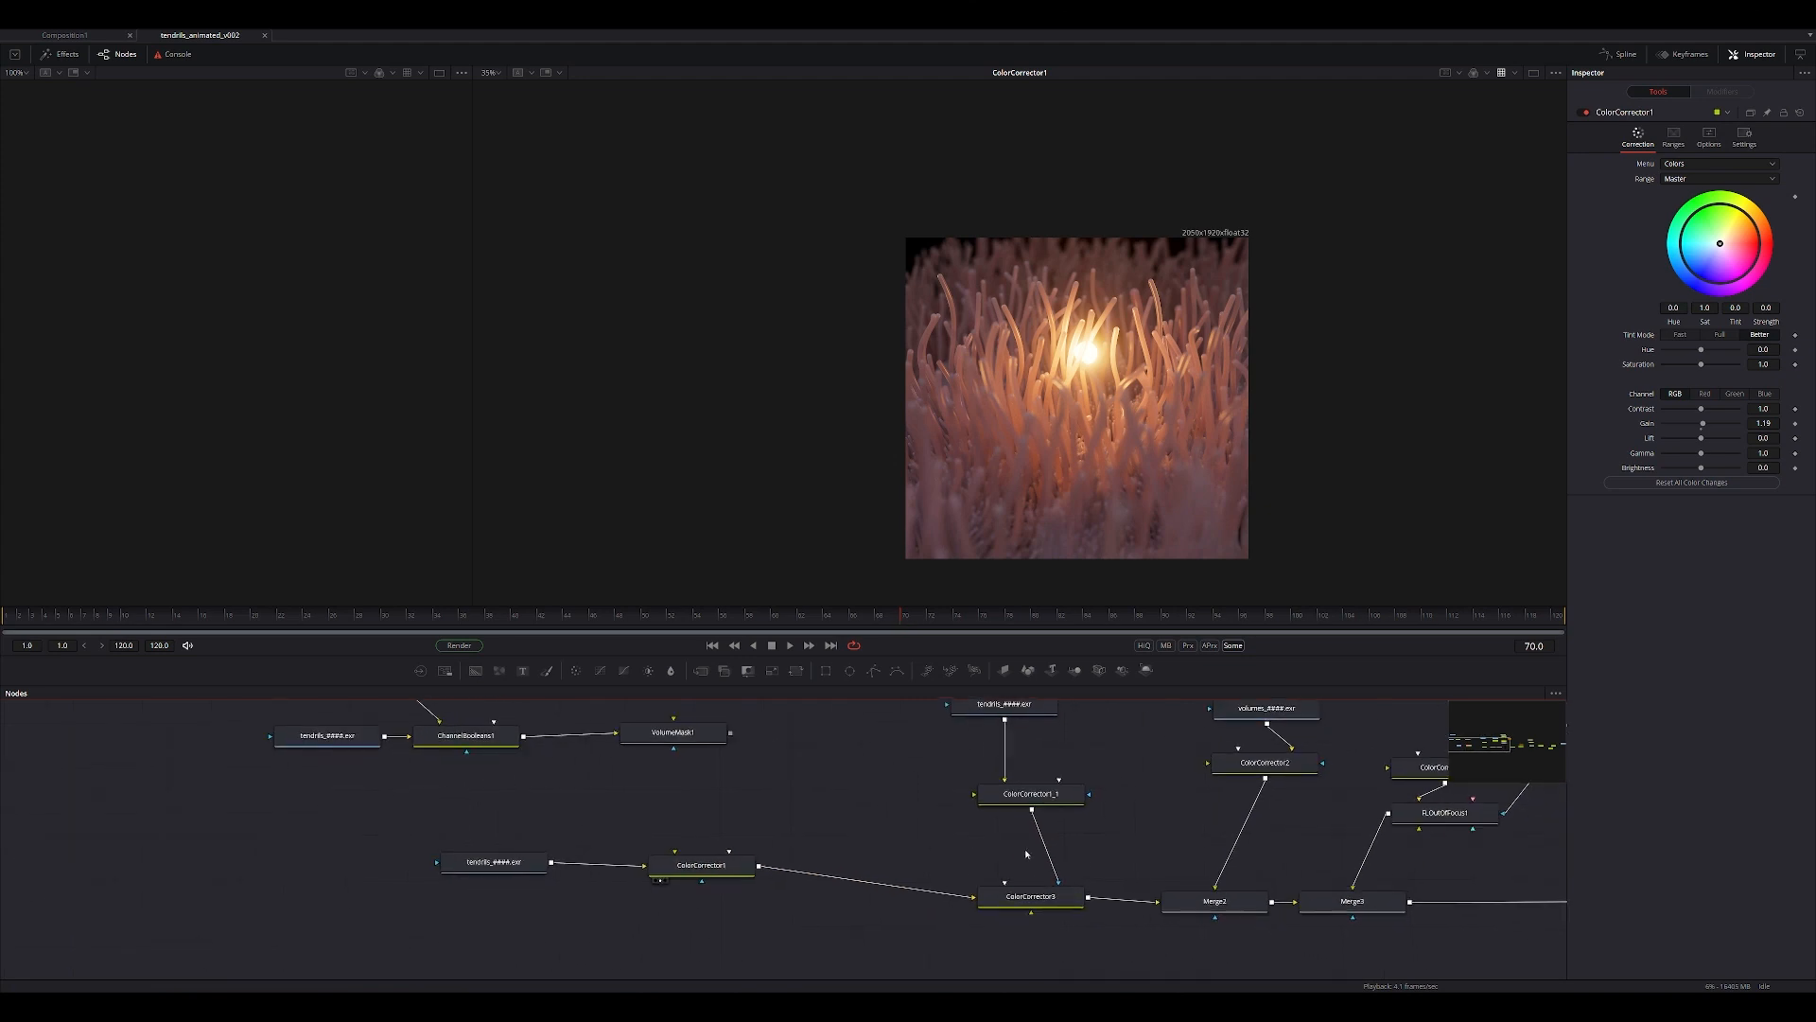
middle_drag(799, 770, 744, 752)
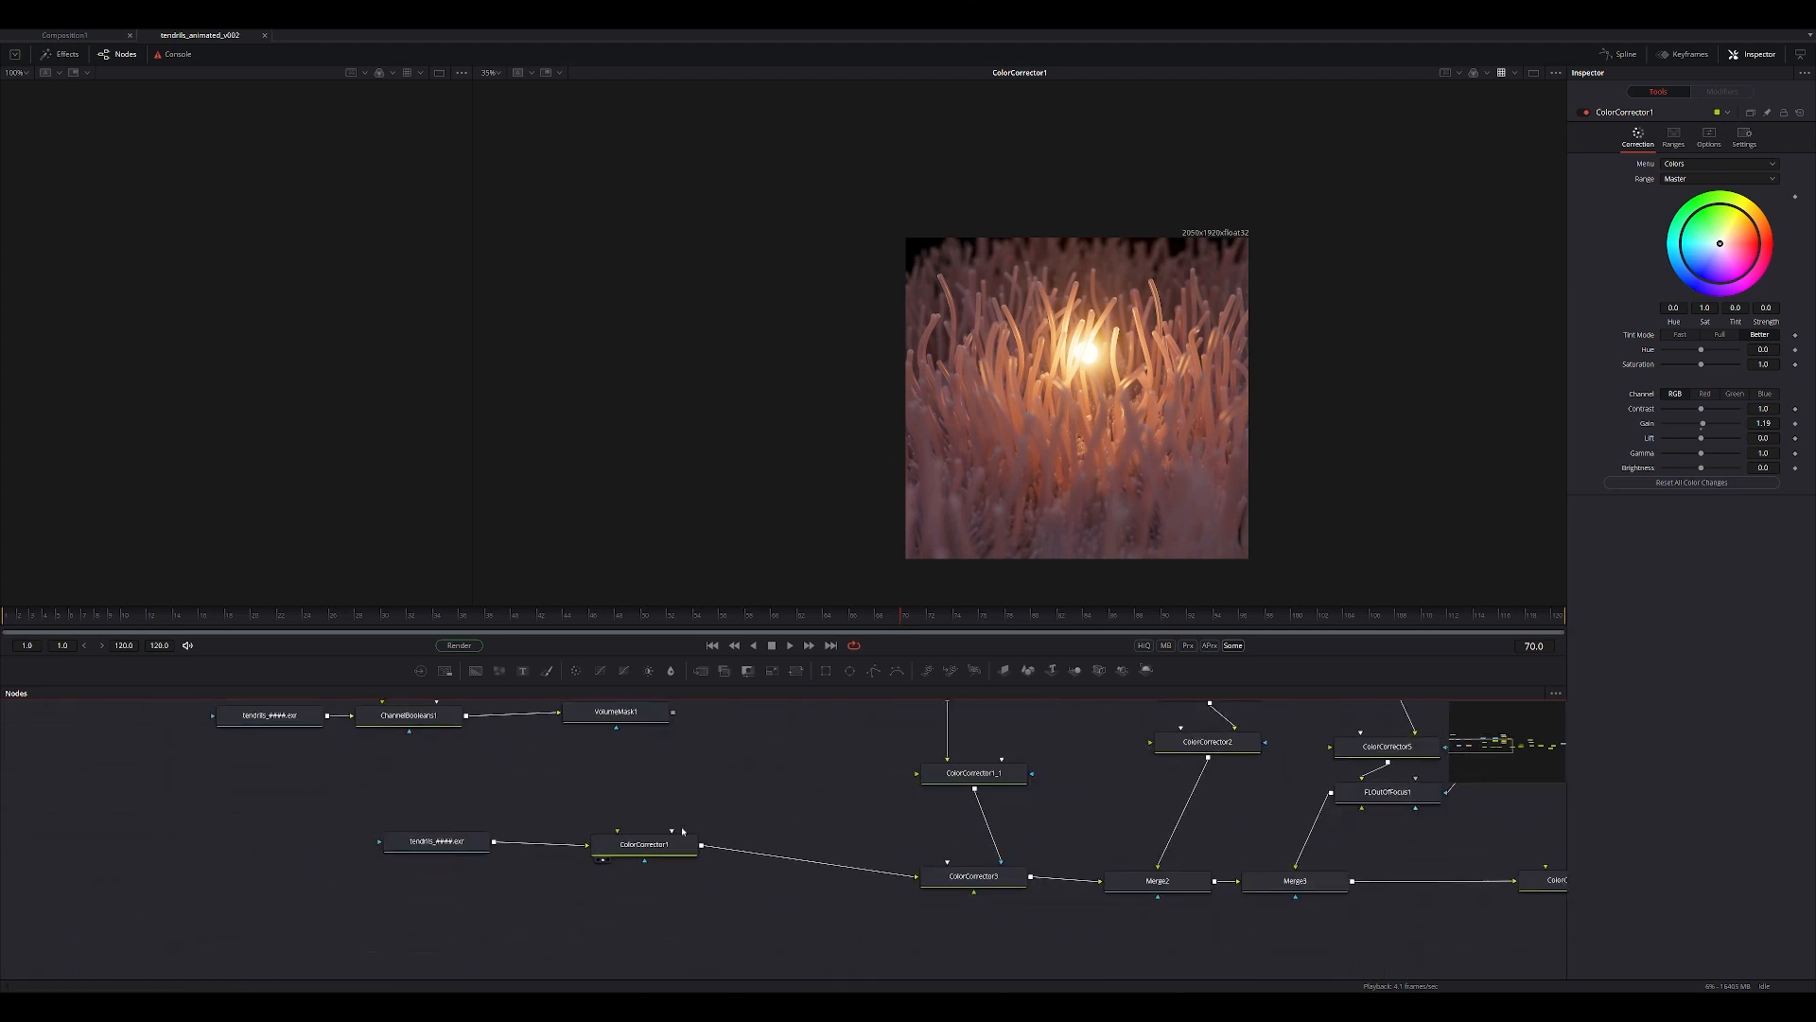
middle_drag(682, 826, 230, 898)
middle_drag(402, 820, 524, 736)
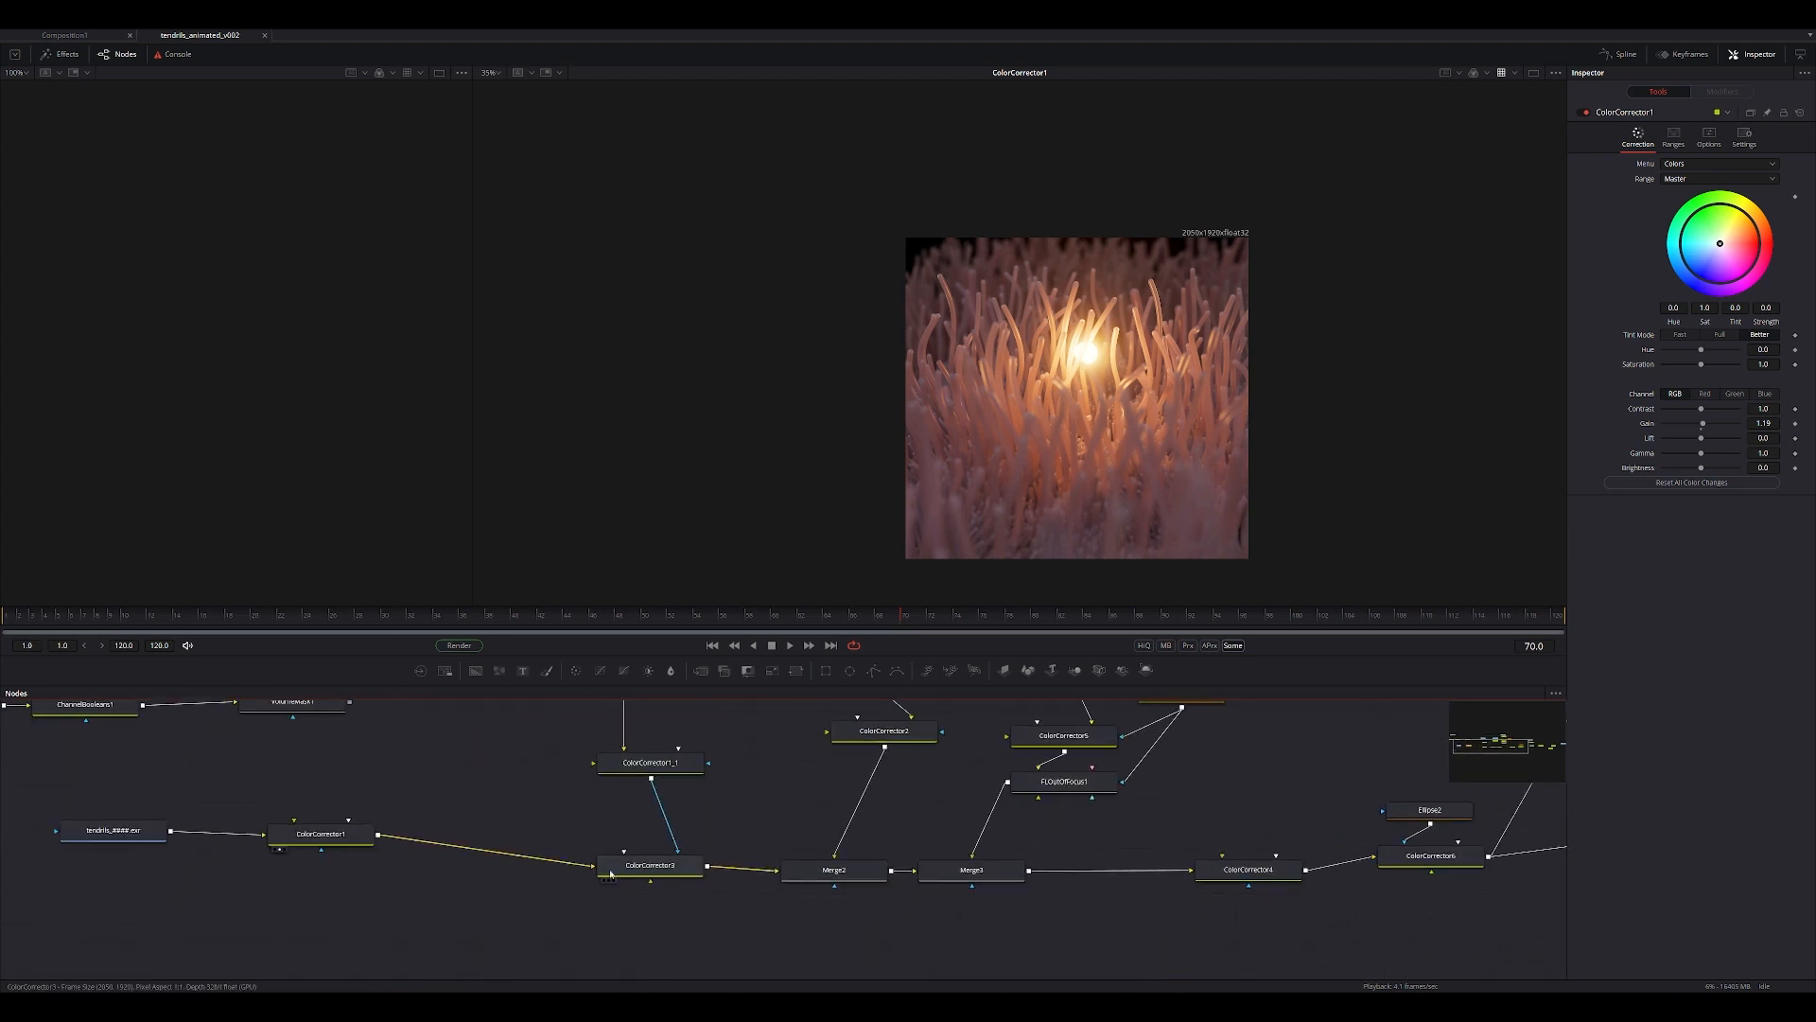
click(610, 881)
click(793, 886)
middle_drag(908, 825, 820, 914)
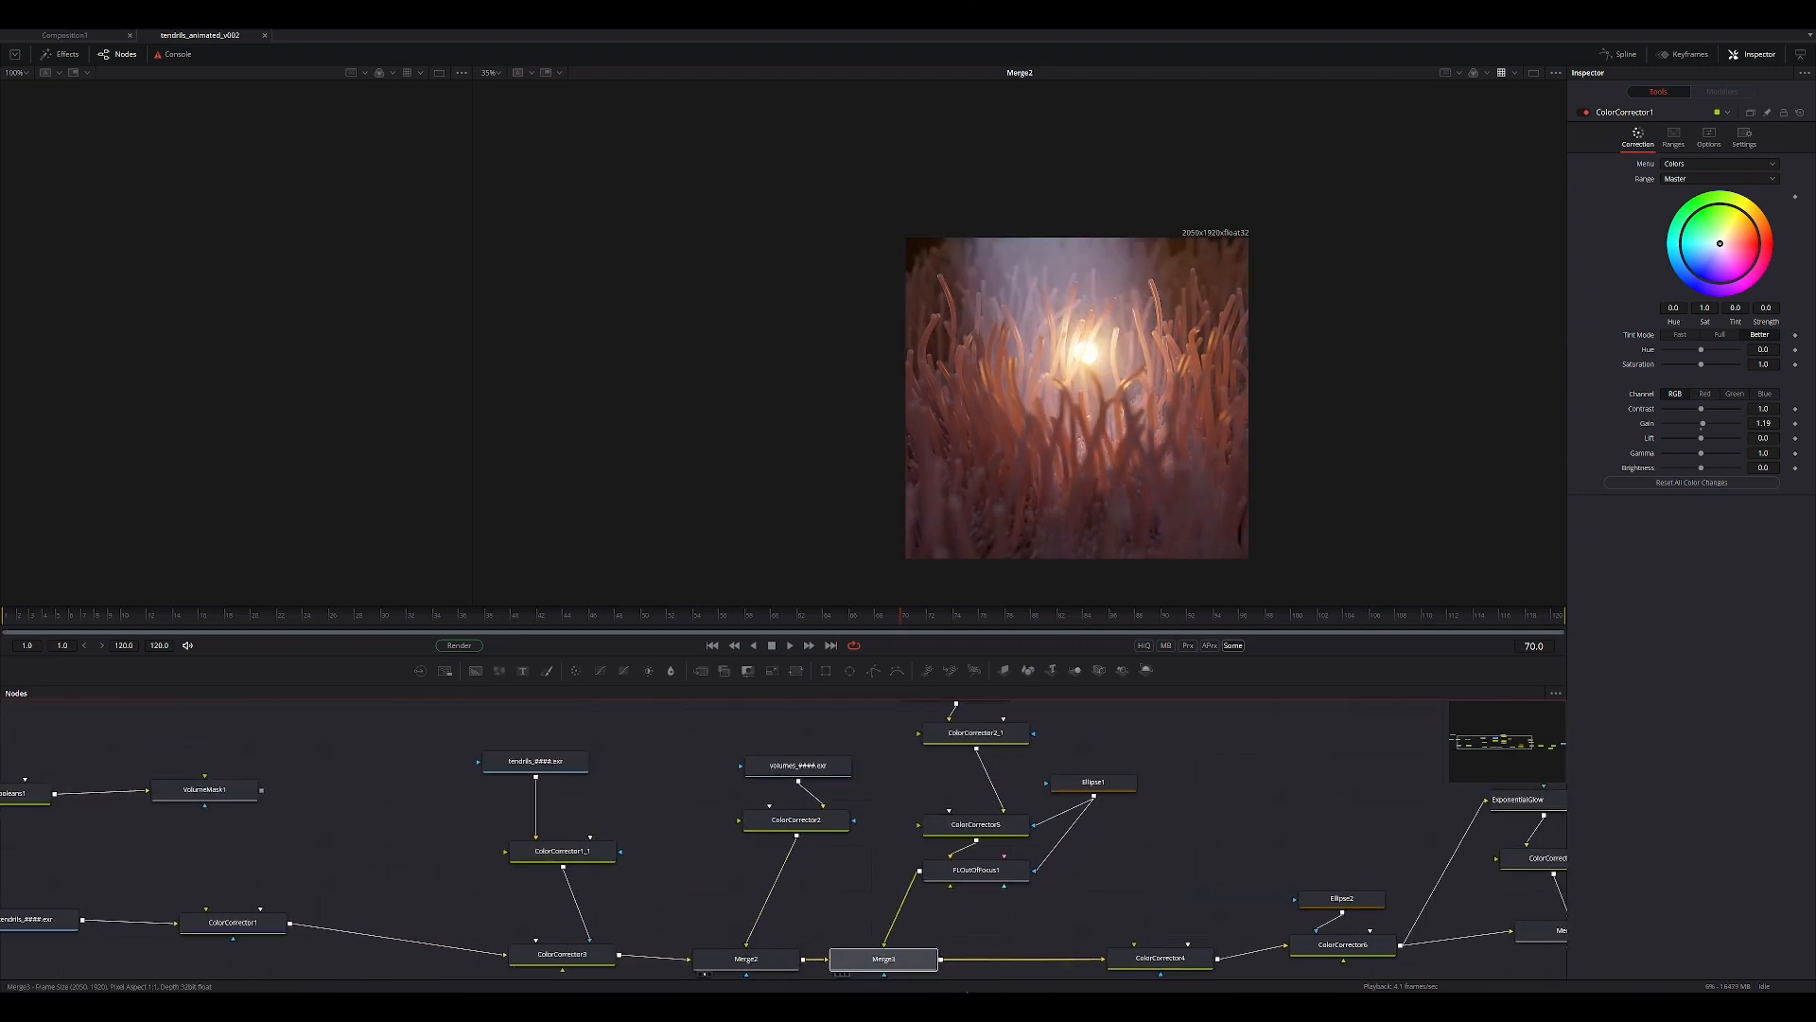
View Merge3, where the defocused particles are added, and inspect its merge settings and image closely.
click(870, 966)
middle_drag(595, 889, 636, 782)
click(755, 787)
click(868, 920)
scroll(1112, 355, up, 2)
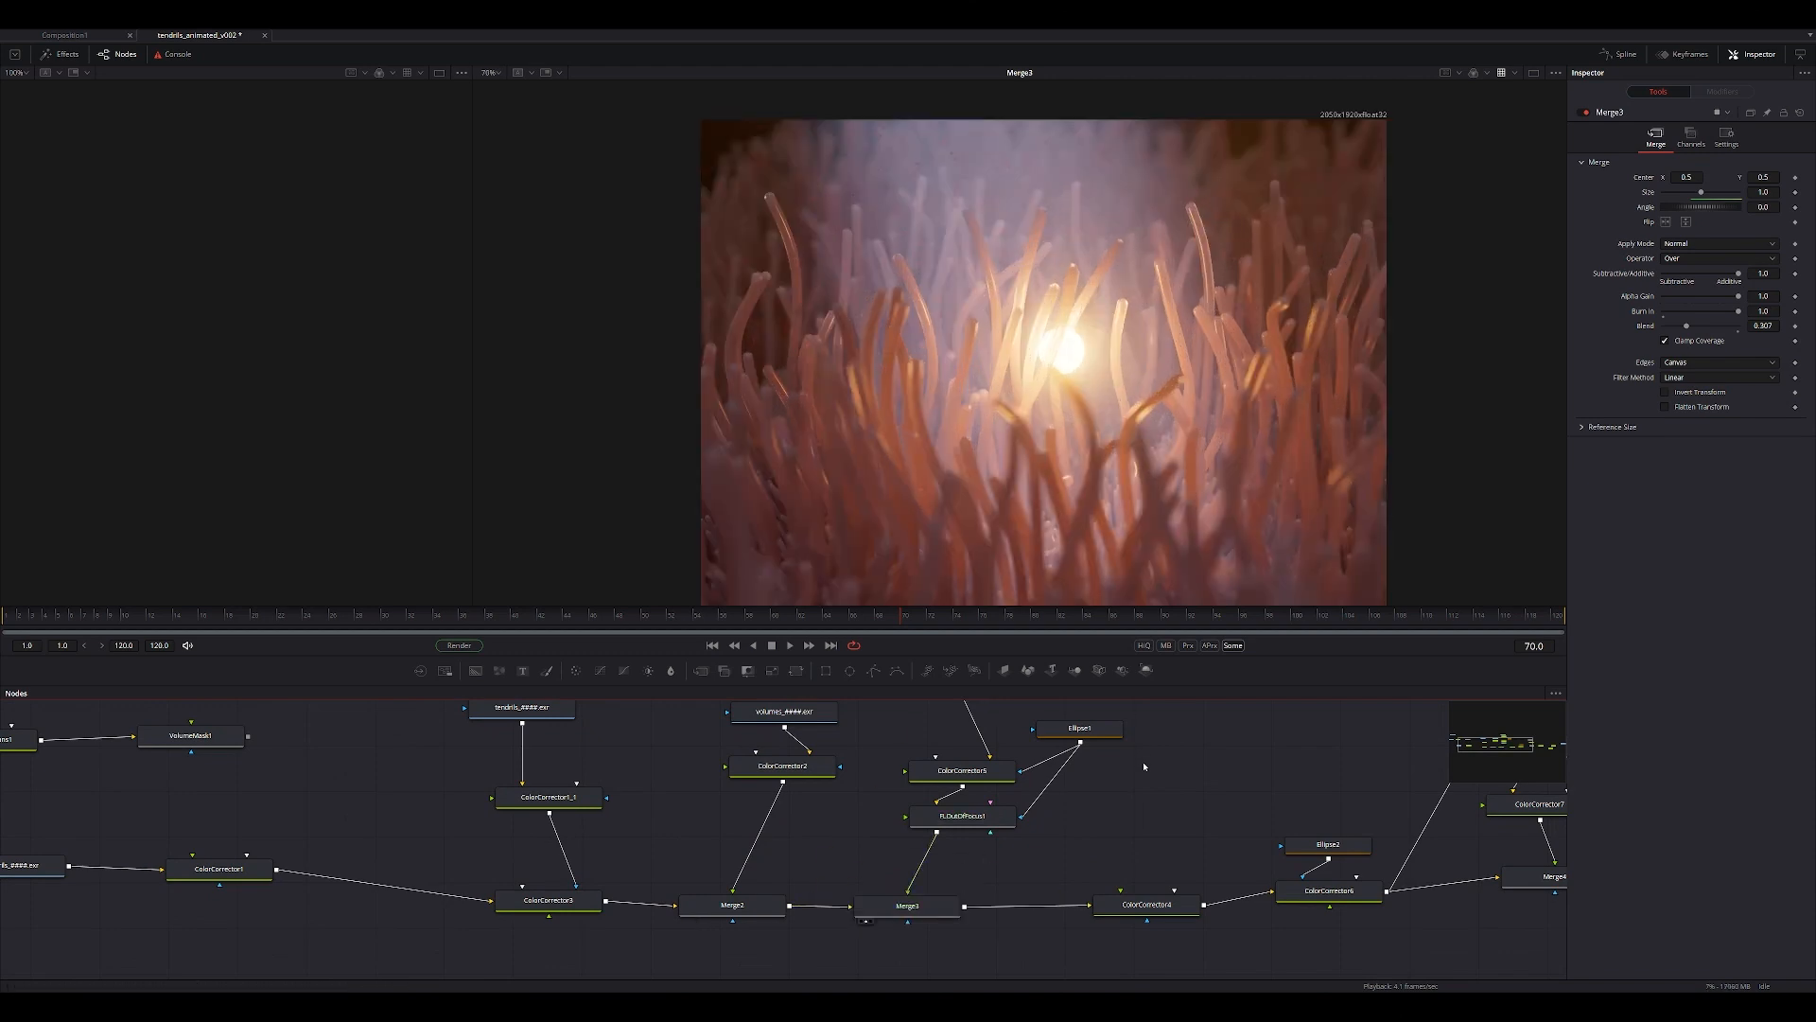
View ColorCorrector4's output and inspect its color correction settings.
middle_drag(1116, 832, 1074, 886)
click(1034, 962)
click(1079, 947)
scroll(1118, 379, down, 1)
middle_drag(1118, 379, 814, 336)
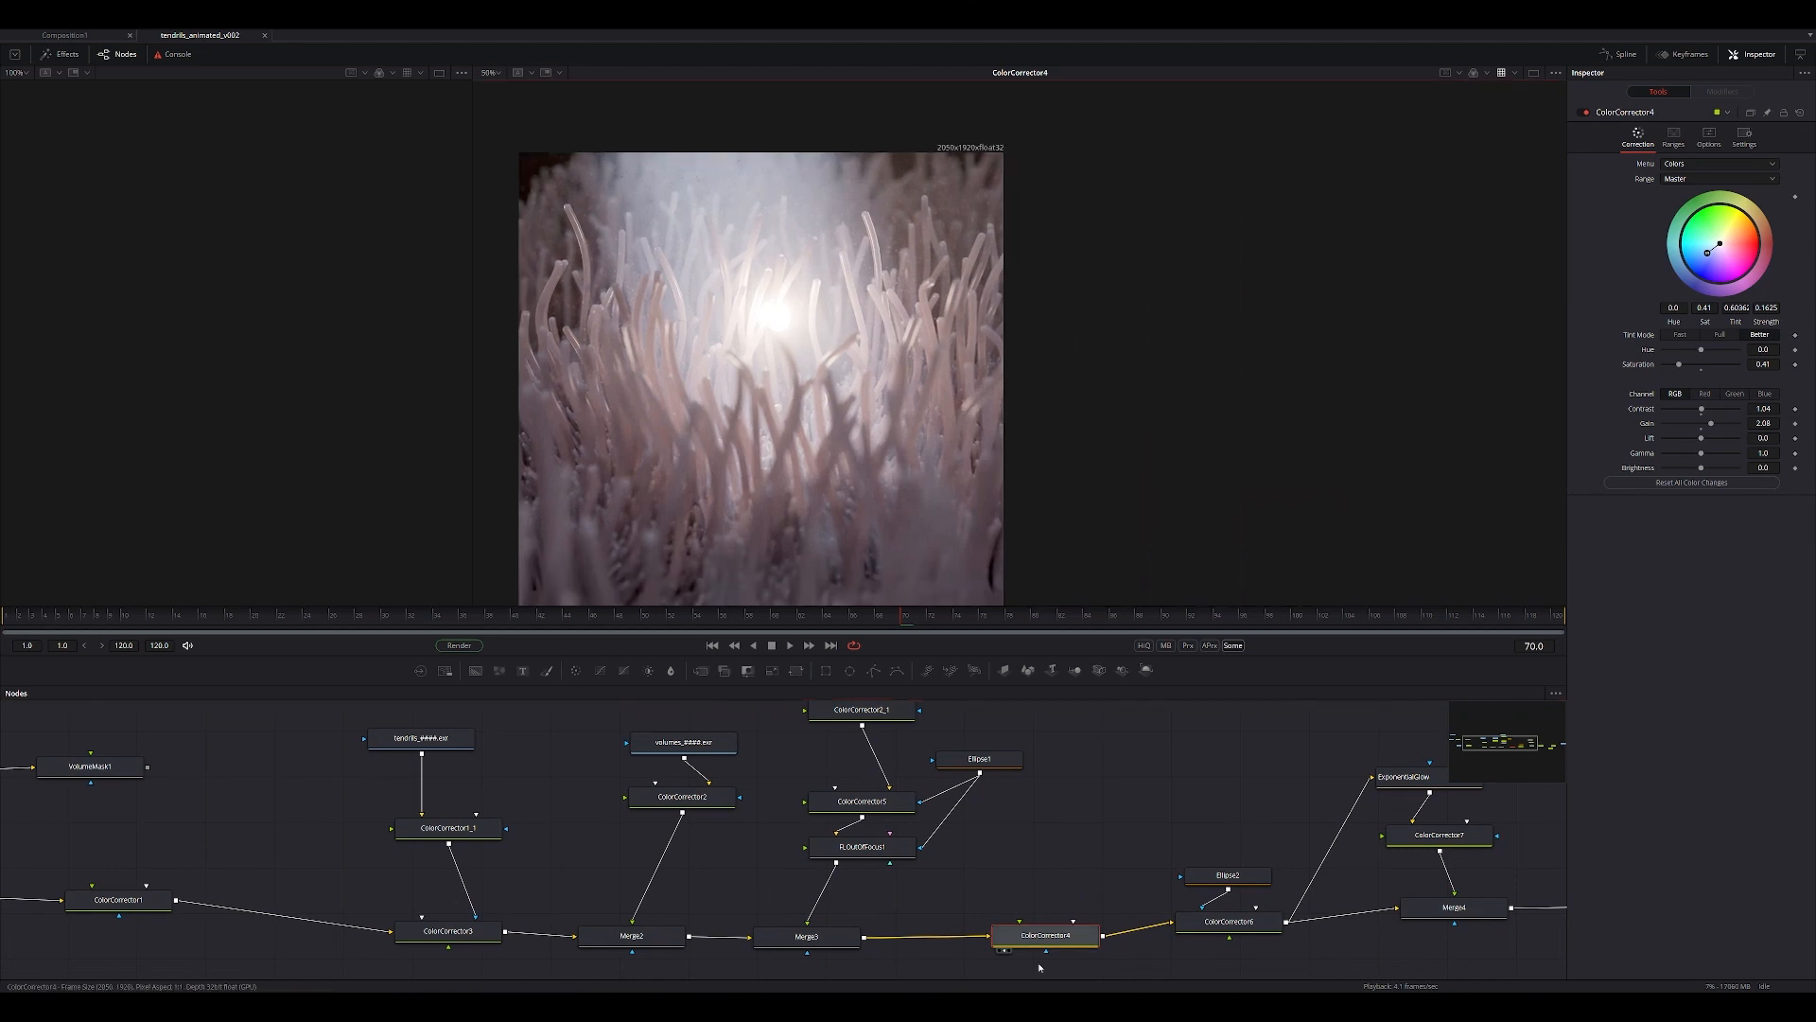
View ColorCorrector6, masked by Ellipse2, and inspect its correction settings.
click(1187, 937)
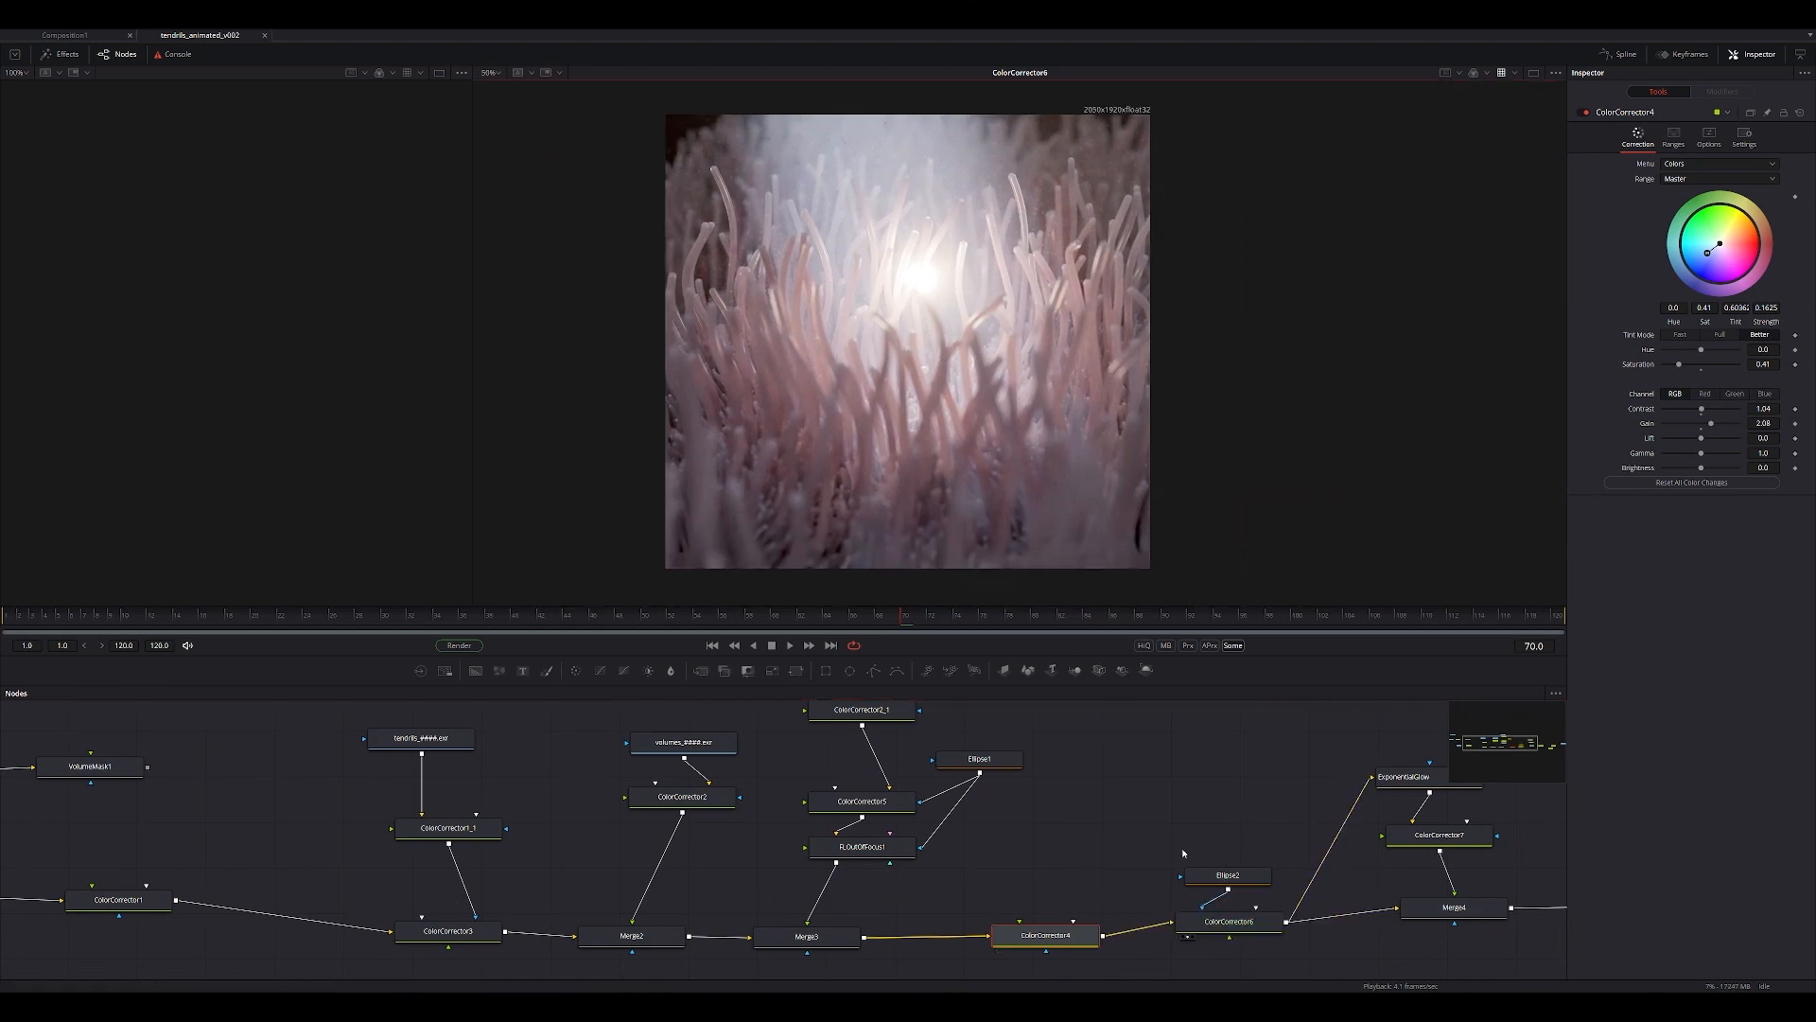
click(1221, 921)
middle_drag(1220, 921, 1045, 919)
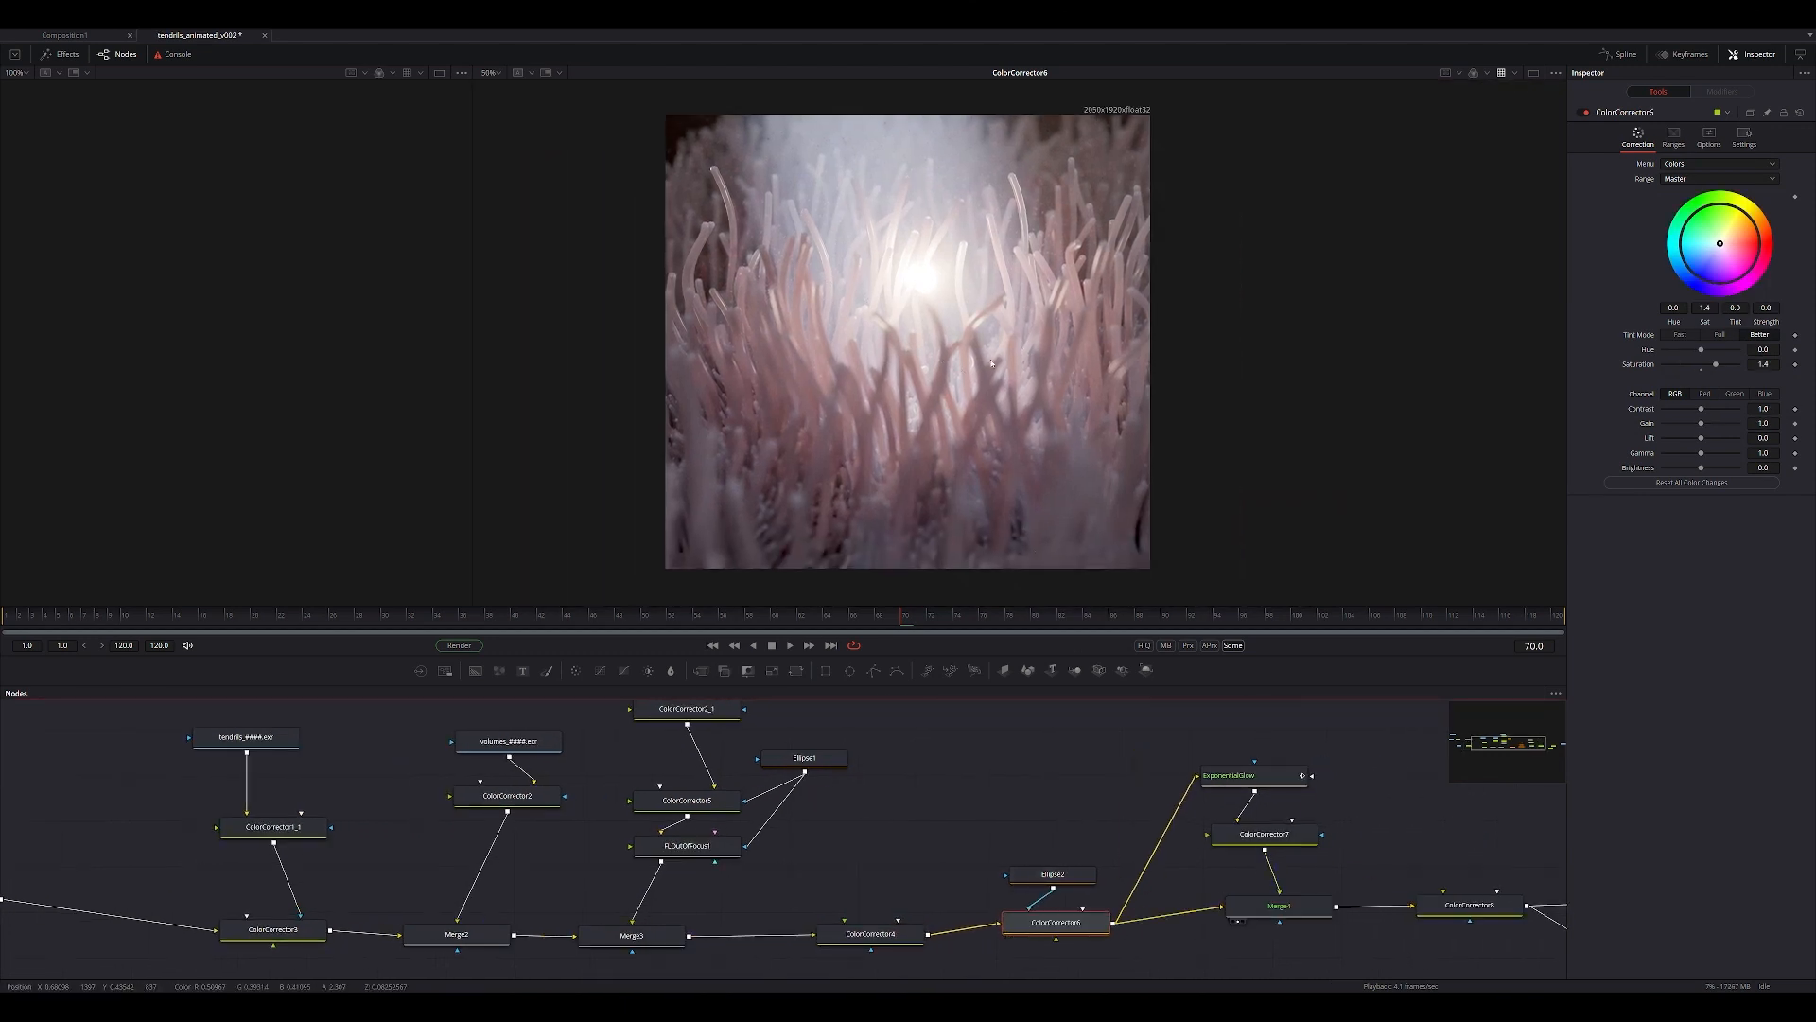
View the glow merge Merge4 with its settings, and the ExponentialGlow node's output feeding it.
middle_drag(1243, 740, 1046, 722)
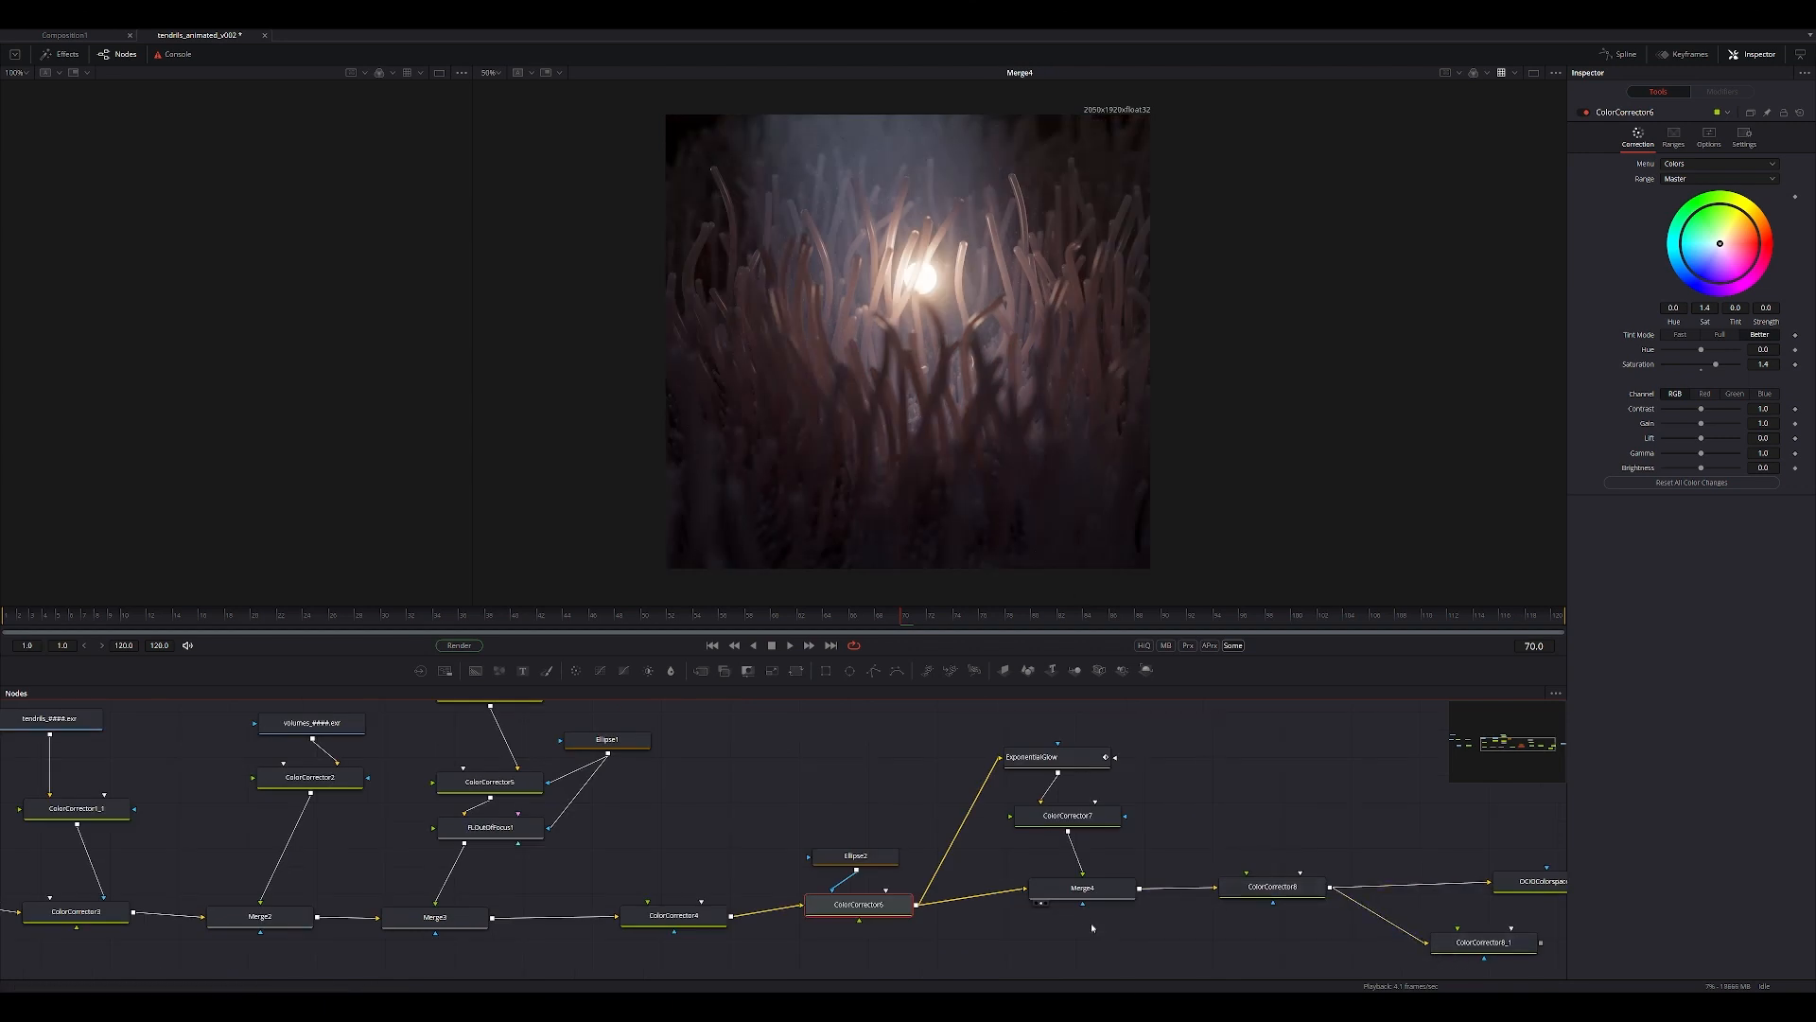
click(1088, 889)
click(1019, 772)
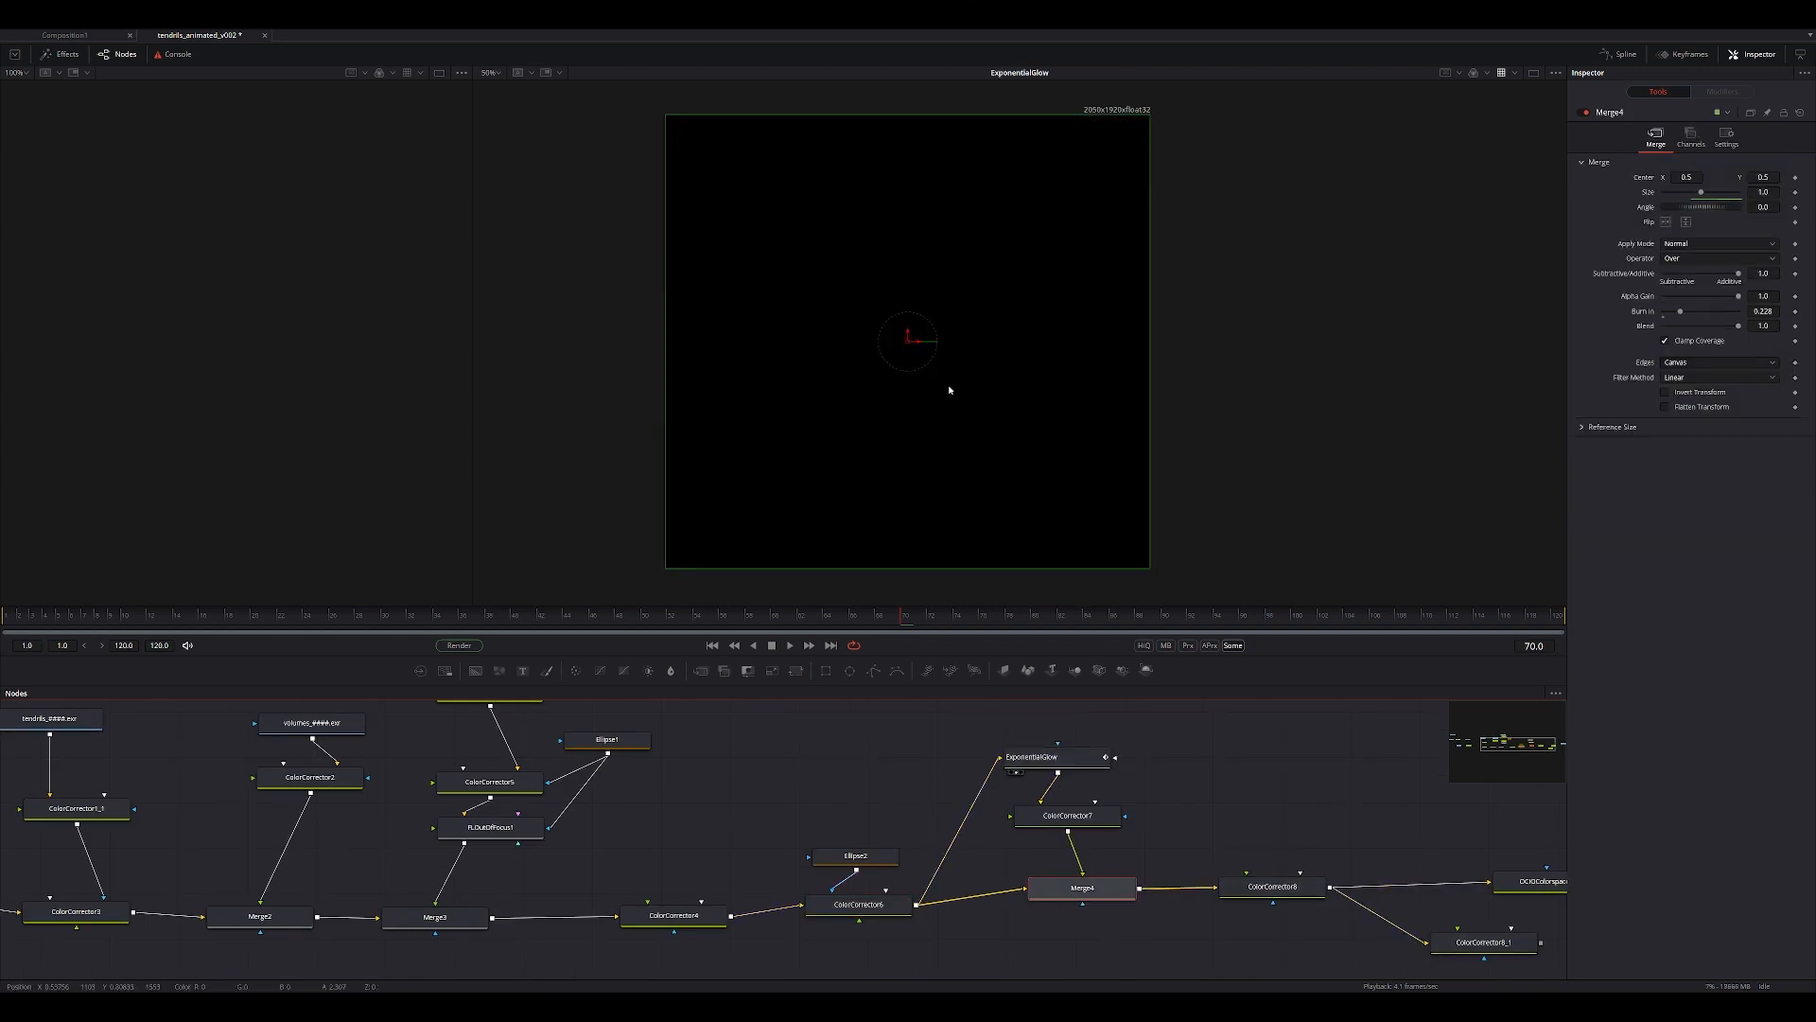
View ColorCorrector7's output with its correction settings, and inspect the ExponentialGlow node's settings.
click(1059, 823)
key(1)
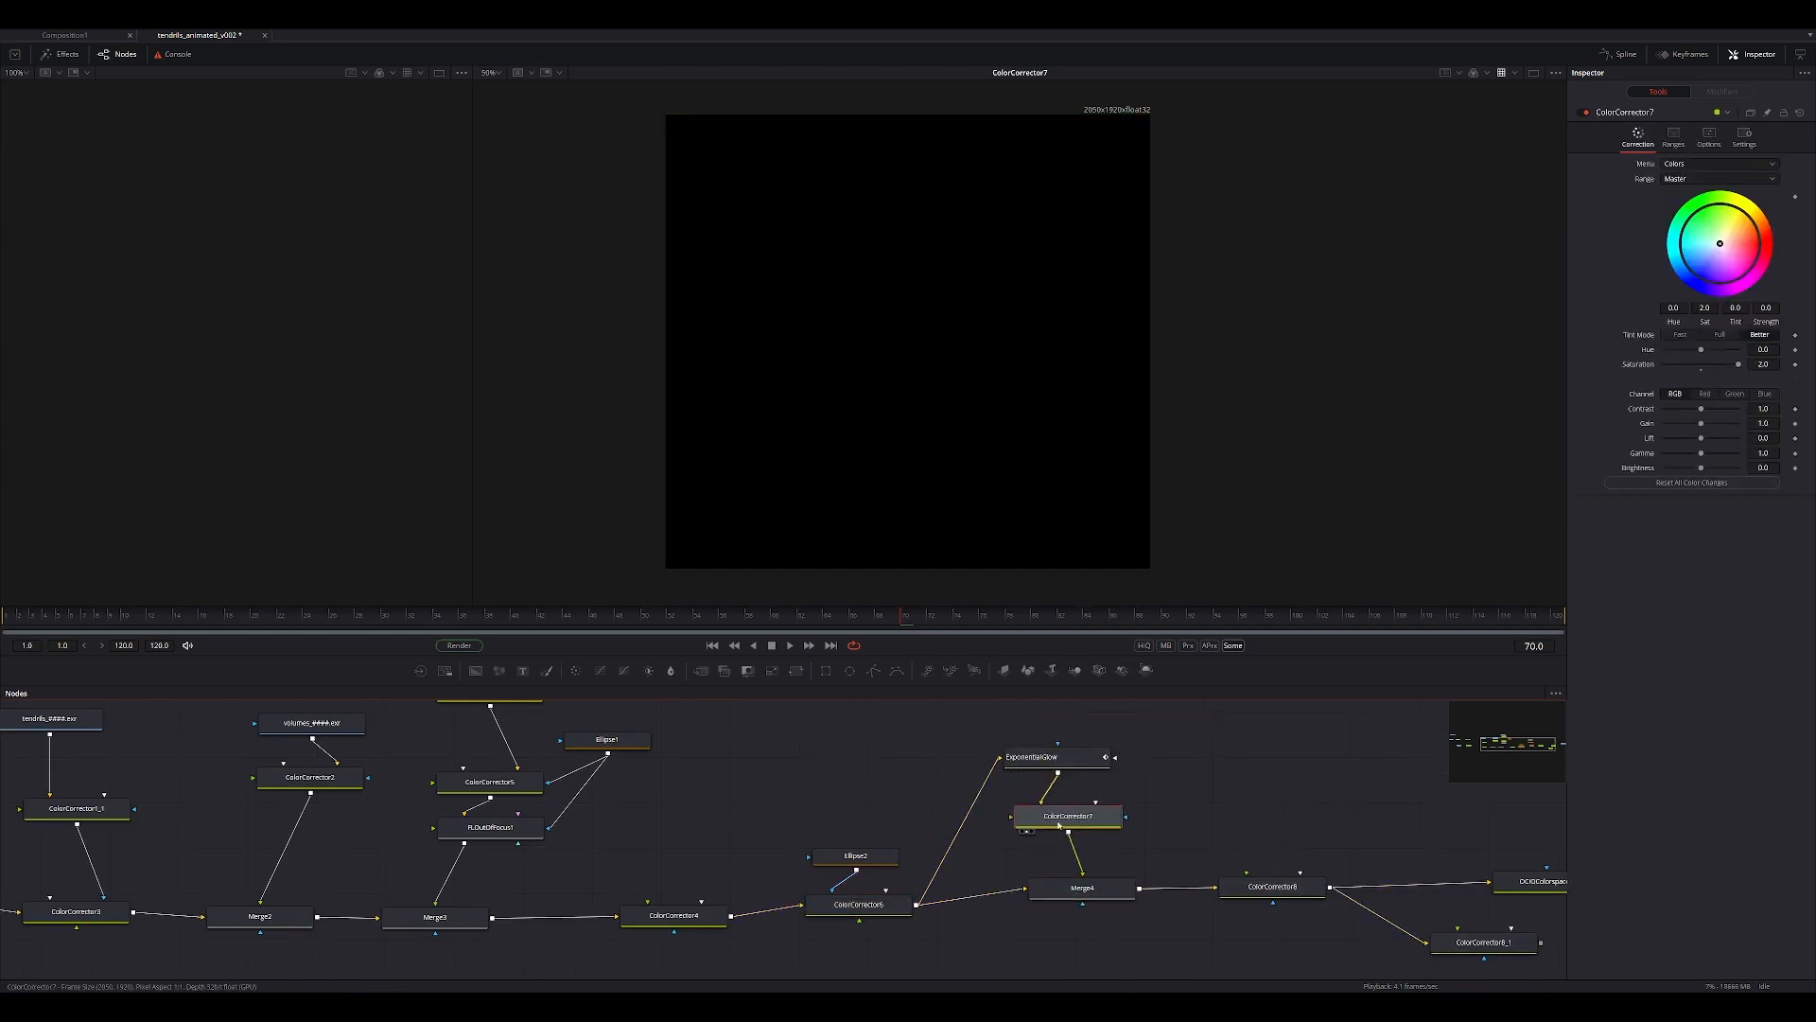
scroll(989, 346, up, 3)
click(1041, 757)
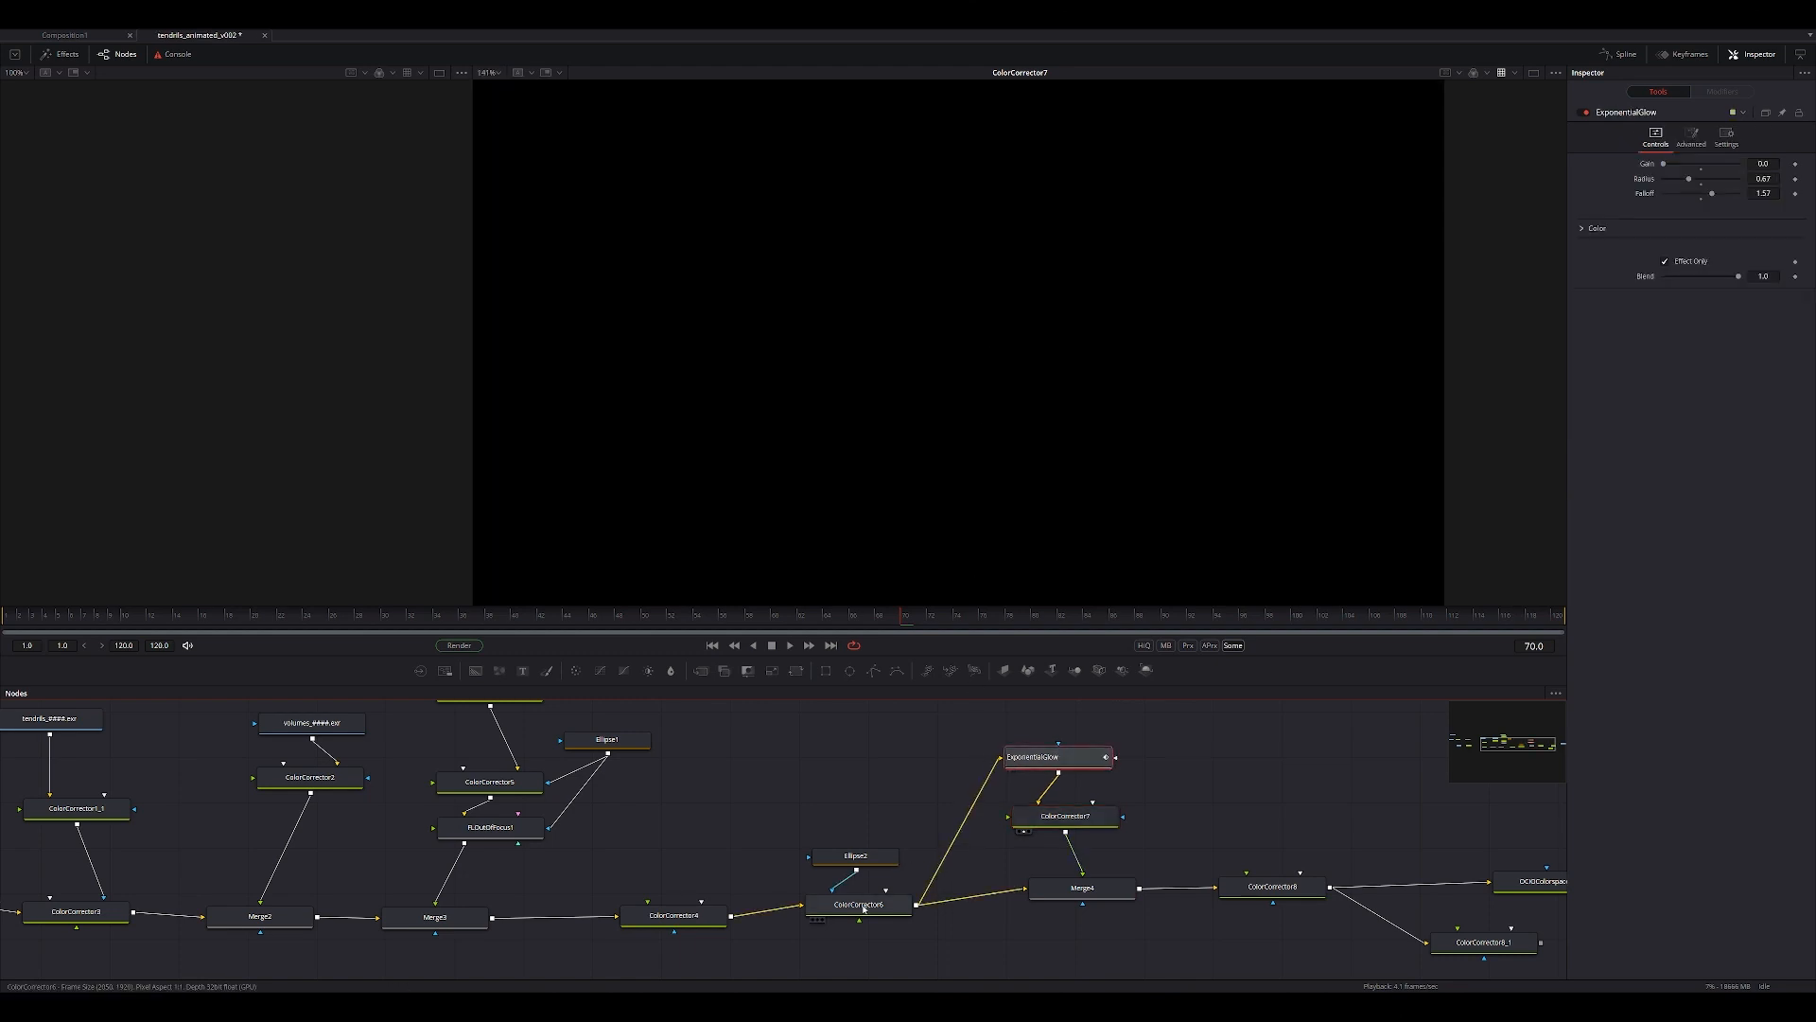
key(1)
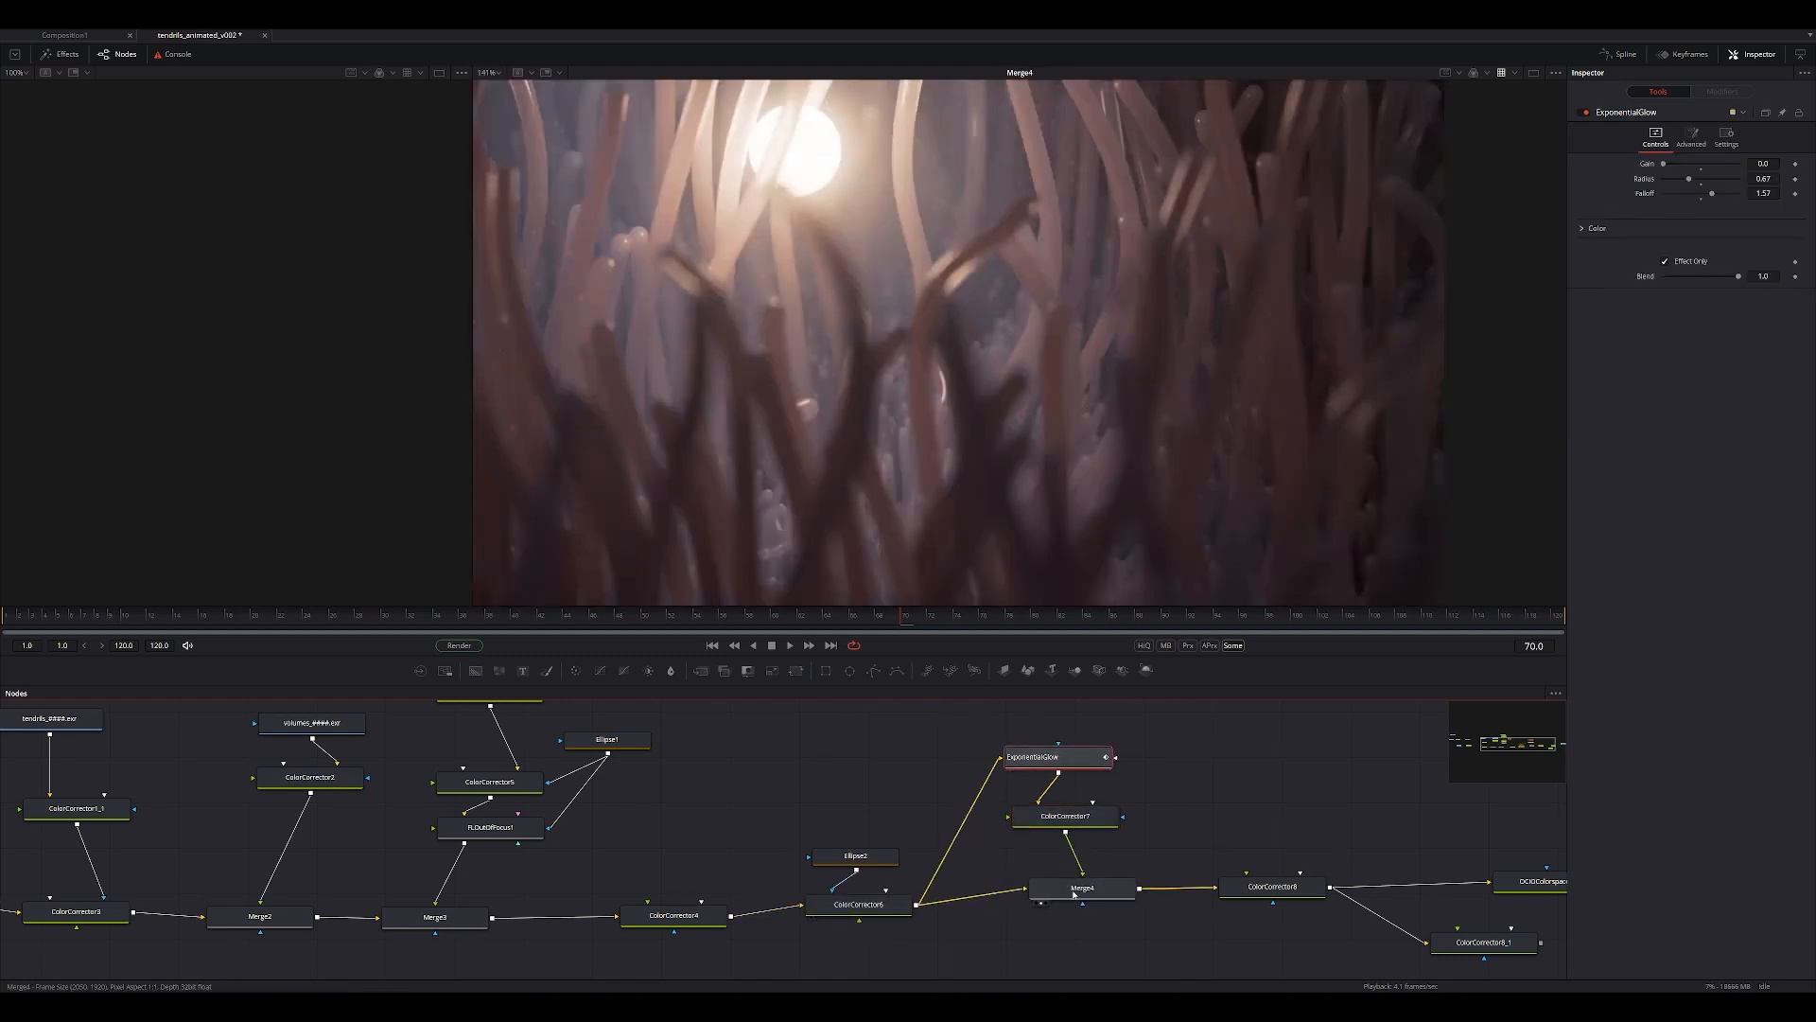
Save the composition and compare Merge4's image and merge settings with ColorCorrector7's output.
click(1074, 889)
key(ctrl+f)
key(ctrl+s)
drag(1062, 887, 1064, 888)
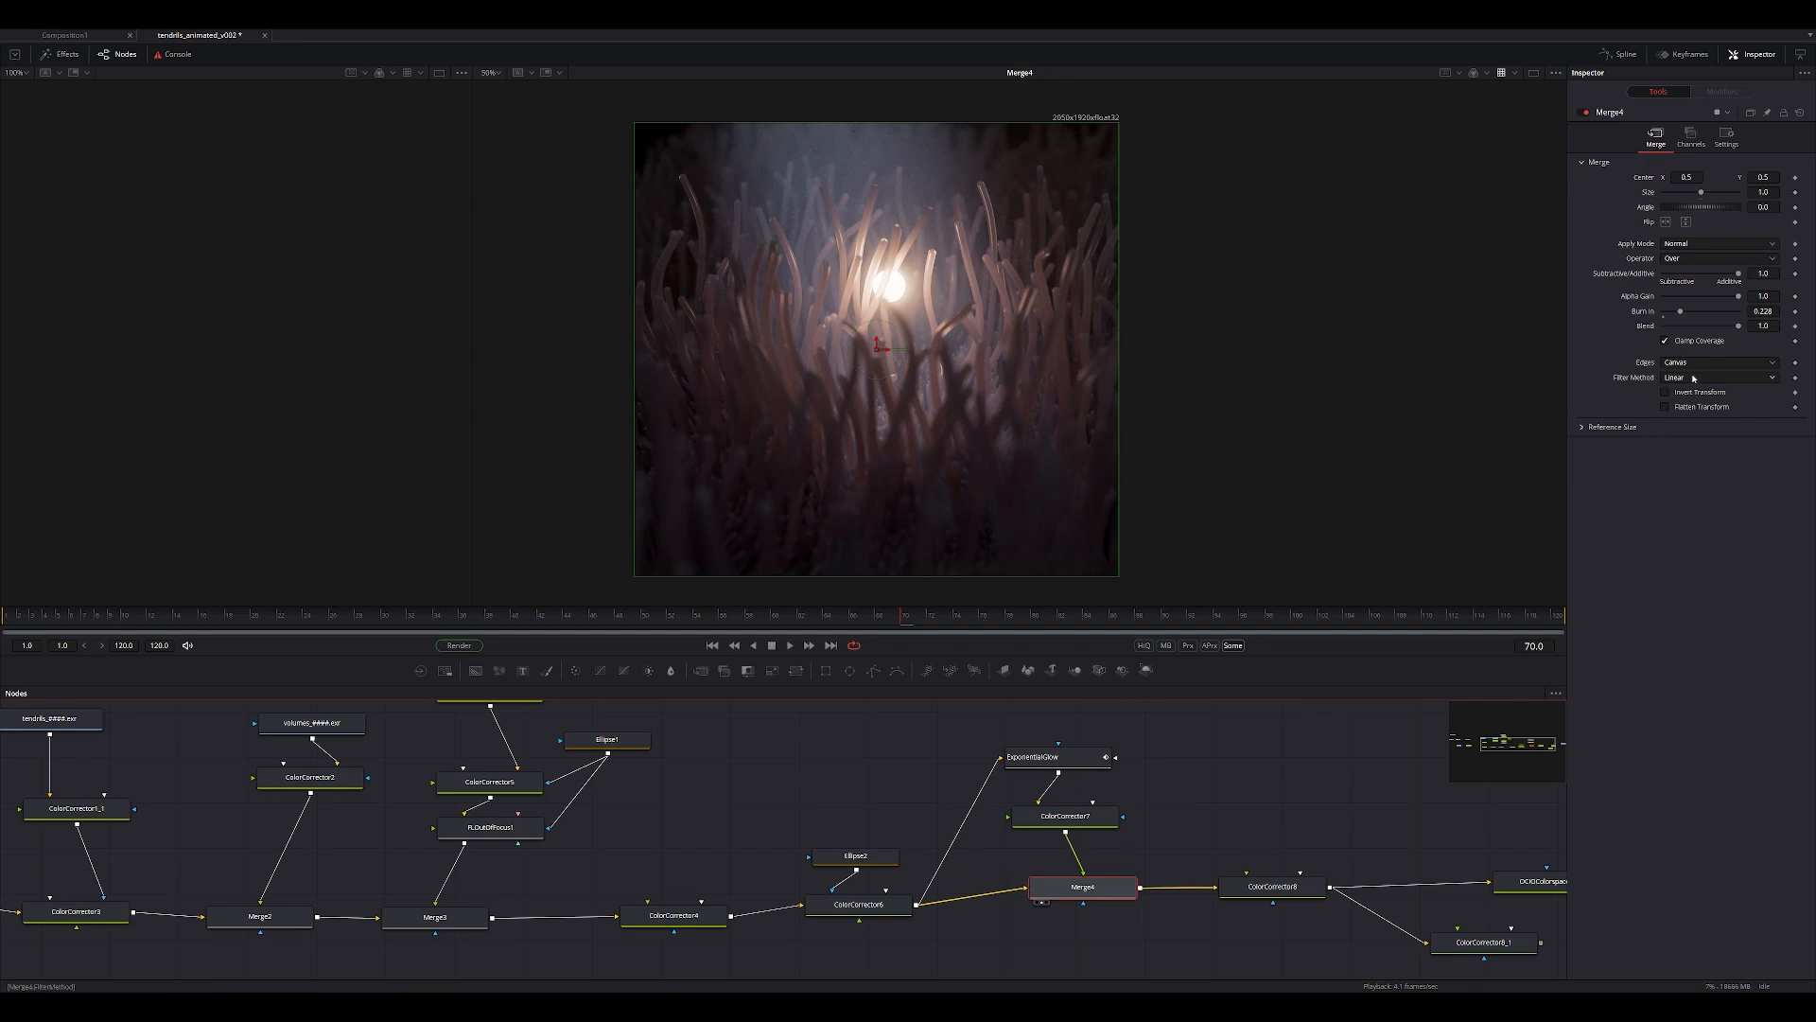
mouse_move(1738, 328)
mouse_down()
mouse_move(1662, 335)
mouse_move(1796, 316)
mouse_move(1681, 319)
mouse_up()
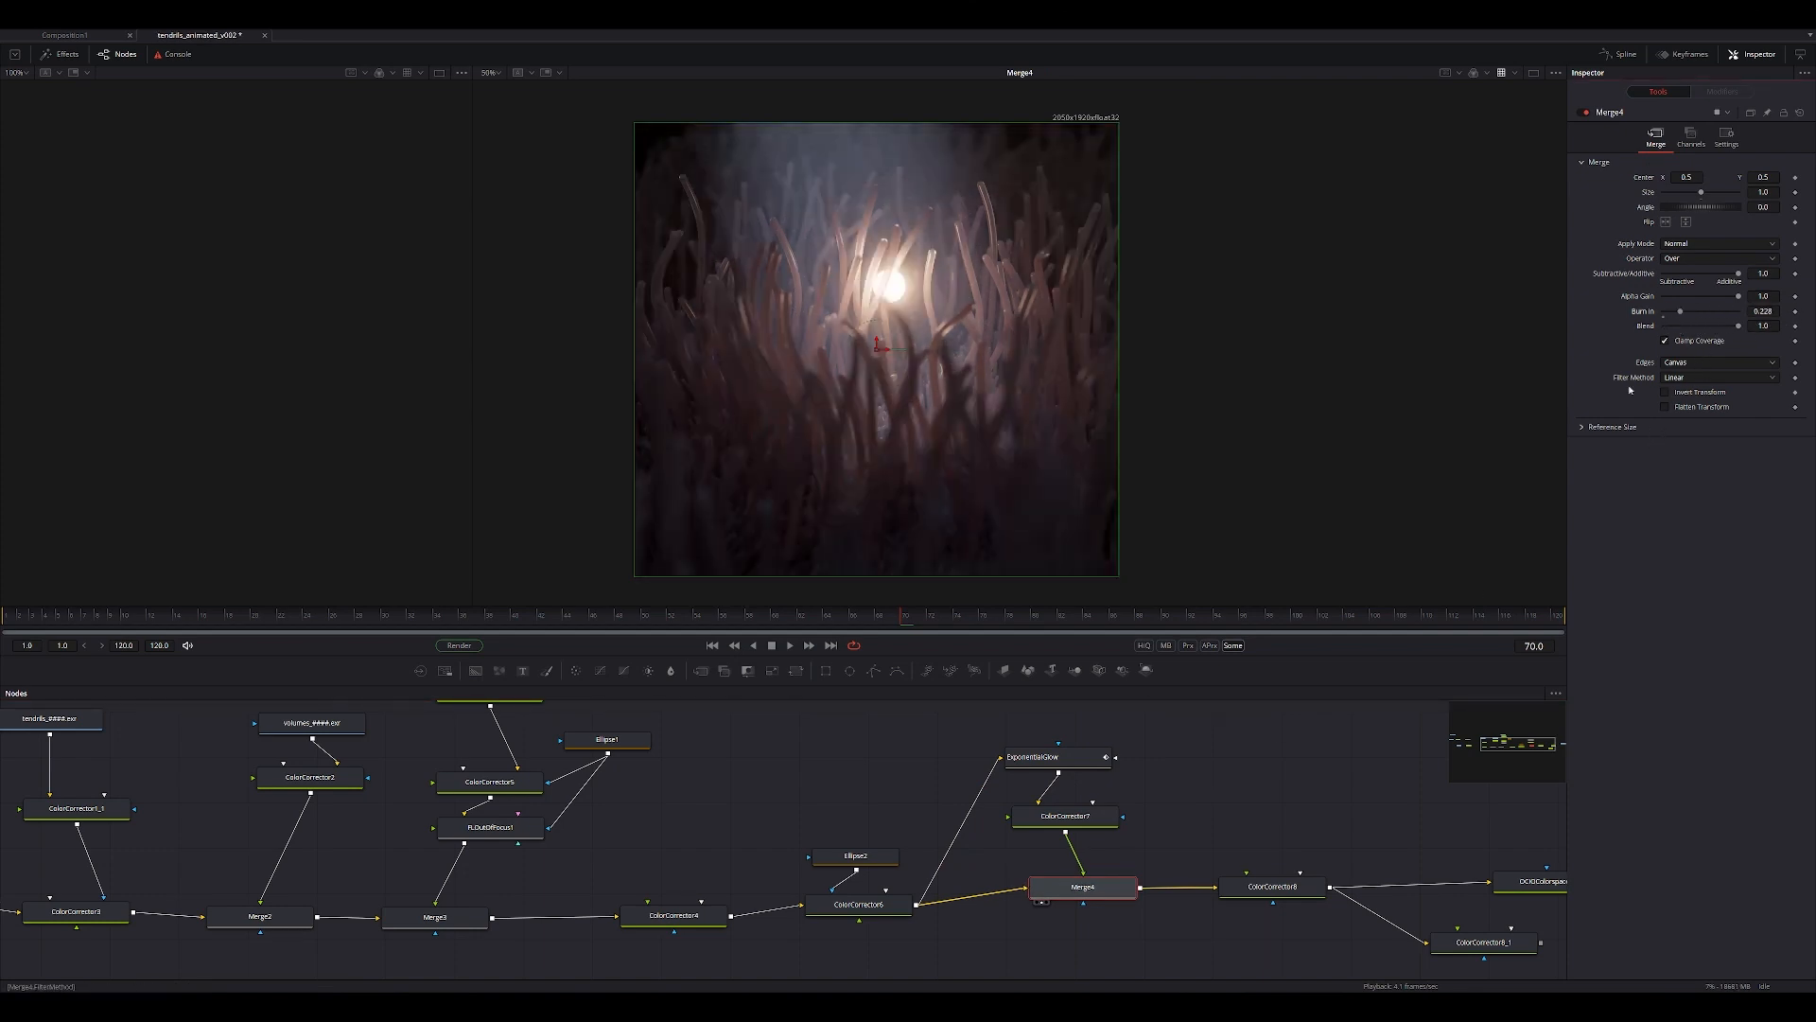
drag(1078, 817, 1184, 558)
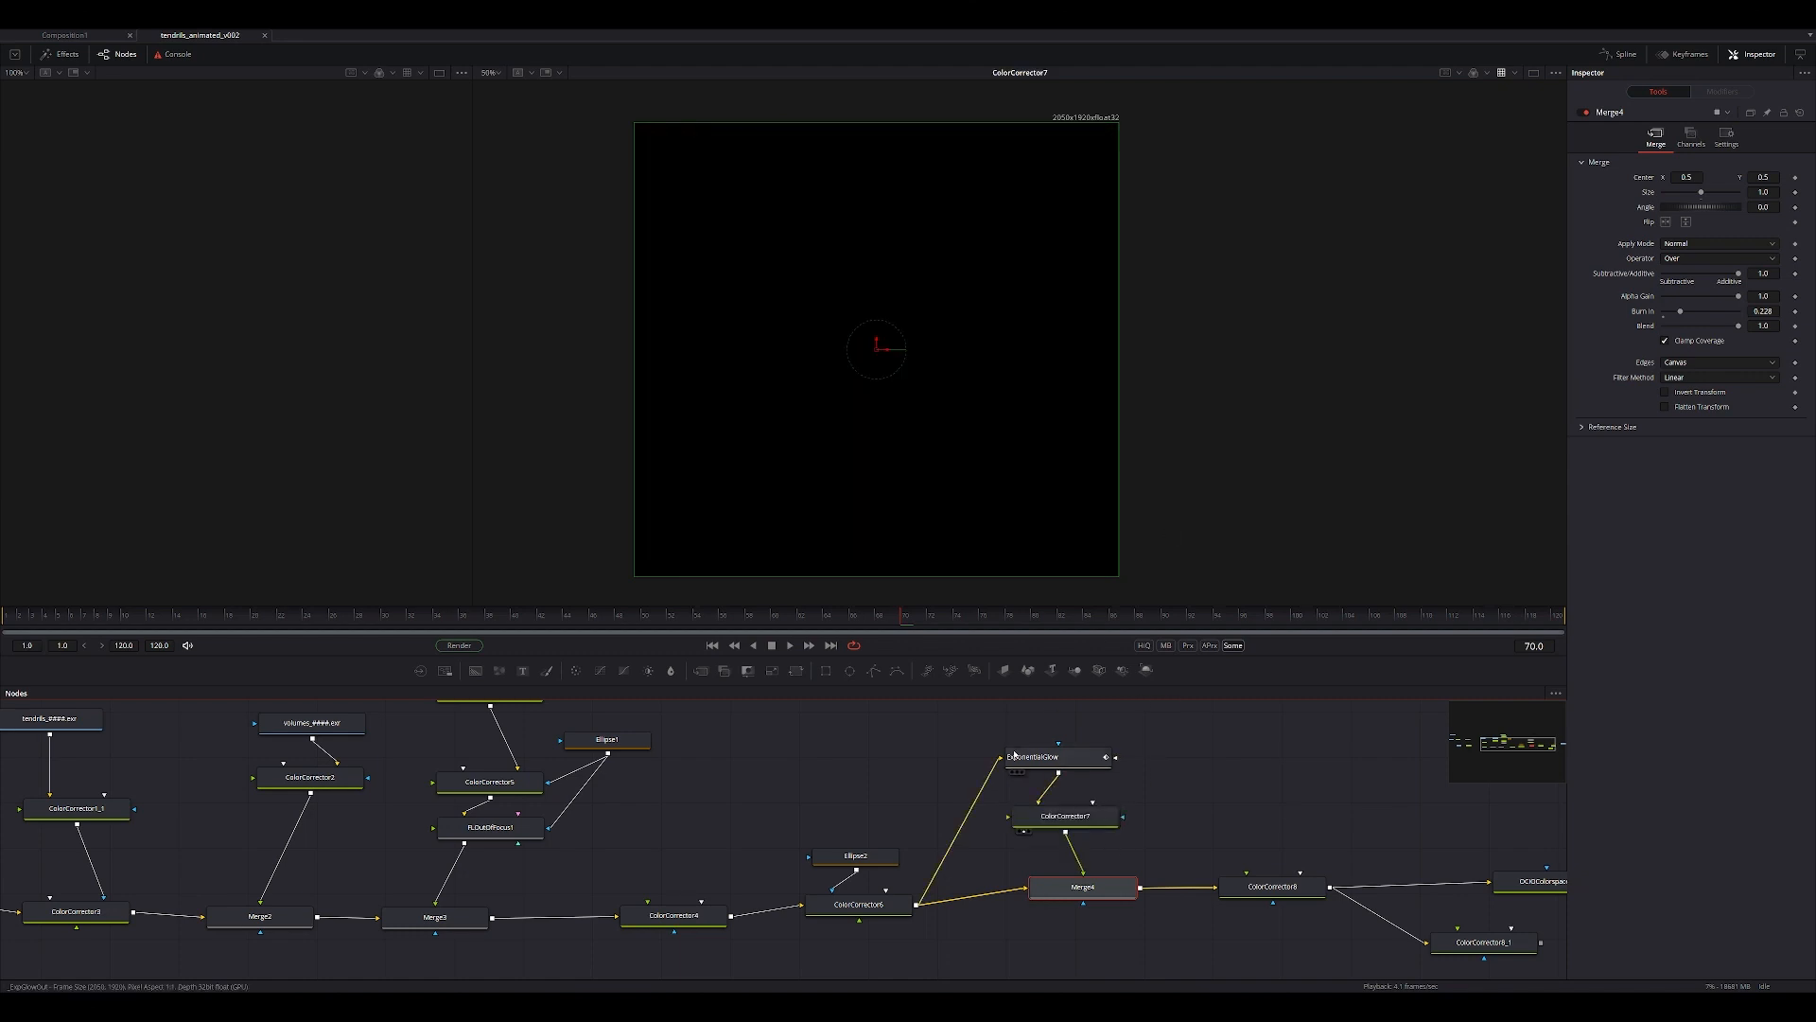
drag(1023, 757, 1073, 571)
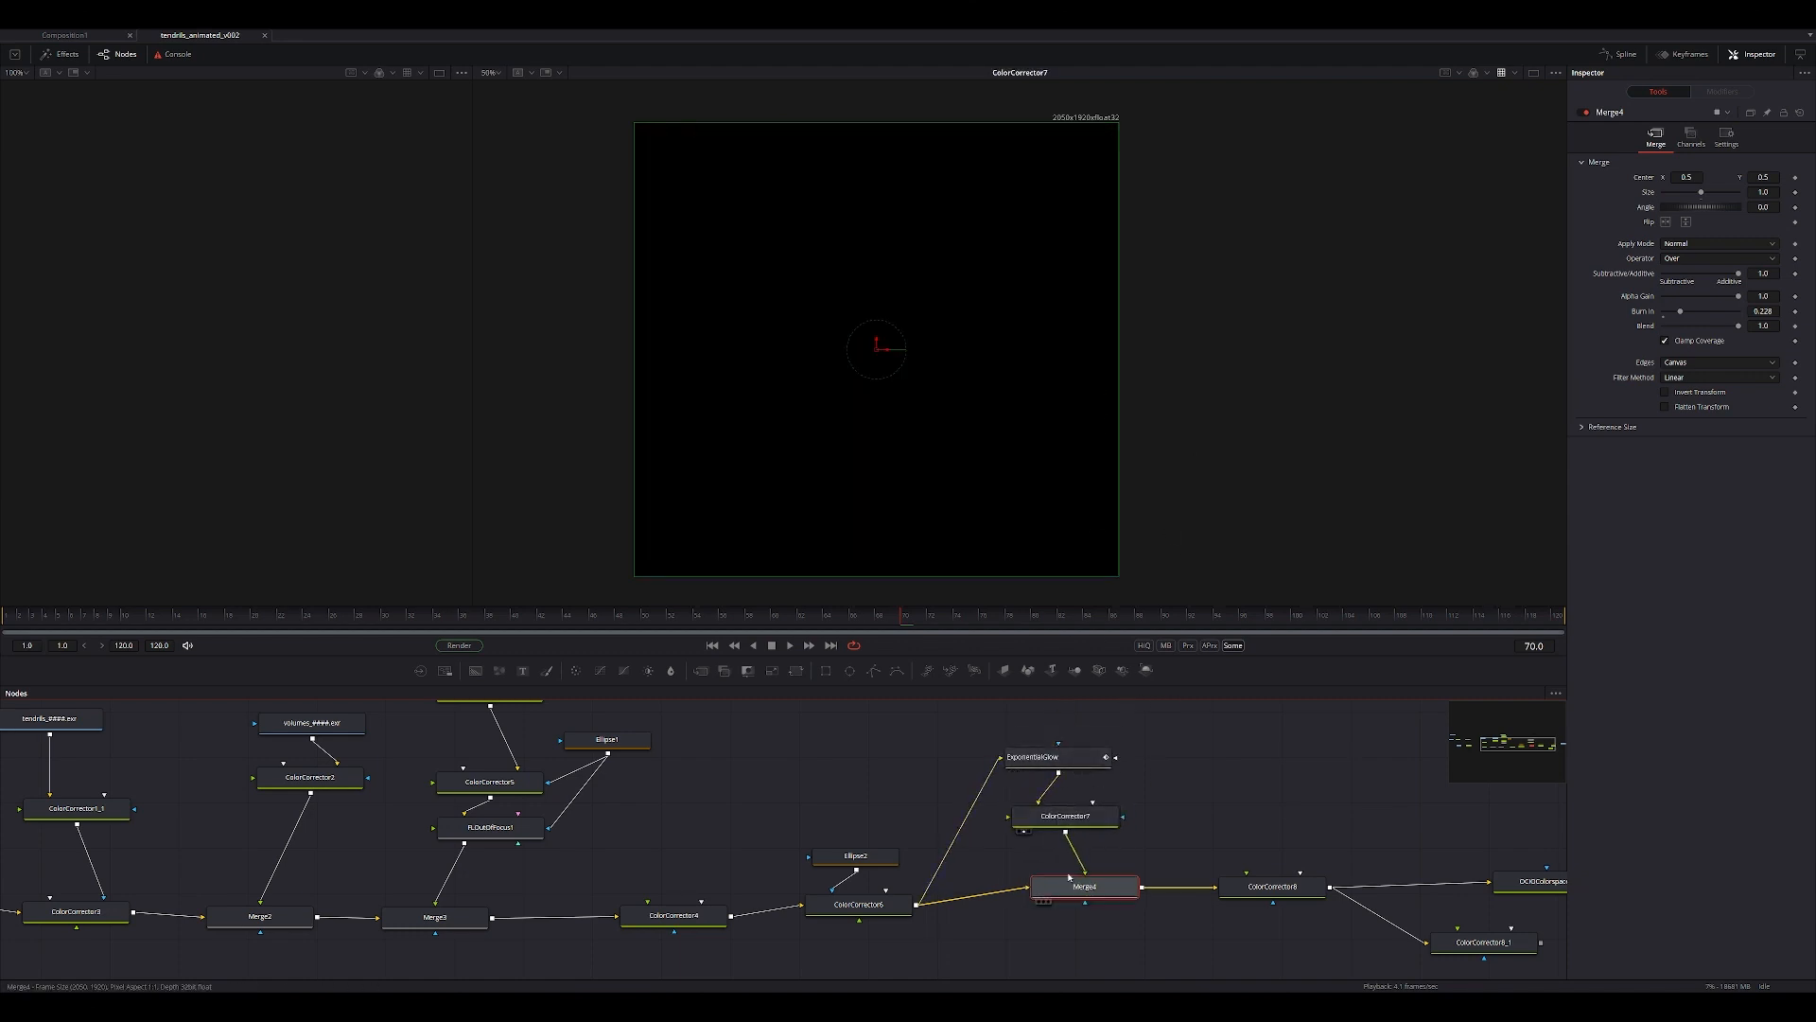
drag(1082, 885, 1075, 571)
Raise the ExponentialGlow node's gain to 0.44 and save the composition.
click(1075, 727)
click(1071, 761)
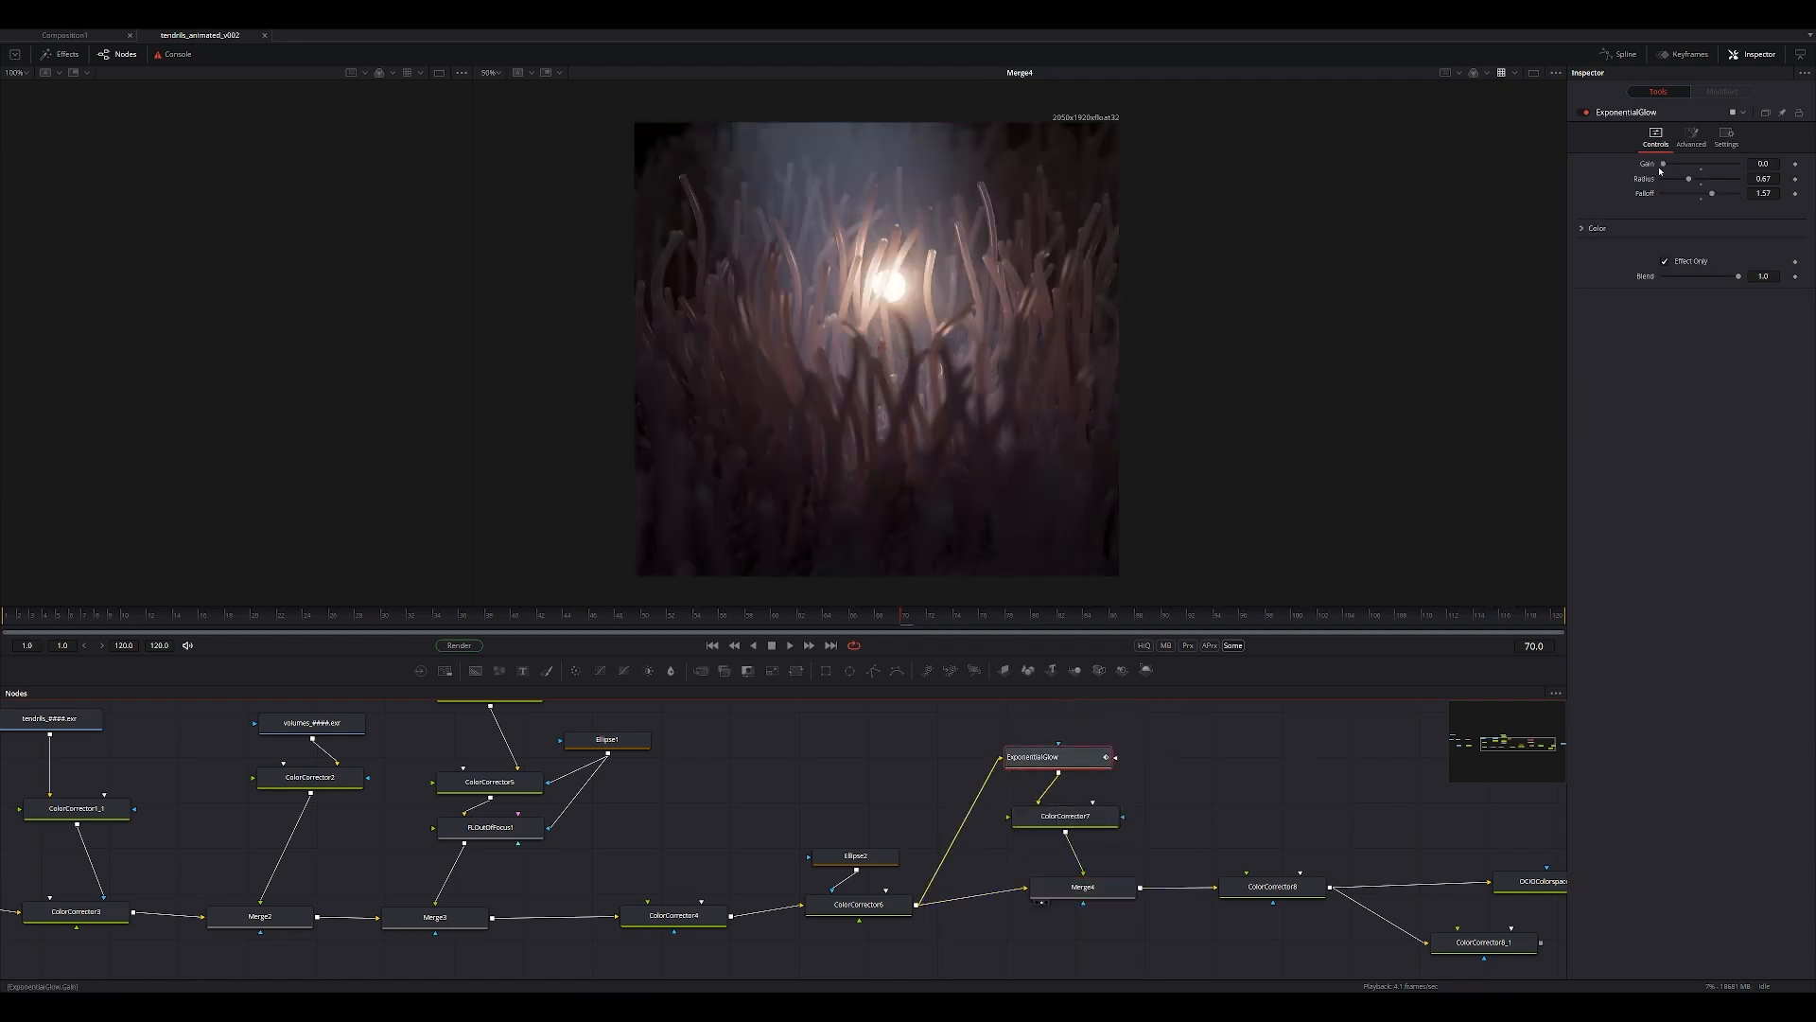
drag(1663, 164, 1680, 164)
click(1310, 755)
middle_drag(1272, 767, 1117, 647)
key(ctrl+s)
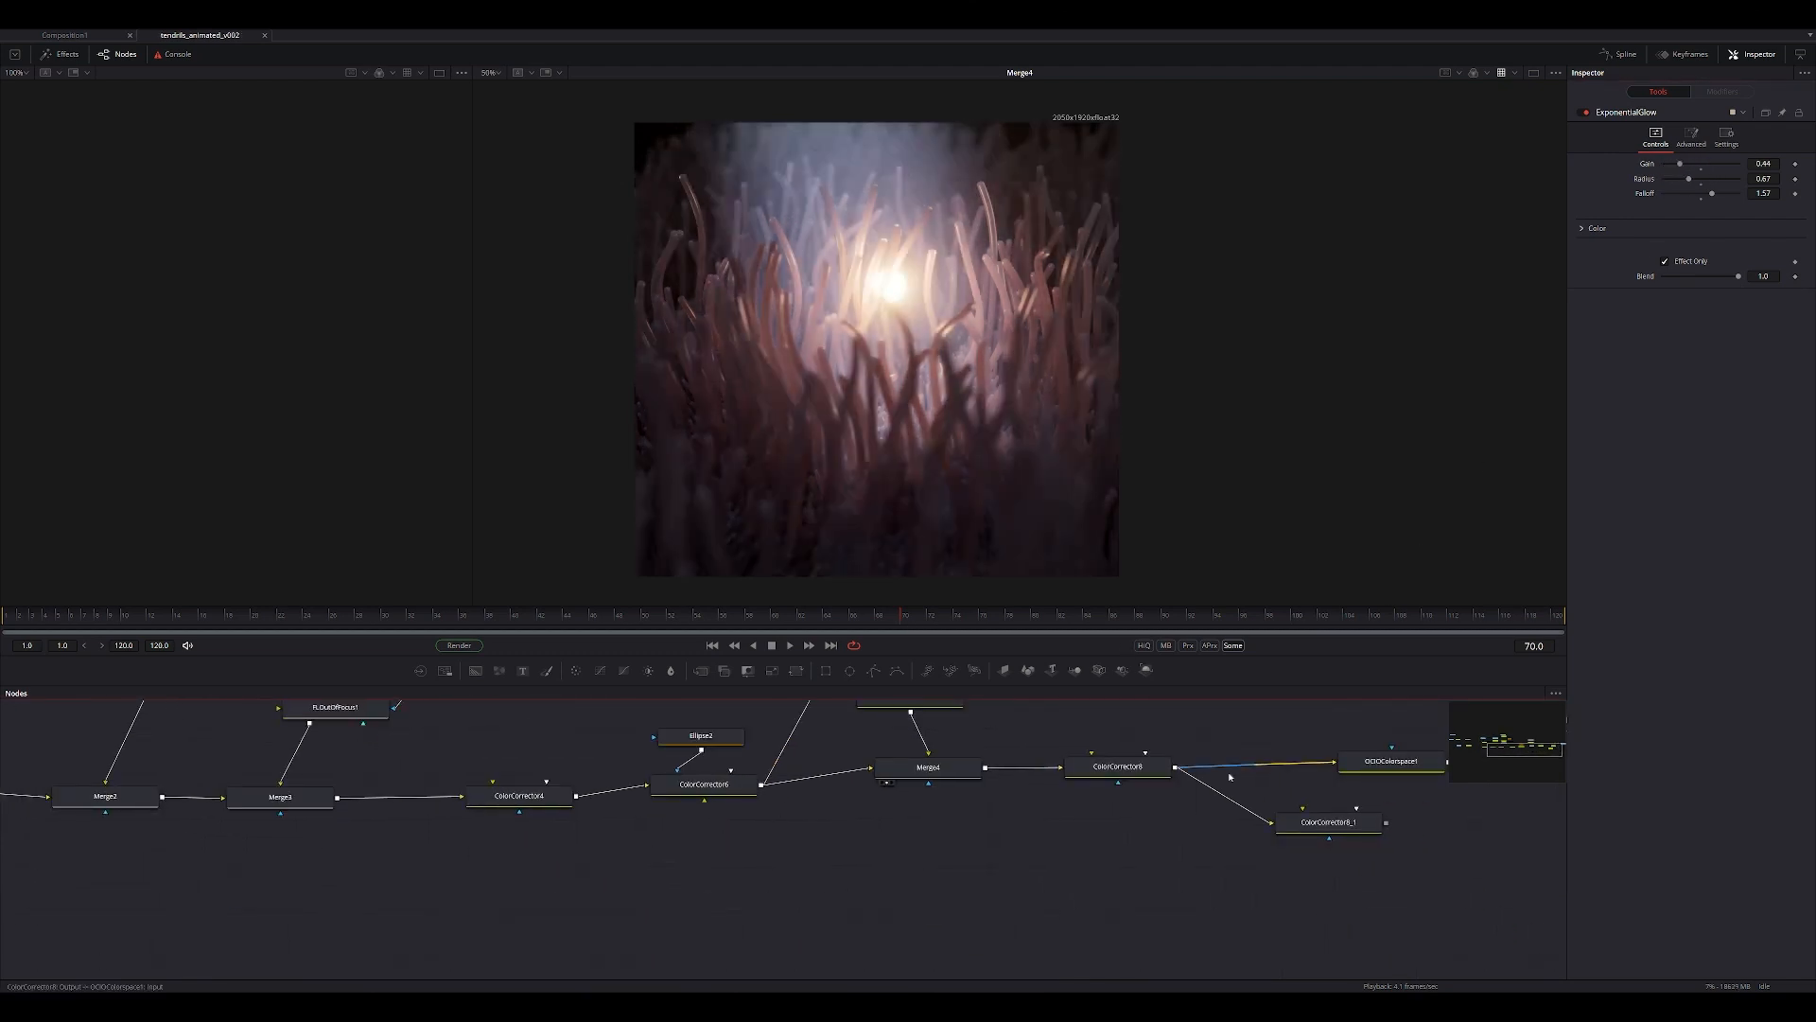
View ColorCorrector8's output after the glow merge, inspecting its correction settings and the image closely.
click(1077, 781)
middle_drag(885, 825, 870, 842)
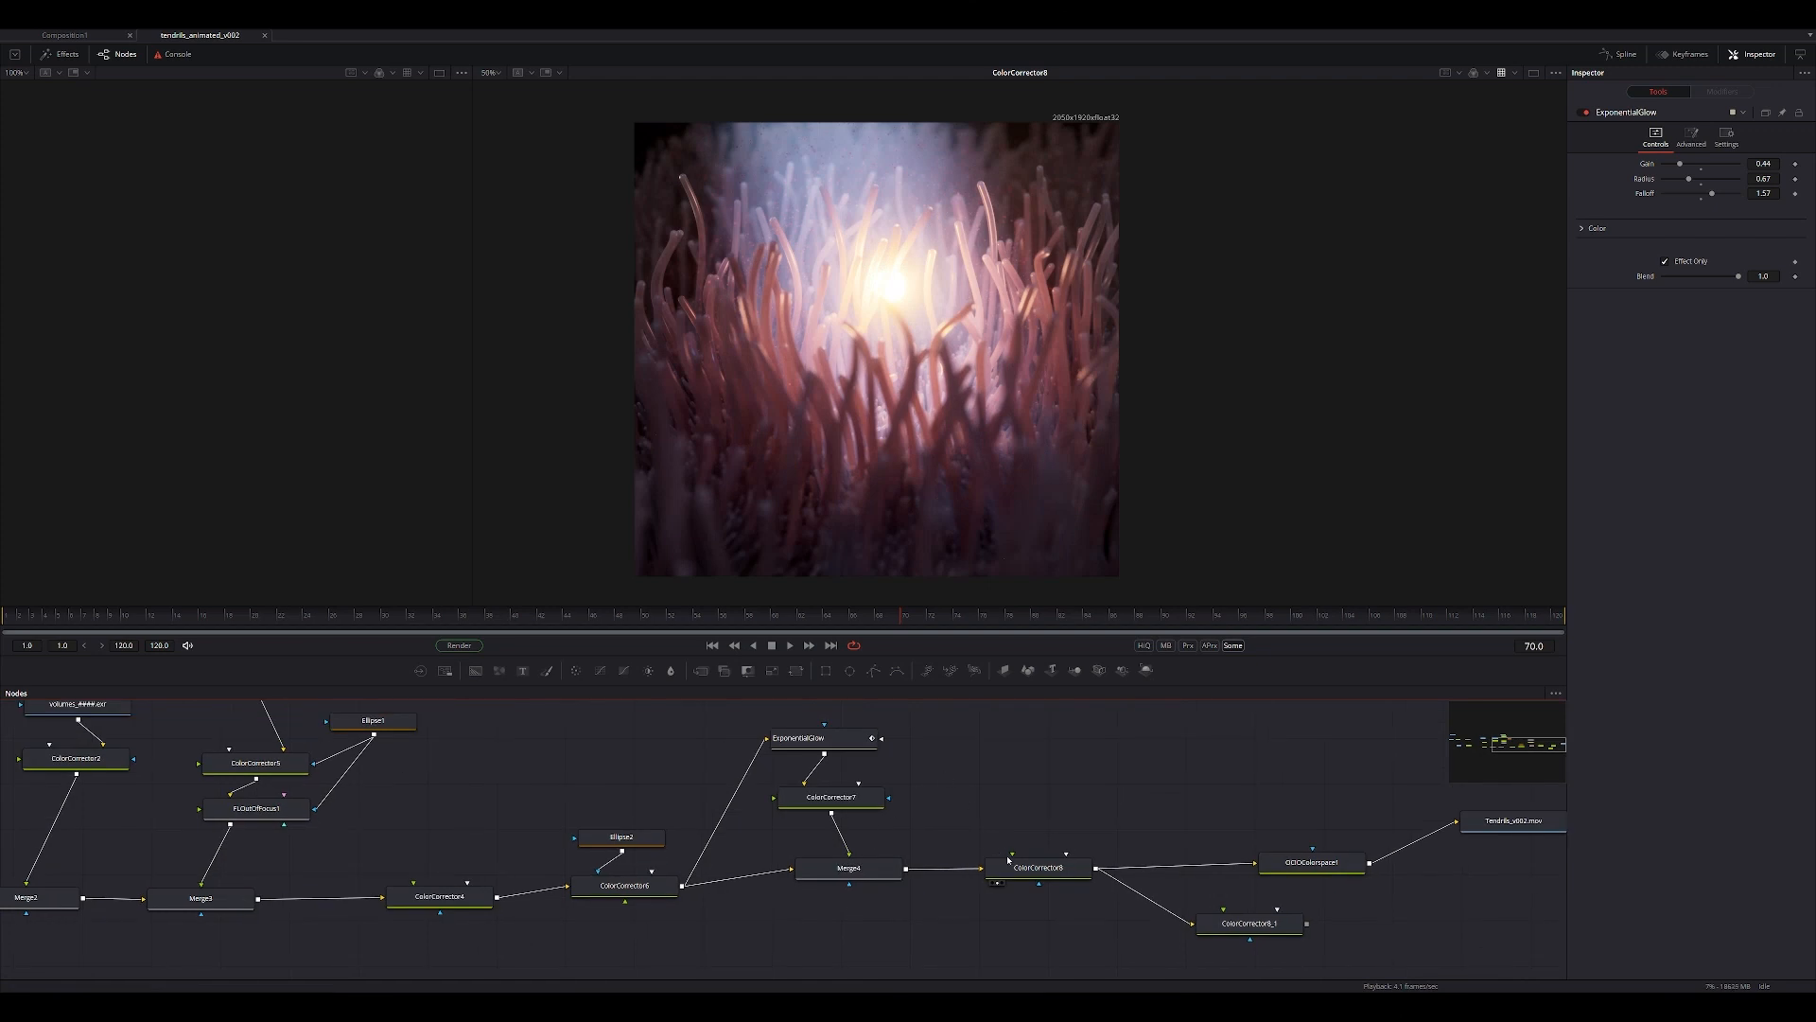
click(1038, 867)
scroll(987, 362, up, 2)
scroll(988, 362, down, 2)
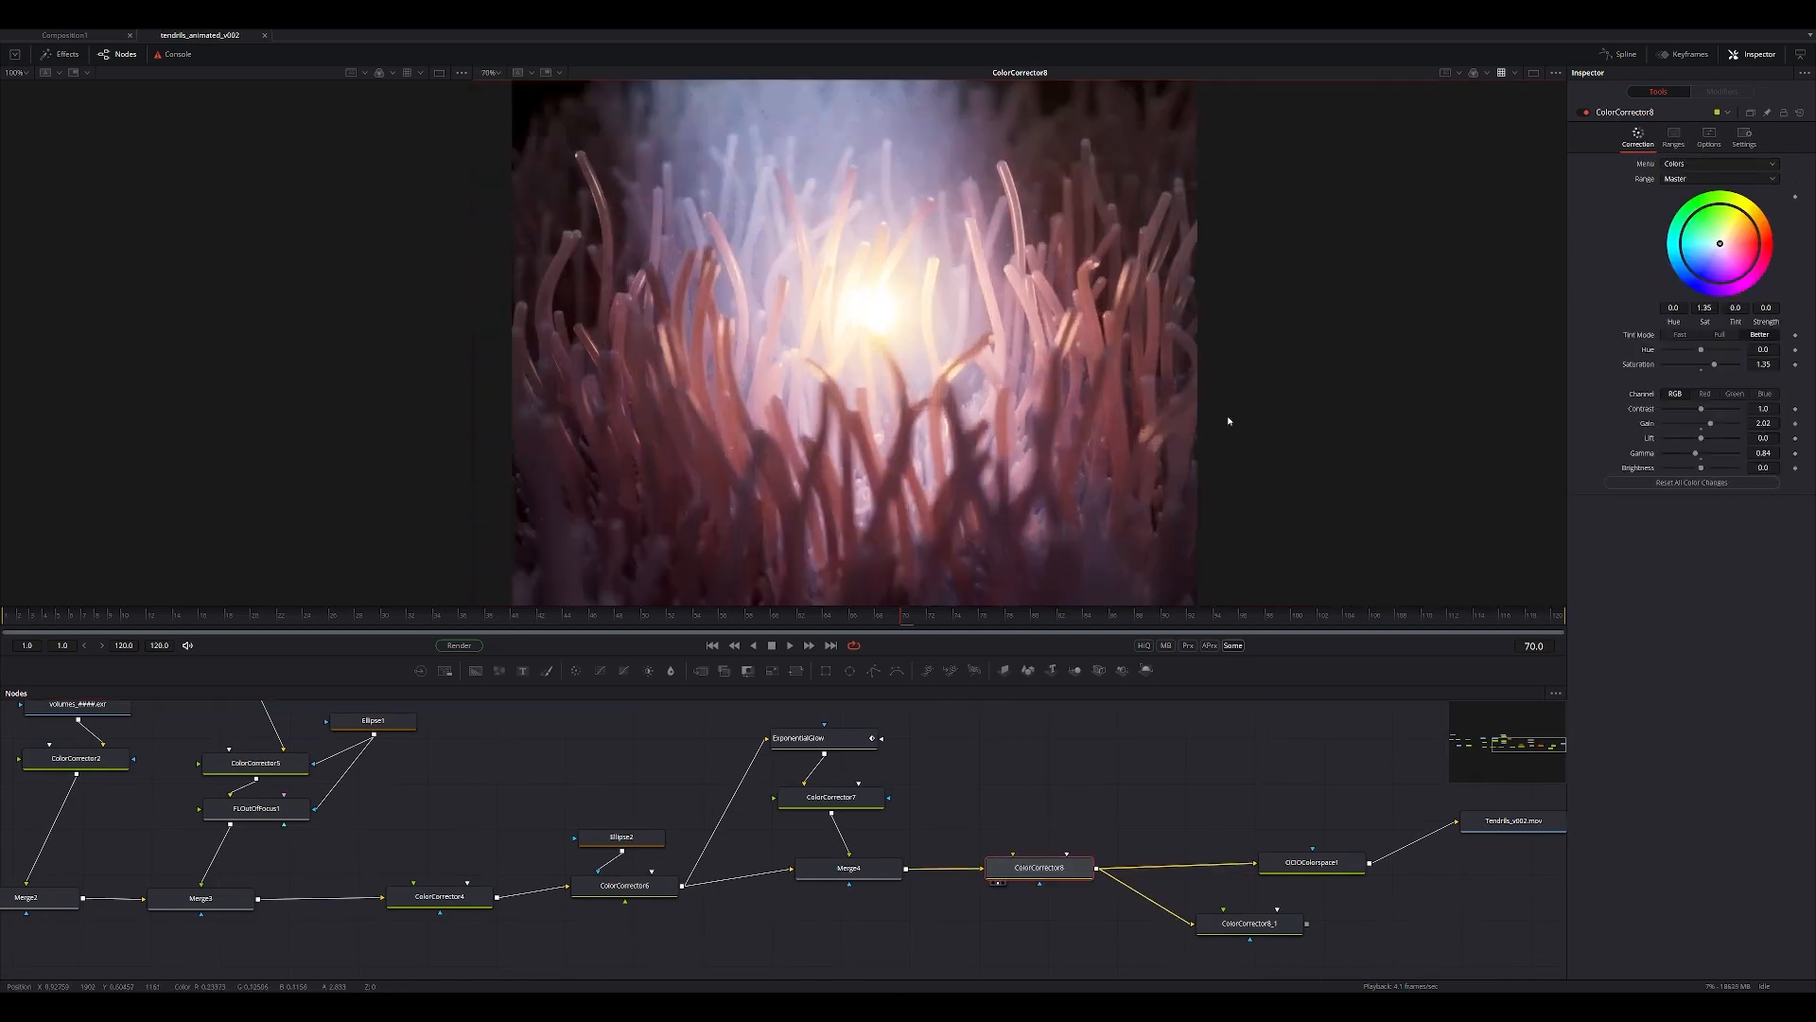
scroll(1088, 364, down, 2)
scroll(1043, 366, up, 2)
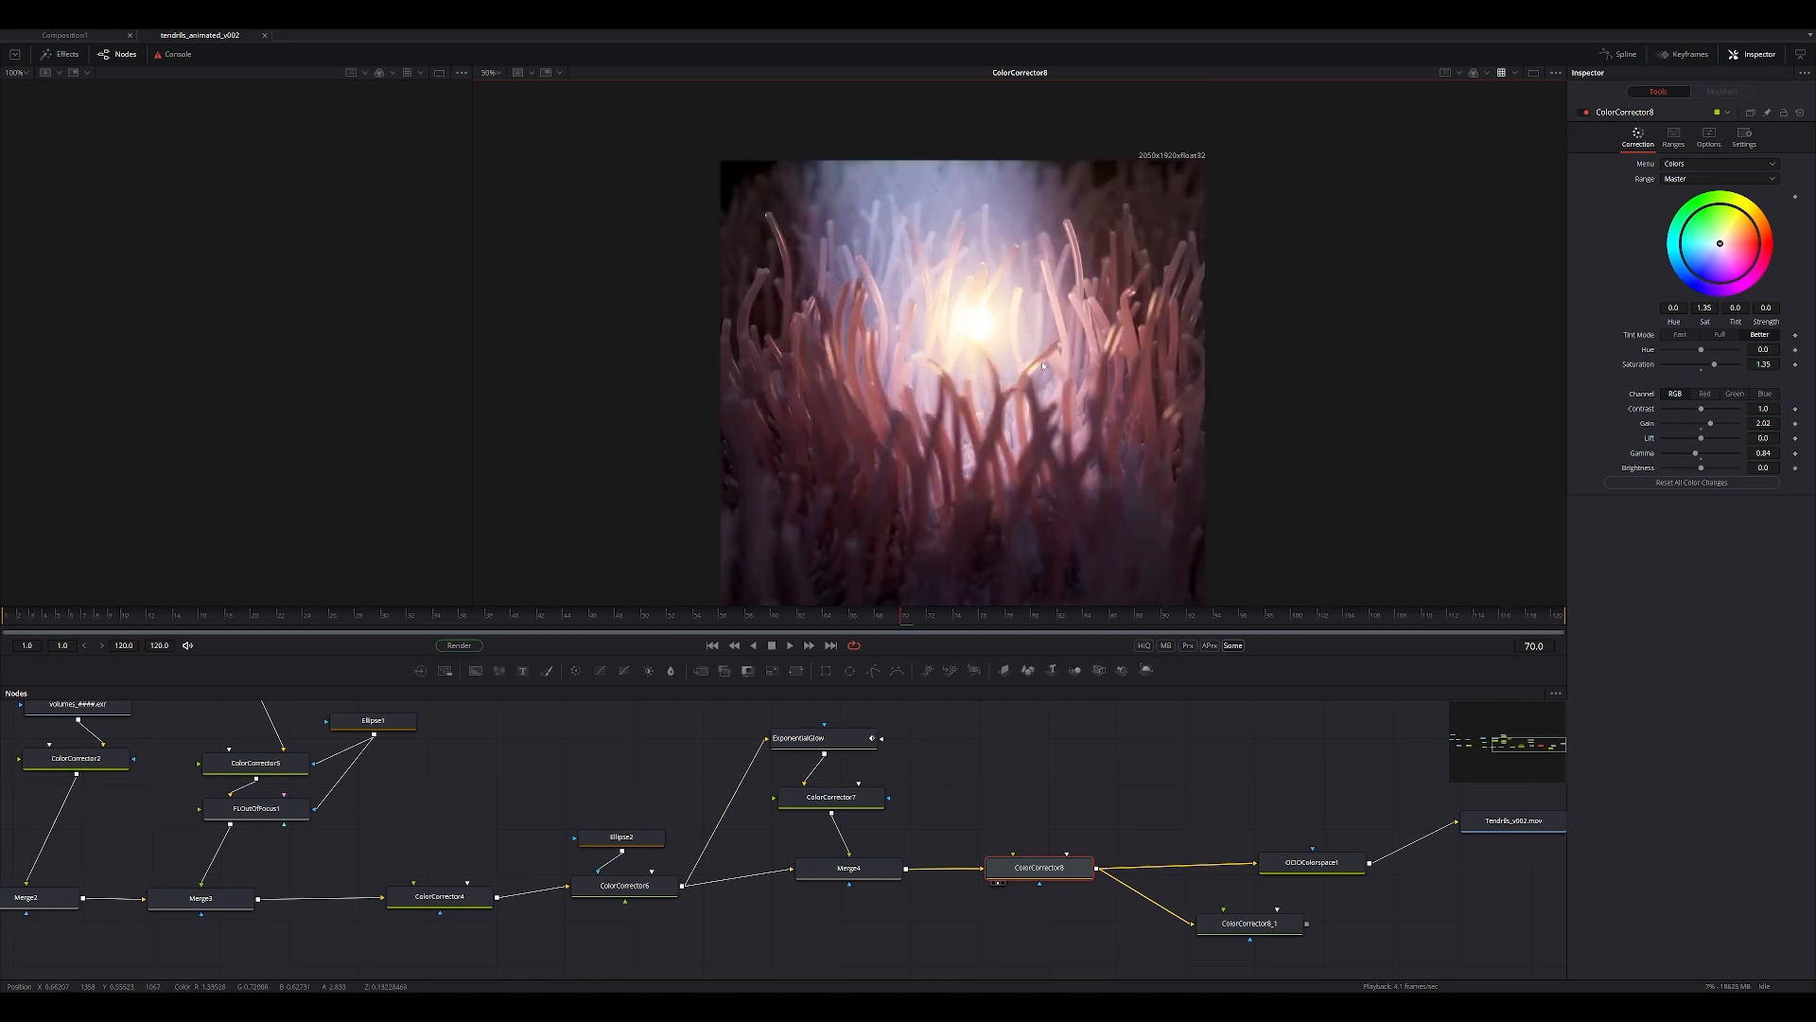
scroll(1040, 375, up, 4)
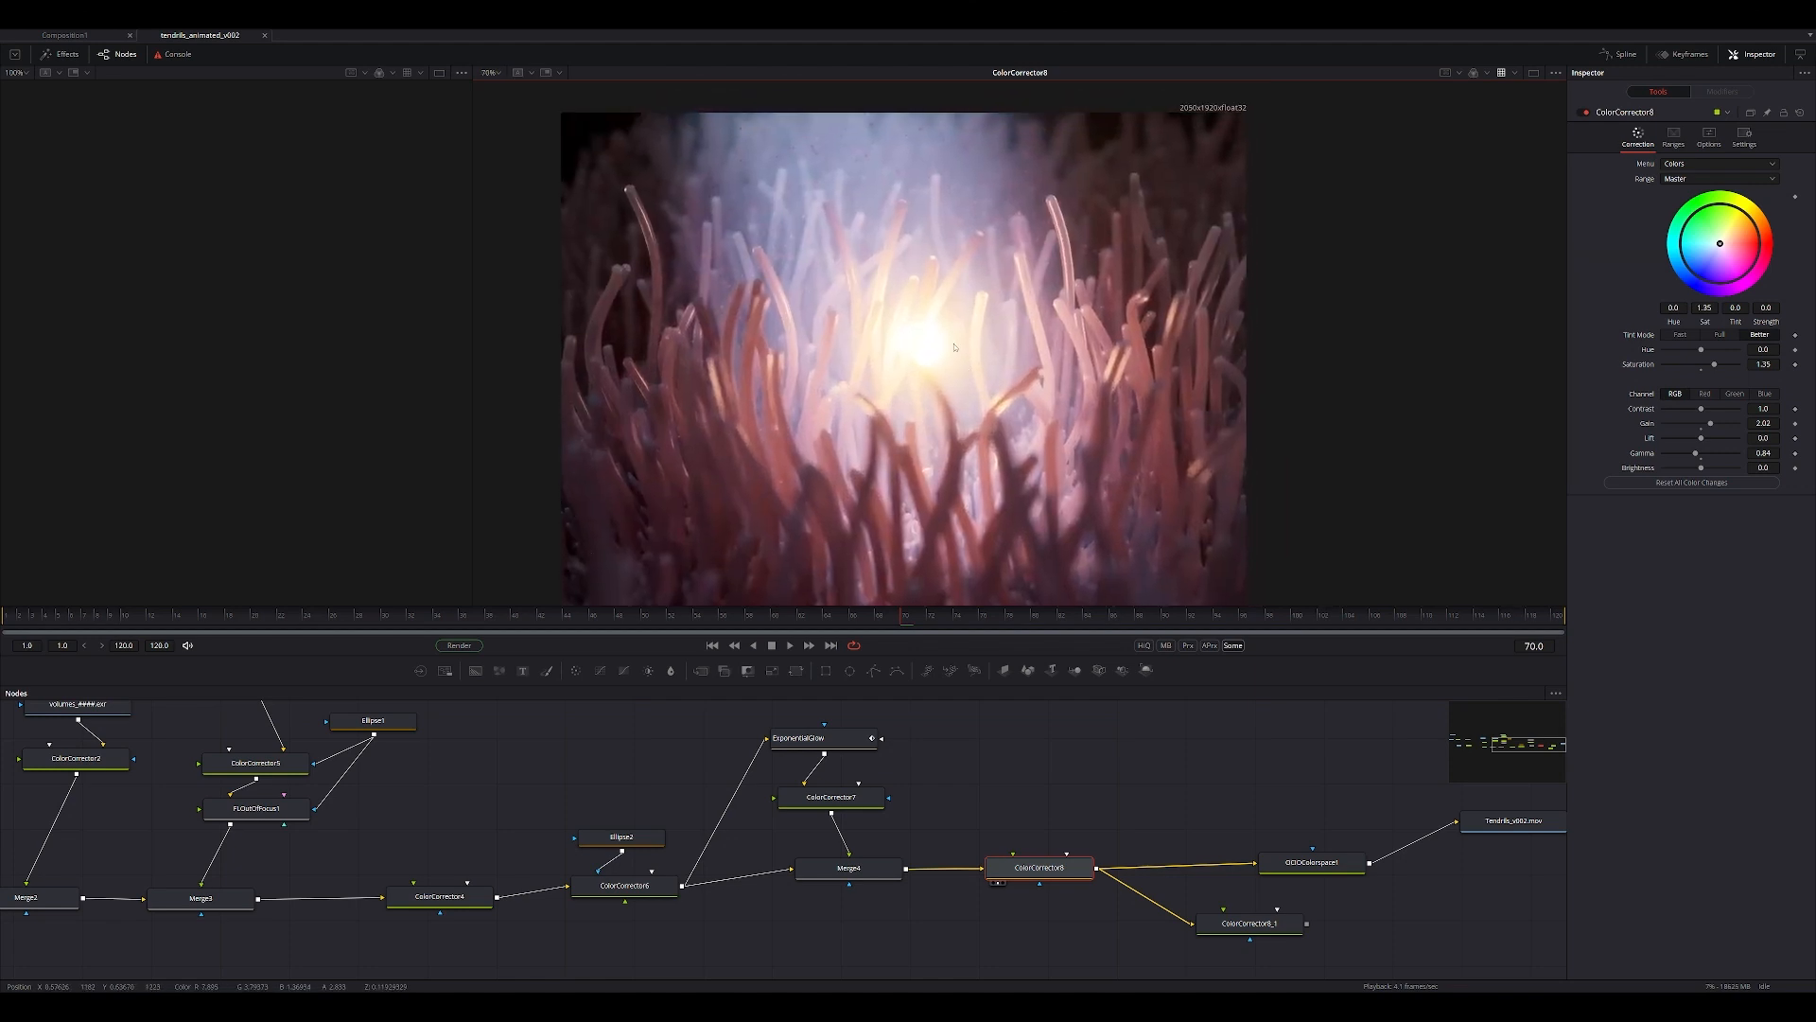
scroll(957, 348, down, 2)
middle_drag(1374, 888, 1317, 1018)
scroll(1016, 492, down, 2)
middle_drag(915, 780, 1009, 677)
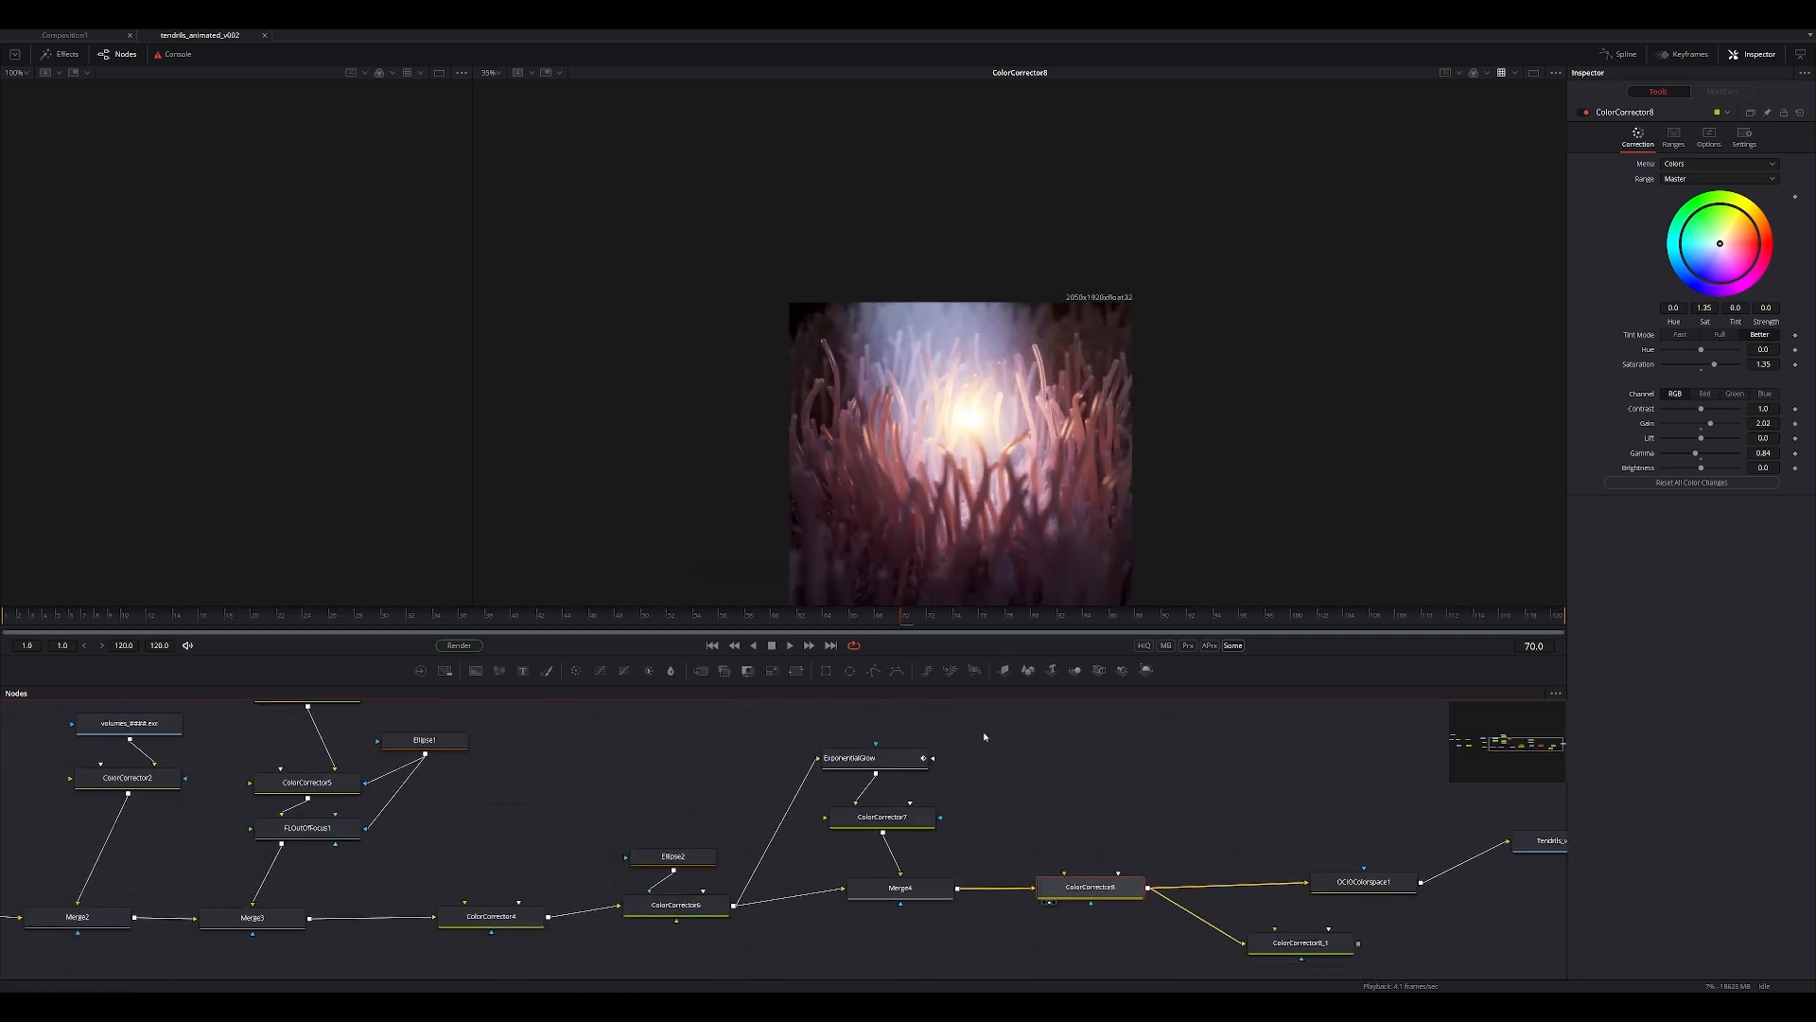
Find and launch Adobe After Effects 2022.
key(super)
text(af)
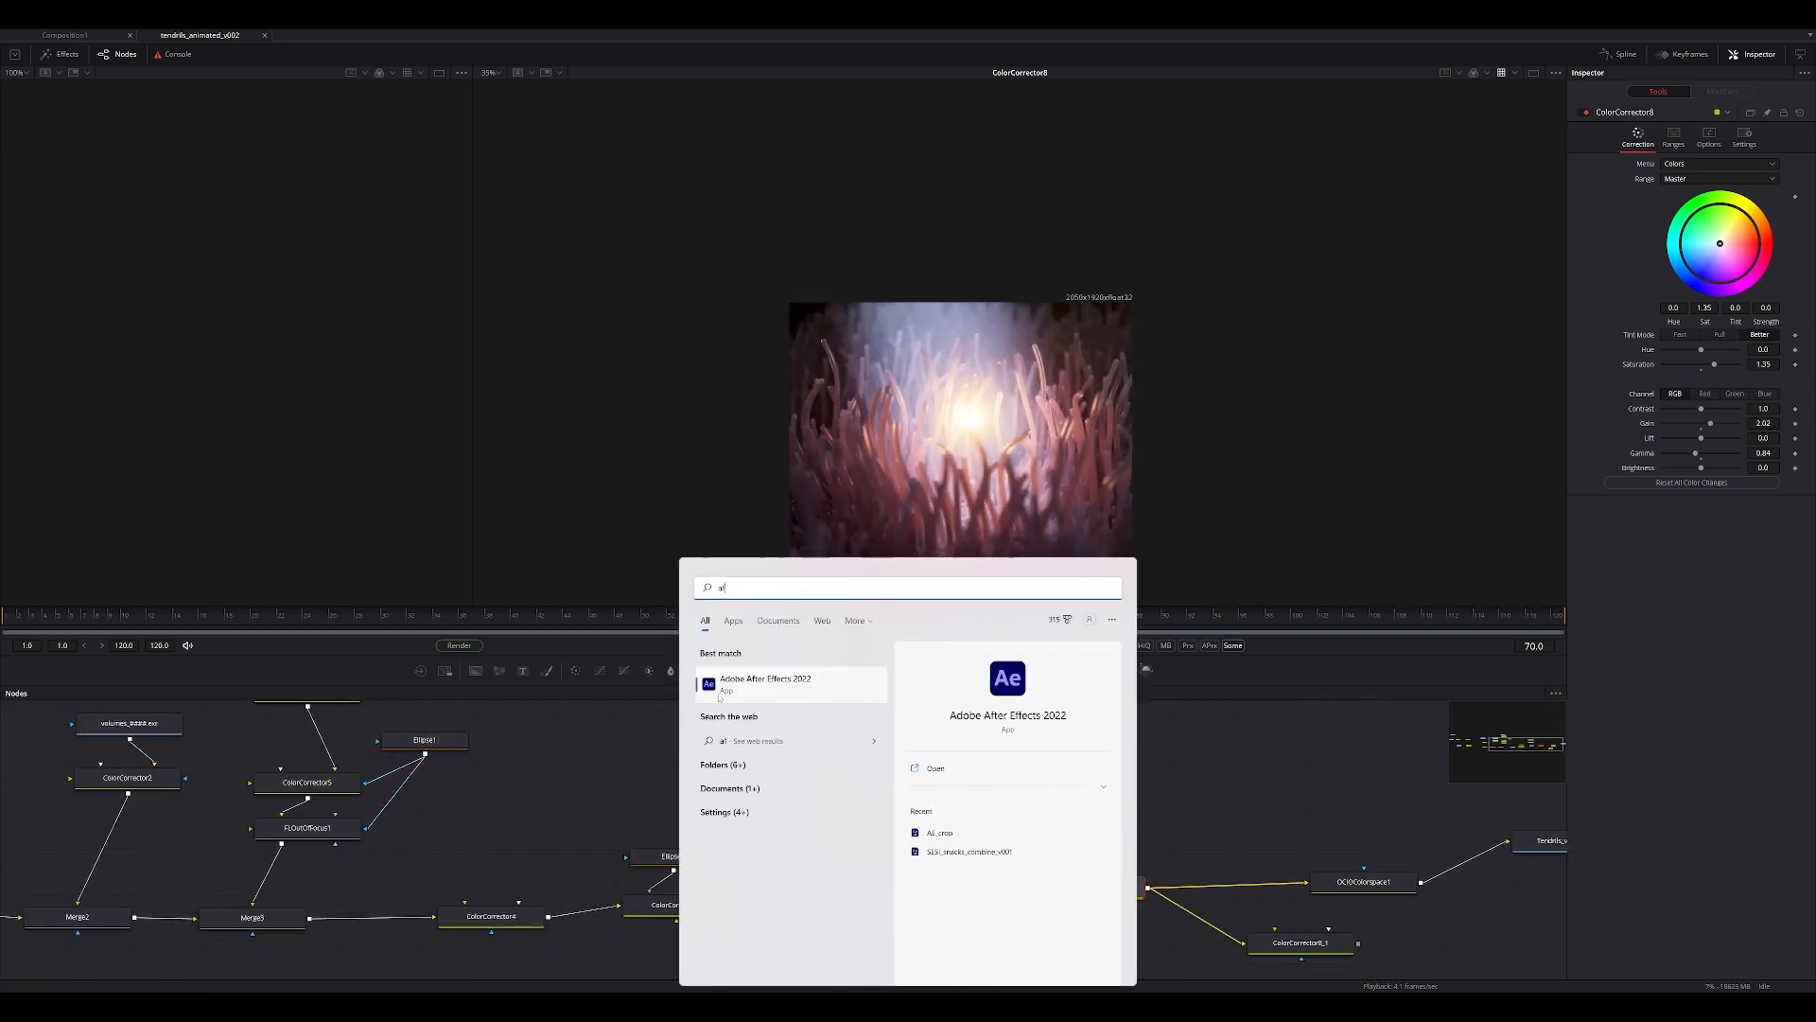
key(Return)
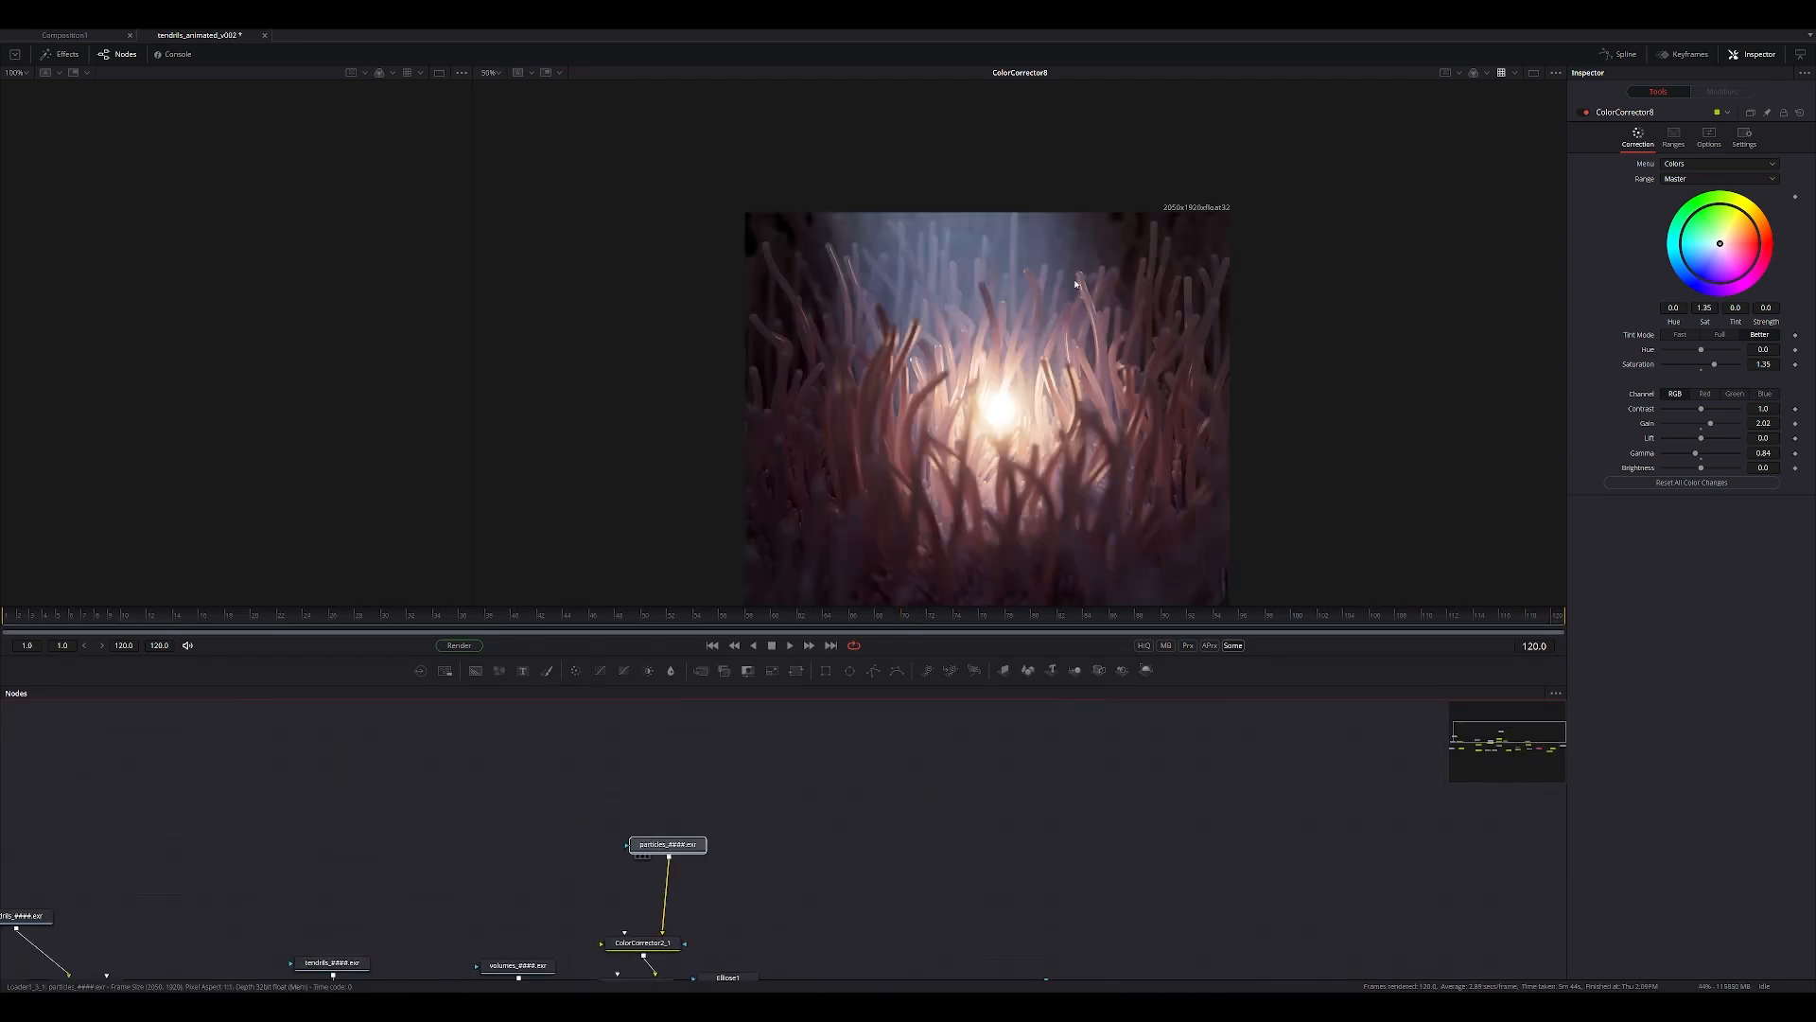
View the particles loader's output at several frames and play it back to examine the particle motion.
drag(1076, 284, 1050, 336)
drag(405, 616, 703, 613)
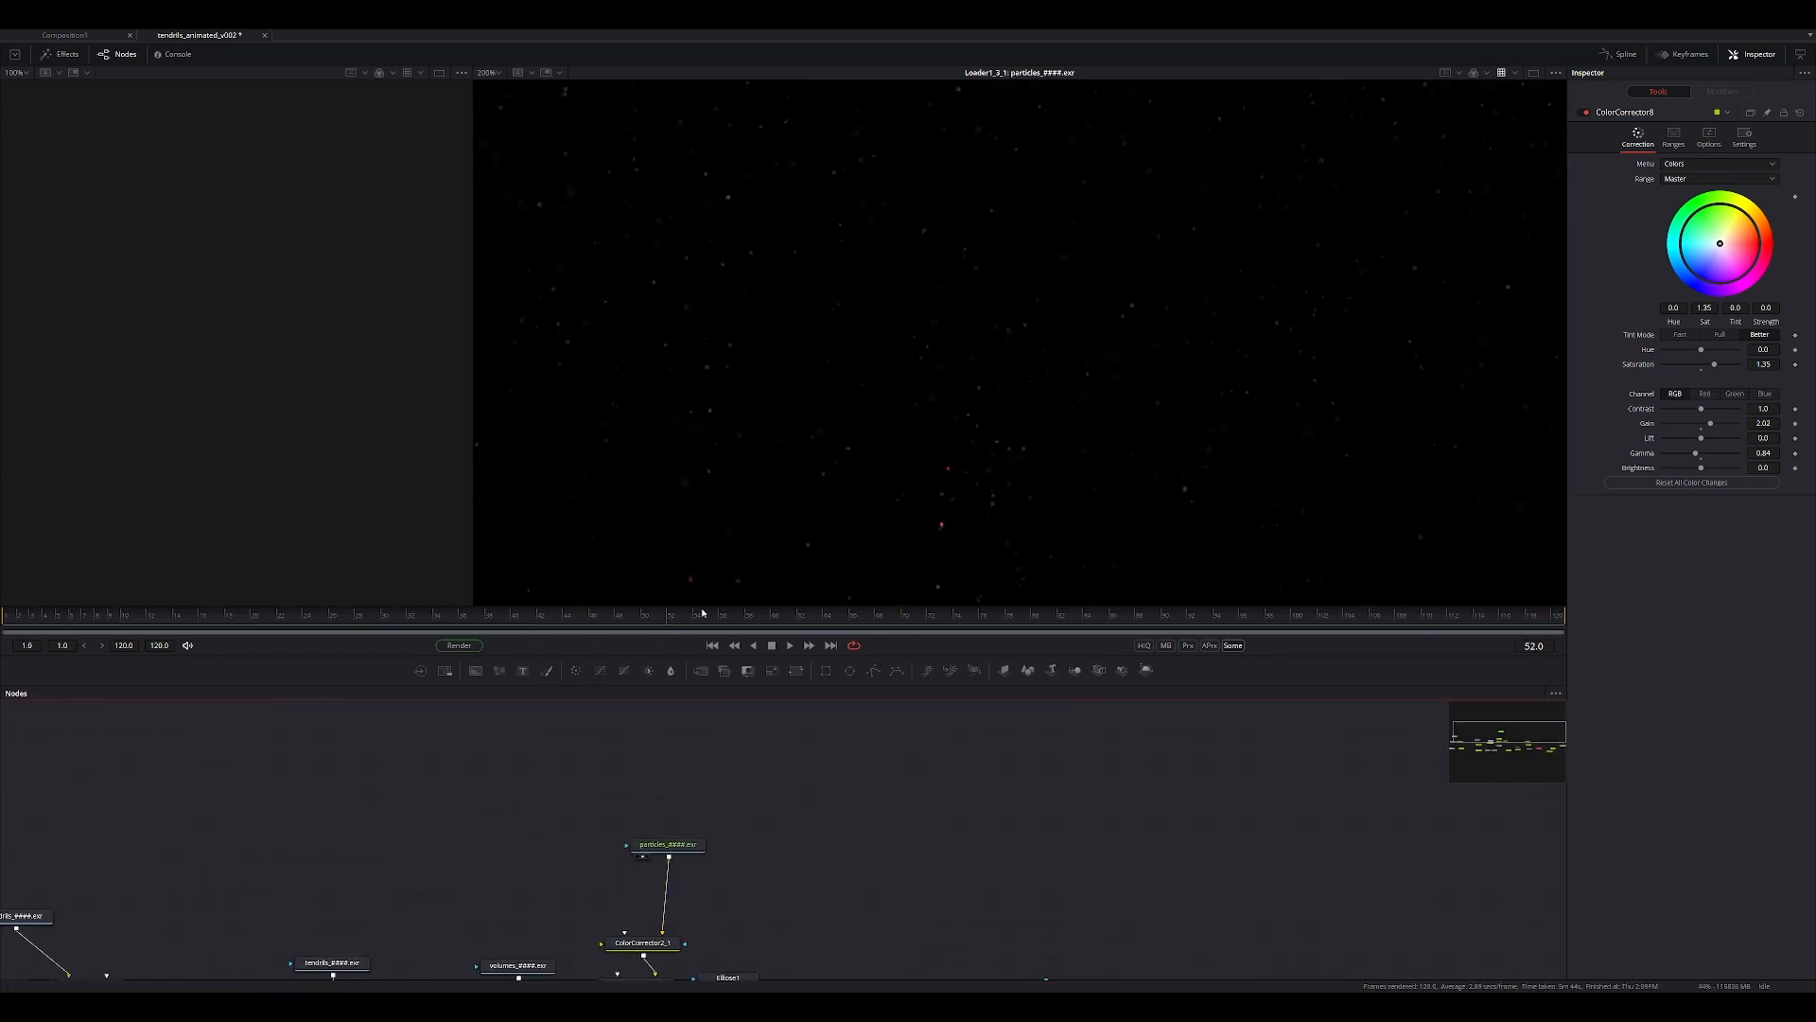
ctrl+scroll(855, 356, up, 2)
middle_drag(912, 502, 954, 460)
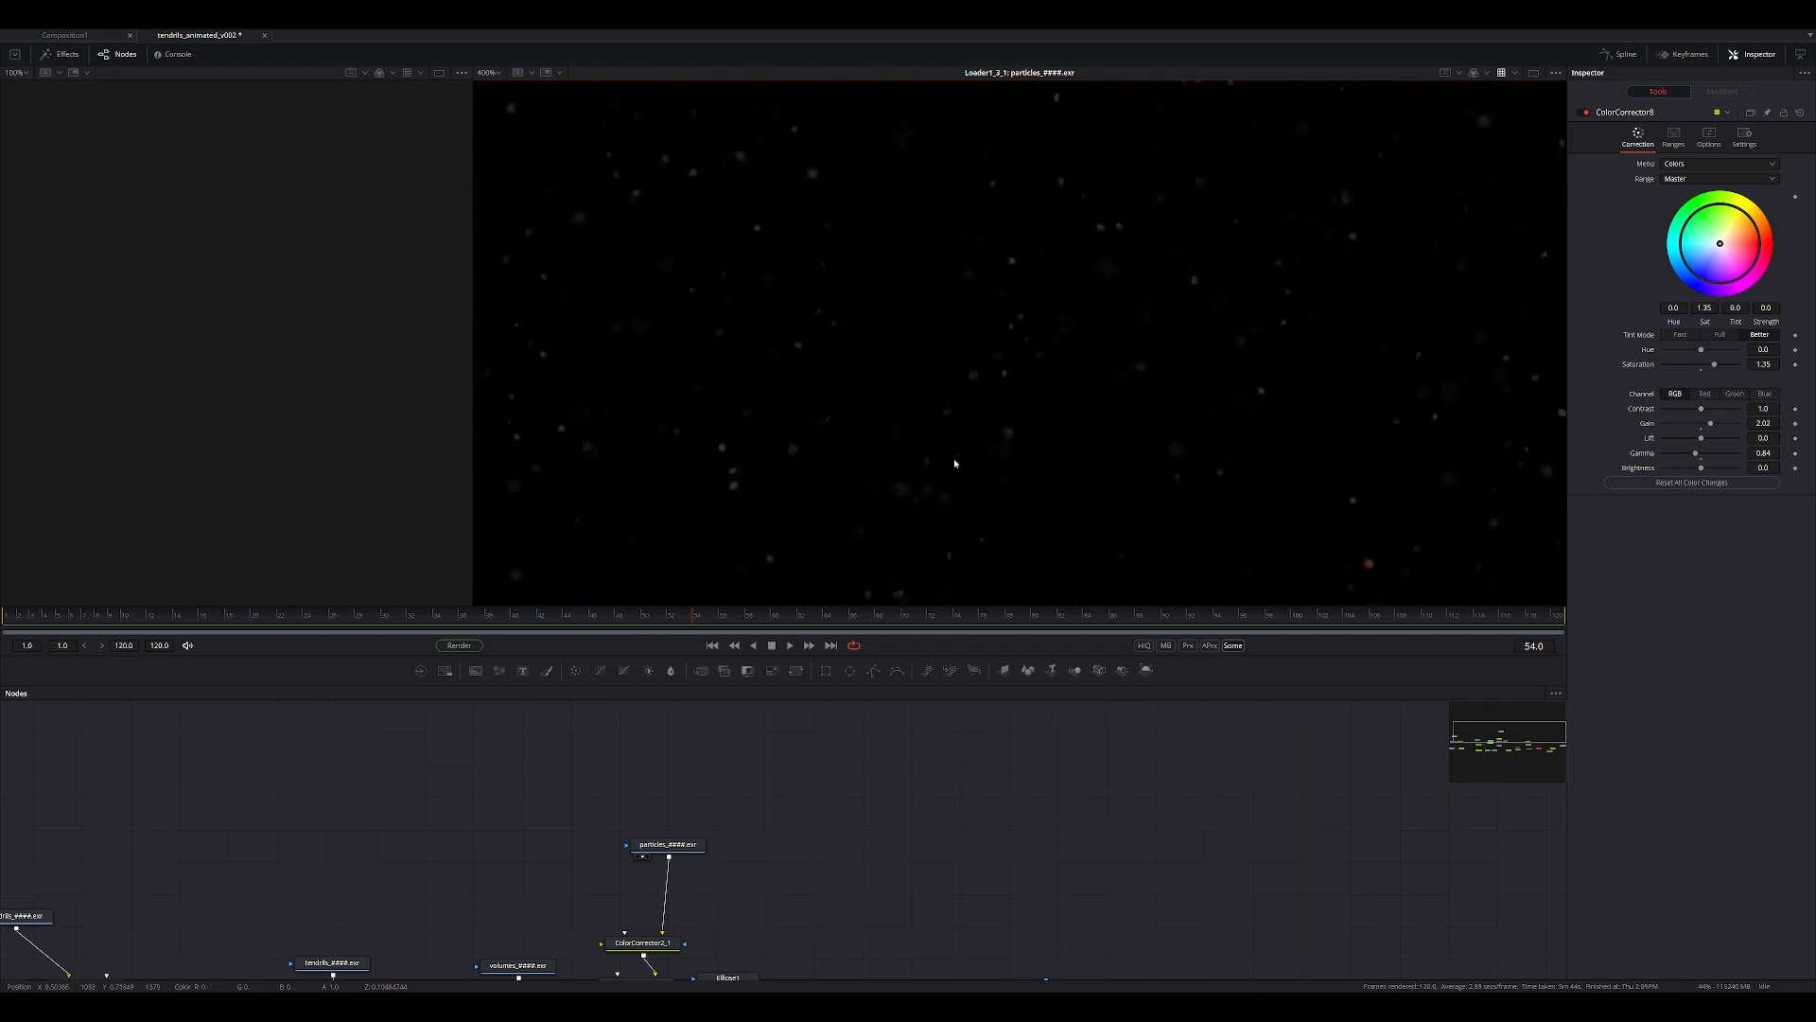
click(789, 647)
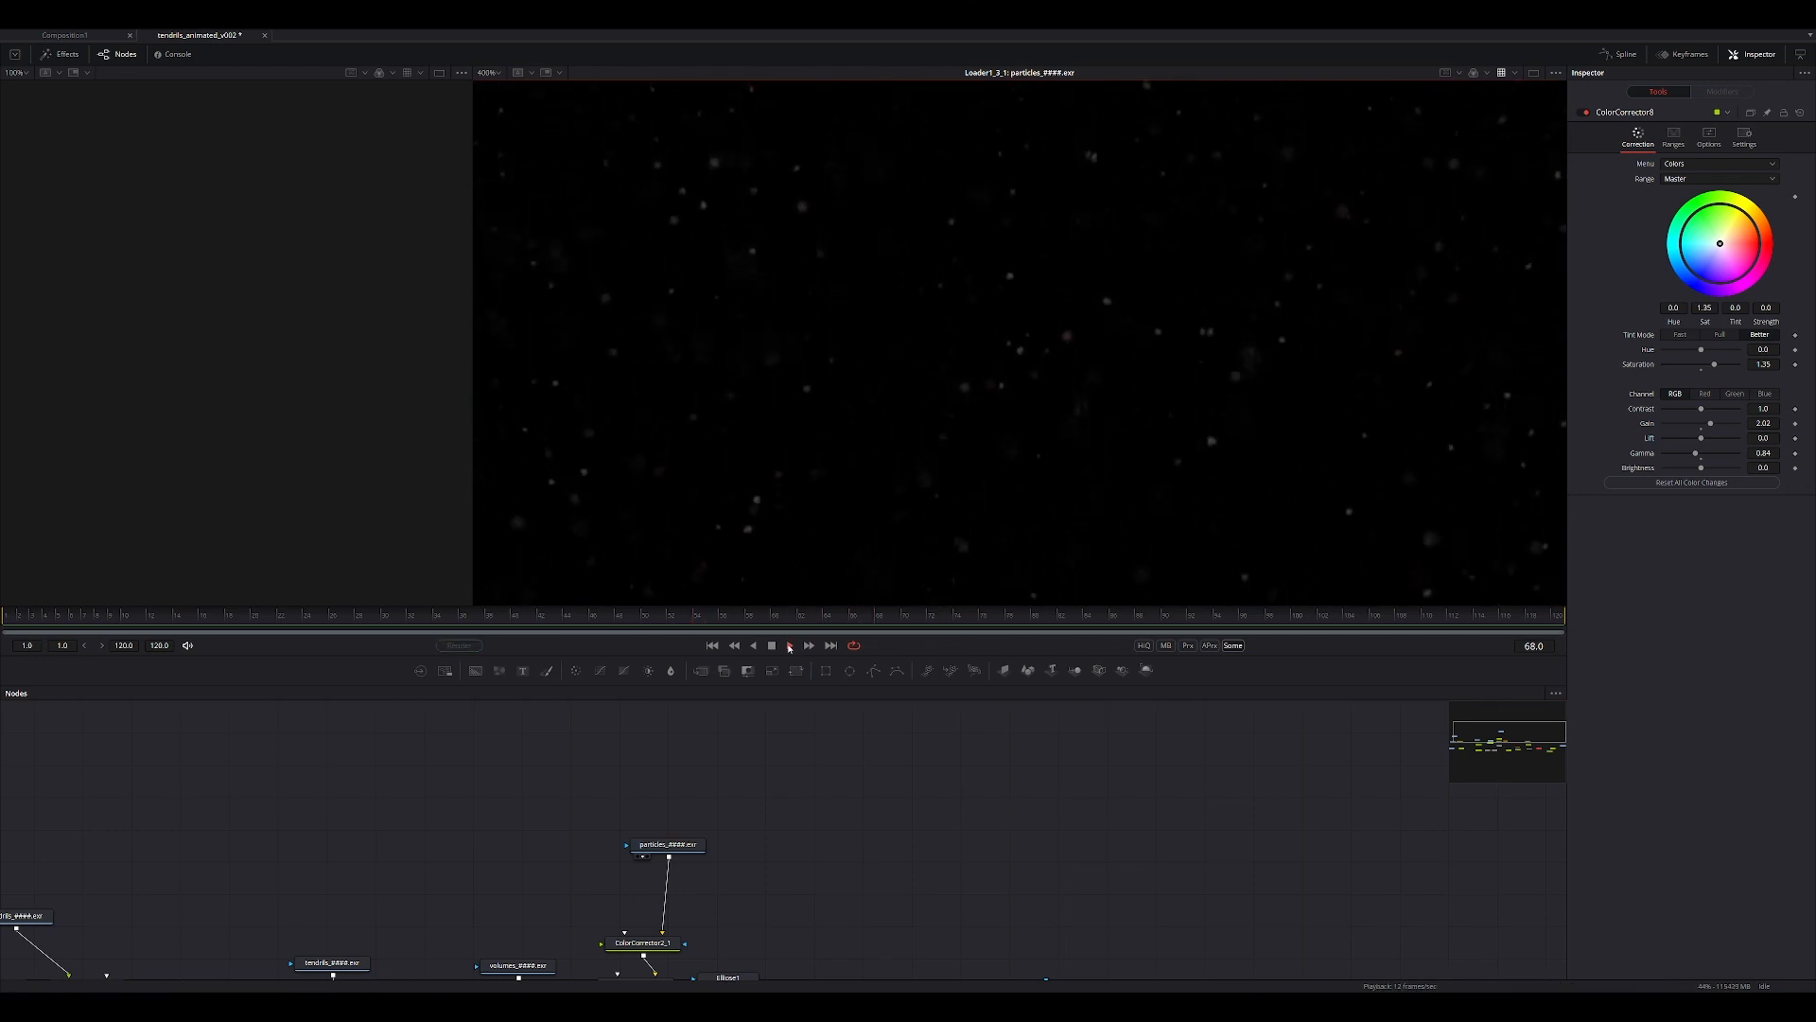
click(773, 647)
ctrl+scroll(864, 386, down, 2)
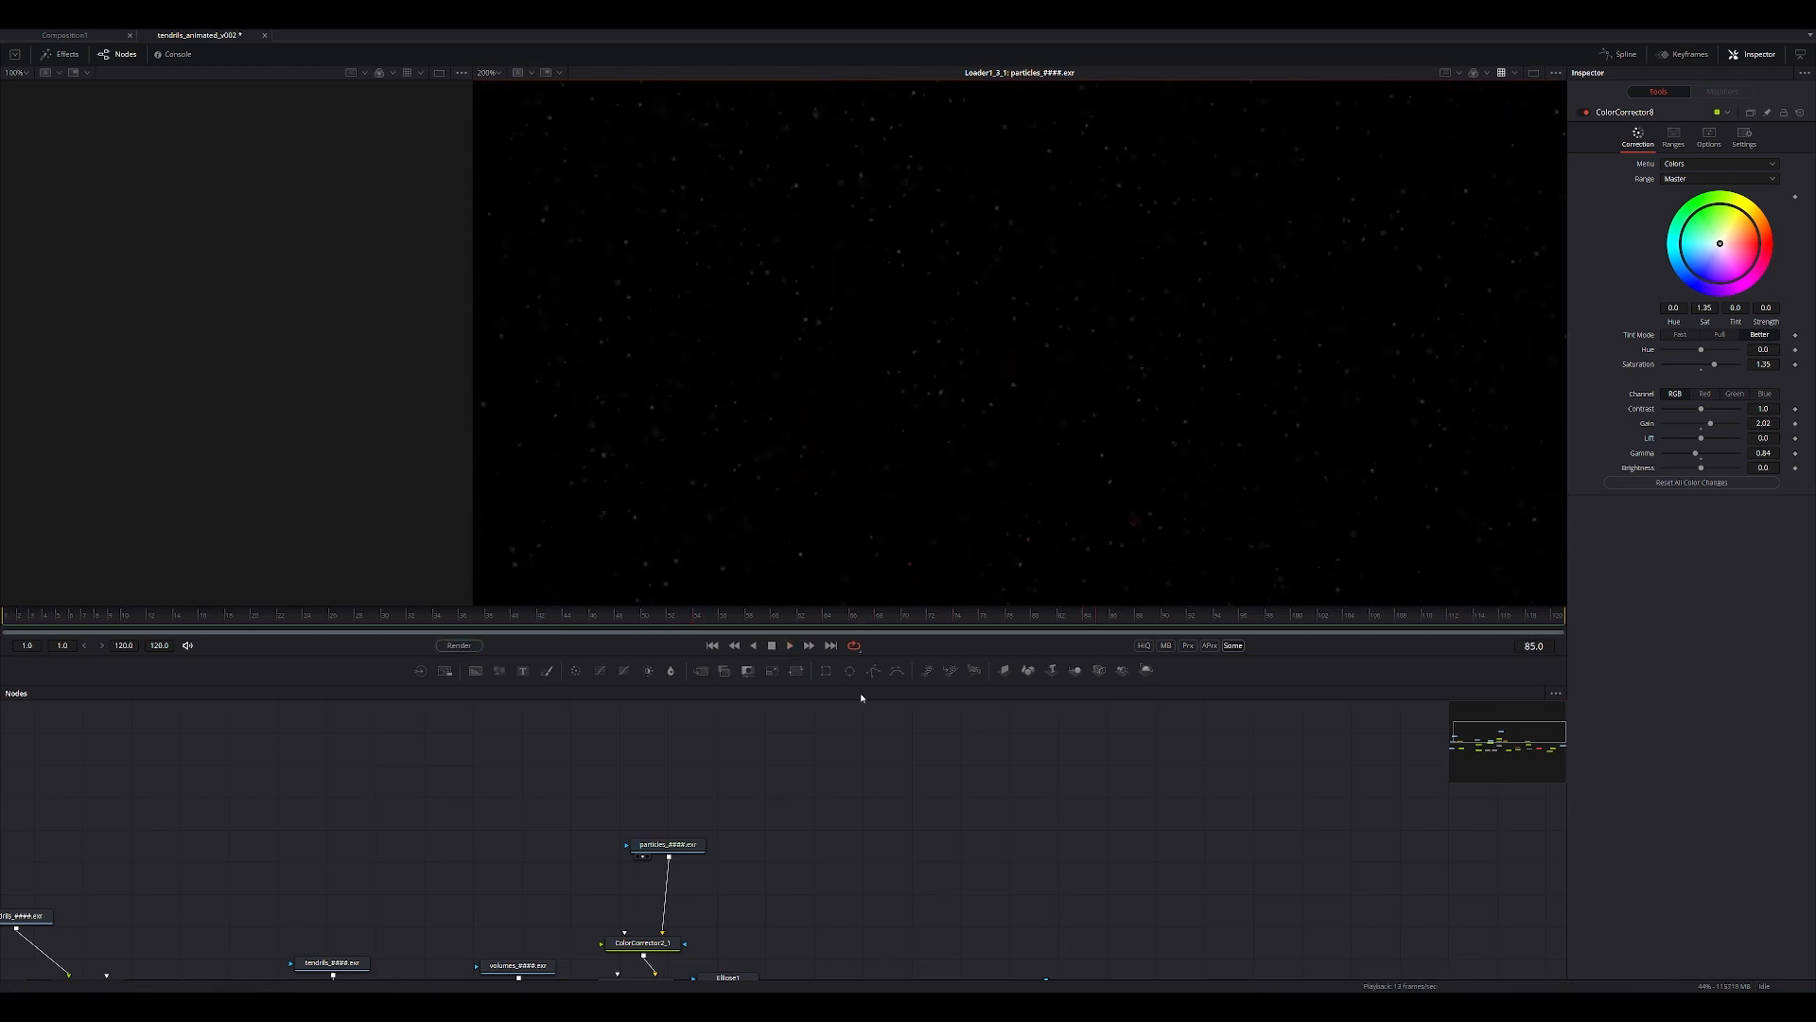
ctrl+scroll(889, 719, down, 3)
ctrl+scroll(775, 860, up, 3)
Look over the node graph from the particles loader down to the final merge and color correction chain.
click(721, 877)
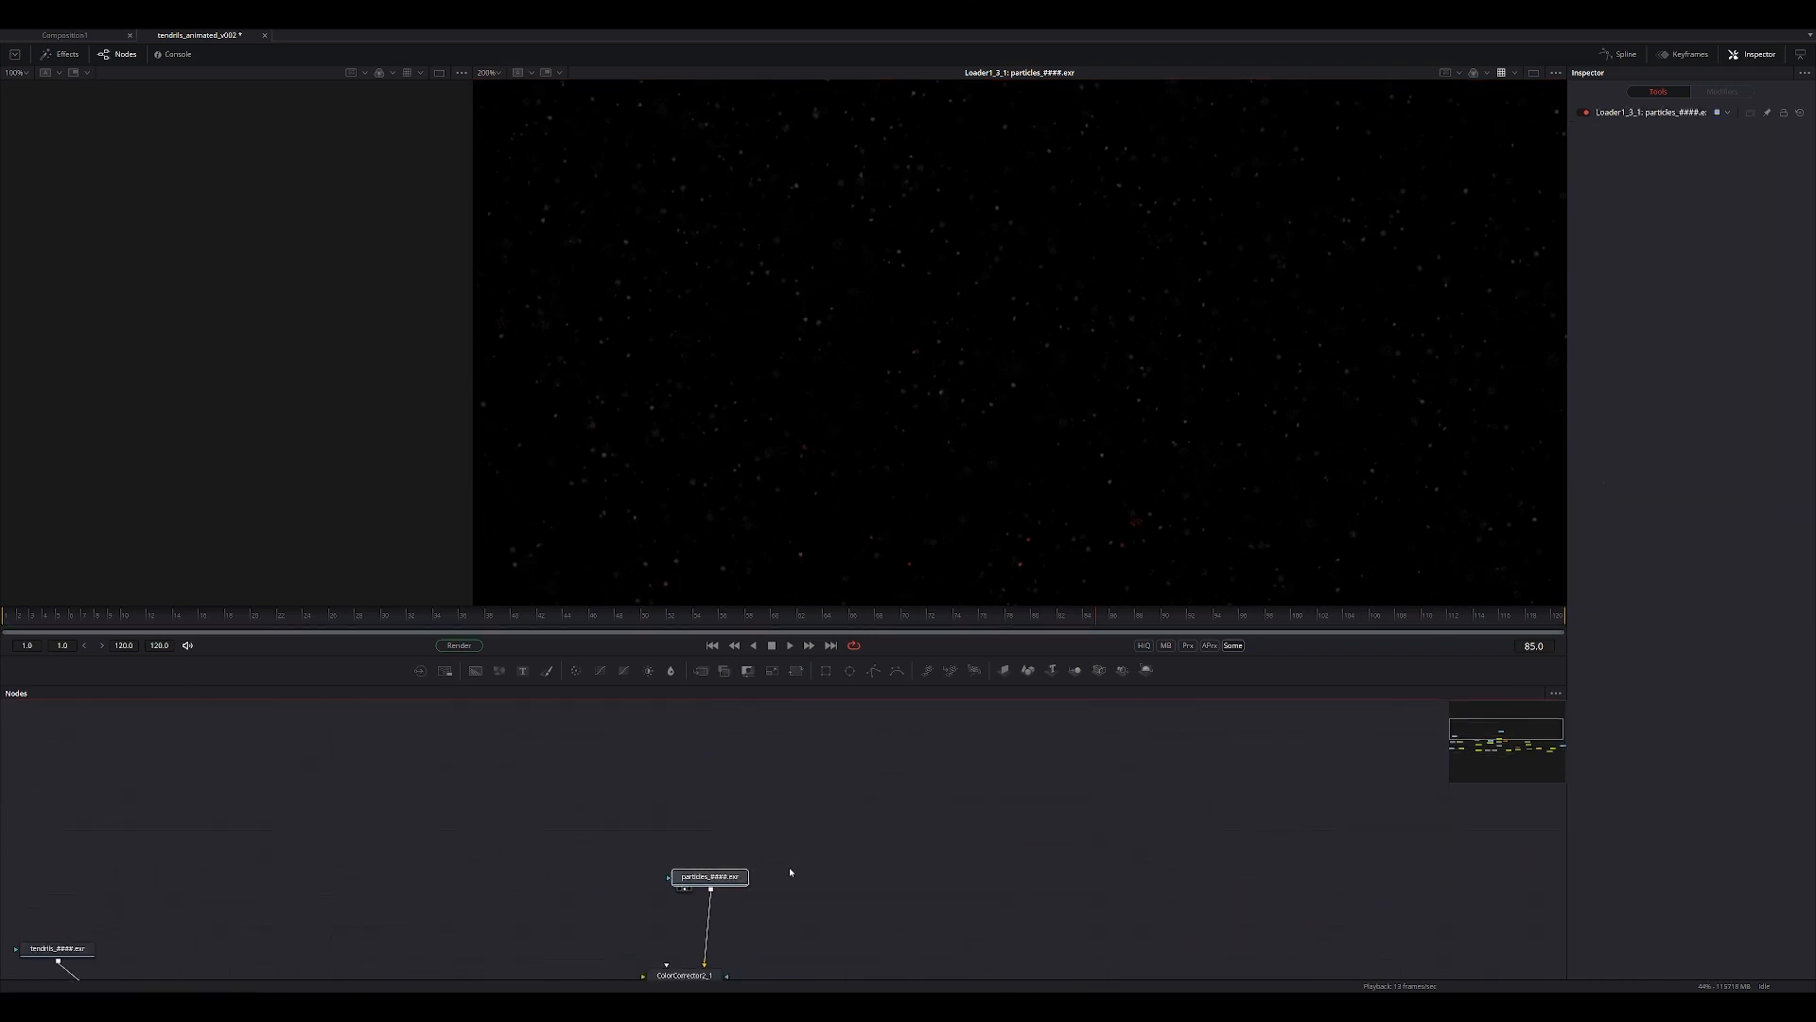
key(ctrl+v)
key(ctrl+z)
middle_drag(806, 975, 812, 798)
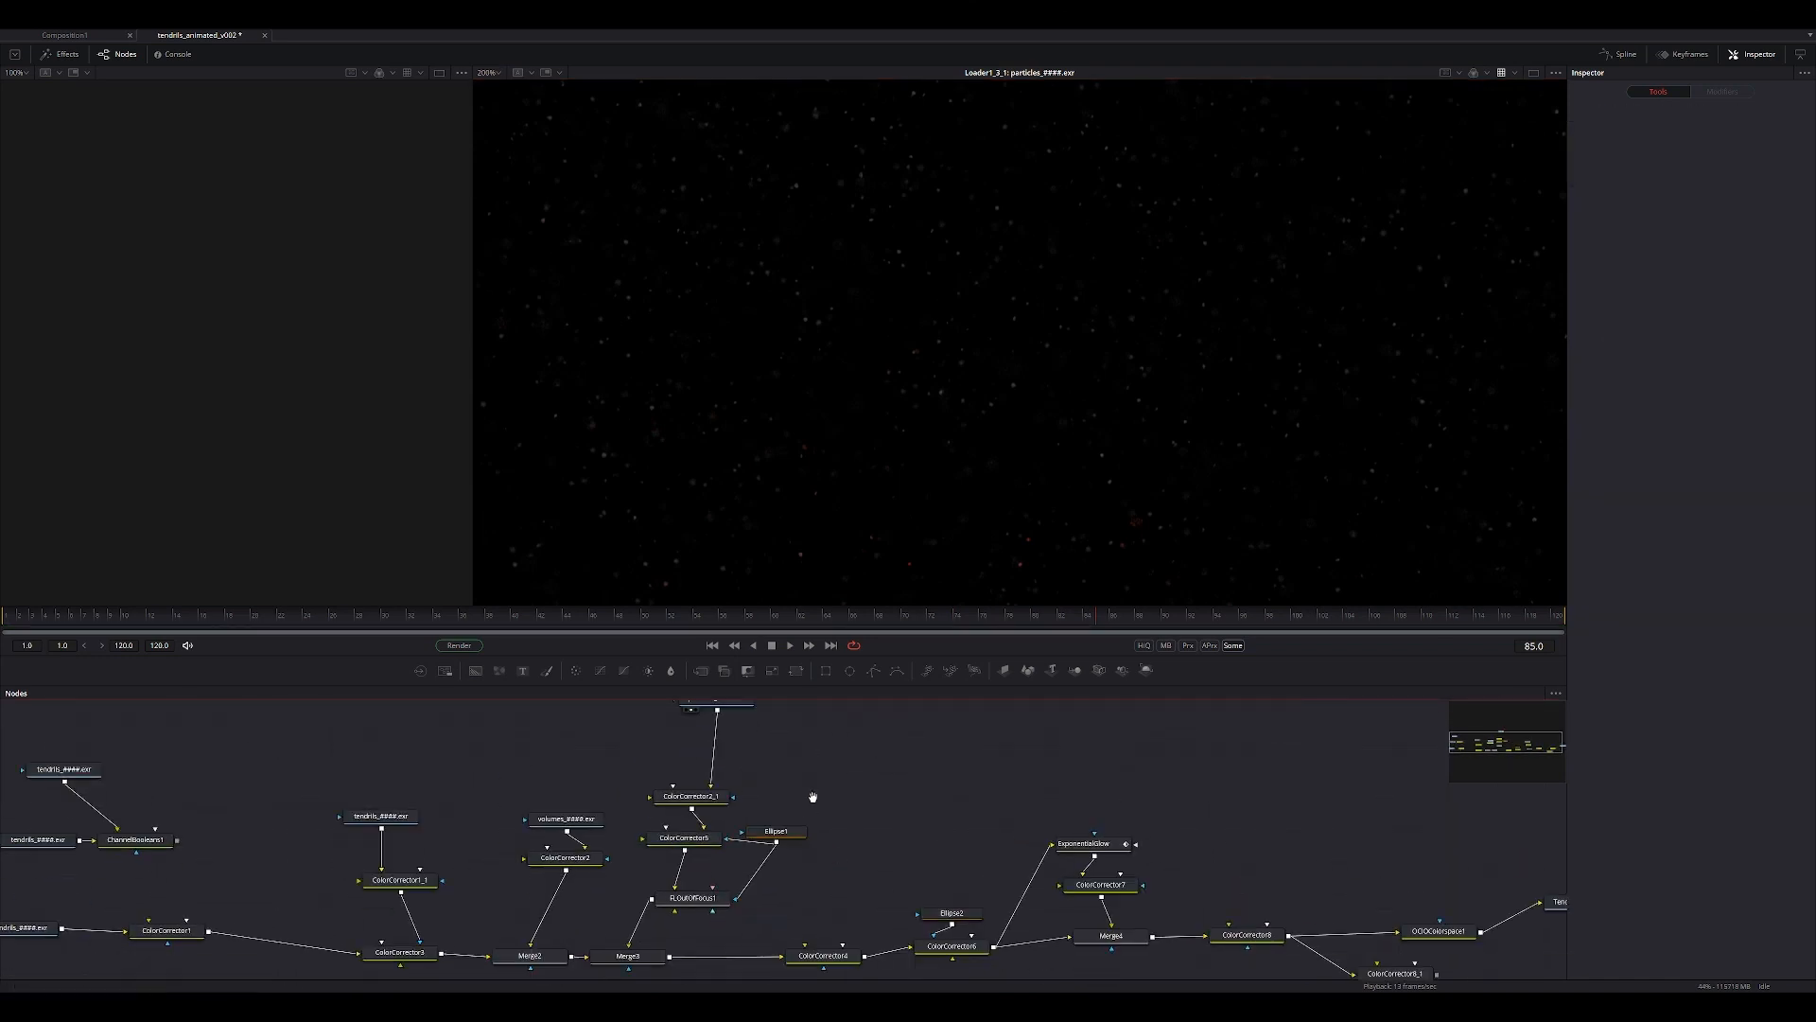
middle_drag(980, 984, 995, 830)
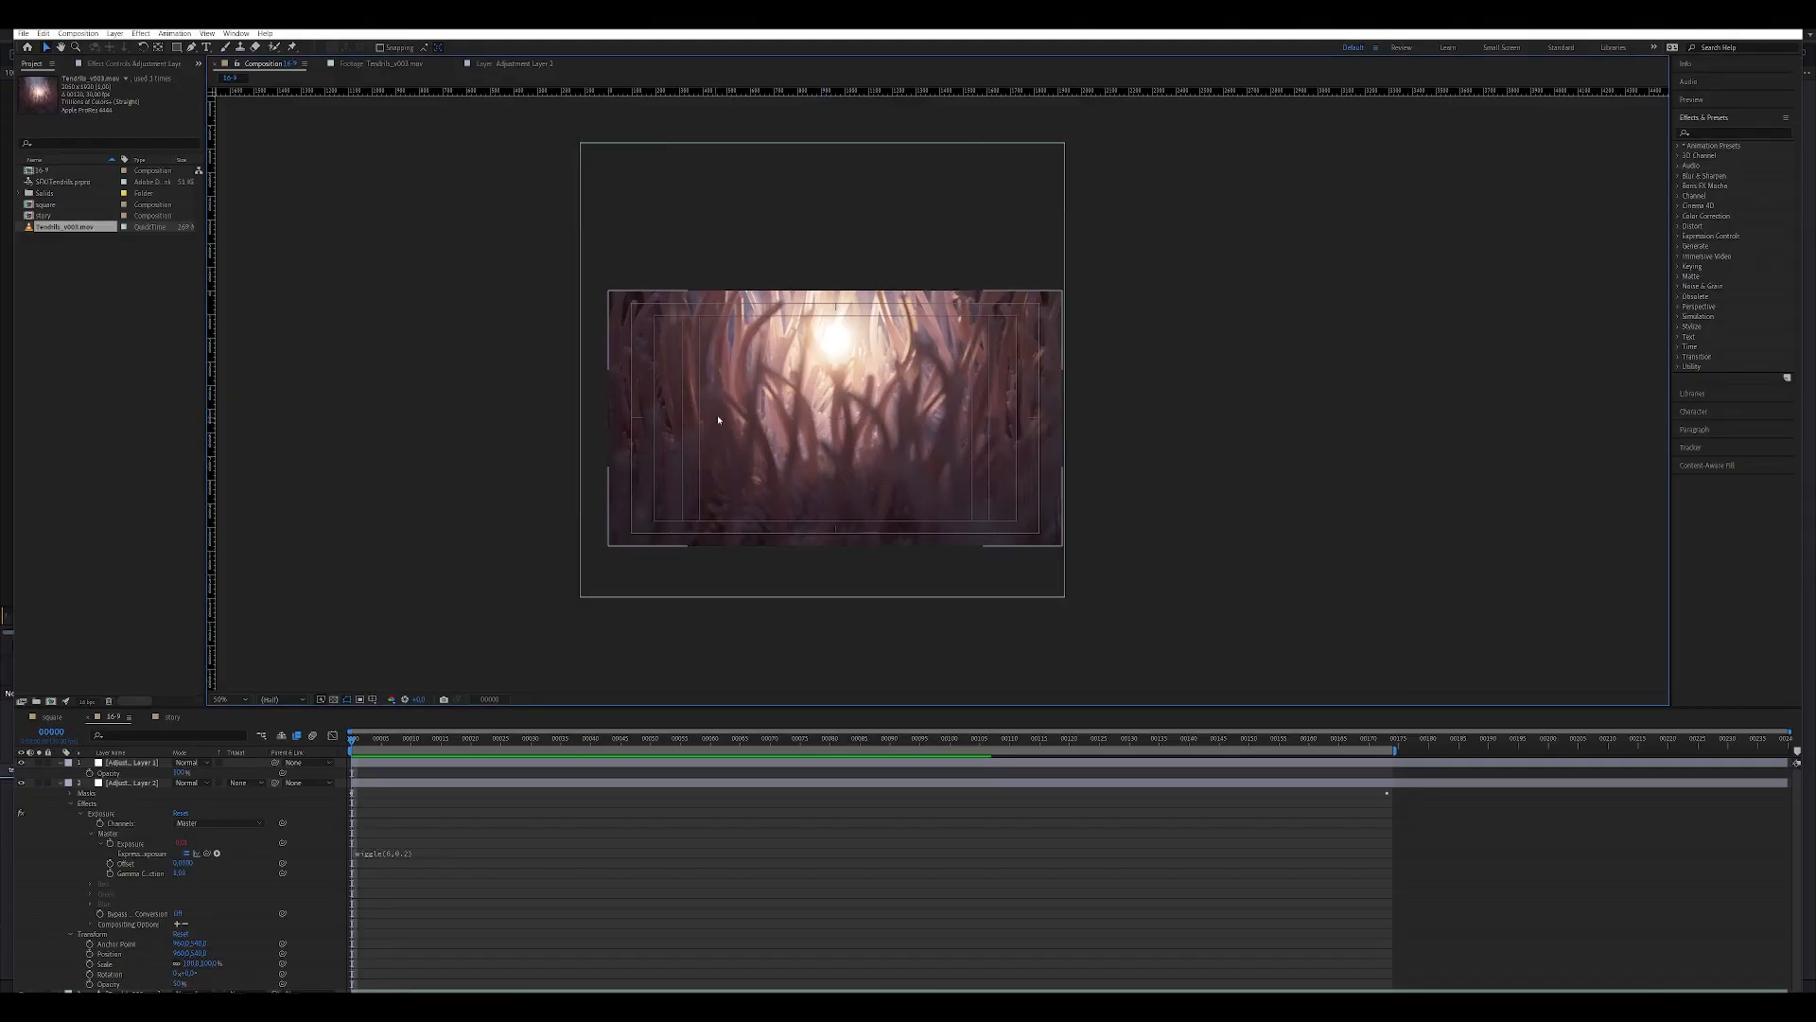
scroll(717, 414, up, 2)
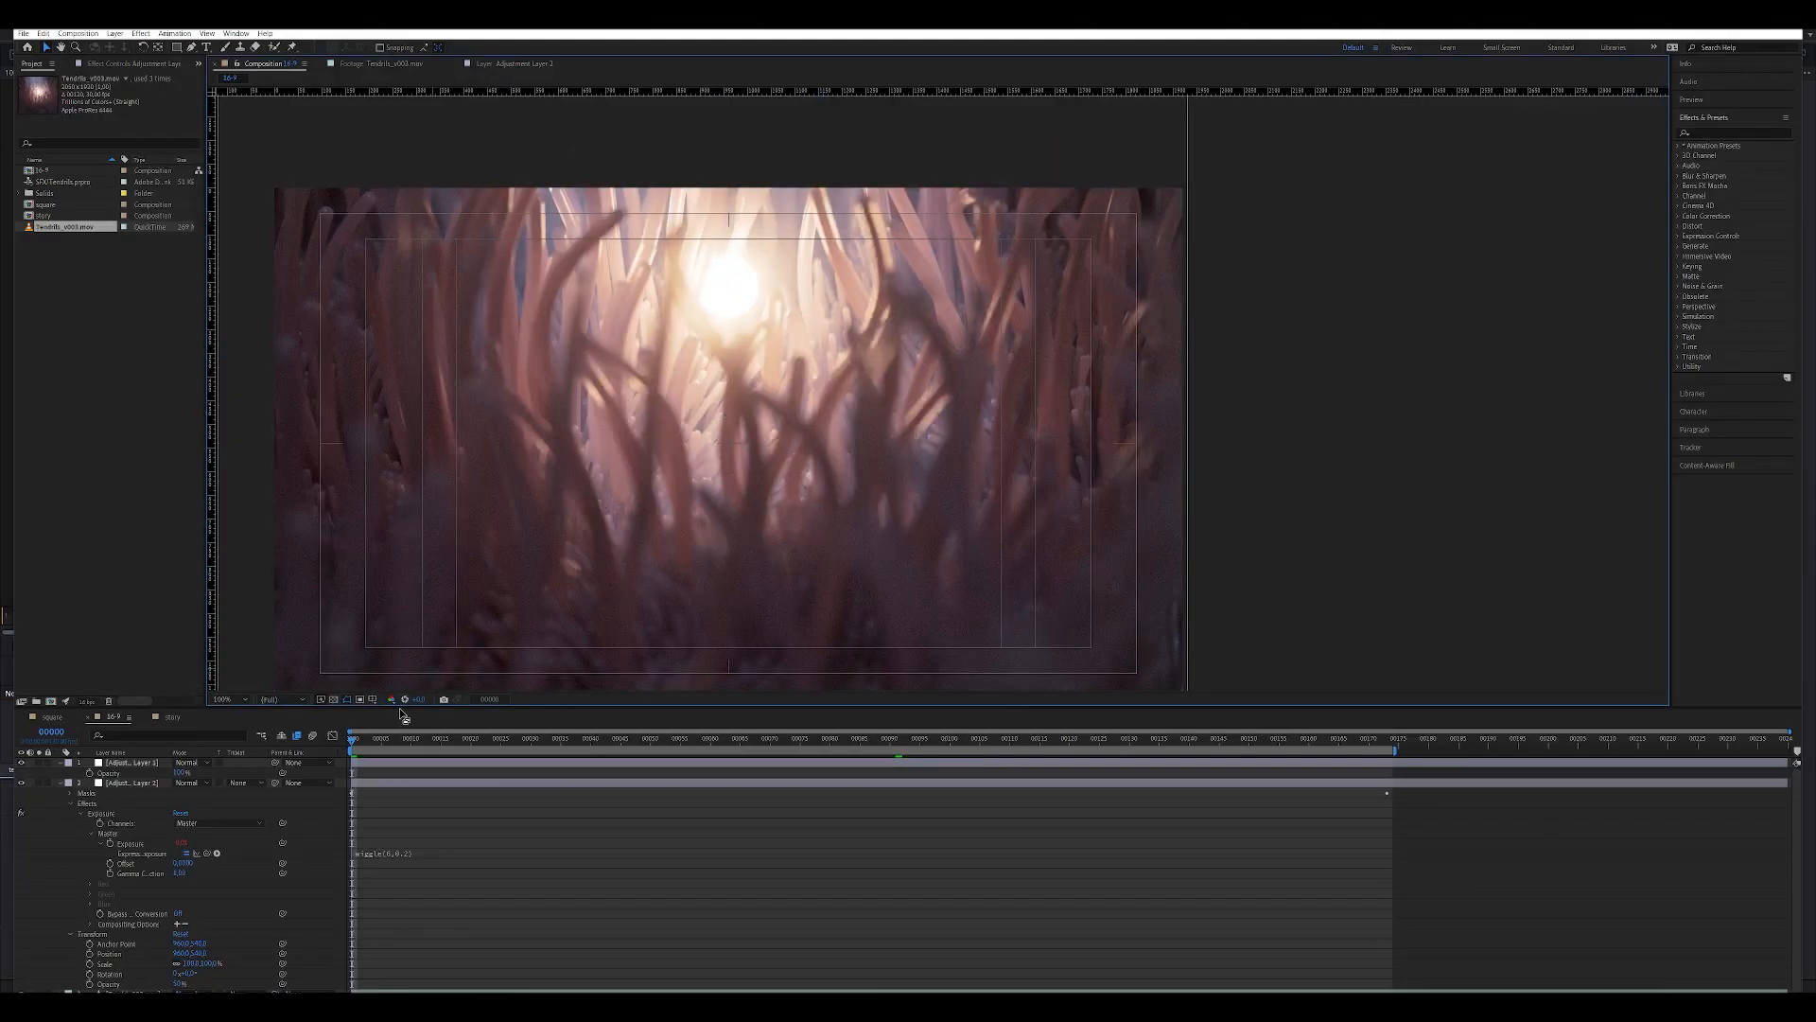
Switch to After Effects, go to the first frame, collapse the second adjustment layer's properties, and examine the widescreen framing.
click(352, 744)
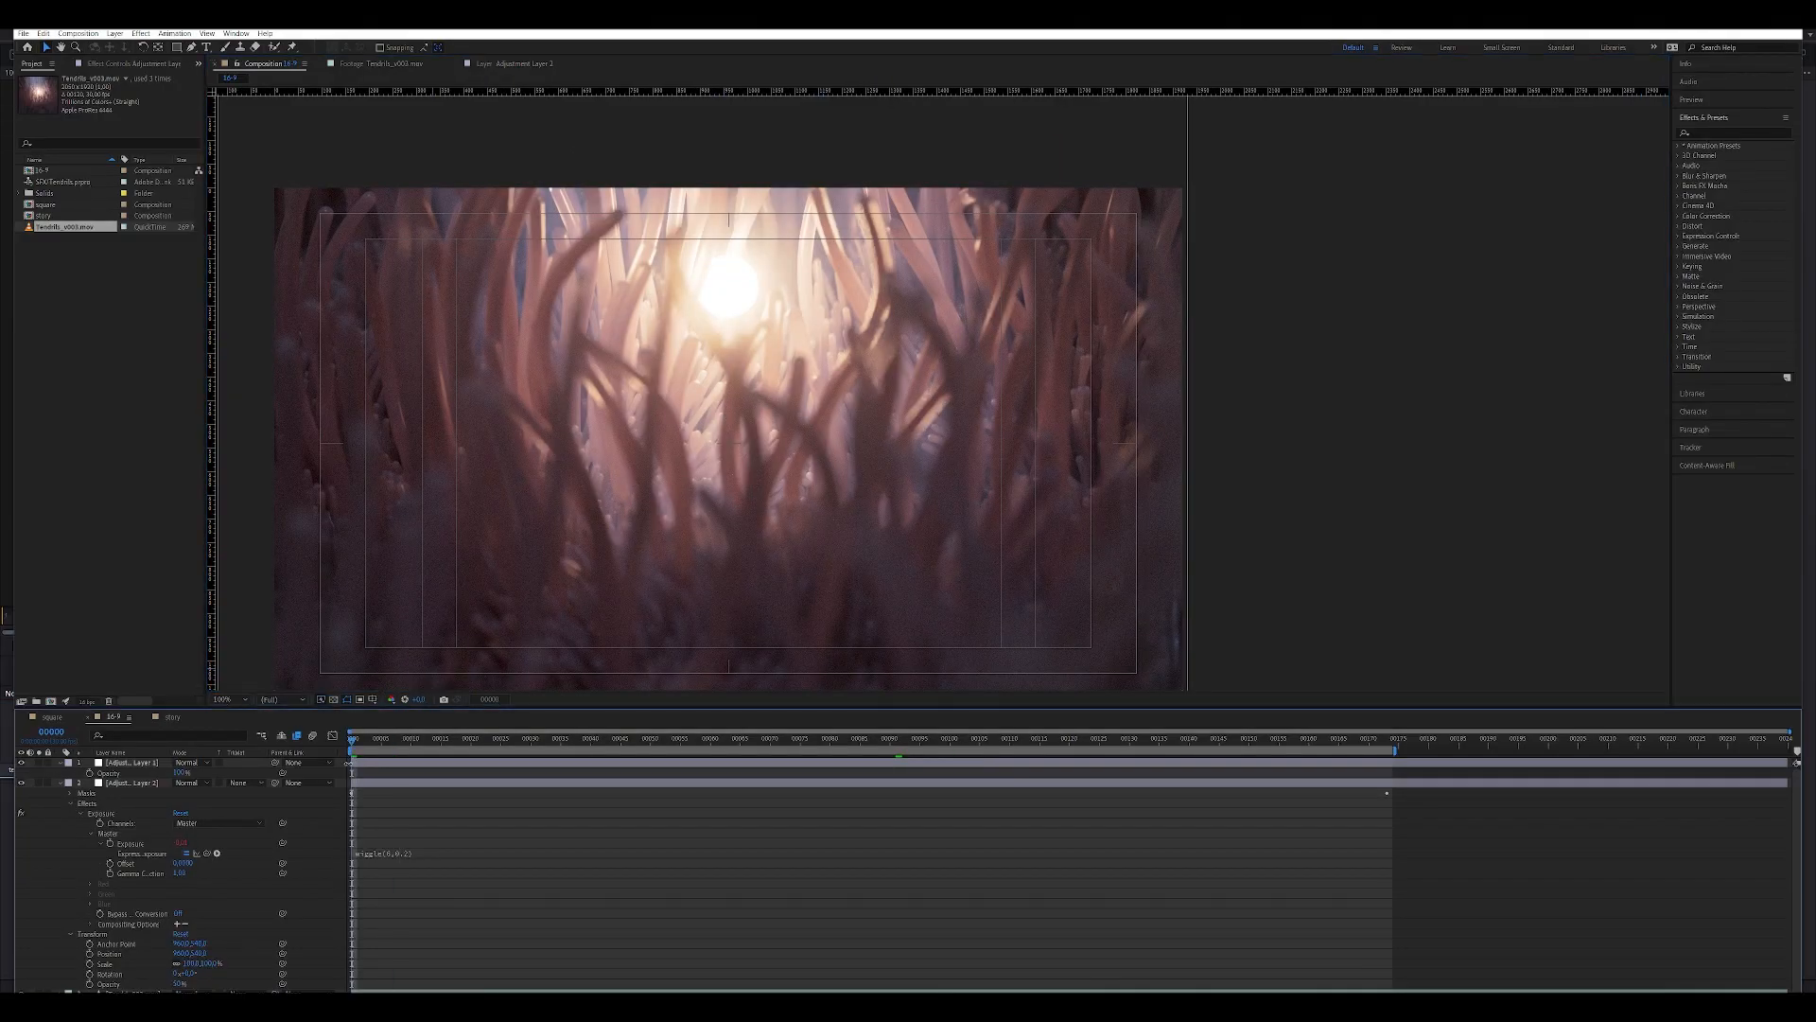
click(60, 783)
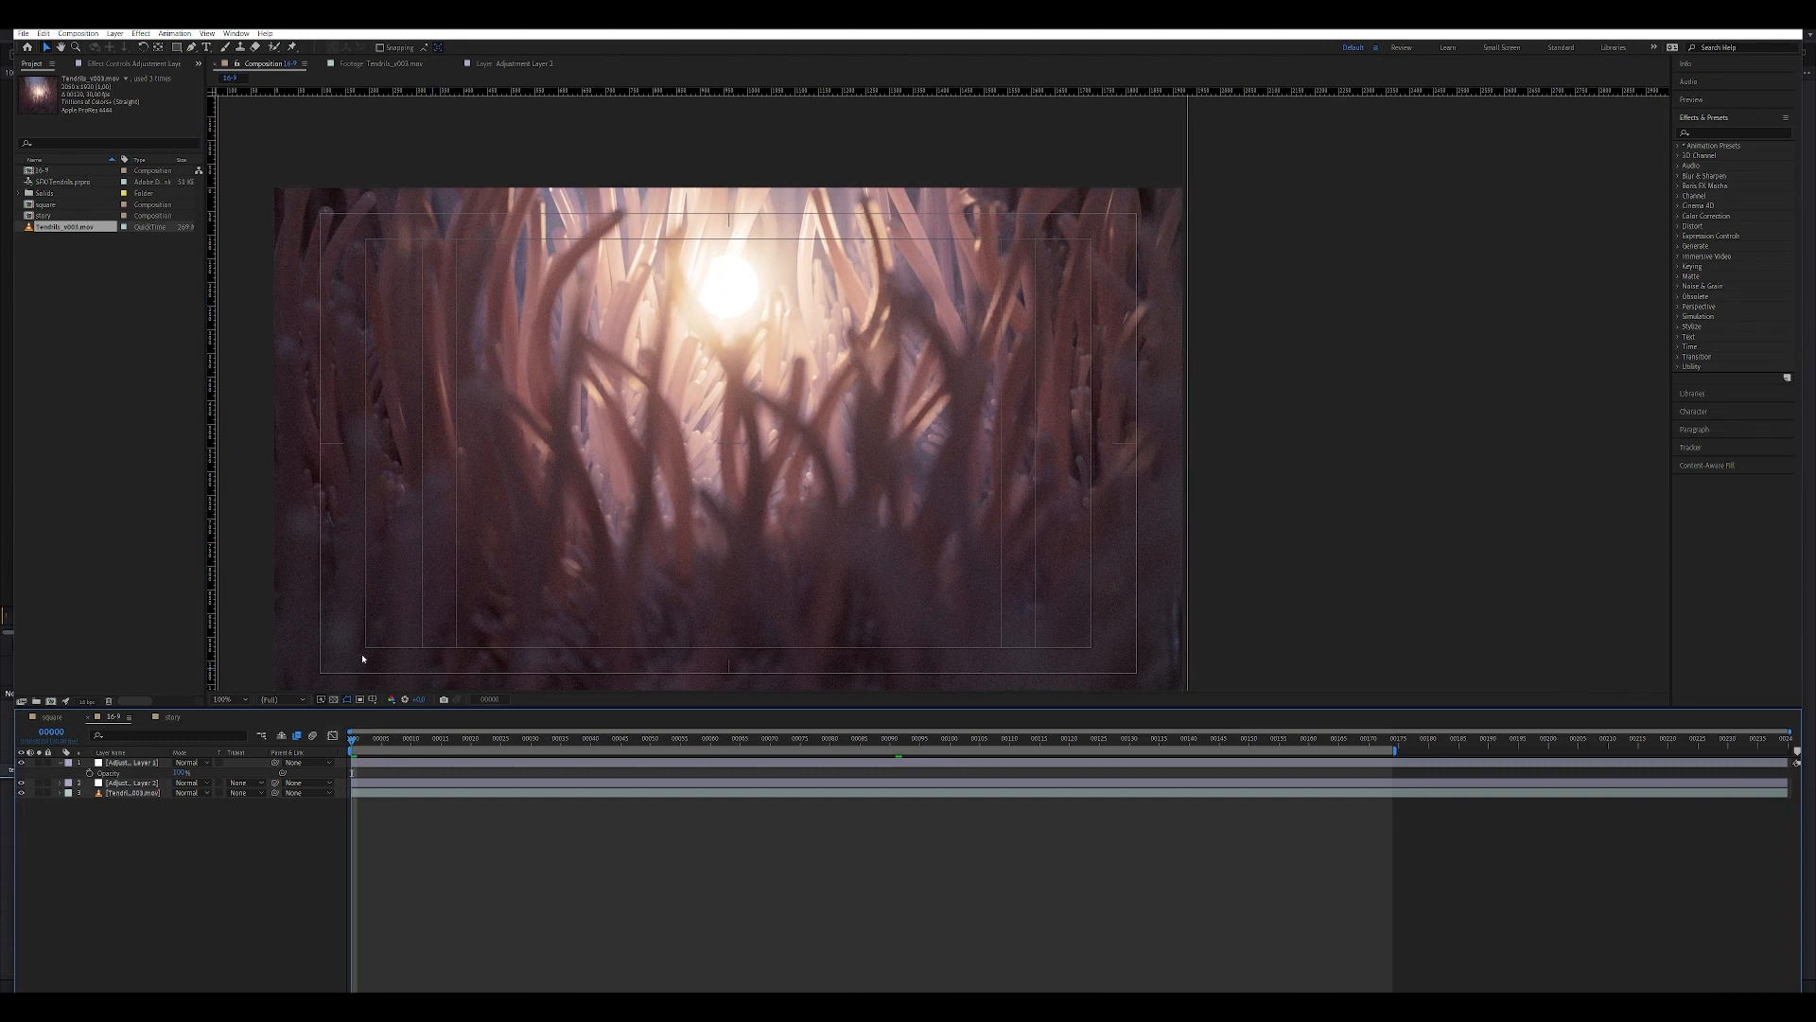
middle_drag(592, 520, 718, 479)
middle_drag(880, 426, 785, 565)
middle_drag(858, 484, 821, 362)
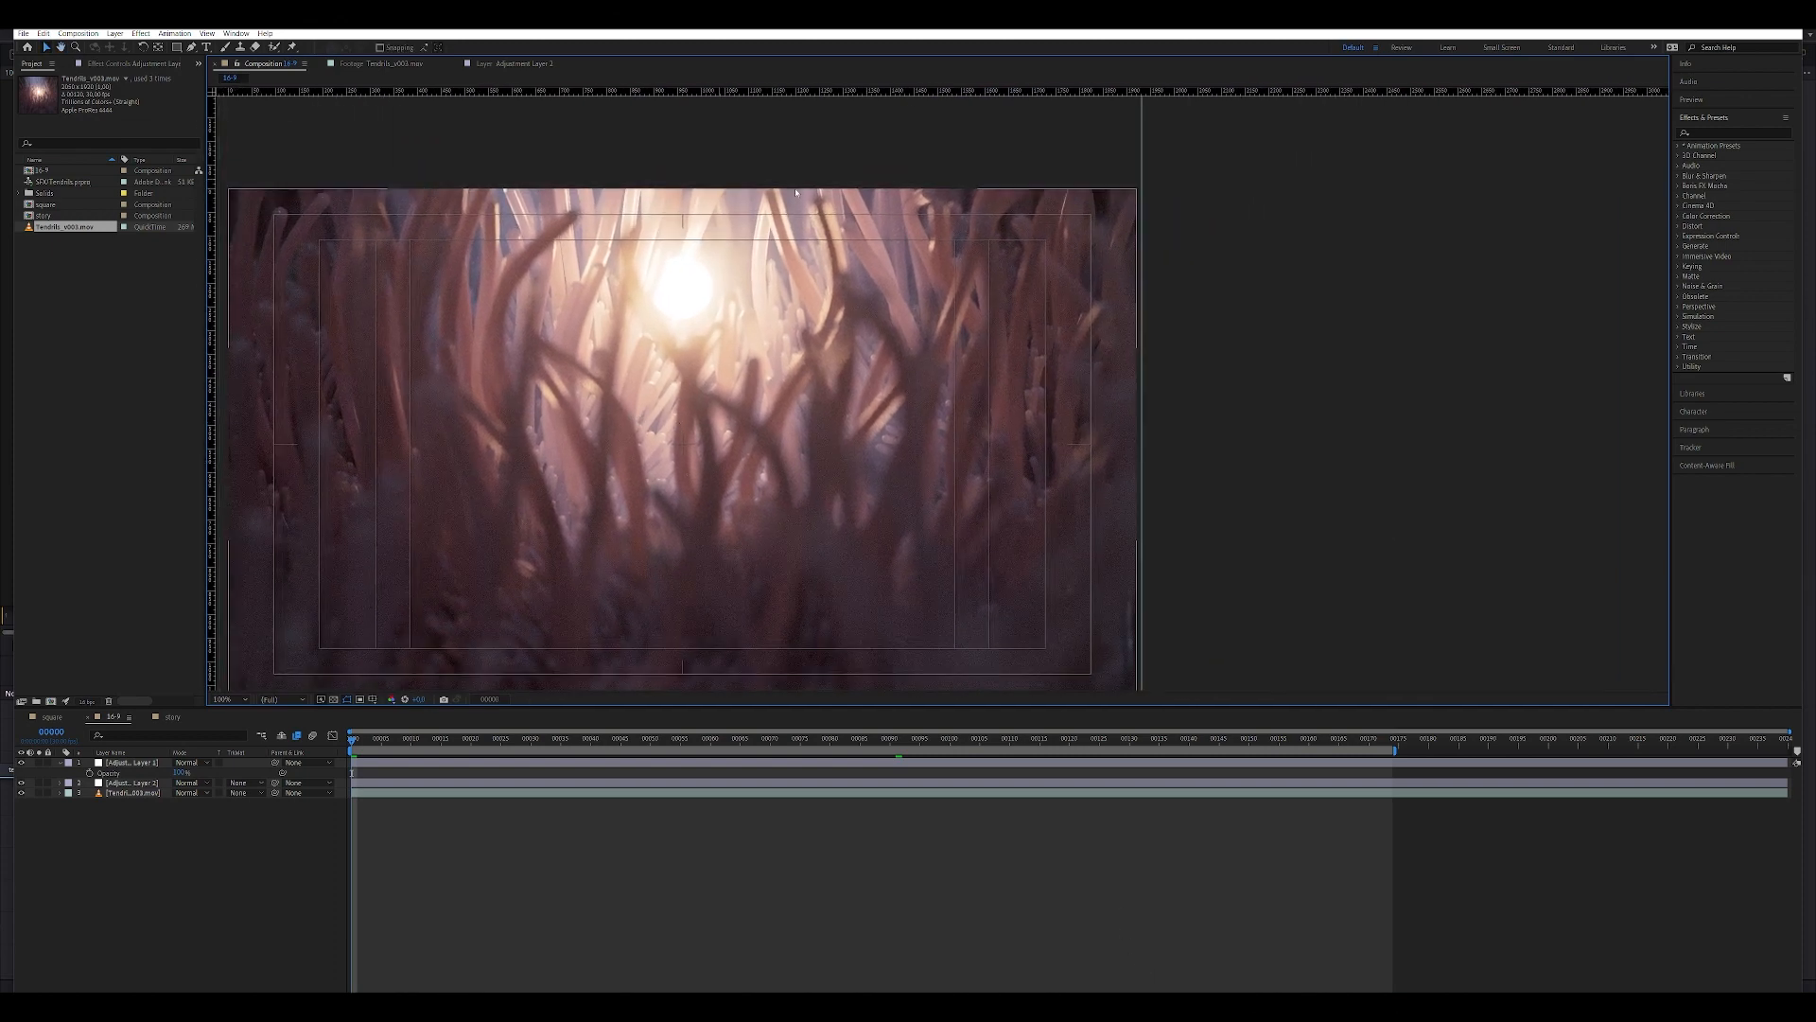
middle_drag(830, 444, 1104, 523)
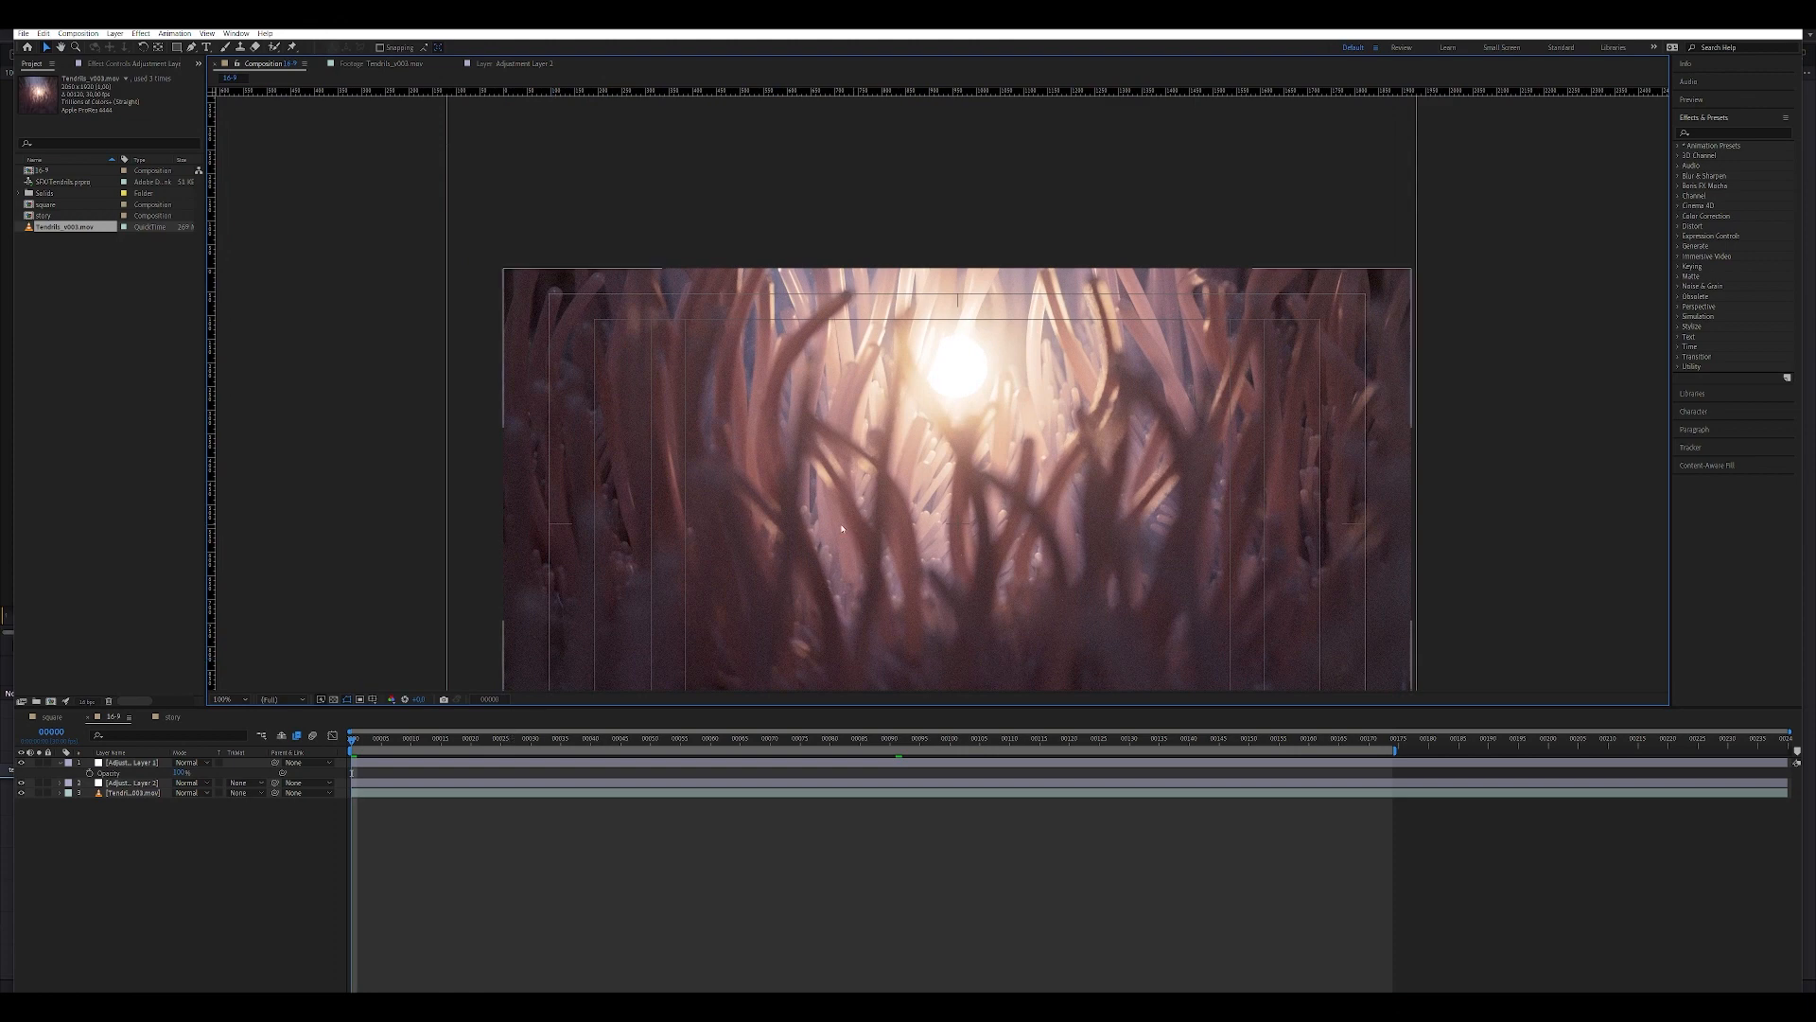
middle_drag(729, 568, 528, 496)
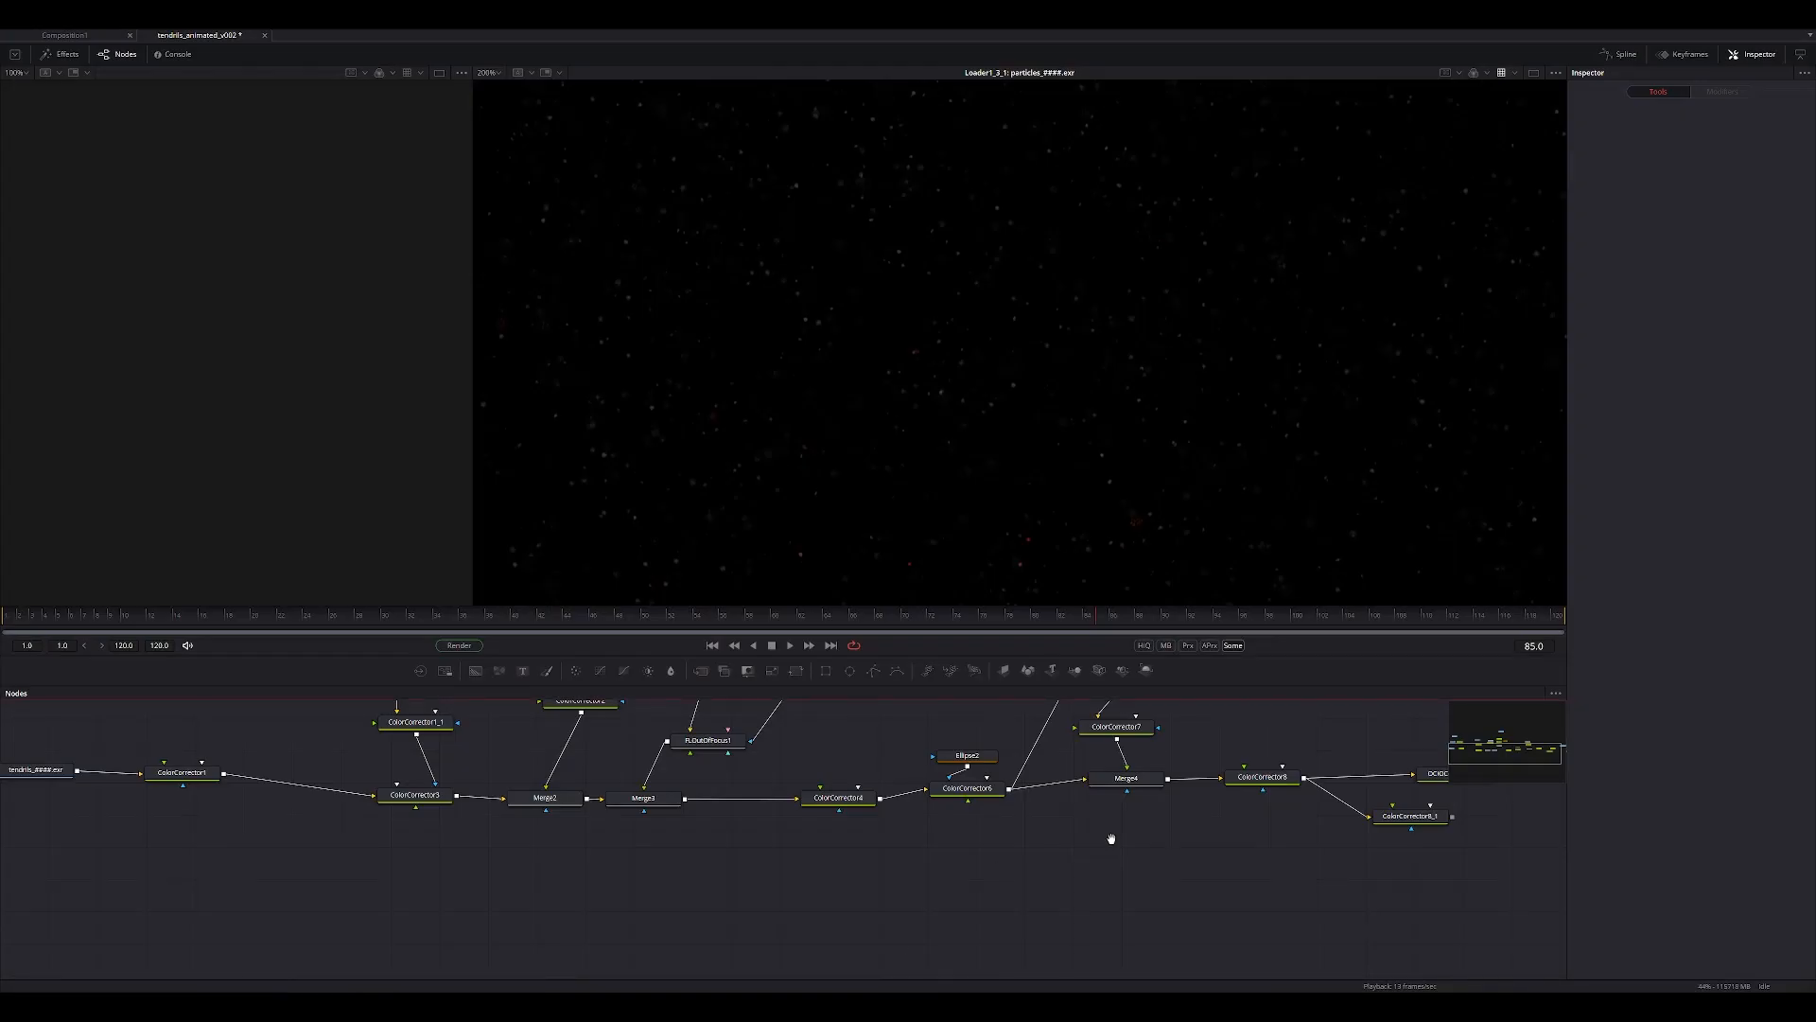
Switch to Fusion and look over the final color correction and merge nodes.
middle_drag(1107, 840, 965, 833)
click(999, 785)
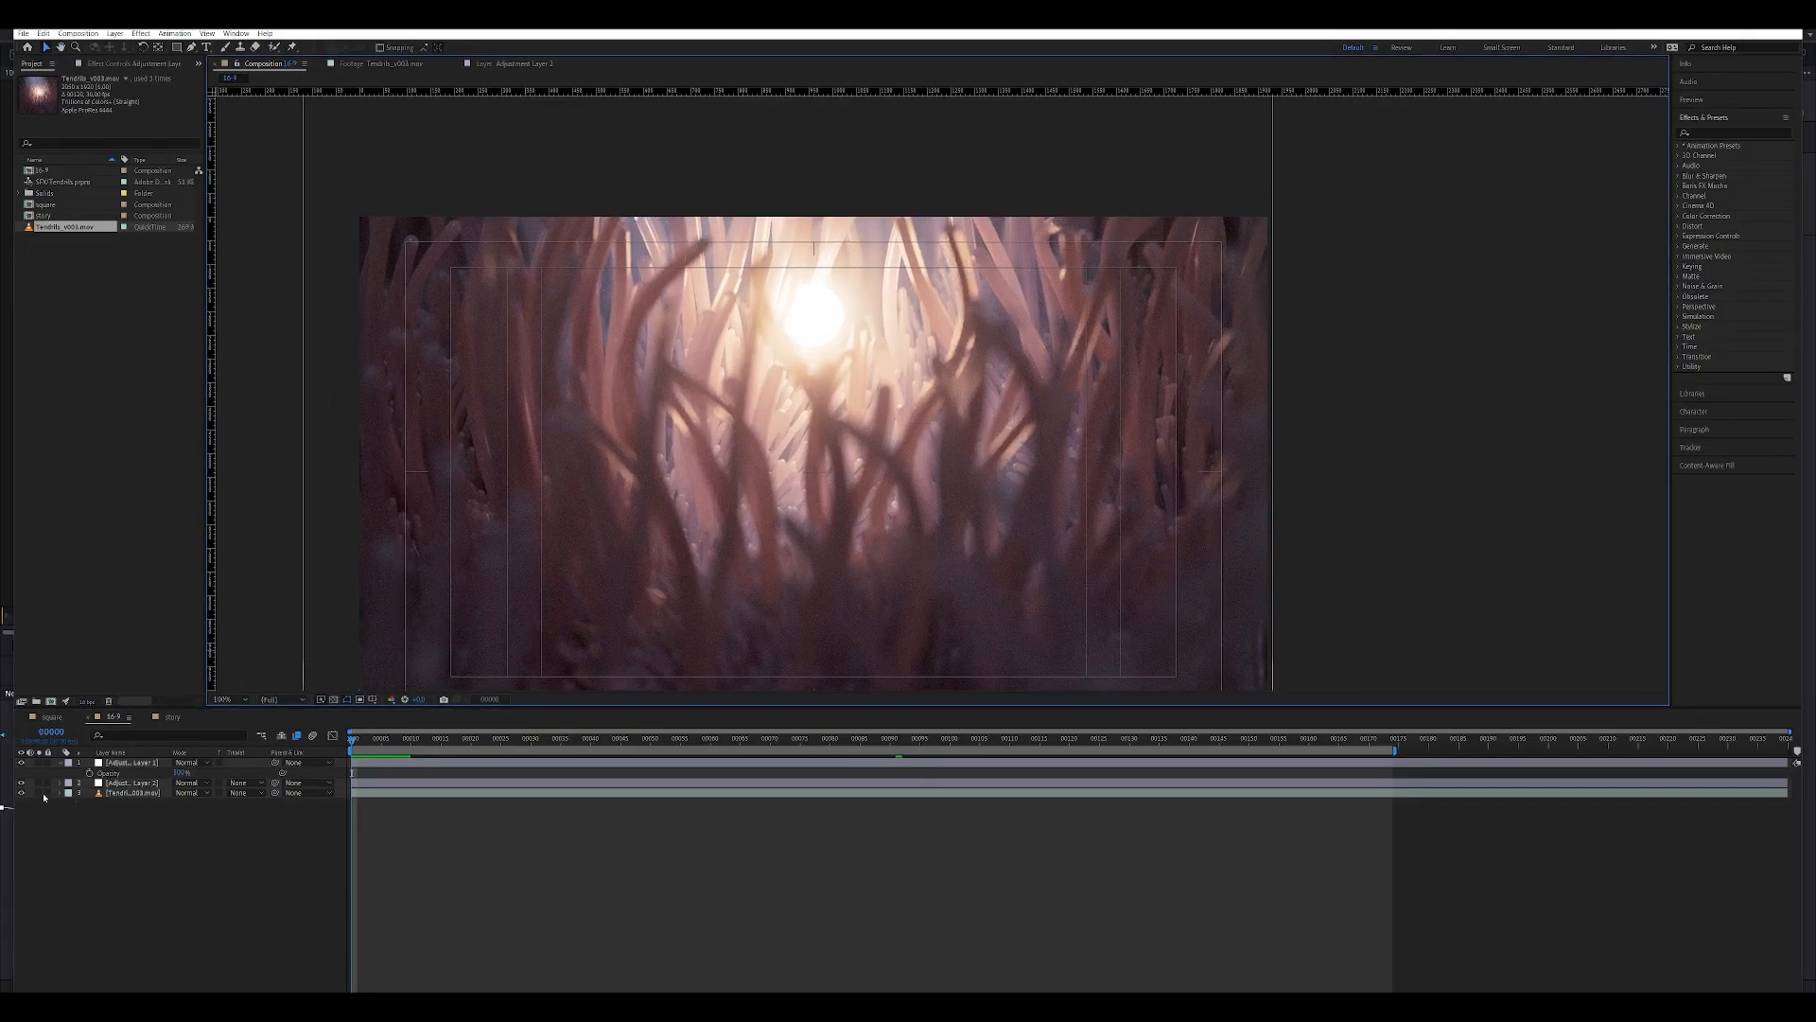
Switch to After Effects and open the square and story compositions in turn, finishing on the widescreen one.
double_click(45, 204)
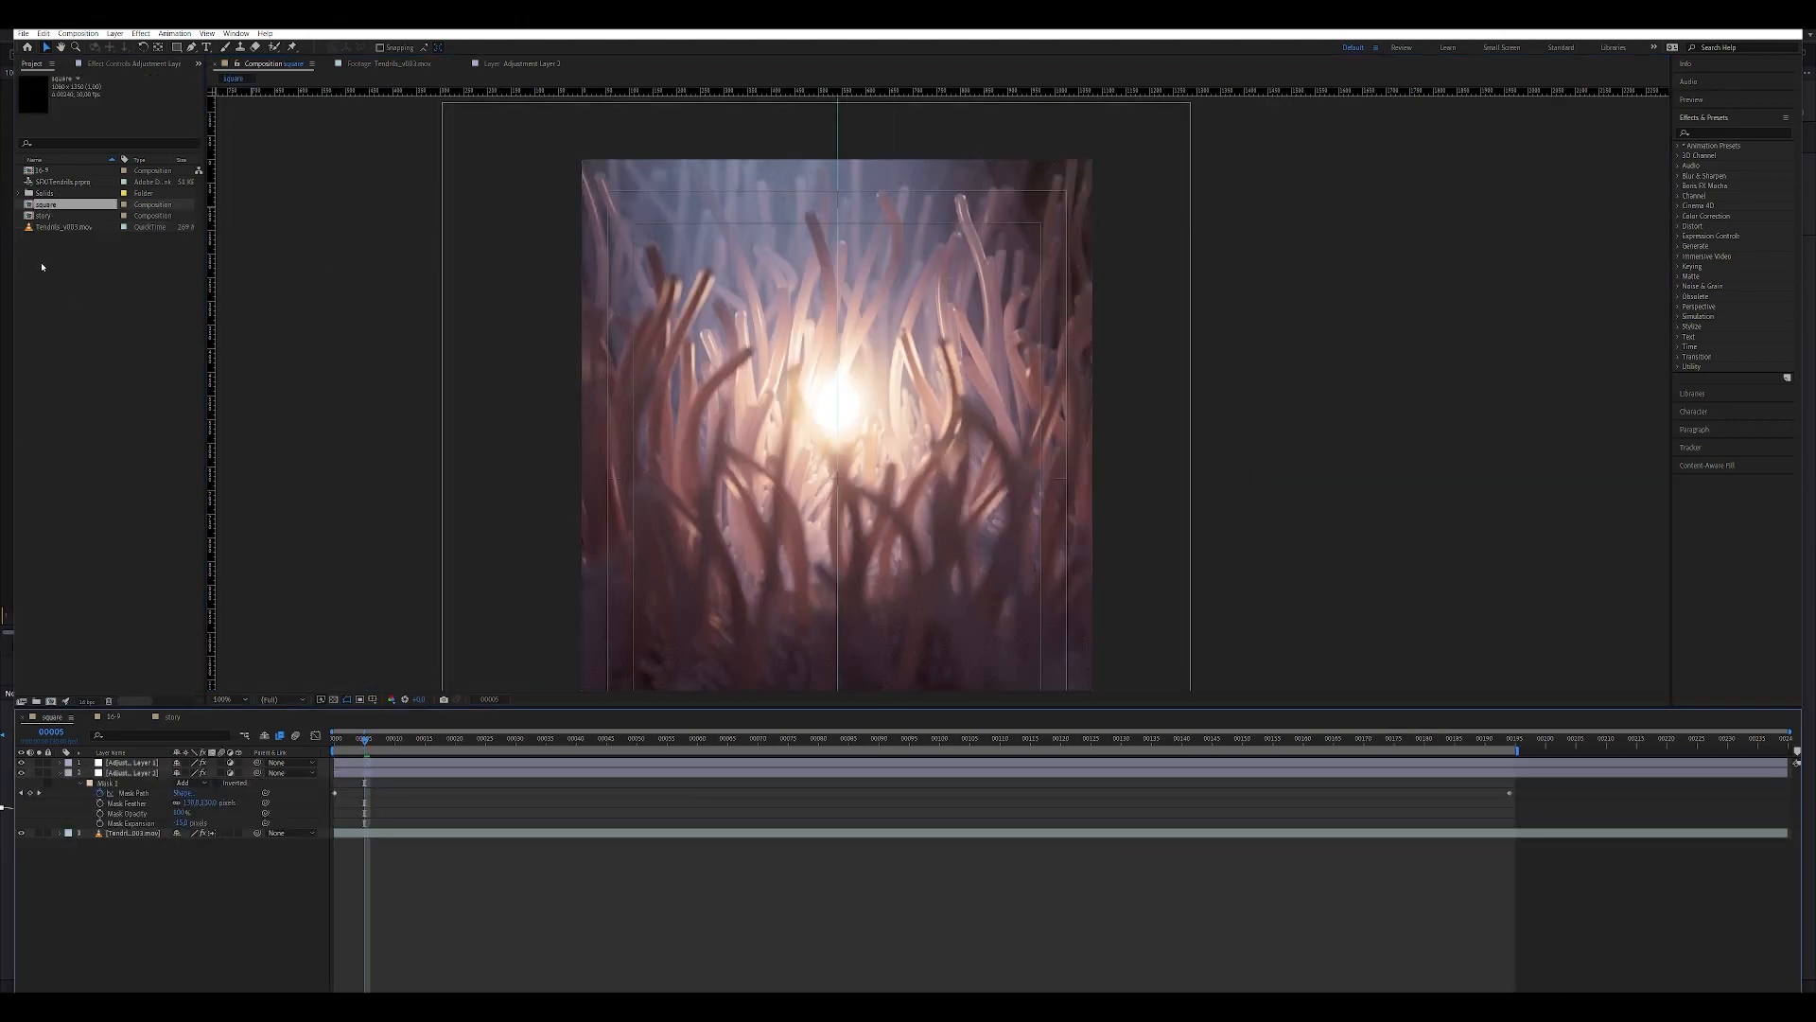
double_click(42, 216)
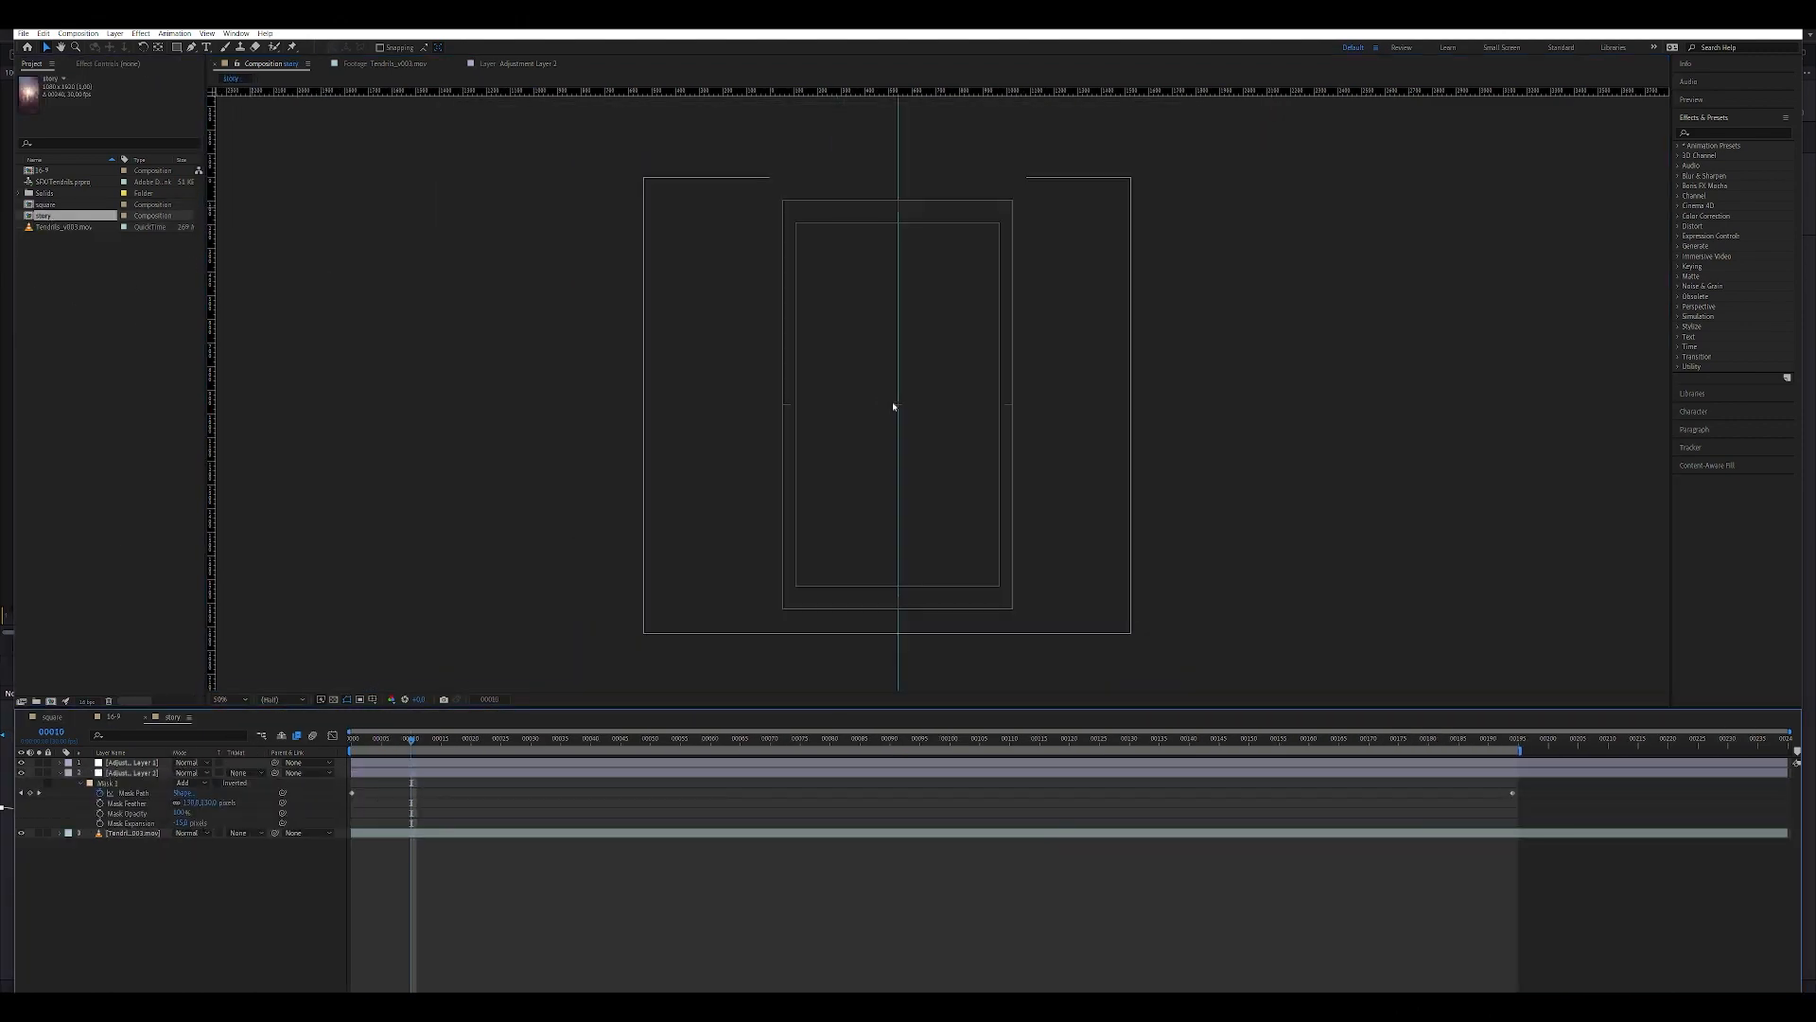
double_click(39, 170)
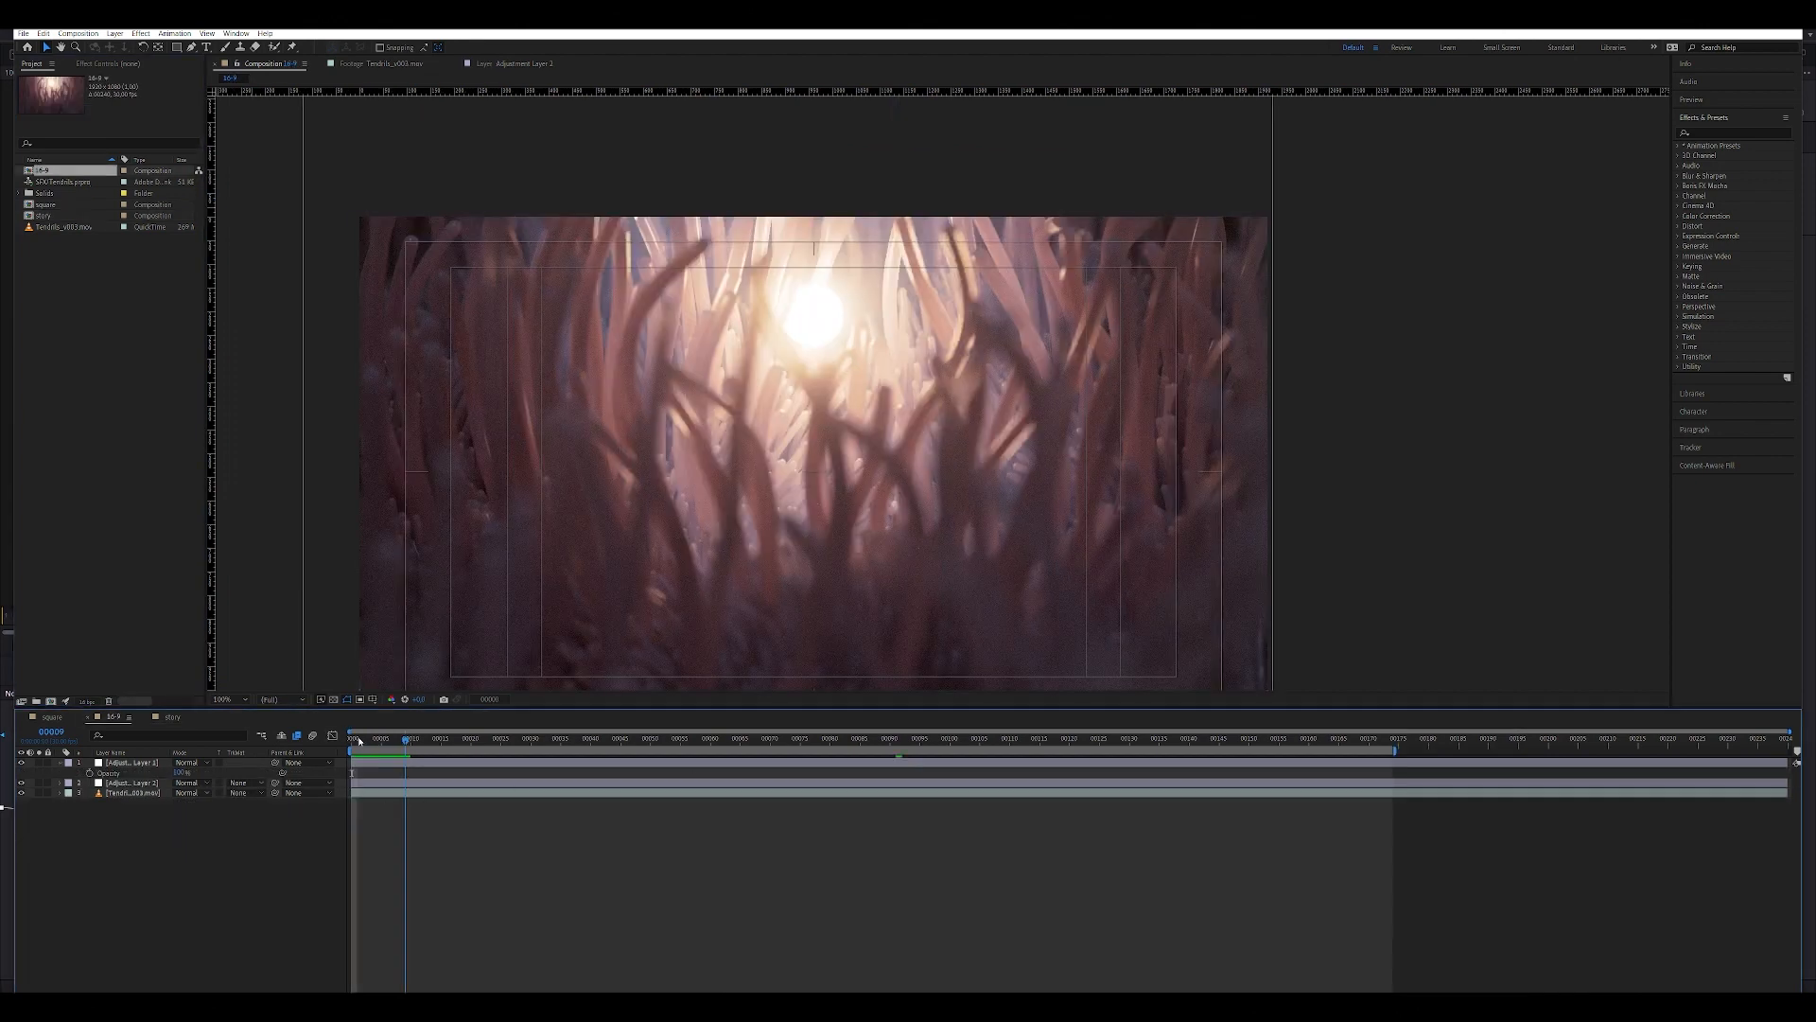
Select the second adjustment layer to inspect its circular mask around the light, and clear the selection.
click(137, 783)
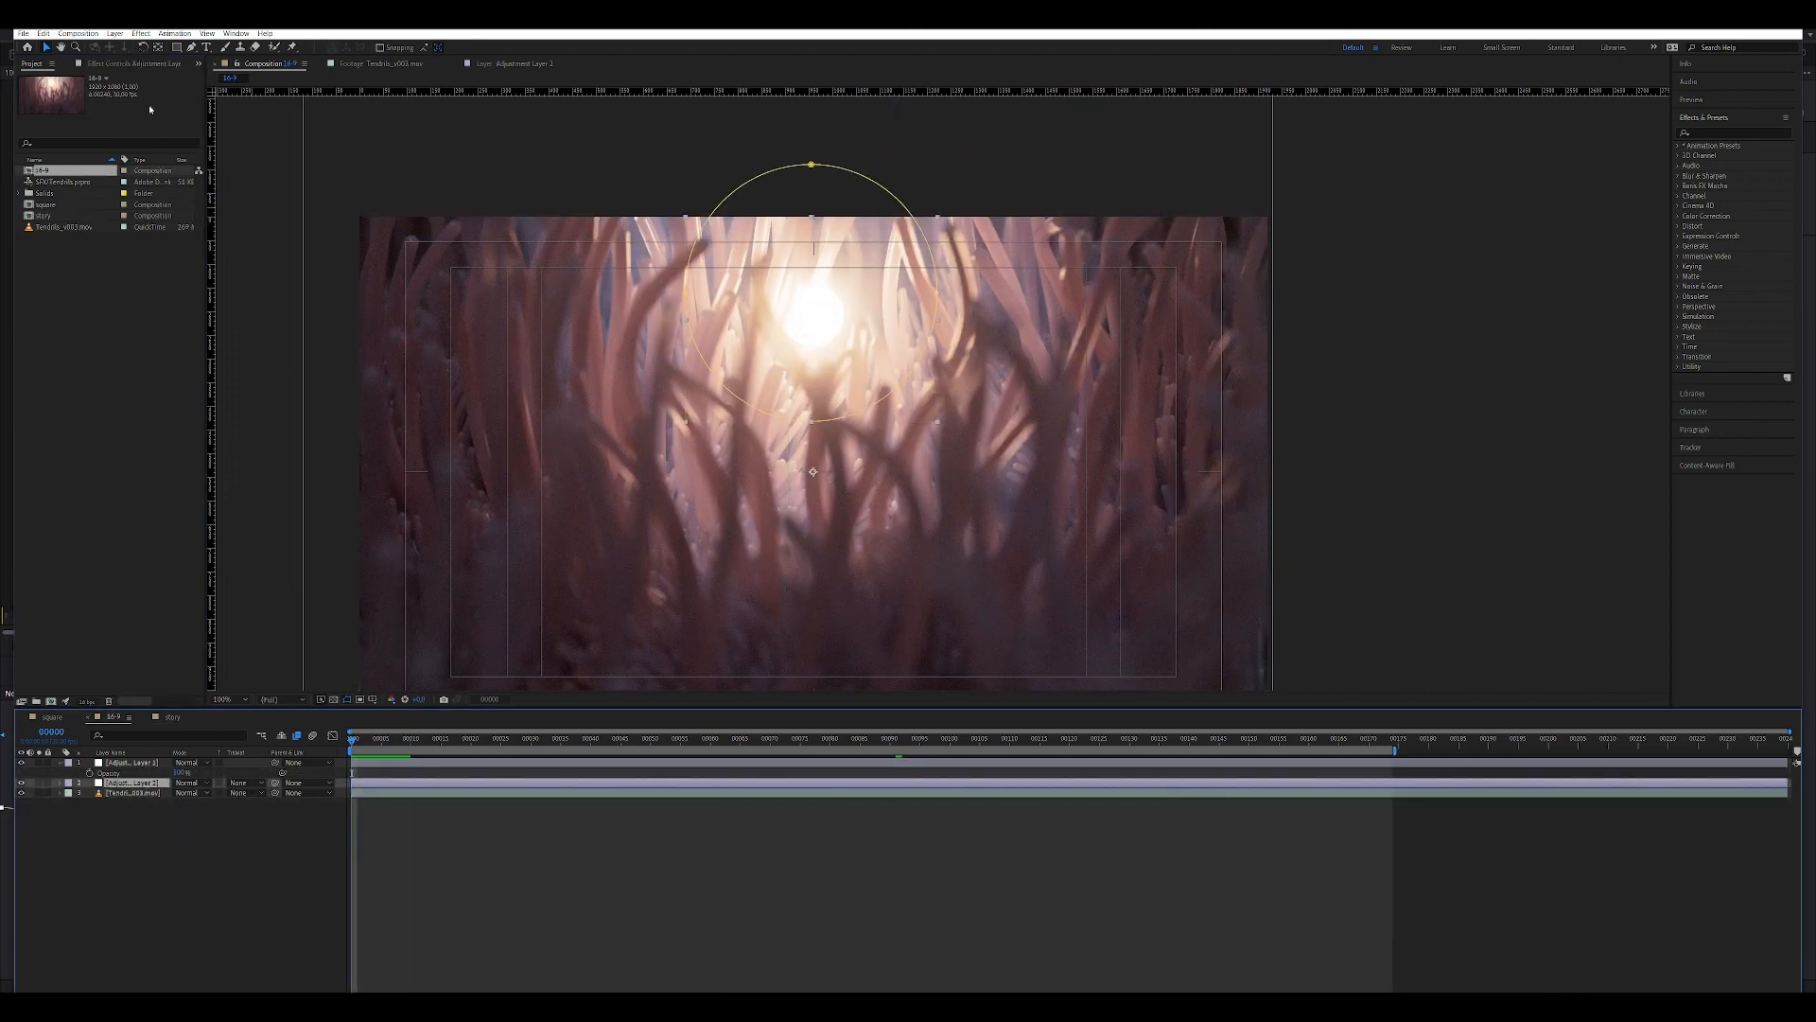
scroll(818, 332, up, 2)
scroll(818, 332, down, 2)
click(768, 837)
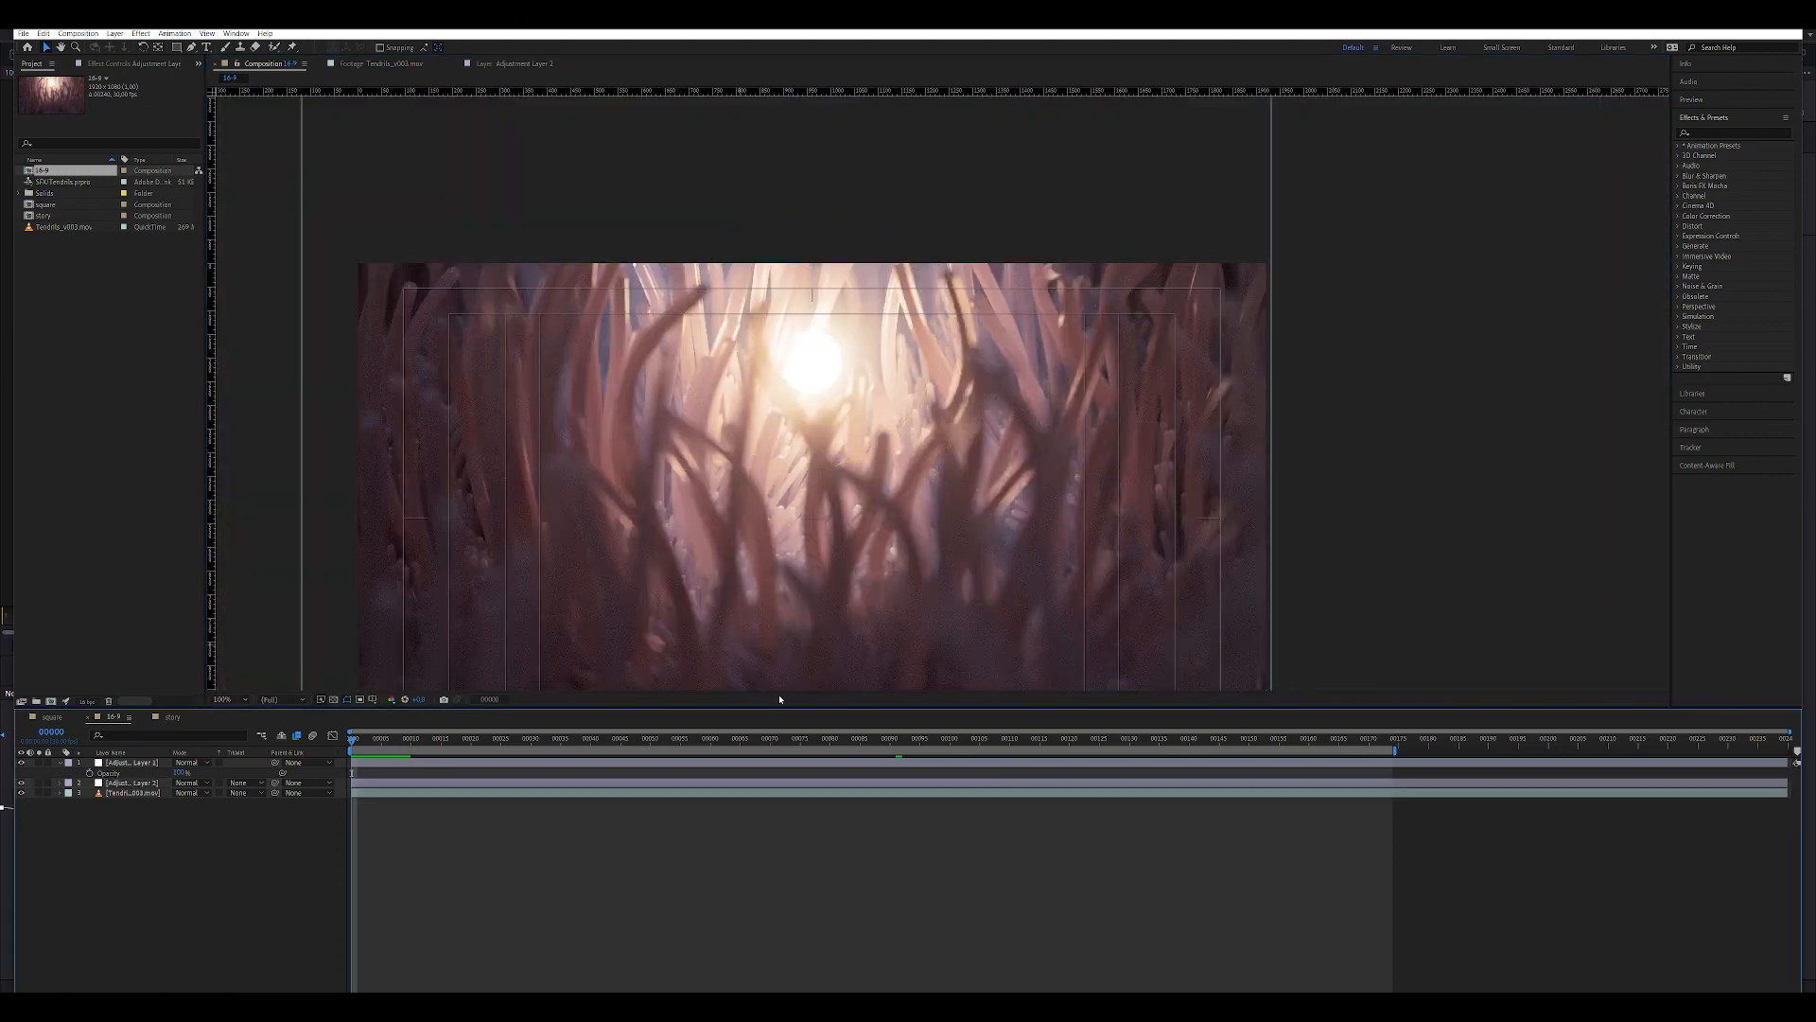
Briefly preview the widescreen composition and reveal the Add Grain effect's properties on the top adjustment layer.
key(space)
key(space)
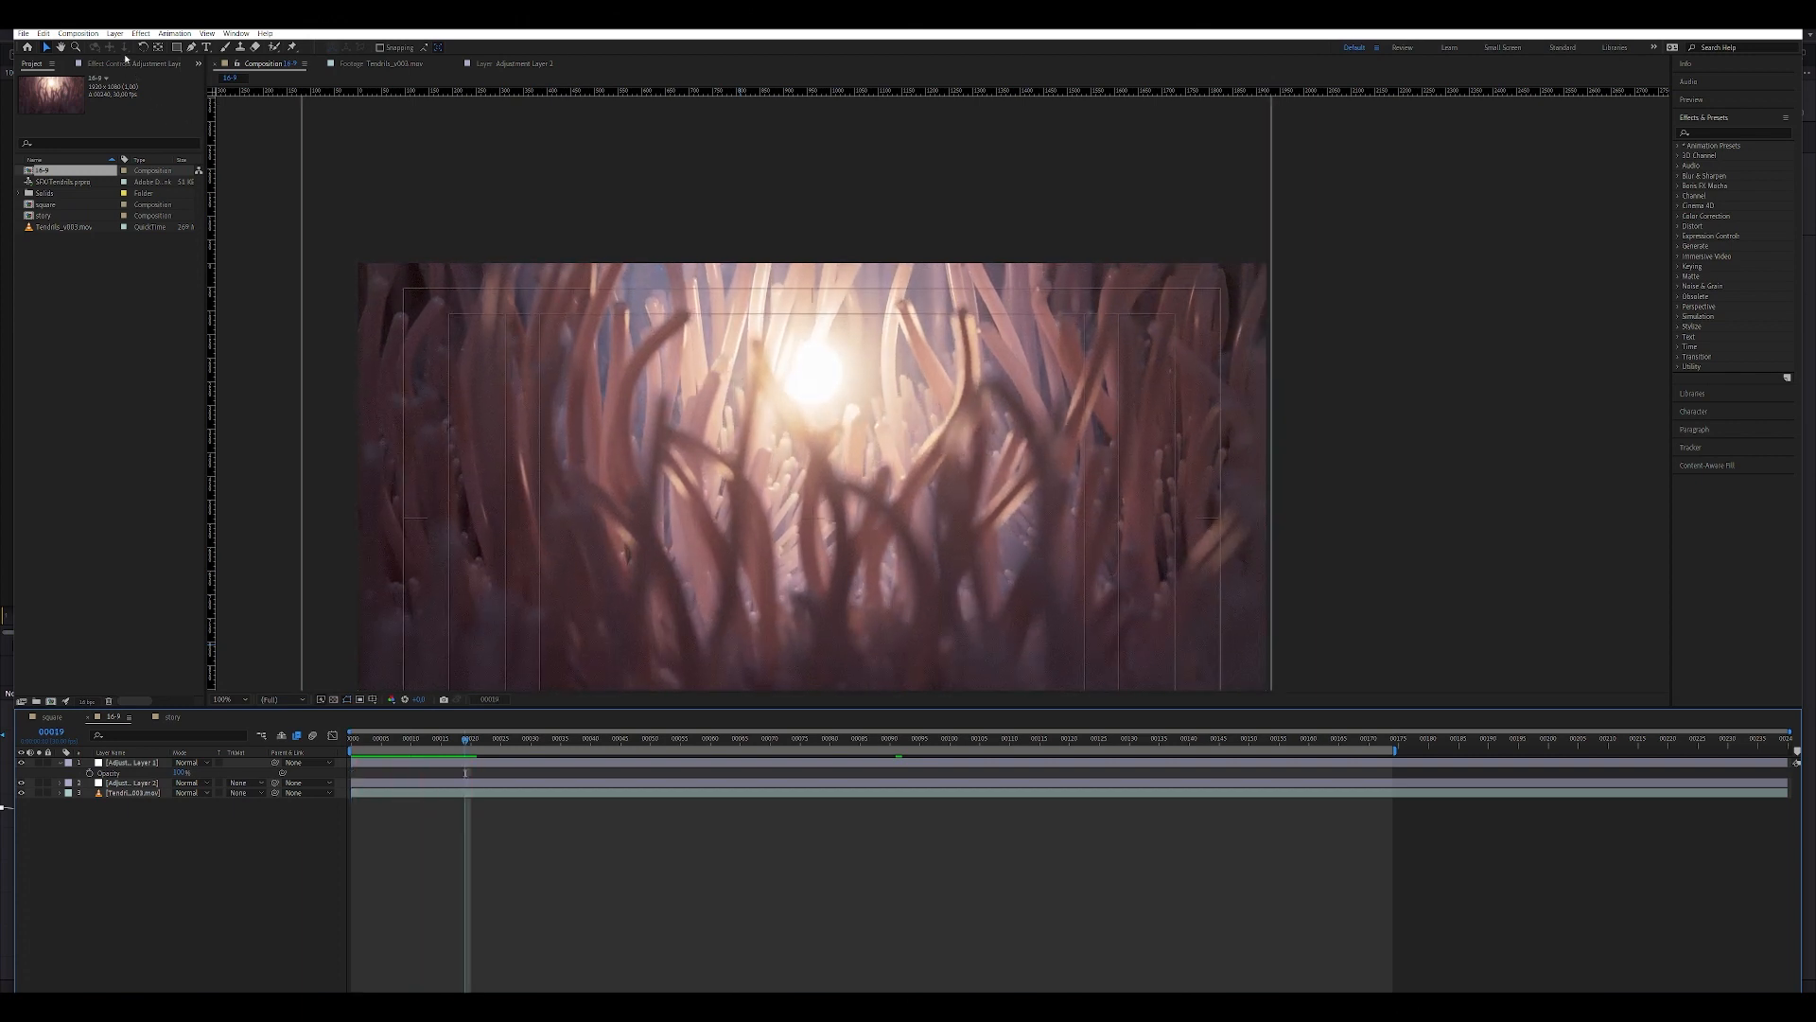
click(129, 63)
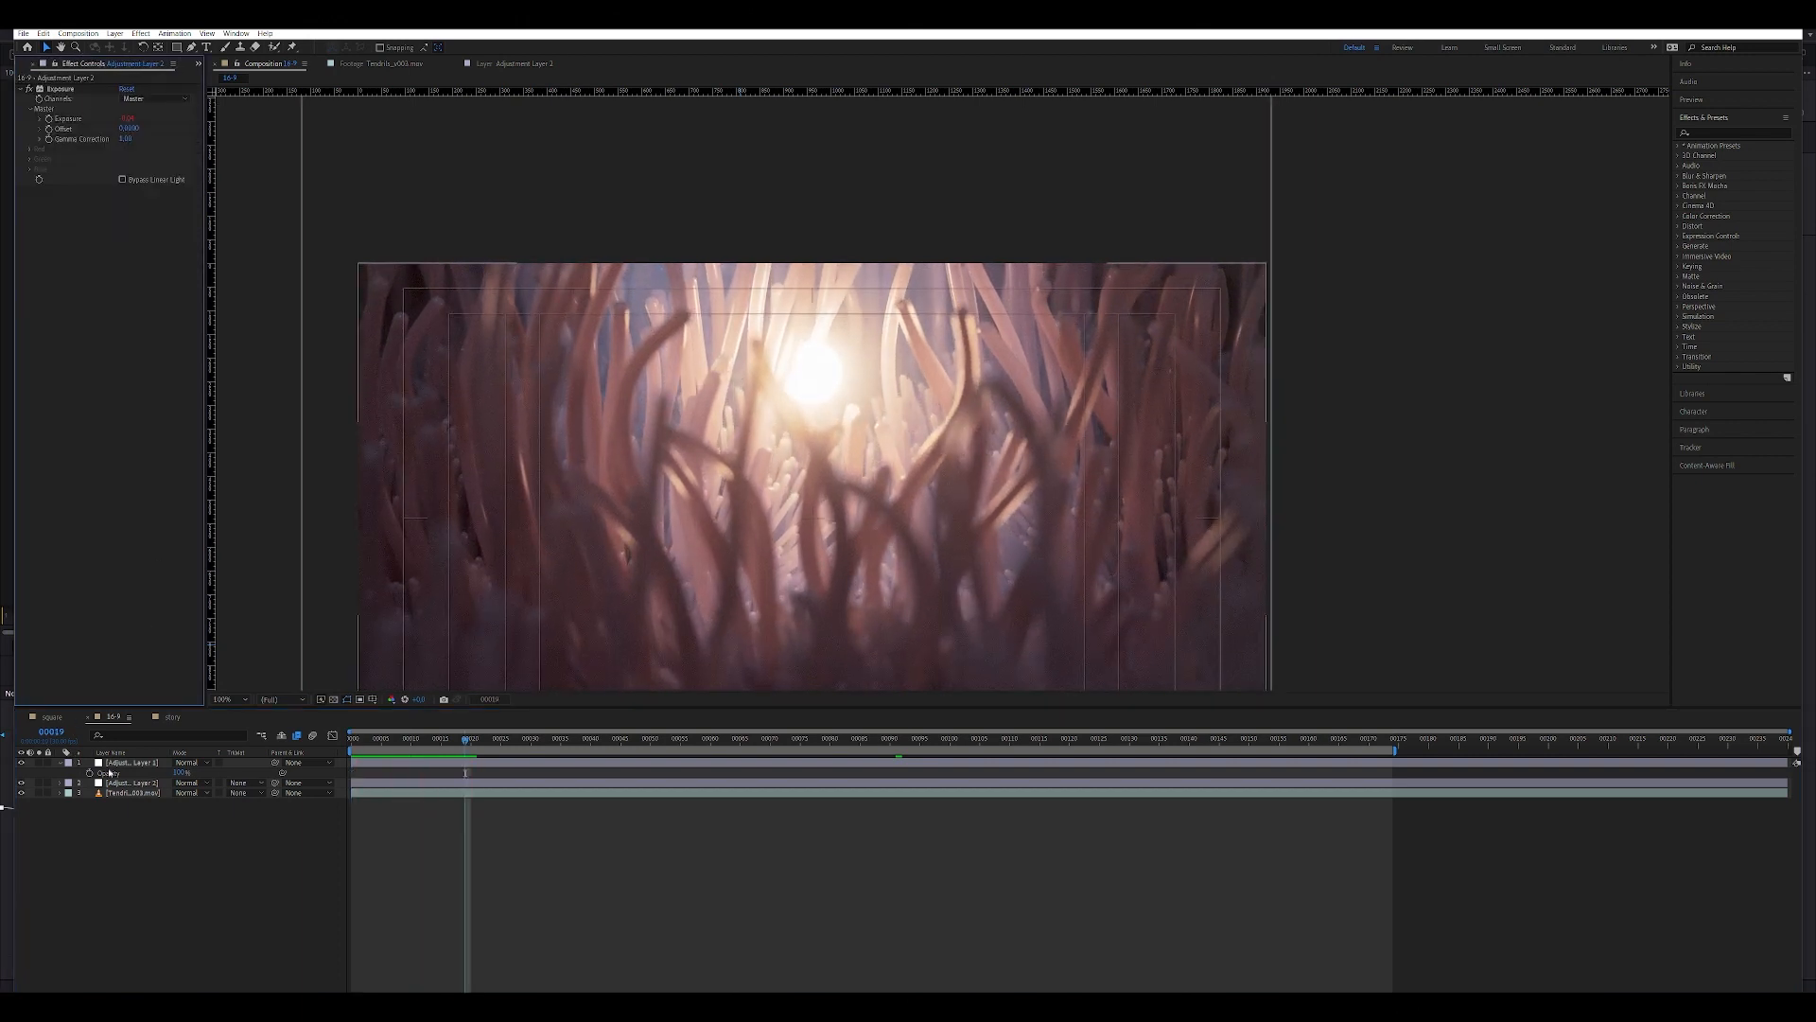
click(119, 764)
key(e)
click(83, 775)
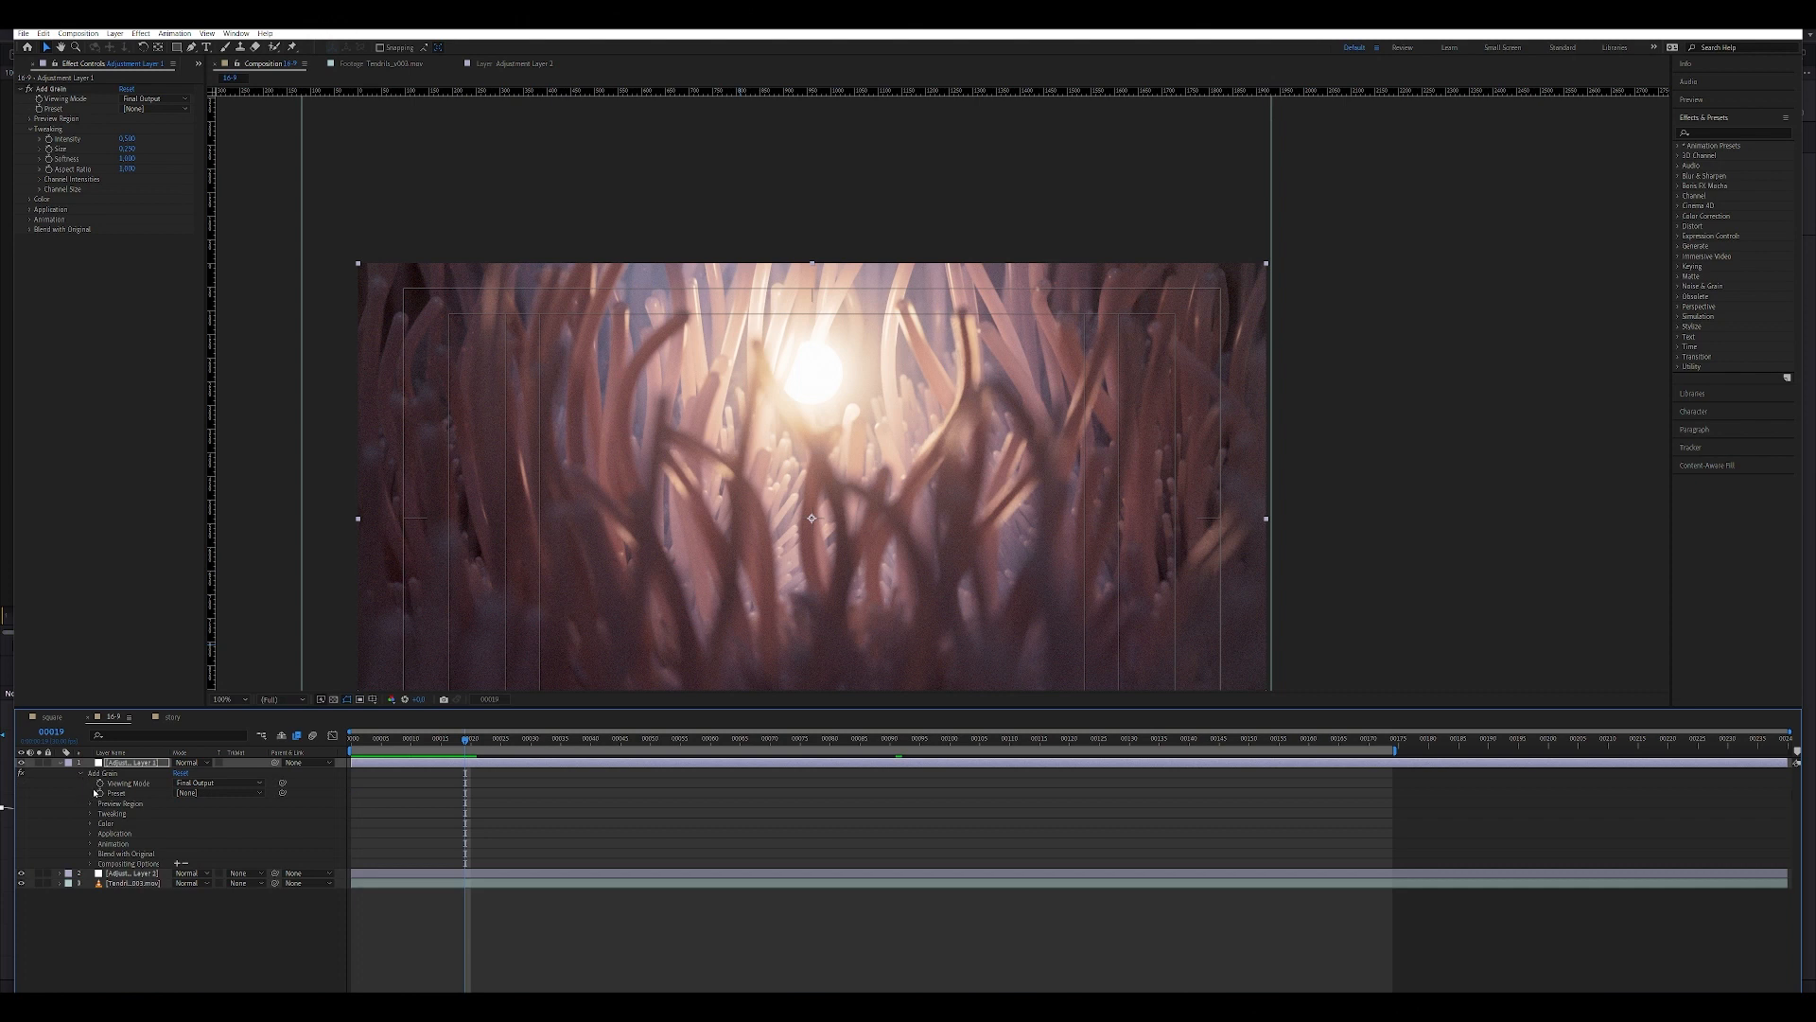
click(108, 765)
Reveal the second adjustment layer's Exposure effect and expand its Master group down to the exposure's wiggle expression.
click(119, 873)
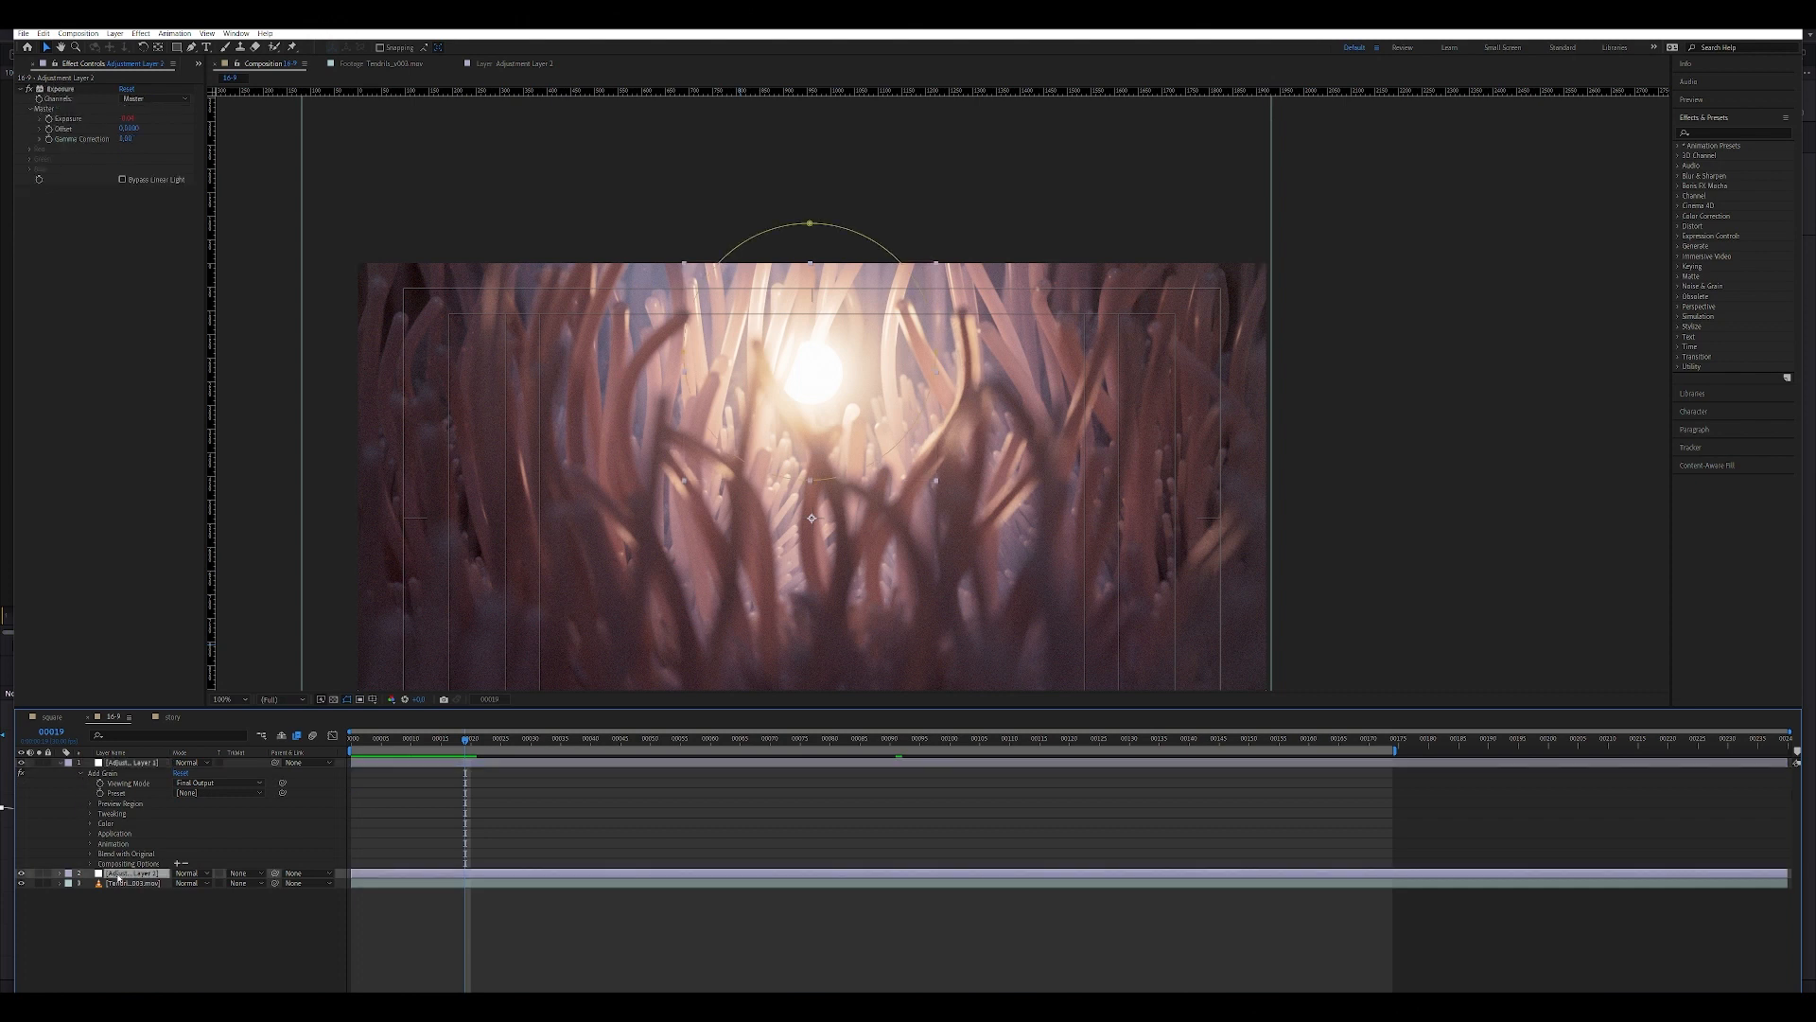
key(e)
click(82, 883)
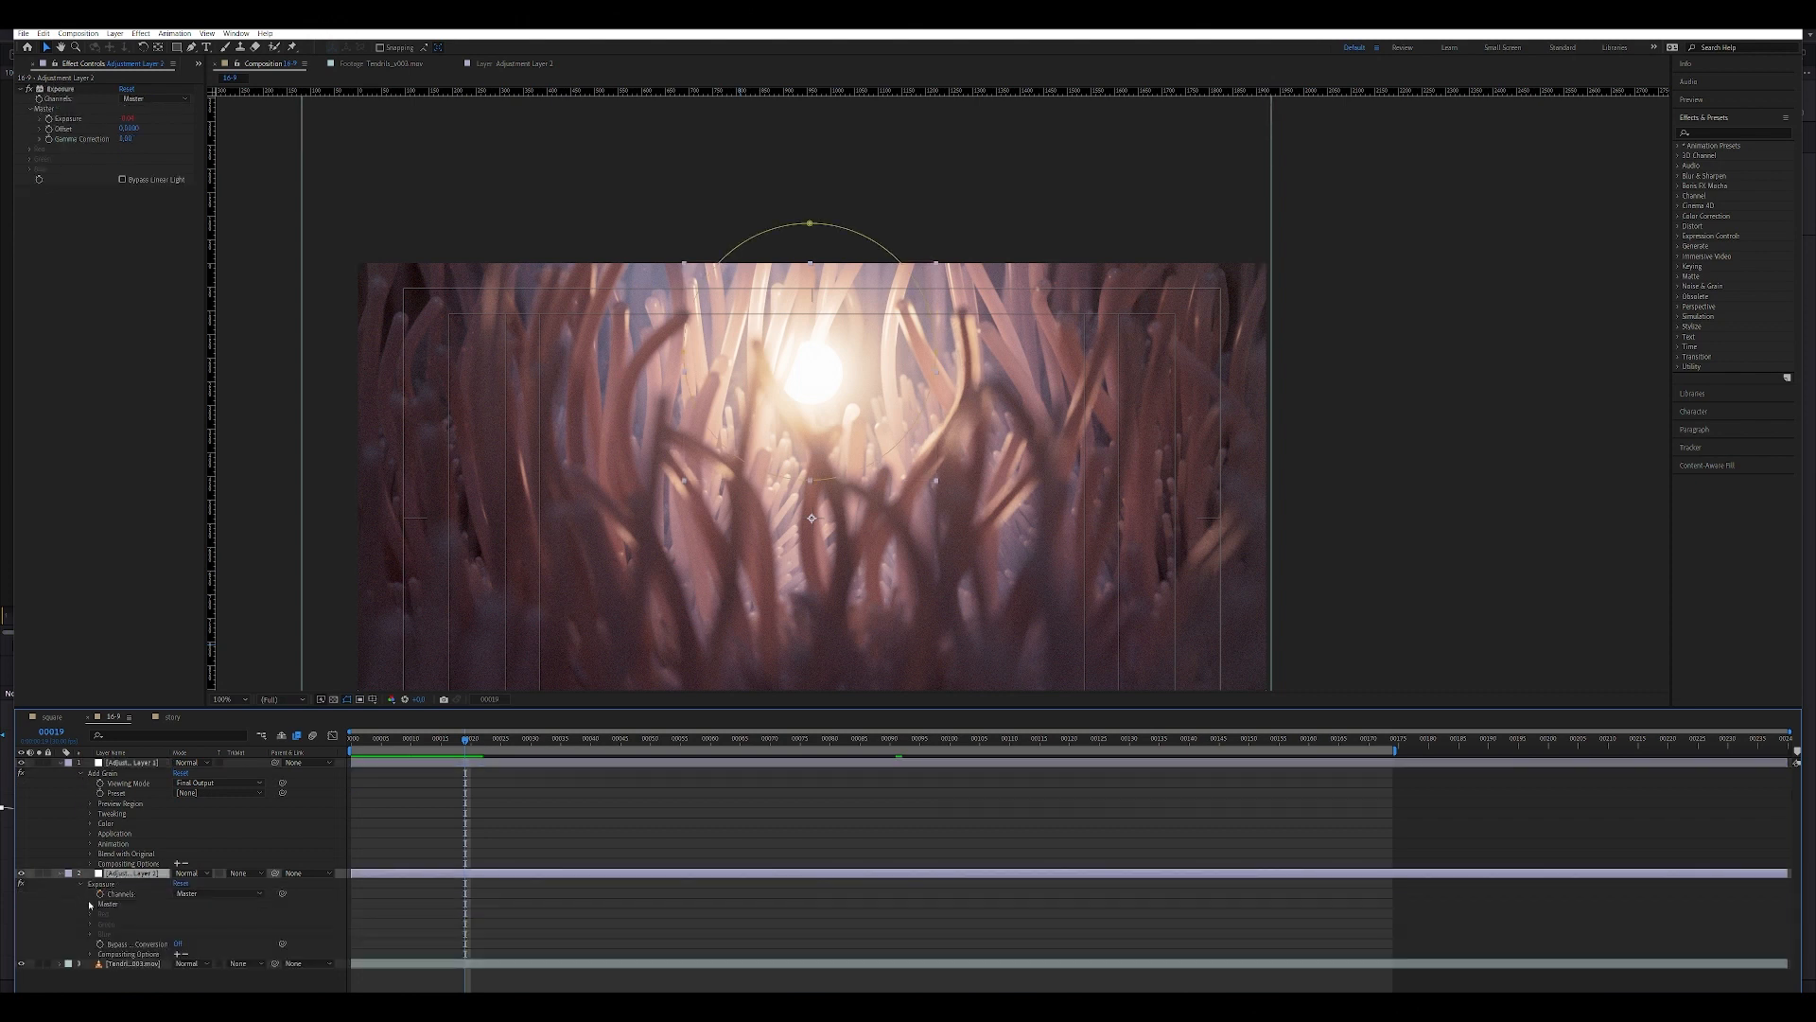
click(90, 905)
click(101, 914)
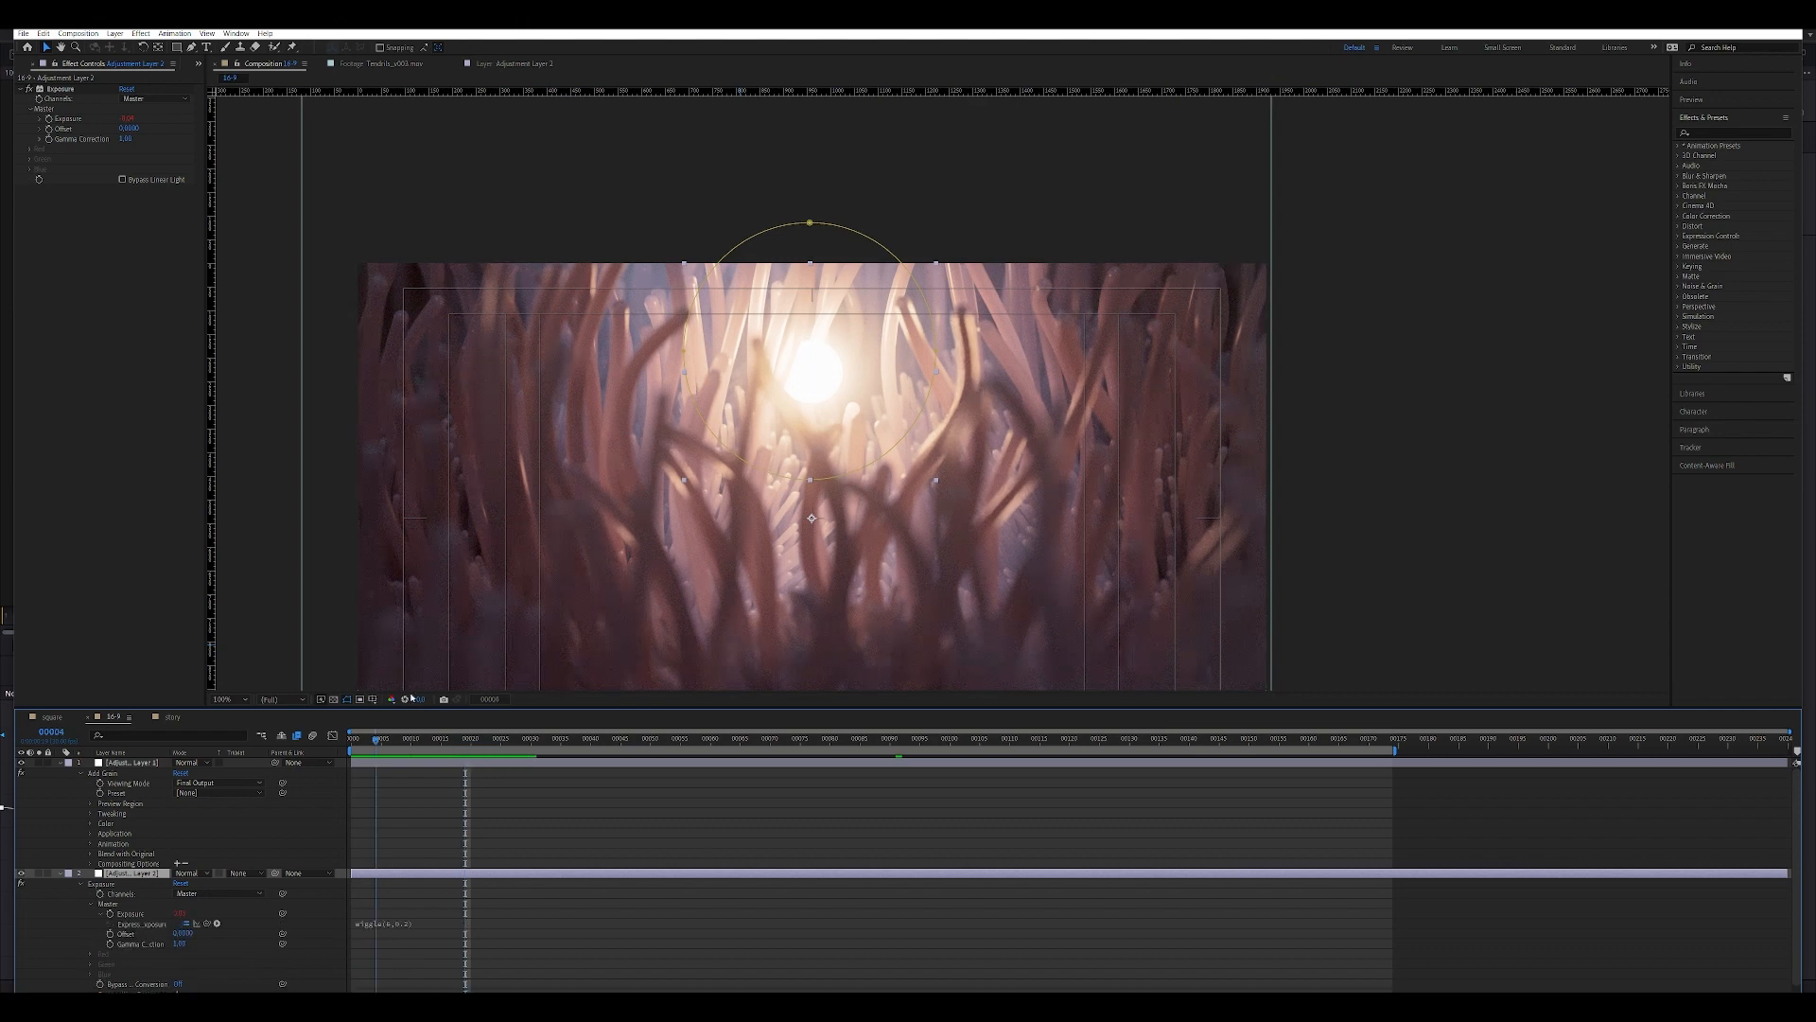
Set the Add Grain intensity on the top adjustment layer to 0.5 and collapse that layer's properties.
drag(465, 740, 376, 741)
scroll(742, 463, up, 1)
middle_drag(741, 464, 758, 263)
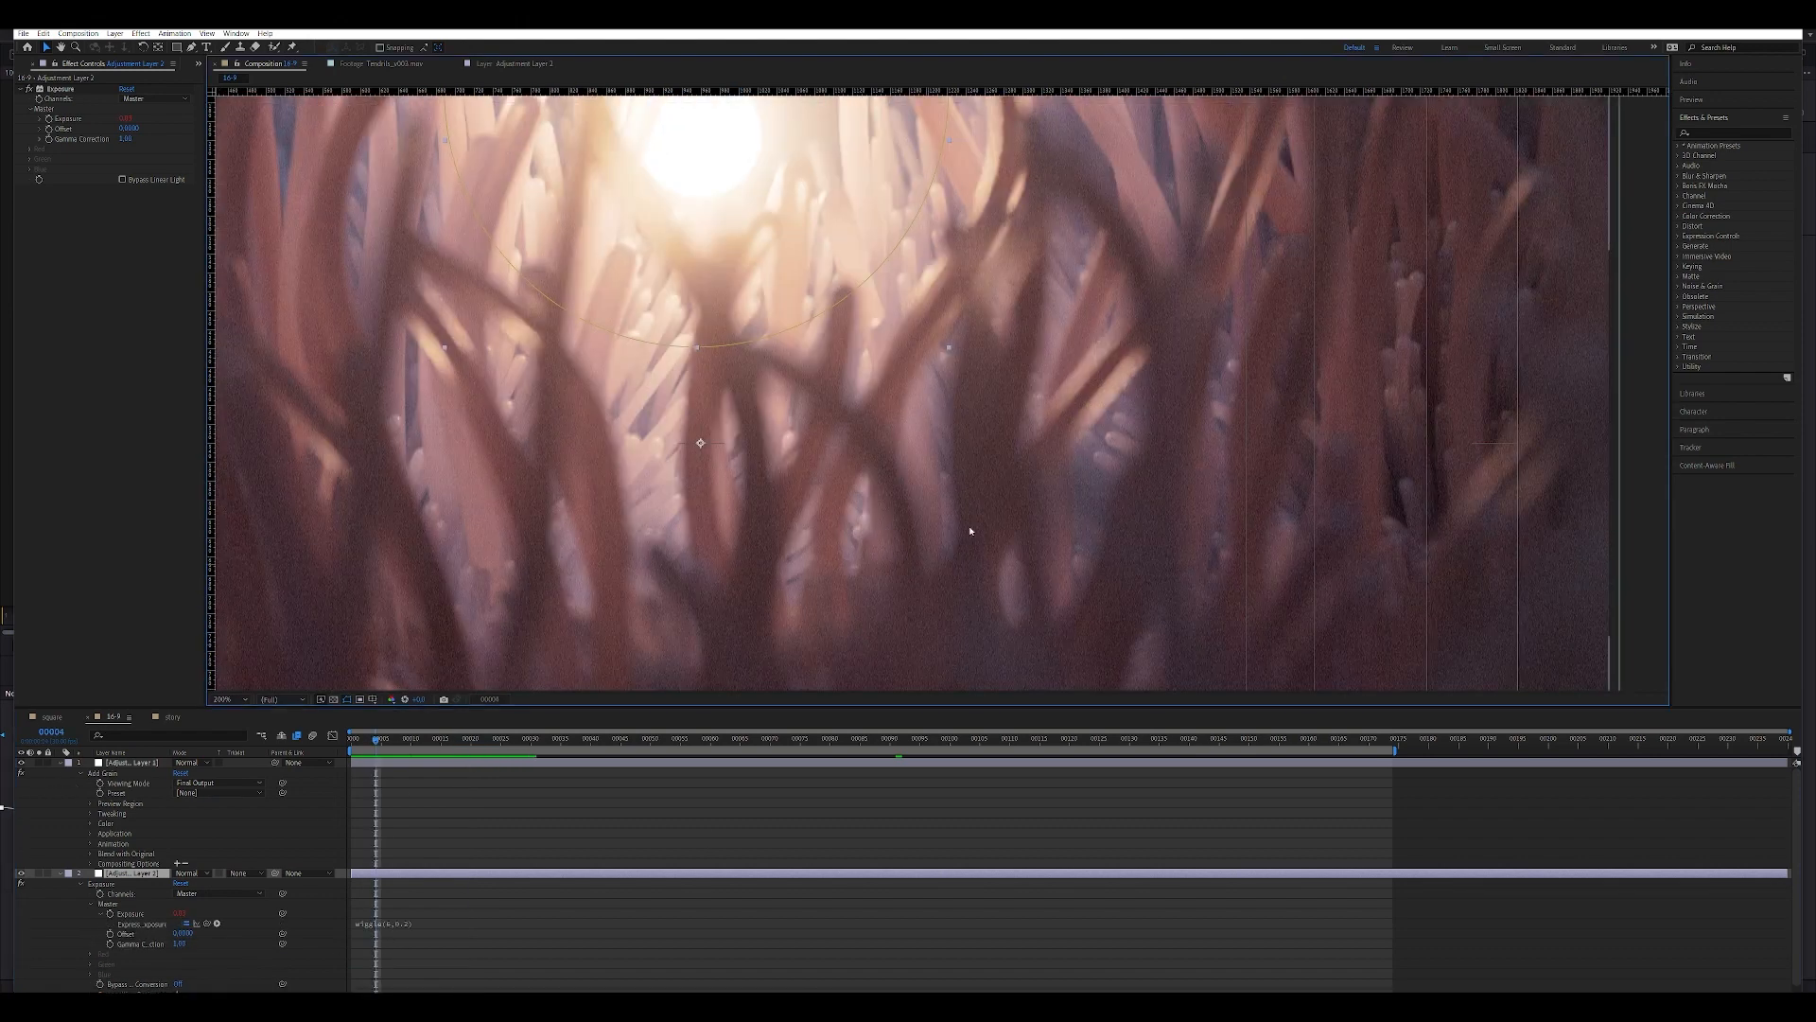
middle_drag(1050, 571, 1026, 450)
click(133, 779)
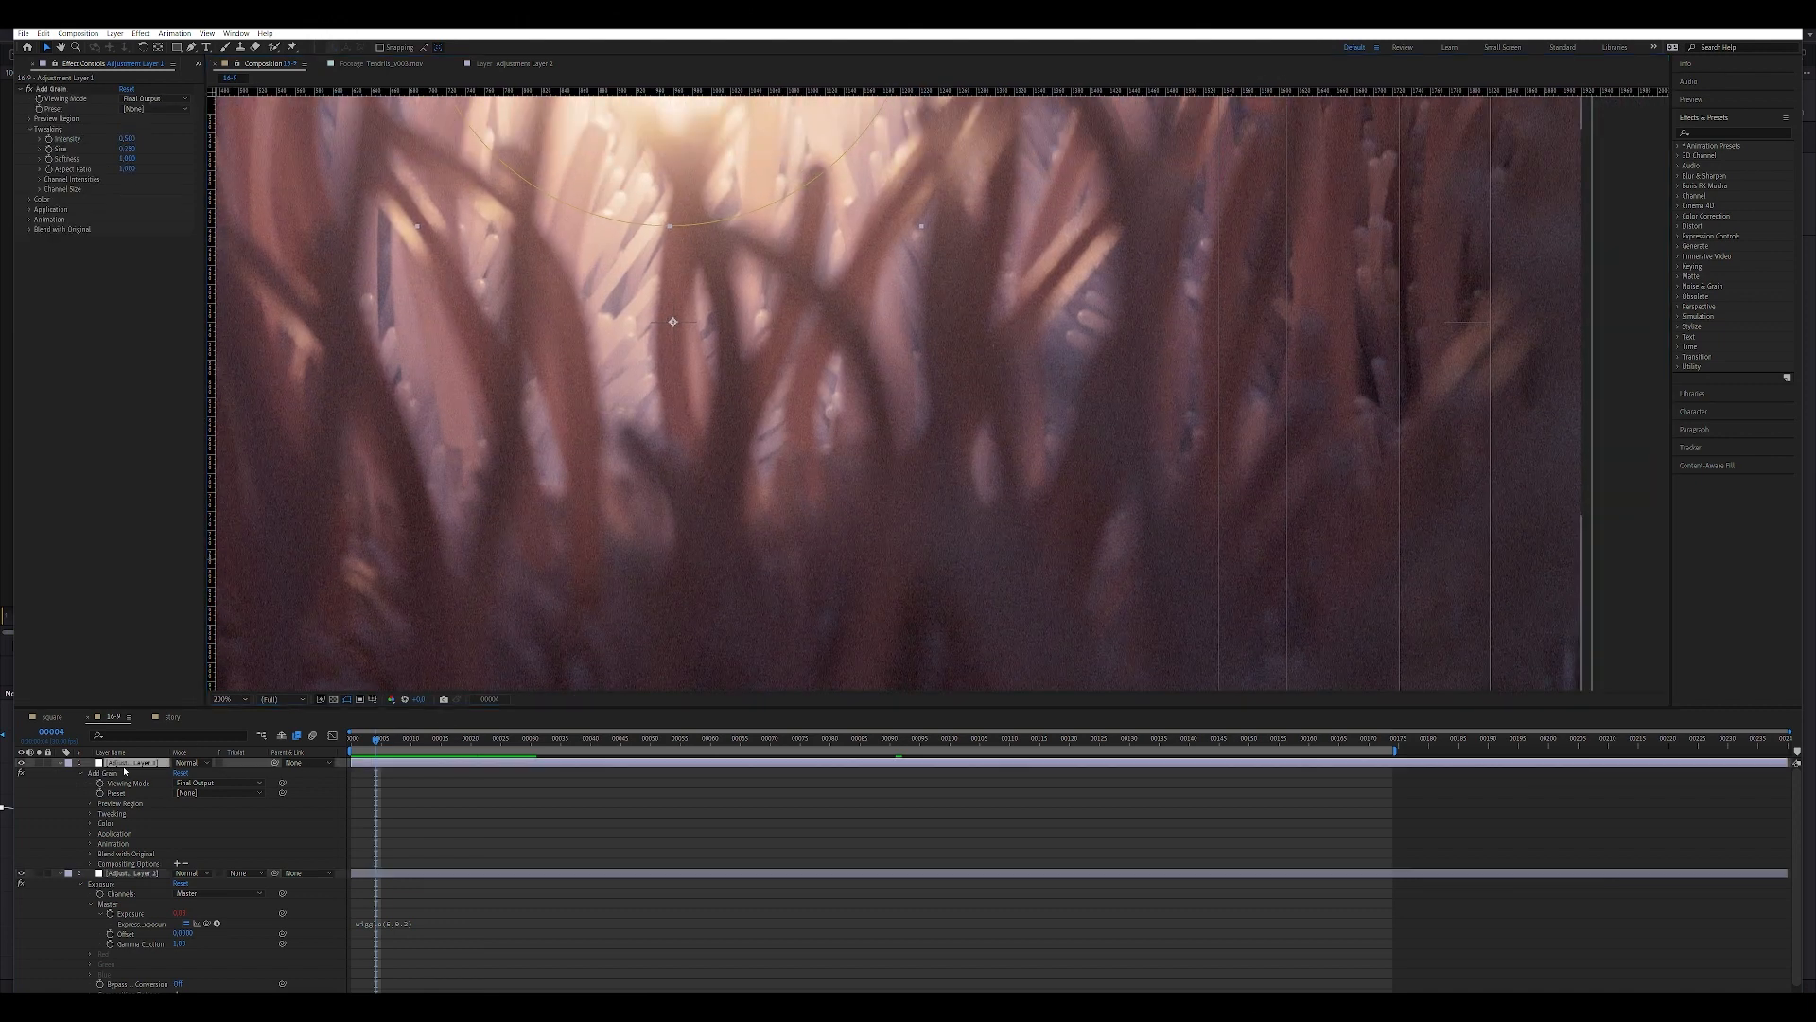
click(128, 139)
text(0.5)
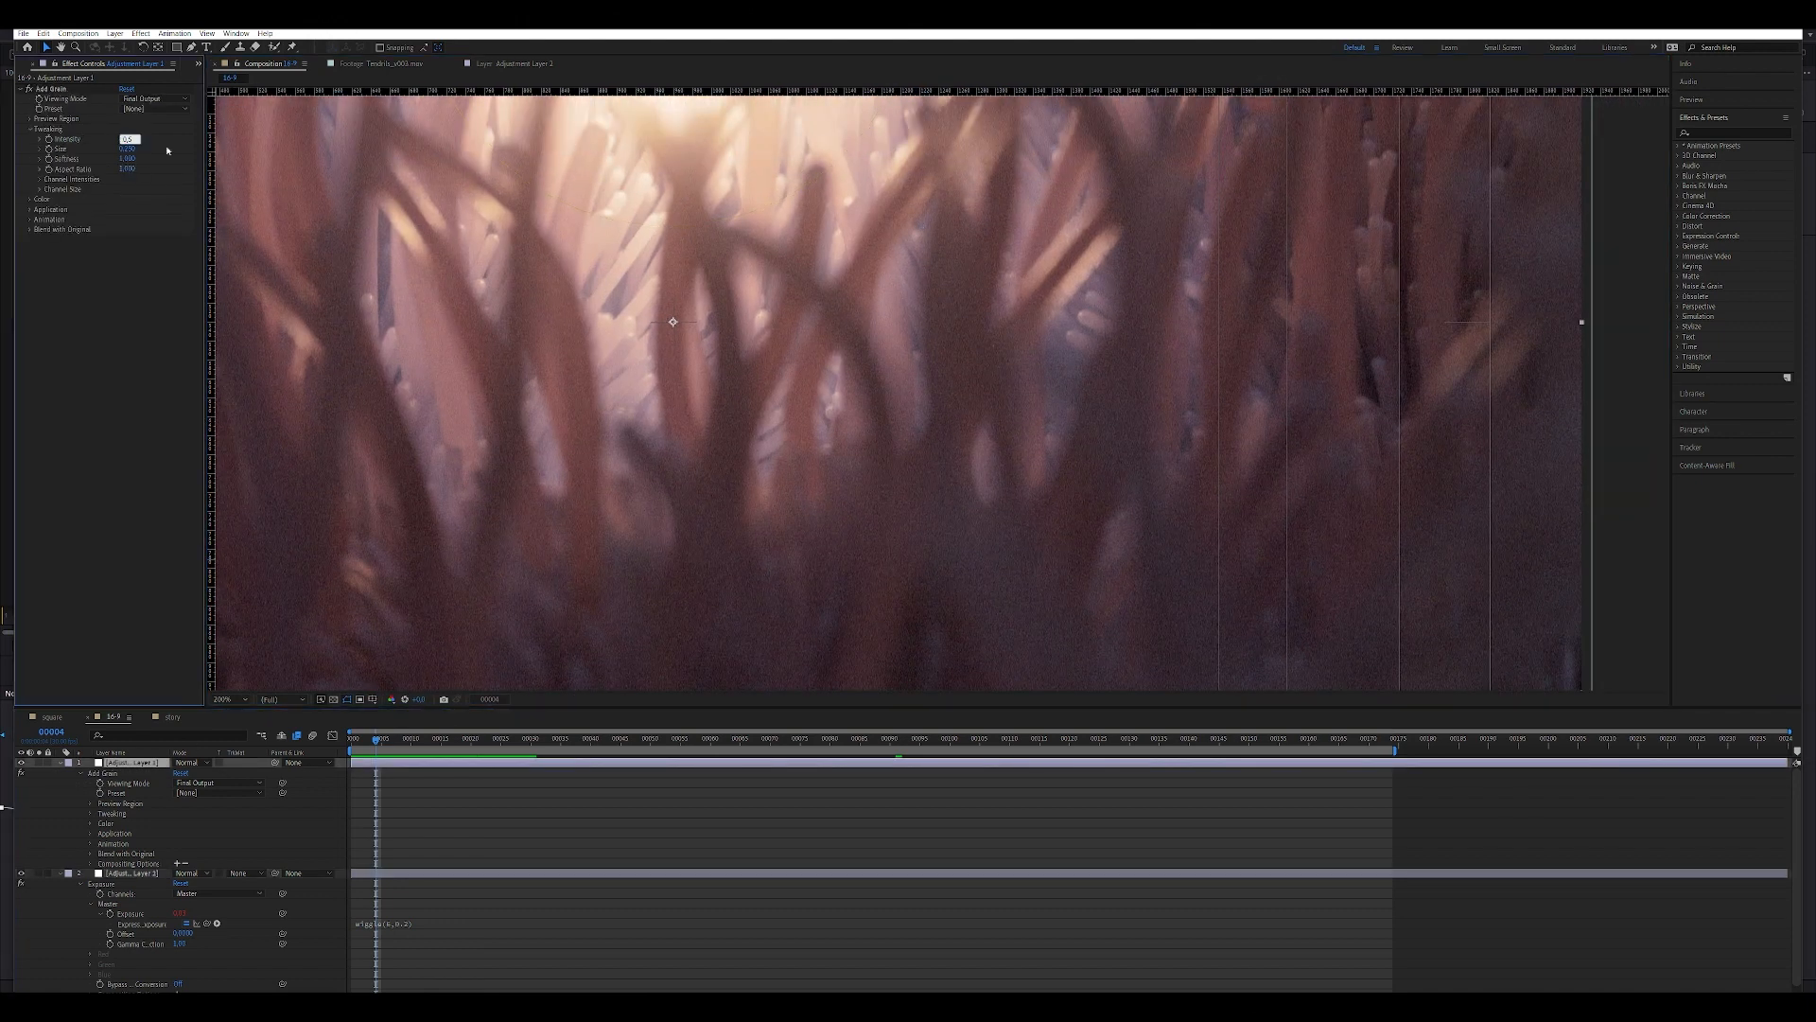
click(167, 152)
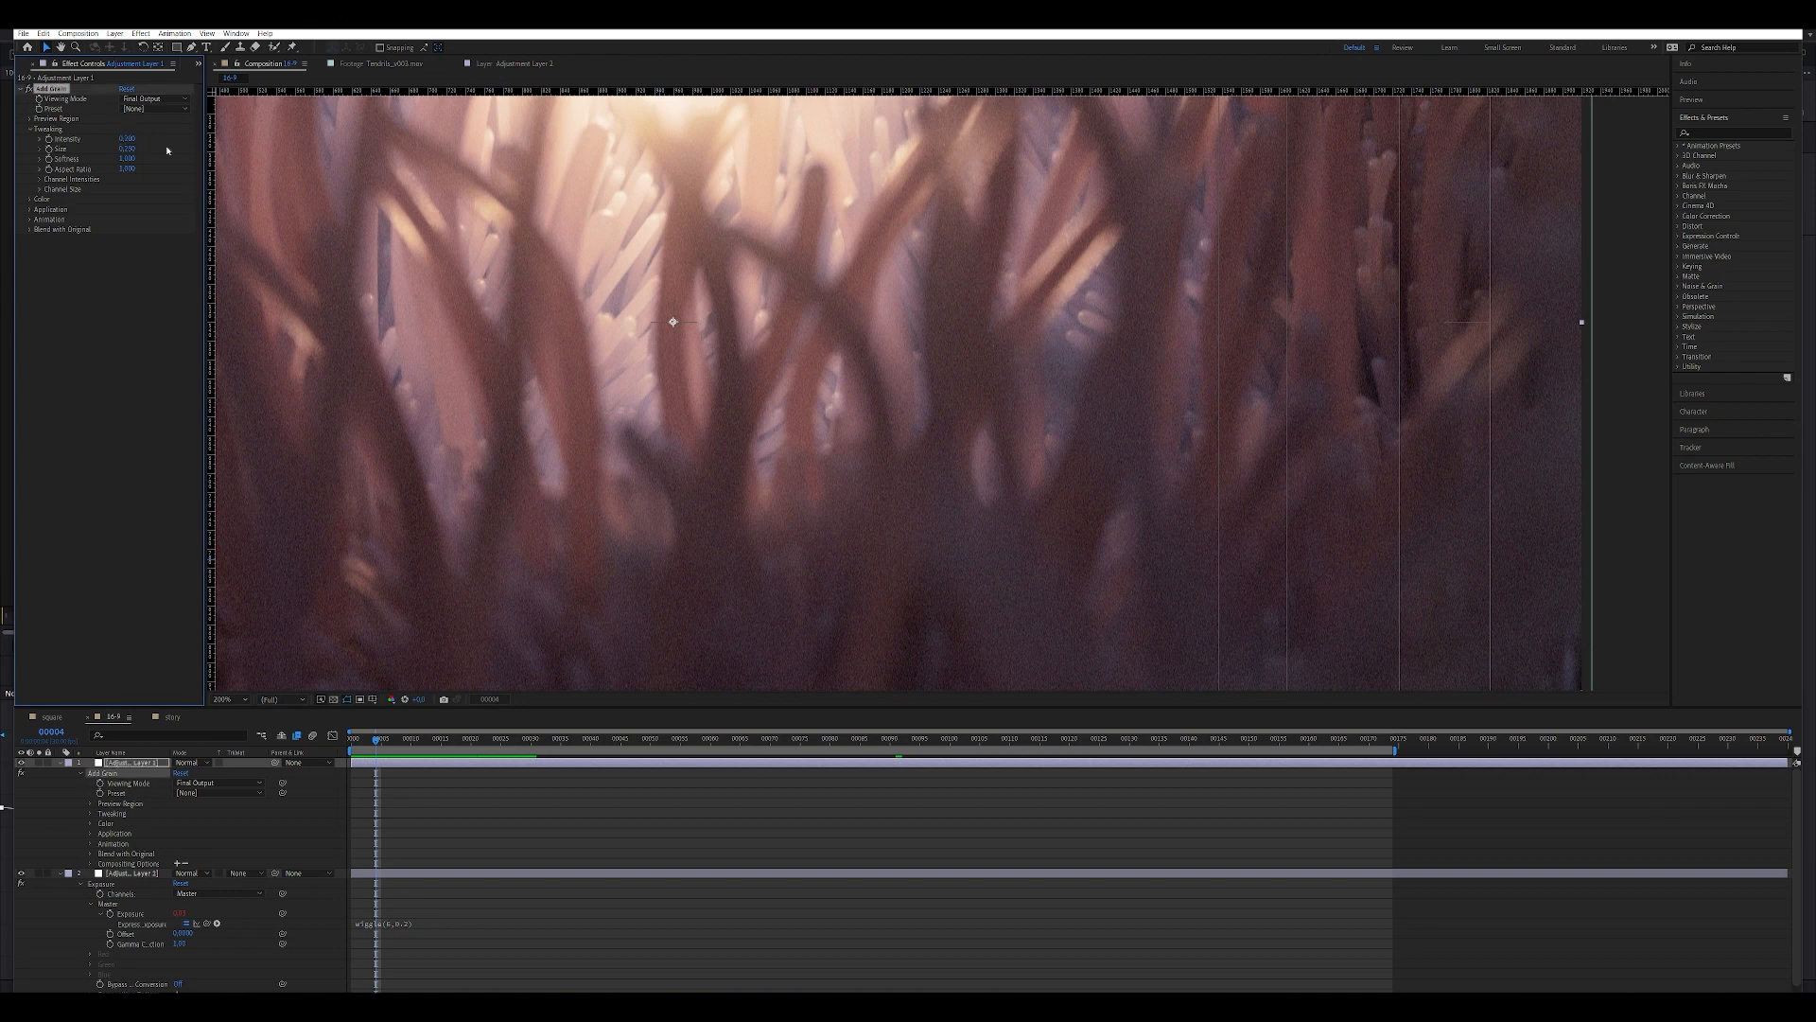
click(61, 762)
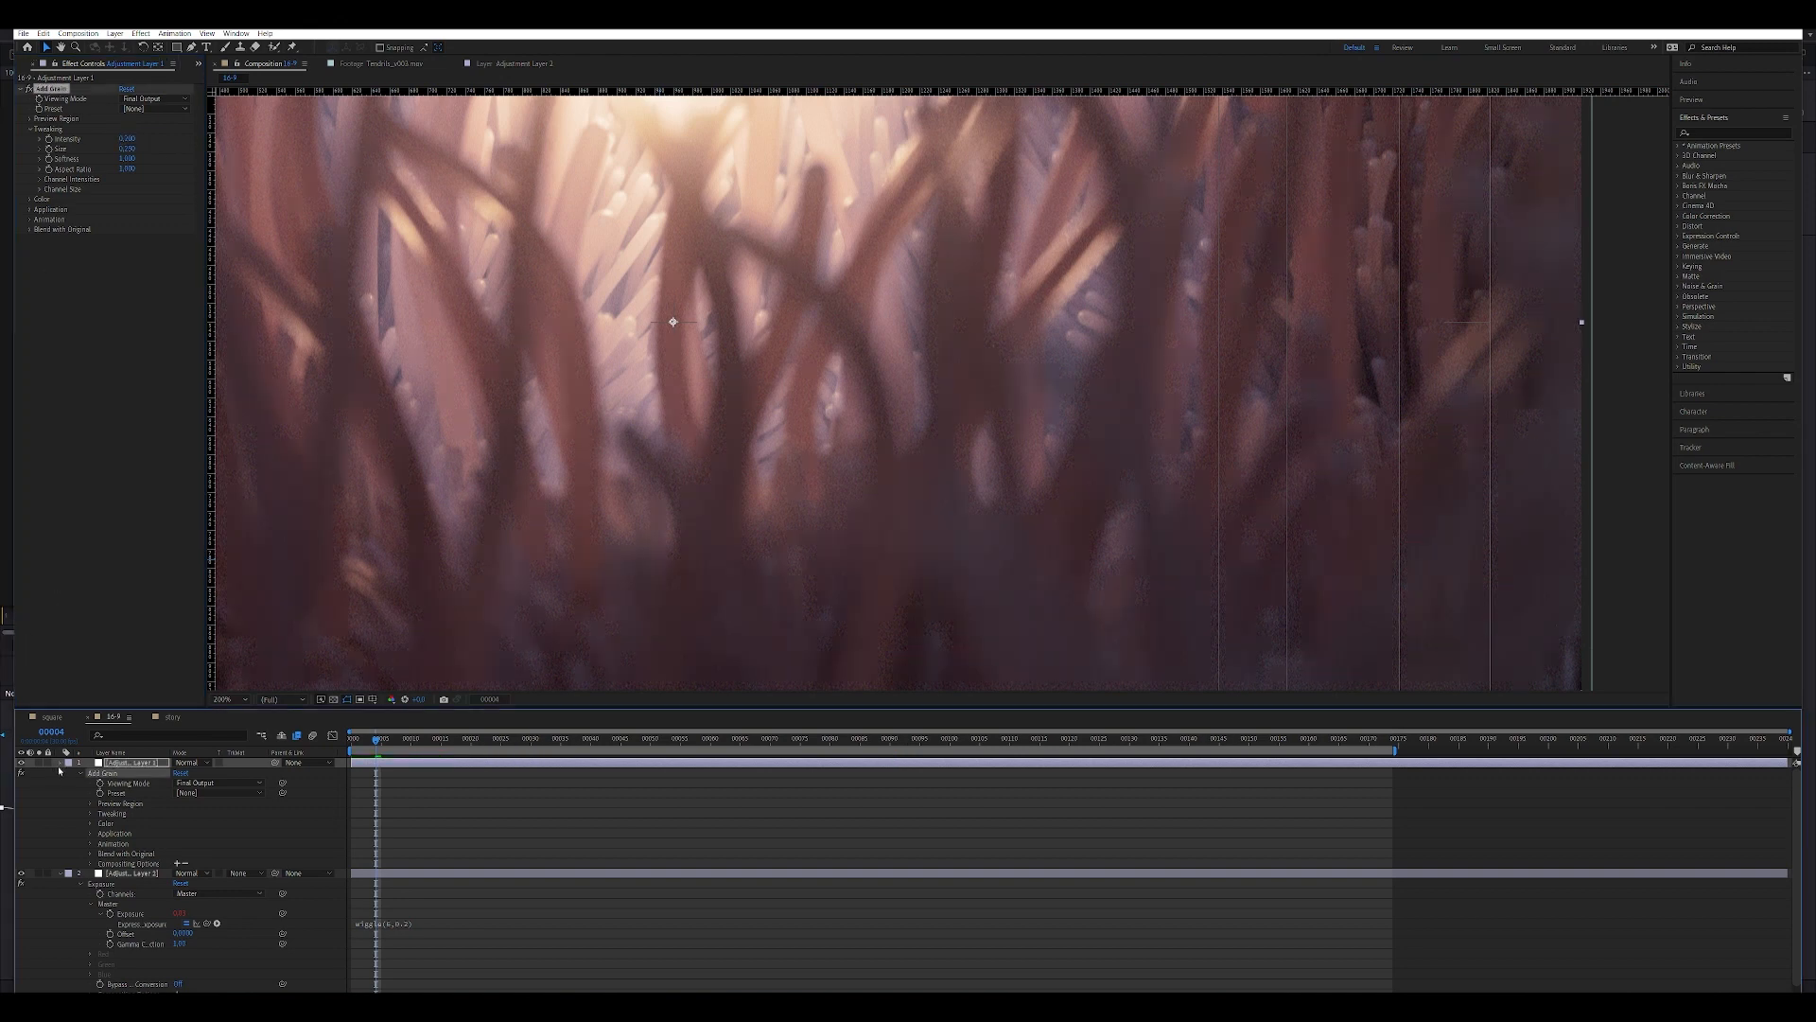
click(61, 763)
click(60, 763)
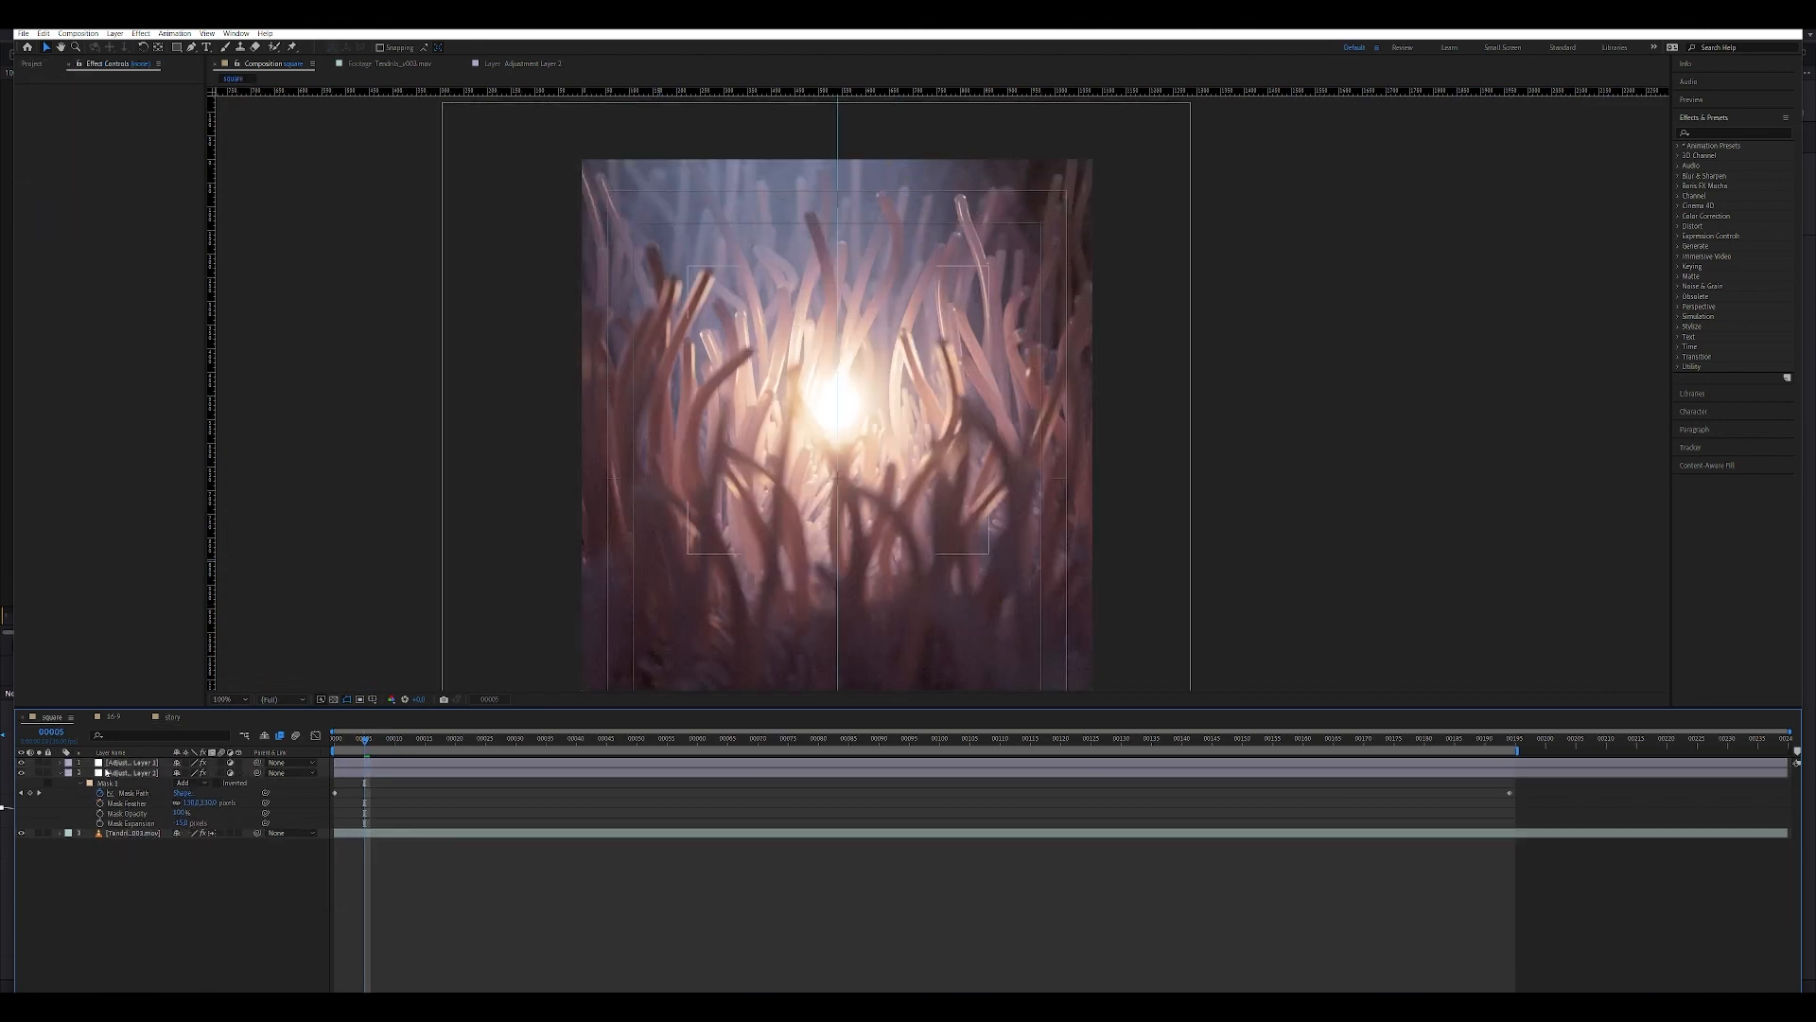
click(109, 764)
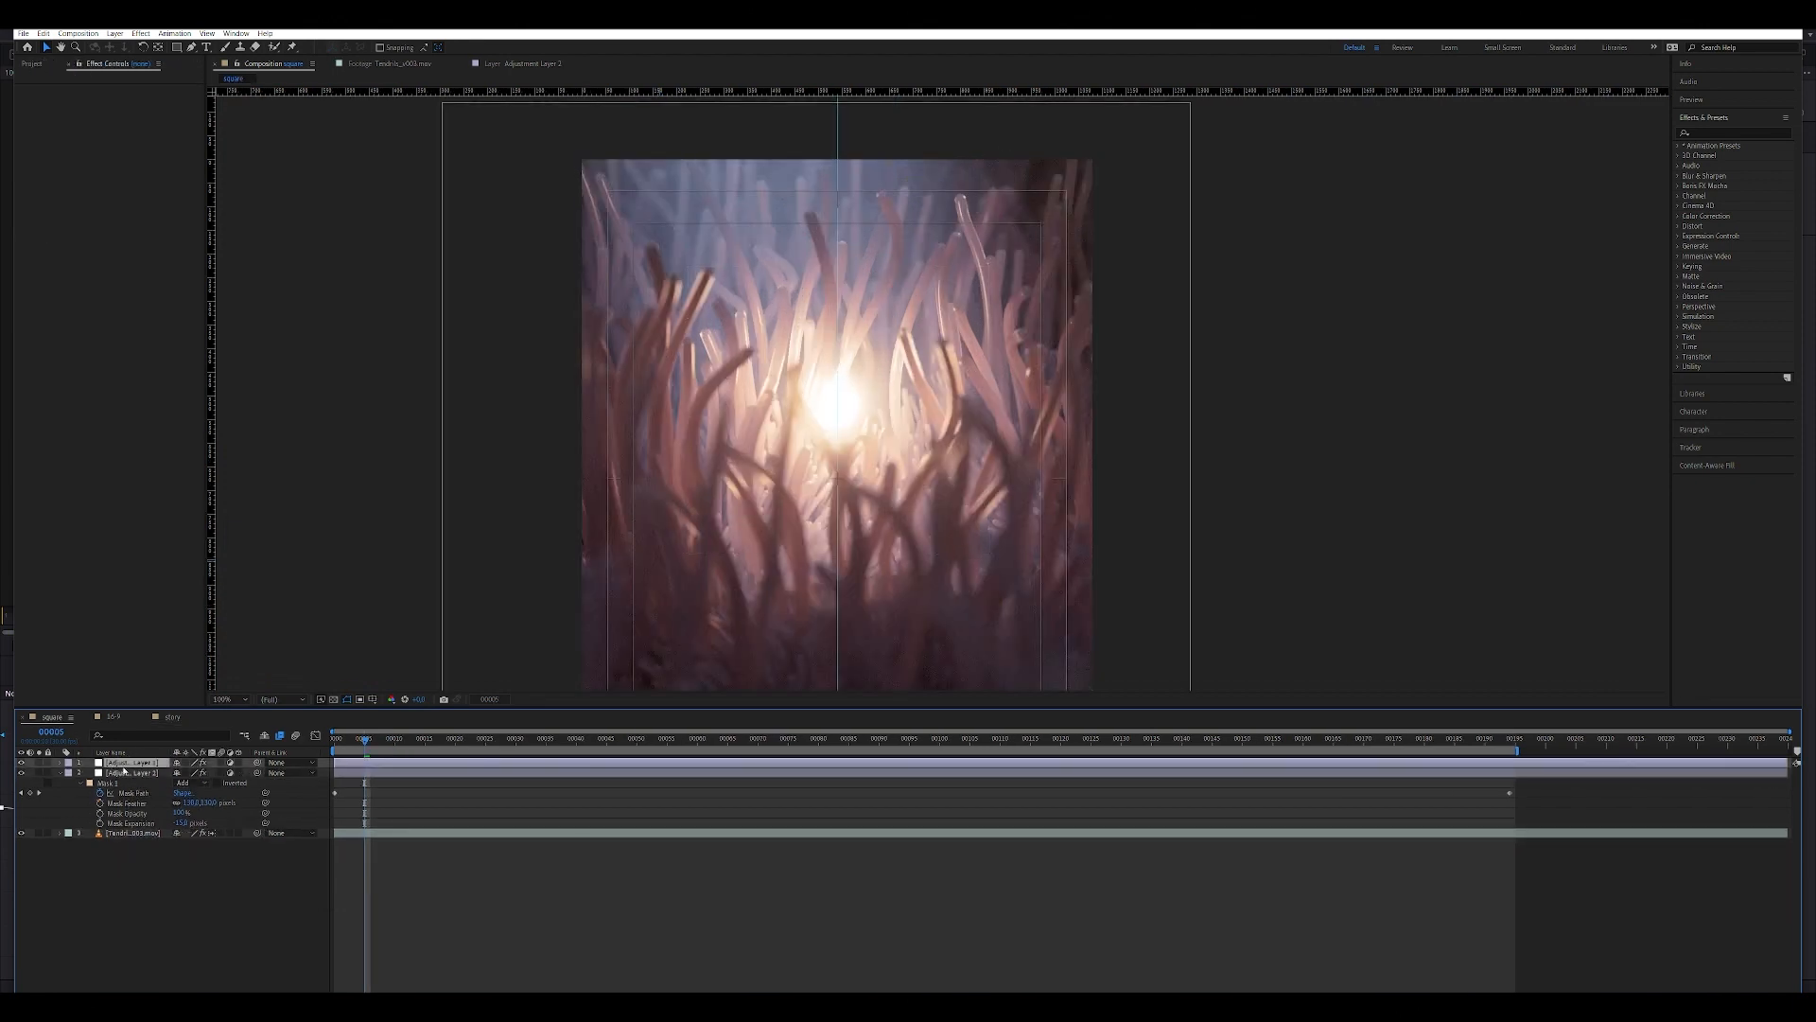
key(ctrl+x)
click(699, 825)
key(ctrl+v)
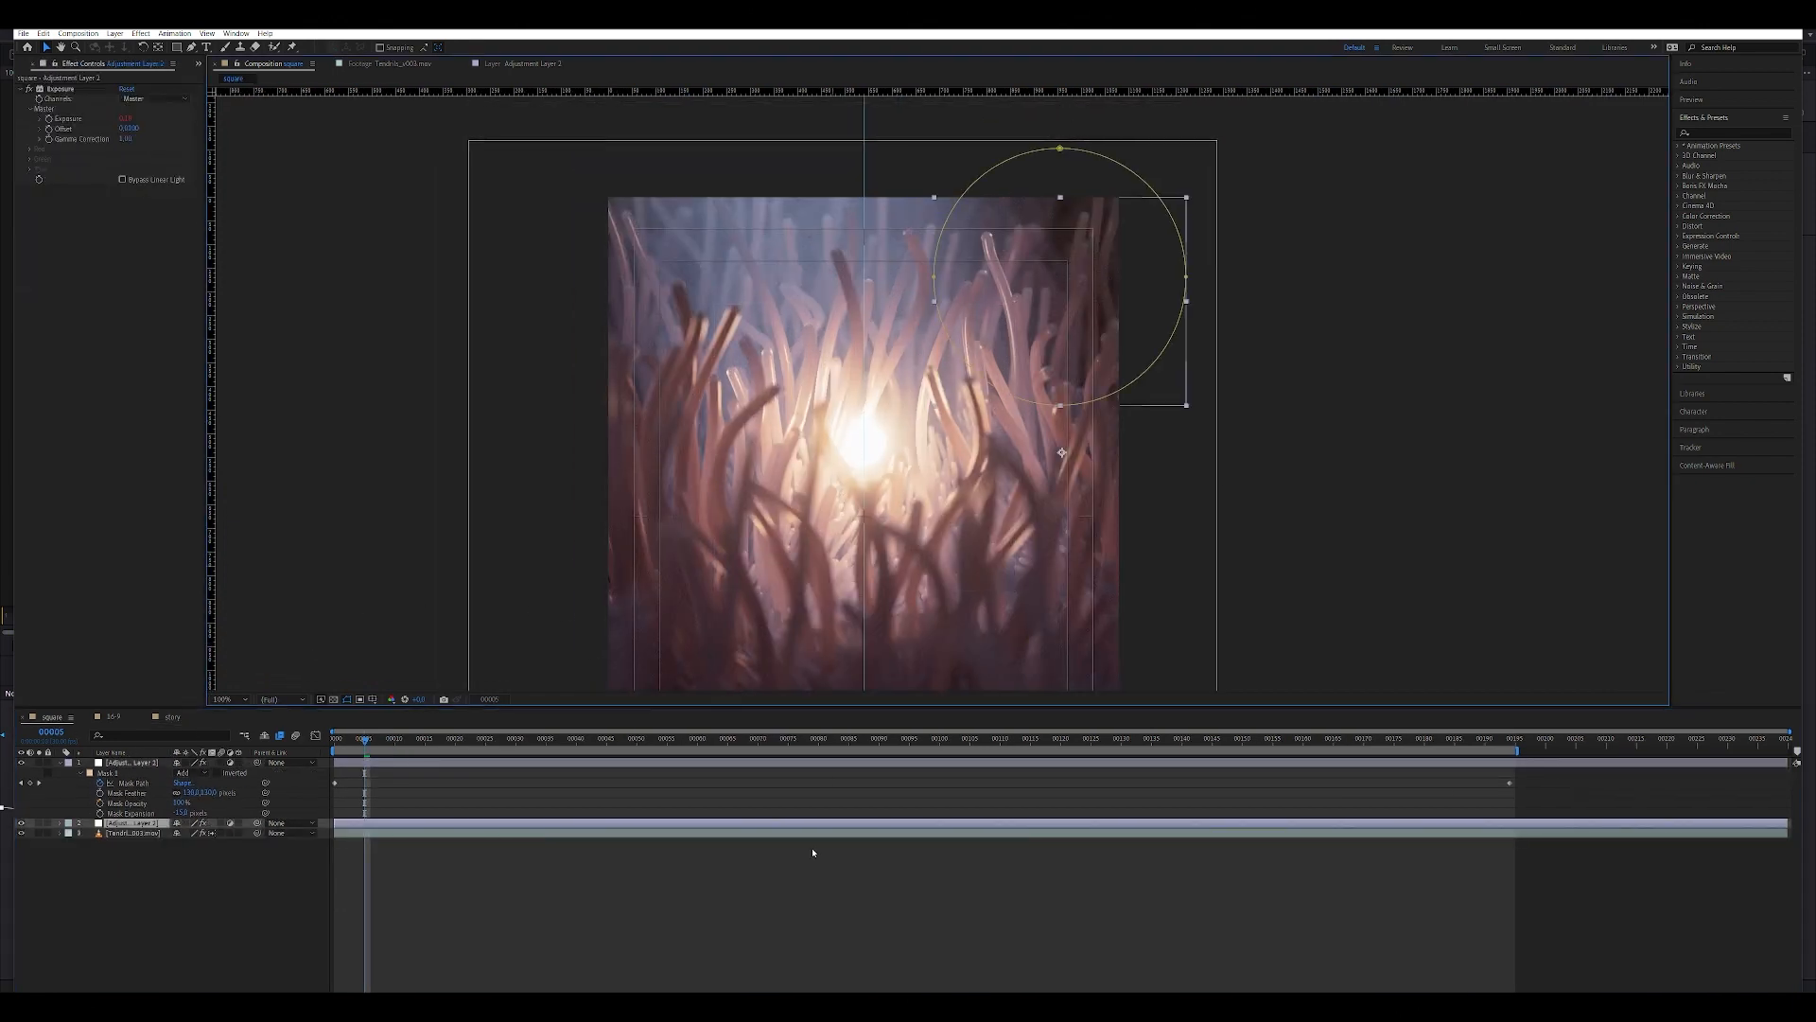
key(Delete)
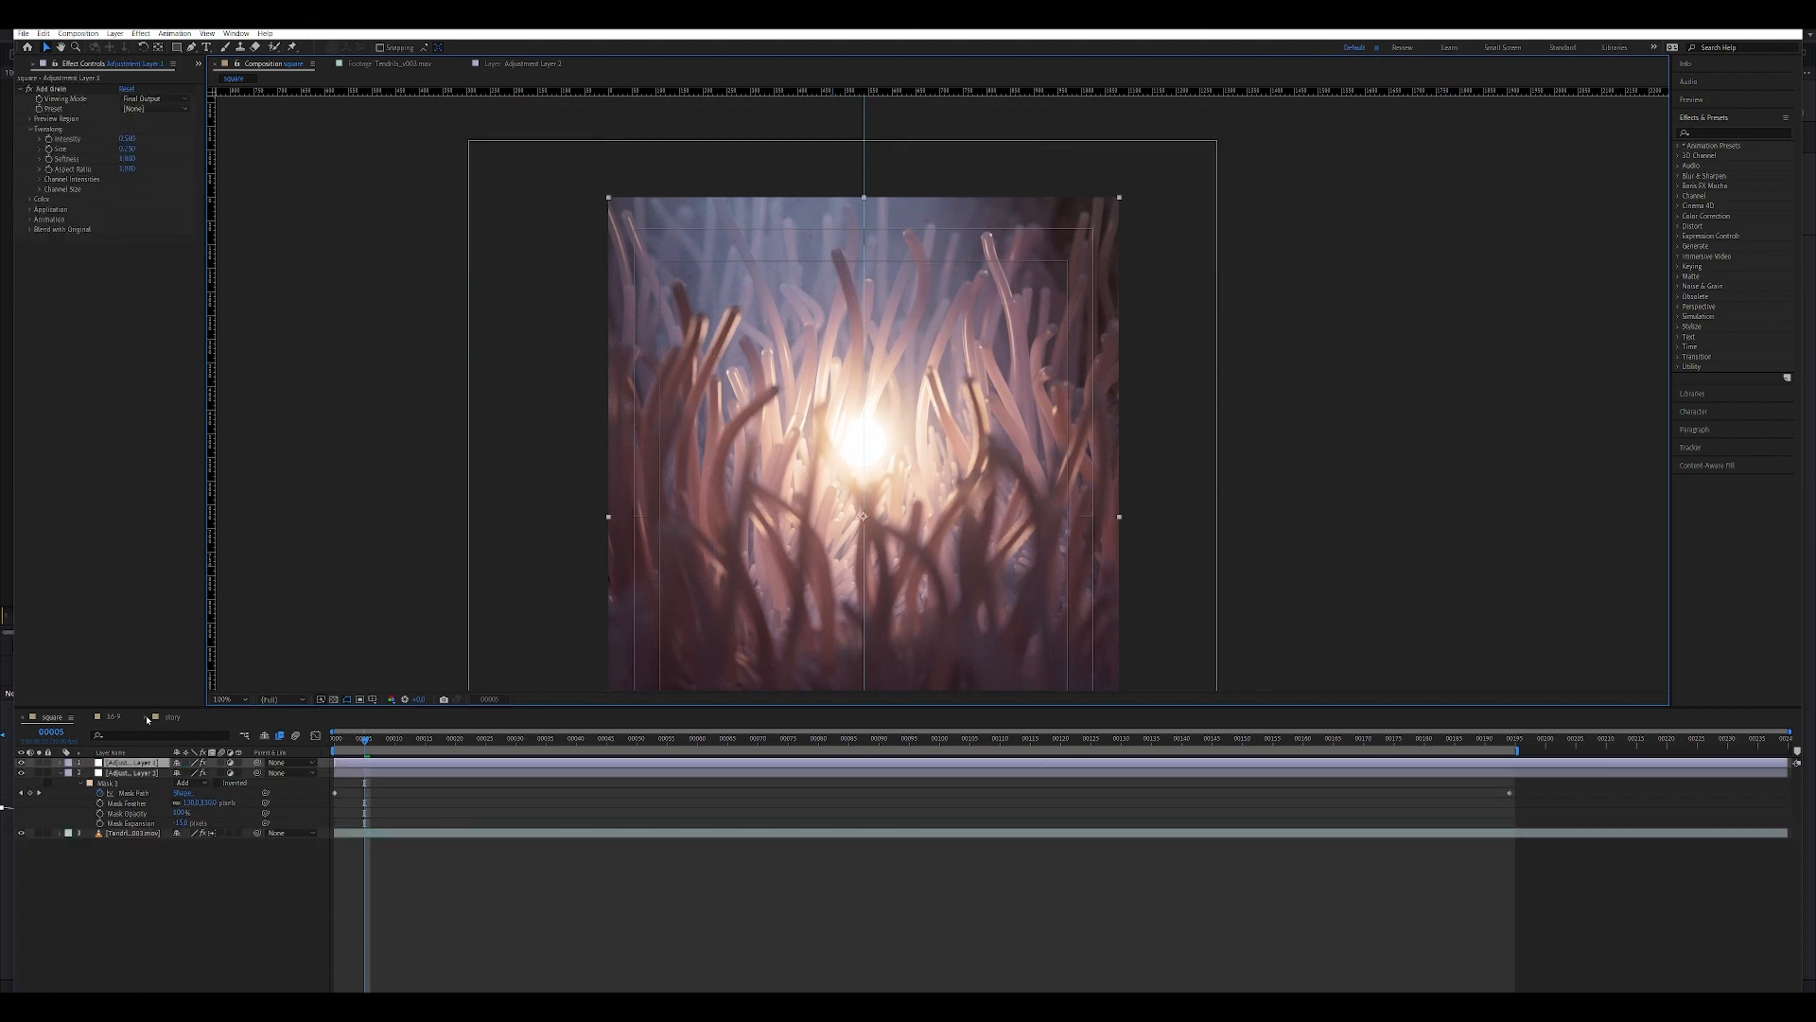
Replace the square composition's grain layer with a copy of the widescreen grain adjustment layer, and fit it to the composition.
click(111, 716)
click(115, 763)
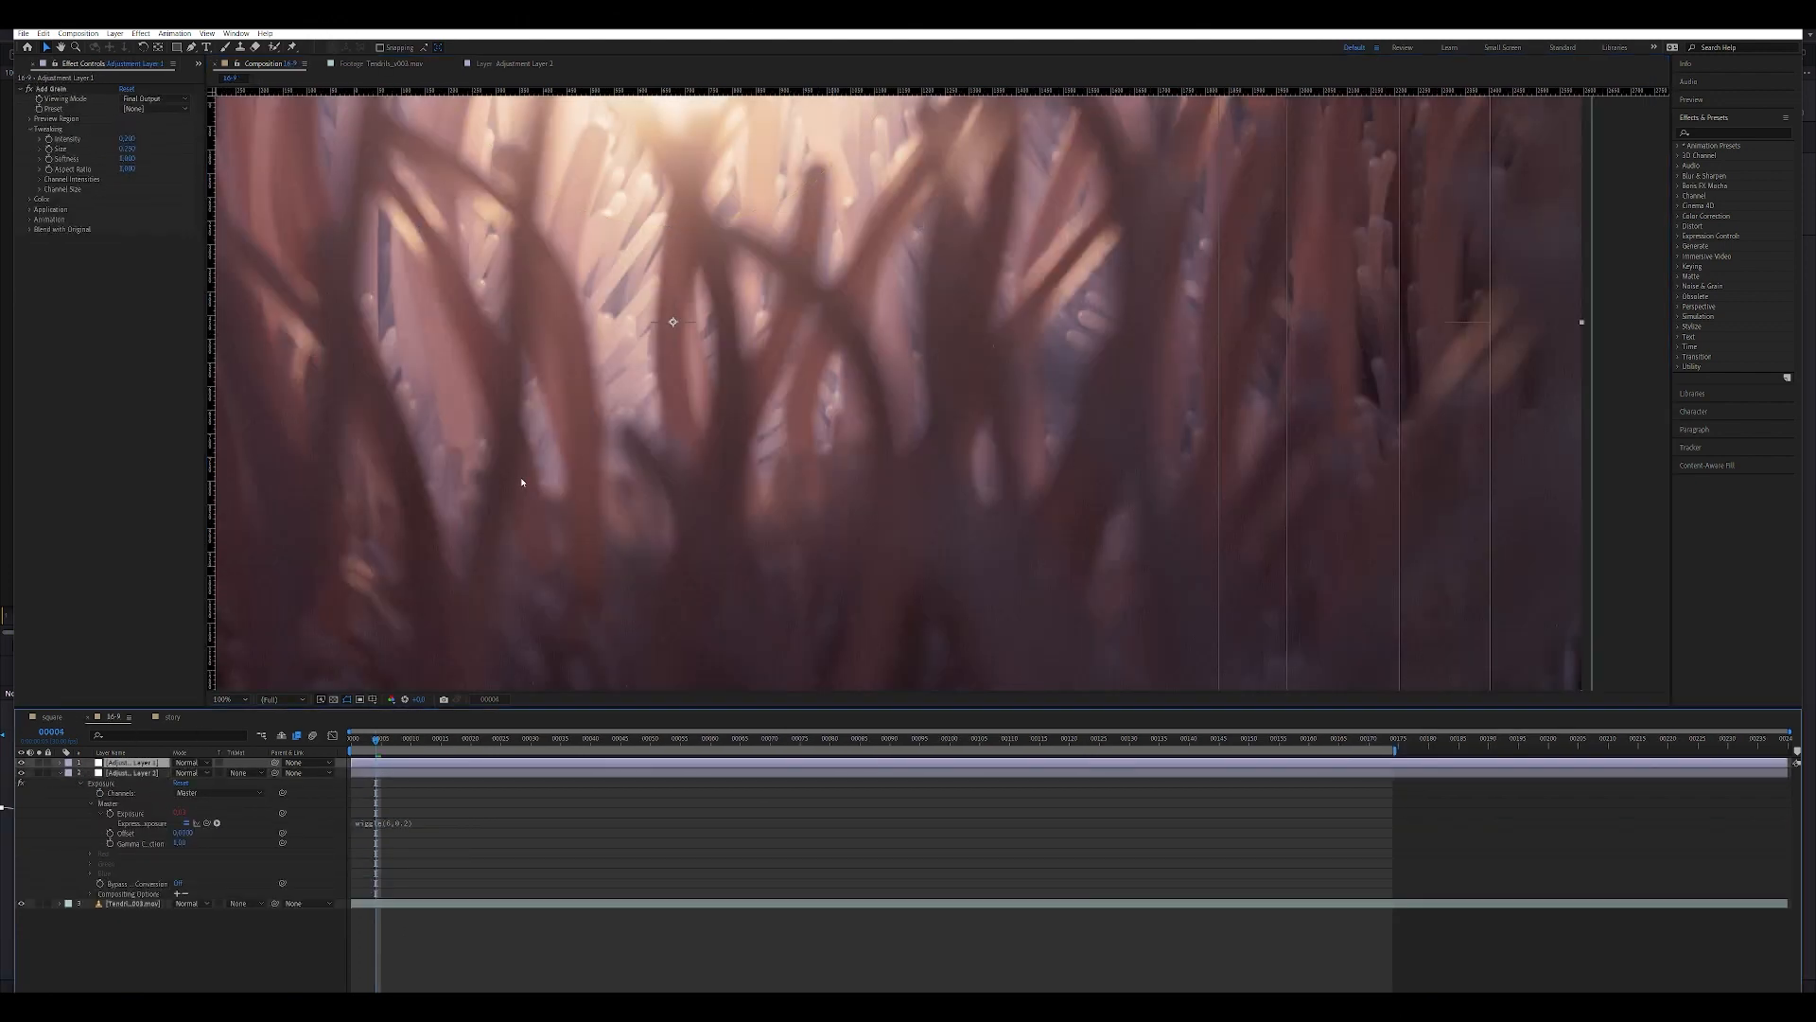
key(comma)
click(52, 717)
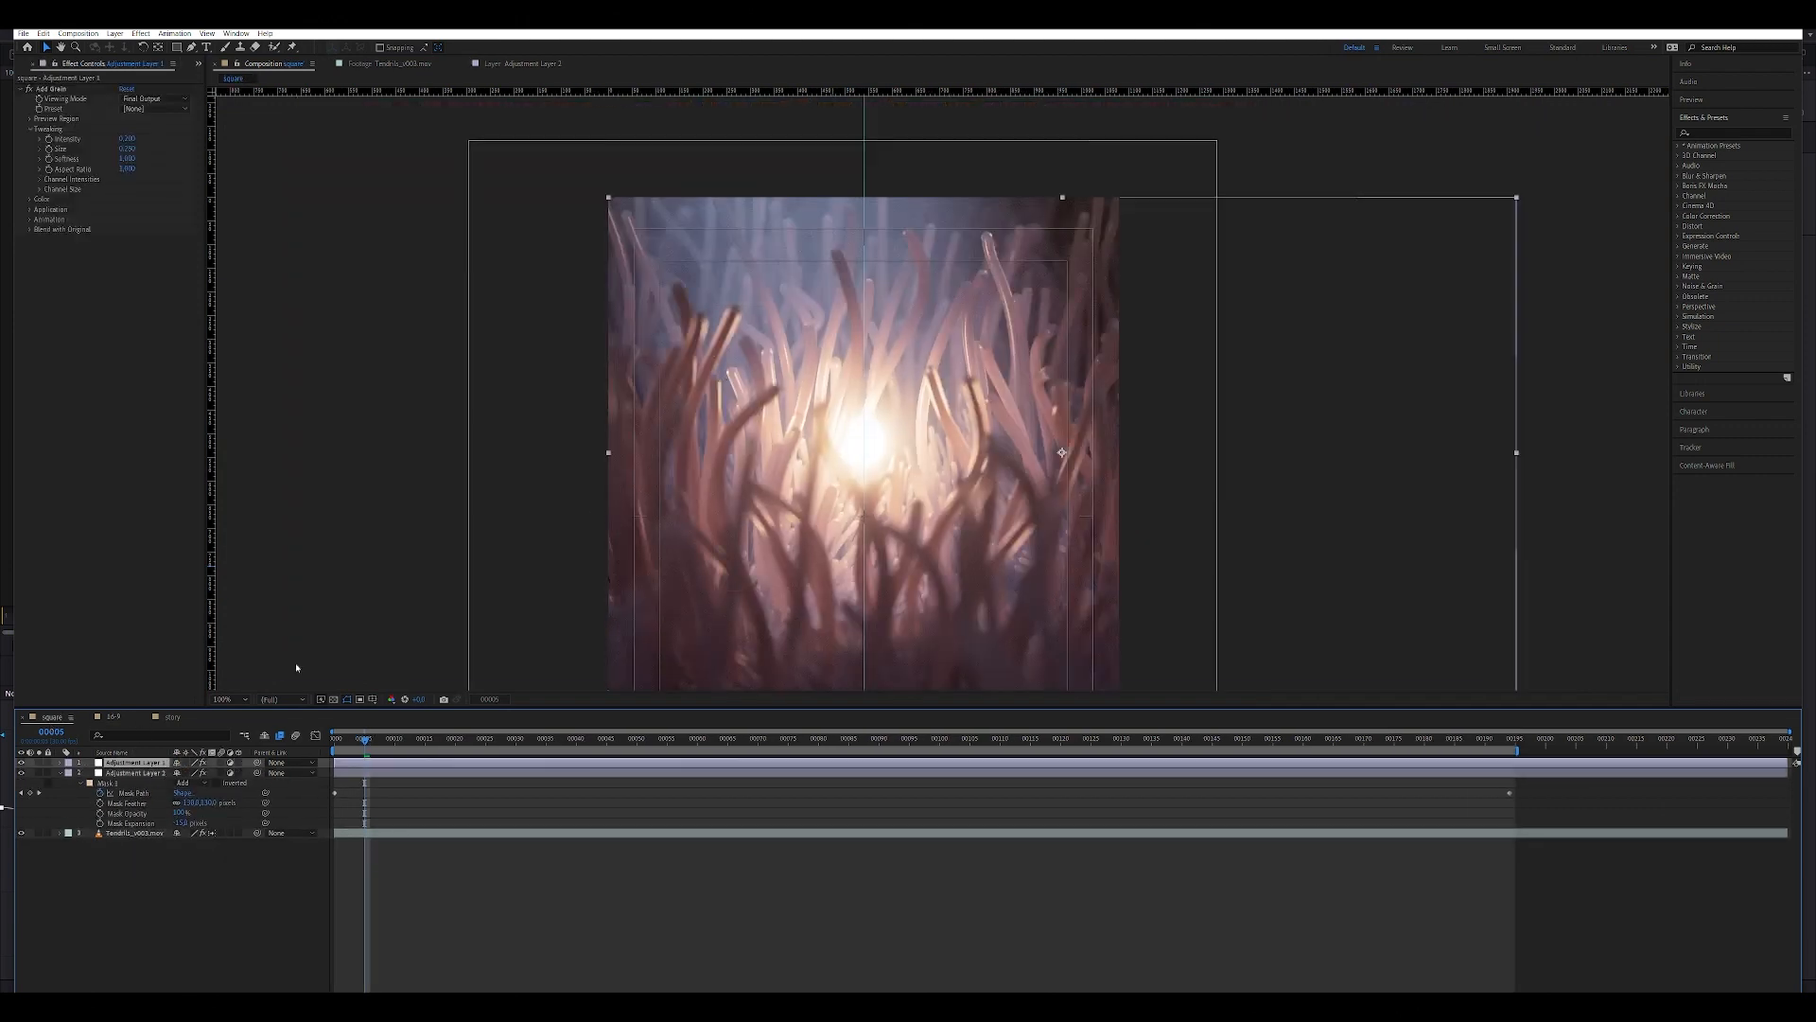
key(ctrl+alt+f)
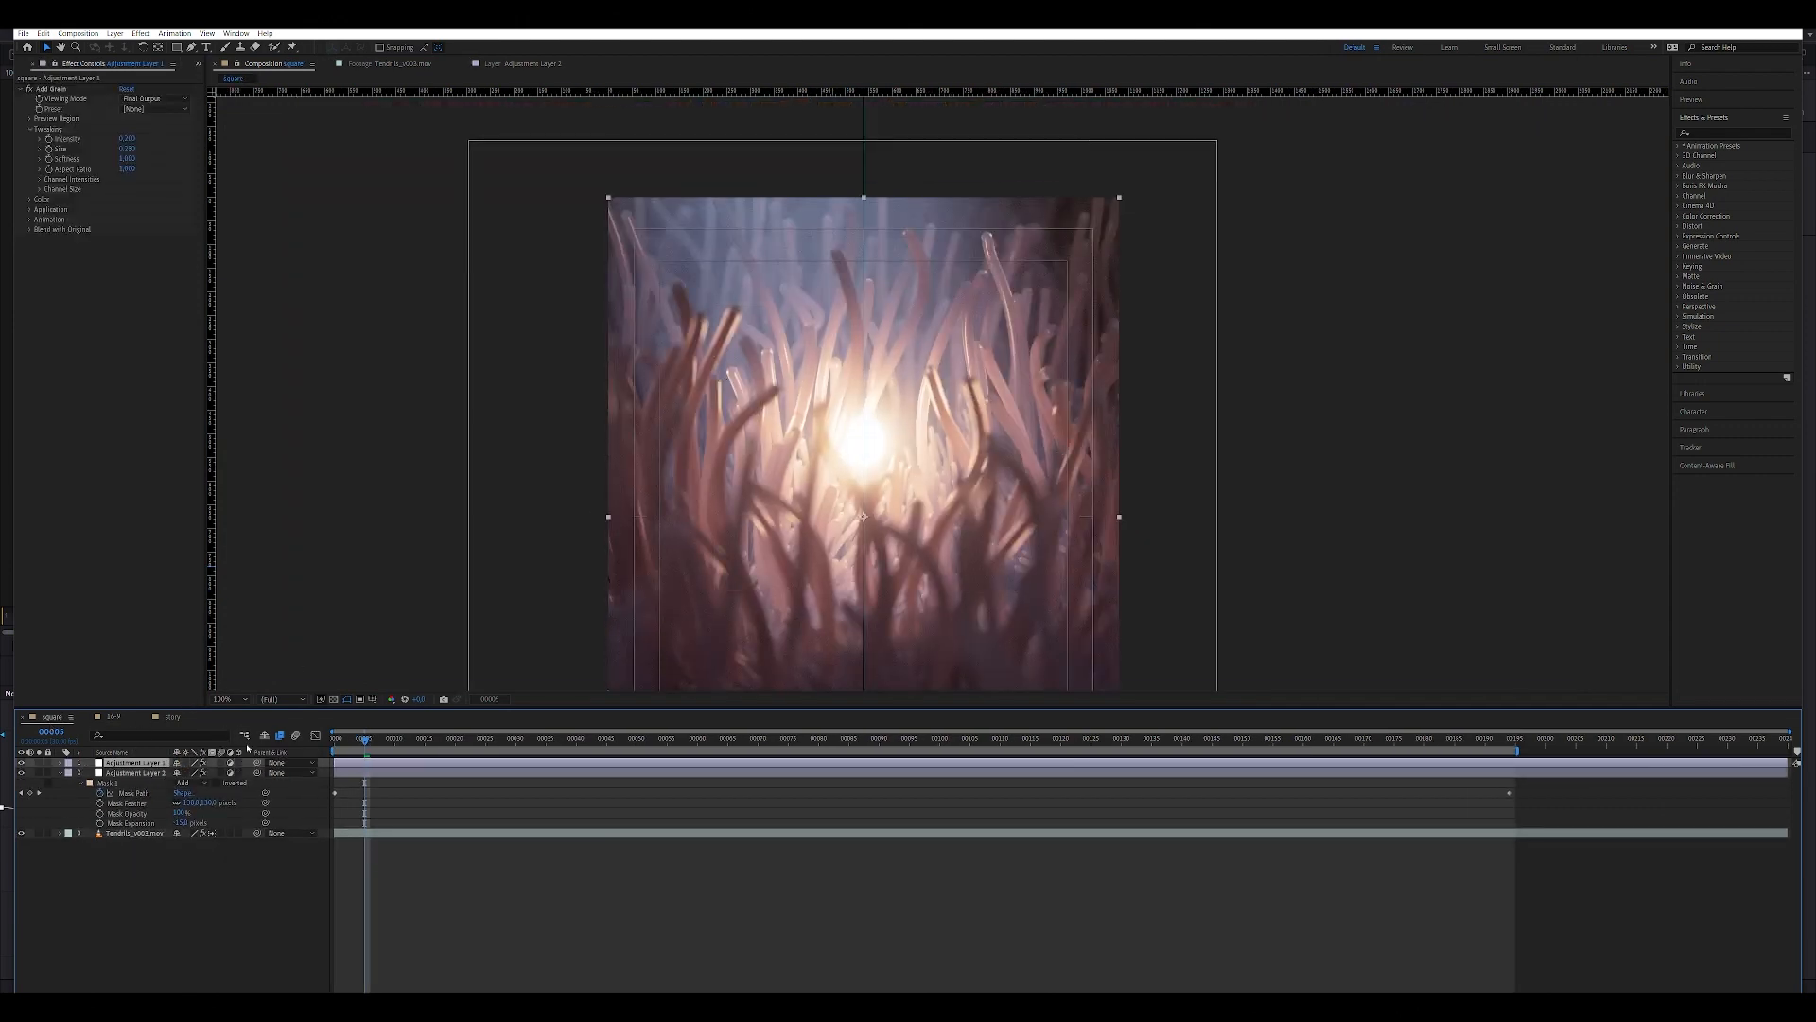
In the story composition, replace the top Exposure adjustment layer with the copied grain layer and fit it to the composition.
click(173, 717)
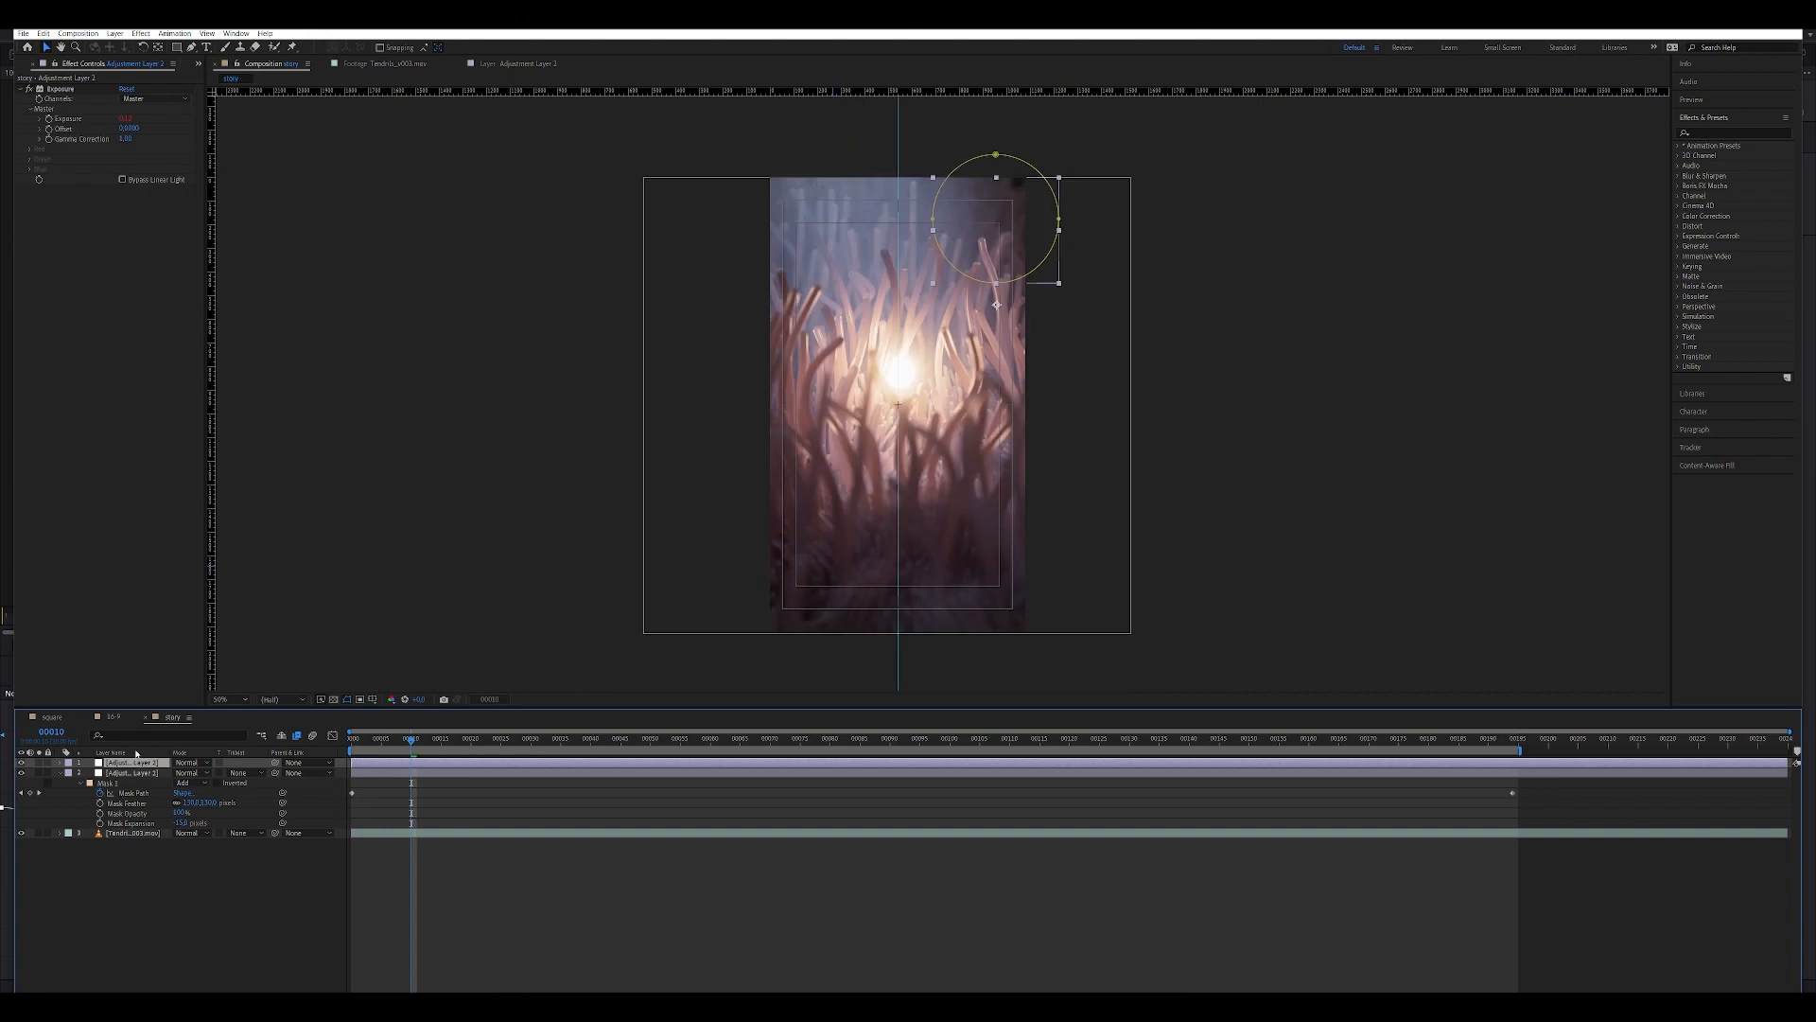
key(Delete)
key(ctrl+v)
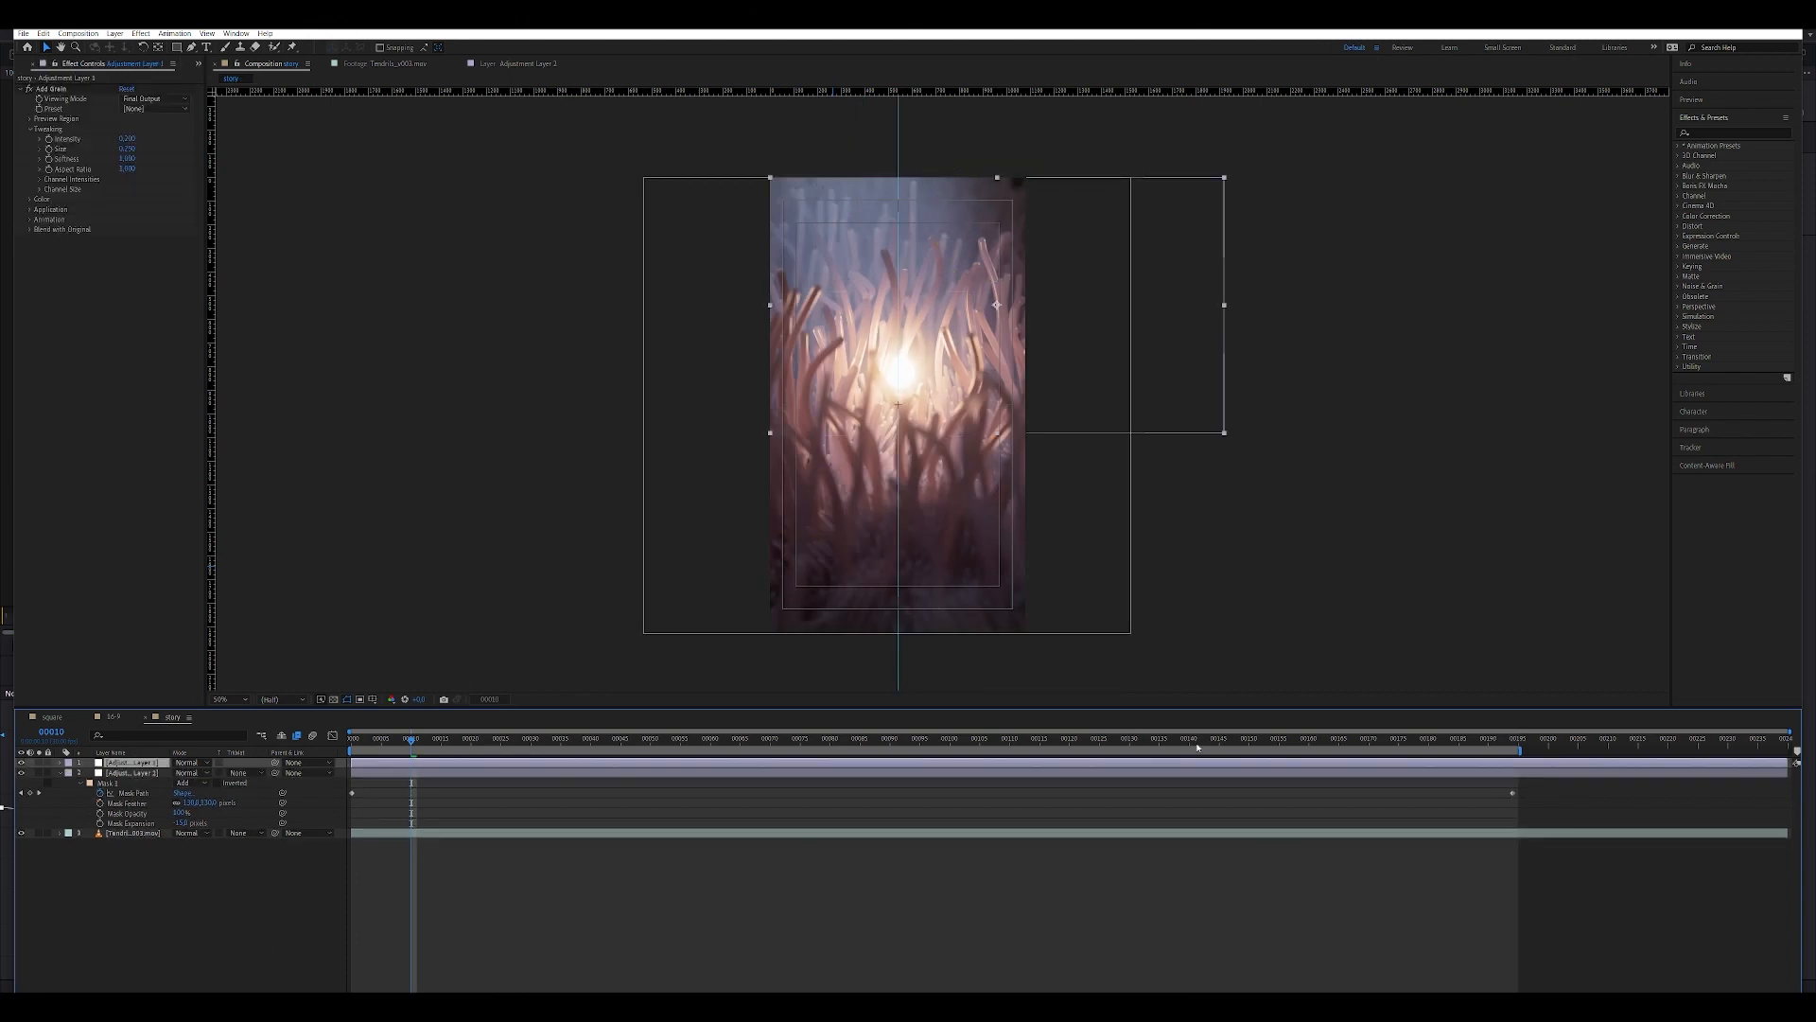
key(ctrl+alt+f)
Save the project and inspect the grain up close around the light in the story composition.
click(1041, 925)
scroll(1025, 499, up, 1)
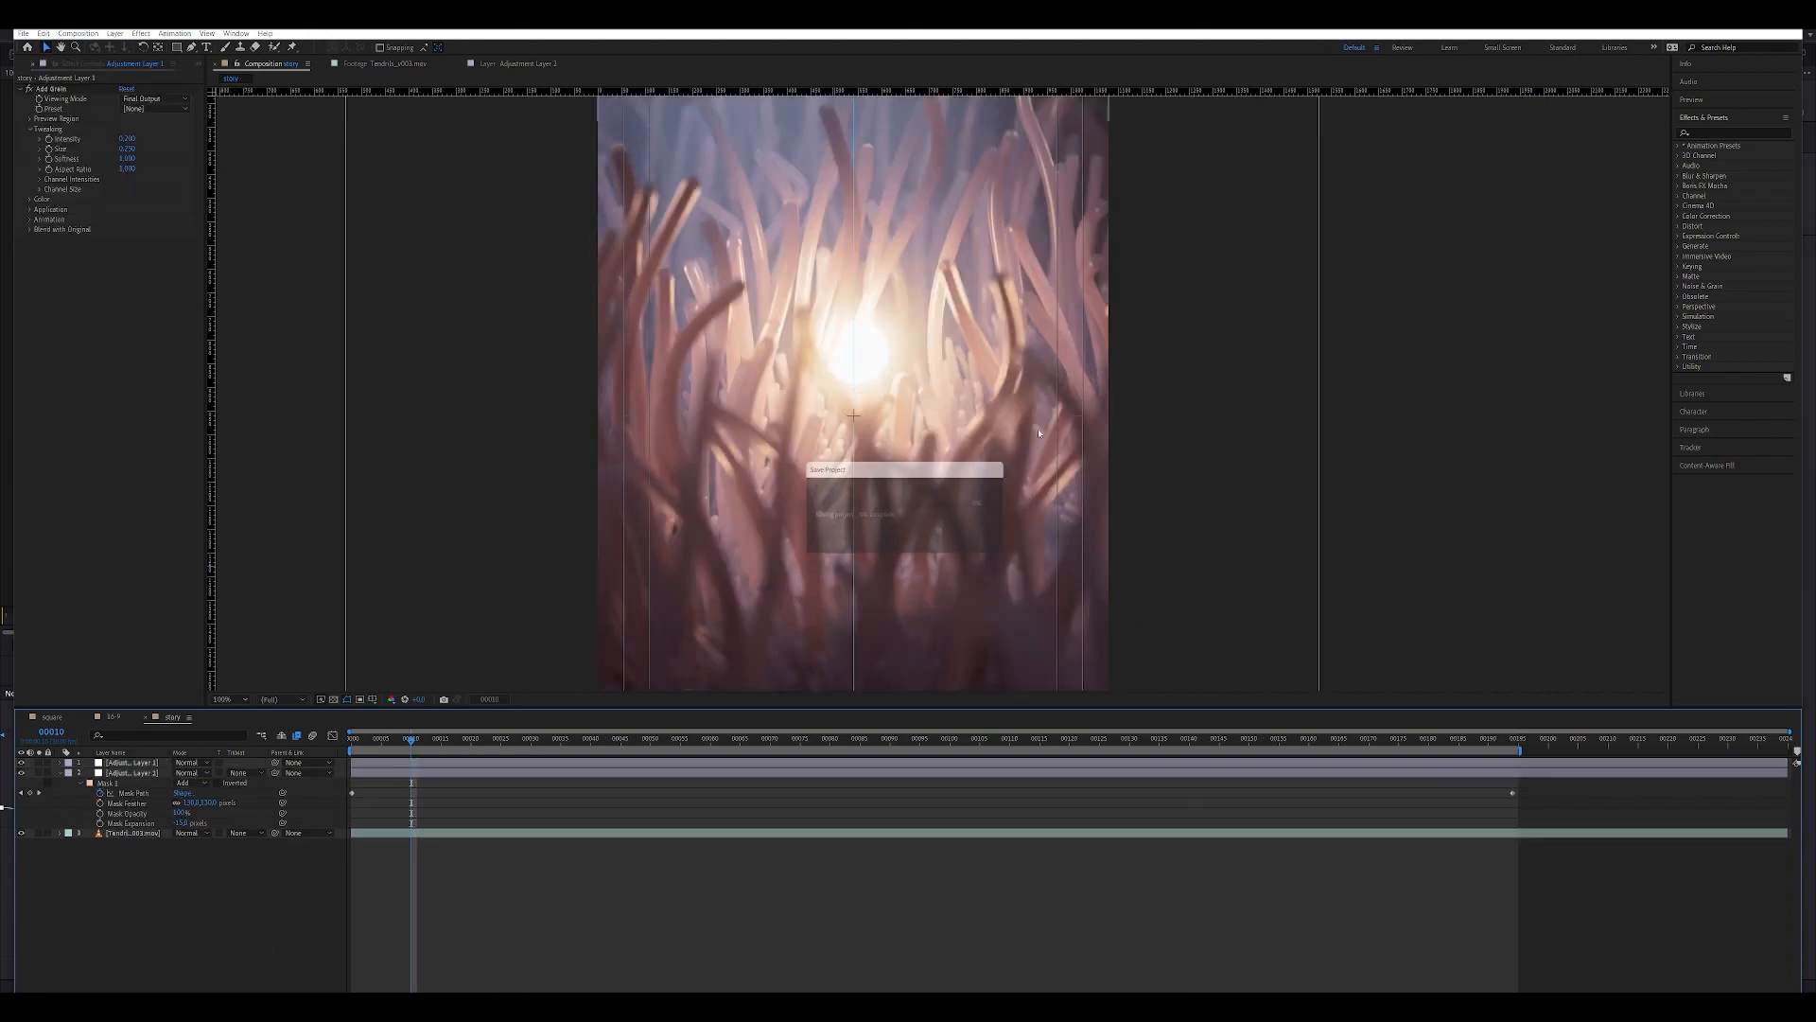
middle_drag(995, 327, 912, 531)
scroll(738, 439, up, 1)
middle_drag(738, 439, 795, 423)
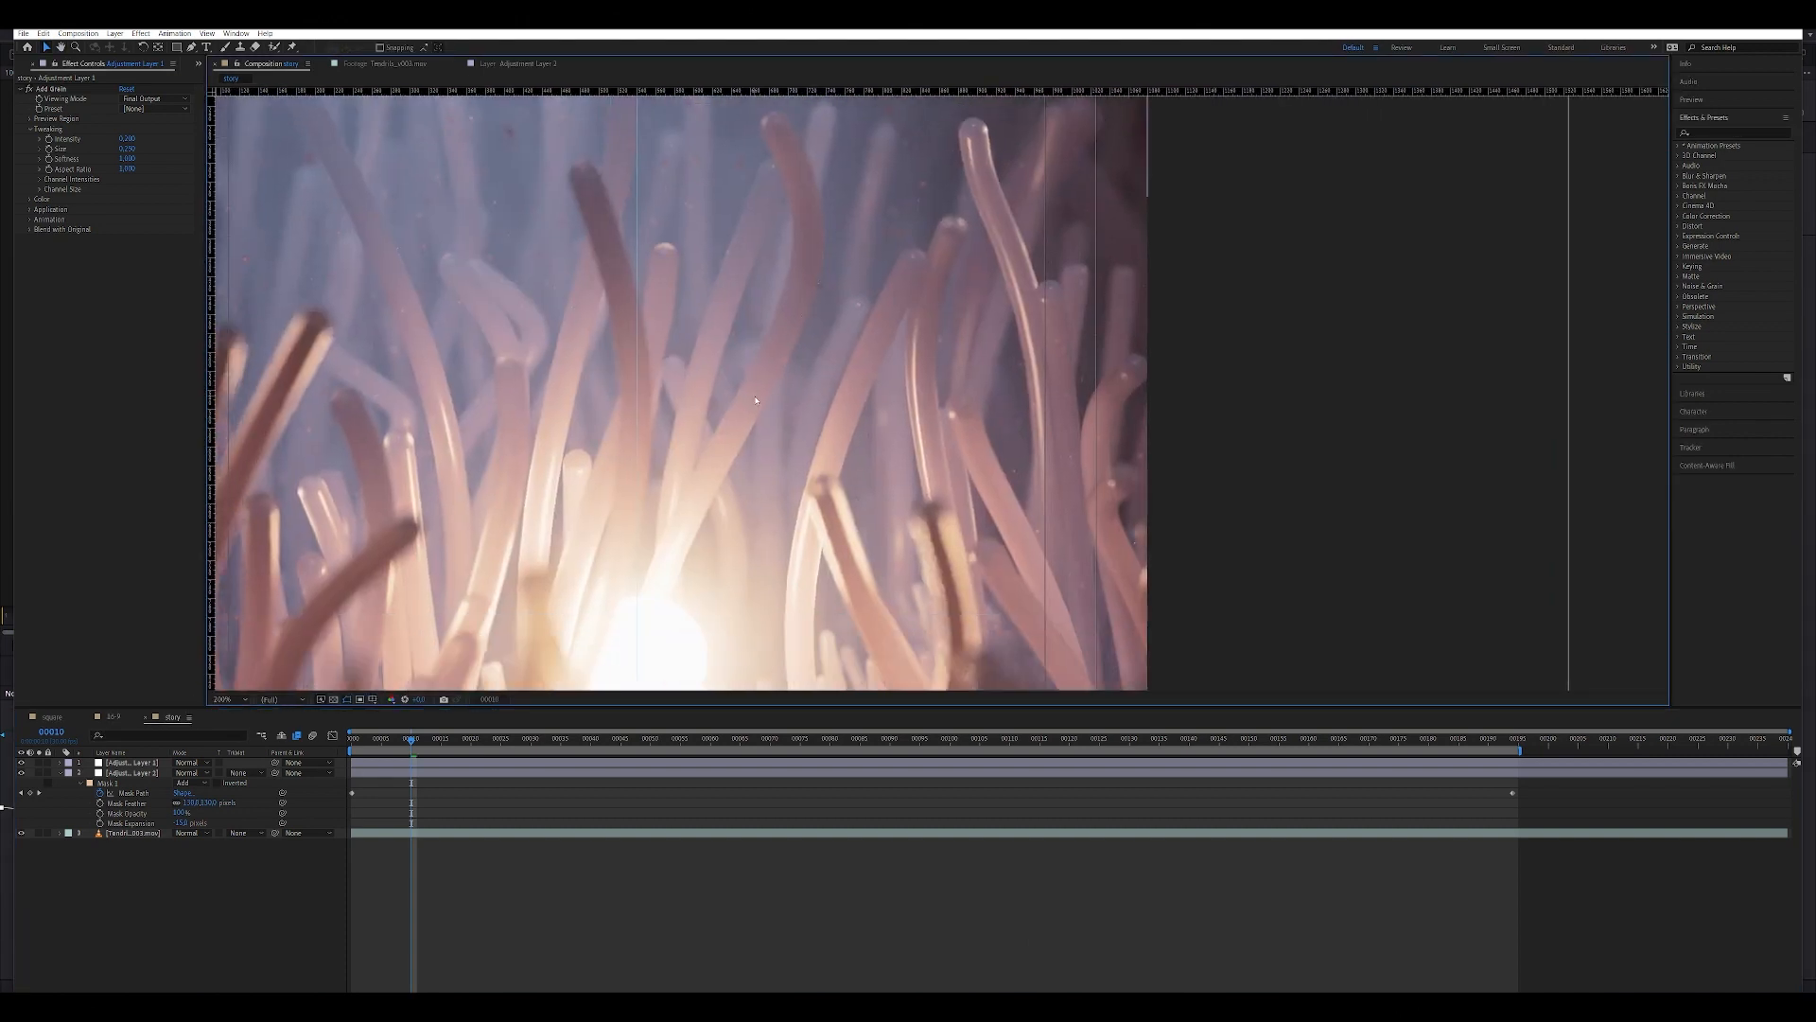
scroll(756, 400, down, 1)
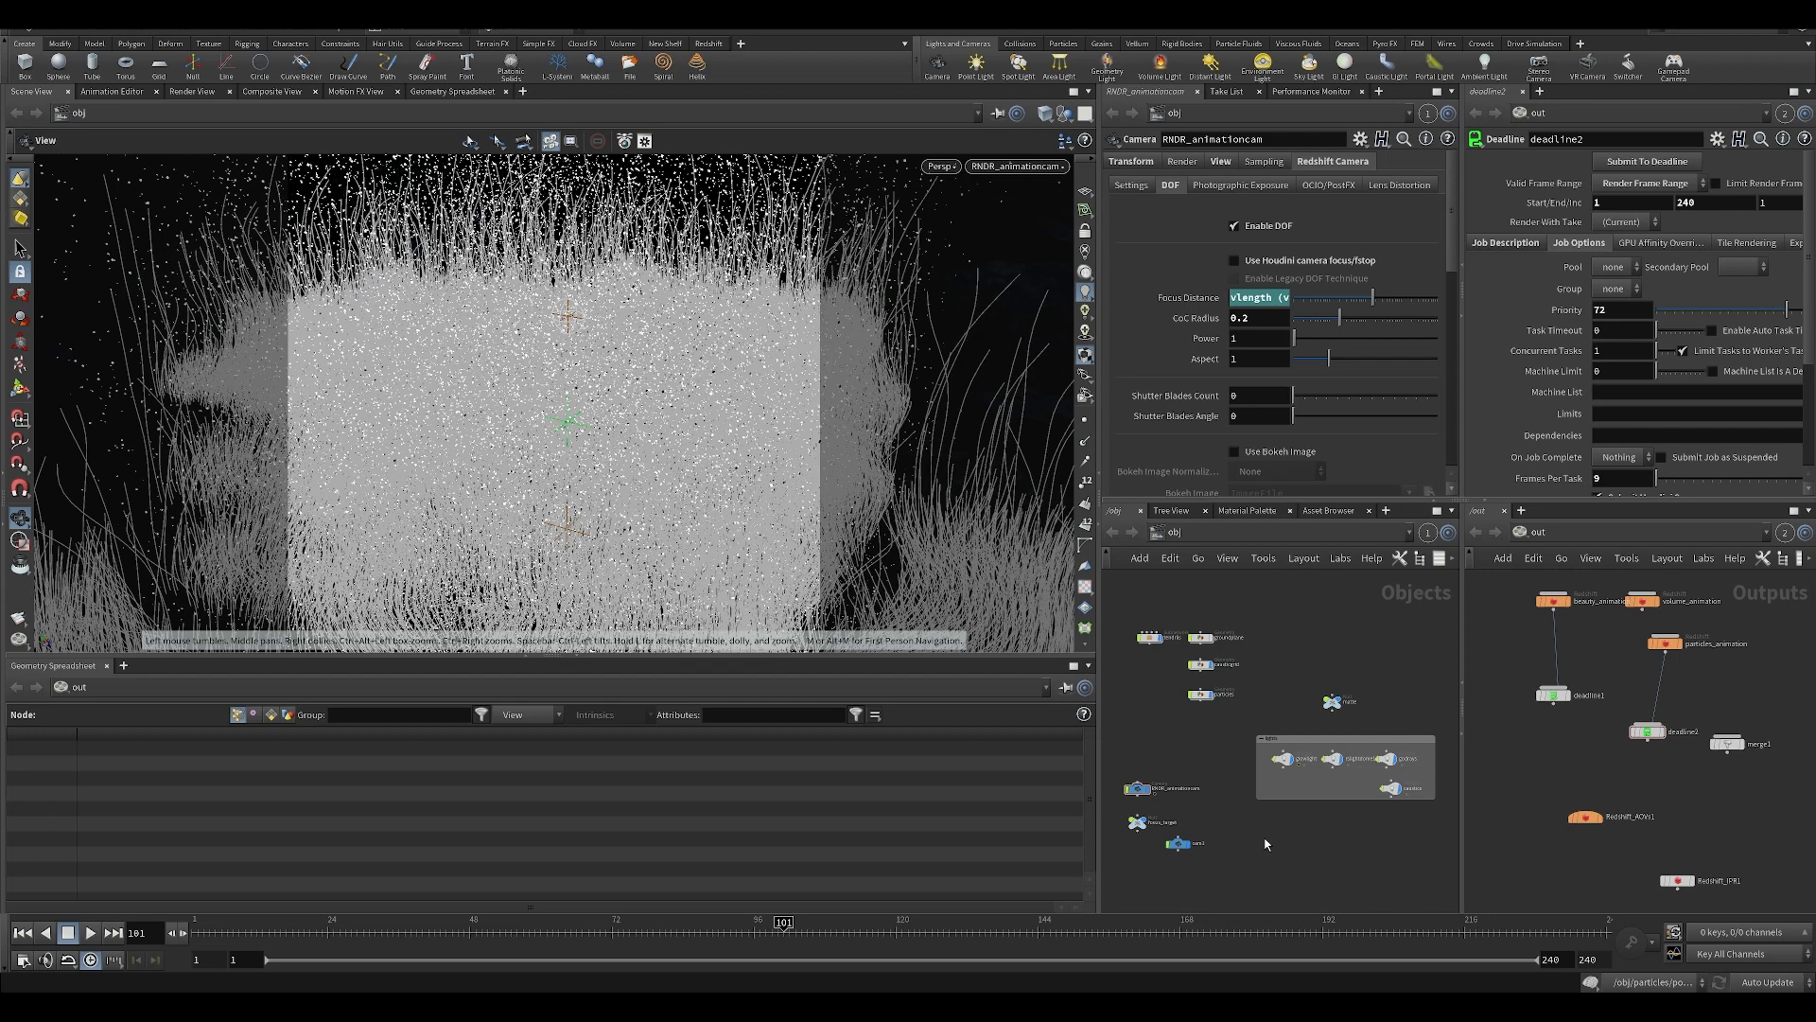
Switch to Houdini, widen the parameter and network panes, and select the tendrils subnetwork.
scroll(1359, 806, up, 2)
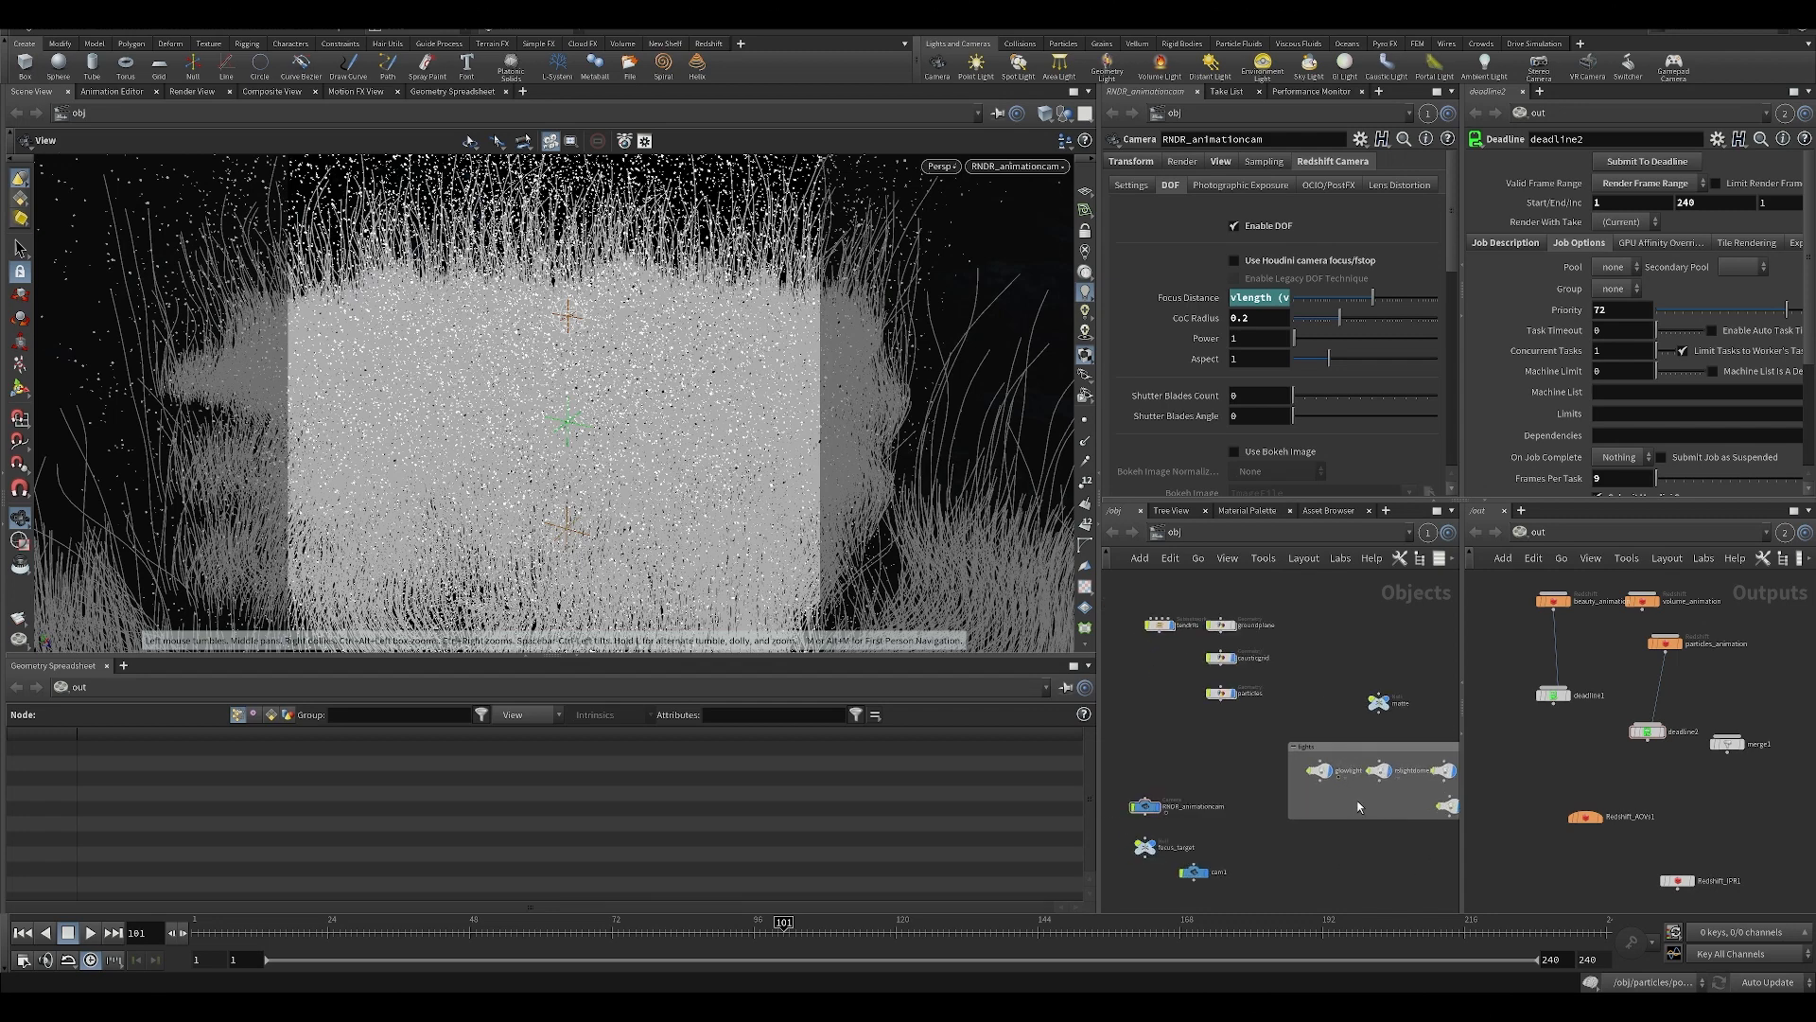
middle_drag(1125, 734, 1147, 724)
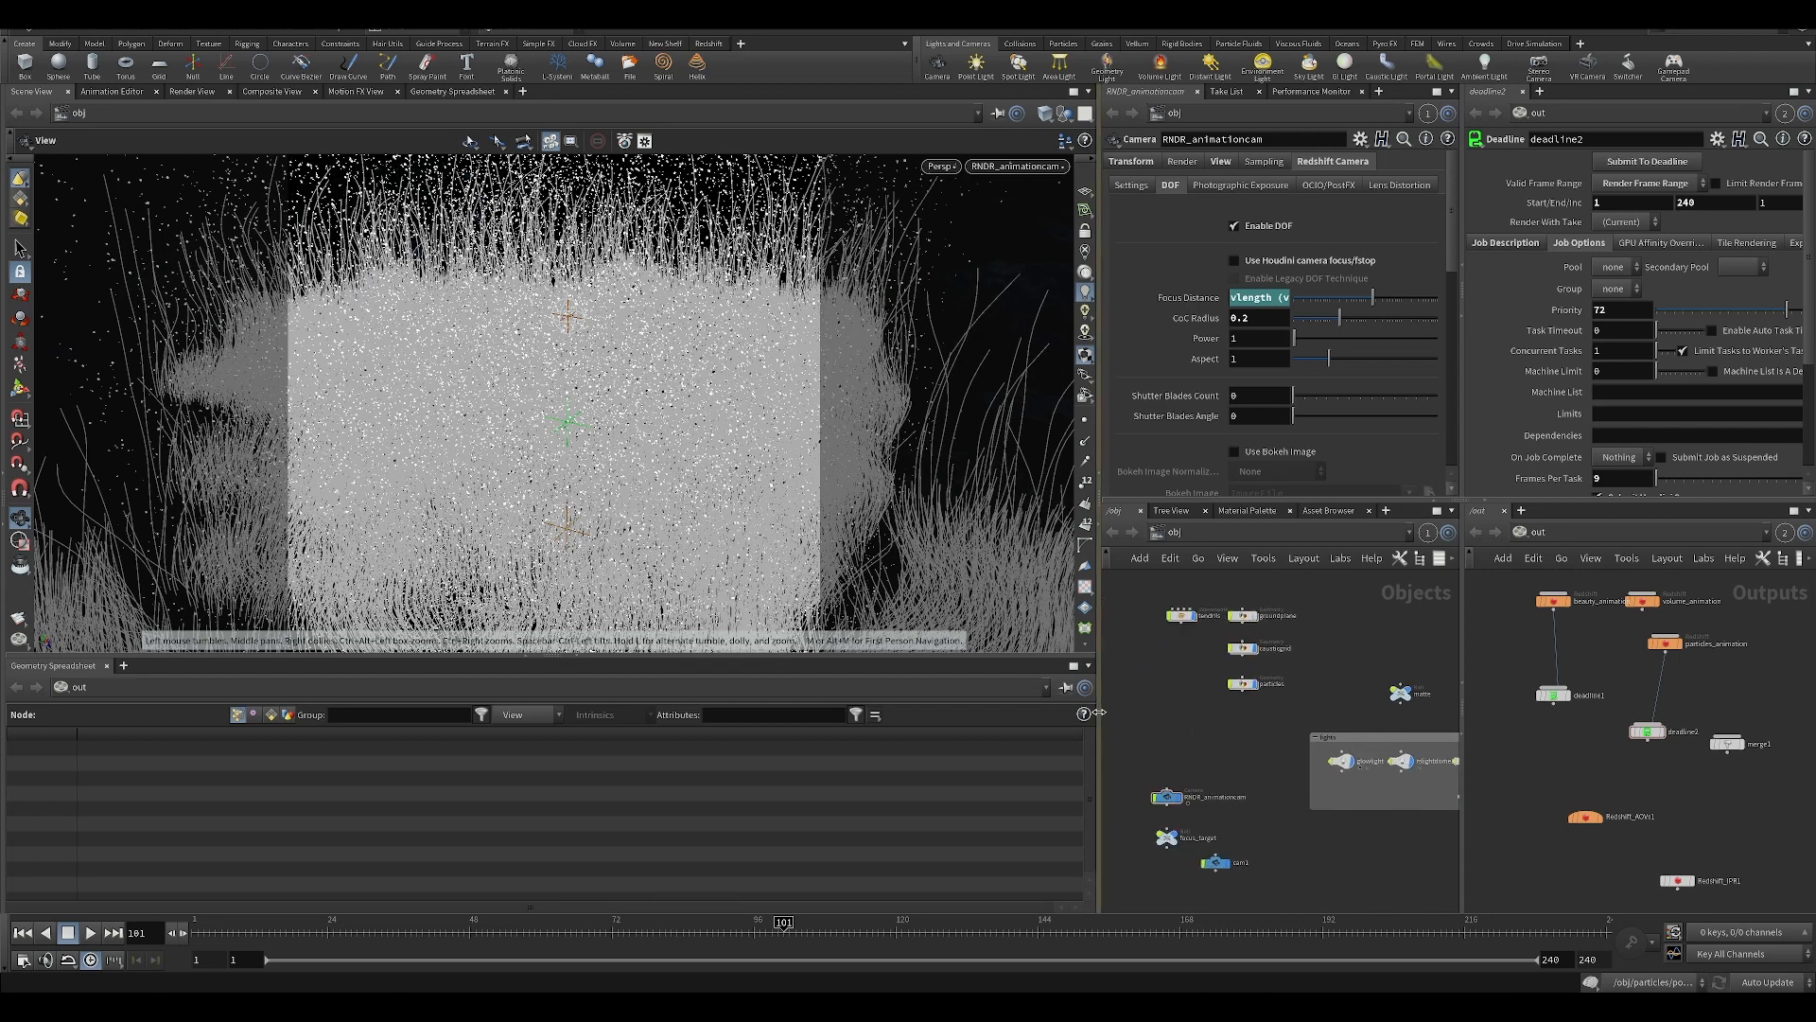
drag(1099, 718, 1048, 710)
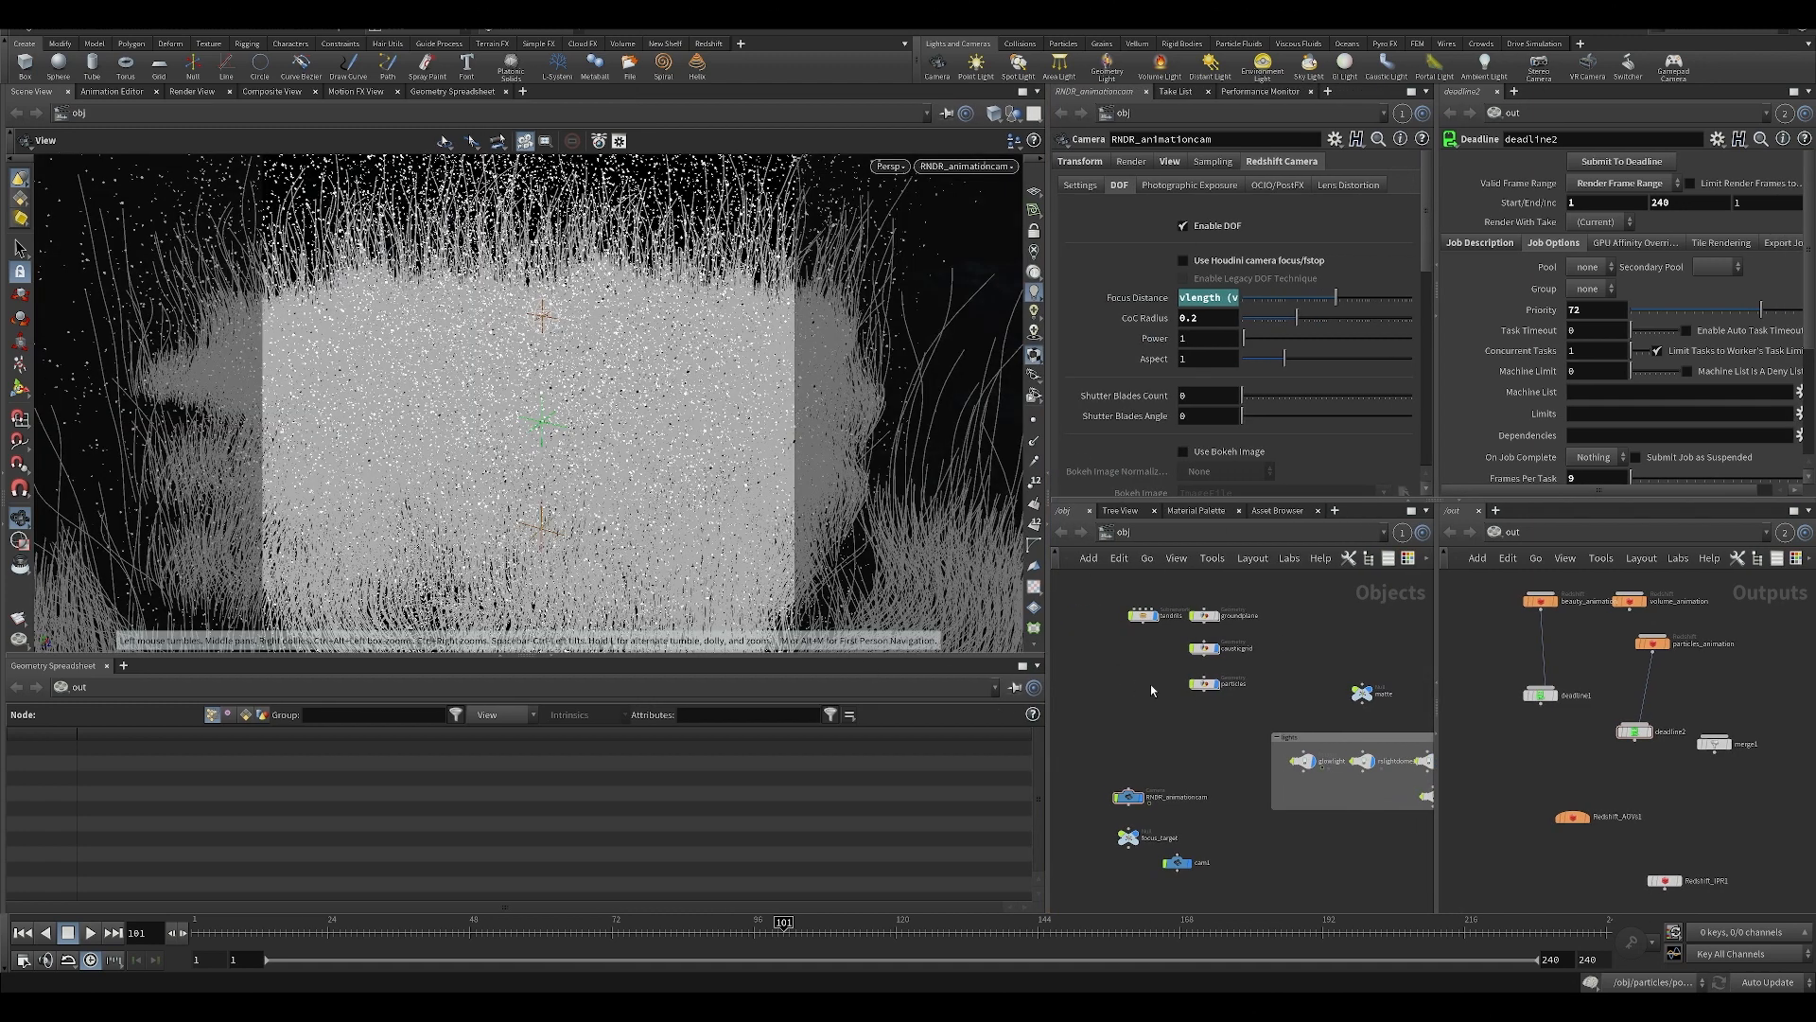
scroll(1152, 695, up, 3)
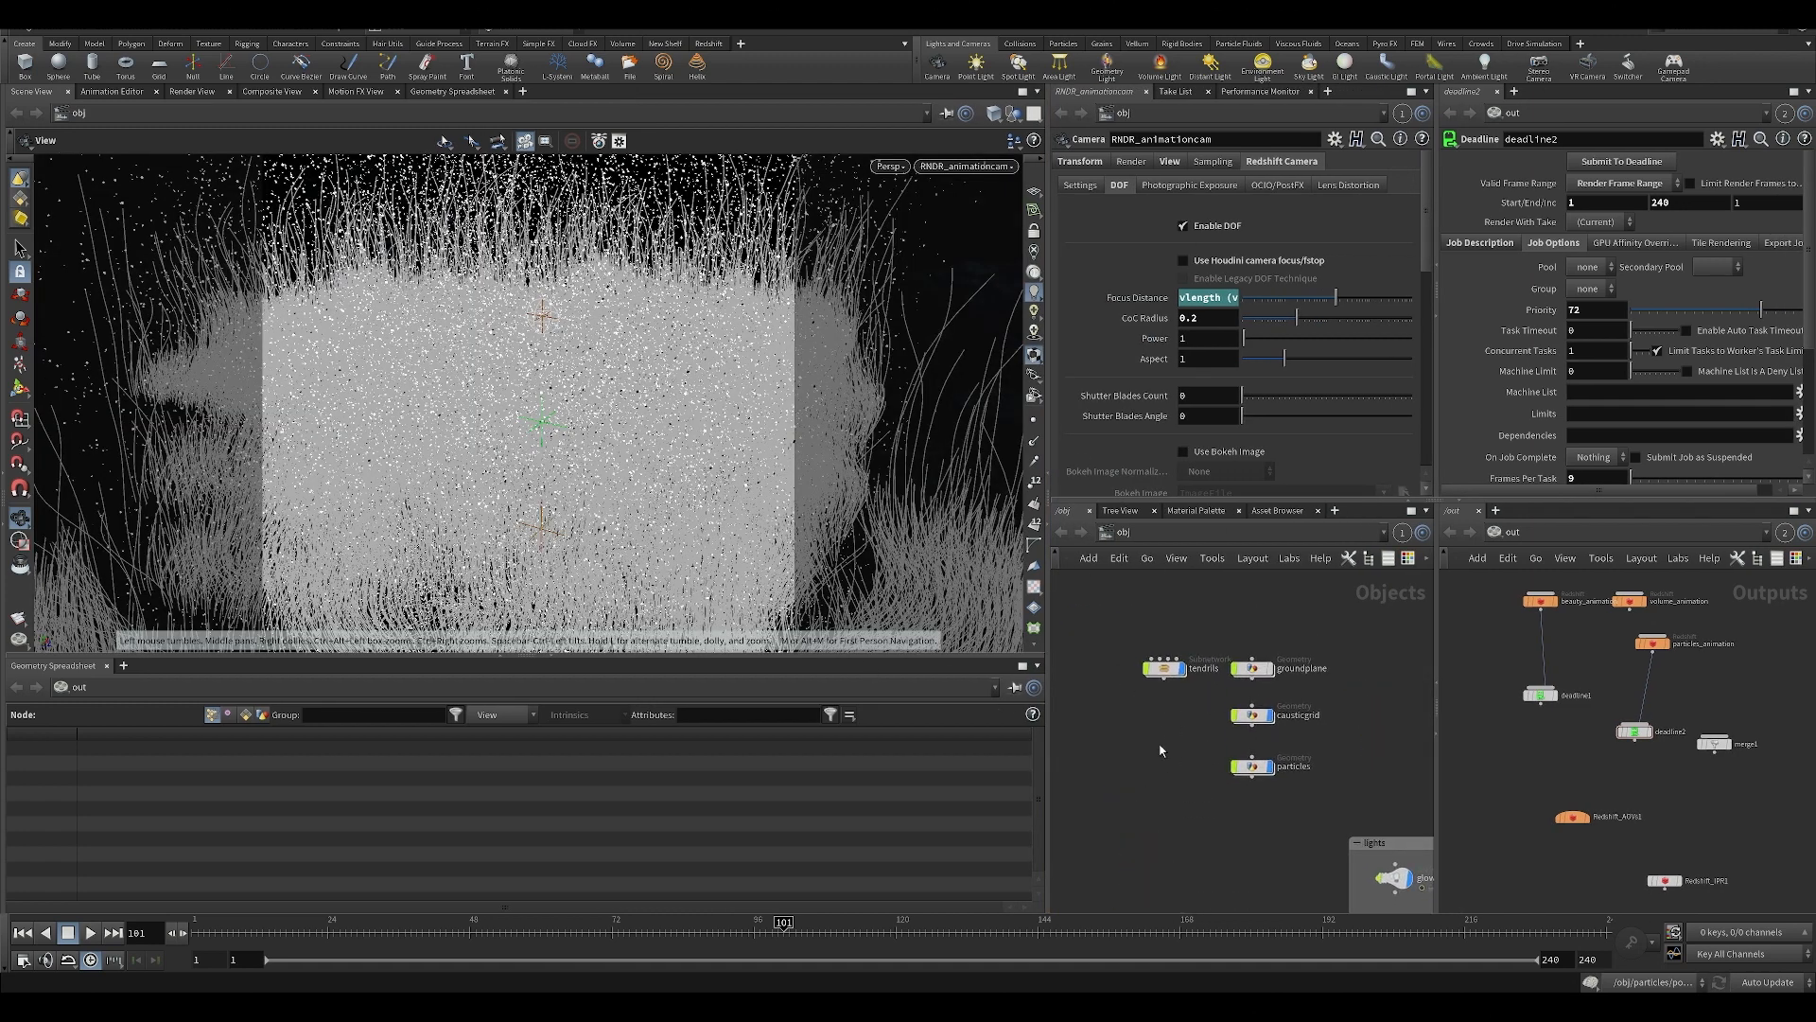
click(1163, 667)
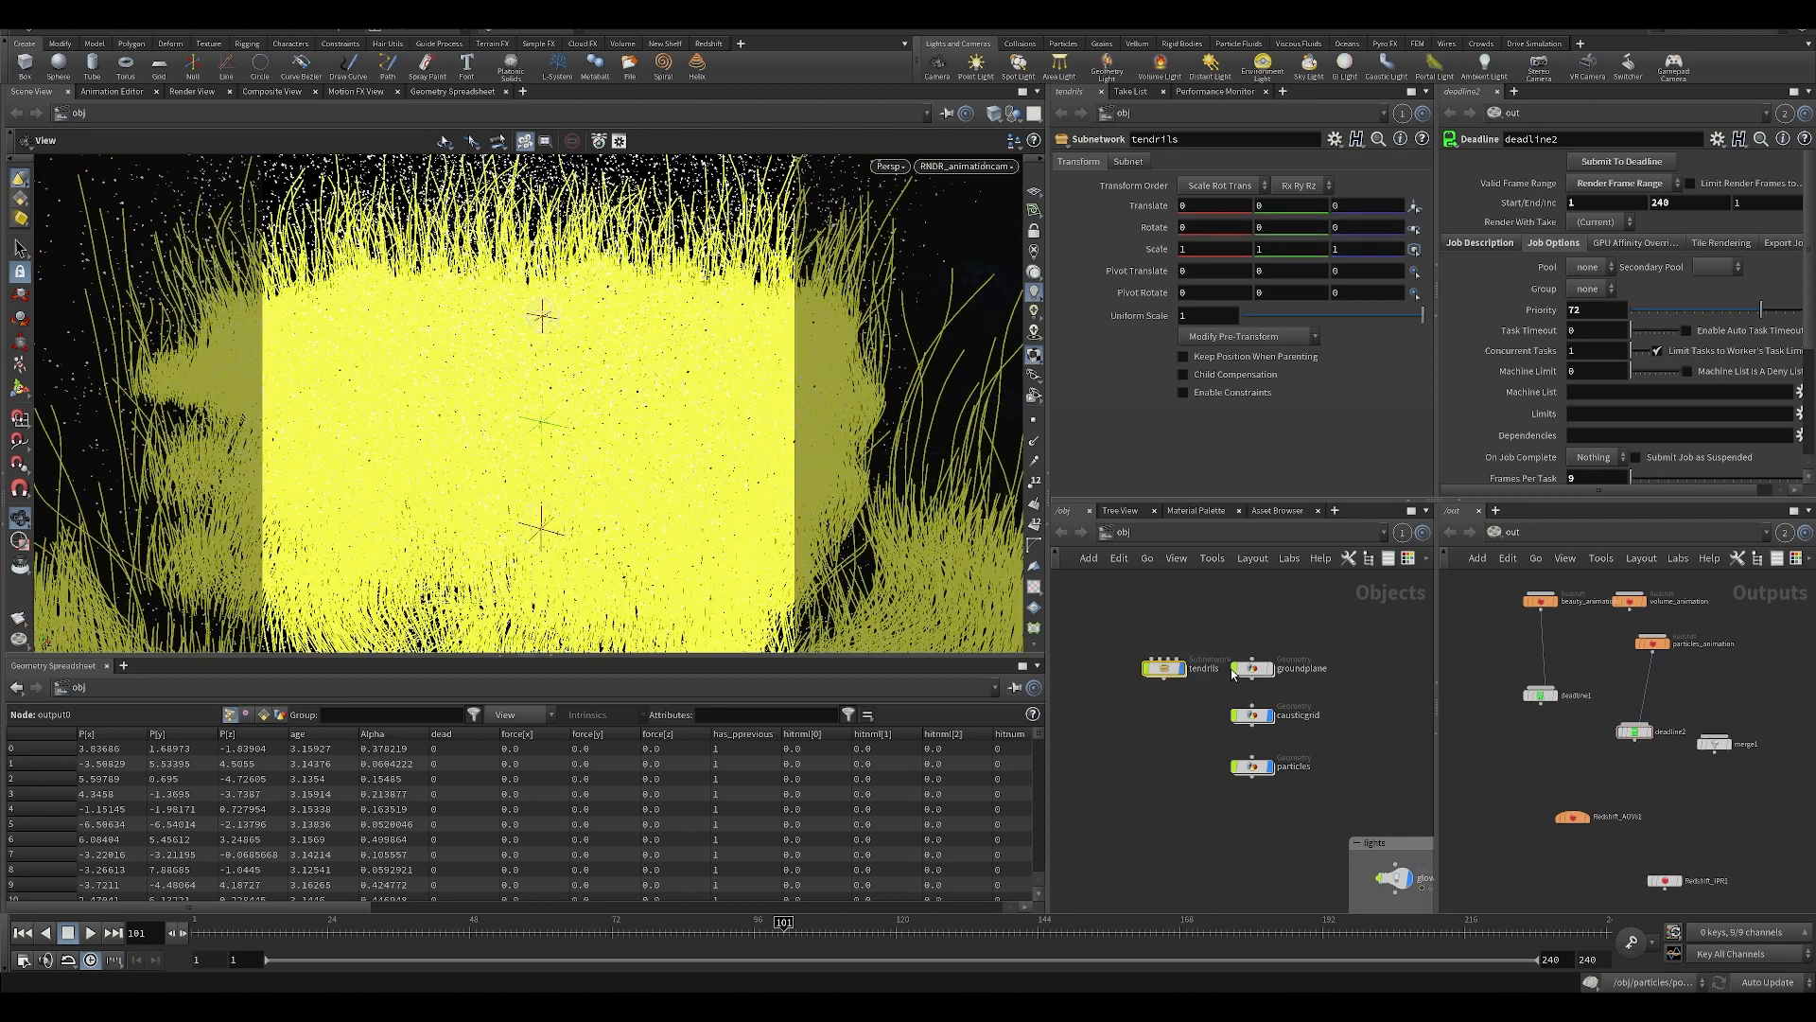
Look over the object network, covering the tendrils, ground plane, caustic grid, particles, matte, camera and lights.
middle_drag(1163, 768, 1171, 659)
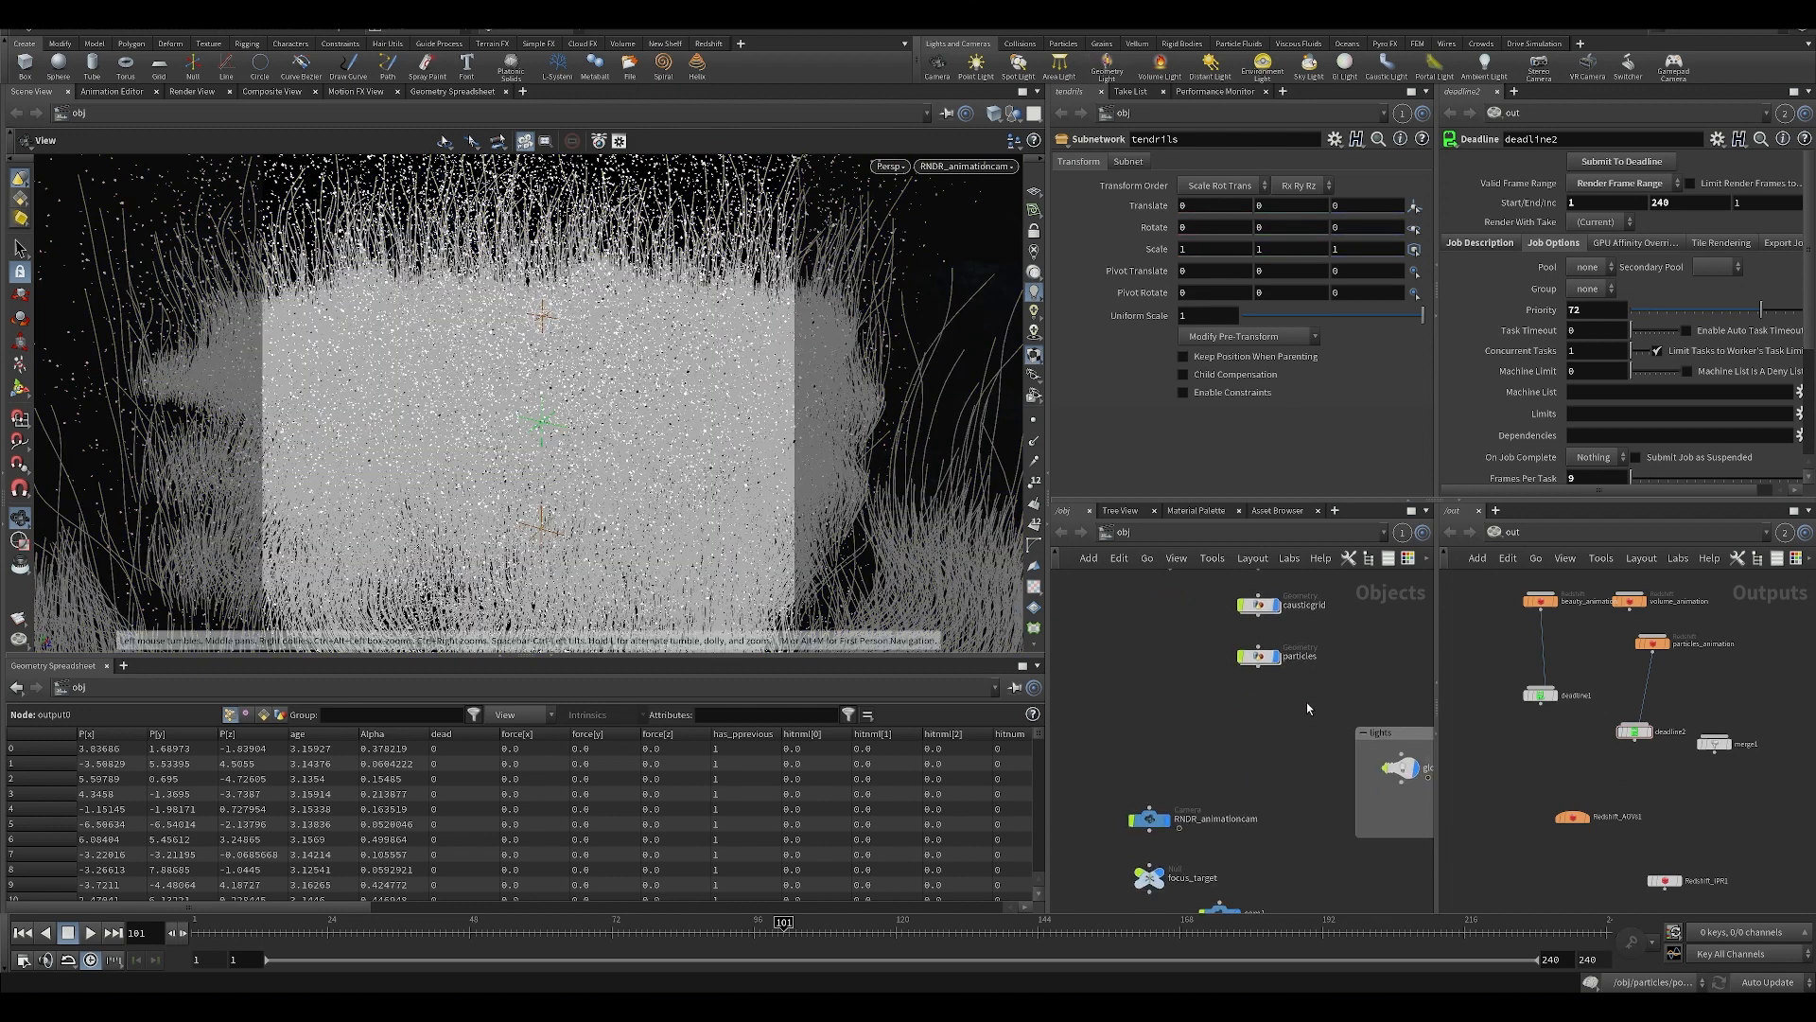
middle_drag(1308, 702, 1168, 660)
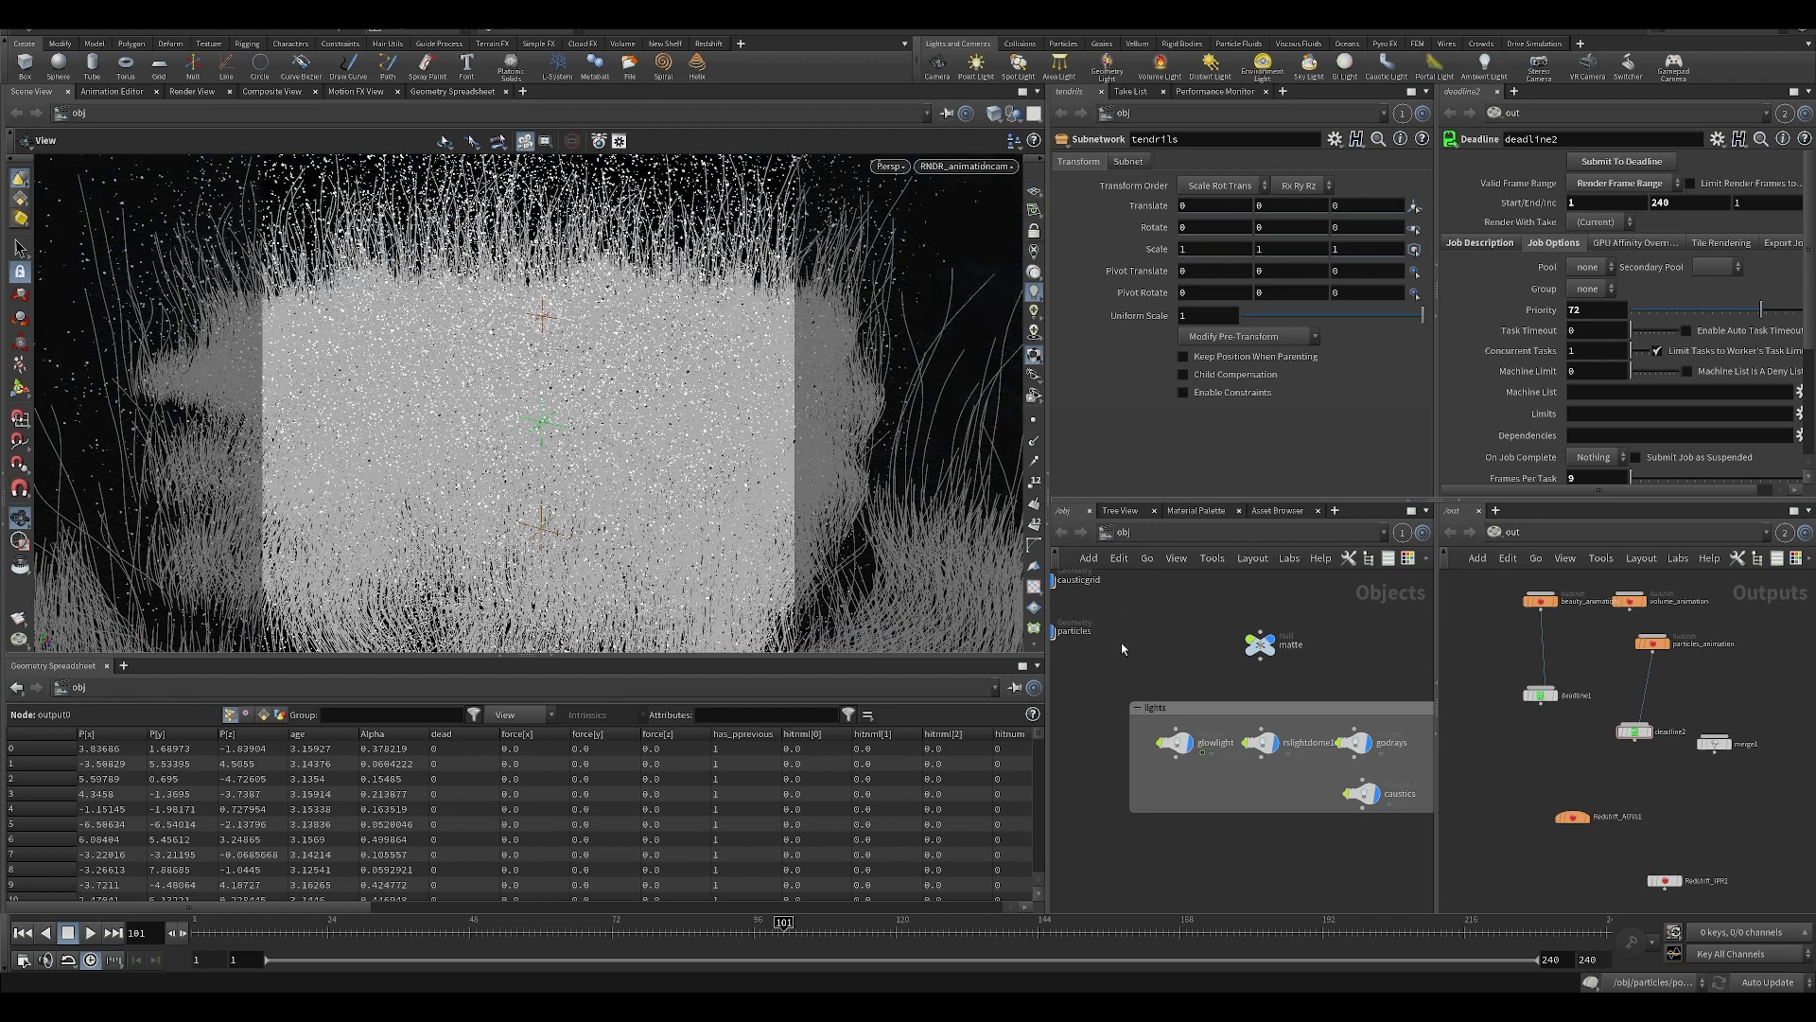
middle_drag(1122, 753, 1243, 732)
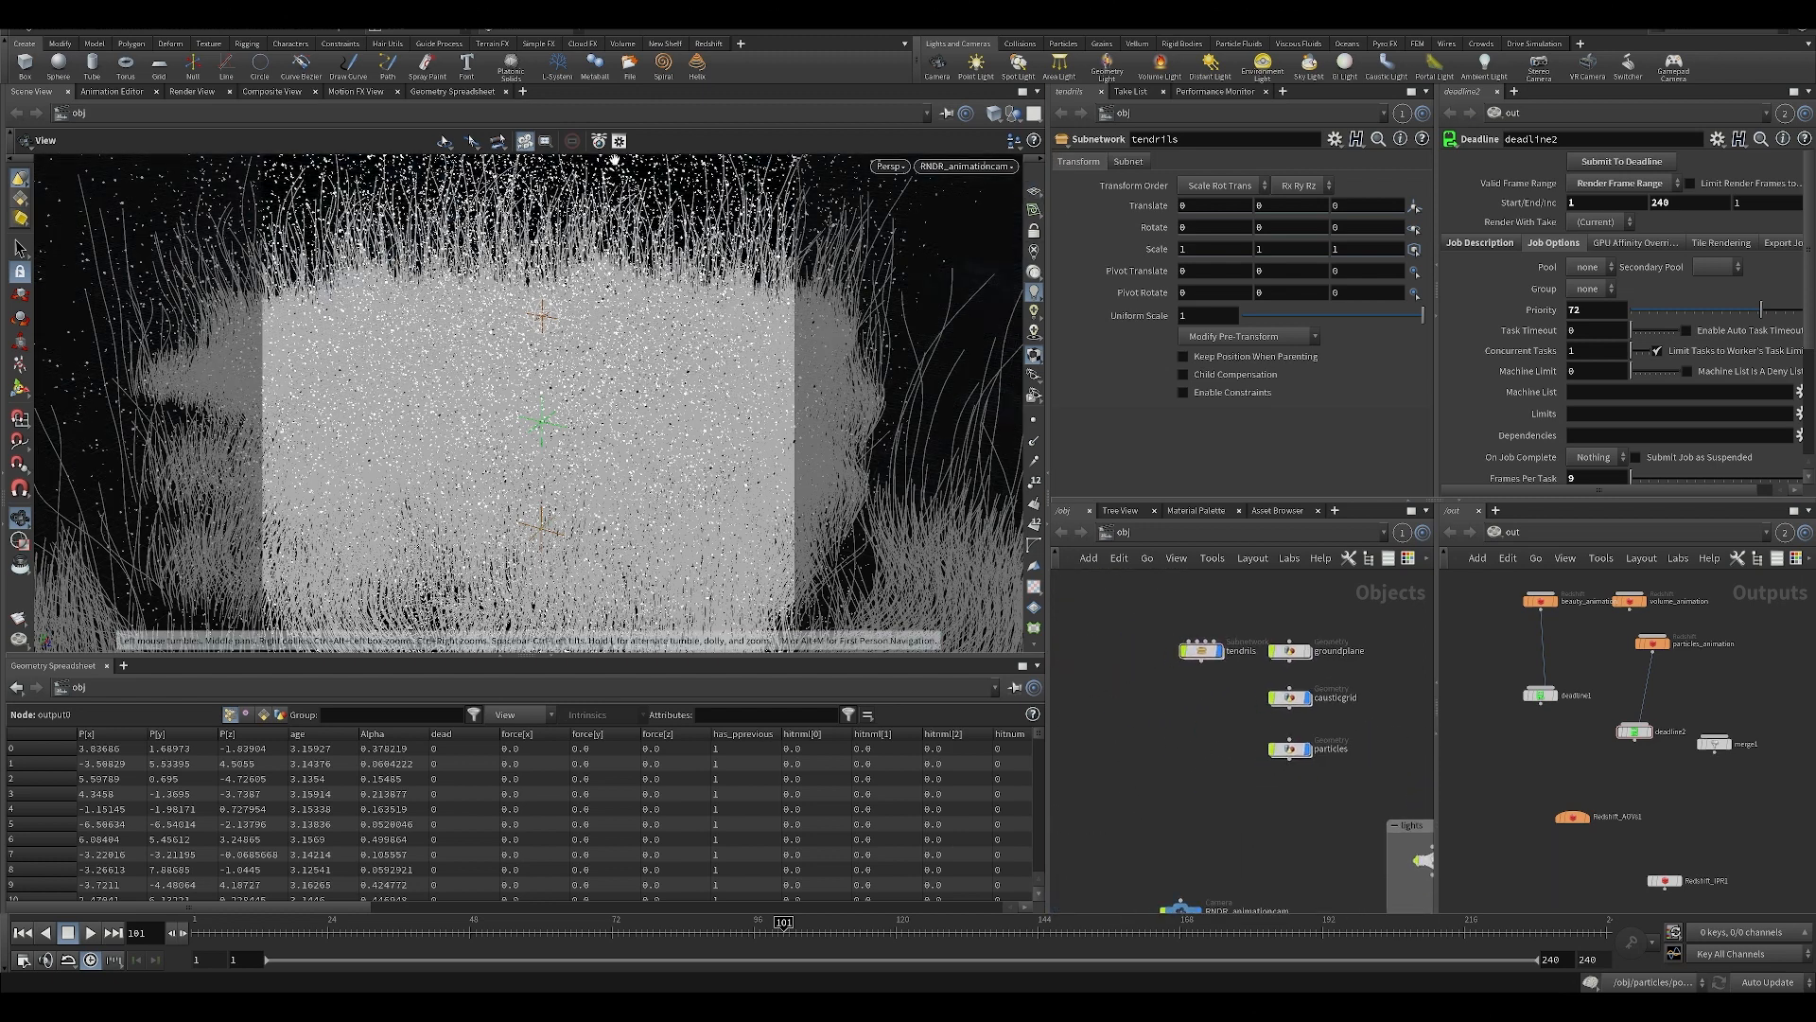
scroll(1217, 765, down, 2)
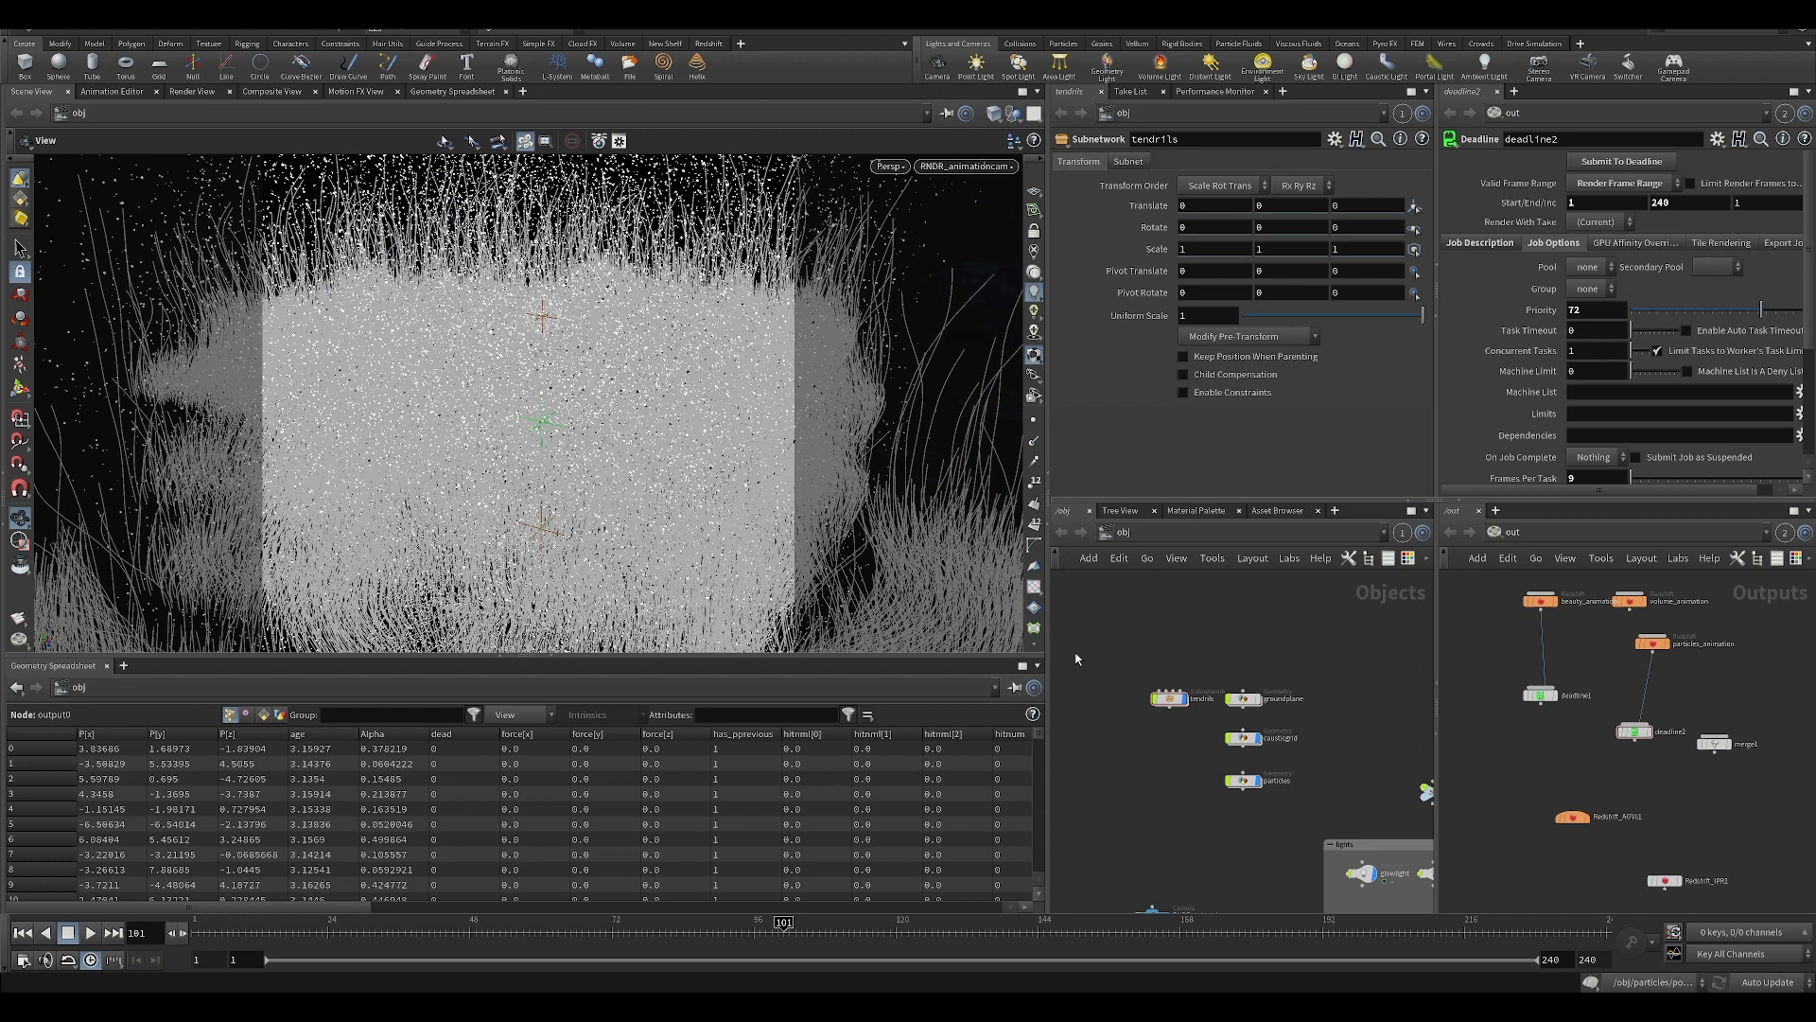
middle_drag(1298, 647, 1284, 670)
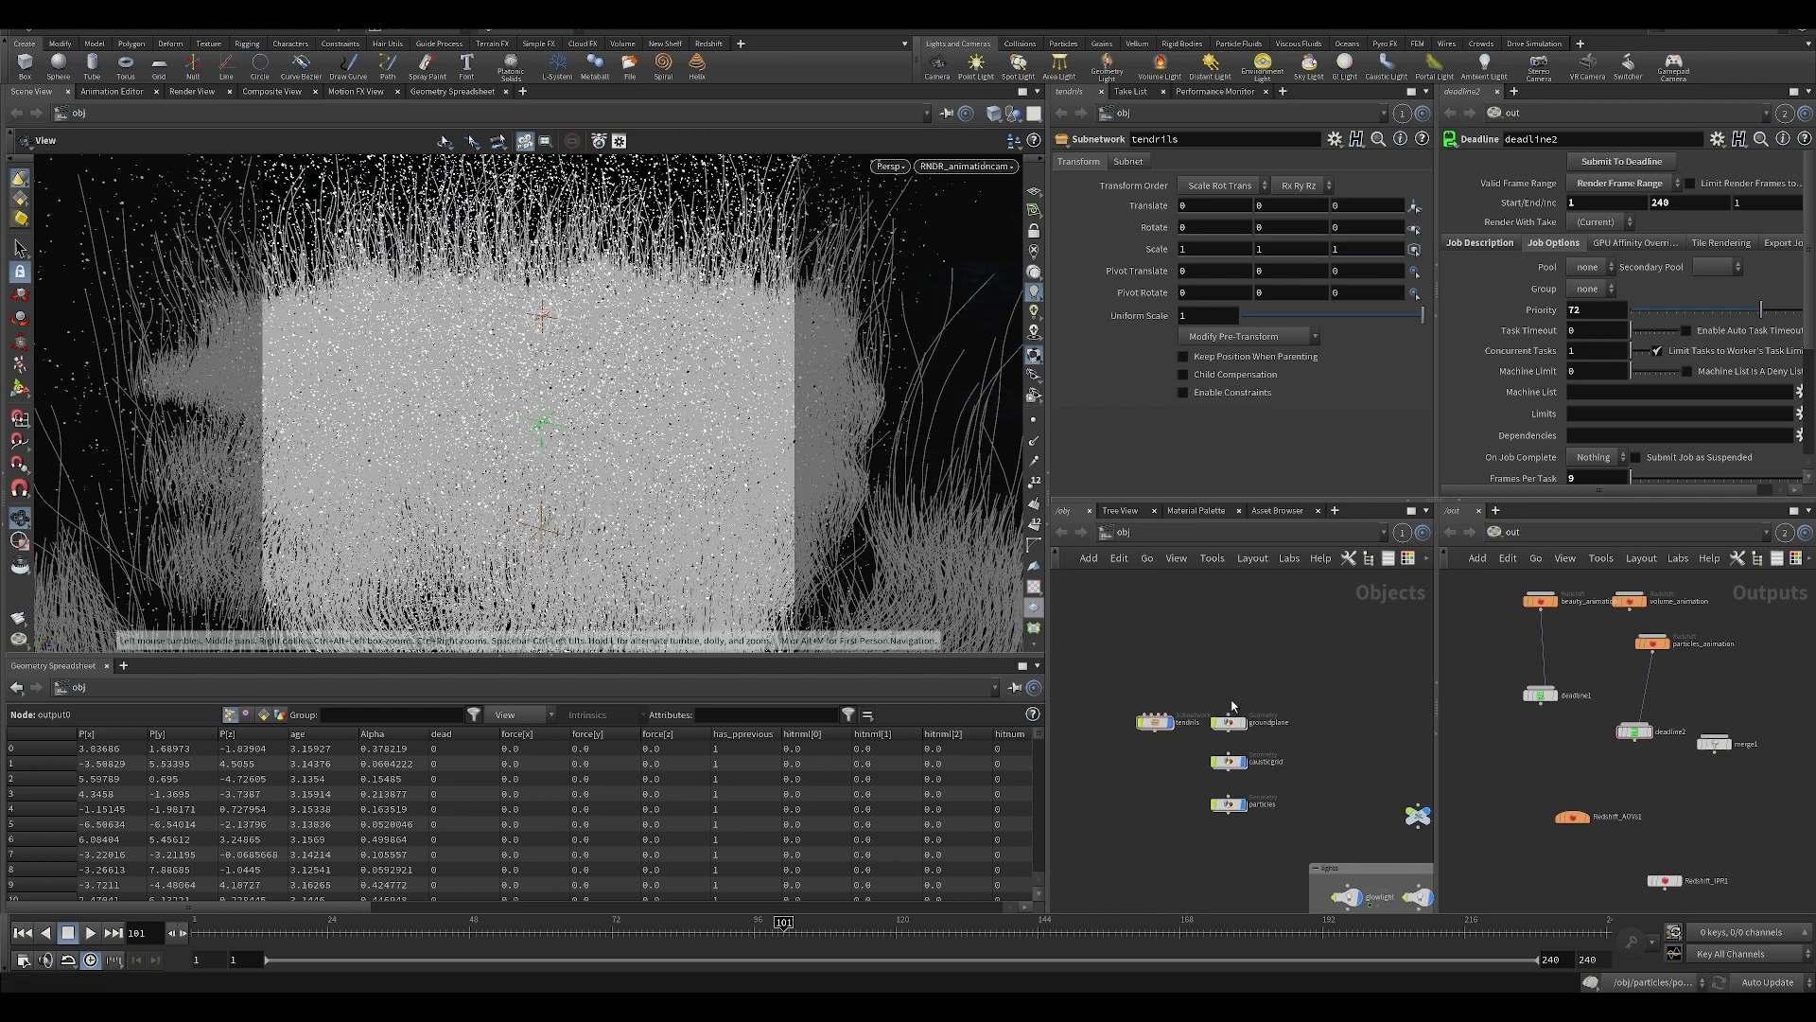
middle_drag(1395, 777, 1318, 784)
scroll(1269, 698, up, 2)
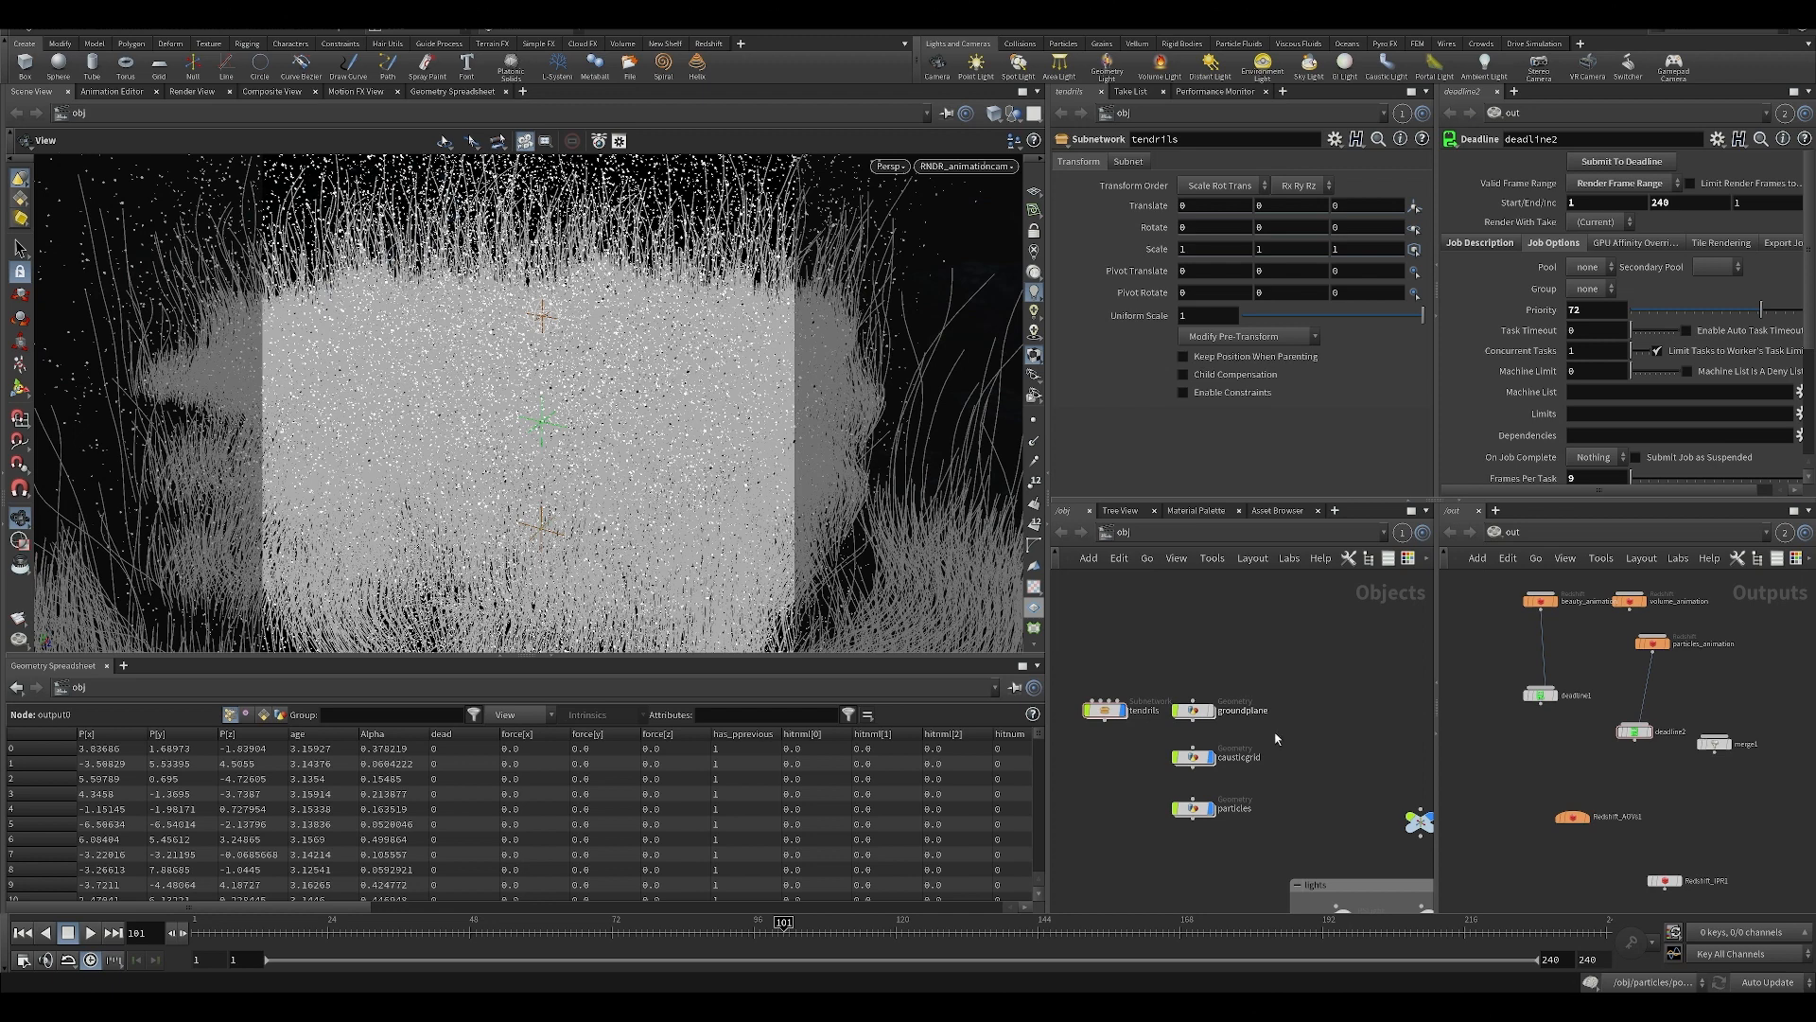
middle_drag(1365, 783, 1292, 700)
scroll(1243, 698, down, 1)
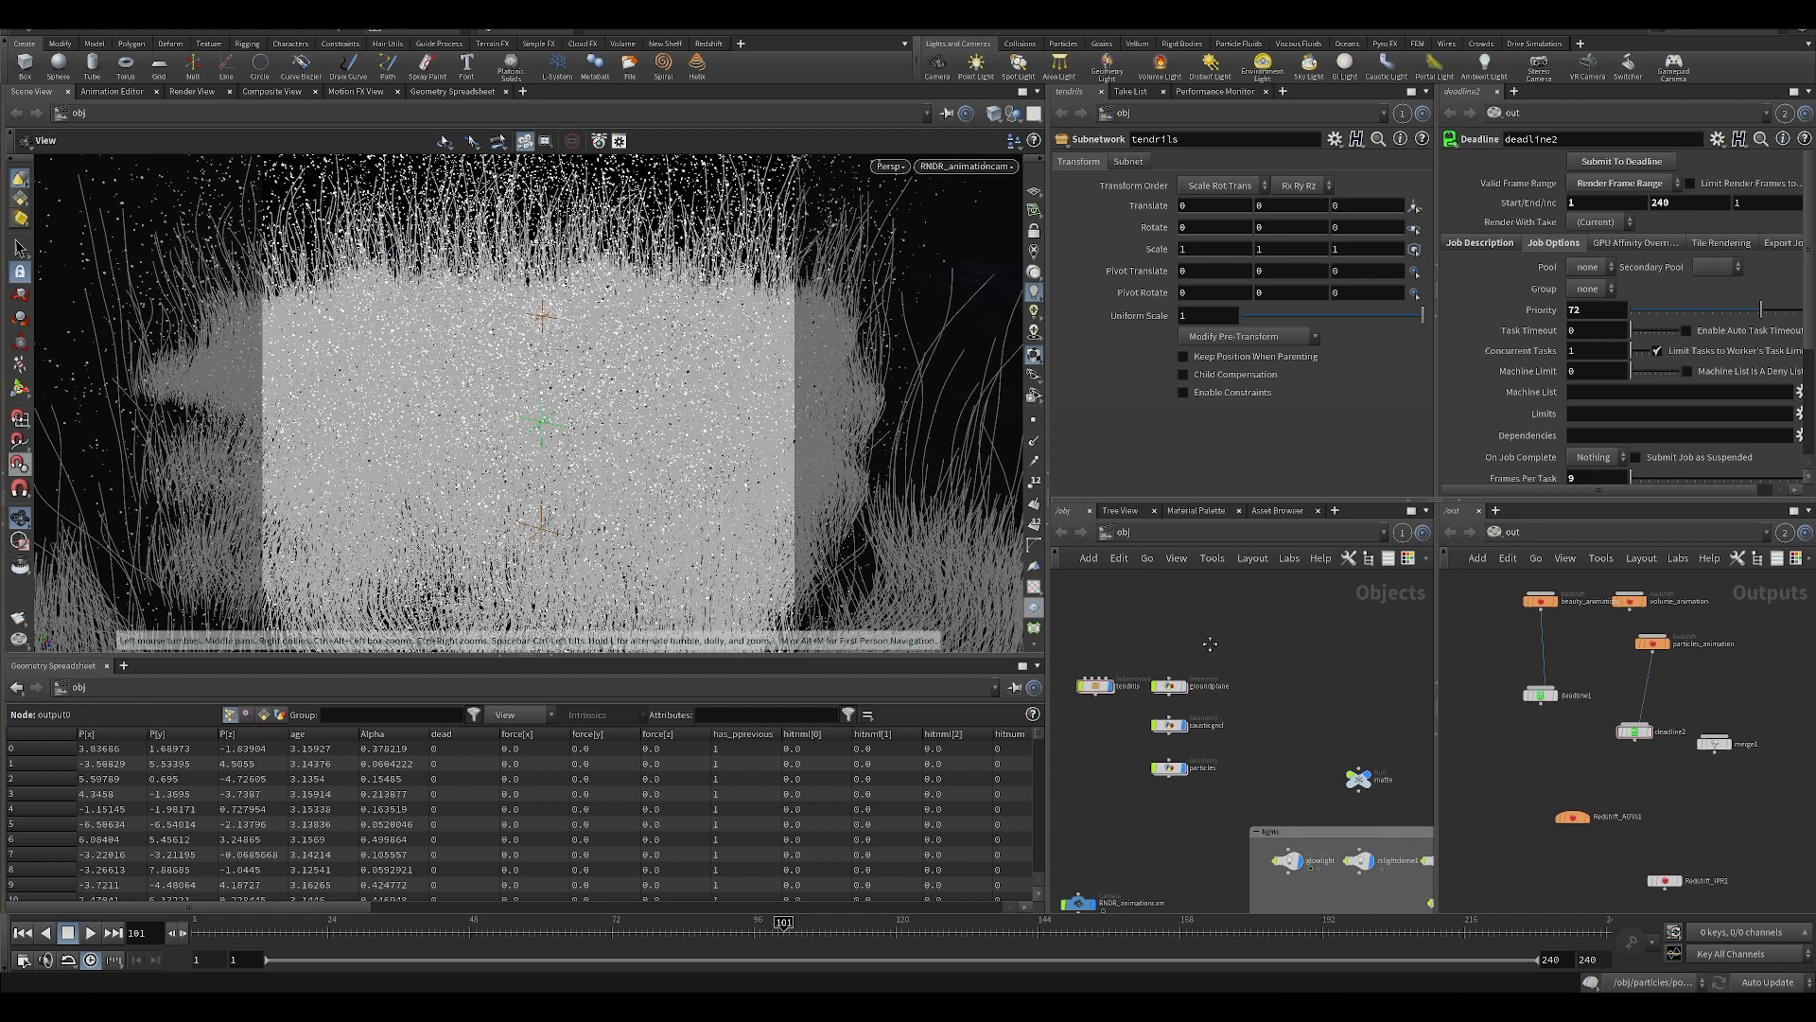
middle_drag(1268, 730, 1207, 688)
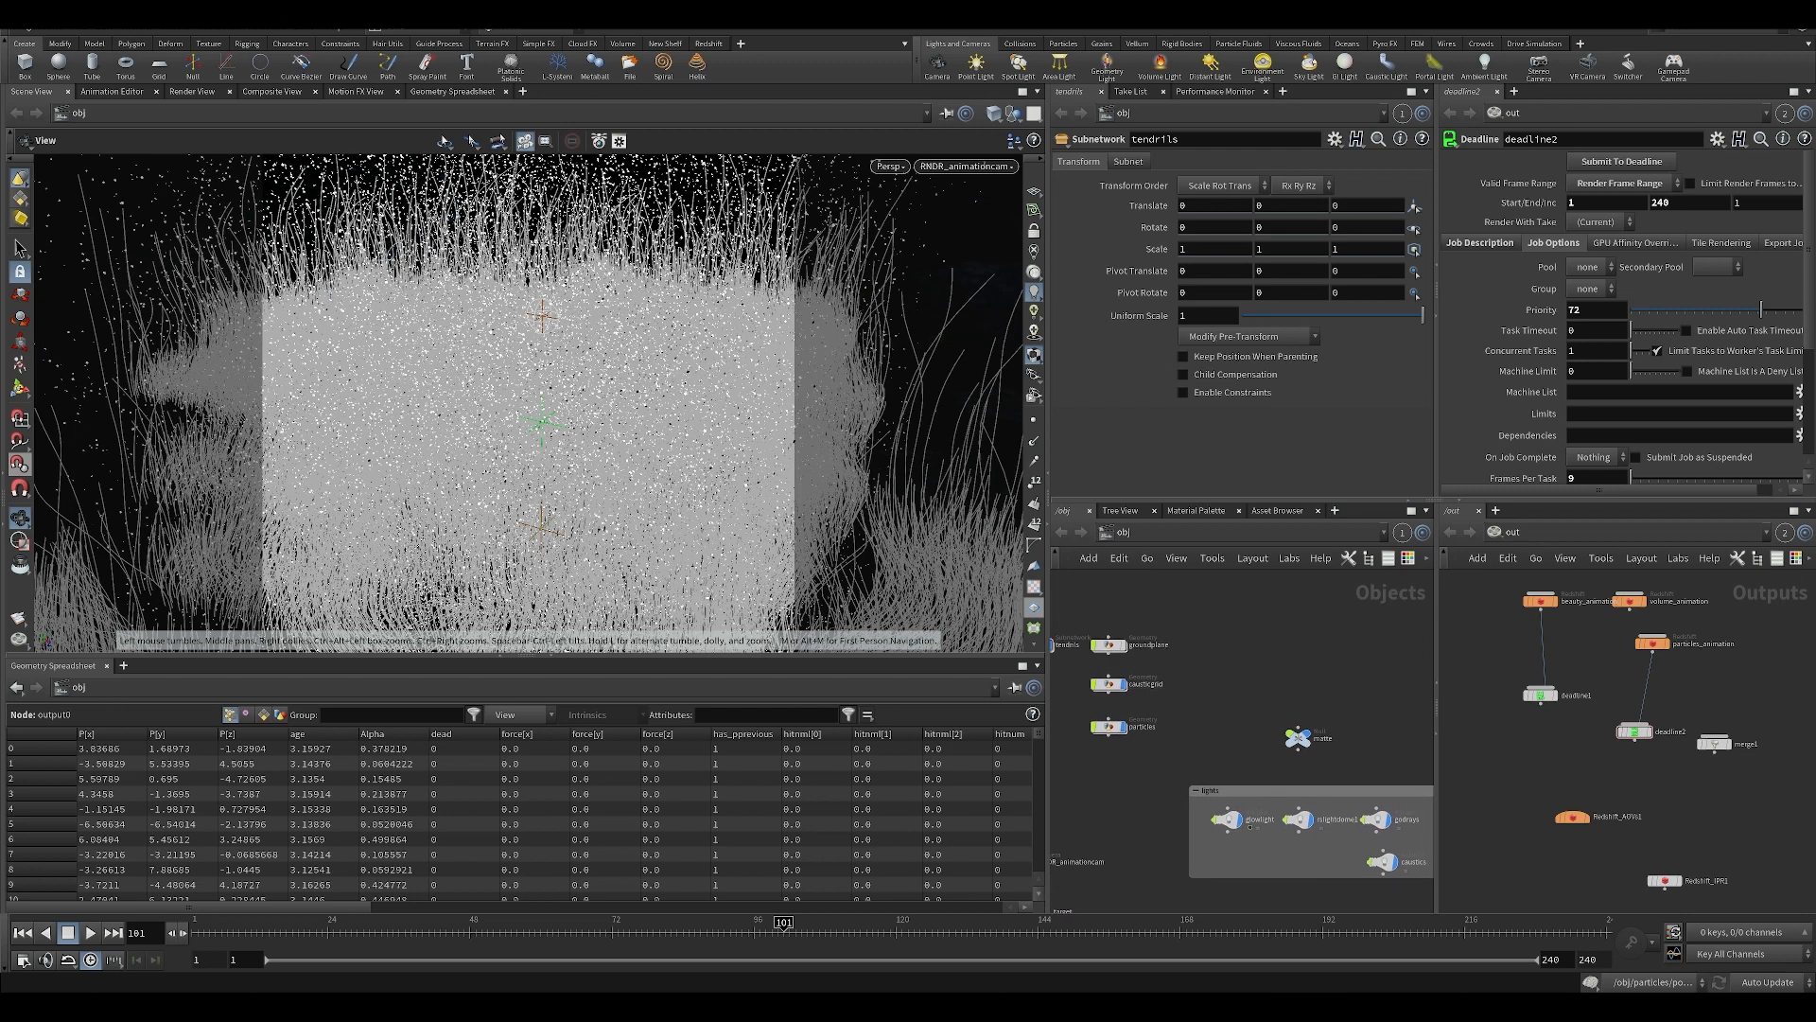